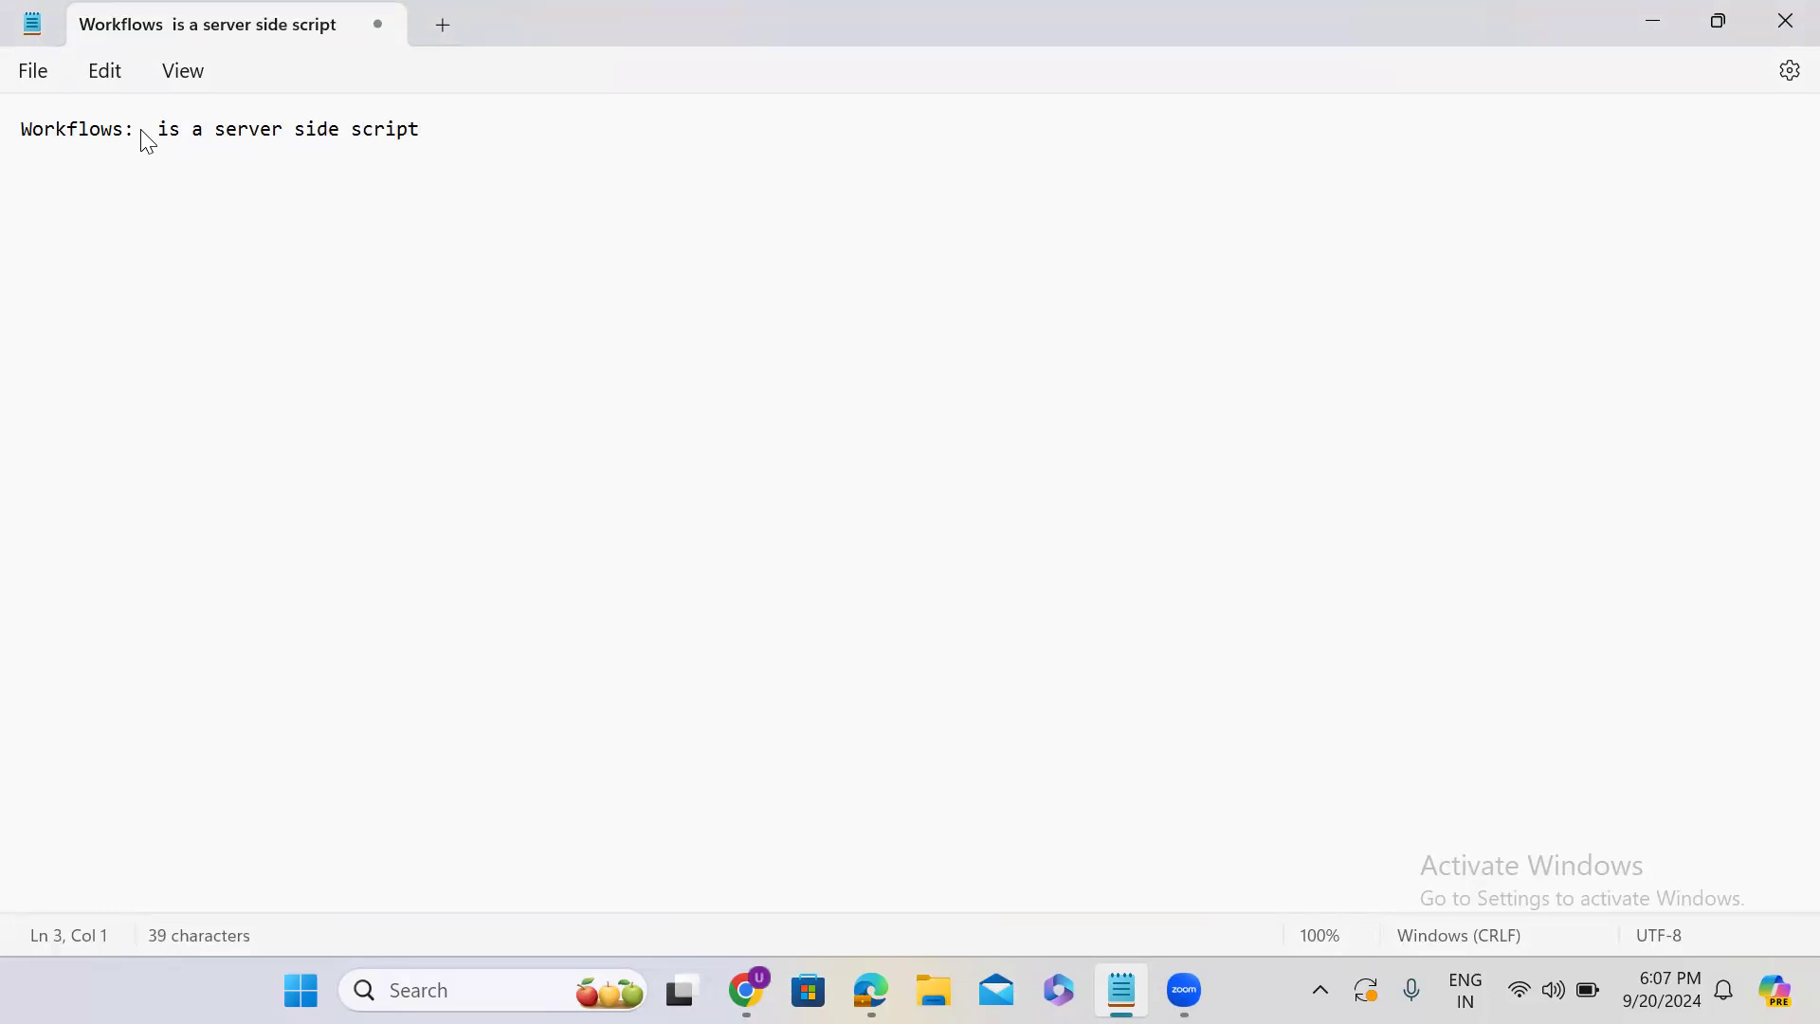
# - Switch to the ServiceNow instance in Chrome, find Workflow Editor with the filter "workflow edit" and open it in a new browser tab
pyautogui.click(1653, 23)
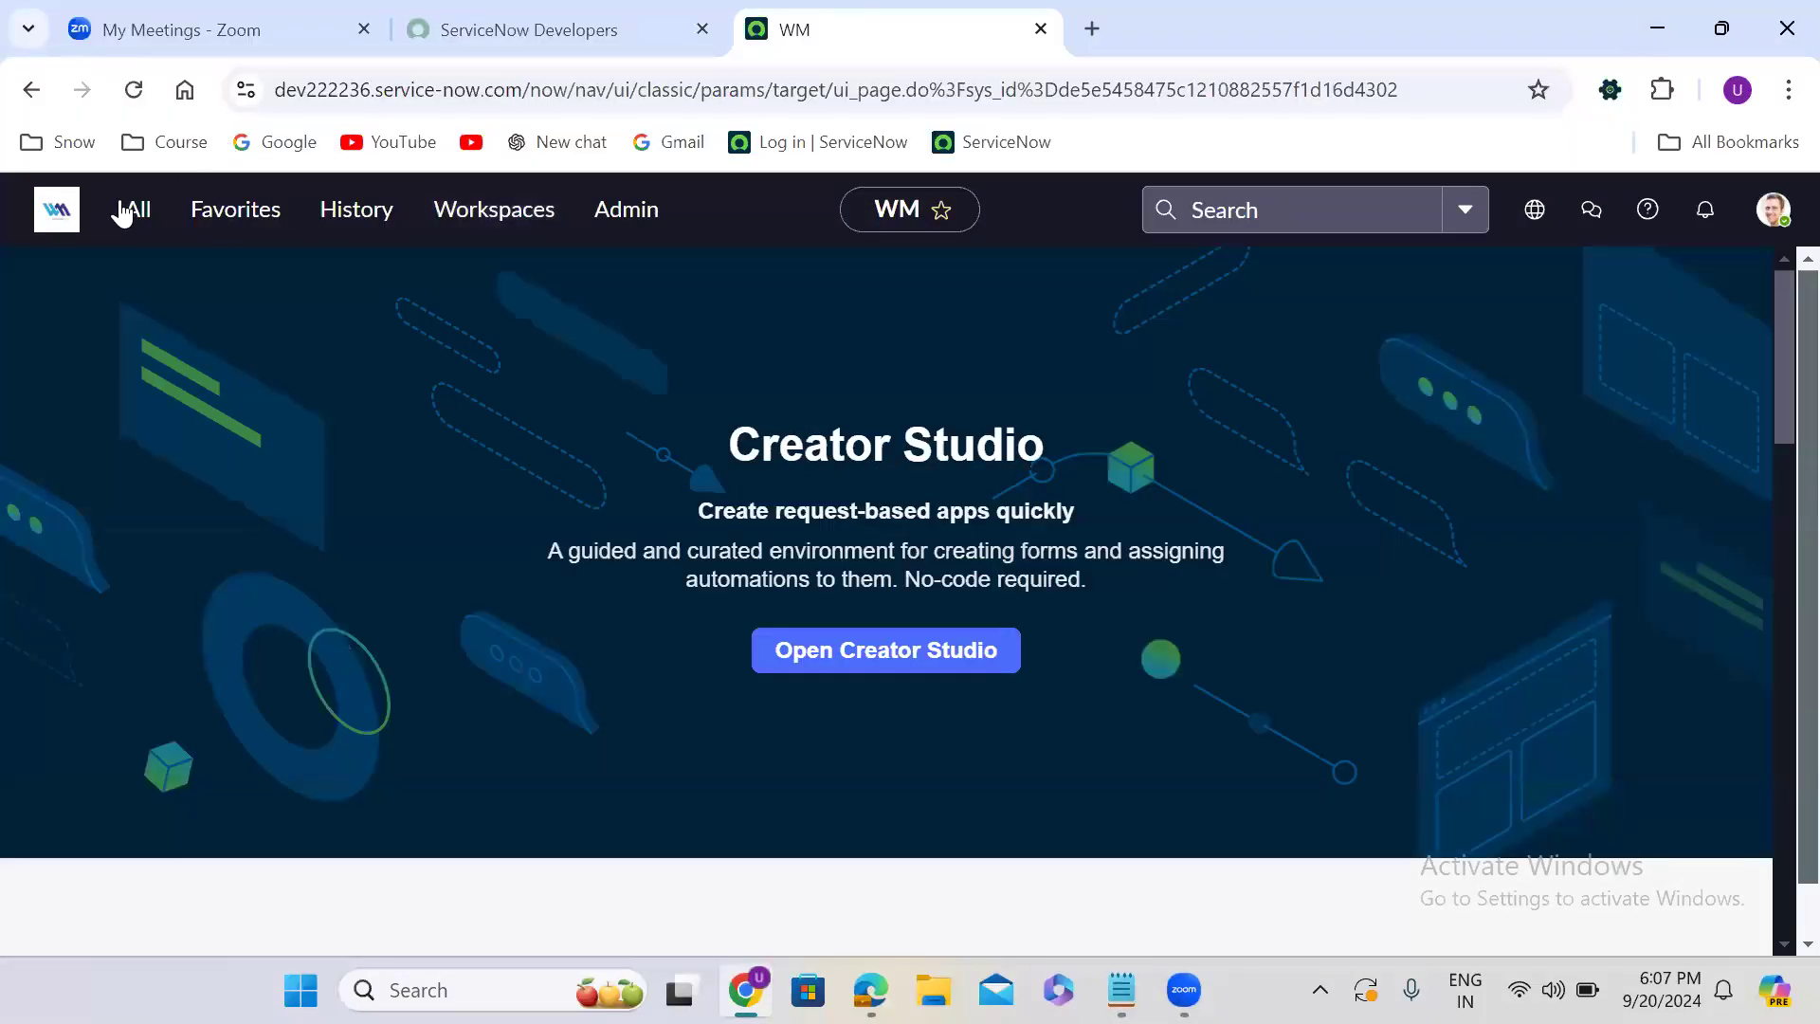
pyautogui.click(121, 211)
pyautogui.write('w')
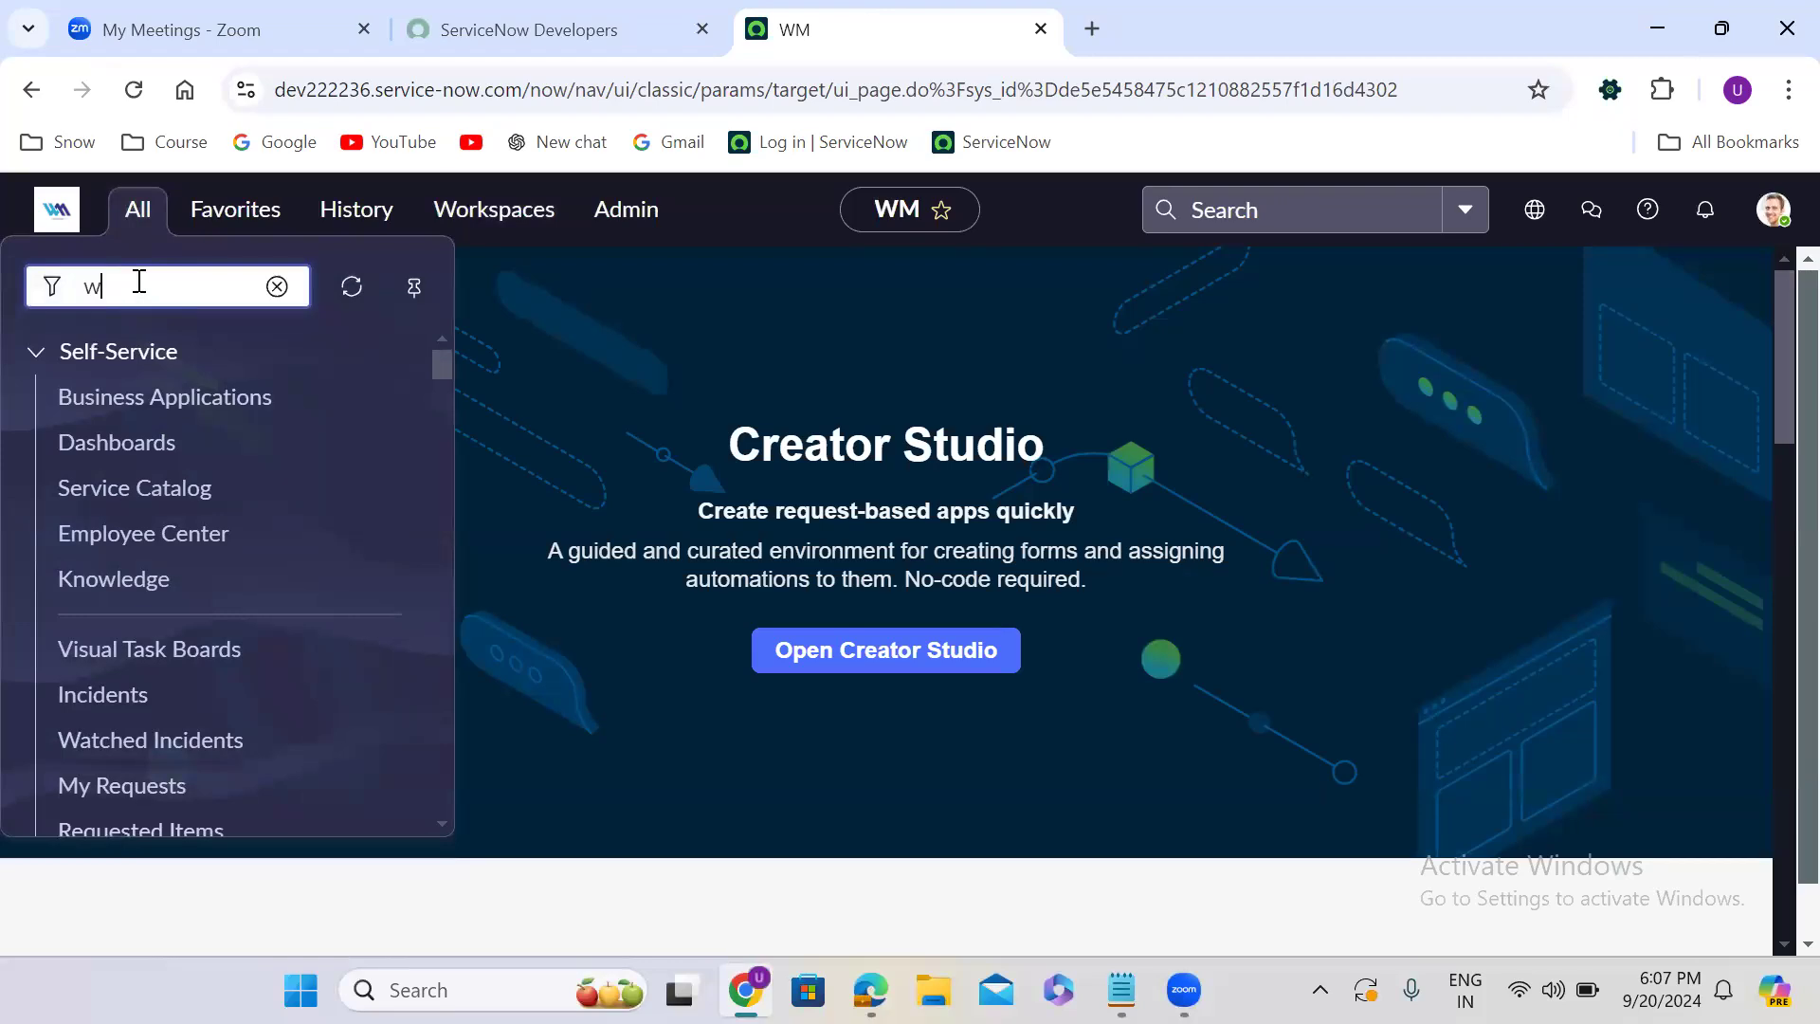
pyautogui.write('orkflo')
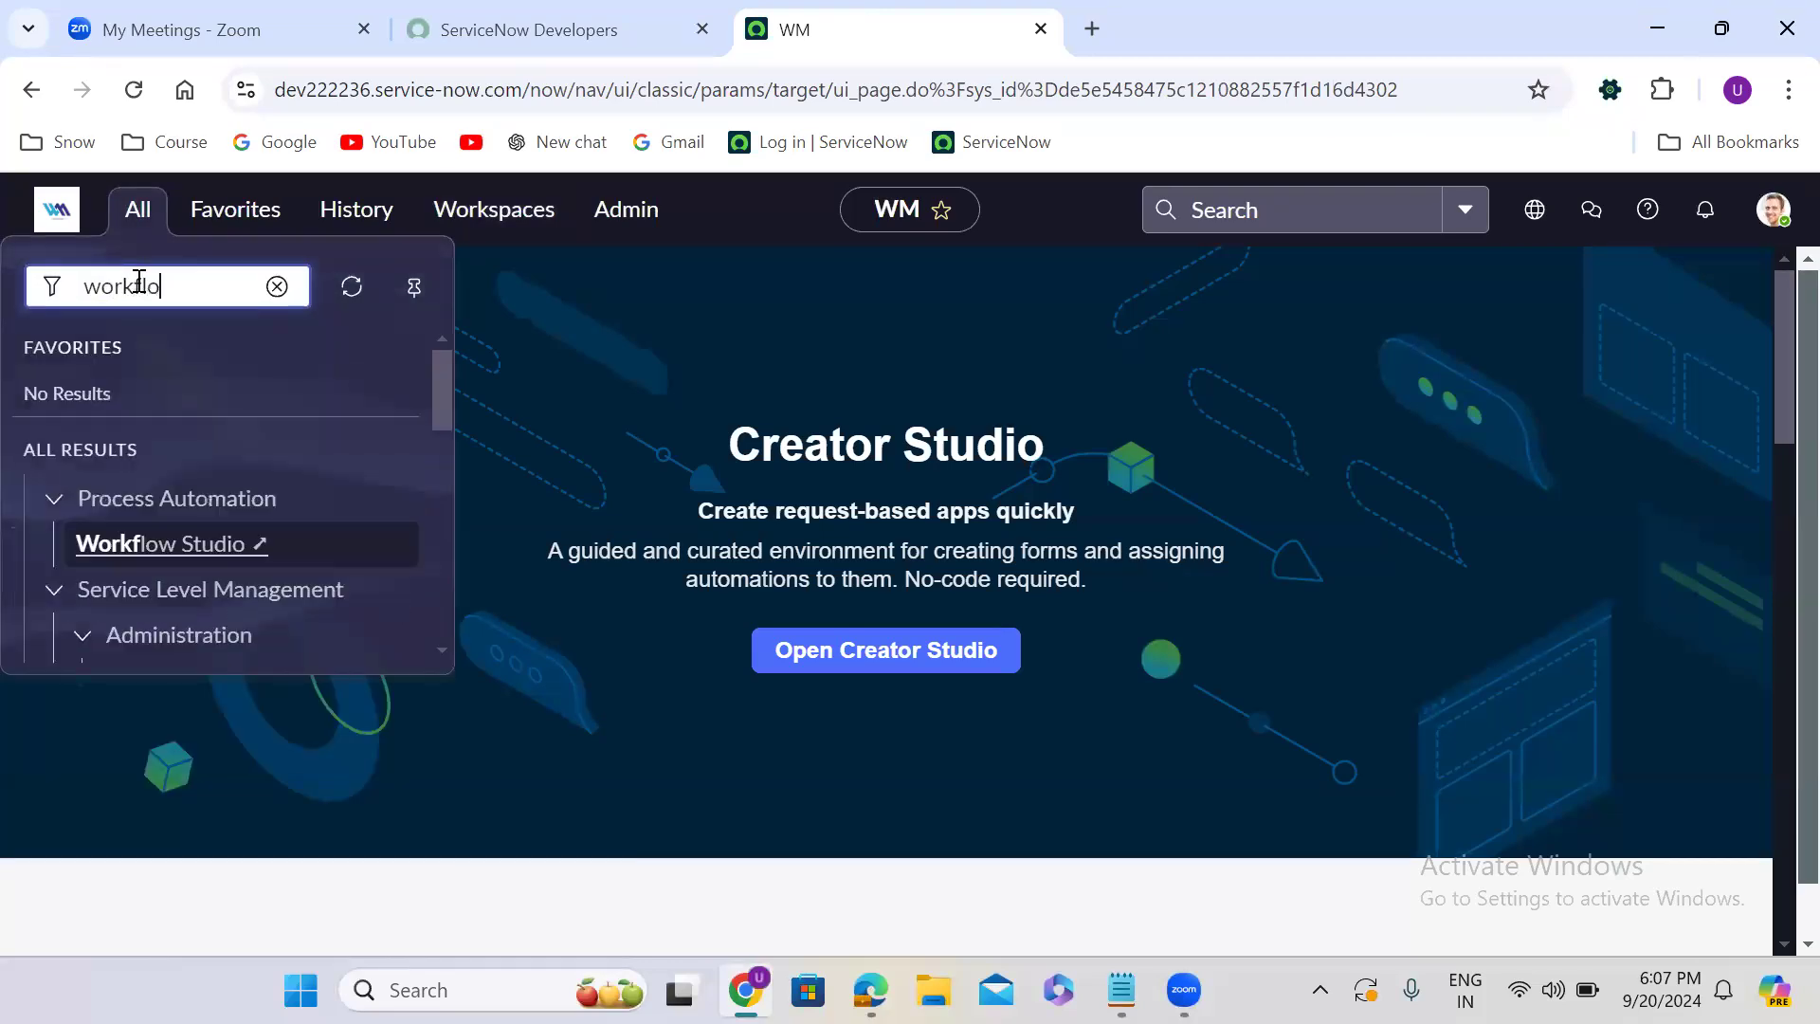
pyautogui.write('w edit')
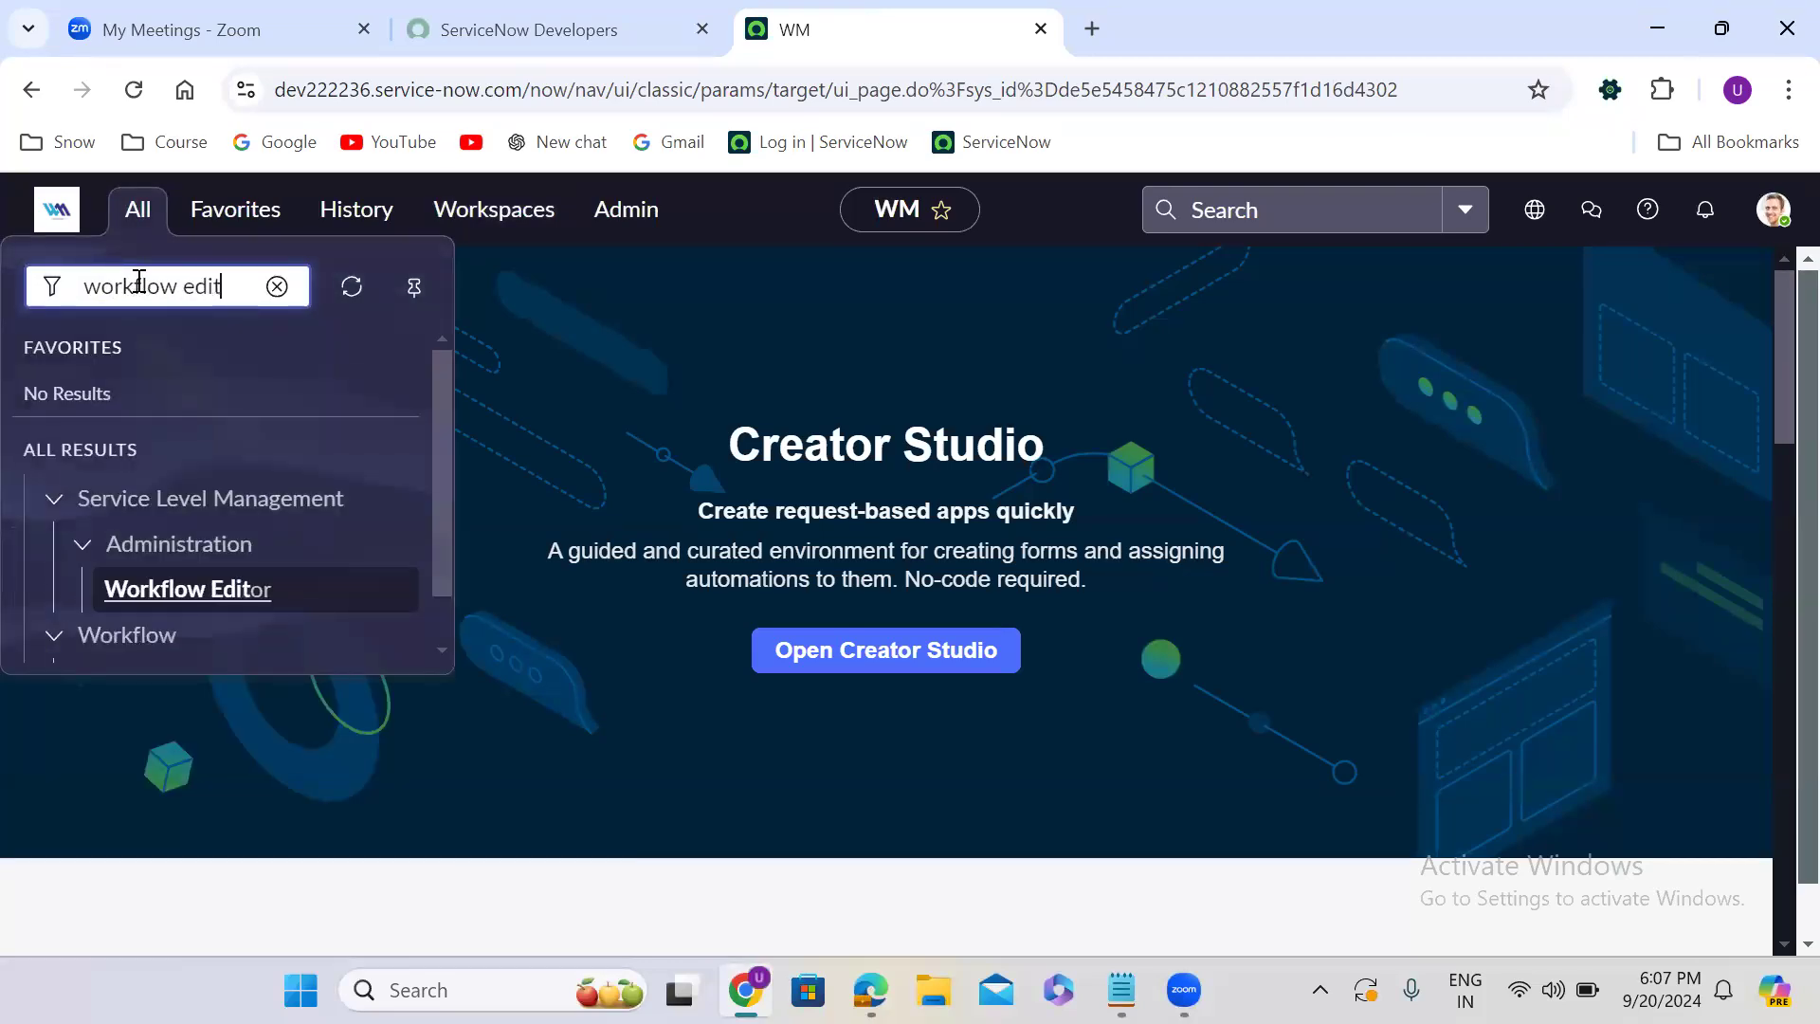
pyautogui.moveTo(442, 529); pyautogui.dragTo(440, 625)
pyautogui.rightClick(140, 621)
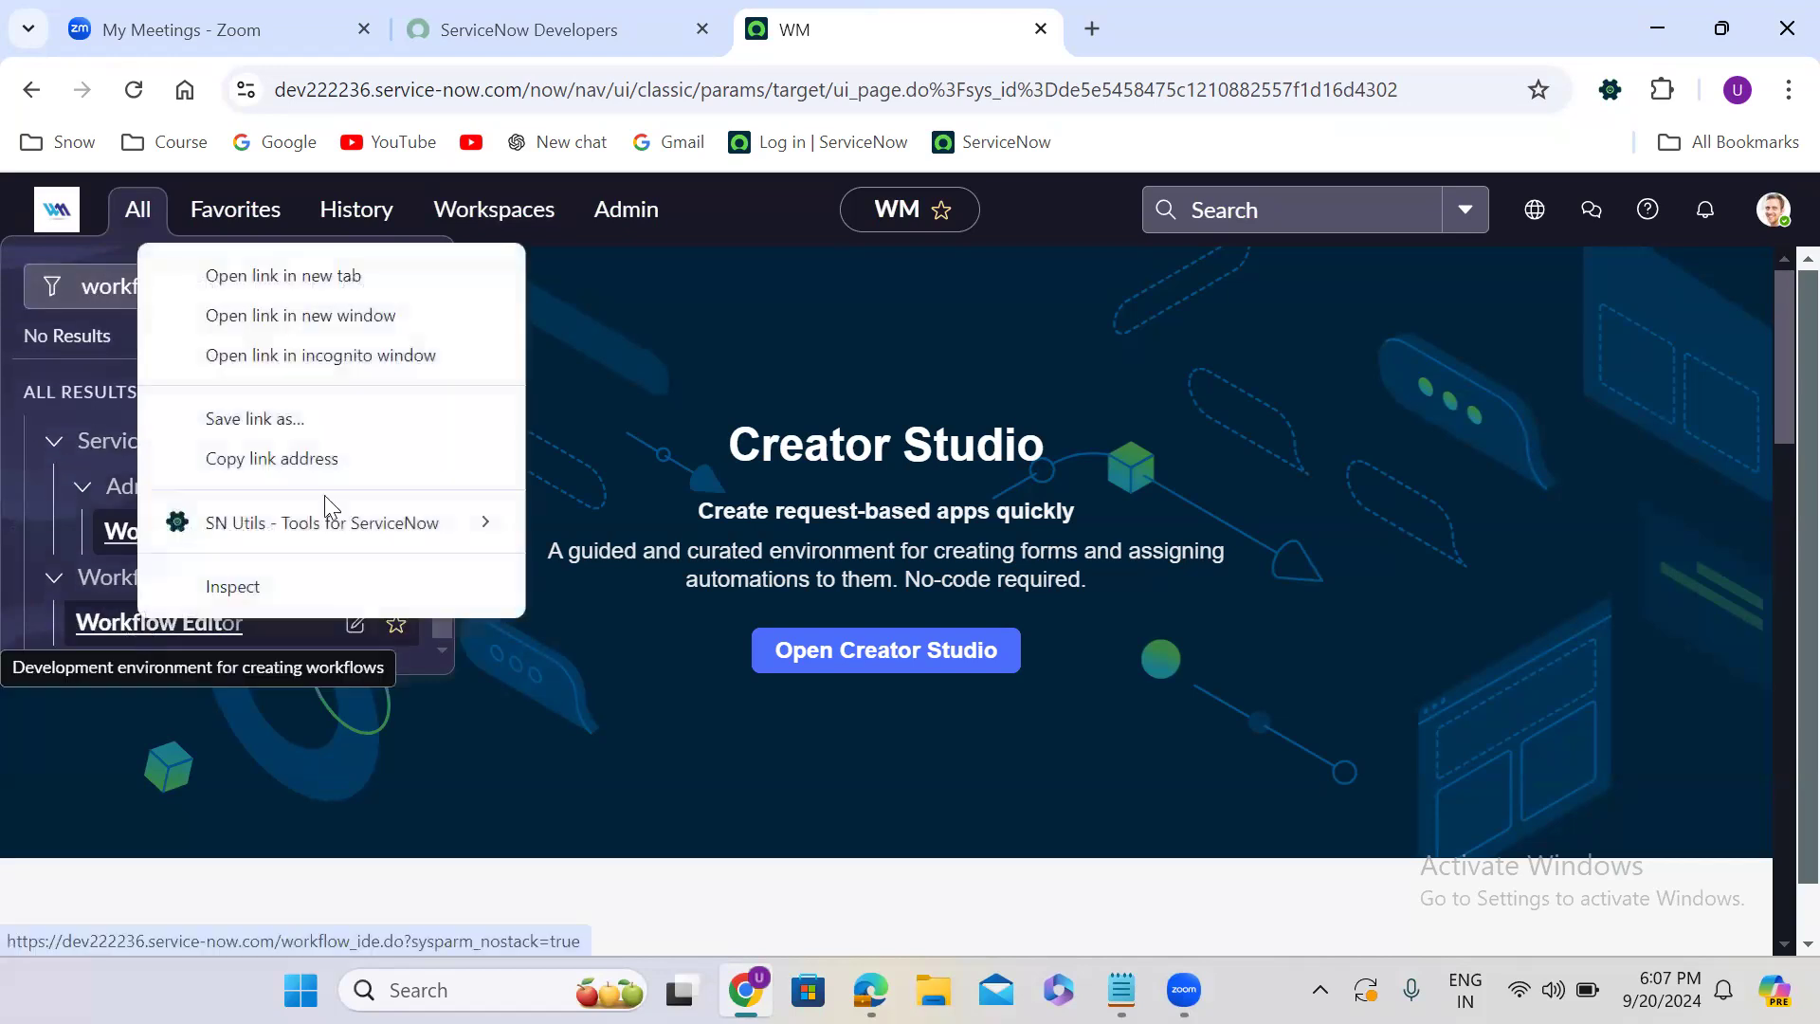
pyautogui.click(323, 285)
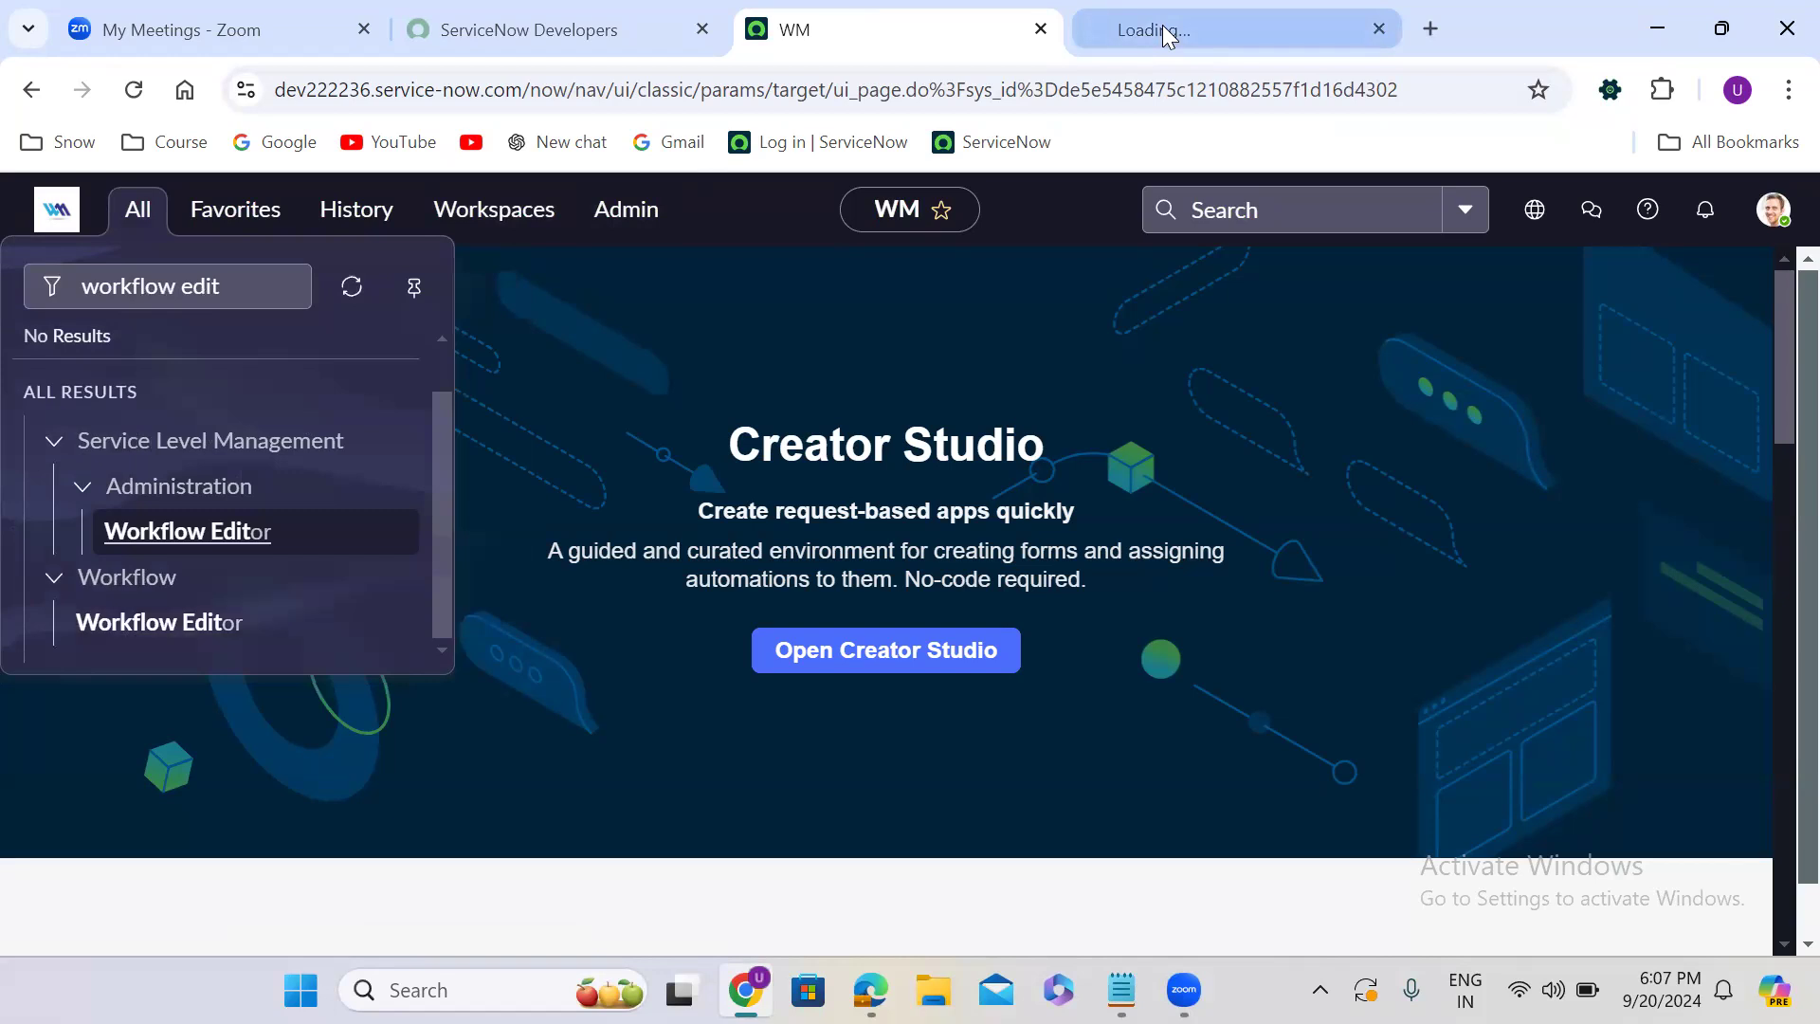
pyautogui.click(1164, 32)
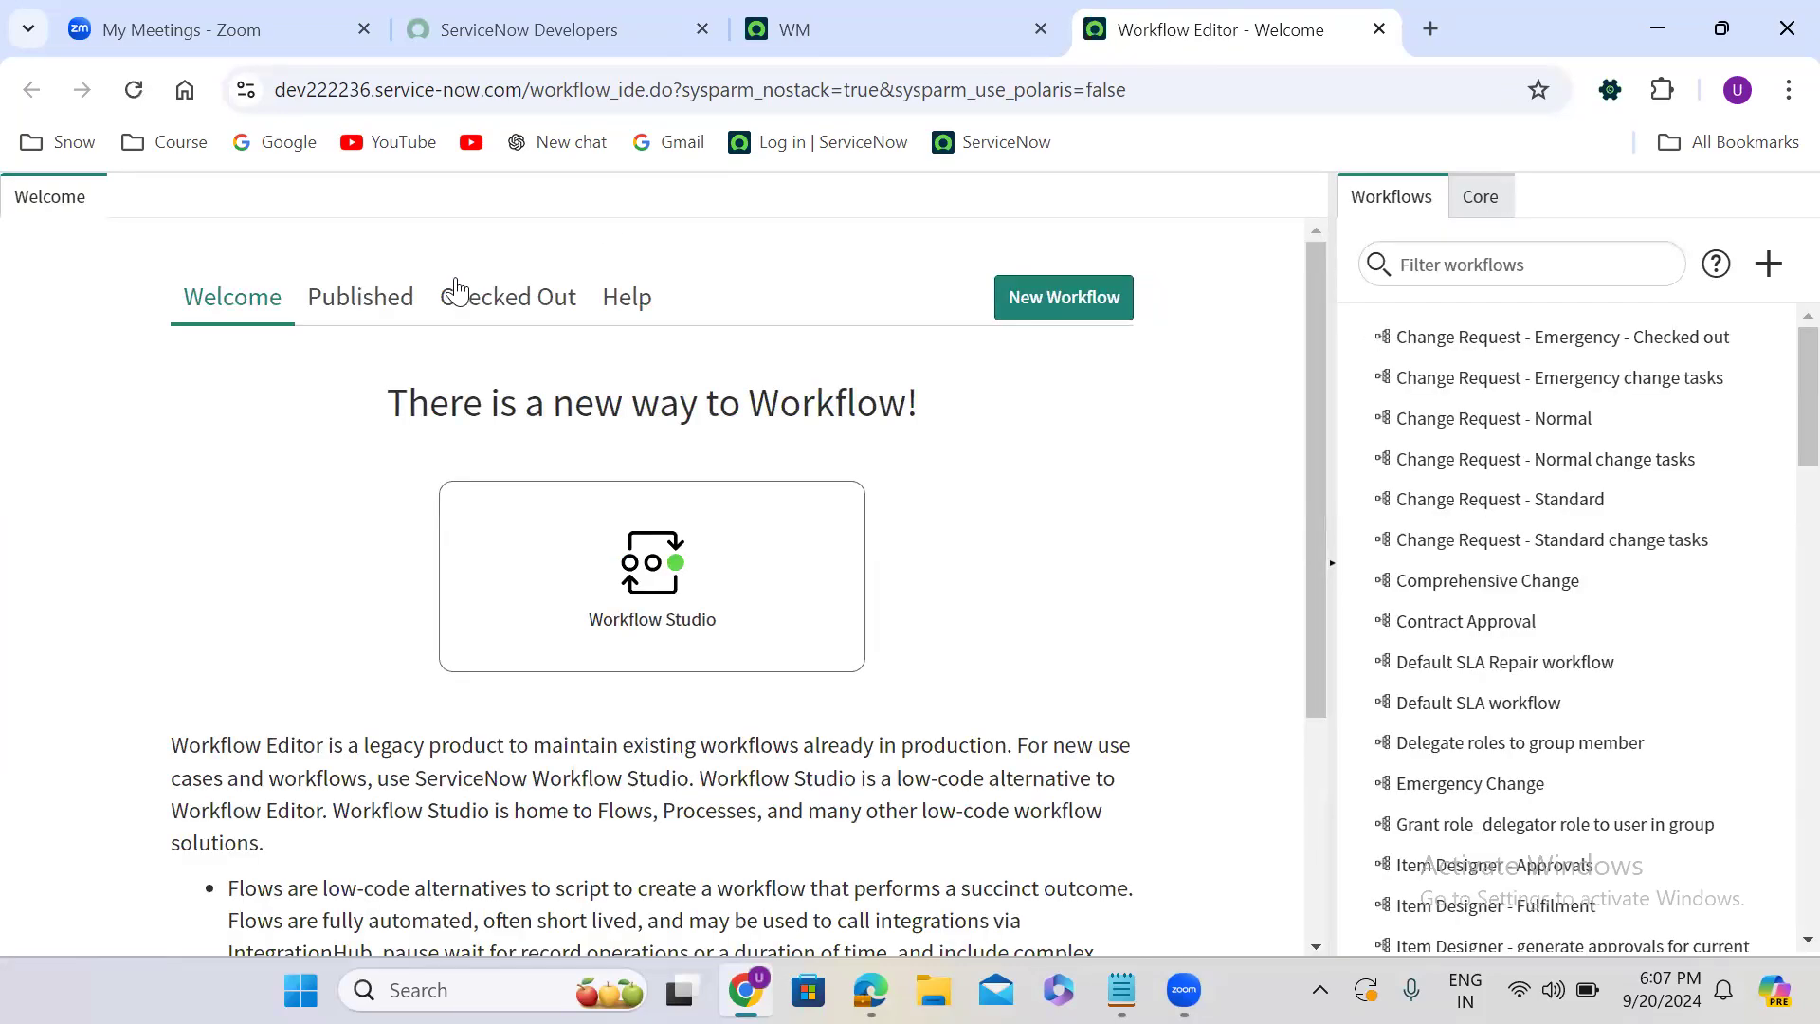
# - Open the checked-out Request Company mobile workflow and examine its If, Mark as requested and Approval Coordinator activities
pyautogui.click(520, 297)
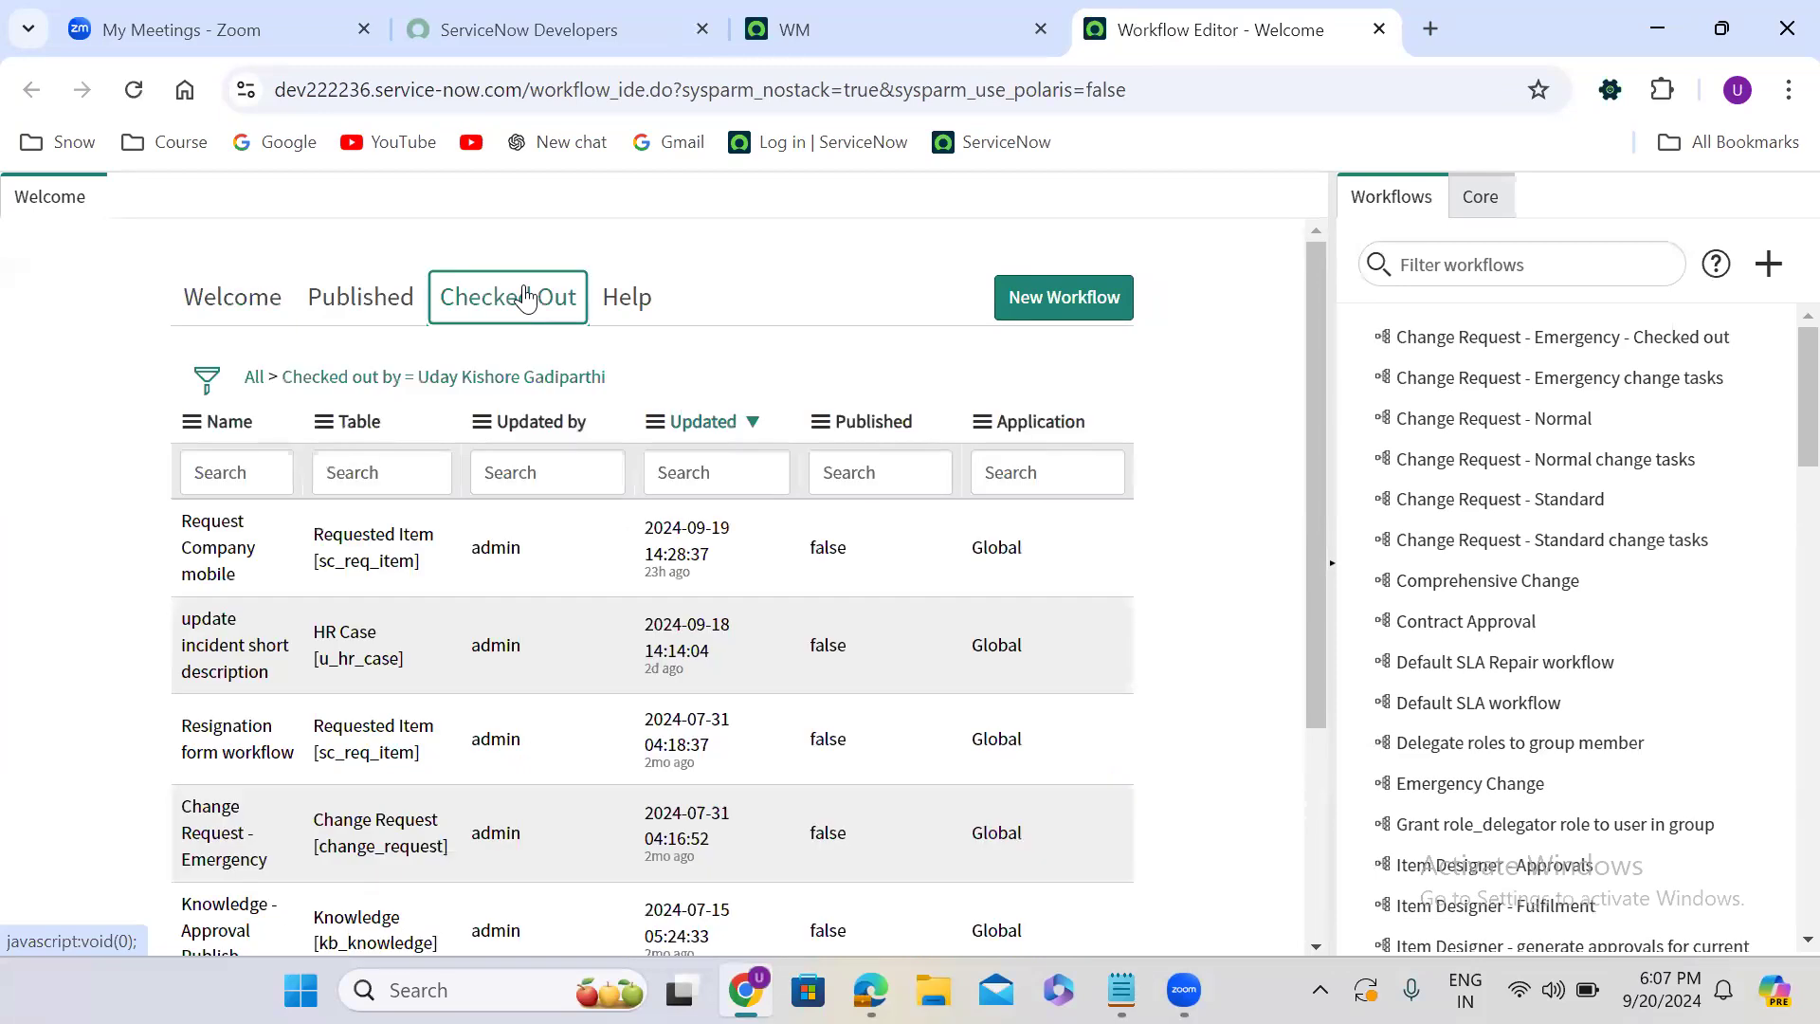
pyautogui.click(301, 545)
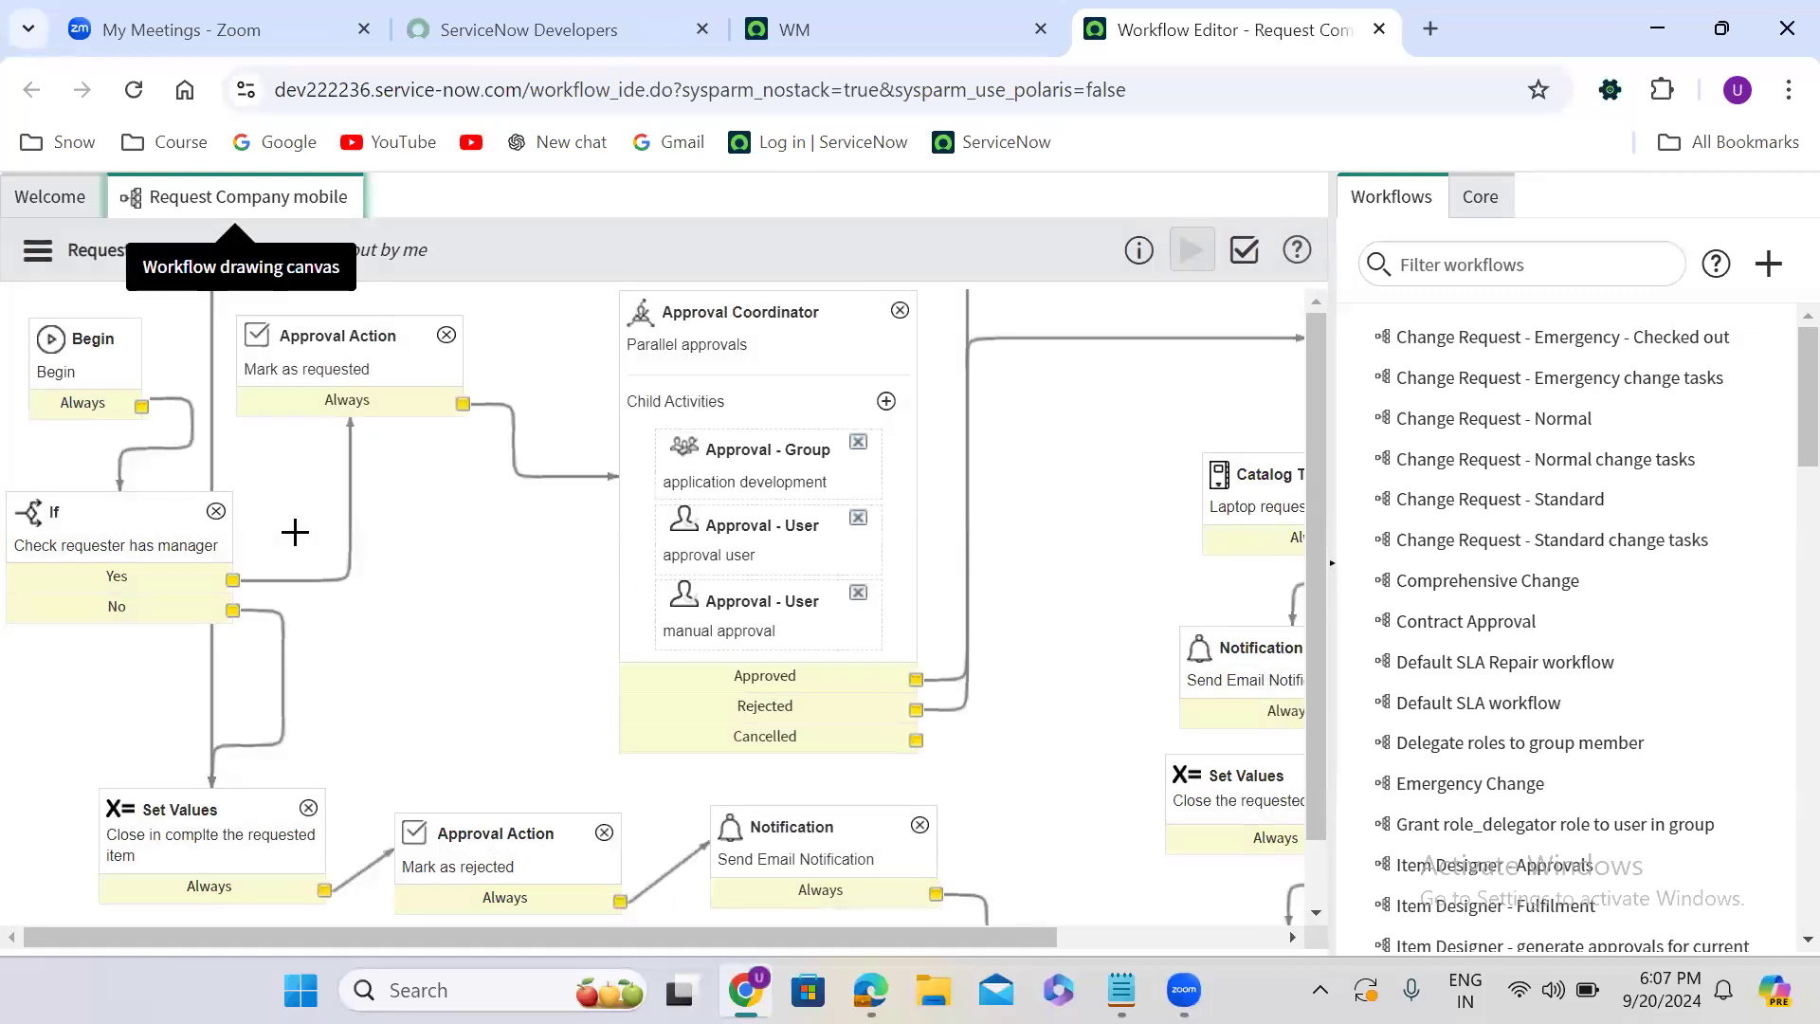
pyautogui.click(142, 523)
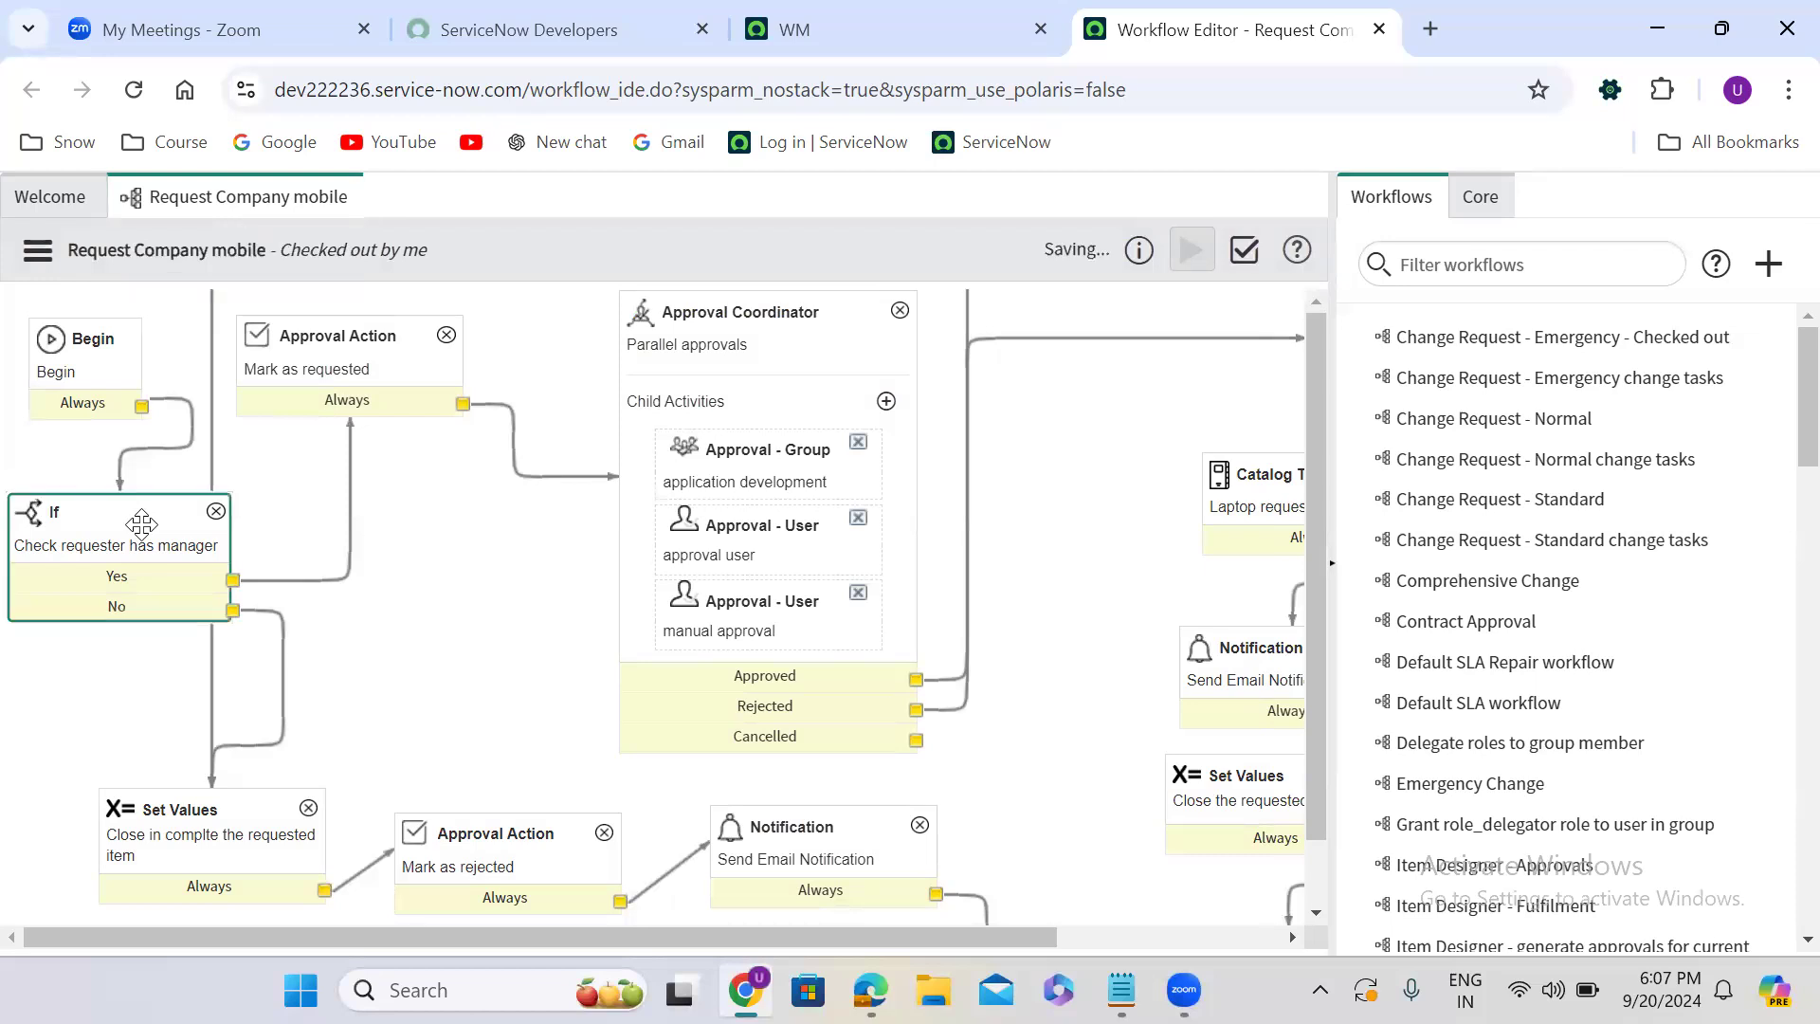
pyautogui.click(342, 354)
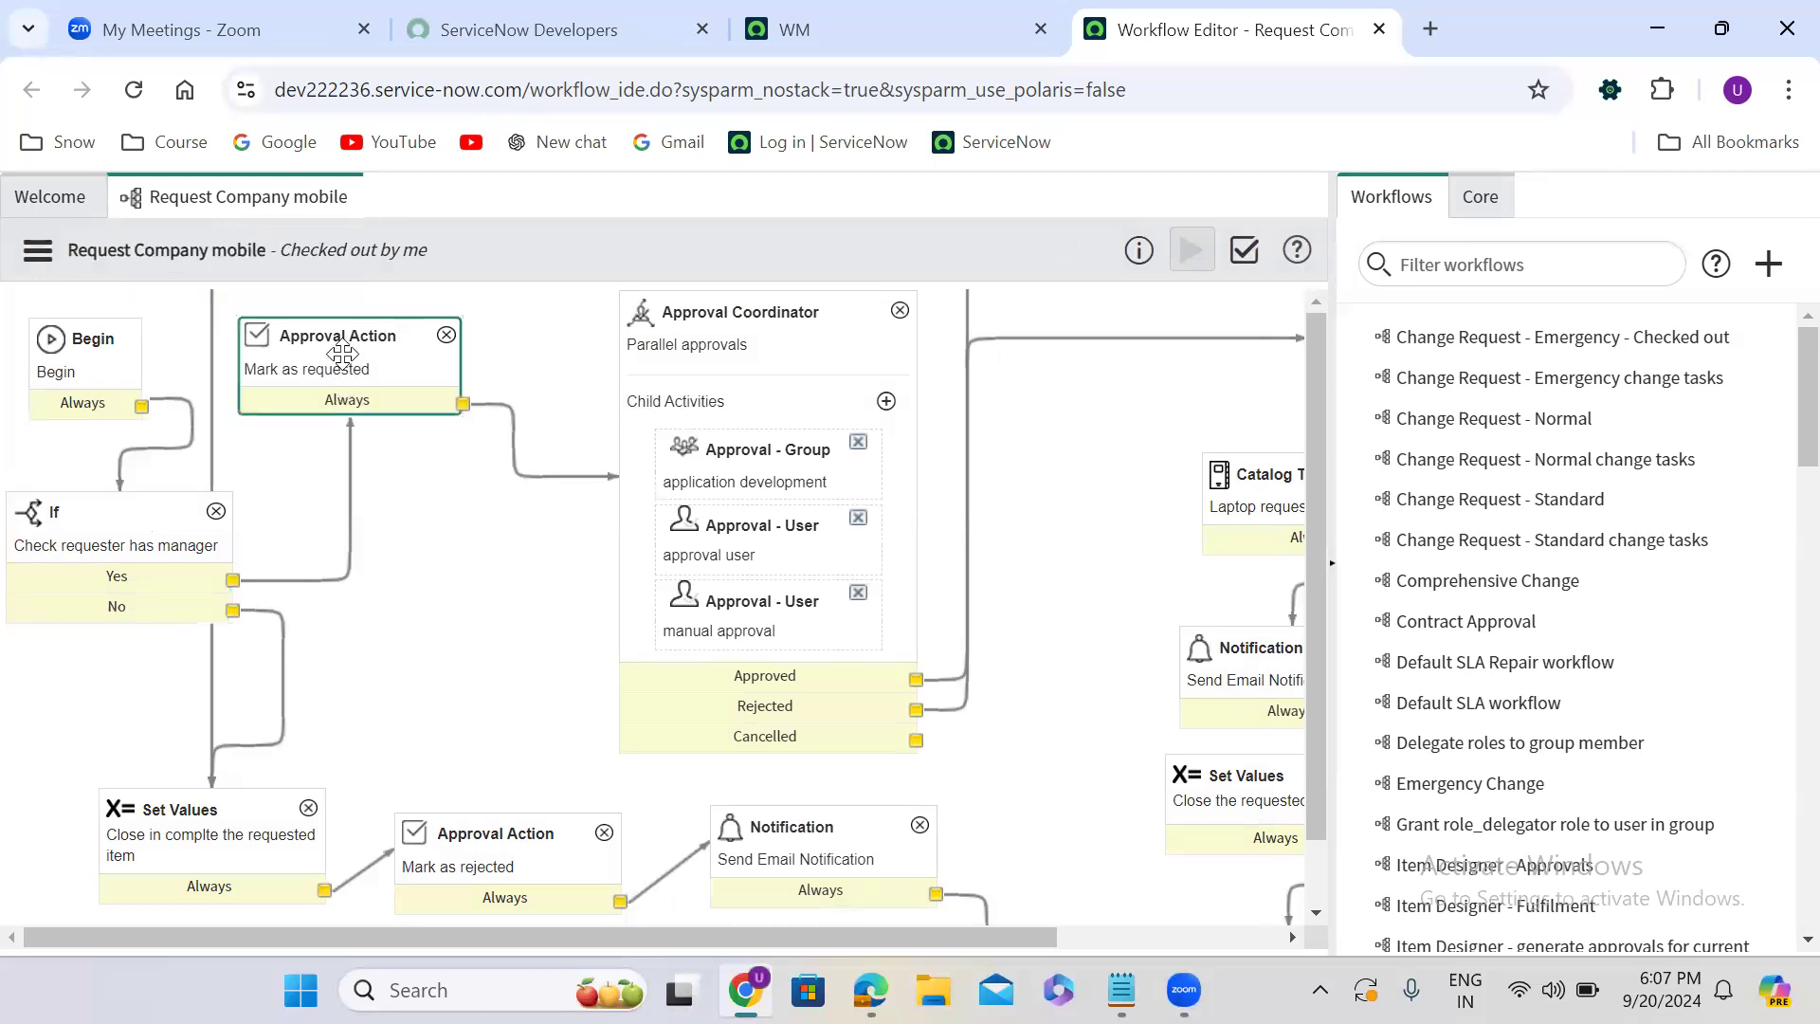
pyautogui.click(736, 479)
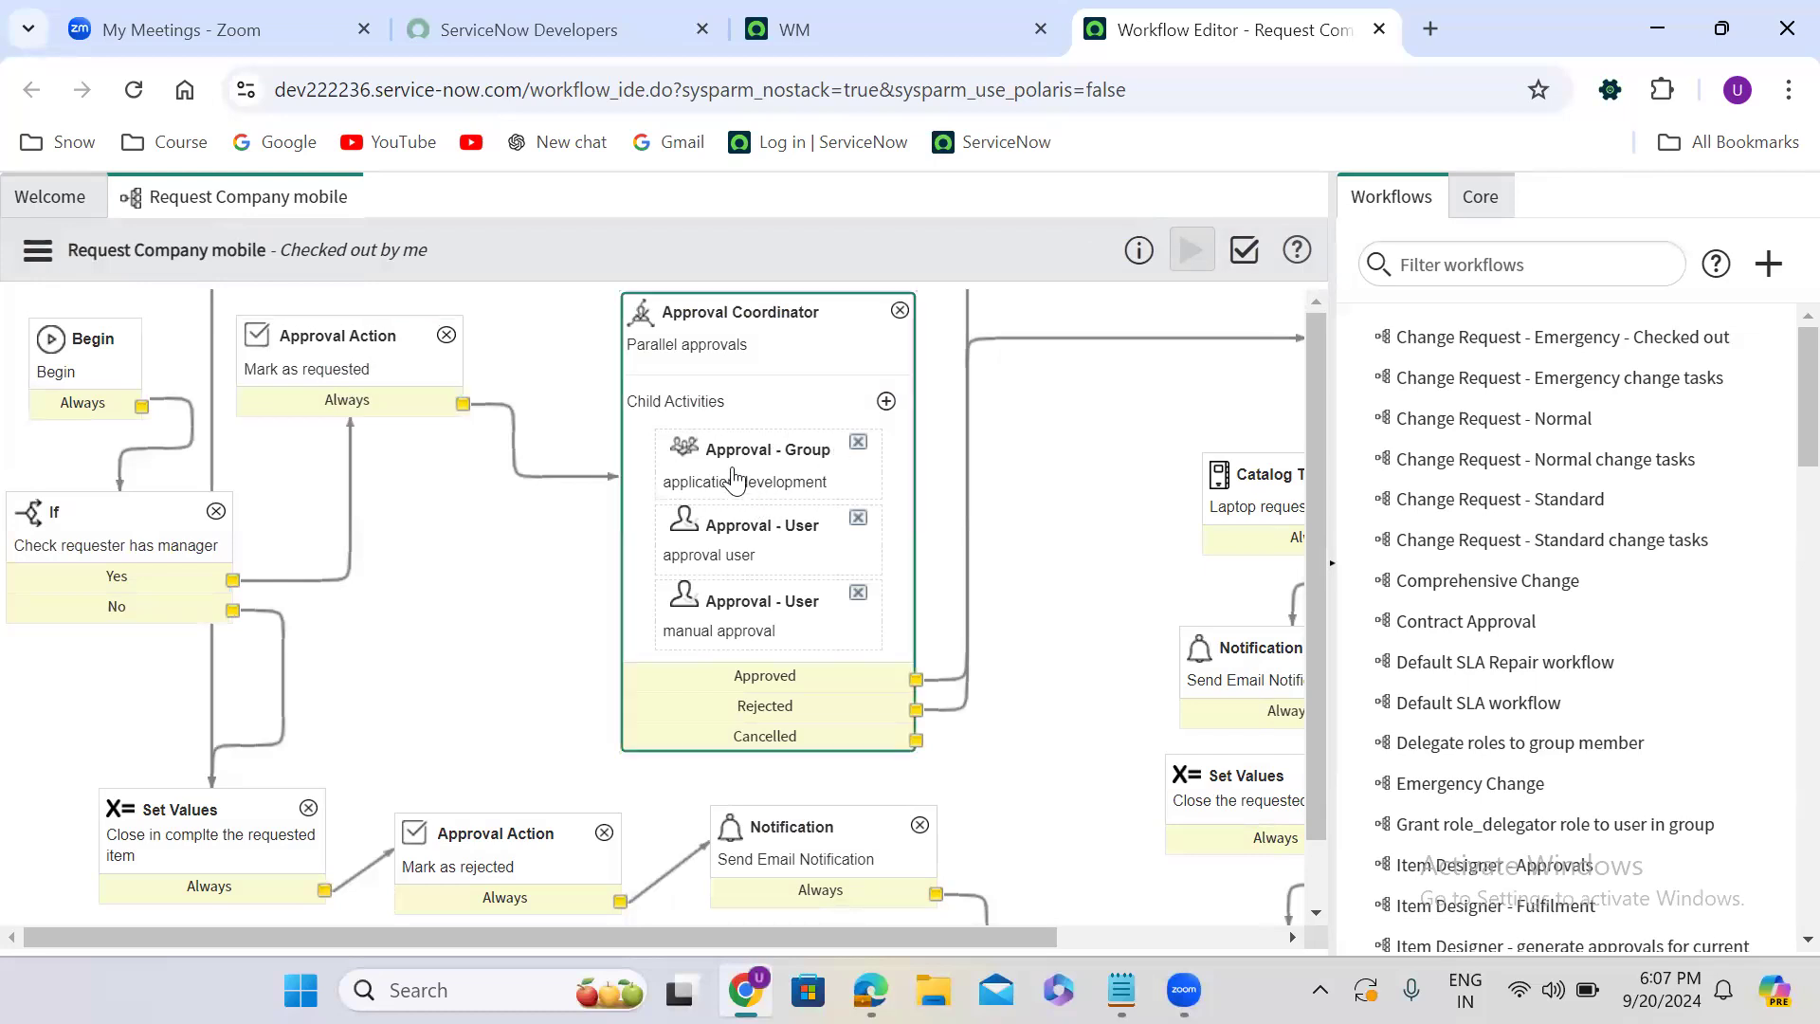
pyautogui.hscroll(2, 734, 481)
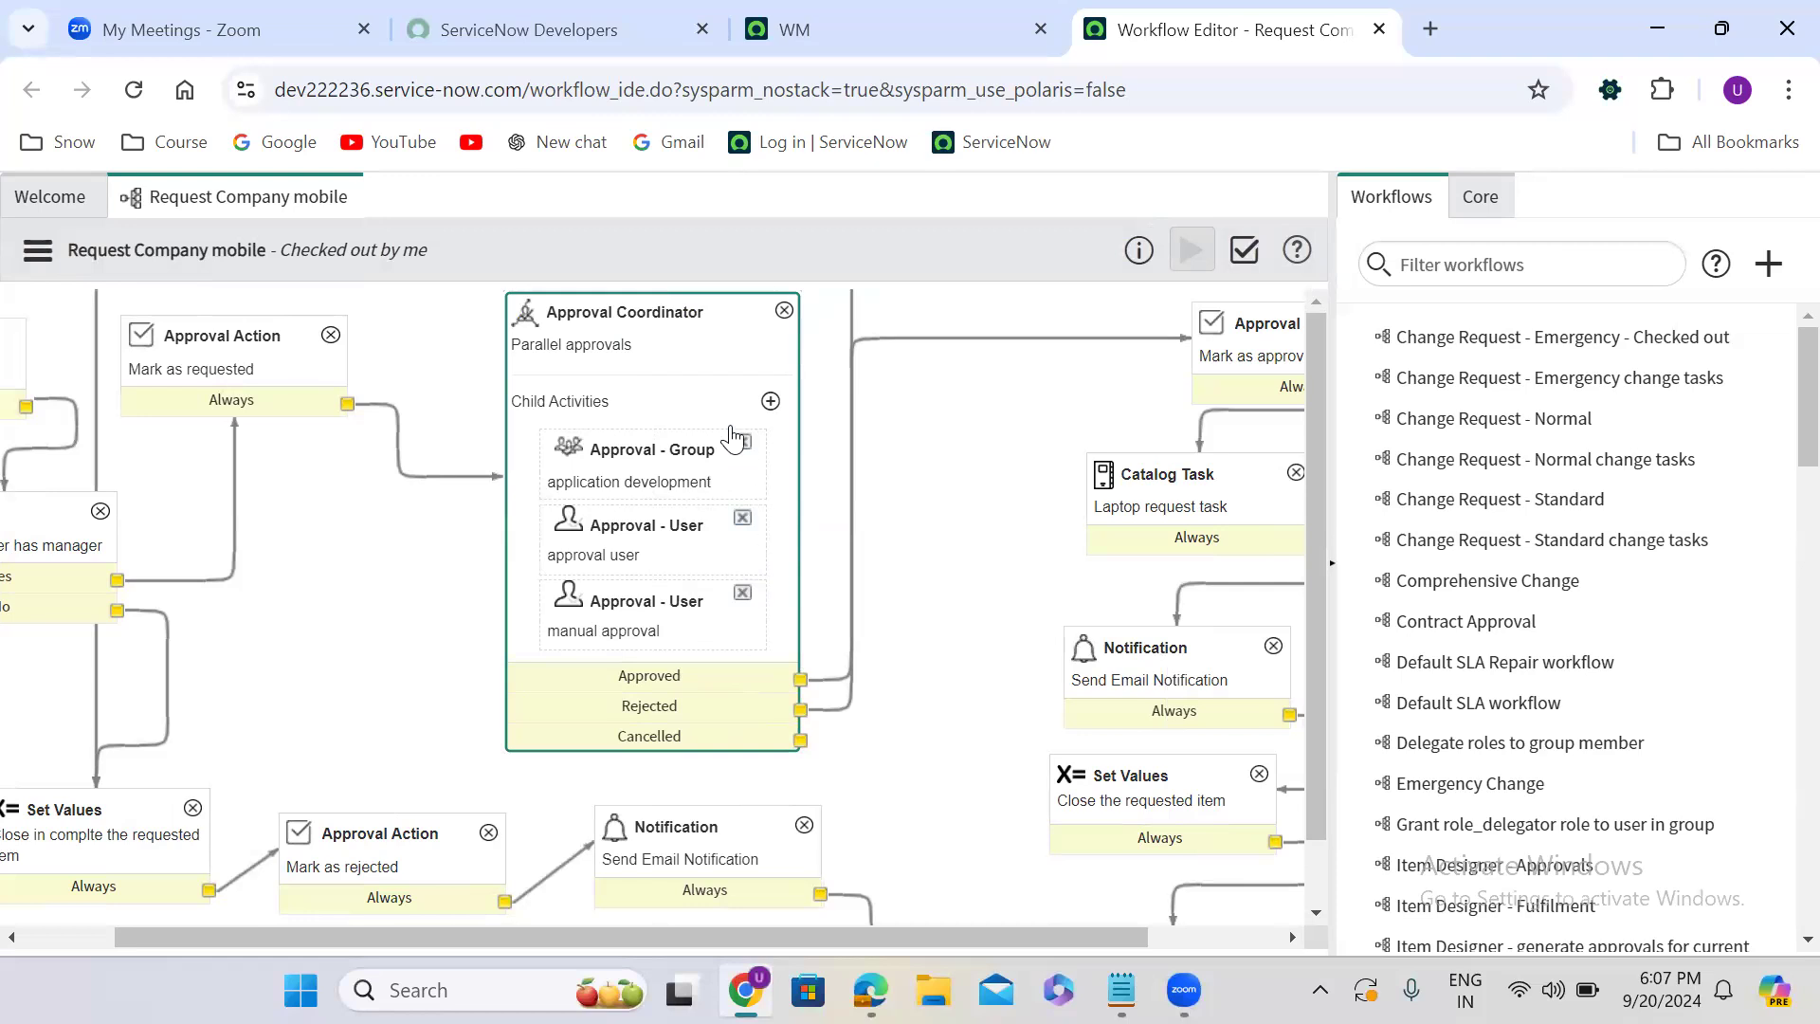
# - Review the Approval Coordinator's properties and its Wait for options, keeping "All child activities to be approved", and close them without updating
pyautogui.doubleClick(674, 377)
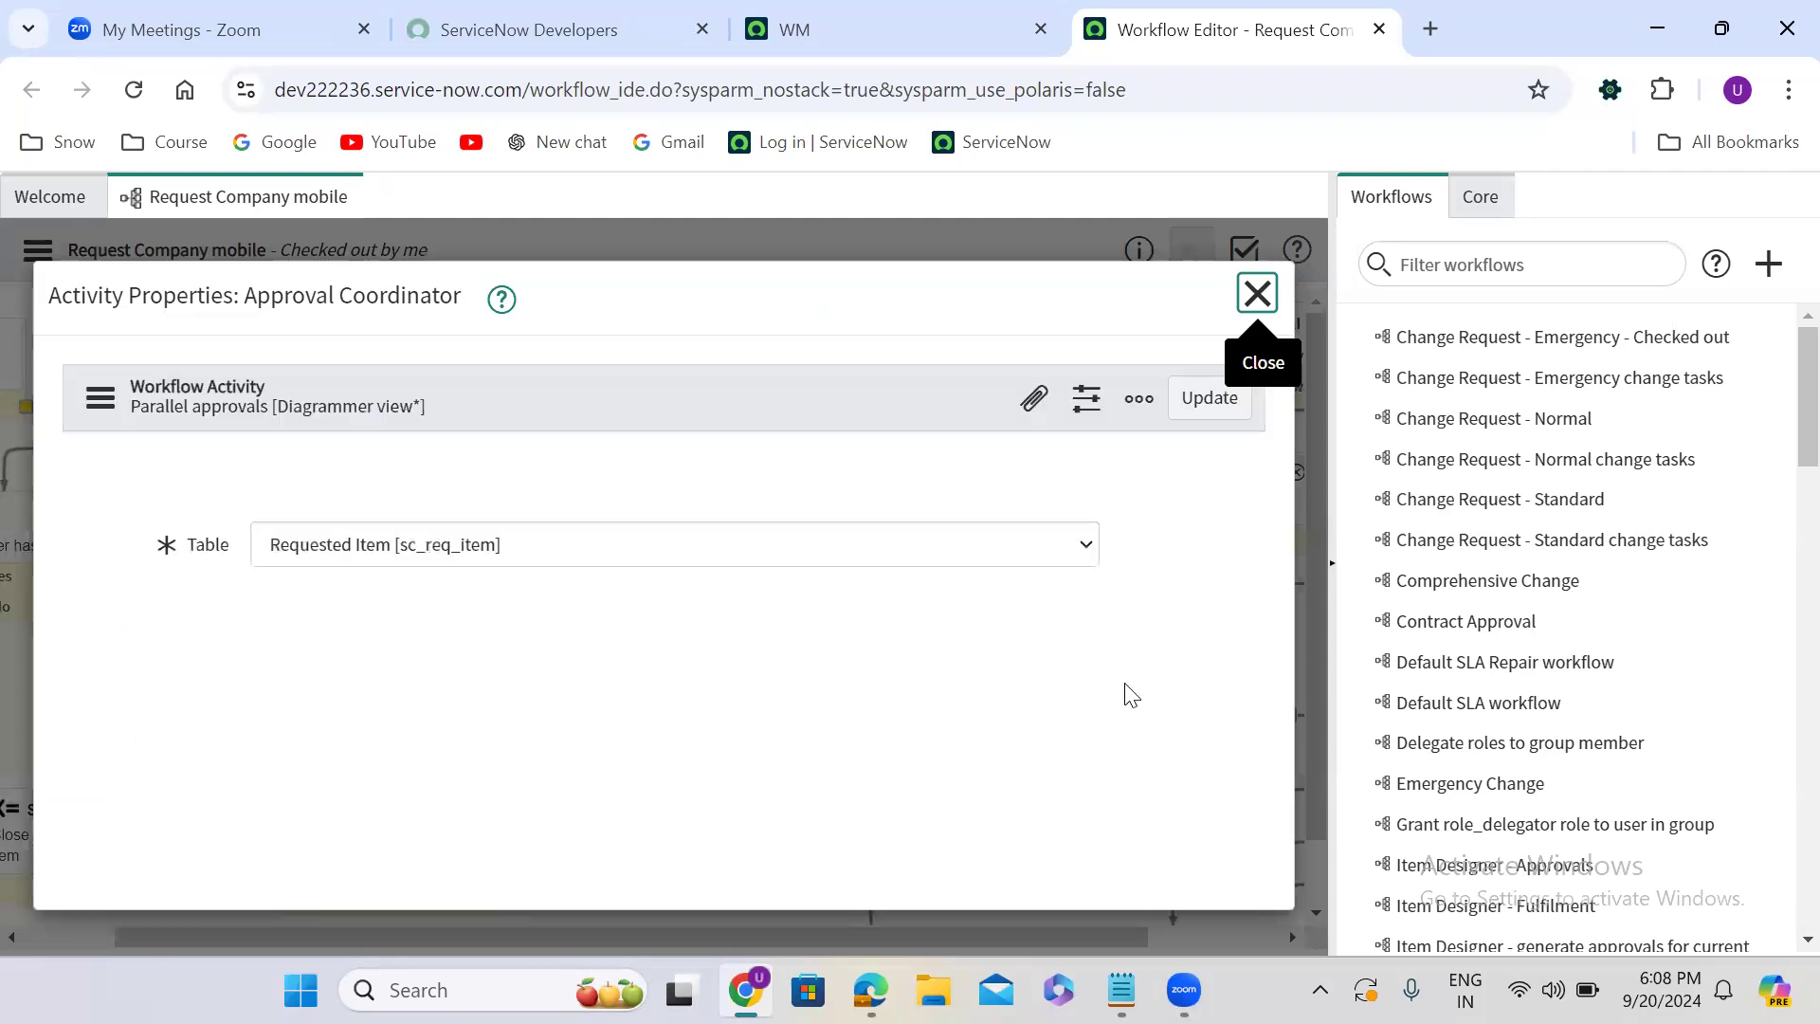
pyautogui.click(1196, 579)
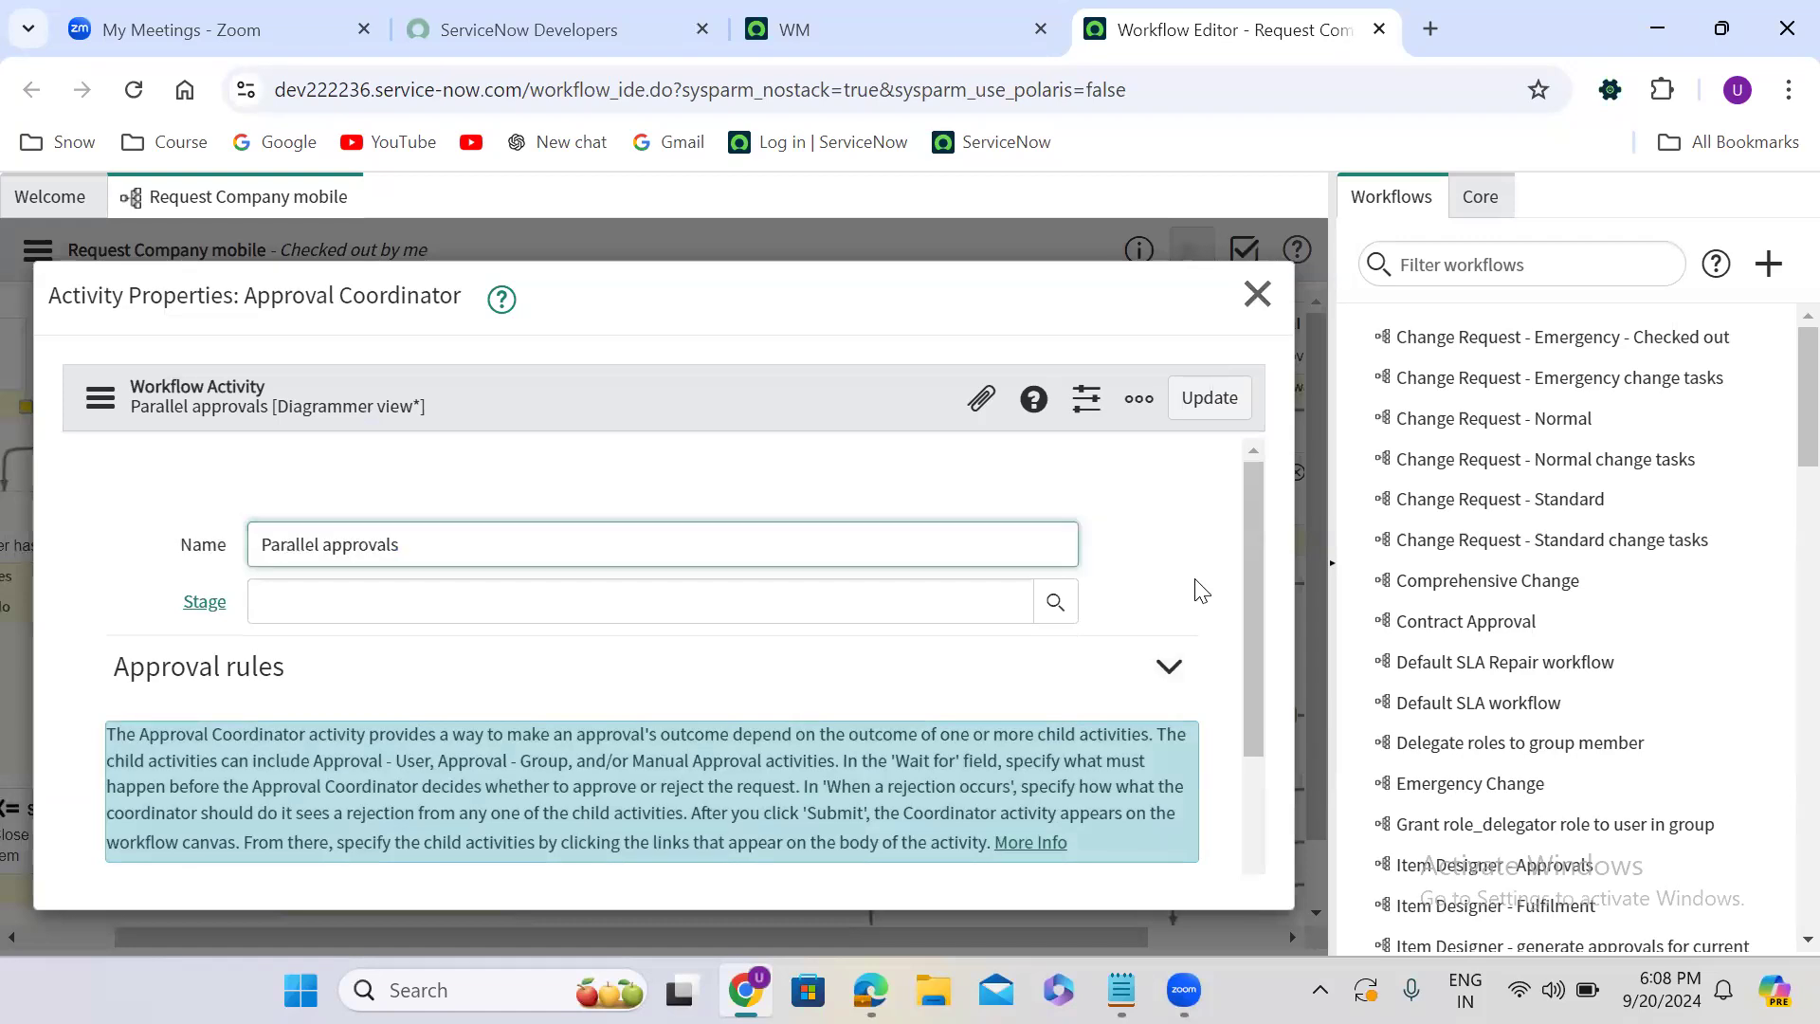
pyautogui.scroll(-1, 1195, 579)
pyautogui.scroll(-3, 1195, 585)
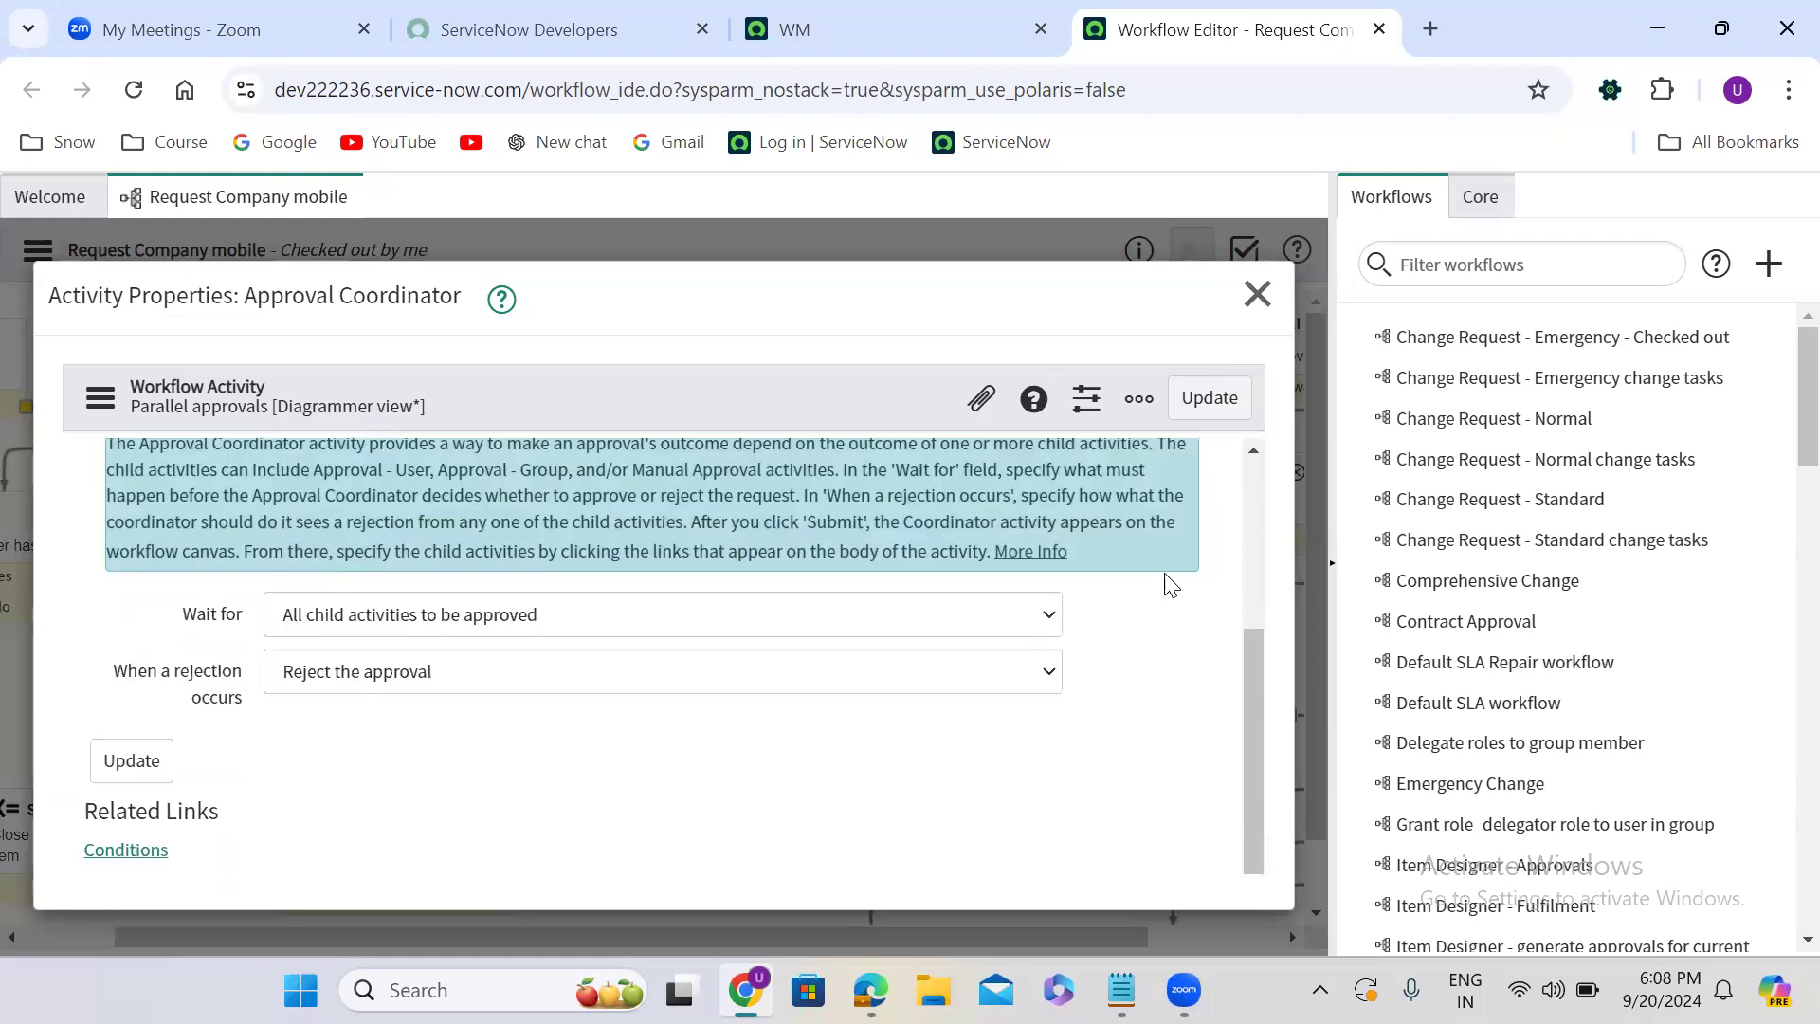
pyautogui.click(455, 625)
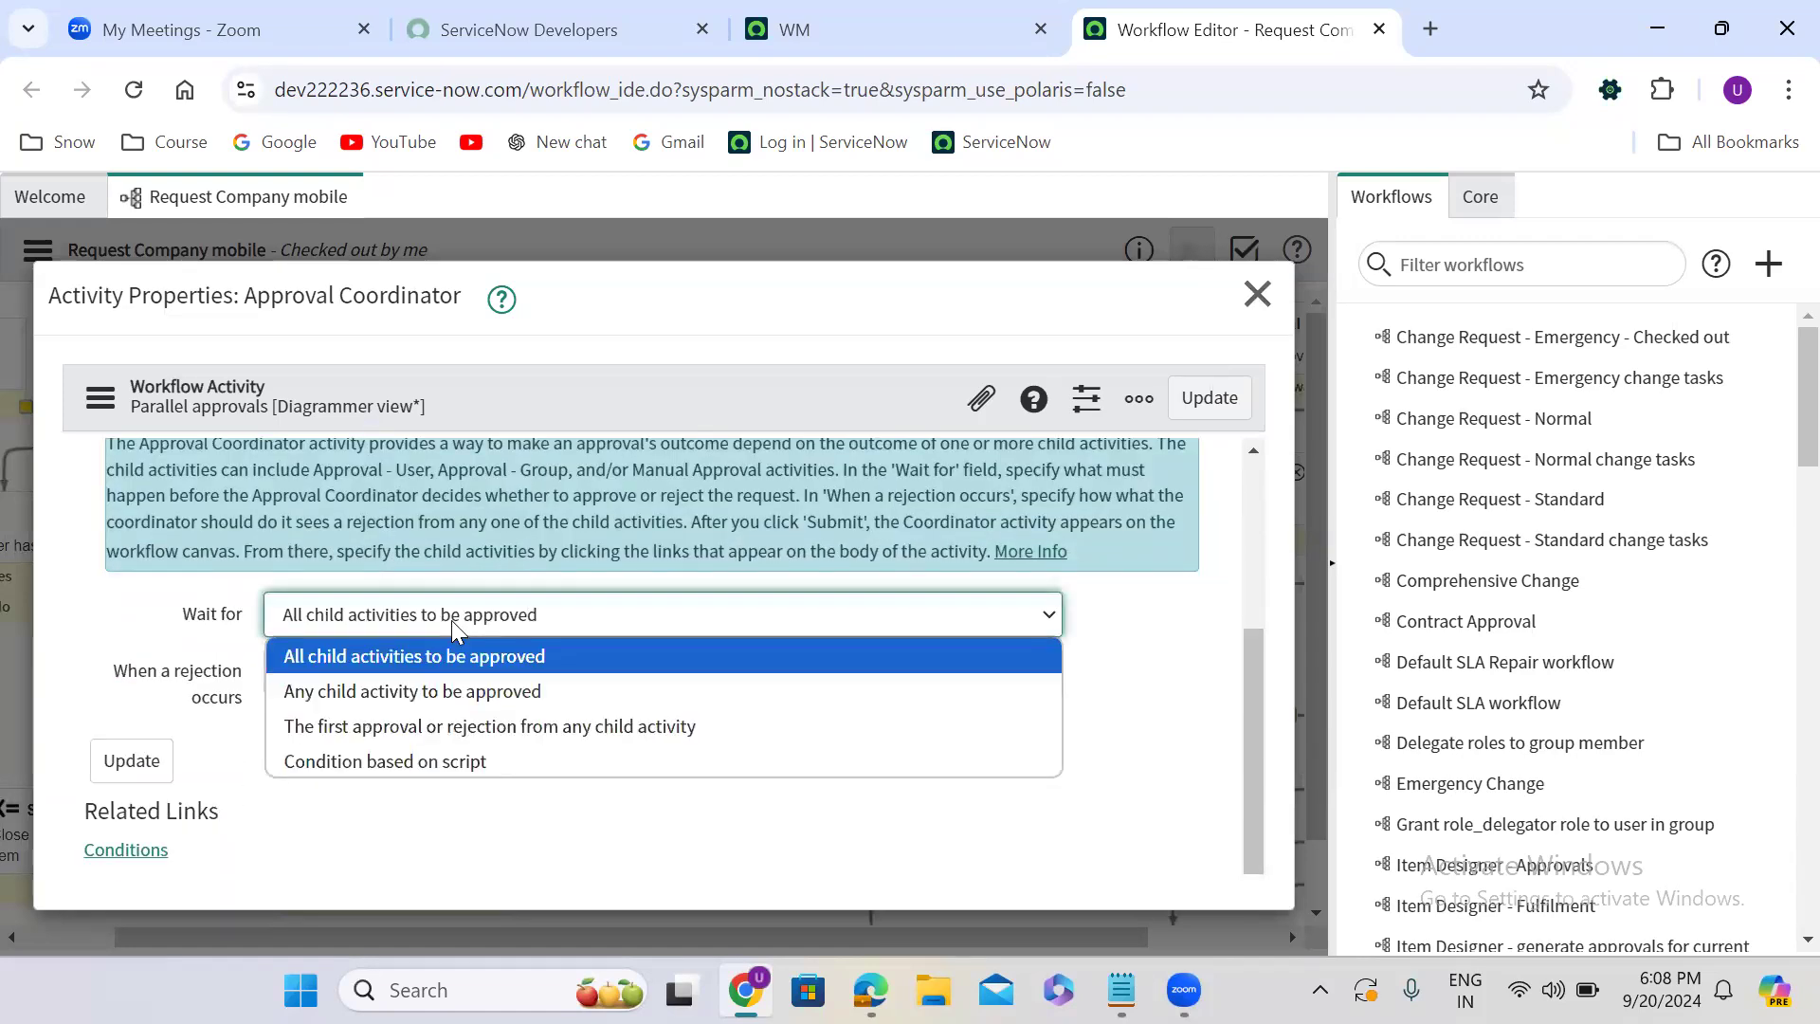
pyautogui.click(364, 658)
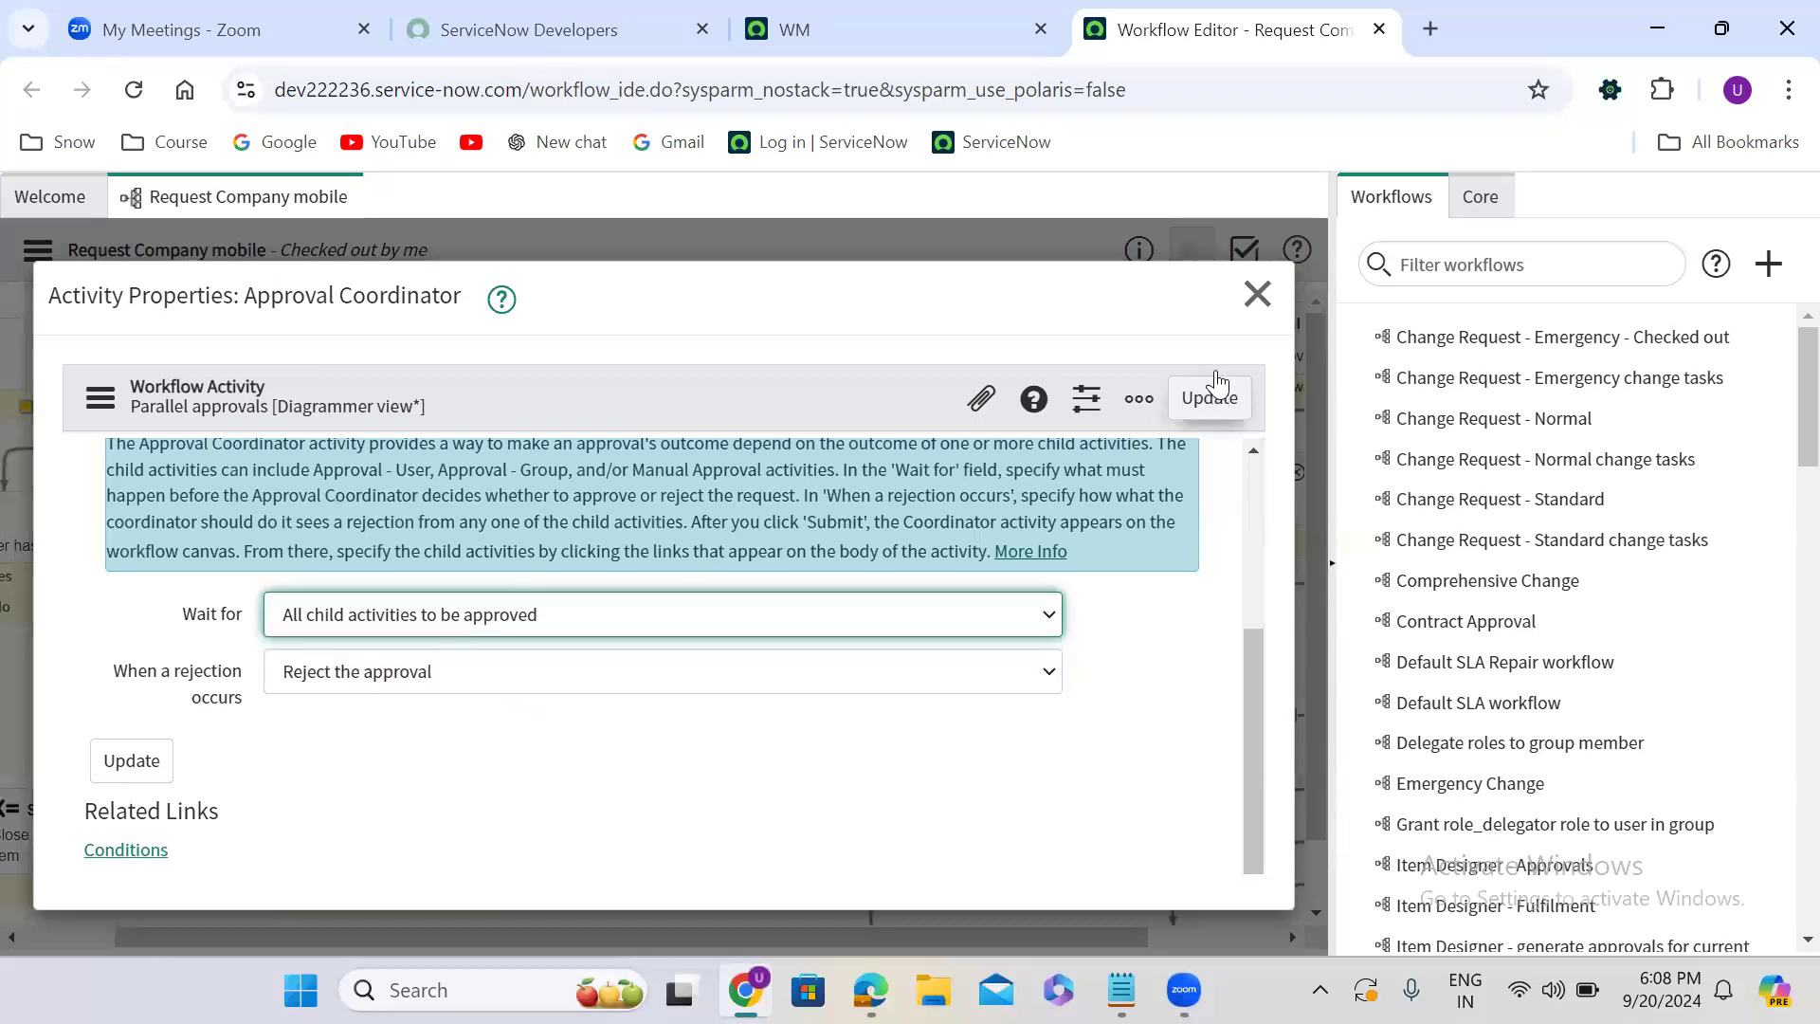
pyautogui.click(1257, 292)
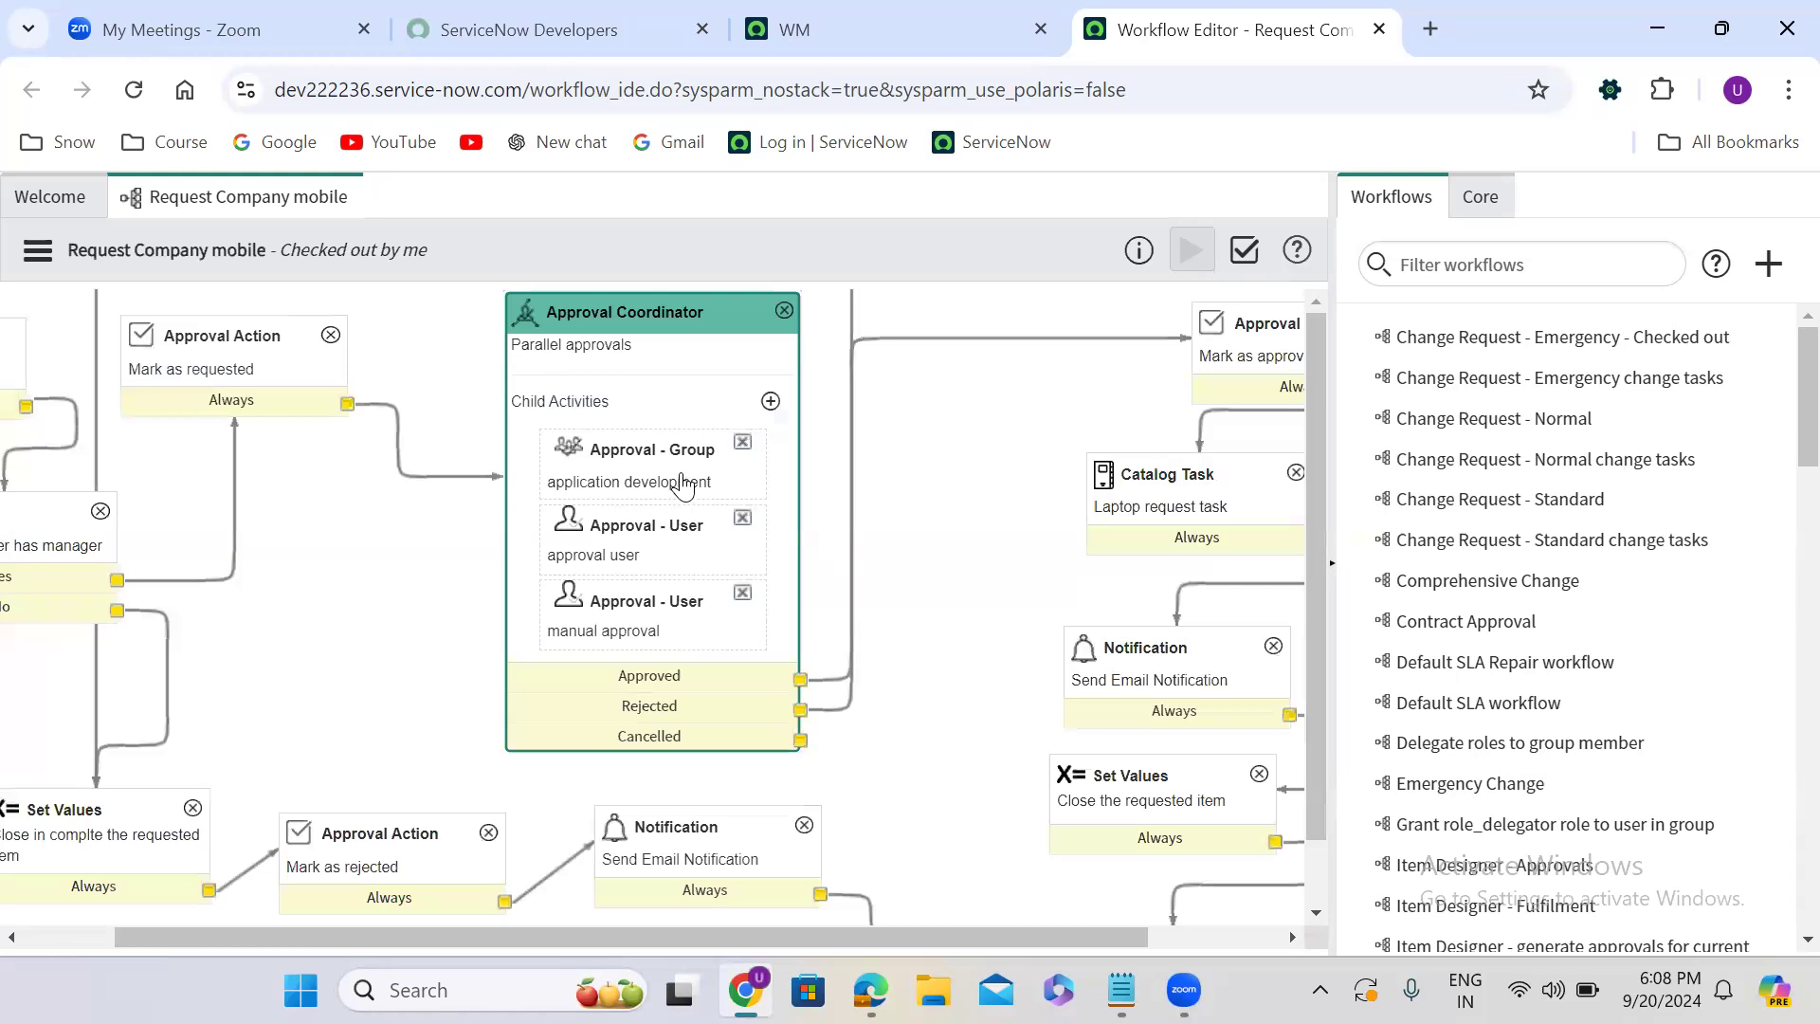
# - Examine the approved branch of the workflow from Mark as approved through Catalog Task, Notification and Set Values to End
pyautogui.click(1262, 328)
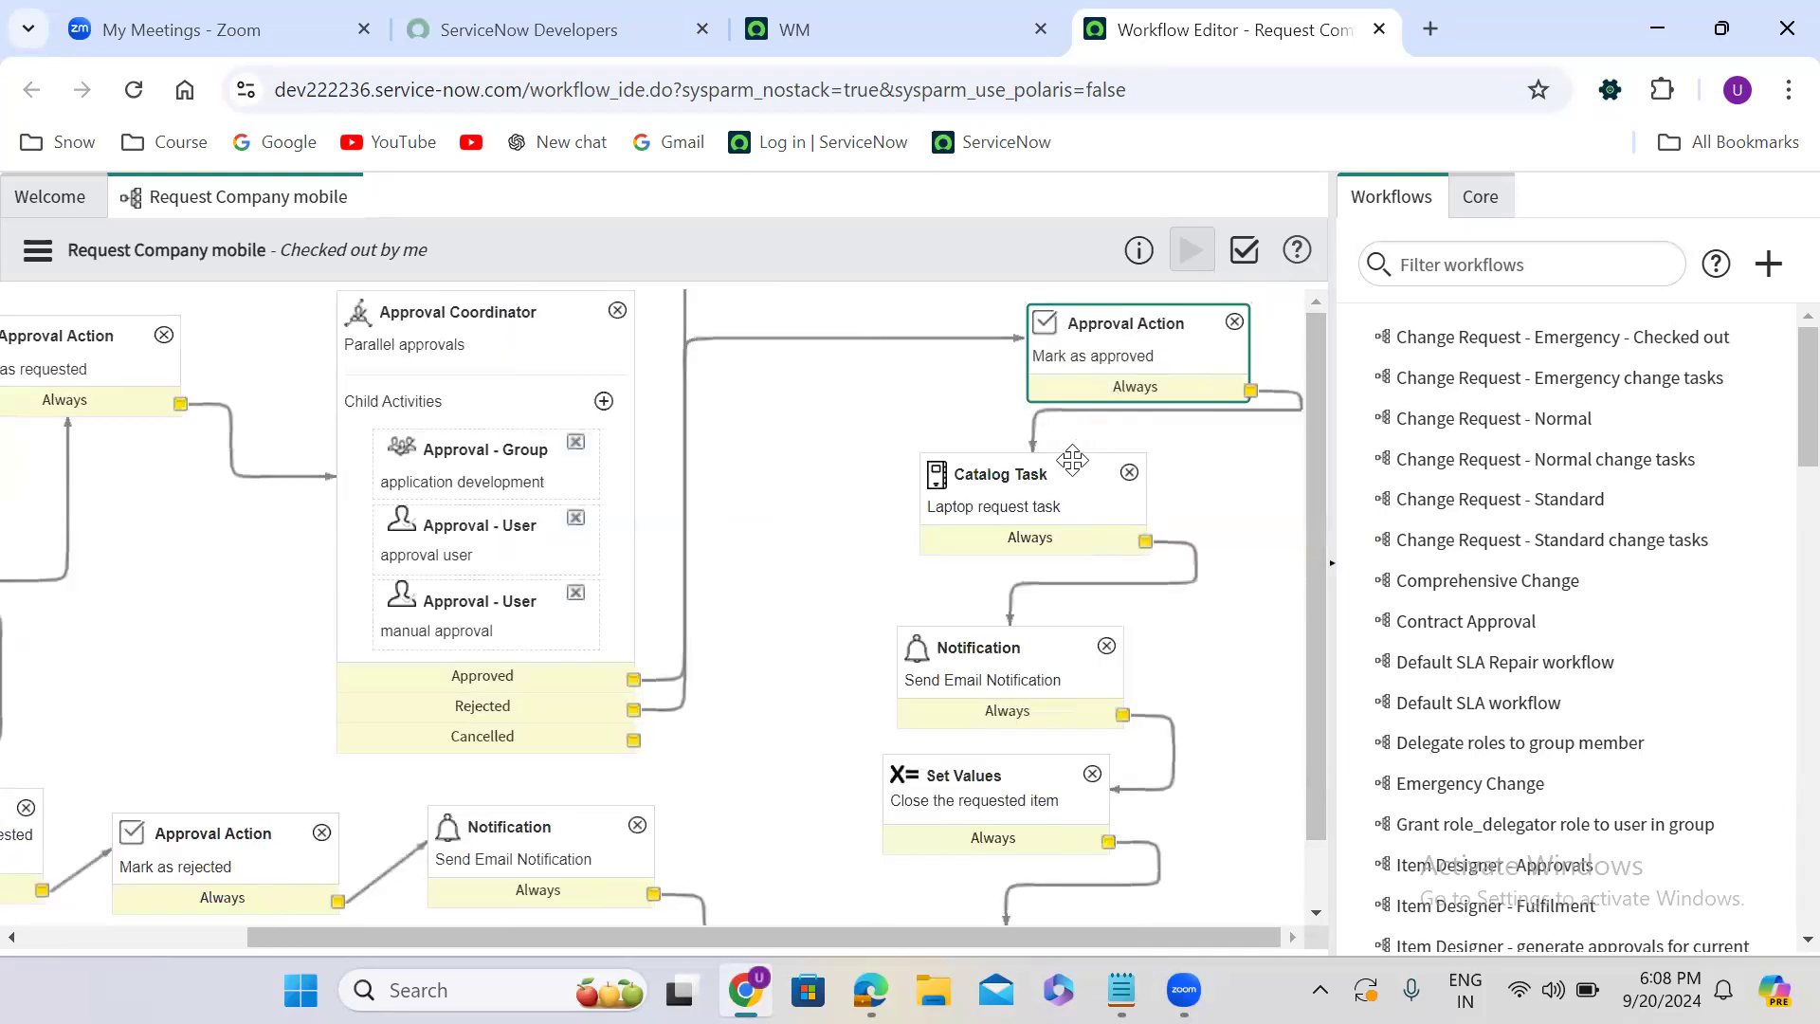
pyautogui.click(1033, 511)
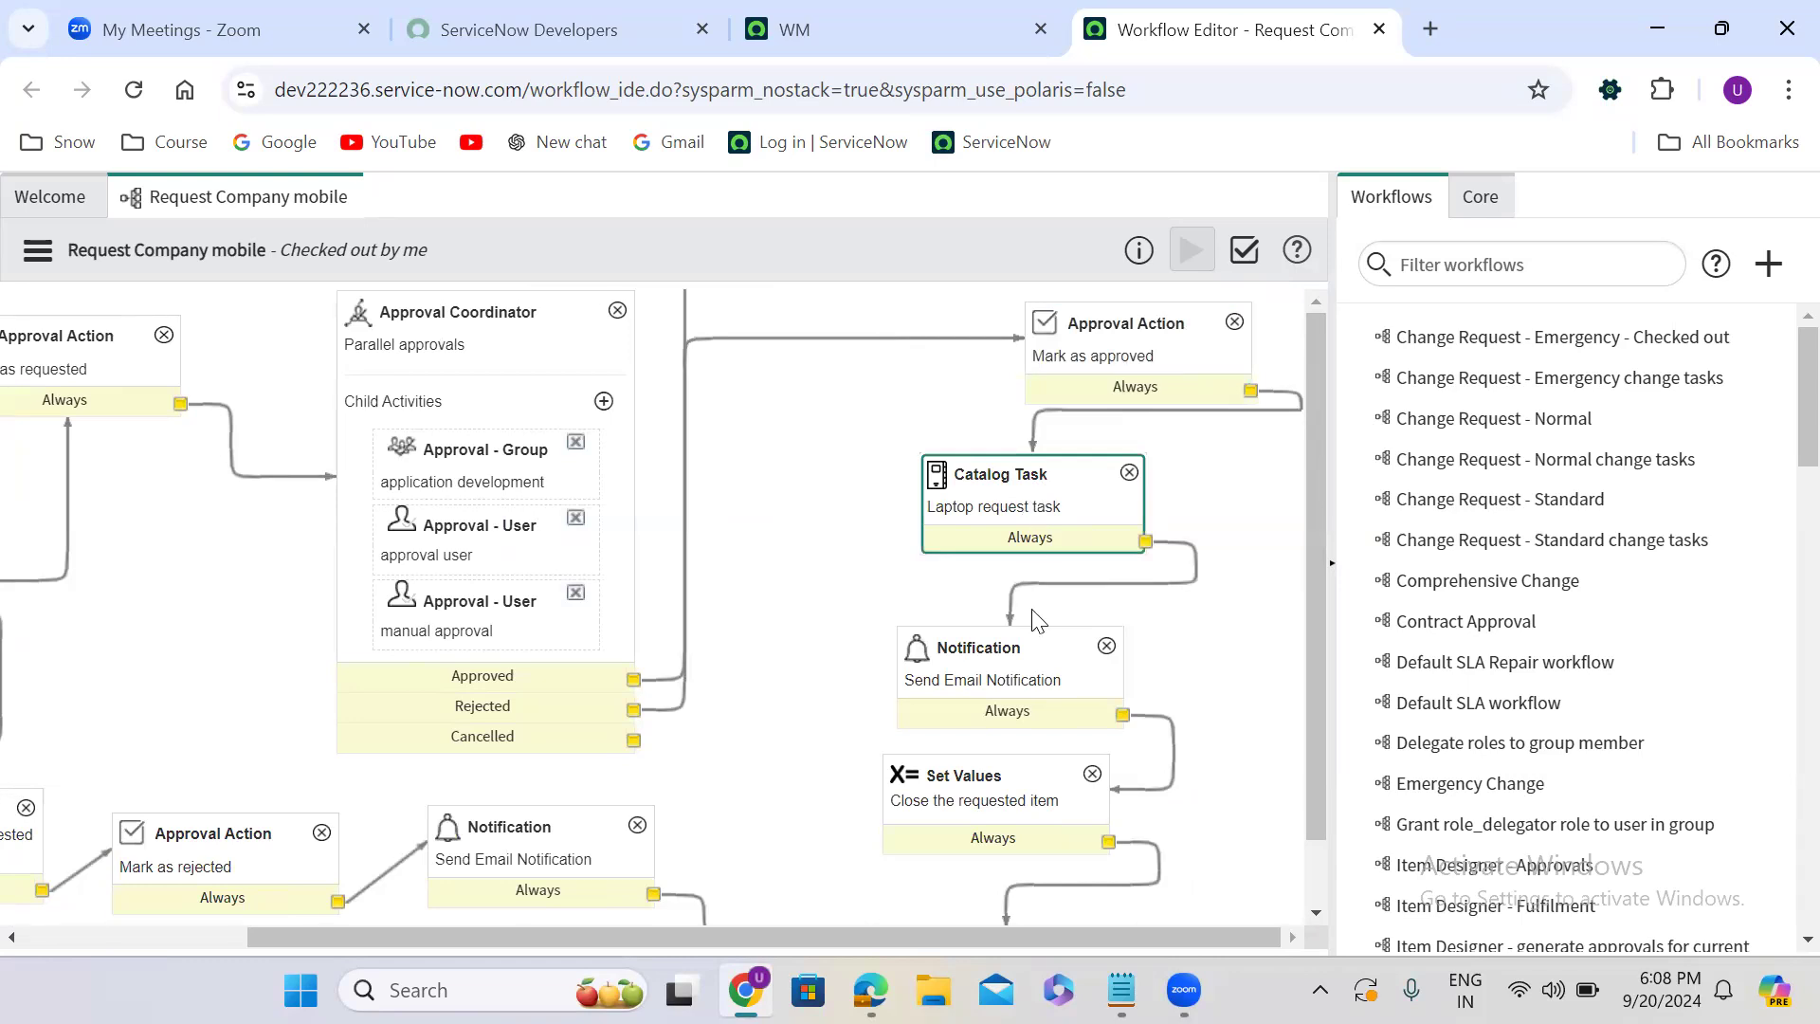
pyautogui.click(988, 700)
pyautogui.click(989, 713)
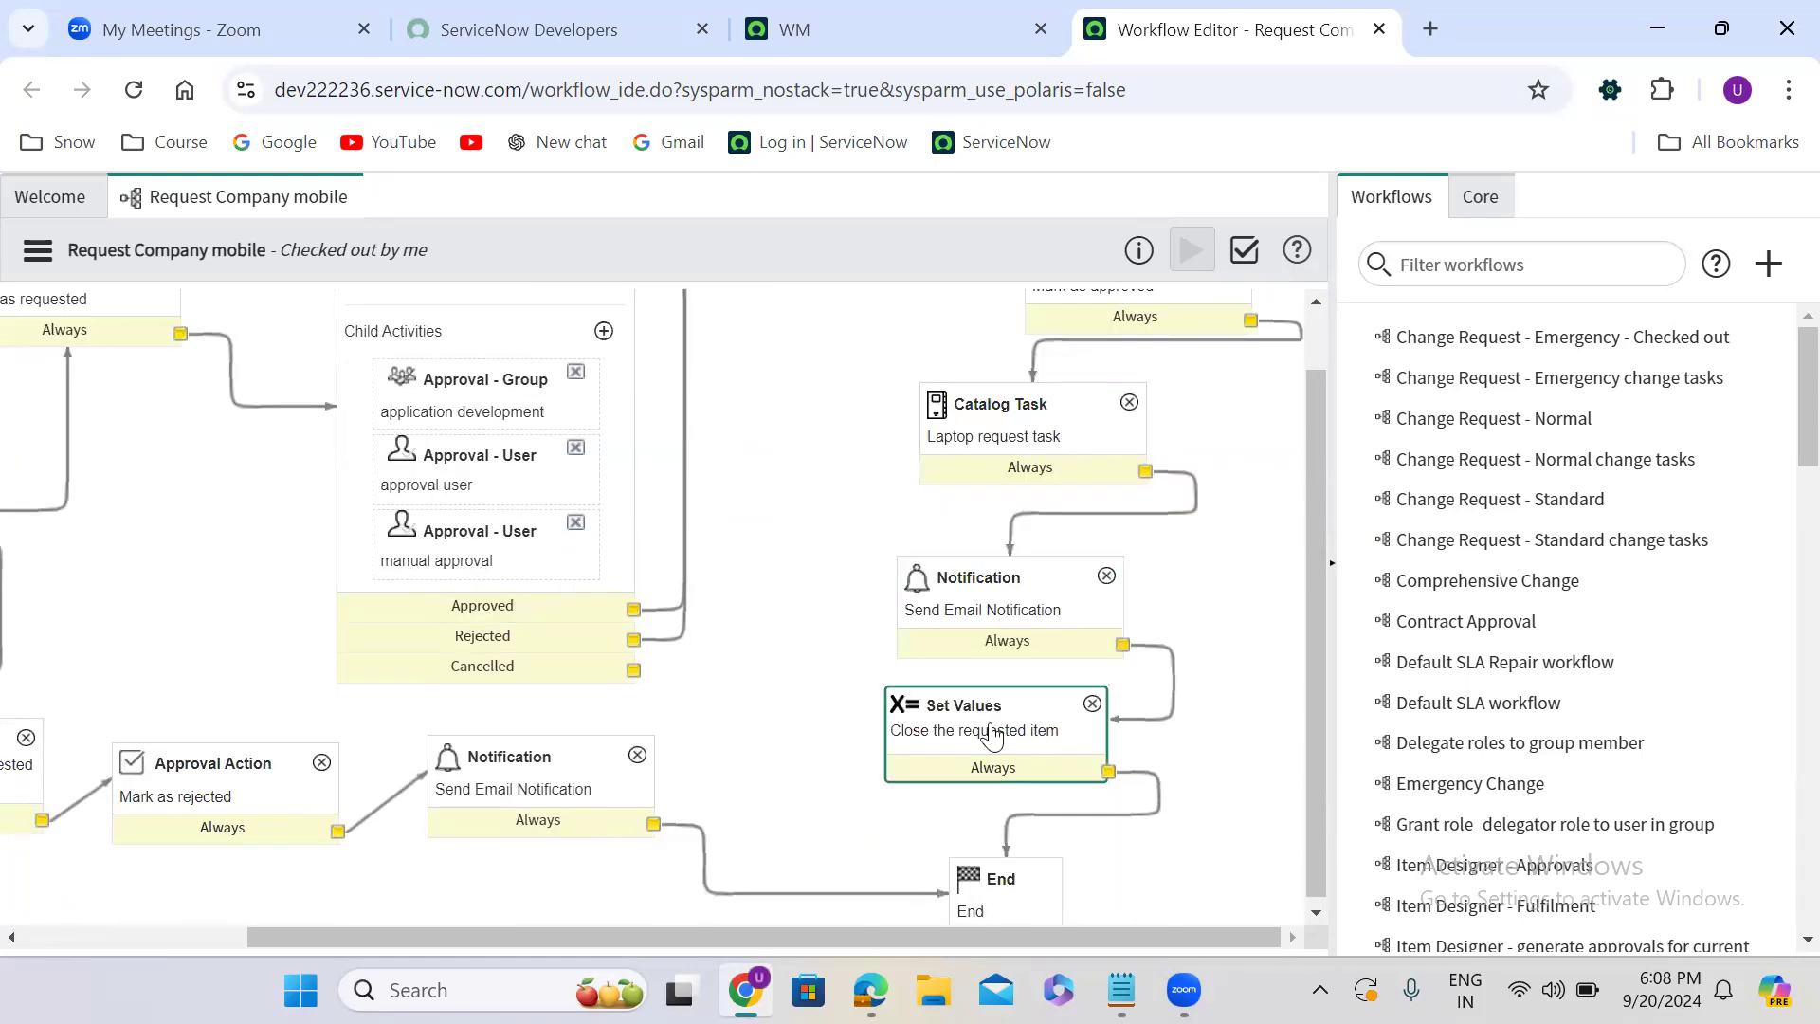
pyautogui.moveTo(1318, 666); pyautogui.dragTo(1315, 748)
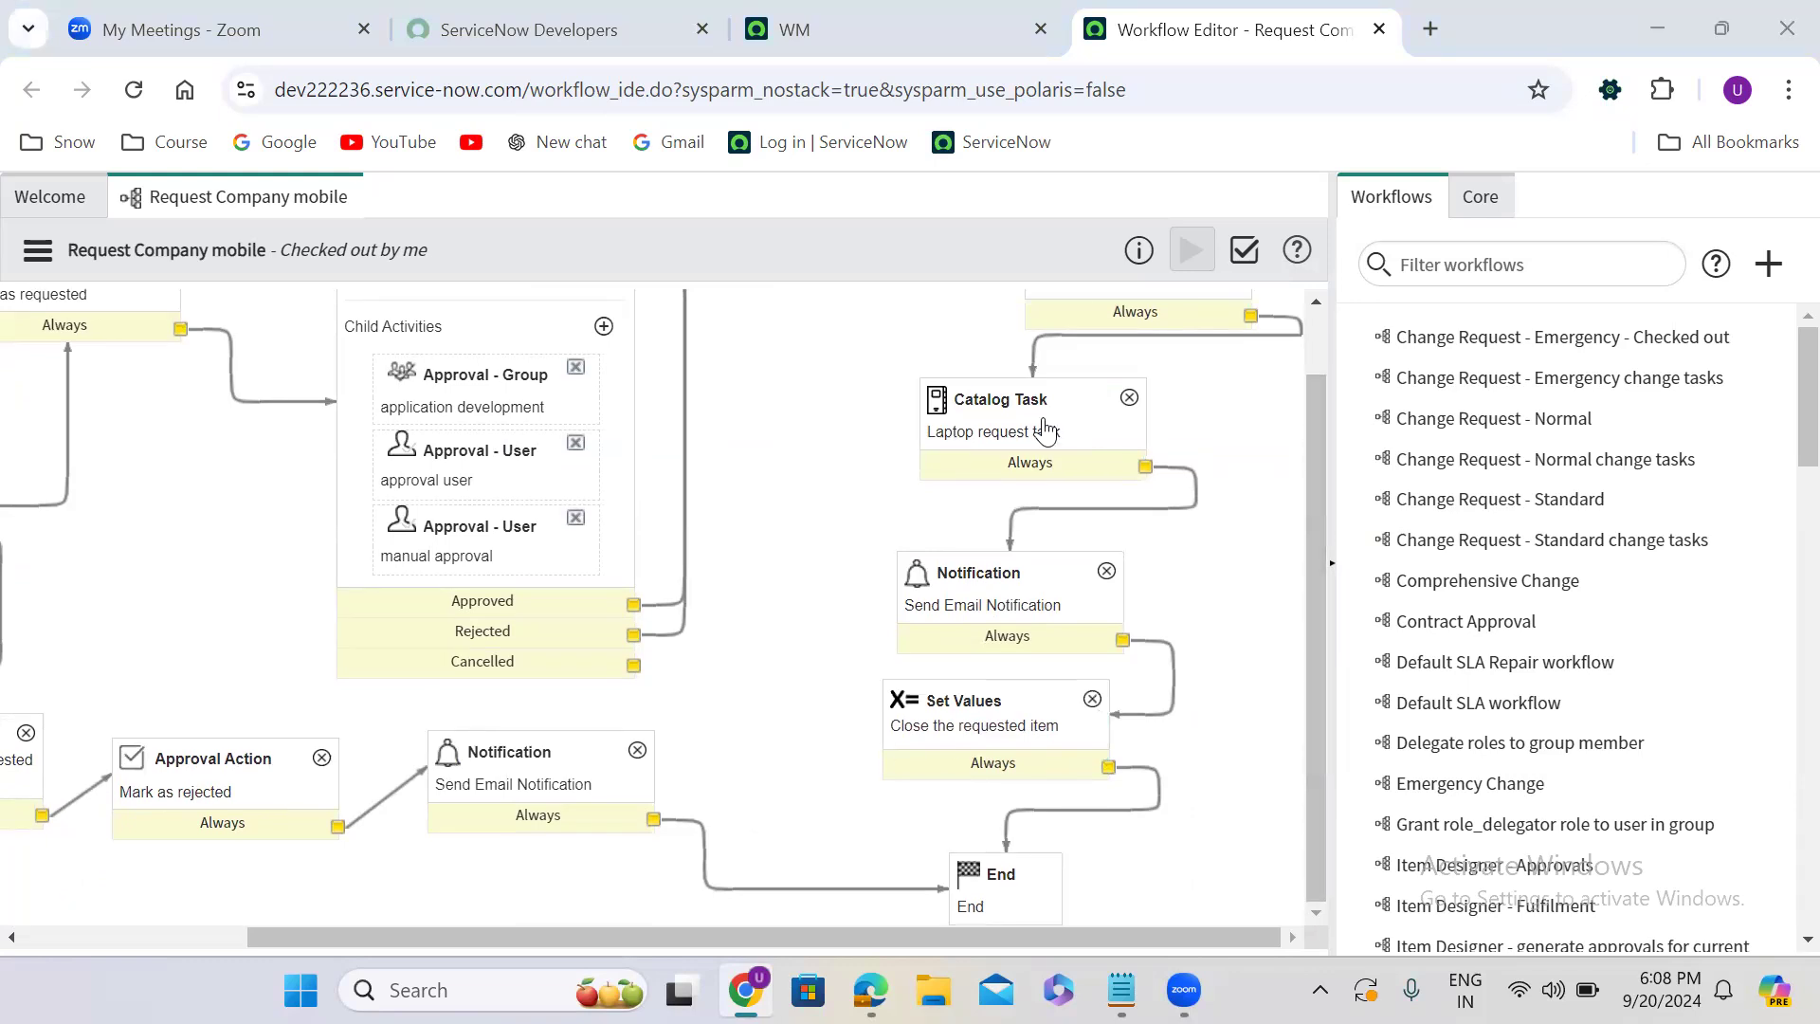
pyautogui.click(1315, 317)
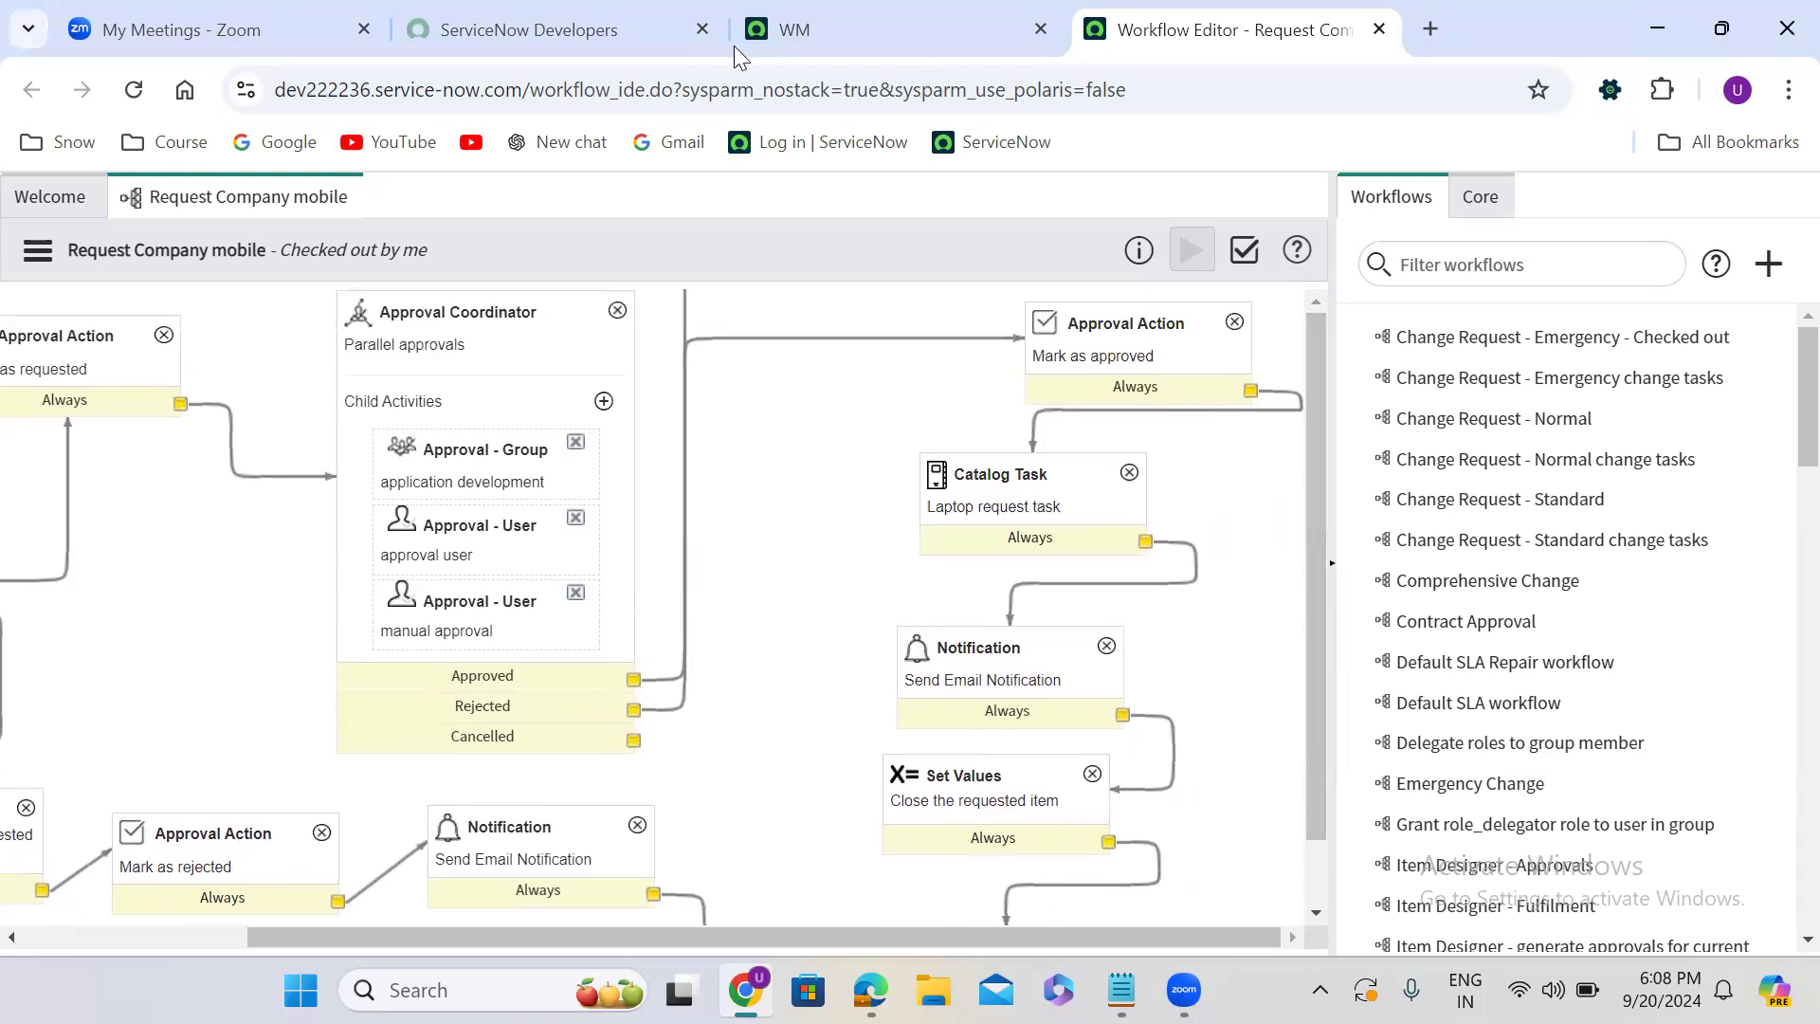
# - Return to the main ServiceNow page, find Maintain Items with the filter "maintain items" and open it in a new browser tab
pyautogui.click(853, 28)
pyautogui.click(138, 210)
pyautogui.write('ma')
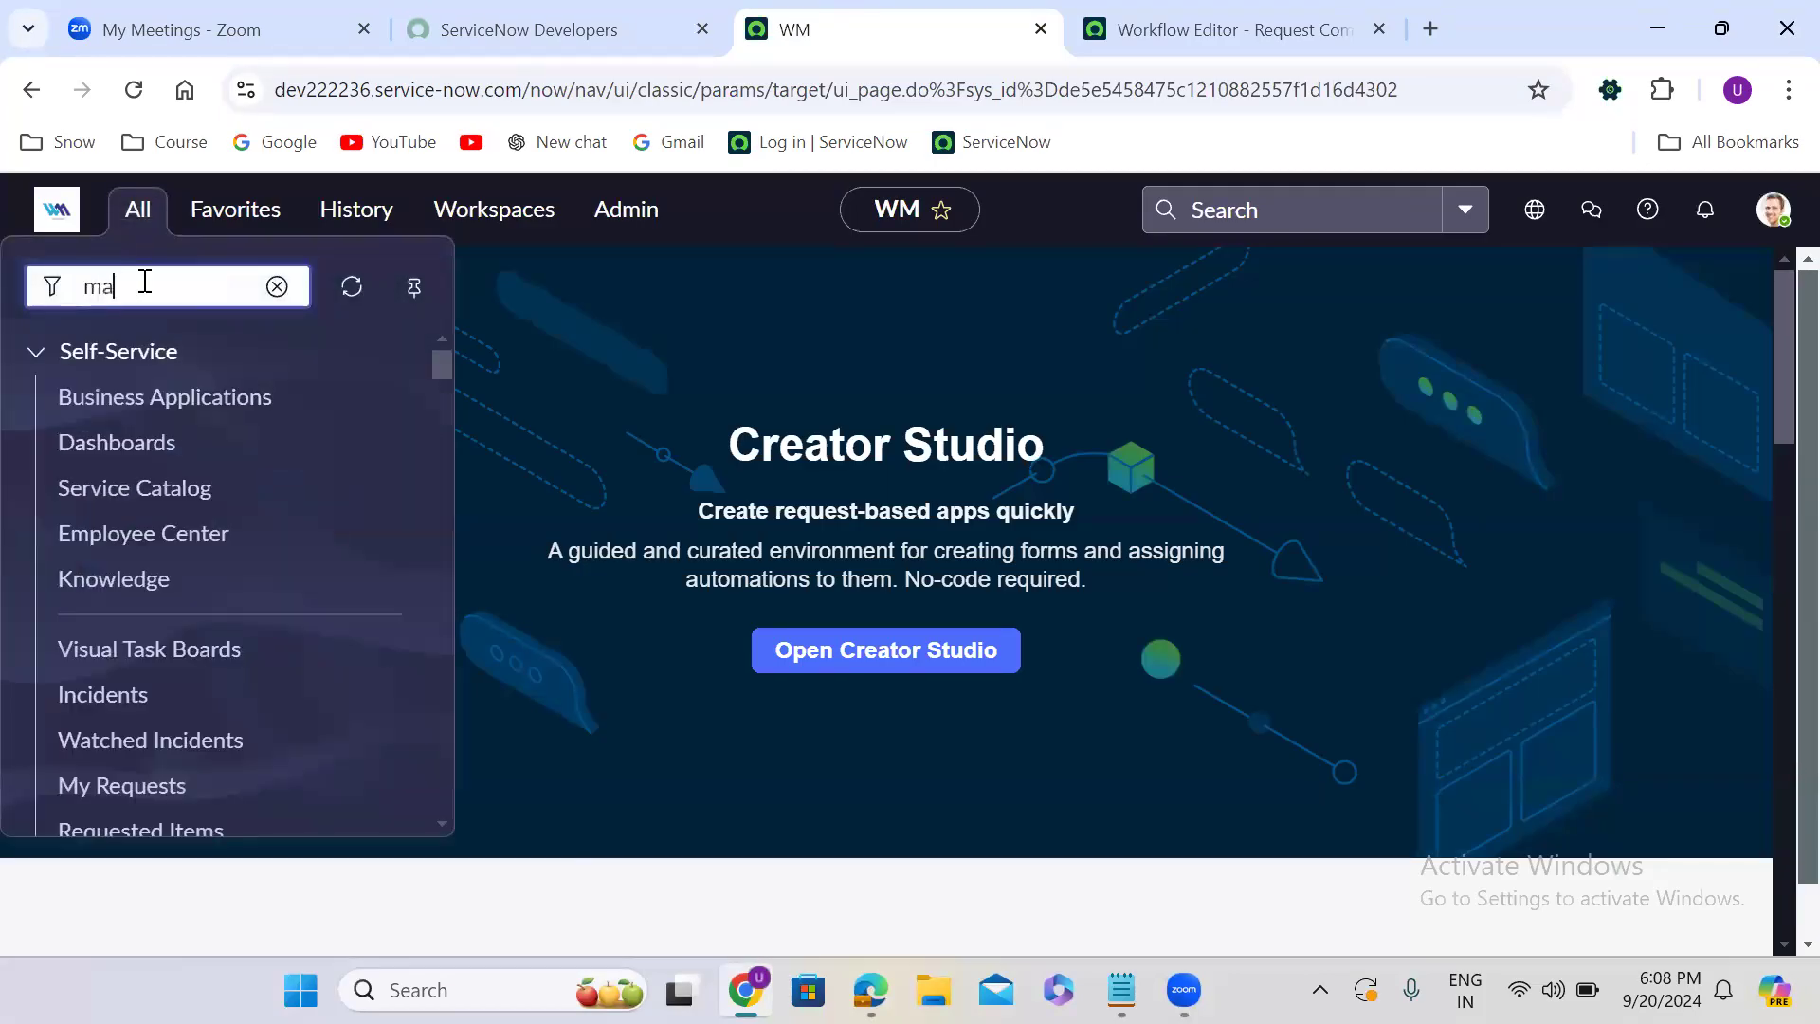
pyautogui.write('intain i')
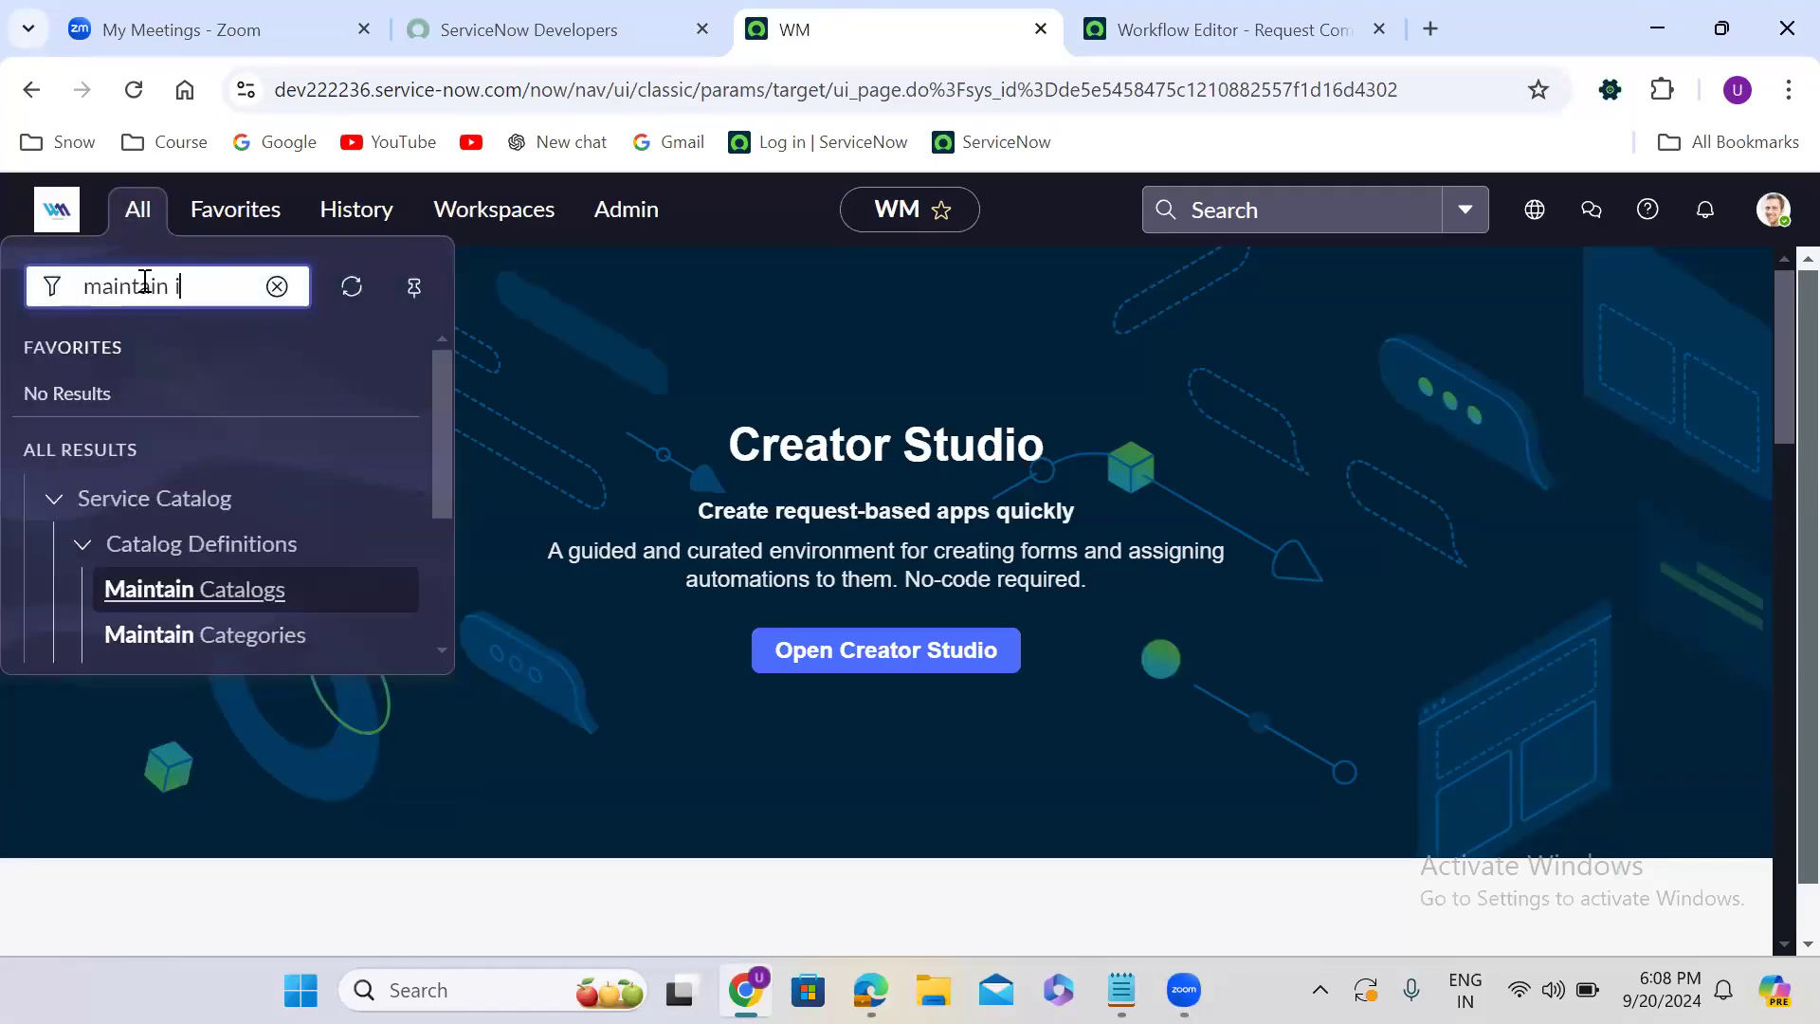
pyautogui.write('tems')
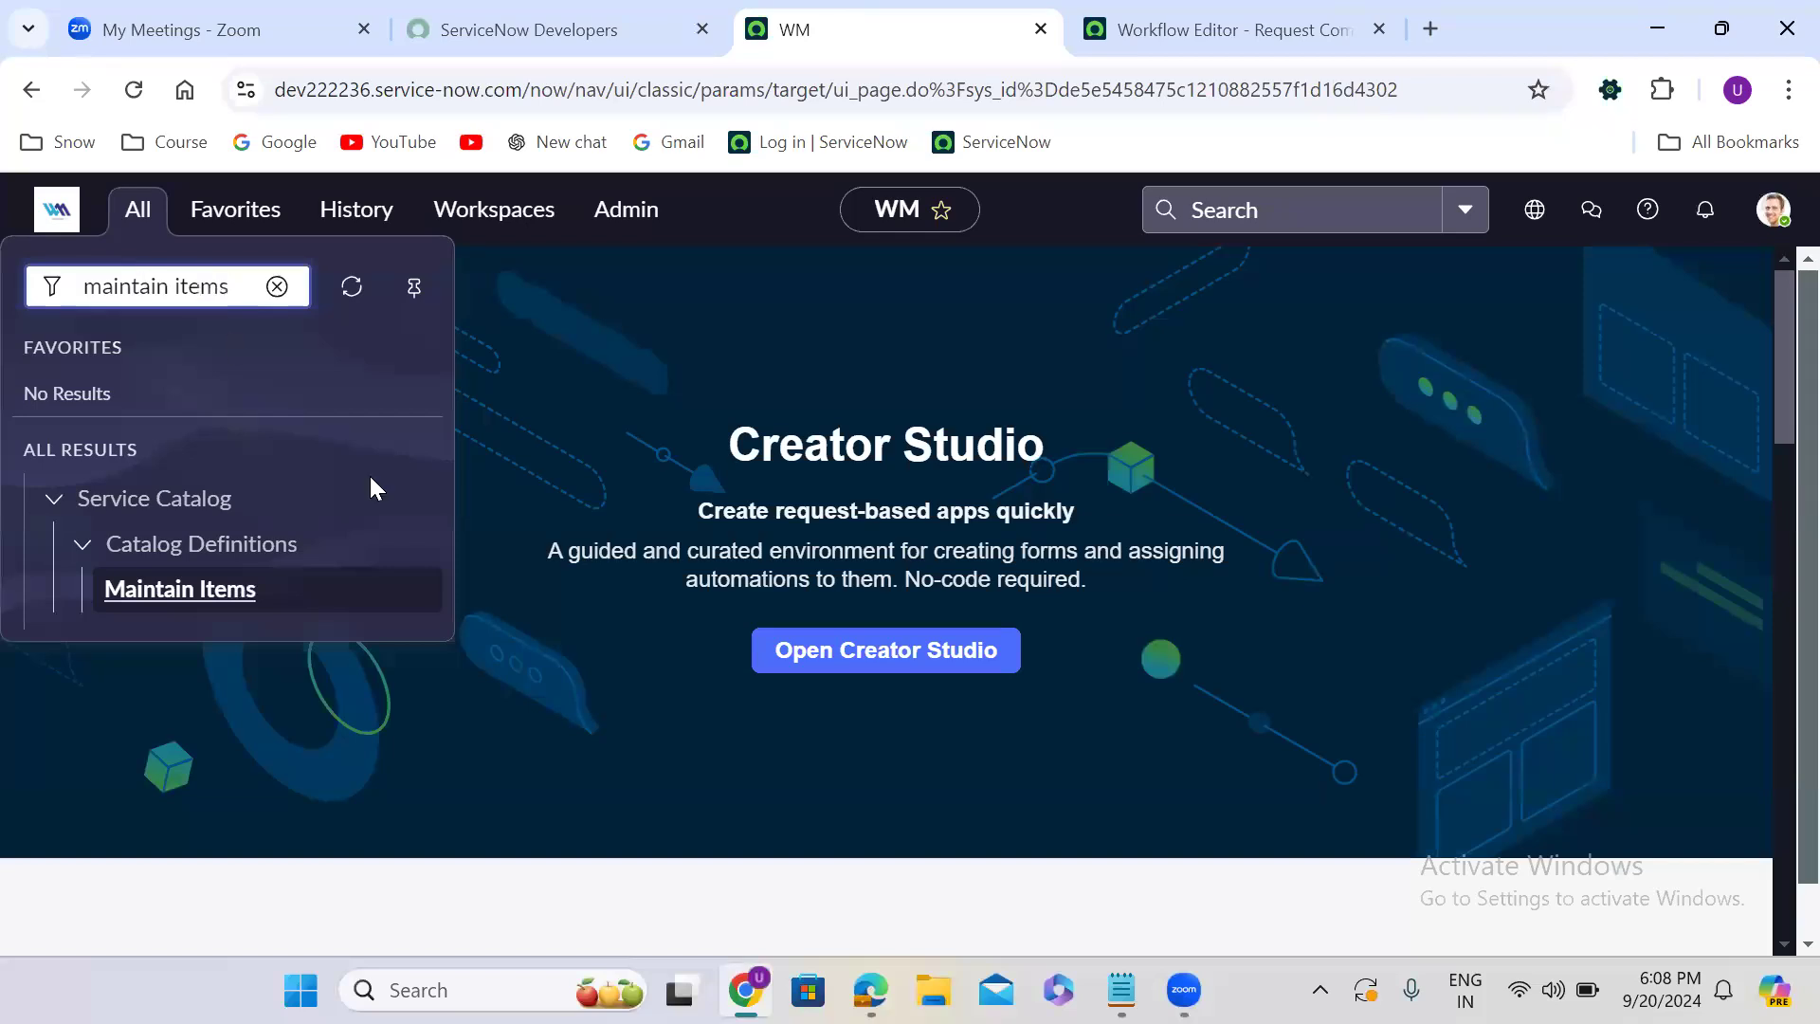
pyautogui.rightClick(215, 597)
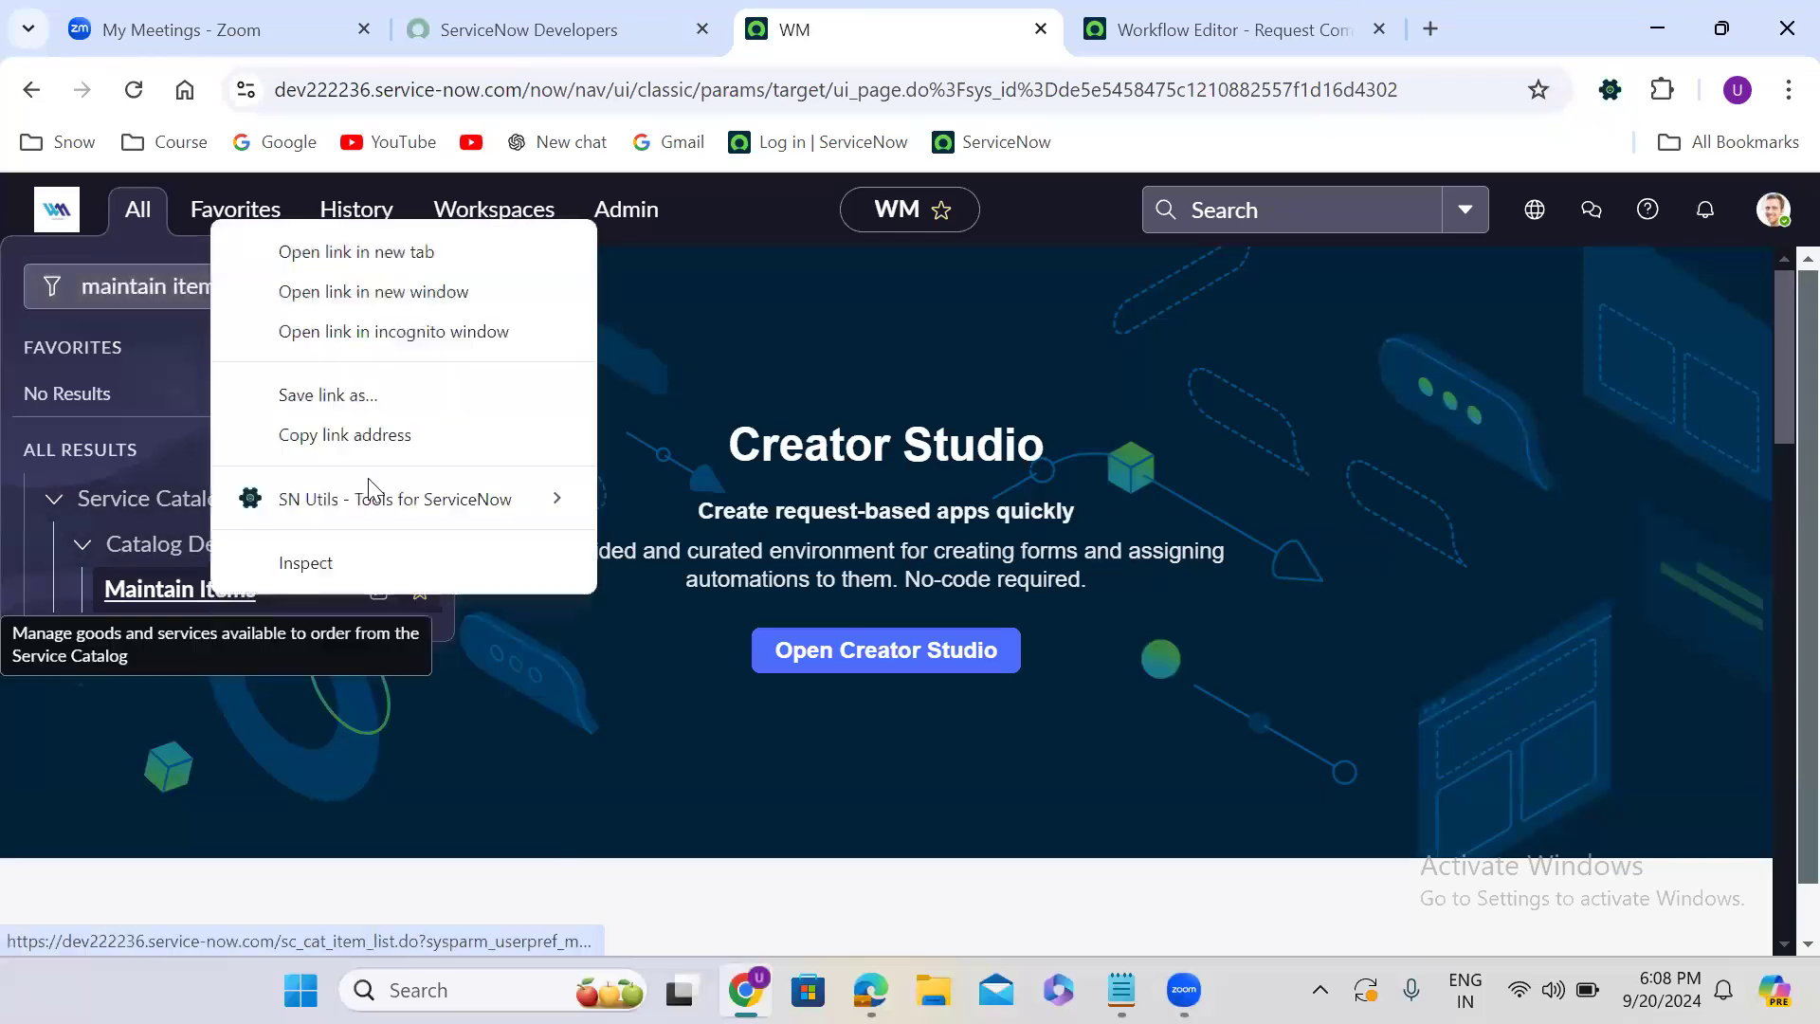
pyautogui.click(368, 260)
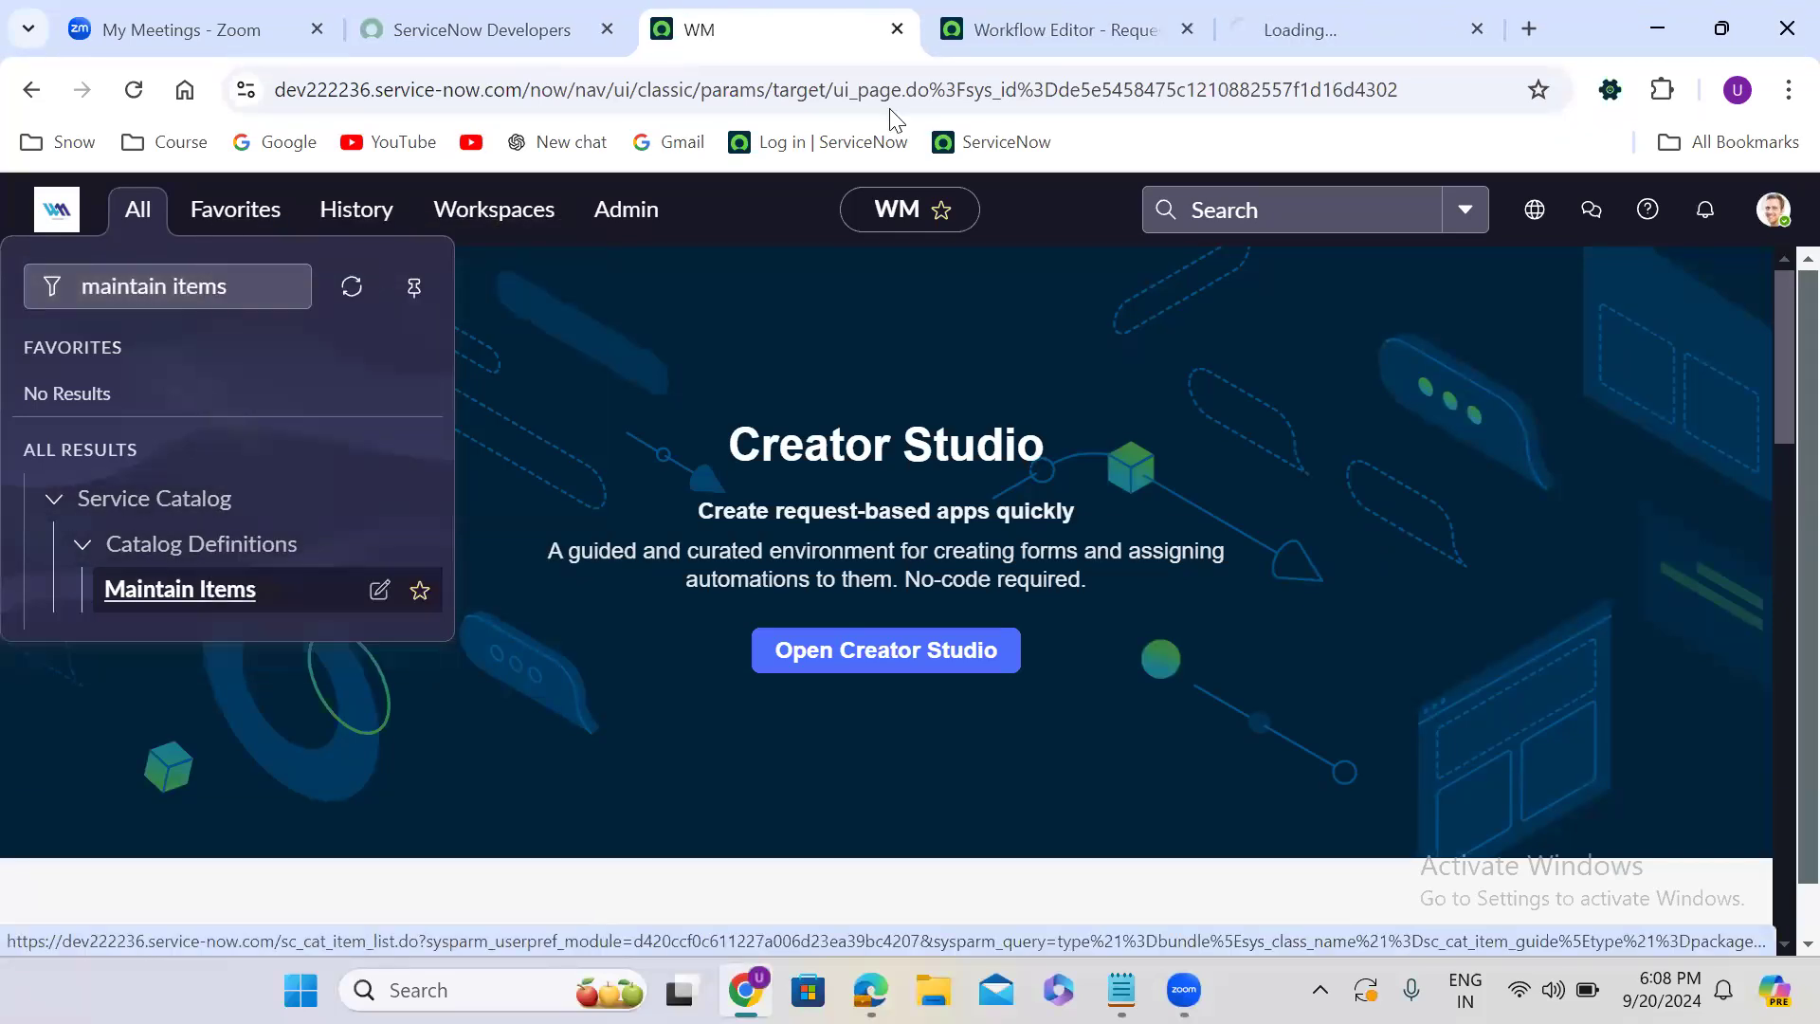
pyautogui.click(1255, 8)
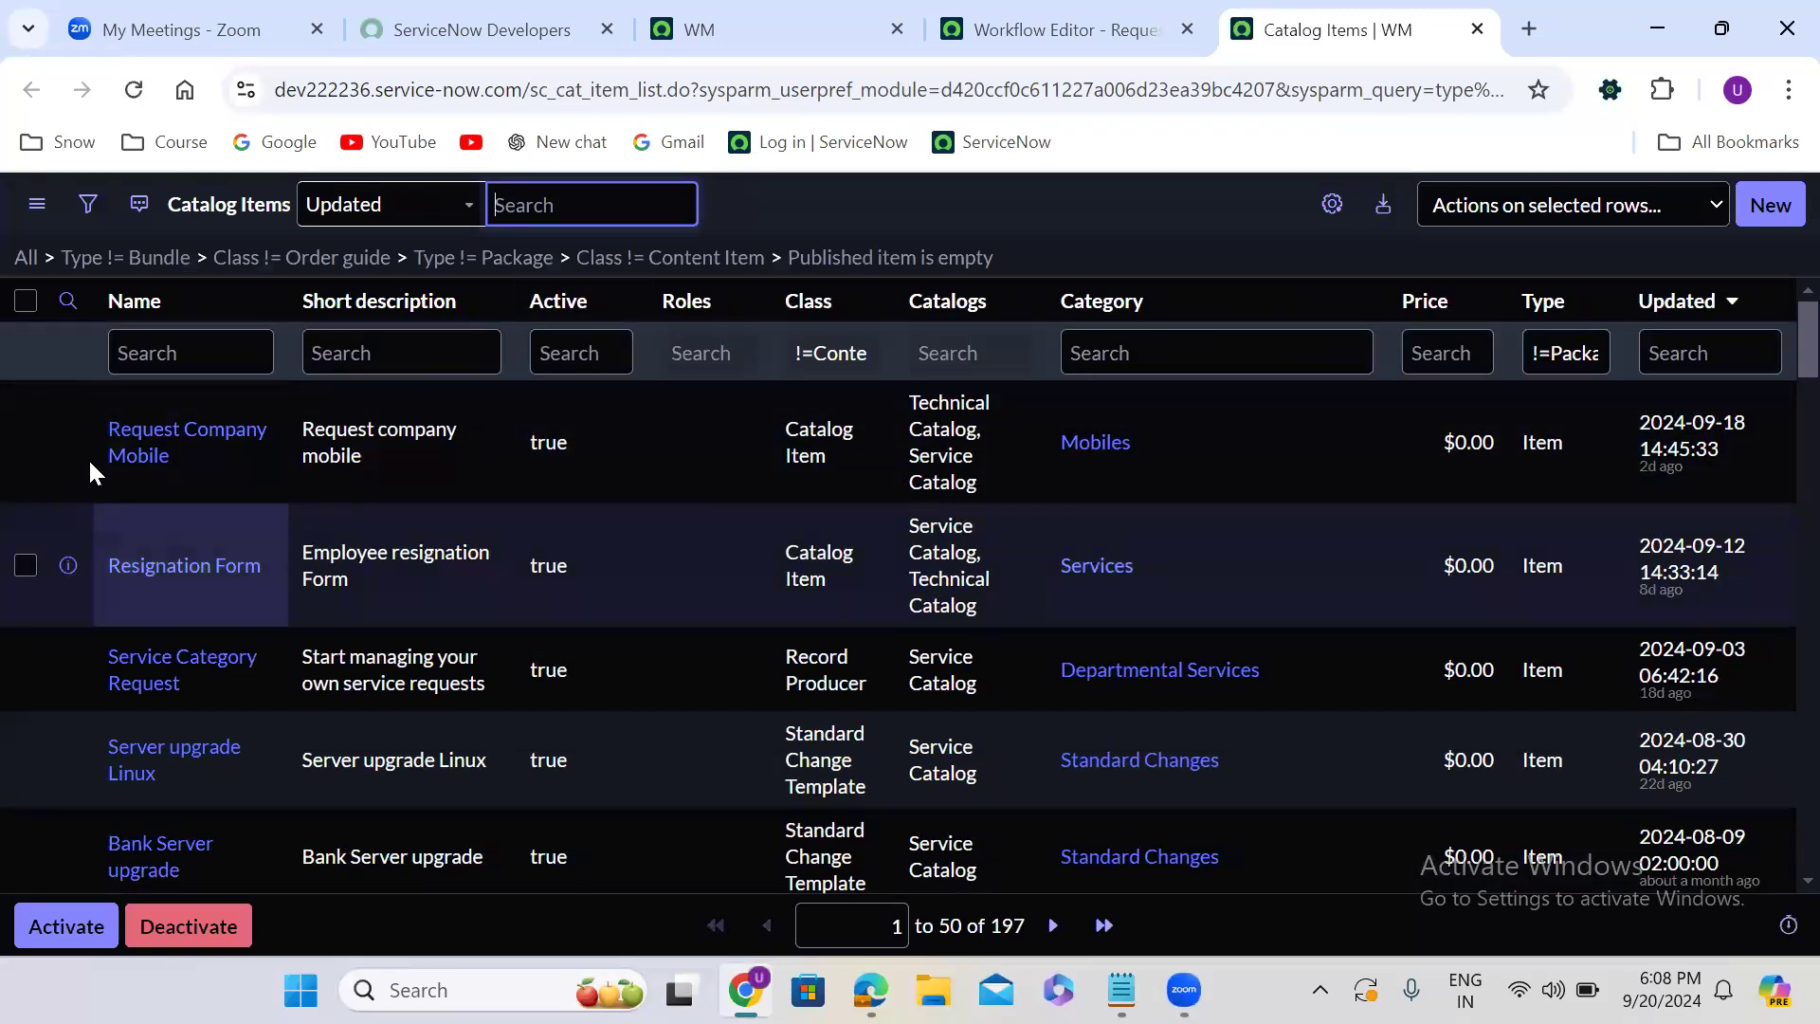
# - Open the Request Company Mobile catalog item in a new browser tab and launch its order form with Try It
pyautogui.rightClick(69, 442)
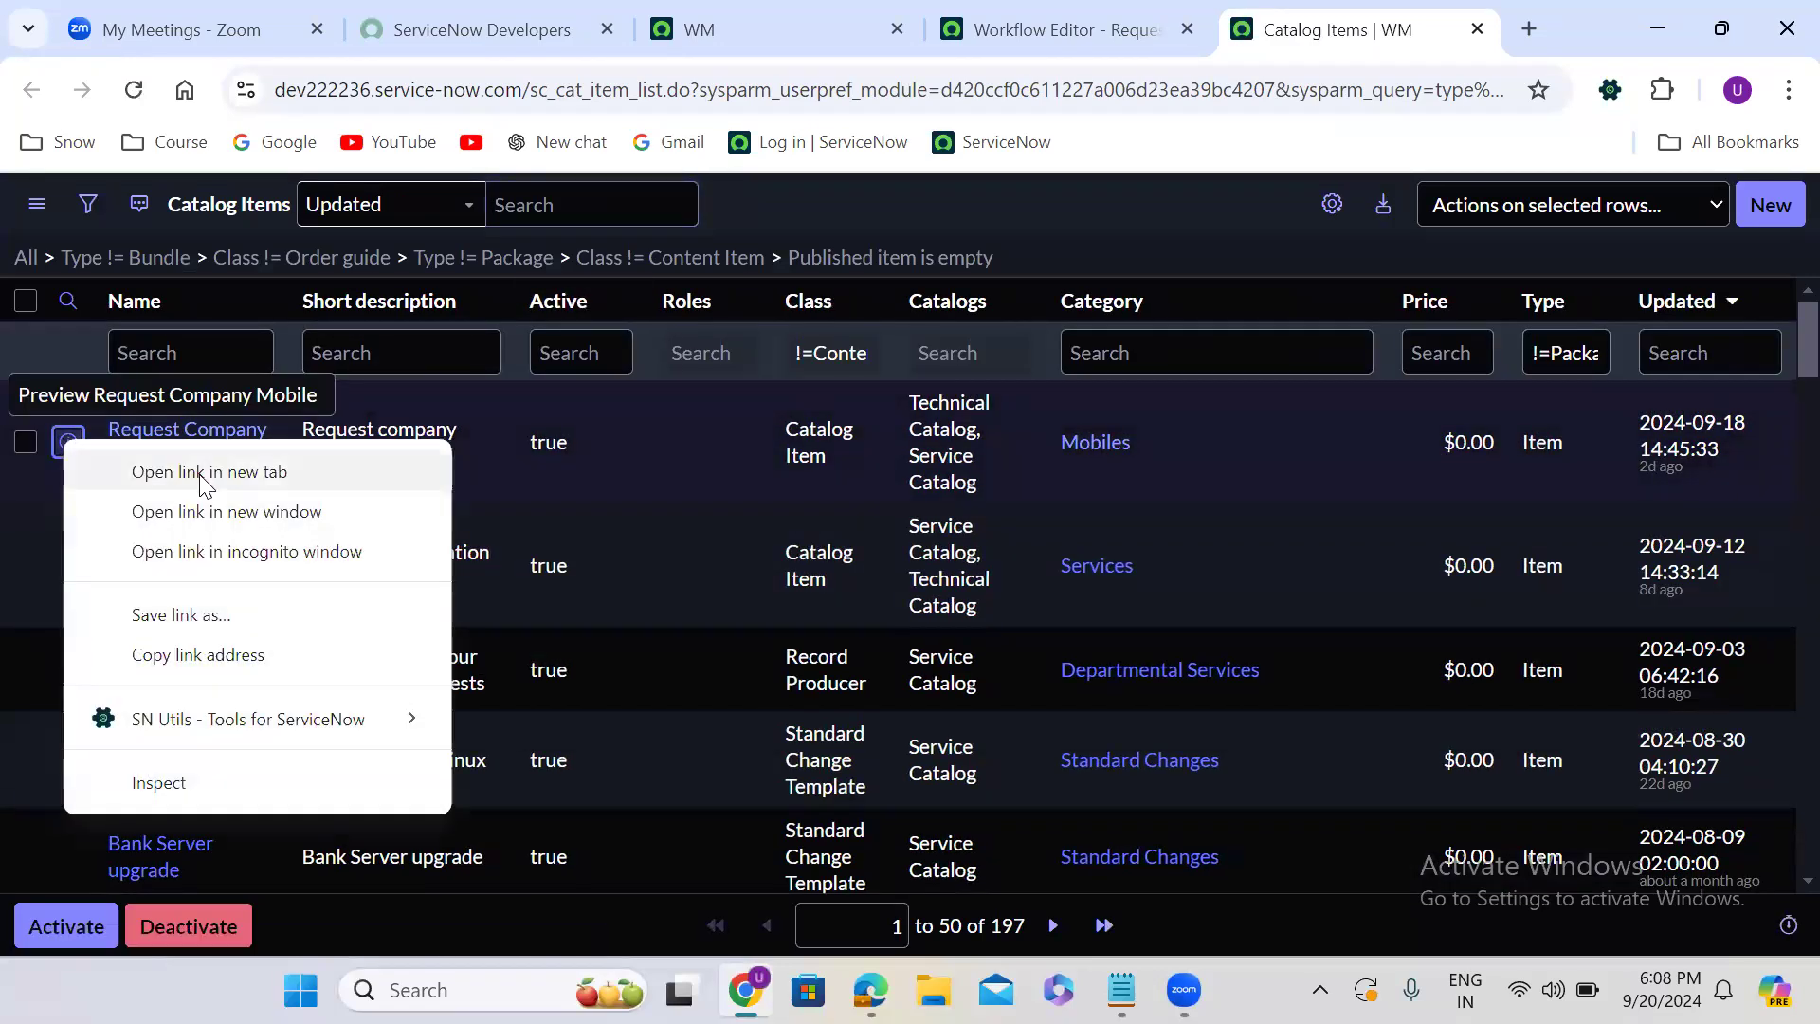
pyautogui.click(208, 472)
pyautogui.click(1322, 29)
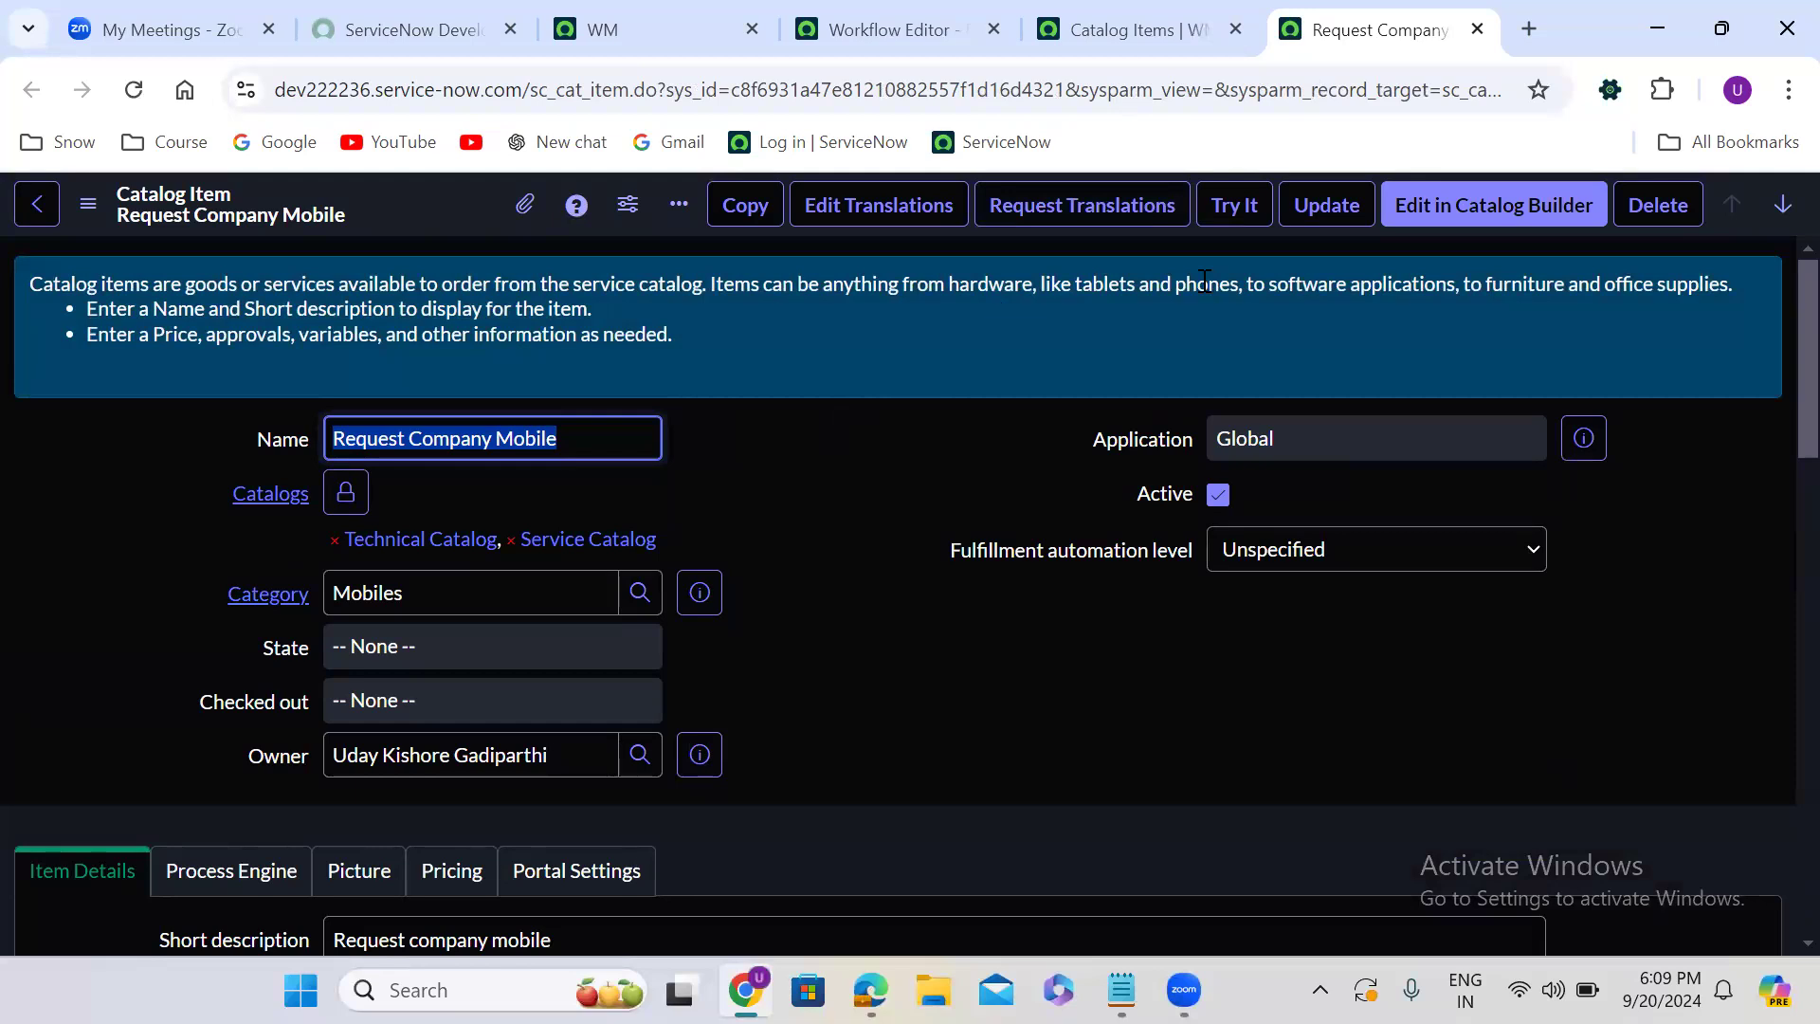
pyautogui.click(1235, 205)
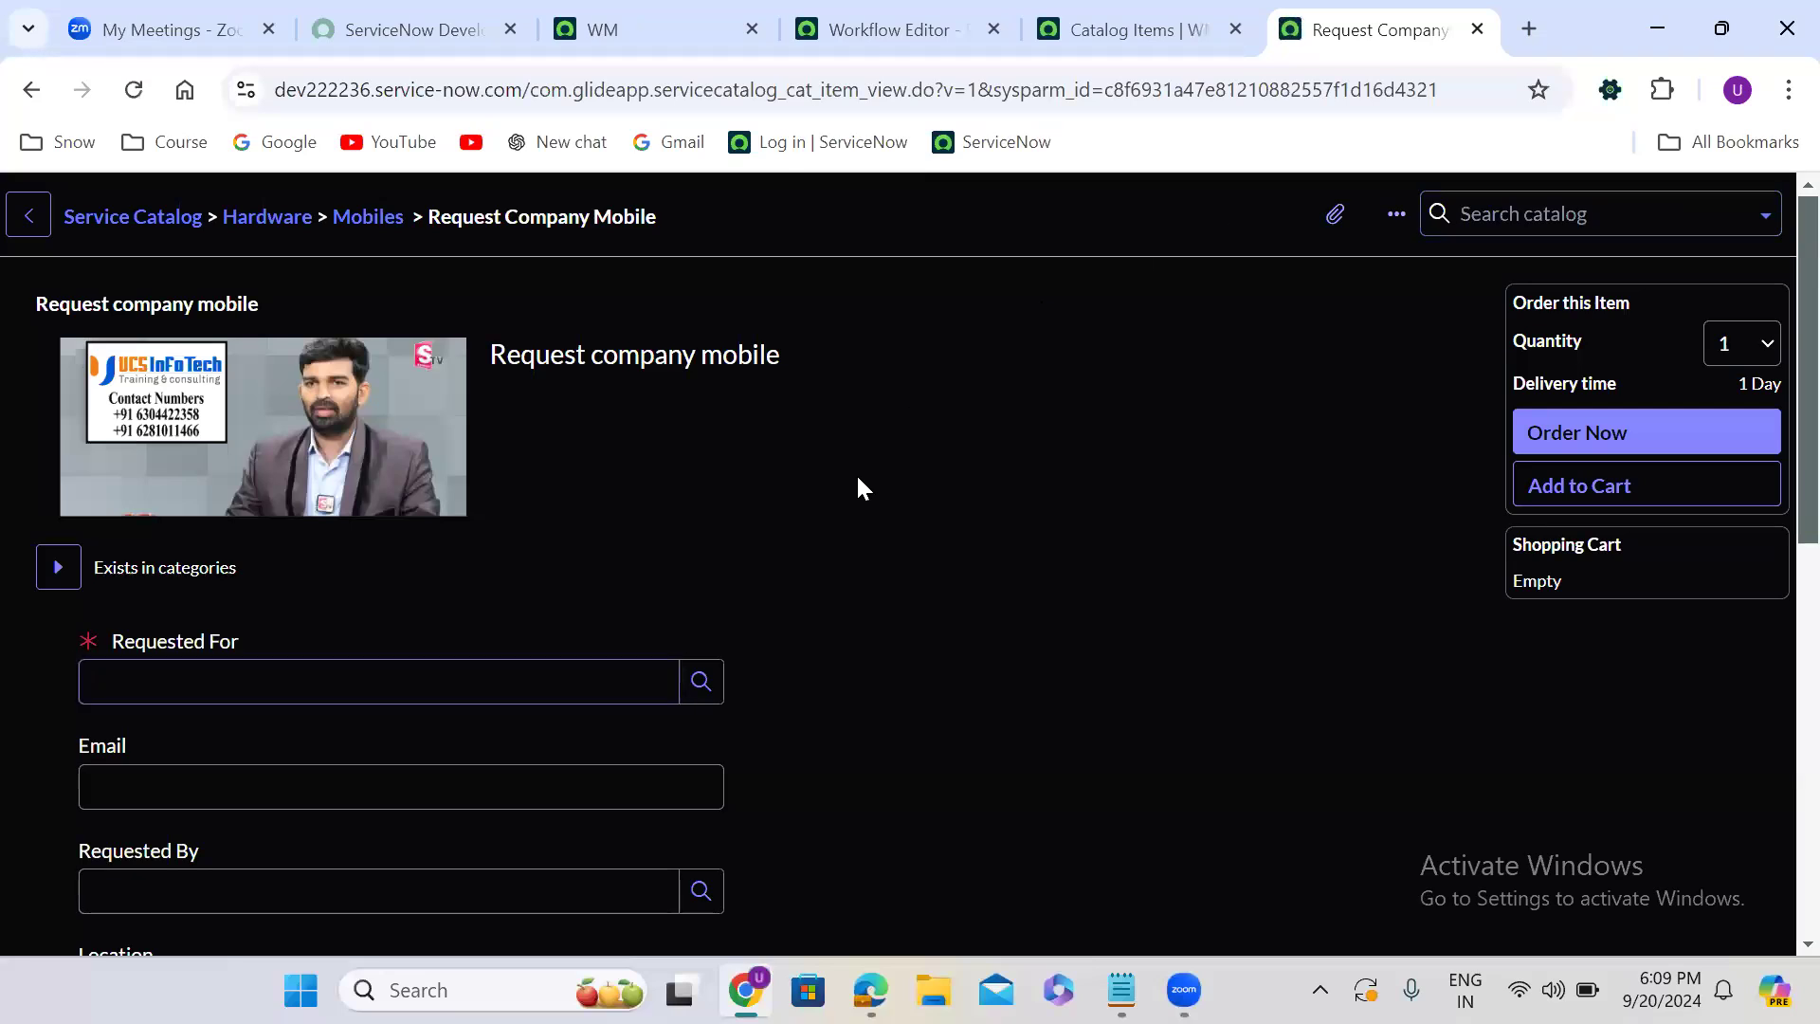
# - Fill in the Requested For field of the order form with the first suggested person's name
pyautogui.scroll(-4, 857, 478)
pyautogui.click(302, 269)
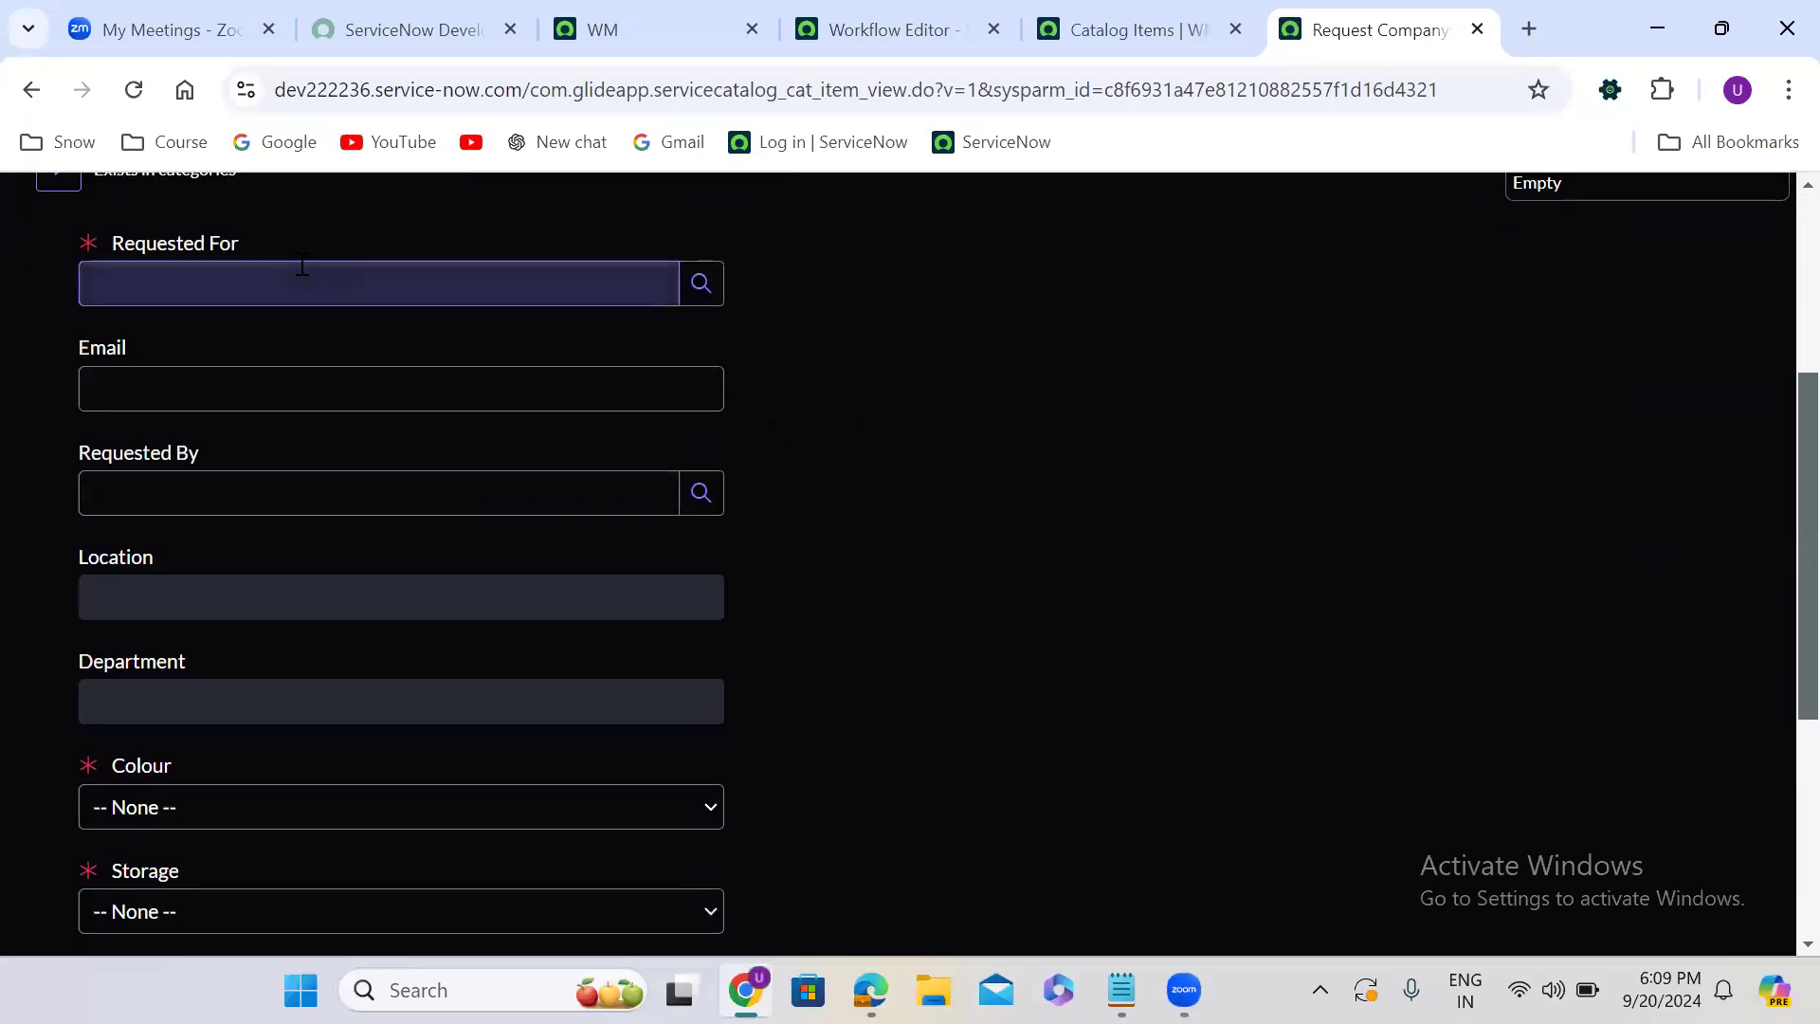
pyautogui.click(305, 349)
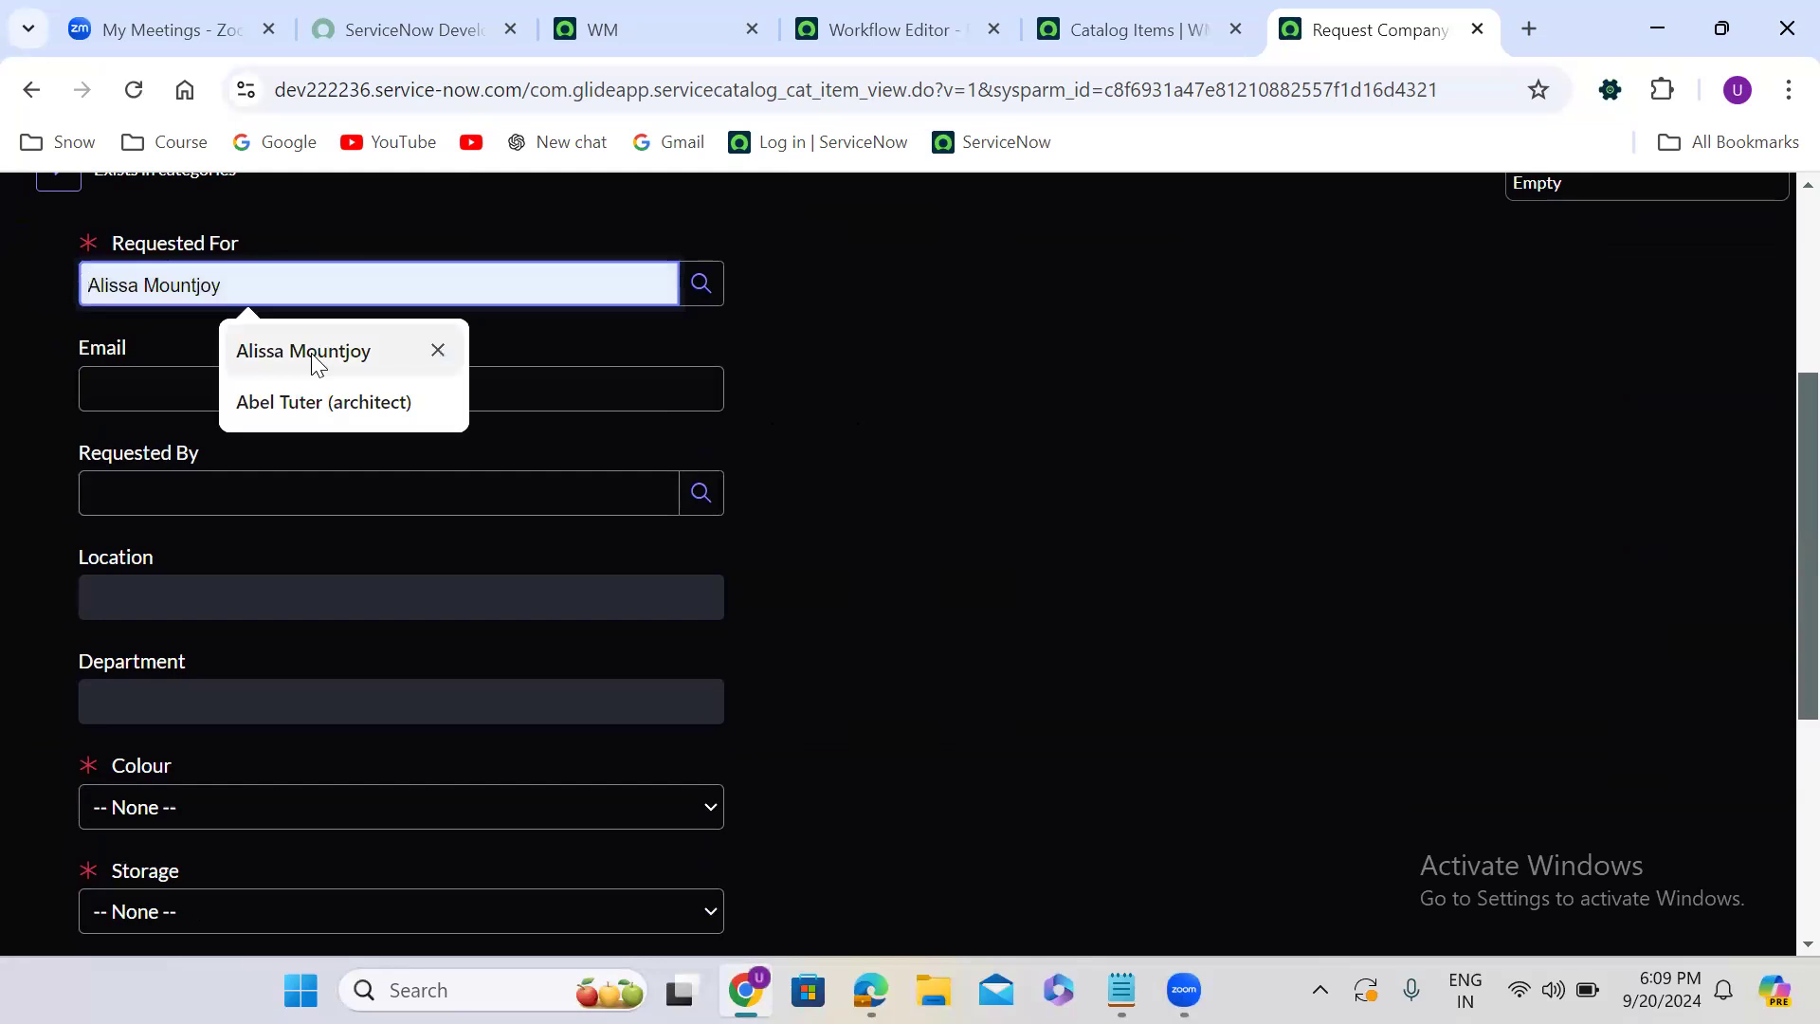
# - Confirm the Requested For entry and fill in the Requested By field with the suggested person's name
pyautogui.click(813, 423)
pyautogui.click(288, 490)
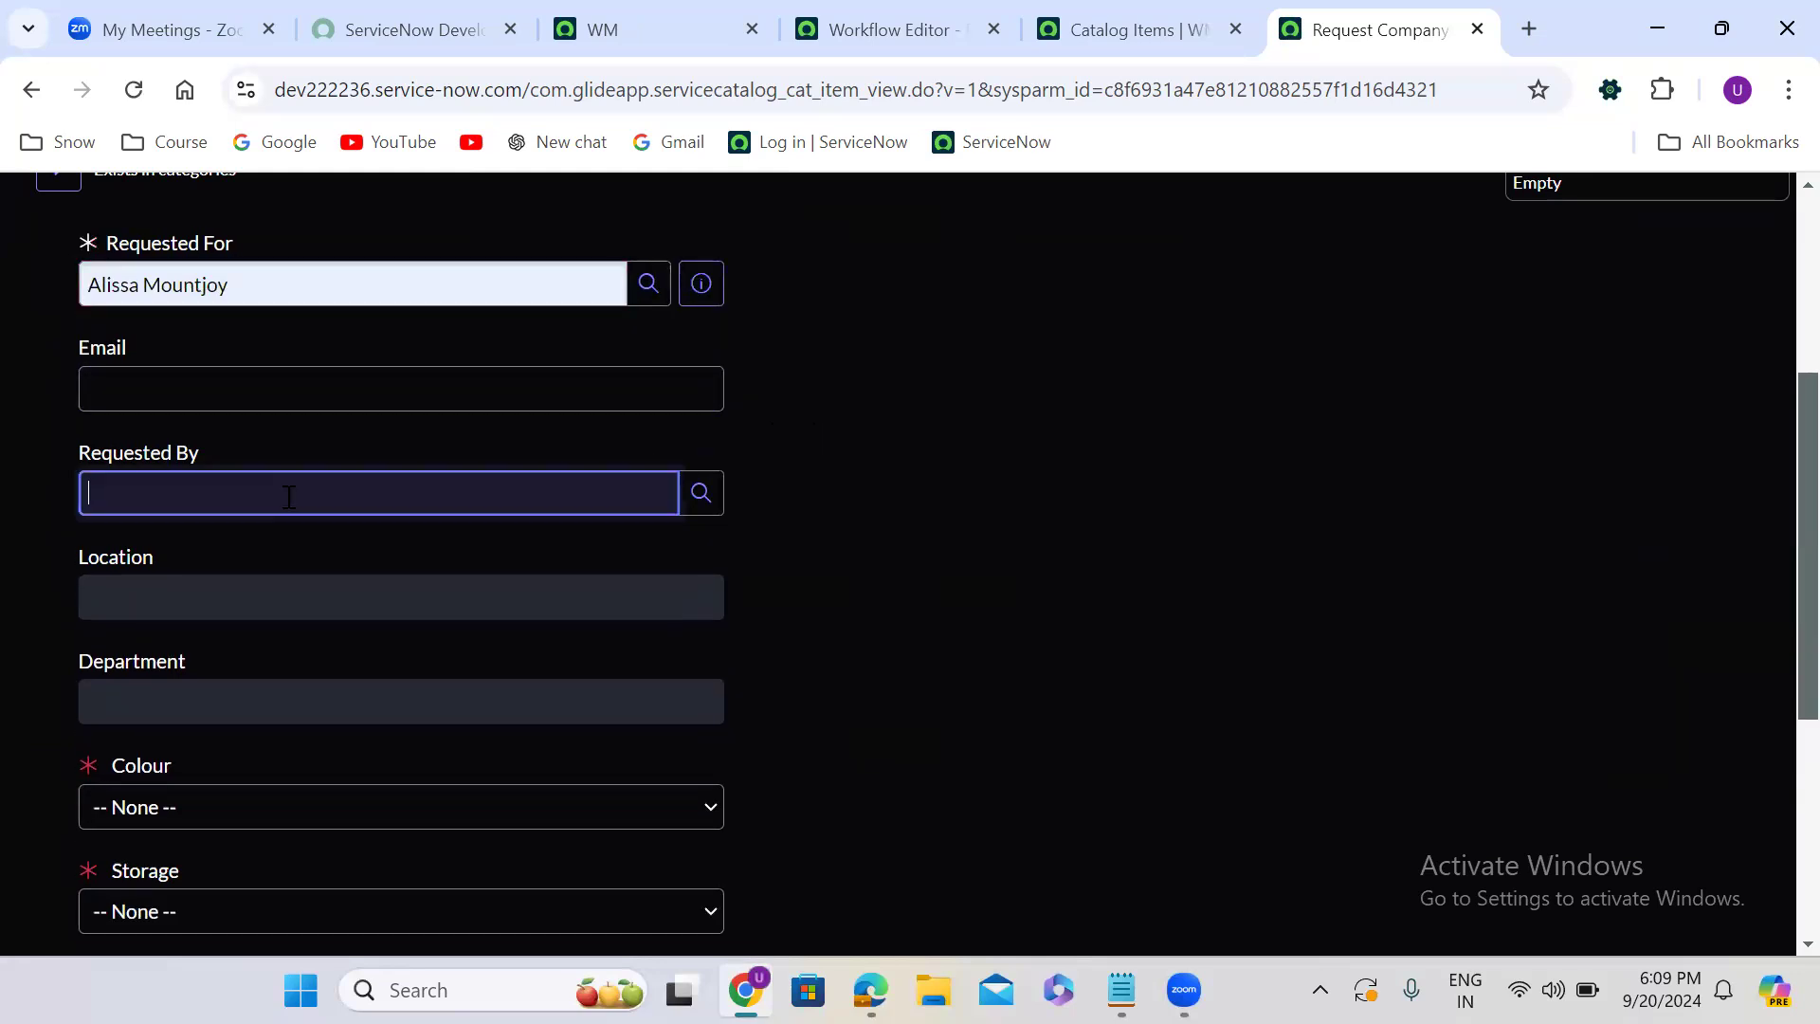
pyautogui.click(285, 559)
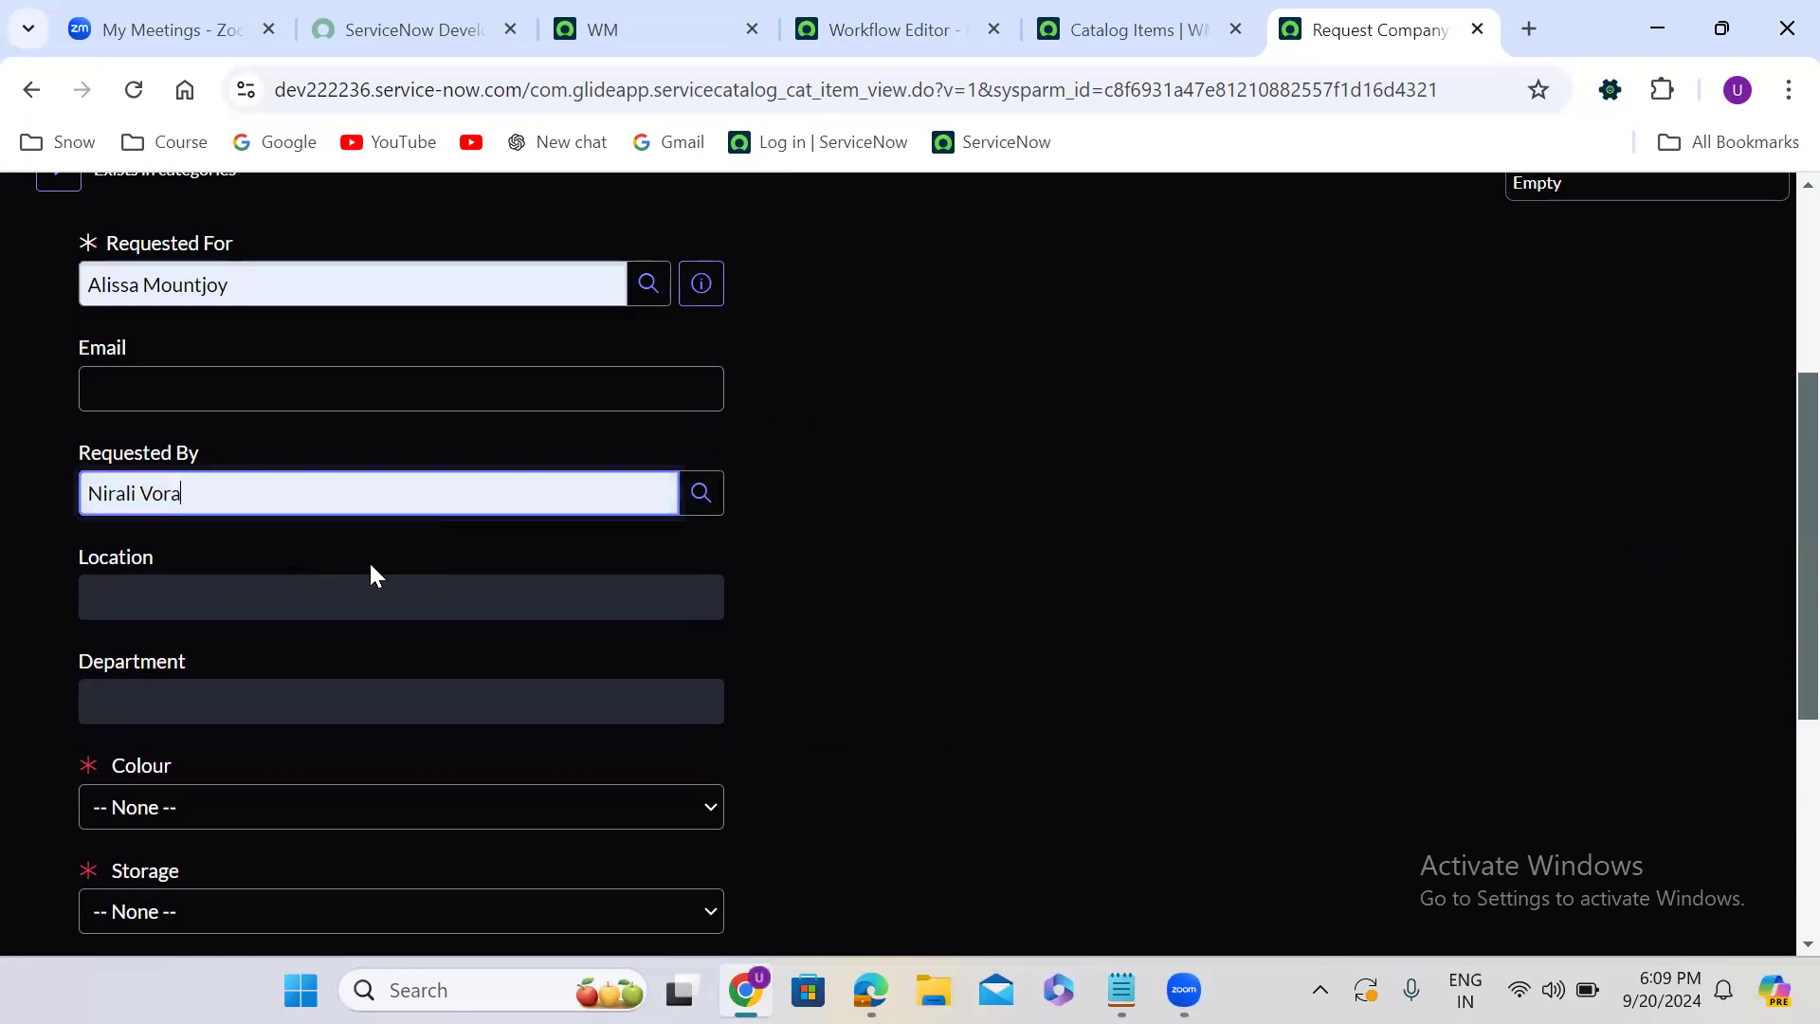
pyautogui.click(824, 543)
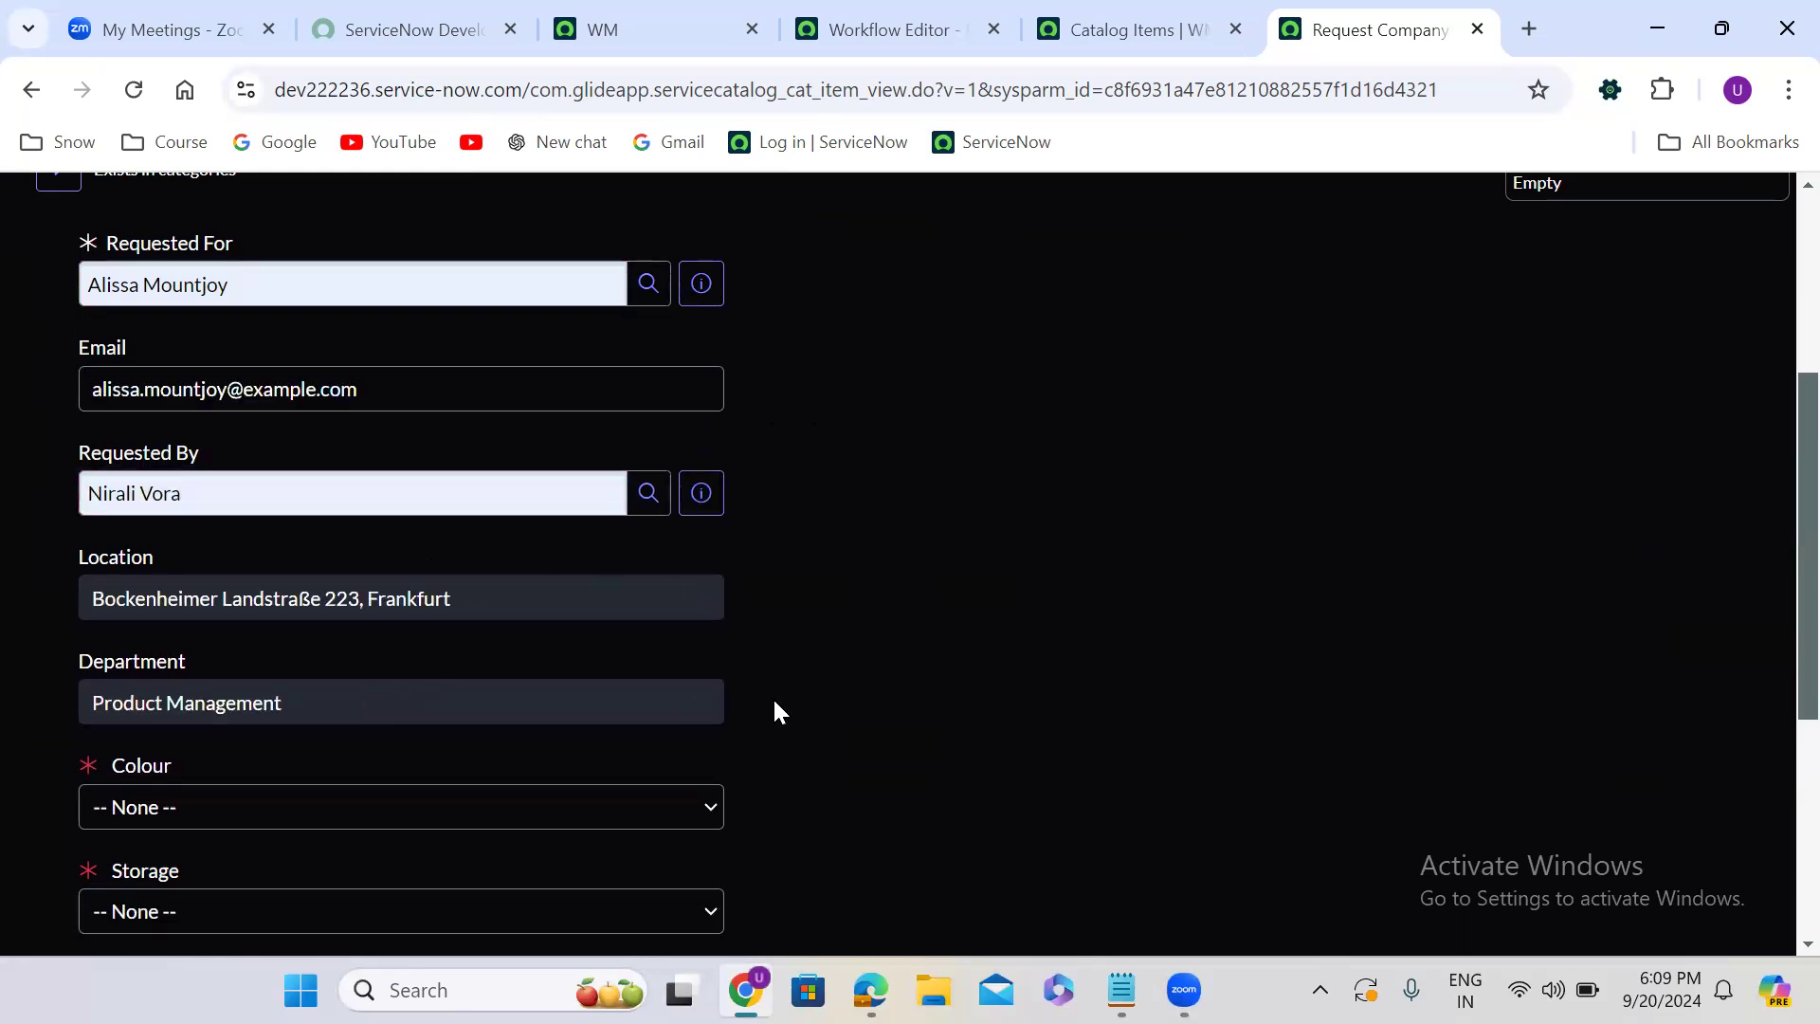
# - Set the mobile's Colour to Black, Storage to 16 GB and RAM to 8 GB on the order form
pyautogui.scroll(-5, 825, 700)
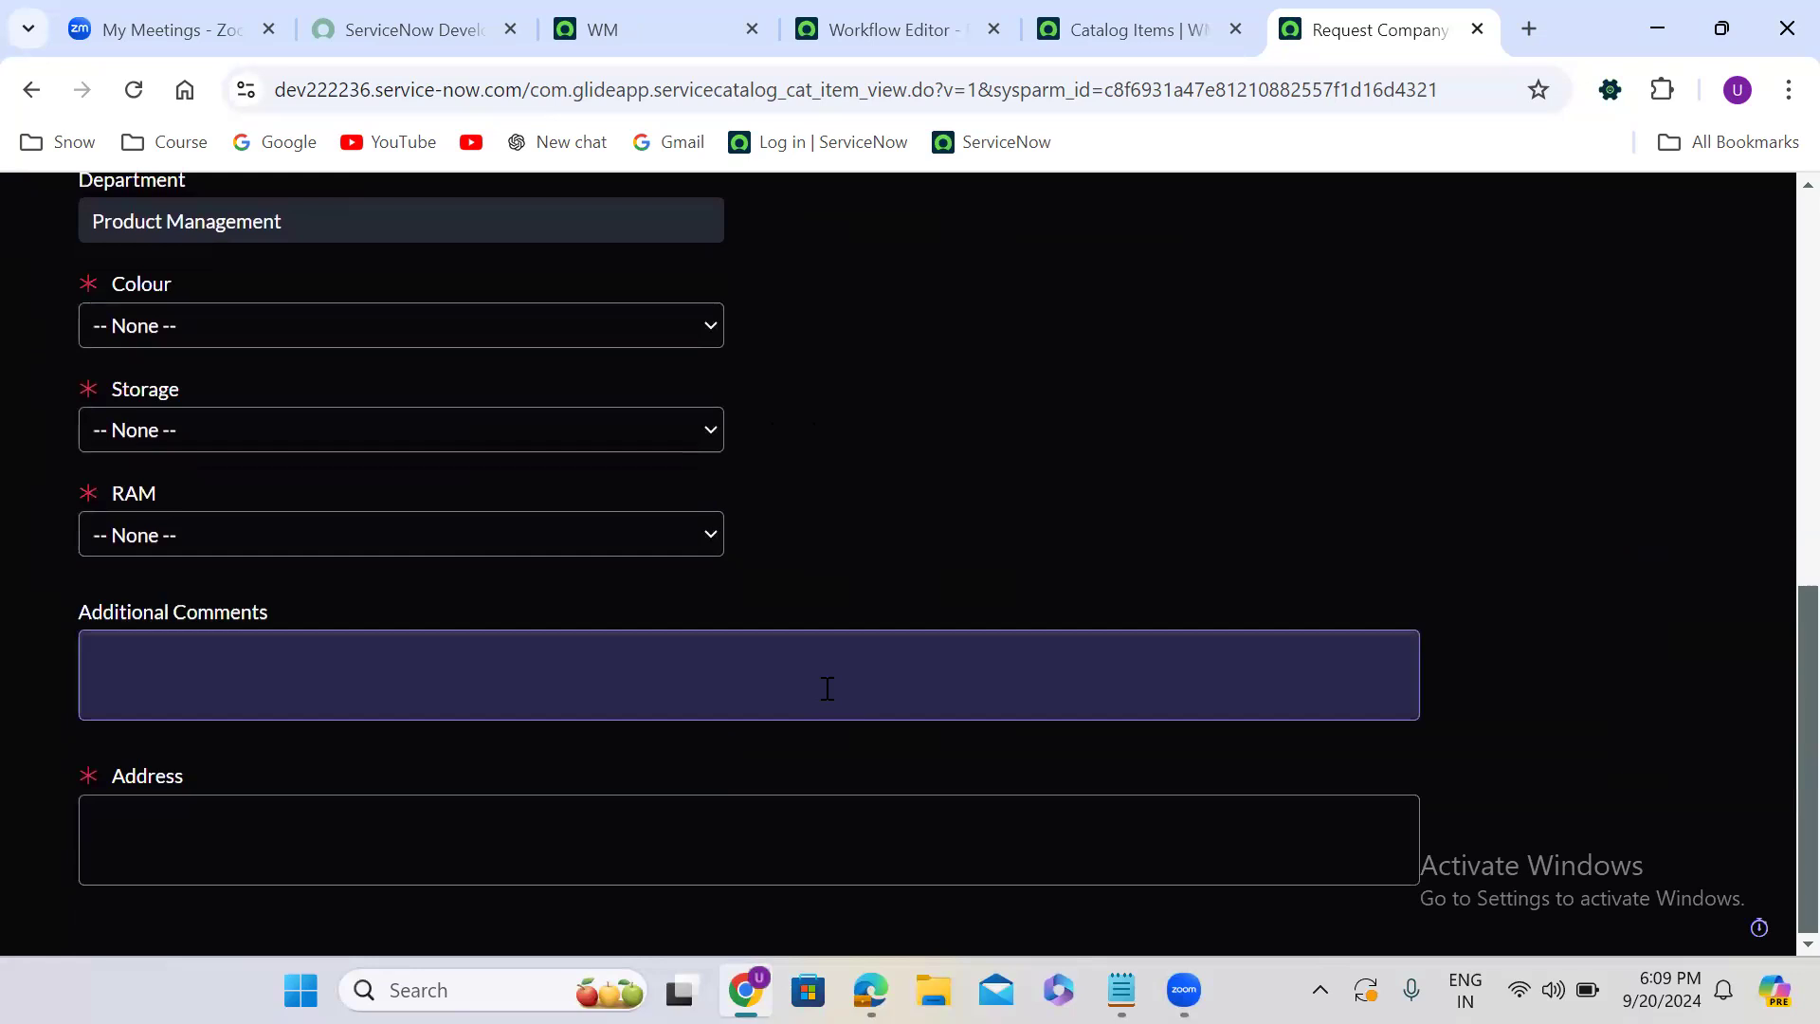
pyautogui.scroll(1, 826, 690)
pyautogui.scroll(2, 824, 687)
pyautogui.click(269, 567)
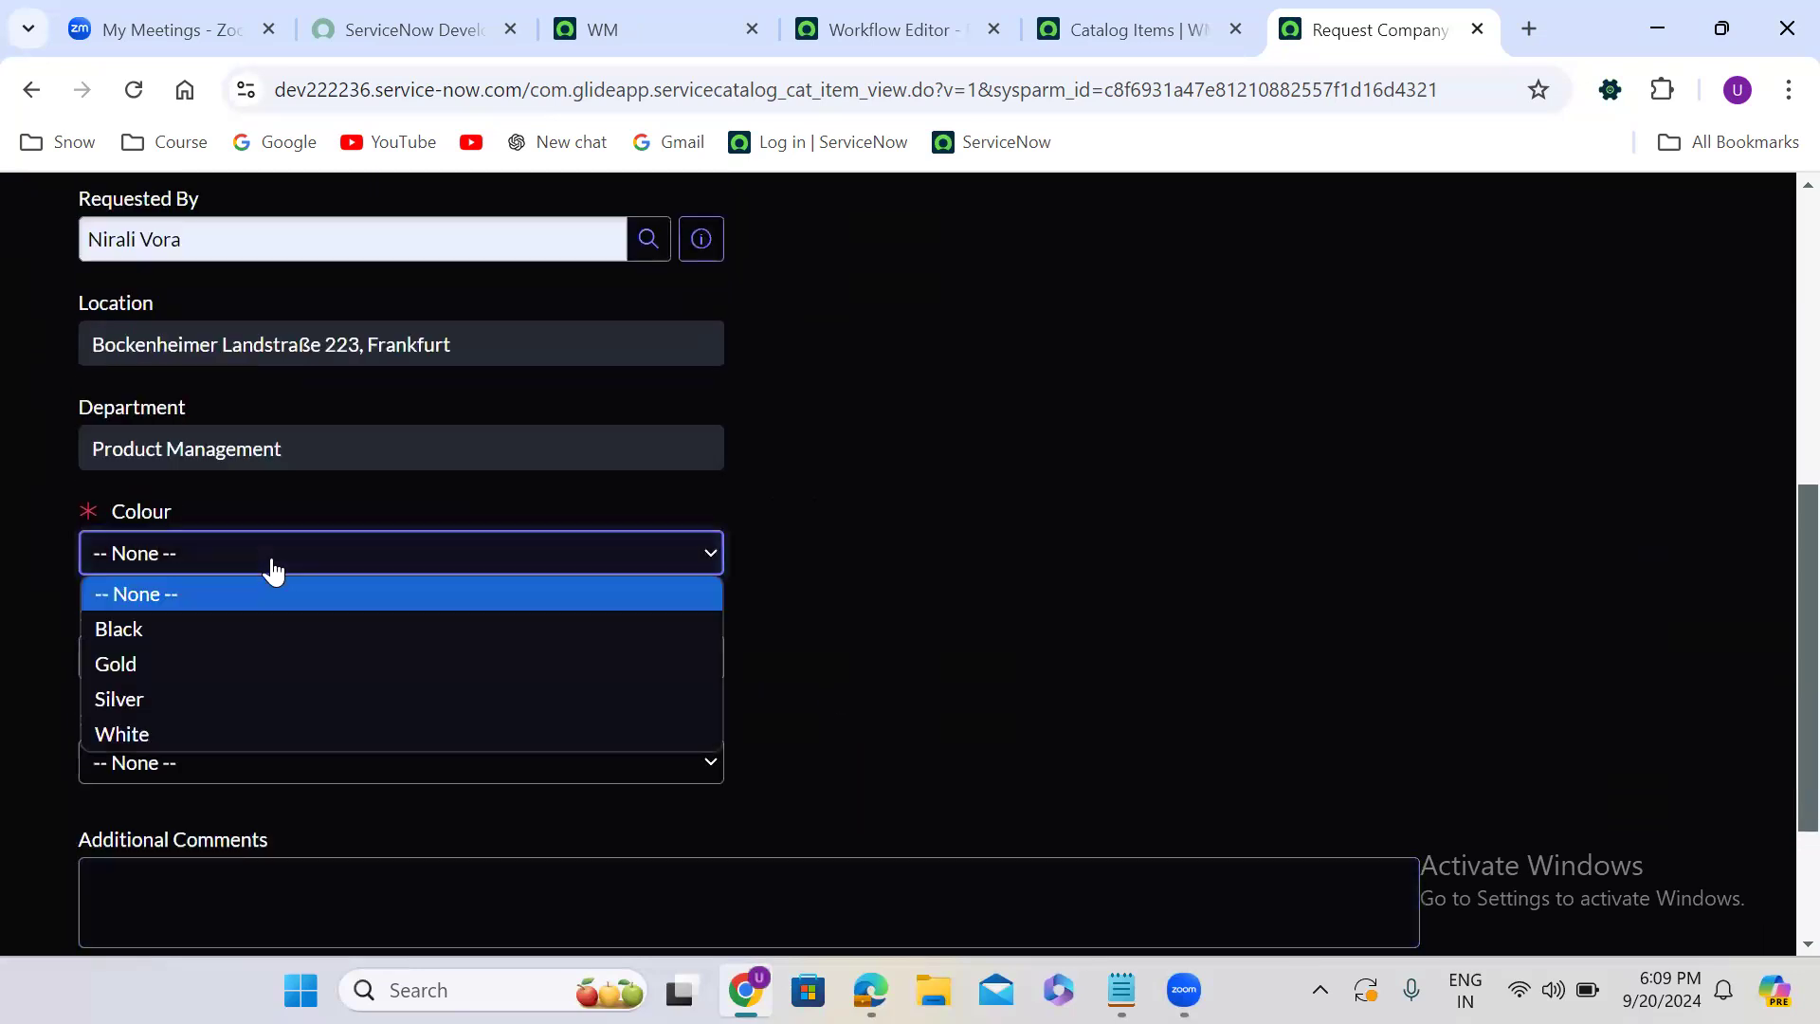
pyautogui.click(264, 629)
pyautogui.click(288, 657)
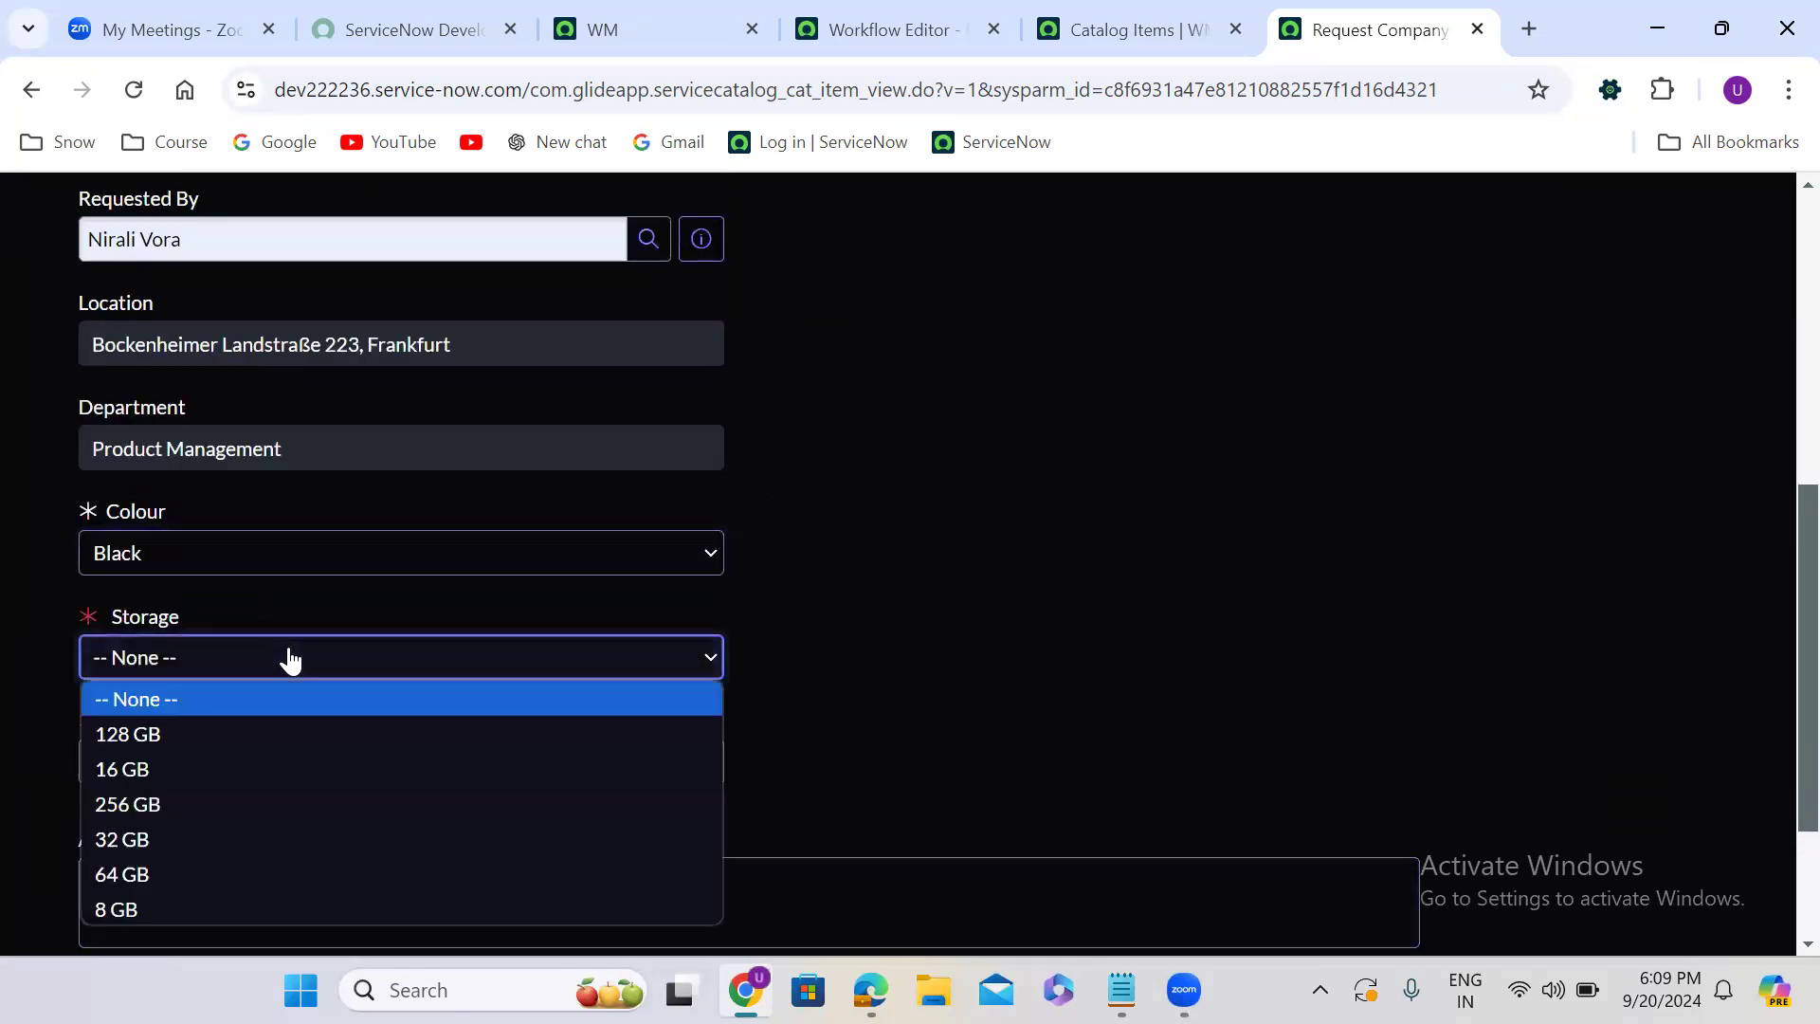
pyautogui.click(240, 758)
pyautogui.click(162, 771)
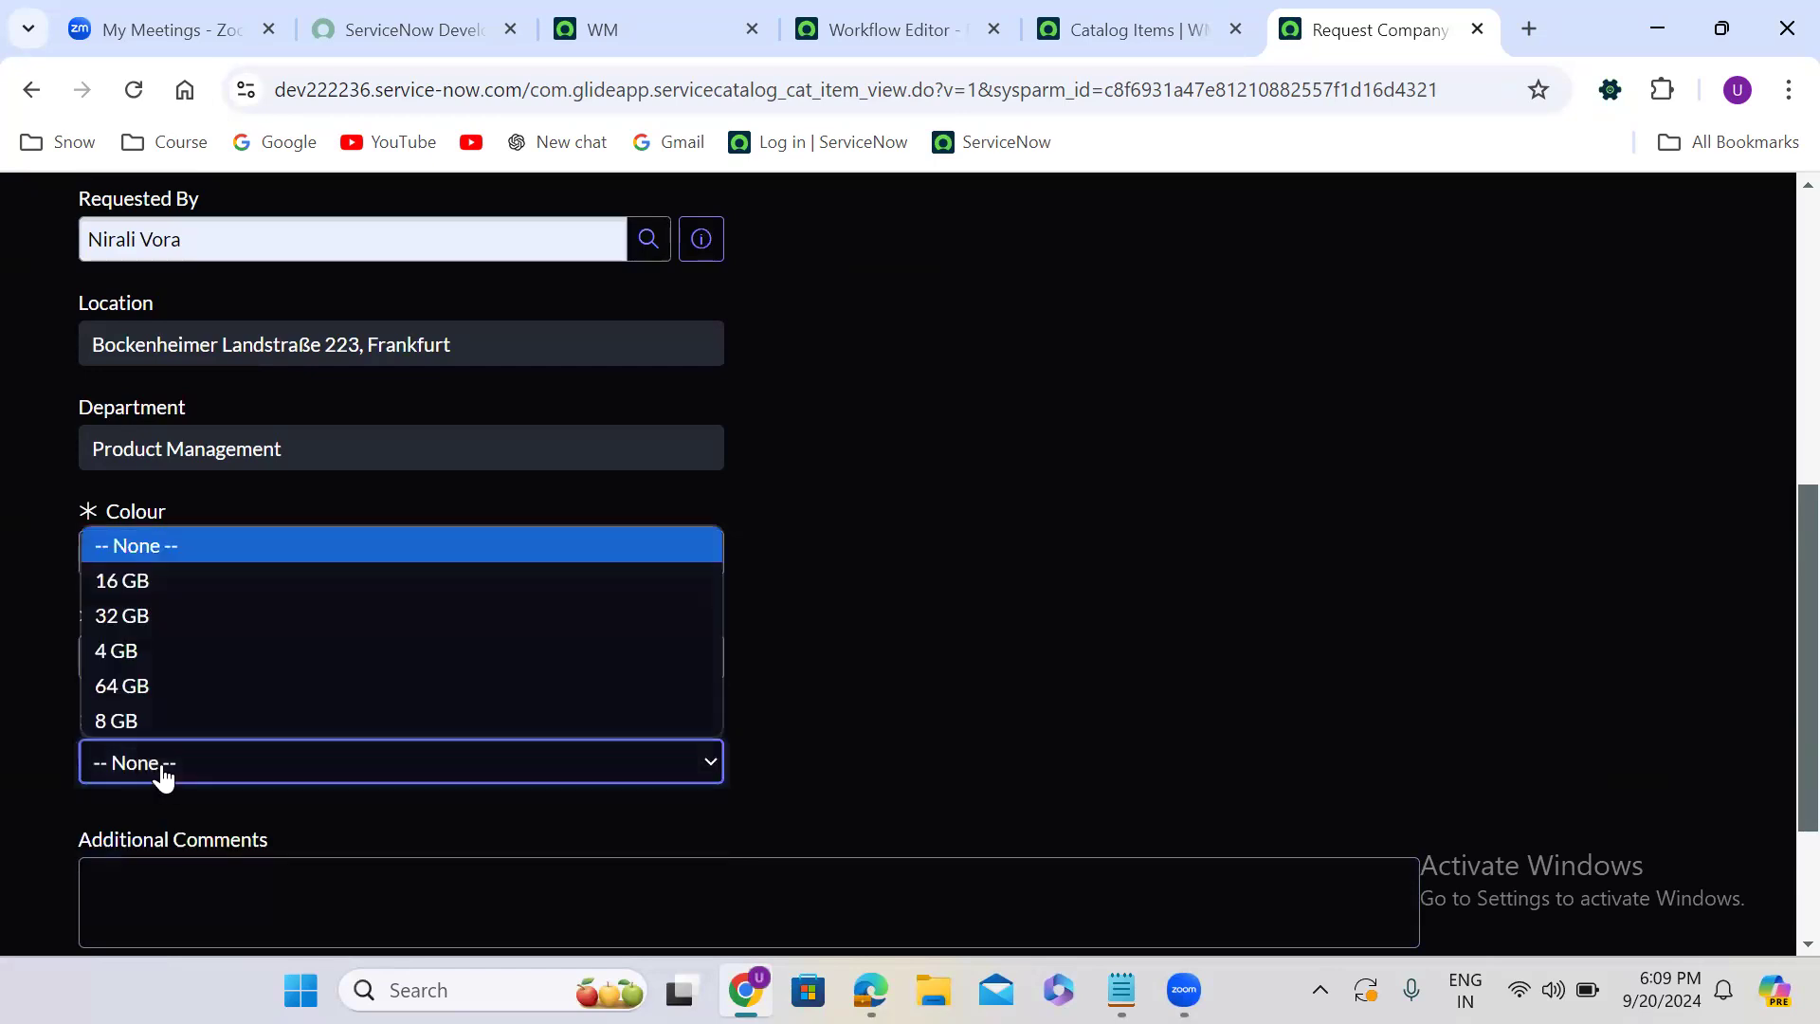
pyautogui.click(325, 650)
pyautogui.press('Down')
pyautogui.press('Down')
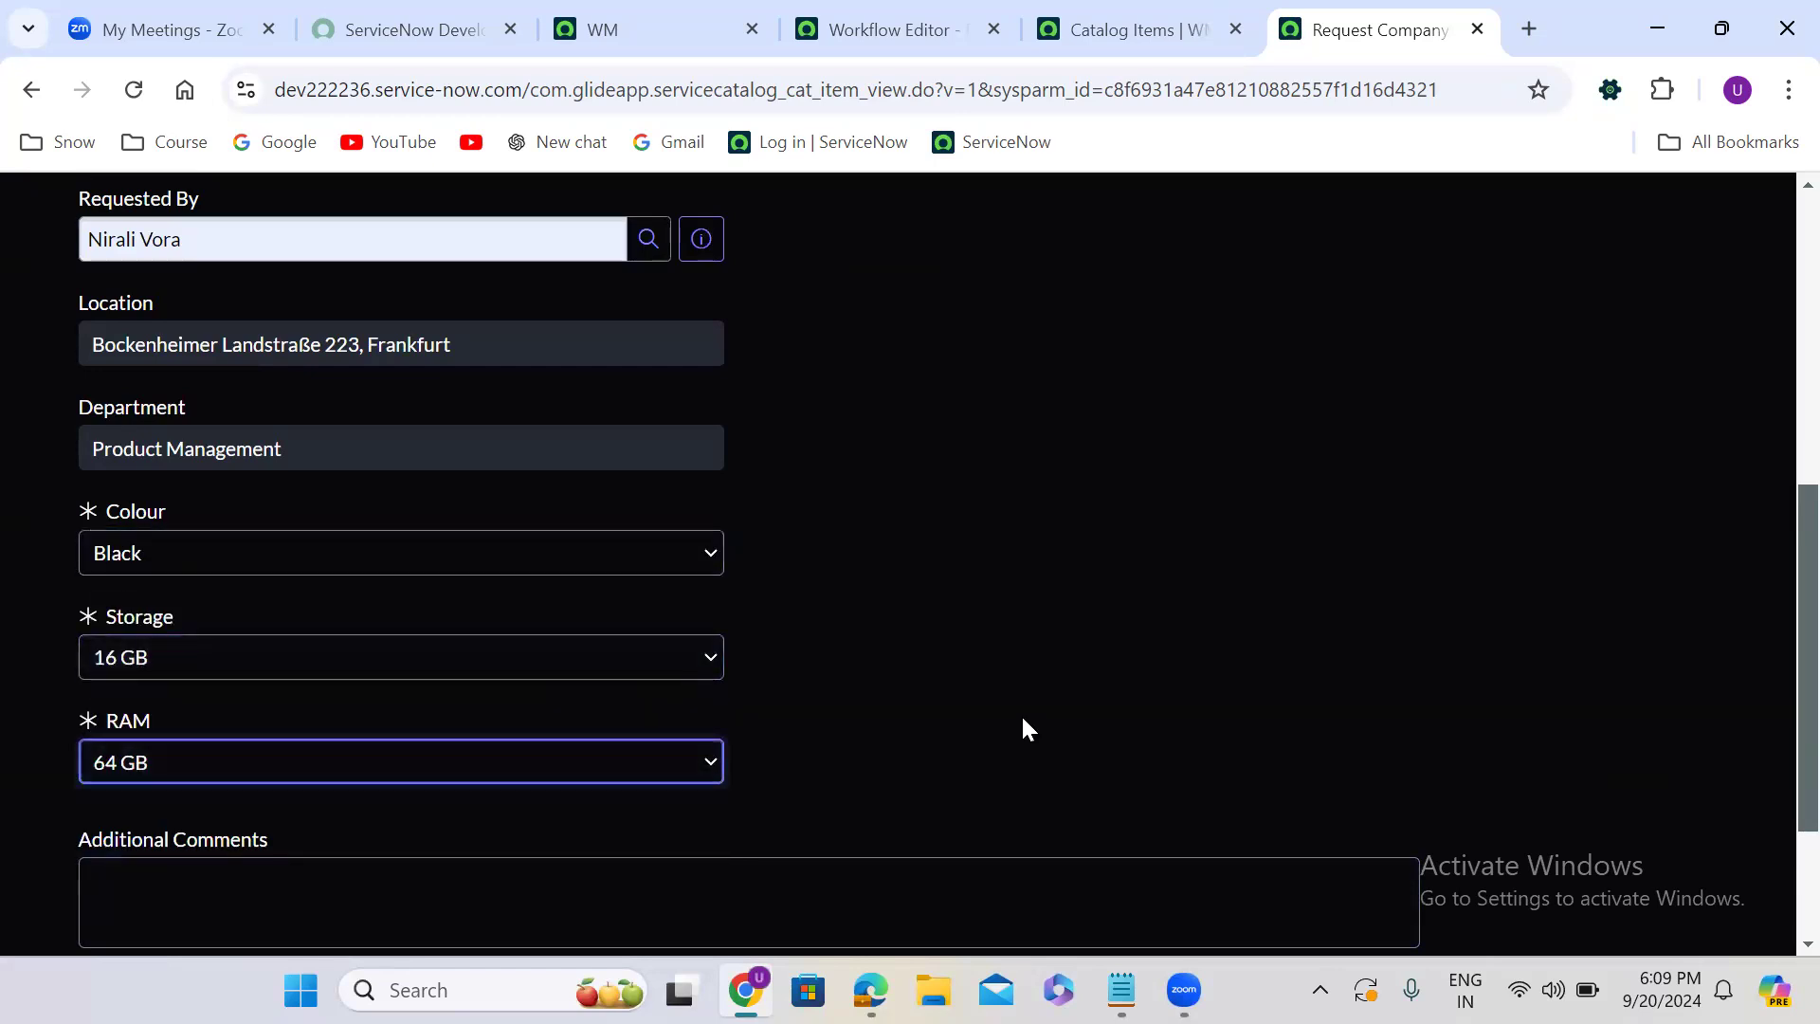
pyautogui.click(1275, 806)
# - Enter "test" as the Address and submit the order with Order Now
pyautogui.scroll(-3, 1275, 805)
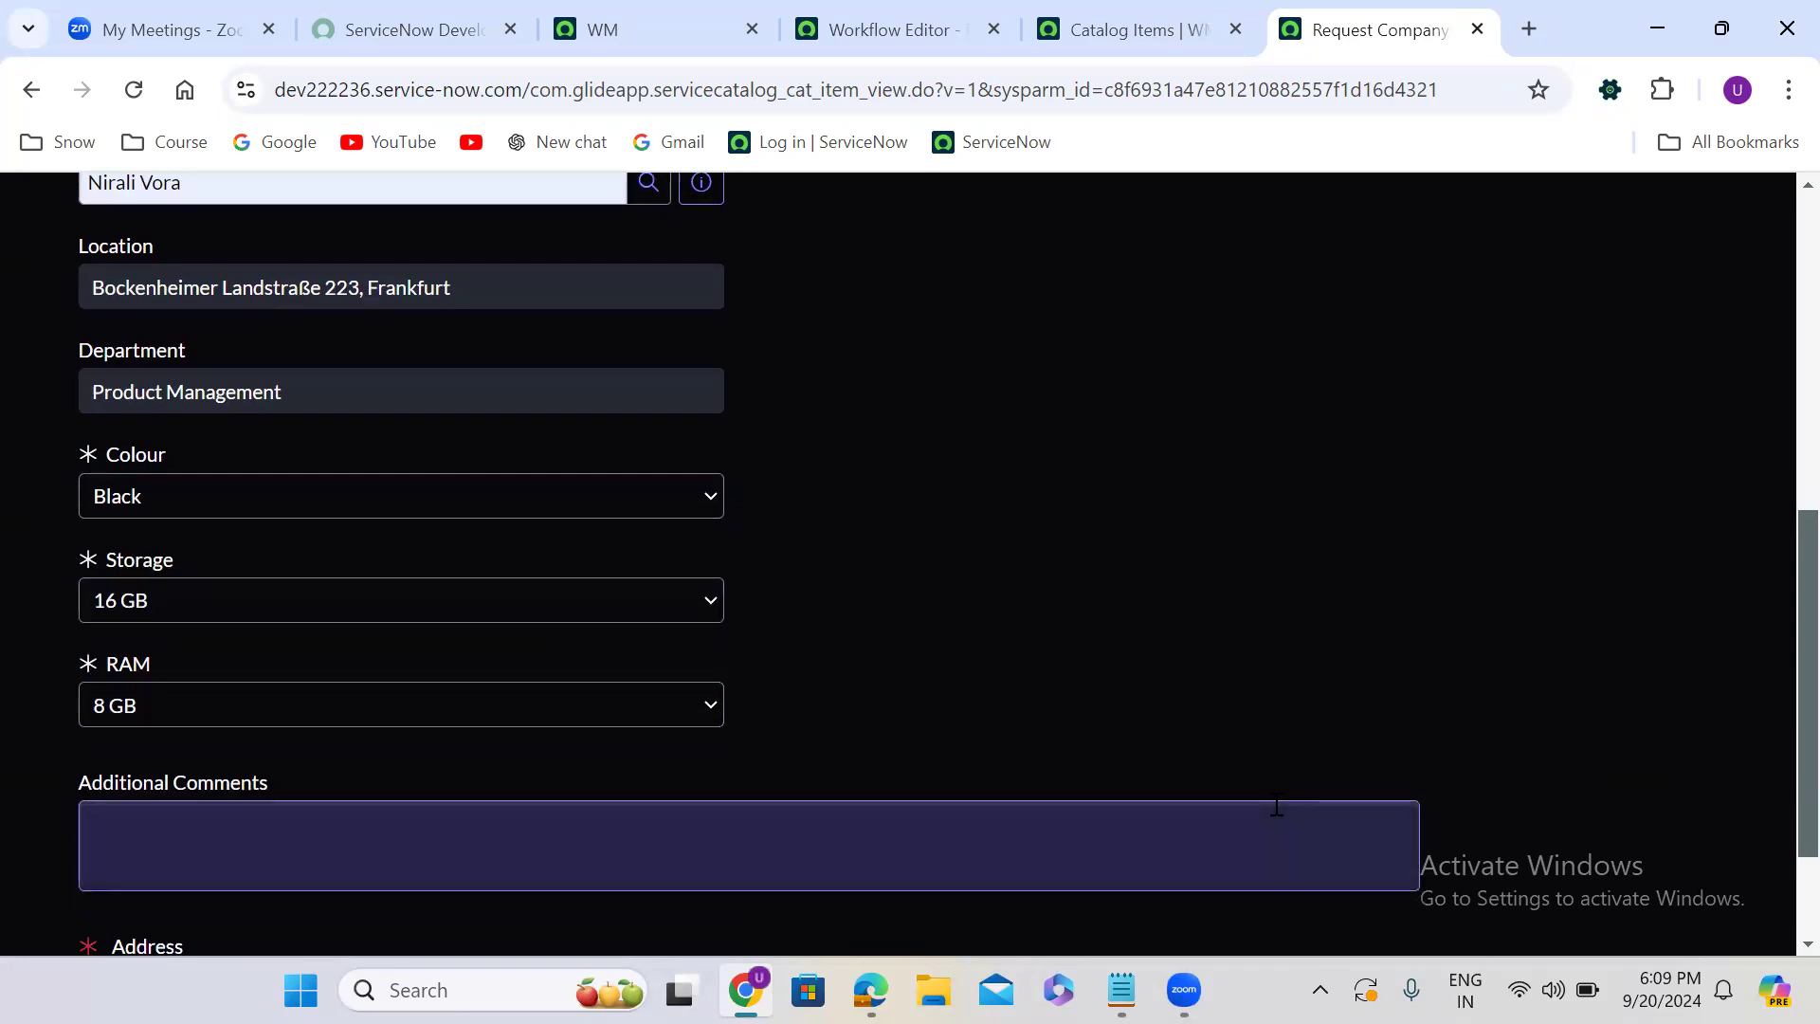
pyautogui.click(497, 801)
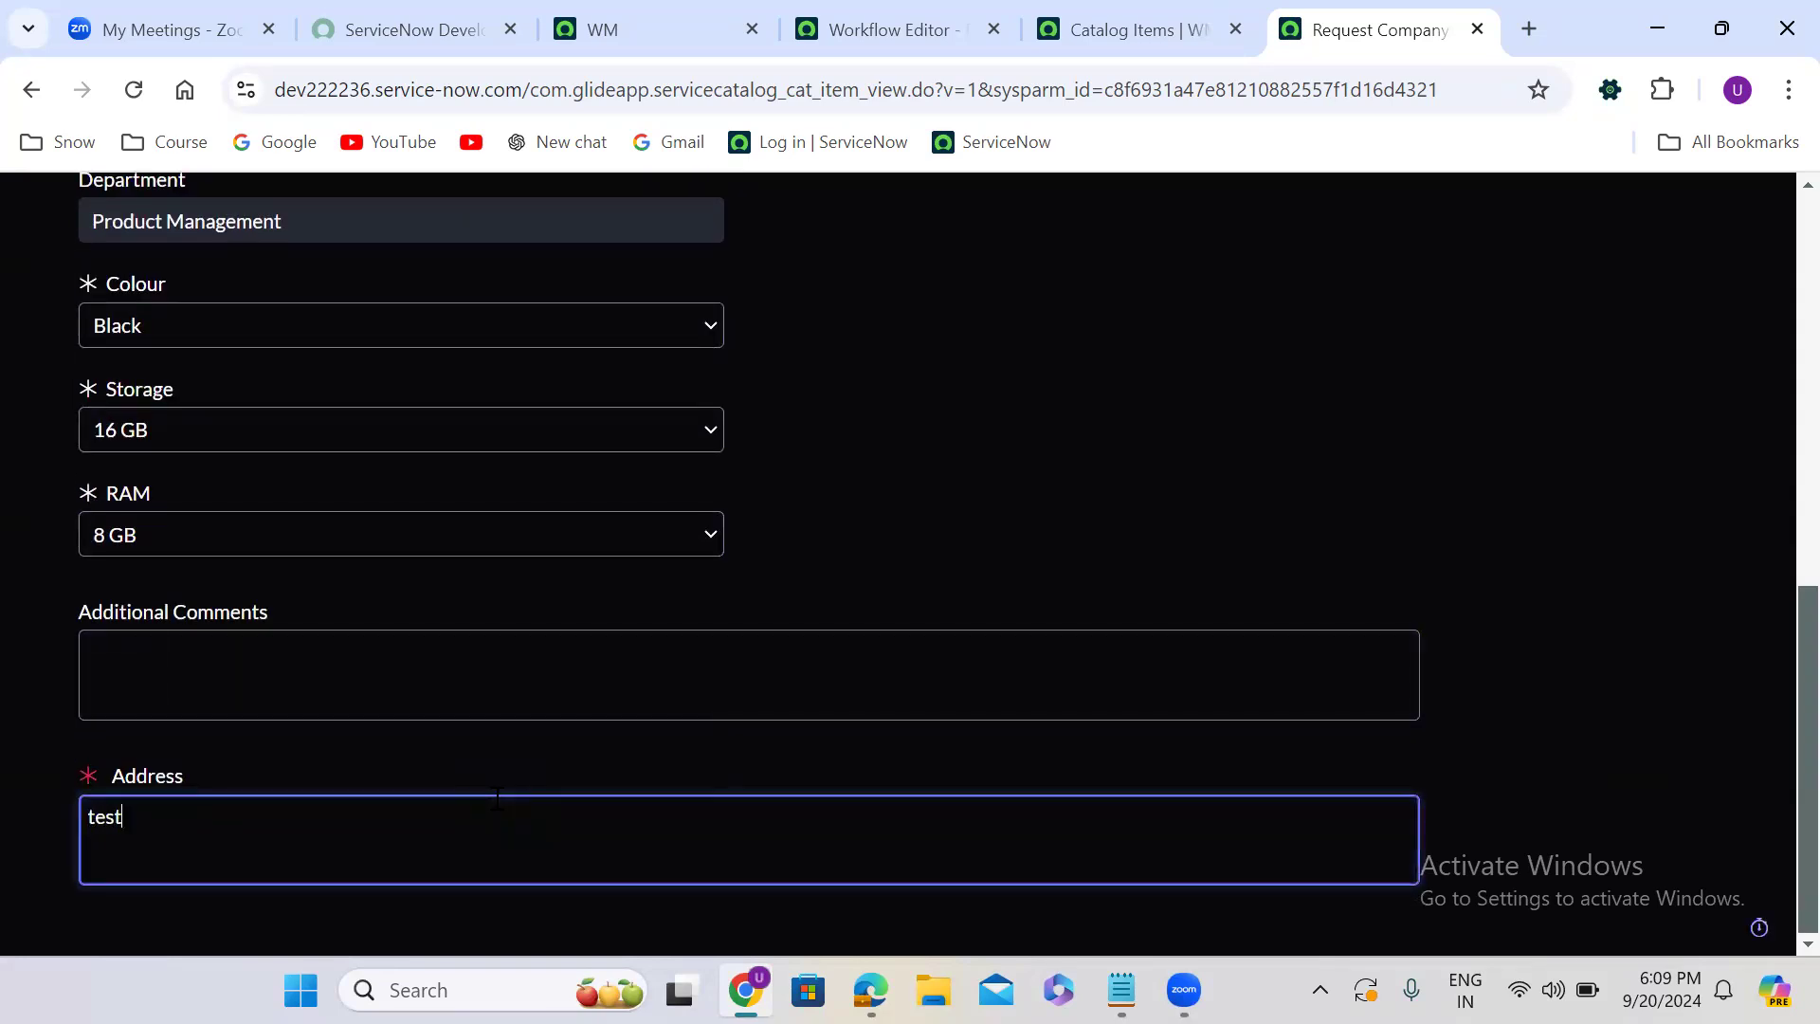
pyautogui.scroll(10, 1772, 228)
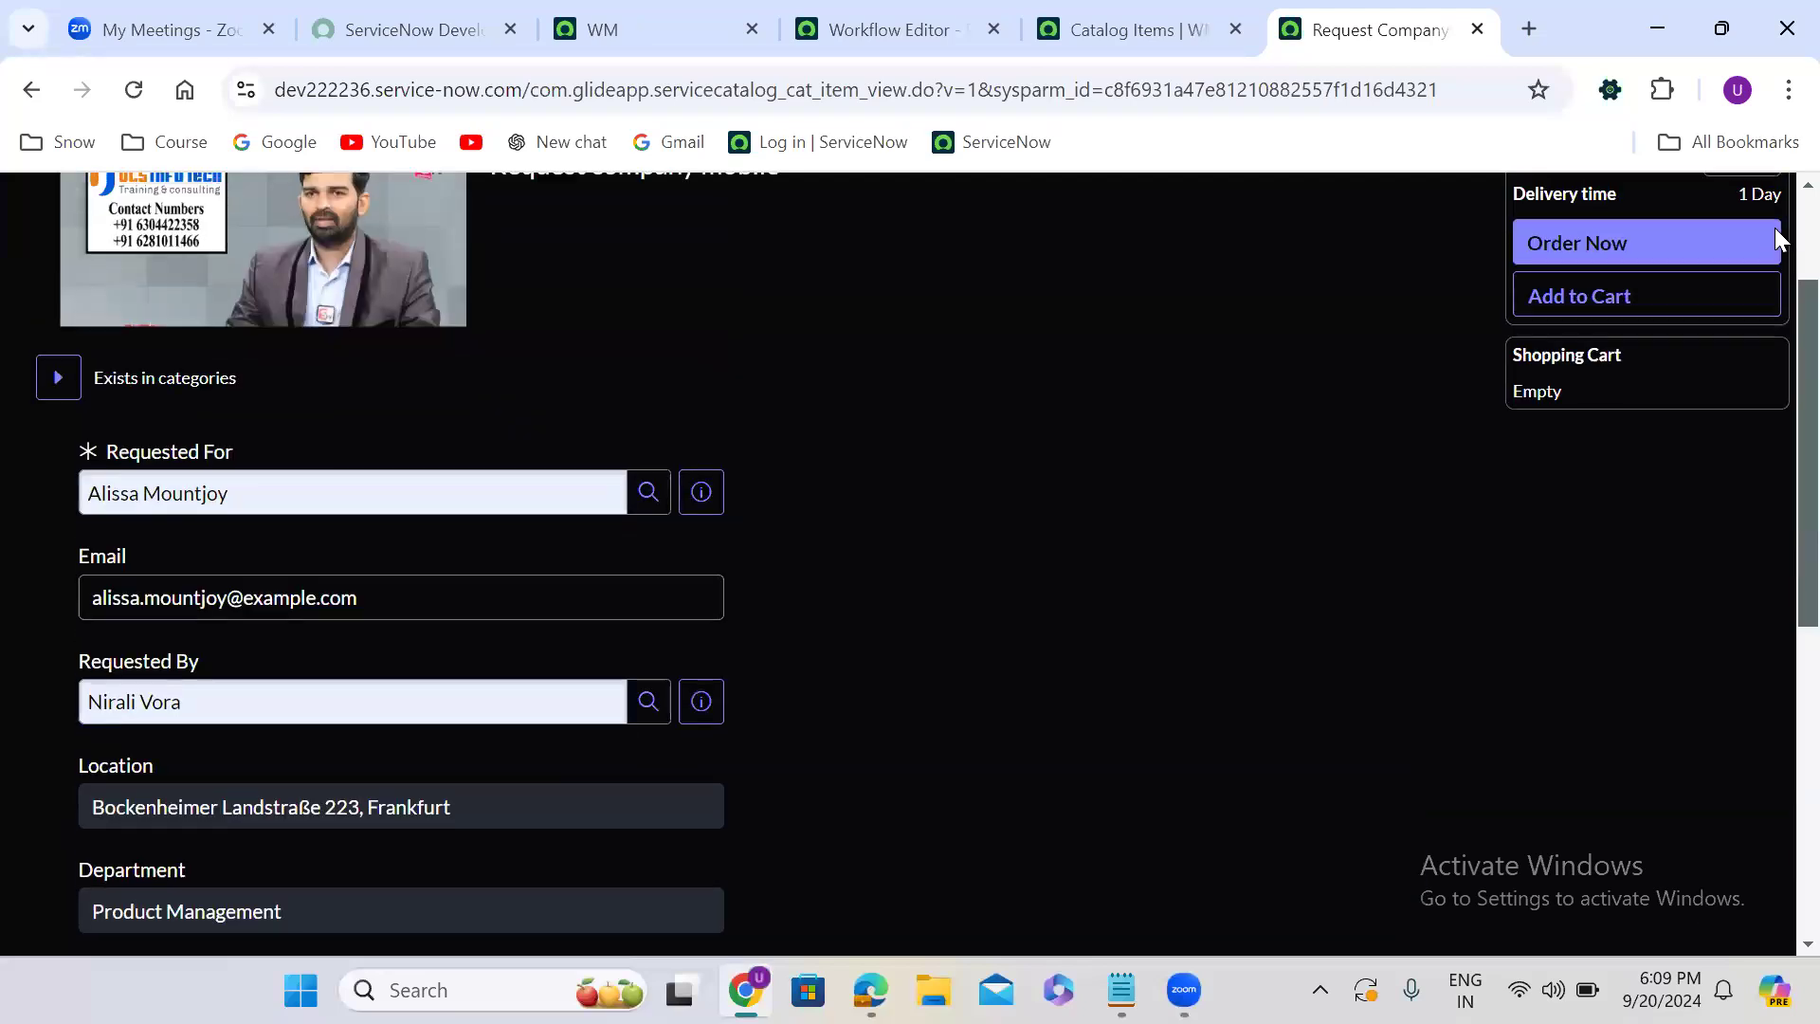
pyautogui.click(1598, 428)
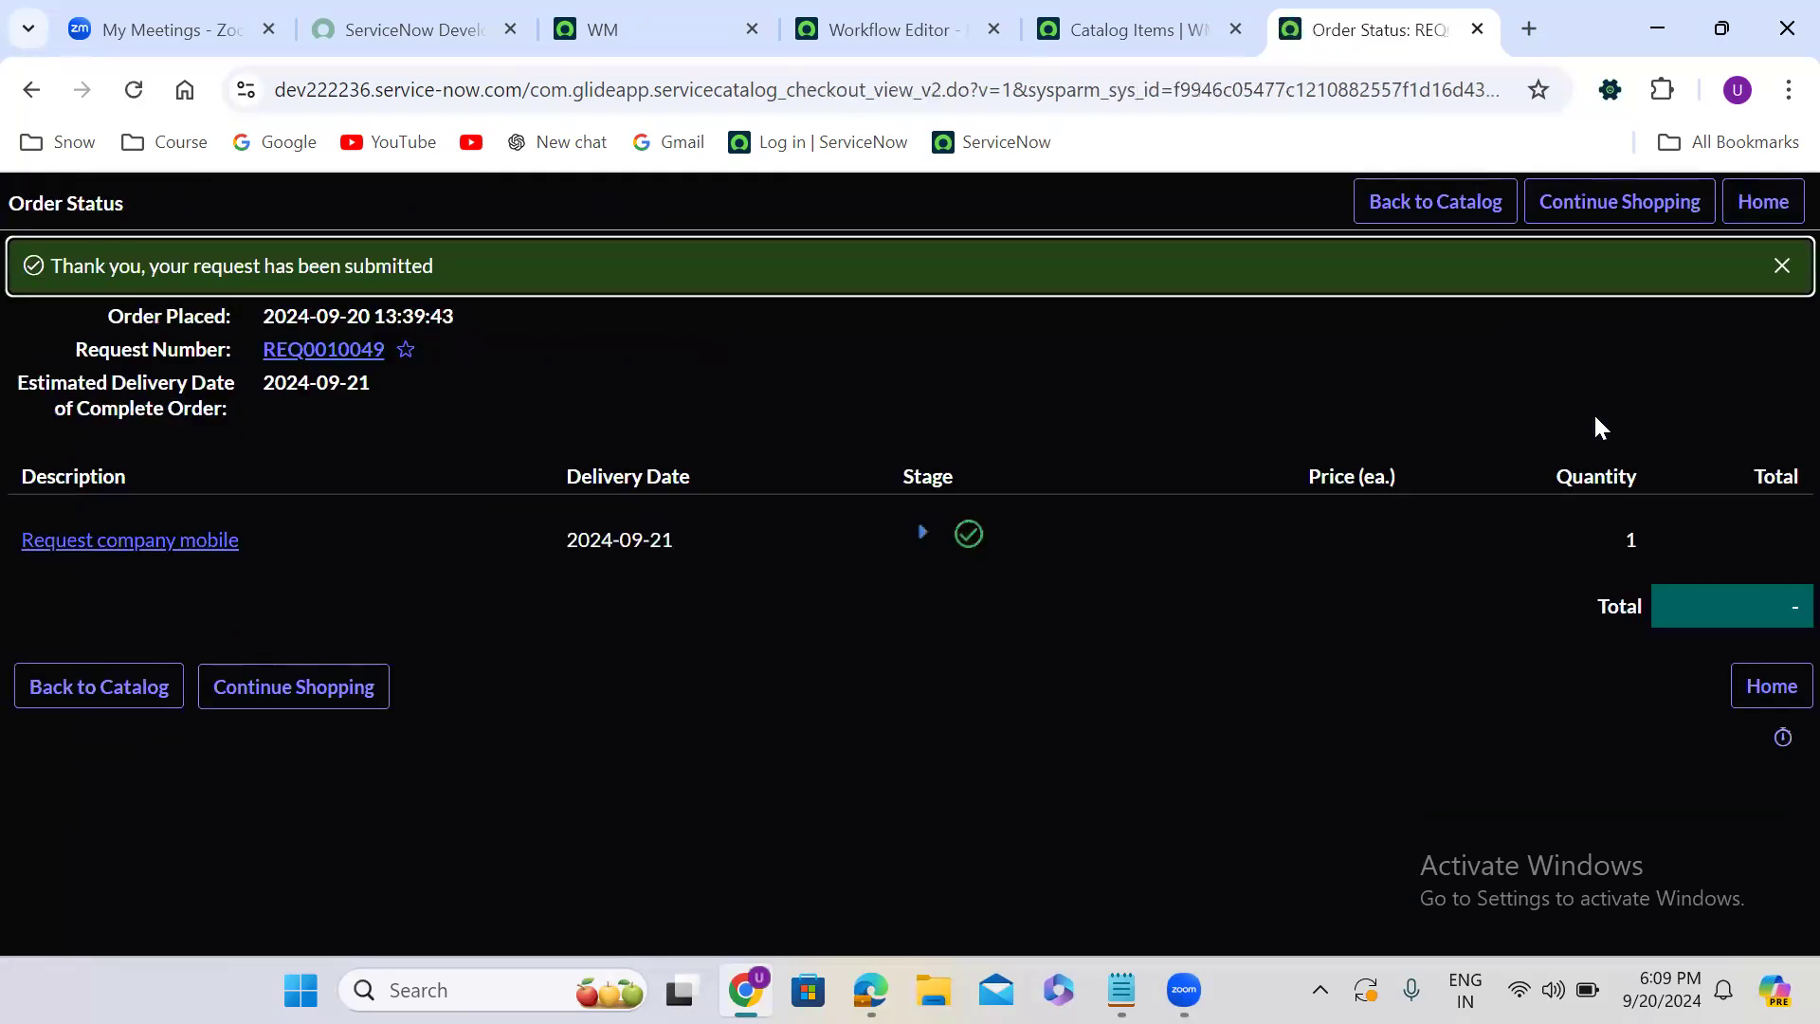
# - Open the ordered Request company mobile item from the order status and show its list of approvers
pyautogui.click(130, 542)
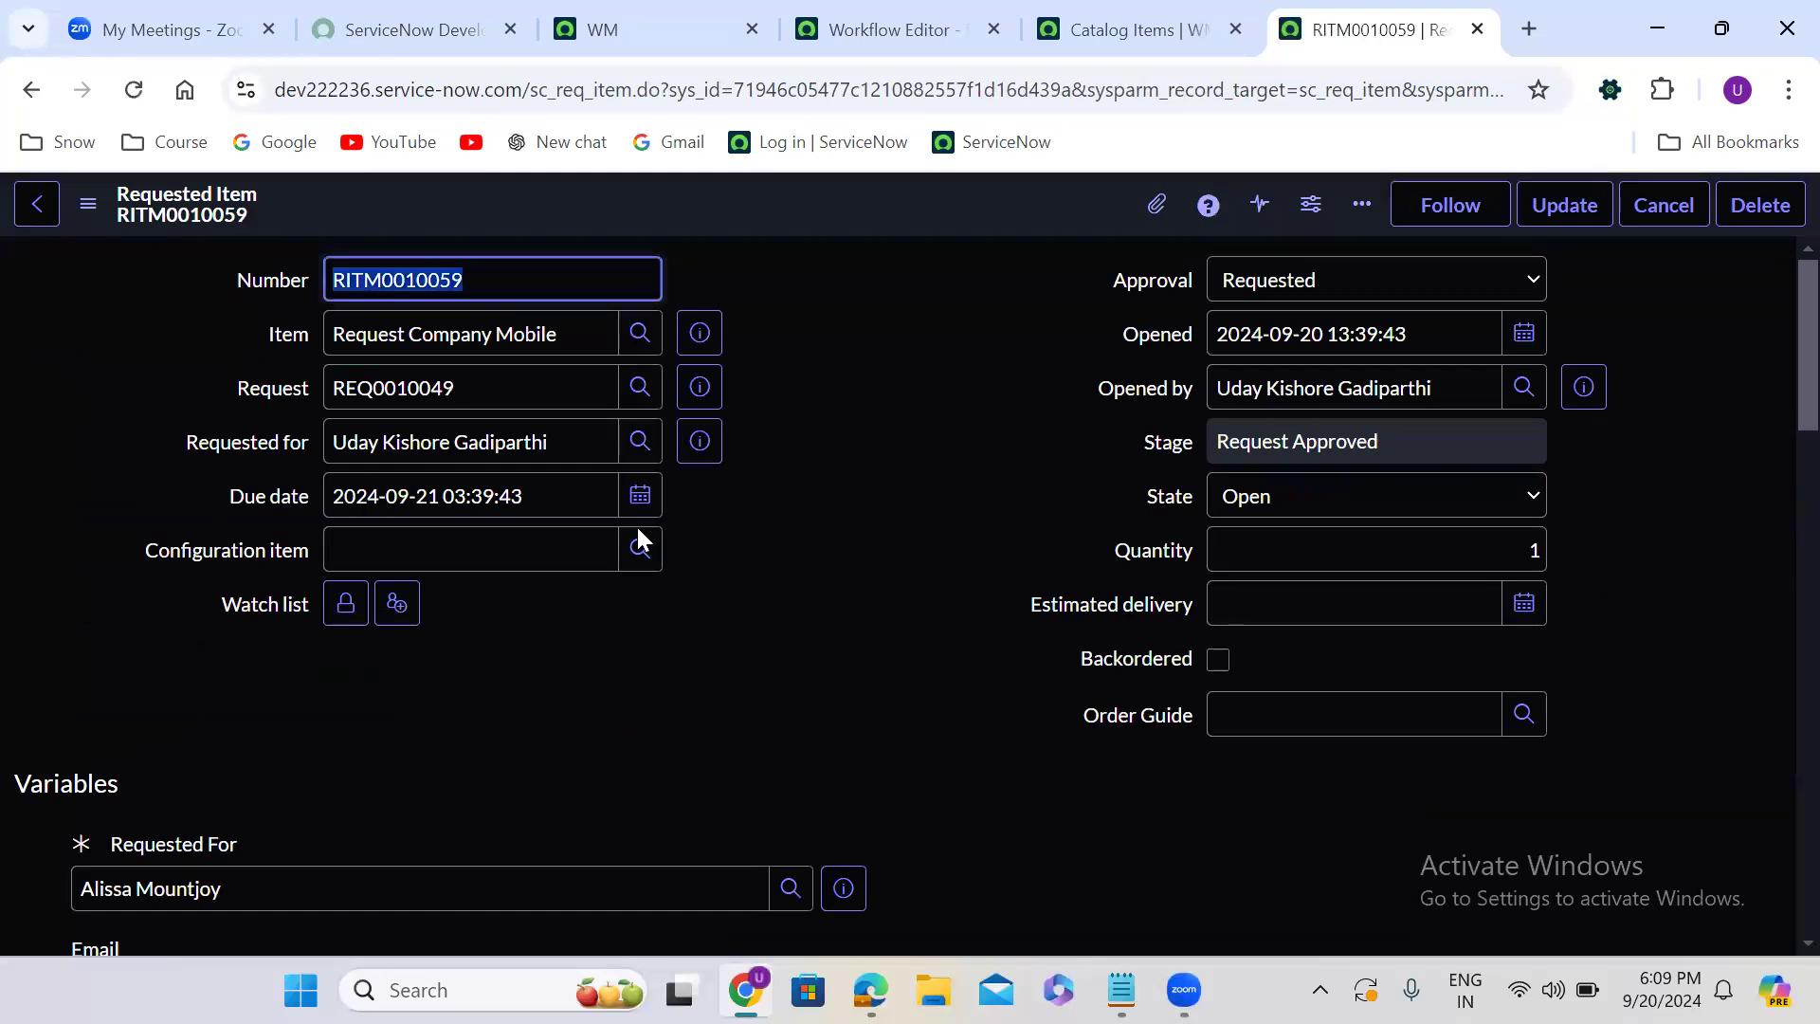
pyautogui.click(821, 503)
pyautogui.scroll(-3, 821, 510)
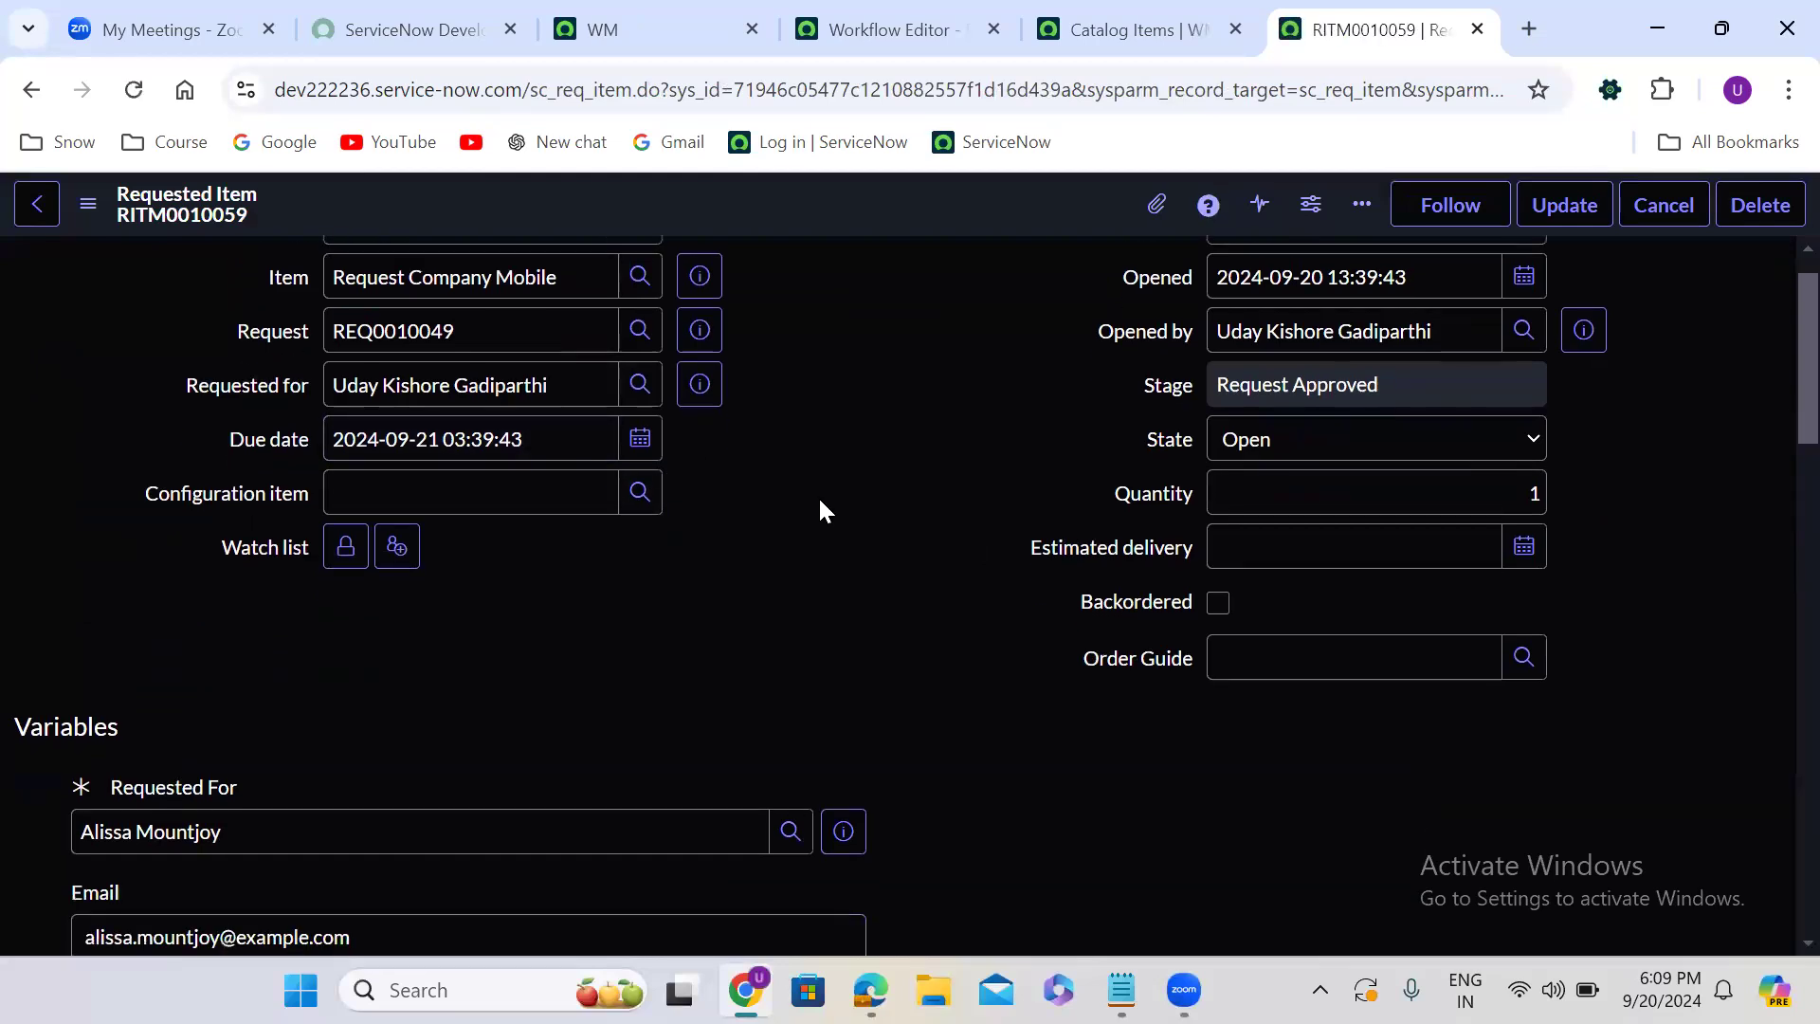
pyautogui.scroll(3, 821, 510)
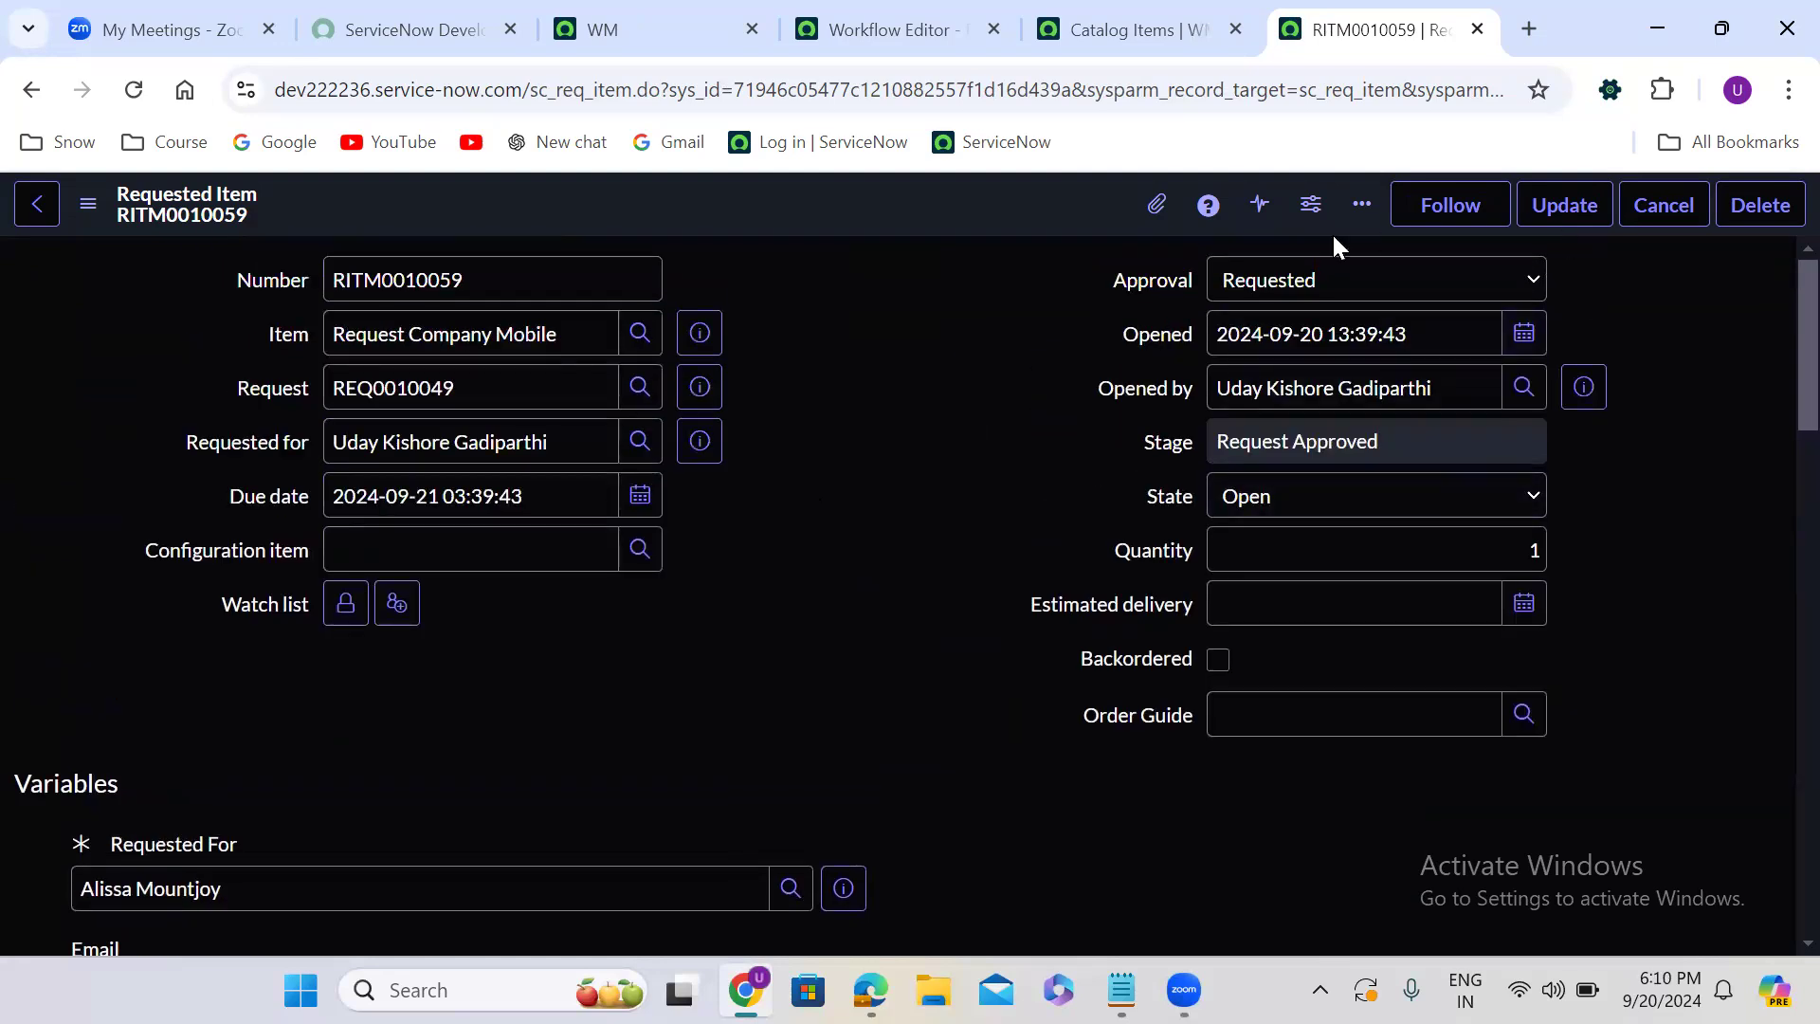
pyautogui.scroll(-10, 803, 595)
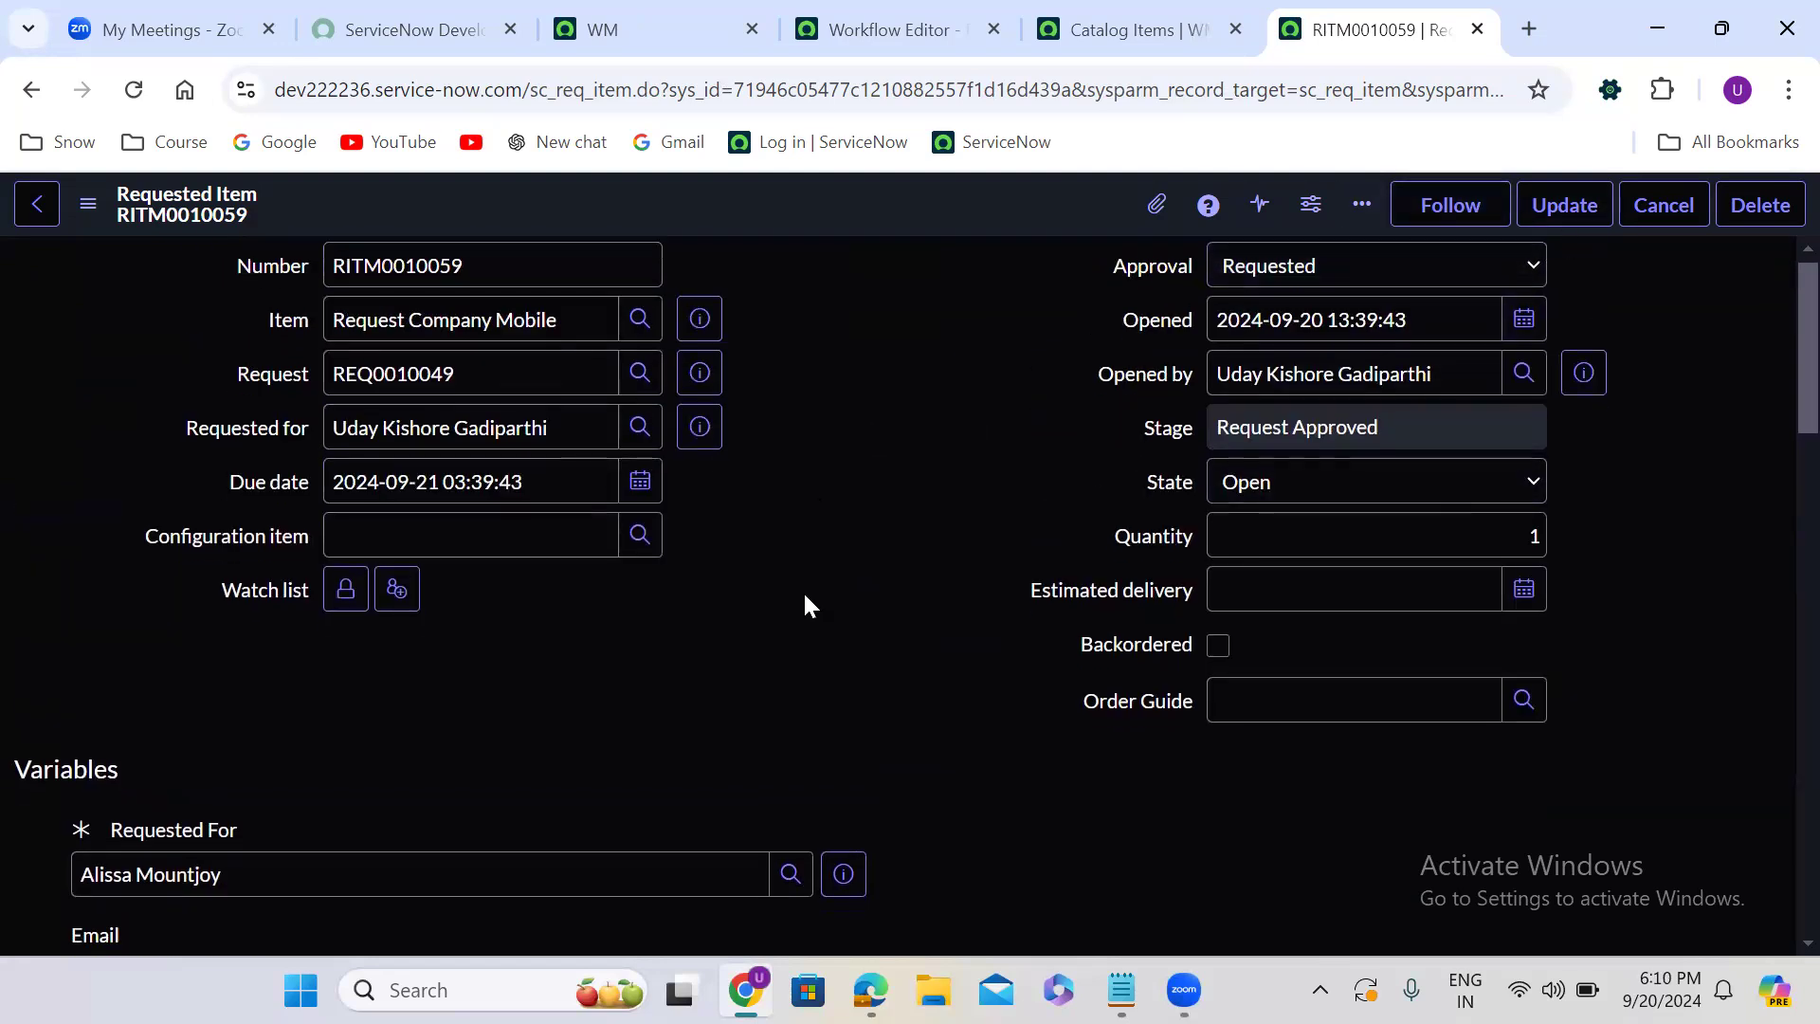
pyautogui.scroll(-10, 804, 589)
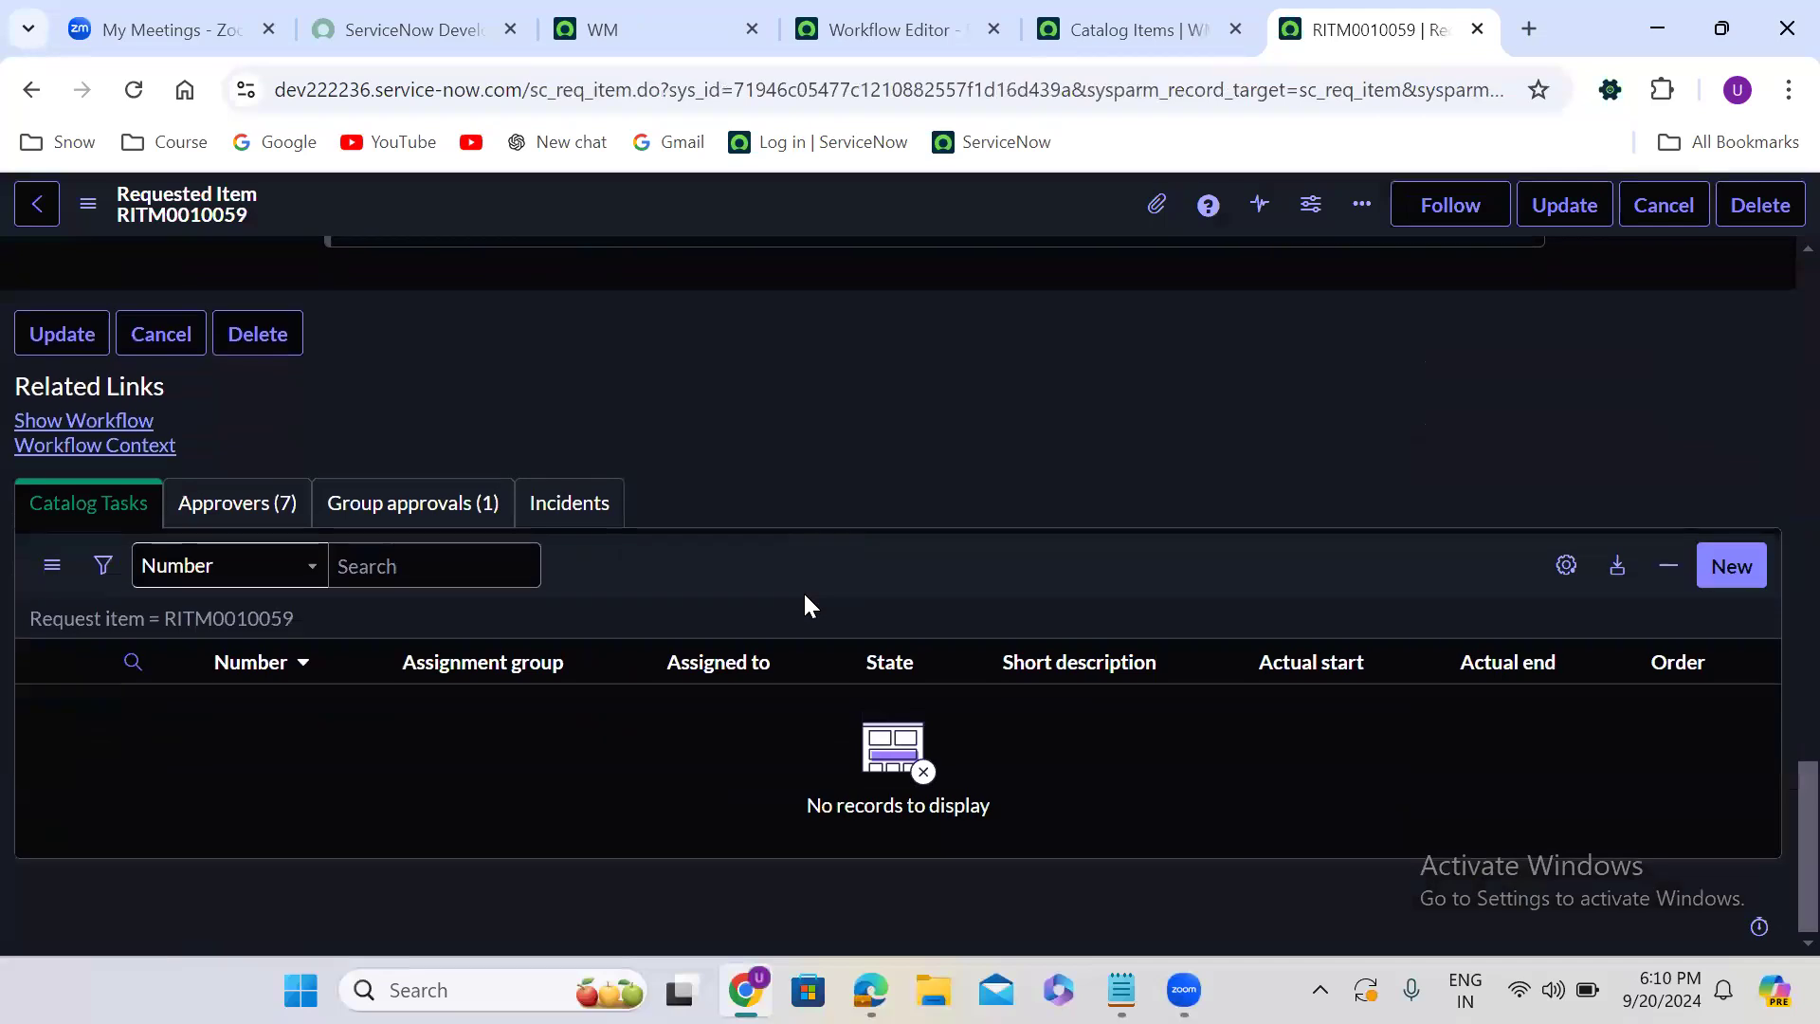
pyautogui.click(244, 511)
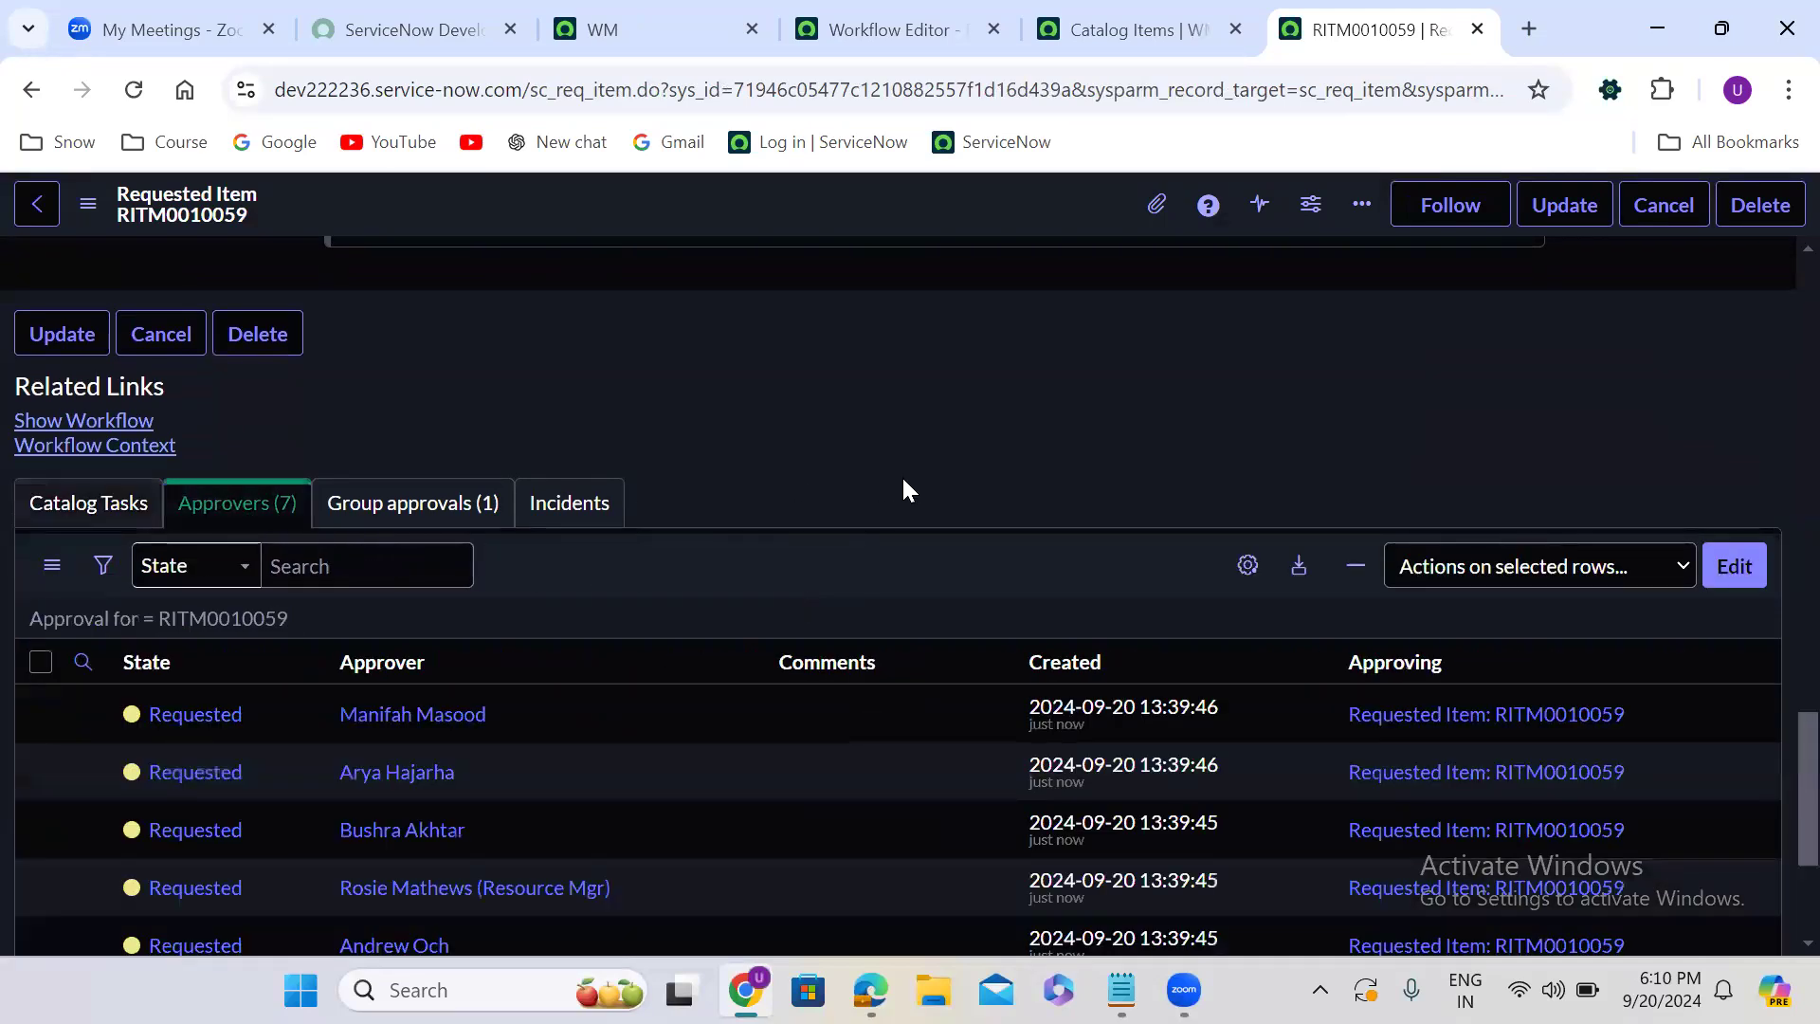
pyautogui.scroll(-3, 902, 475)
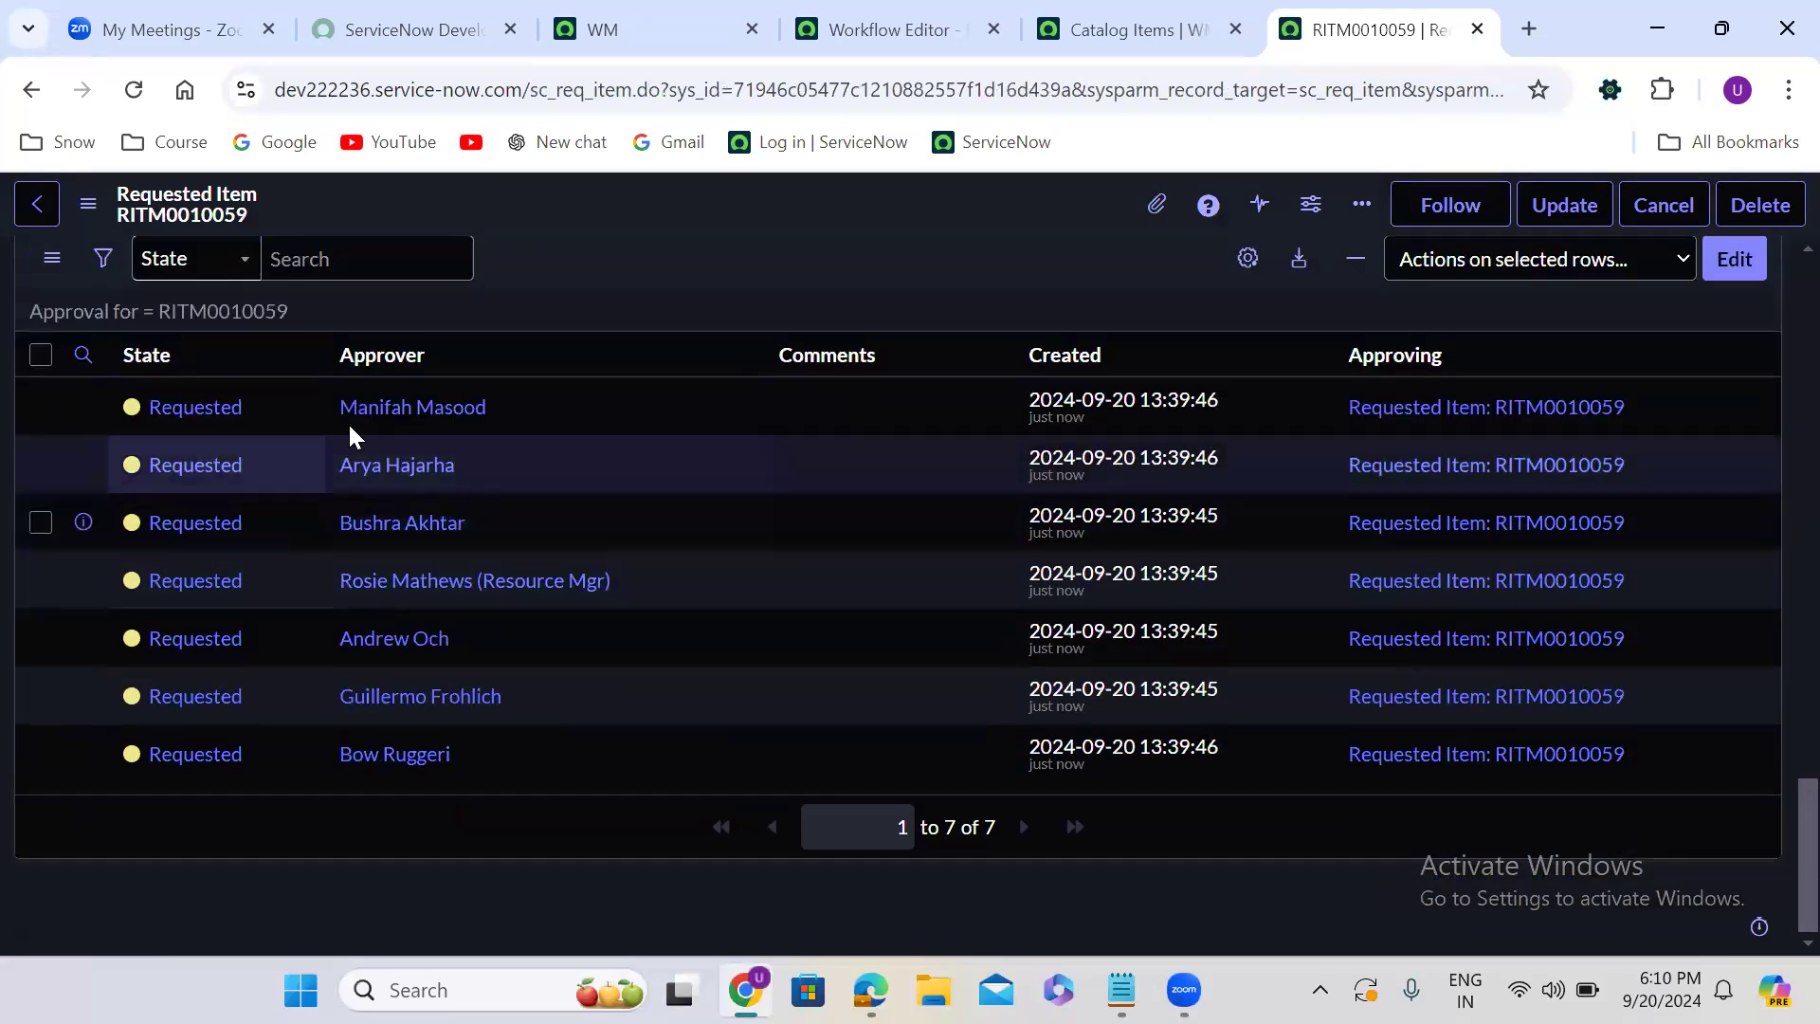
# - Approve the first approval request in the requested item's approvers list and return to that list to check the states
pyautogui.rightClick(263, 413)
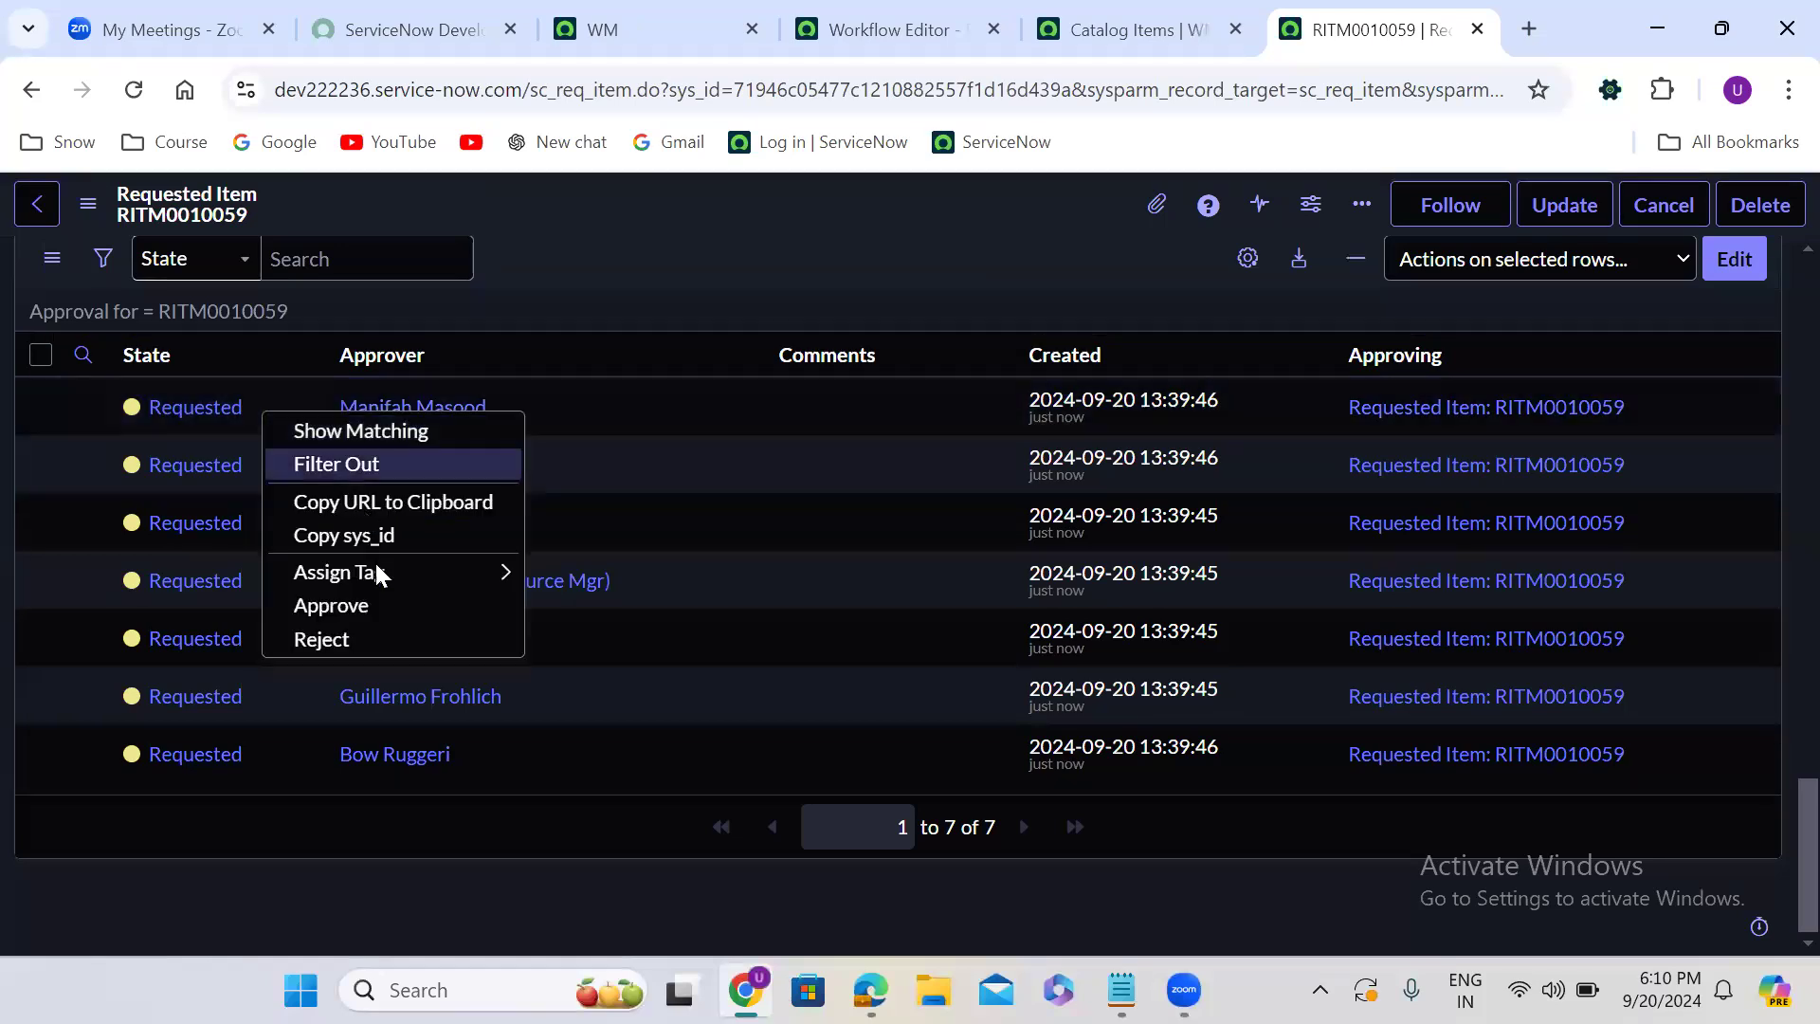
pyautogui.click(363, 611)
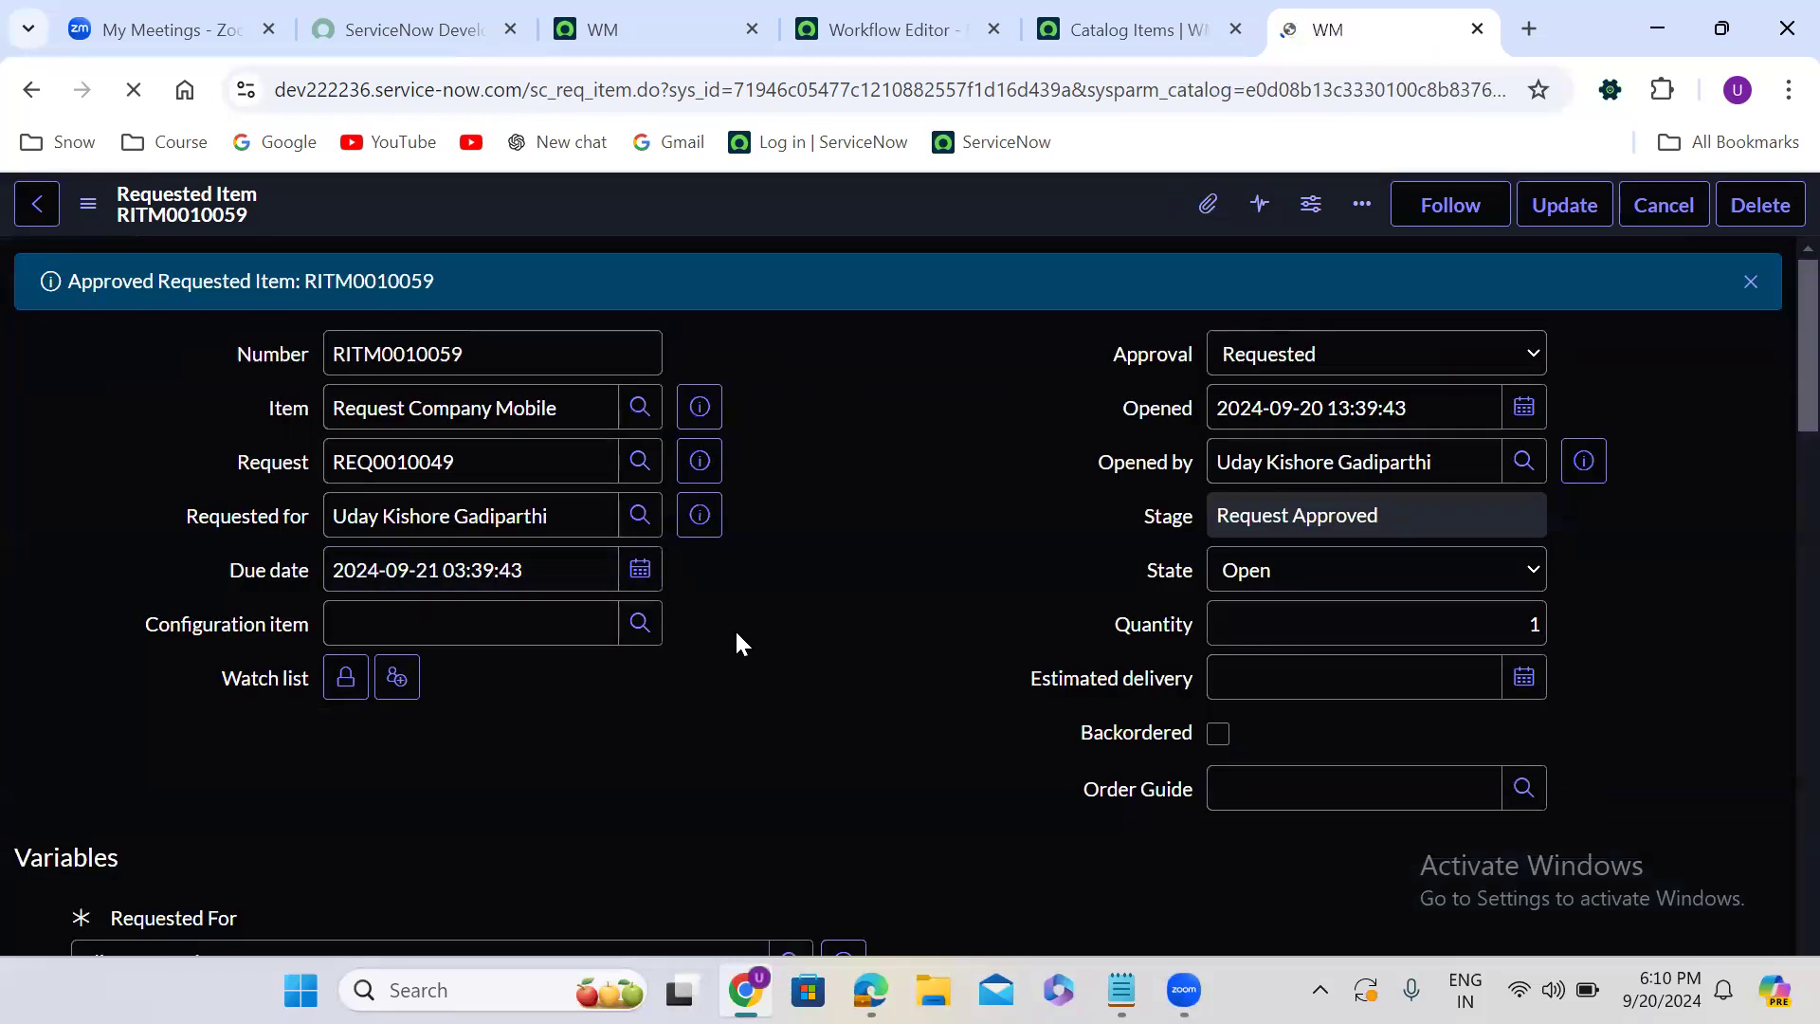
pyautogui.scroll(-15, 736, 633)
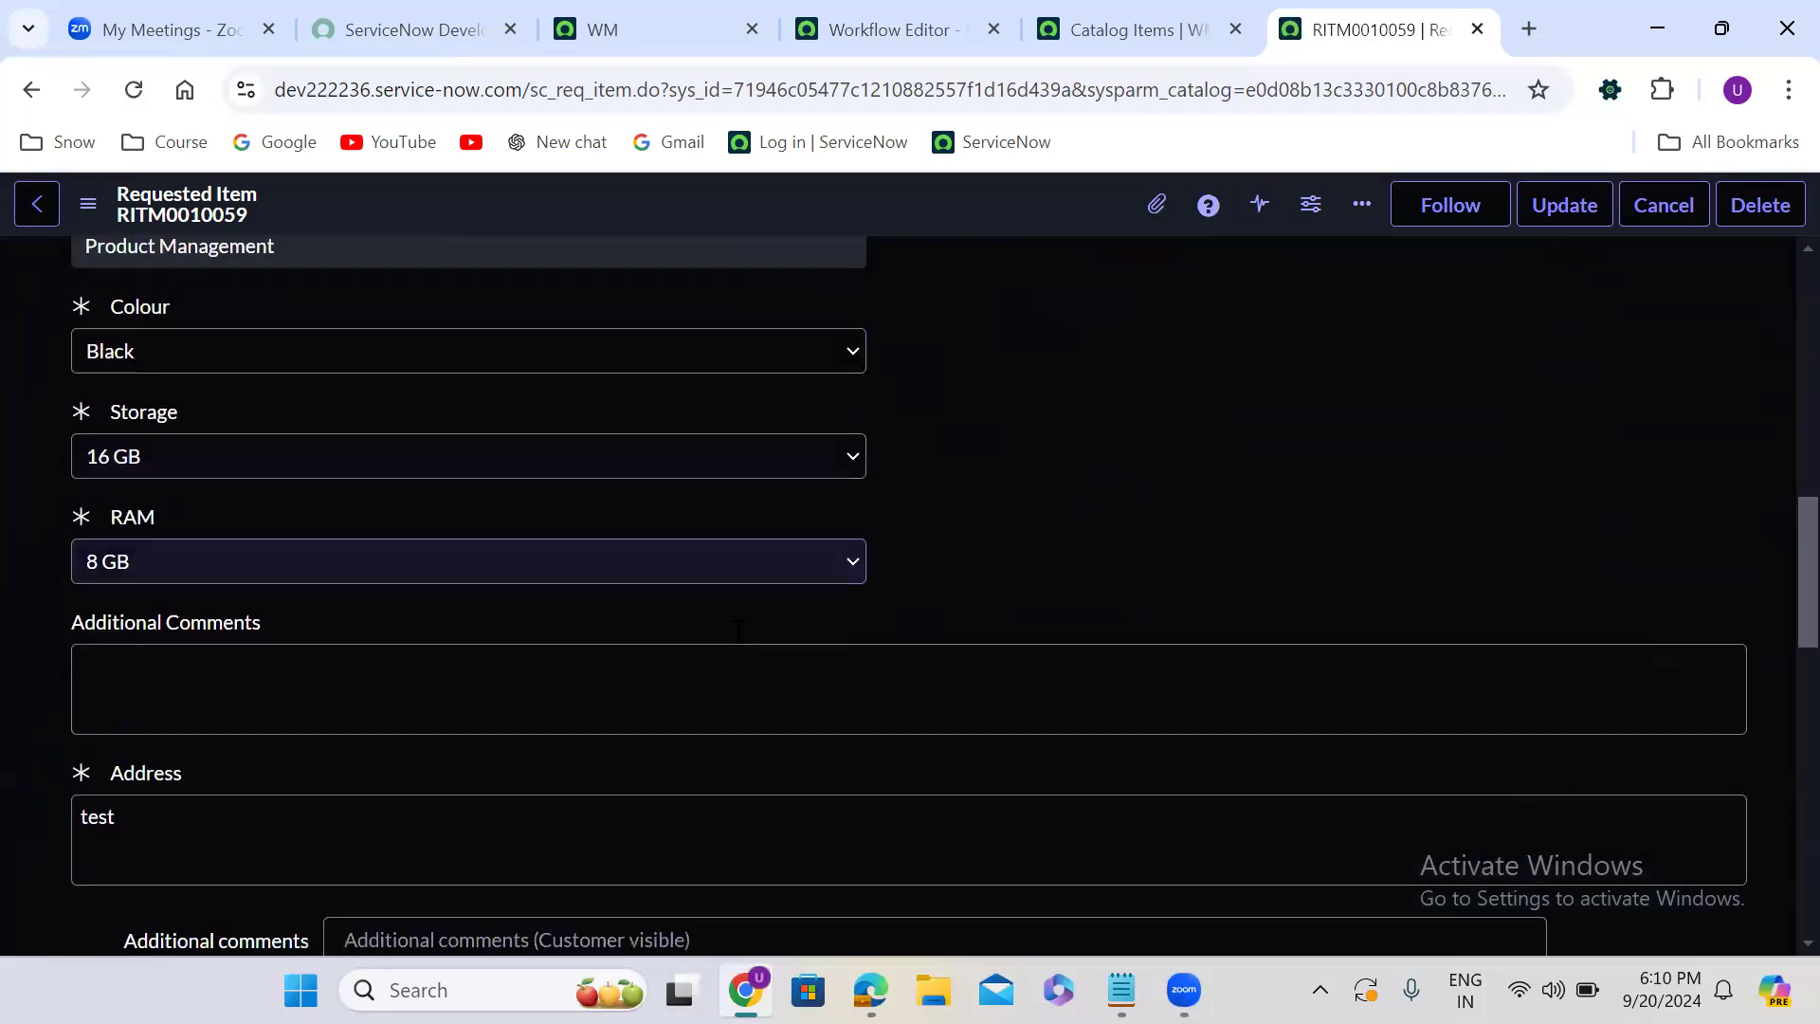
pyautogui.scroll(-5, 737, 635)
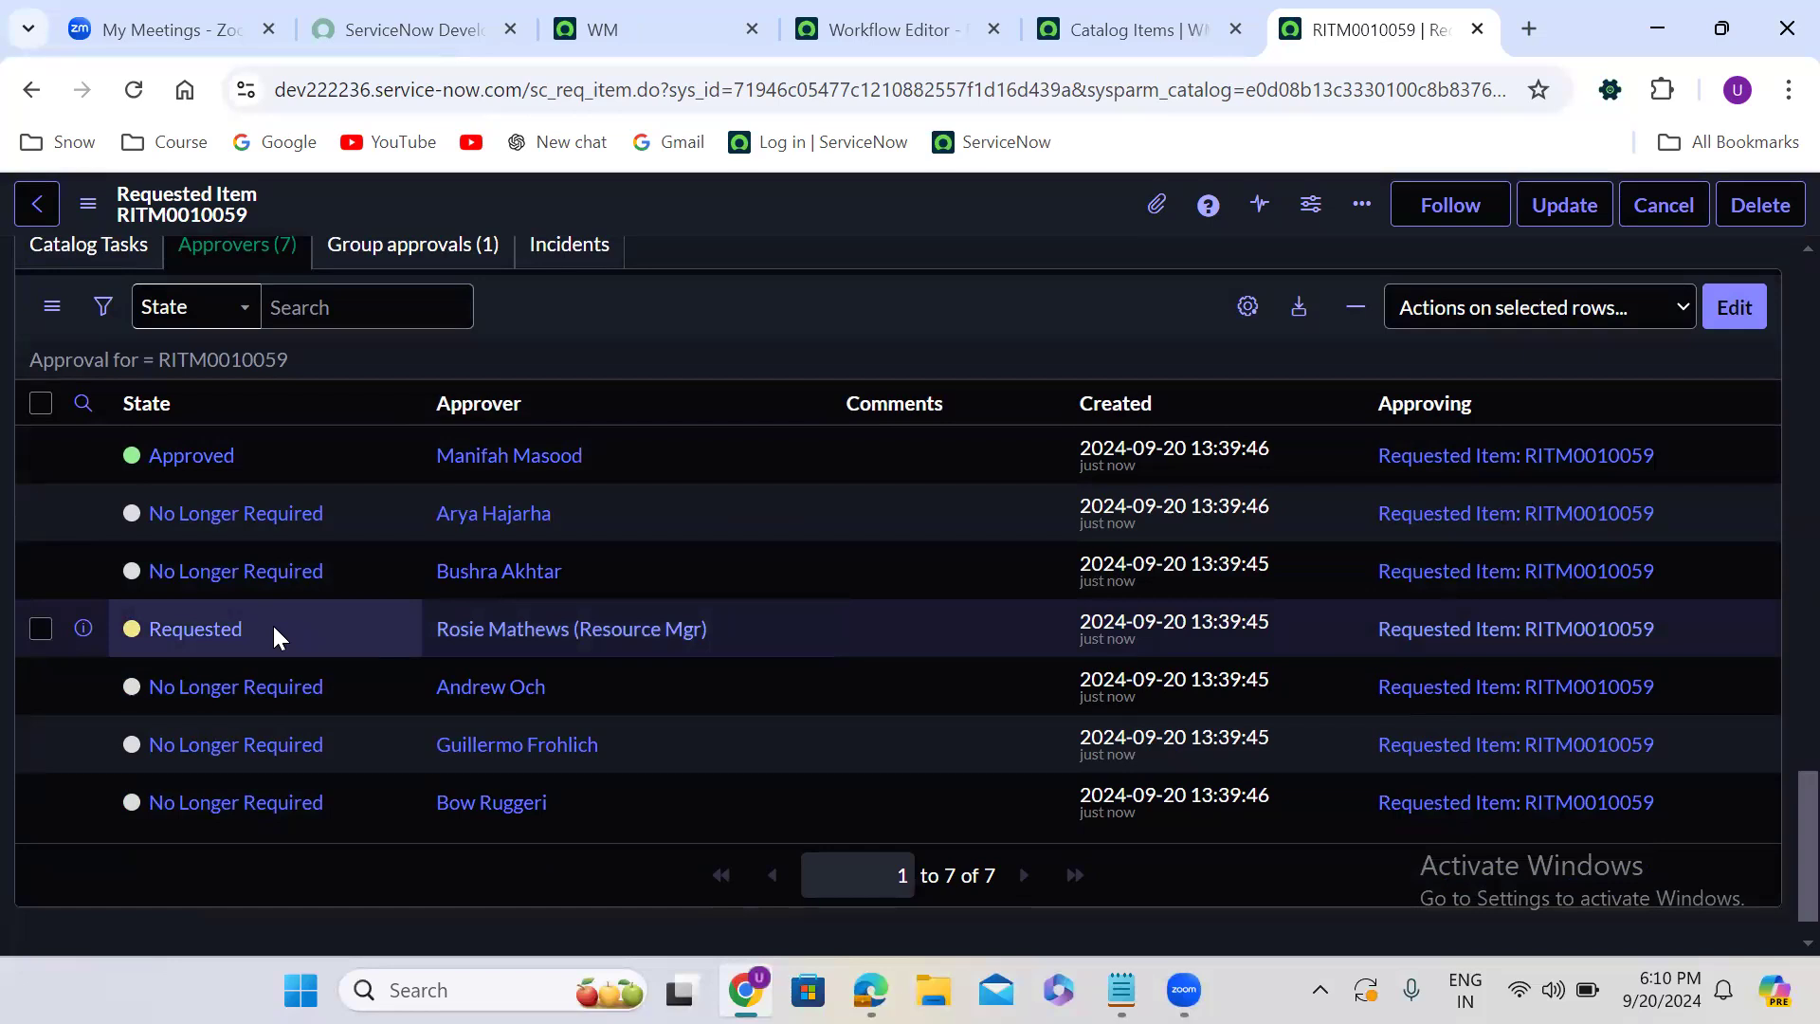
# - Edit the requested item's approvers, add Abraham Lincoln to the Approvers List and save
pyautogui.click(1725, 315)
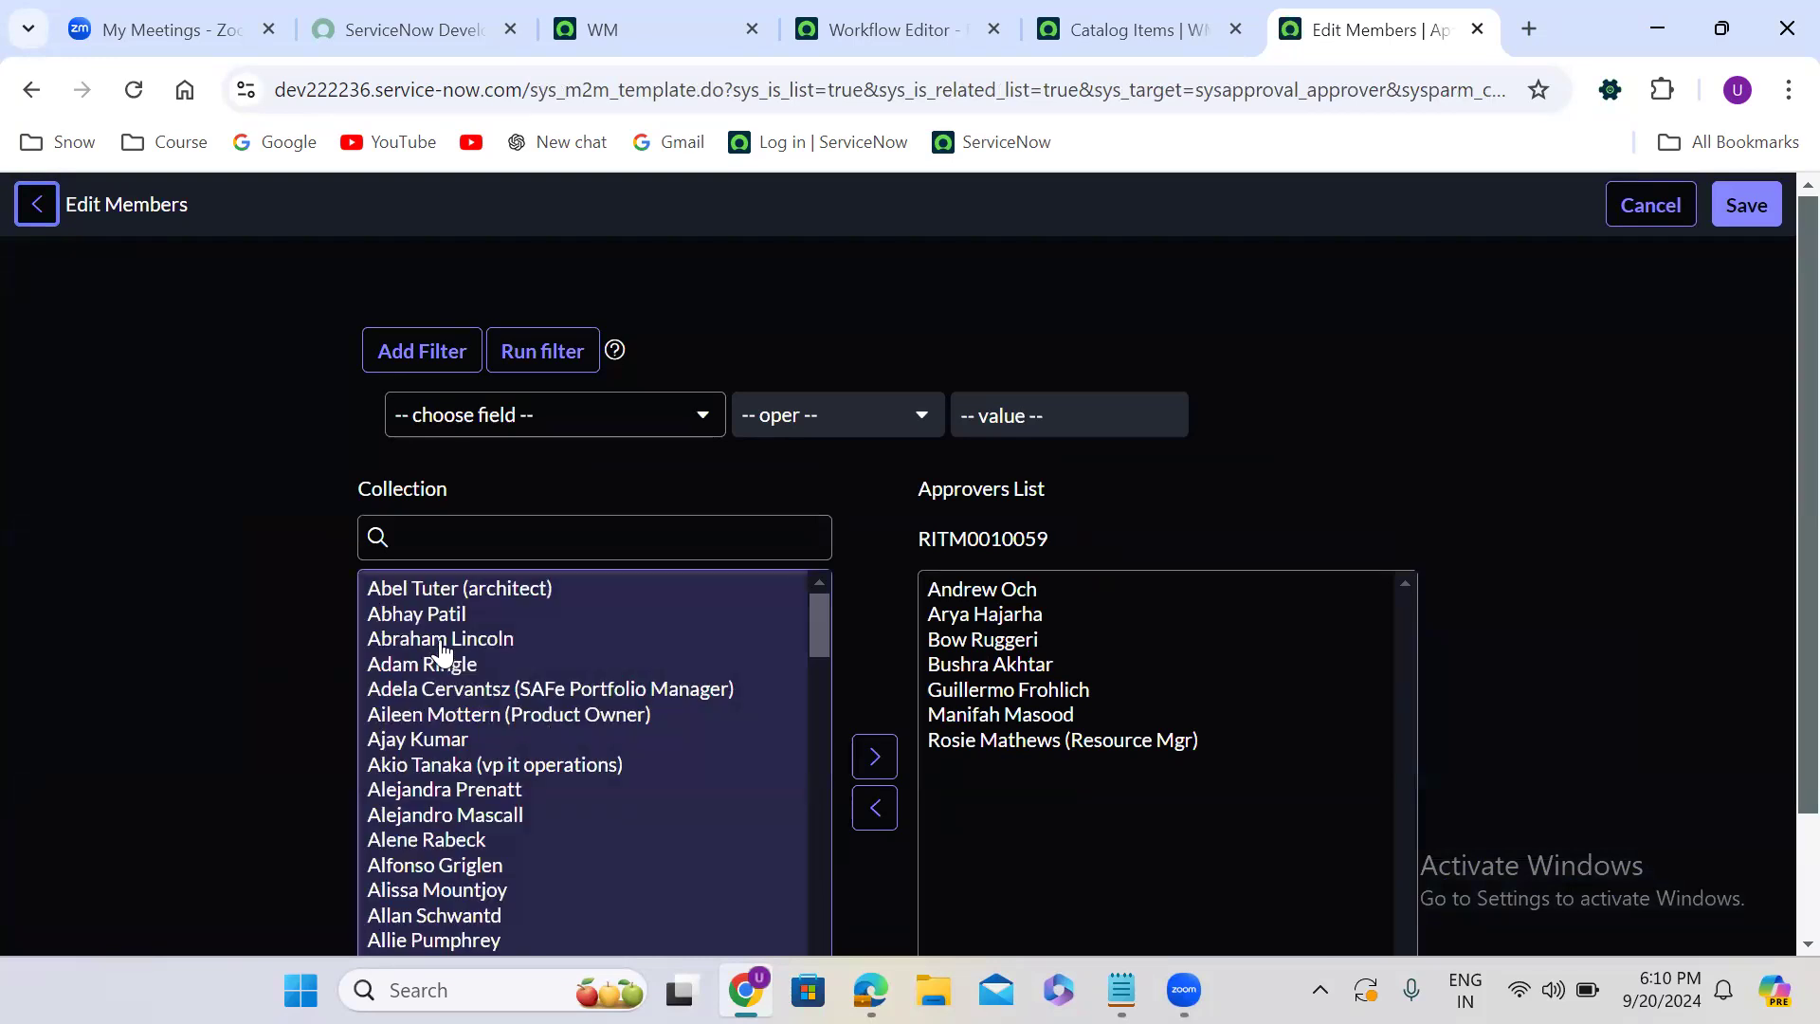
pyautogui.click(441, 650)
pyautogui.click(852, 737)
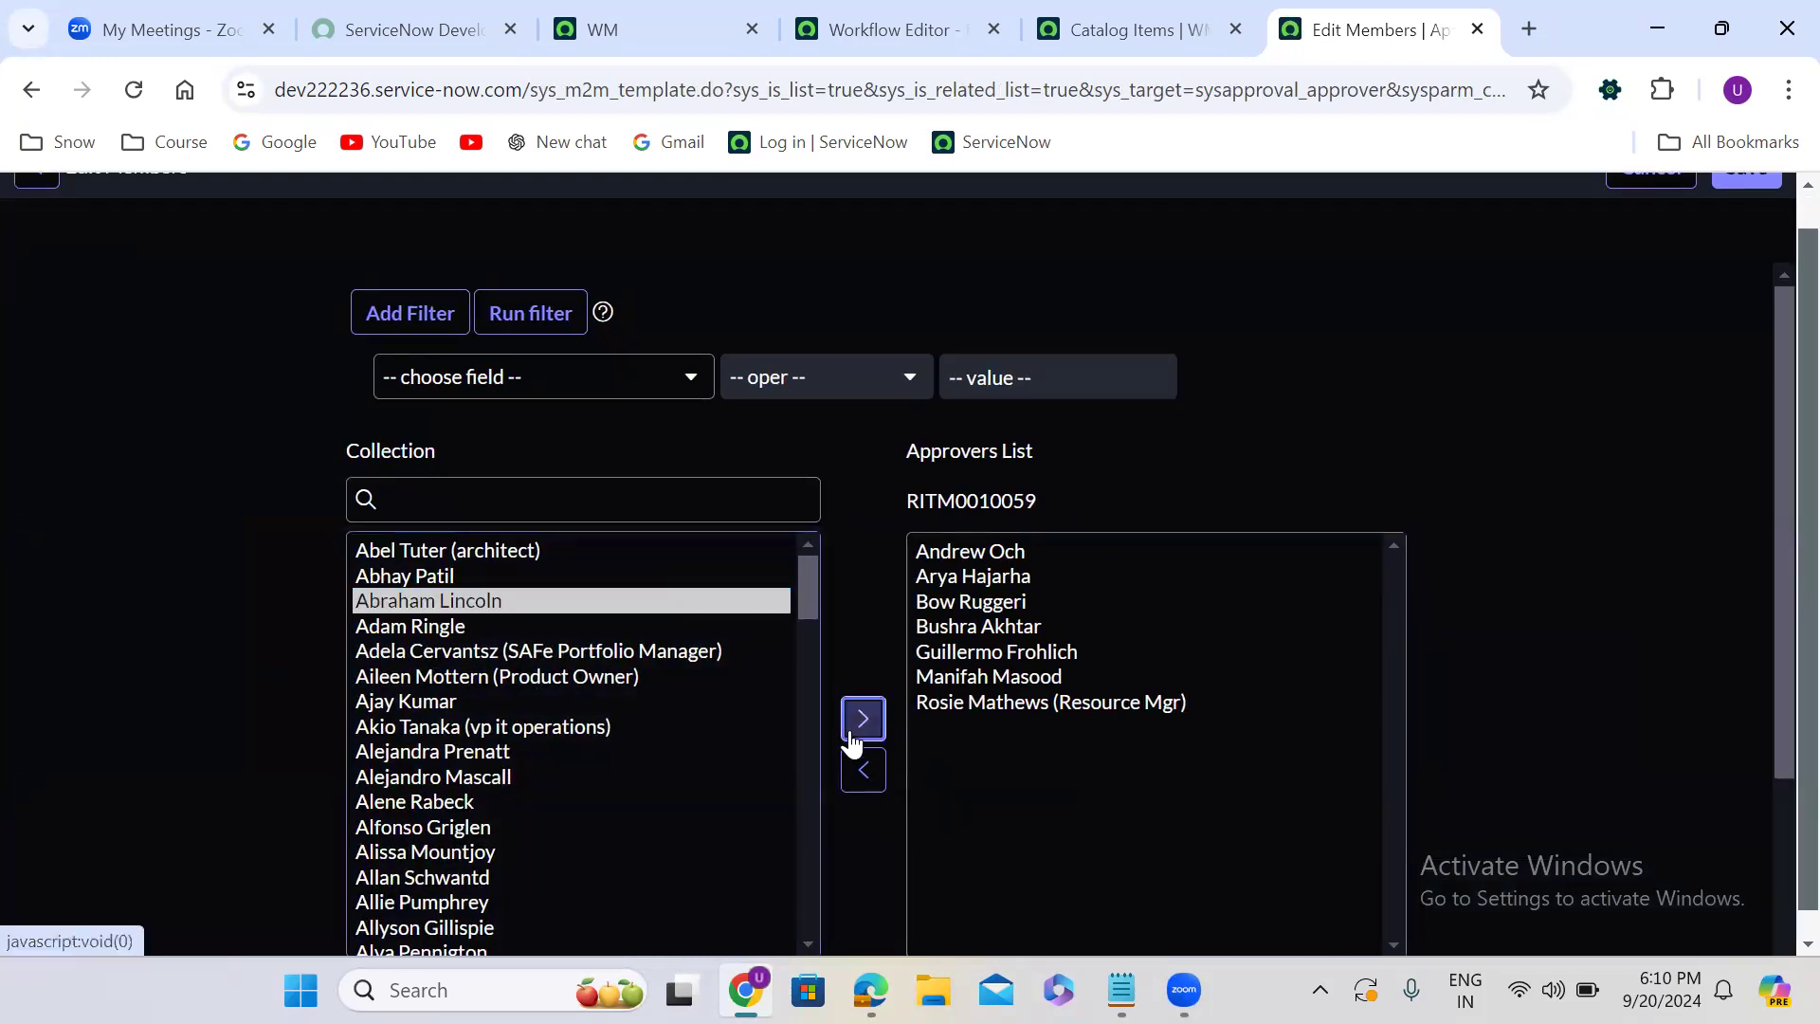
pyautogui.scroll(1, 1777, 207)
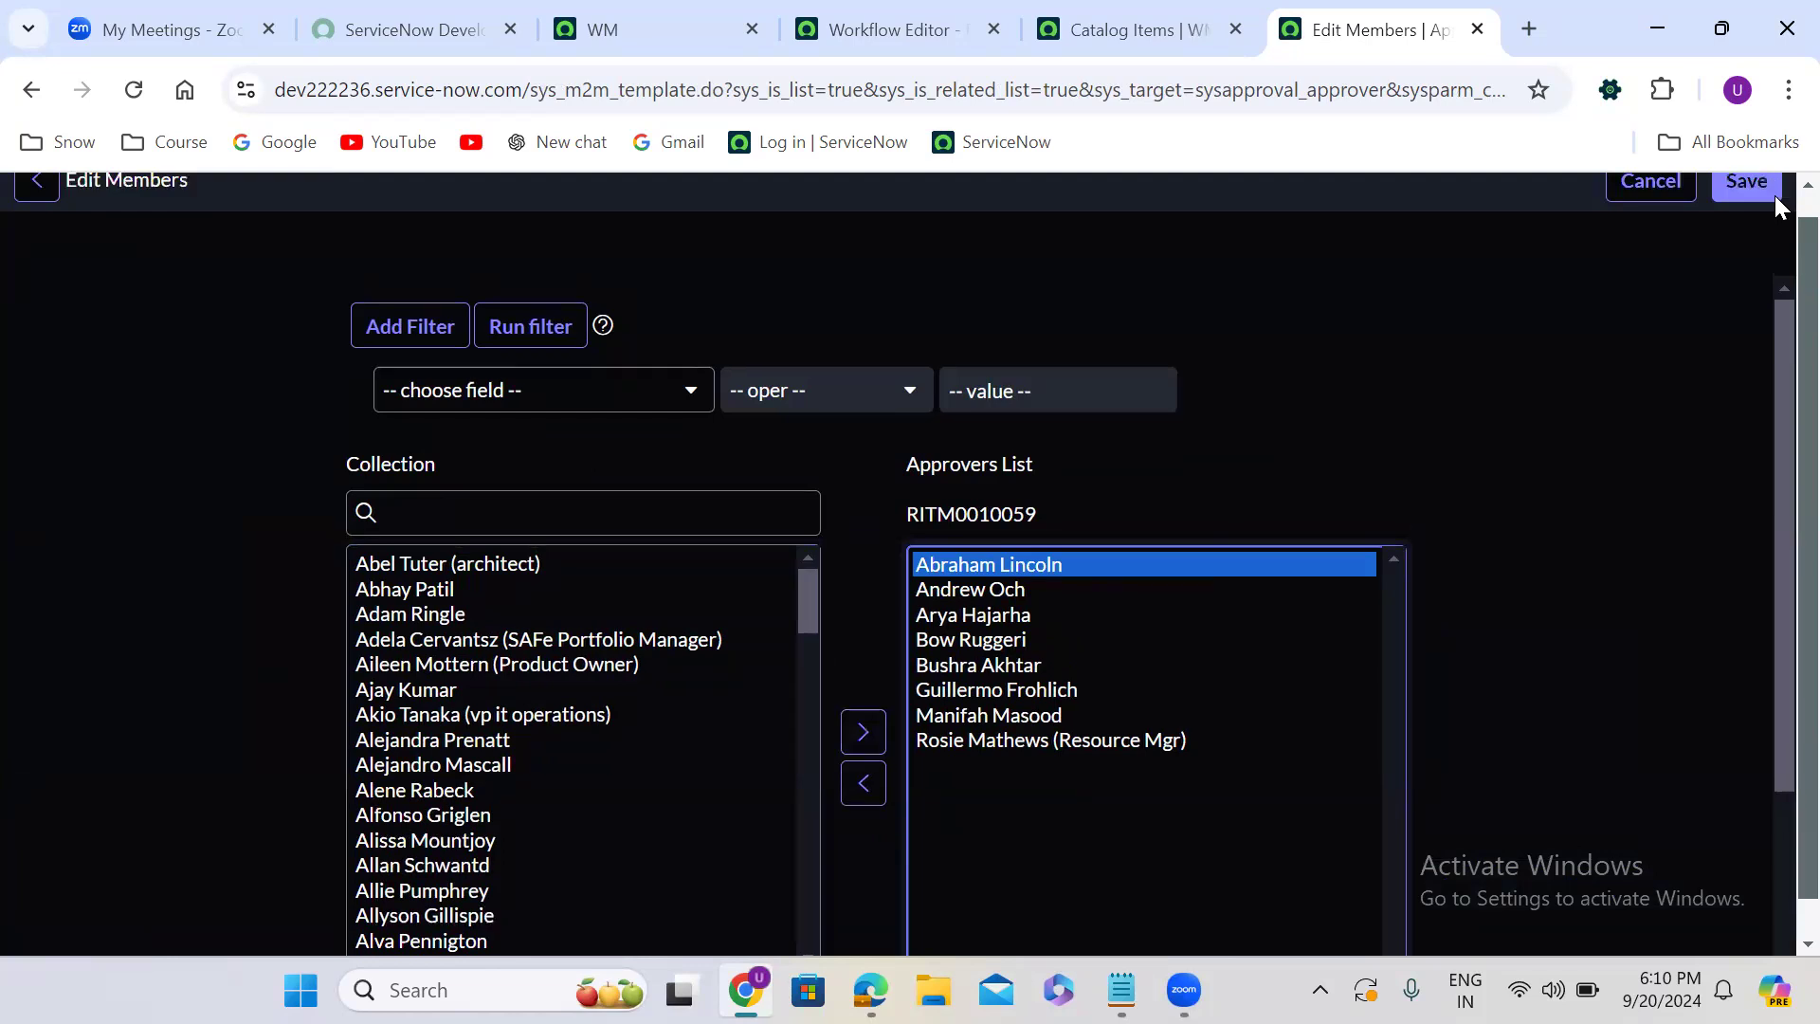
pyautogui.scroll(1, 1779, 206)
pyautogui.click(1753, 208)
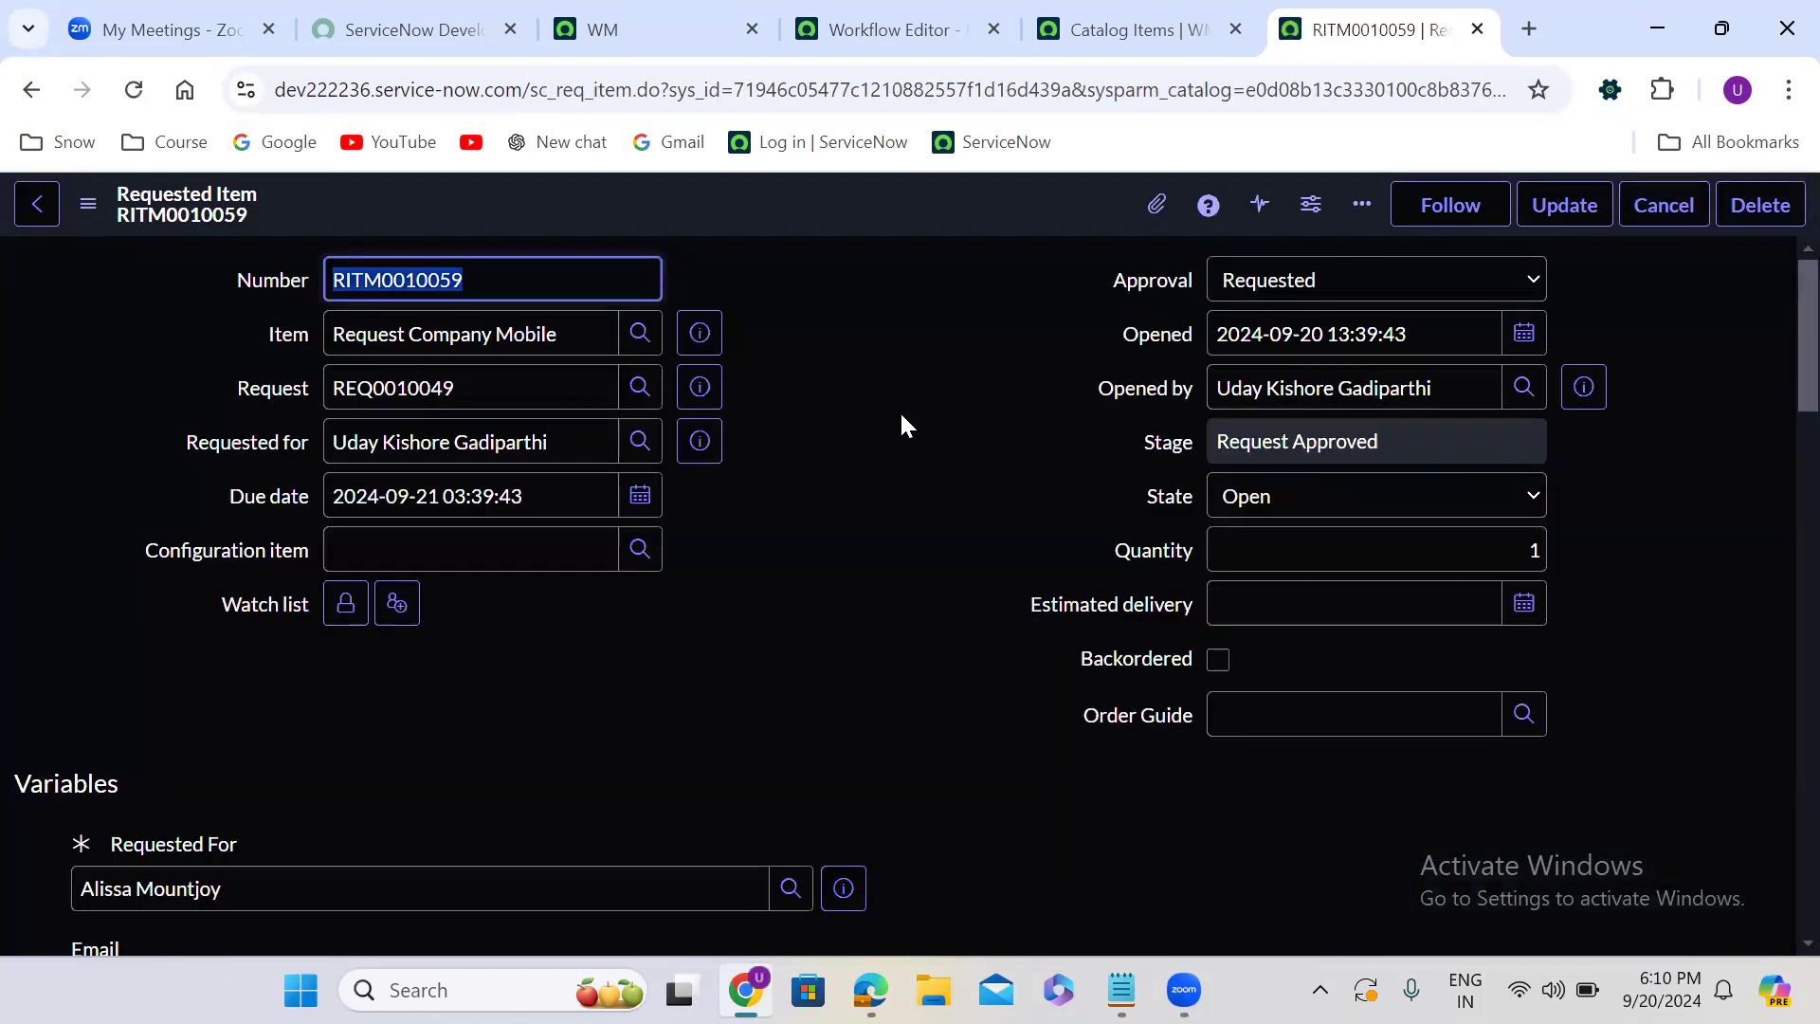
# - Set the approval state of the newly added approver, Abraham Lincoln, to Requested
pyautogui.scroll(-10, 838, 468)
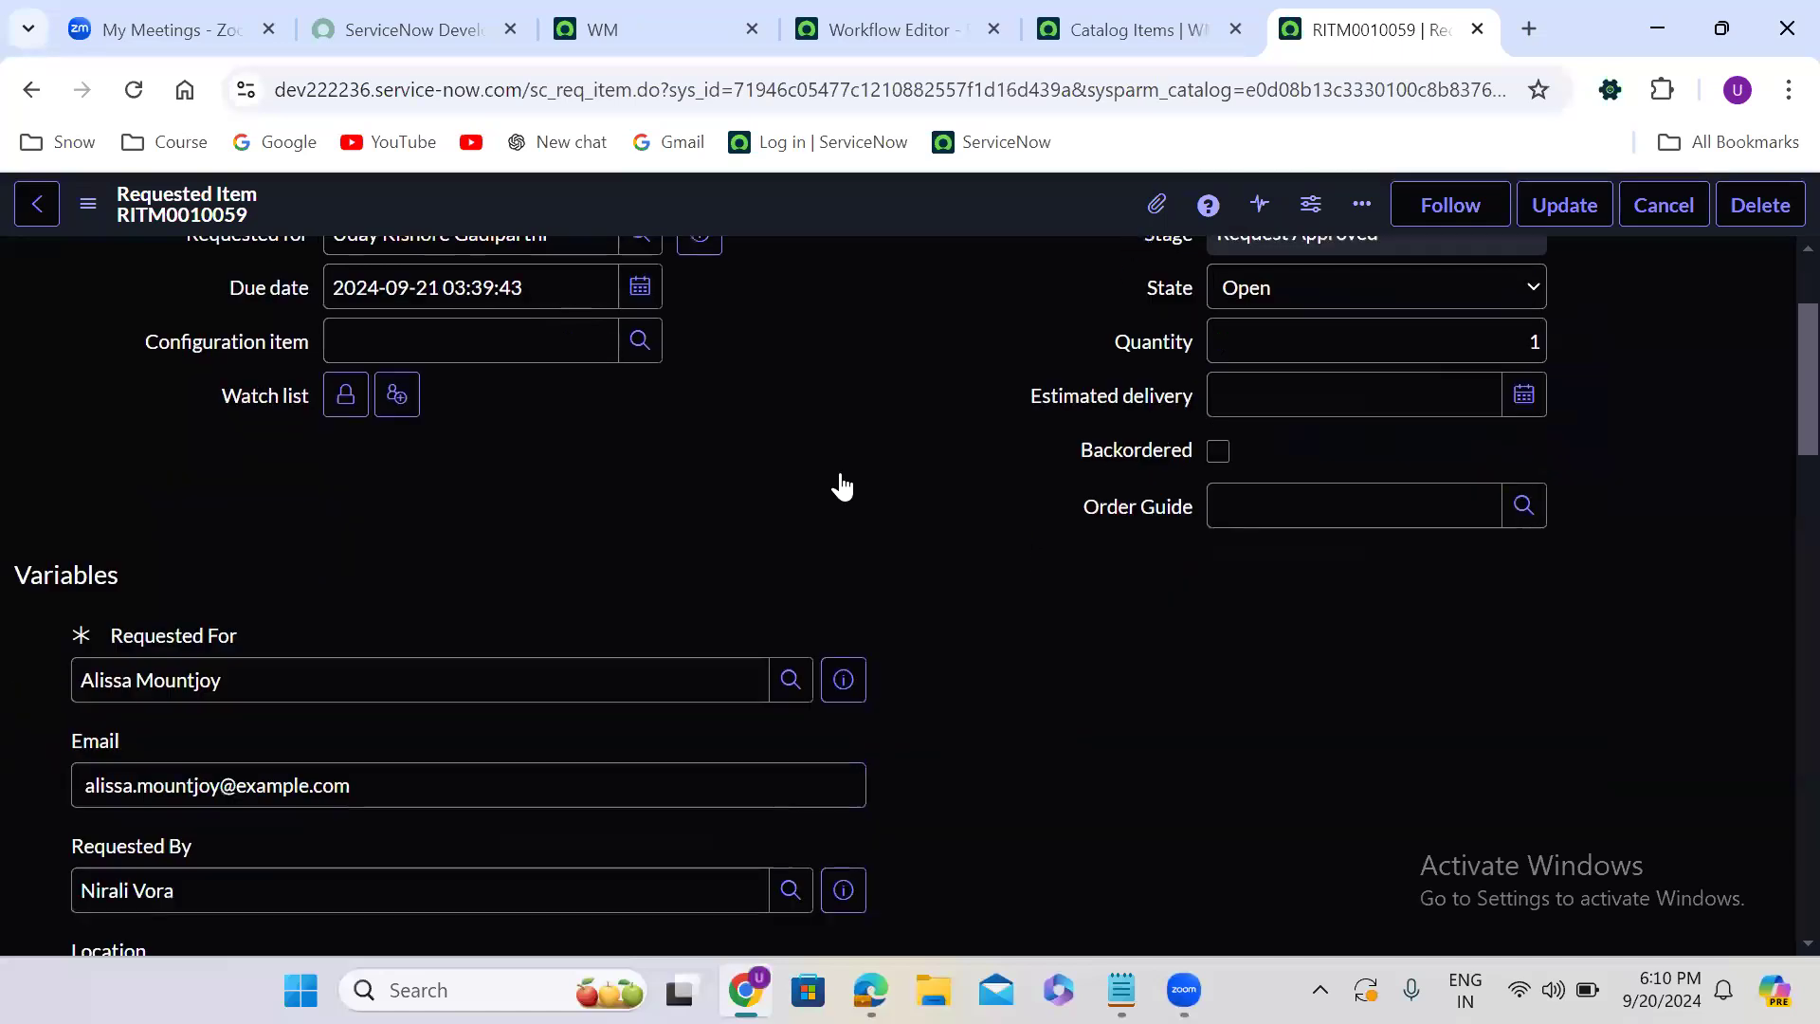
pyautogui.scroll(-15, 842, 471)
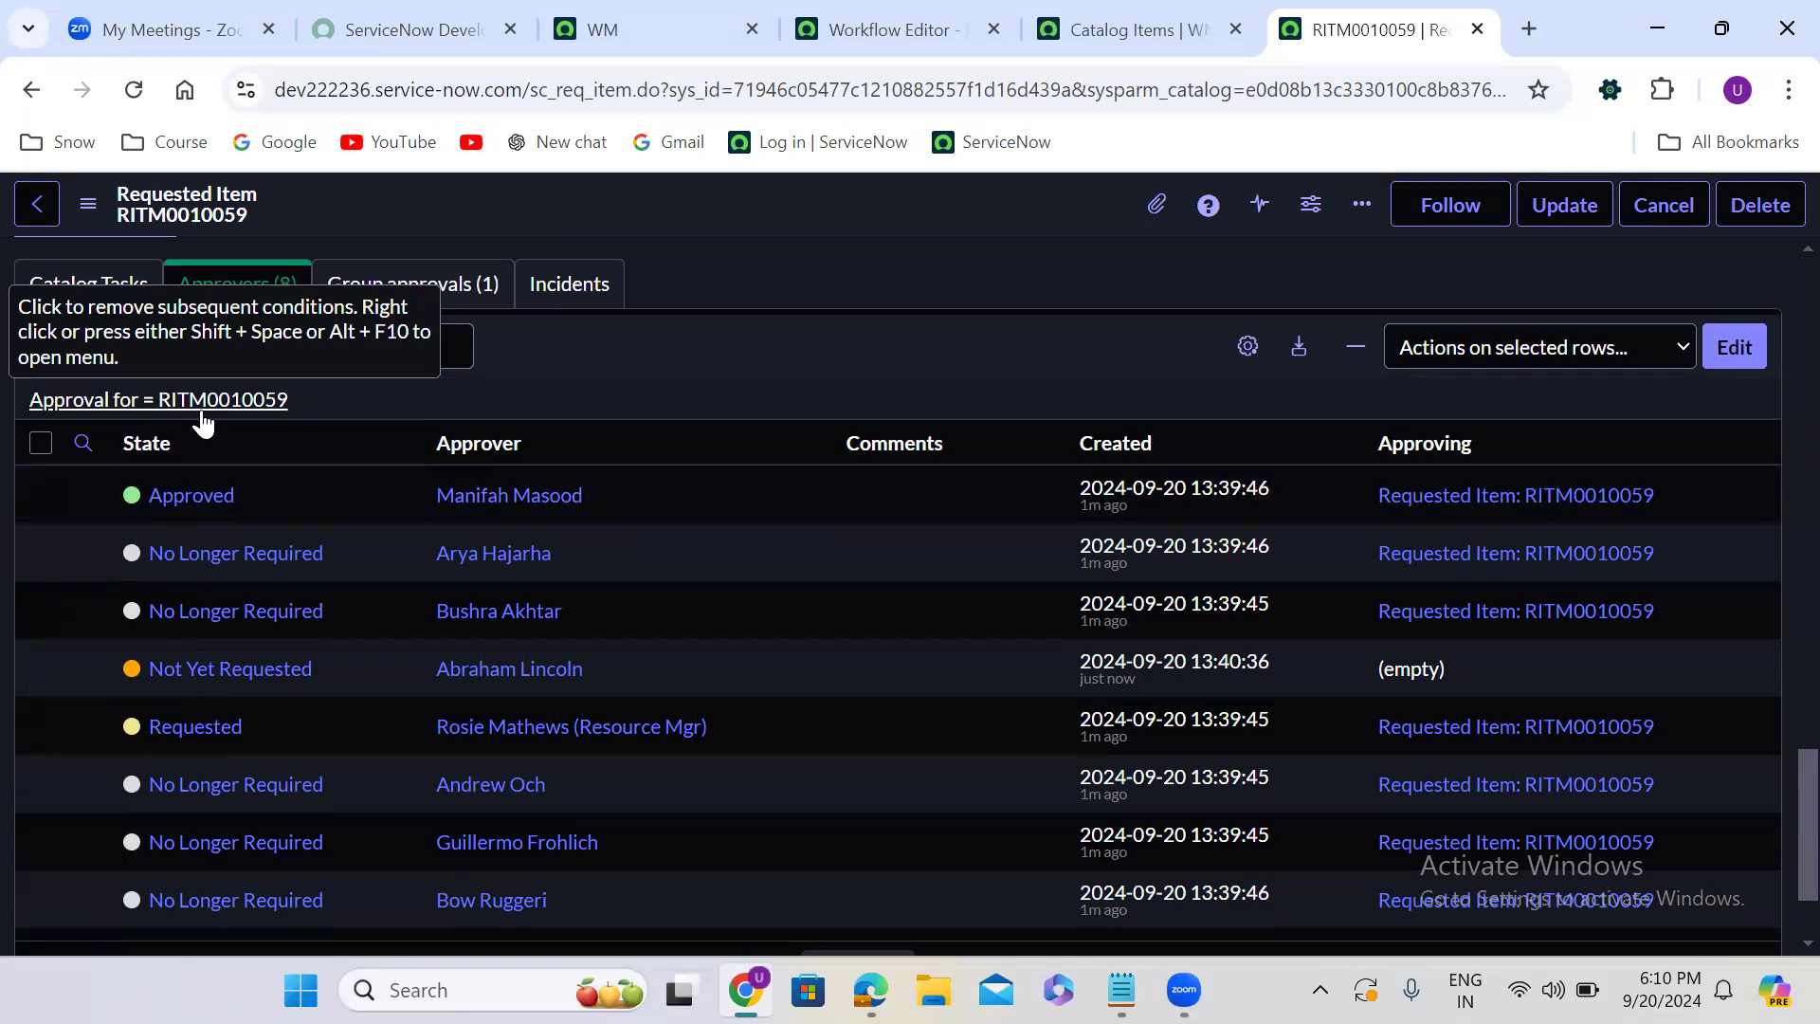
pyautogui.click(334, 679)
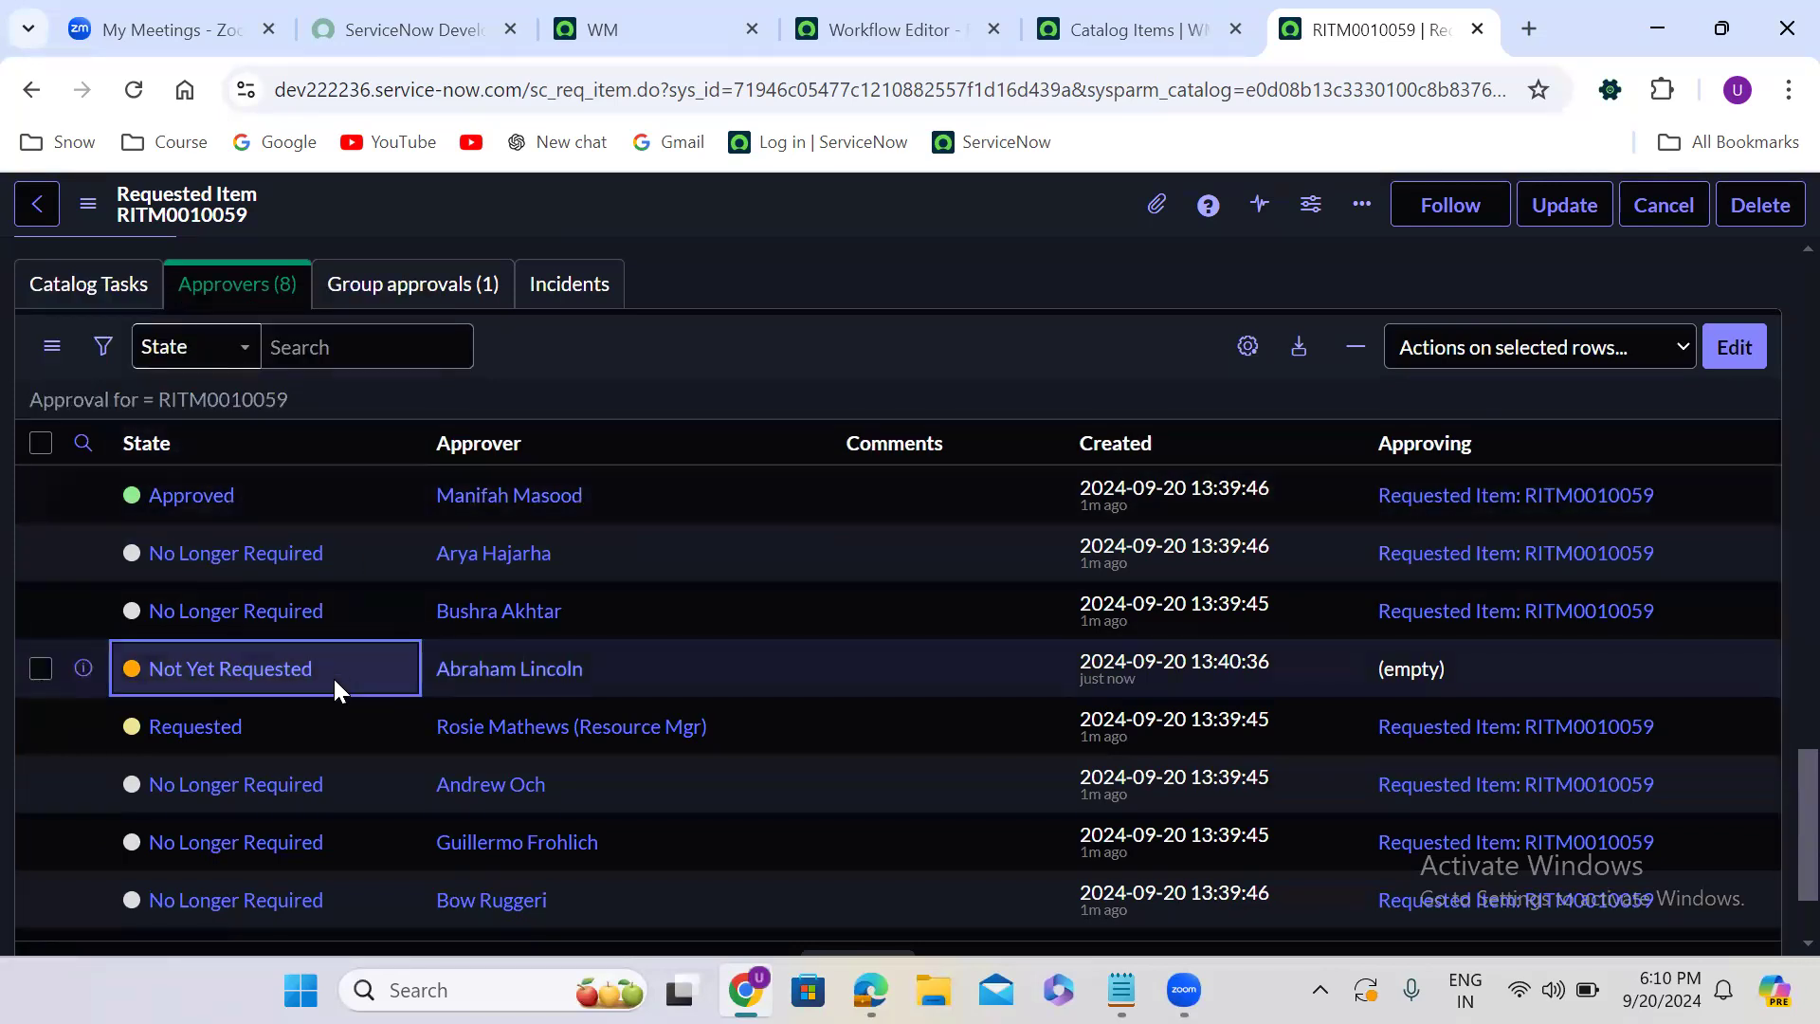
pyautogui.doubleClick(334, 679)
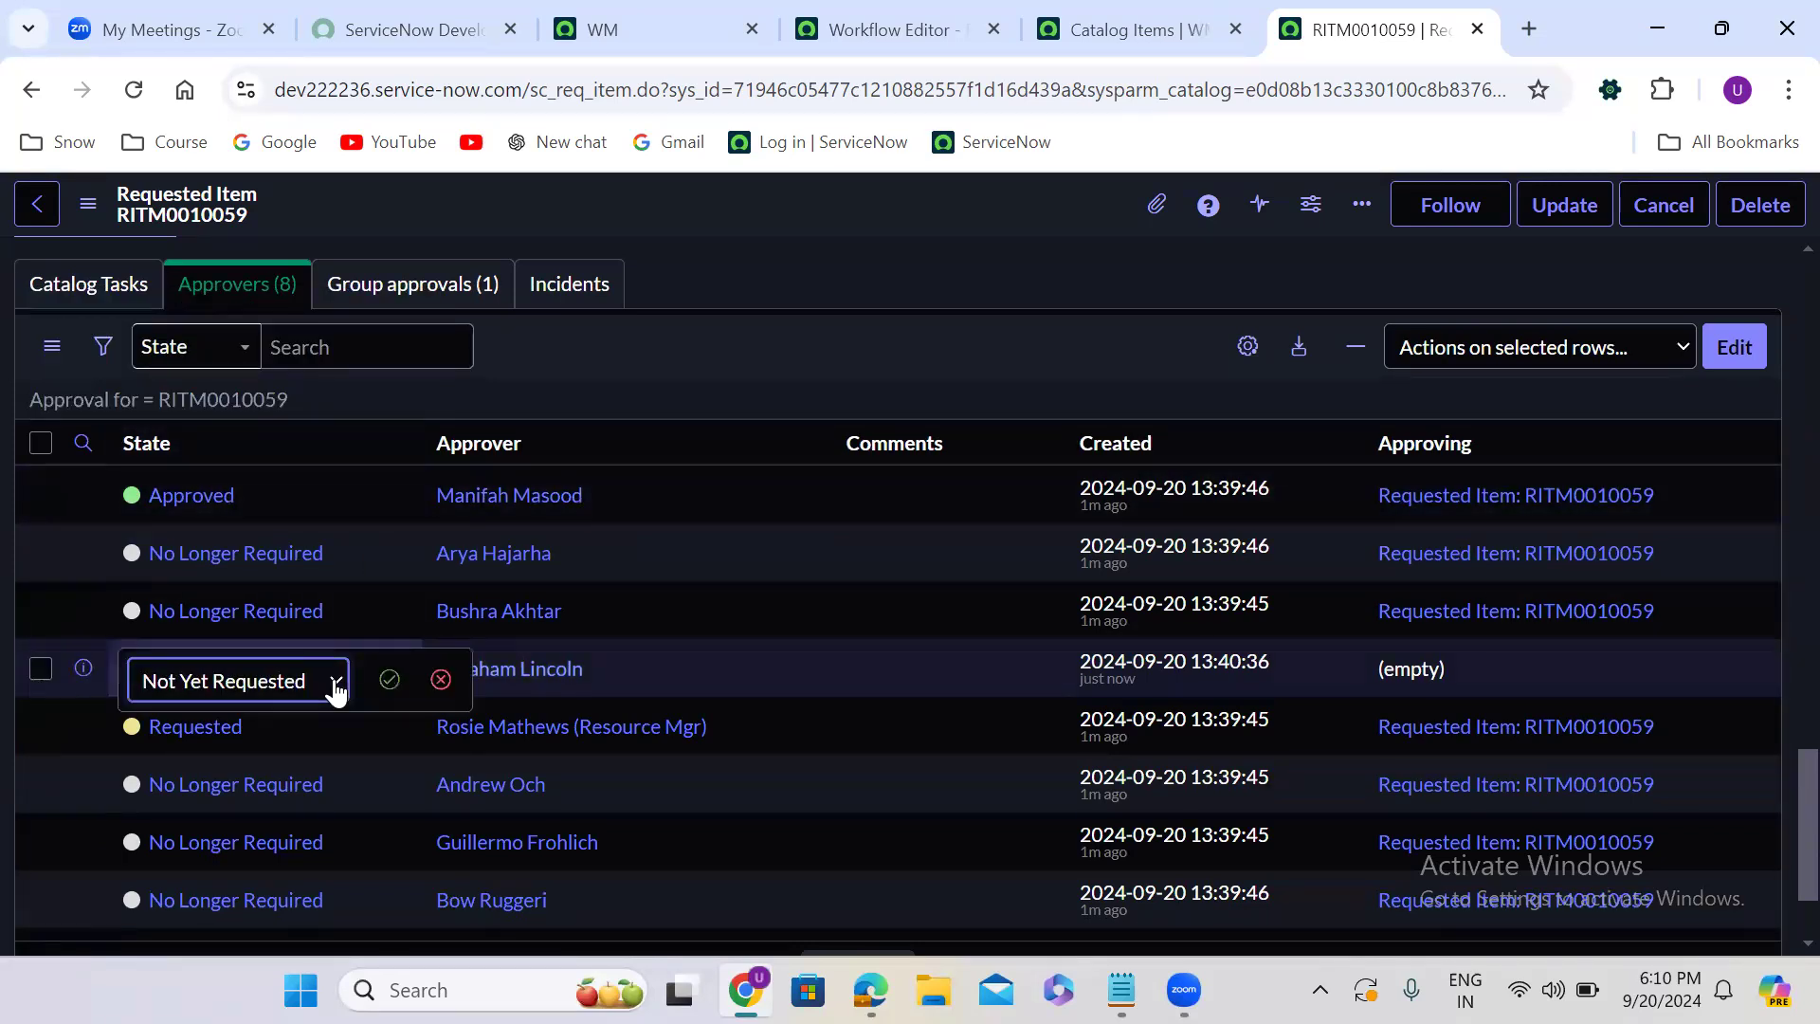
pyautogui.click(268, 691)
pyautogui.click(247, 763)
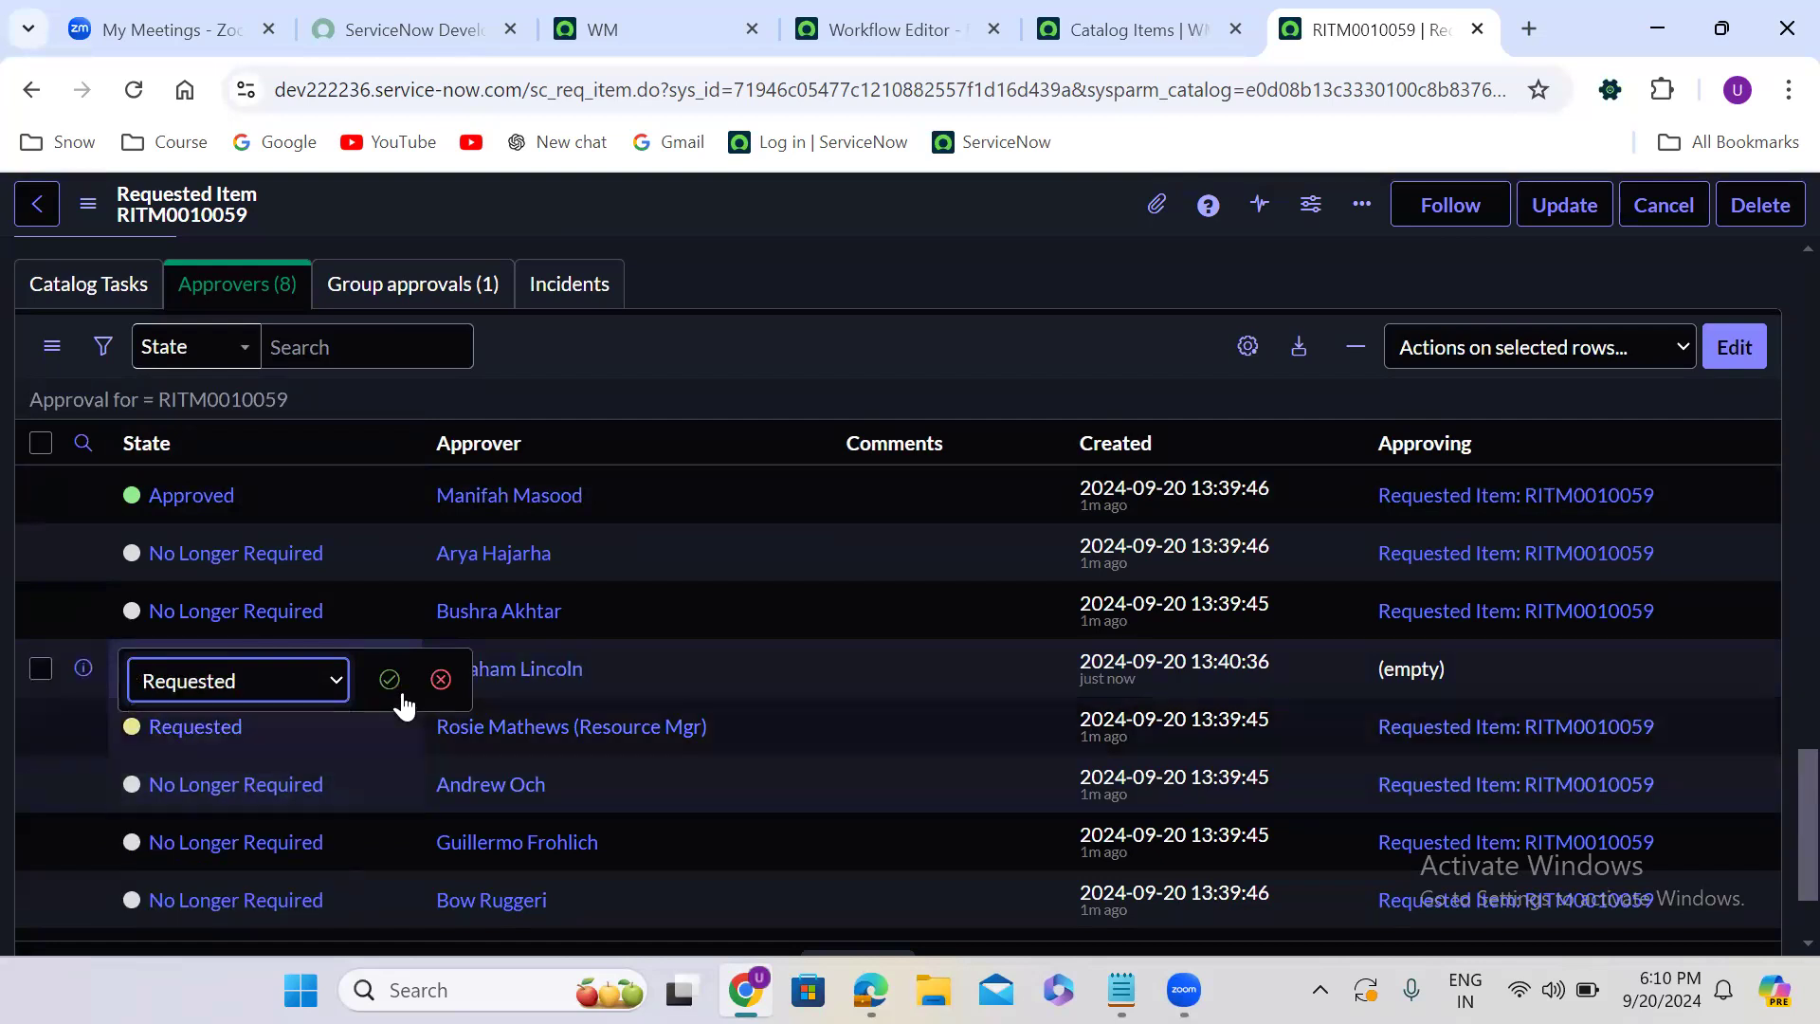
pyautogui.click(389, 680)
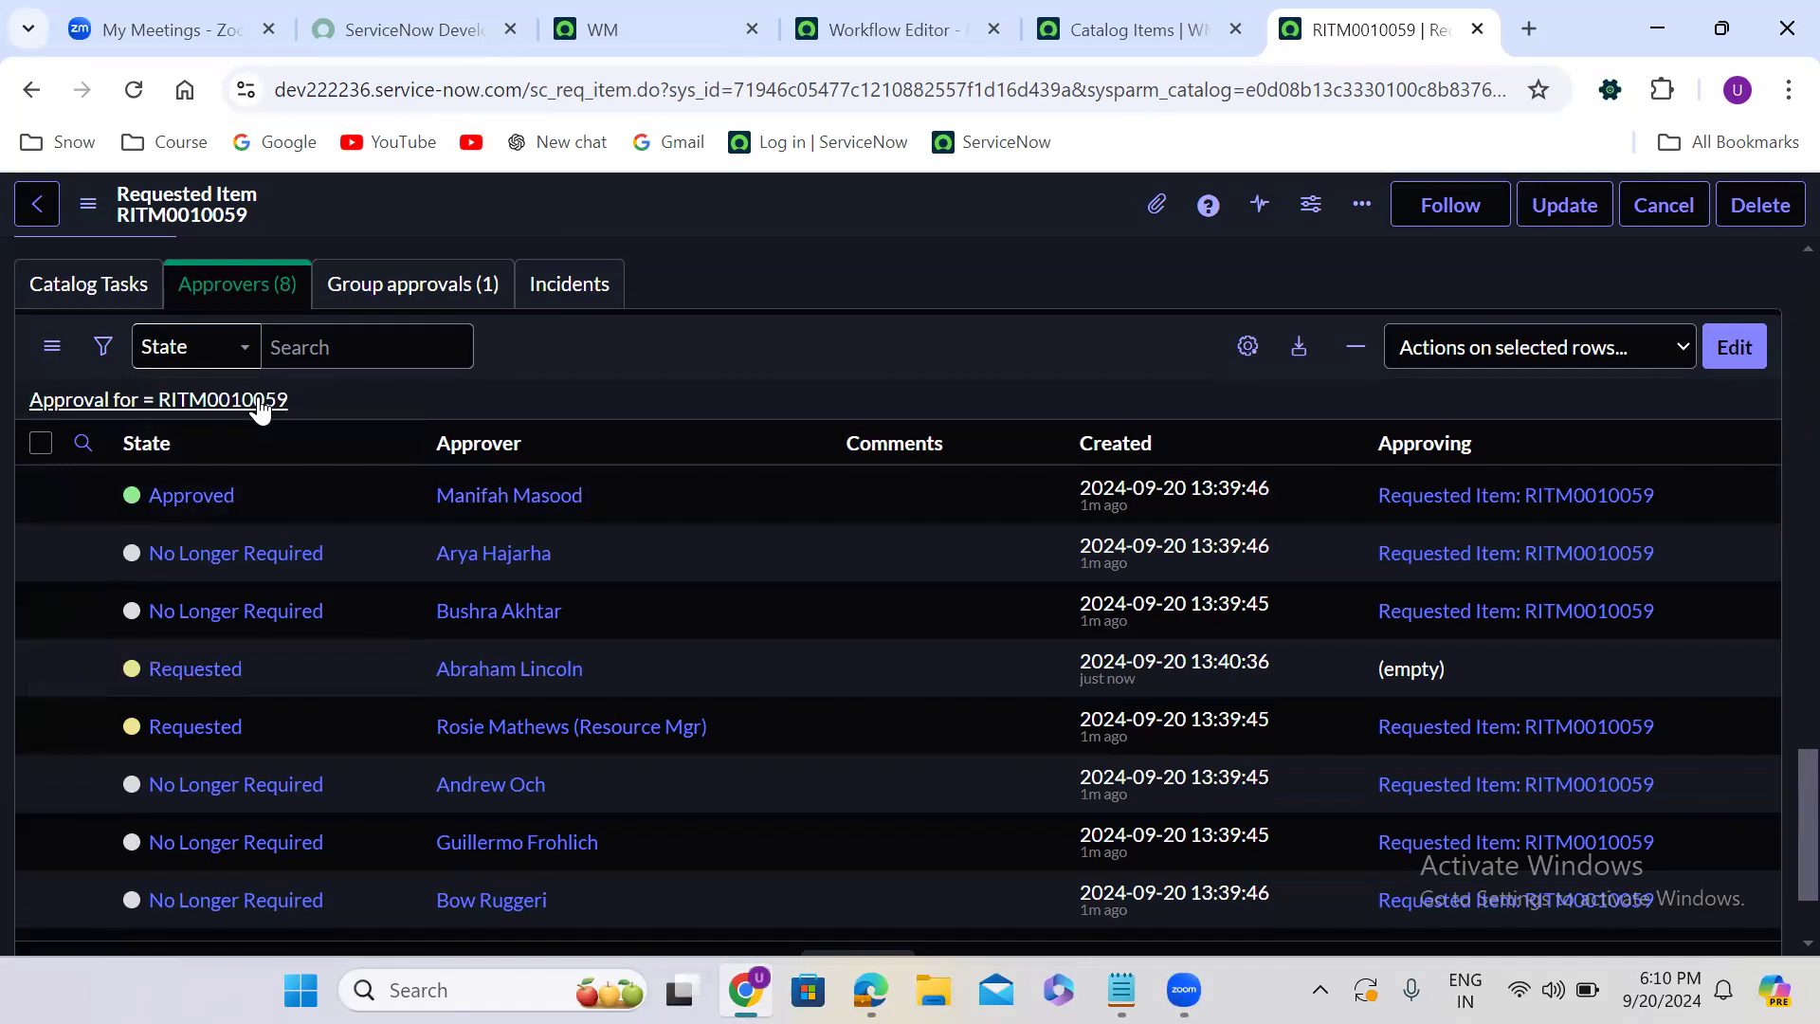
# - Set the approval state of the Resource Mgr approver in the requested item's approvers list to Approved
pyautogui.click(266, 727)
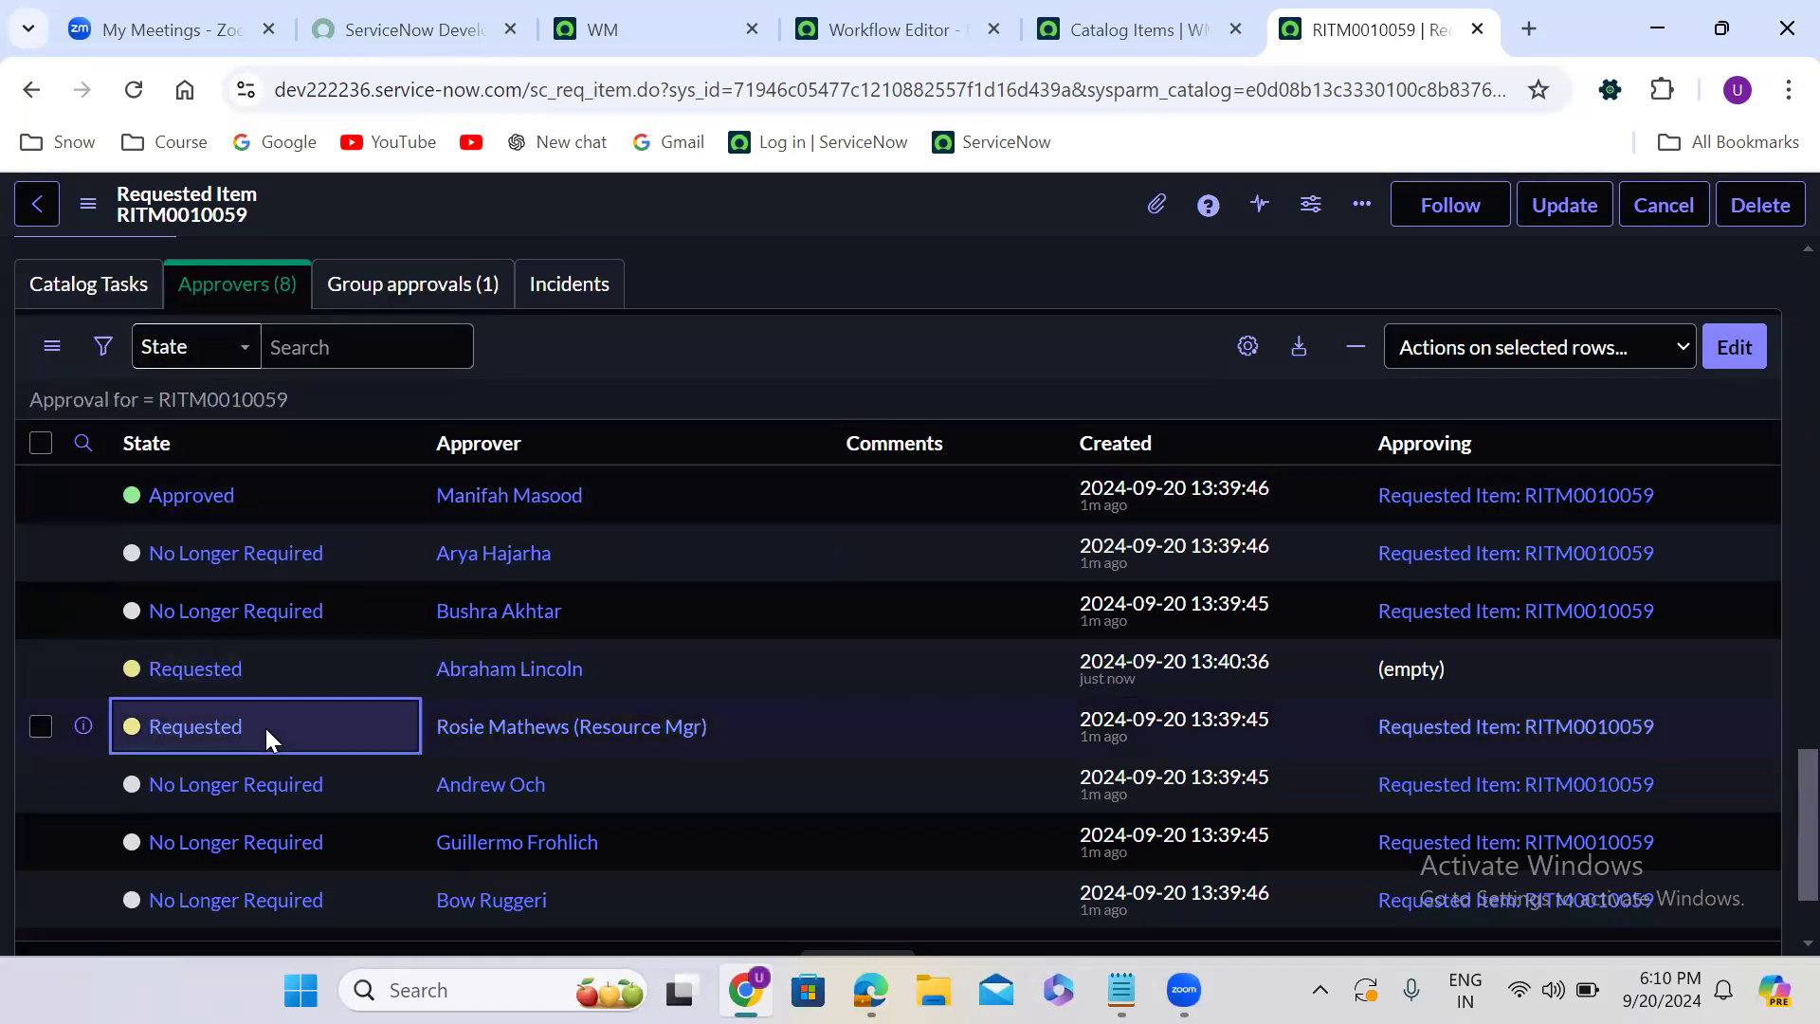
pyautogui.click(266, 728)
pyautogui.click(265, 738)
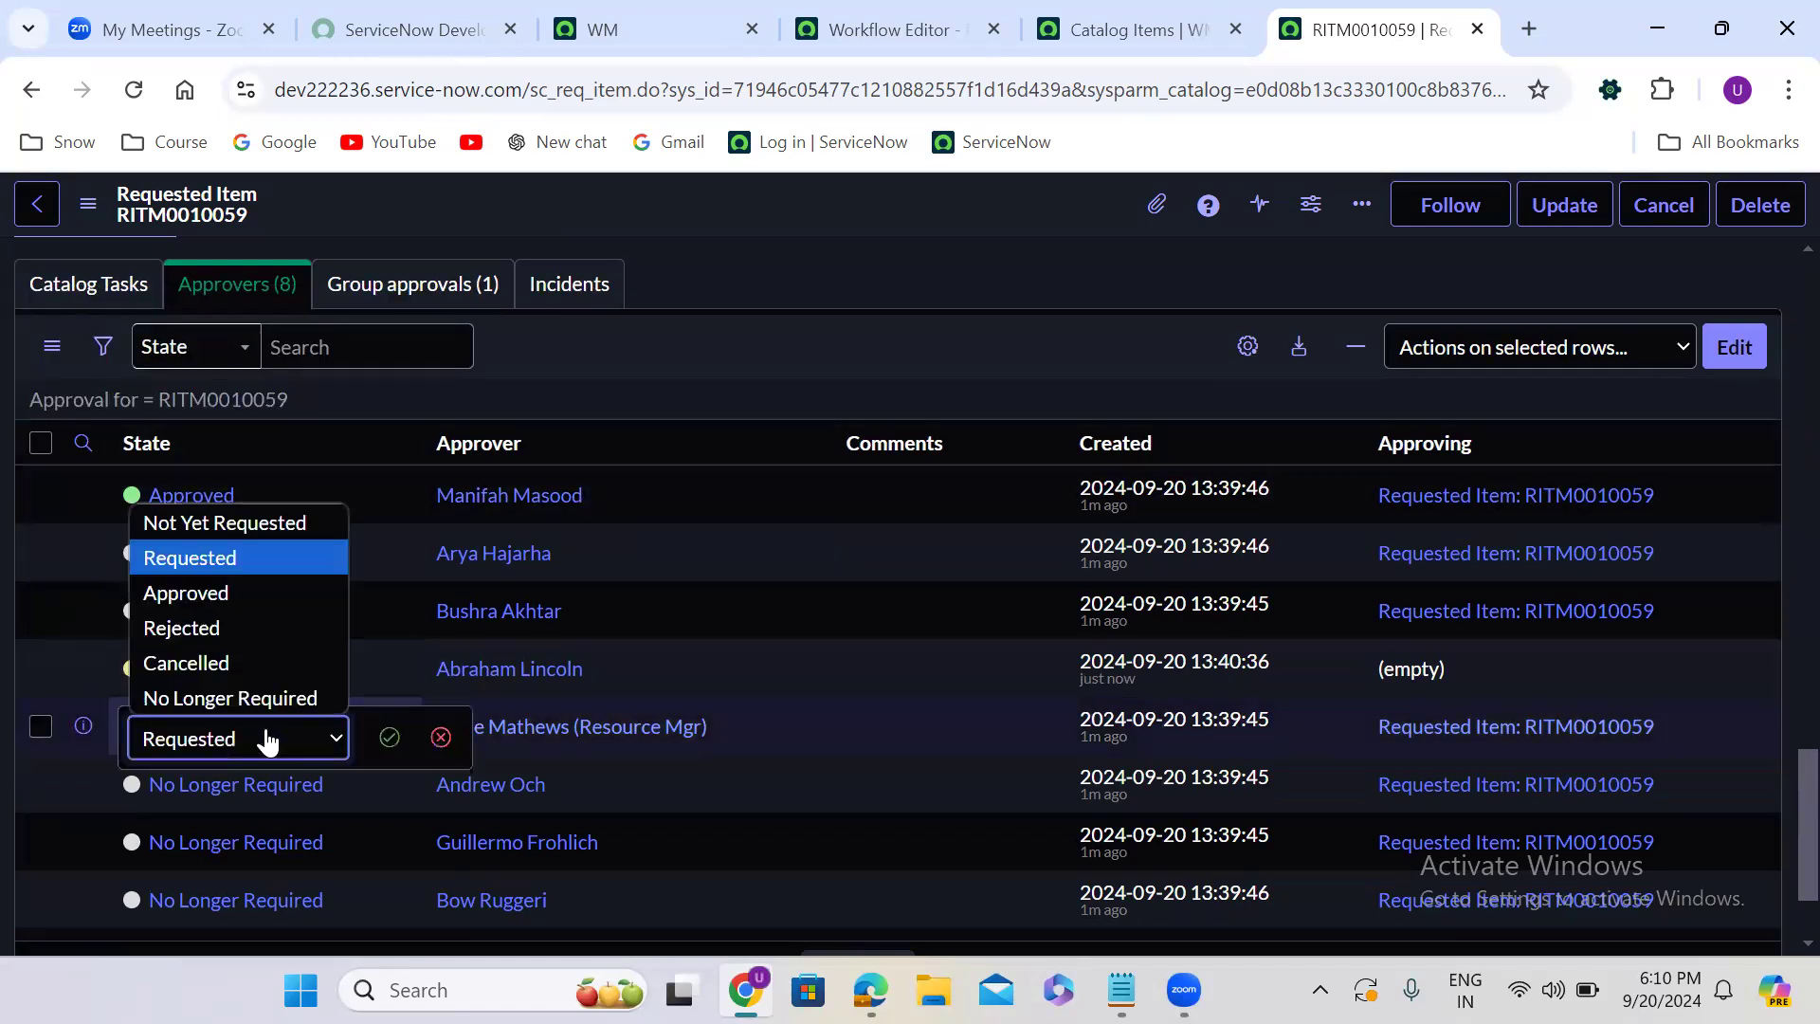
pyautogui.click(235, 592)
pyautogui.click(388, 738)
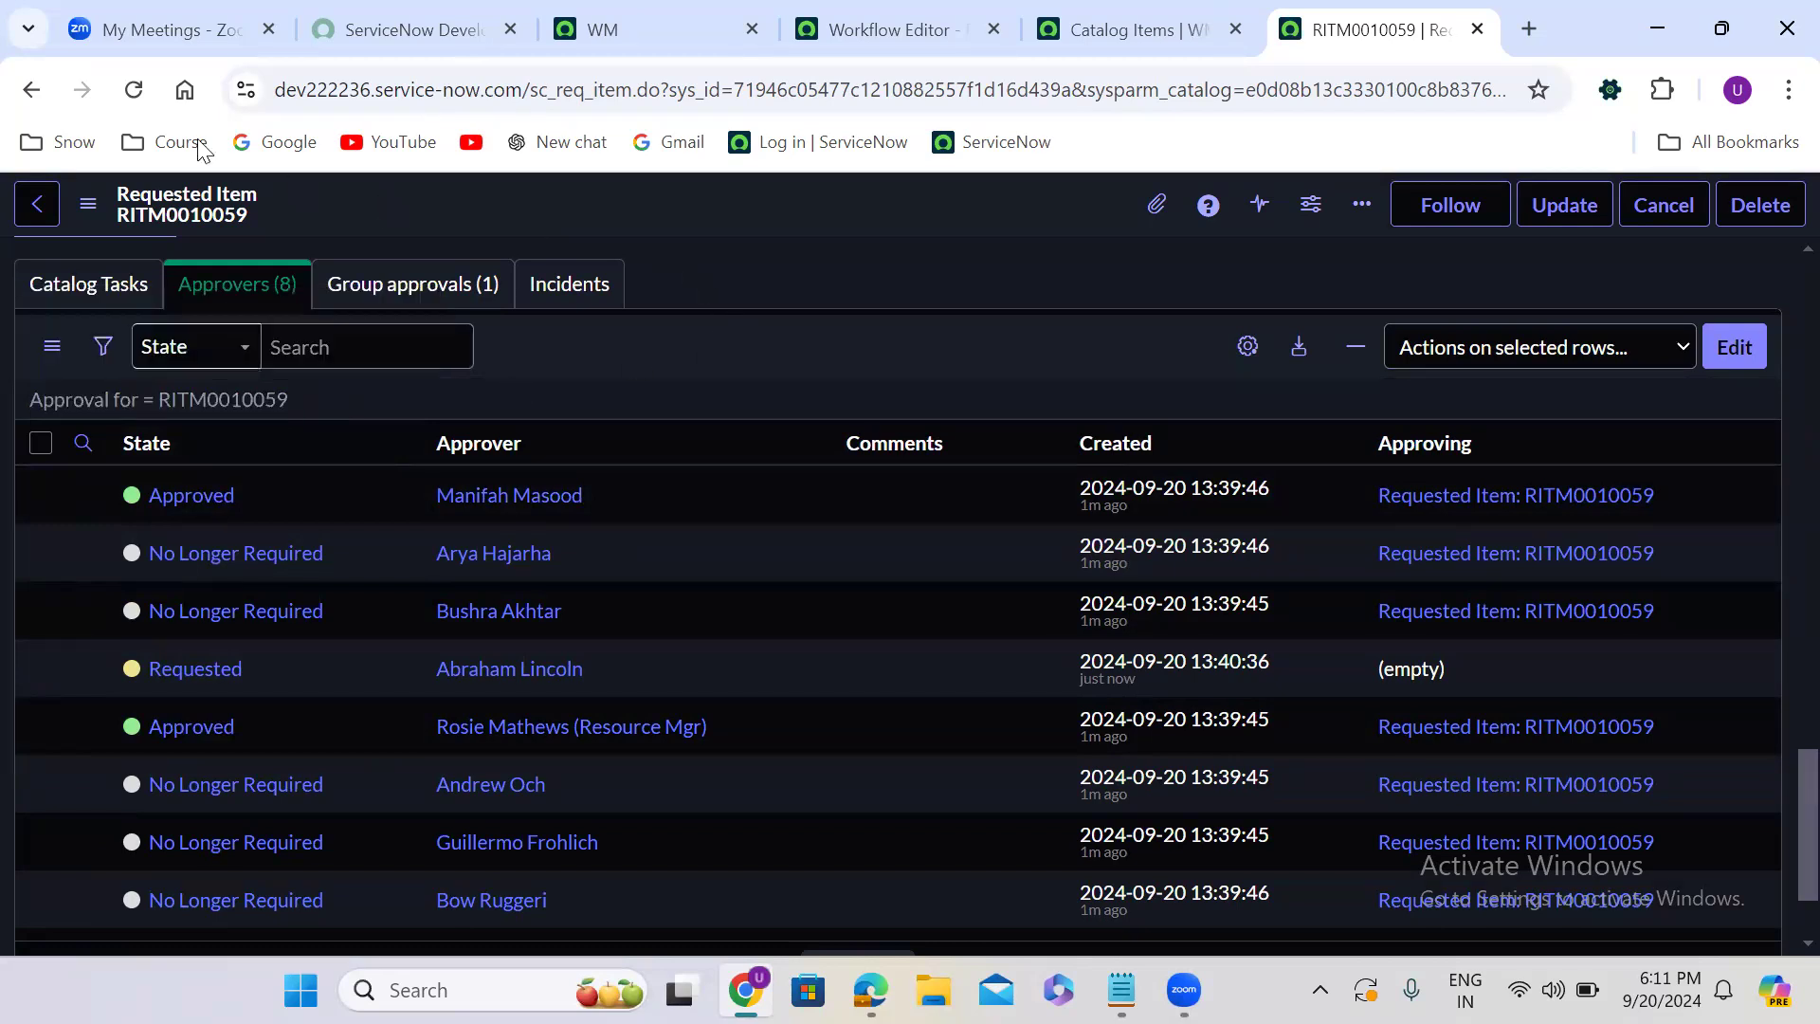
# - Reload the requested item and check its approval, stage and state fields, its variables and its approvers list
pyautogui.click(134, 89)
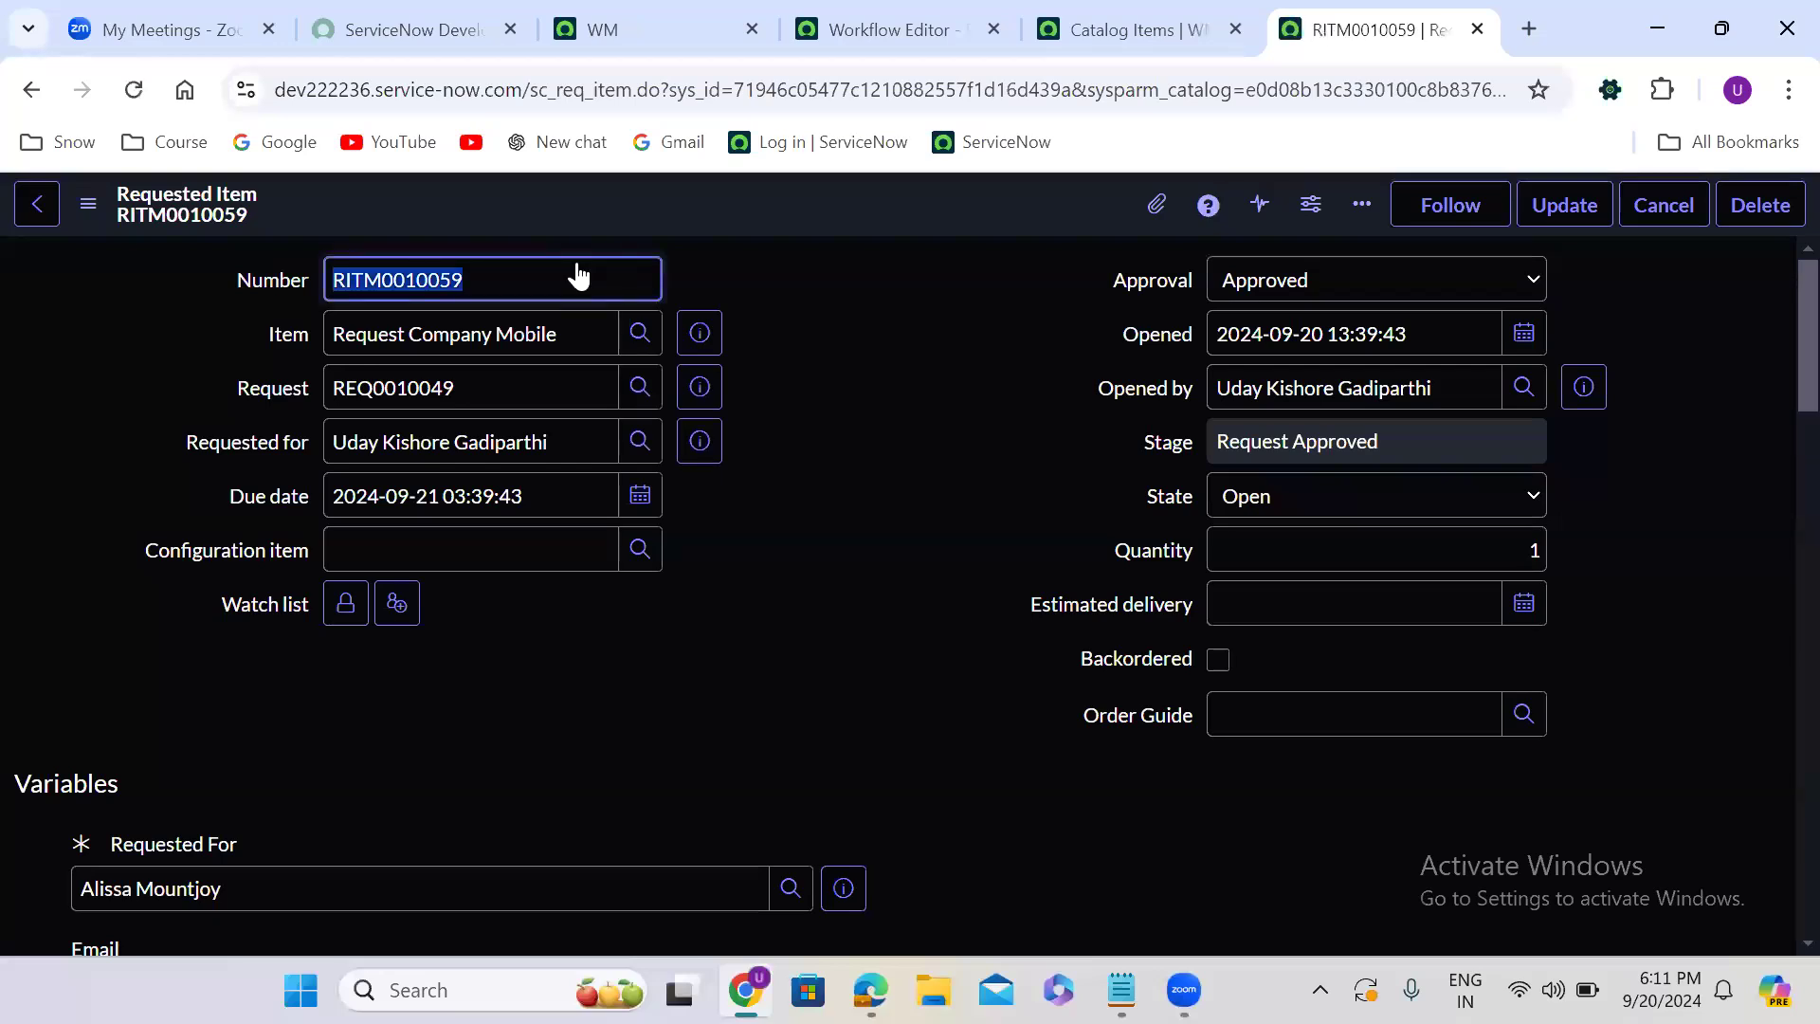
pyautogui.click(811, 512)
pyautogui.scroll(-1, 810, 512)
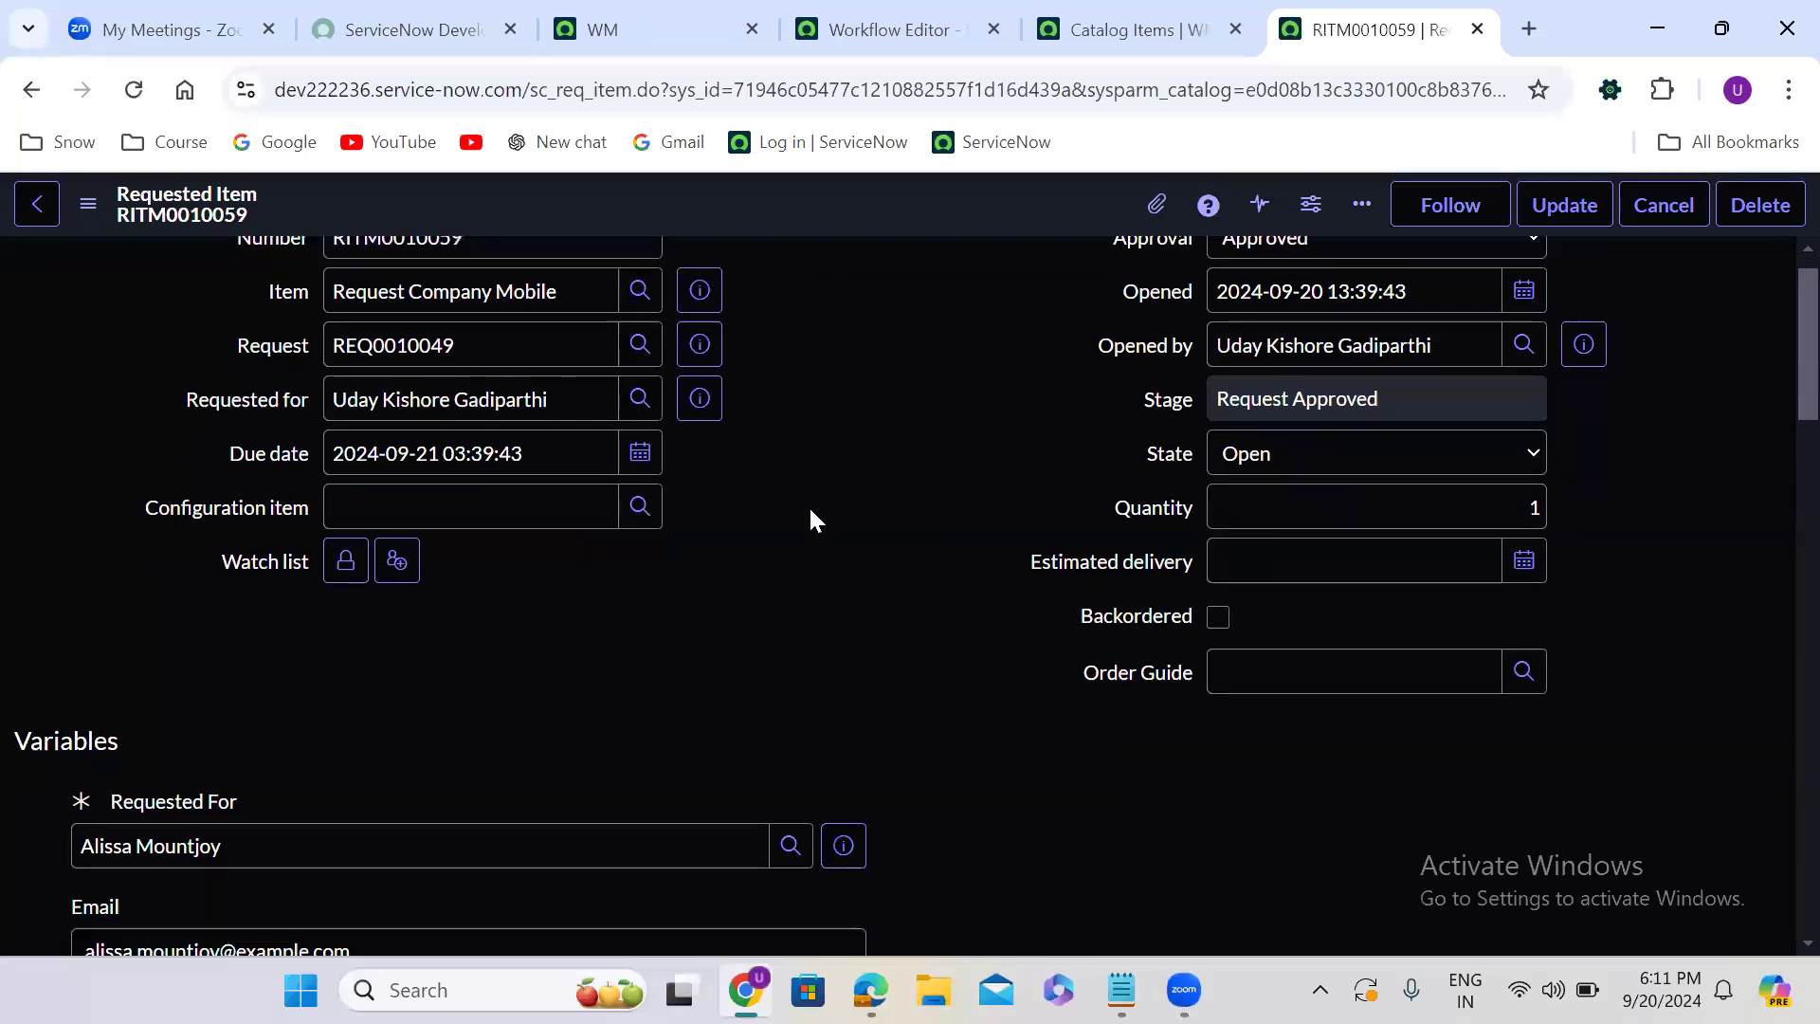
pyautogui.scroll(-12, 810, 512)
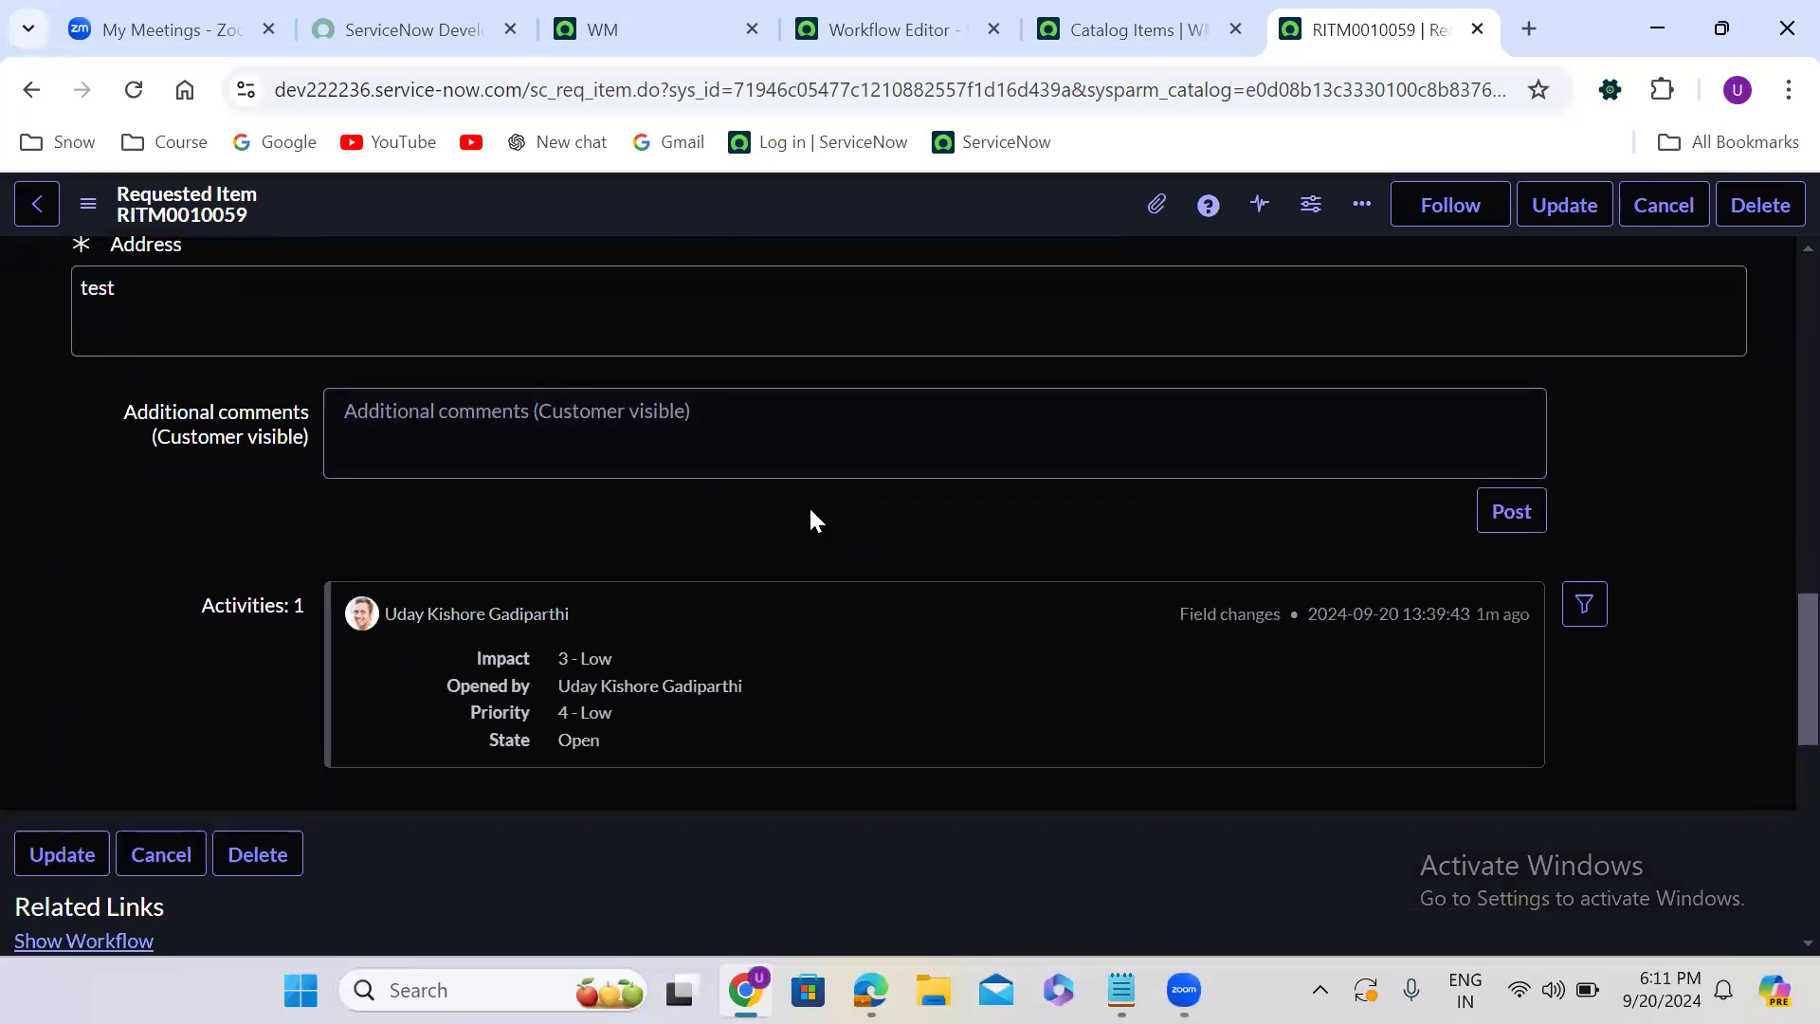
pyautogui.scroll(-4, 812, 520)
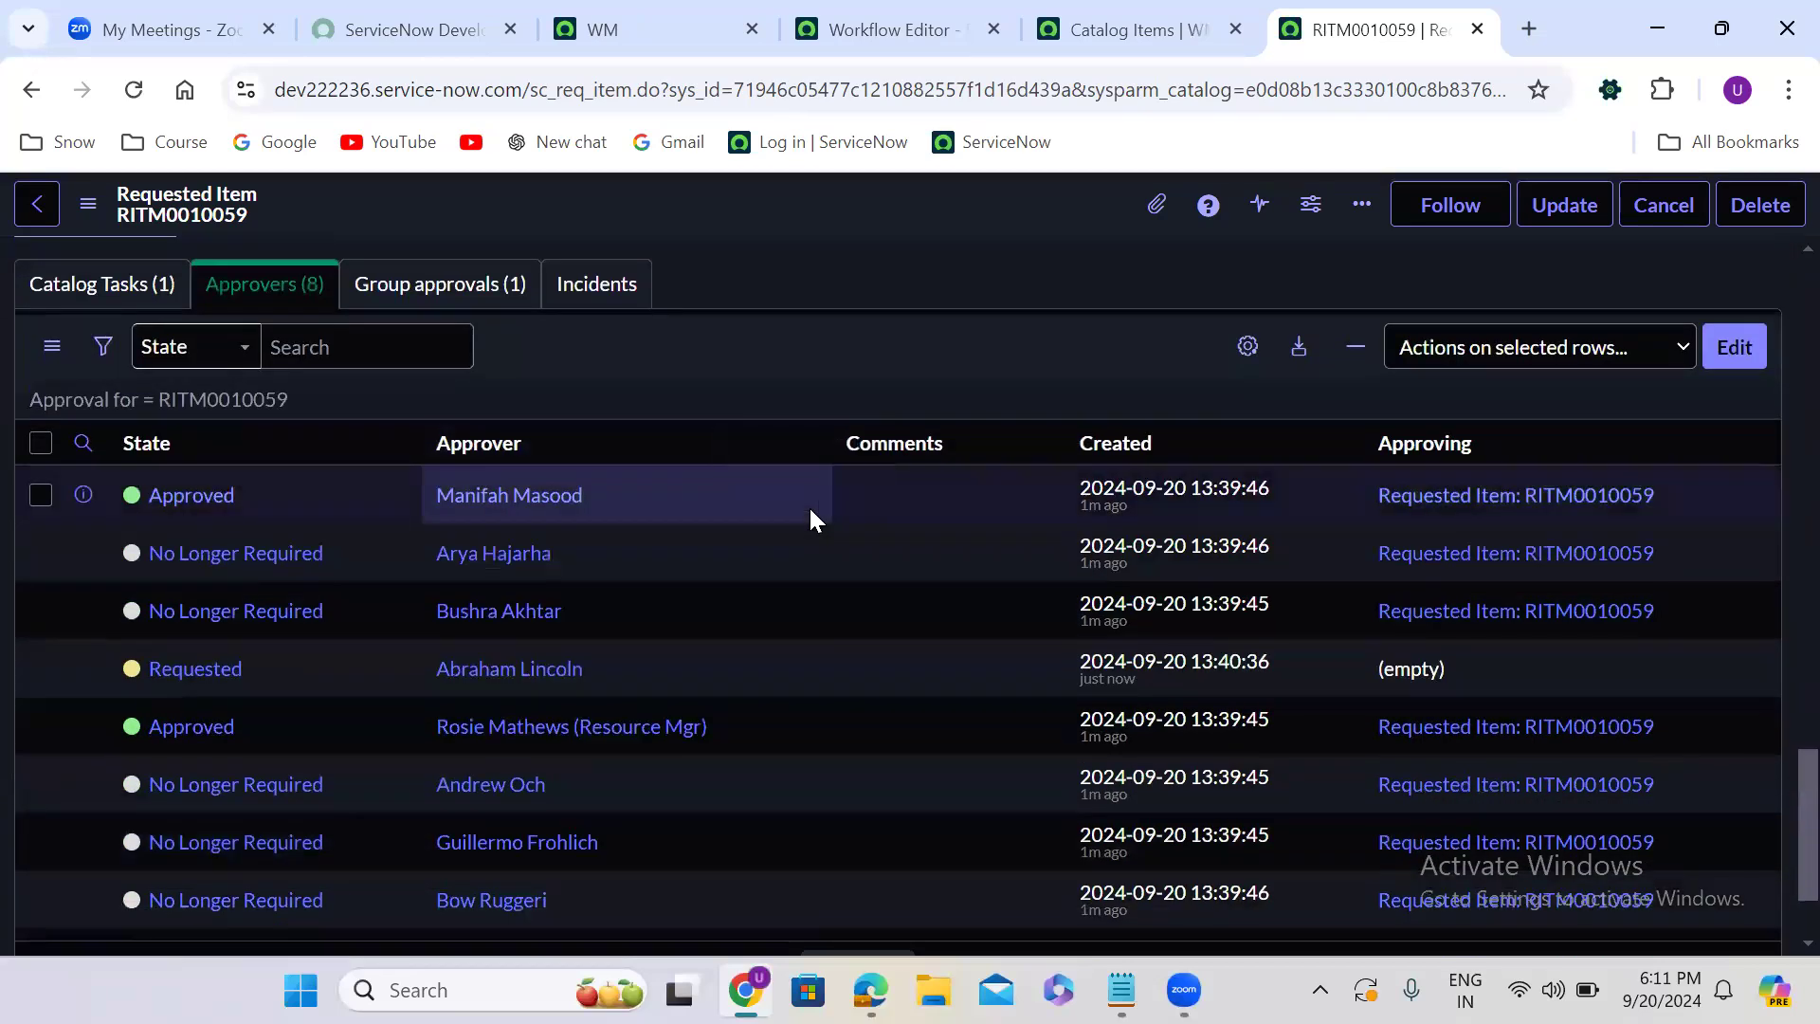
pyautogui.scroll(-2, 811, 519)
pyautogui.scroll(12, 810, 519)
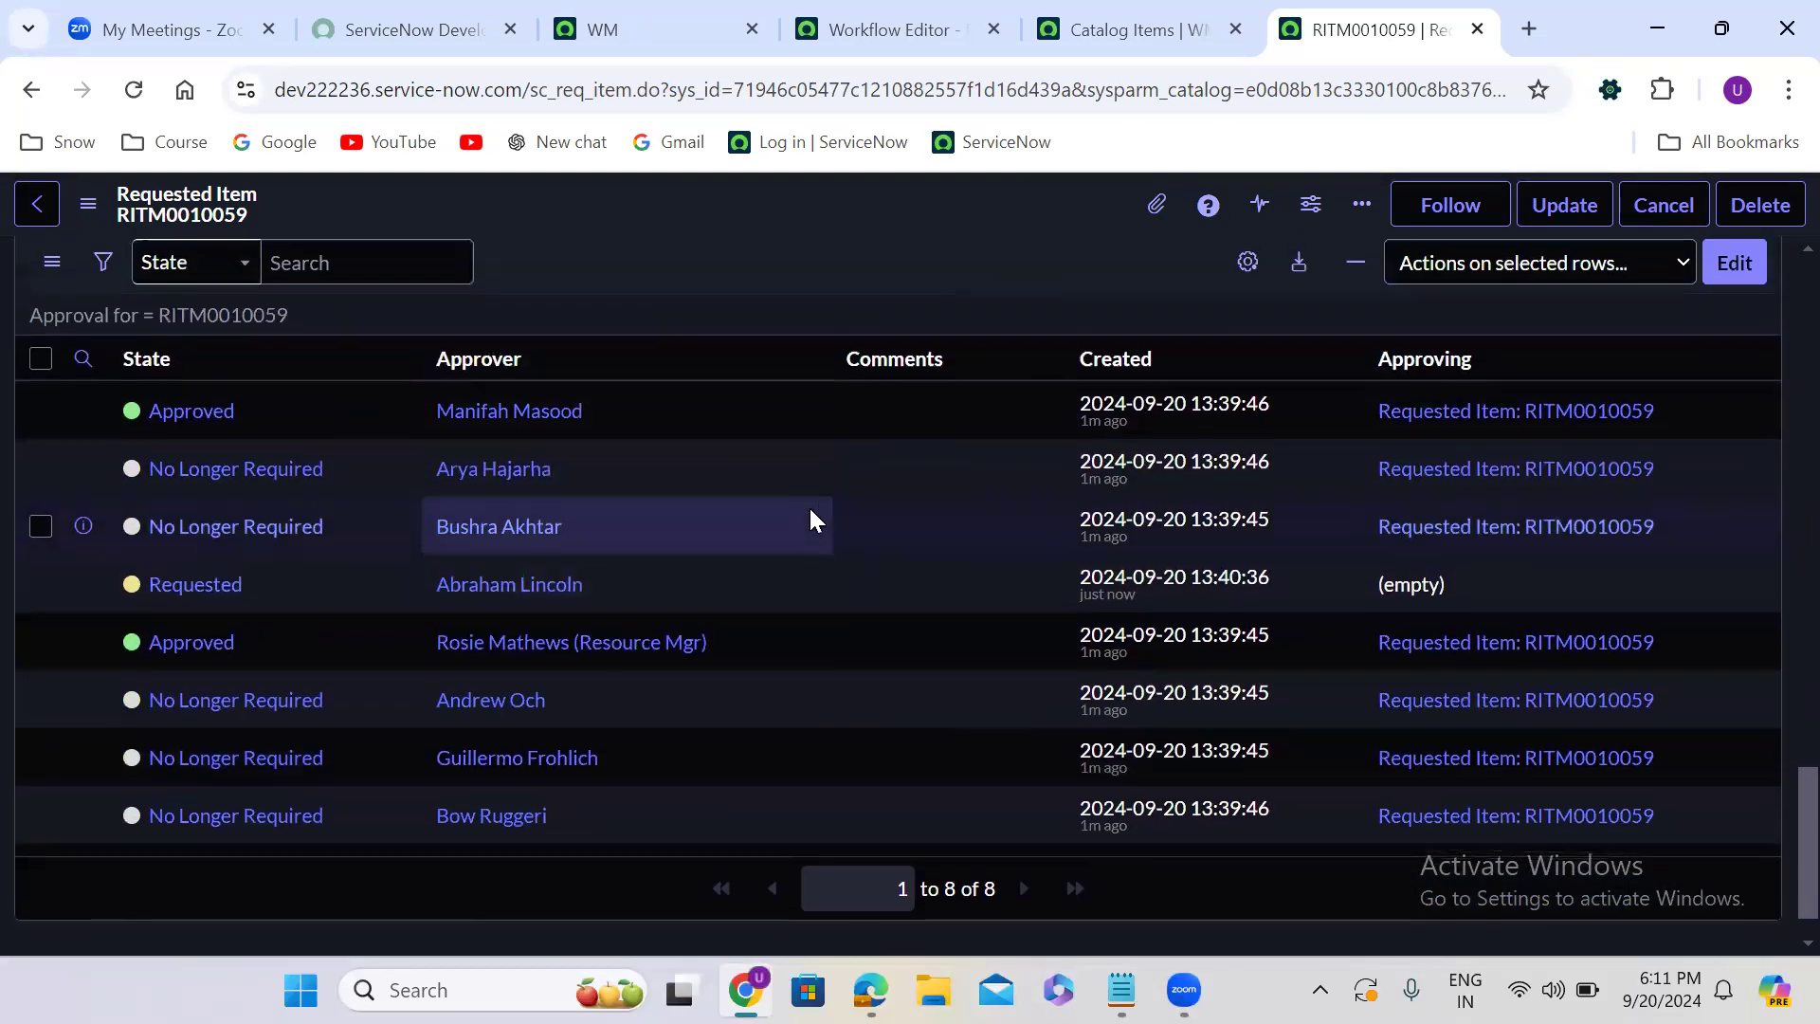
pyautogui.scroll(6, 811, 519)
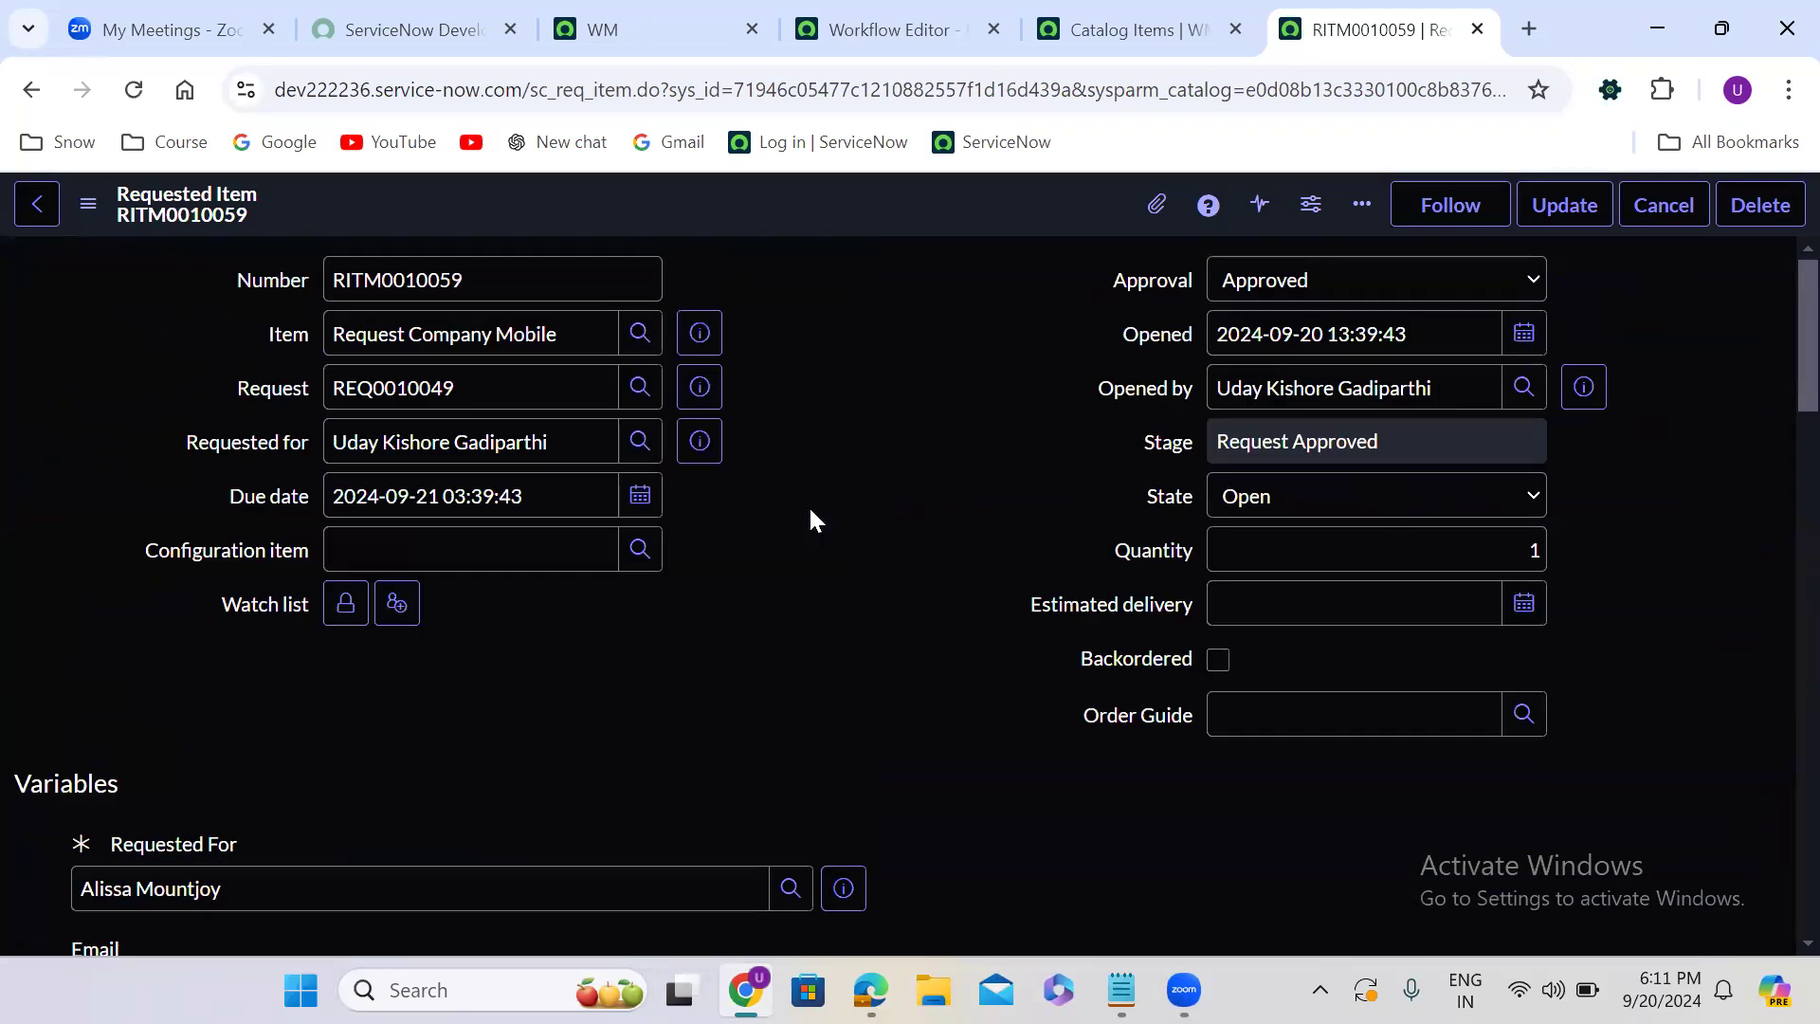
pyautogui.scroll(-18, 810, 511)
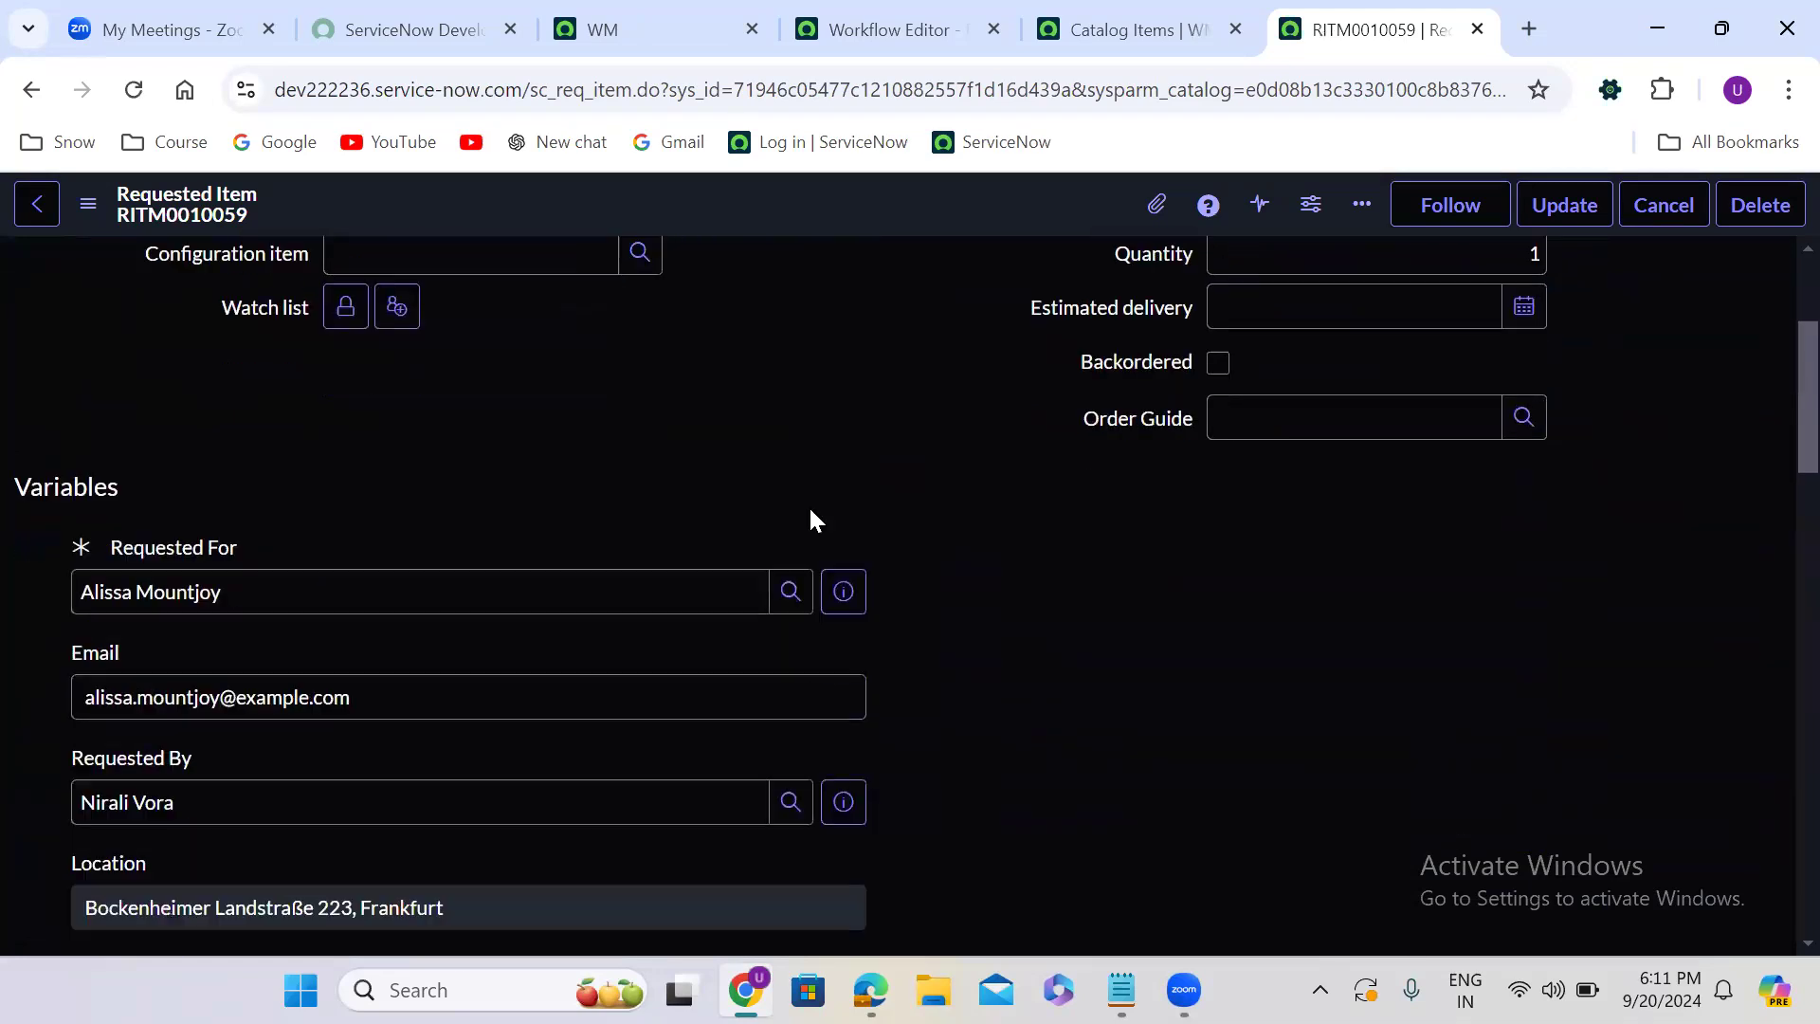
pyautogui.scroll(-3, 810, 519)
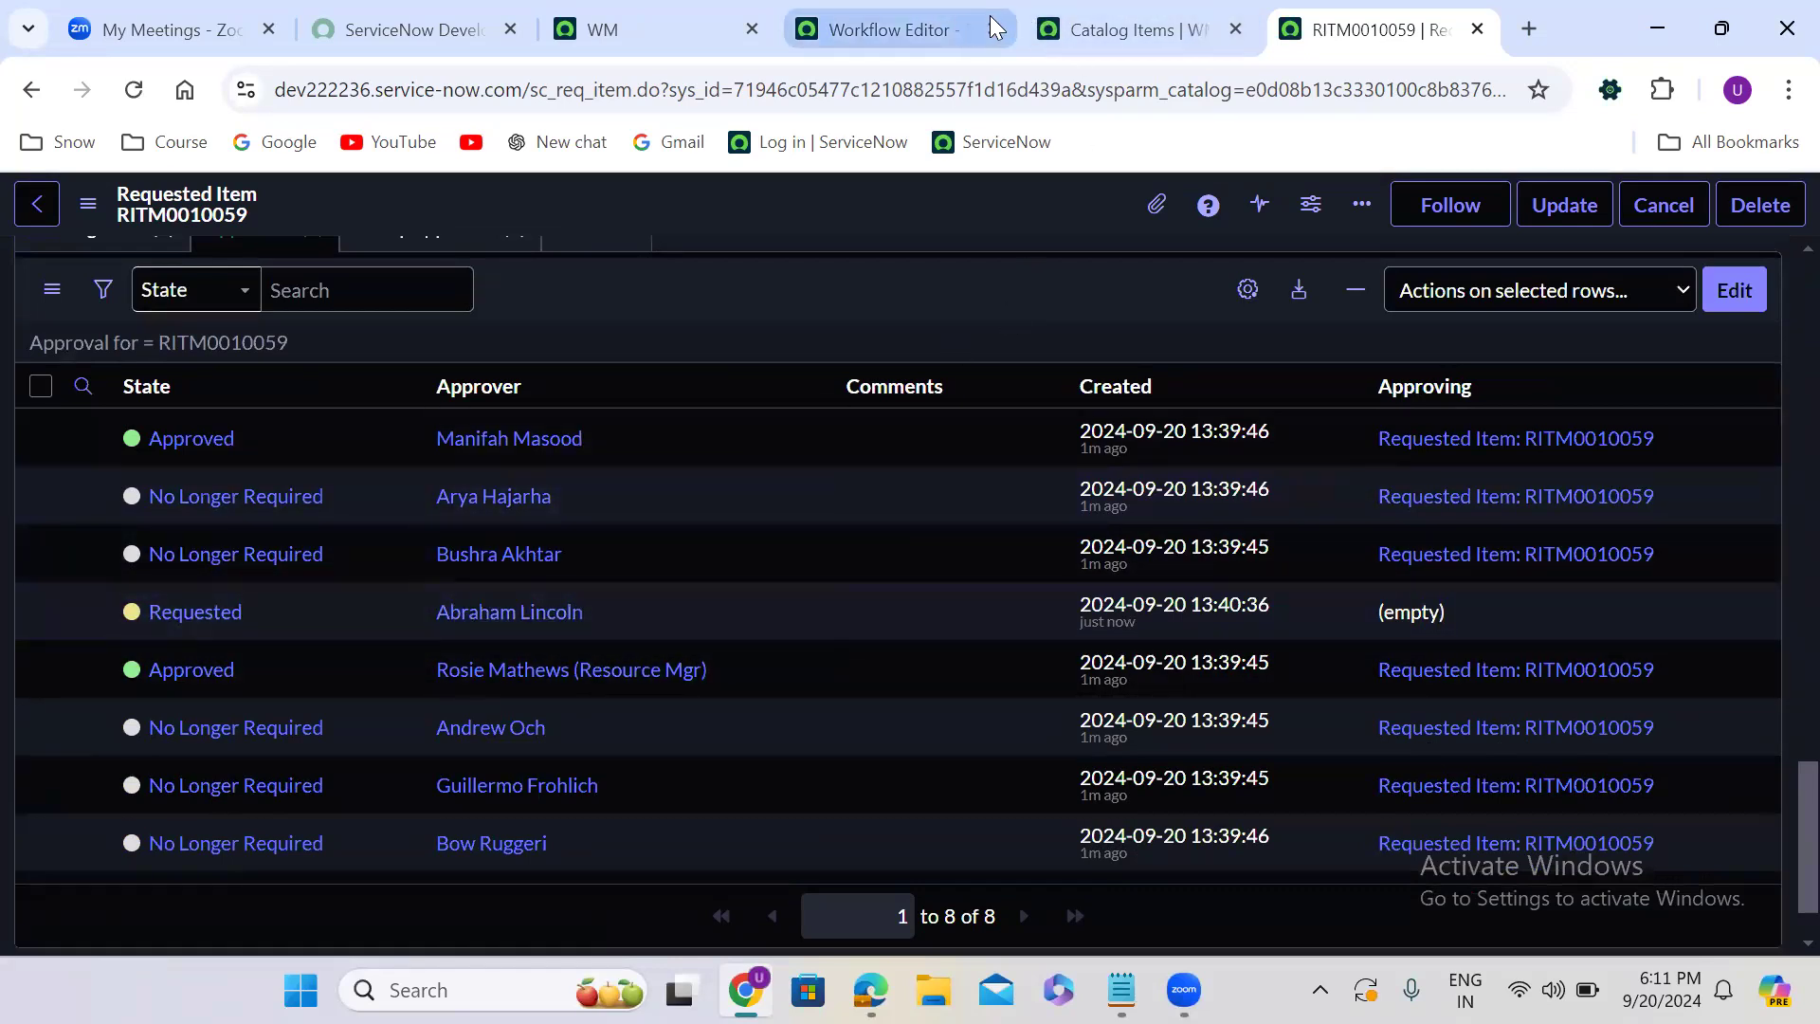
# - Show the requested item's workflow diagram and check which activities are finished or running
pyautogui.scroll(1, 489, 374)
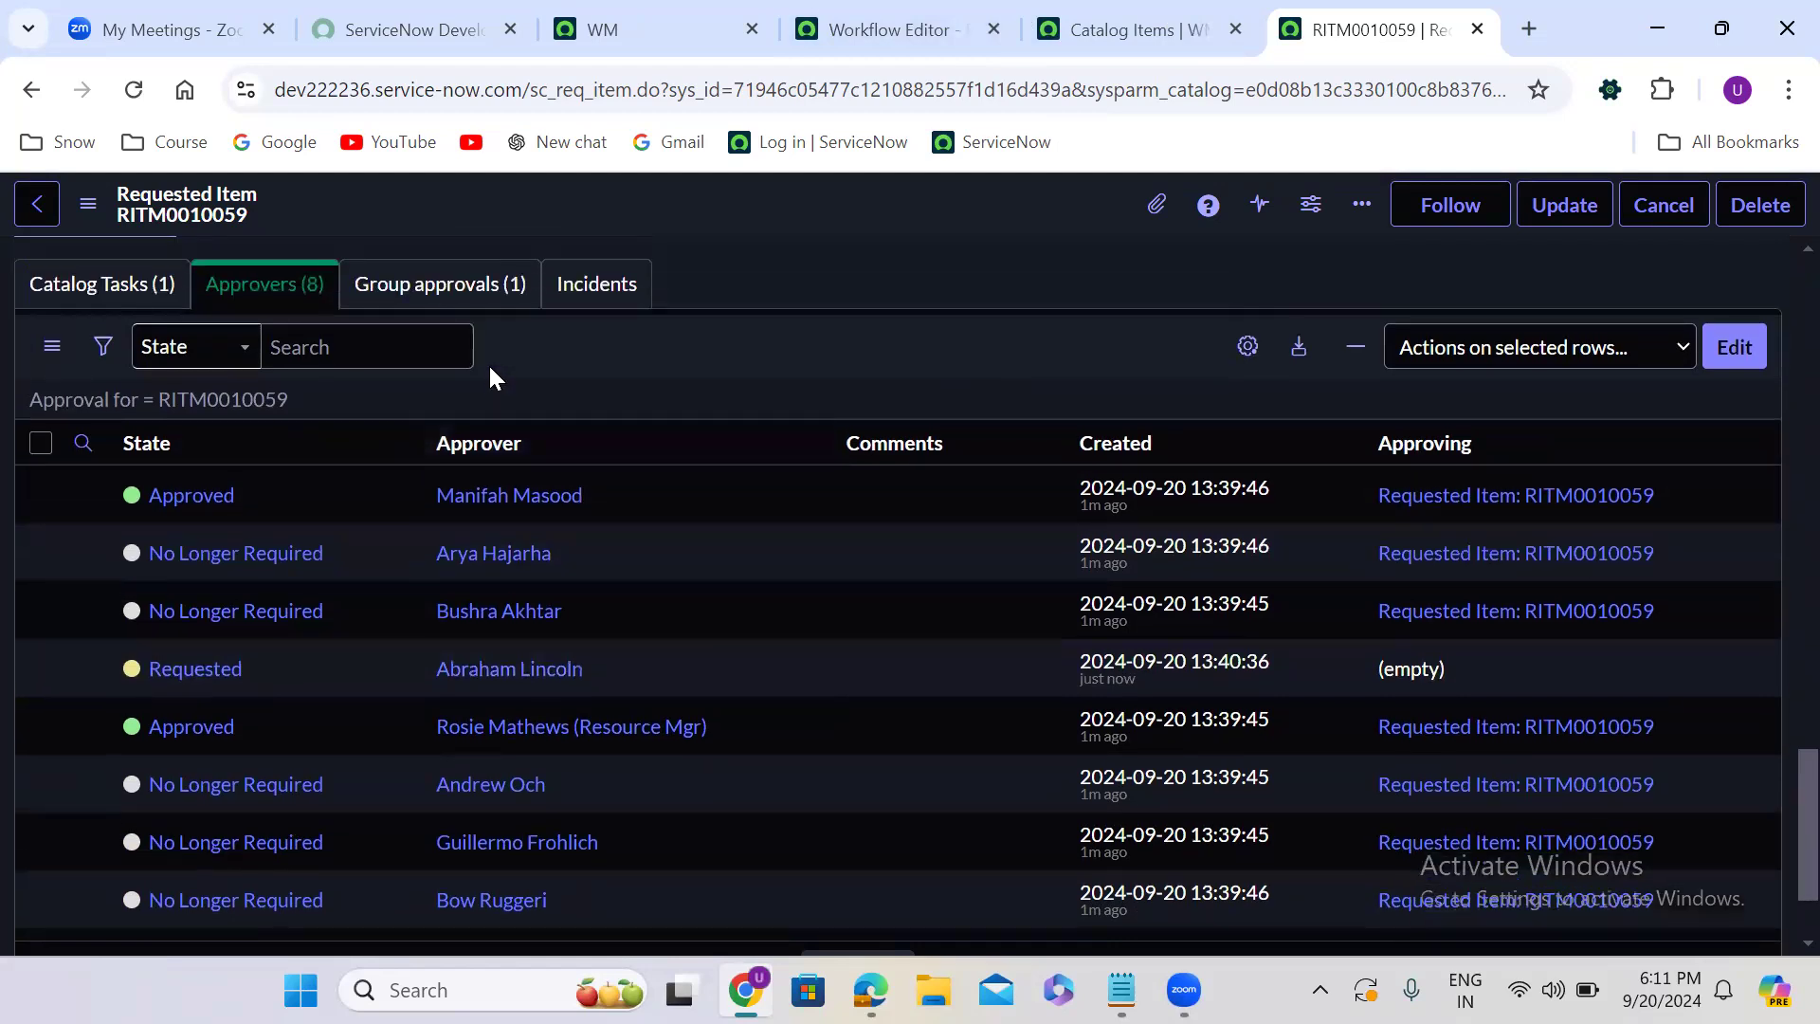
pyautogui.scroll(3, 491, 377)
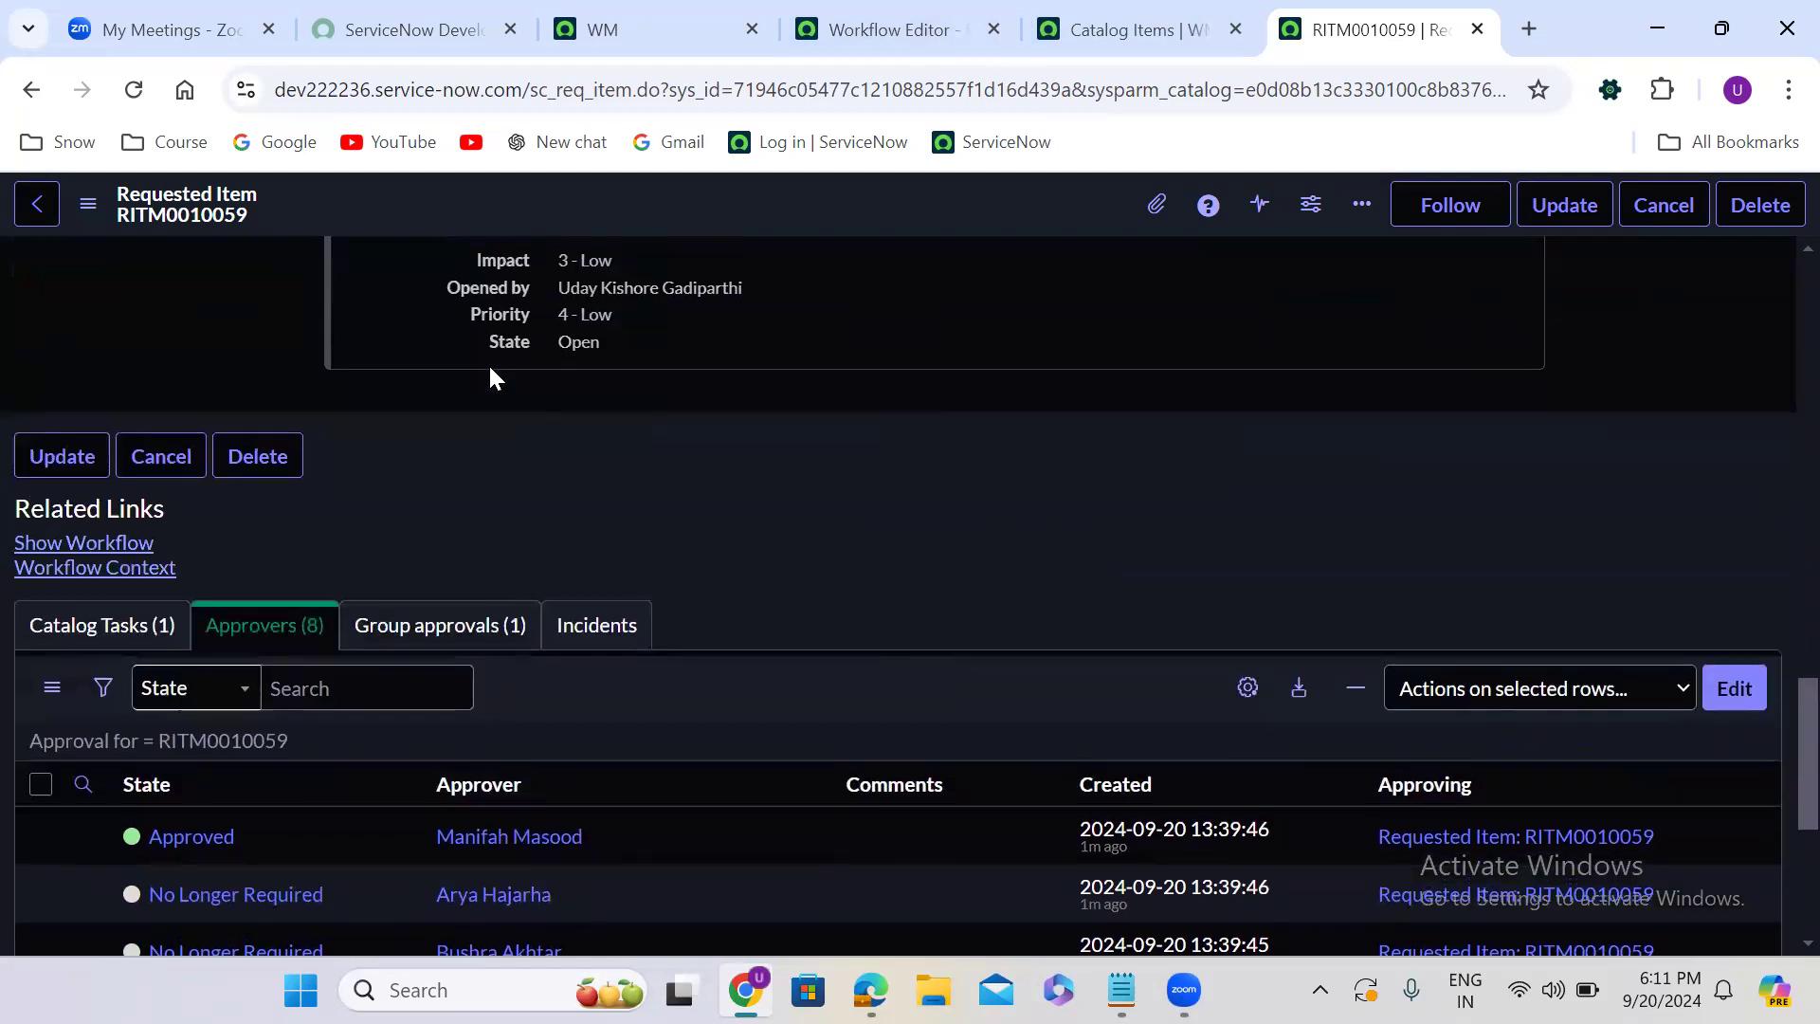
pyautogui.click(71, 546)
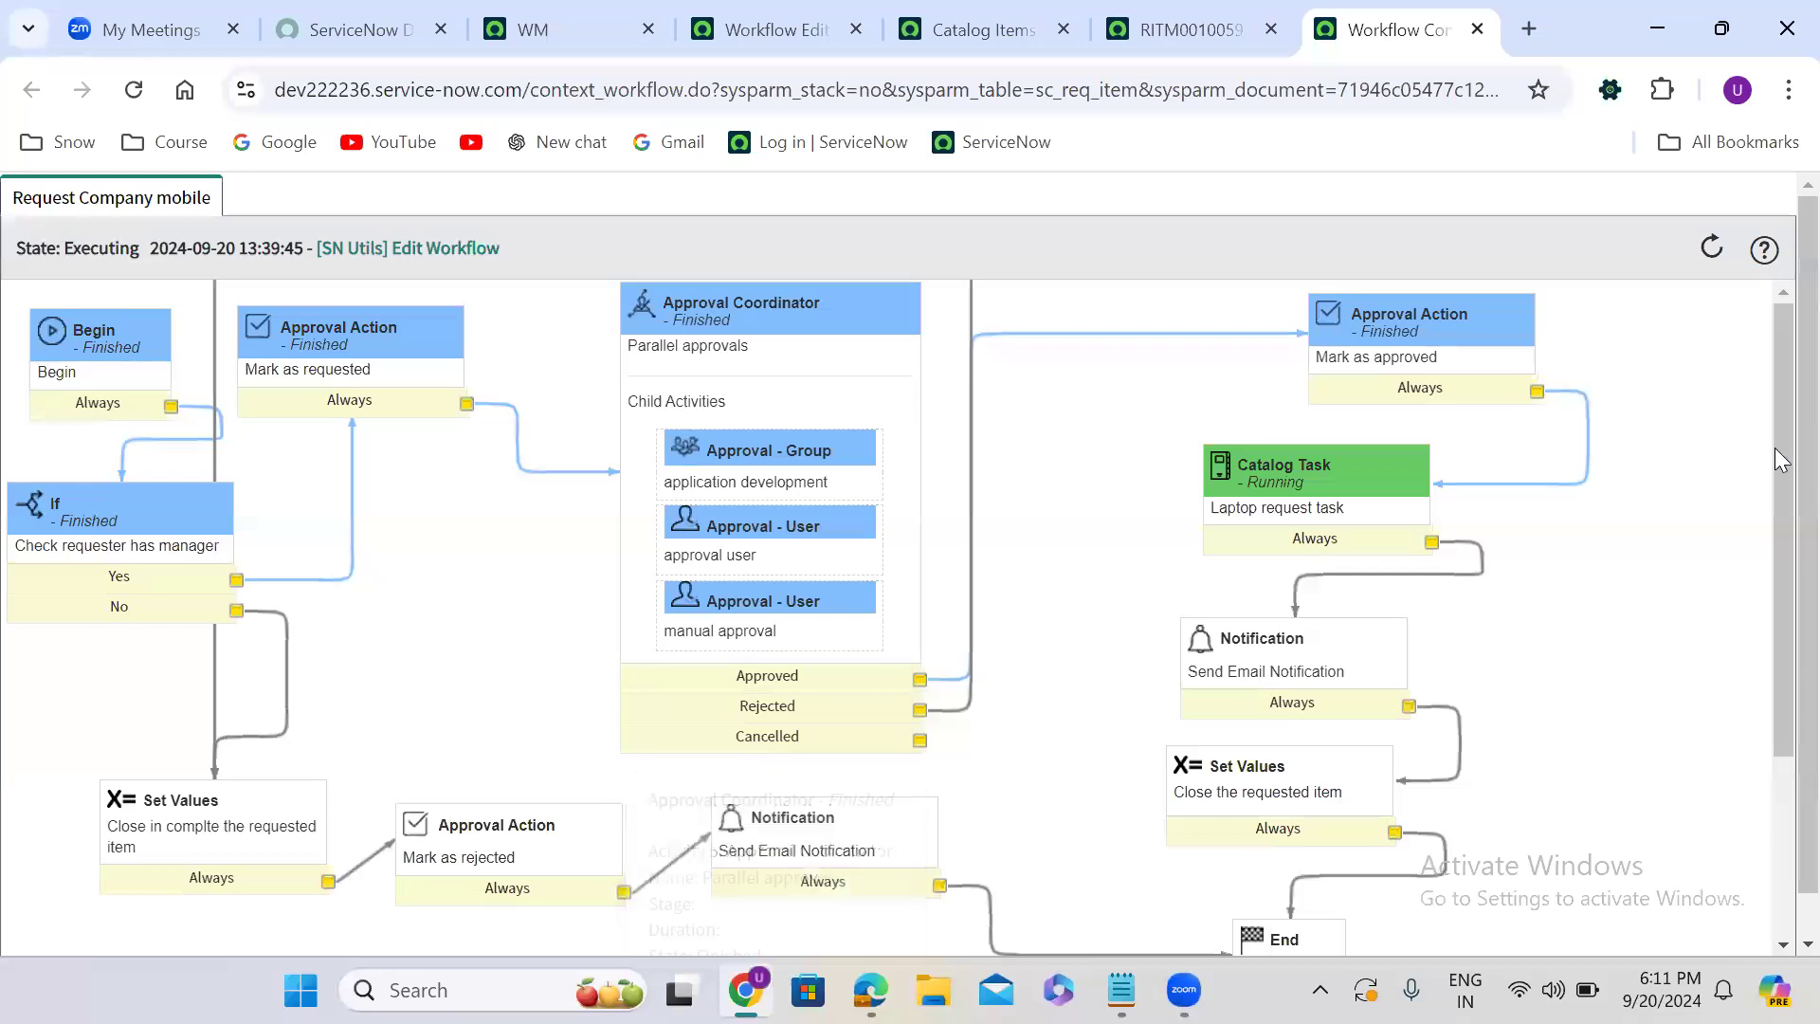
pyautogui.moveTo(1373, 532)
pyautogui.moveTo(806, 611)
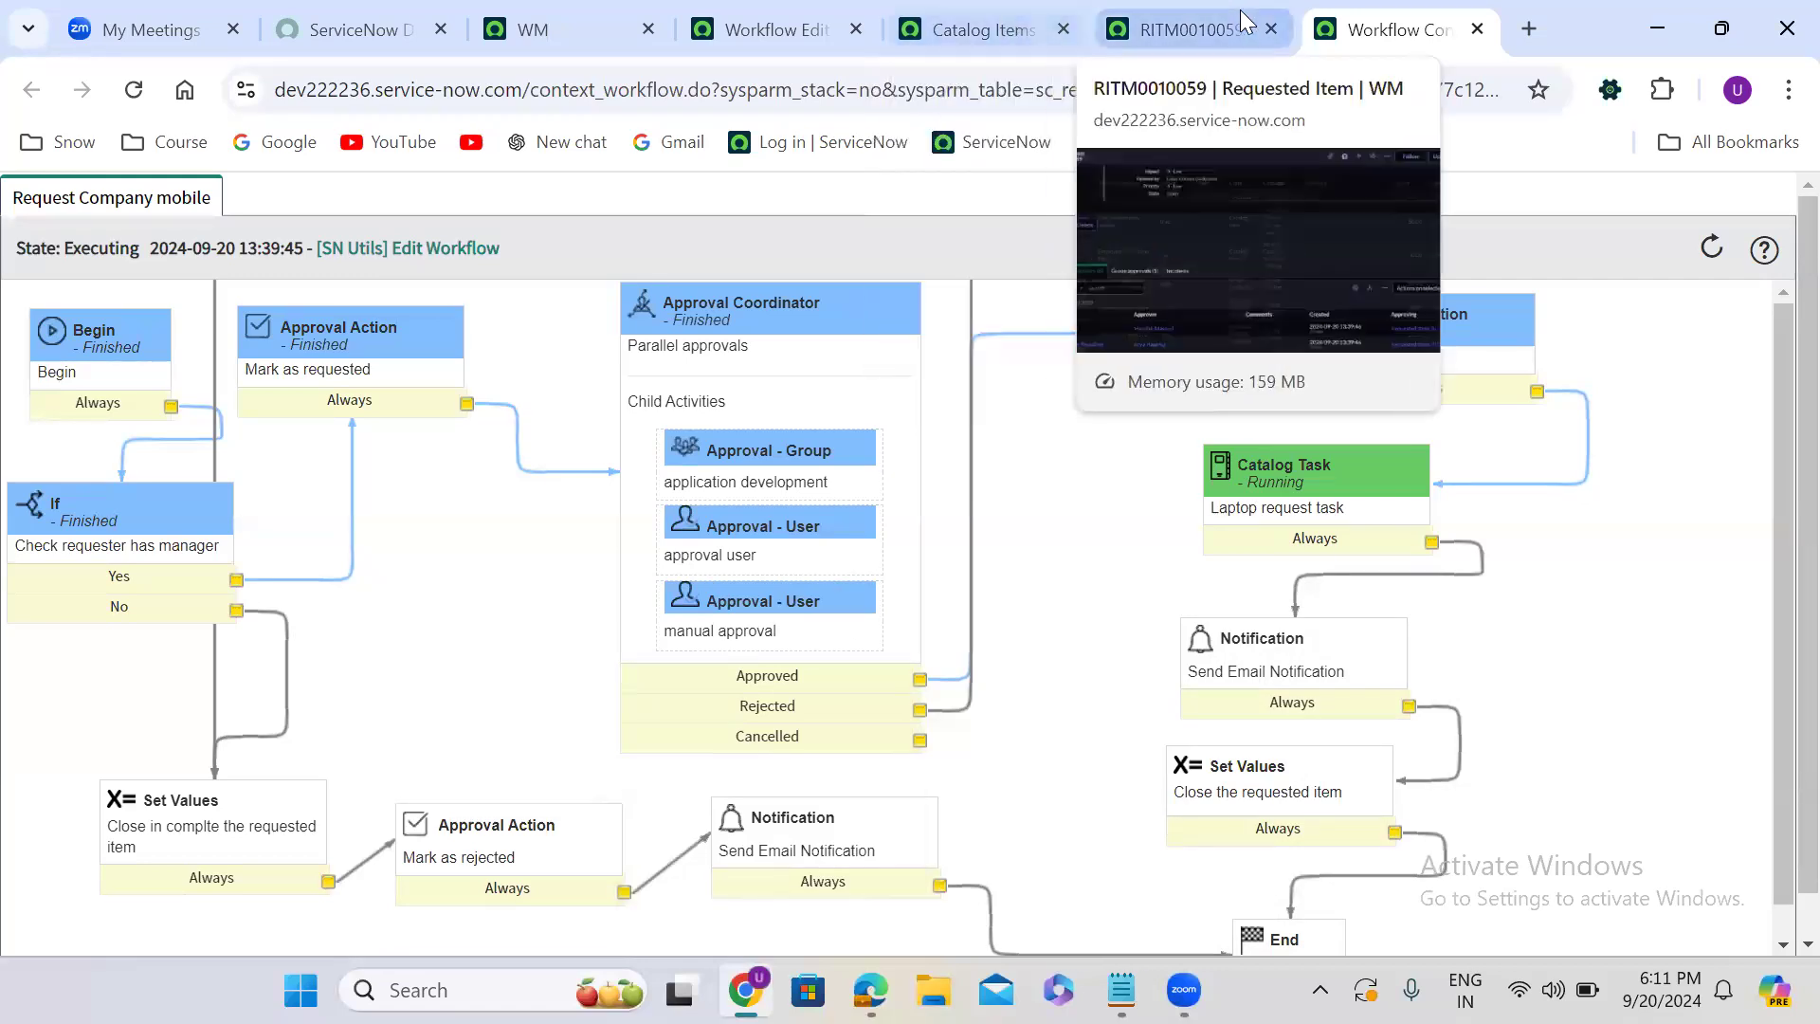
# - Return to the requested item and set the state of its catalog task to Closed Complete
pyautogui.click(1204, 29)
pyautogui.click(1361, 11)
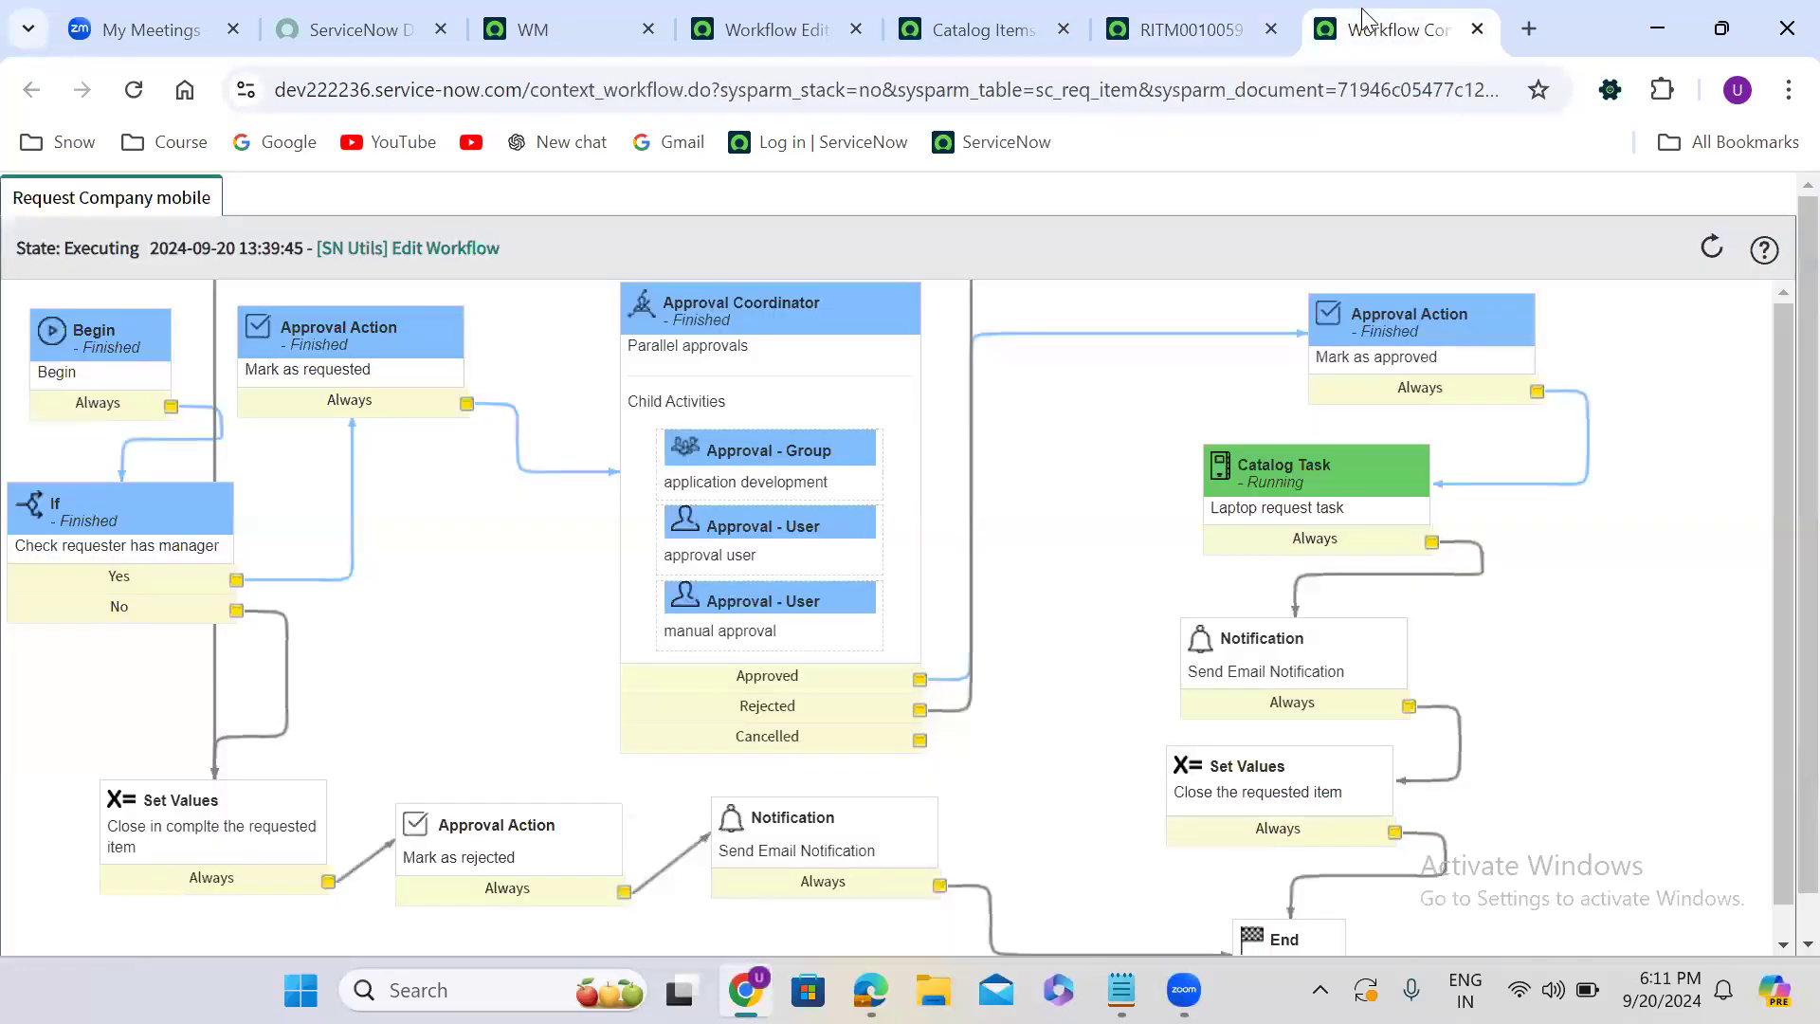
pyautogui.click(1187, 16)
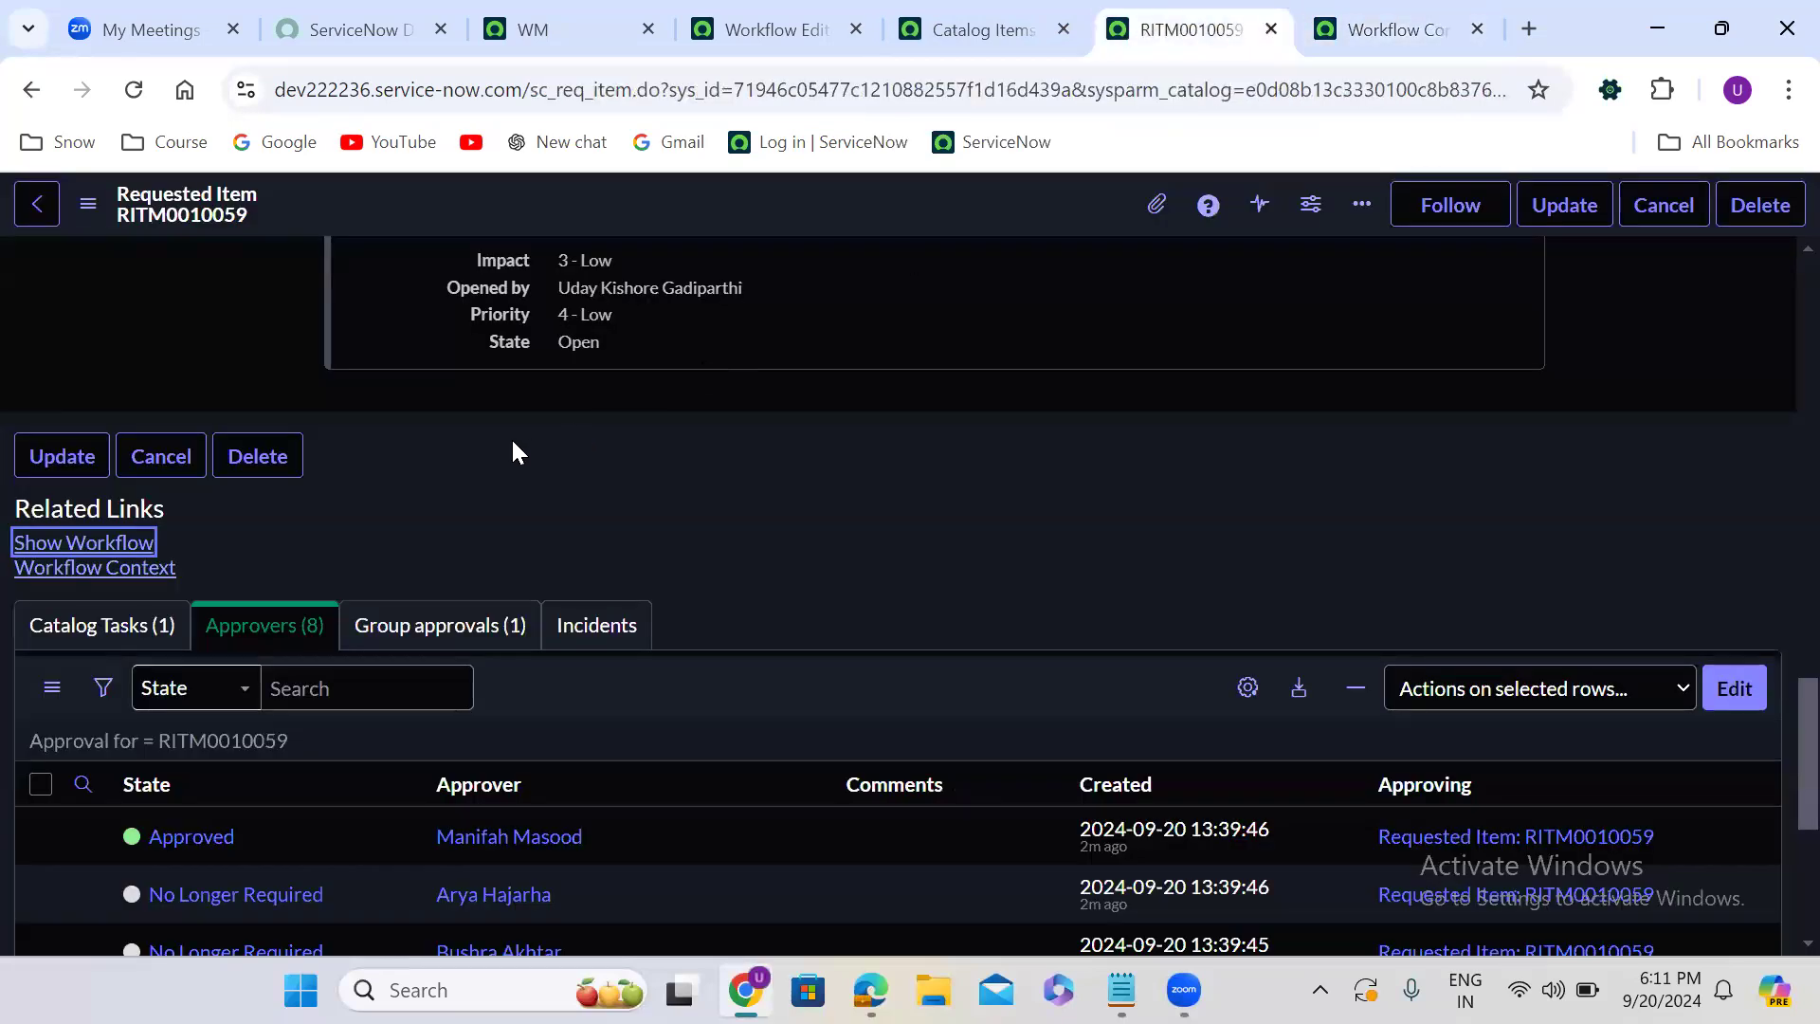
pyautogui.click(154, 614)
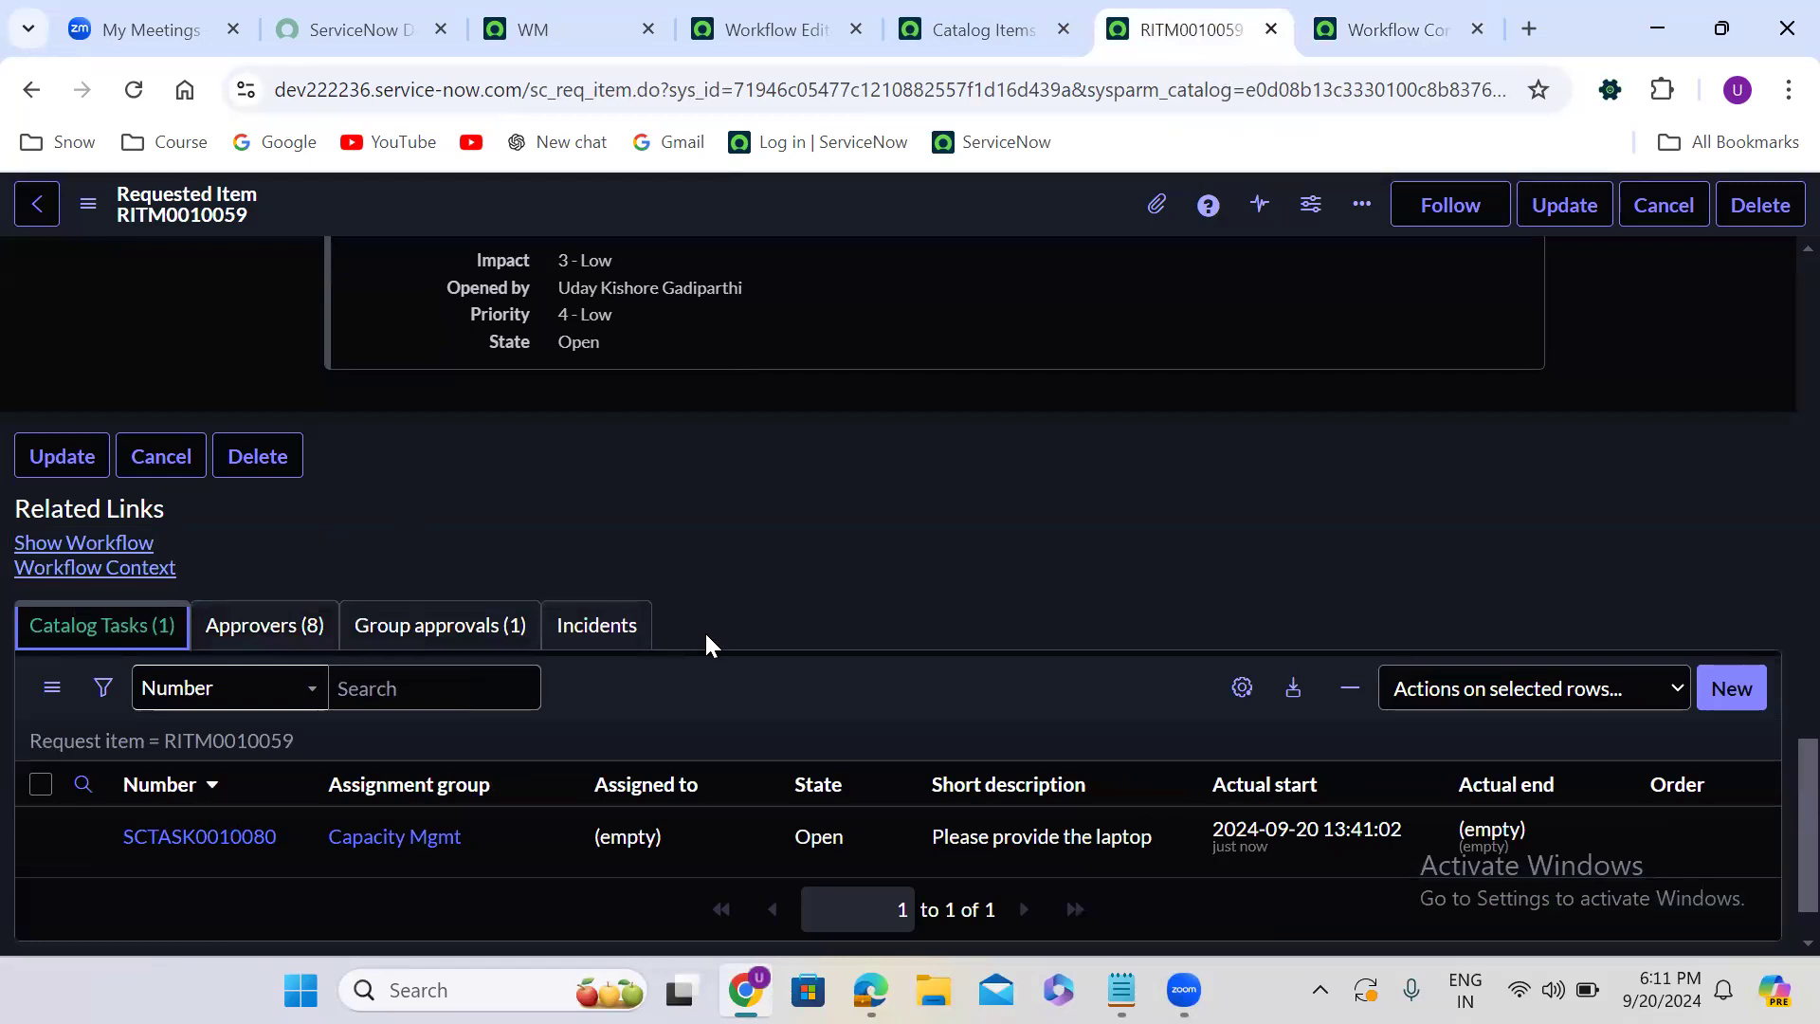
pyautogui.scroll(-1, 855, 559)
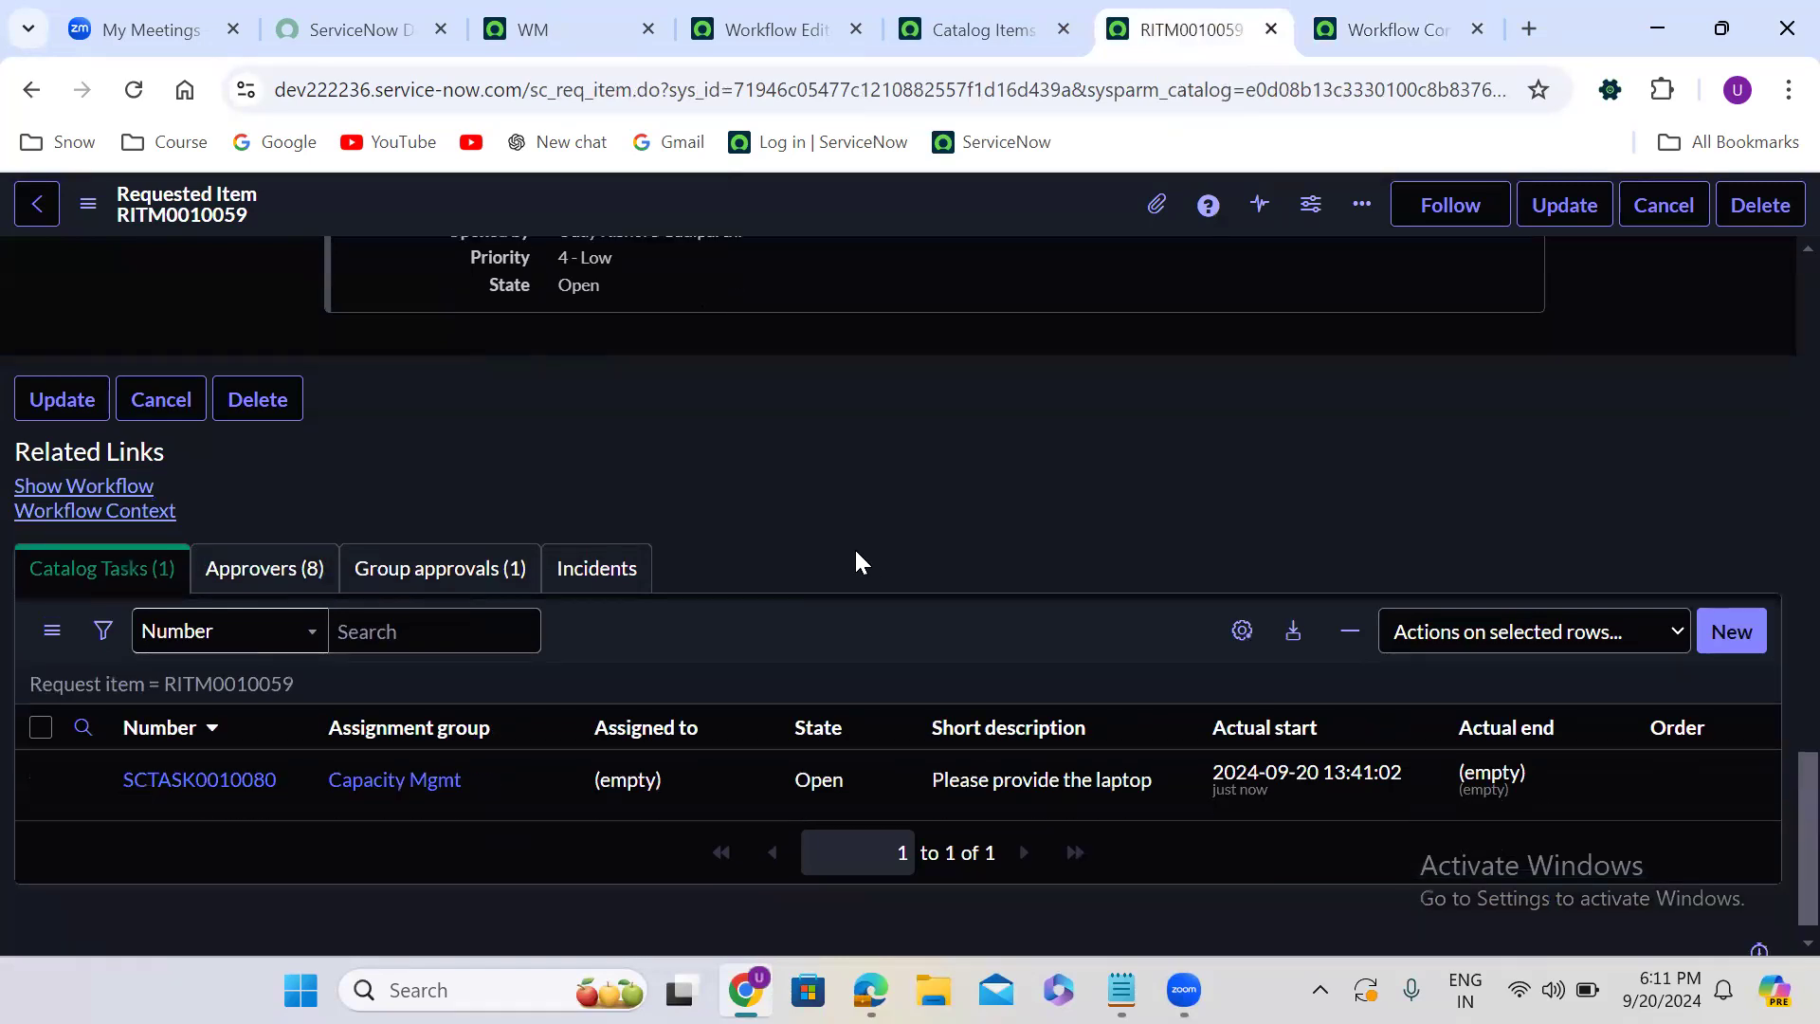
pyautogui.doubleClick(851, 749)
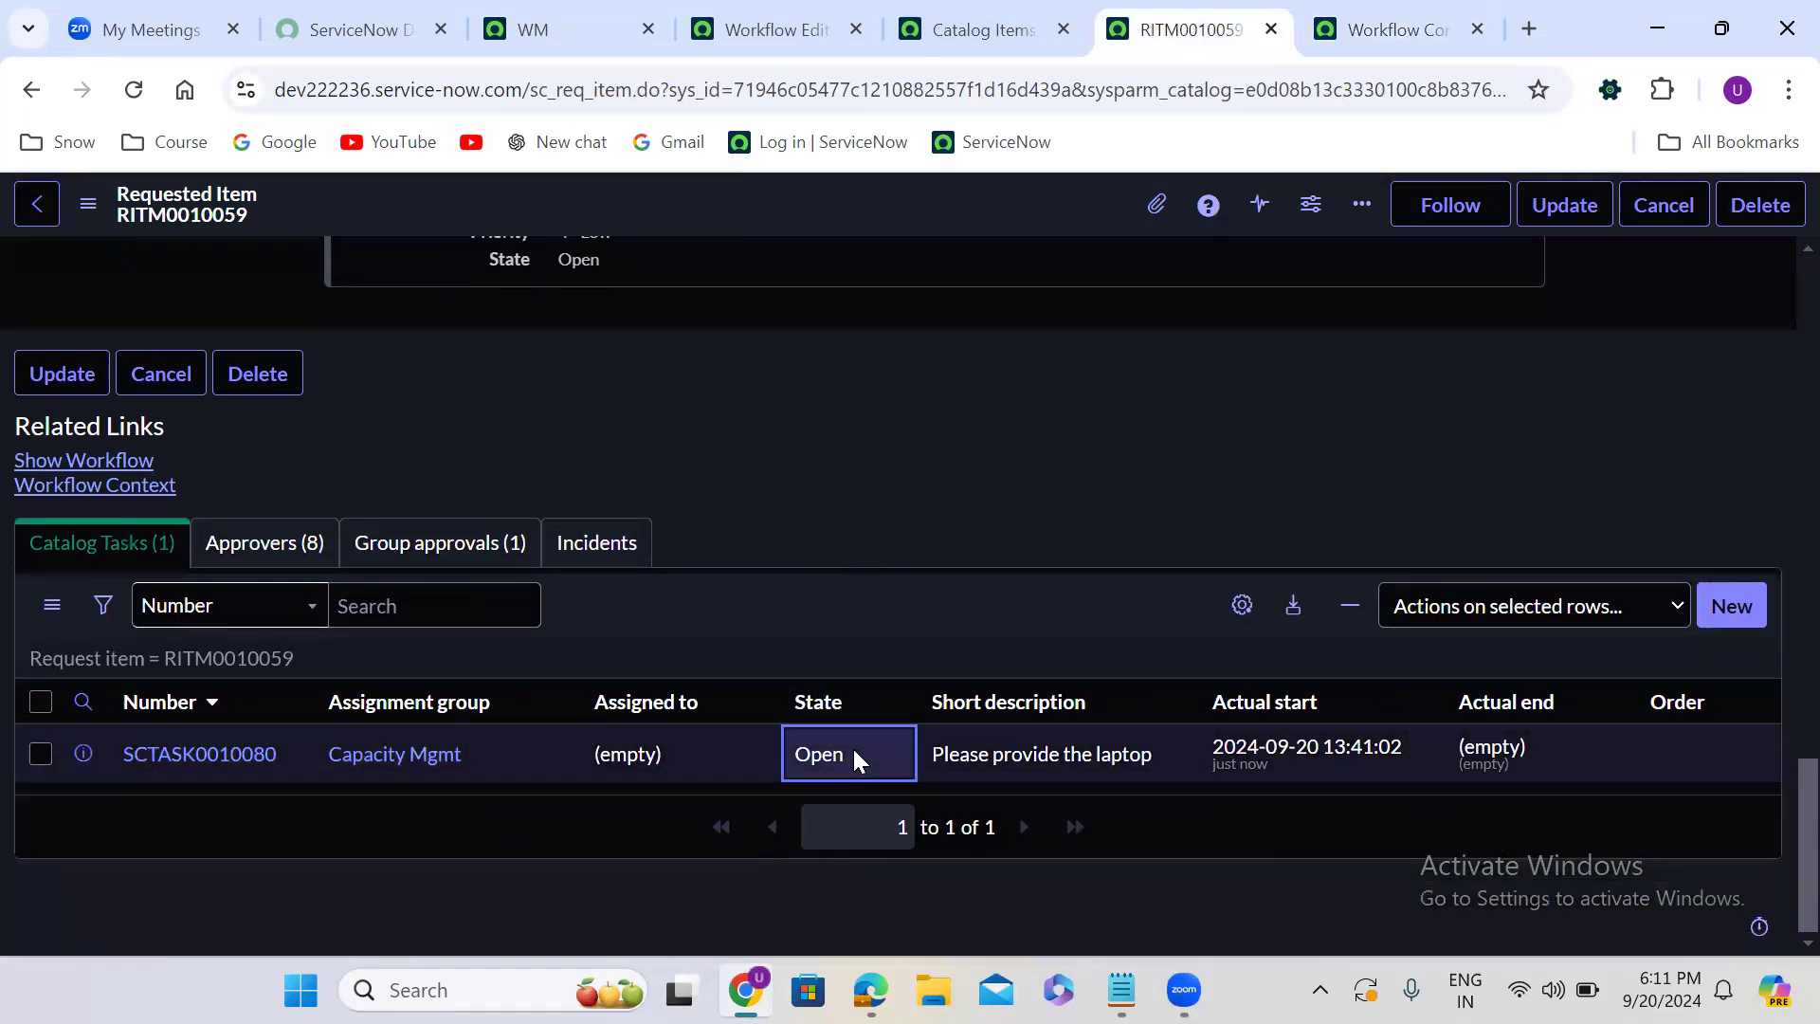
pyautogui.click(853, 761)
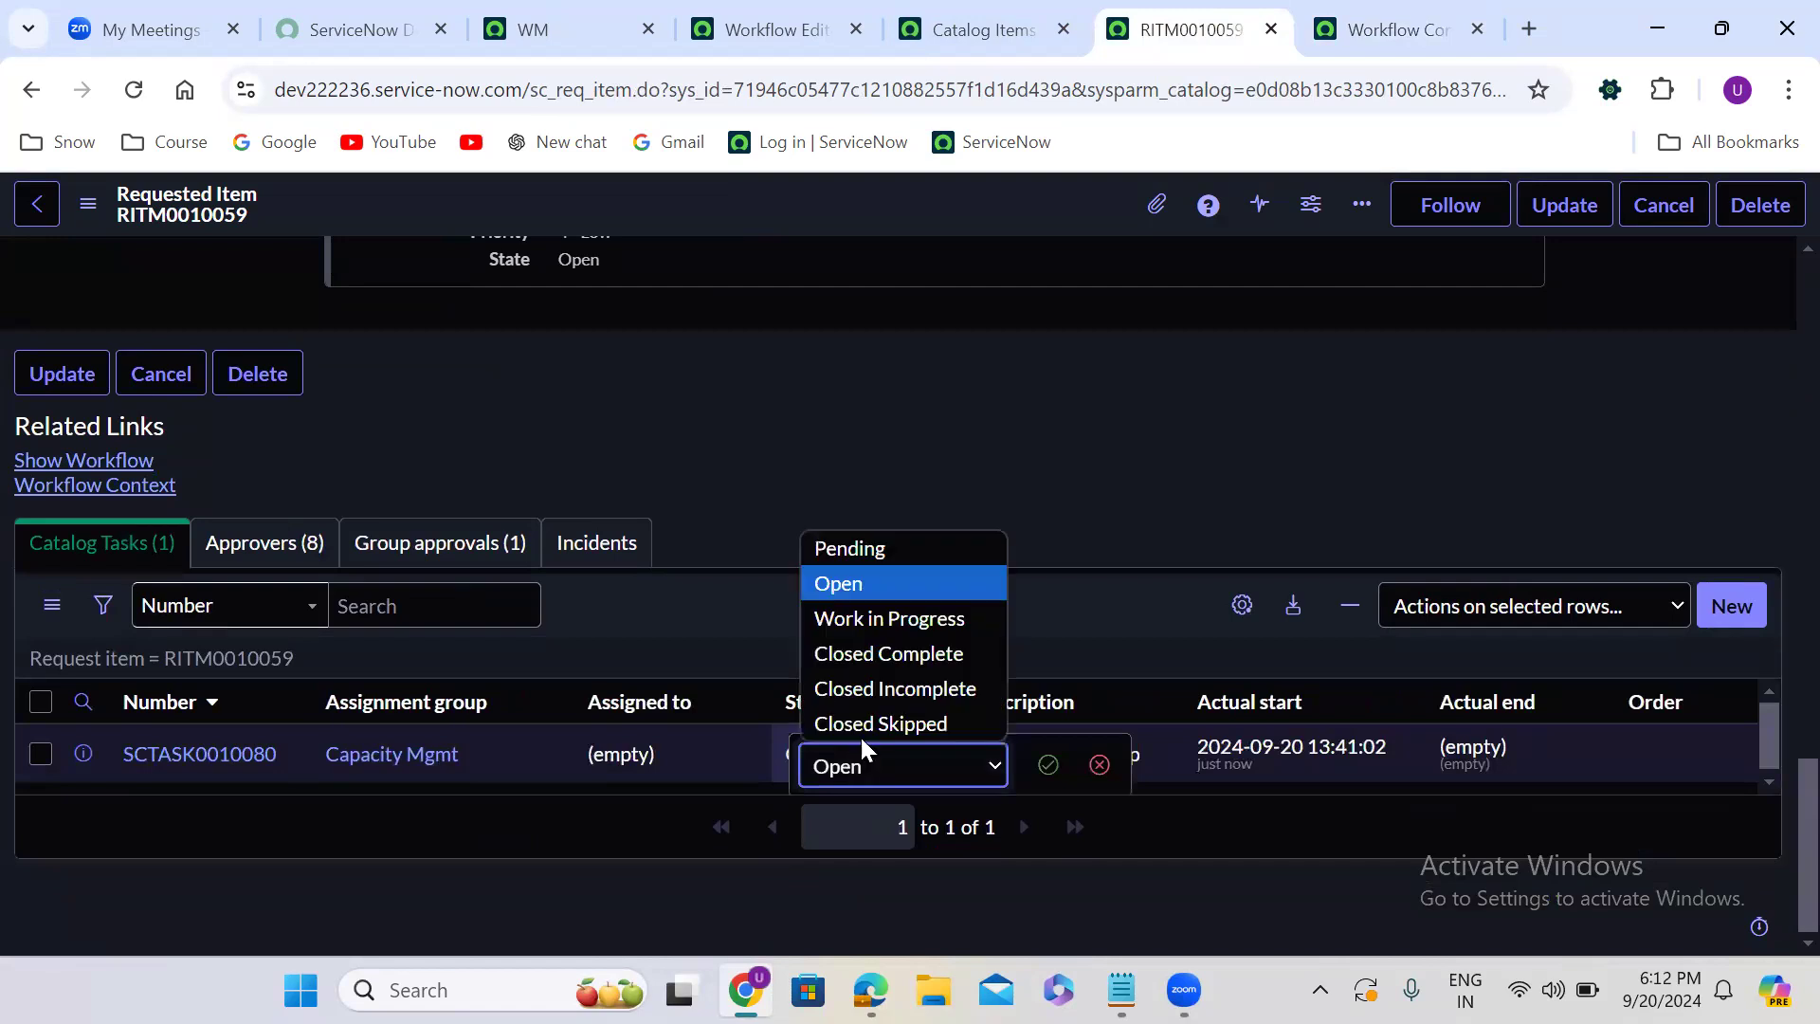
pyautogui.click(872, 657)
pyautogui.click(1049, 767)
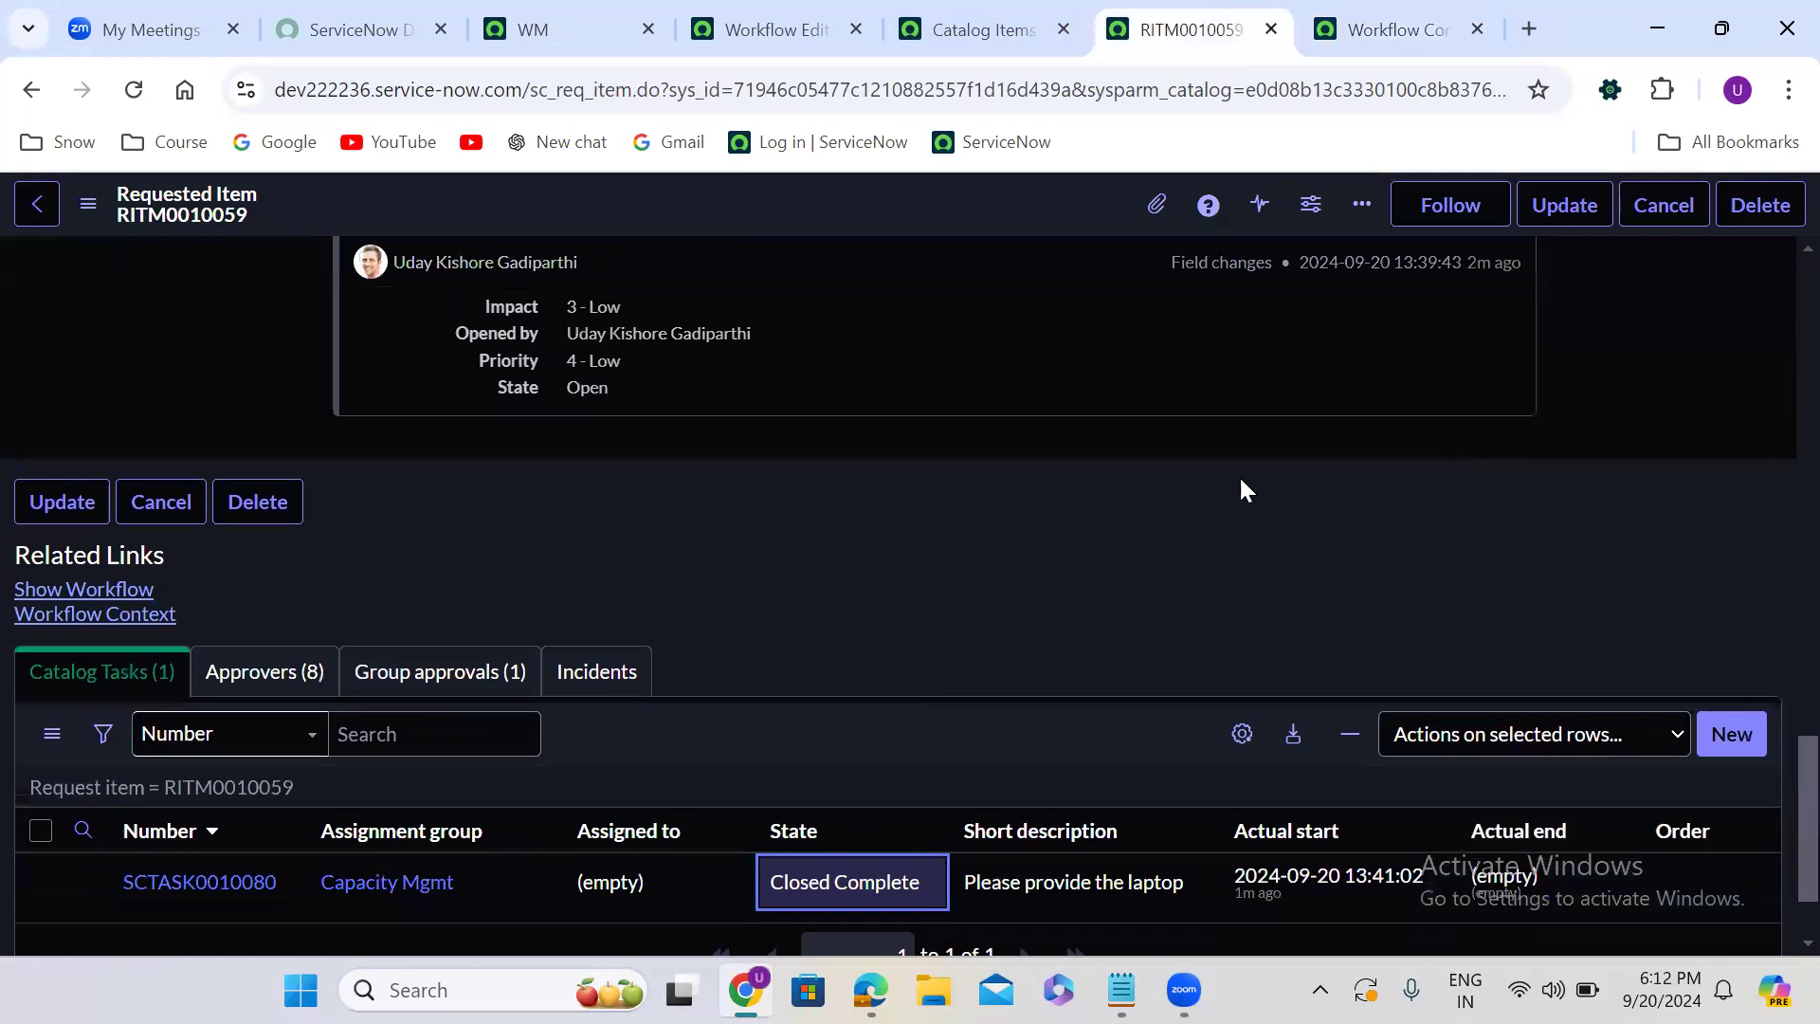
# - Reload the requested item and its workflow diagram to check their states, and close the diagram
pyautogui.scroll(15, 1775, 271)
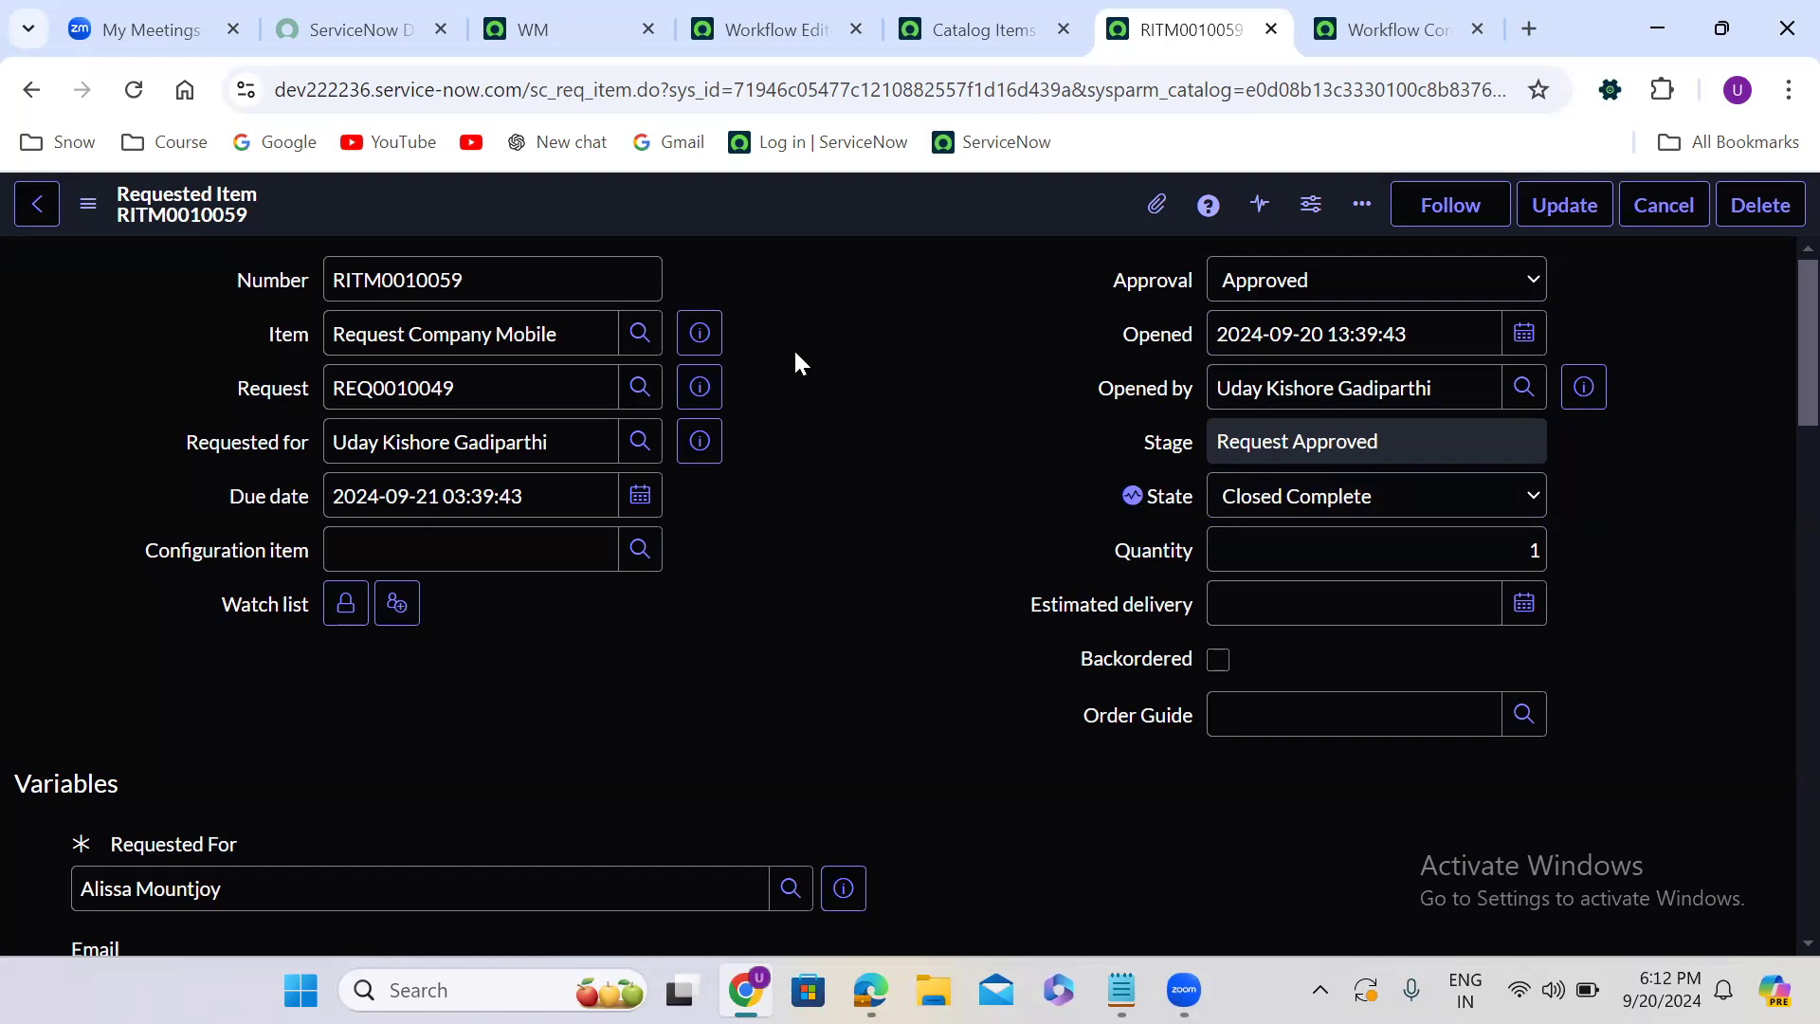
pyautogui.click(134, 89)
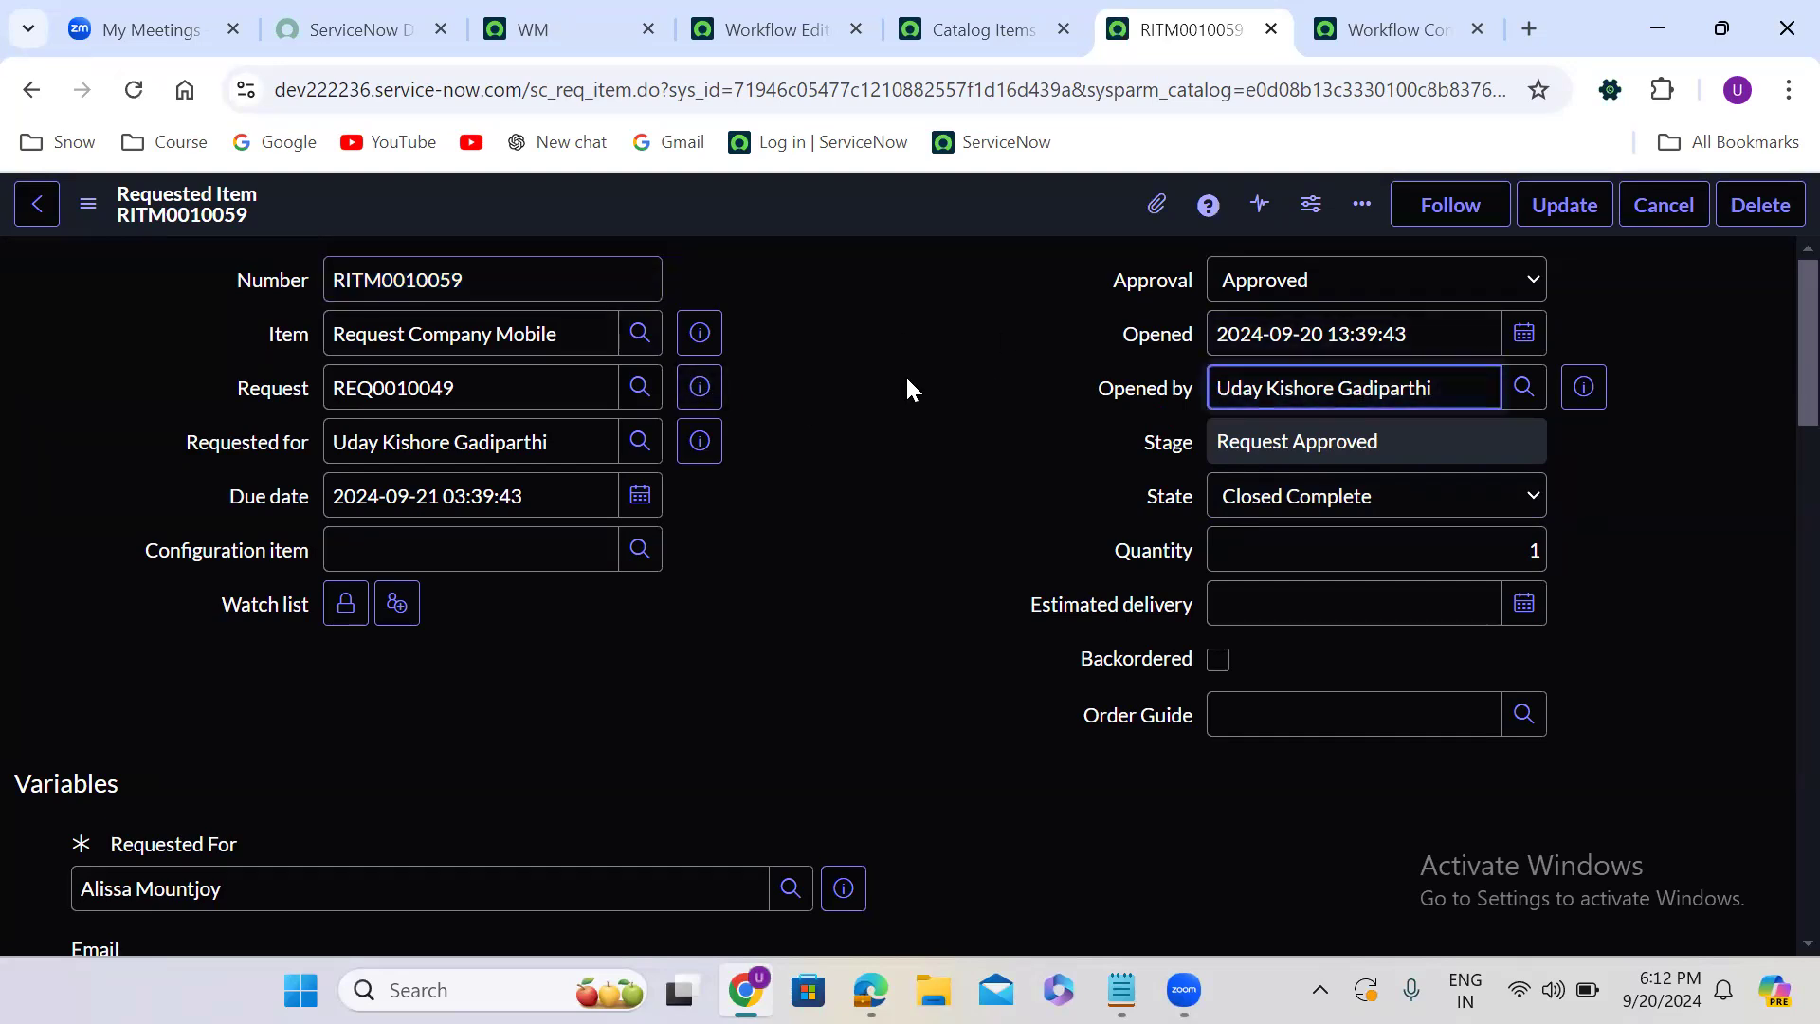
pyautogui.click(1391, 25)
pyautogui.click(133, 90)
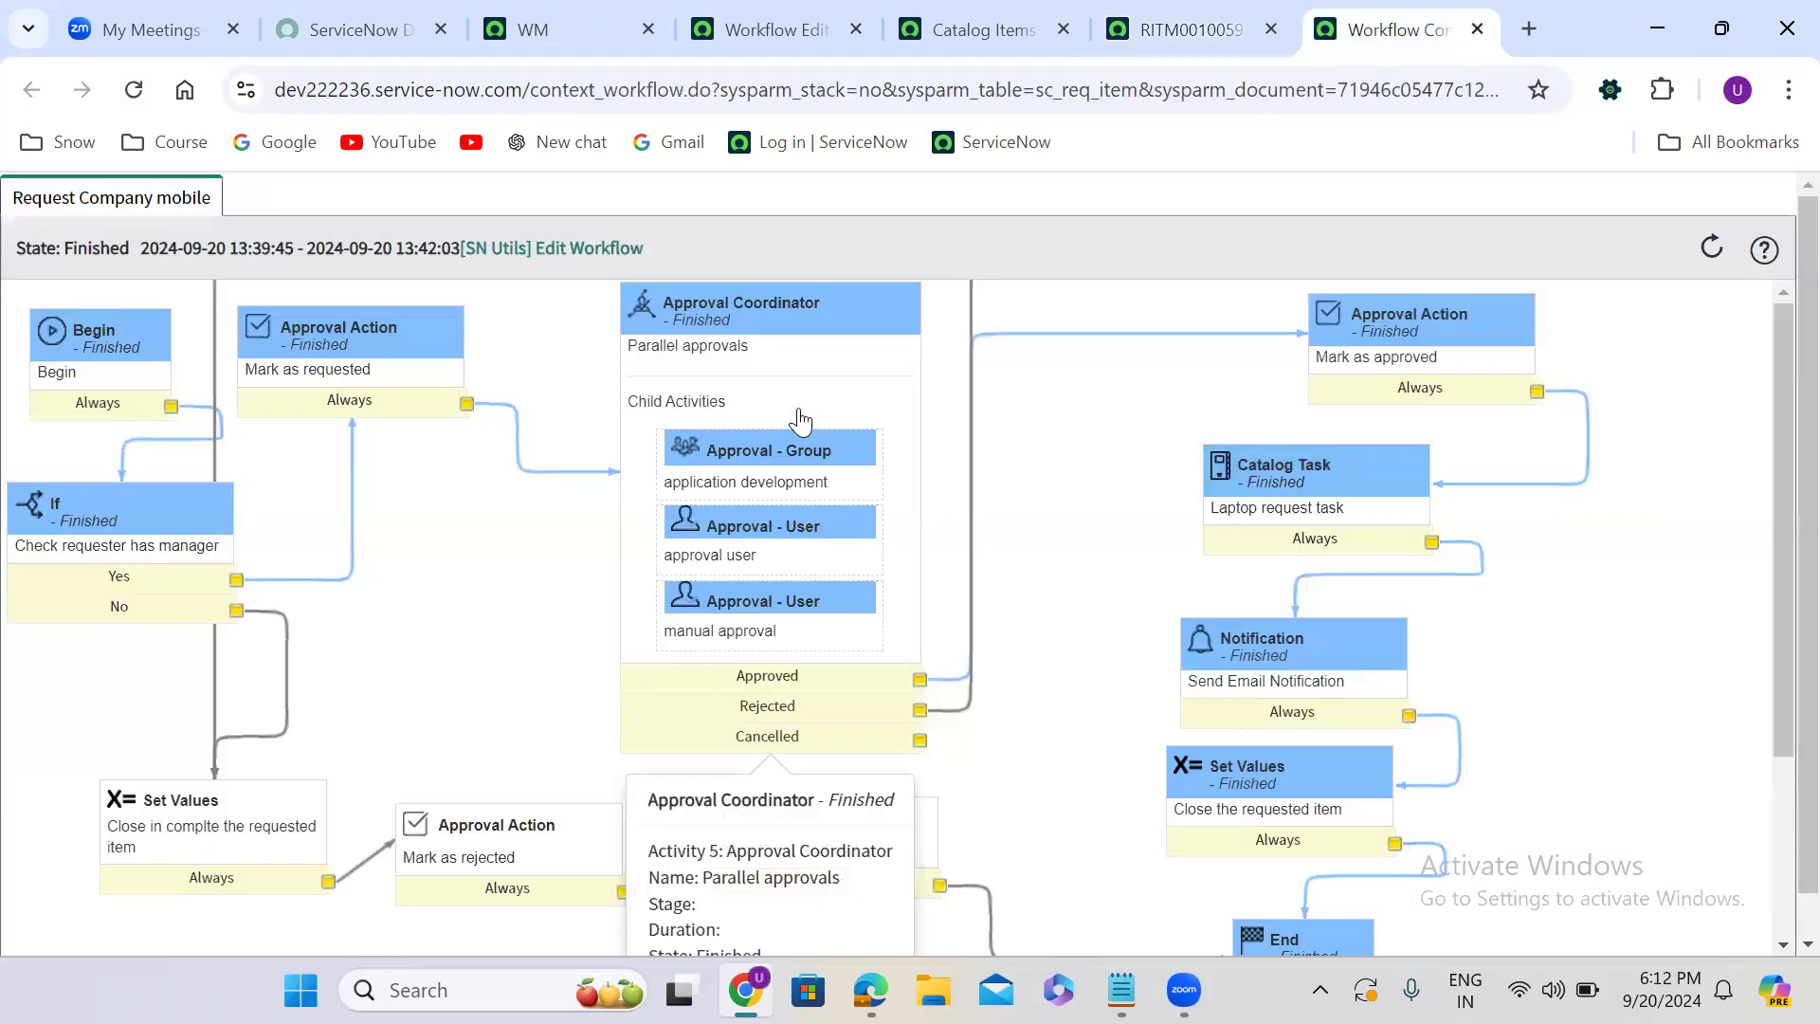
pyautogui.click(1476, 29)
# - In the Request Company mobile workflow, delete the Approval Coordinator activity and the transition from Mark as requested to Mark as approved
pyautogui.click(884, 13)
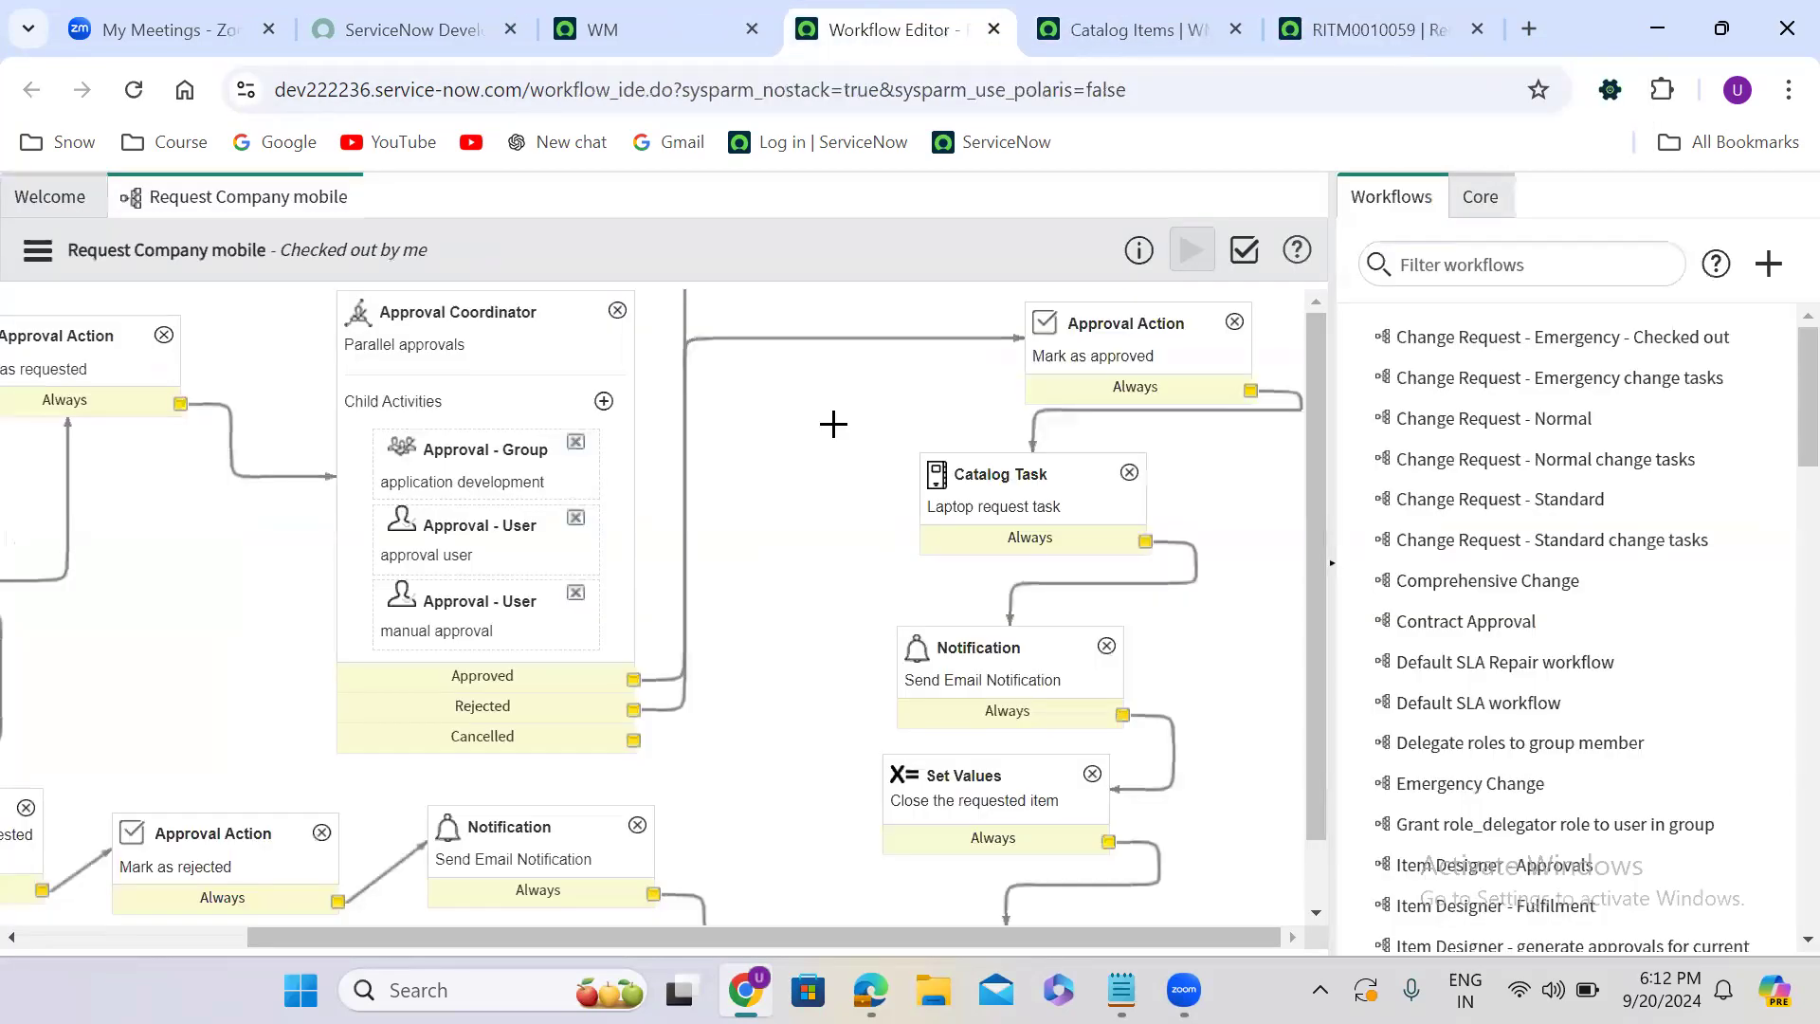
pyautogui.click(617, 310)
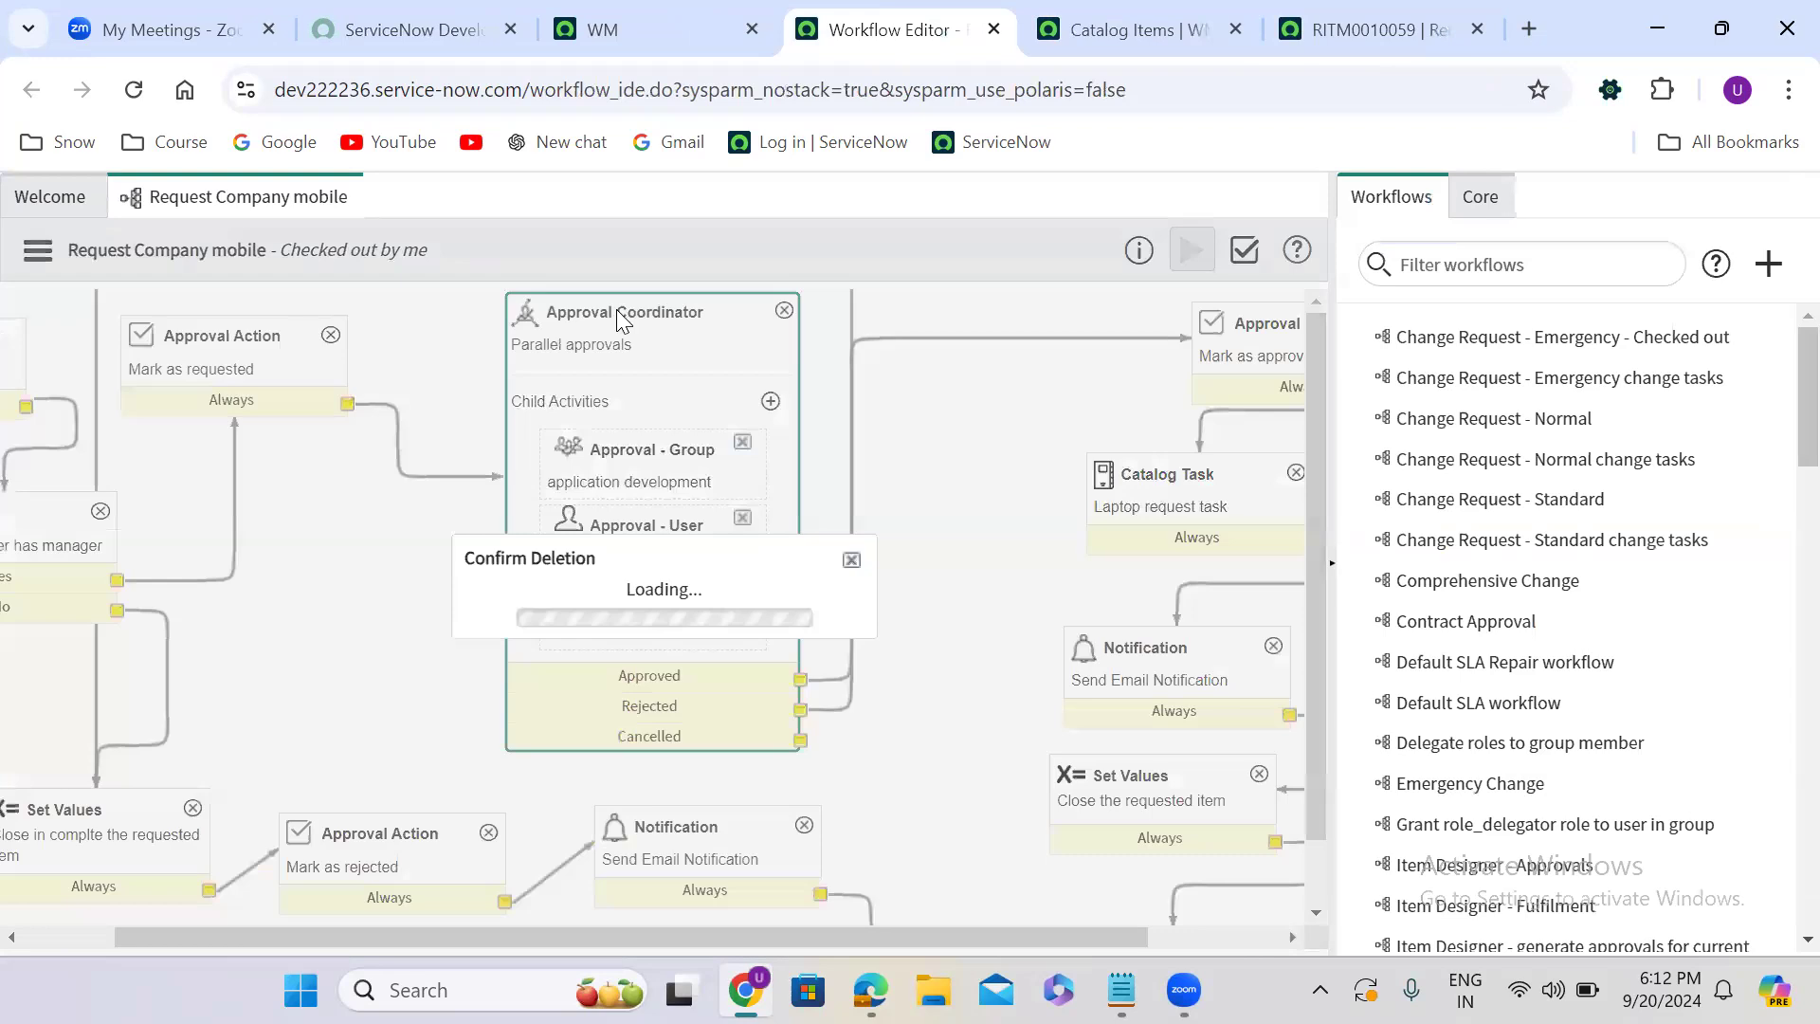
pyautogui.click(844, 637)
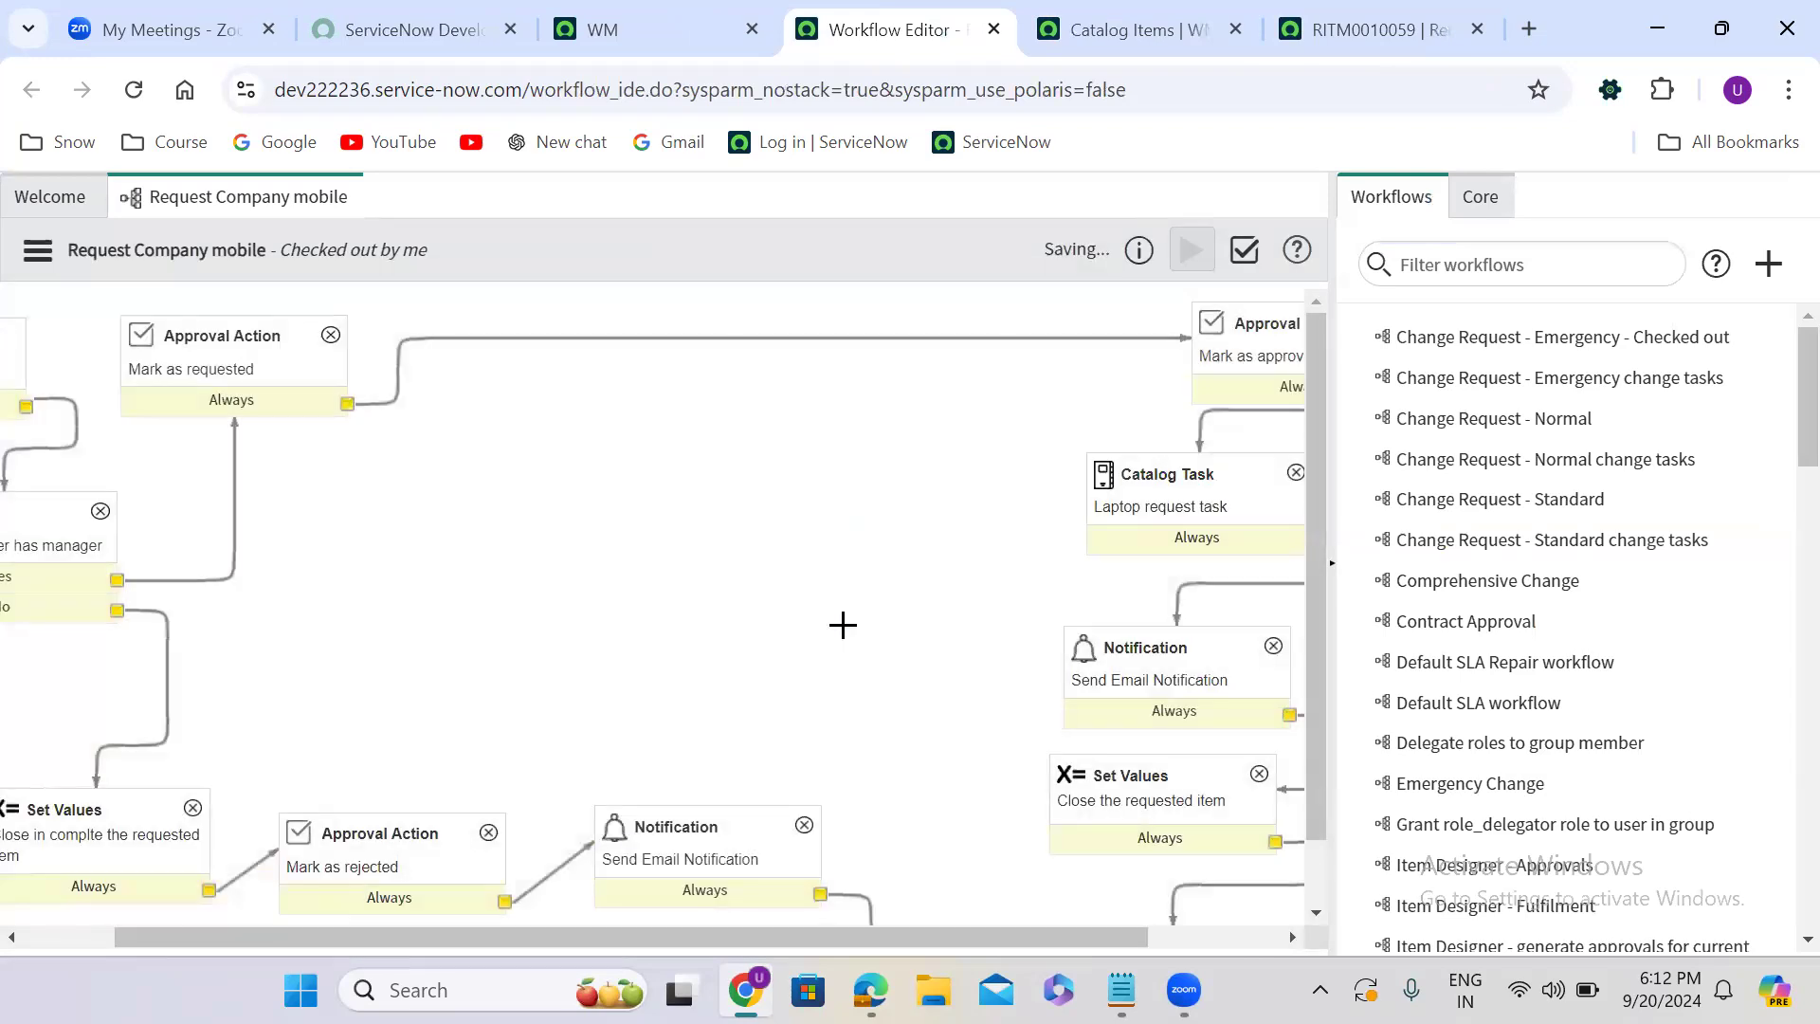
pyautogui.press('Delete')
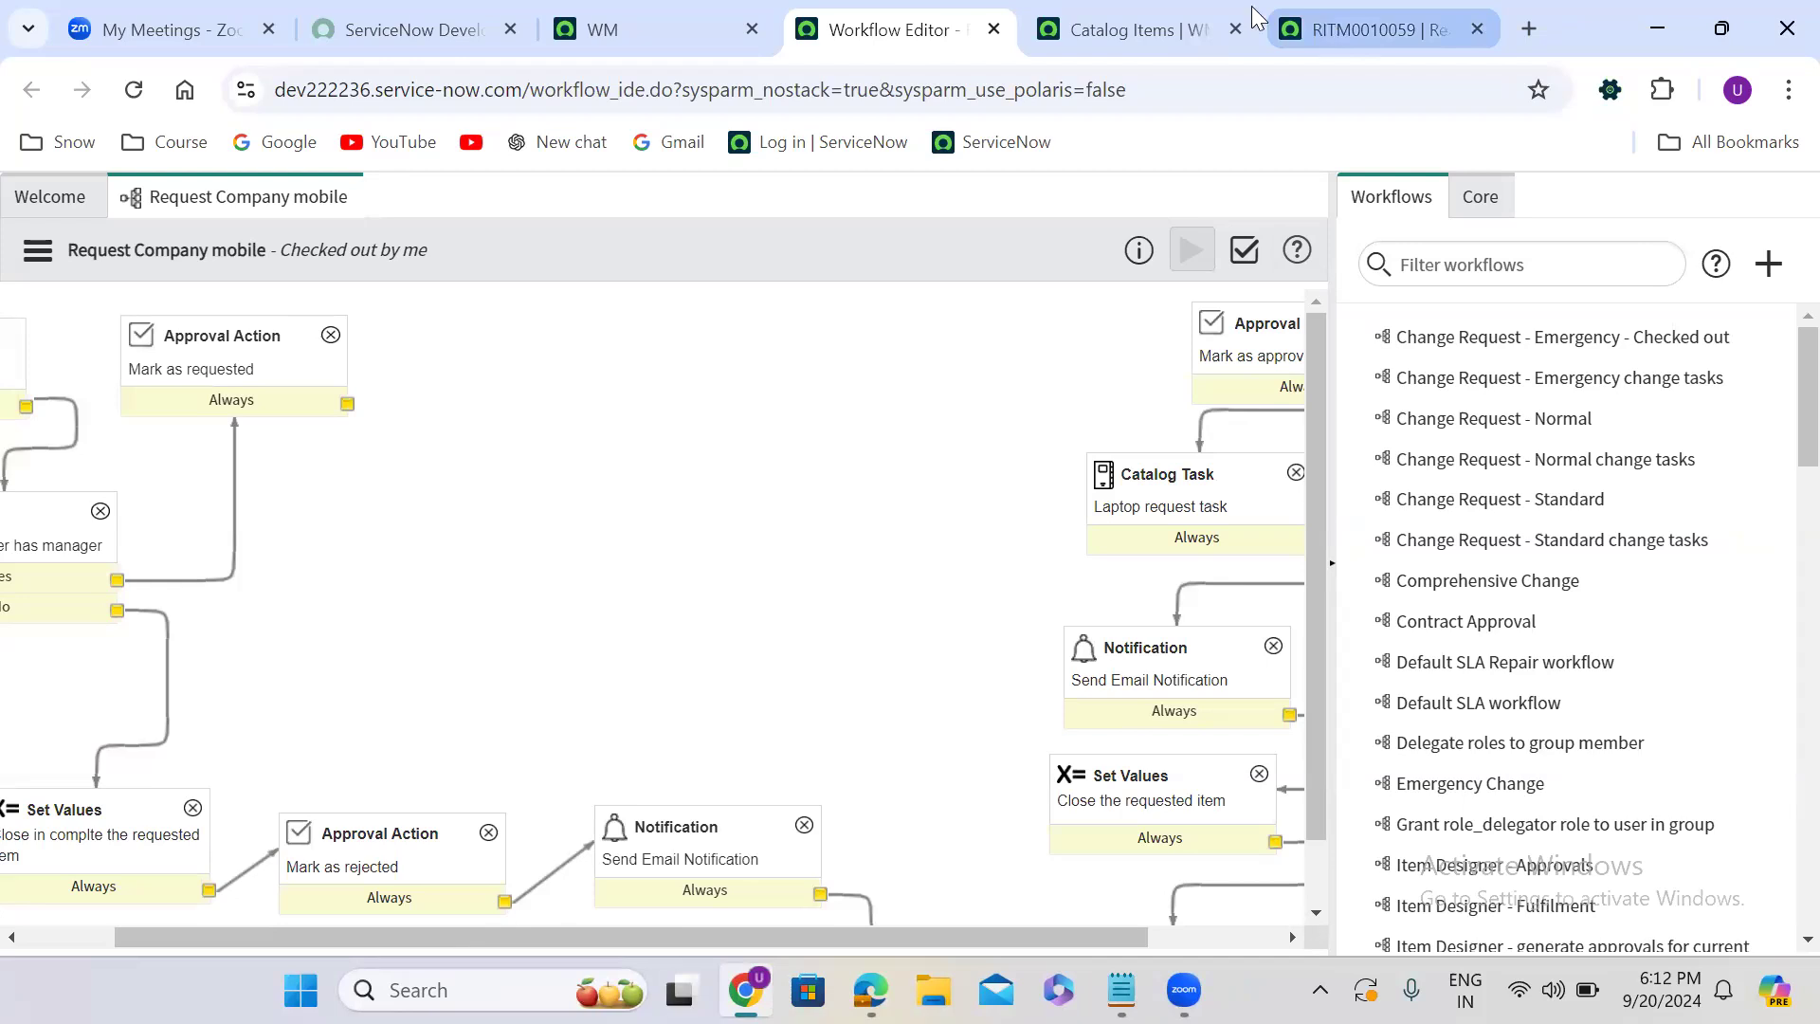
# - Add an Approval - User activity beside the Mark as requested activity and name it "Approval to the manager"
pyautogui.click(1477, 217)
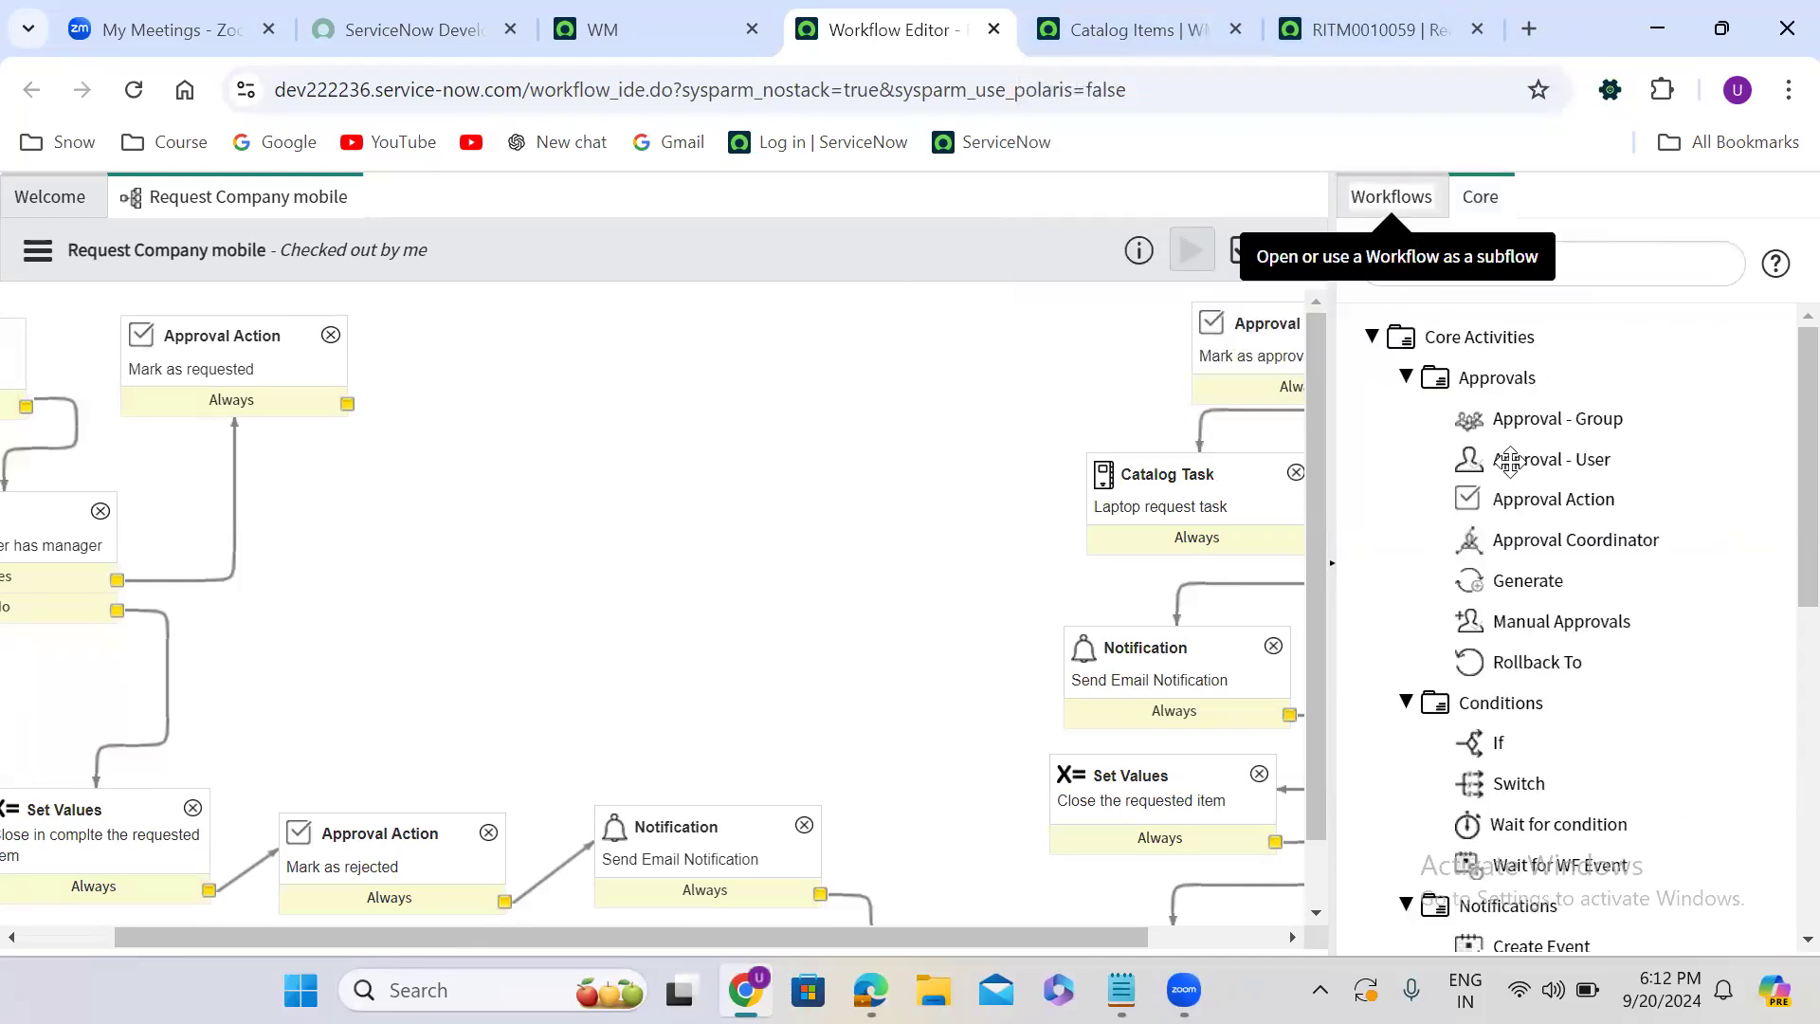
pyautogui.moveTo(1535, 458)
pyautogui.moveTo(1535, 459); pyautogui.dragTo(662, 350)
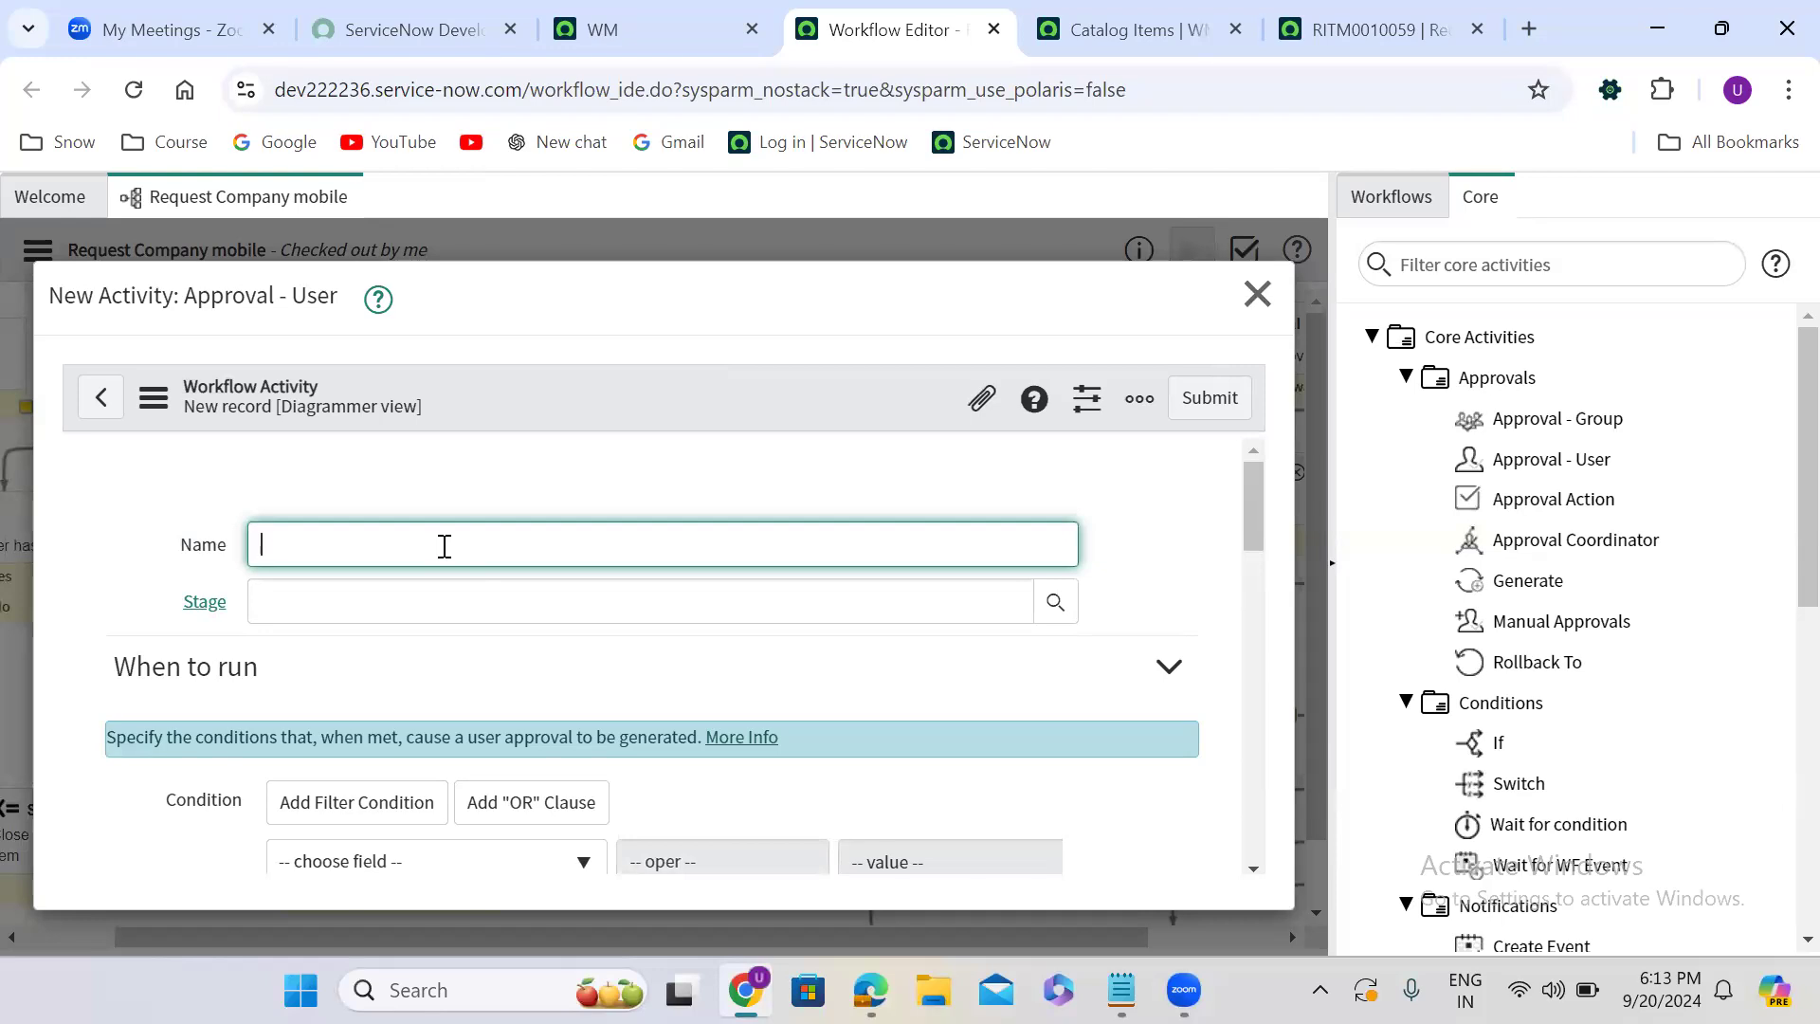
pyautogui.write('pproval to the manager')
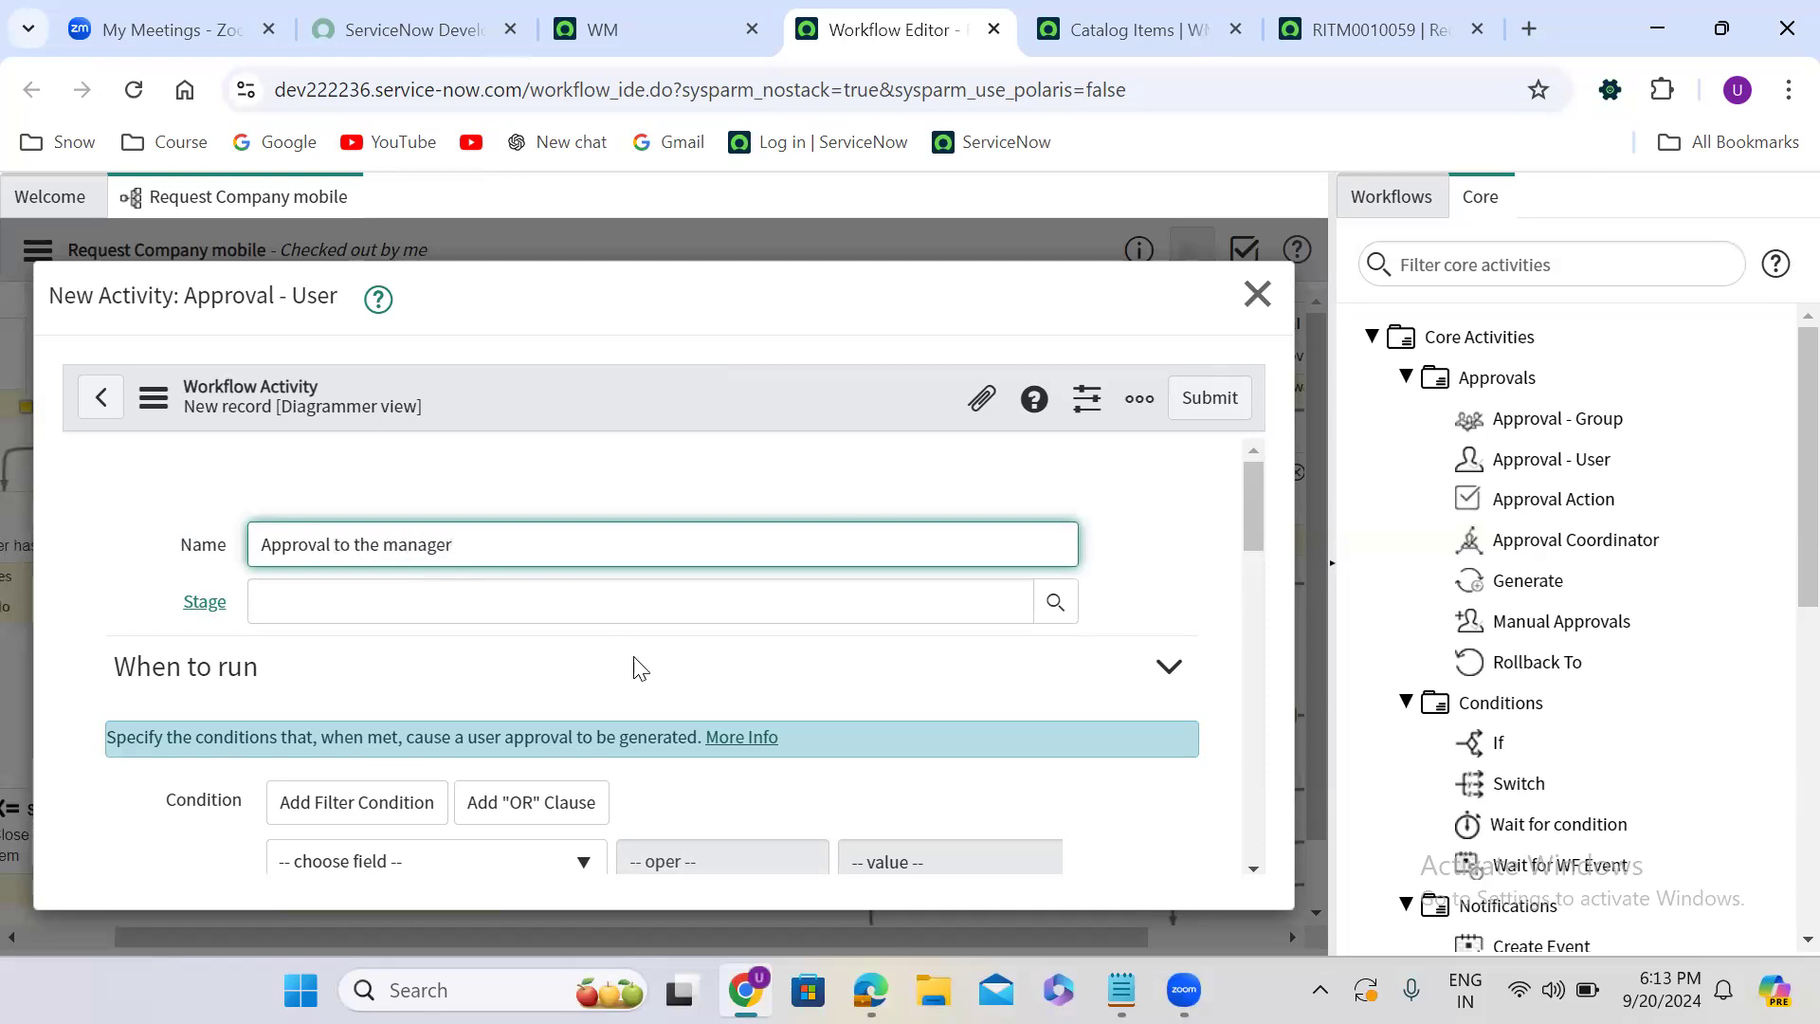
# - Enable the Advanced option for the new activity's approvers to show the additional approvers script
pyautogui.scroll(-5, 637, 668)
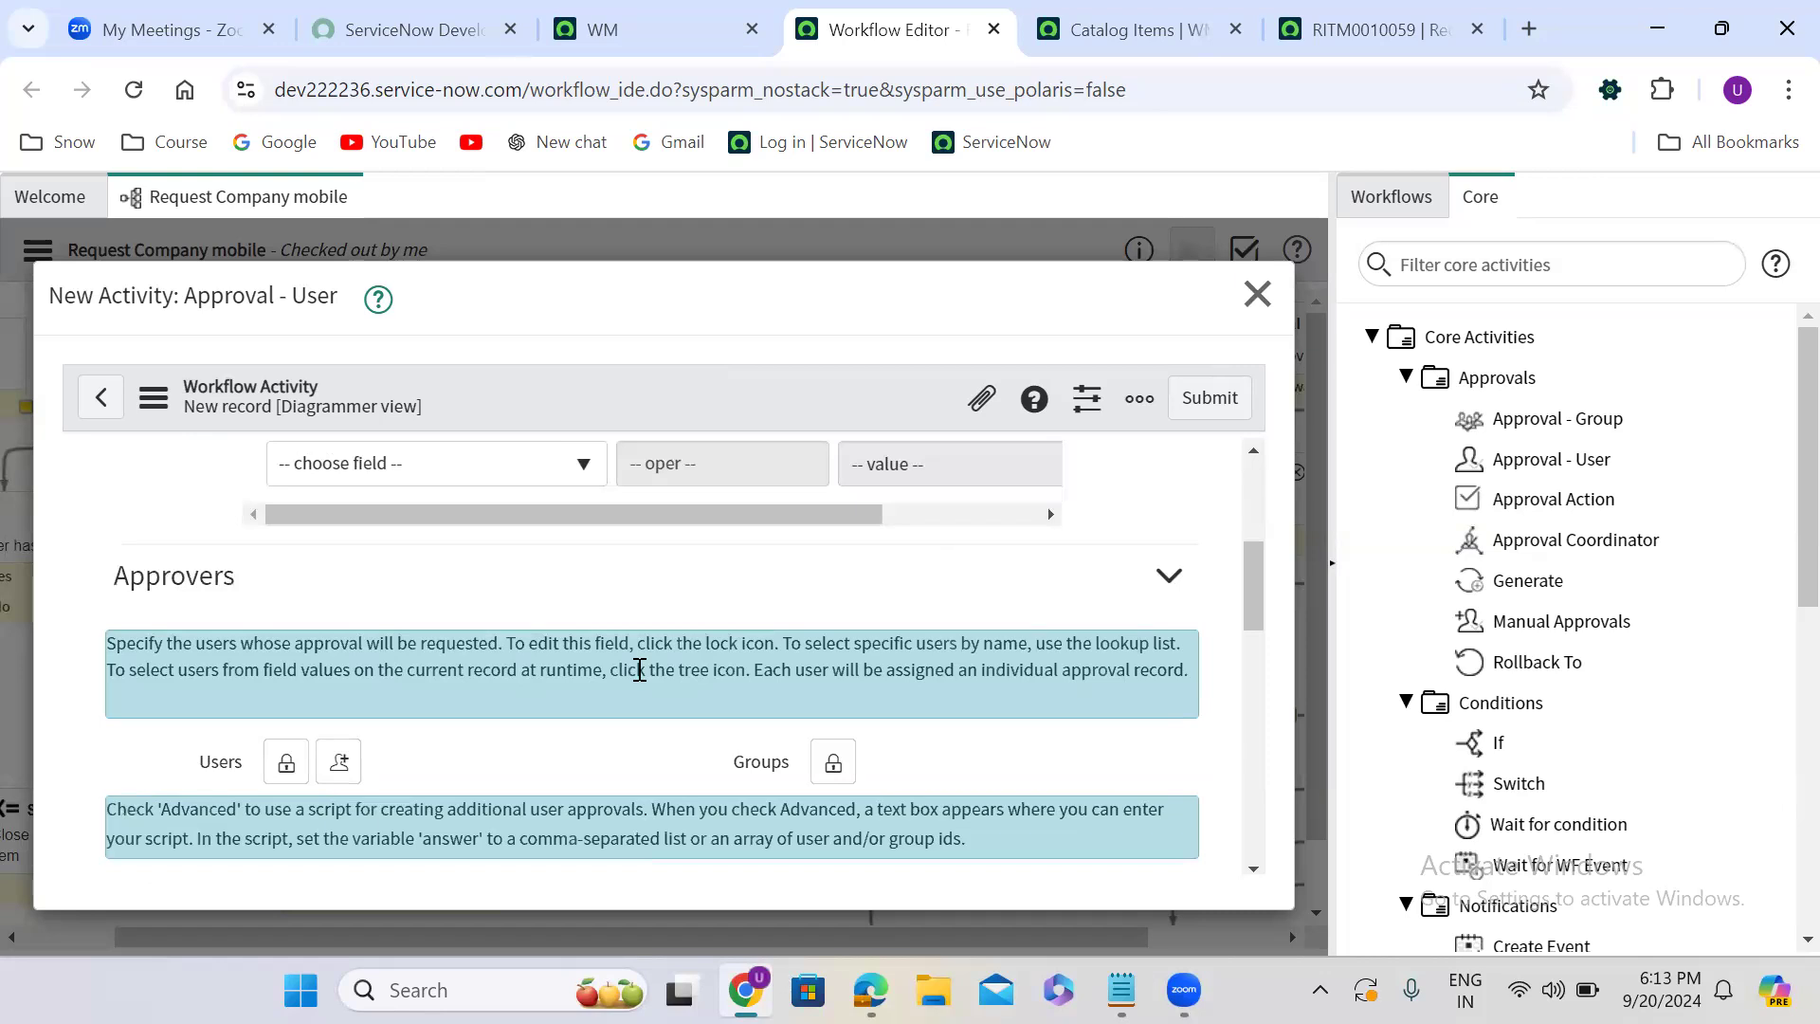
pyautogui.scroll(-4, 638, 670)
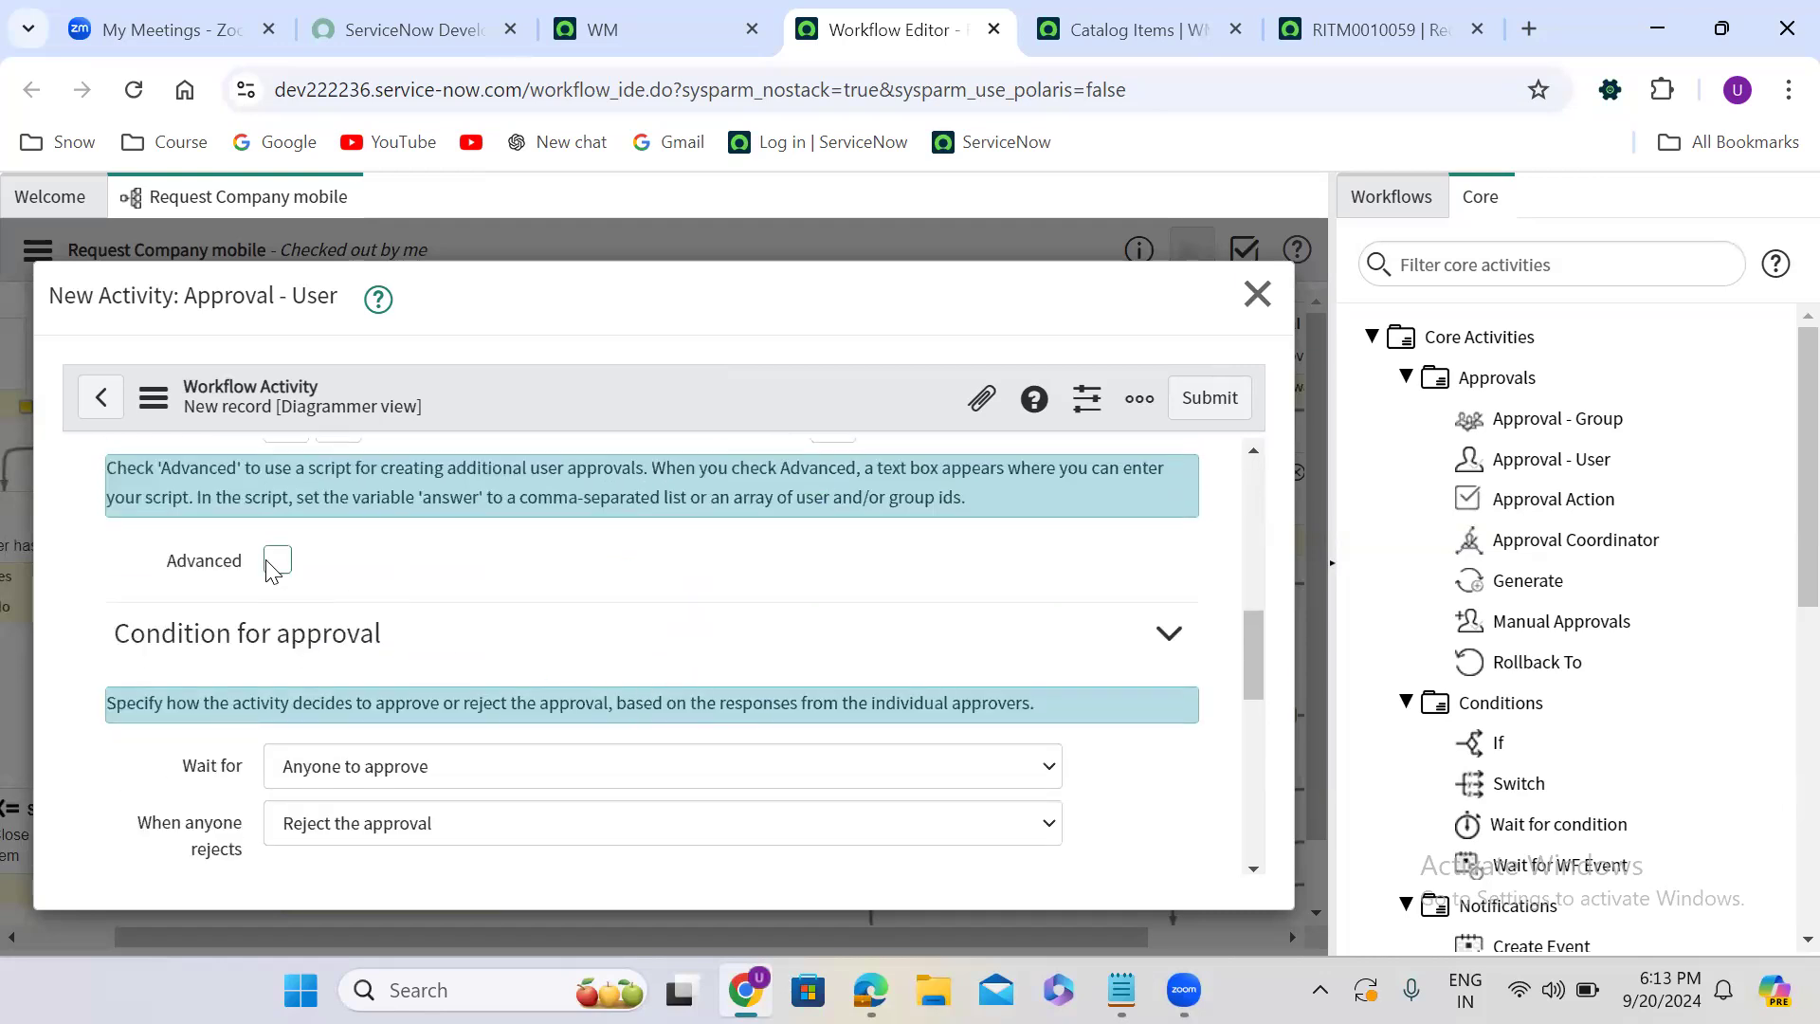
pyautogui.click(277, 561)
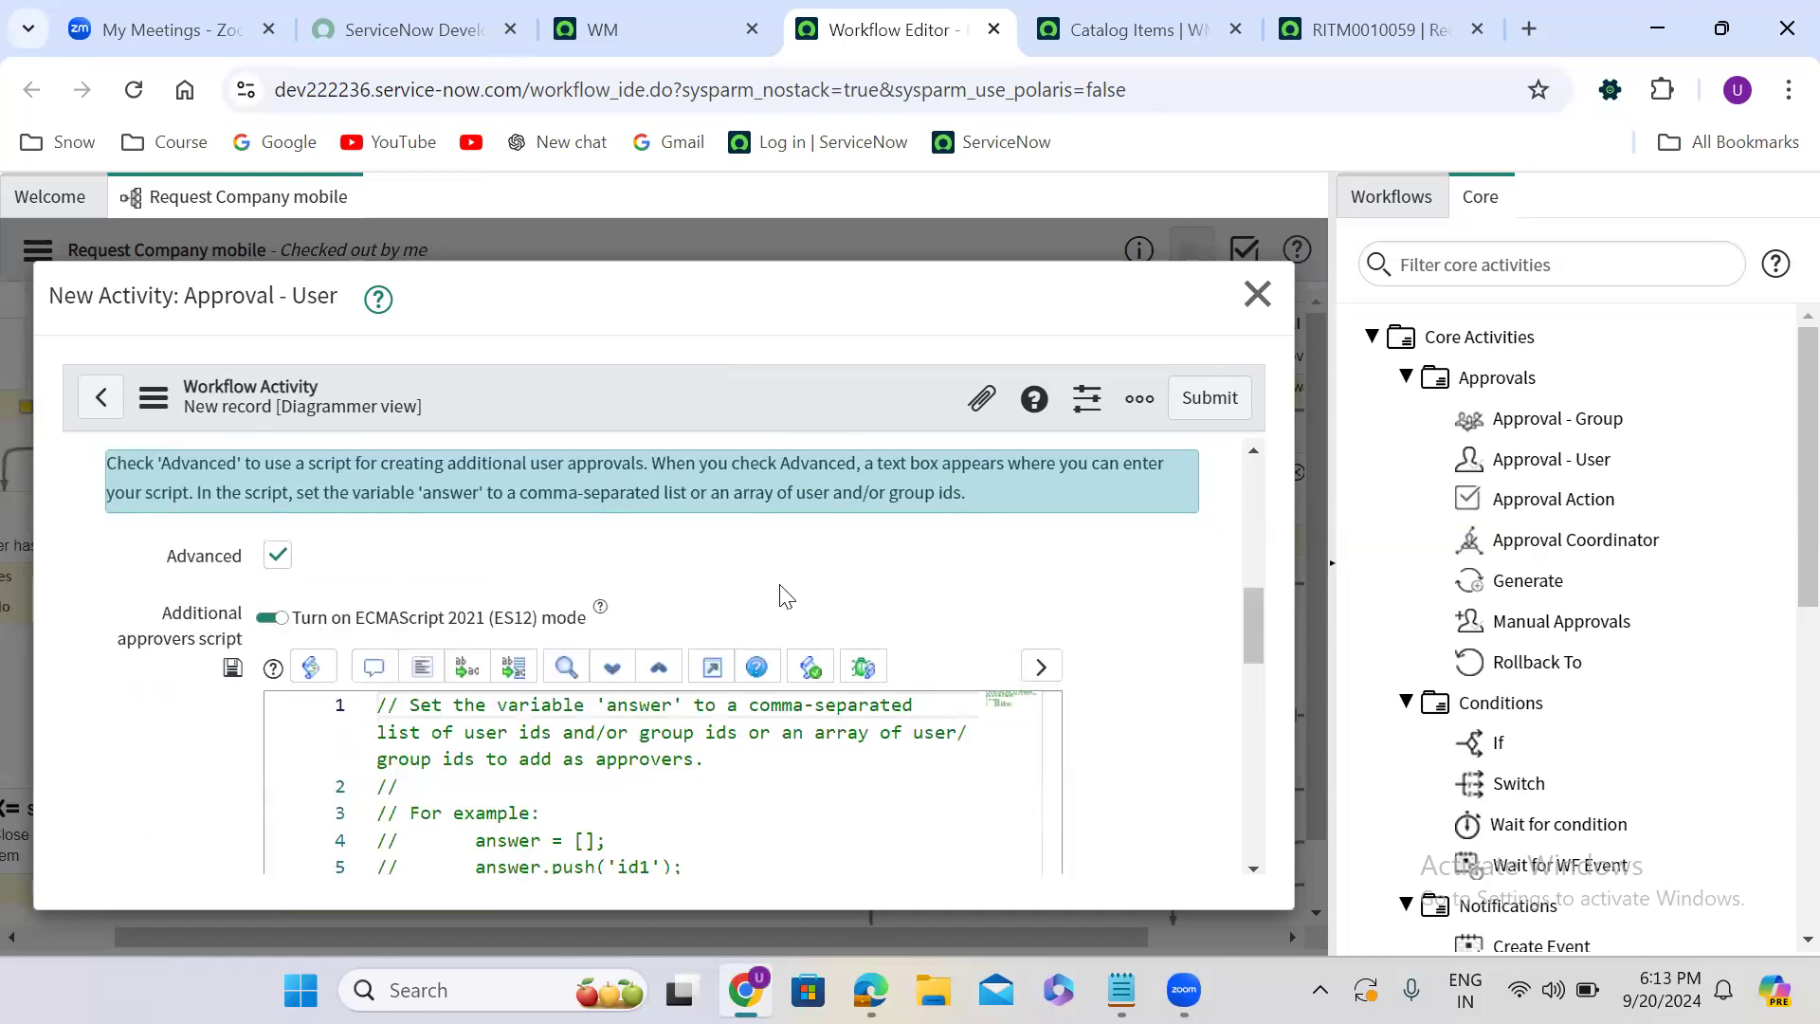
# - Uncomment the answer = [] line and the first answer.push line in the additional approvers script
pyautogui.scroll(-2, 786, 596)
pyautogui.moveTo(694, 701); pyautogui.dragTo(378, 674)
pyautogui.click(372, 502)
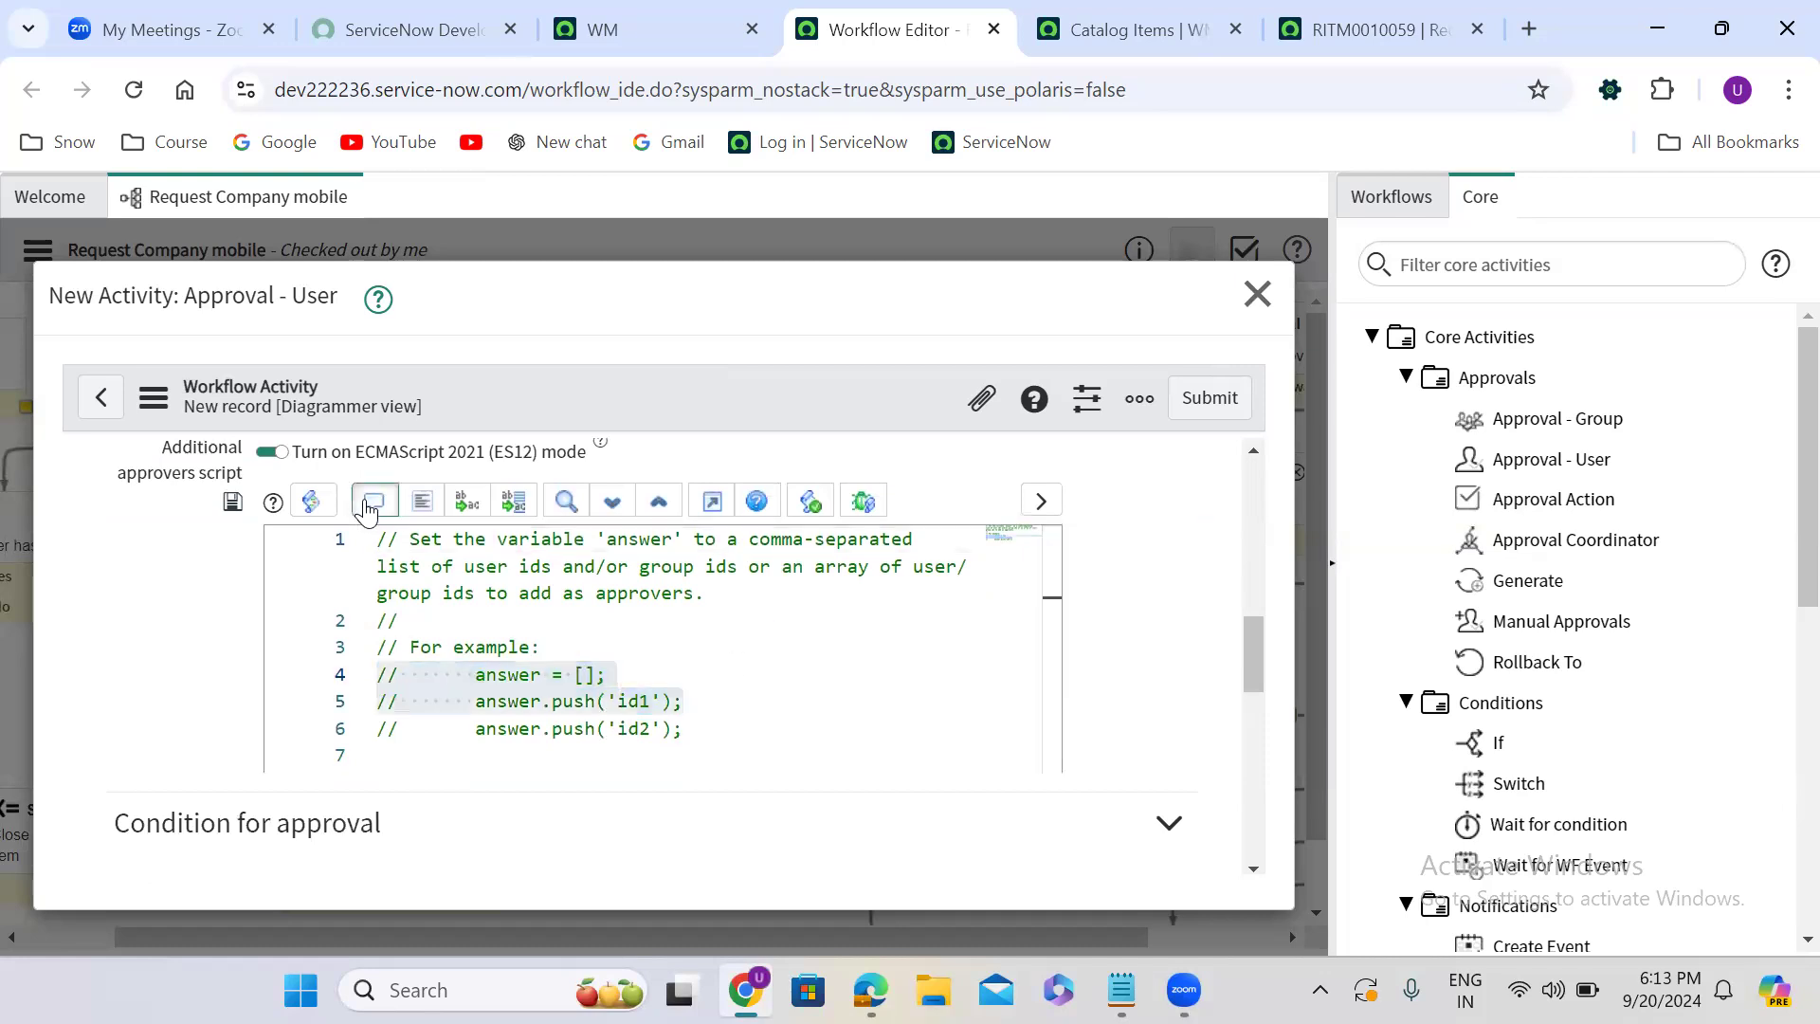
# - Replace the 'id1' argument with current.variables.requested_for.manager in the approvers script and submit the new approval activity
pyautogui.click(630, 701)
pyautogui.press('BackSpace')
pyautogui.press('BackSpace')
pyautogui.press('BackSpace')
pyautogui.press('BackSpace')
pyautogui.press('BackSpace')
pyautogui.write('curre')
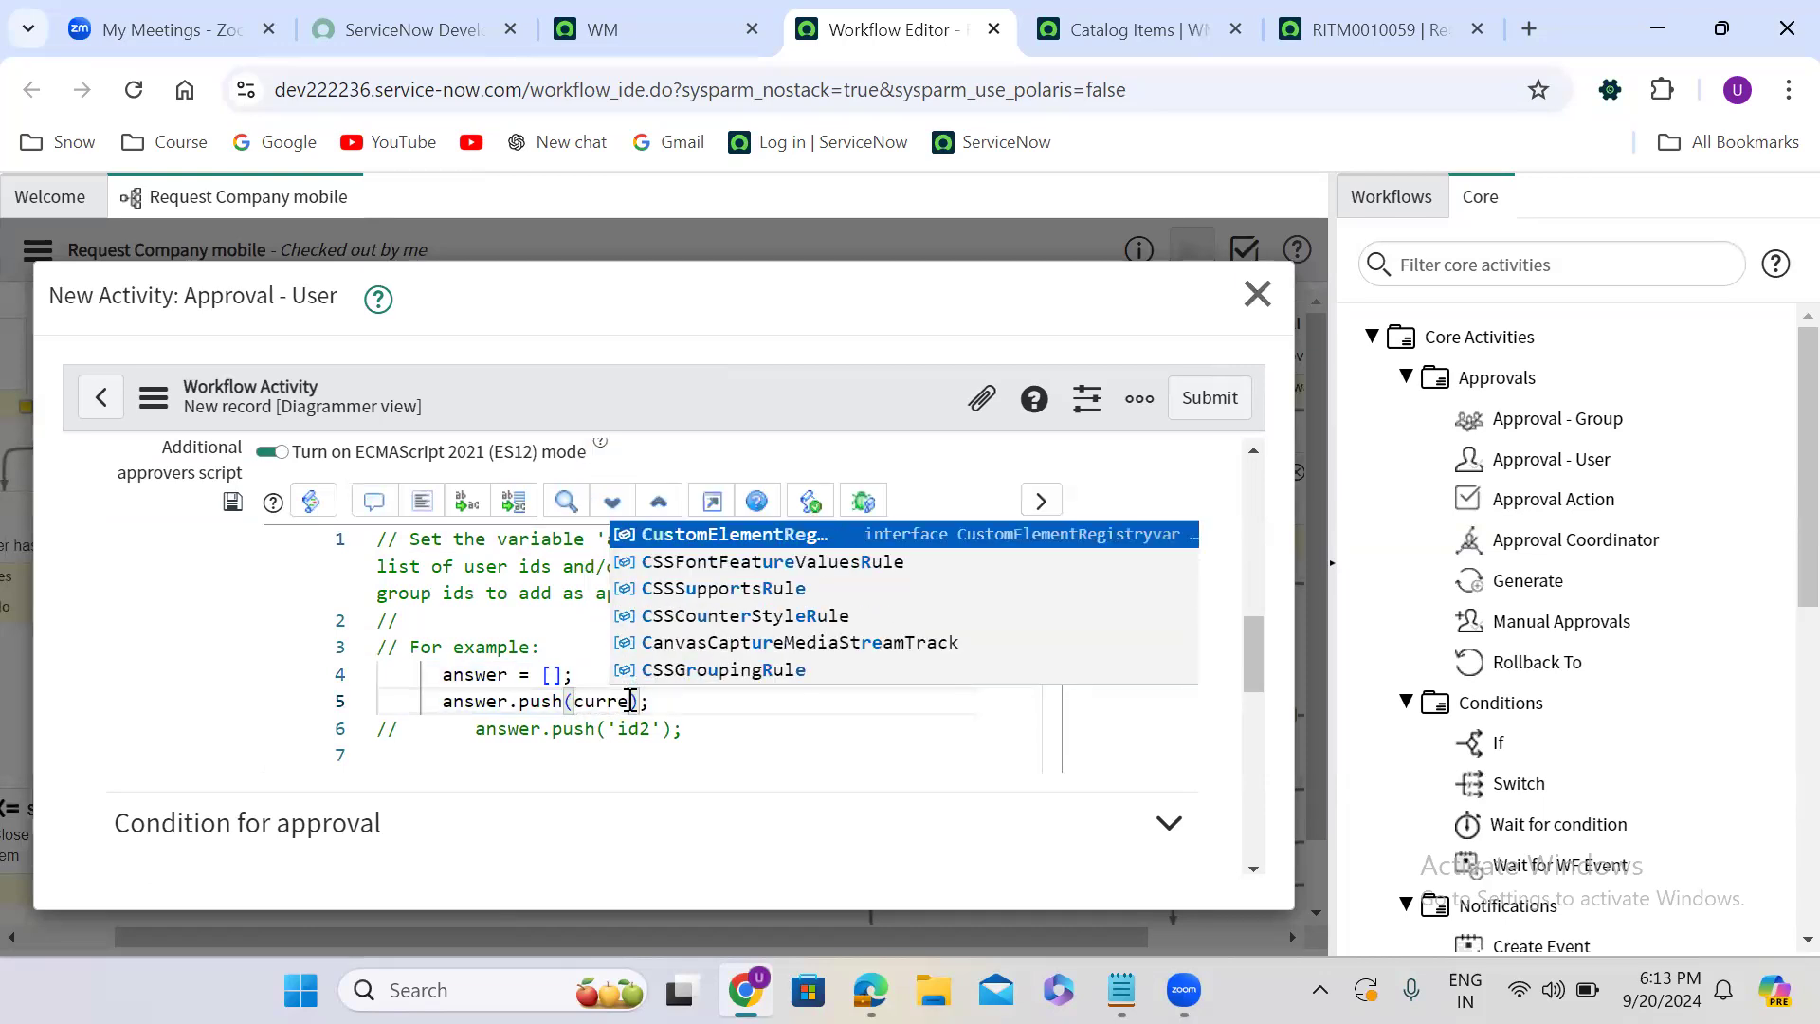
pyautogui.write('nt')
pyautogui.write('.variabl')
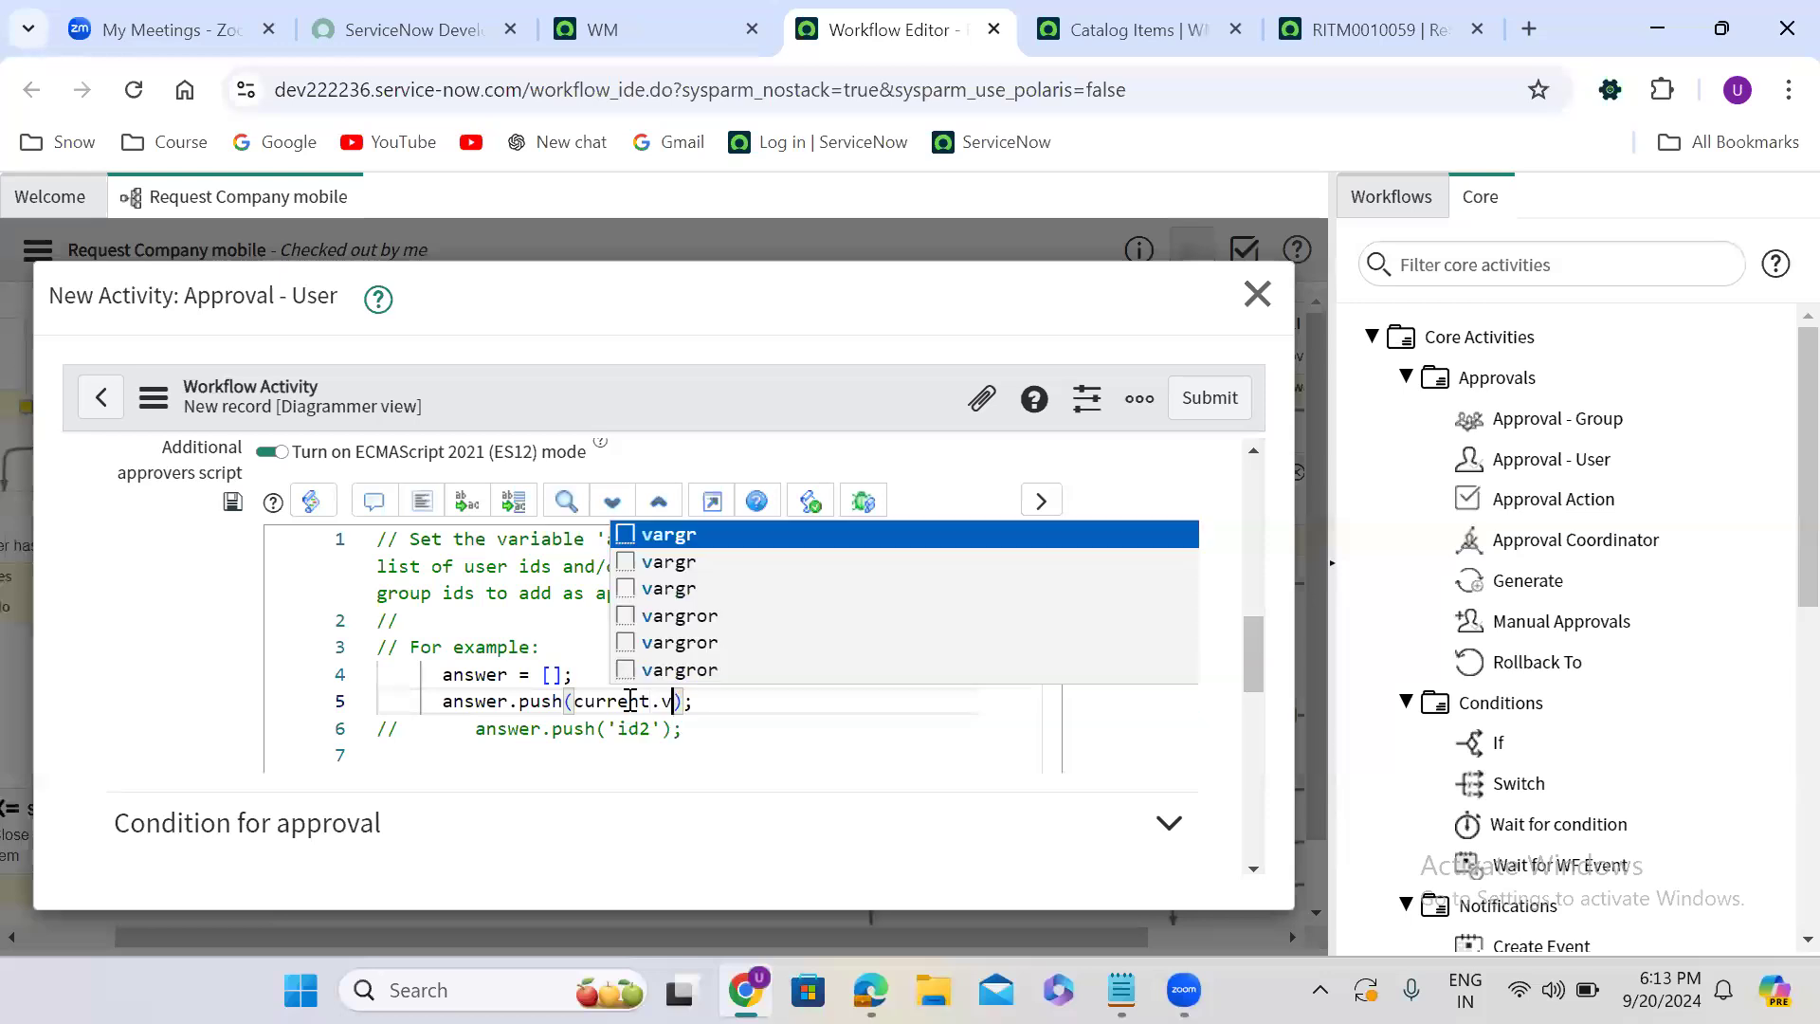
pyautogui.write('es')
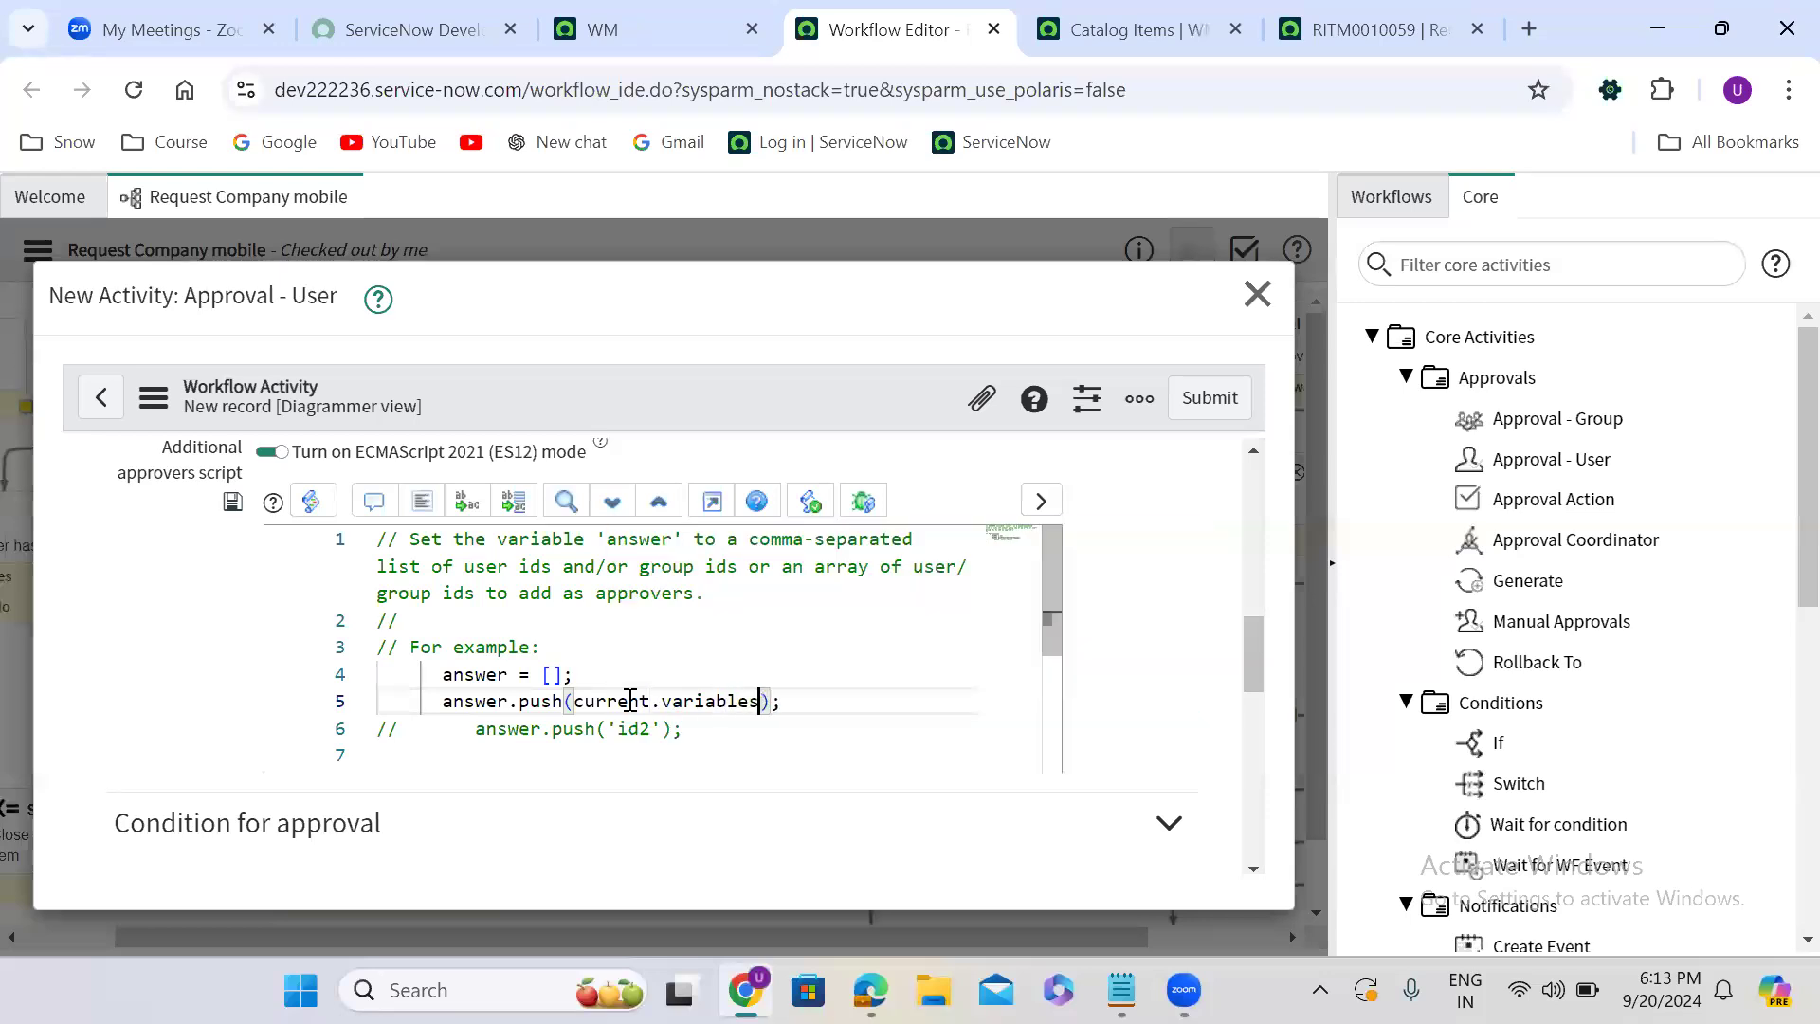
pyautogui.write('.re')
pyautogui.write('quested')
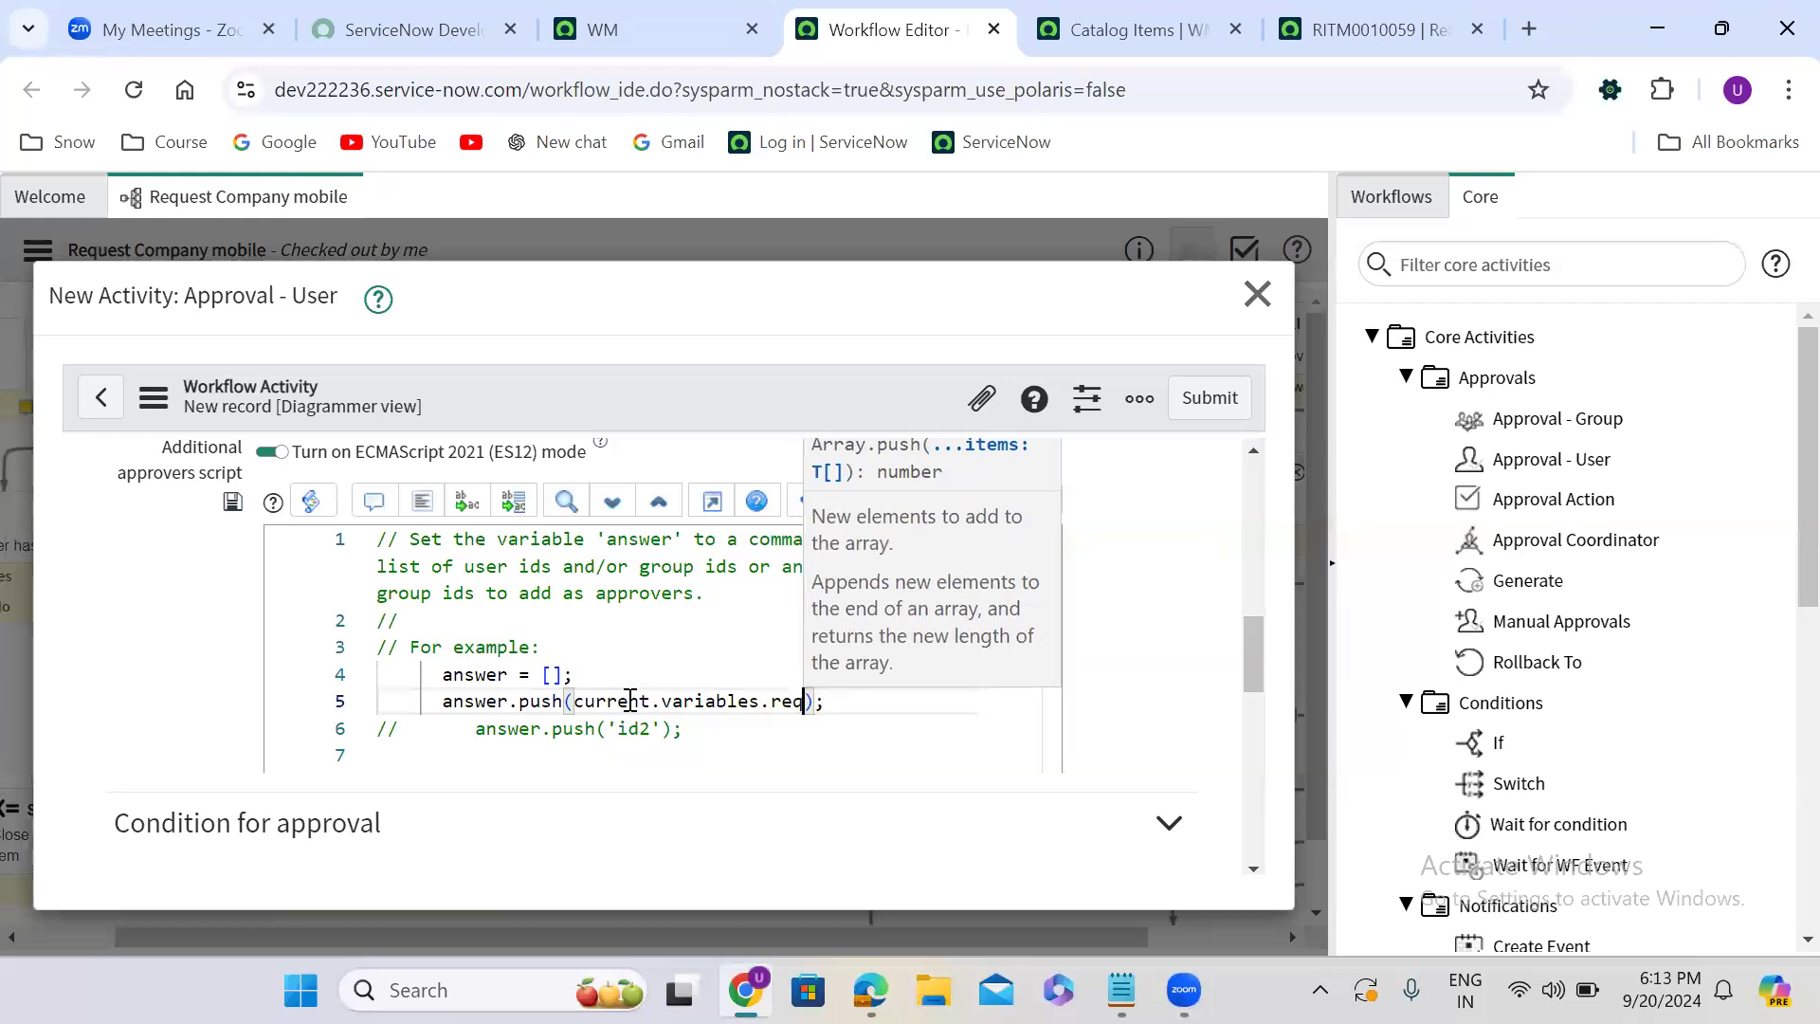
pyautogui.write('_for')
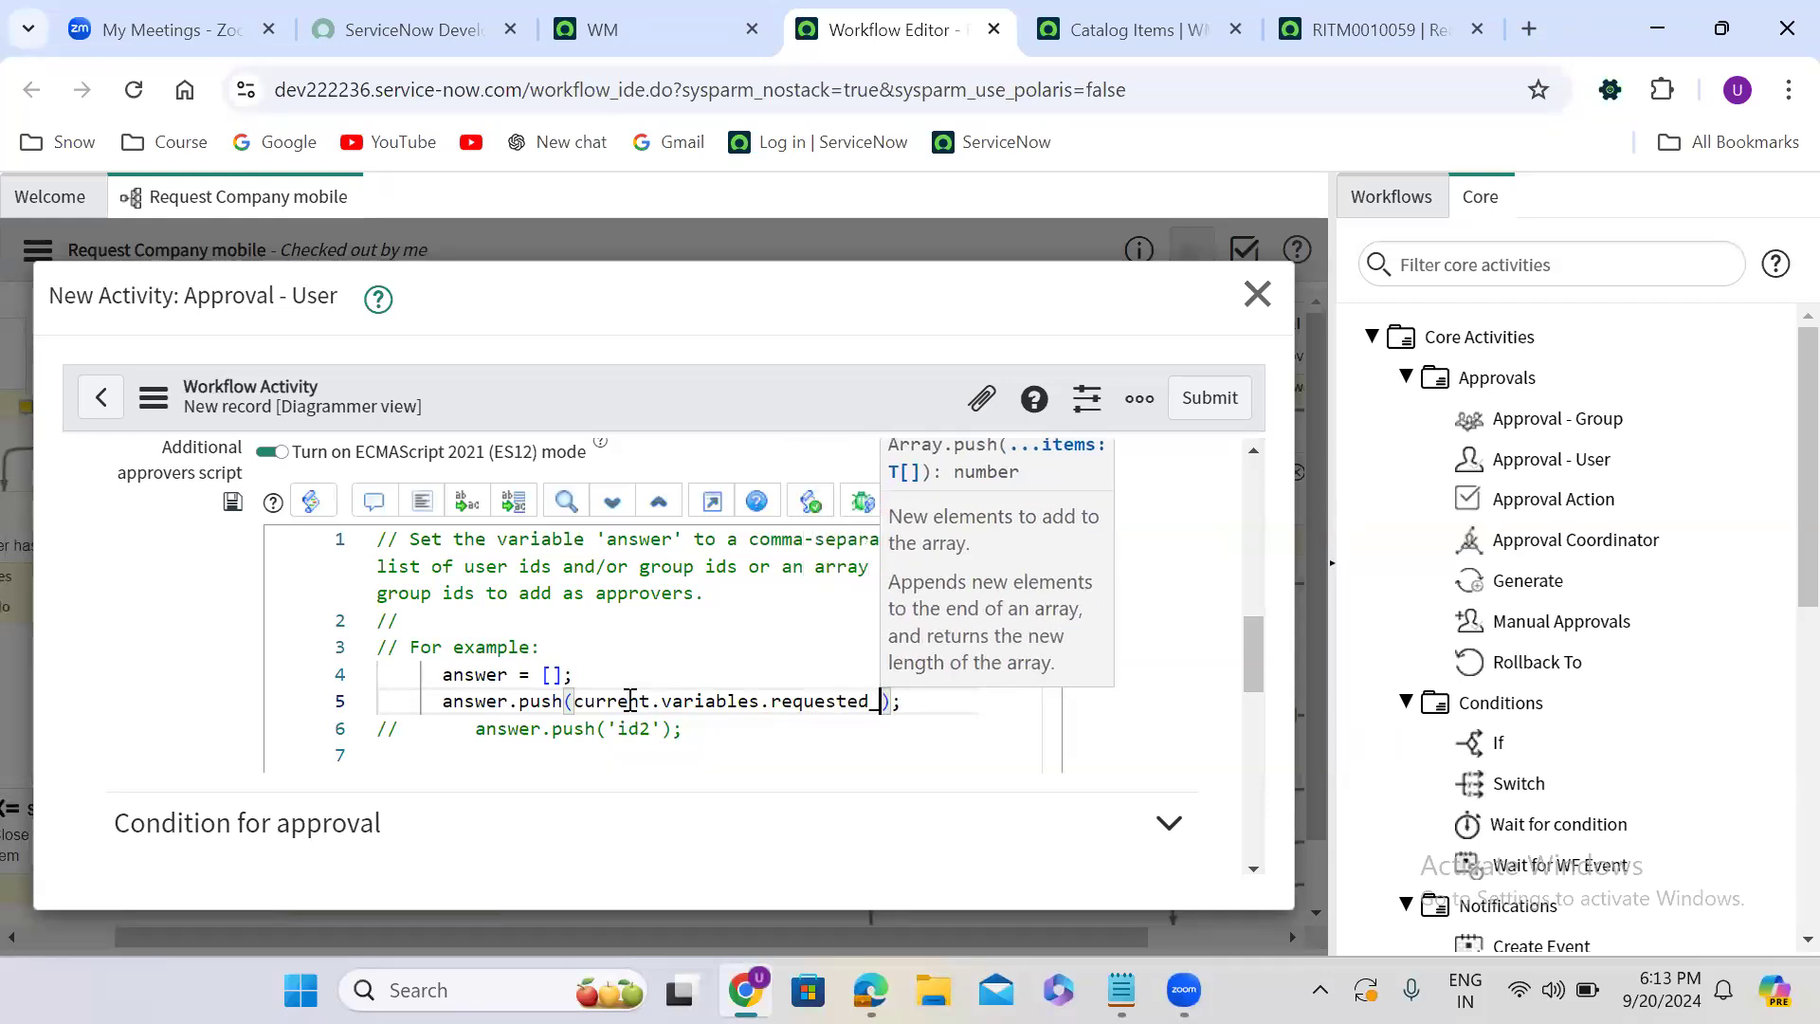
pyautogui.write('.manager')
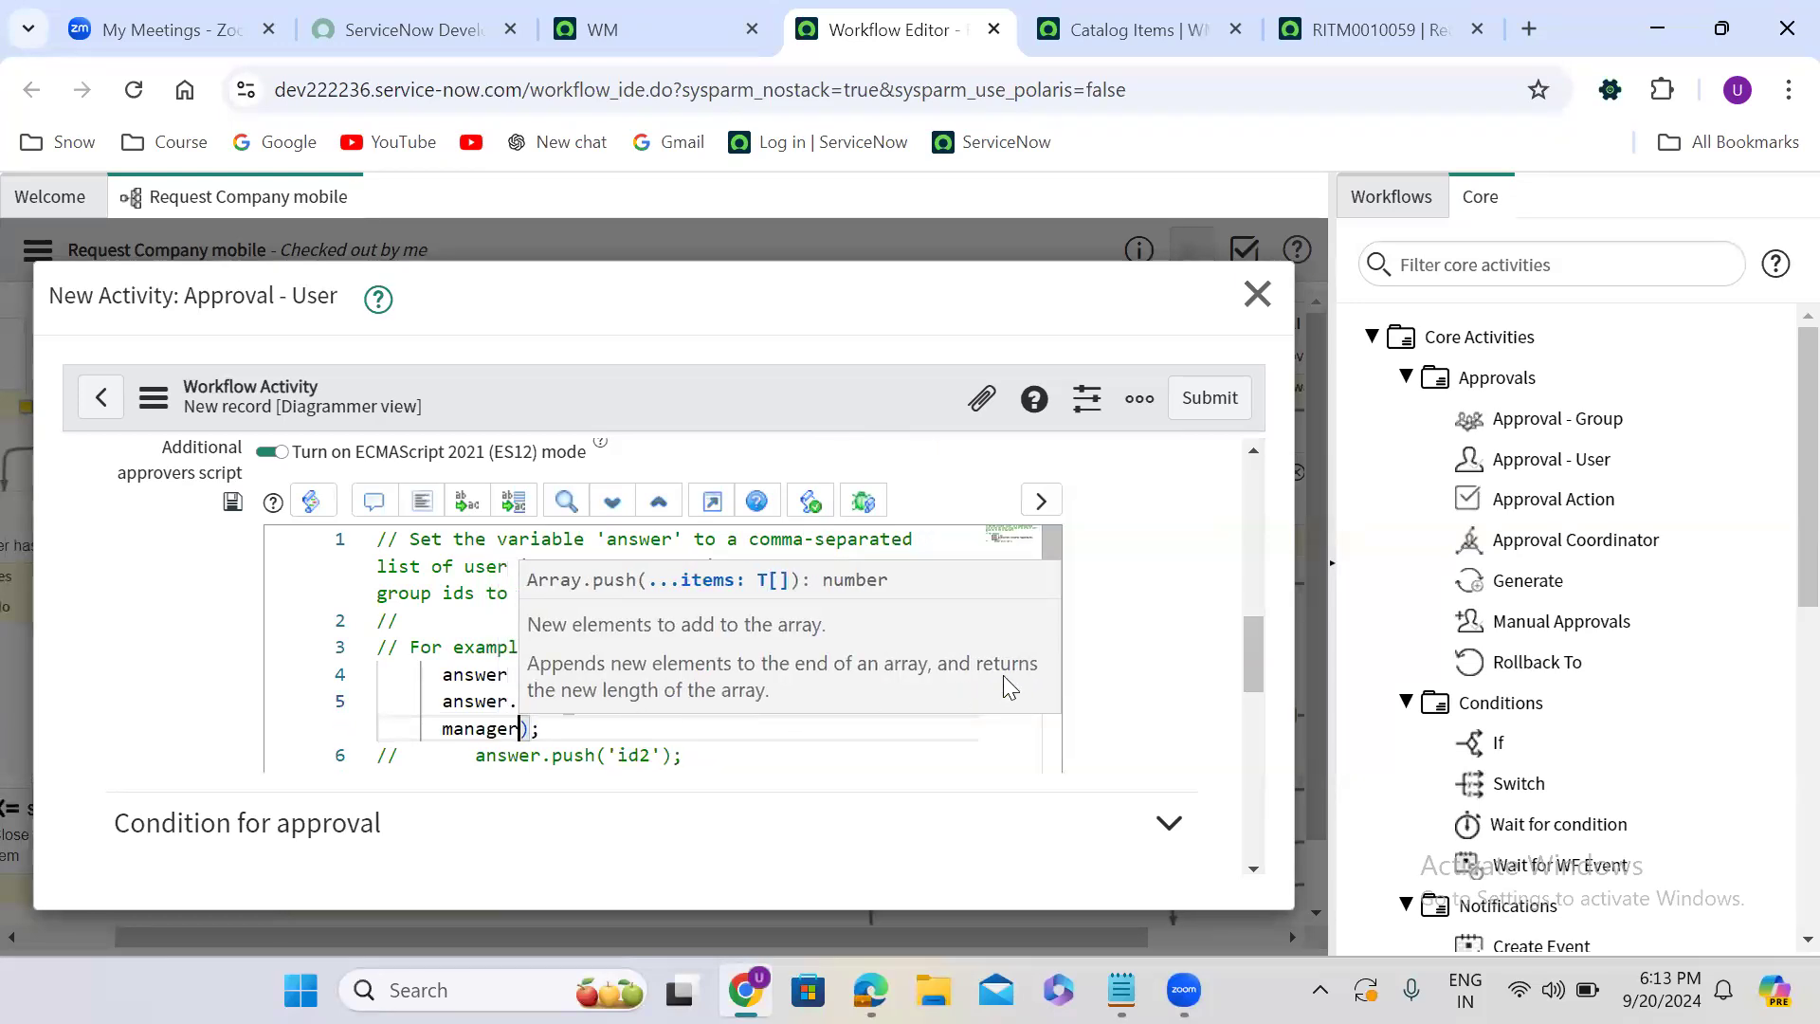
pyautogui.press('Escape')
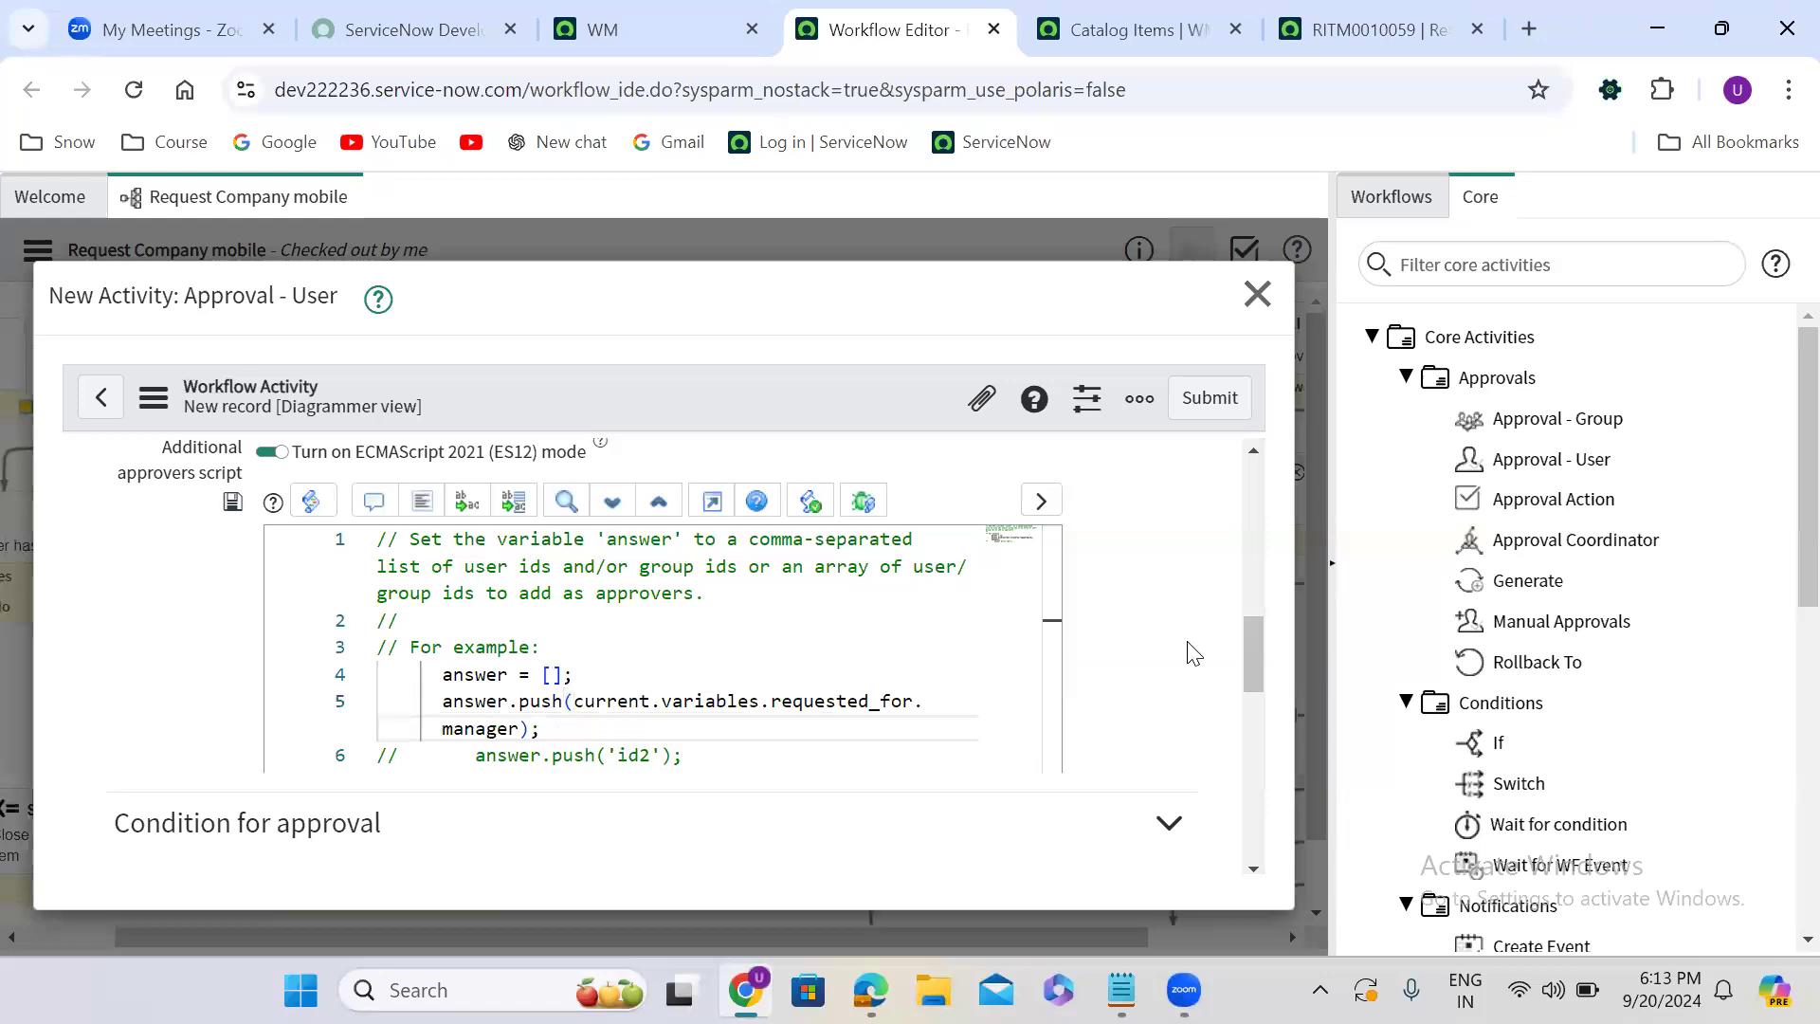
pyautogui.click(1207, 396)
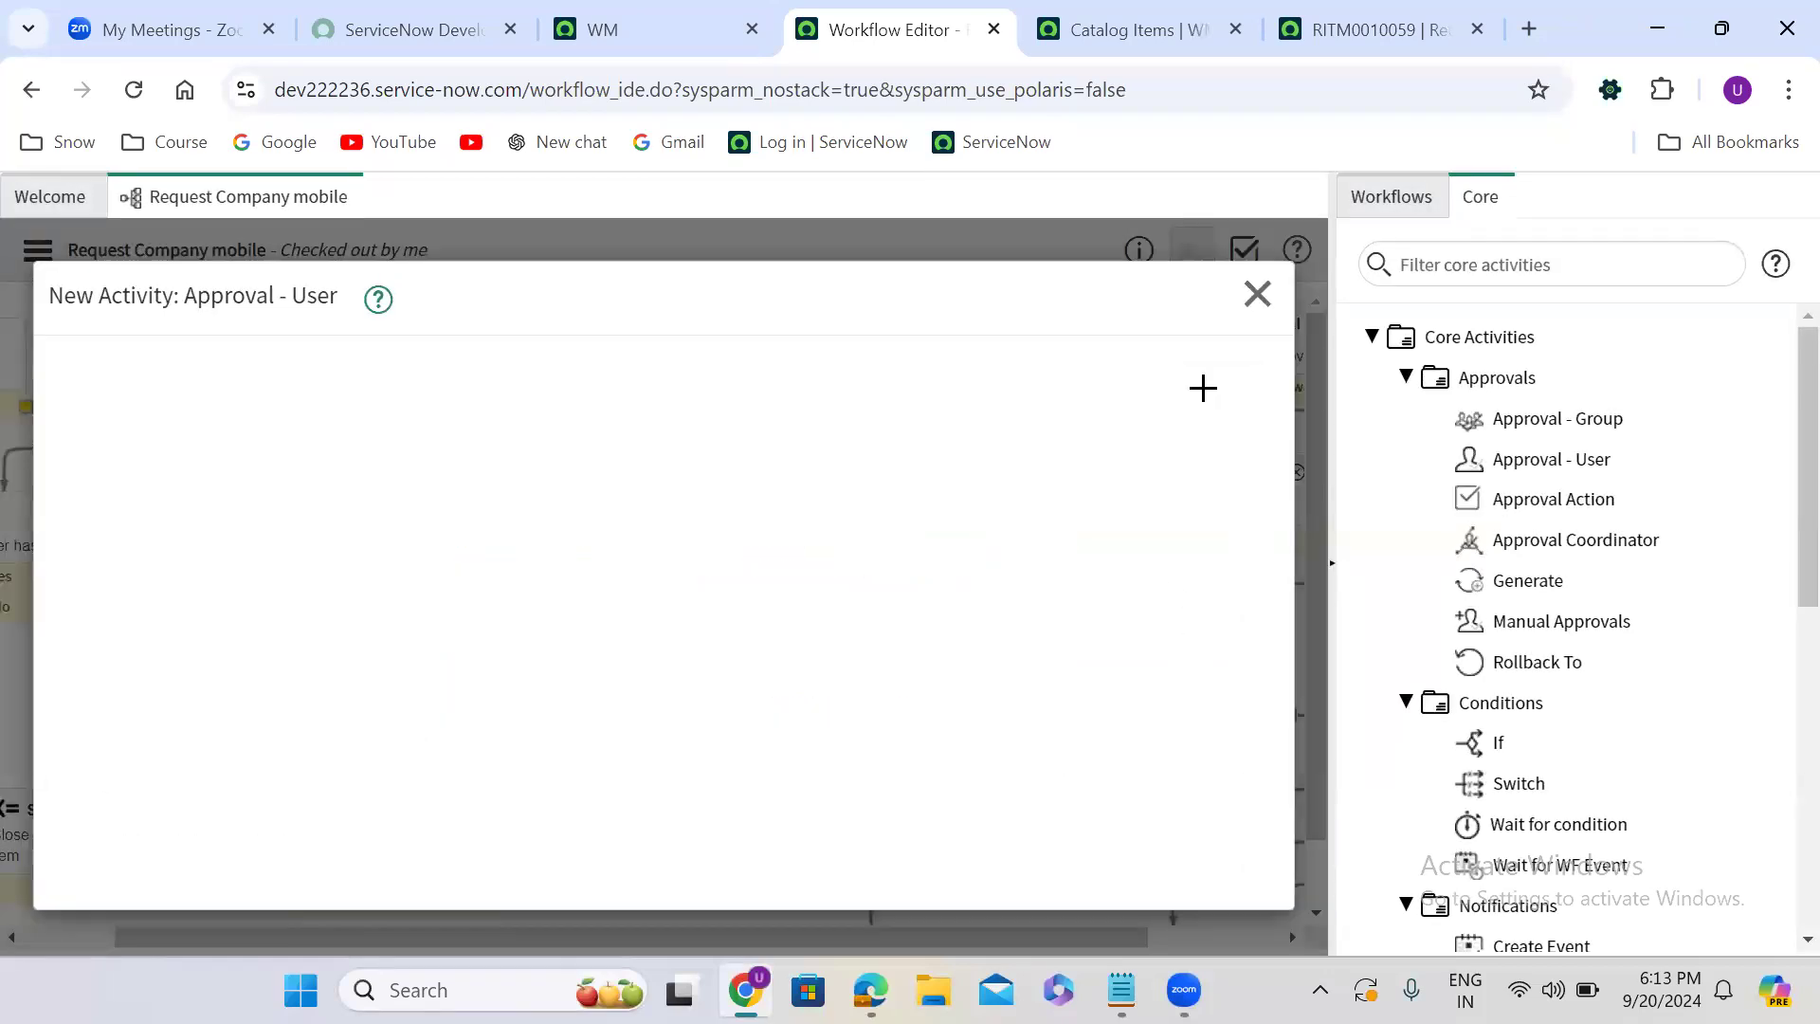
# - Connect Mark as requested to the manager approval, its Approved outcome to Laptop request task, and Rejected to the Set Values activity before Mark as rejected
pyautogui.moveTo(463, 403); pyautogui.dragTo(550, 440)
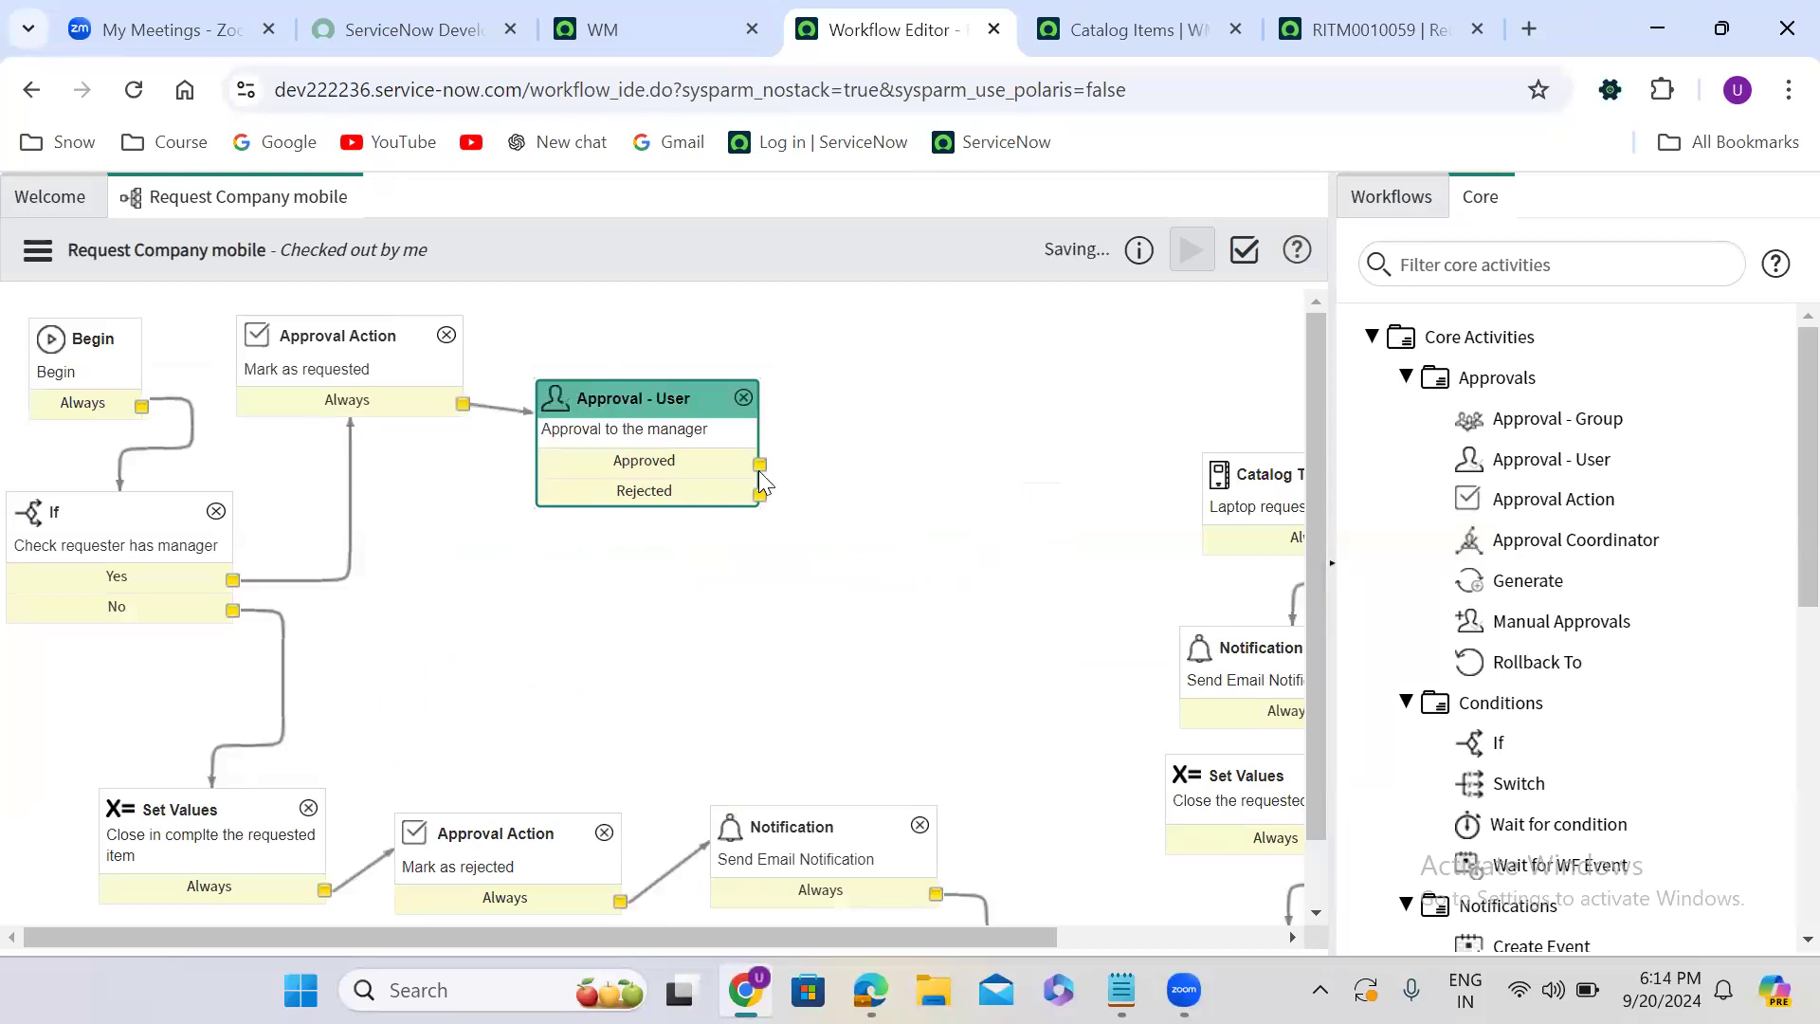
pyautogui.moveTo(760, 462); pyautogui.dragTo(1226, 496)
pyautogui.moveTo(762, 496); pyautogui.dragTo(243, 812)
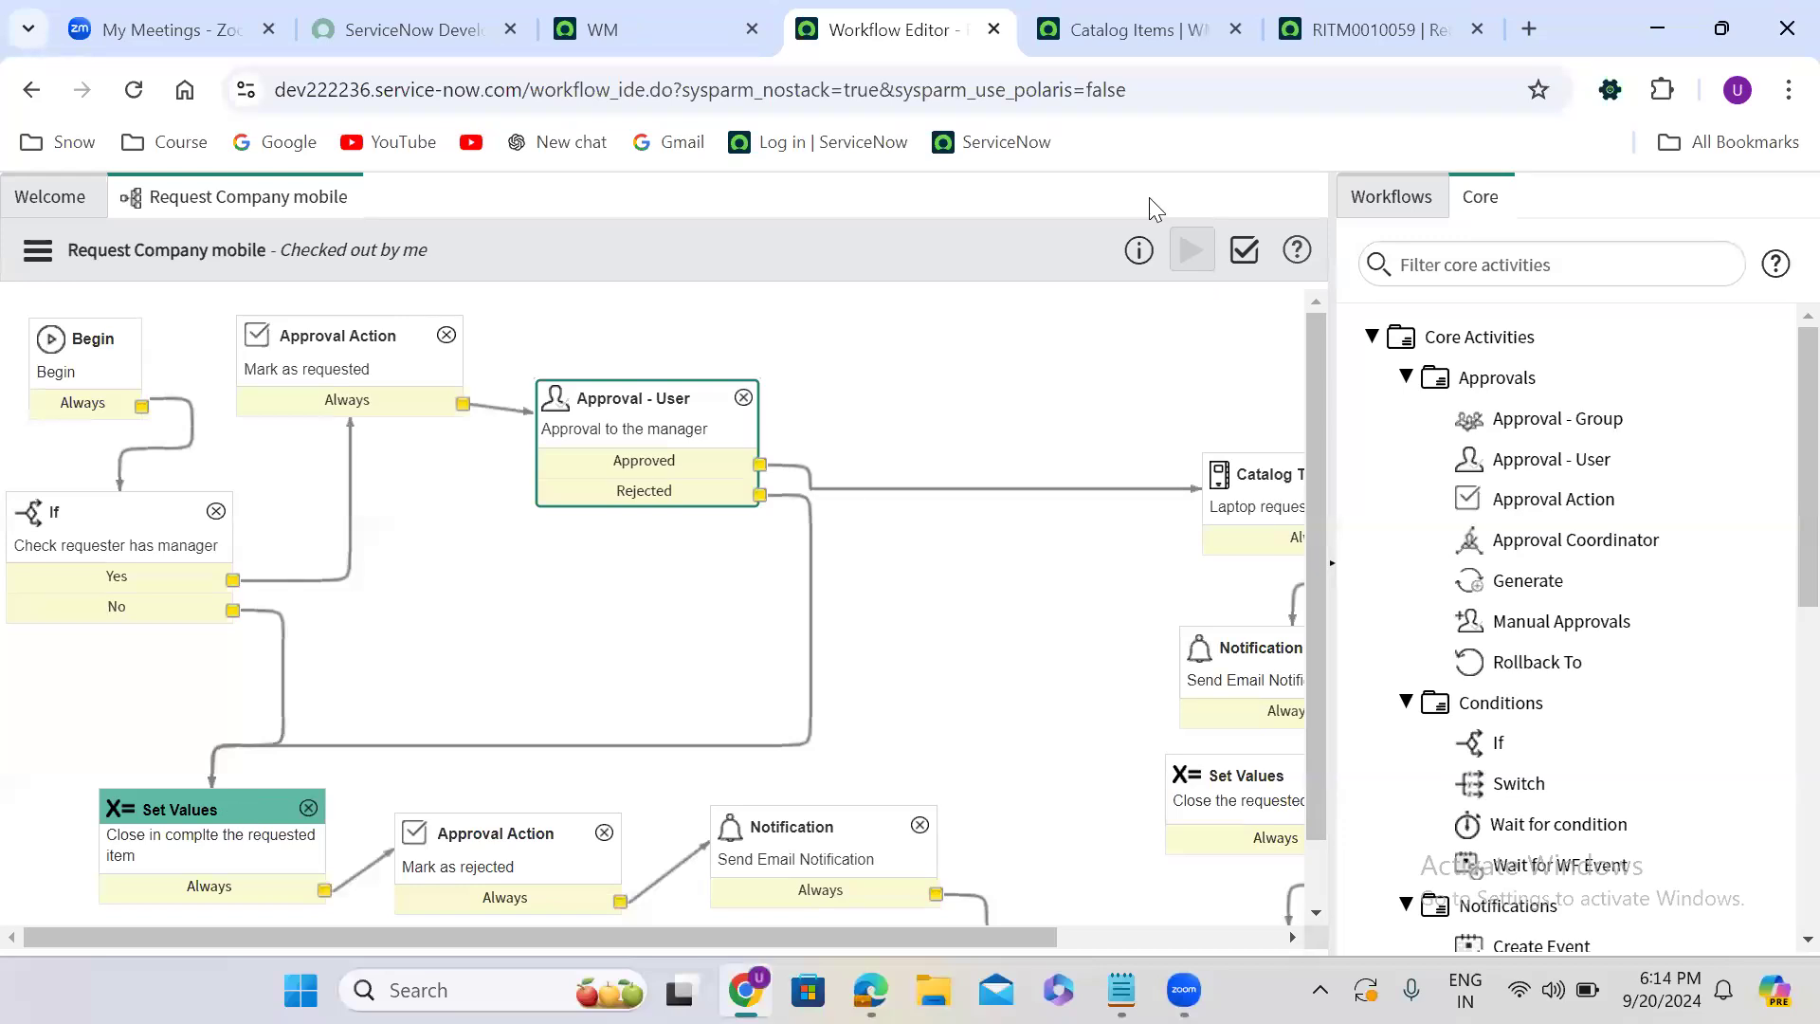
# - Close the browser tab with the old requested item and return to the workflow editor
pyautogui.click(1151, 25)
pyautogui.click(1401, 34)
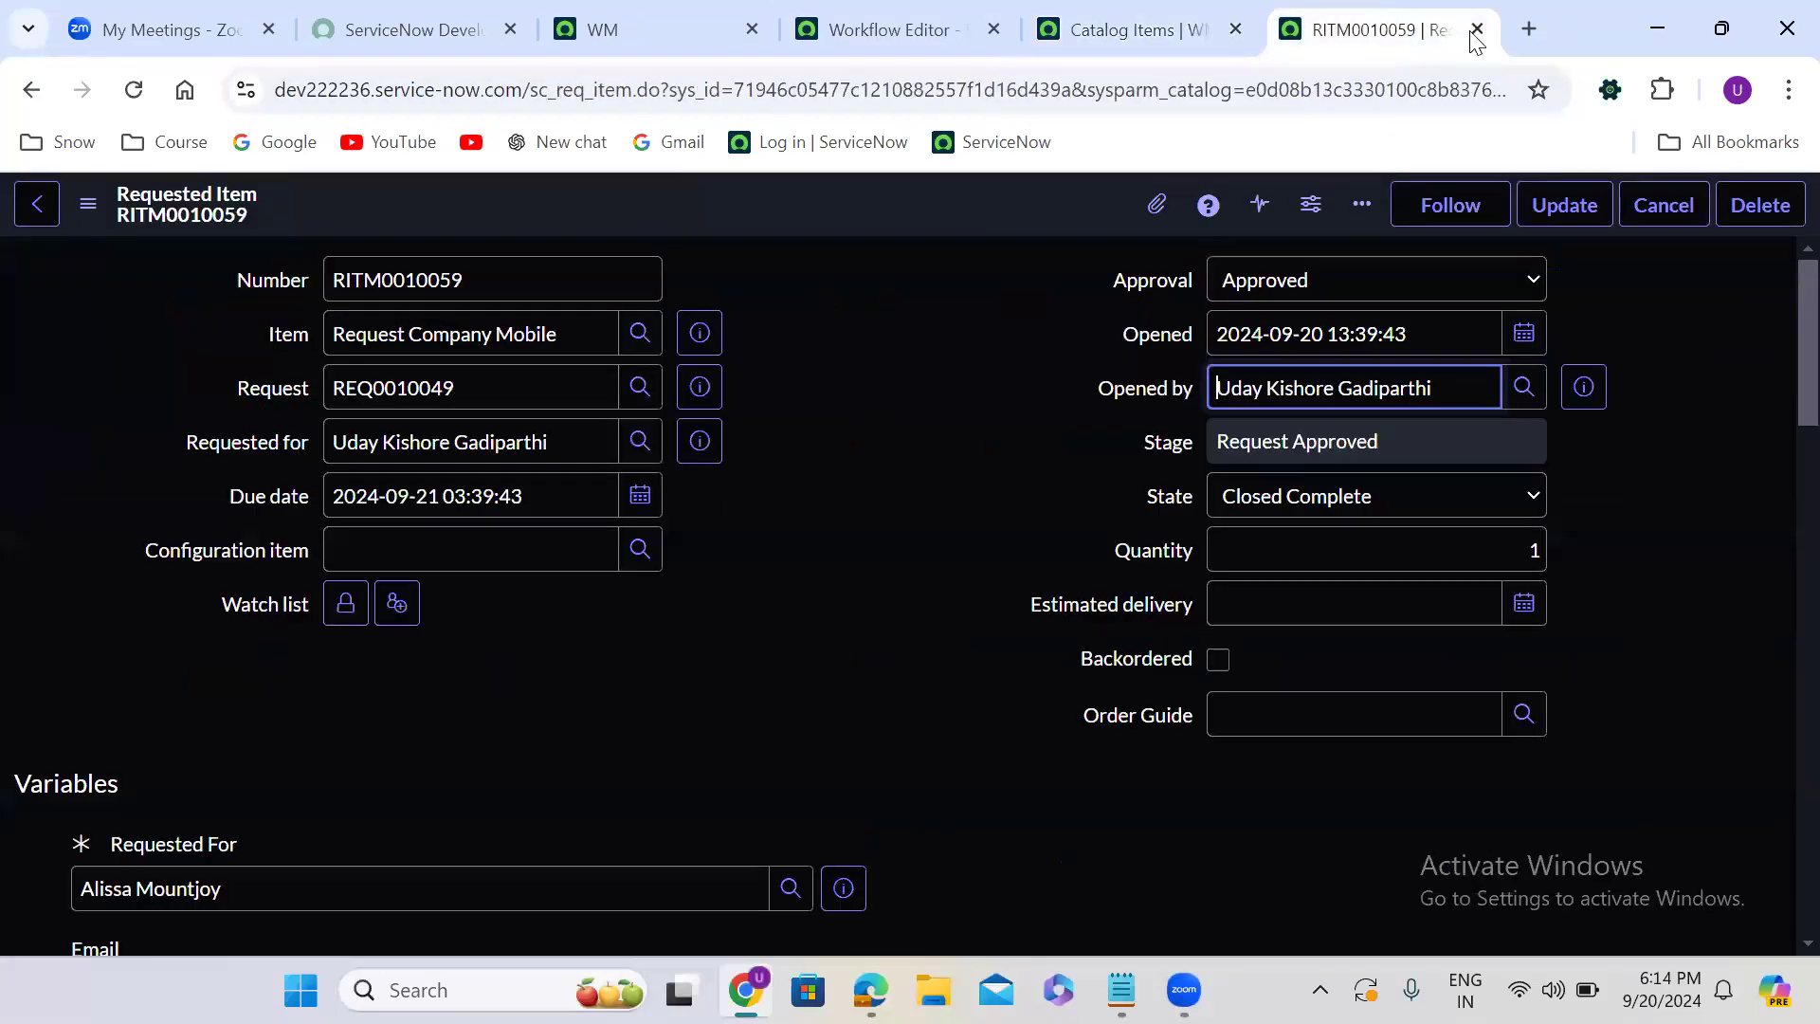
pyautogui.click(1477, 29)
pyautogui.click(1067, 13)
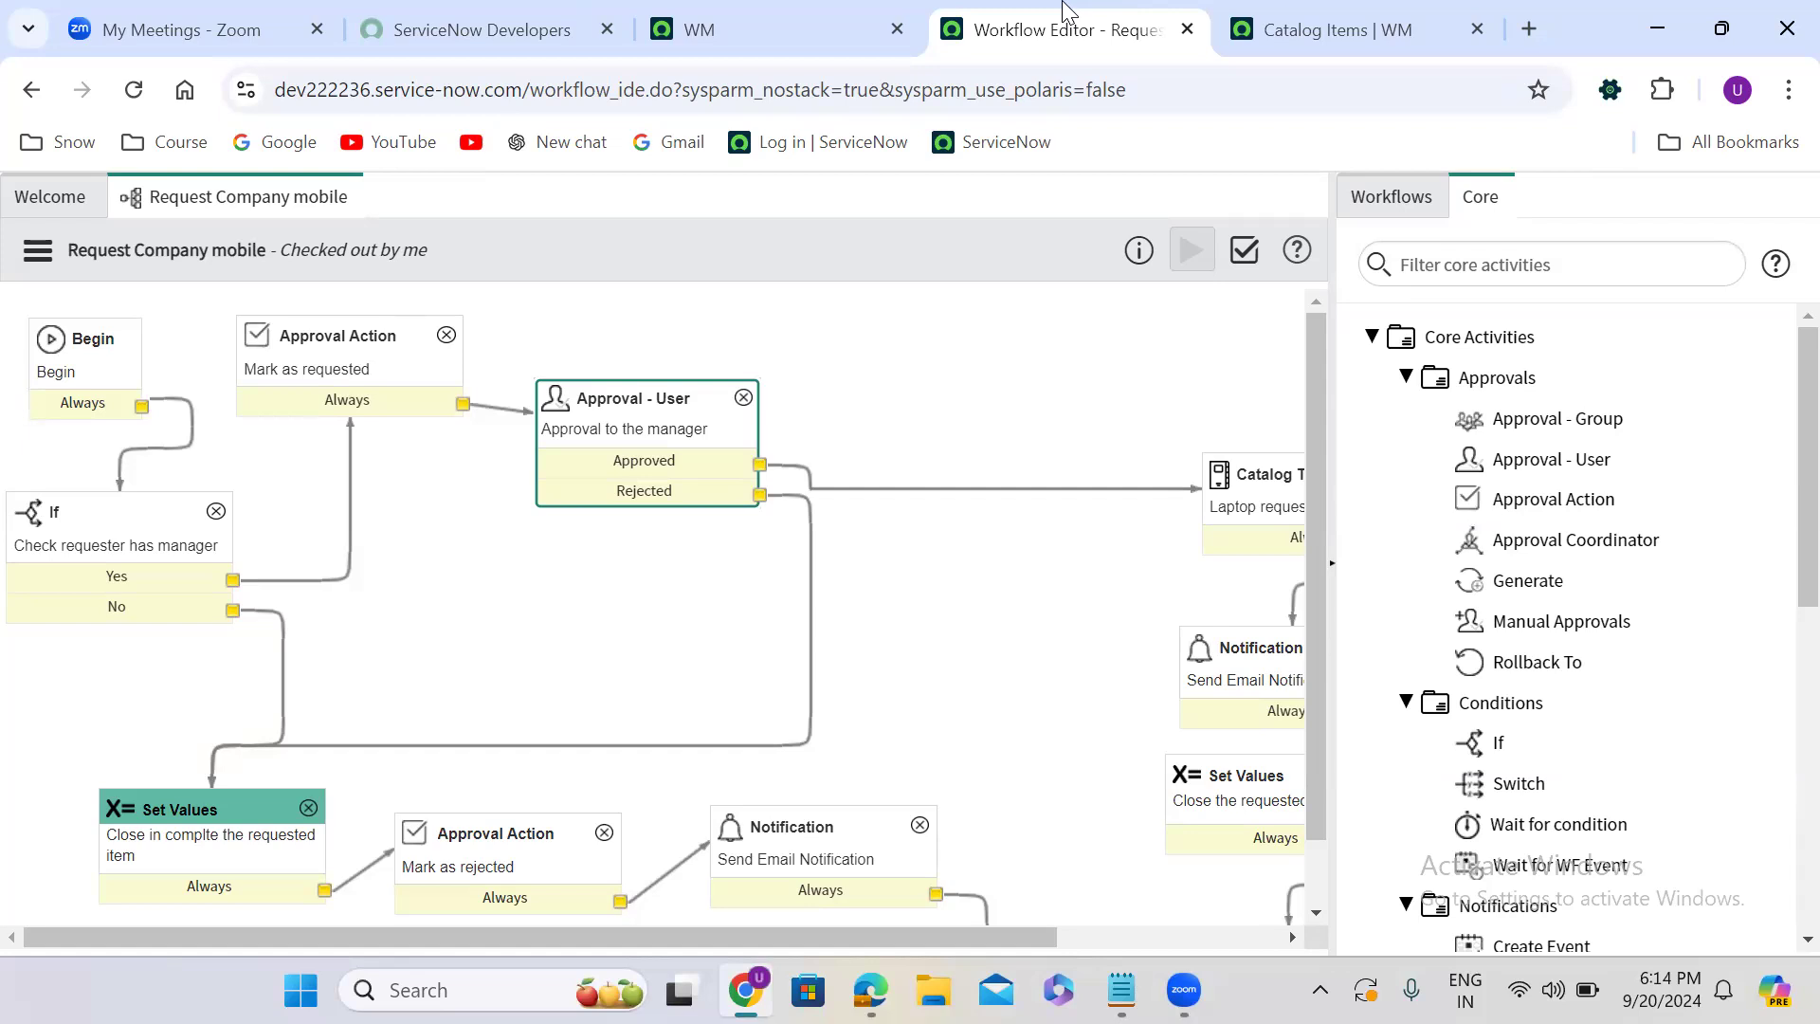
# - Delete the manager approval's Rejected transition and add a Rollback To activity named "rollback" below the approval
pyautogui.click(811, 613)
pyautogui.press('Delete')
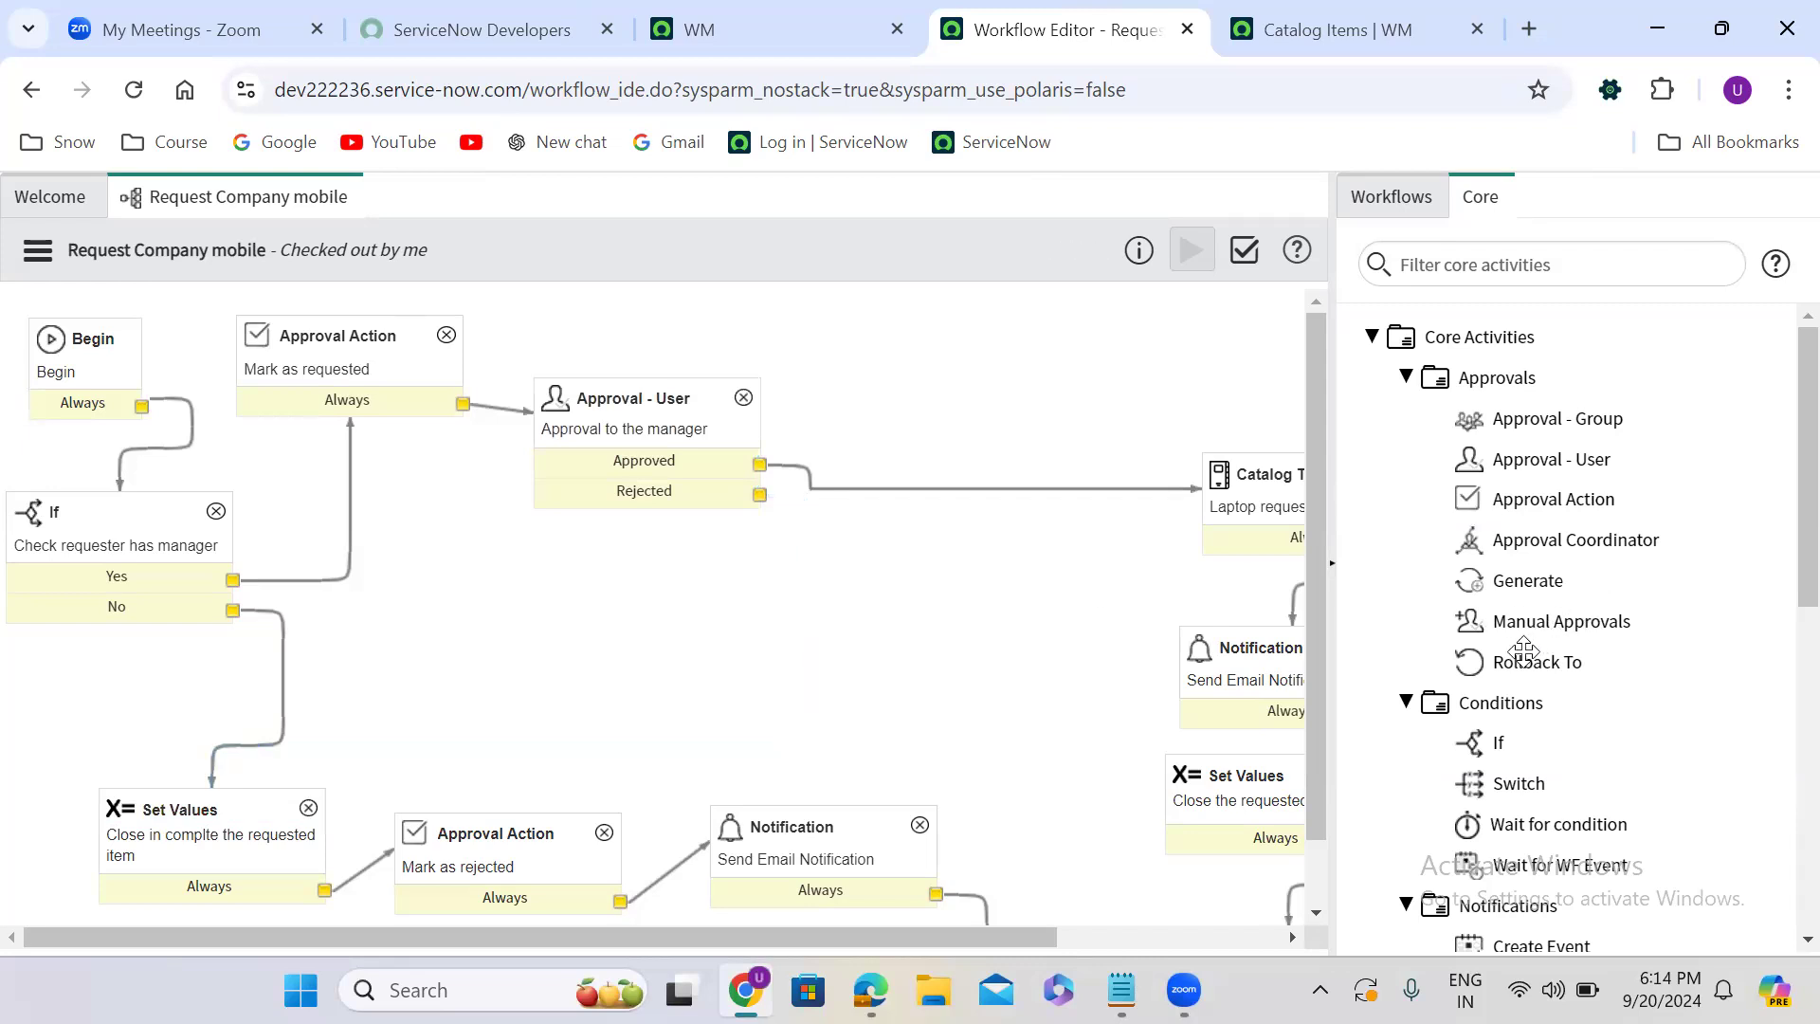
pyautogui.moveTo(1516, 654)
pyautogui.moveTo(1458, 668); pyautogui.dragTo(808, 604)
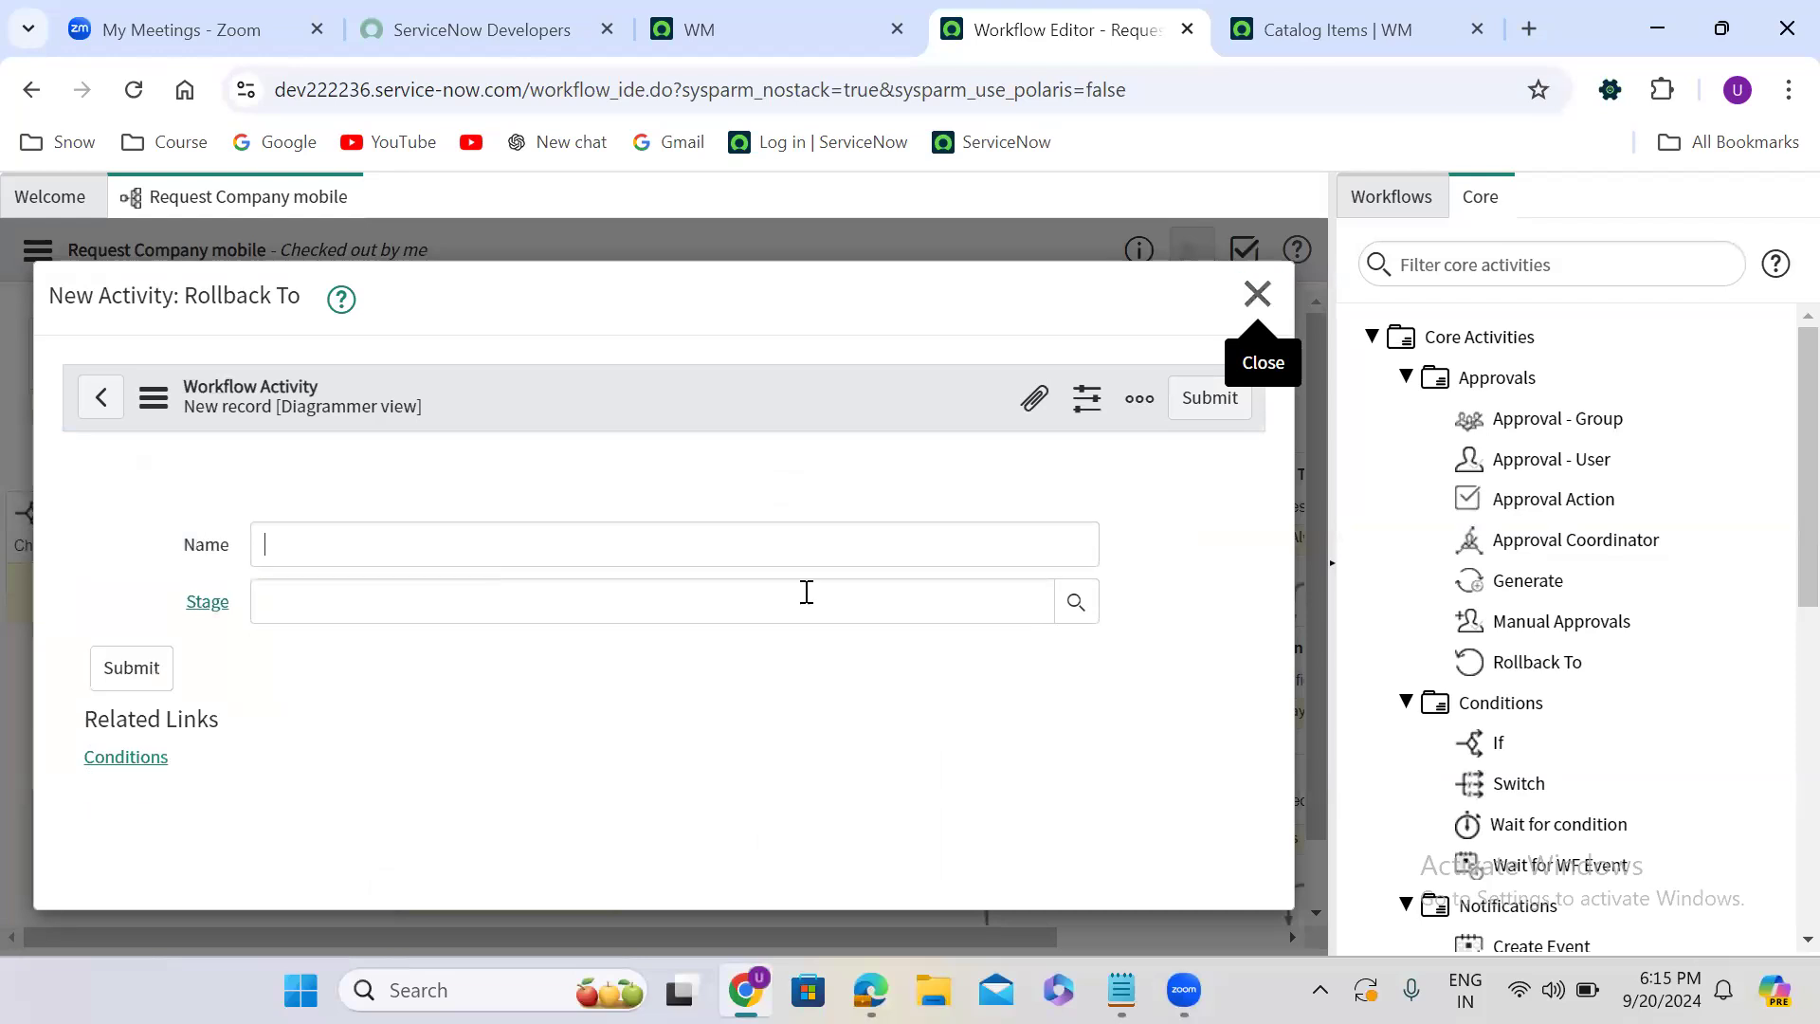
pyautogui.write('rollback')
pyautogui.click(1199, 398)
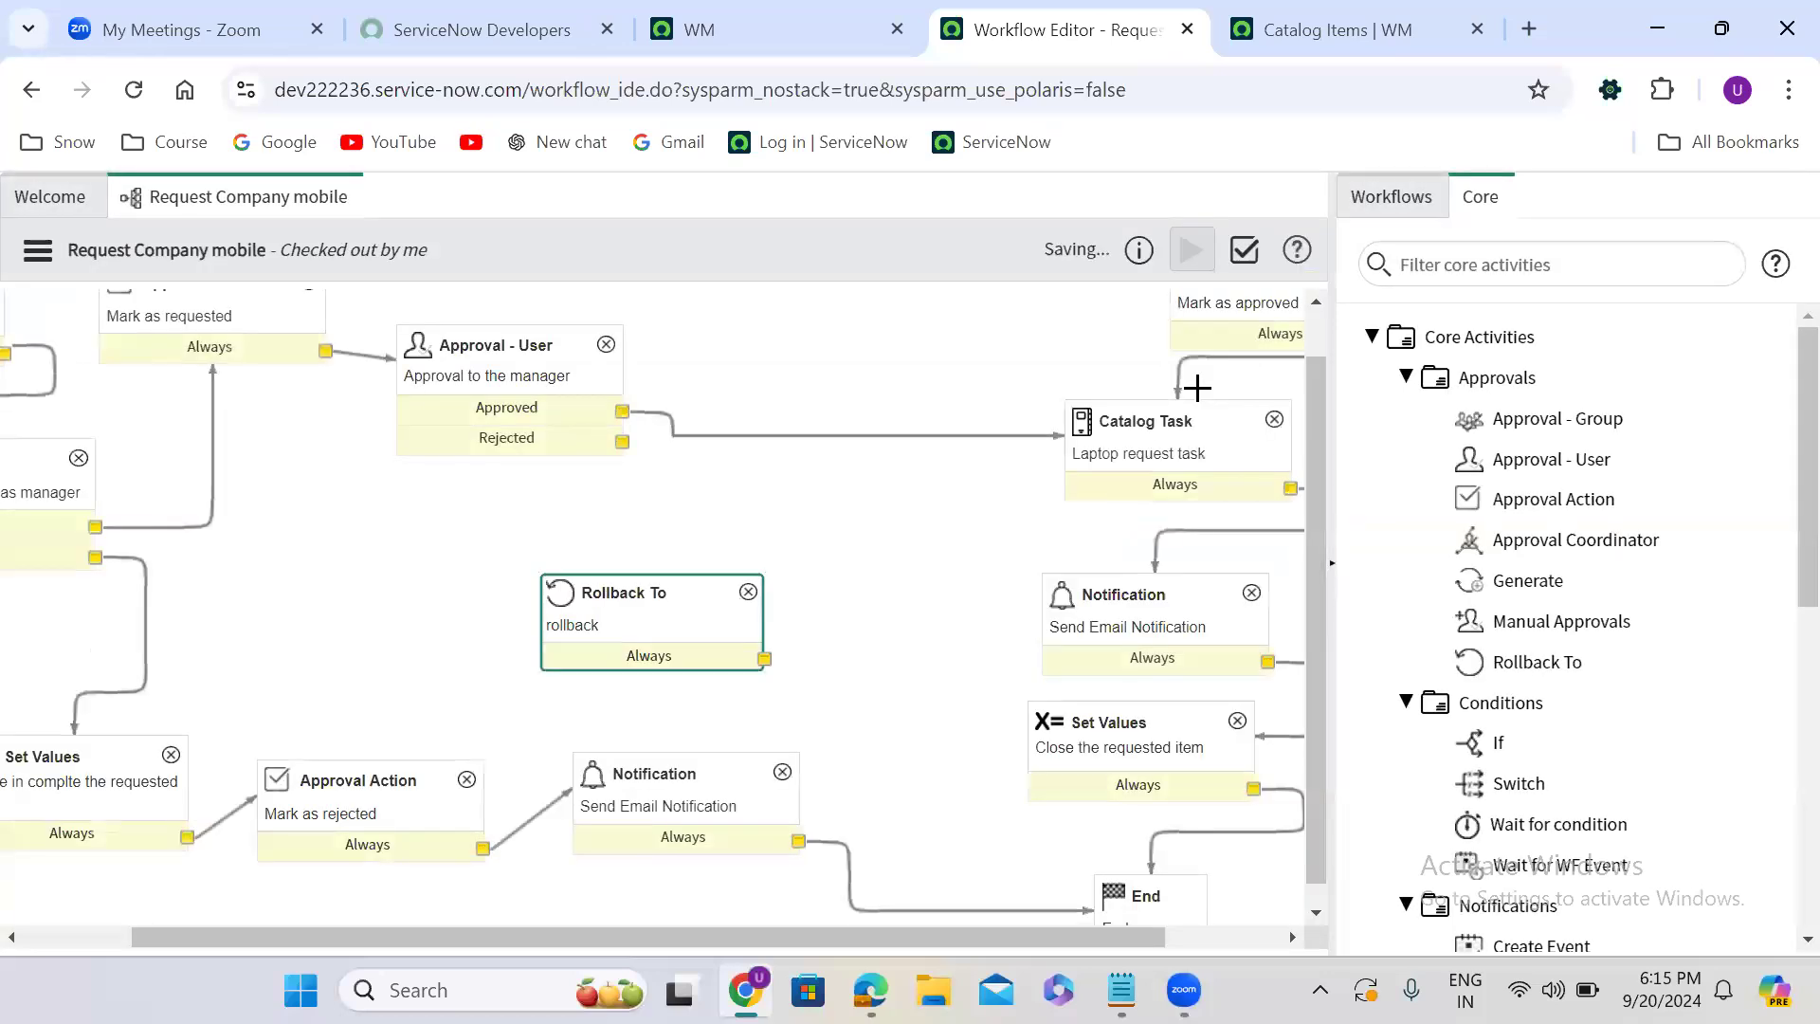
# - Connect the rollback activity back to the manager approval and try placing a Turnstile activity beside it
pyautogui.moveTo(764, 658); pyautogui.dragTo(437, 396)
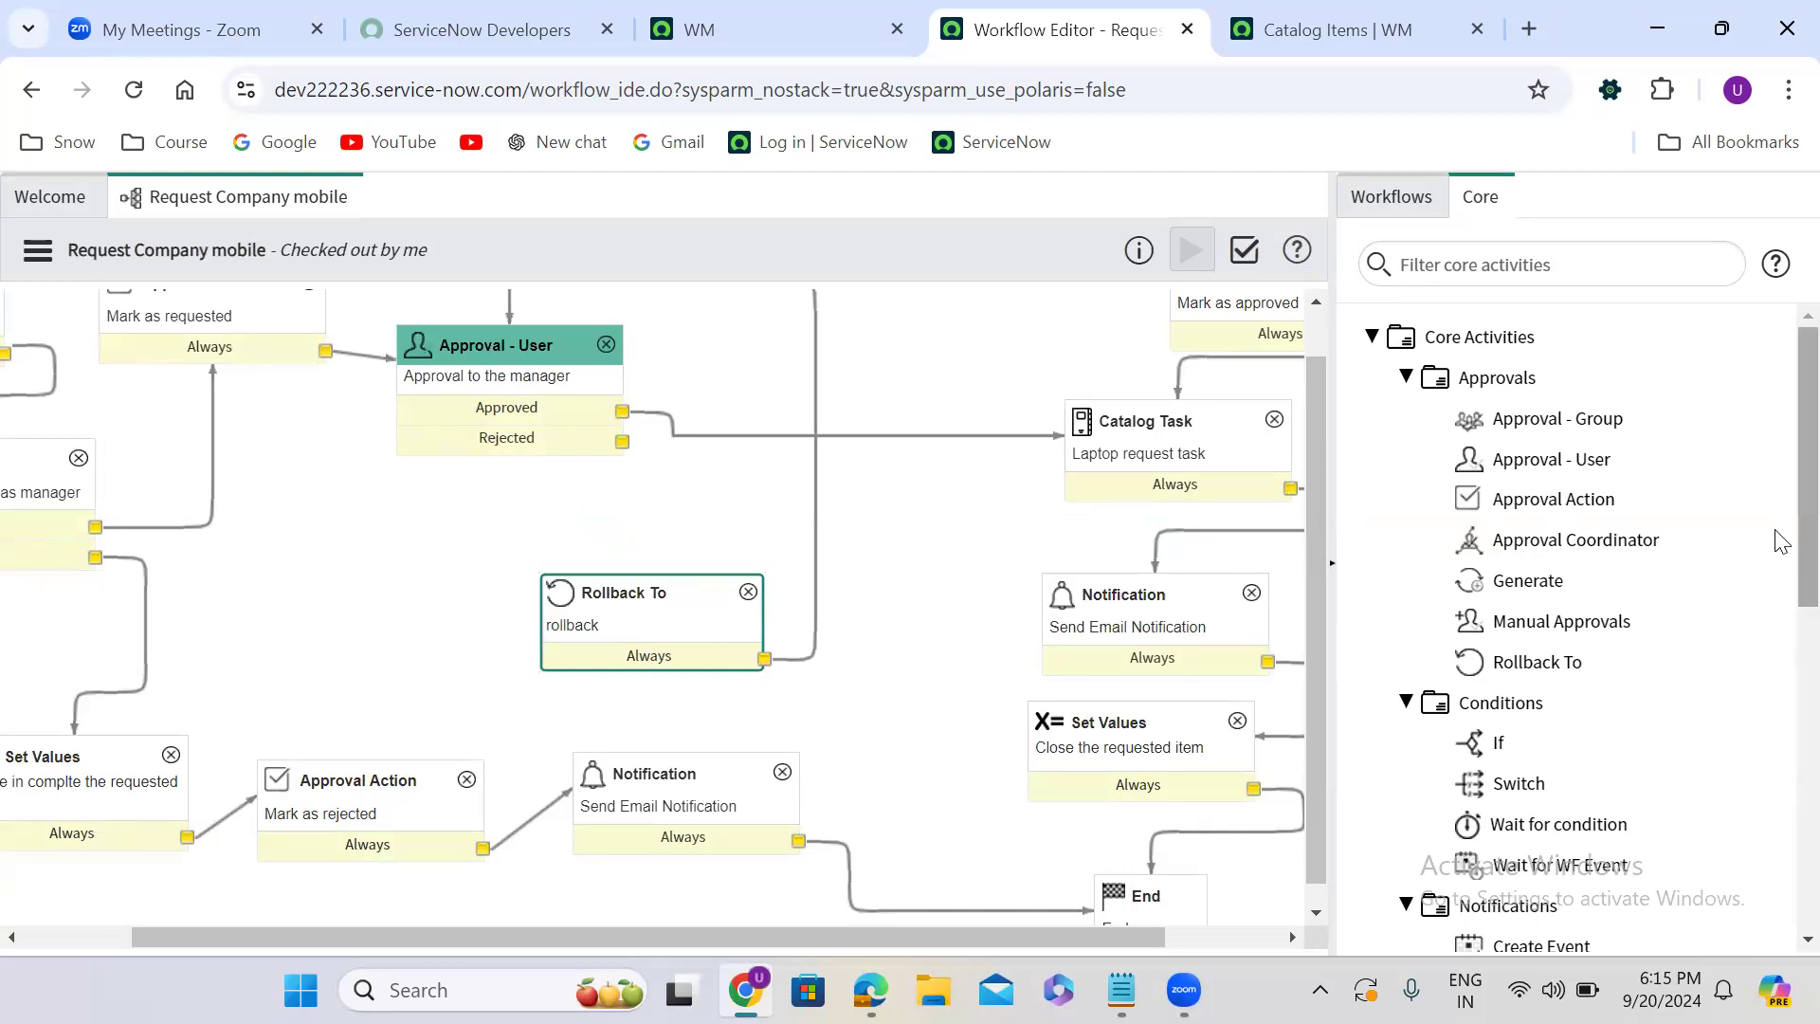
pyautogui.scroll(-8, 1778, 569)
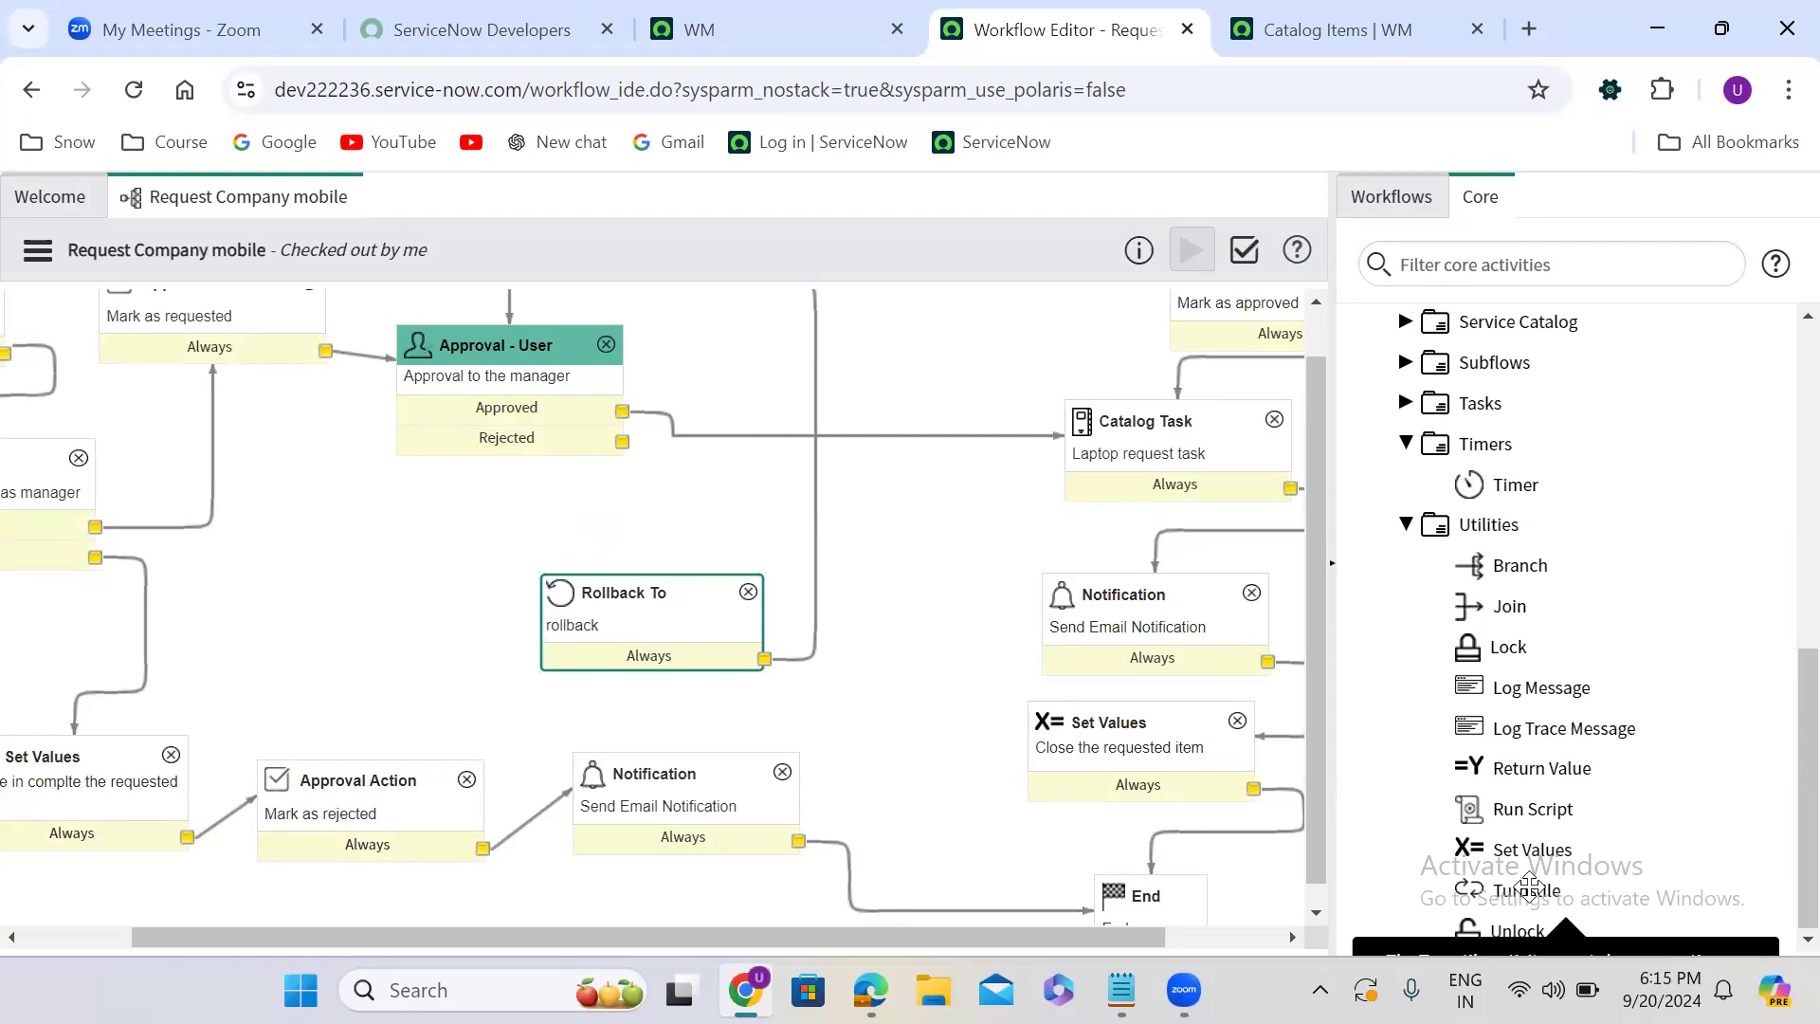
pyautogui.moveTo(1529, 886); pyautogui.dragTo(926, 595)
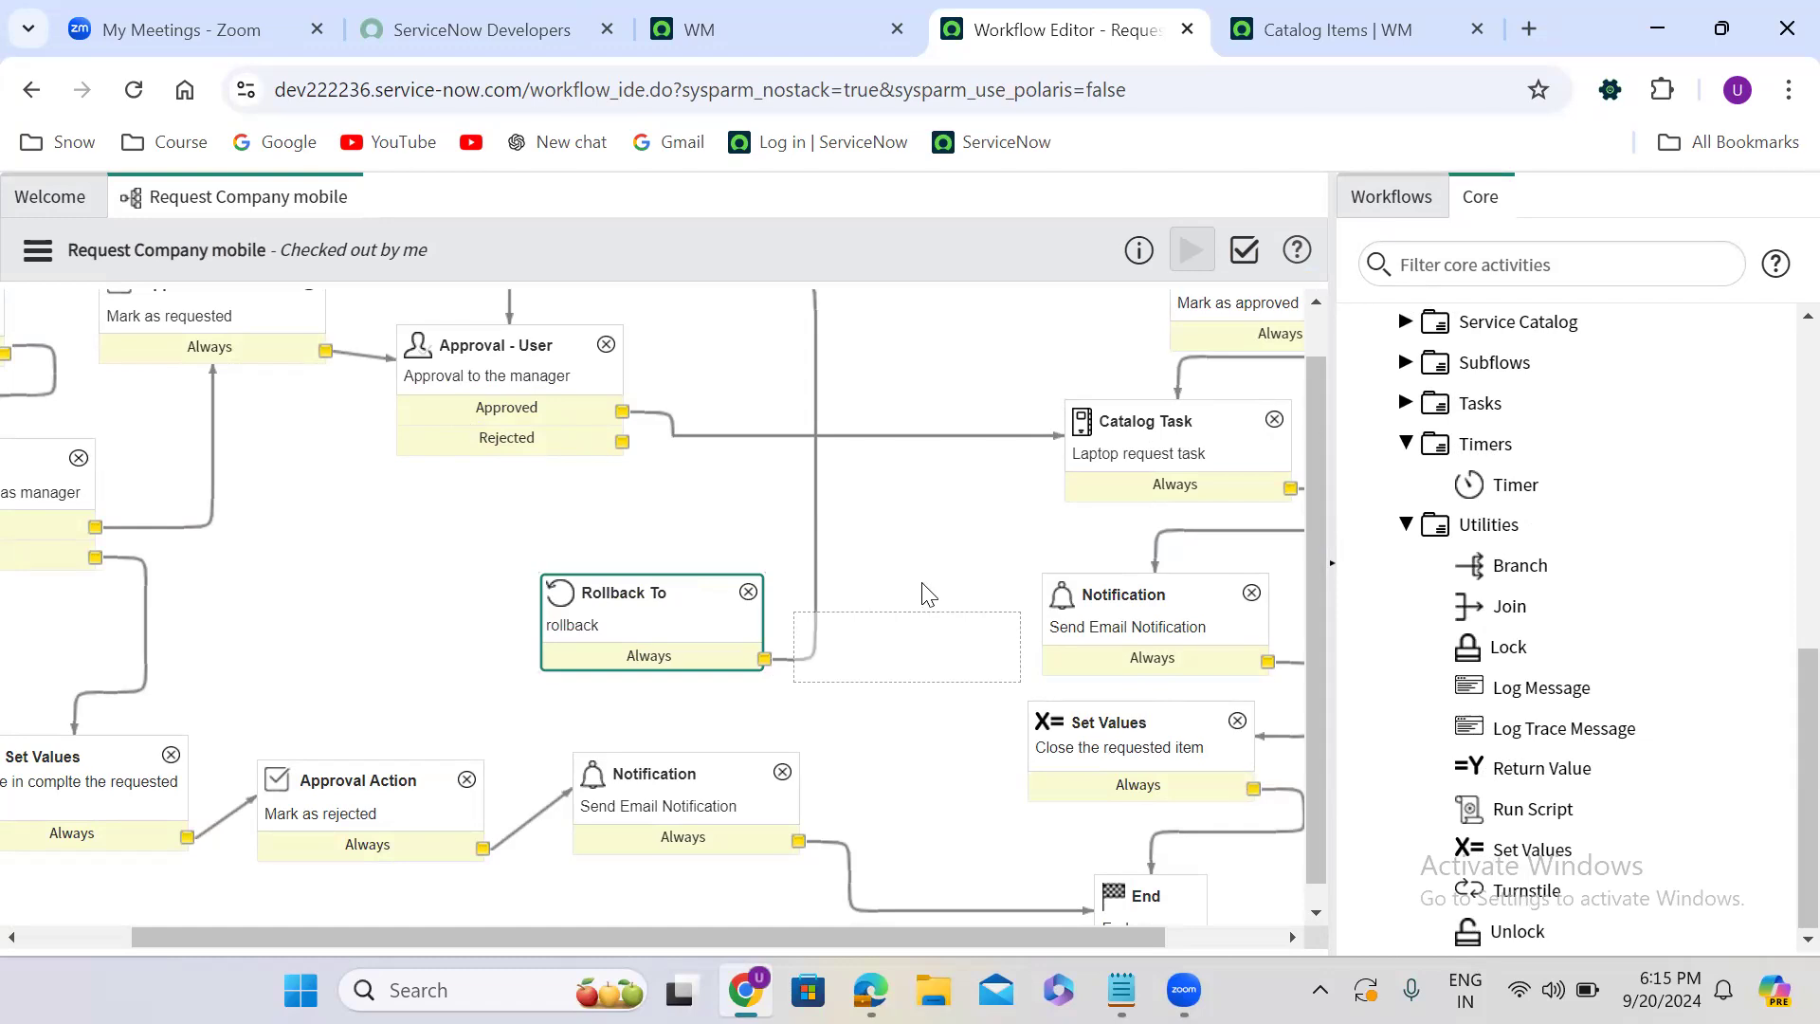
pyautogui.moveTo(926, 594); pyautogui.dragTo(1500, 721)
# - Connect the manager approval's Rejected outcome to the rollback activity and delete rollback's transition to the approval
pyautogui.moveTo(622, 442); pyautogui.dragTo(625, 599)
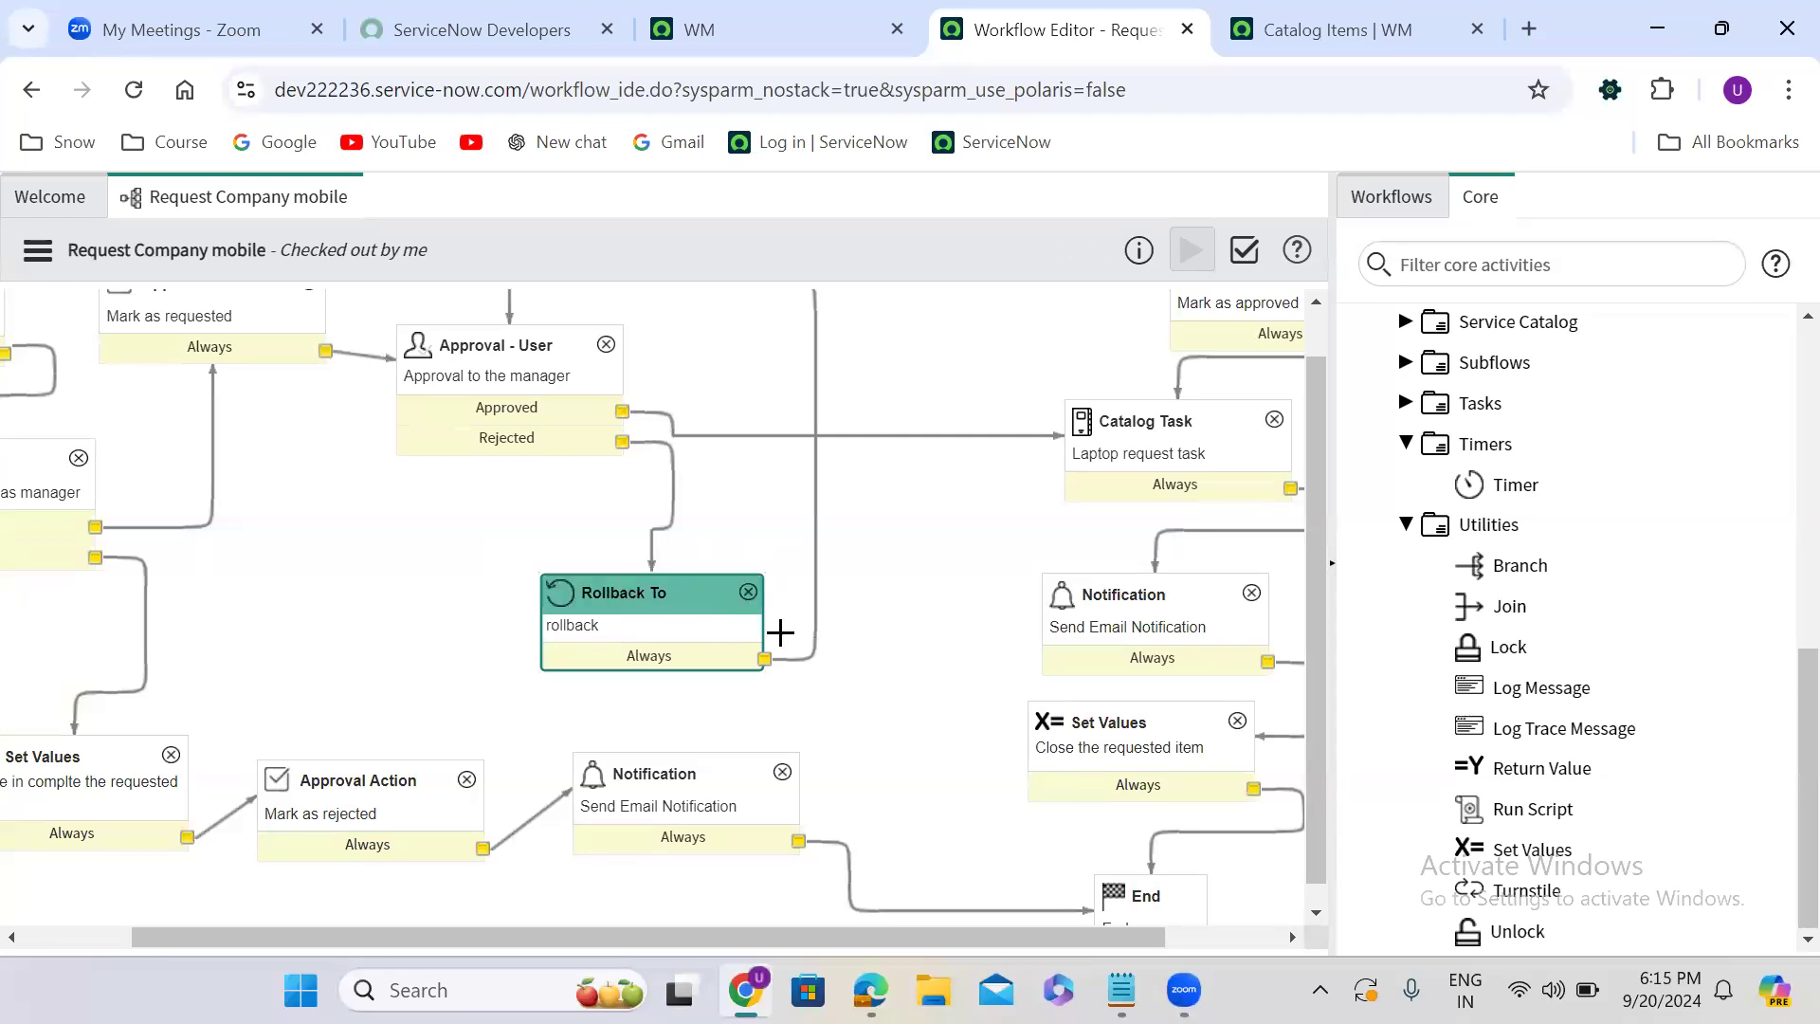
pyautogui.click(814, 603)
pyautogui.press('Delete')
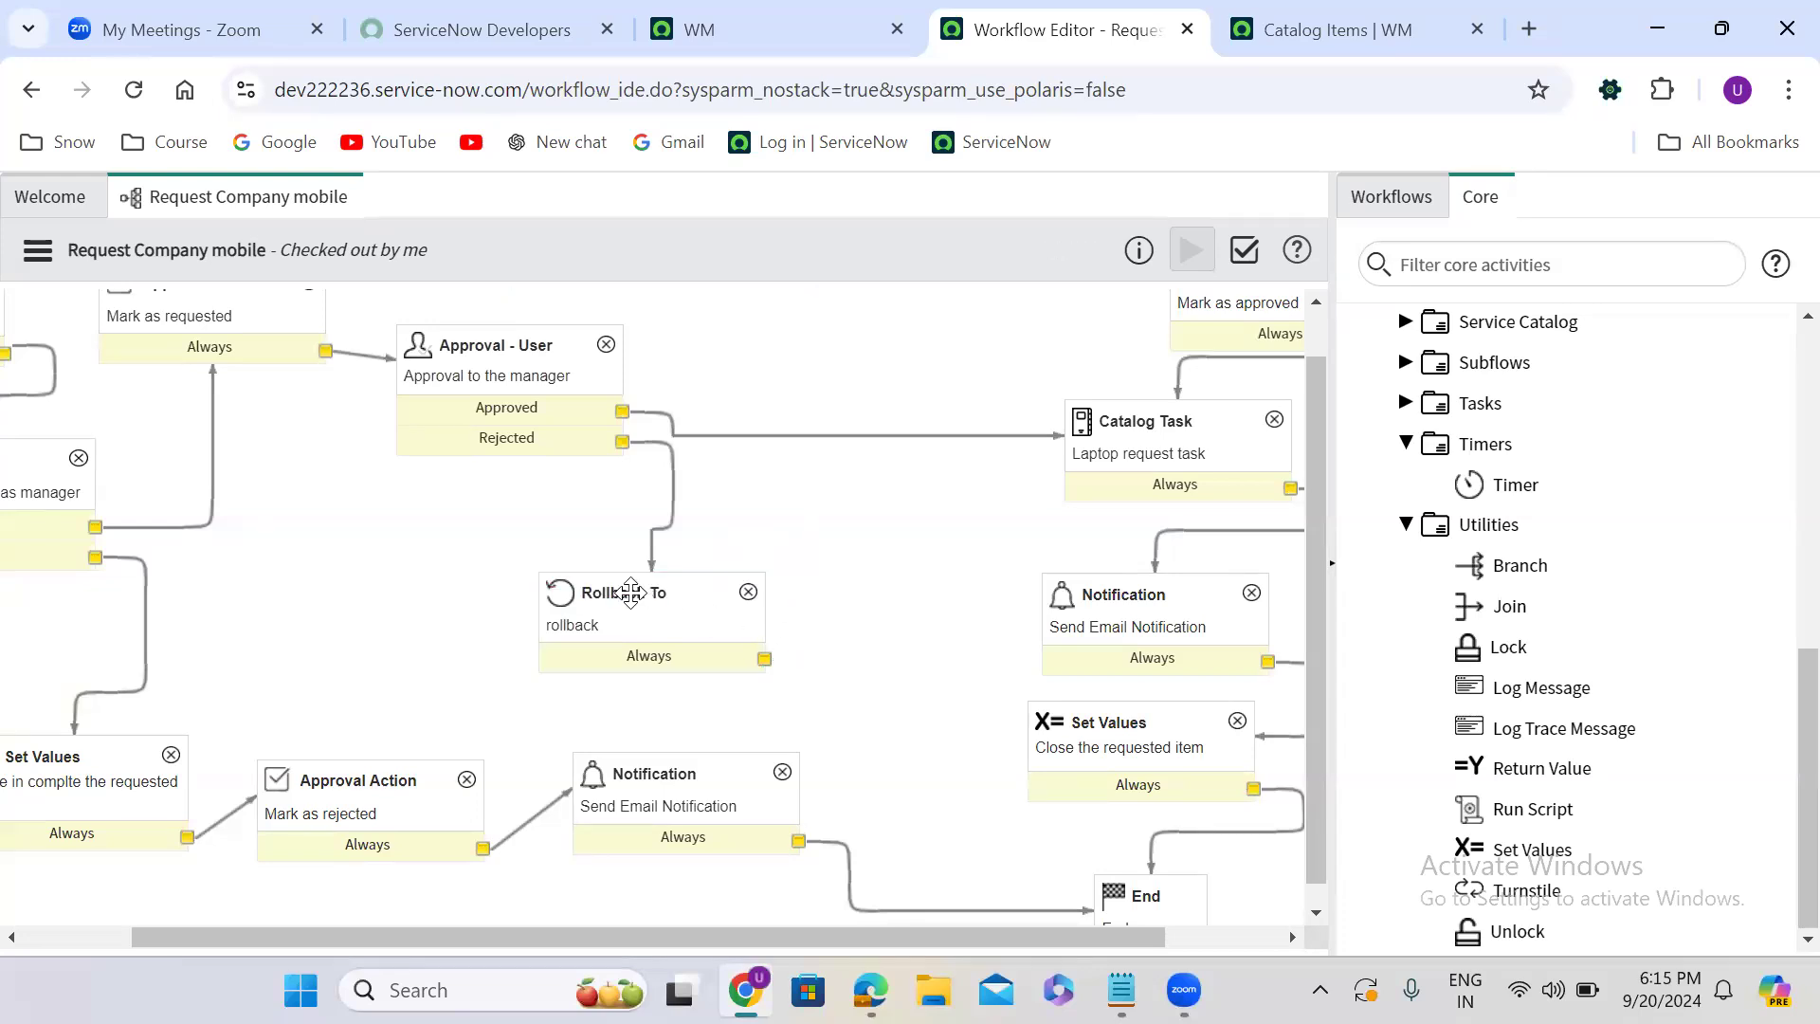
# - Shift the rollback activity aside and add a Turnstile activity next to it, named "turnstile" with 2 allowed iterations
pyautogui.moveTo(630, 592); pyautogui.dragTo(415, 593)
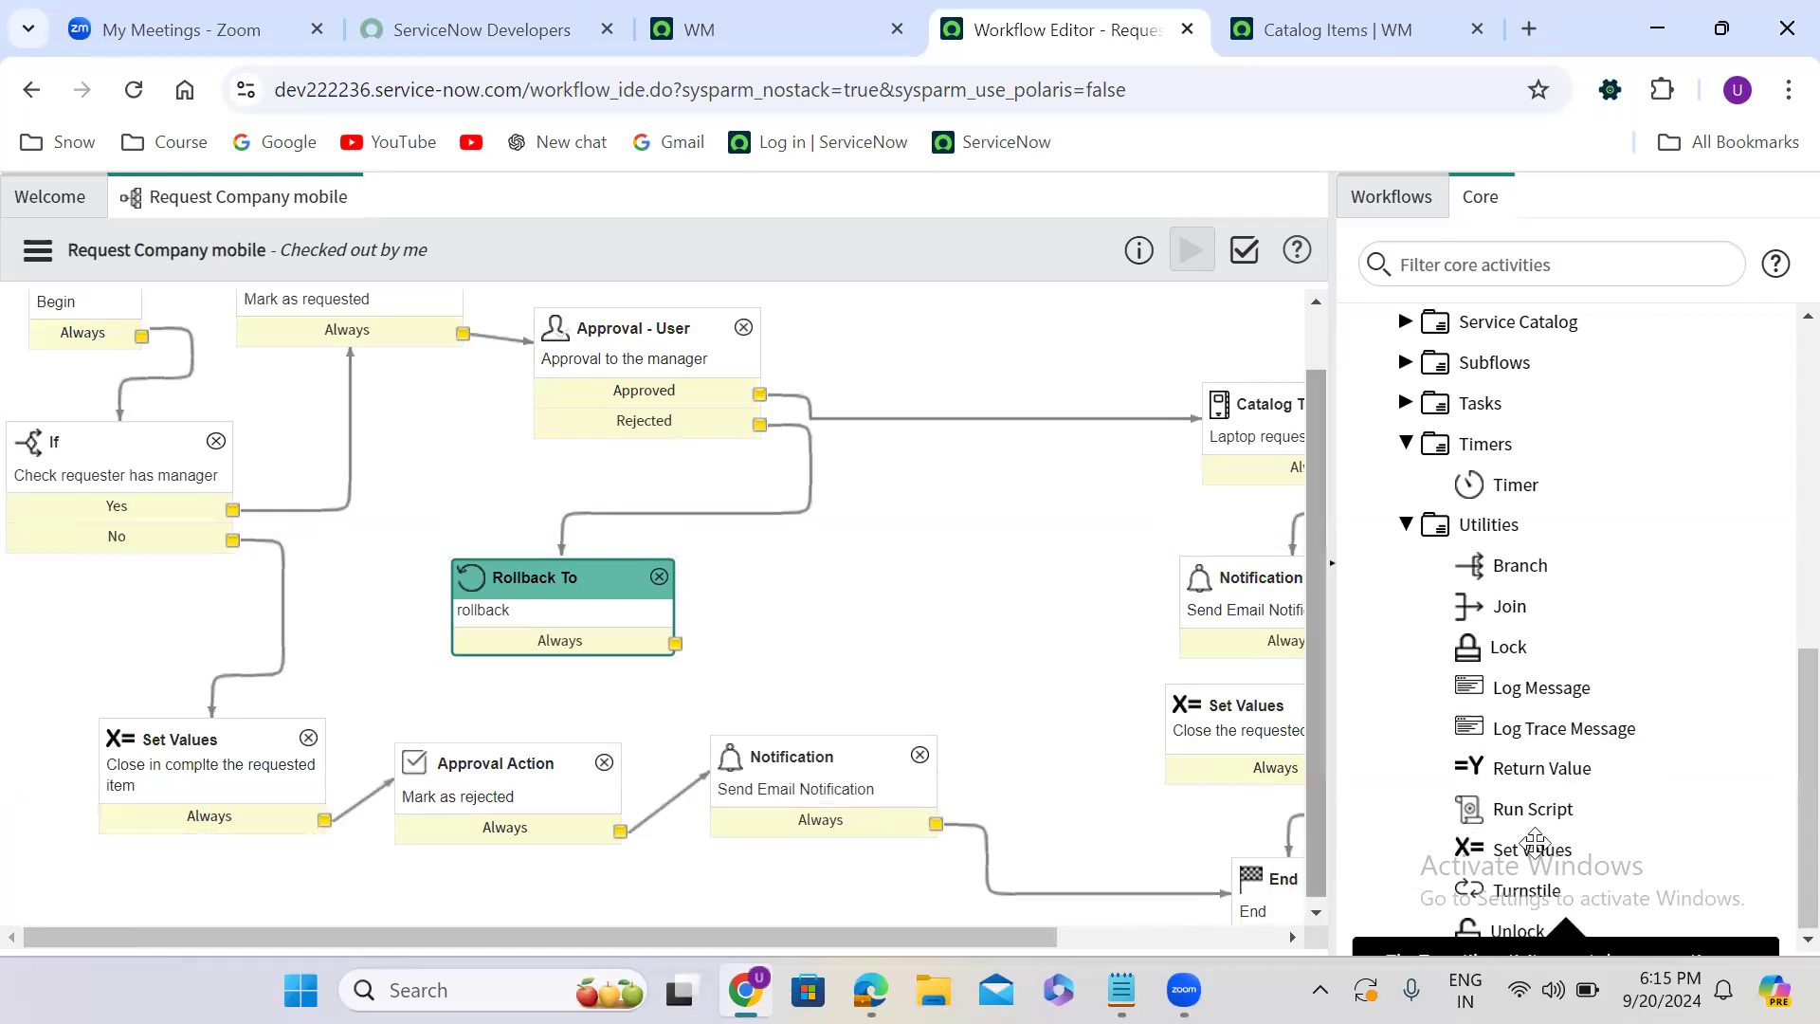
pyautogui.moveTo(1545, 891); pyautogui.dragTo(909, 548)
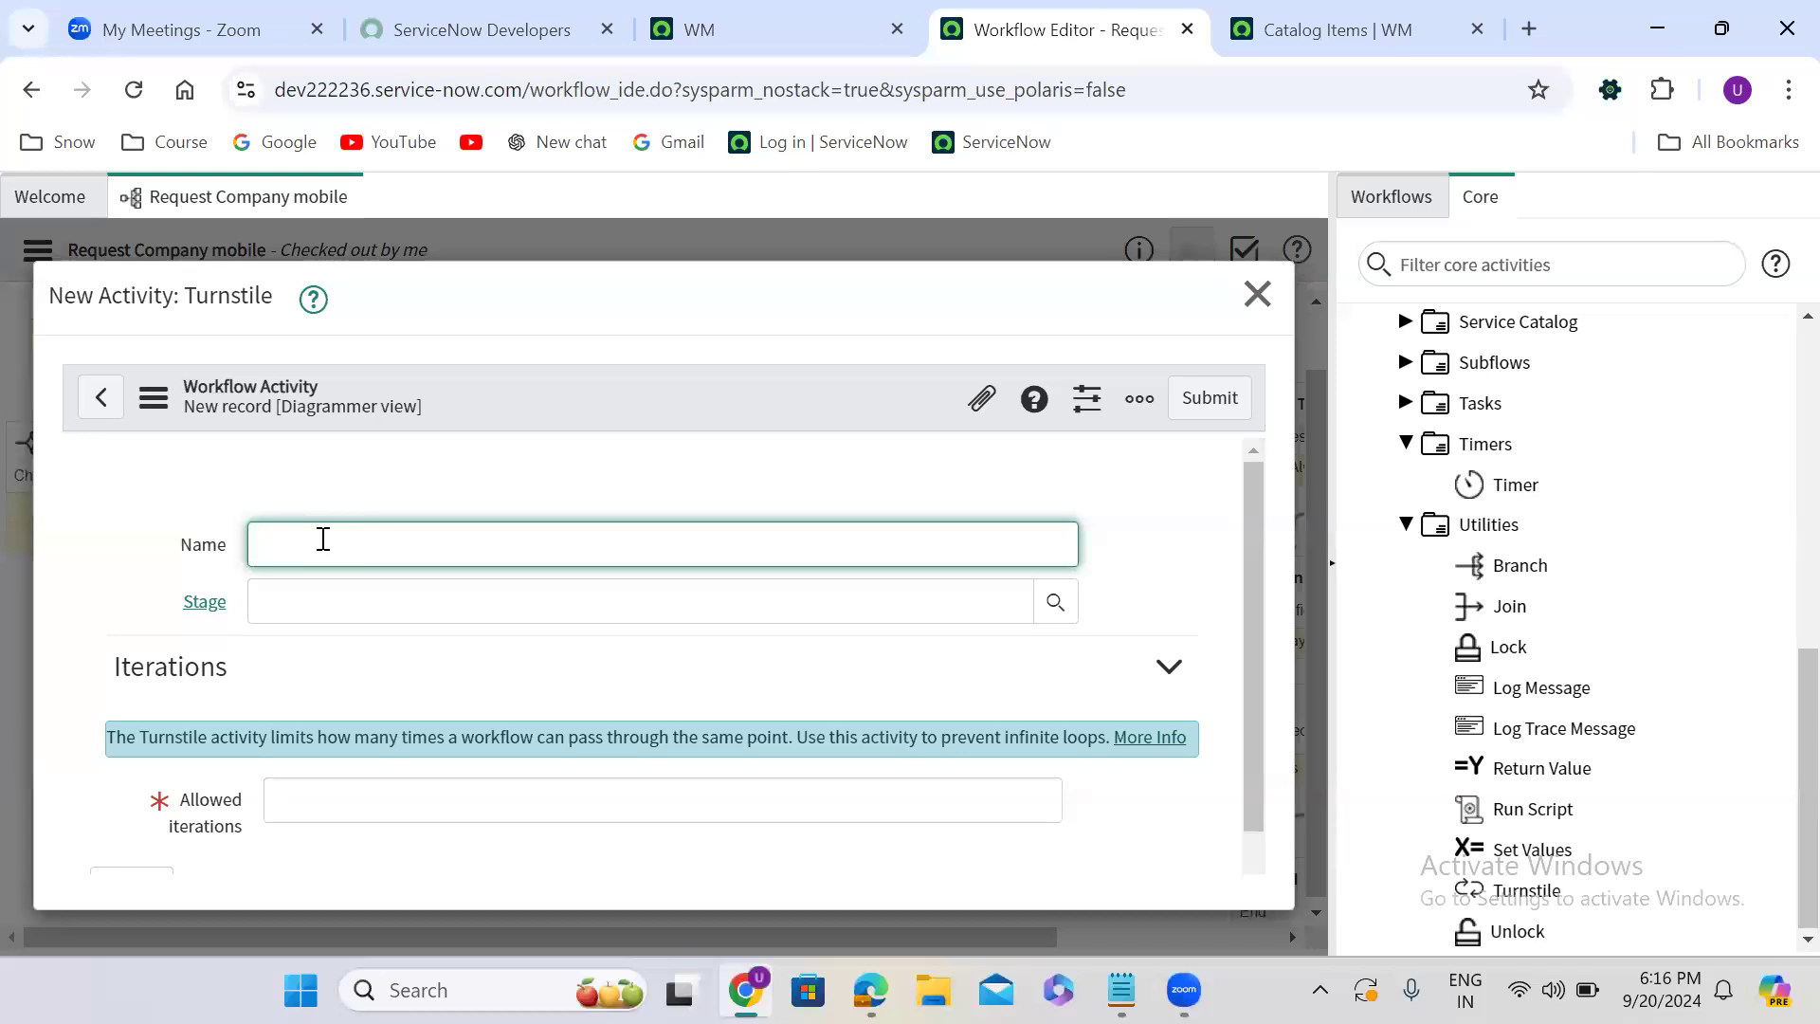
pyautogui.write('turnstile')
pyautogui.click(856, 796)
pyautogui.write('2')
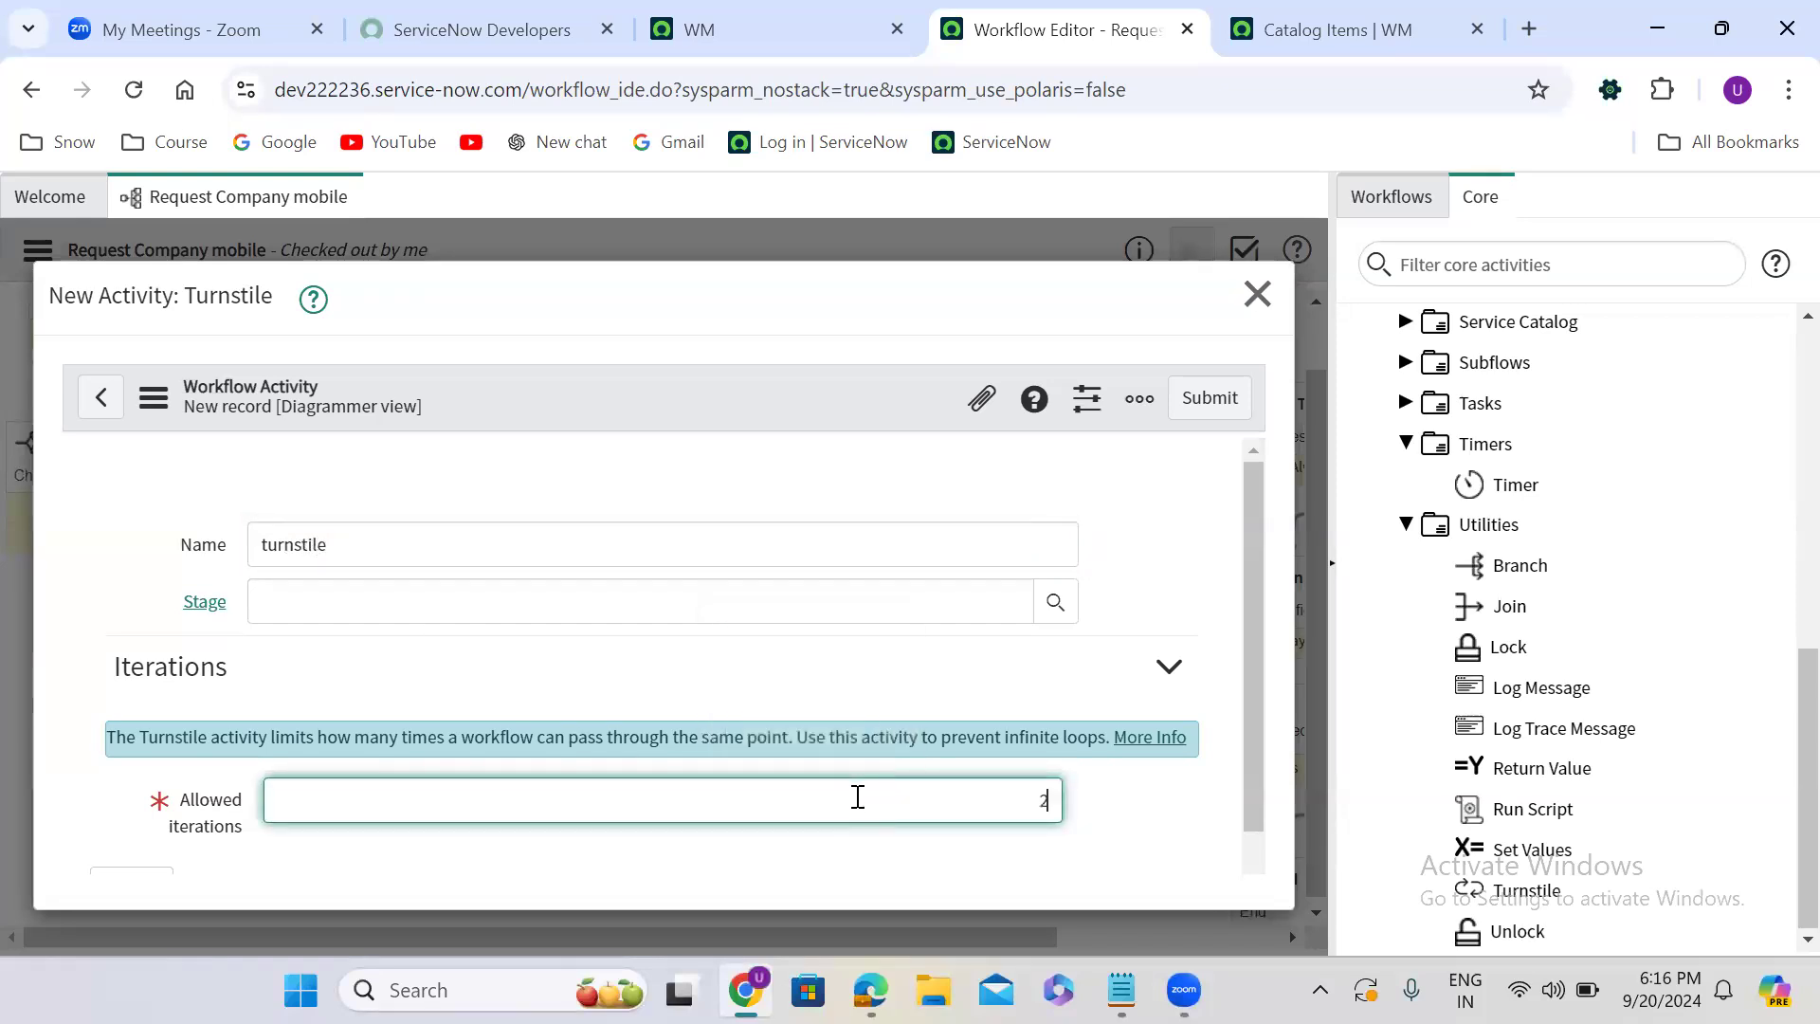
pyautogui.click(1207, 410)
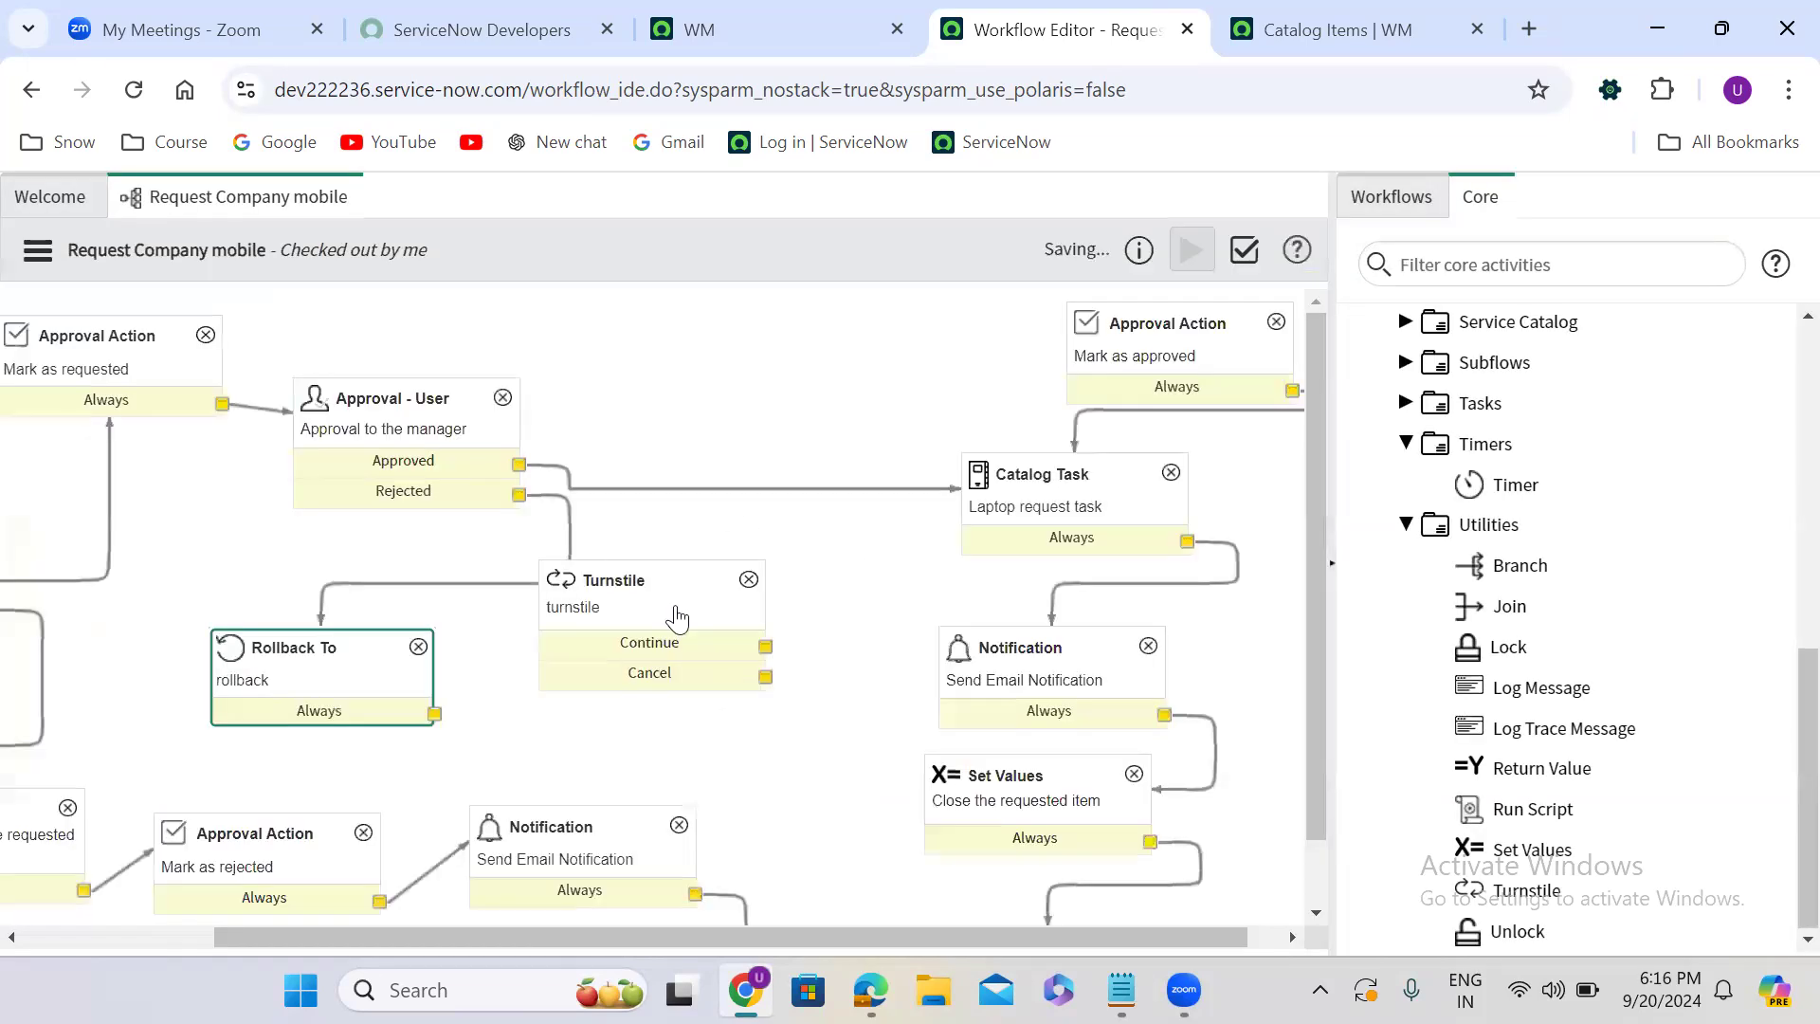
pyautogui.moveTo(638, 588); pyautogui.dragTo(637, 636)
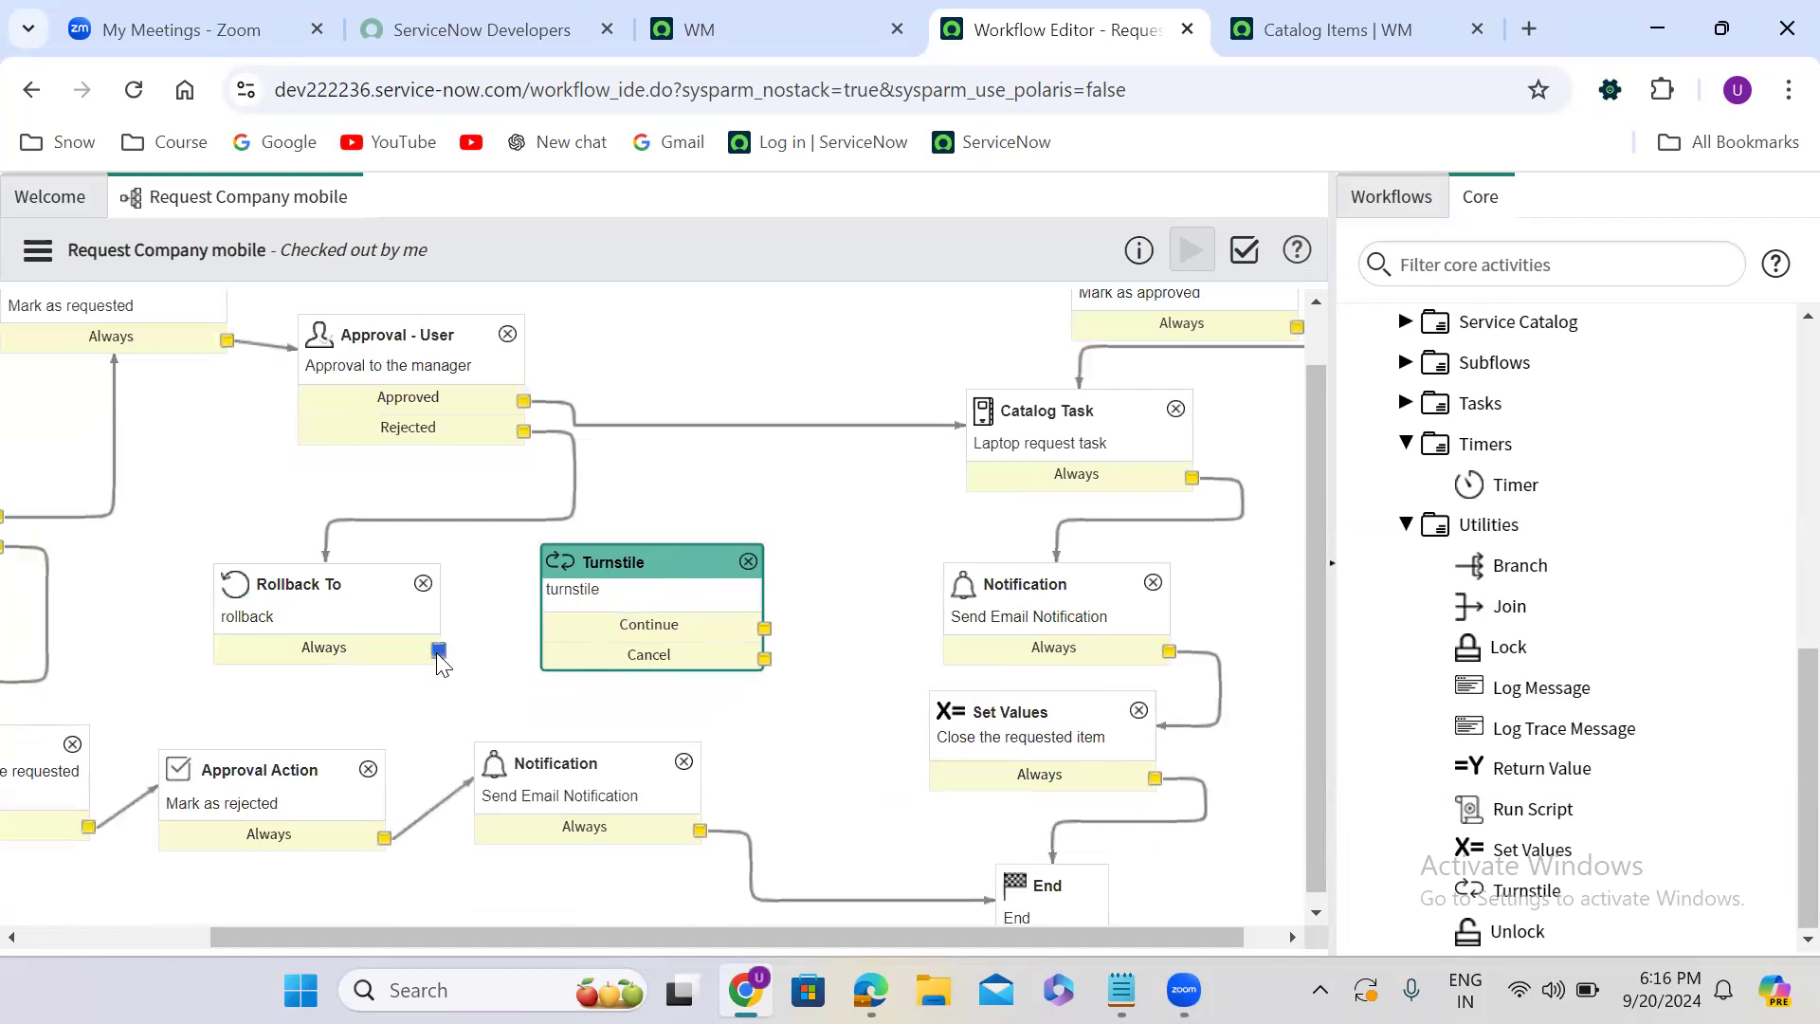
# - Connect rollback to the turnstile, its Continue outcome to the manager approval, and Cancel to the Set Values activity, and nudge the approval upward
pyautogui.moveTo(442, 651); pyautogui.dragTo(541, 660)
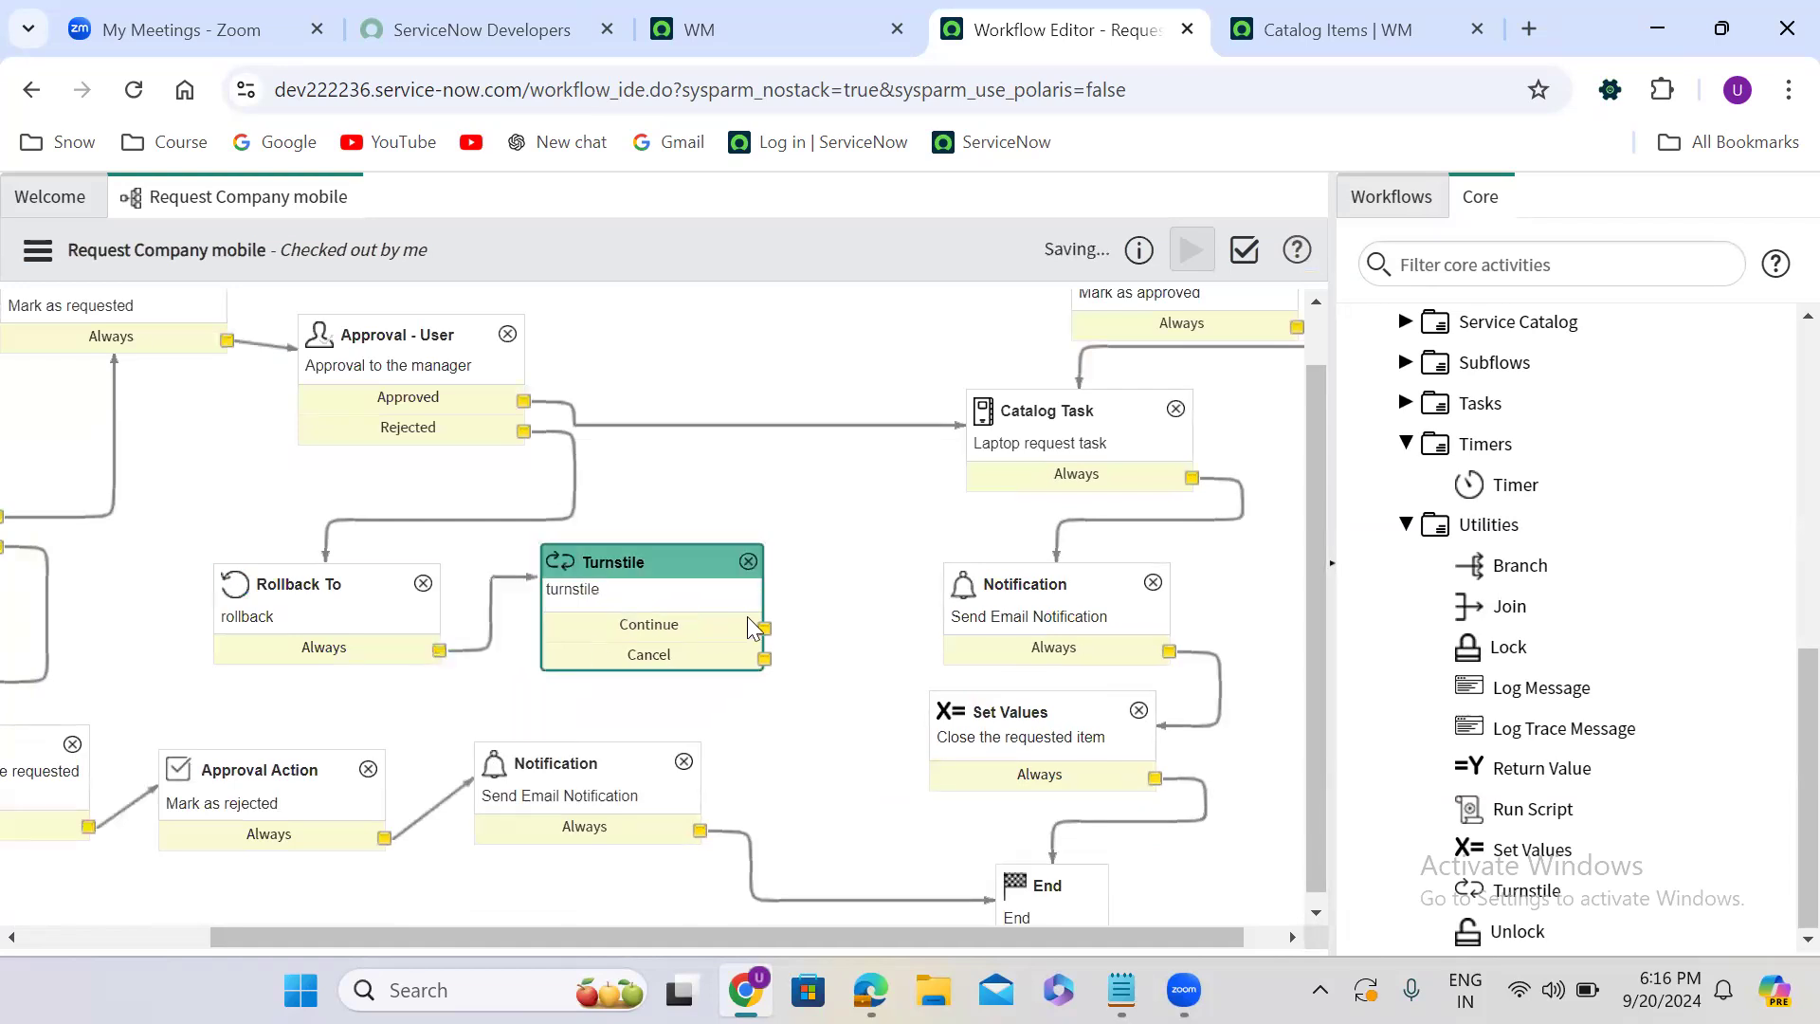
pyautogui.moveTo(764, 628)
pyautogui.mouseDown()
pyautogui.moveTo(549, 346)
pyautogui.moveTo(485, 367)
pyautogui.mouseUp()
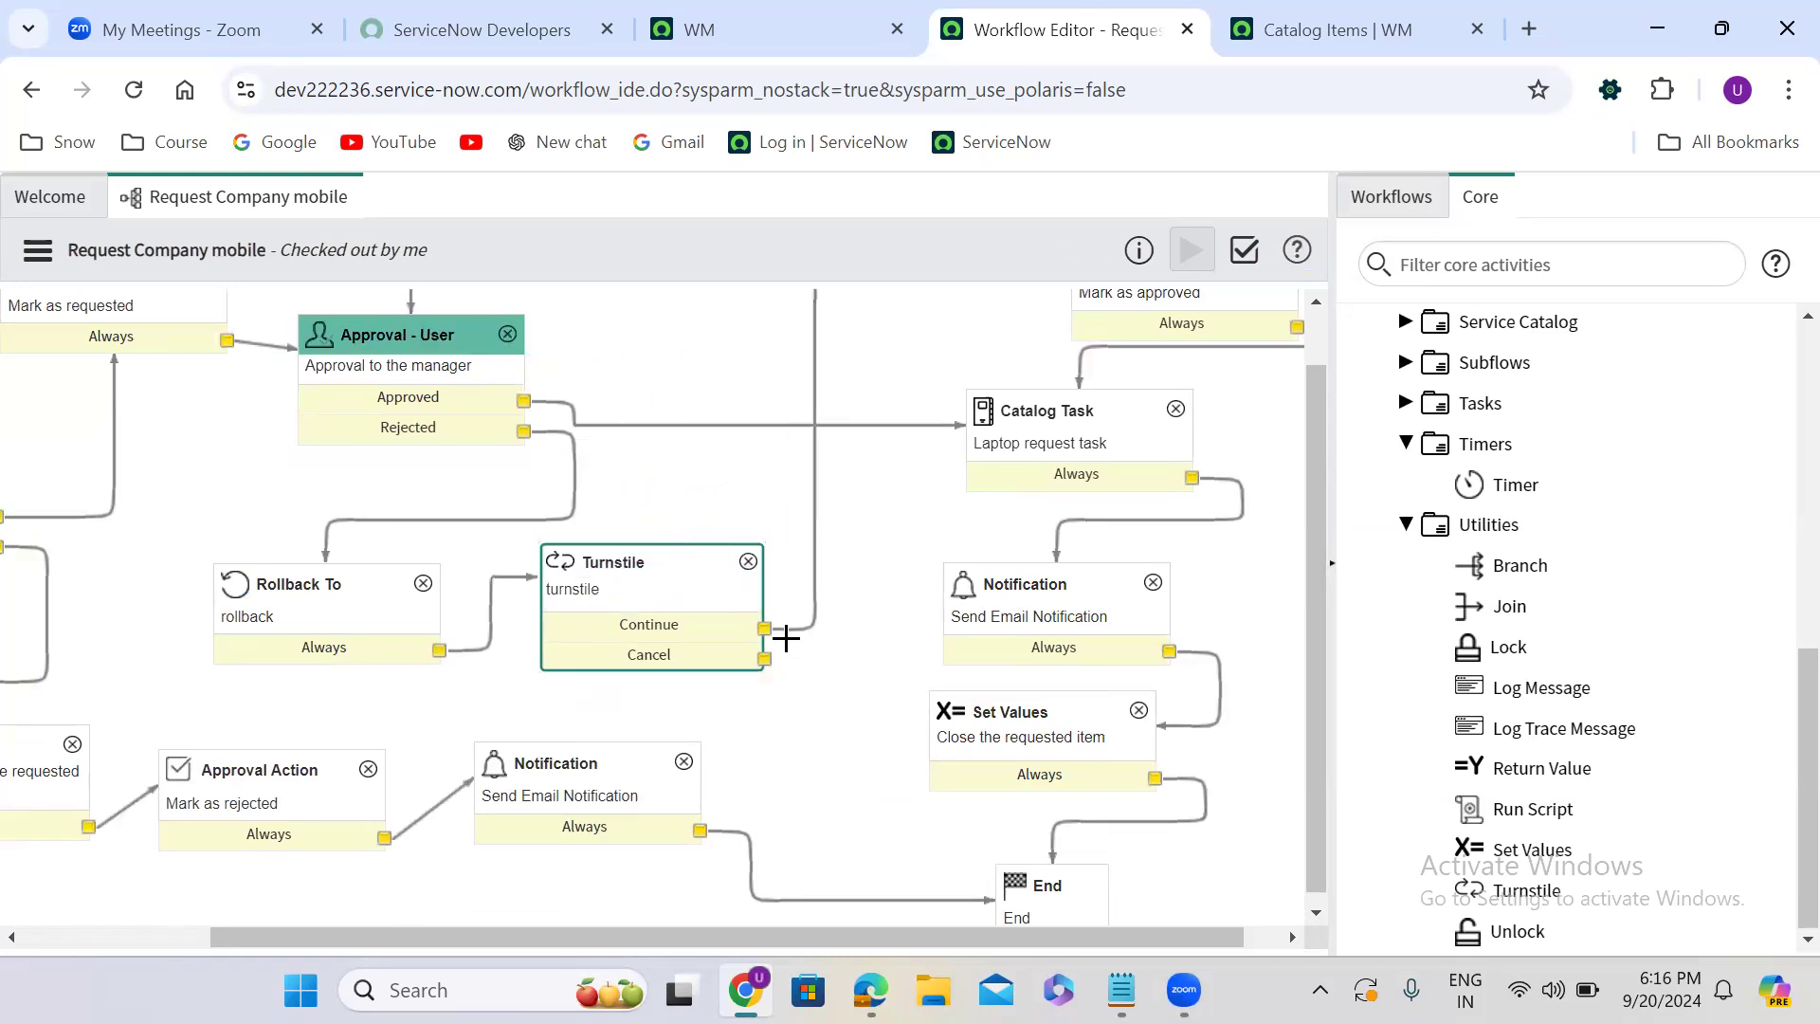
pyautogui.moveTo(764, 657); pyautogui.dragTo(42, 756)
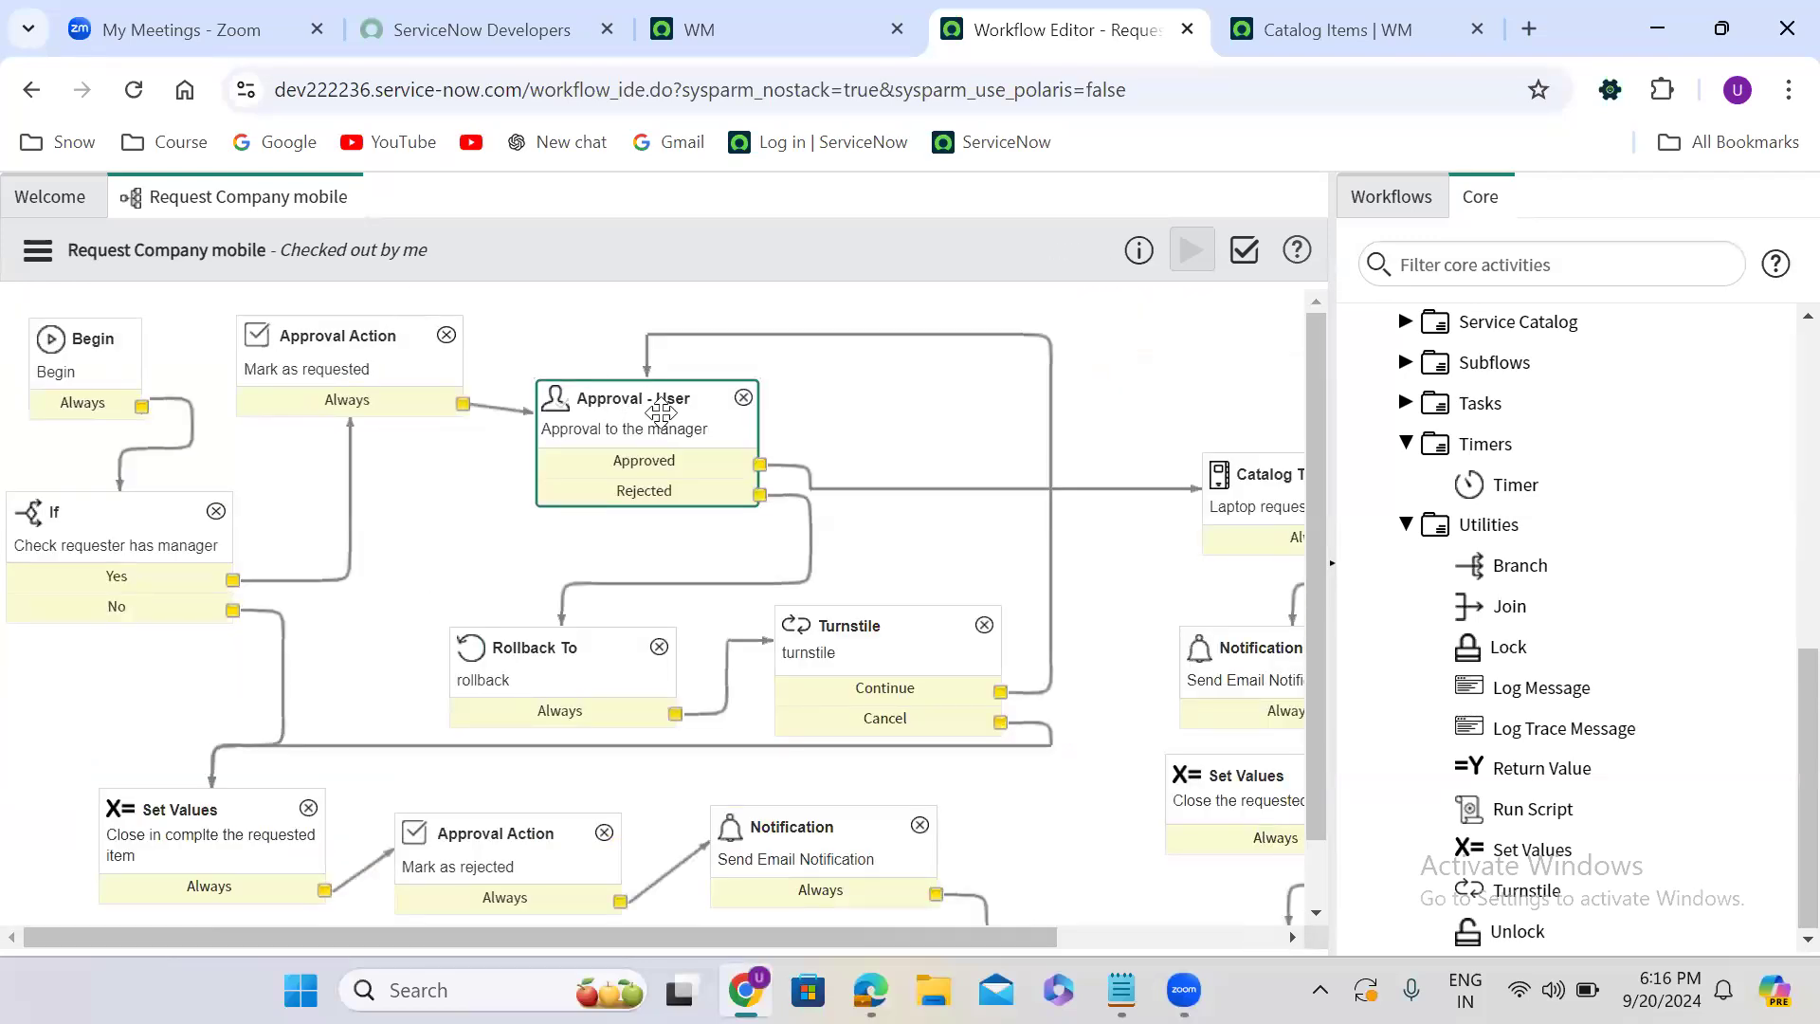
pyautogui.moveTo(661, 413); pyautogui.dragTo(653, 356)
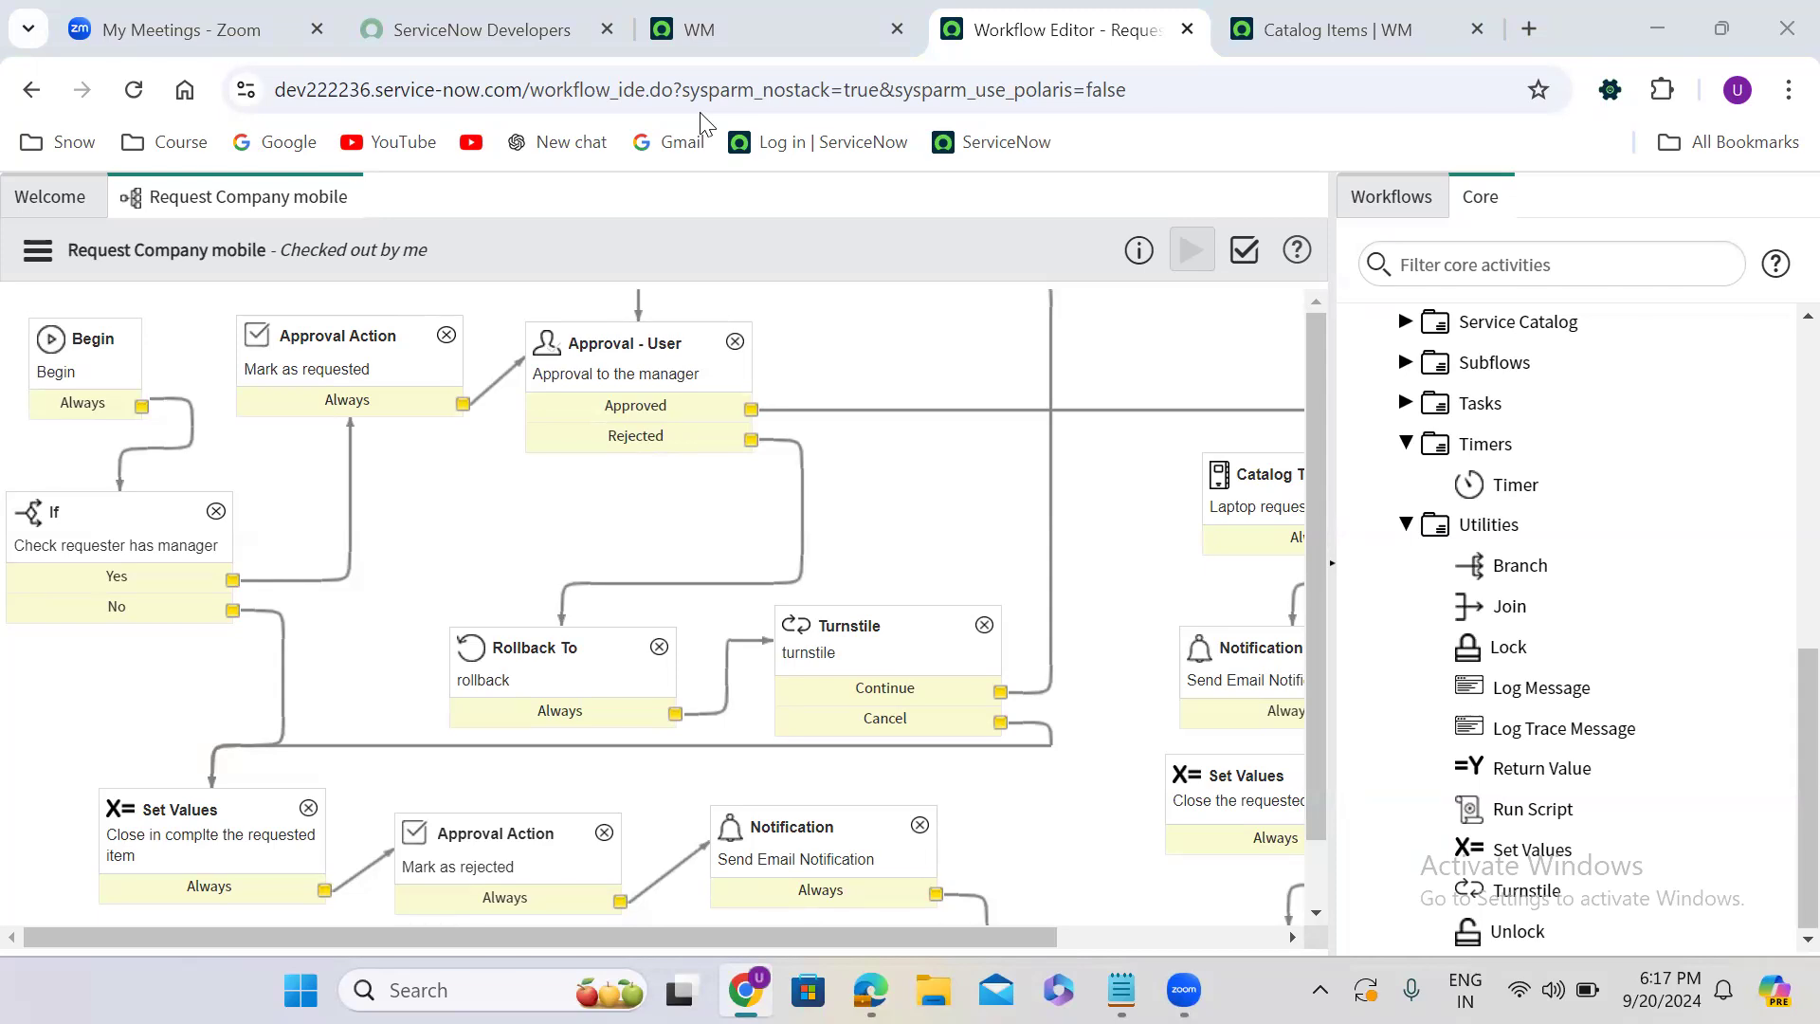
# - Open the Request Company Mobile catalog item in a new browser tab and try it, placing the cursor in Requested For
pyautogui.click(1336, 29)
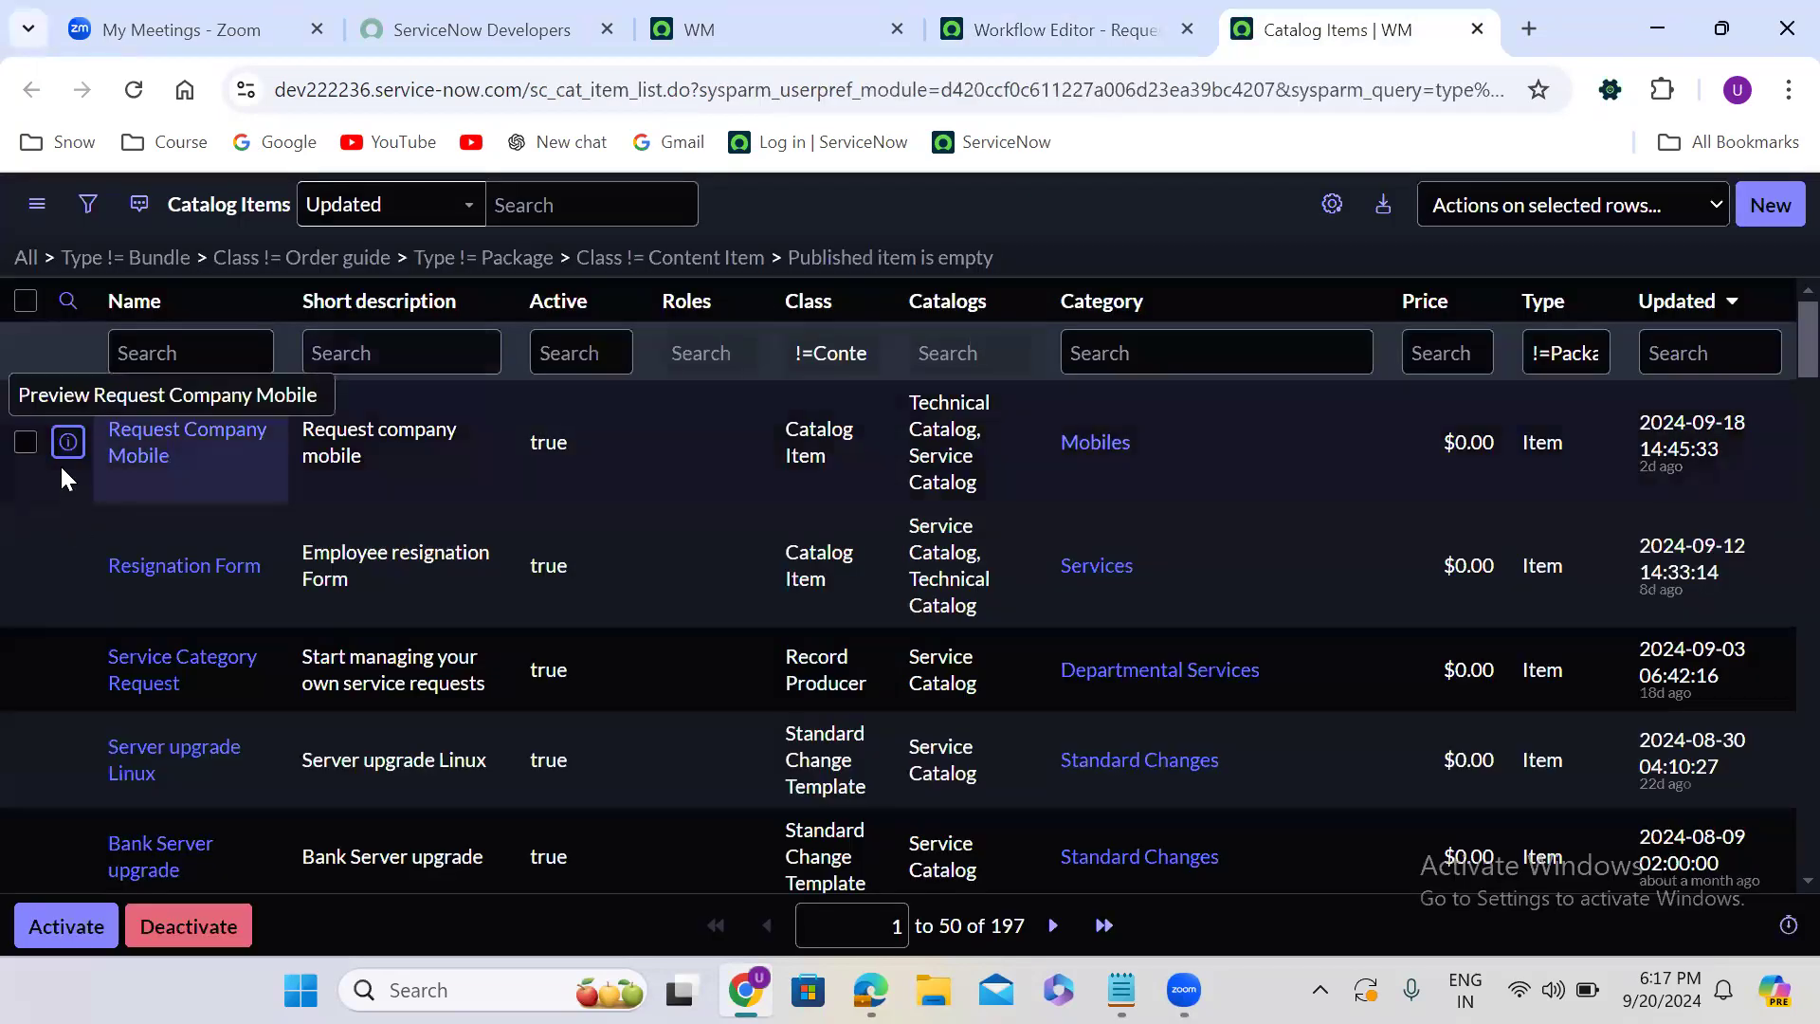
pyautogui.rightClick(62, 446)
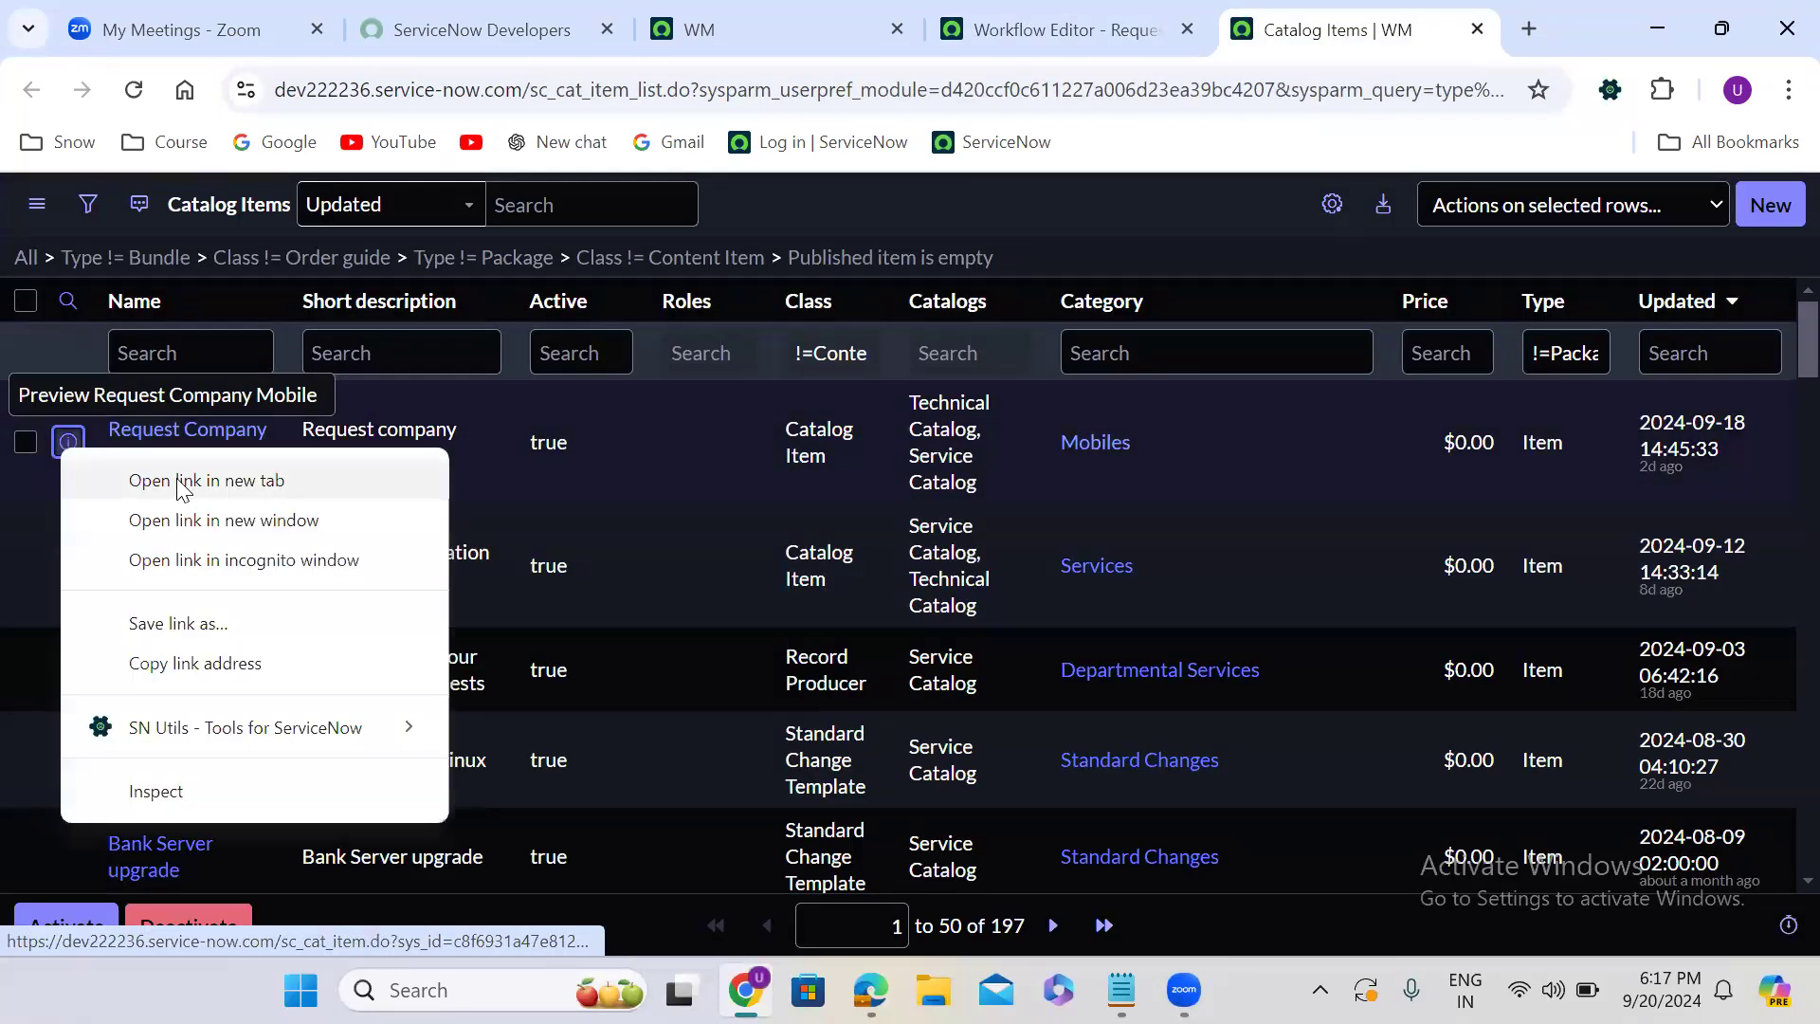
pyautogui.click(180, 481)
pyautogui.click(1346, 23)
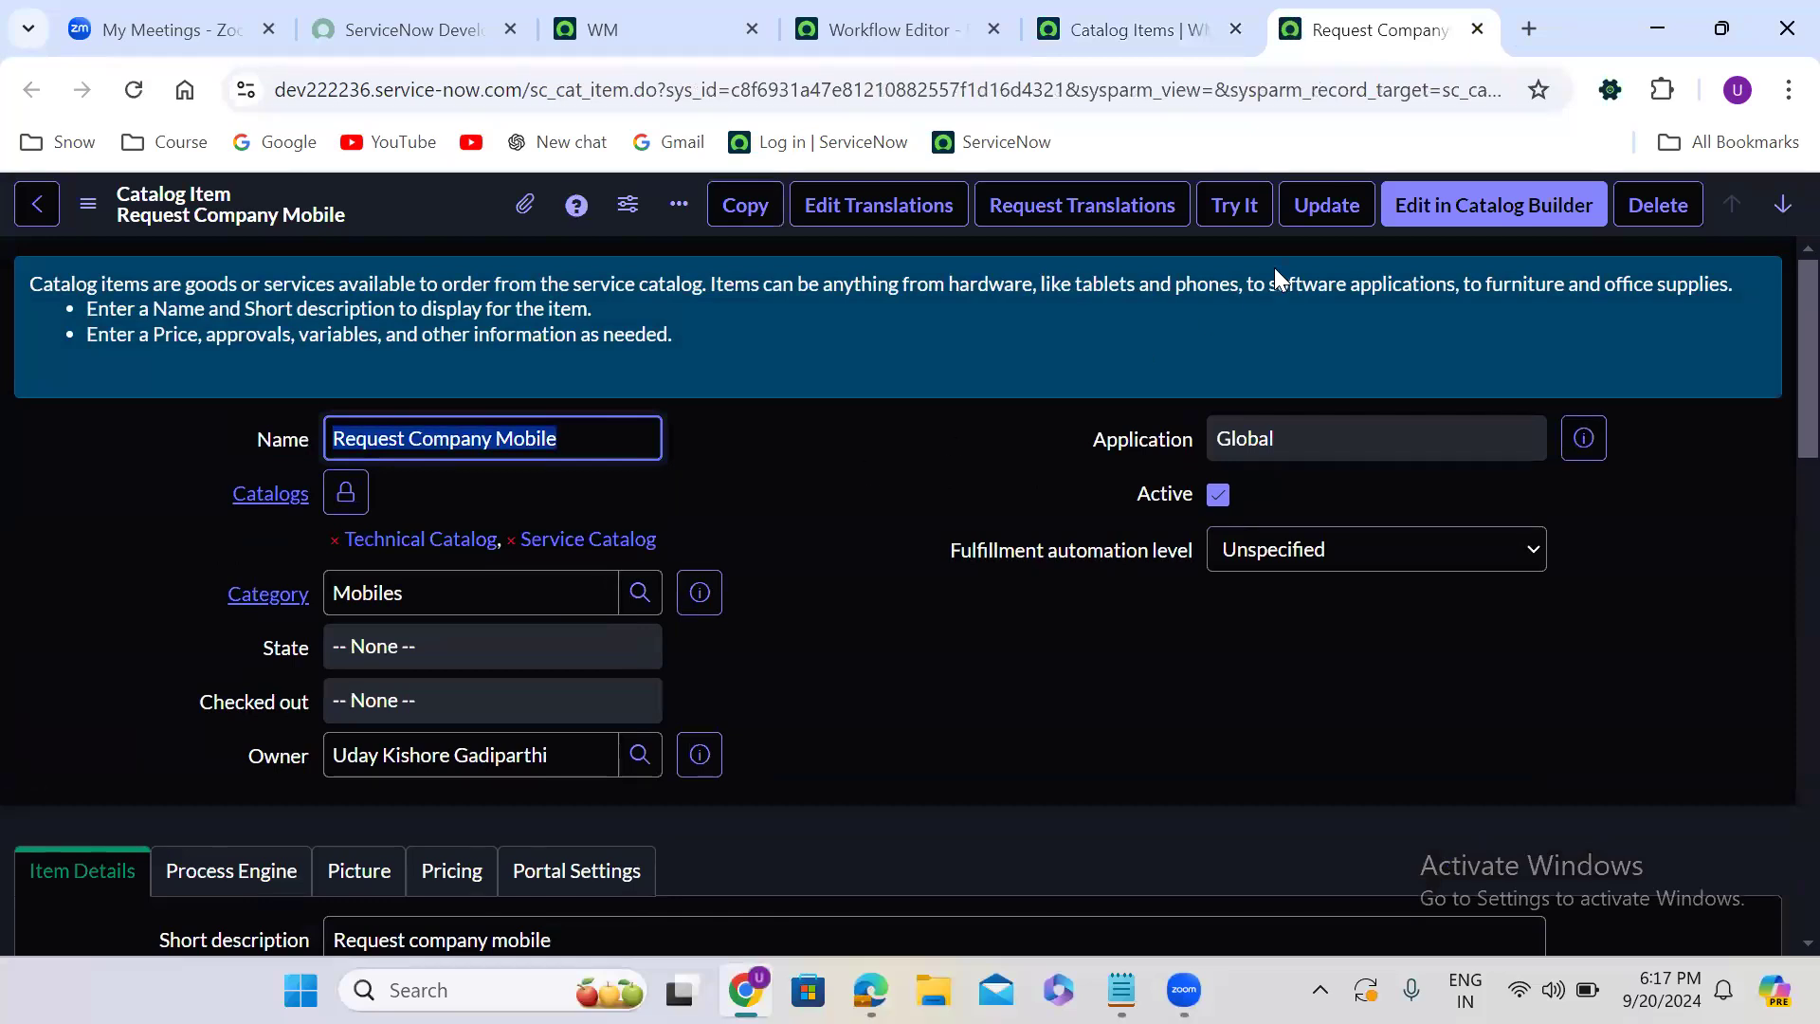
pyautogui.click(1235, 206)
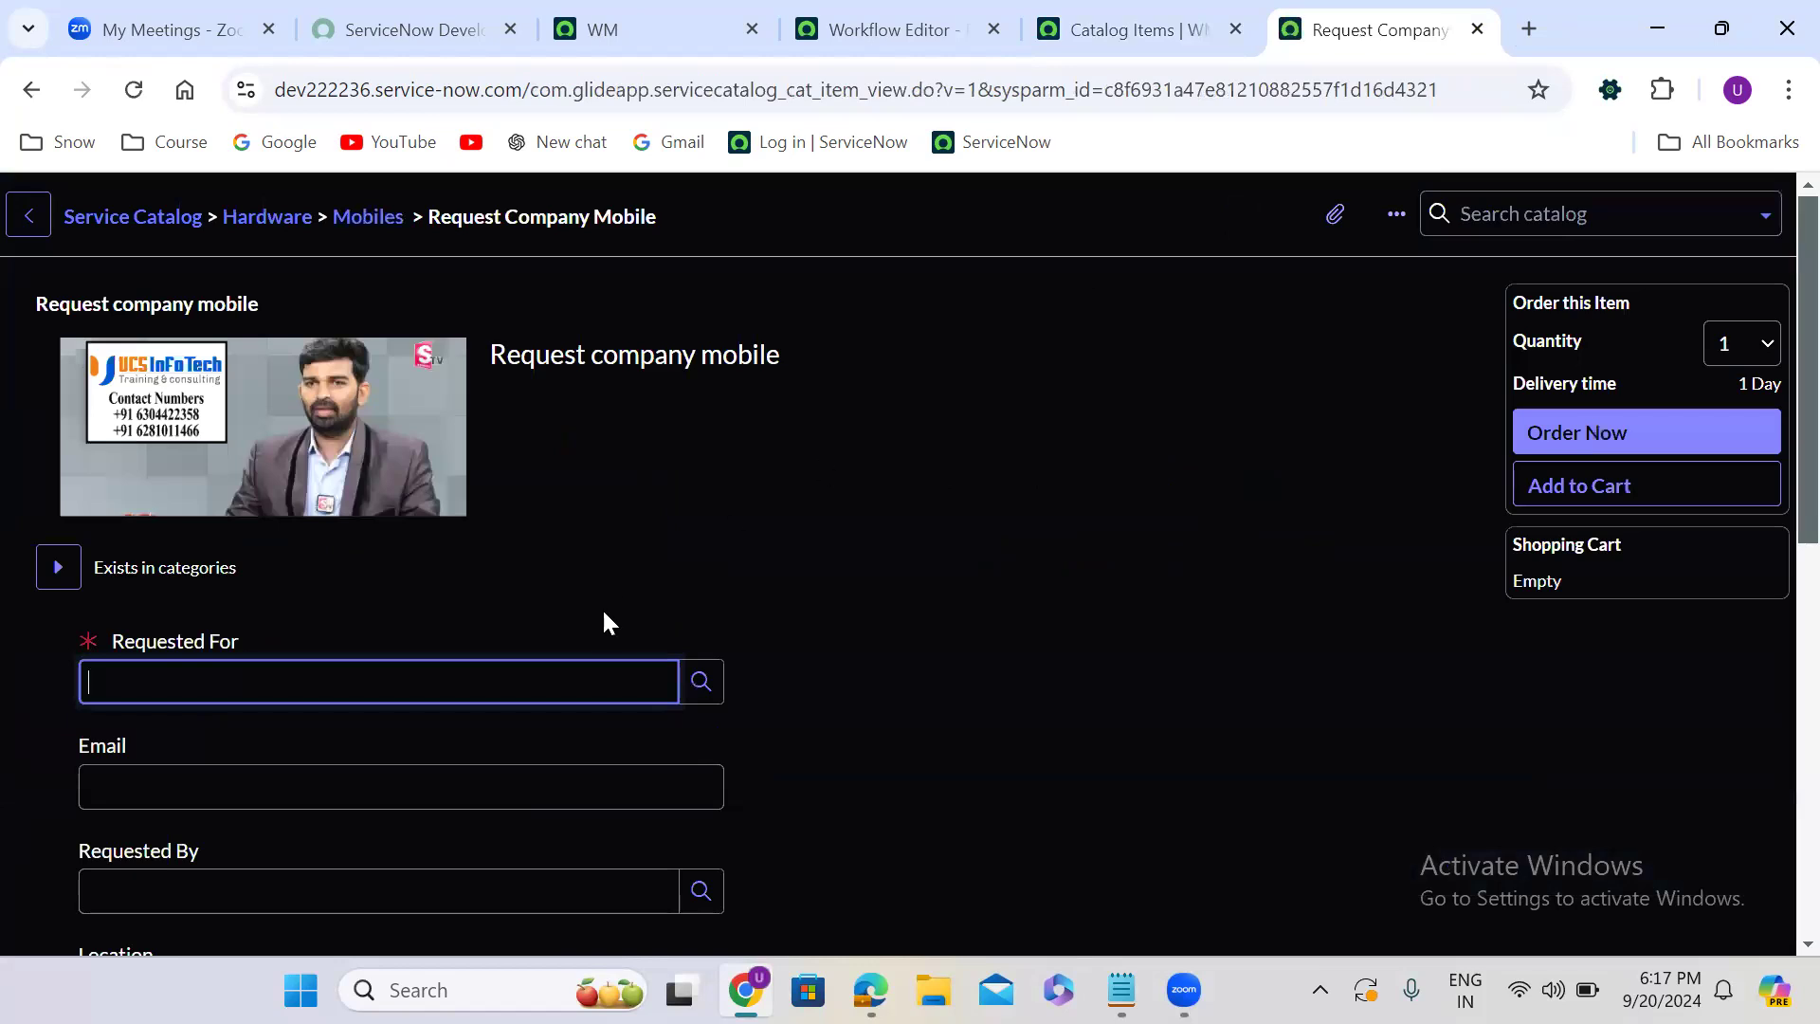
pyautogui.click(284, 684)
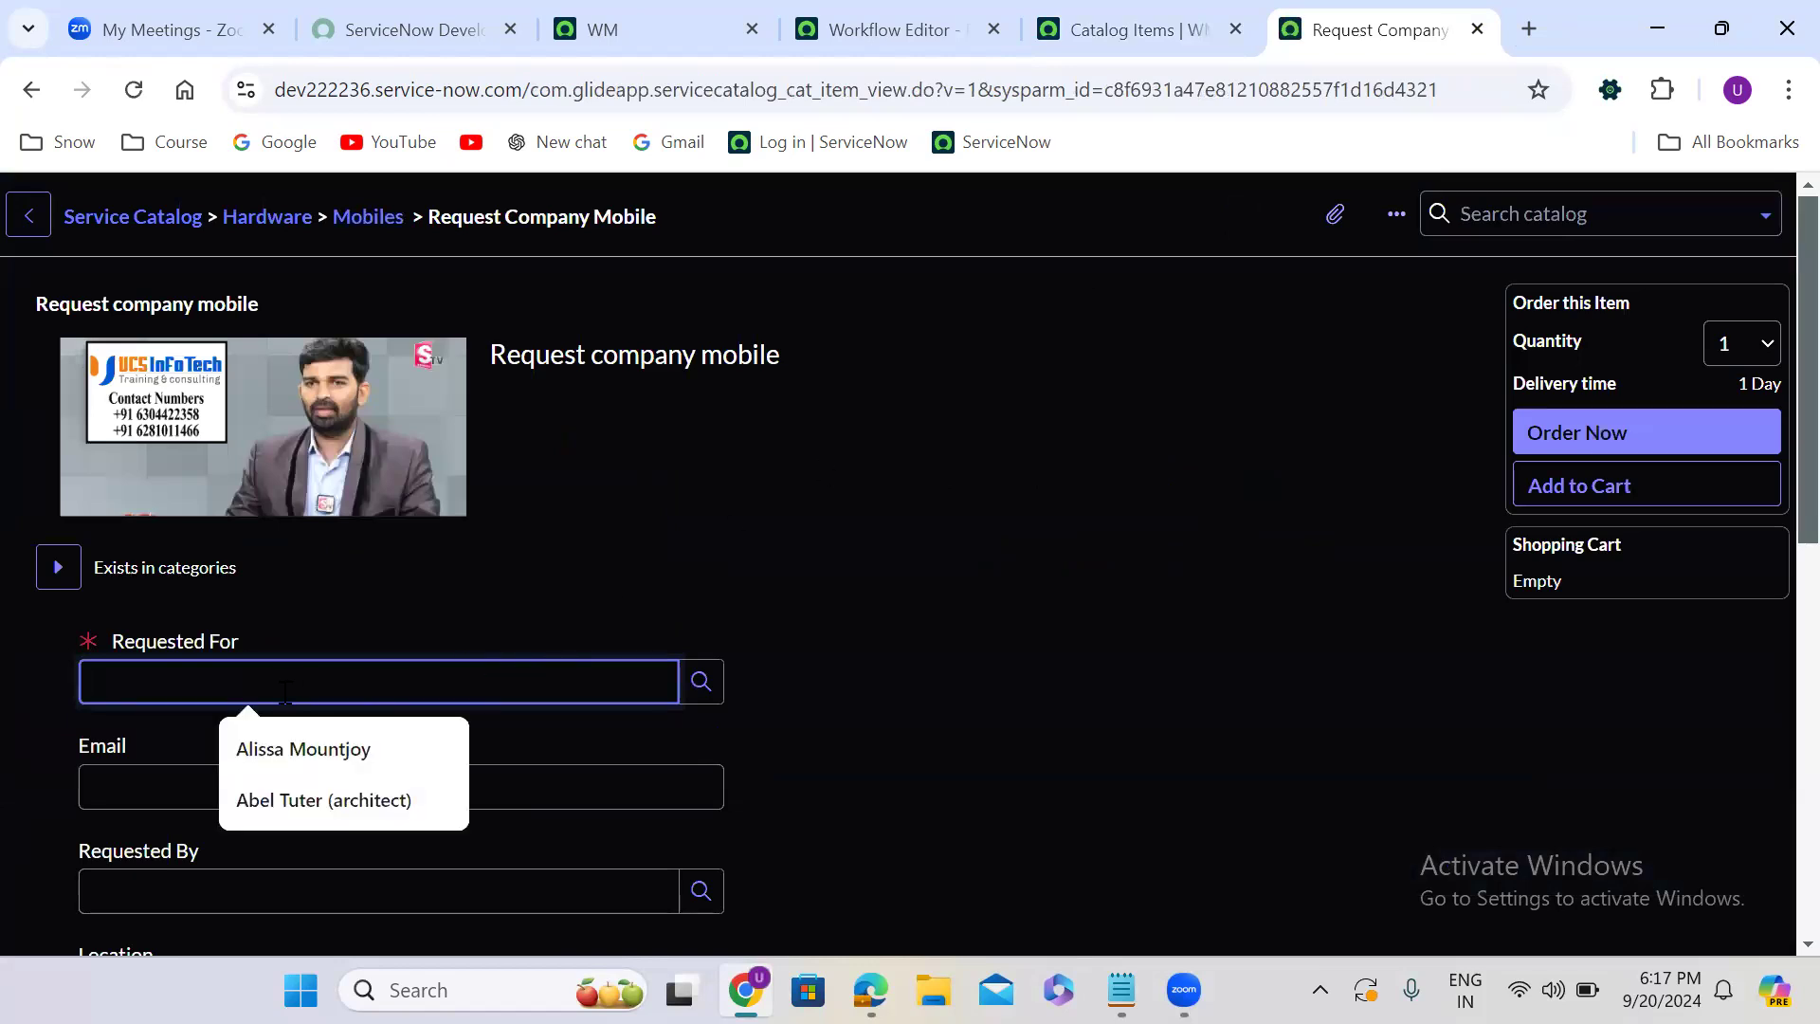
# - Fill in the Requested For person and set Colour to Black, Storage to 16 GB and RAM to 32 GB
pyautogui.click(319, 755)
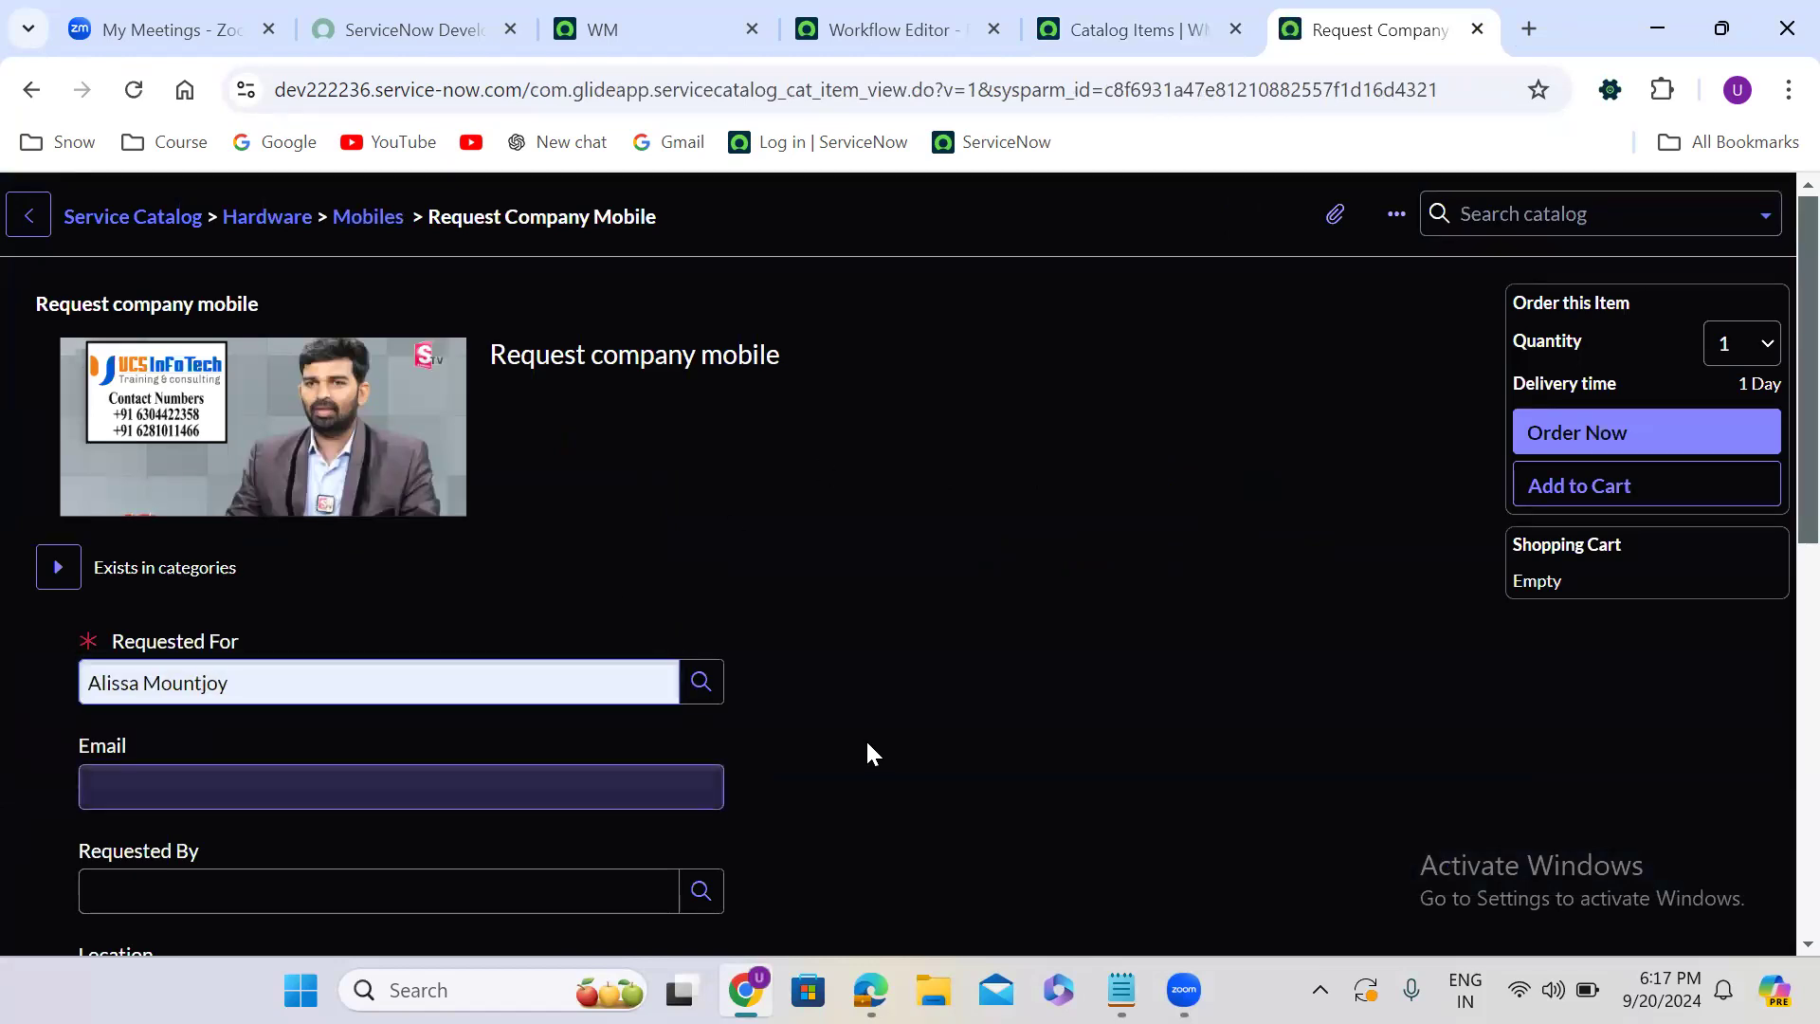
pyautogui.scroll(-5, 867, 745)
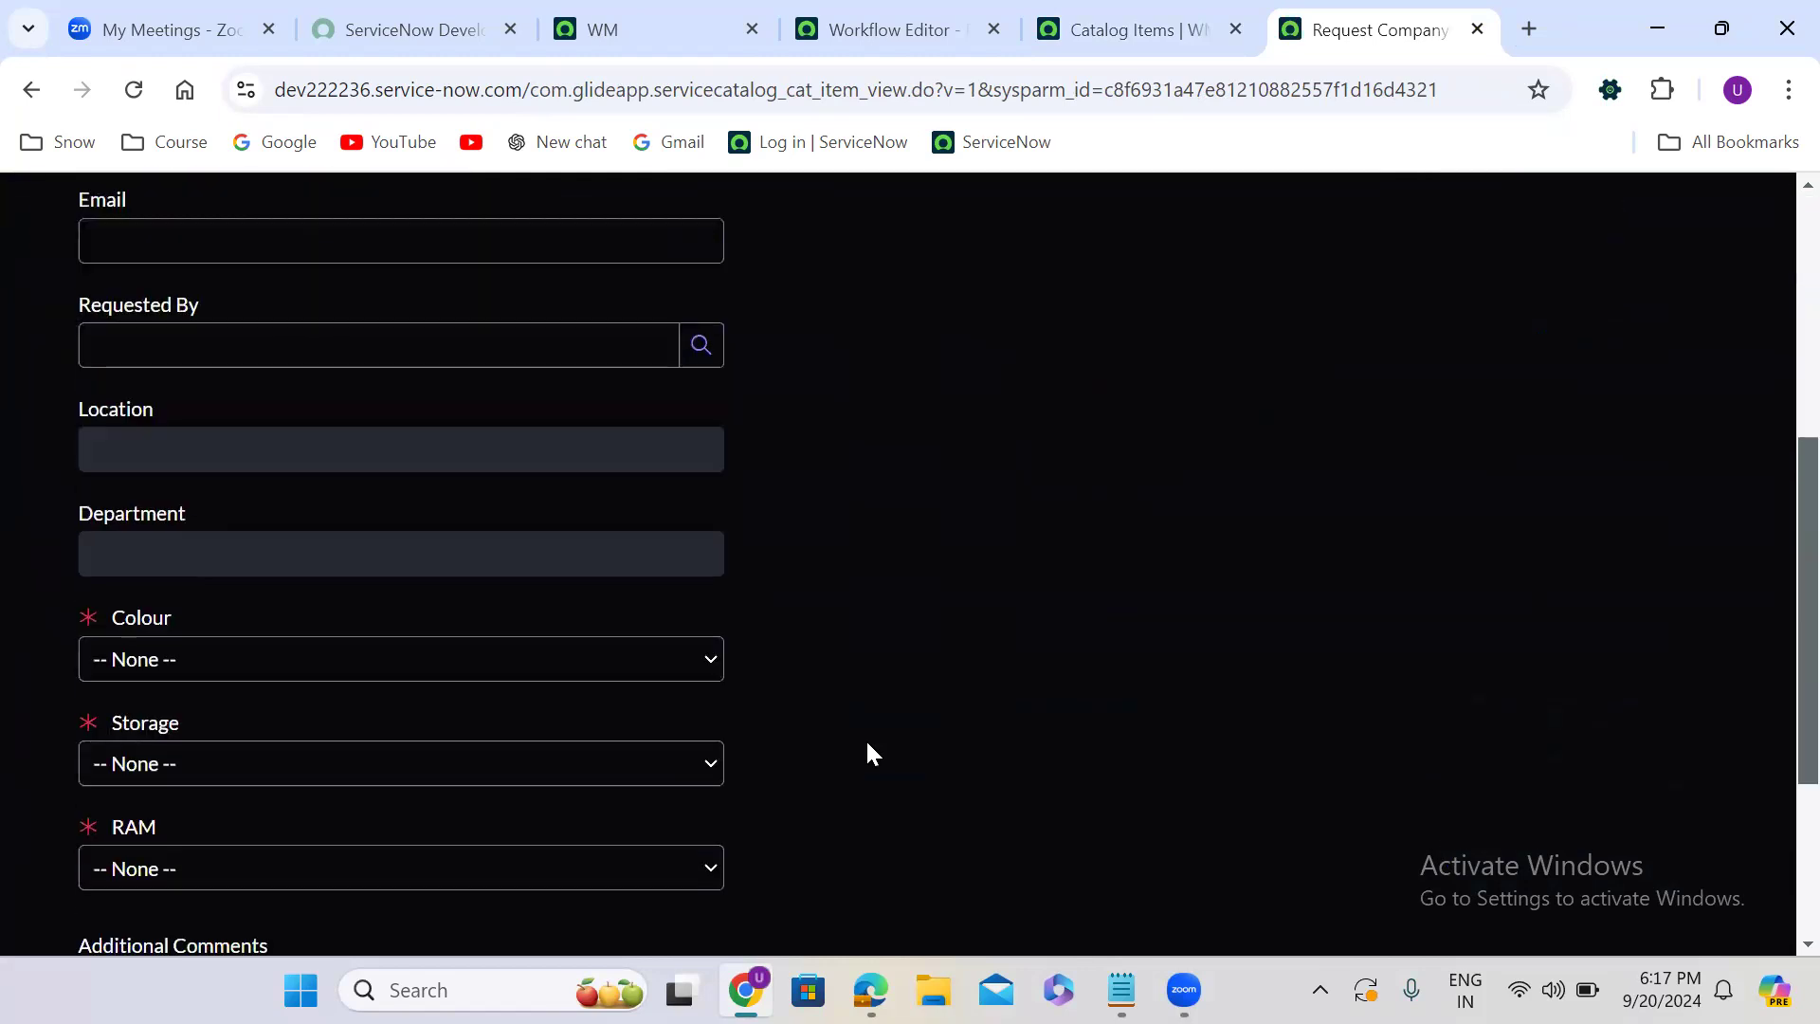
pyautogui.scroll(-1, 866, 737)
pyautogui.click(276, 521)
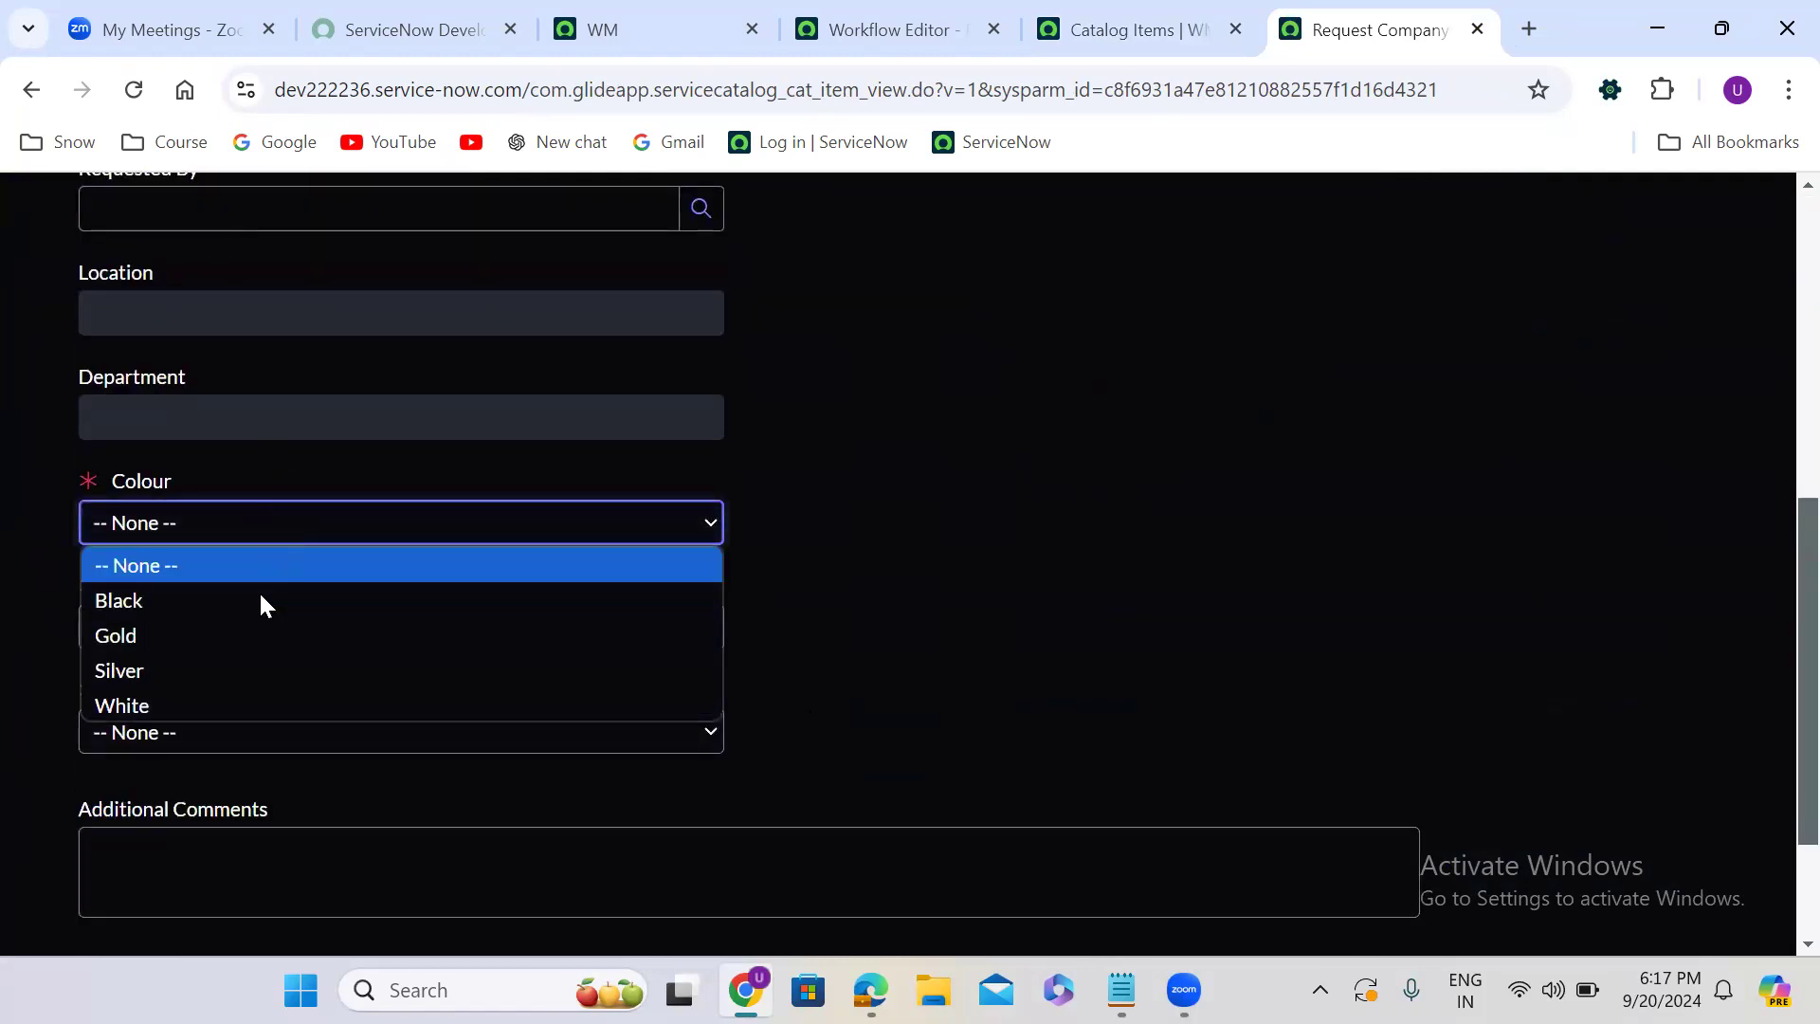
pyautogui.click(256, 603)
pyautogui.click(218, 628)
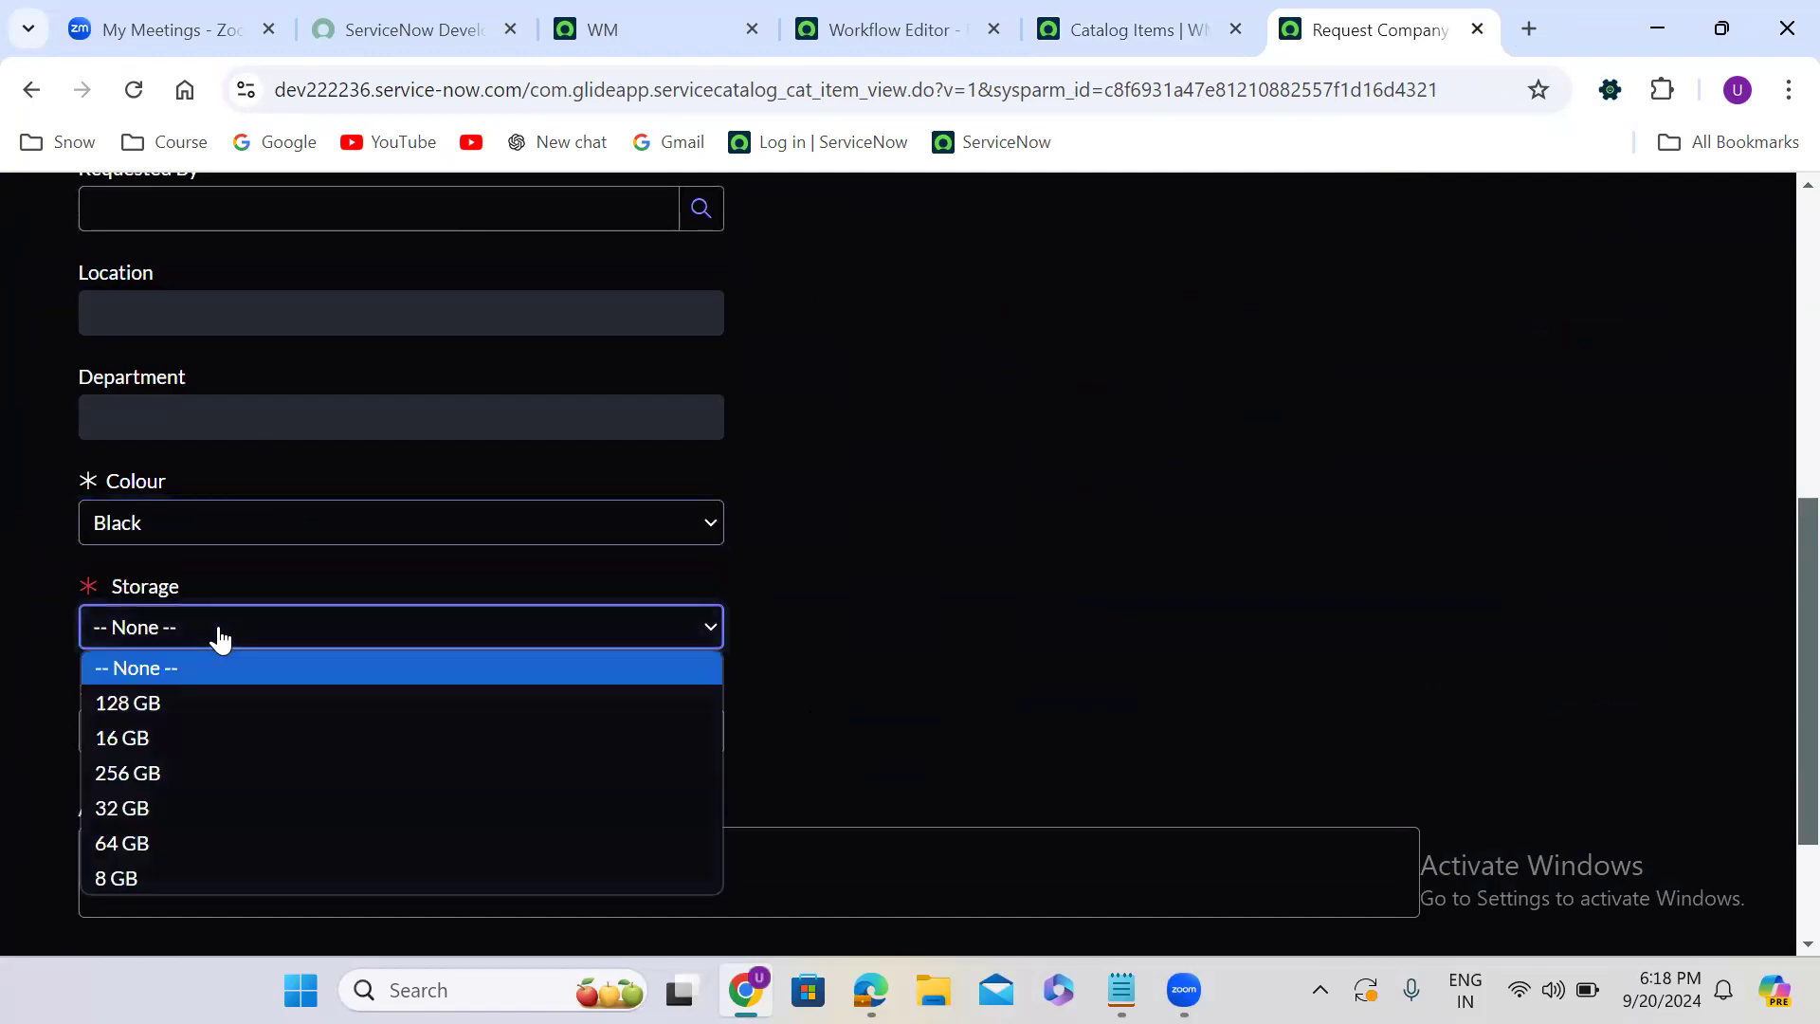
pyautogui.click(197, 721)
pyautogui.click(227, 736)
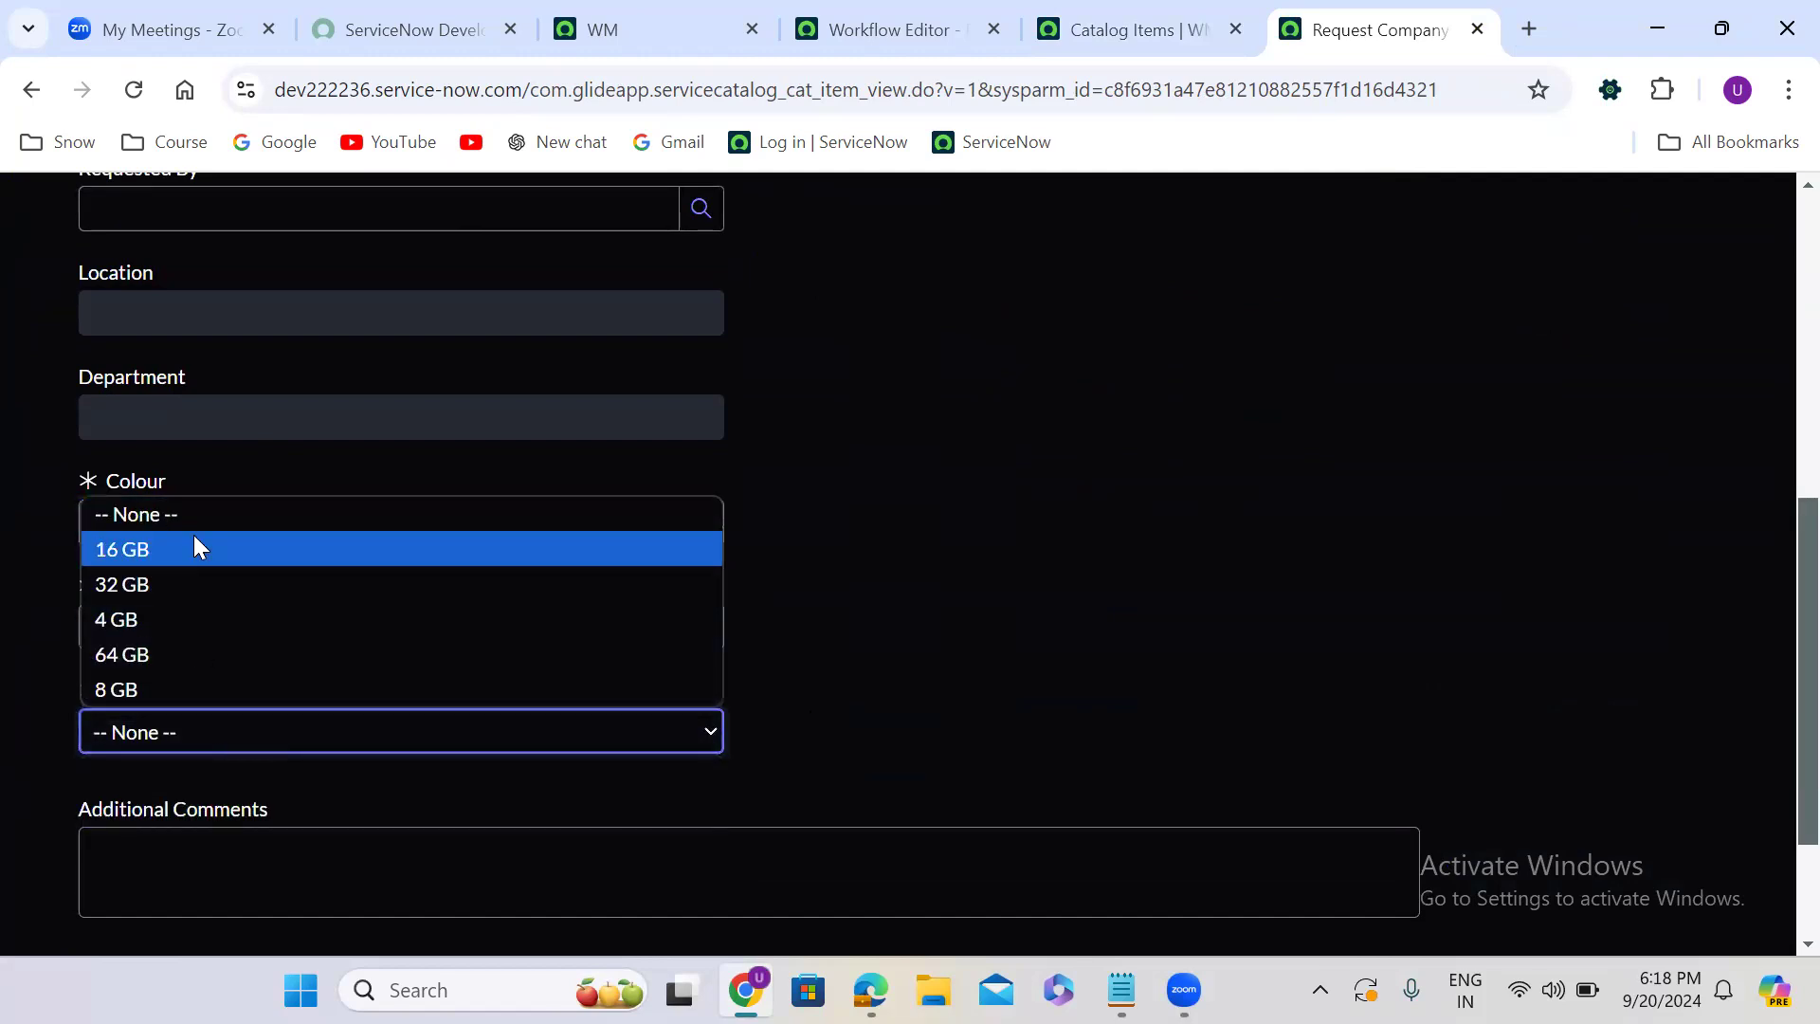
pyautogui.click(196, 548)
pyautogui.press('Down')
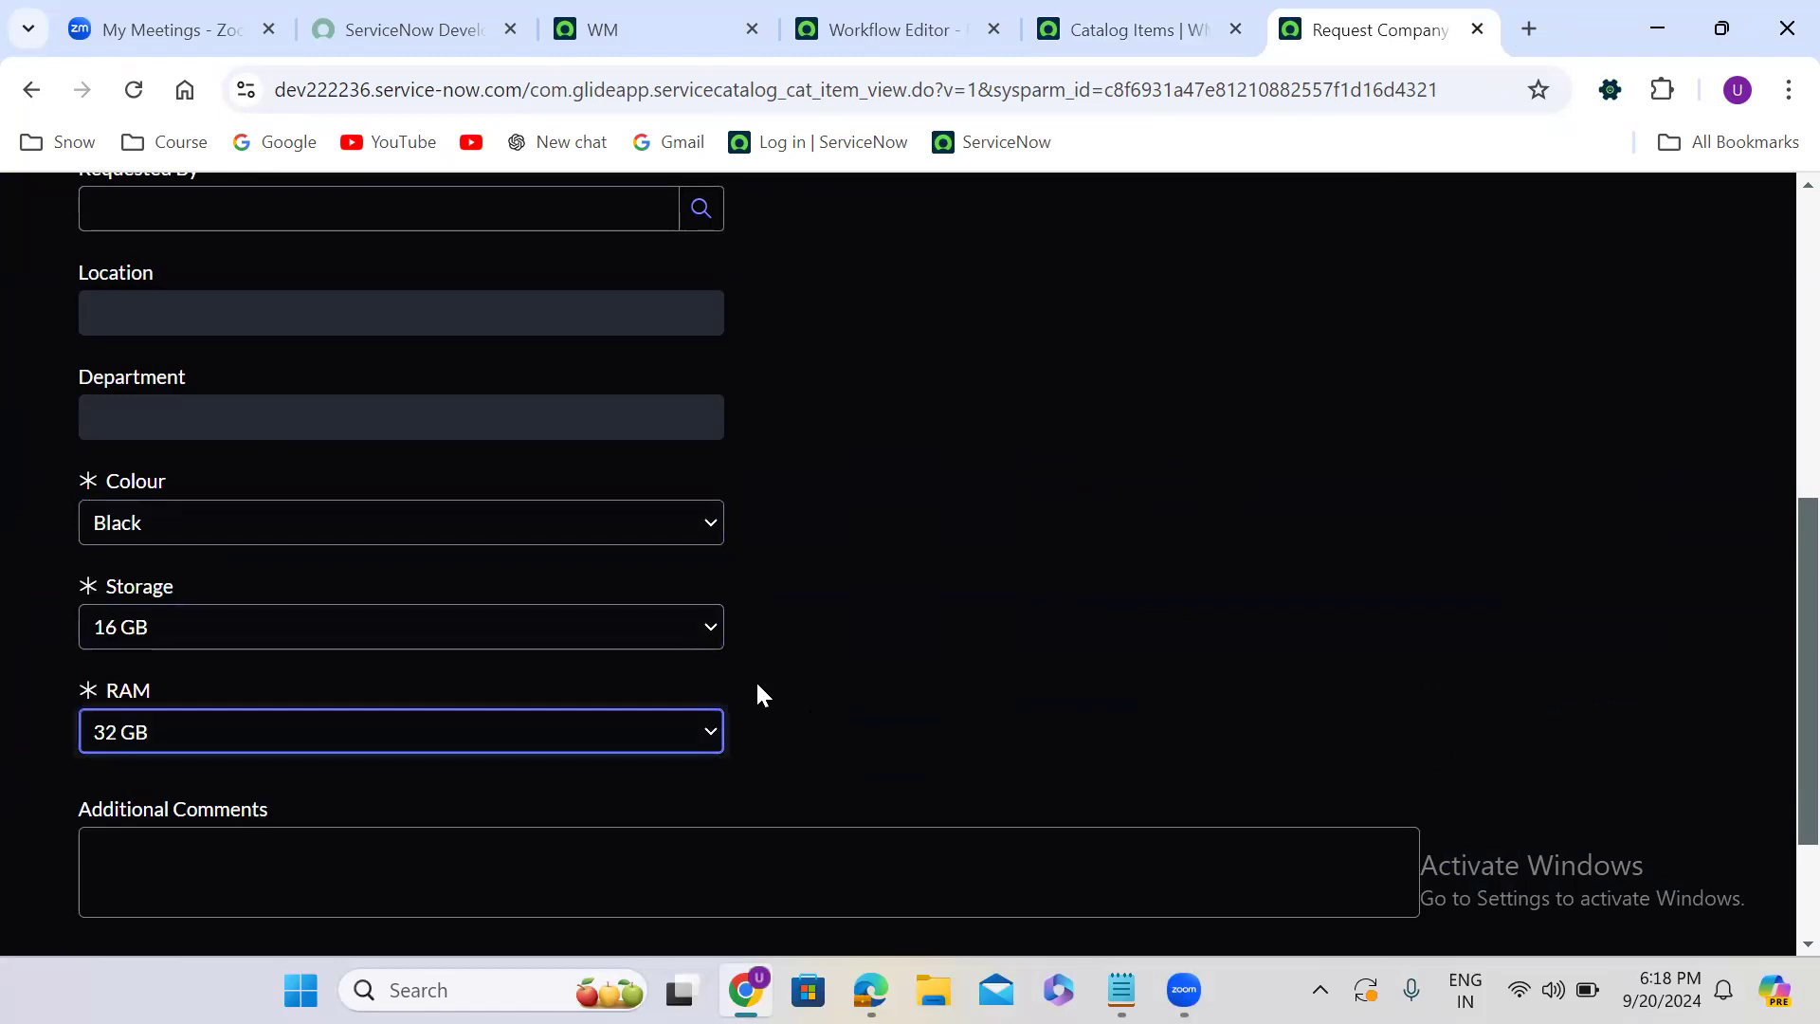
# - Enter "test 345678" in the mandatory Address field and order the item
pyautogui.click(978, 788)
pyautogui.scroll(-1, 979, 790)
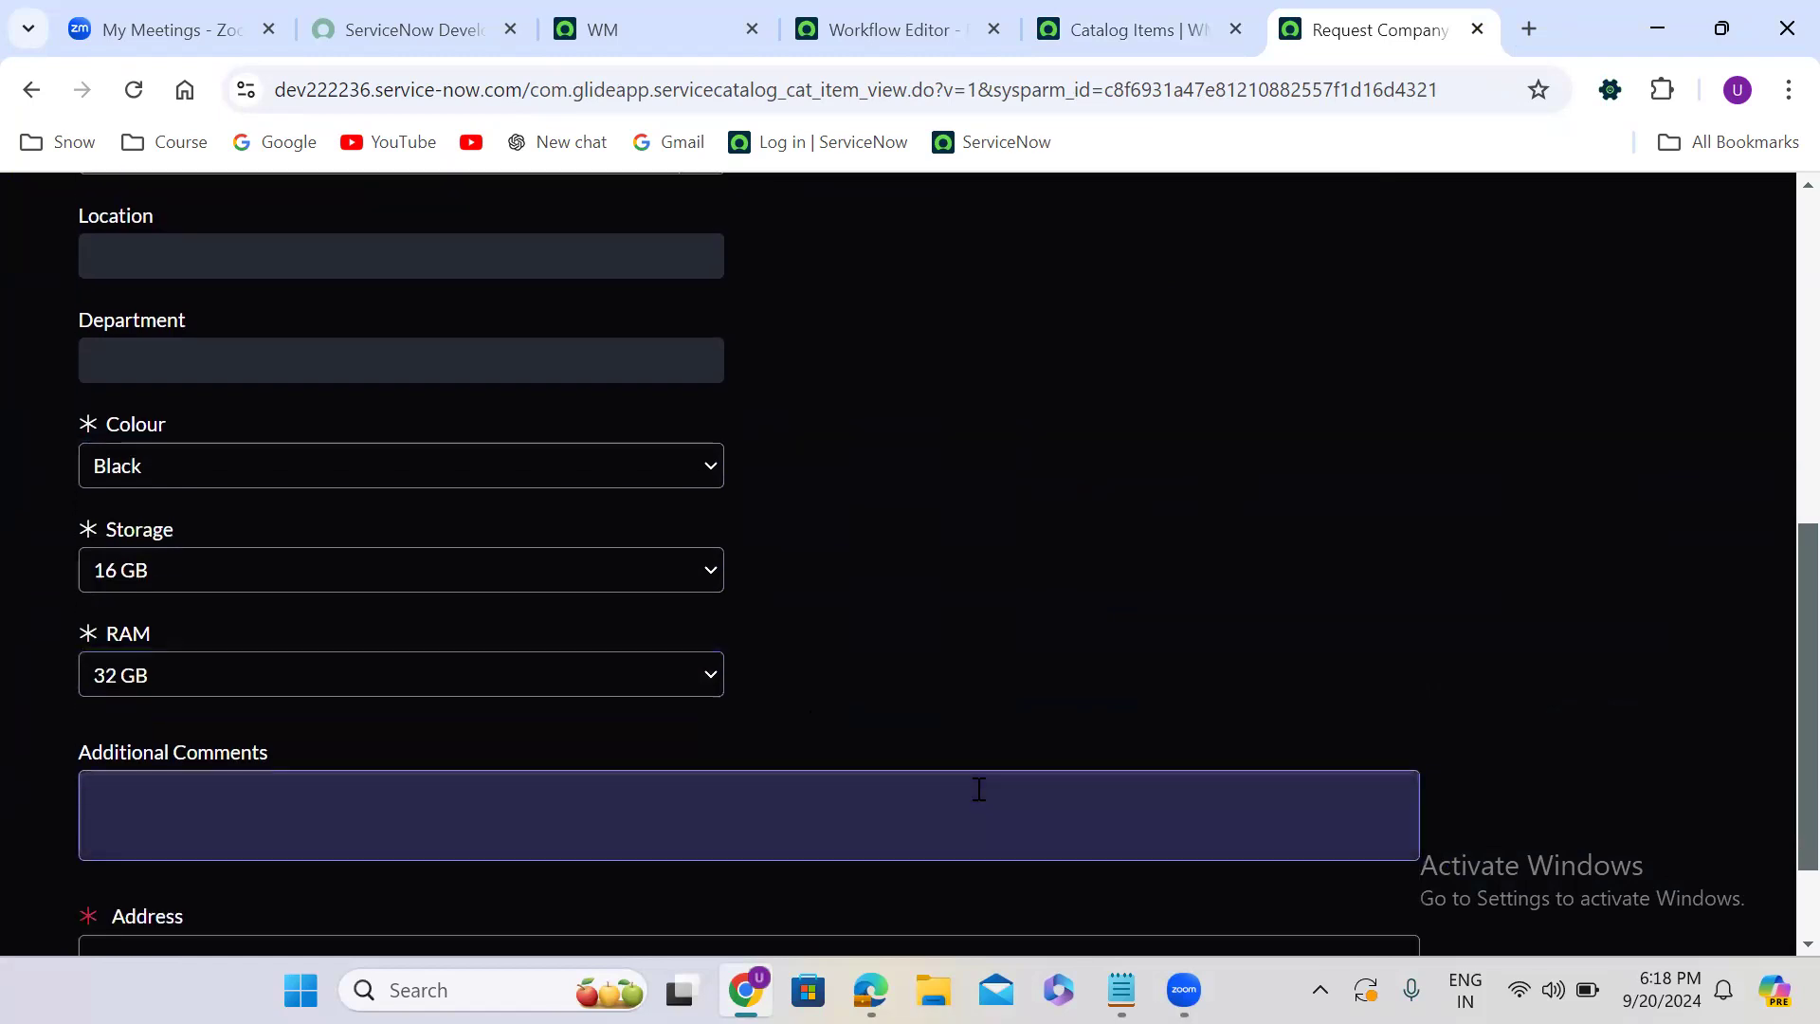
pyautogui.click(285, 841)
pyautogui.write('test 345678')
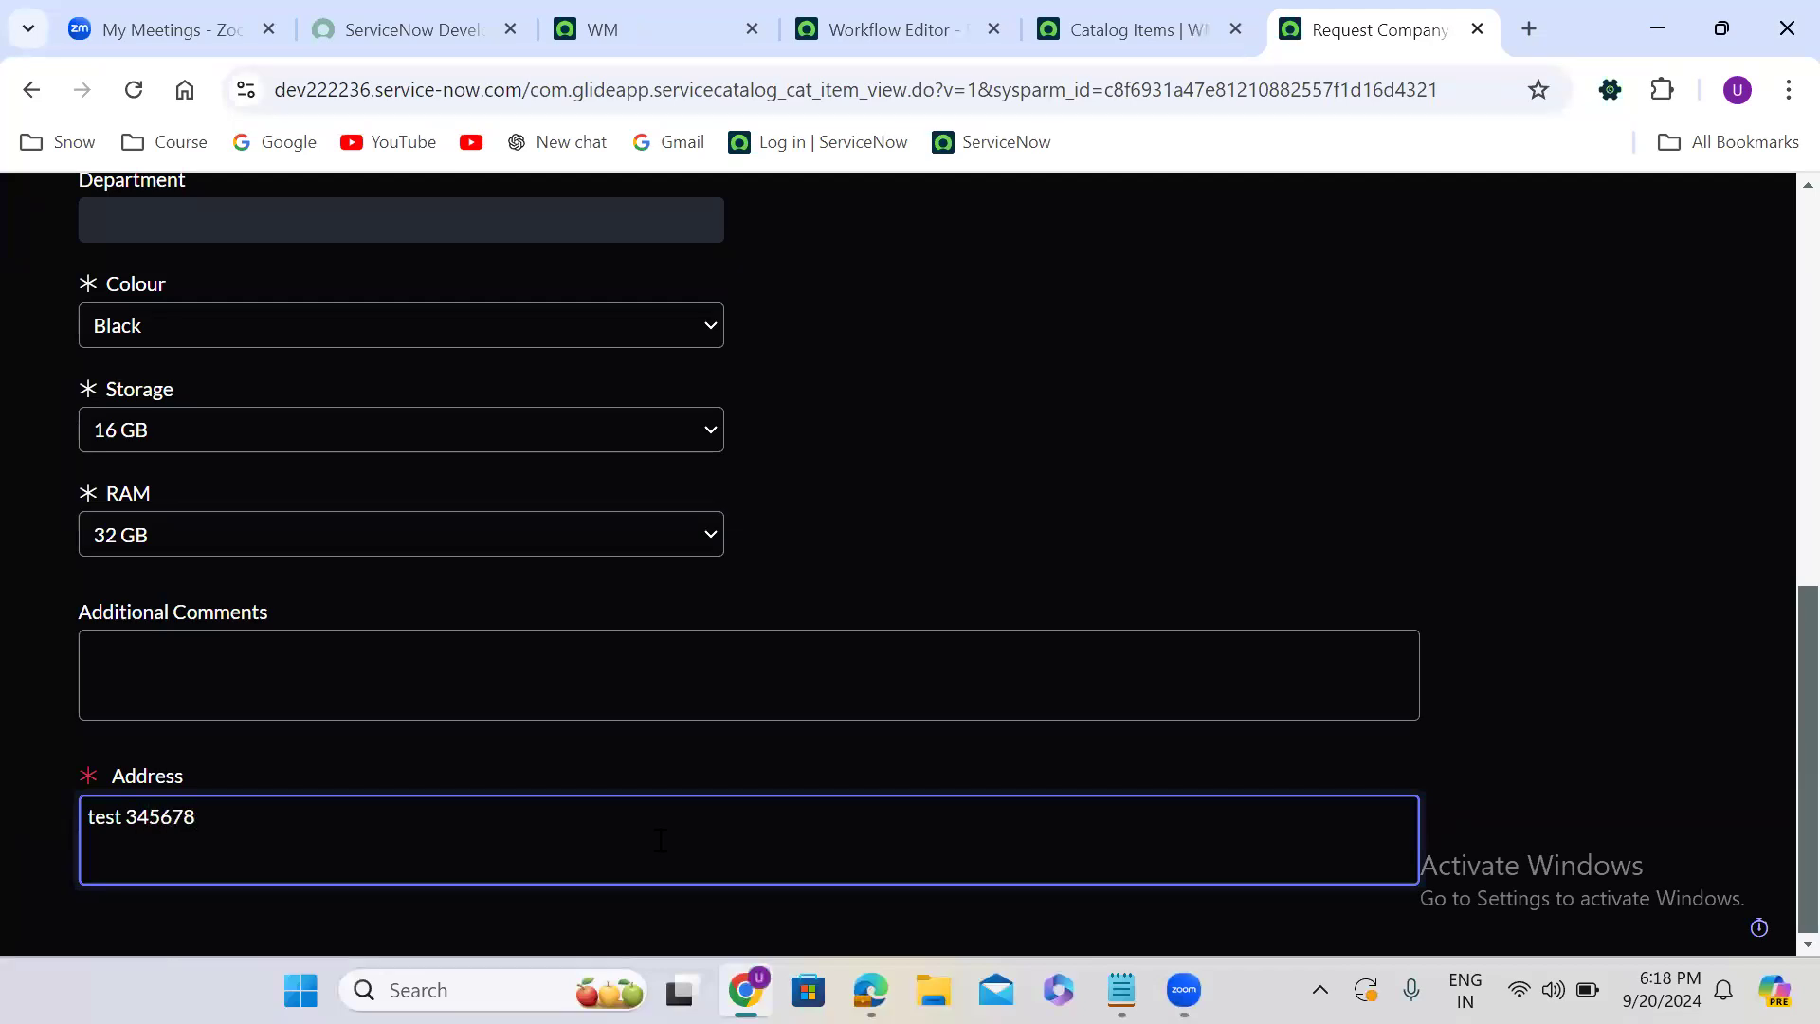
pyautogui.click(1776, 297)
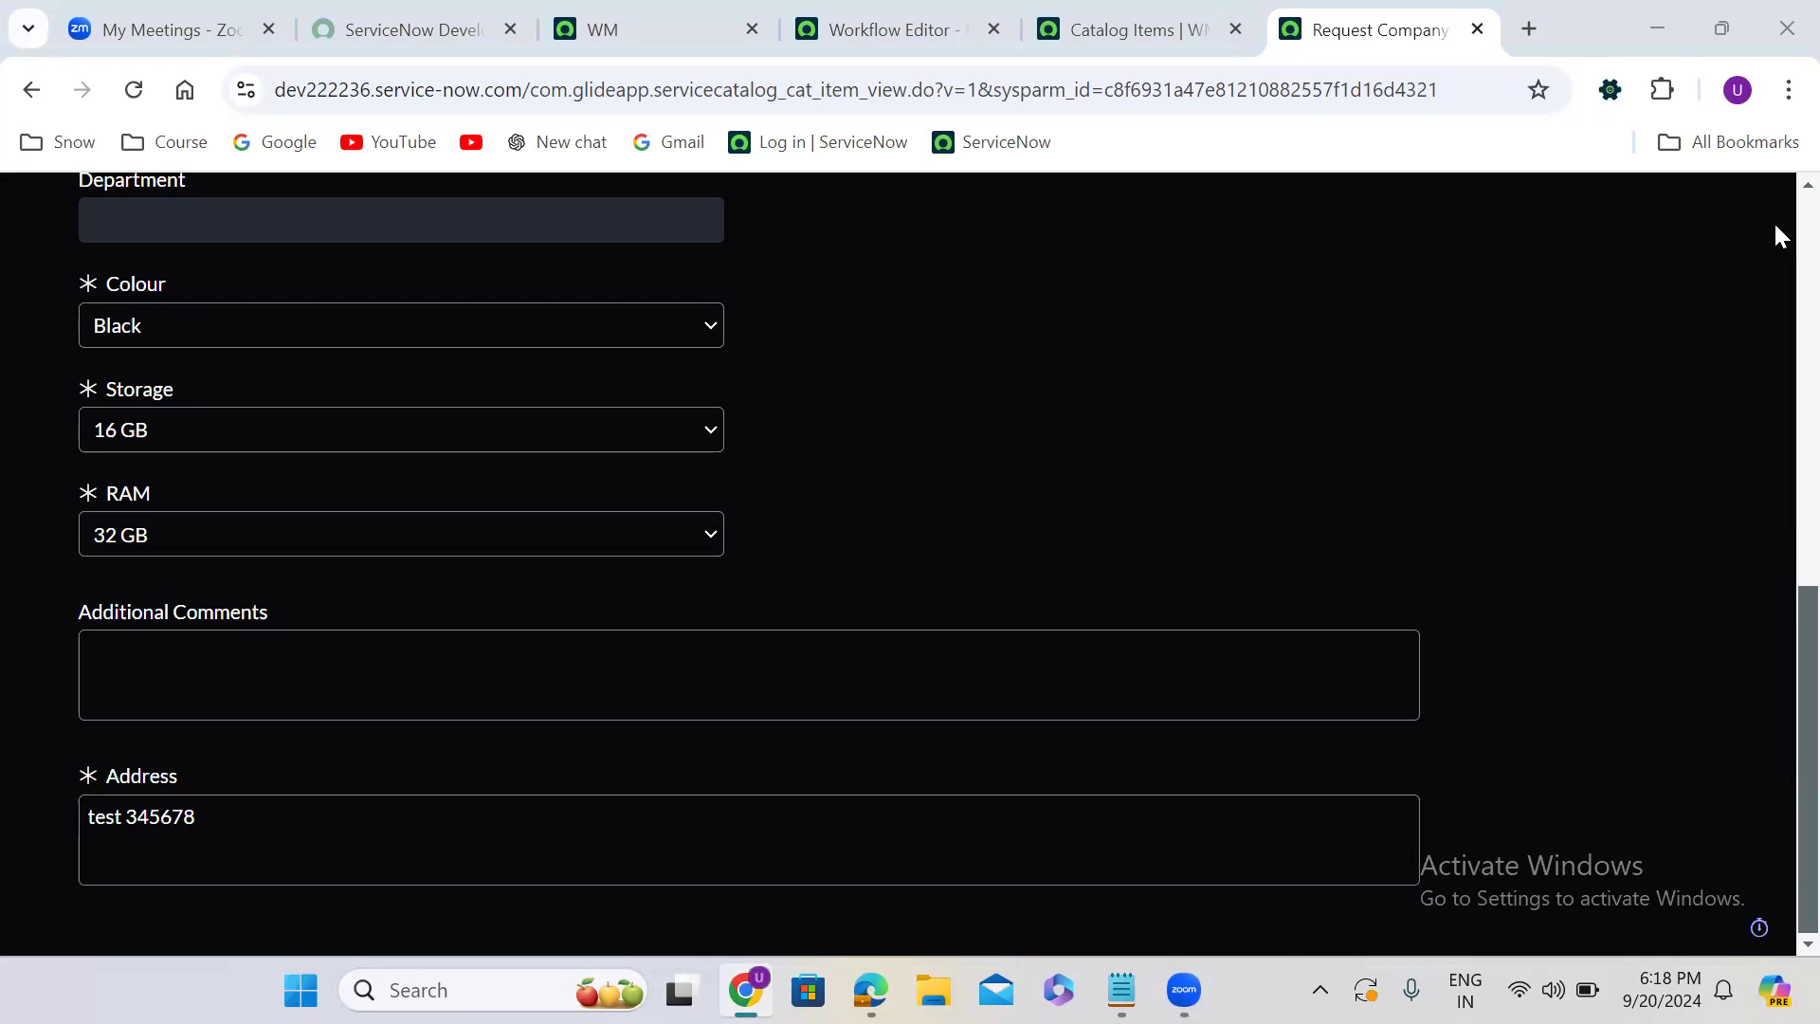
pyautogui.scroll(15, 1772, 220)
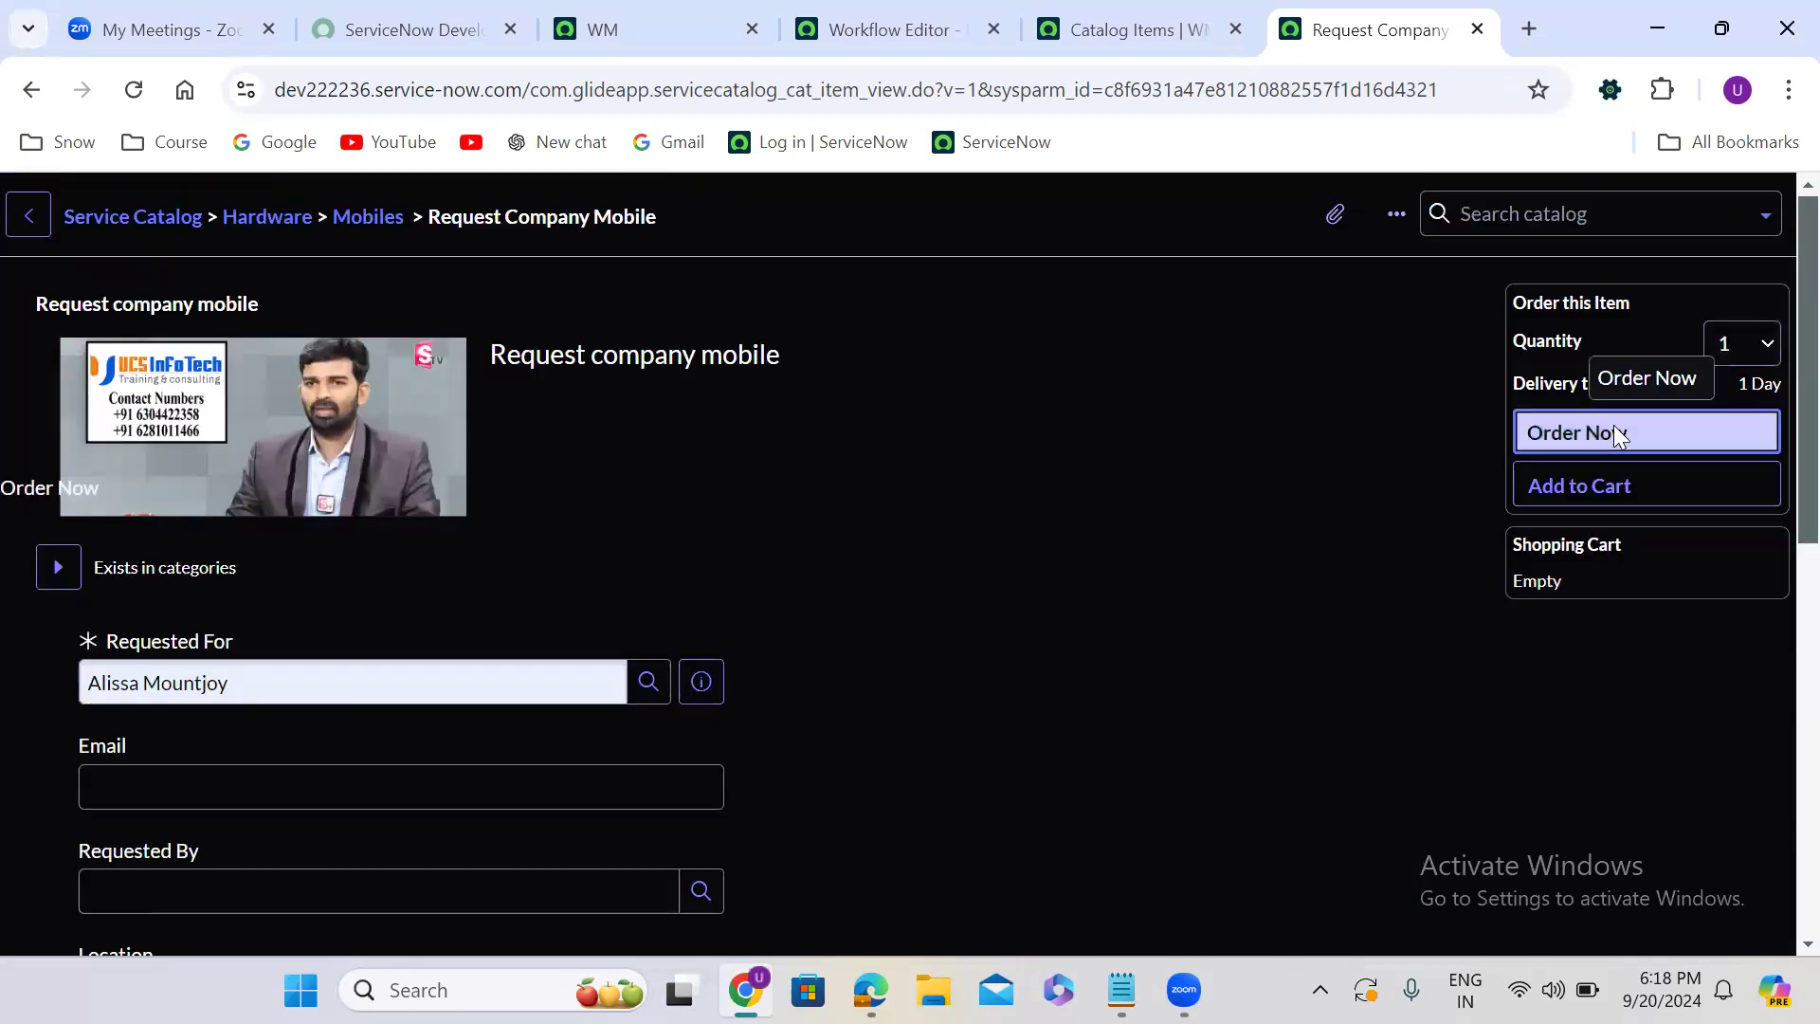
pyautogui.click(1613, 432)
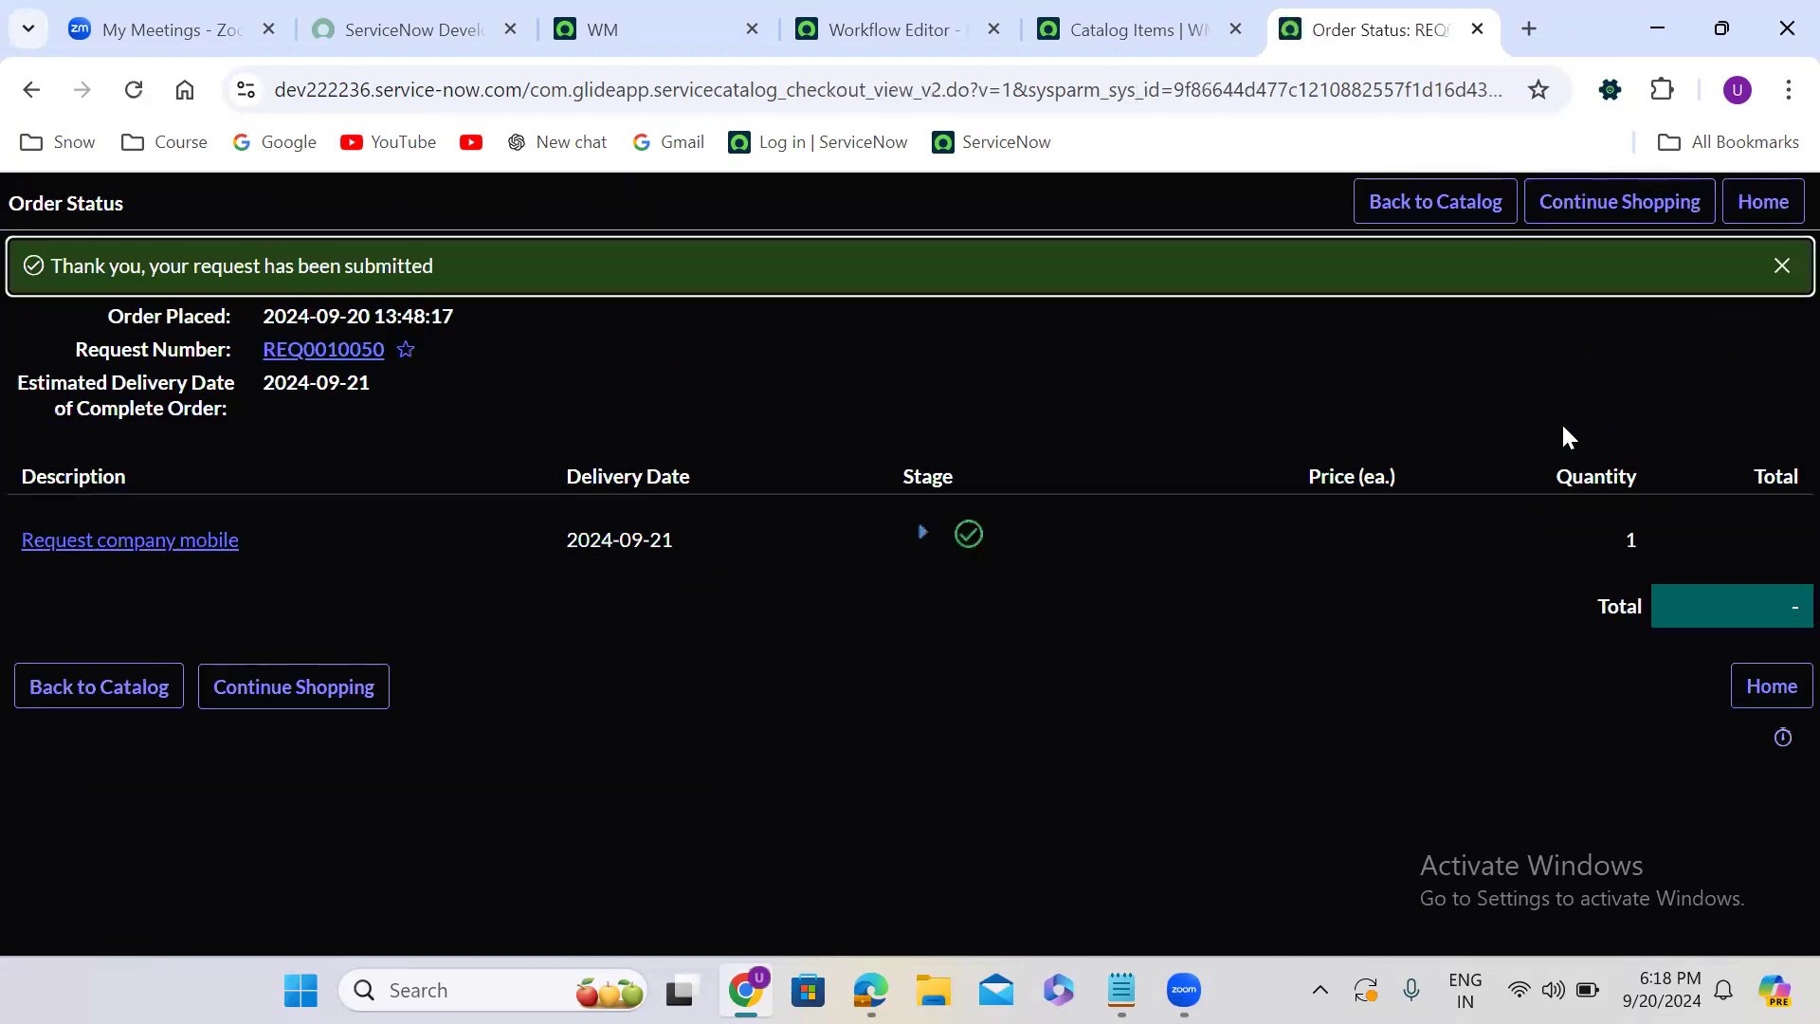
# - Open the Request company mobile requested item from the order status and reject the manager's requested approval
pyautogui.click(144, 541)
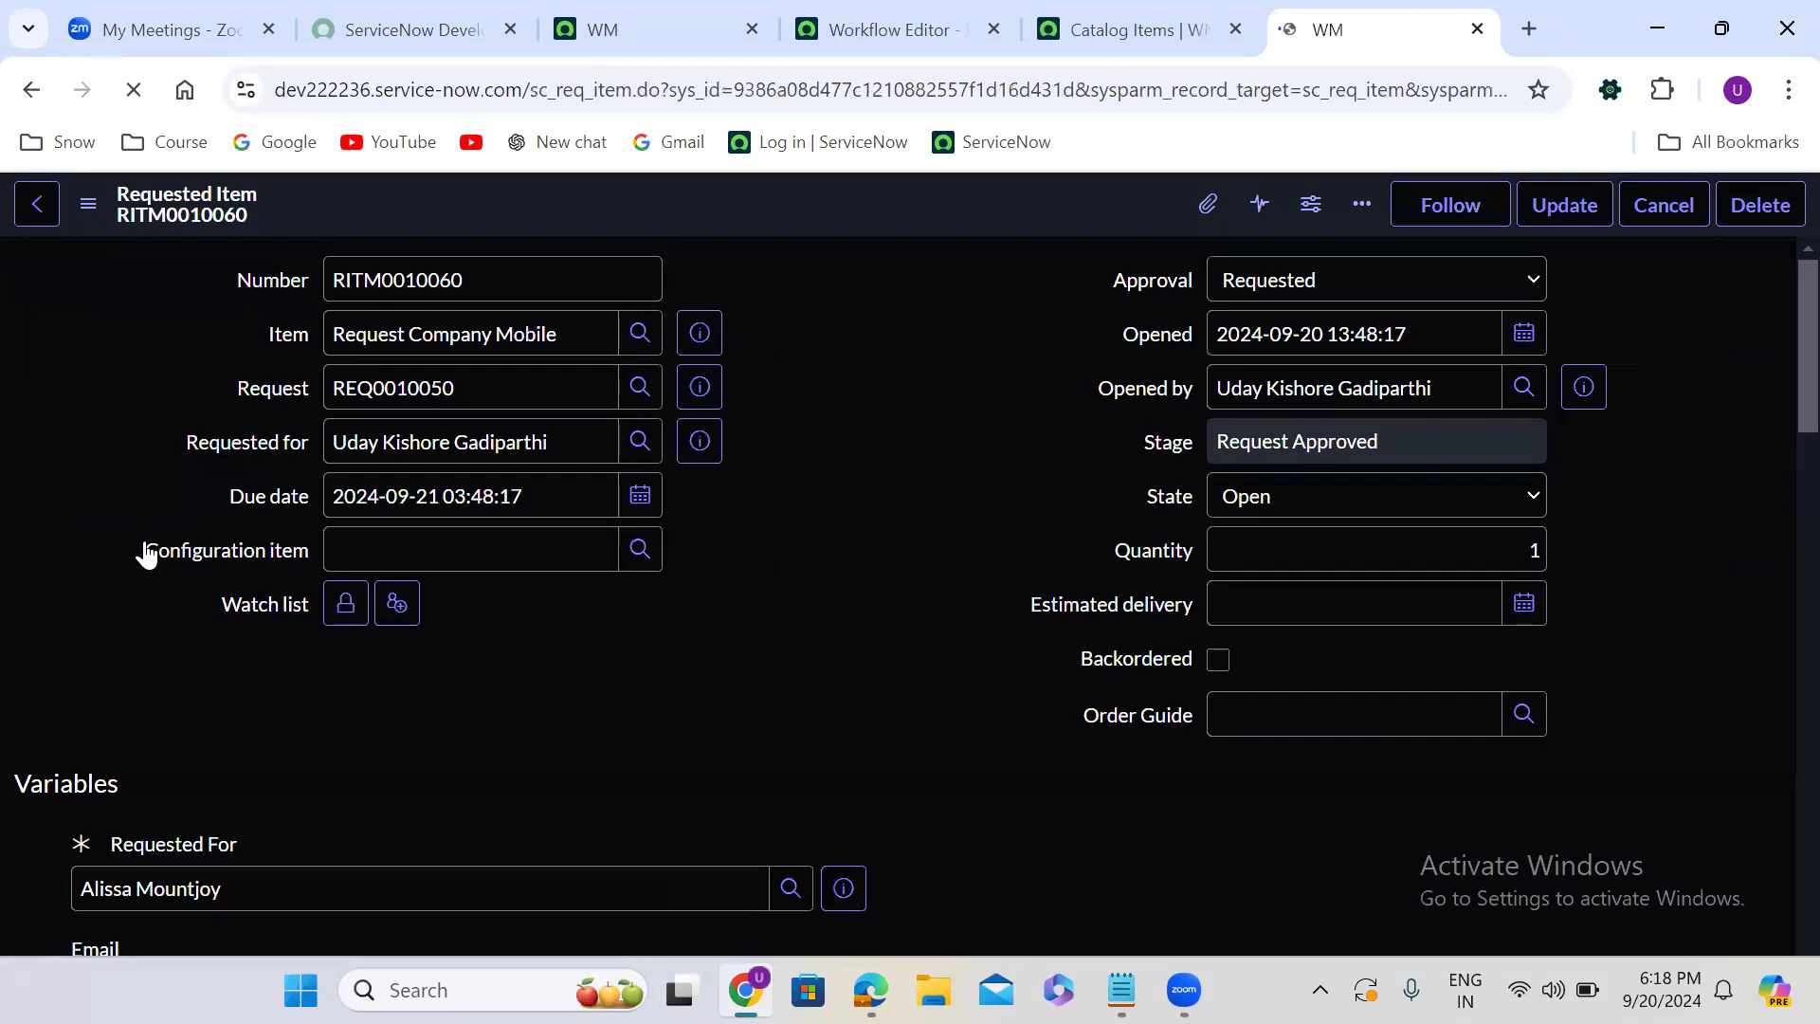
pyautogui.click(770, 531)
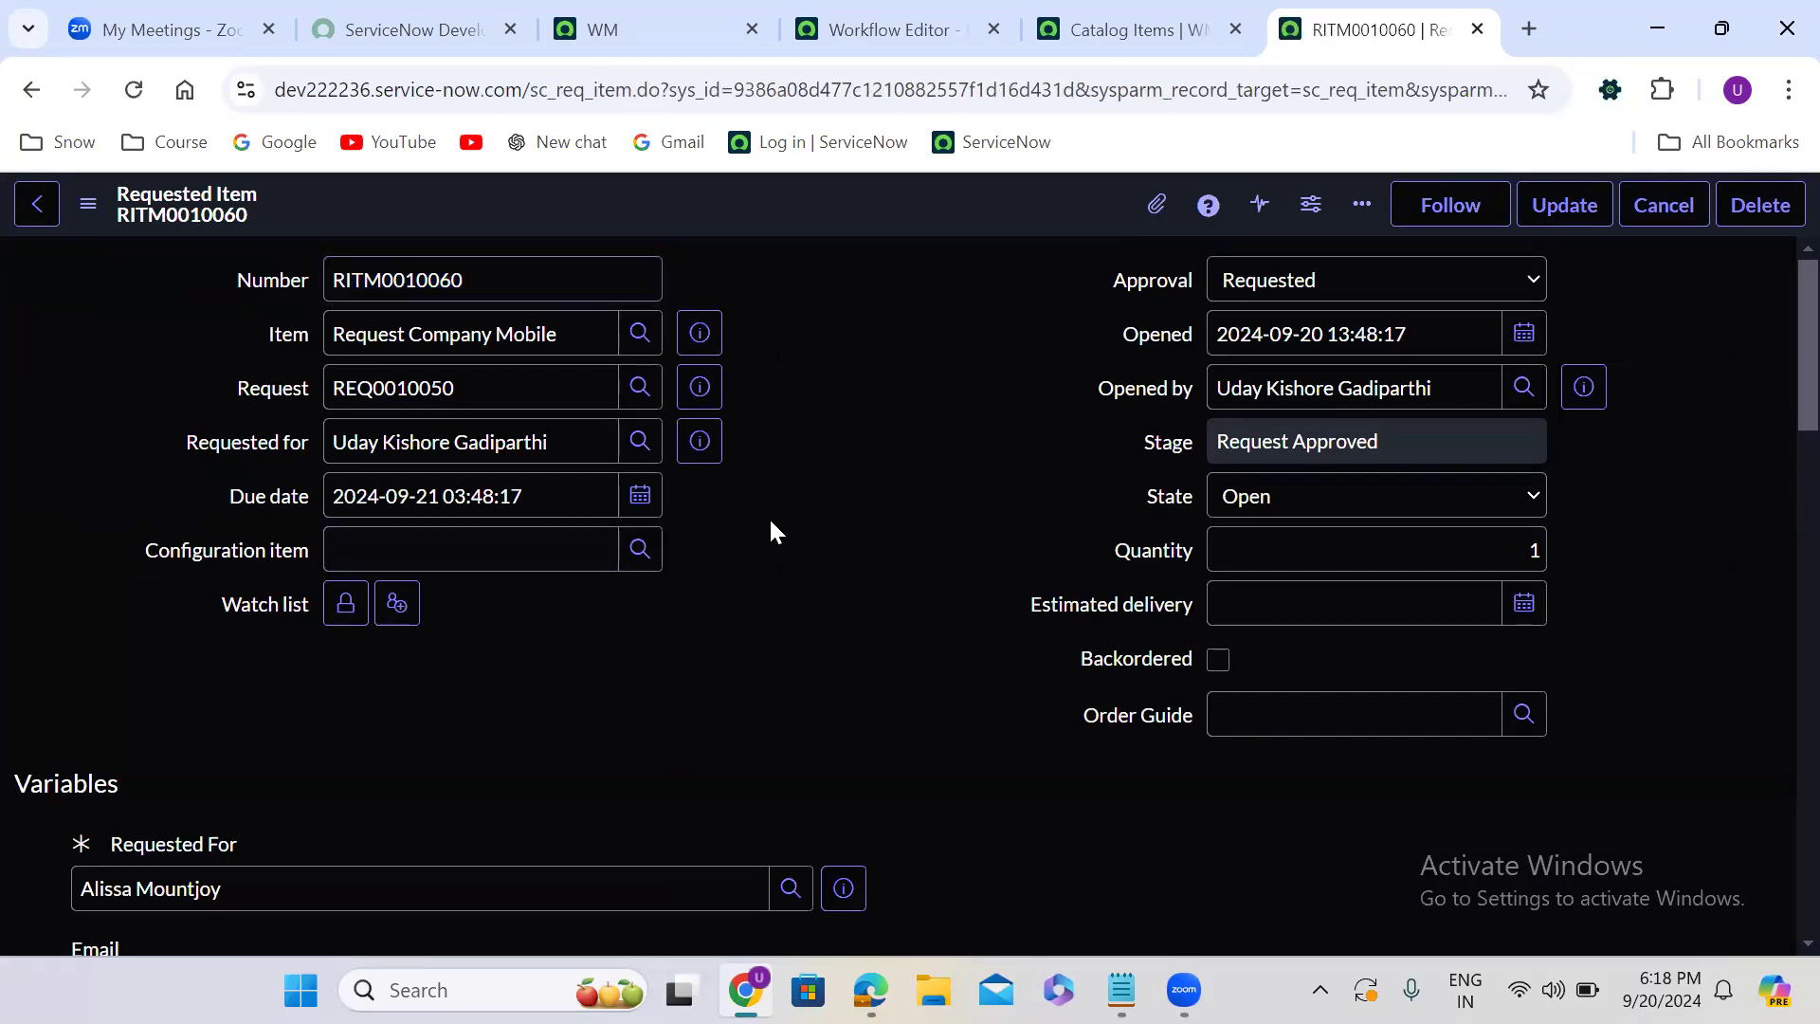
pyautogui.scroll(-2, 770, 531)
pyautogui.scroll(-20, 770, 526)
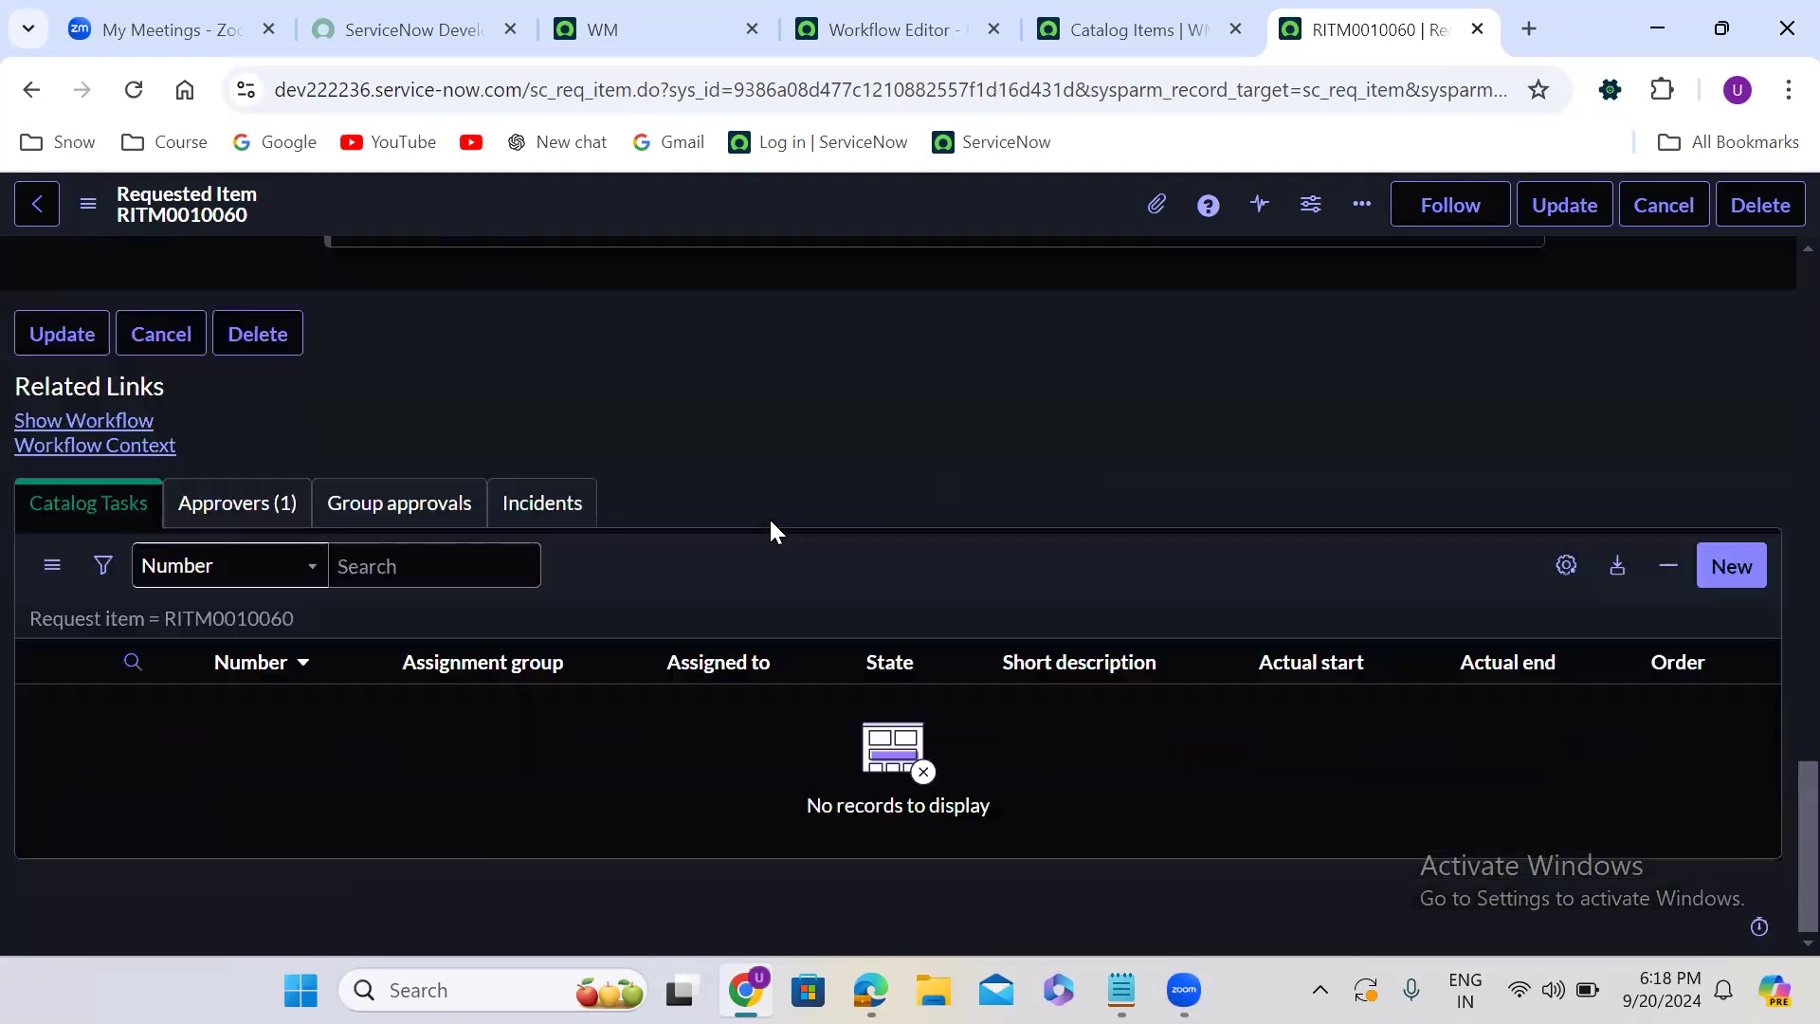
pyautogui.click(257, 502)
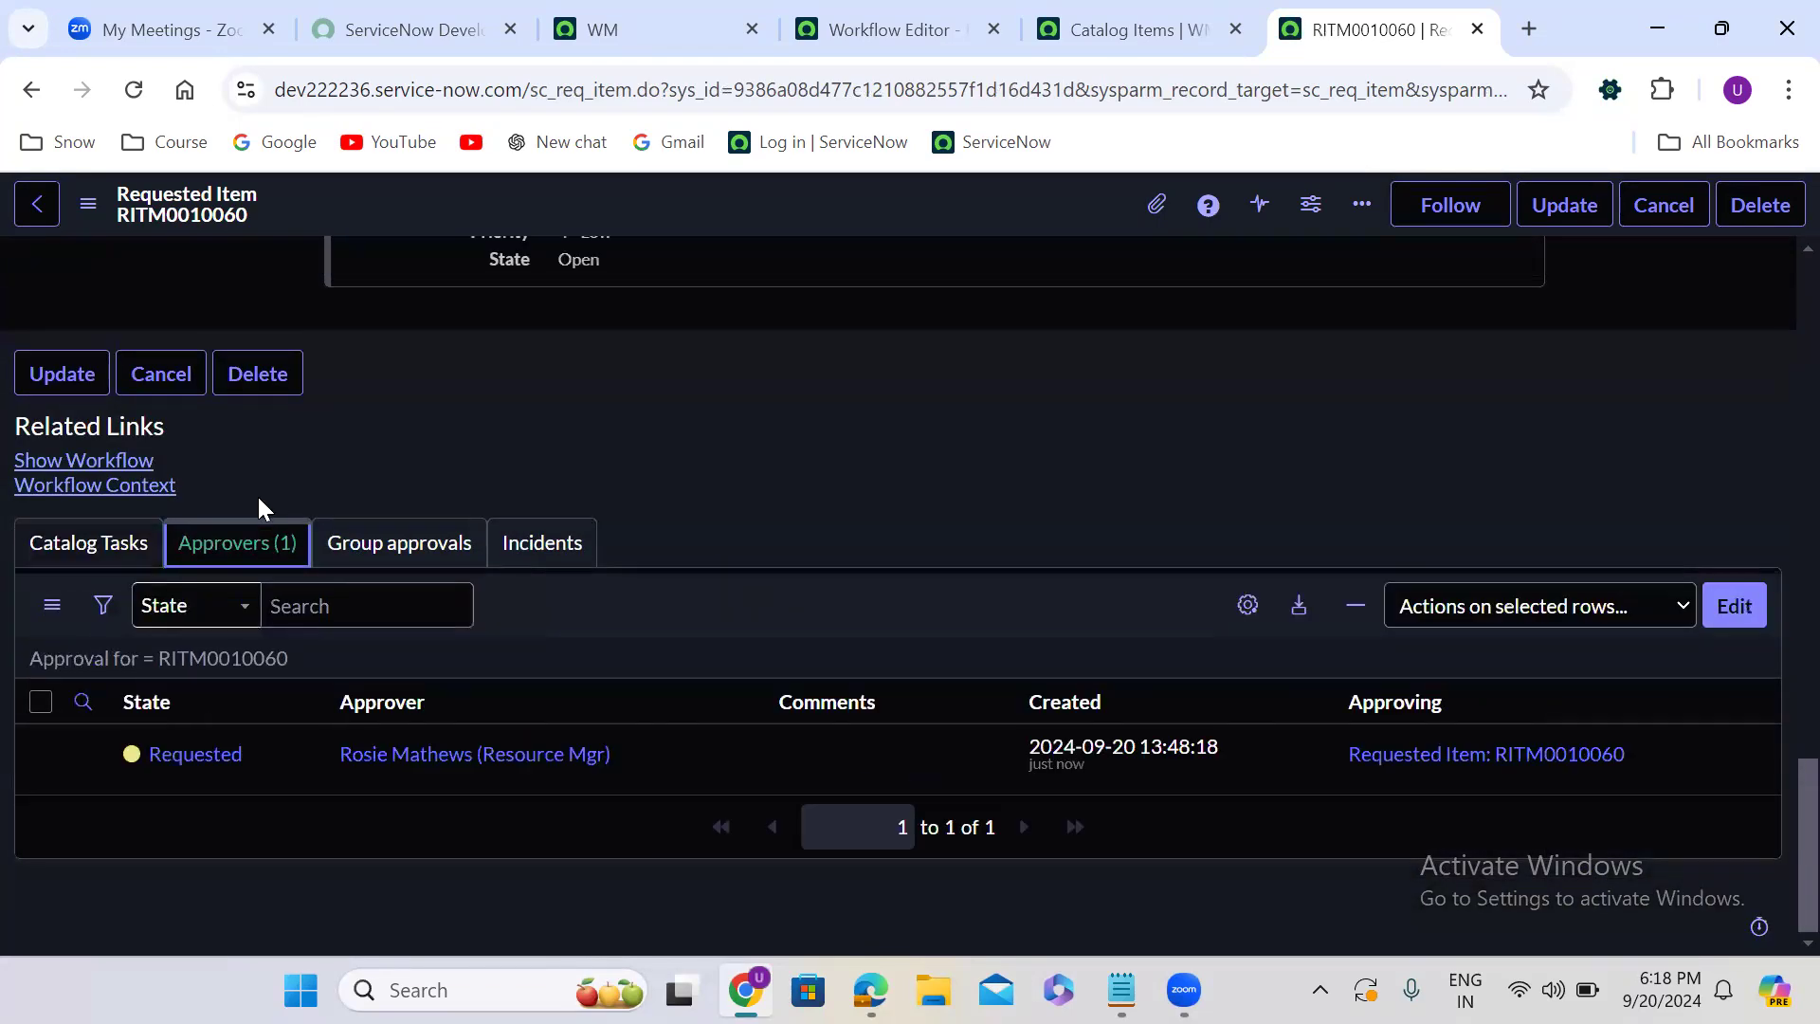
pyautogui.rightClick(234, 763)
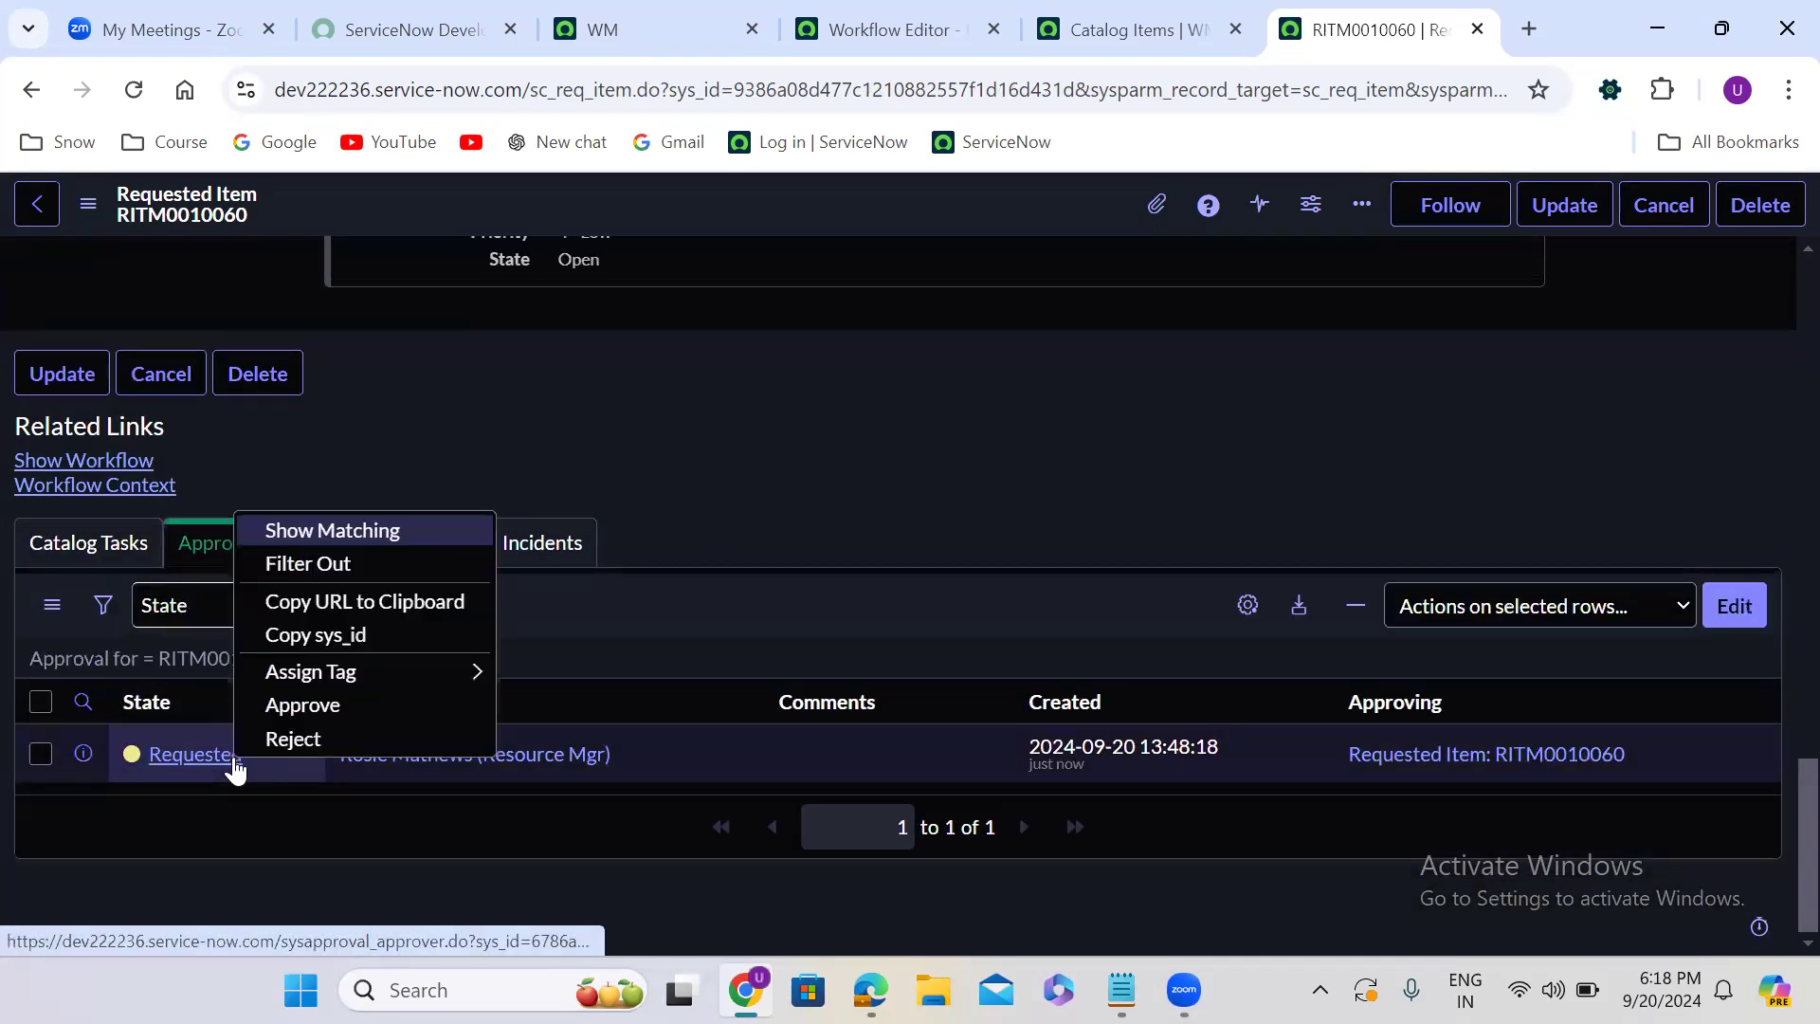
pyautogui.click(400, 743)
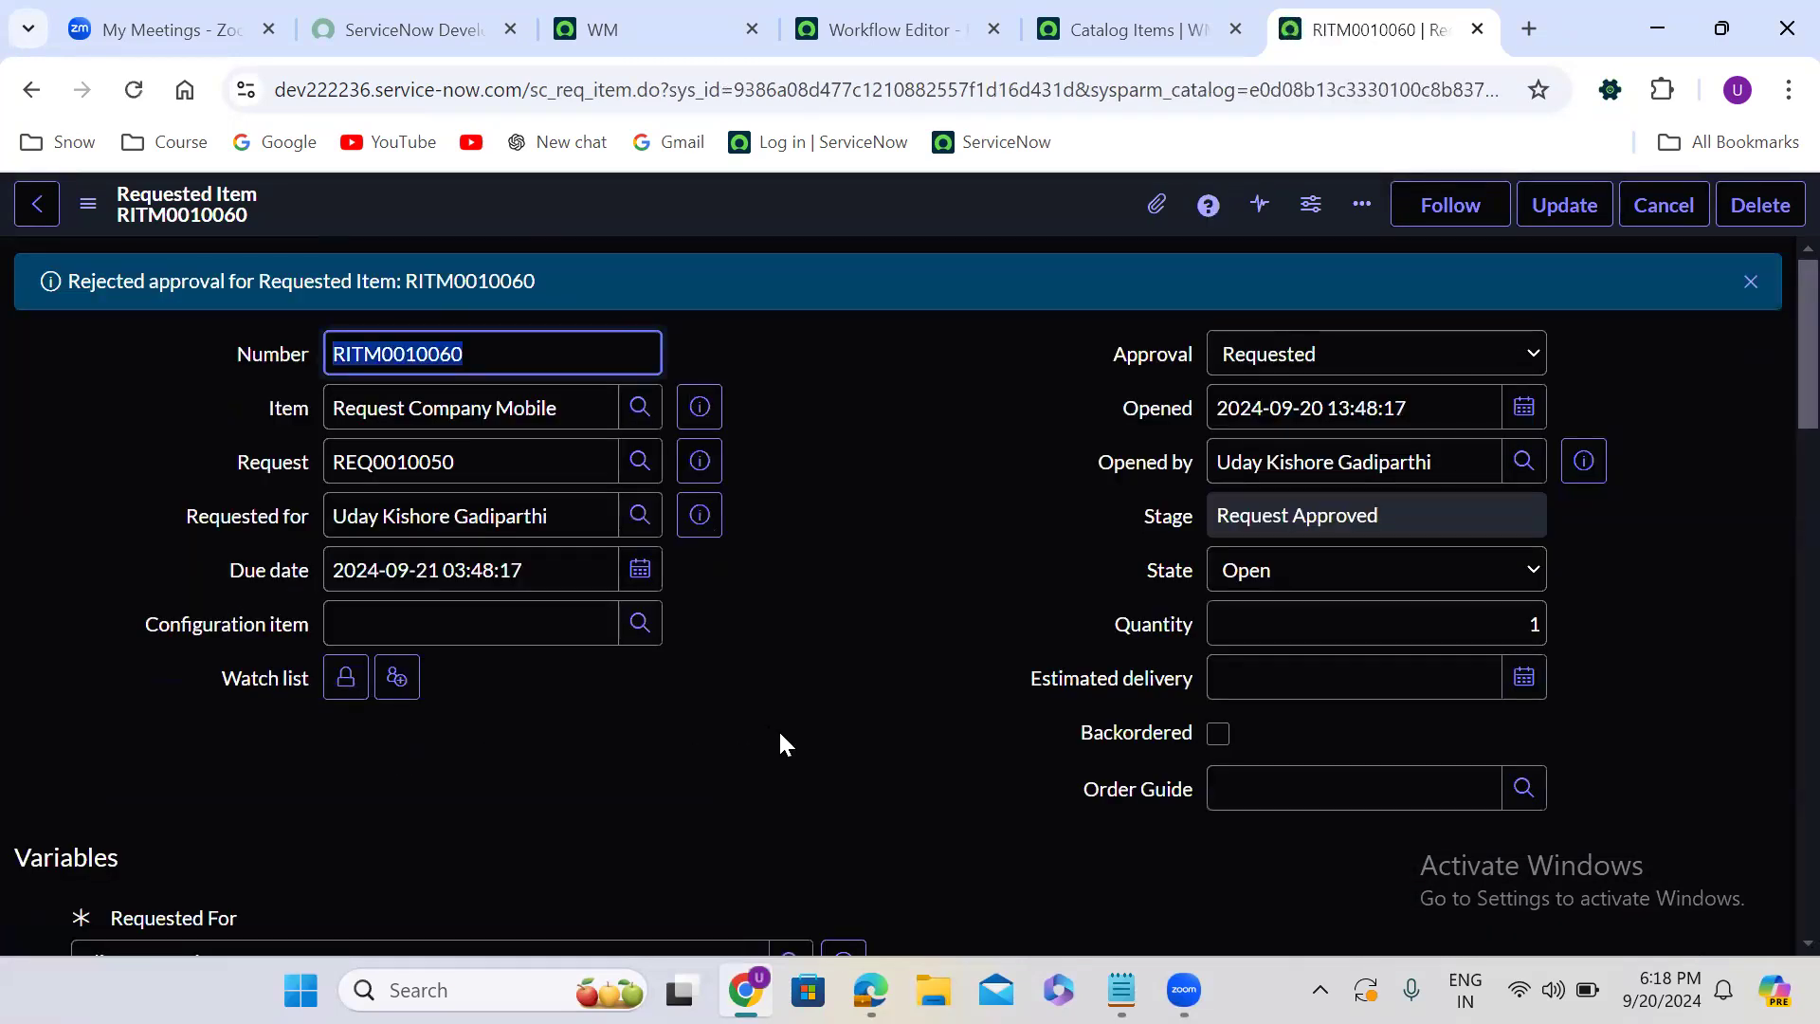
# - Reject the manager's approval on the requested item a second time
pyautogui.scroll(-7, 779, 742)
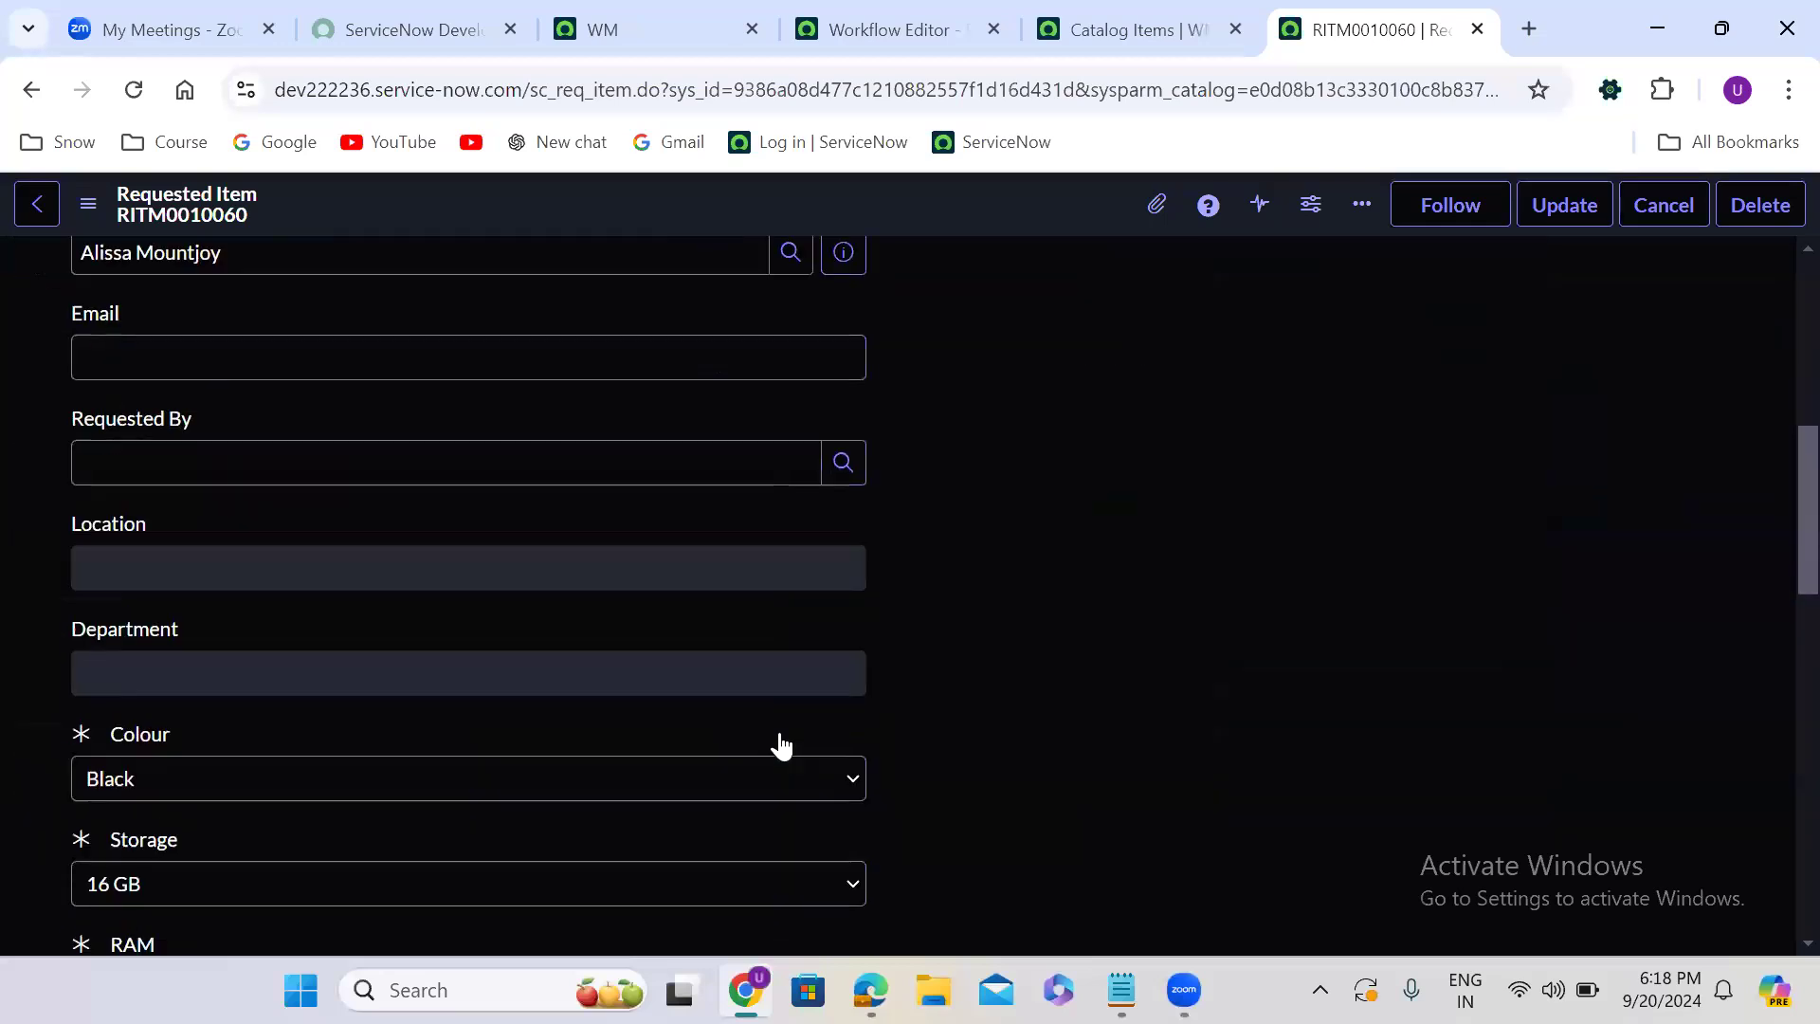
pyautogui.scroll(-15, 779, 744)
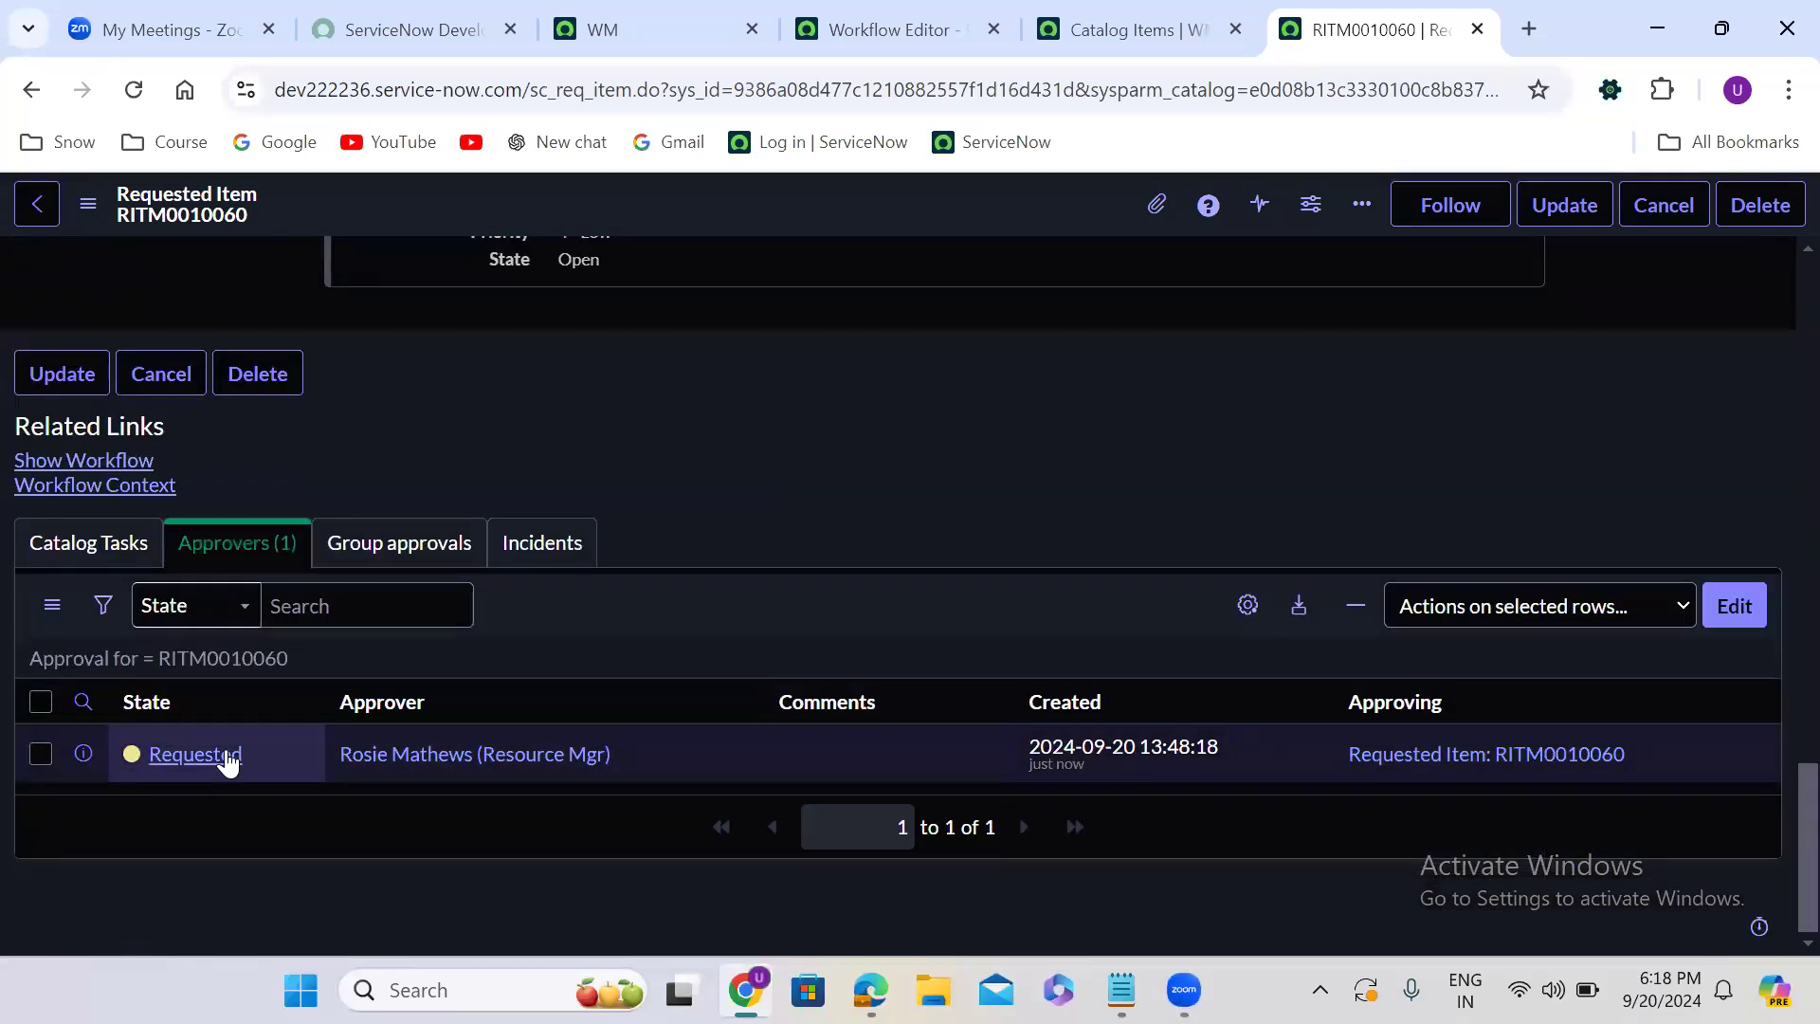
pyautogui.rightClick(227, 758)
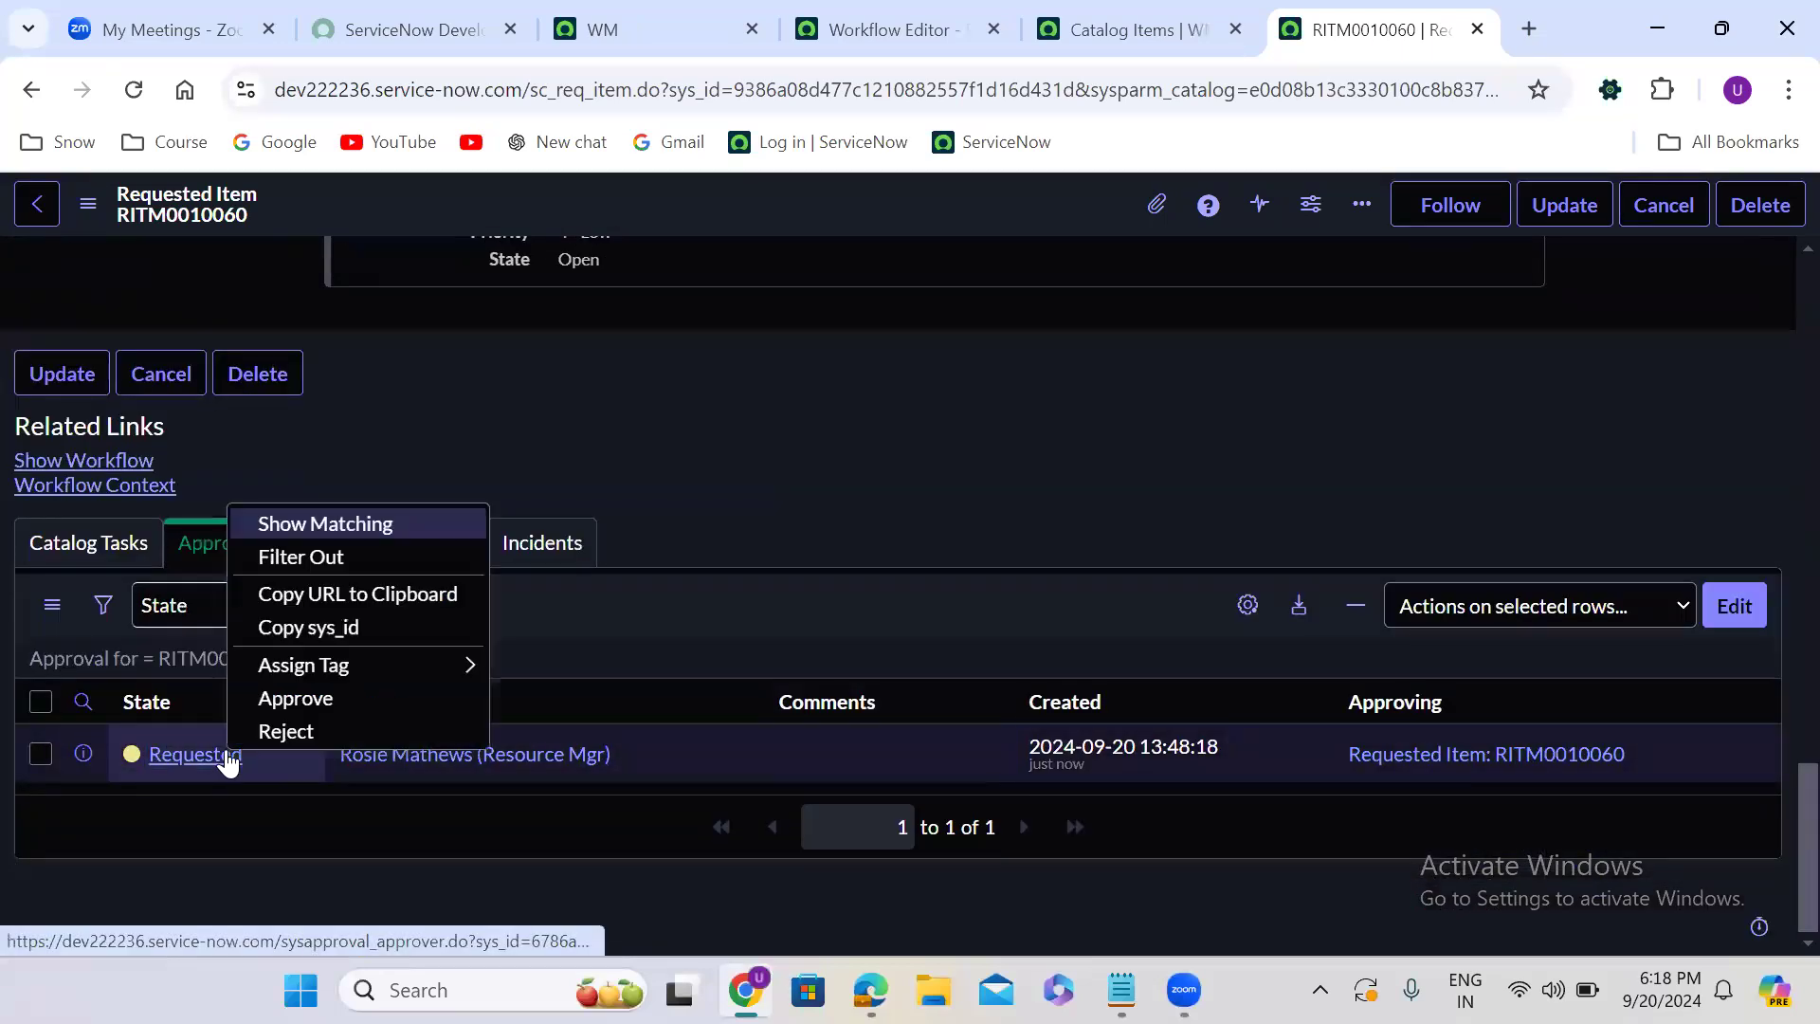
pyautogui.click(311, 732)
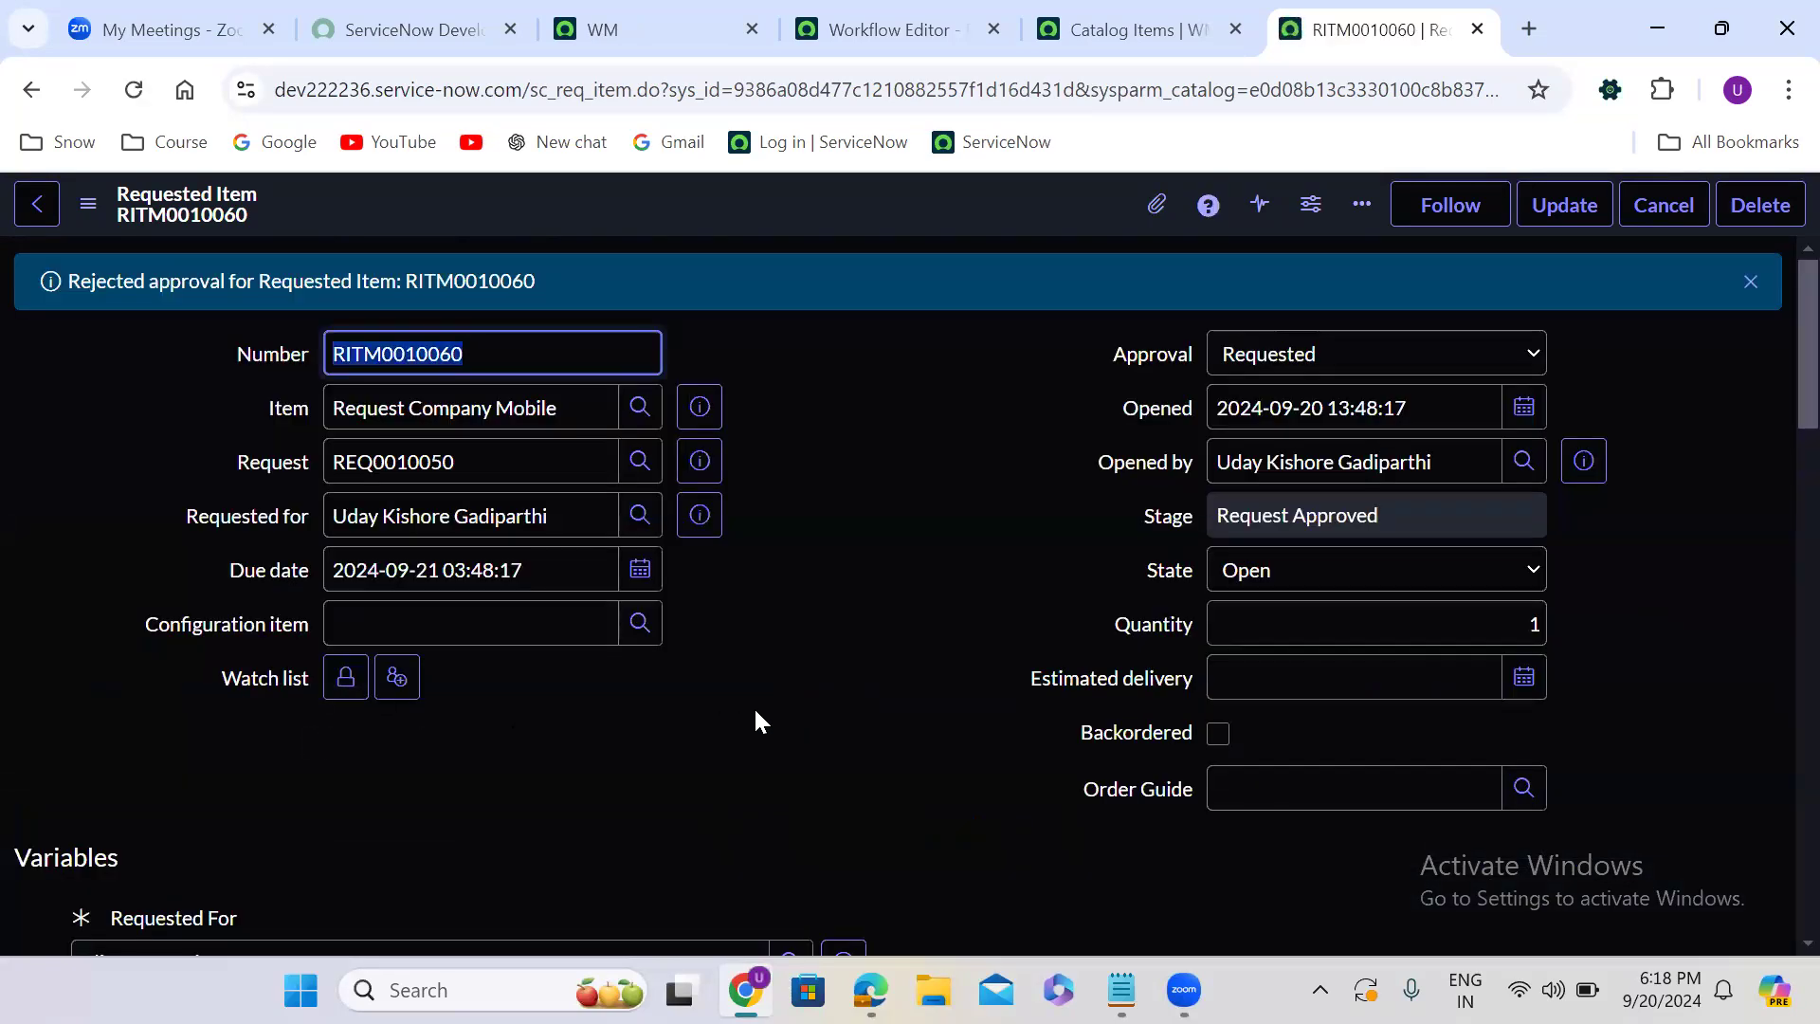
# - Reject the manager's approval on the requested item a third time to use up the turnstile iterations
pyautogui.scroll(-10, 756, 720)
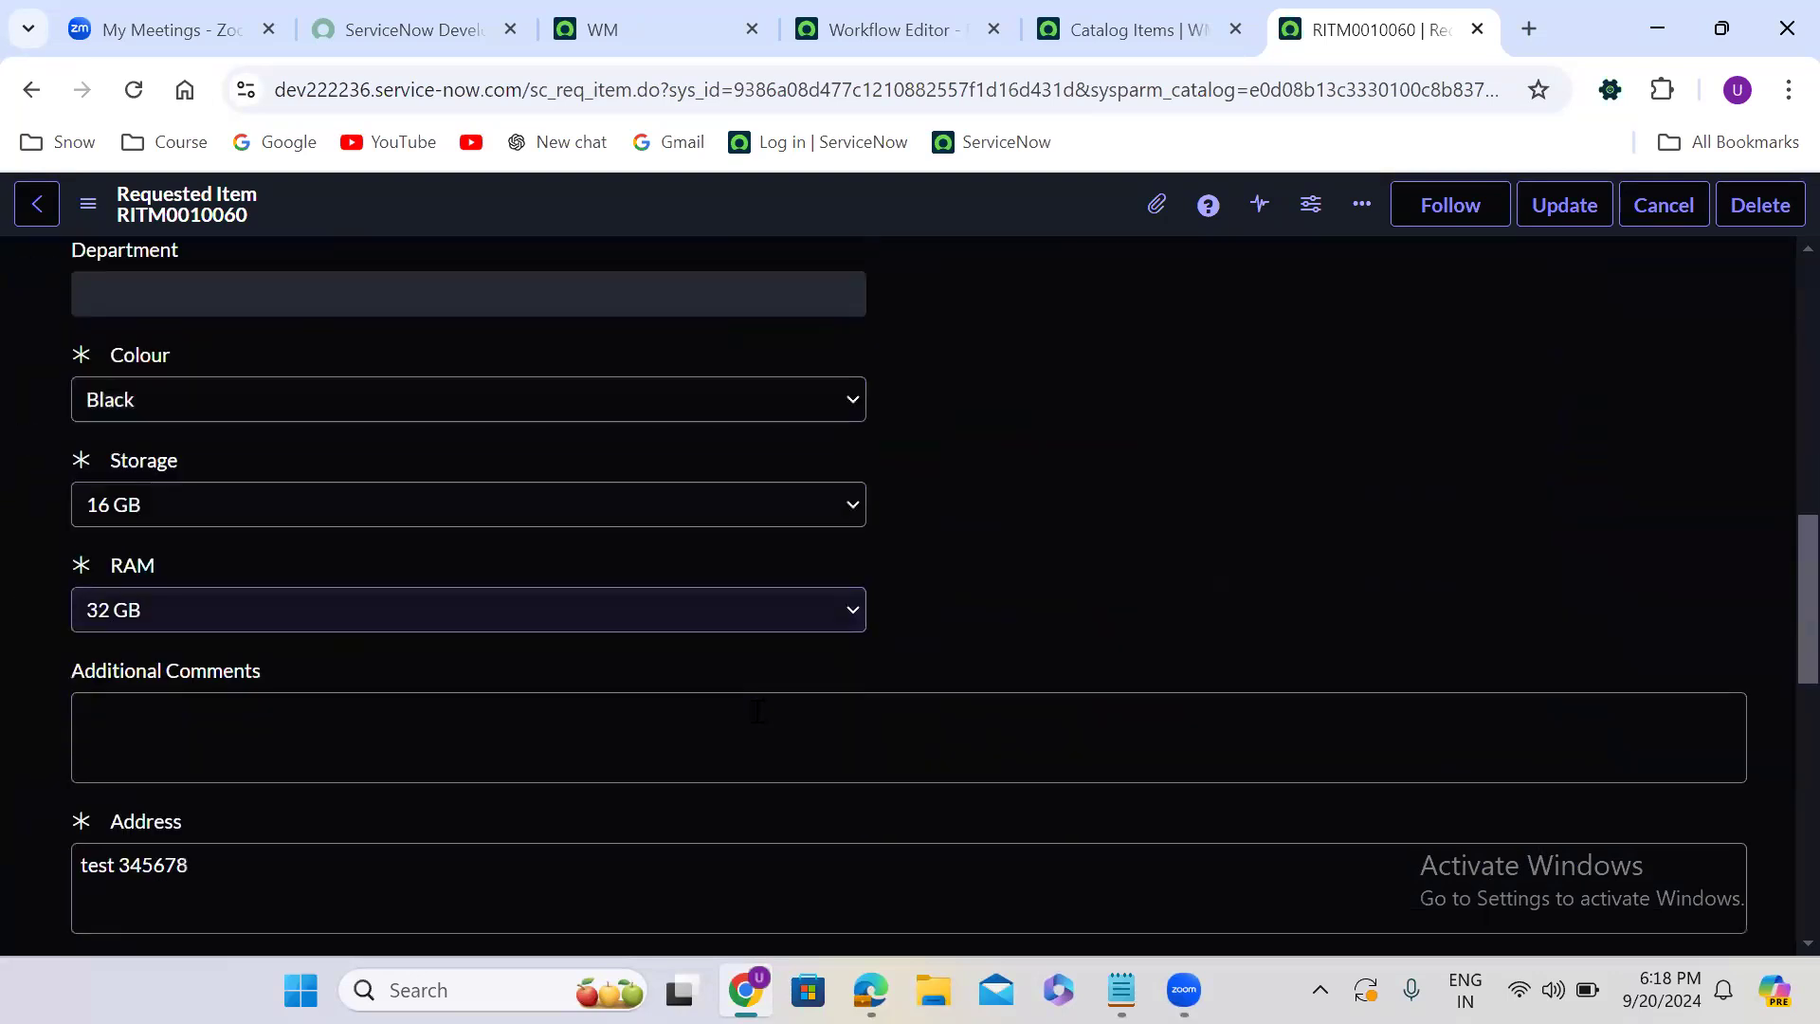
pyautogui.scroll(-10, 756, 711)
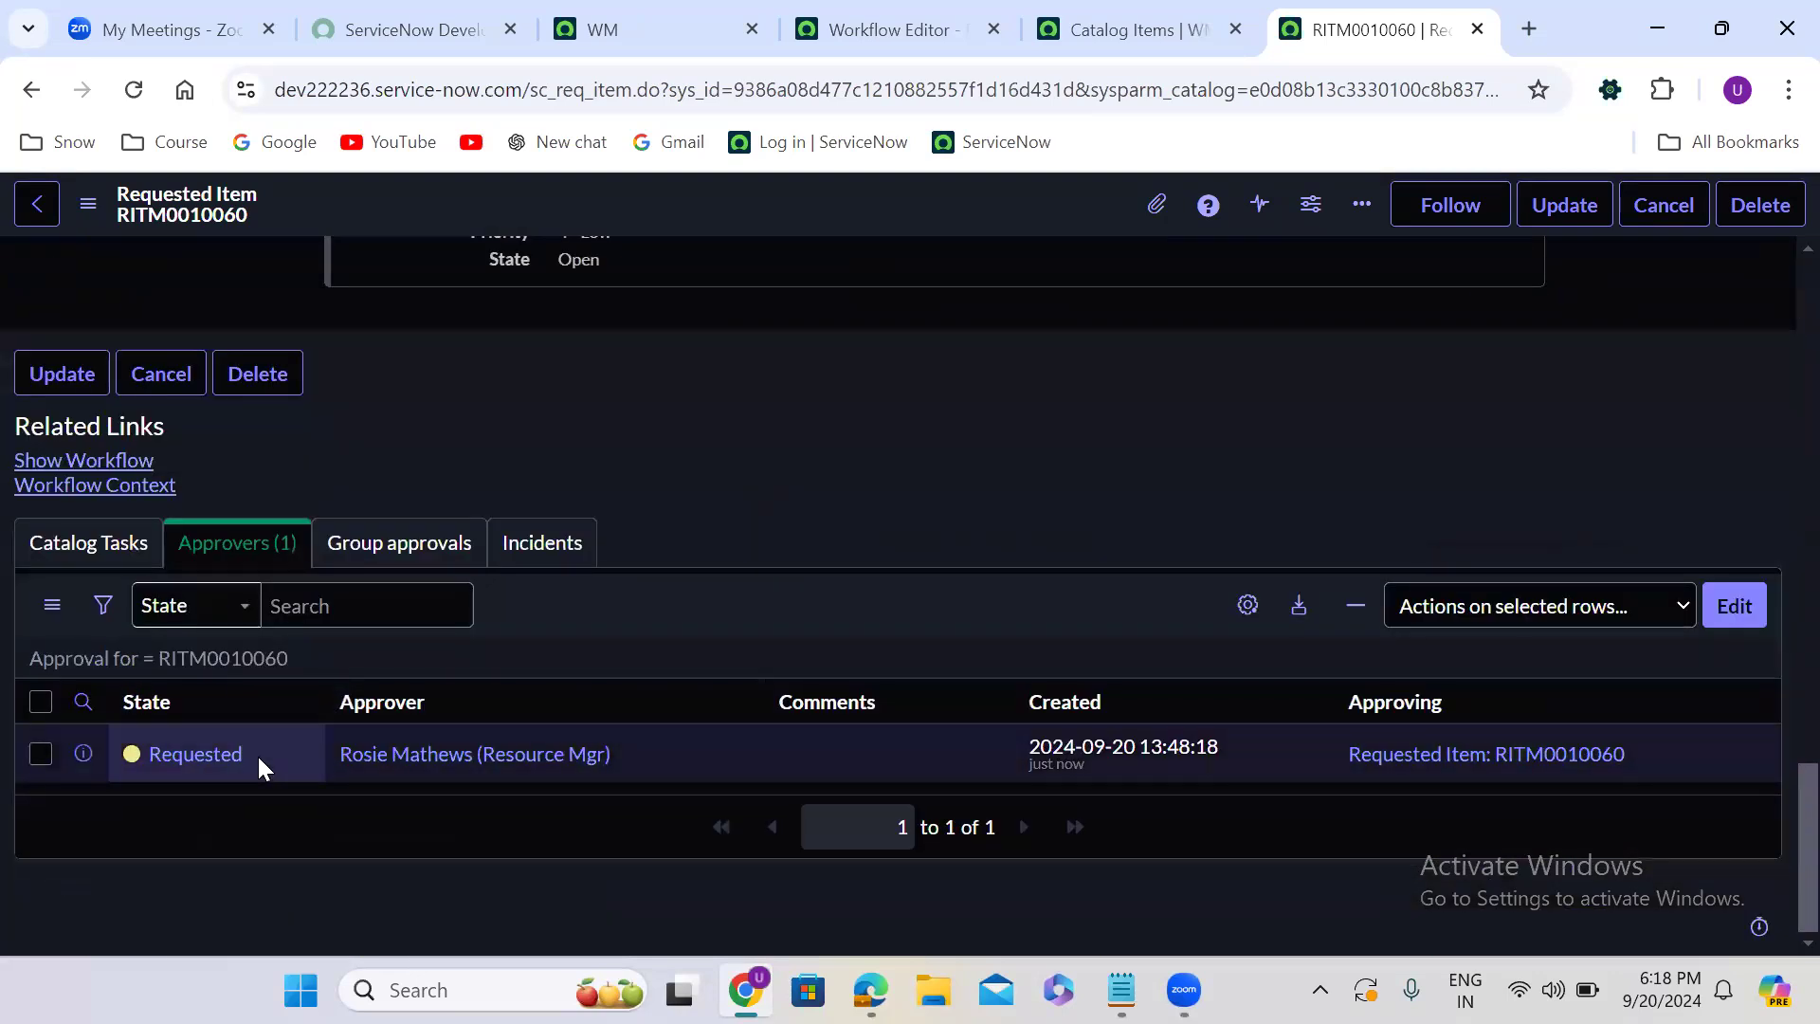
pyautogui.rightClick(258, 754)
pyautogui.click(371, 741)
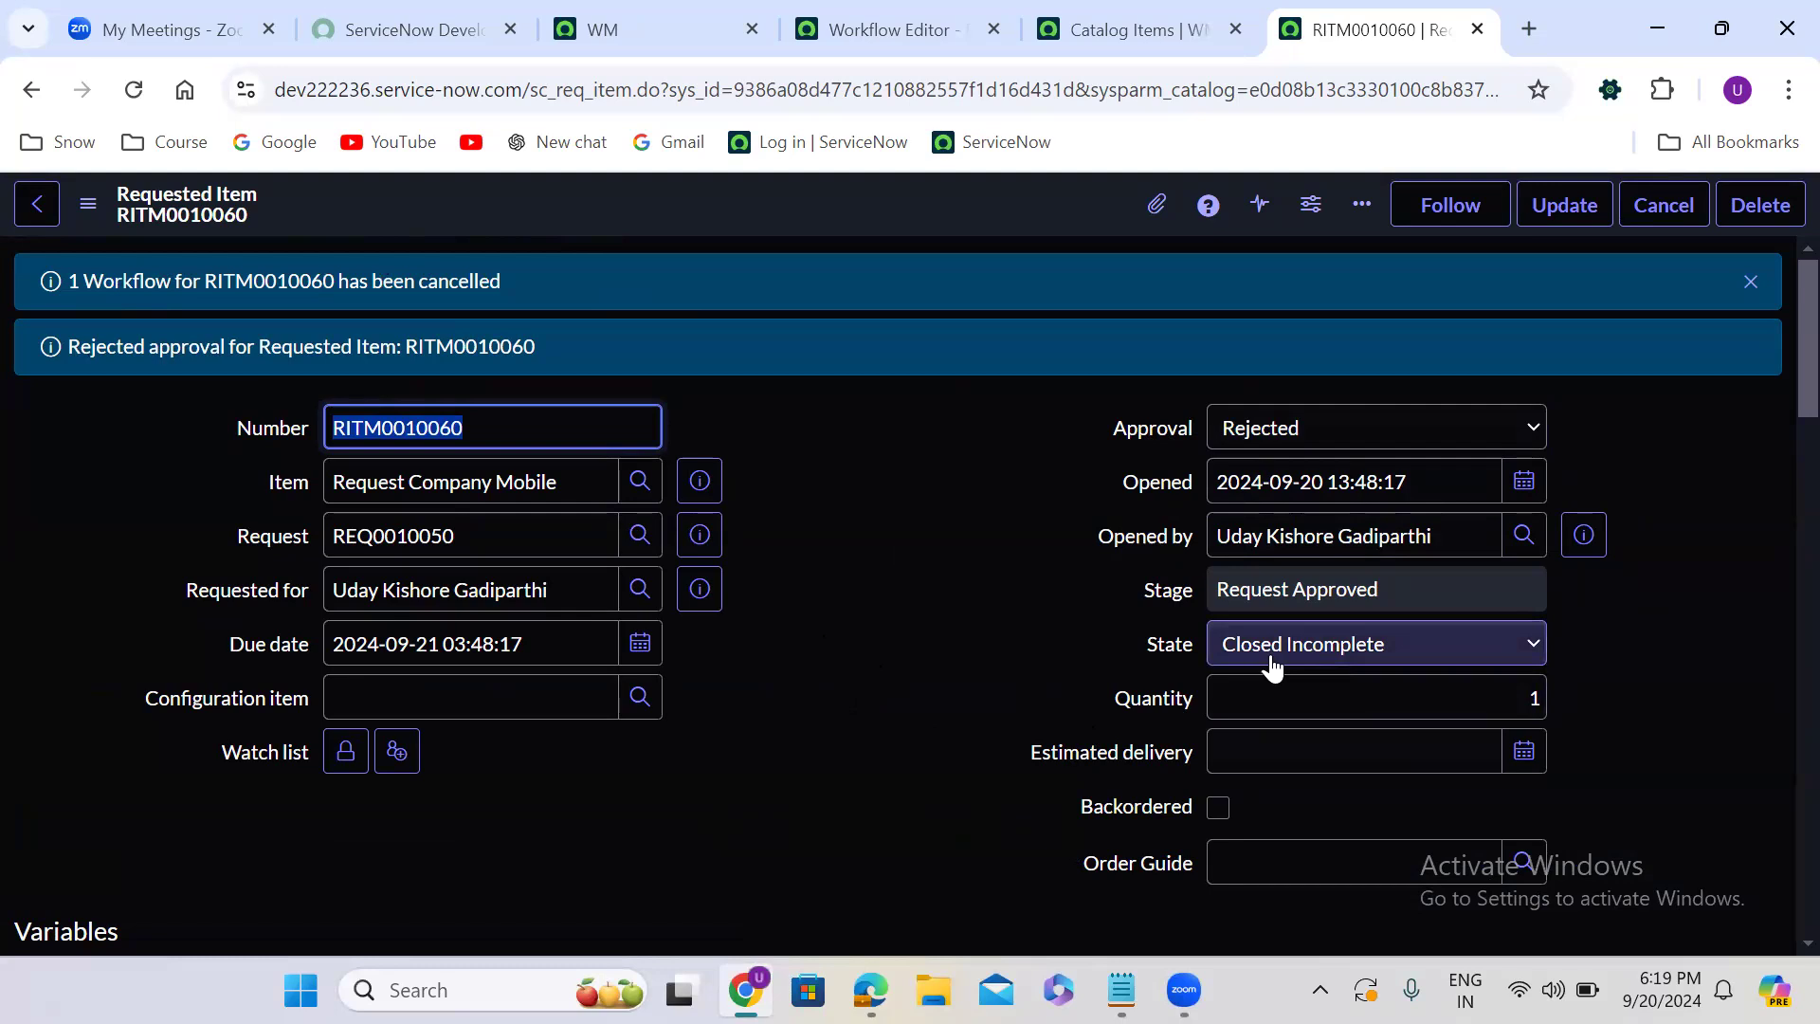
# - Show the requested item's workflow, examine its path through approval, rollback, turnstile and rejection activities, and return to the Workflow Editor
pyautogui.click(861, 673)
pyautogui.scroll(-10, 861, 673)
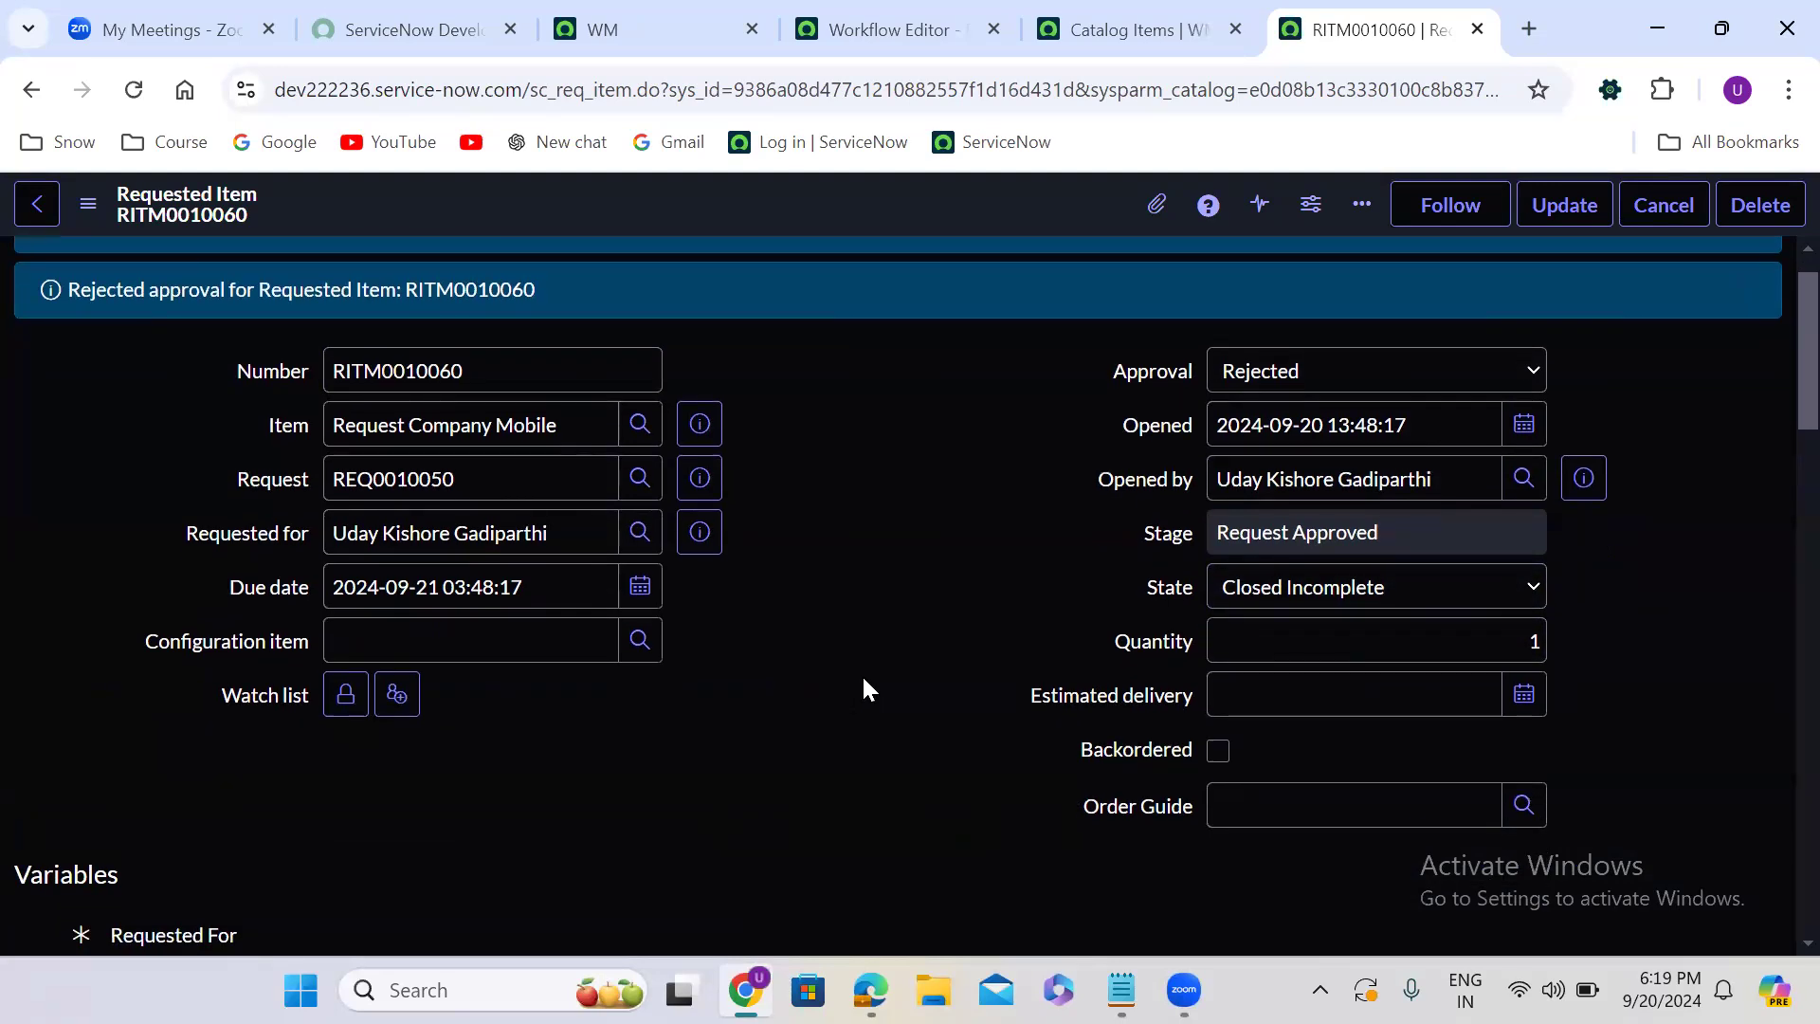
pyautogui.scroll(-10, 861, 673)
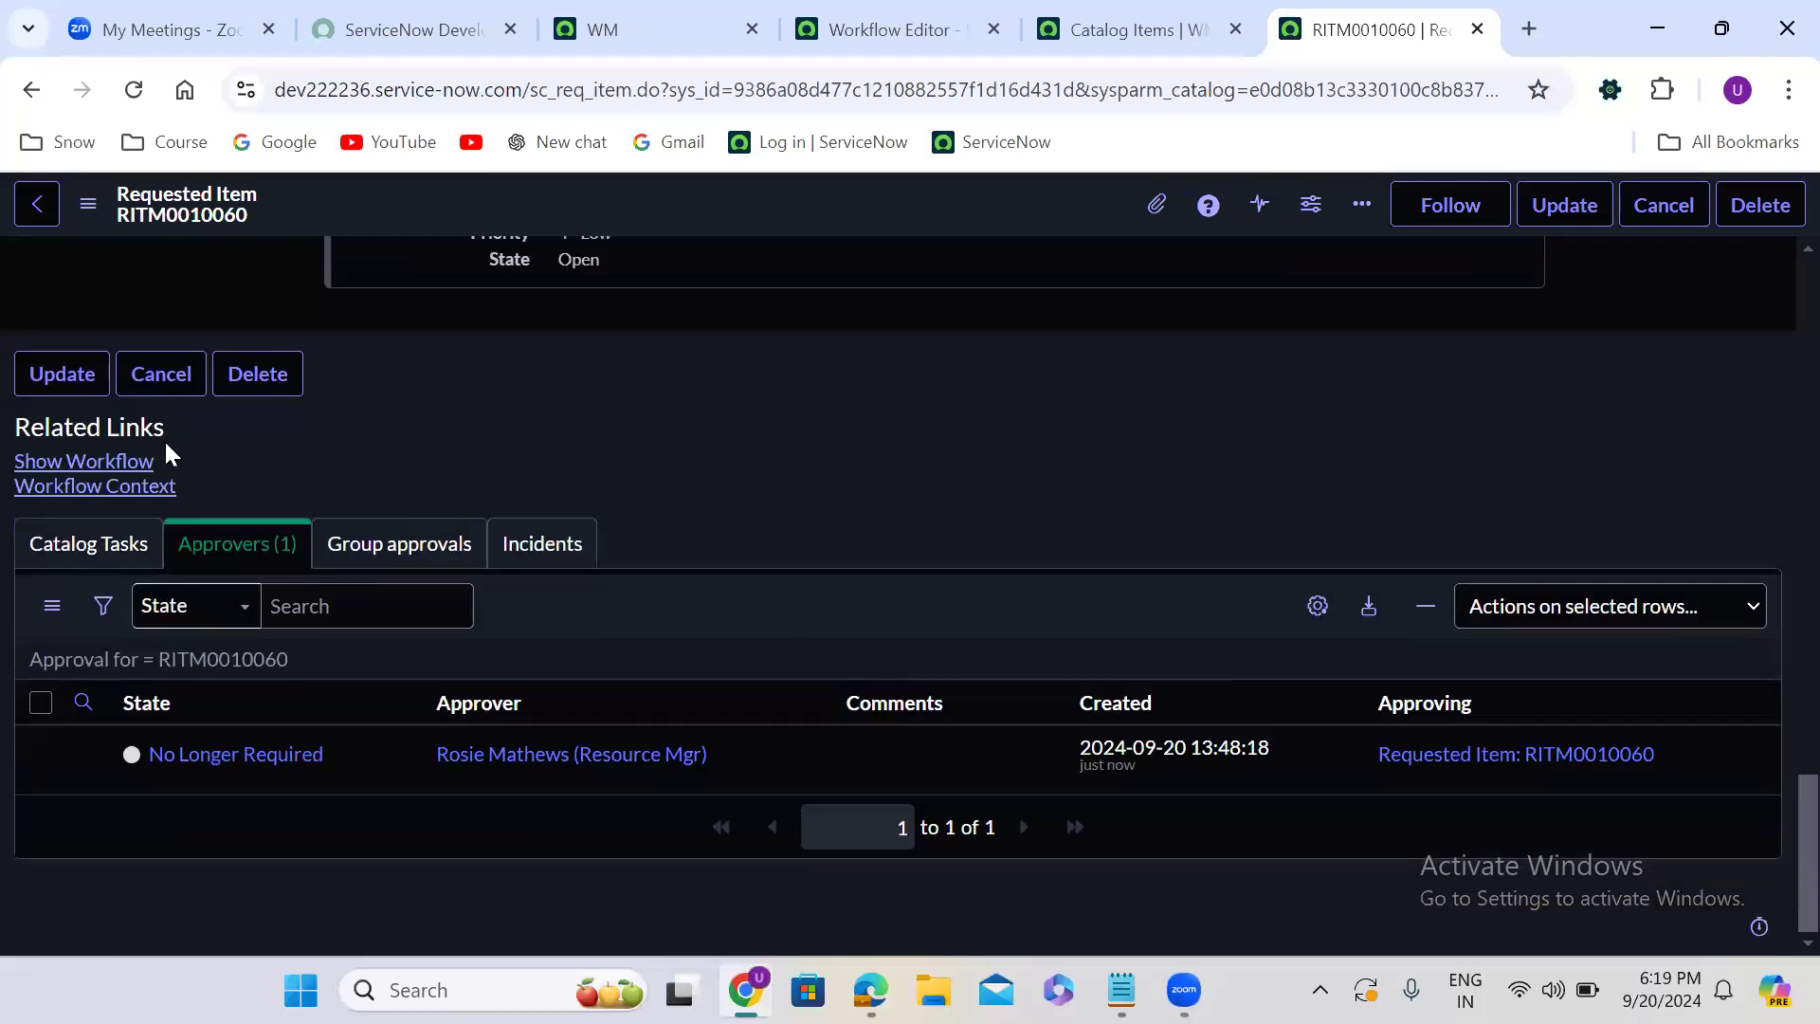
pyautogui.click(38, 461)
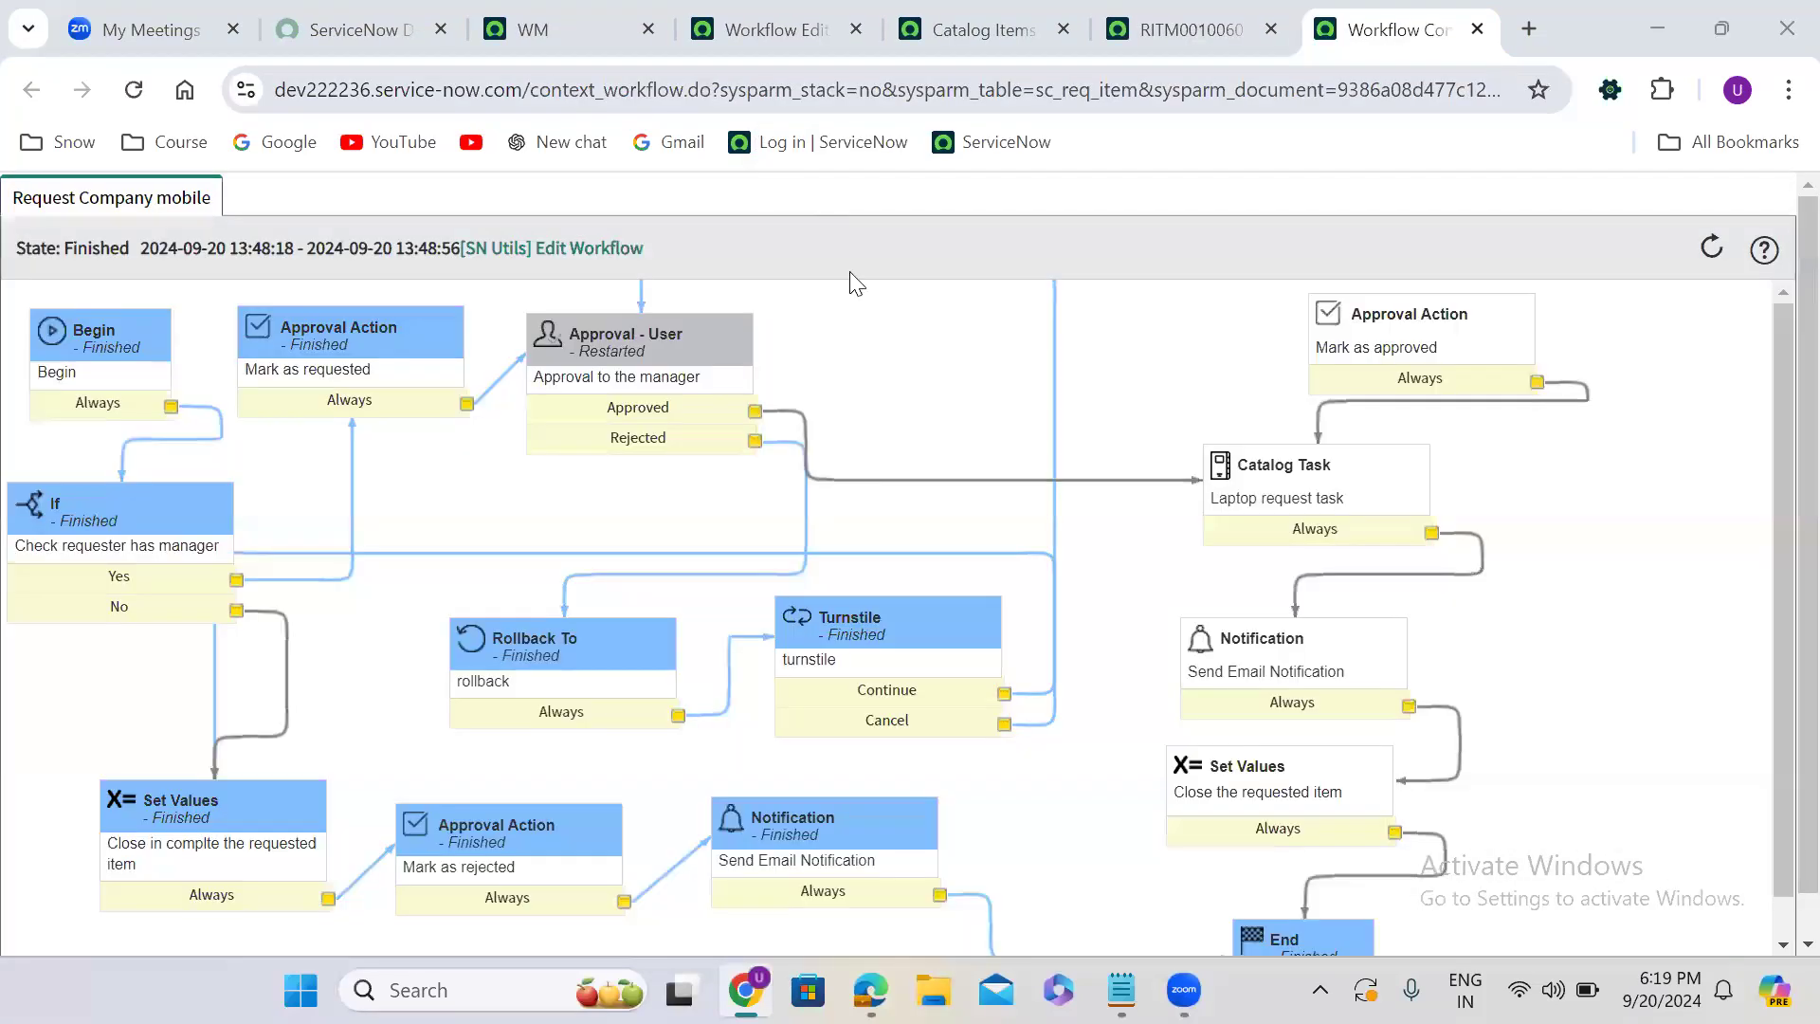
pyautogui.moveTo(700, 371)
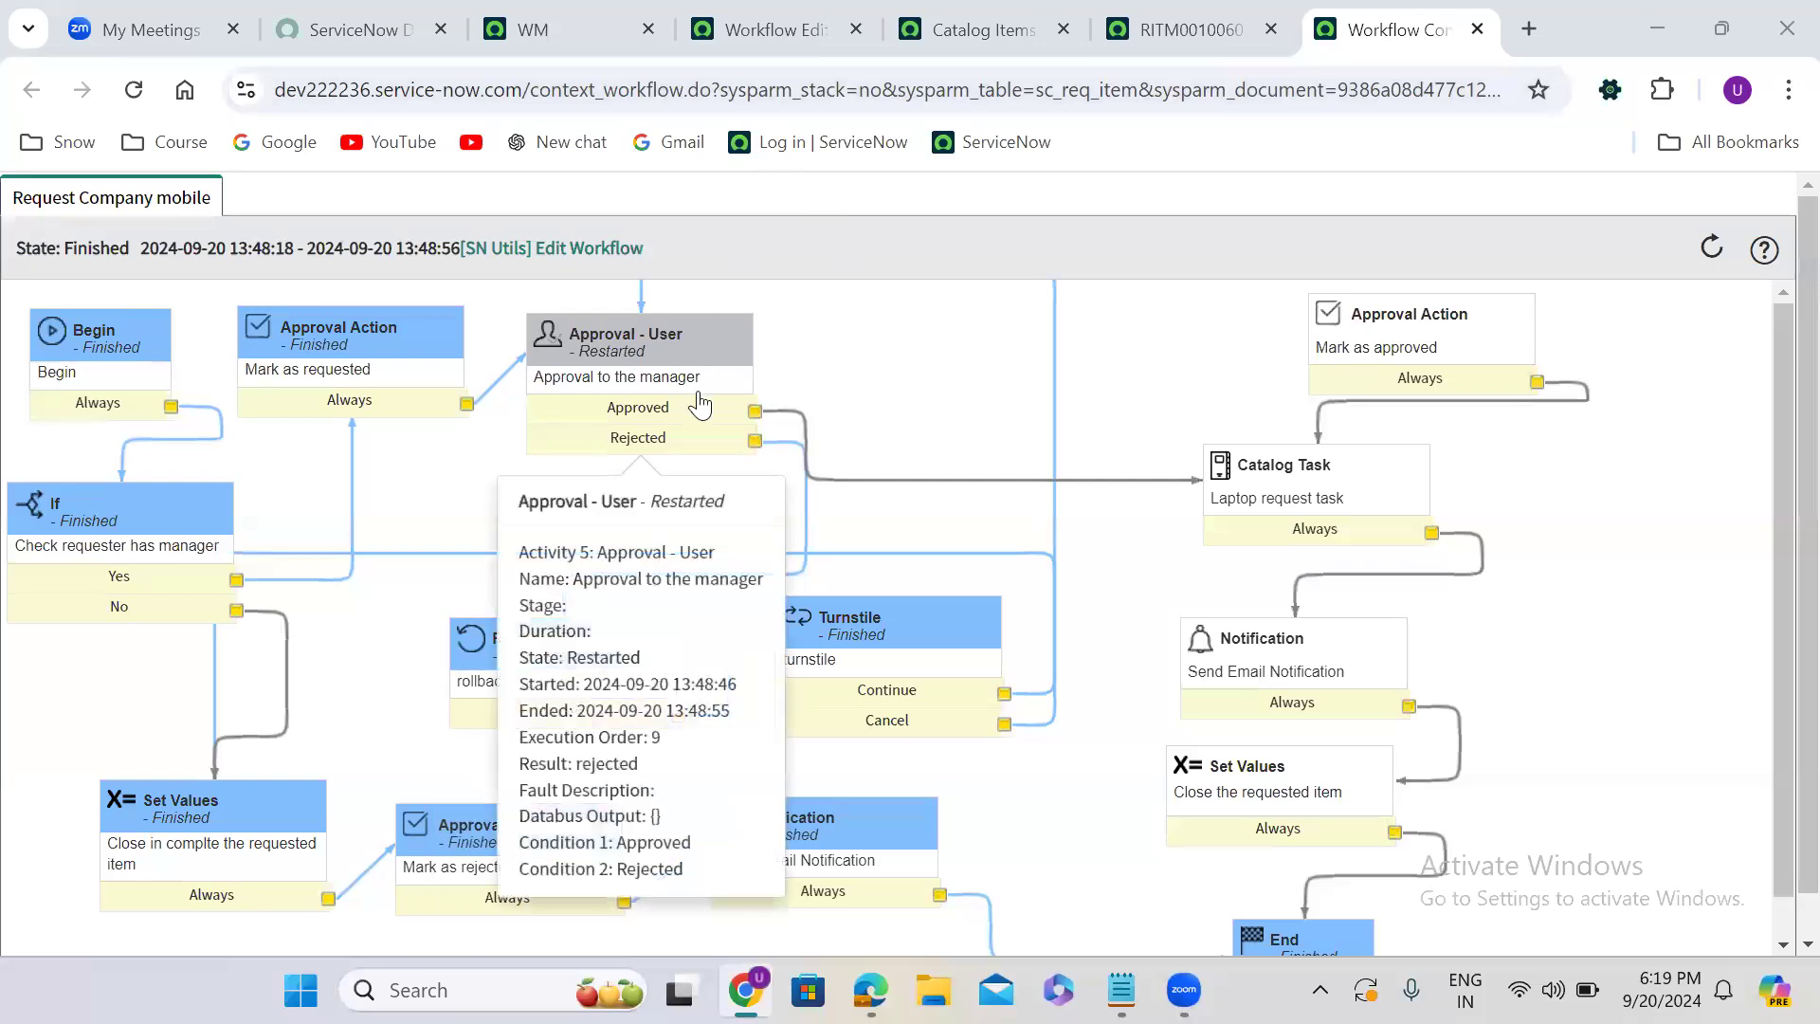
pyautogui.moveTo(992, 712)
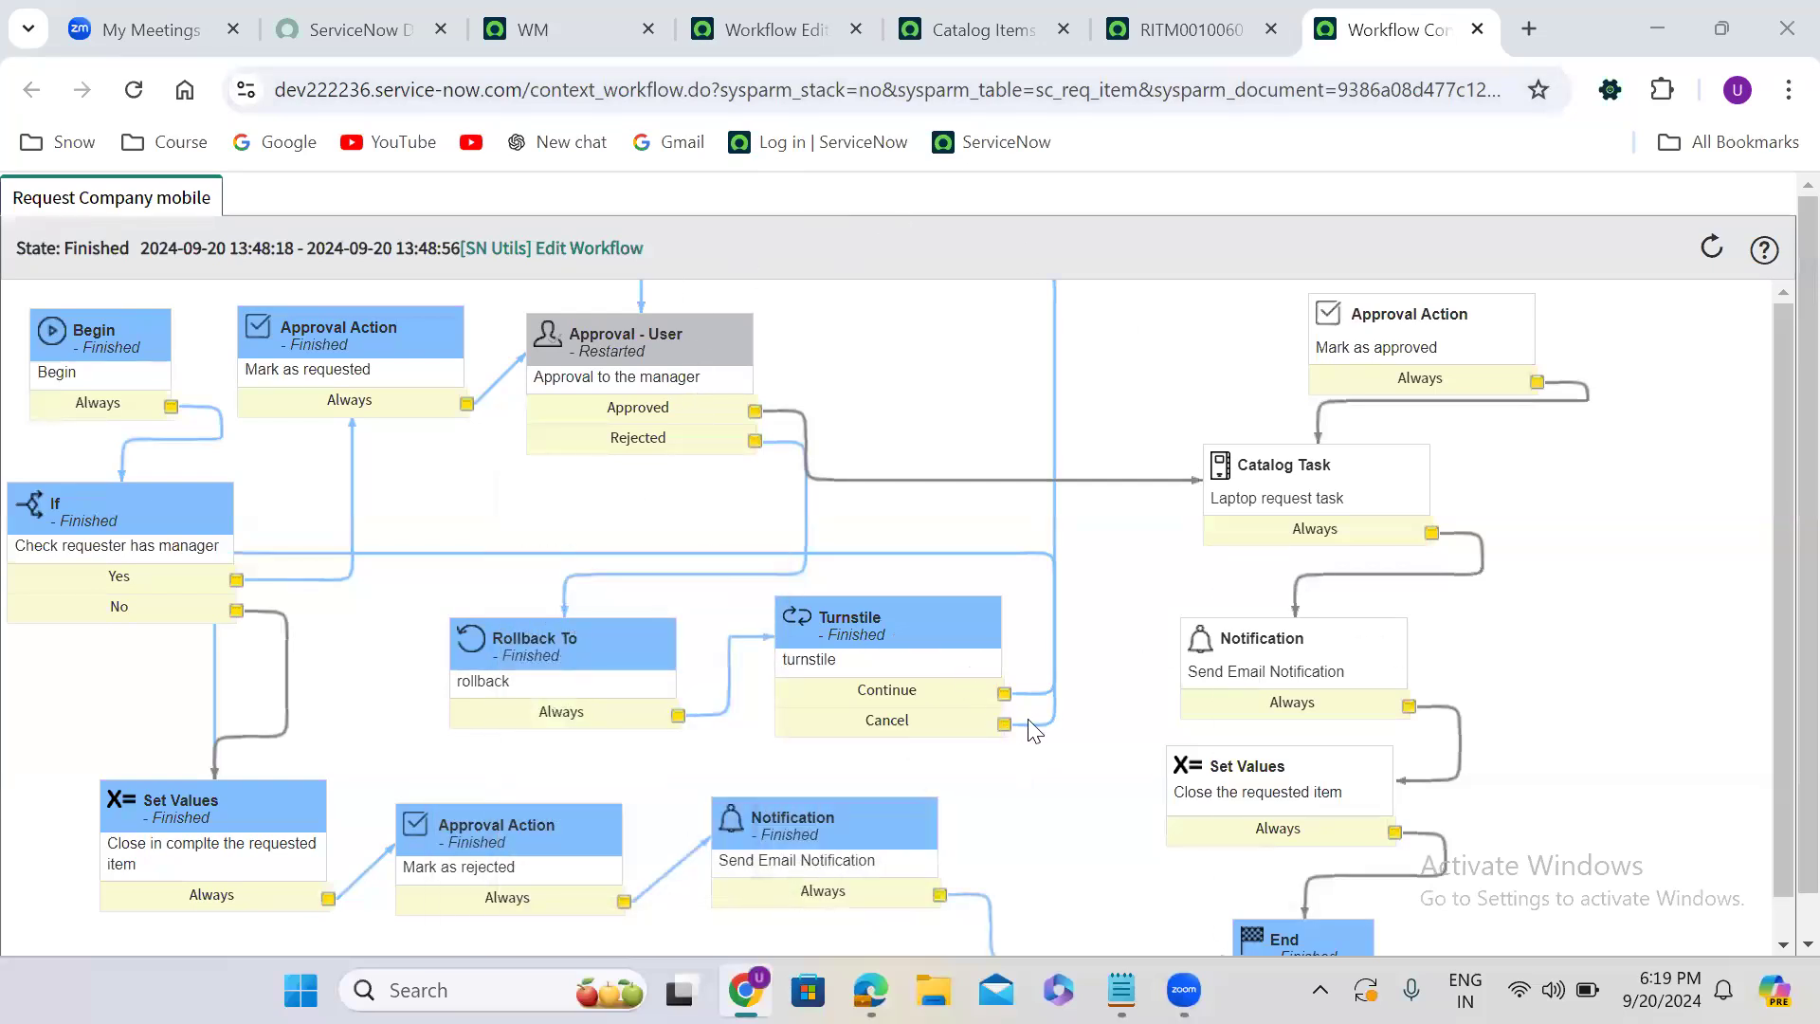
pyautogui.moveTo(284, 820)
pyautogui.moveTo(897, 838)
pyautogui.moveTo(1775, 830); pyautogui.dragTo(1774, 898)
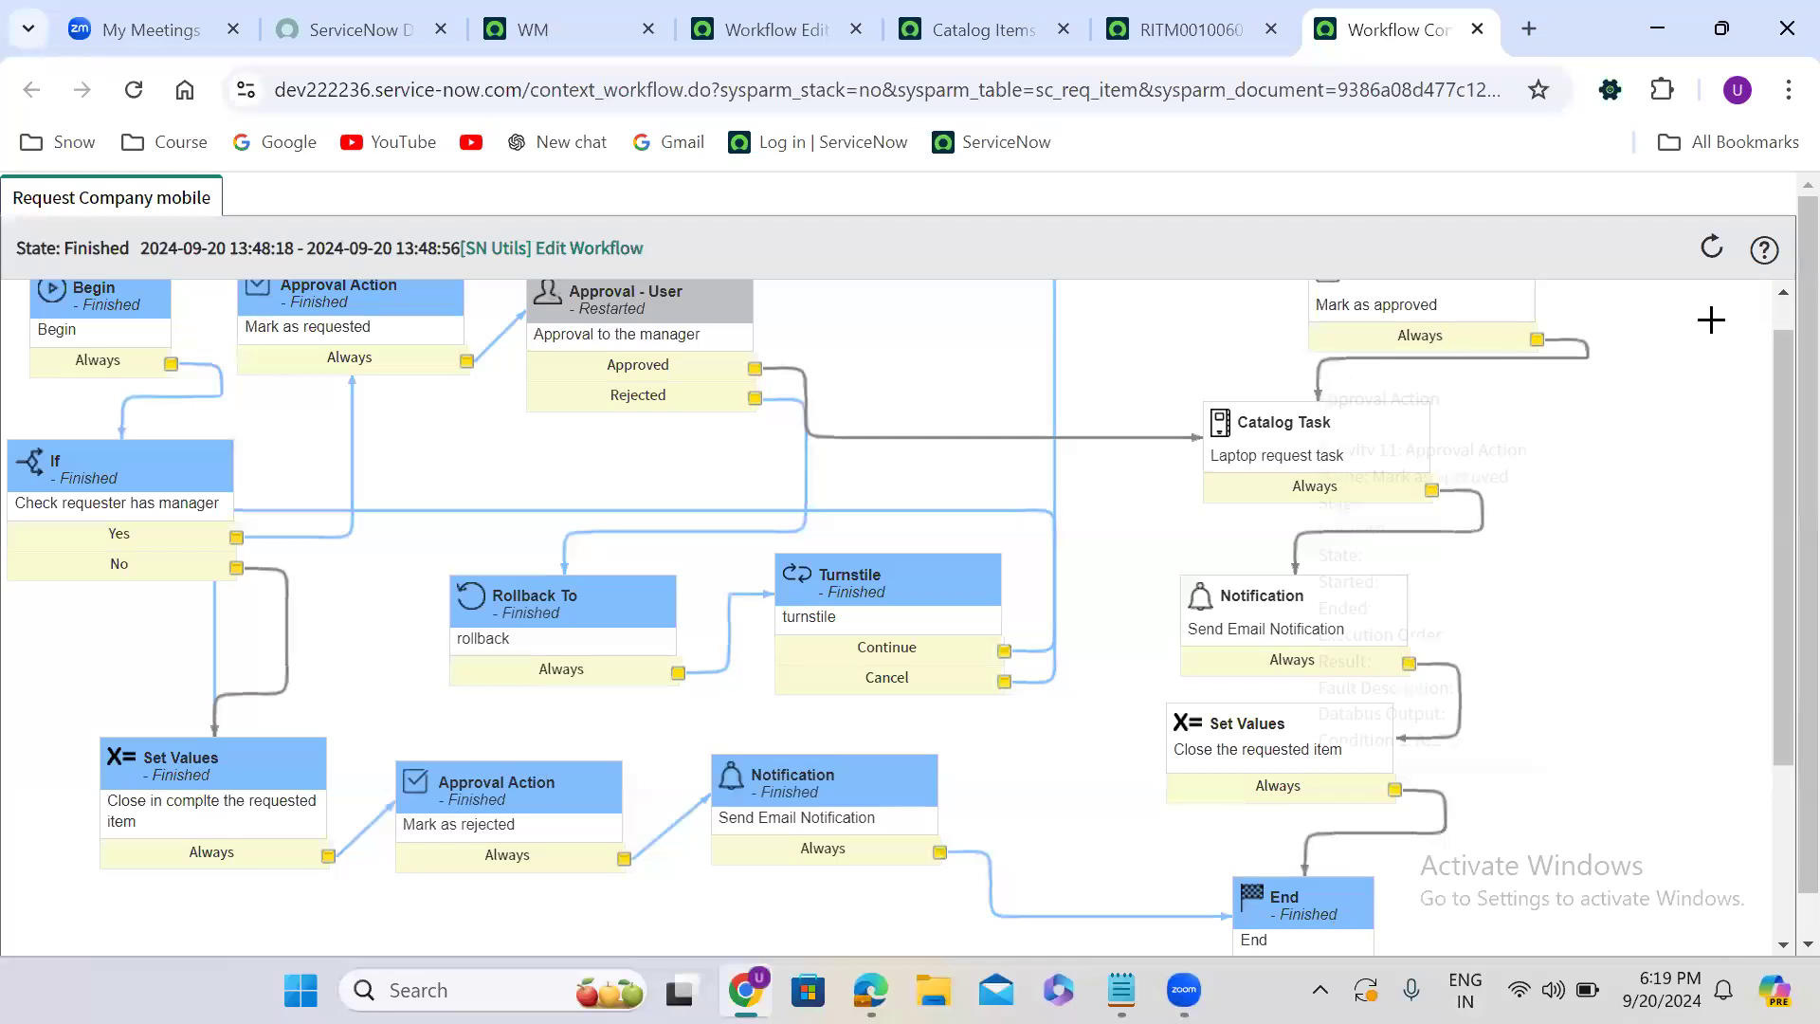
pyautogui.click(1780, 308)
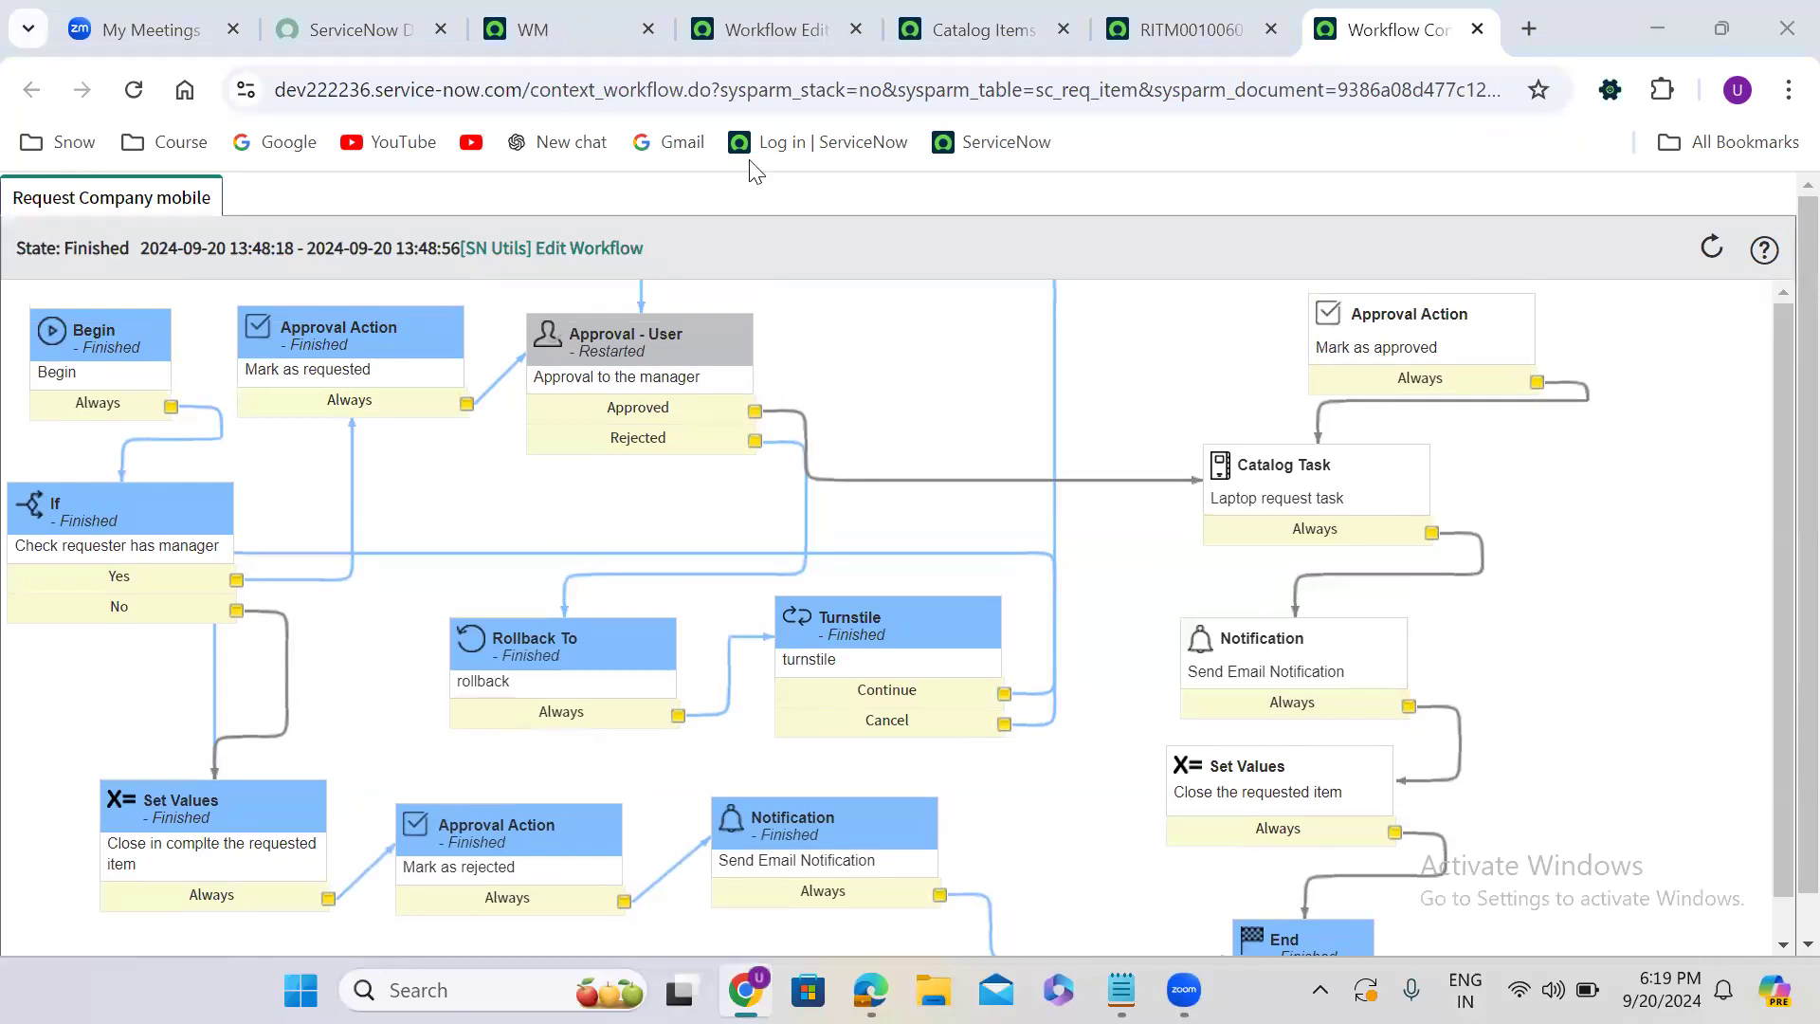
pyautogui.moveTo(559, 640)
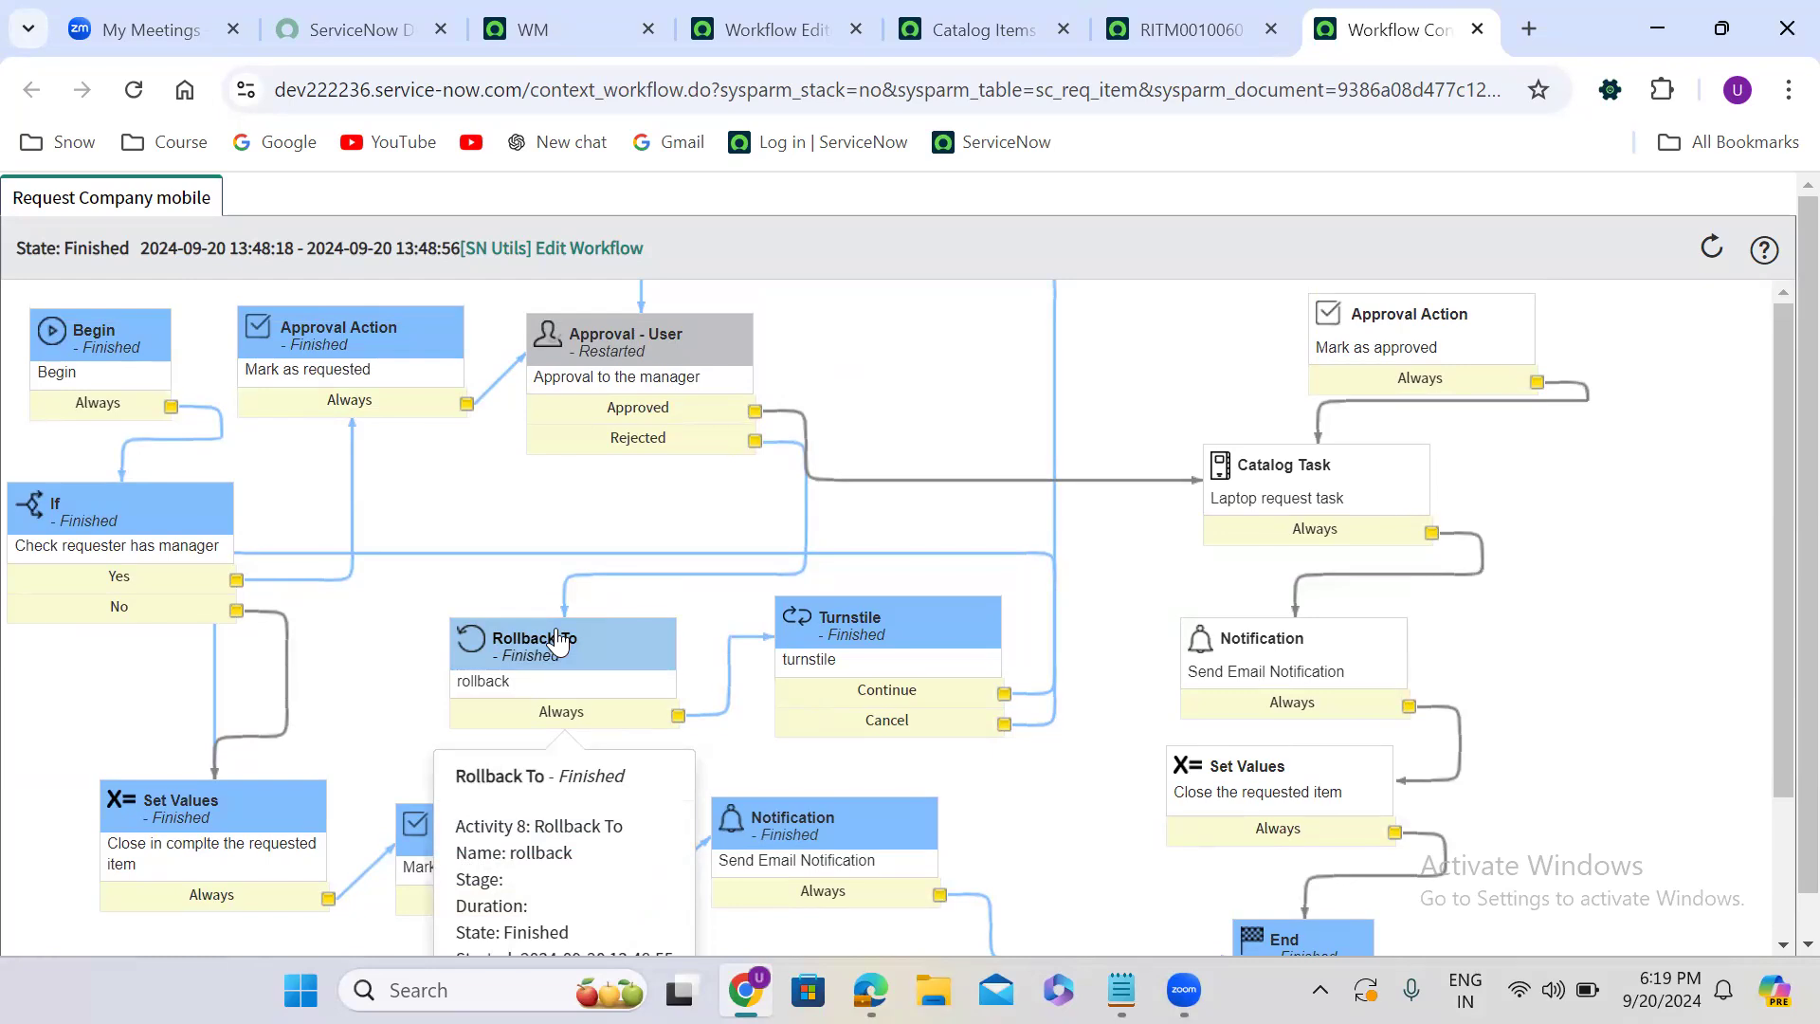
pyautogui.moveTo(893, 645)
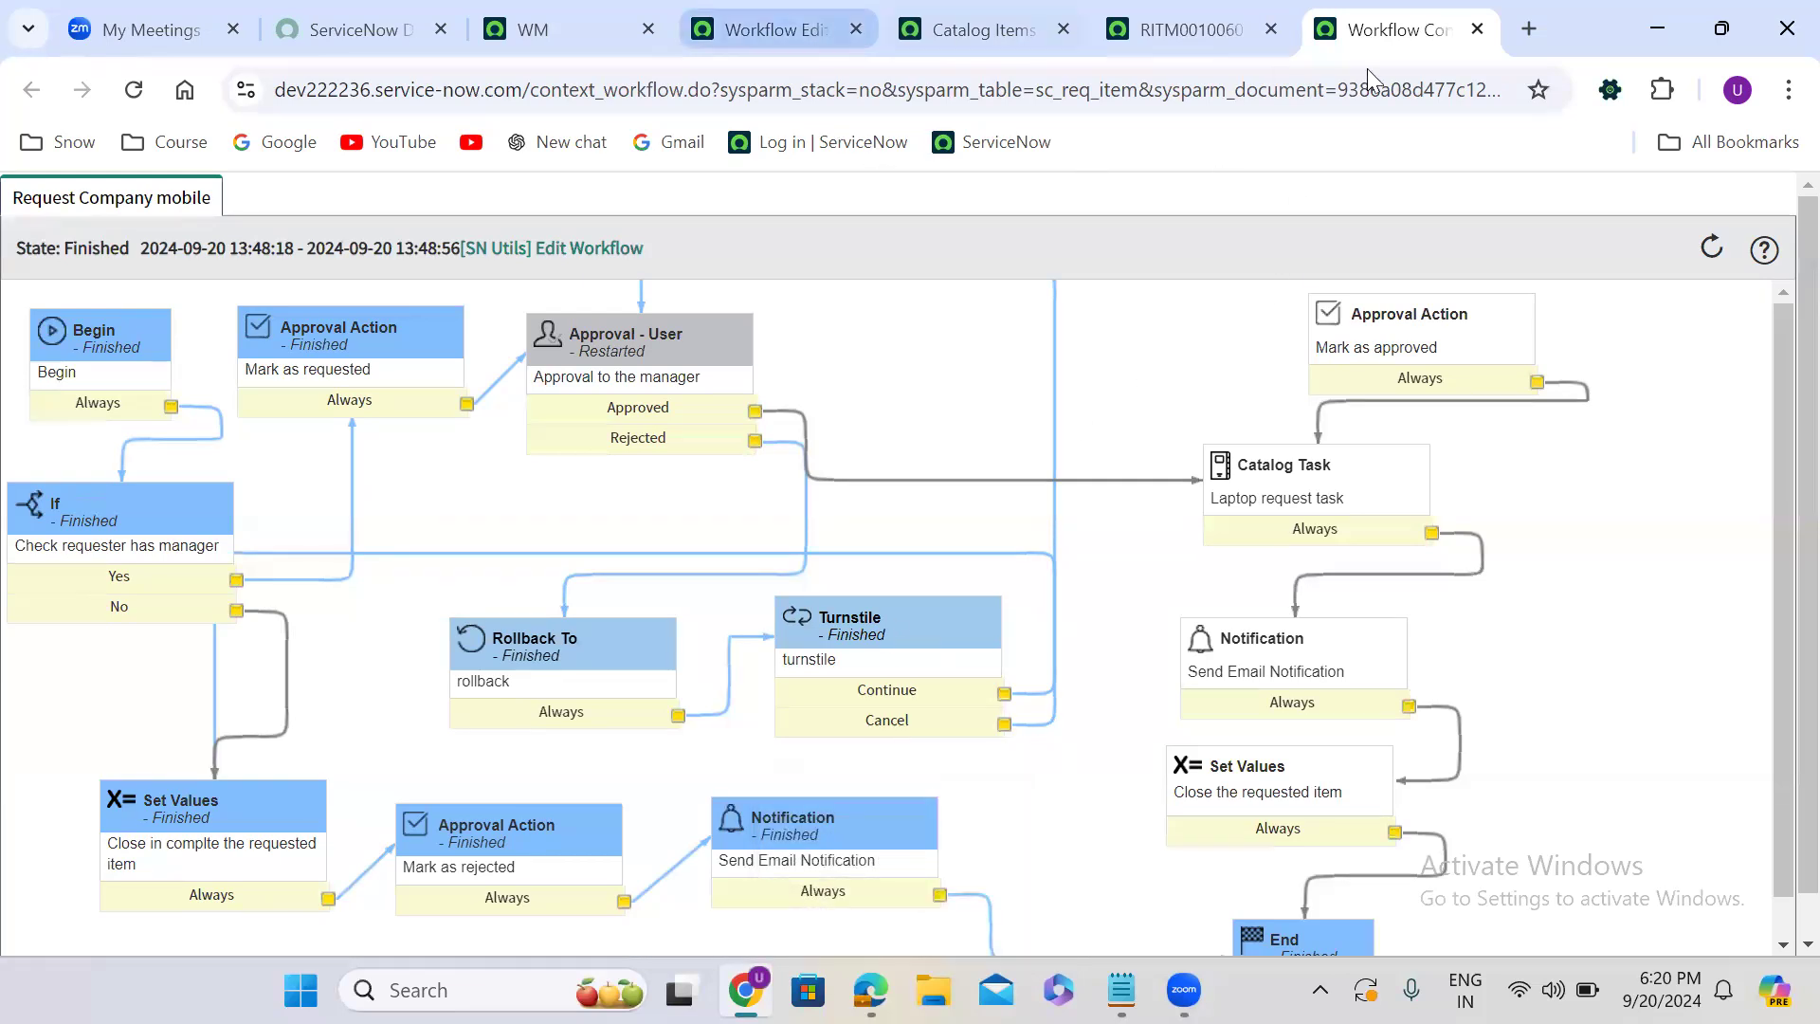
pyautogui.click(1477, 28)
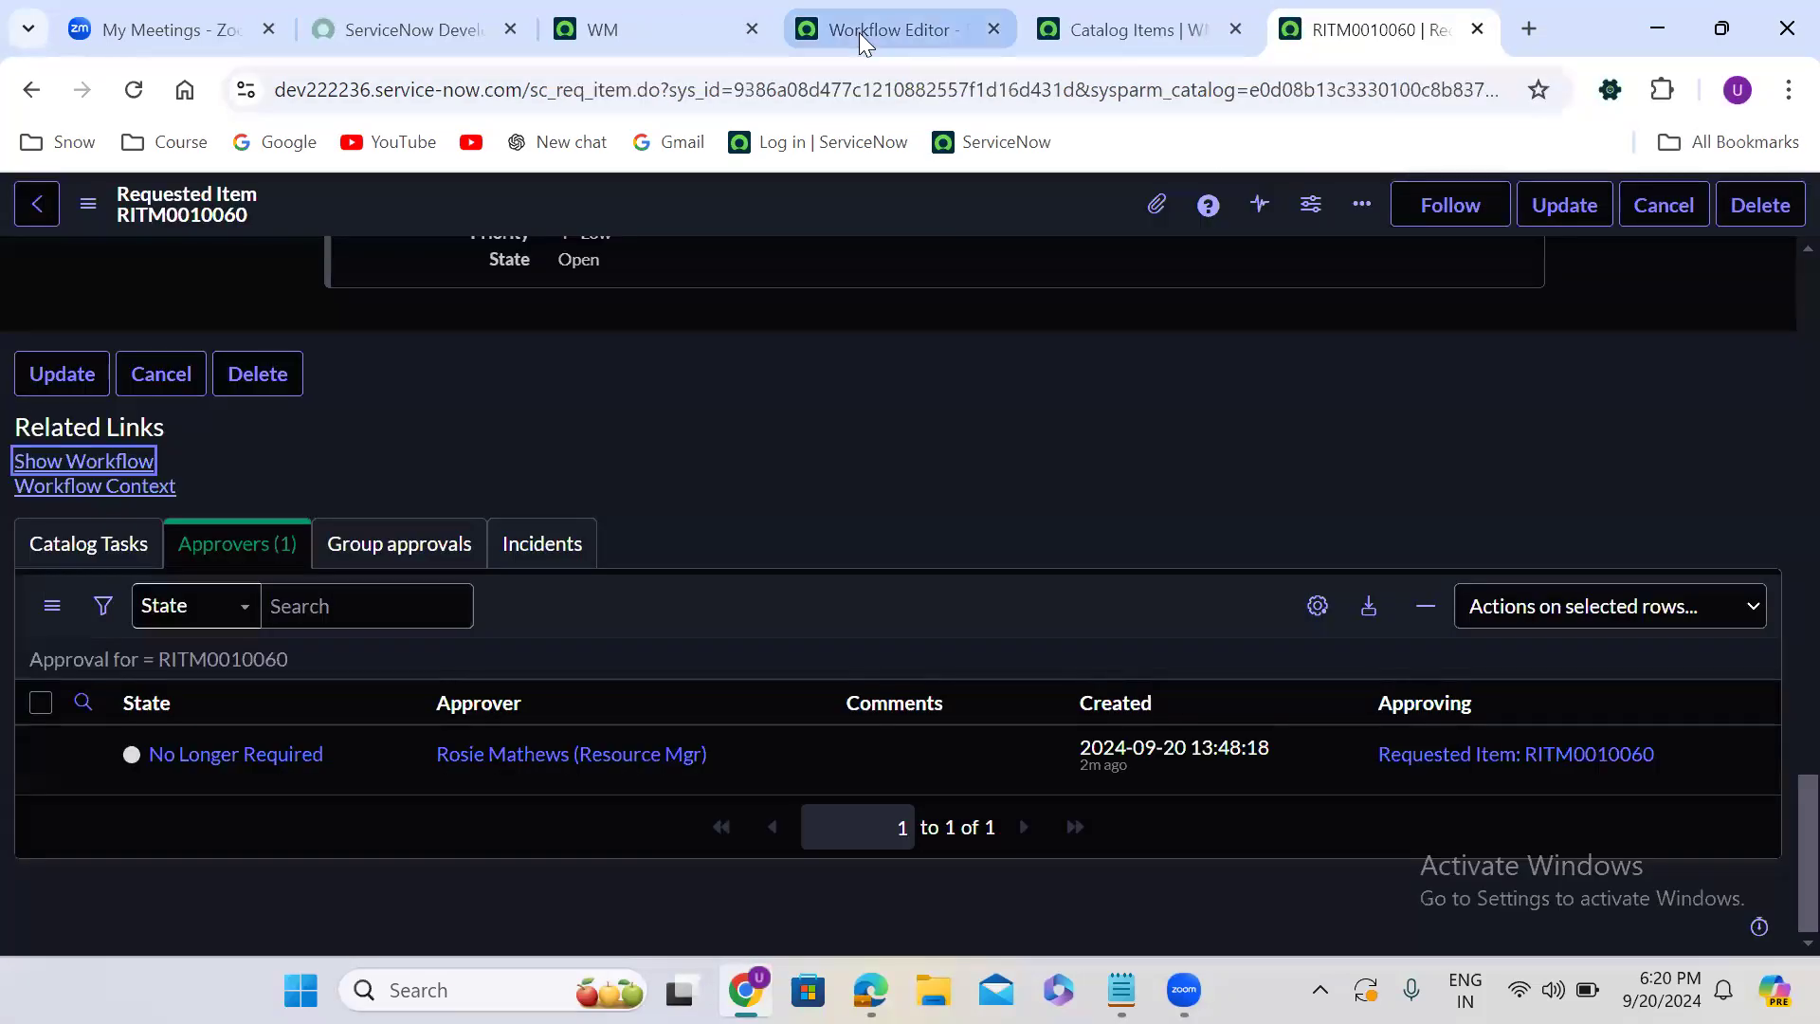
pyautogui.click(859, 32)
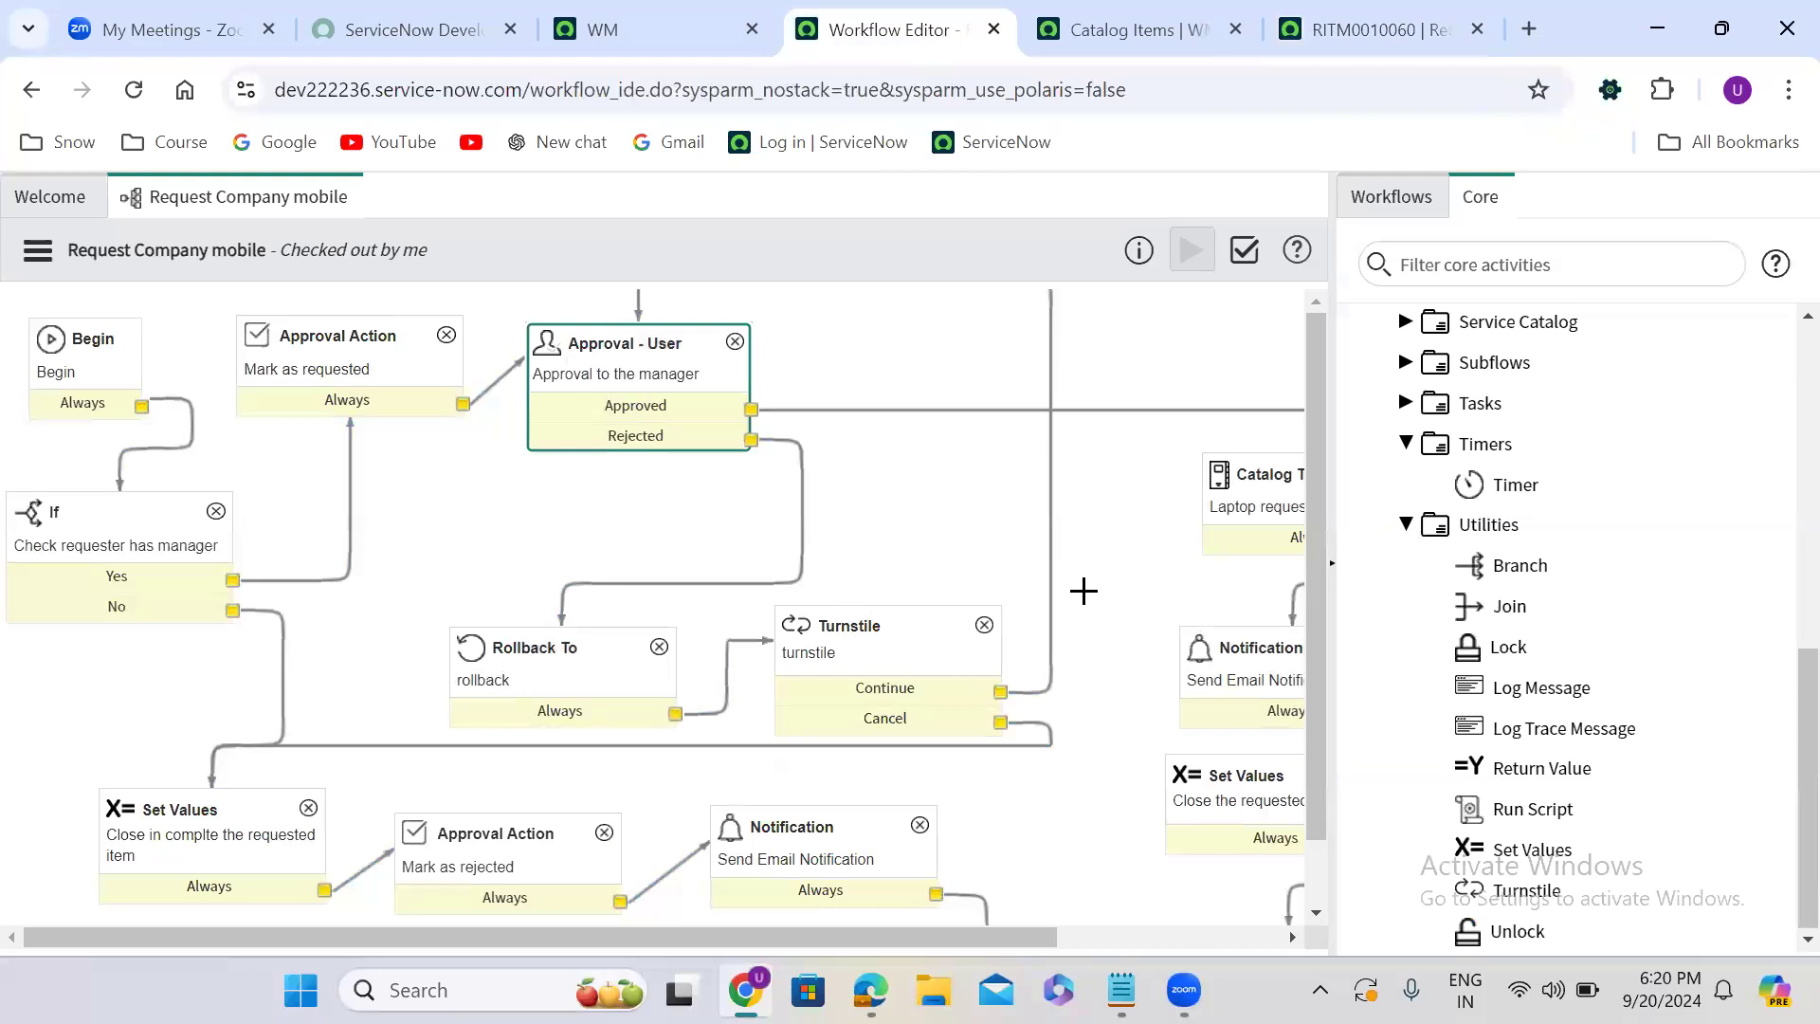
# - Delete the transitions leaving the manager approval's Rejected outcome and both turnstile outcomes, and connect Rejected to the Set Values activity that closes the rejected item
pyautogui.click(803, 516)
pyautogui.press('Delete')
pyautogui.click(1041, 691)
pyautogui.press('Delete')
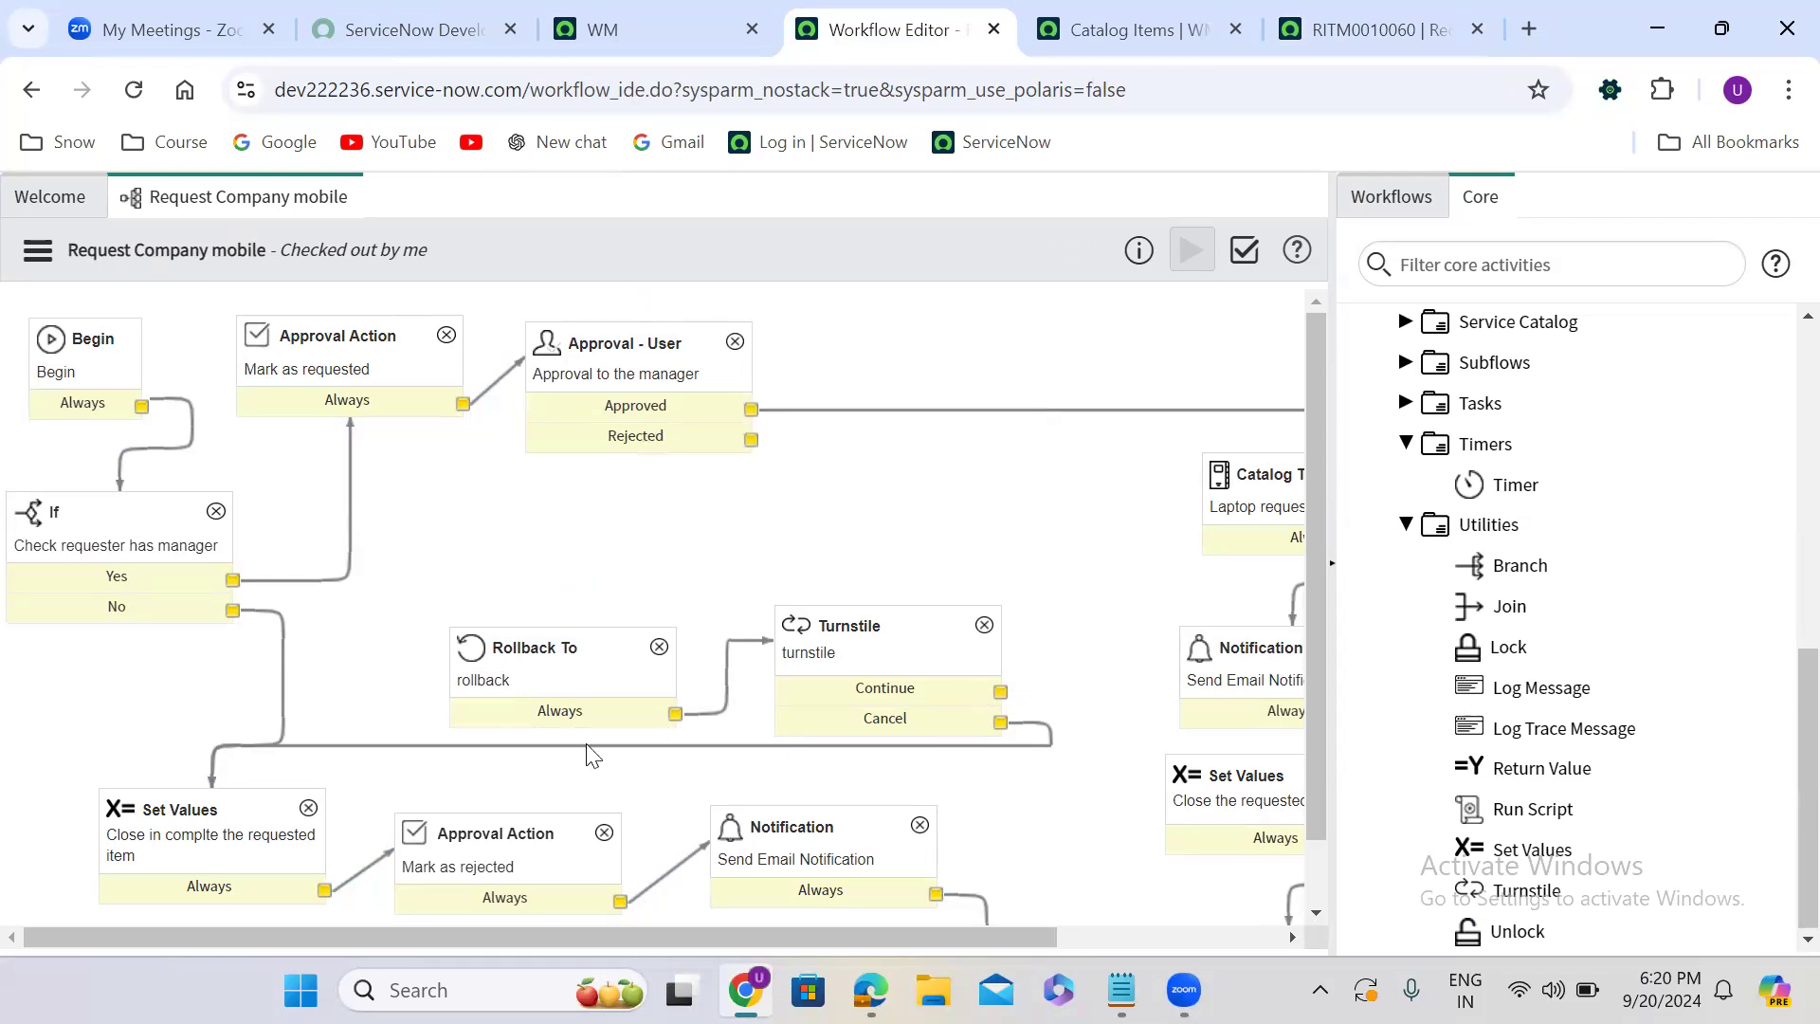
pyautogui.press('Delete')
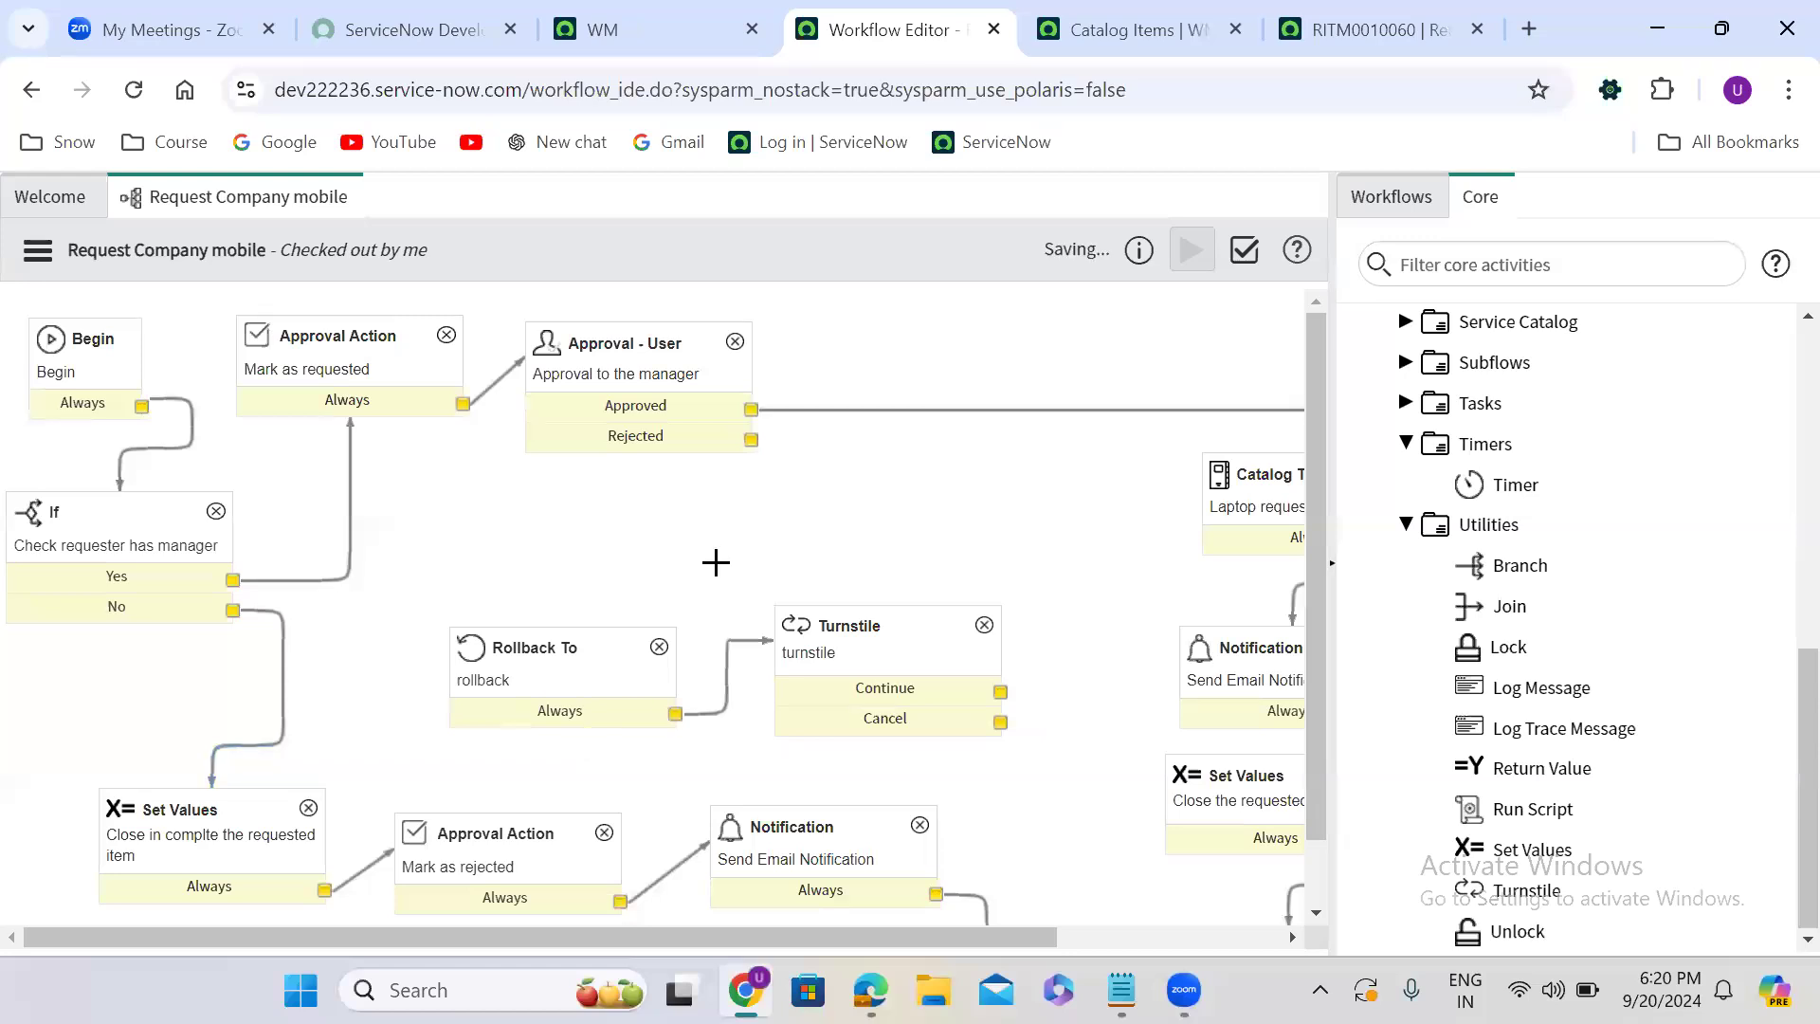
pyautogui.moveTo(749, 438); pyautogui.dragTo(221, 817)
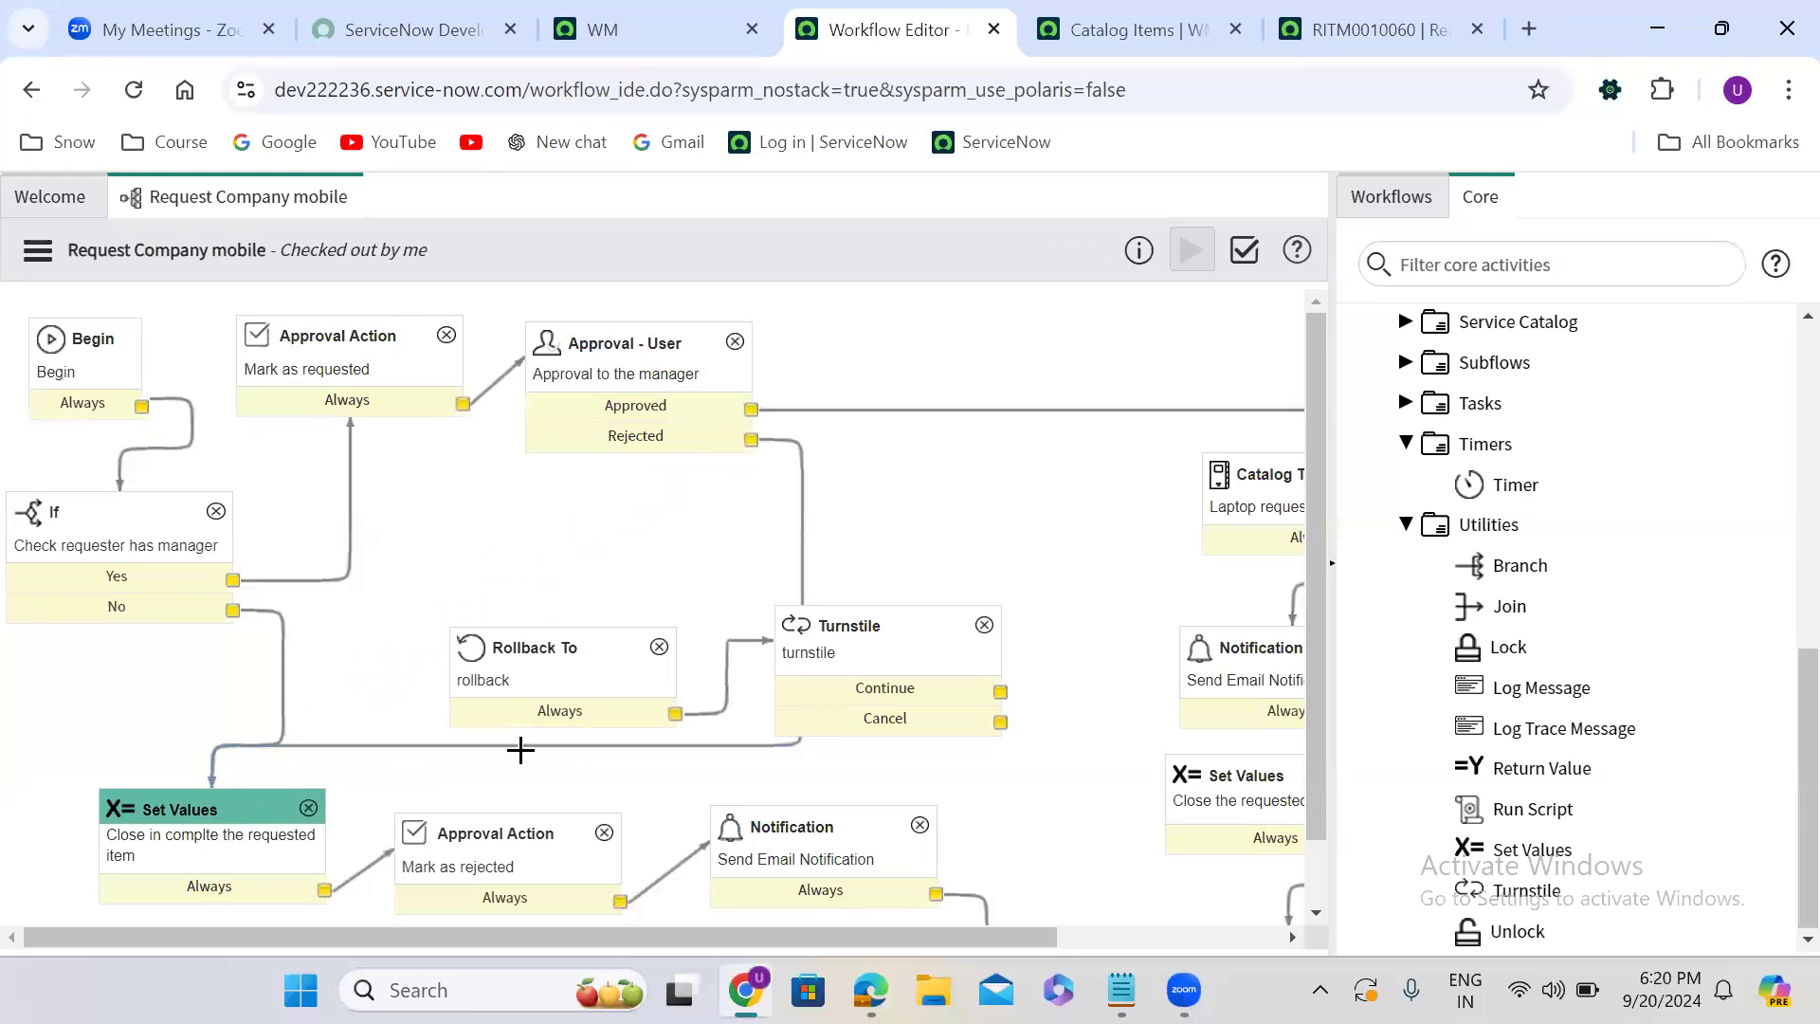
# - Delete the Rollback To and Turnstile activities from the workflow
pyautogui.click(659, 646)
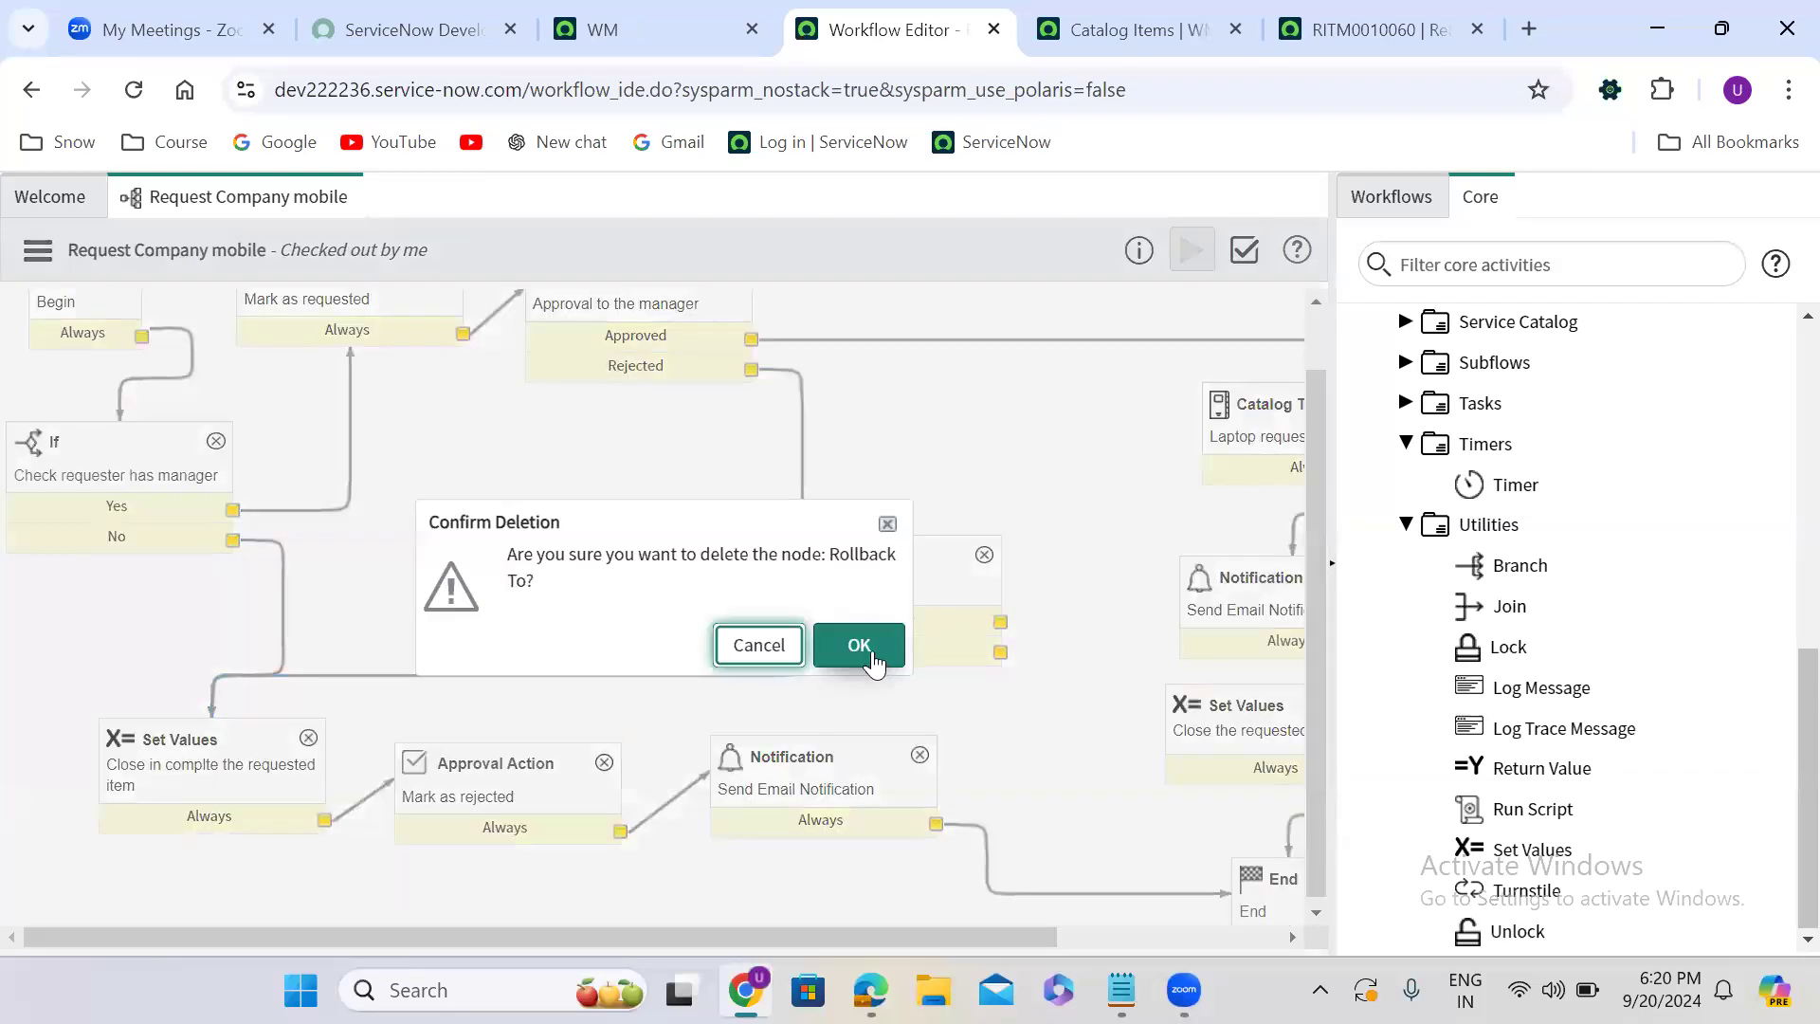
pyautogui.click(858, 646)
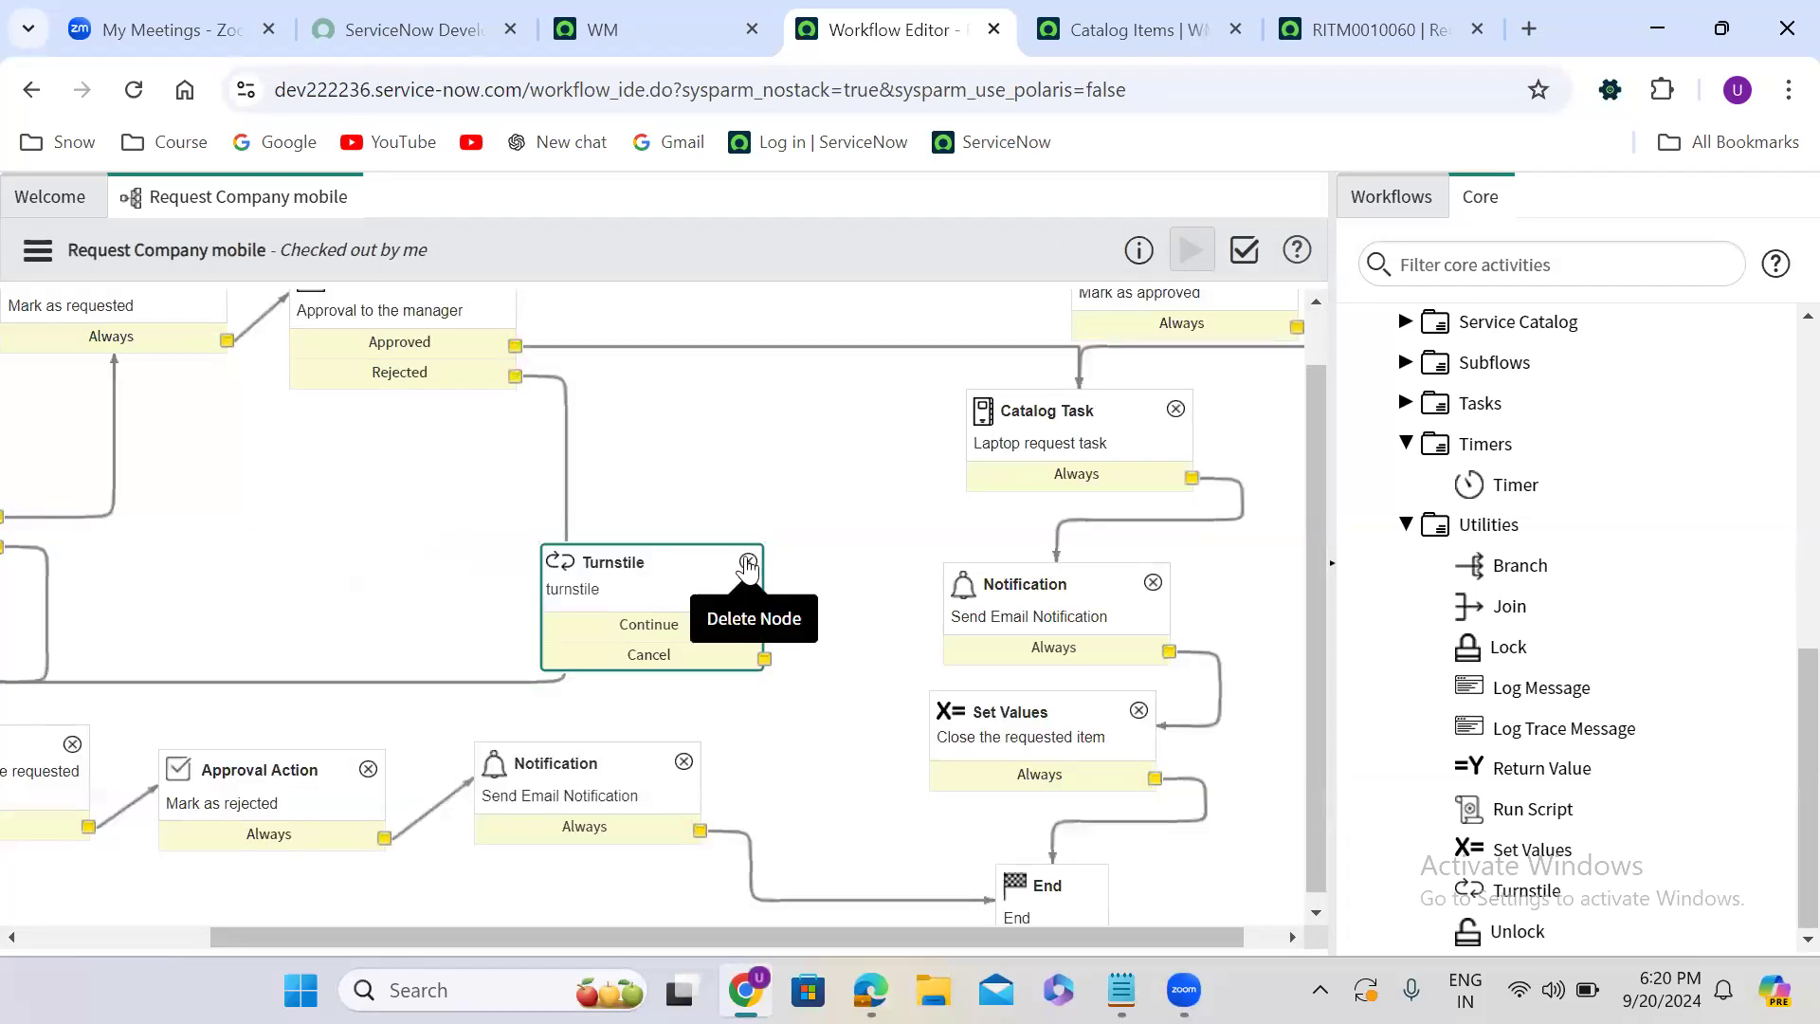
pyautogui.click(748, 566)
pyautogui.click(880, 631)
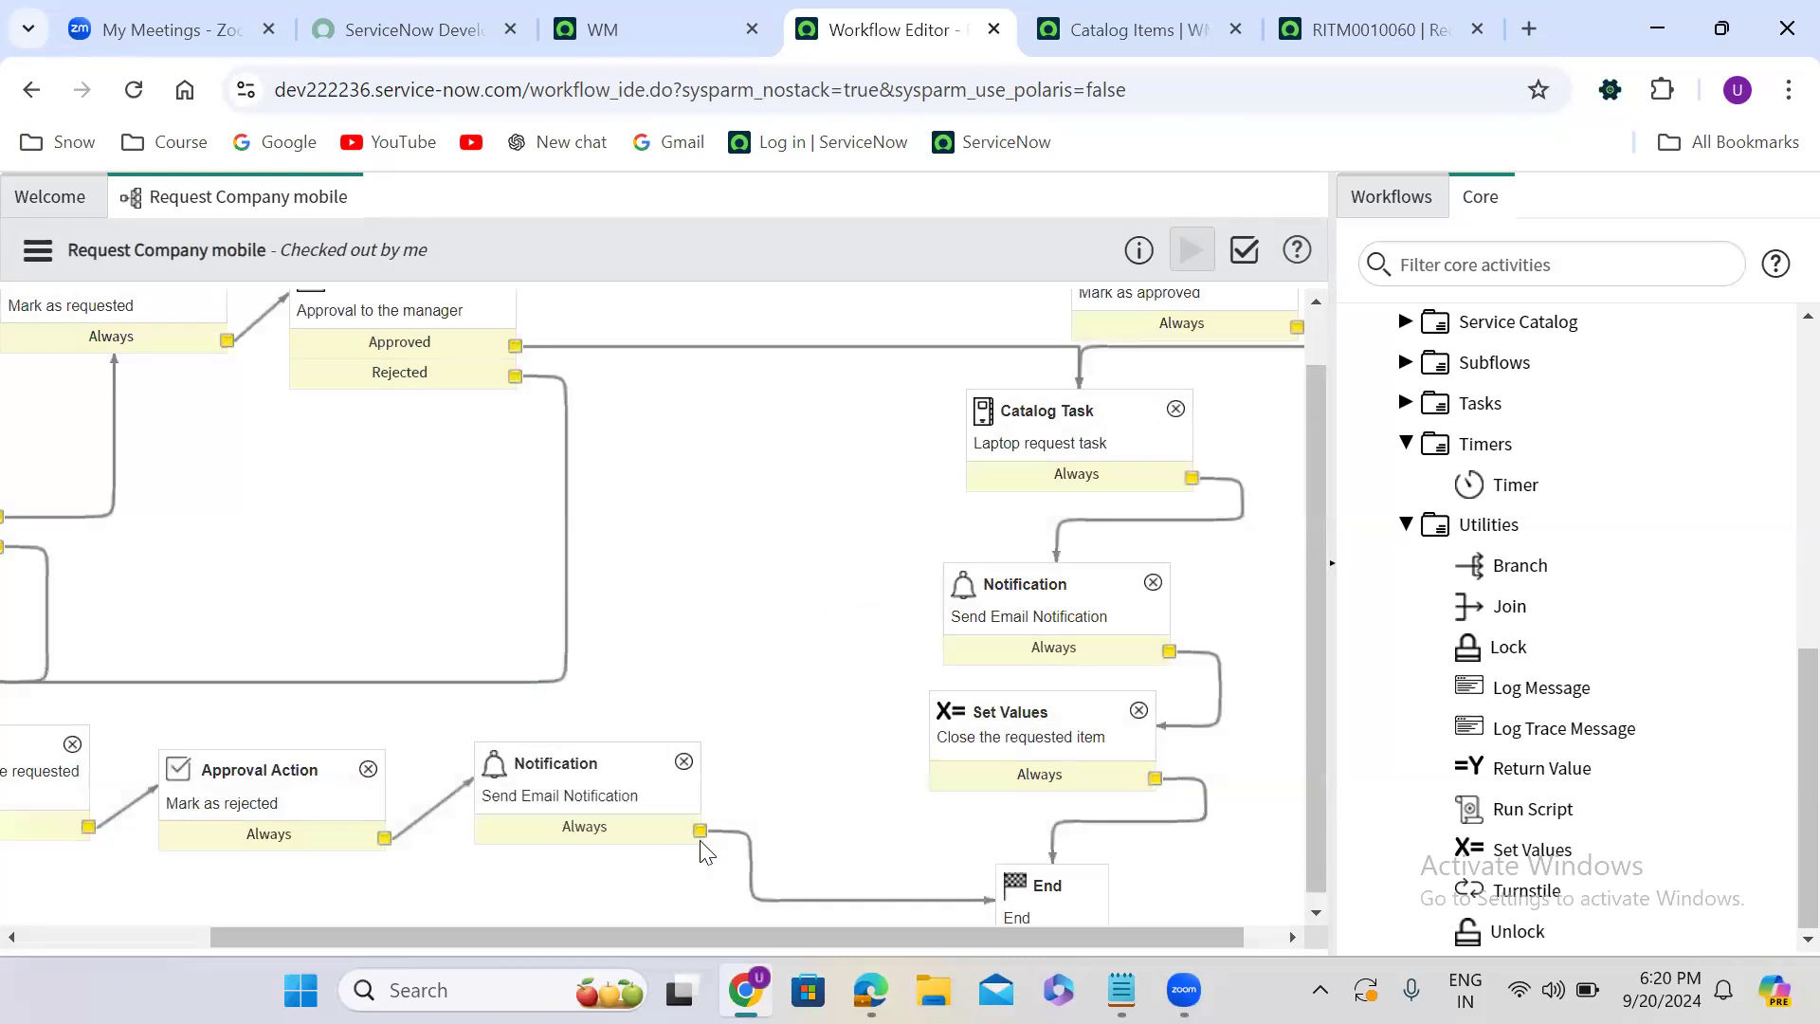
# - Replace the manager approval's Approved transition with one leading to the Mark as approved activity
pyautogui.moveTo(585, 936); pyautogui.dragTo(622, 932)
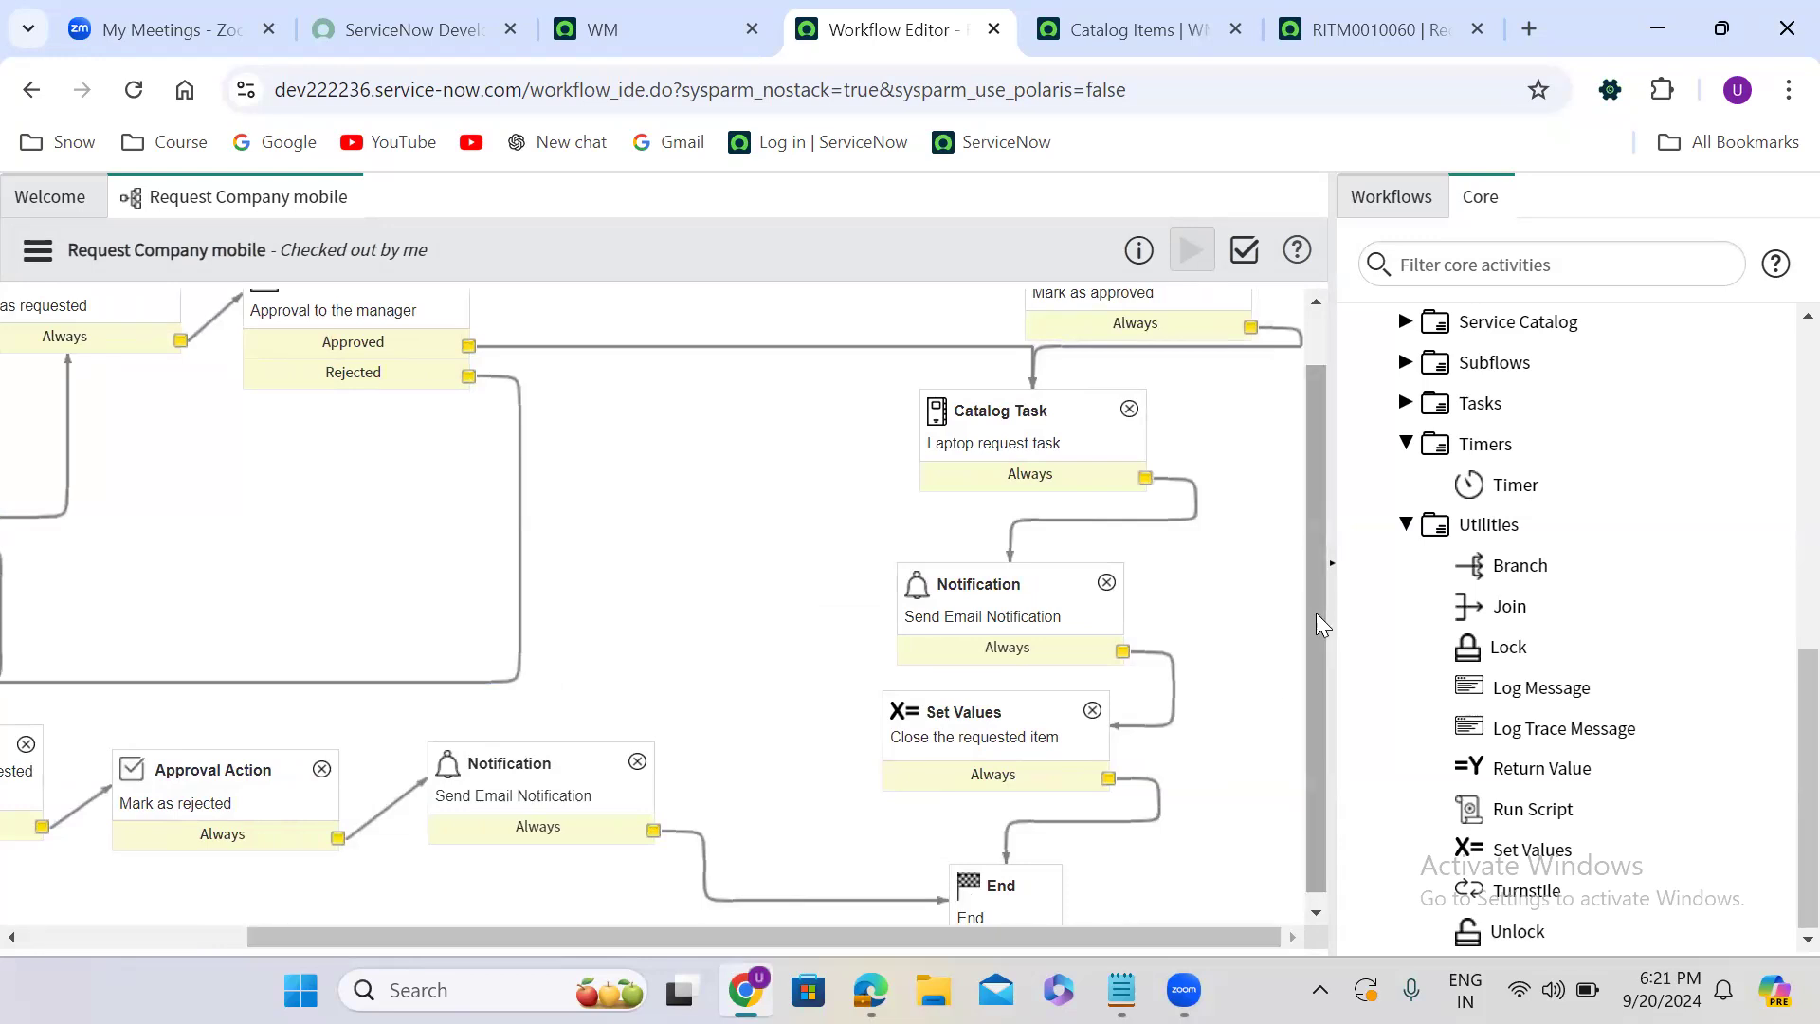
pyautogui.moveTo(1315, 614); pyautogui.dragTo(1316, 474)
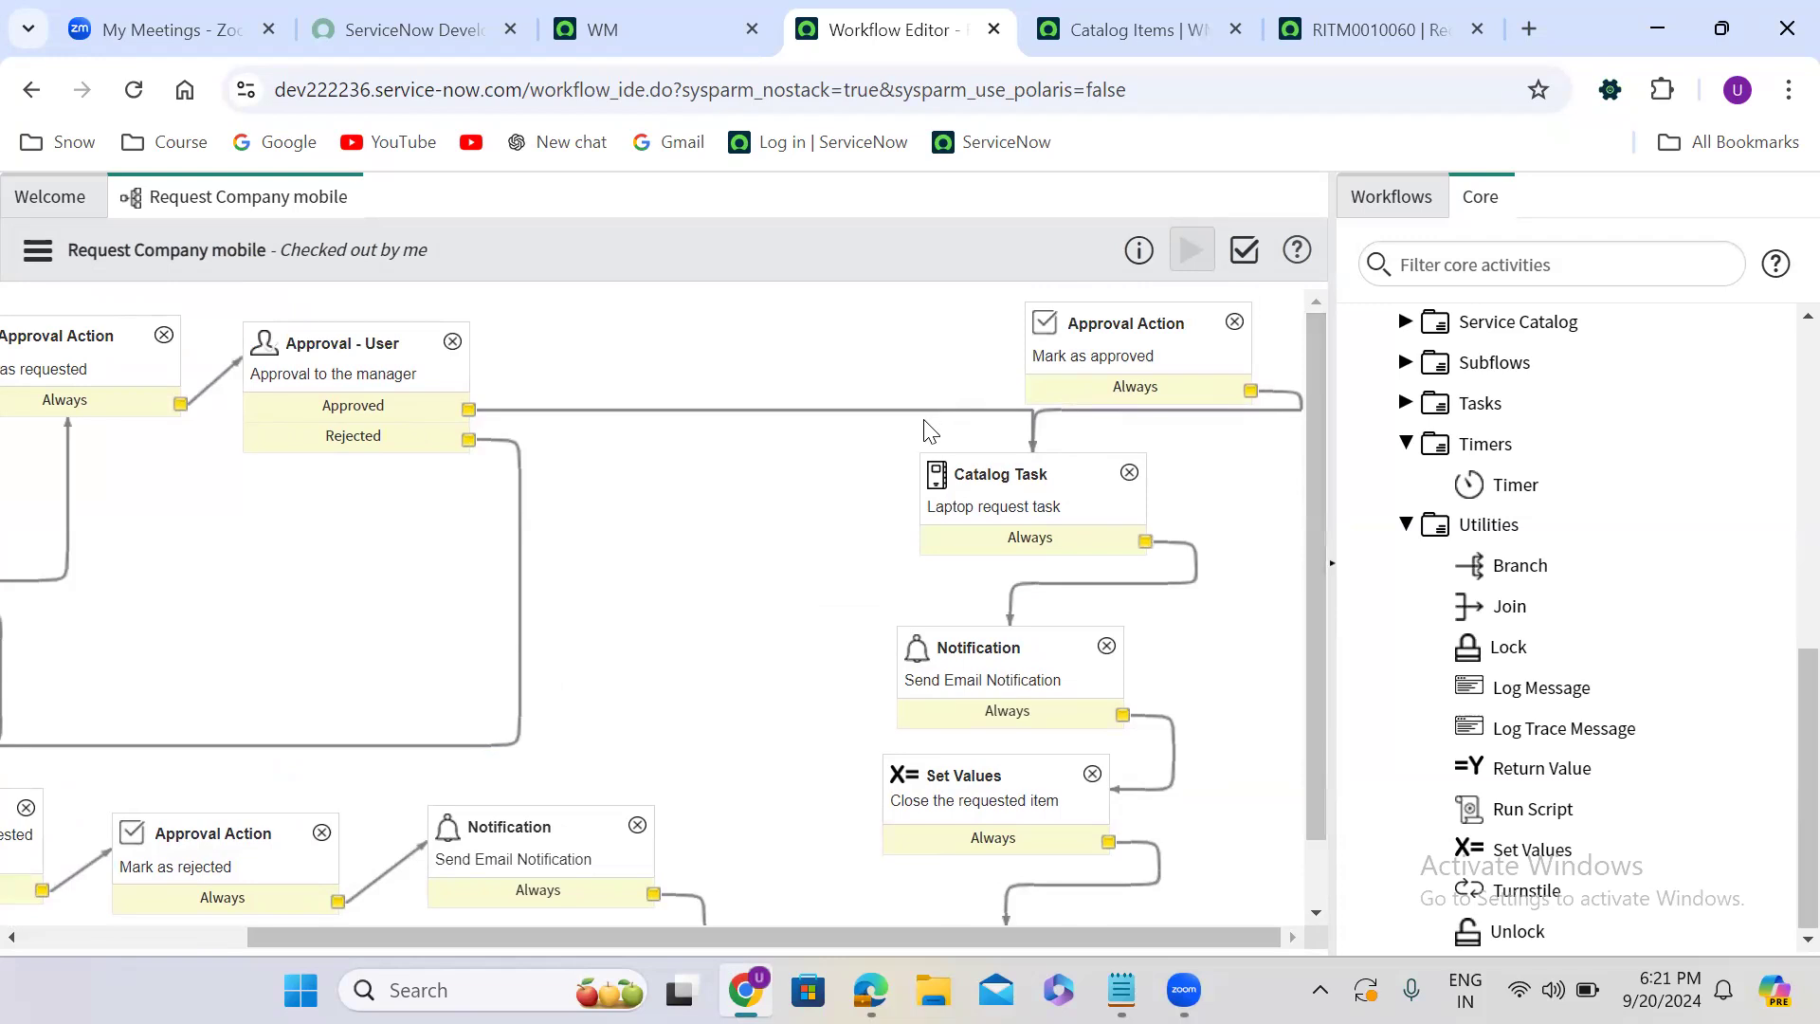
pyautogui.press('Delete')
pyautogui.moveTo(468, 410); pyautogui.dragTo(1052, 356)
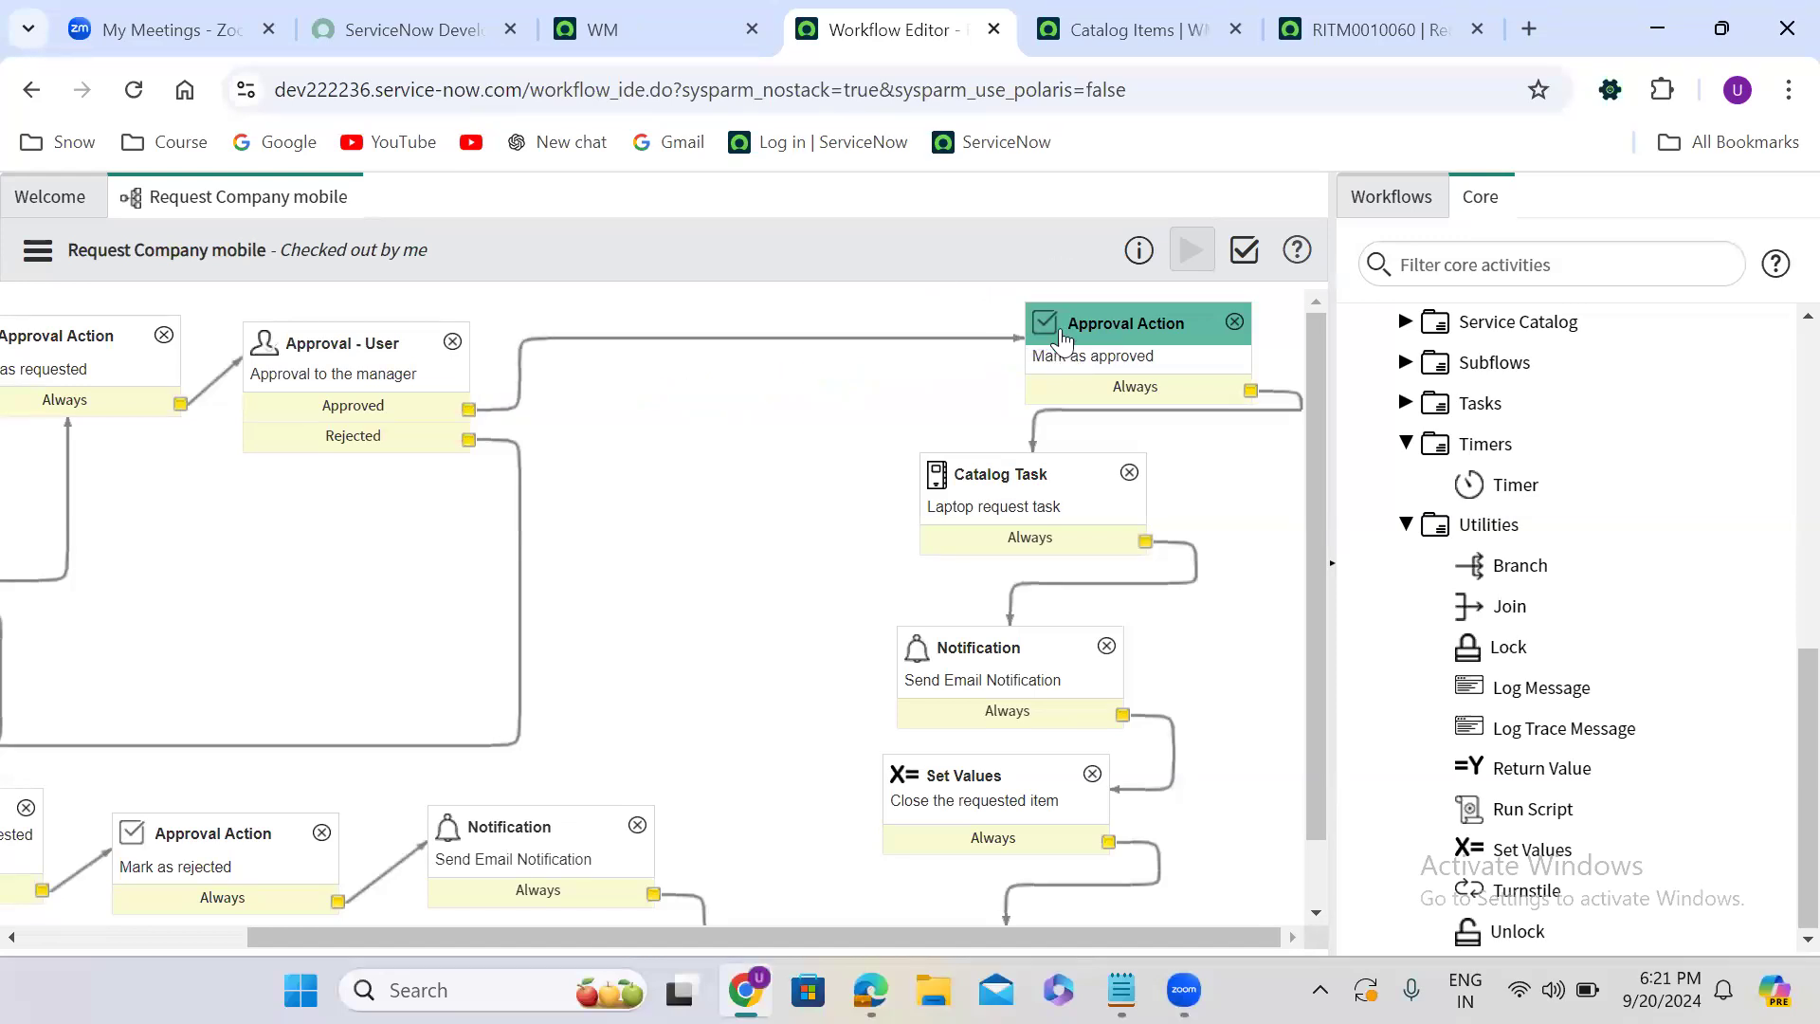
# - Move the Mark as approved activity beside the manager approval and raise the Catalog Task to the same row
pyautogui.click(1090, 334)
pyautogui.moveTo(1090, 334); pyautogui.dragTo(664, 394)
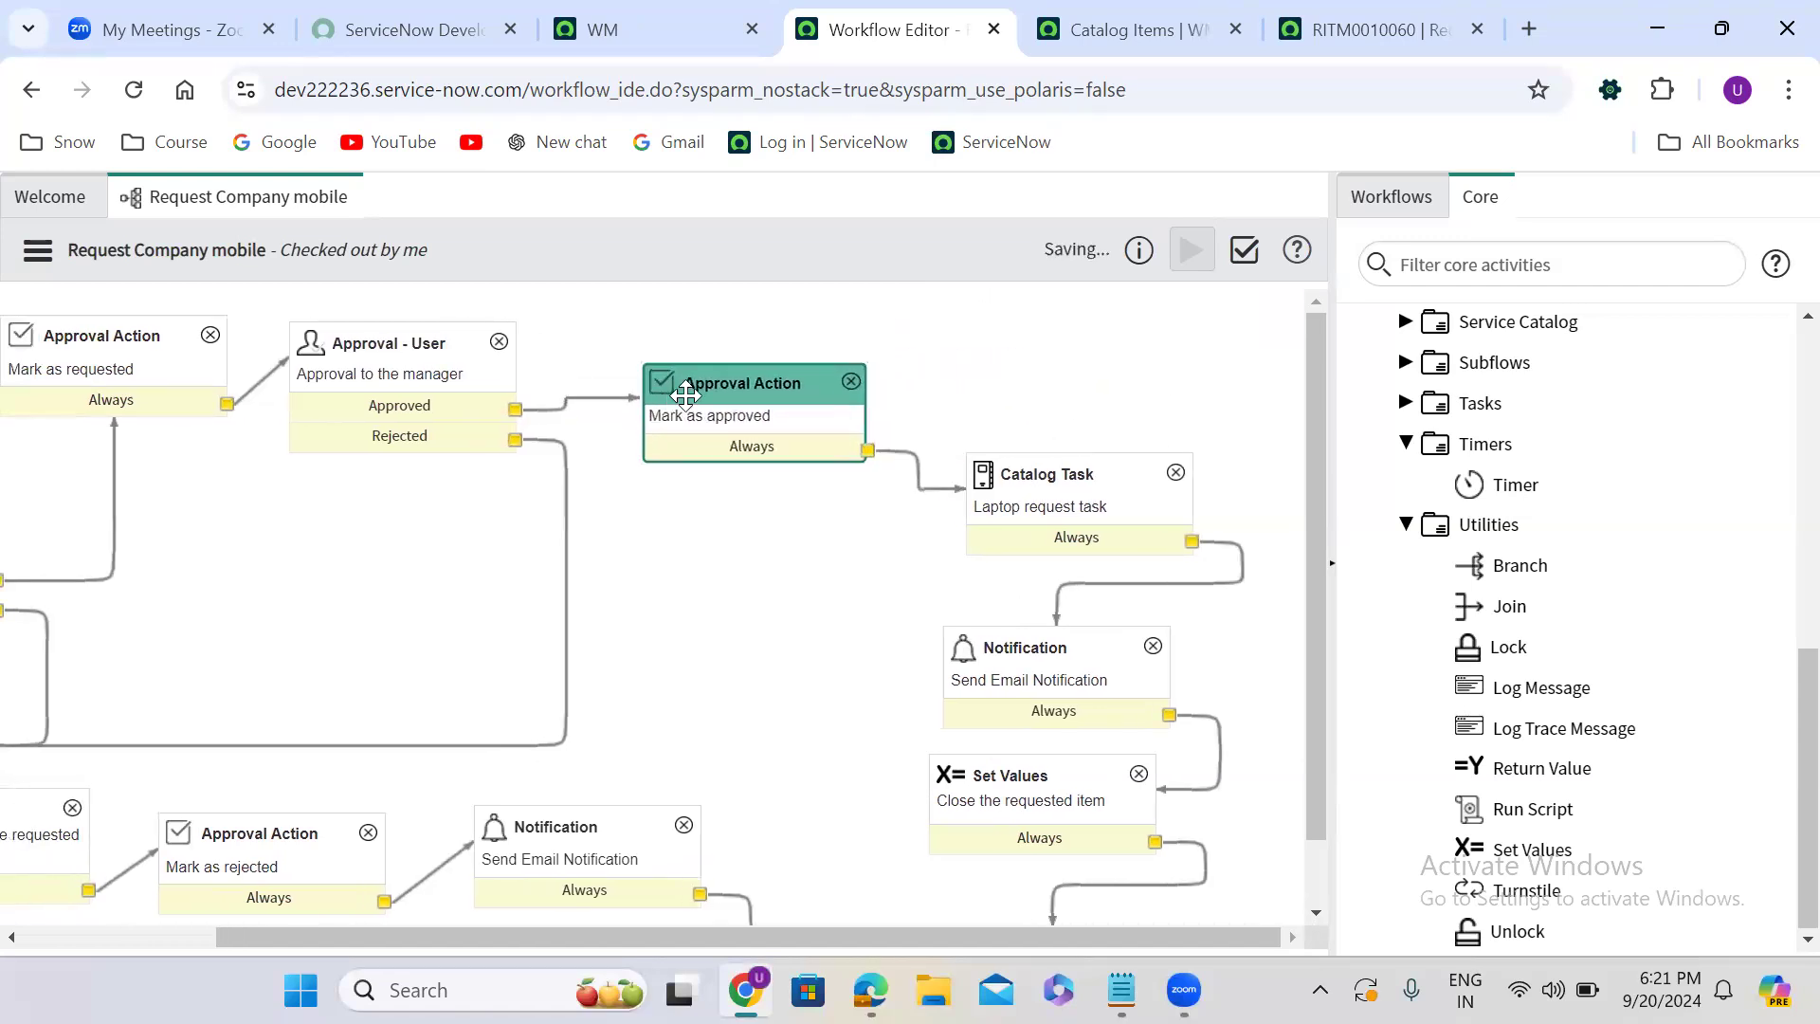
pyautogui.click(1097, 464)
pyautogui.moveTo(1096, 464); pyautogui.dragTo(1230, 351)
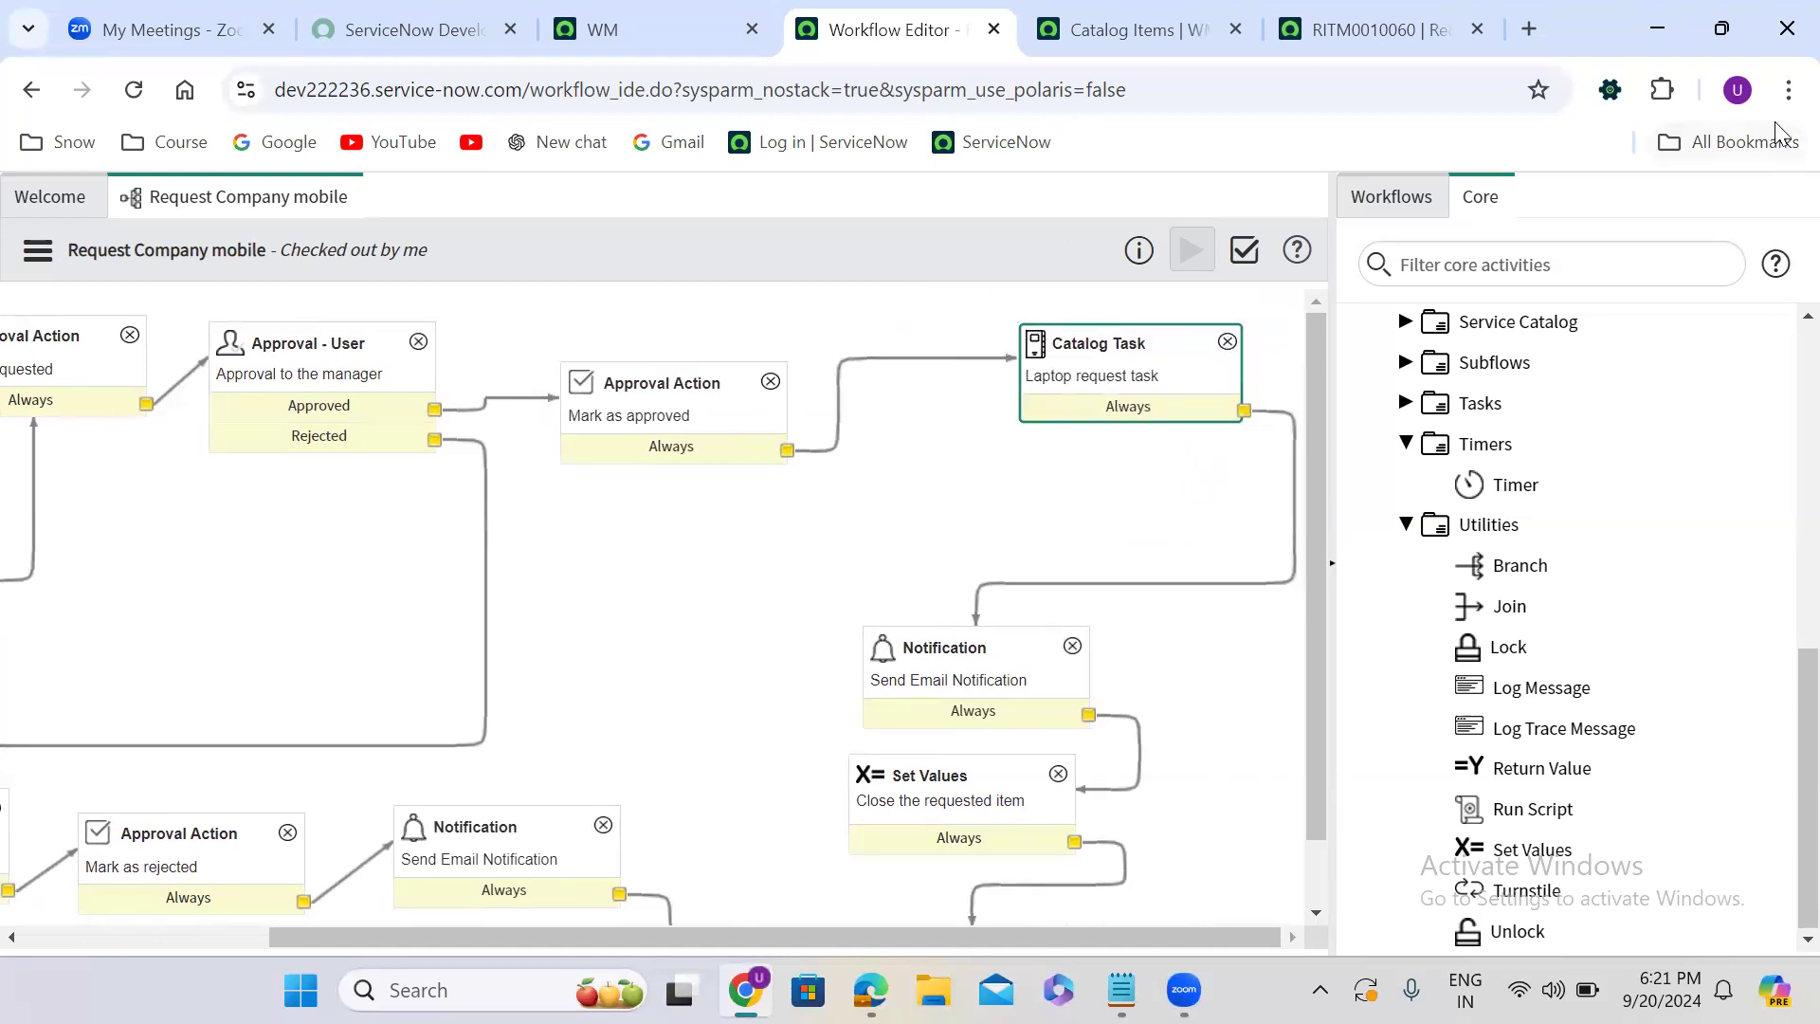
# - Reduce the page zoom to 75% and move the Catalog Task farther away from the Mark as approved activity
pyautogui.click(1789, 90)
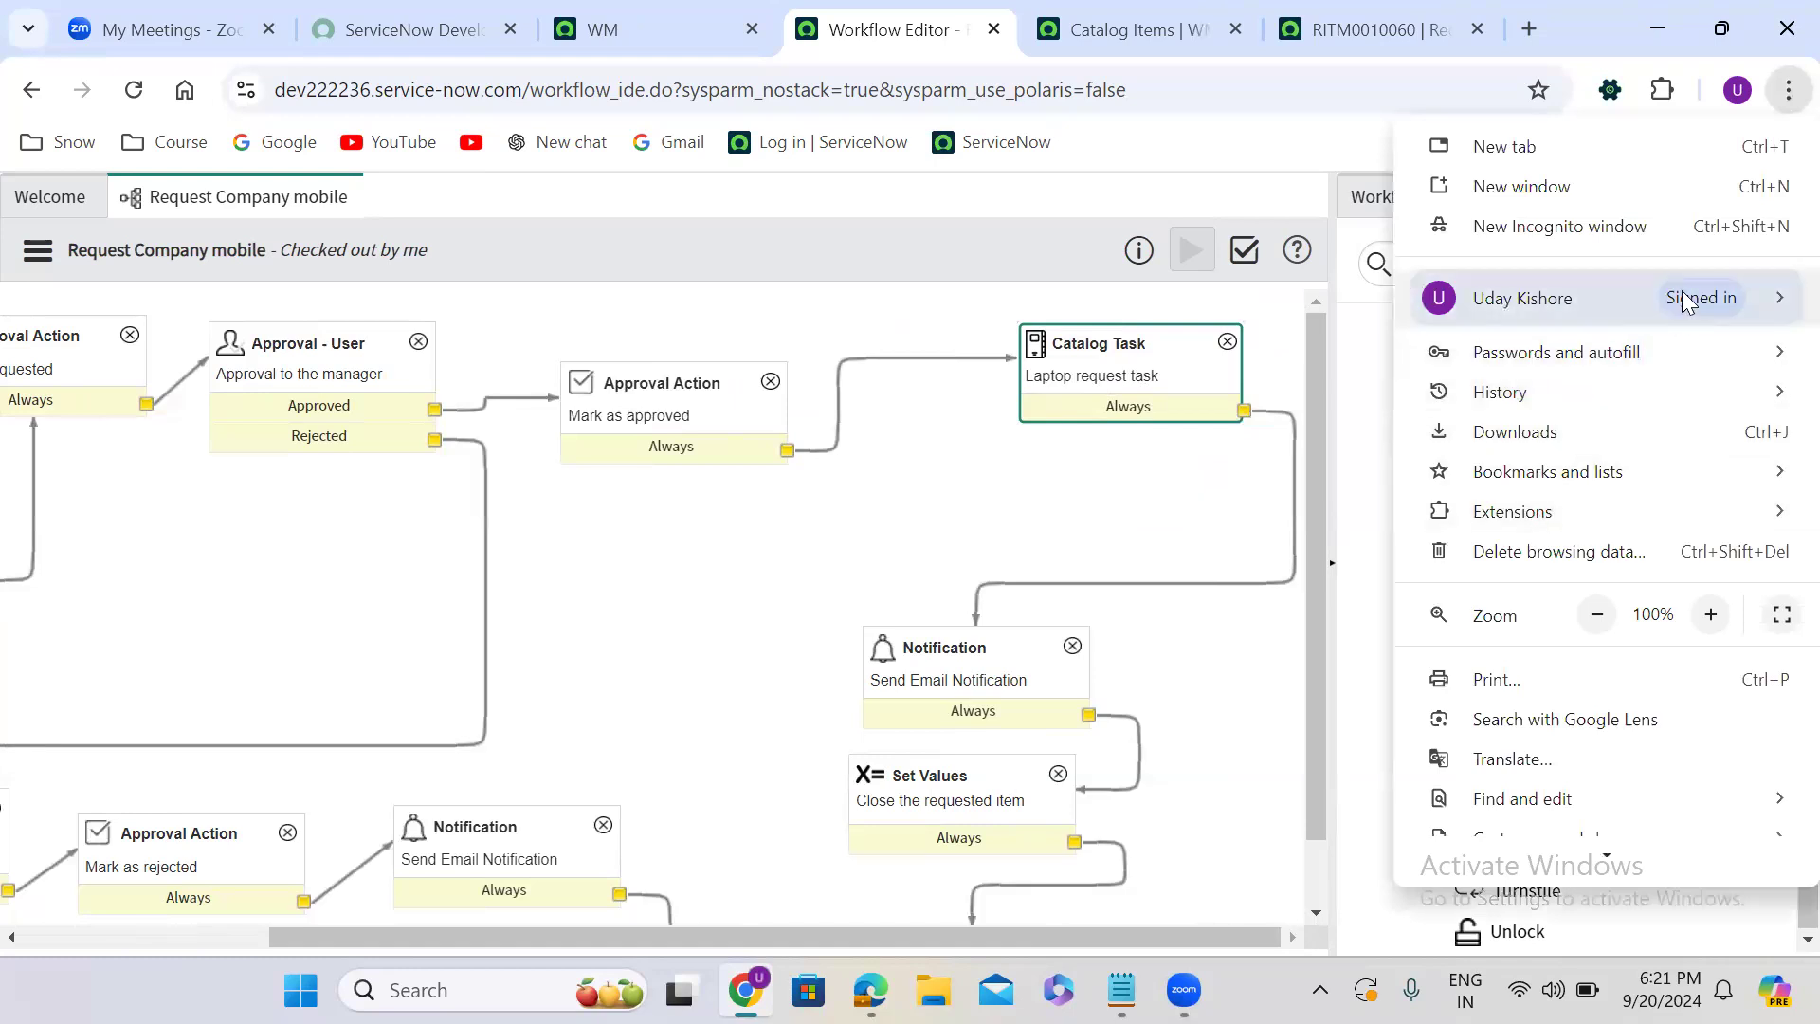
pyautogui.click(1596, 615)
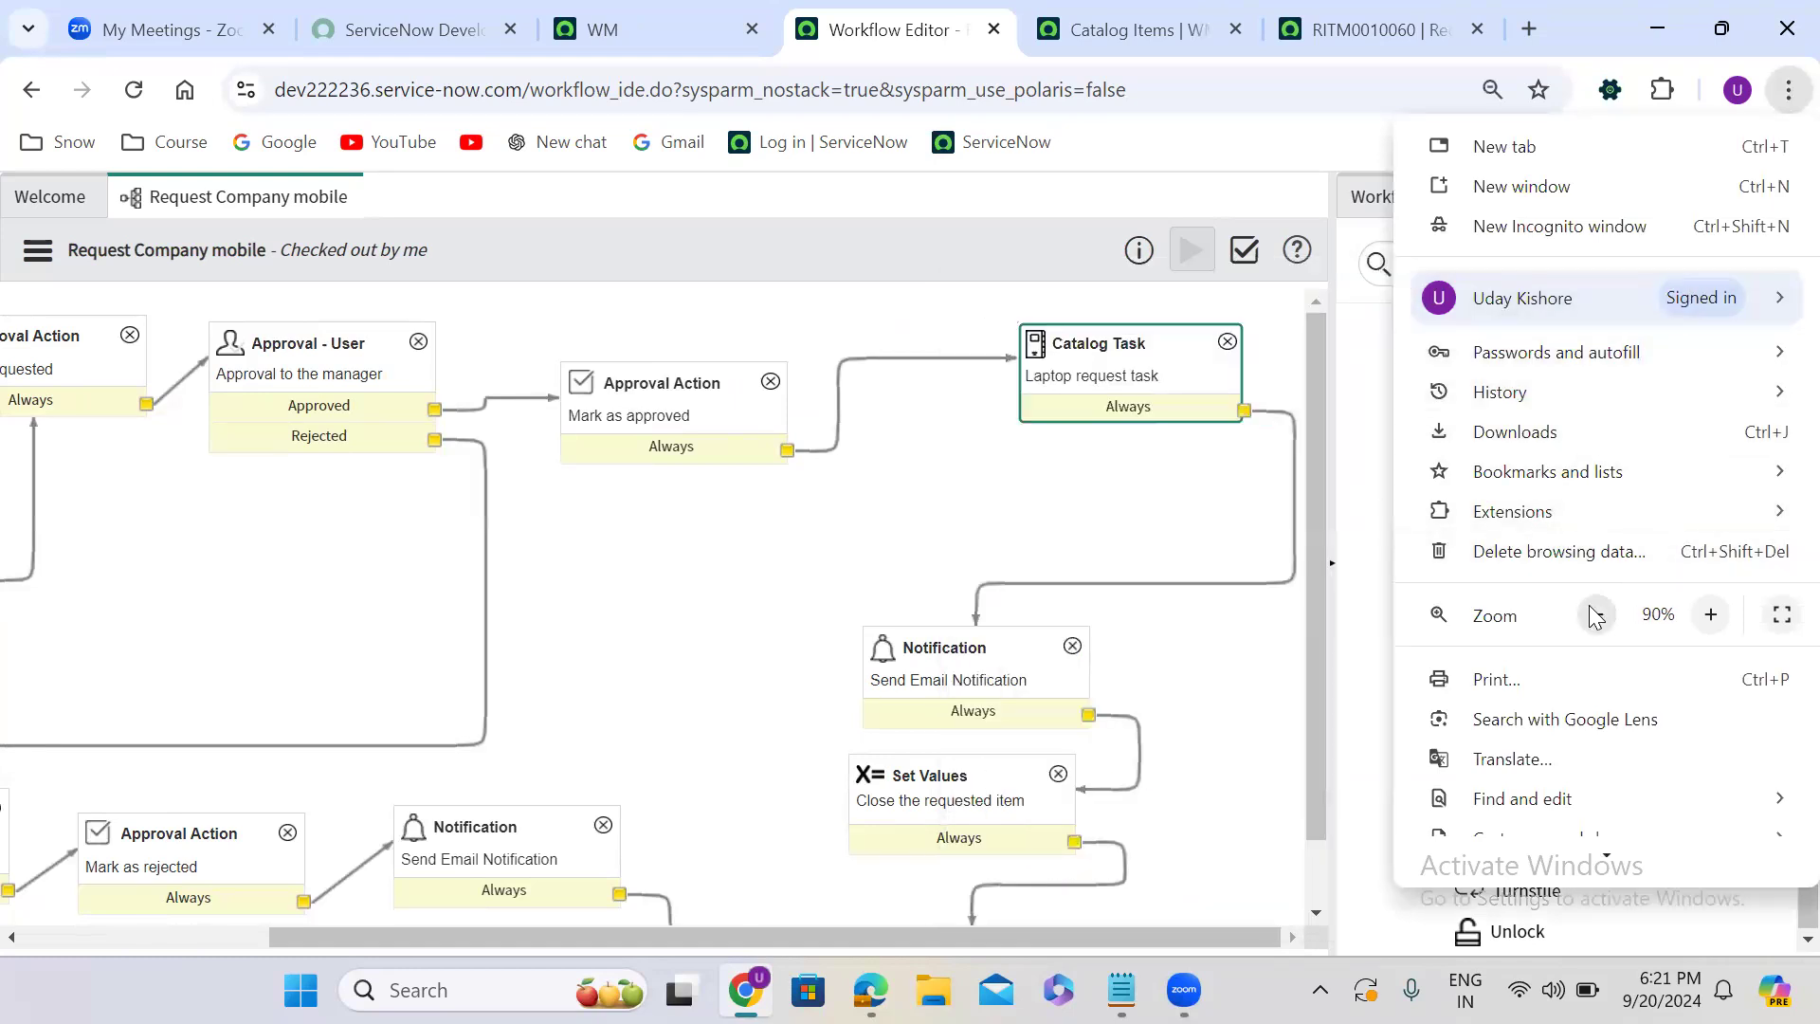
pyautogui.click(1596, 614)
pyautogui.click(1596, 614)
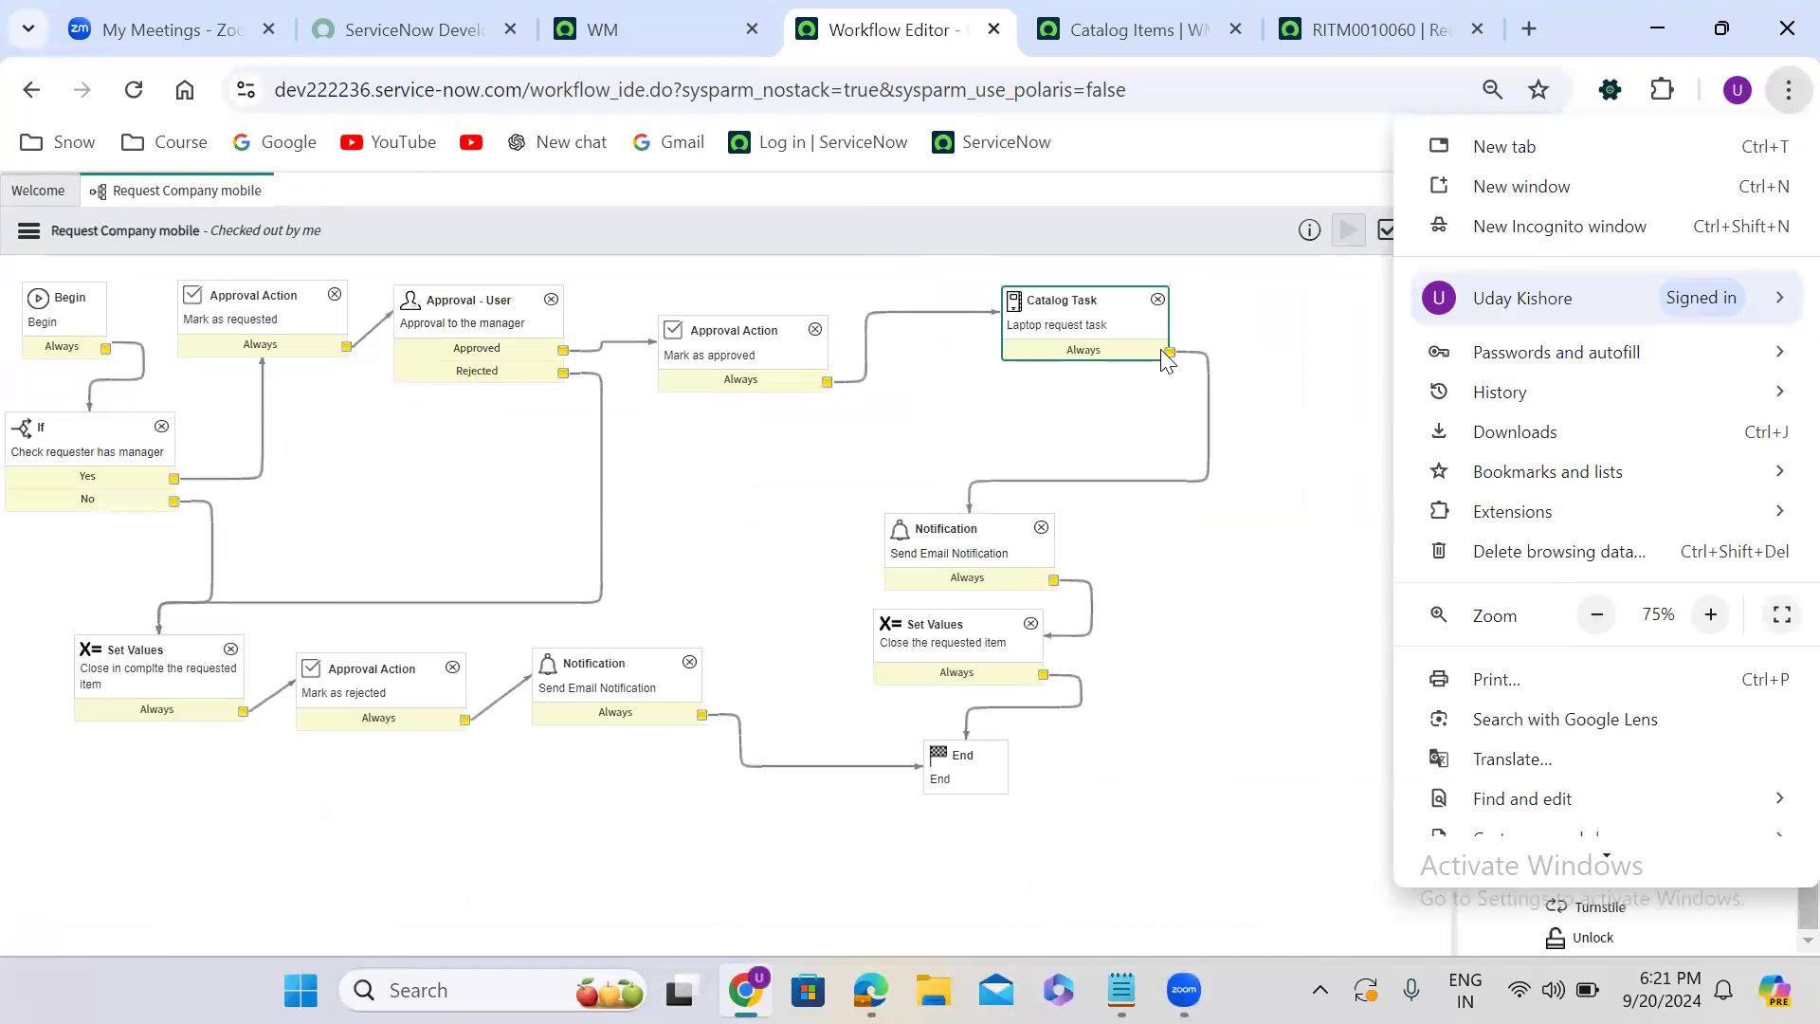
pyautogui.click(1244, 339)
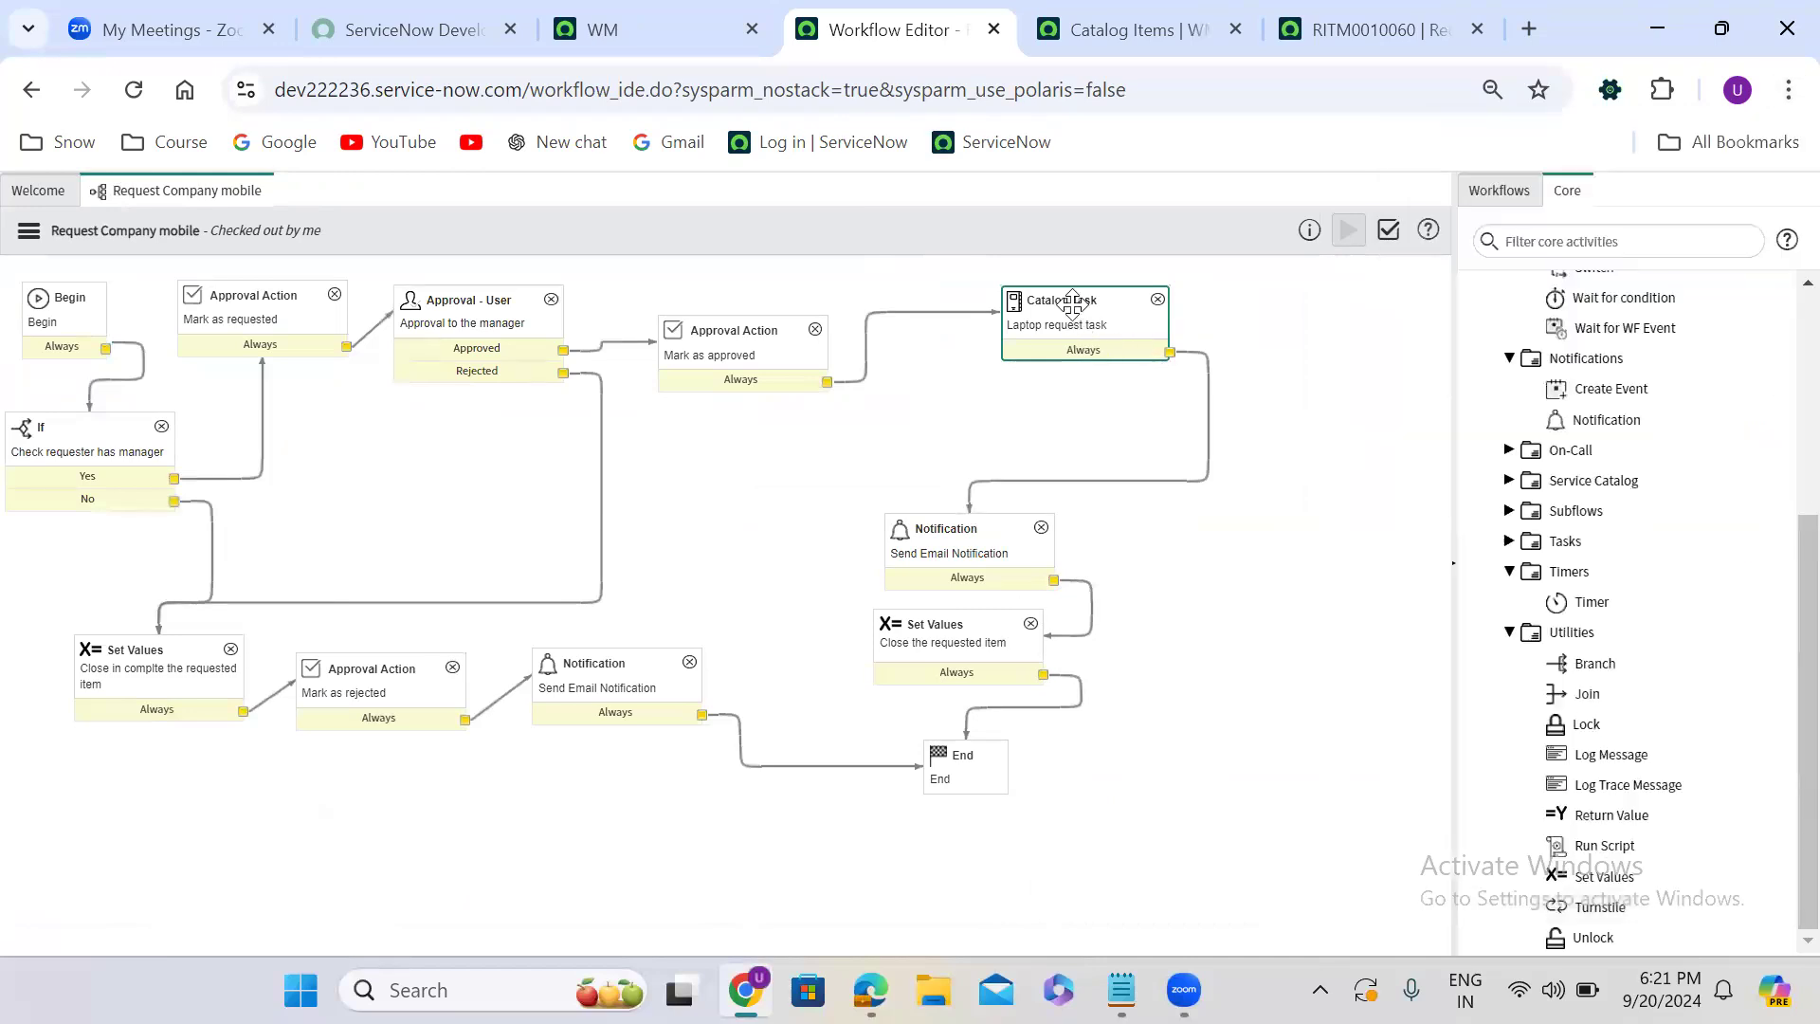
pyautogui.moveTo(1070, 300); pyautogui.dragTo(1184, 309)
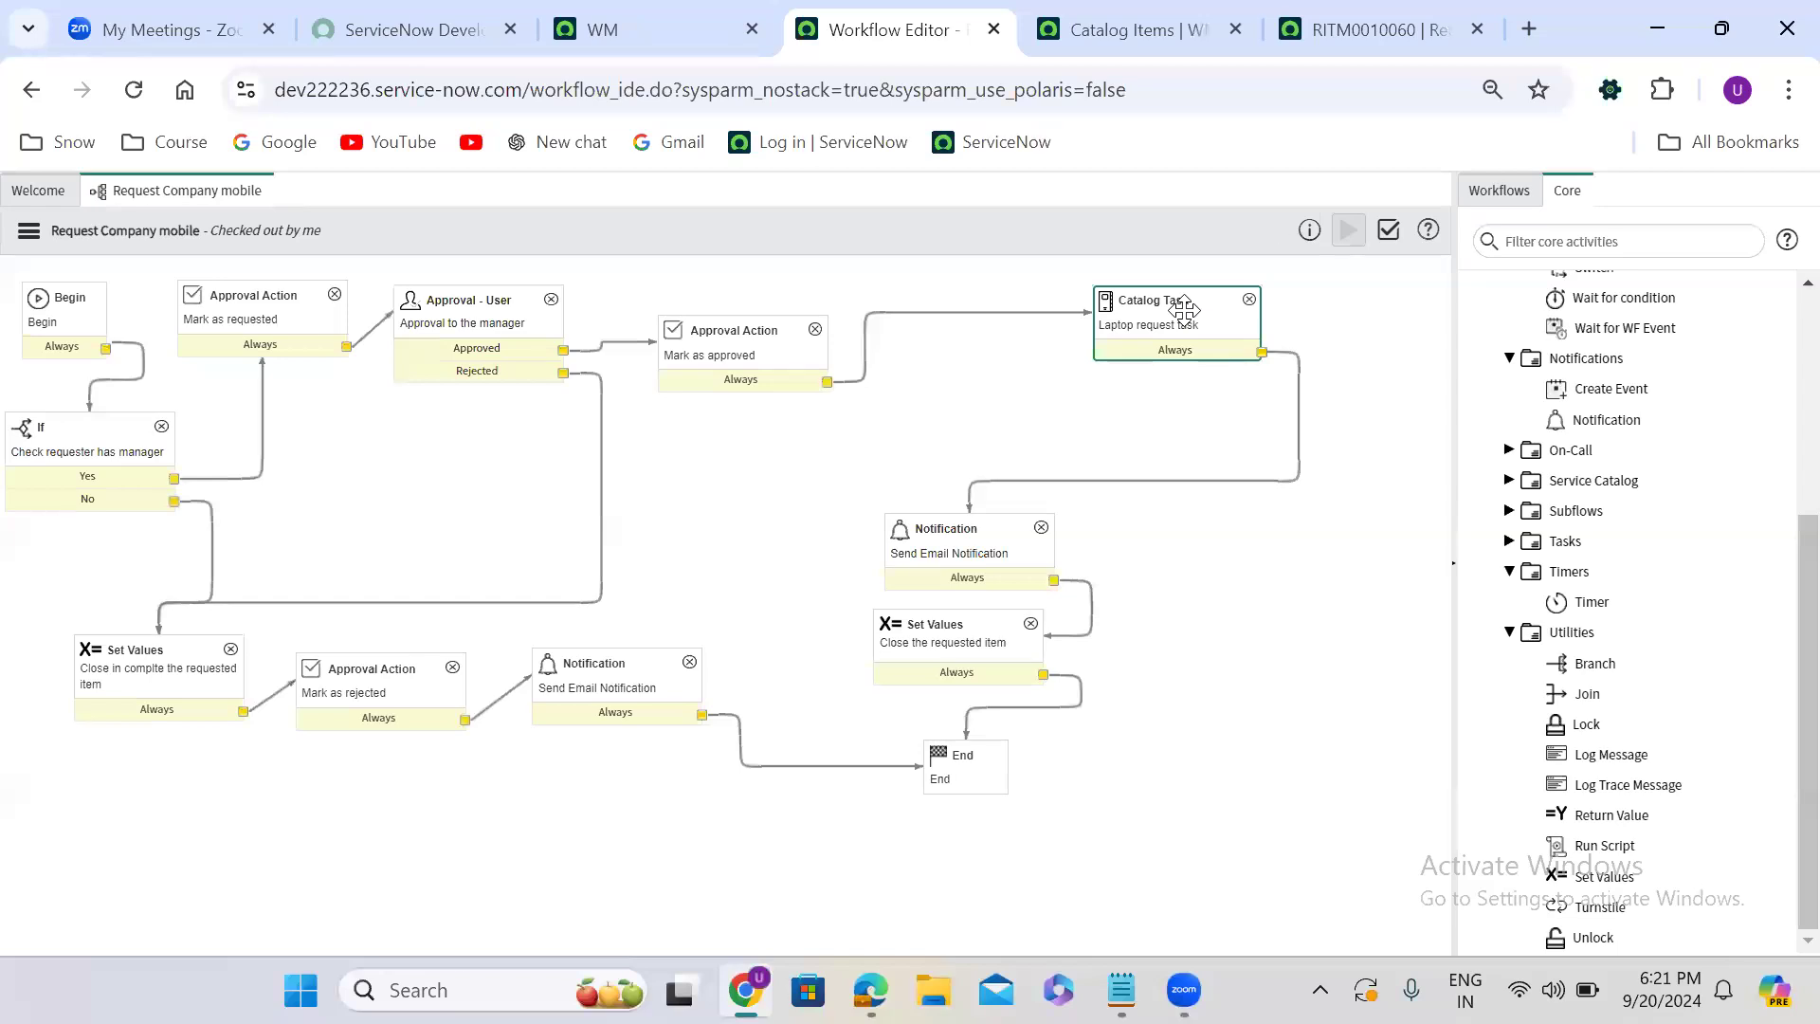
# - Copy the Laptop request task activity and place the copy directly below the original
pyautogui.rightClick(1185, 309)
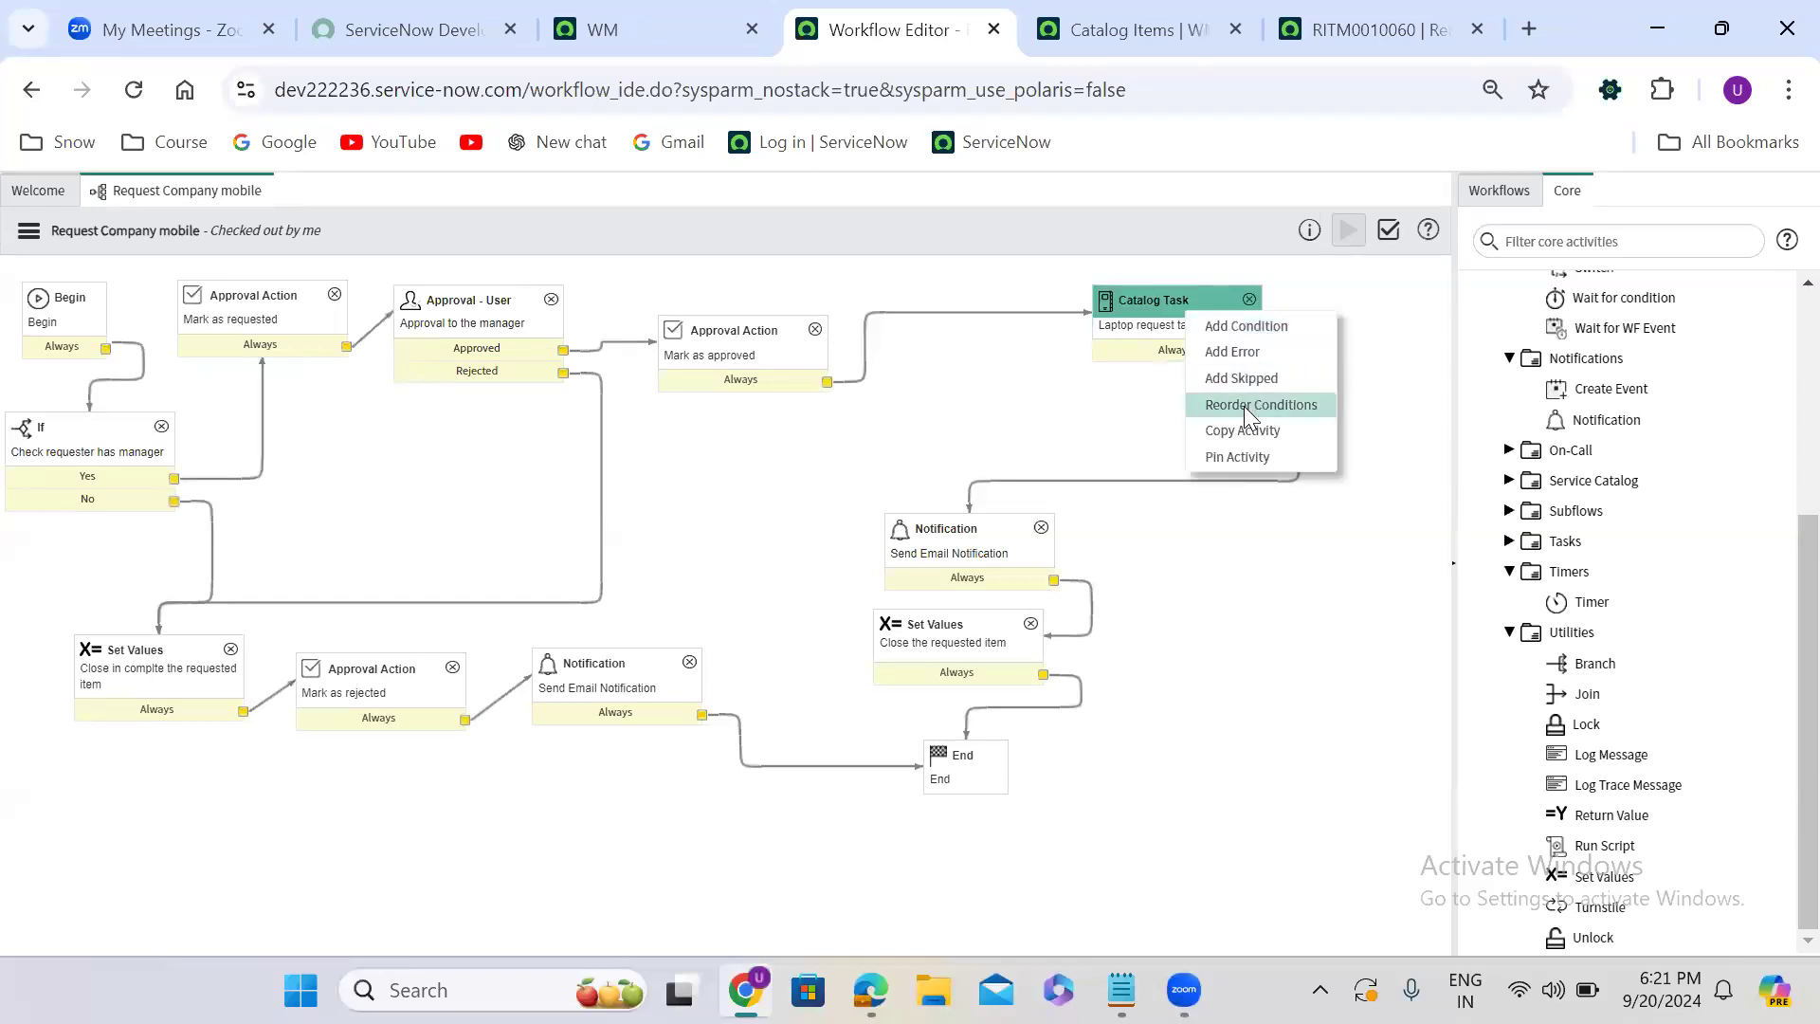
pyautogui.click(1247, 430)
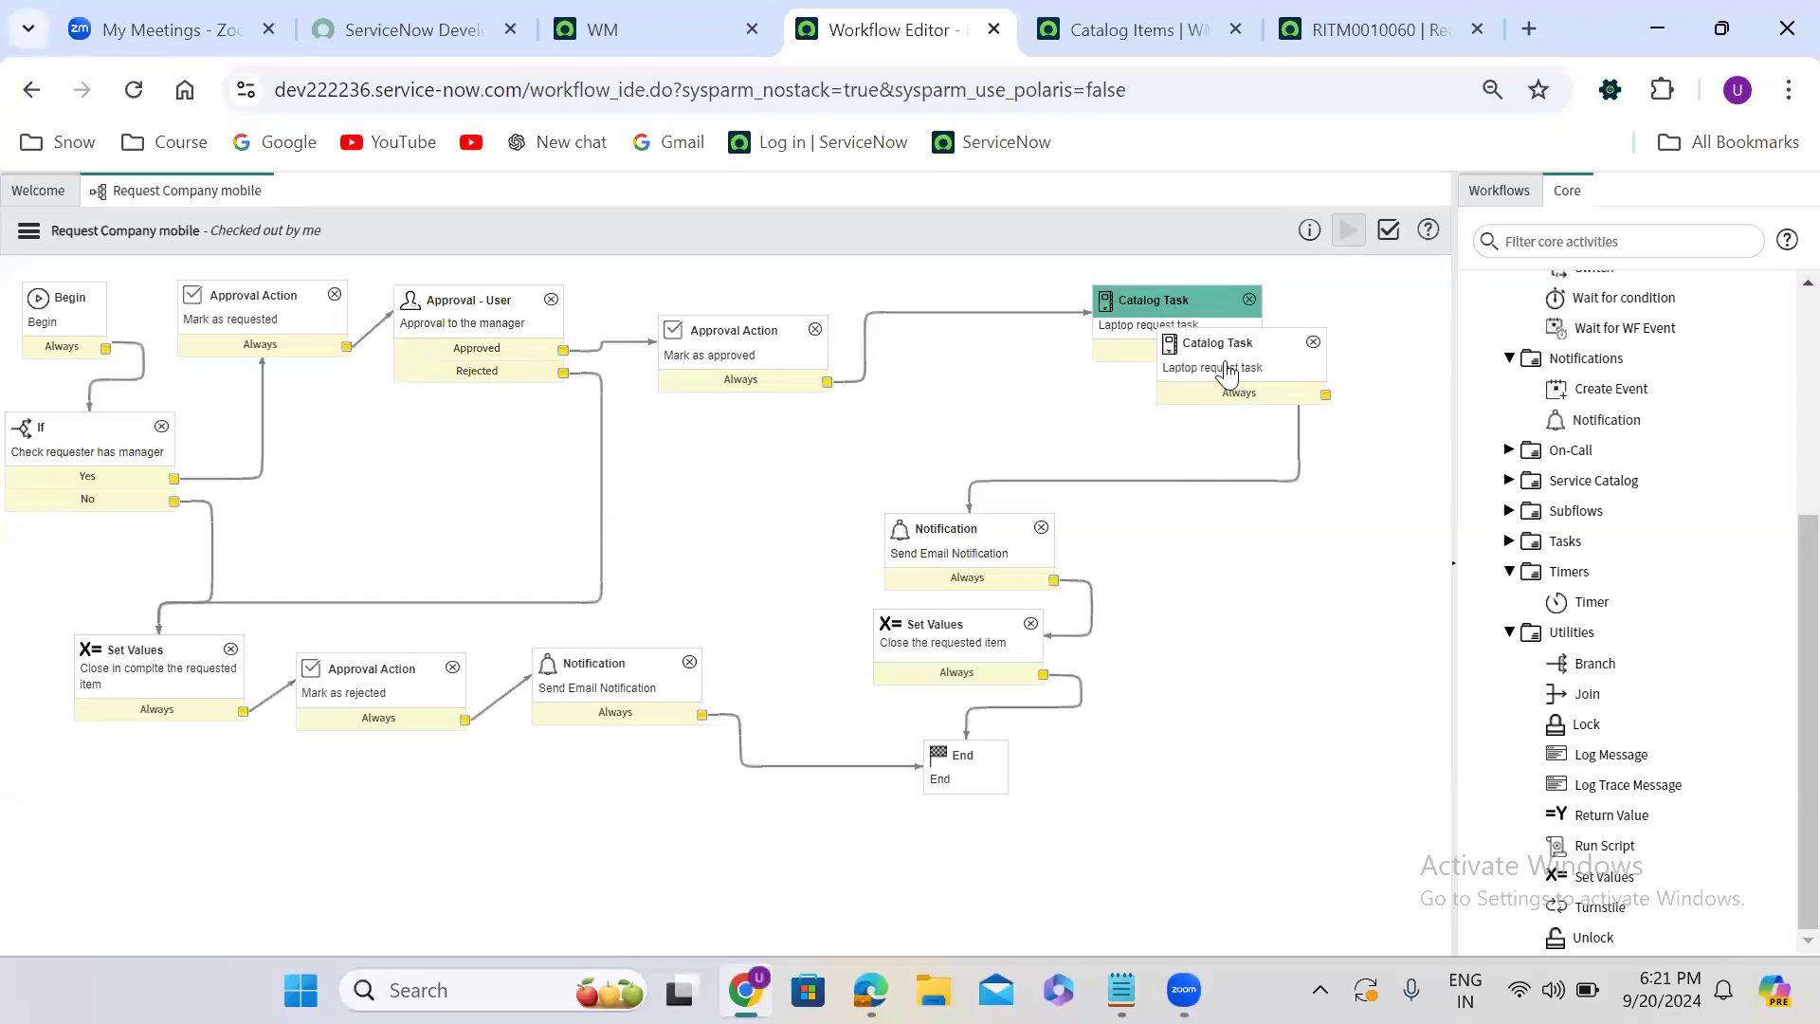
pyautogui.moveTo(1216, 347); pyautogui.dragTo(1167, 397)
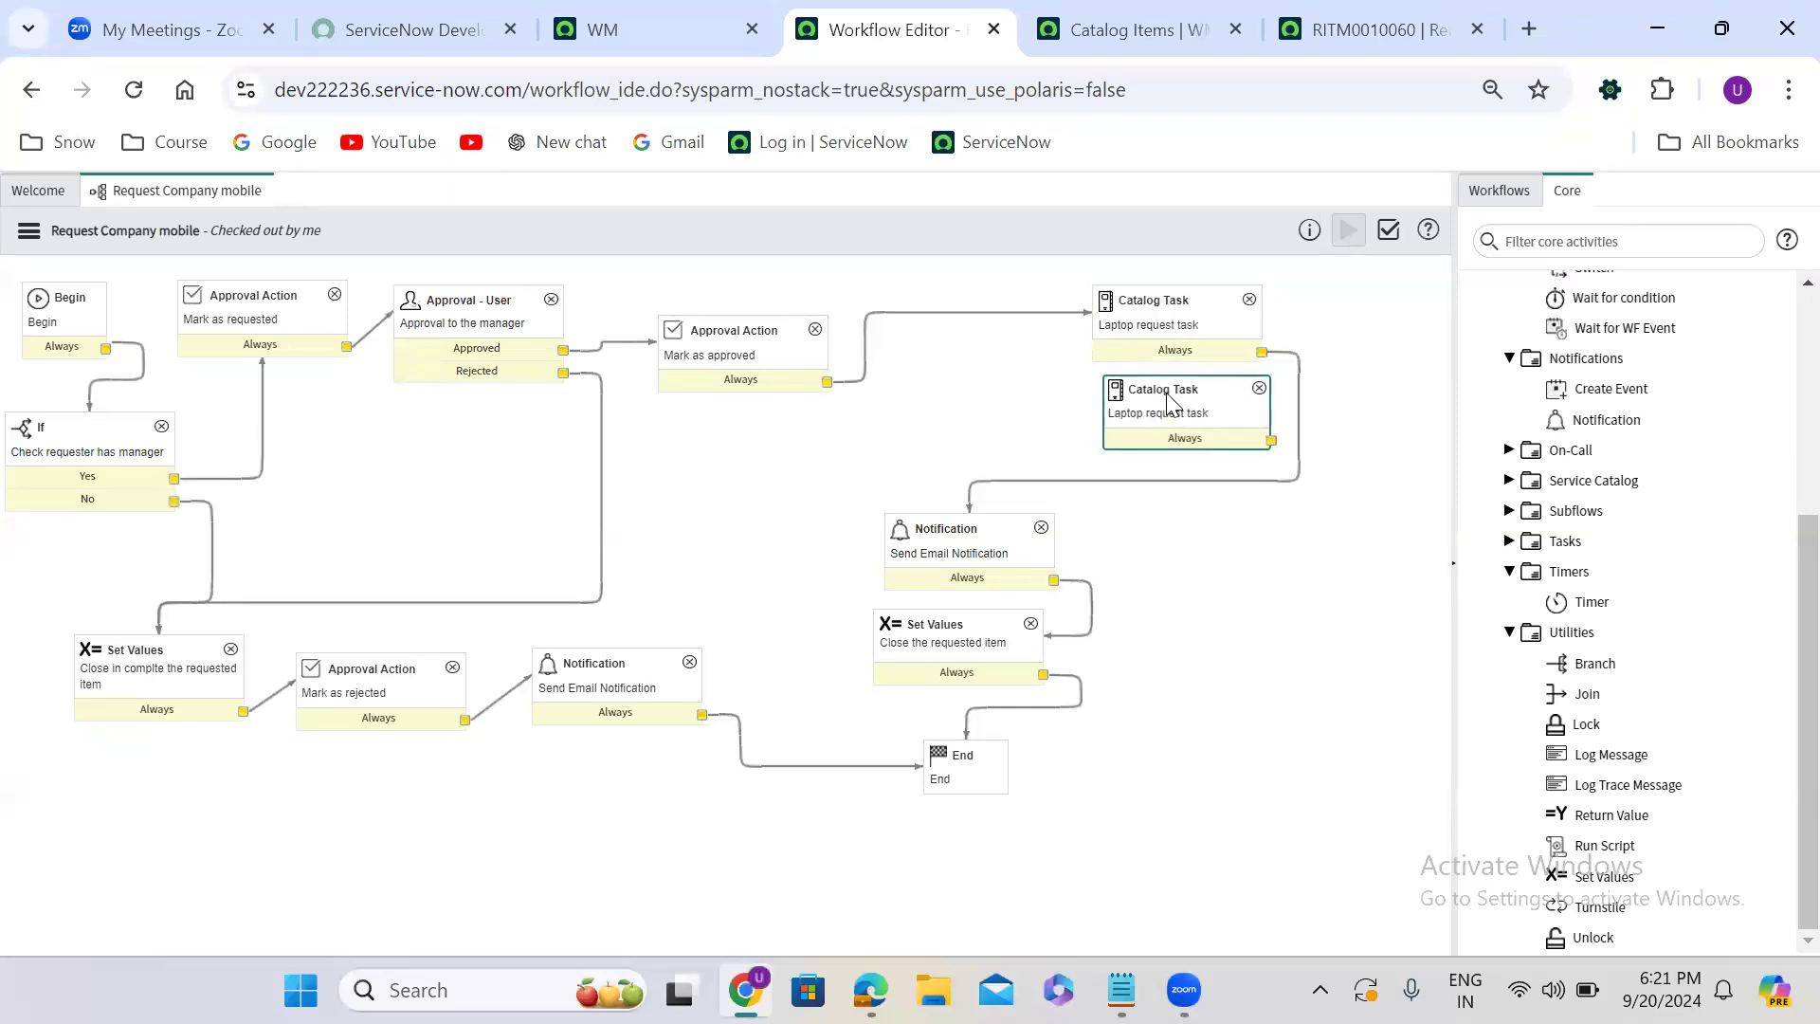
# - Delete the transition from the Catalog Task to the Notification, and move the End, Set Values and Notification activities lower to free up space
pyautogui.click(1010, 482)
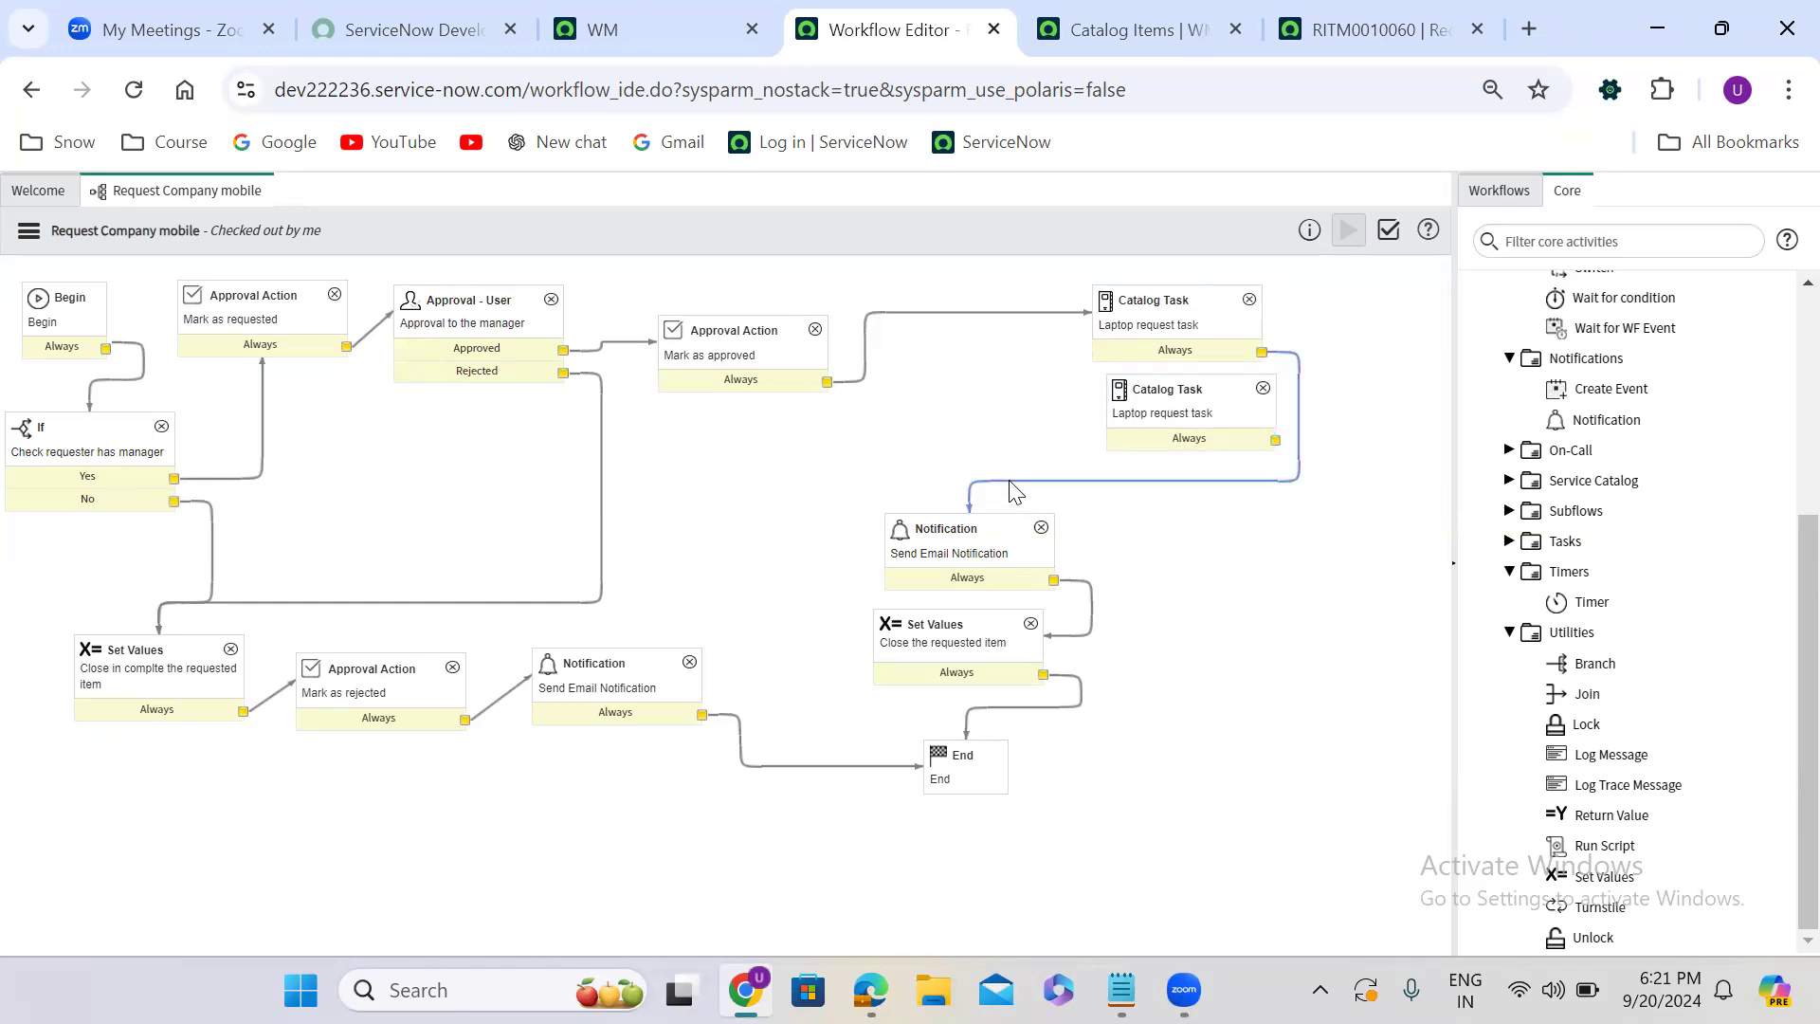
pyautogui.press('Delete')
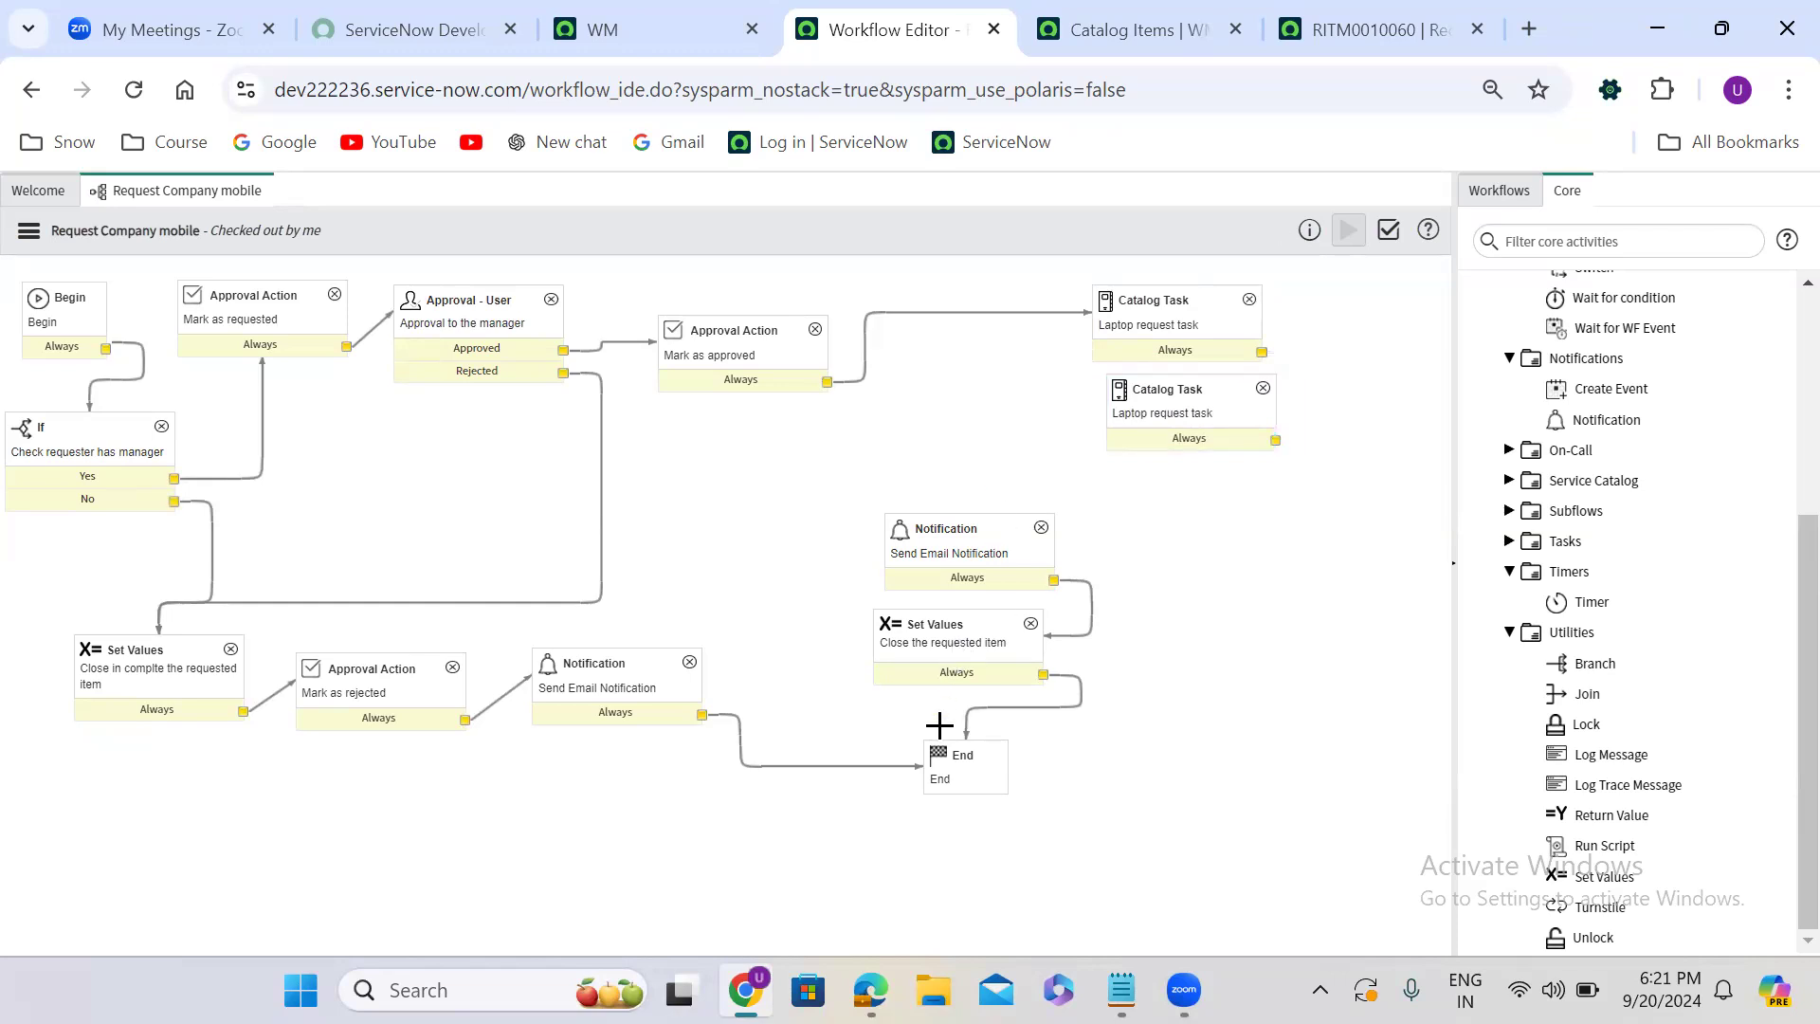
pyautogui.moveTo(962, 749); pyautogui.dragTo(964, 831)
pyautogui.moveTo(959, 893); pyautogui.dragTo(953, 886)
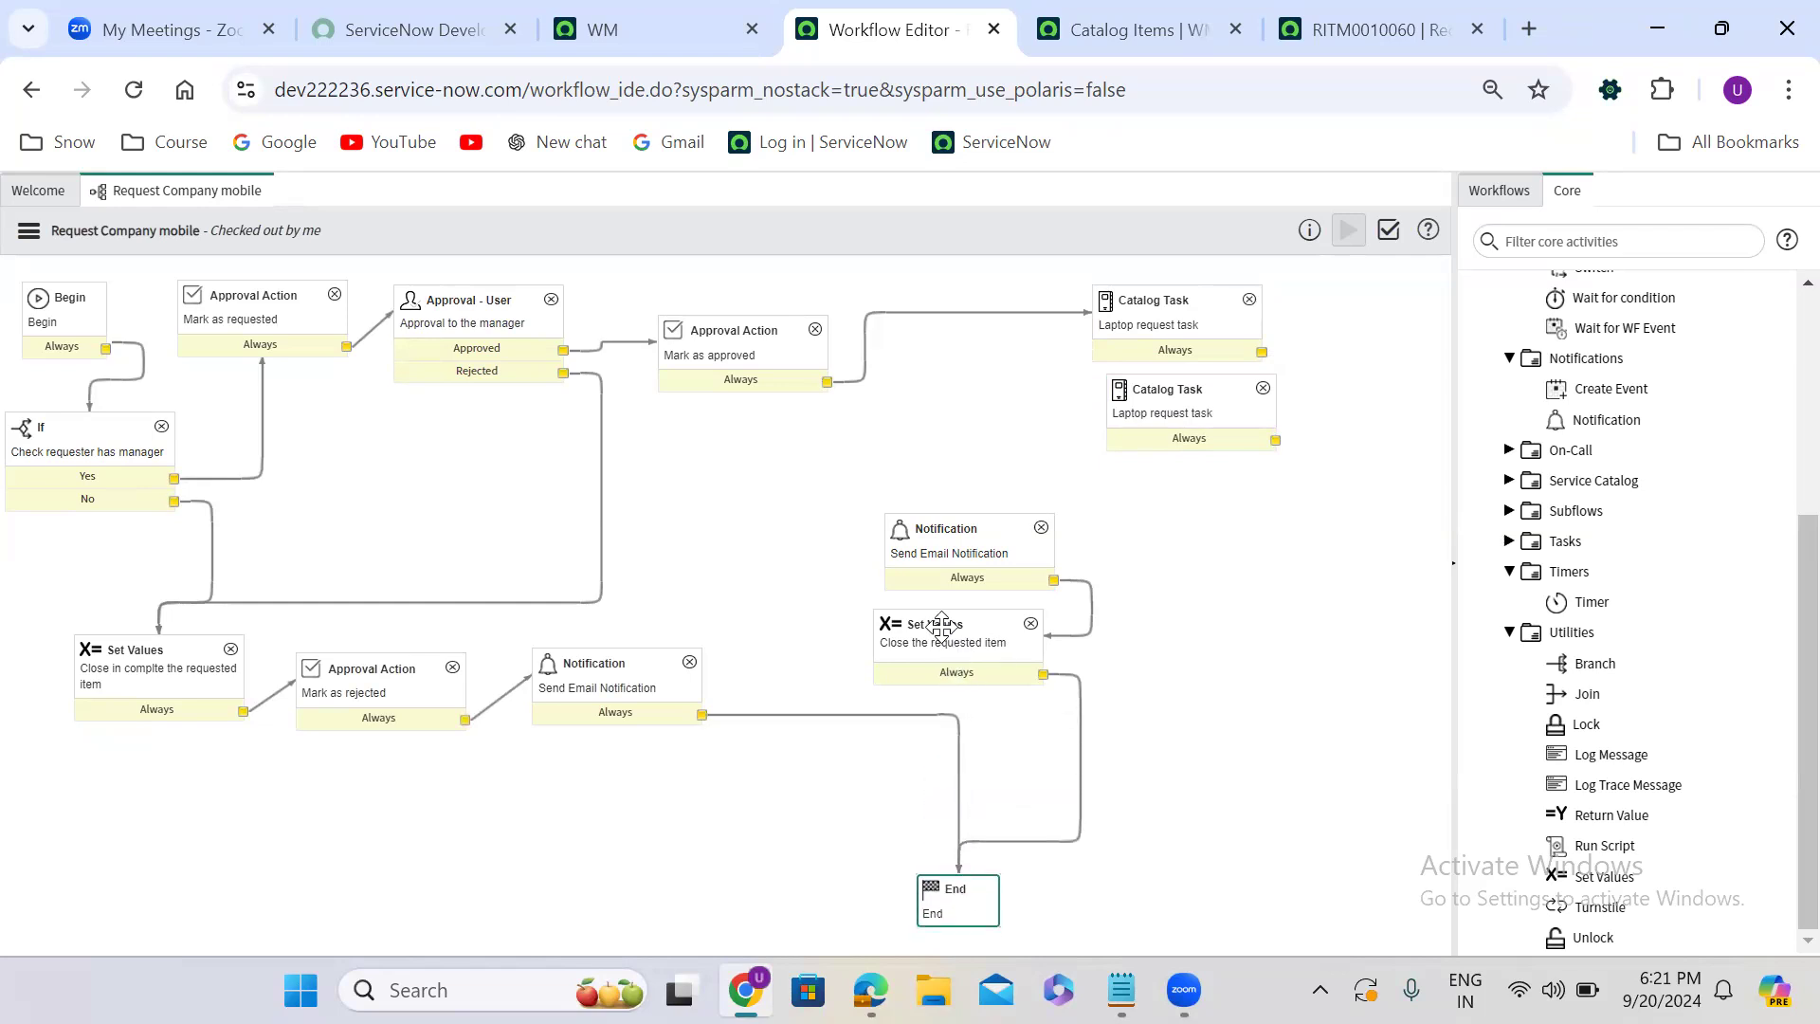
pyautogui.moveTo(941, 625); pyautogui.dragTo(1052, 727)
pyautogui.moveTo(962, 529); pyautogui.dragTo(1114, 661)
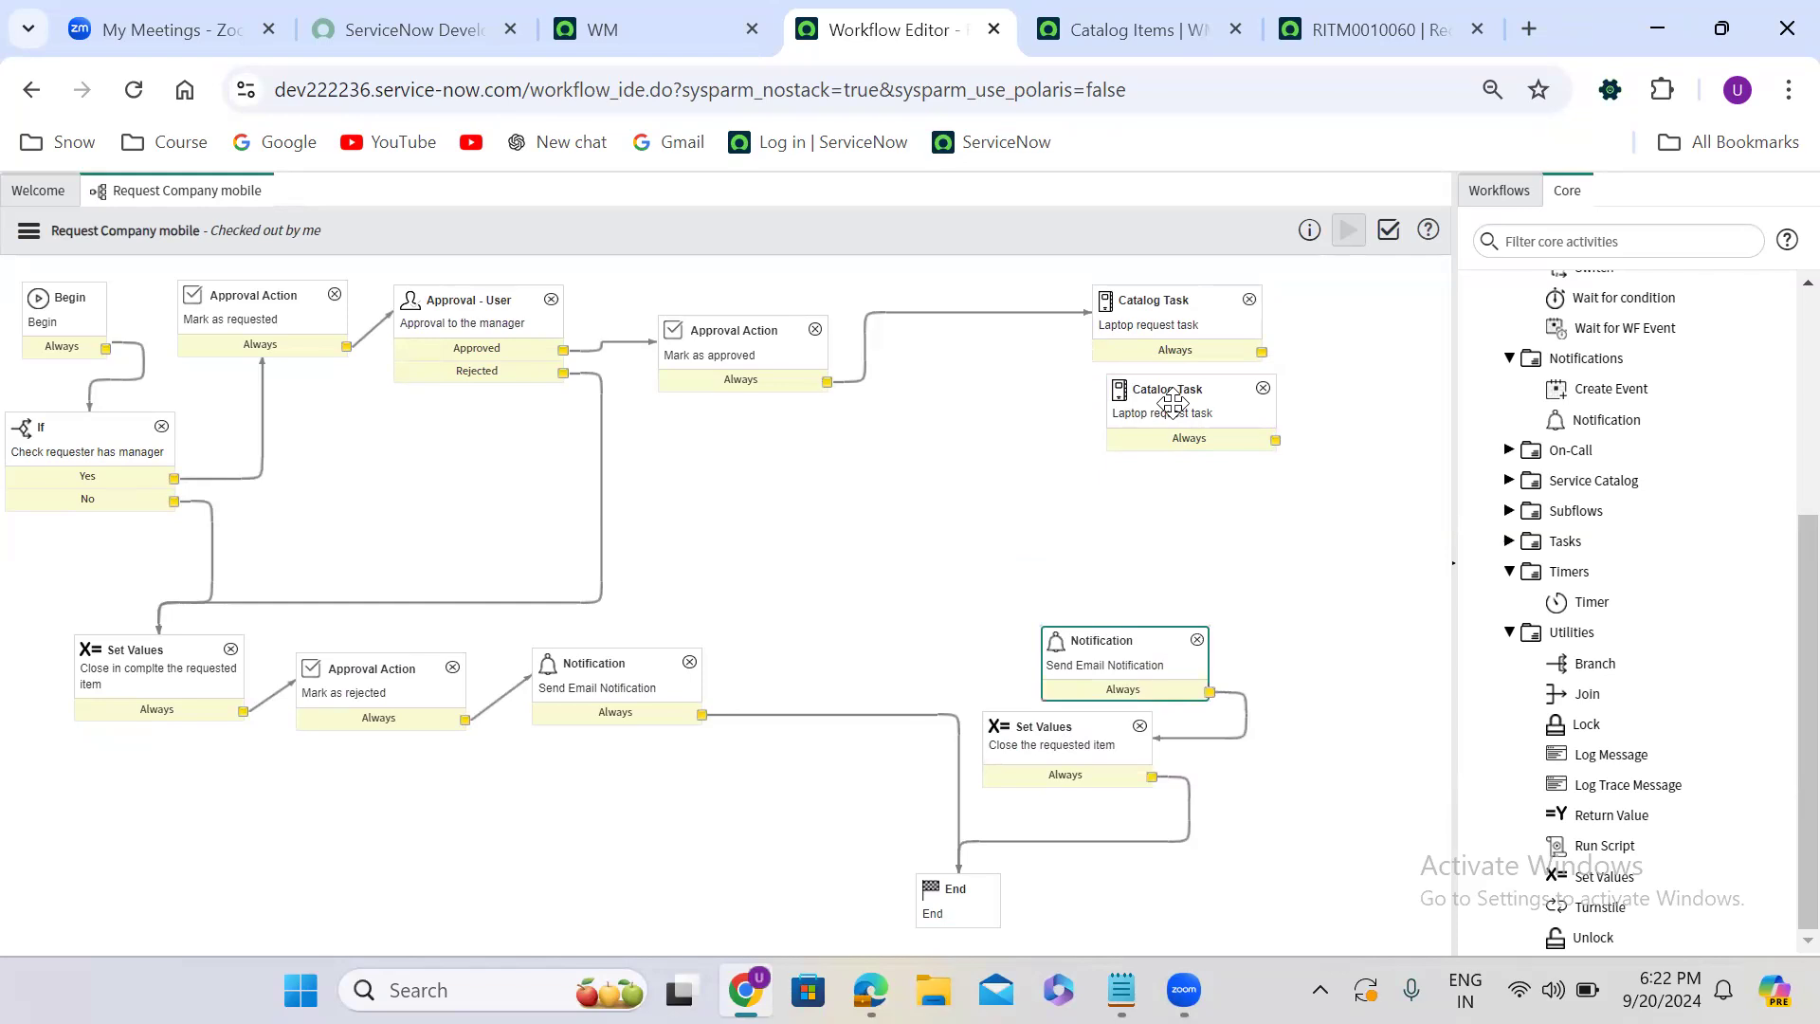
# - Make two more copies of the Laptop request task activity and place them below the existing ones
pyautogui.click(1172, 405)
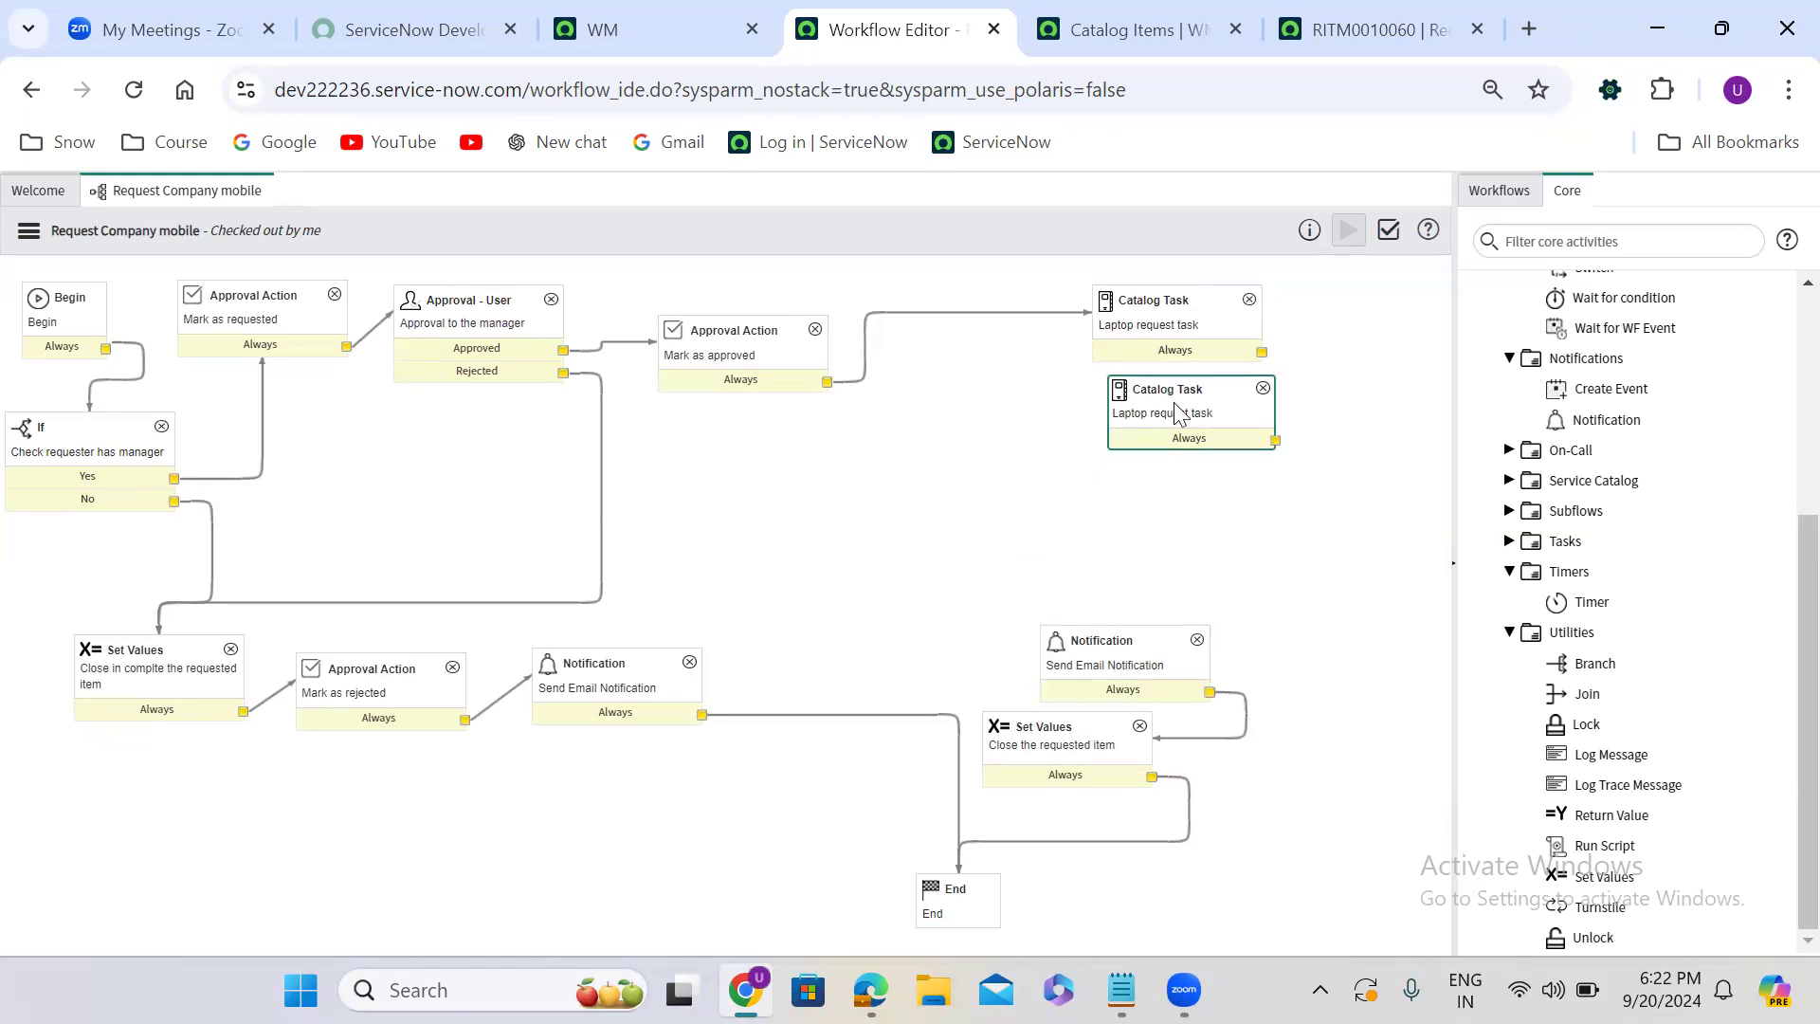
pyautogui.rightClick(1174, 406)
pyautogui.click(1235, 522)
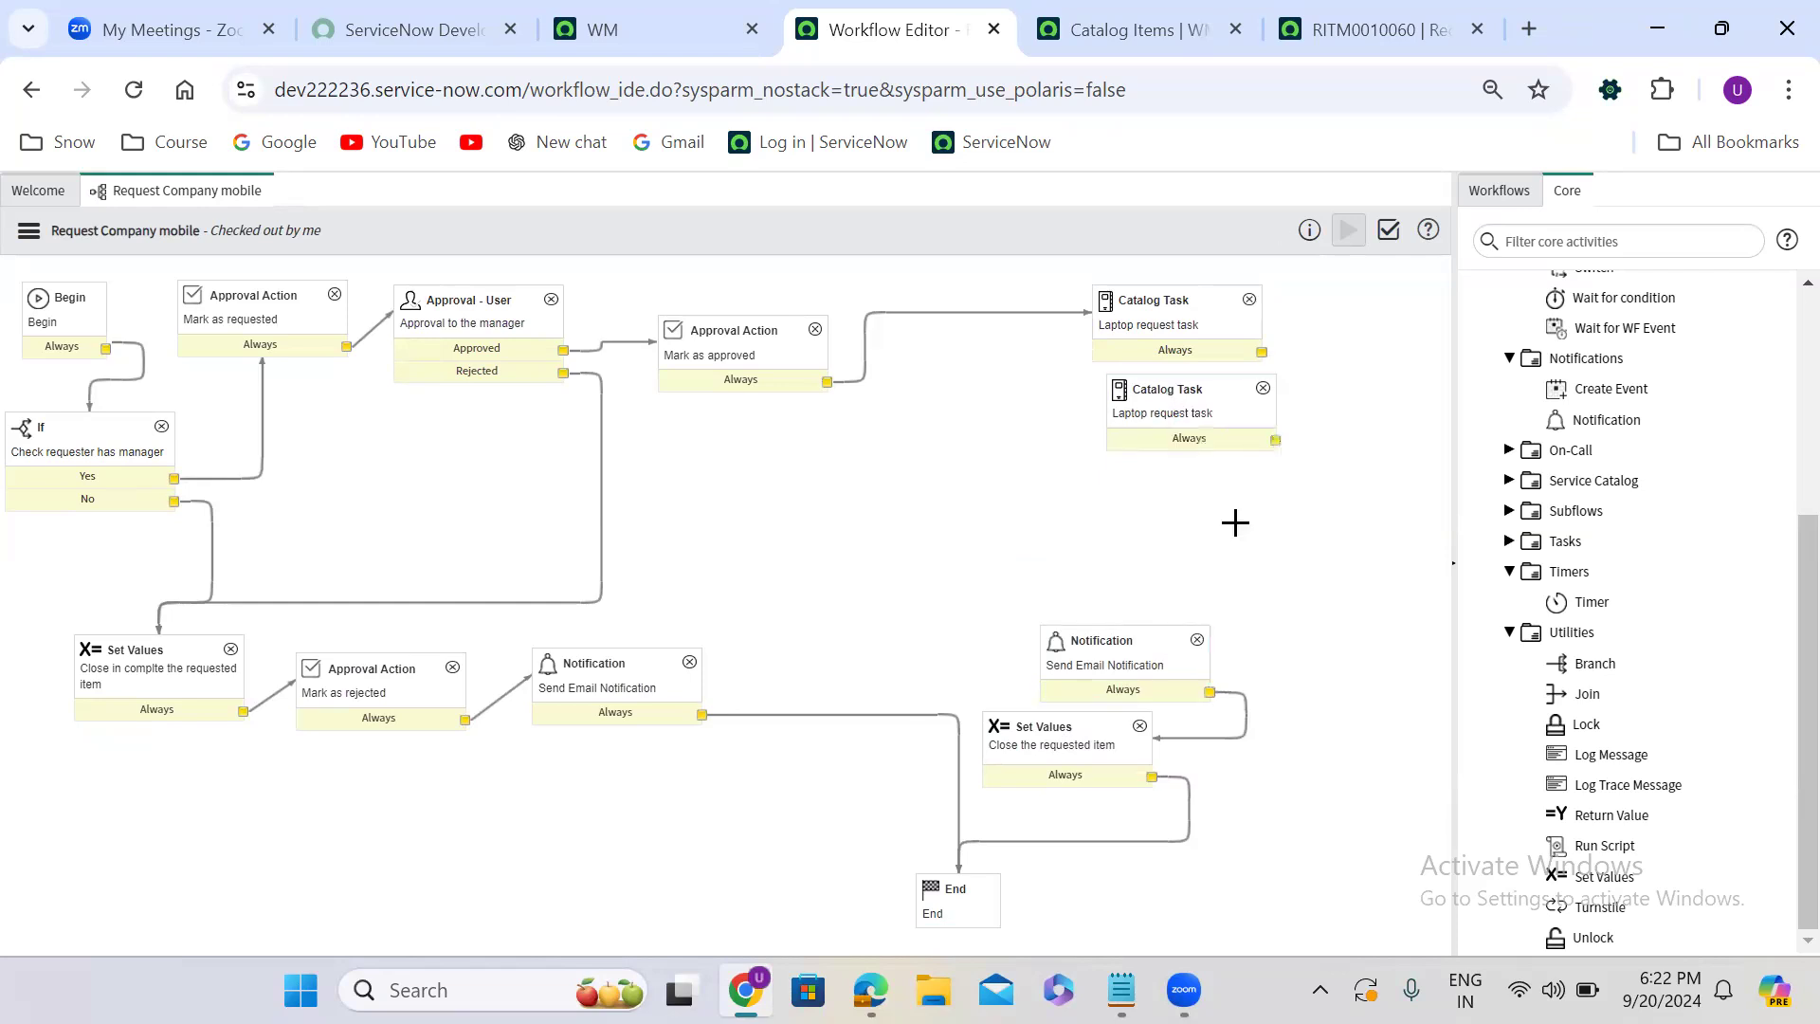
pyautogui.moveTo(1224, 442); pyautogui.dragTo(1158, 487)
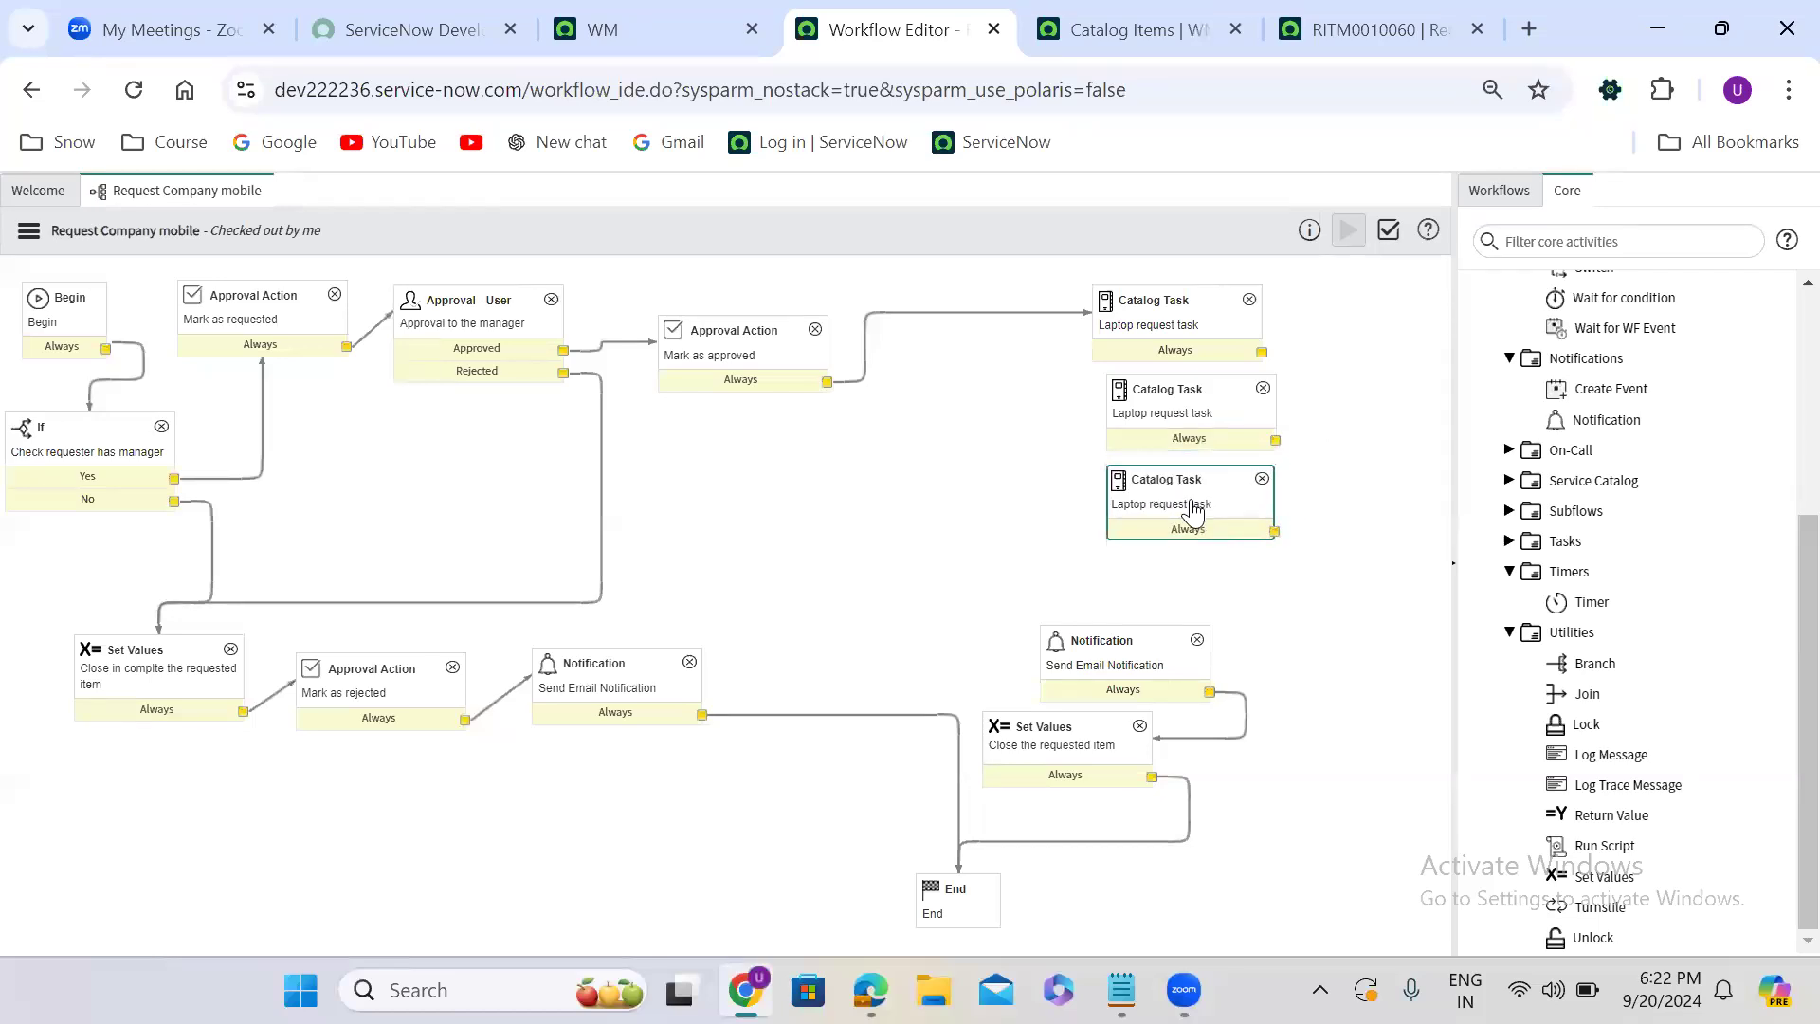
pyautogui.rightClick(1193, 509)
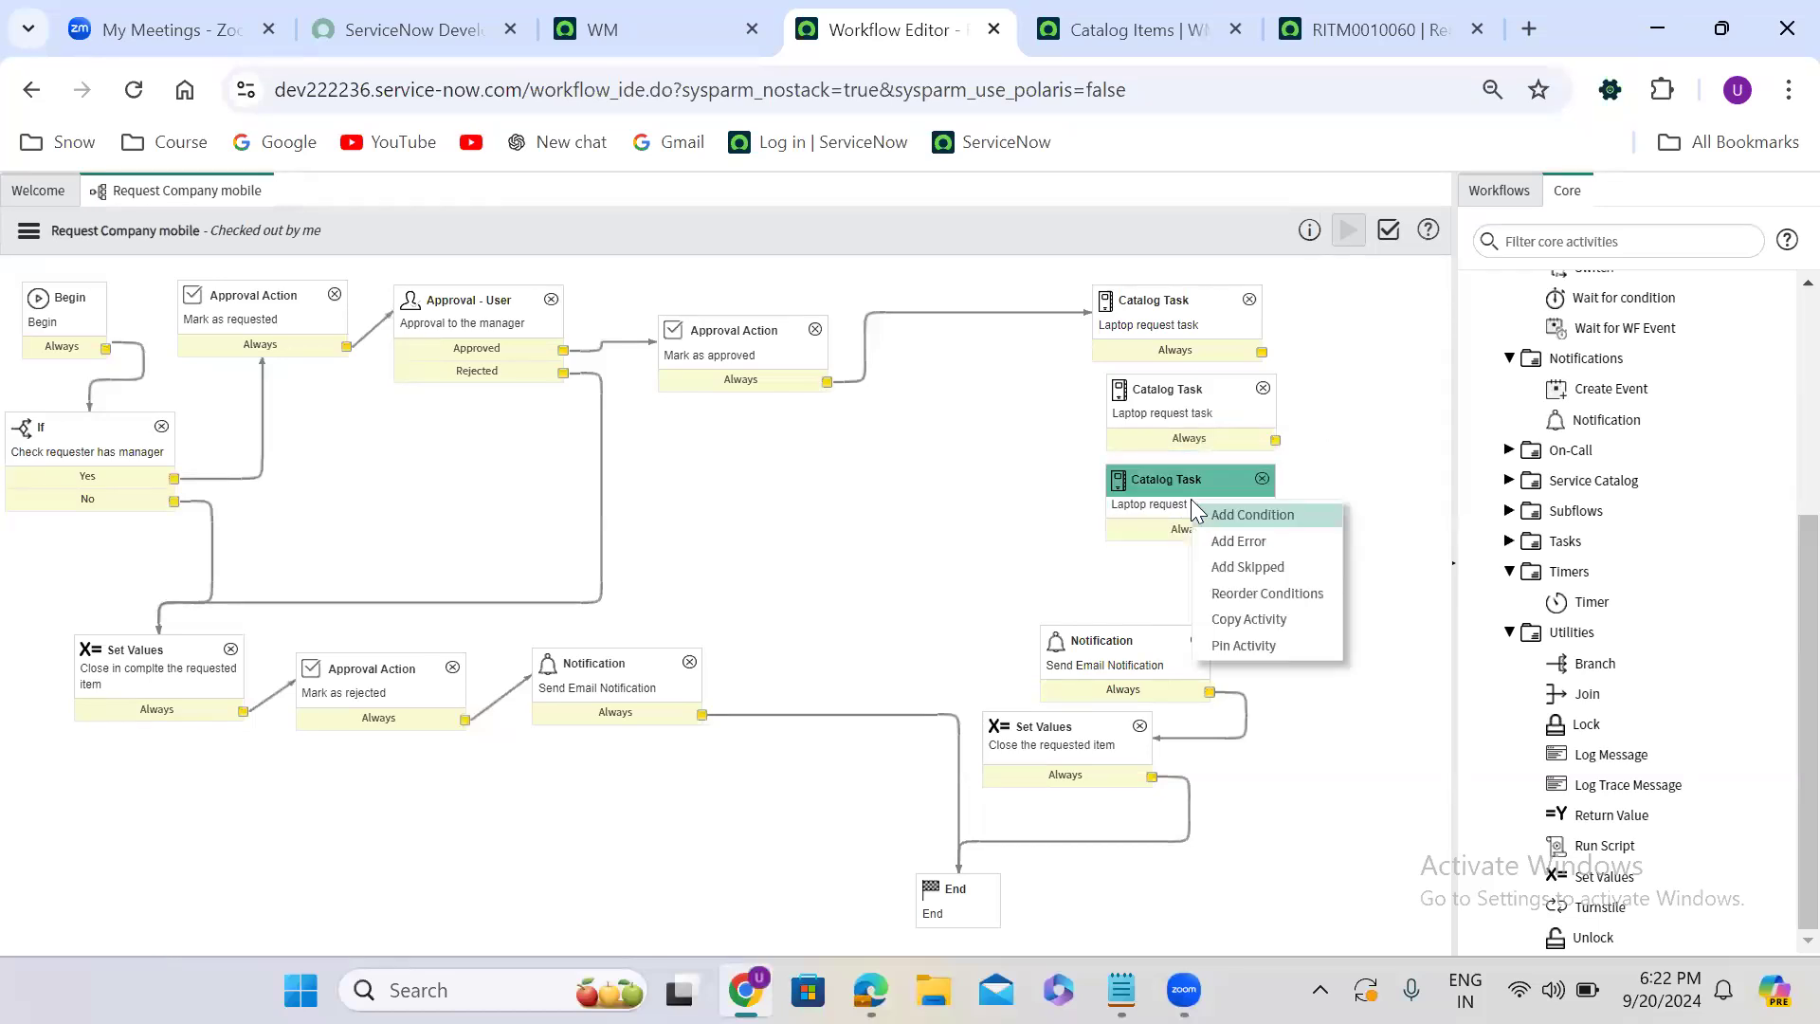
pyautogui.click(1259, 613)
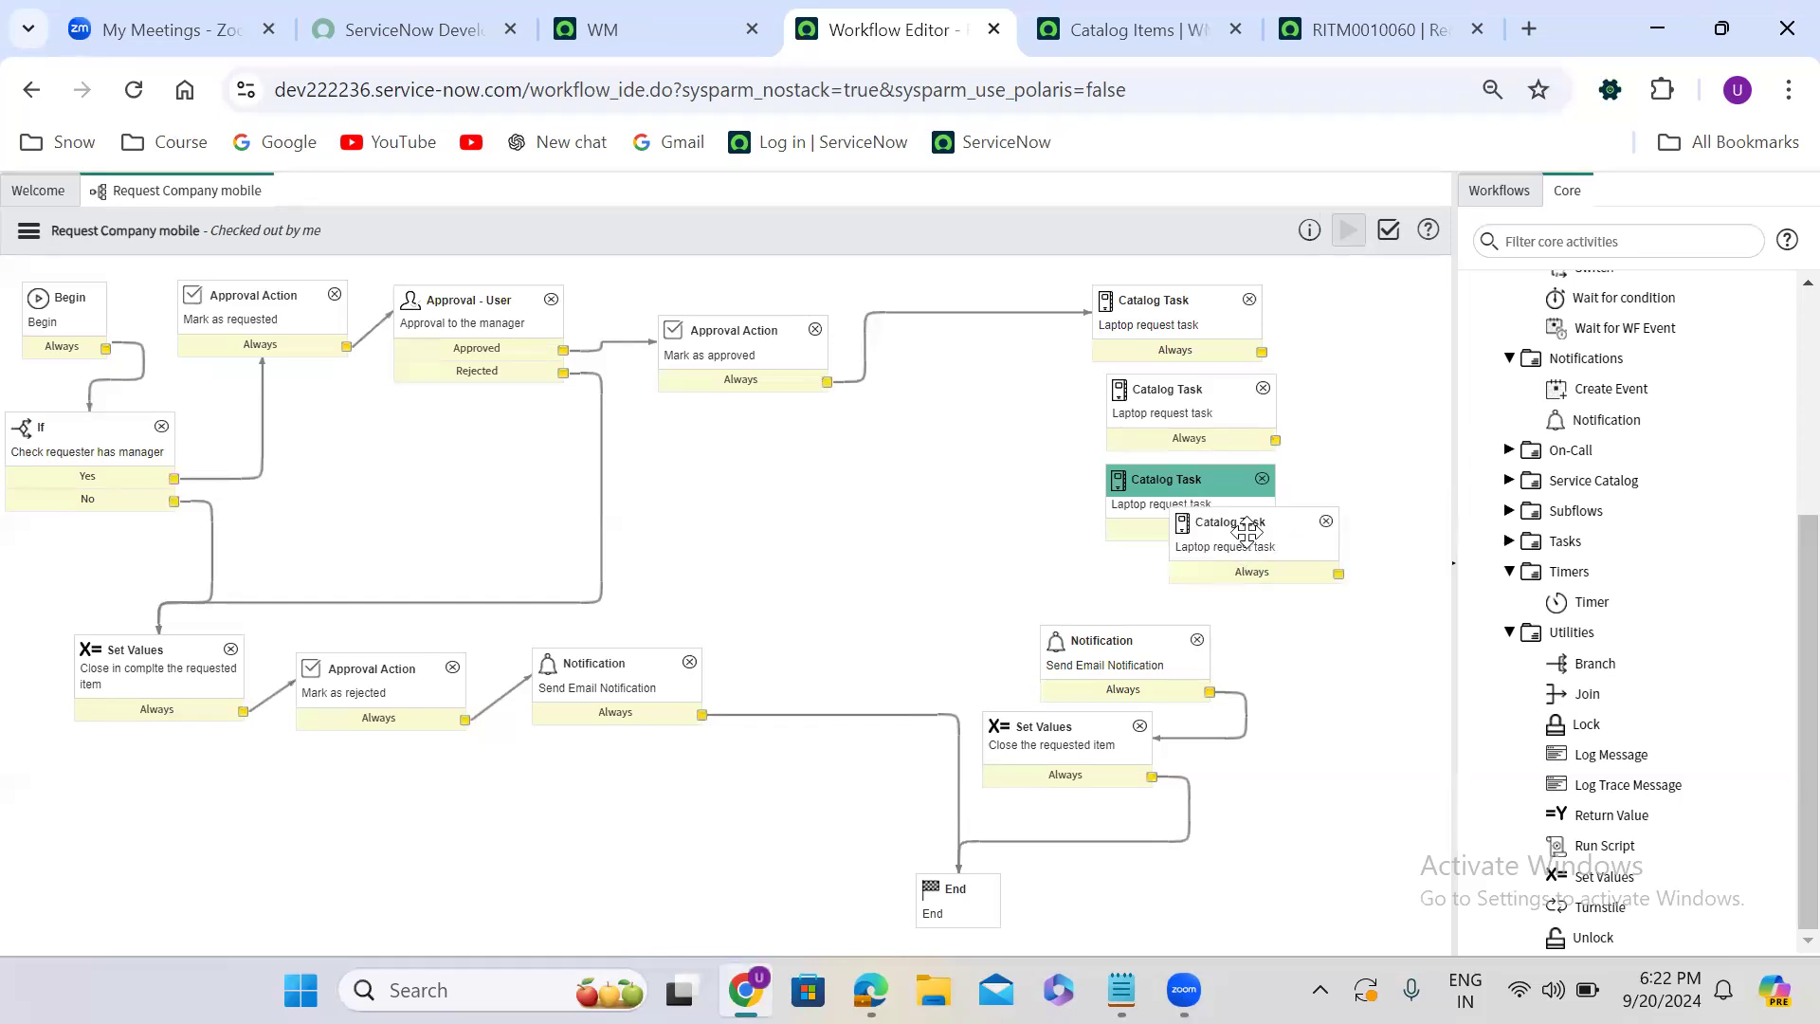
pyautogui.click(1247, 529)
pyautogui.moveTo(1247, 529); pyautogui.dragTo(1270, 572)
# - Arrange the four Catalog Task activities in an evenly spaced column above the Notification
pyautogui.moveTo(1186, 303); pyautogui.dragTo(1217, 291)
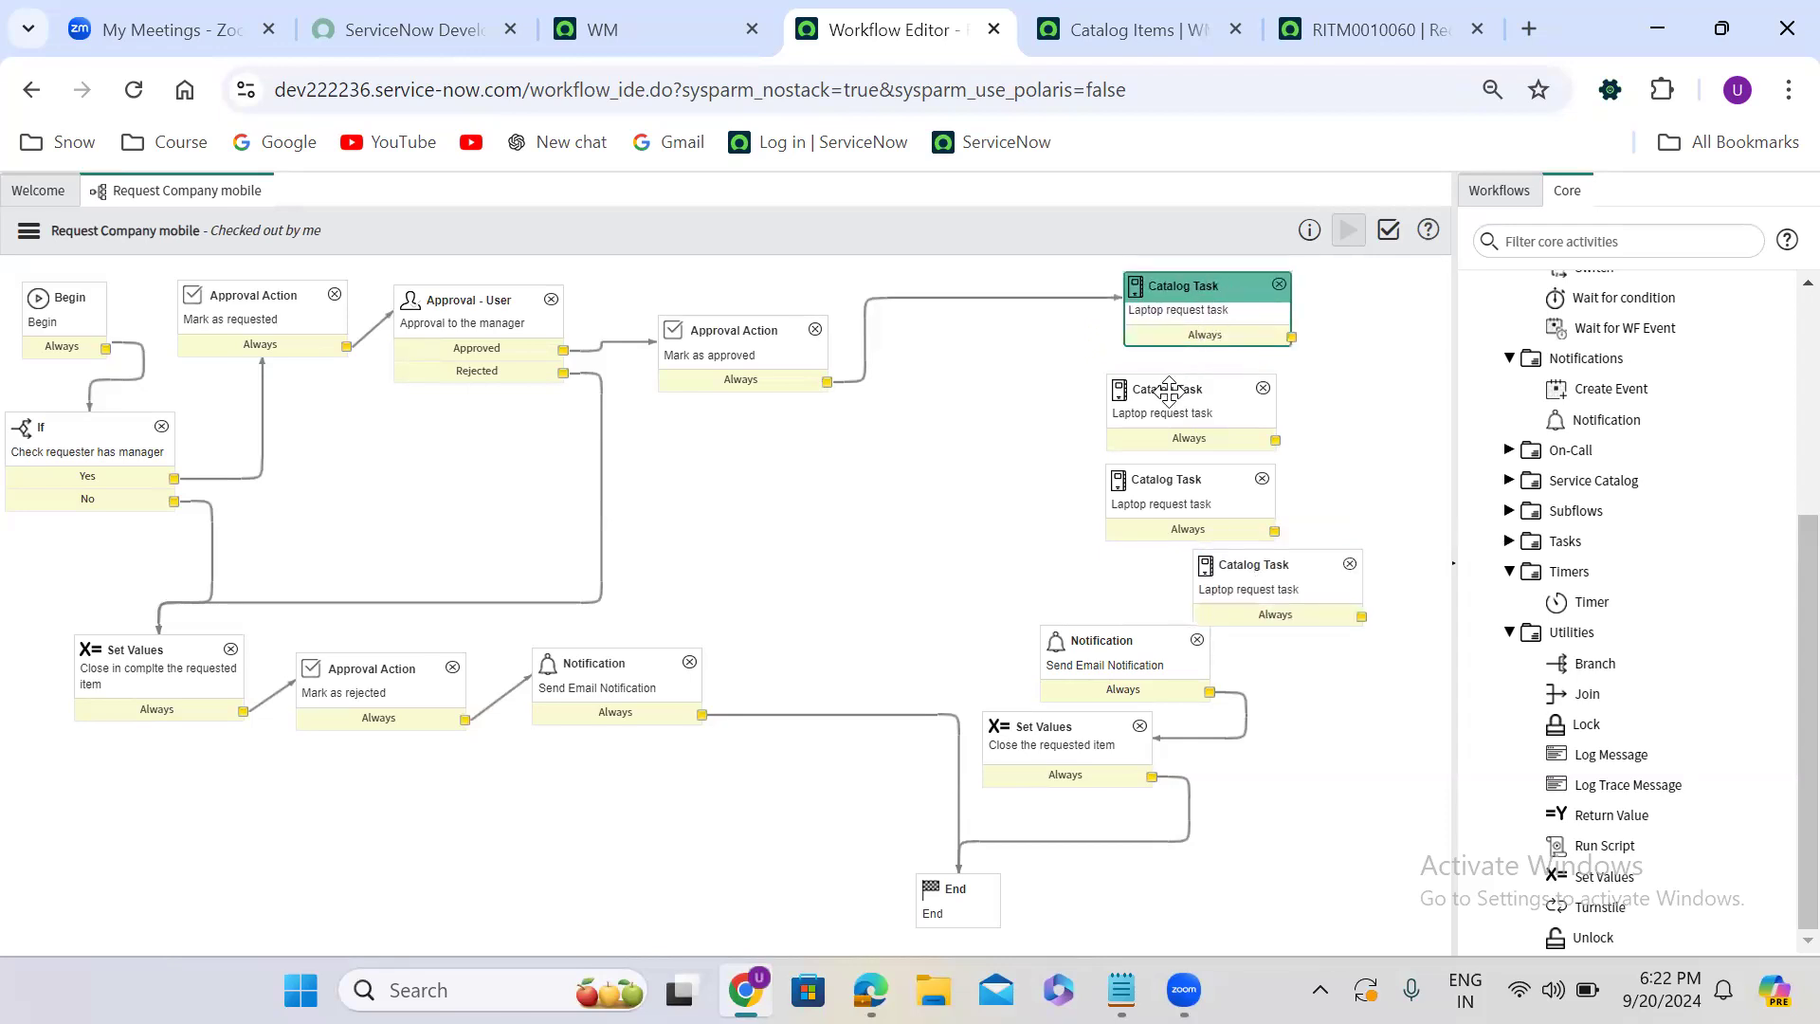
pyautogui.moveTo(1168, 390); pyautogui.dragTo(1191, 399)
pyautogui.click(1182, 476)
pyautogui.moveTo(1182, 476); pyautogui.dragTo(1221, 466)
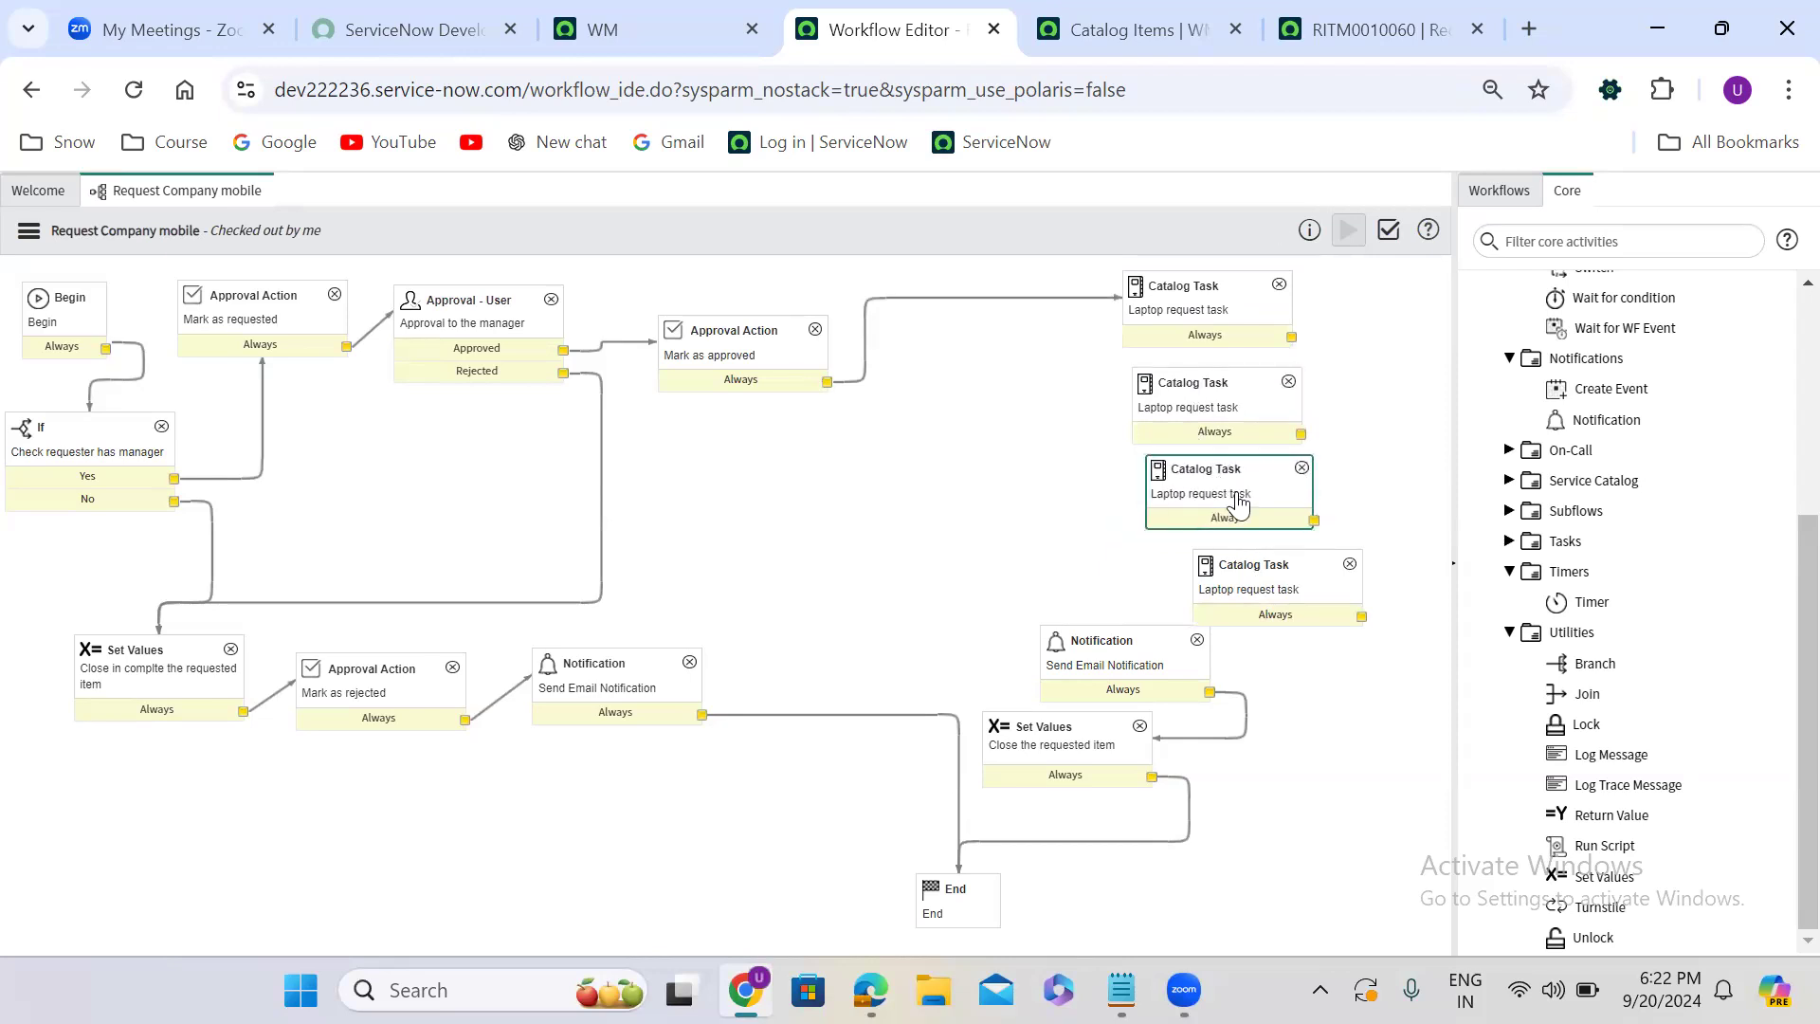
pyautogui.click(1229, 566)
pyautogui.moveTo(1229, 565); pyautogui.dragTo(1209, 569)
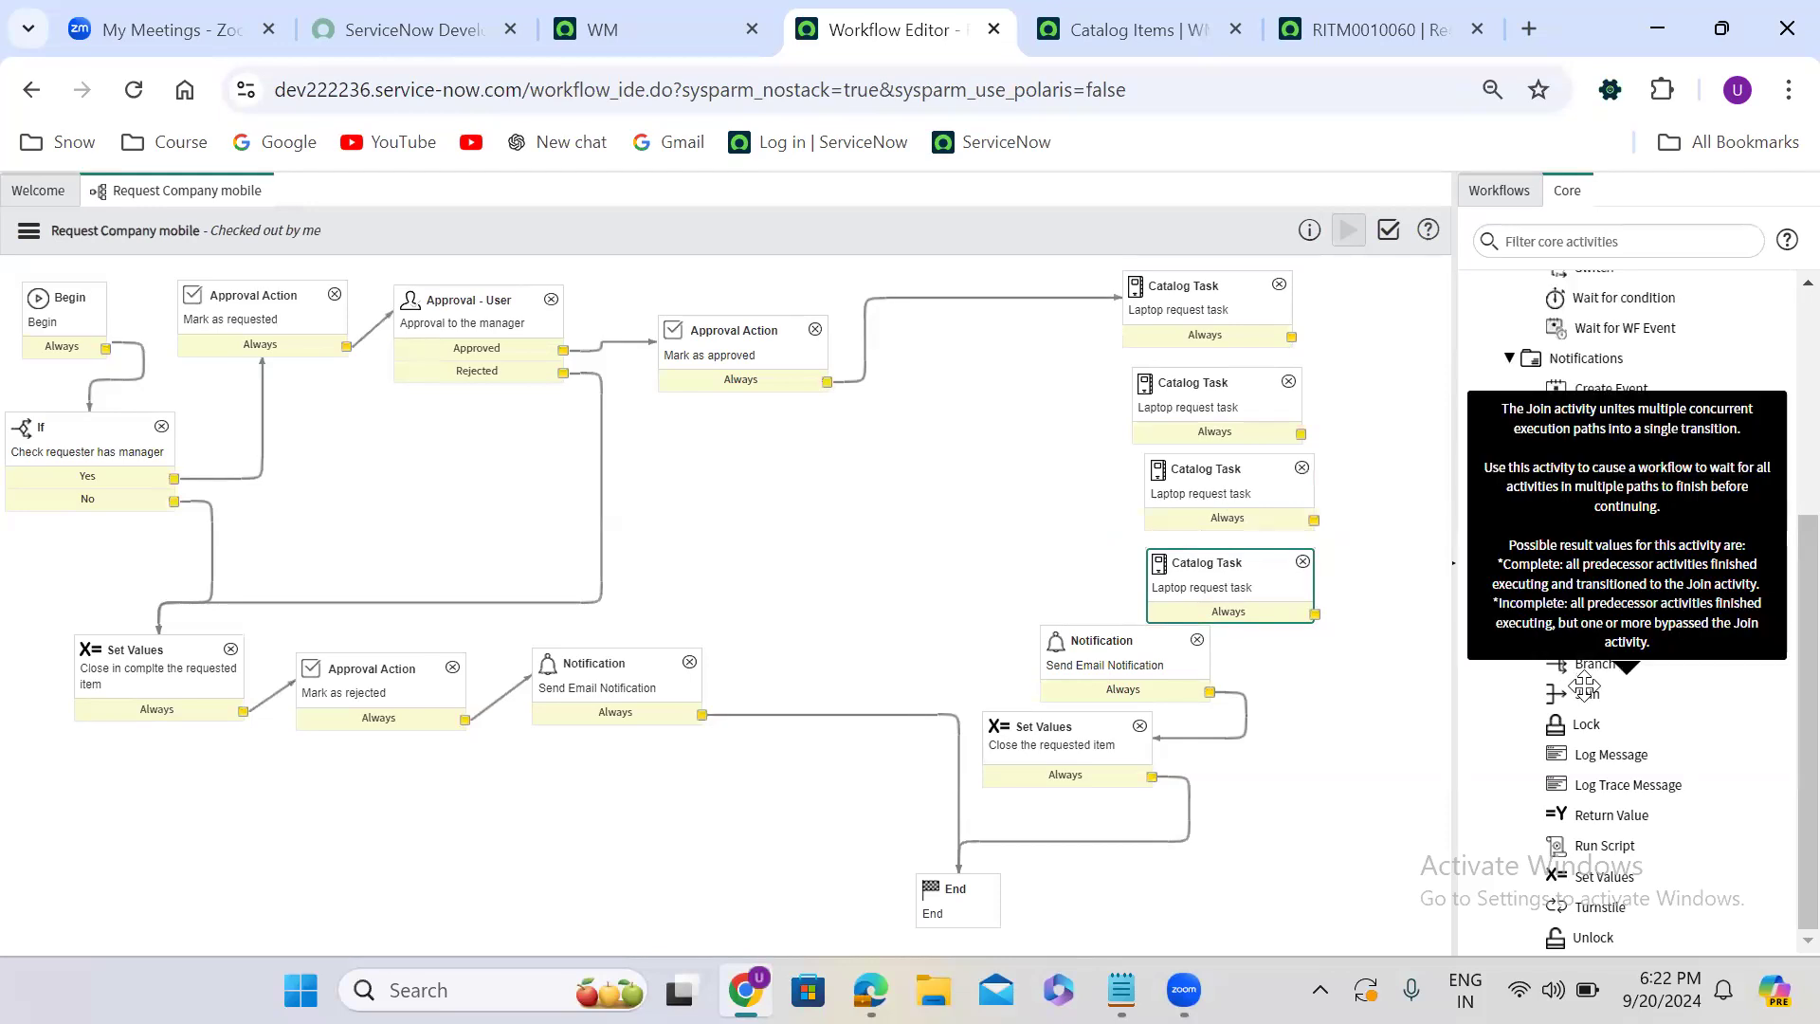
# - Add a Branch activity named "join" and place it beside the column of Catalog Task activities
pyautogui.moveTo(1583, 685); pyautogui.dragTo(1412, 364)
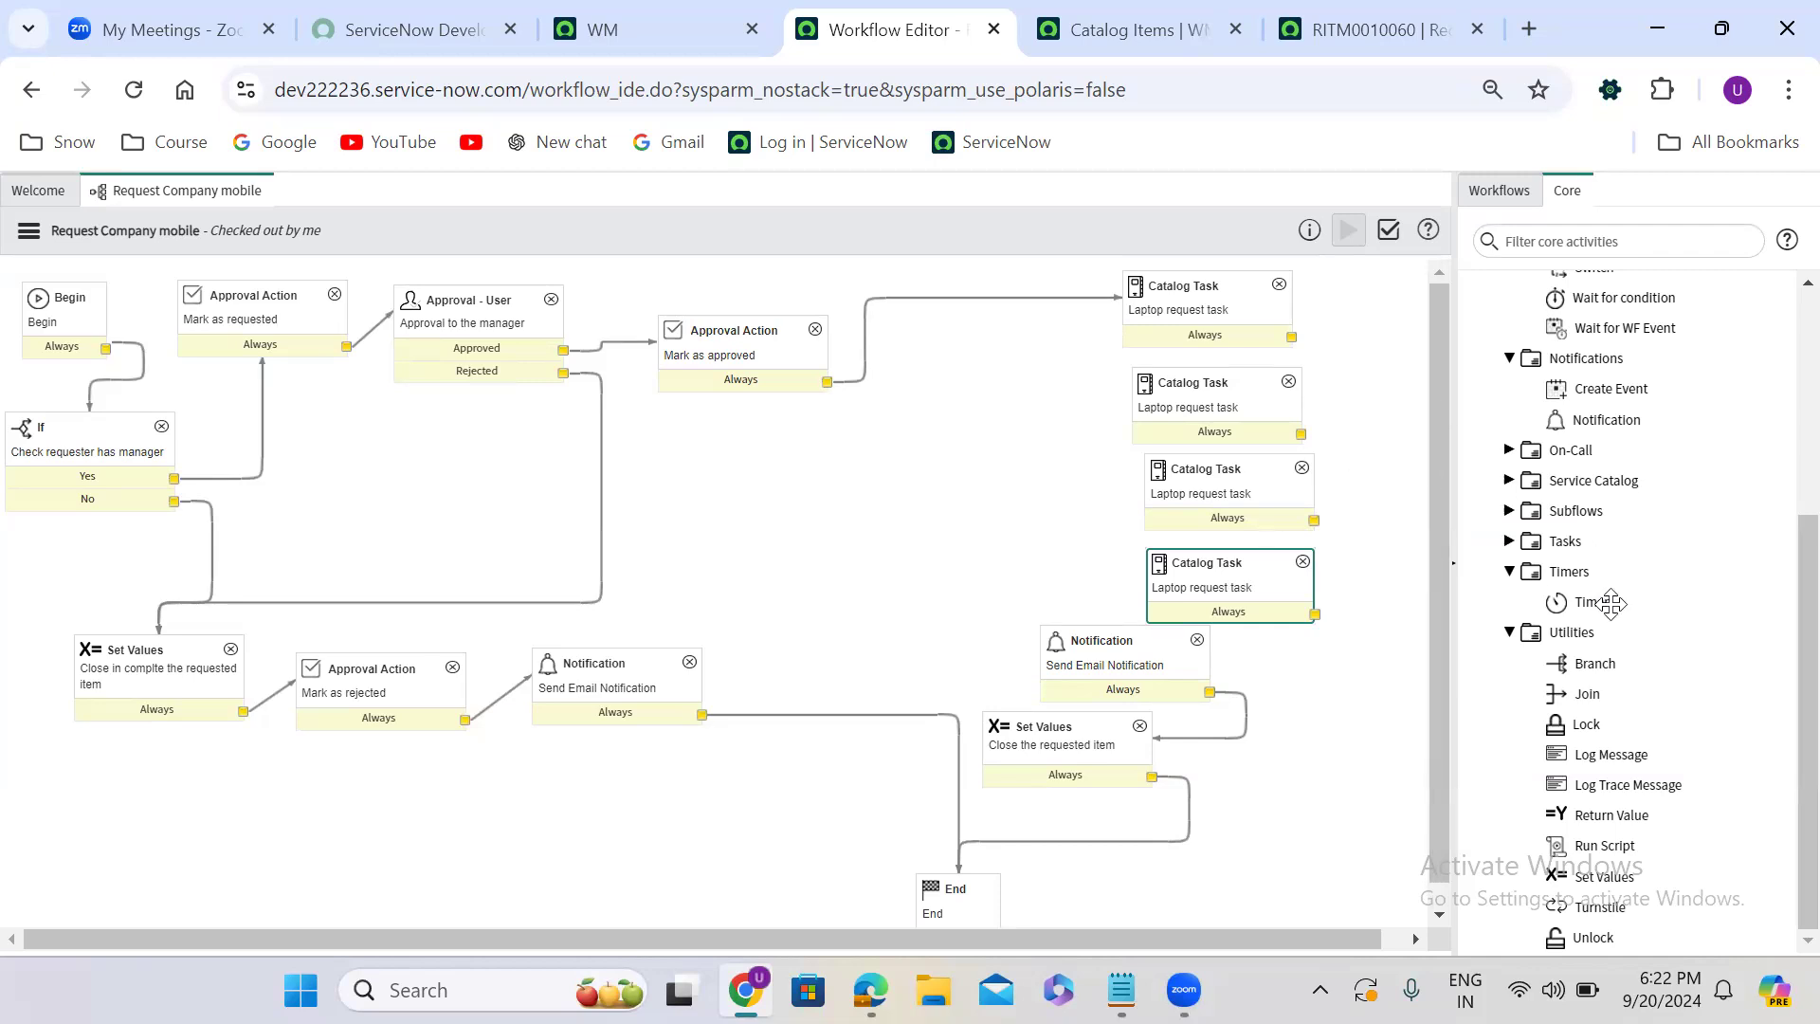
pyautogui.click(1596, 664)
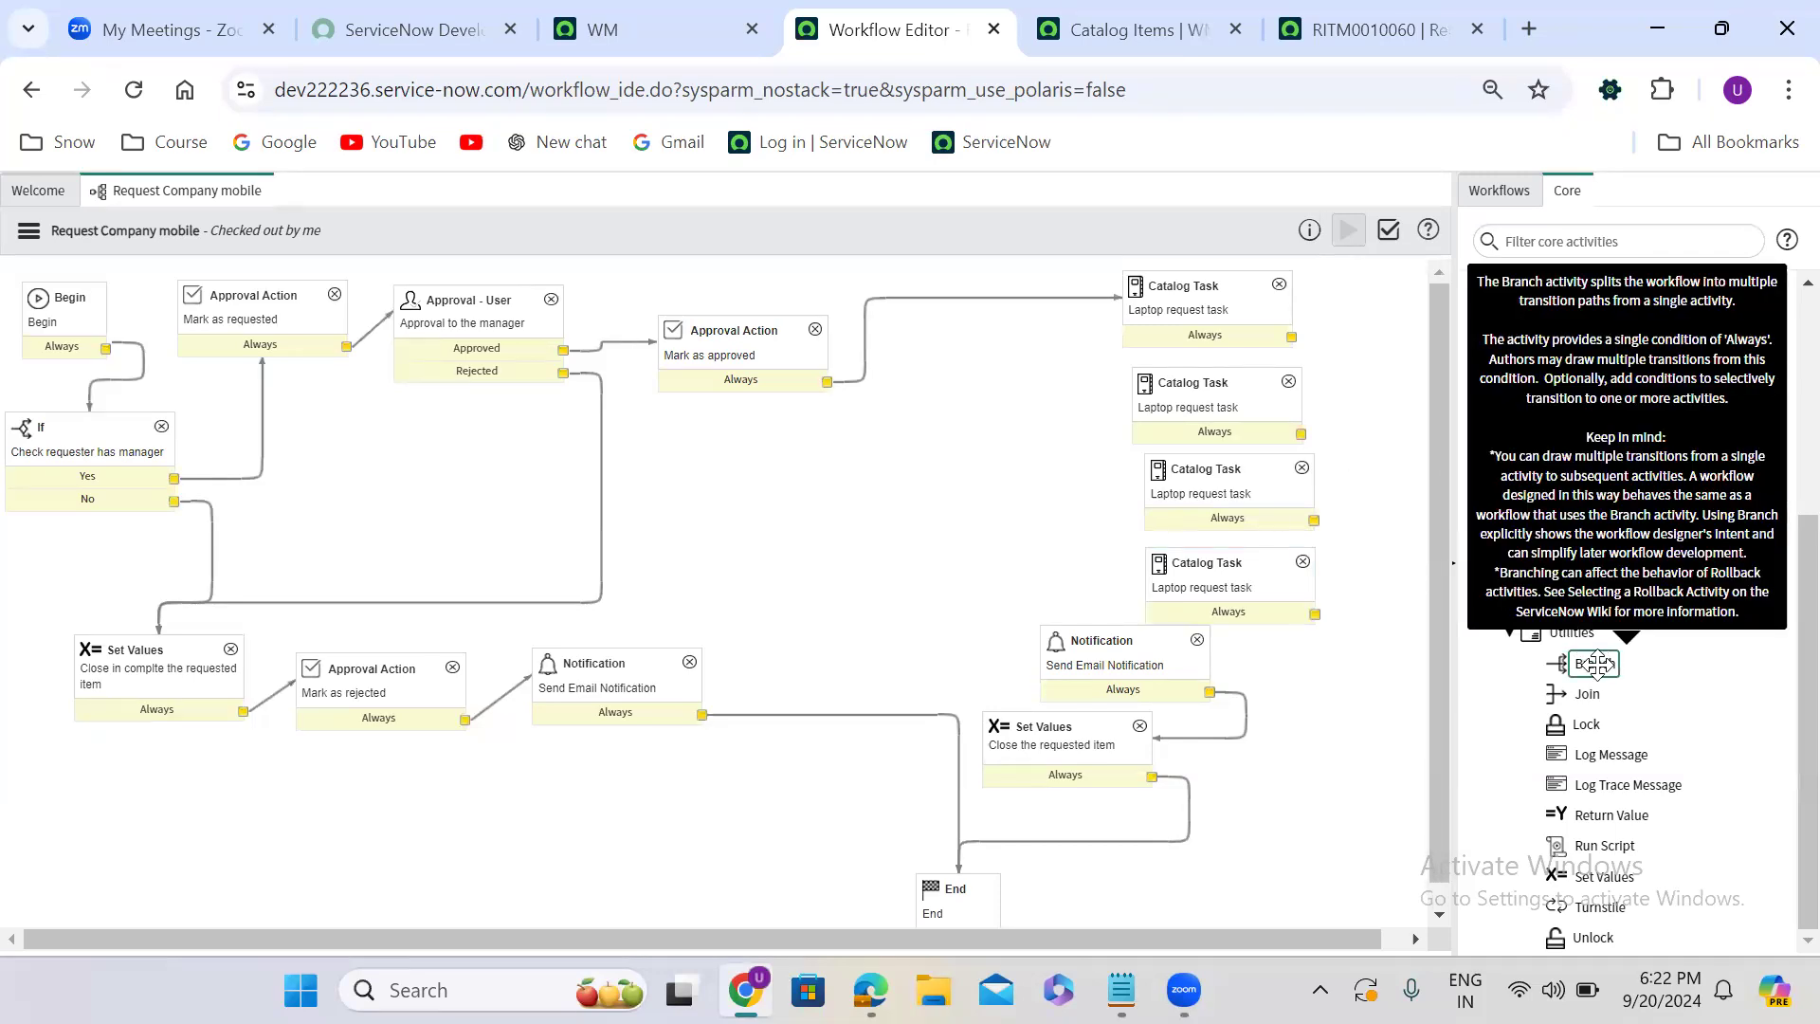
pyautogui.moveTo(1596, 663); pyautogui.dragTo(875, 456)
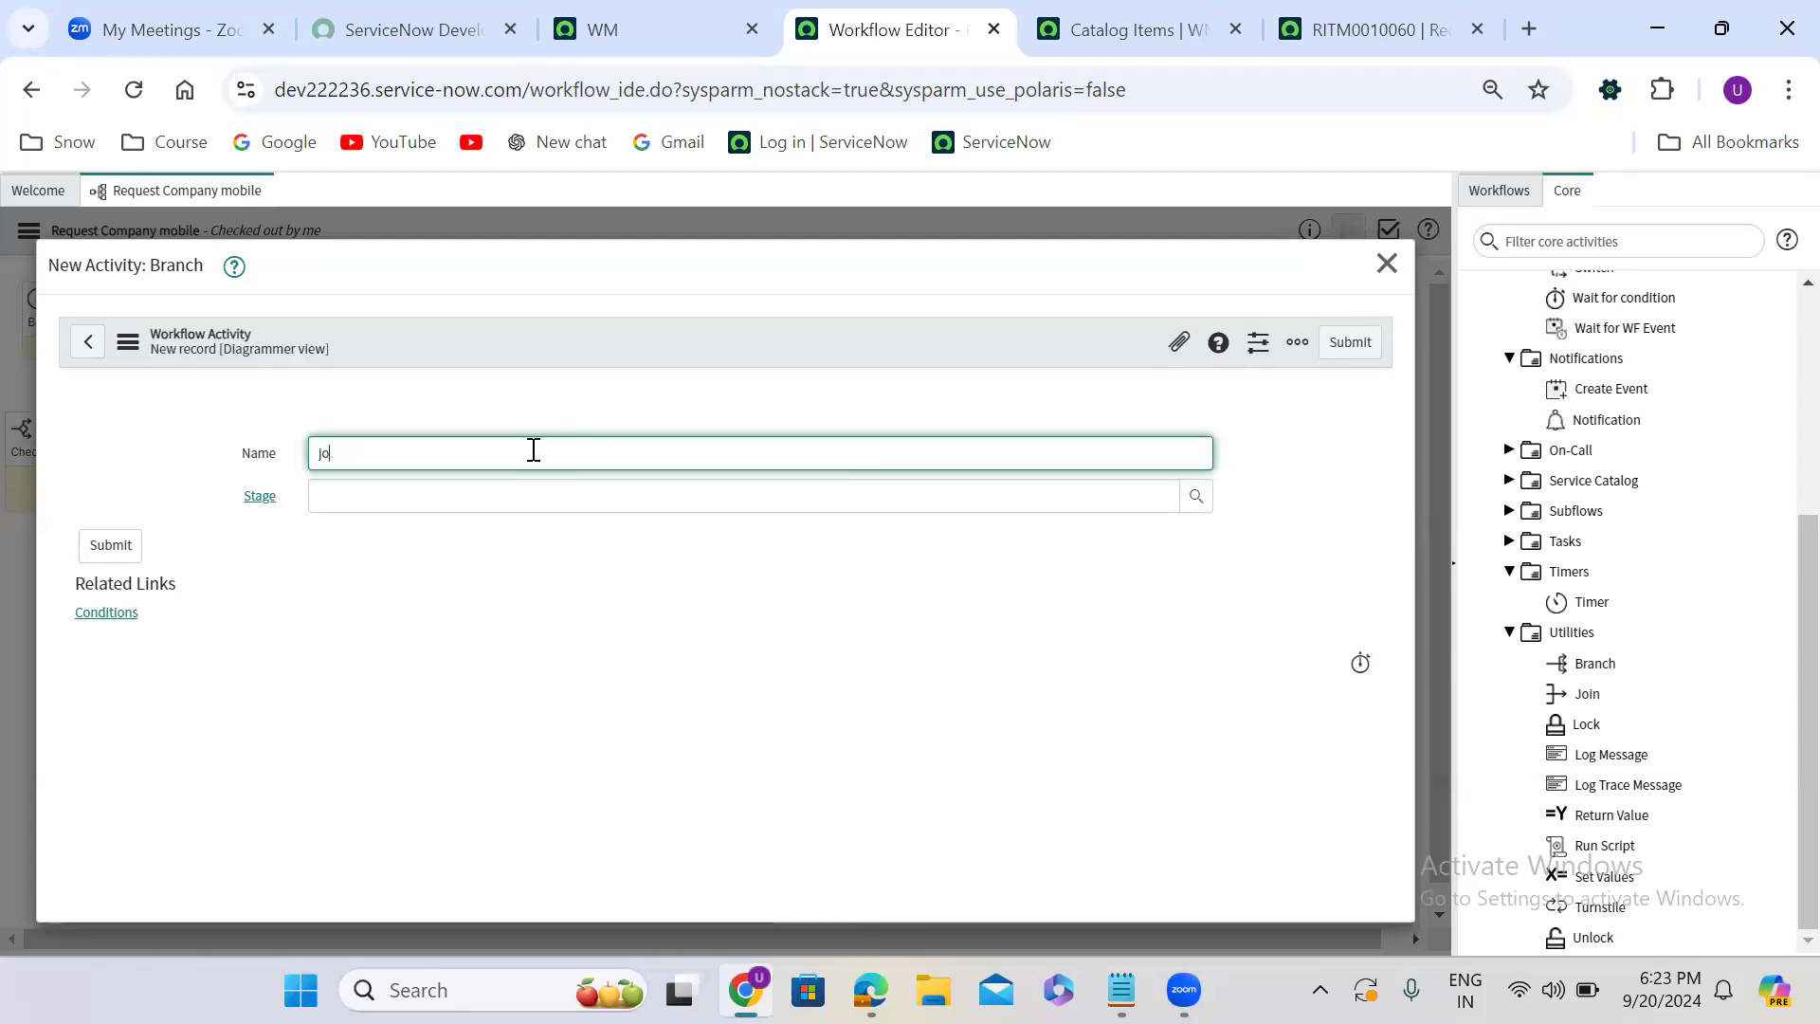
pyautogui.click(616, 621)
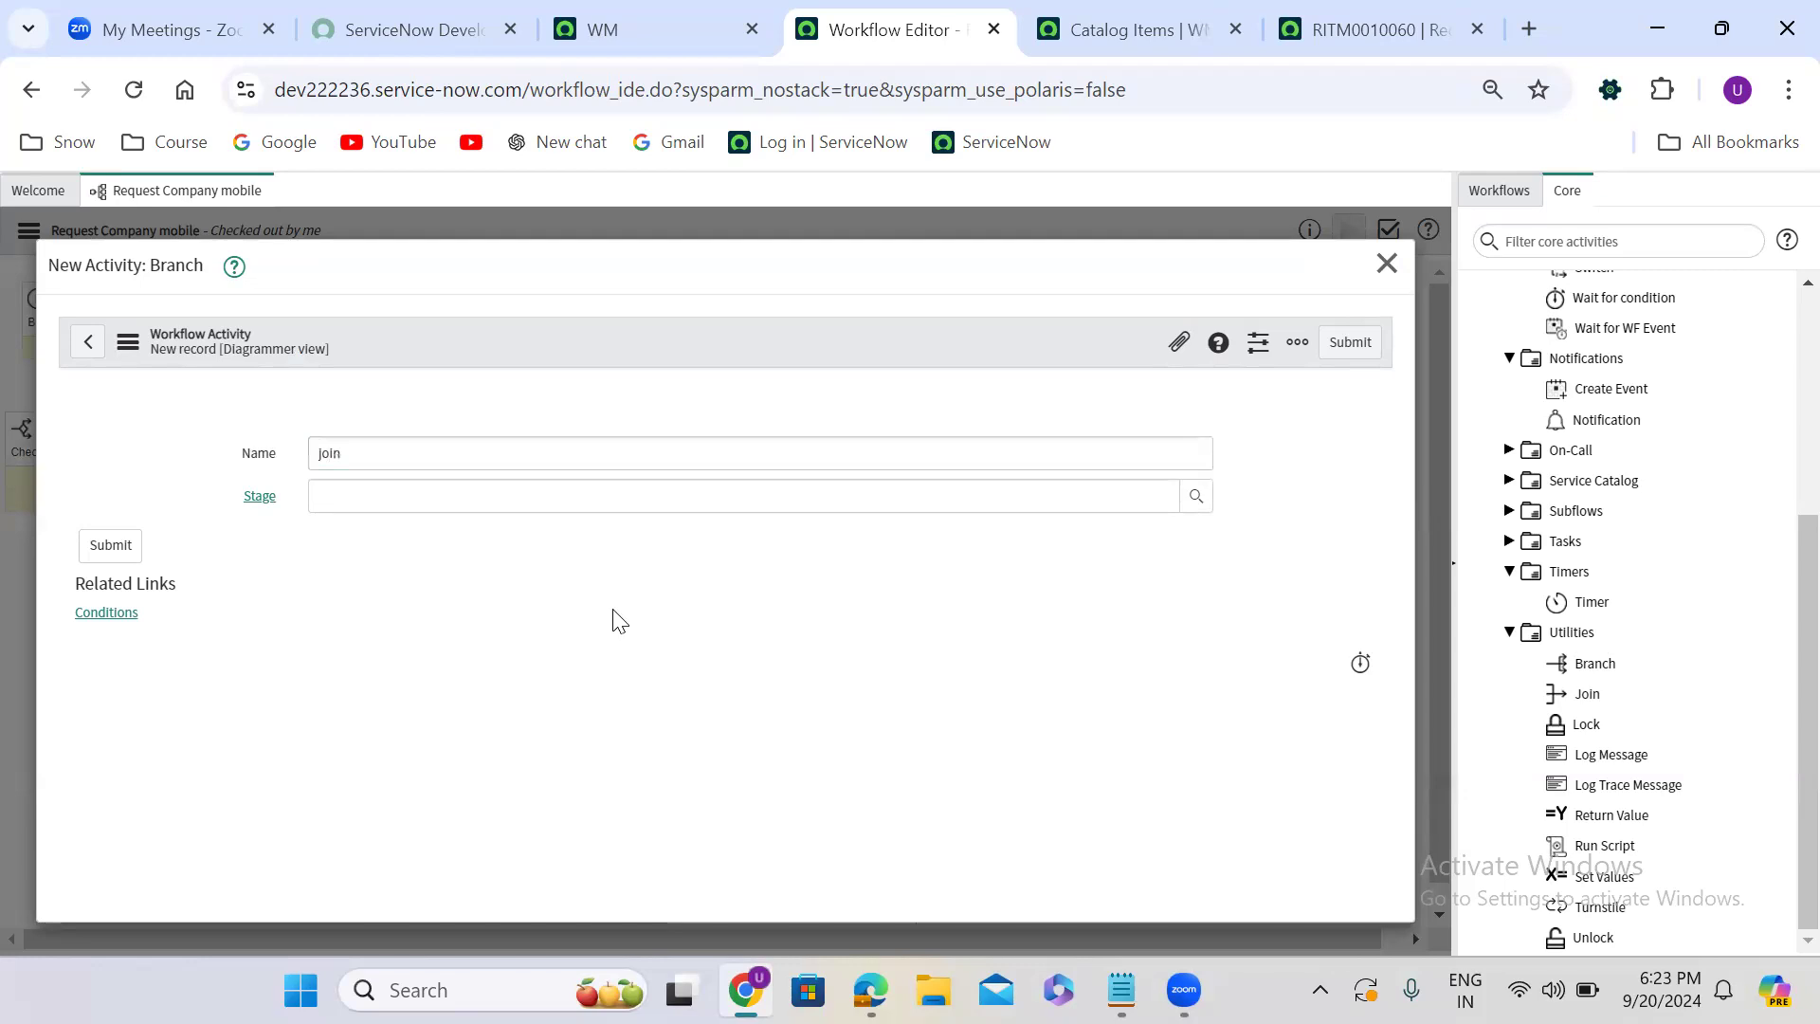
pyautogui.click(1359, 347)
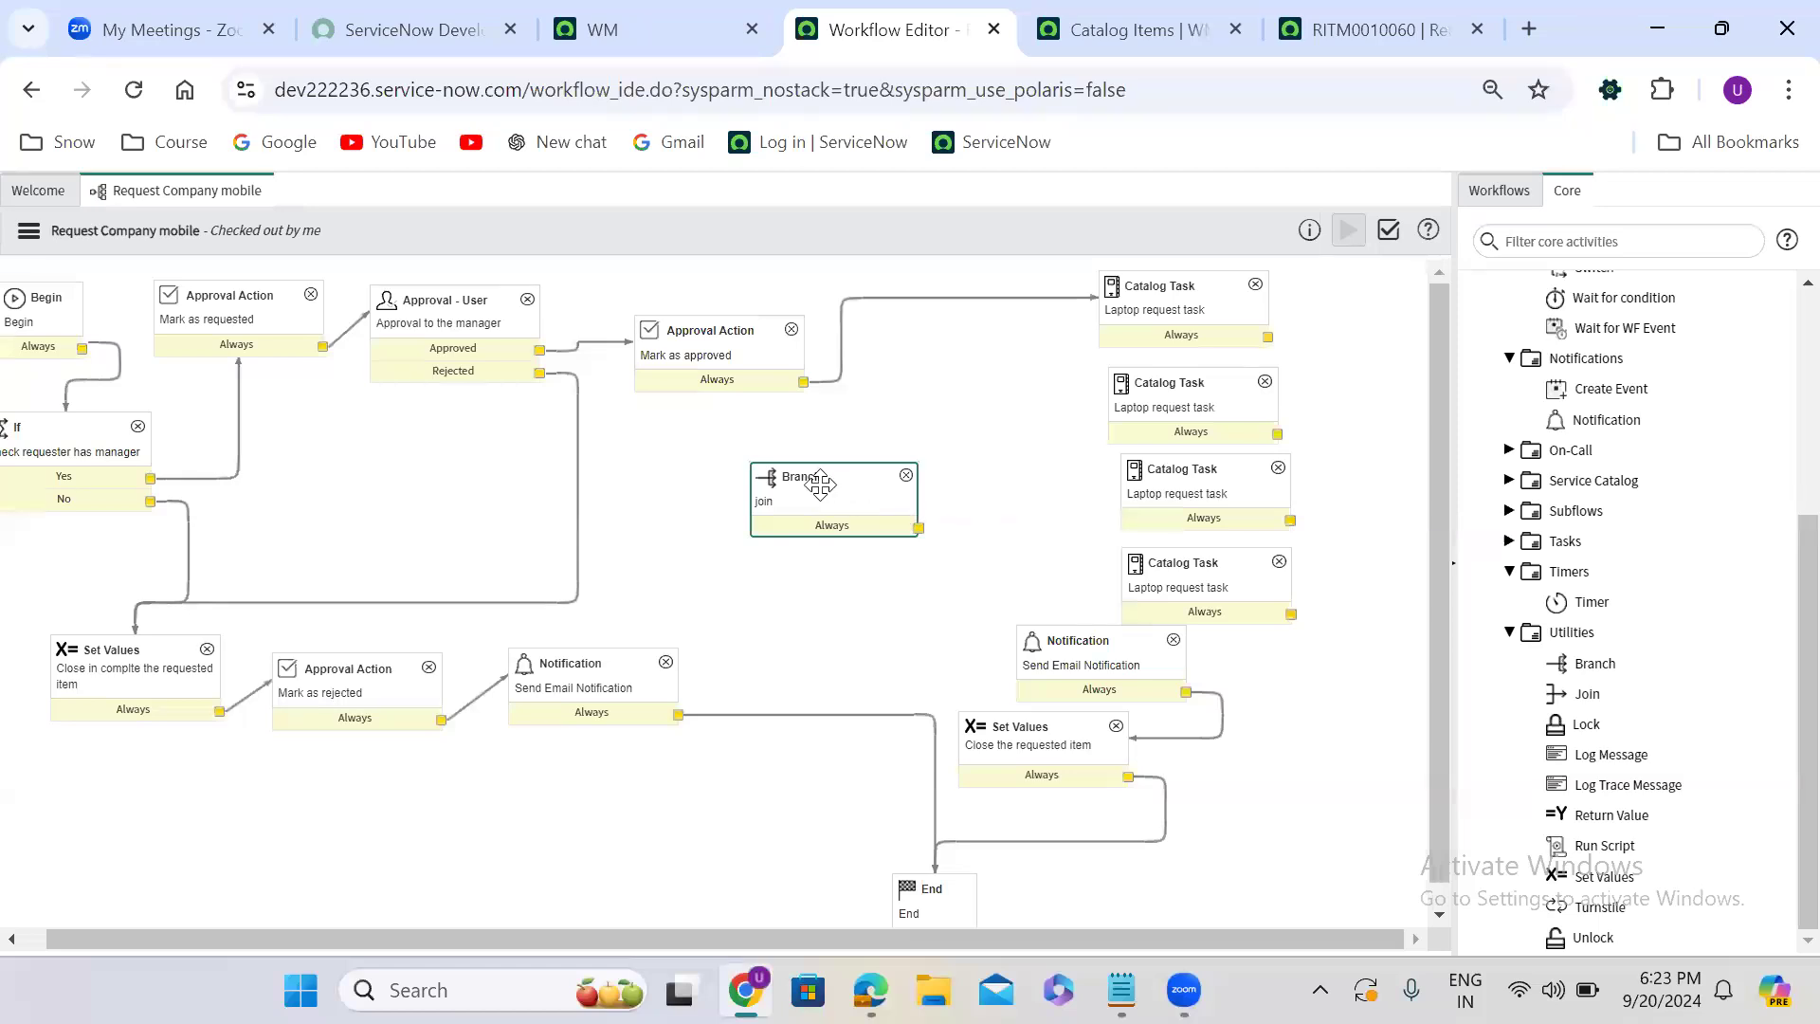
pyautogui.moveTo(817, 478); pyautogui.dragTo(1374, 405)
pyautogui.hscroll(1, 1373, 407)
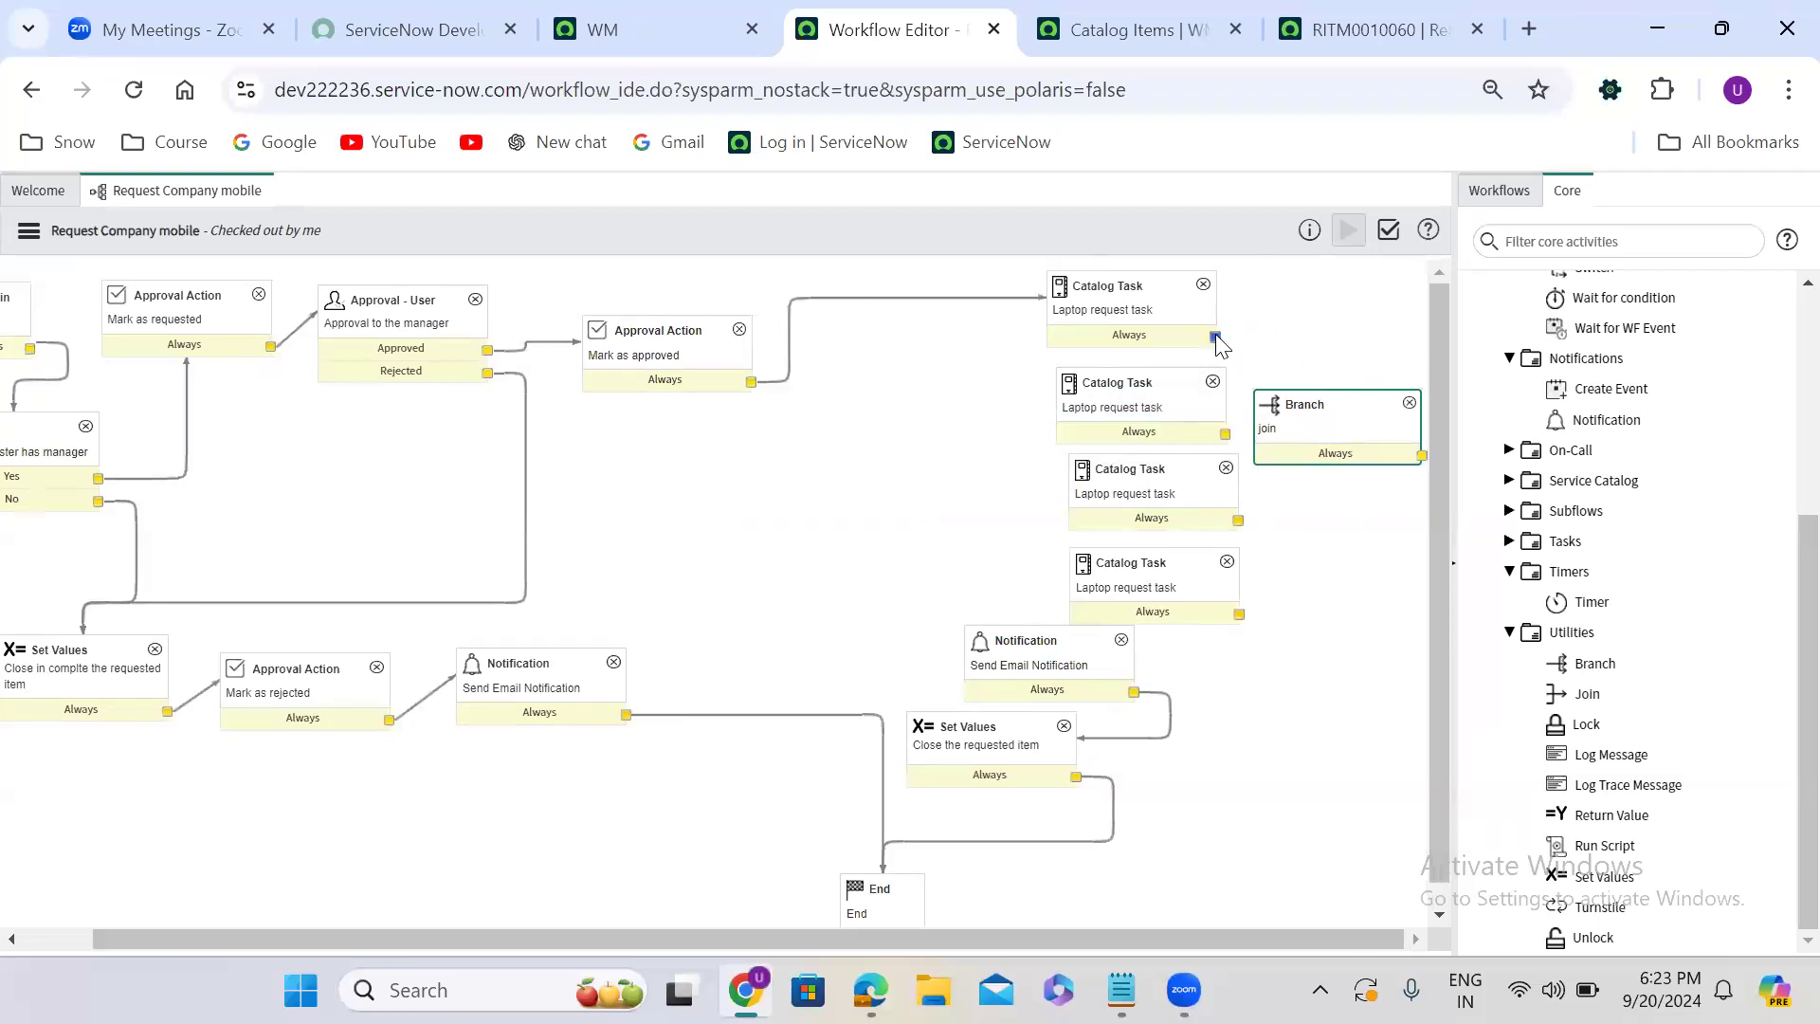
# - Connect the Always output of each of the four Catalog Task activities to the Branch activity named "join"
pyautogui.moveTo(1215, 336); pyautogui.dragTo(1264, 436)
pyautogui.moveTo(1239, 521); pyautogui.dragTo(1285, 425)
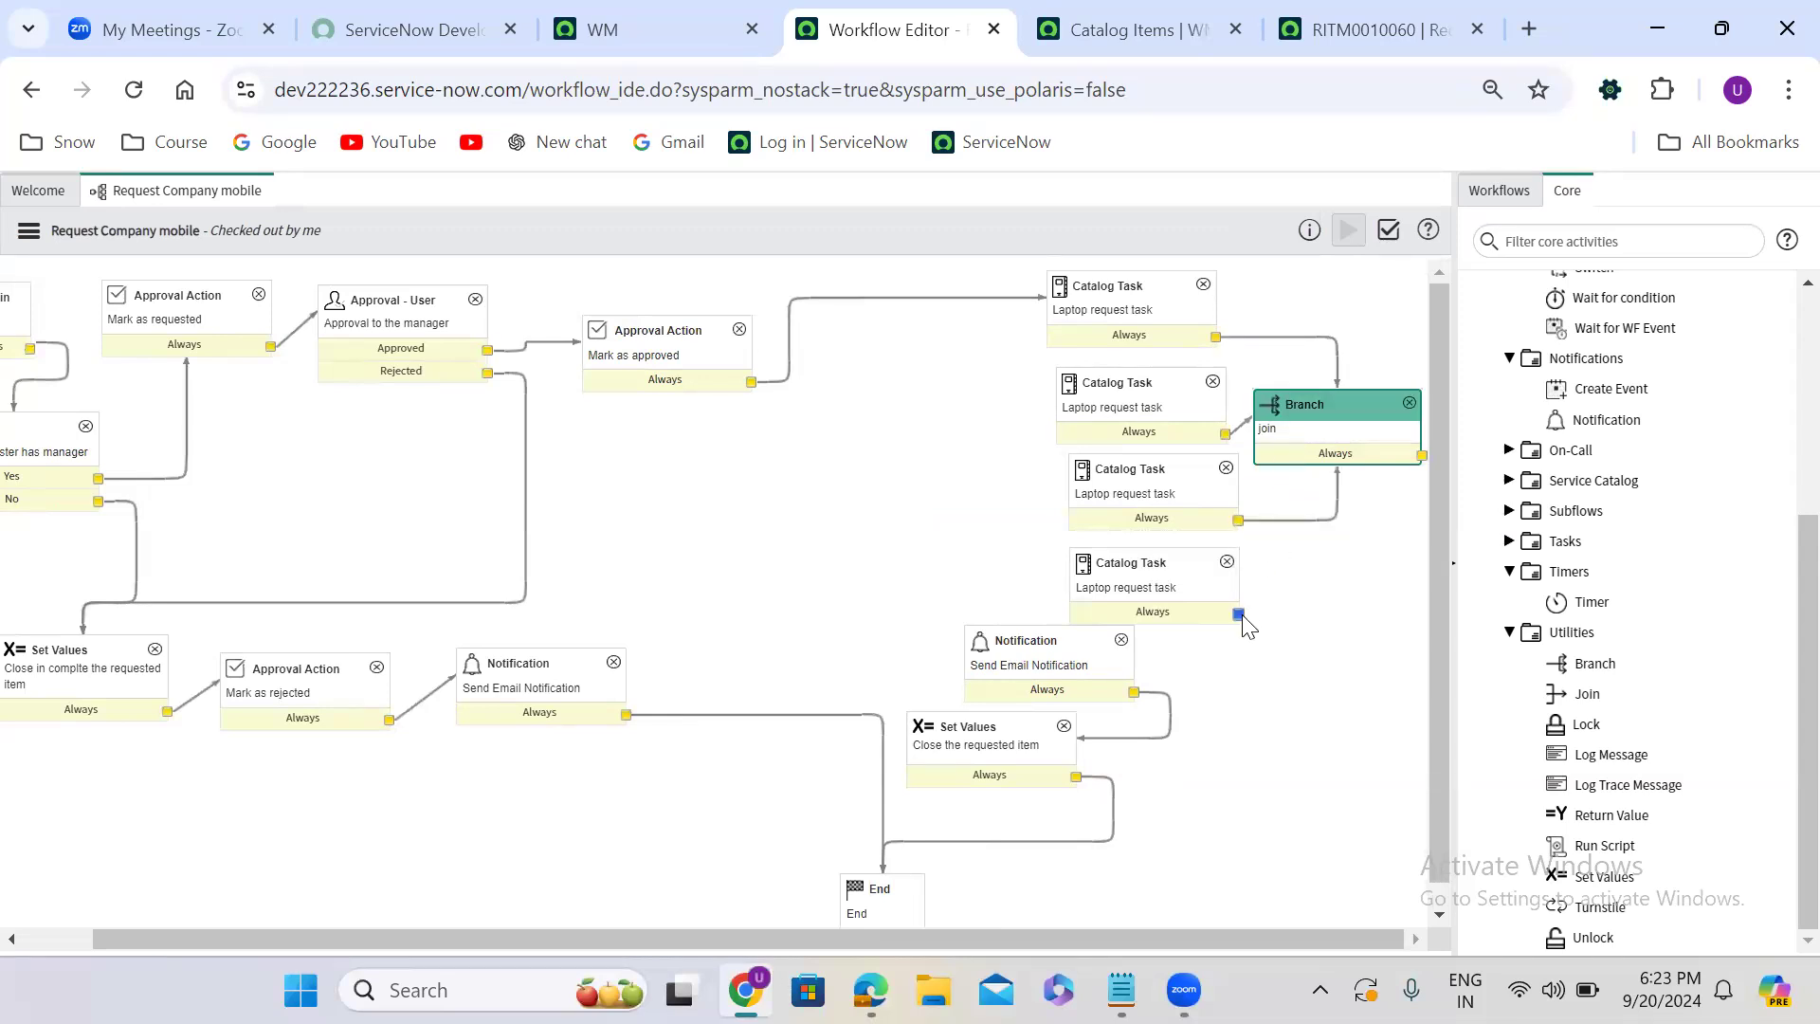
pyautogui.moveTo(1238, 614); pyautogui.dragTo(1331, 449)
# - Move the Notification clear of the Catalog Task column and connect the "join" Branch activity's Always output to it
pyautogui.moveTo(1057, 642); pyautogui.dragTo(1165, 699)
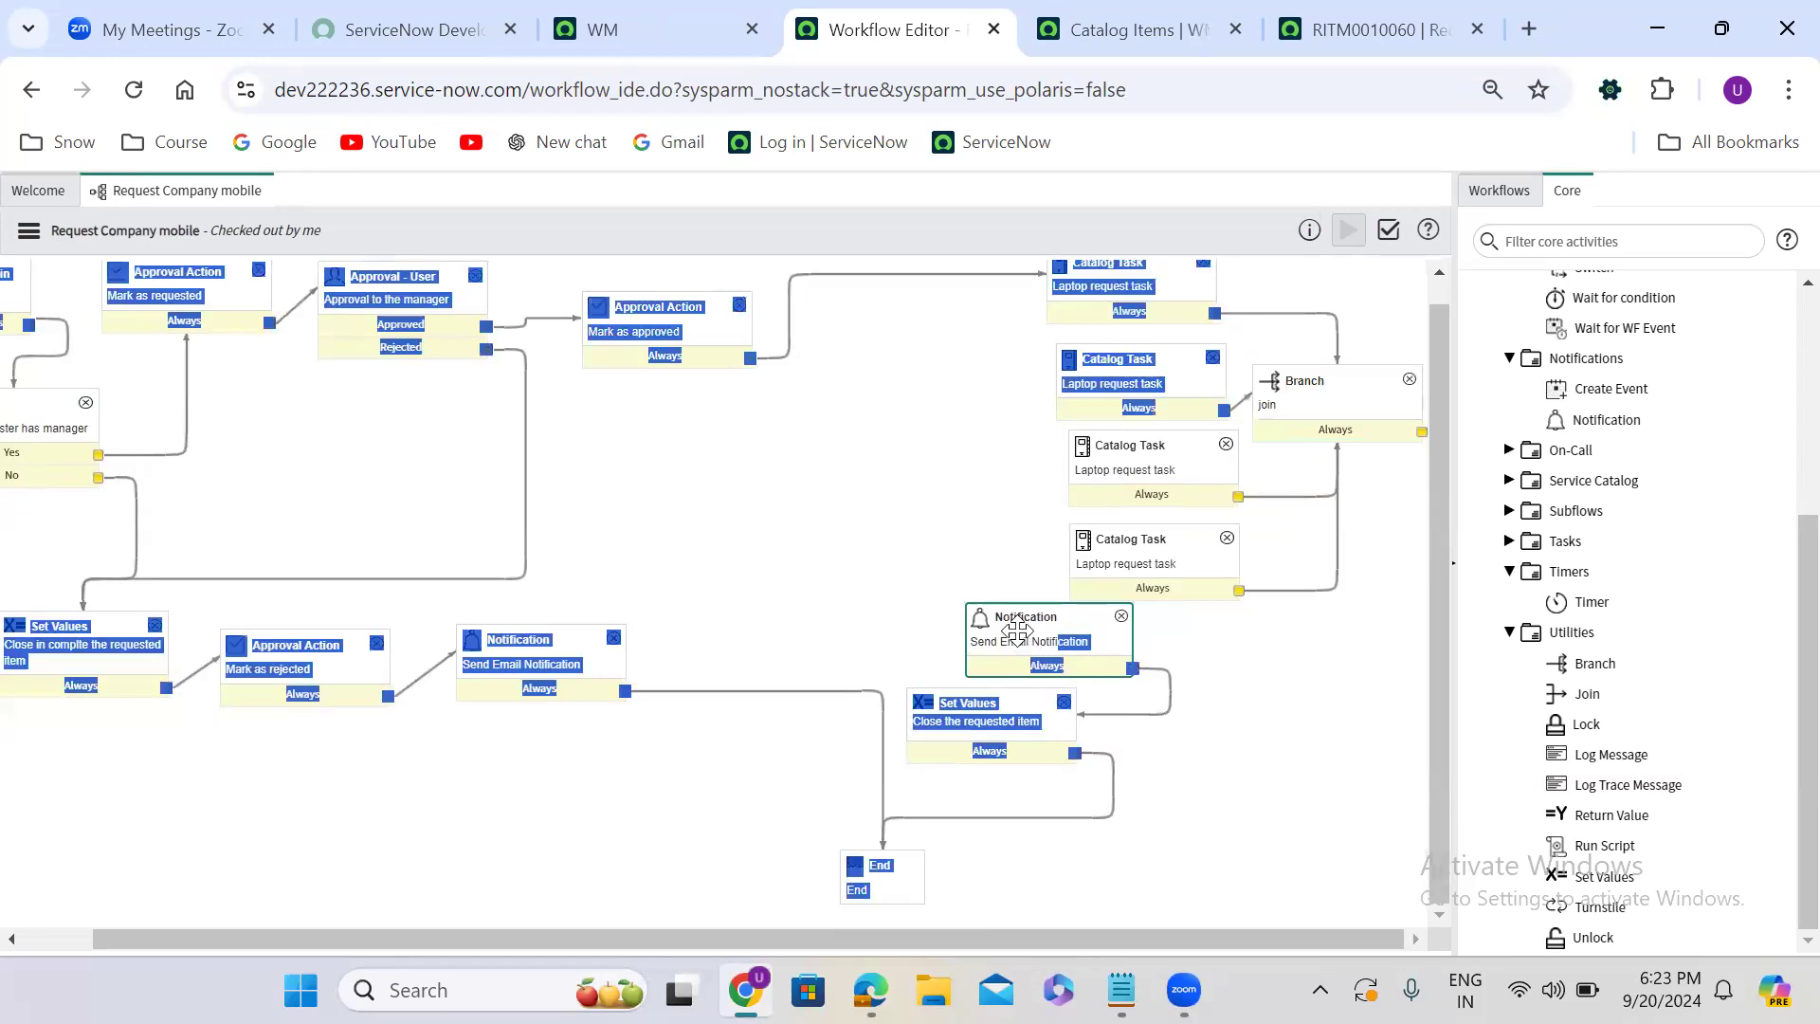
pyautogui.click(882, 252)
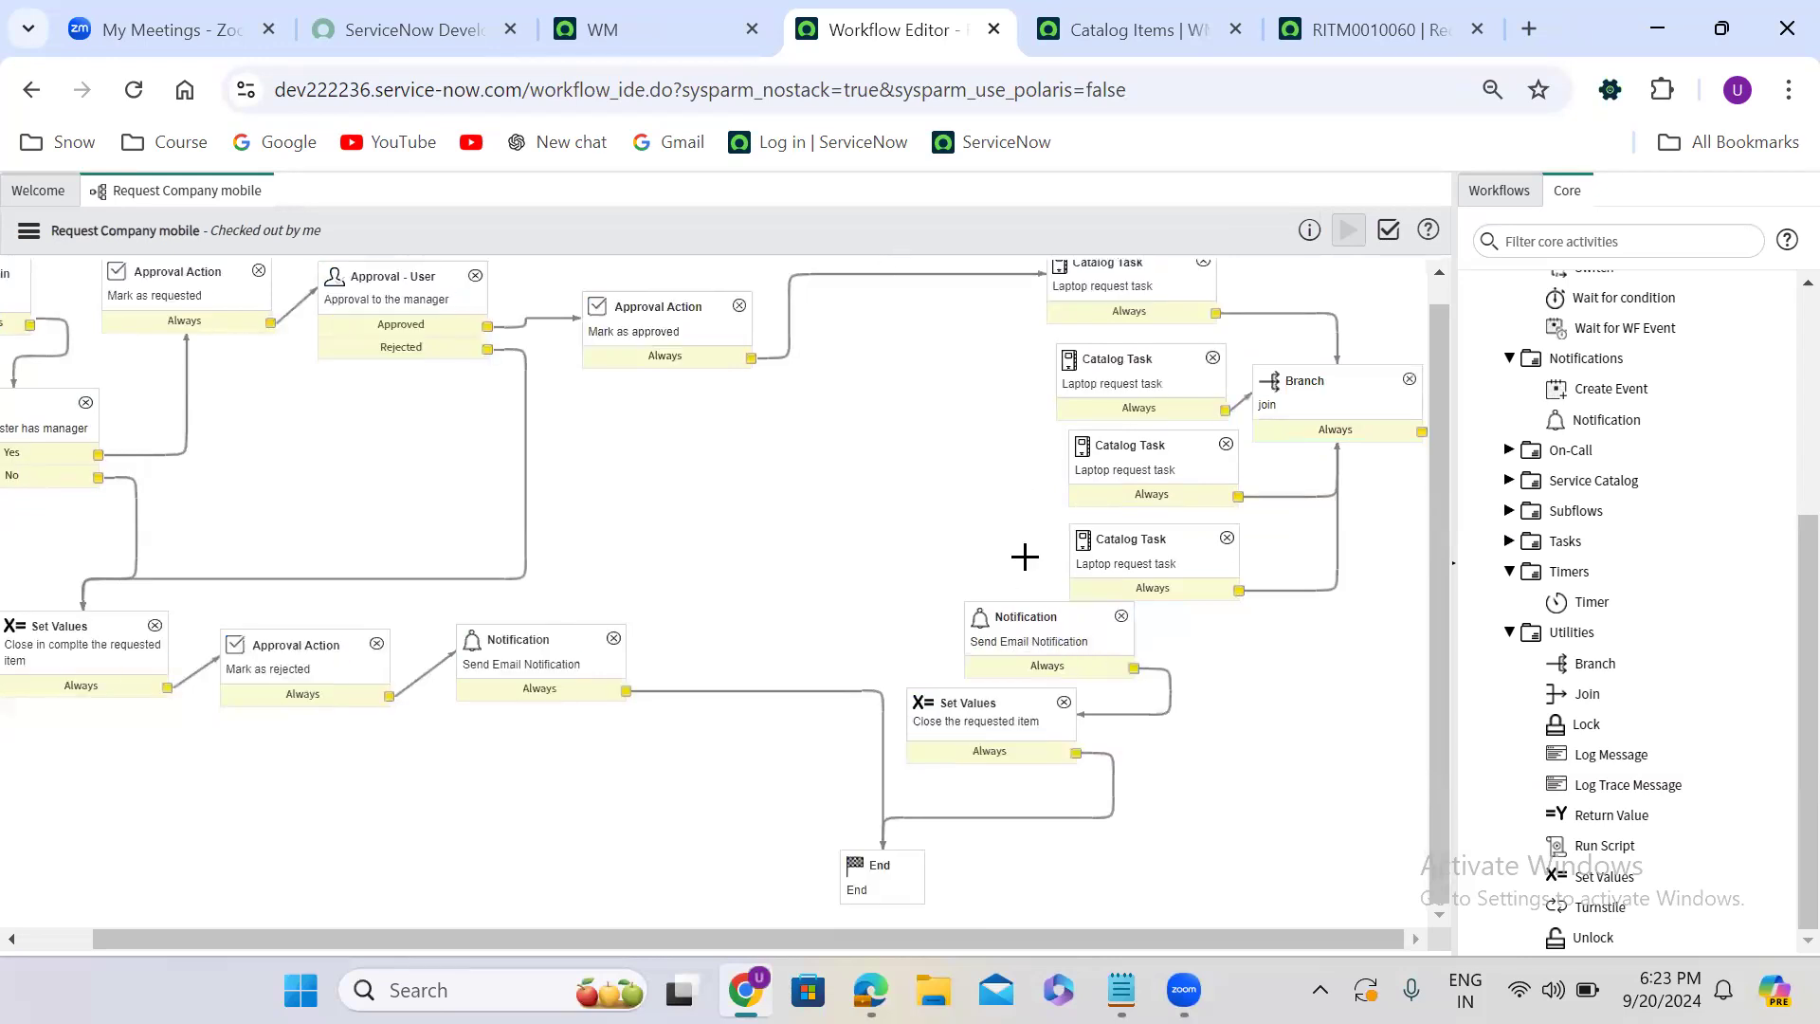
pyautogui.click(1034, 606)
pyautogui.moveTo(1033, 606); pyautogui.dragTo(1220, 678)
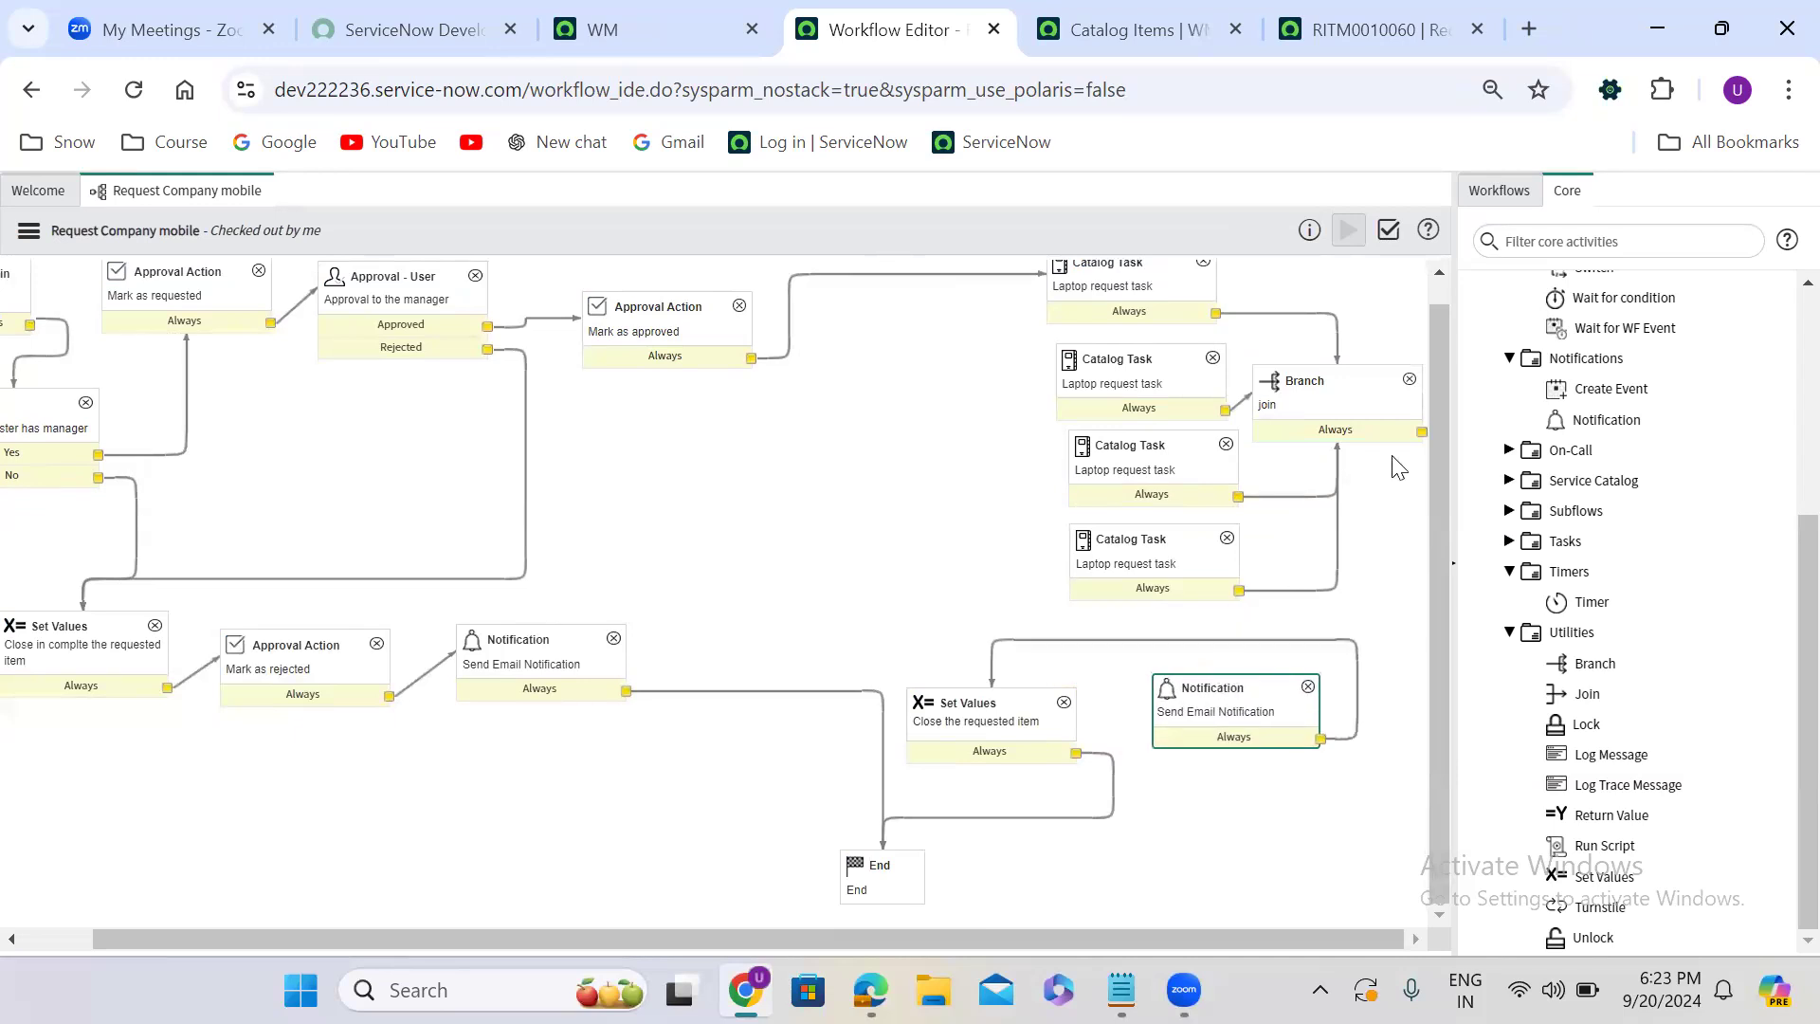
pyautogui.moveTo(1422, 432); pyautogui.dragTo(1246, 701)
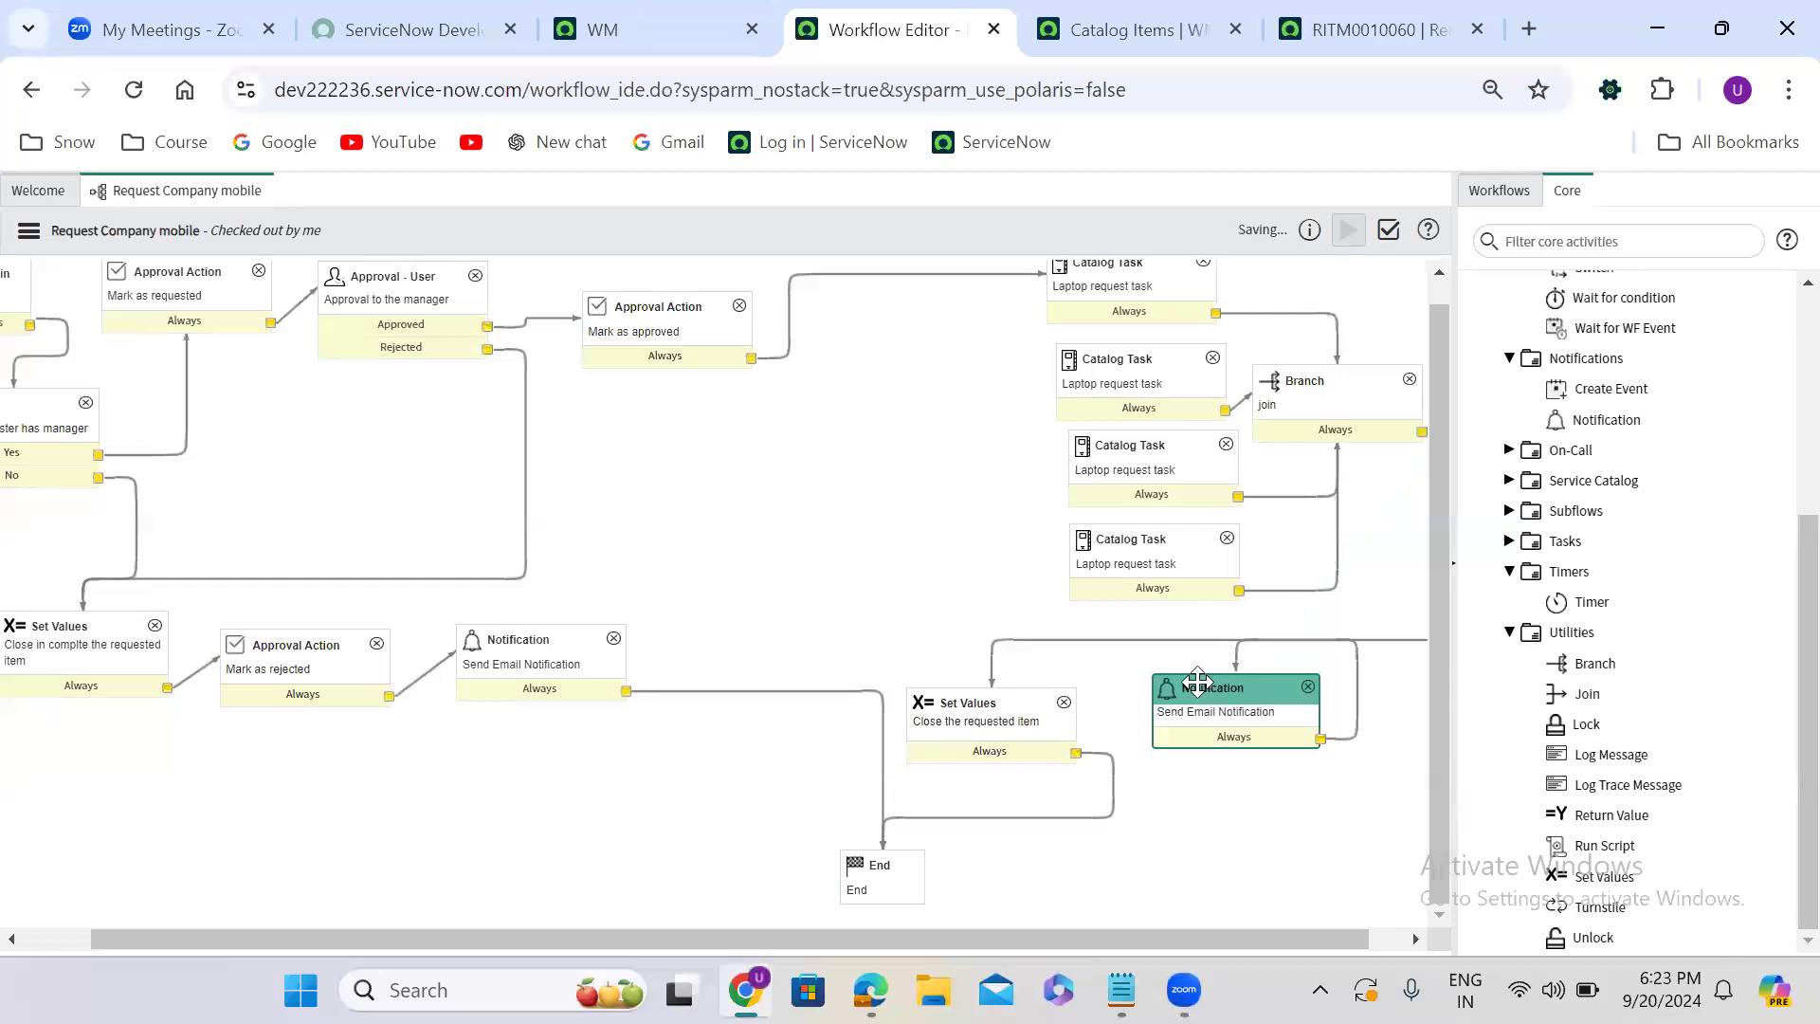
# - Delete the transition from Mark as approved to the first Catalog Task and add a Branch activity named "branch"
pyautogui.click(869, 274)
pyautogui.press('Delete')
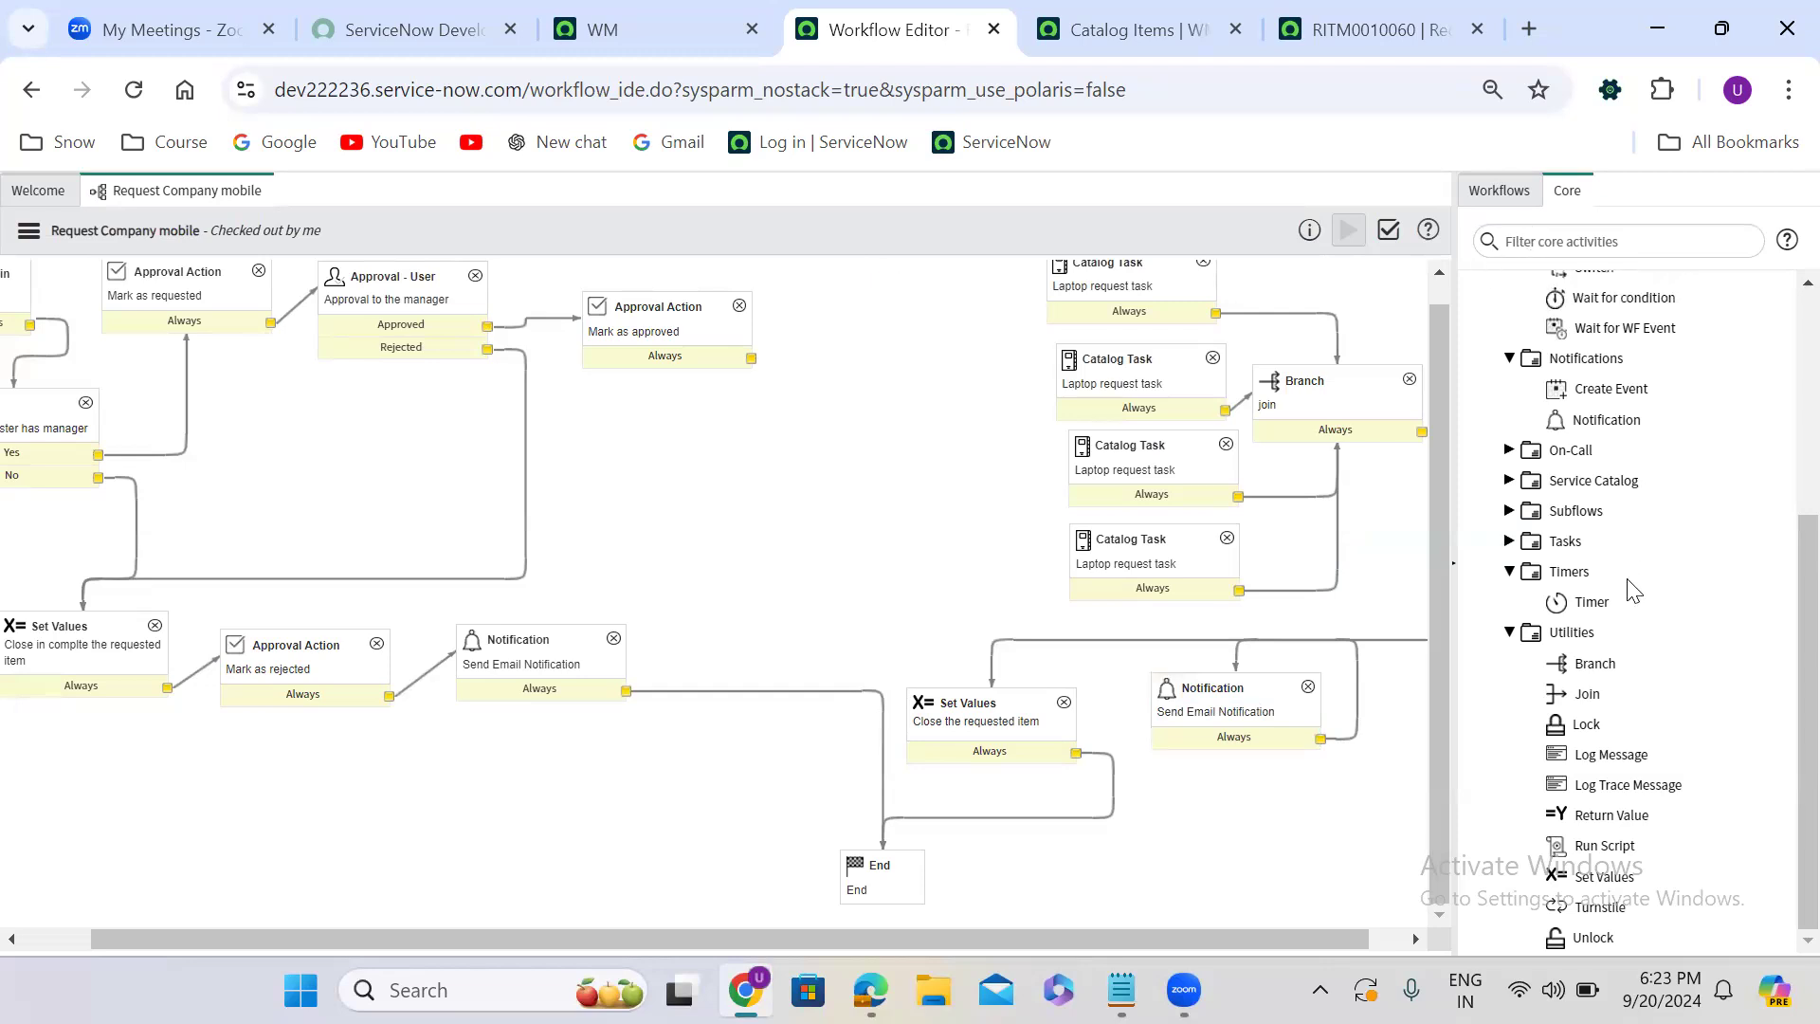
pyautogui.moveTo(1594, 663); pyautogui.dragTo(890, 436)
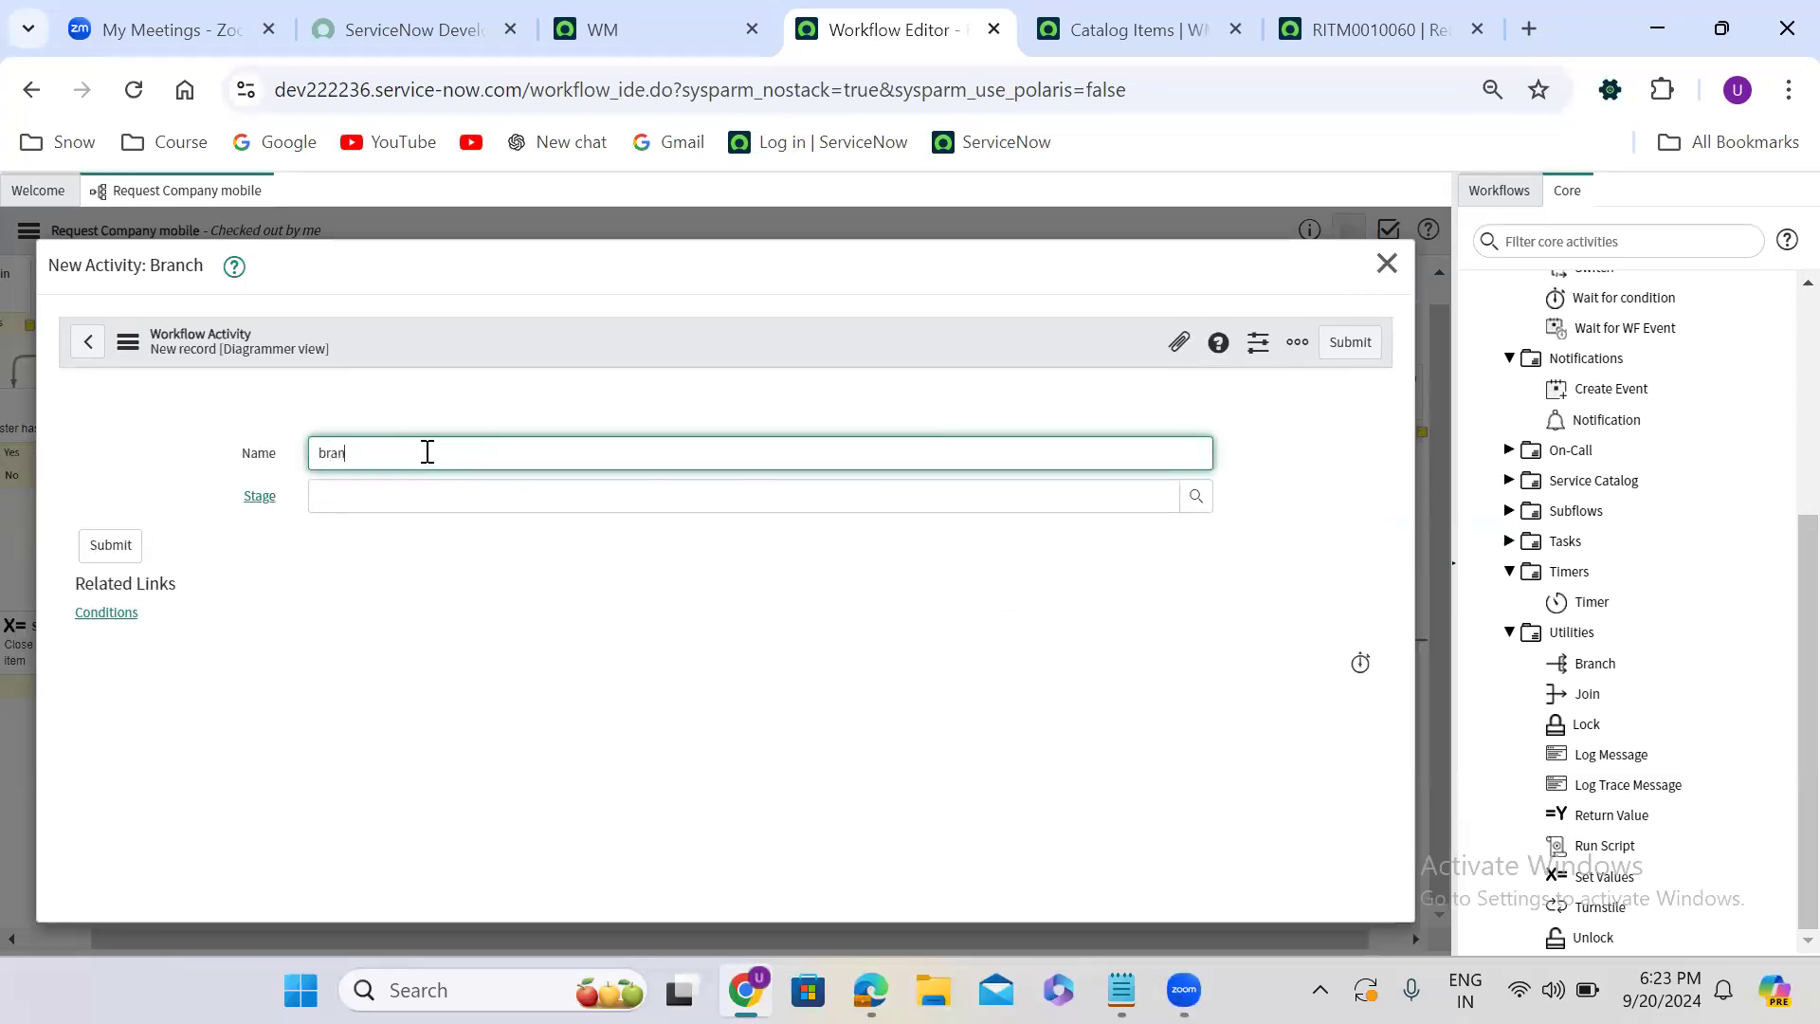
pyautogui.write('h')
pyautogui.click(1359, 343)
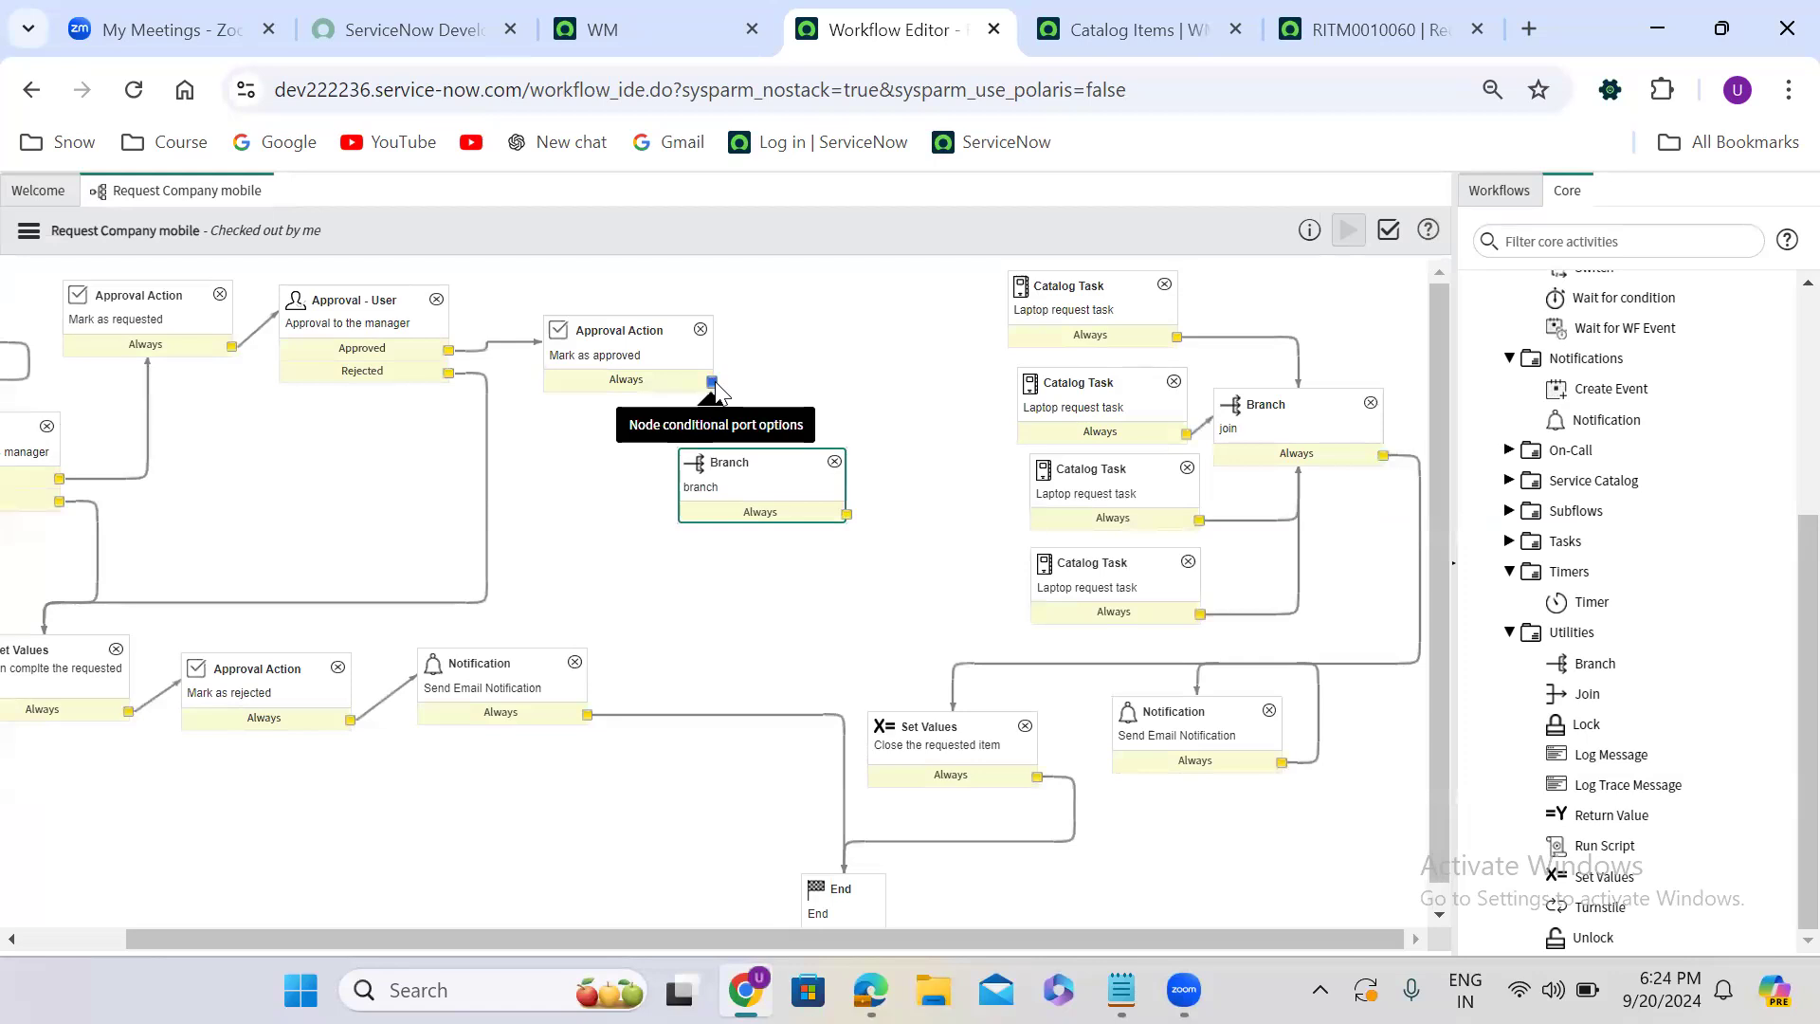
# - Connect Mark as approved to the Branch activity, and the Branch to each of the four Catalog Task activities
pyautogui.moveTo(712, 381); pyautogui.dragTo(728, 487)
pyautogui.moveTo(846, 514); pyautogui.dragTo(1014, 287)
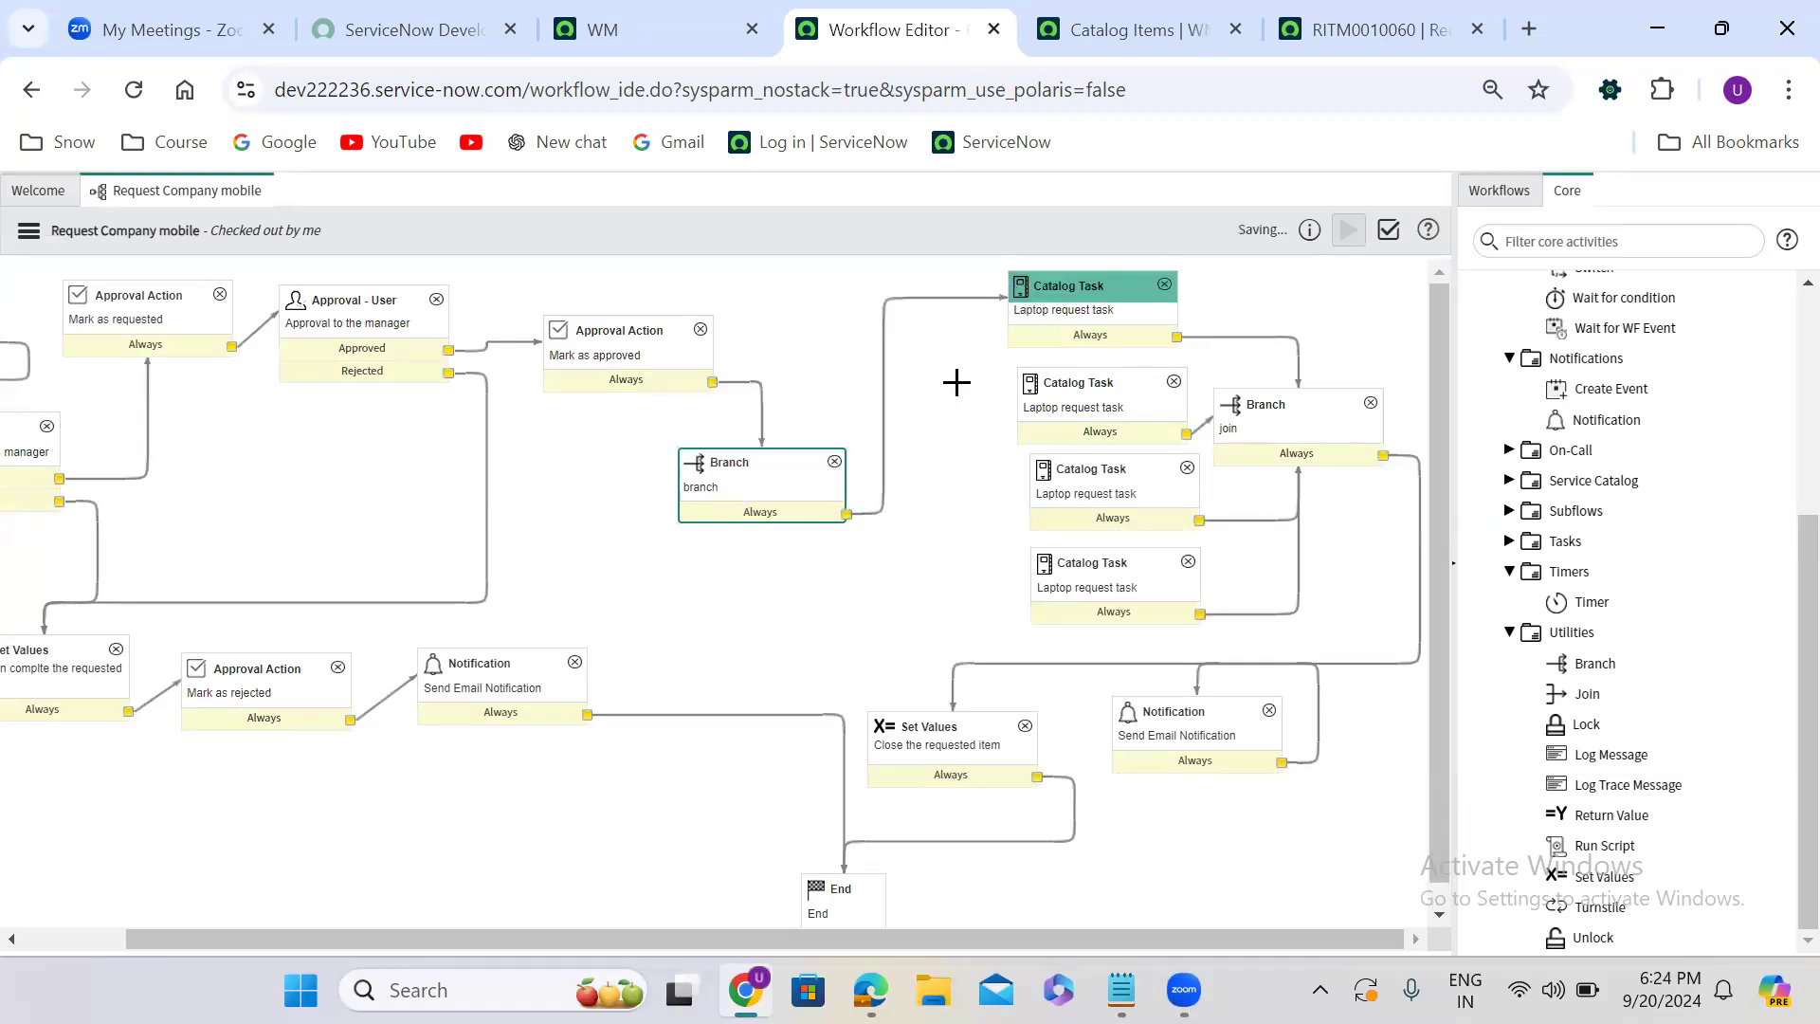
pyautogui.moveTo(847, 514); pyautogui.dragTo(1033, 398)
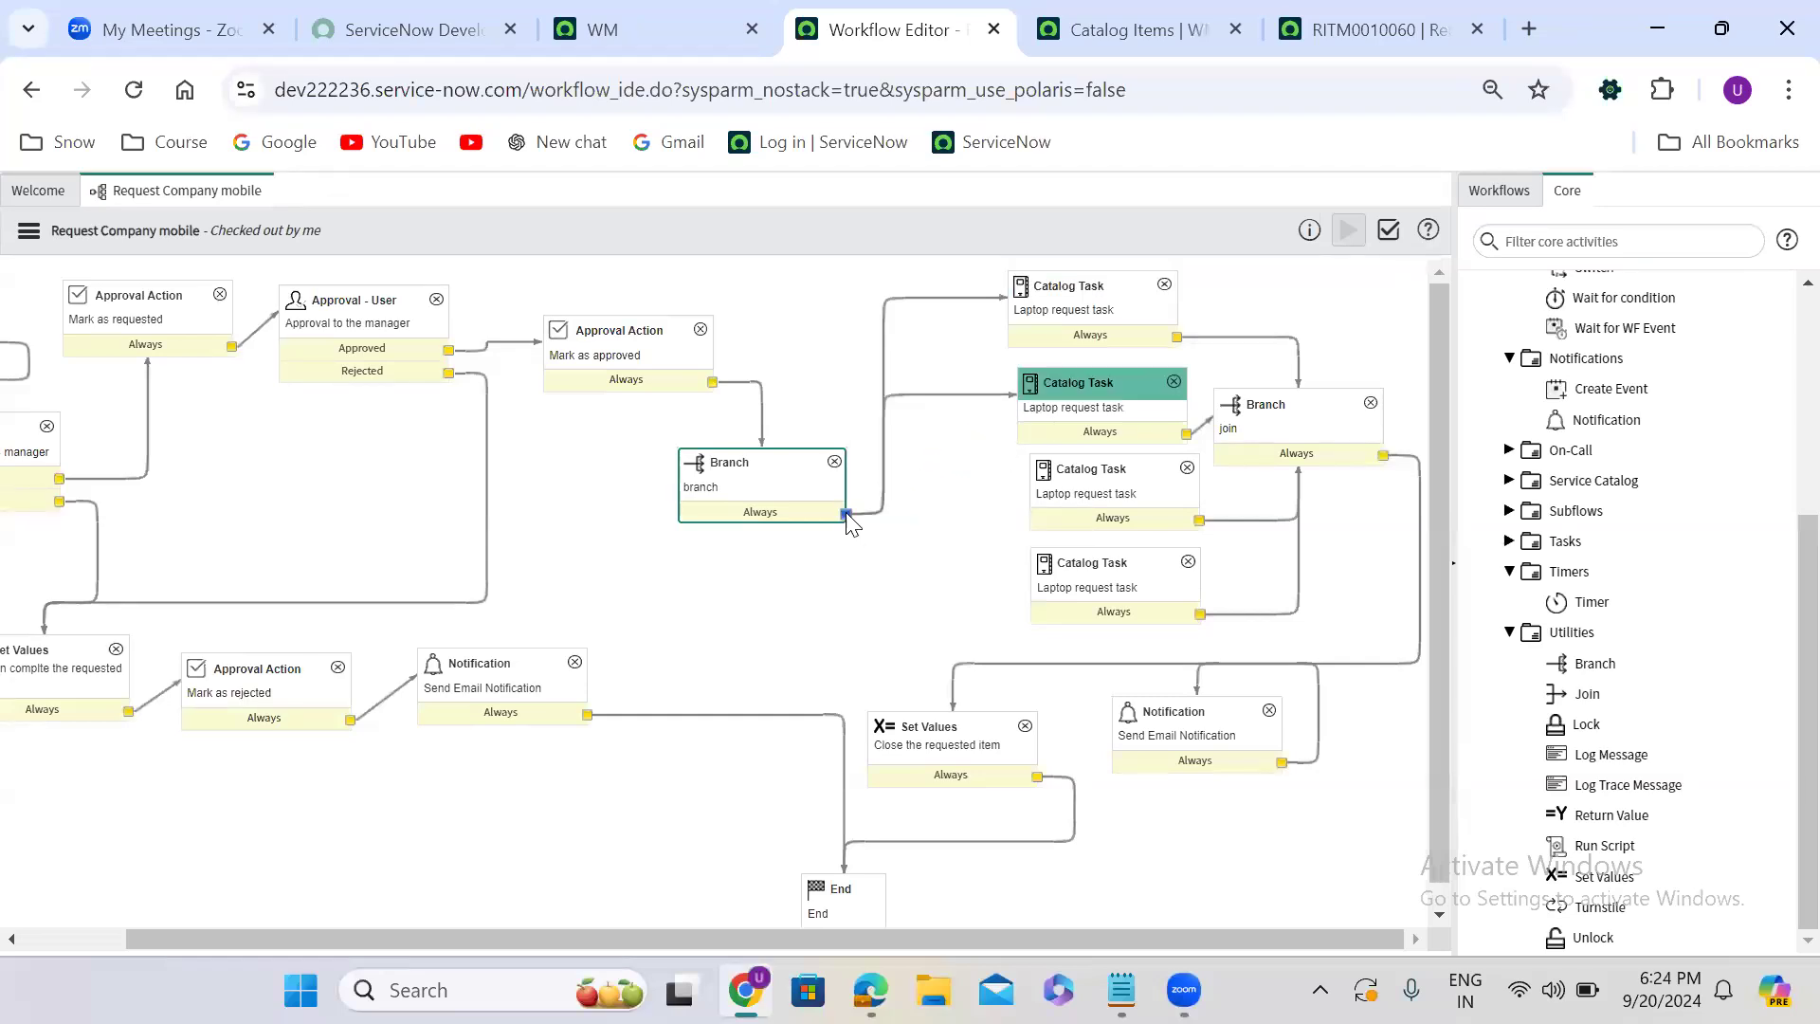
pyautogui.moveTo(847, 514); pyautogui.dragTo(1043, 478)
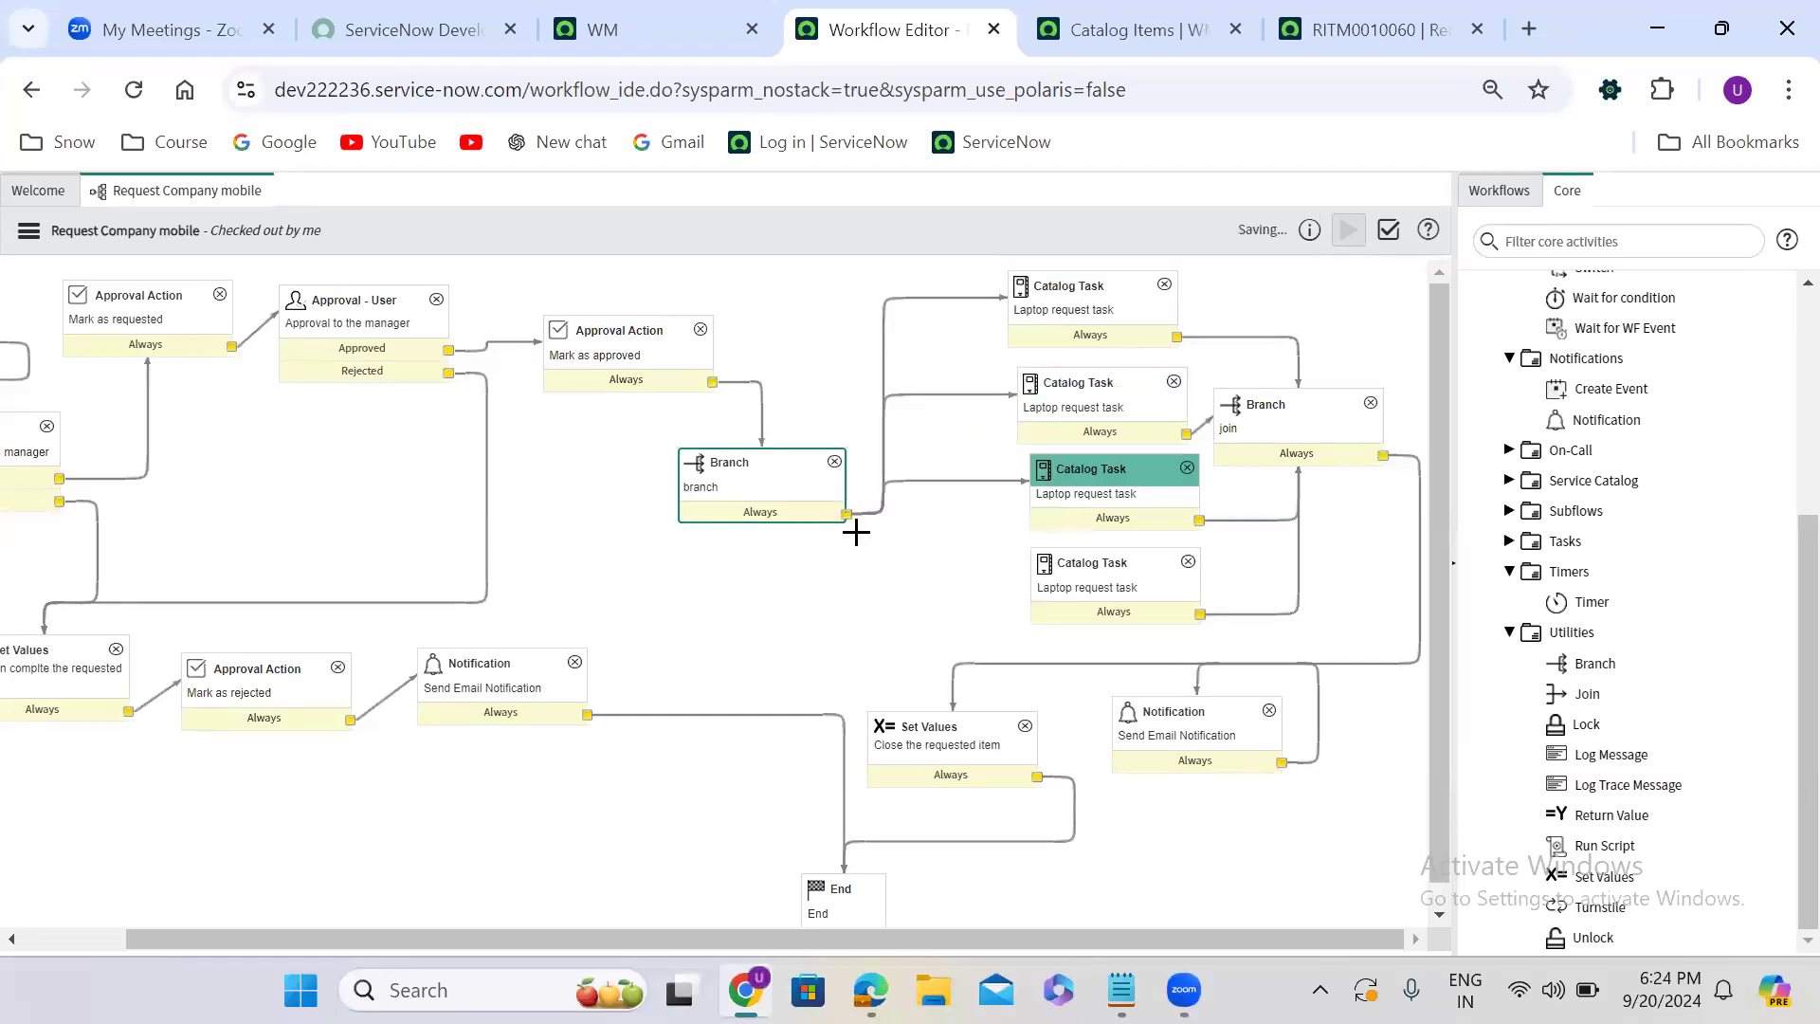
pyautogui.moveTo(845, 513); pyautogui.dragTo(1071, 601)
pyautogui.click(1071, 601)
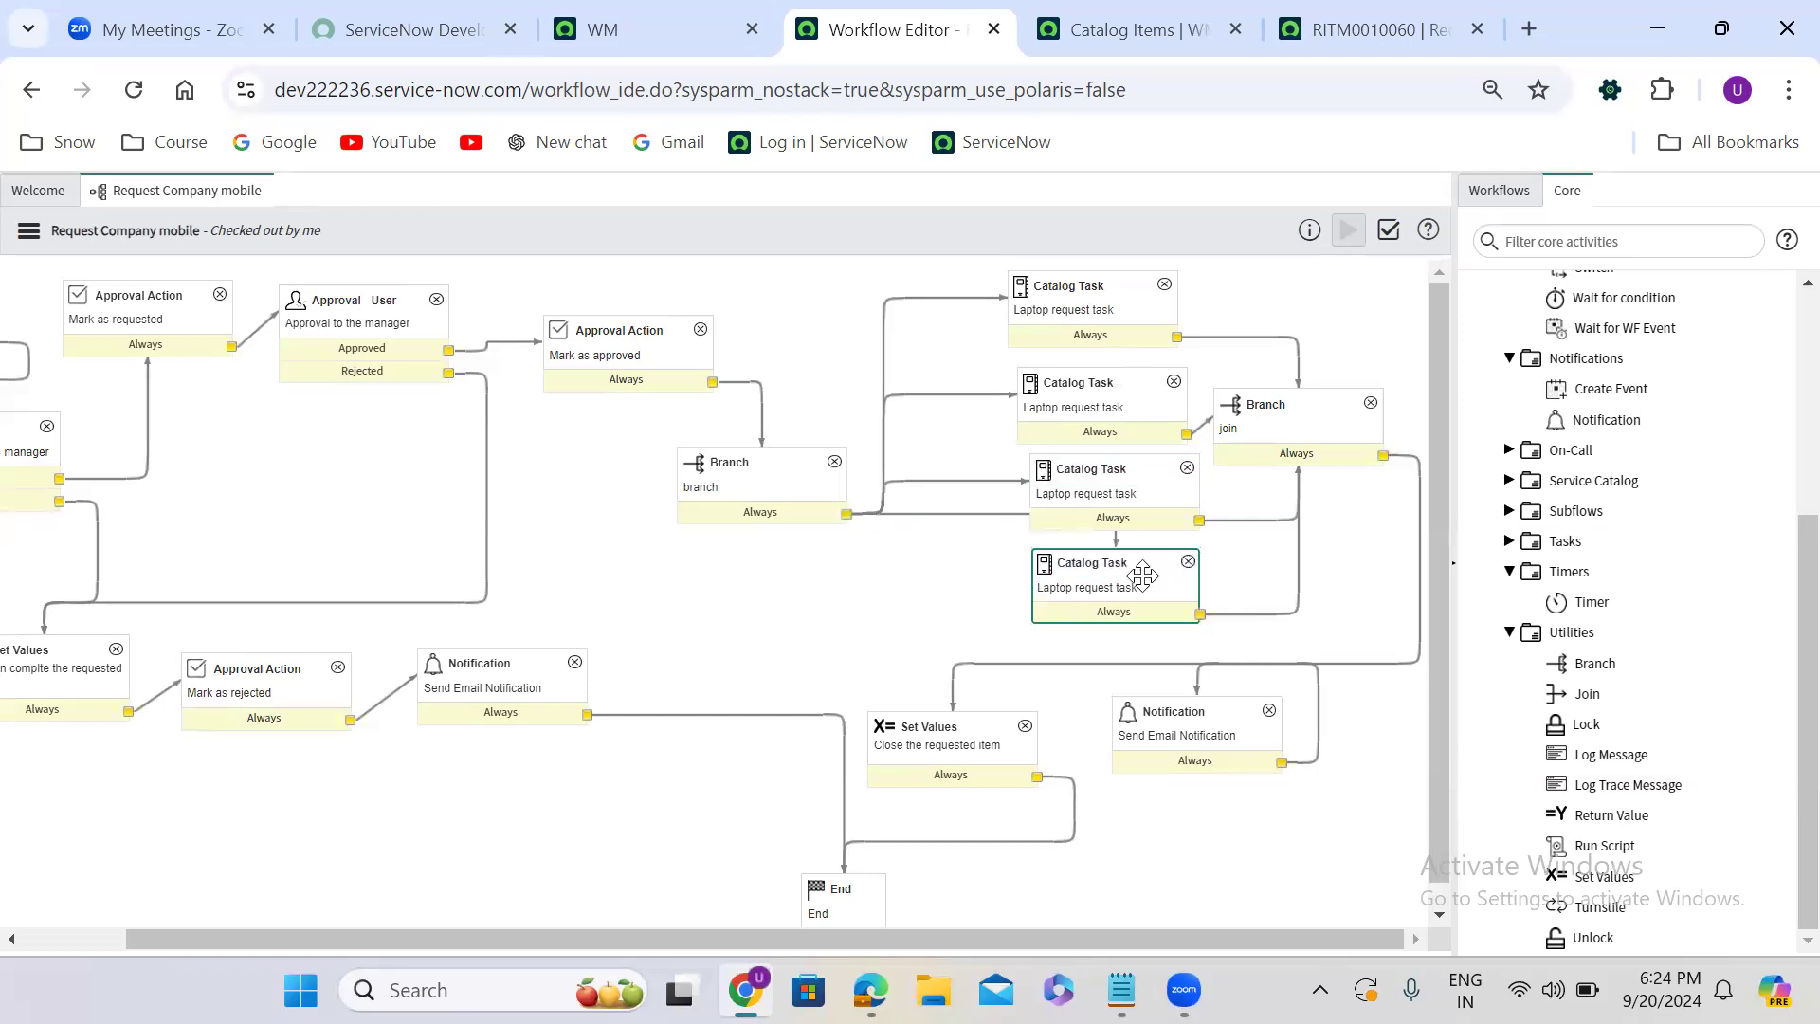
pyautogui.click(750, 466)
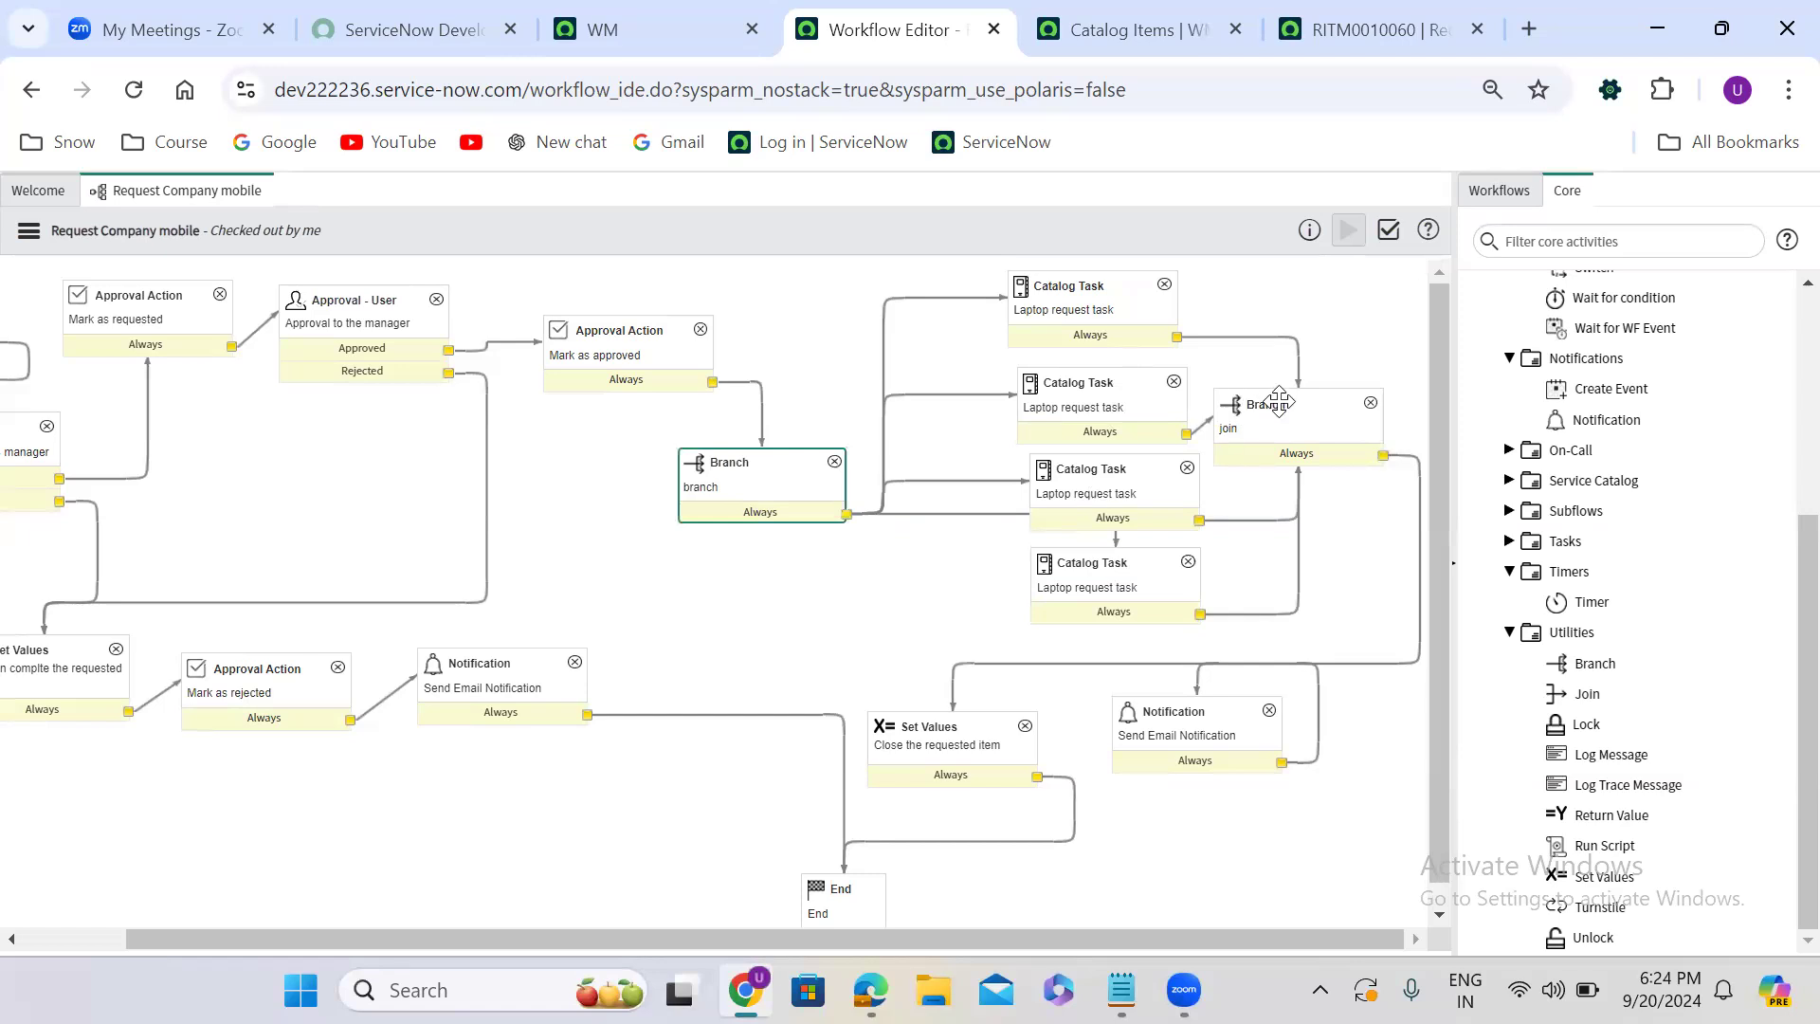
# - Delete the Branch activity named "join" and the transitions that link the Catalog Task activities to the Notification
pyautogui.click(1371, 404)
pyautogui.click(845, 612)
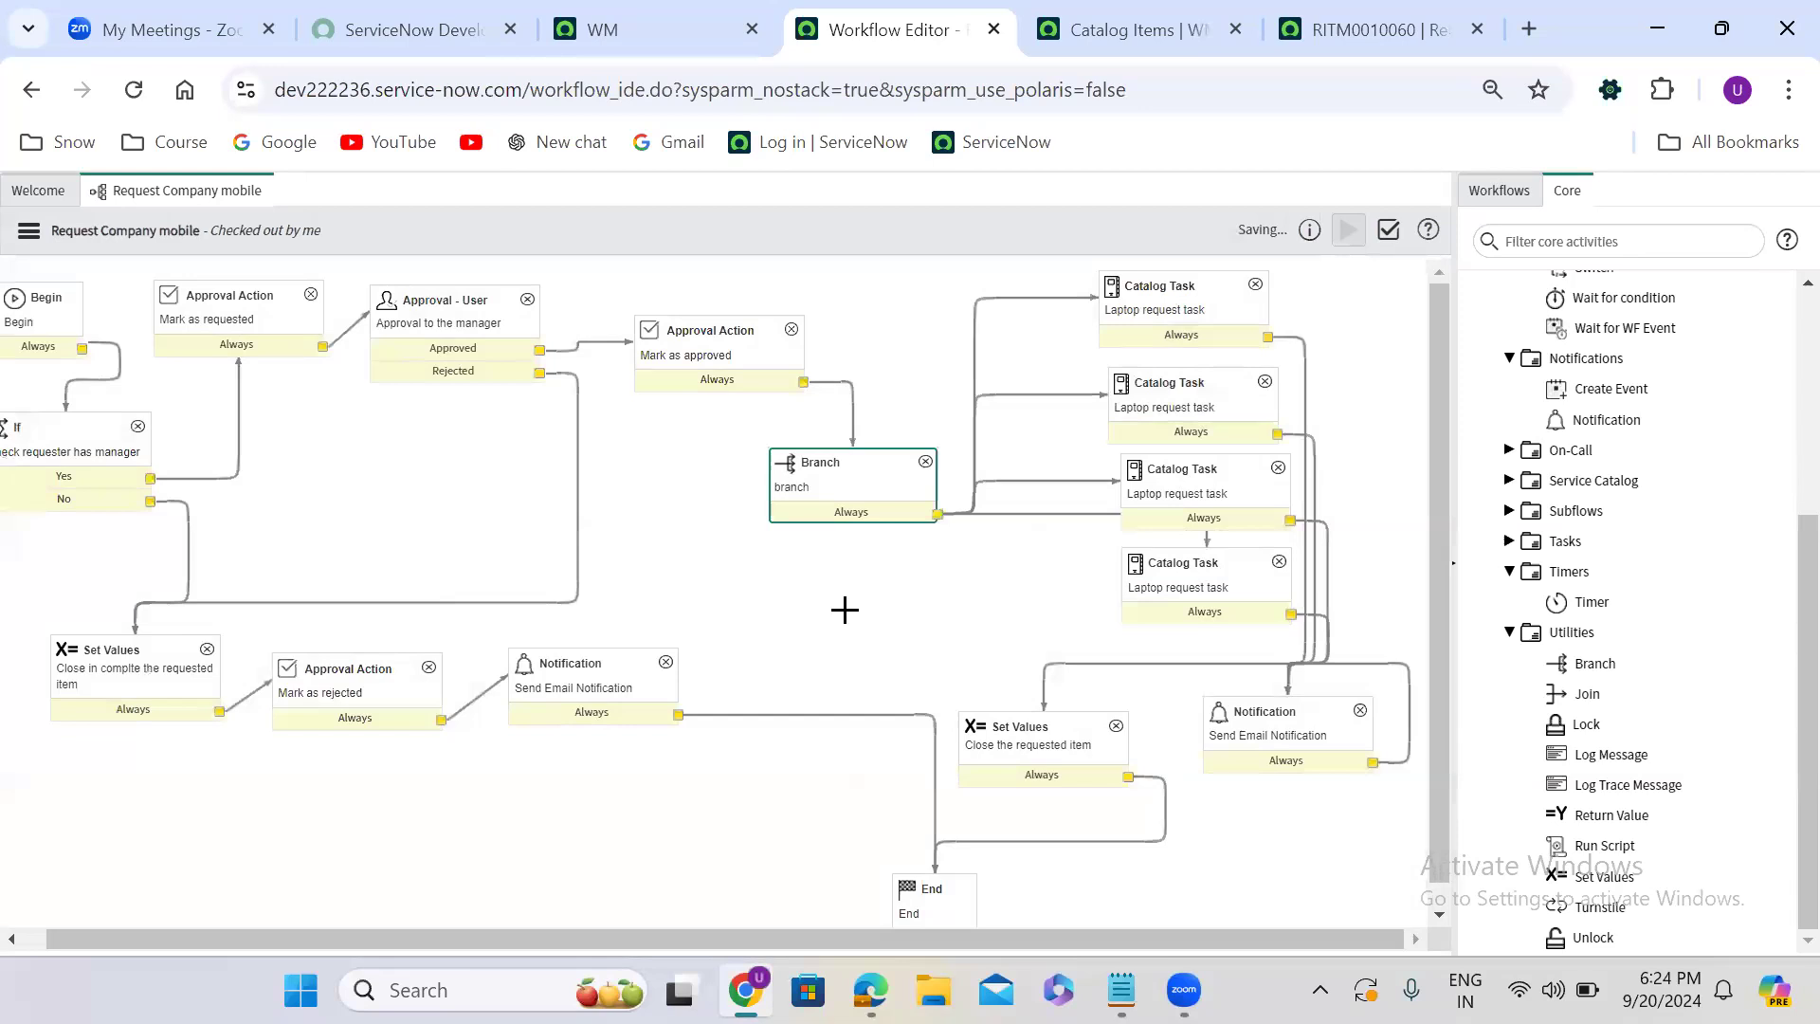
pyautogui.click(1297, 337)
pyautogui.press('Delete')
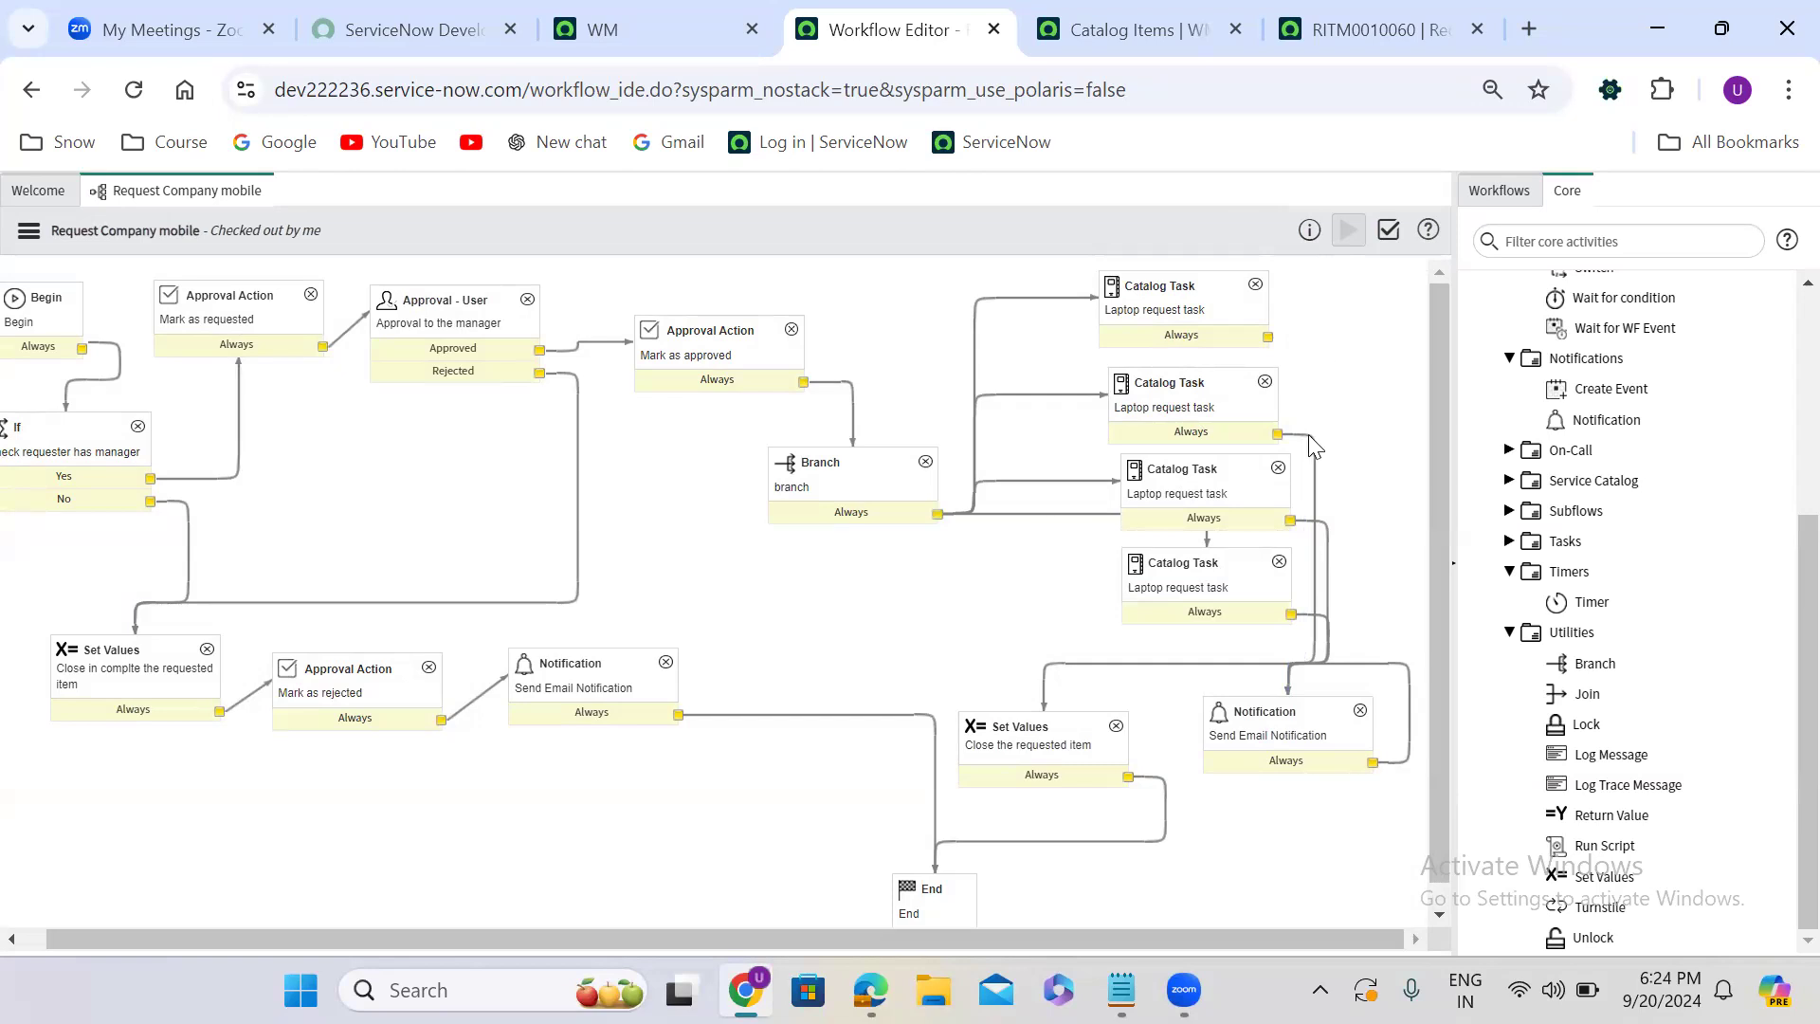
pyautogui.press('Delete')
pyautogui.press('Delete')
pyautogui.press('Delete')
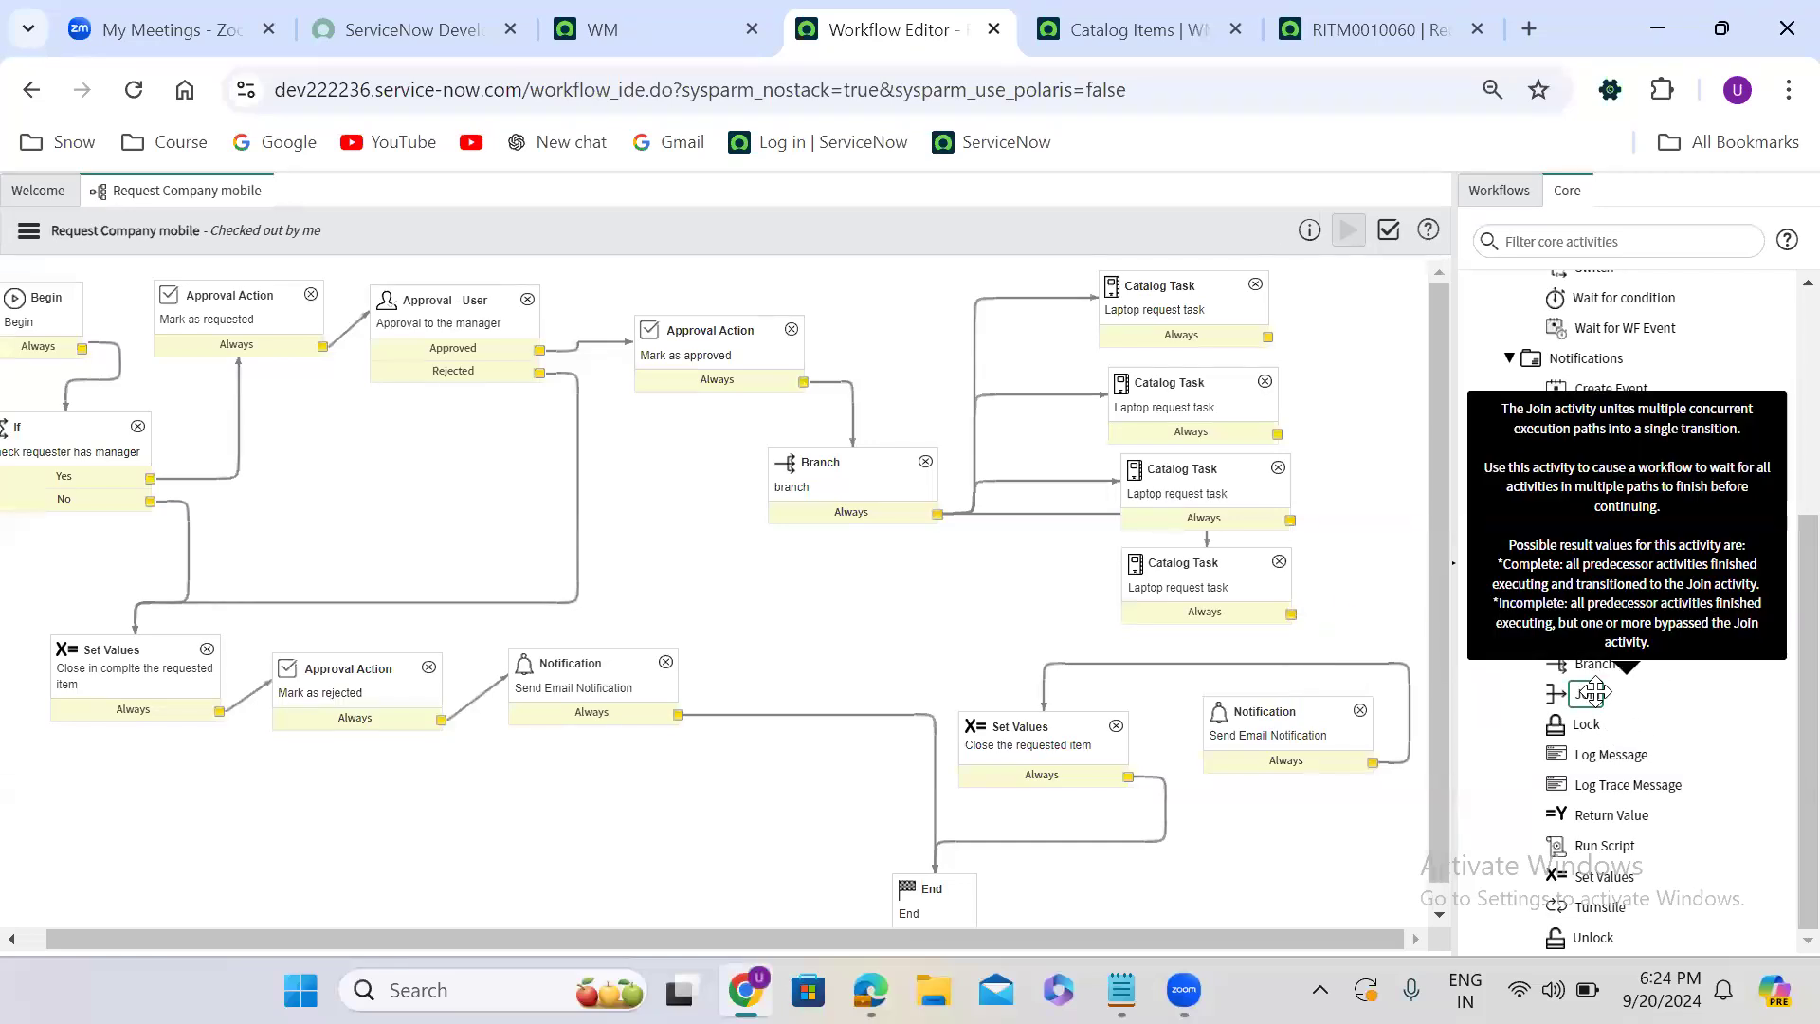
# - Add a Join activity named "join" and place it beside the column of Catalog Task activities
pyautogui.moveTo(1594, 693); pyautogui.dragTo(1379, 364)
pyautogui.moveTo(1594, 696); pyautogui.dragTo(671, 414)
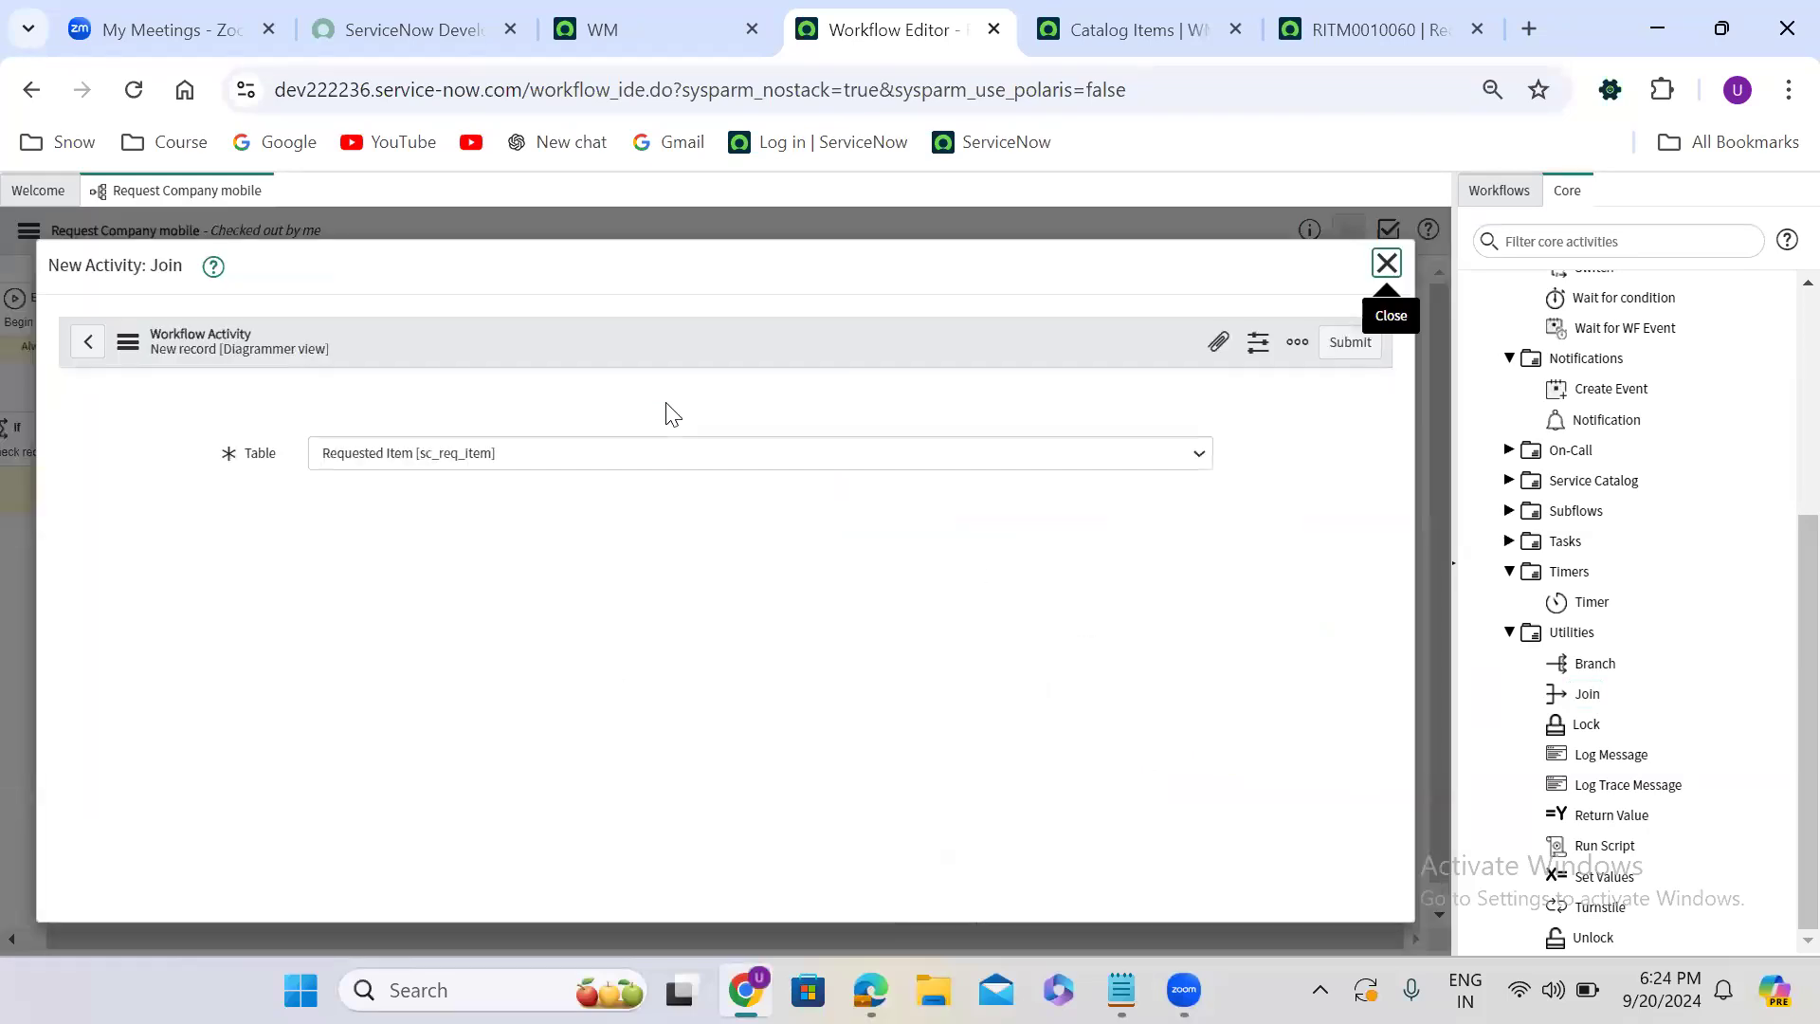
pyautogui.click(504, 451)
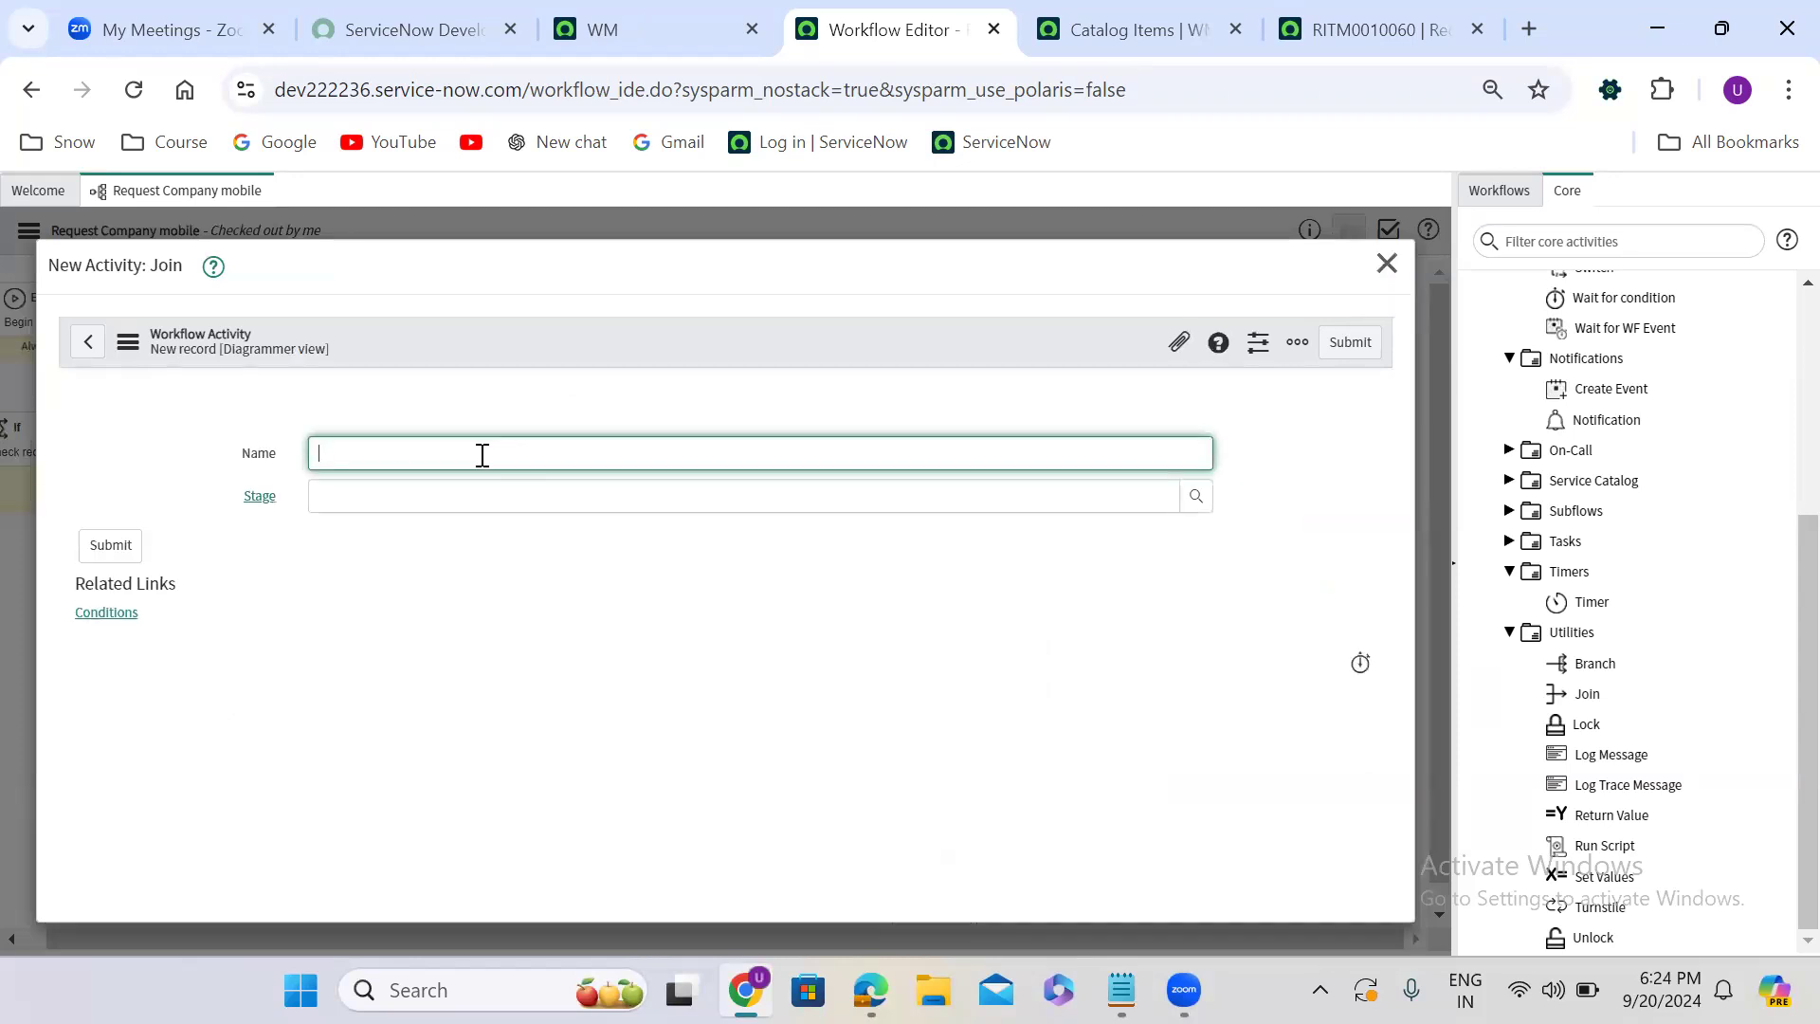
pyautogui.click(1363, 347)
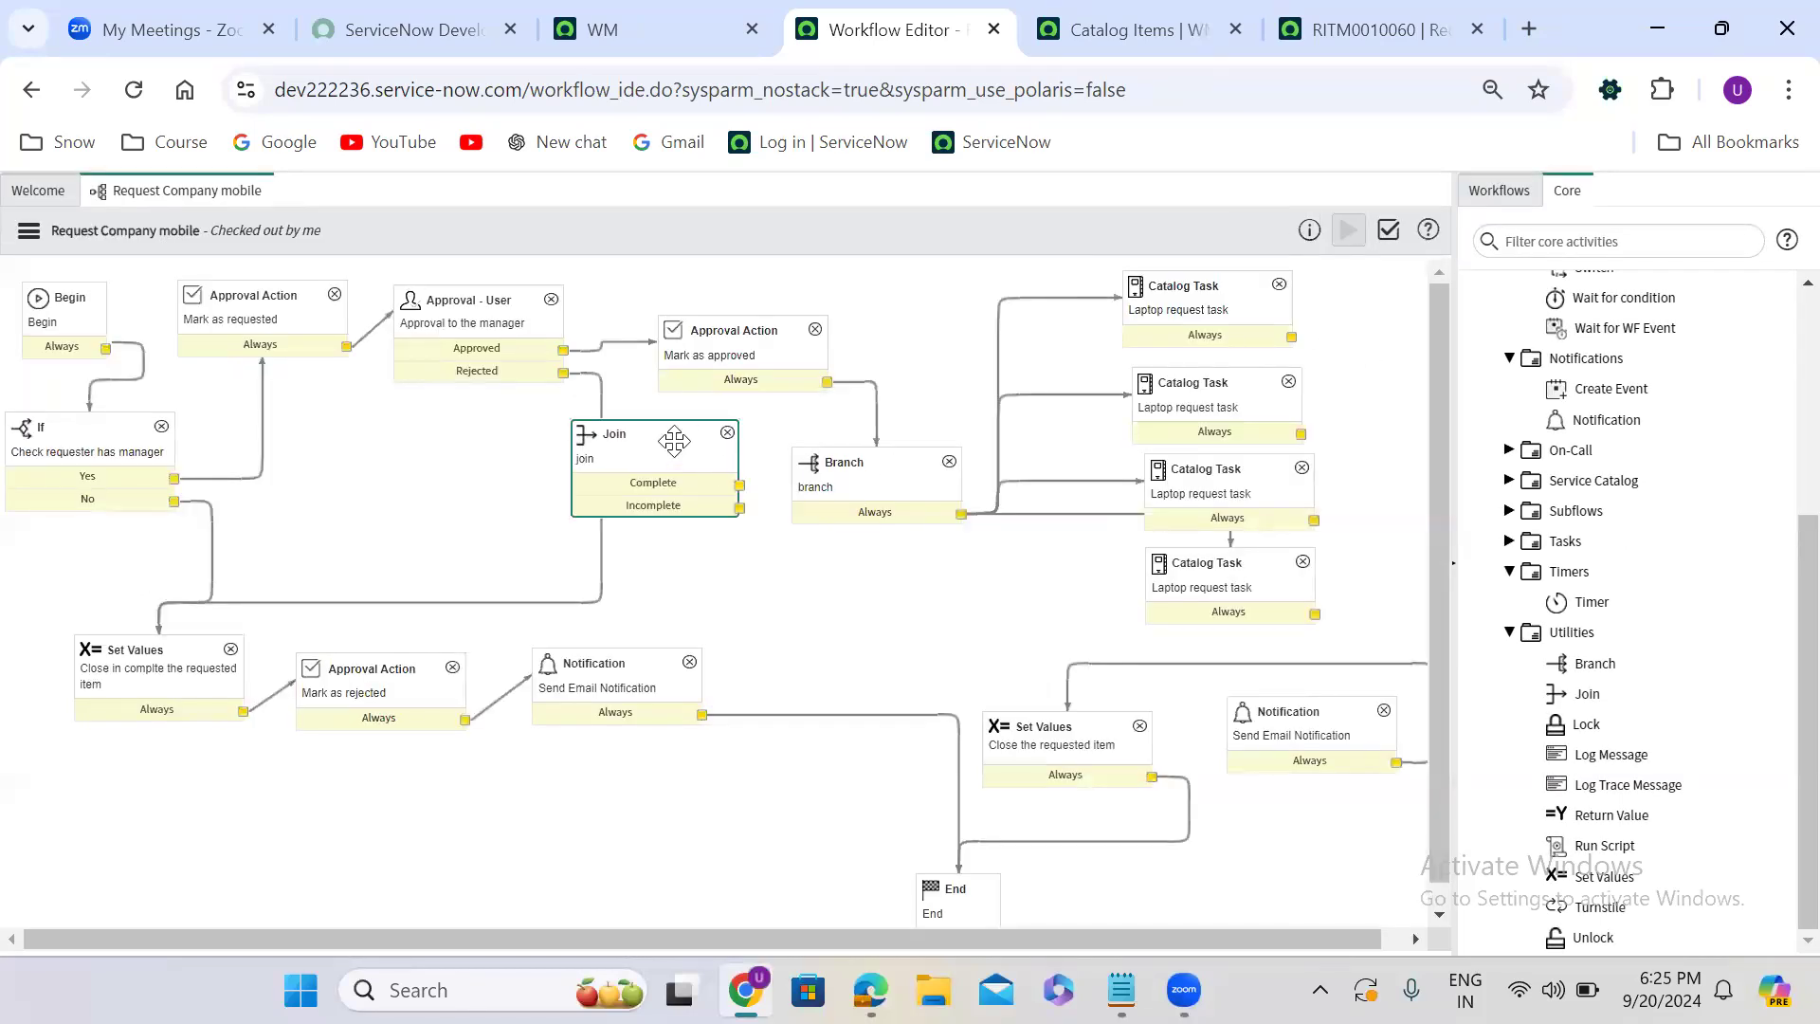
pyautogui.moveTo(674, 441); pyautogui.dragTo(1433, 421)
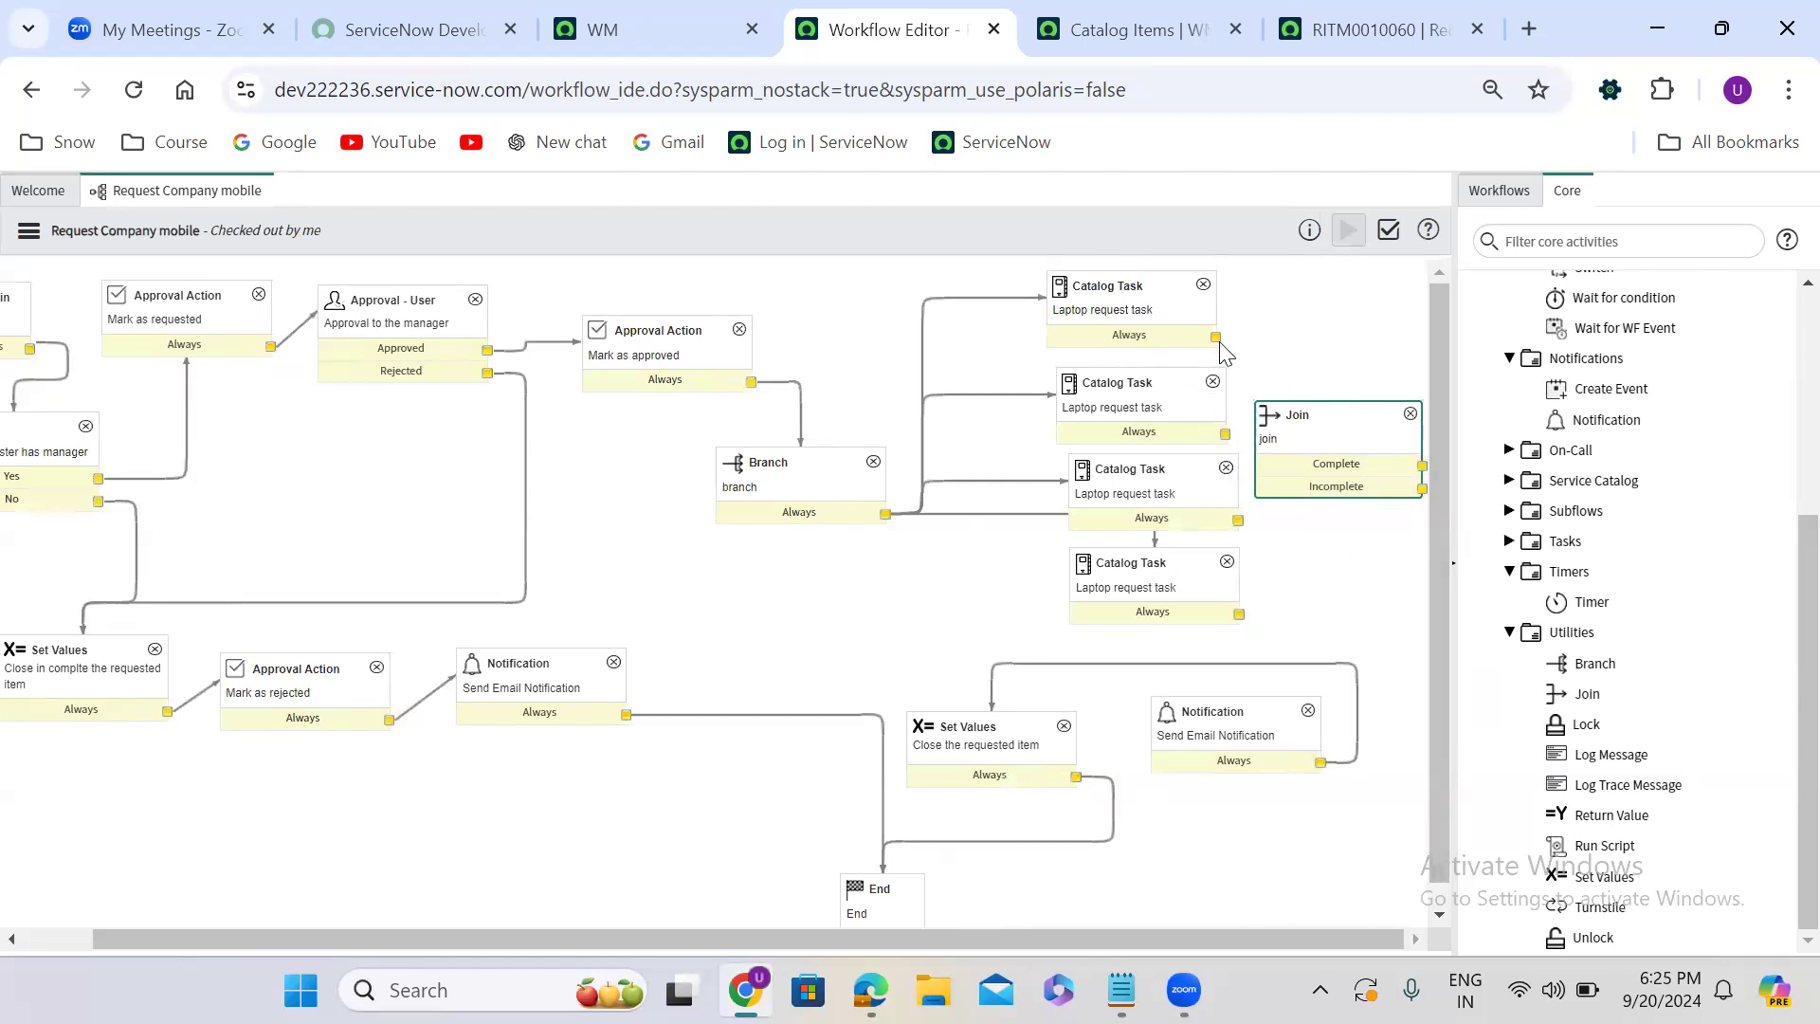
# - Connect all four Catalog Task activities to the Join activity, and its Complete output to the Notification
pyautogui.moveTo(1215, 334)
pyautogui.mouseDown()
pyautogui.moveTo(1294, 423)
pyautogui.moveTo(1260, 432)
pyautogui.moveTo(1302, 426)
pyautogui.mouseUp()
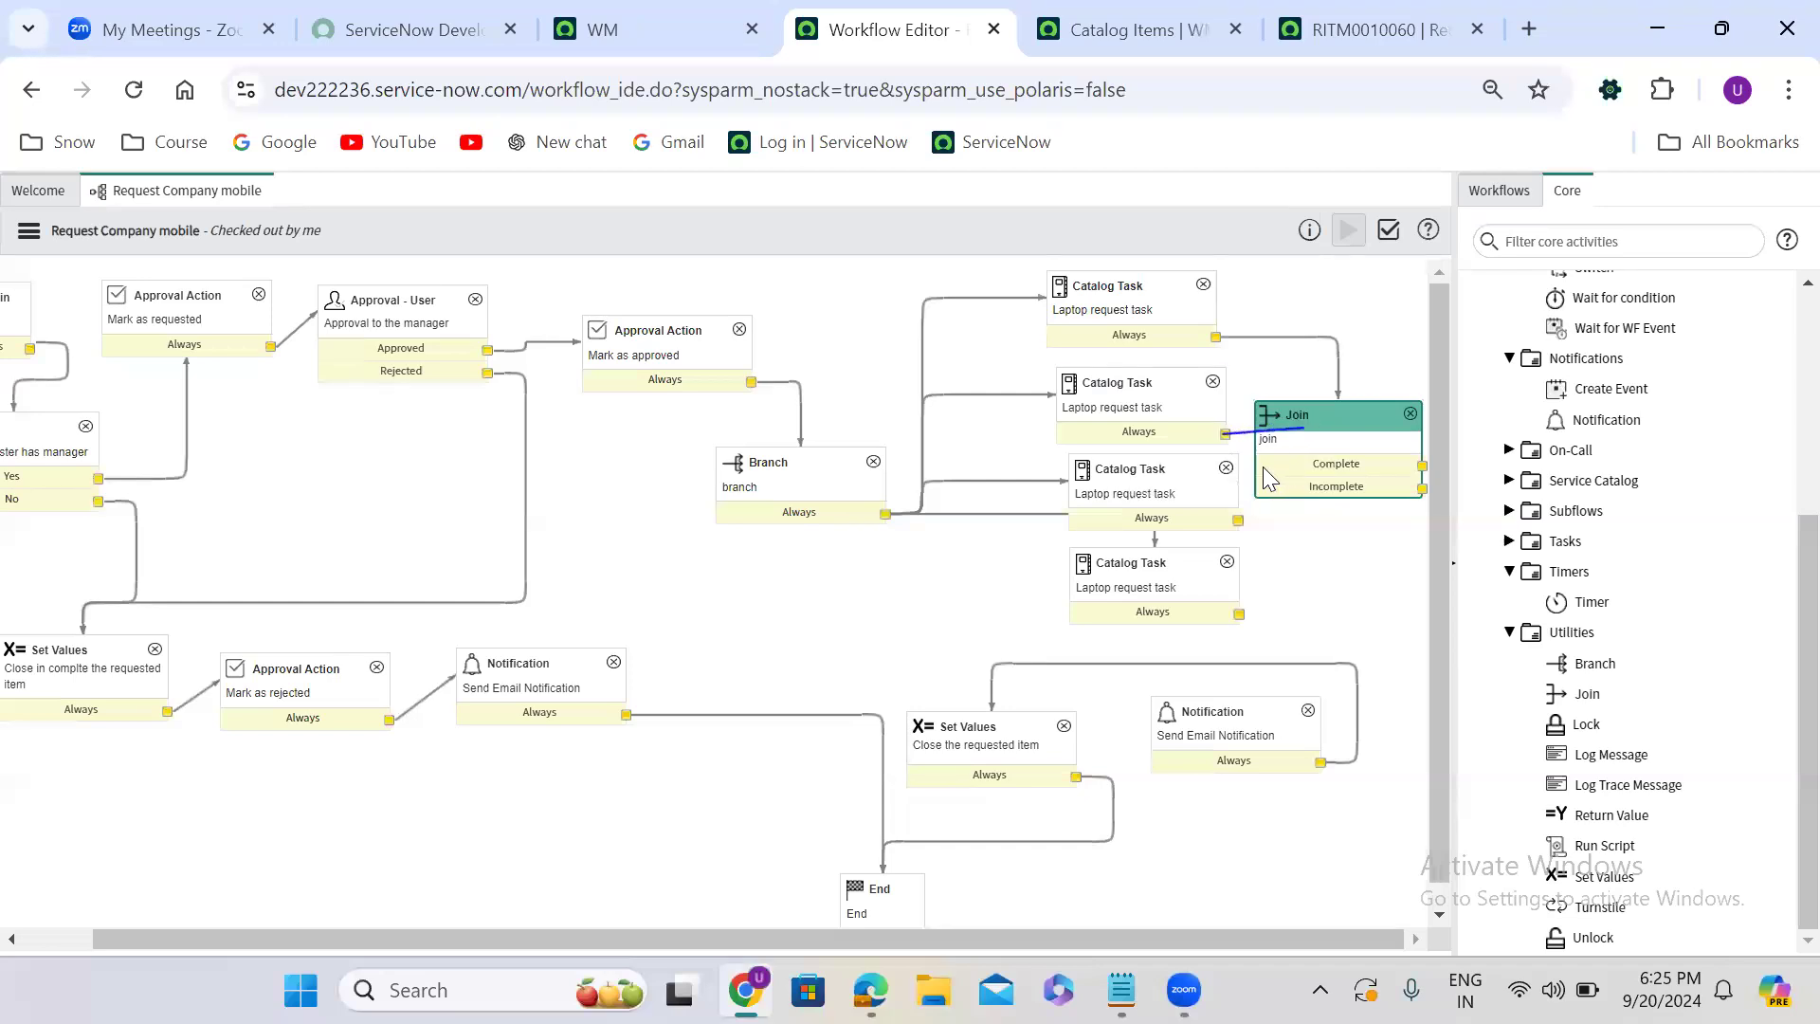
pyautogui.moveTo(1238, 519); pyautogui.dragTo(1292, 460)
pyautogui.moveTo(1237, 614); pyautogui.dragTo(1287, 707)
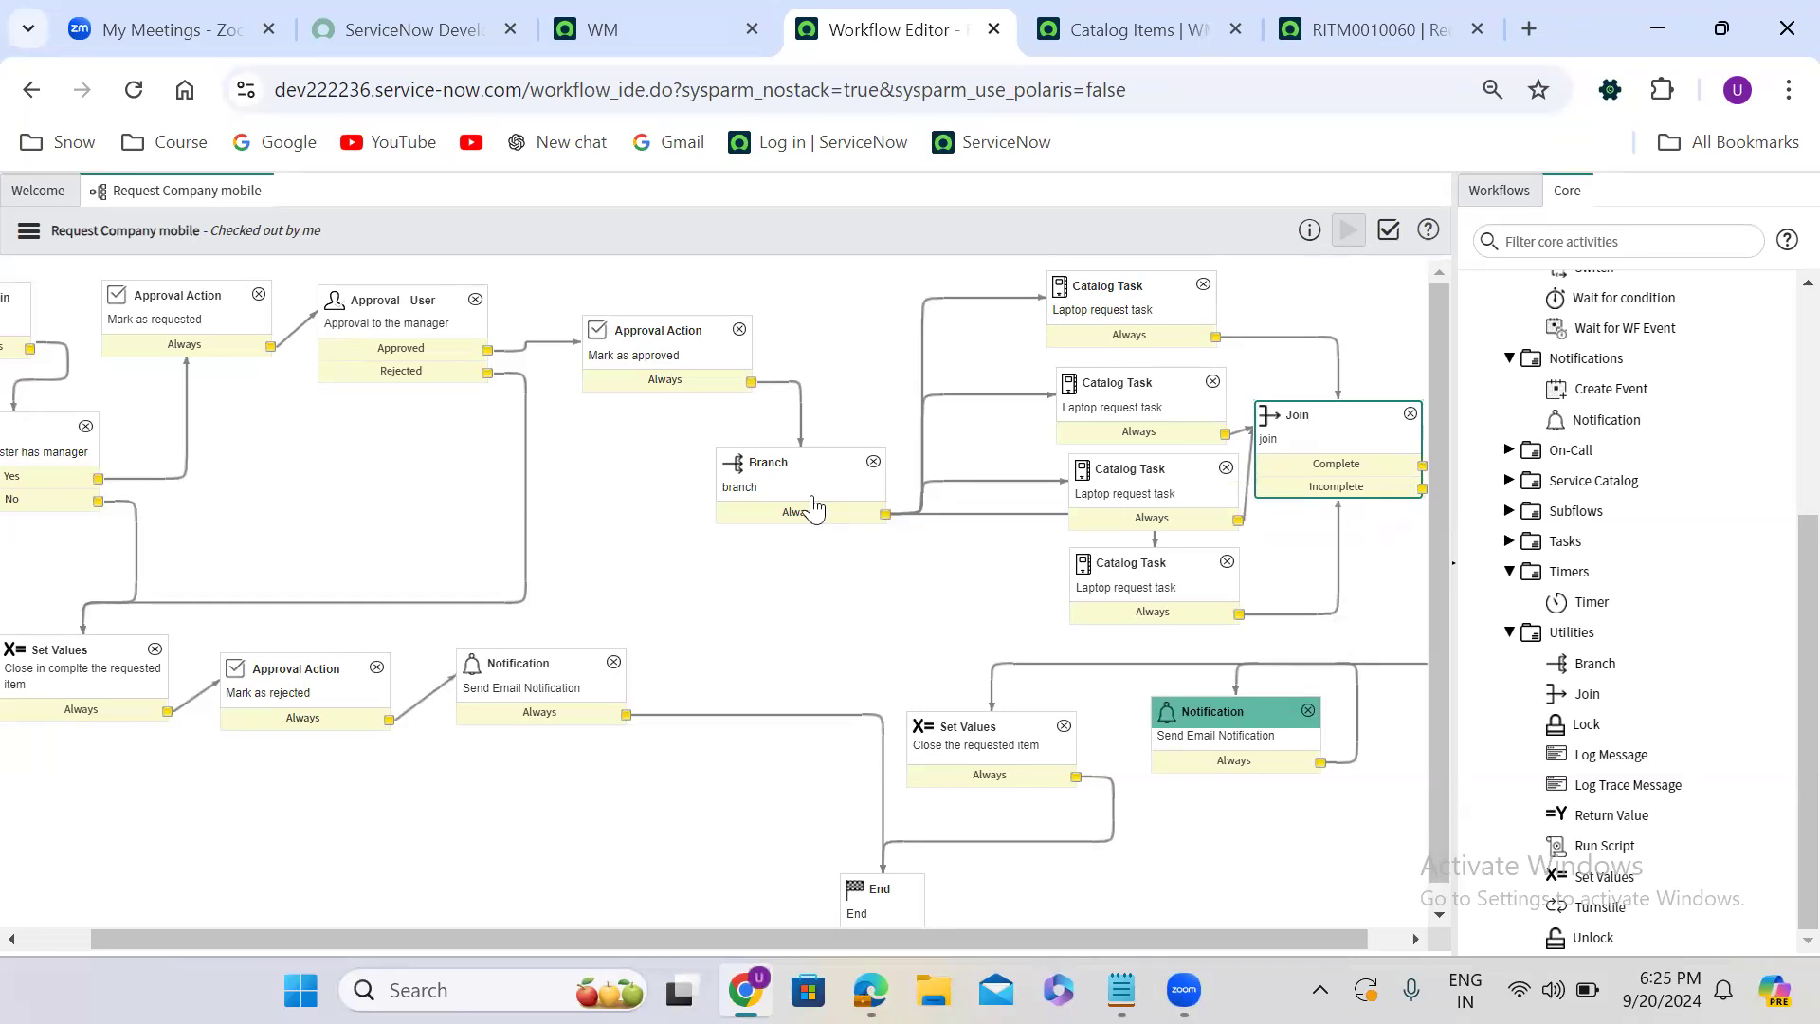
pyautogui.click(1358, 431)
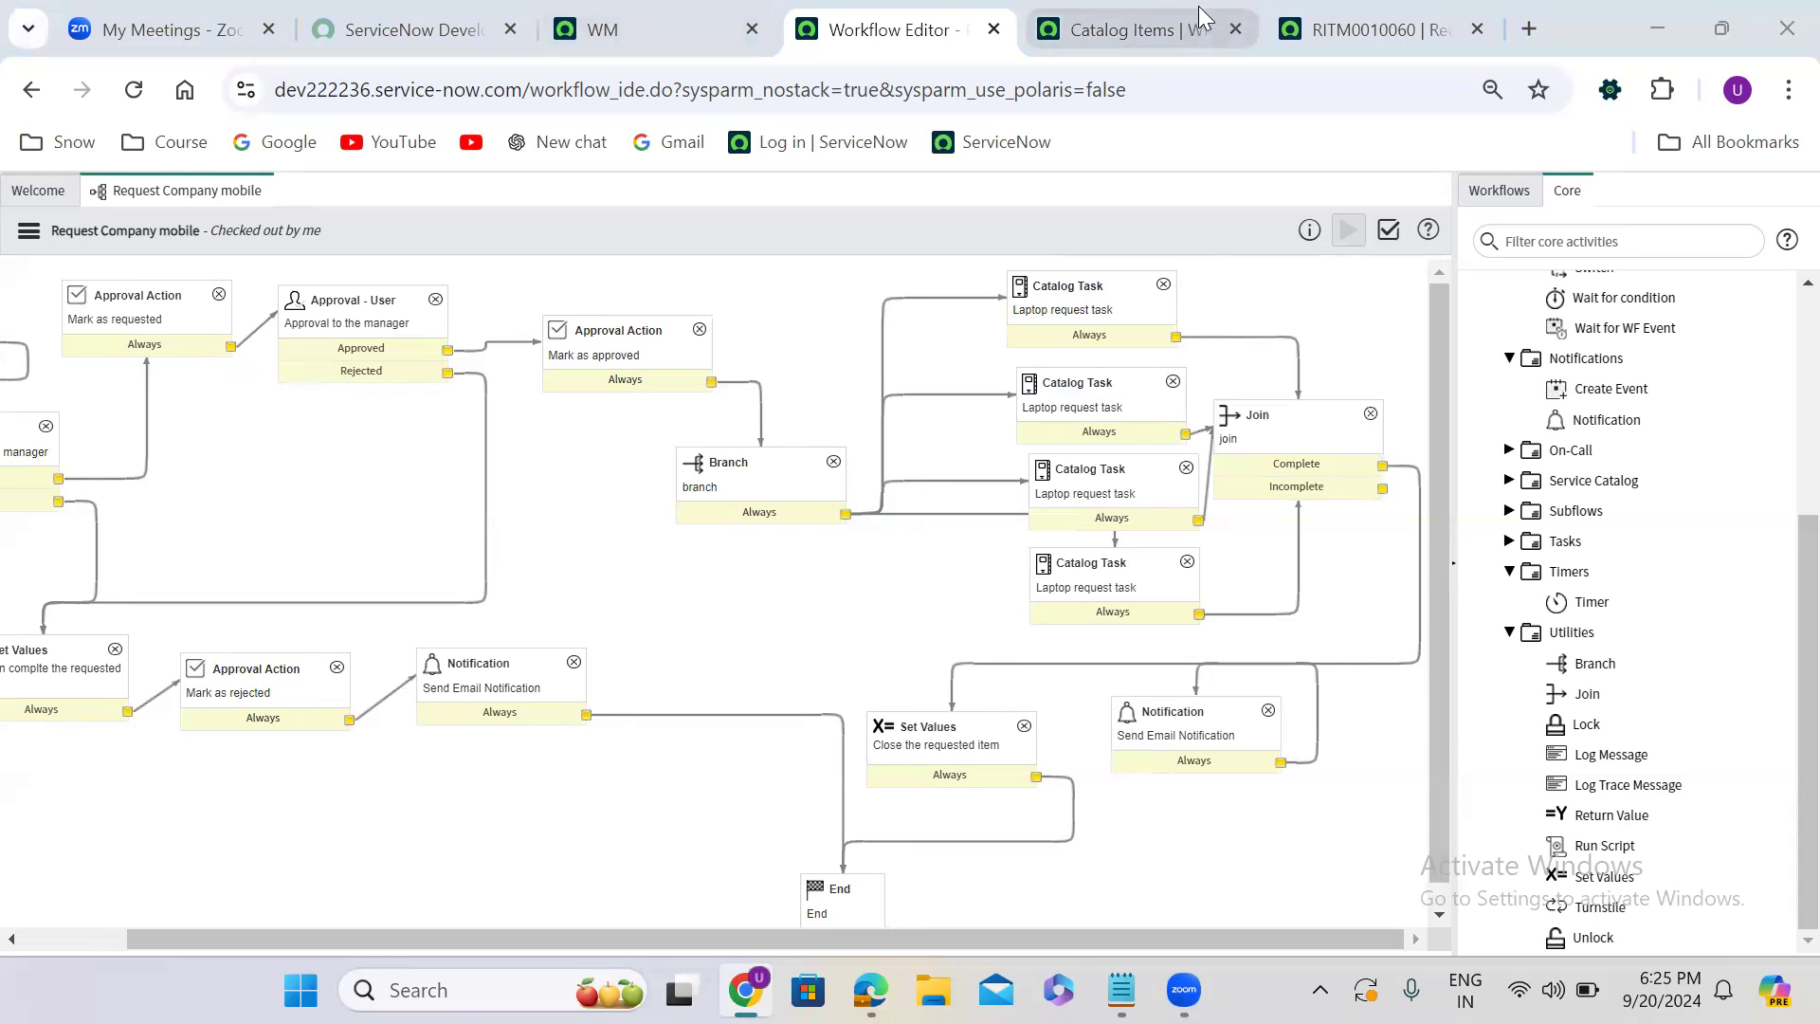
# - Open the Request Company Mobile catalog item's order form from the earlier requested item's record
pyautogui.click(1327, 28)
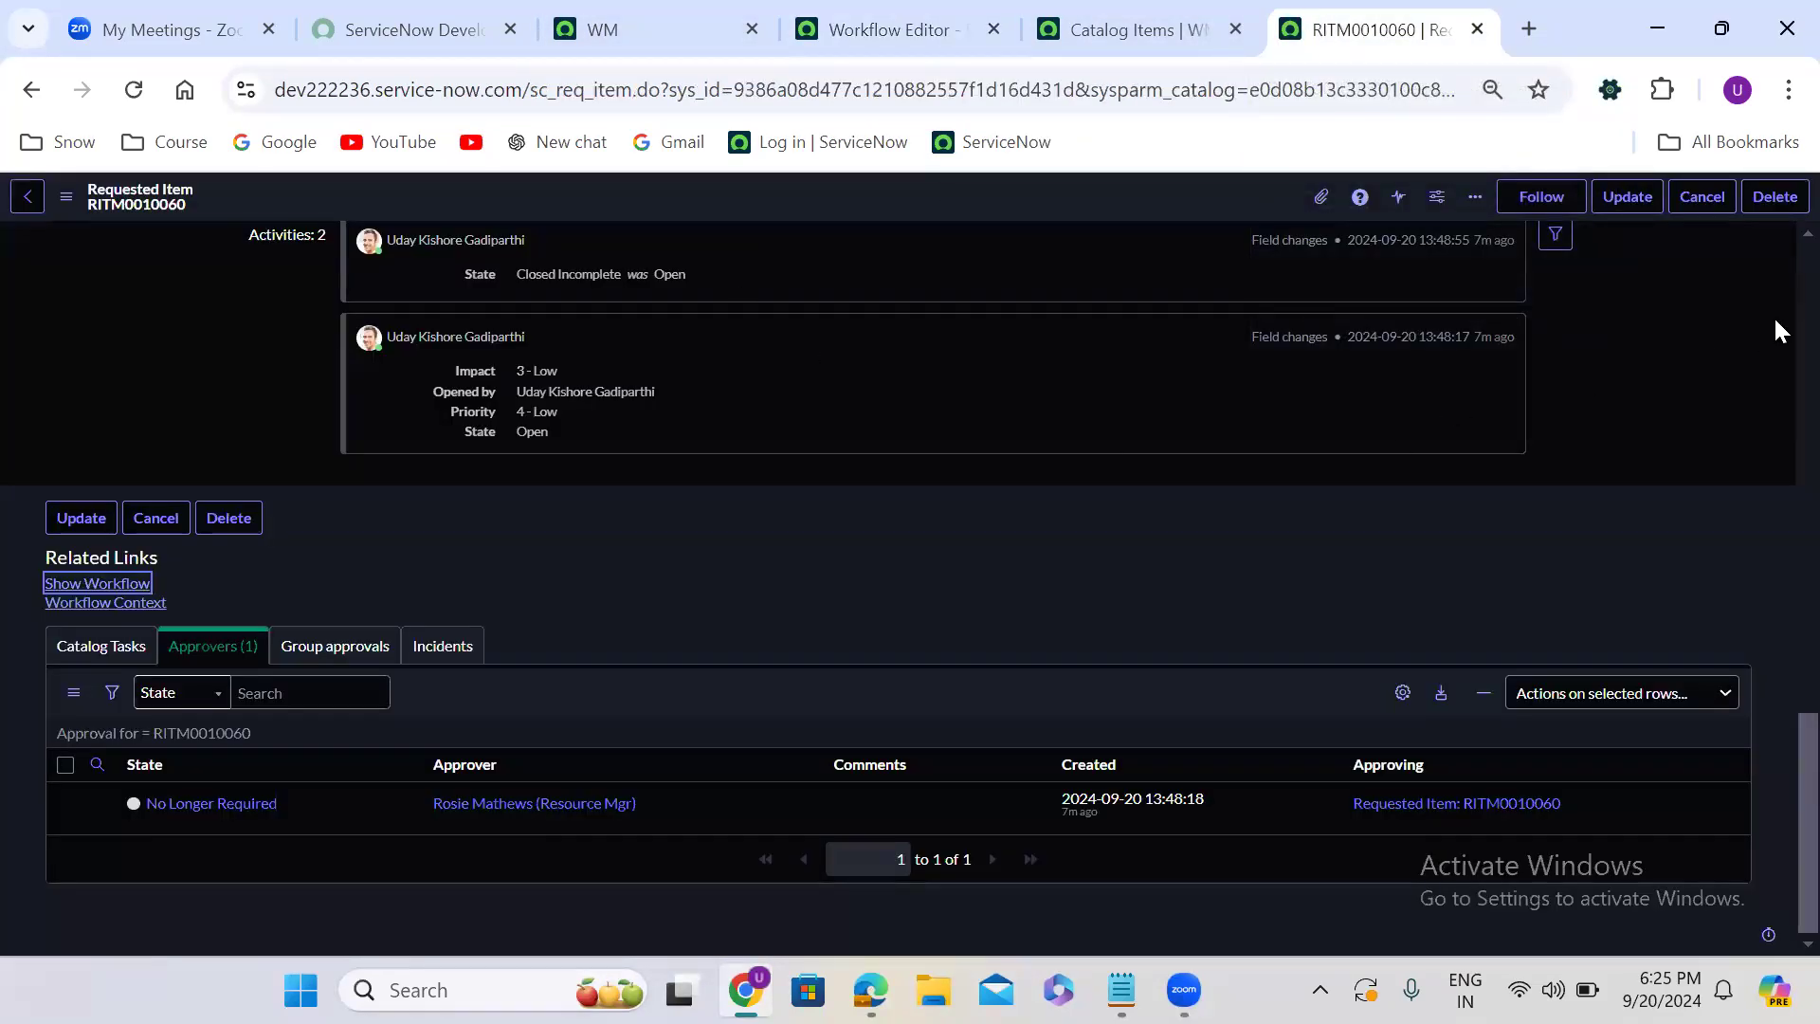
pyautogui.scroll(12, 1776, 251)
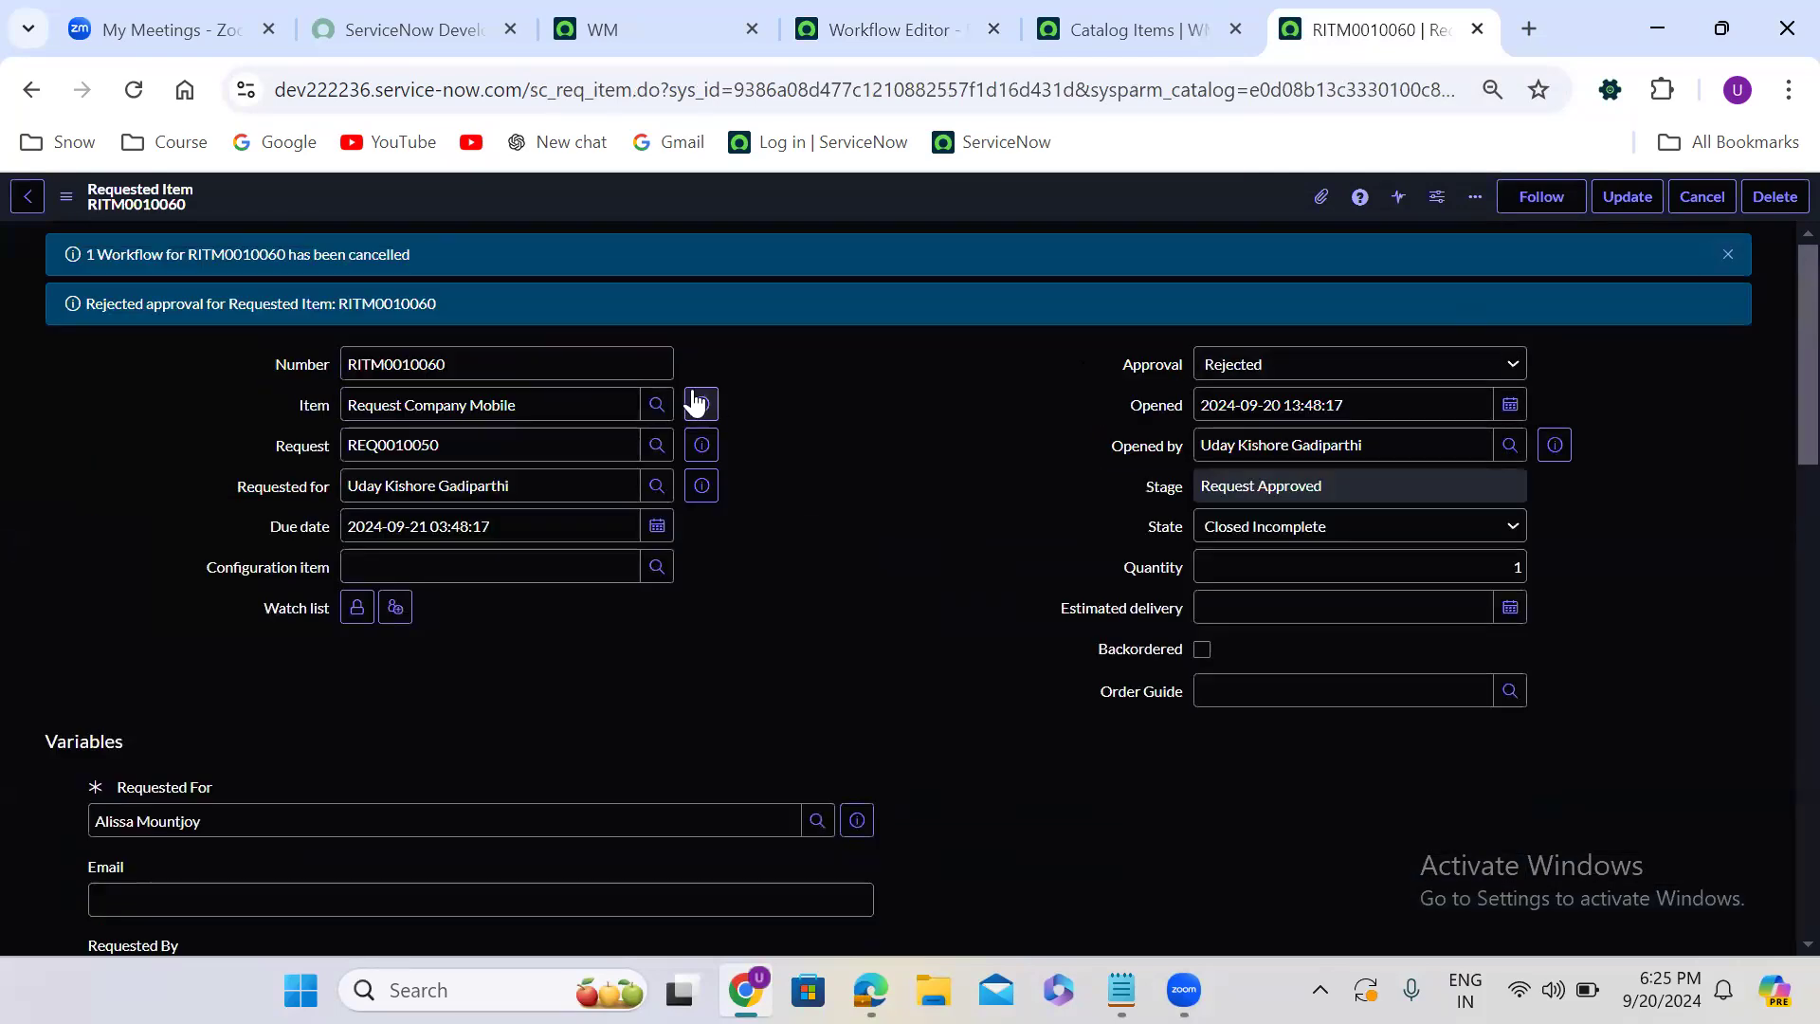
pyautogui.click(697, 402)
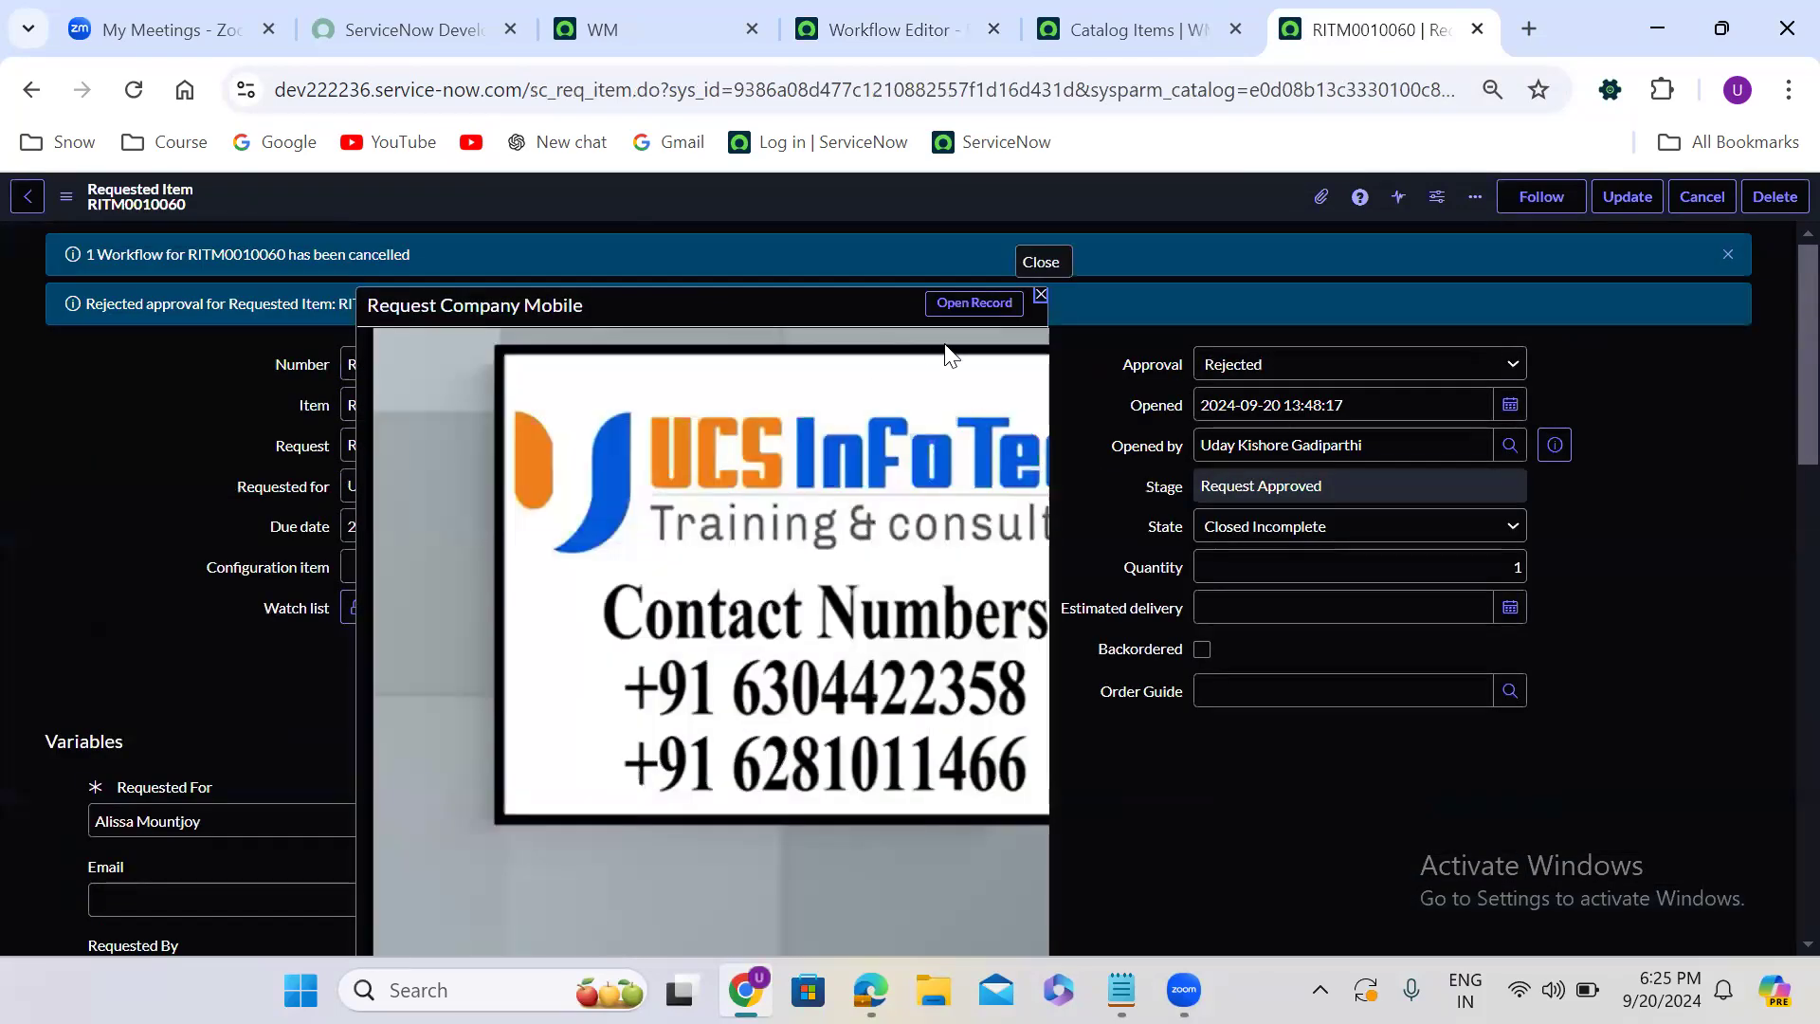
pyautogui.click(976, 304)
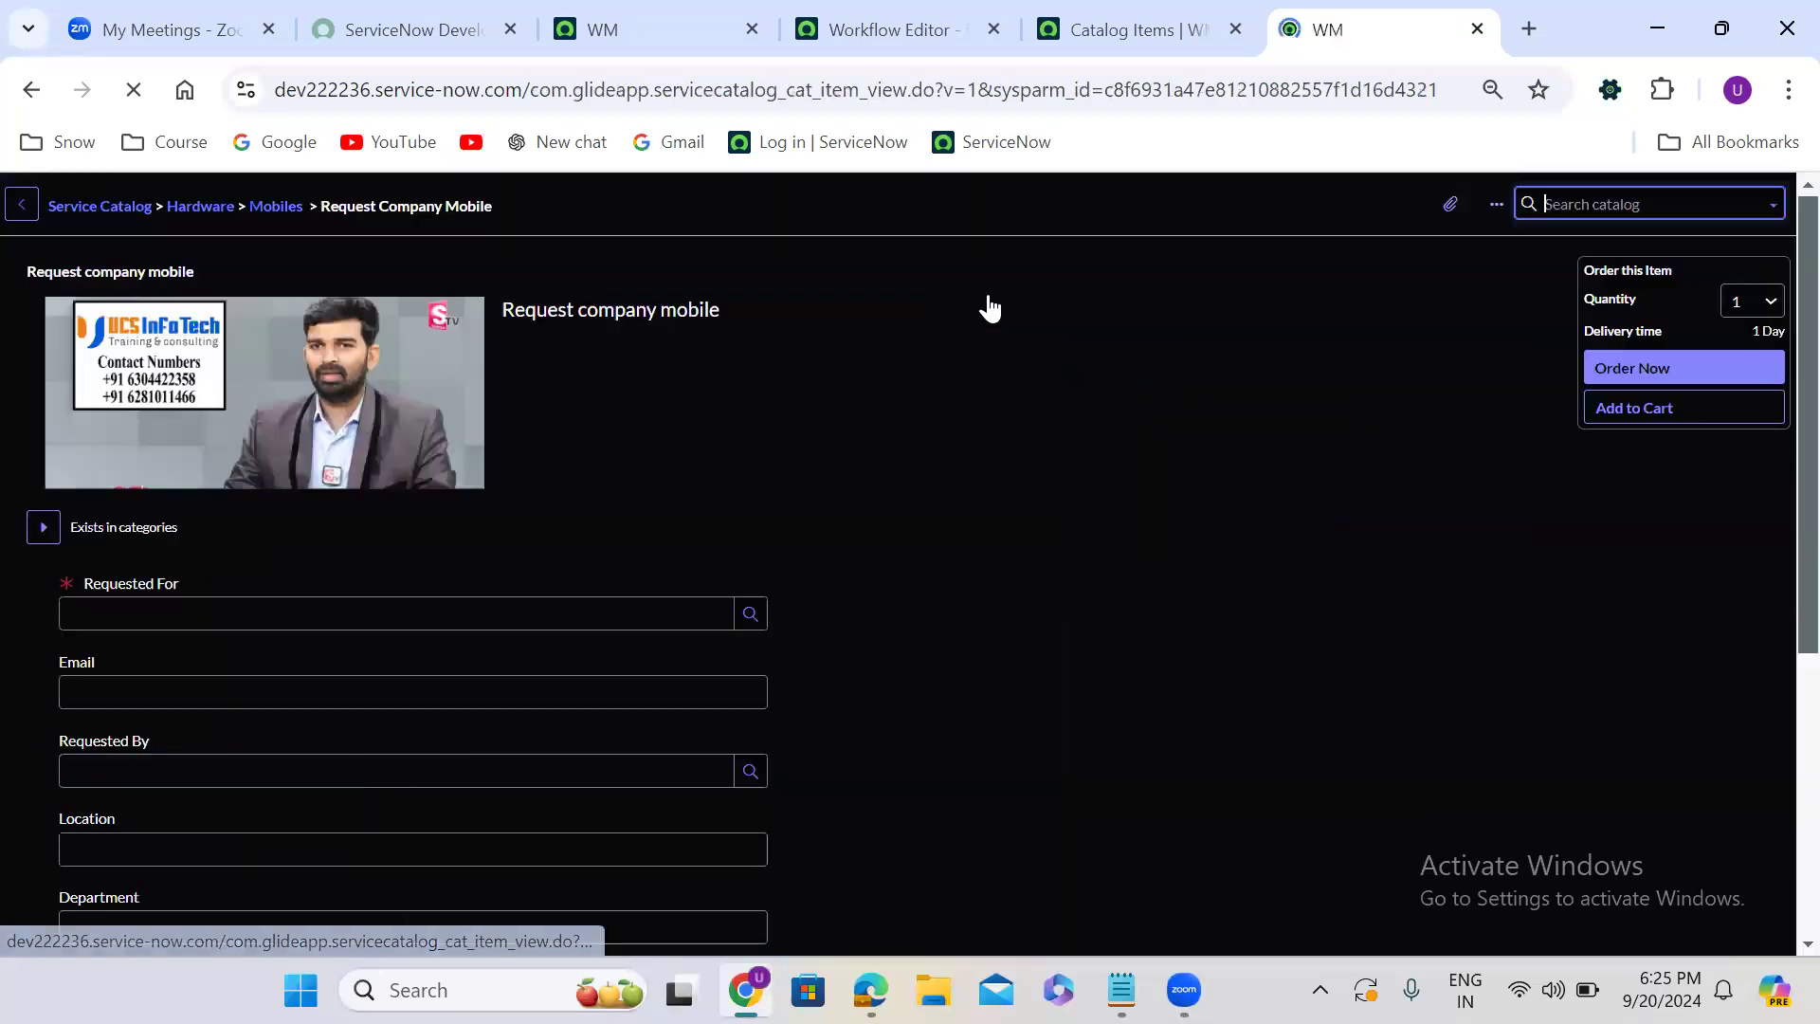
# - Fill in the Requested For and Requested By fields with previously used people's names
pyautogui.click(272, 617)
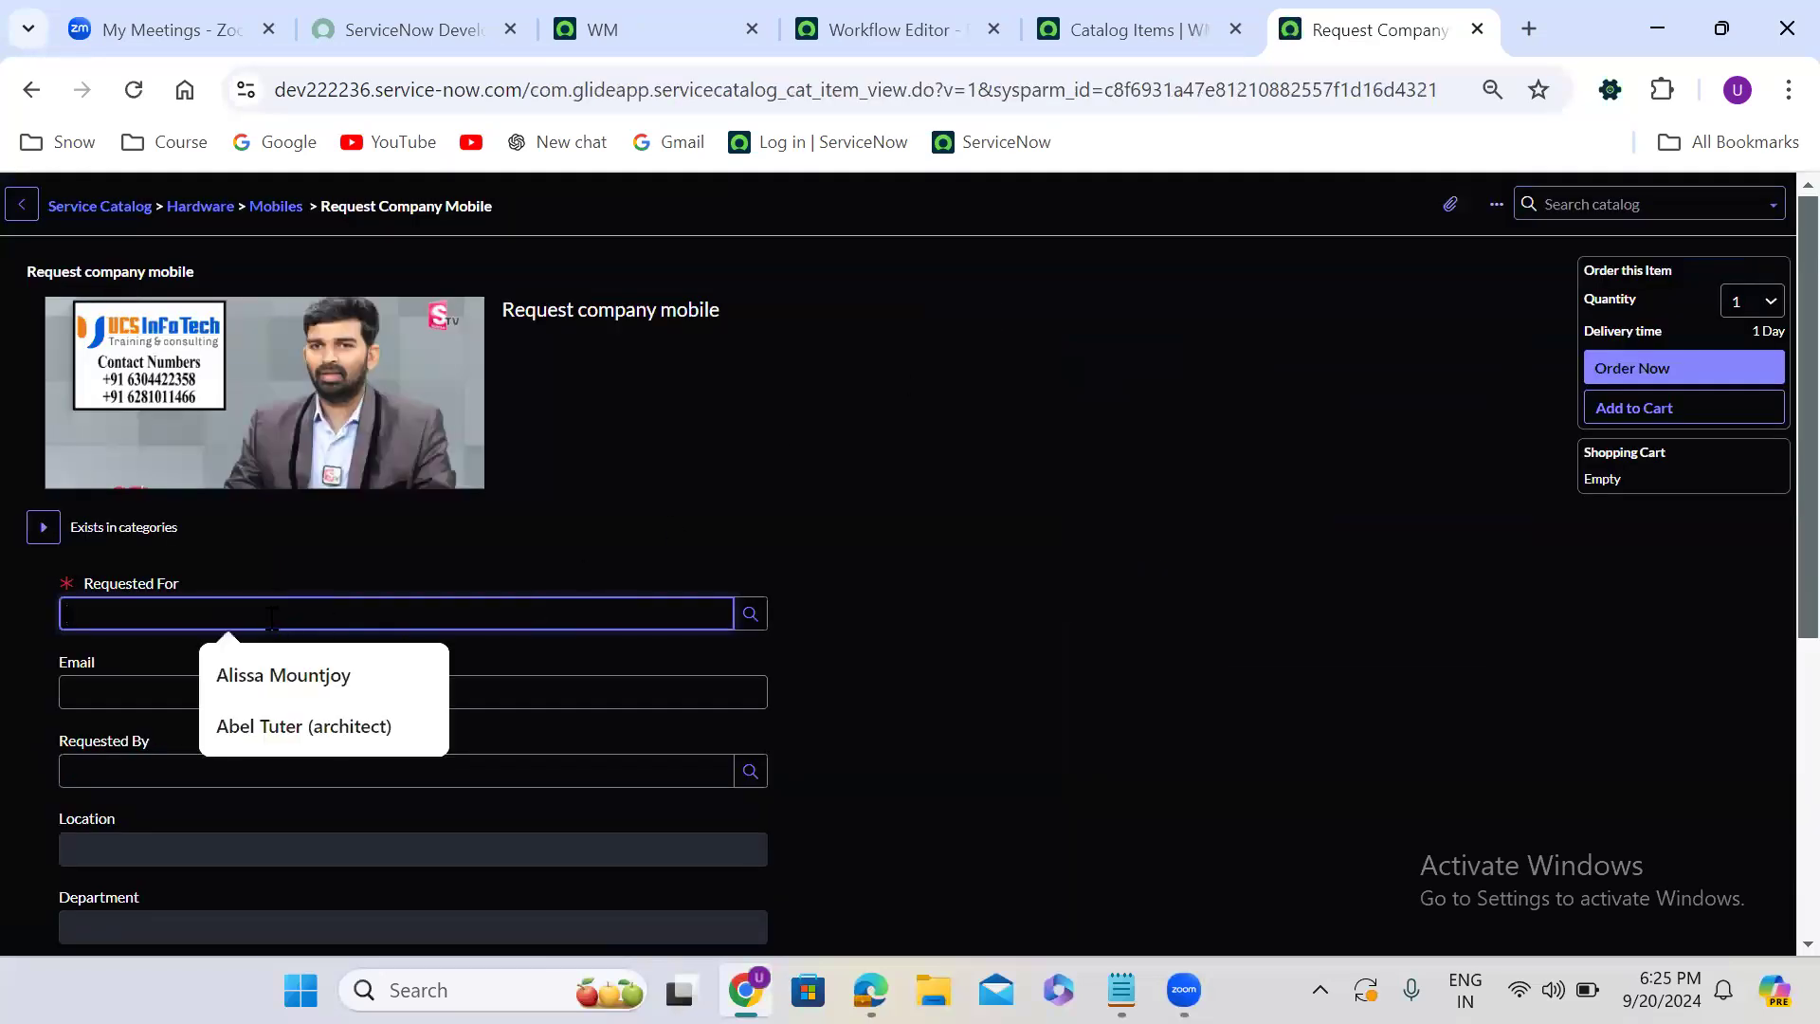
pyautogui.click(304, 676)
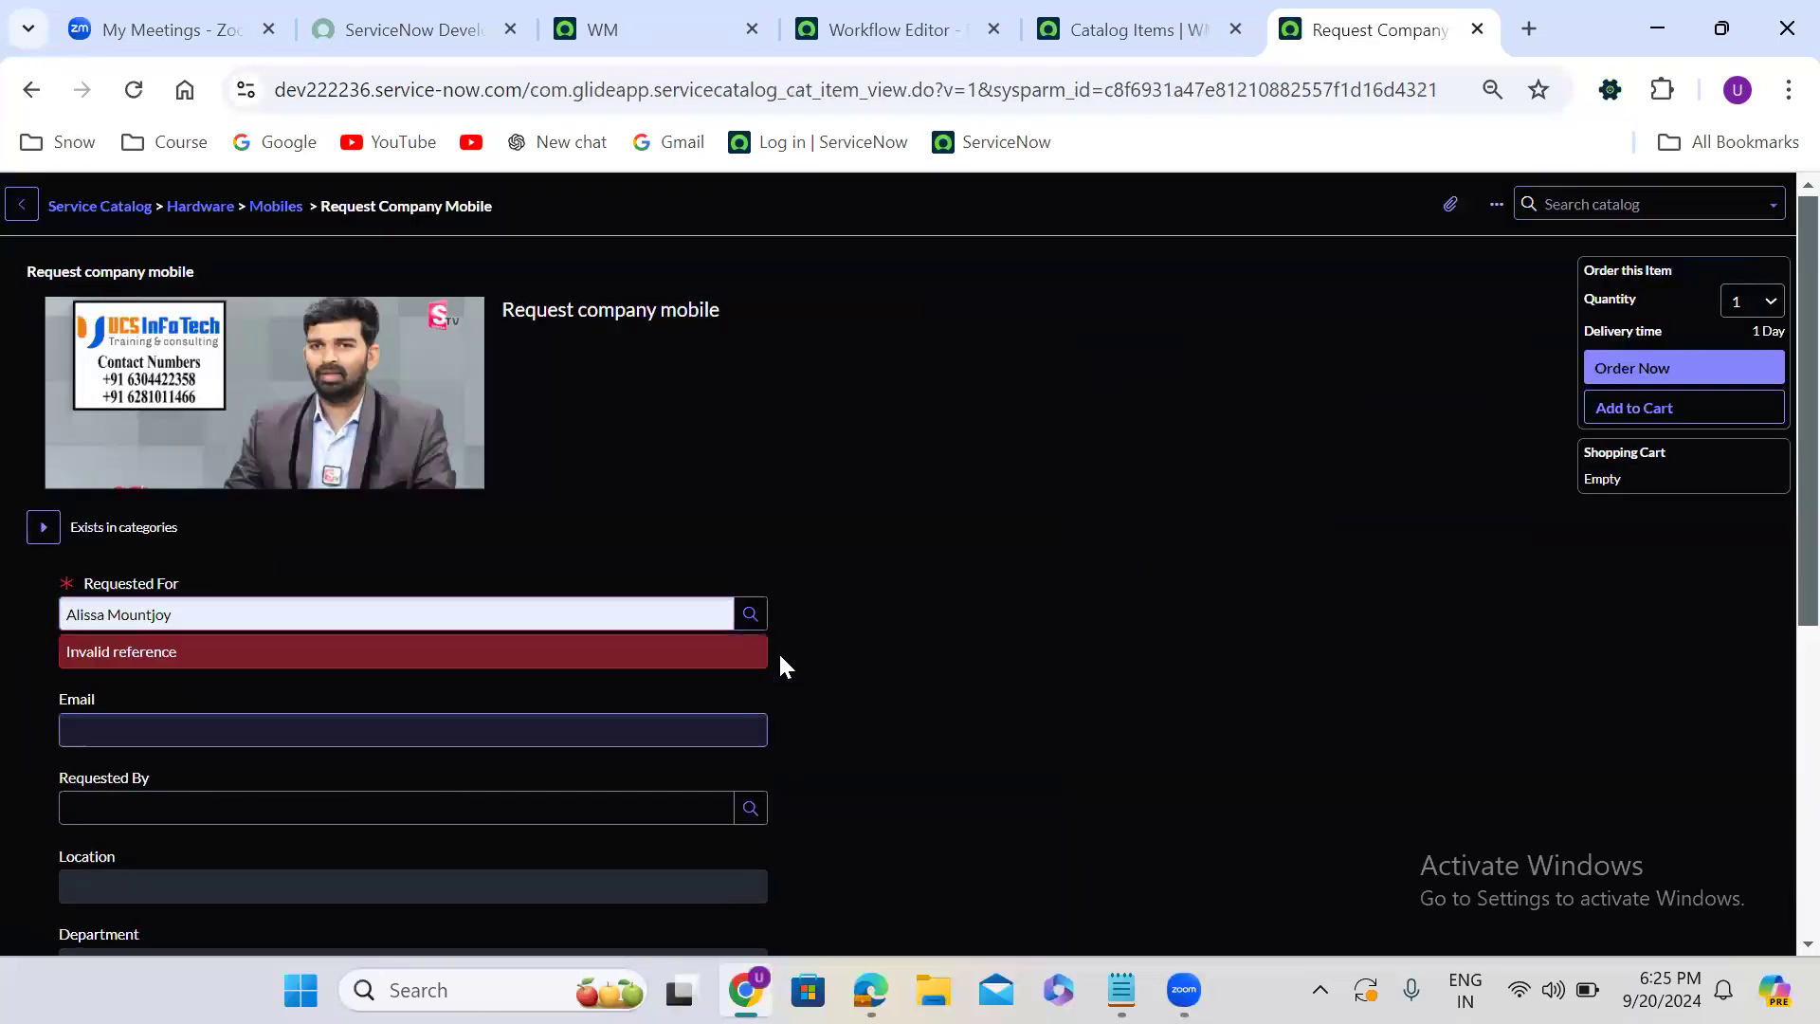
pyautogui.scroll(-4, 779, 662)
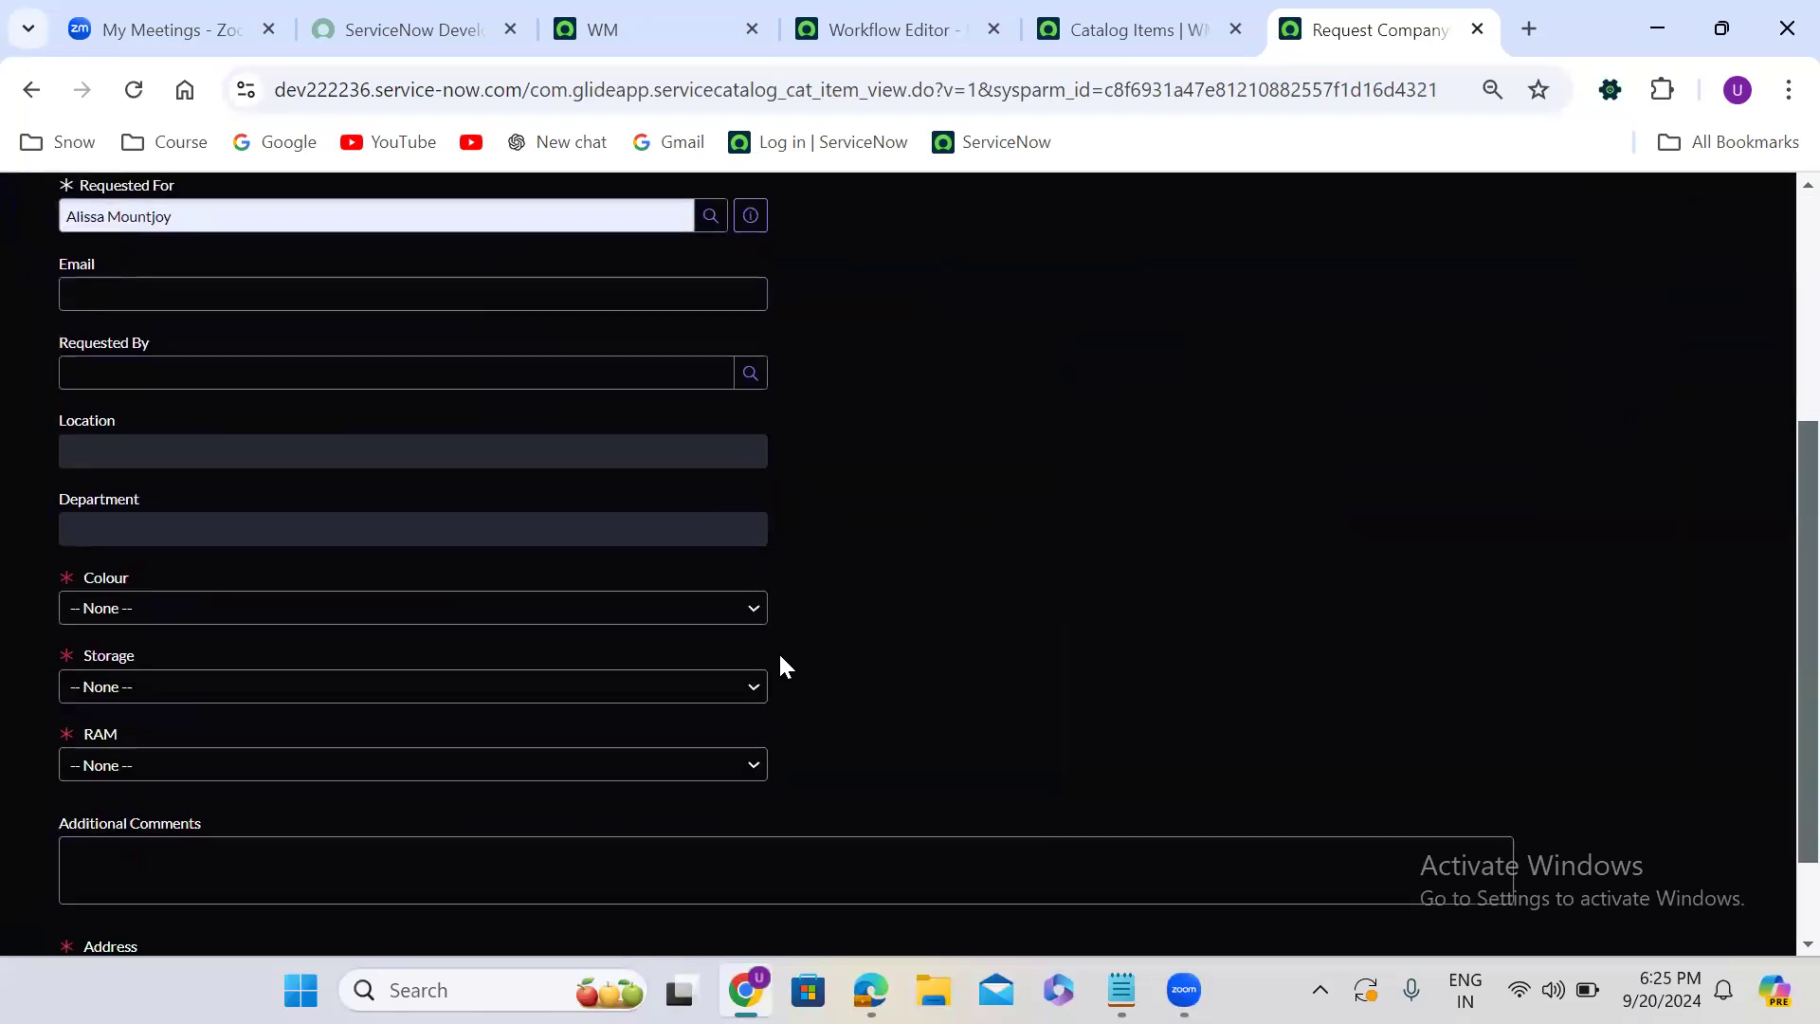
pyautogui.click(200, 372)
pyautogui.click(281, 434)
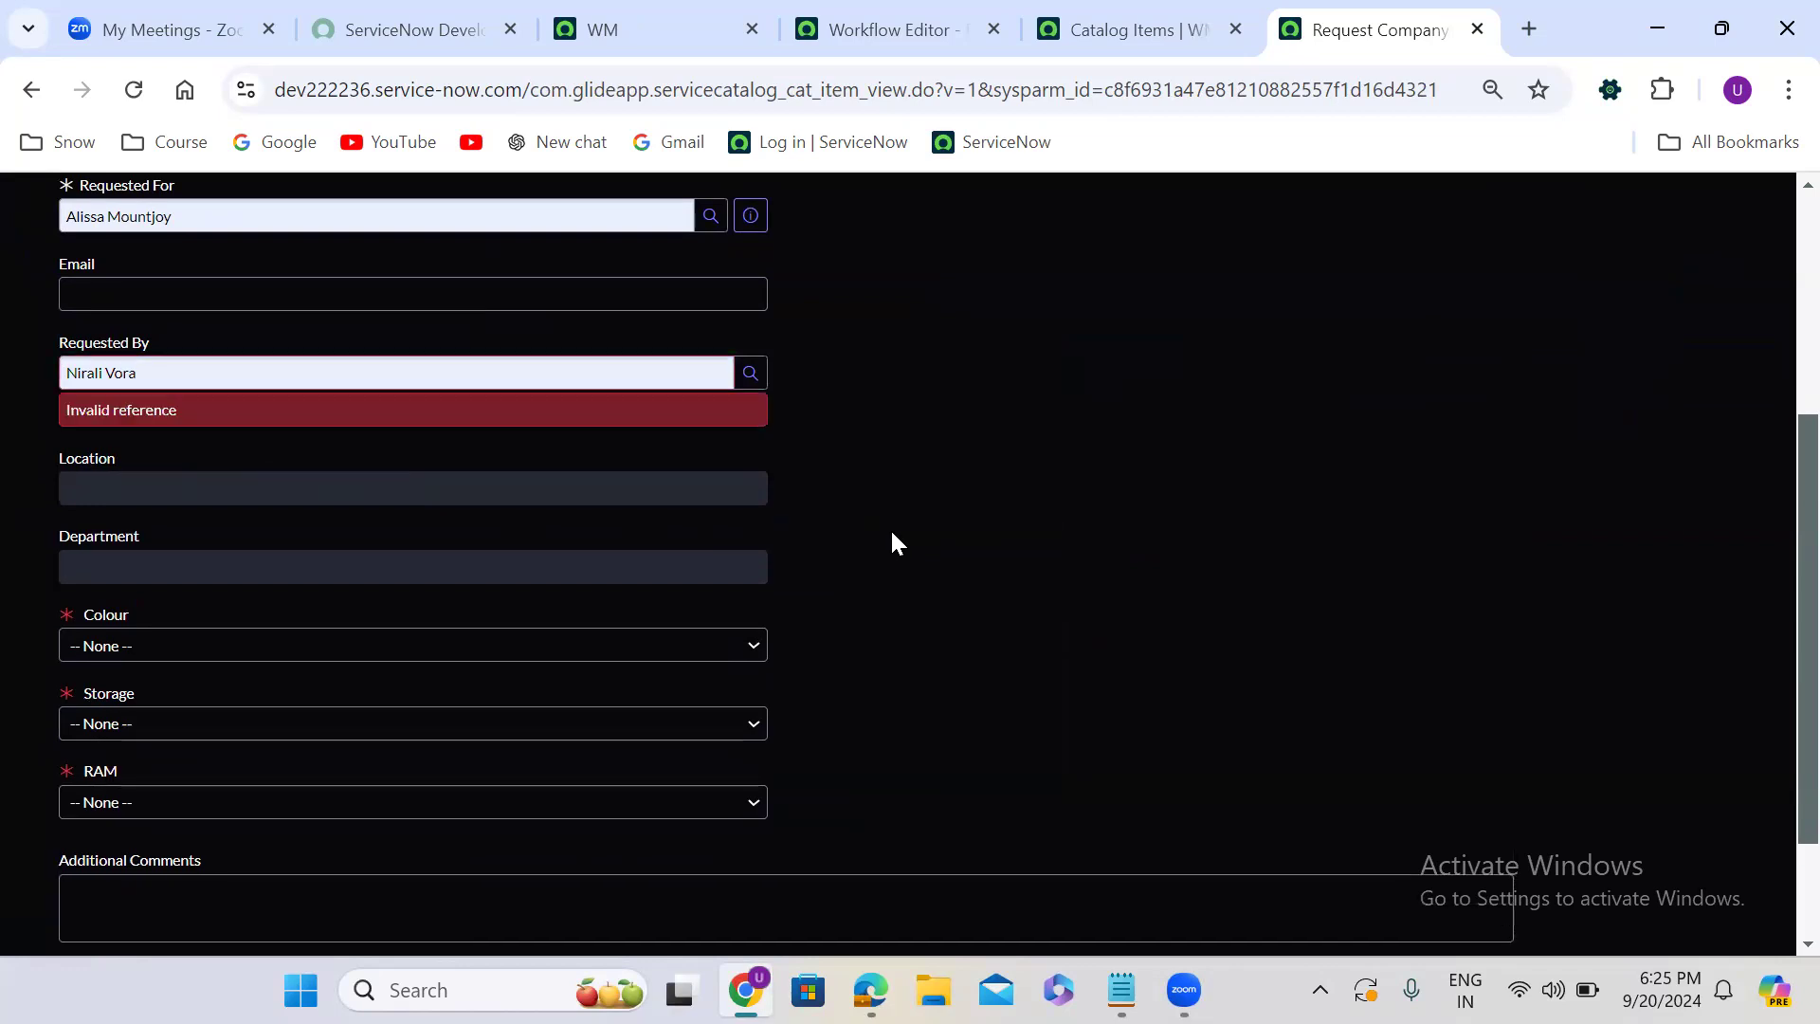
# - Set the mobile's colour to Black, storage to 128 GB and RAM to 4 GB
pyautogui.scroll(-2, 893, 537)
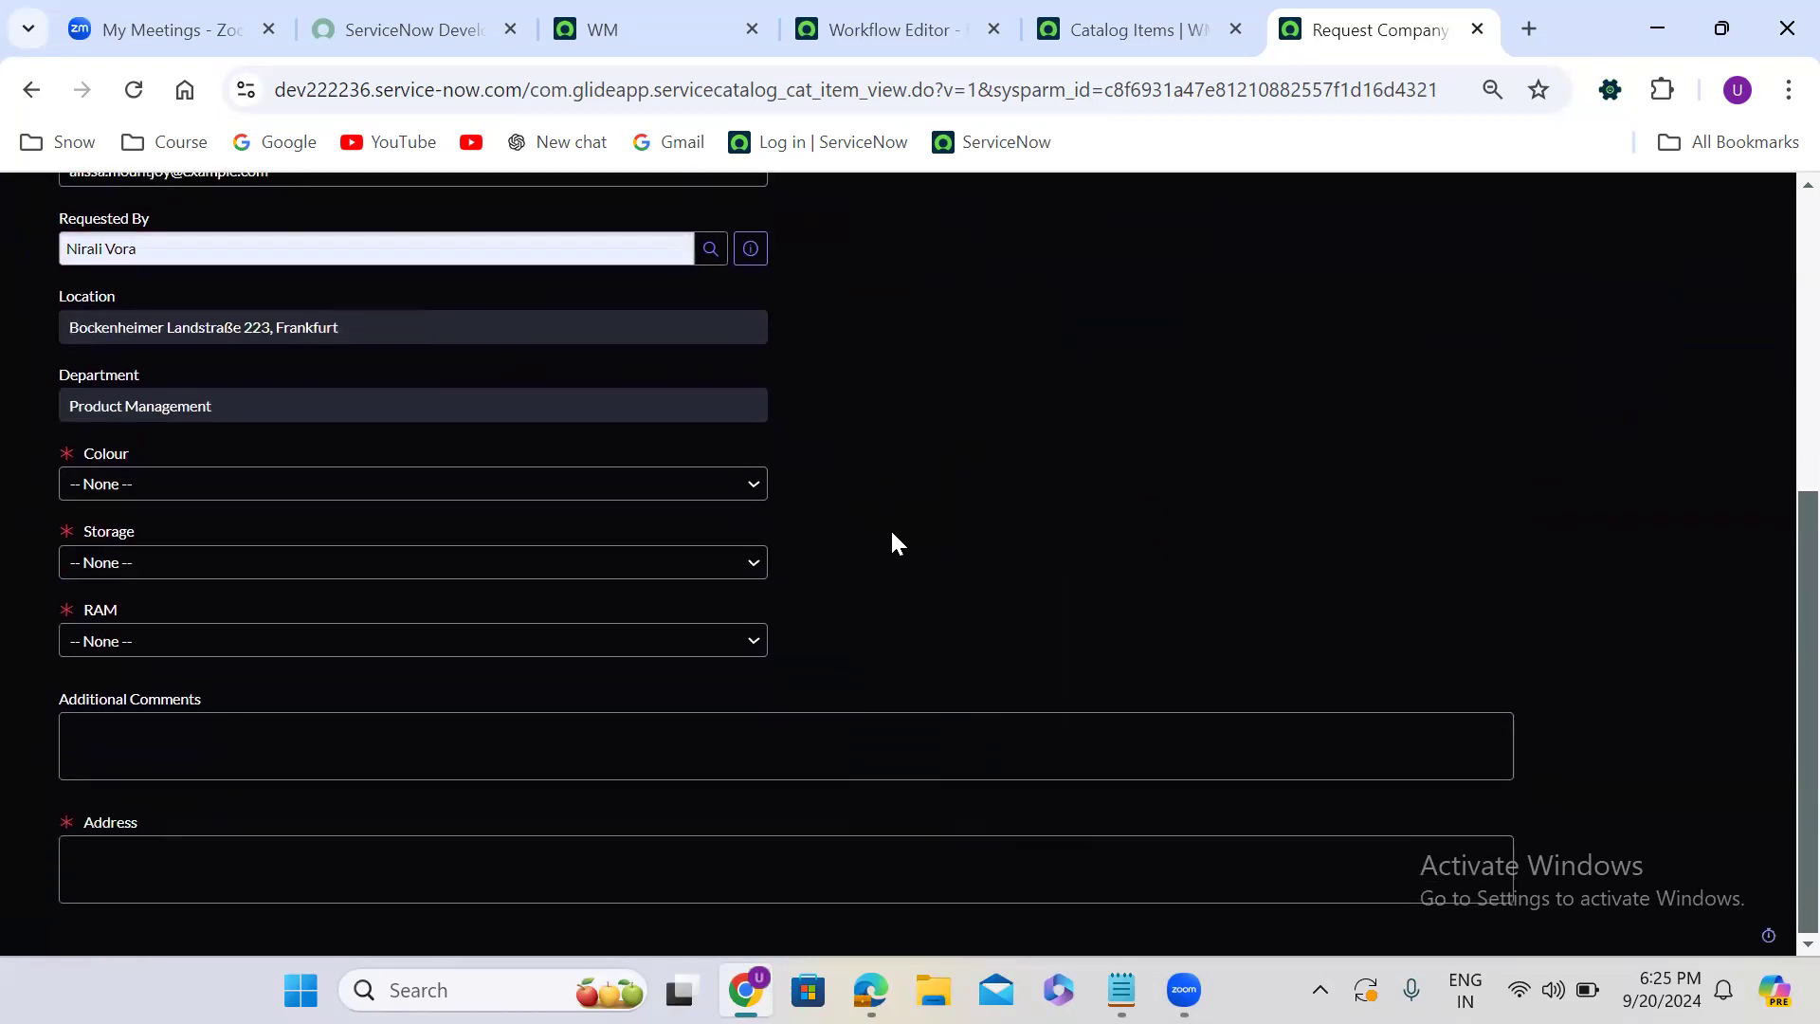
pyautogui.click(157, 485)
pyautogui.click(149, 556)
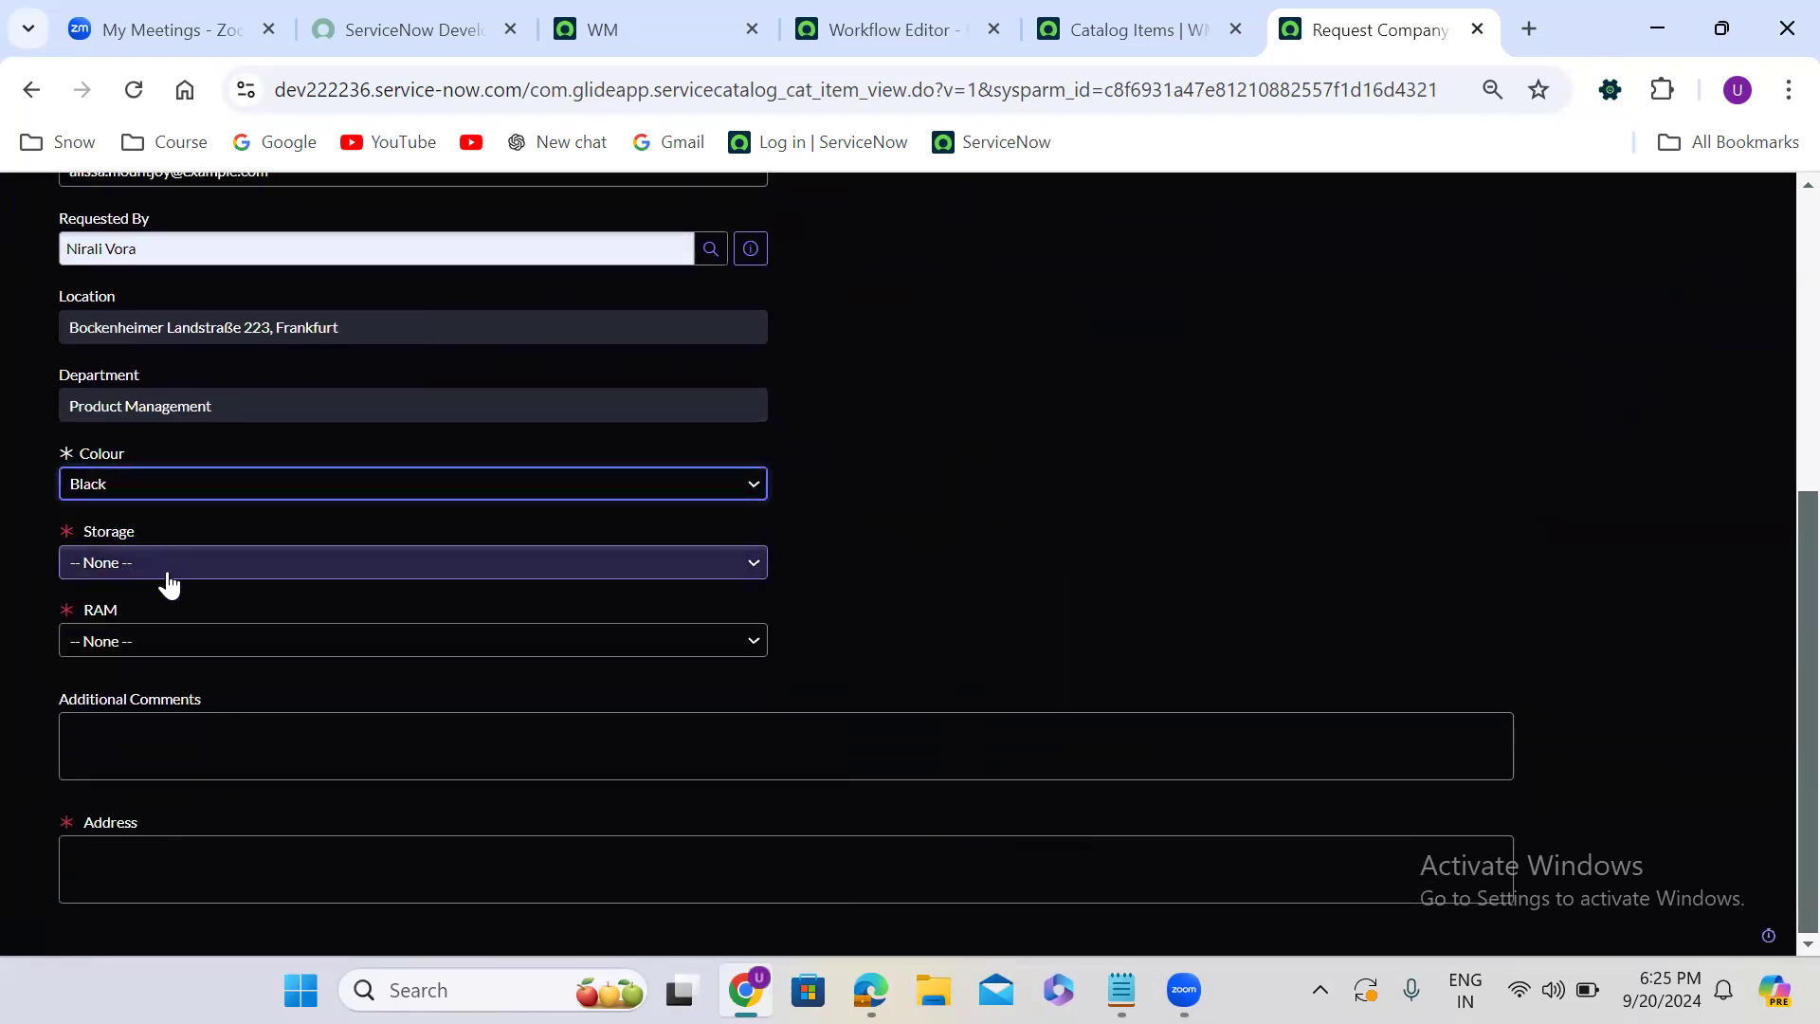
pyautogui.click(163, 567)
pyautogui.click(167, 632)
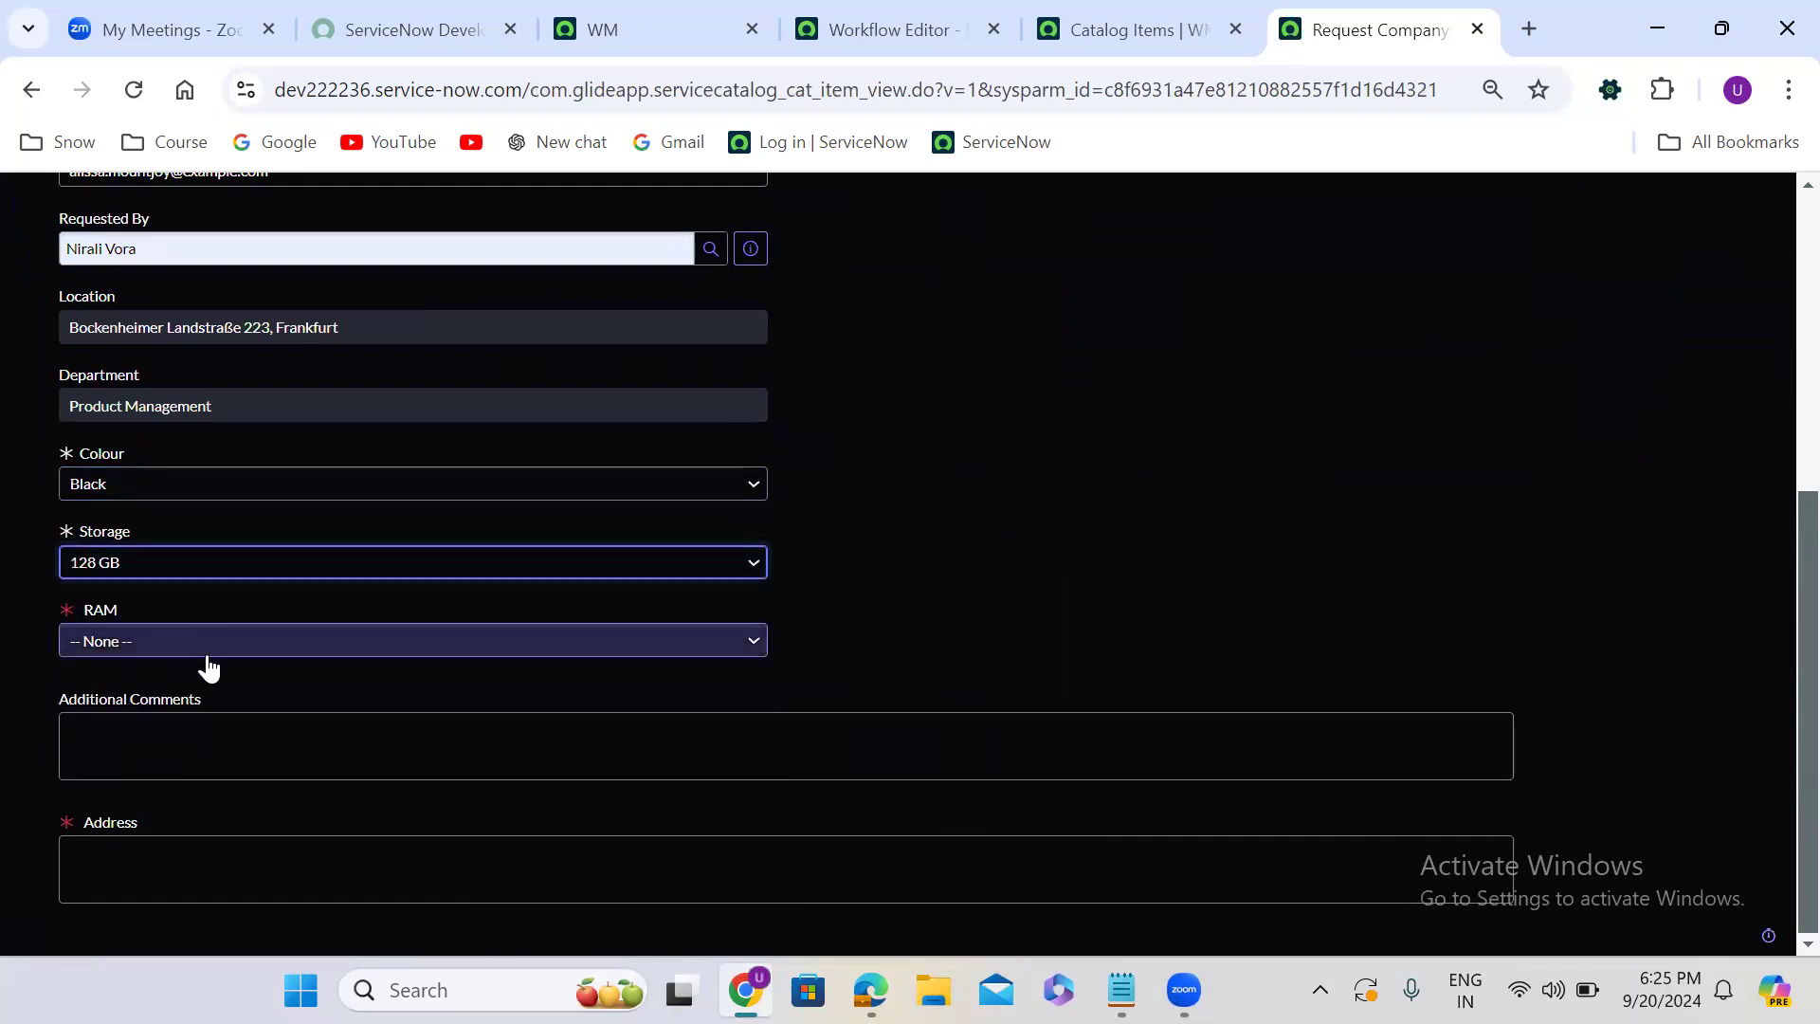
pyautogui.click(205, 652)
pyautogui.click(166, 741)
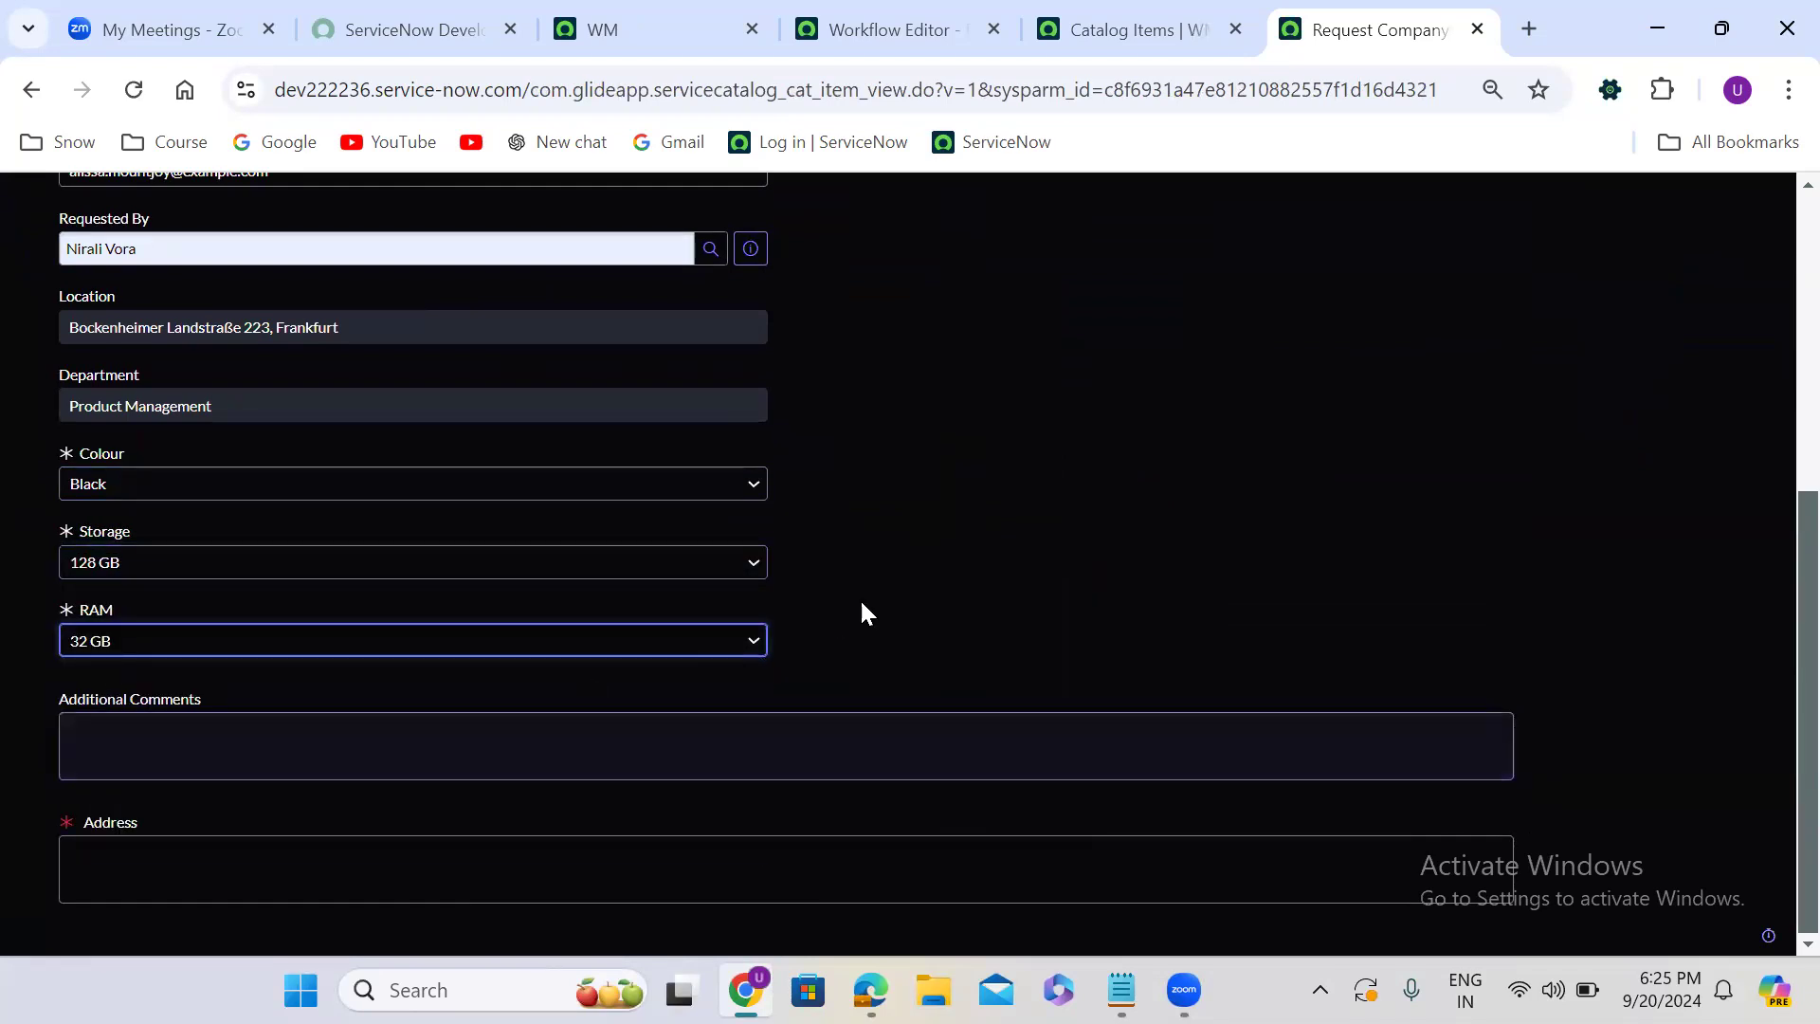
pyautogui.press('Down')
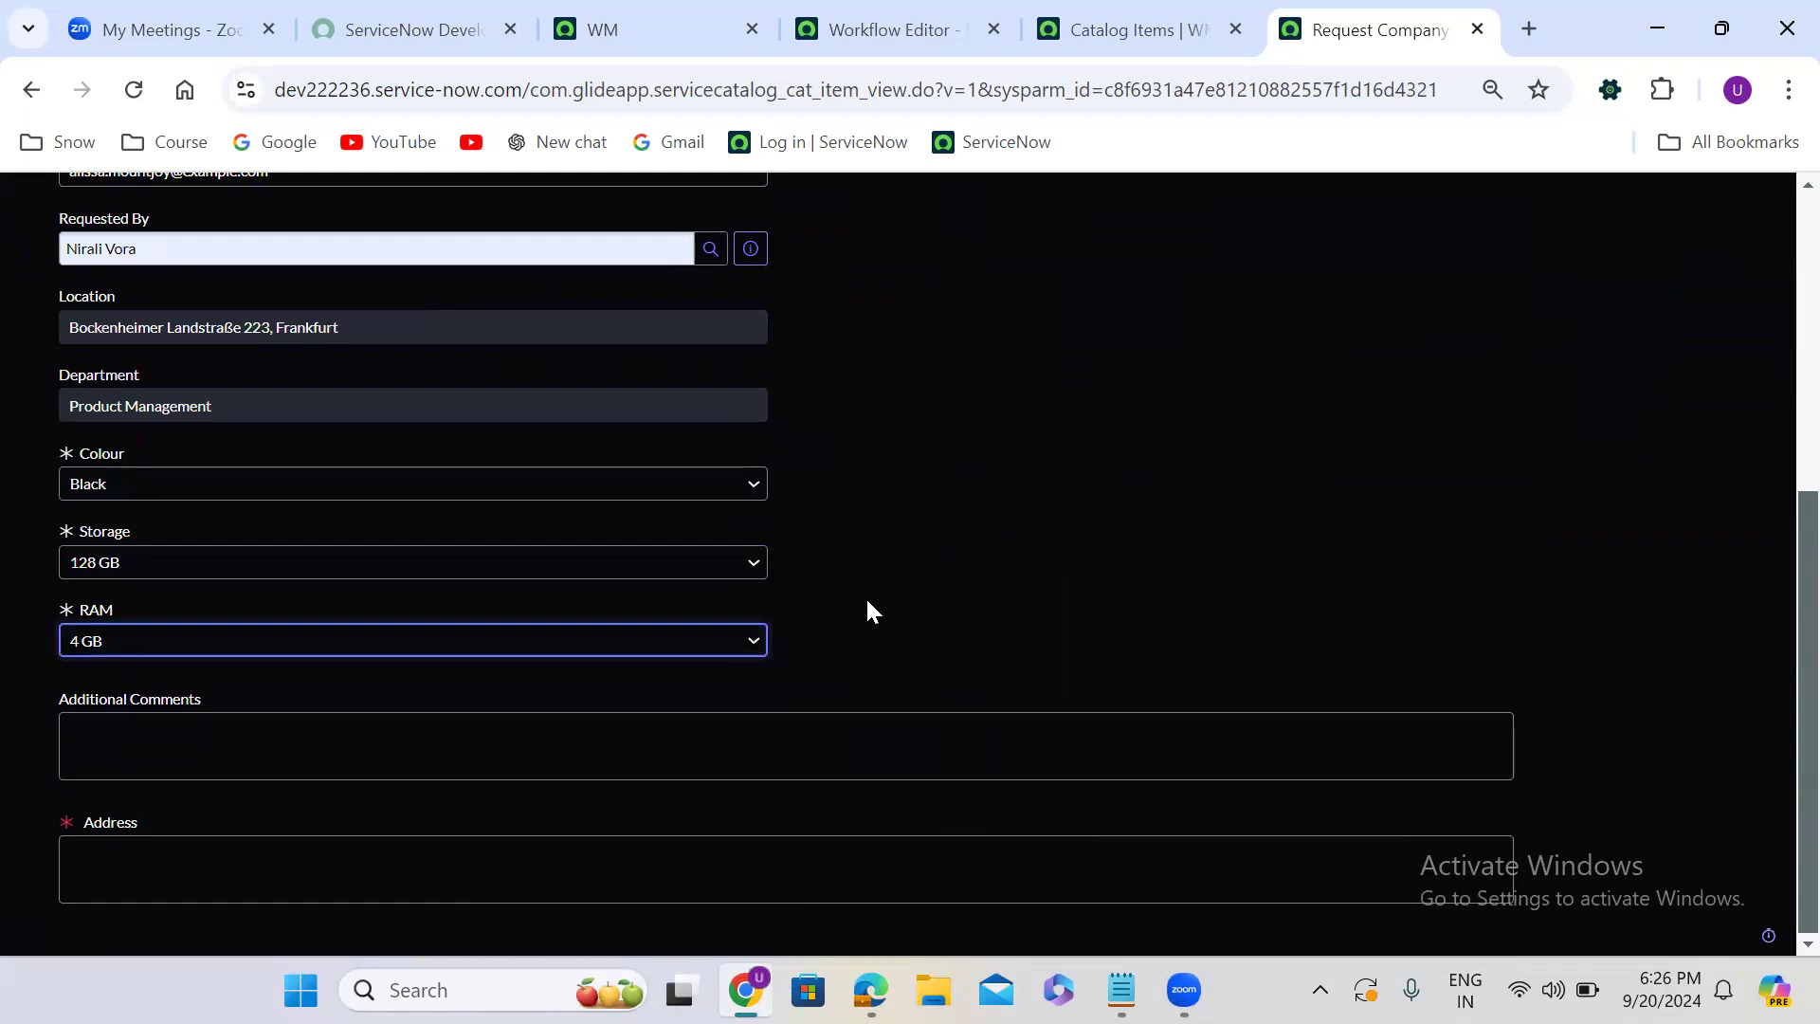
pyautogui.click(1040, 664)
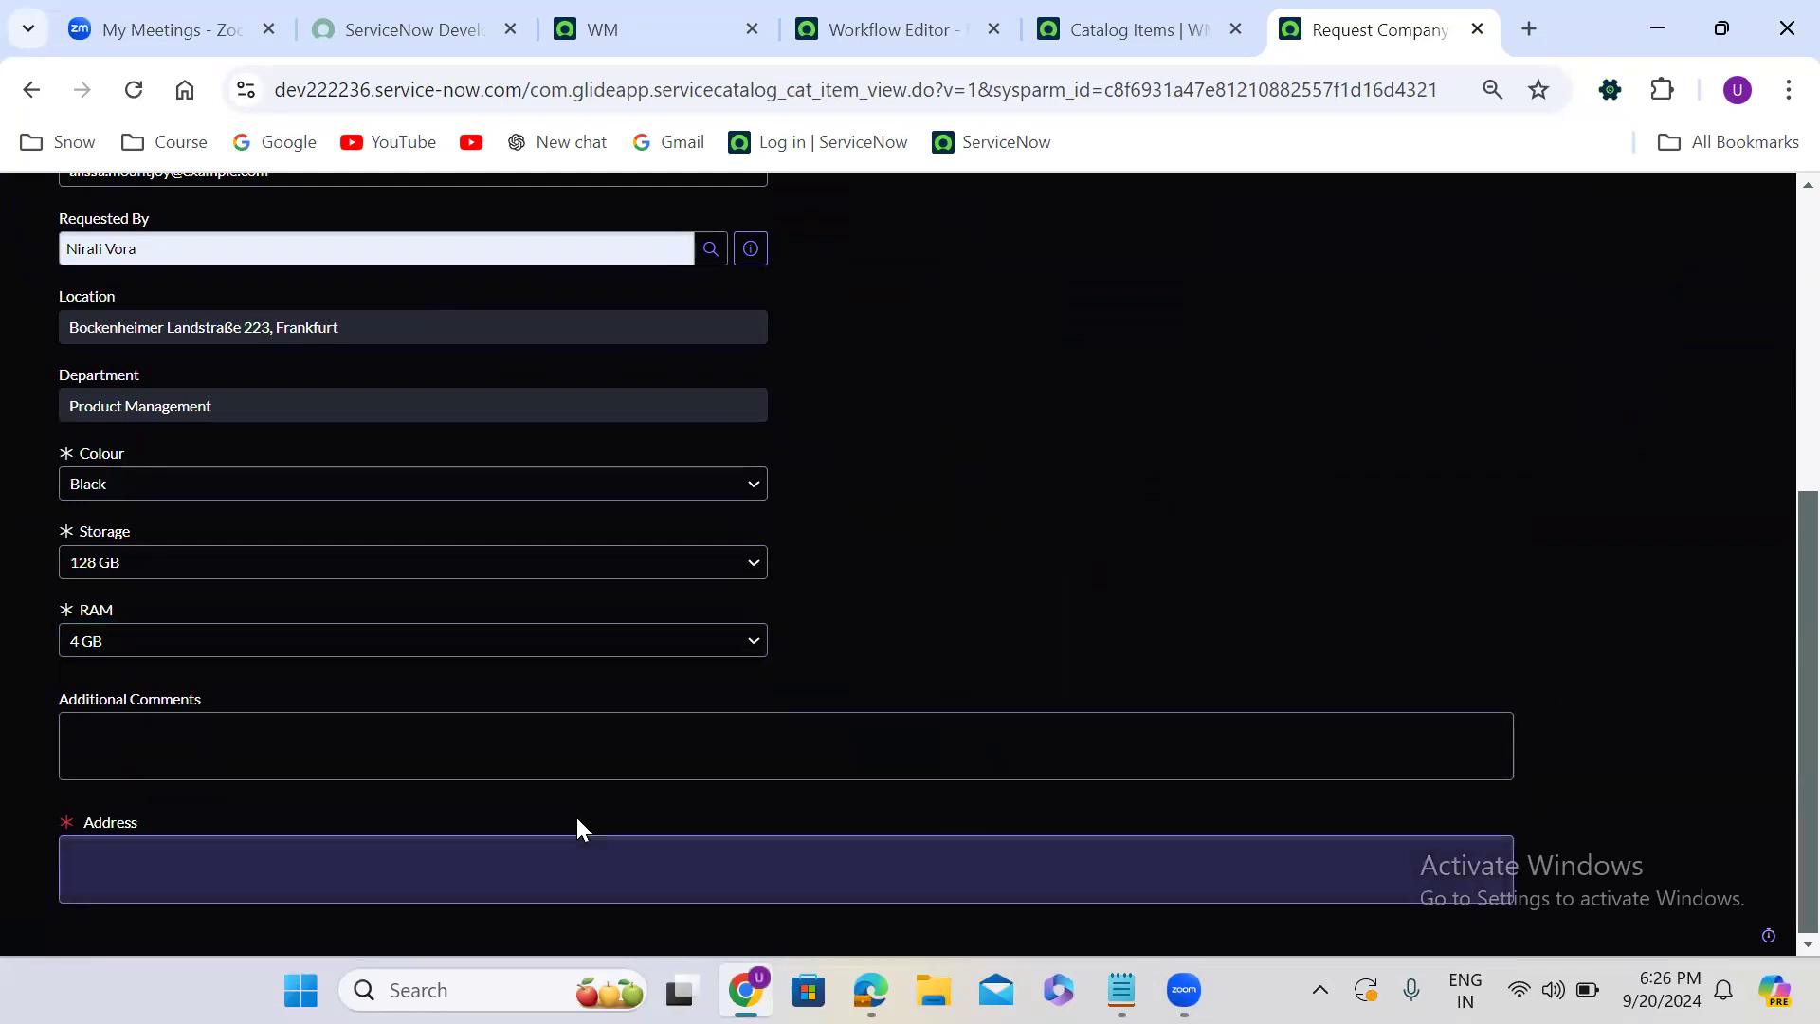
# - Enter the sample text "test 45678" in the Address field and order the item
pyautogui.click(462, 842)
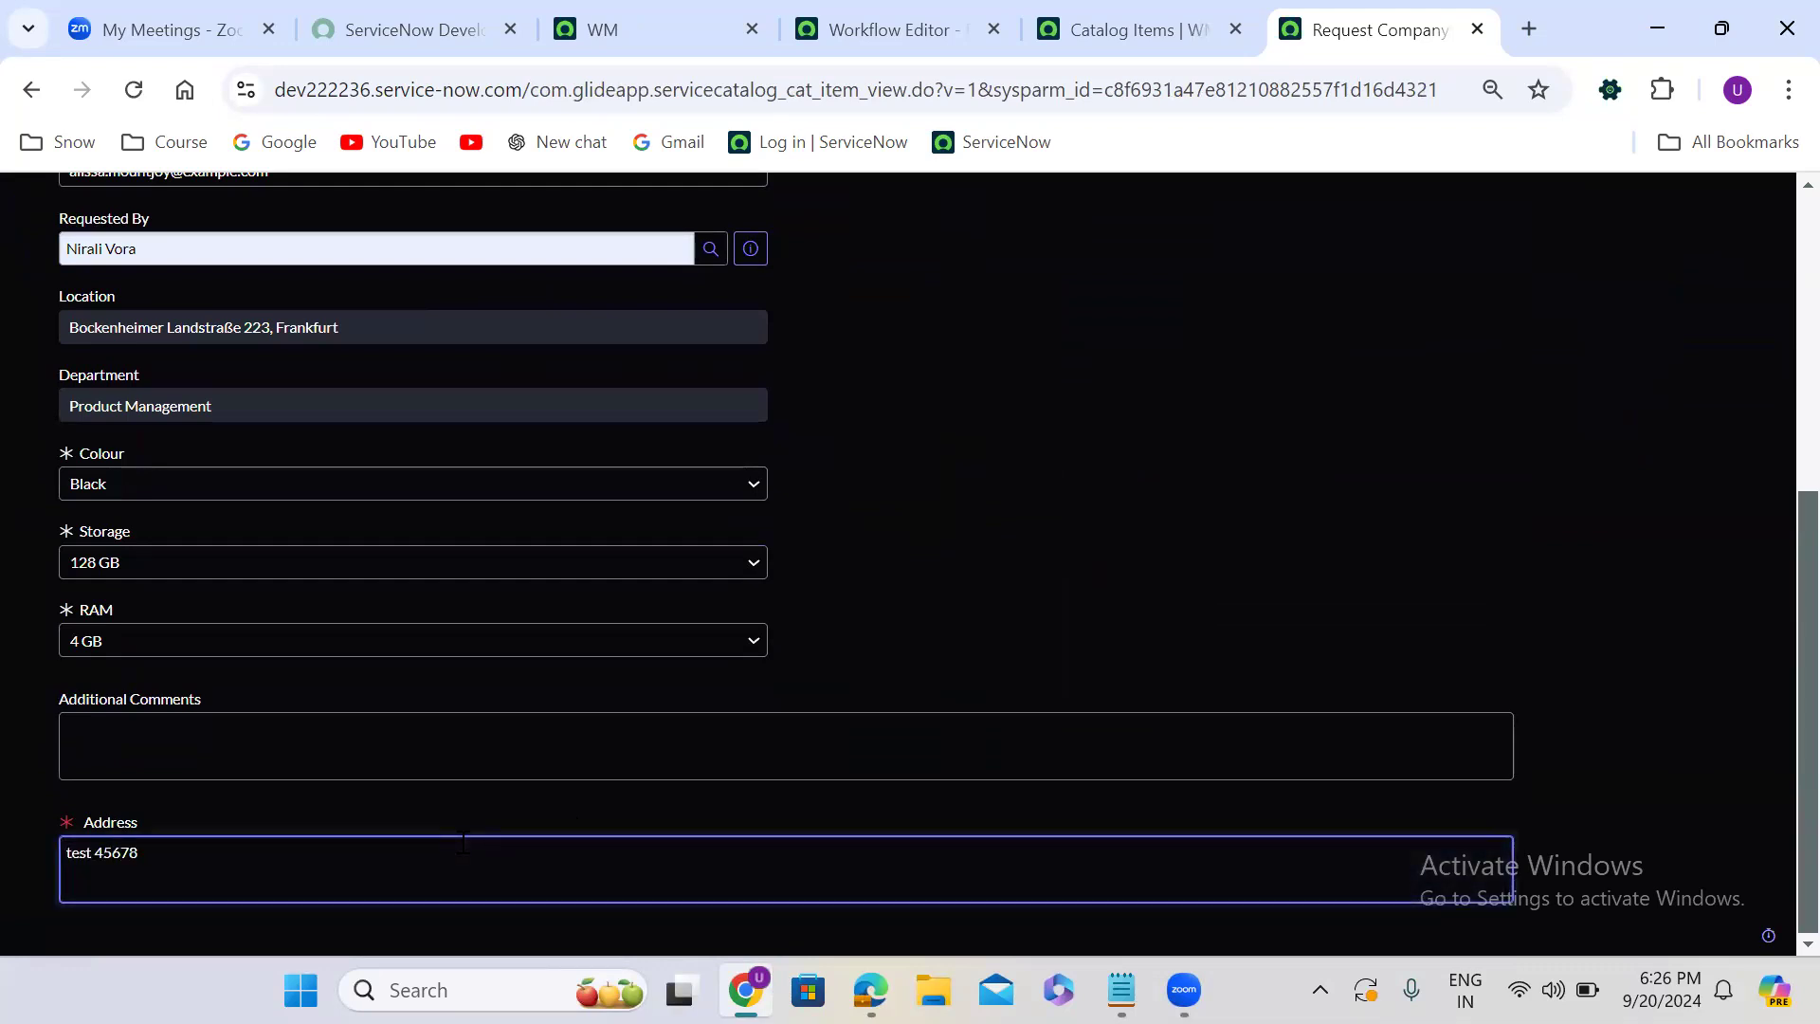
pyautogui.scroll(6, 1772, 220)
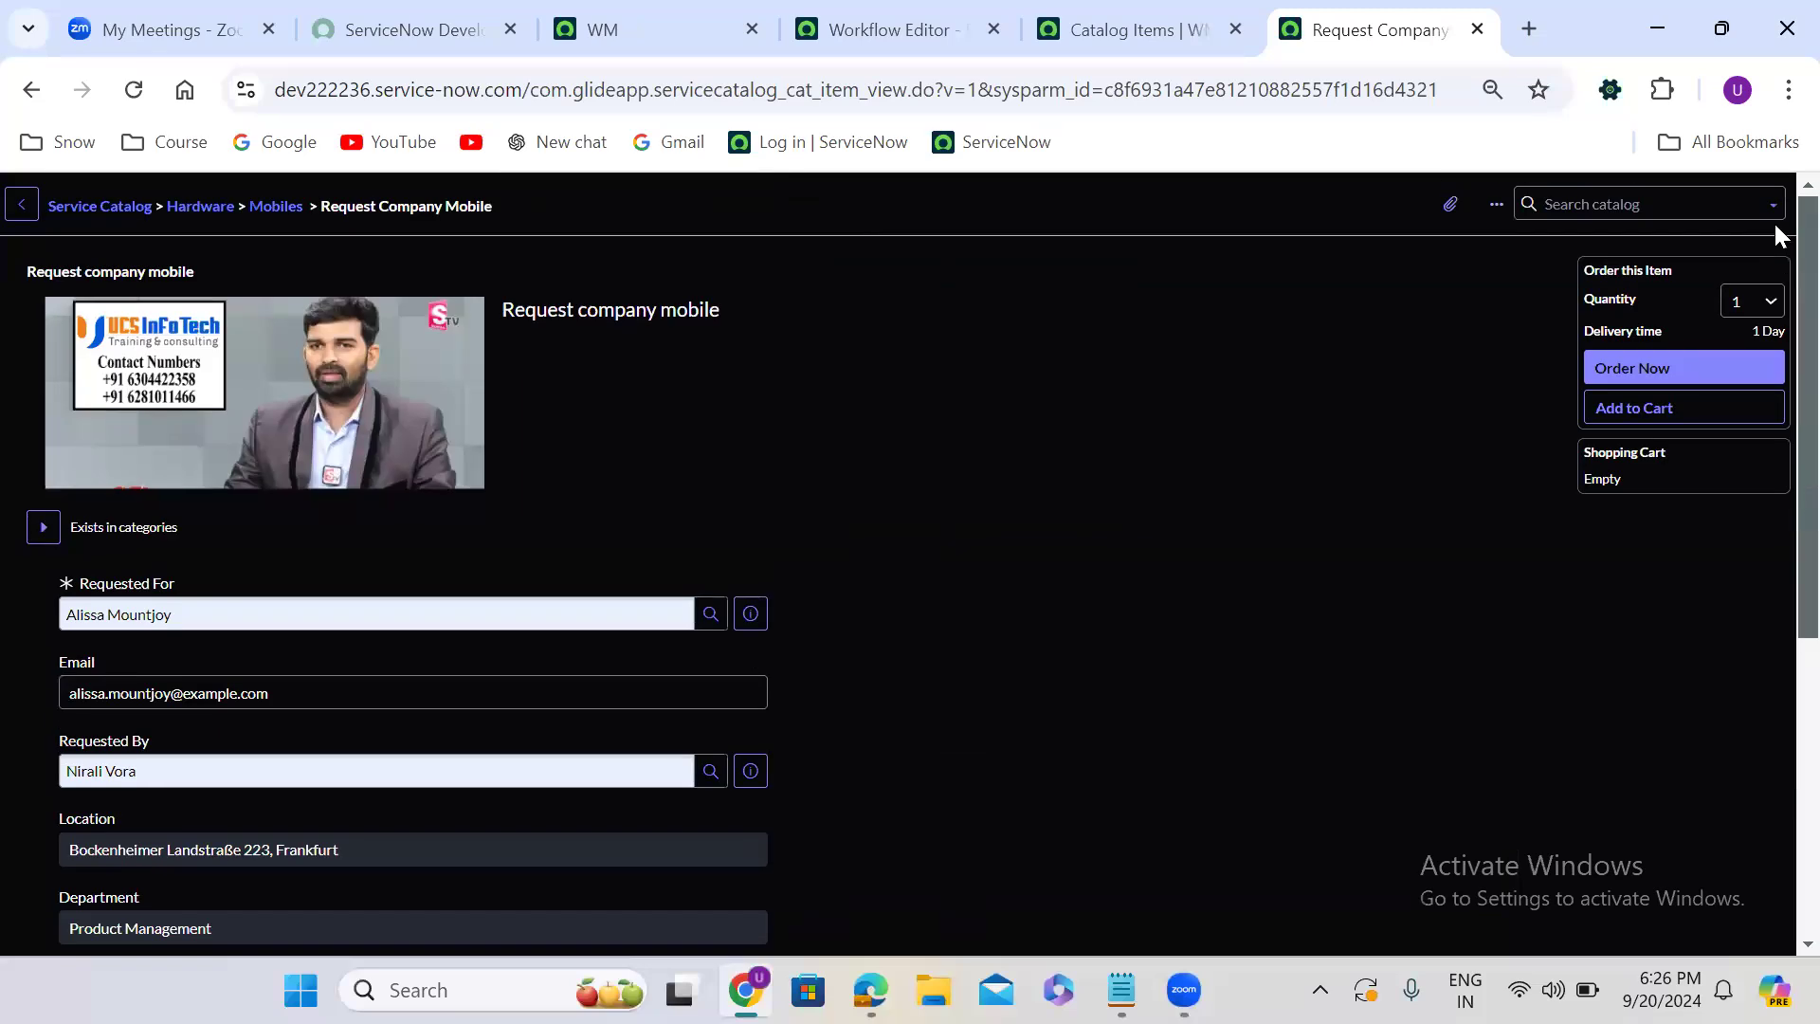
pyautogui.click(1673, 369)
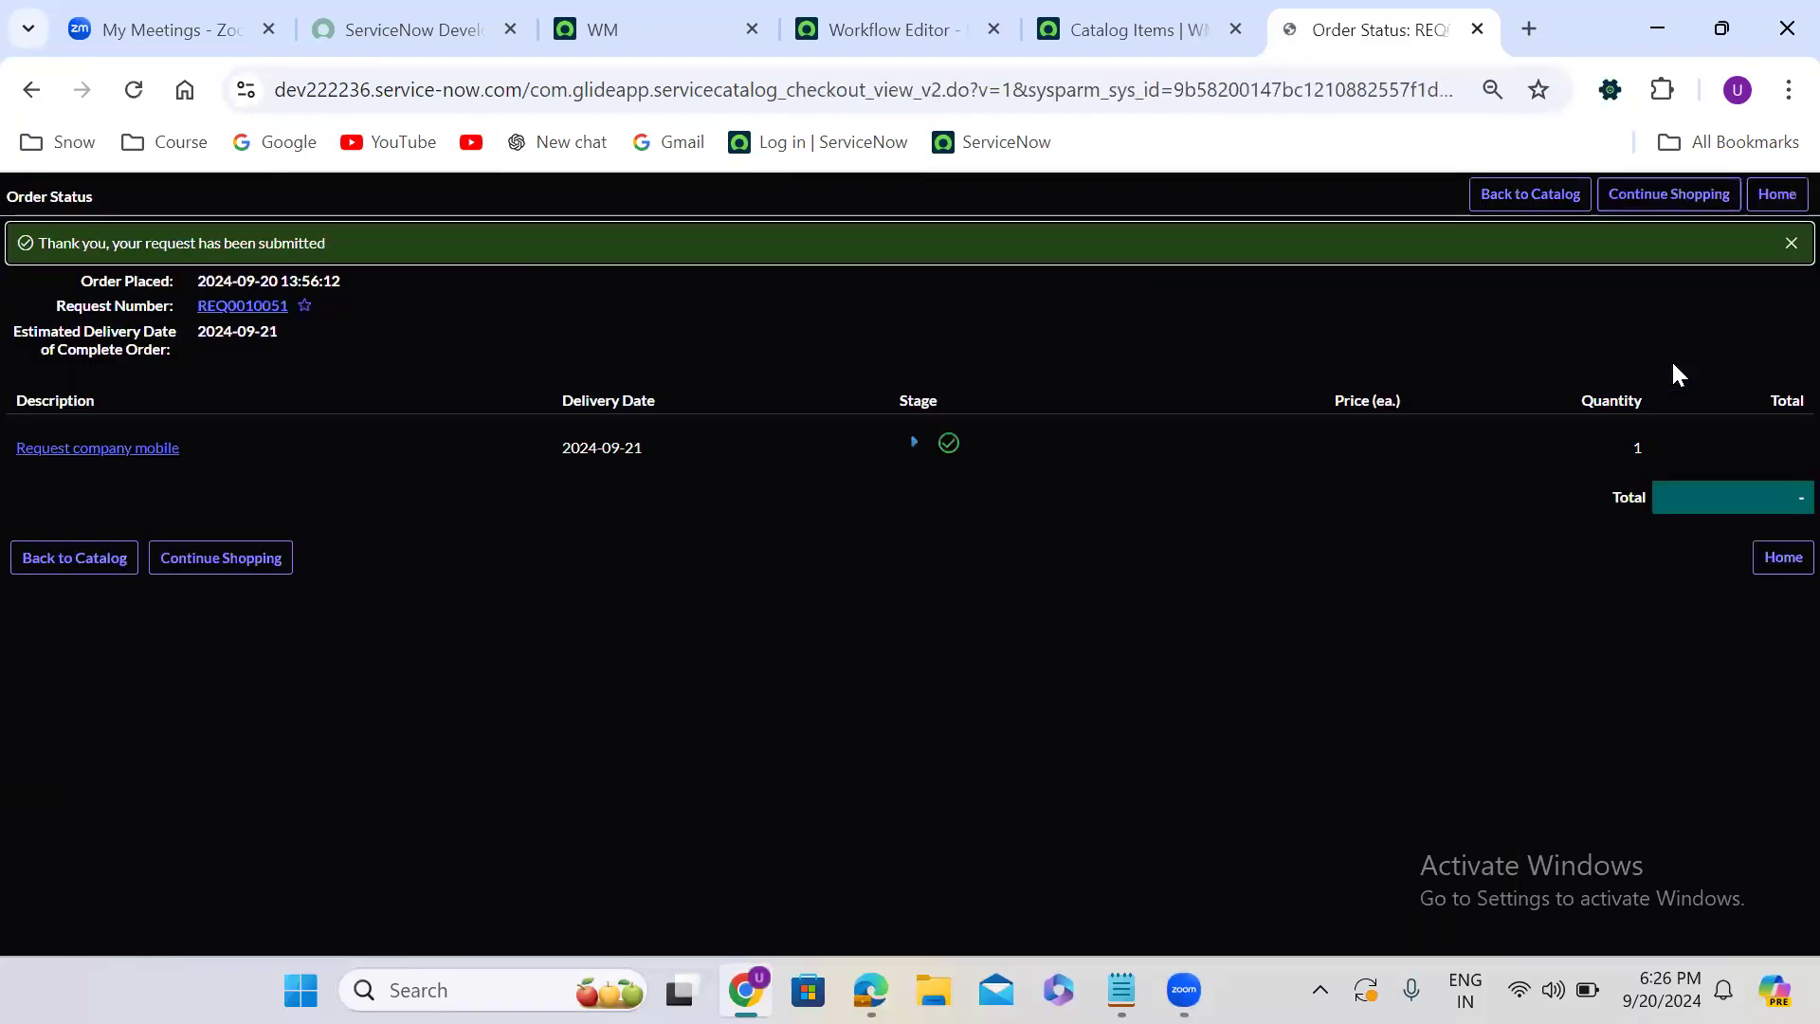
# - Open the ordered Request company mobile item and approve its requested manager approval
pyautogui.click(75, 451)
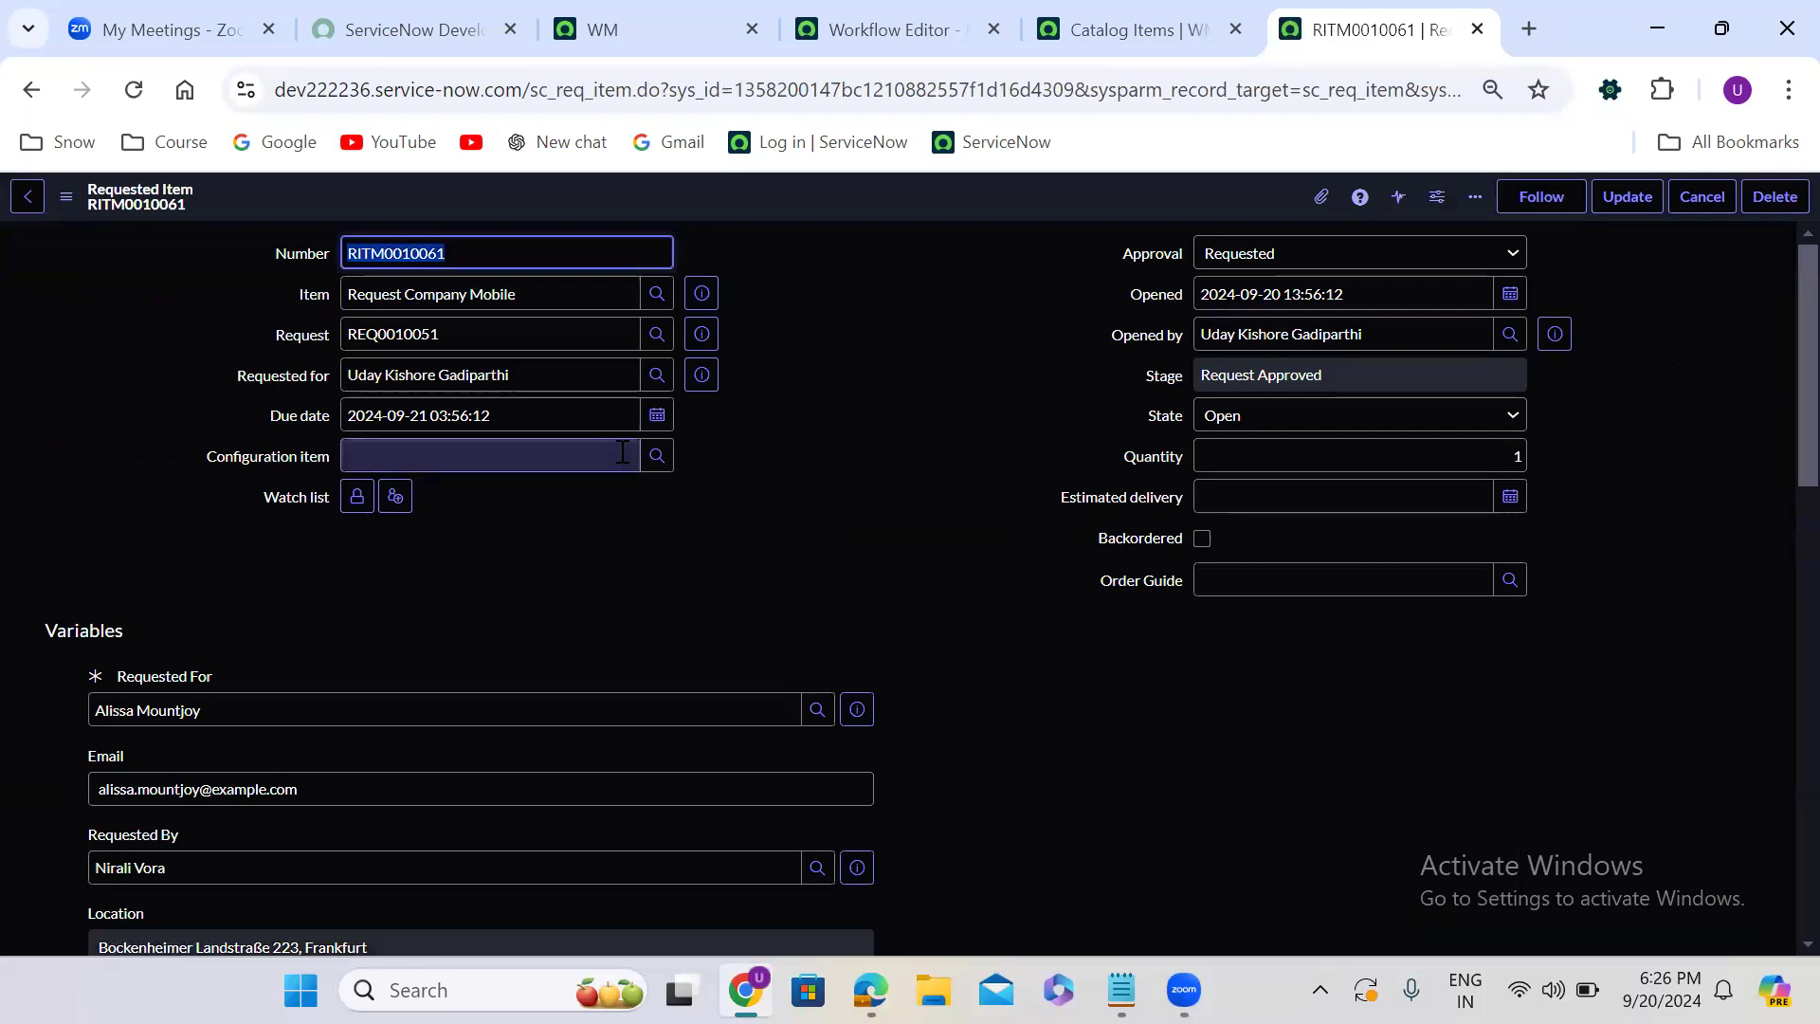
pyautogui.click(789, 502)
pyautogui.scroll(-15, 794, 513)
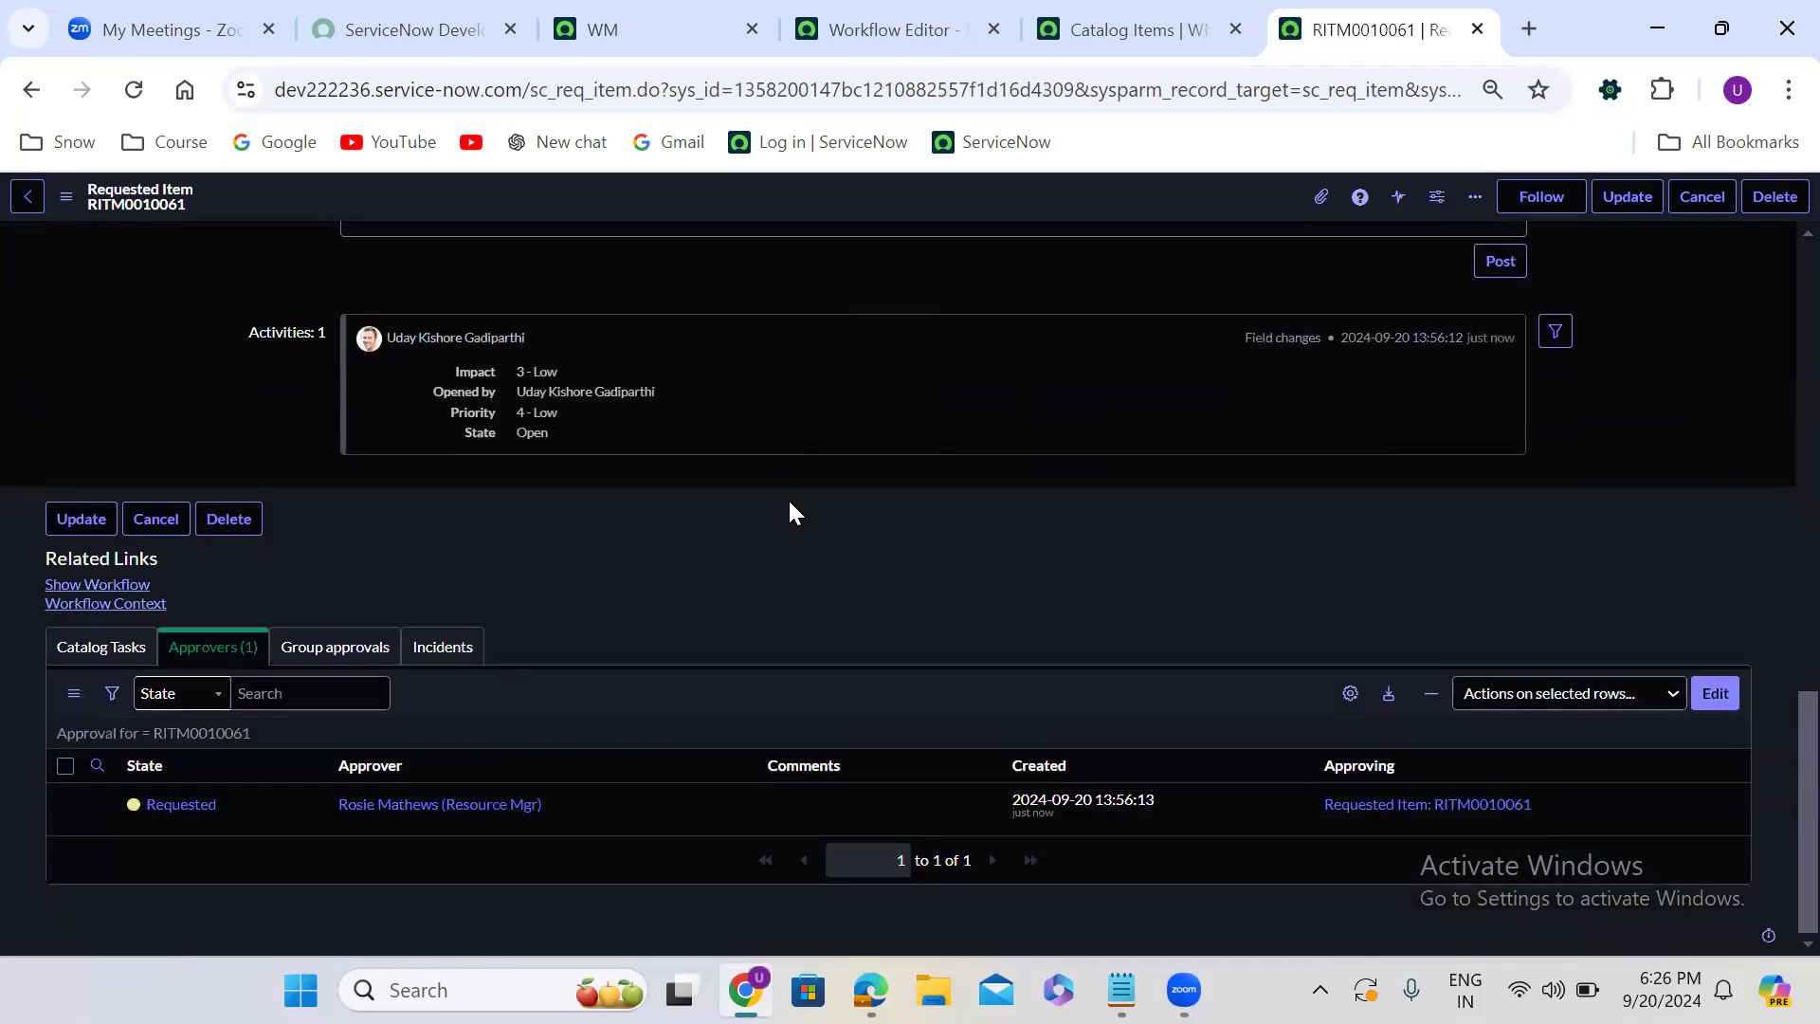
pyautogui.rightClick(233, 800)
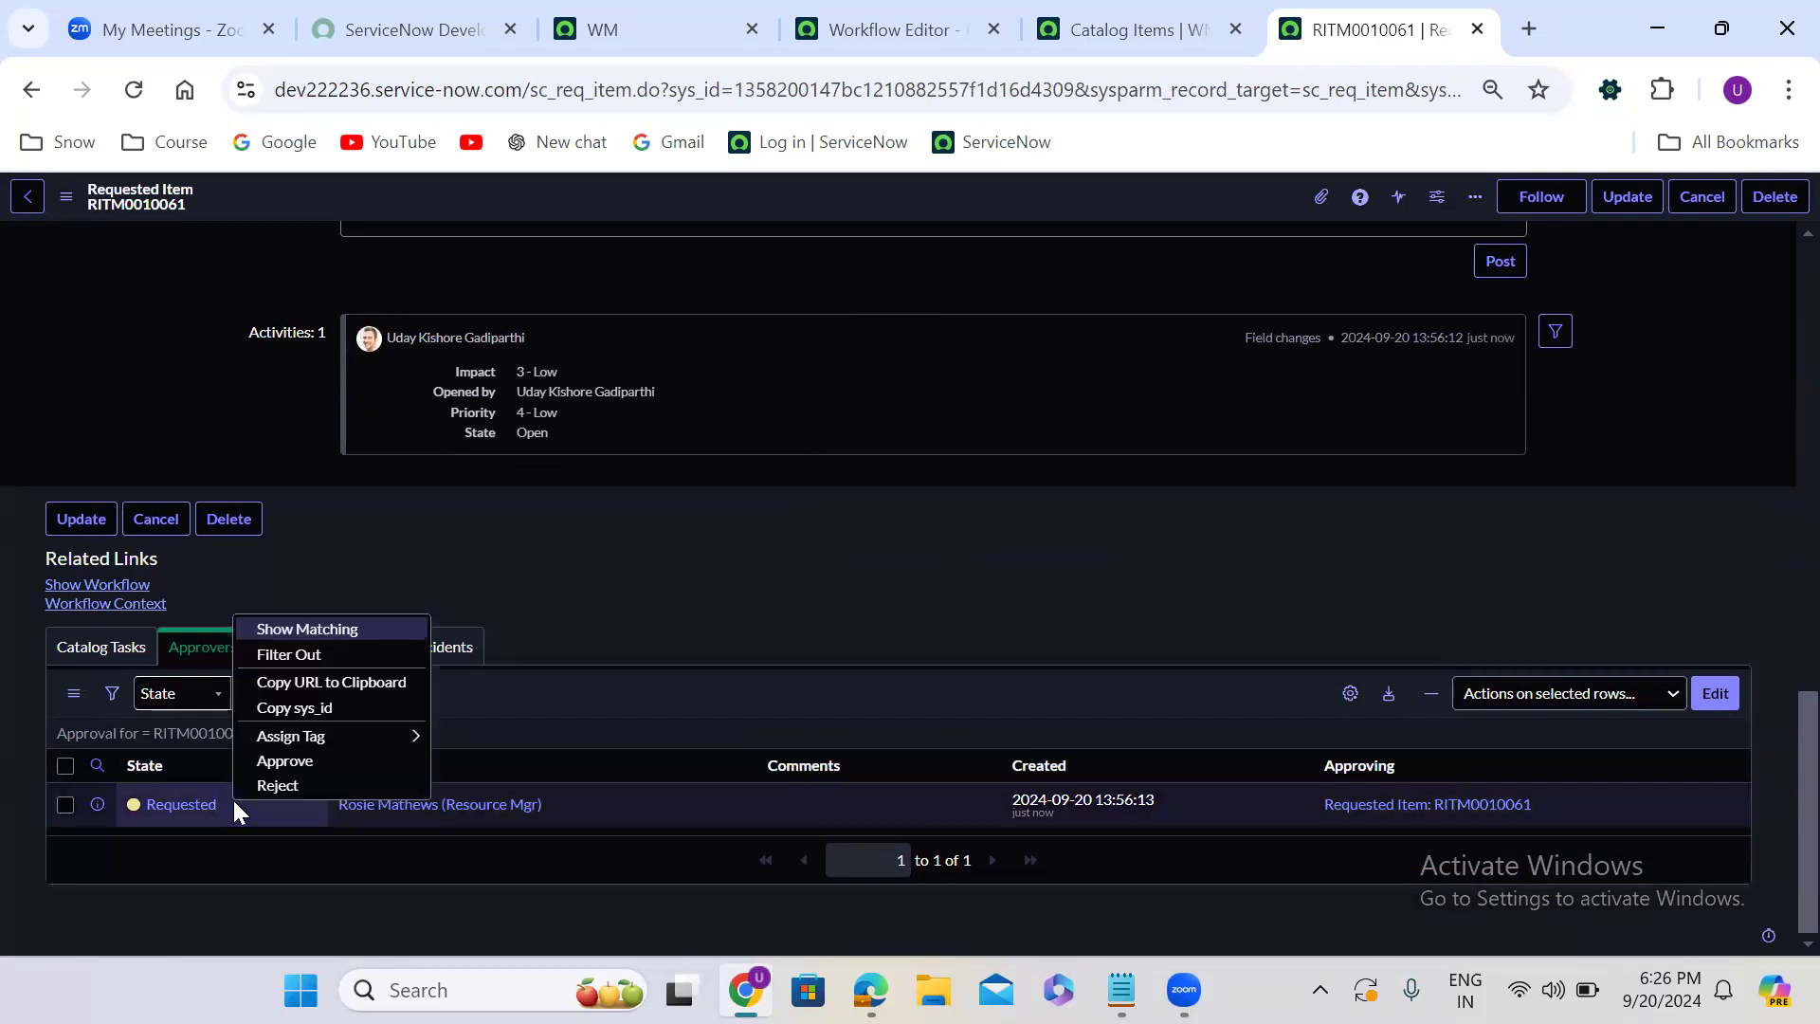
pyautogui.click(315, 758)
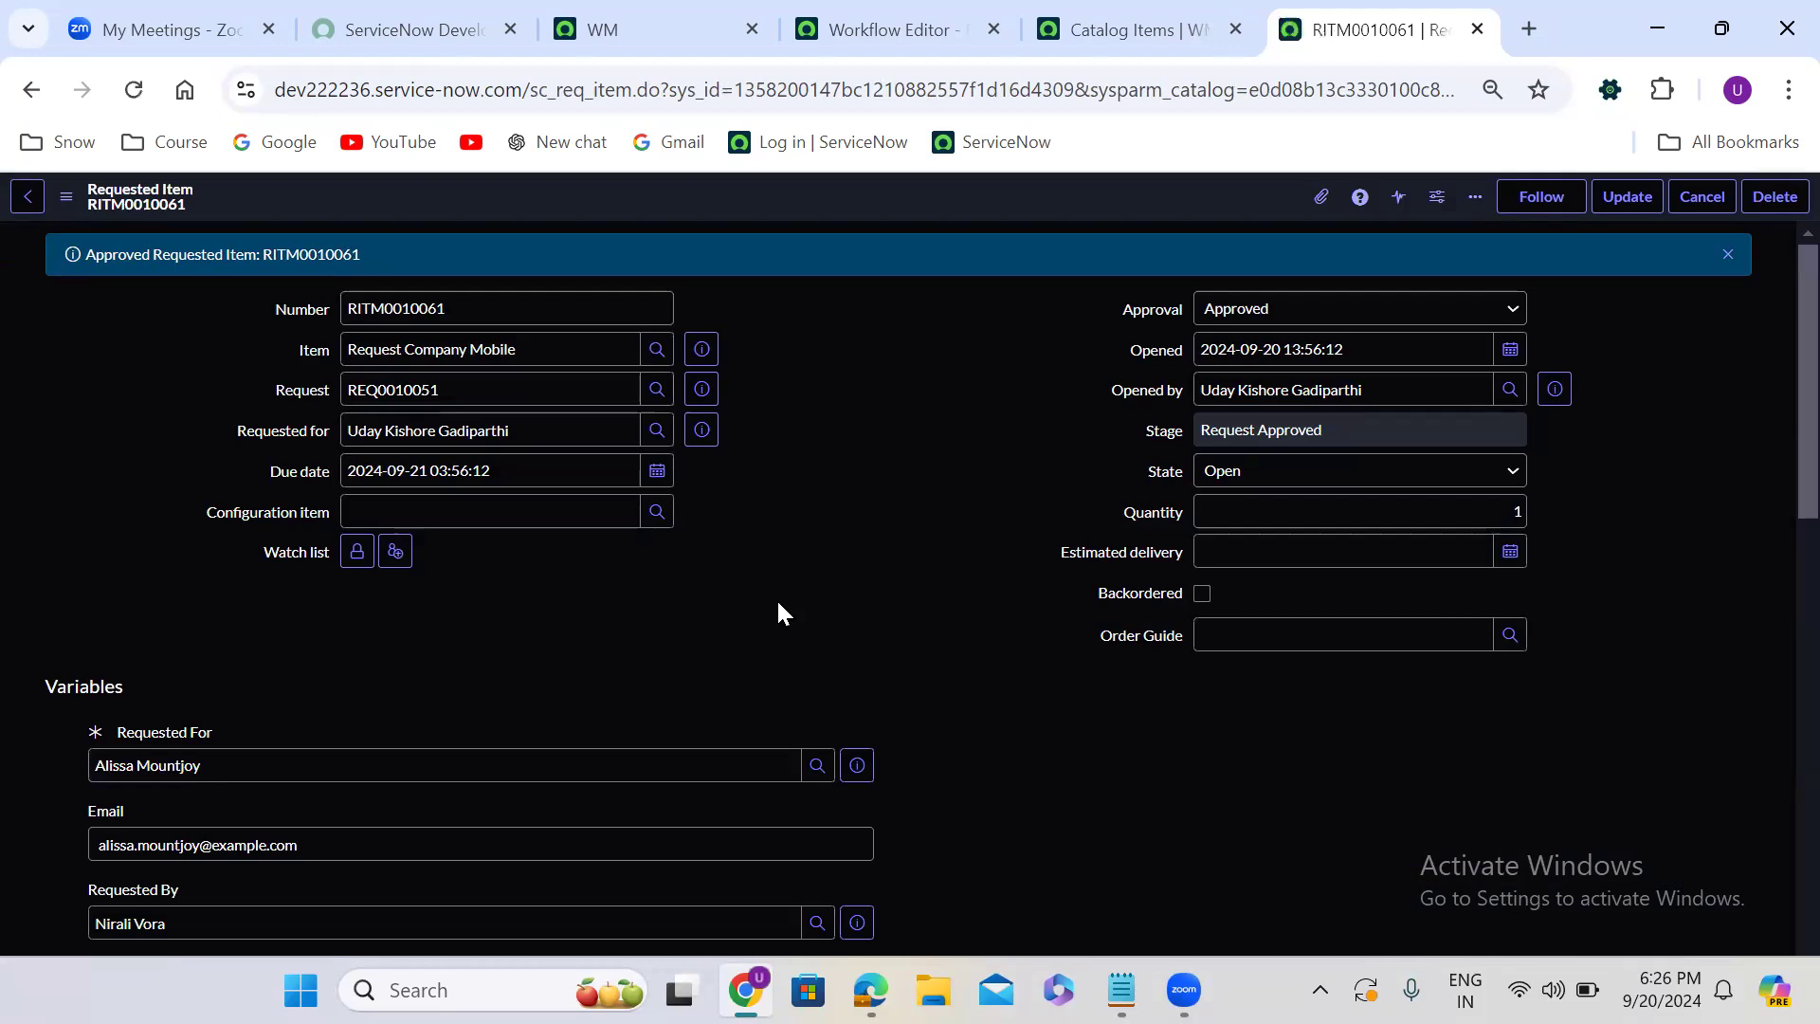
# - Check the approved item's catalog tasks and view the progress of its workflow
pyautogui.scroll(-1, 775, 597)
pyautogui.scroll(-10, 780, 603)
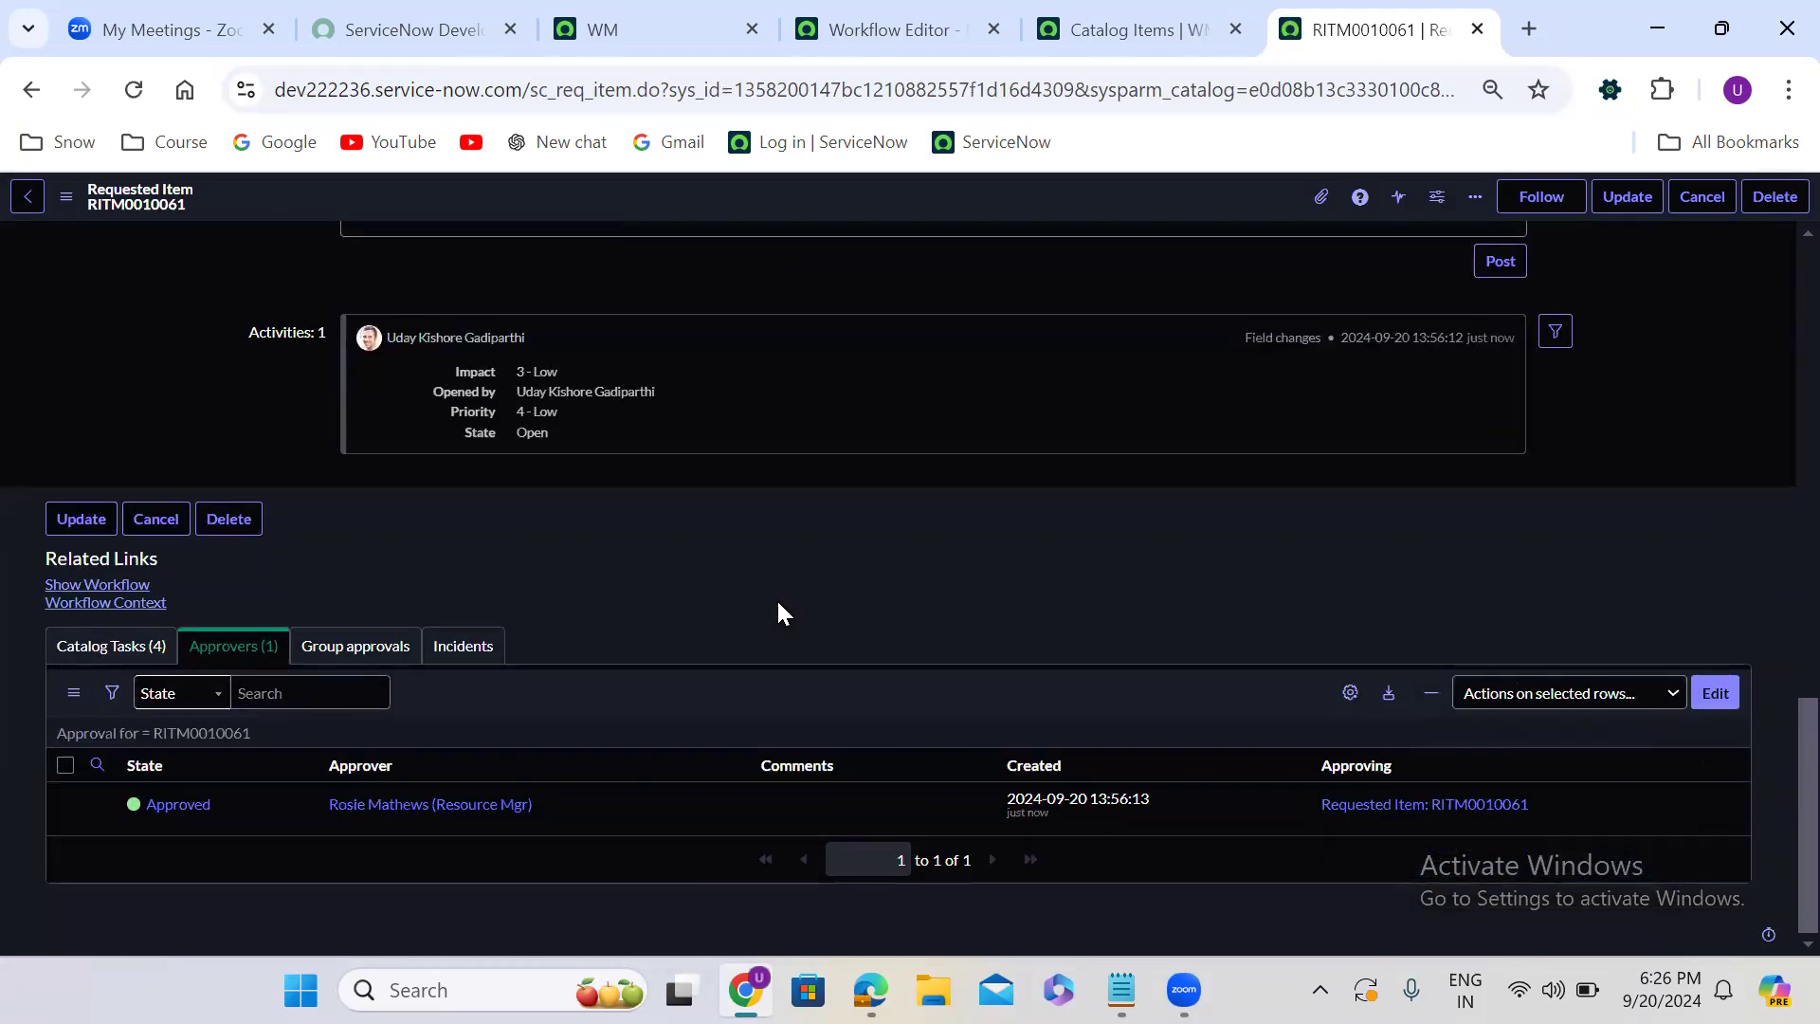
pyautogui.click(142, 647)
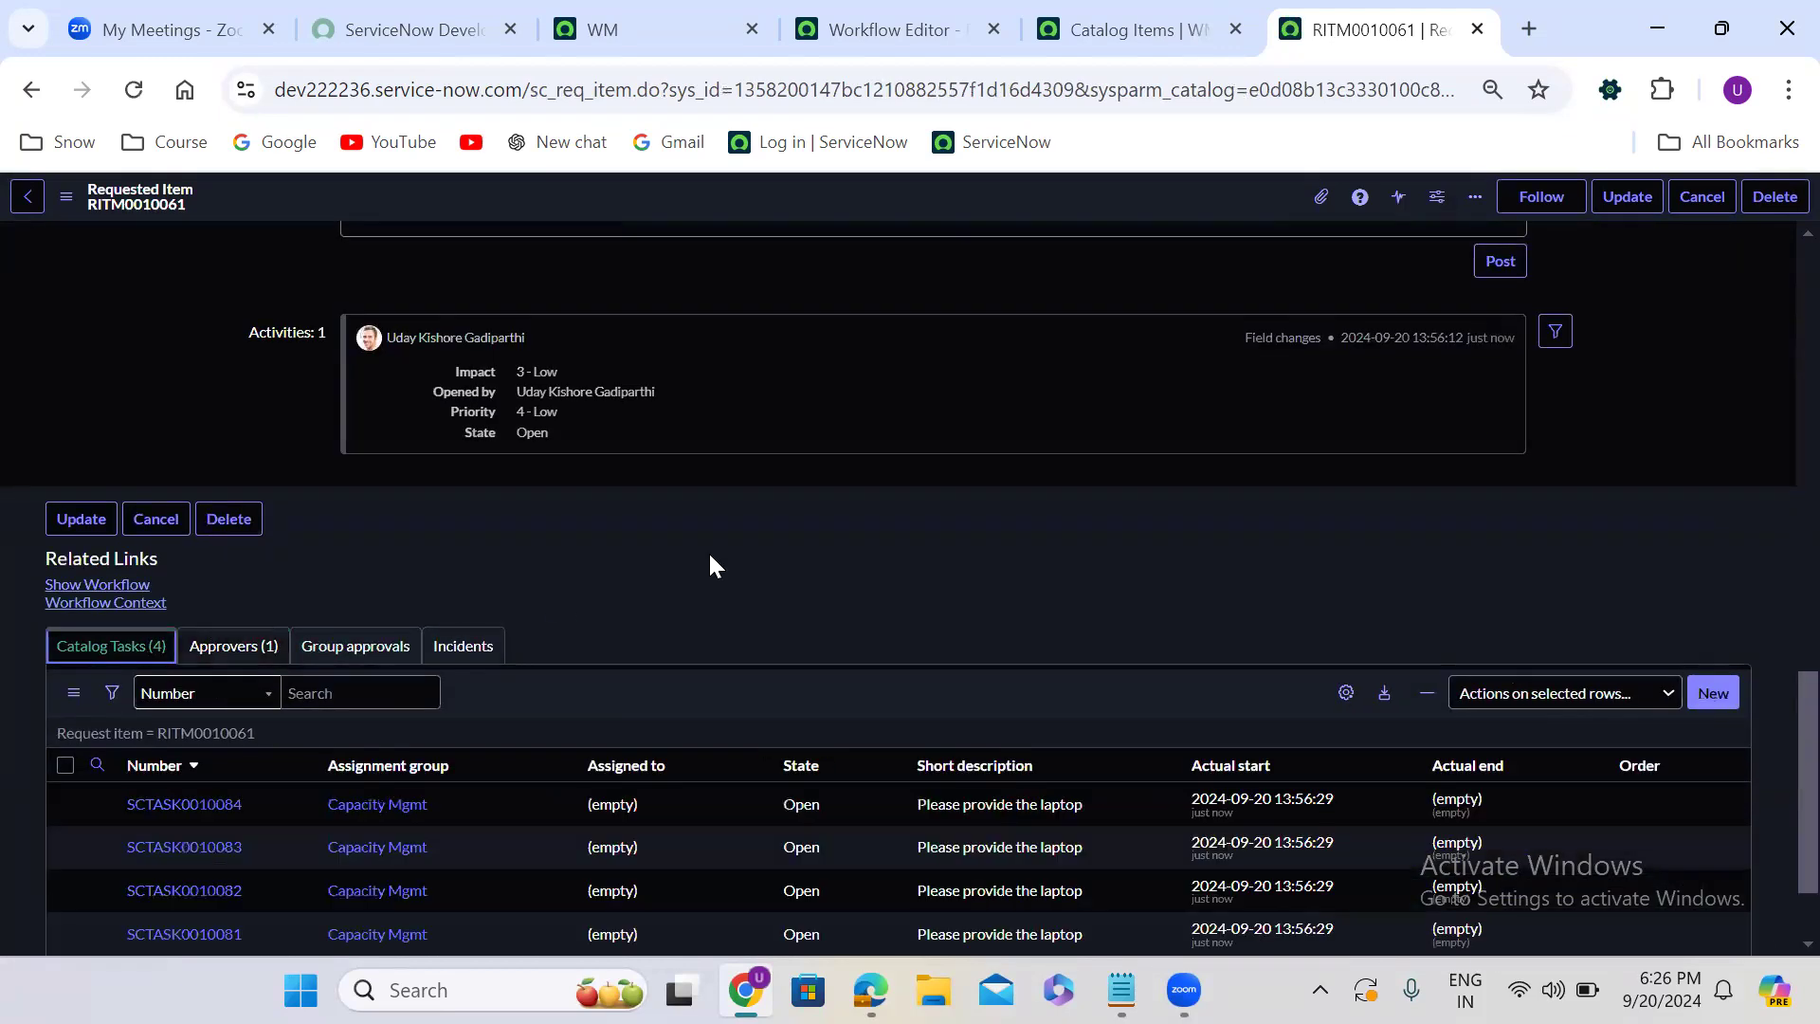
pyautogui.click(106, 582)
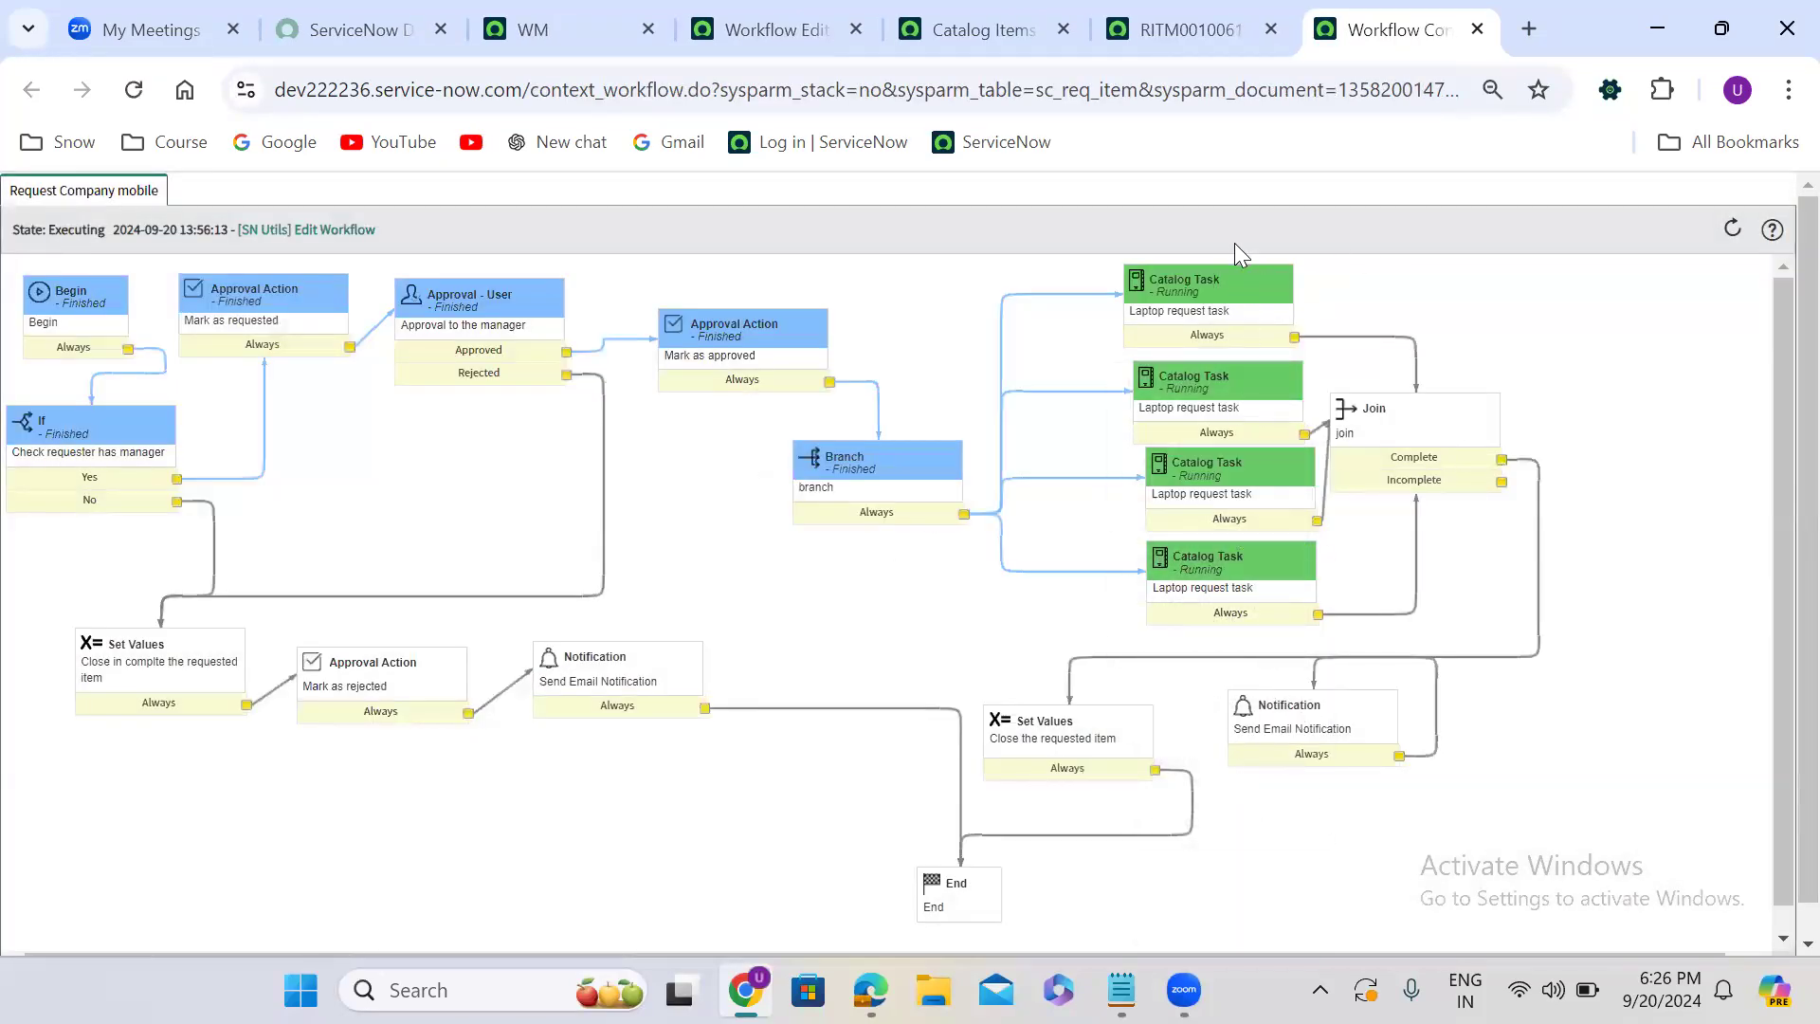
# - Return to the requested item and set the first listed catalog task's state to Closed Complete
pyautogui.click(1178, 31)
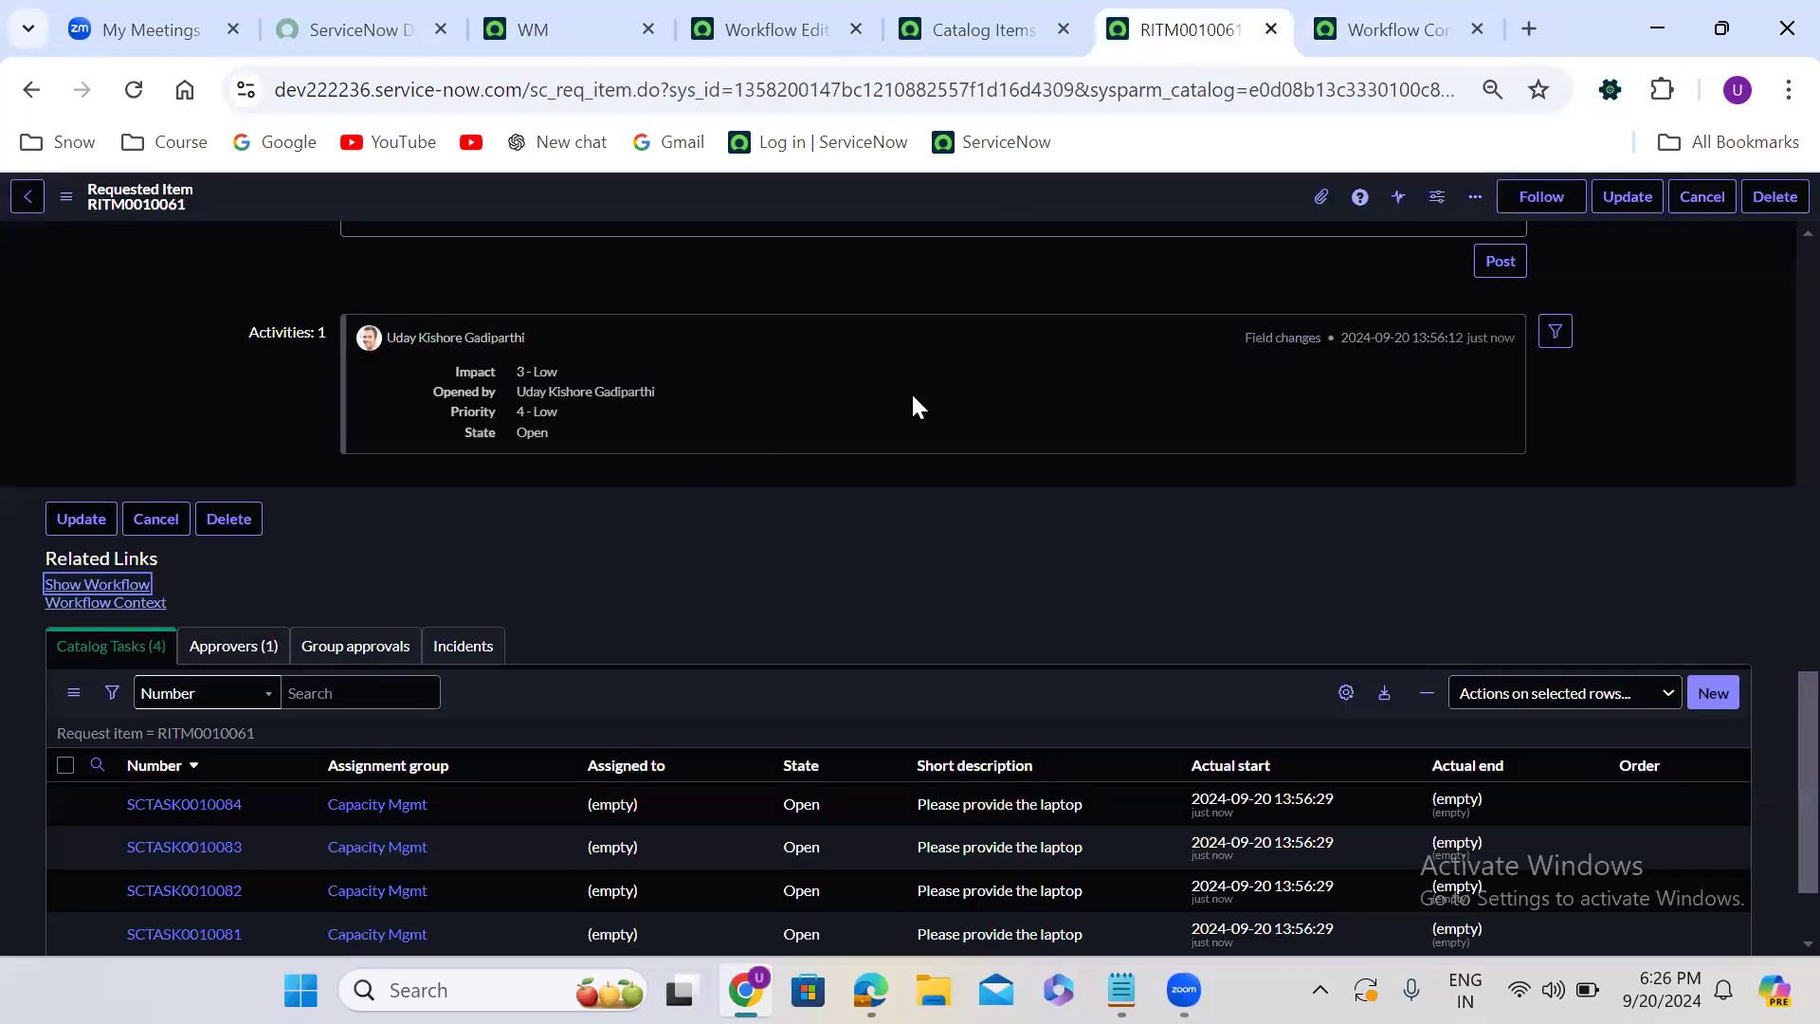
pyautogui.scroll(-2, 702, 556)
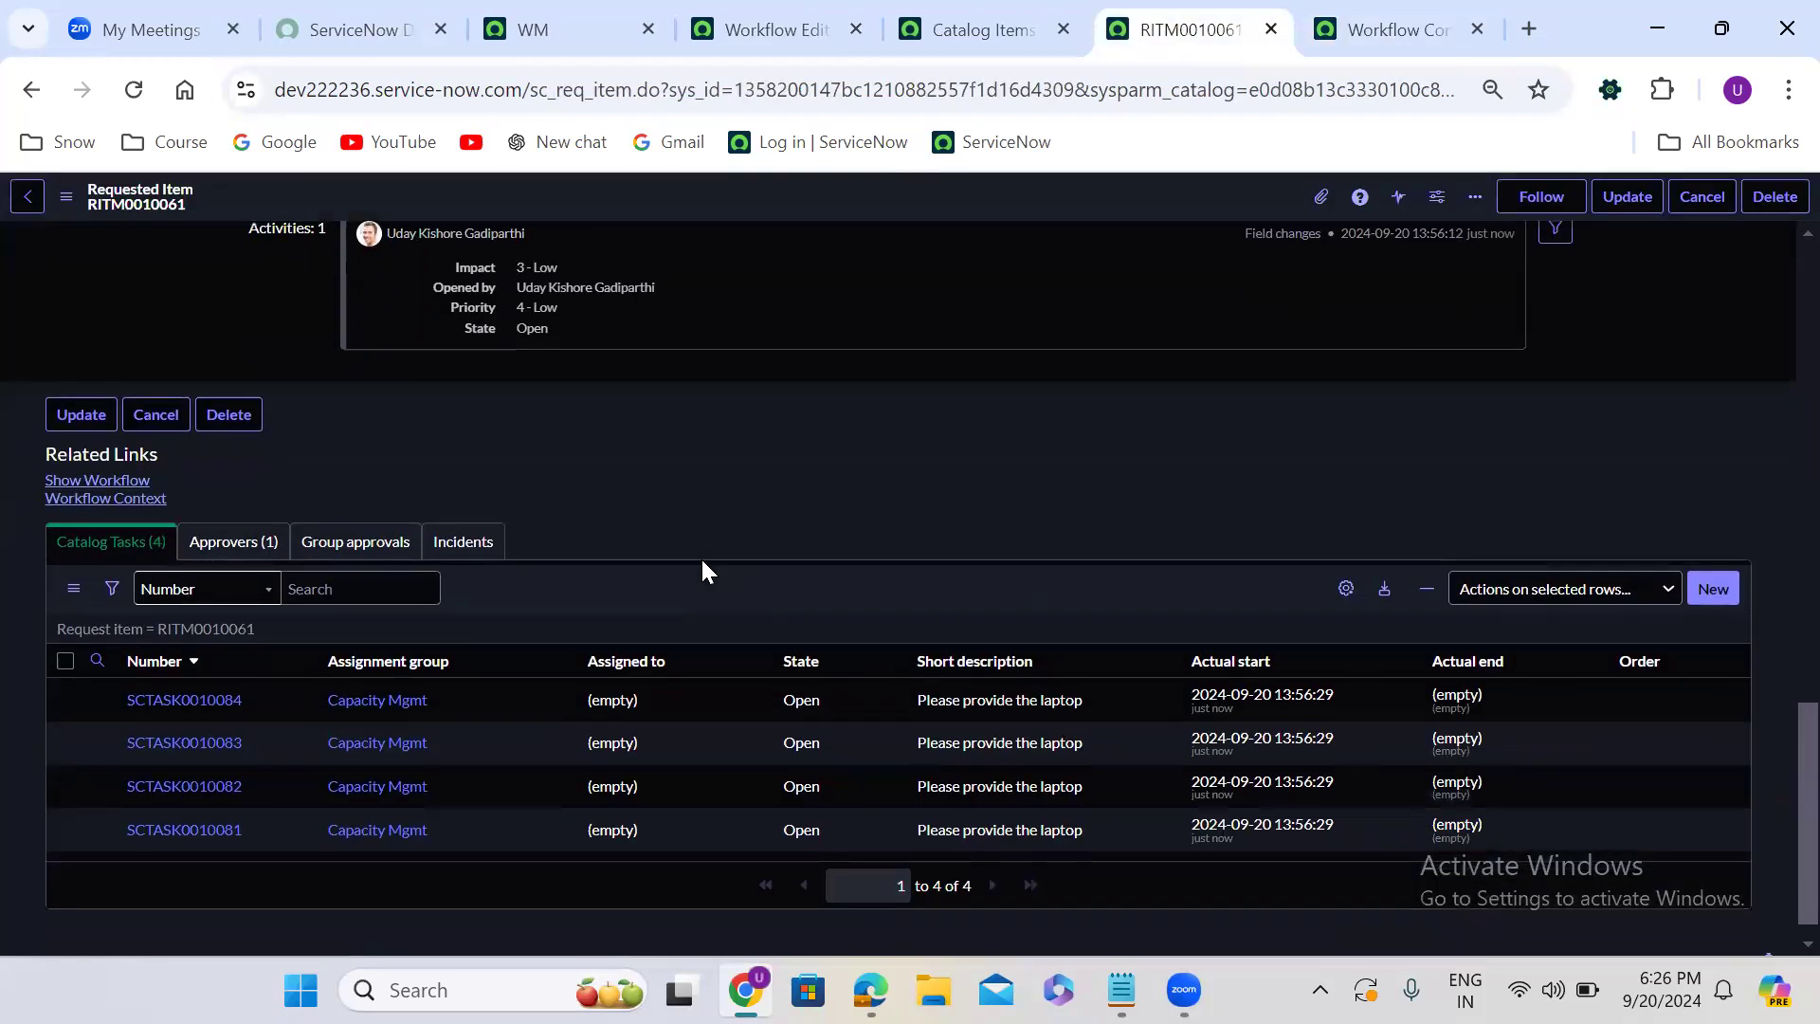
pyautogui.click(840, 682)
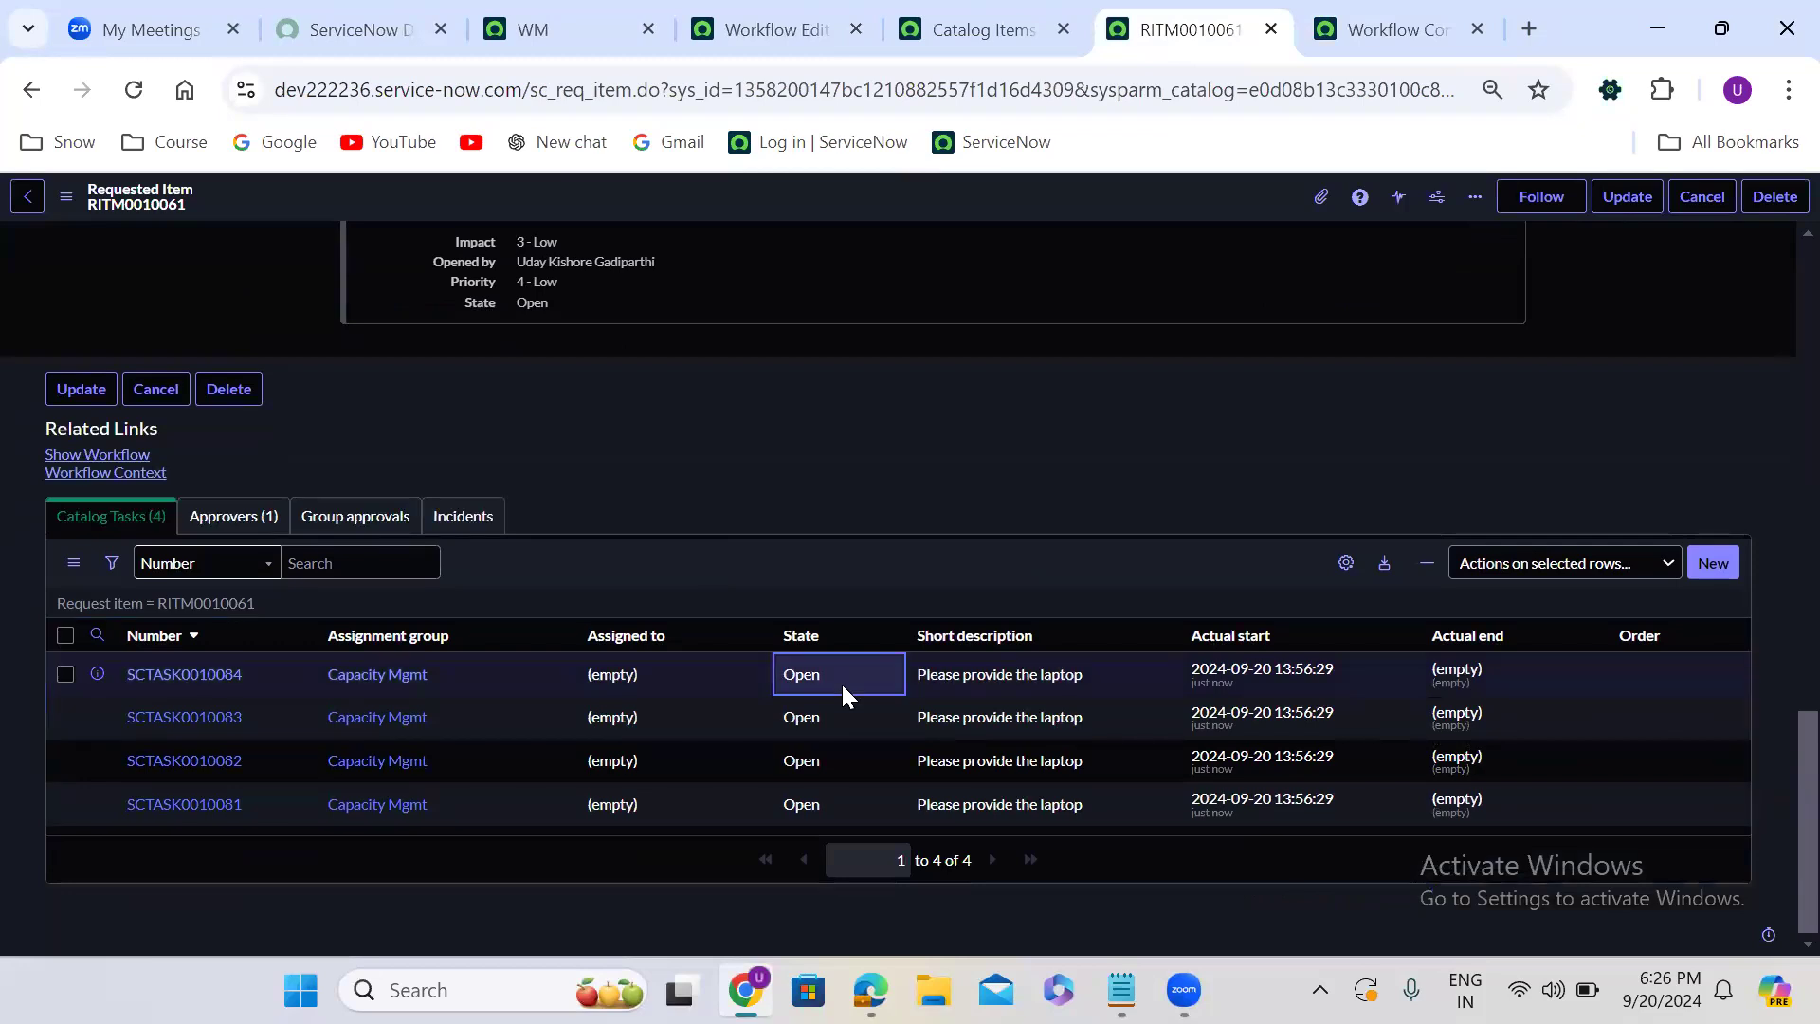
pyautogui.doubleClick(839, 680)
pyautogui.click(843, 684)
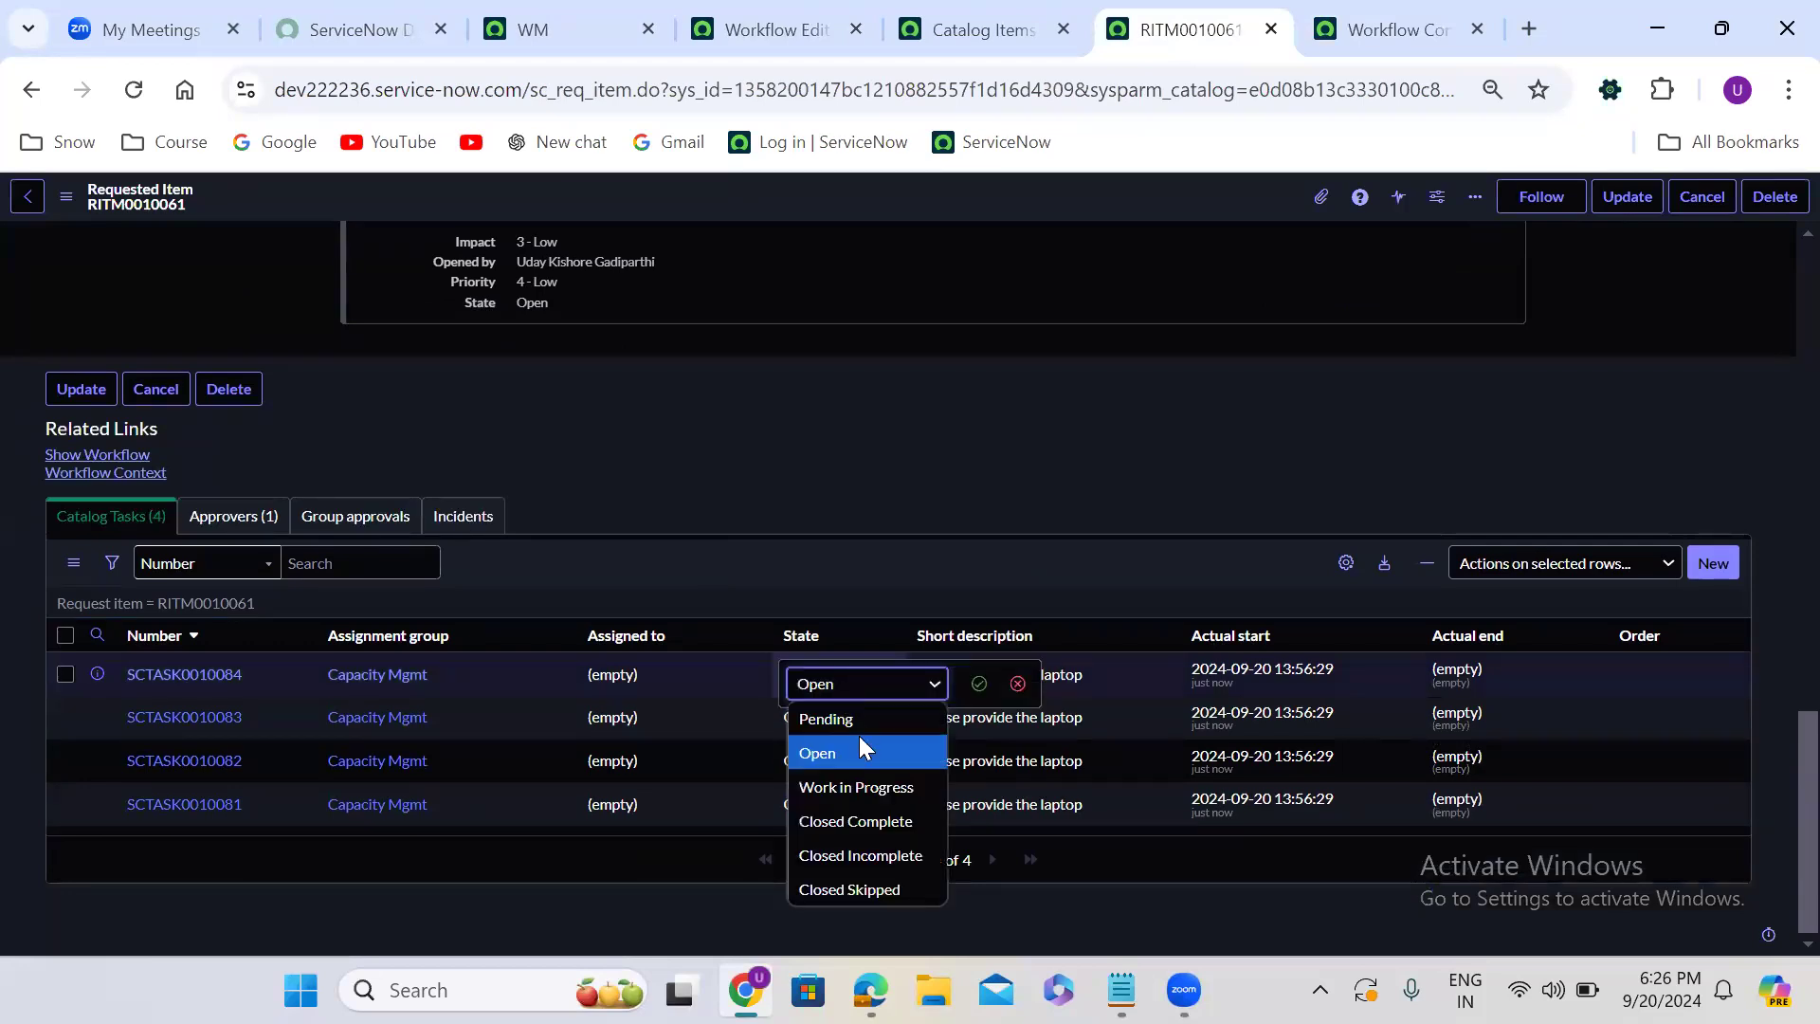
pyautogui.click(880, 813)
pyautogui.click(977, 684)
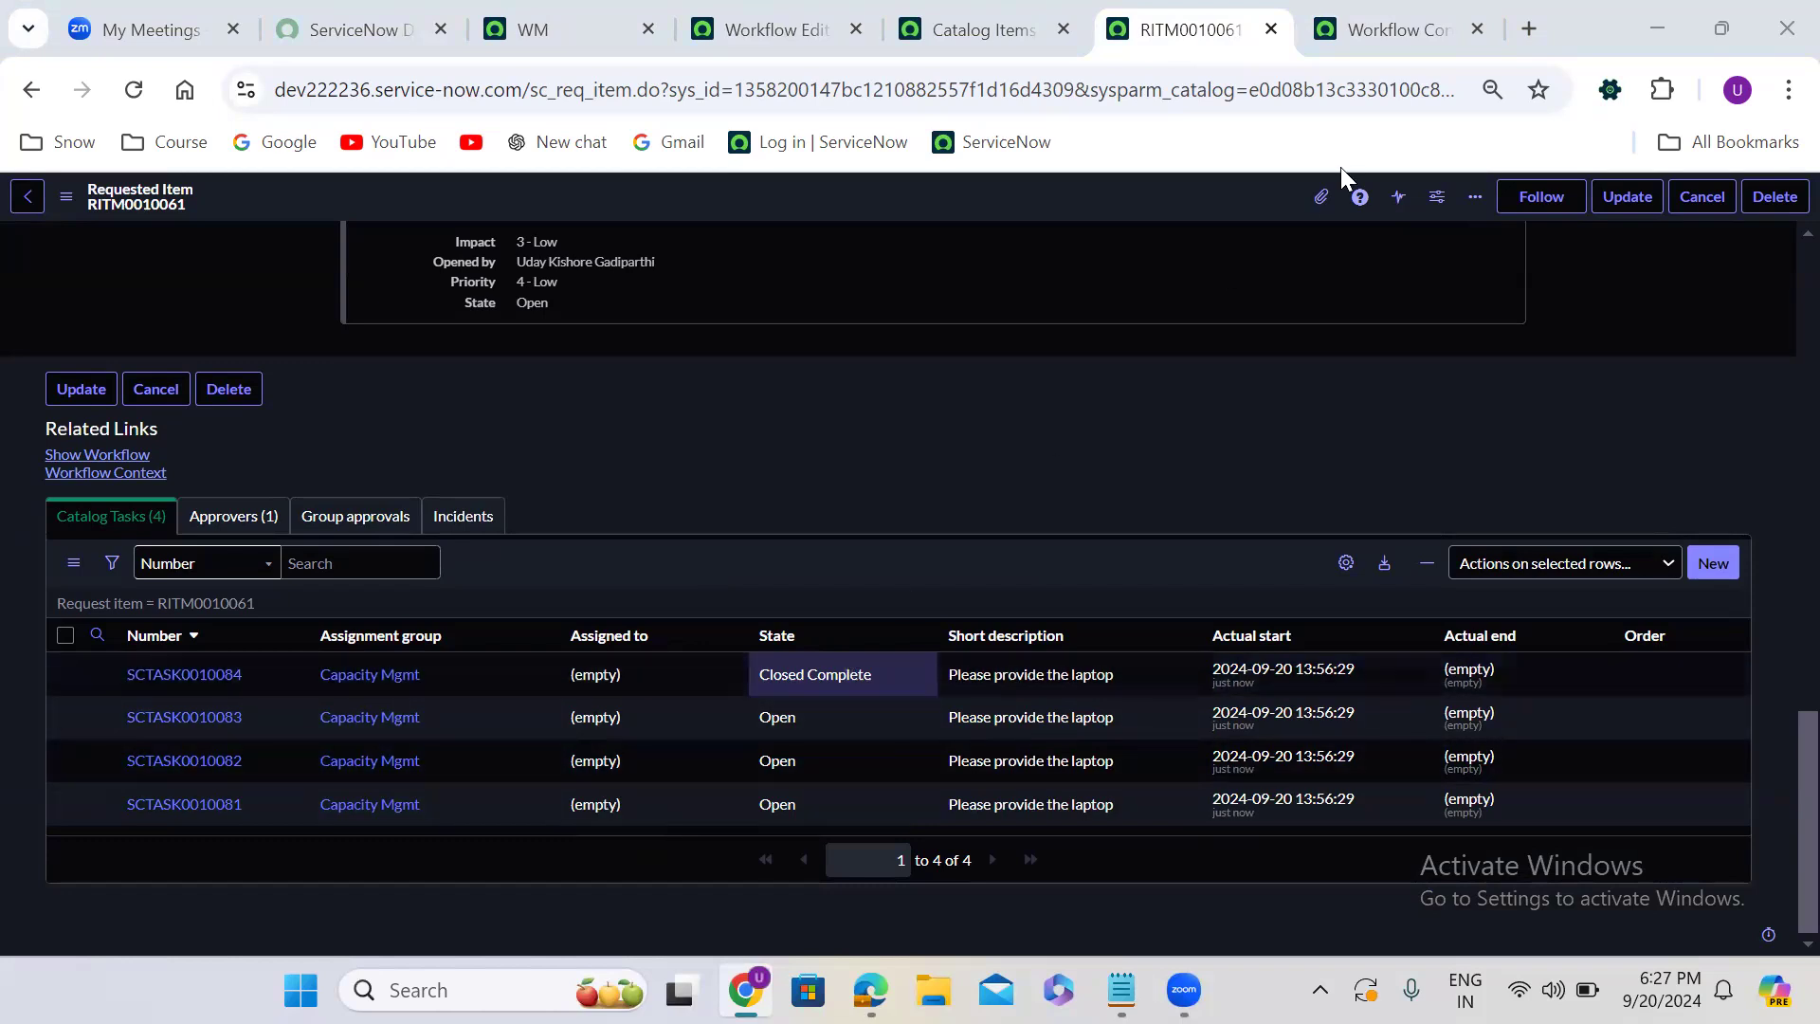
# - Refresh the workflow diagram and check the progress of the Catalog Task and Join activities
pyautogui.click(1396, 12)
pyautogui.click(134, 89)
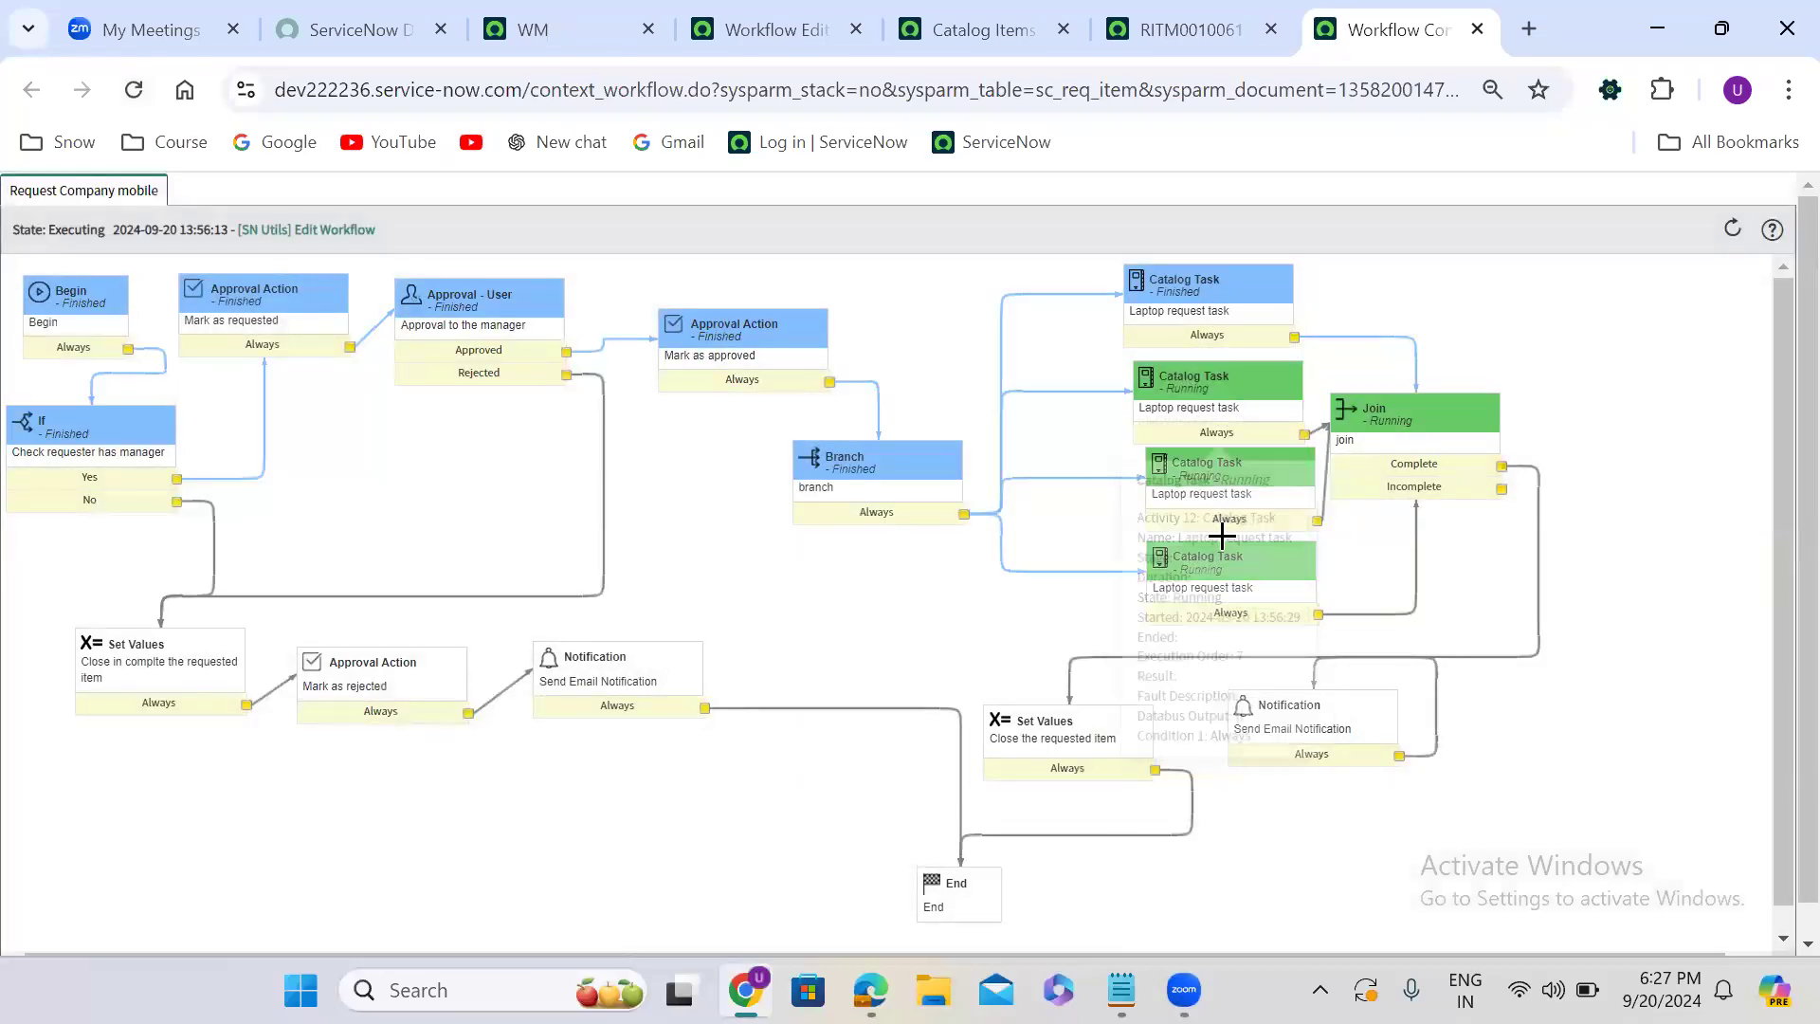
pyautogui.moveTo(1426, 469)
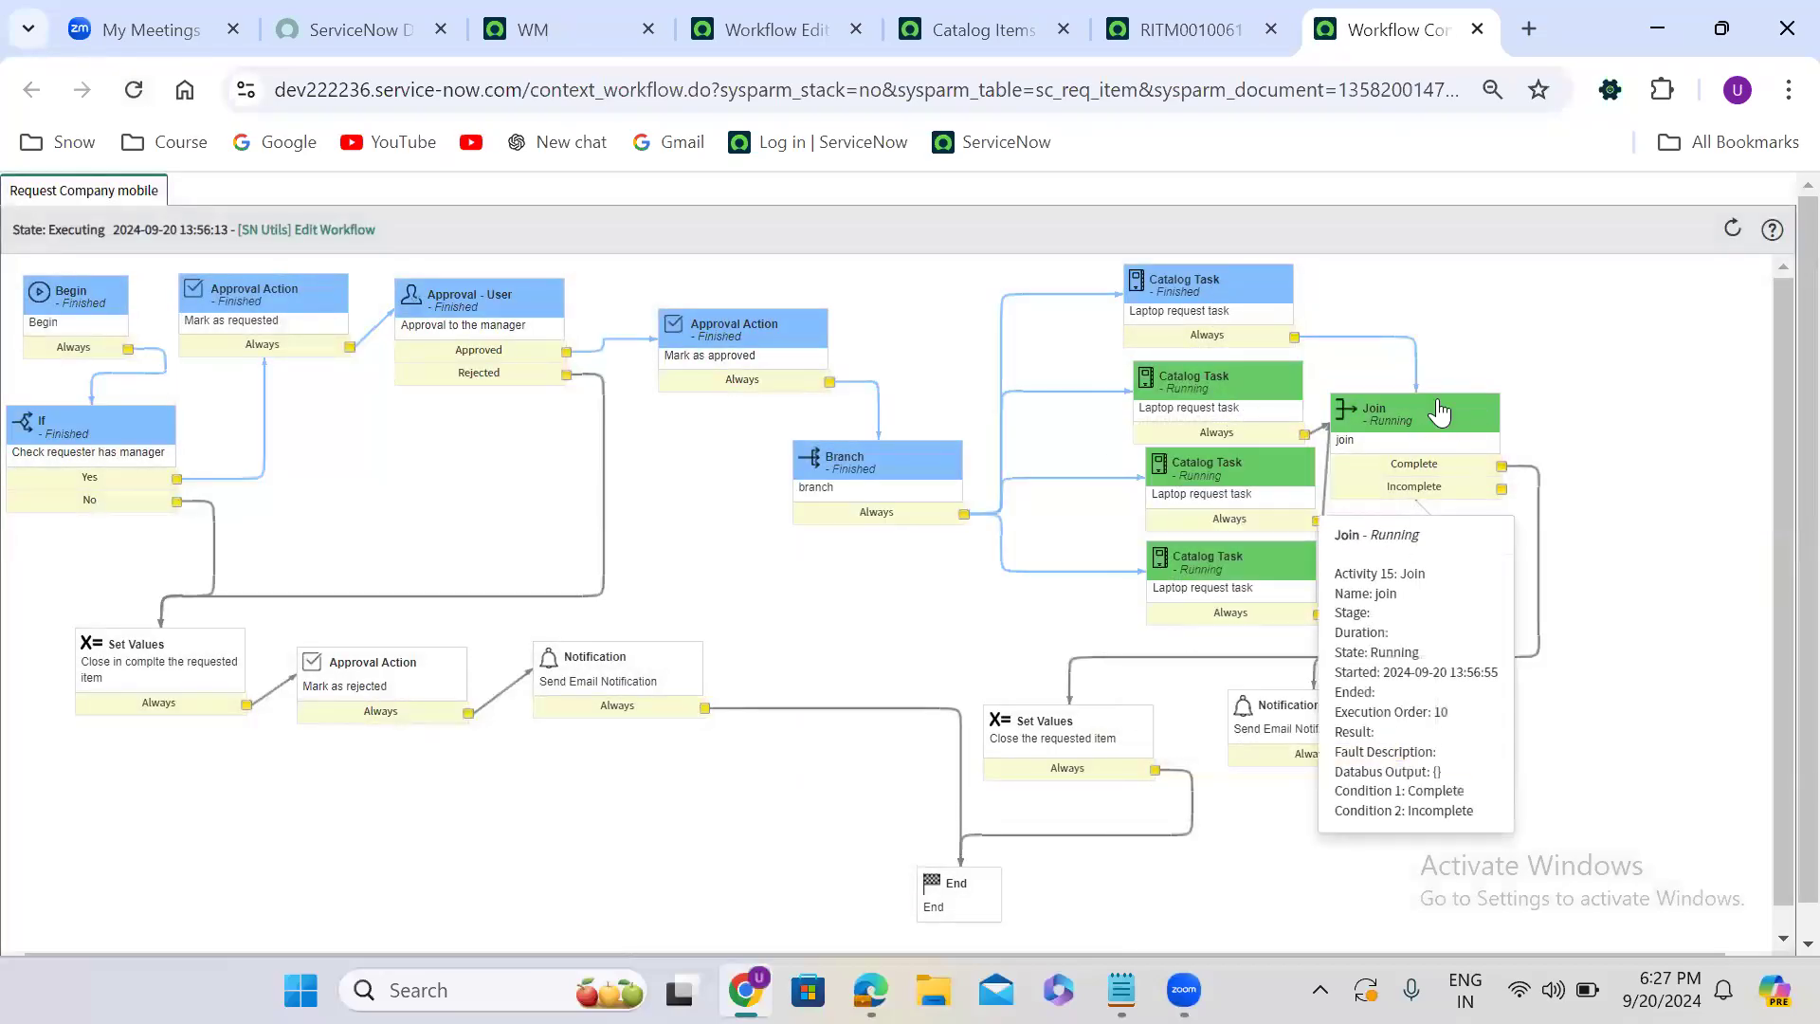
# - Return to the requested item and set the state of the three remaining open catalog tasks to Closed Complete together
pyautogui.click(1182, 31)
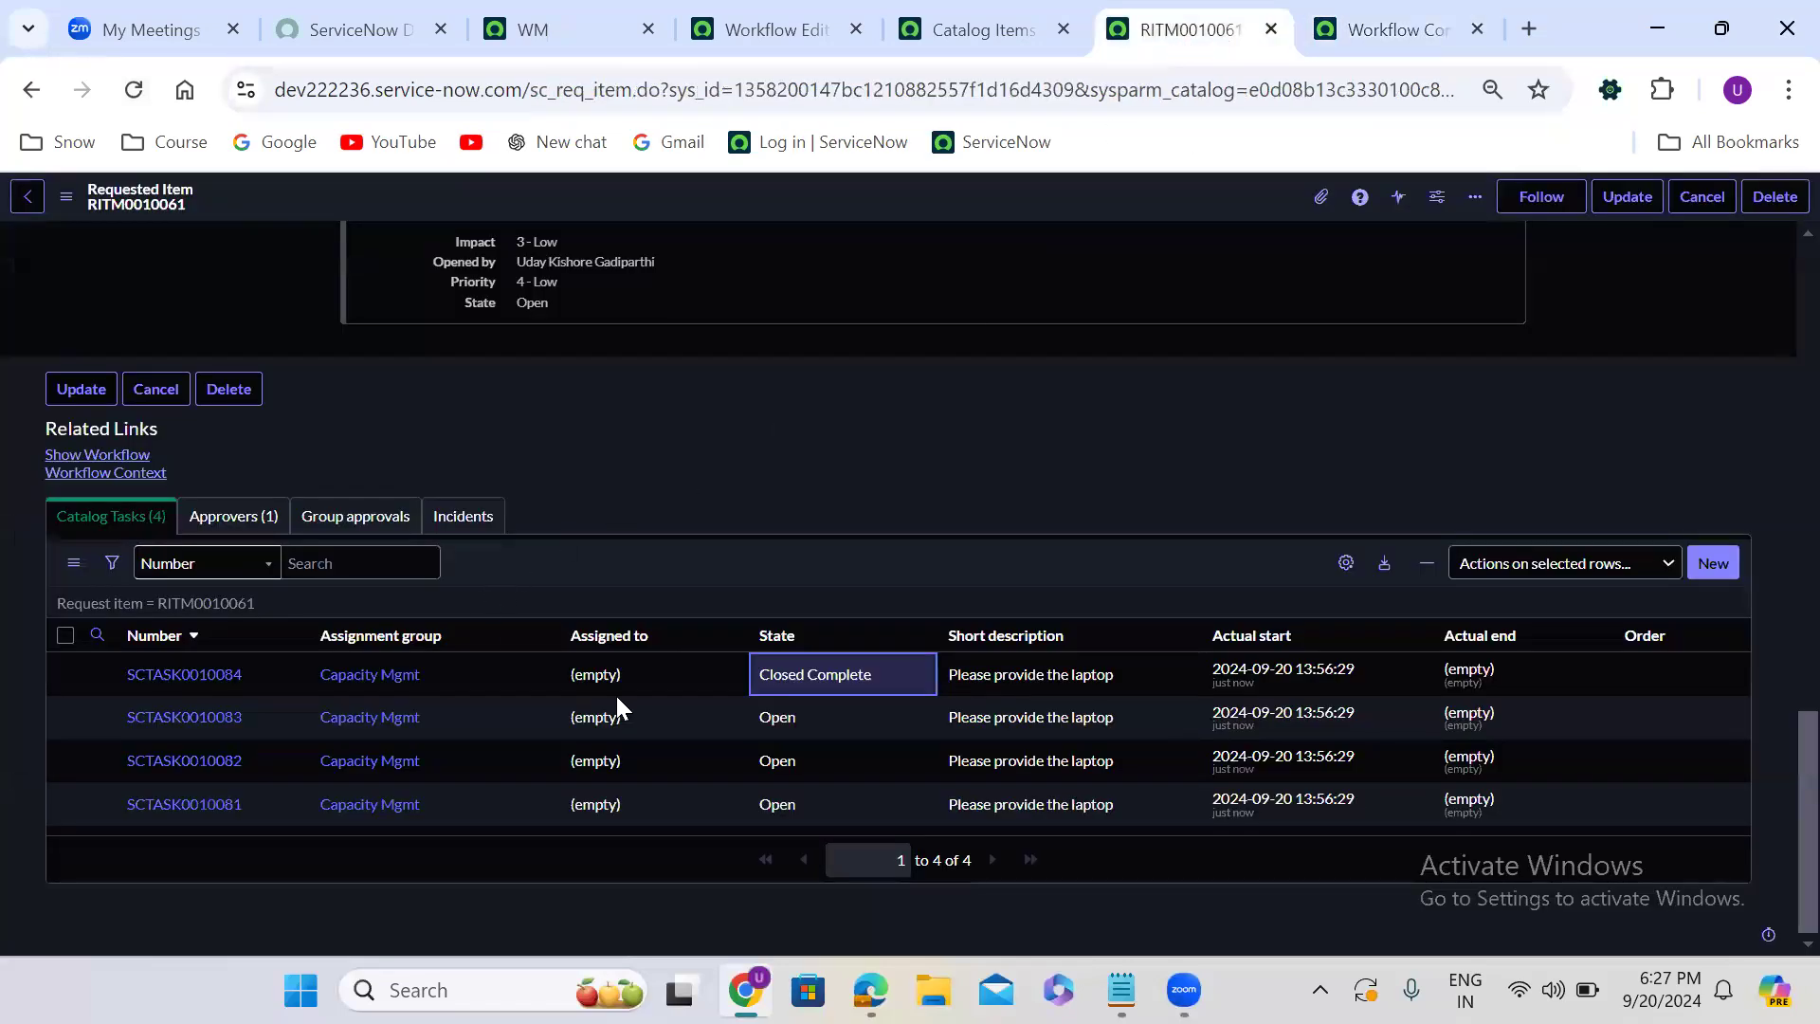
pyautogui.click(820, 720)
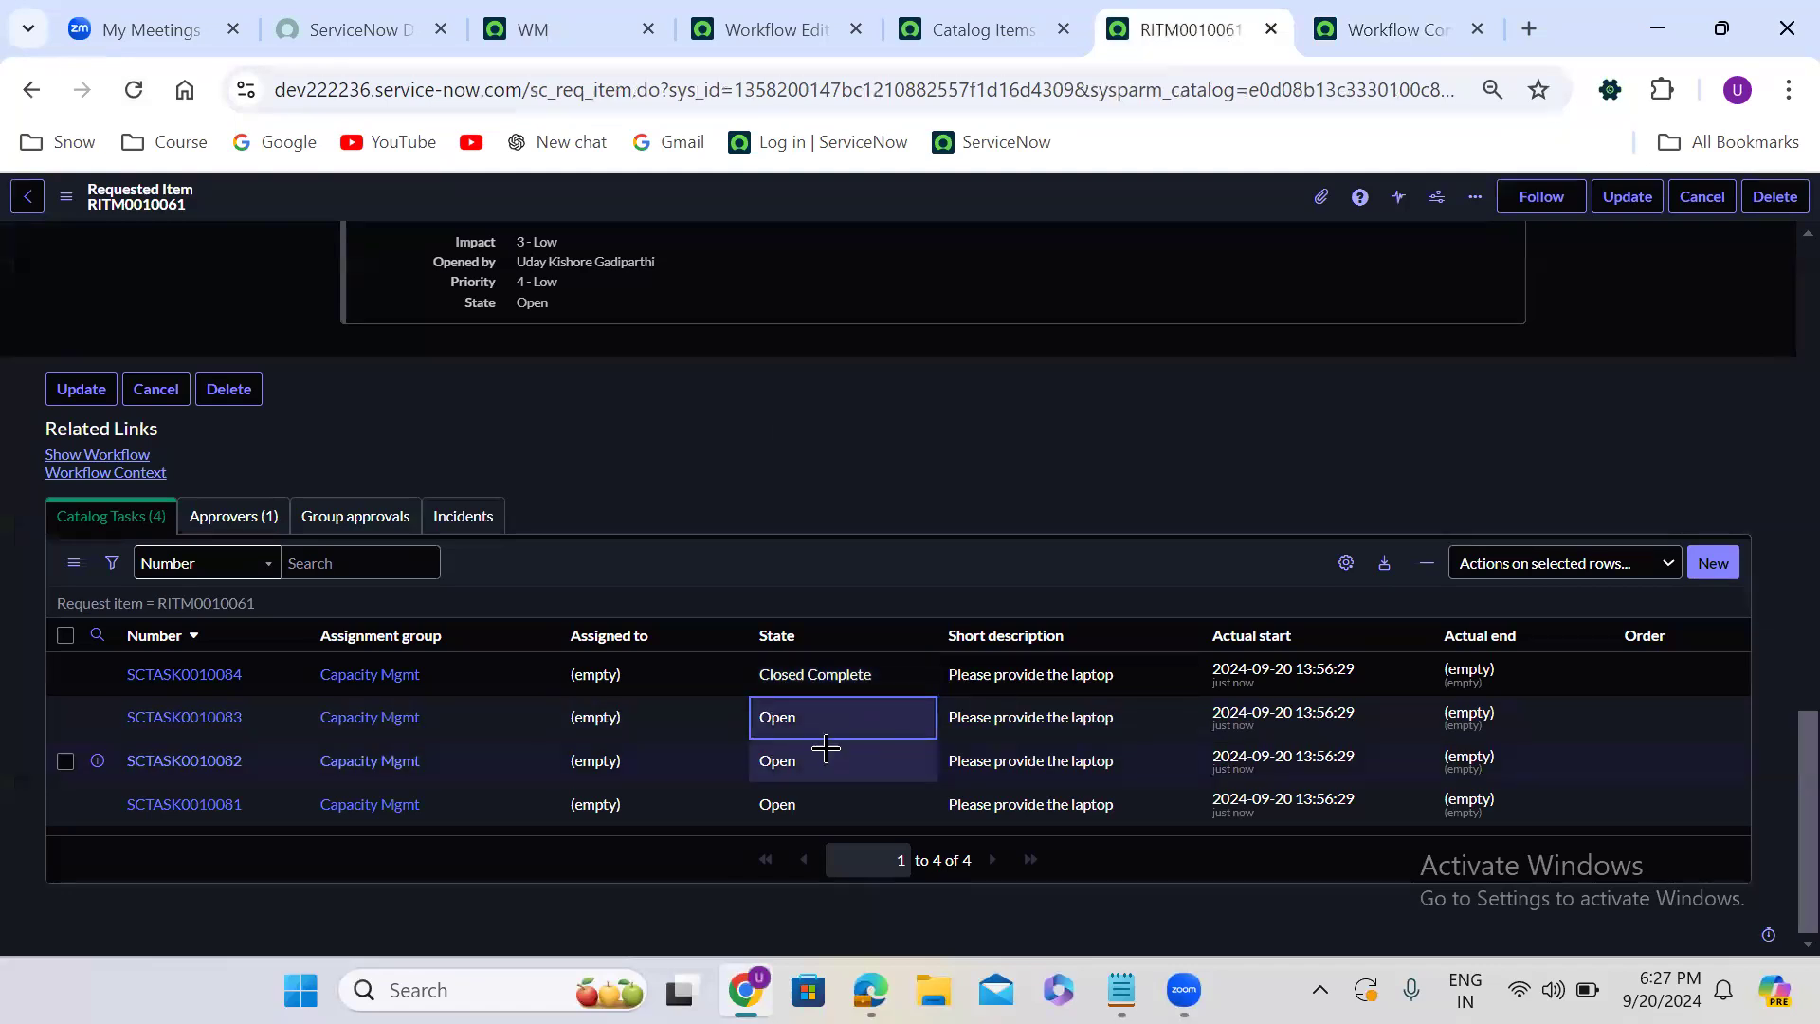
pyautogui.click(821, 757)
pyautogui.click(831, 806)
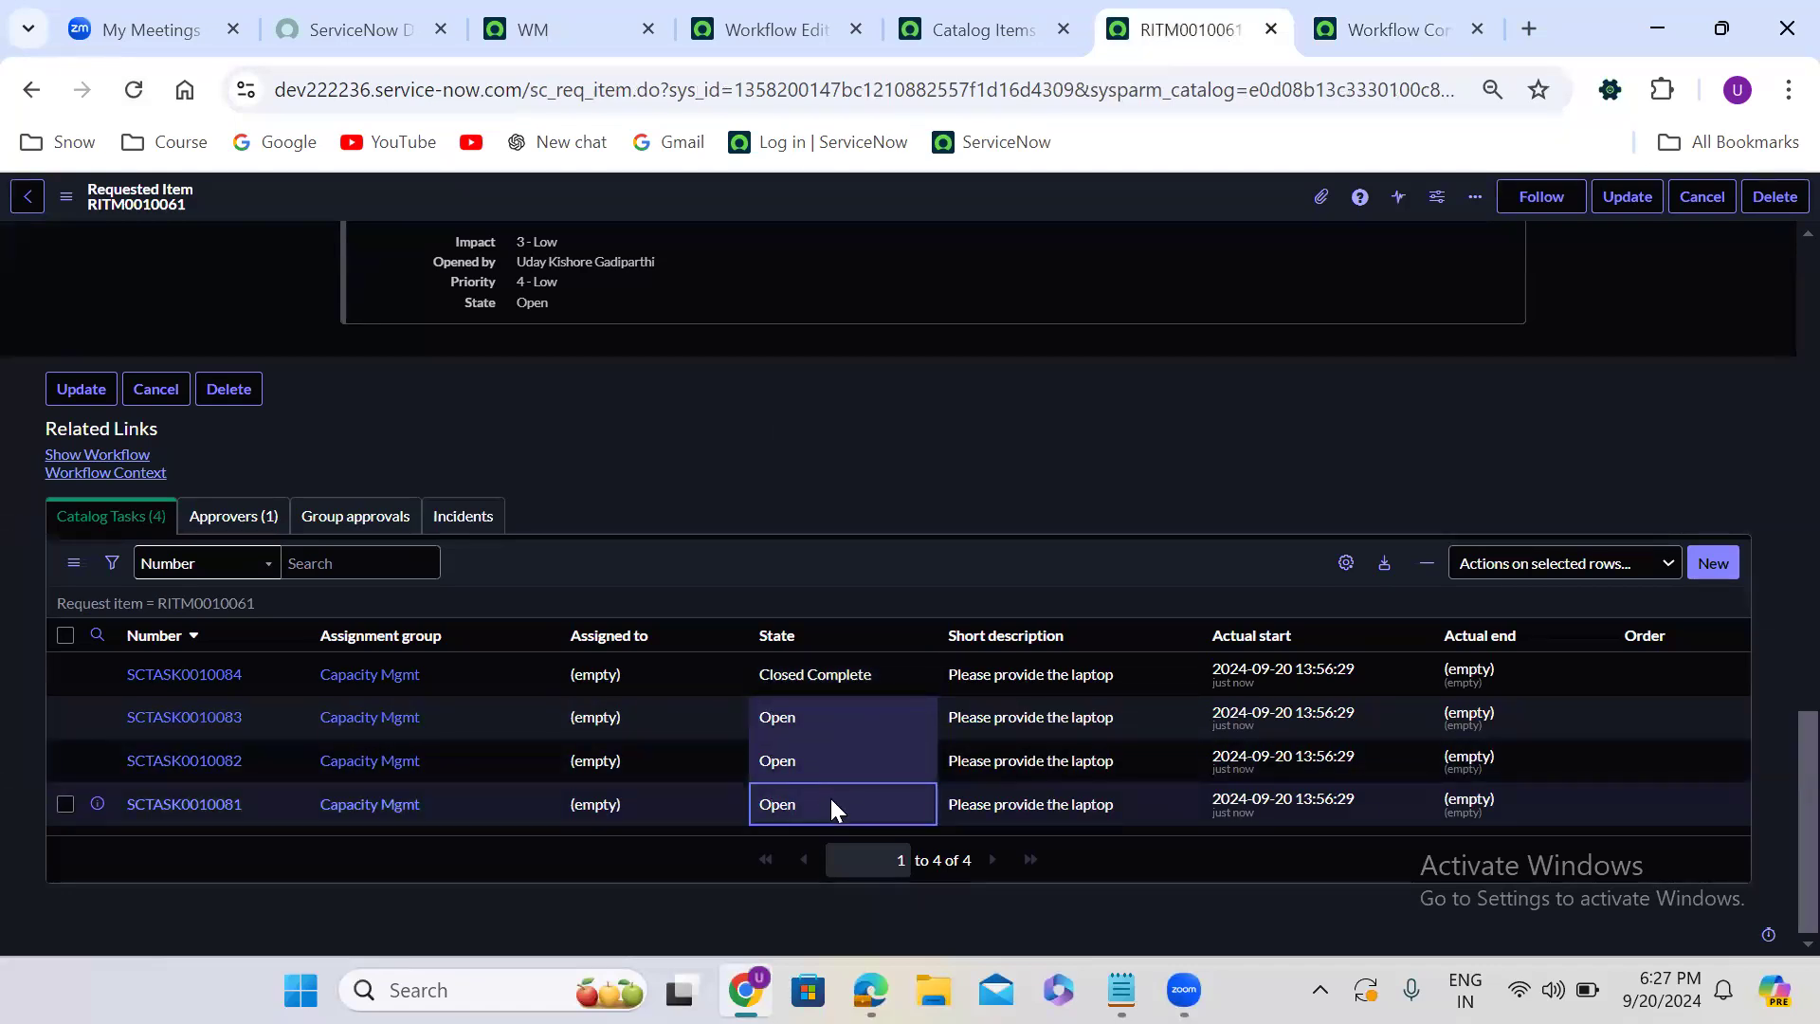
pyautogui.doubleClick(830, 801)
pyautogui.click(828, 813)
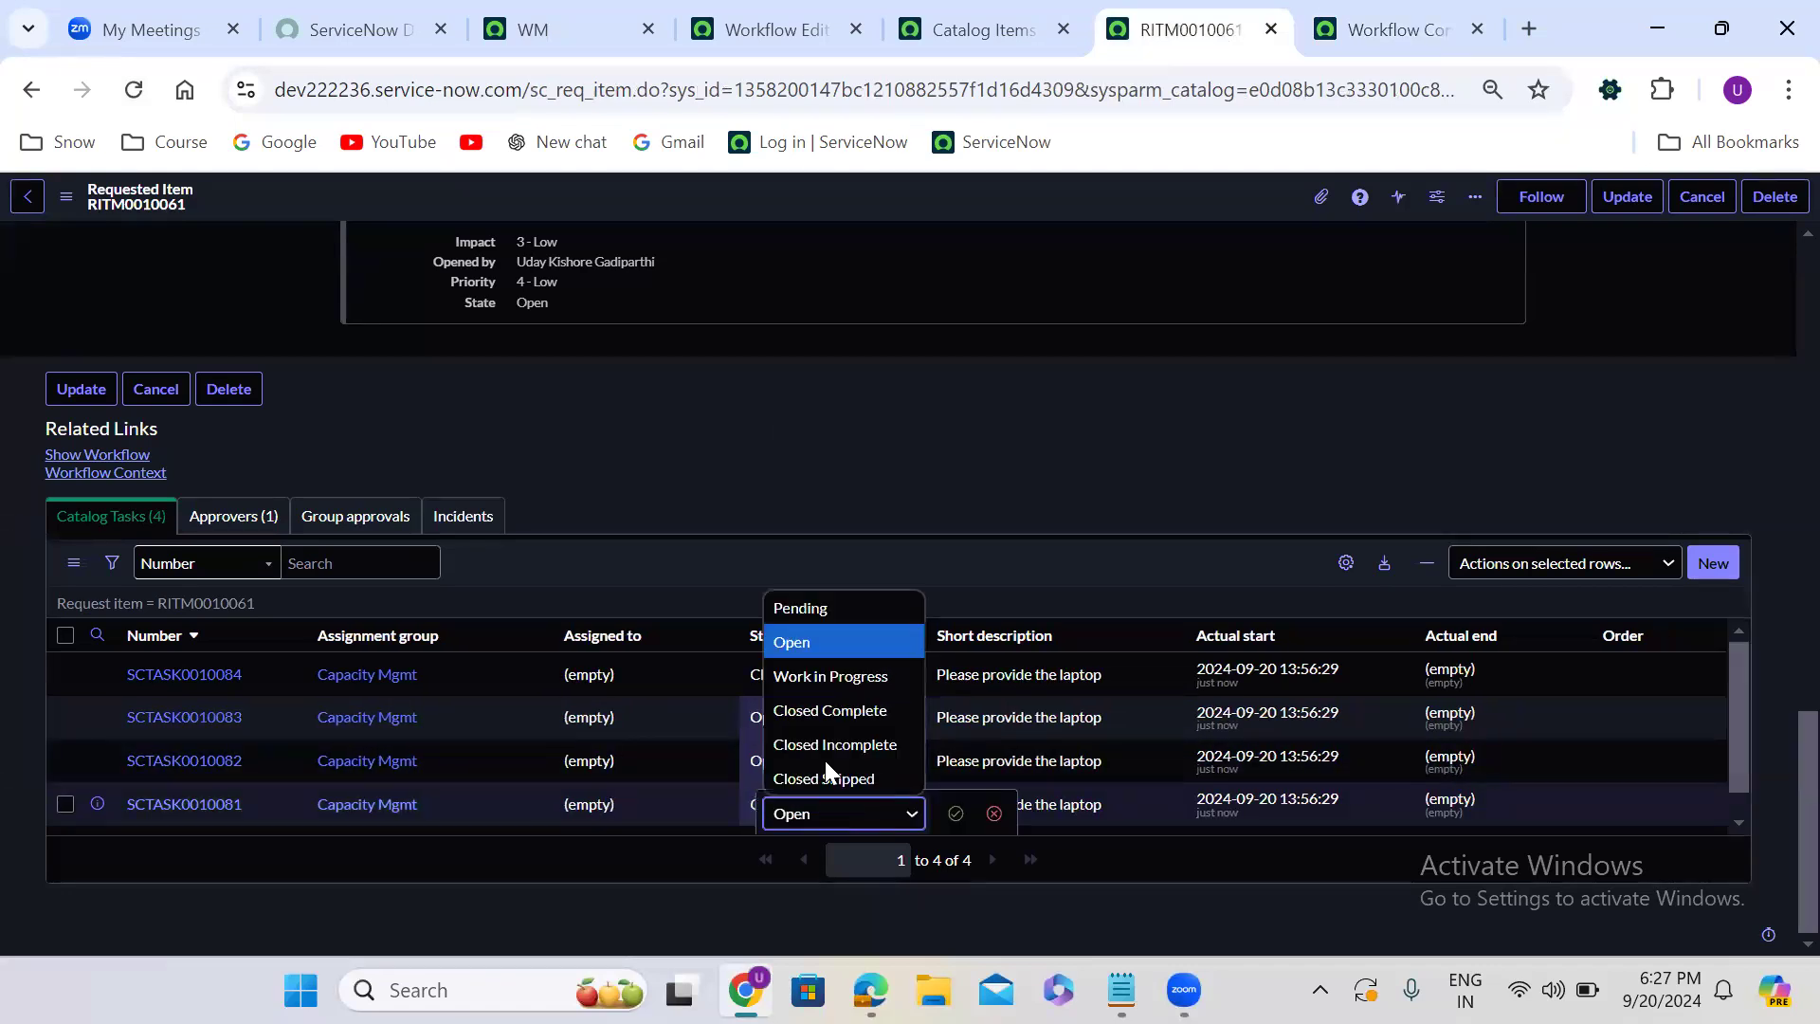
pyautogui.click(834, 711)
pyautogui.click(954, 813)
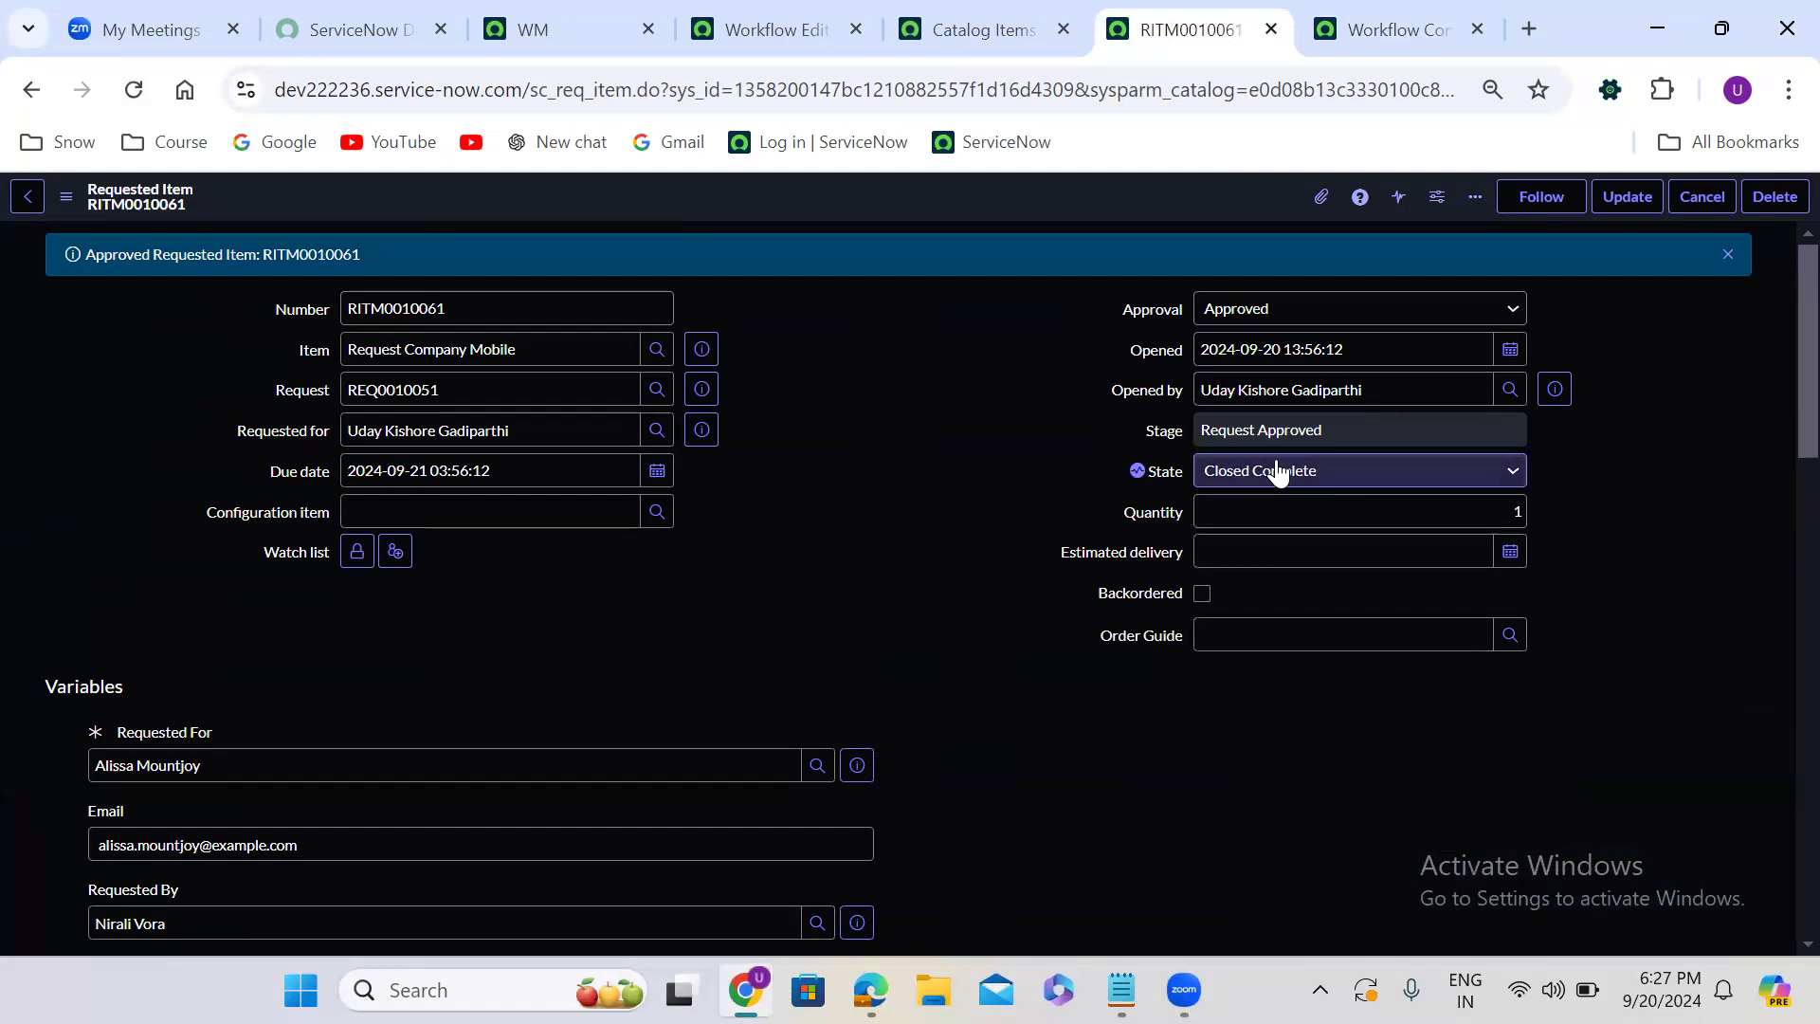
# - Reload the workflow diagram and check the status of the four Catalog Task activities, the Join and the activities following it
pyautogui.click(1365, 29)
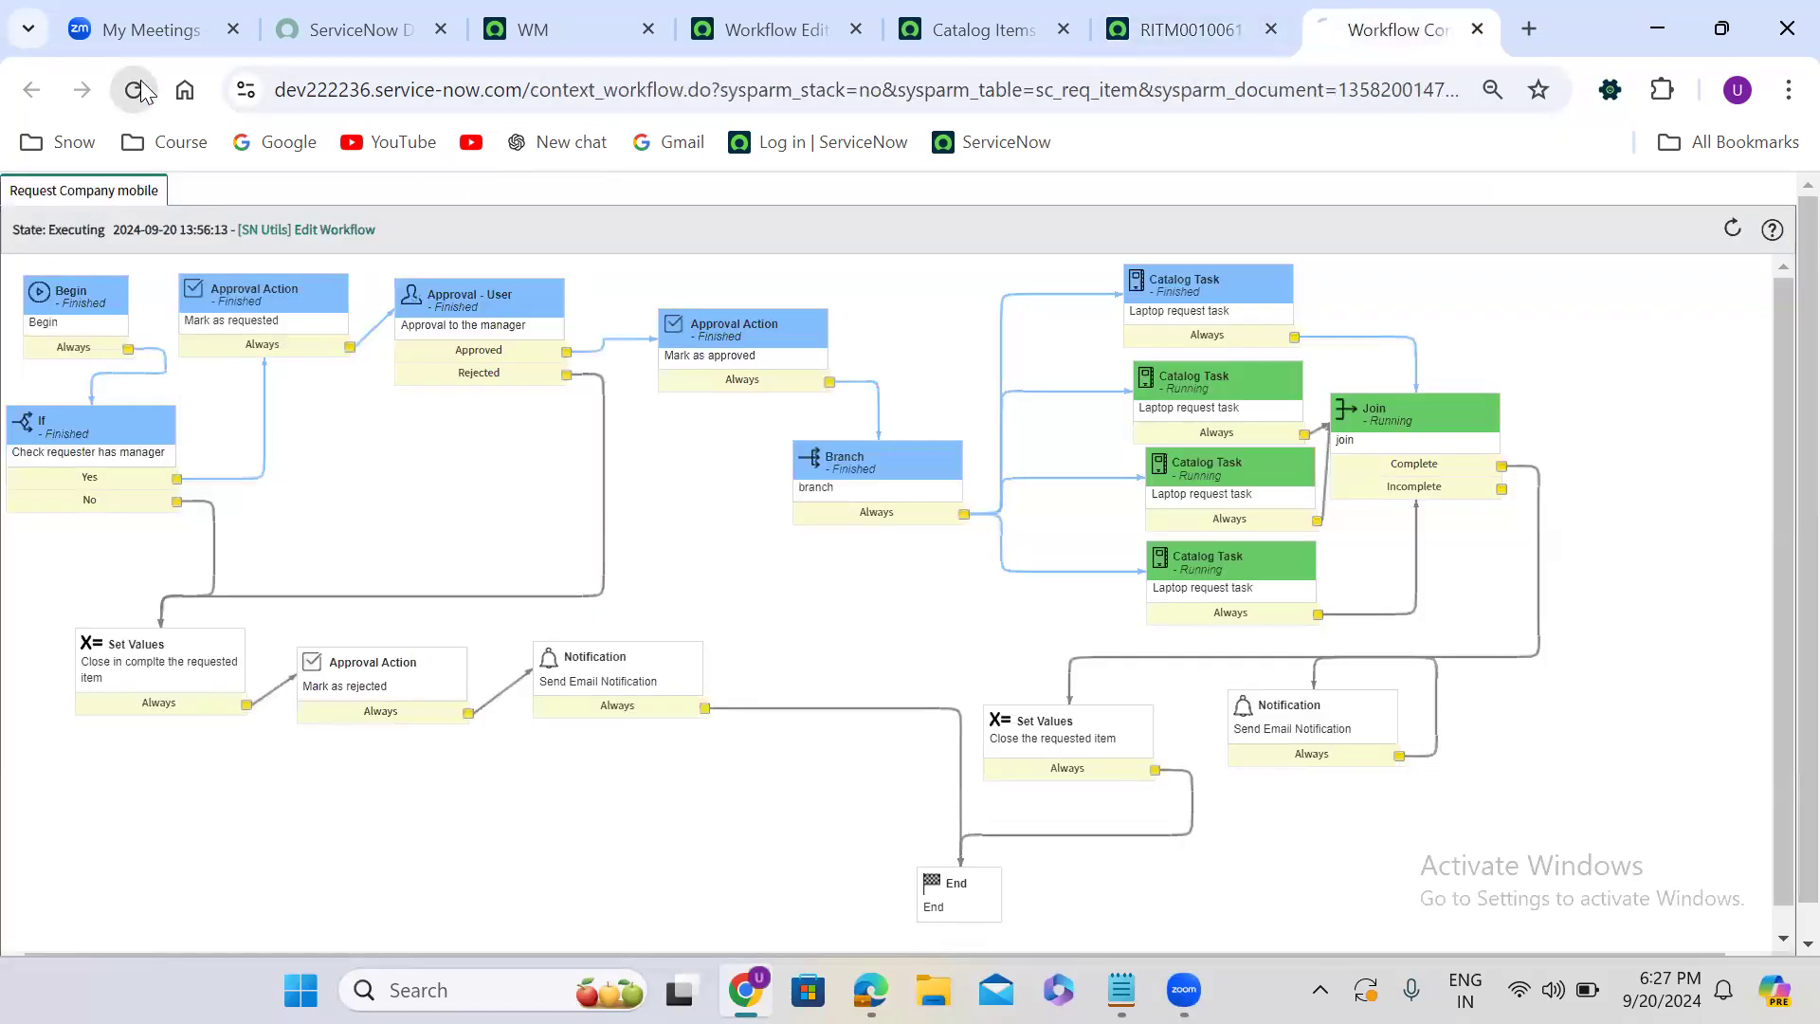
pyautogui.click(135, 88)
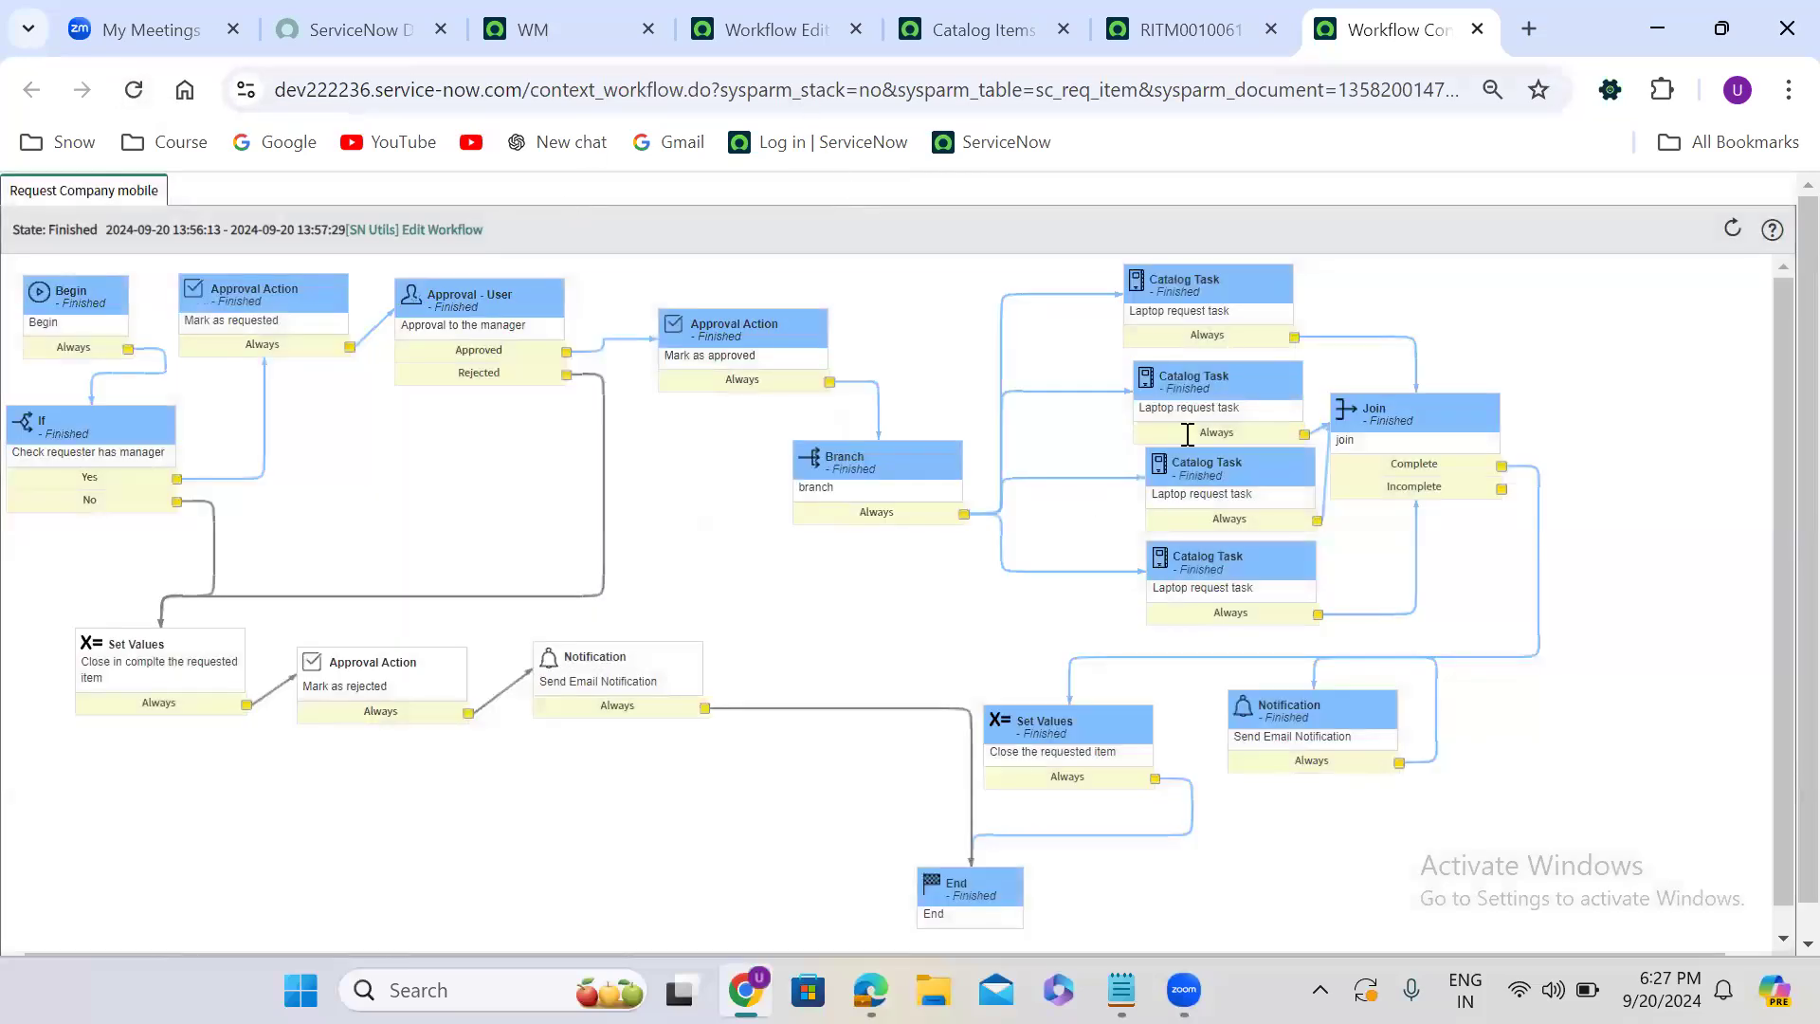
pyautogui.moveTo(1197, 303)
# - Go back to the requested item and review its catalog tasks and approvers lists, ending on the catalog tasks
pyautogui.click(1196, 30)
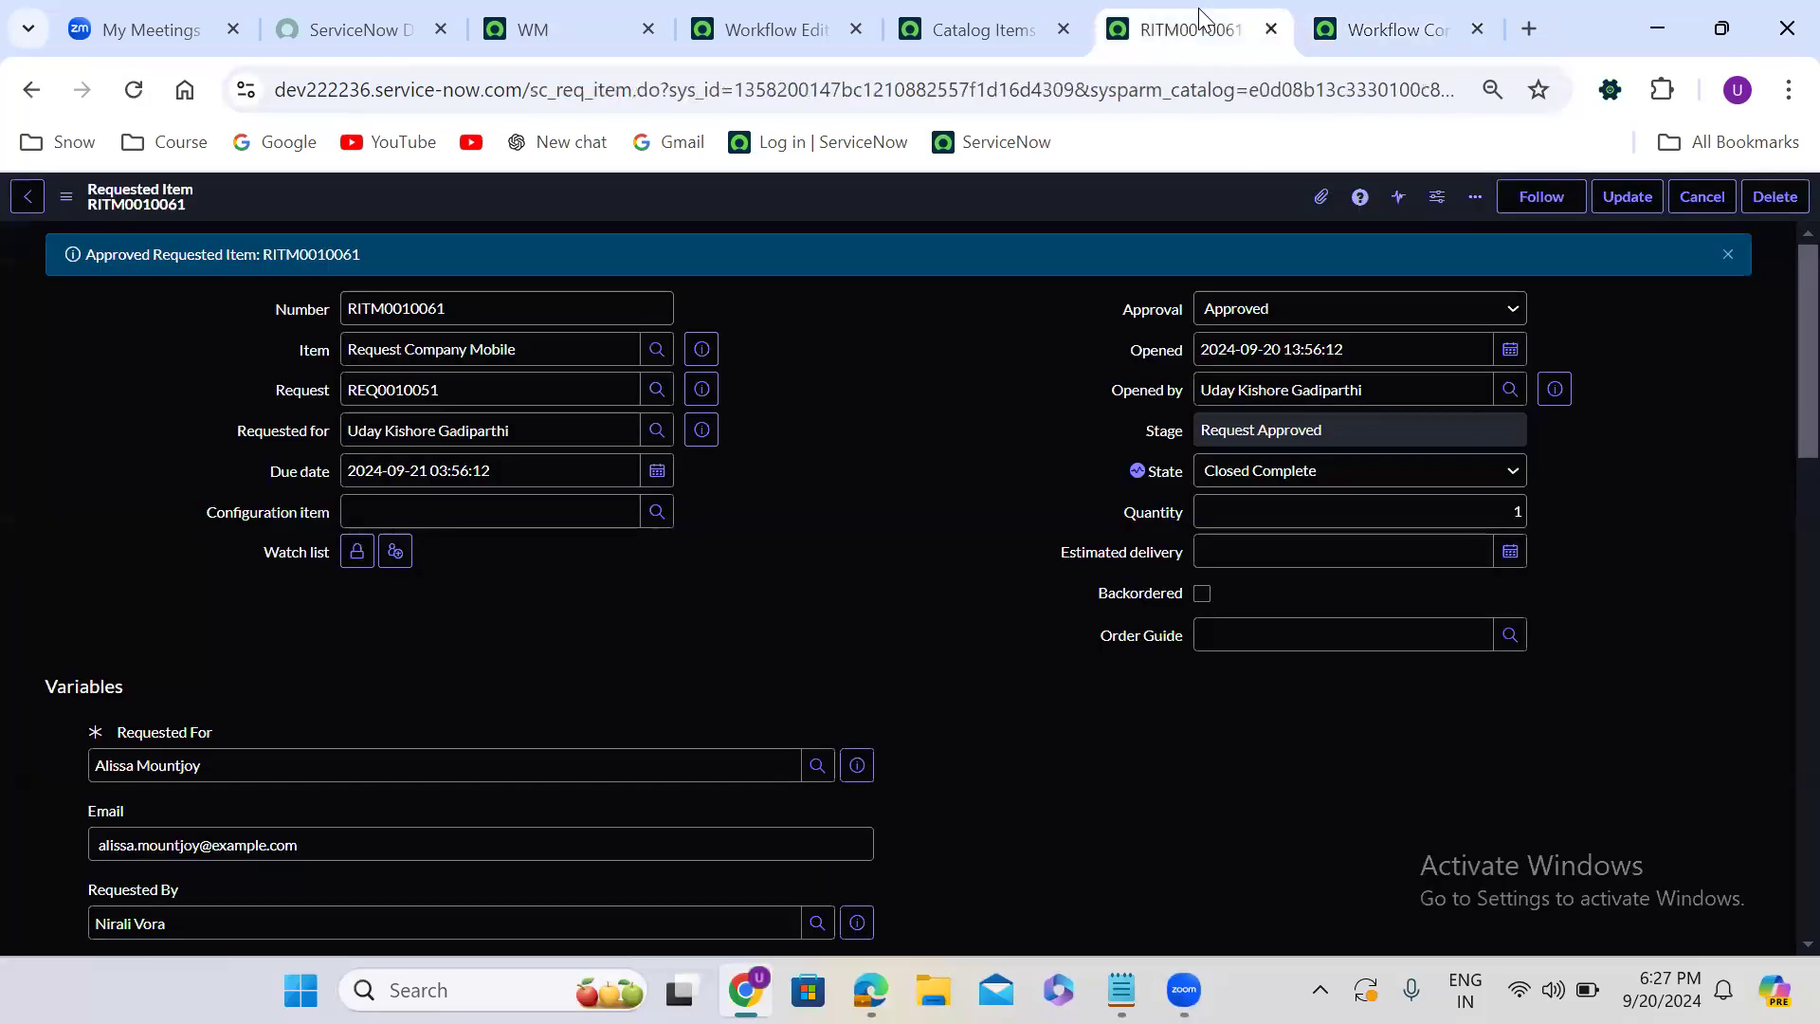
pyautogui.scroll(-15, 758, 533)
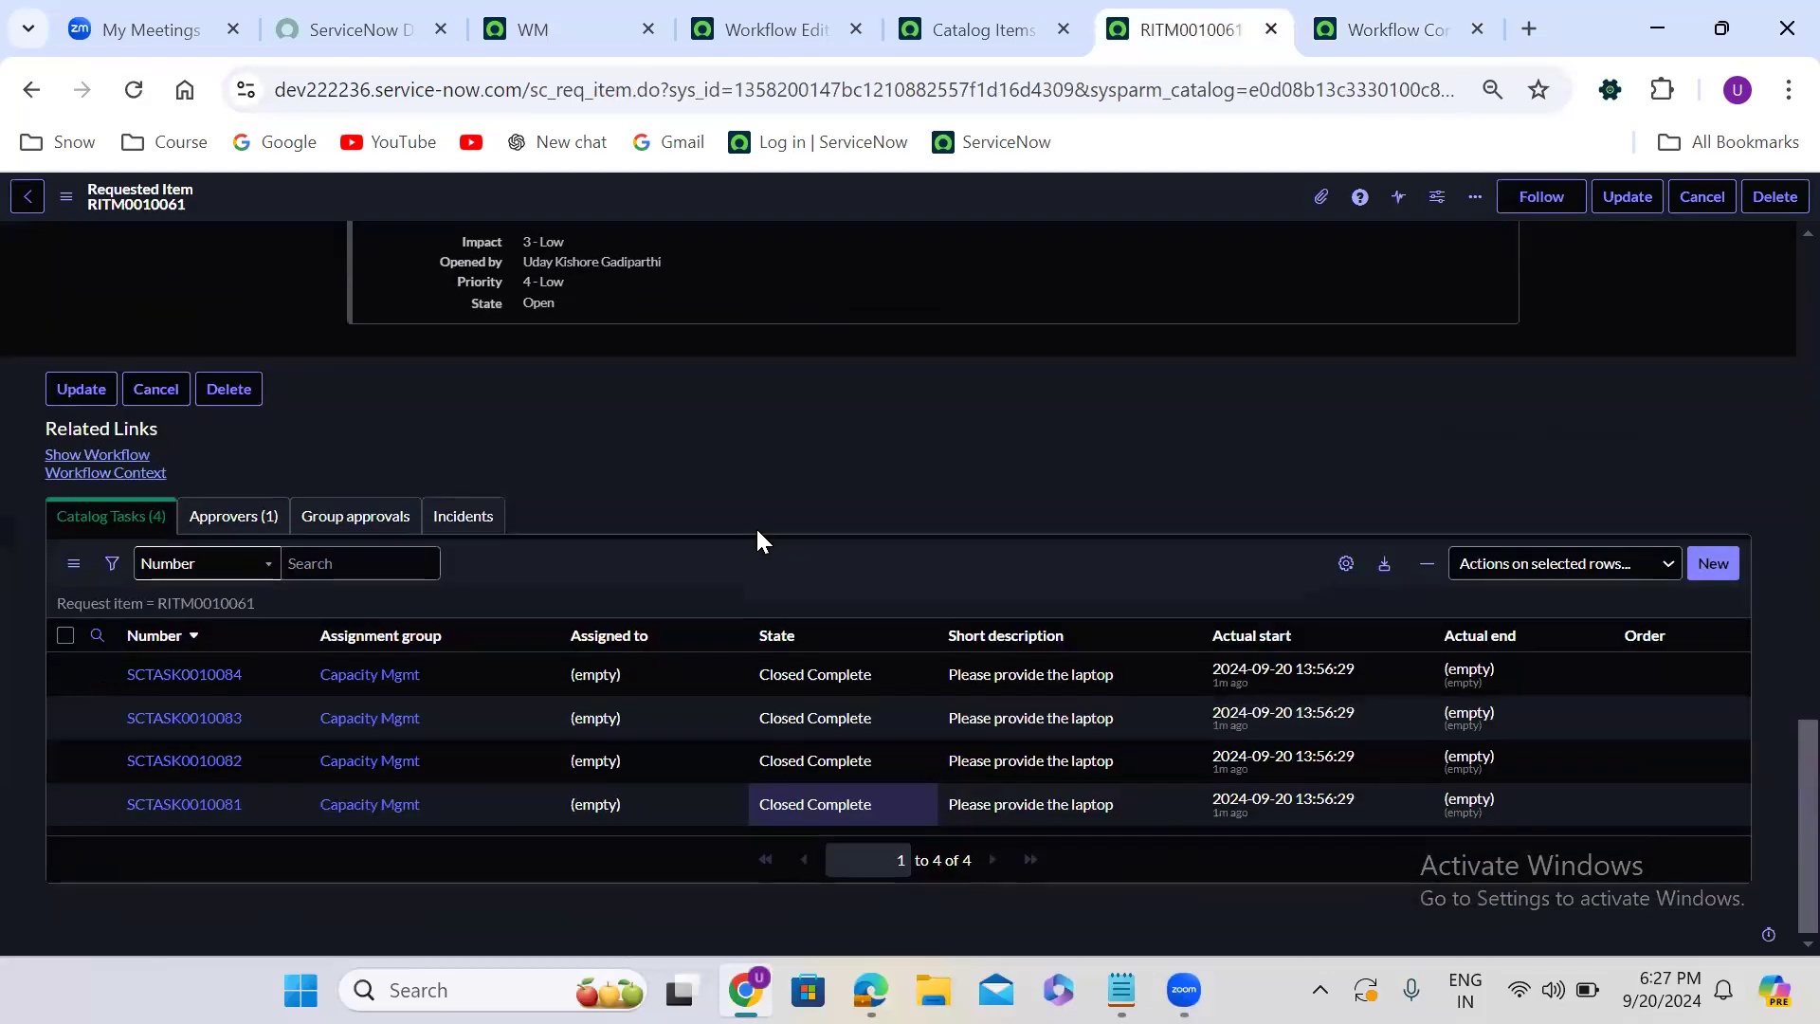
pyautogui.click(204, 563)
pyautogui.click(237, 514)
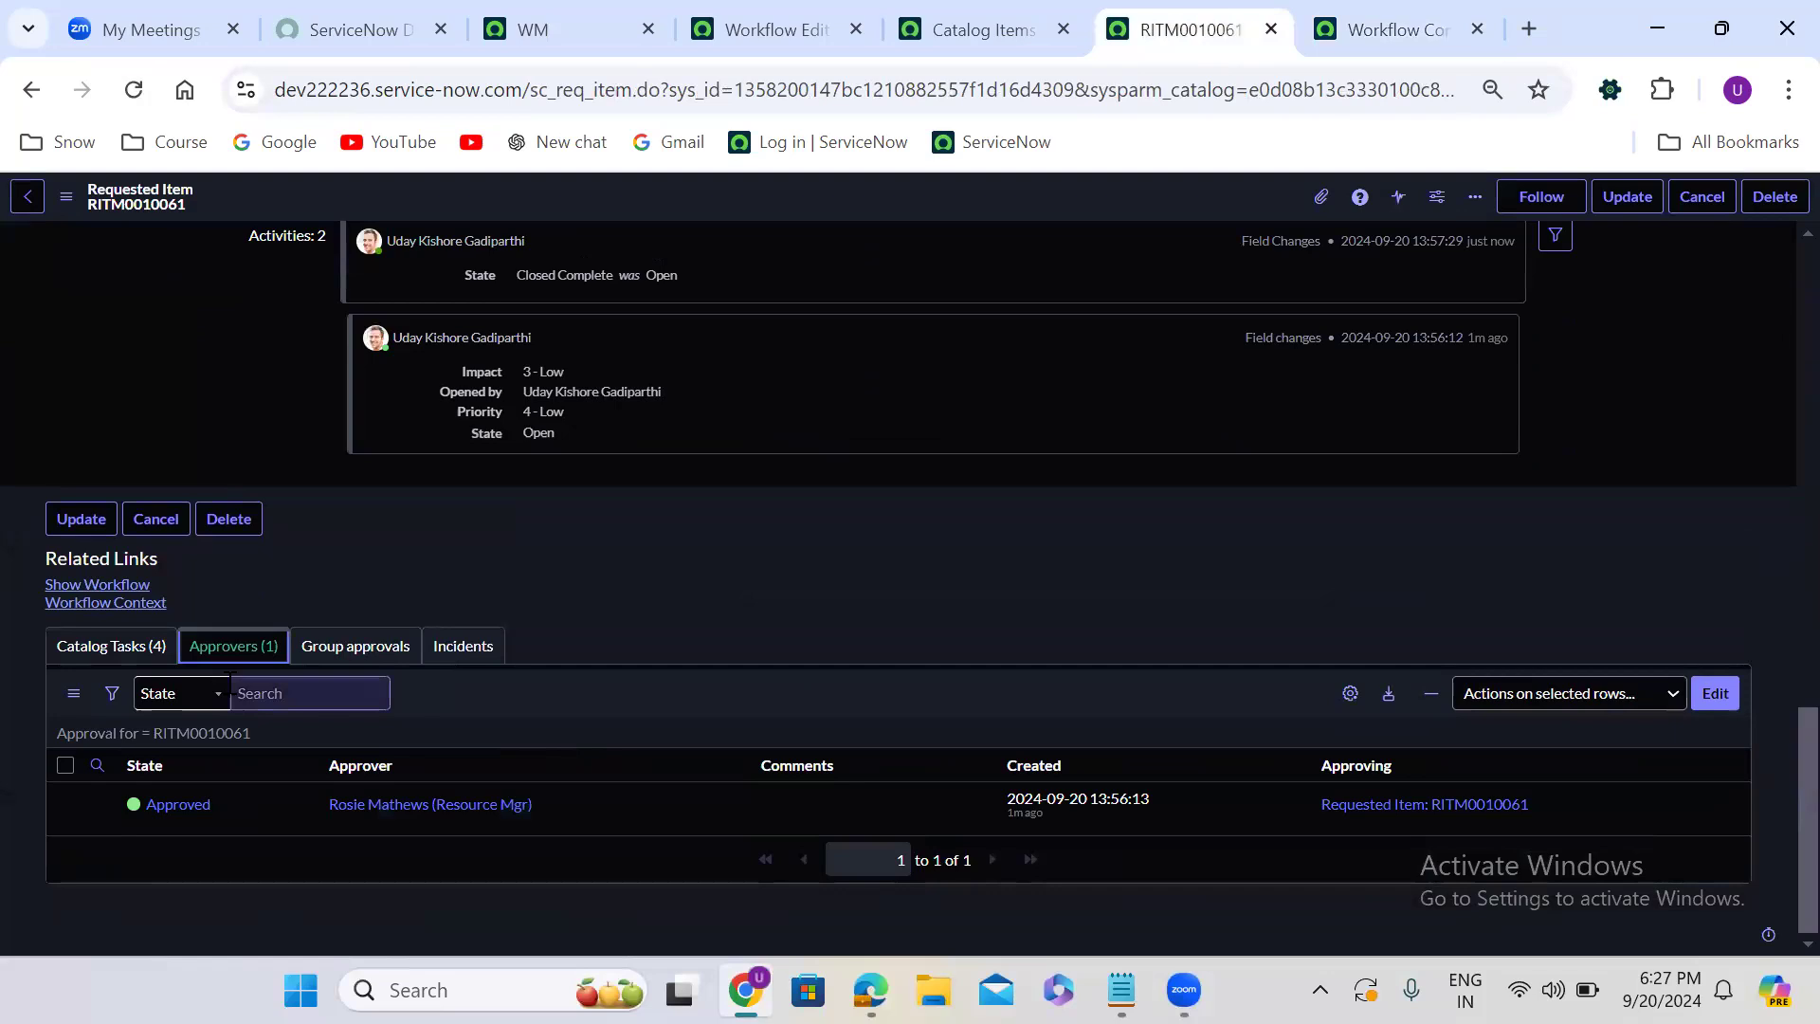
pyautogui.click(140, 646)
pyautogui.click(1727, 699)
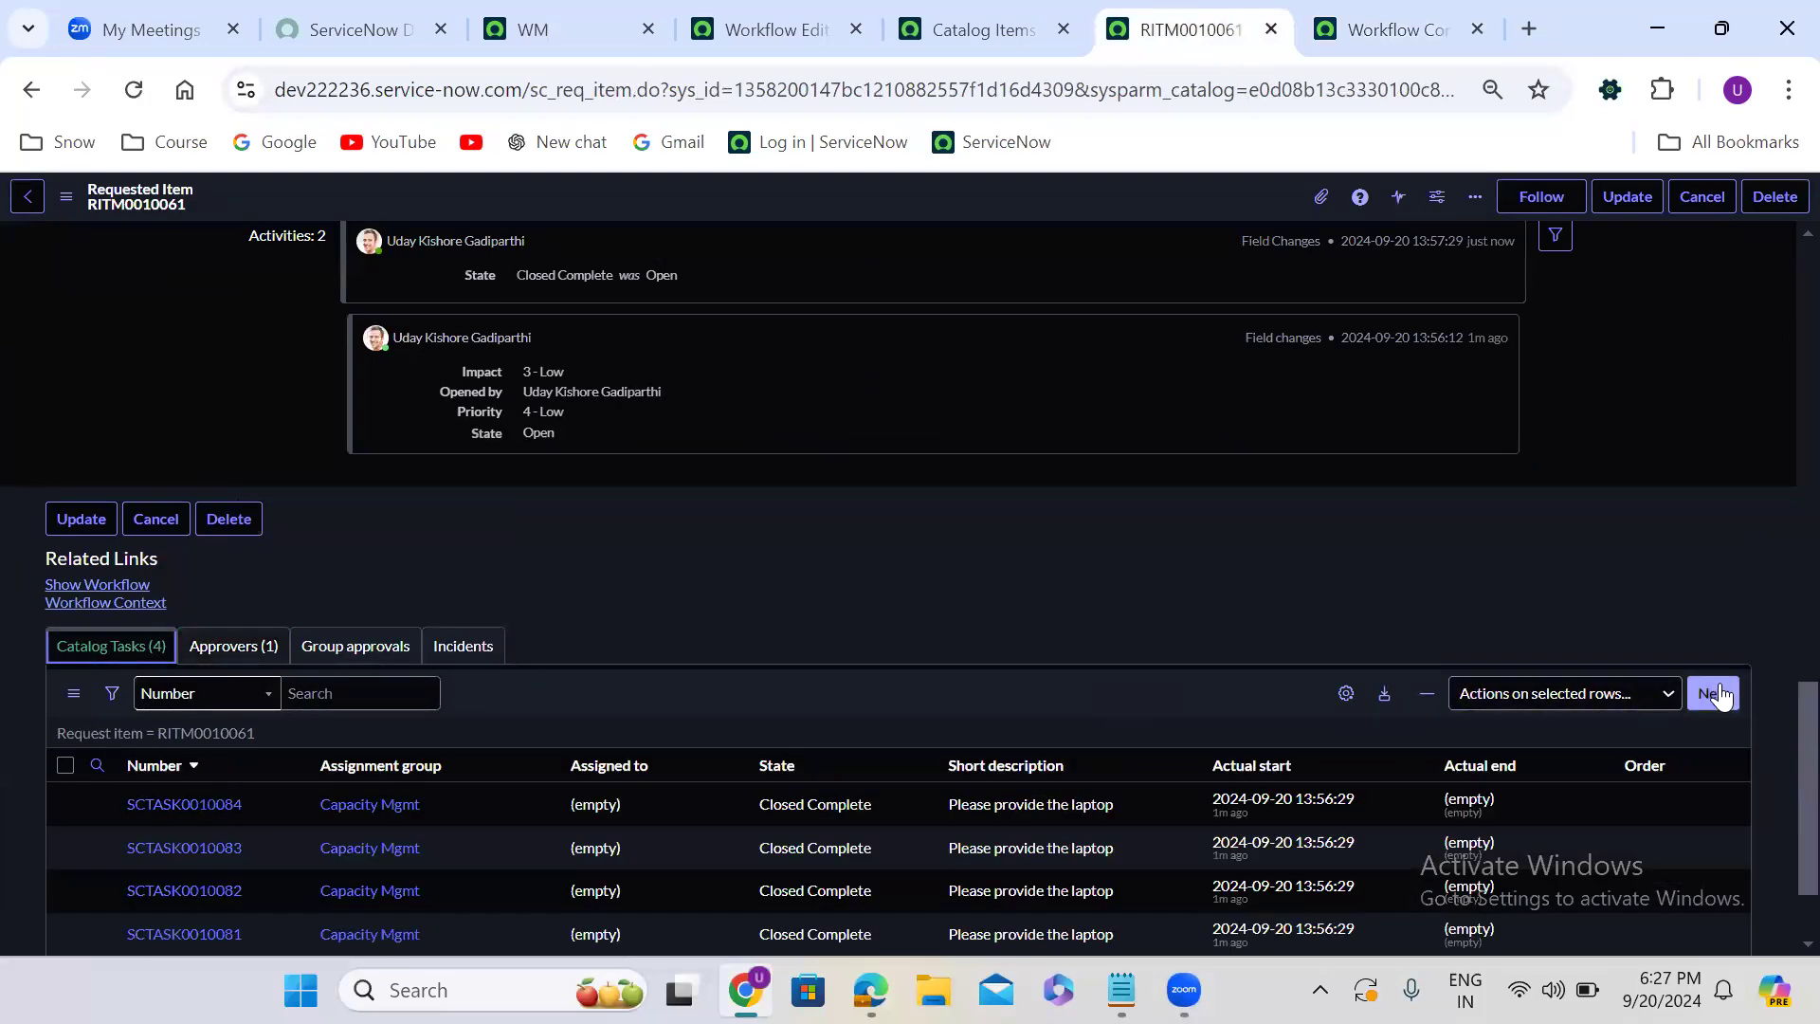
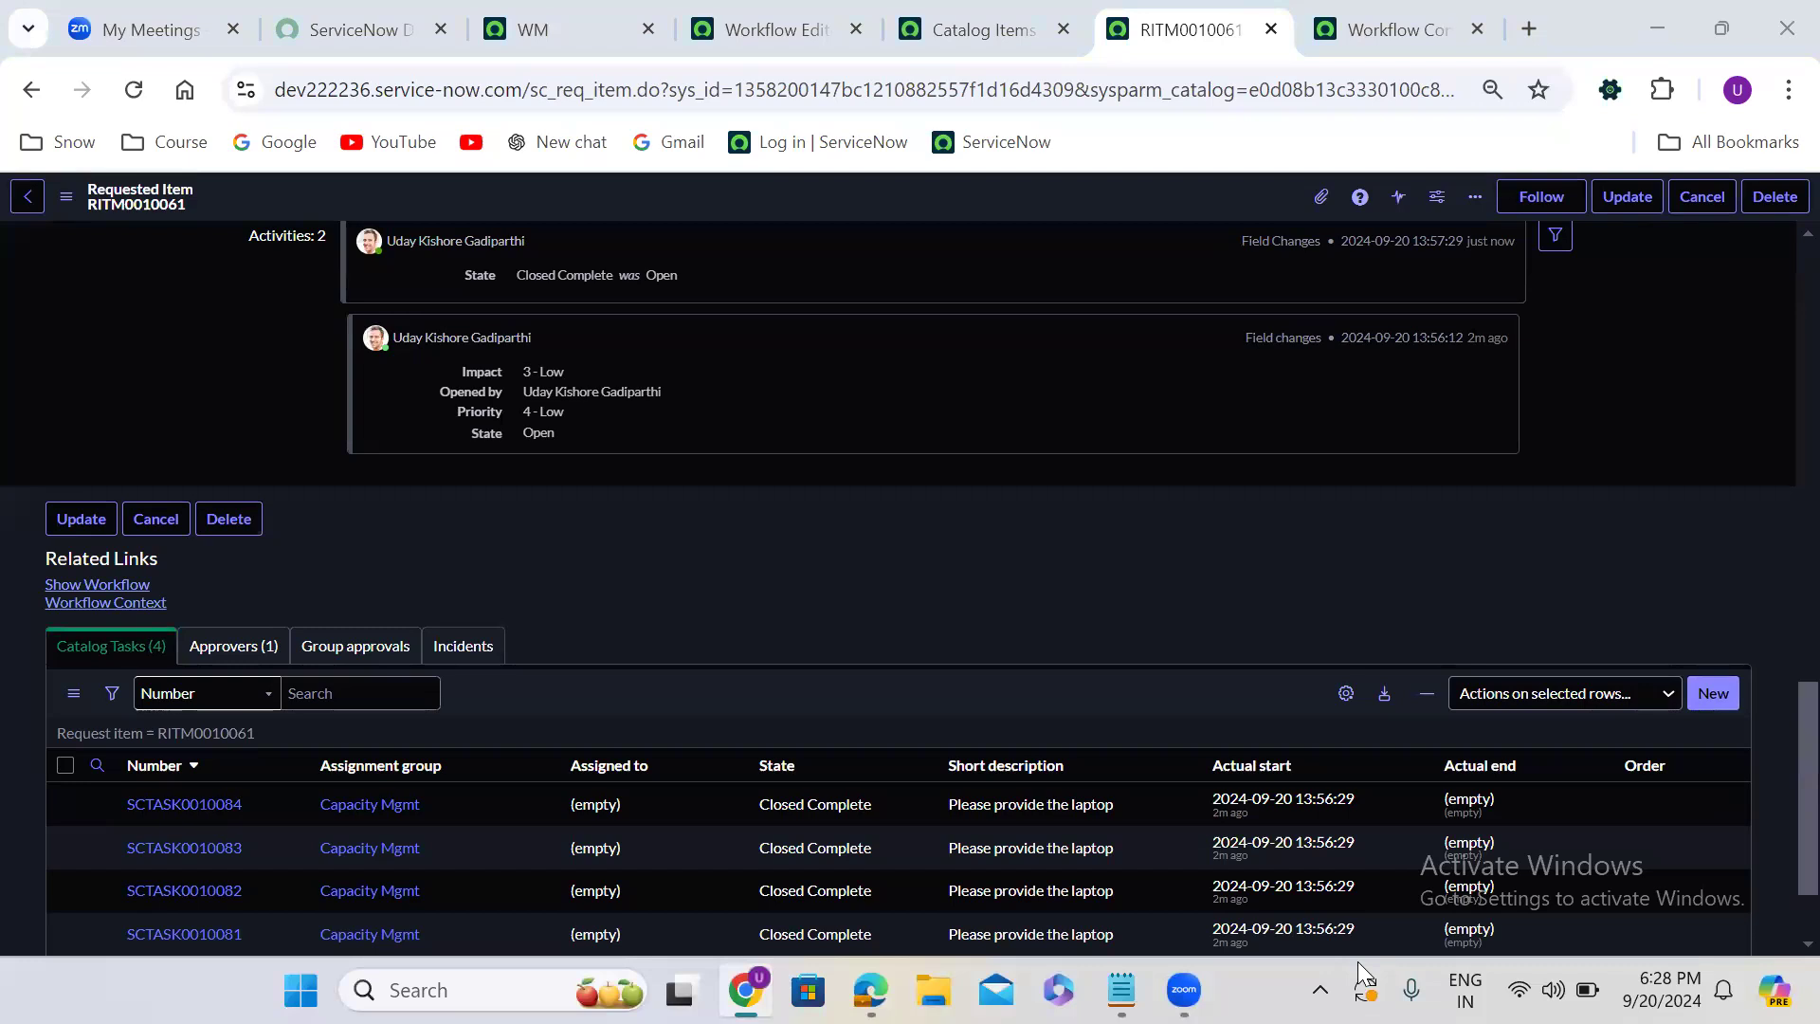
# - Switch to the workflow editor and delete the Join activity from the Request Company mobile workflow
pyautogui.click(813, 22)
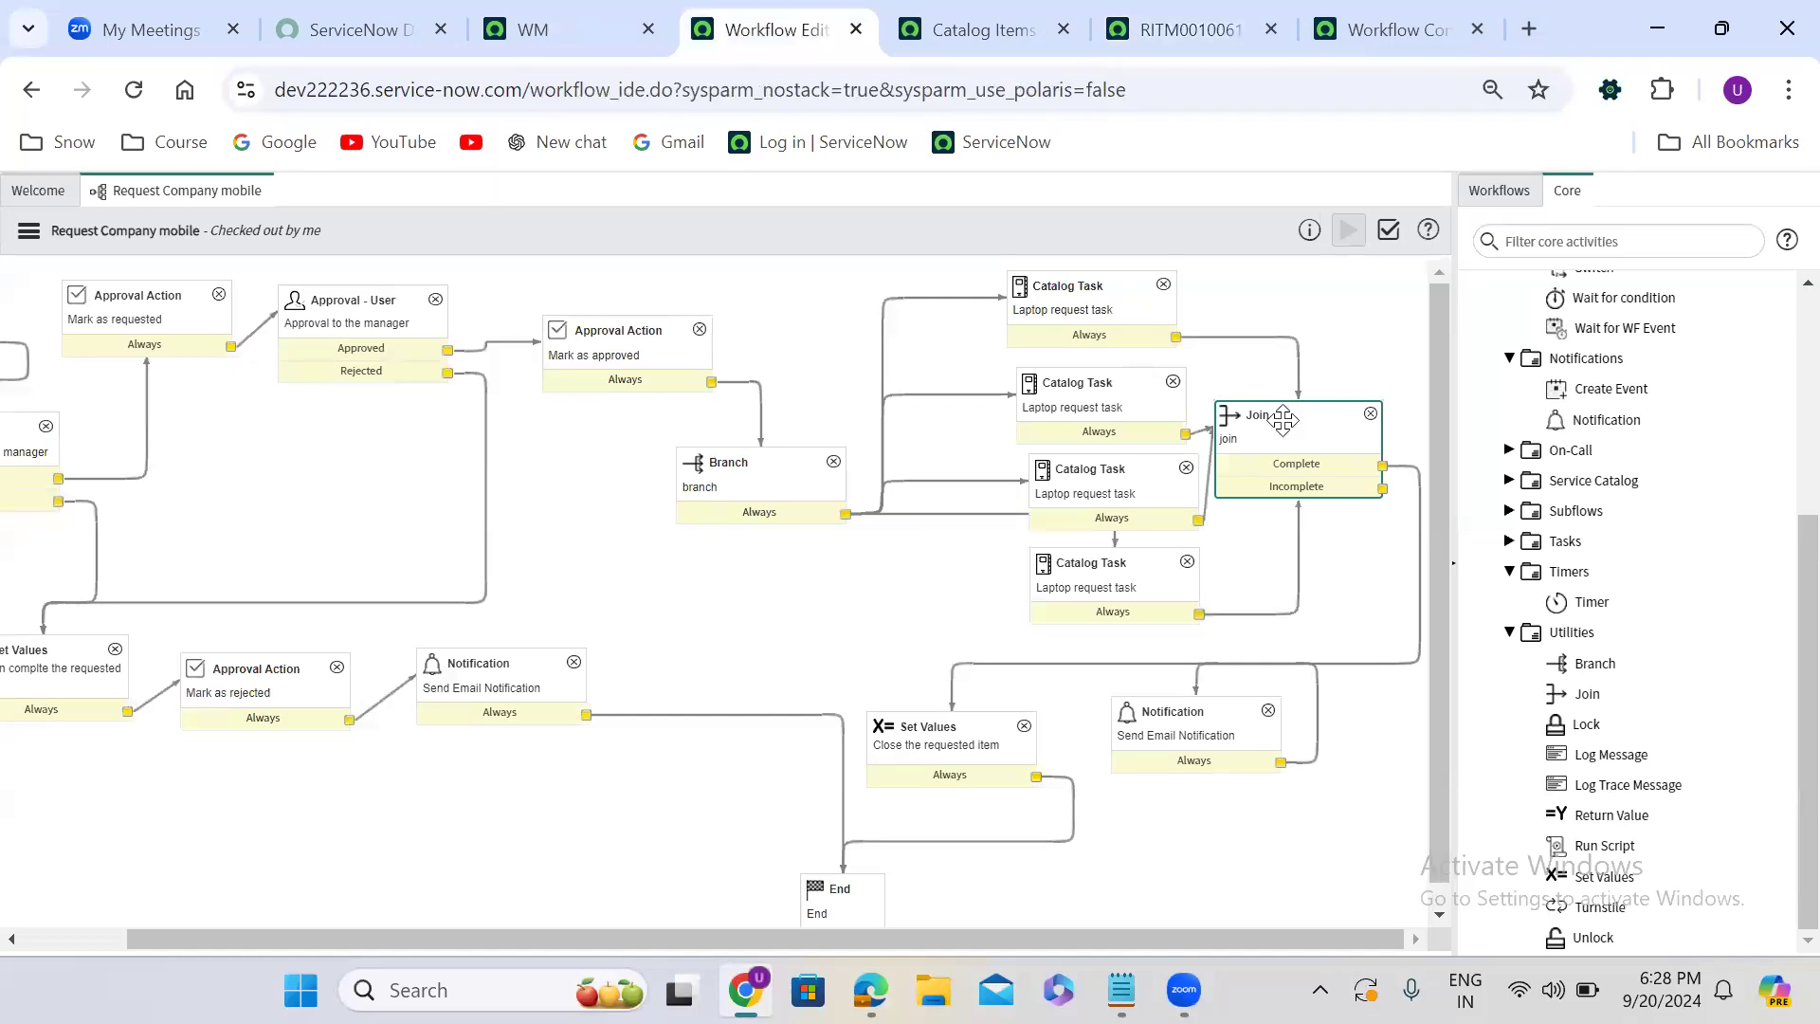
pyautogui.click(1370, 414)
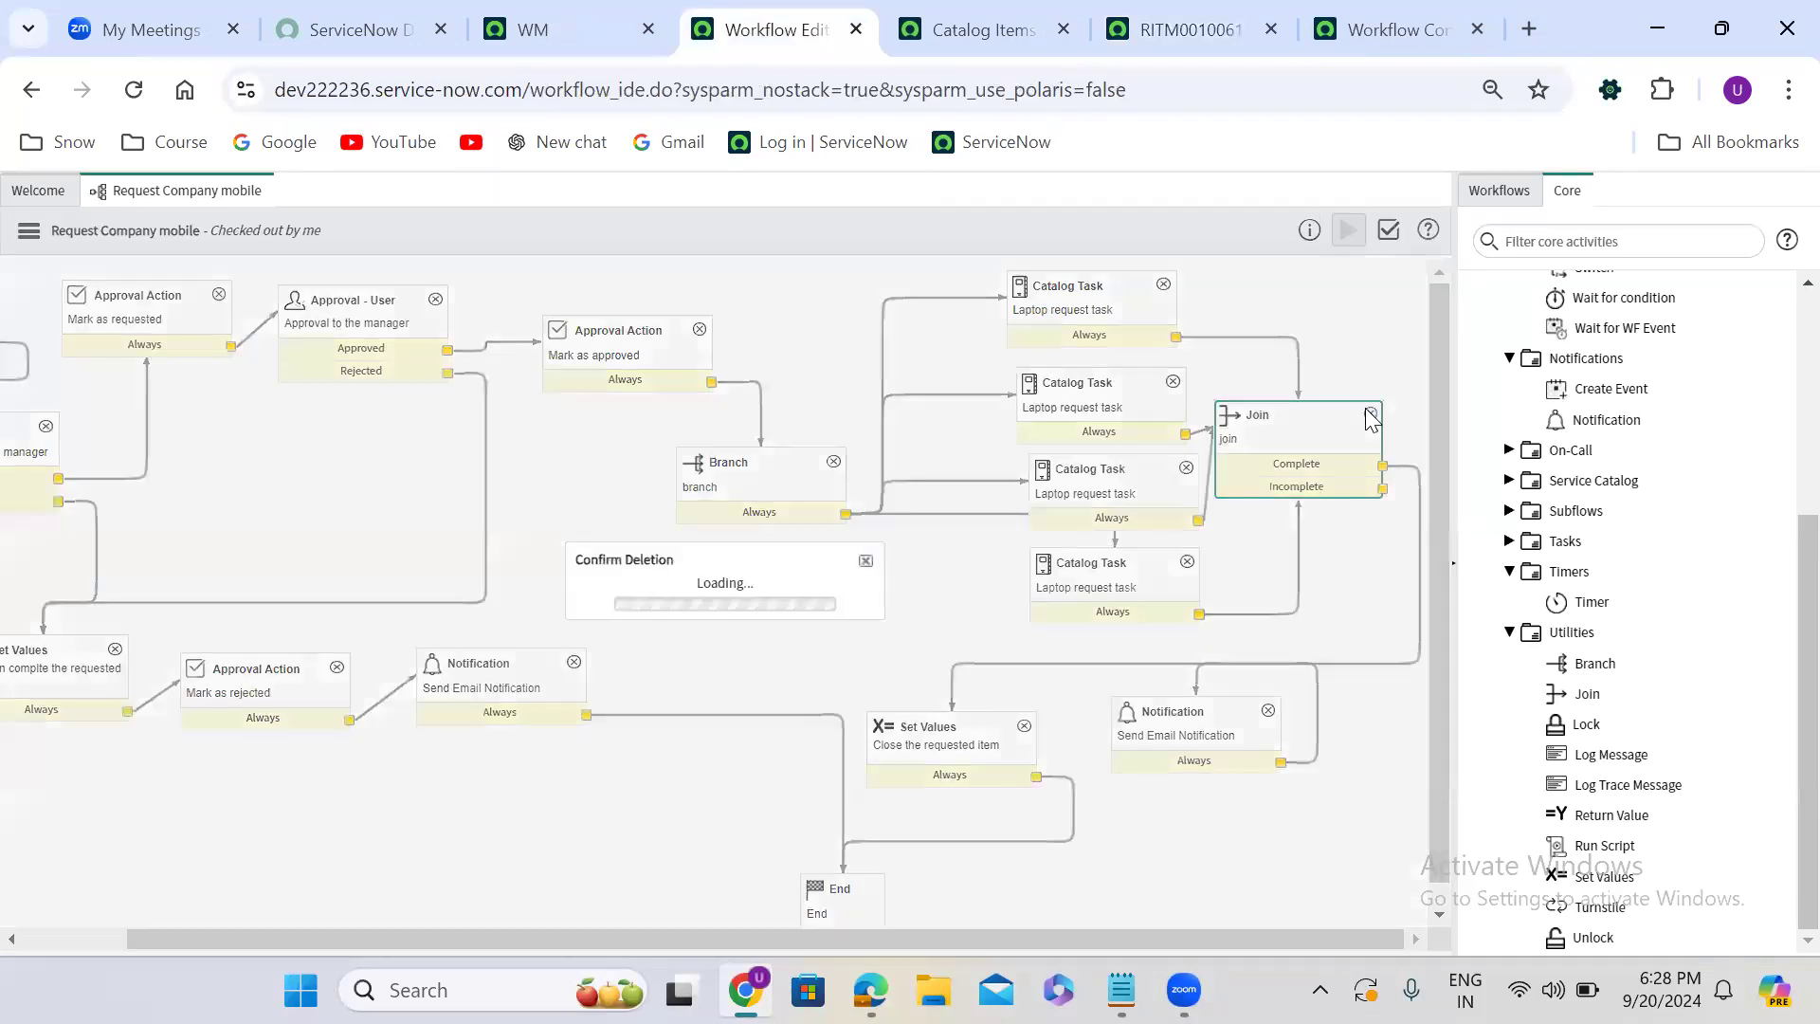
pyautogui.click(872, 613)
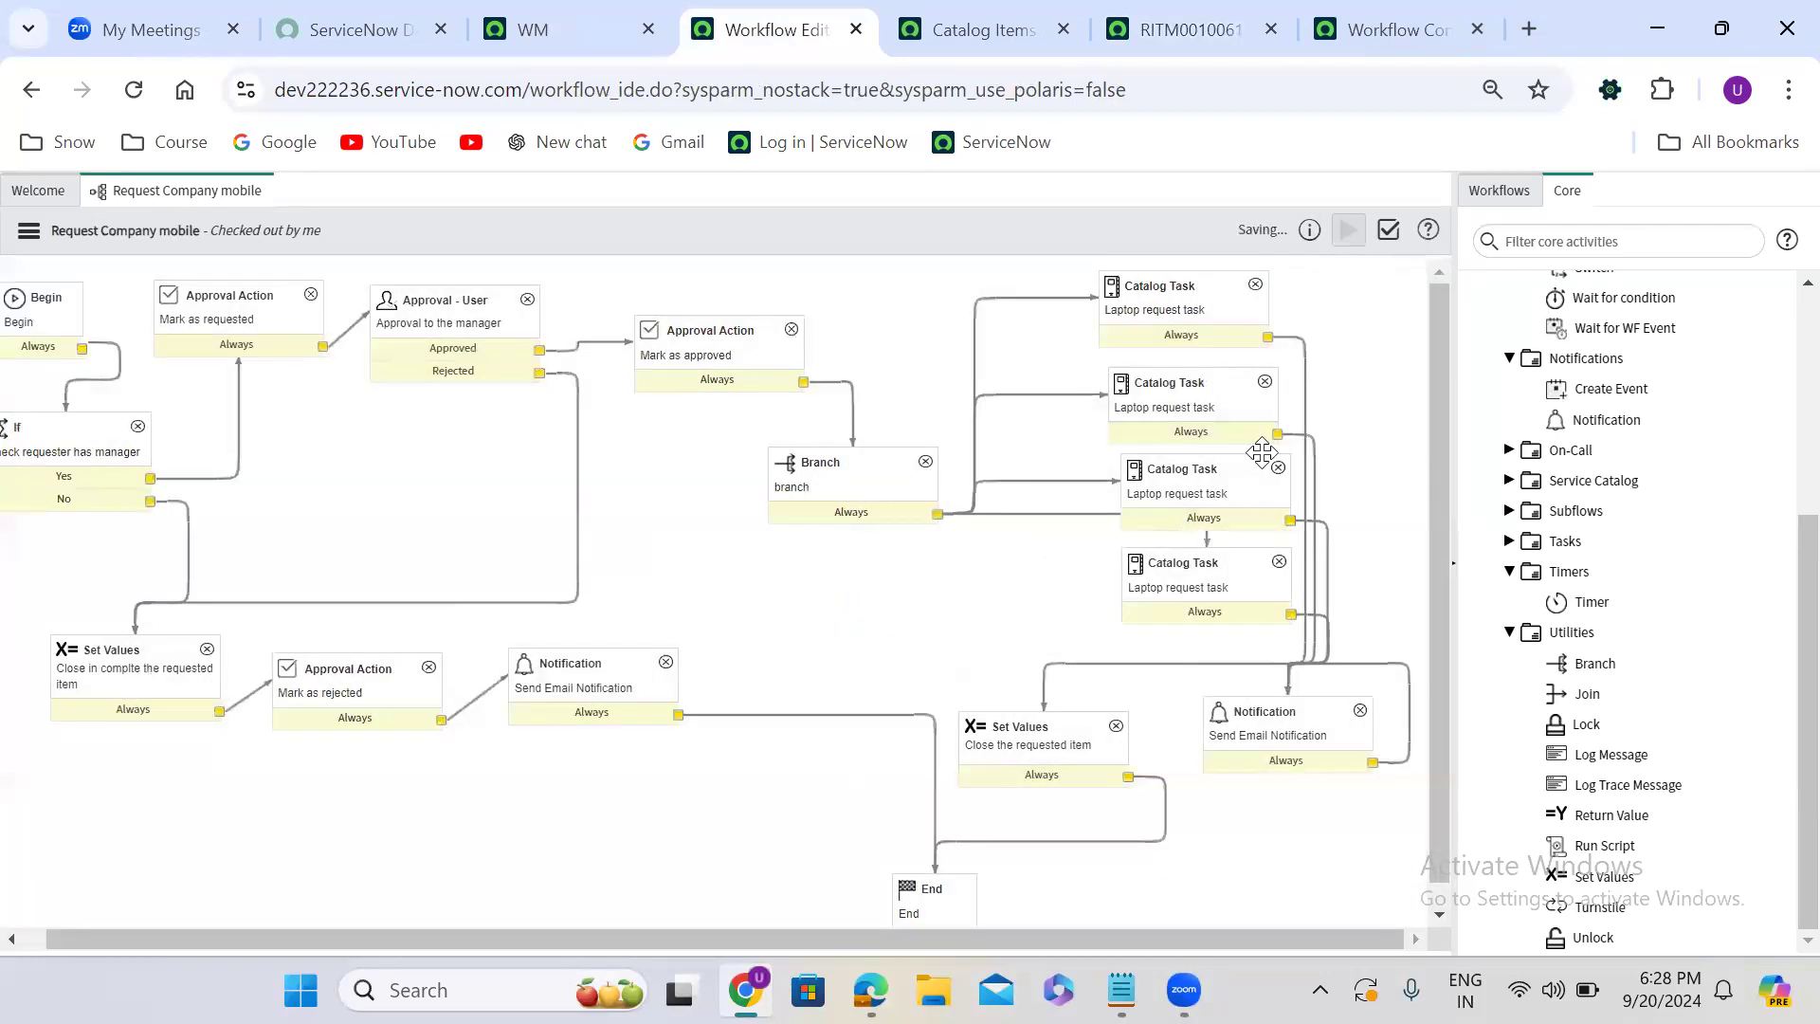
# - Delete the four leftover transitions running from the Catalog Task activities to the Notification activity
pyautogui.press('Delete')
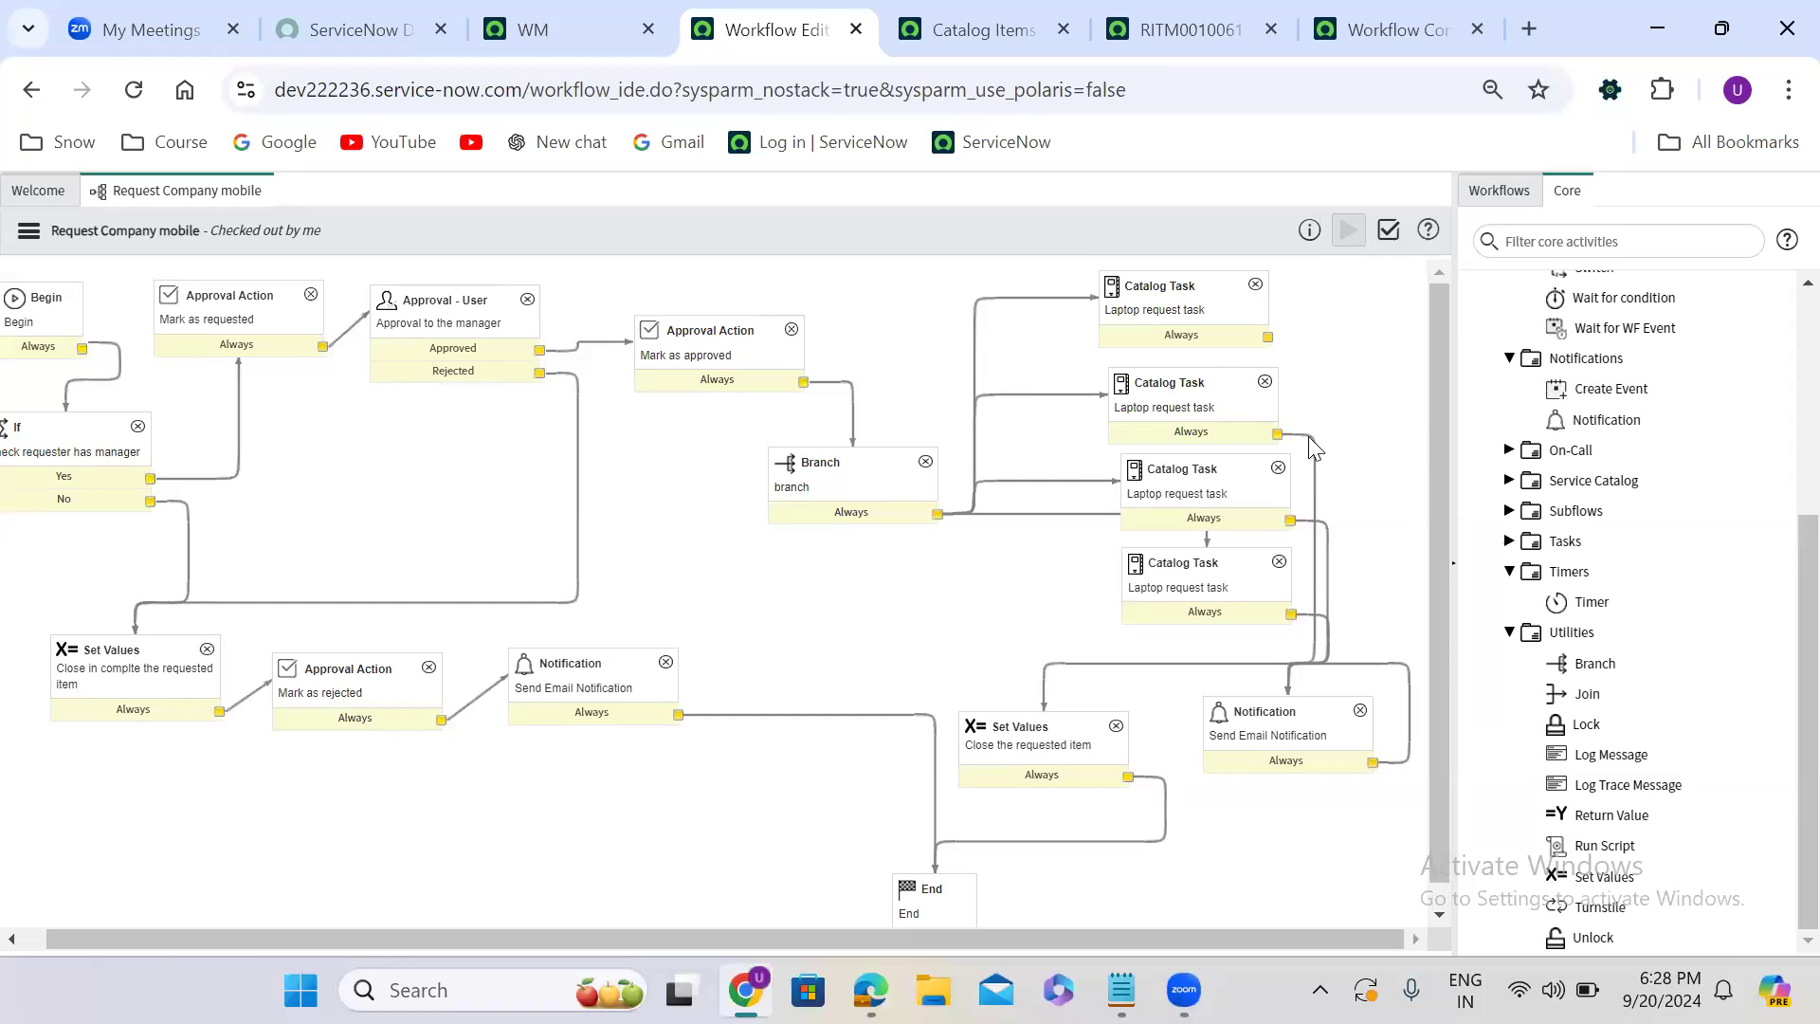
pyautogui.press('Delete')
pyautogui.press('Delete')
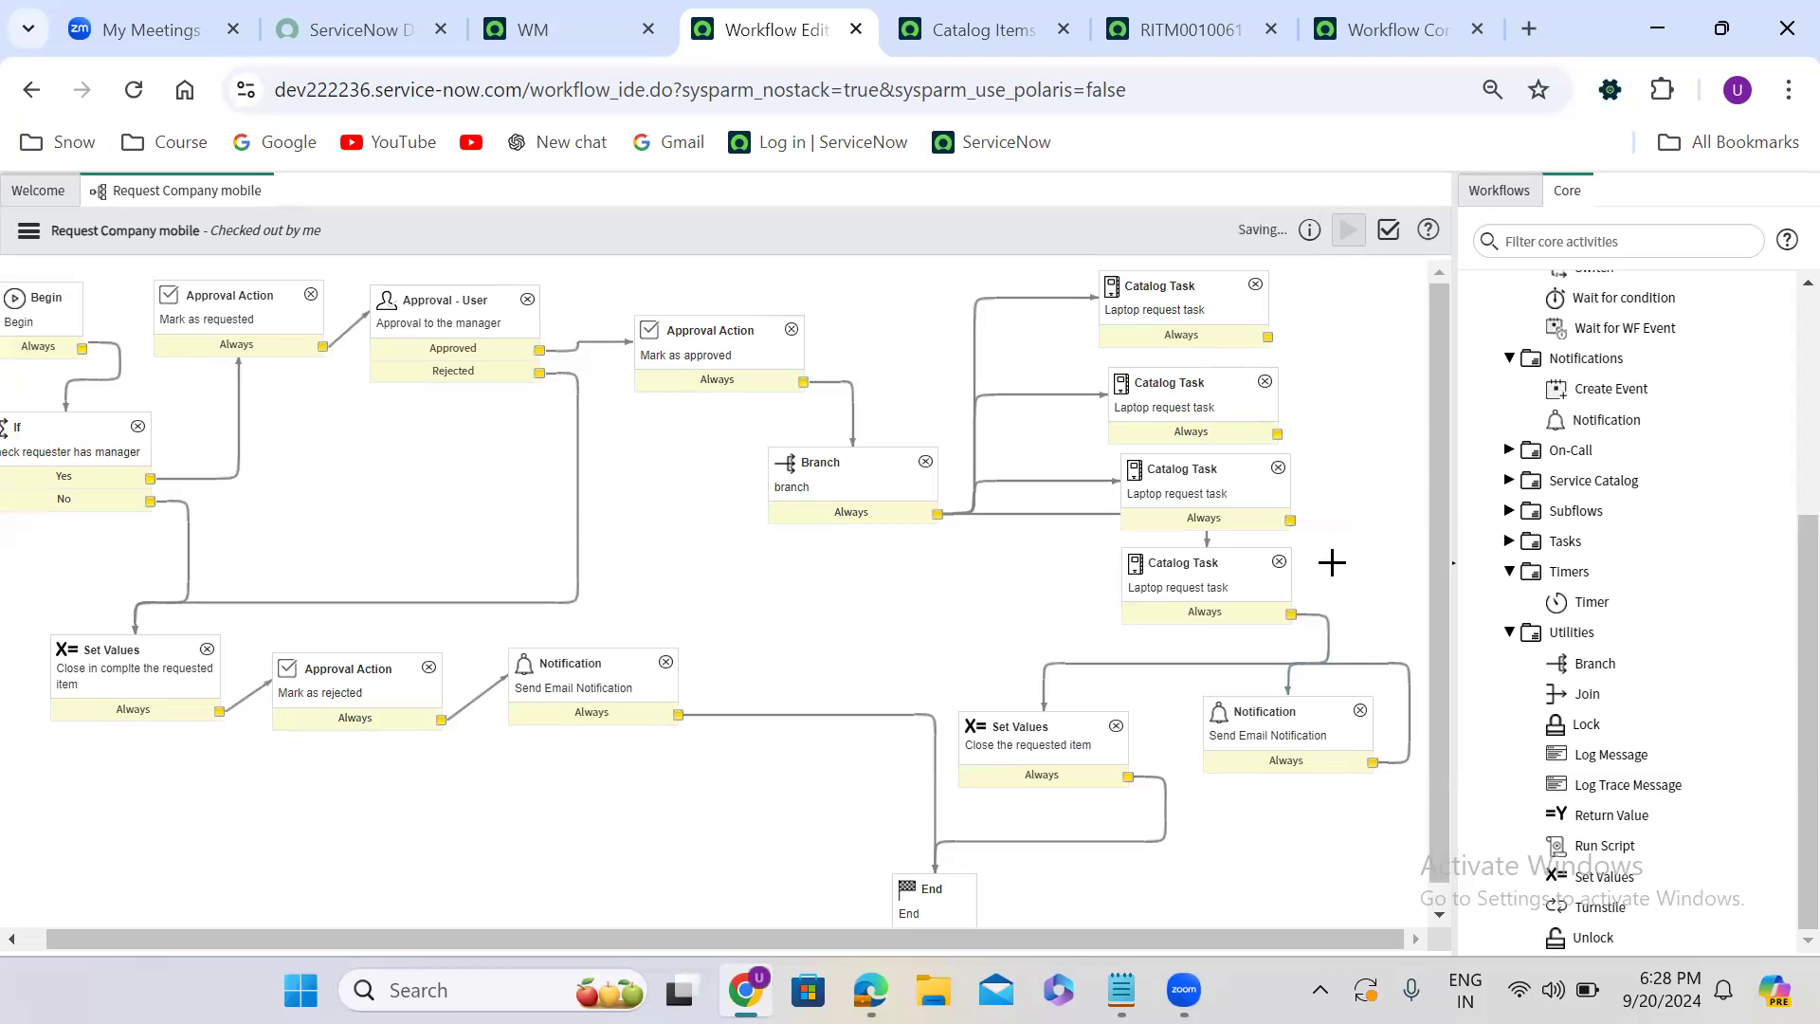
pyautogui.press('Delete')
# - Find the Wait for condition activity by searching for "wait" and add it to the workflow canvas
pyautogui.click(1588, 250)
pyautogui.write('wait')
pyautogui.click(1564, 507)
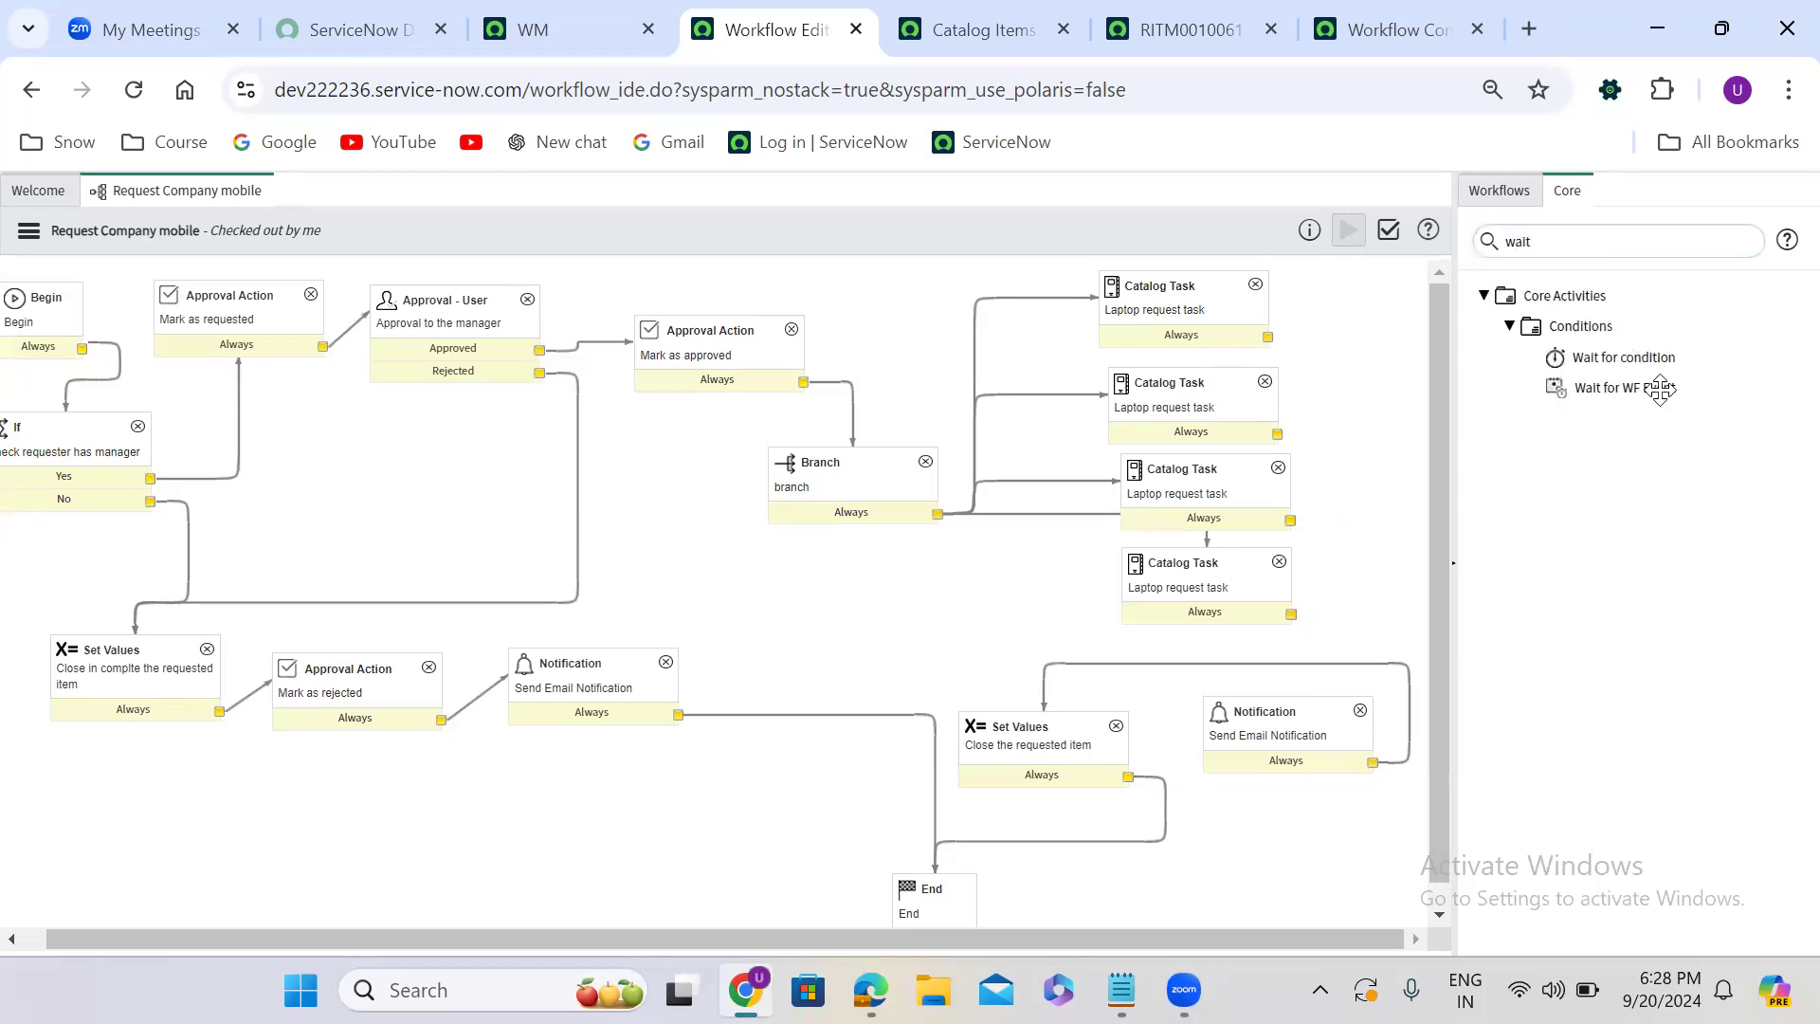
pyautogui.moveTo(1657, 358); pyautogui.dragTo(800, 410)
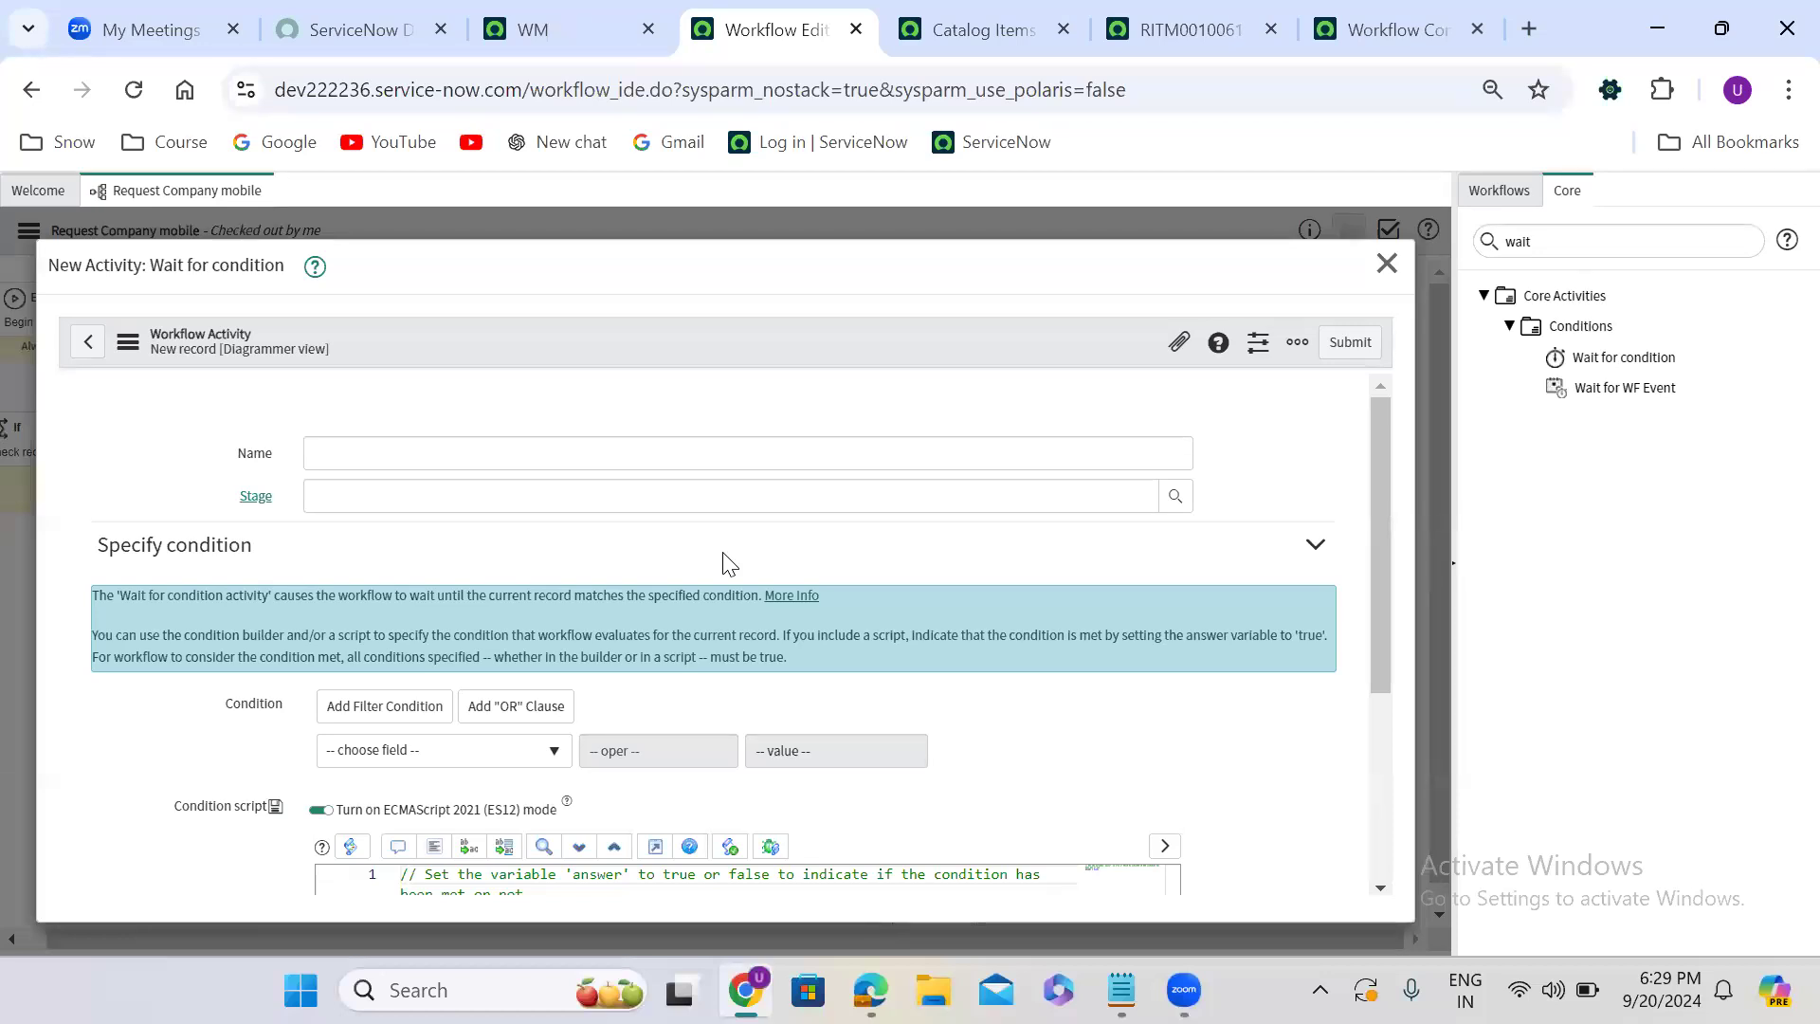
# - Name the new activity "Wait for all tasks to be completed"
pyautogui.click(369, 450)
pyautogui.write('Wait for')
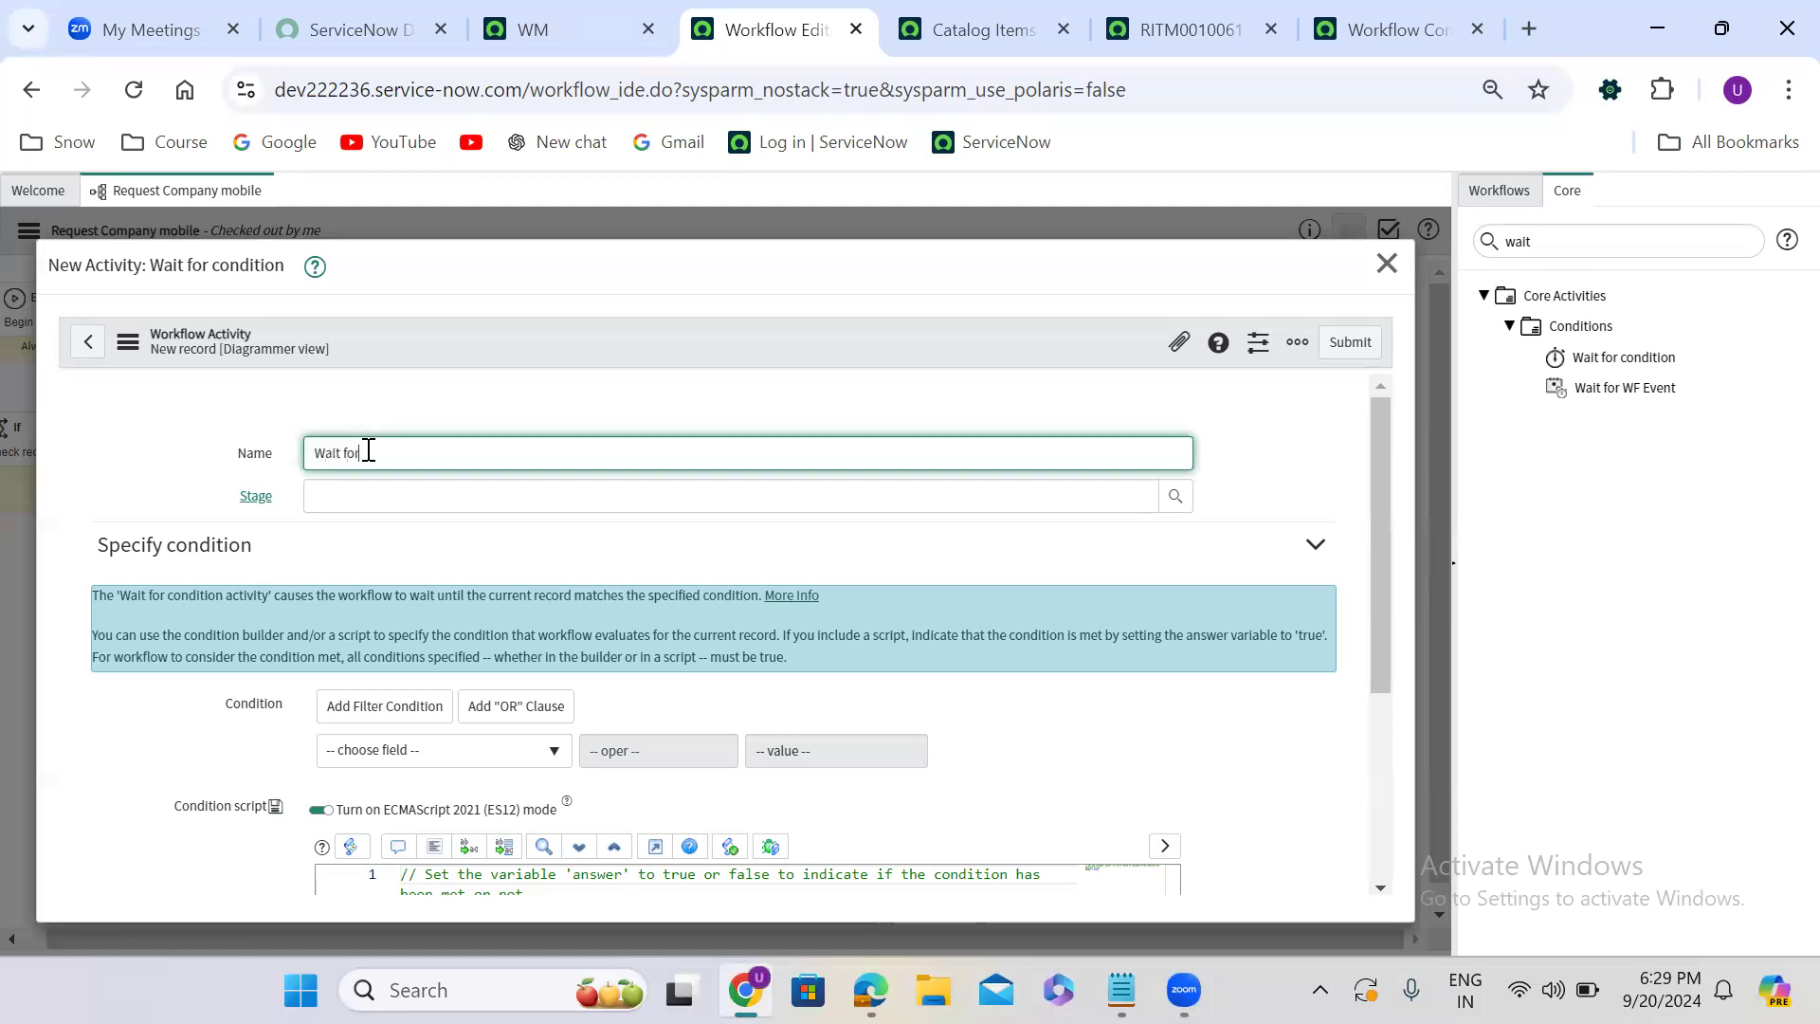
pyautogui.write(' all tasks to be completed')
pyautogui.click(755, 528)
# - Replace the default answer line in the condition script with the GlideRecord query template (vargr) on the sc_task table
pyautogui.scroll(-1, 758, 521)
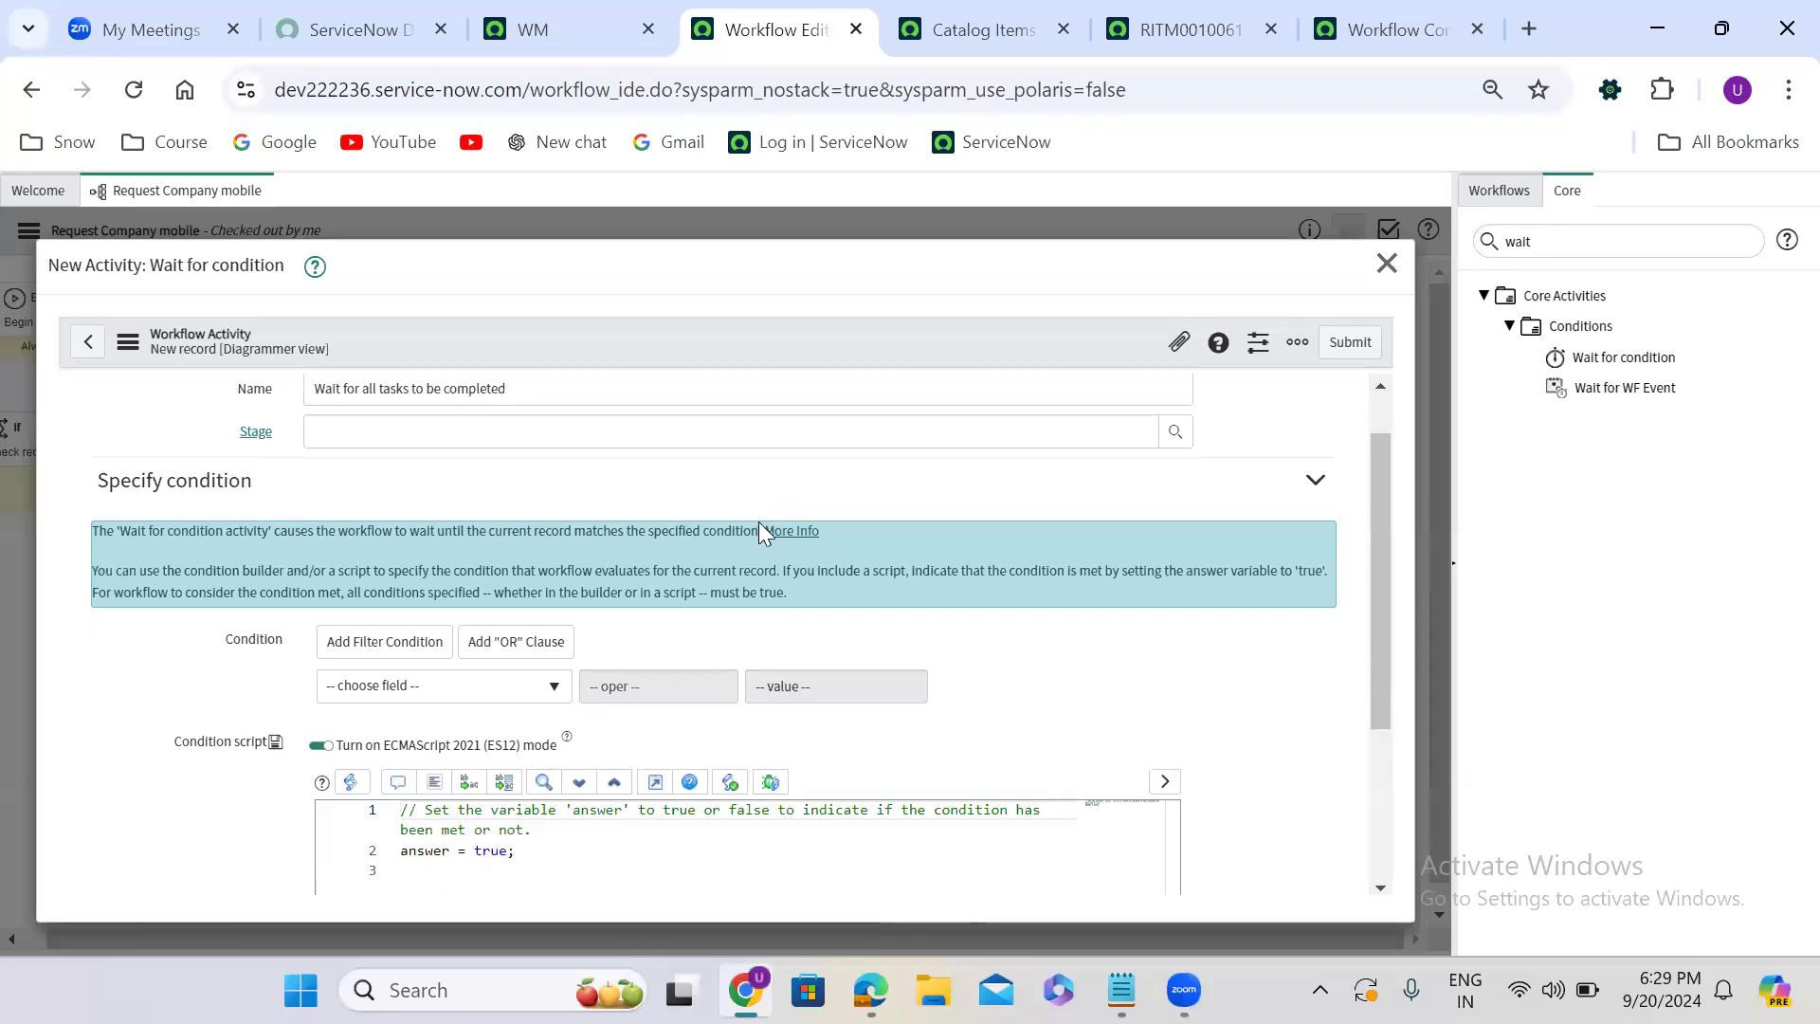
pyautogui.scroll(-3, 758, 530)
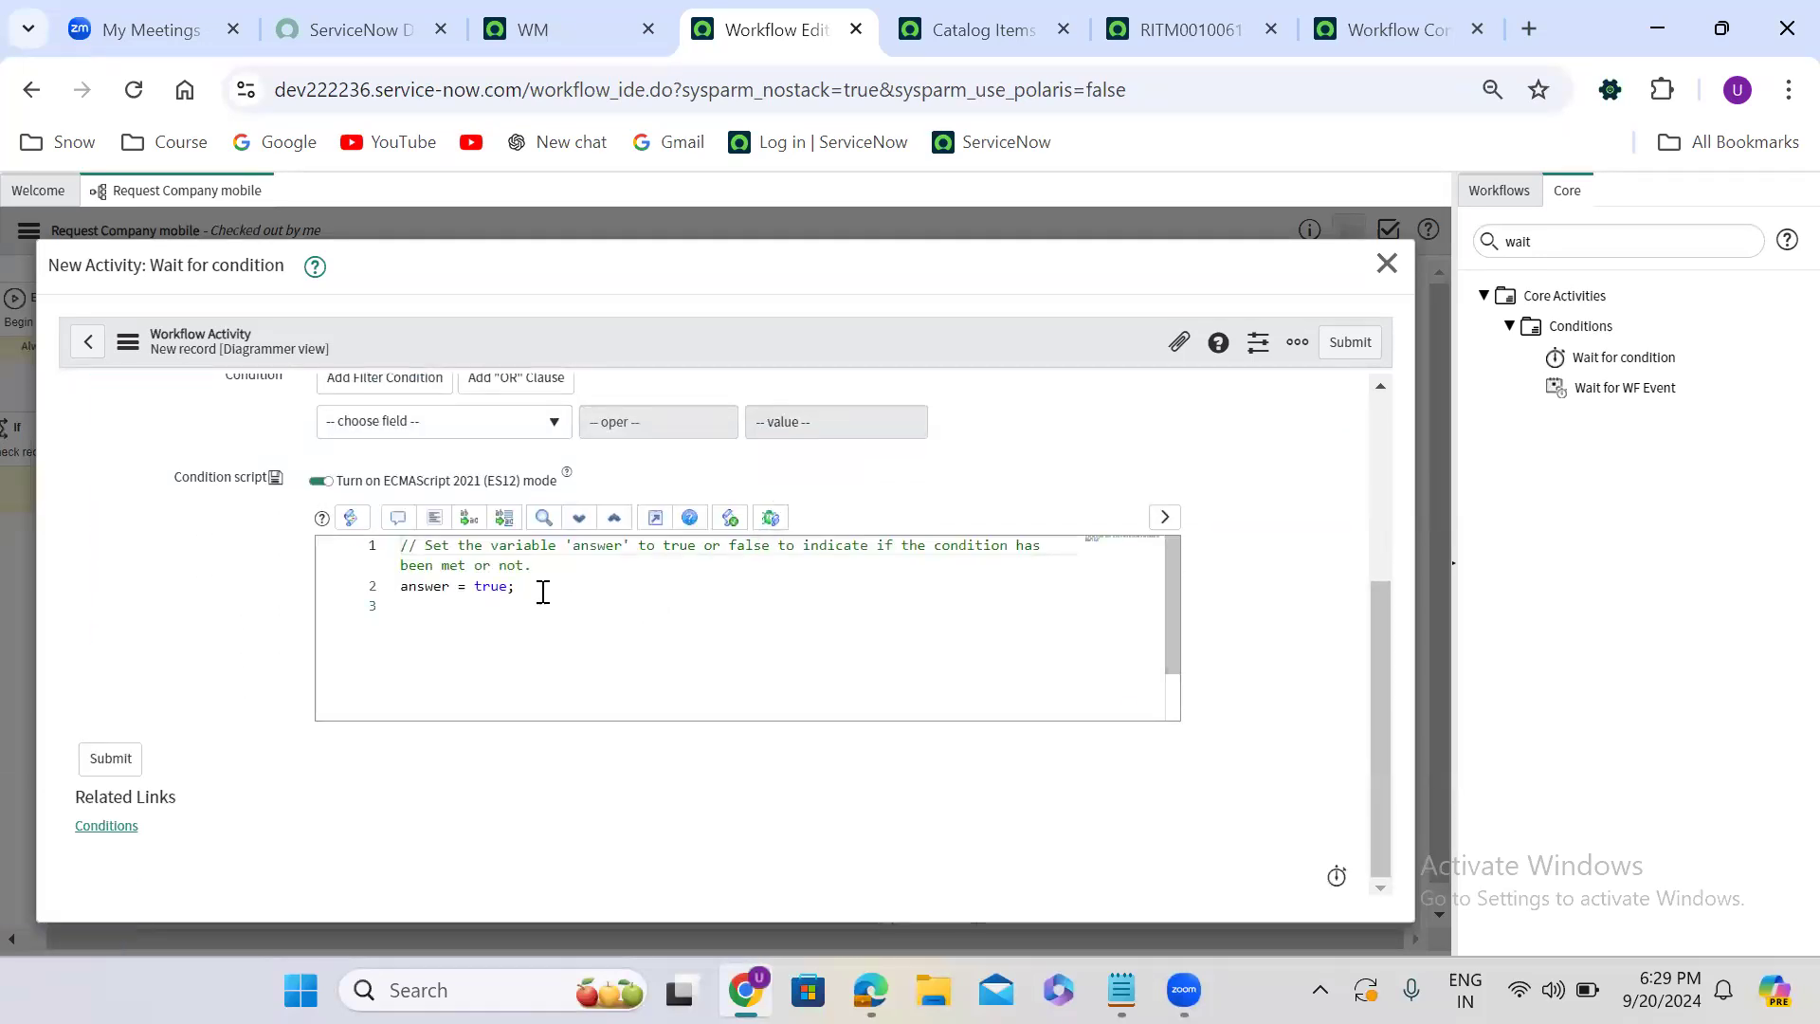
pyautogui.moveTo(540, 593); pyautogui.dragTo(388, 593)
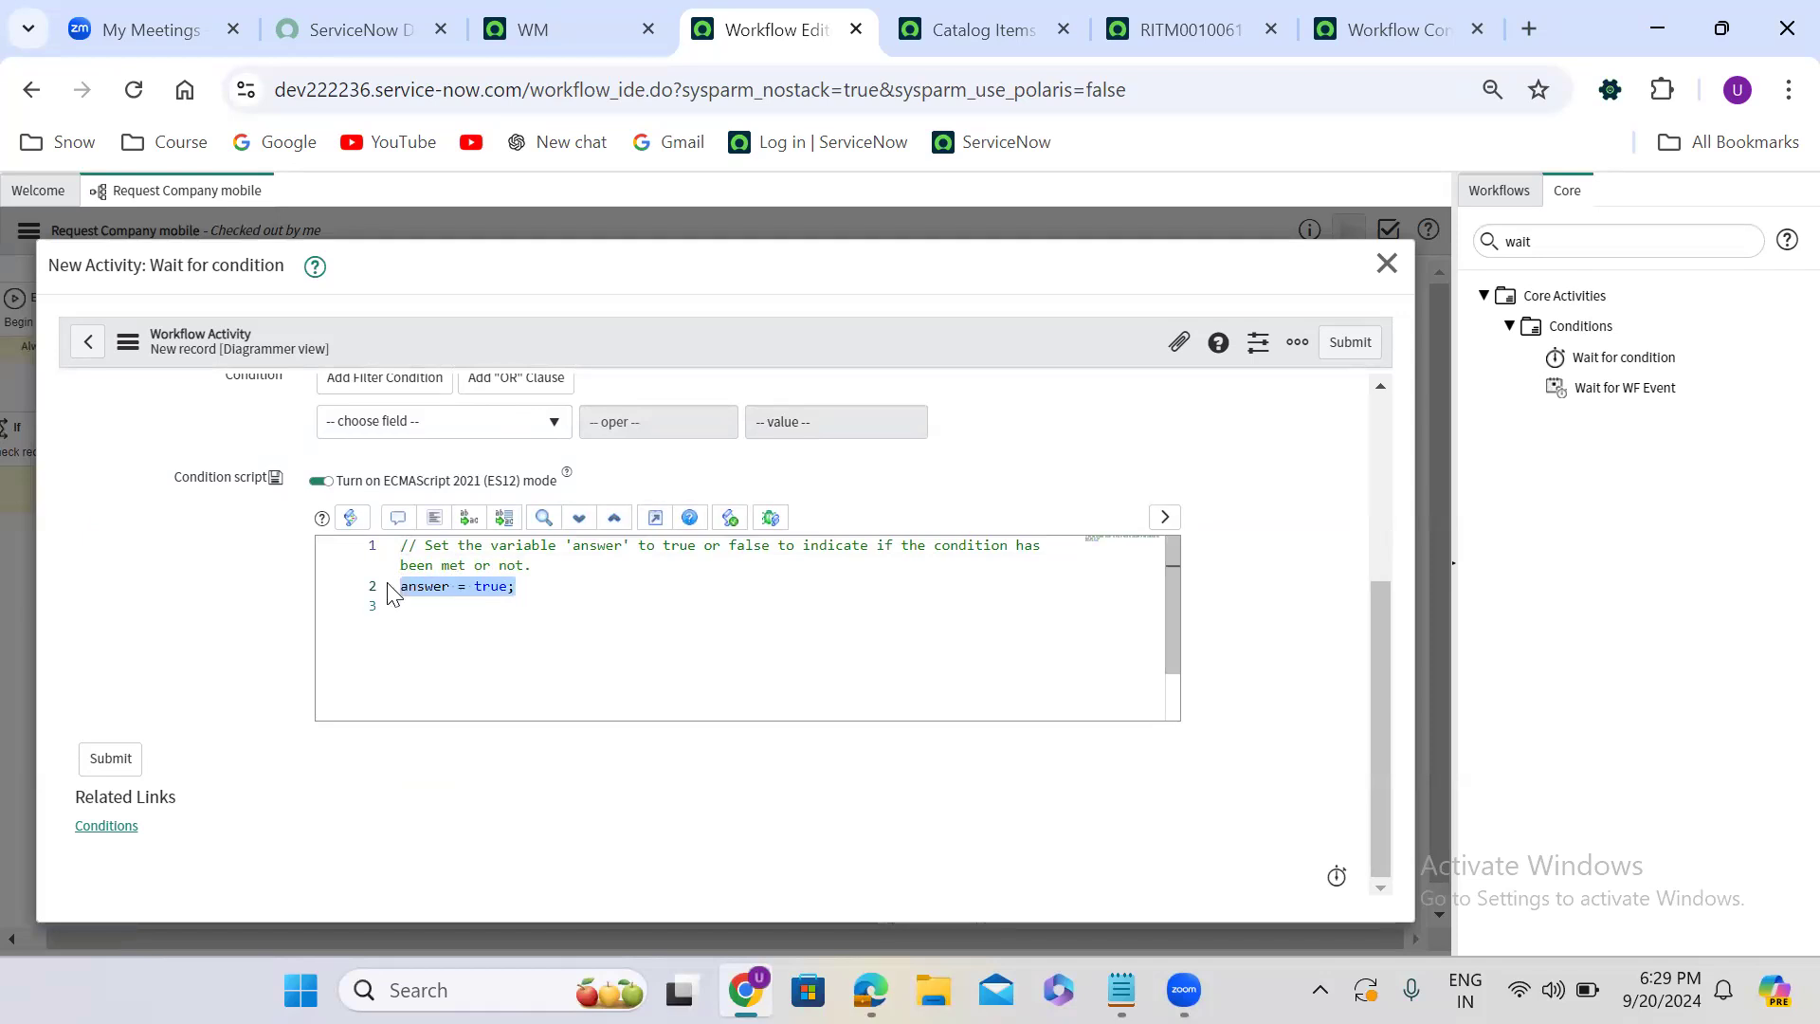
pyautogui.press('BackSpace')
pyautogui.write('vargr')
pyautogui.press('Tab')
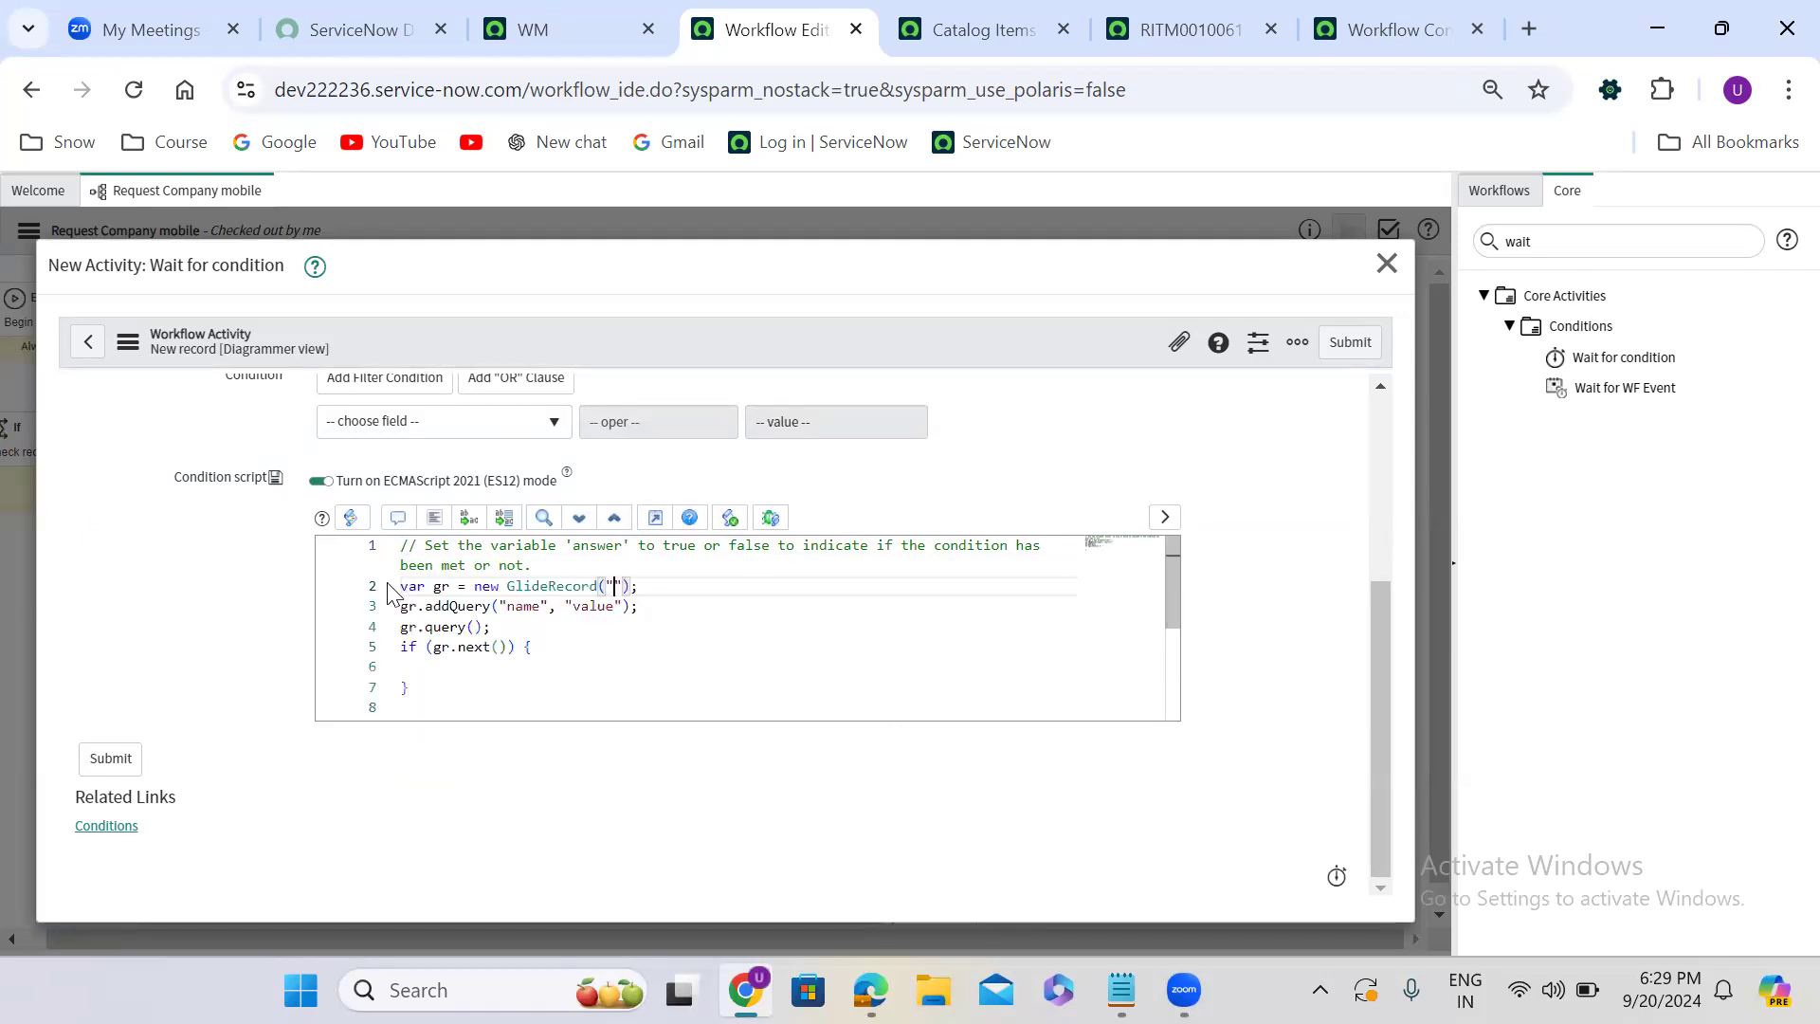
pyautogui.write('s')
pyautogui.write('c_tas')
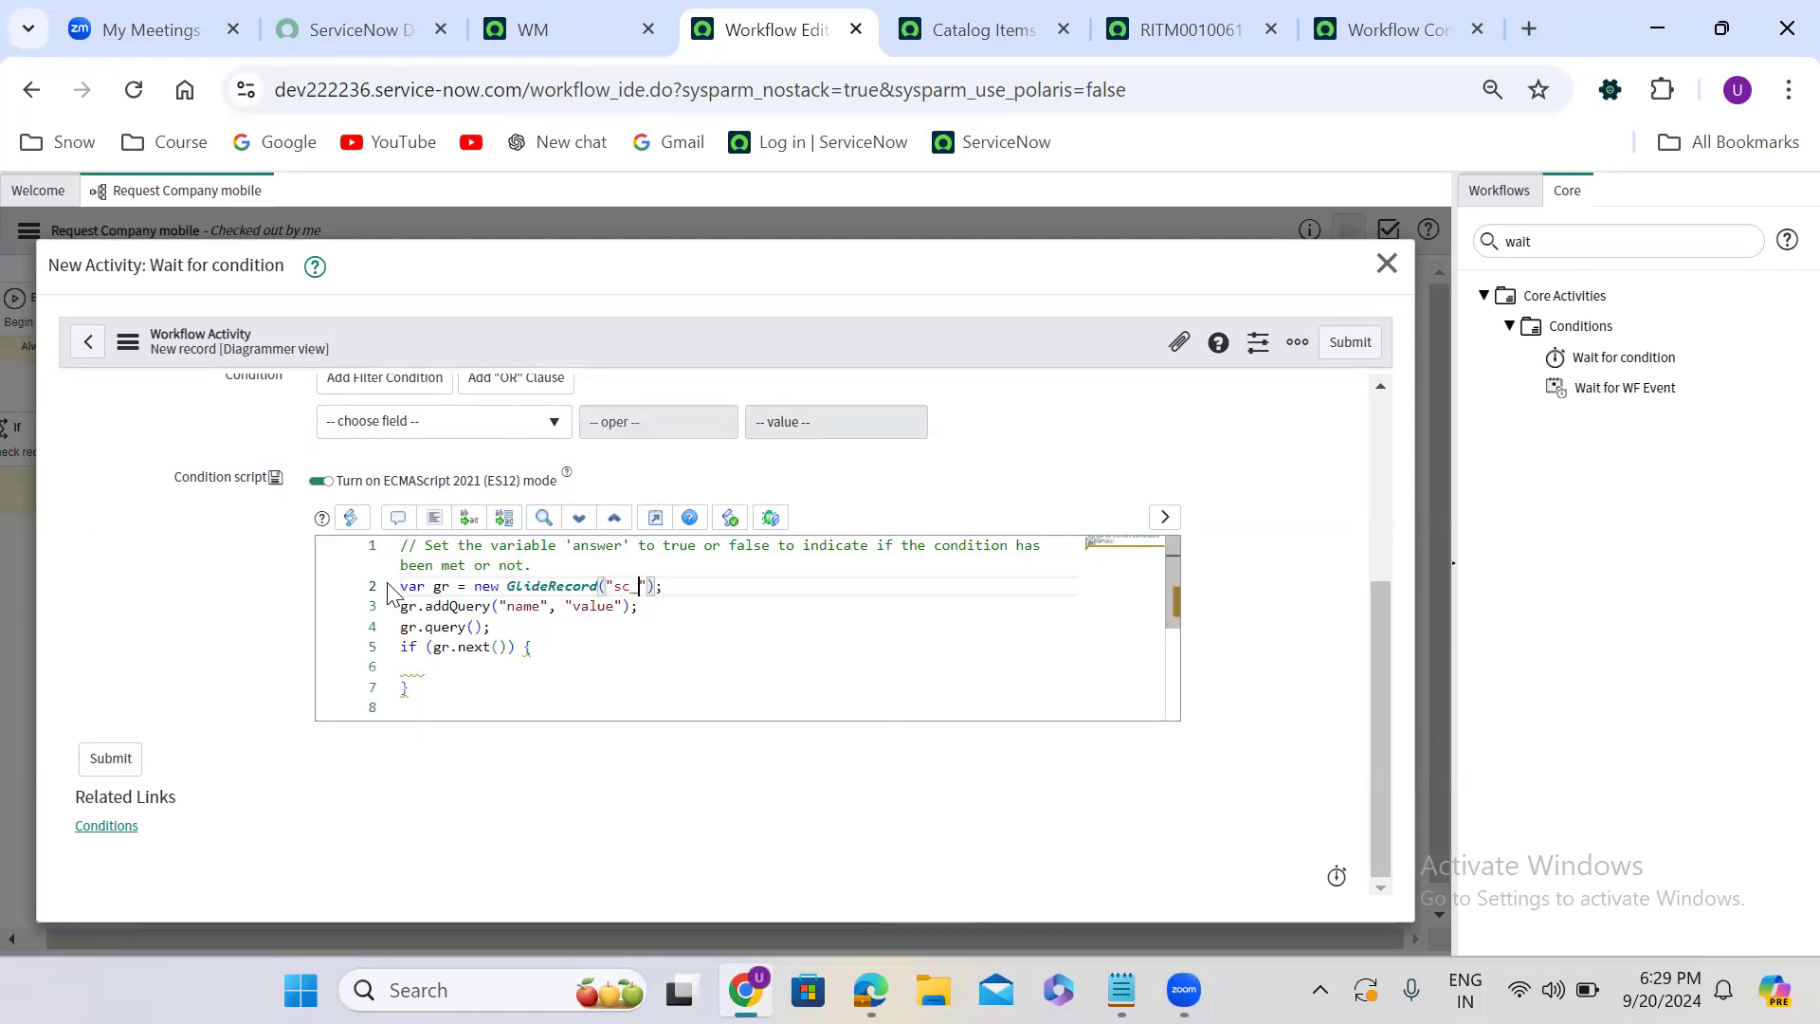
pyautogui.write('k')
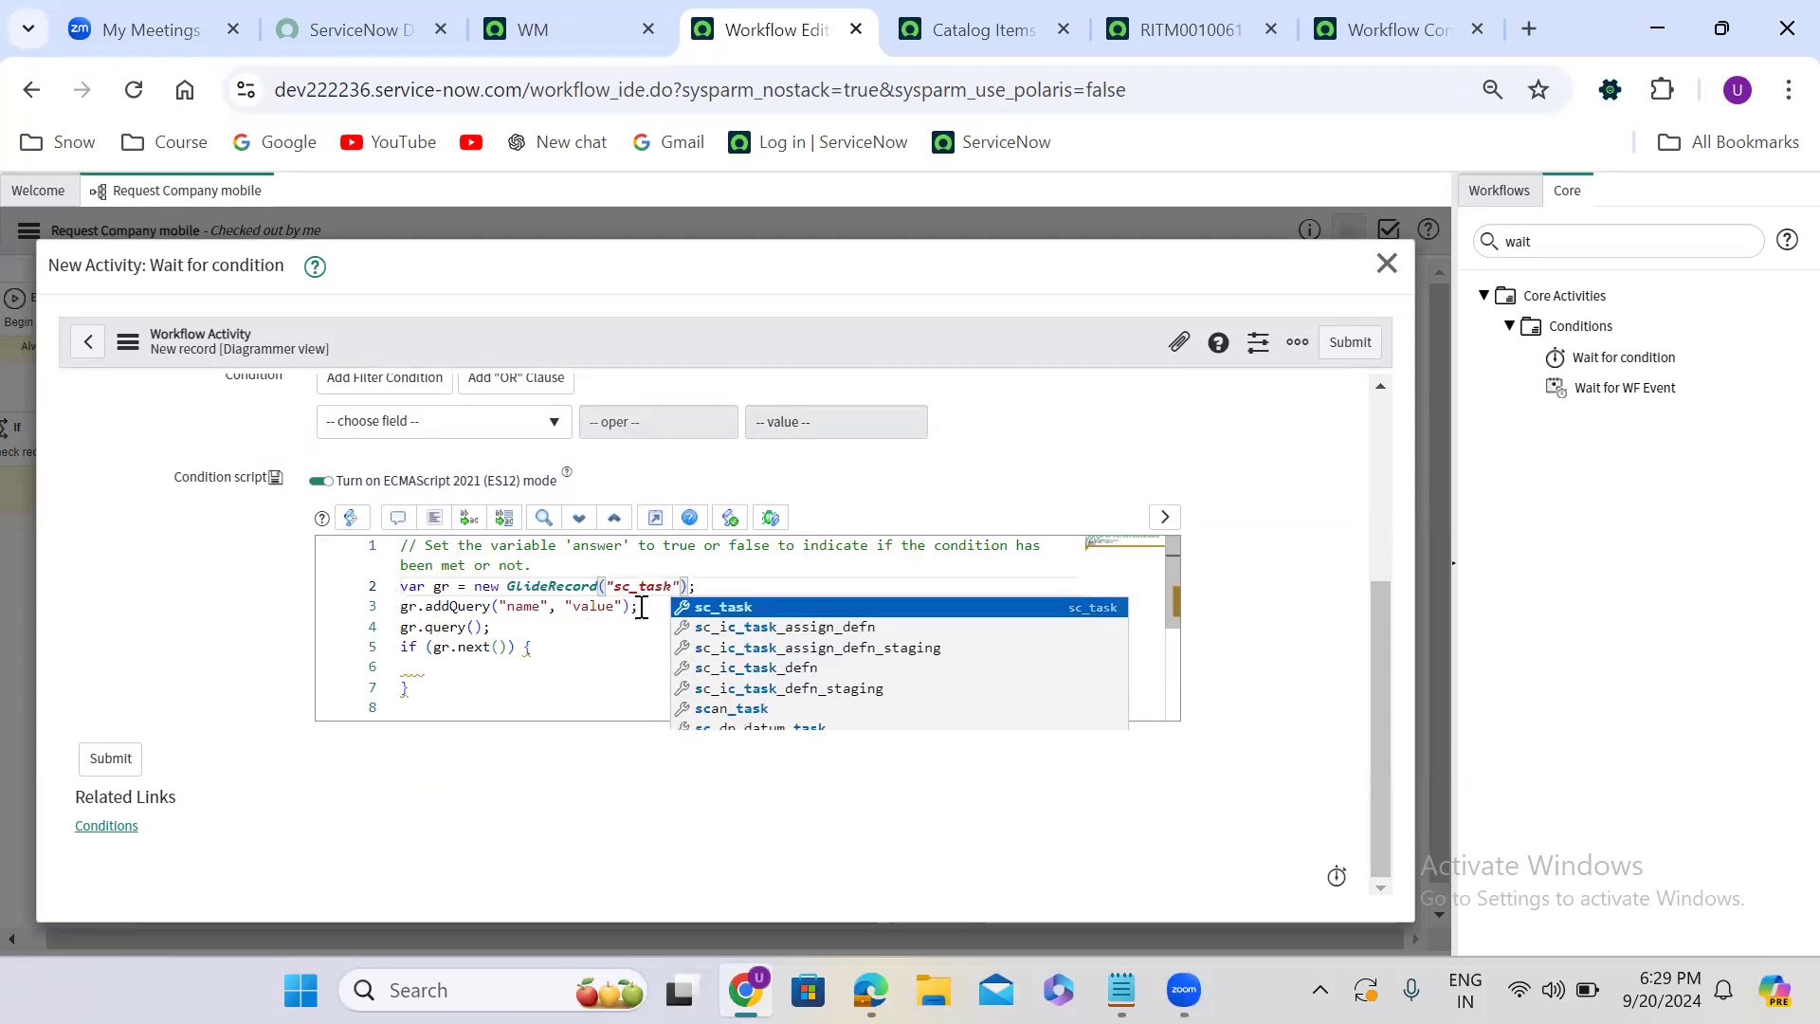
# - Replace the template's addQuery line with gr.addInactiveQuery();, leaving its parentheses empty
pyautogui.moveTo(642, 607); pyautogui.dragTo(392, 615)
pyautogui.write('gr')
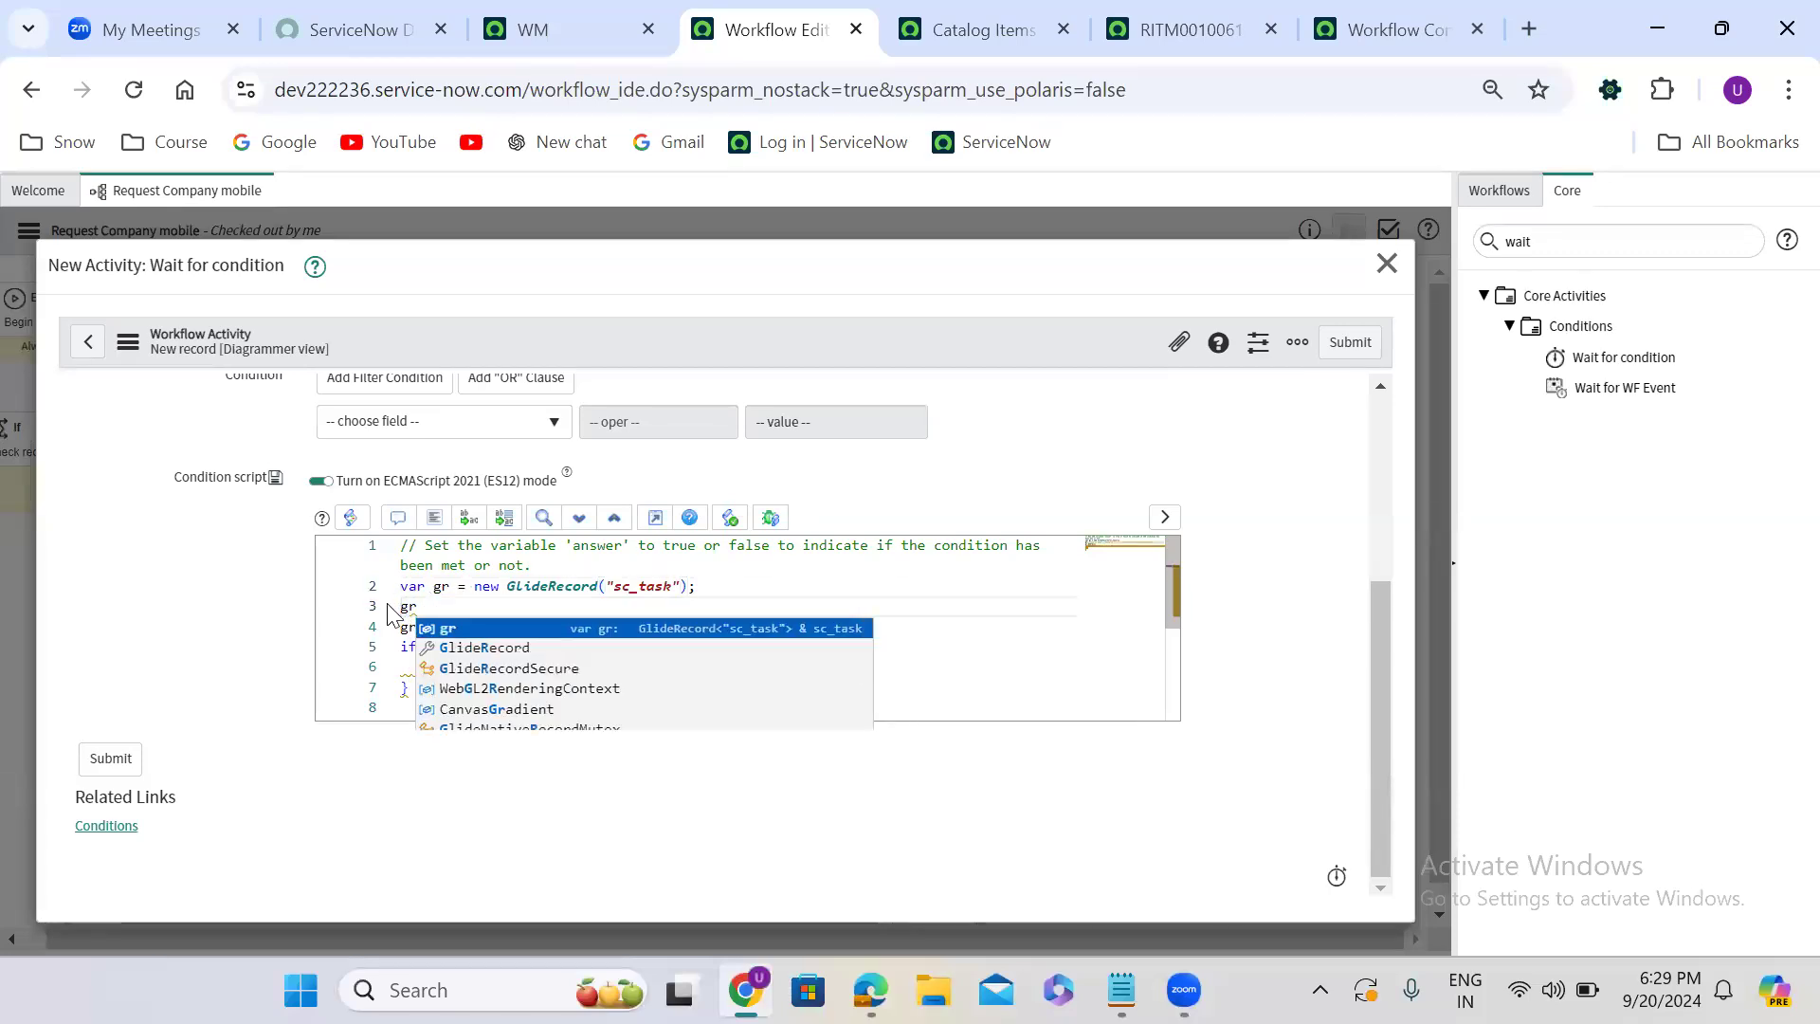
pyautogui.write('.addAc')
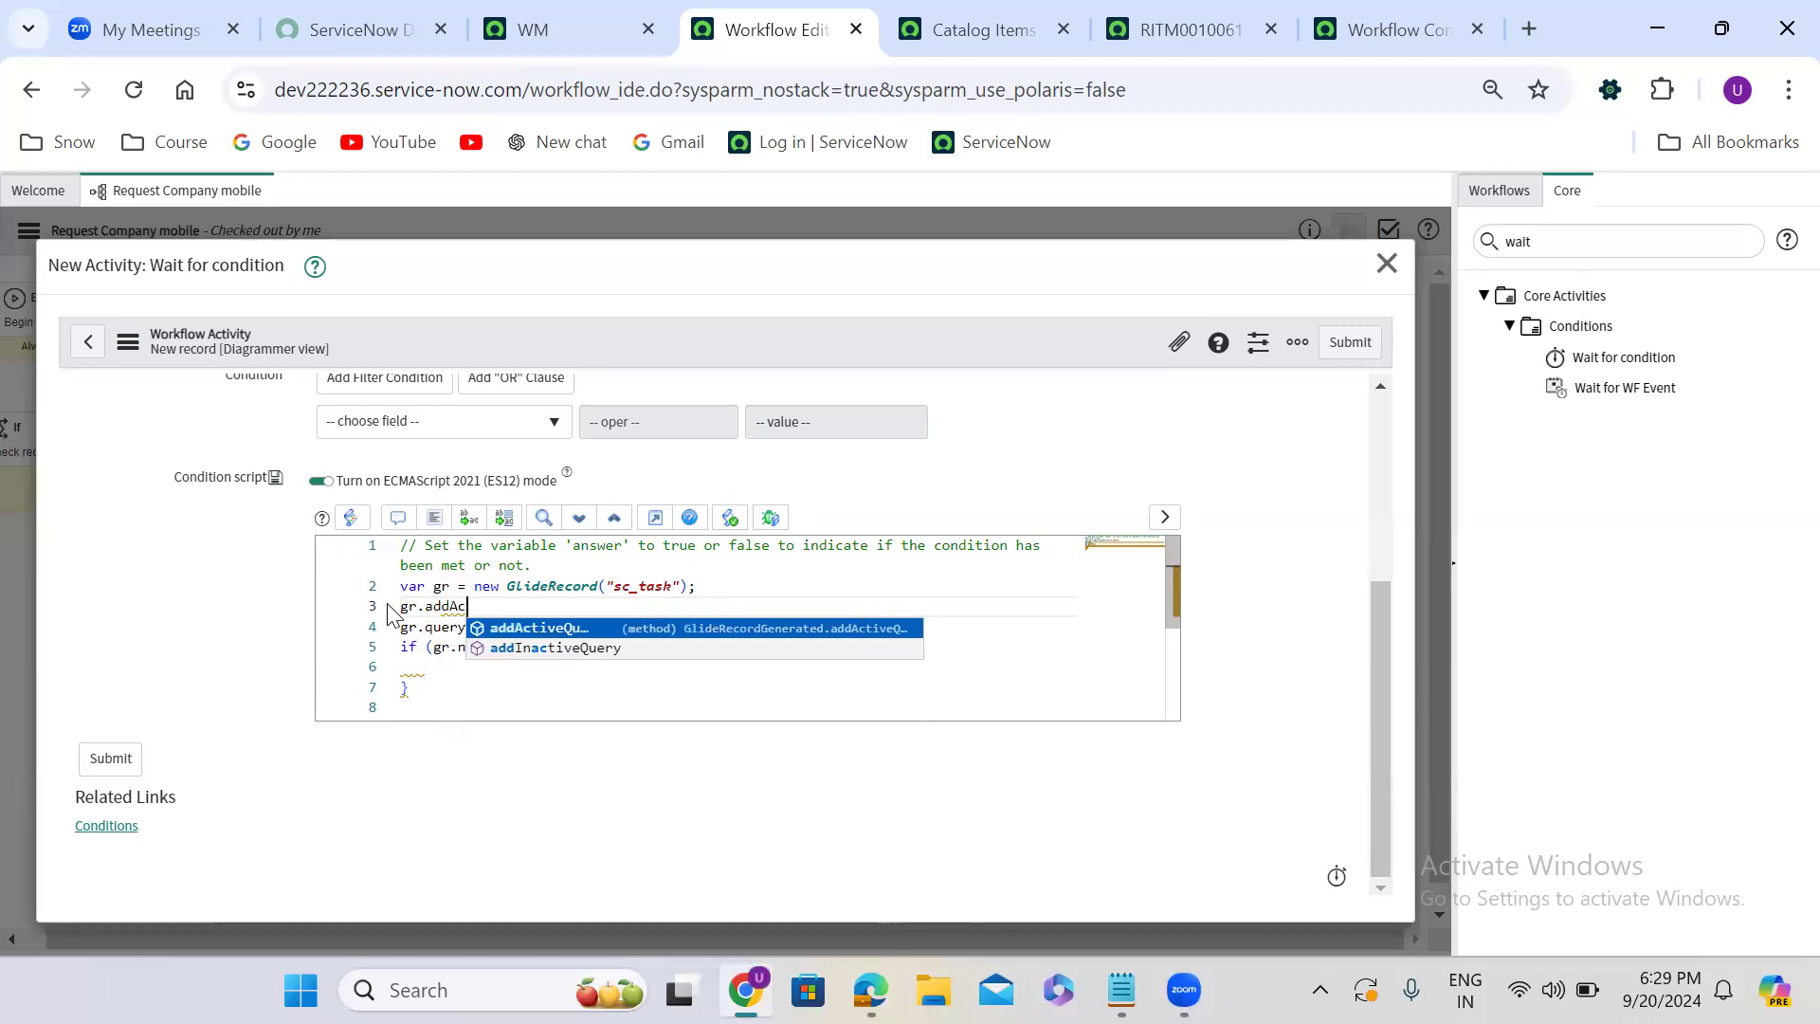
pyautogui.press('Down')
pyautogui.press('Return')
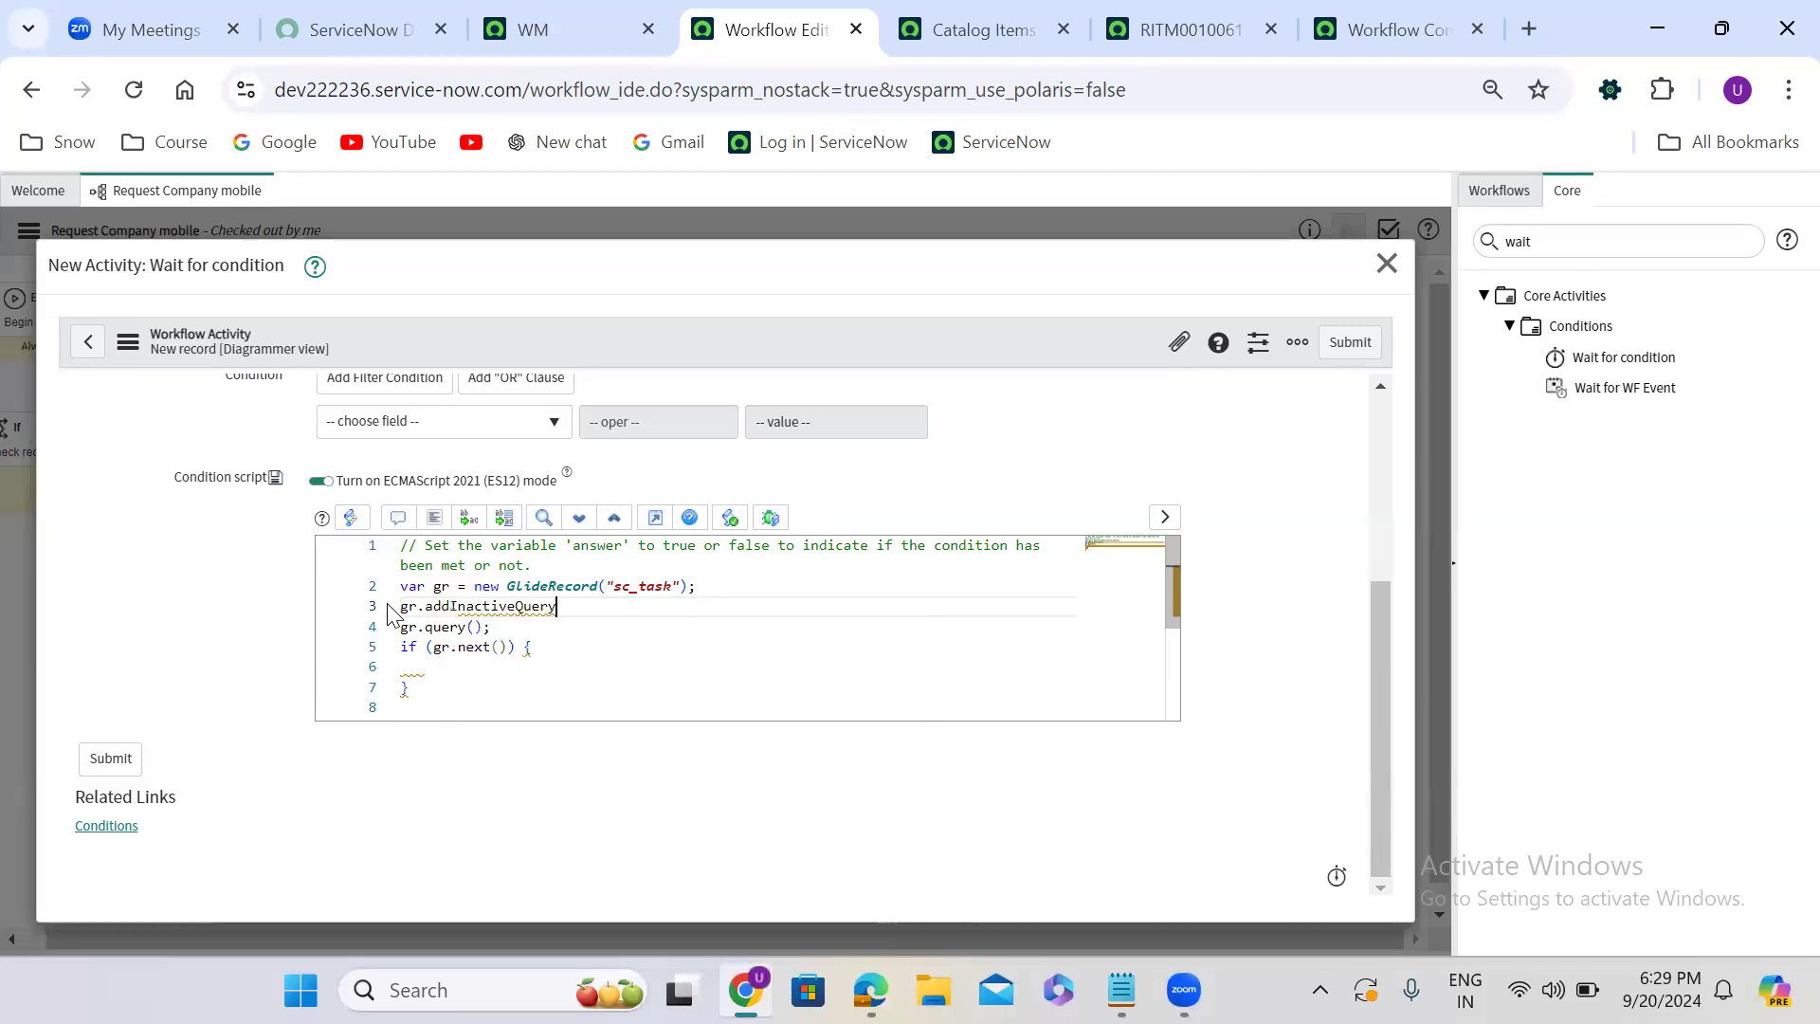
pyautogui.write('();')
pyautogui.press('Left')
pyautogui.press('Left')
pyautogui.write("'")
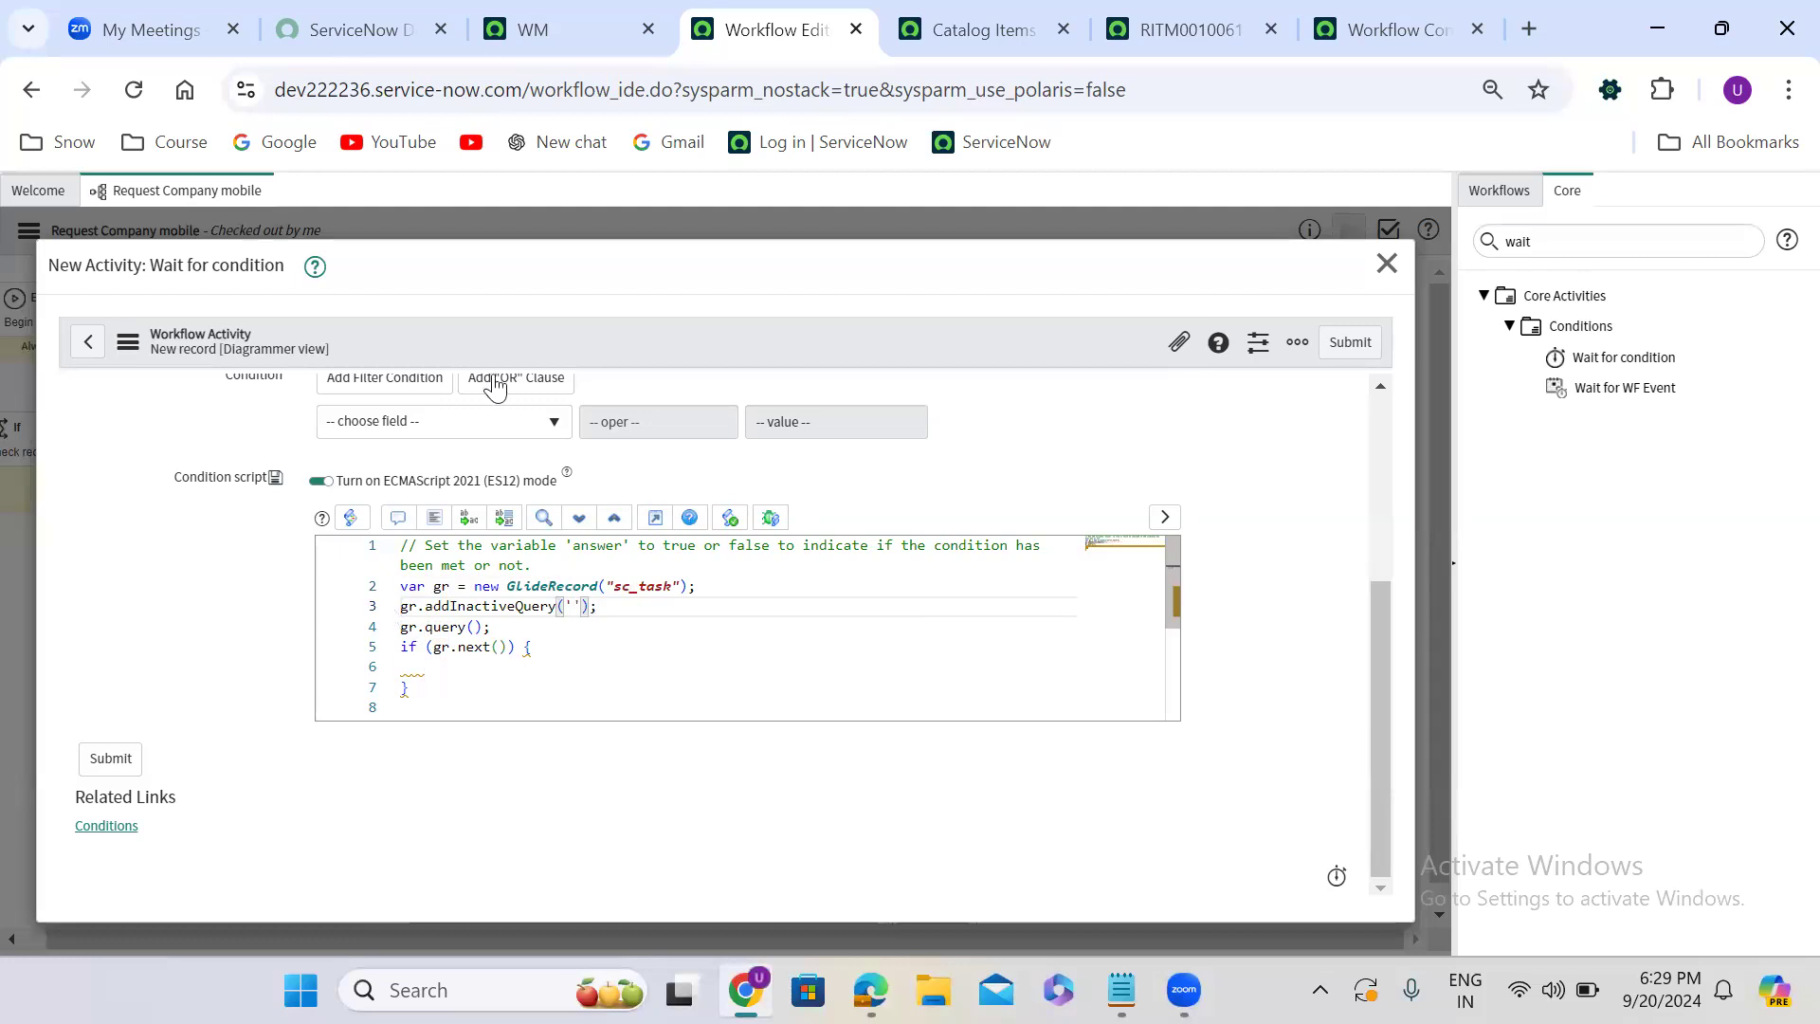
pyautogui.press('BackSpace')
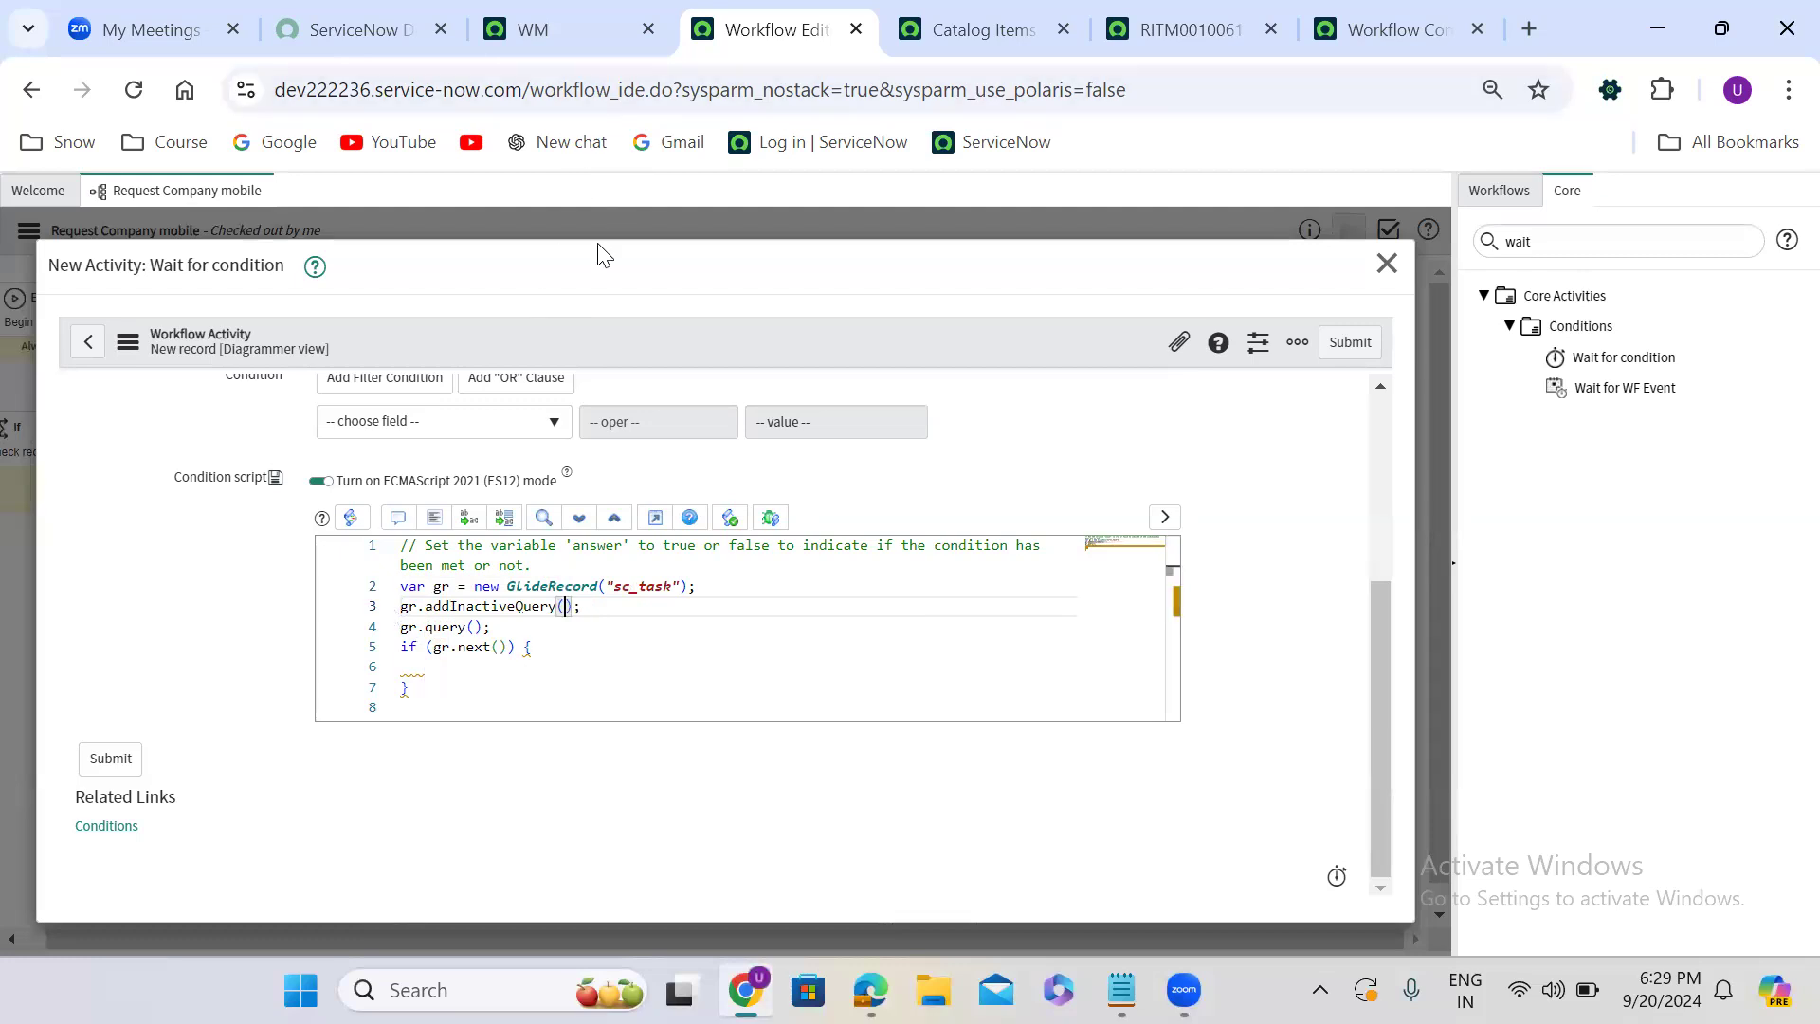
# - Add a new line gr.addQuery(''); below the addInactiveQuery line, with empty quotes for the field name
pyautogui.press('End')
pyautogui.press('Return')
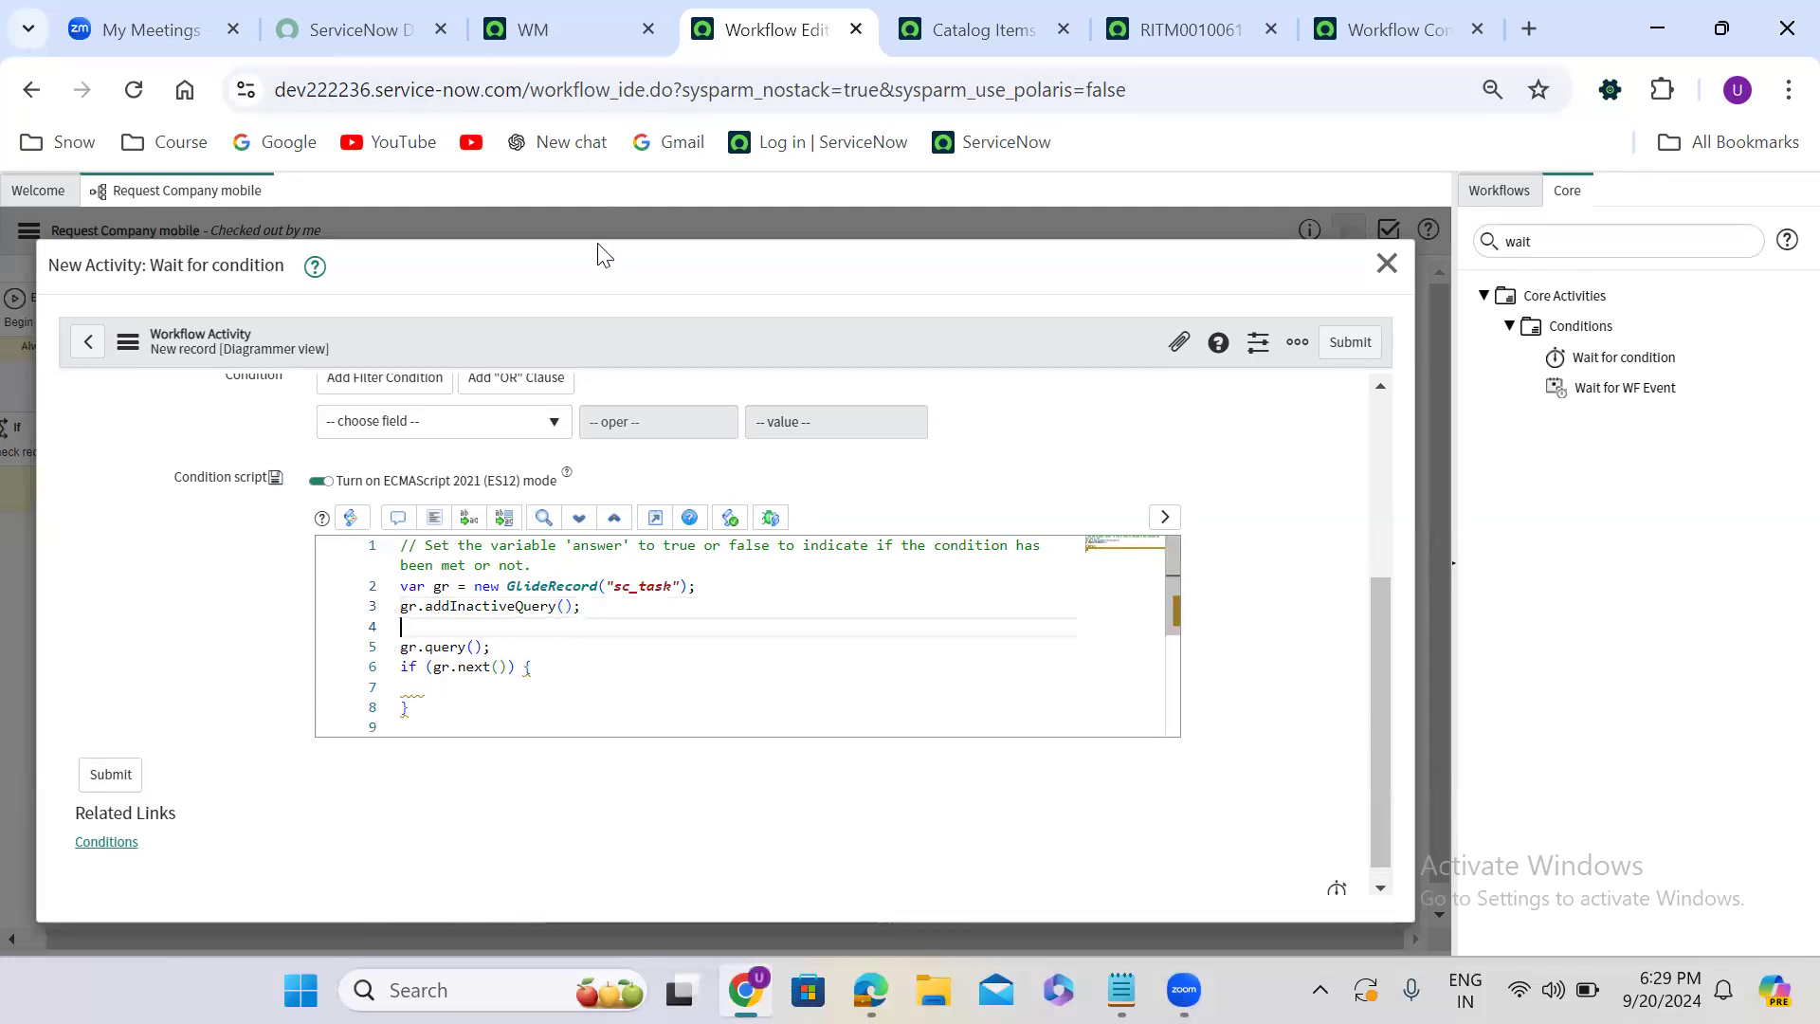
pyautogui.write('gr.ad')
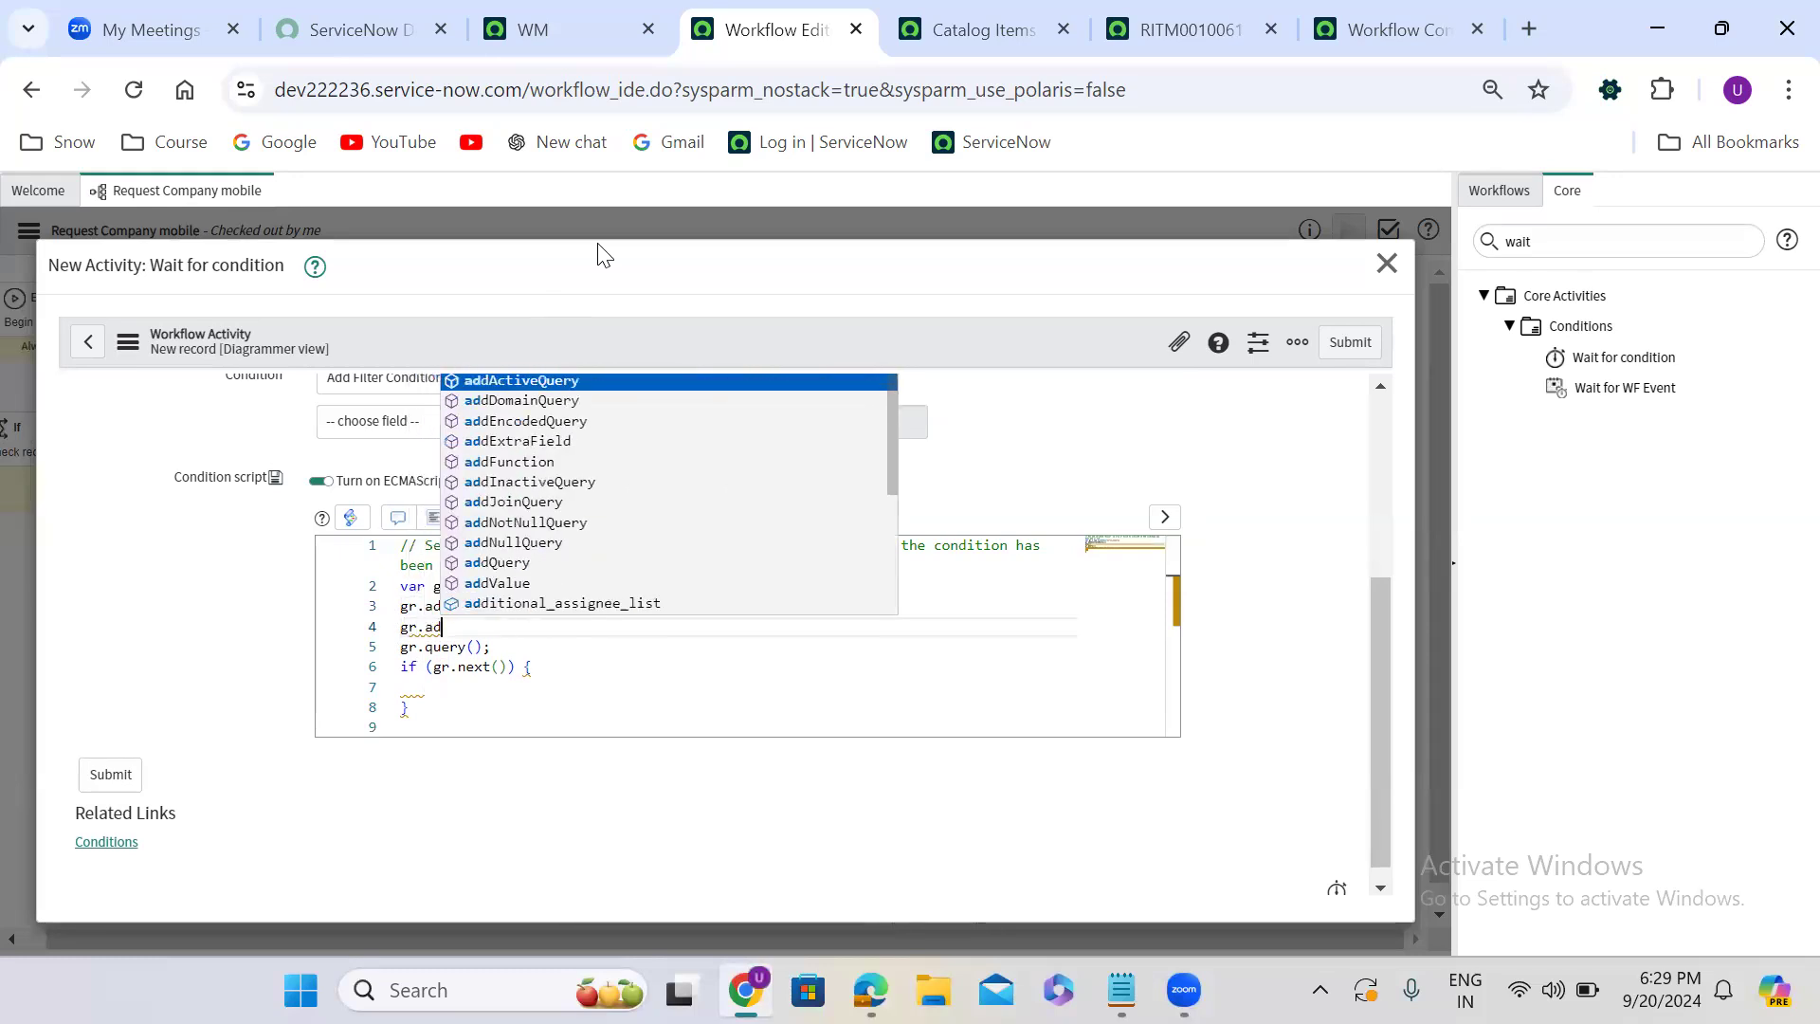
pyautogui.write('dQuery();')
pyautogui.press('Left')
pyautogui.press('Left')
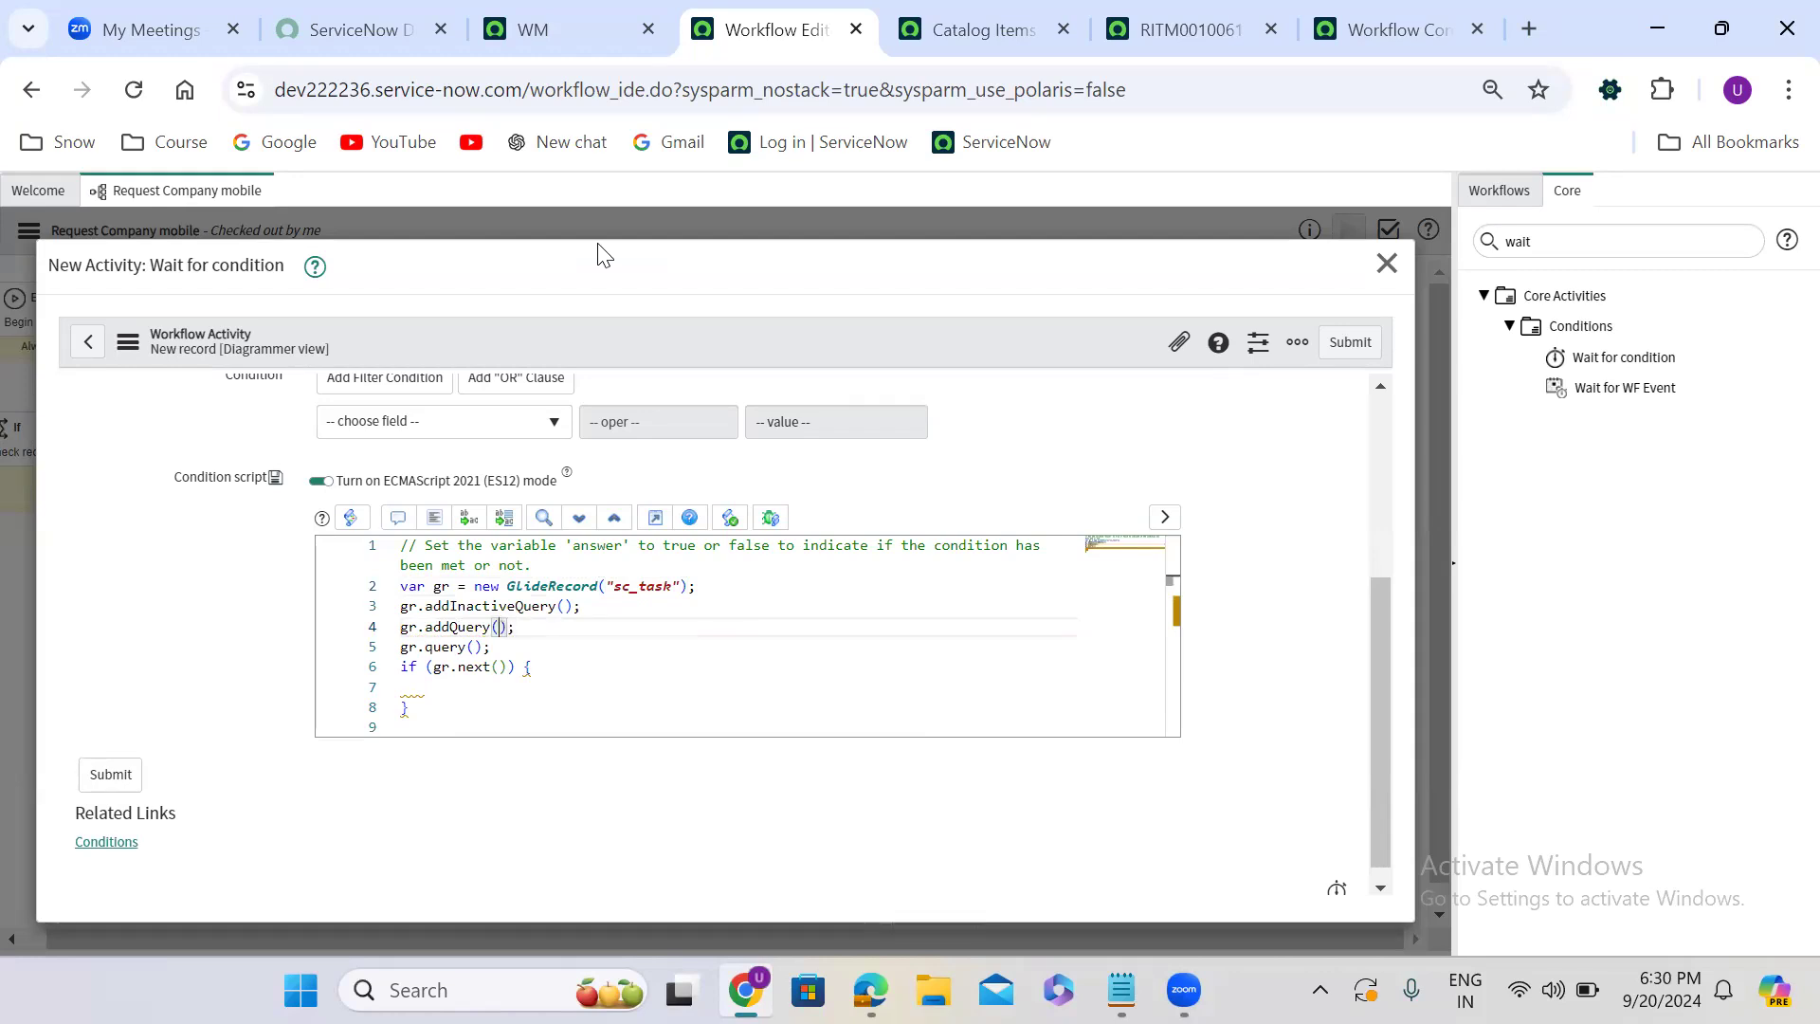
pyautogui.write("'")
# - Open the first catalog task of the requested item in a new tab and copy the Request item field's technical name, request_item
pyautogui.click(1185, 27)
pyautogui.rightClick(101, 808)
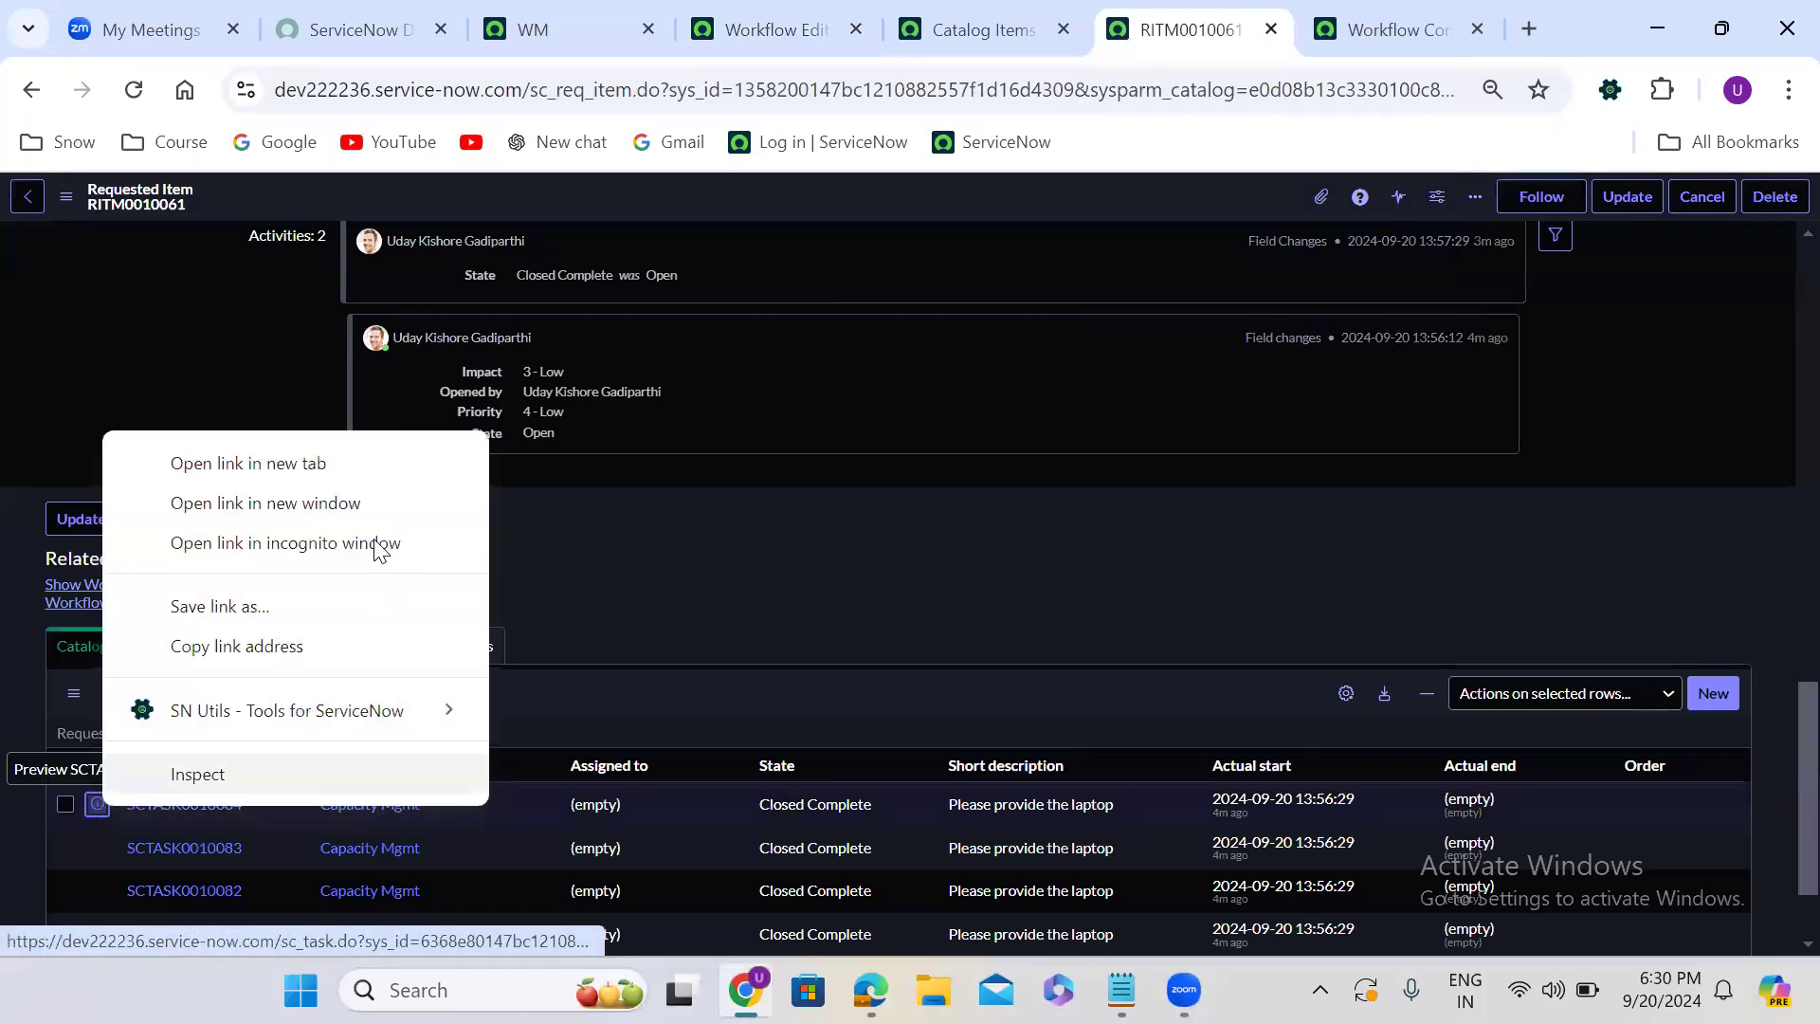
pyautogui.click(312, 464)
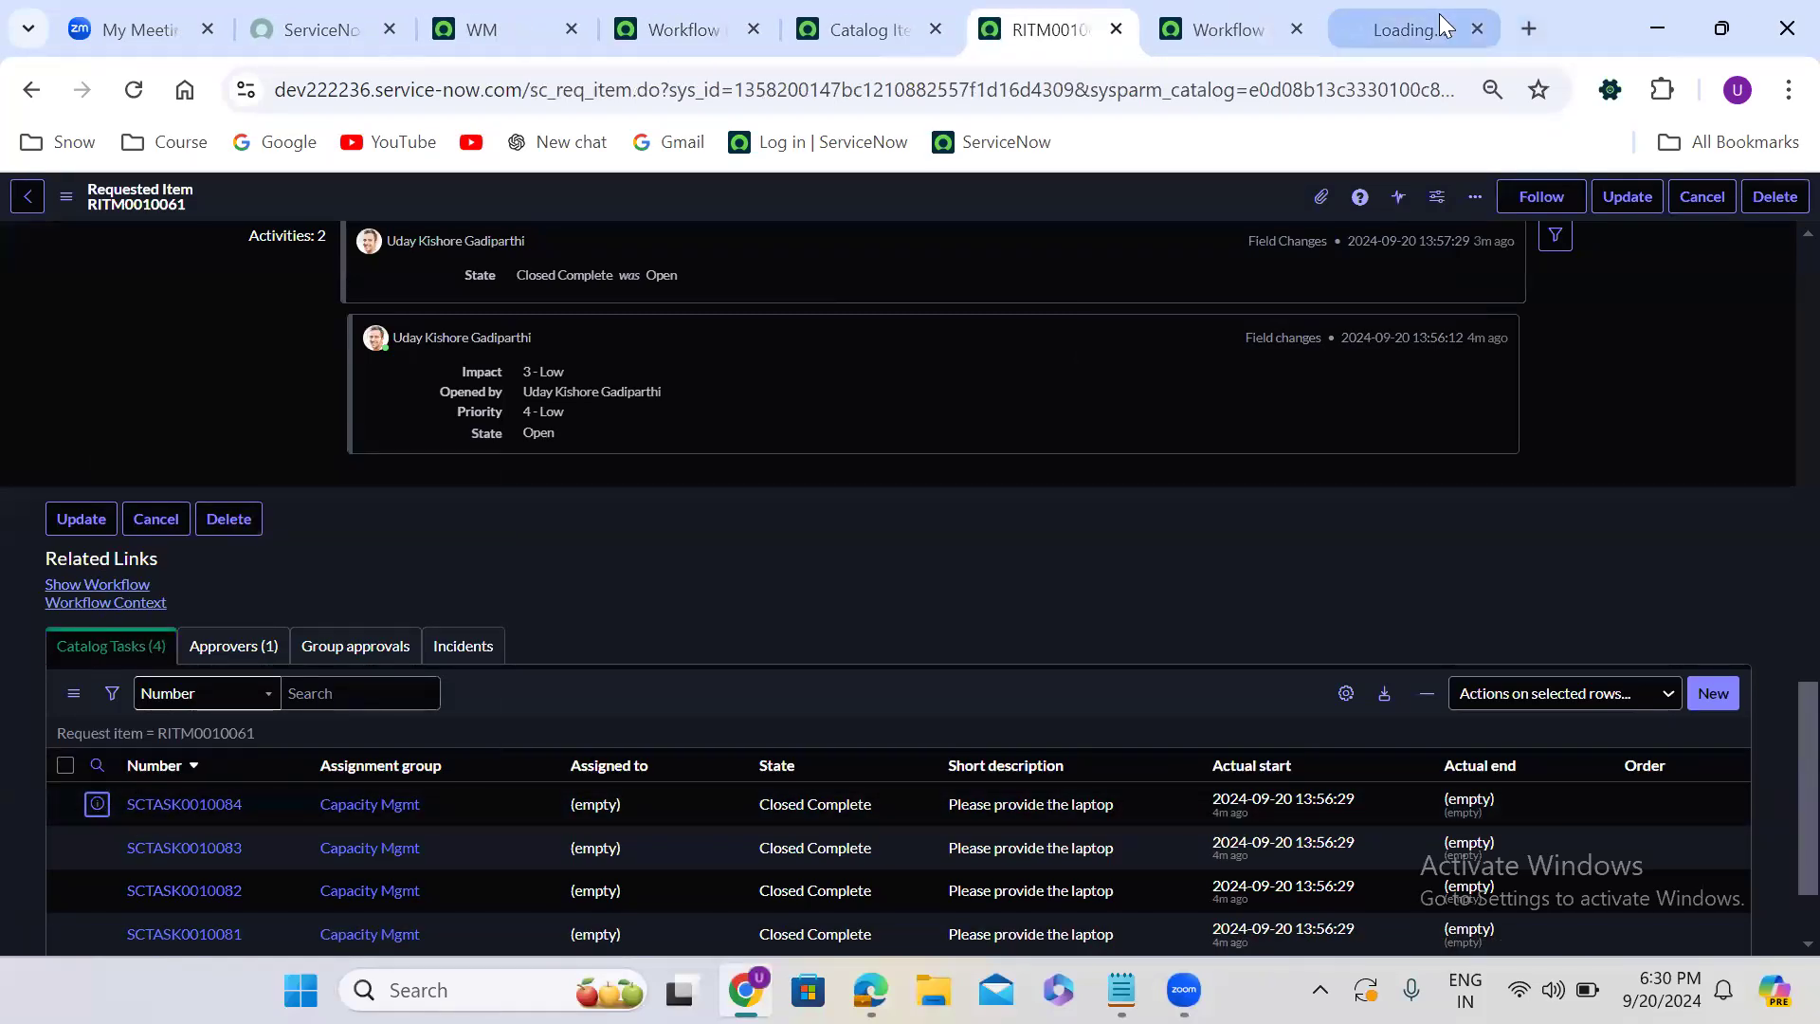
pyautogui.click(1438, 19)
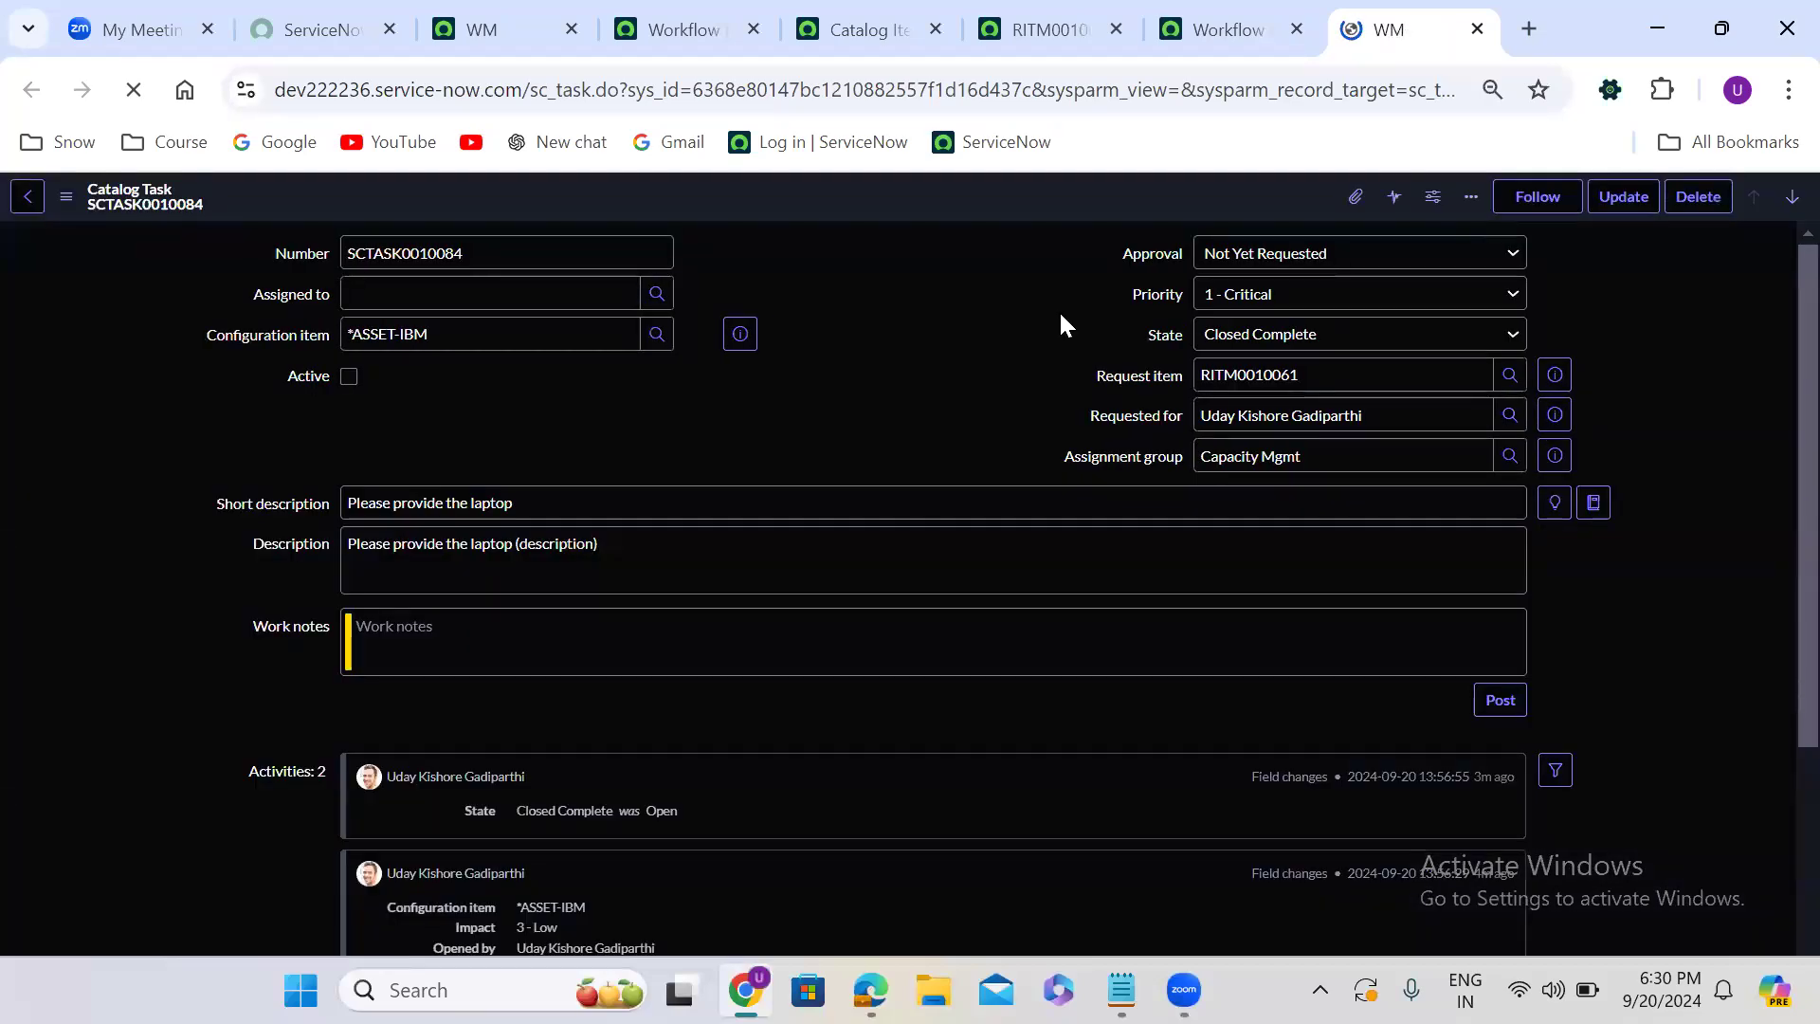
pyautogui.doubleClick(869, 346)
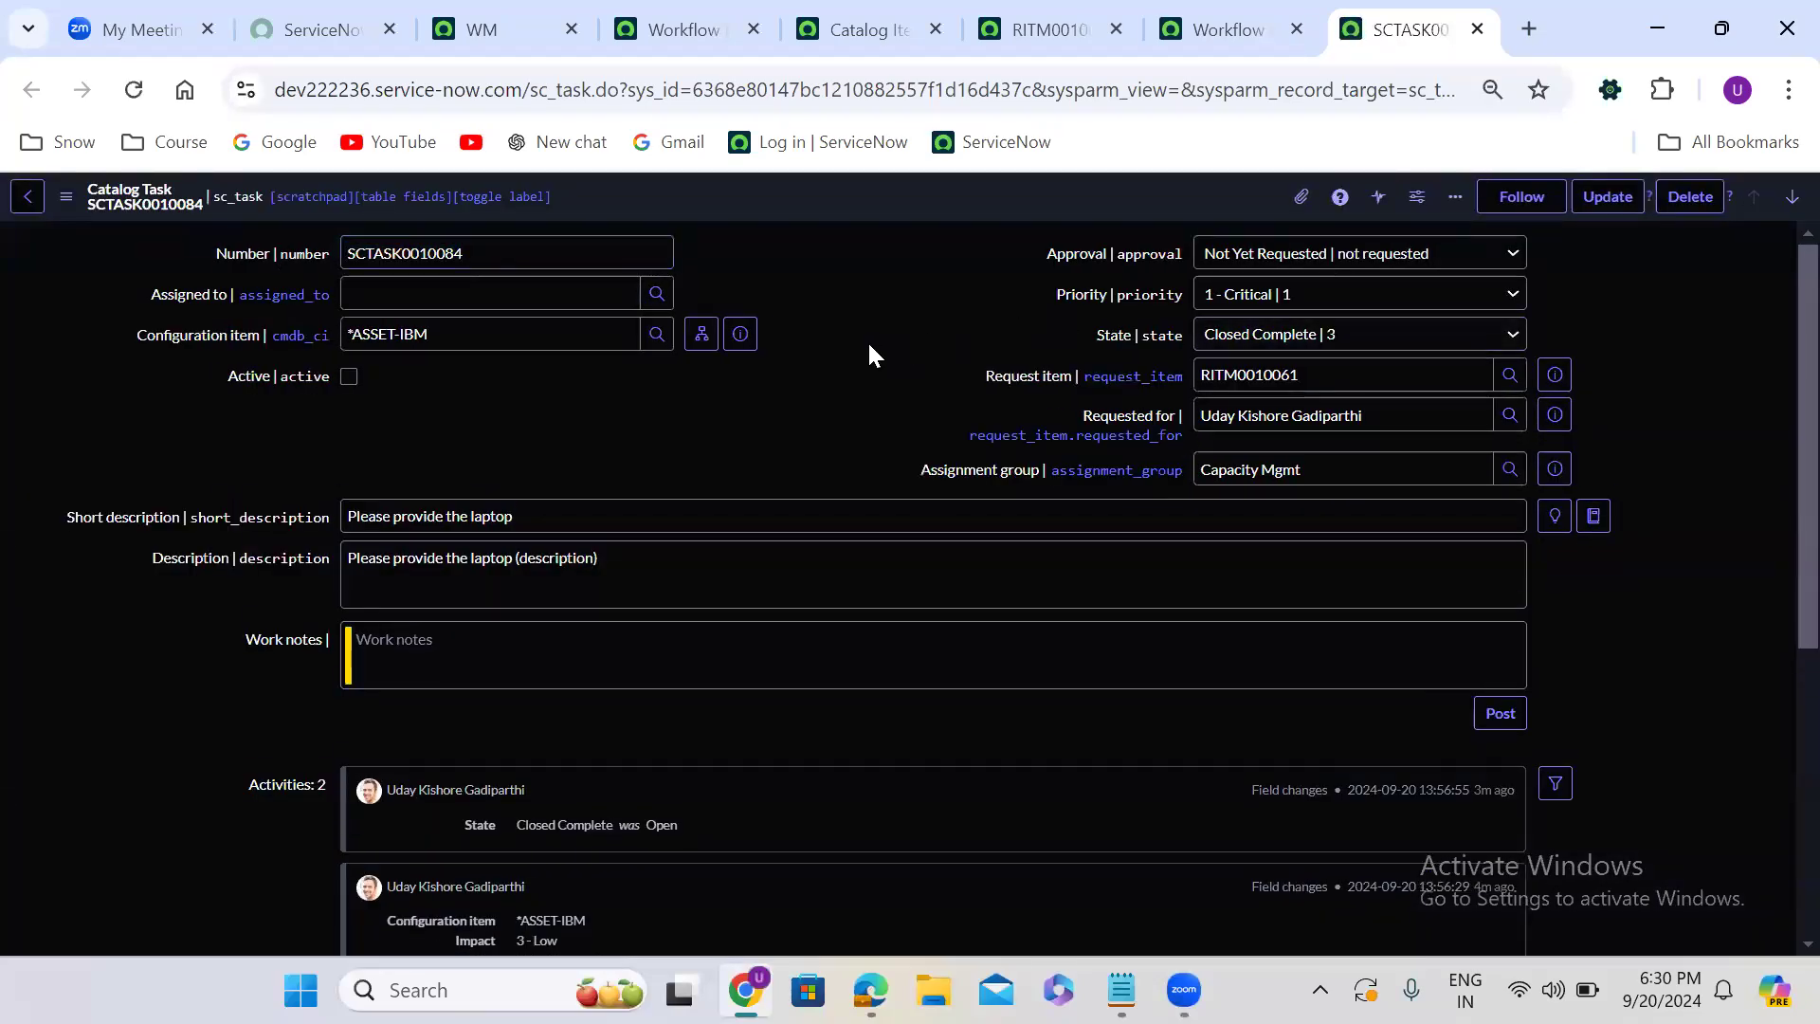
pyautogui.moveTo(1082, 377); pyautogui.dragTo(1180, 378)
pyautogui.hotkey('ctrl', 'c')
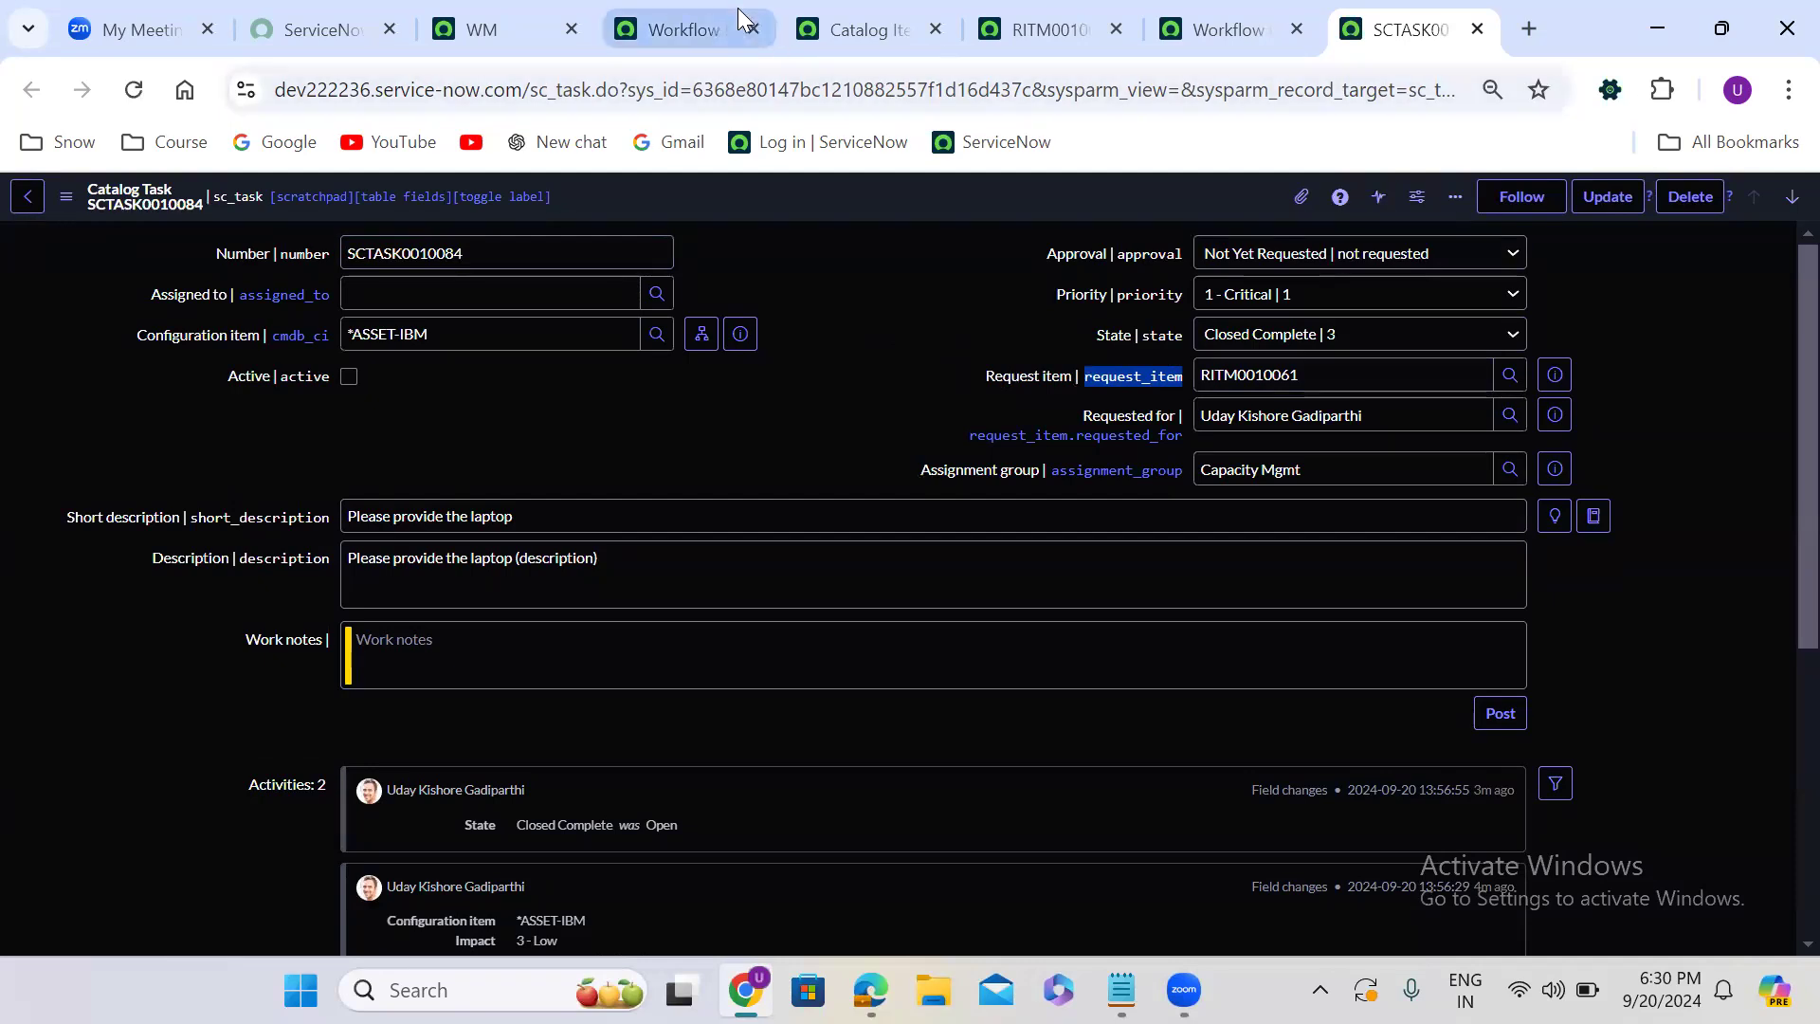
# - Back in the condition script, complete the filter as gr.addQuery('request_item', current.sys_id);
pyautogui.click(669, 11)
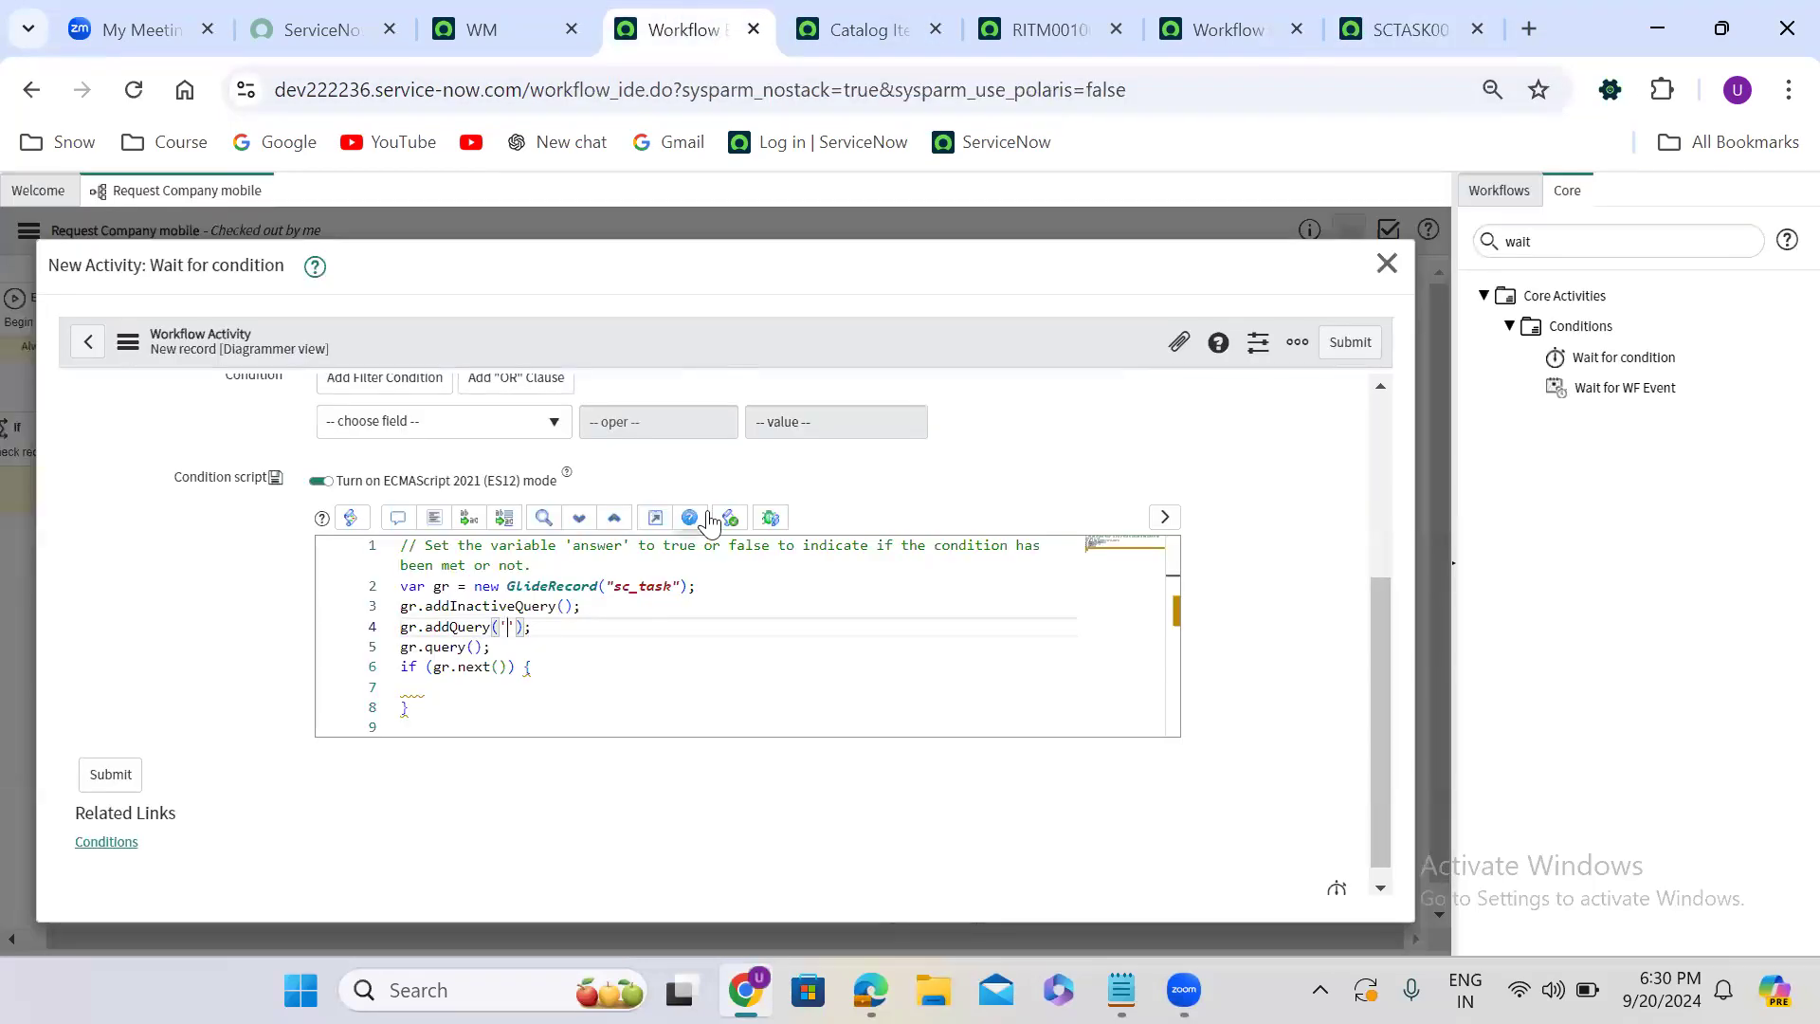
pyautogui.hotkey('ctrl', 'v')
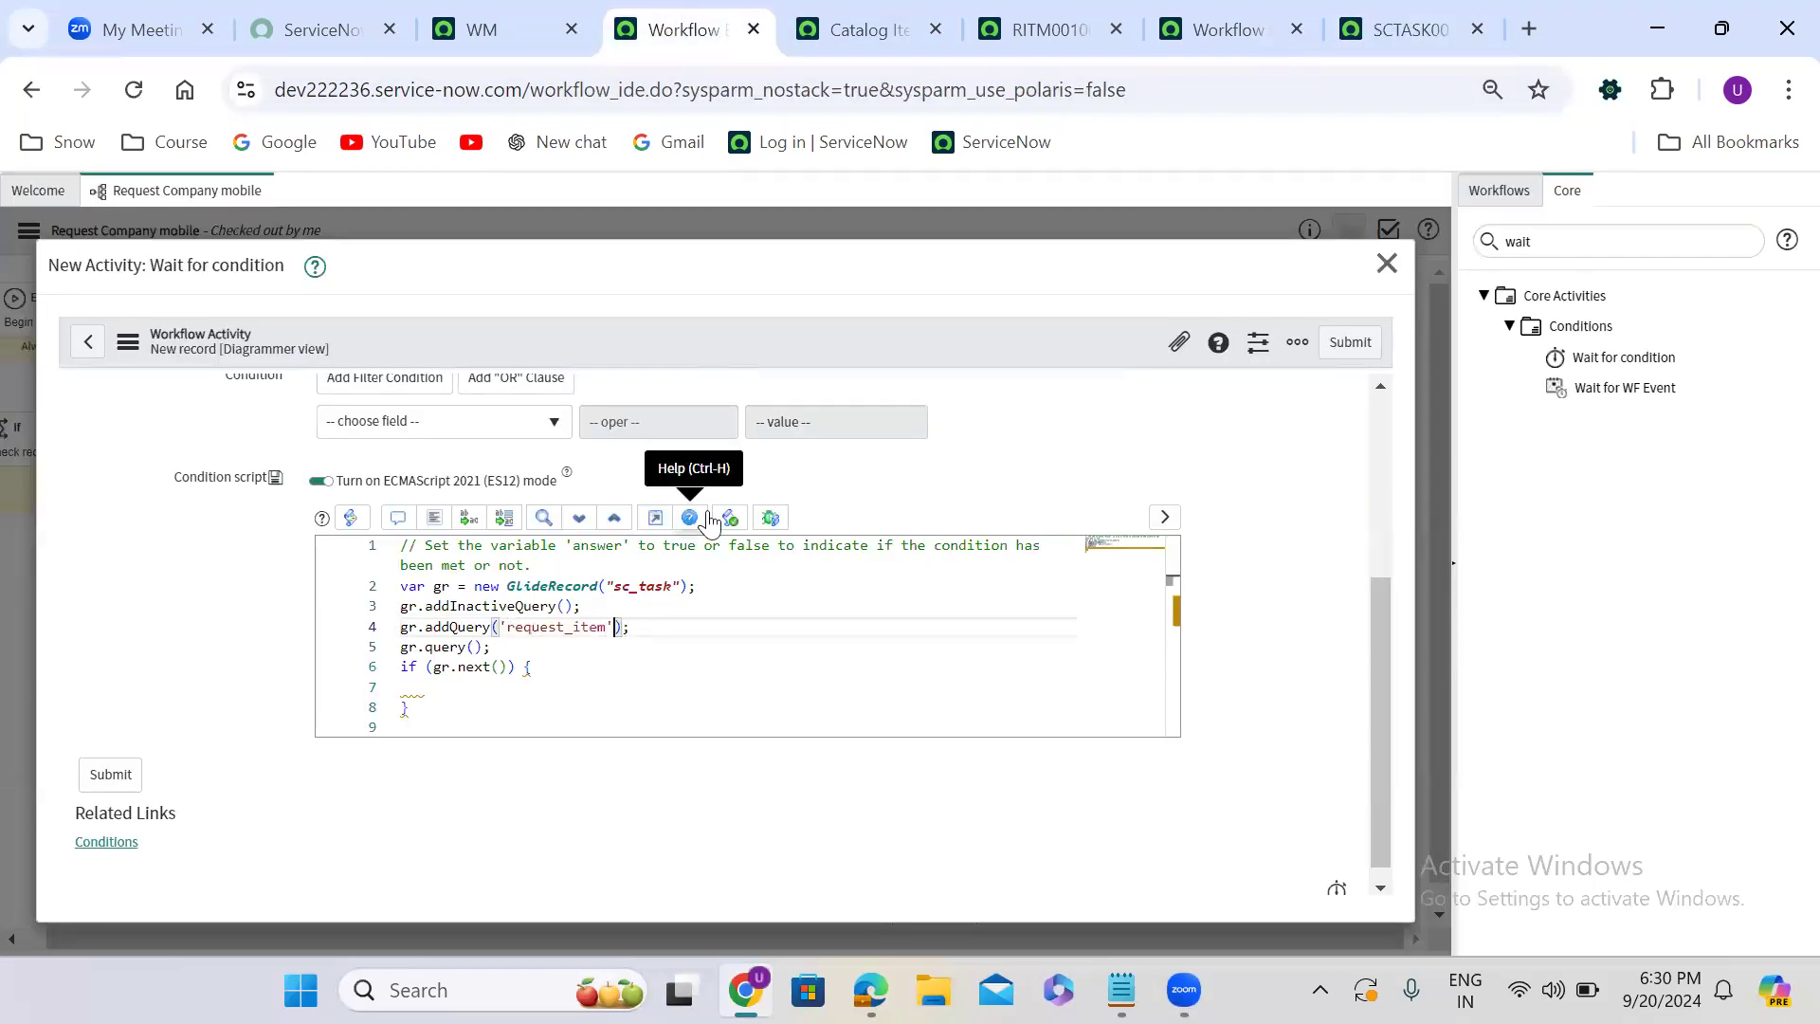
pyautogui.write(', current.')
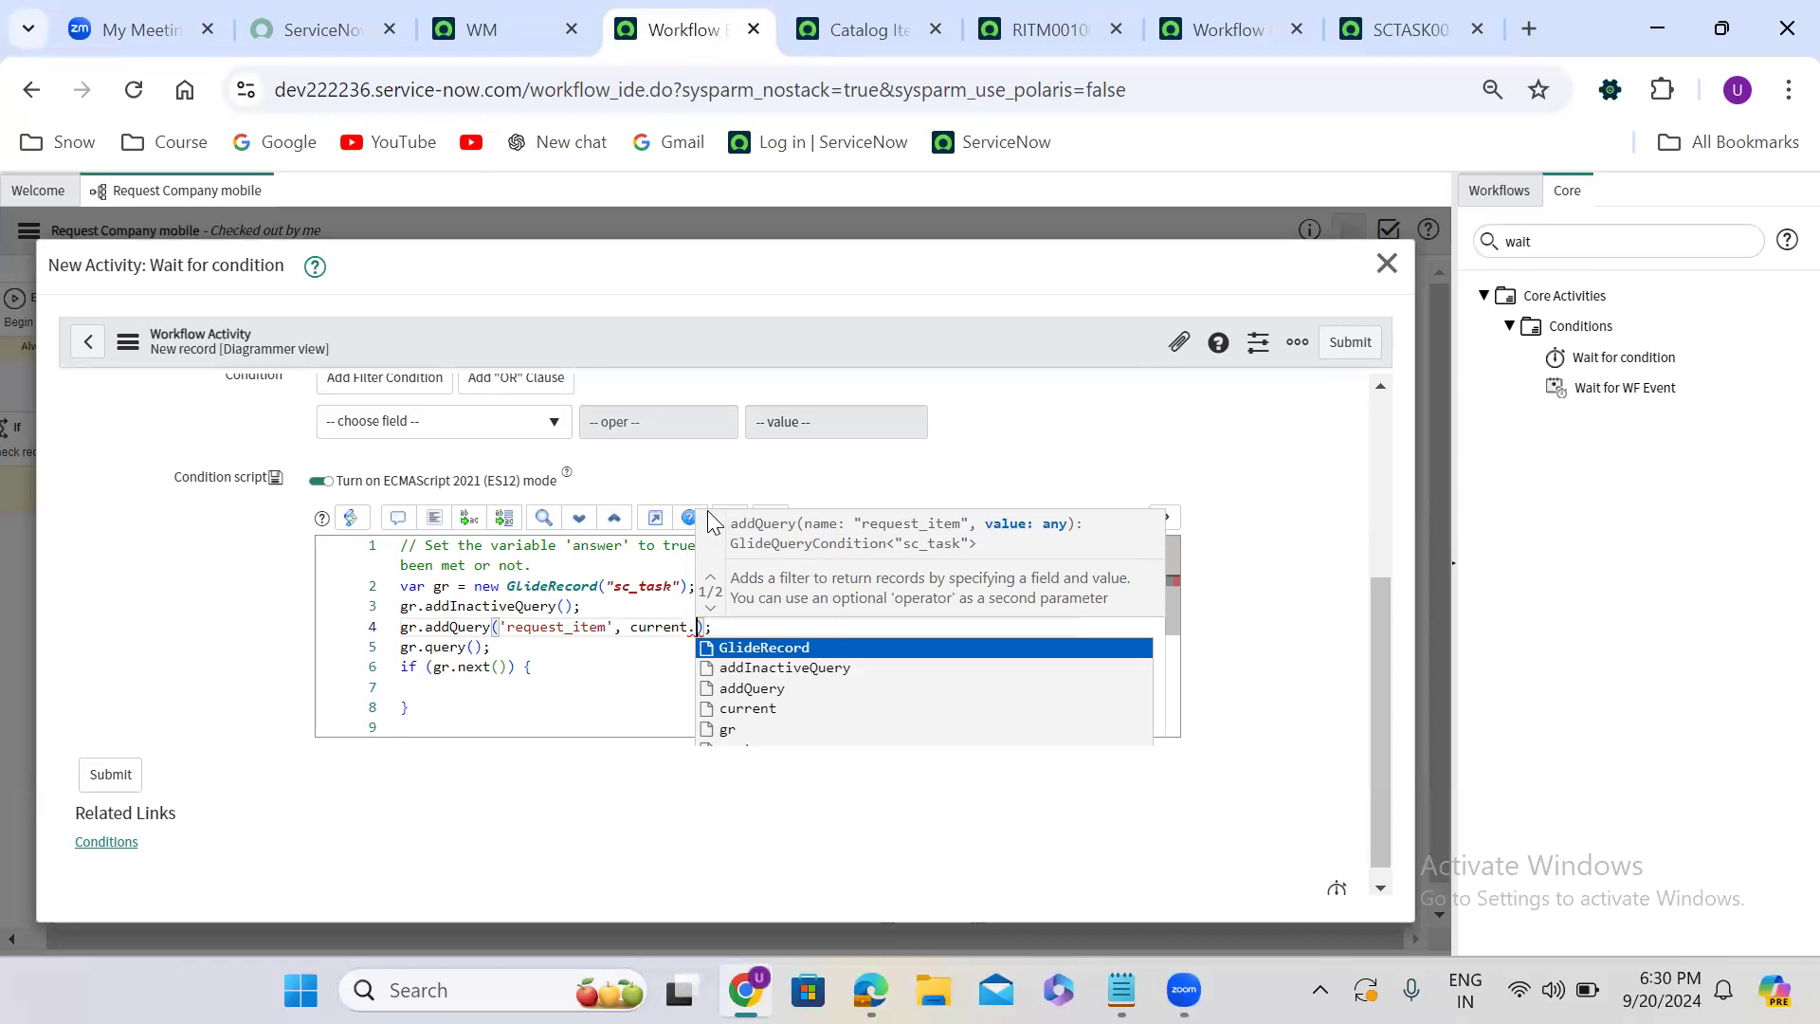
pyautogui.write('sys_i')
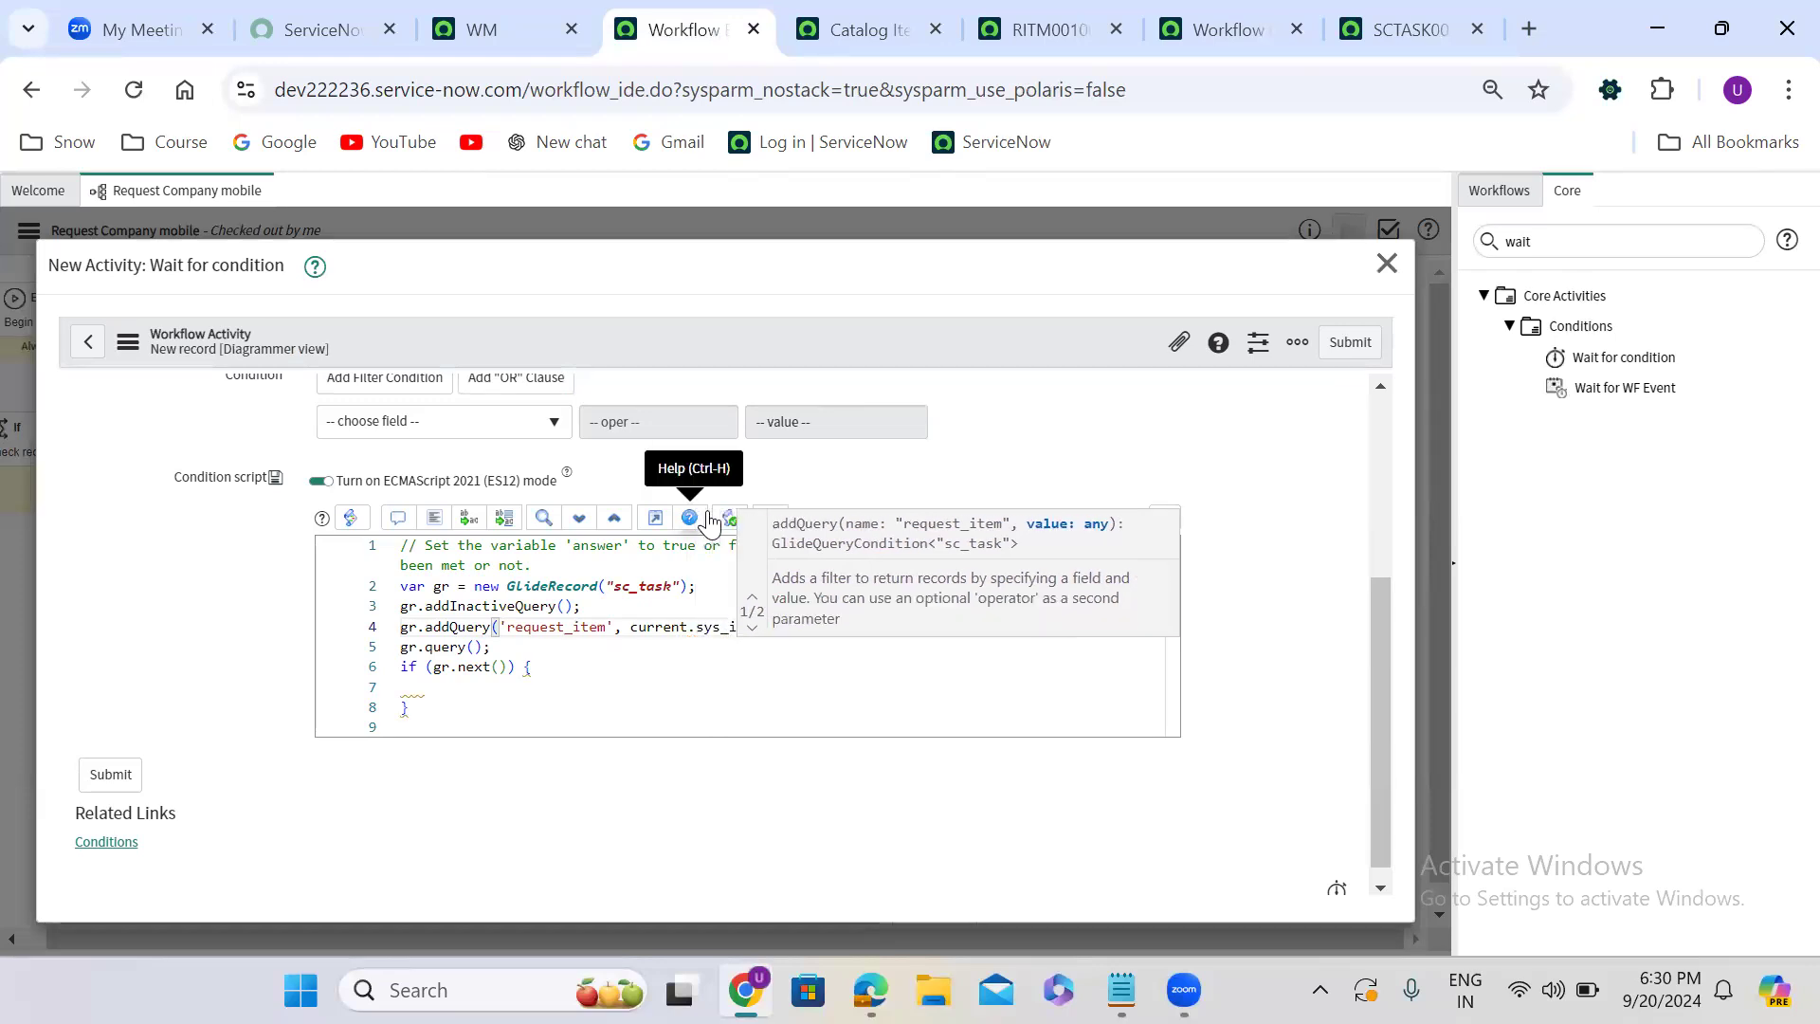
pyautogui.write('d);')
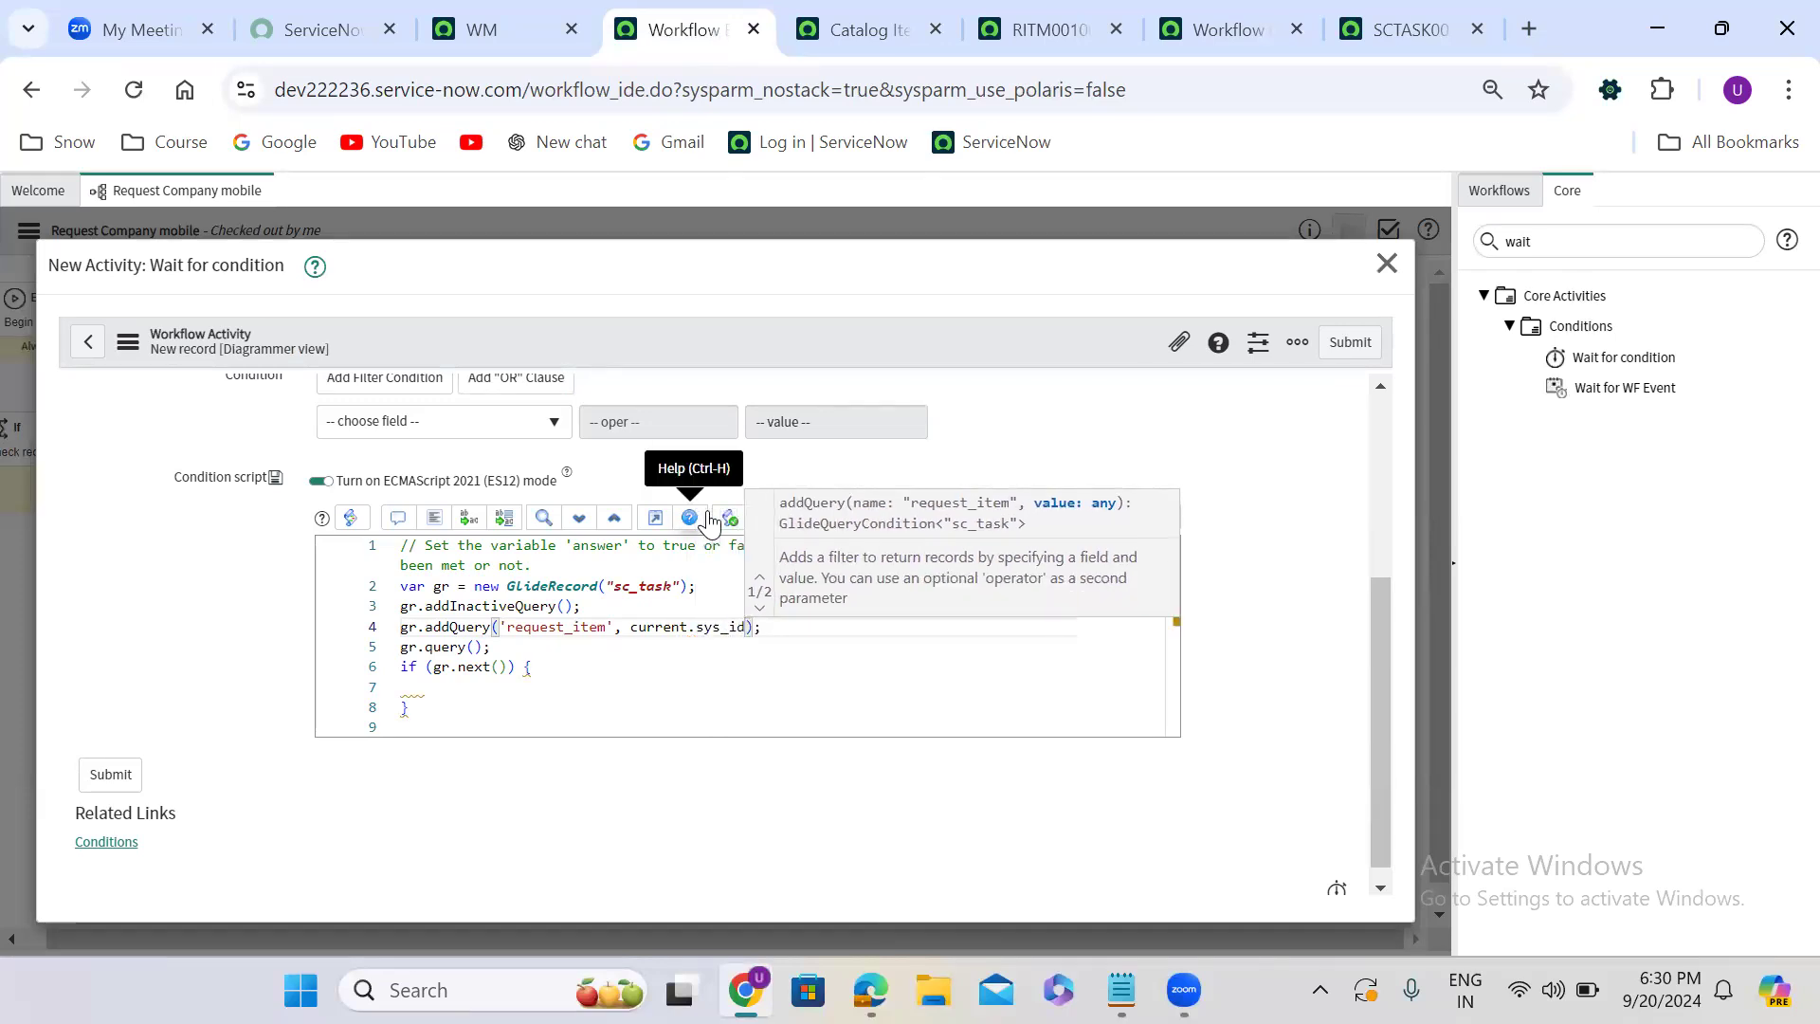
pyautogui.press('Right')
pyautogui.press('Right')
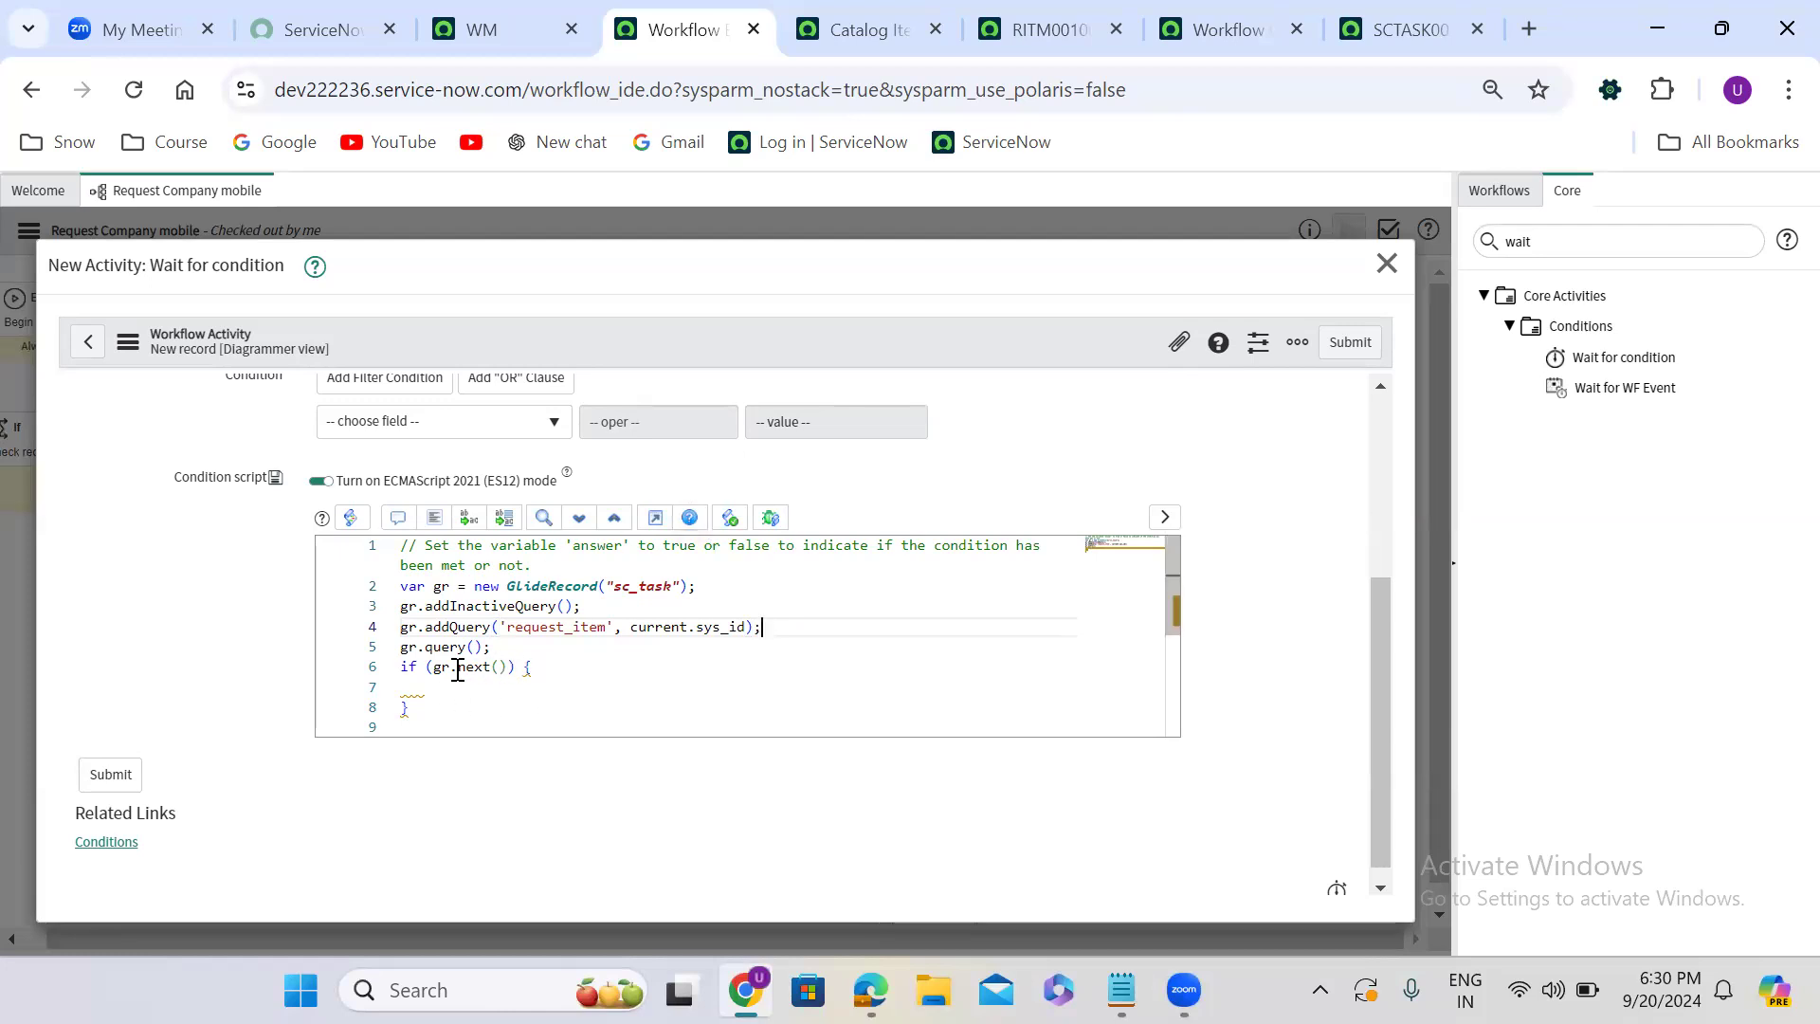
# - Inside the if (gr.next()) block of the condition script, add the line answer = false;
pyautogui.click(433, 685)
pyautogui.write('a')
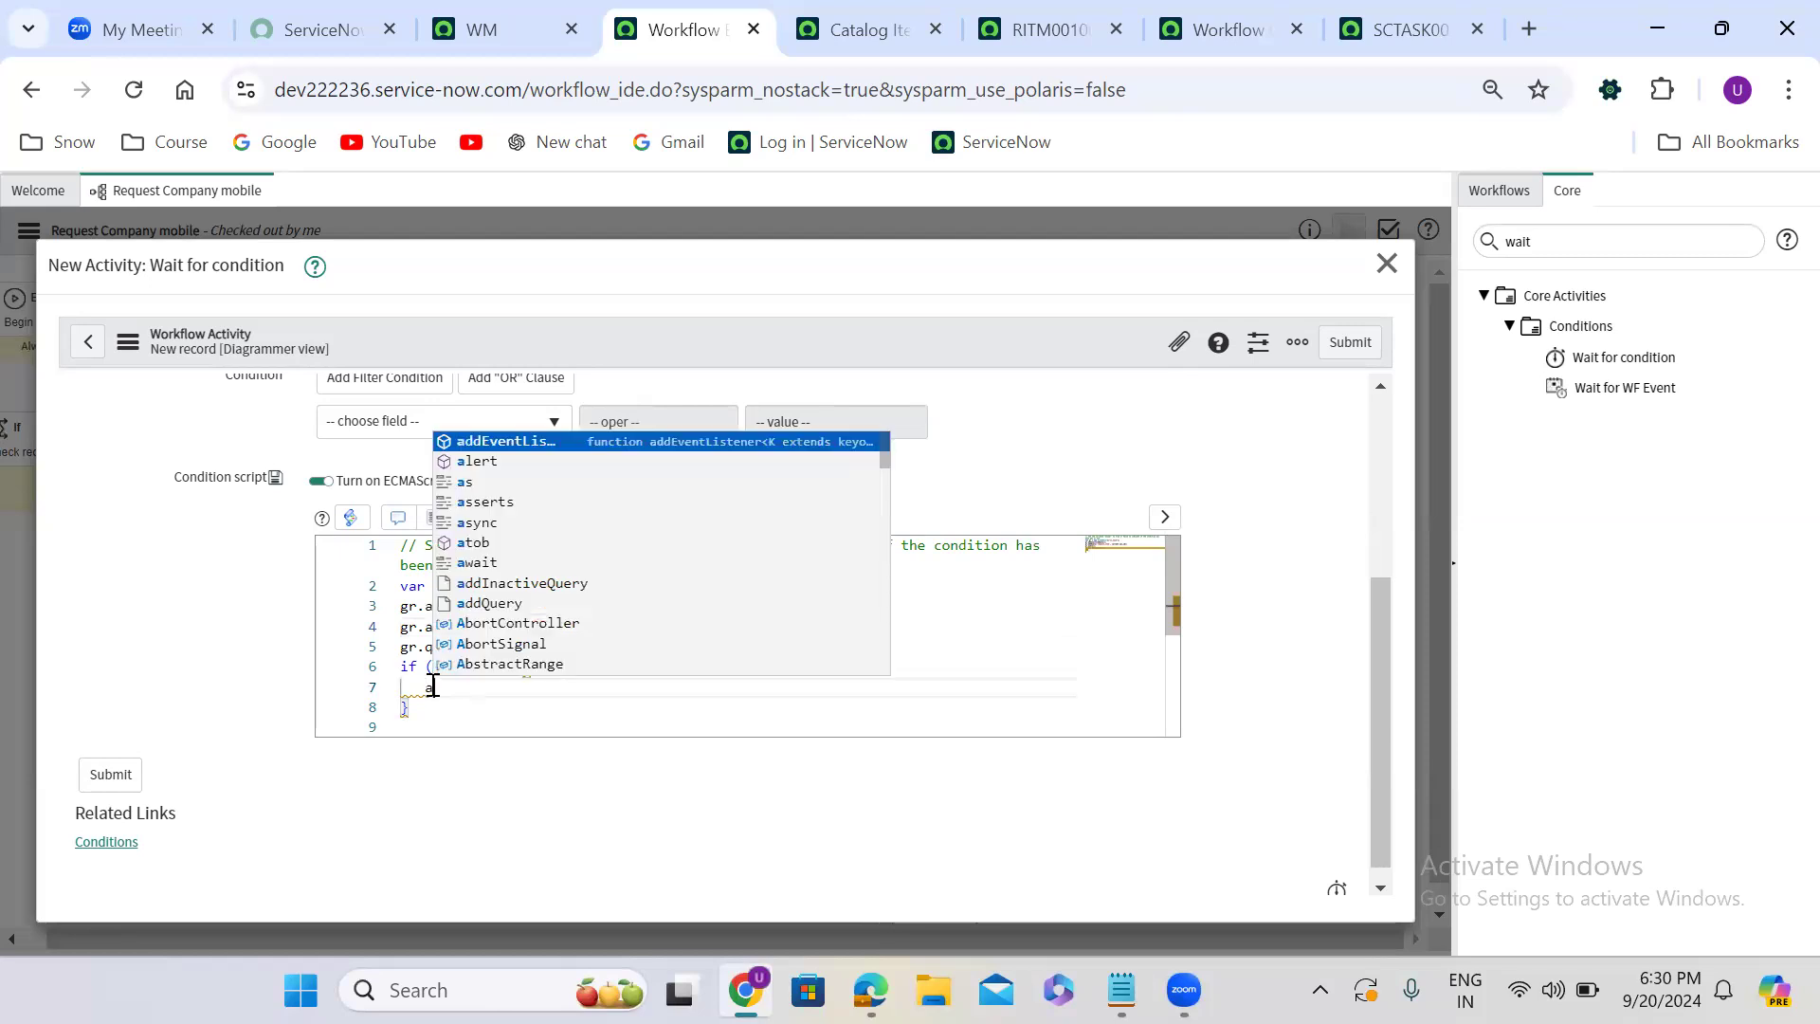
pyautogui.write('nswer =')
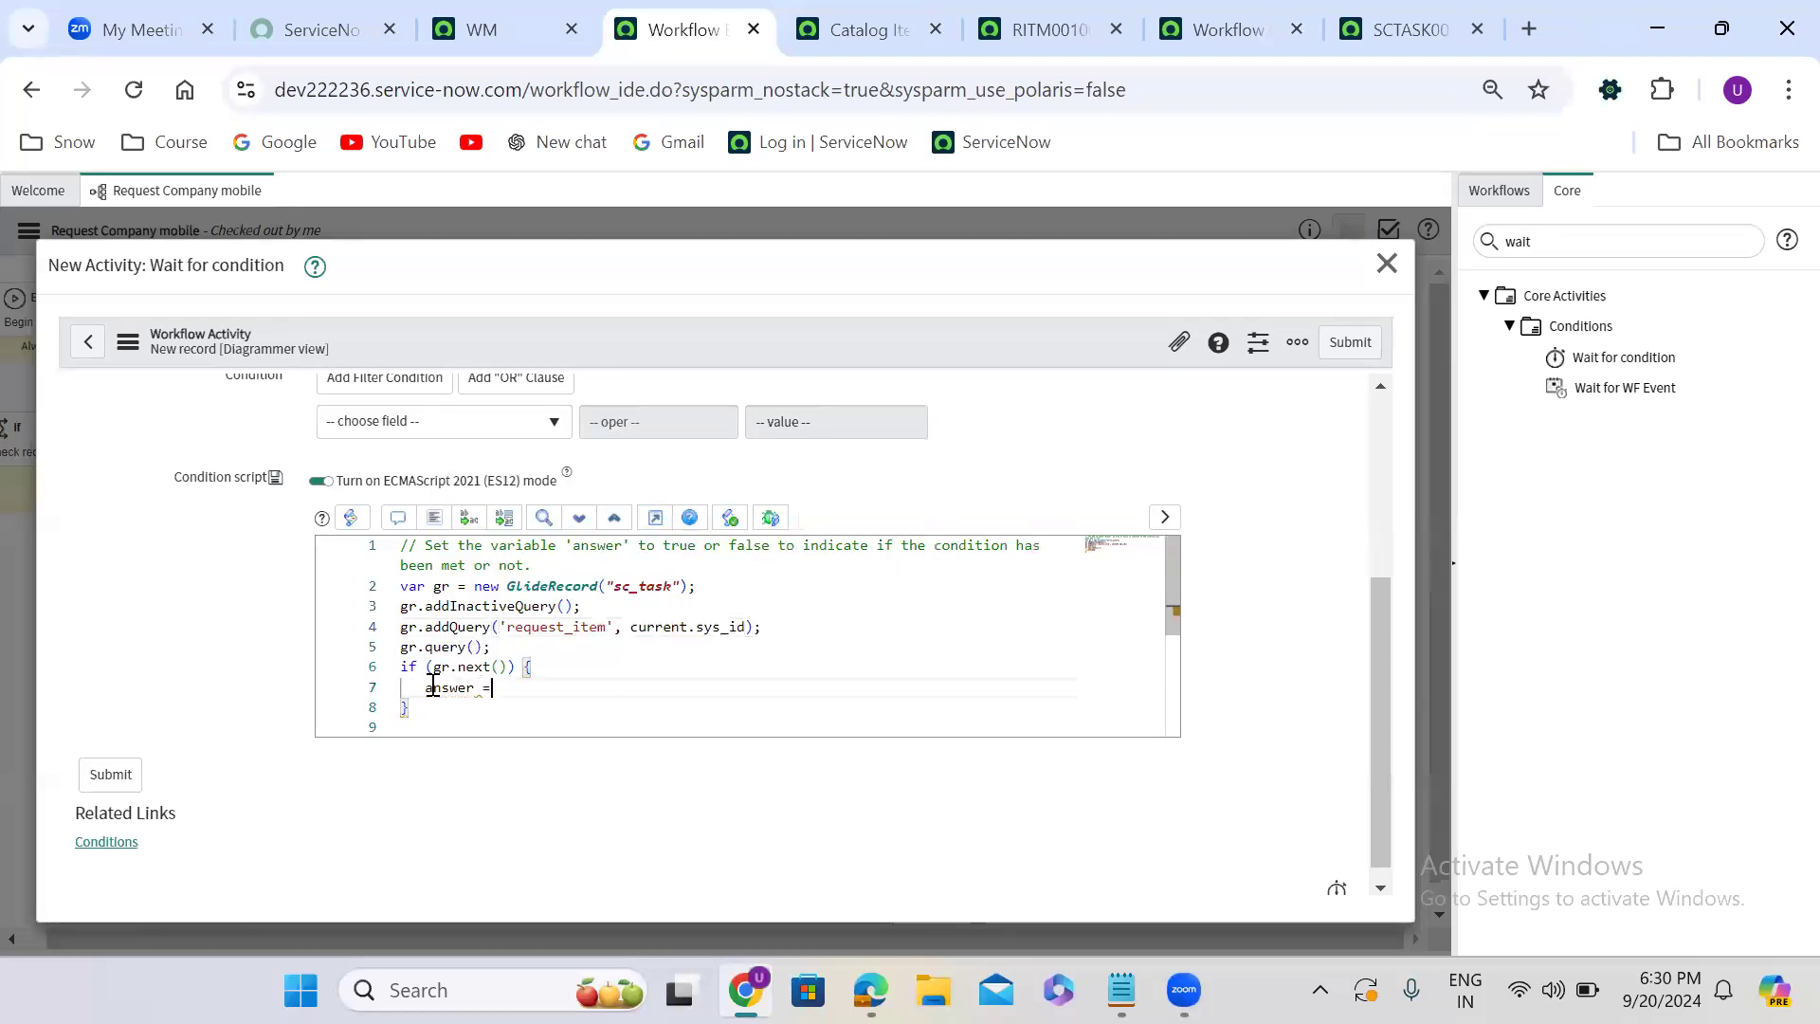
pyautogui.write(' false;')
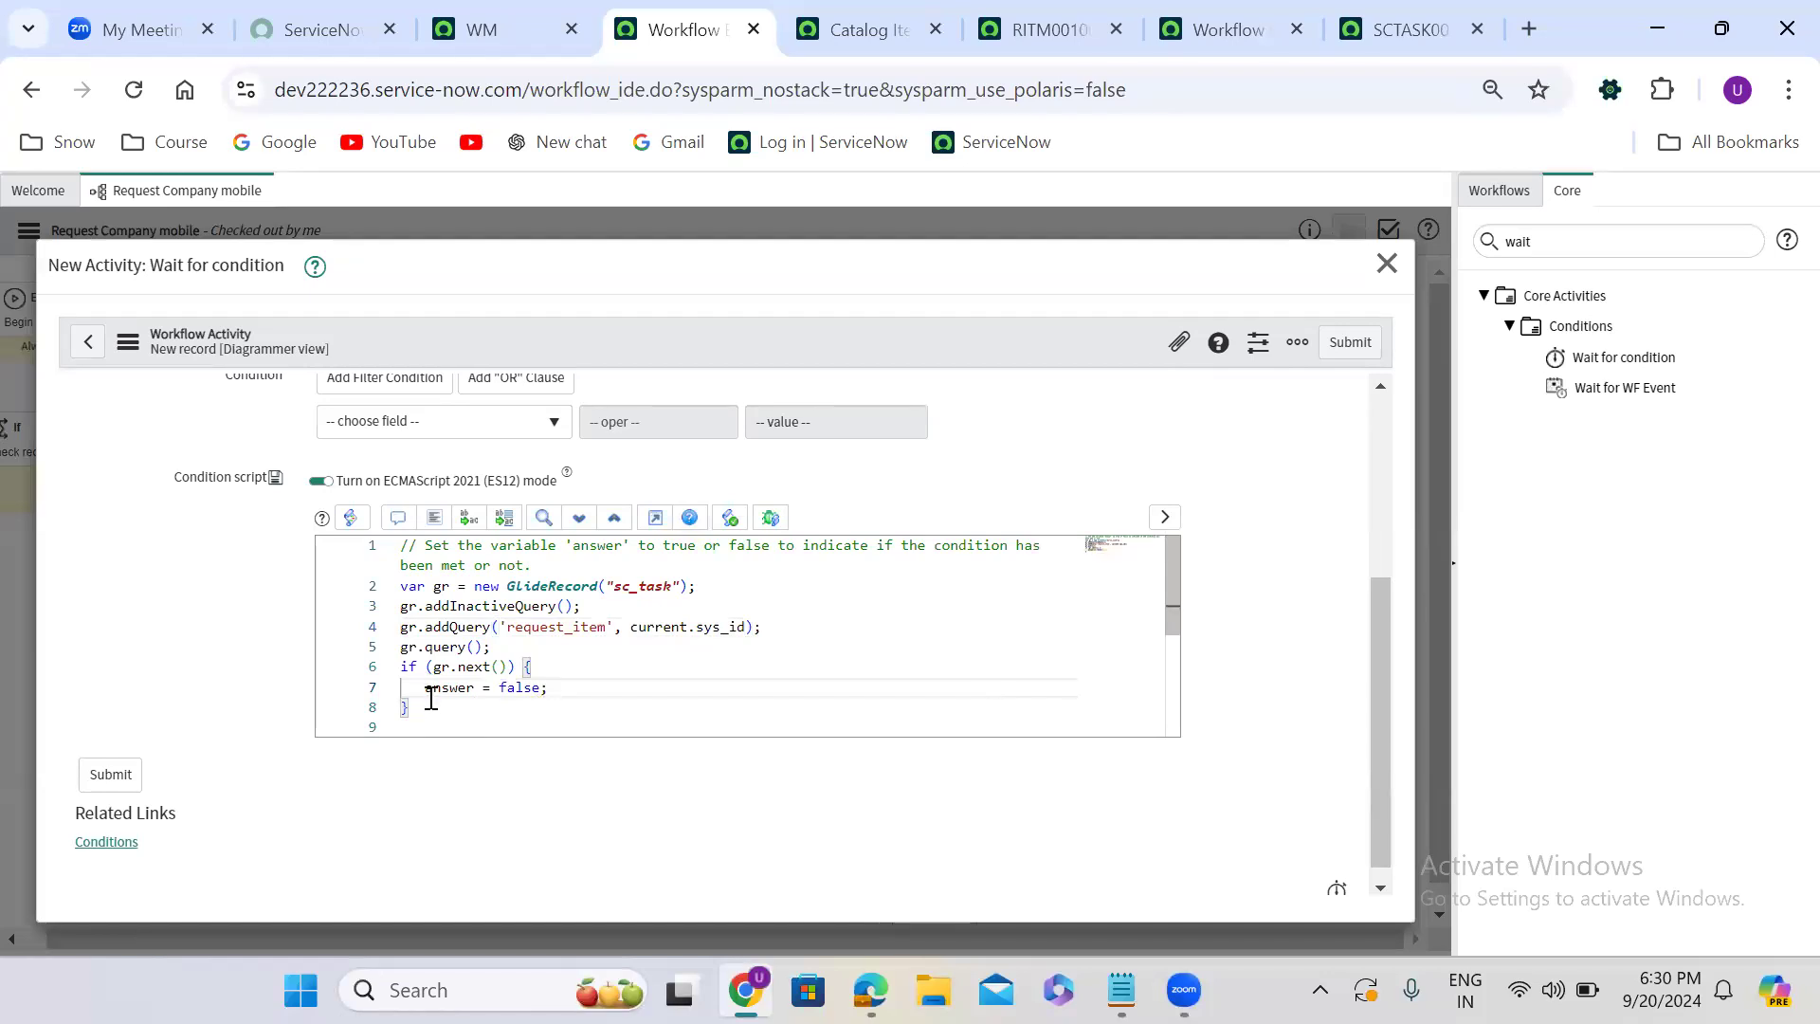
# - Add an else block containing answer = true;, and submit the Wait for condition activity with its script formatted
pyautogui.click(431, 709)
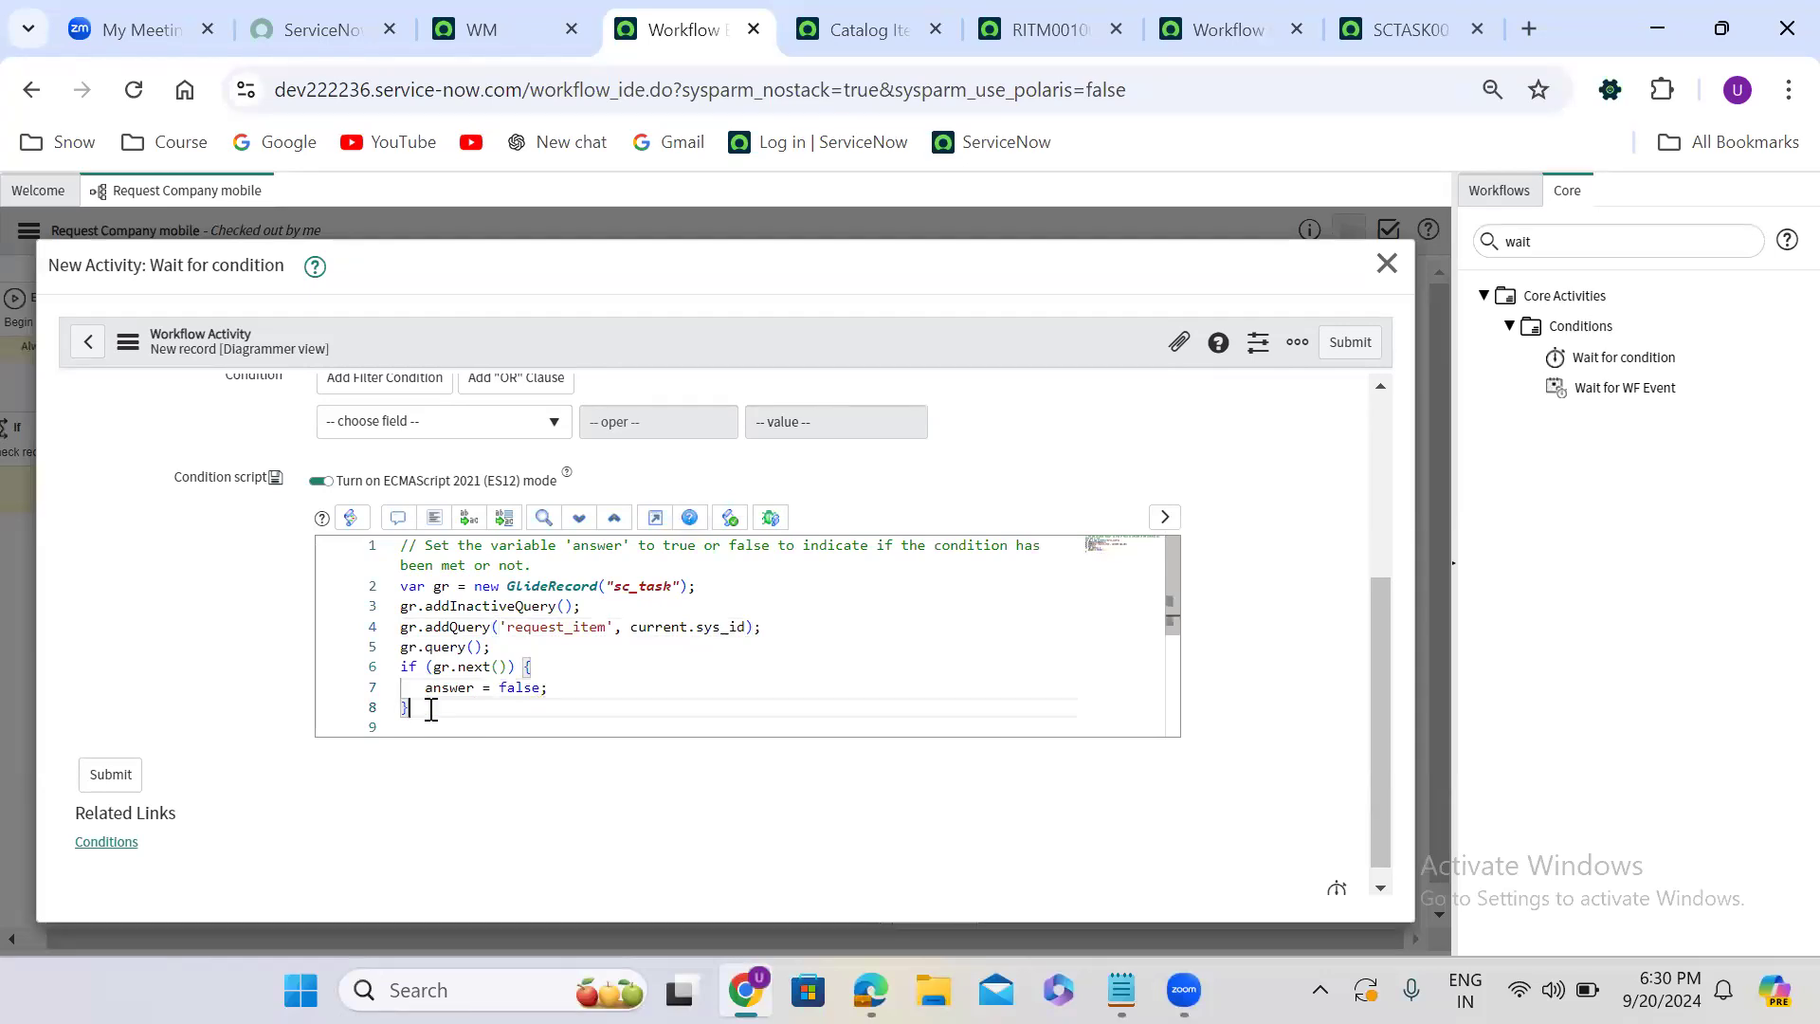
pyautogui.write('else{')
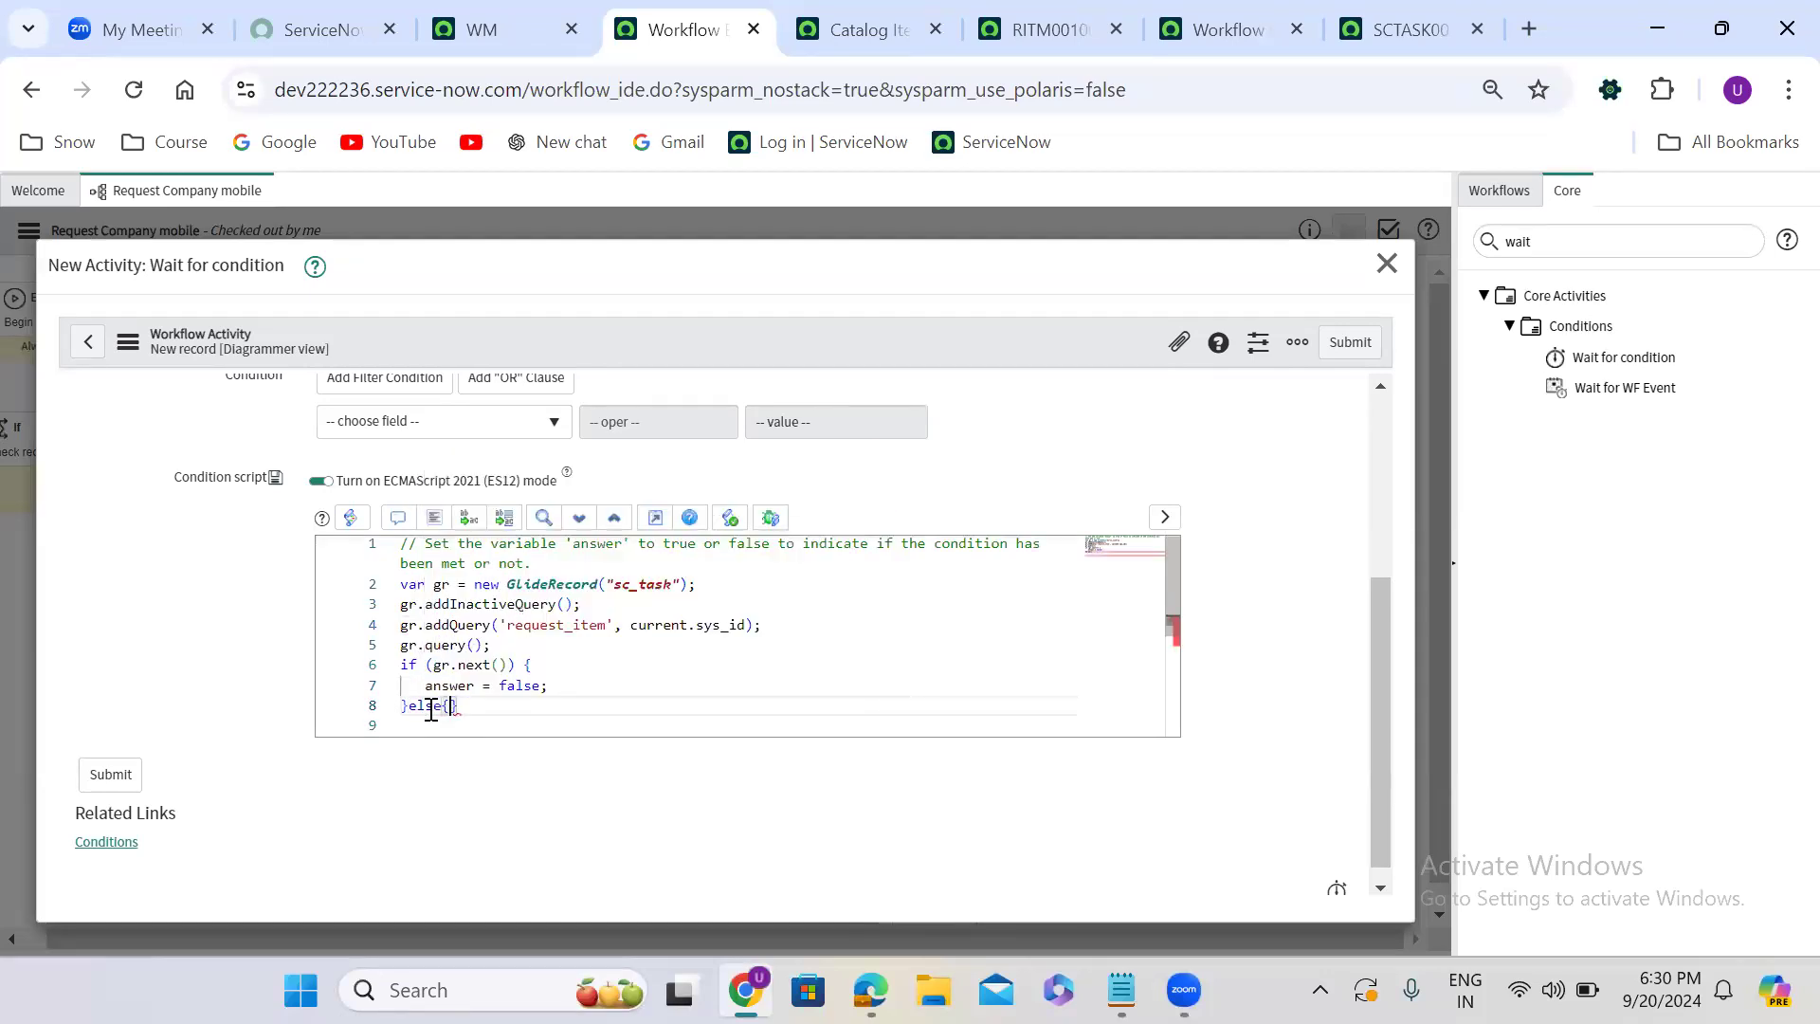
pyautogui.press('Return')
pyautogui.write('ans')
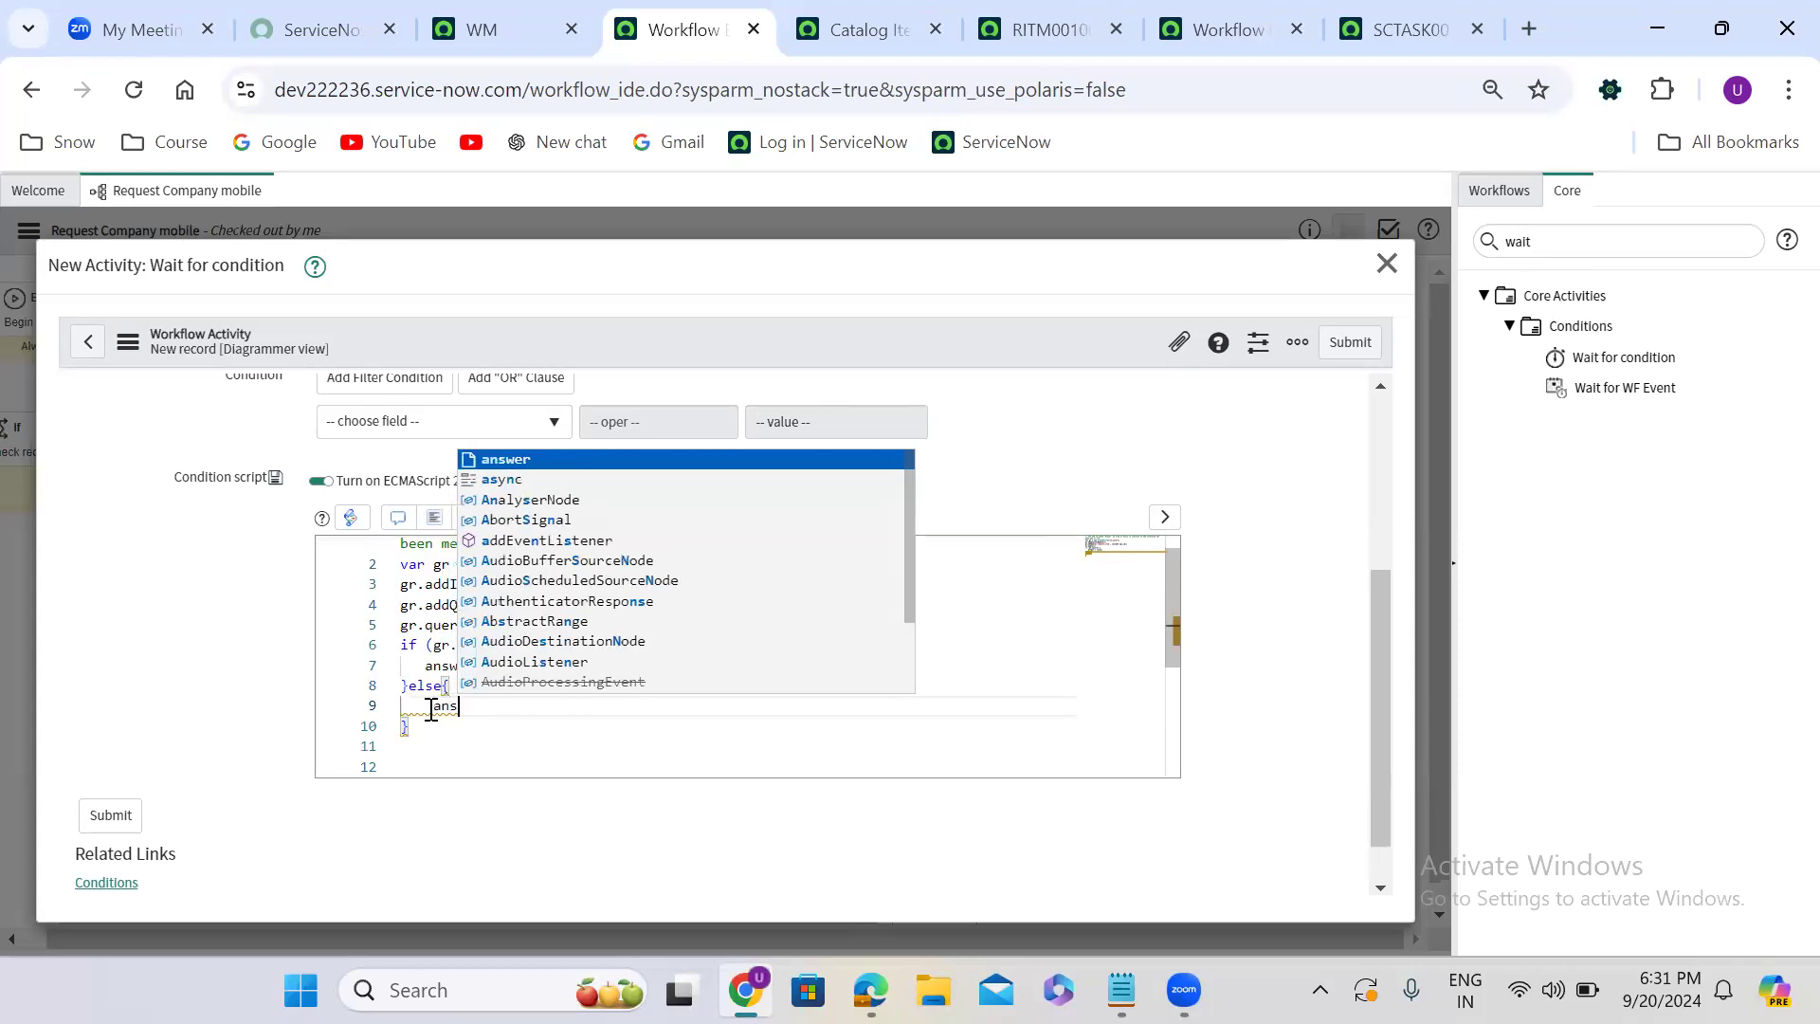
pyautogui.write('wer = true;')
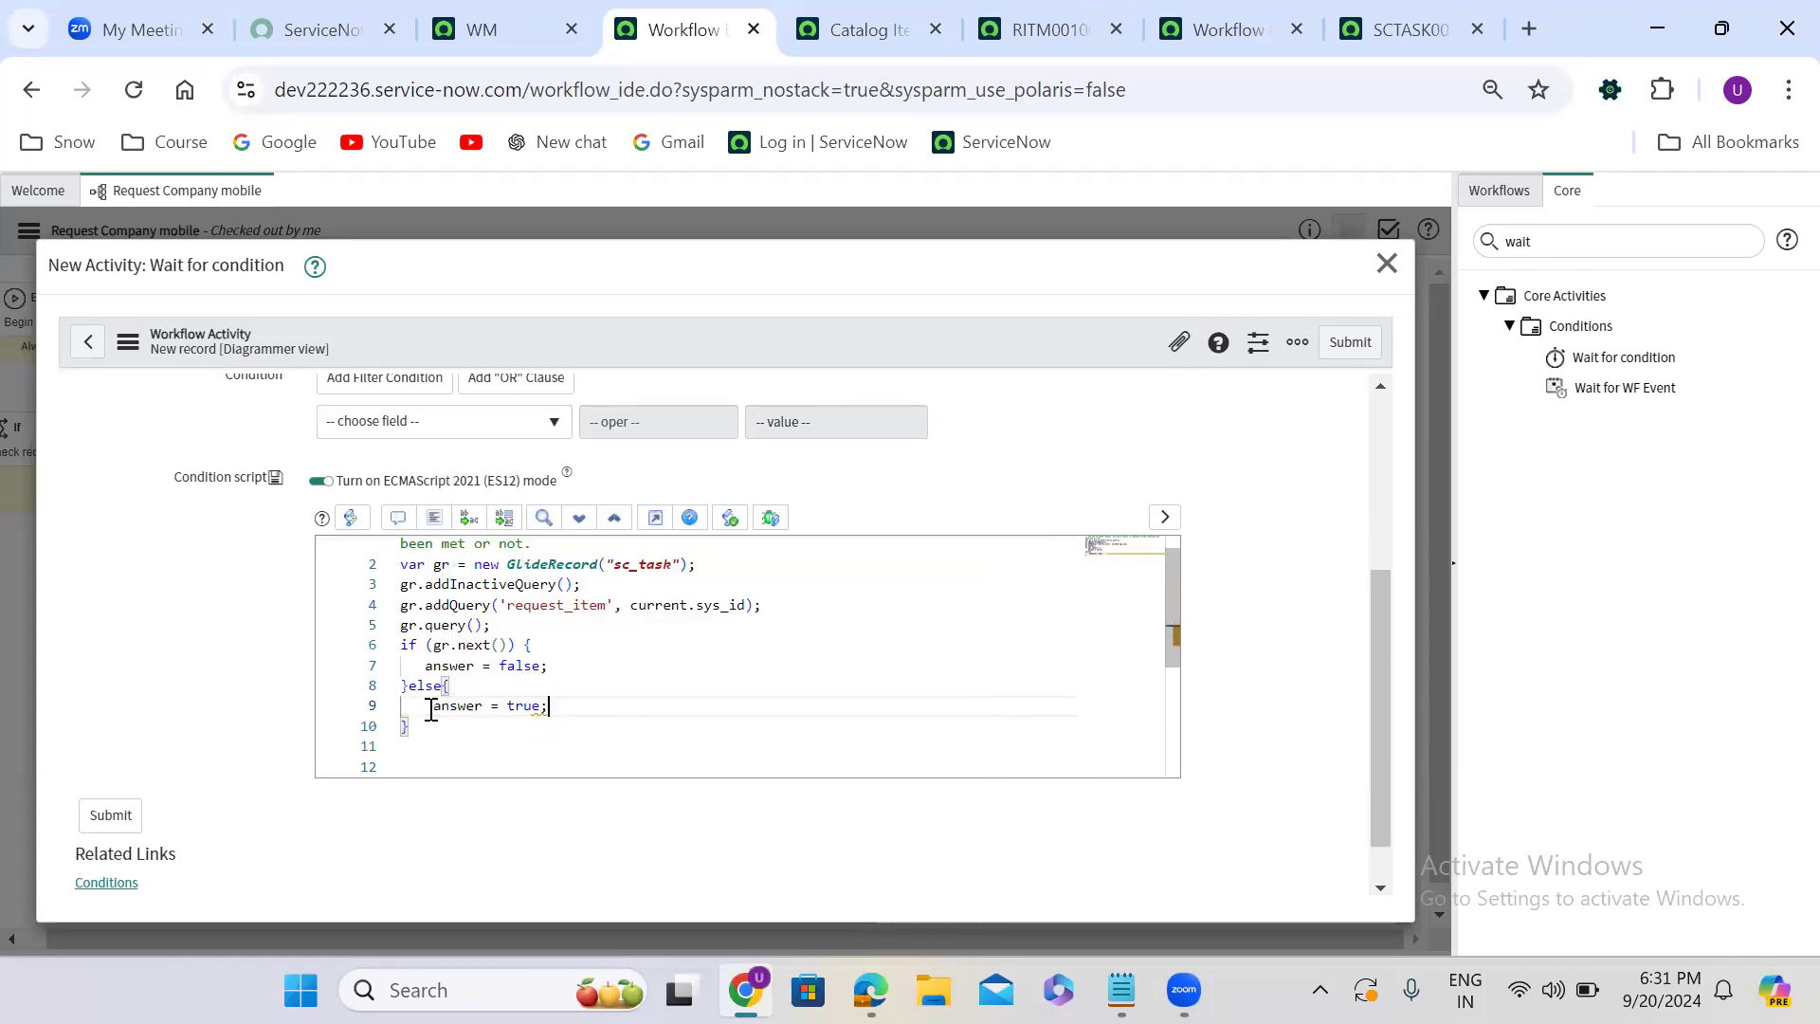
pyautogui.click(433, 520)
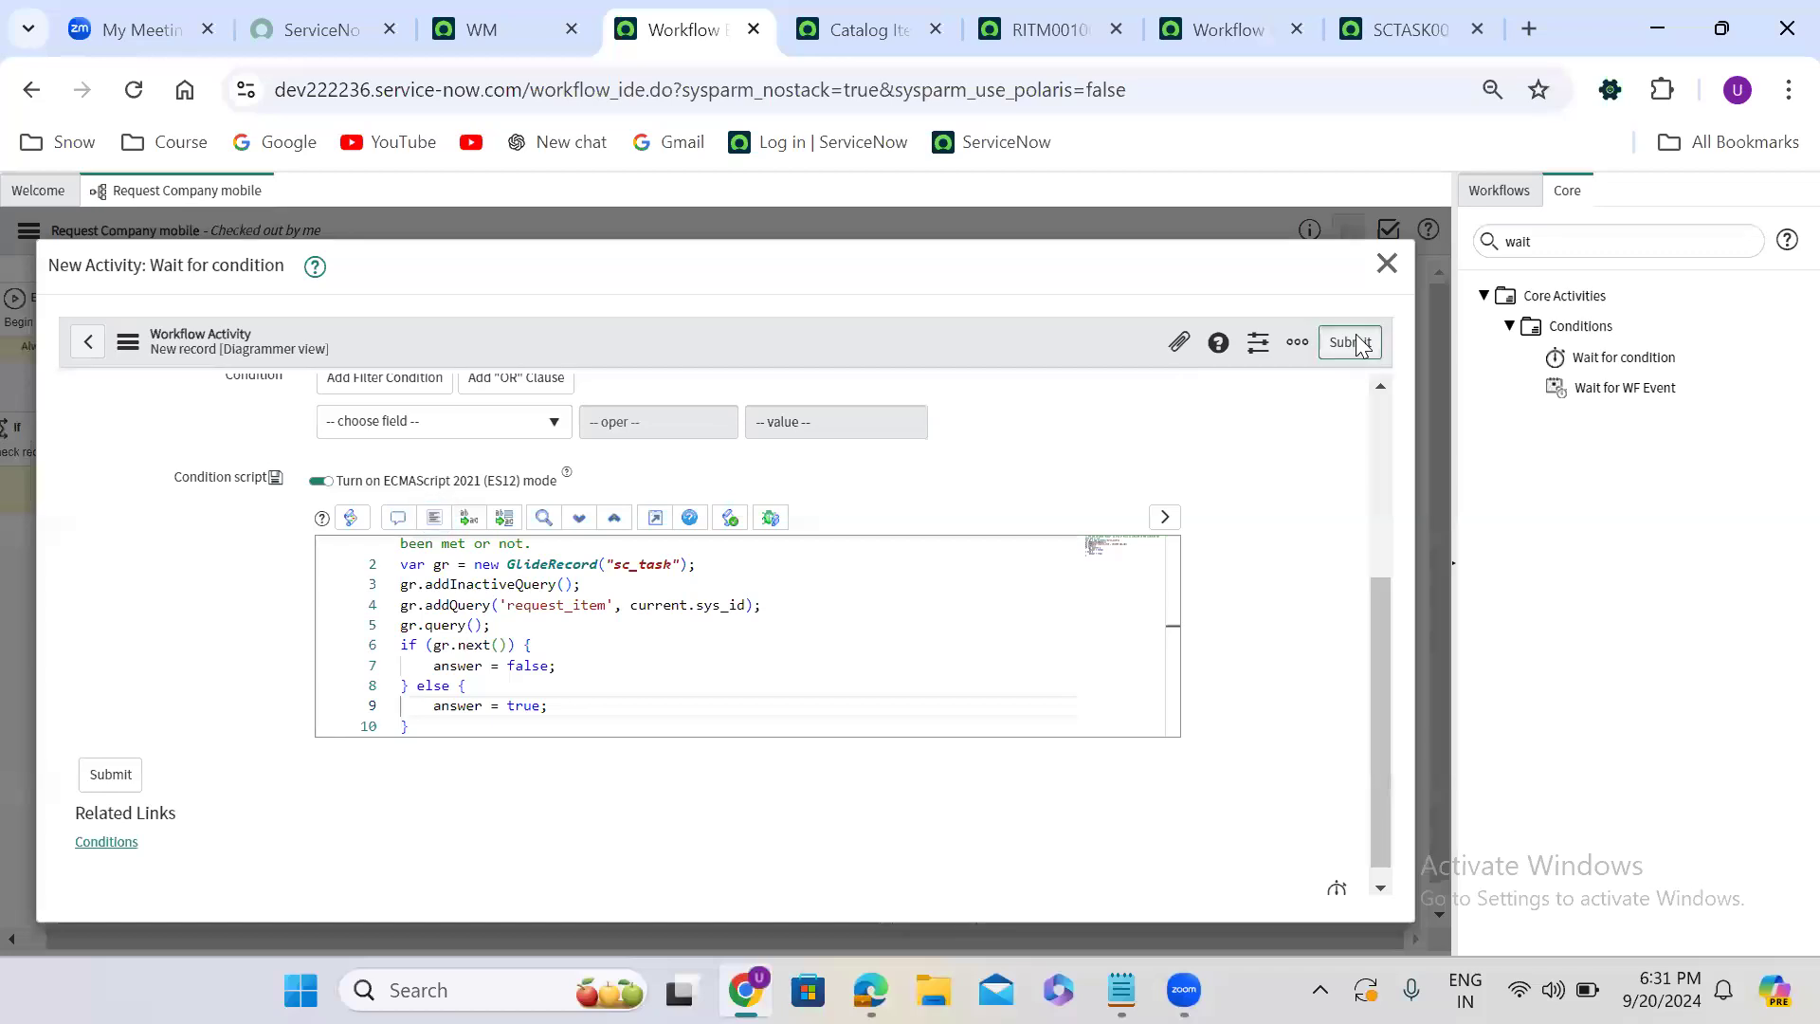
pyautogui.click(1357, 344)
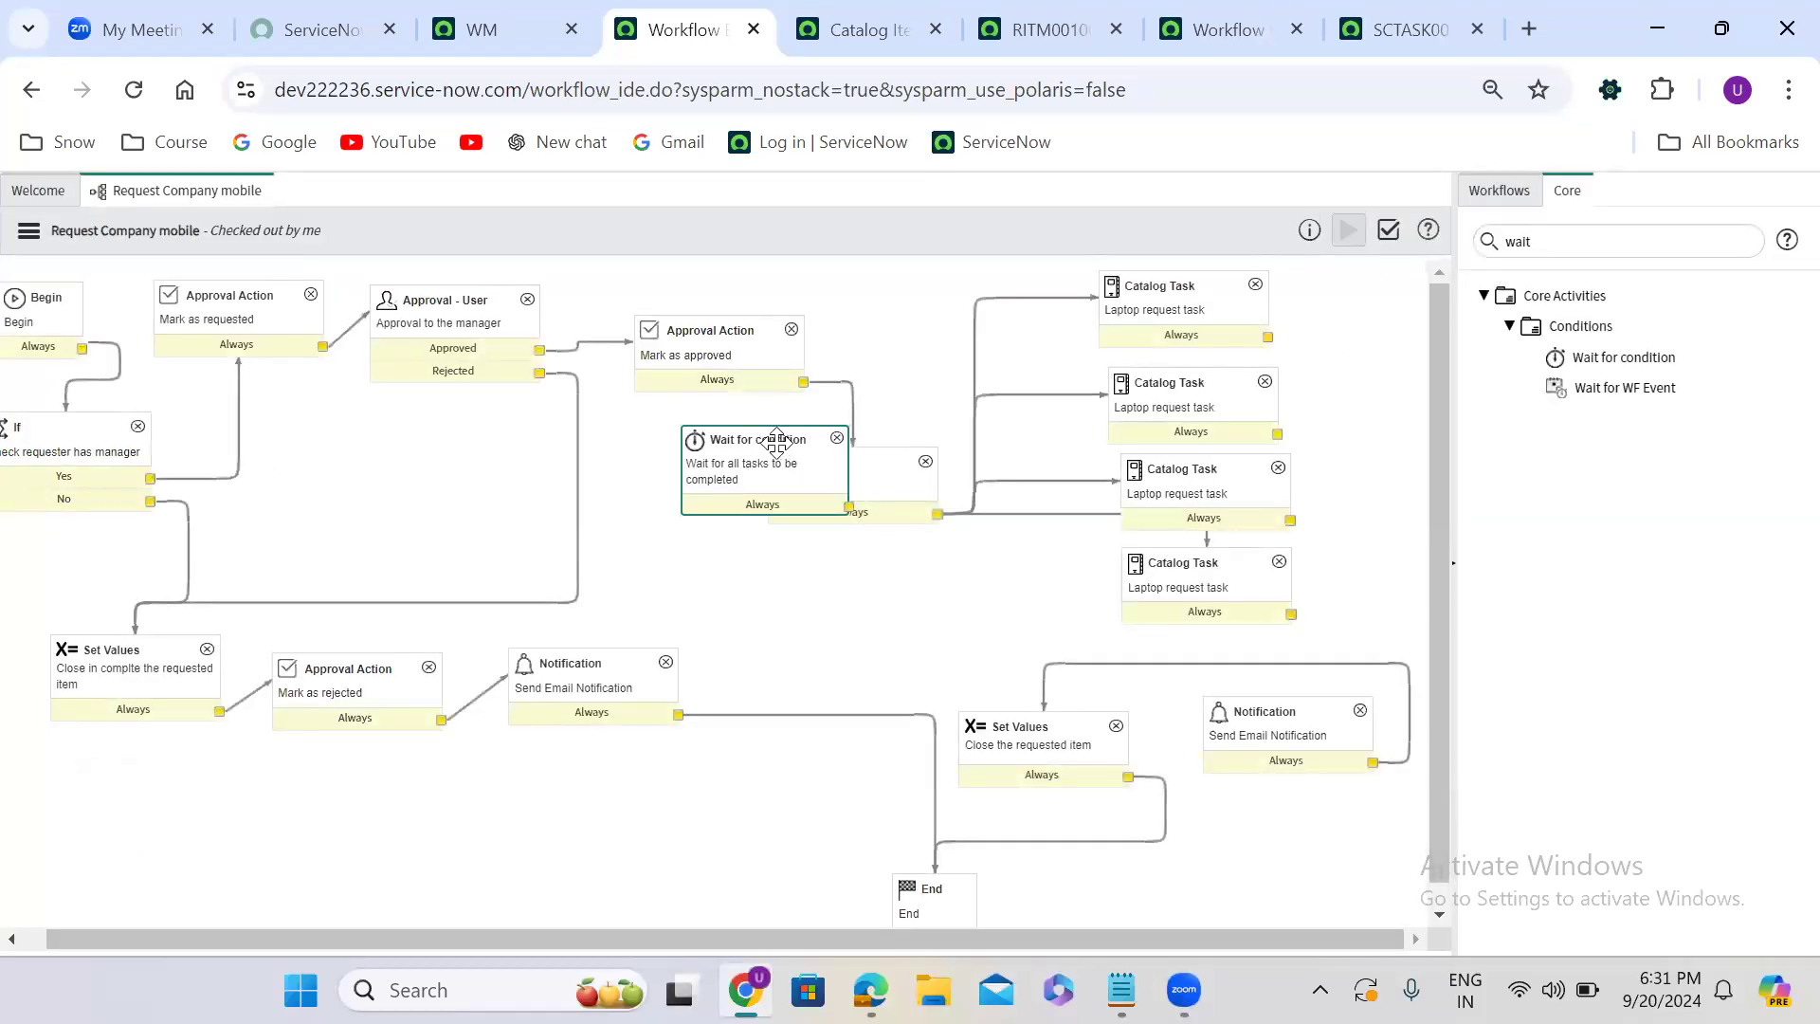
# - Move the Wait for condition activity beside the catalog tasks and connect the first three Catalog Task activities to it
pyautogui.moveTo(775, 441); pyautogui.dragTo(1391, 414)
pyautogui.moveTo(1227, 337); pyautogui.dragTo(1275, 441)
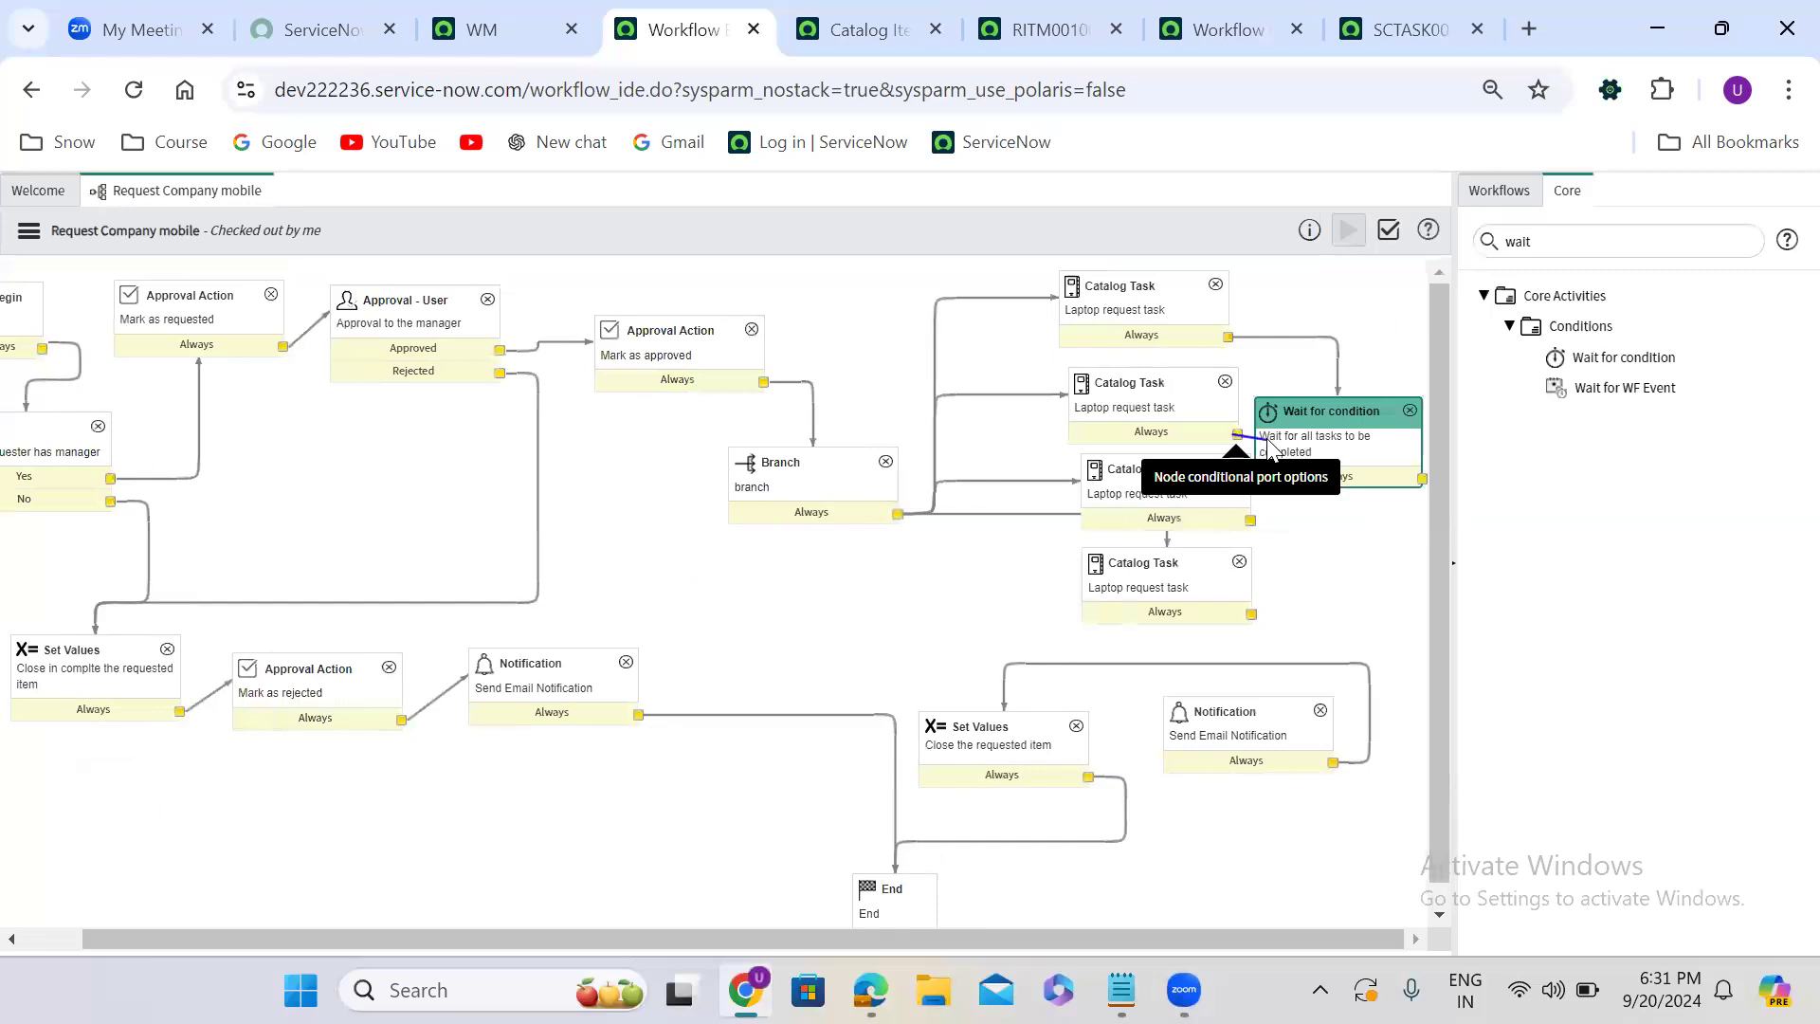
pyautogui.moveTo(1250, 520); pyautogui.dragTo(1295, 480)
# - Connect the Wait for condition activity's Always output to the fourth Catalog Task and to the final Send Email Notification
pyautogui.moveTo(1422, 479); pyautogui.dragTo(1200, 612)
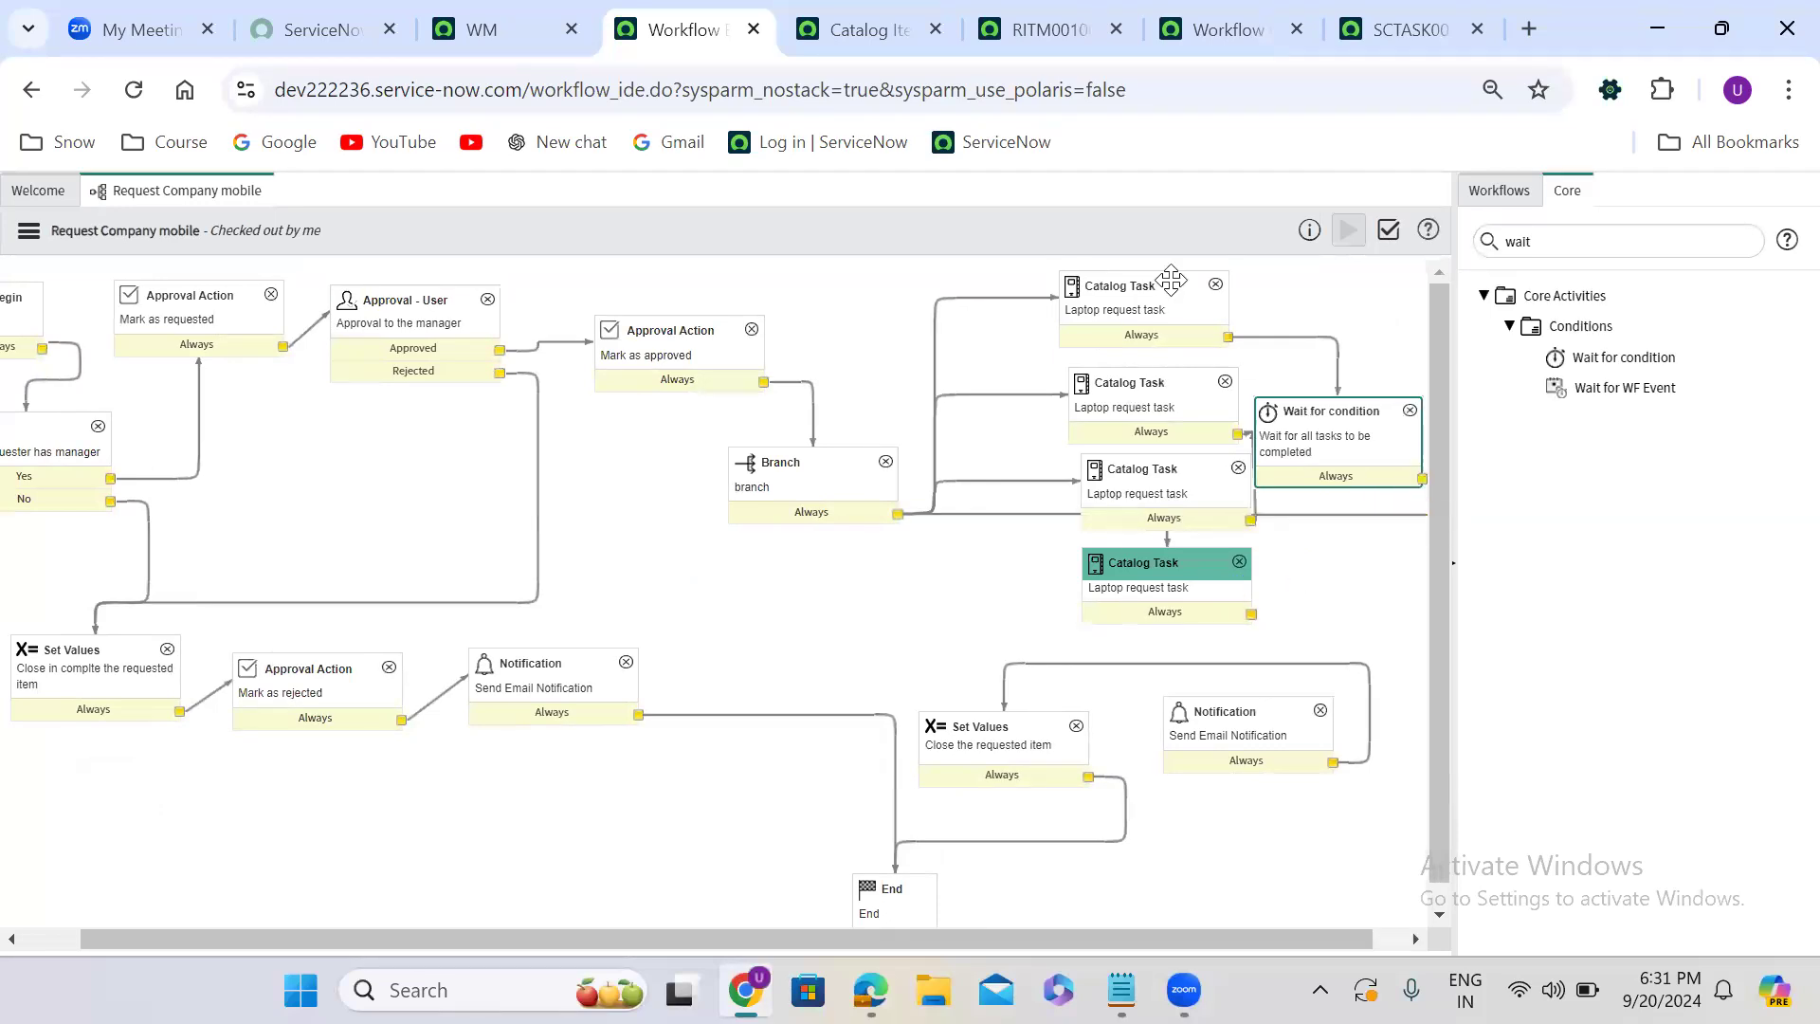
pyautogui.moveTo(1420, 476); pyautogui.dragTo(1280, 704)
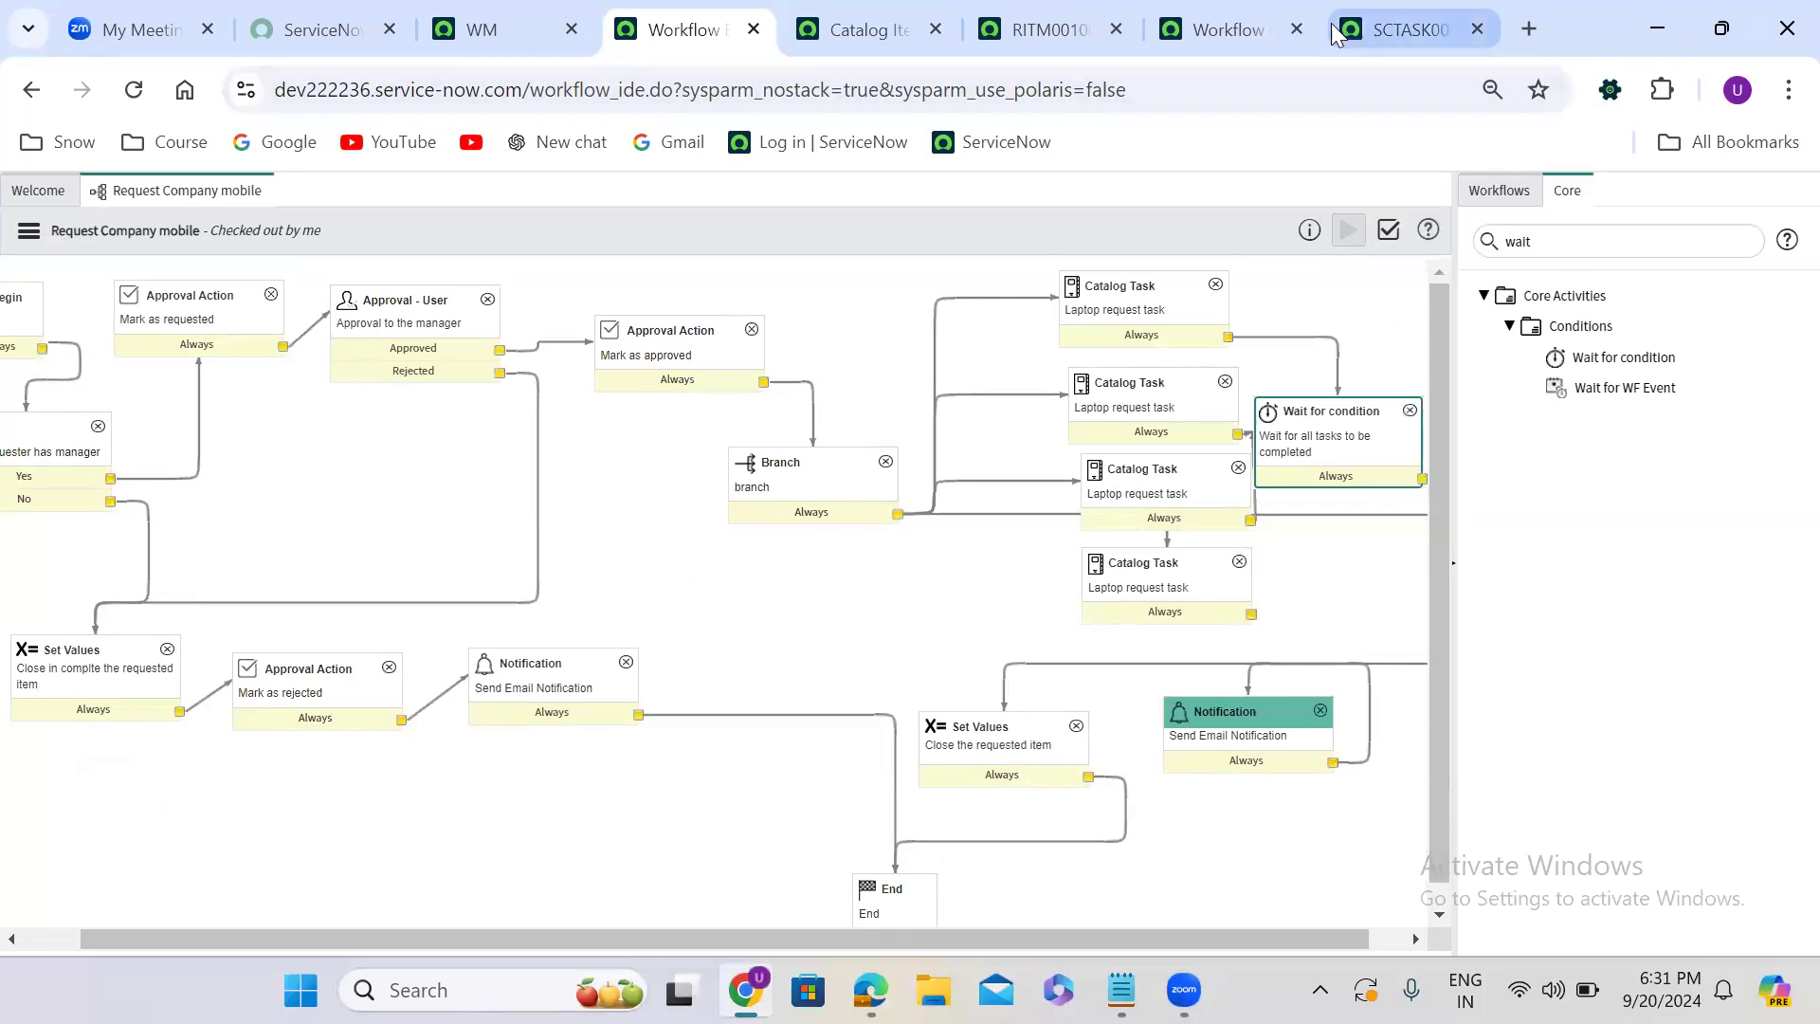
# - From the existing requested item's record, open the order page of the Request Company Mobile catalog item
pyautogui.click(1050, 29)
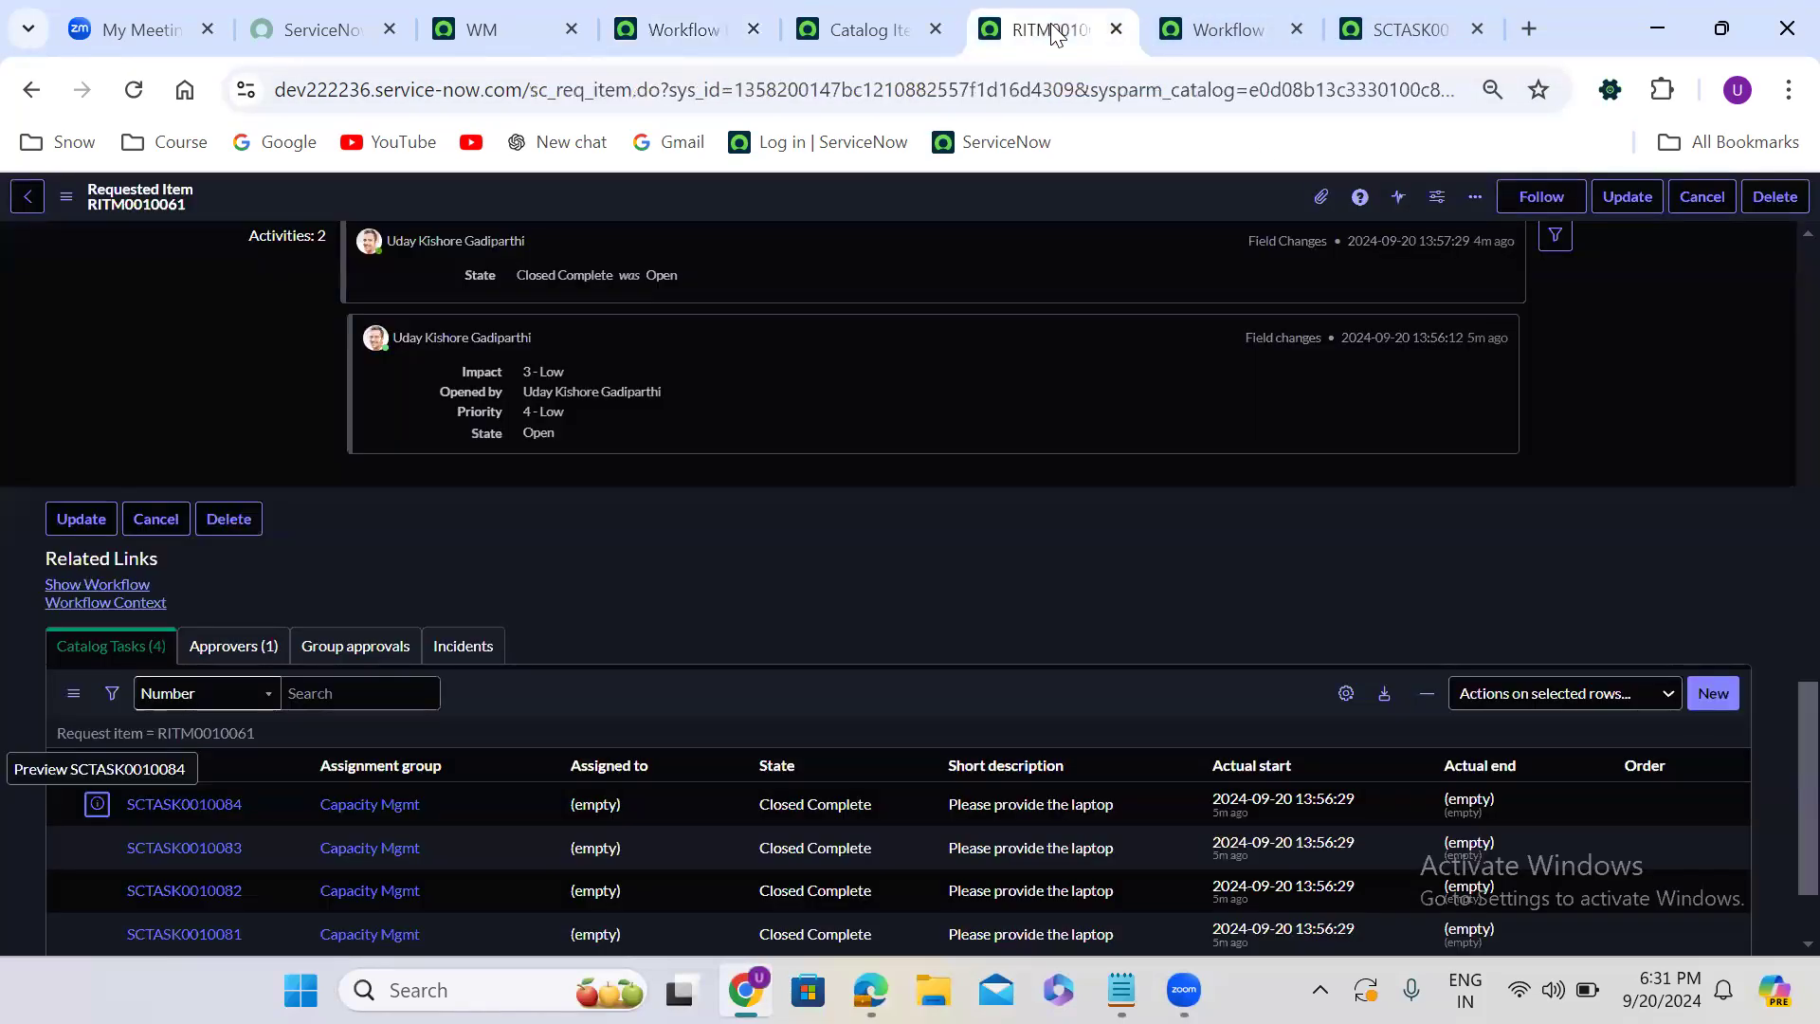
pyautogui.scroll(10, 770, 519)
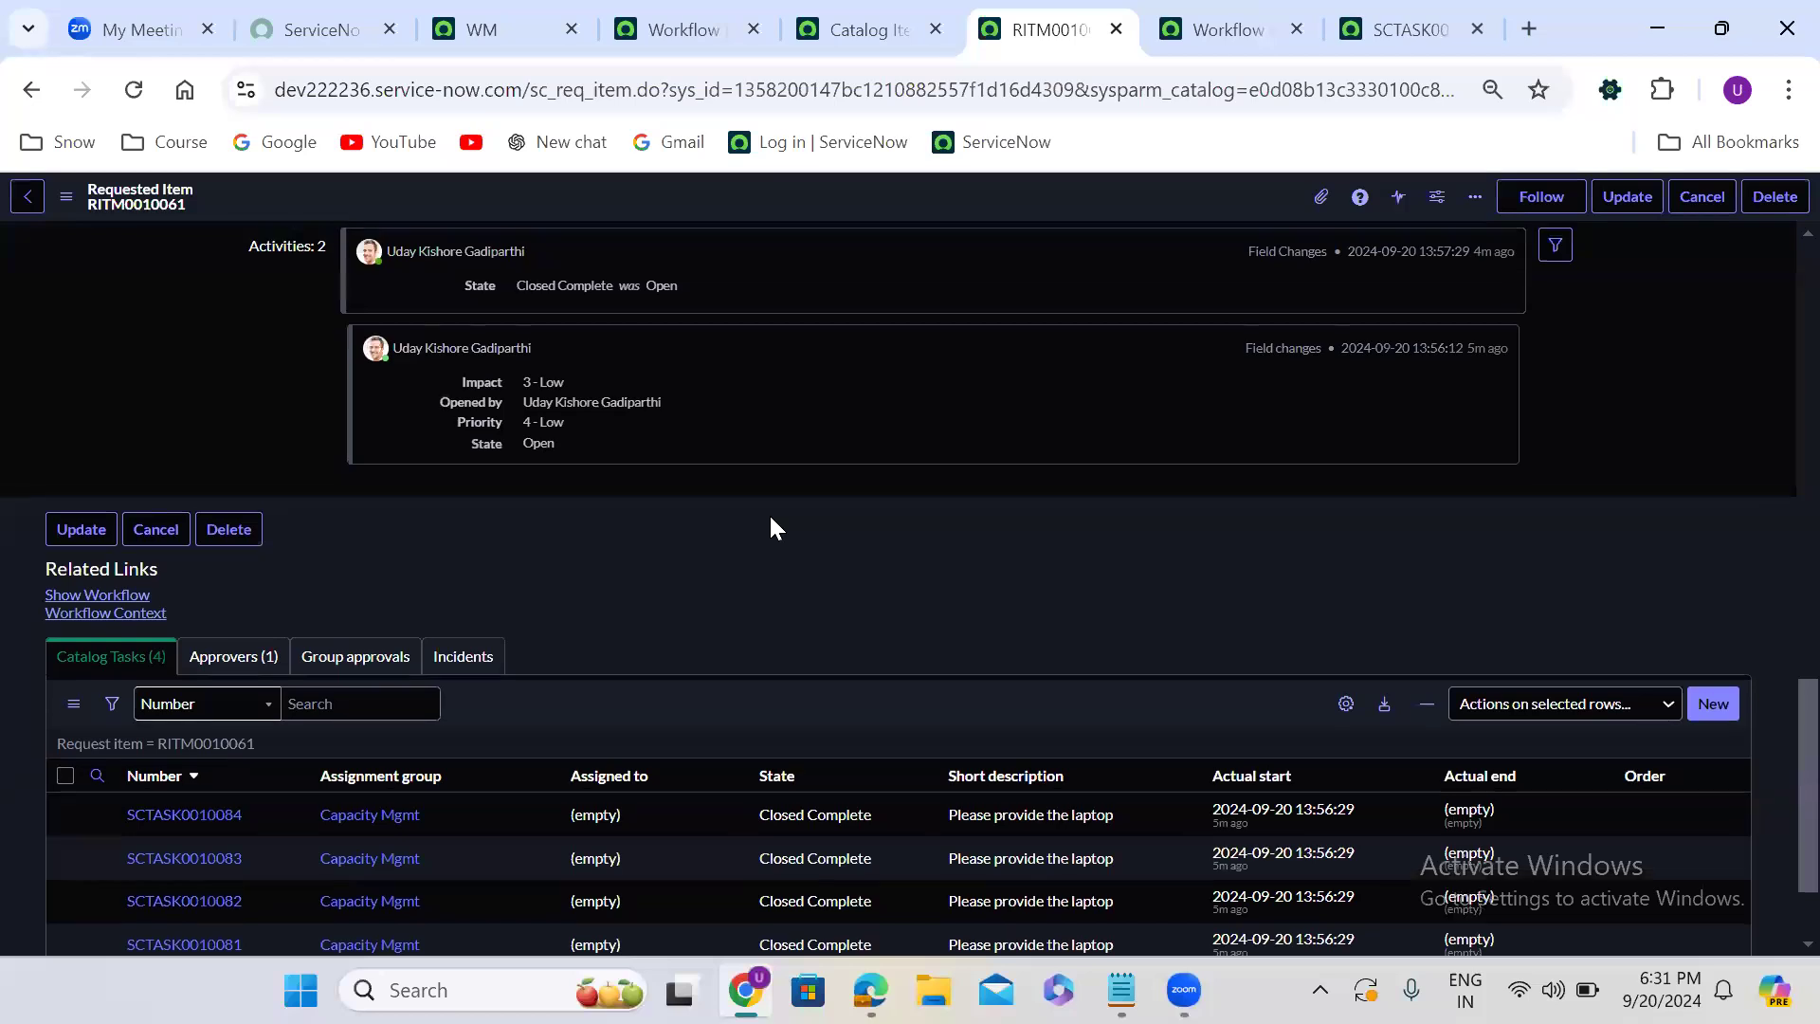
pyautogui.scroll(7, 770, 516)
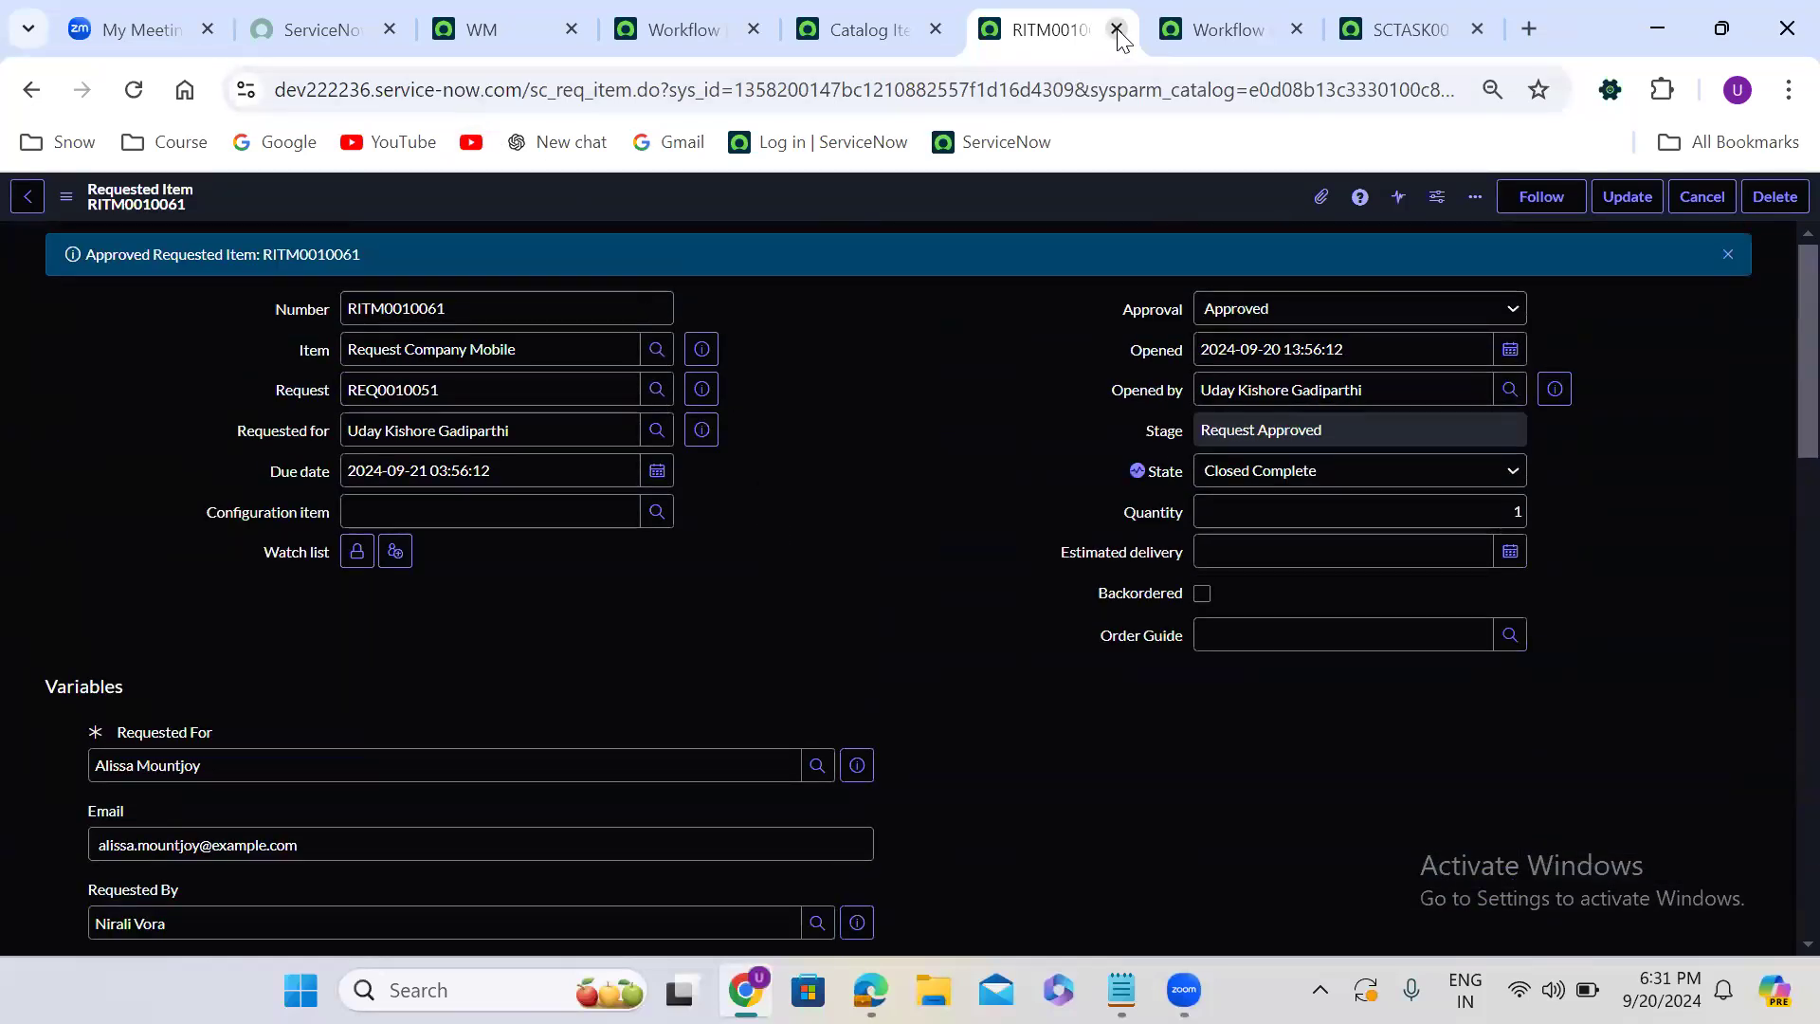
pyautogui.click(699, 350)
pyautogui.click(974, 248)
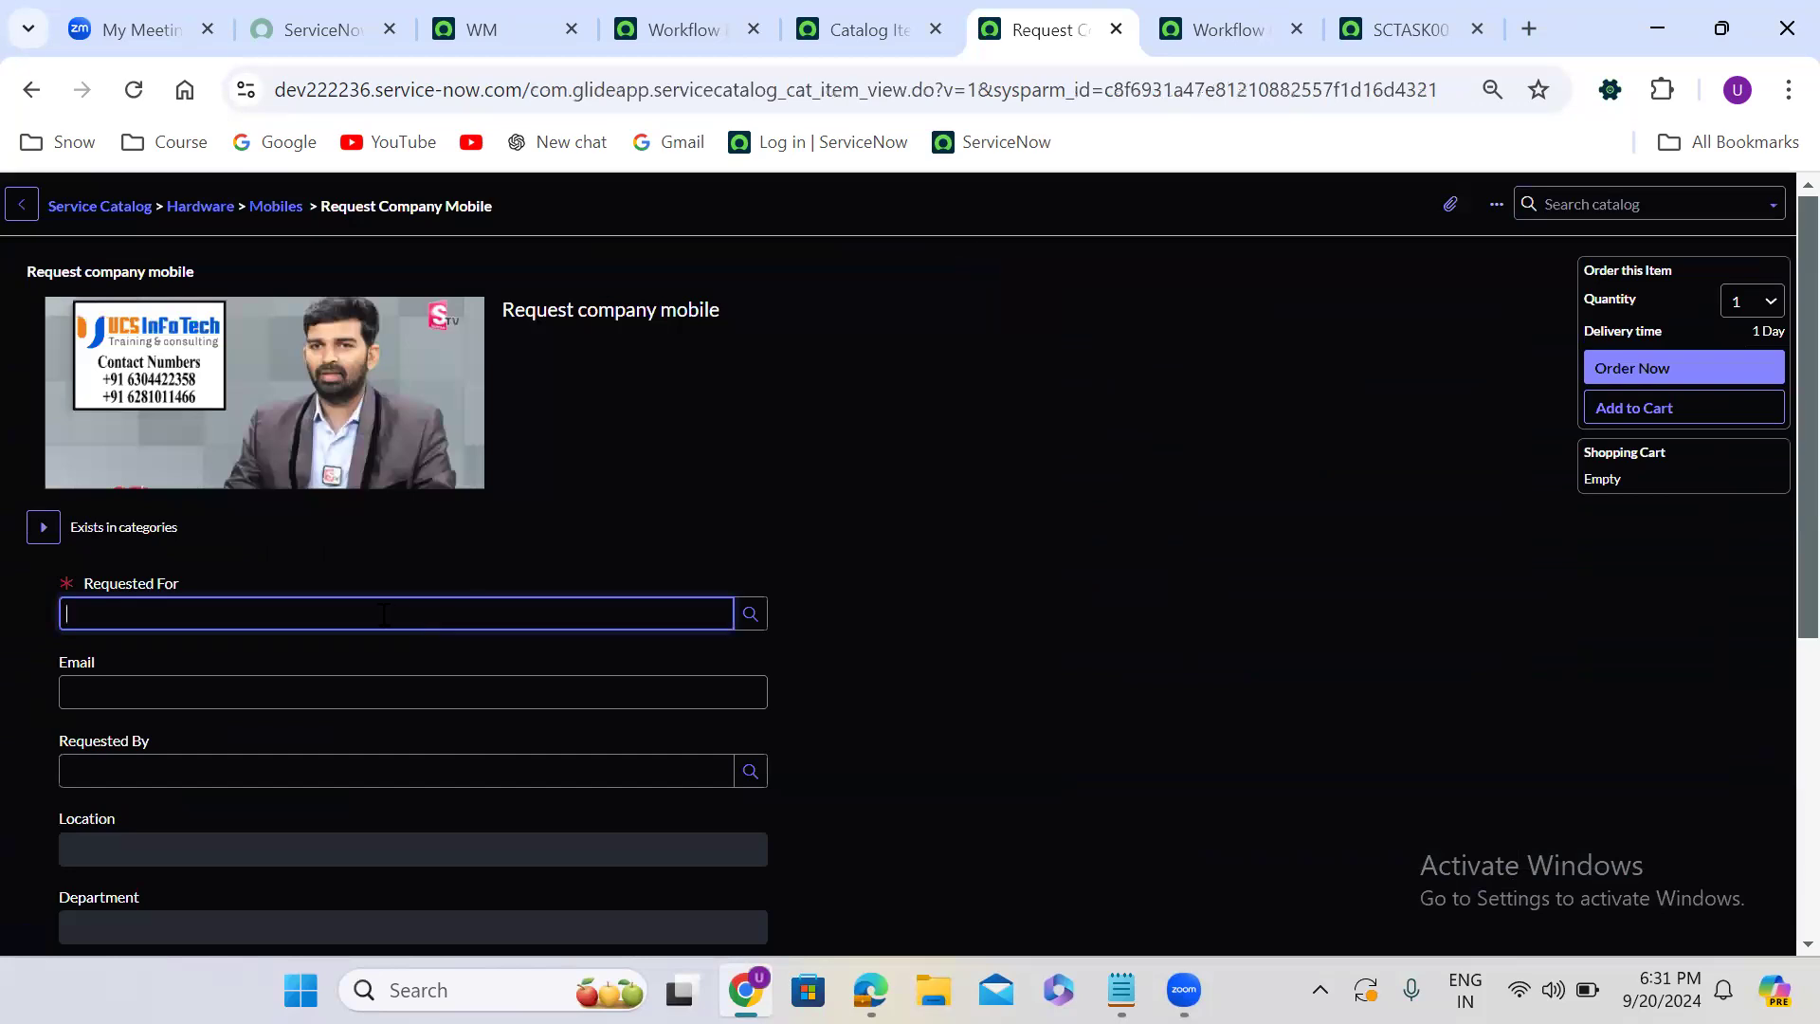
# - Fill in the Requested For and Requested By people on the order form using the suggested names
pyautogui.click(384, 614)
pyautogui.click(357, 691)
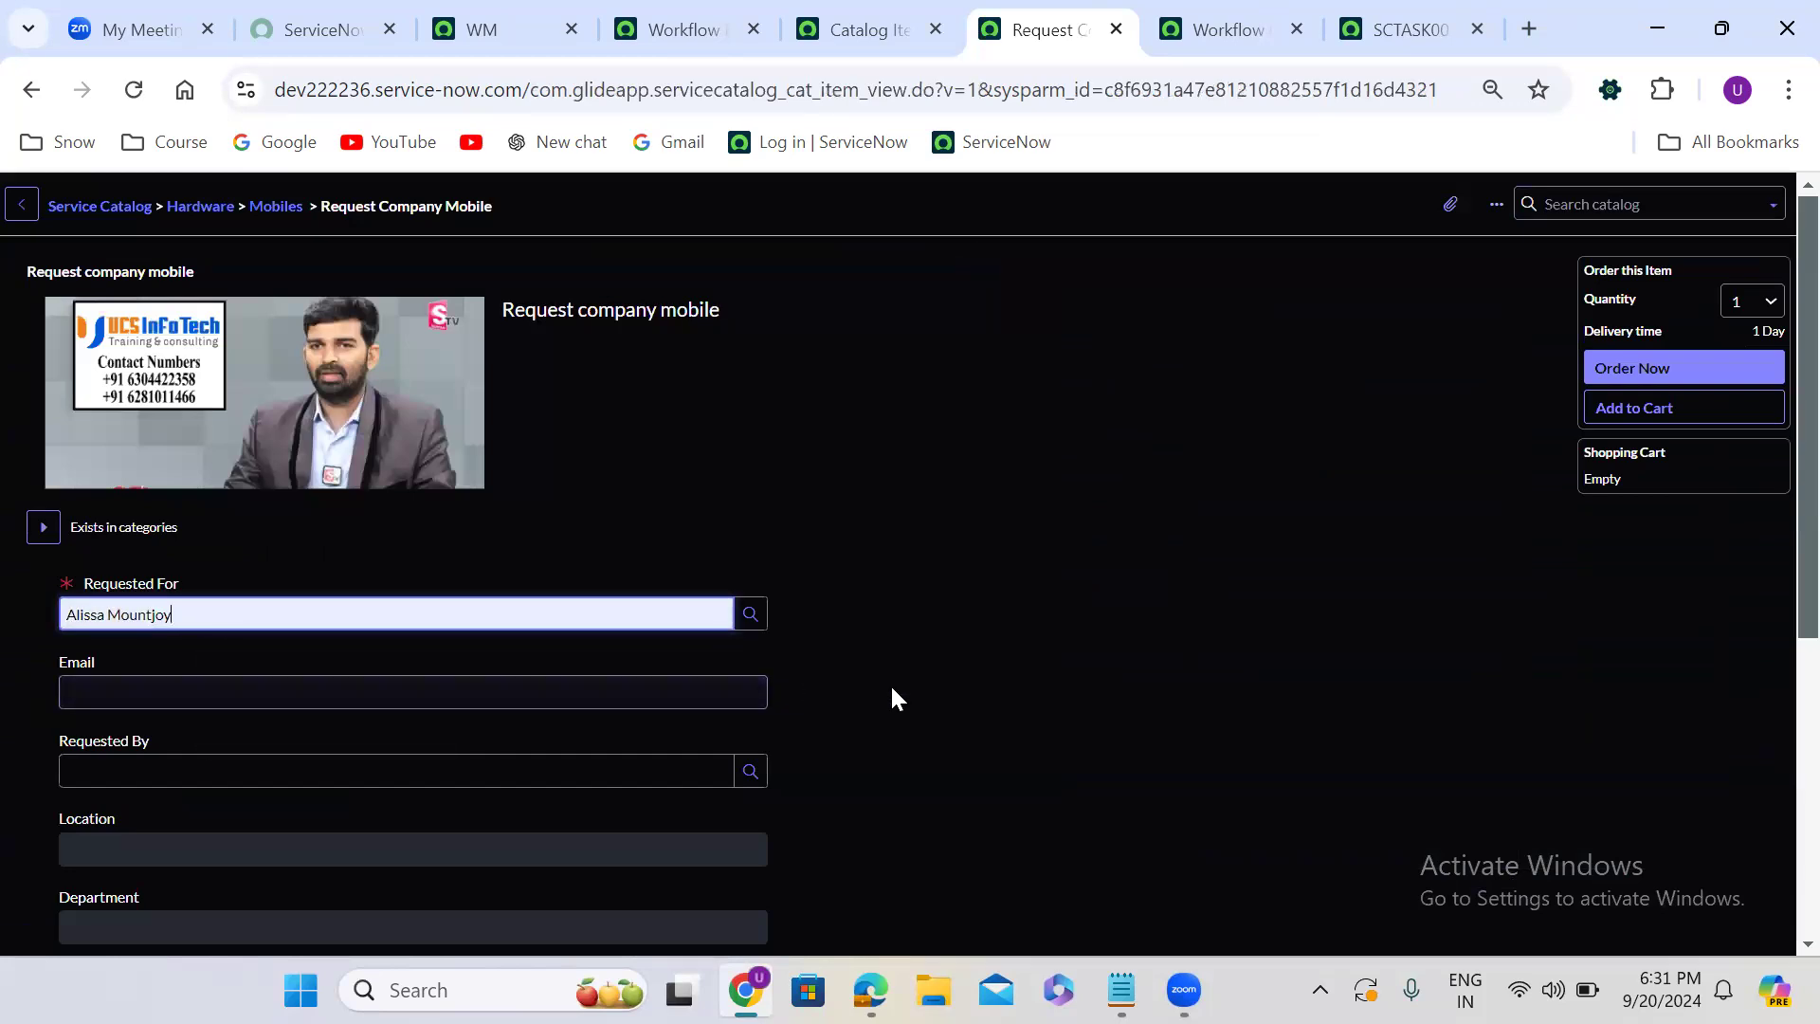
pyautogui.scroll(-3, 664, 545)
pyautogui.click(516, 486)
pyautogui.click(309, 544)
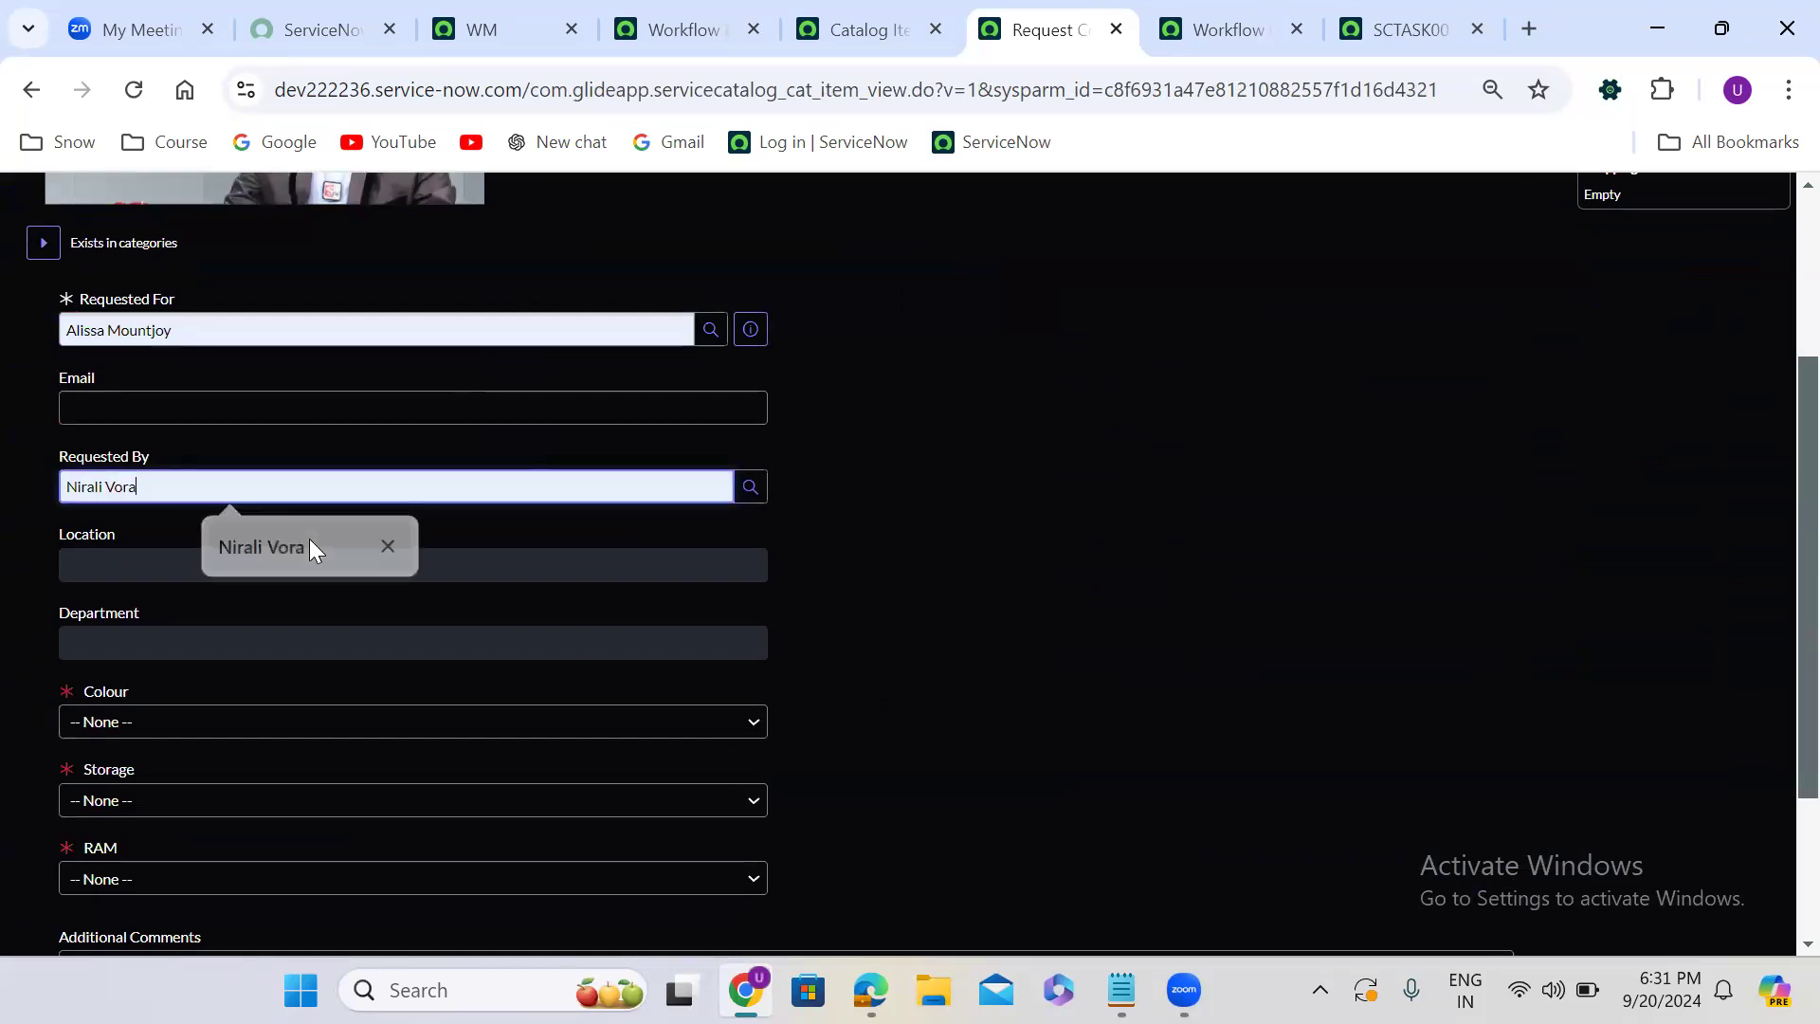
pyautogui.click(952, 637)
# - Set the mobile's colour to Gold, storage to 256 GB and RAM to 32 GB, and enter test as the address
pyautogui.scroll(-1, 952, 637)
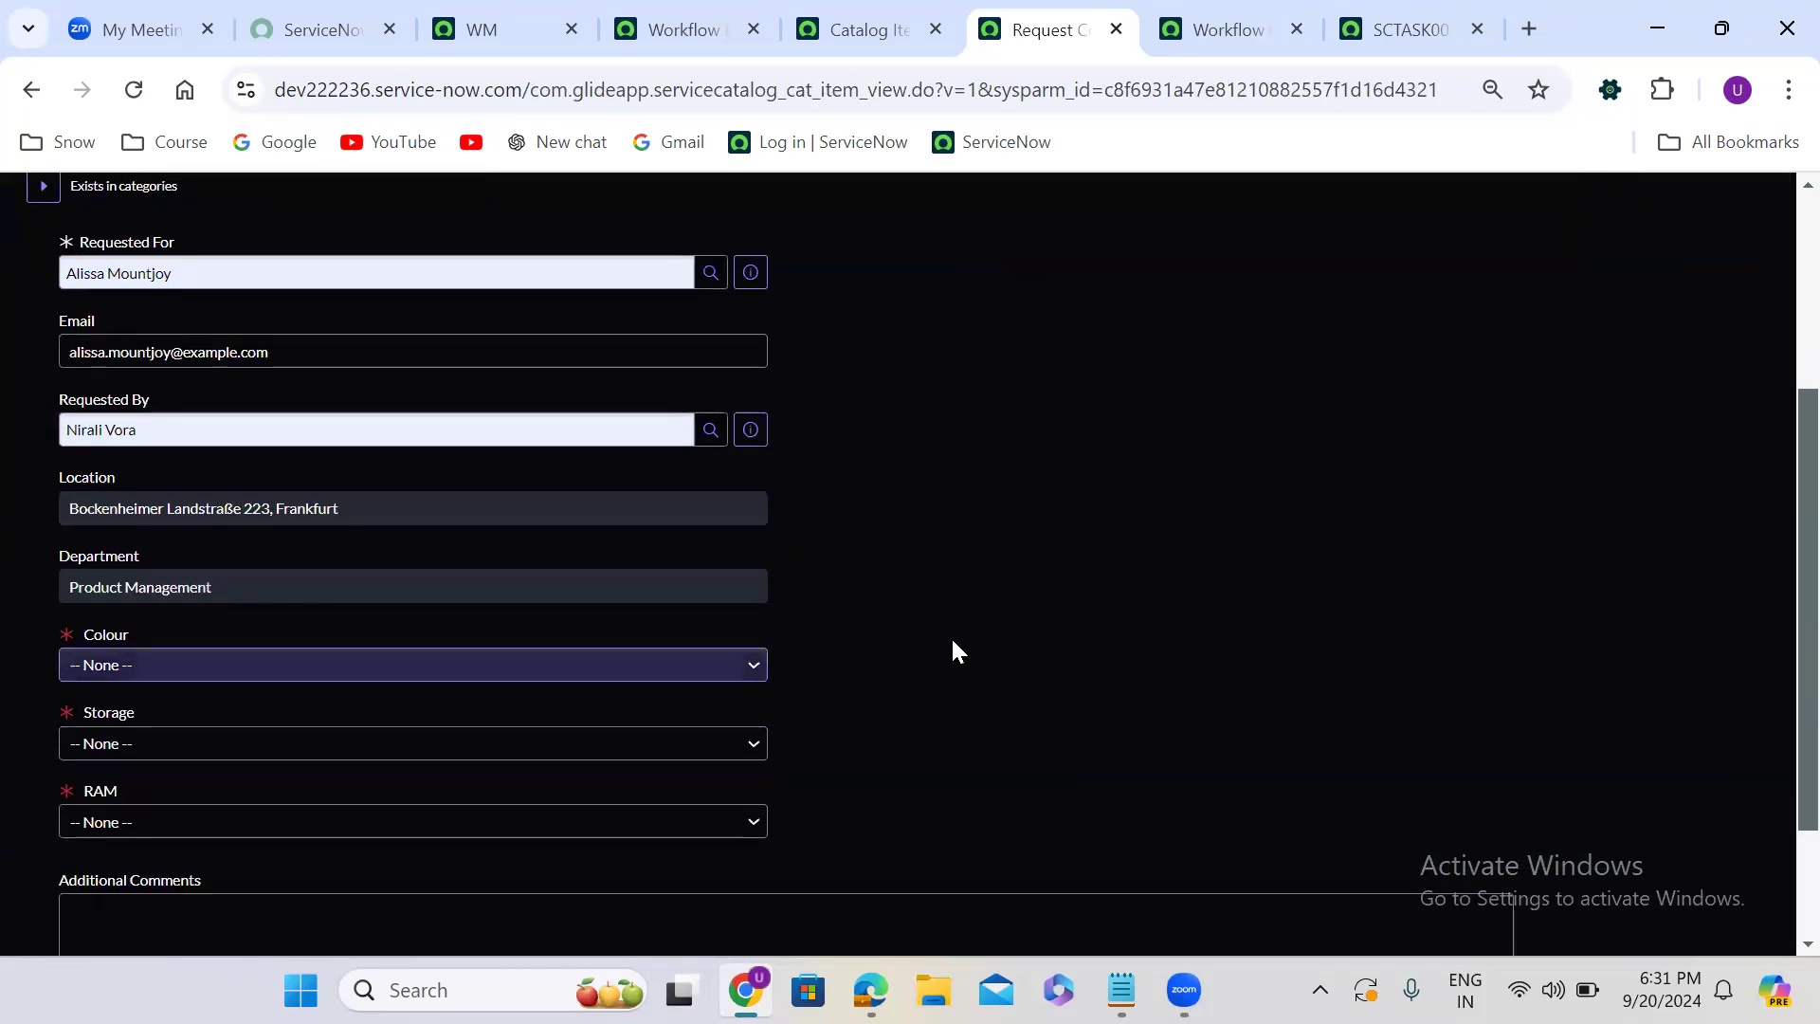
pyautogui.scroll(-2, 952, 650)
pyautogui.click(319, 483)
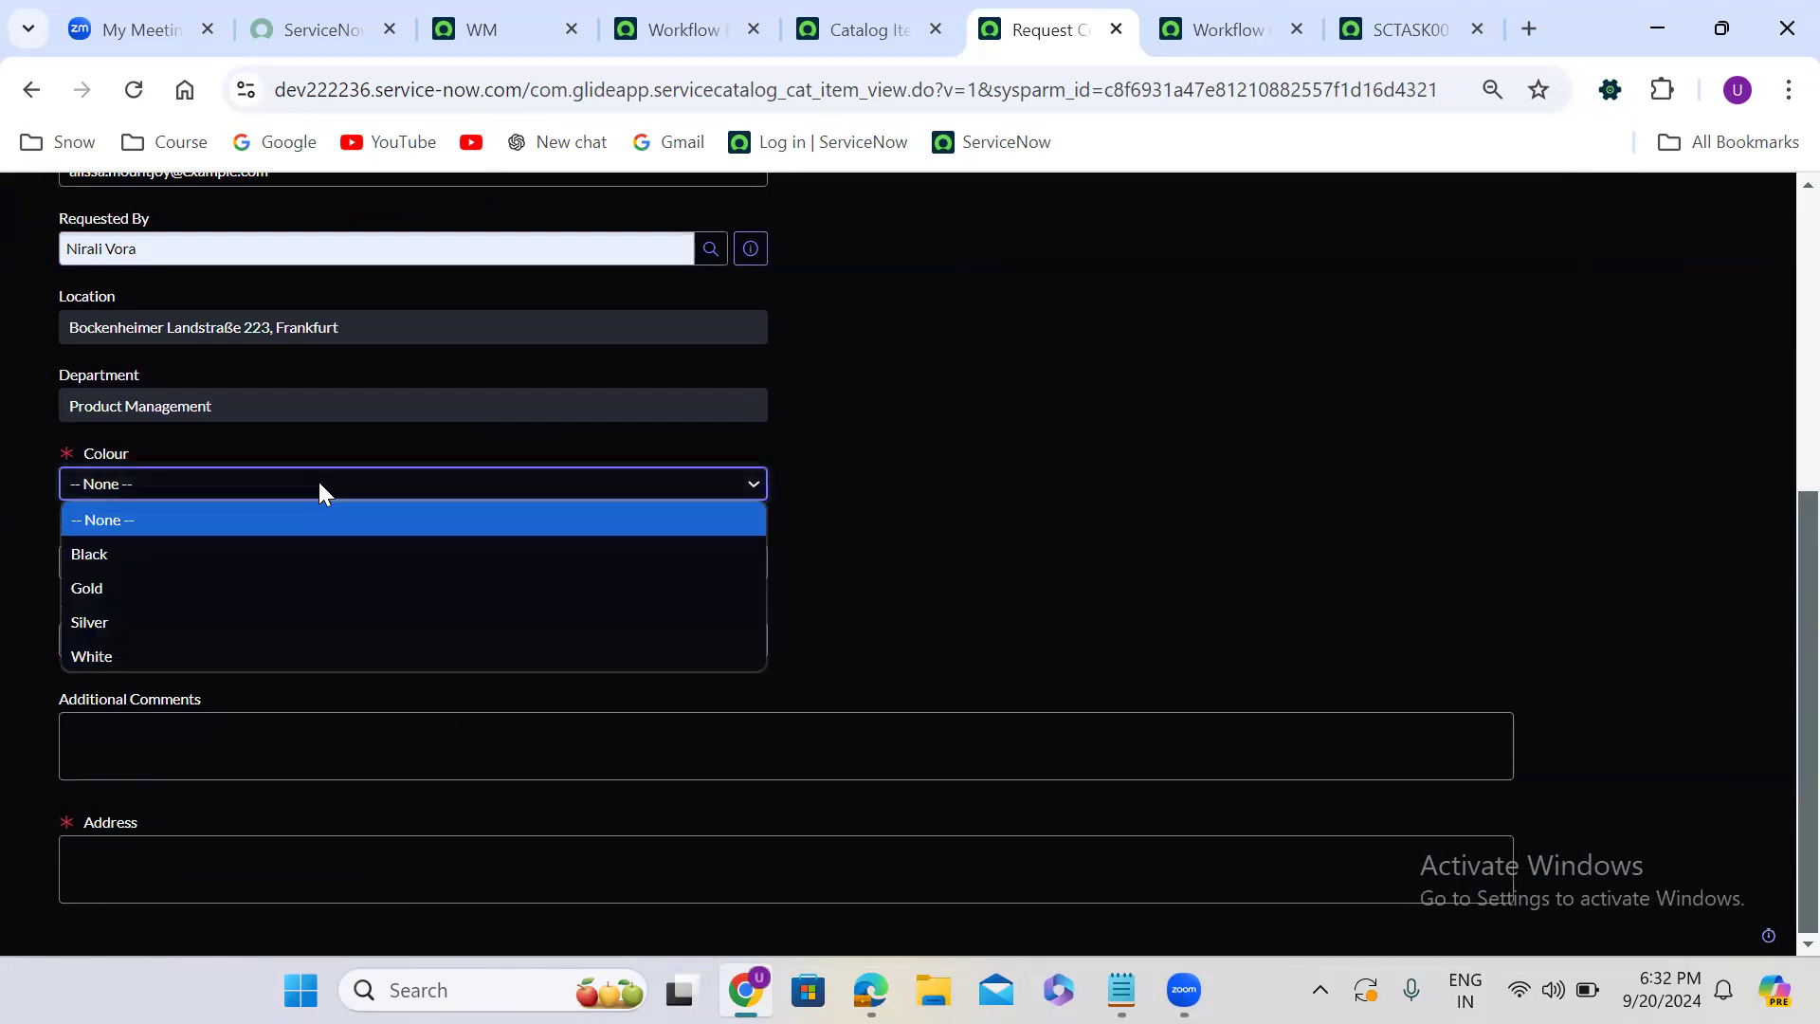
pyautogui.click(298, 583)
pyautogui.click(248, 565)
pyautogui.click(201, 699)
pyautogui.click(219, 648)
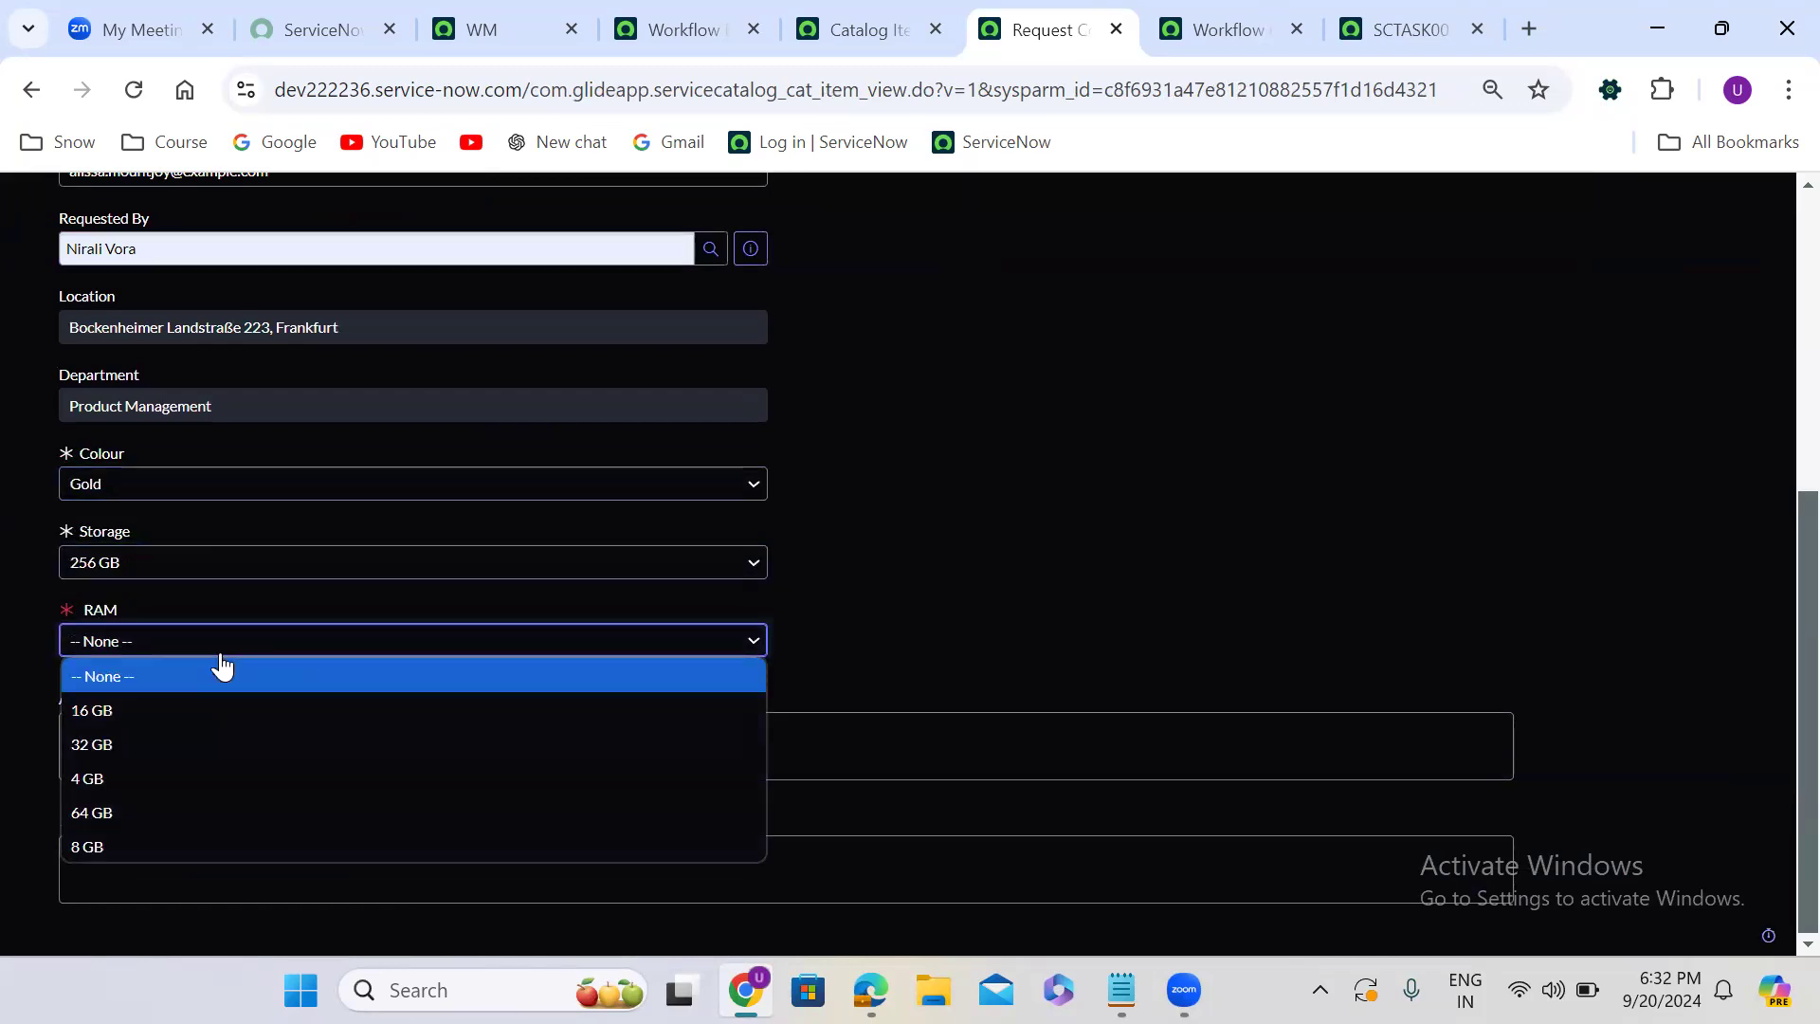
pyautogui.click(142, 744)
pyautogui.click(271, 860)
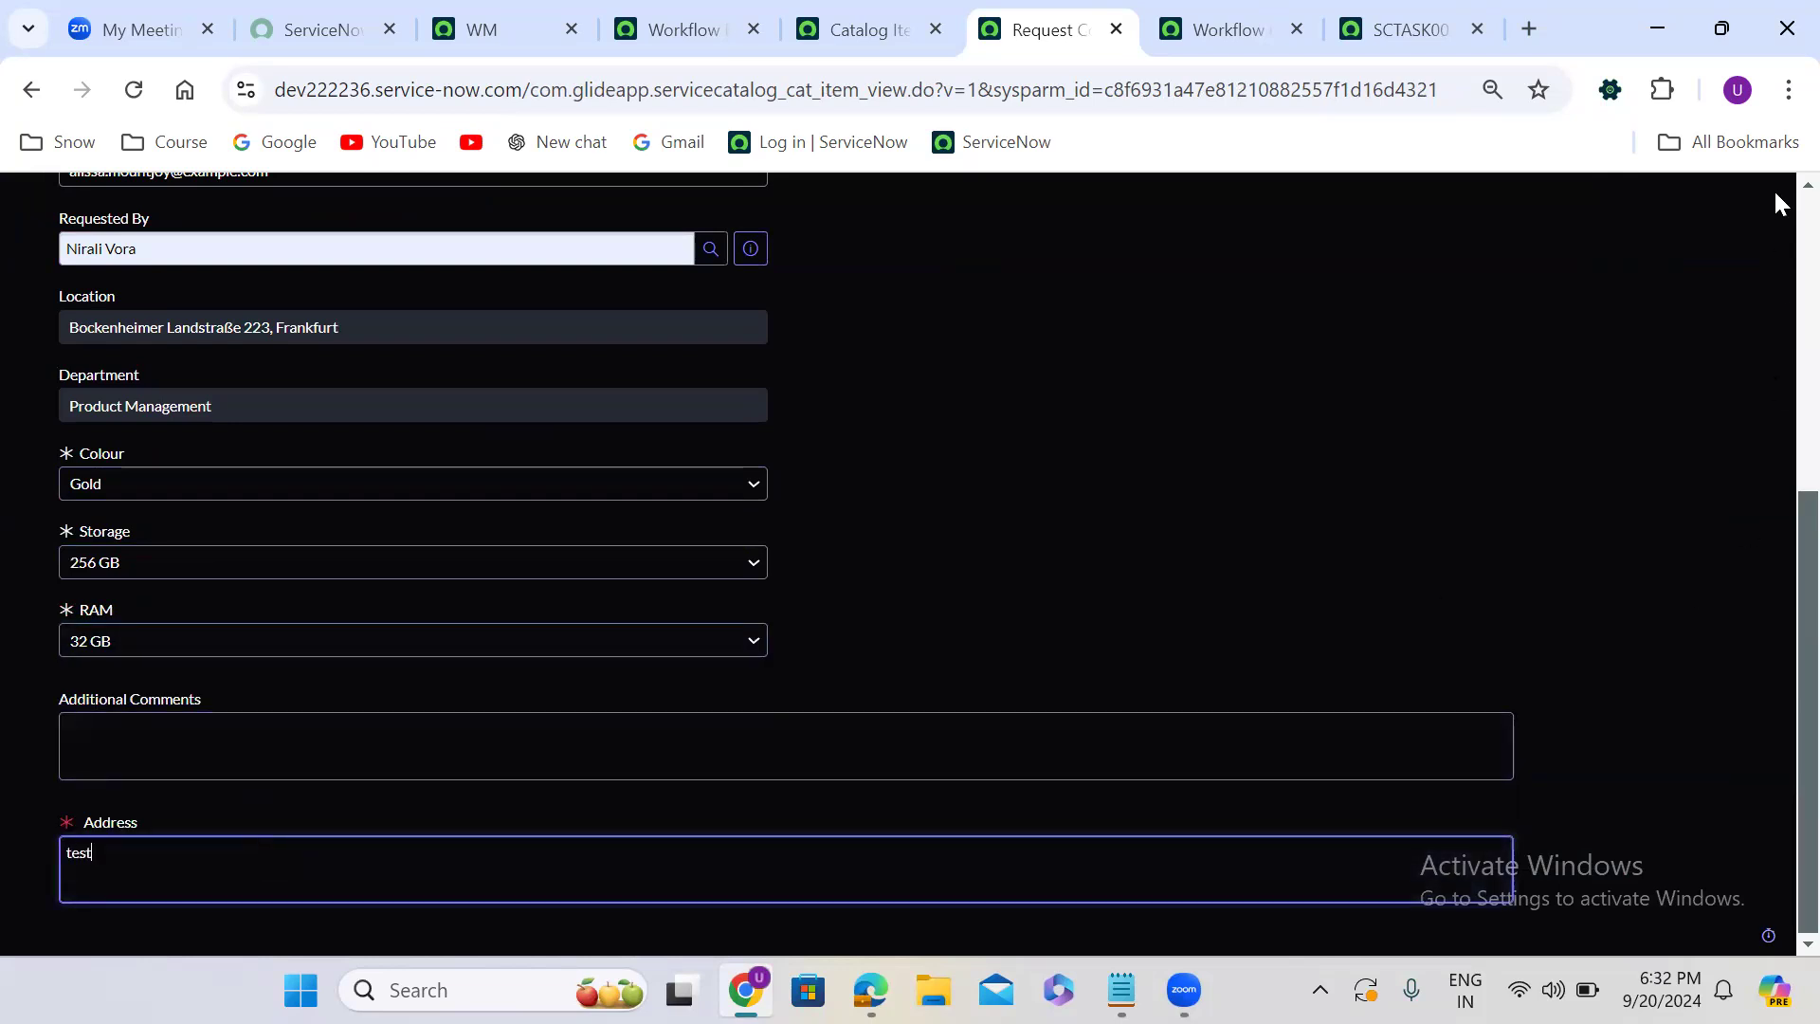
# - Order the Request Company Mobile item immediately and open the resulting requested item's record
pyautogui.scroll(6, 1772, 204)
pyautogui.click(1654, 370)
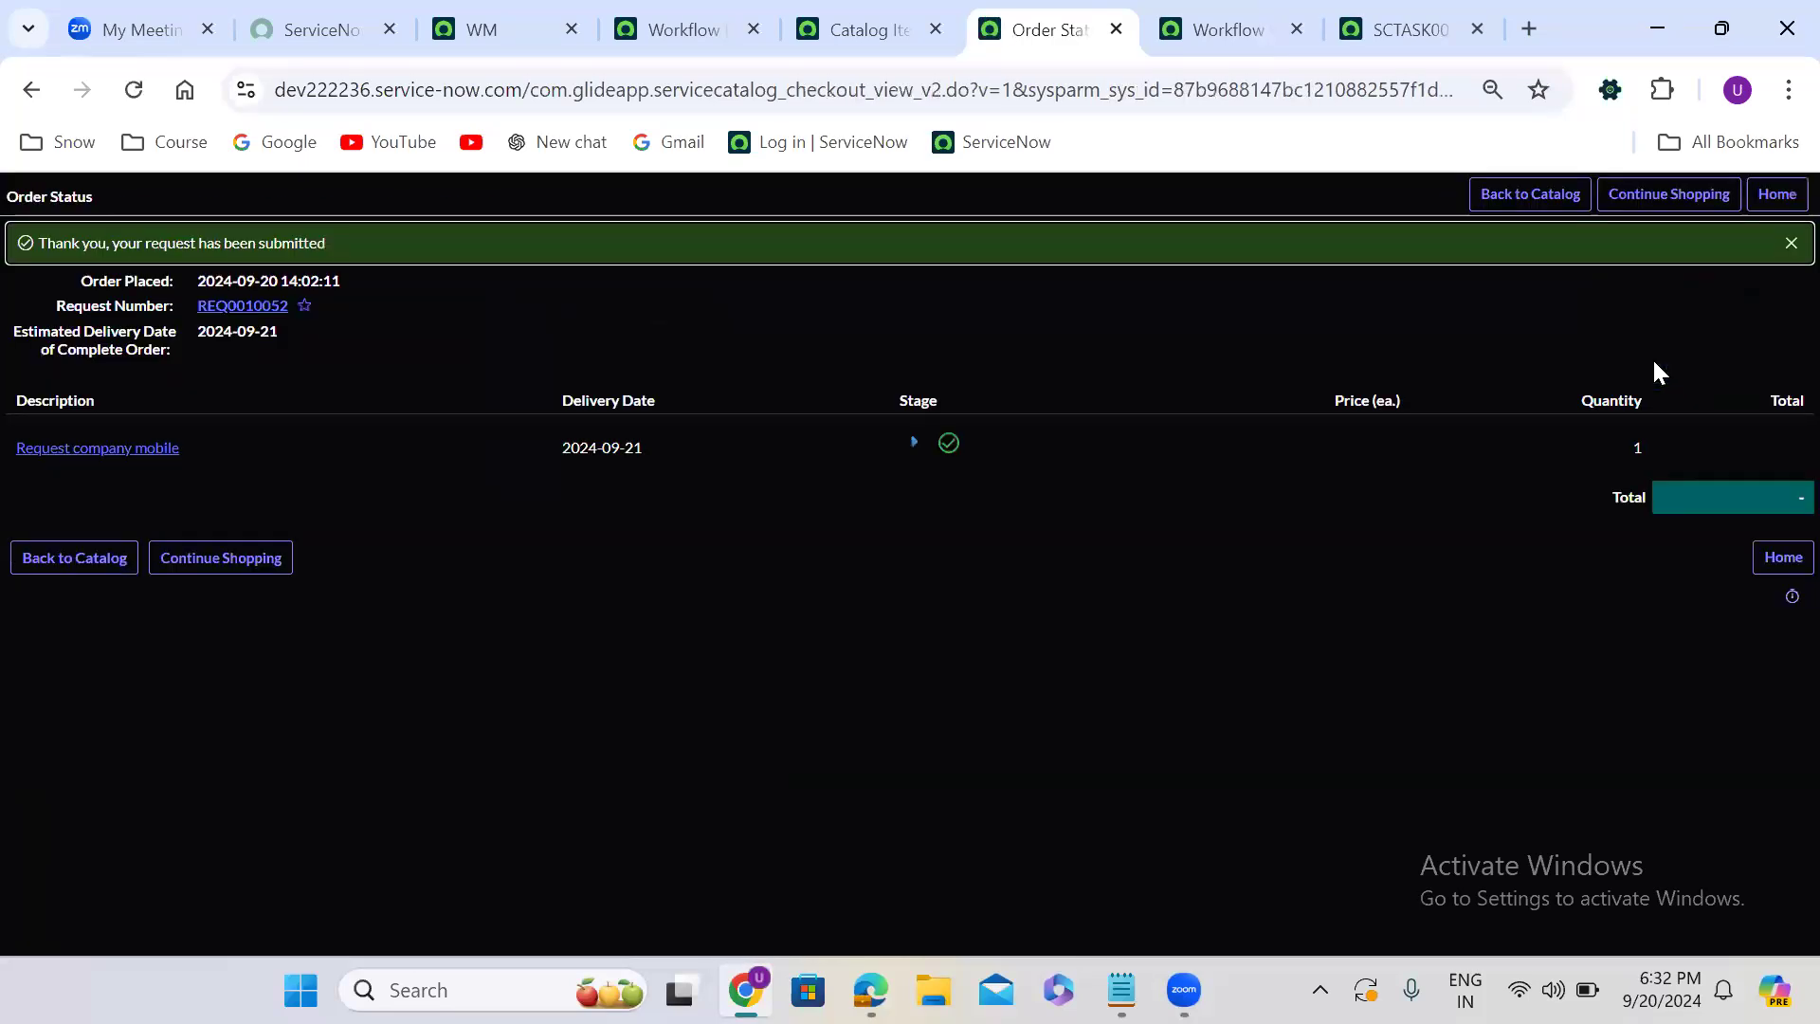
pyautogui.click(154, 453)
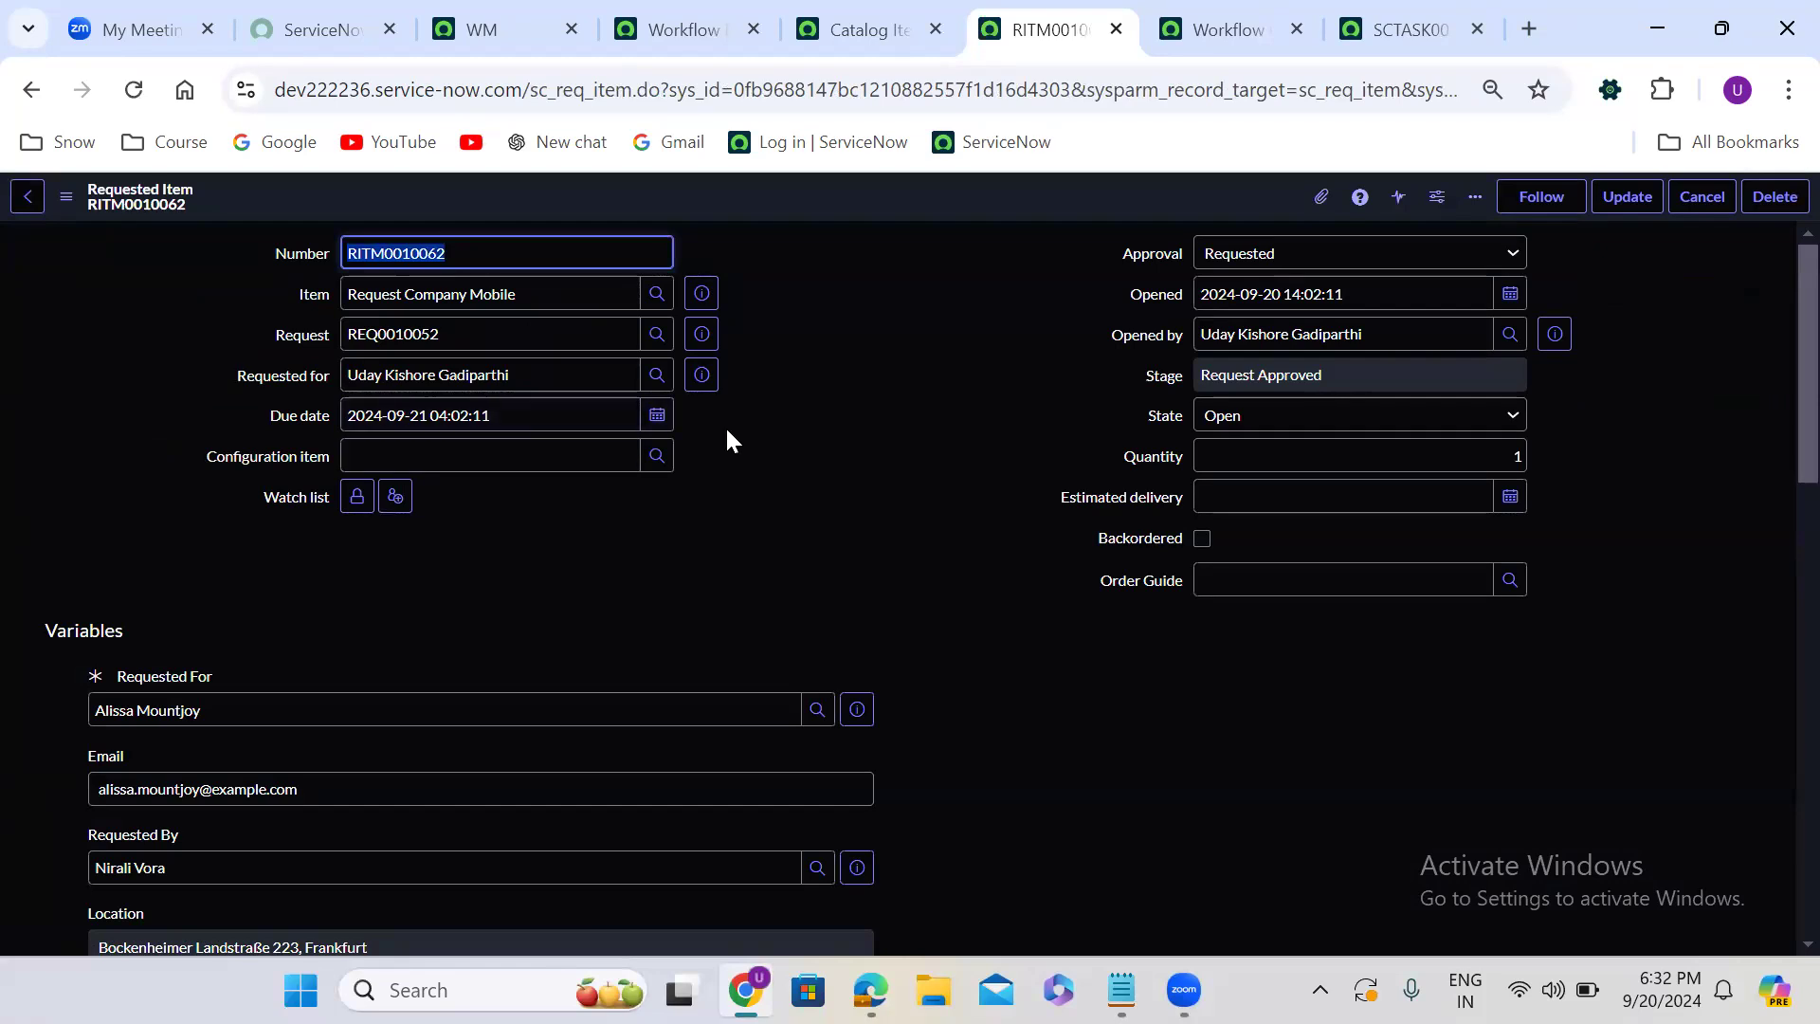
# - Approve the manager's pending approval in the new requested item's list of approvers
pyautogui.click(787, 438)
pyautogui.scroll(-15, 786, 436)
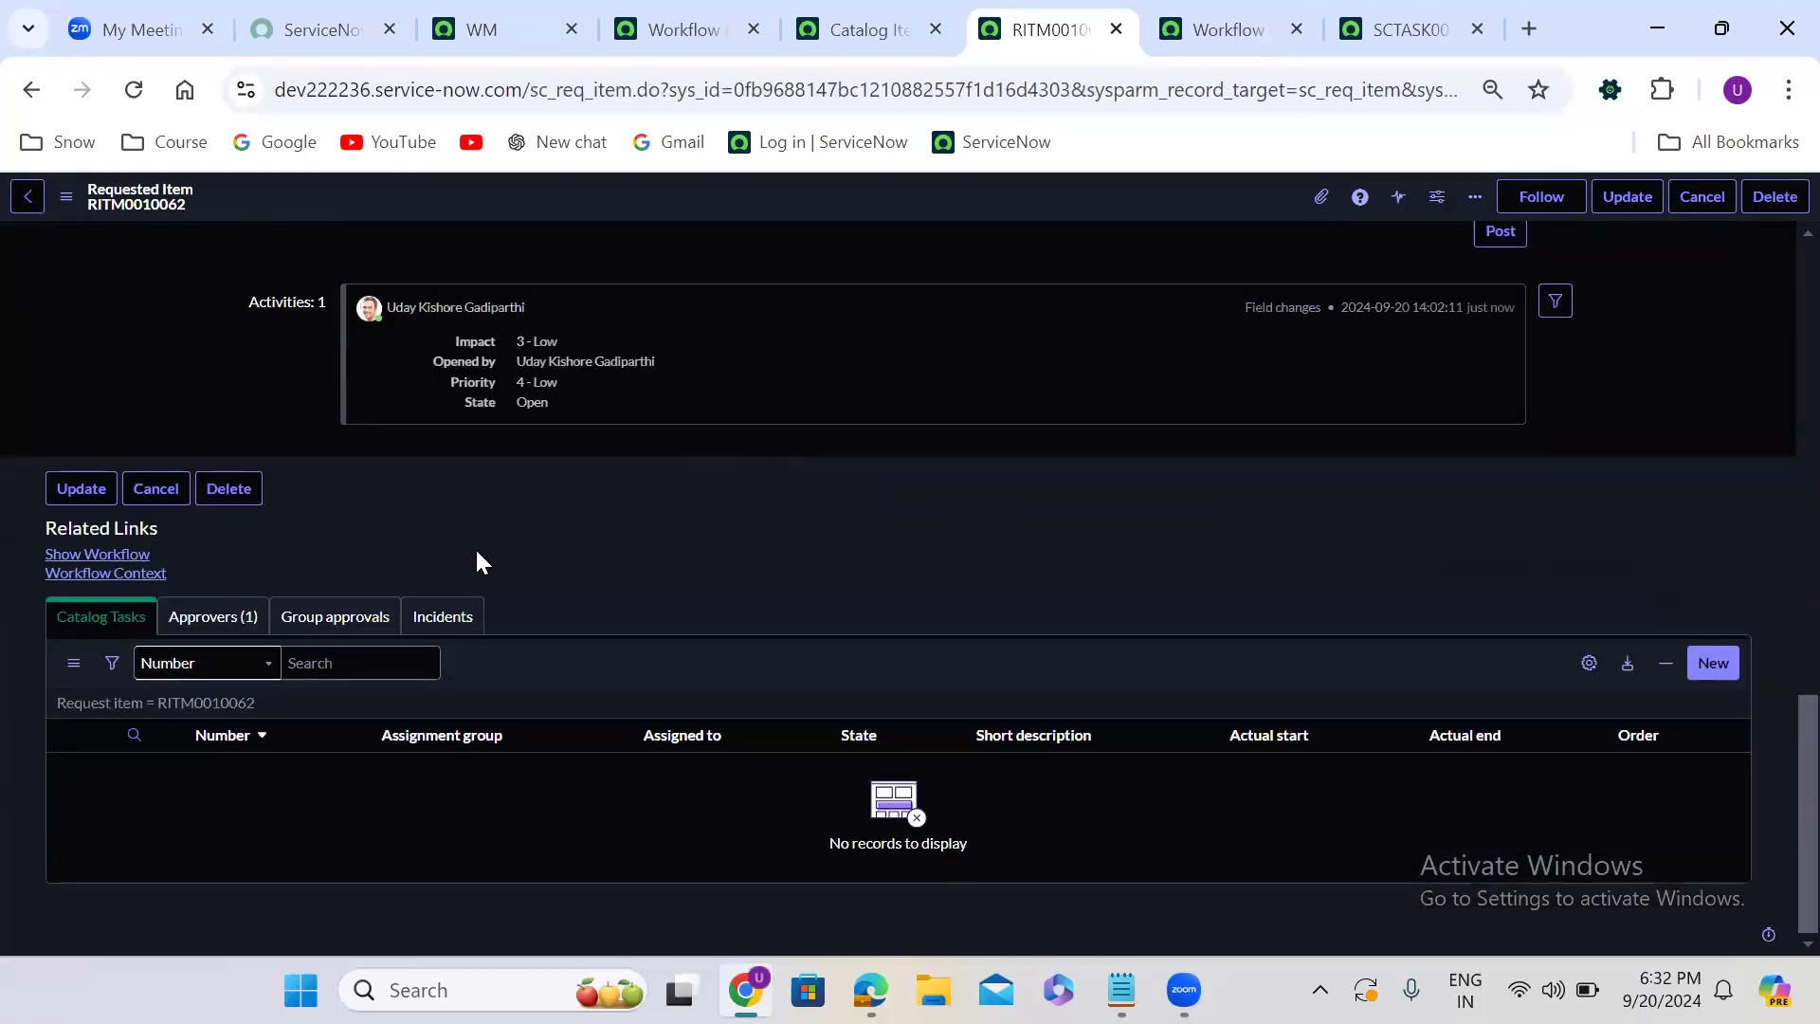
pyautogui.click(213, 616)
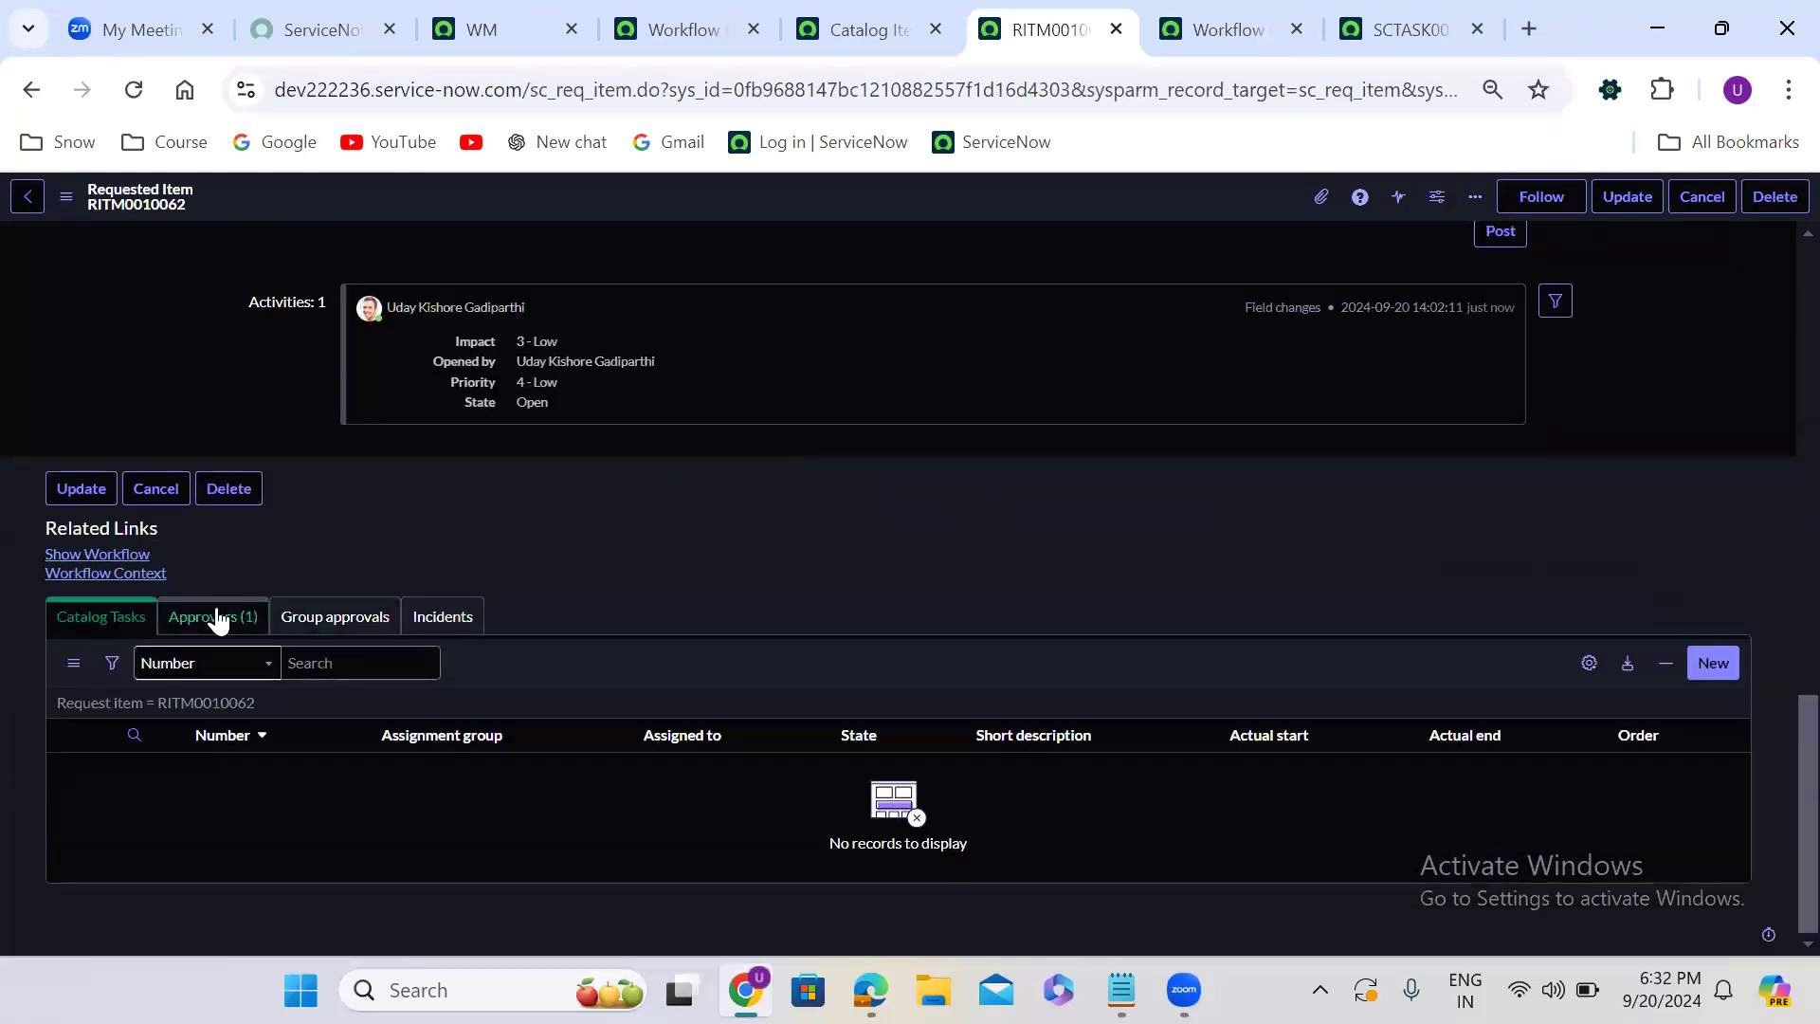
pyautogui.rightClick(230, 794)
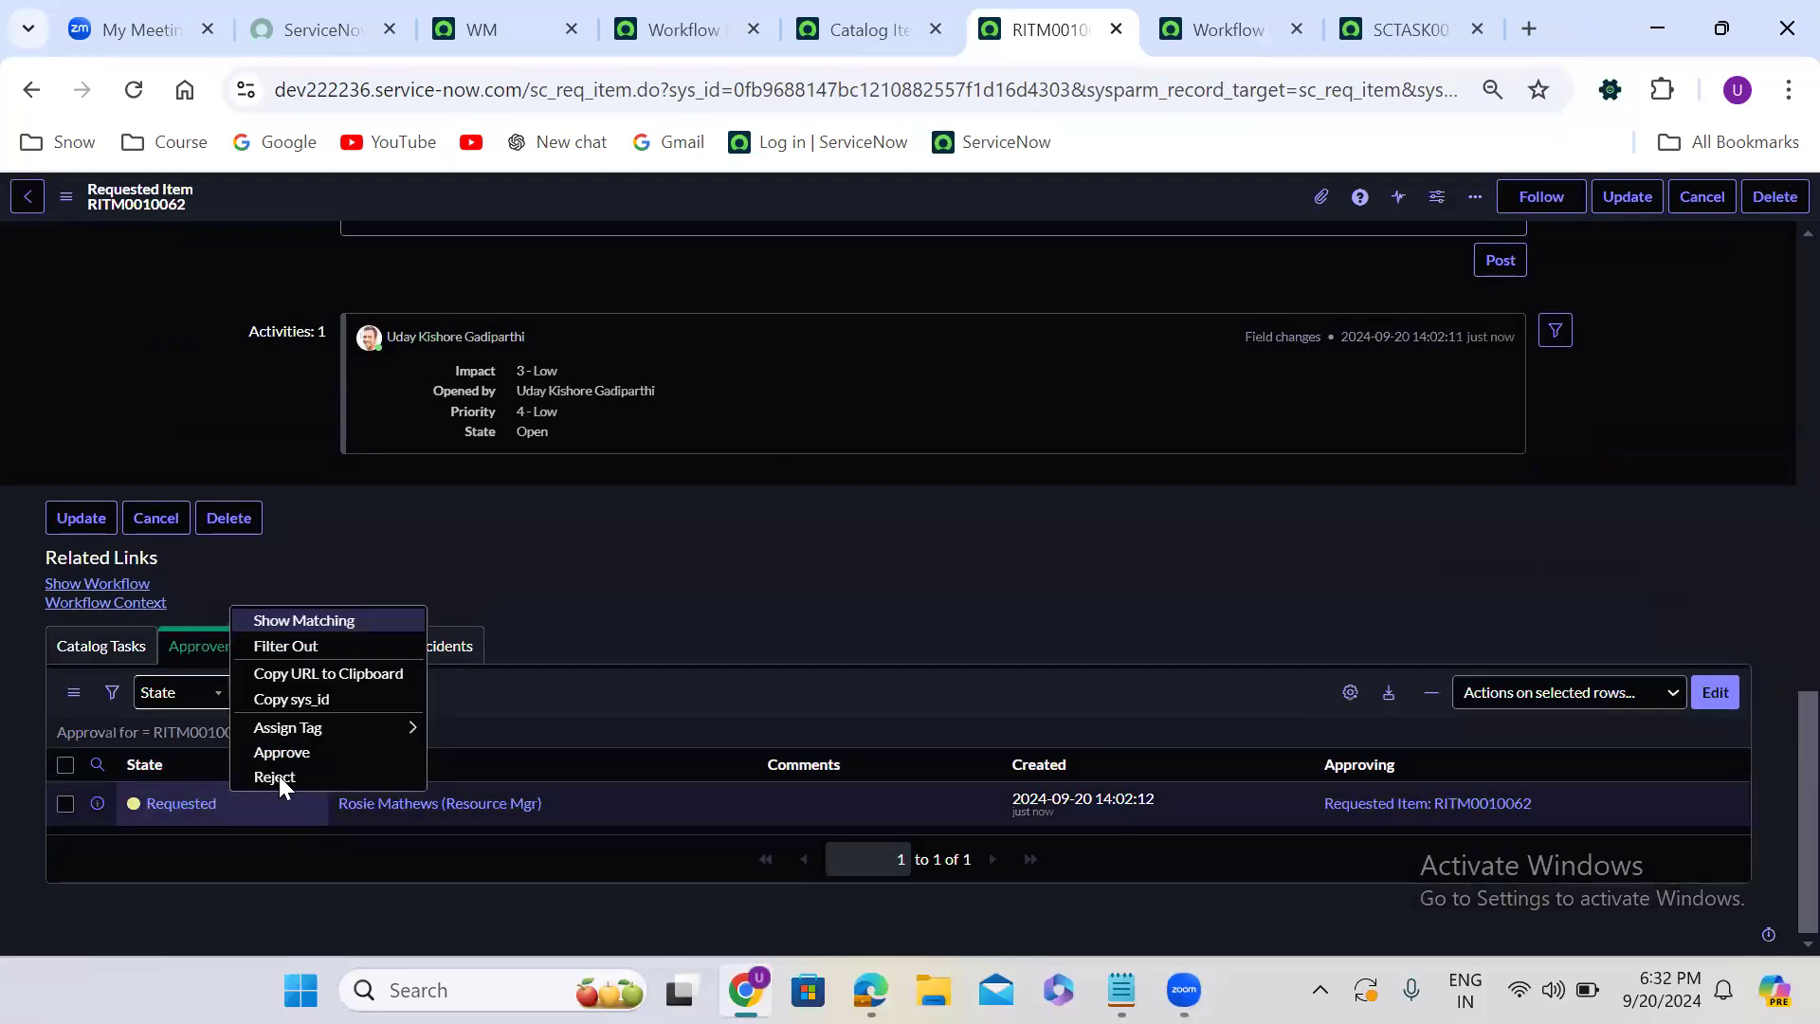
pyautogui.click(356, 751)
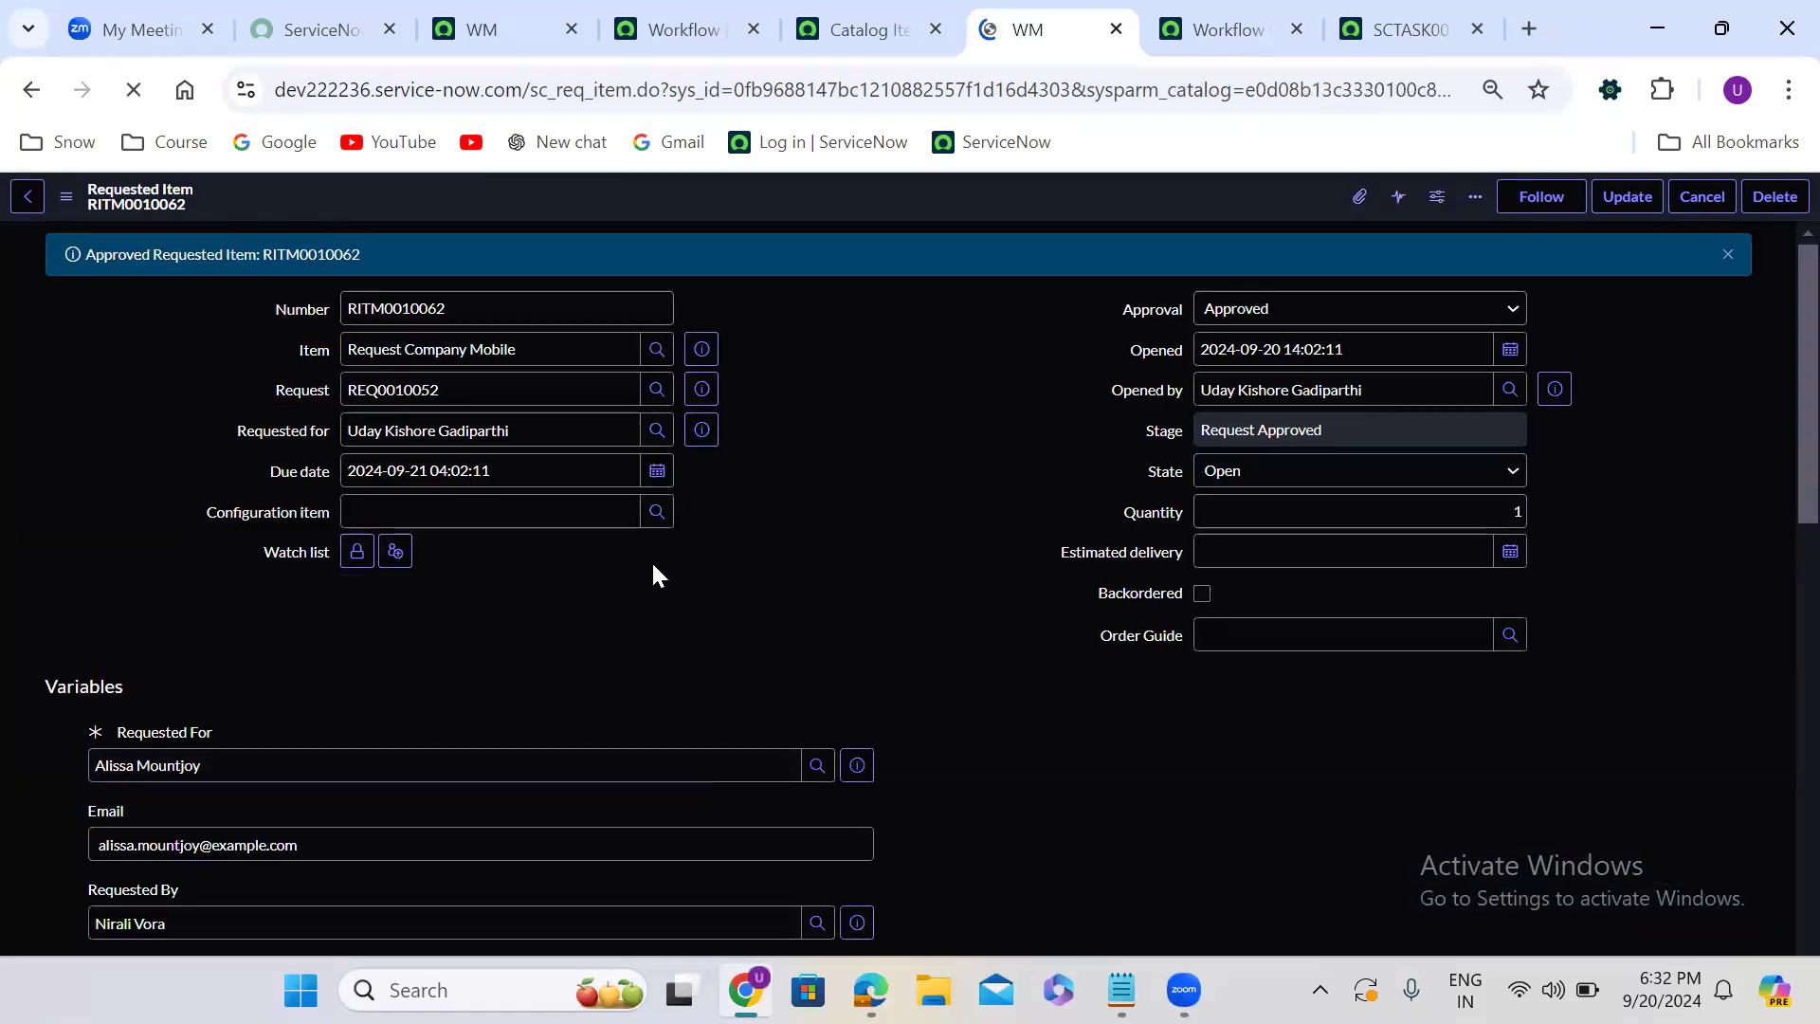
# - Create an additional catalog task for the requested item with the short description manual task and submit it
pyautogui.scroll(-15, 652, 565)
pyautogui.click(142, 644)
pyautogui.click(1703, 702)
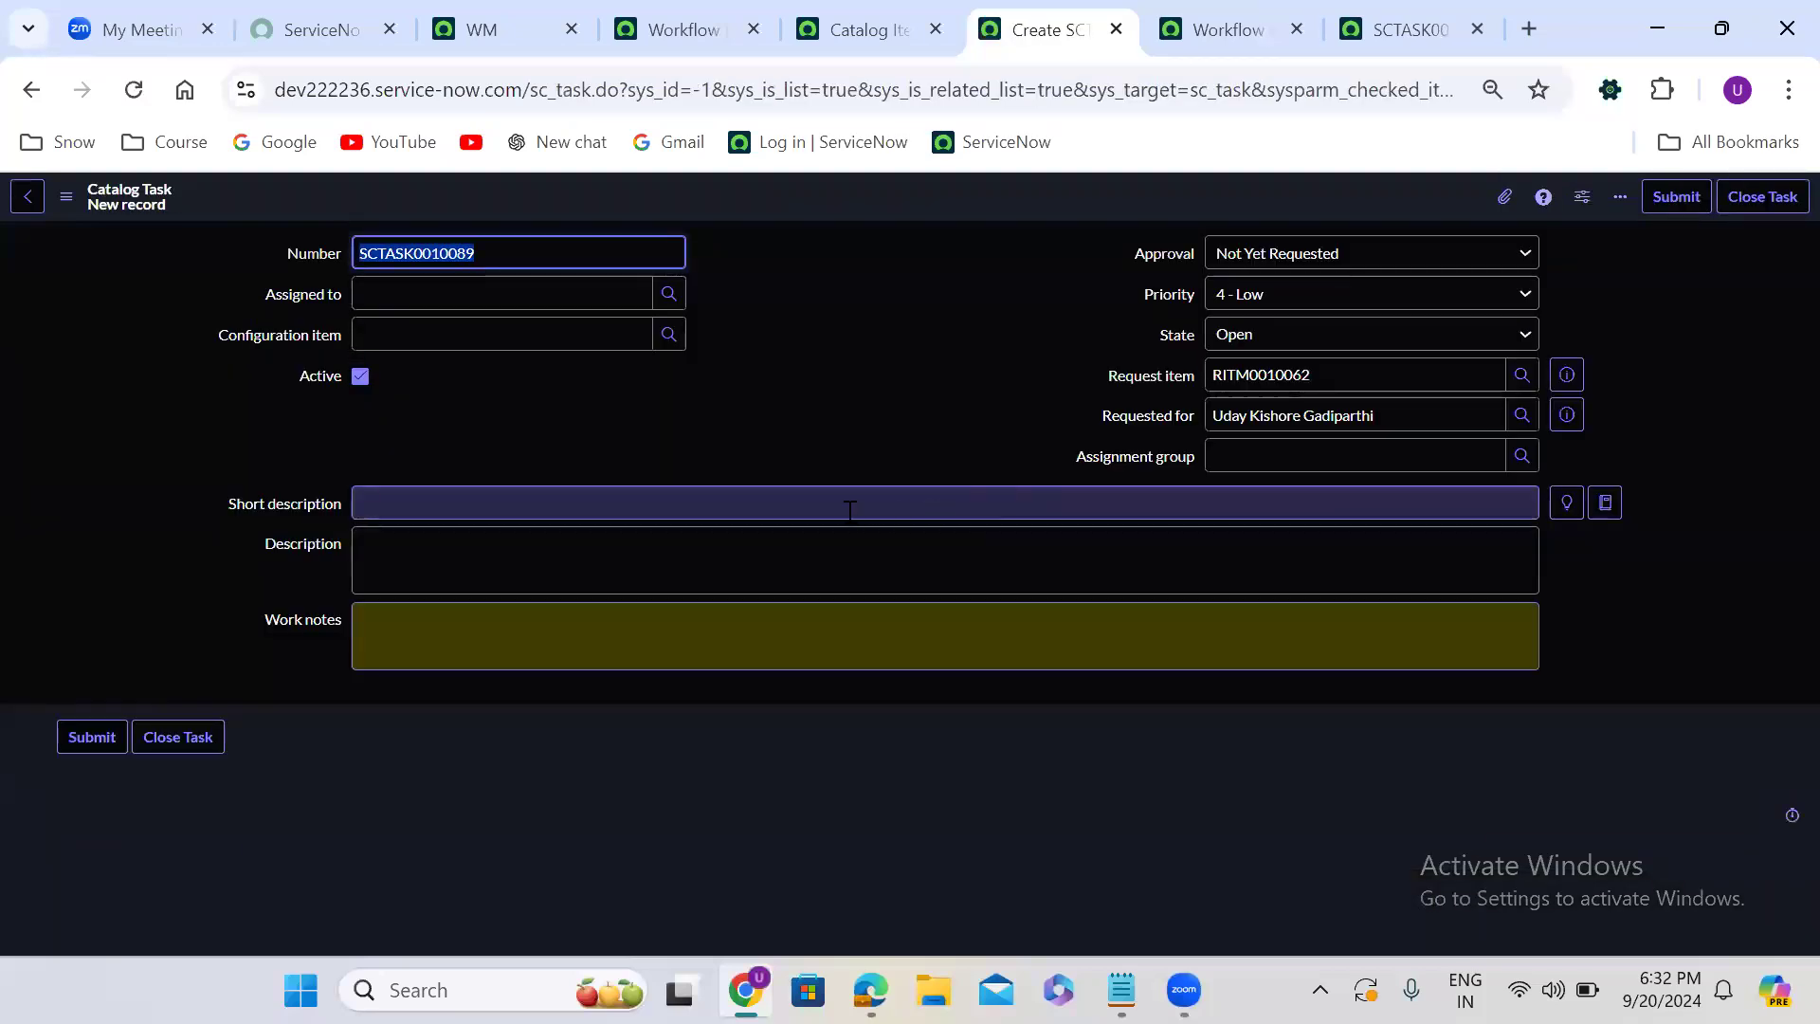
pyautogui.click(713, 493)
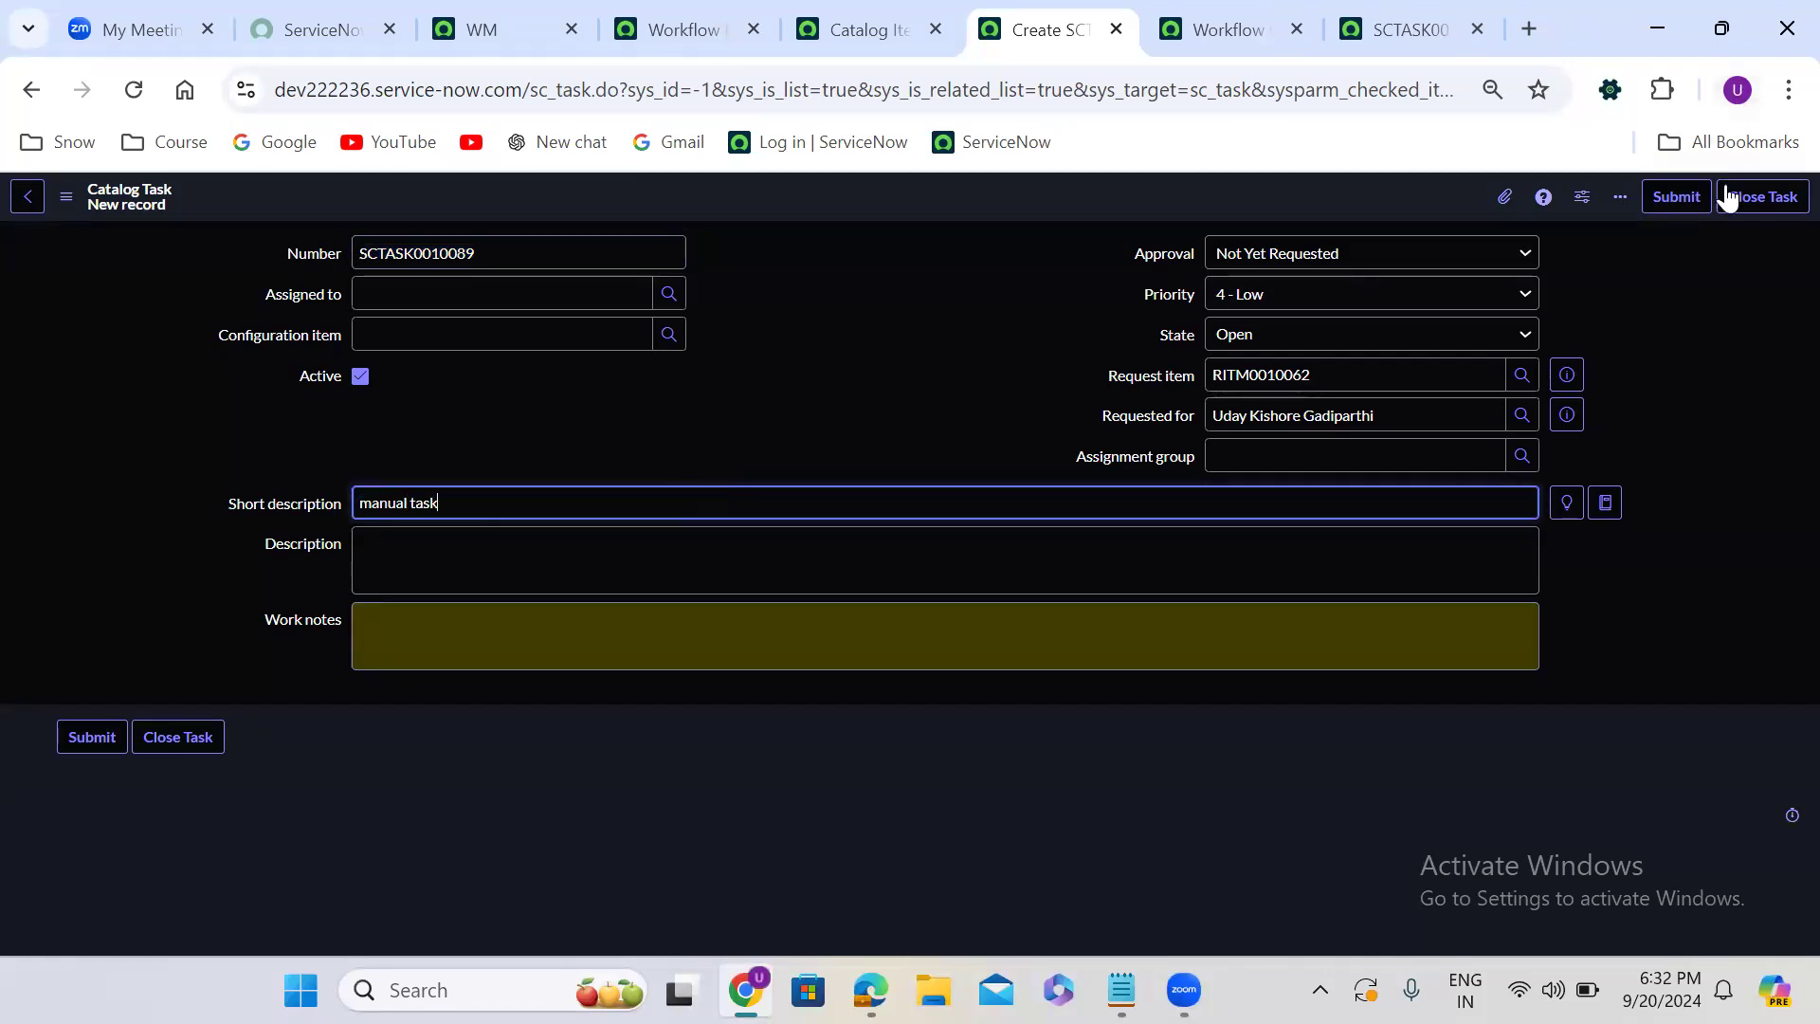
pyautogui.click(1676, 197)
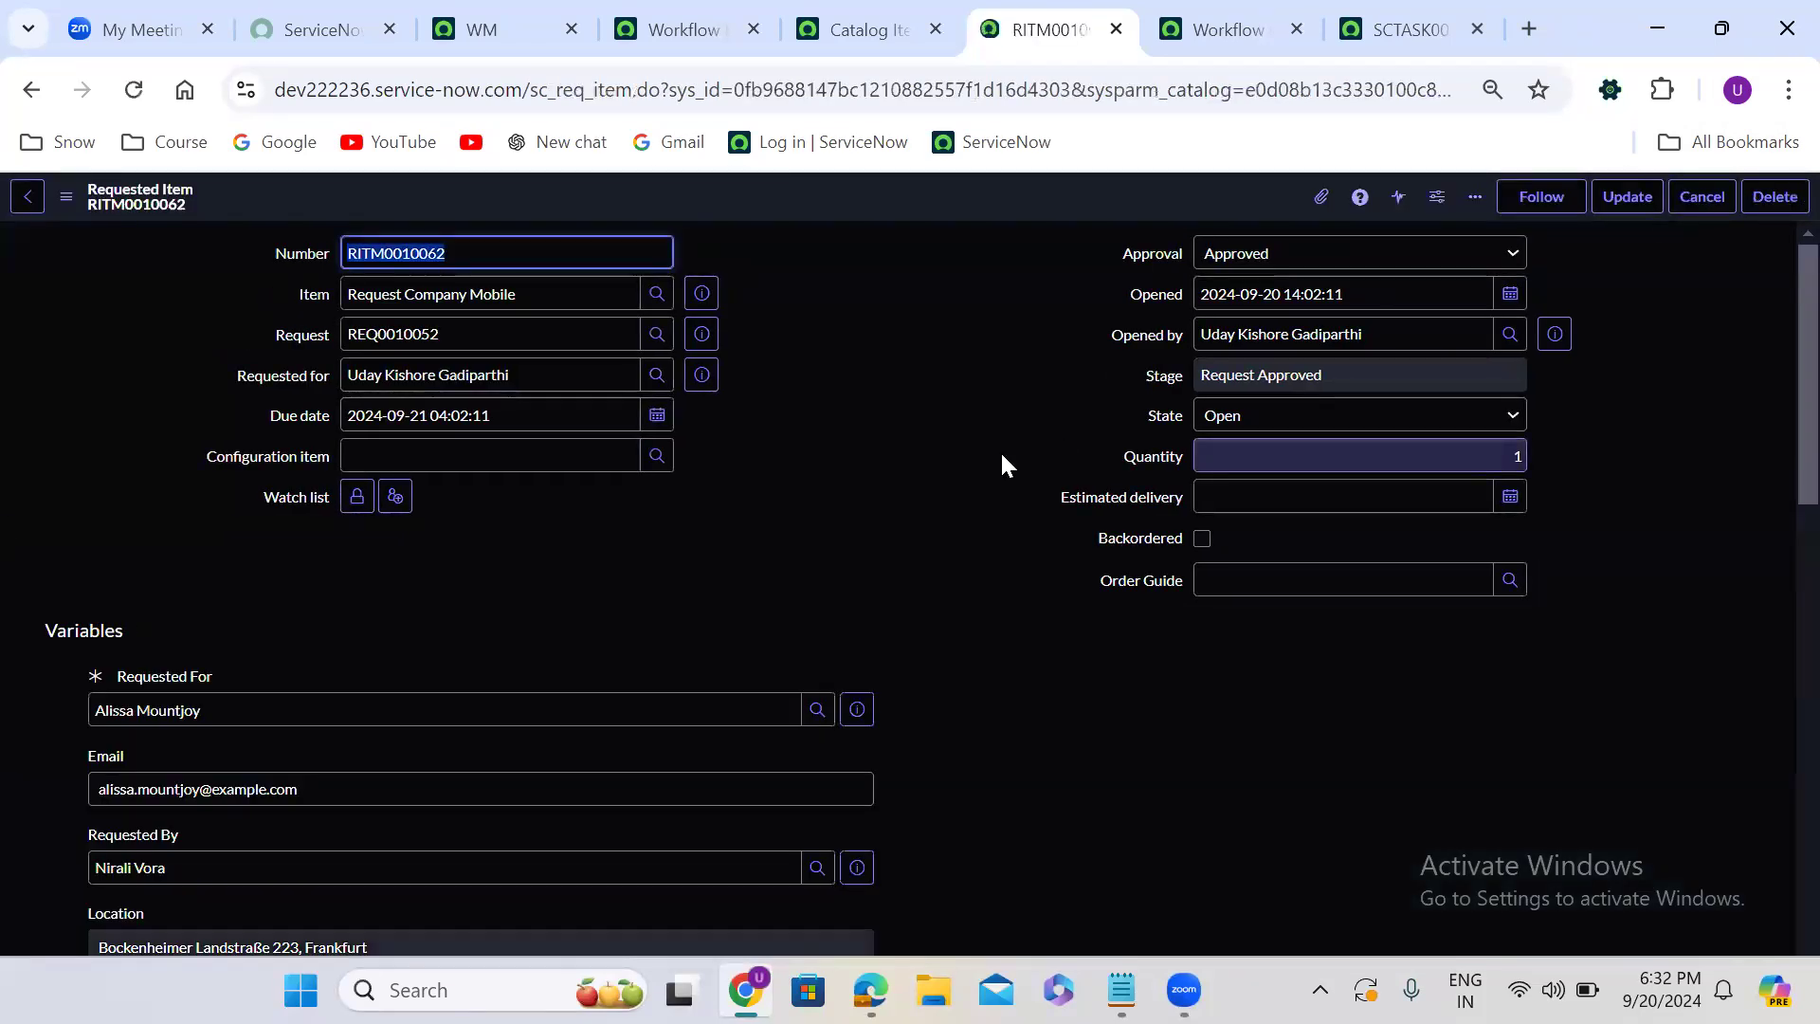
# - Set the state of the four Please provide the laptop catalog tasks to Closed Complete together in the requested item's task list
pyautogui.click(820, 523)
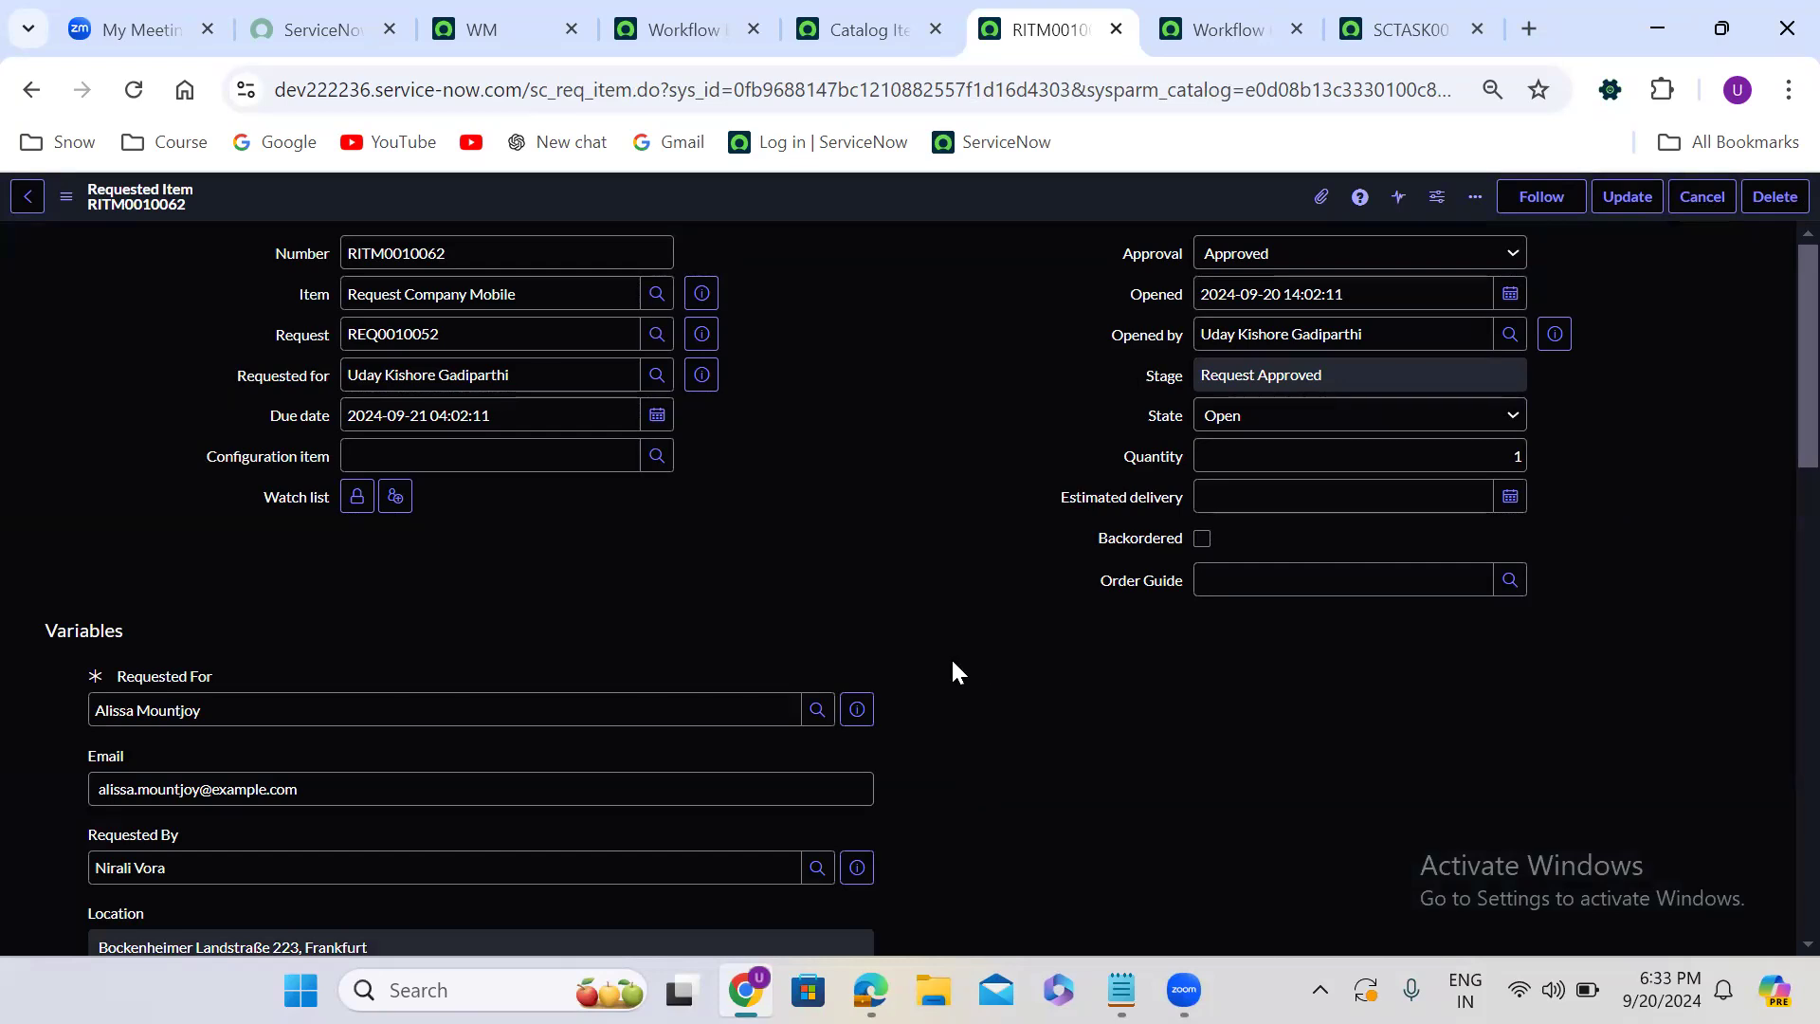
pyautogui.scroll(-8, 951, 661)
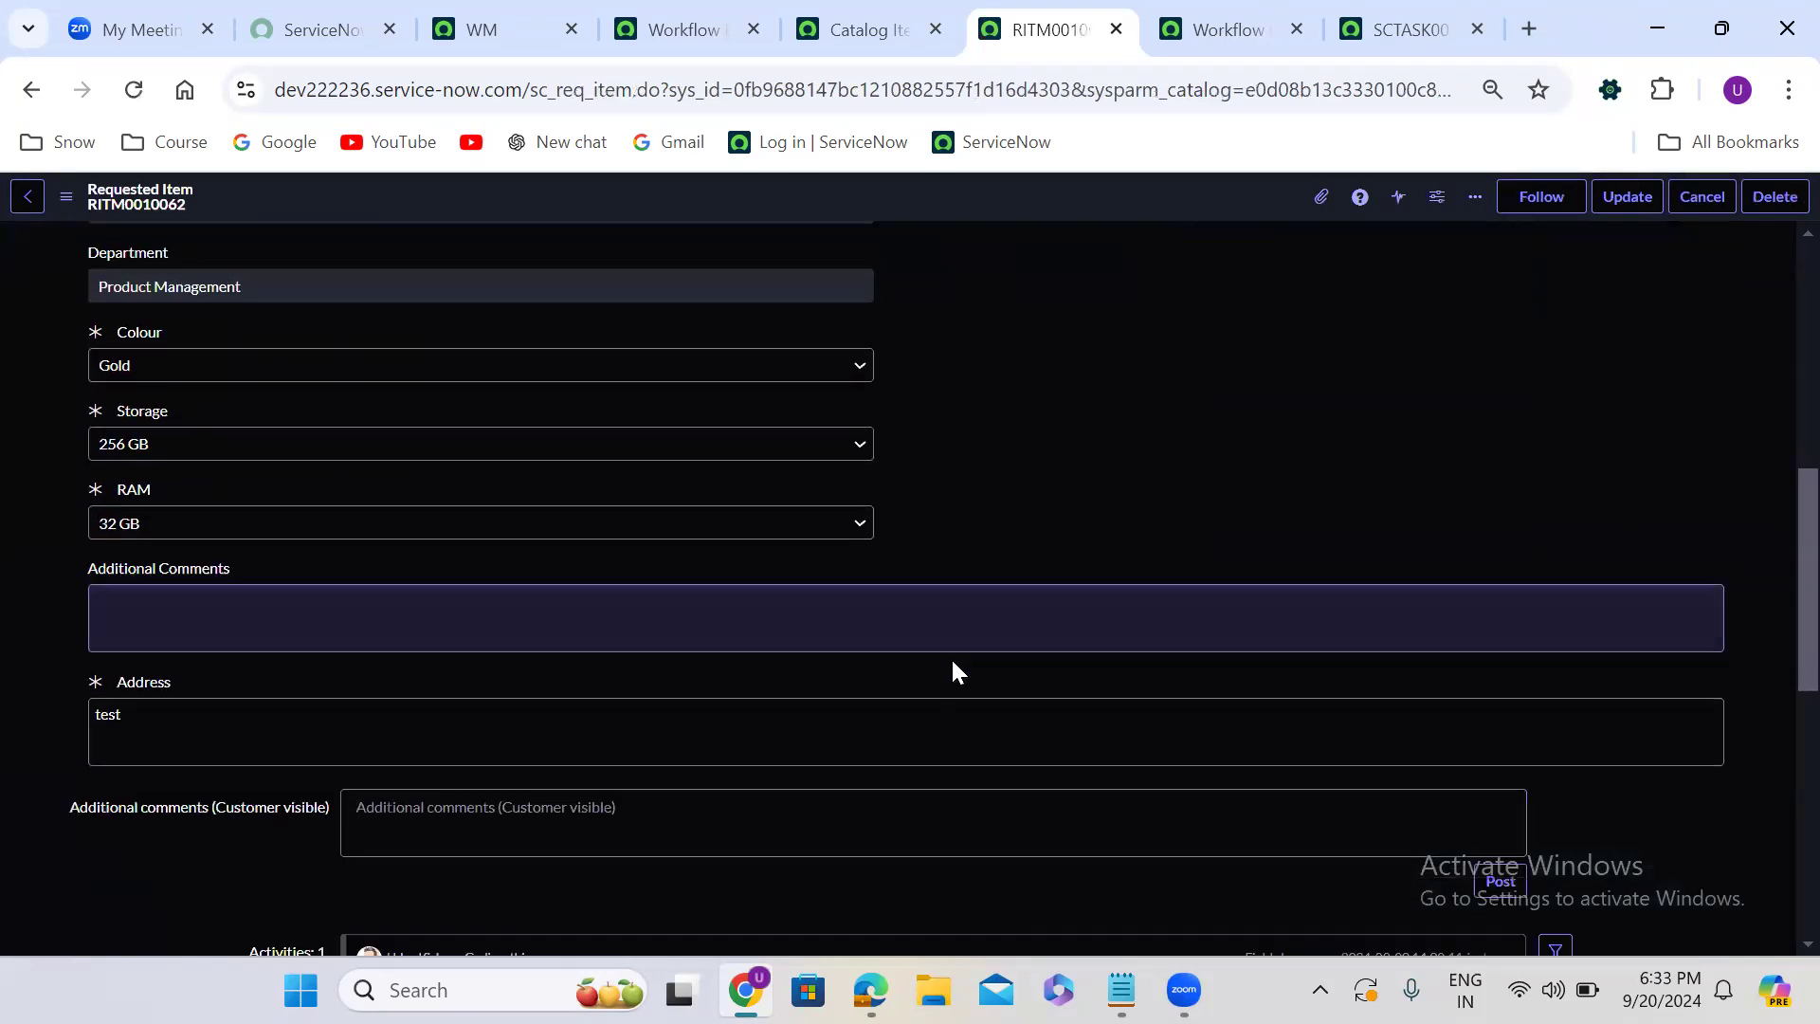
pyautogui.scroll(-10, 952, 659)
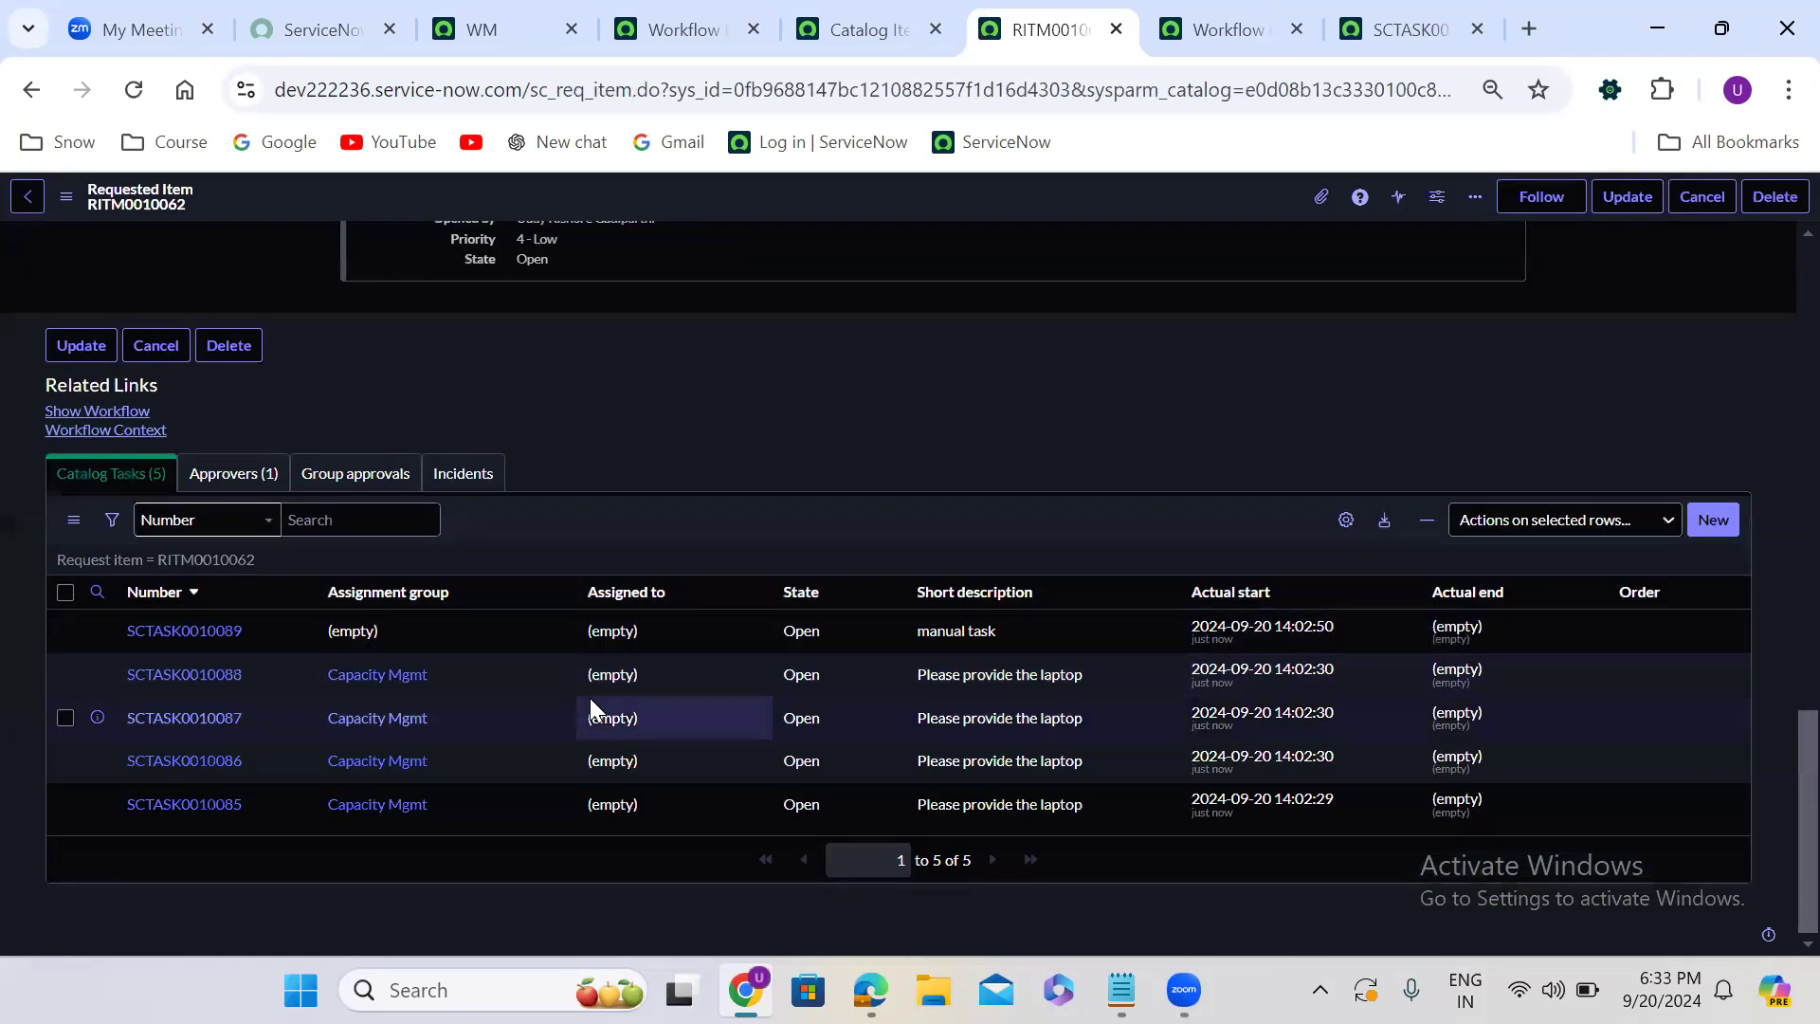
pyautogui.keyDown('ctrl'); pyautogui.click(838, 674); pyautogui.keyUp('ctrl')
pyautogui.keyDown('ctrl'); pyautogui.click(837, 713); pyautogui.keyUp('ctrl')
pyautogui.keyDown('ctrl'); pyautogui.click(839, 744); pyautogui.keyUp('ctrl')
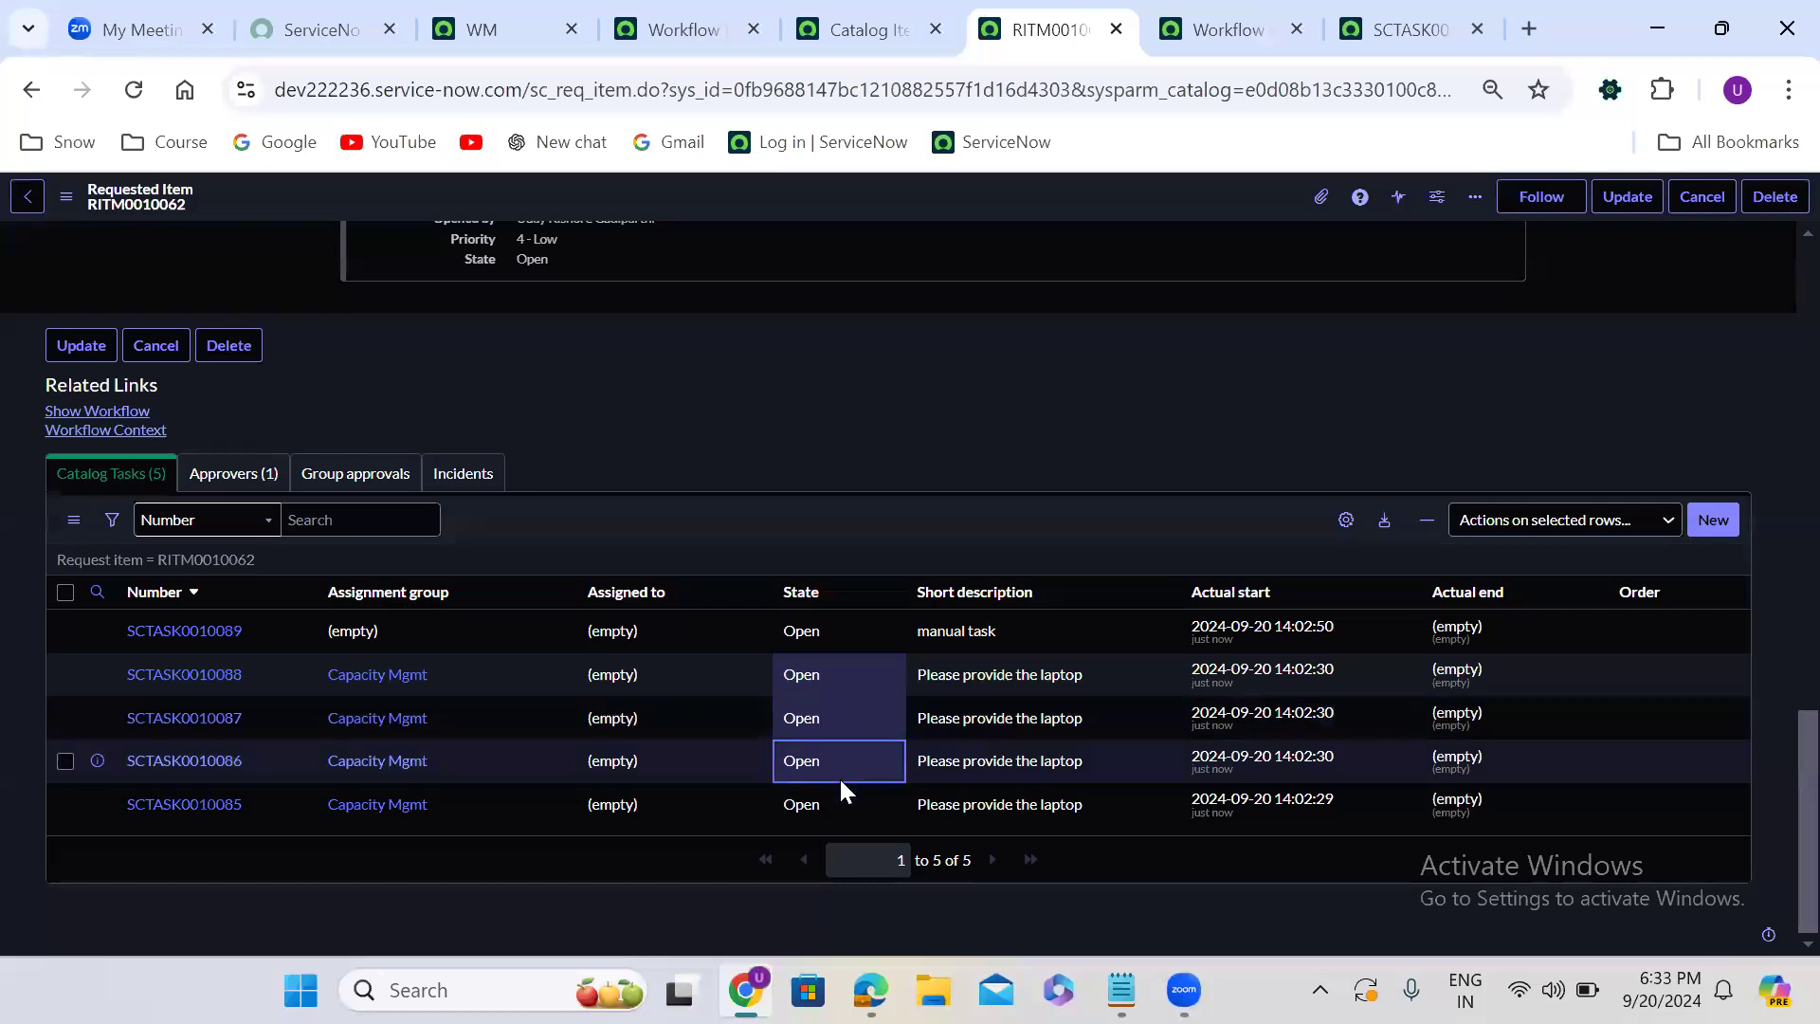
pyautogui.keyDown('ctrl'); pyautogui.click(839, 802); pyautogui.keyUp('ctrl')
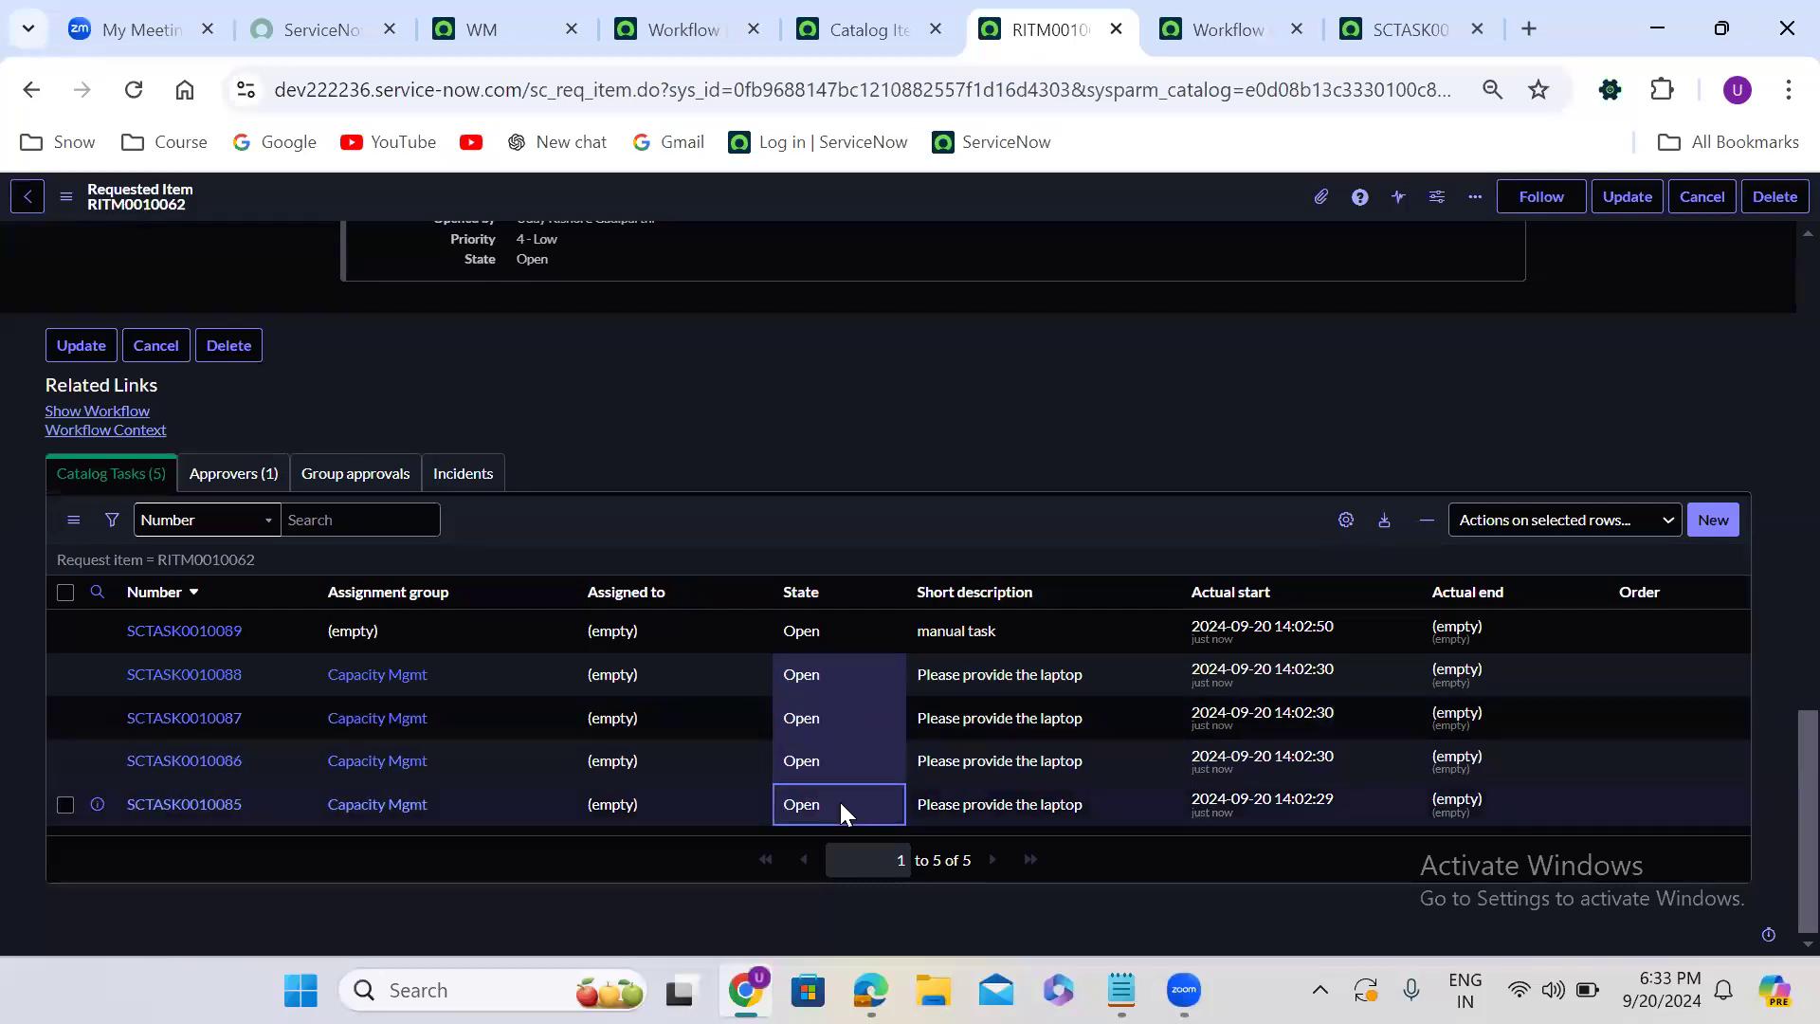
pyautogui.doubleClick(840, 802)
pyautogui.click(840, 814)
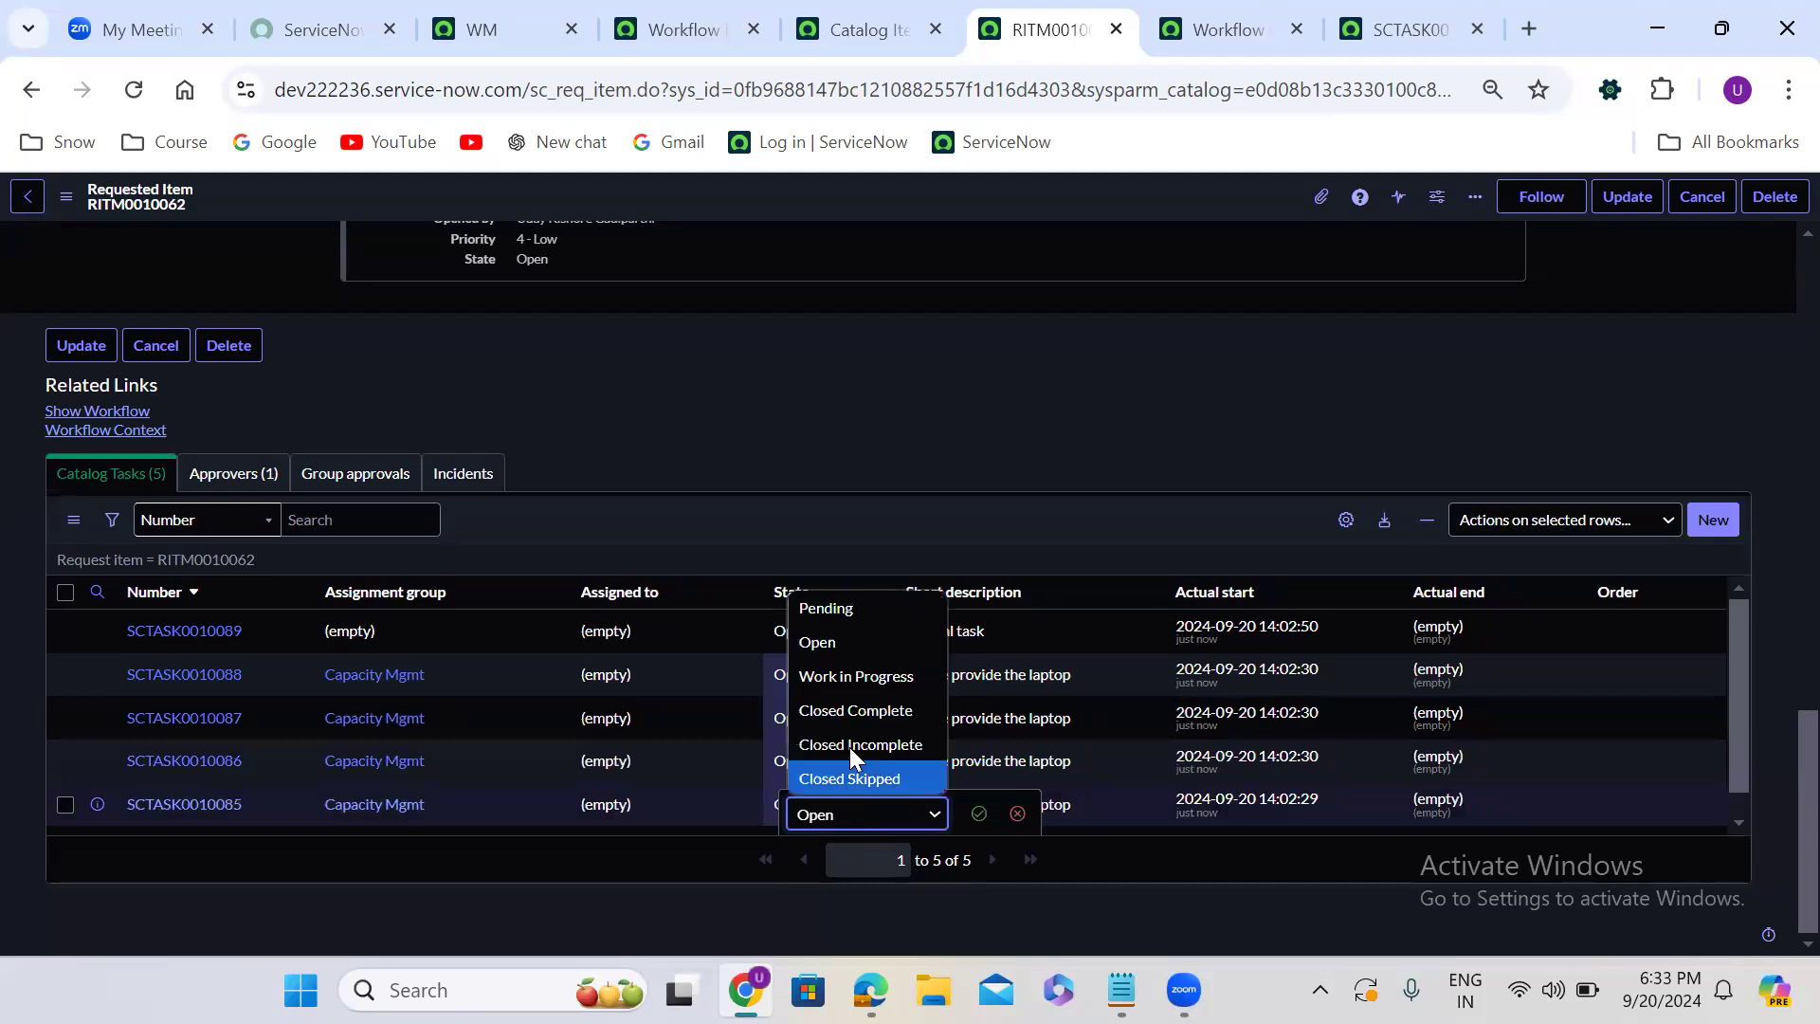
pyautogui.click(849, 713)
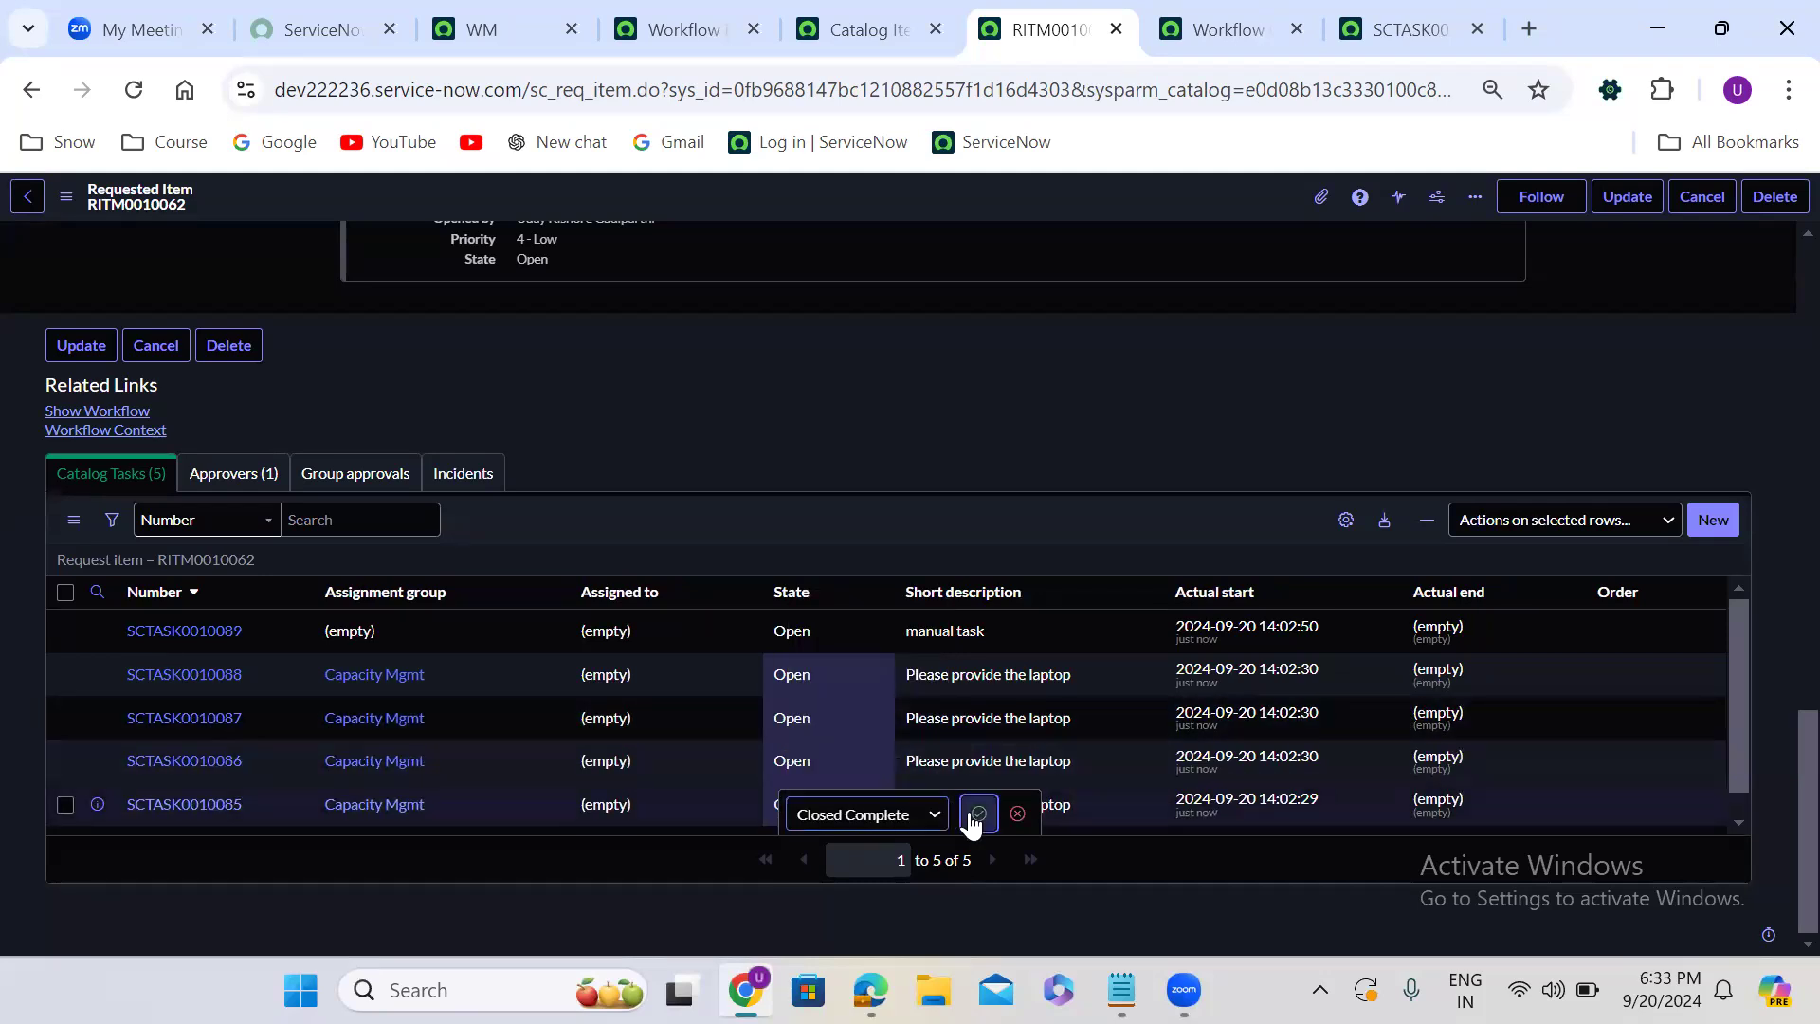
pyautogui.click(977, 813)
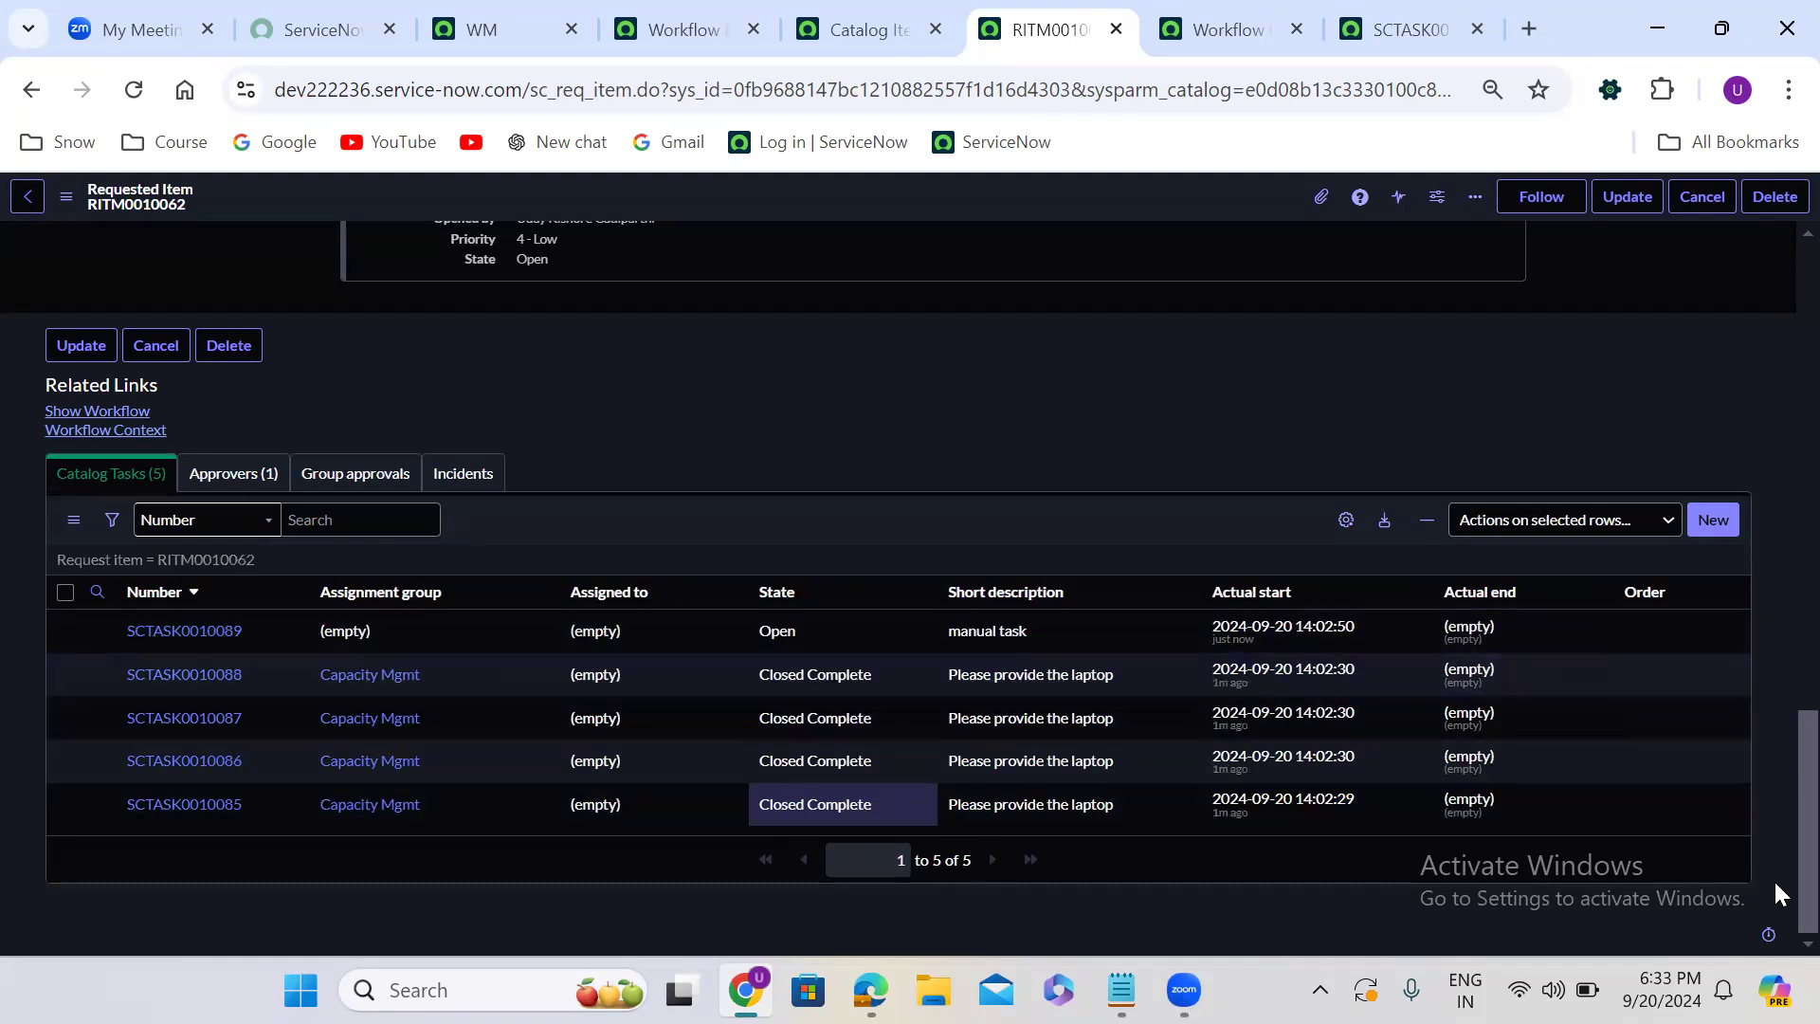
# - Reload the requested item and show its workflow to check the status of the Wait for condition activity
pyautogui.scroll(15, 1773, 828)
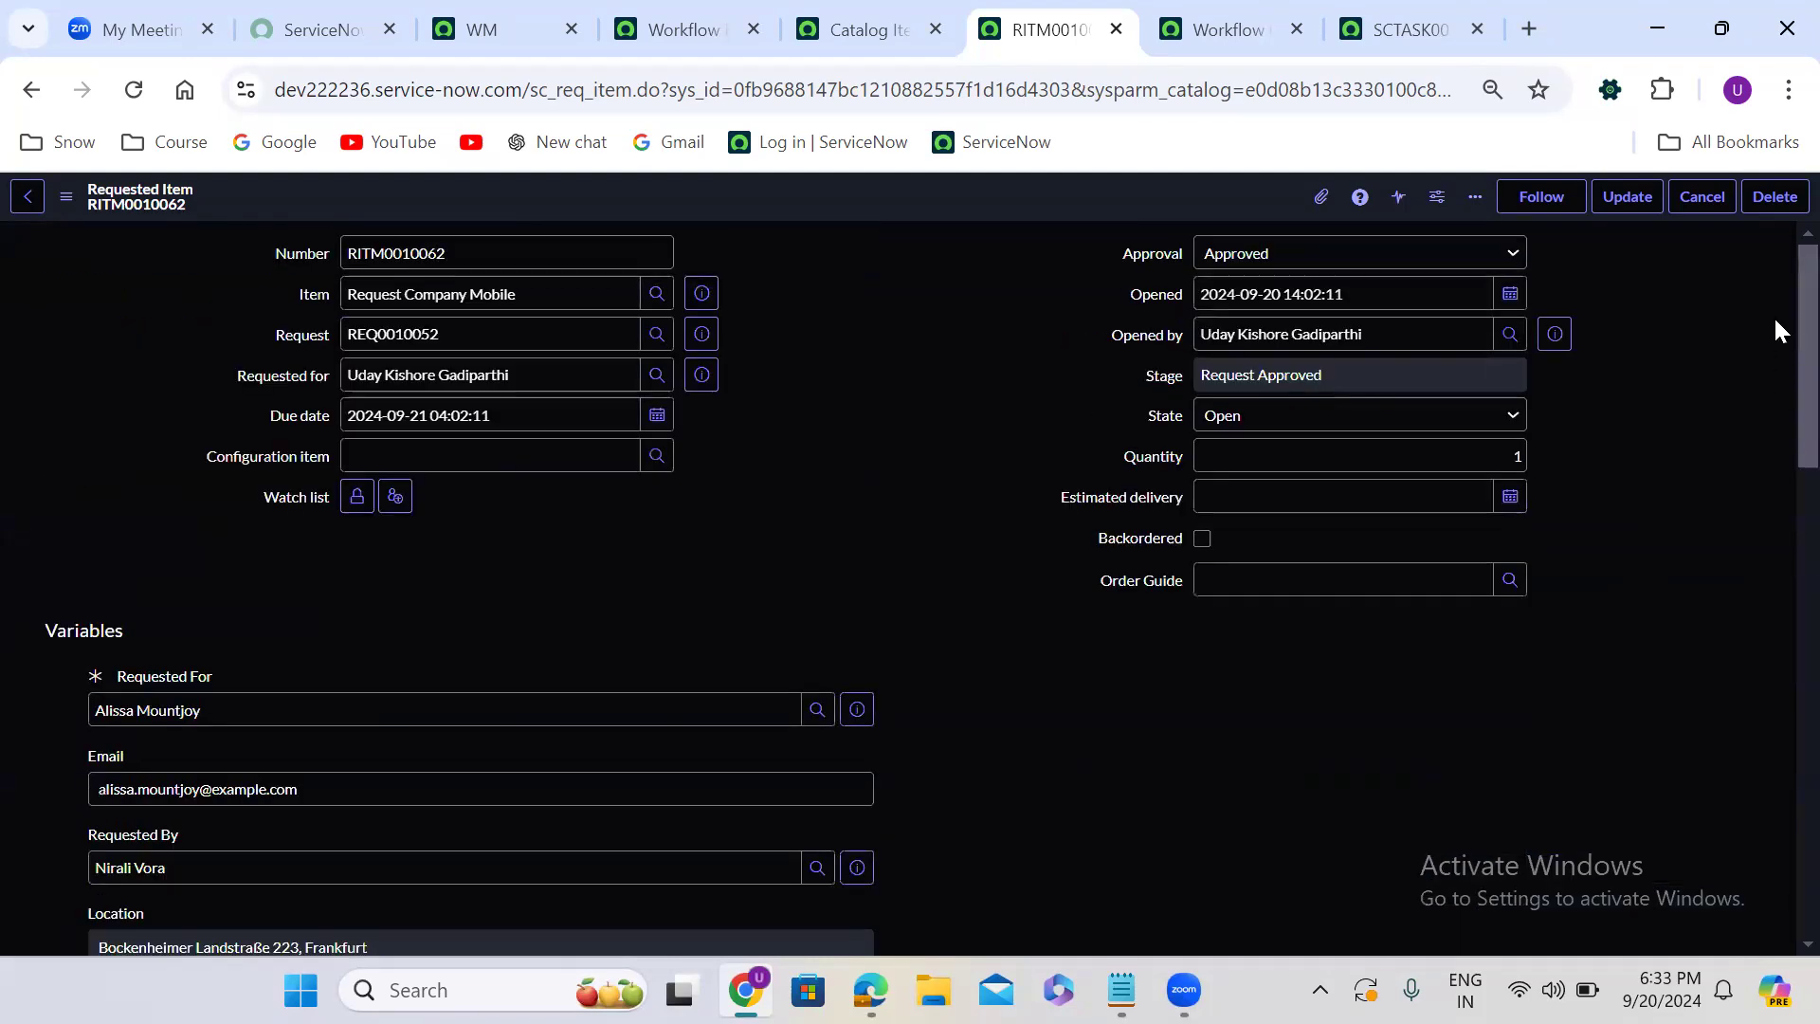
pyautogui.click(133, 90)
pyautogui.scroll(-5, 727, 495)
pyautogui.scroll(-15, 727, 495)
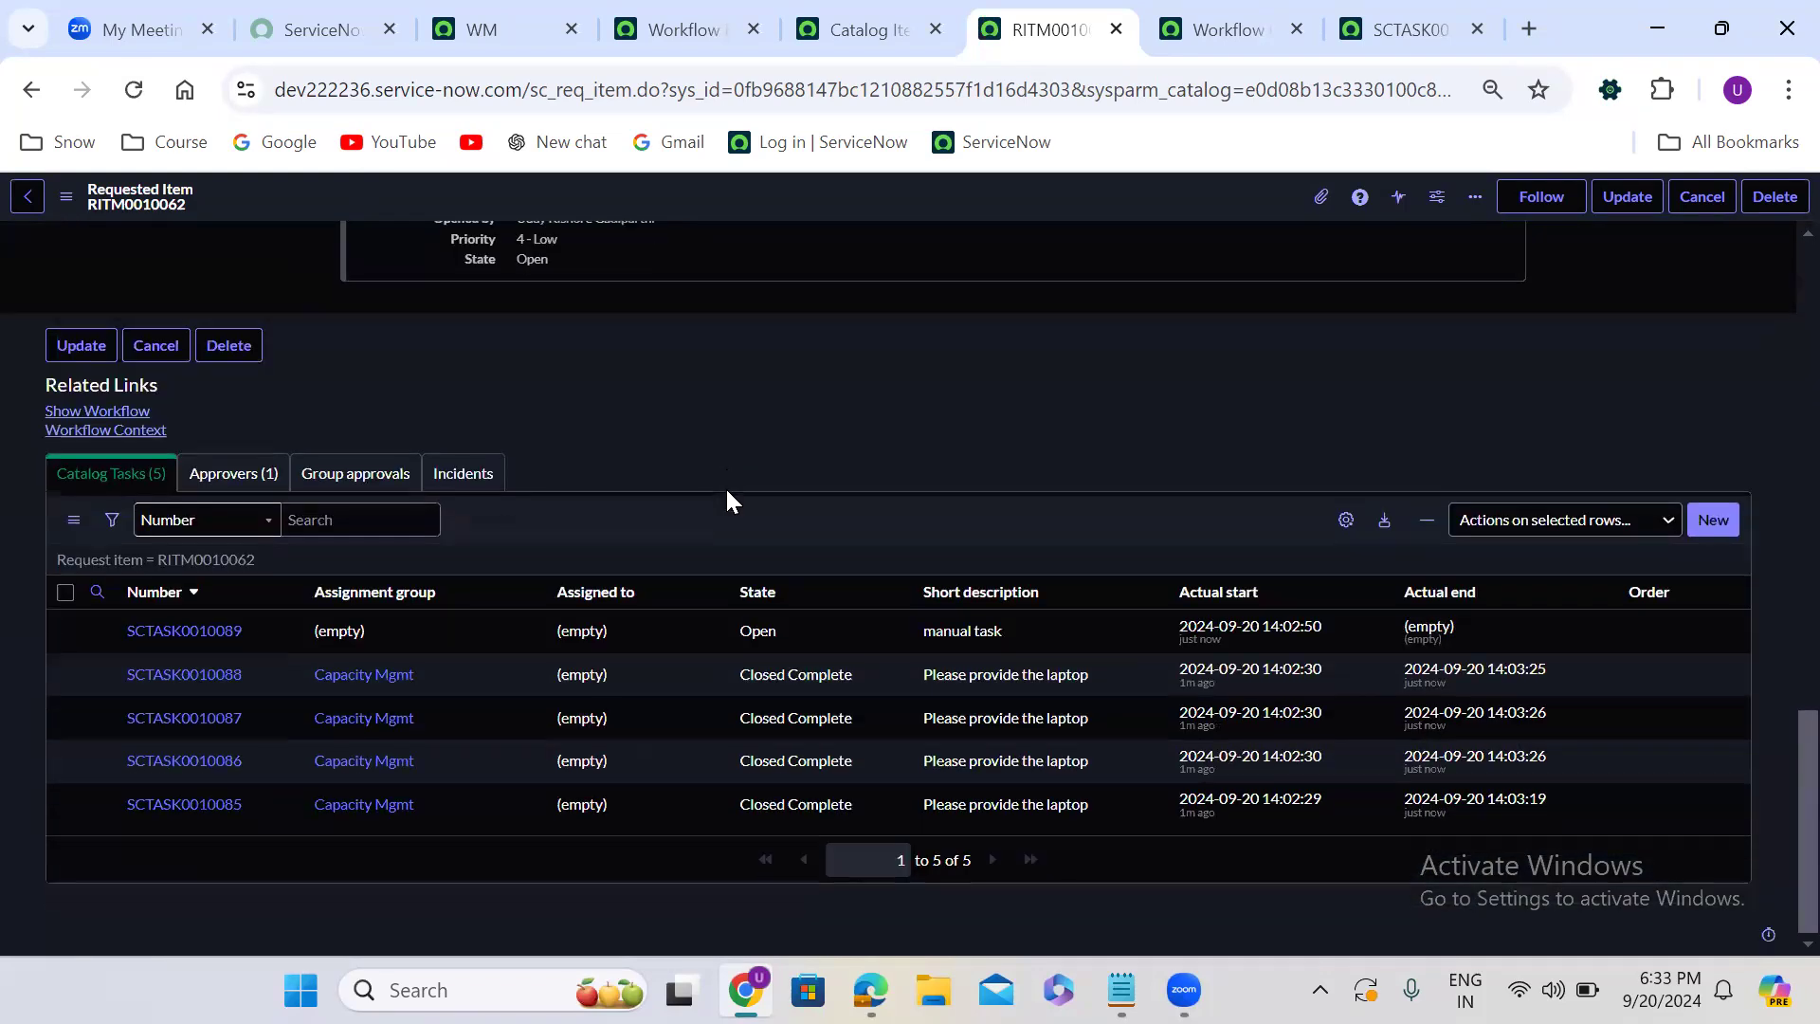
pyautogui.click(119, 412)
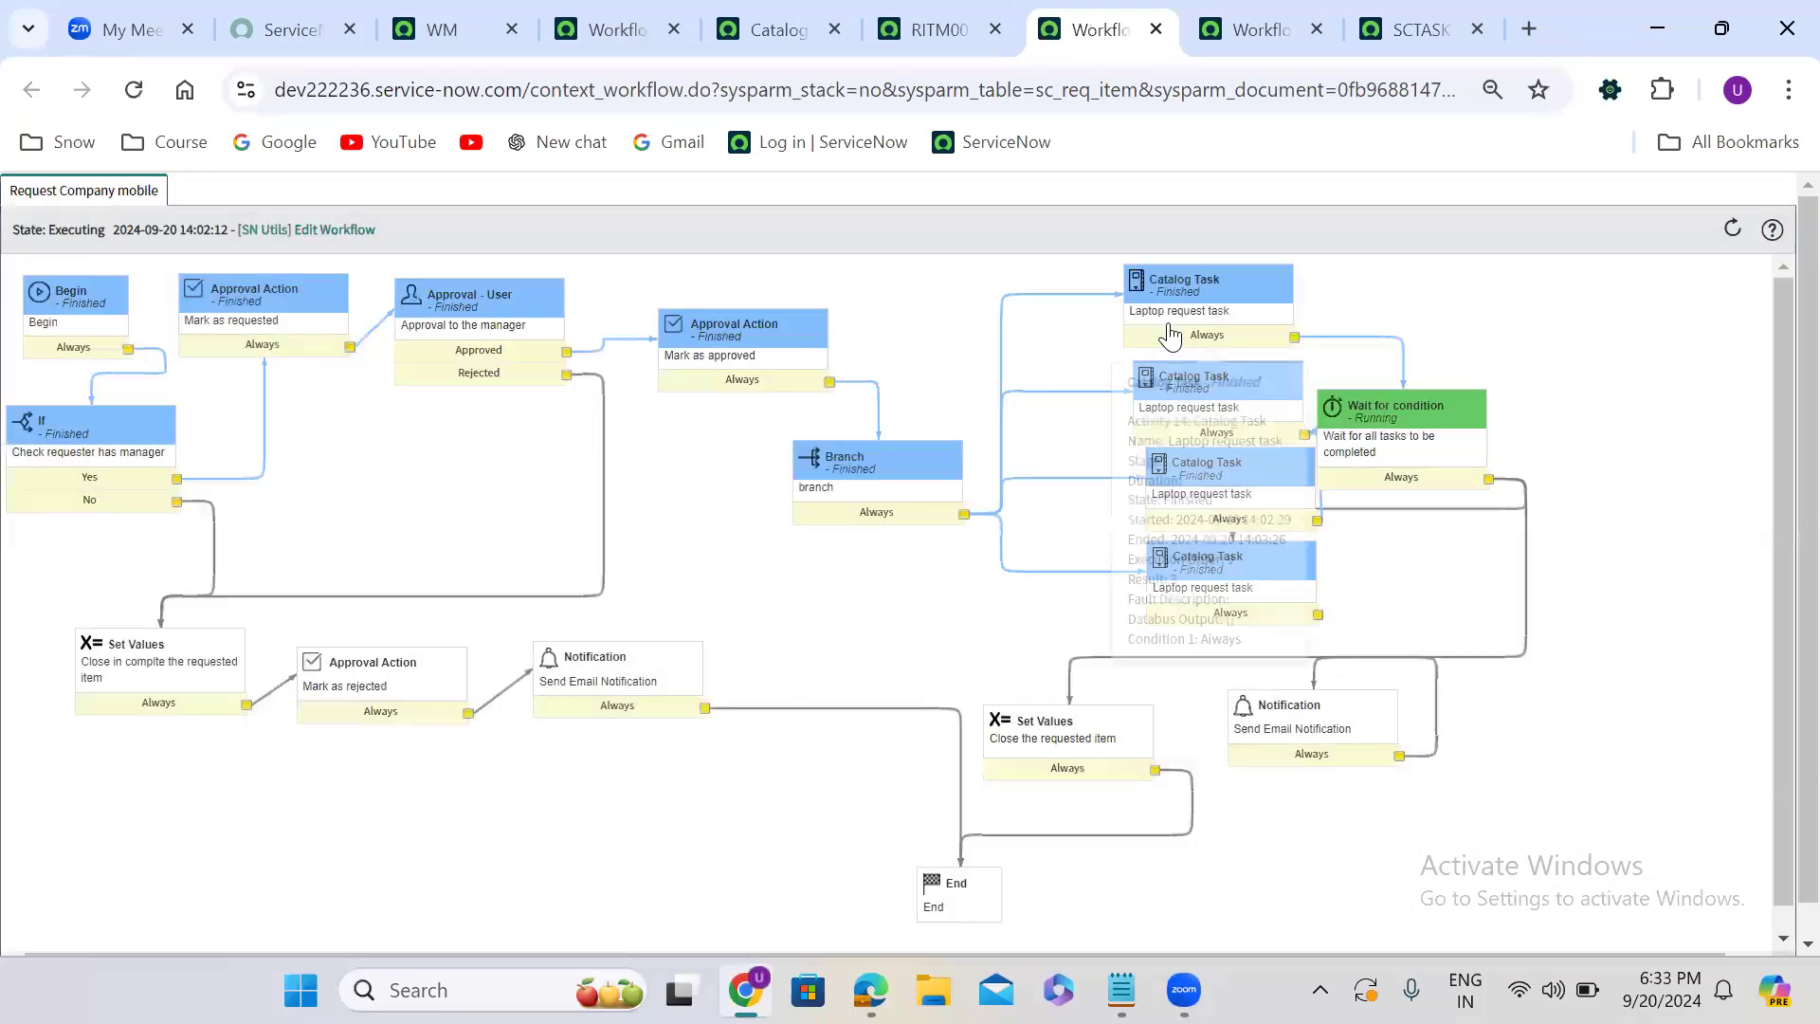
pyautogui.moveTo(1394, 480)
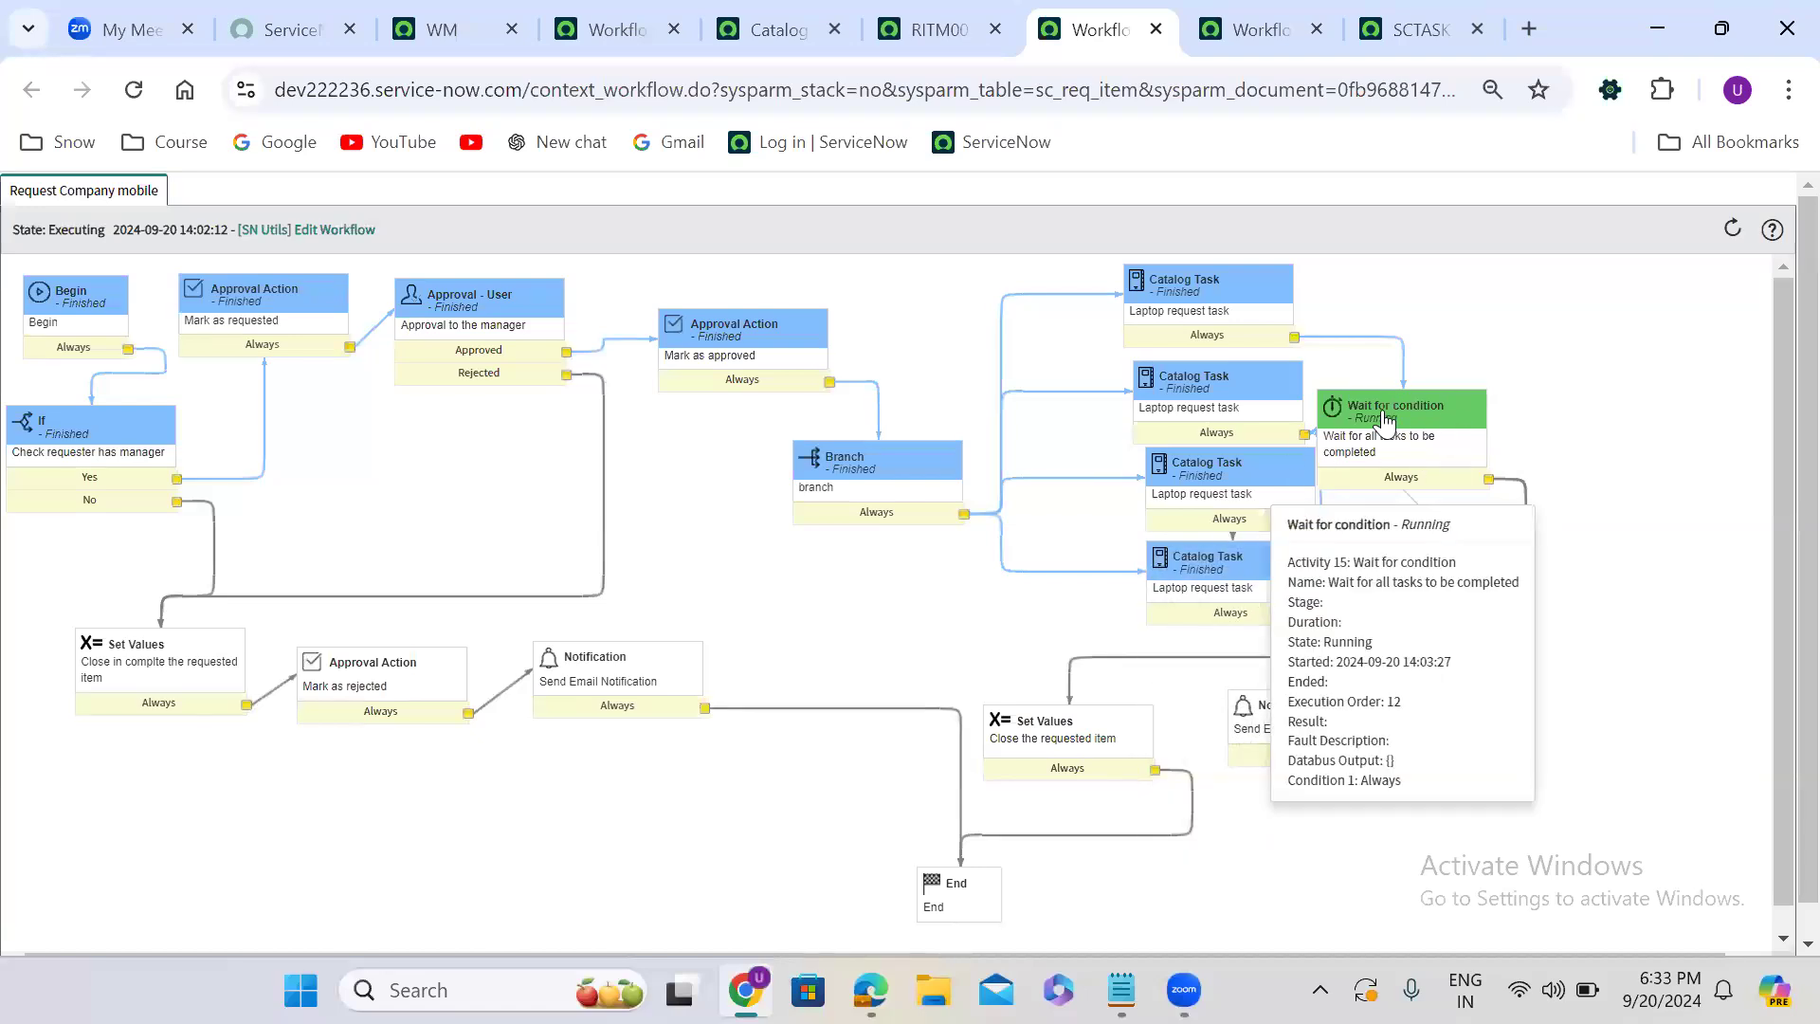
pyautogui.moveTo(1207, 424)
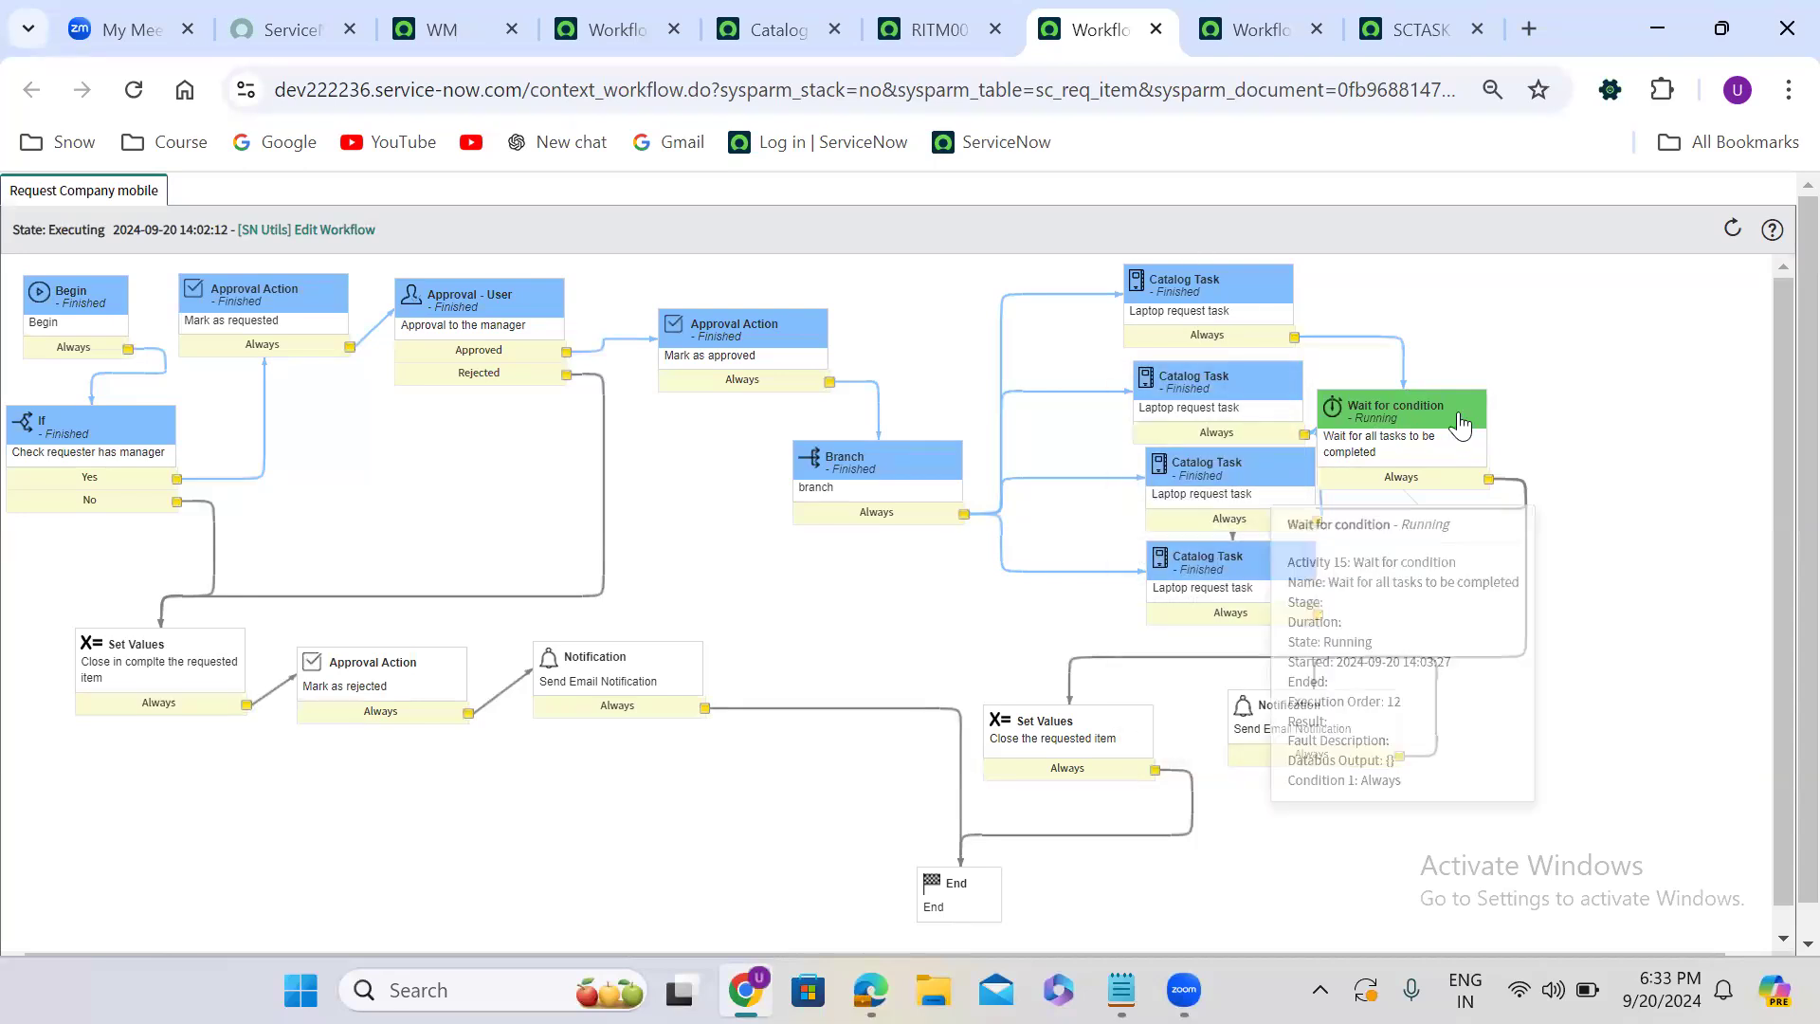
# - Set the manual task's state to Closed Complete in the requested item's catalog task list
pyautogui.click(938, 29)
pyautogui.click(811, 629)
pyautogui.doubleClick(811, 633)
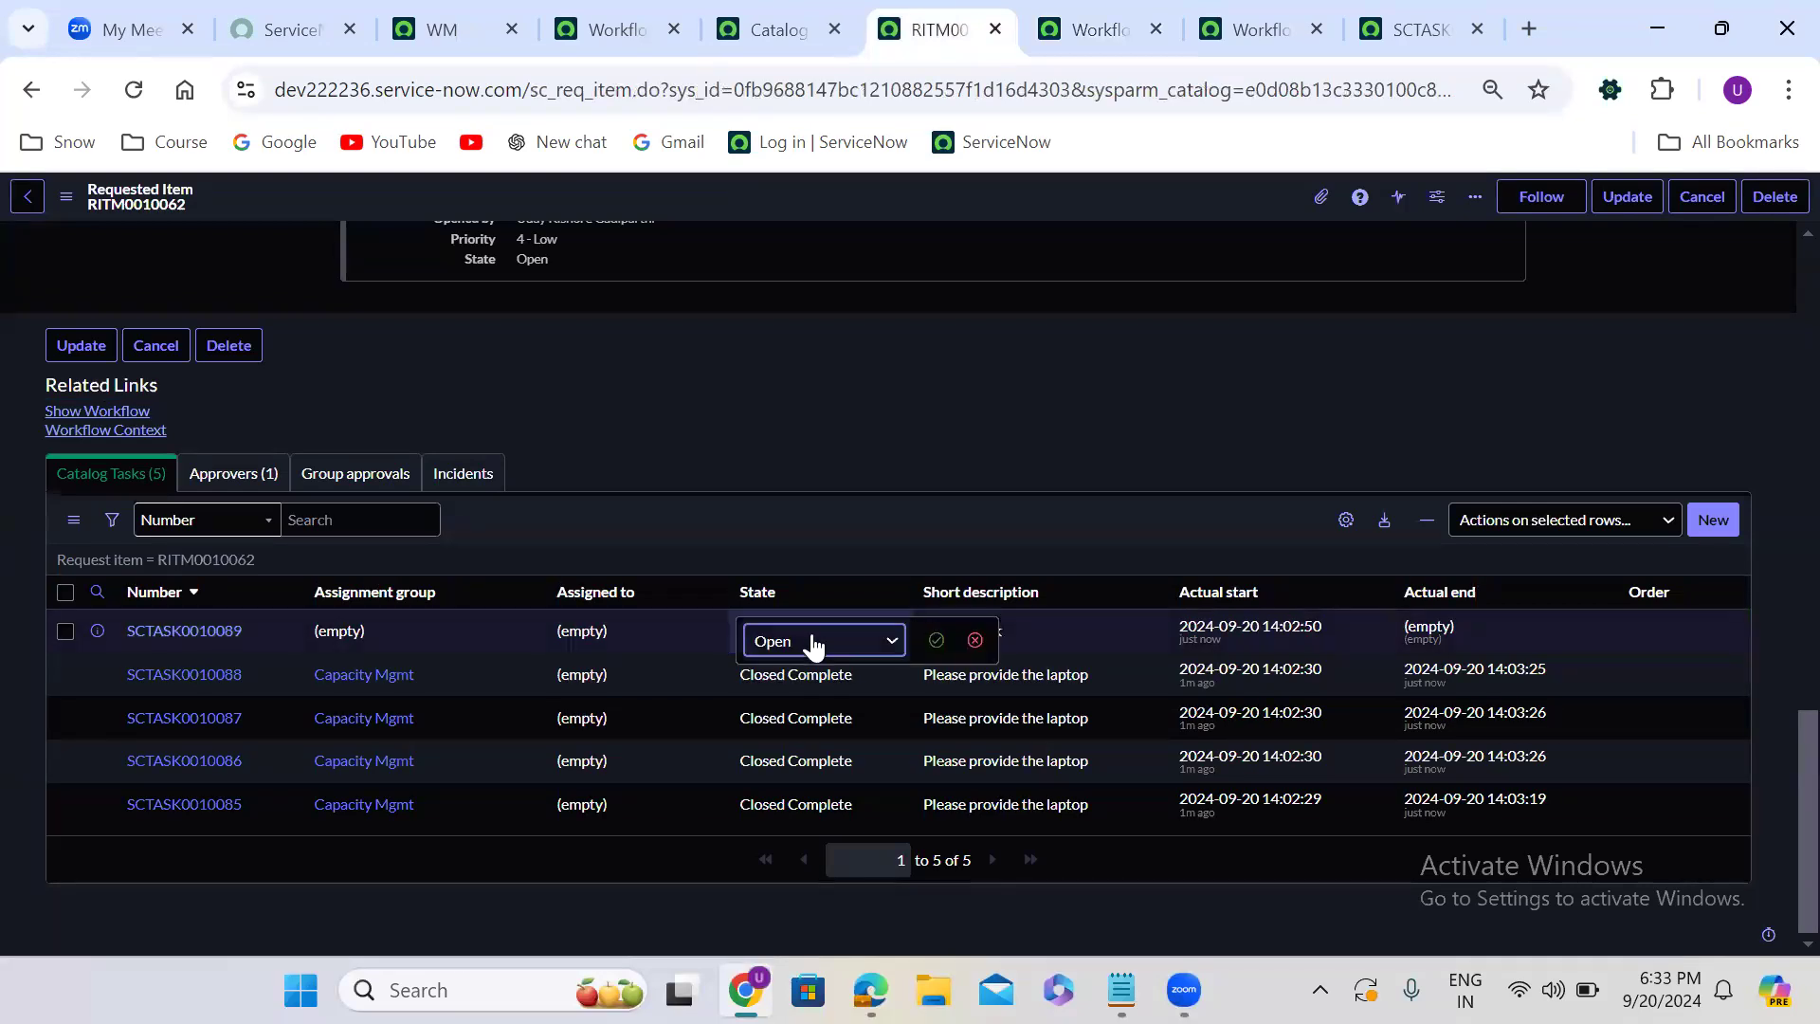
pyautogui.click(811, 640)
pyautogui.click(830, 777)
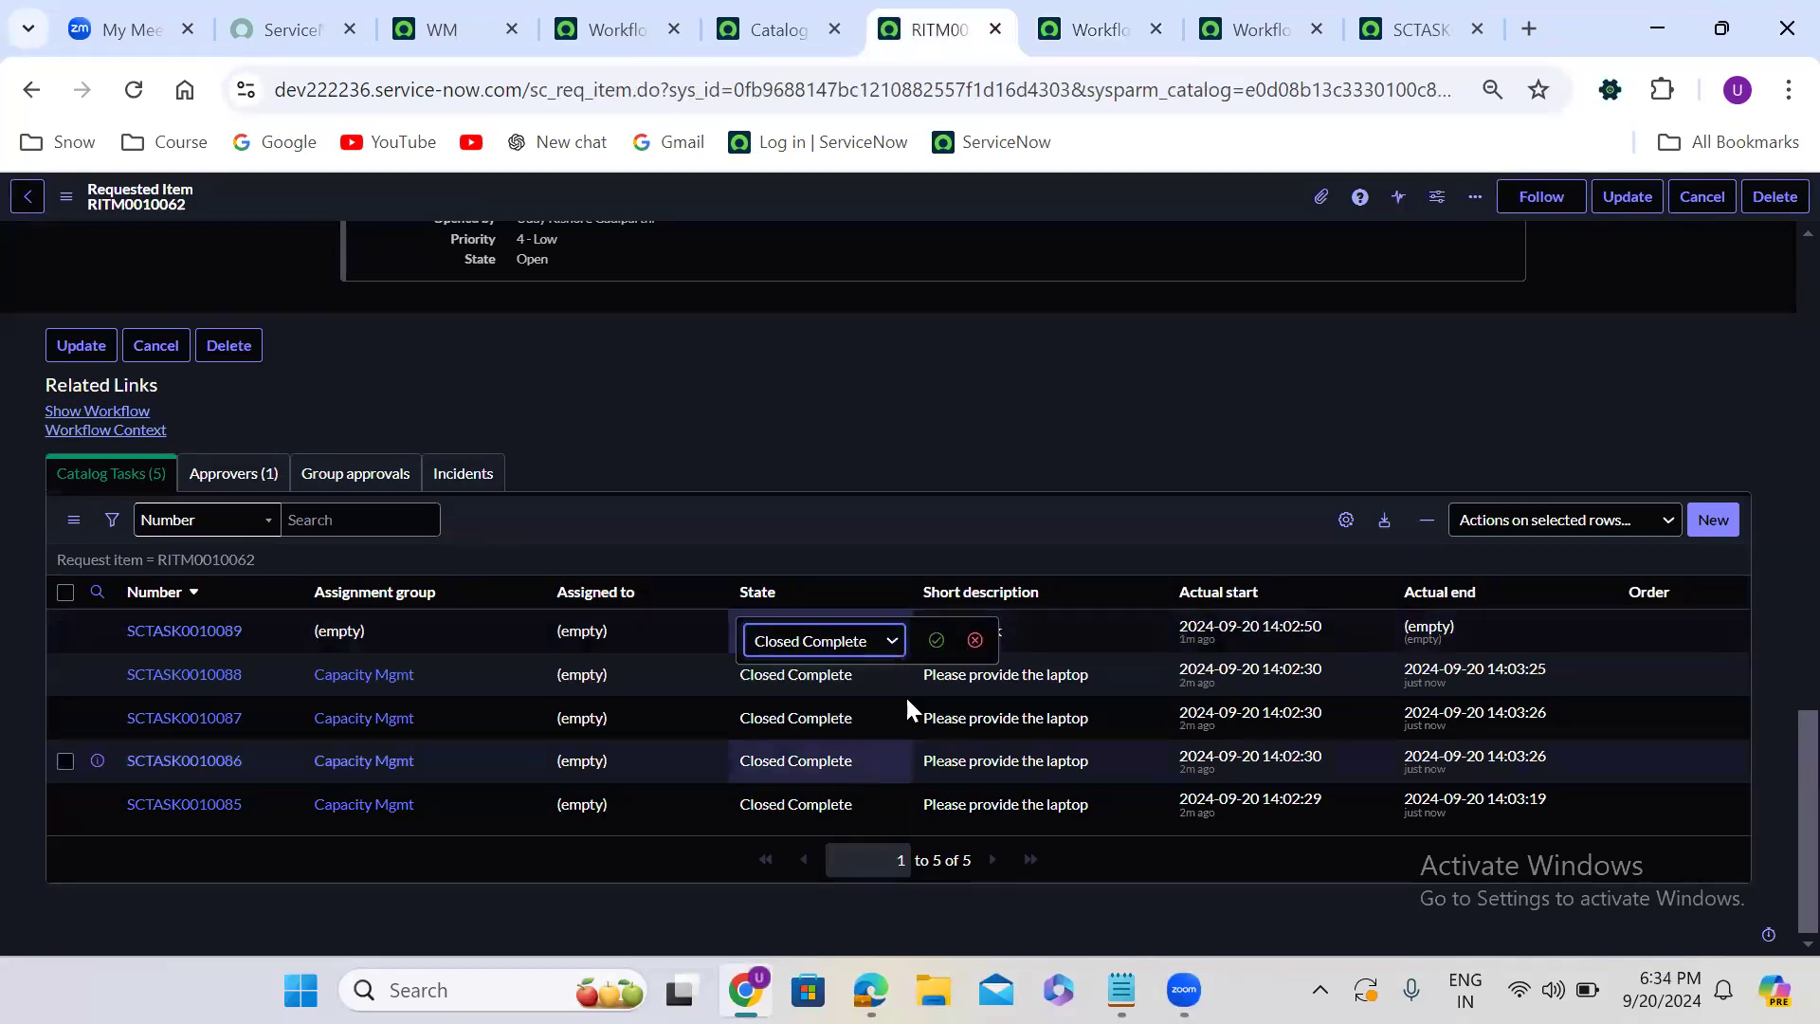
pyautogui.click(936, 640)
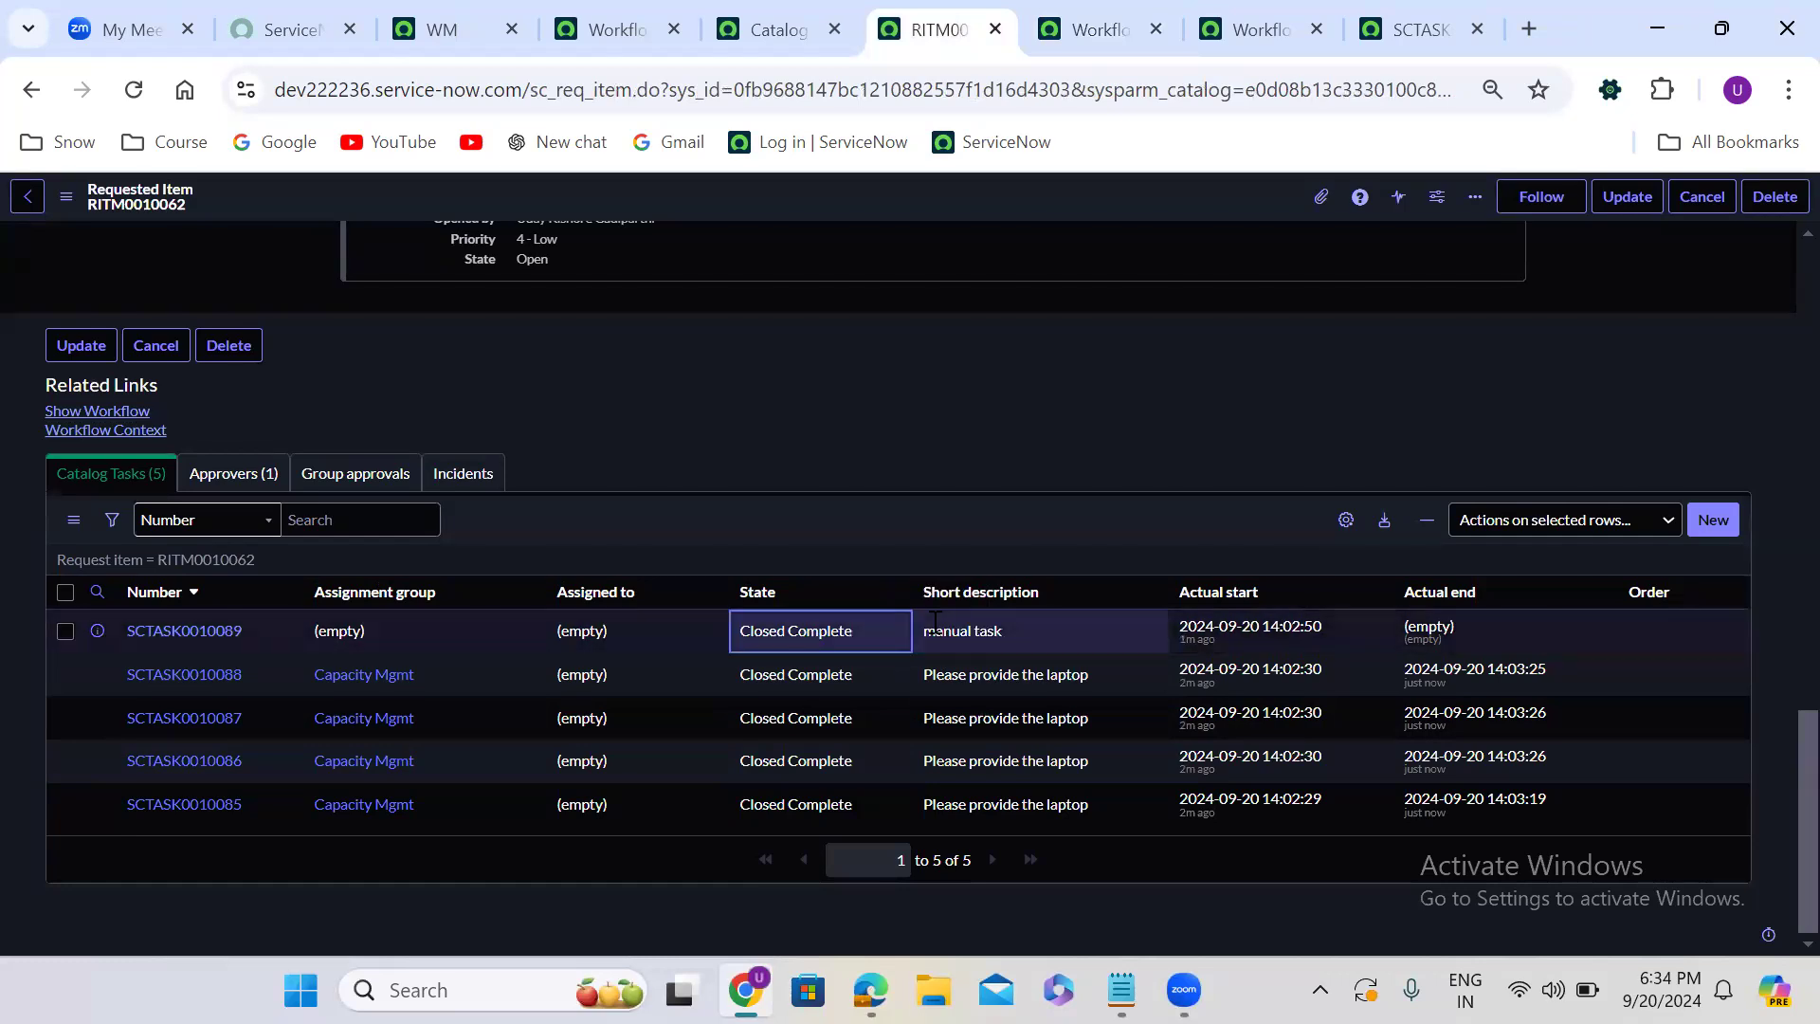
# - Reload the requested item's workflow diagram to check whether it has moved past the Wait for condition activity
pyautogui.click(1080, 31)
pyautogui.click(133, 91)
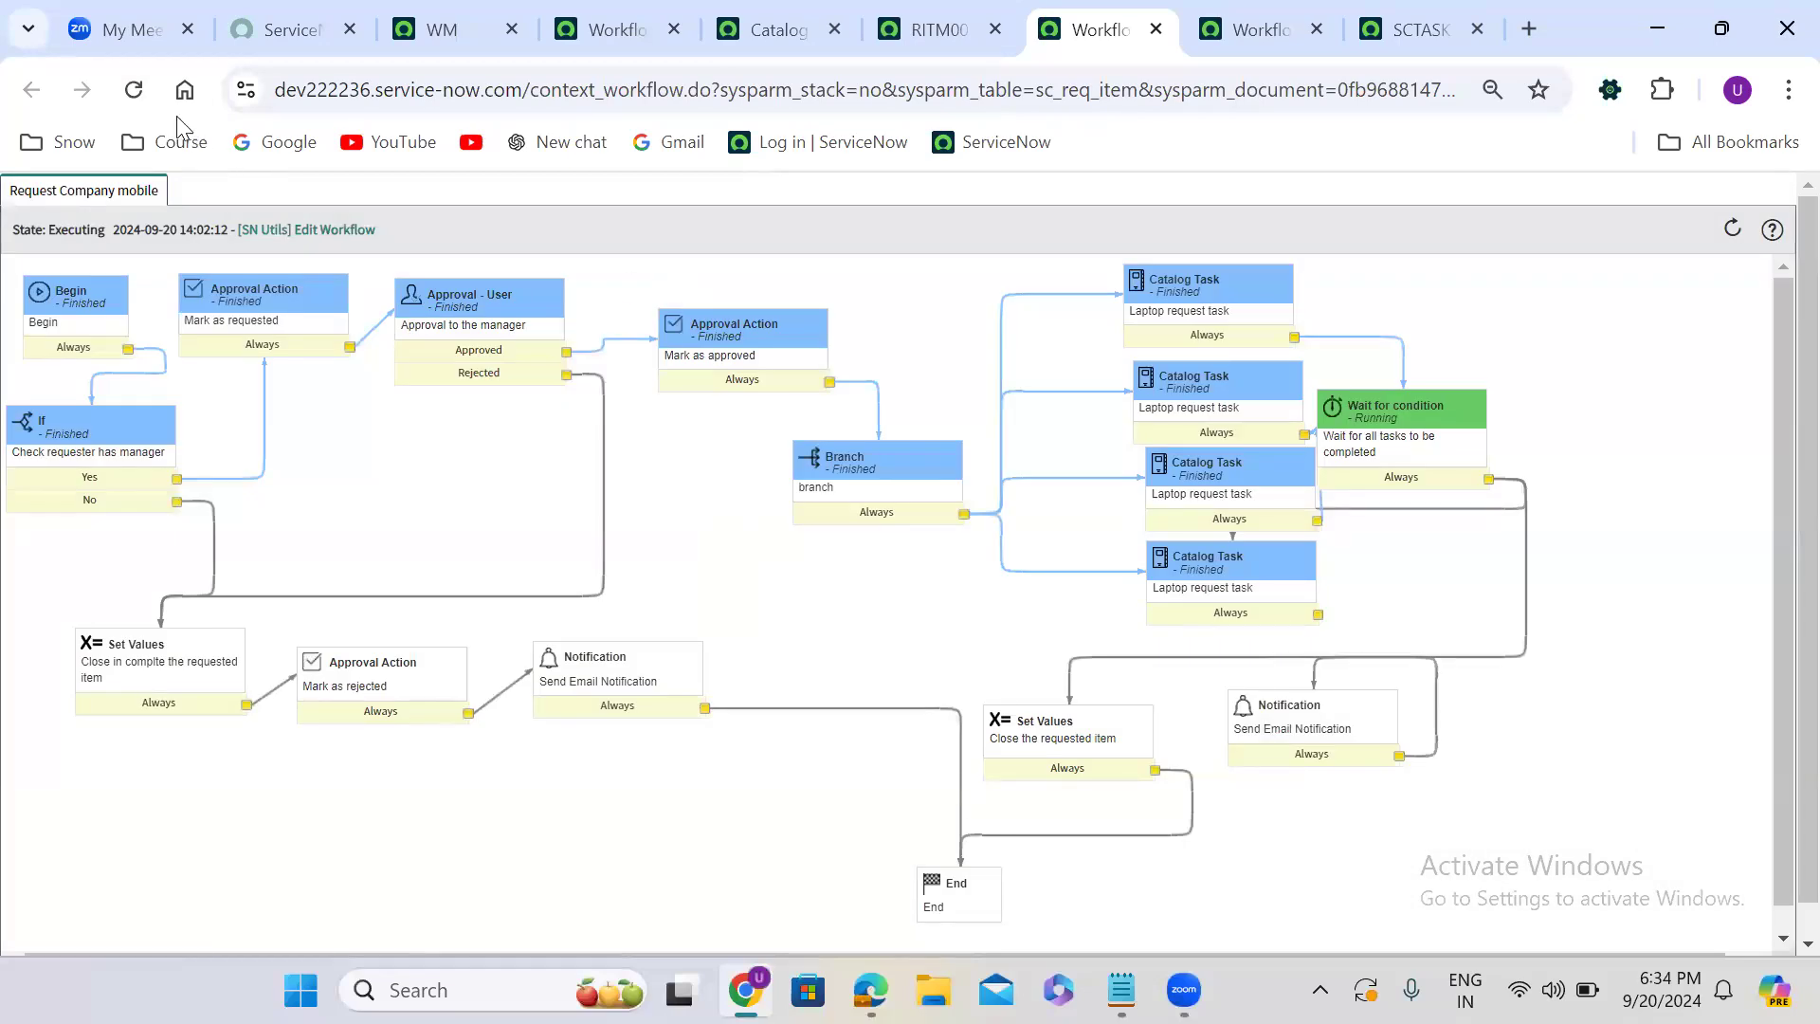
pyautogui.click(133, 90)
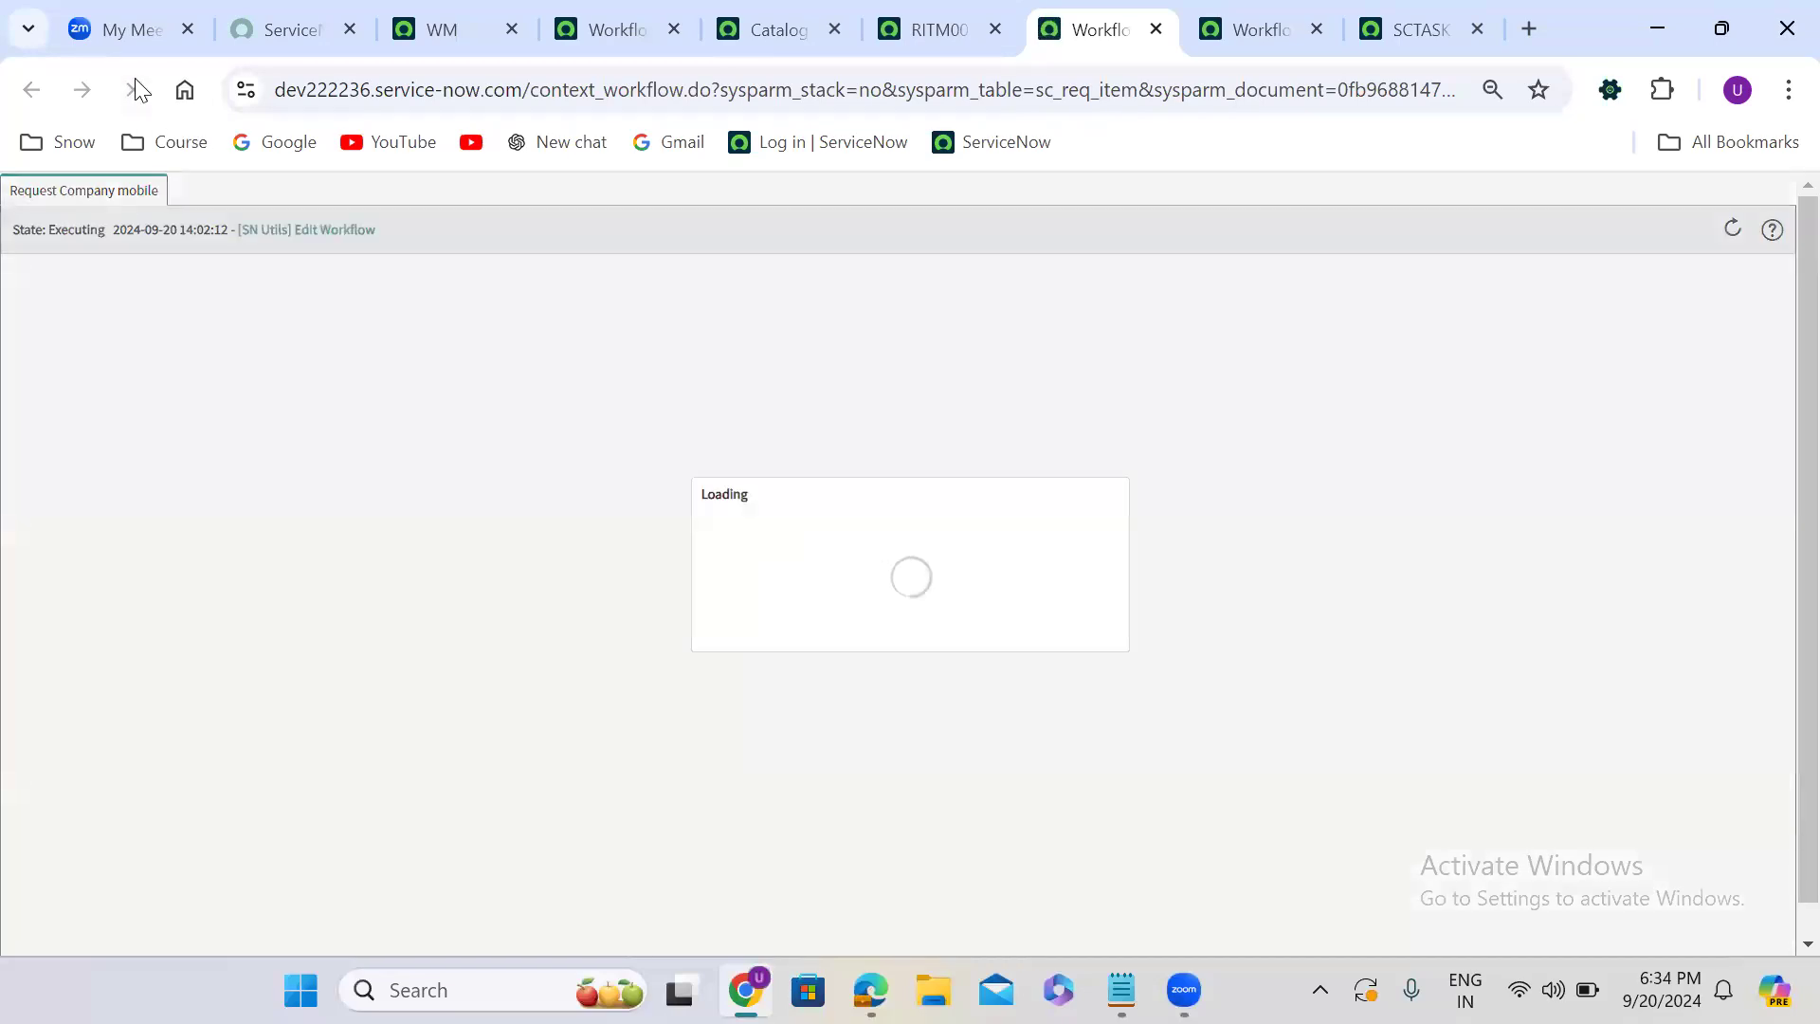
# - Open the properties of the Wait for condition activity in the workflow editor and review its condition script
pyautogui.click(915, 14)
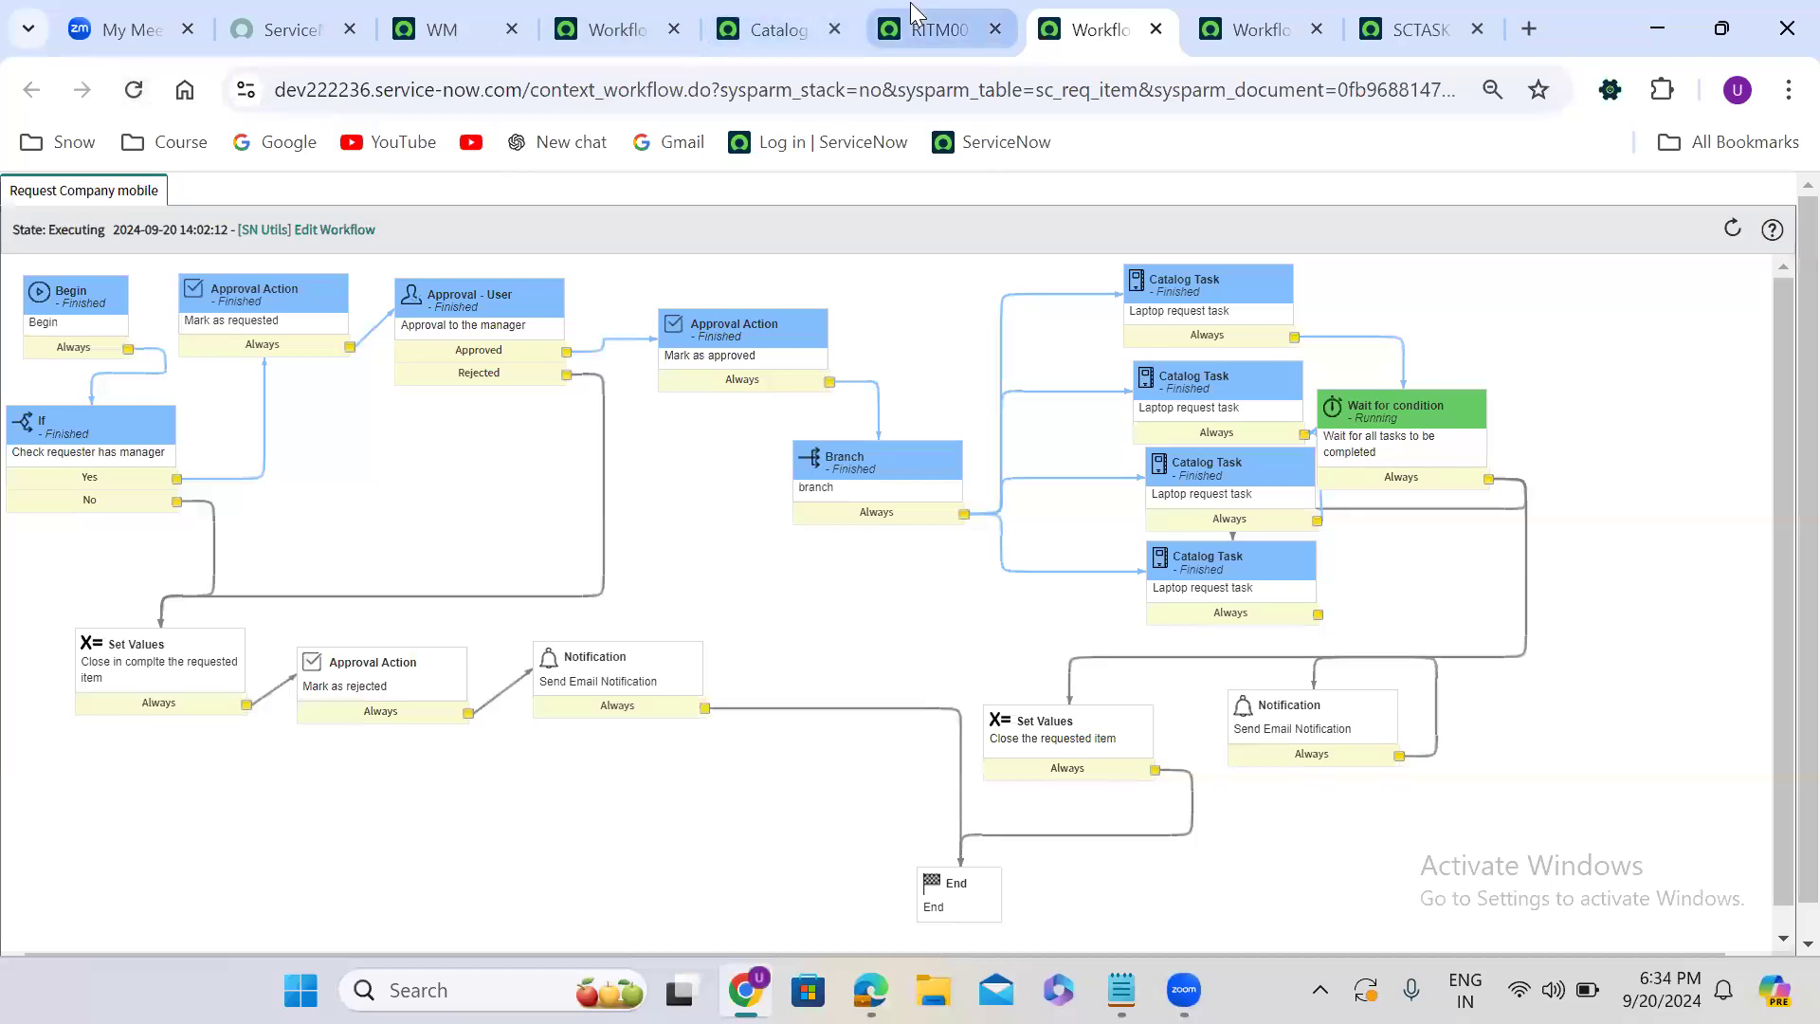
pyautogui.click(597, 15)
pyautogui.doubleClick(1351, 449)
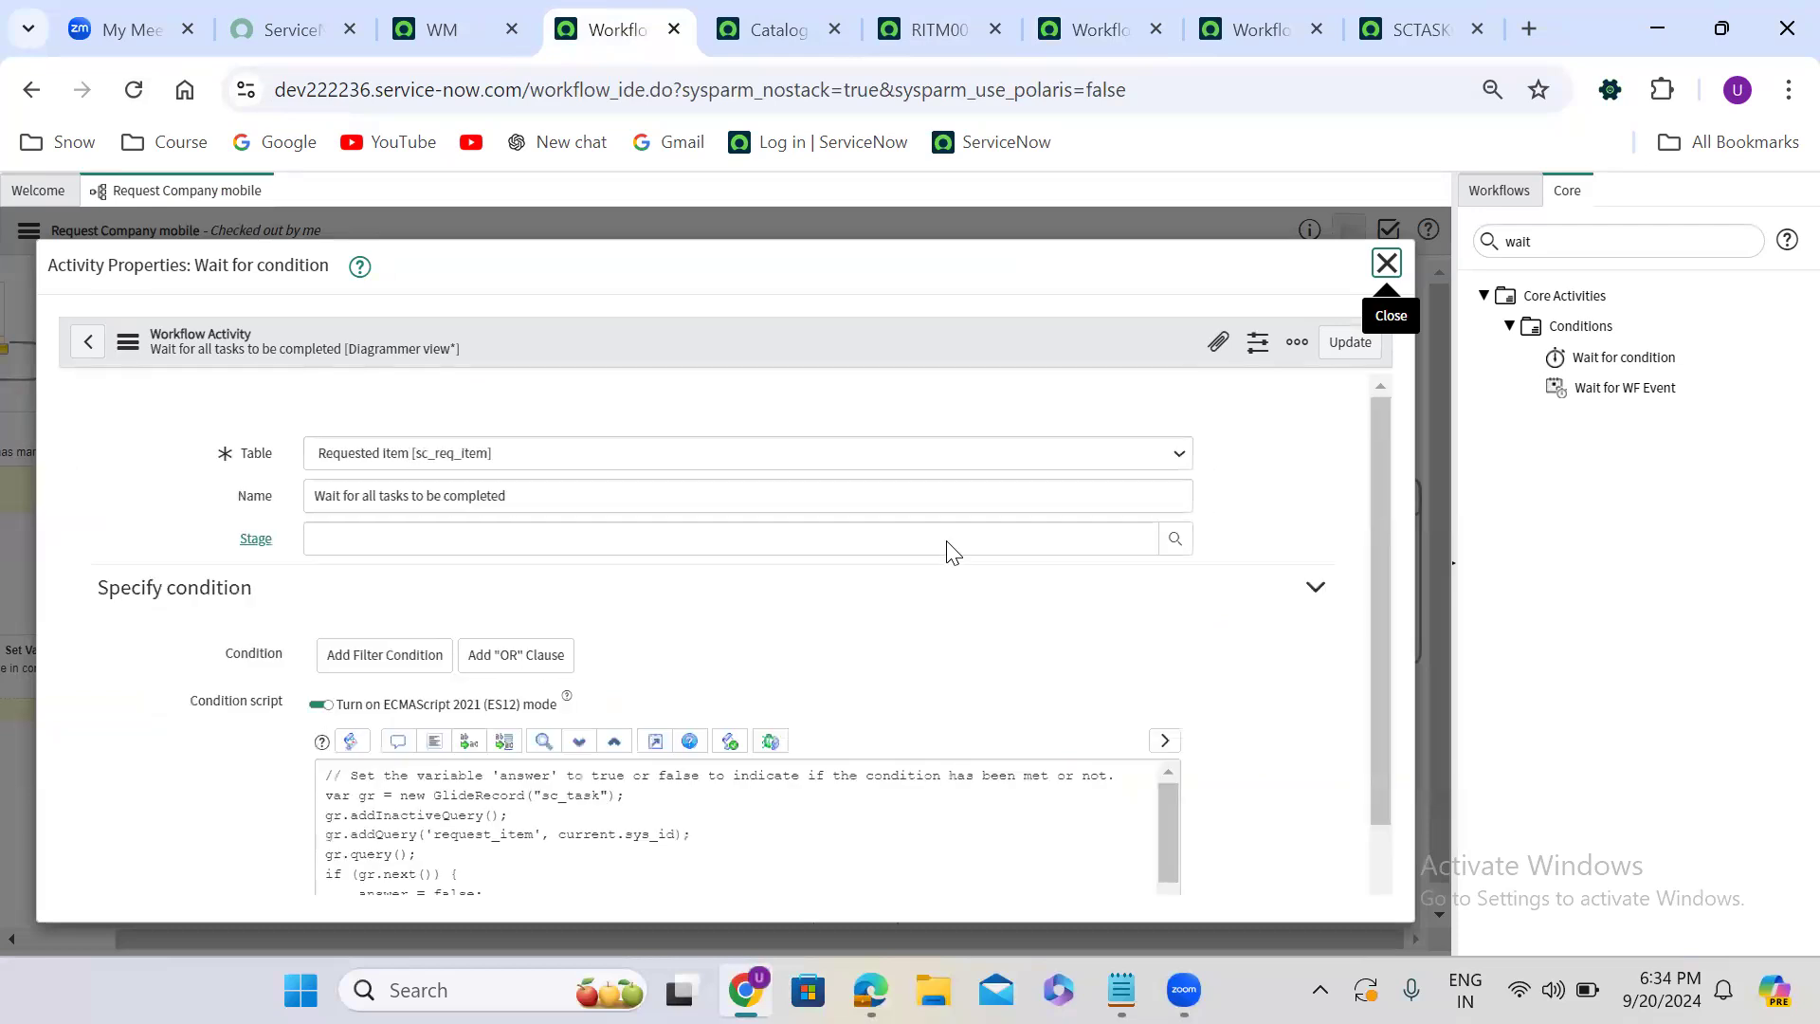
pyautogui.scroll(-3, 948, 551)
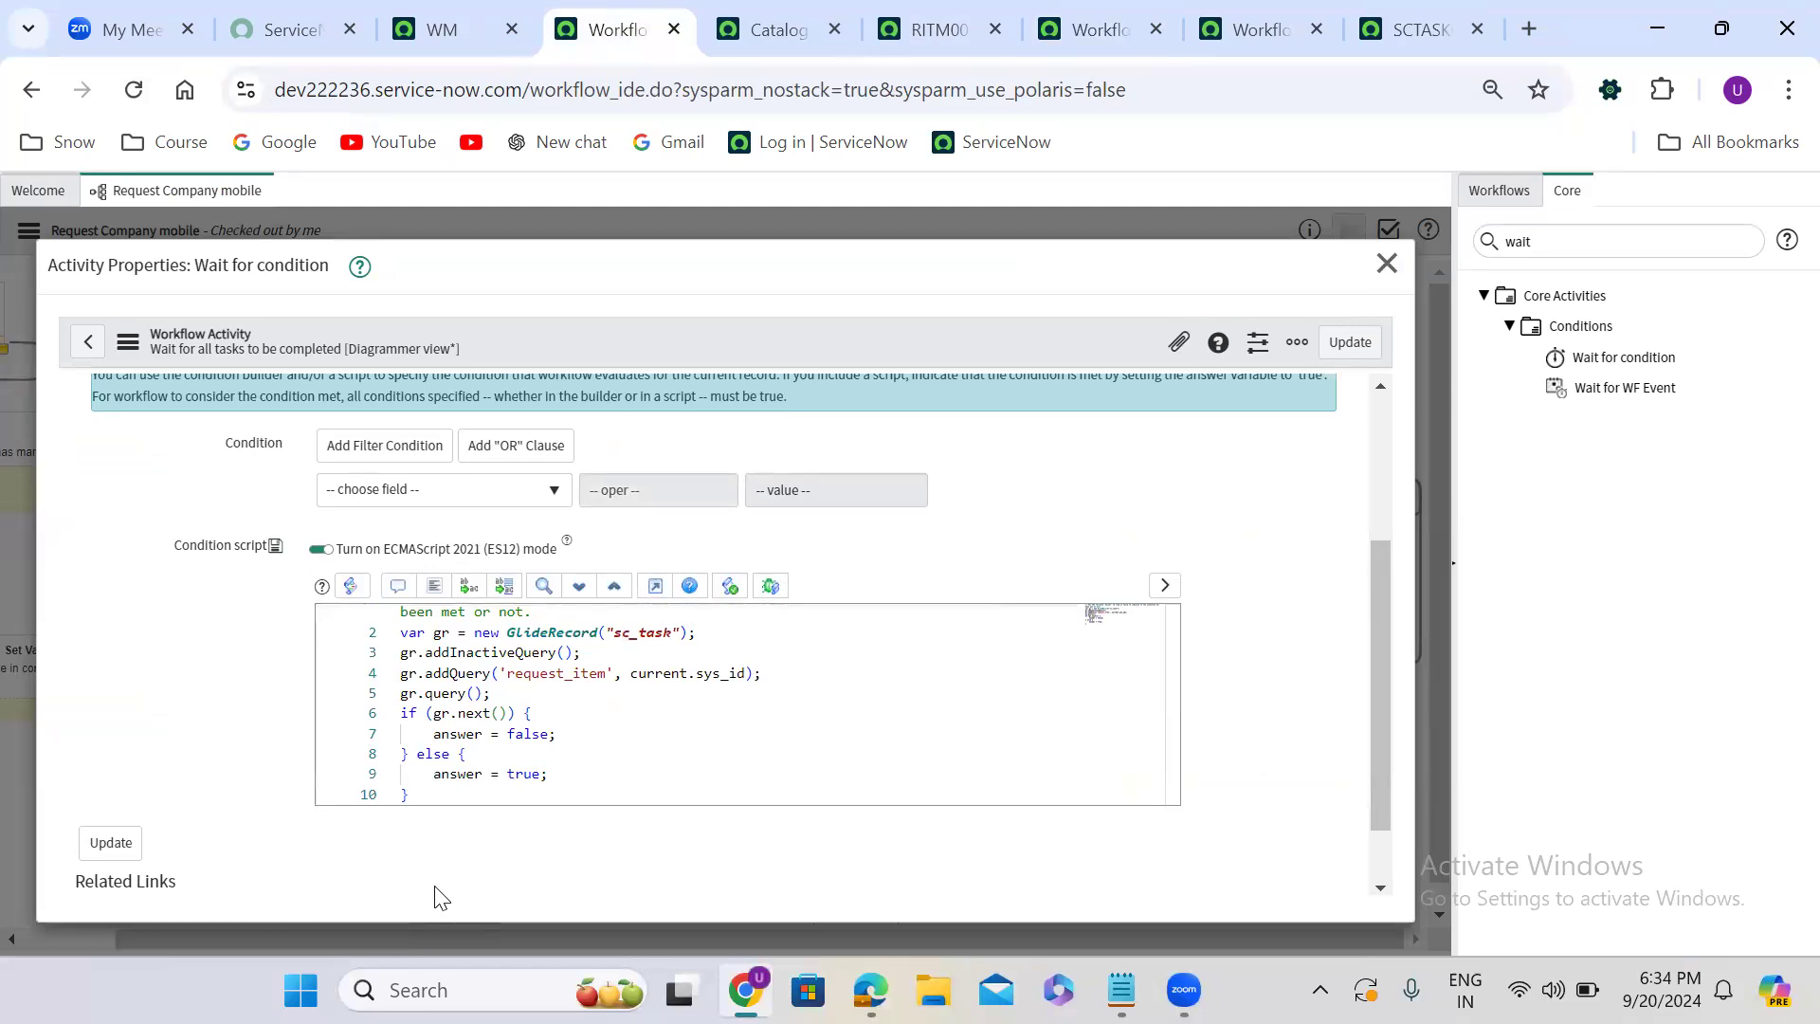
pyautogui.moveTo(1171, 688)
pyautogui.mouseDown()
pyautogui.moveTo(1175, 740)
pyautogui.moveTo(1171, 696)
pyautogui.mouseUp()
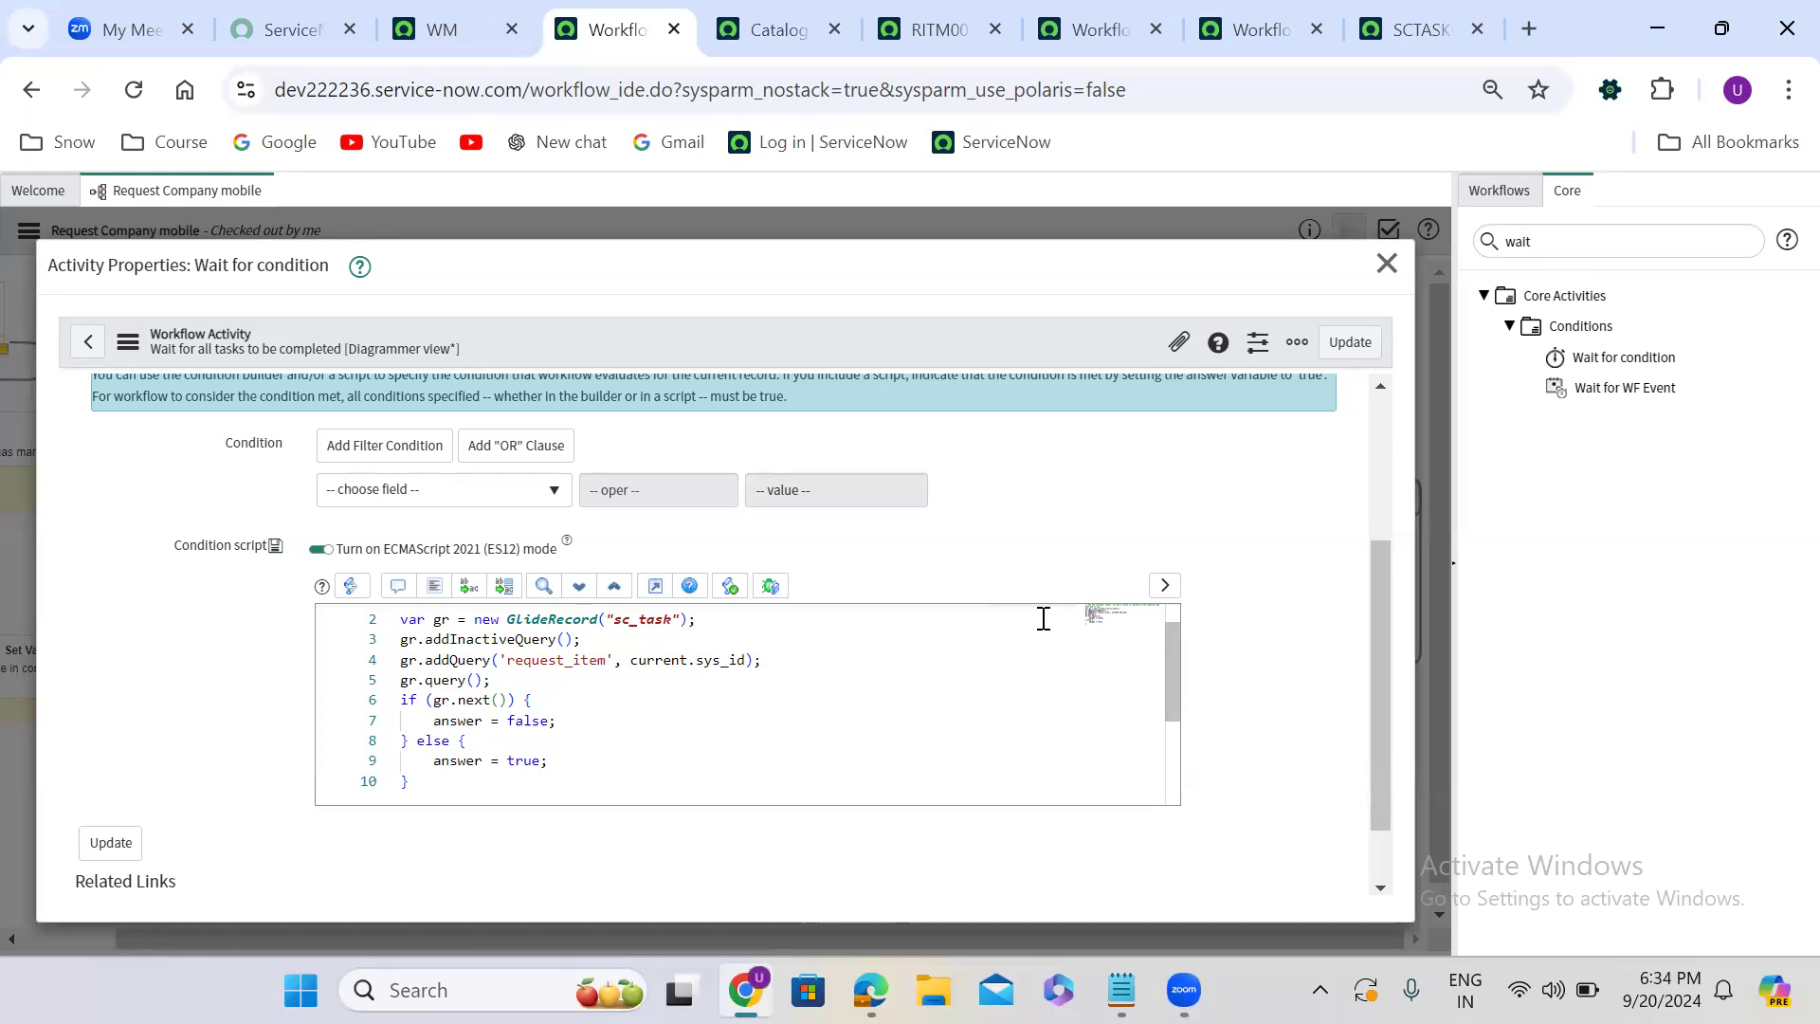
pyautogui.moveTo(1169, 692); pyautogui.dragTo(1171, 637)
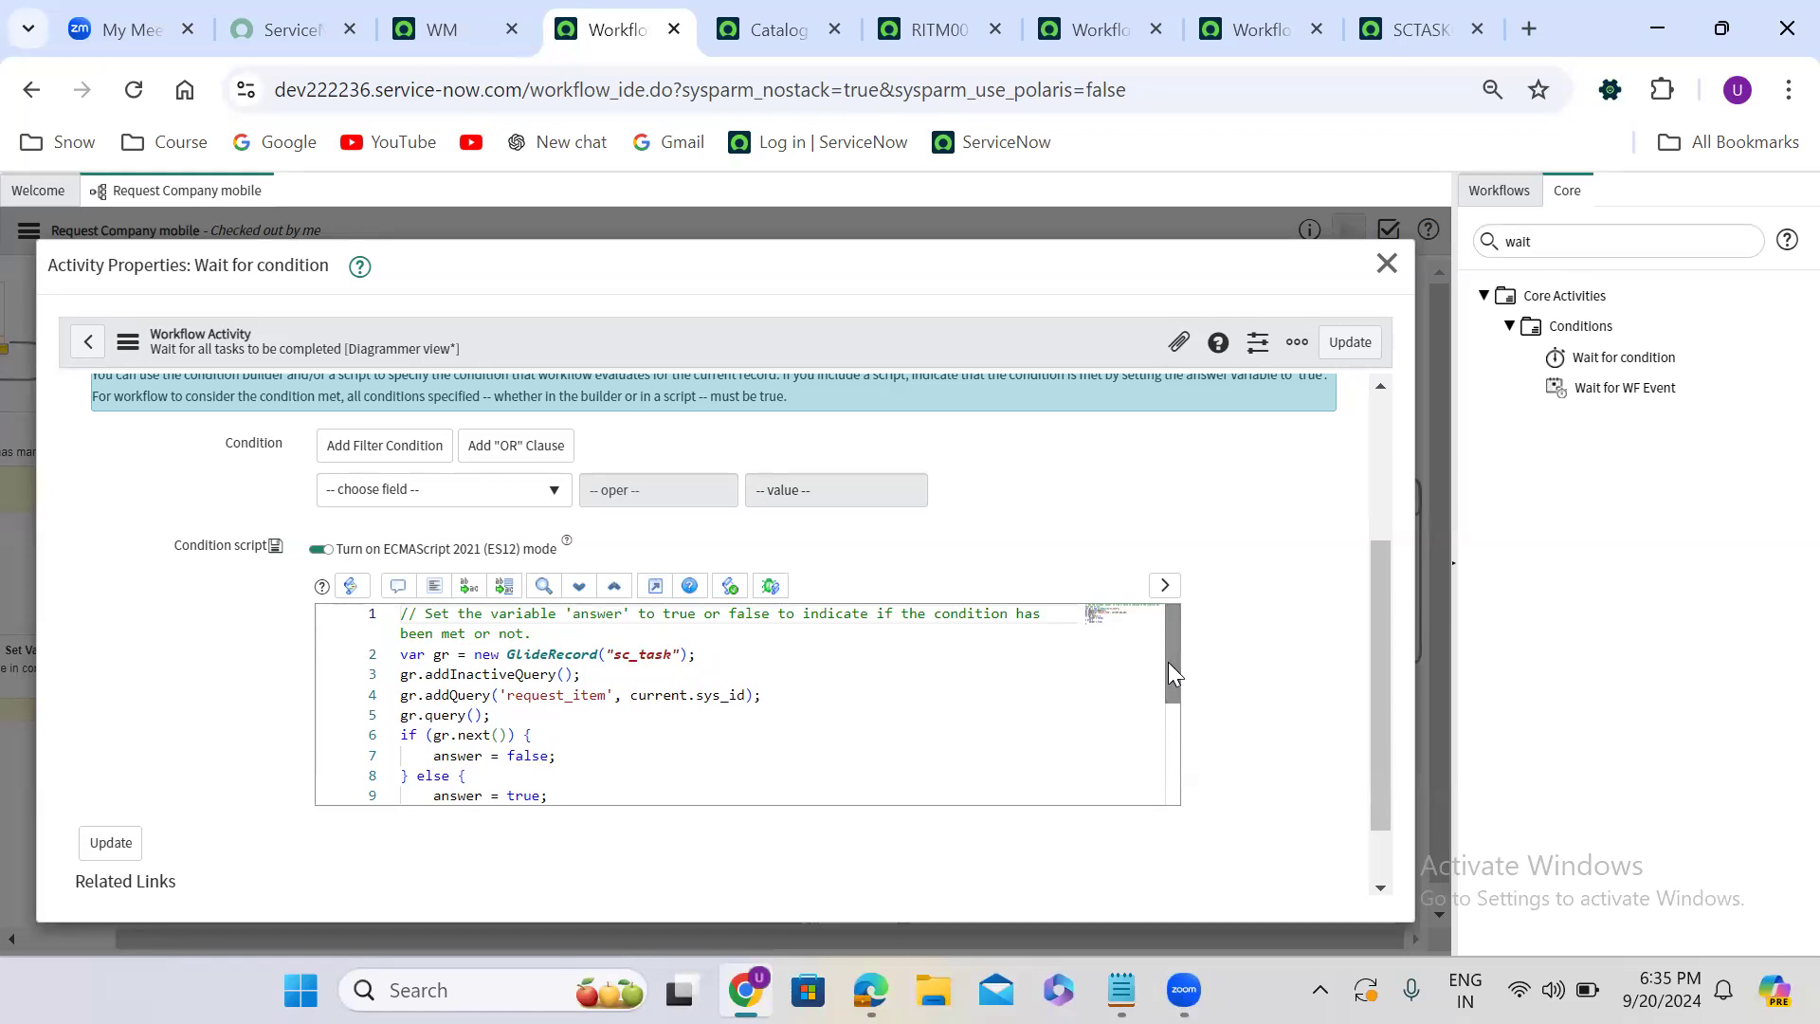
pyautogui.moveTo(1167, 662); pyautogui.dragTo(1169, 694)
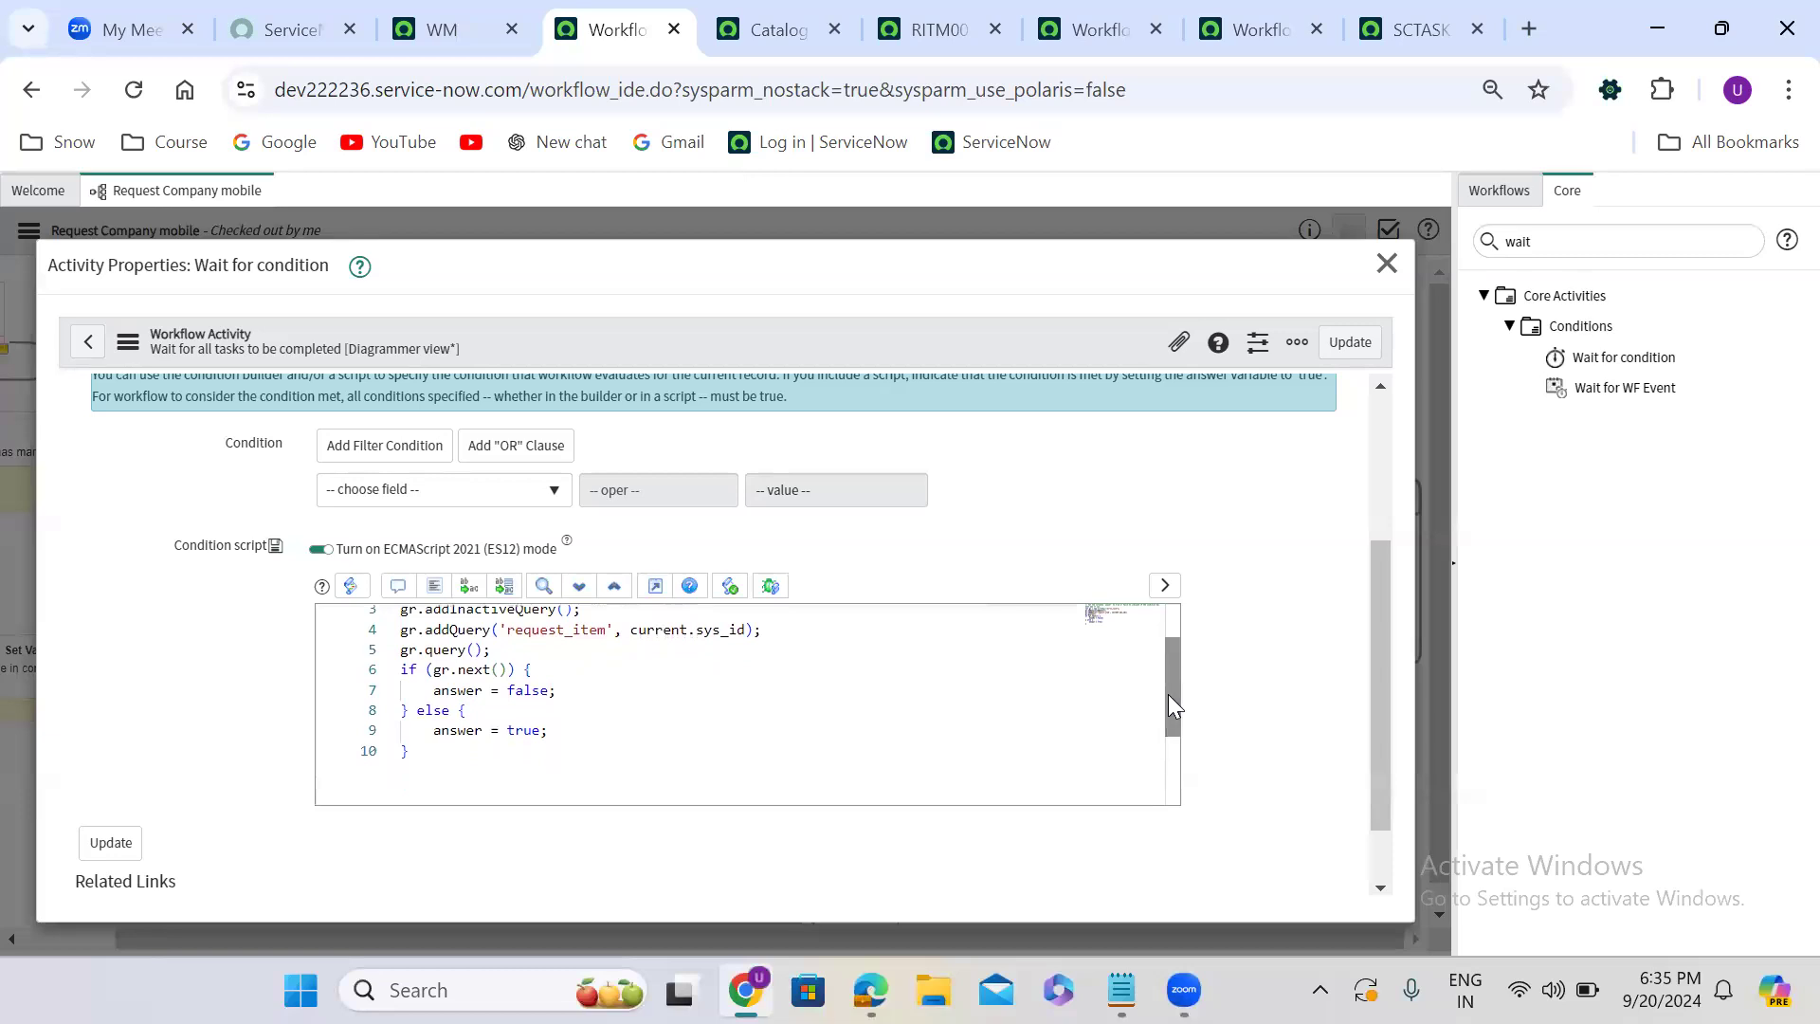
# - Change the script's check to if (!gr.next()) with answer = true, and remove the else branch
pyautogui.click(436, 671)
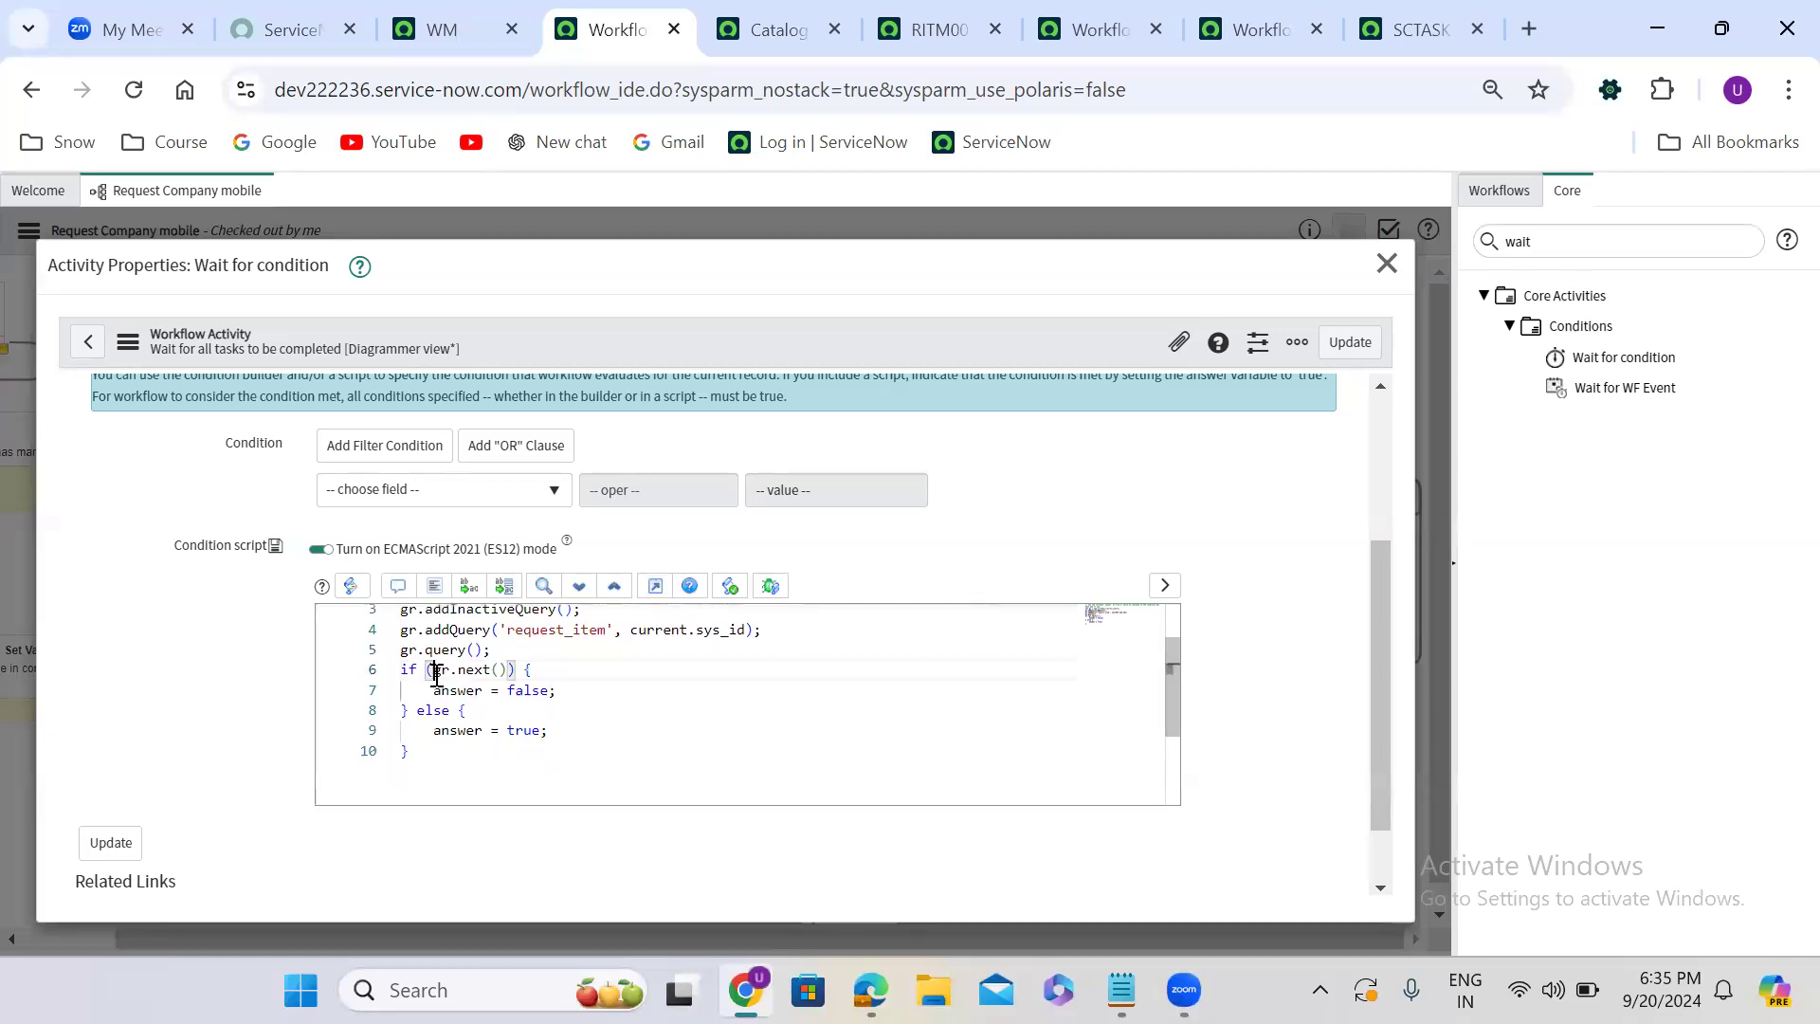
pyautogui.write('!')
pyautogui.doubleClick(528, 691)
pyautogui.write('true')
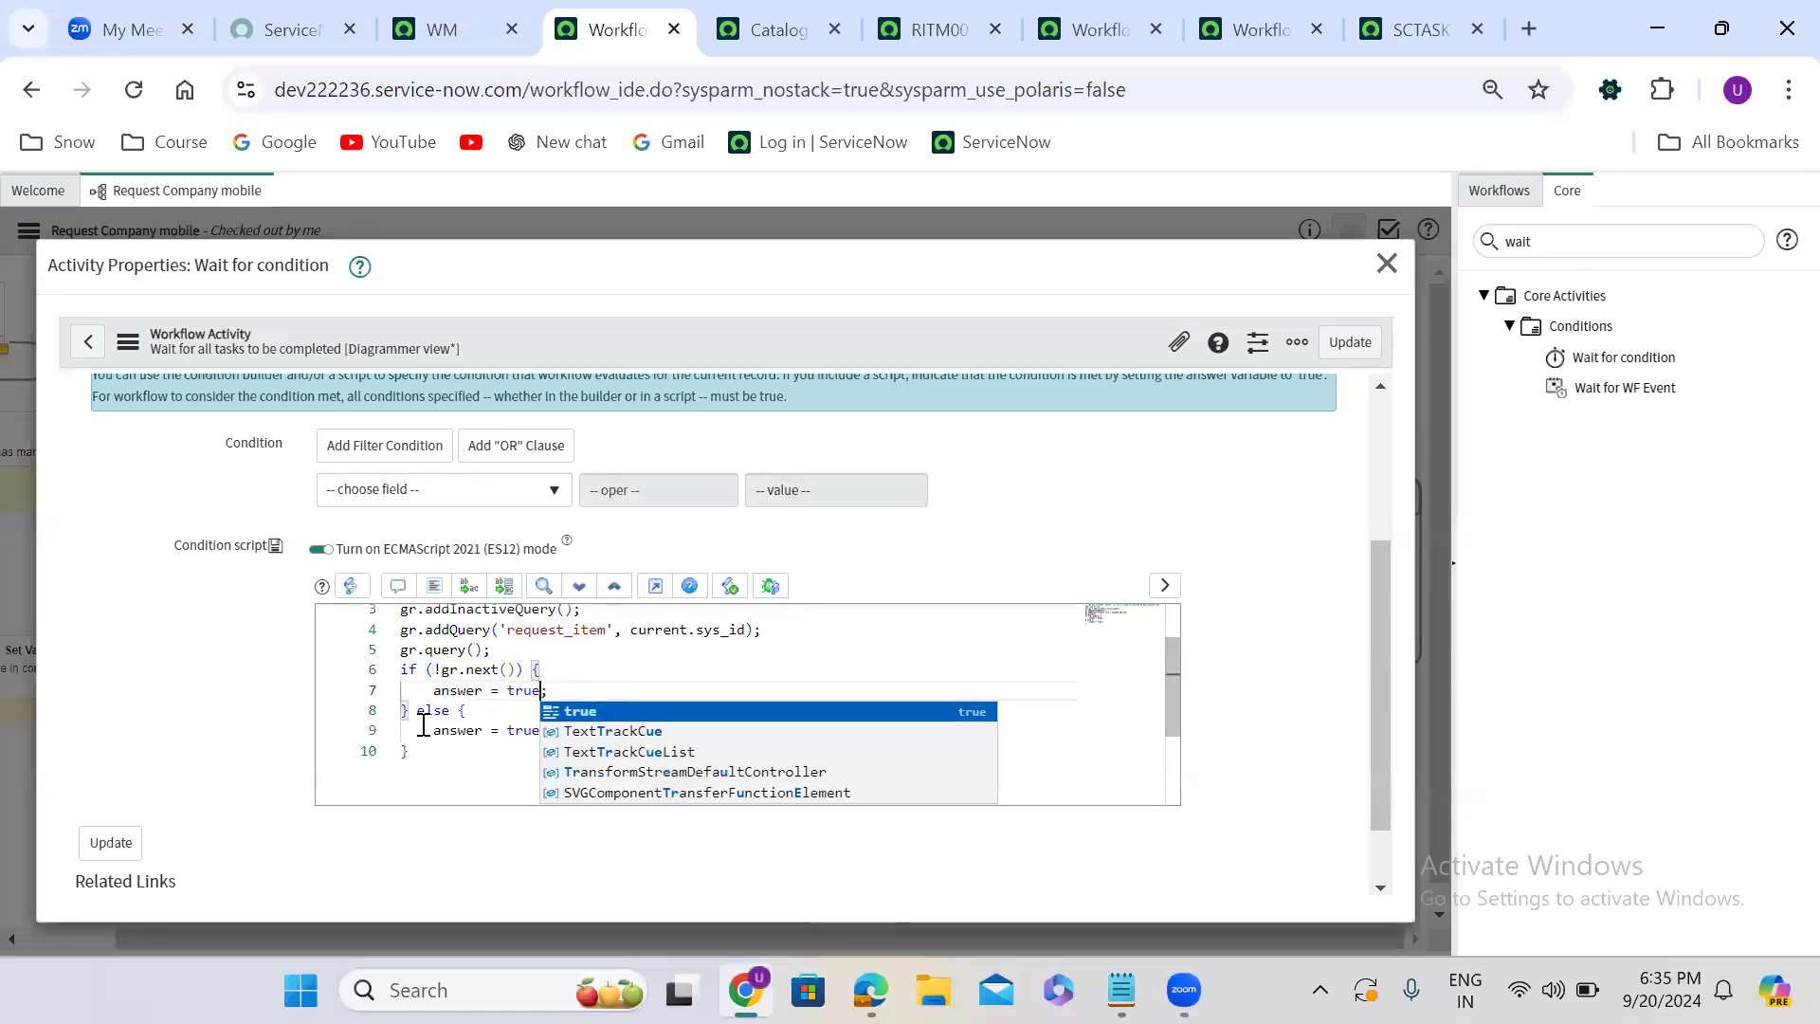
pyautogui.moveTo(417, 711); pyautogui.dragTo(444, 755)
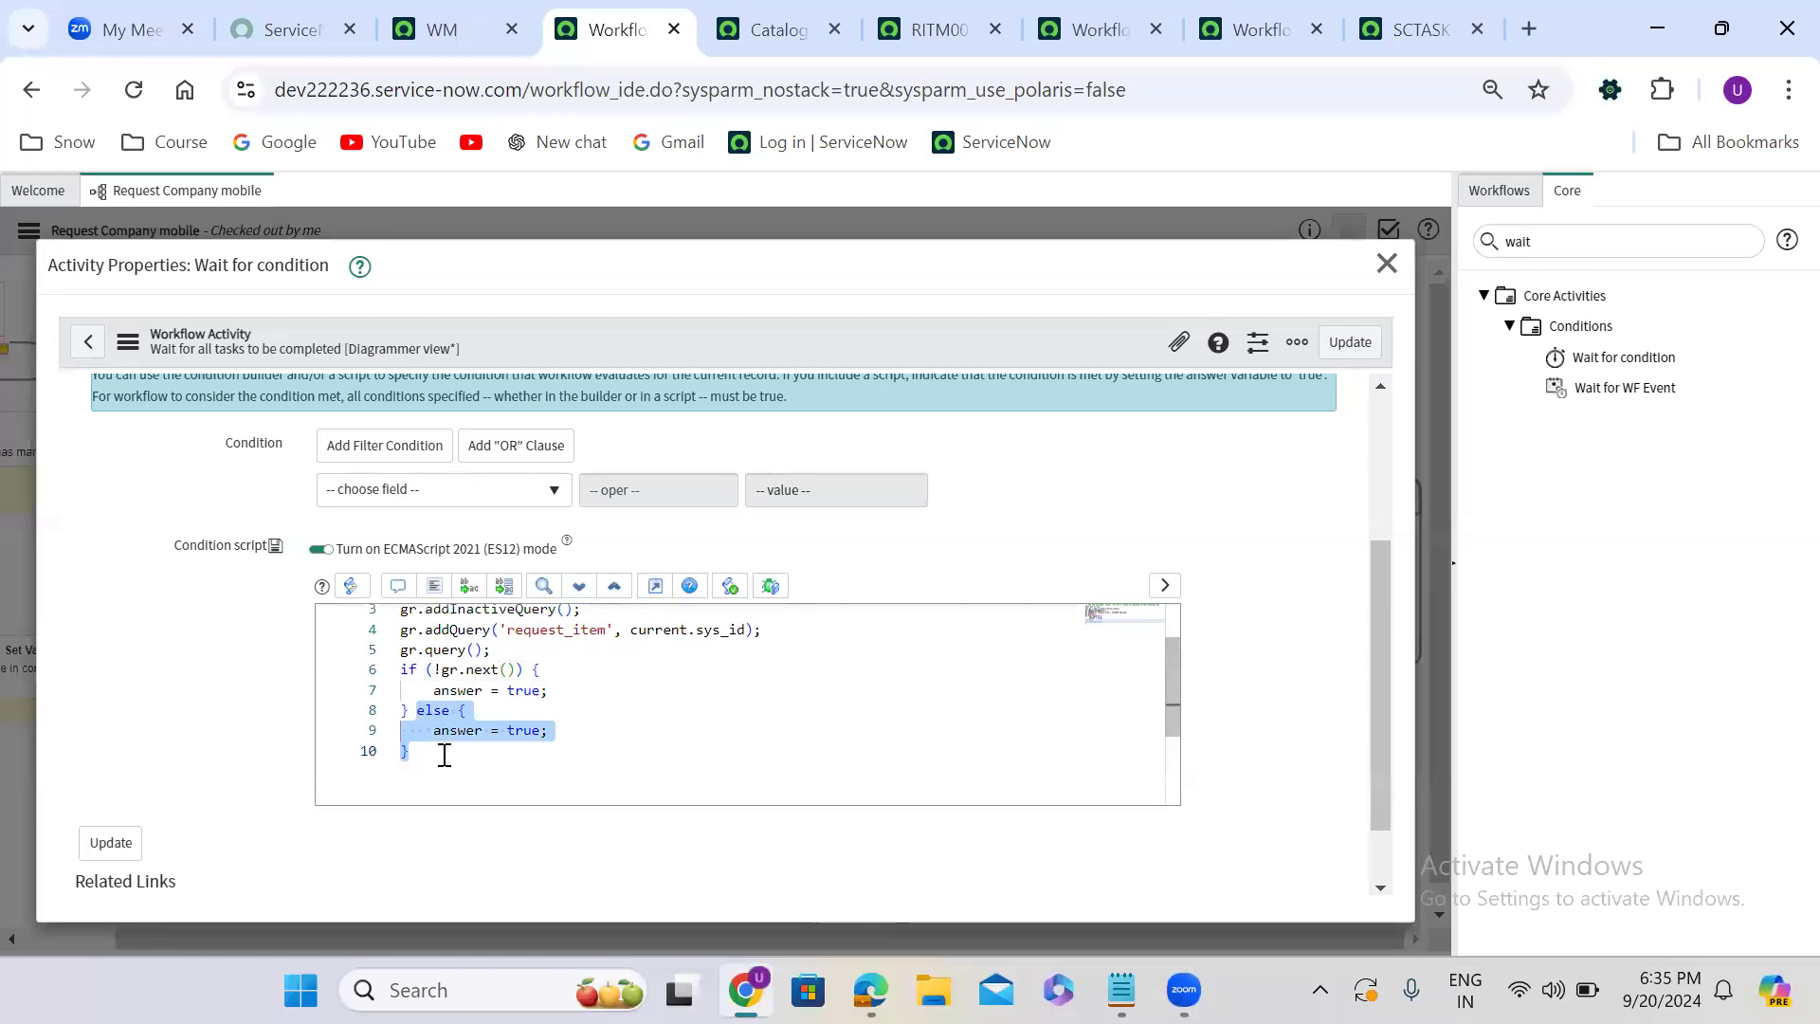
pyautogui.press('BackSpace')
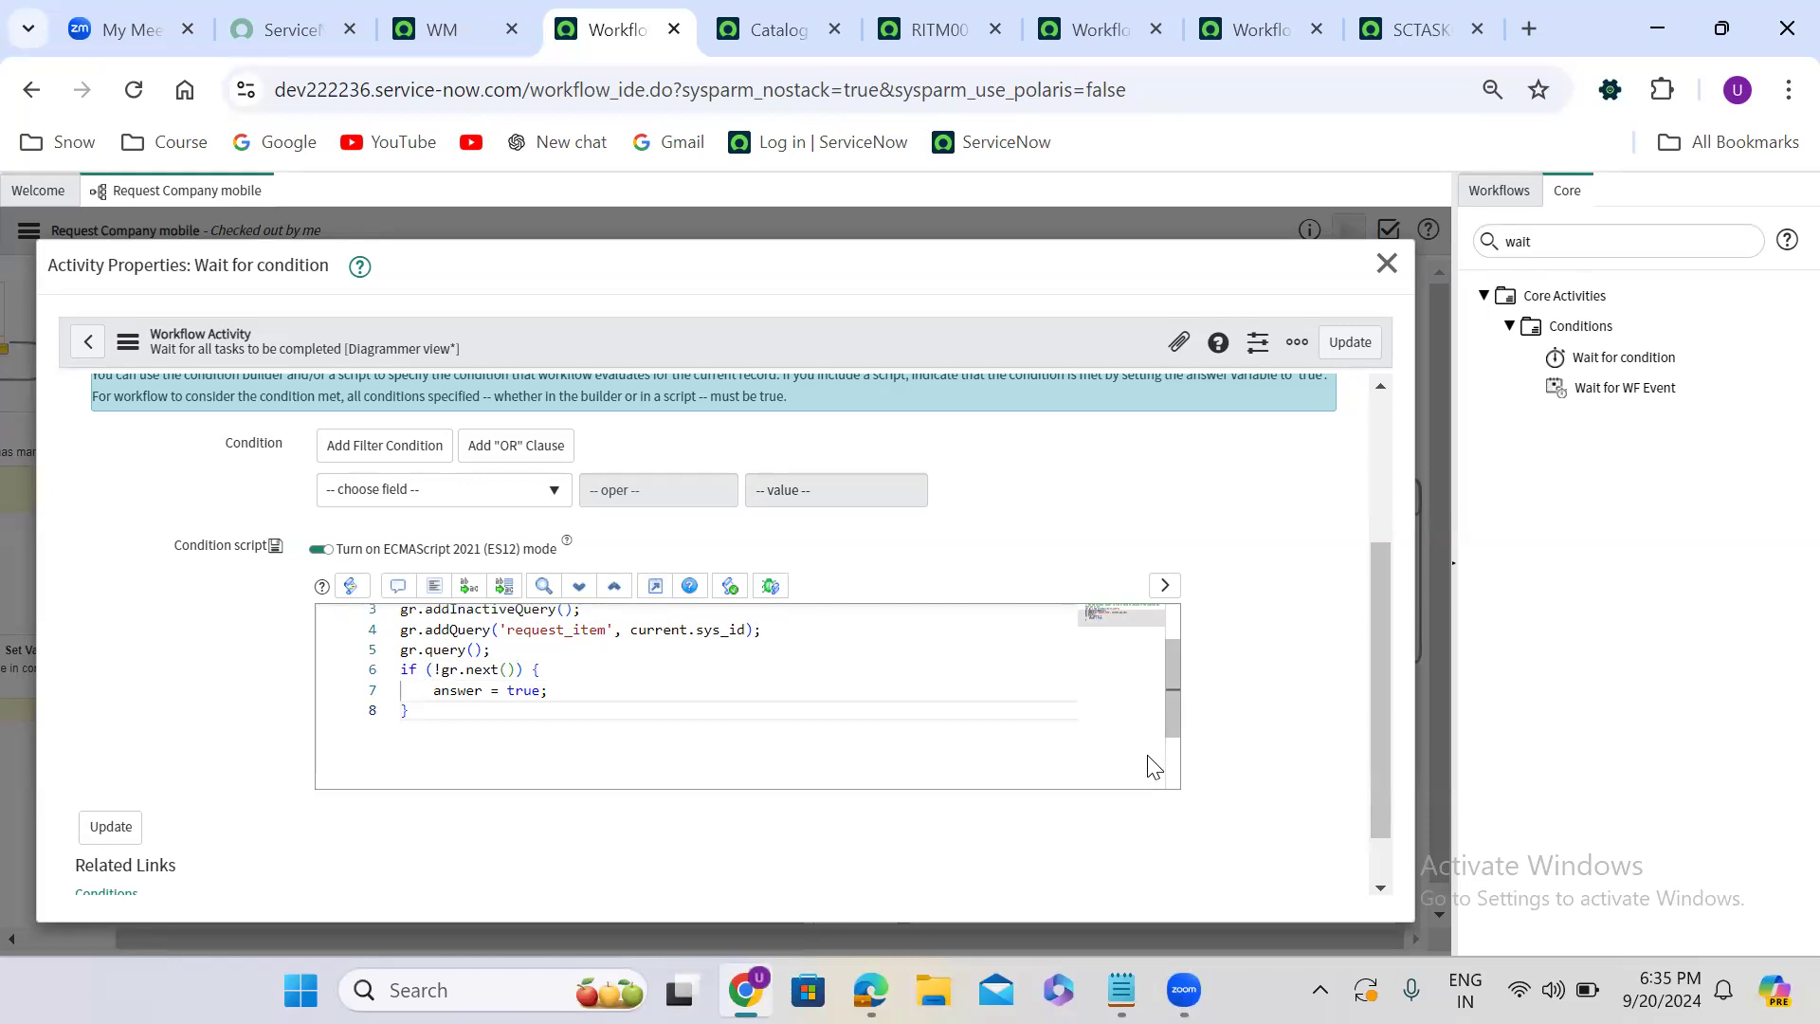
pyautogui.doubleClick(1336, 469)
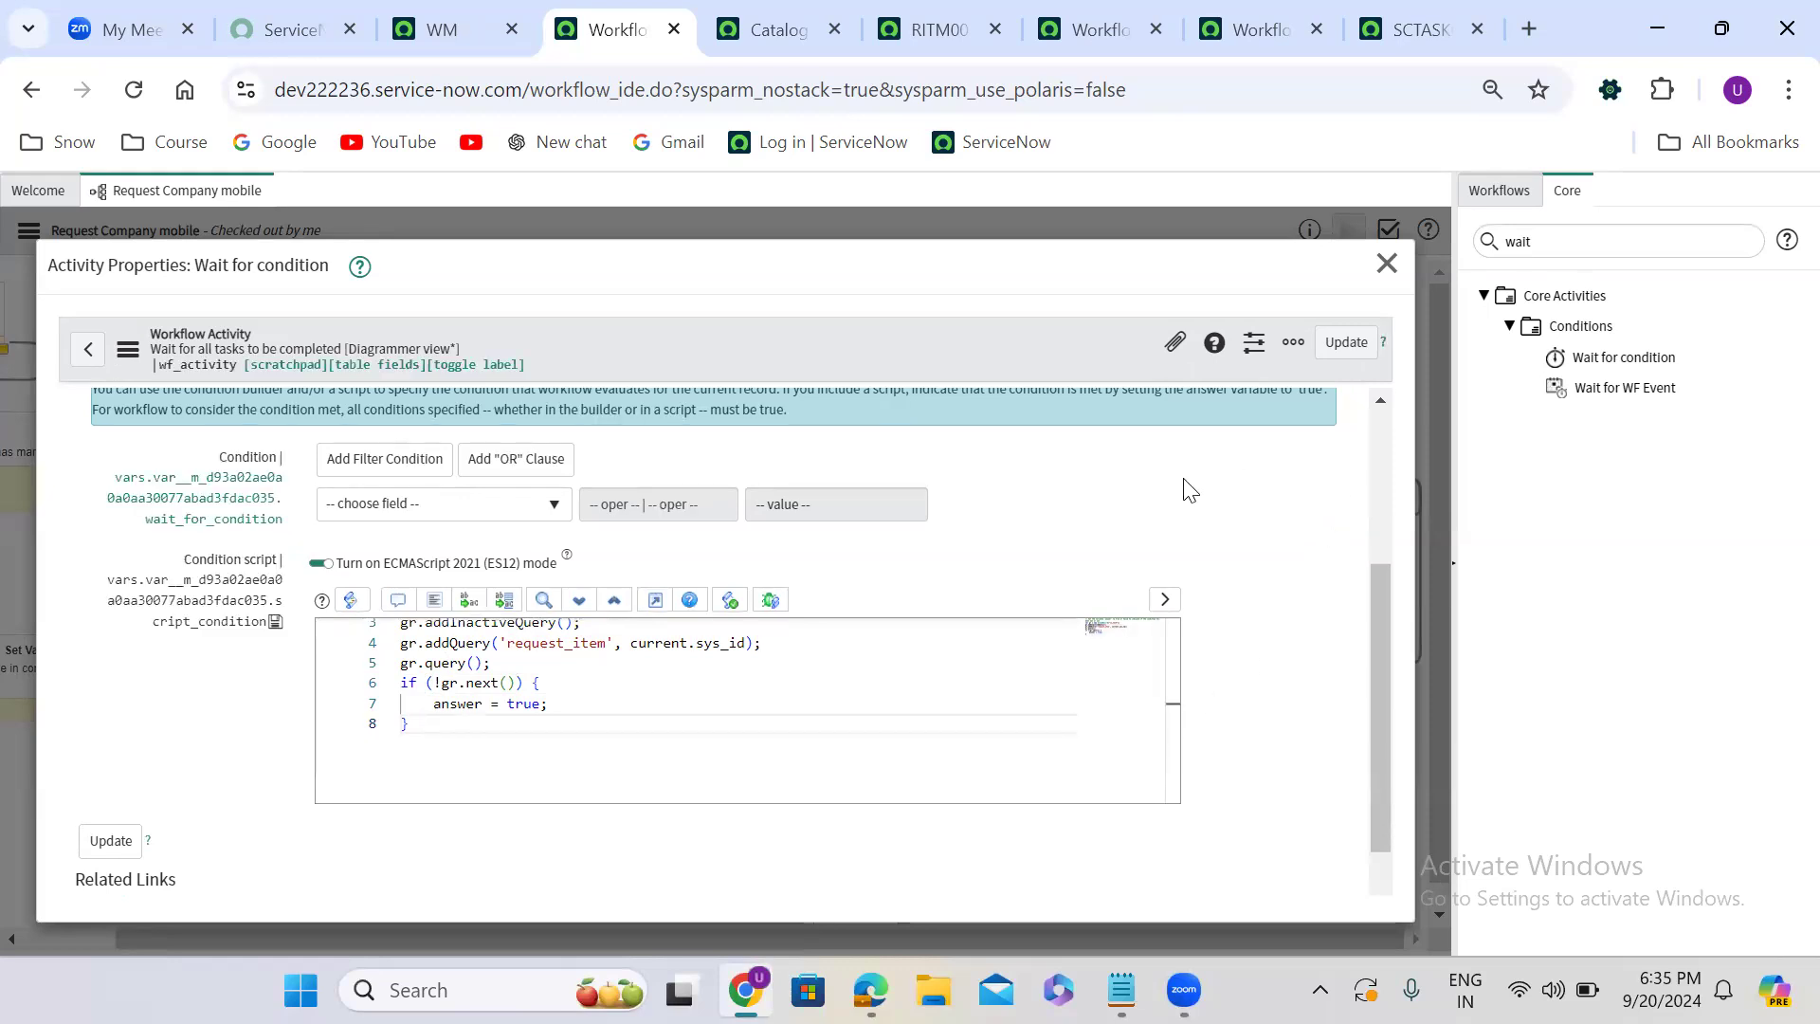
pyautogui.doubleClick(266, 705)
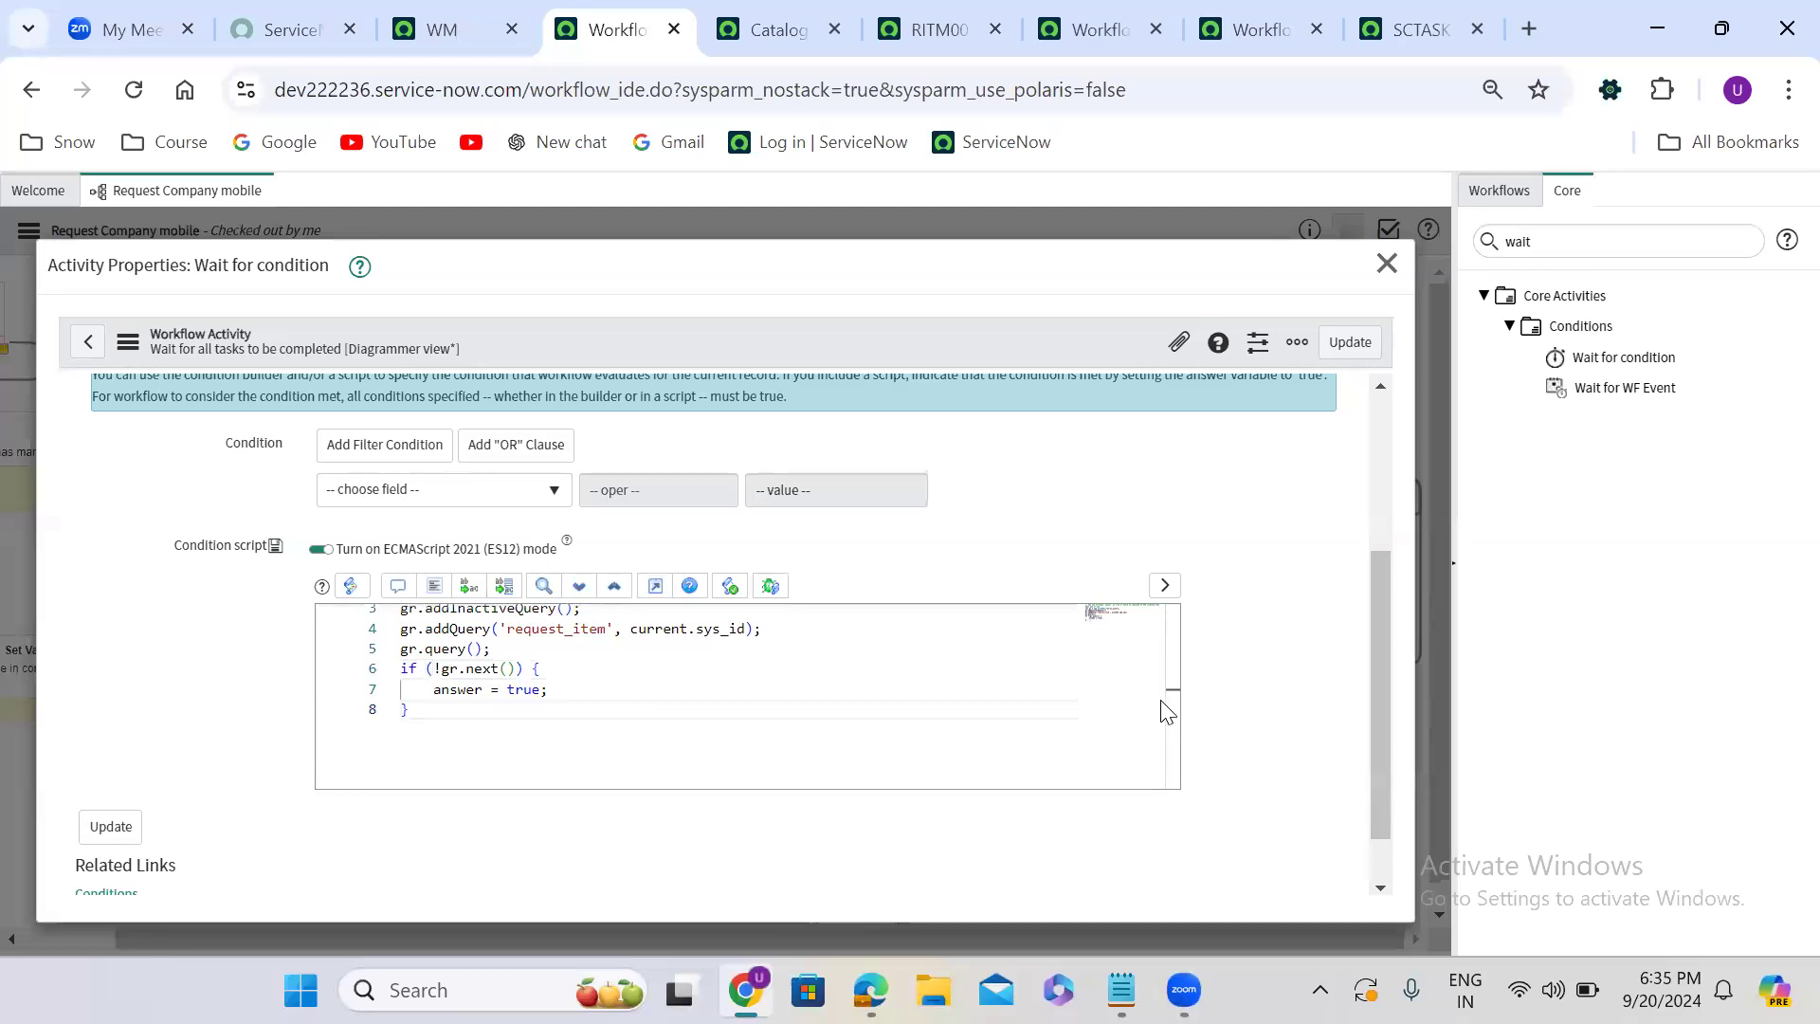
# - Replace addInactiveQuery with addActiveQuery in the condition script and update the Wait for condition activity
pyautogui.moveTo(1172, 716); pyautogui.dragTo(1171, 692)
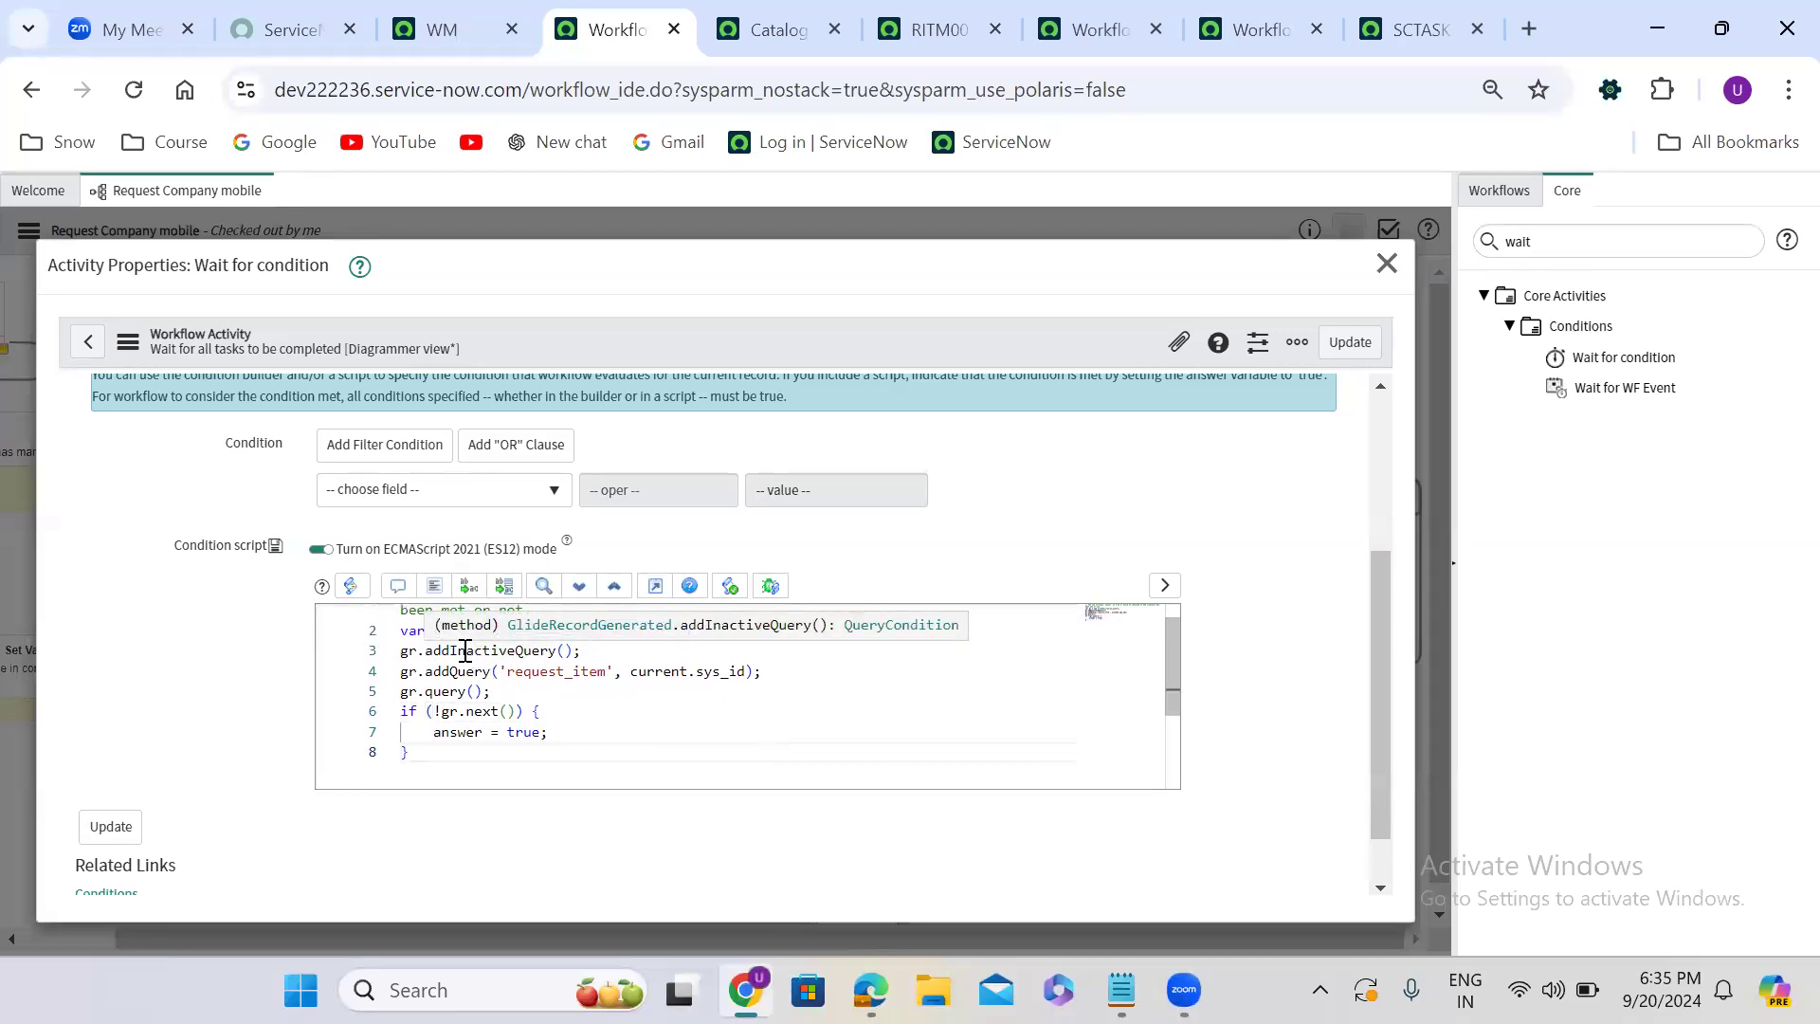
pyautogui.doubleClick(465, 650)
pyautogui.write('addA')
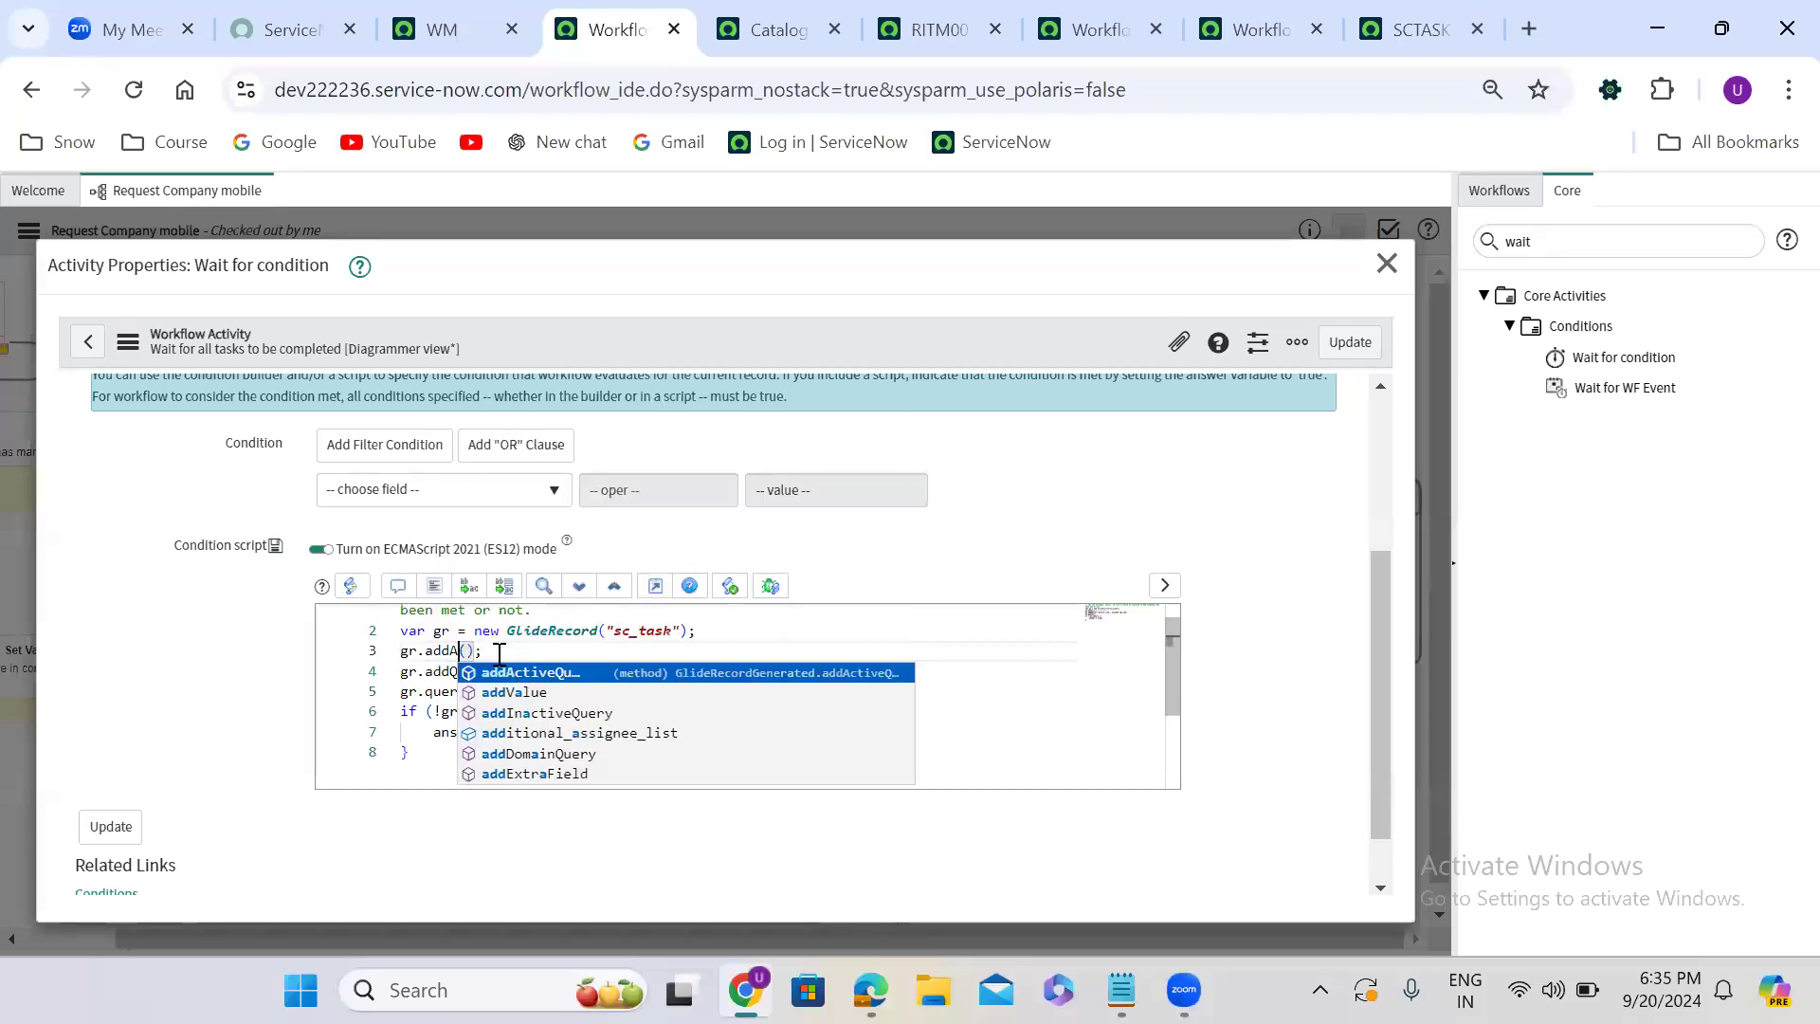
pyautogui.press('Return')
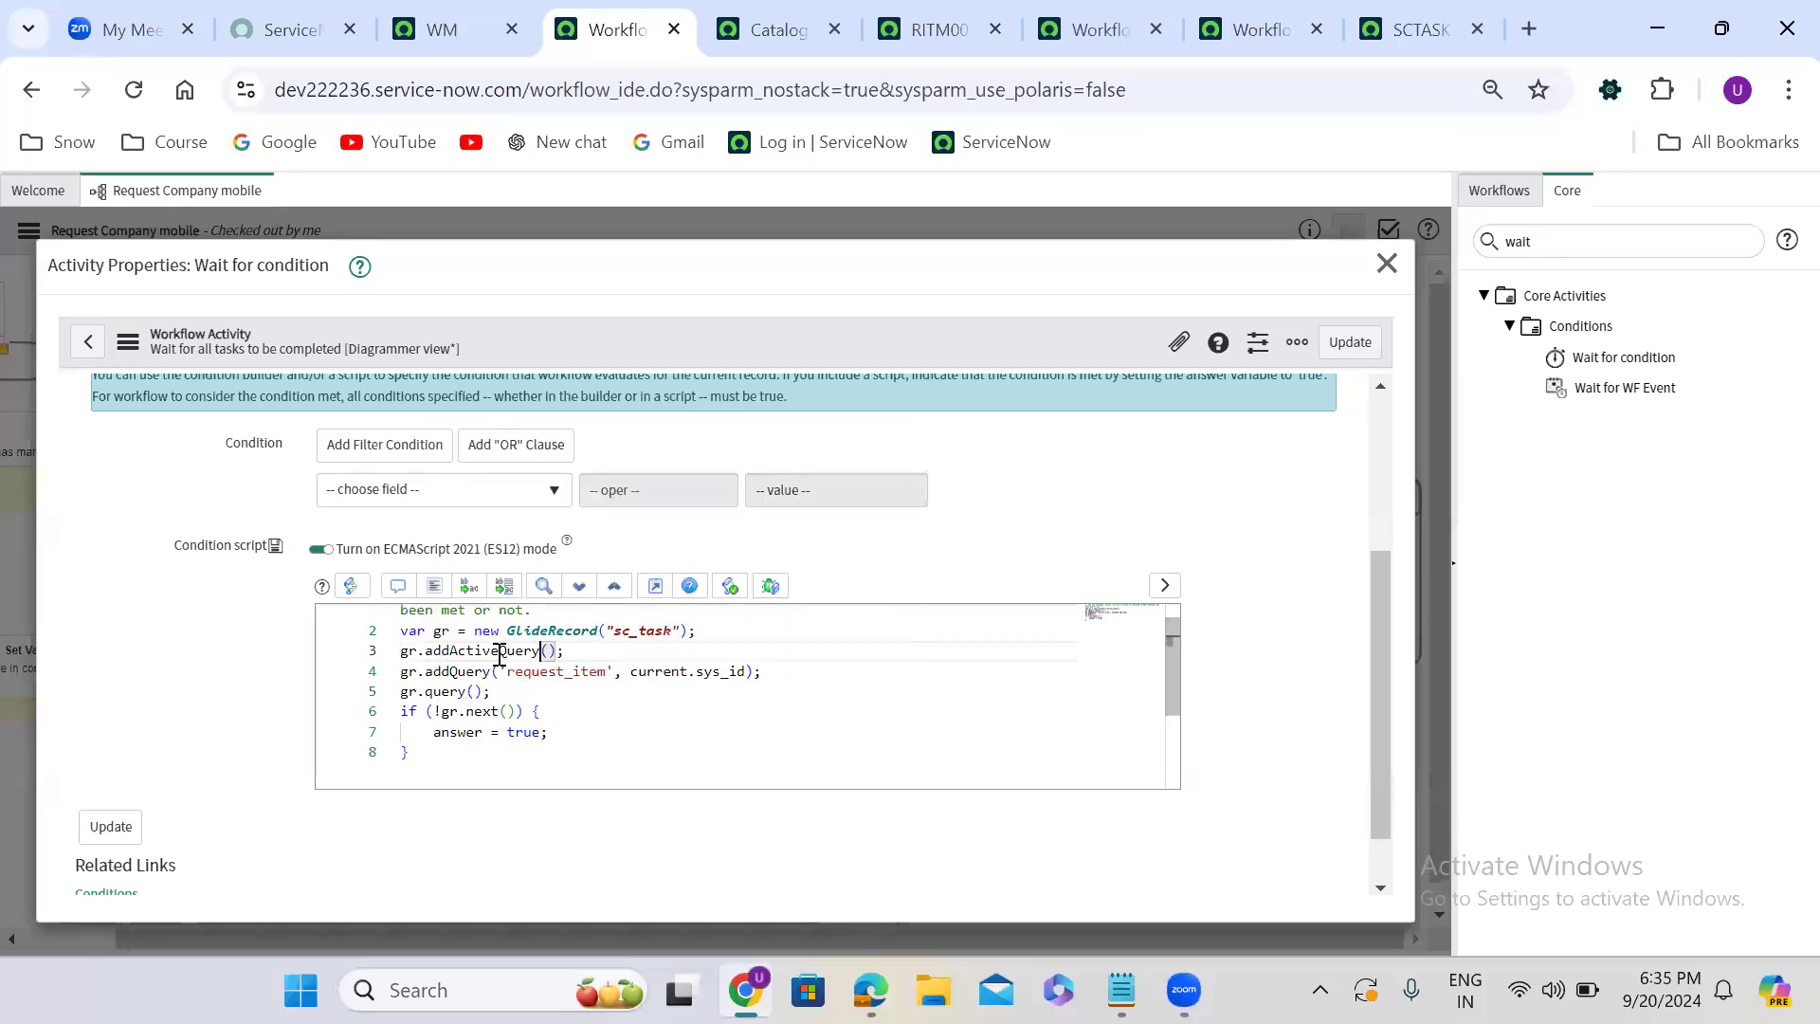
pyautogui.click(1369, 342)
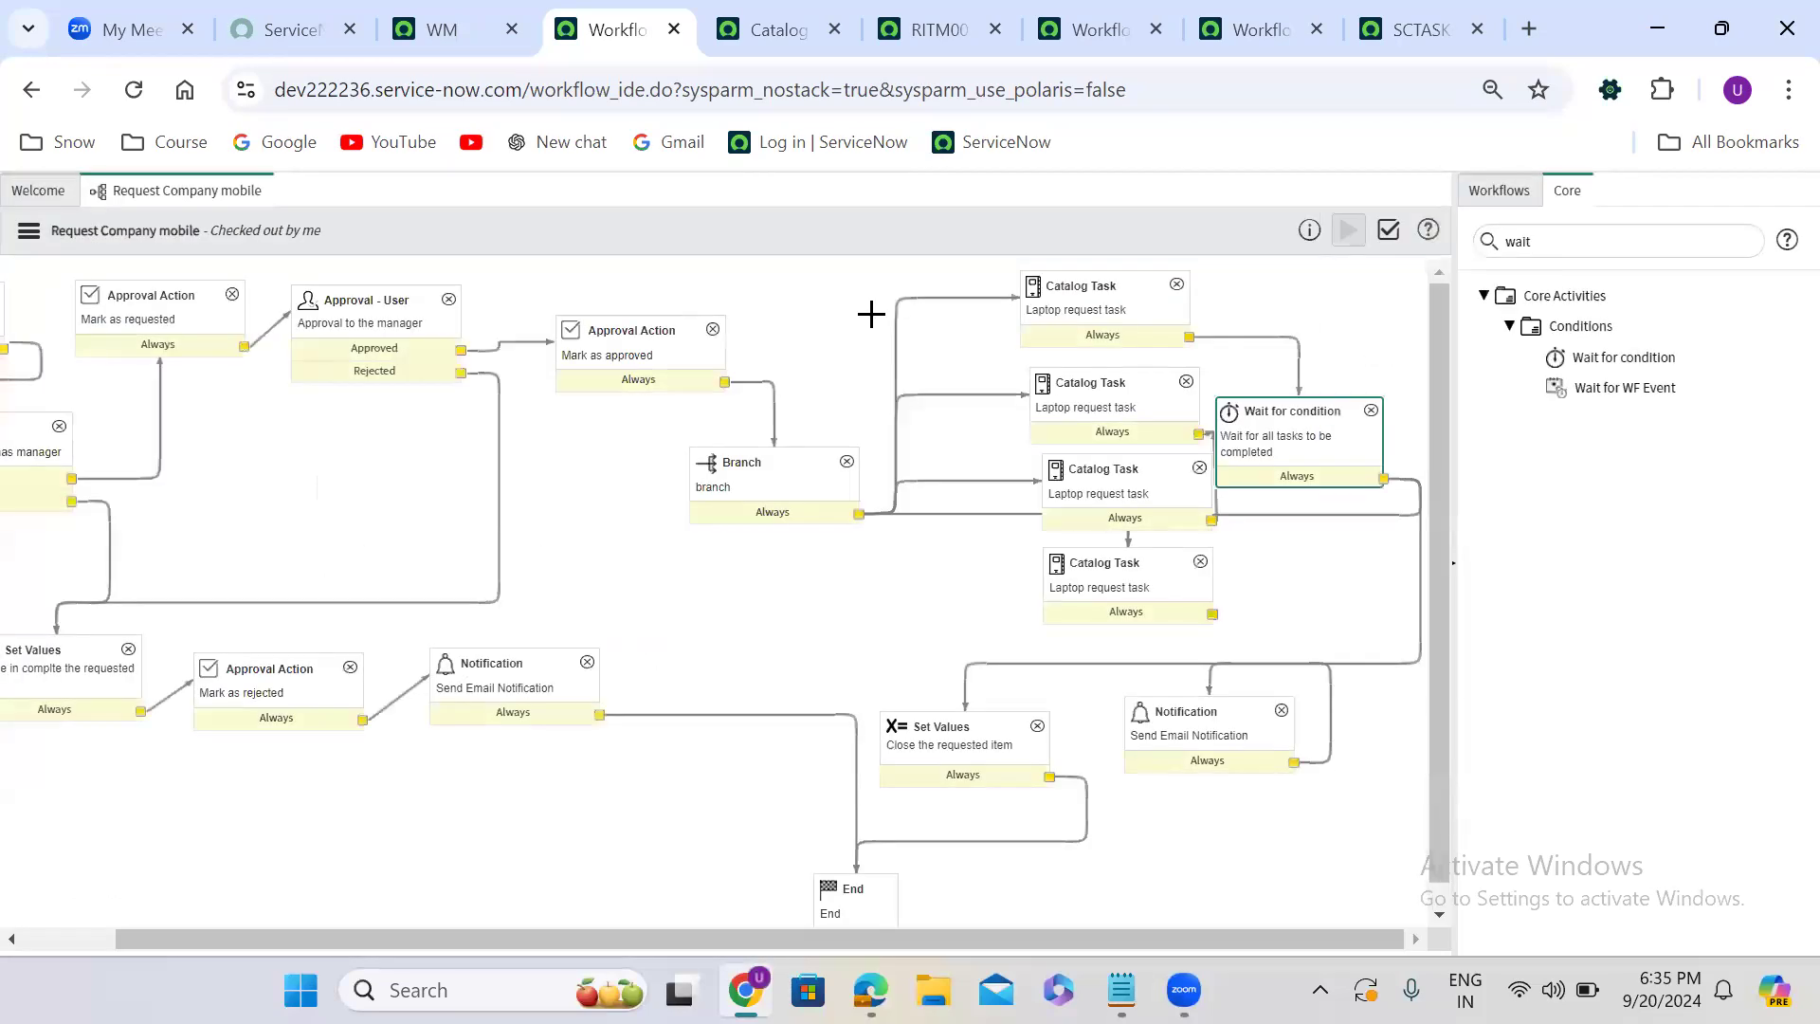
# - From the previous requested item, open the order form of the Request Company Mobile catalog item
pyautogui.click(943, 29)
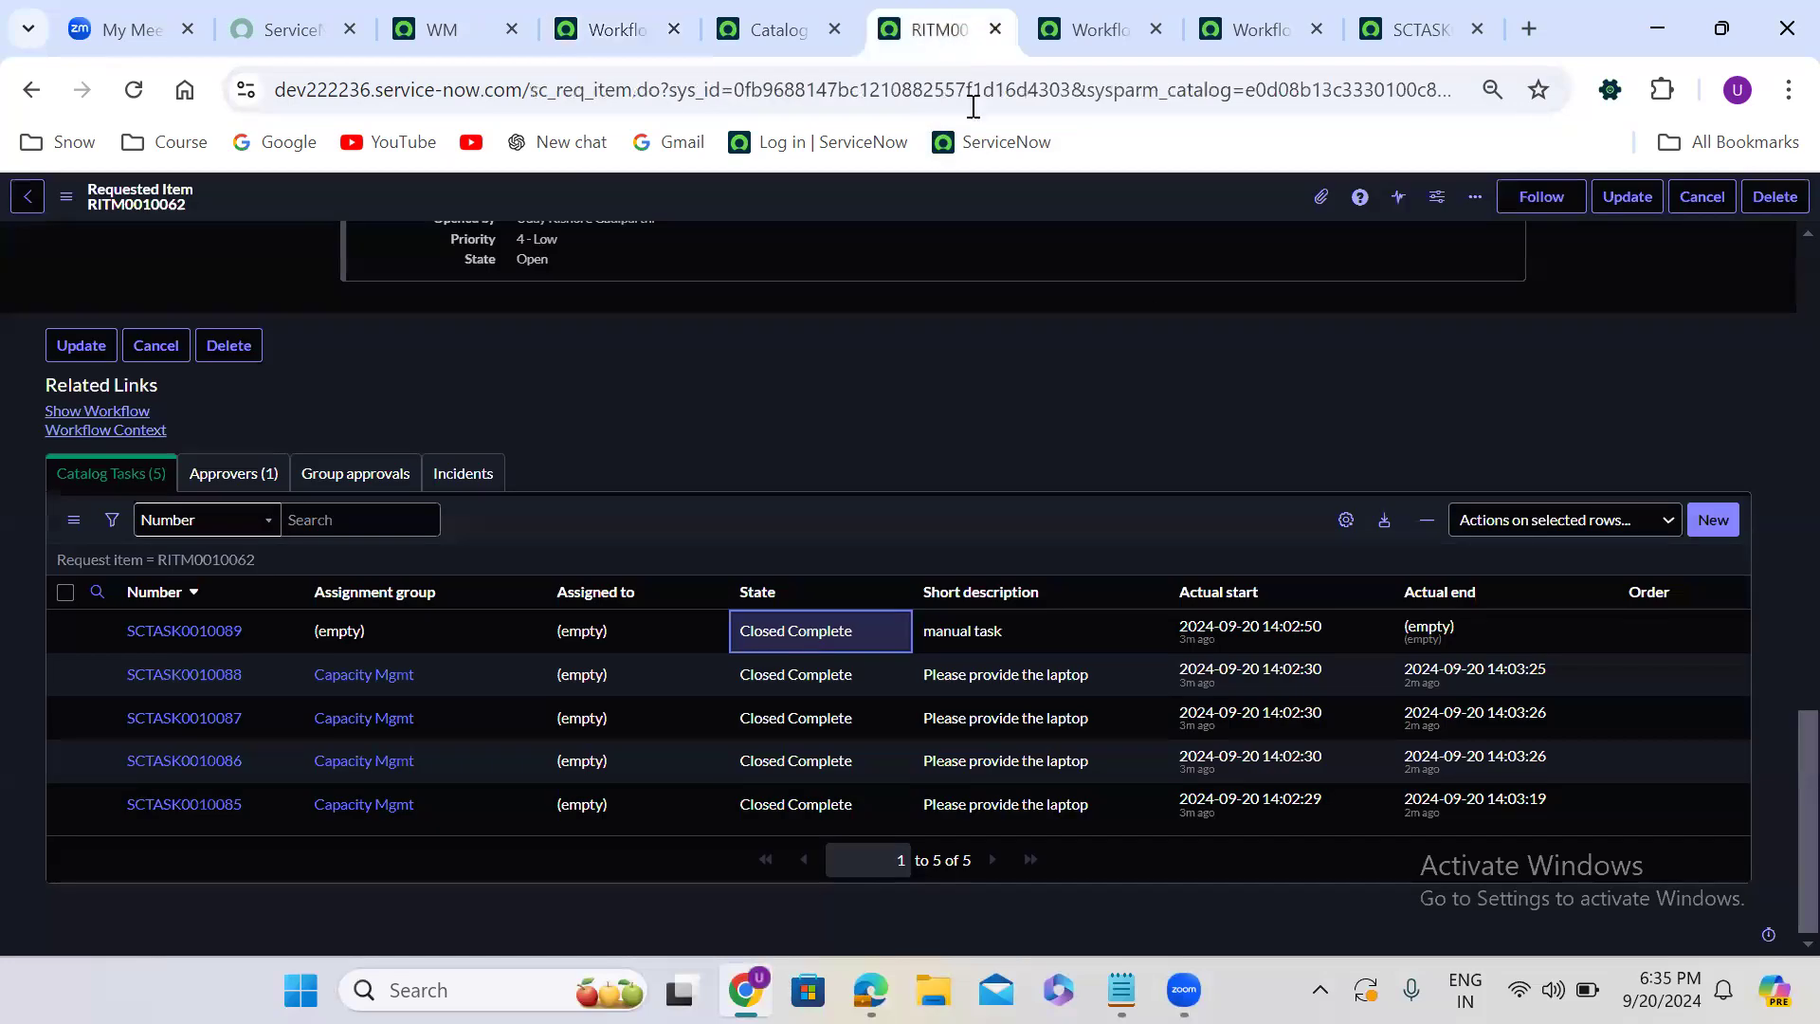
pyautogui.scroll(20, 1776, 265)
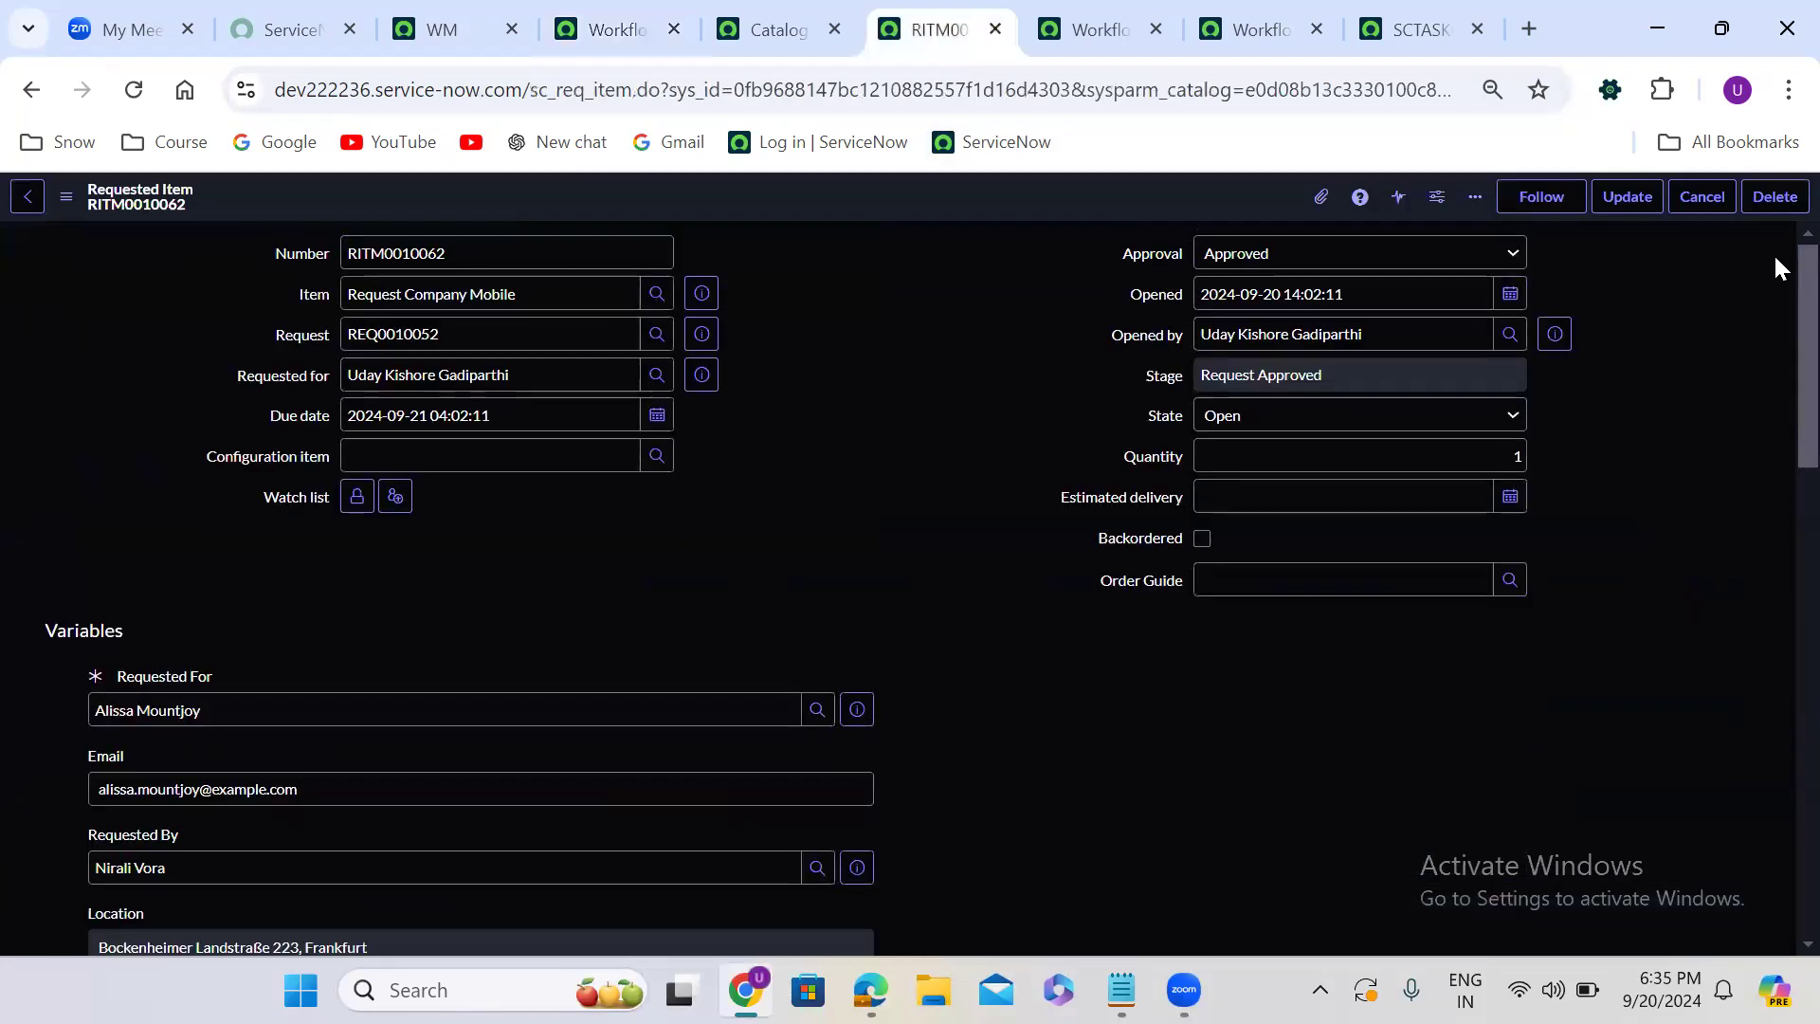
pyautogui.click(711, 293)
pyautogui.click(971, 348)
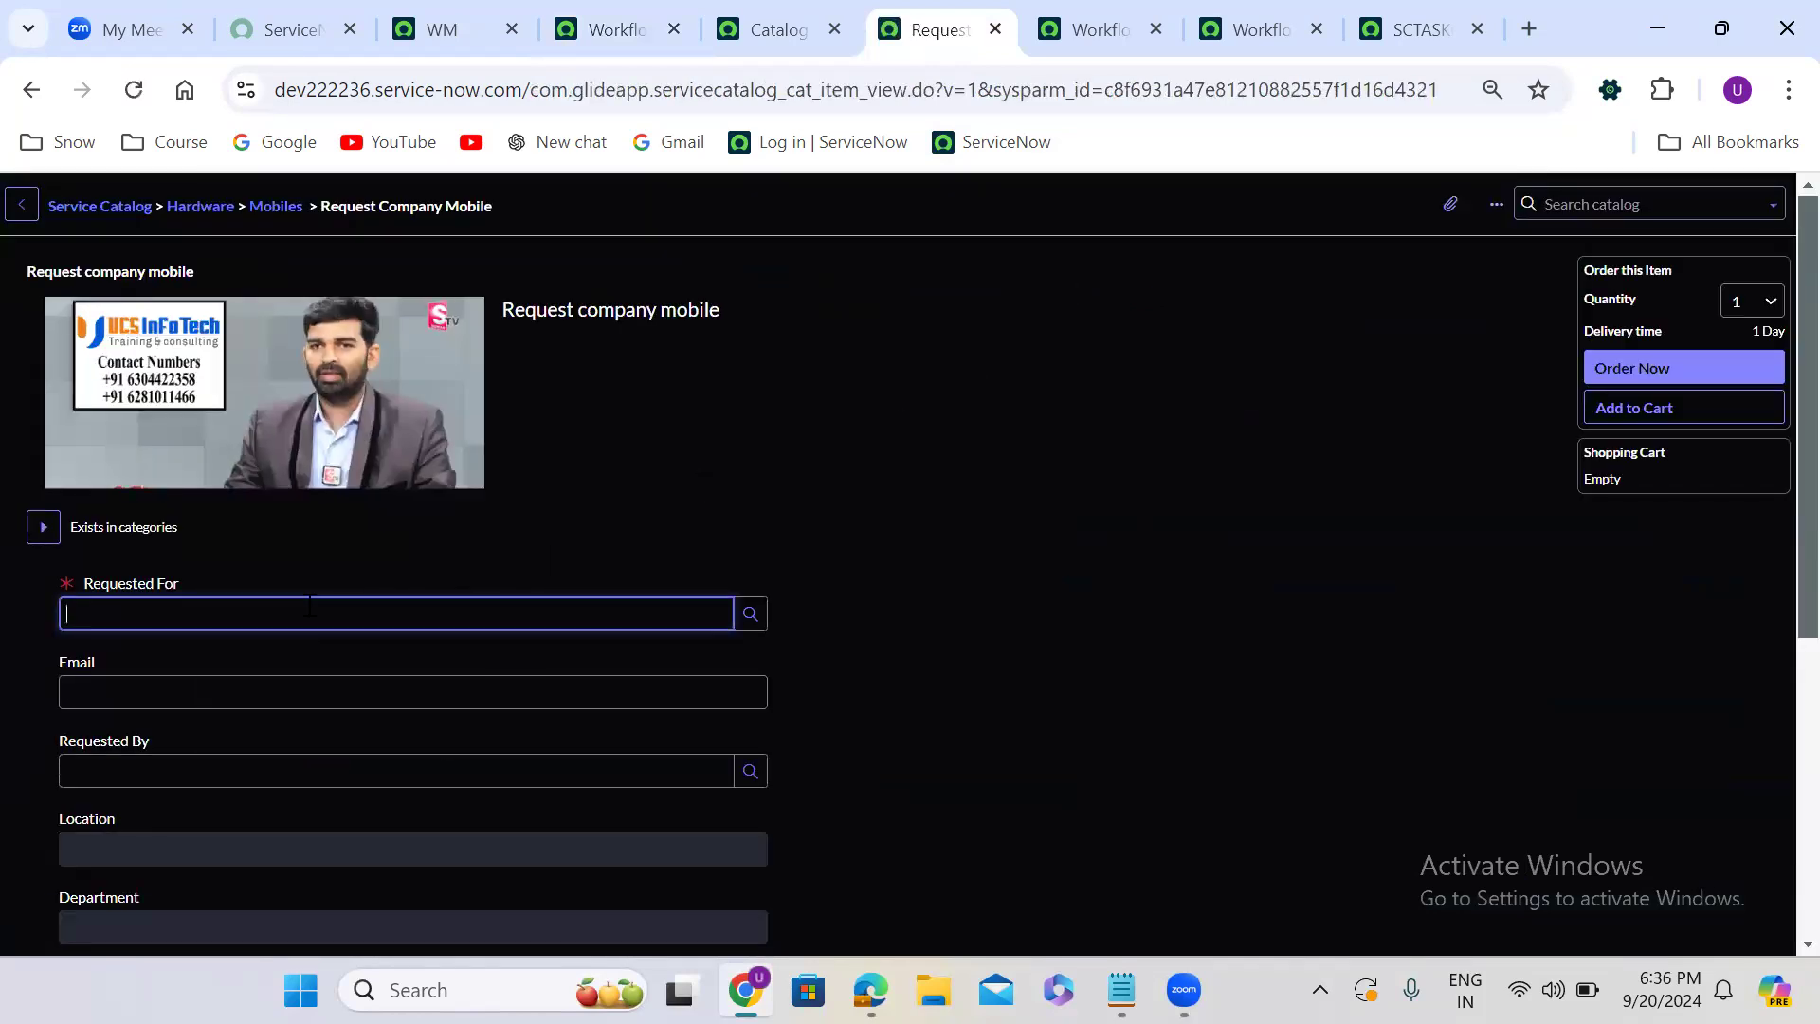
# - Fill in the Requested For and Requested By fields of the order form with the suggested people
pyautogui.click(327, 677)
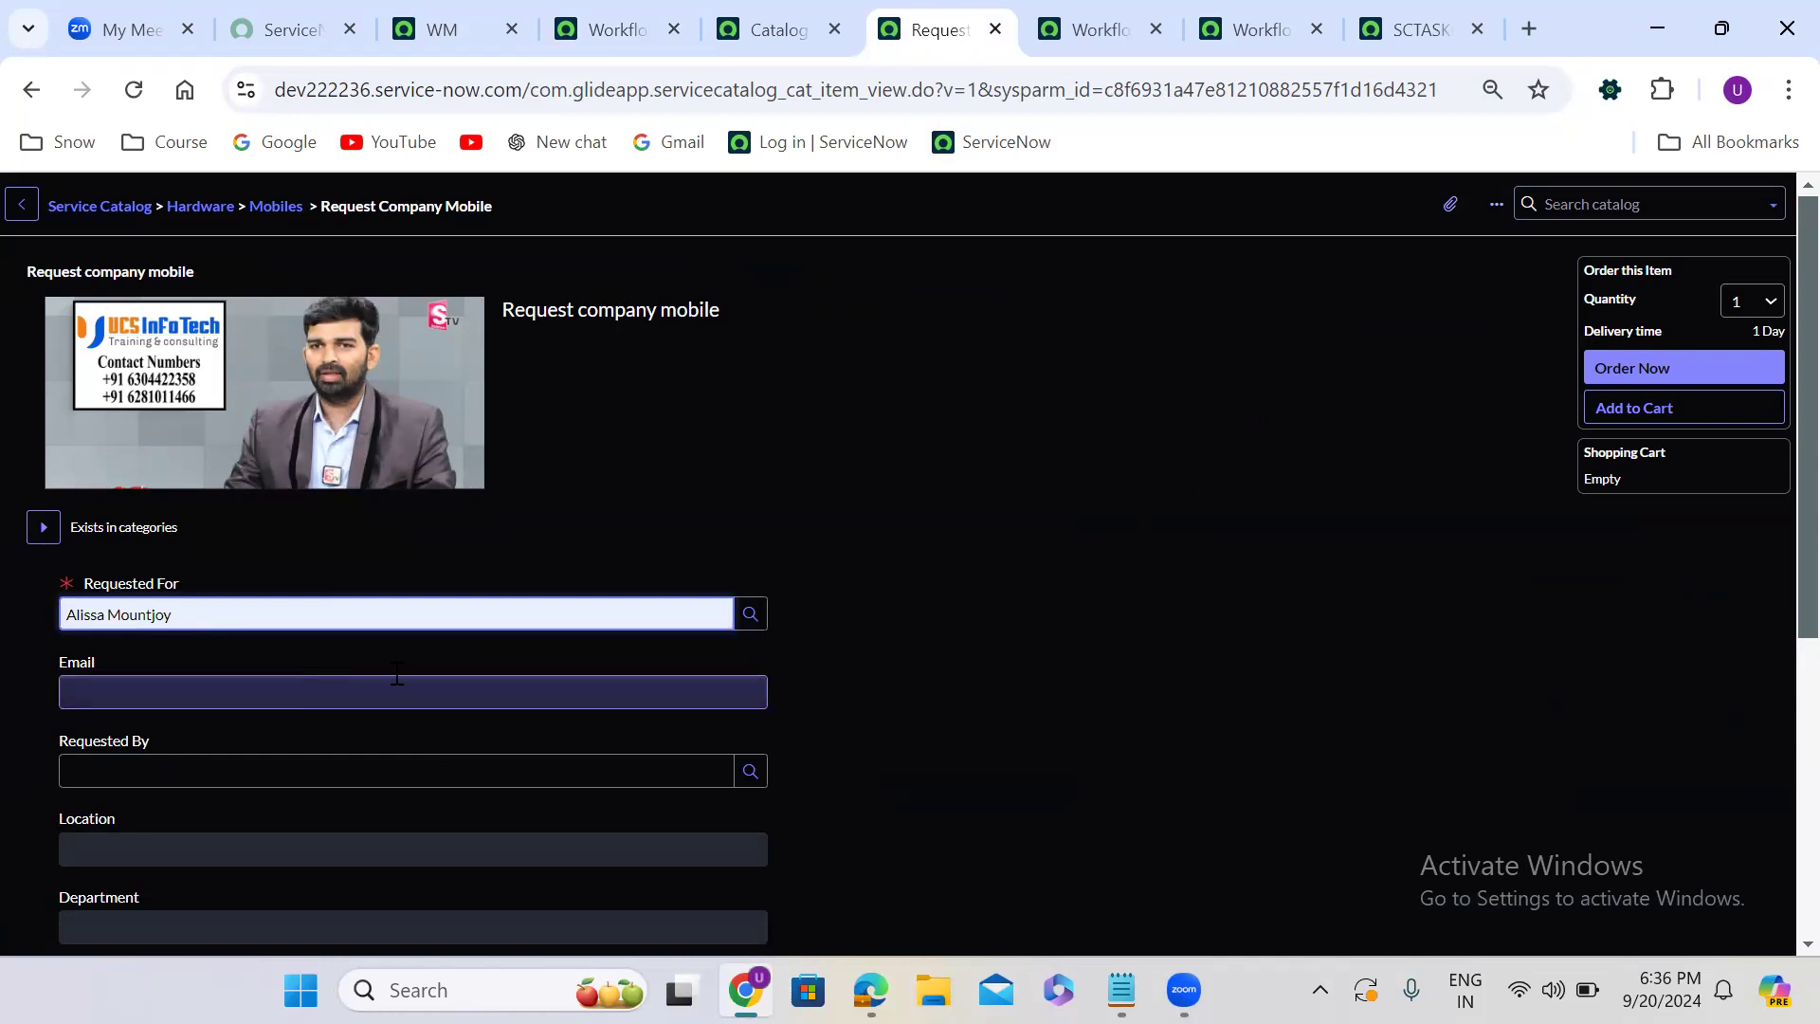
pyautogui.click(840, 690)
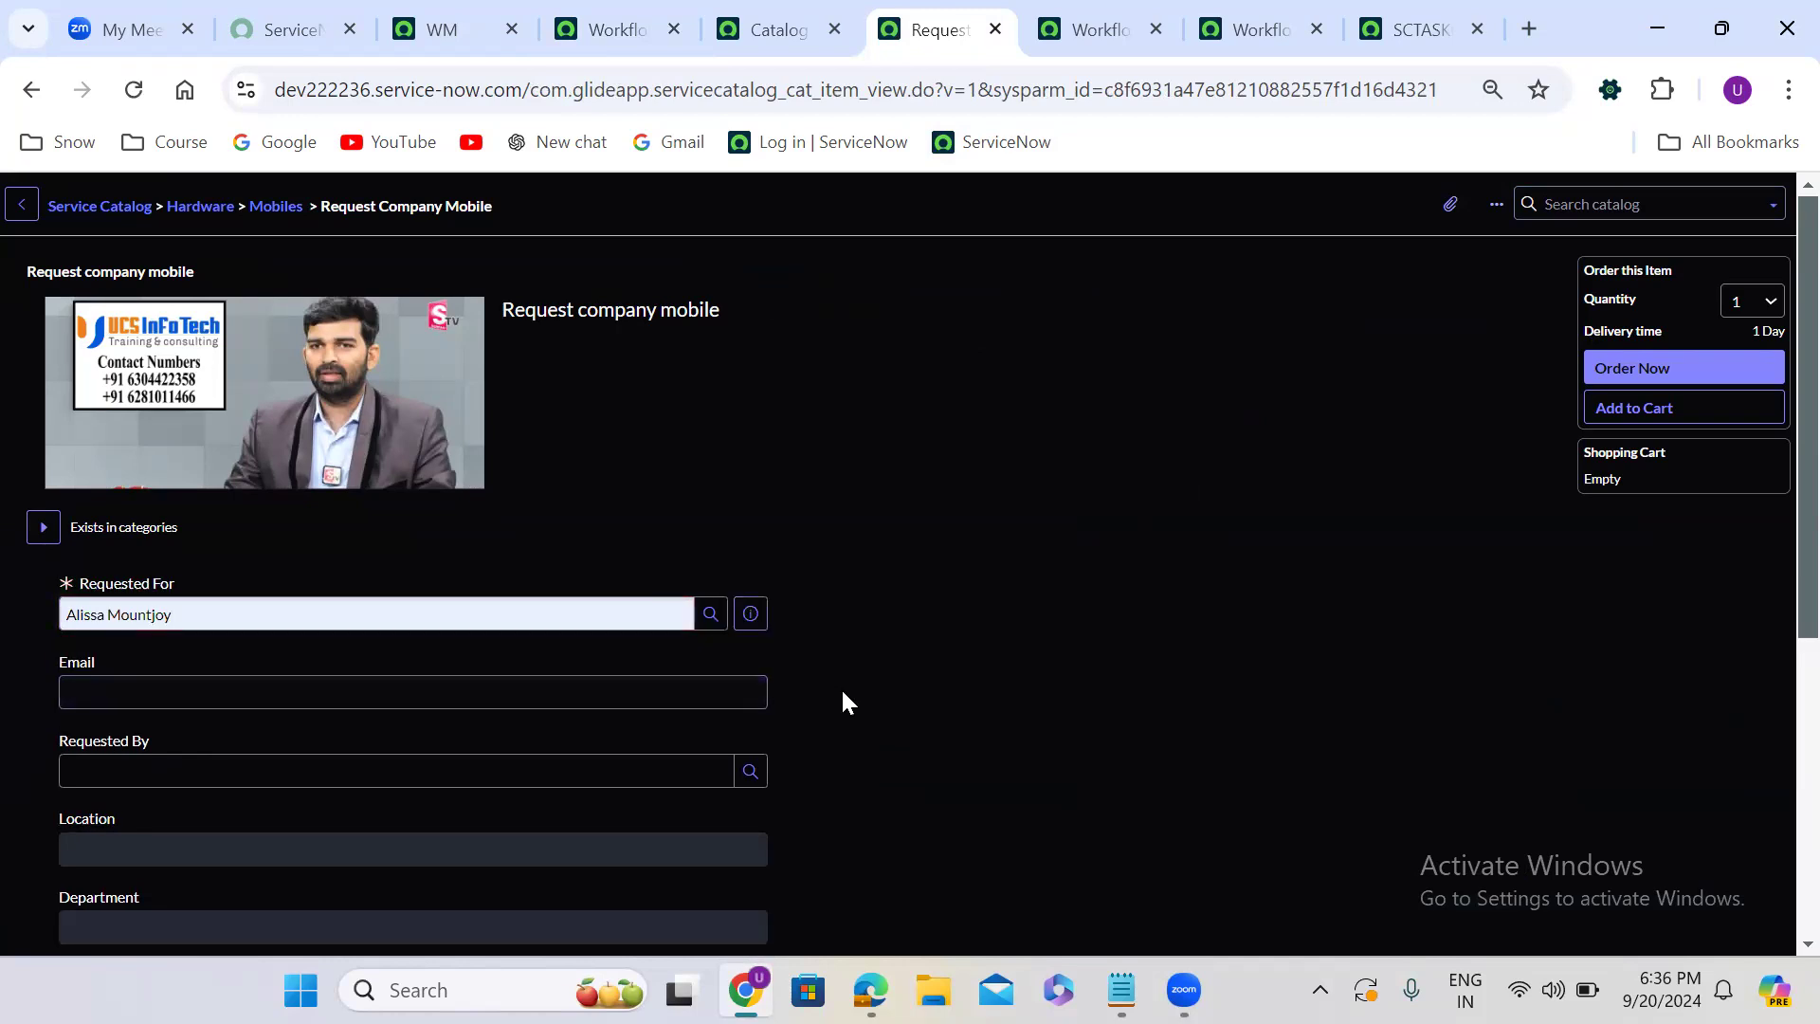
pyautogui.scroll(-4, 843, 693)
pyautogui.click(258, 375)
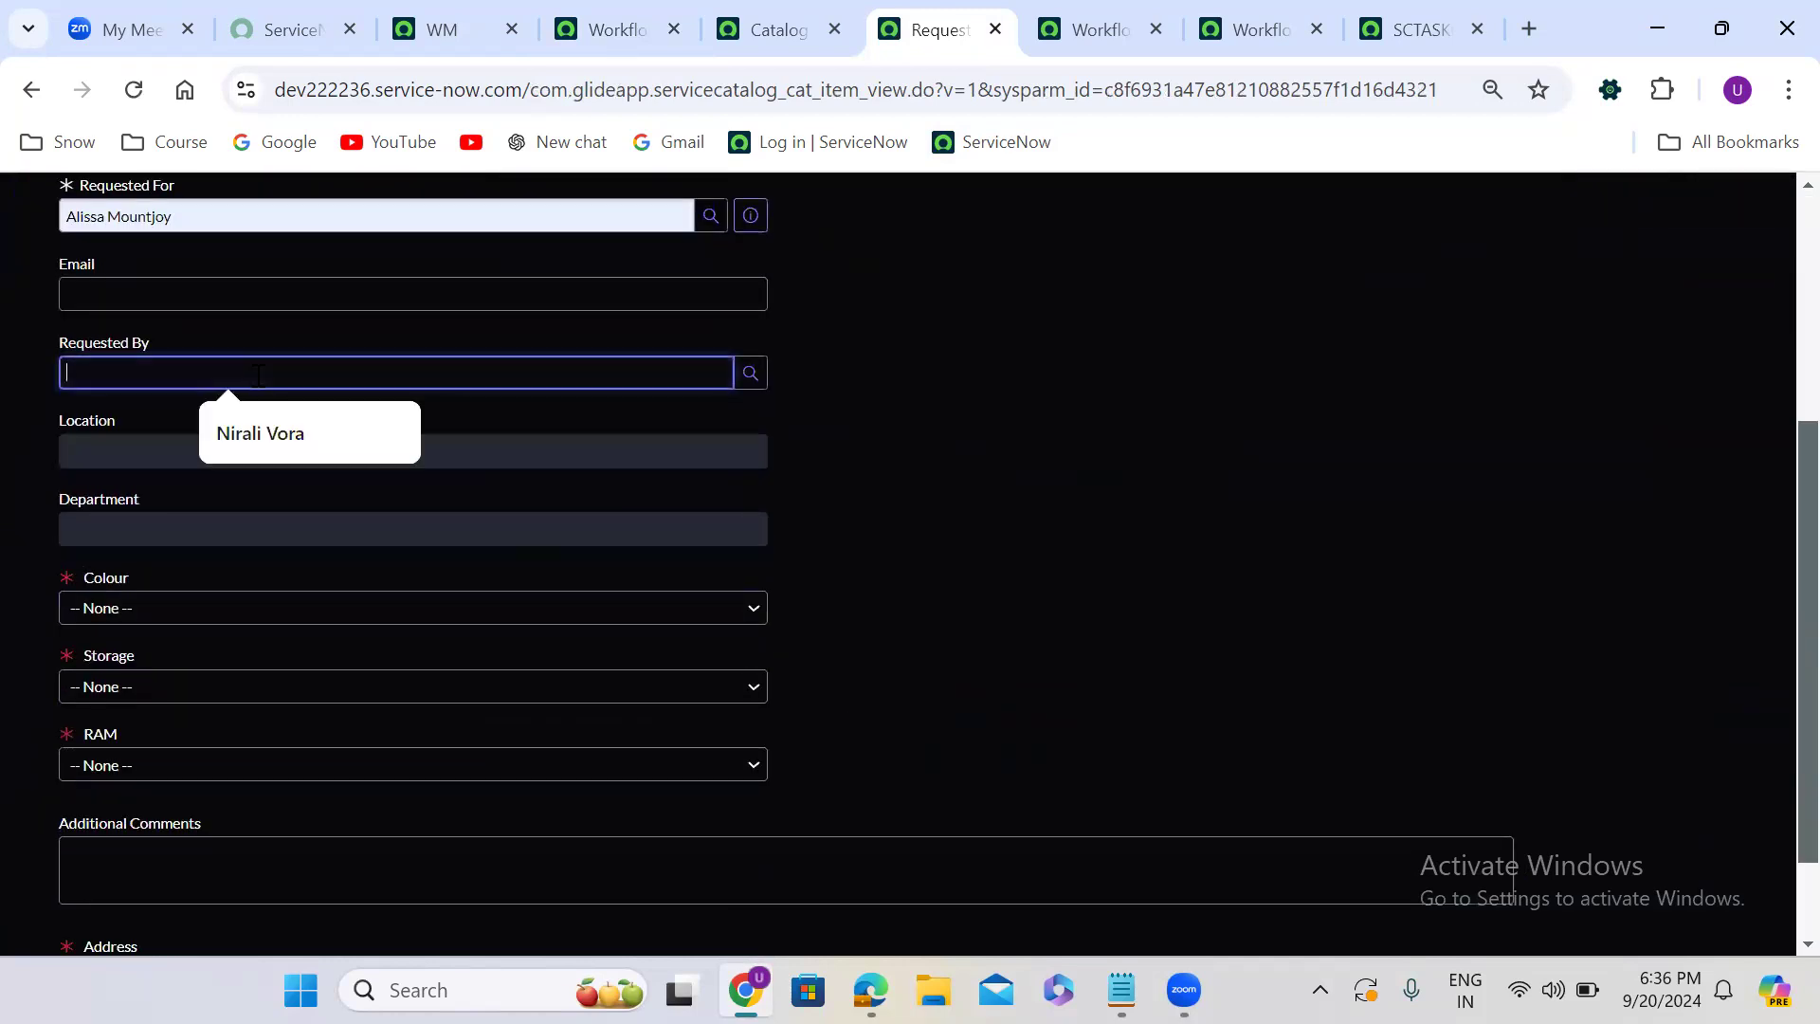
pyautogui.click(277, 451)
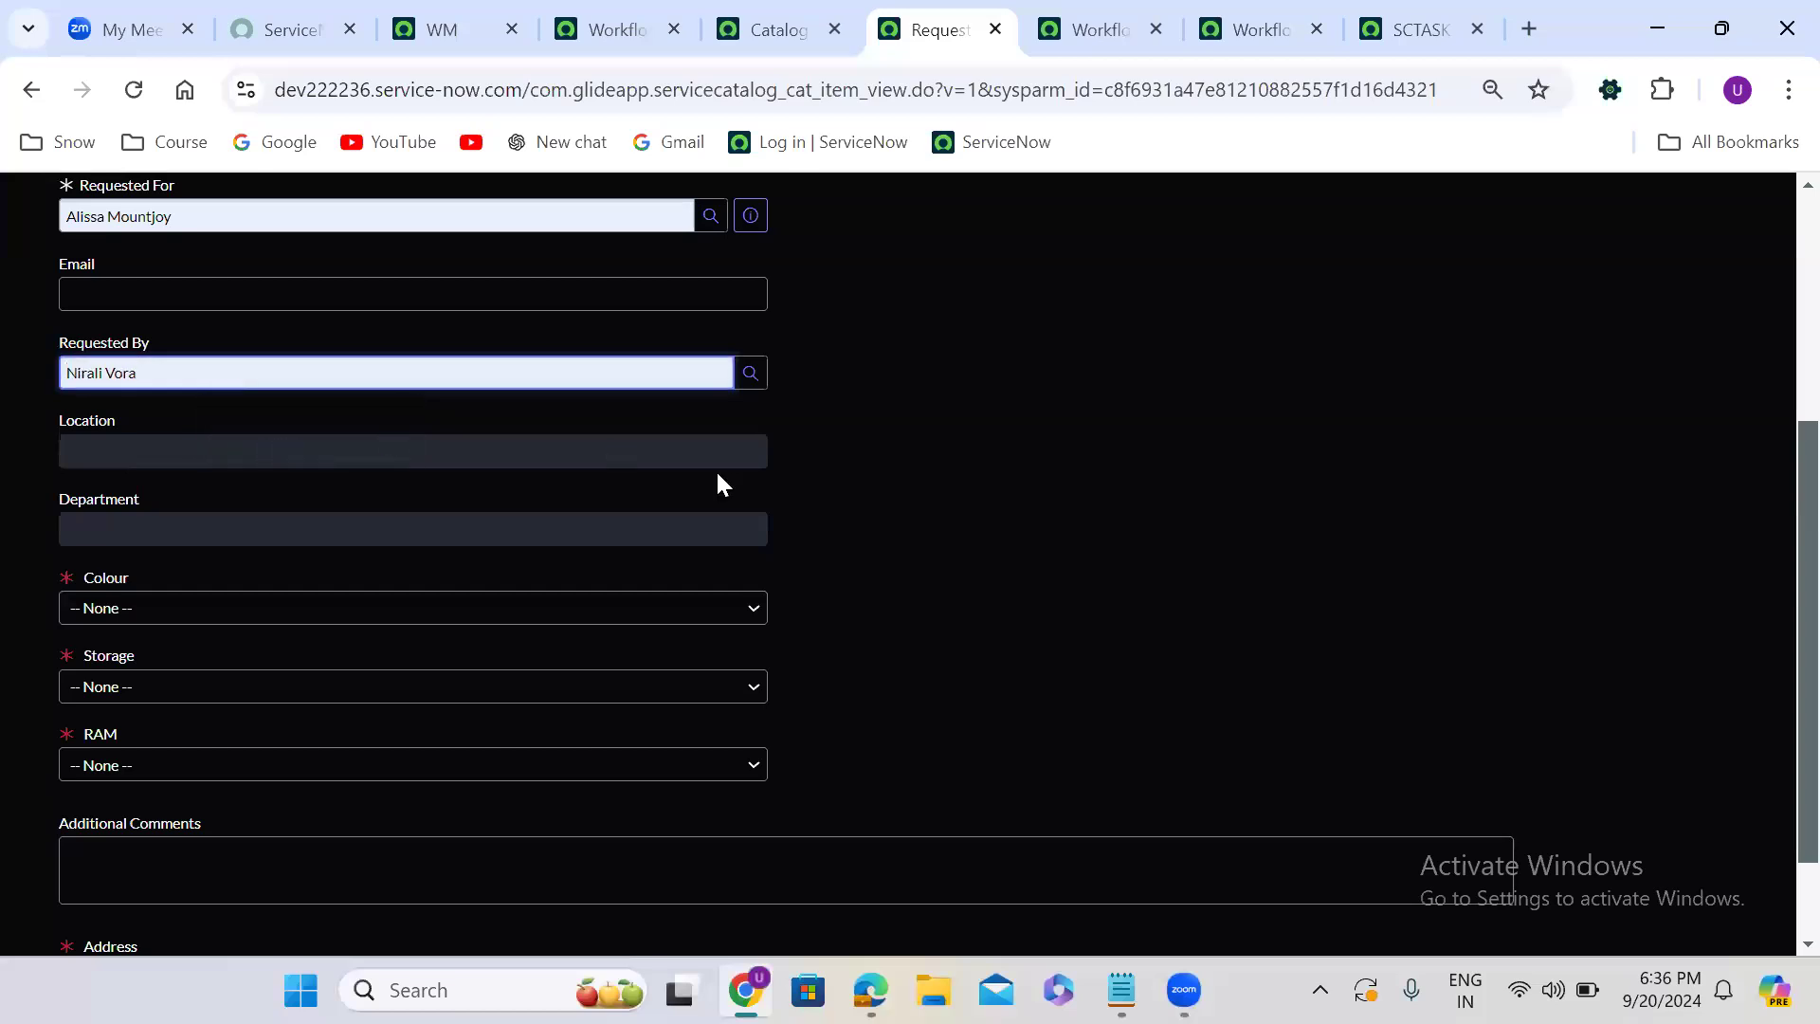
pyautogui.click(815, 488)
# - Choose colour Black, 16 GB storage and 16 GB RAM, enter test as the address, and place the order
pyautogui.scroll(-2, 815, 488)
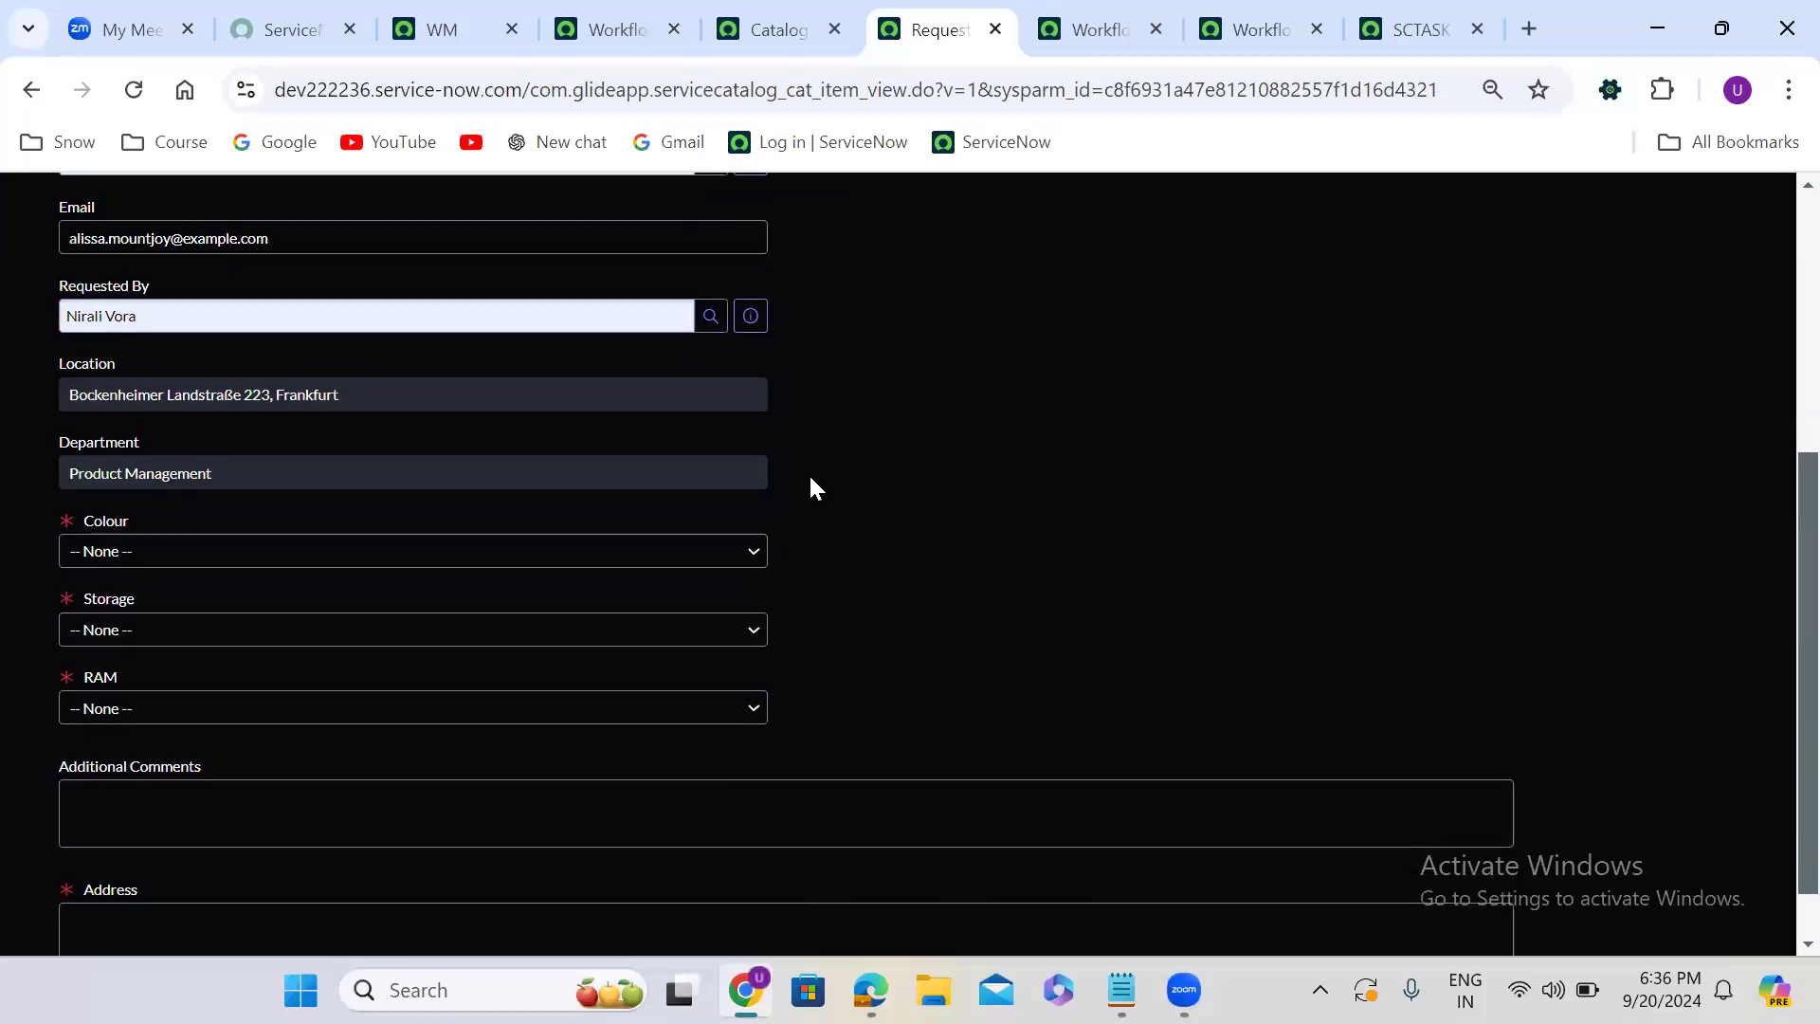
pyautogui.click(119, 488)
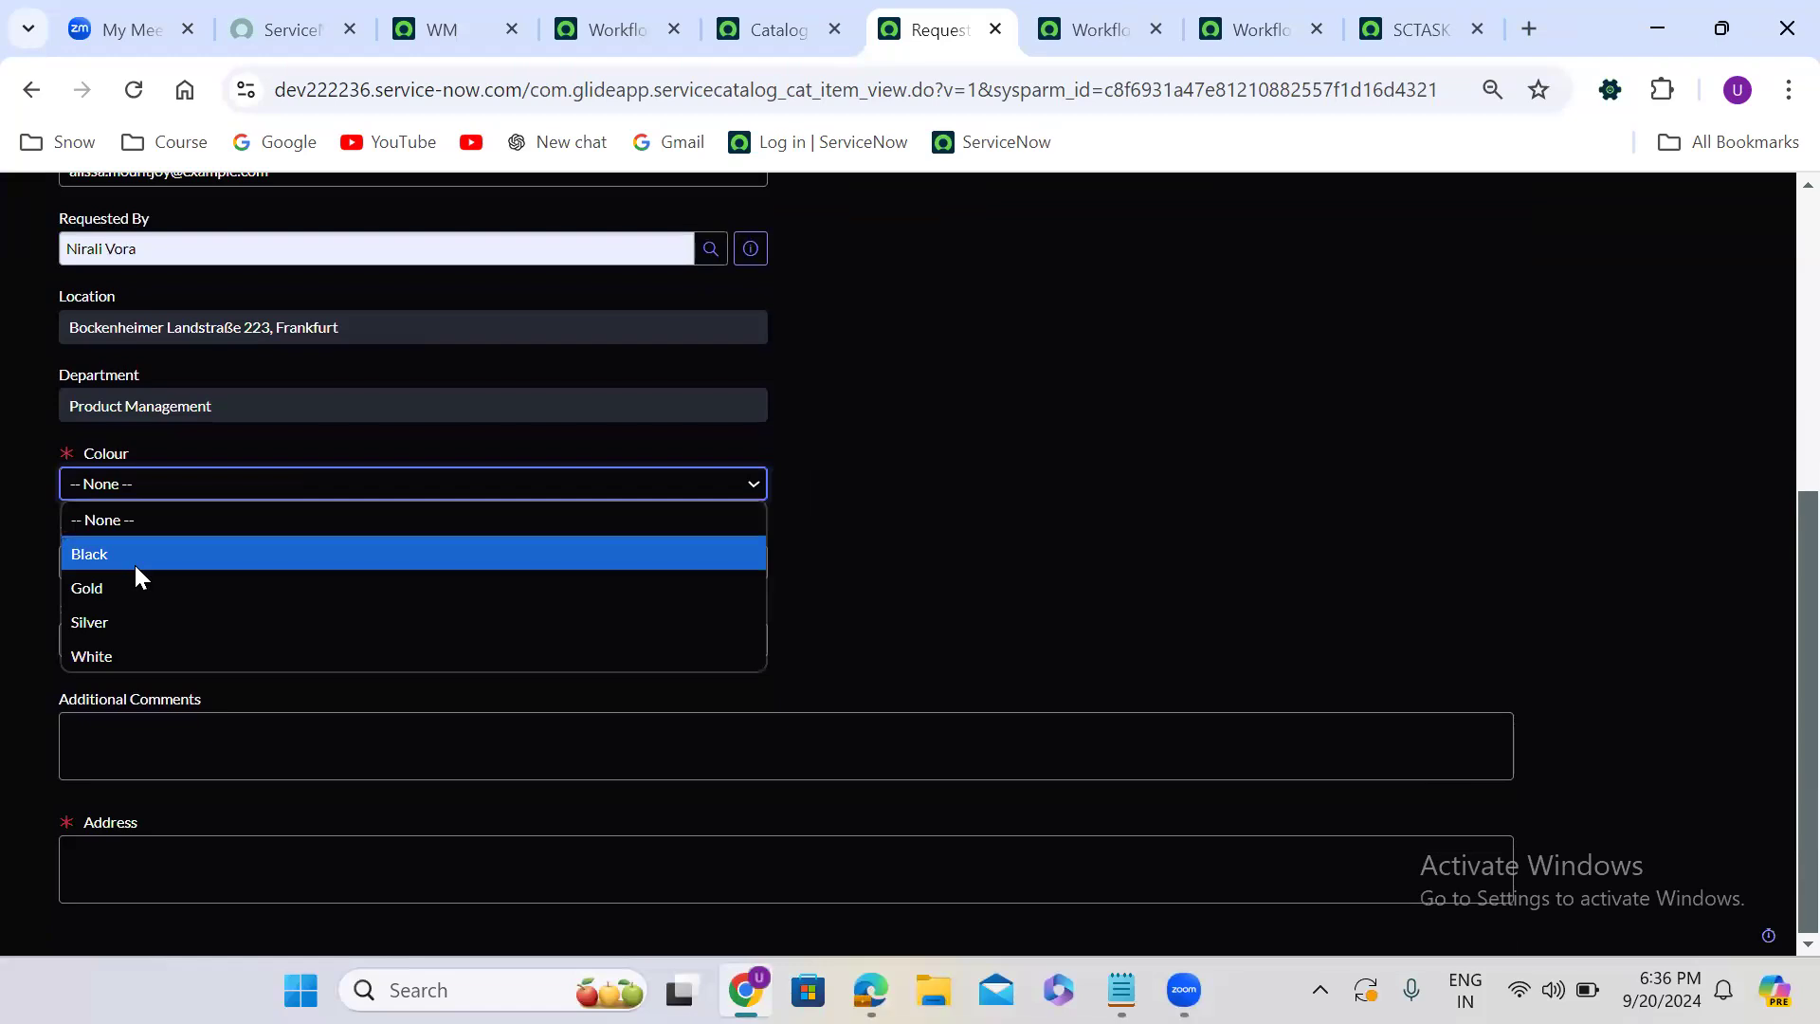
pyautogui.click(137, 554)
pyautogui.click(188, 582)
pyautogui.click(192, 670)
pyautogui.click(236, 650)
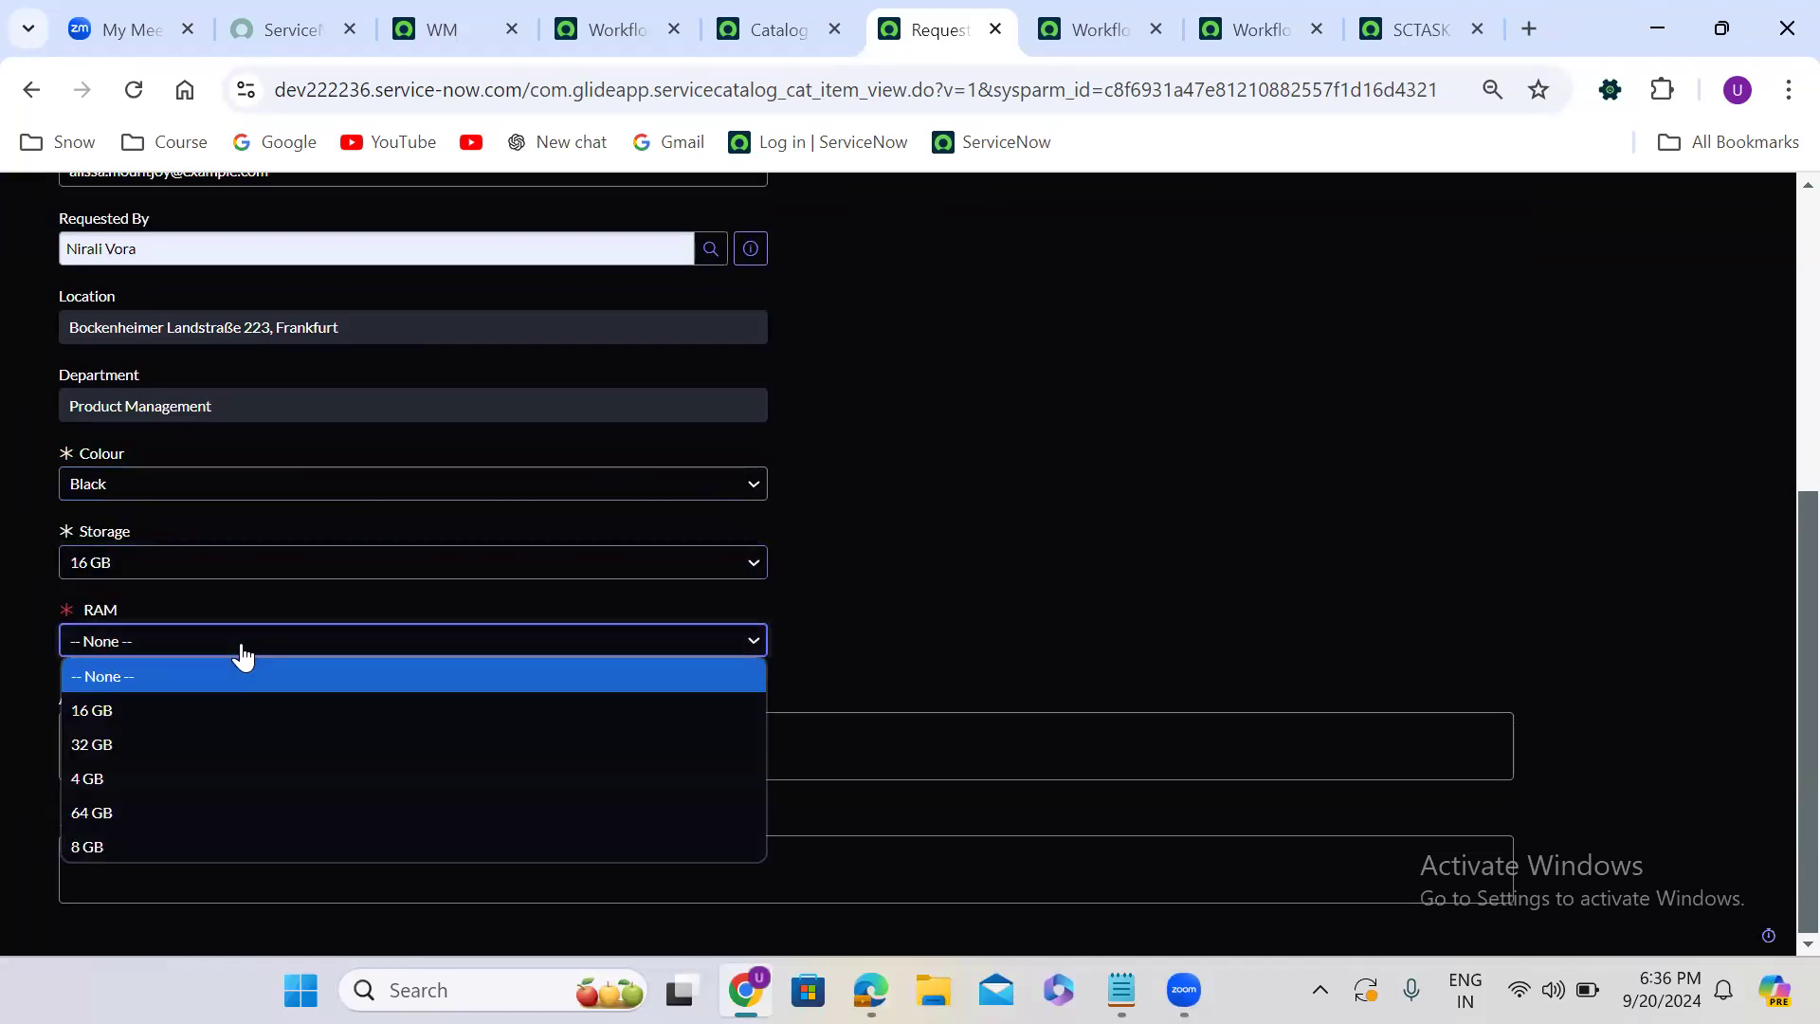
pyautogui.click(190, 718)
pyautogui.click(250, 862)
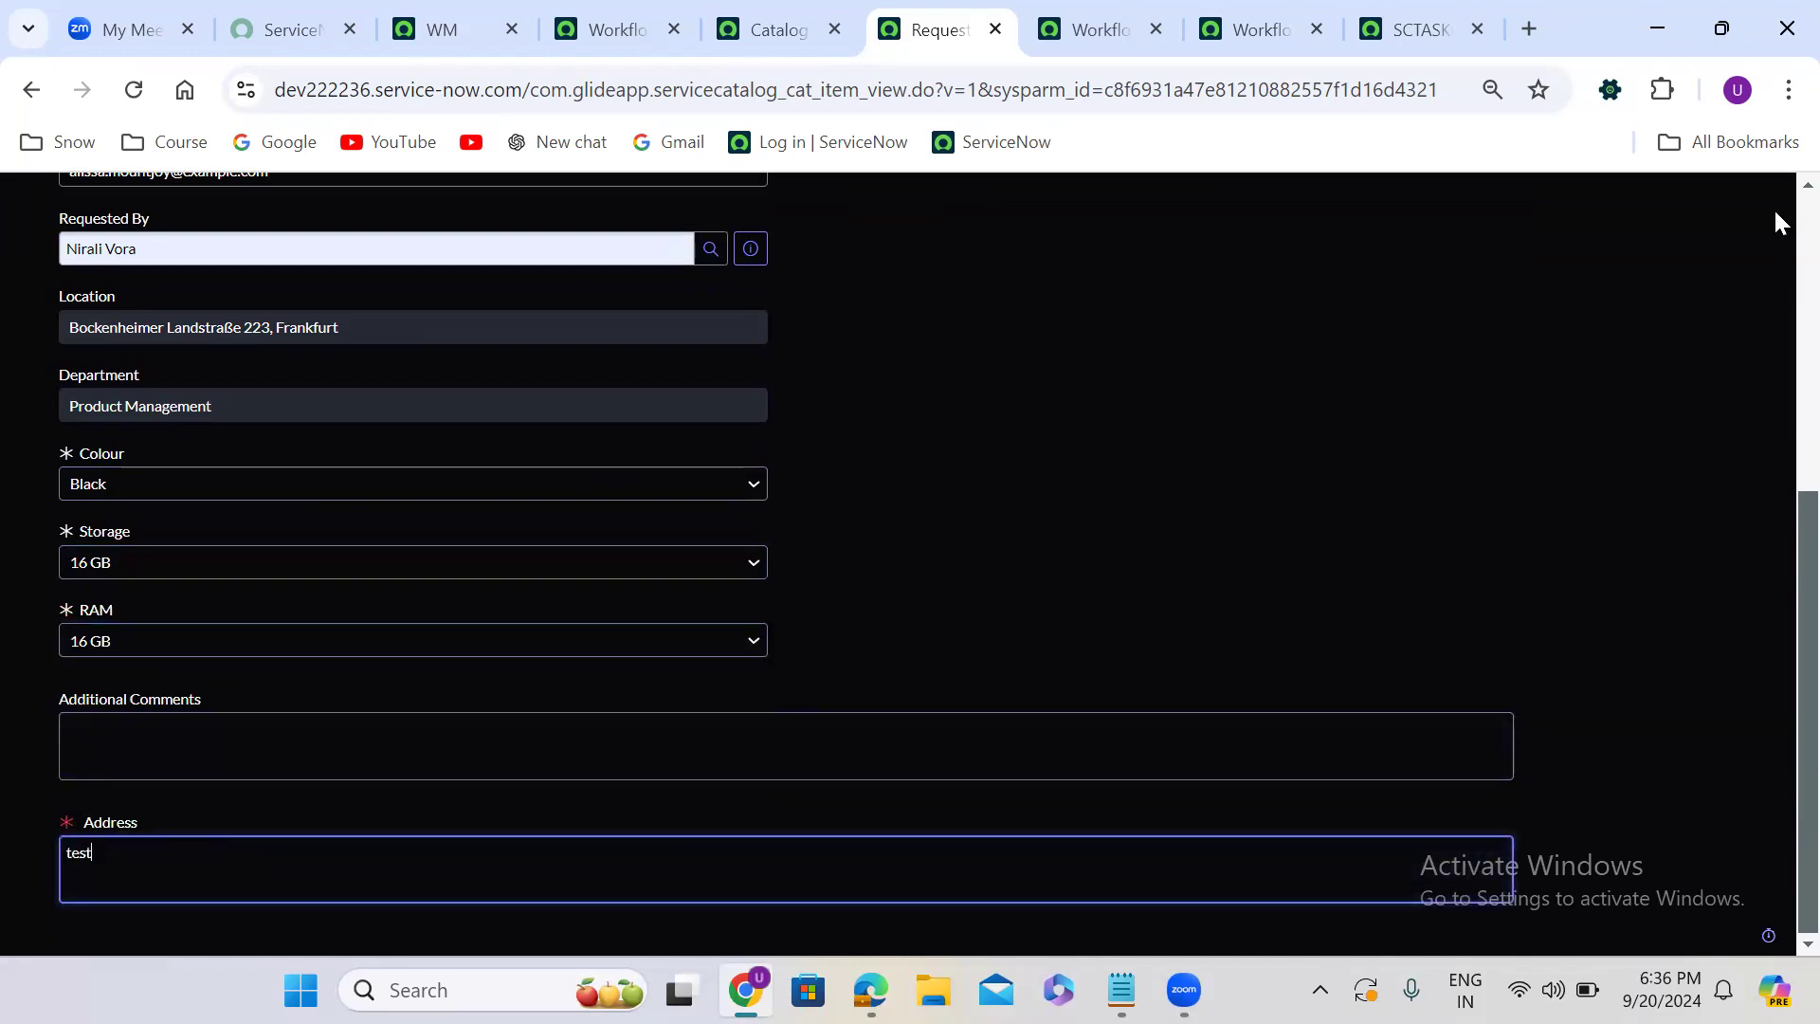
pyautogui.scroll(6, 1772, 220)
pyautogui.click(1689, 365)
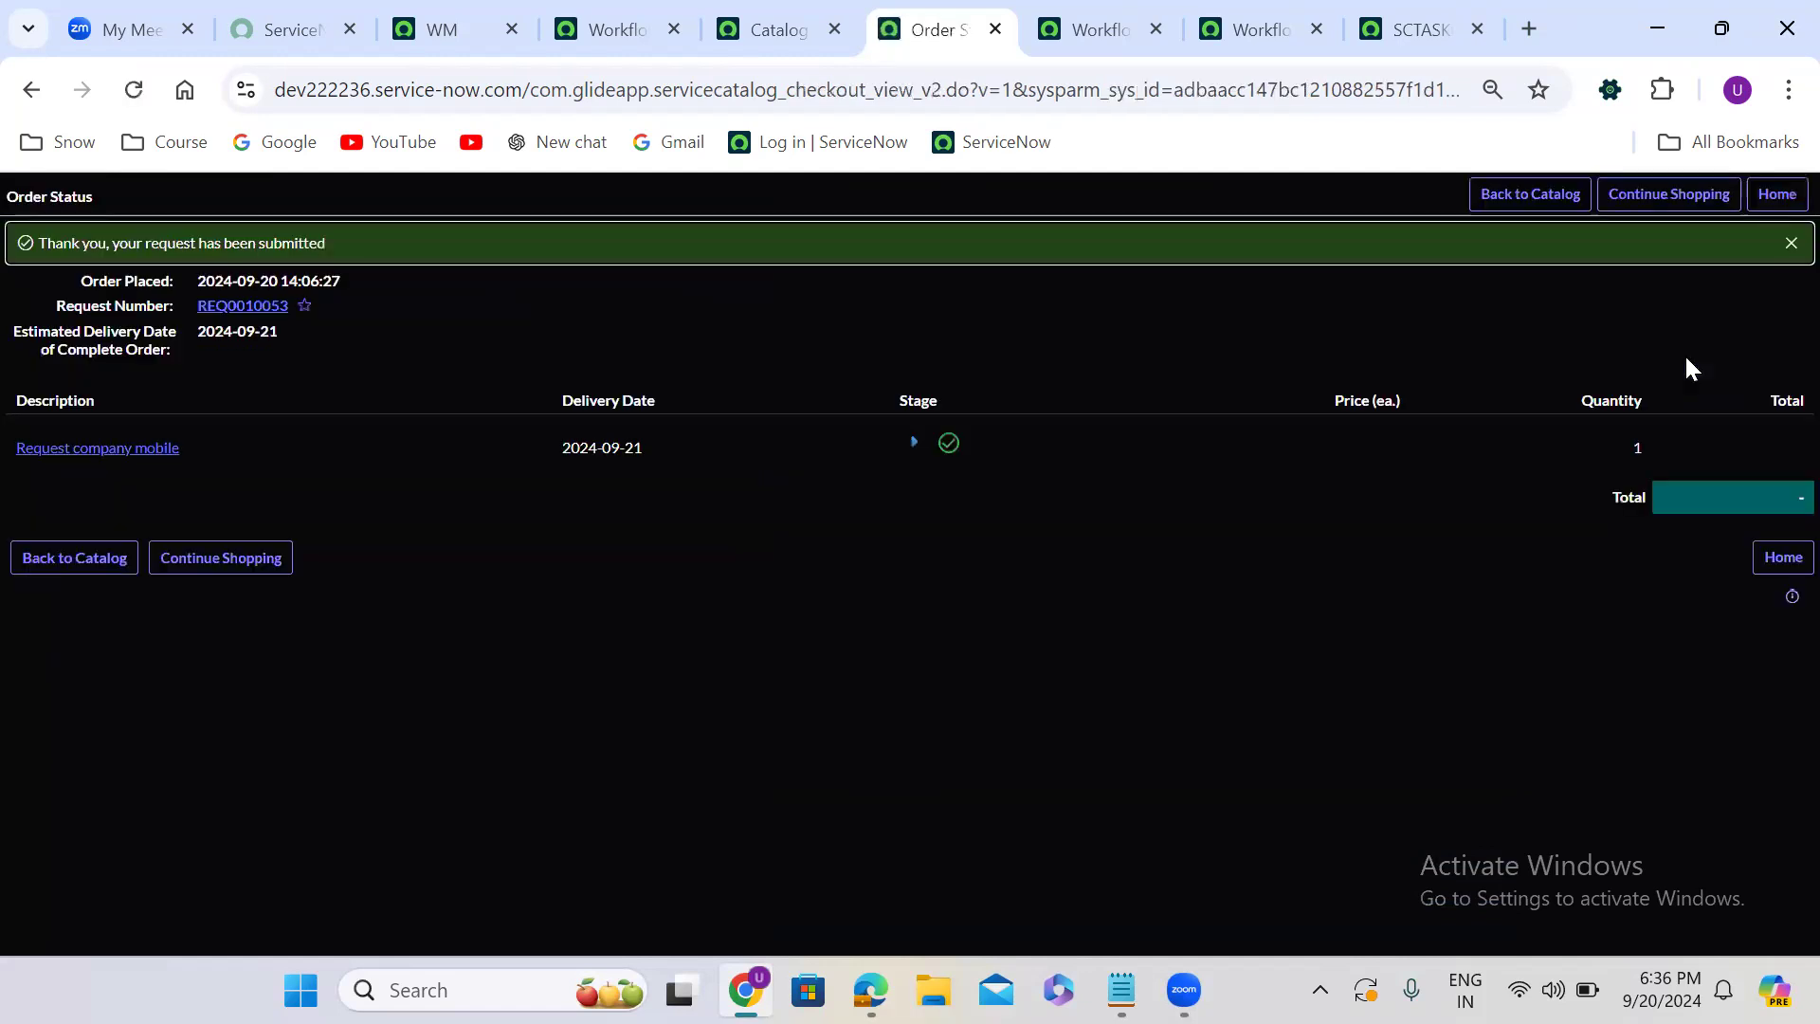
# - Open the newly ordered requested item and approve its pending approval record
pyautogui.click(83, 449)
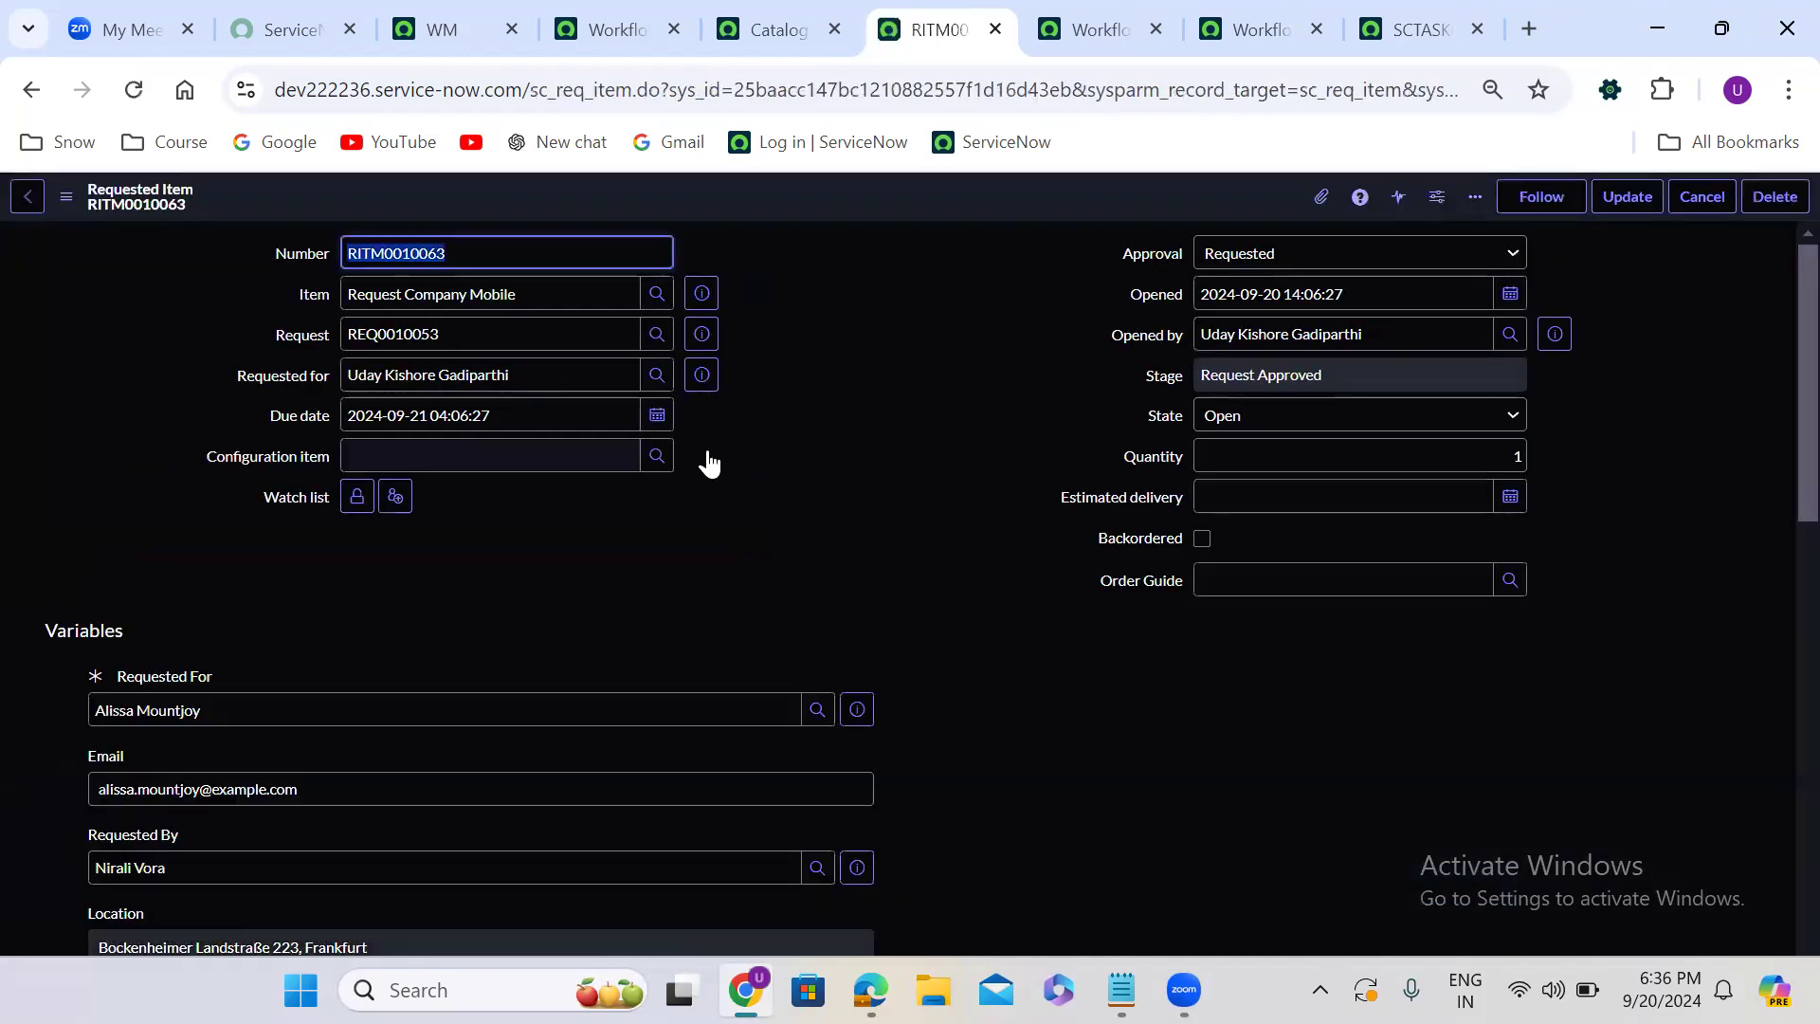
pyautogui.scroll(-15, 815, 520)
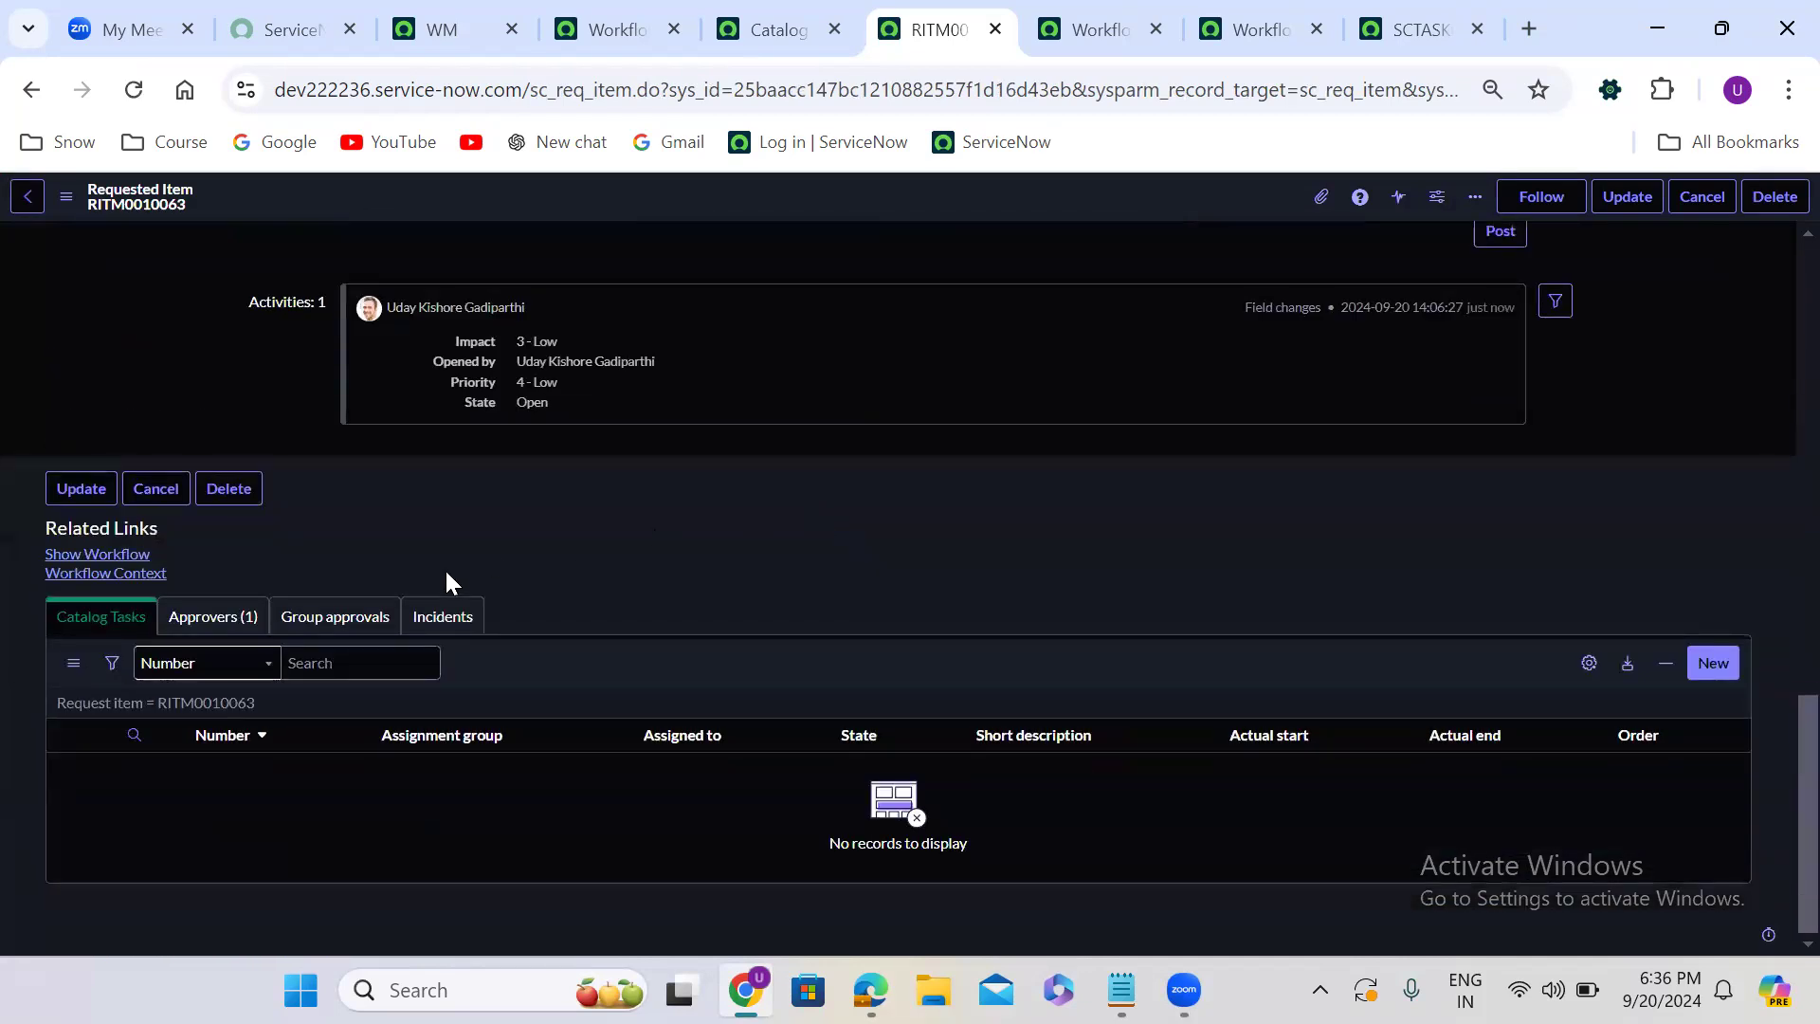
pyautogui.click(251, 616)
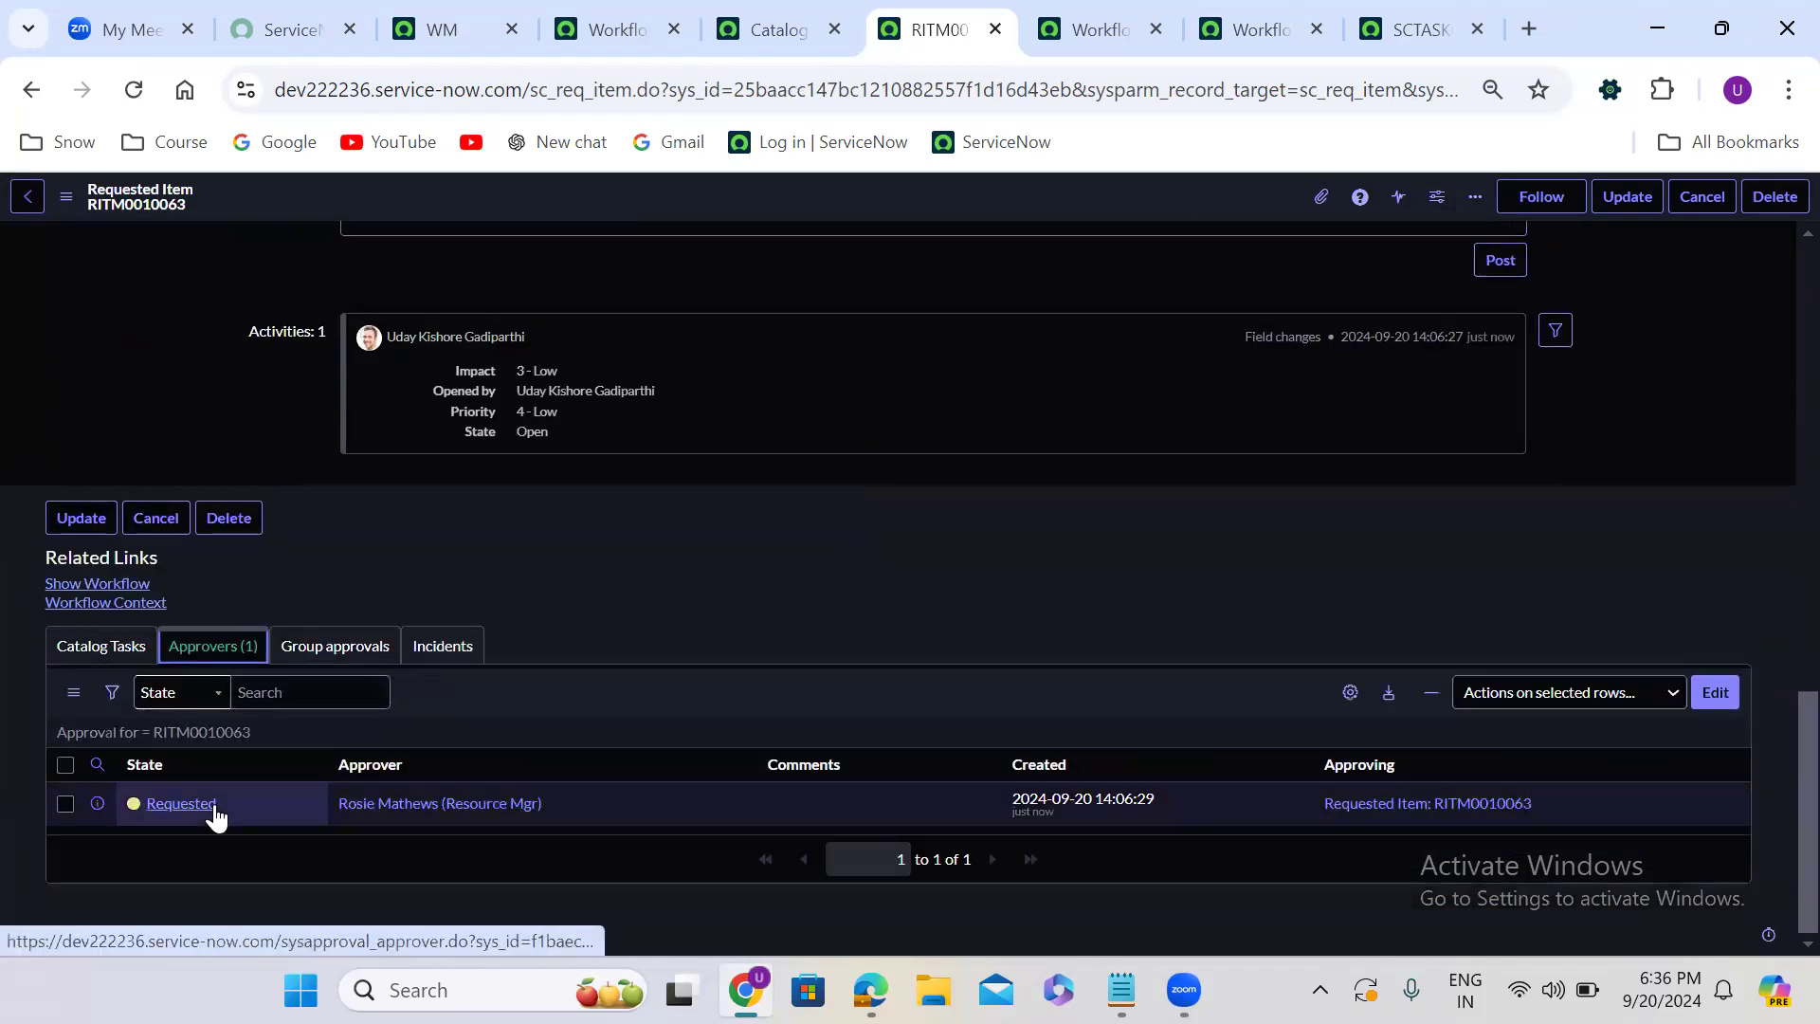
pyautogui.rightClick(214, 808)
pyautogui.click(338, 761)
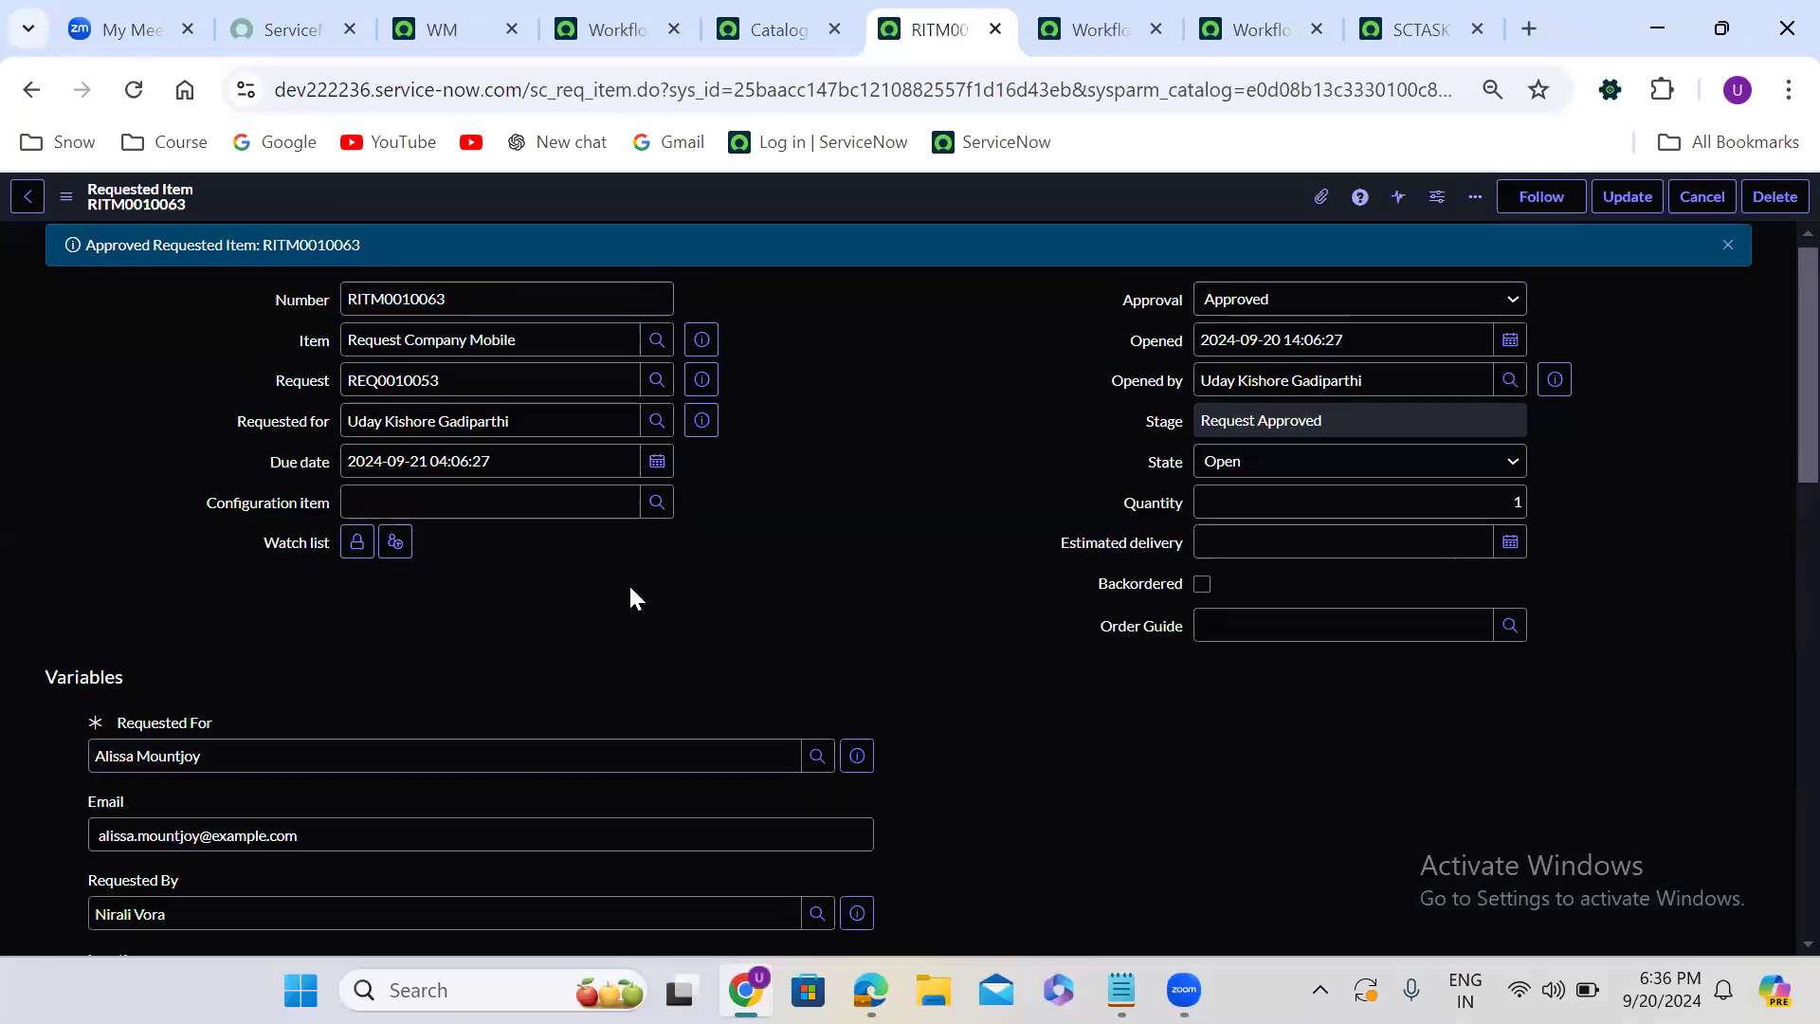
# - Add a new catalog task to the requested item with the short description manual task and submit it
pyautogui.scroll(-8, 630, 589)
pyautogui.scroll(-7, 630, 589)
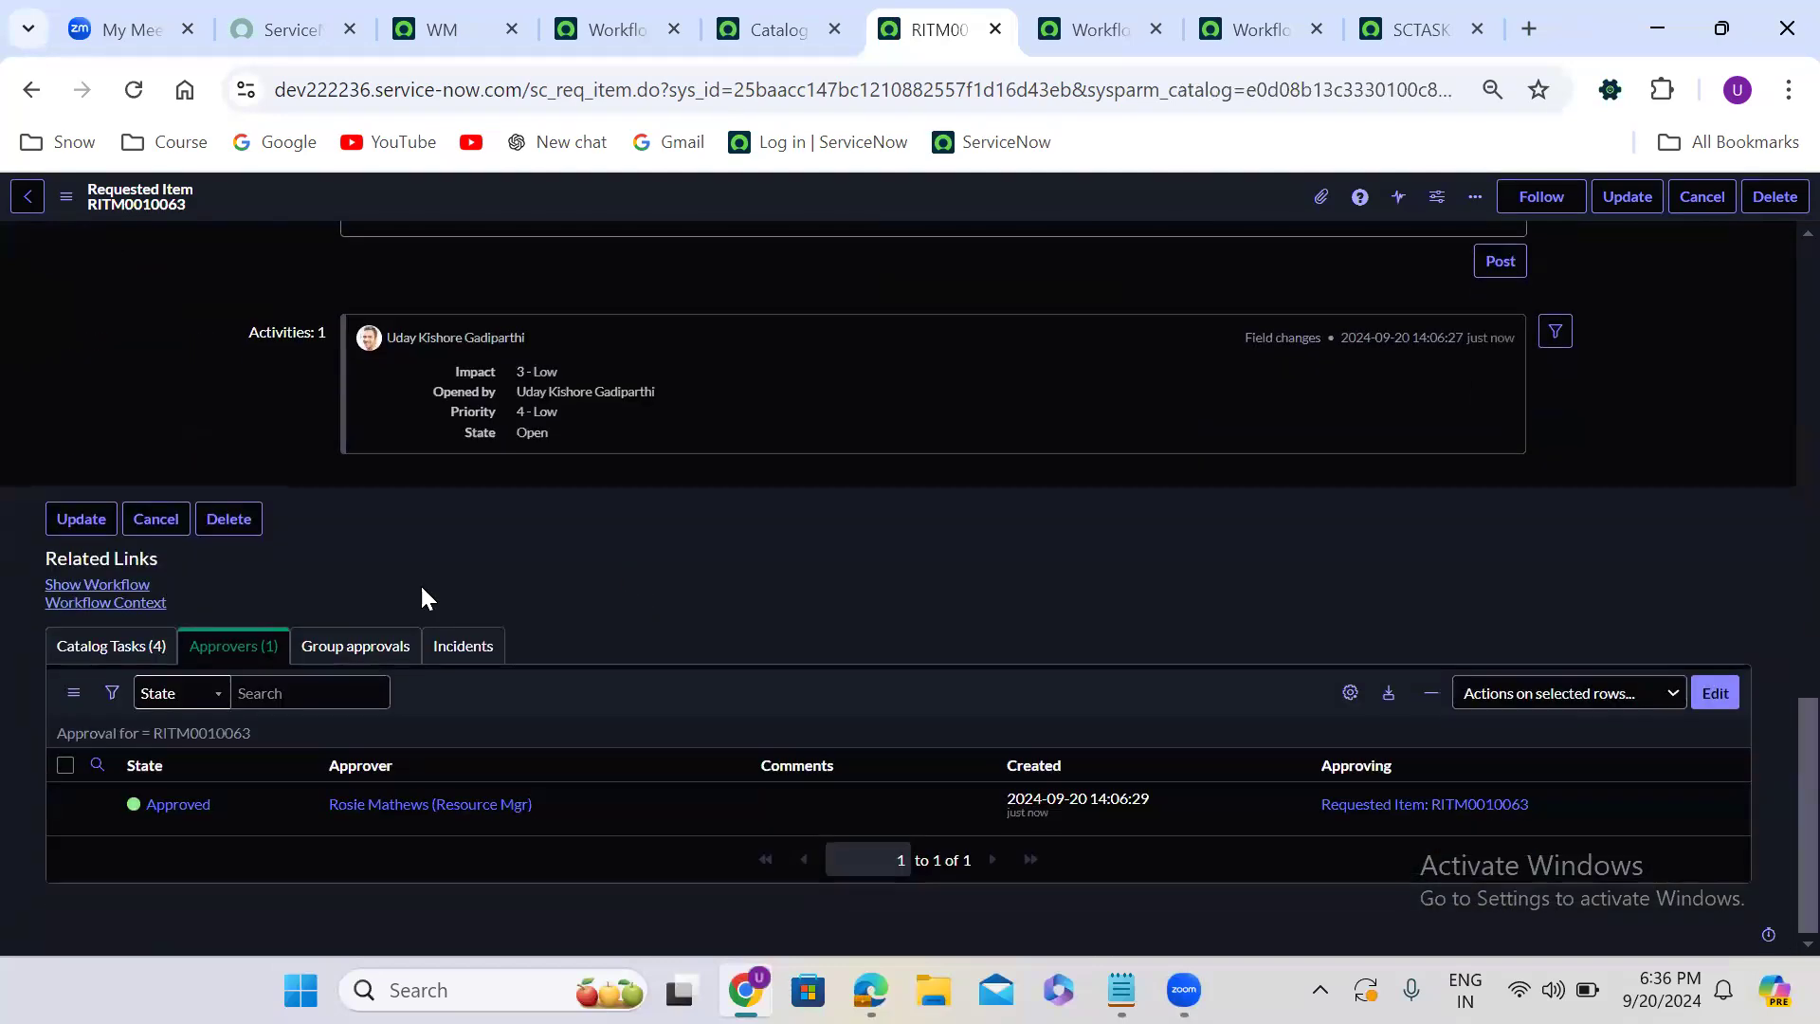
pyautogui.click(139, 651)
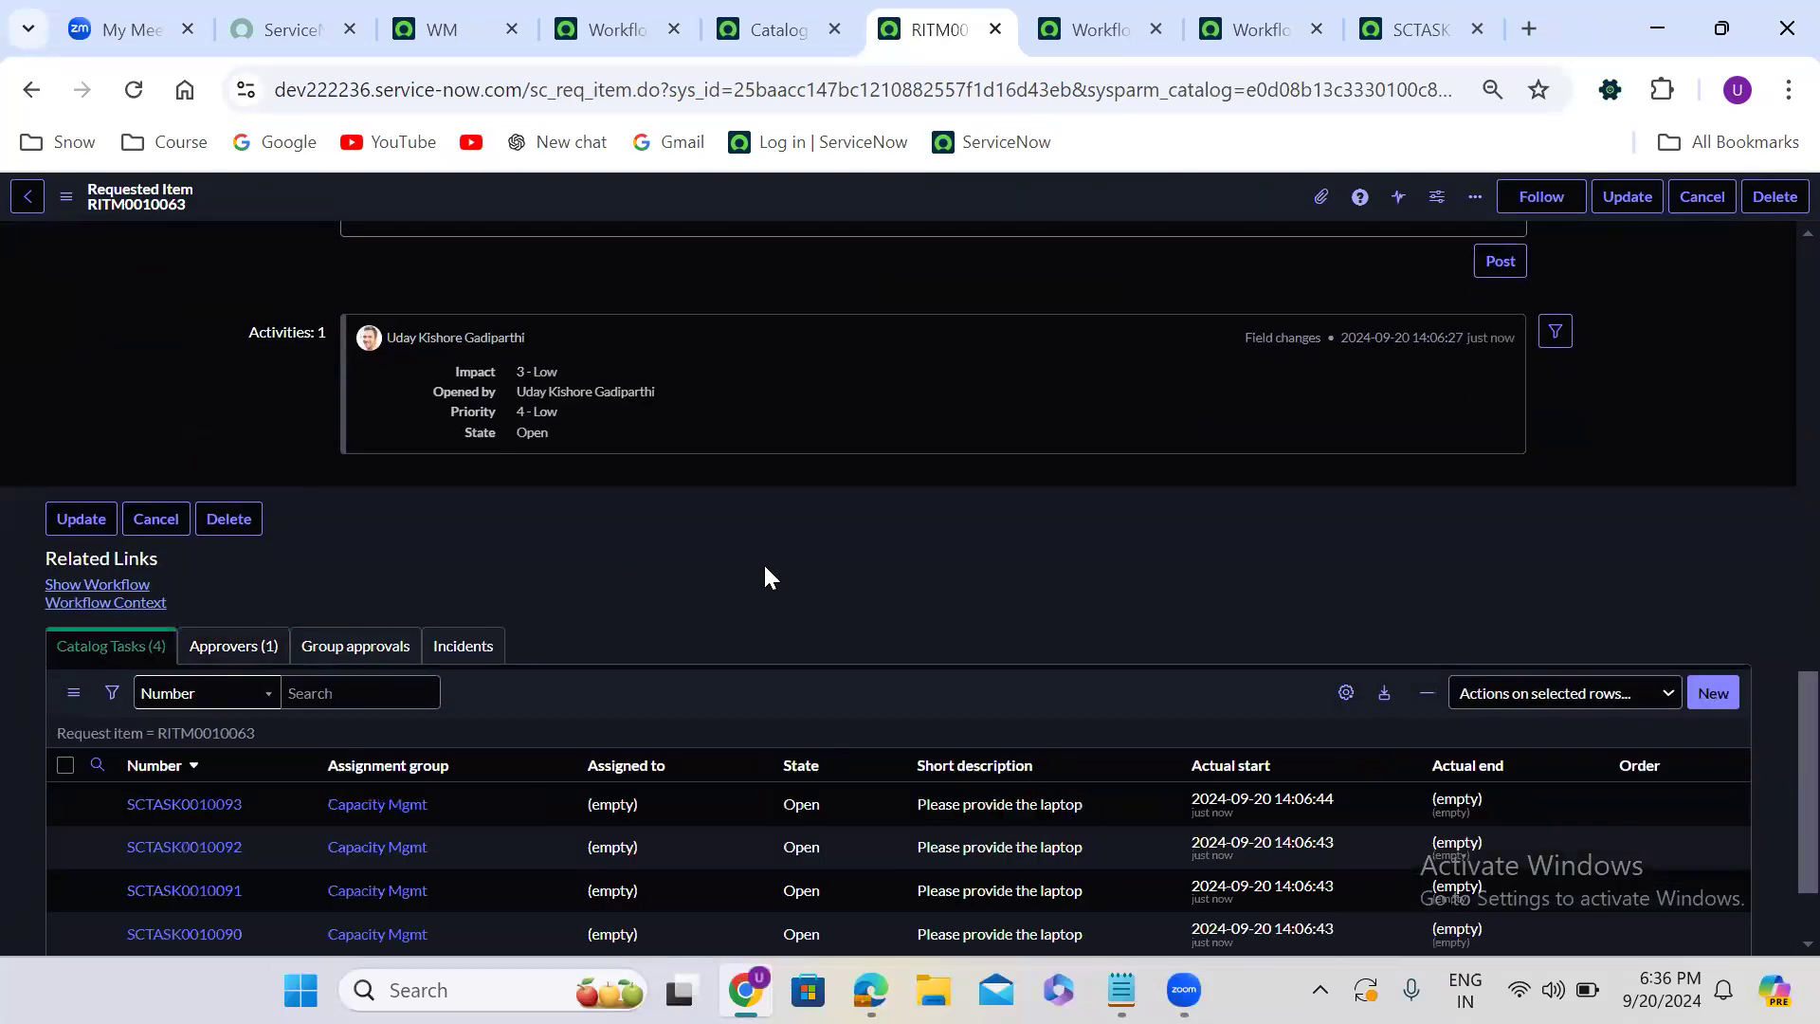
pyautogui.scroll(-2, 767, 576)
pyautogui.click(1714, 566)
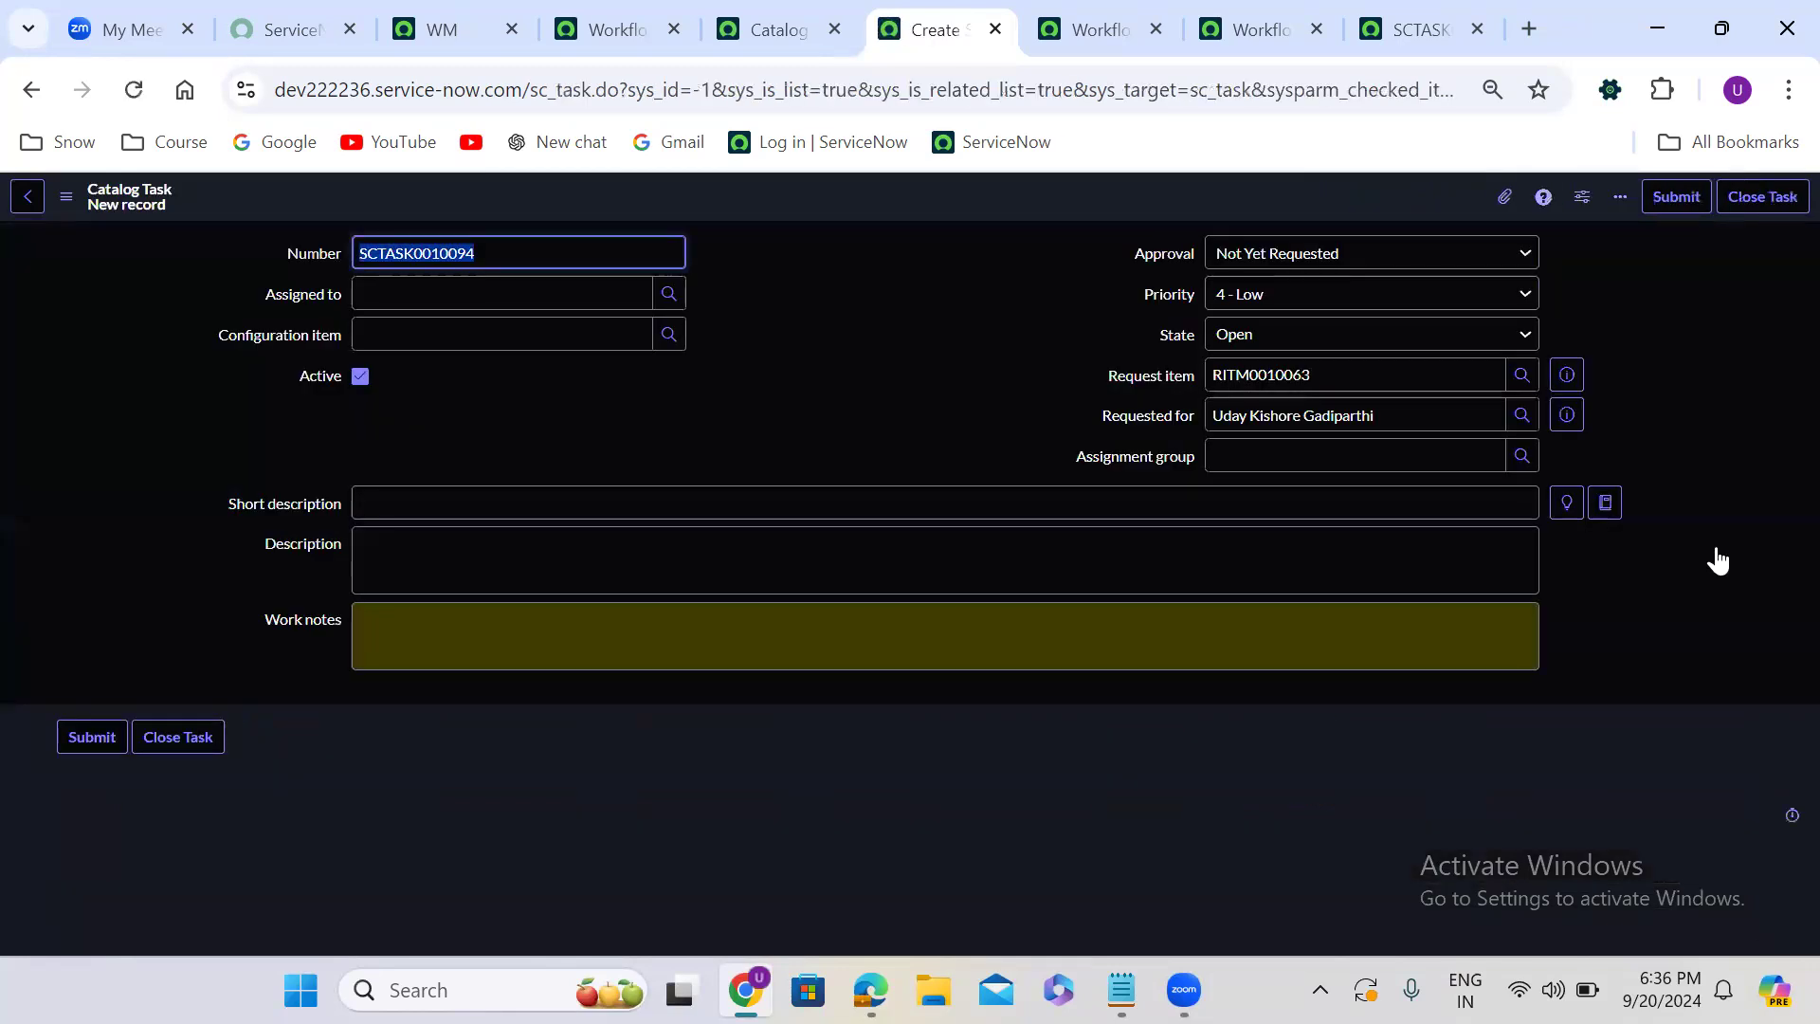
pyautogui.click(717, 504)
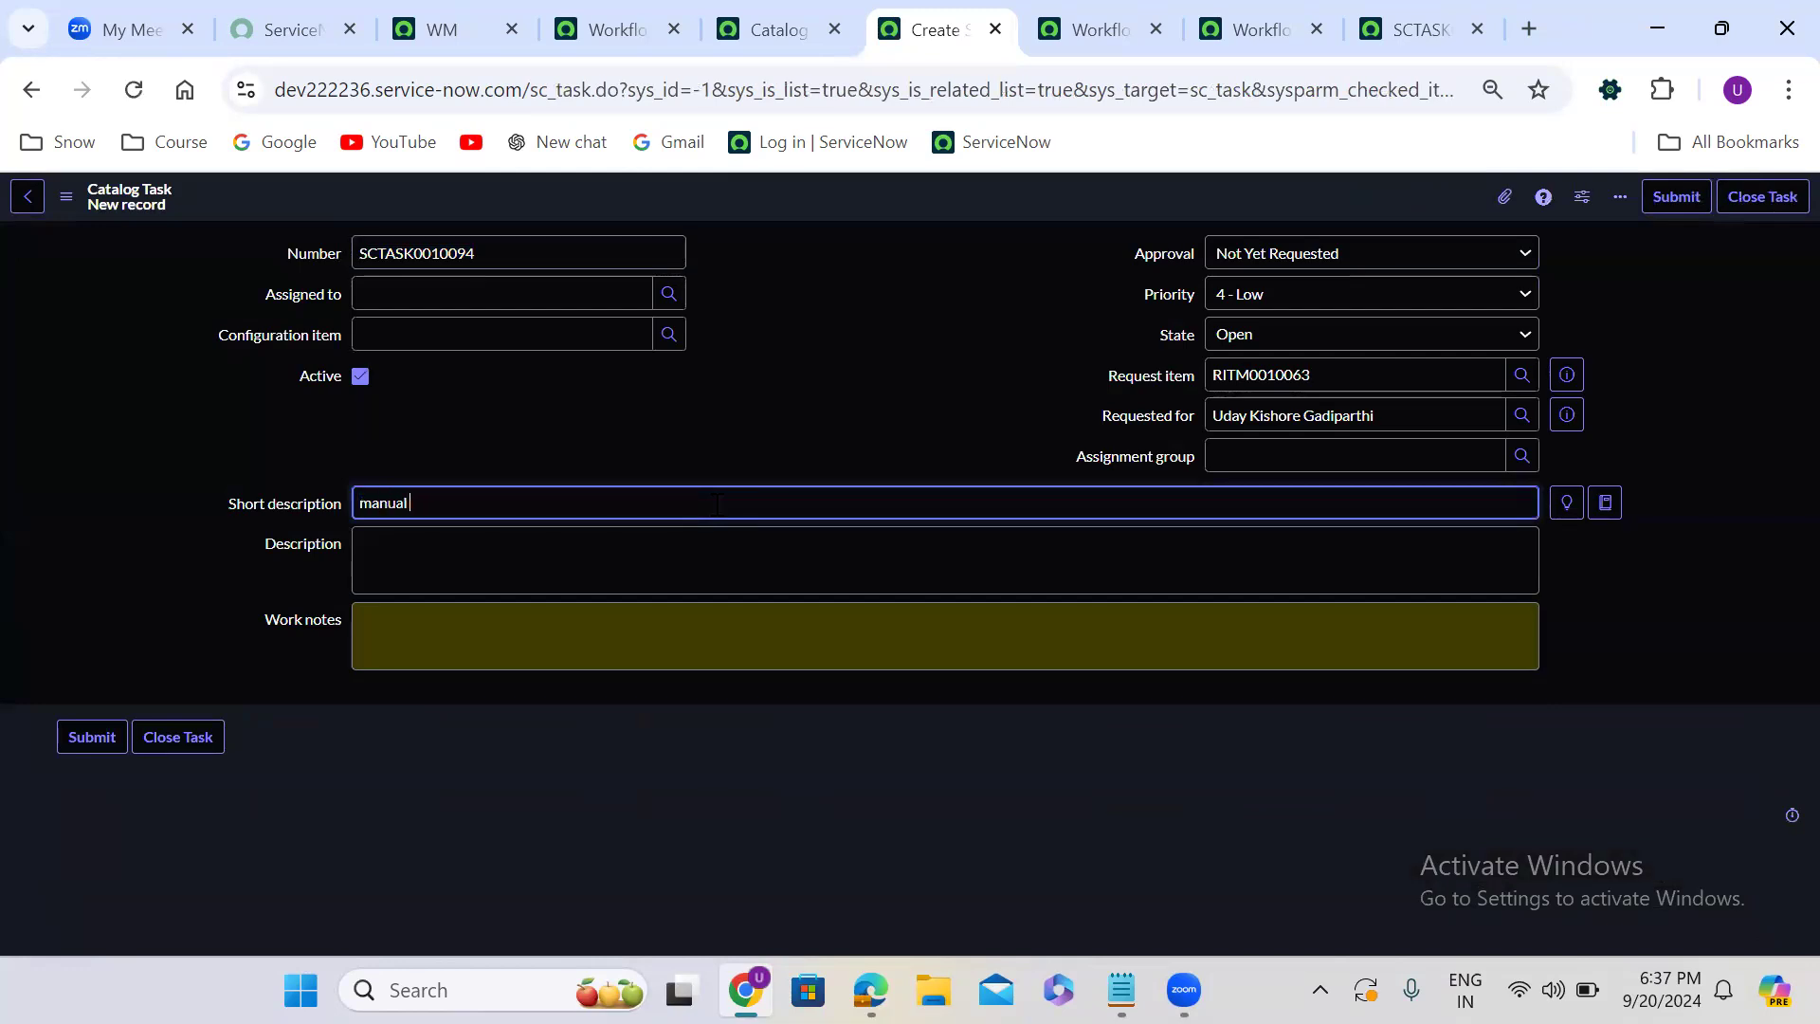
pyautogui.click(984, 779)
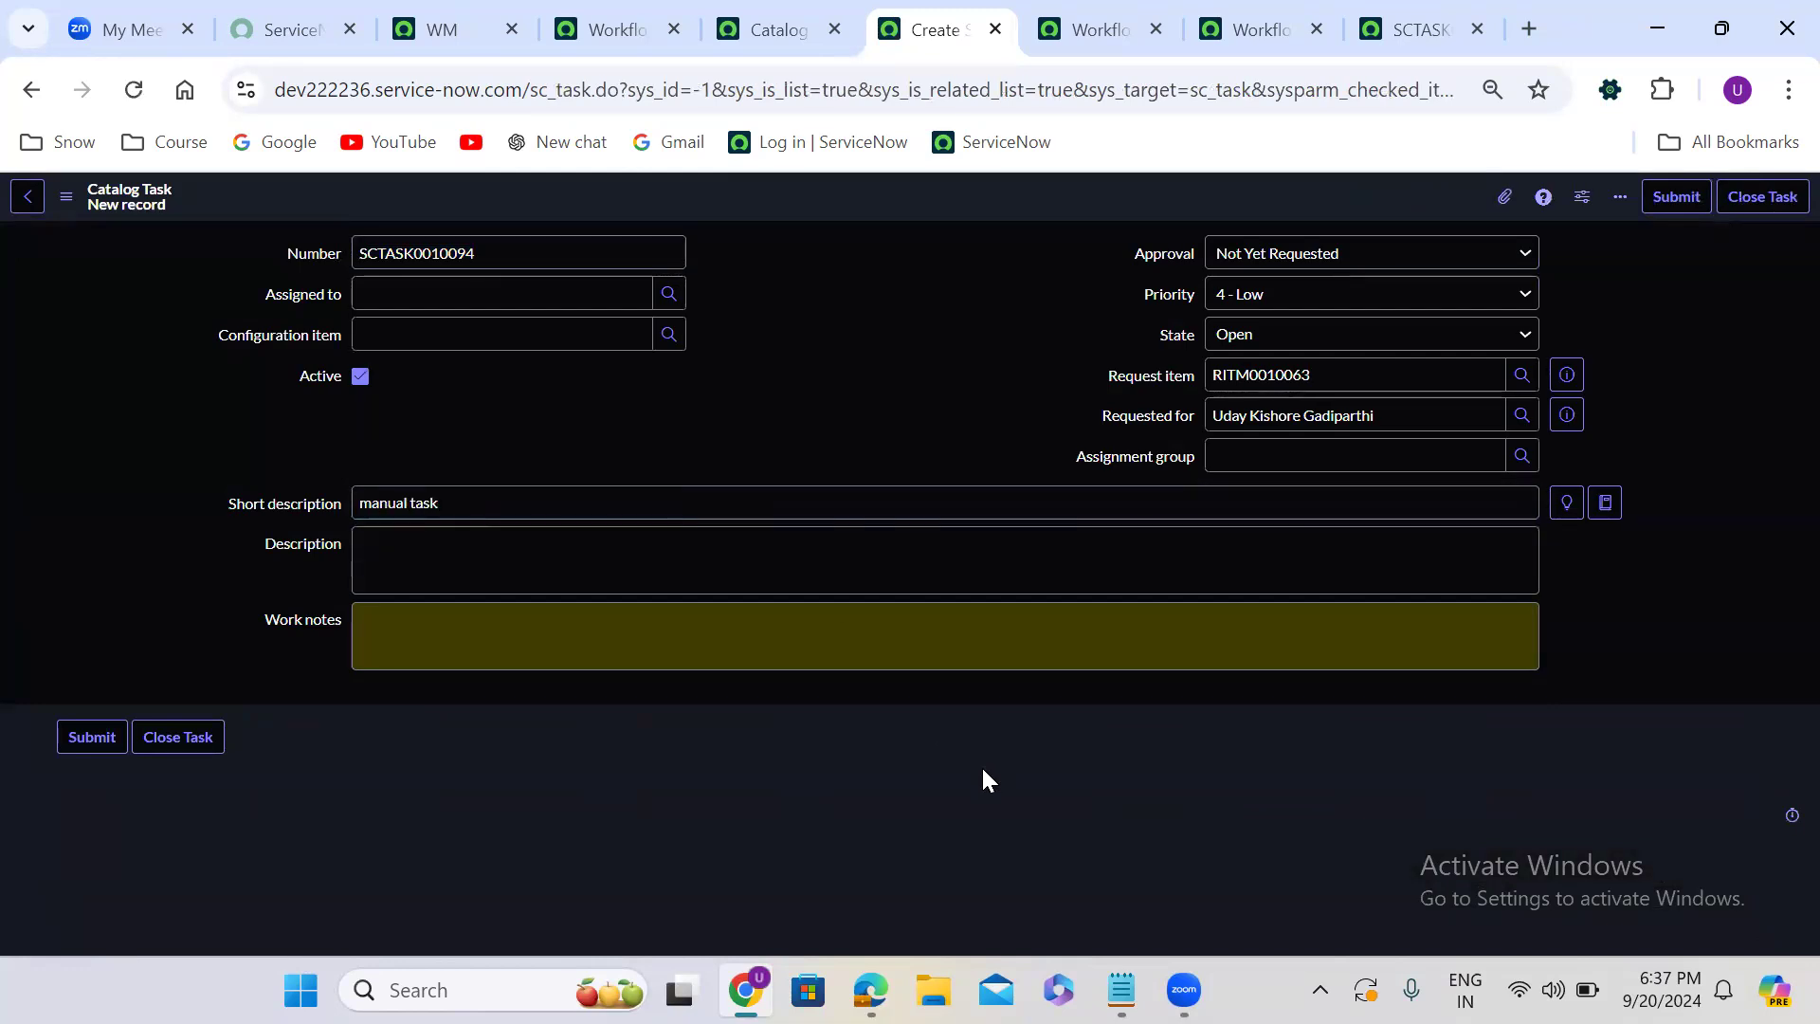
pyautogui.click(1683, 193)
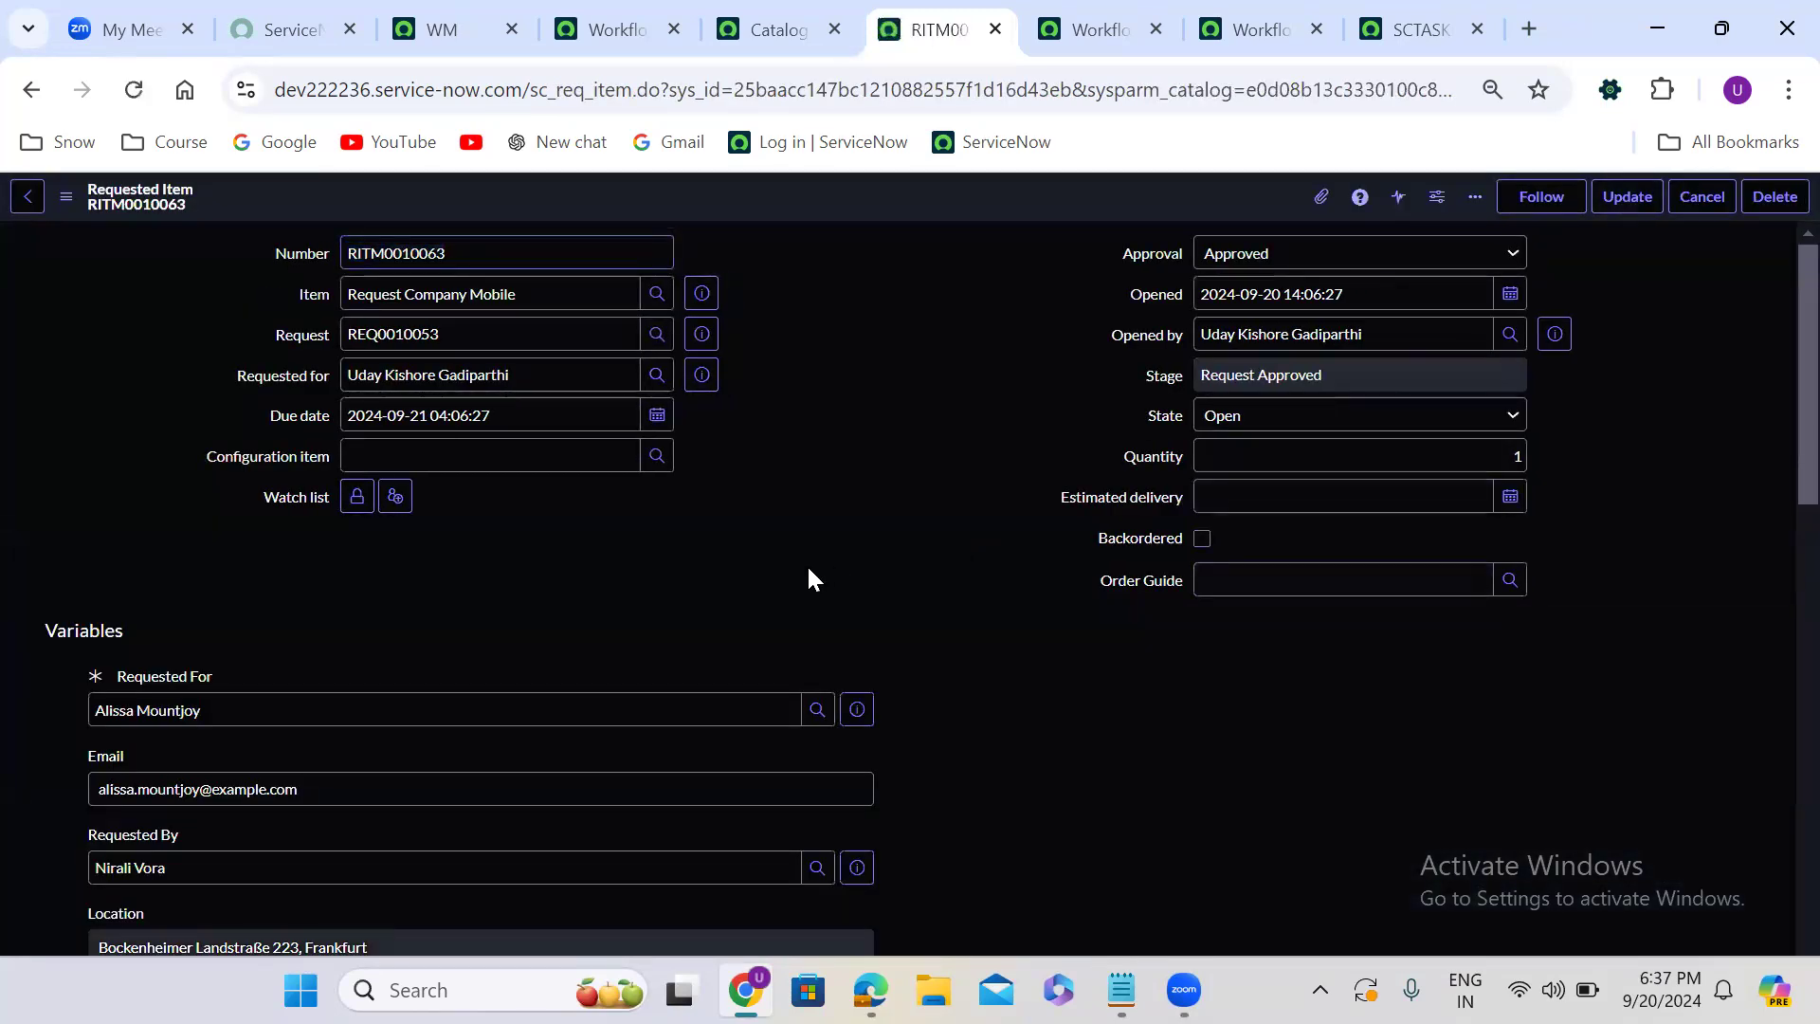
# - Set the state of the four workflow-generated laptop tasks to Closed Complete, excluding the manual task
pyautogui.scroll(-5, 809, 570)
pyautogui.scroll(-10, 809, 570)
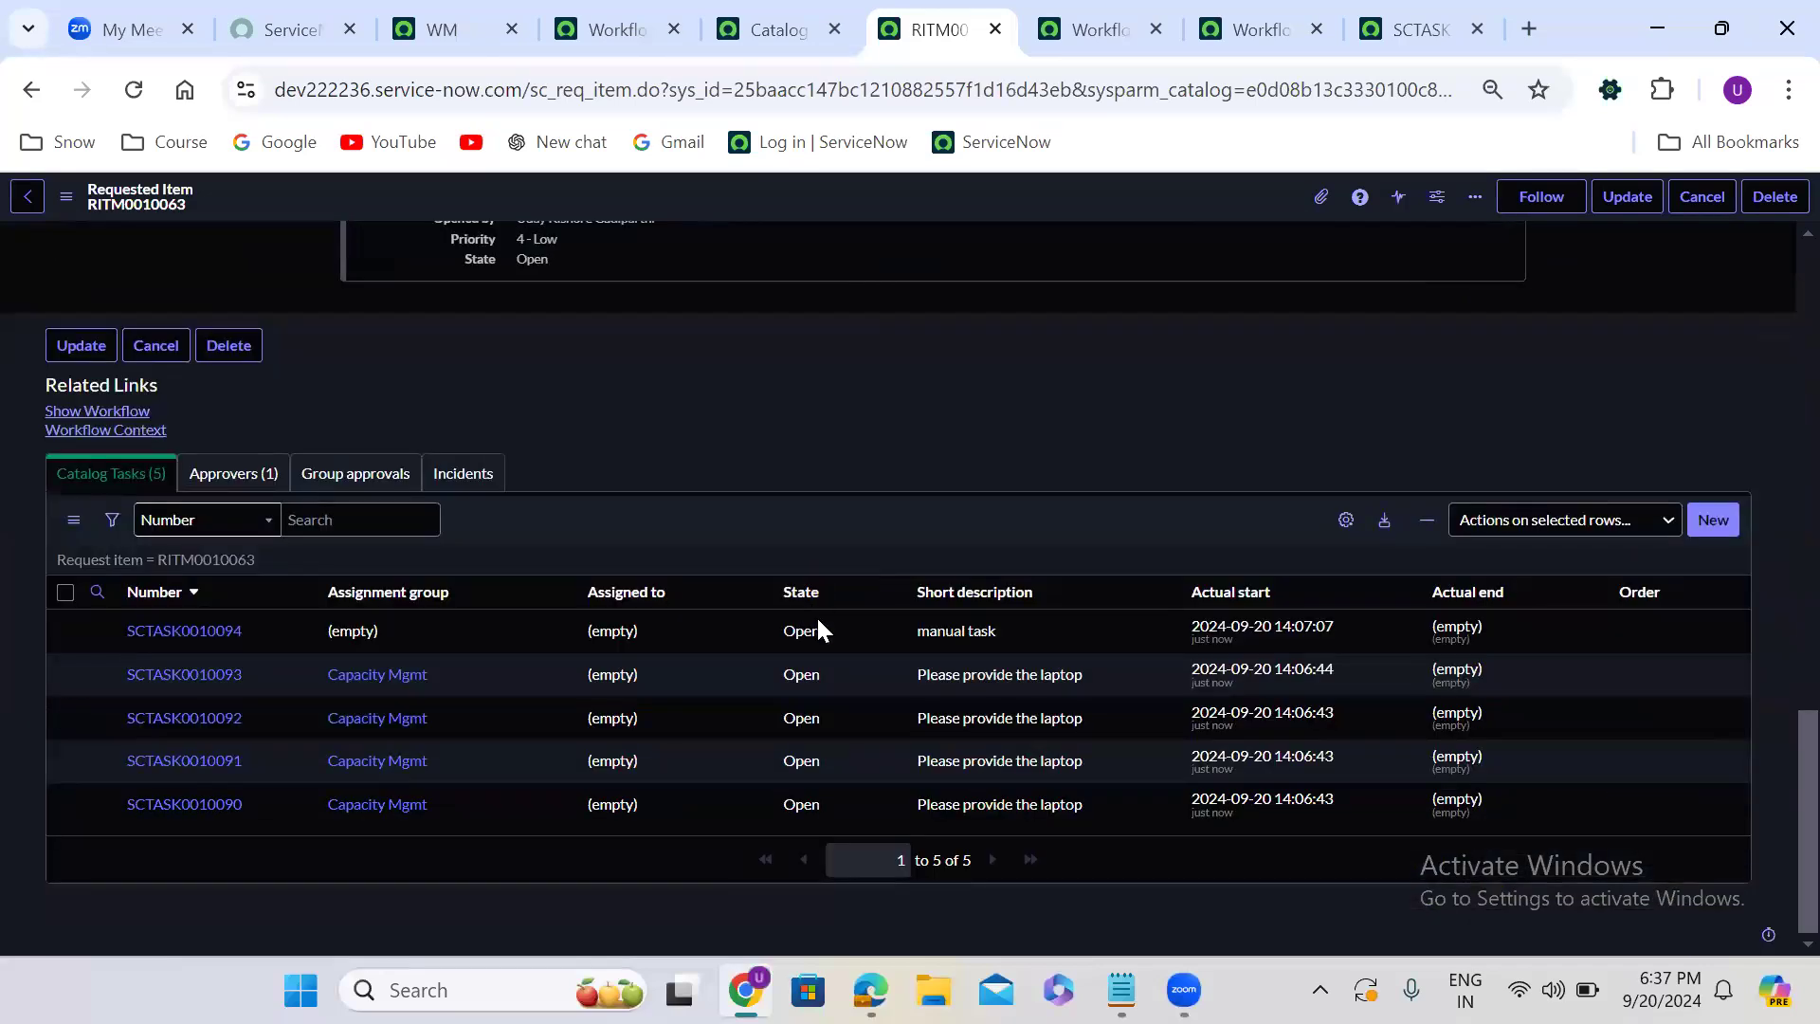
pyautogui.click(823, 670)
pyautogui.moveTo(828, 712); pyautogui.dragTo(835, 806)
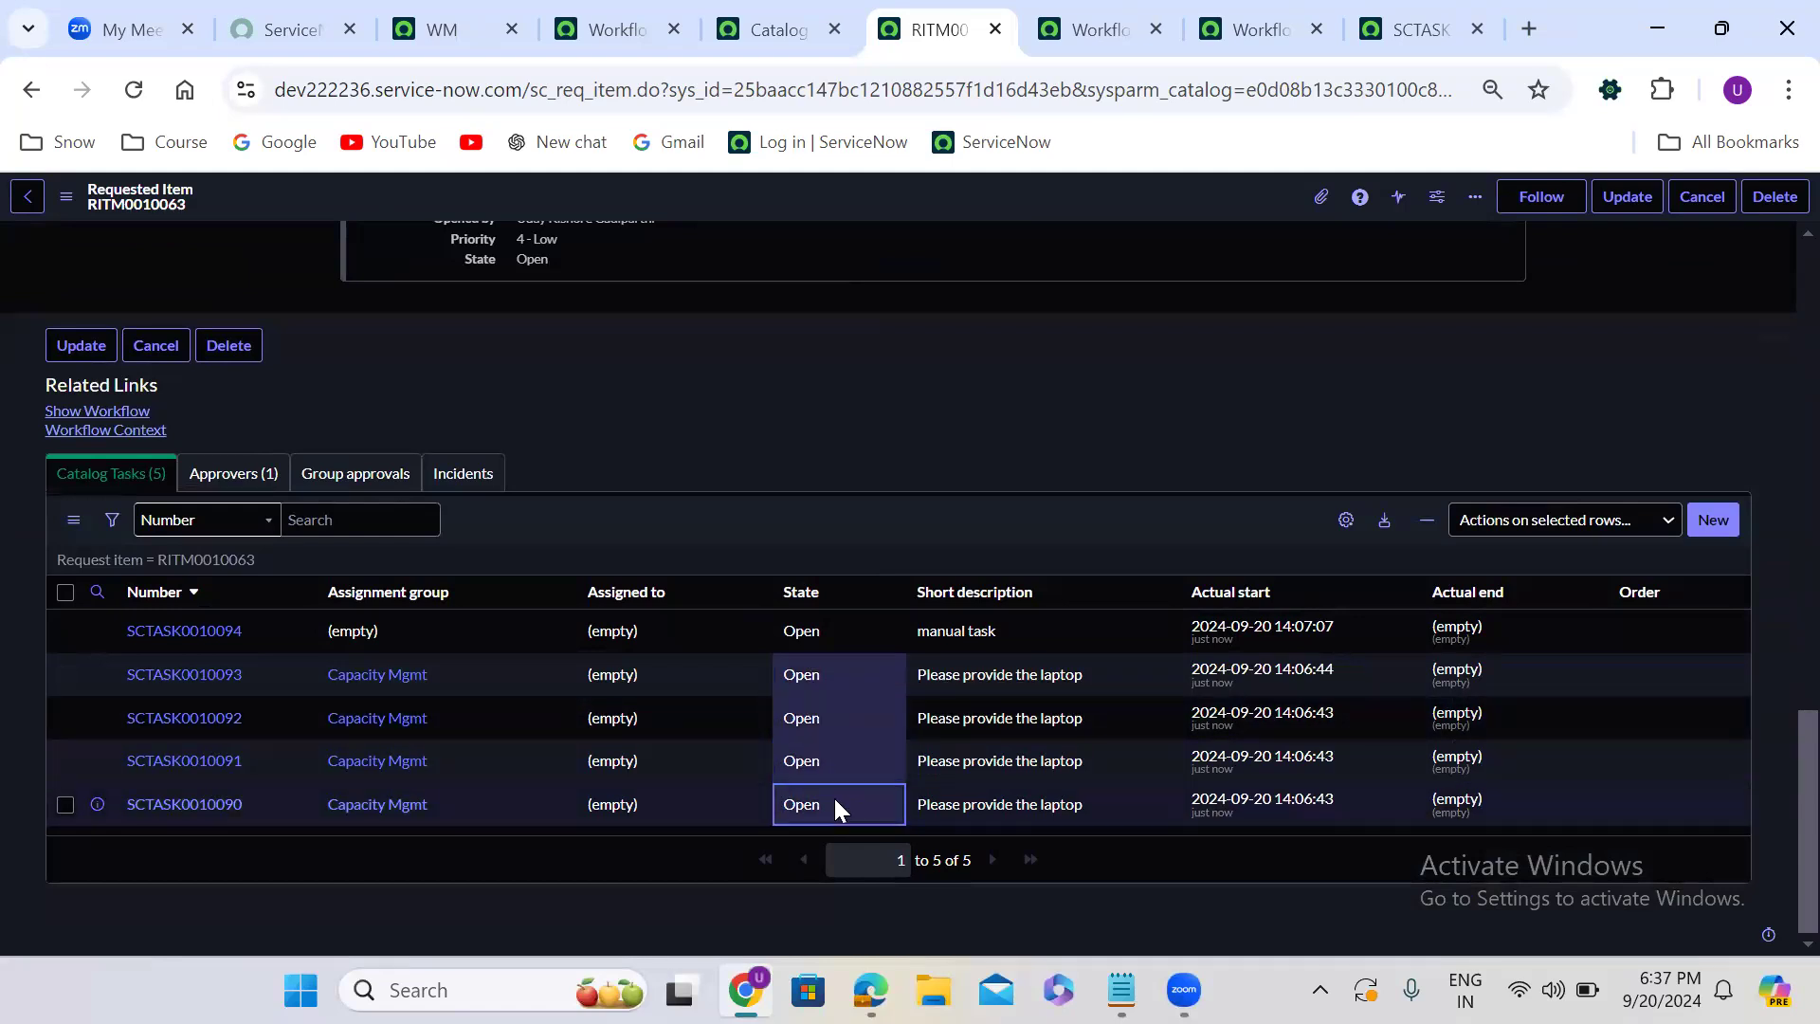
pyautogui.doubleClick(835, 801)
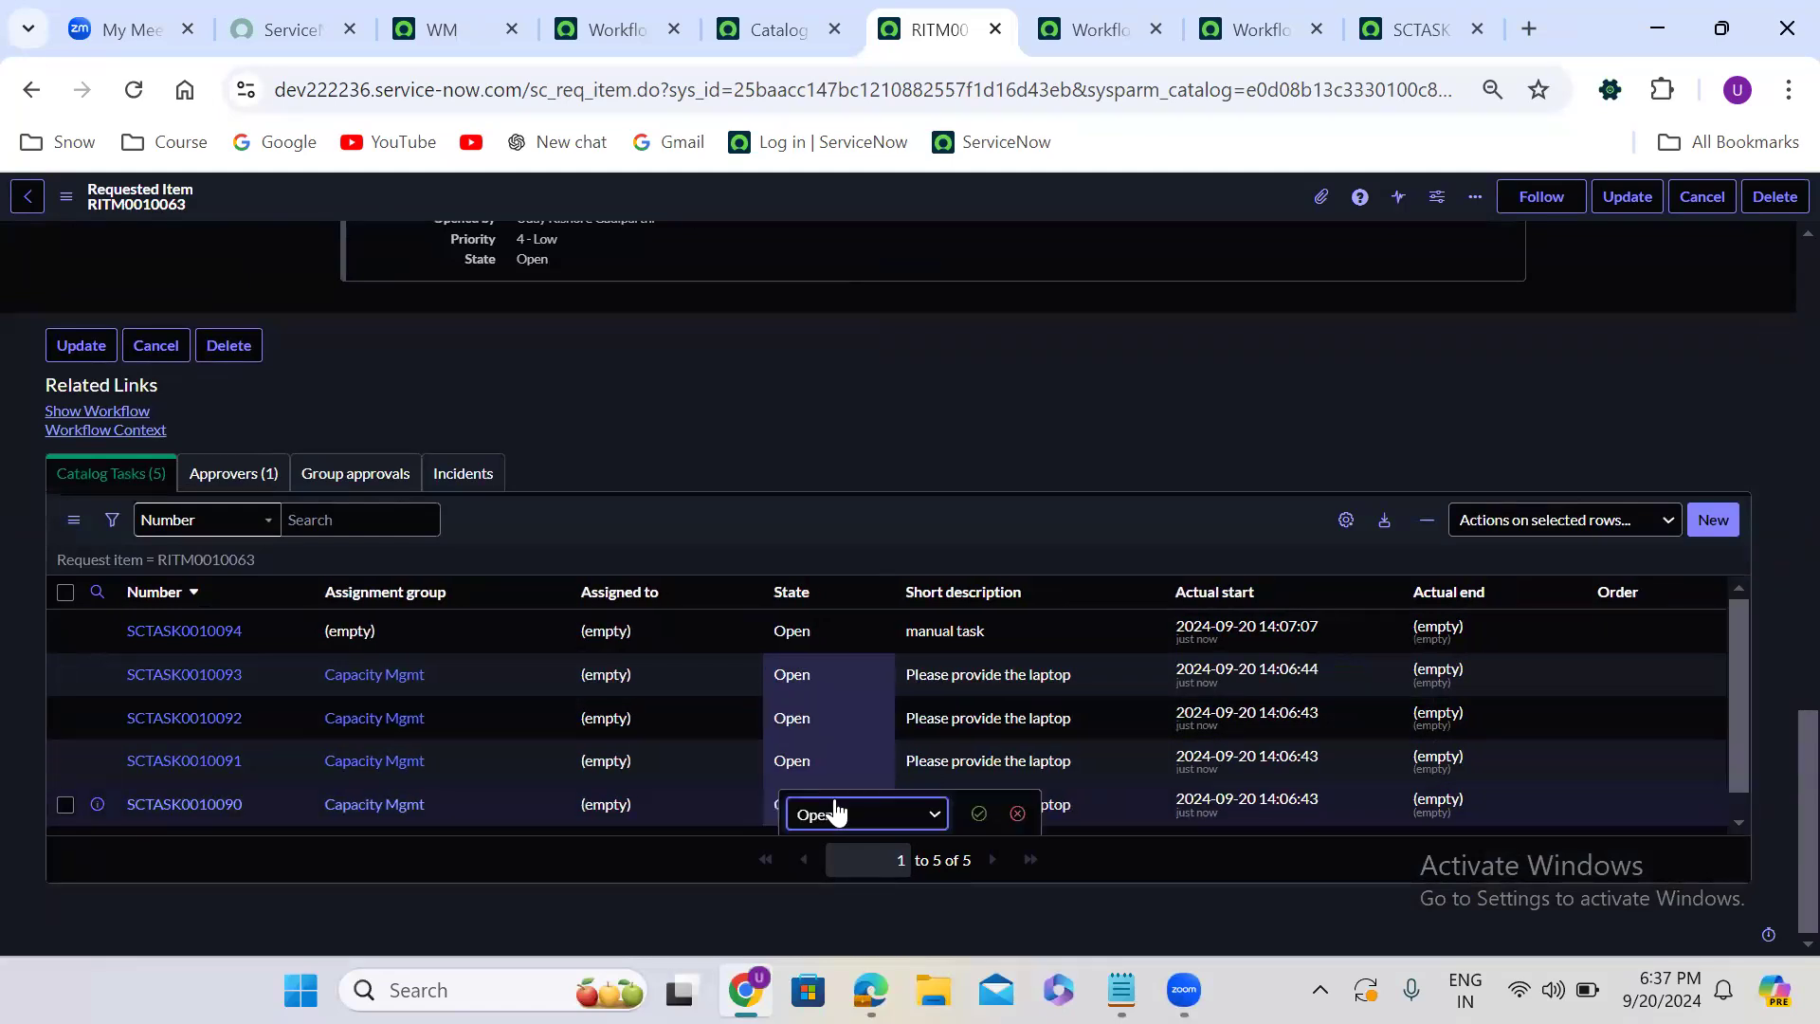
pyautogui.click(834, 804)
pyautogui.click(853, 709)
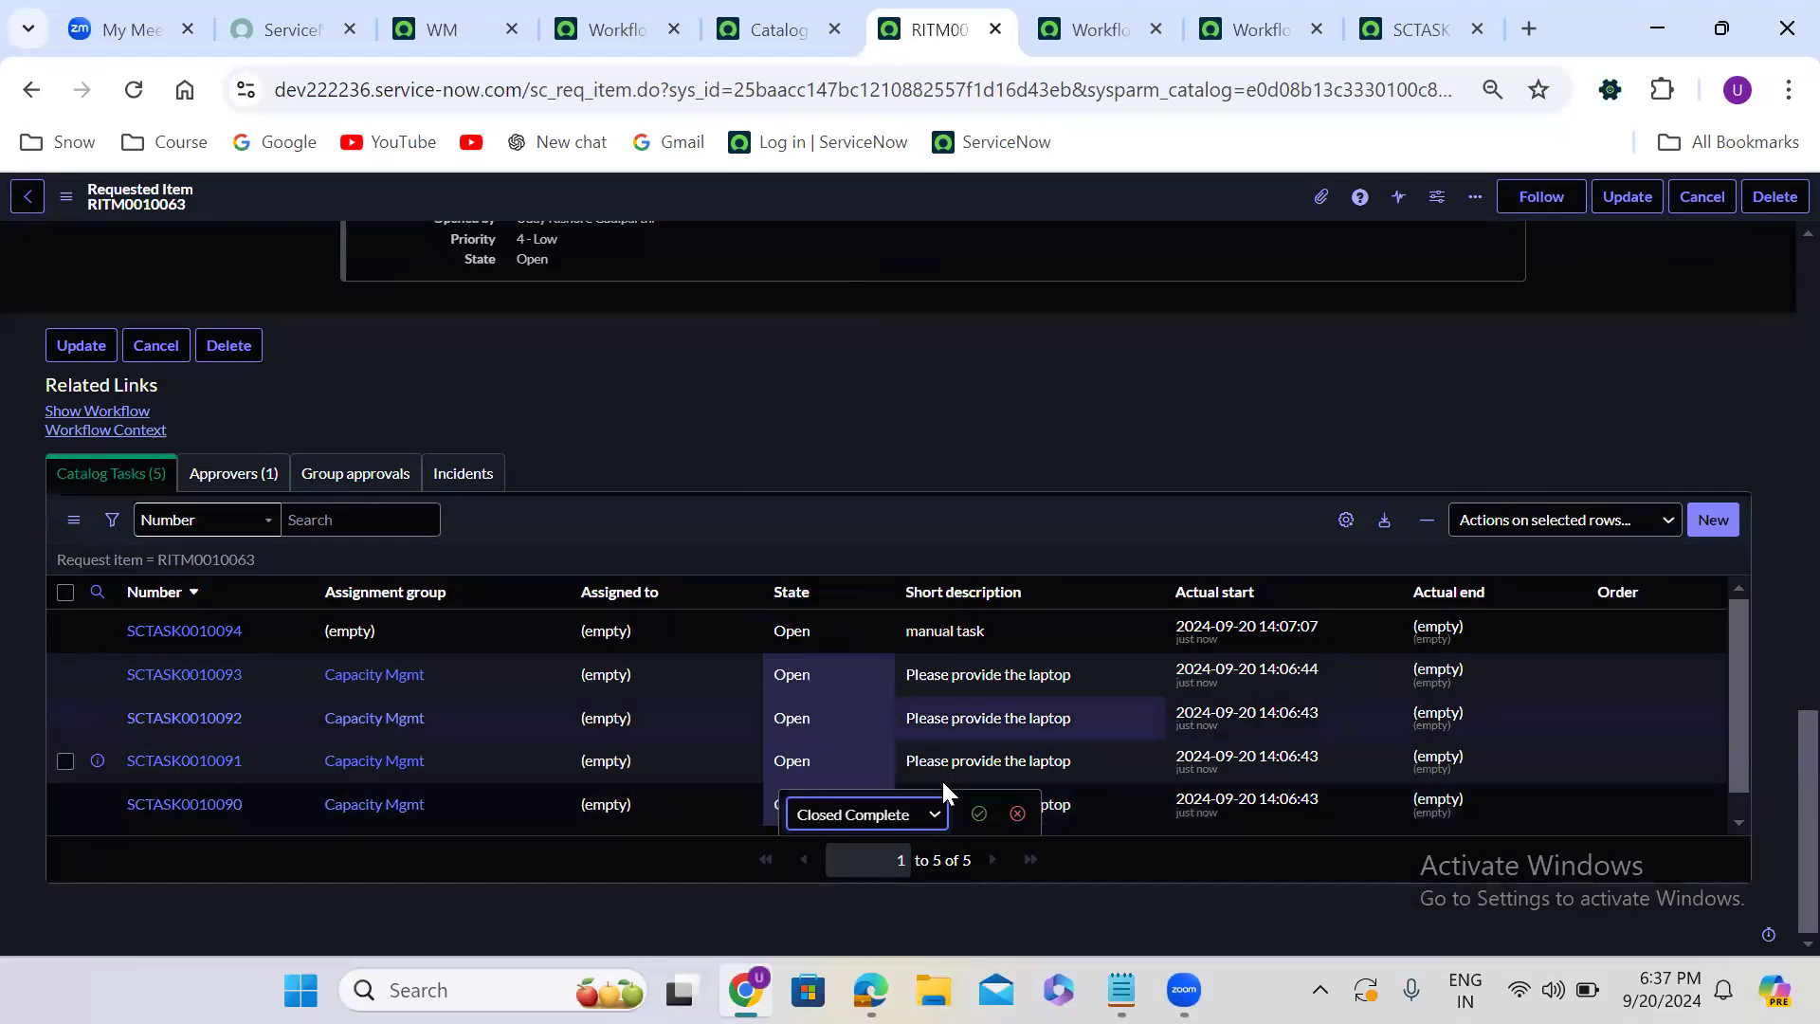
pyautogui.click(976, 813)
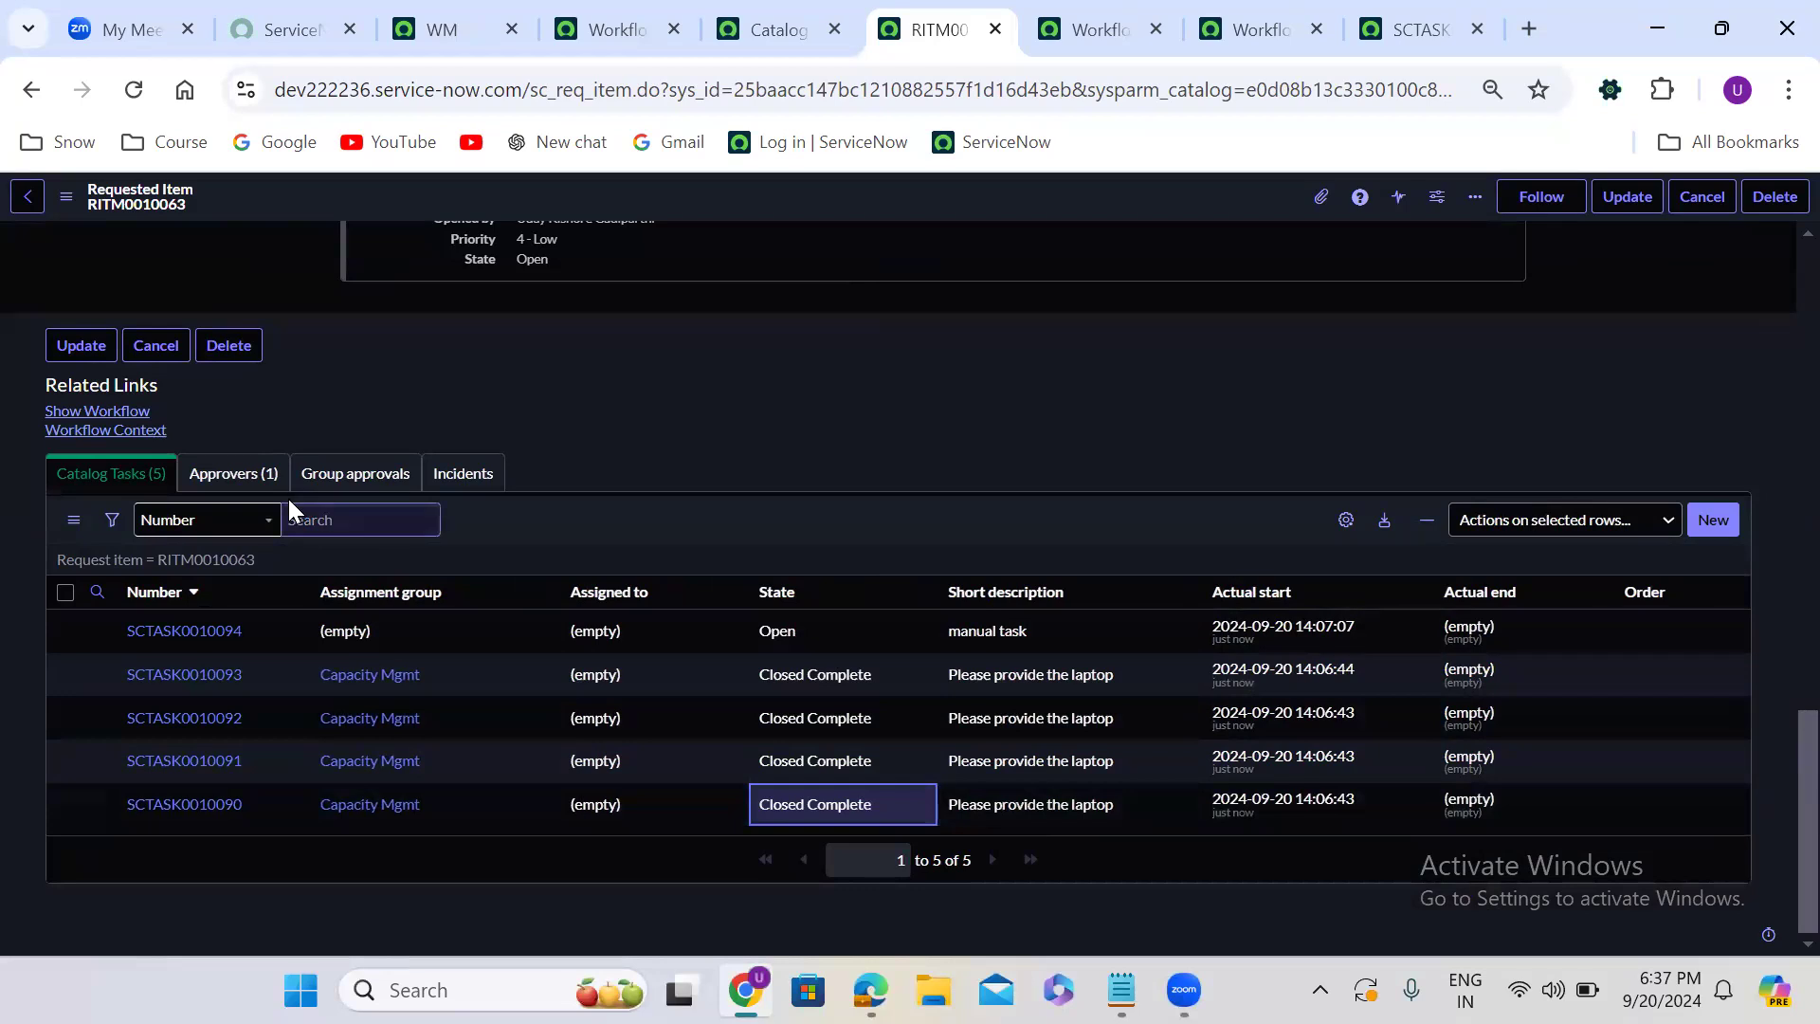
# - Open and reload the requested item's workflow diagram, and compare the activity states with its catalog tasks
pyautogui.scroll(1, 118, 421)
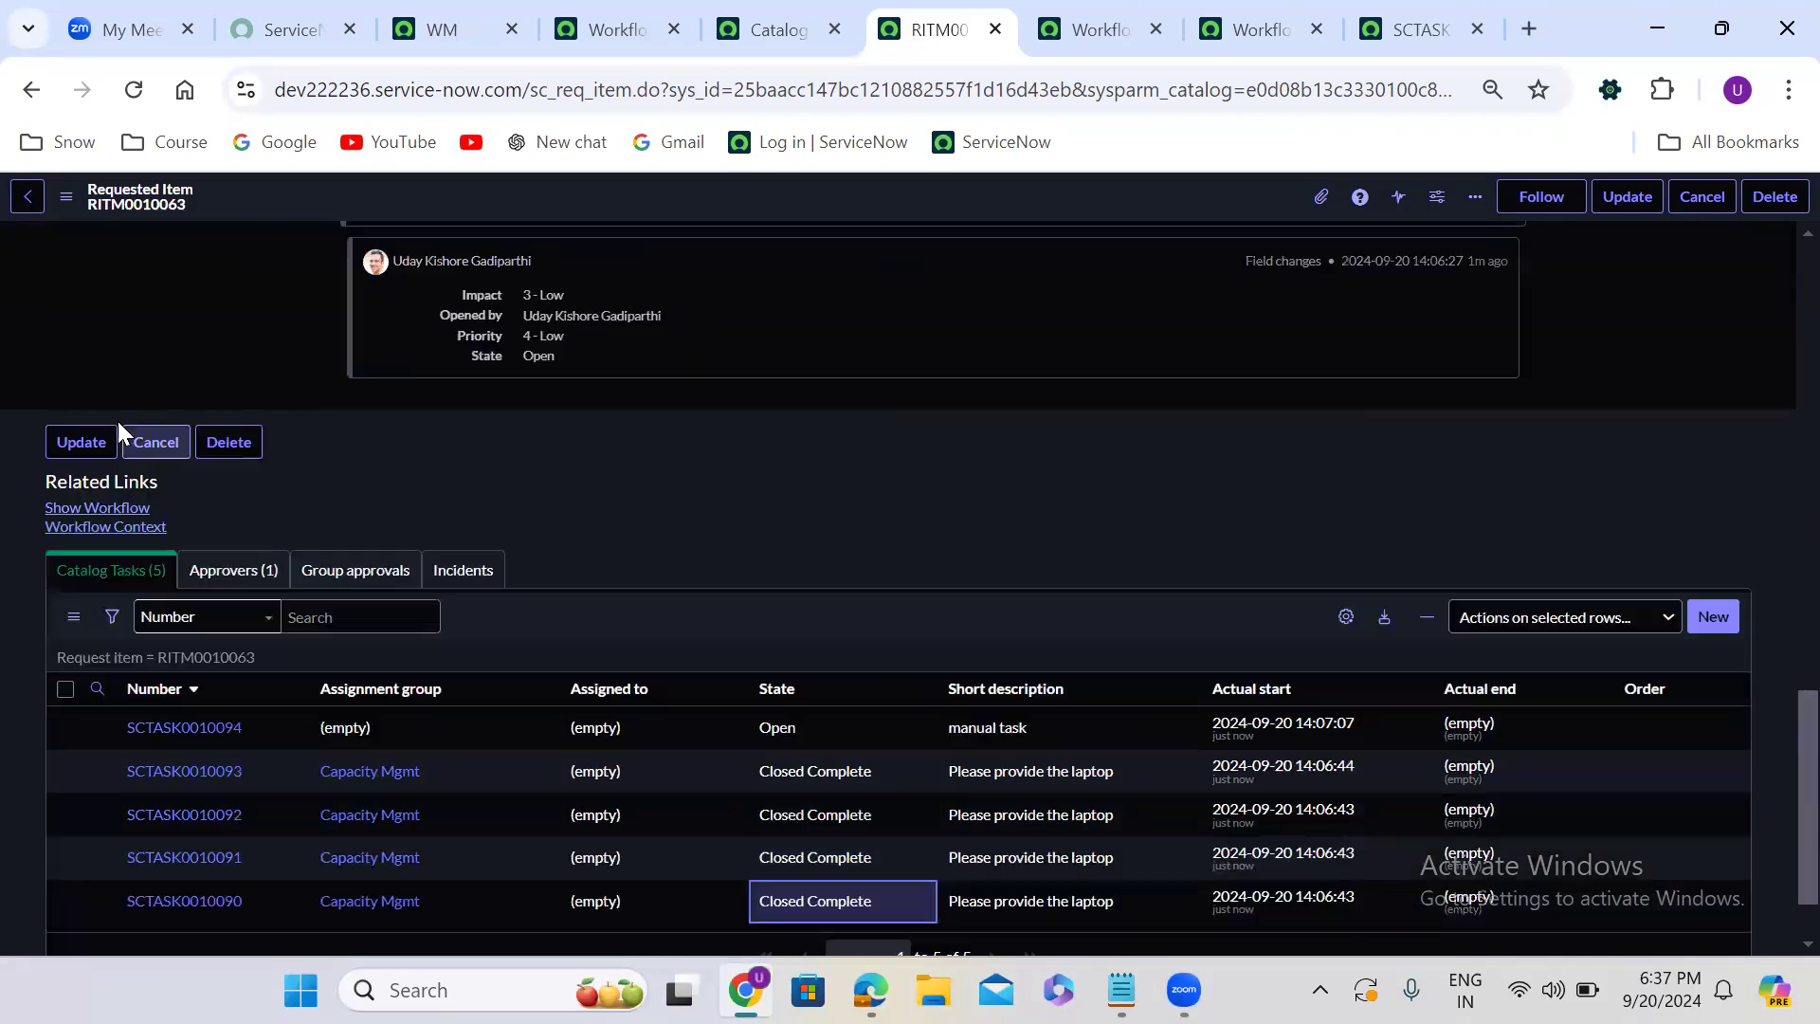
pyautogui.click(112, 509)
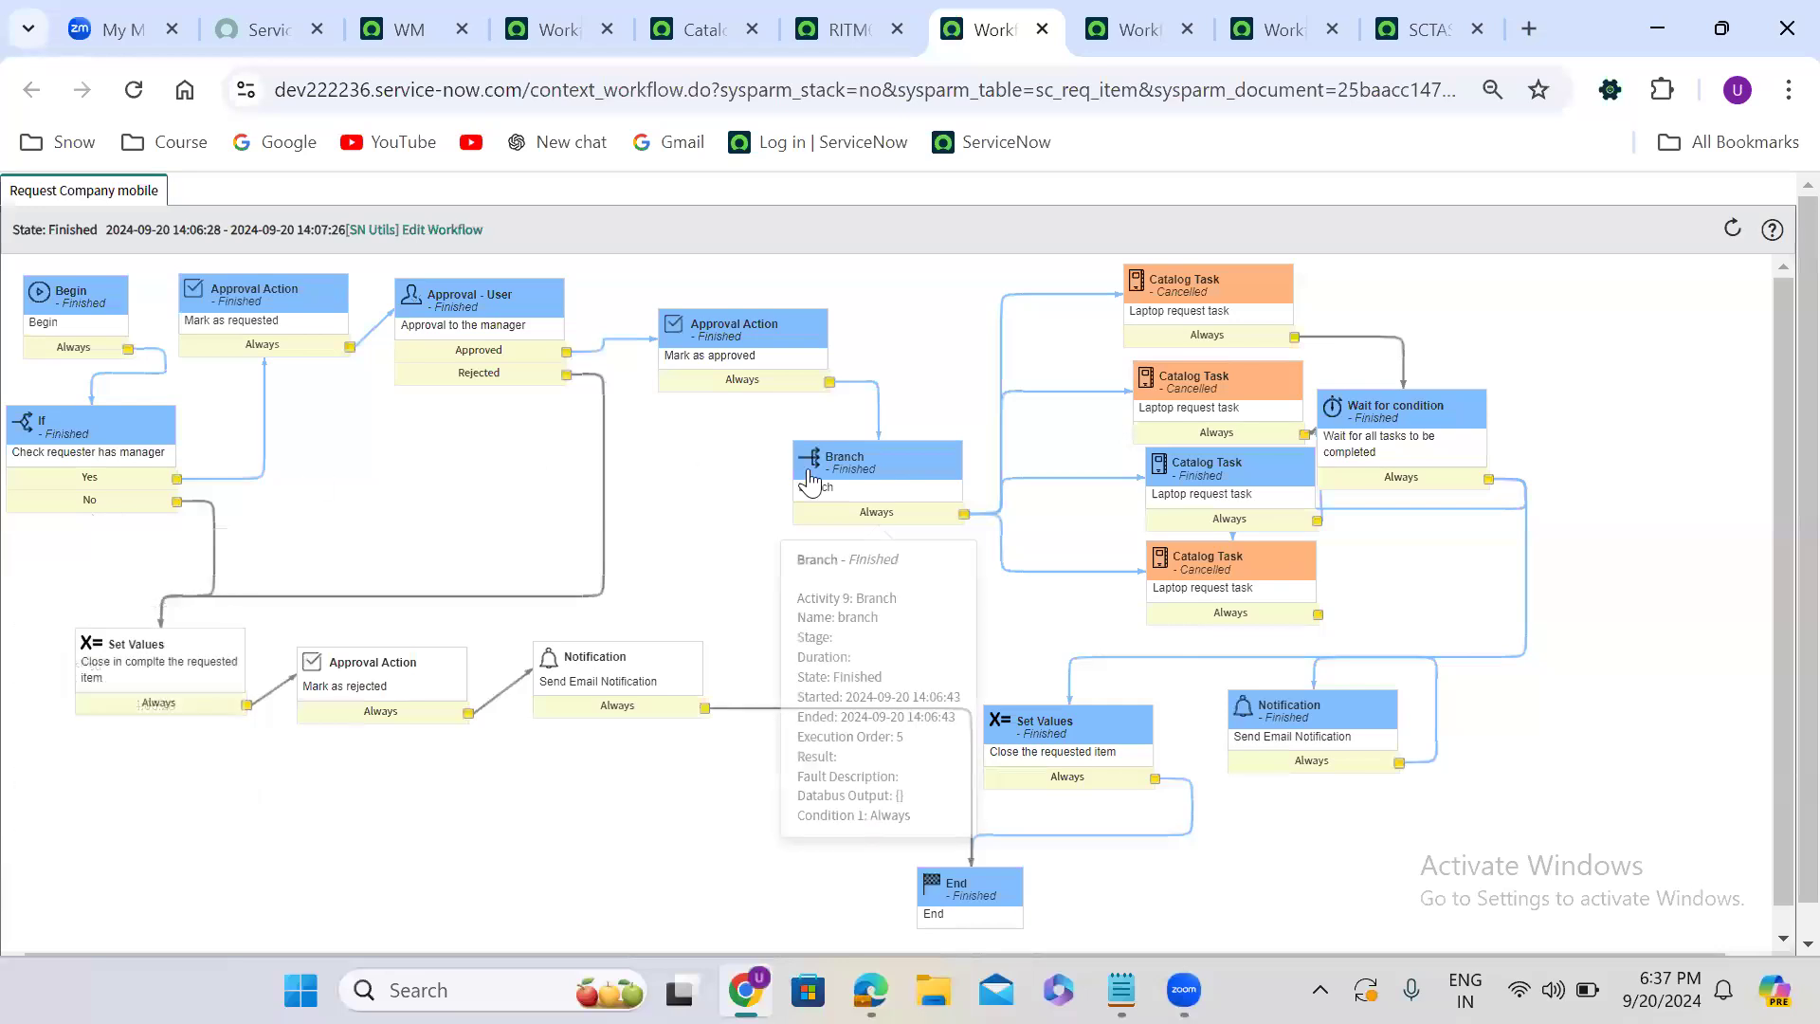
pyautogui.moveTo(1211, 338)
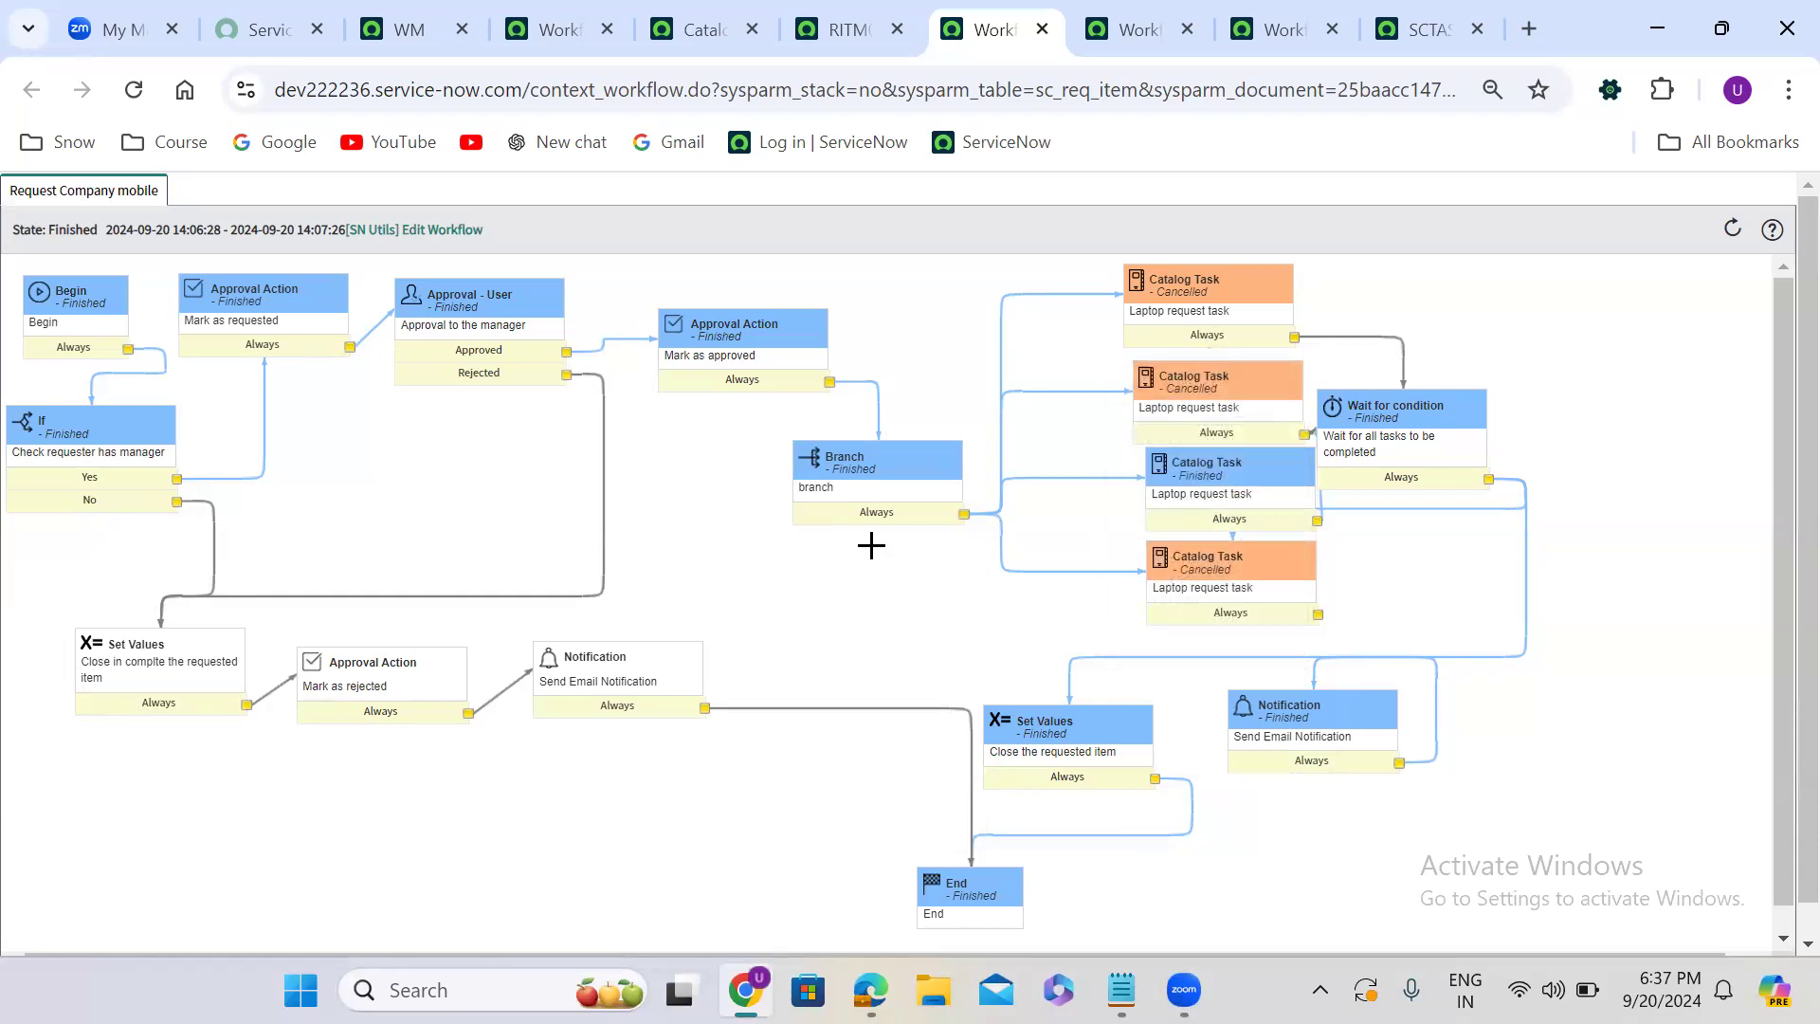
pyautogui.click(857, 29)
pyautogui.scroll(-1, 809, 463)
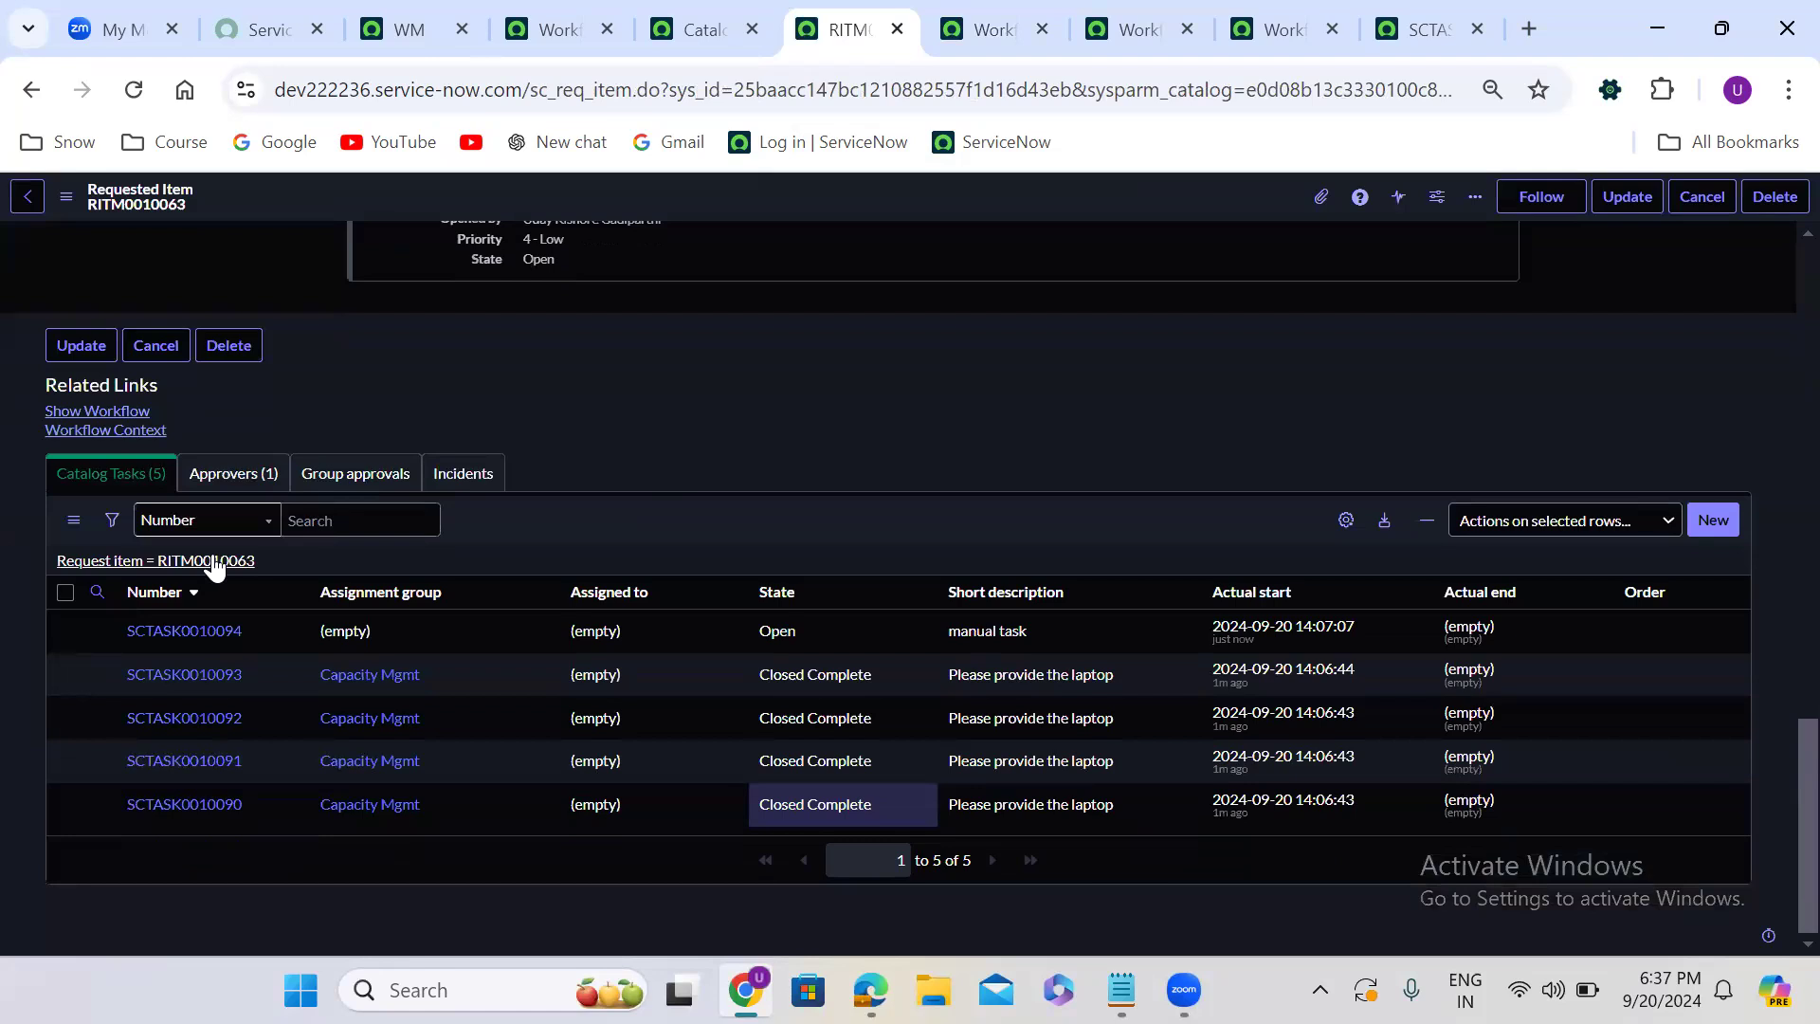
pyautogui.click(958, 19)
pyautogui.click(134, 92)
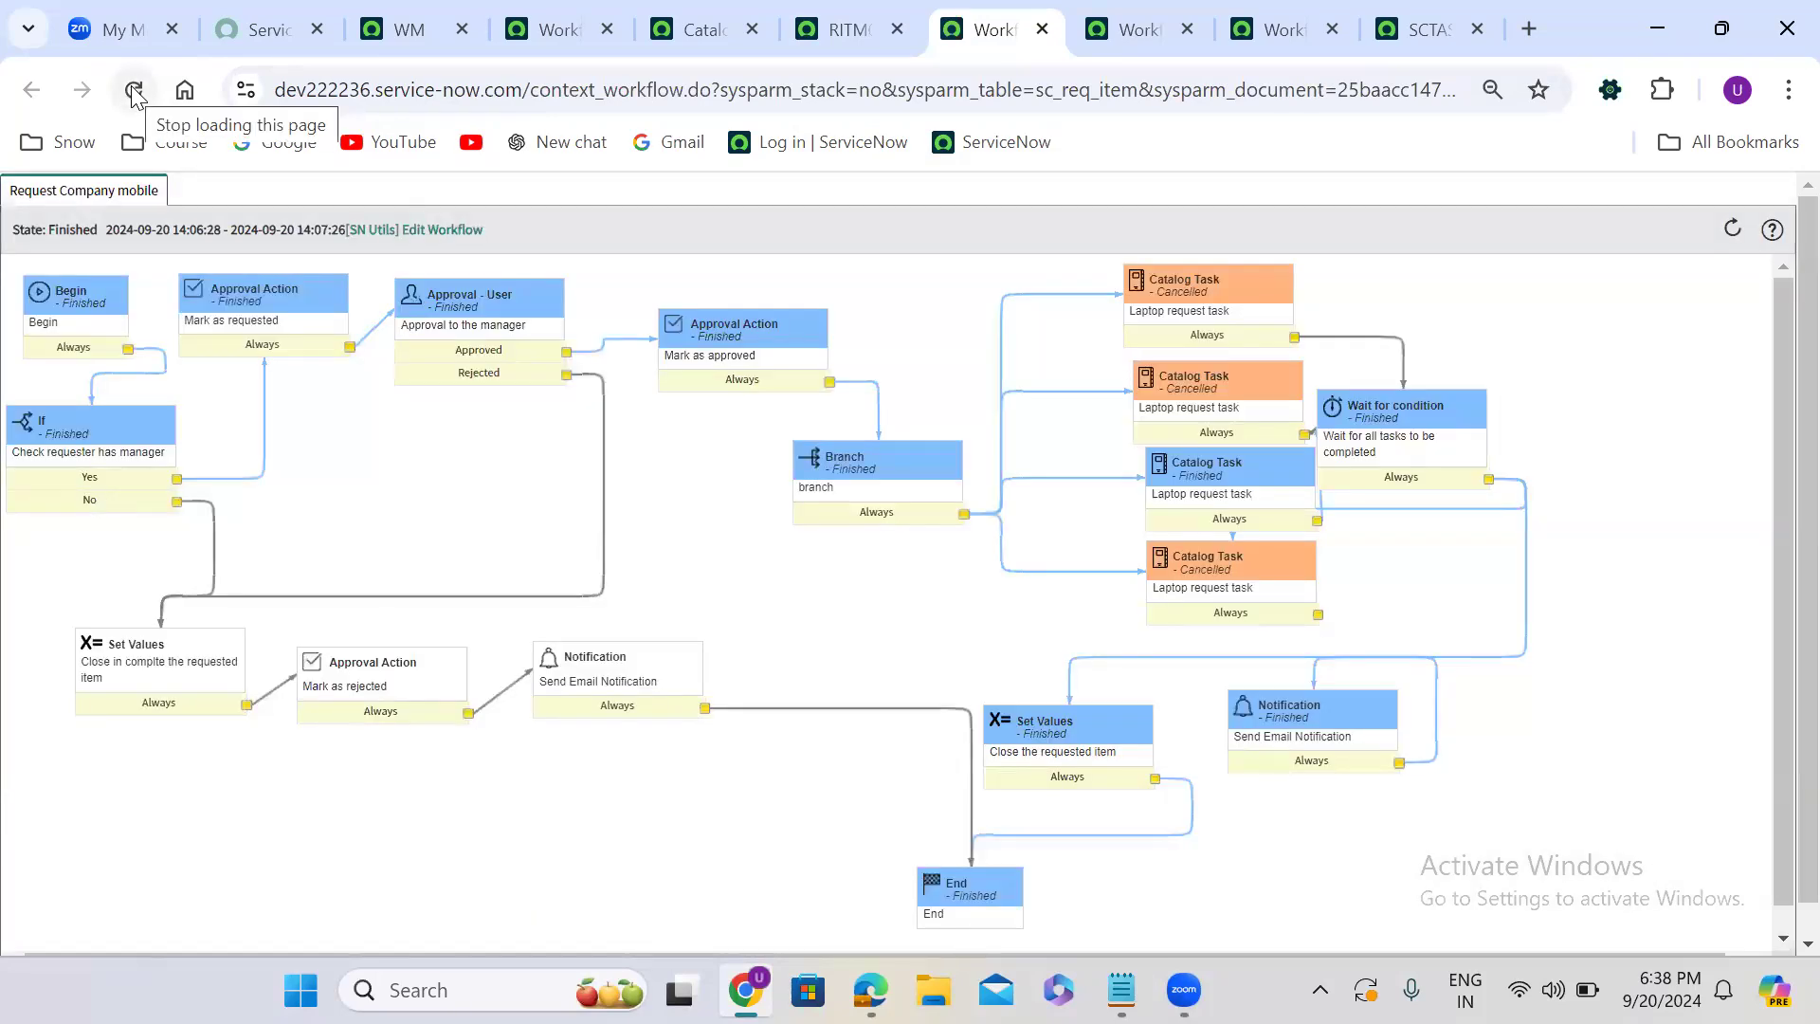
pyautogui.moveTo(929, 488)
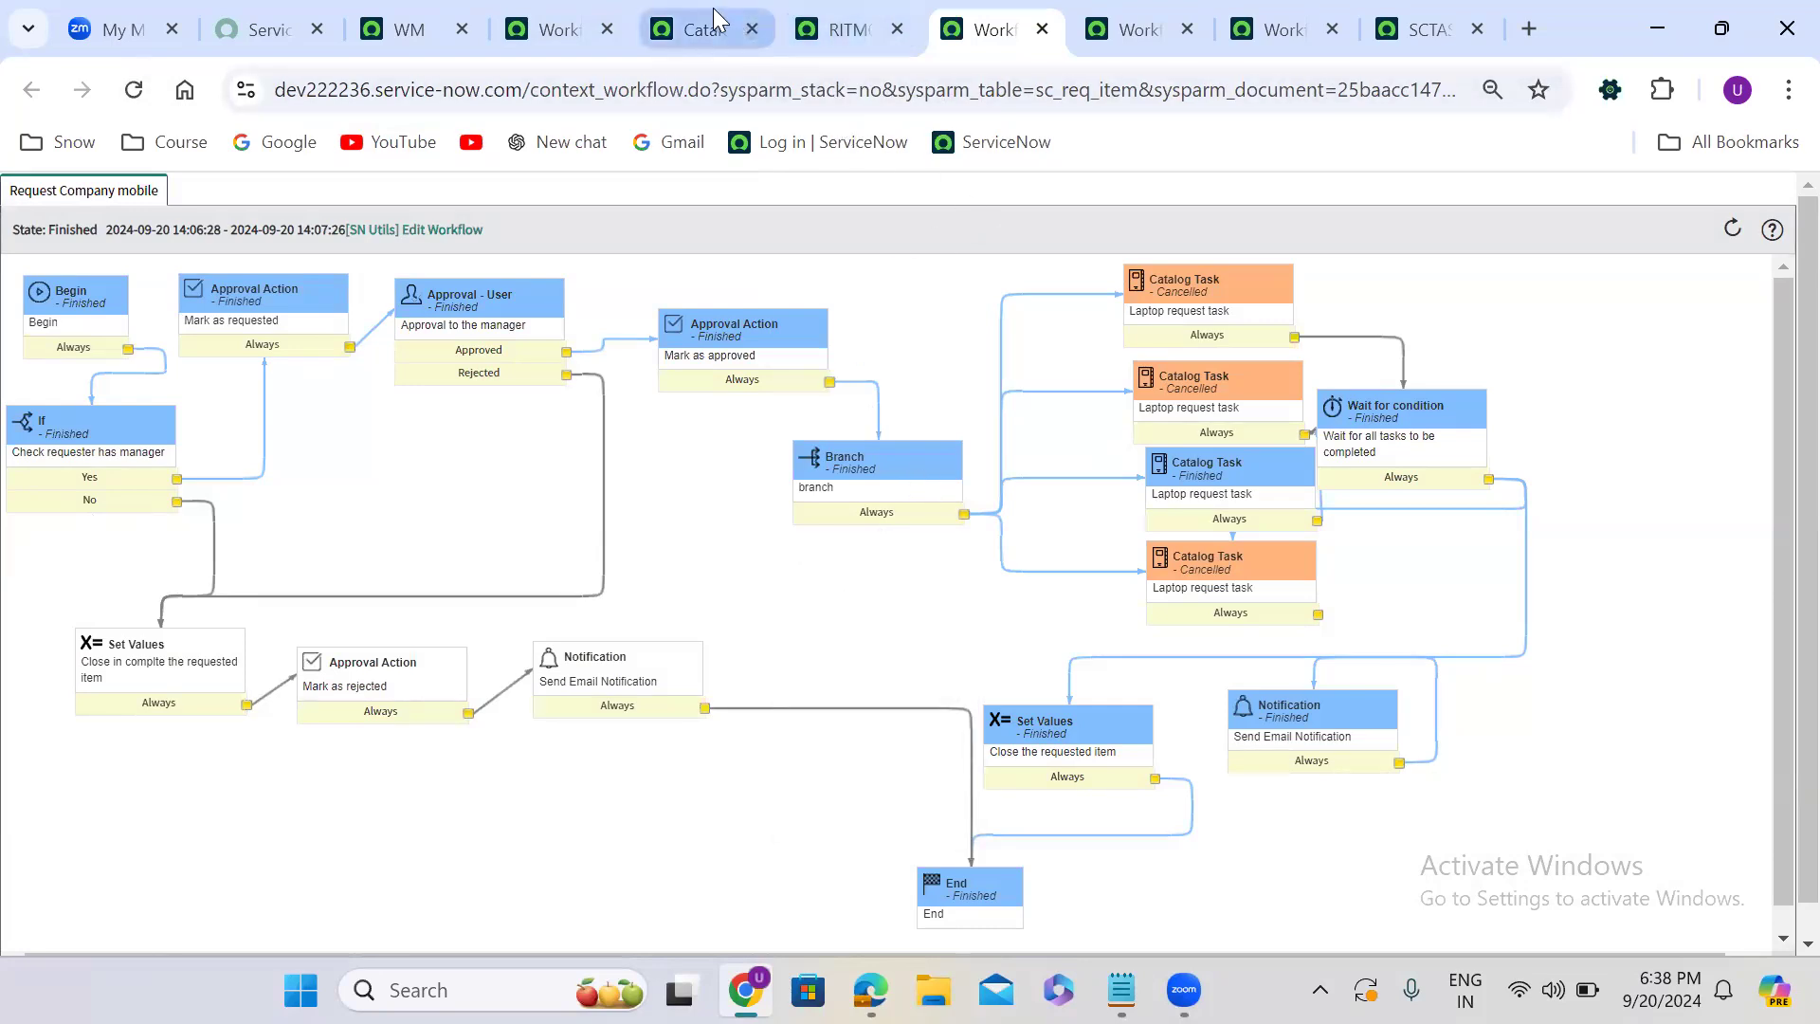
# - In the workflow editor, move the Wait for condition activity slightly away from the catalog tasks to separate their connections
pyautogui.click(597, 30)
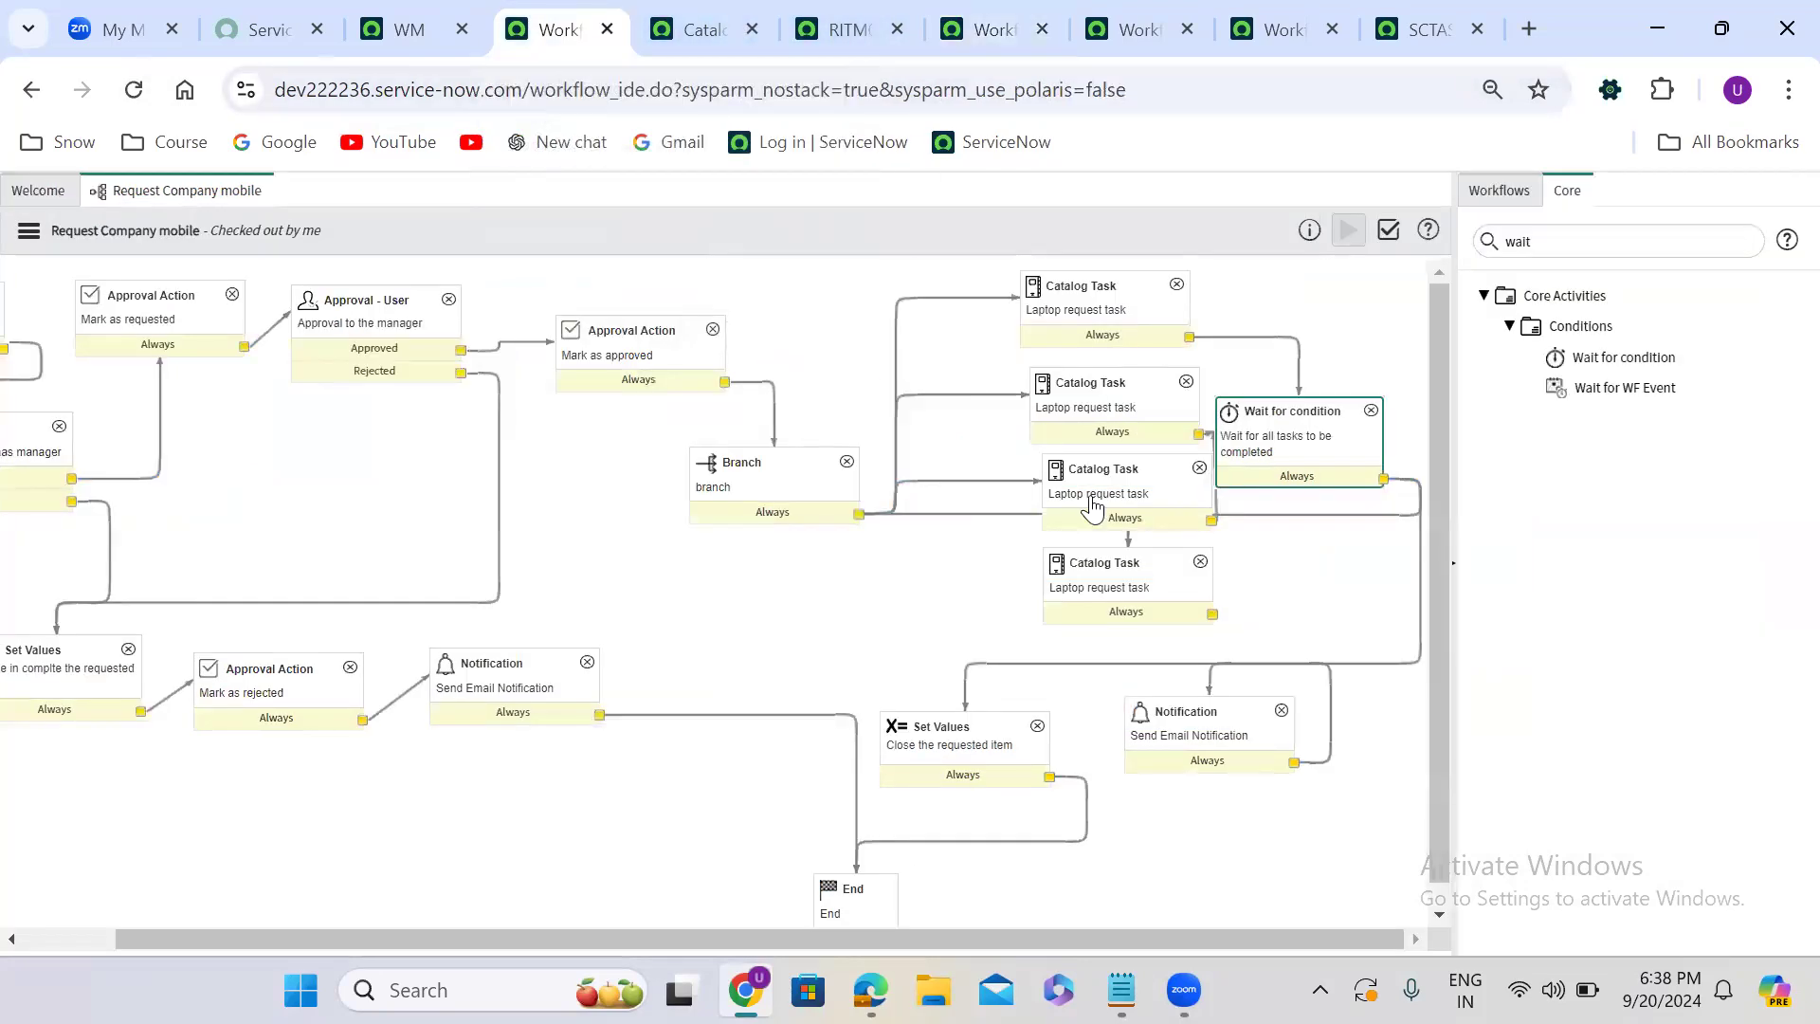
pyautogui.moveTo(1316, 410); pyautogui.dragTo(1279, 403)
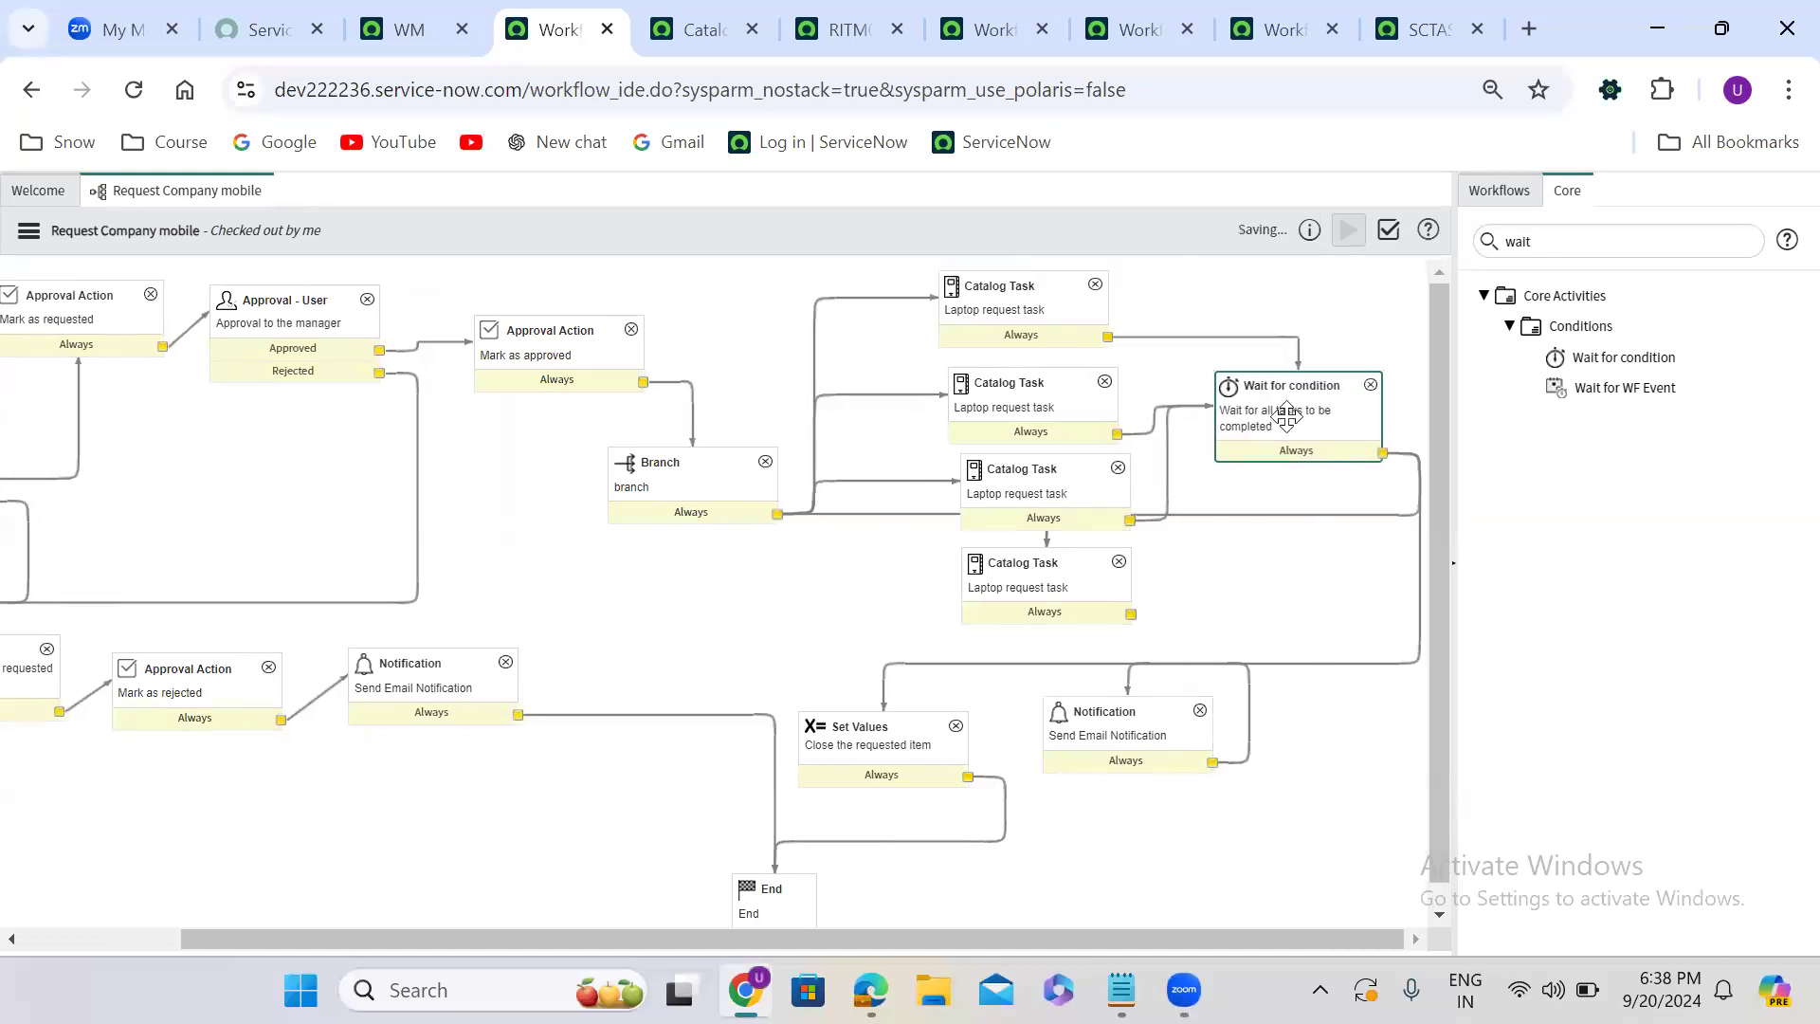
# - Spread out the lowest Catalog Task, Set Values, its preceding Notification and the Wait for condition activity to separate their connections
pyautogui.click(856, 514)
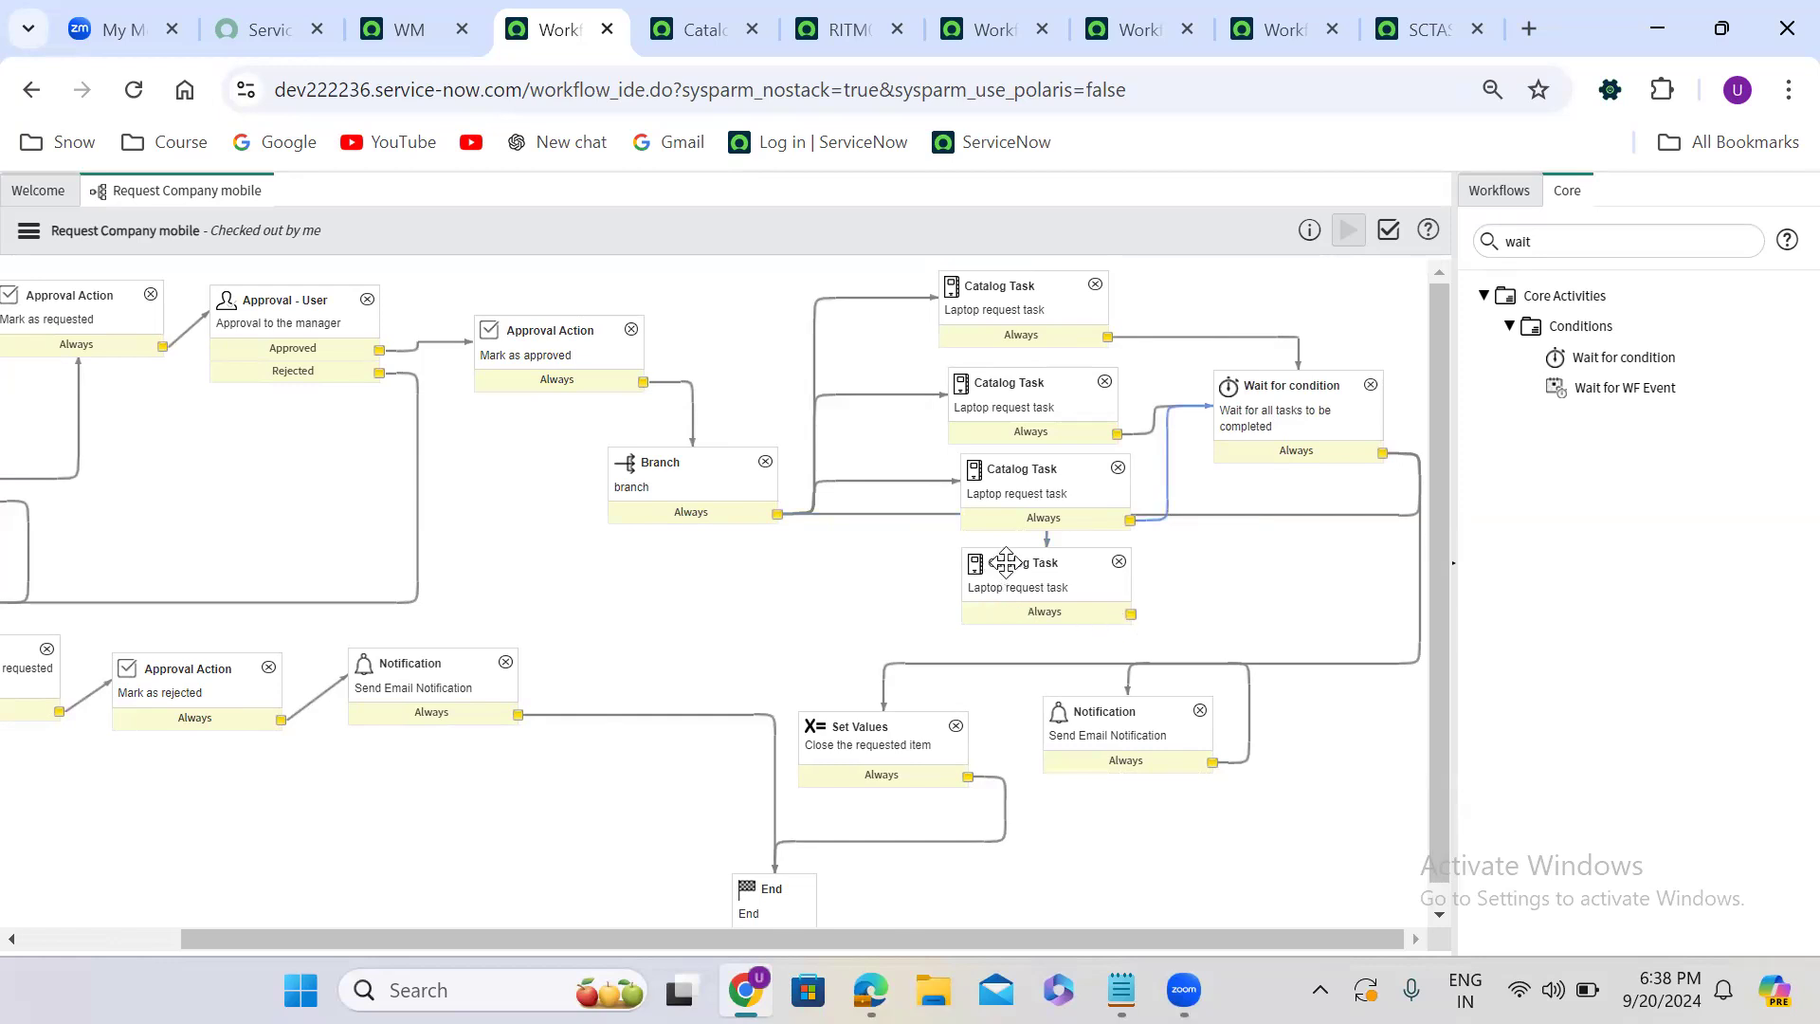
pyautogui.moveTo(1006, 562)
pyautogui.mouseDown()
pyautogui.moveTo(1012, 603)
pyautogui.moveTo(969, 603)
pyautogui.moveTo(1012, 582)
pyautogui.mouseUp()
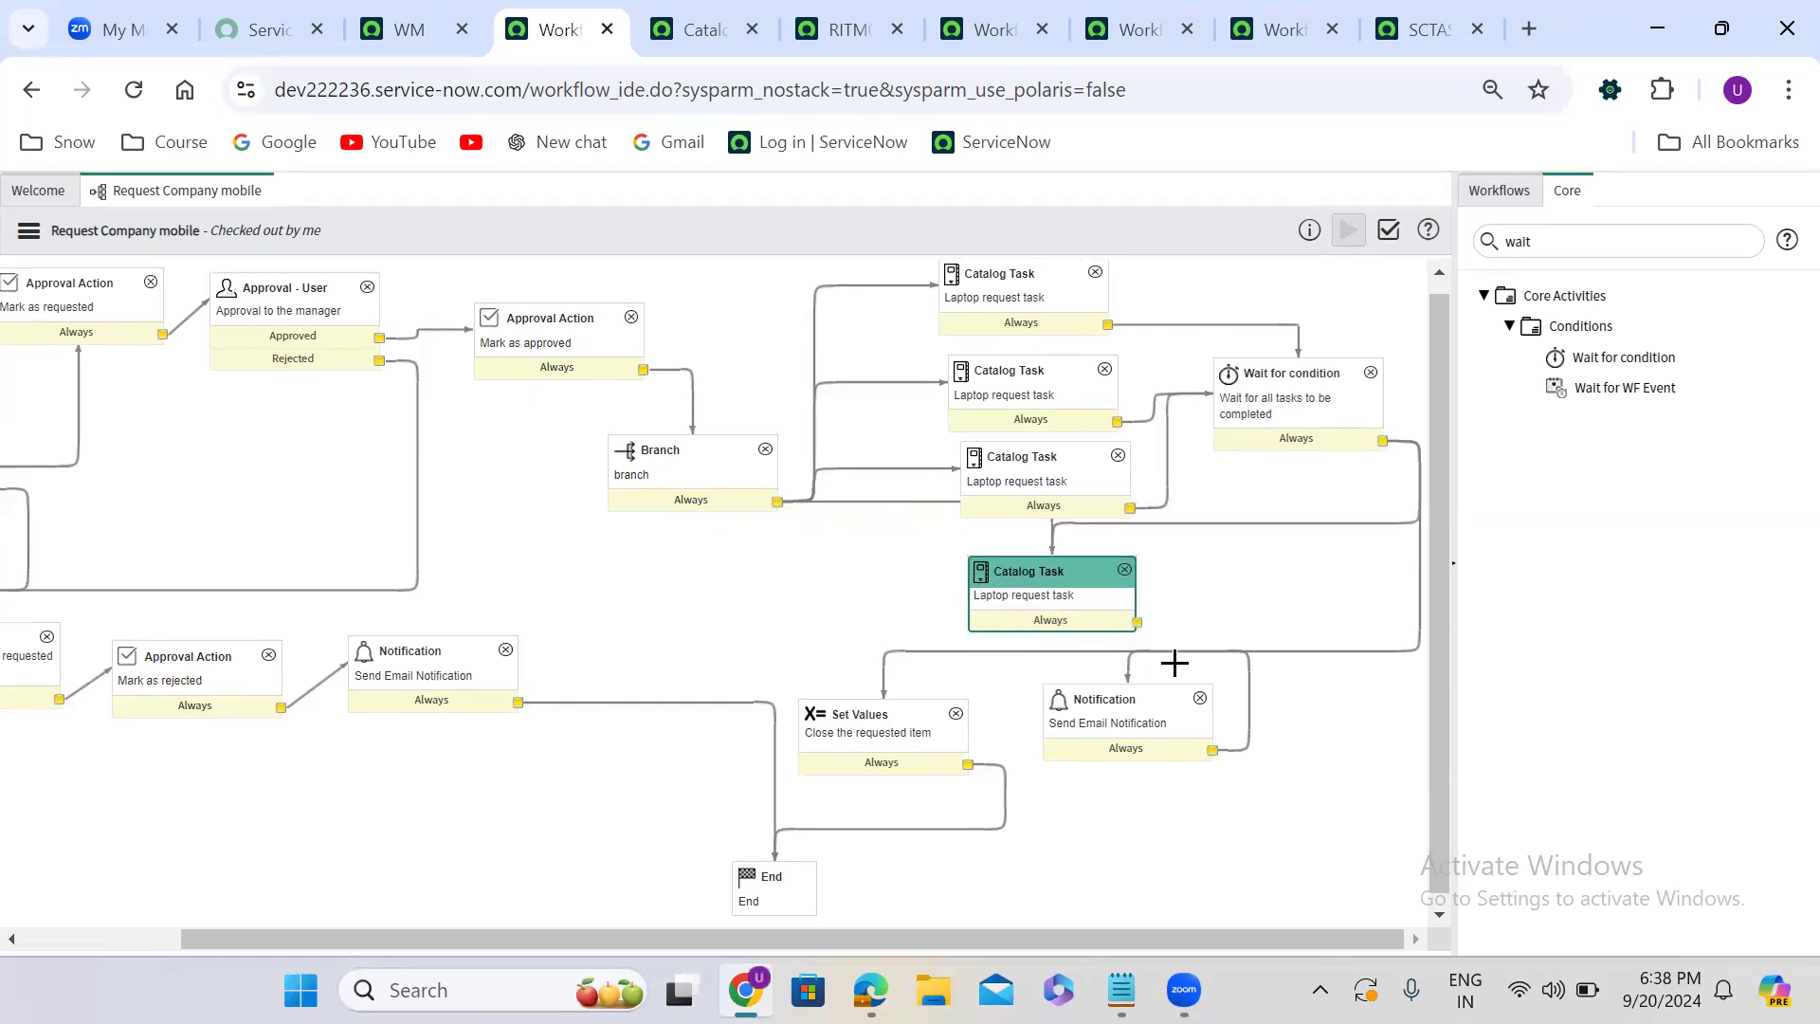
pyautogui.click(1043, 653)
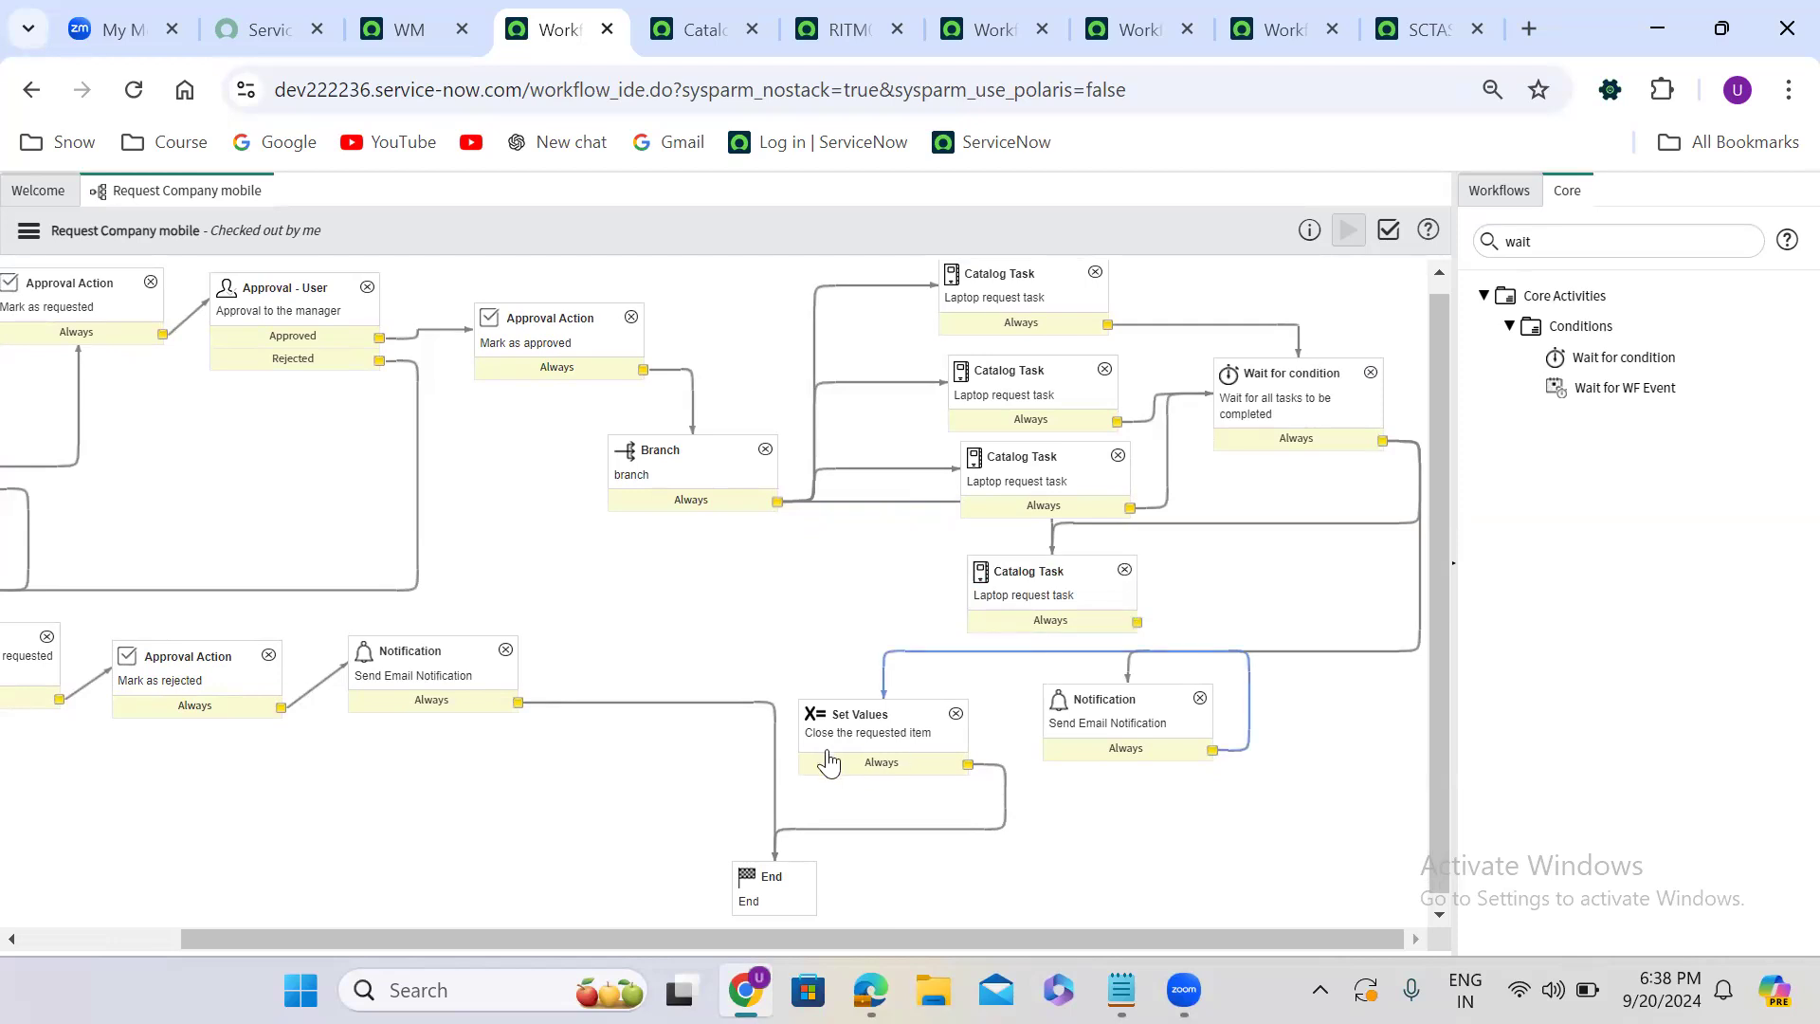
pyautogui.click(827, 720)
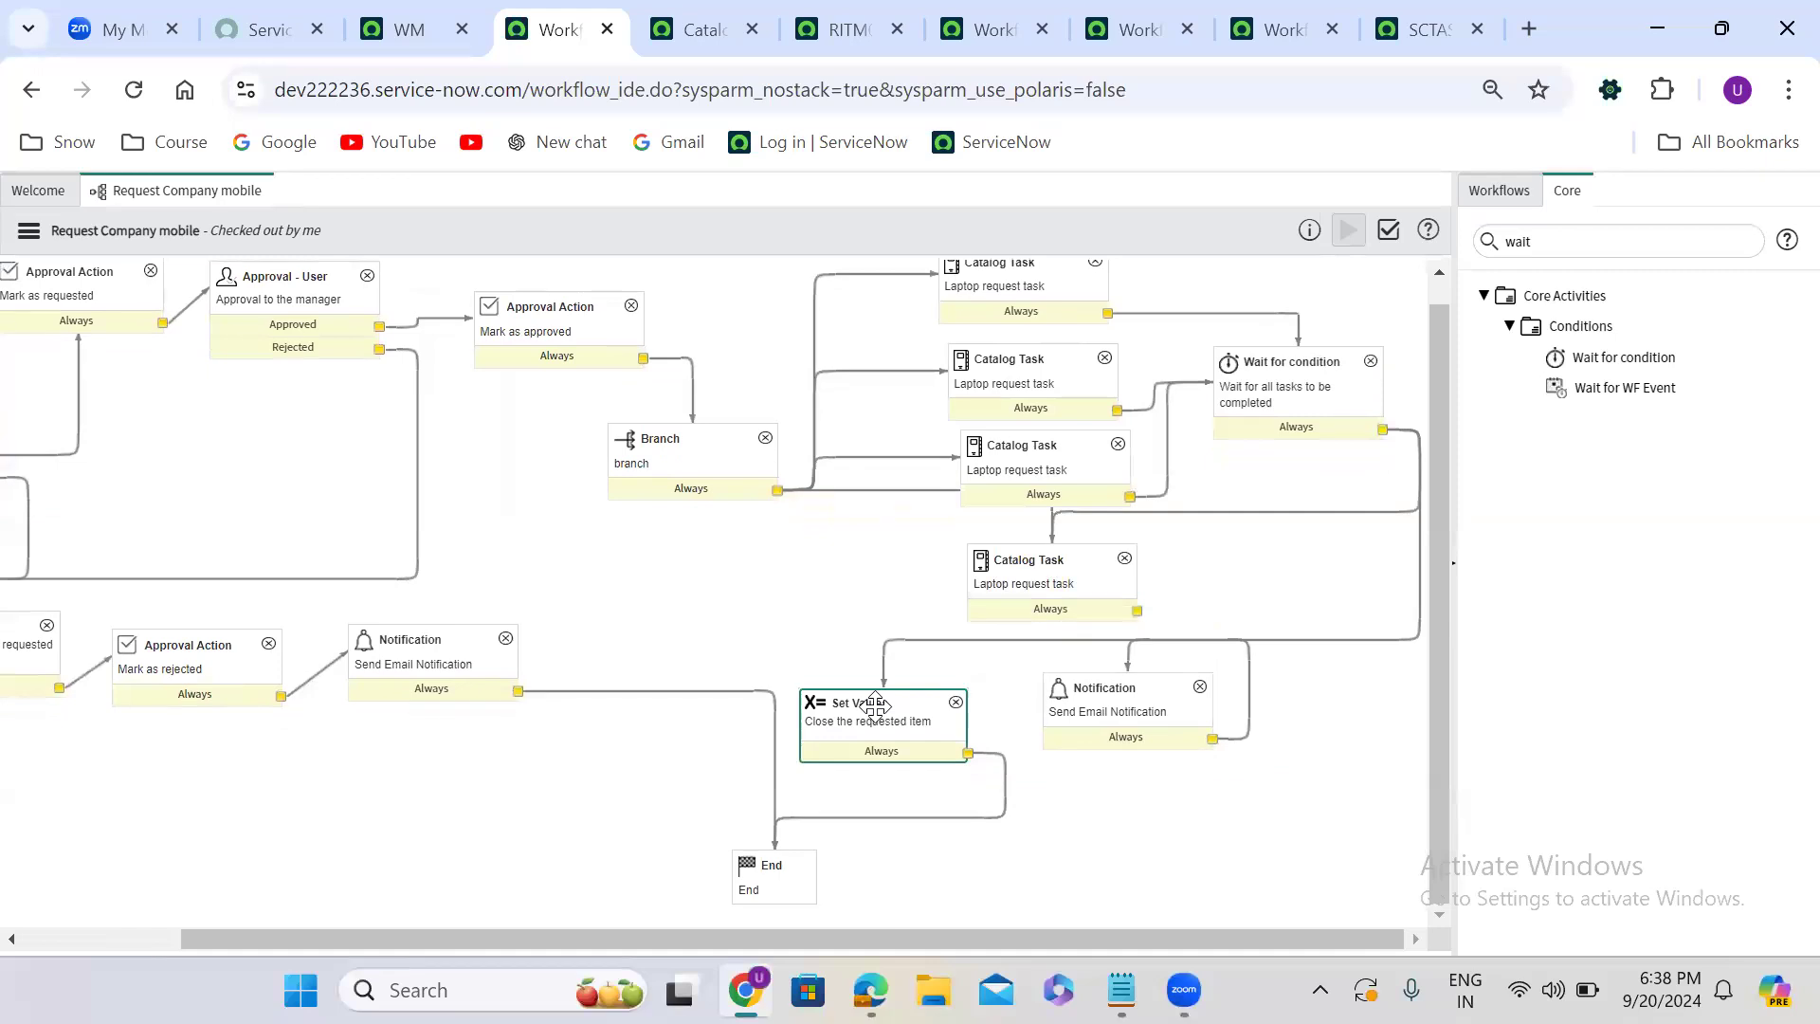
pyautogui.moveTo(874, 706); pyautogui.dragTo(1239, 864)
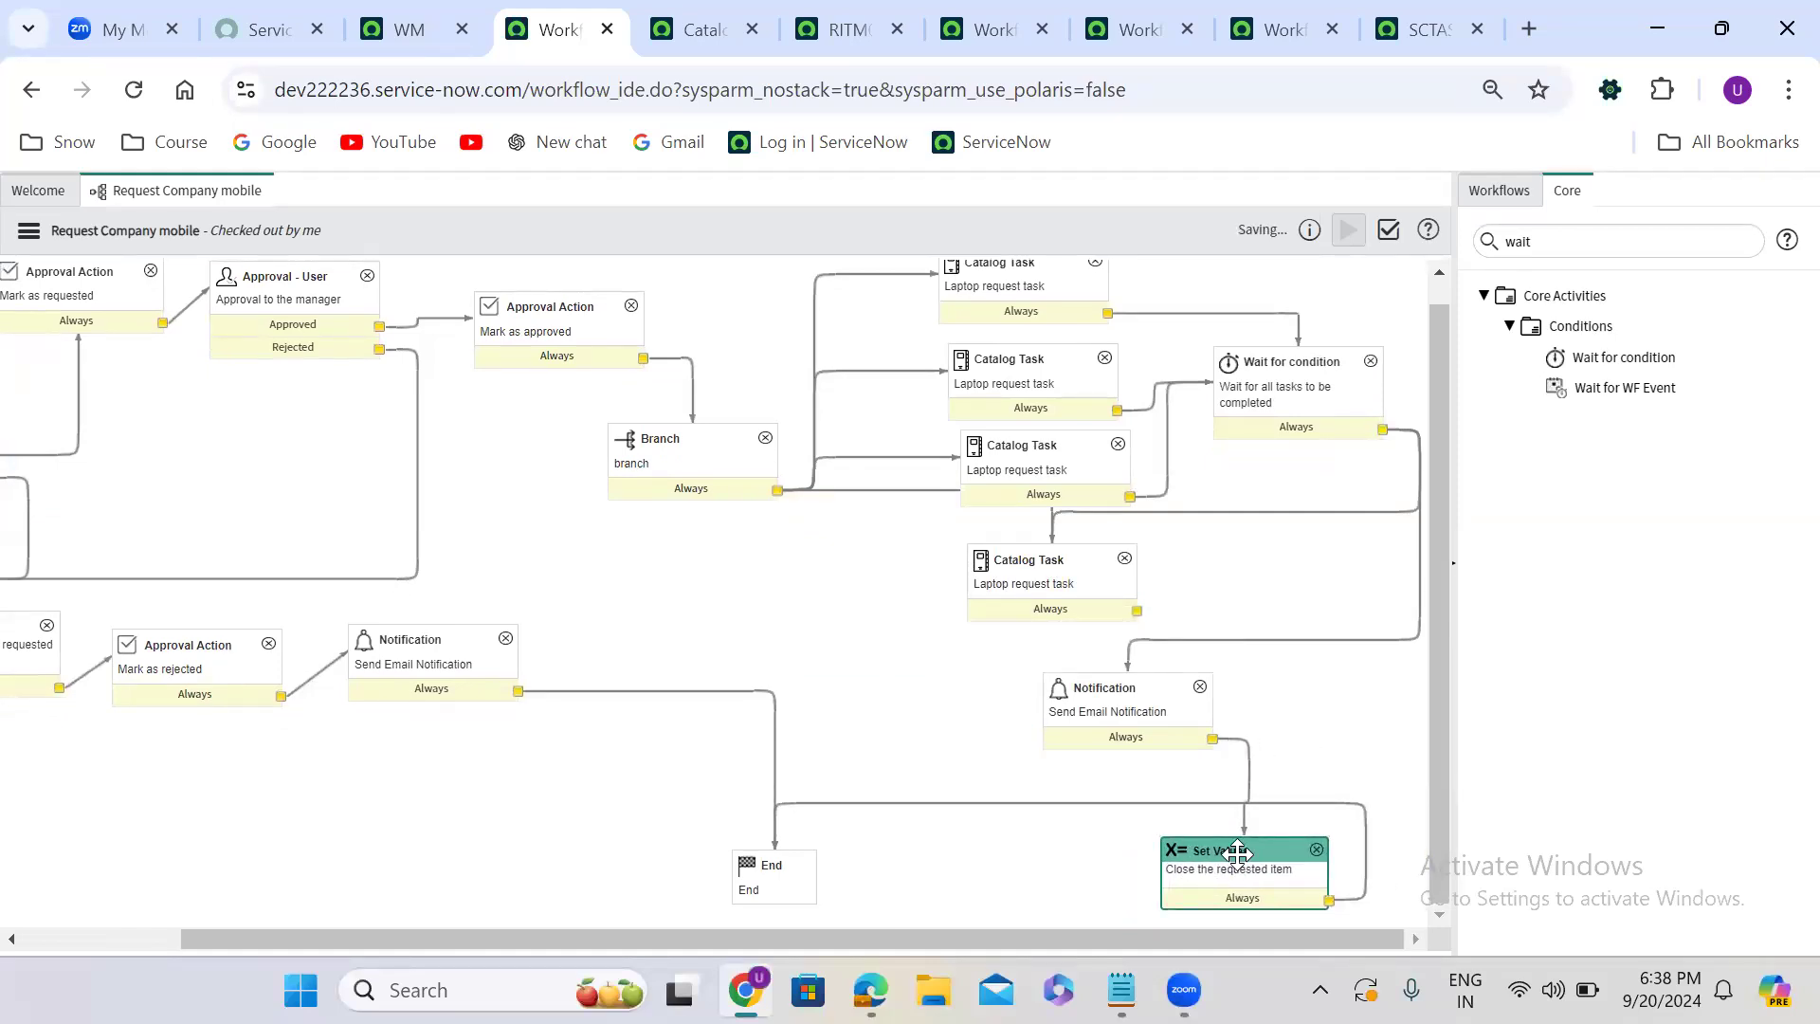
pyautogui.moveTo(1155, 700); pyautogui.dragTo(1360, 703)
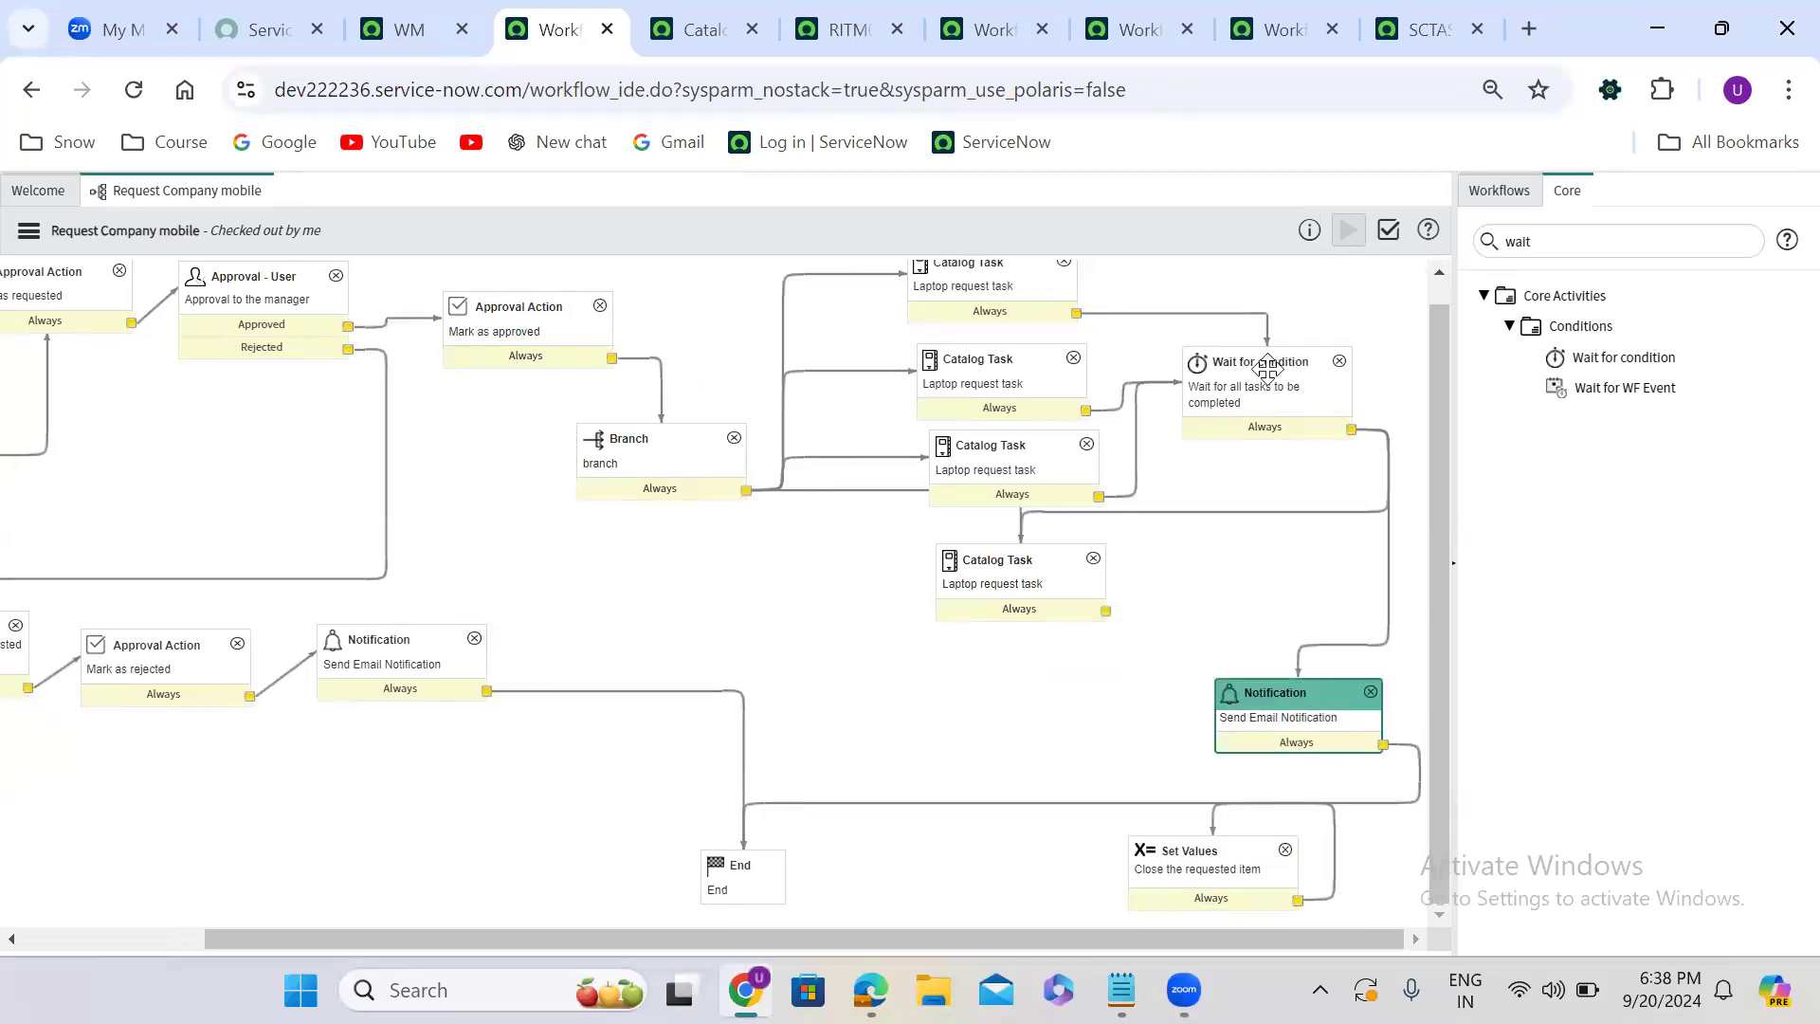
pyautogui.moveTo(1256, 362); pyautogui.dragTo(1347, 393)
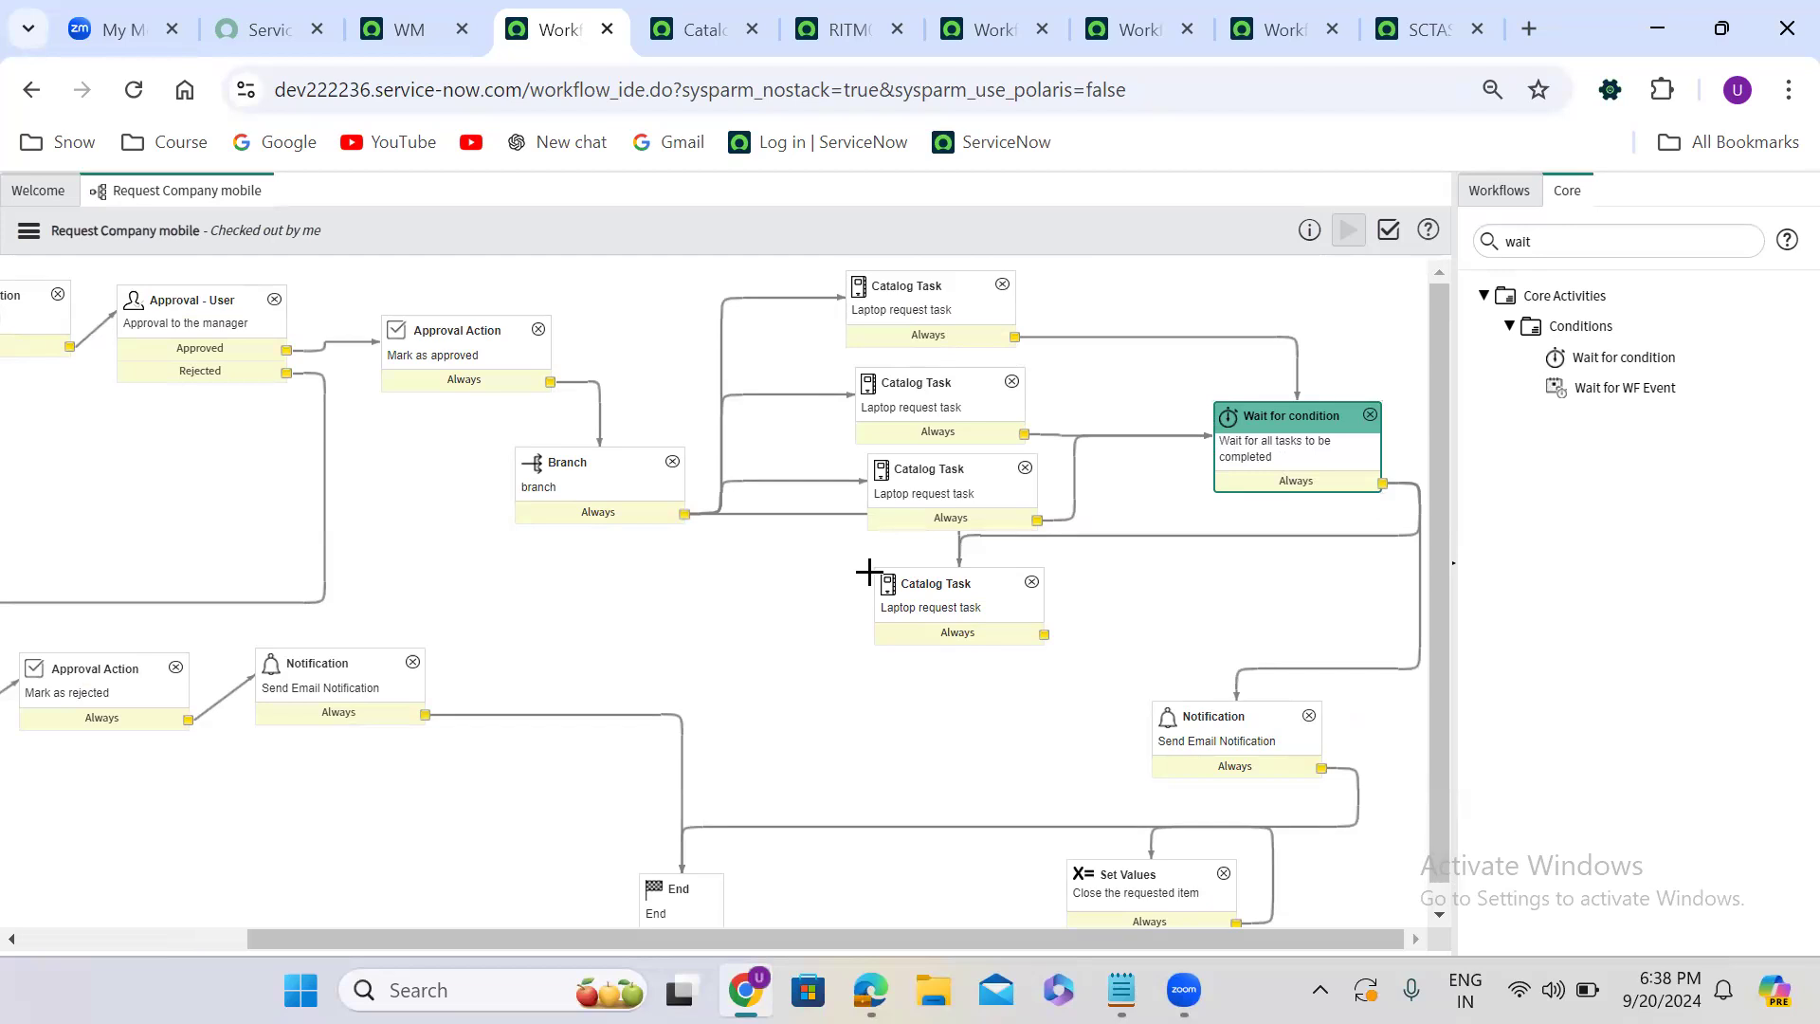
# - In the Wait for condition script, change the if test to gr.next() and set answer to false inside it
pyautogui.doubleClick(1290, 456)
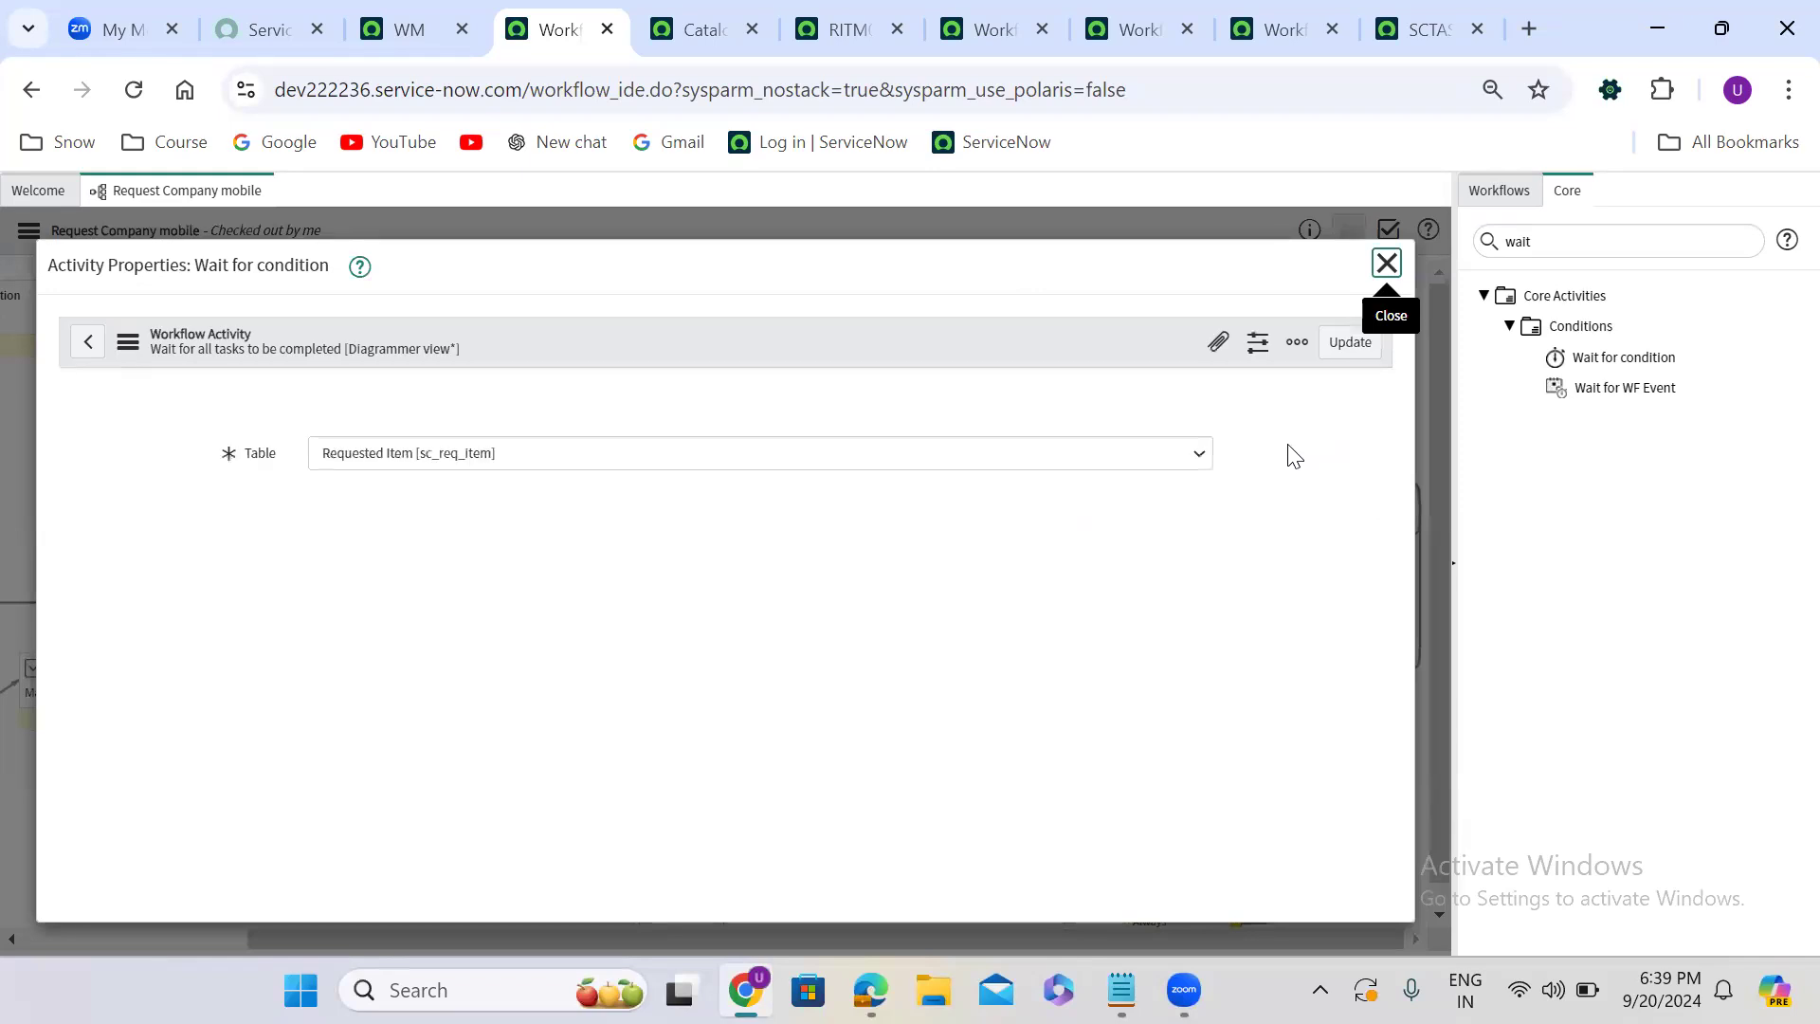
pyautogui.scroll(-3, 1204, 656)
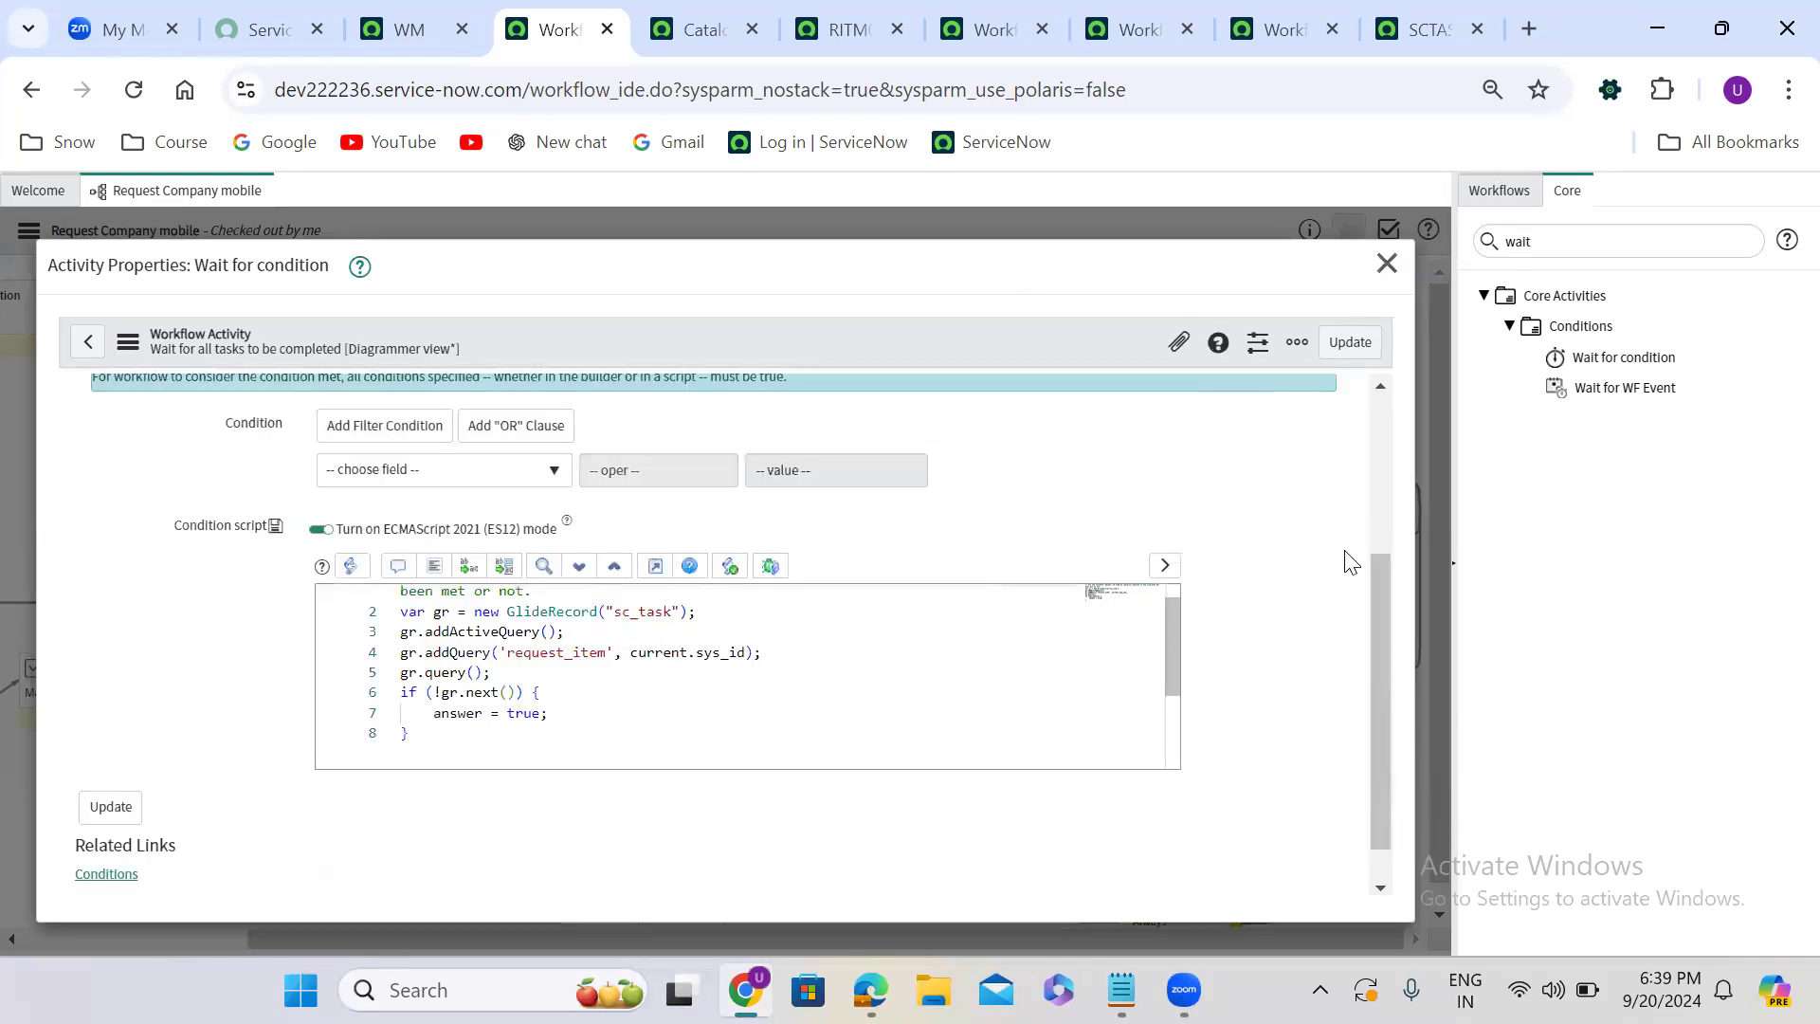
pyautogui.moveTo(1374, 600); pyautogui.dragTo(1375, 630)
pyautogui.click(440, 644)
pyautogui.press('BackSpace')
pyautogui.doubleClick(528, 664)
pyautogui.write('false')
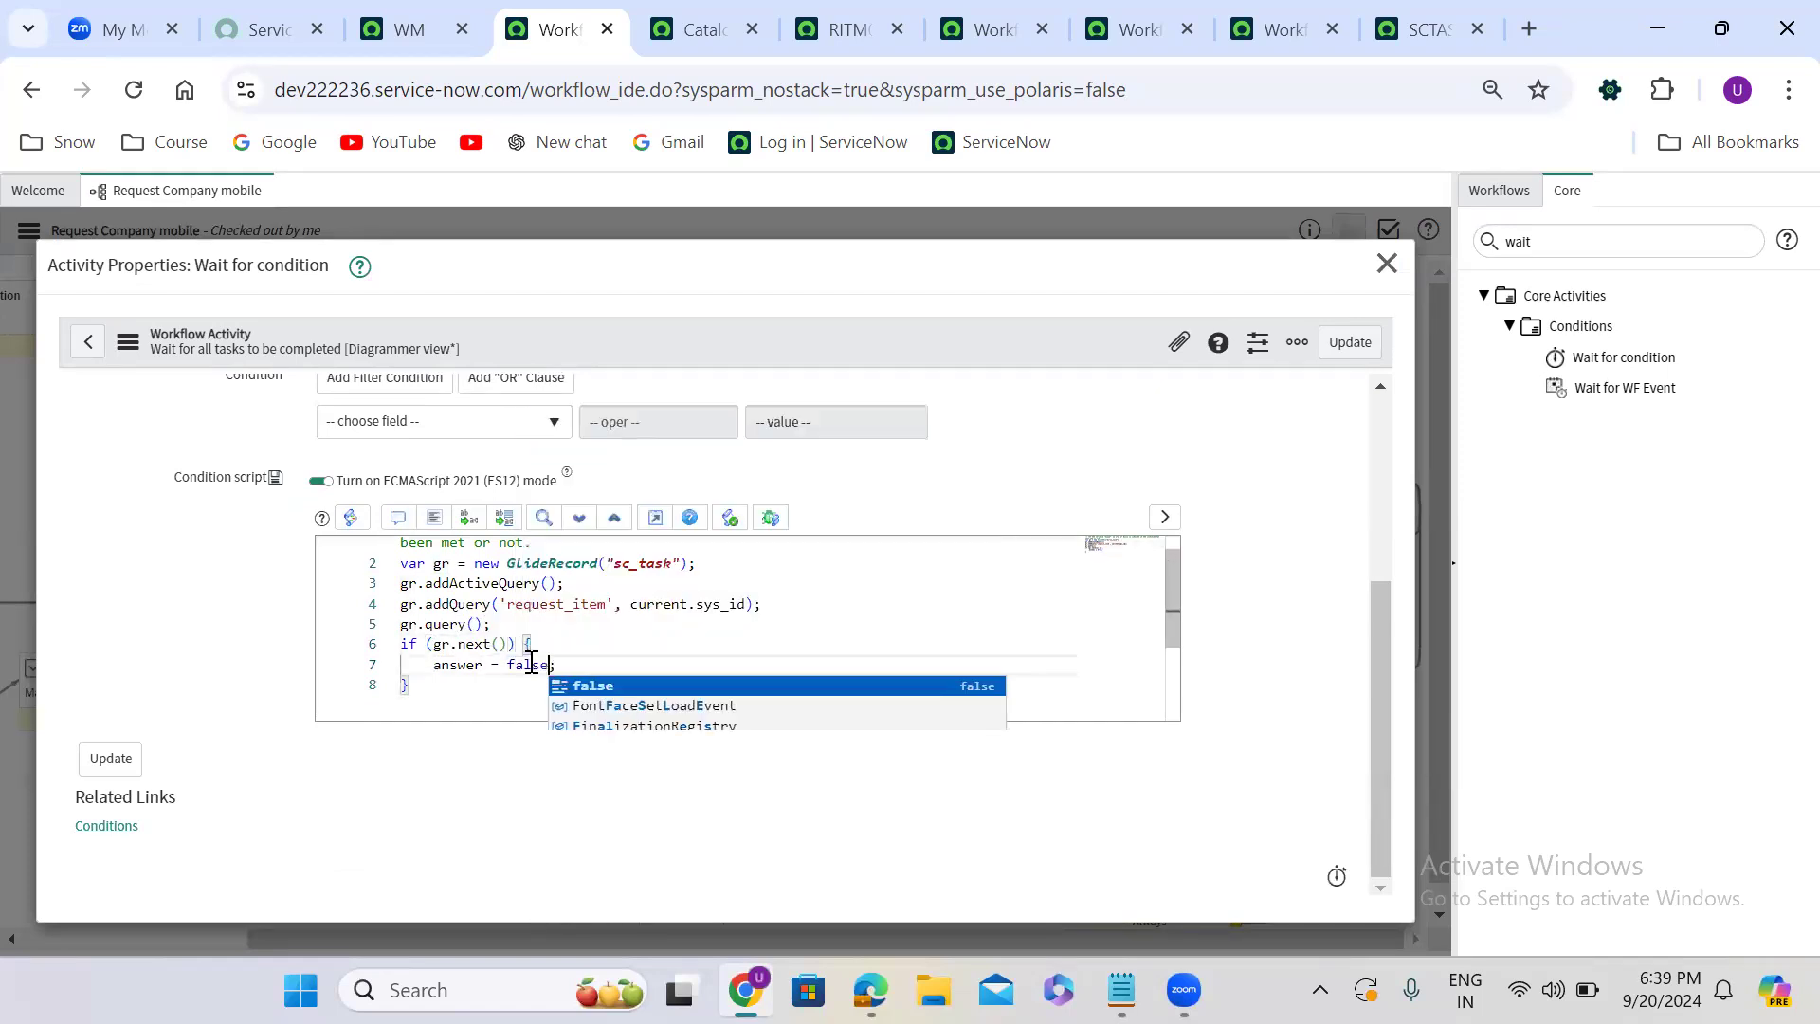
# - Add an else branch with answer = true; to the condition script and update the Wait for condition activity
pyautogui.click(434, 676)
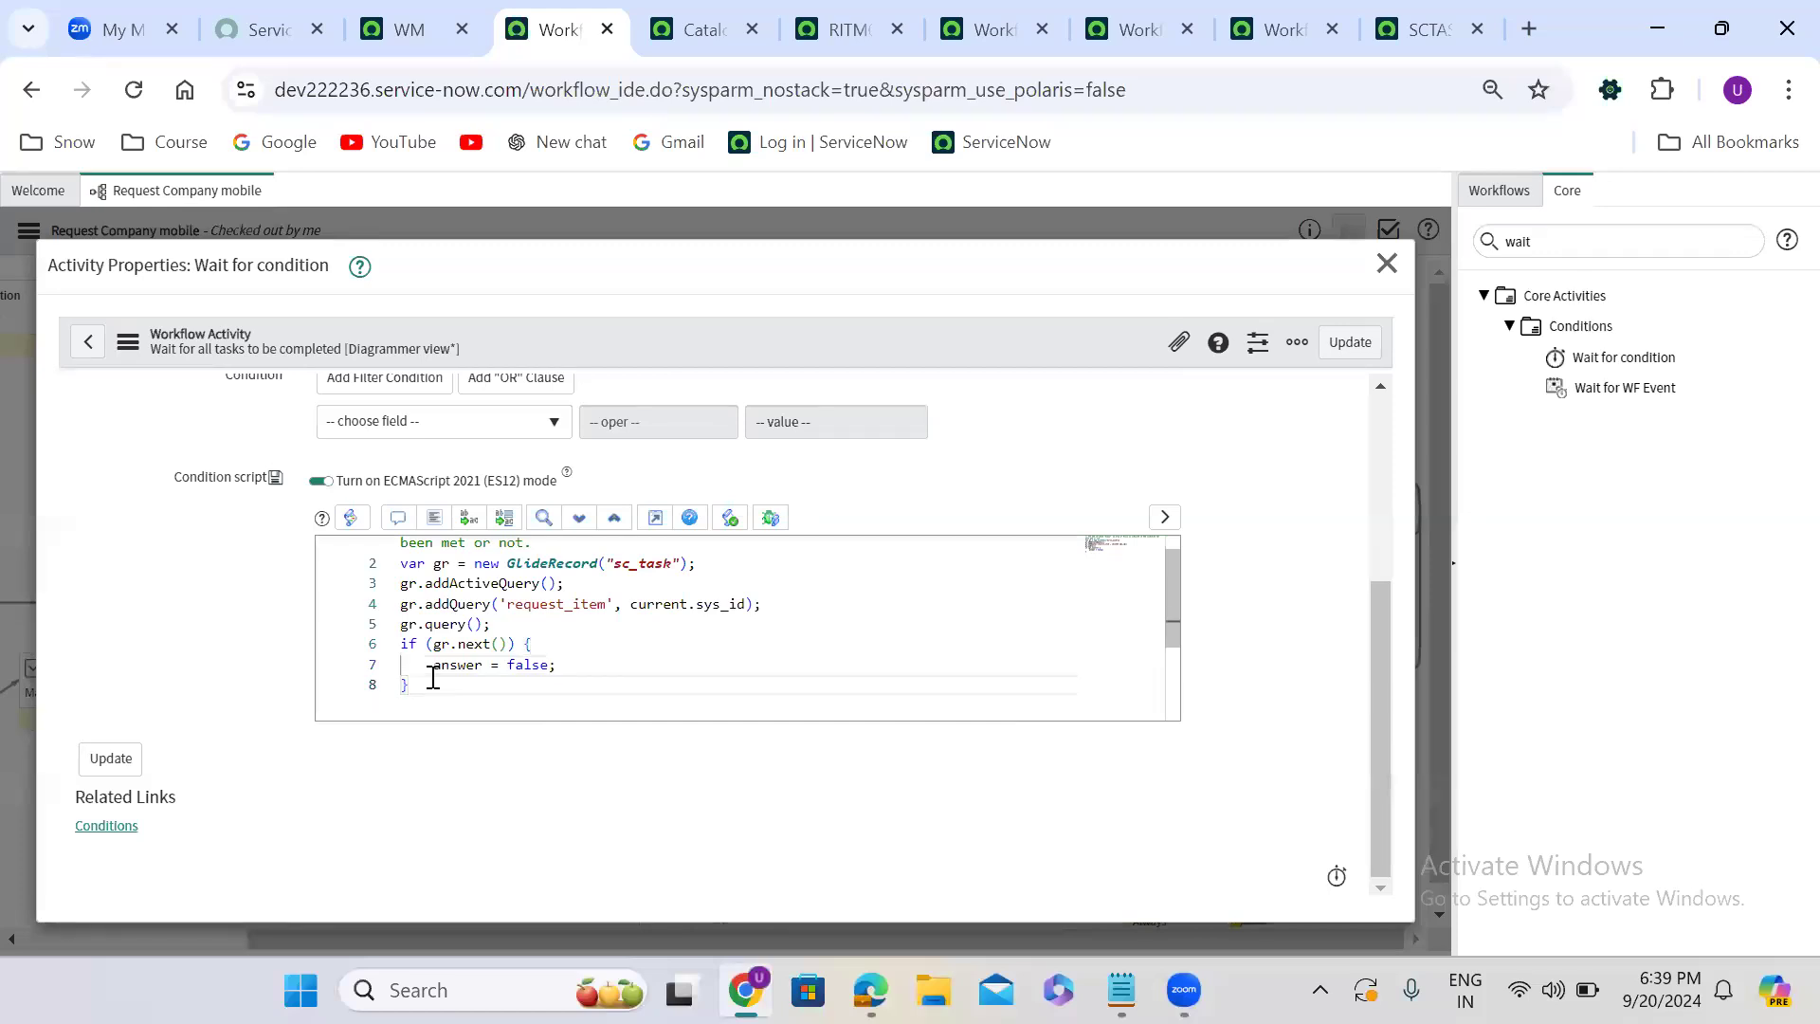
pyautogui.write('else{')
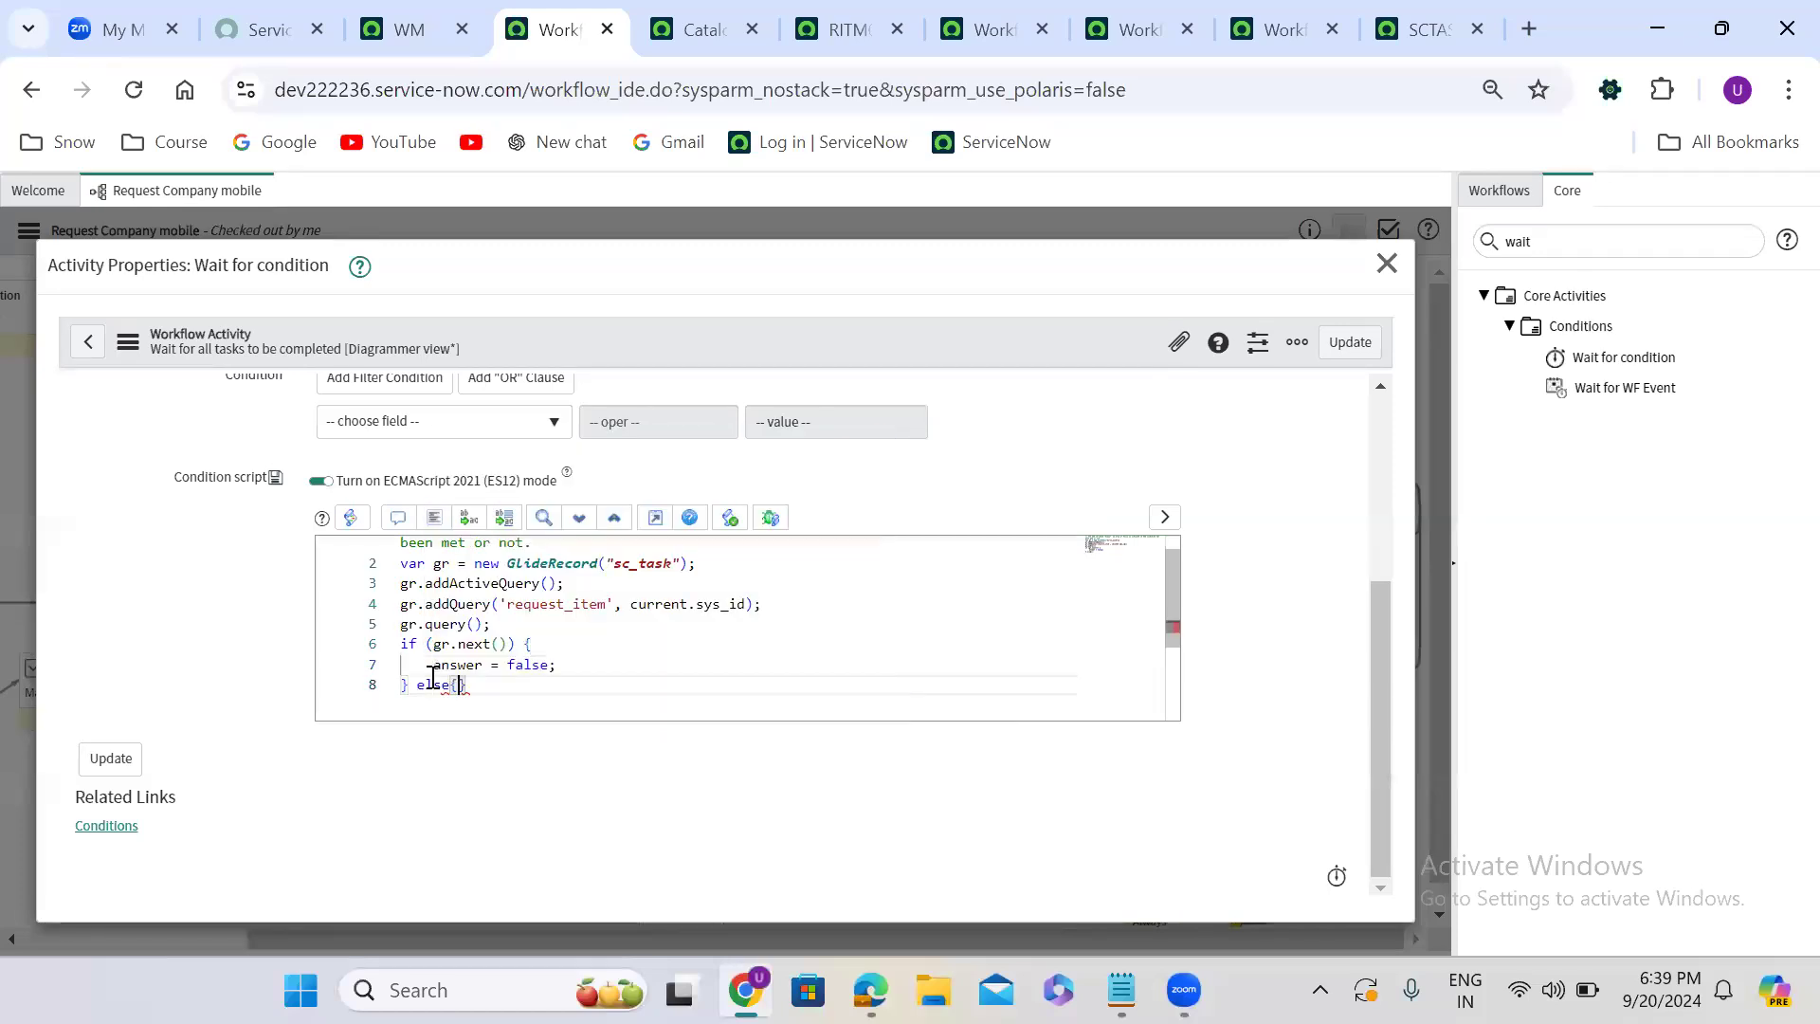
pyautogui.press('Return')
pyautogui.write('answe')
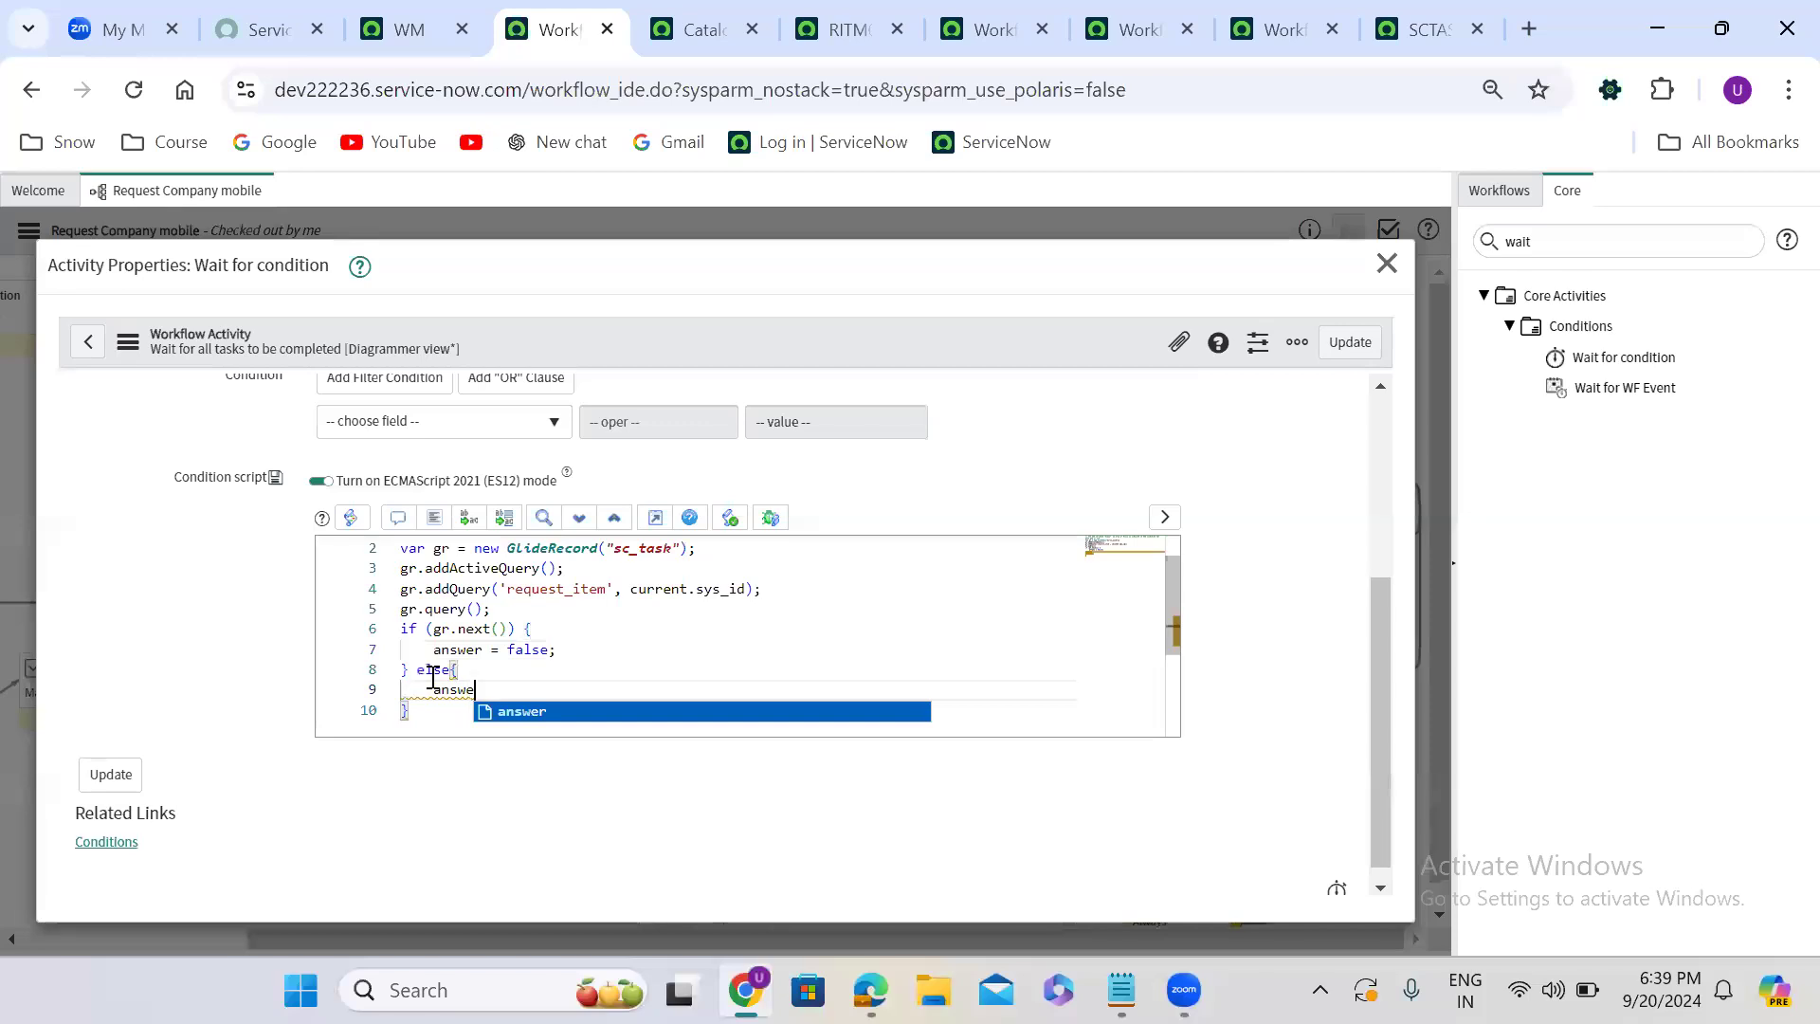
pyautogui.write('r = tr')
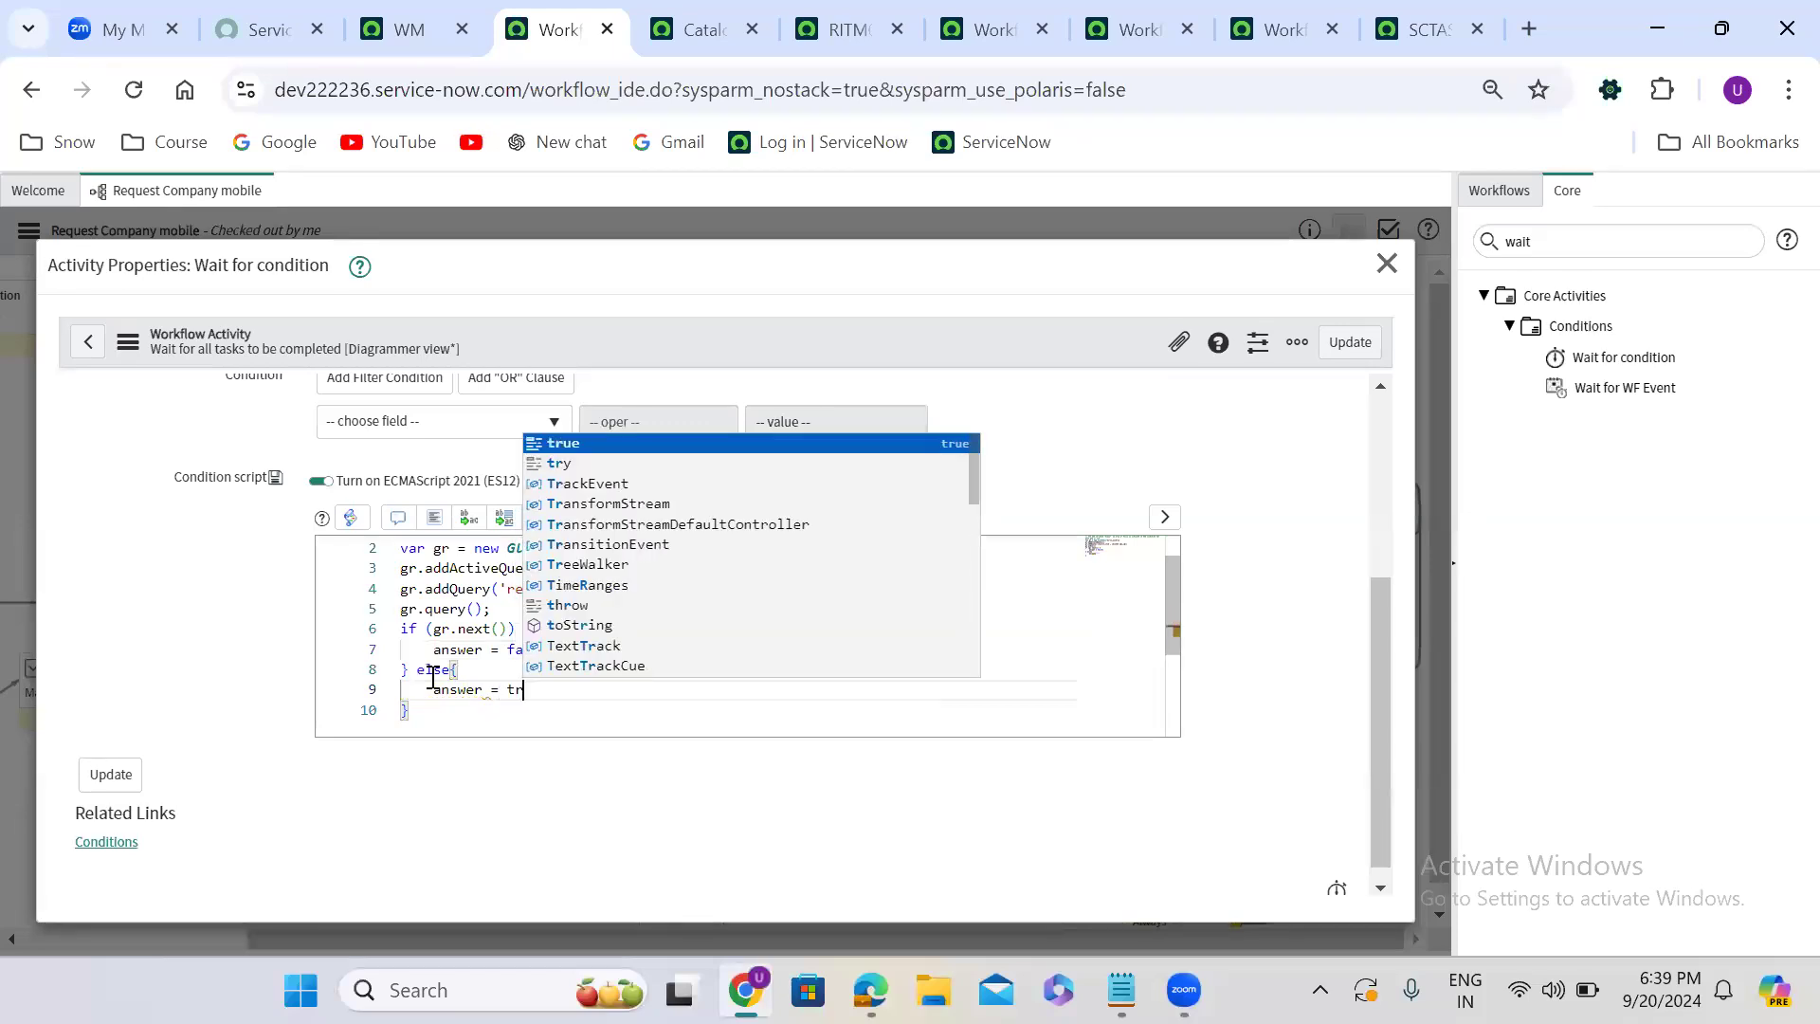
pyautogui.write('ue;')
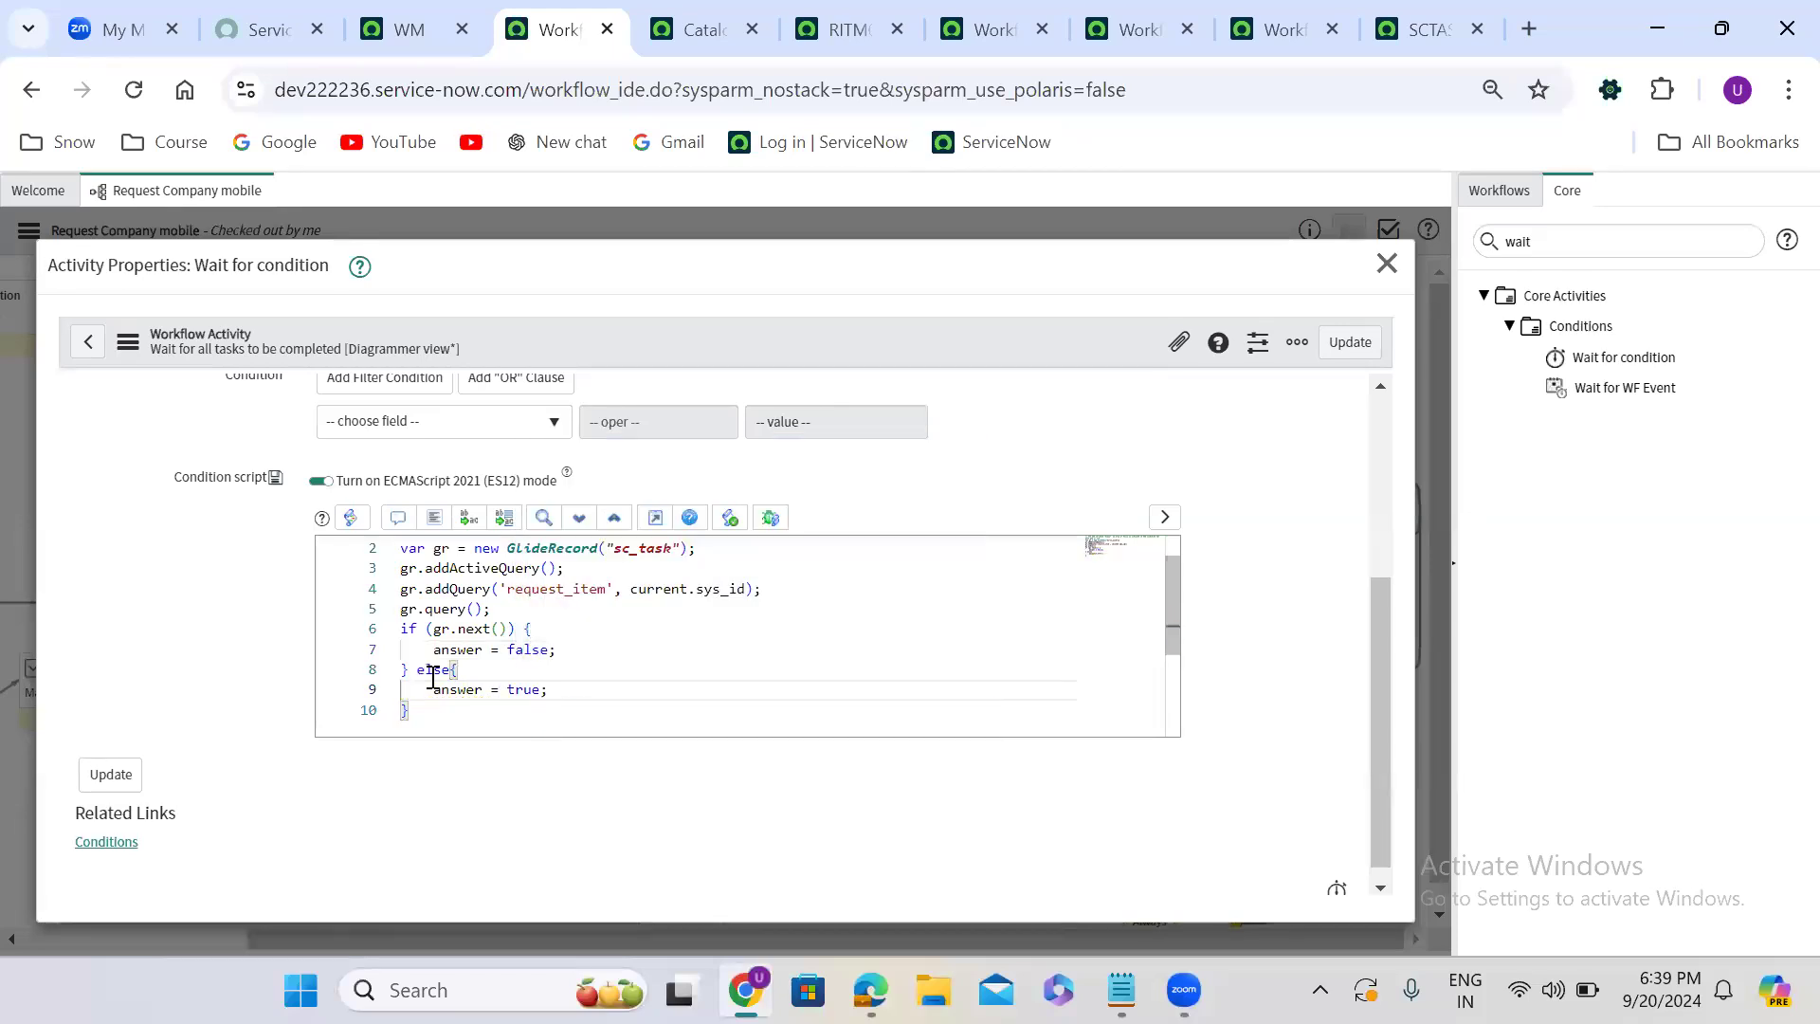
pyautogui.click(1350, 343)
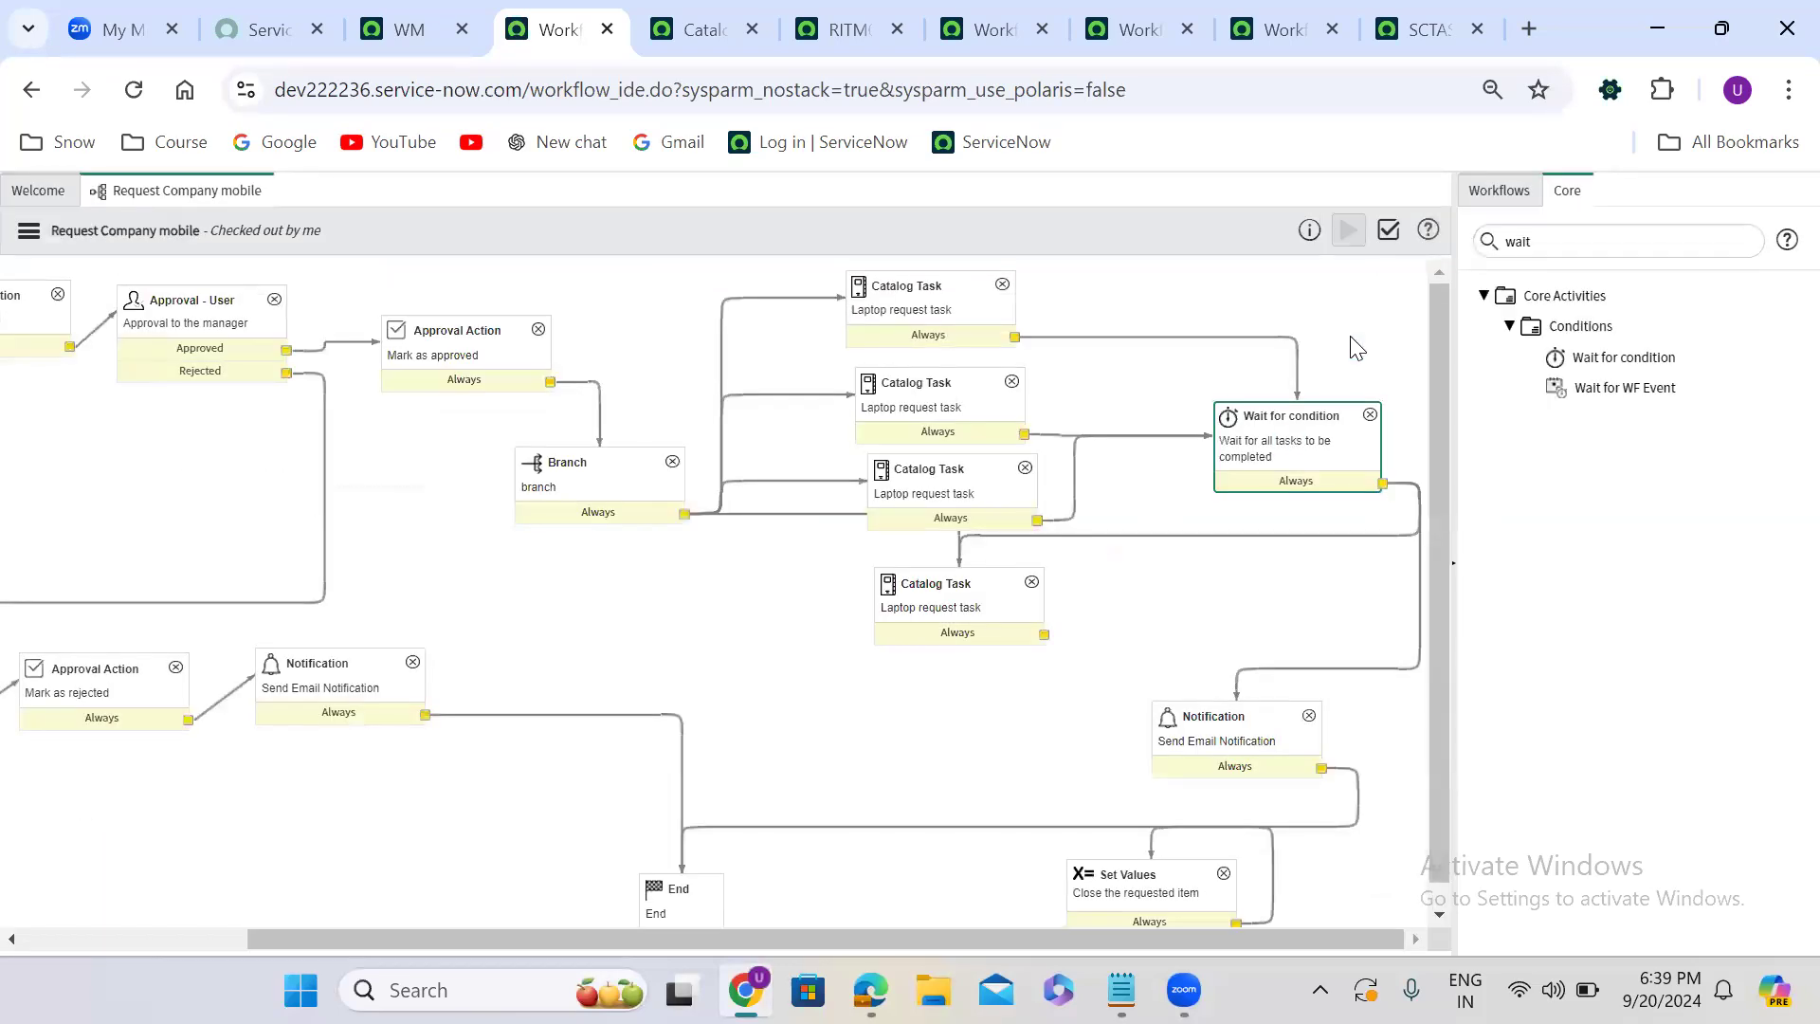
# - Return to the requested item and close all browser tabs that follow it
pyautogui.click(1131, 29)
pyautogui.click(865, 30)
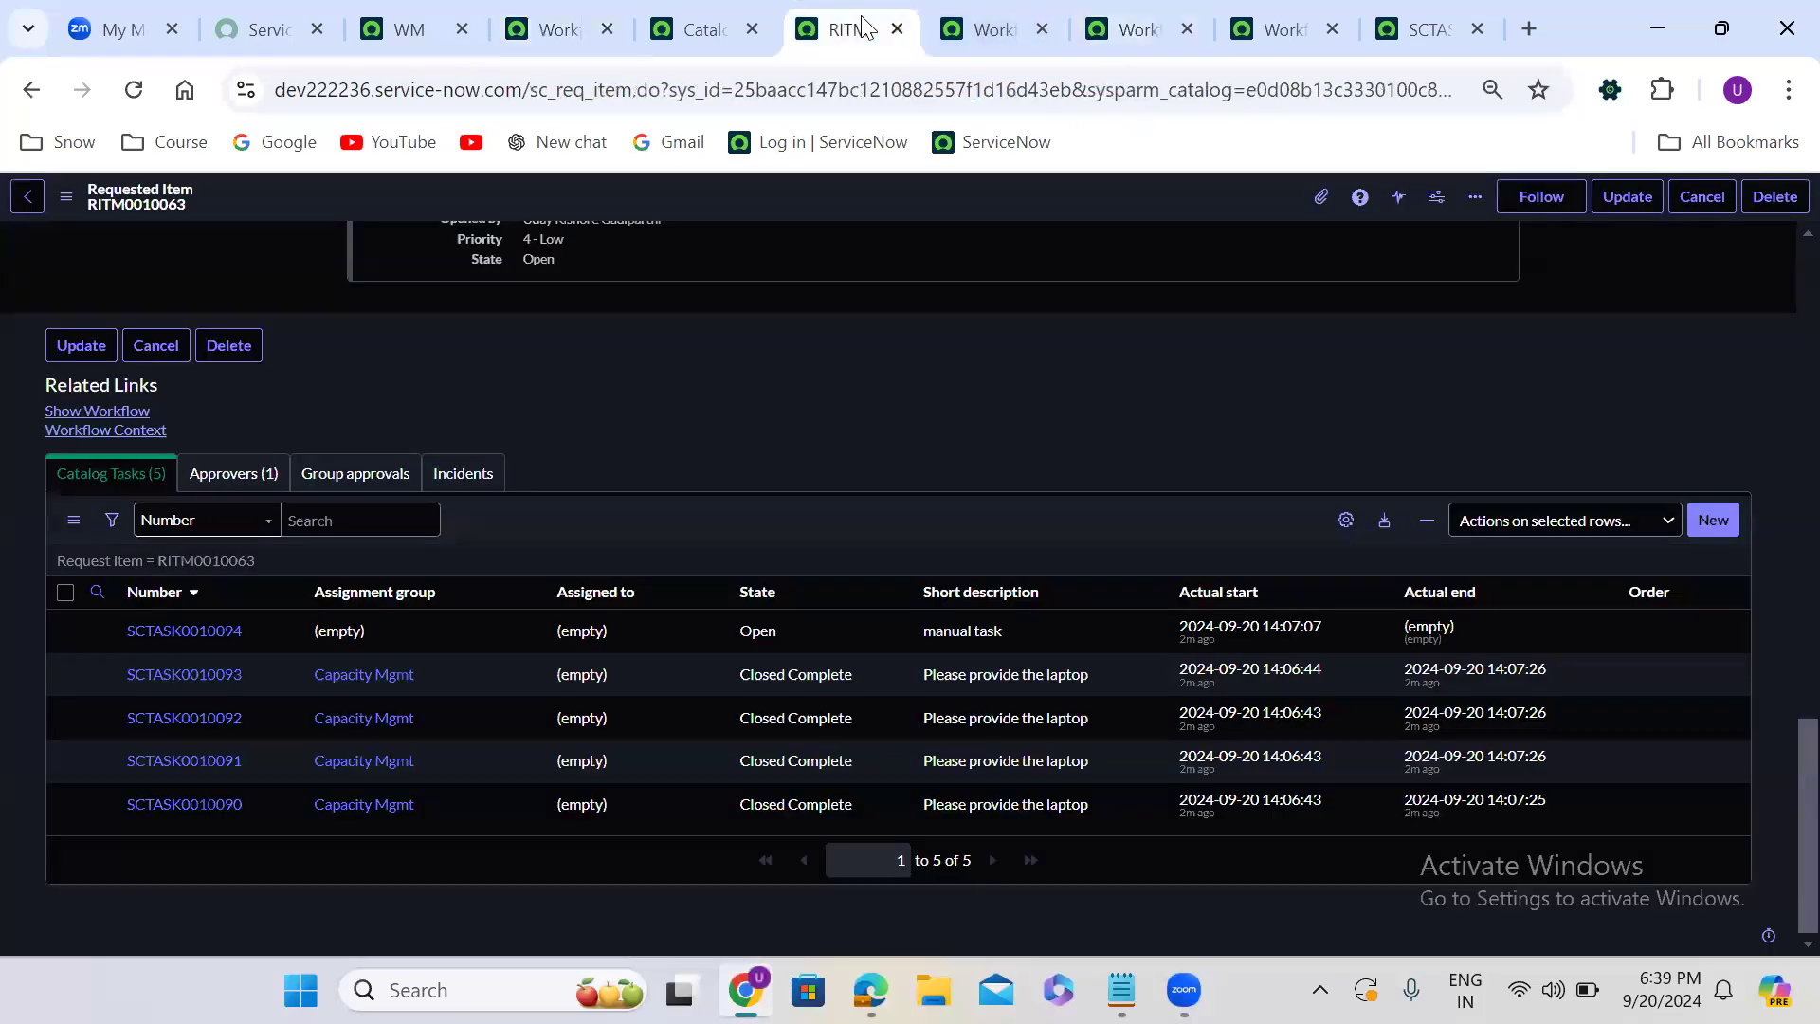
pyautogui.rightClick(862, 29)
pyautogui.click(1032, 556)
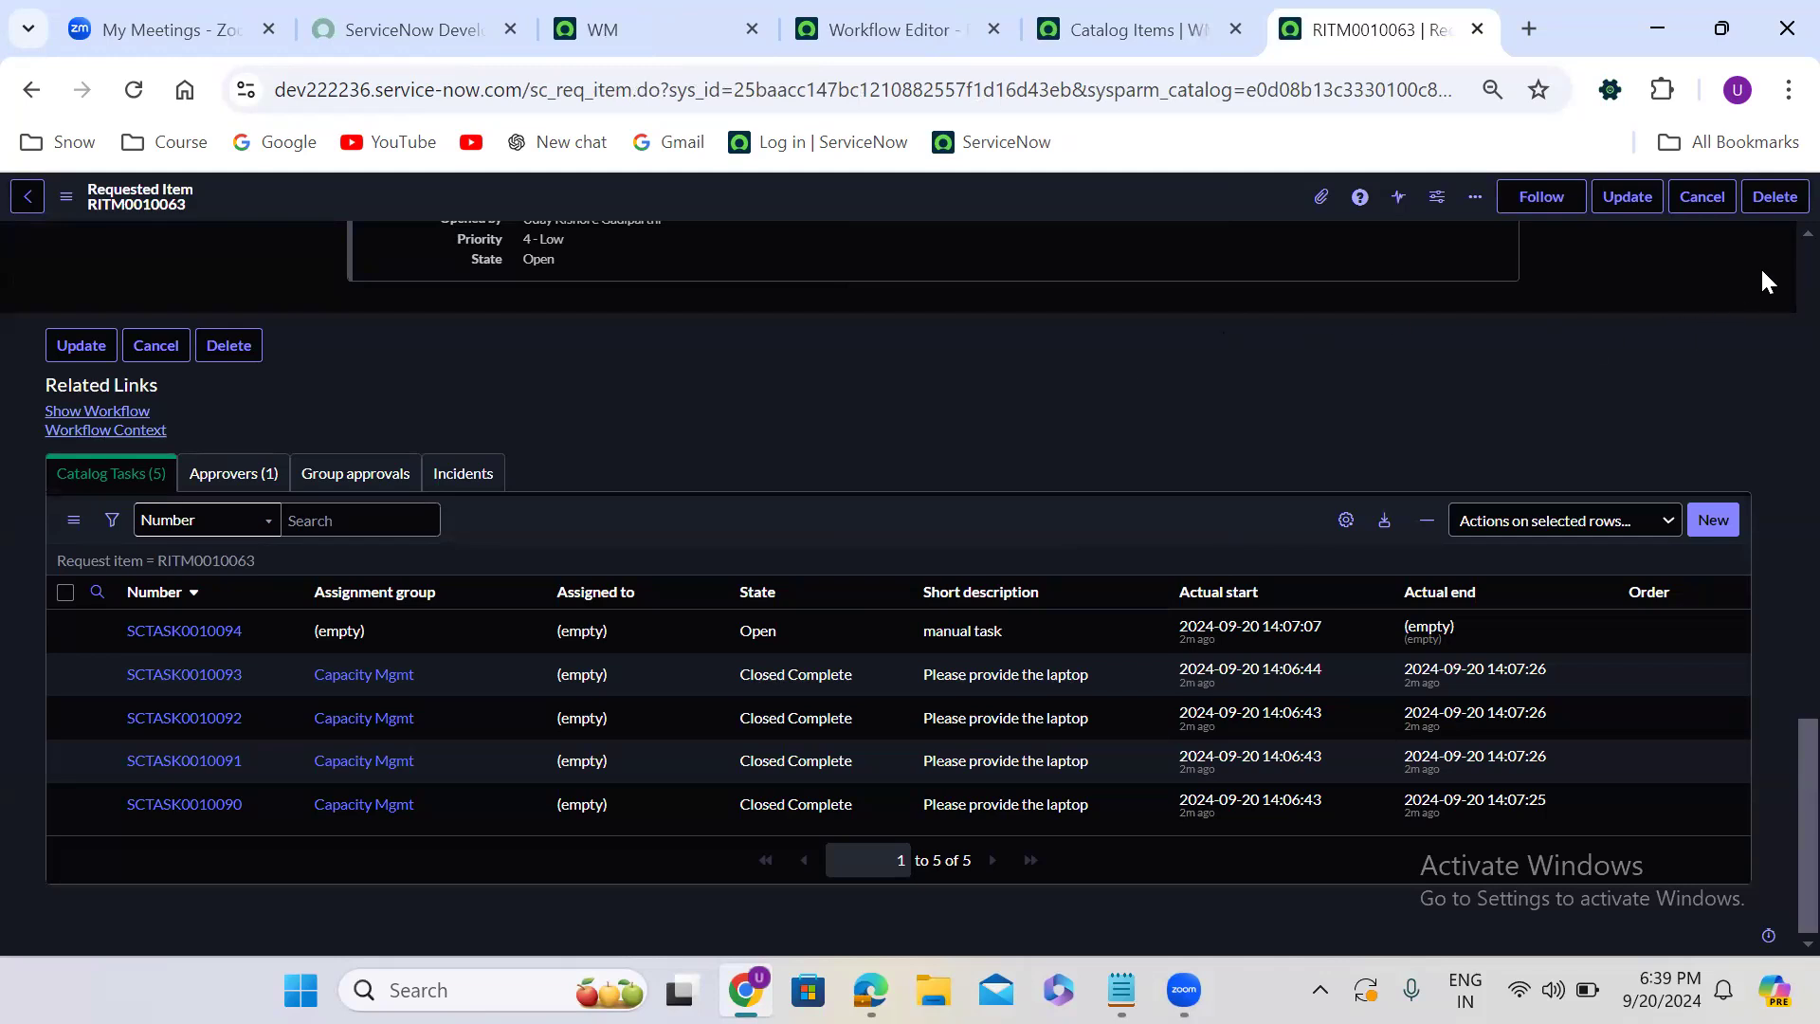
# - Open the Request Company Mobile catalog item from the requested item's Item reference
pyautogui.scroll(15, 1772, 260)
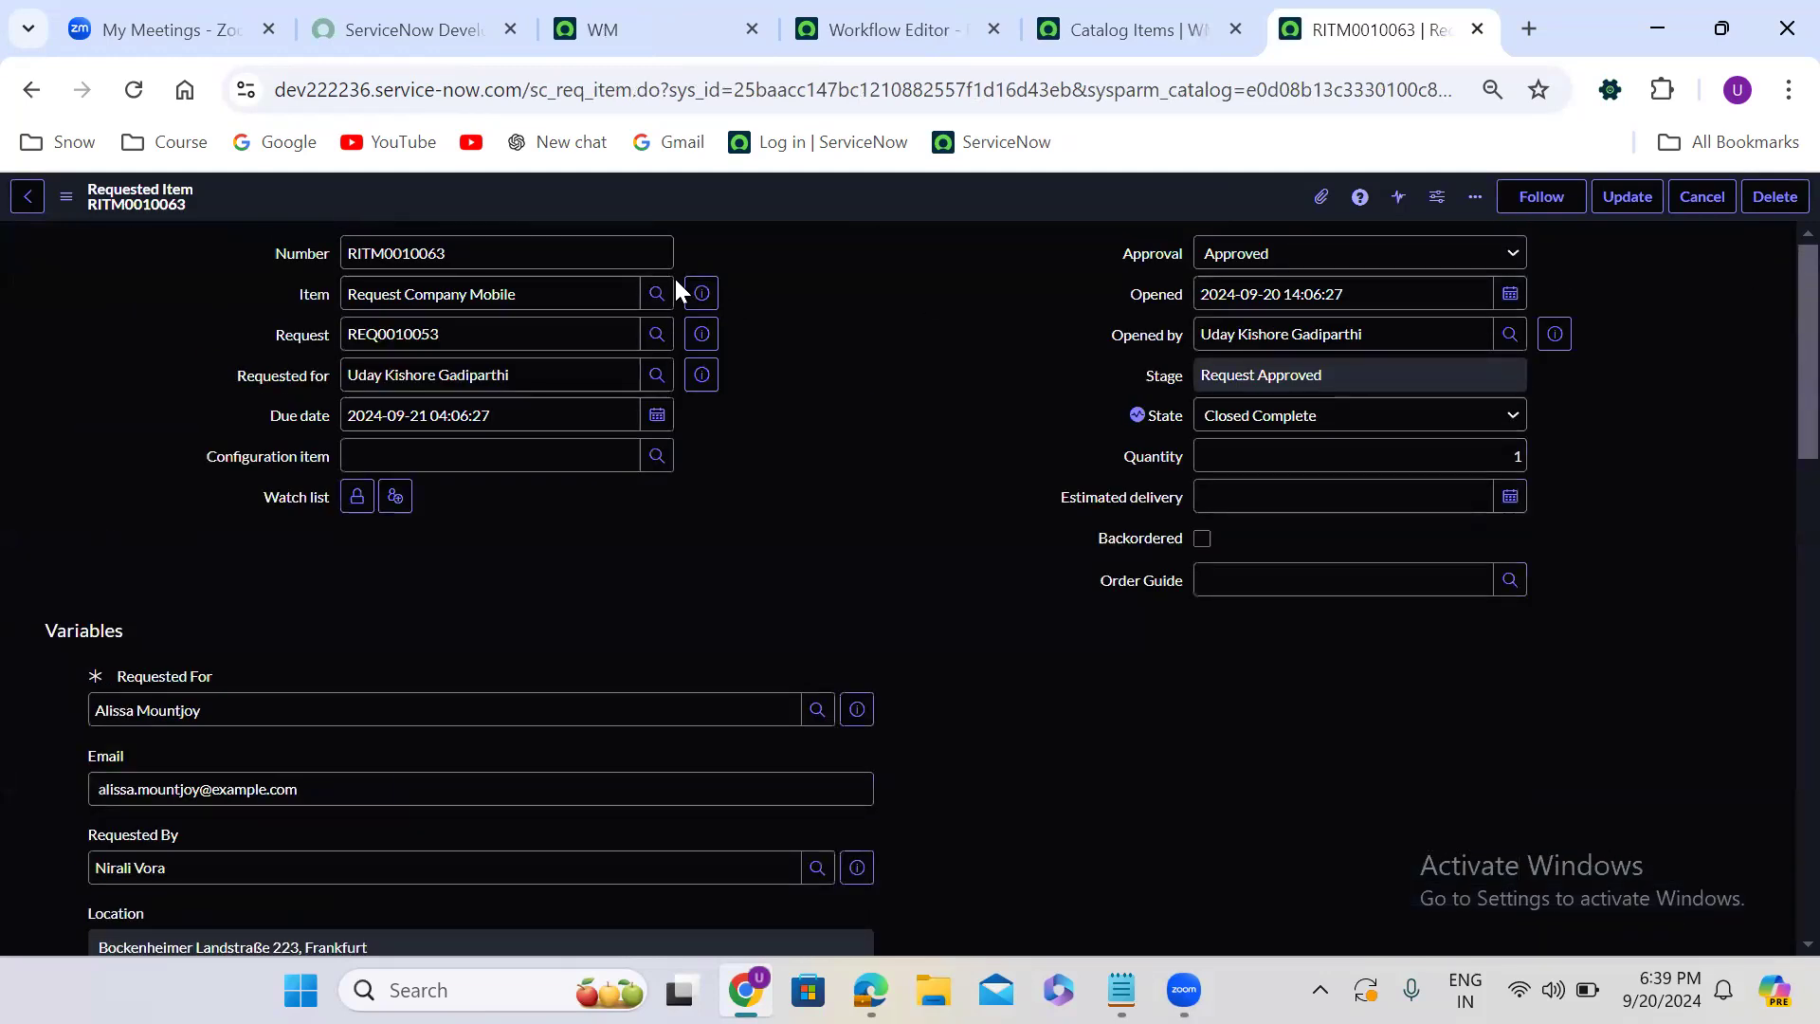
pyautogui.click(701, 295)
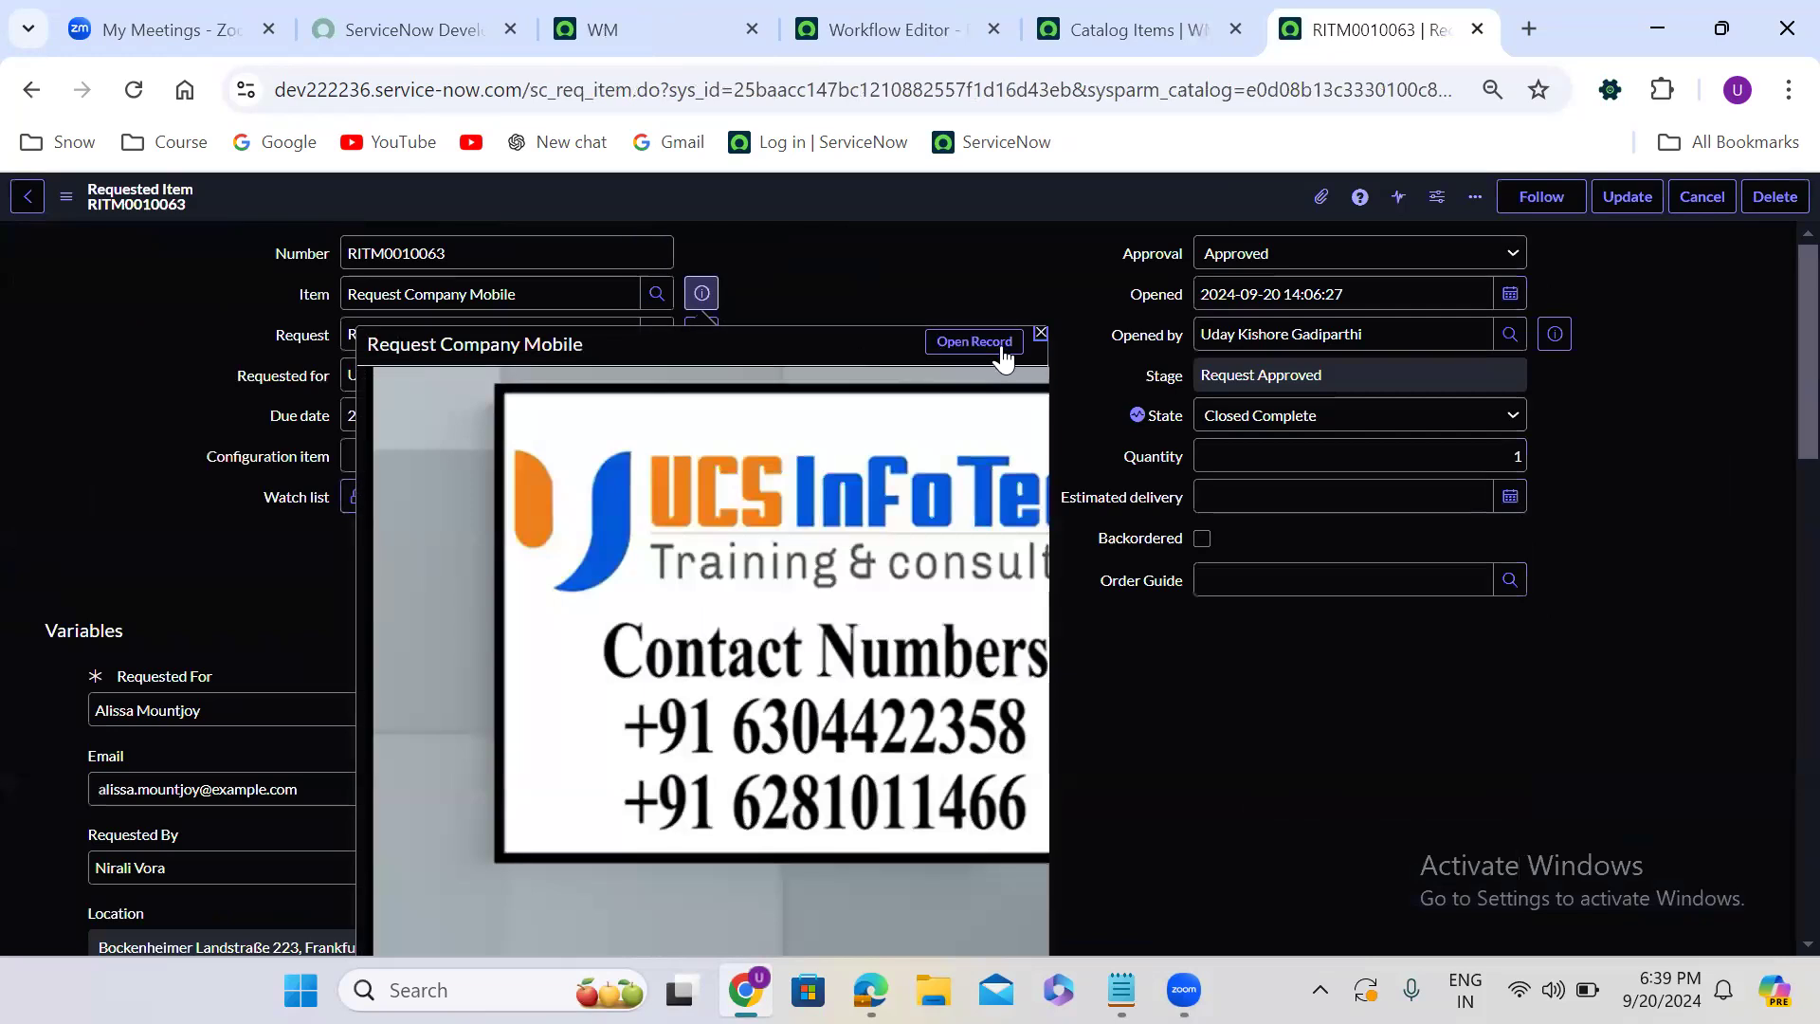
pyautogui.click(1002, 345)
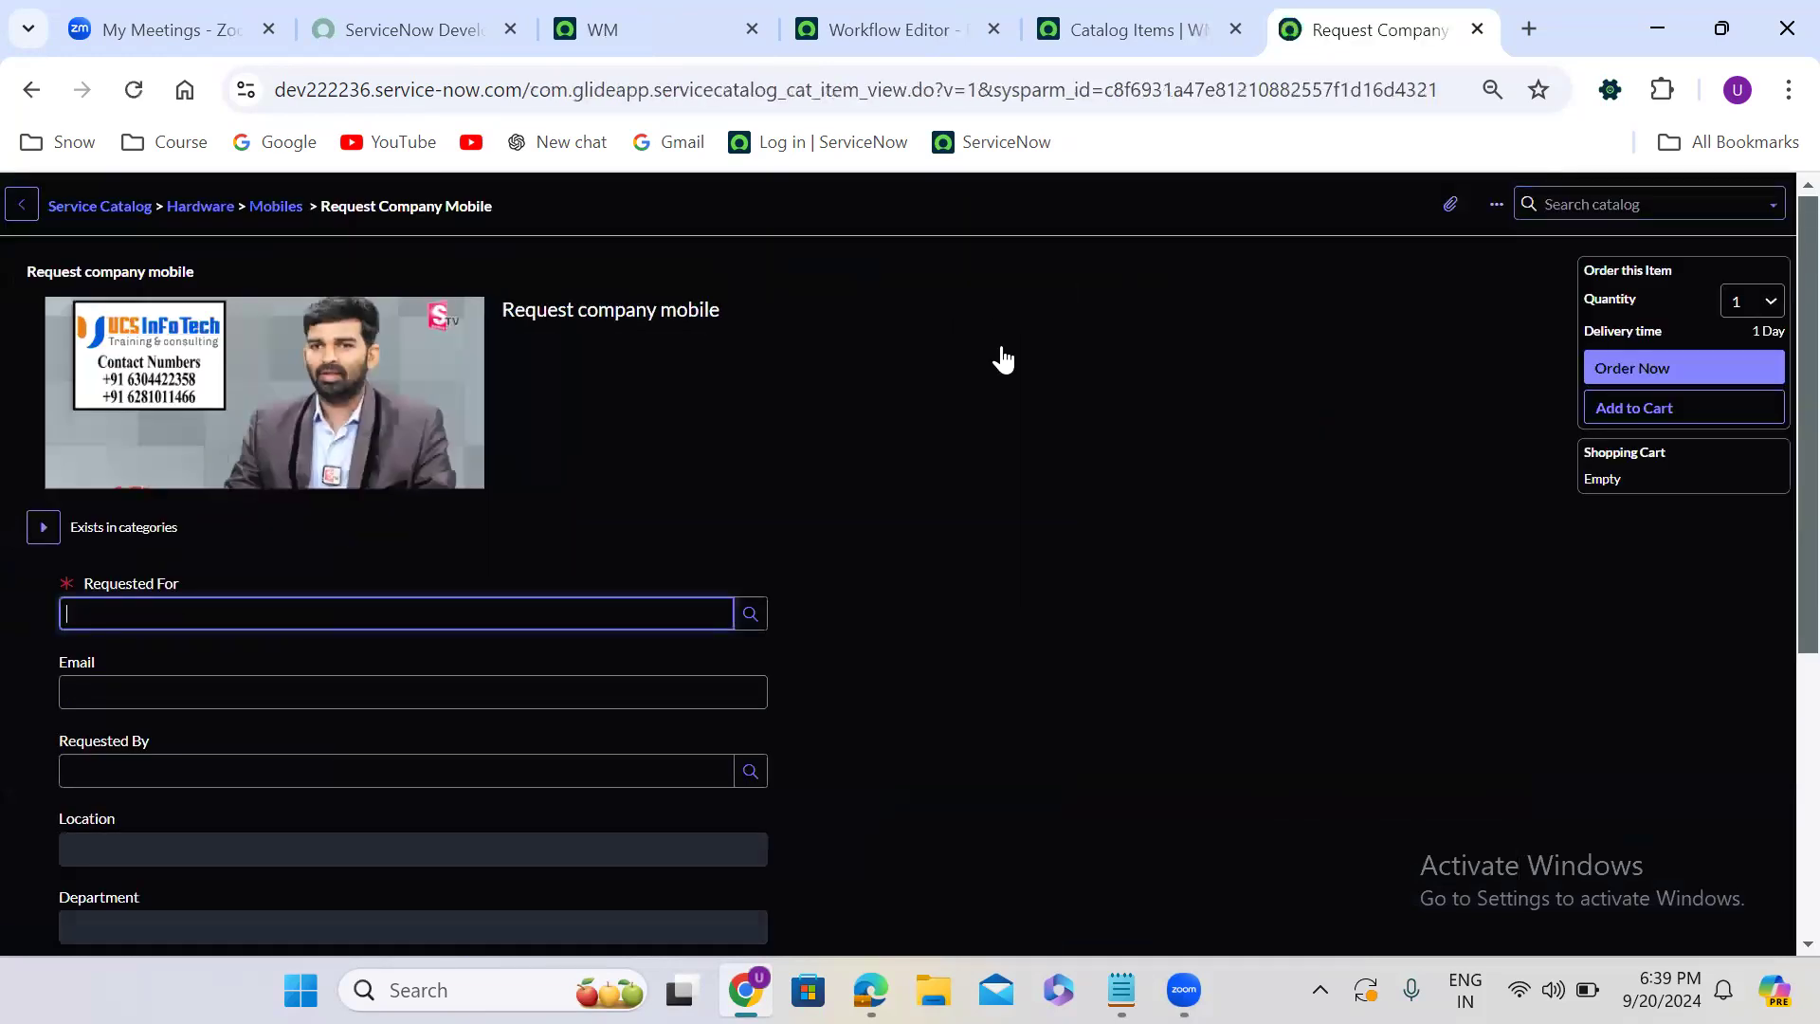
# - Fill in the Requested For and Requested By names on the order form
pyautogui.click(305, 615)
pyautogui.click(336, 678)
pyautogui.scroll(-3, 808, 697)
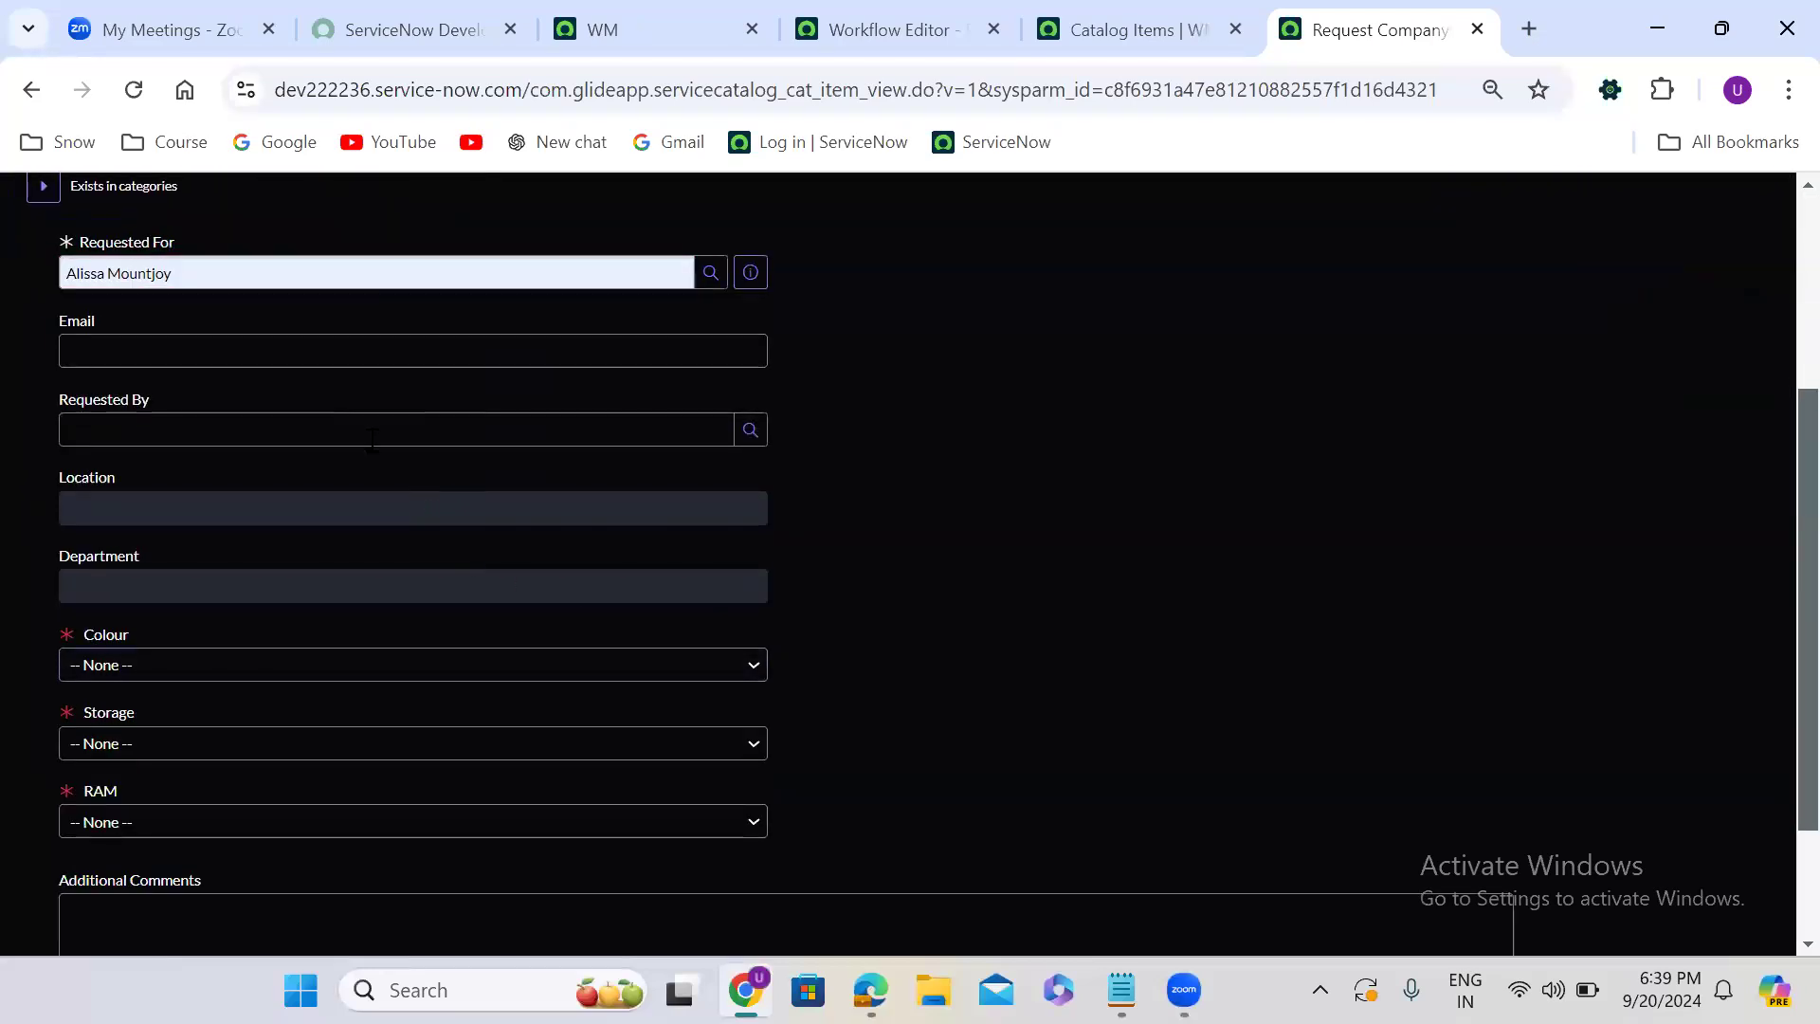
pyautogui.click(370, 431)
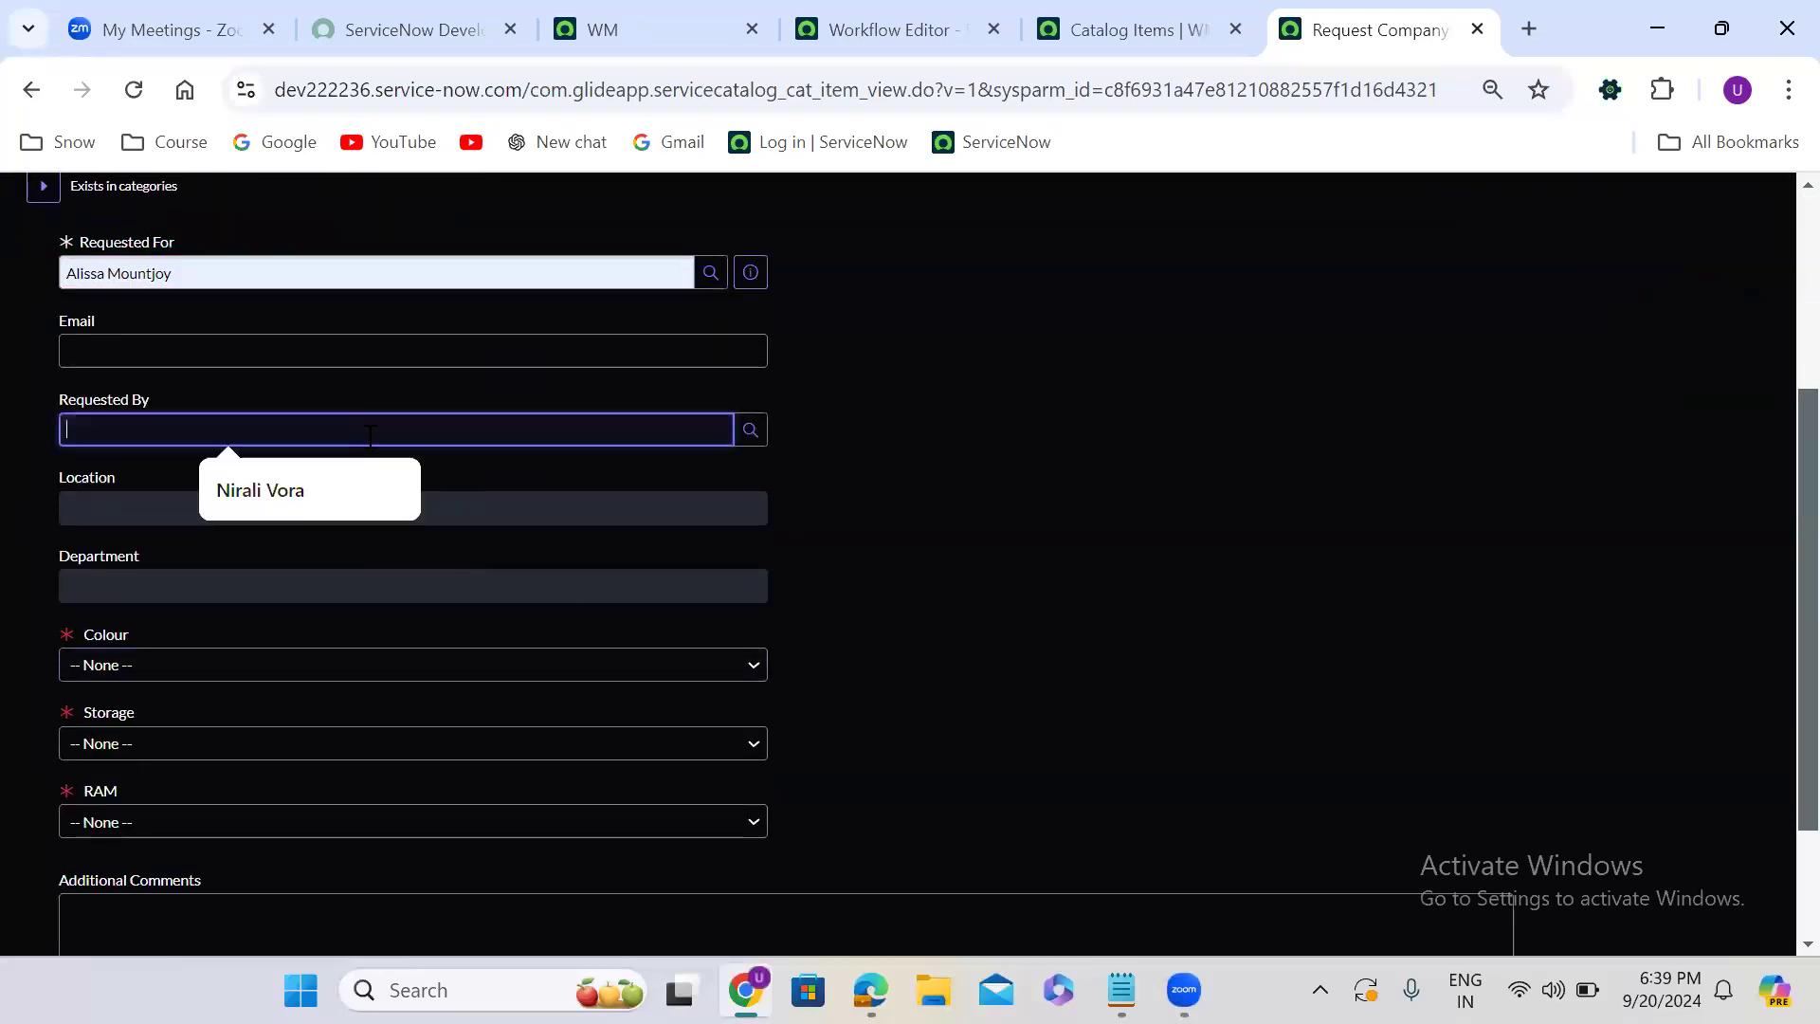
pyautogui.click(302, 491)
pyautogui.click(903, 541)
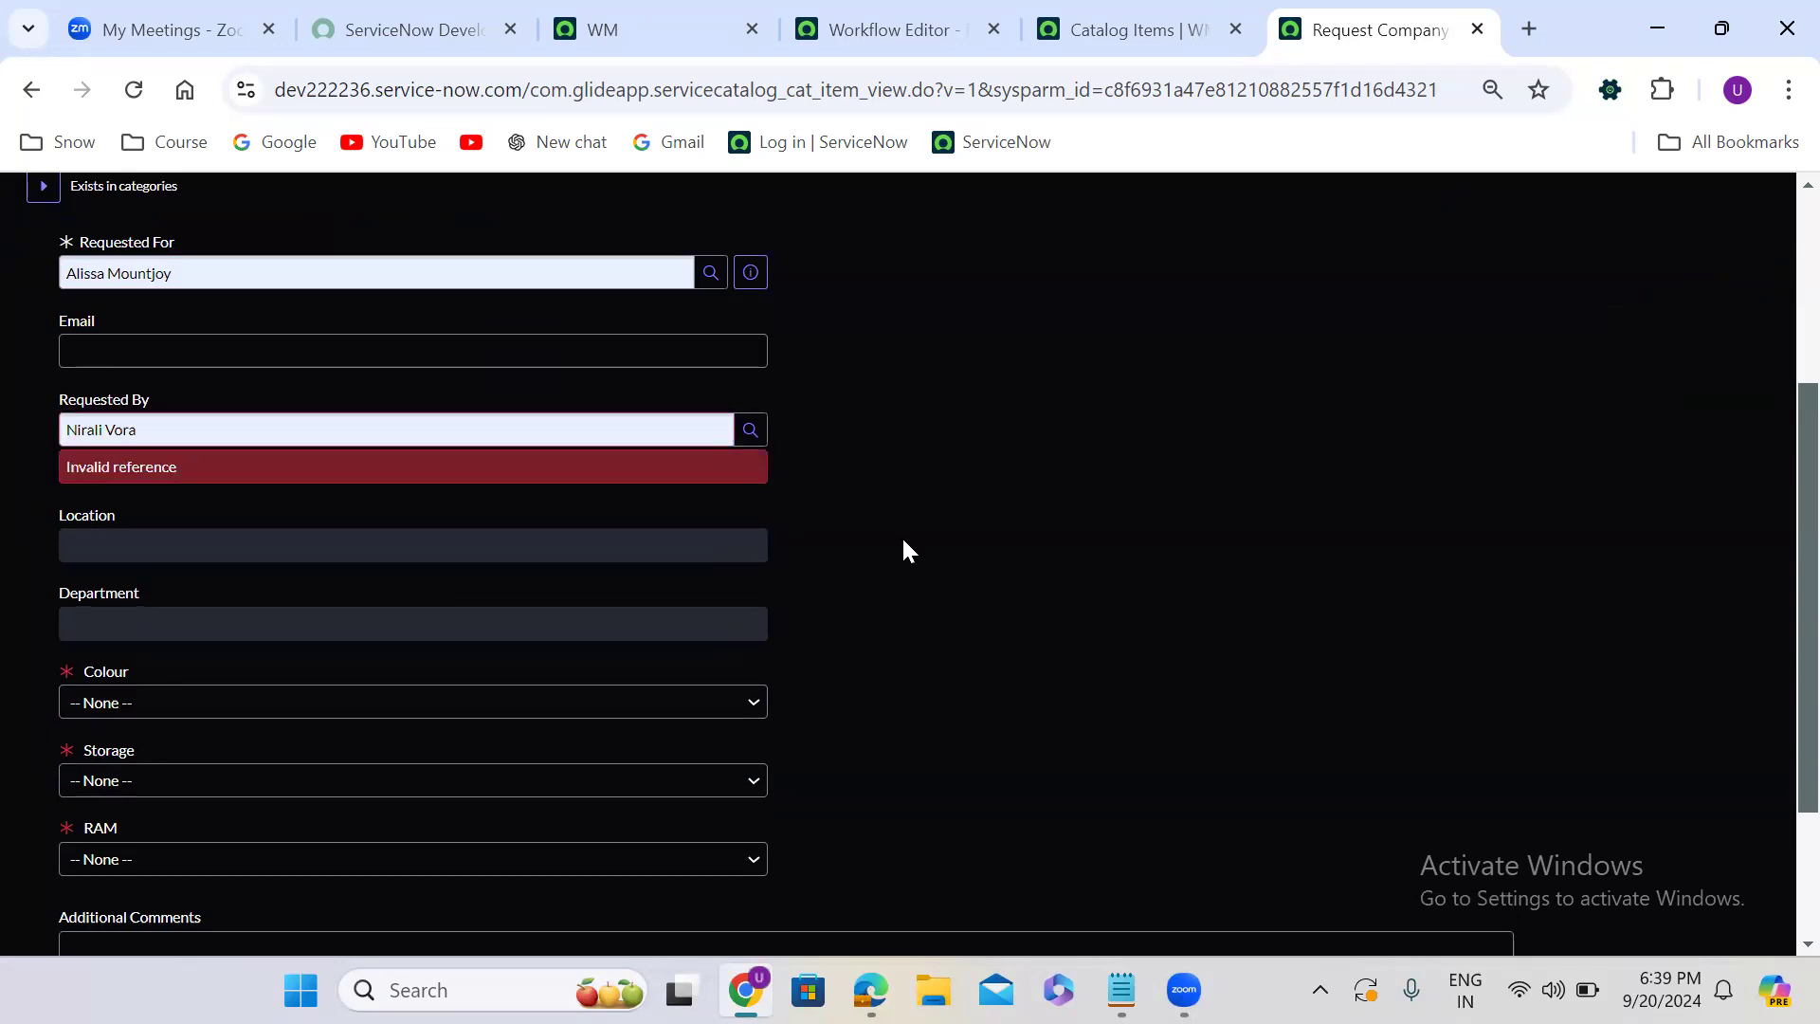
# - Set the colour to Gold, storage to 16 GB and RAM to 16 GB, and enter test as the address
pyautogui.scroll(-1, 903, 541)
pyautogui.scroll(-1, 903, 550)
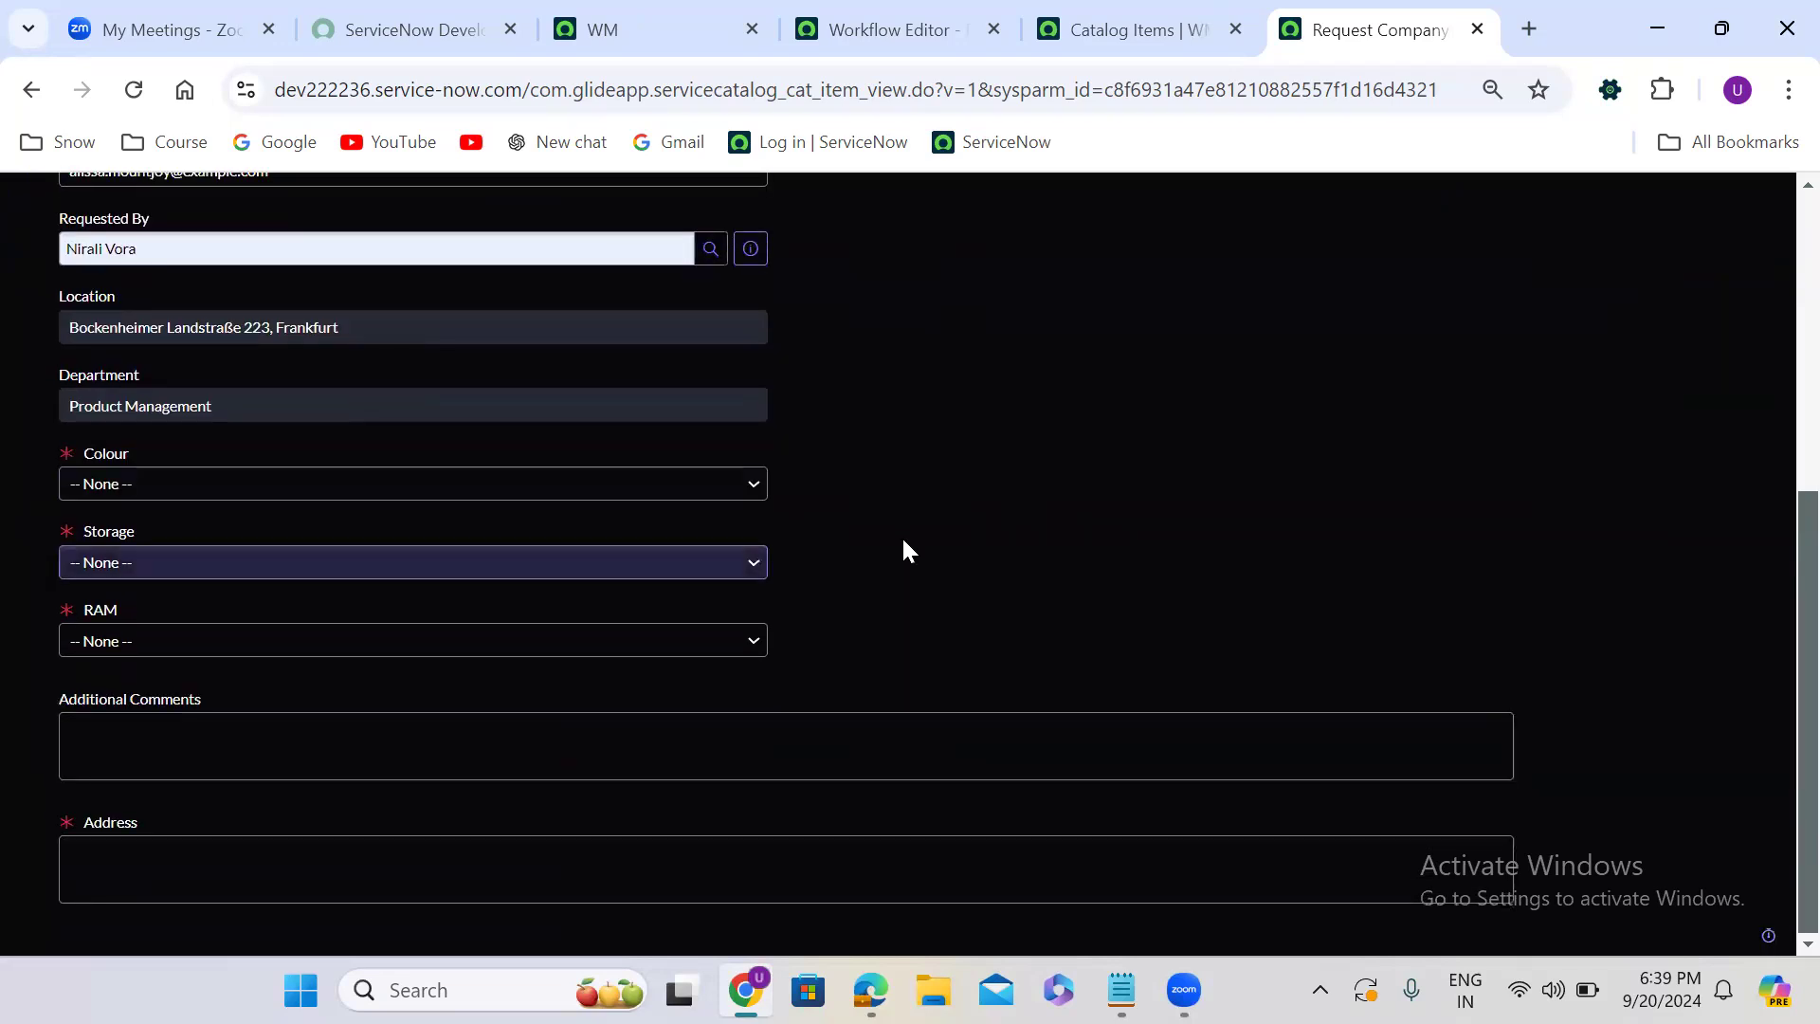
pyautogui.click(254, 485)
pyautogui.click(232, 580)
pyautogui.click(240, 563)
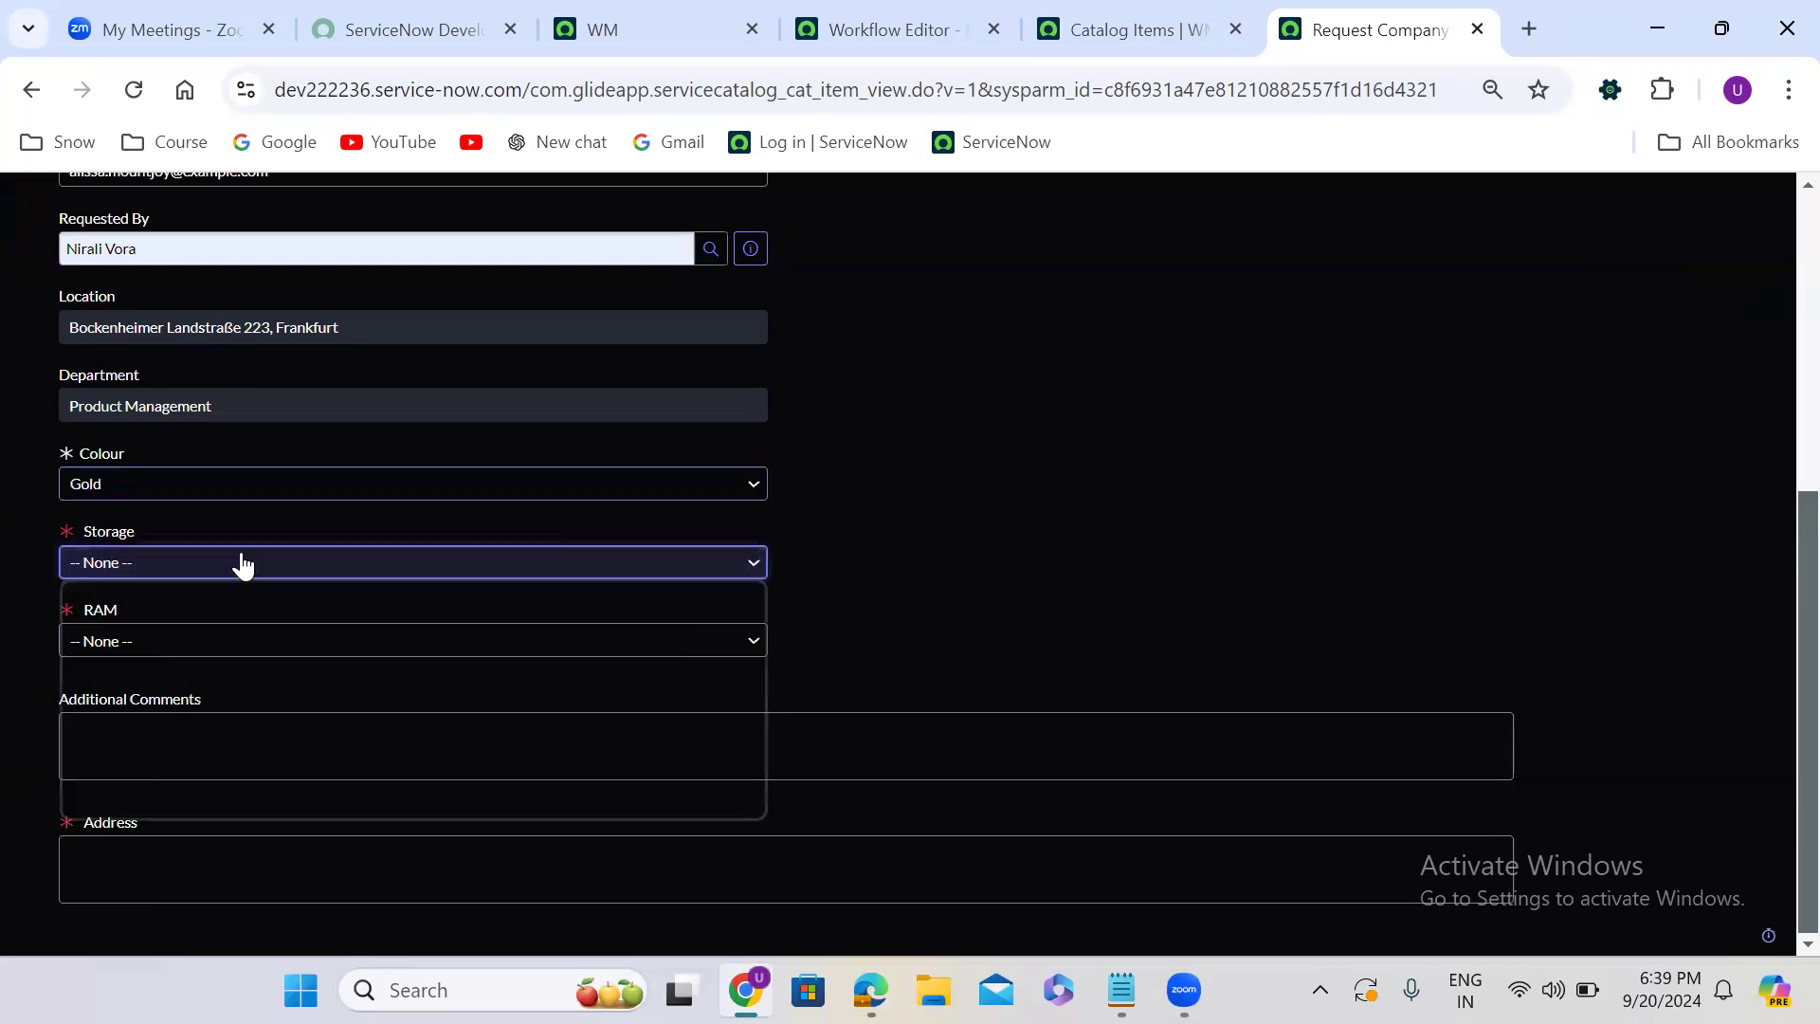
pyautogui.click(214, 658)
pyautogui.click(211, 637)
pyautogui.click(191, 712)
pyautogui.click(205, 851)
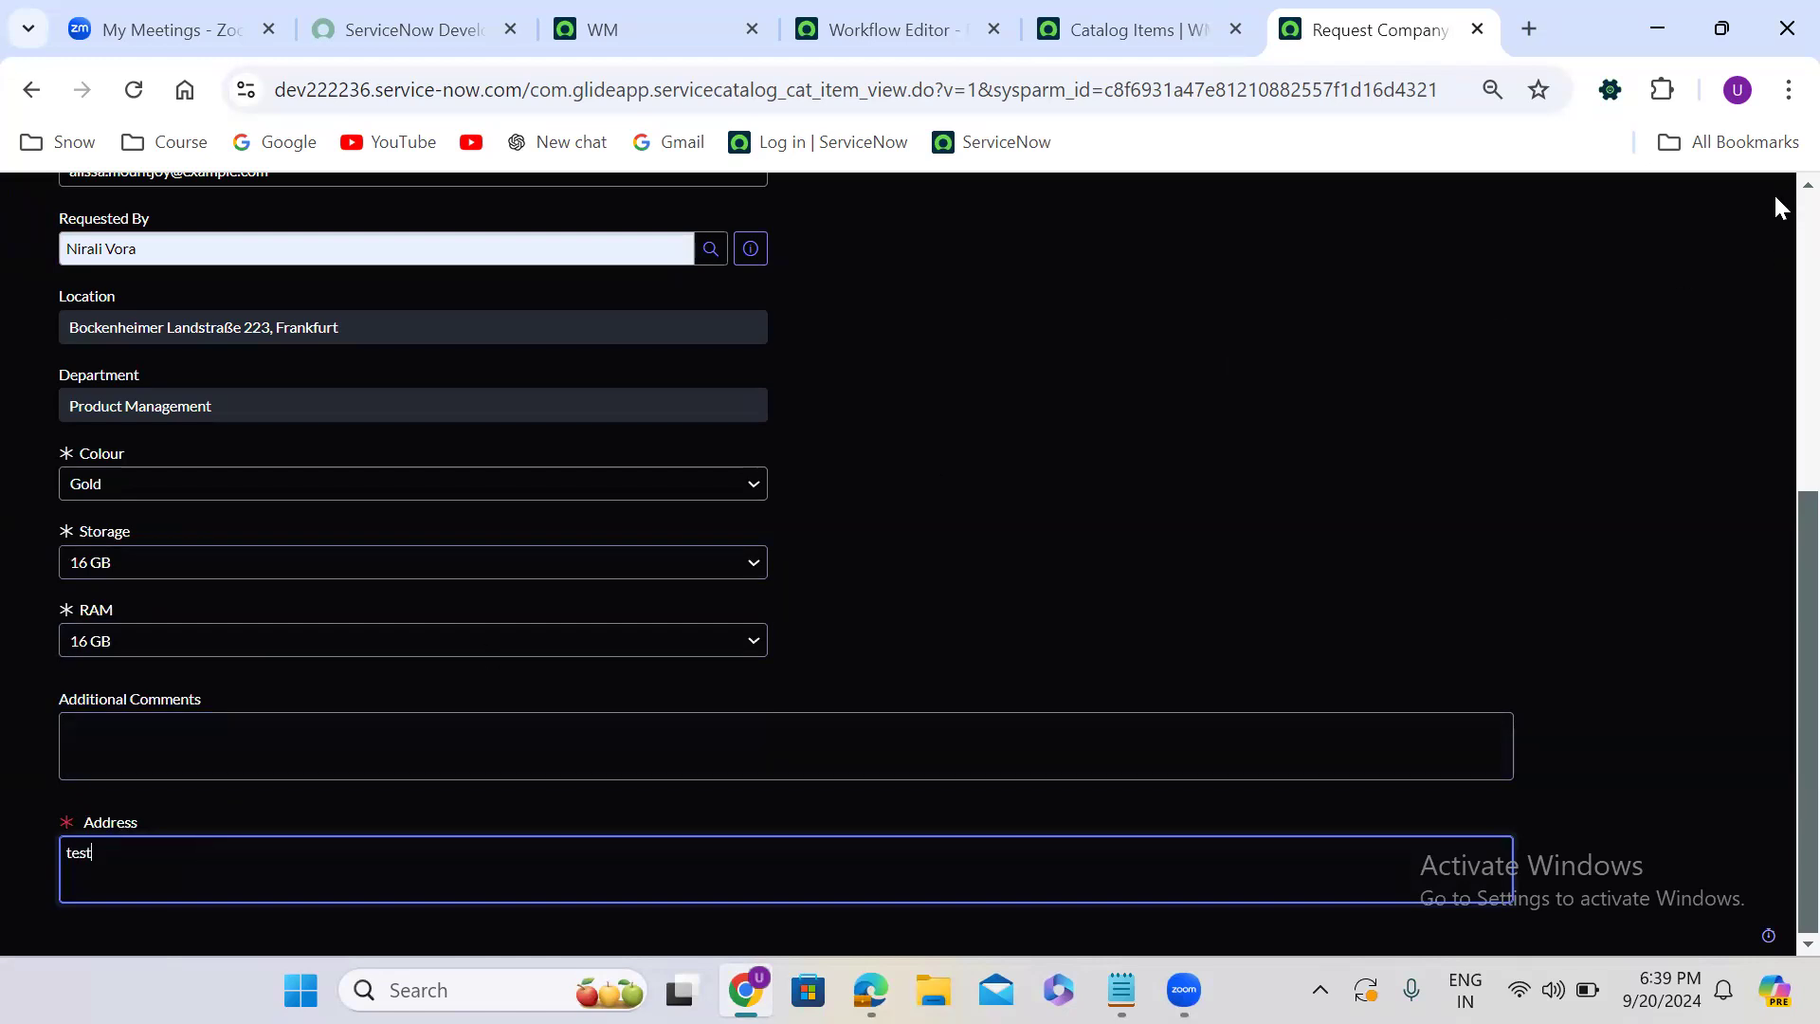
# - Order the mobile immediately and open the new order's requested item
pyautogui.scroll(6, 1772, 191)
pyautogui.click(1679, 365)
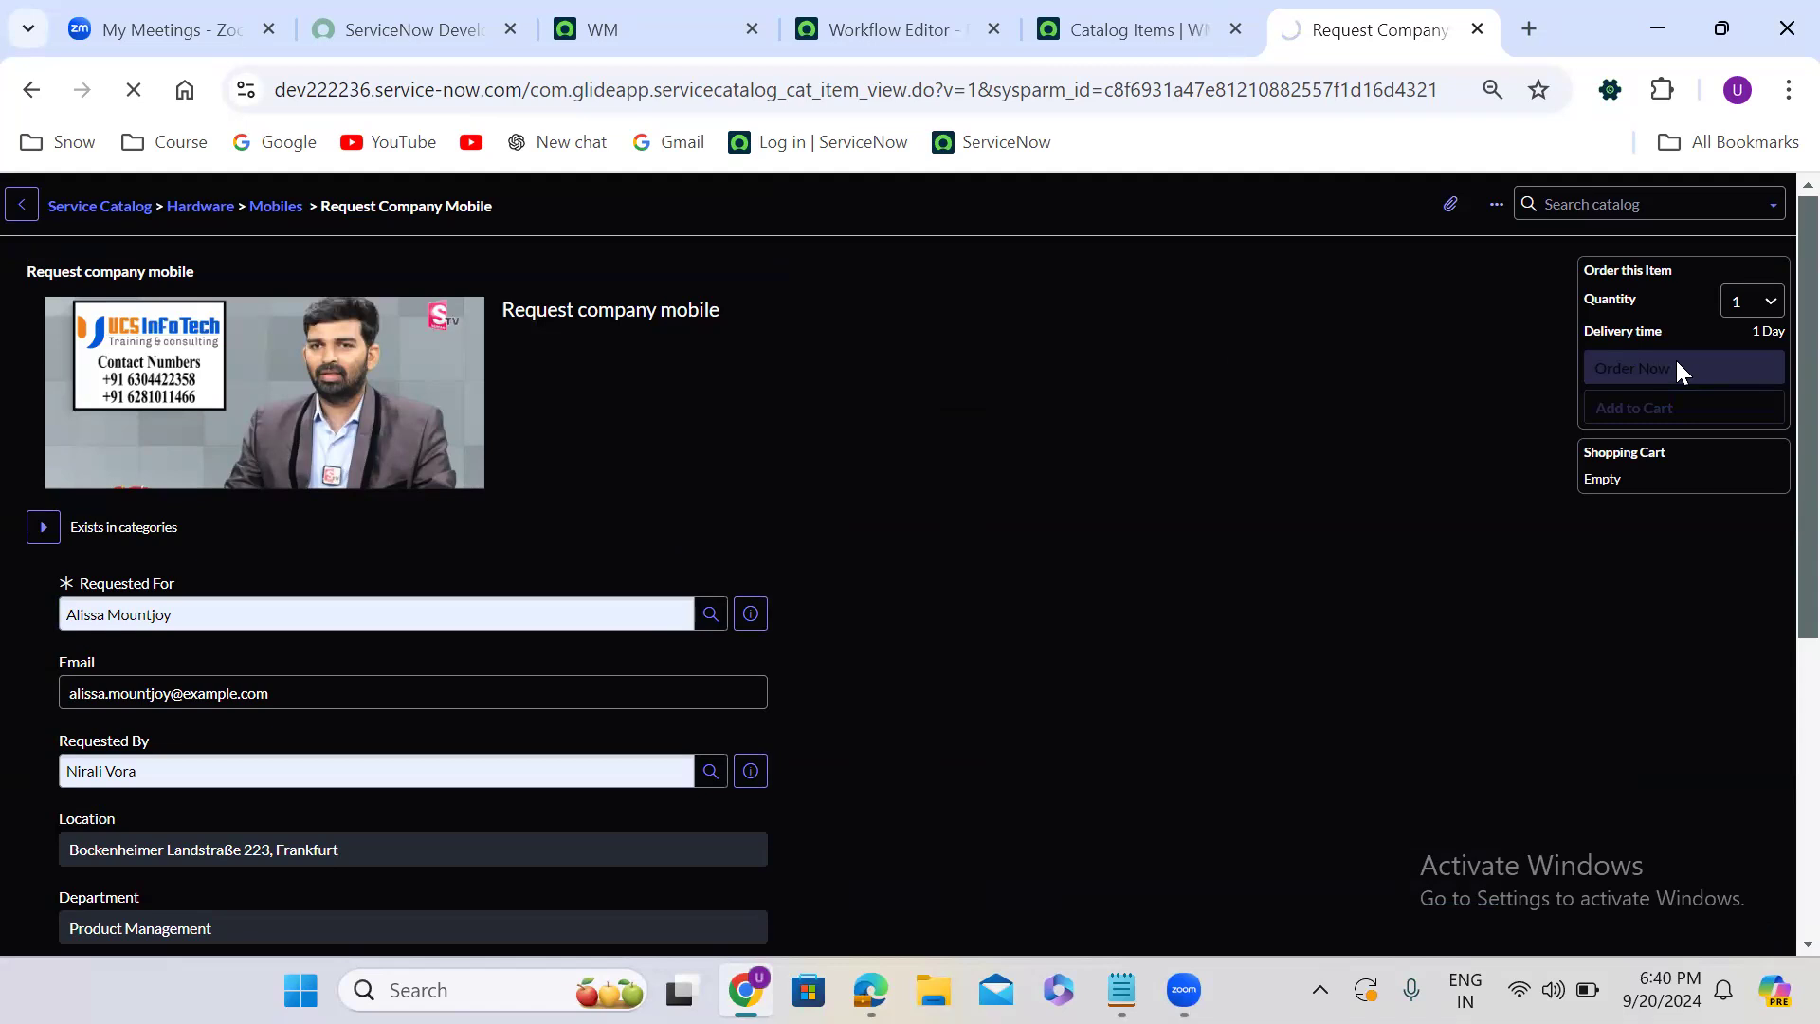
pyautogui.click(142, 455)
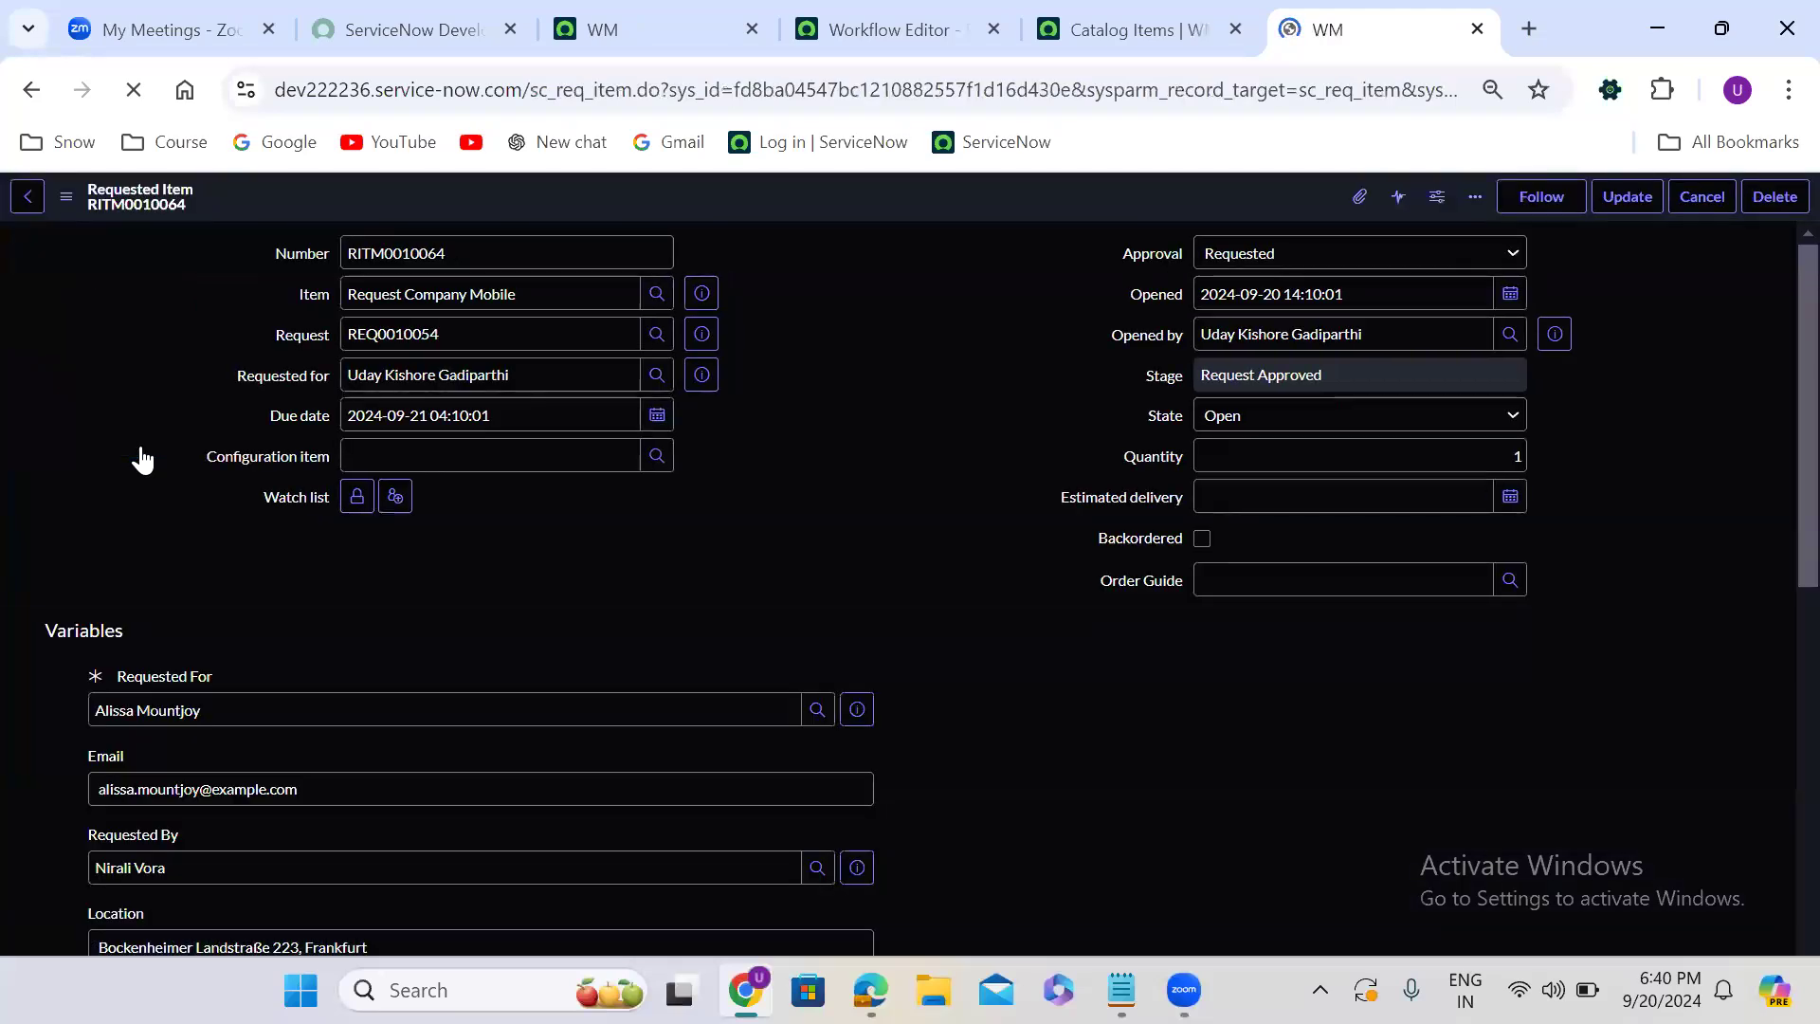
# - Approve the manager's pending approval on the new requested item
pyautogui.scroll(-20, 773, 489)
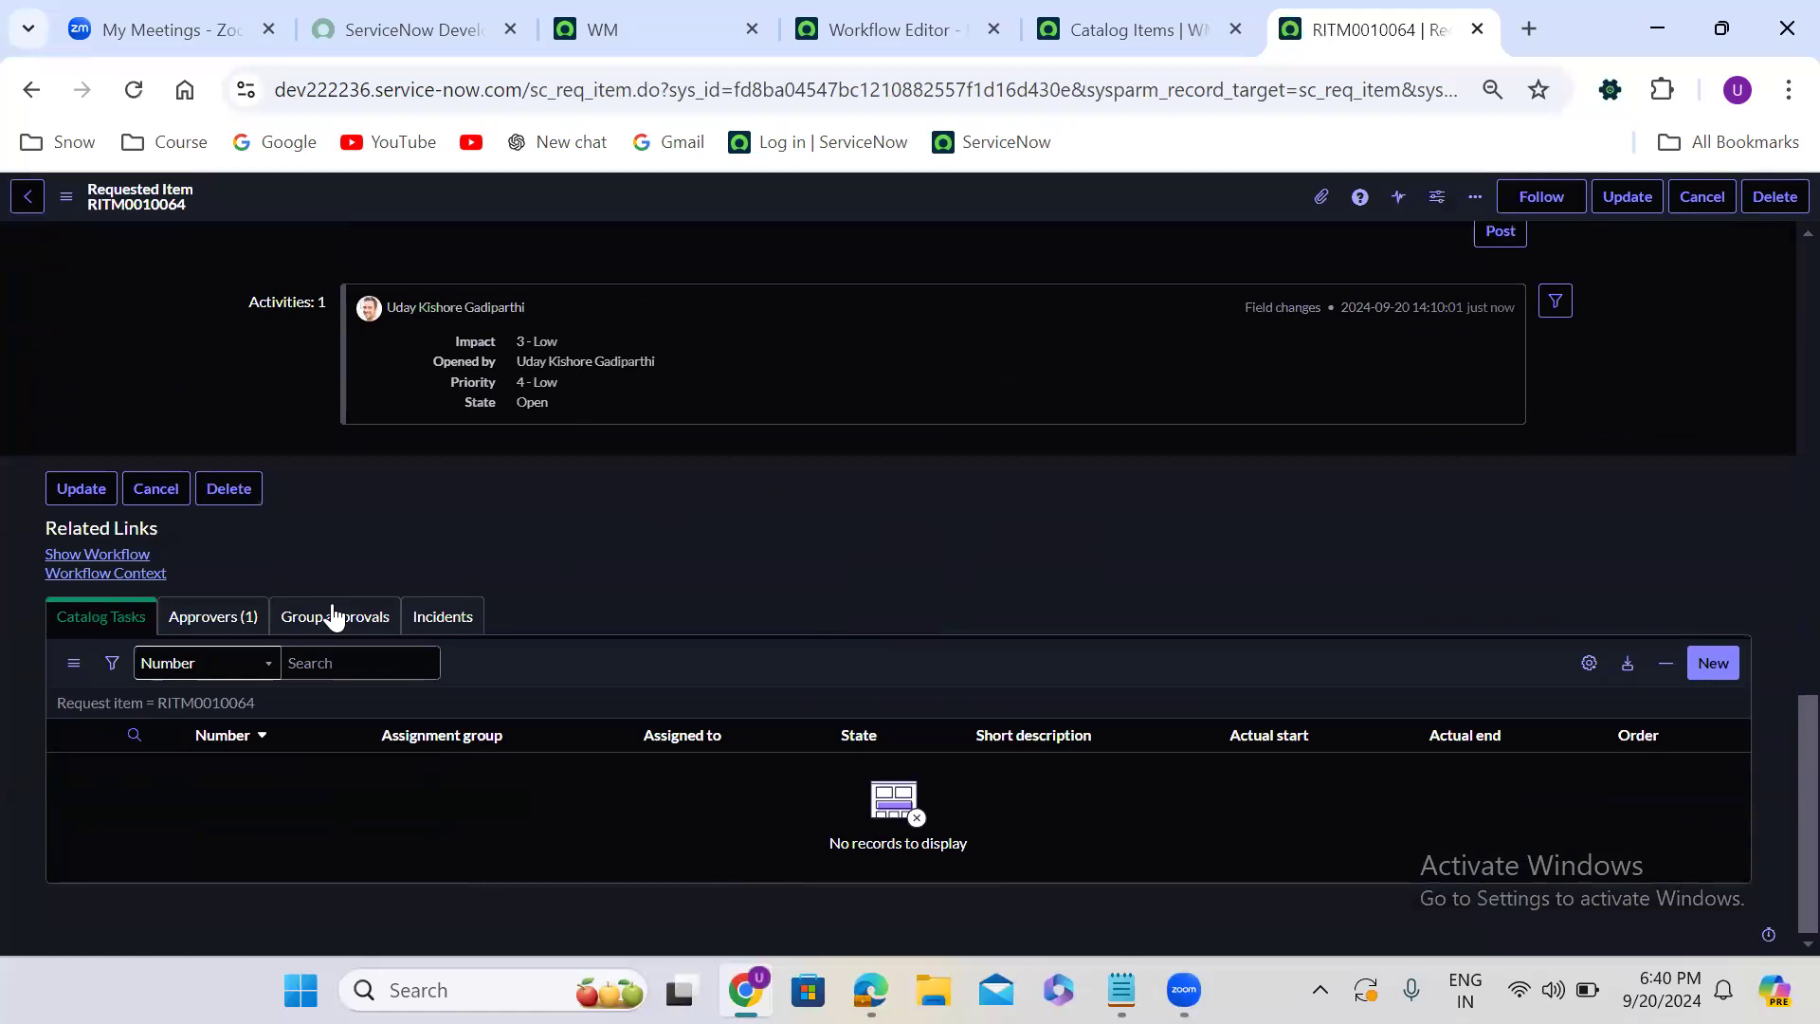
pyautogui.click(242, 621)
pyautogui.rightClick(275, 803)
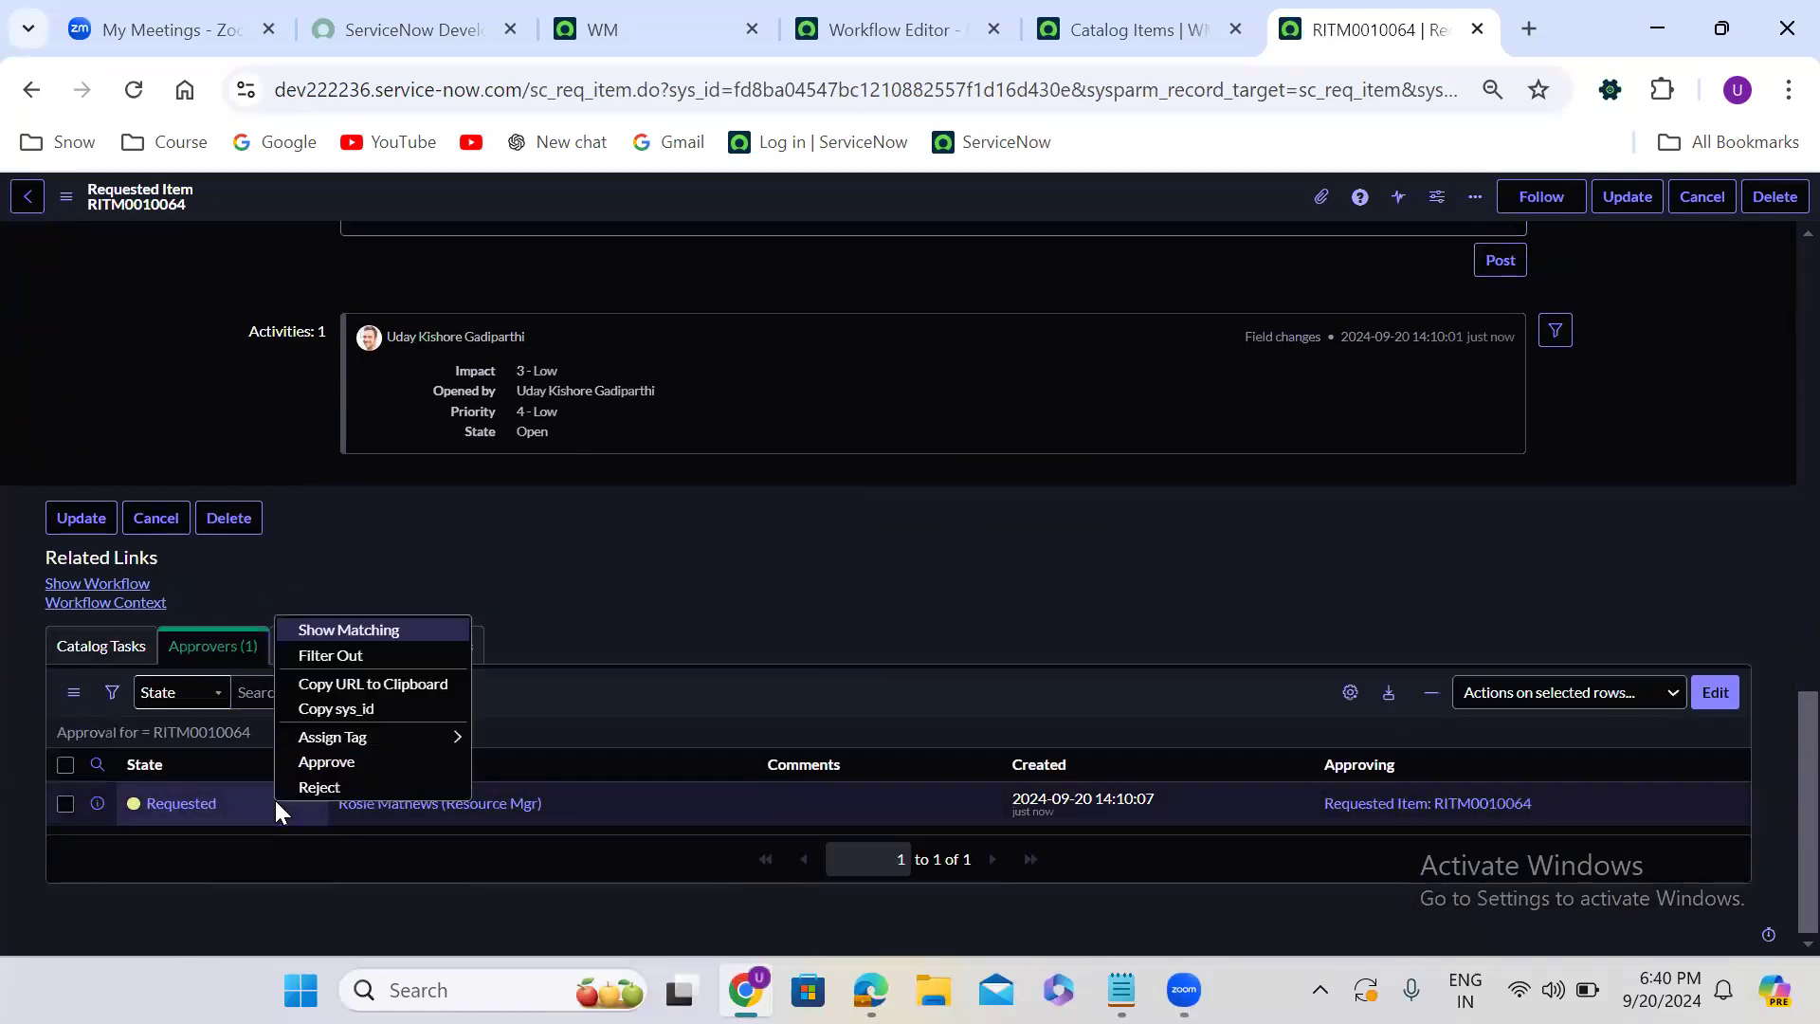
pyautogui.click(405, 763)
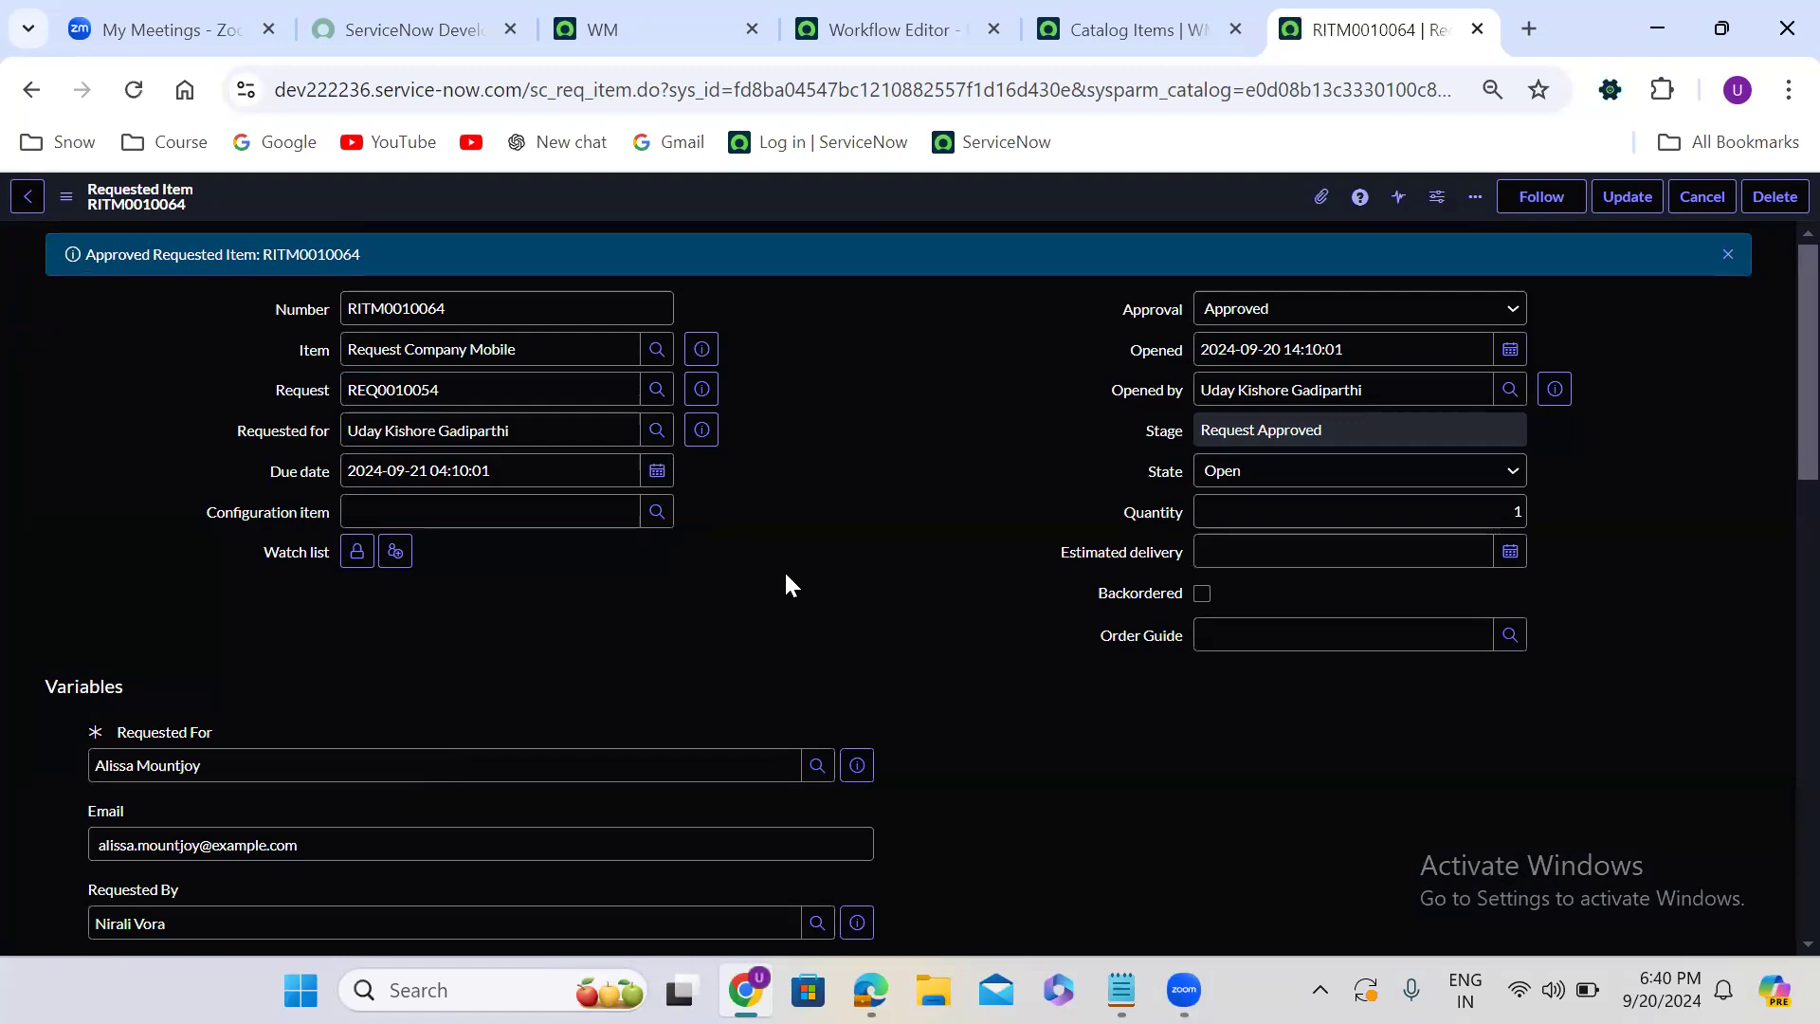
# - Add a new catalog task with the short description "manual task" to the requested item and submit it
pyautogui.scroll(-6, 783, 571)
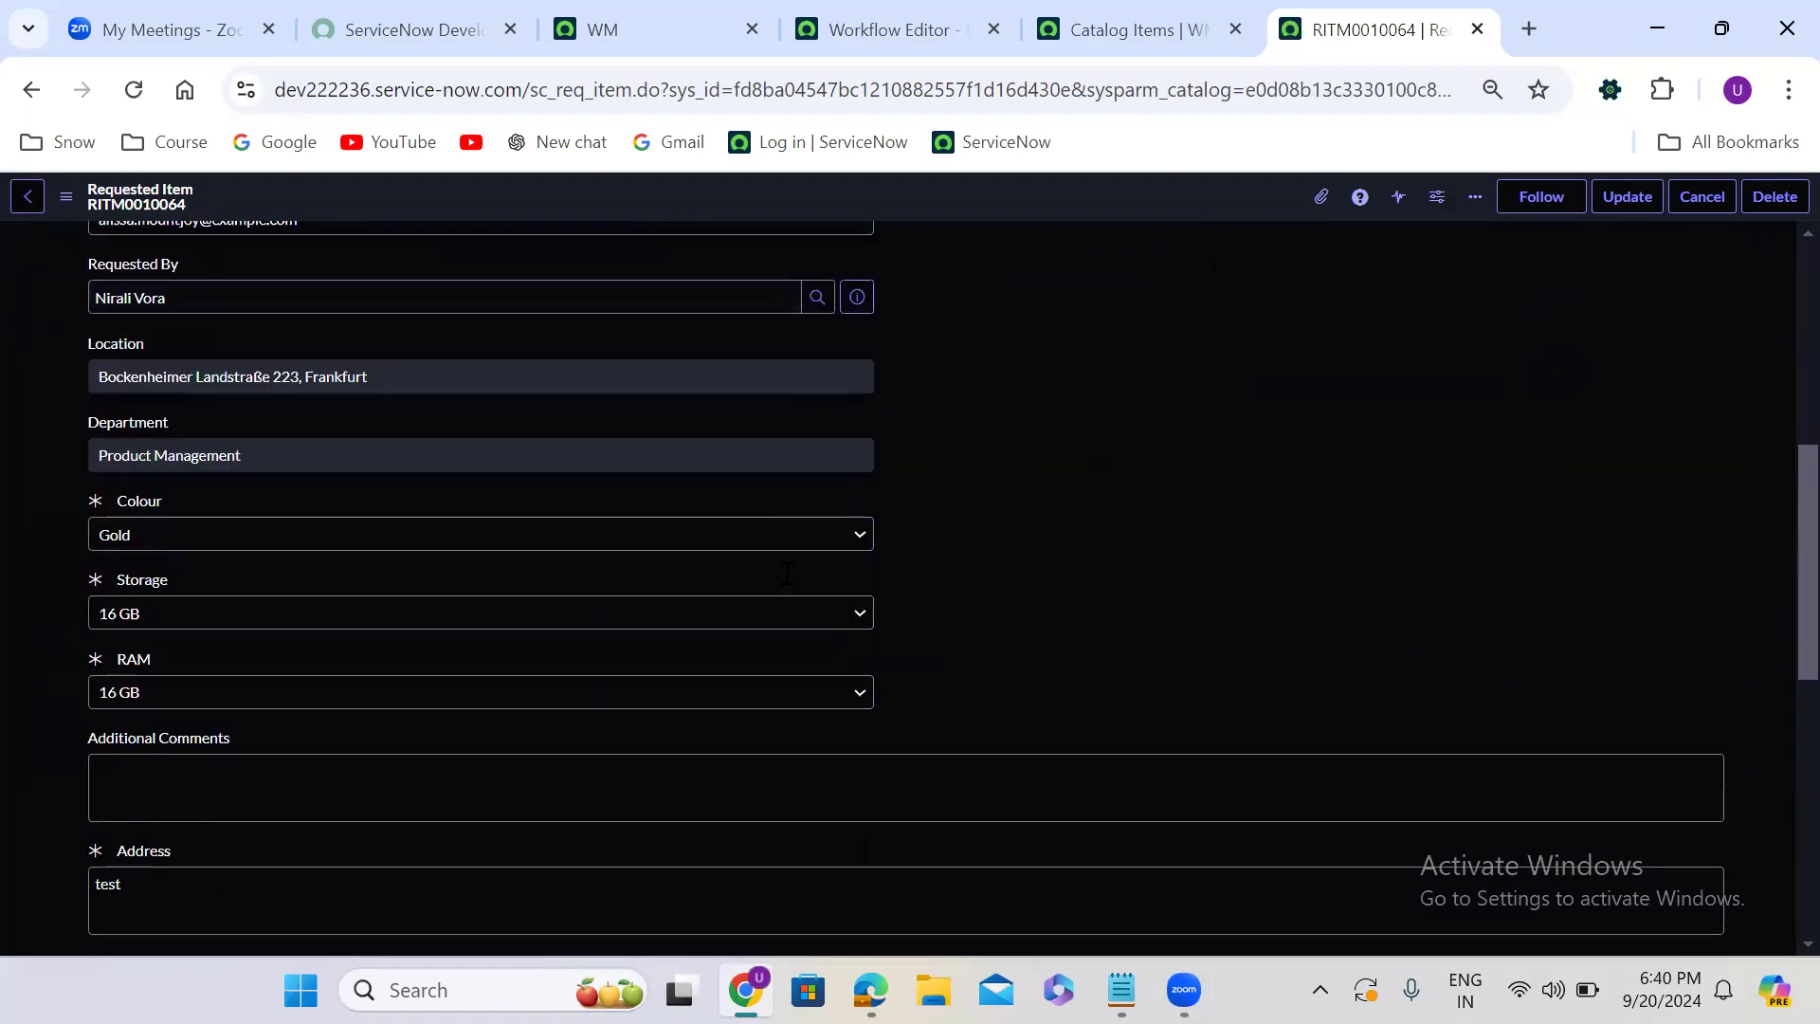
pyautogui.scroll(-10, 782, 570)
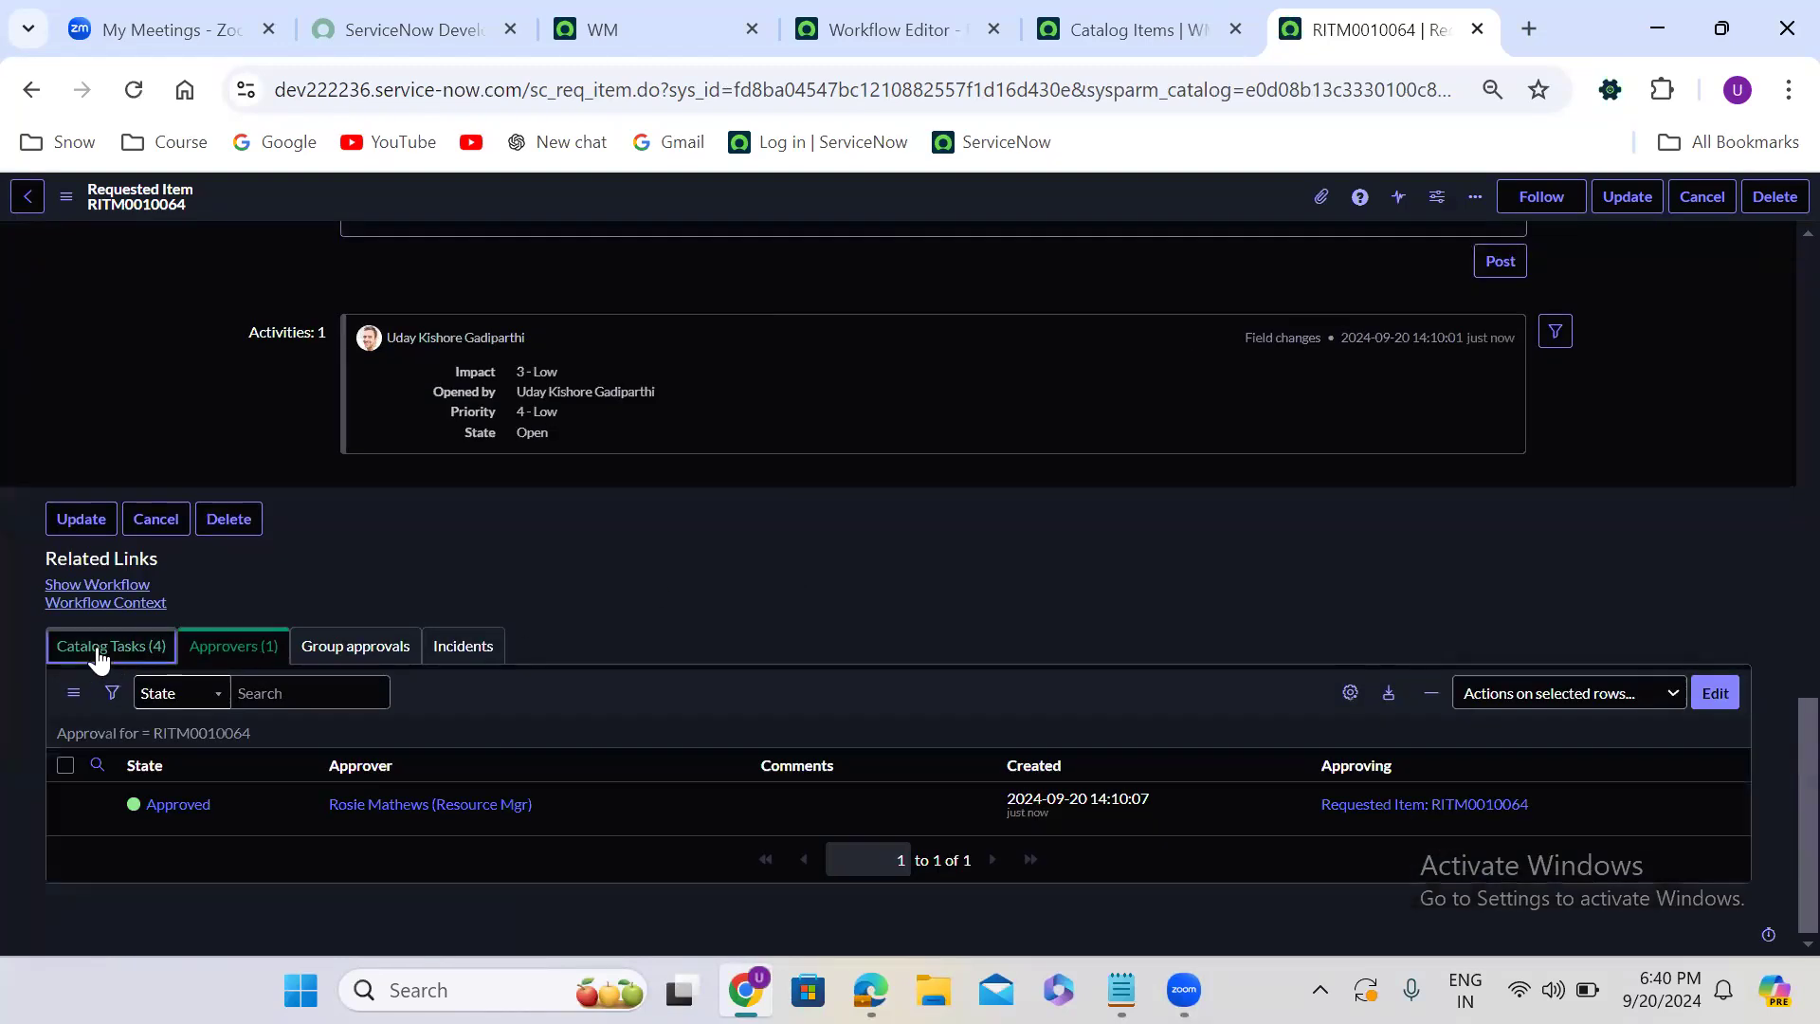
pyautogui.click(99, 654)
pyautogui.click(1716, 693)
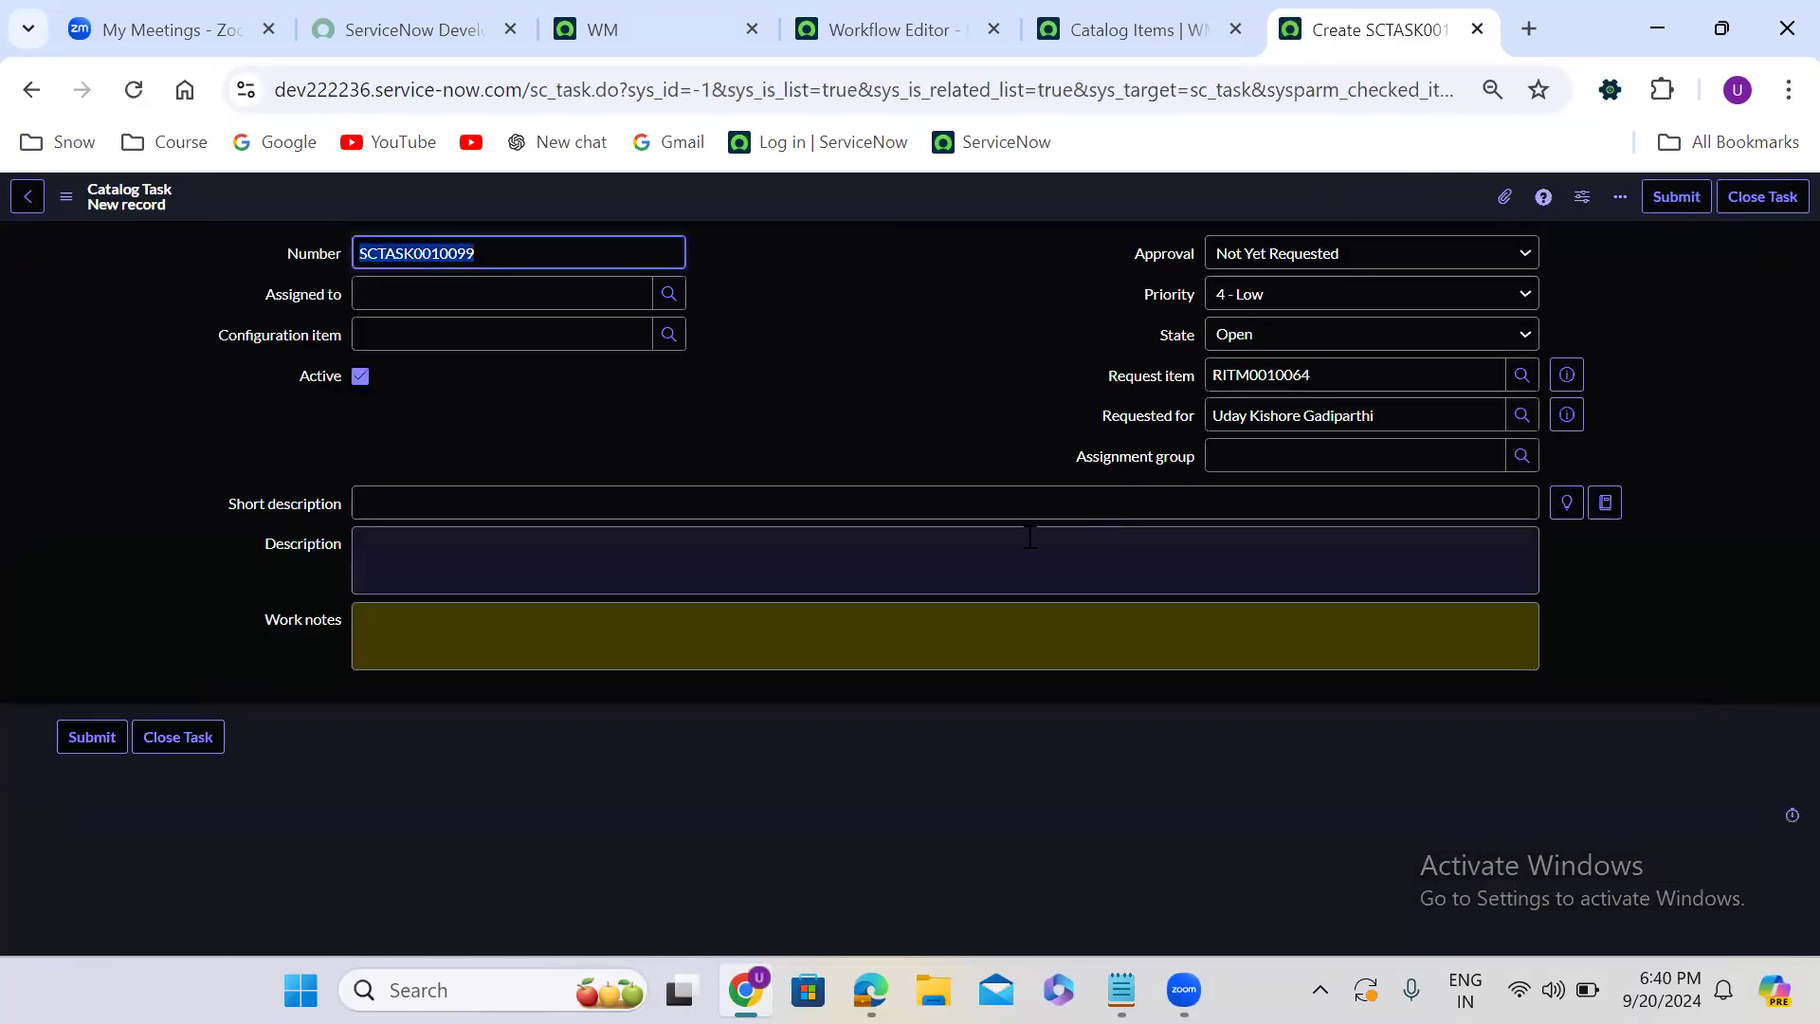
pyautogui.click(803, 502)
pyautogui.write('manual task')
pyautogui.click(1659, 209)
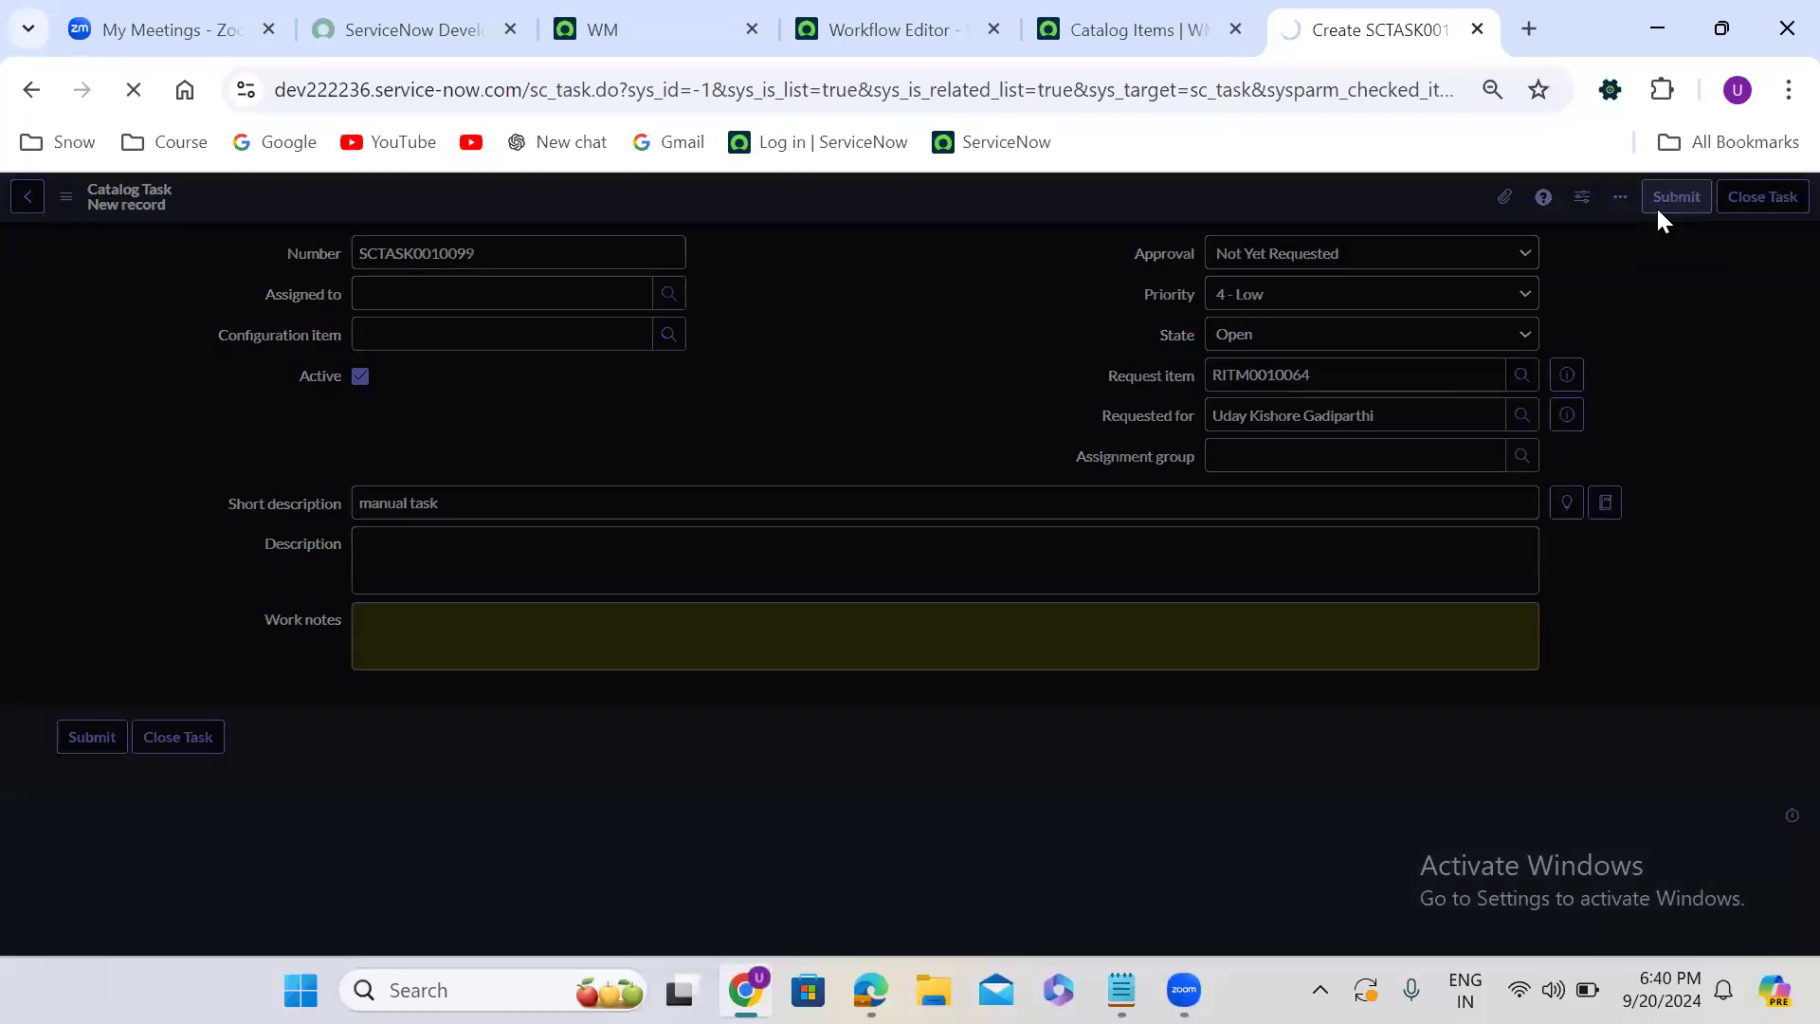
# - Set the state of the first, second and last "Please provide the laptop" catalog tasks to Closed Complete together
pyautogui.scroll(-10, 834, 626)
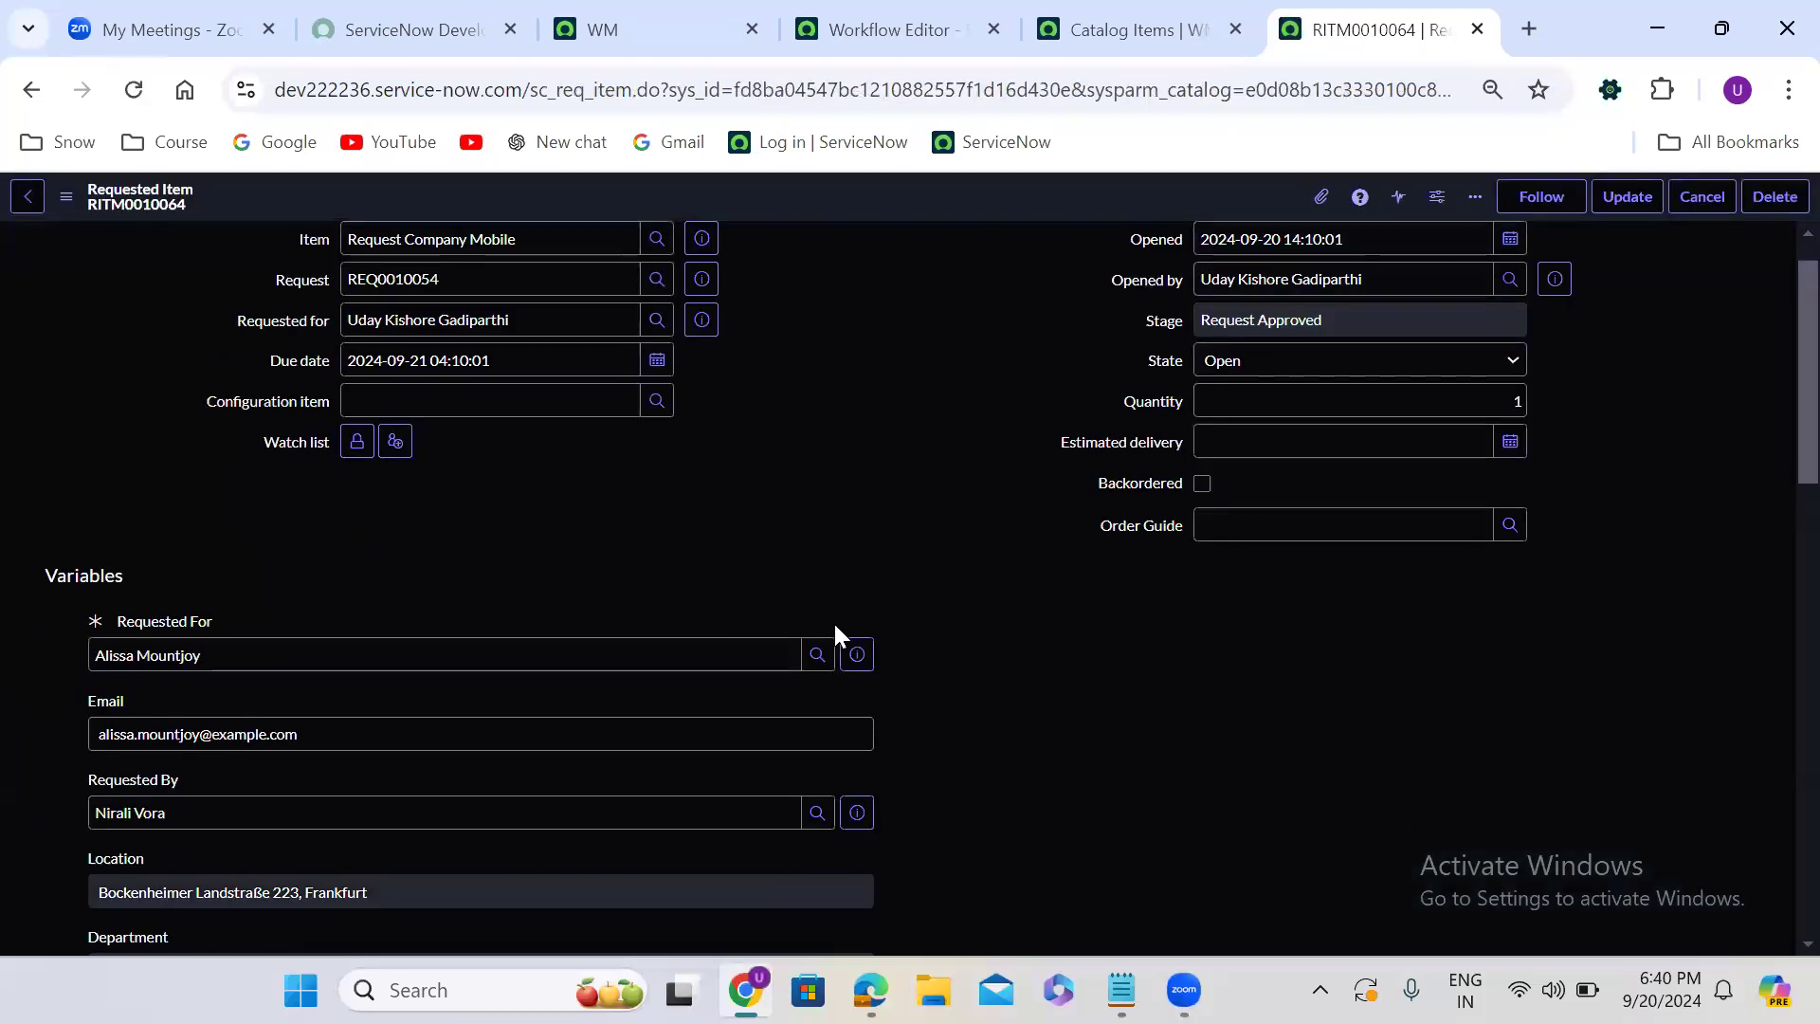
pyautogui.scroll(-4, 835, 629)
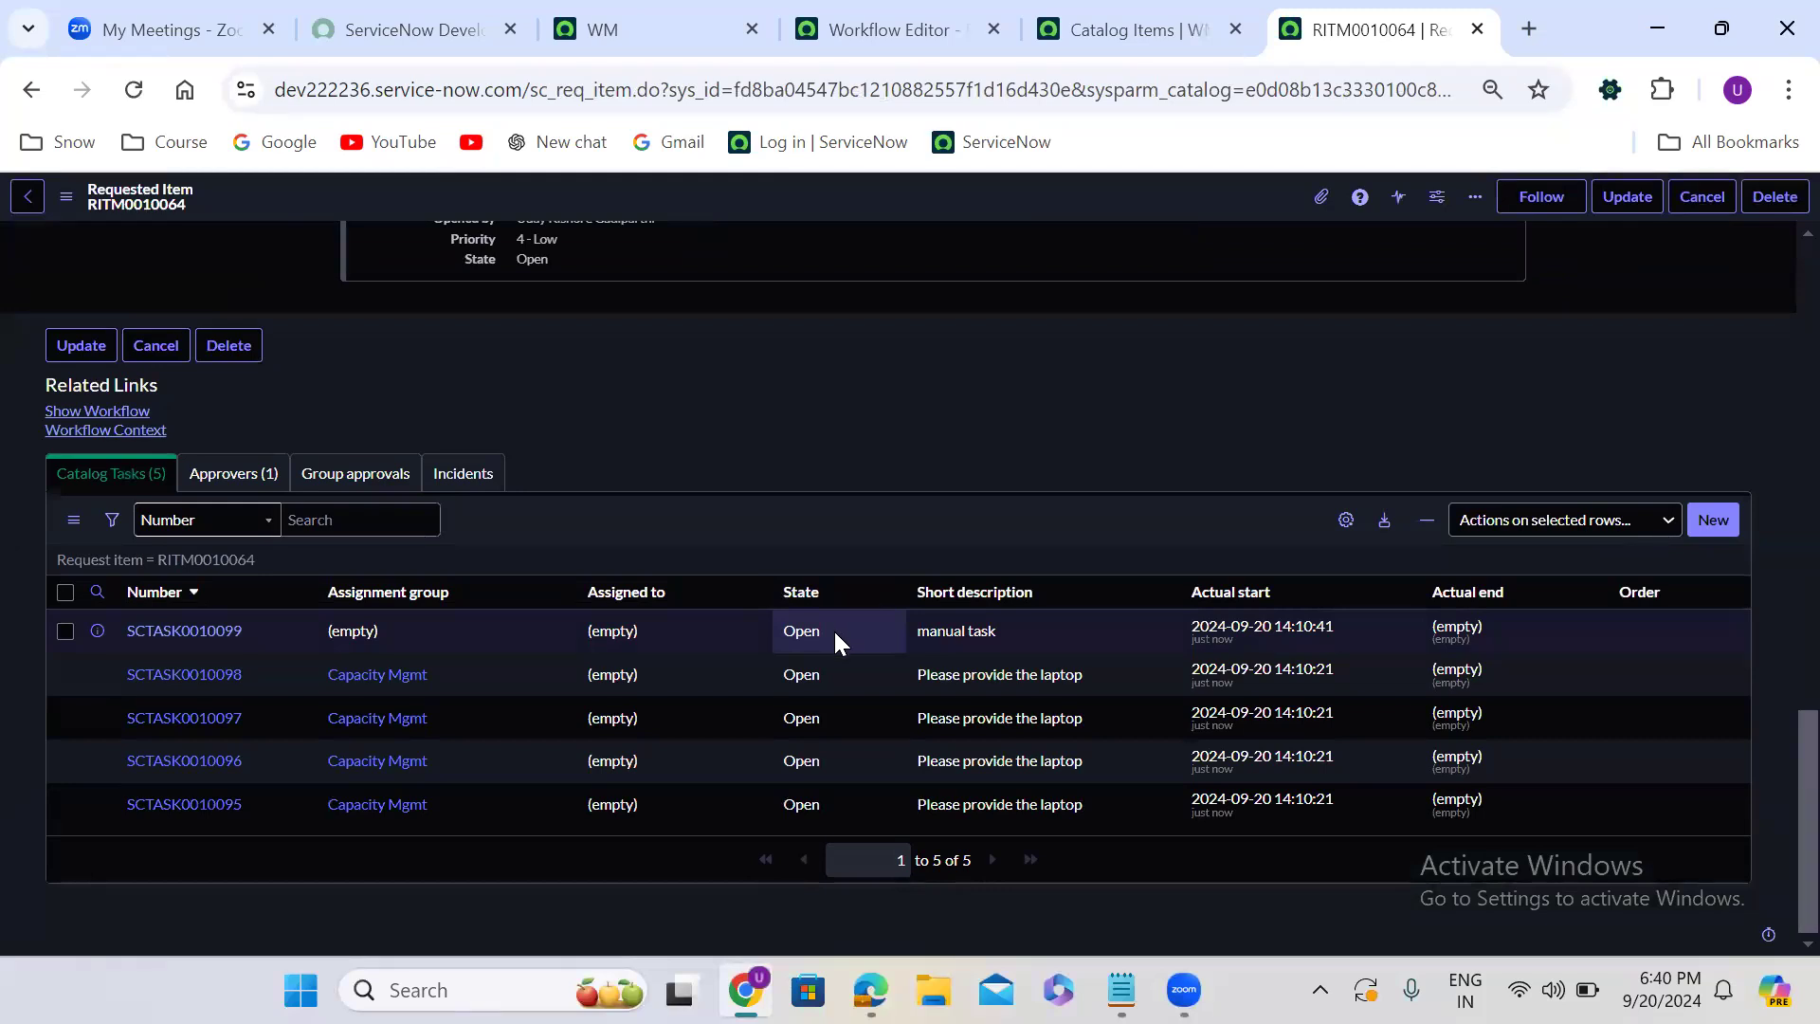
pyautogui.click(833, 677)
pyautogui.moveTo(835, 718); pyautogui.dragTo(841, 801)
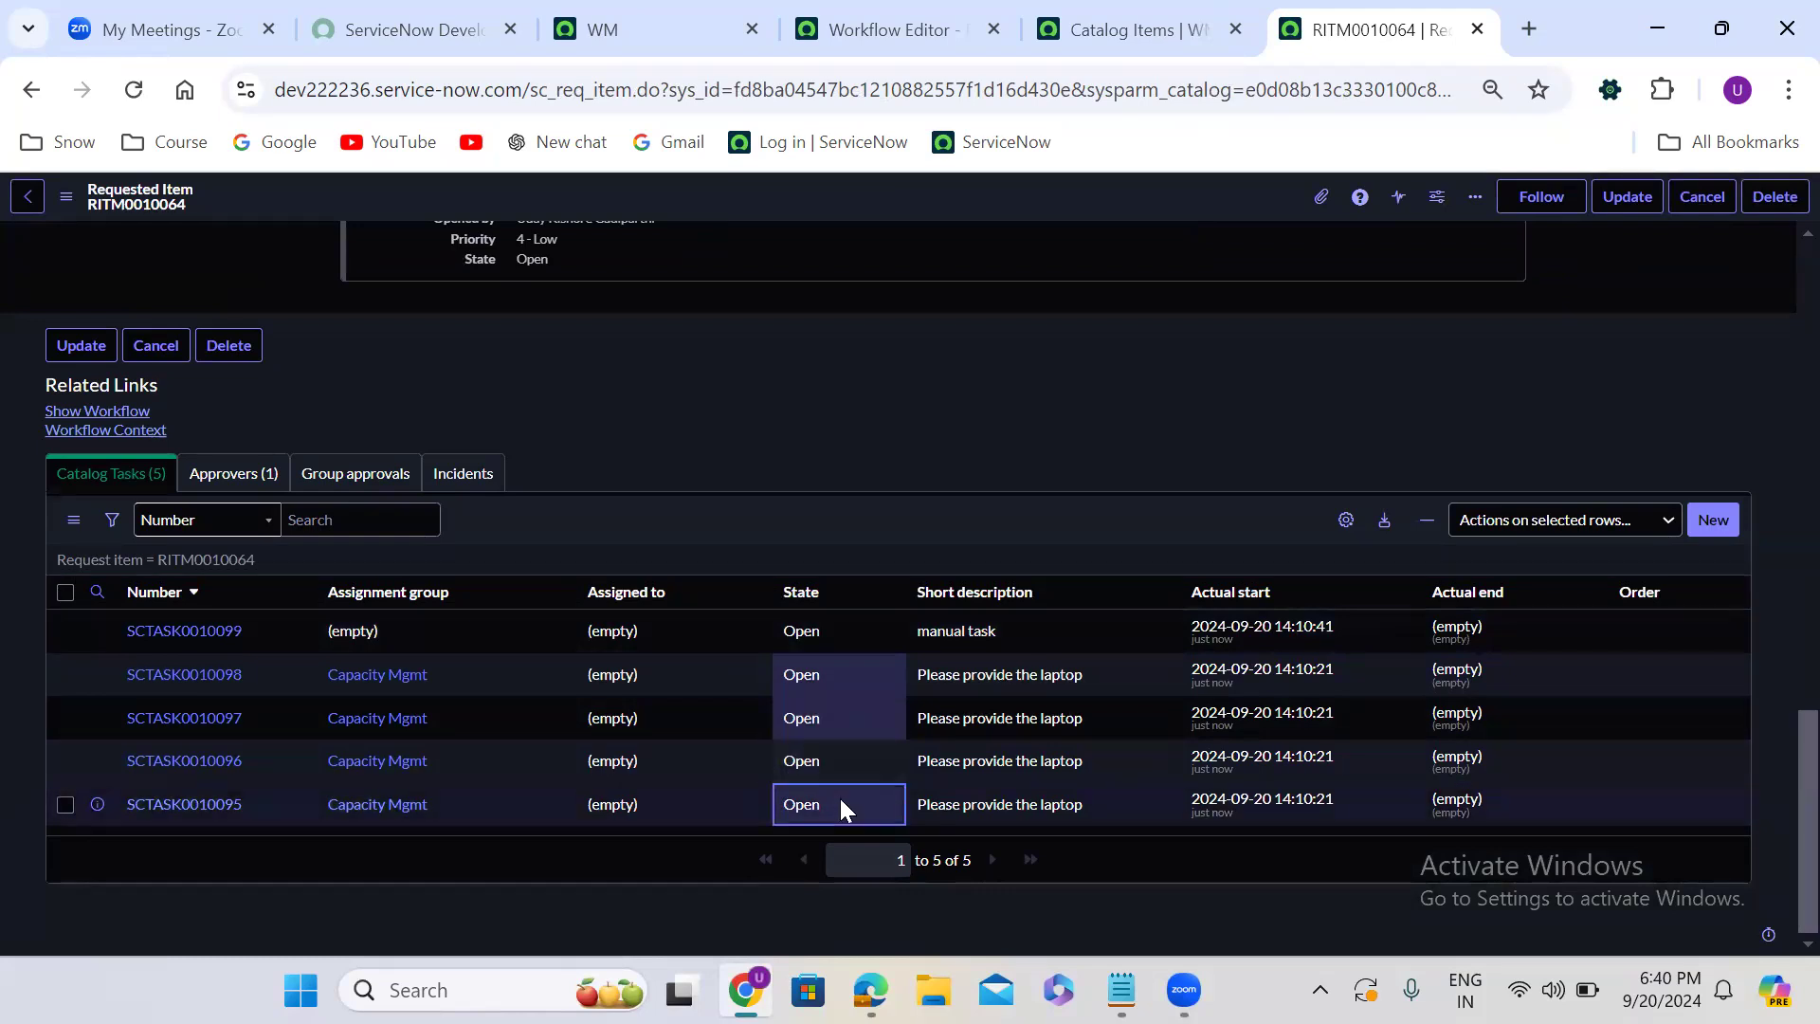
pyautogui.doubleClick(840, 801)
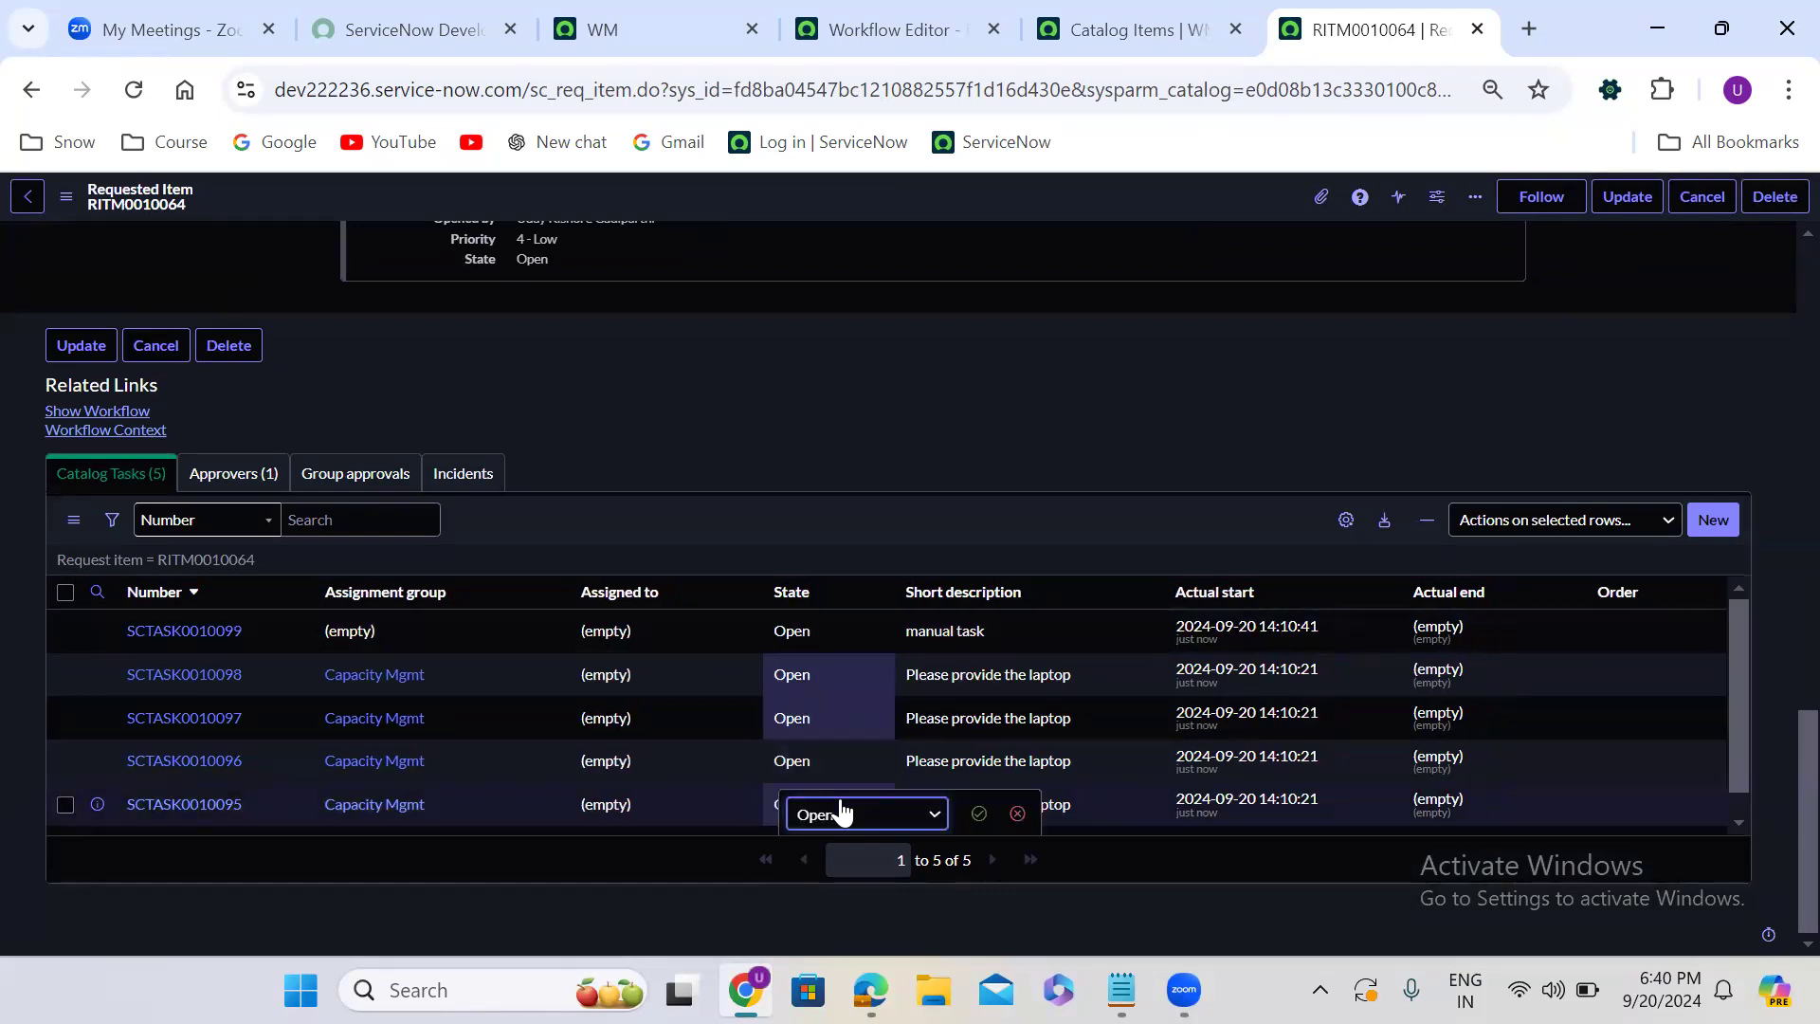
pyautogui.click(838, 813)
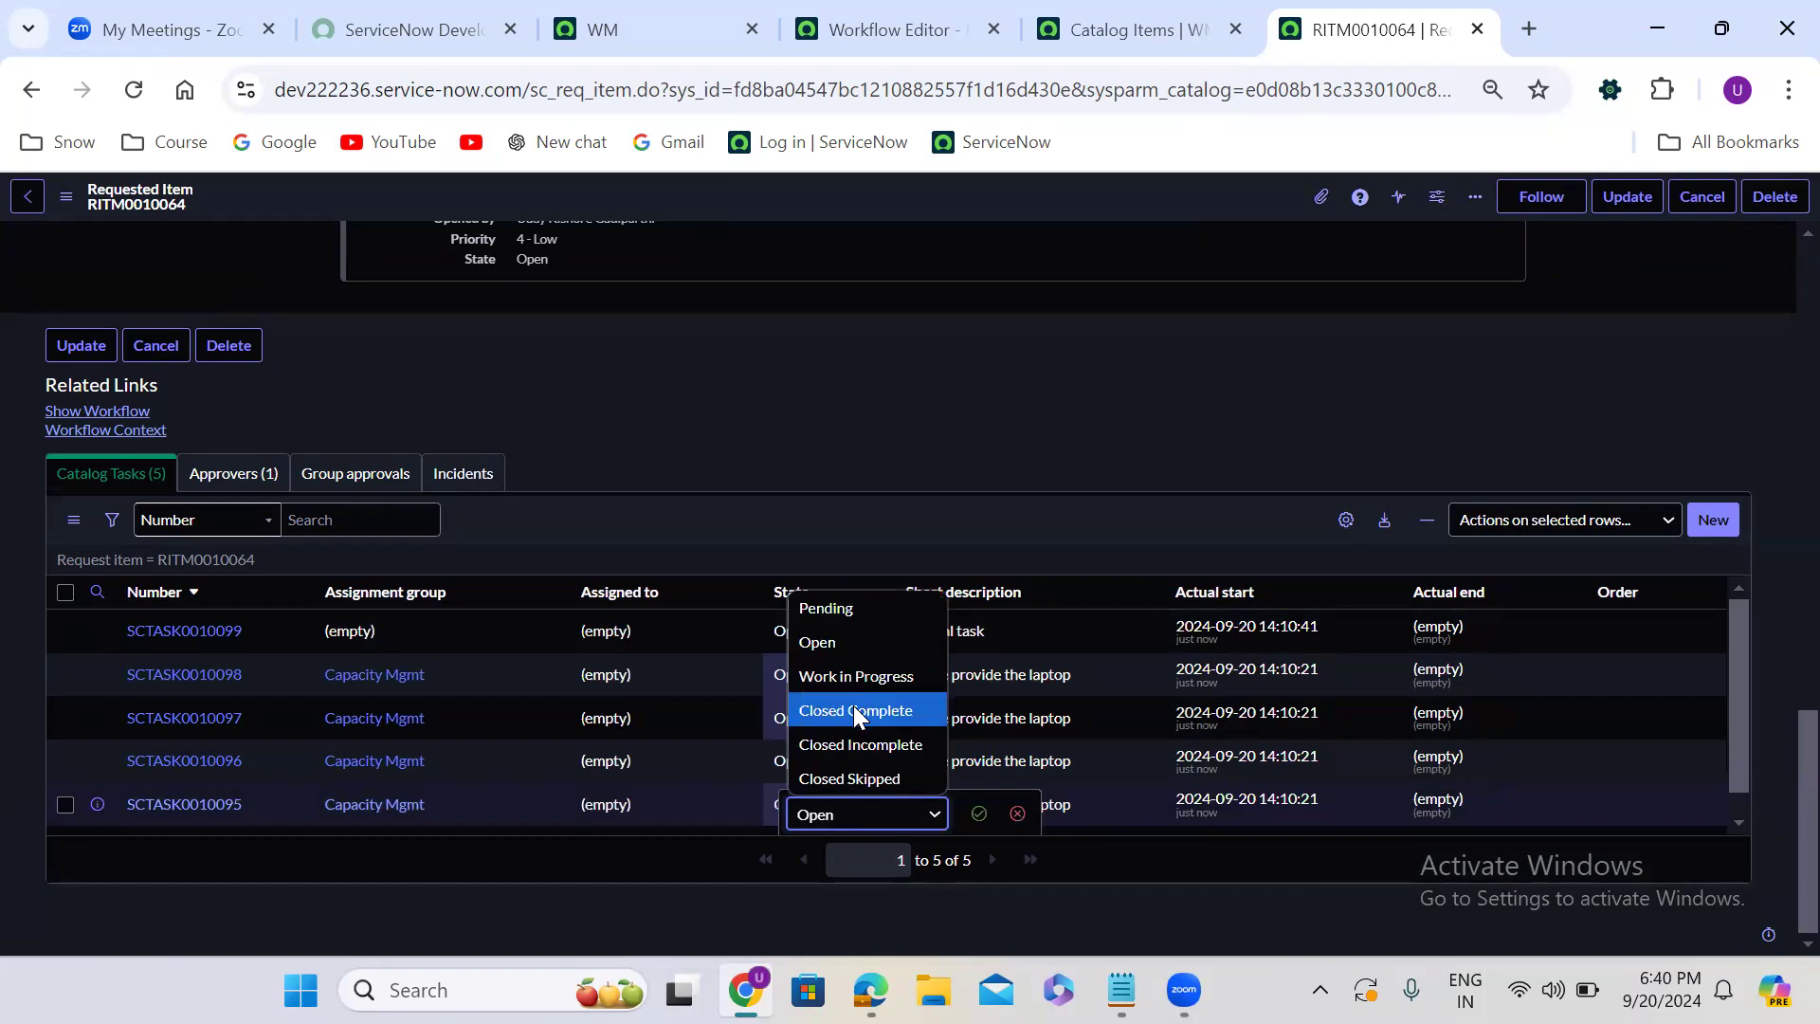
pyautogui.click(853, 708)
pyautogui.click(982, 813)
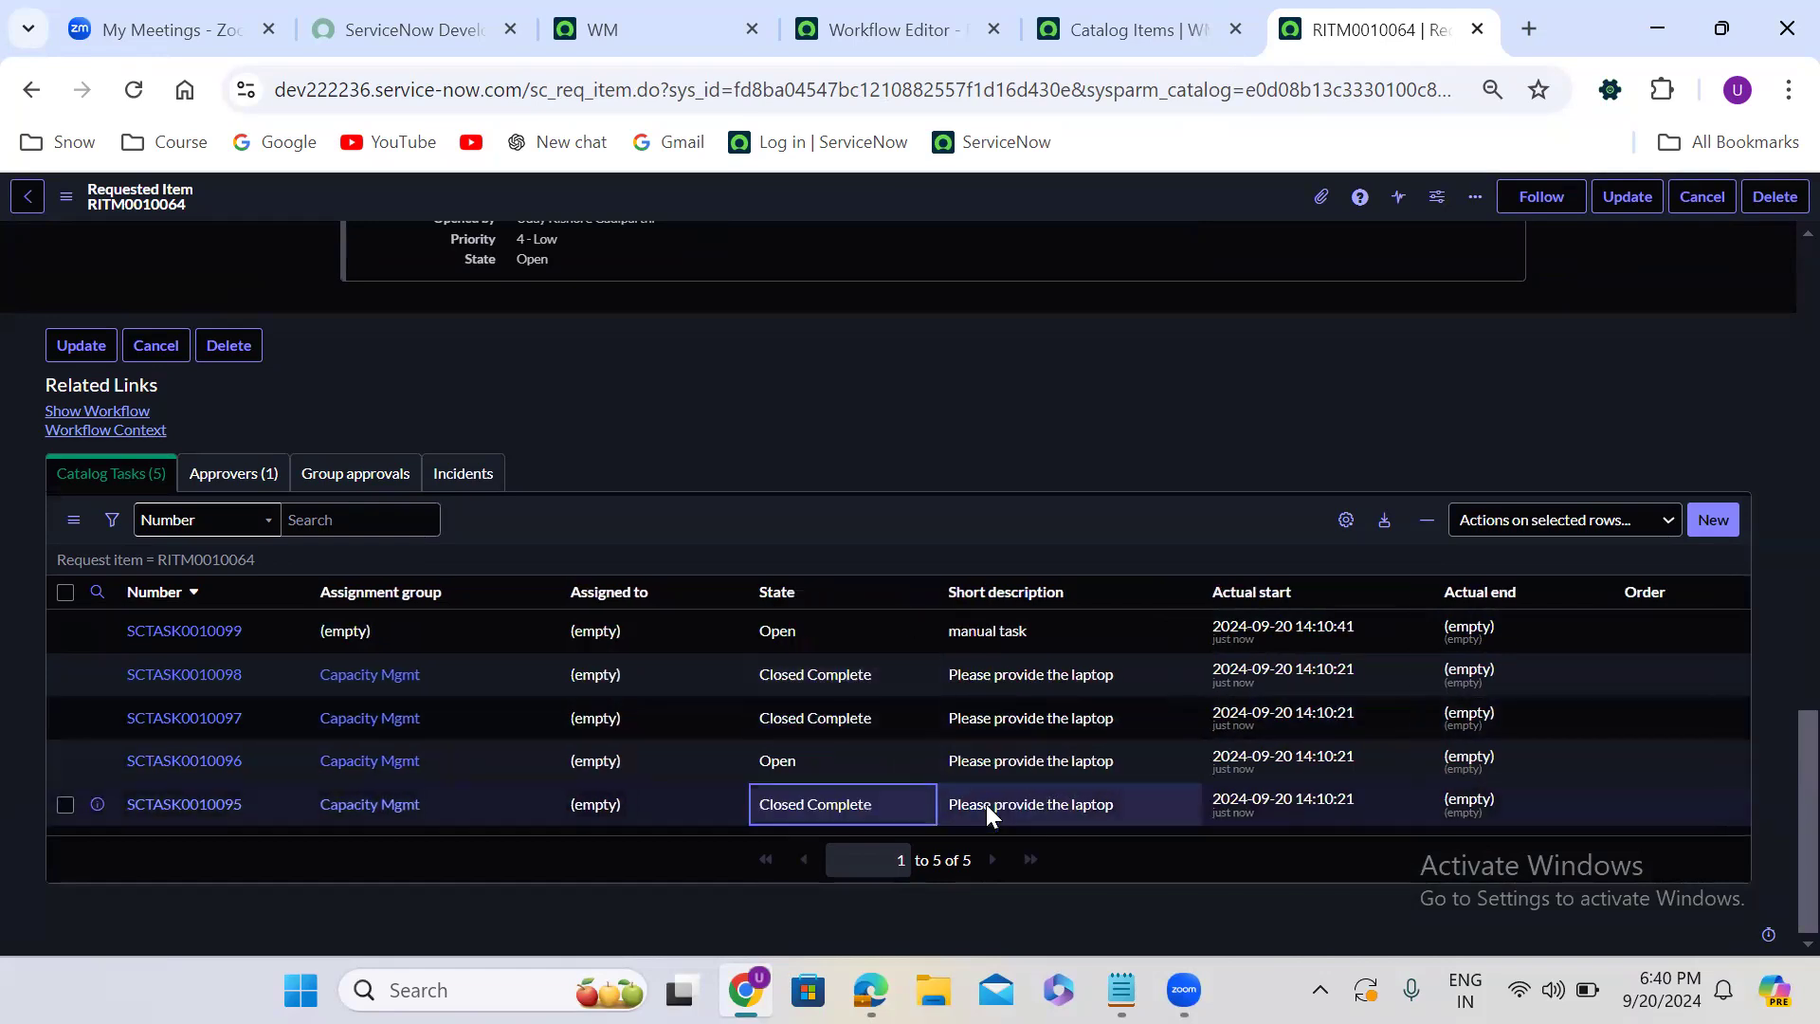
# - Set the state of the remaining open "Please provide the laptop" task to Closed Complete
pyautogui.click(817, 758)
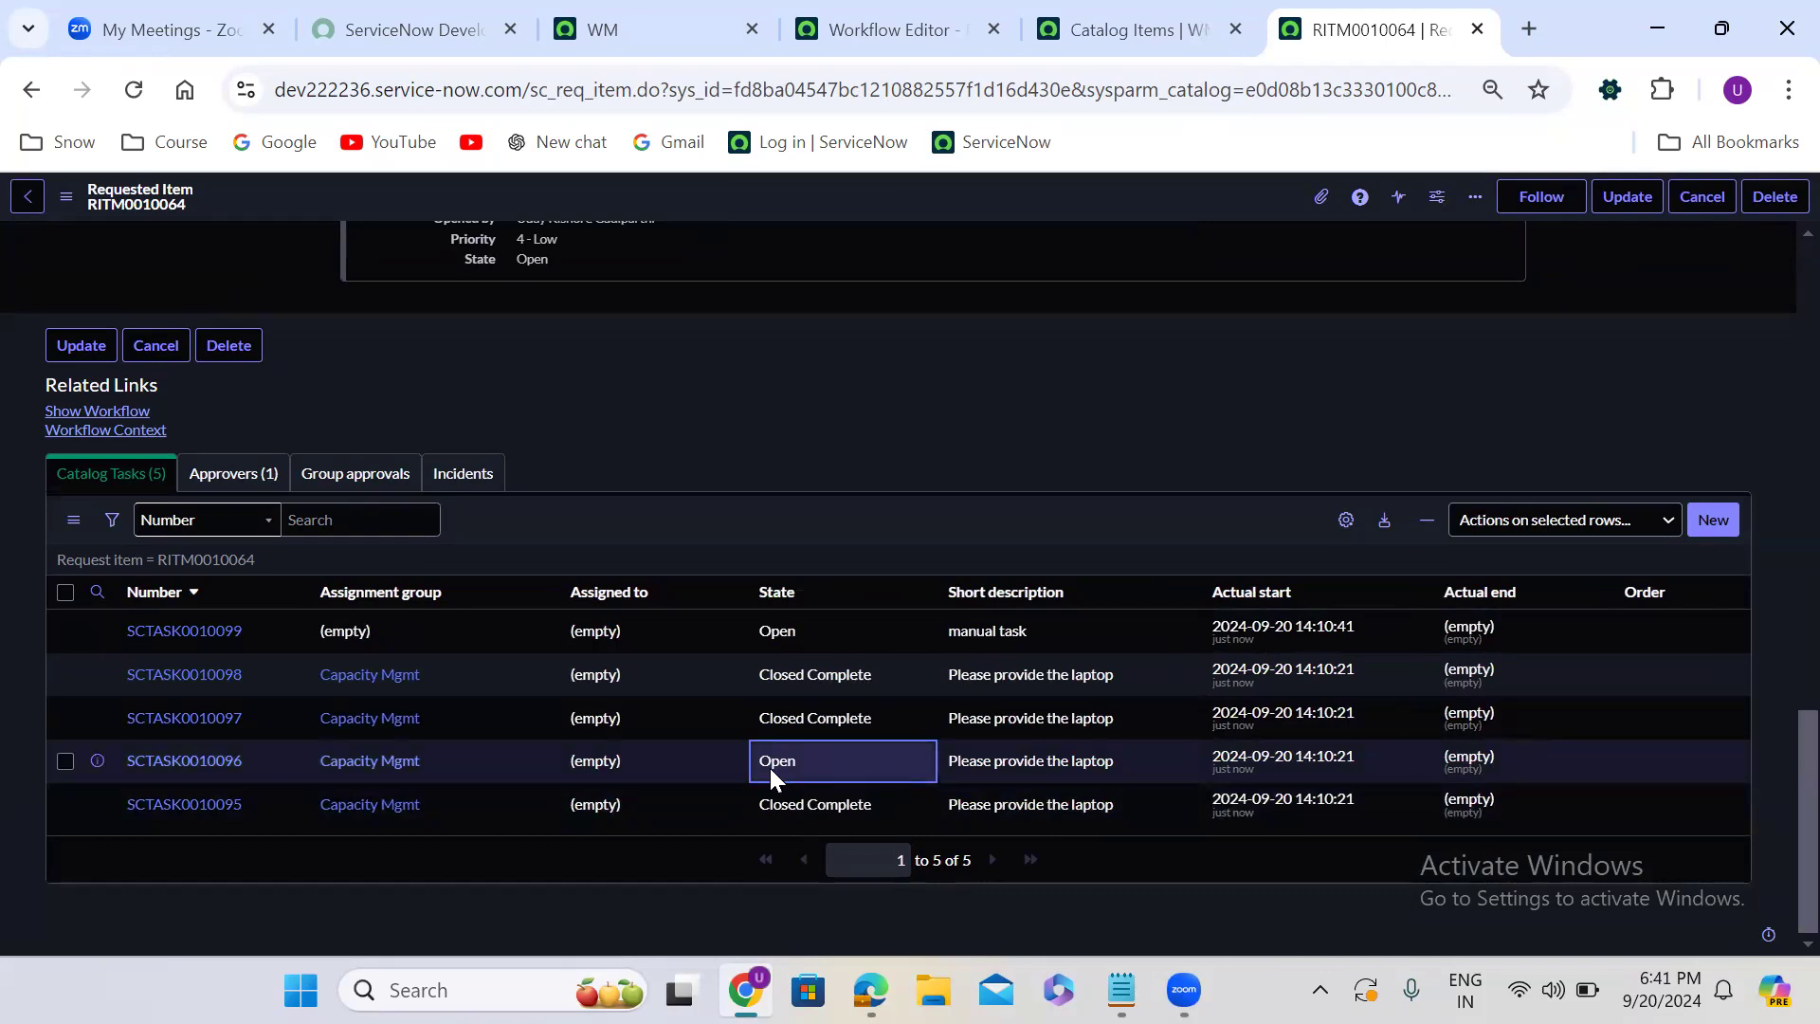
pyautogui.doubleClick(857, 765)
pyautogui.click(857, 770)
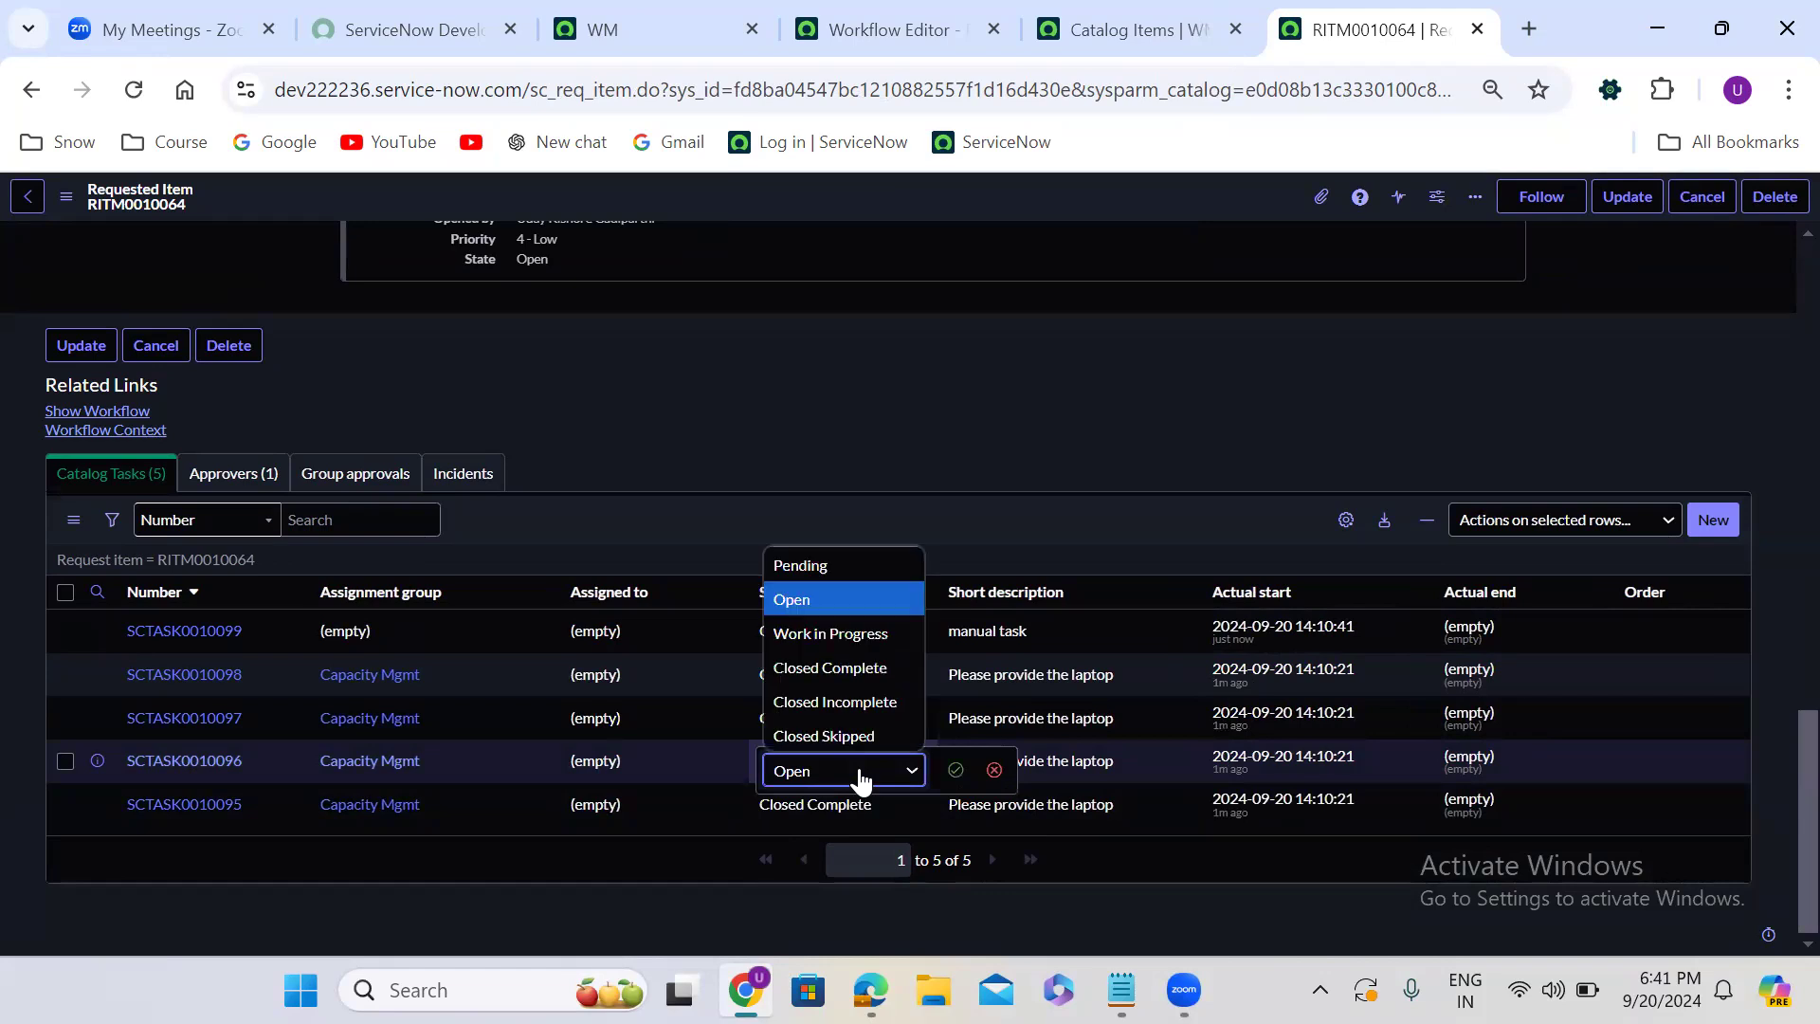
pyautogui.click(846, 666)
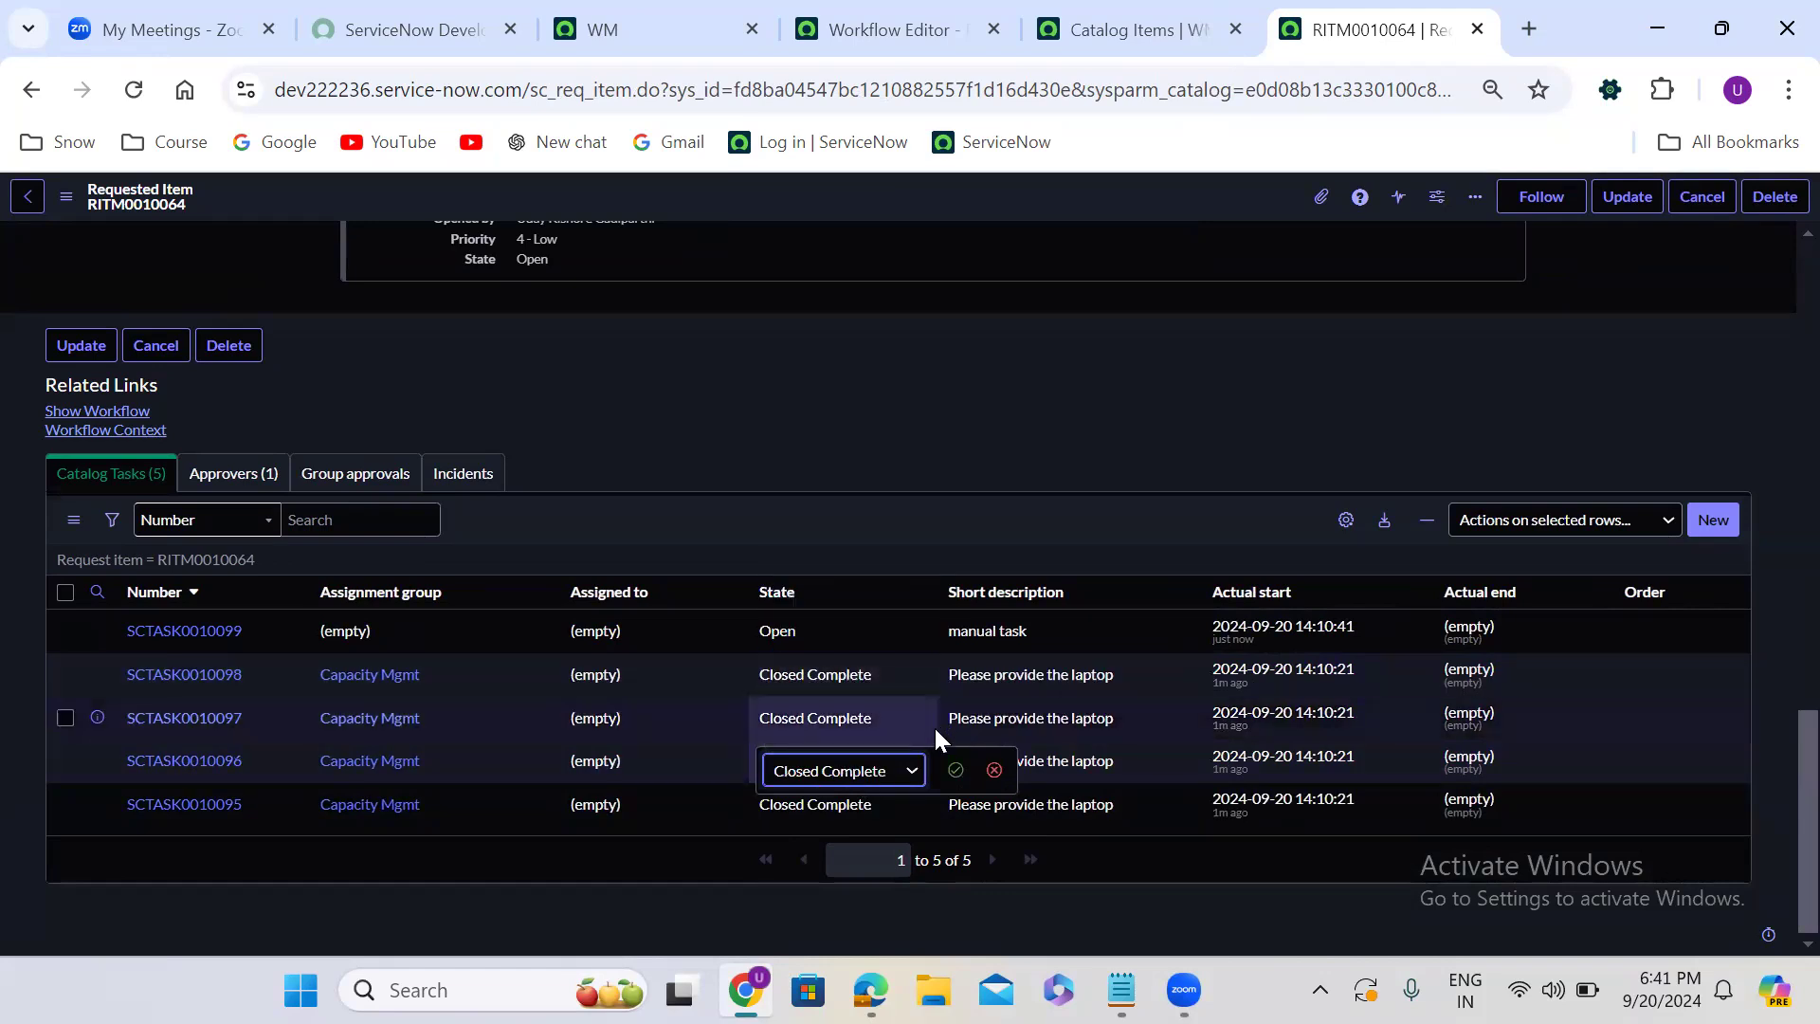
pyautogui.click(956, 771)
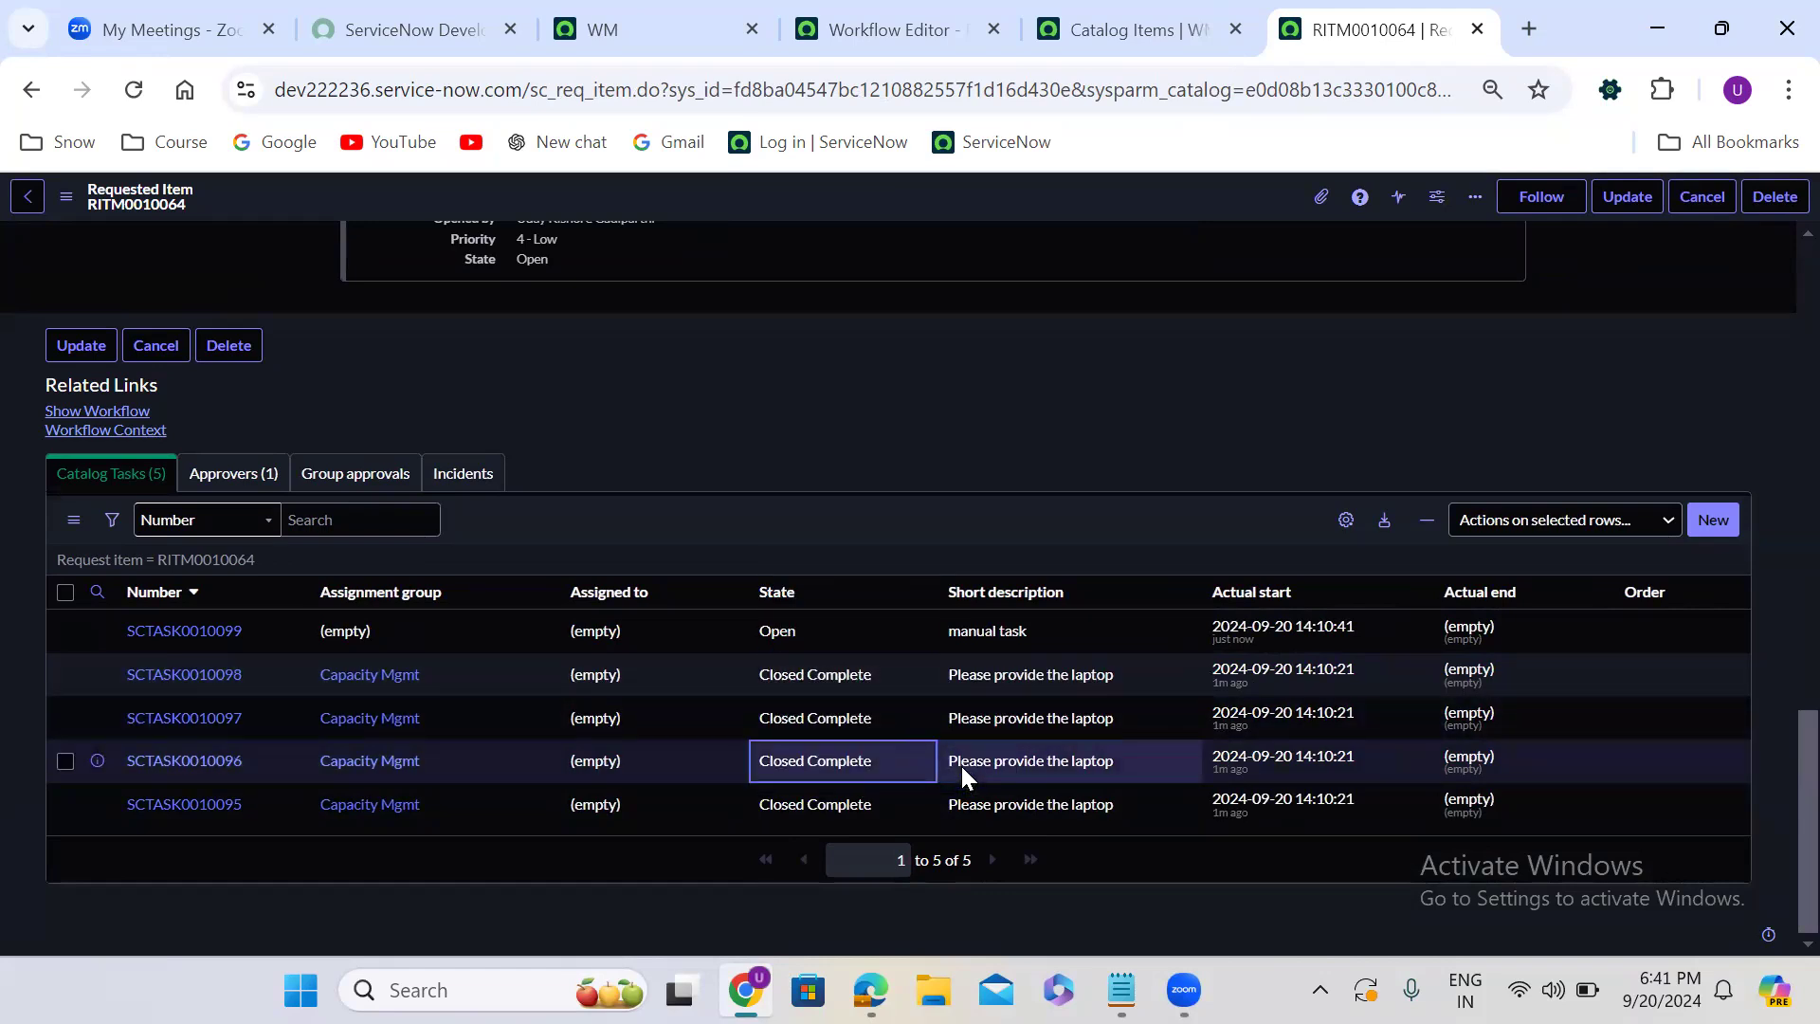
# - Show the requested item's workflow diagram, check the Wait for condition activity's status, and return to the requested item
pyautogui.click(99, 411)
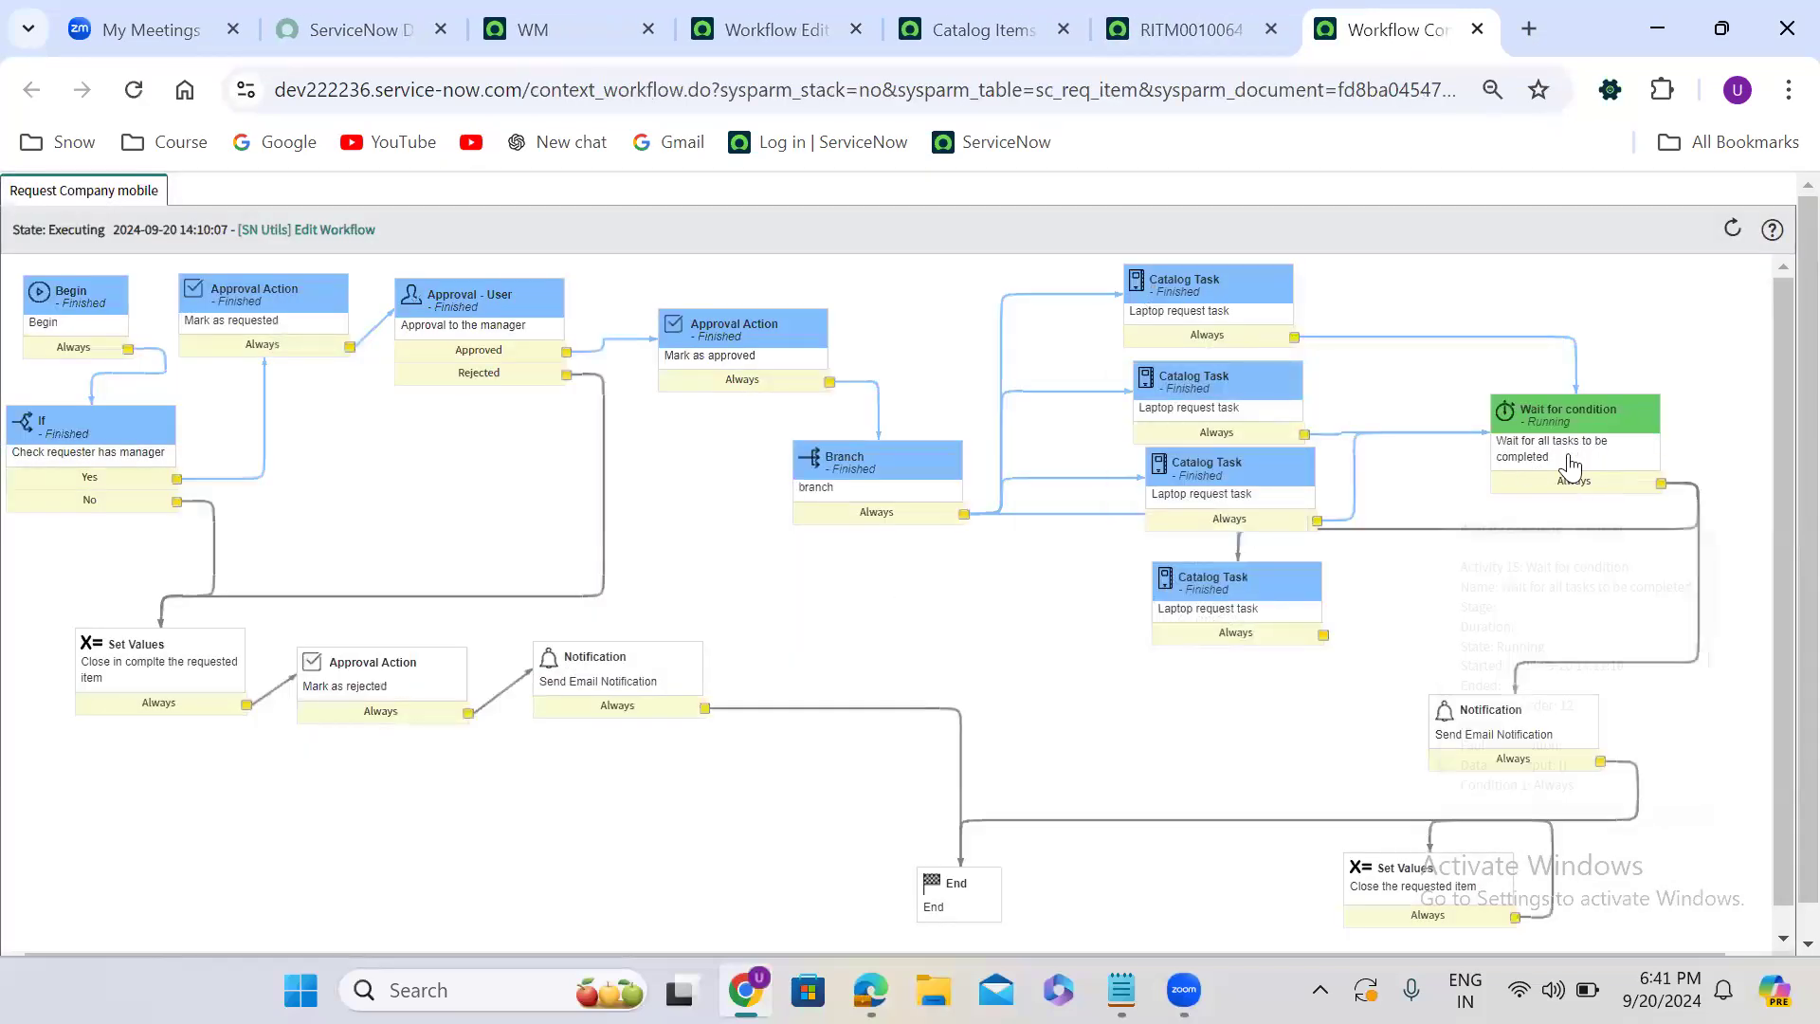
pyautogui.moveTo(1583, 414)
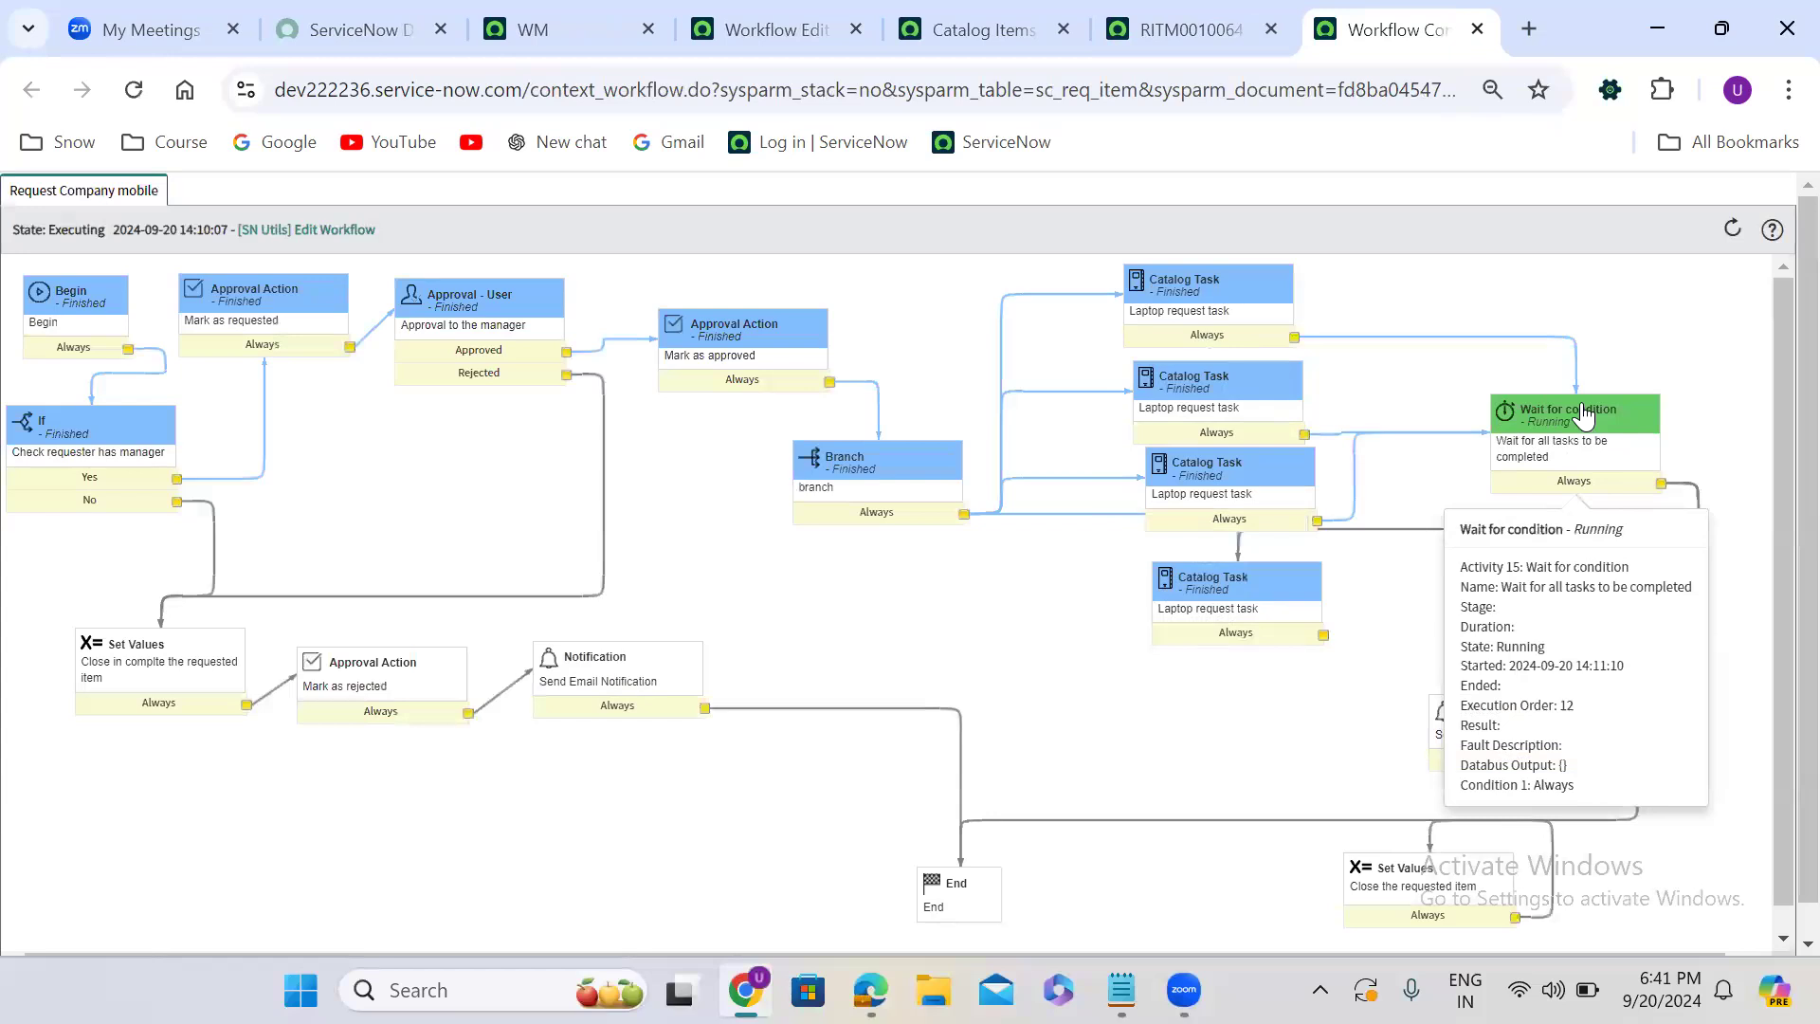
pyautogui.click(1215, 44)
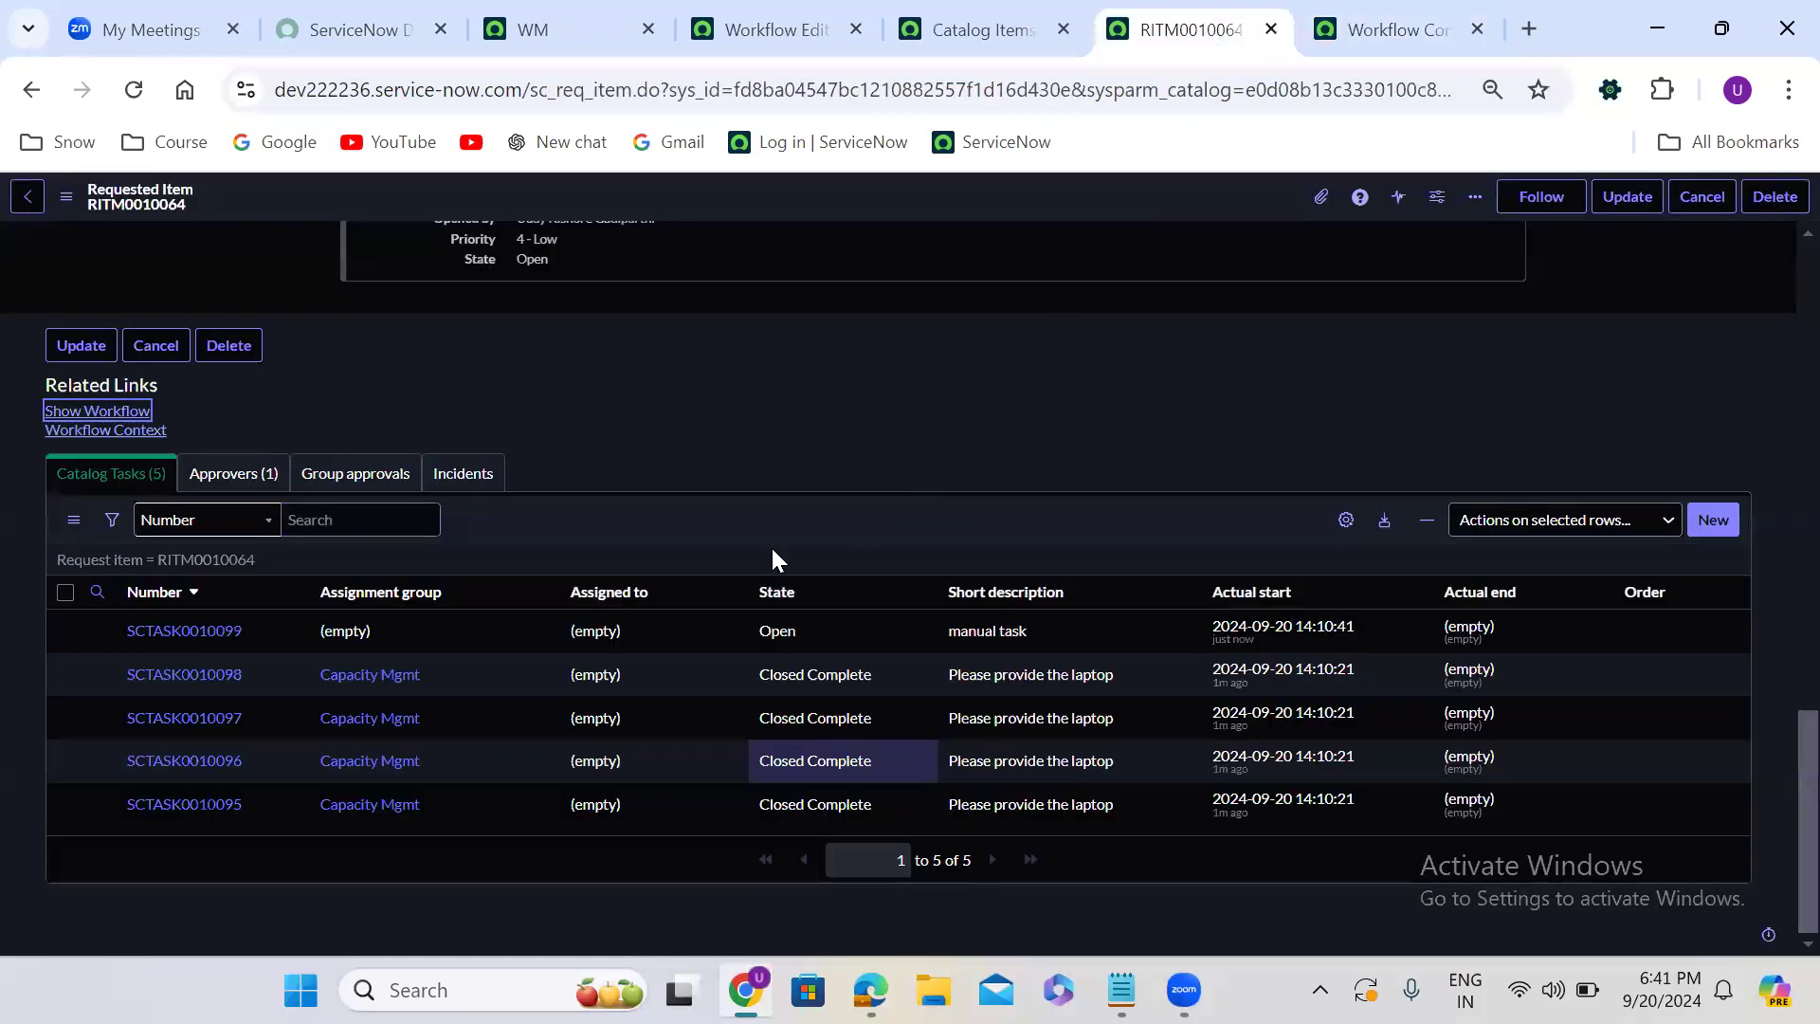
# - Set the state of the "manual task" catalog task to Closed Complete
pyautogui.click(817, 627)
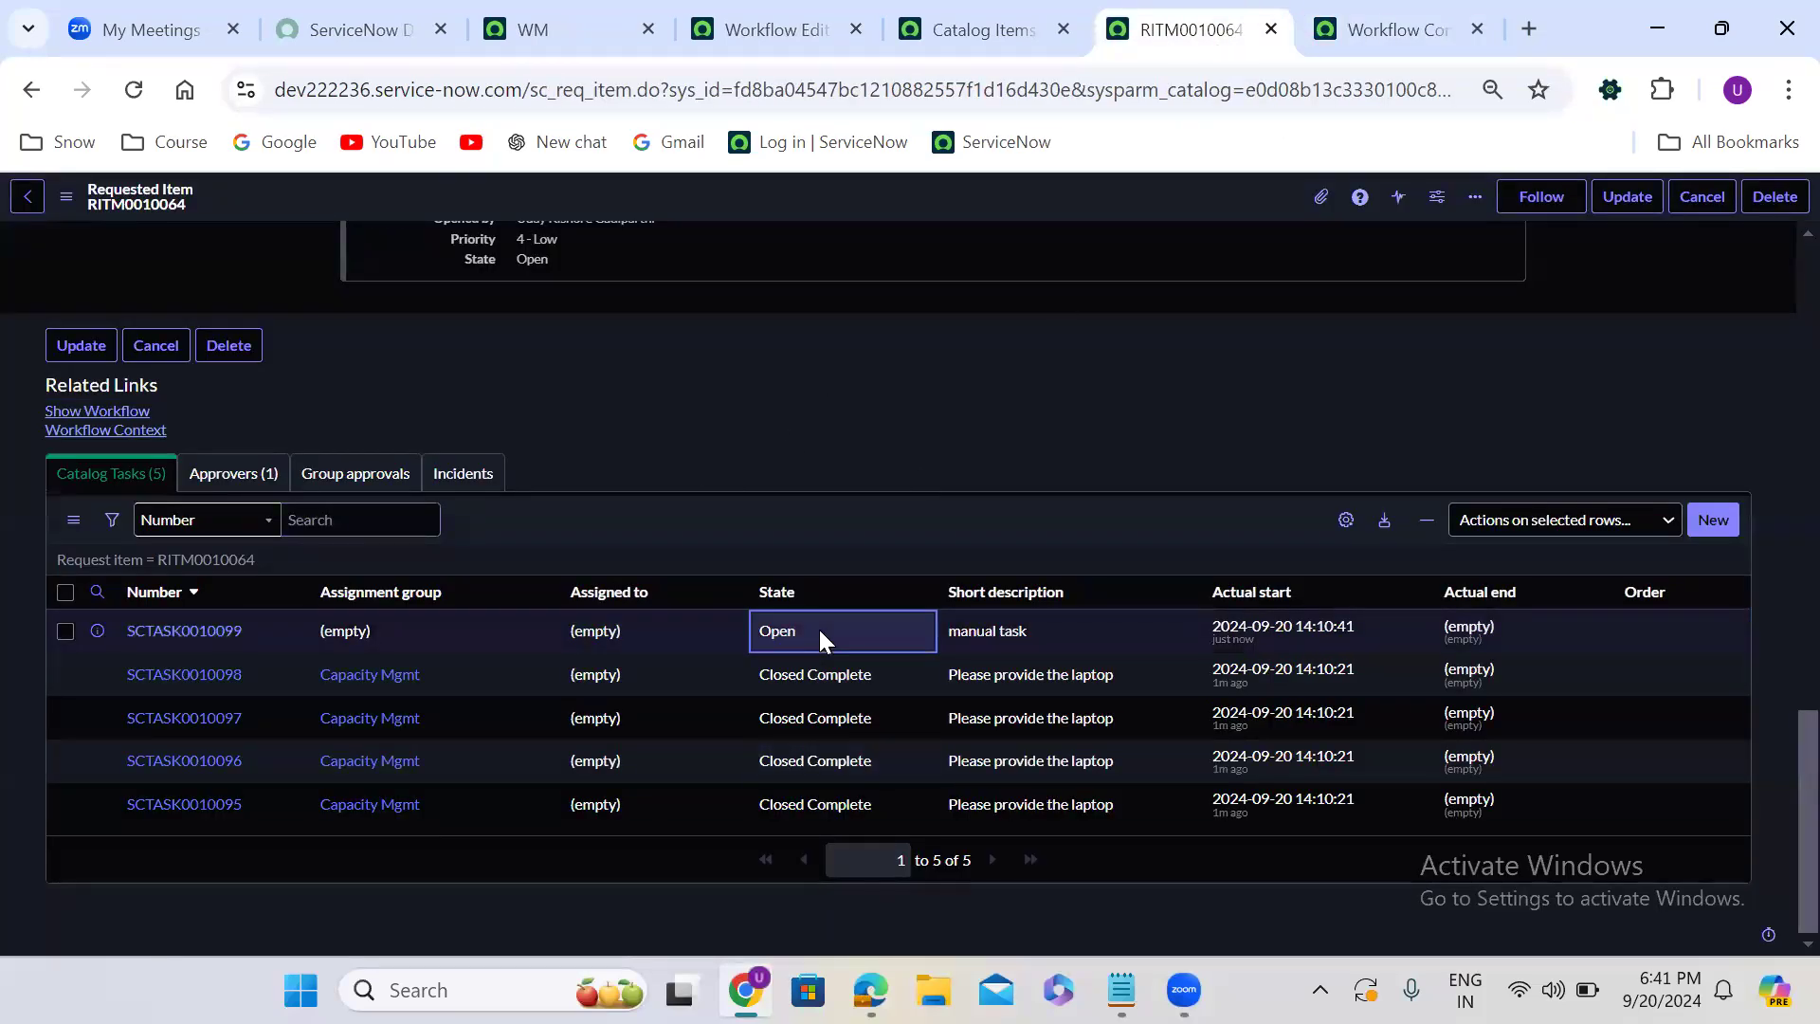
pyautogui.doubleClick(819, 629)
pyautogui.click(817, 638)
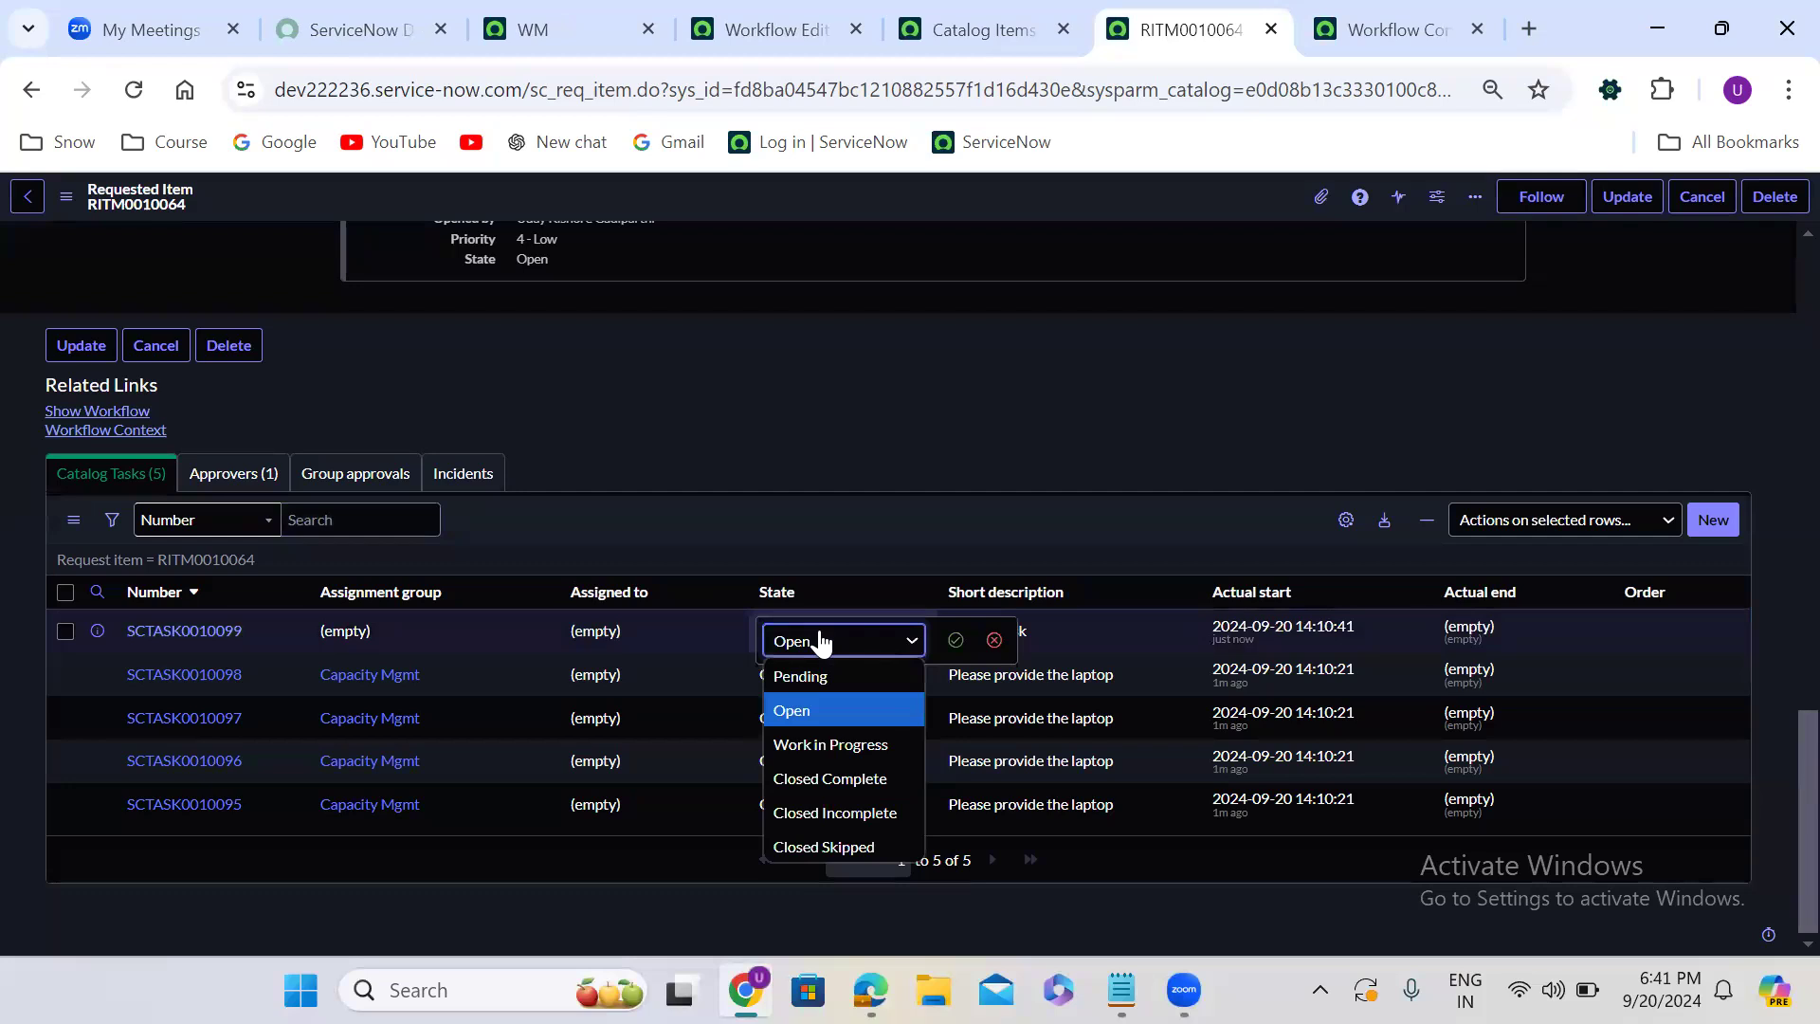
pyautogui.click(847, 778)
pyautogui.click(955, 639)
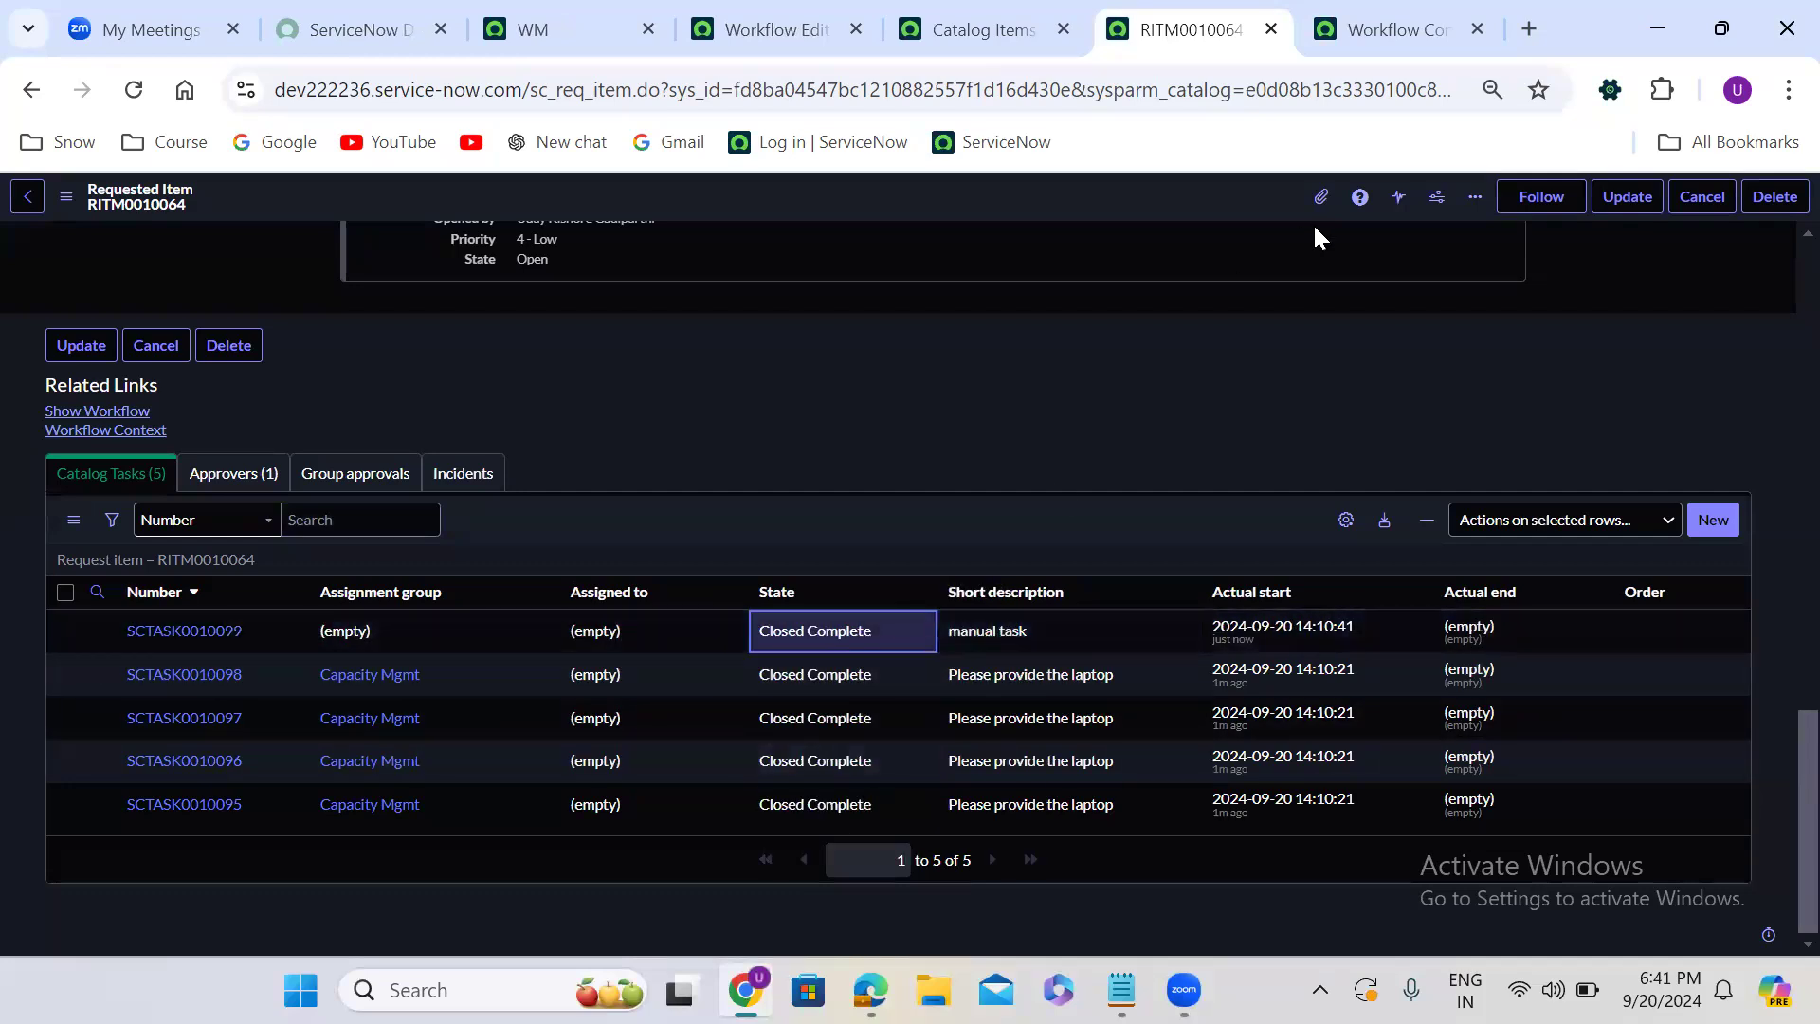
# - Check the requested item's state, and reload its workflow diagram to examine the Wait for condition and Catalog Task activities
pyautogui.scroll(1, 1776, 256)
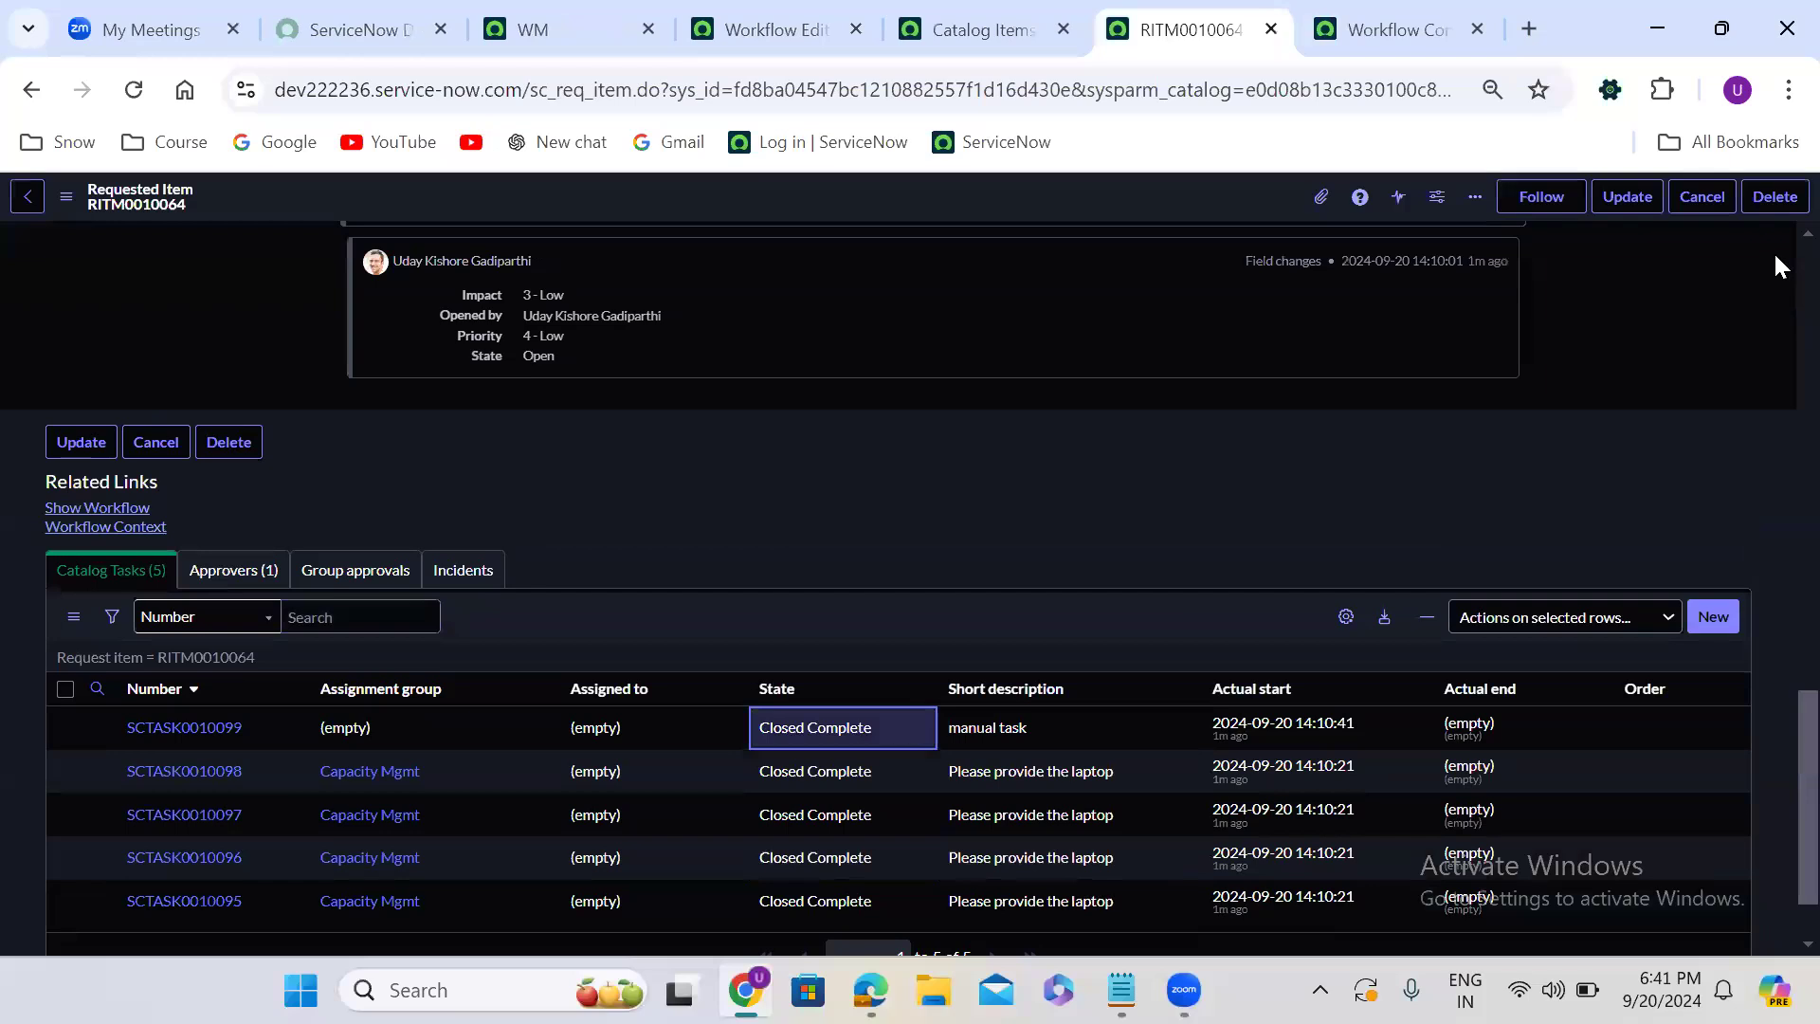
pyautogui.scroll(10, 1772, 262)
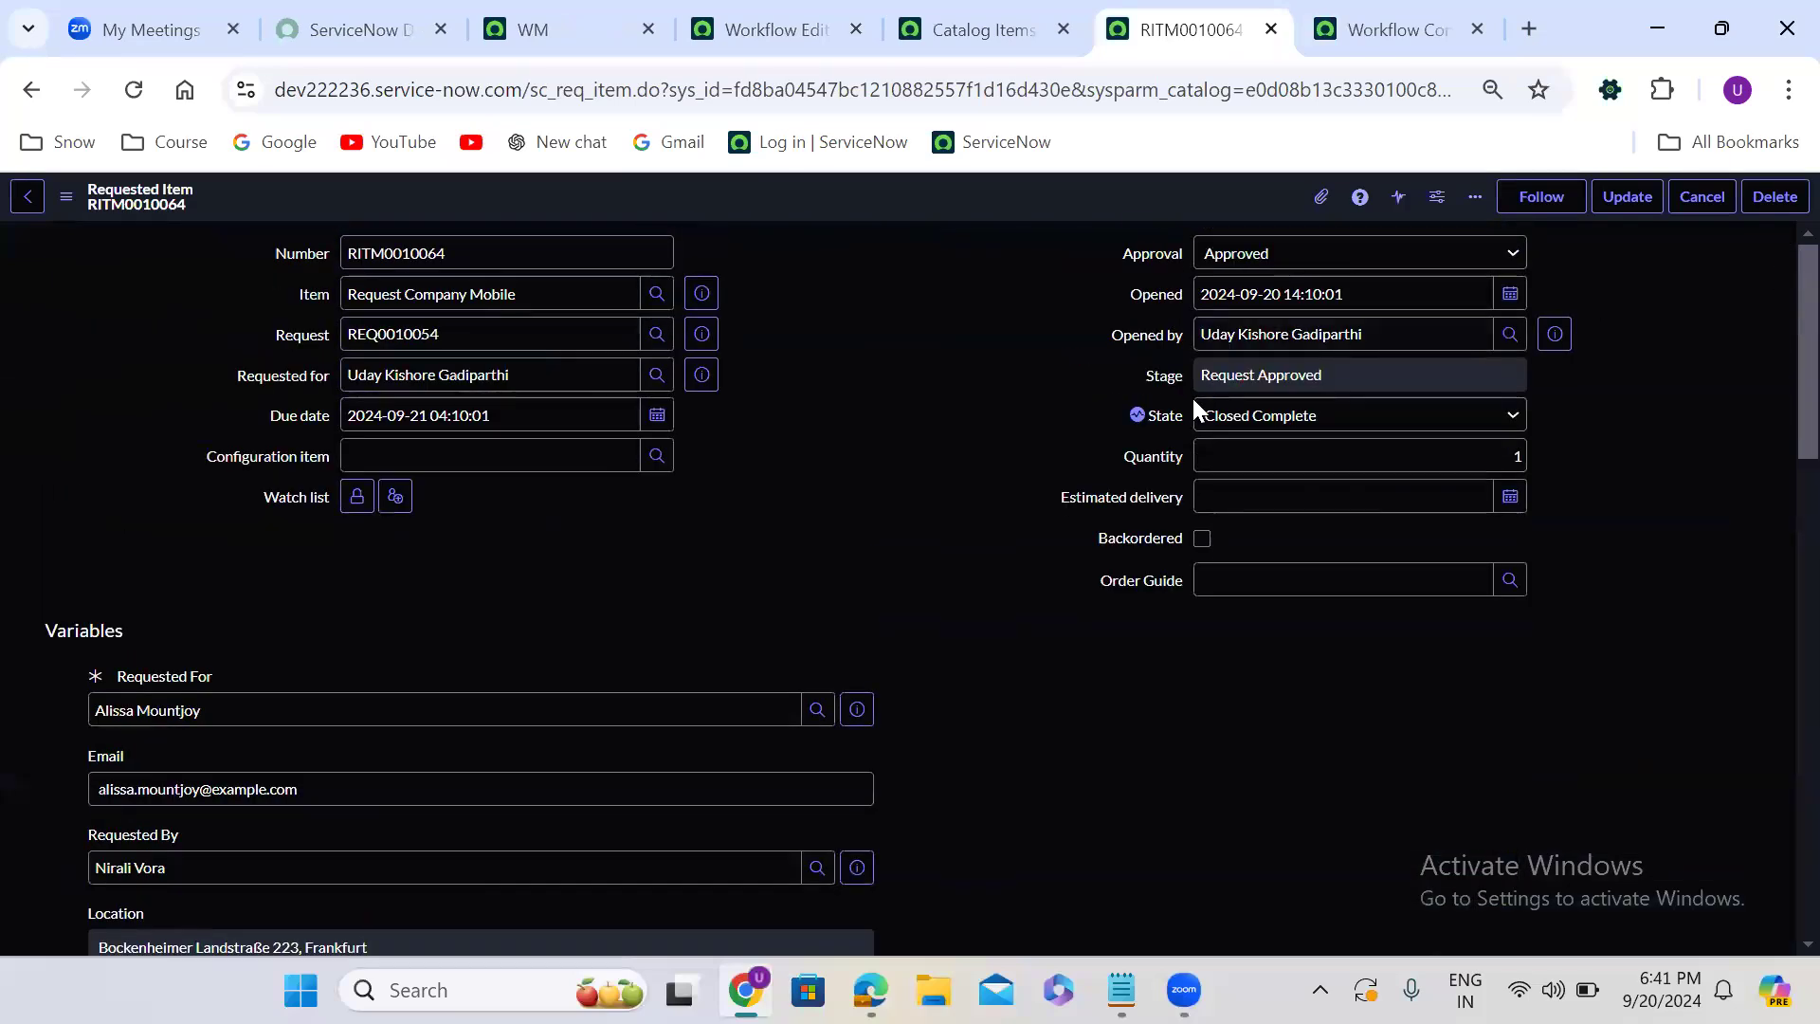
pyautogui.click(1339, 48)
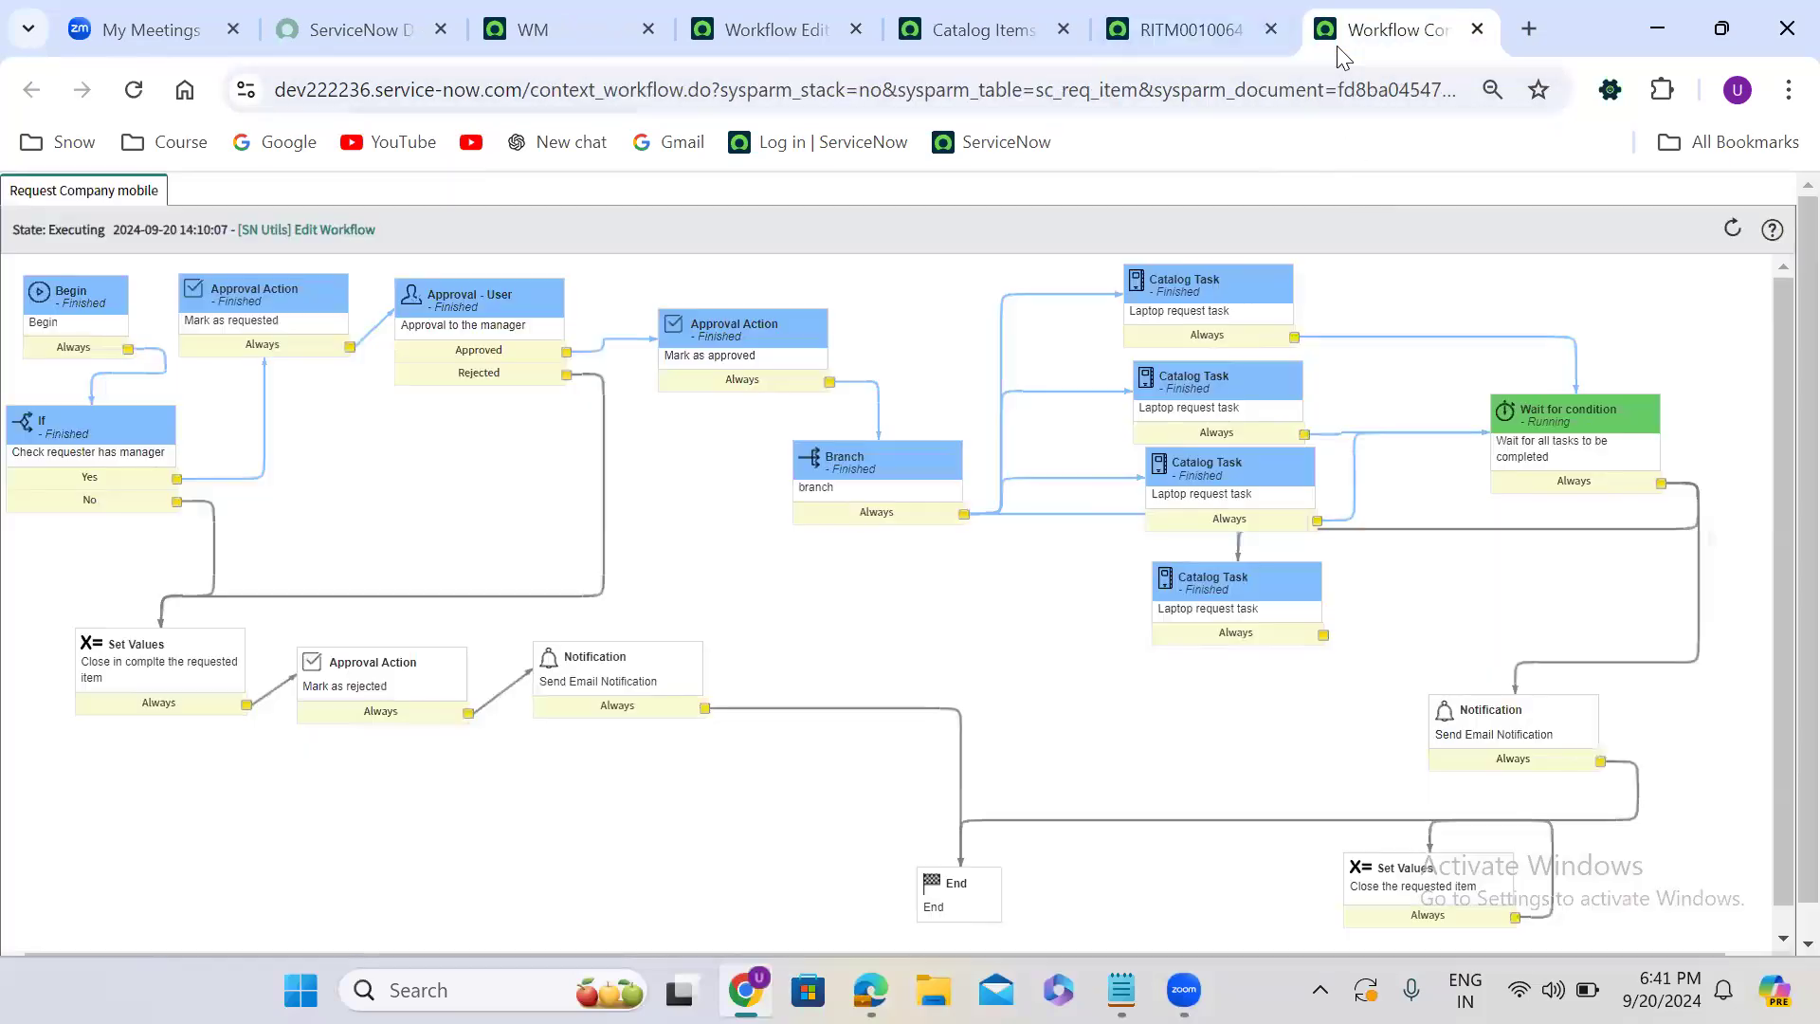
pyautogui.click(134, 91)
pyautogui.moveTo(1573, 462)
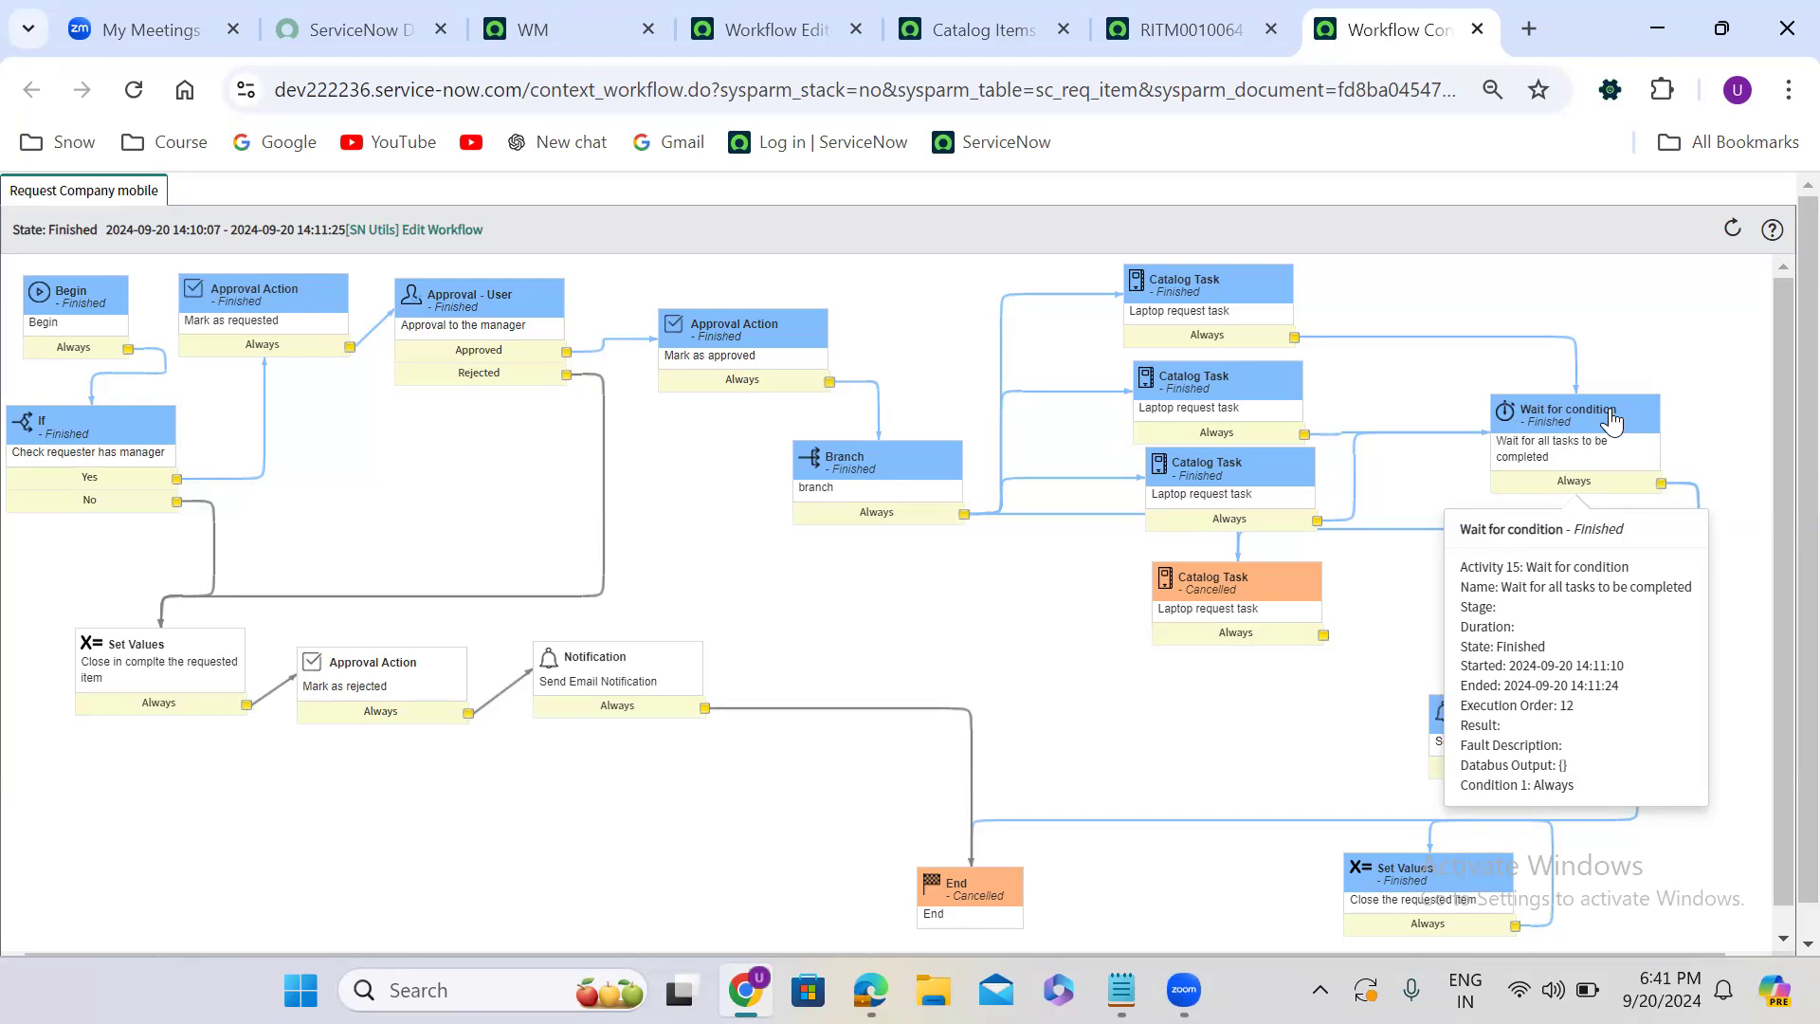
pyautogui.moveTo(1244, 331)
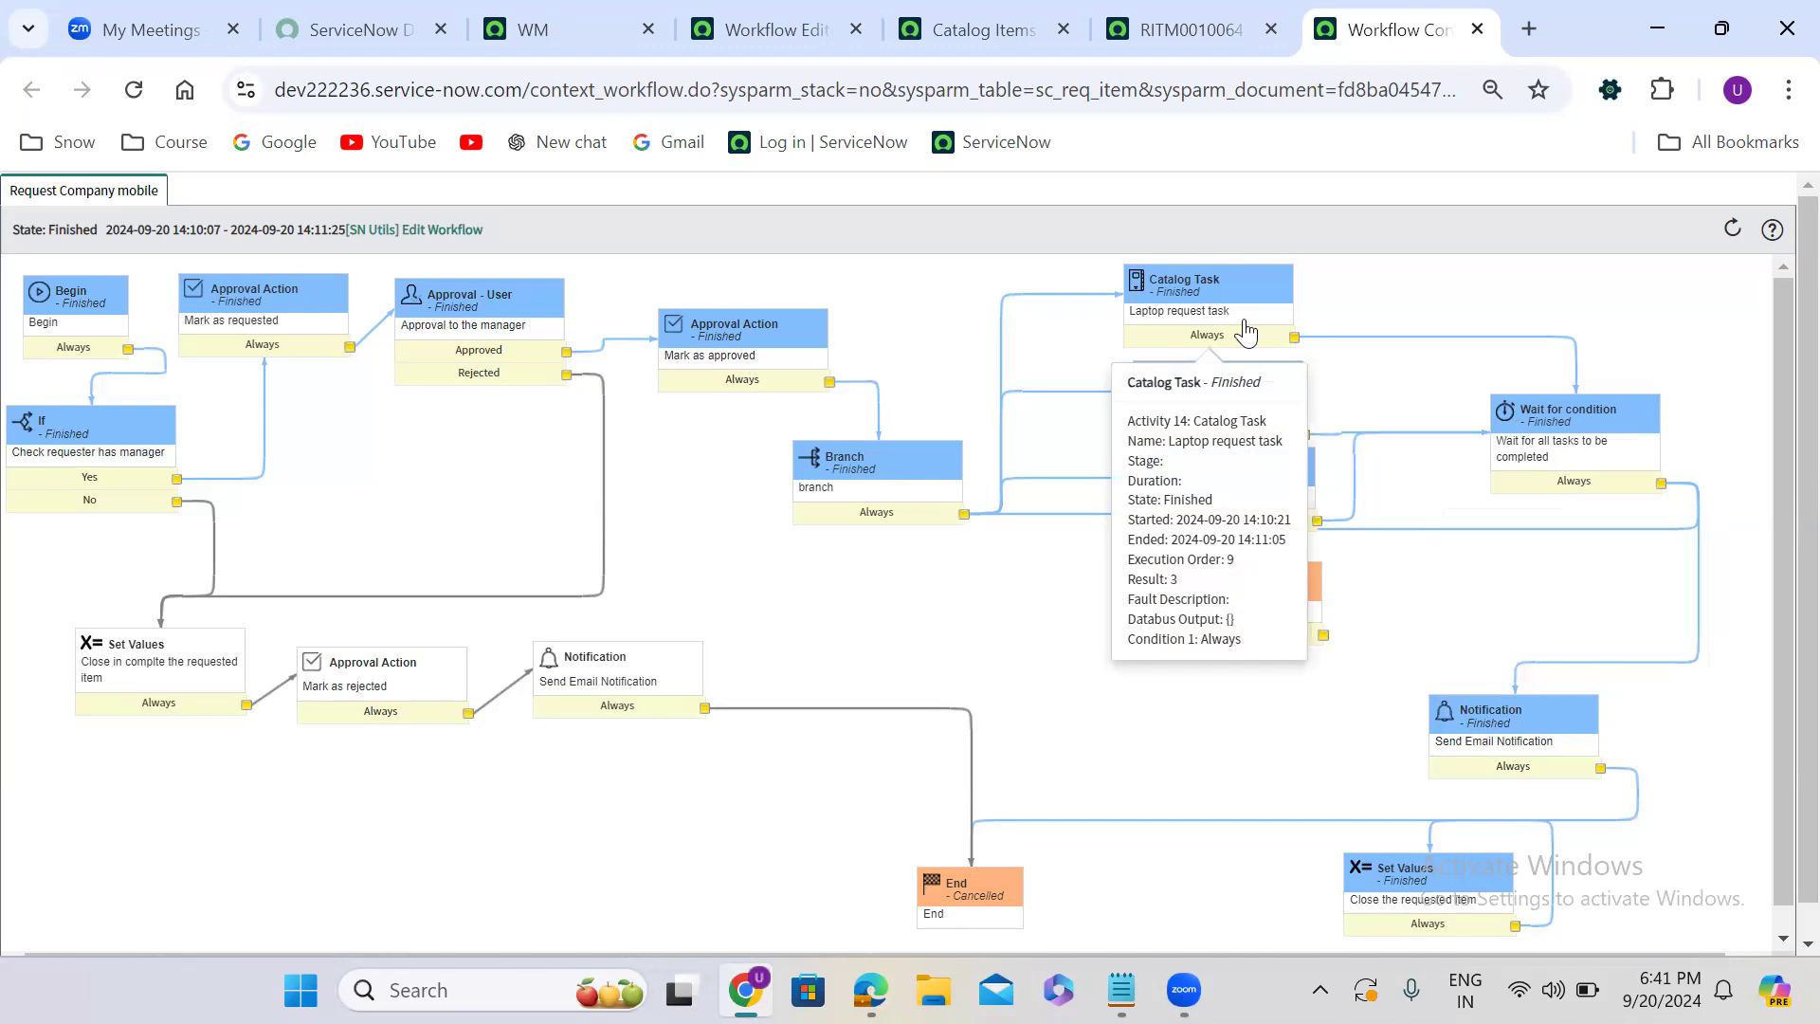
pyautogui.moveTo(1614, 413)
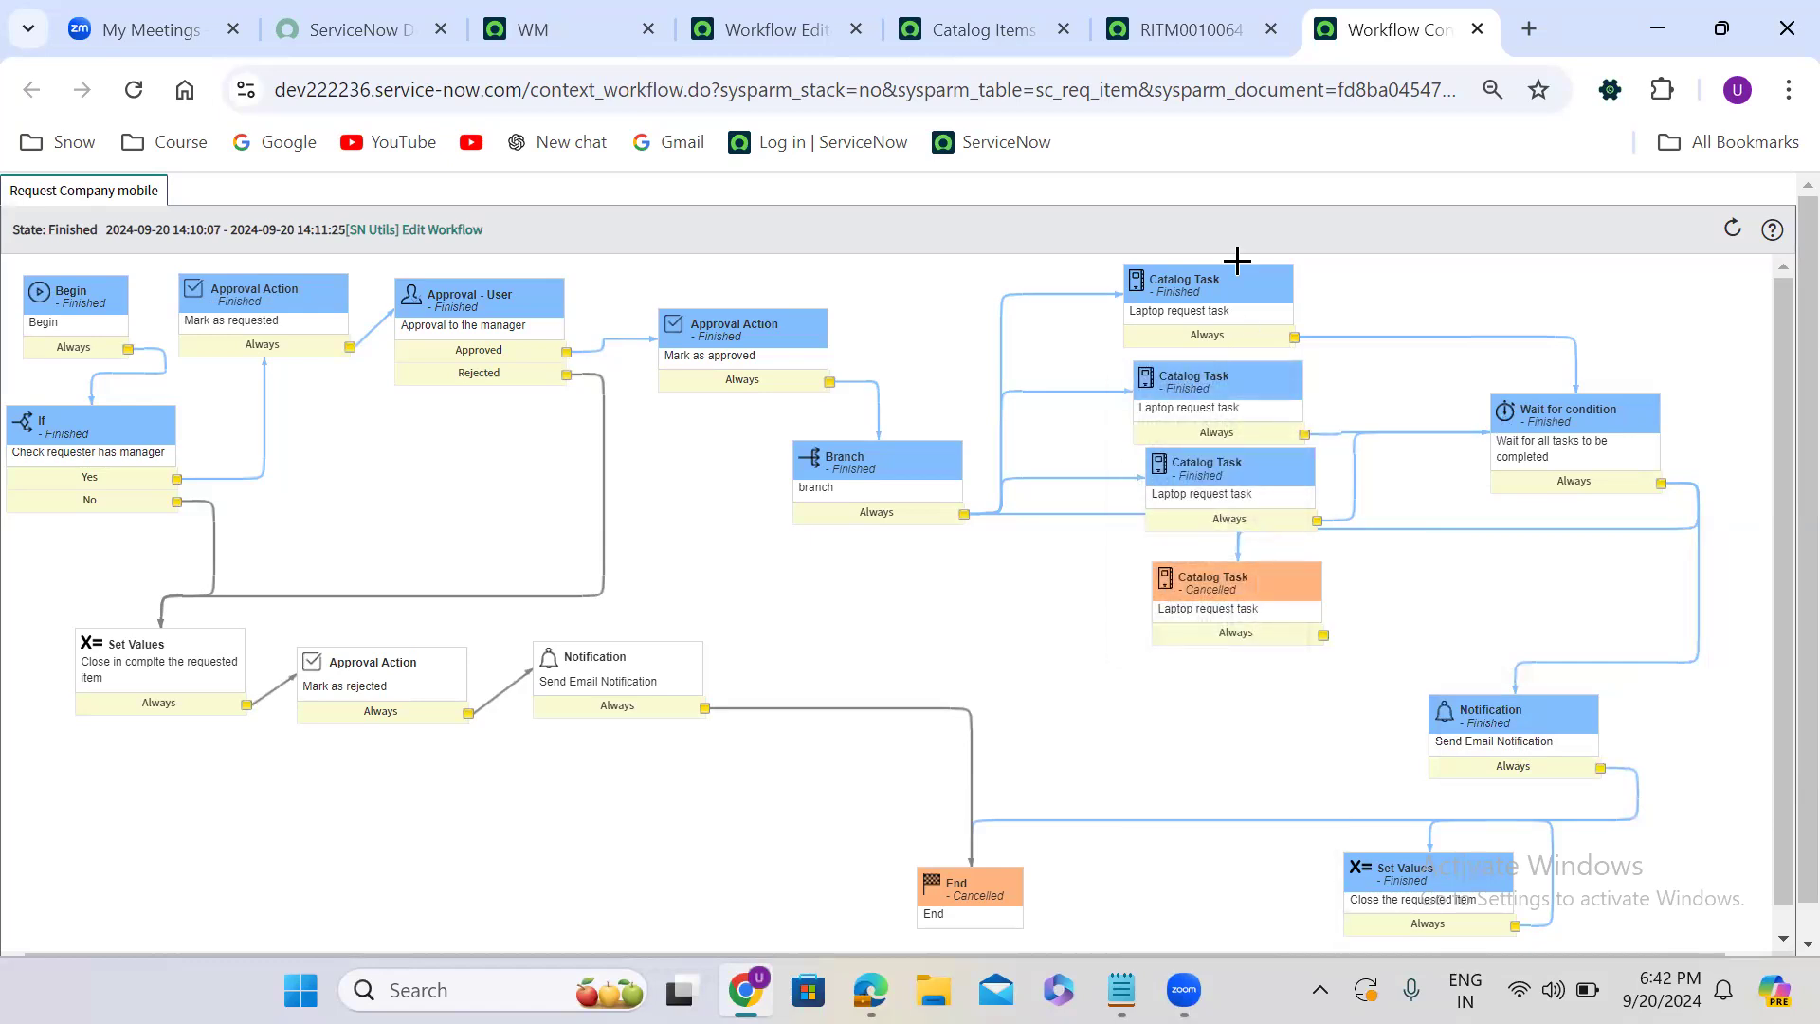
pyautogui.click(1177, 41)
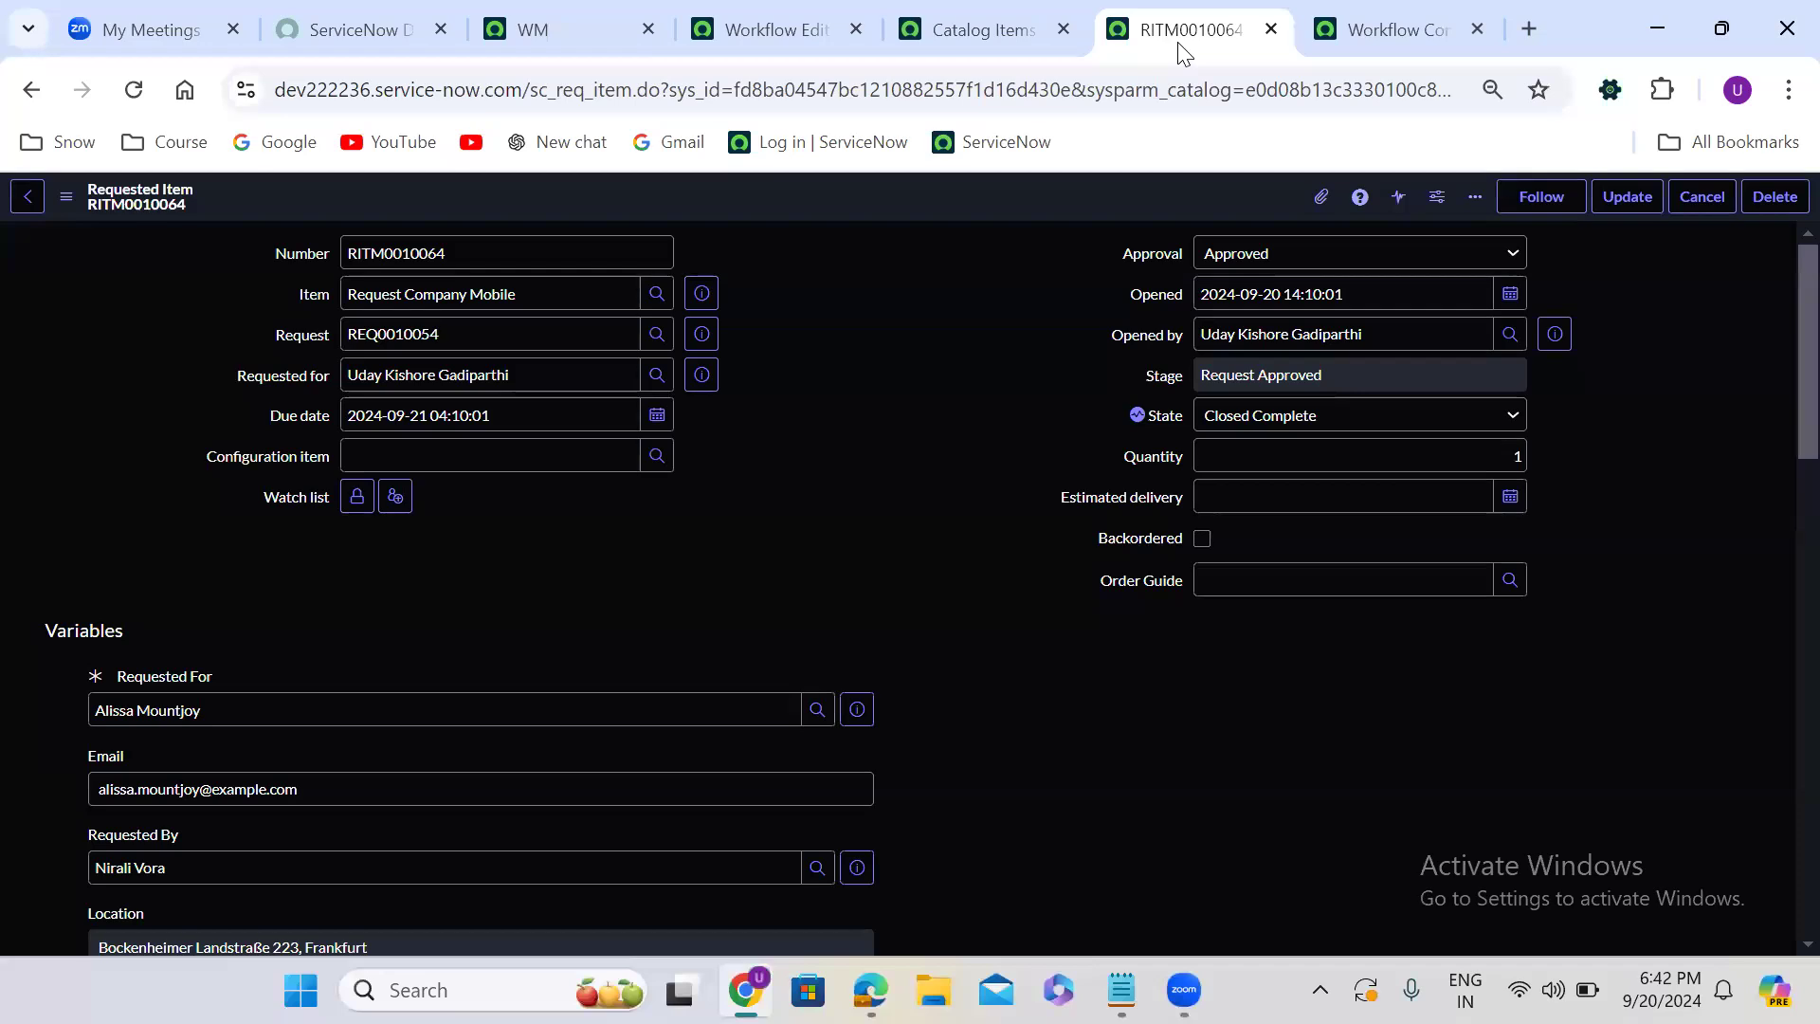
# - Delete the four Catalog Task activities from the Request Company mobile workflow, and remove the transition from Branch to Wait for condition
pyautogui.click(760, 14)
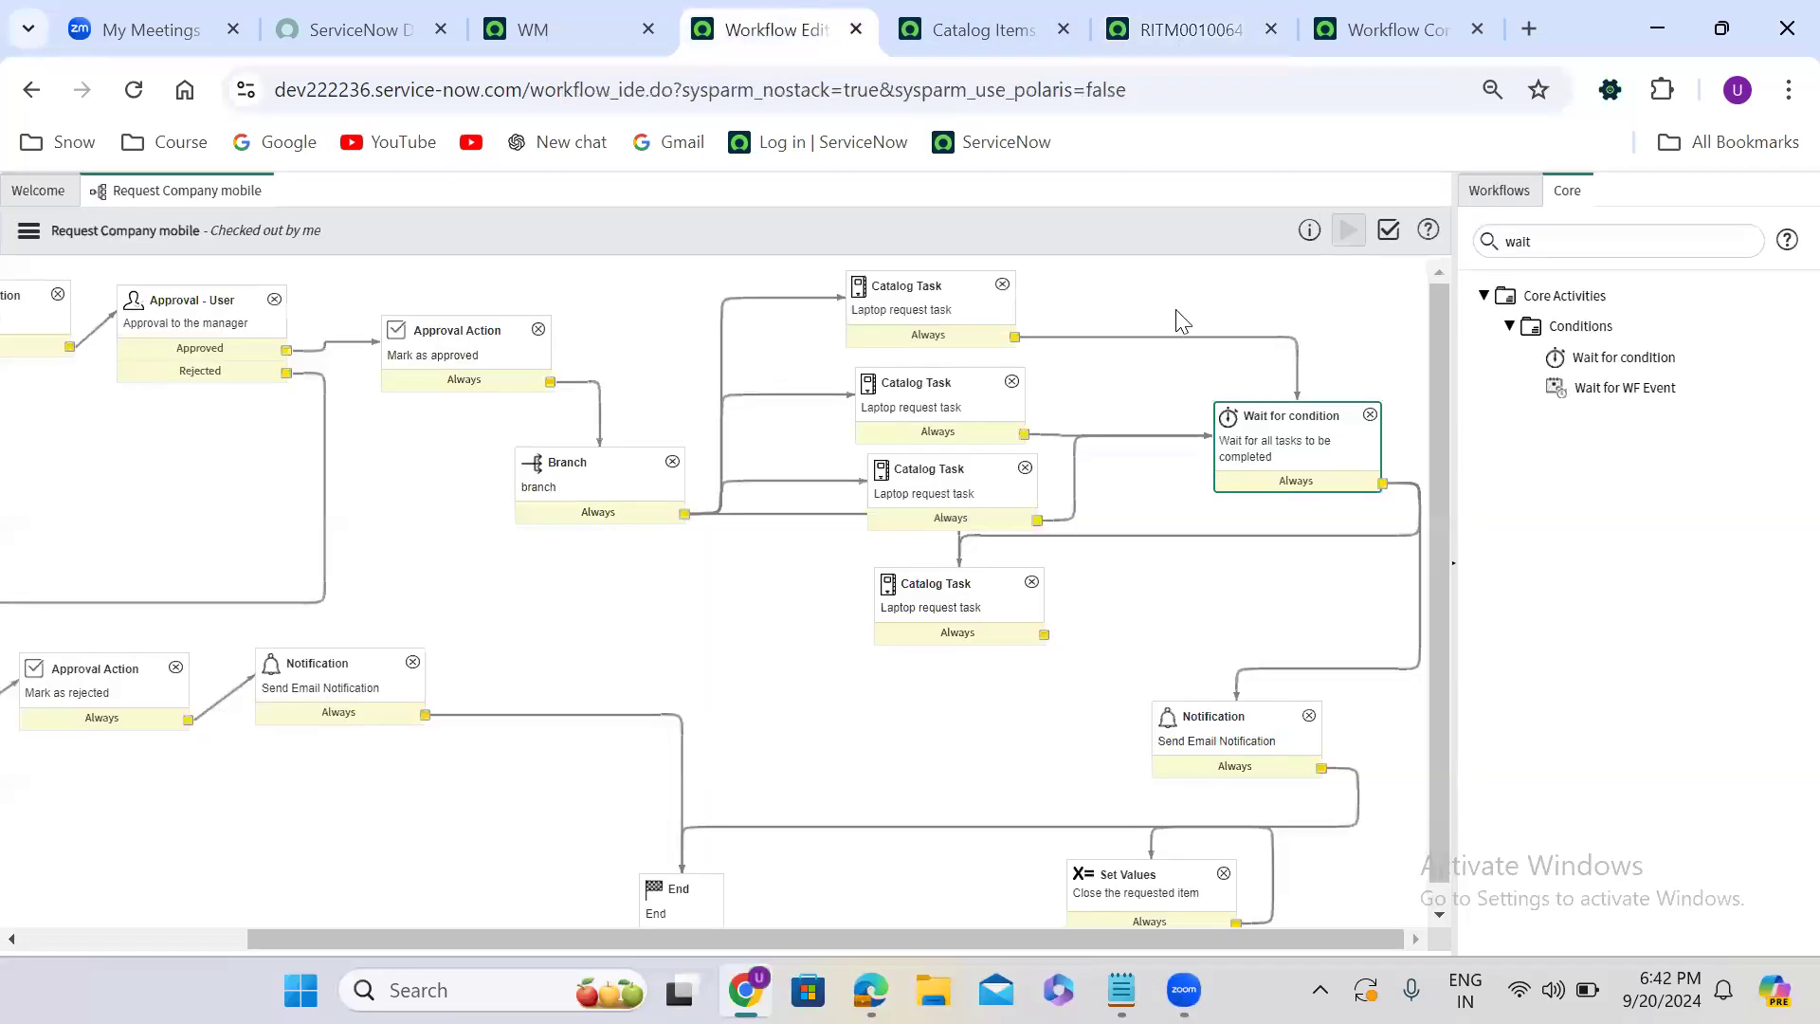
pyautogui.click(1011, 295)
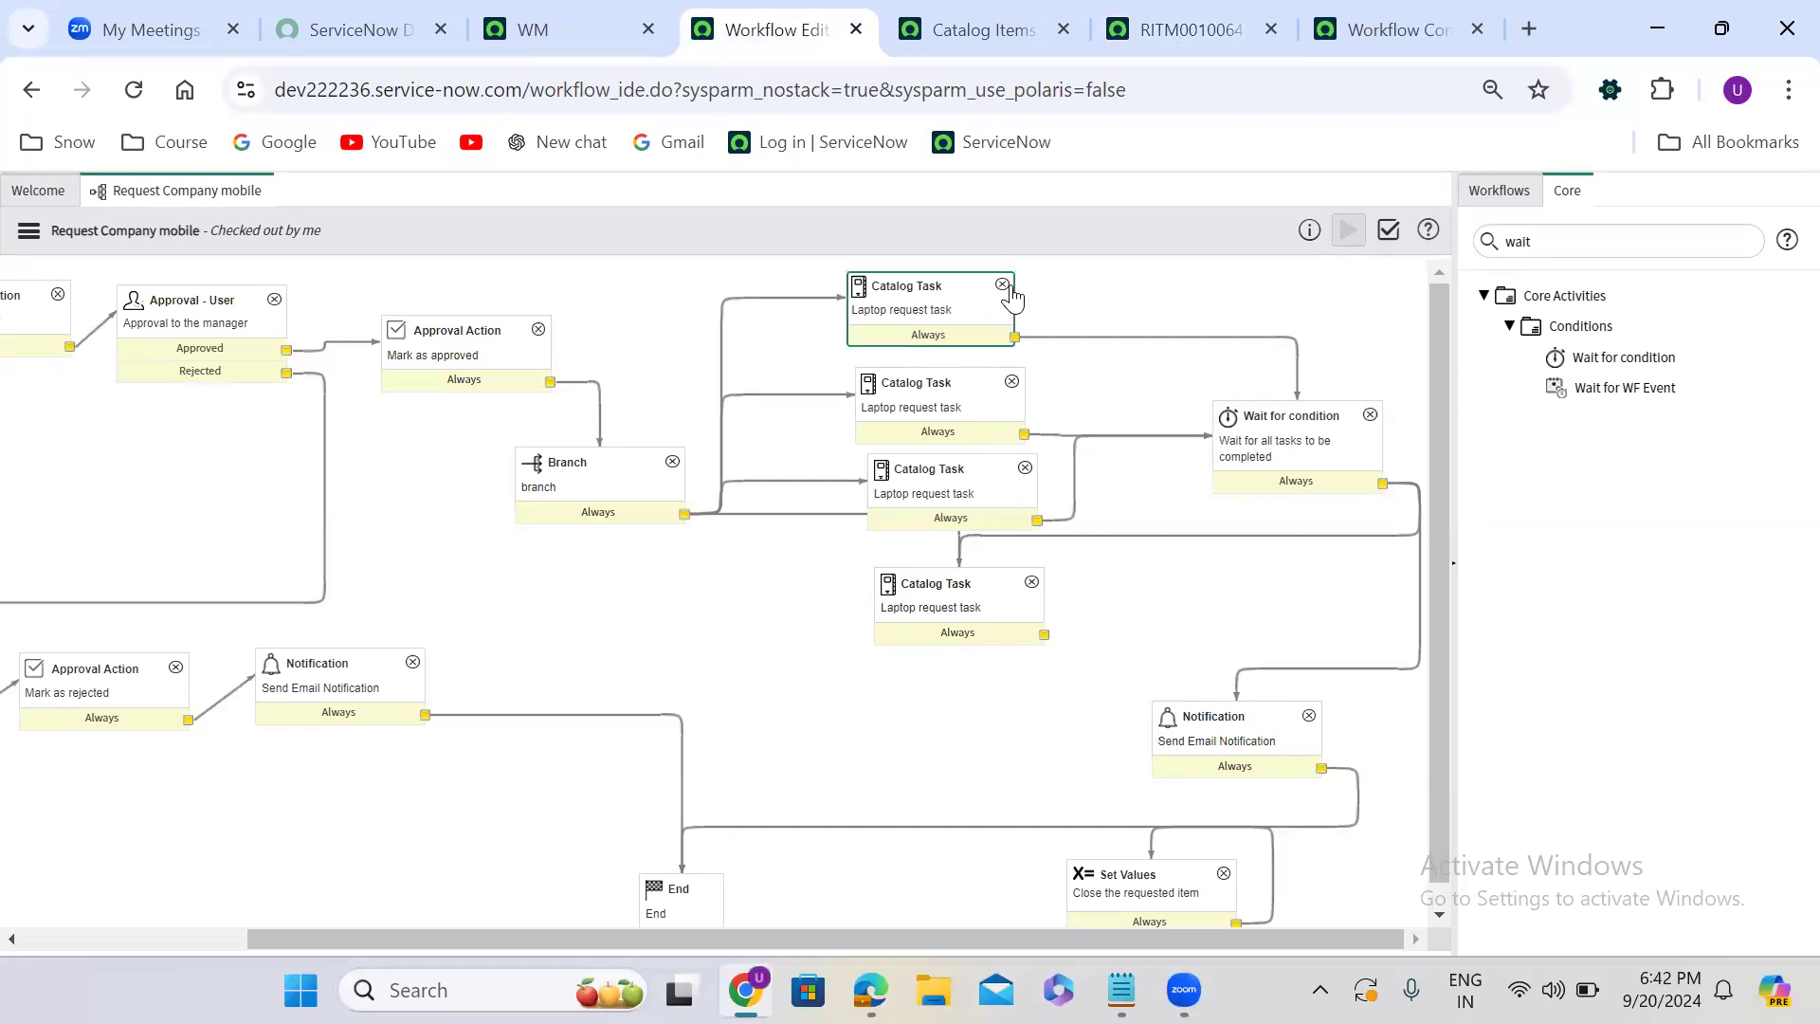
pyautogui.click(1002, 284)
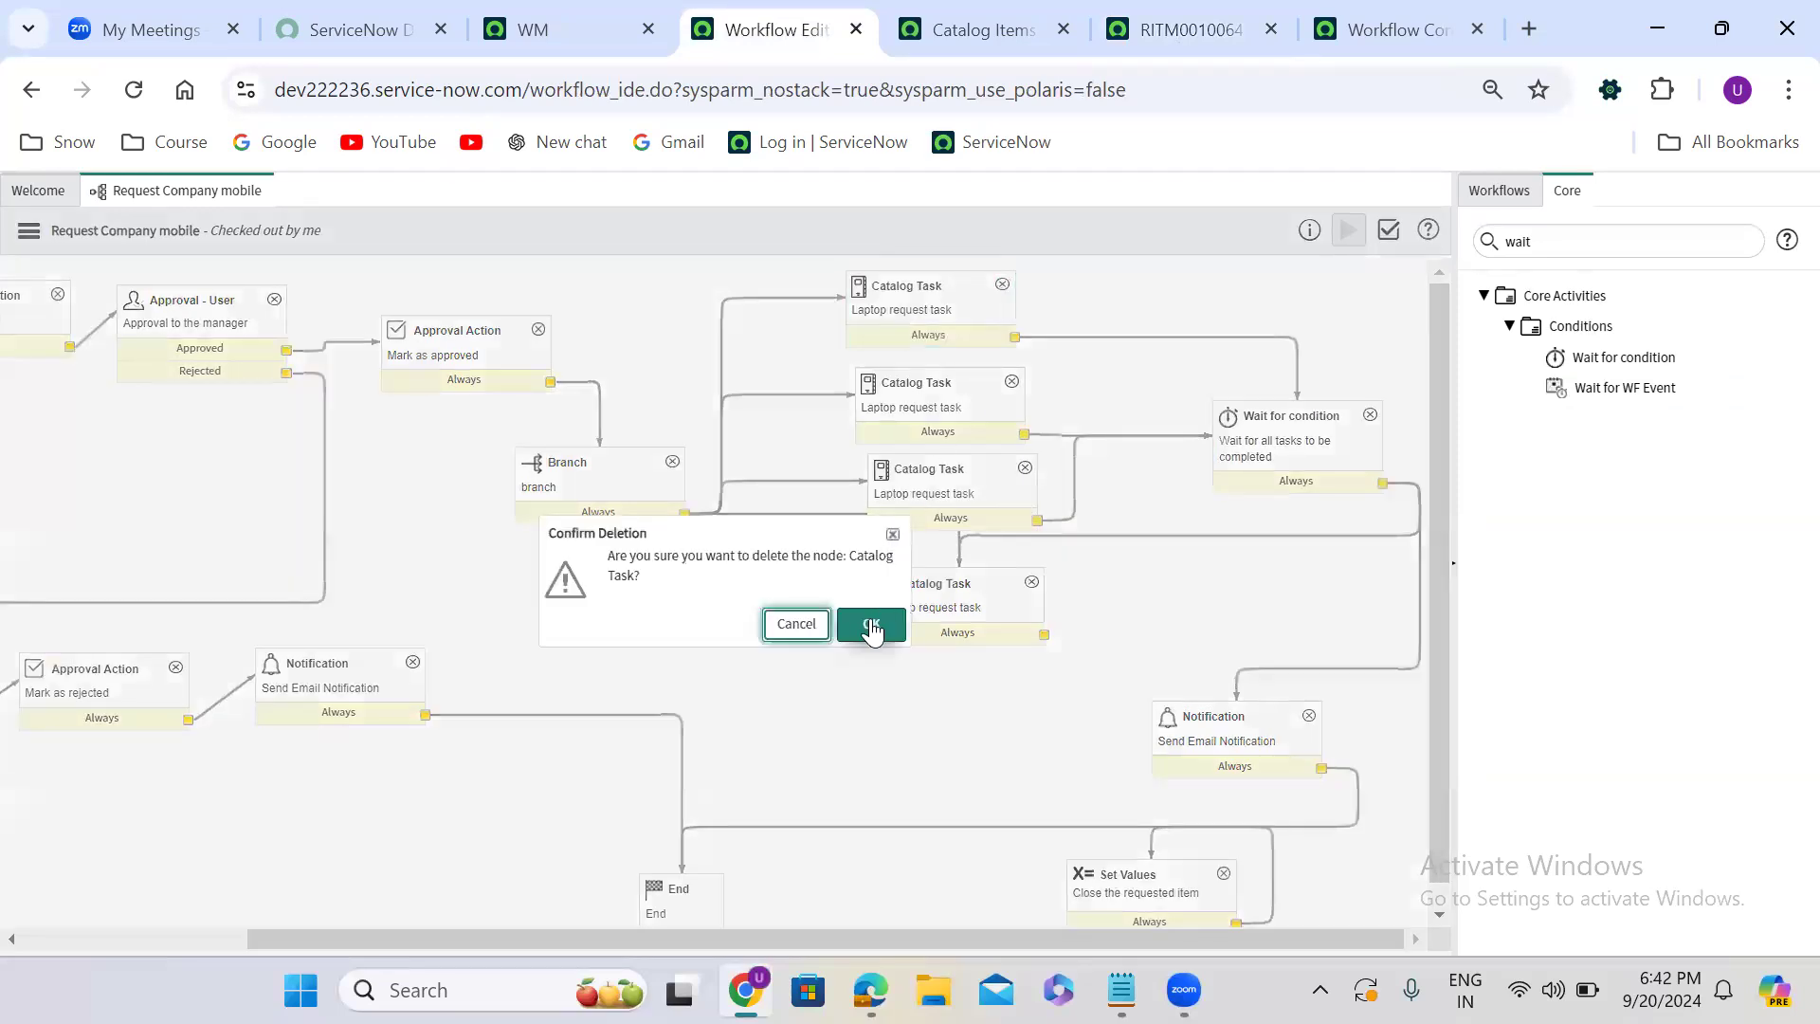
pyautogui.click(871, 625)
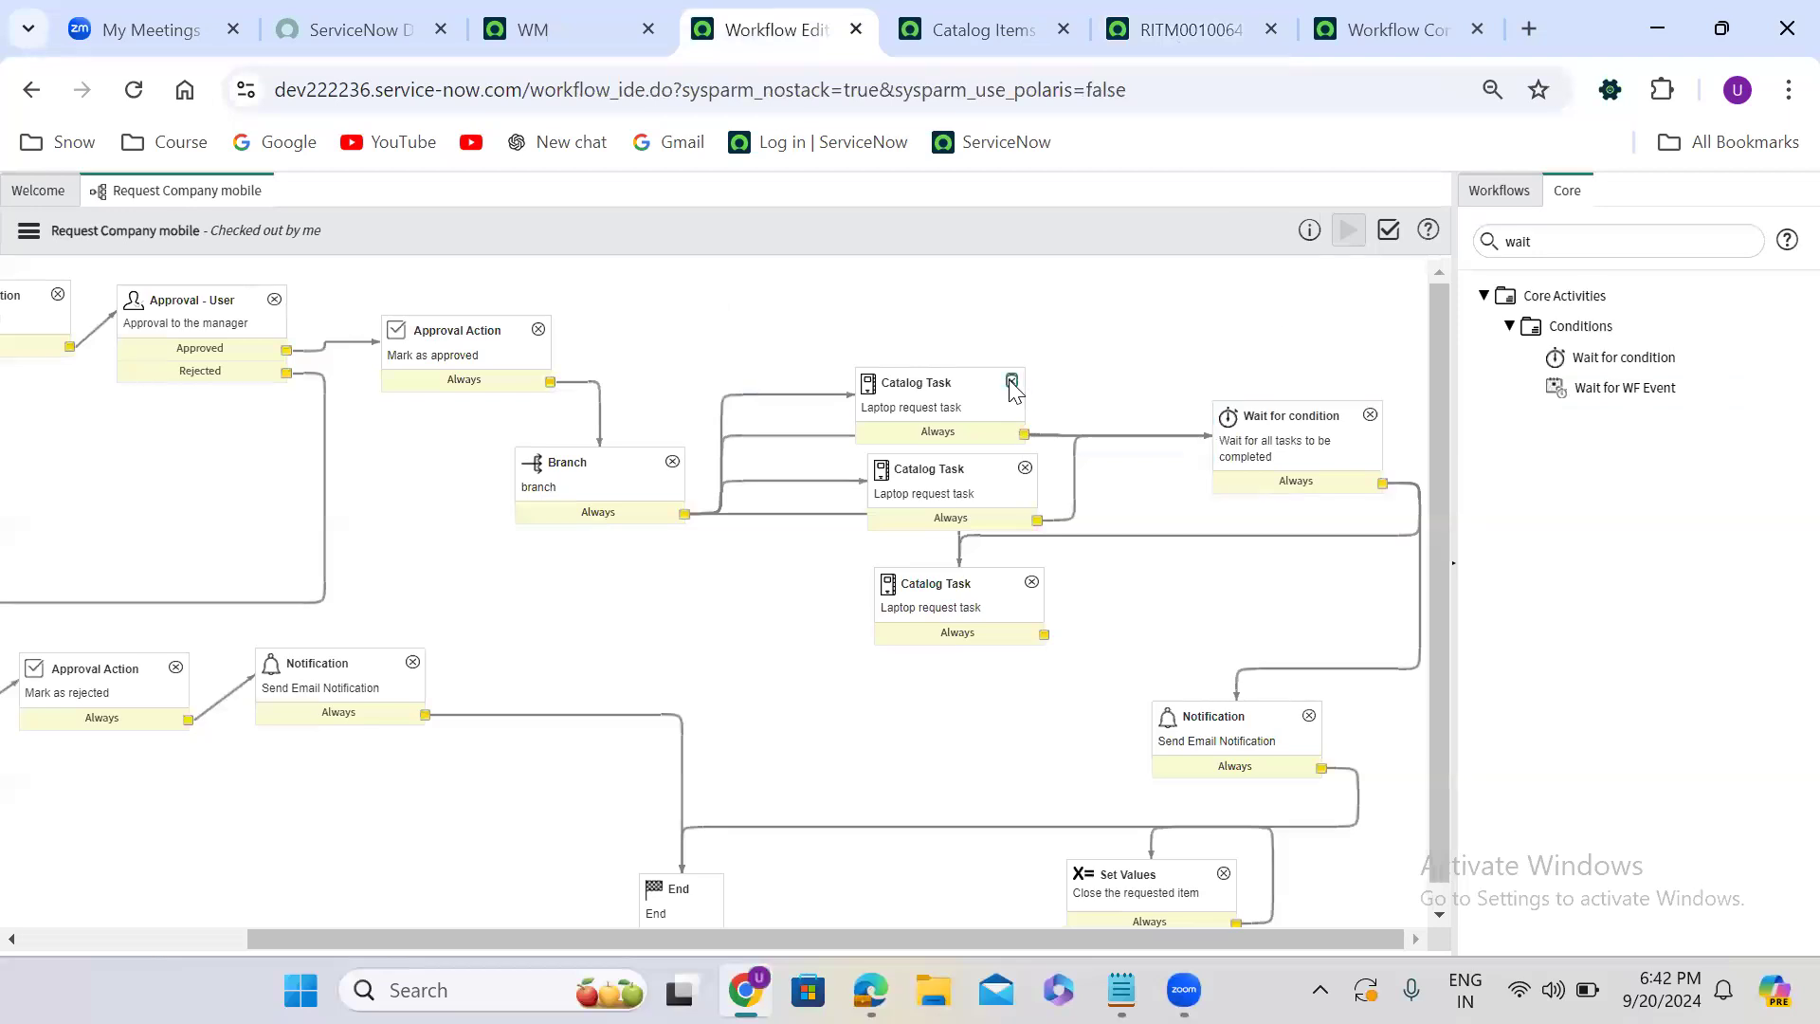
pyautogui.click(1011, 381)
pyautogui.click(867, 623)
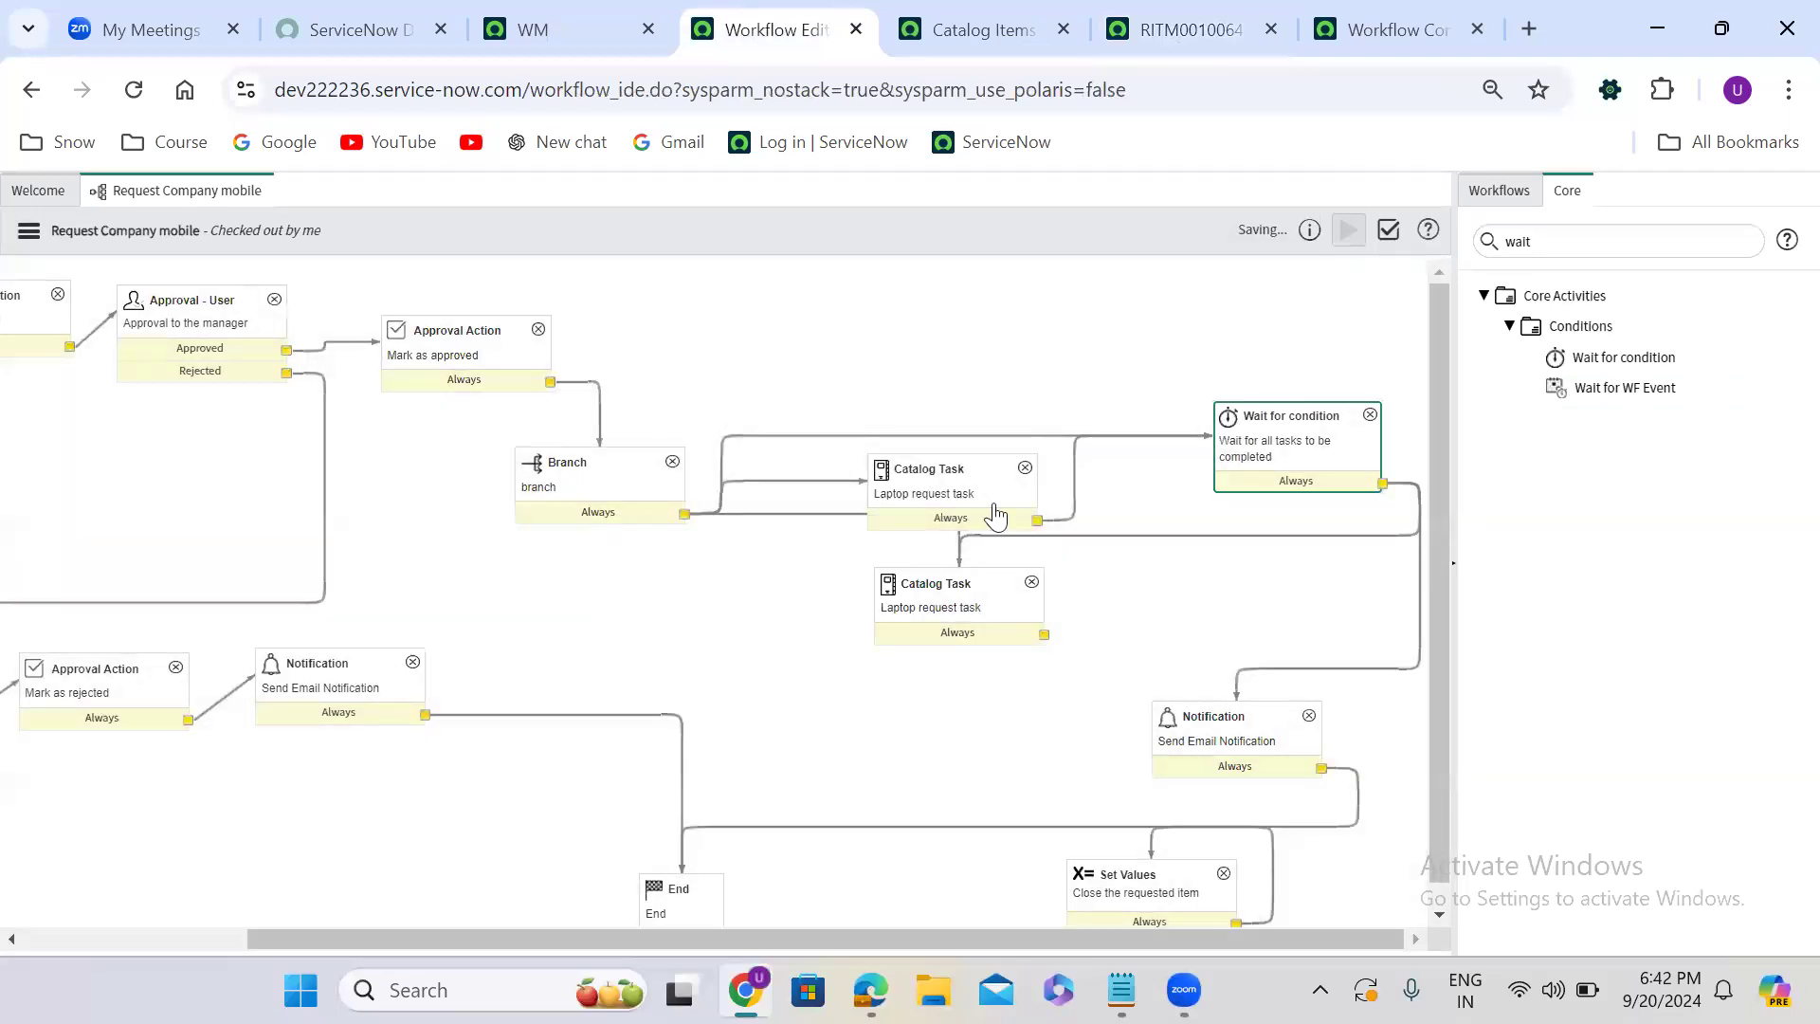
pyautogui.click(1025, 468)
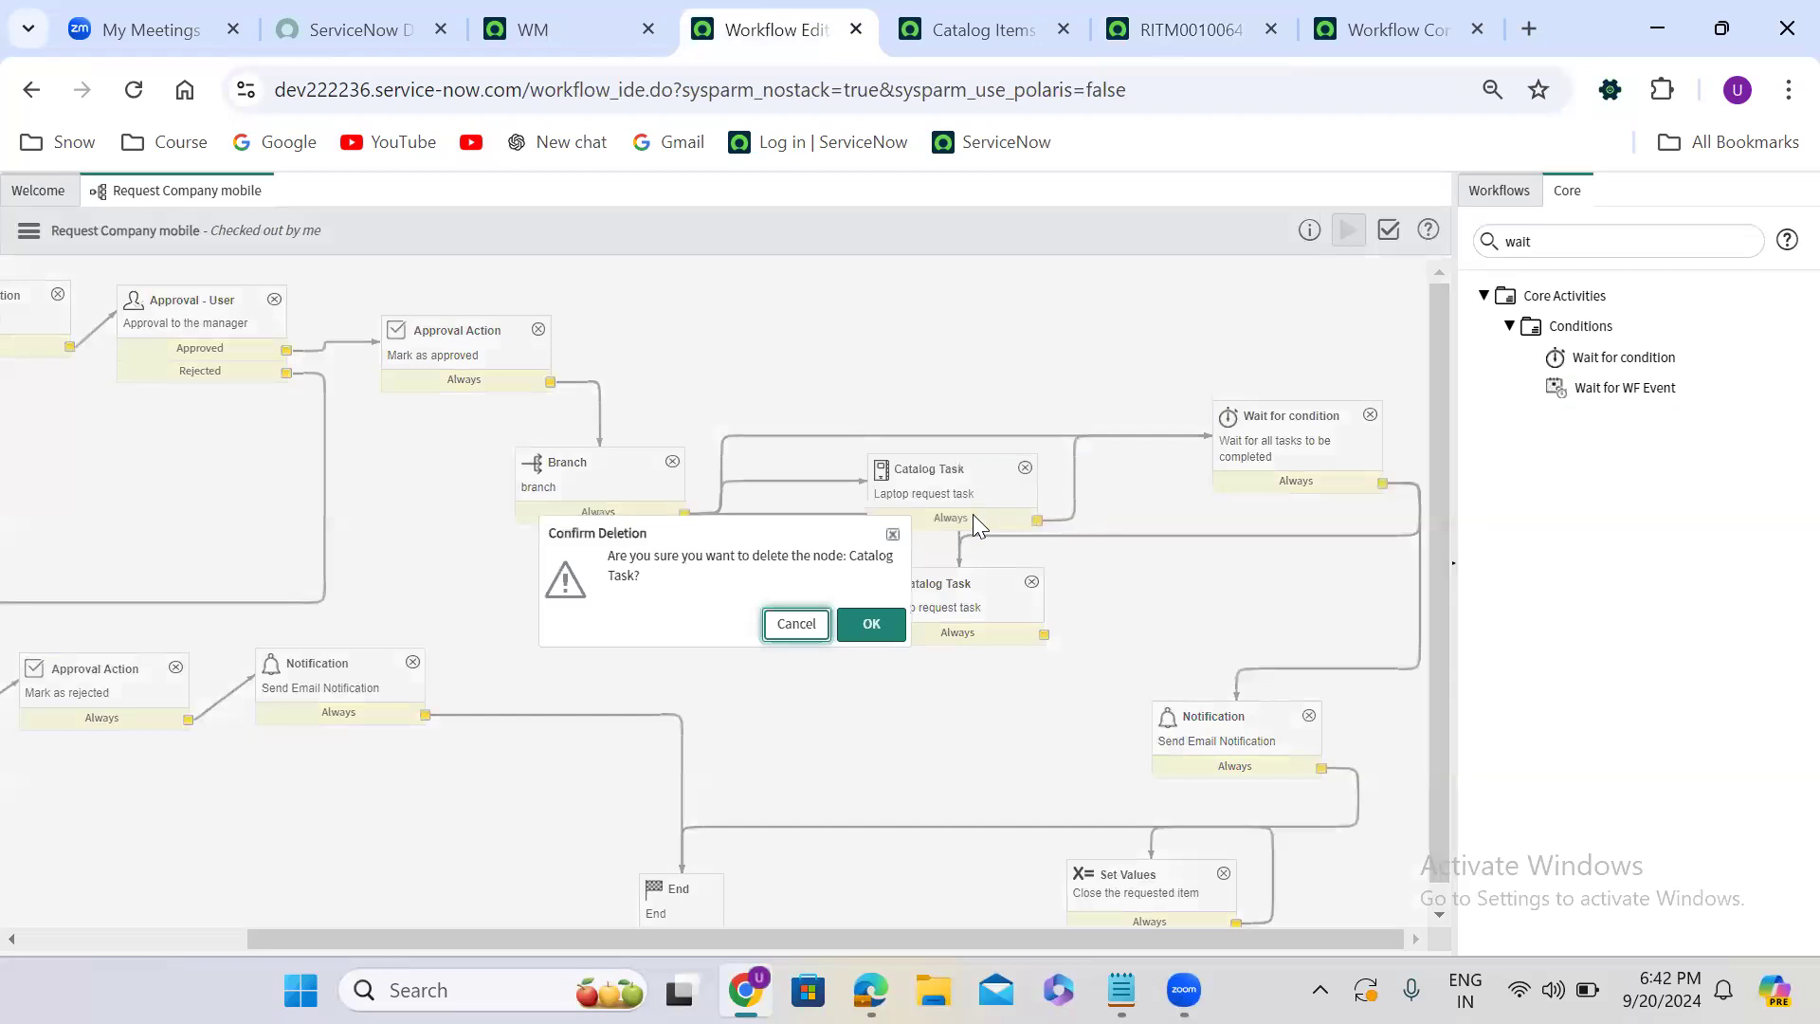
pyautogui.click(872, 623)
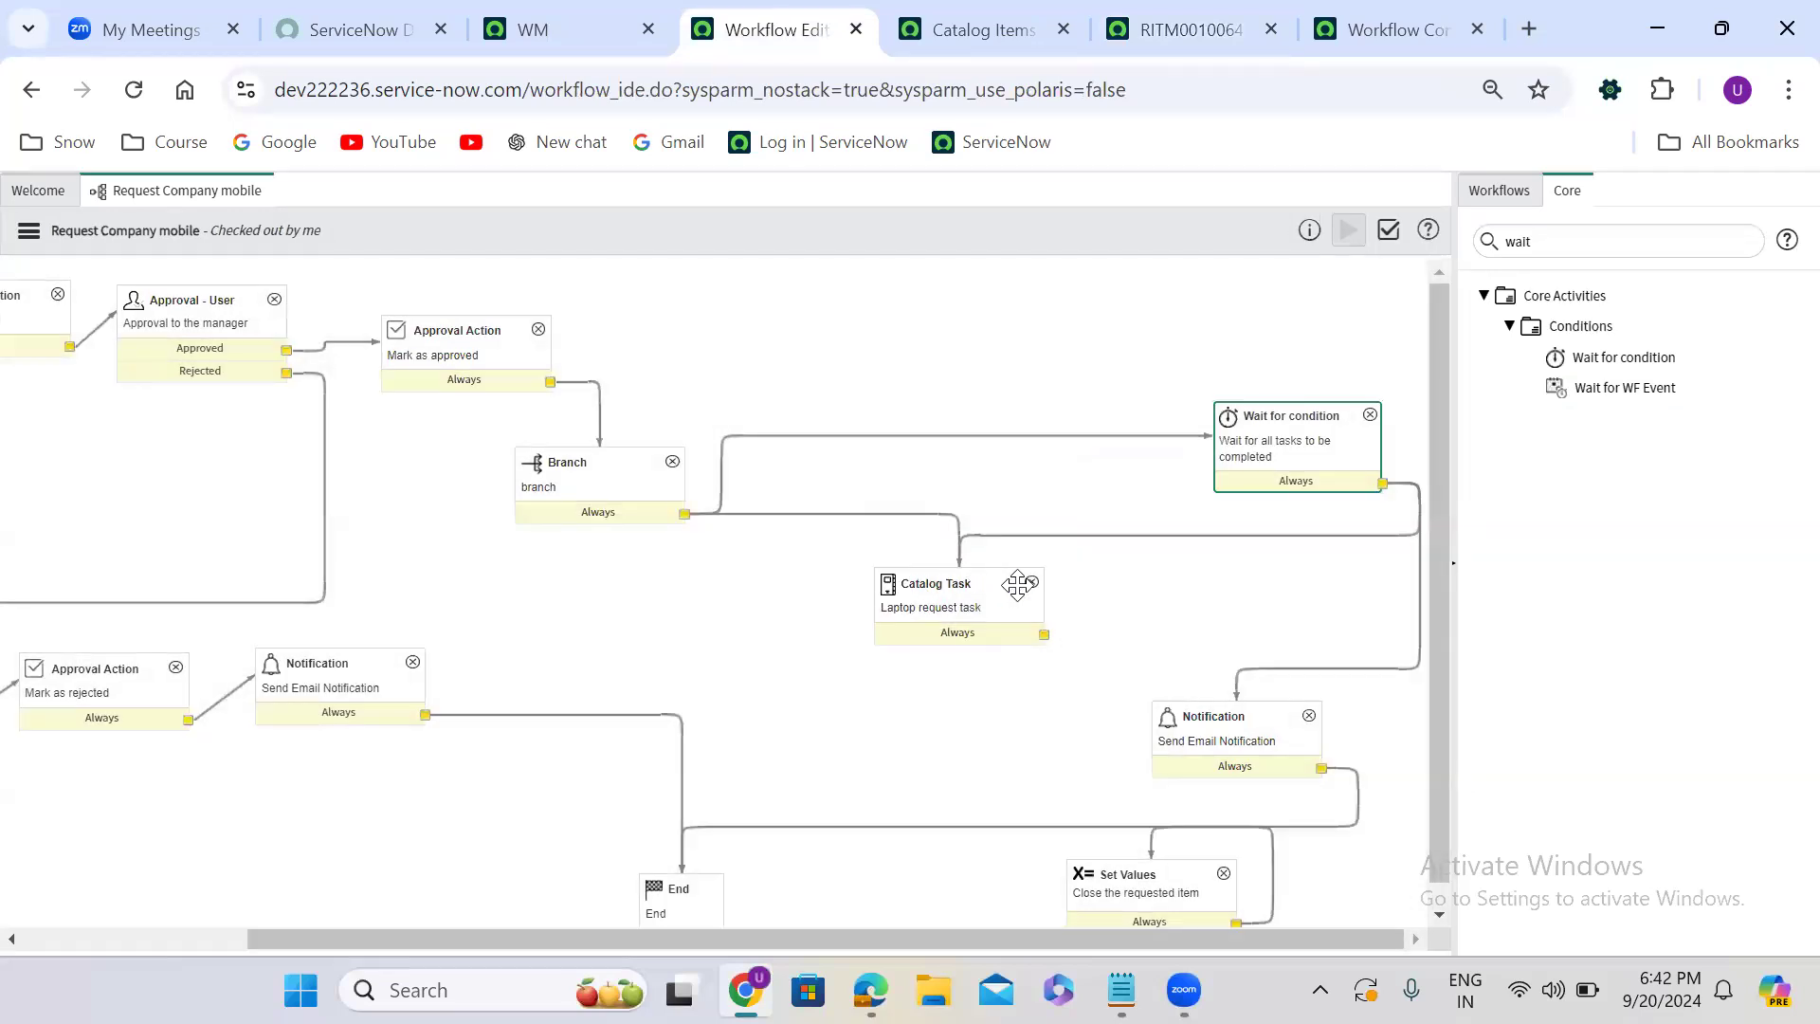
pyautogui.click(1031, 583)
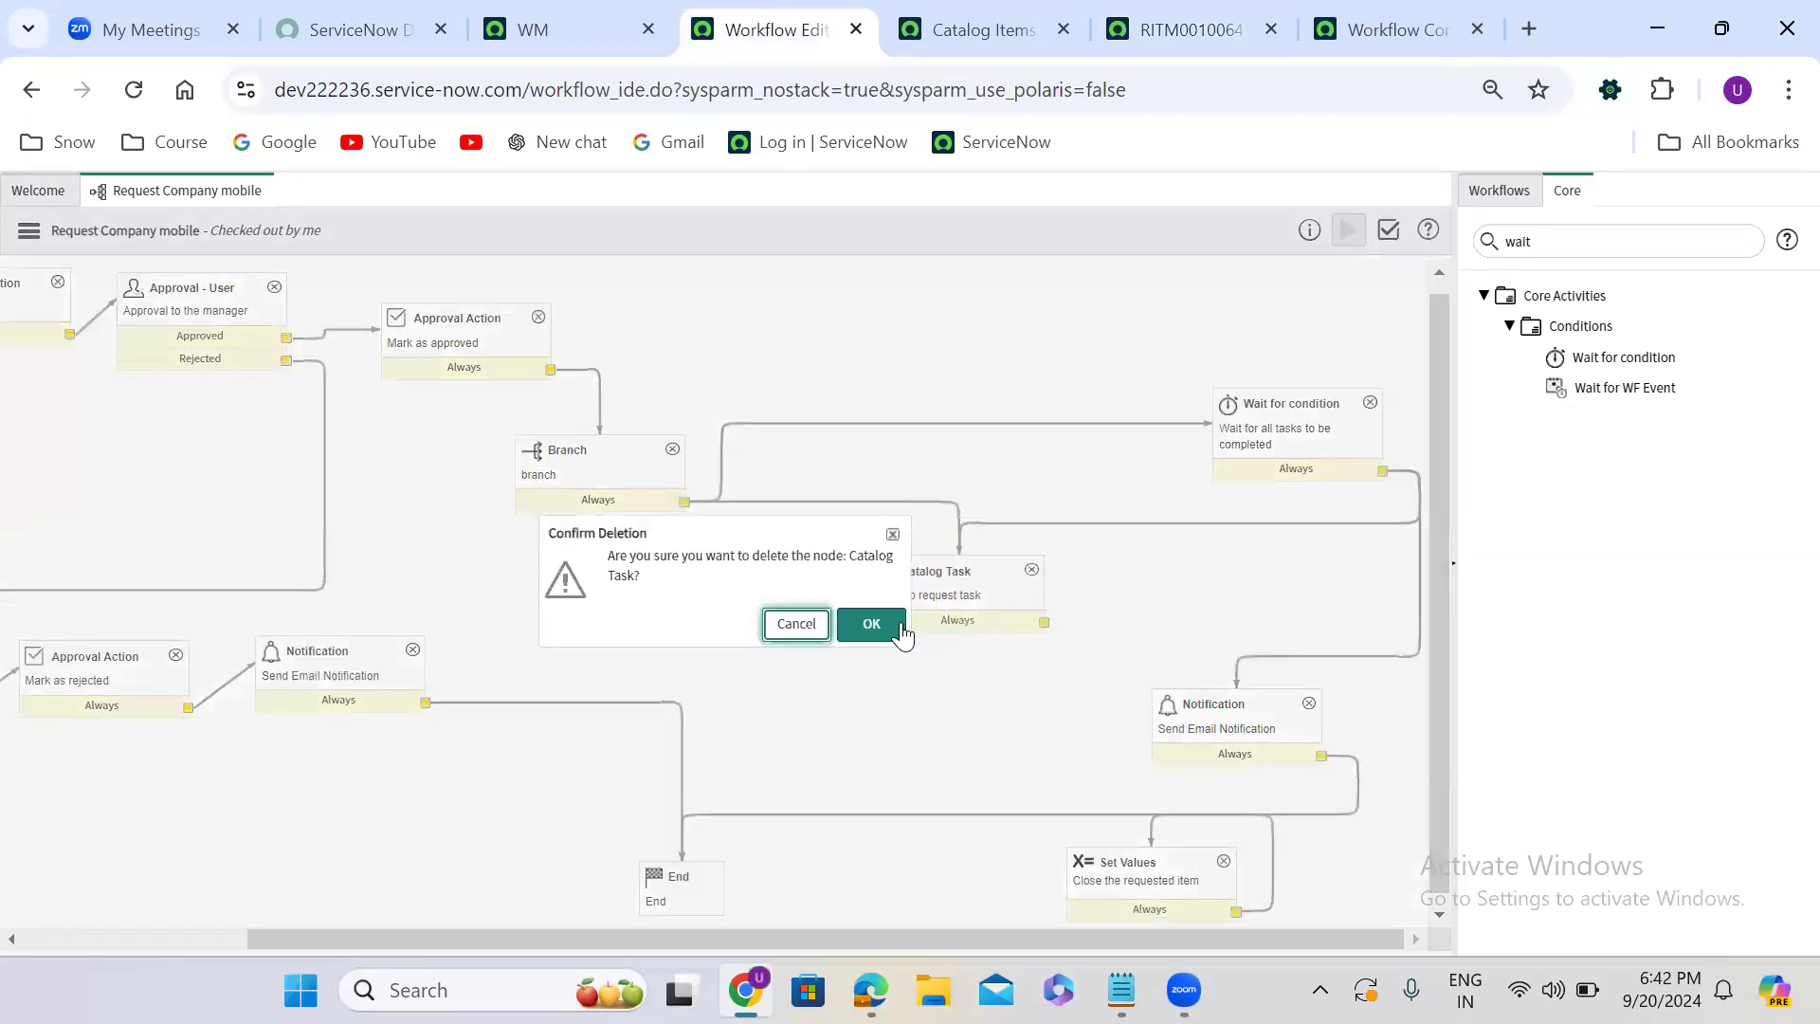
pyautogui.click(898, 624)
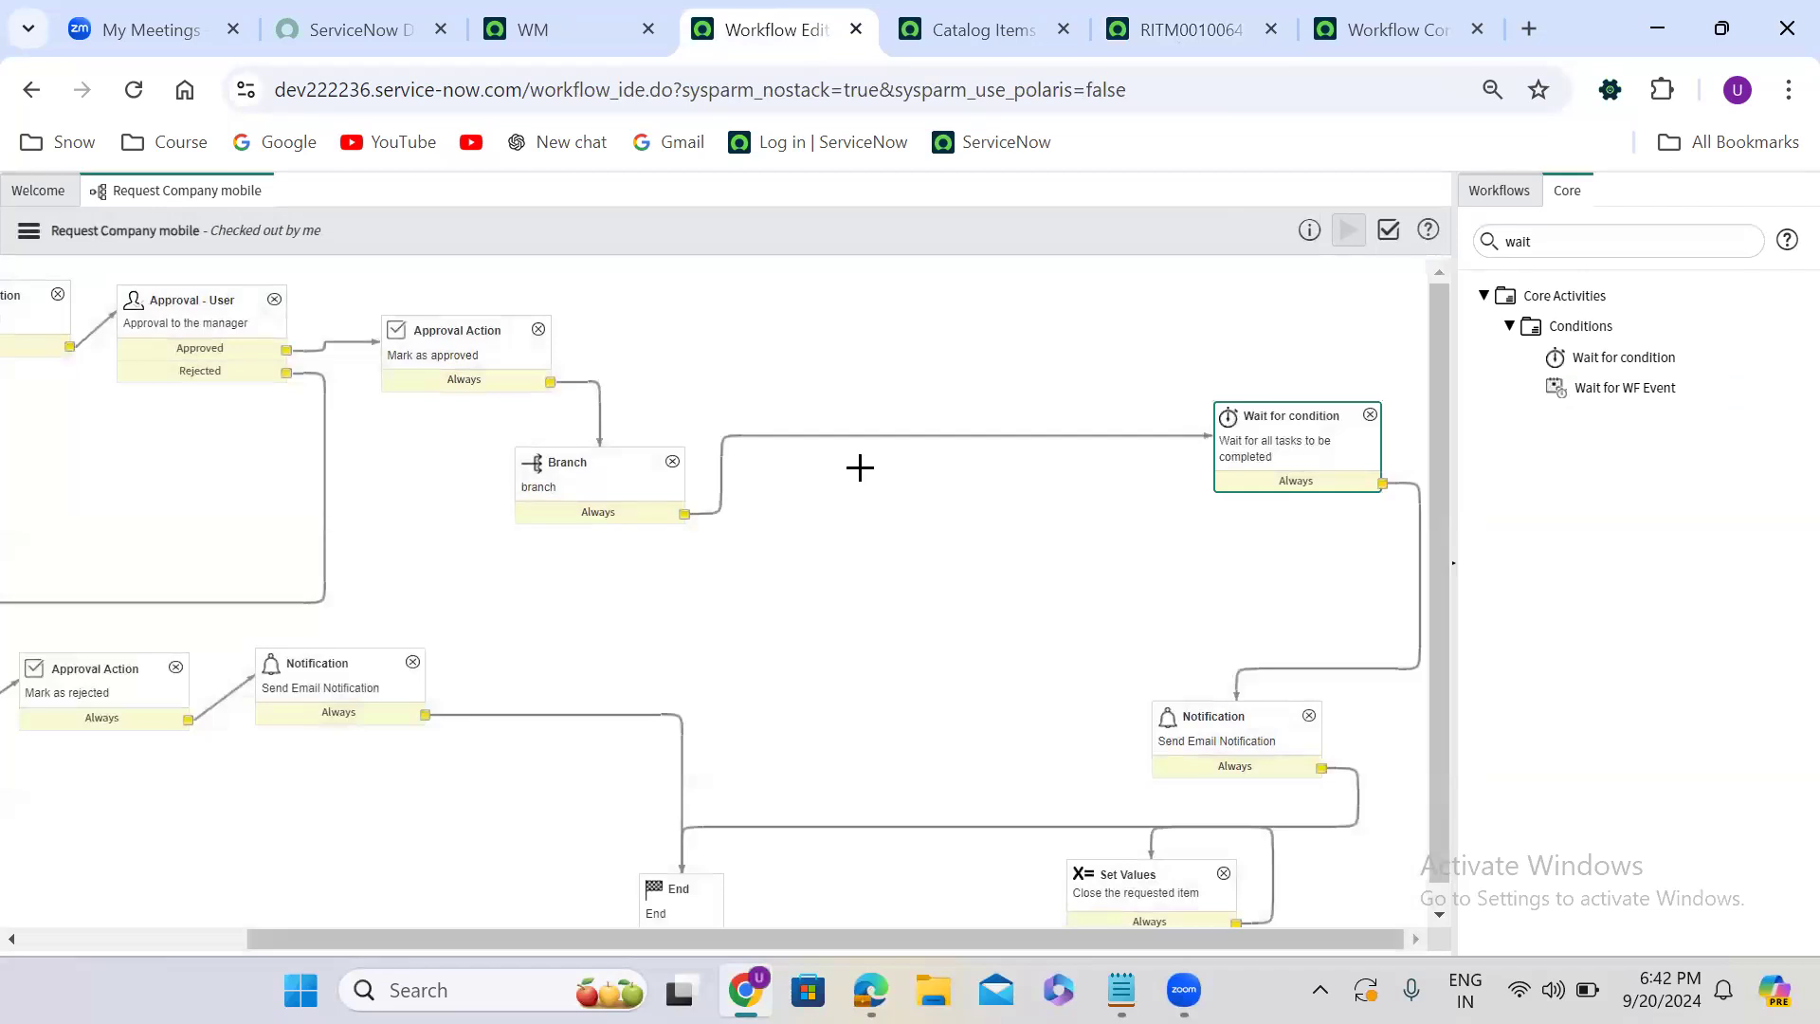
pyautogui.click(845, 435)
pyautogui.press('Delete')
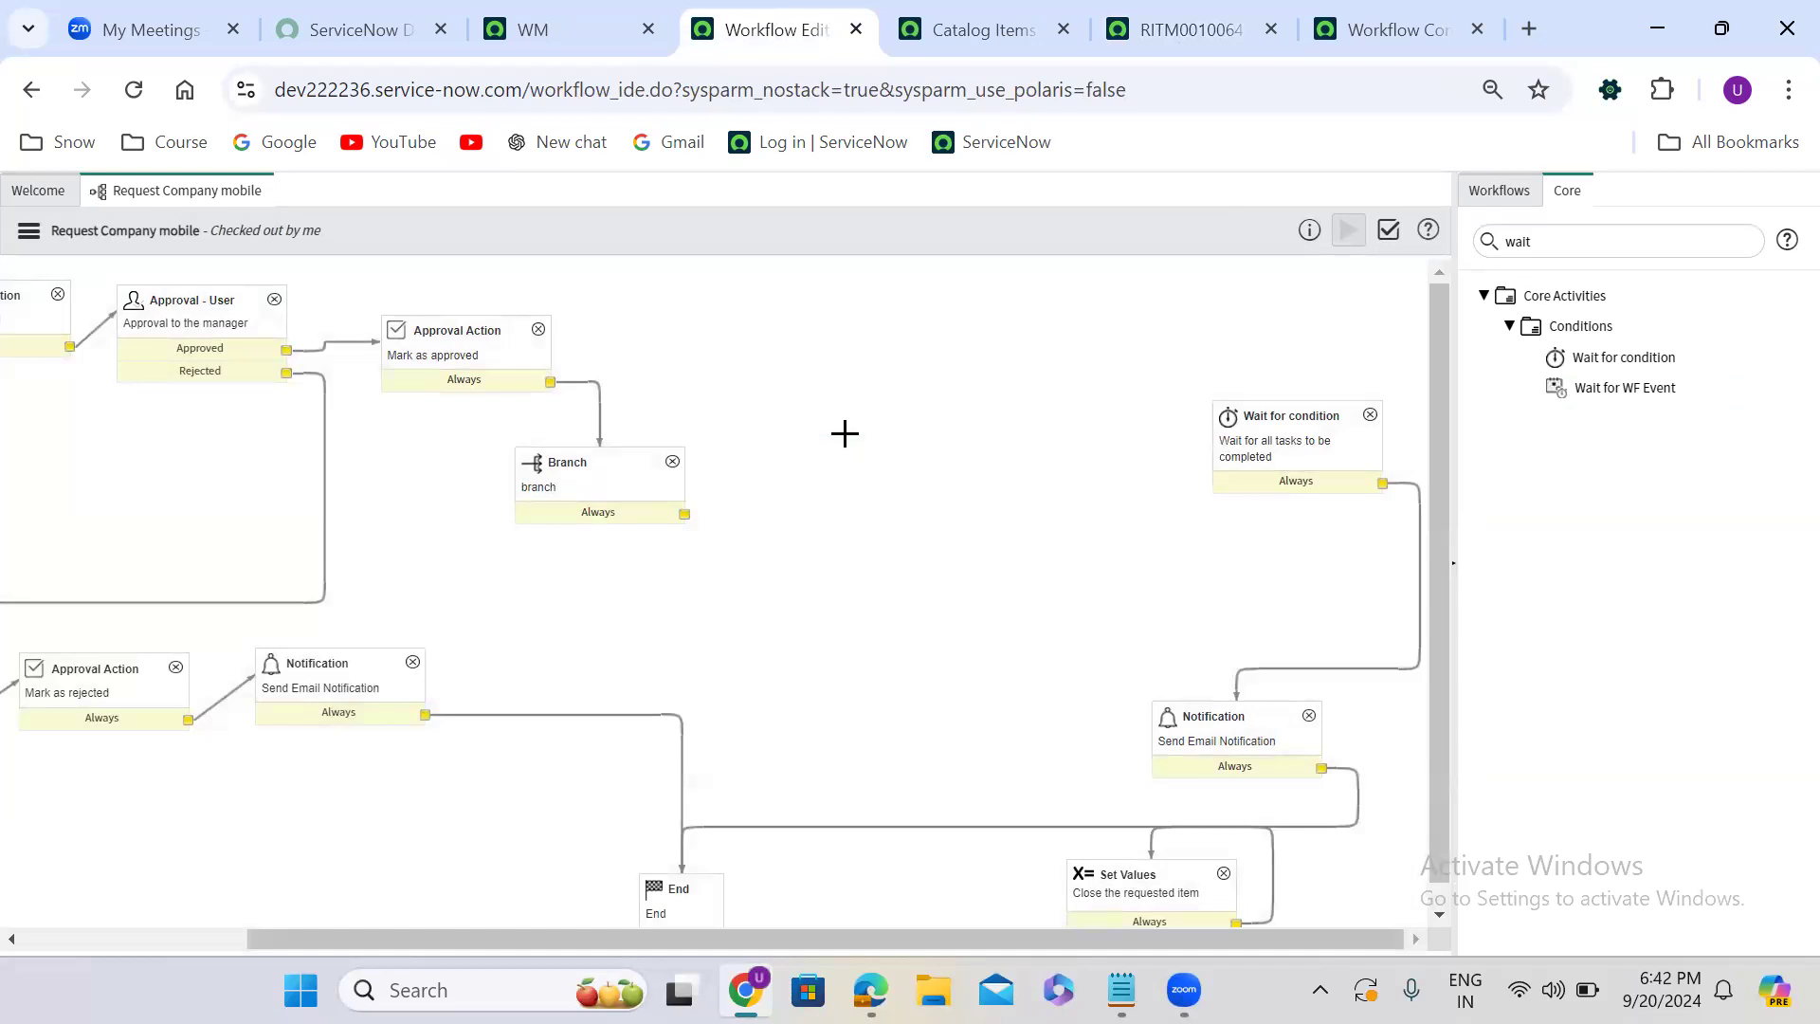
# - Find the Create Task core activity and add it to the workflow between Branch and Wait for condition
pyautogui.doubleClick(1521, 241)
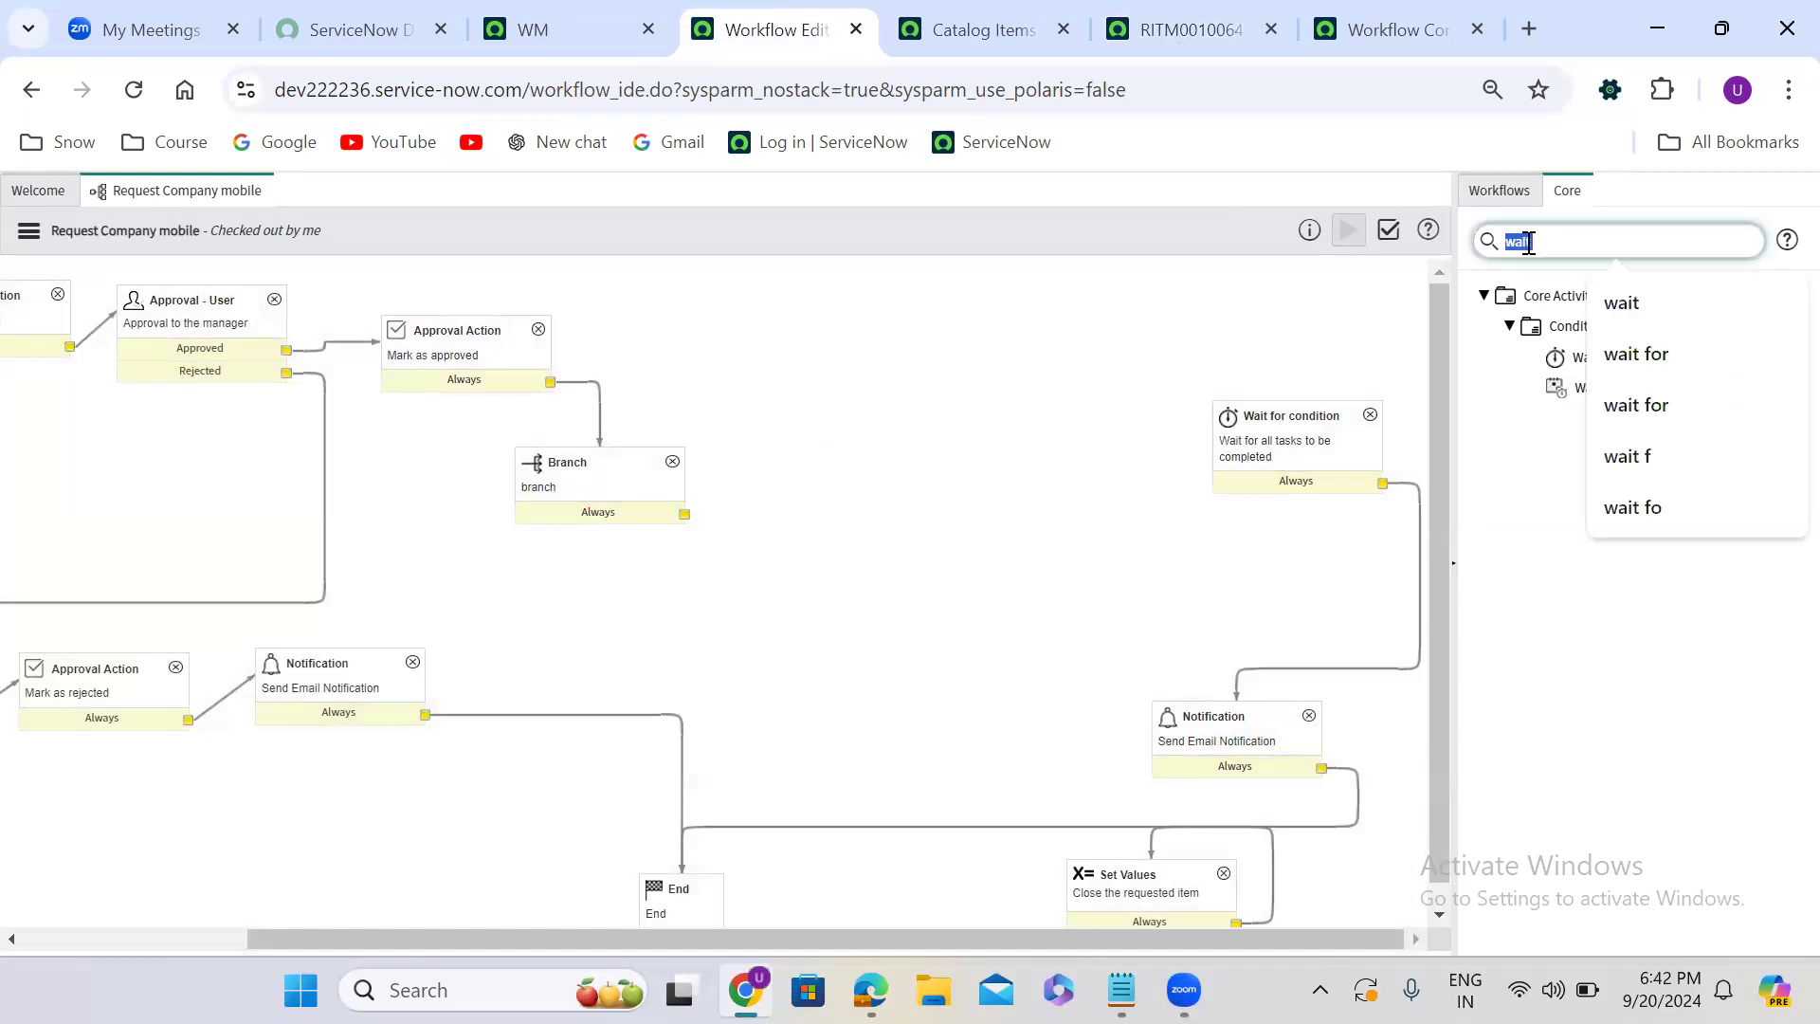
pyautogui.write('create tas')
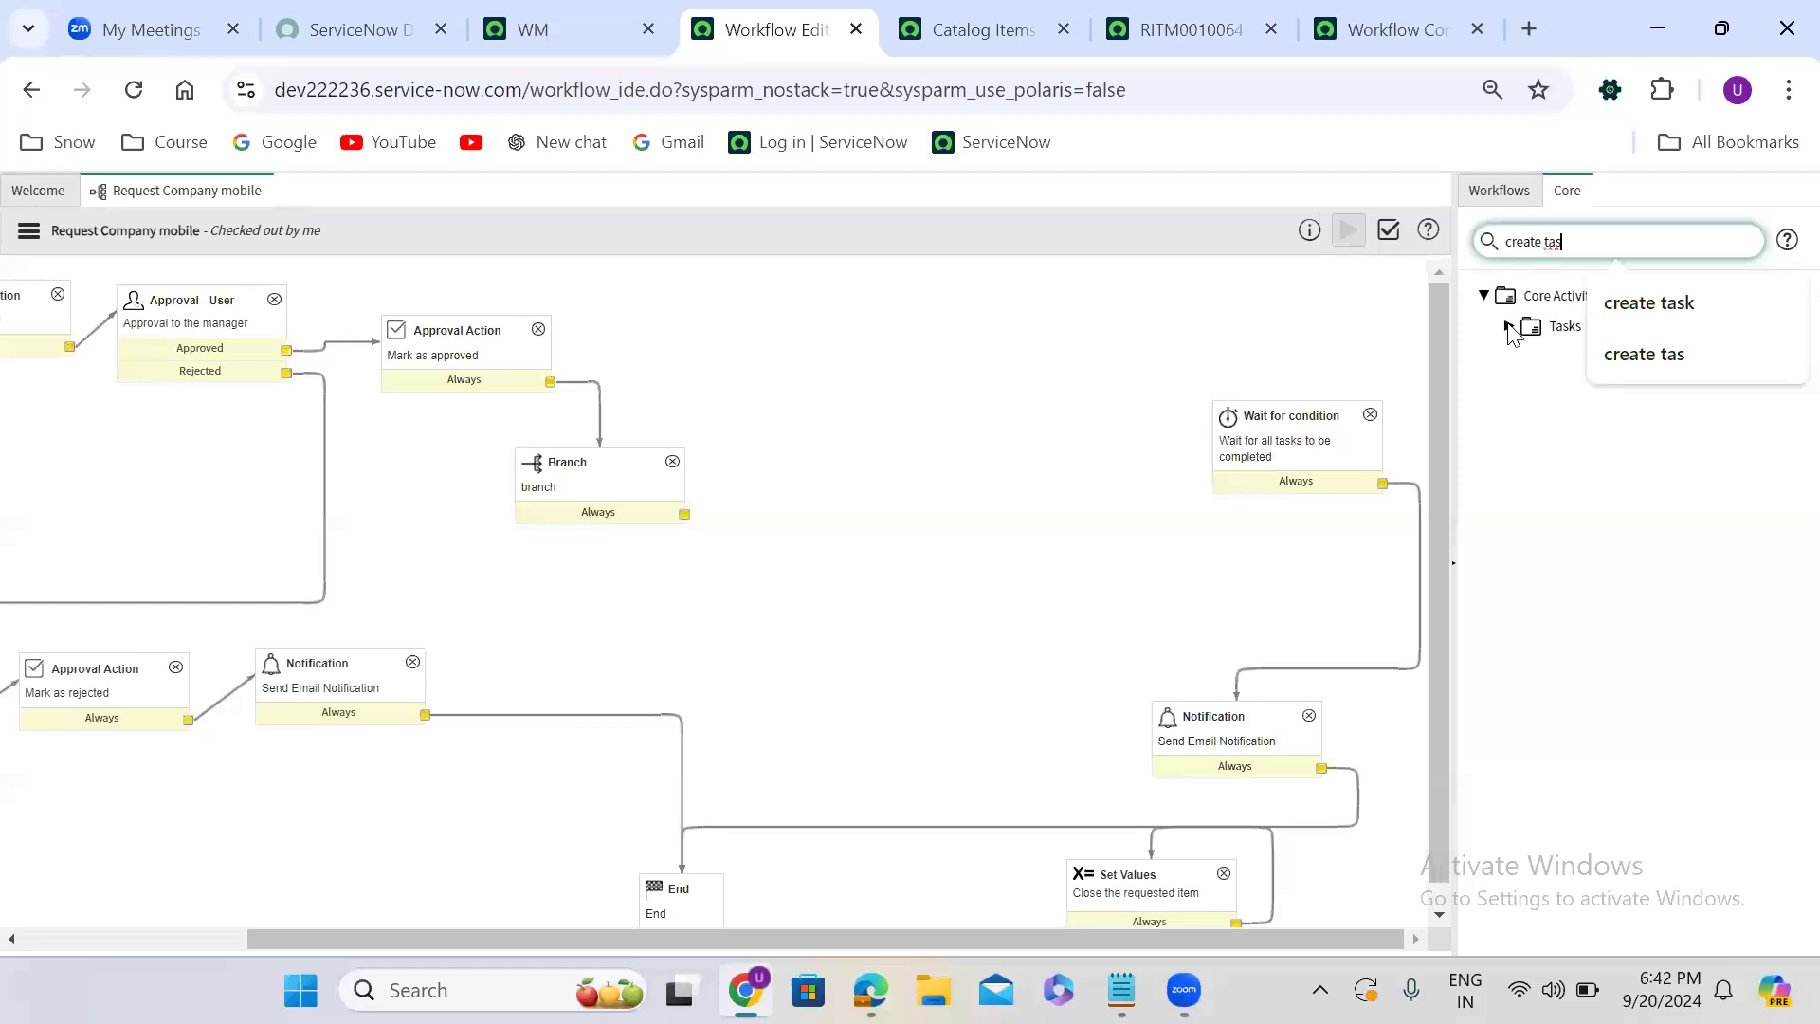
pyautogui.click(1509, 327)
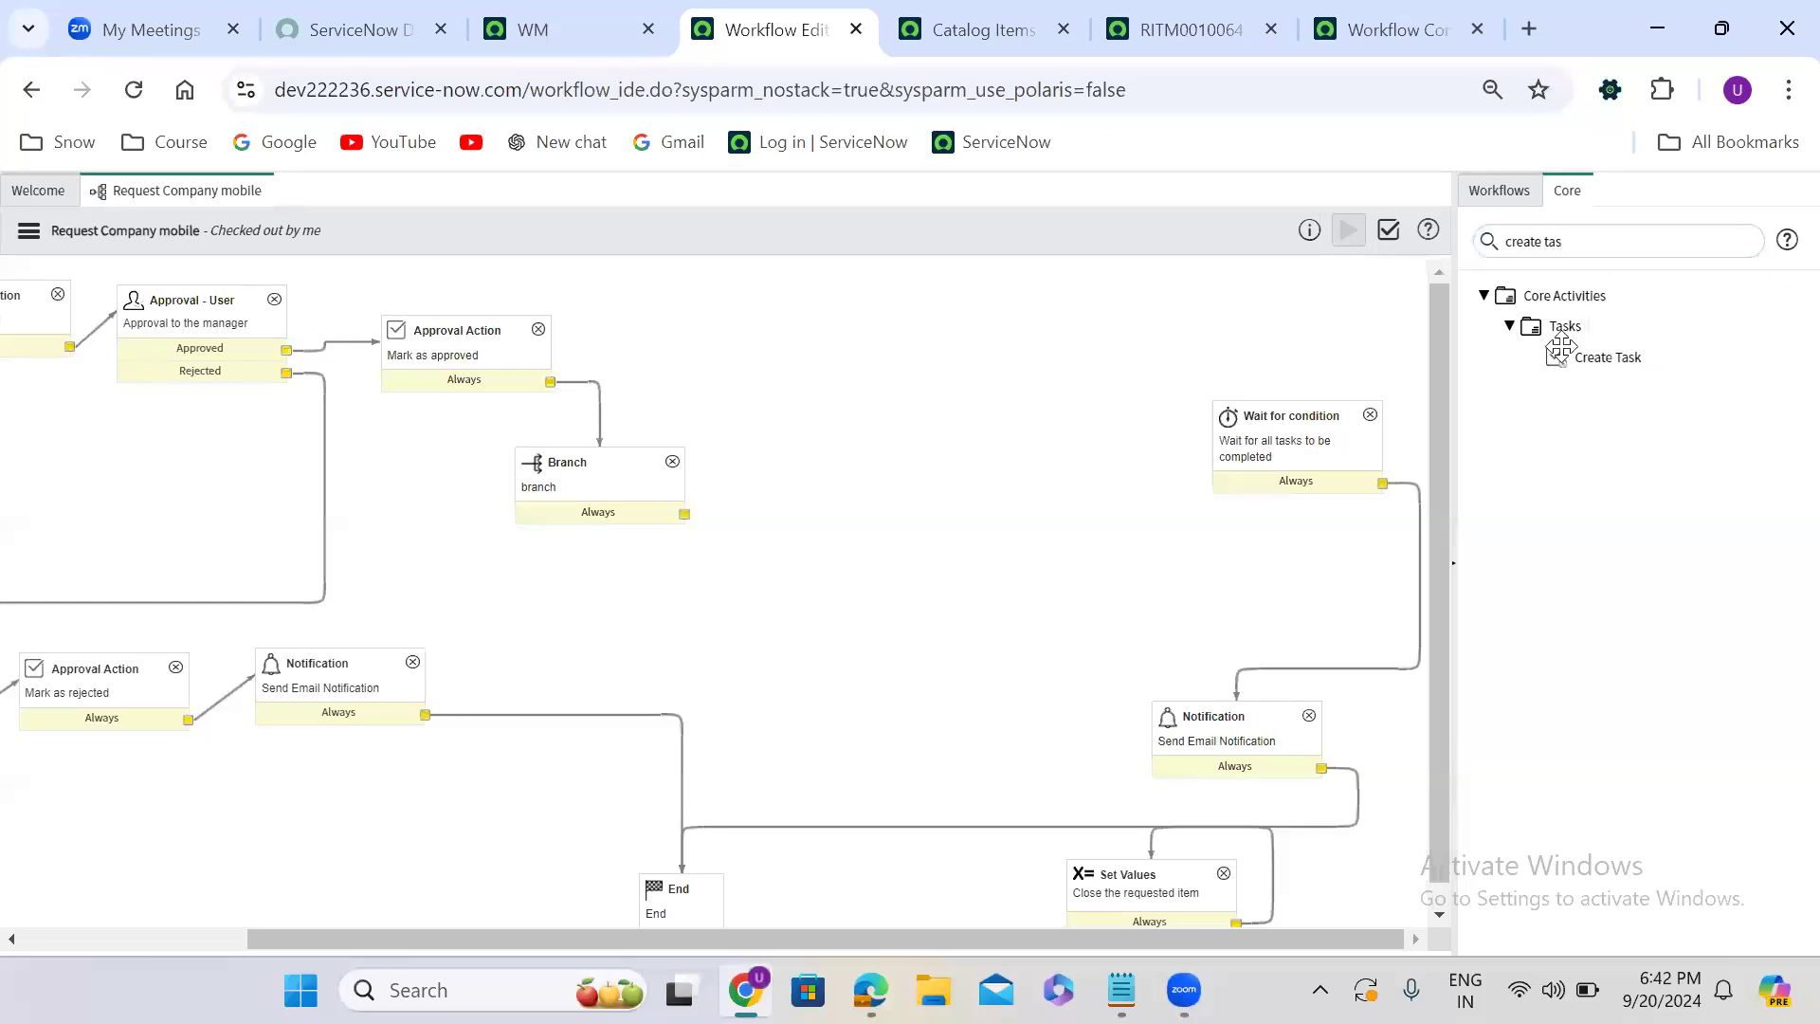
pyautogui.moveTo(1609, 354)
pyautogui.moveTo(1381, 363); pyautogui.dragTo(905, 321)
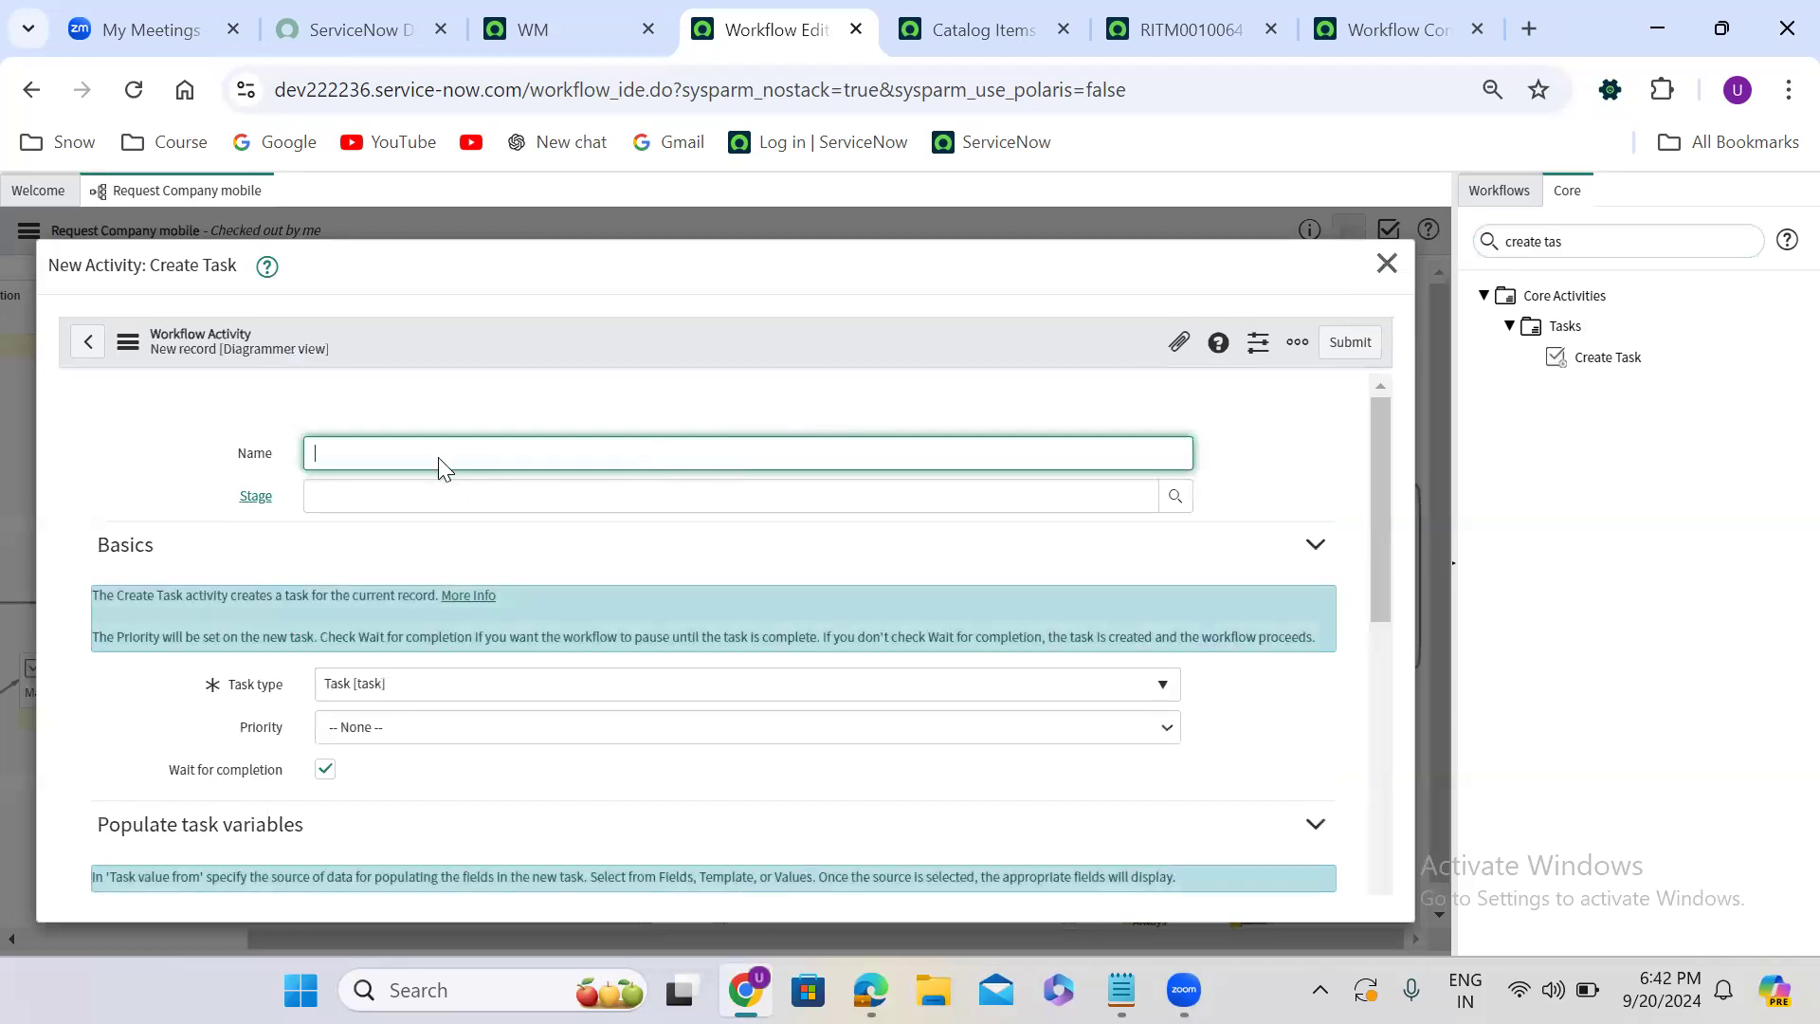
pyautogui.write('incident')
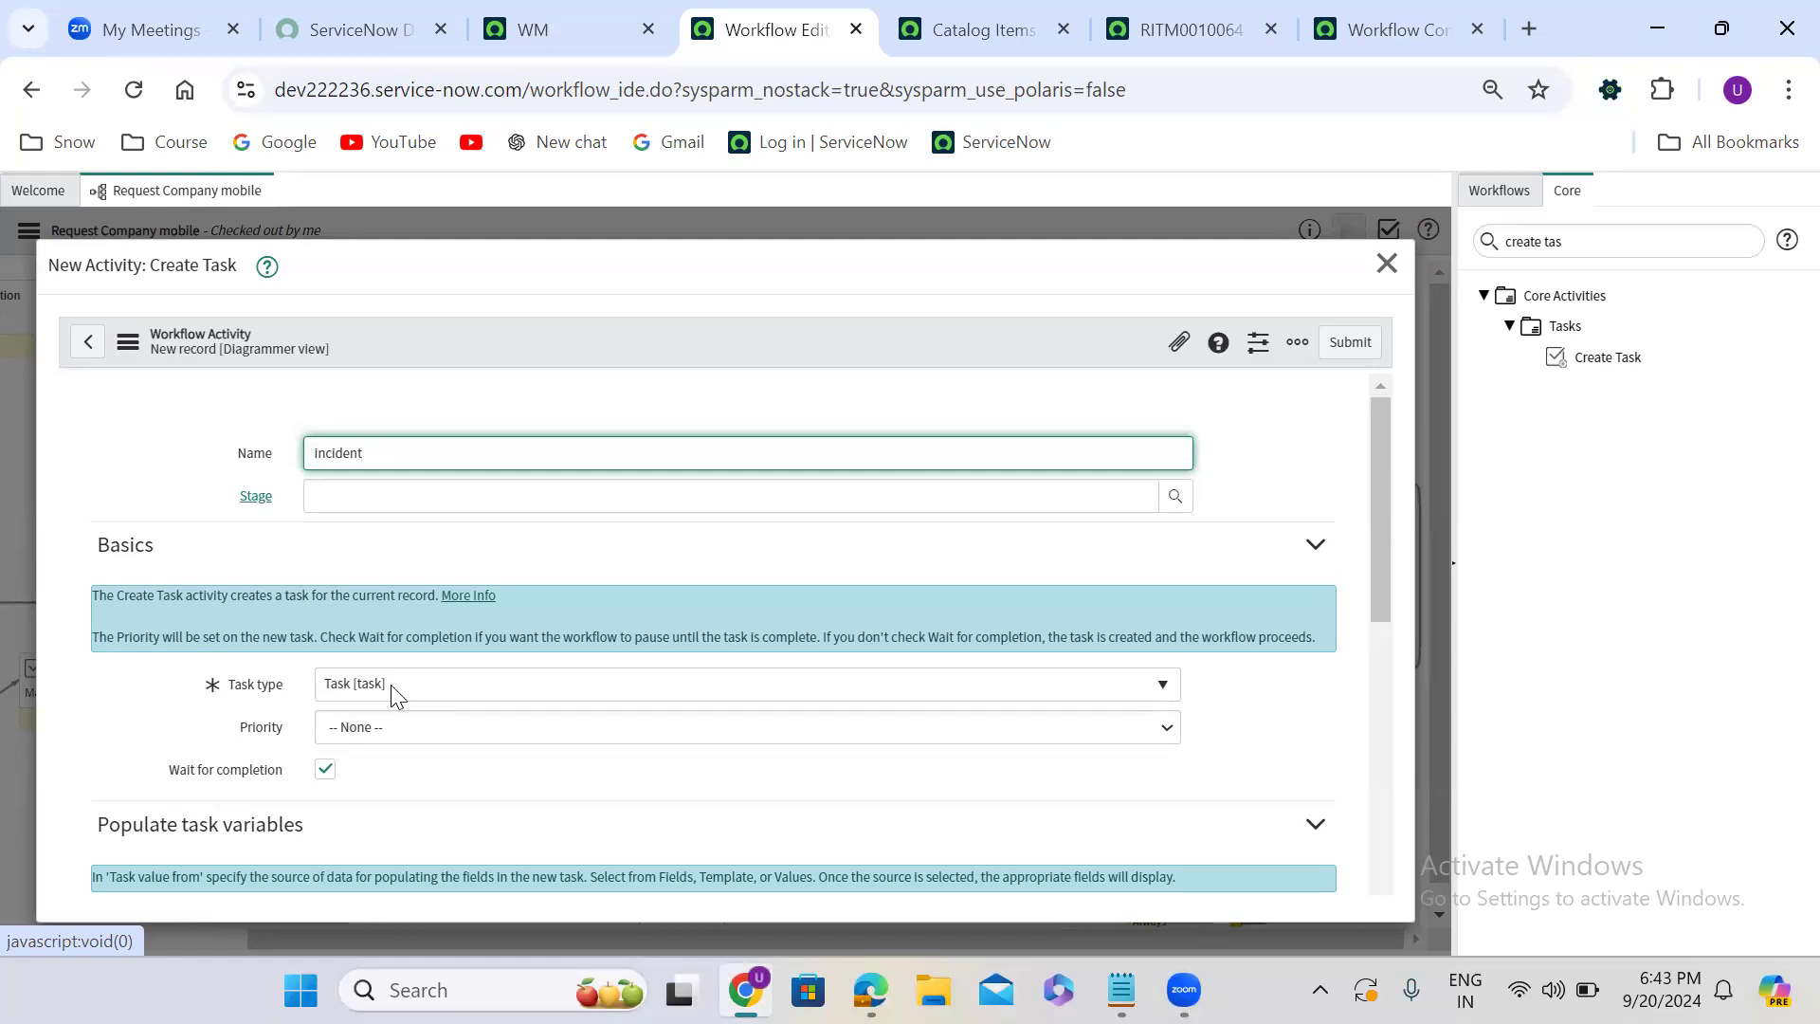
# - Name the Create Task activity "incident" and set its task type to Incident [incident]
pyautogui.click(394, 695)
pyautogui.write('inc')
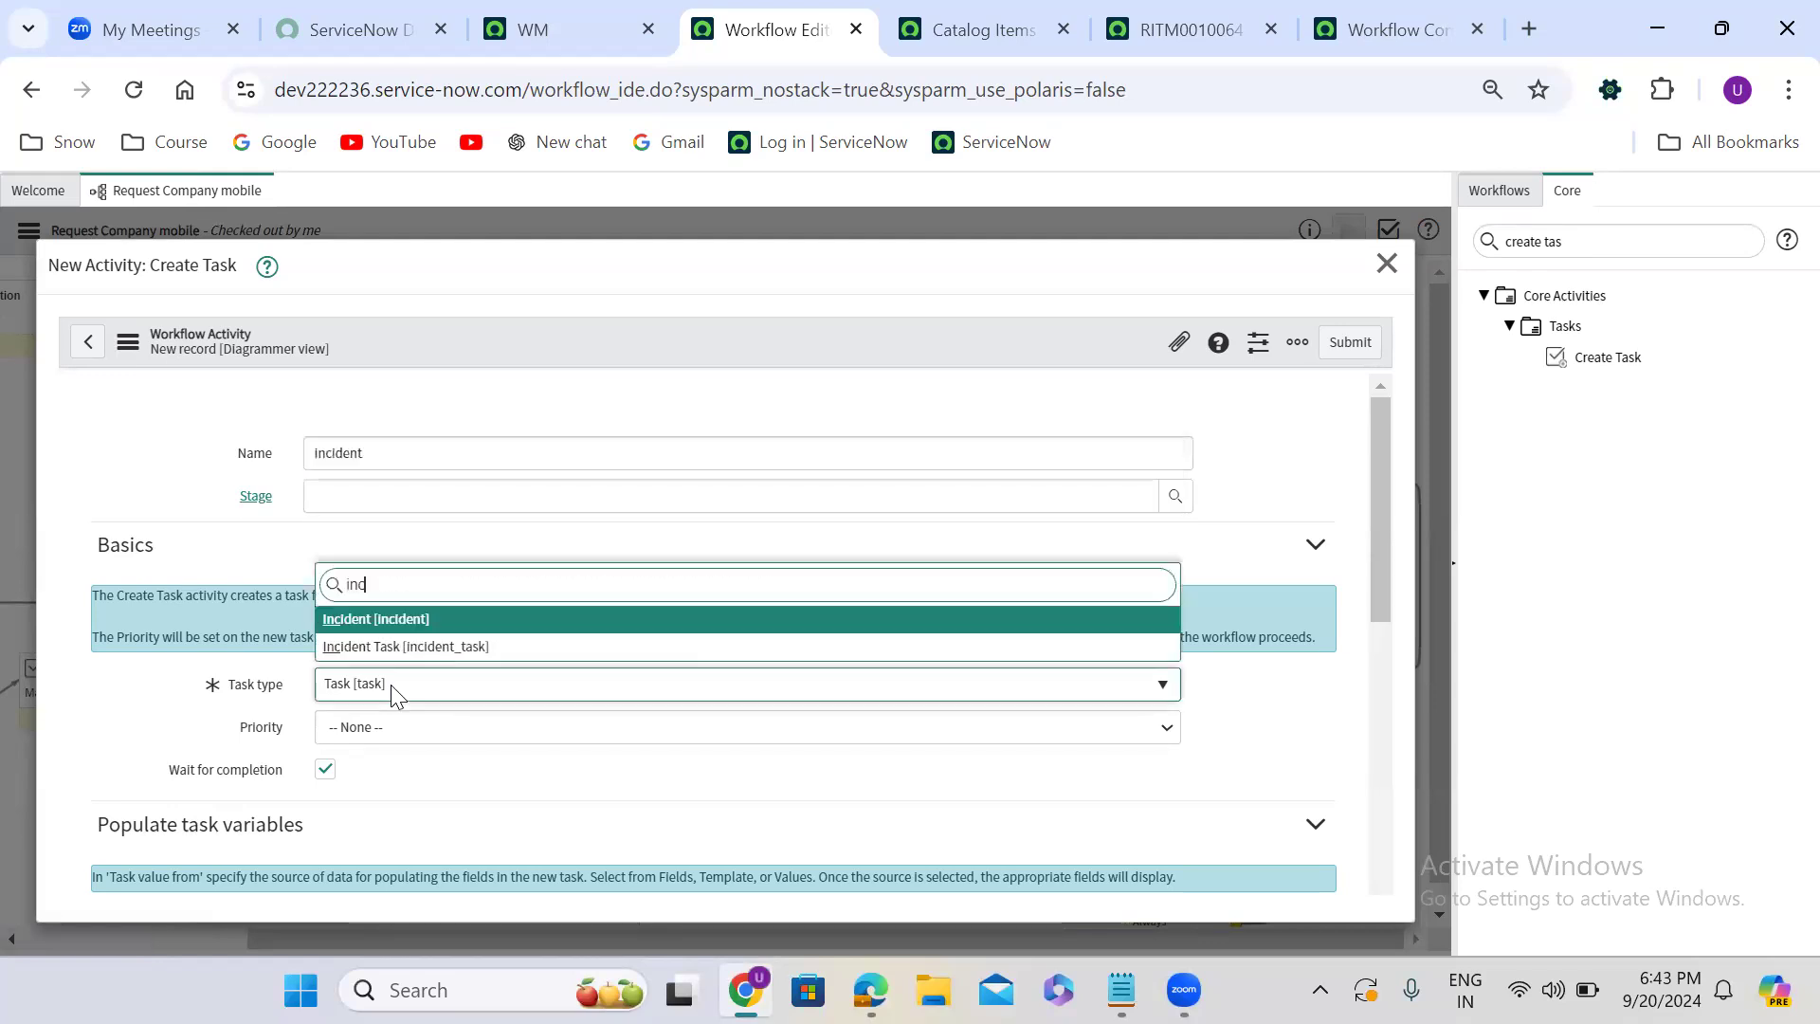
pyautogui.click(464, 619)
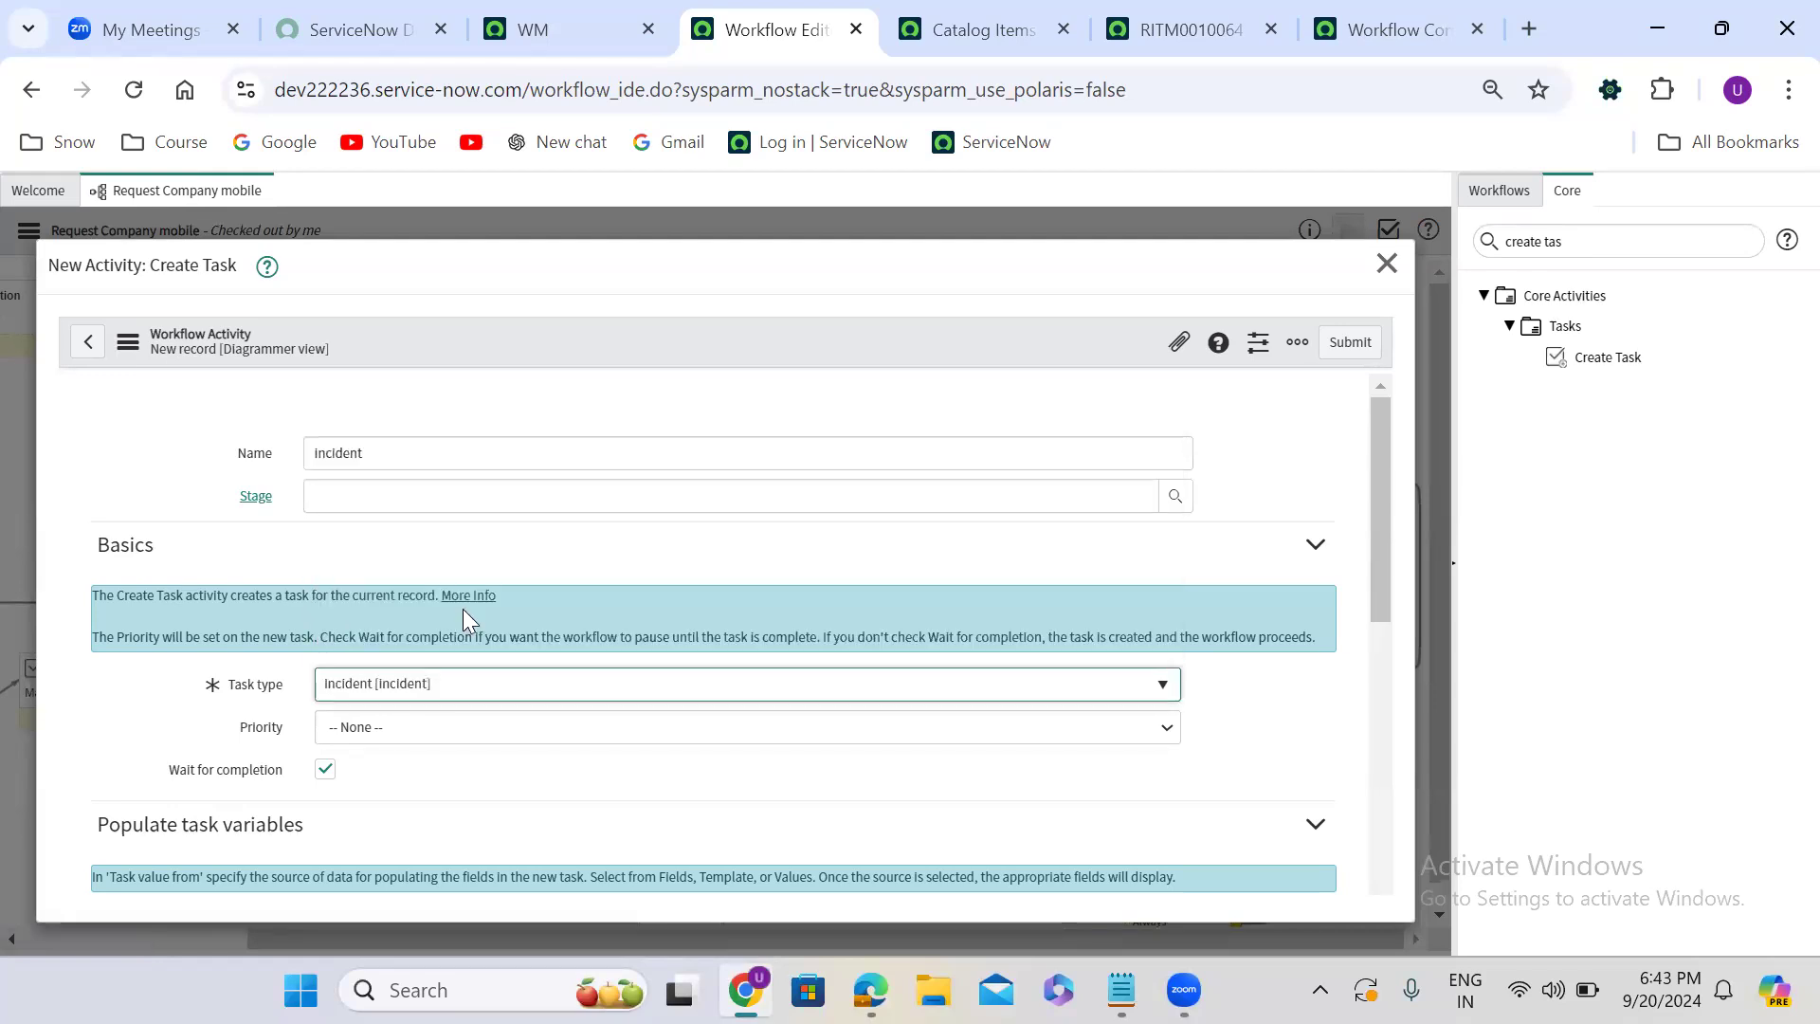
# - Enter "create incident" as the short description of the new task
pyautogui.scroll(-10, 723, 794)
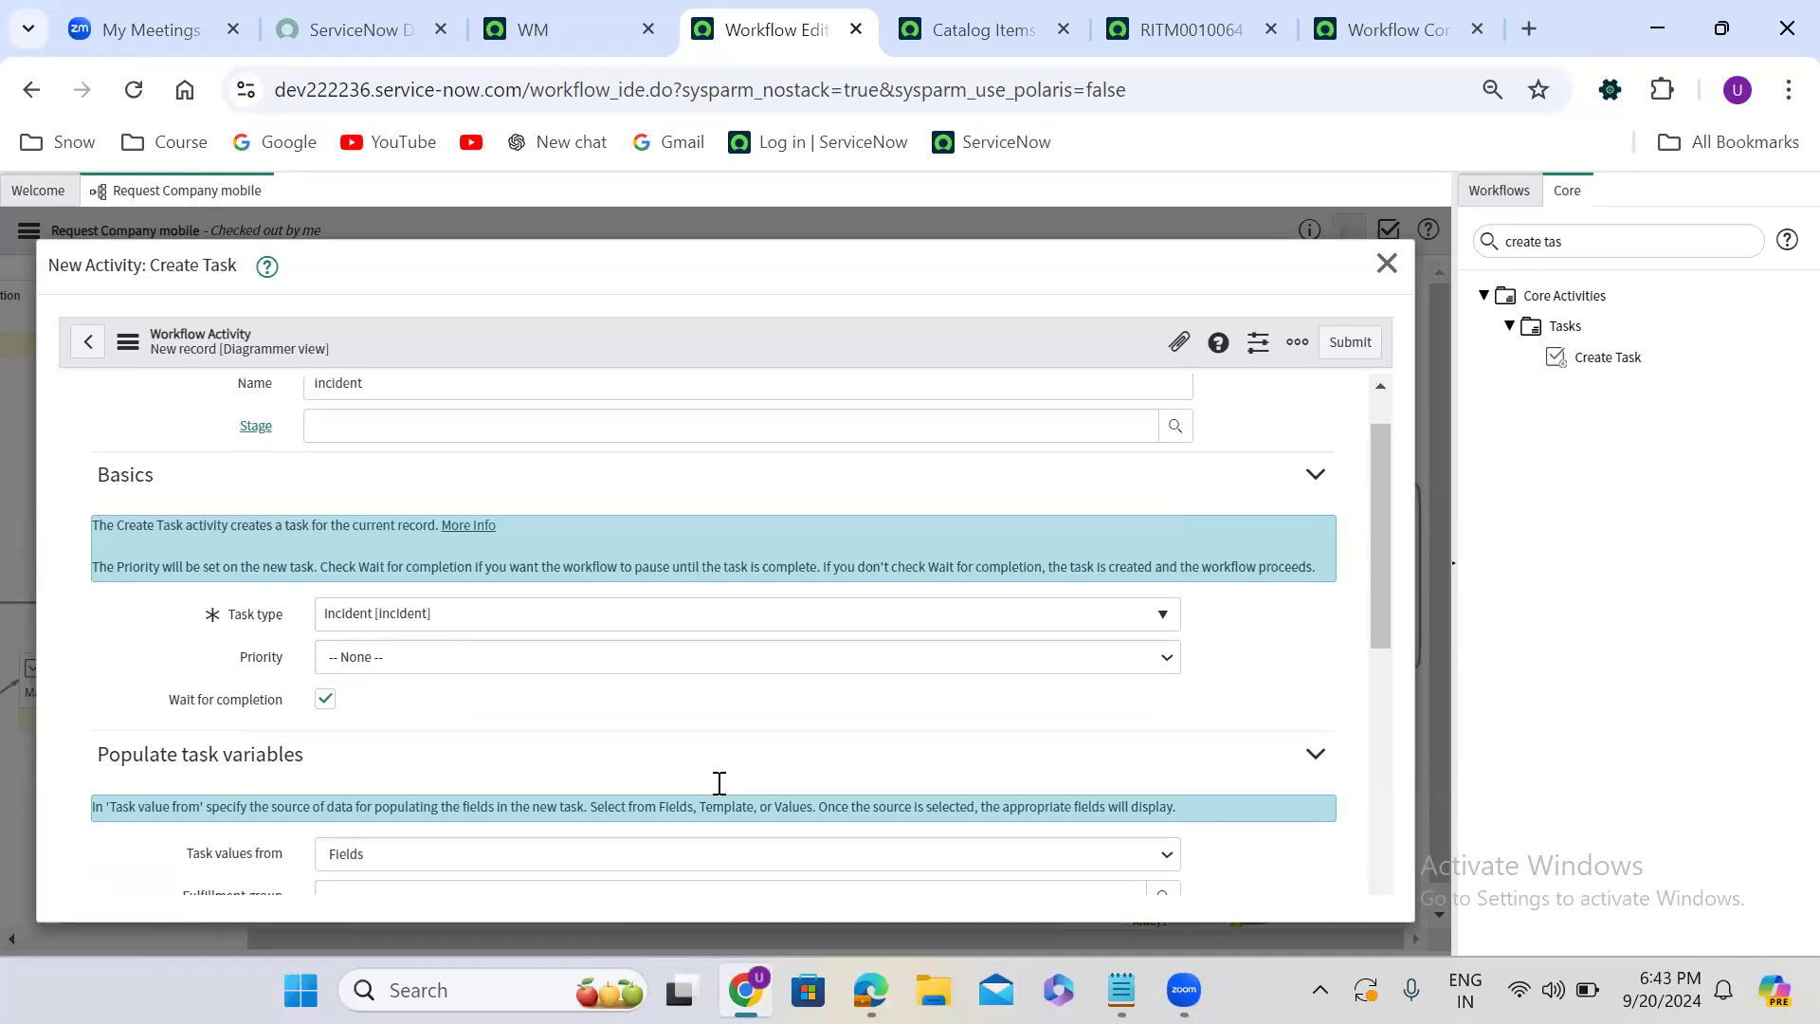
pyautogui.scroll(1, 725, 794)
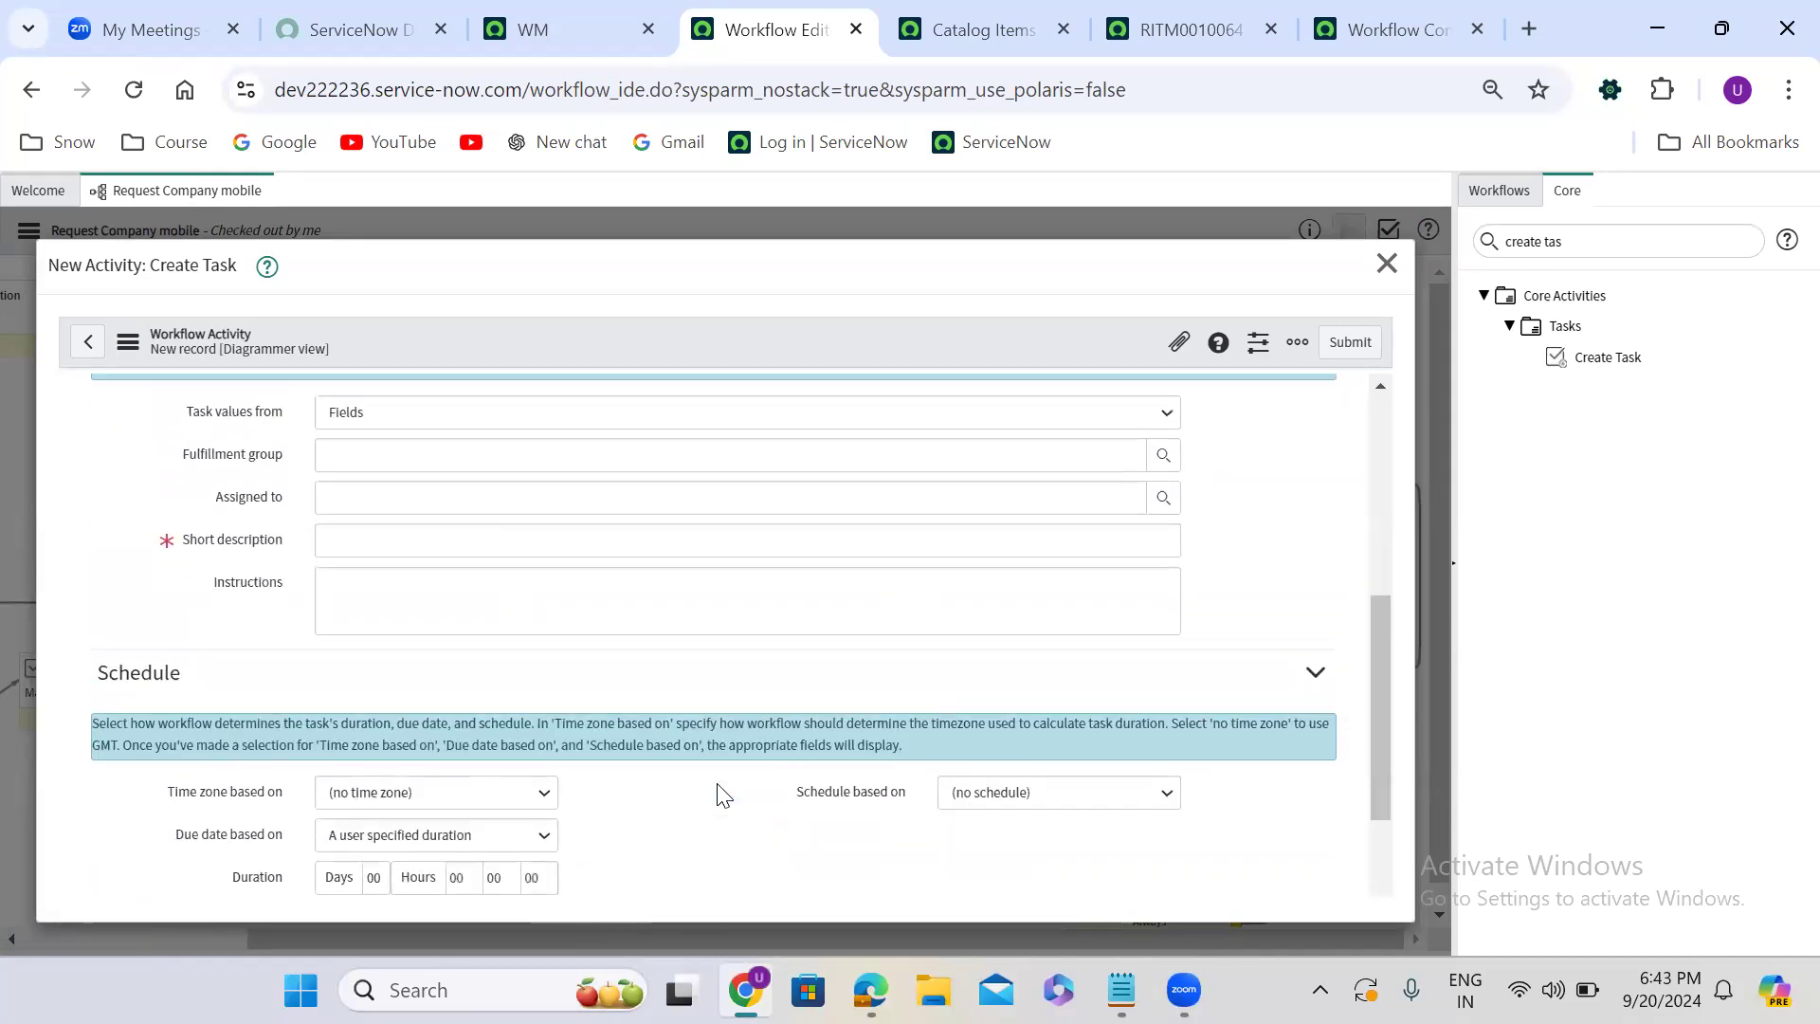
pyautogui.click(548, 546)
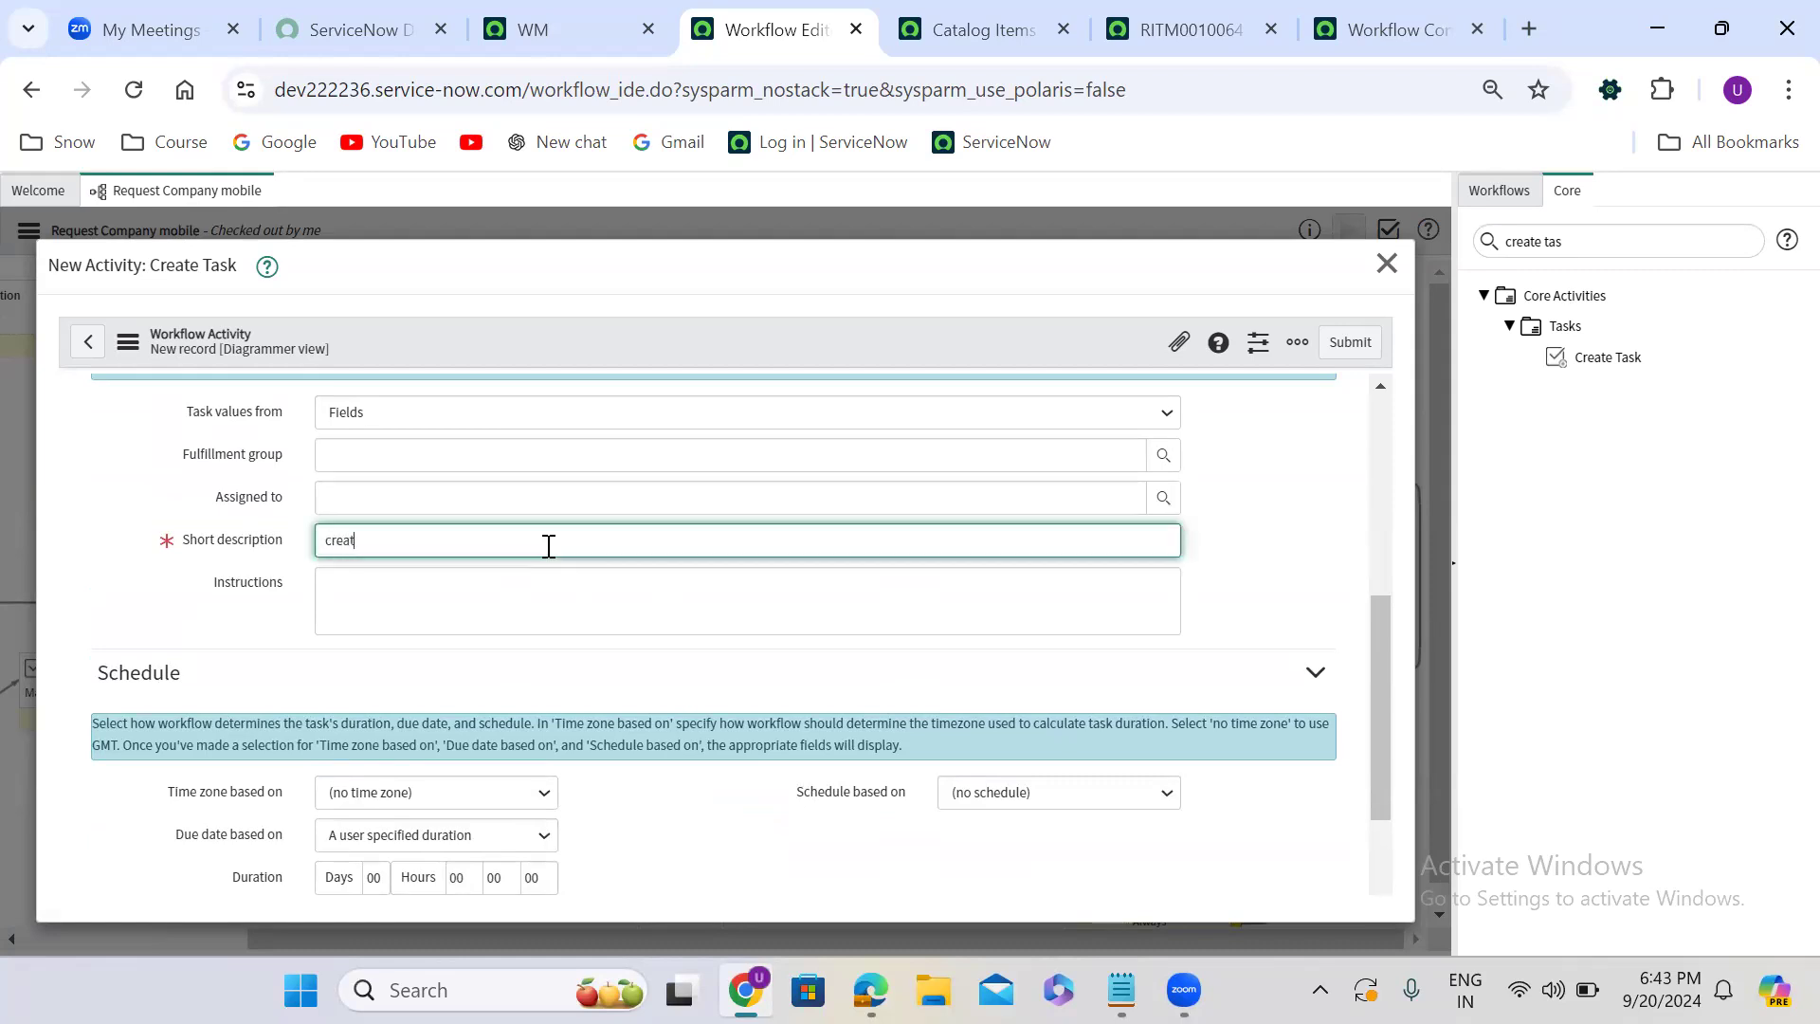
pyautogui.write('create incident')
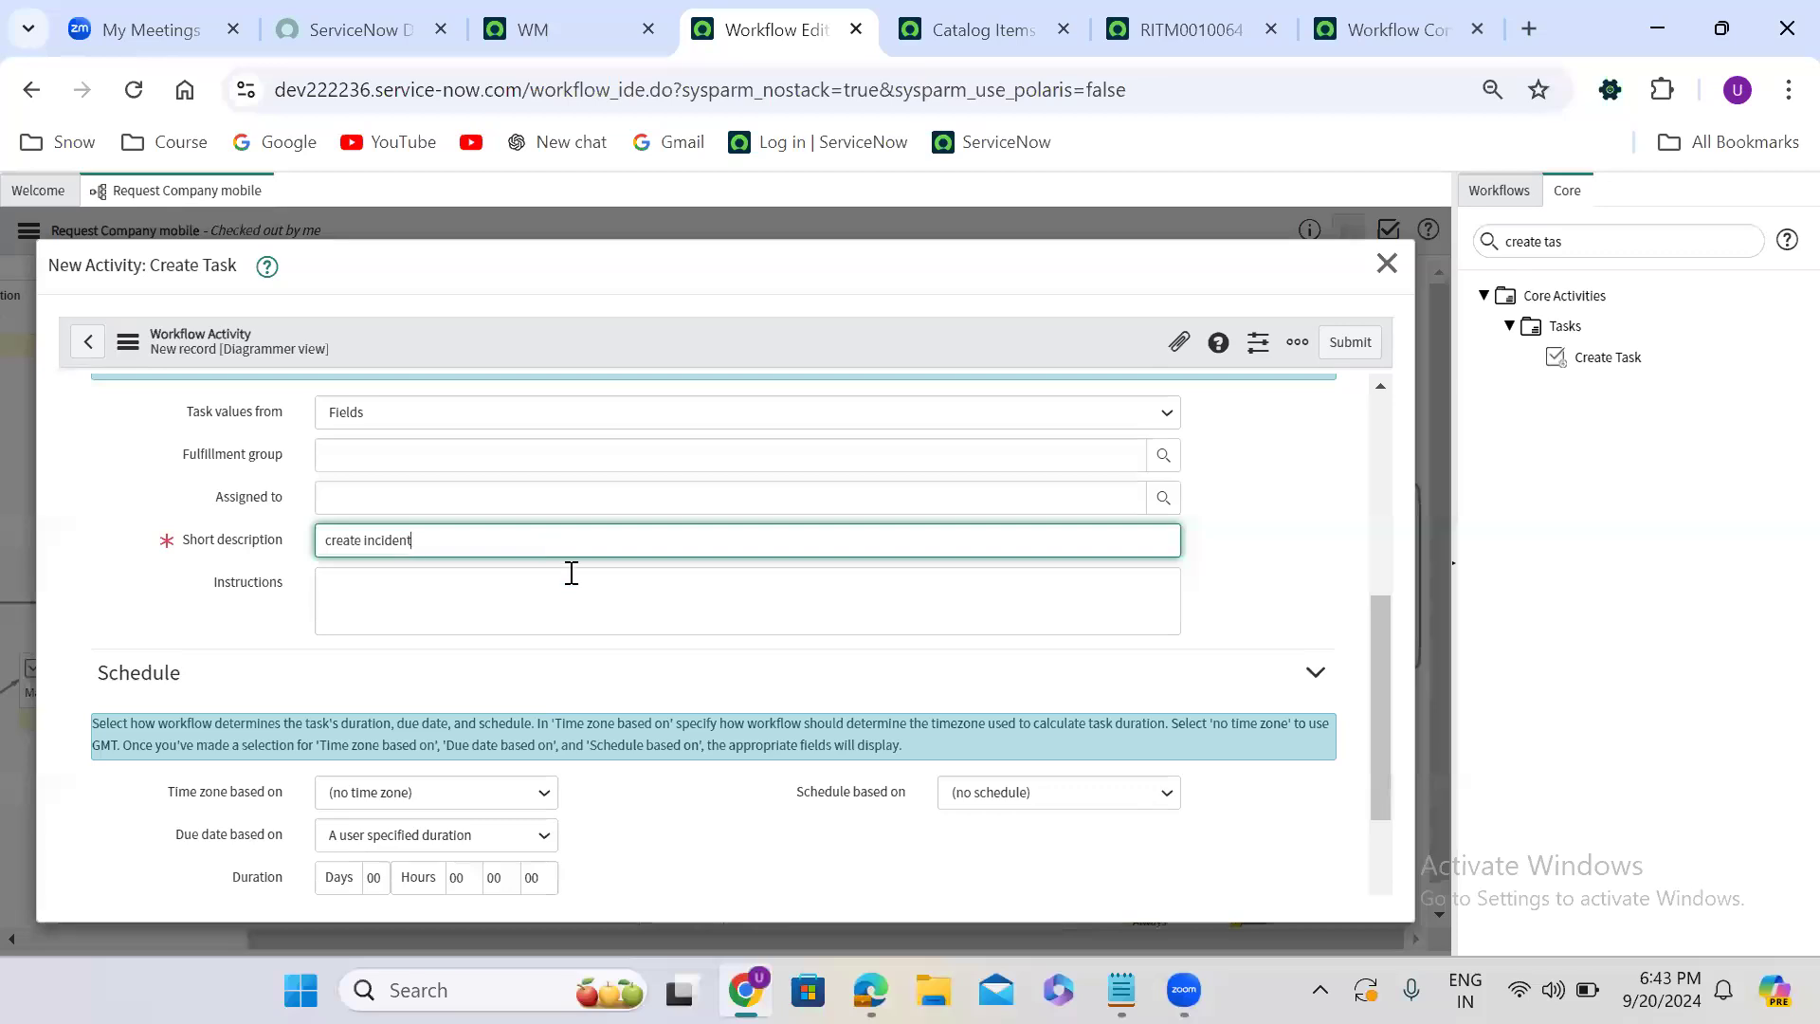
pyautogui.click(660, 804)
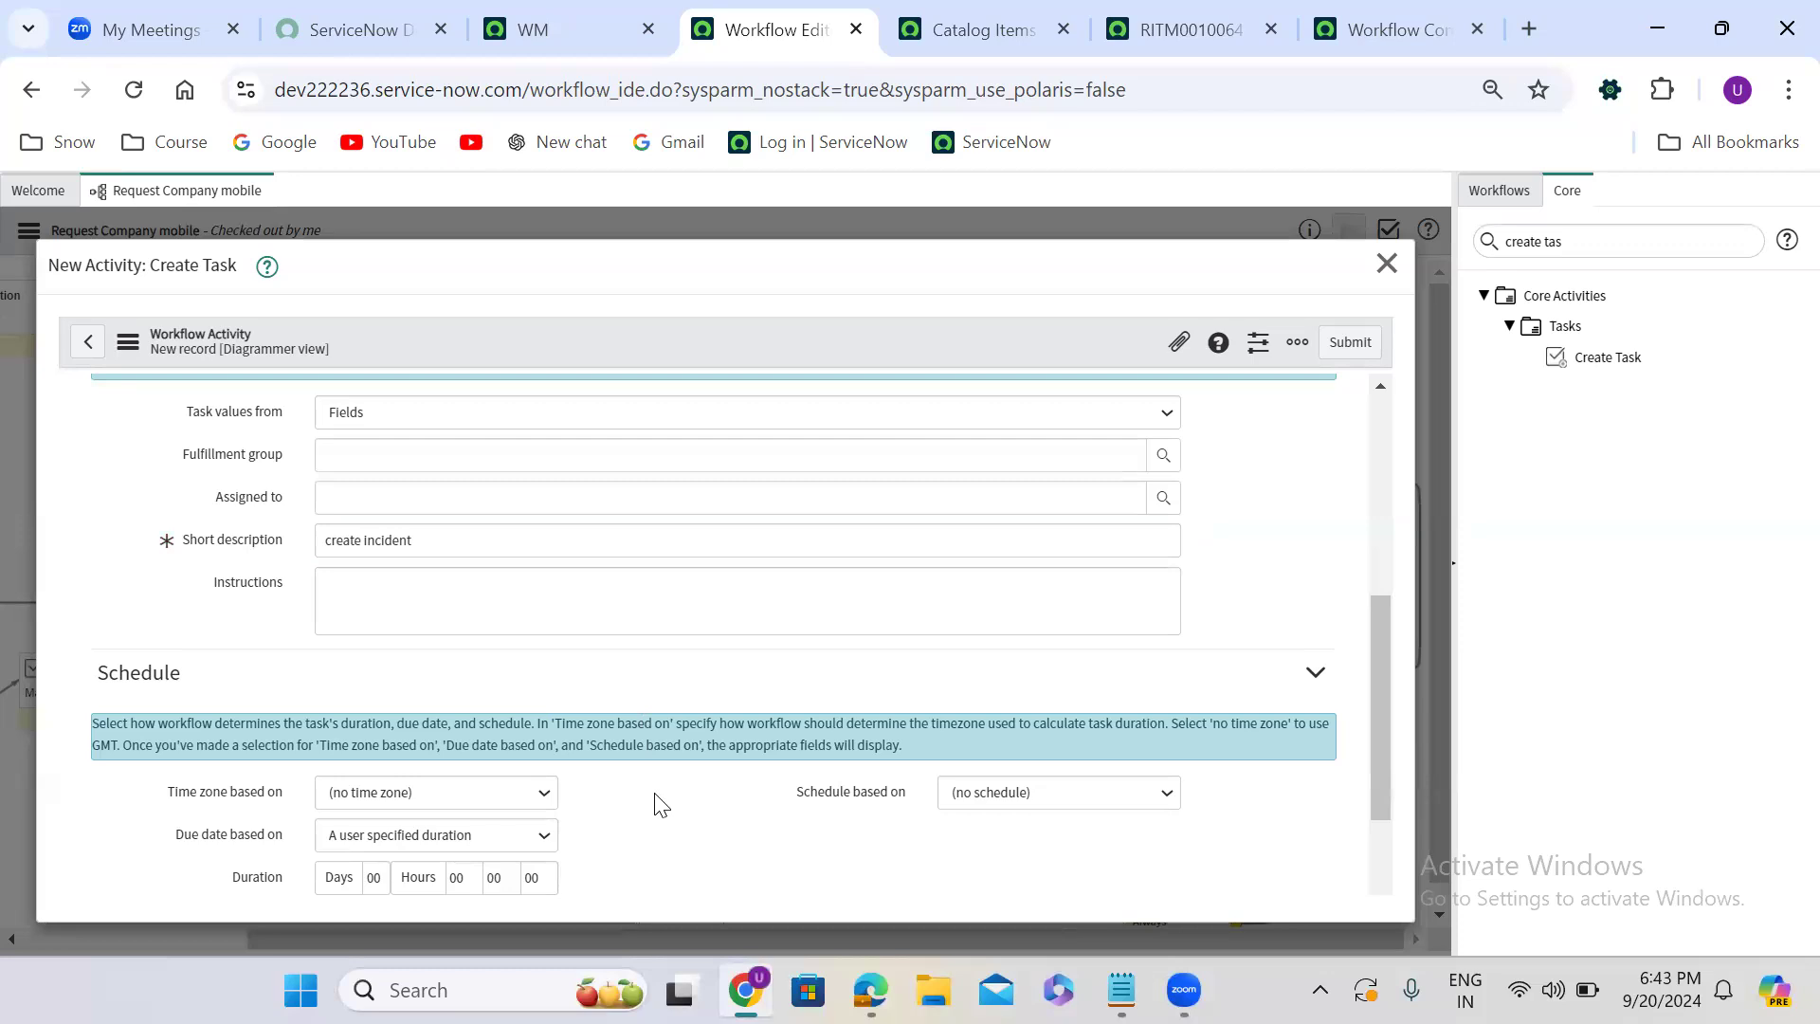
# - Enable the activity's advanced script and add the line task.caller_id = current.variables.requested_for; below the example comments
pyautogui.scroll(-3, 660, 805)
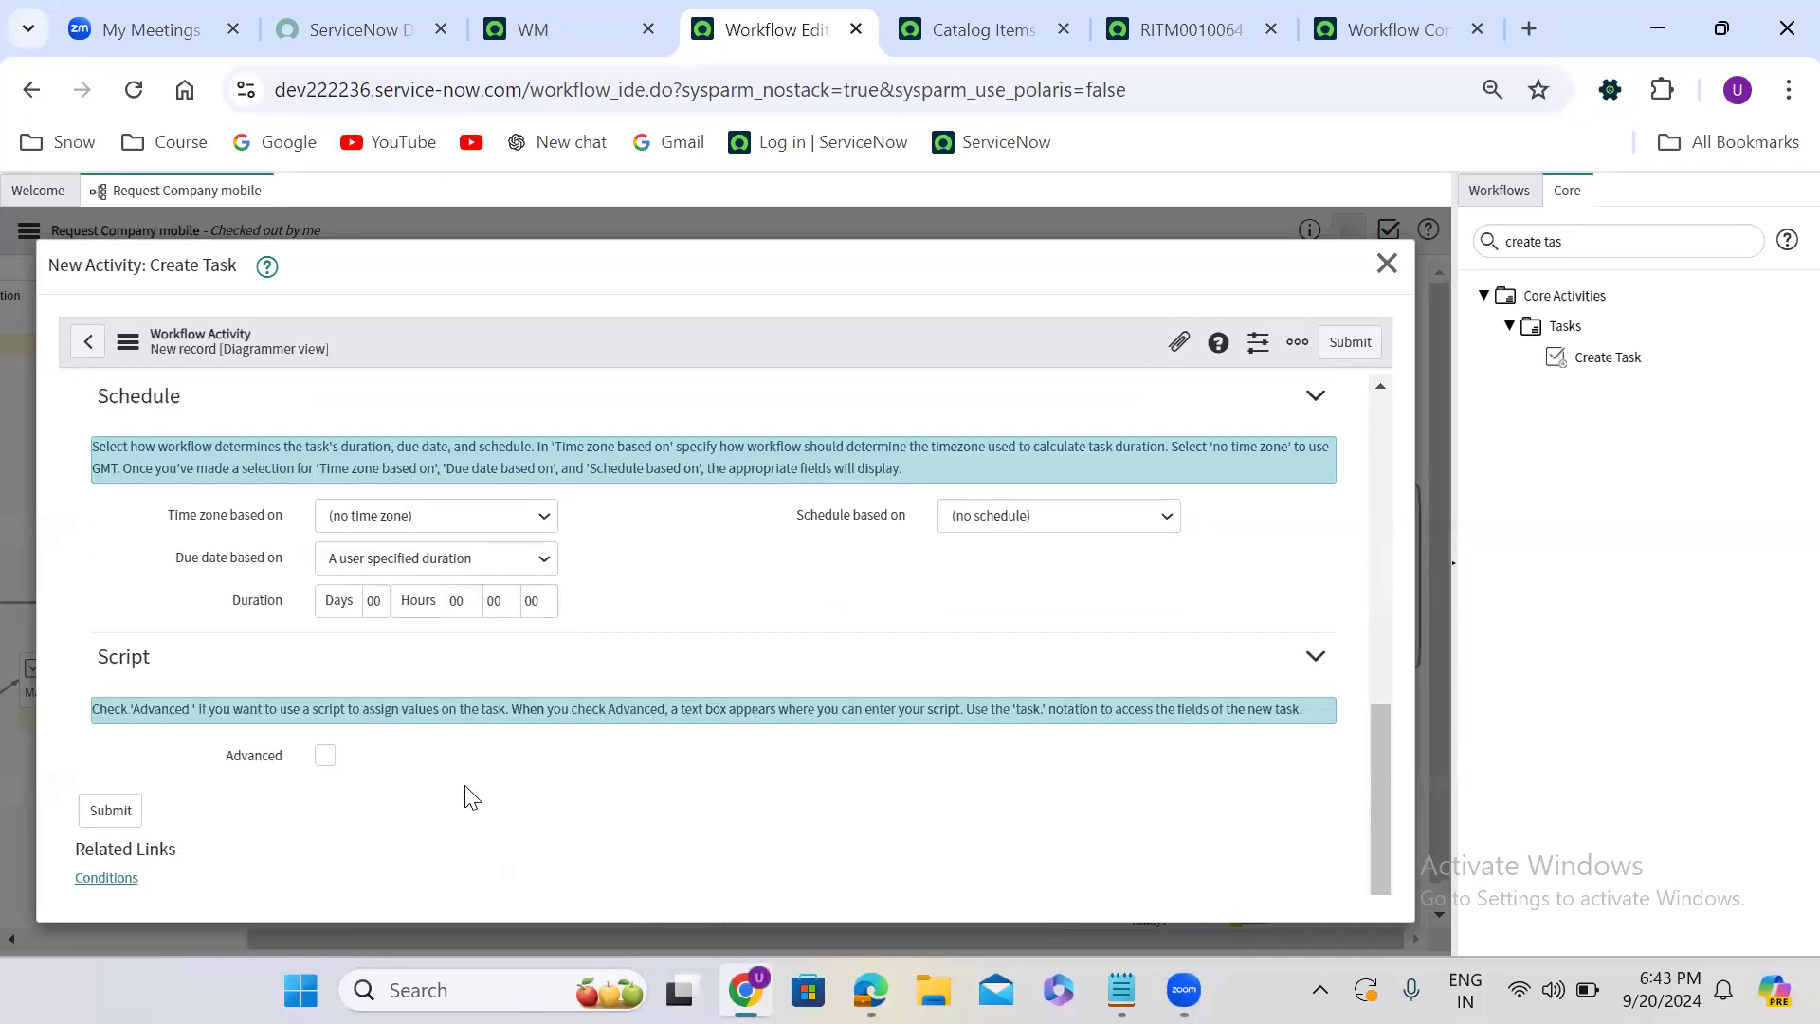
pyautogui.click(327, 755)
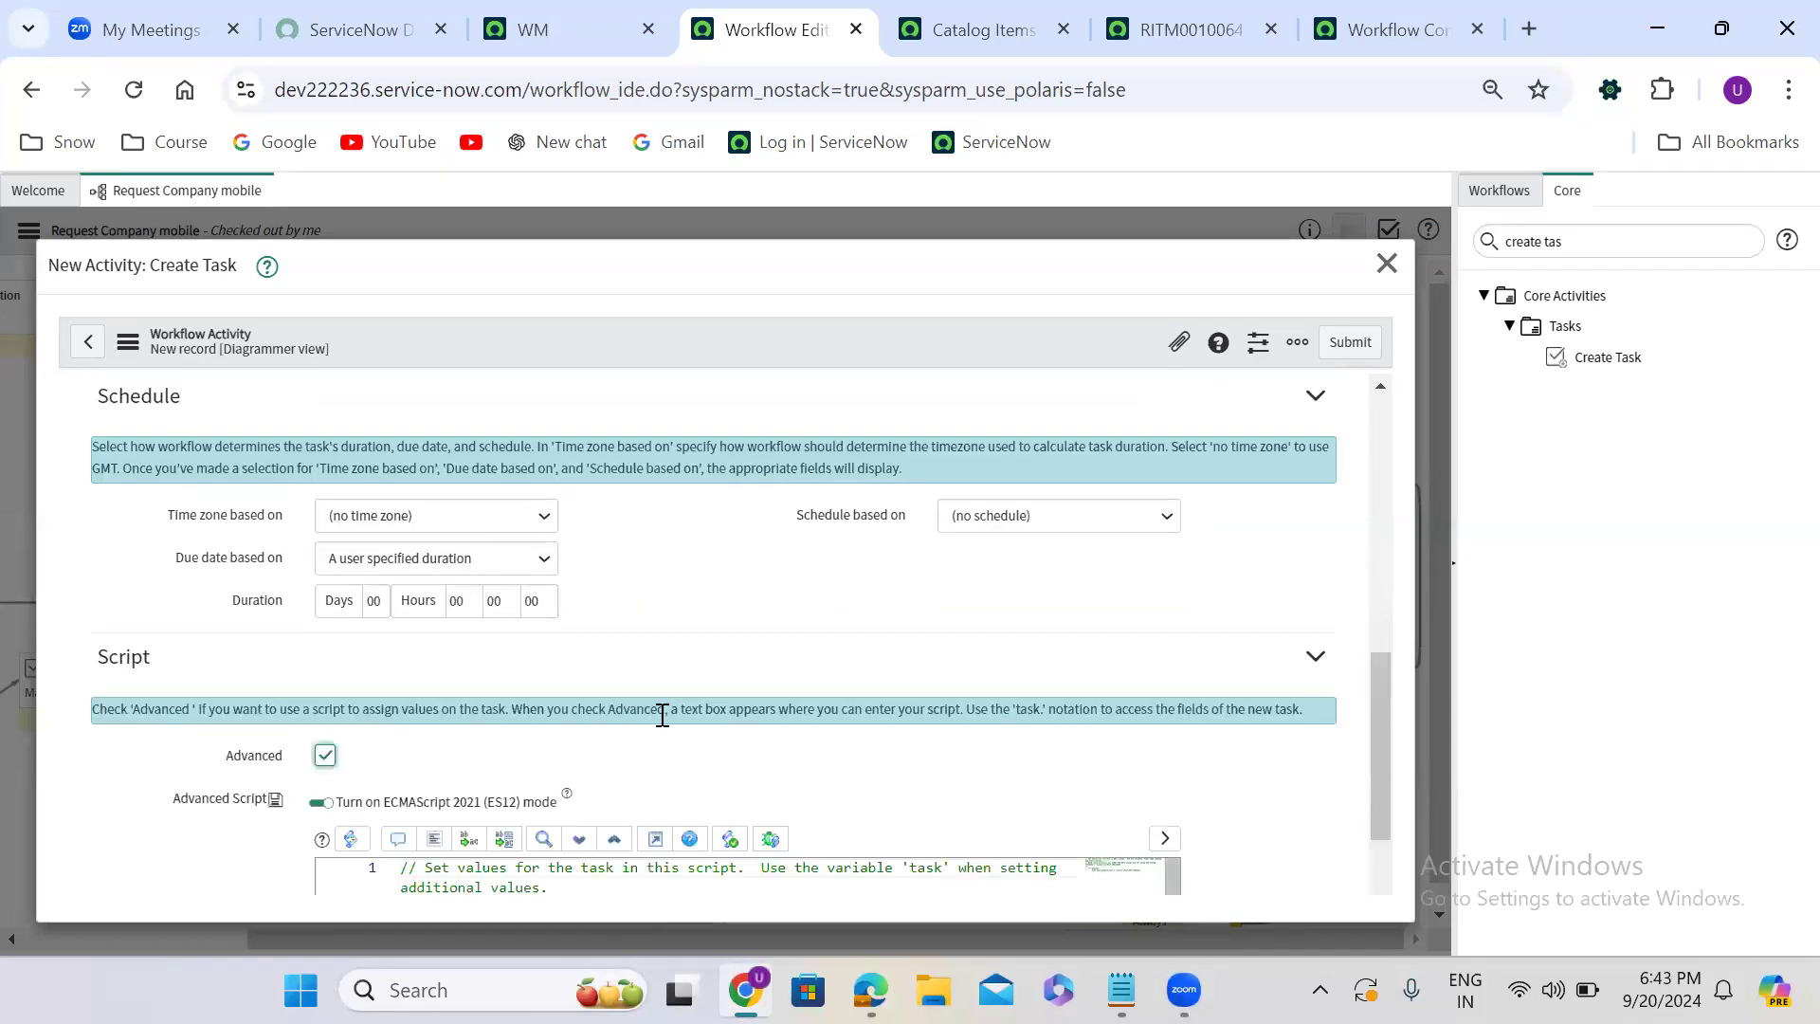
pyautogui.scroll(-3, 679, 715)
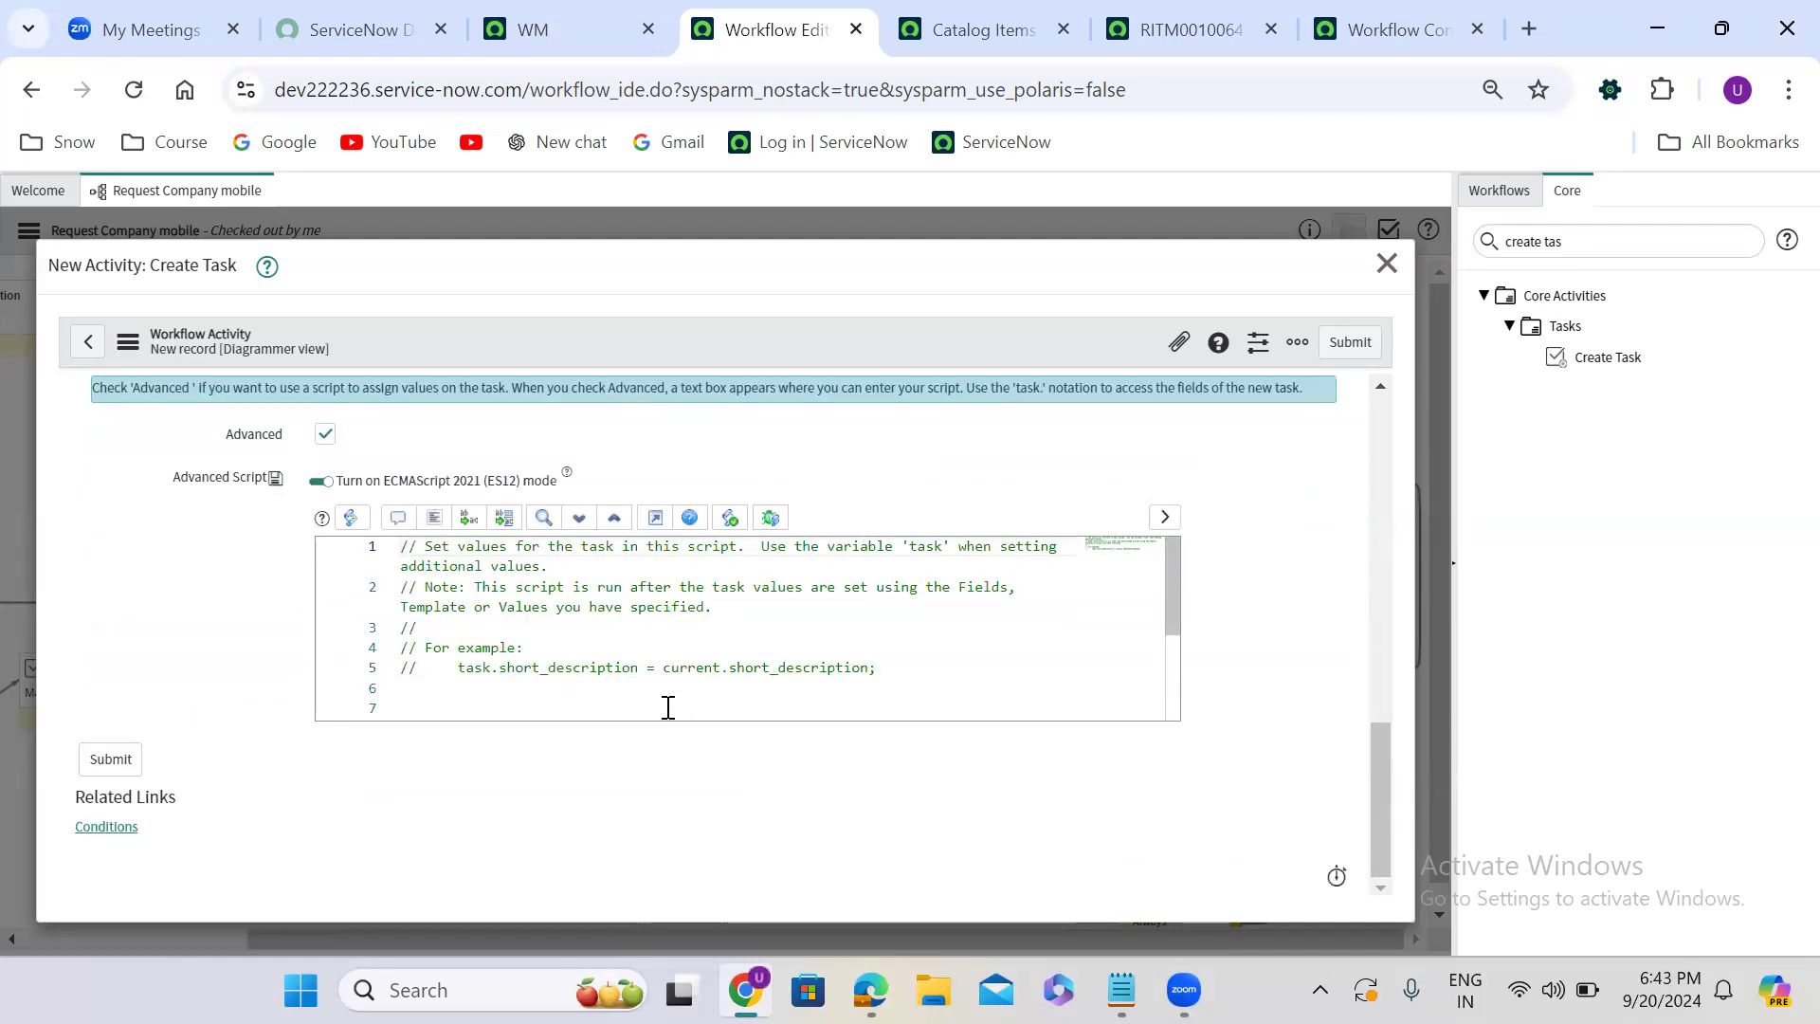
pyautogui.doubleClick(472, 669)
pyautogui.click(919, 664)
pyautogui.press('Return')
pyautogui.press('Return')
pyautogui.write('task.call')
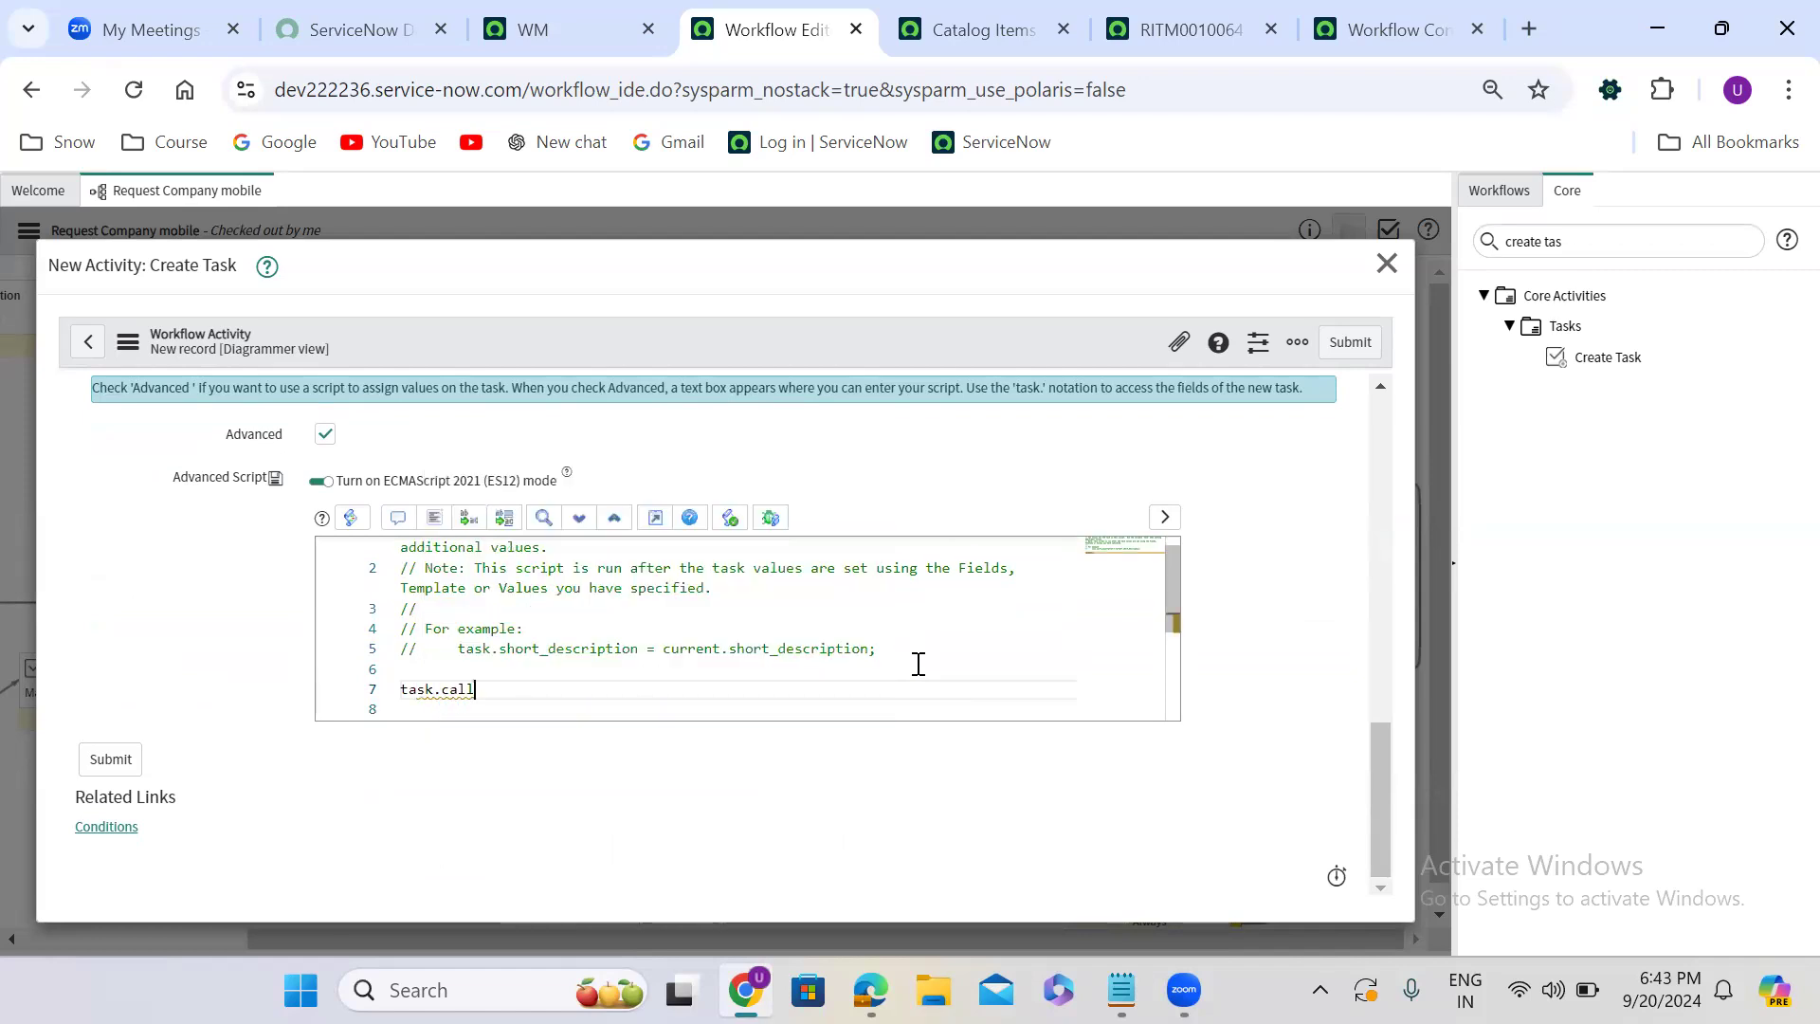
pyautogui.write('er_id = current.var')
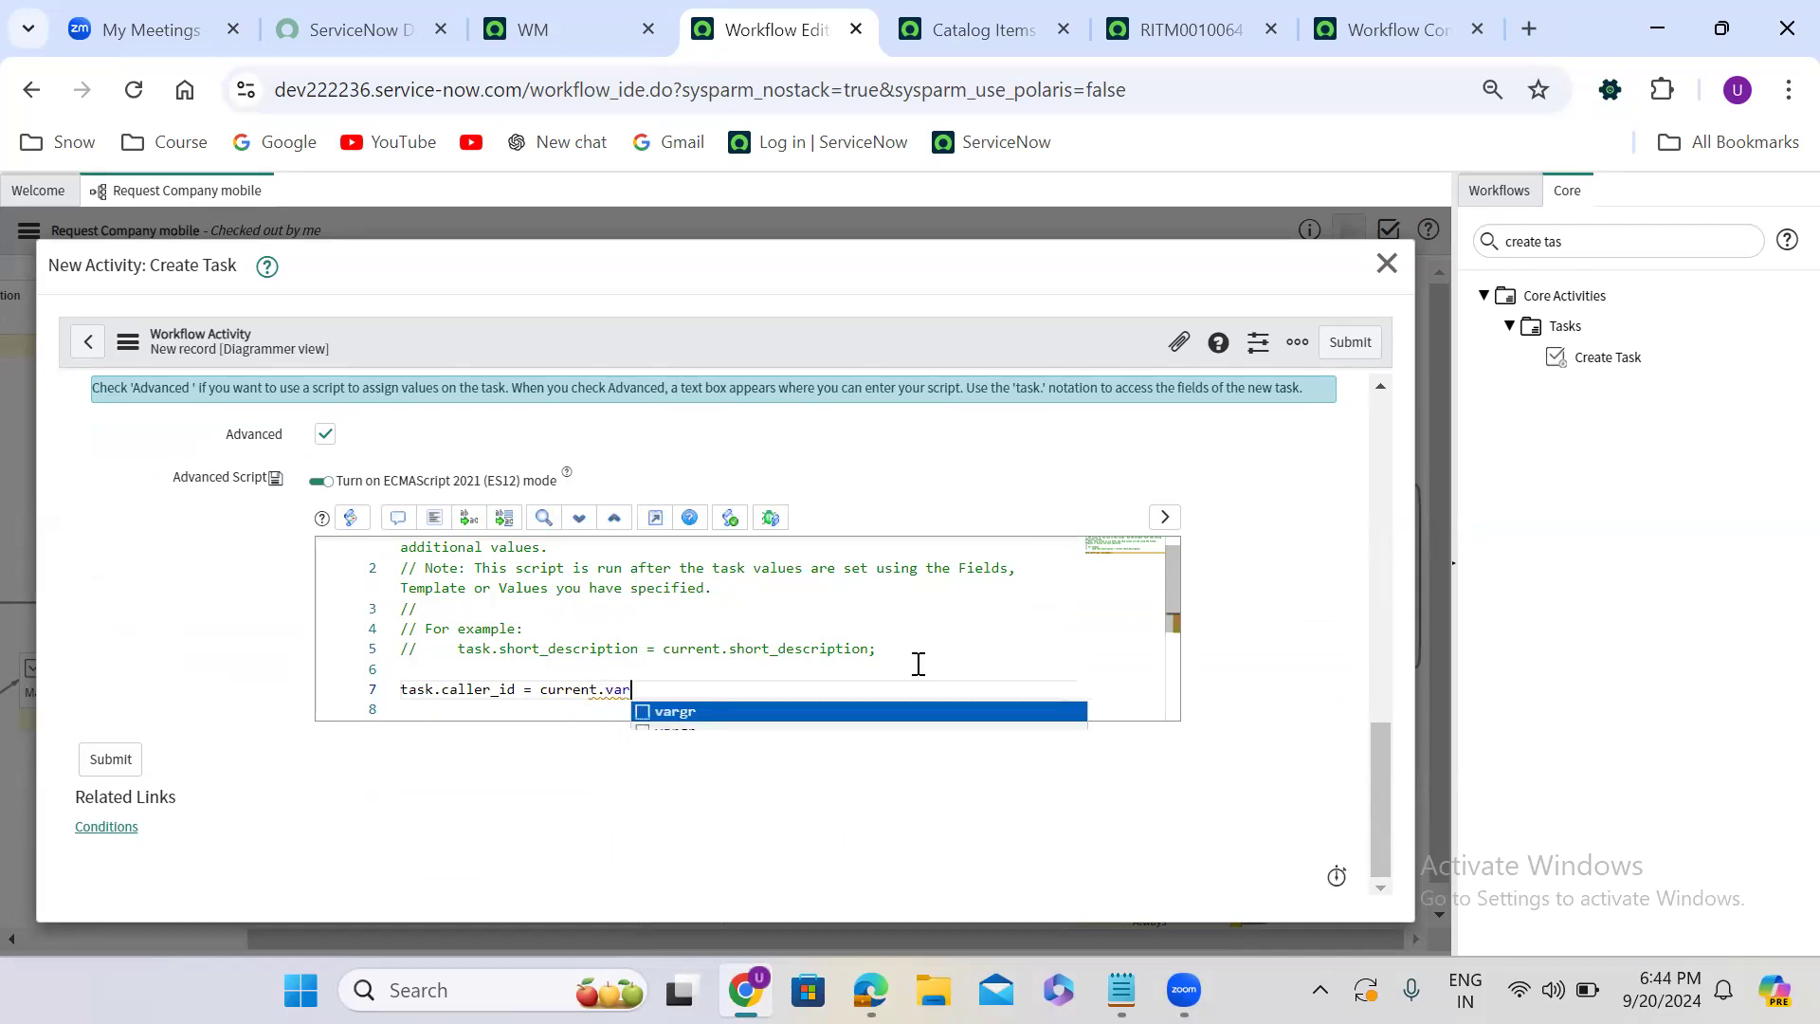
pyautogui.write('iables.requested_for;')
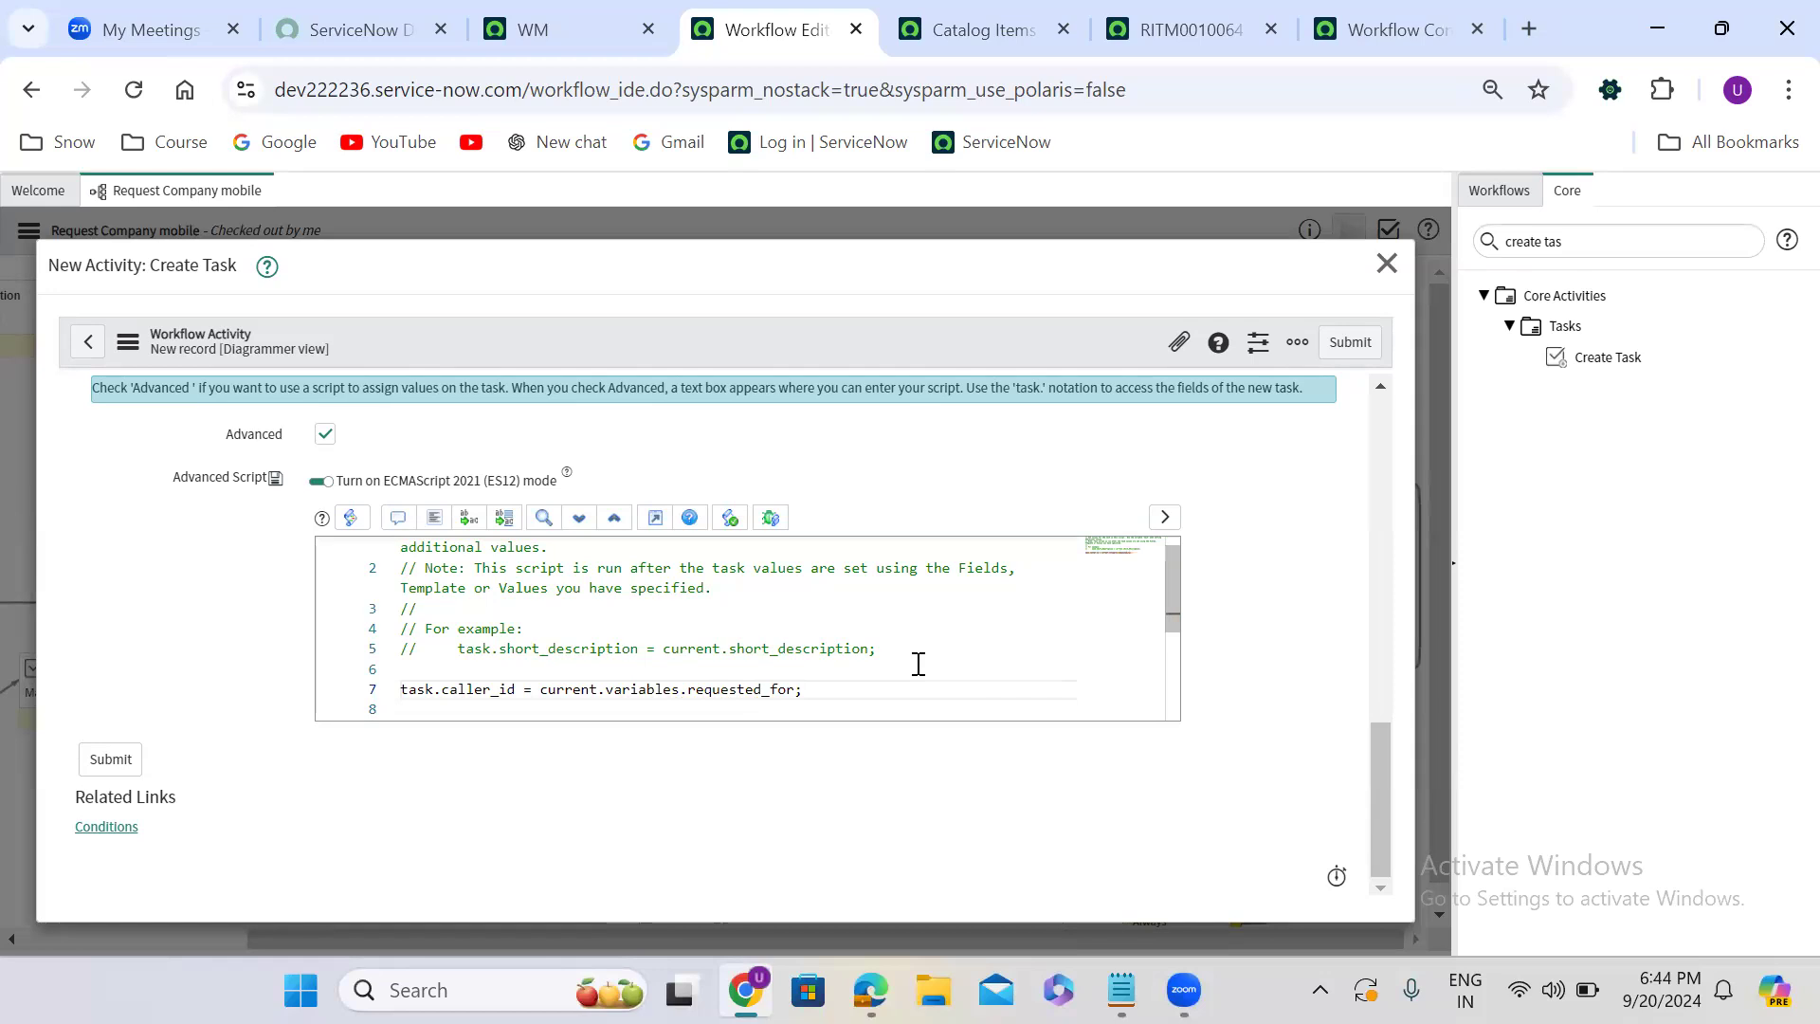
# - Add the script line task.description = 'test record'; below the caller assignment, and submit the Create Task activity
pyautogui.press('Return')
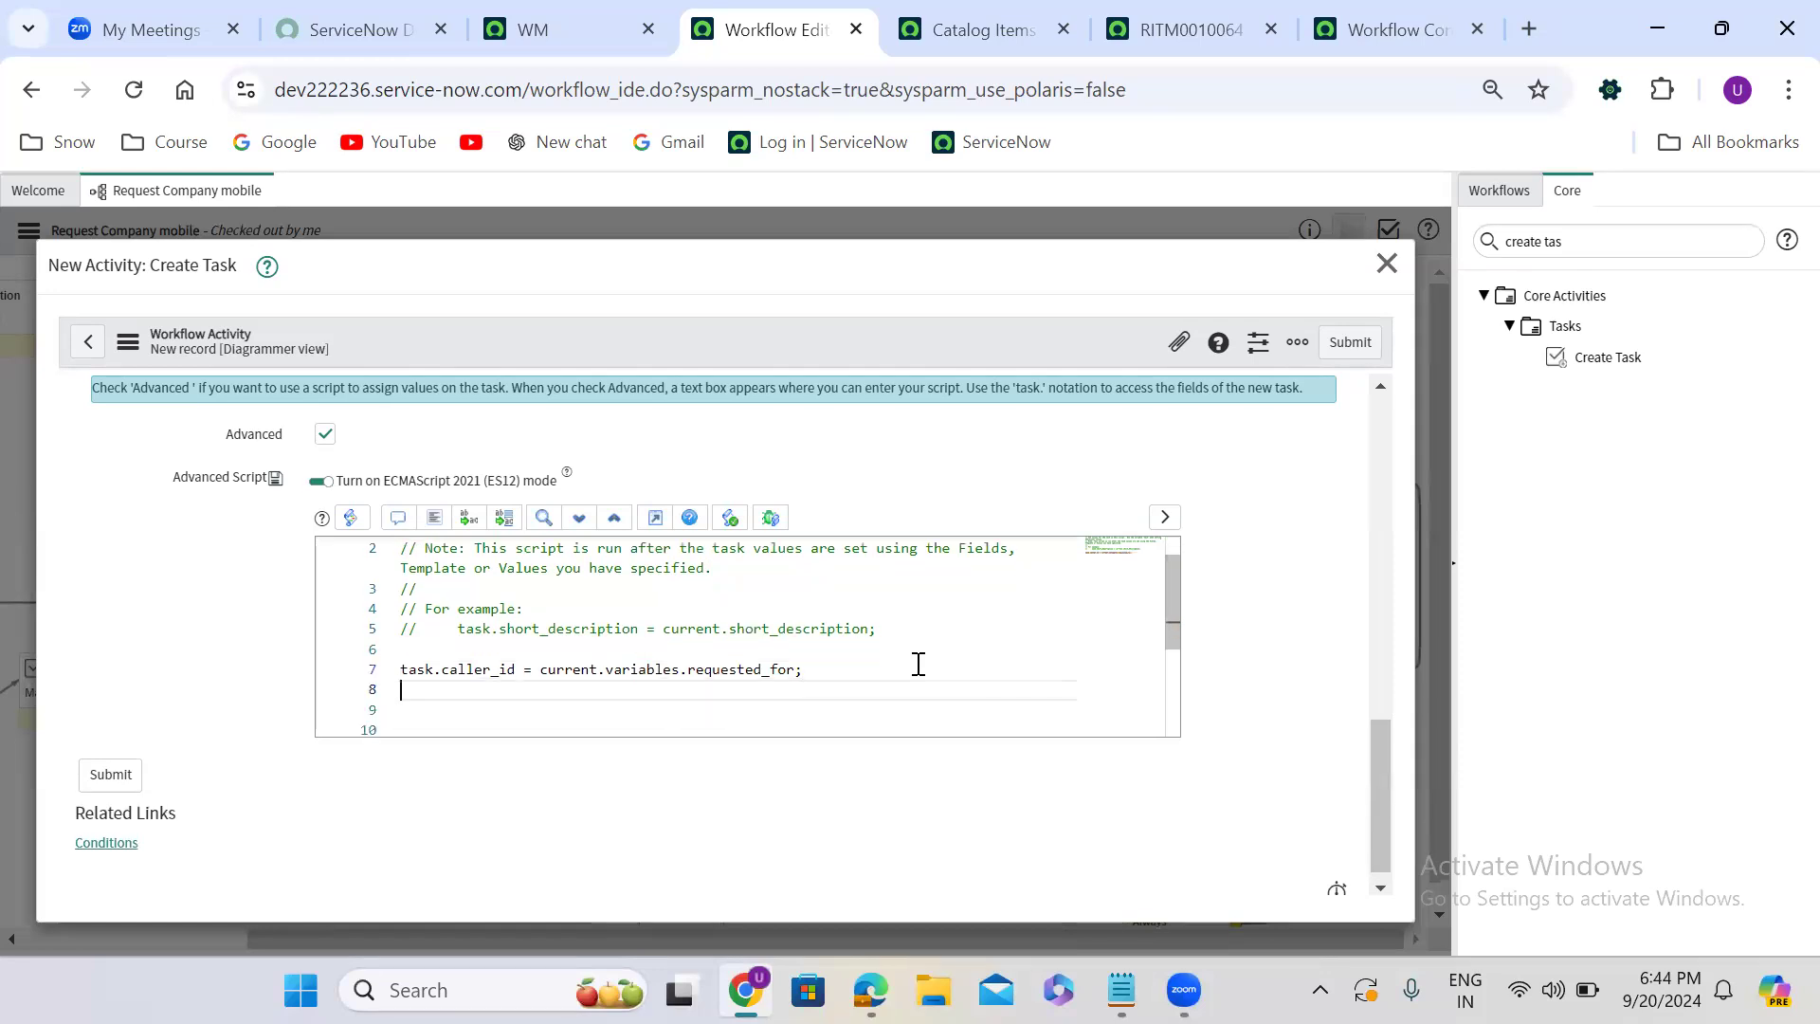
pyautogui.write('cu')
pyautogui.press('BackSpace')
pyautogui.press('BackSpace')
pyautogui.write('task.d')
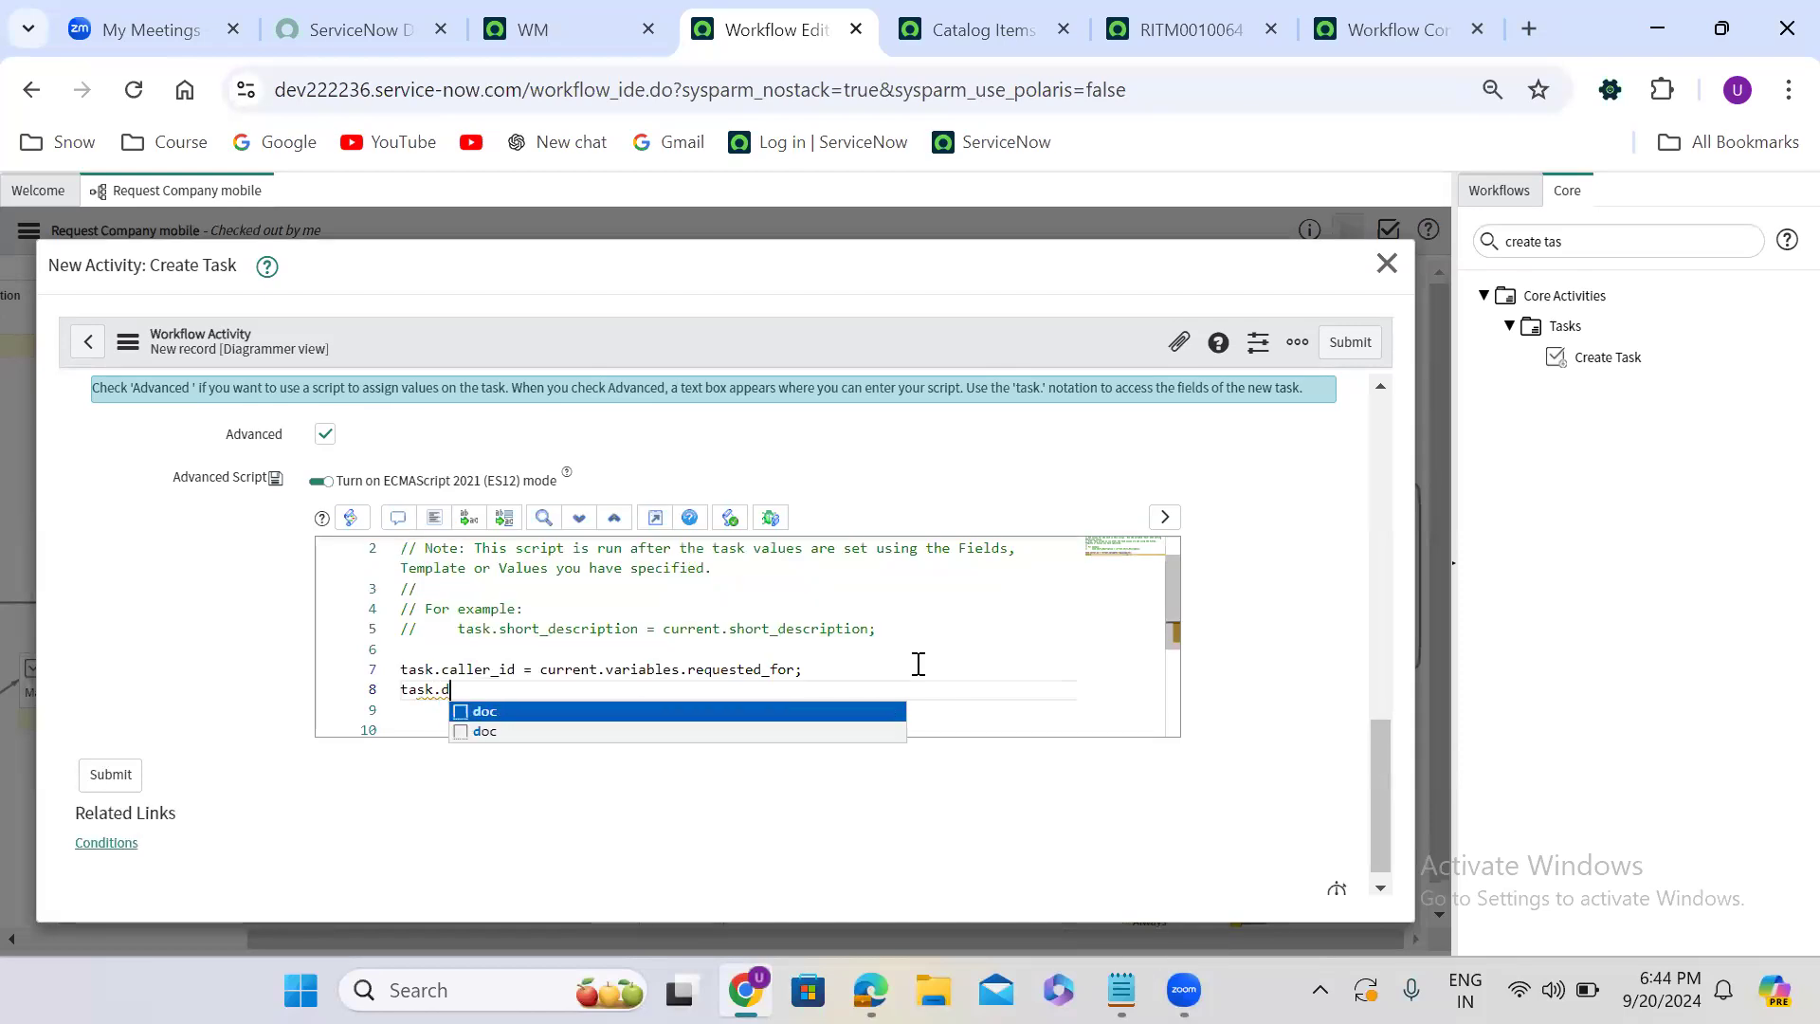
pyautogui.write('escript')
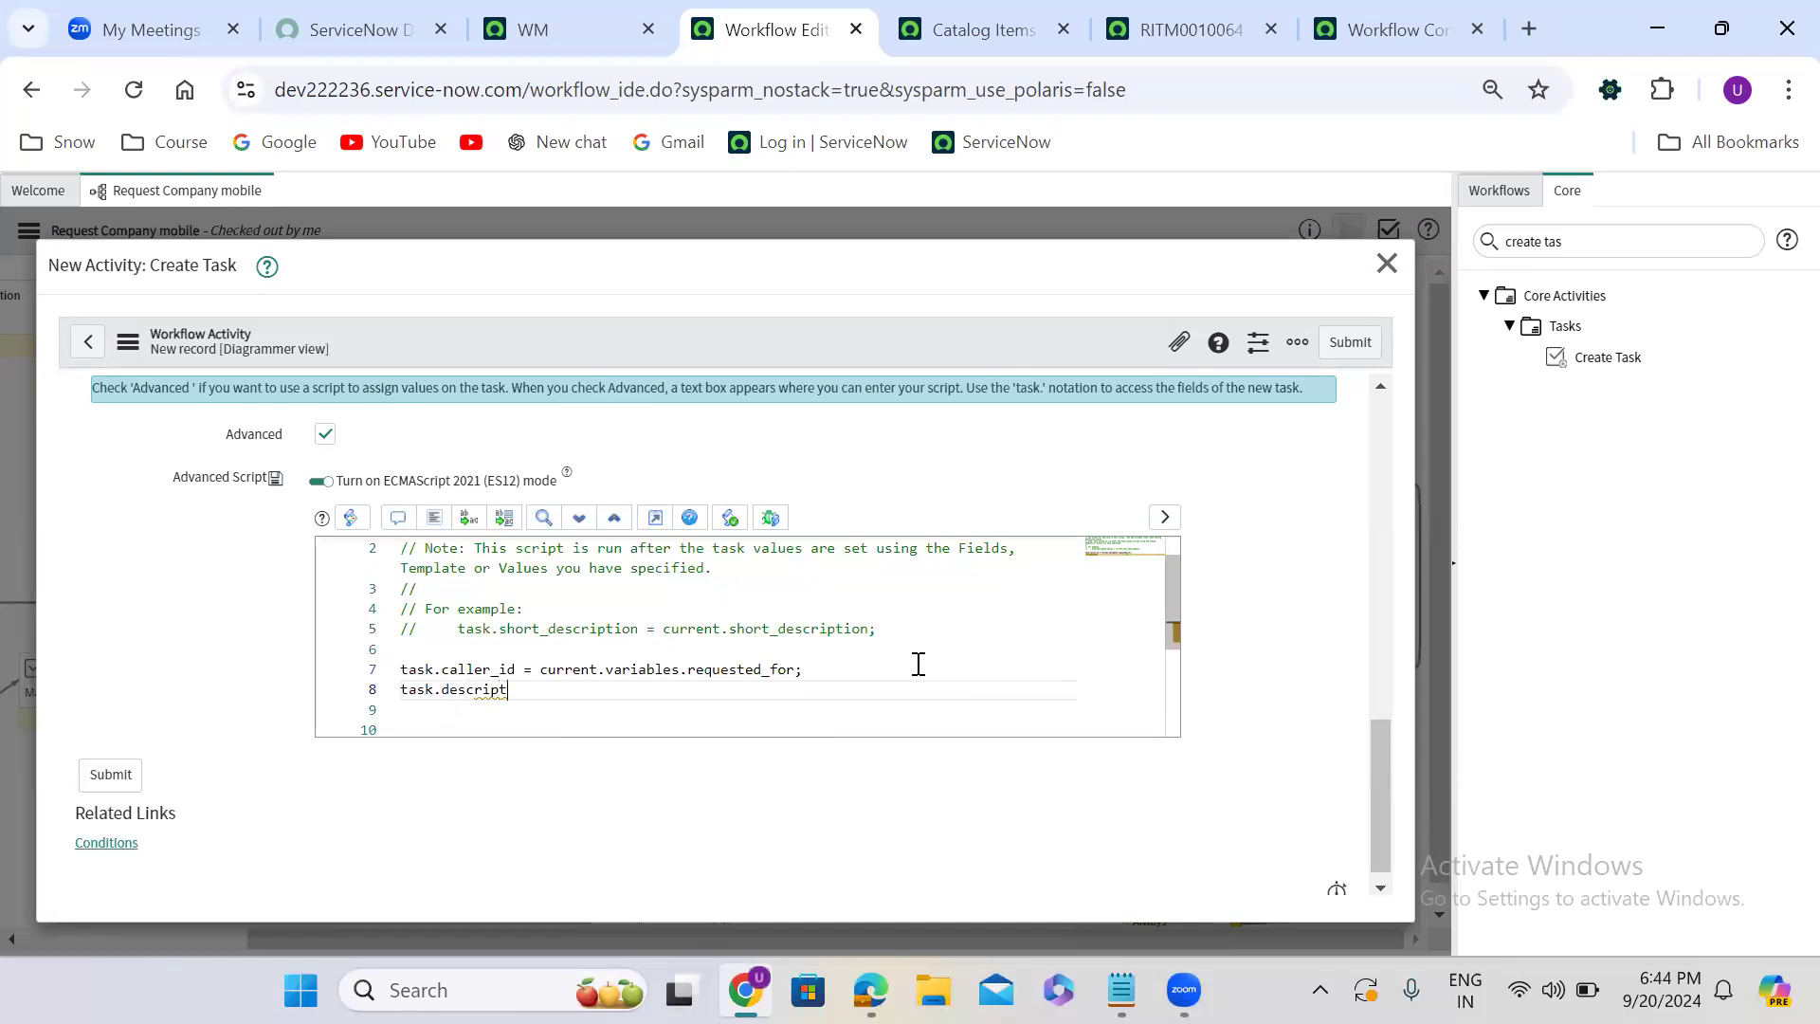
pyautogui.write('ion = c')
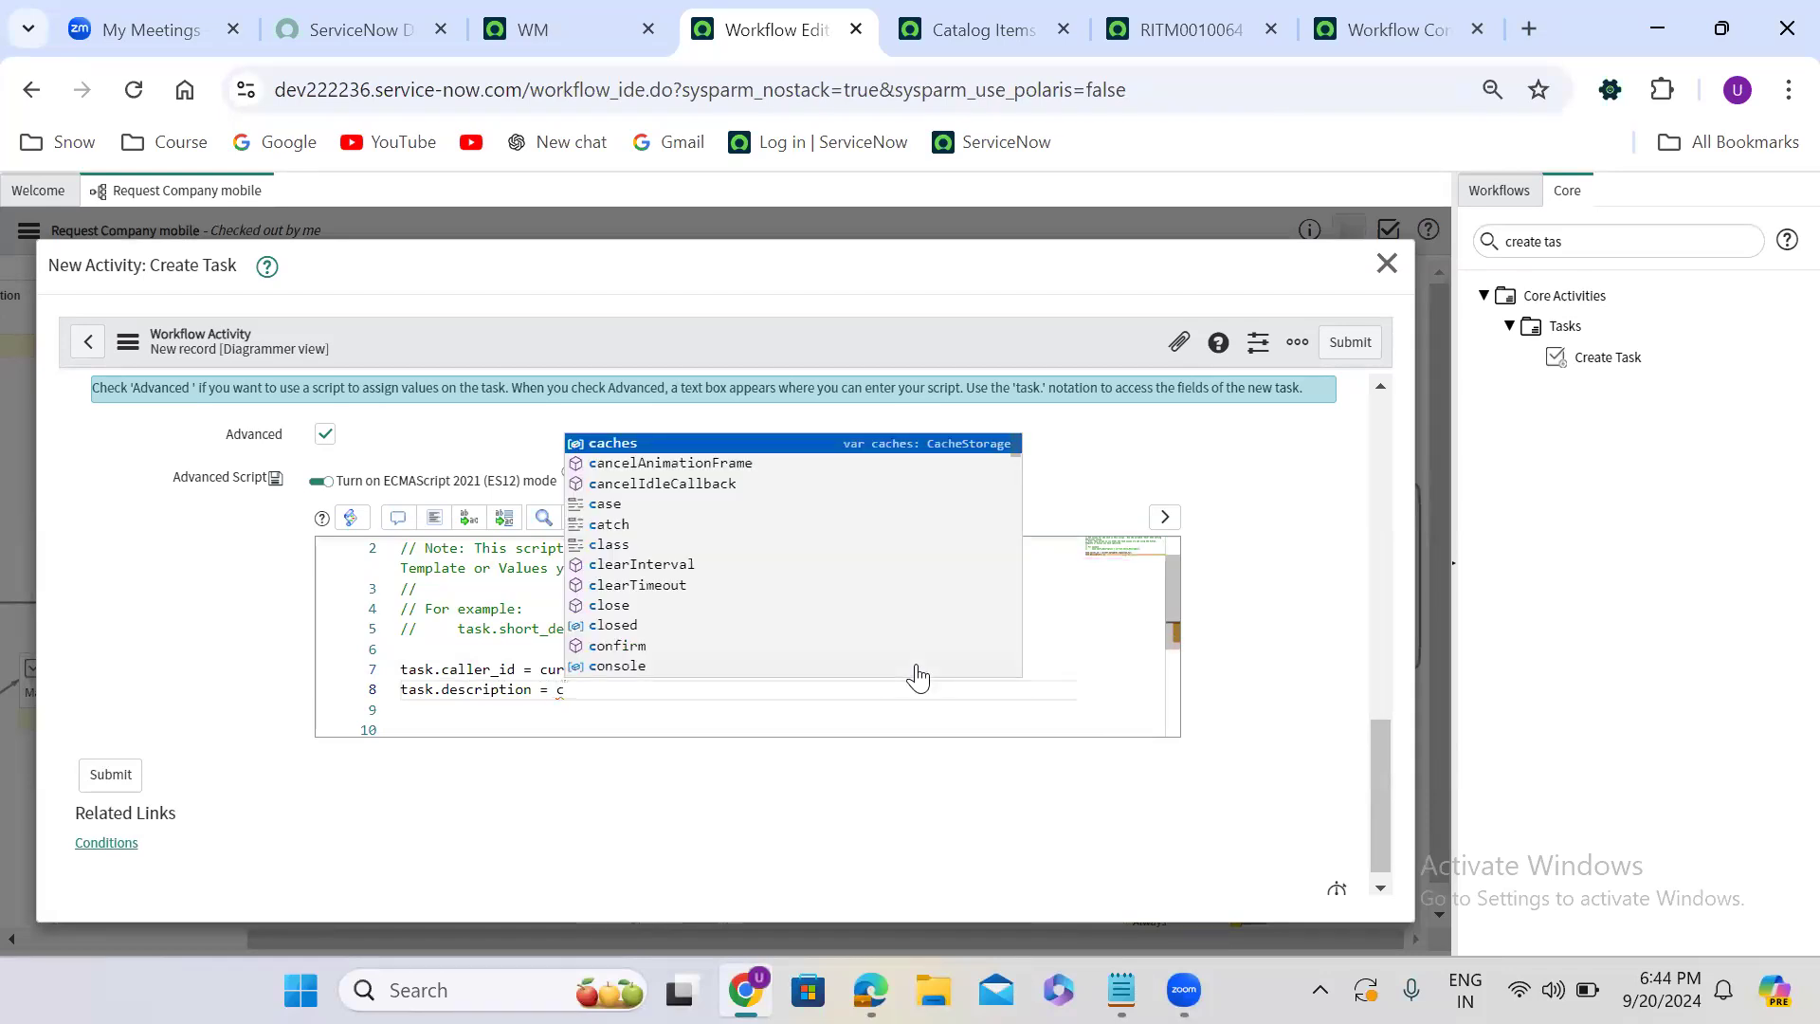
pyautogui.press('BackSpace')
pyautogui.write("'t")
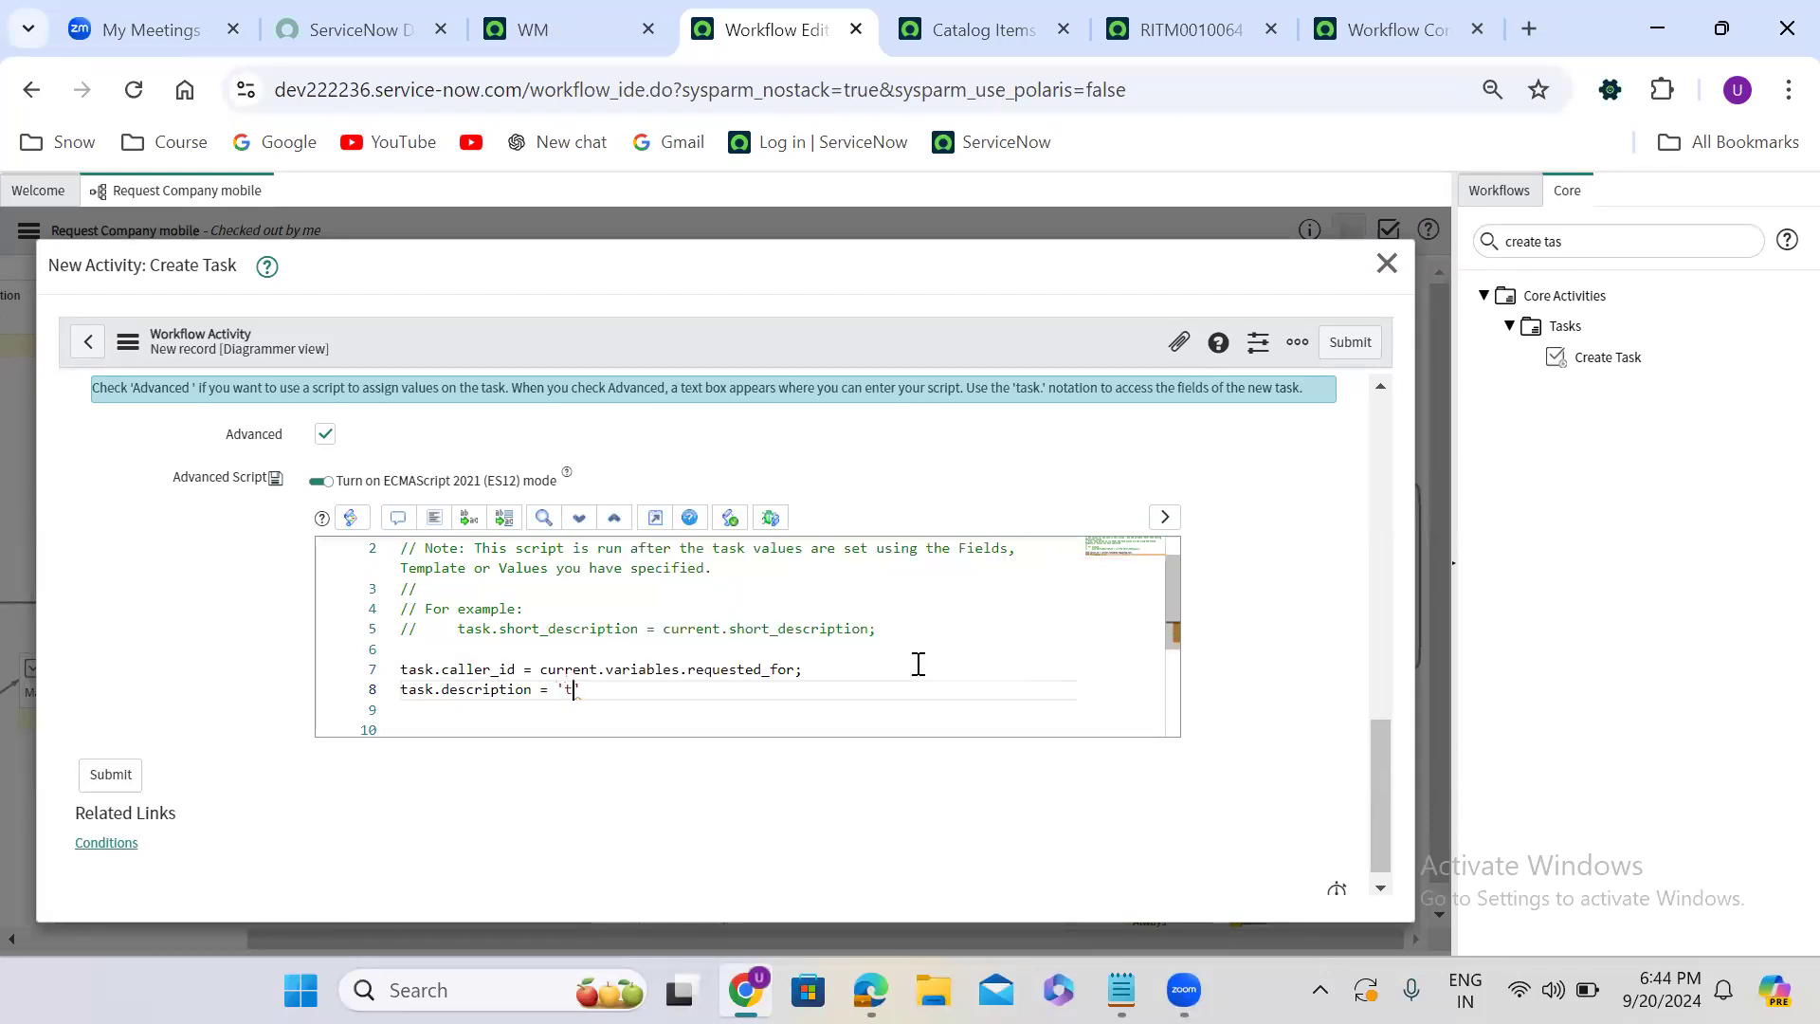
pyautogui.write('est record')
pyautogui.click(1369, 347)
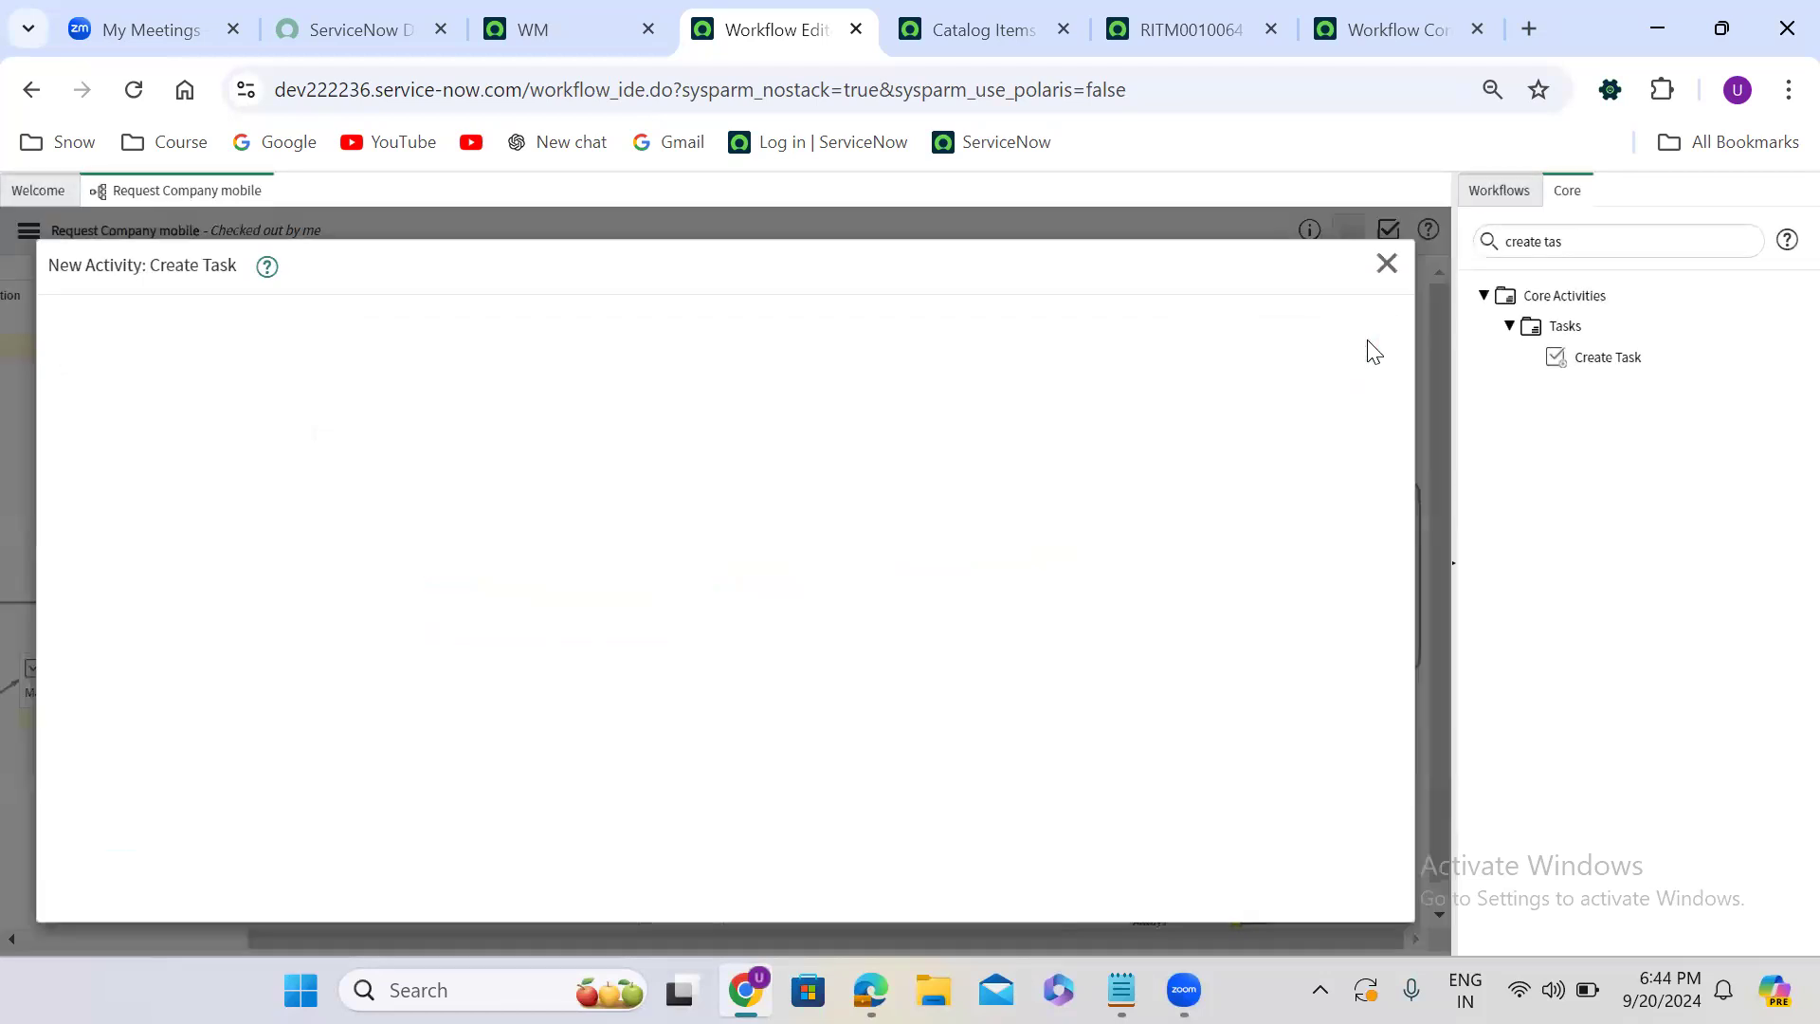
# - Reposition the incident Create Task activity and place two copies of it beneath the original on the workflow canvas
pyautogui.moveTo(792, 375); pyautogui.dragTo(965, 331)
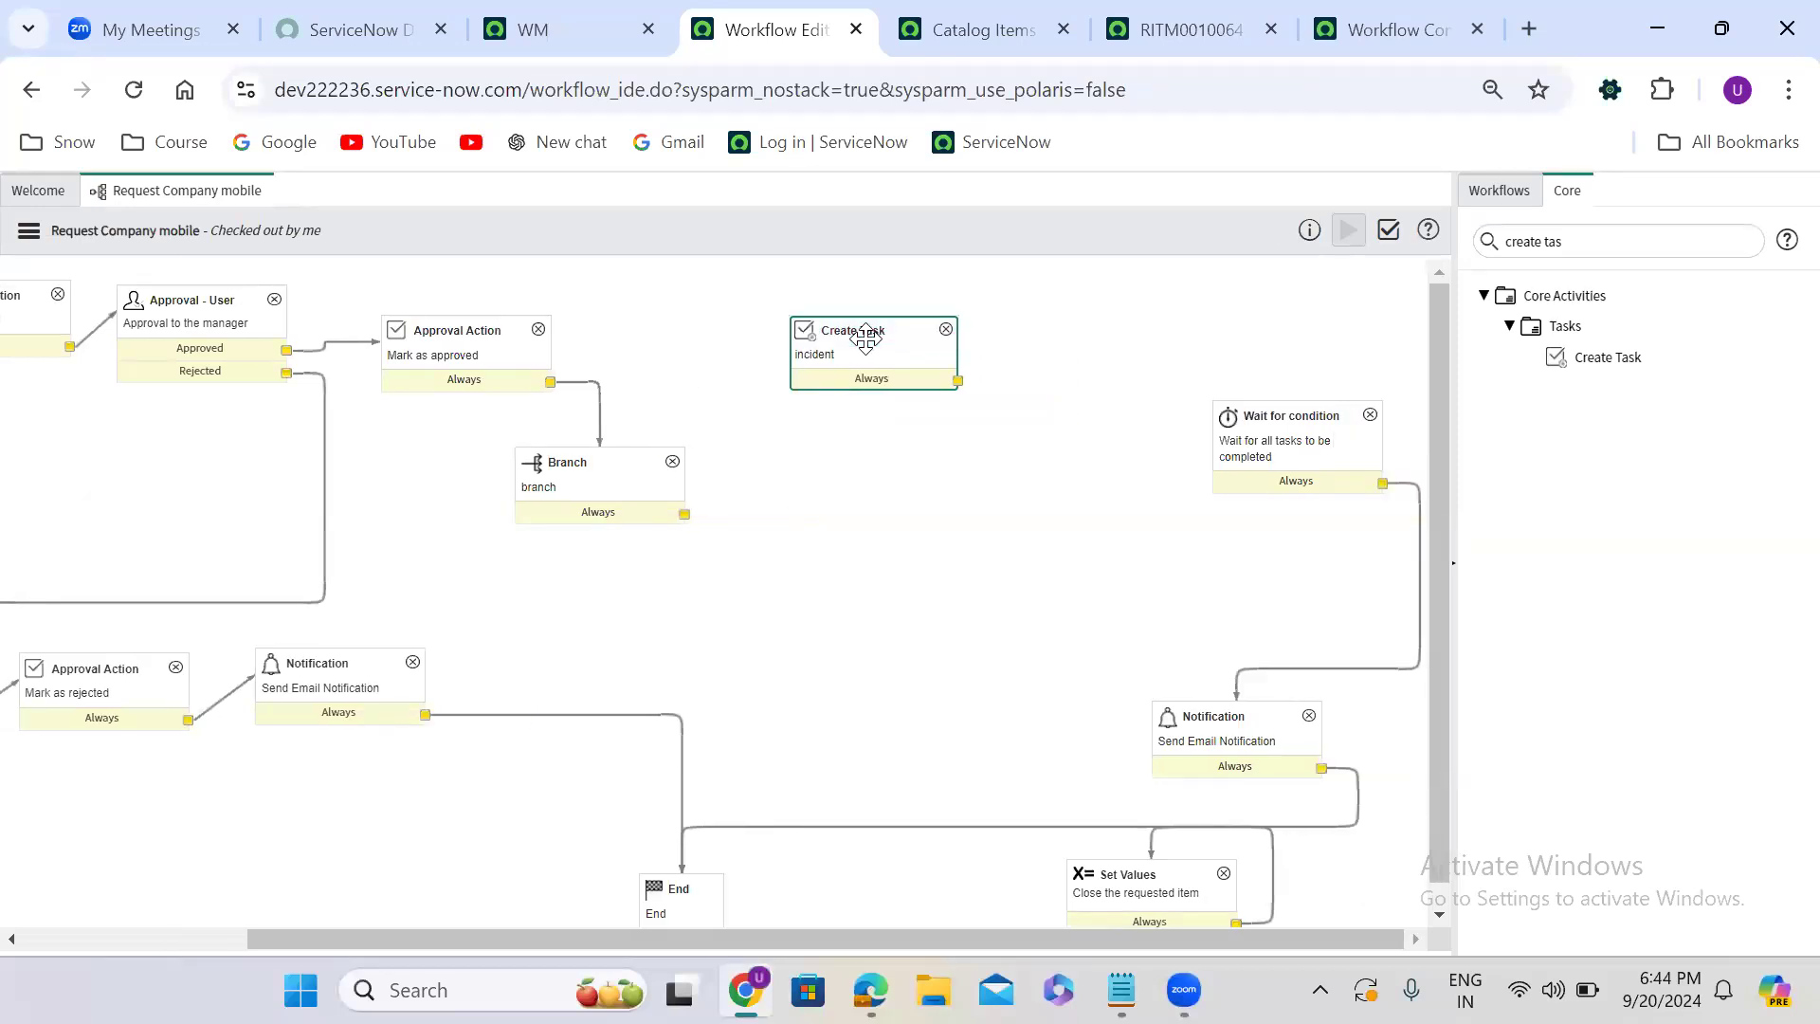
pyautogui.rightClick(866, 338)
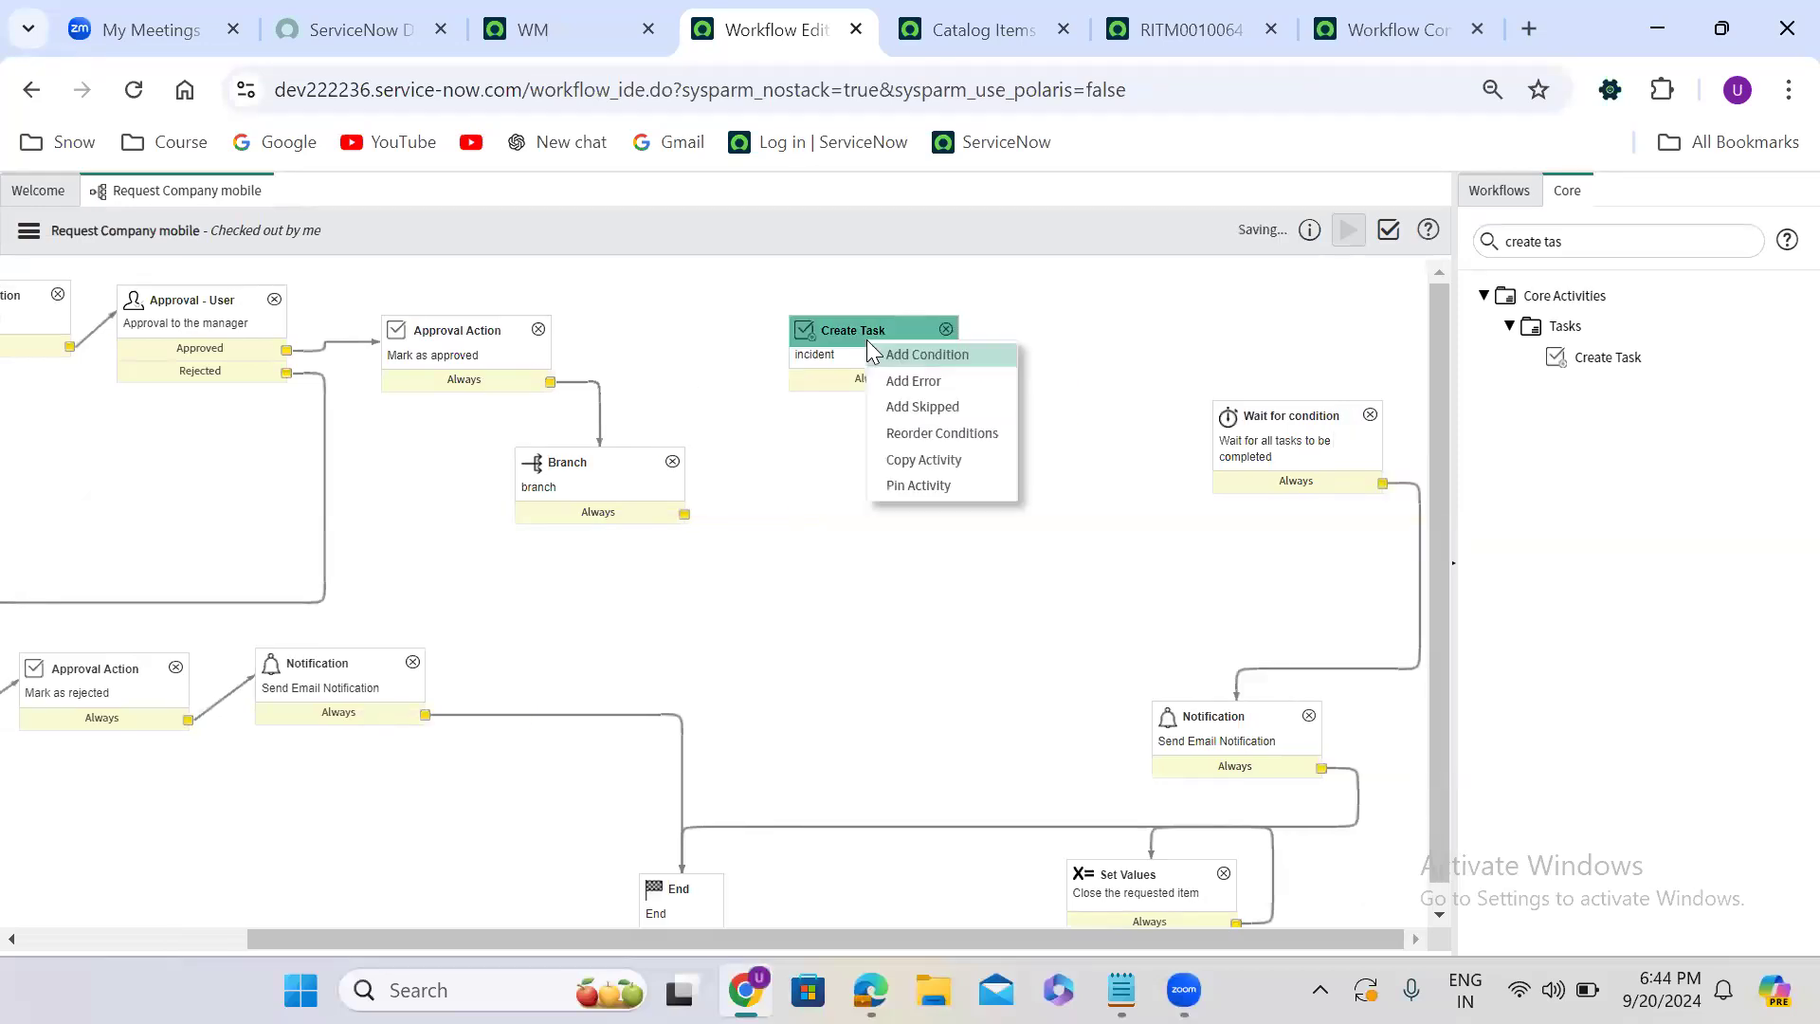
pyautogui.click(913, 471)
pyautogui.click(880, 455)
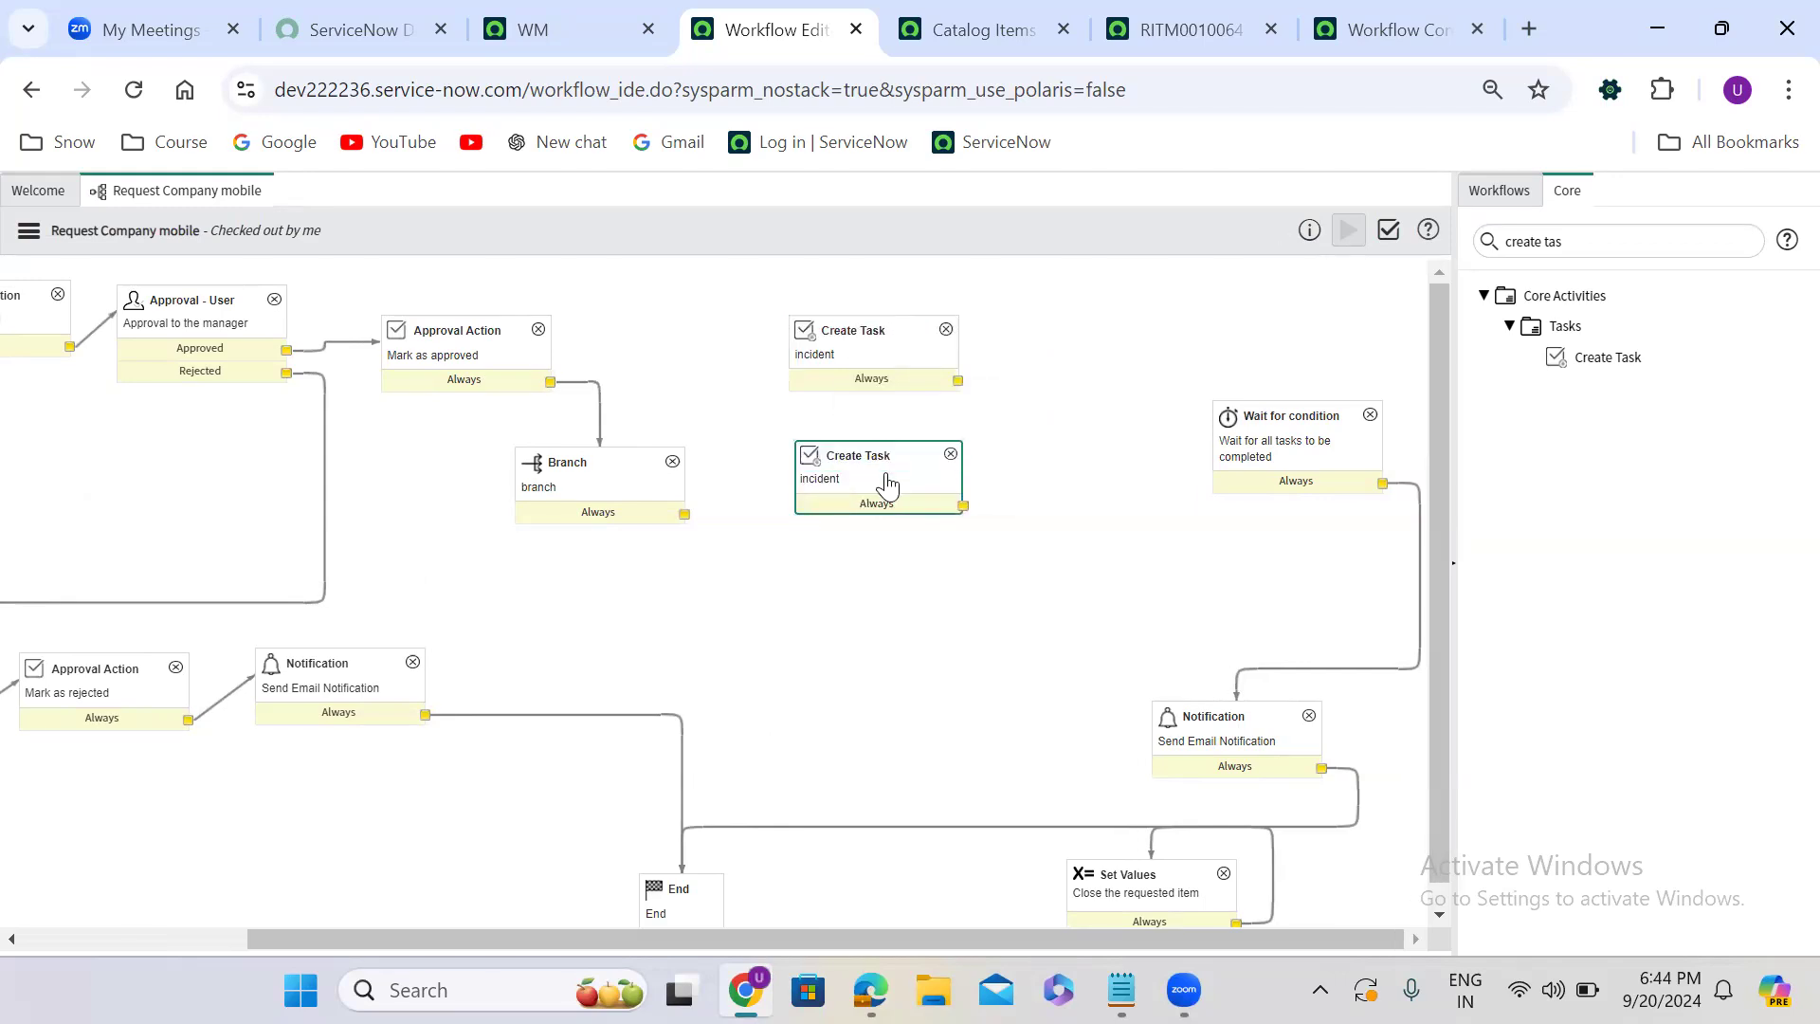
pyautogui.rightClick(885, 482)
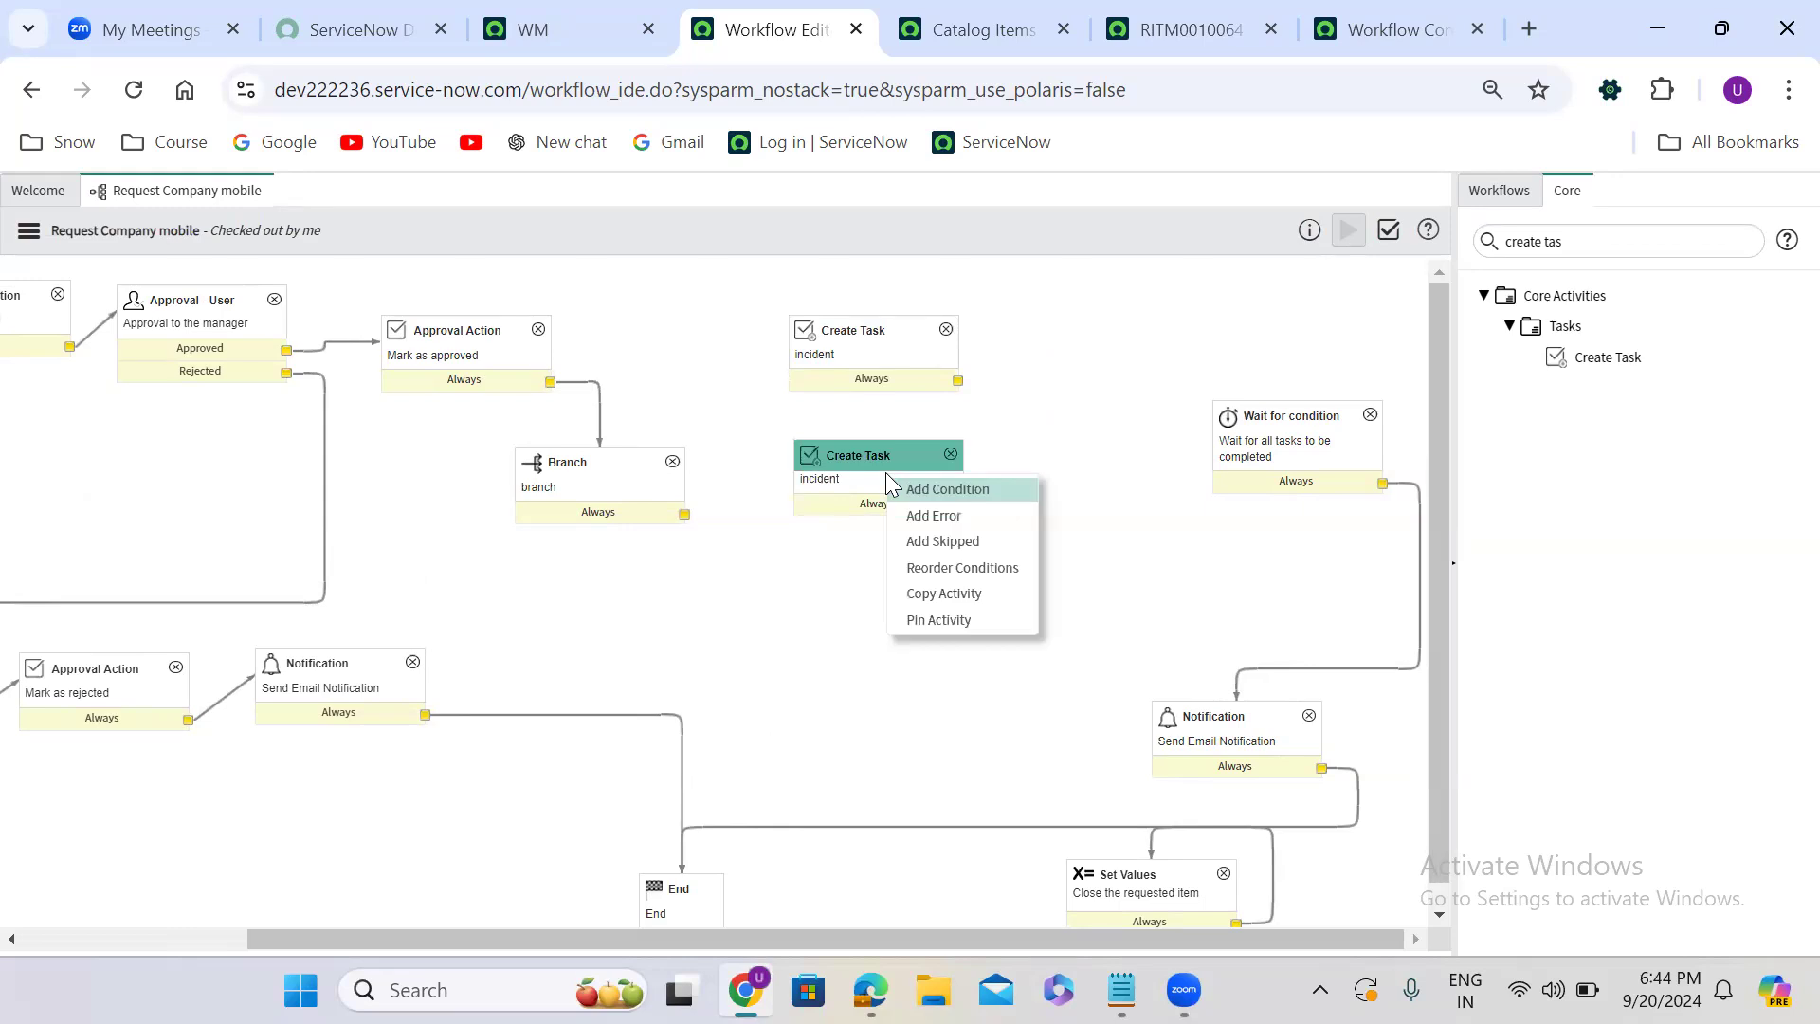
pyautogui.click(942, 594)
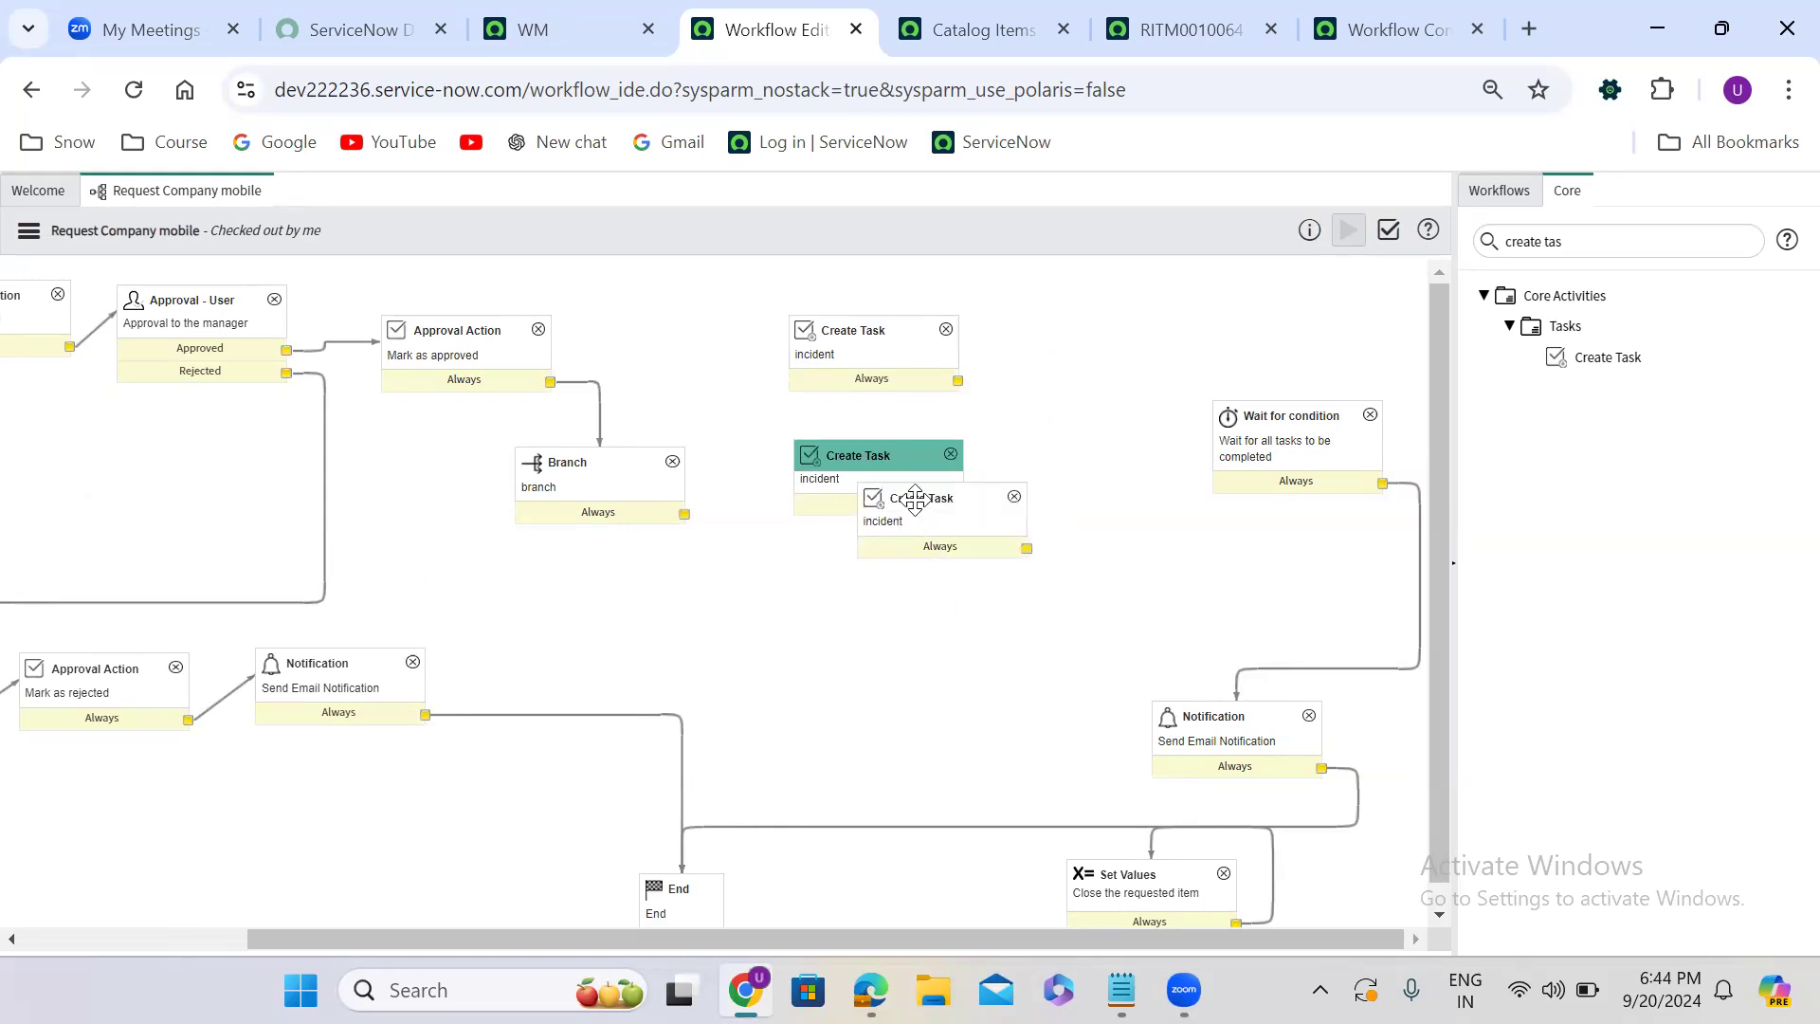
pyautogui.click(889, 584)
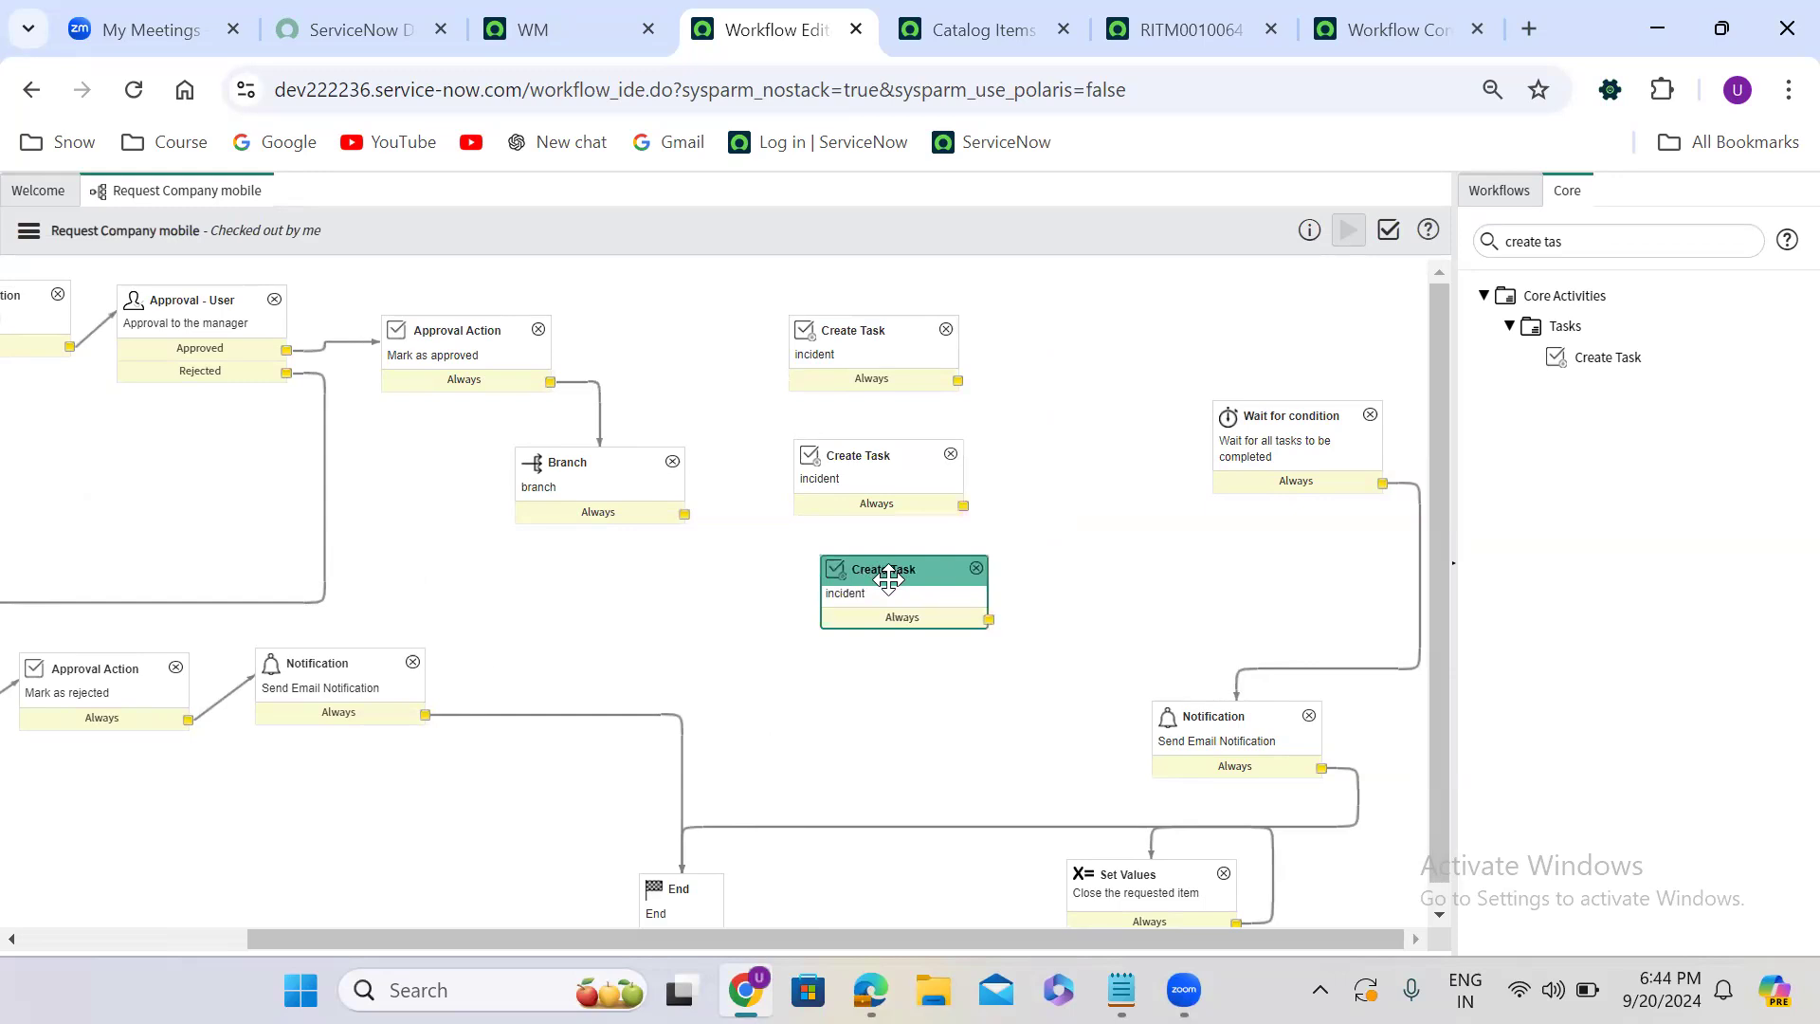
# - Connect the Branch activity's Always output to each of the three incident Create Task activities
pyautogui.moveTo(685, 513); pyautogui.dragTo(796, 501)
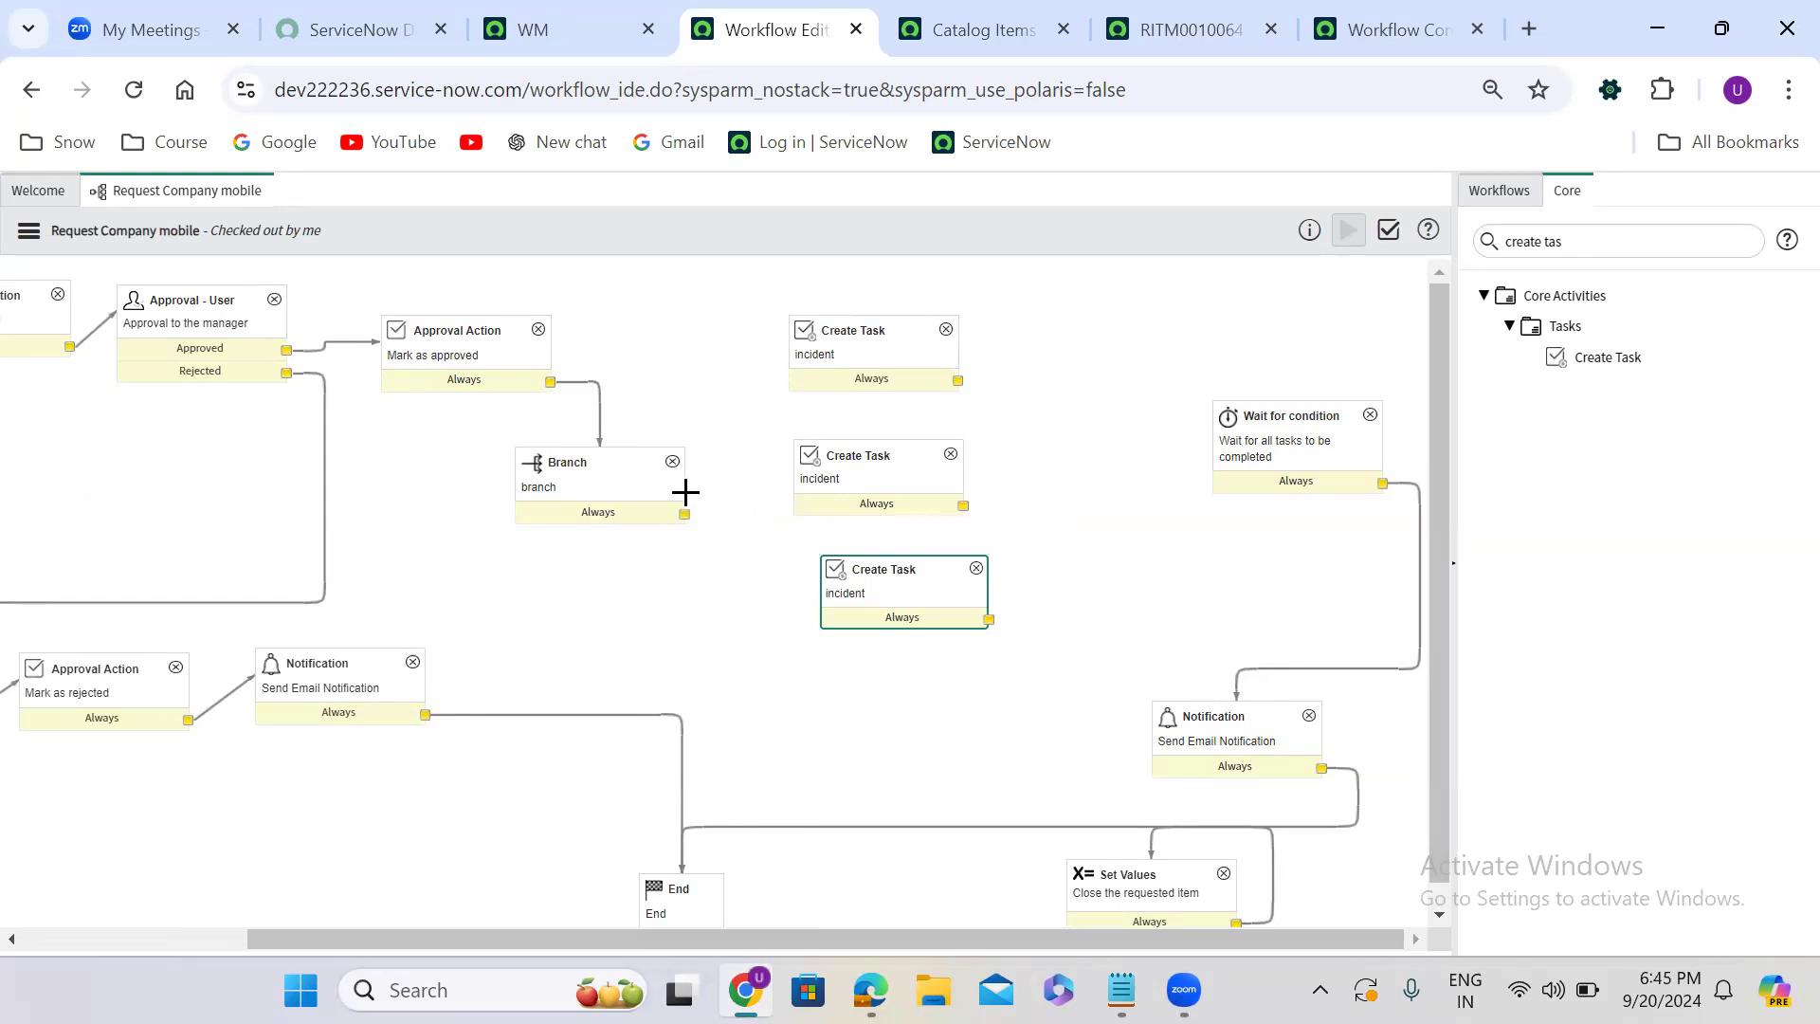
pyautogui.moveTo(684, 513); pyautogui.dragTo(794, 479)
pyautogui.moveTo(684, 514); pyautogui.dragTo(801, 358)
pyautogui.moveTo(685, 514); pyautogui.dragTo(828, 574)
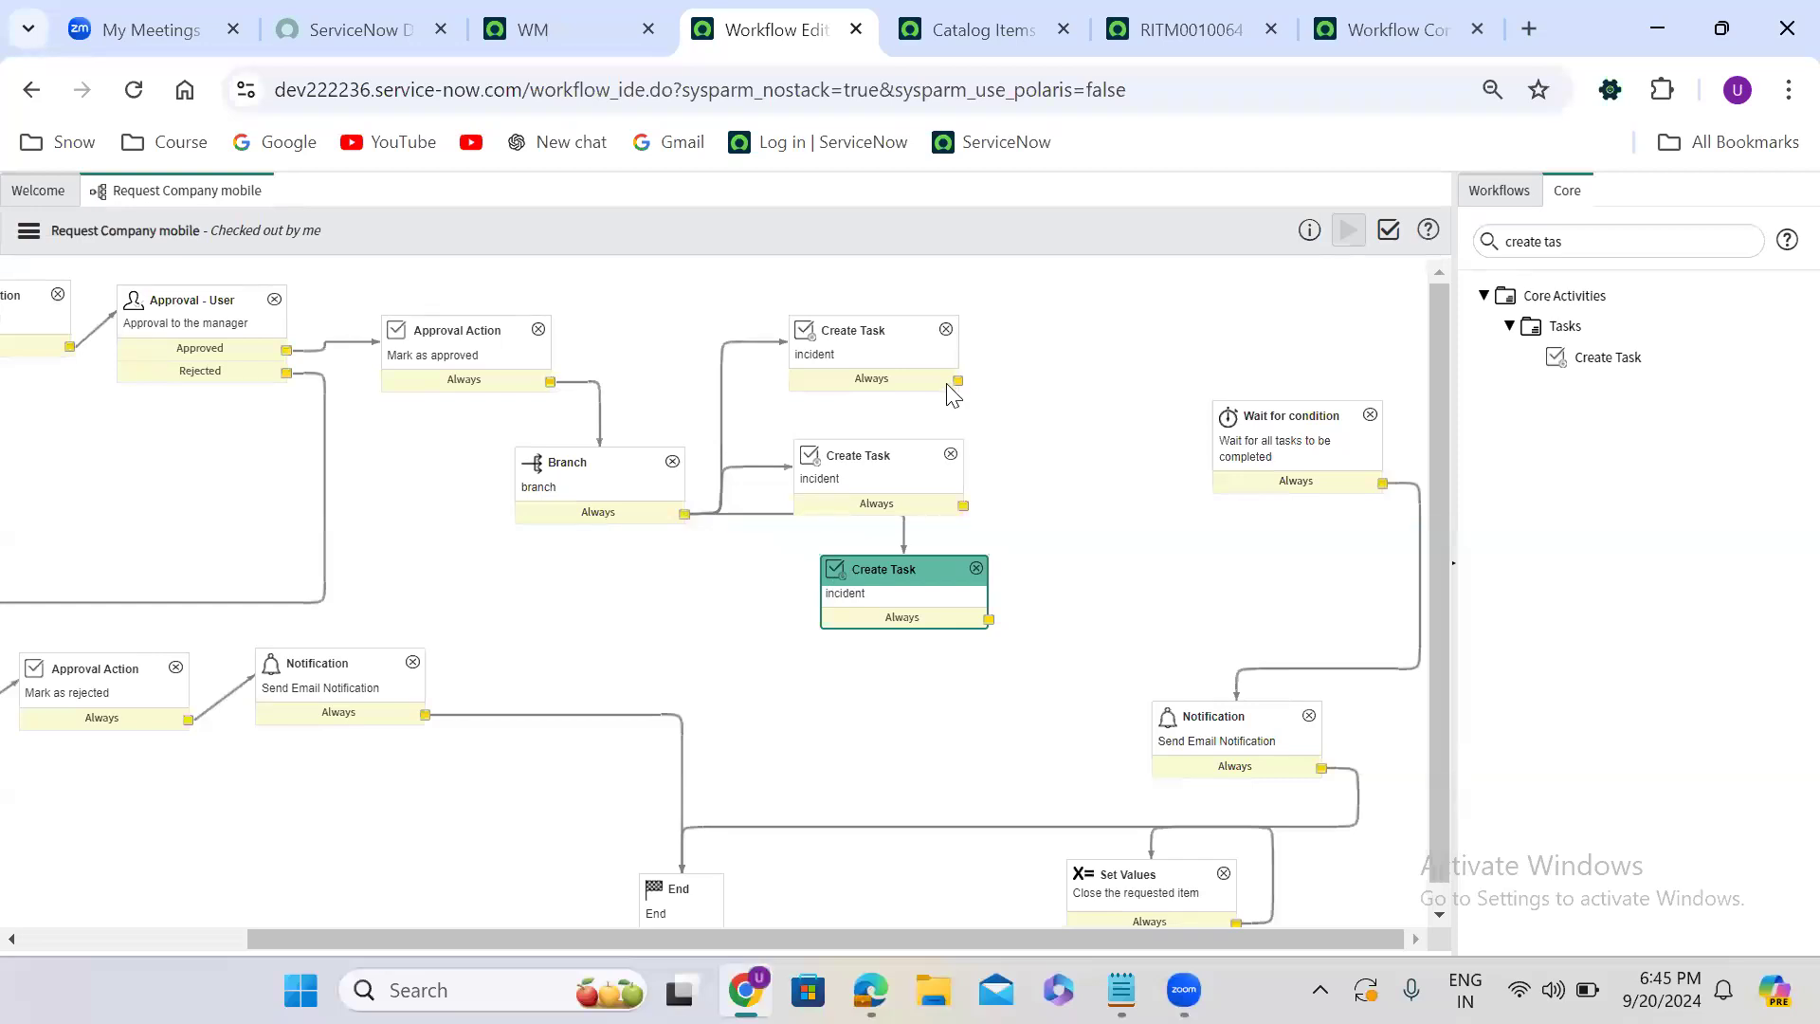
# - Connect the three Create Task activities' Always outputs to the Wait for condition activity, shift that activity slightly and open its properties
pyautogui.moveTo(957, 381); pyautogui.dragTo(1115, 486)
pyautogui.moveTo(962, 505); pyautogui.dragTo(1187, 490)
pyautogui.moveTo(988, 619); pyautogui.dragTo(1218, 459)
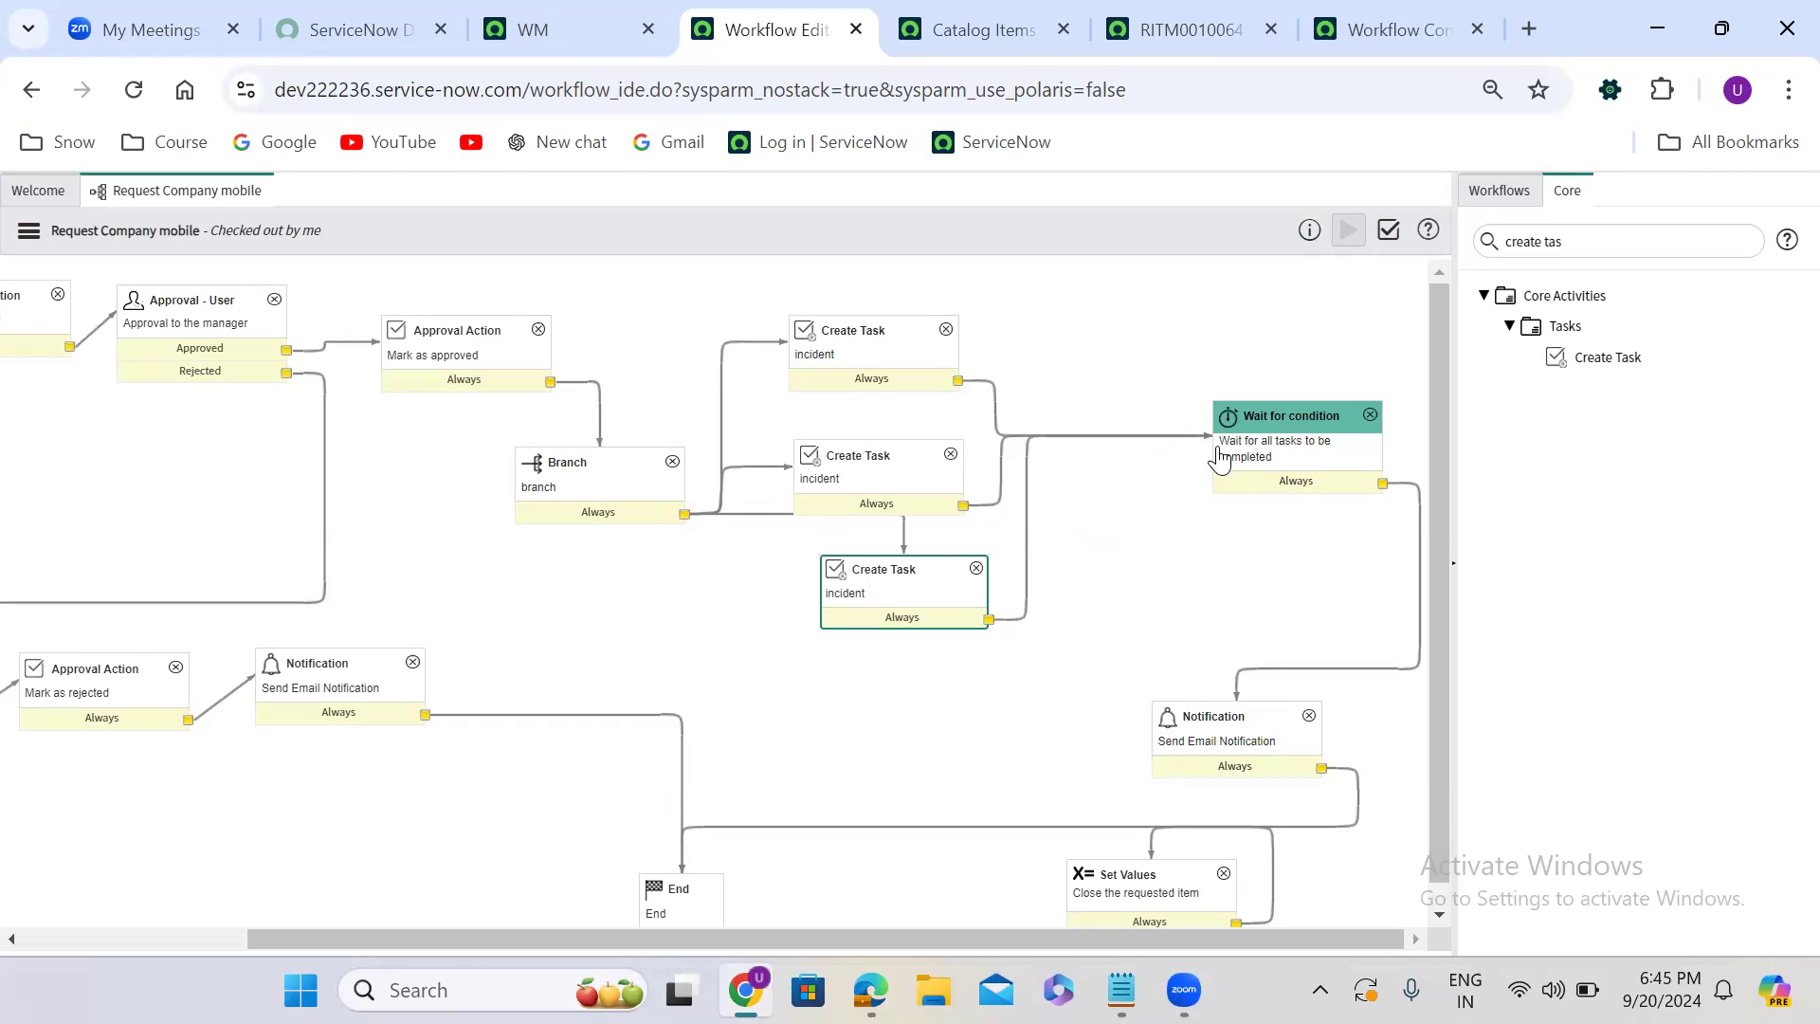
pyautogui.moveTo(1251, 425); pyautogui.dragTo(1208, 429)
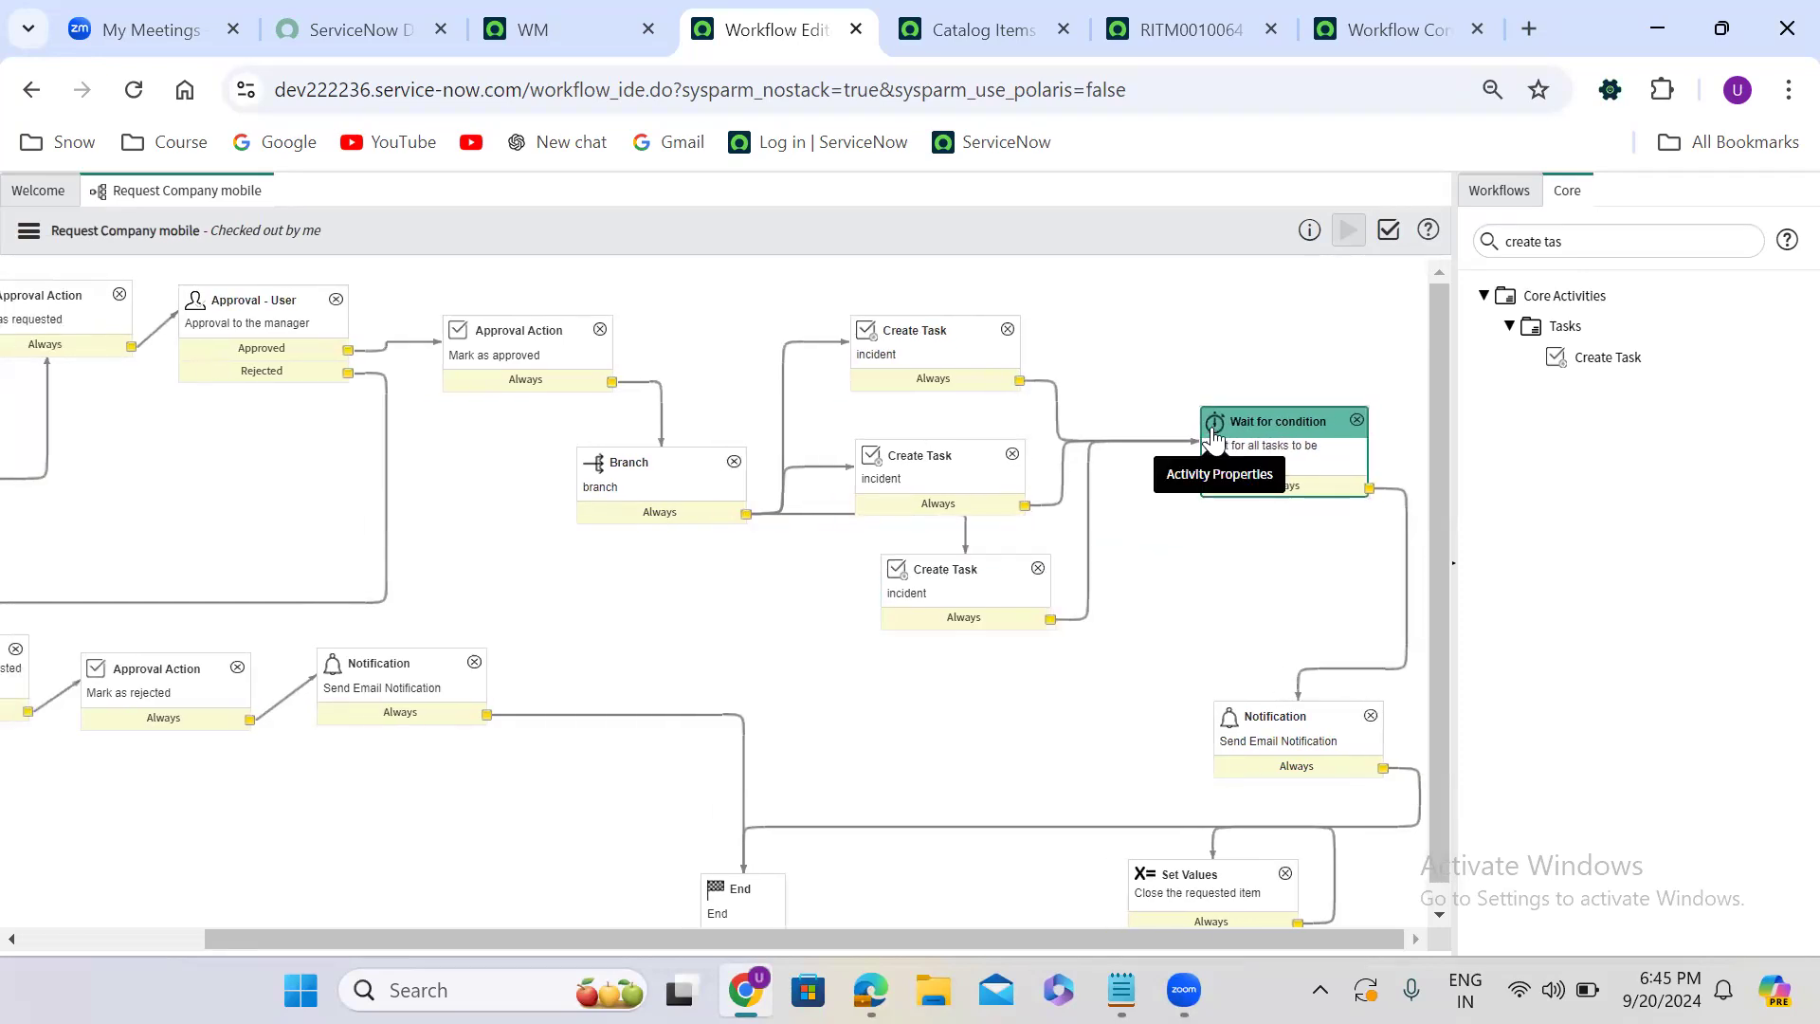
pyautogui.doubleClick(1289, 464)
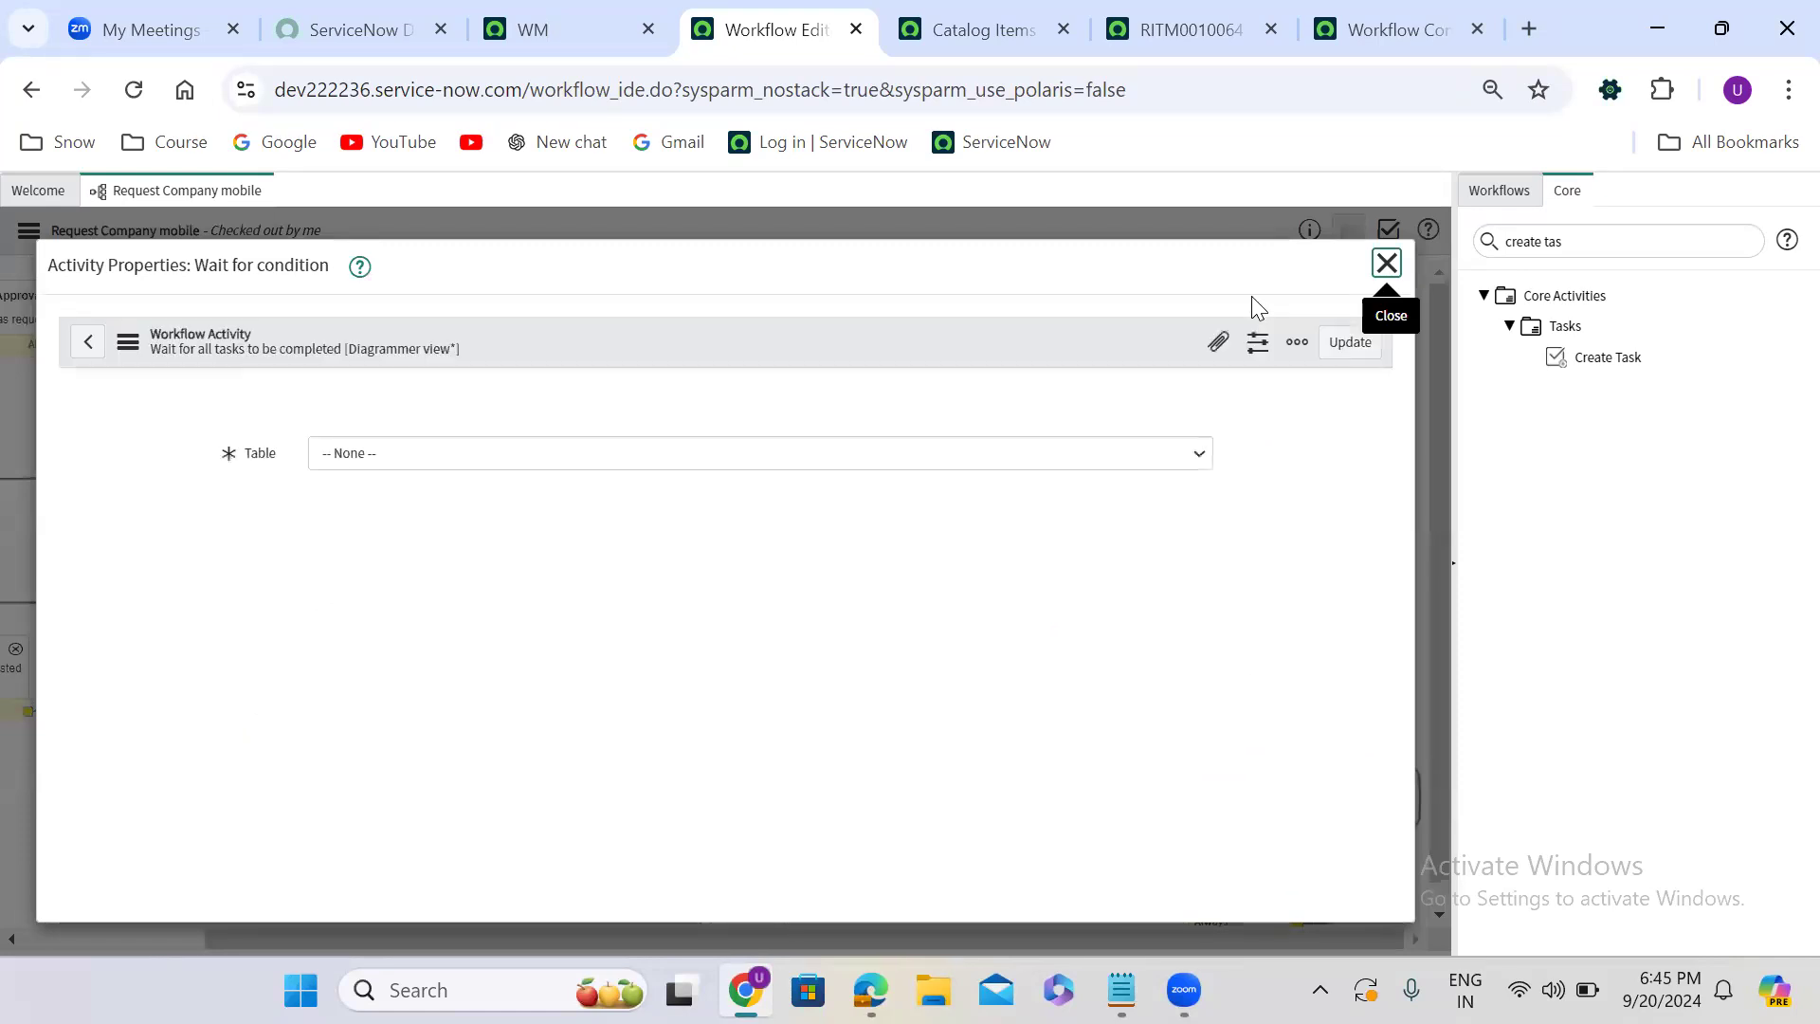
# - Switch to the WM home page and open the full incident list in its own browser tab through the navigator filter
pyautogui.click(540, 31)
pyautogui.click(103, 200)
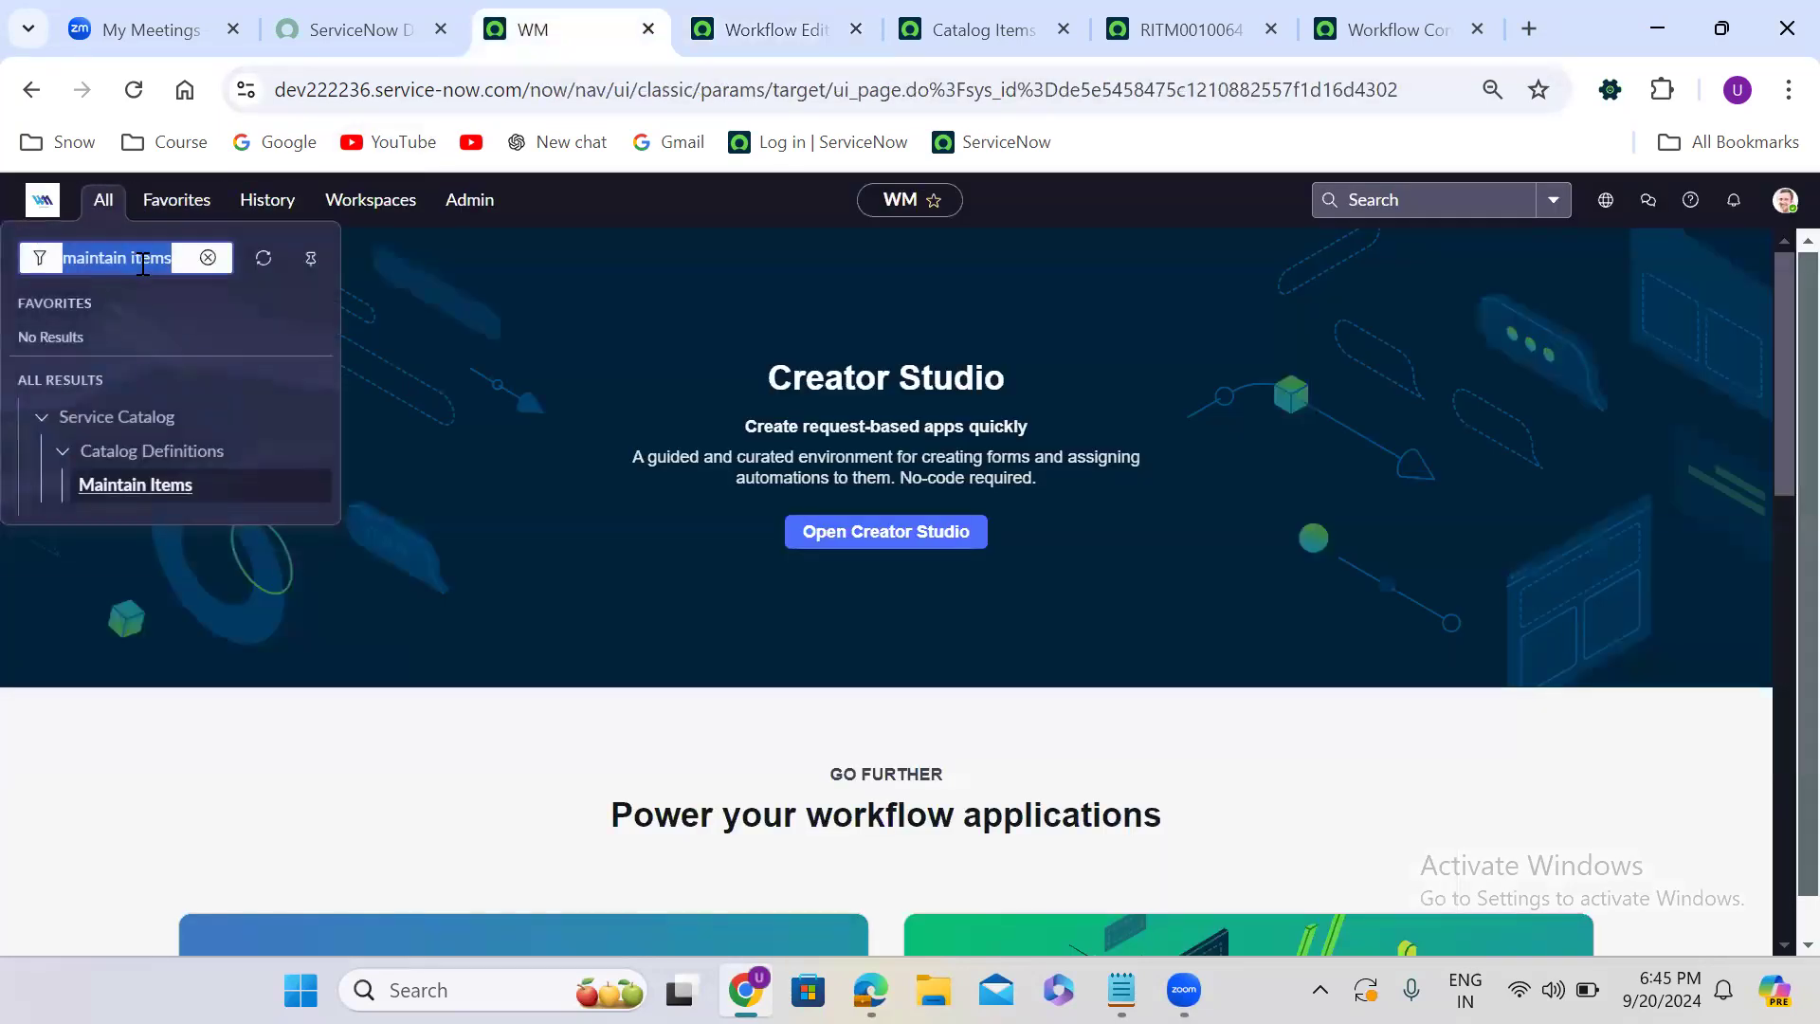
pyautogui.write('incident.LIST')
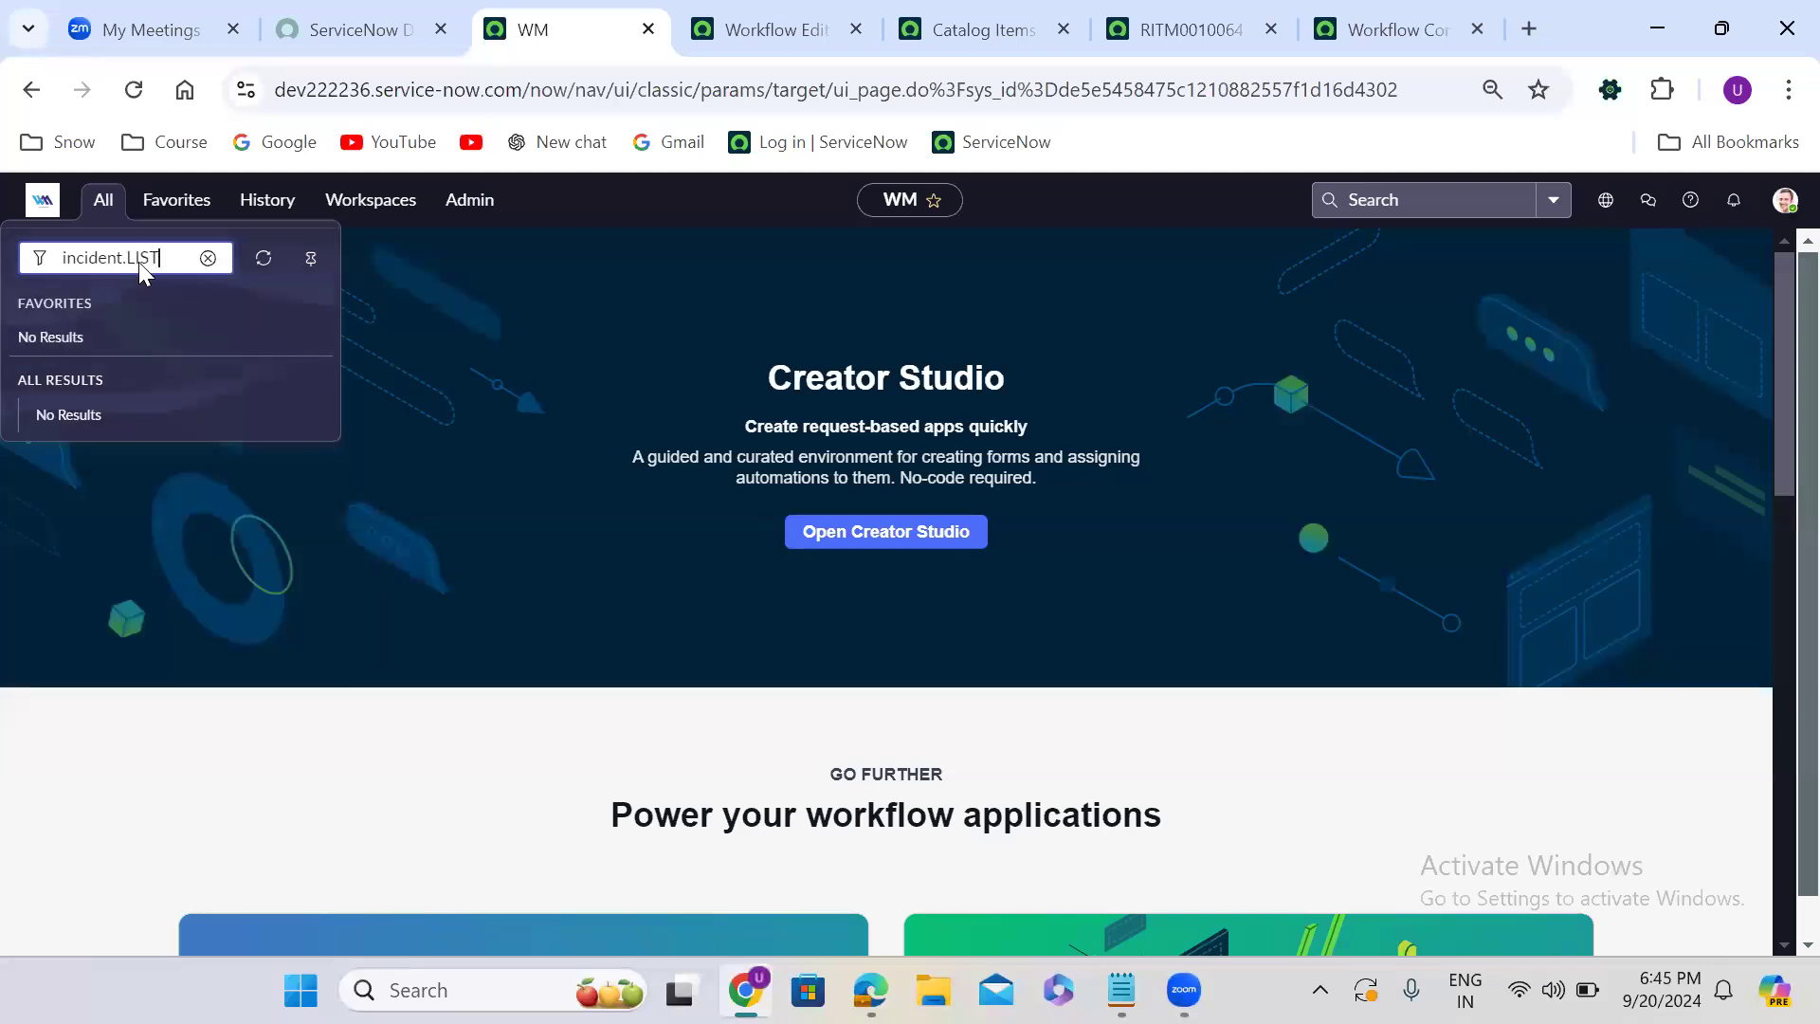
pyautogui.press('Return')
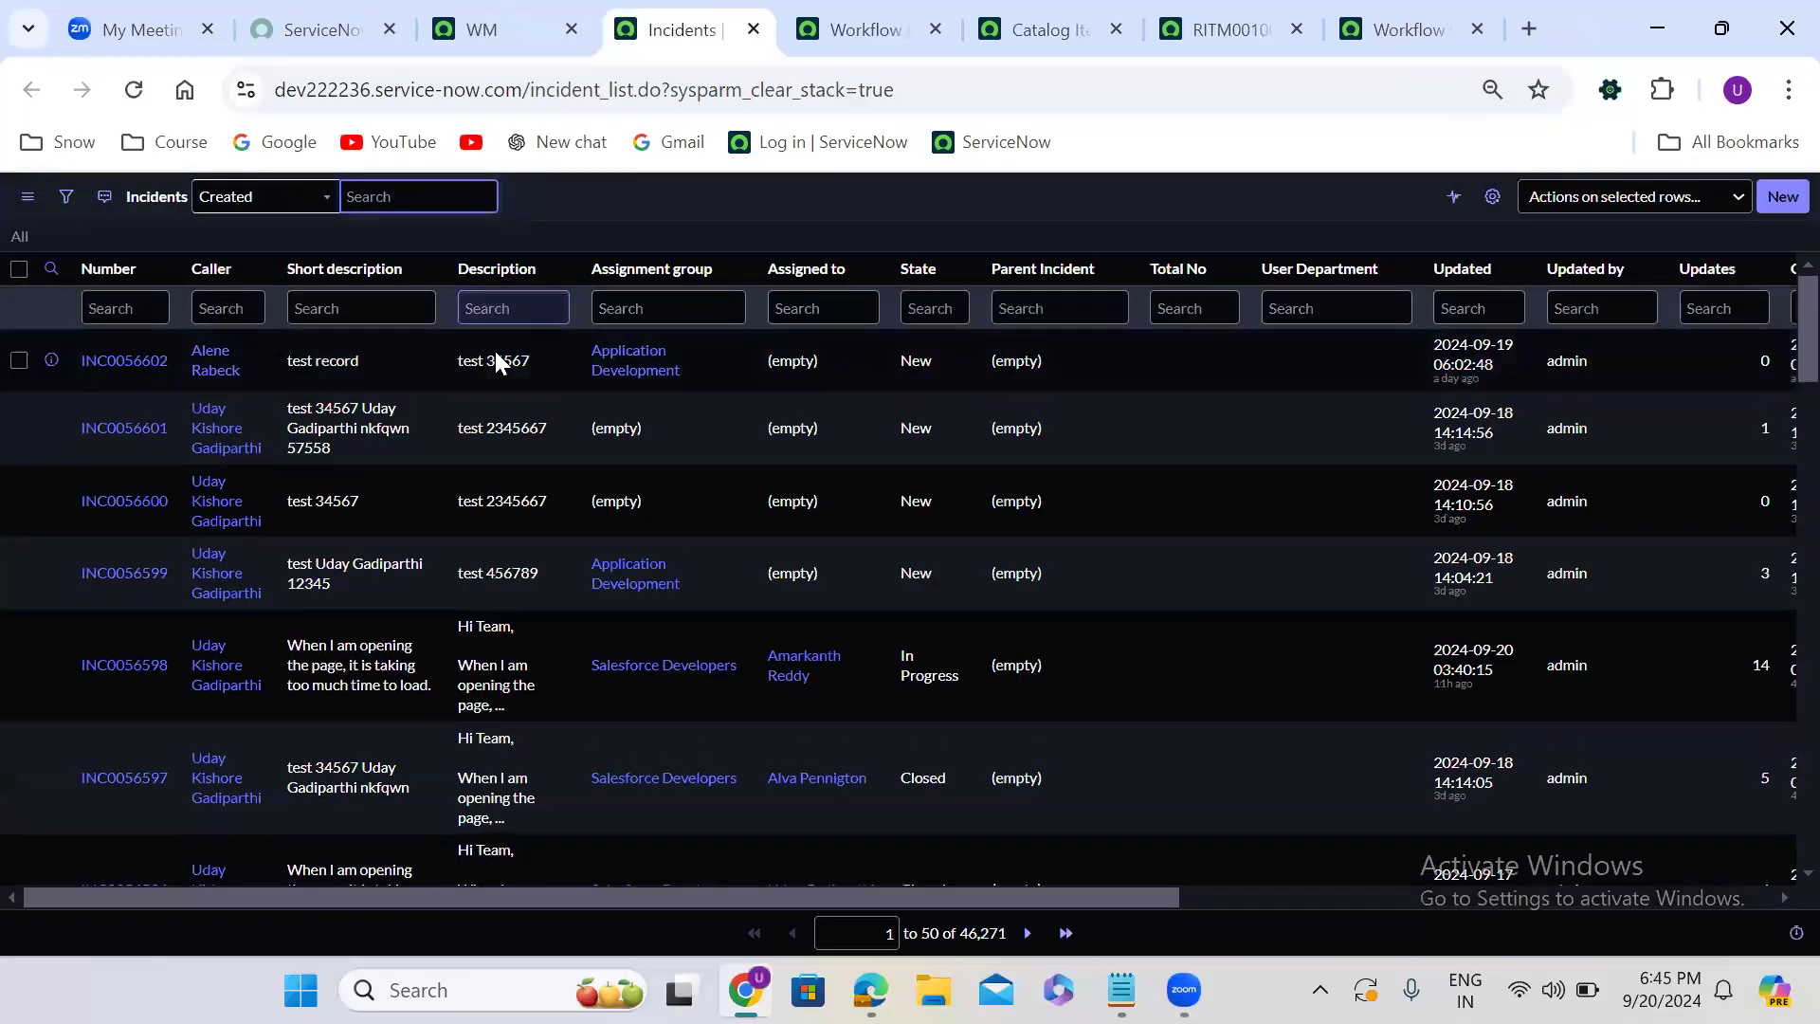
# - Personalize the incident list columns so that Parent comes directly after Description
pyautogui.click(1493, 197)
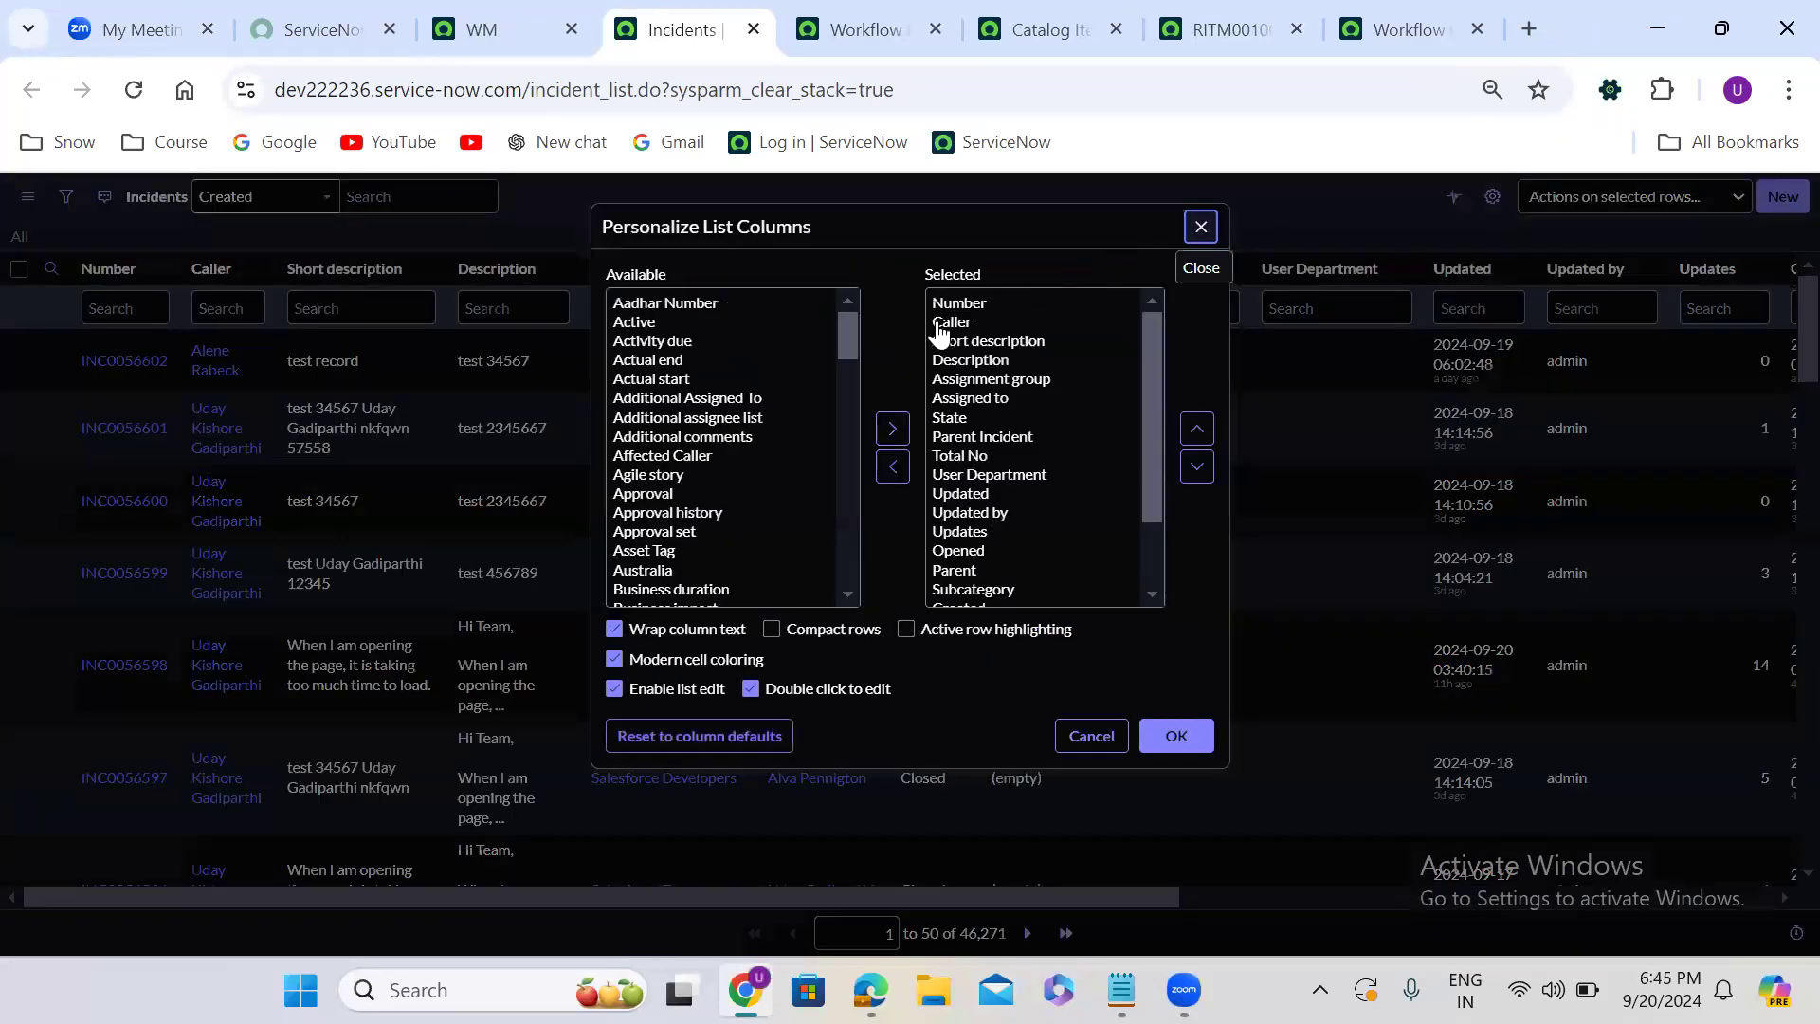
pyautogui.click(742, 402)
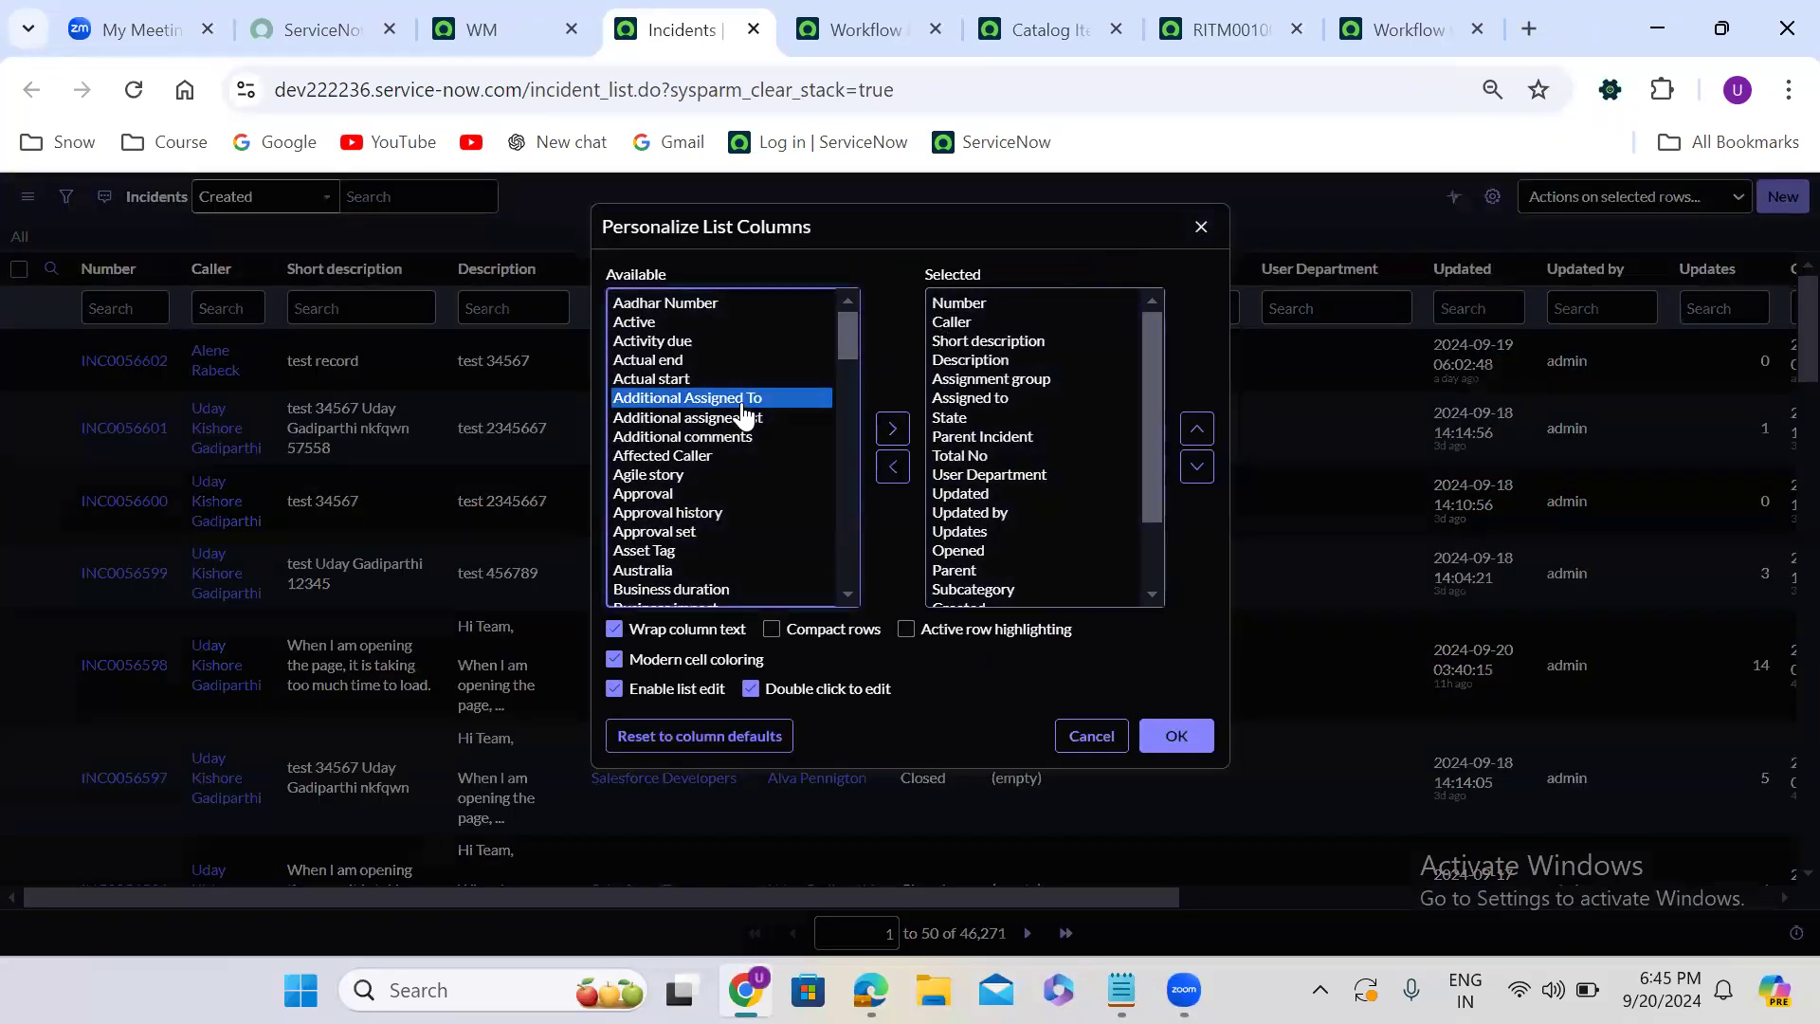
pyautogui.press('p')
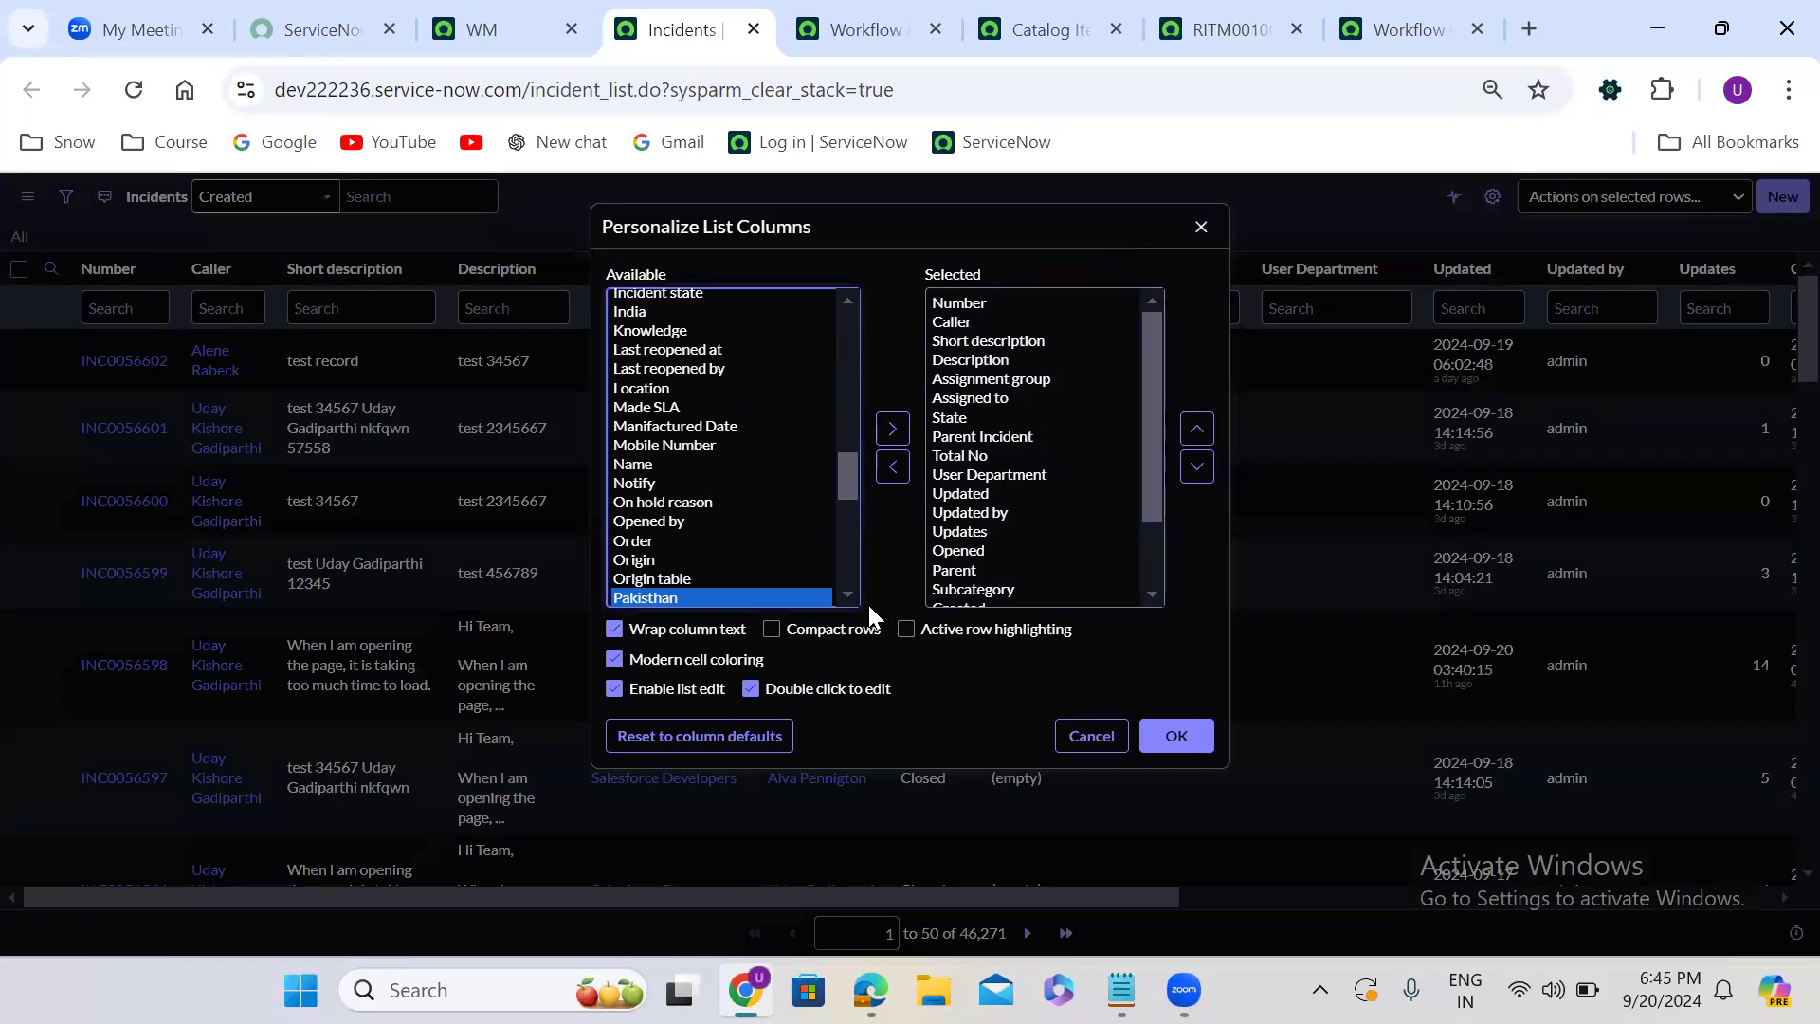
pyautogui.scroll(-2, 846, 588)
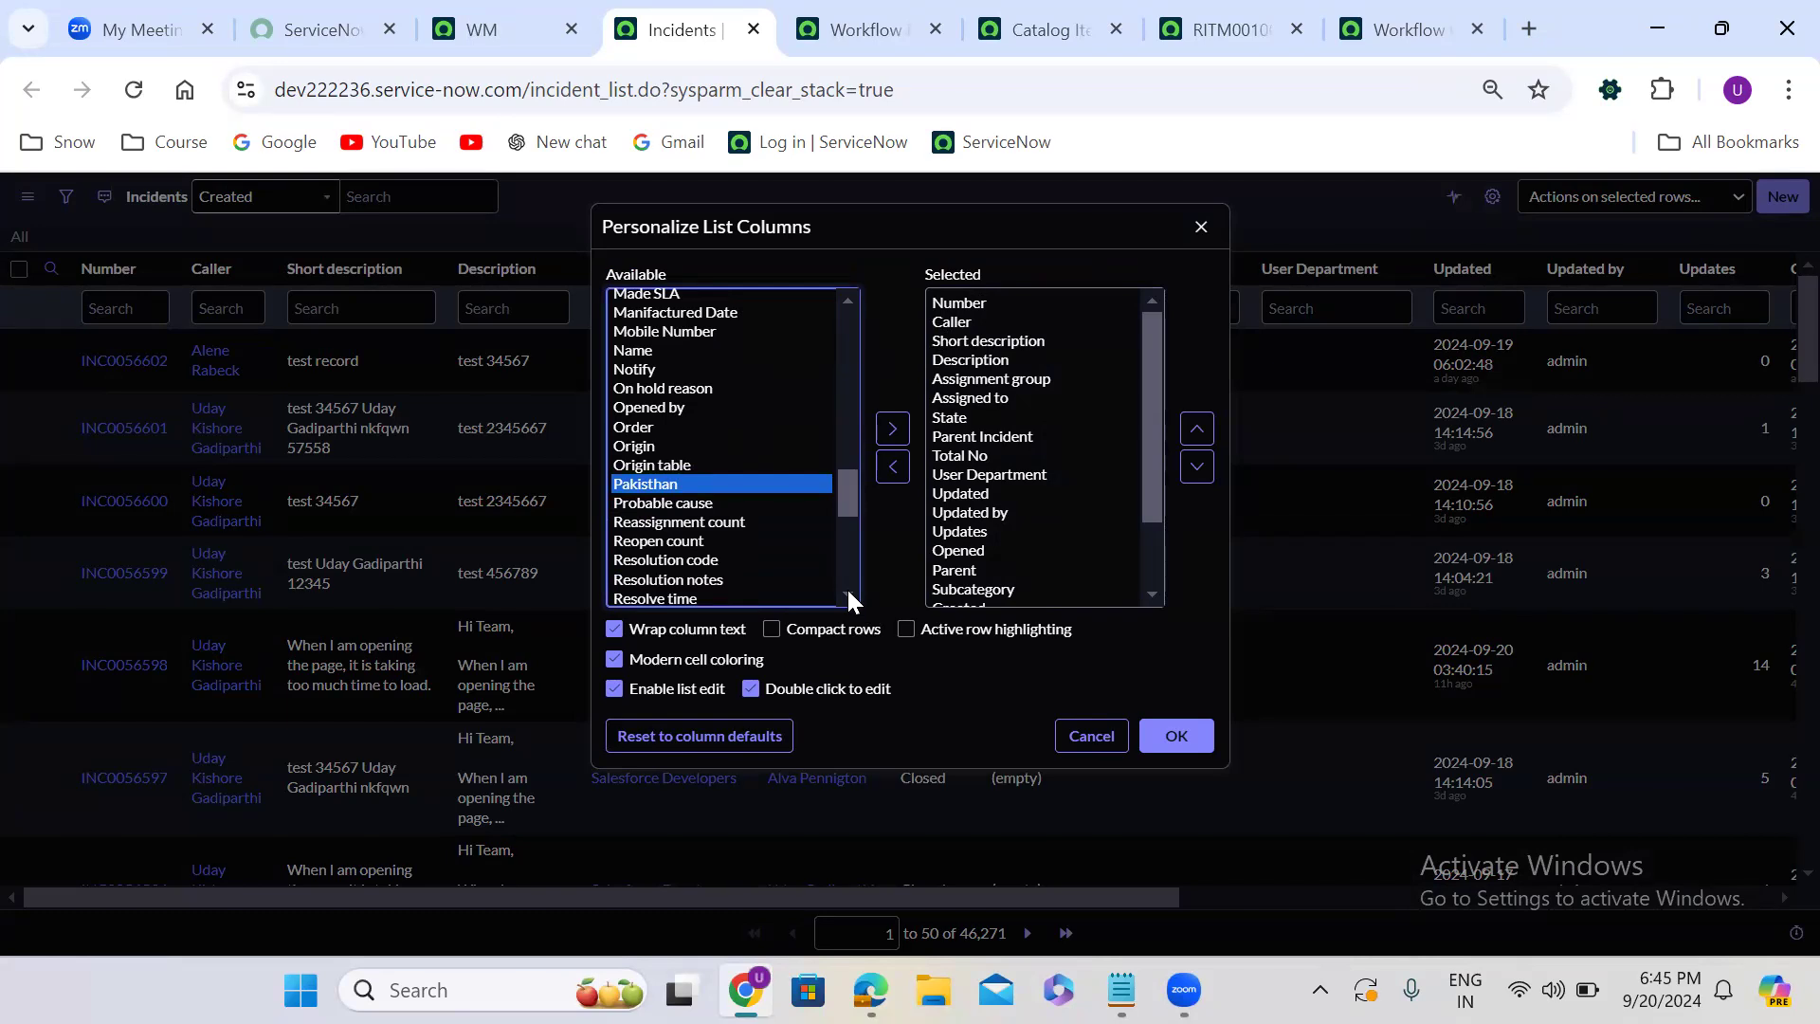
pyautogui.scroll(-1, 845, 587)
pyautogui.scroll(-2, 846, 588)
pyautogui.scroll(-1, 845, 588)
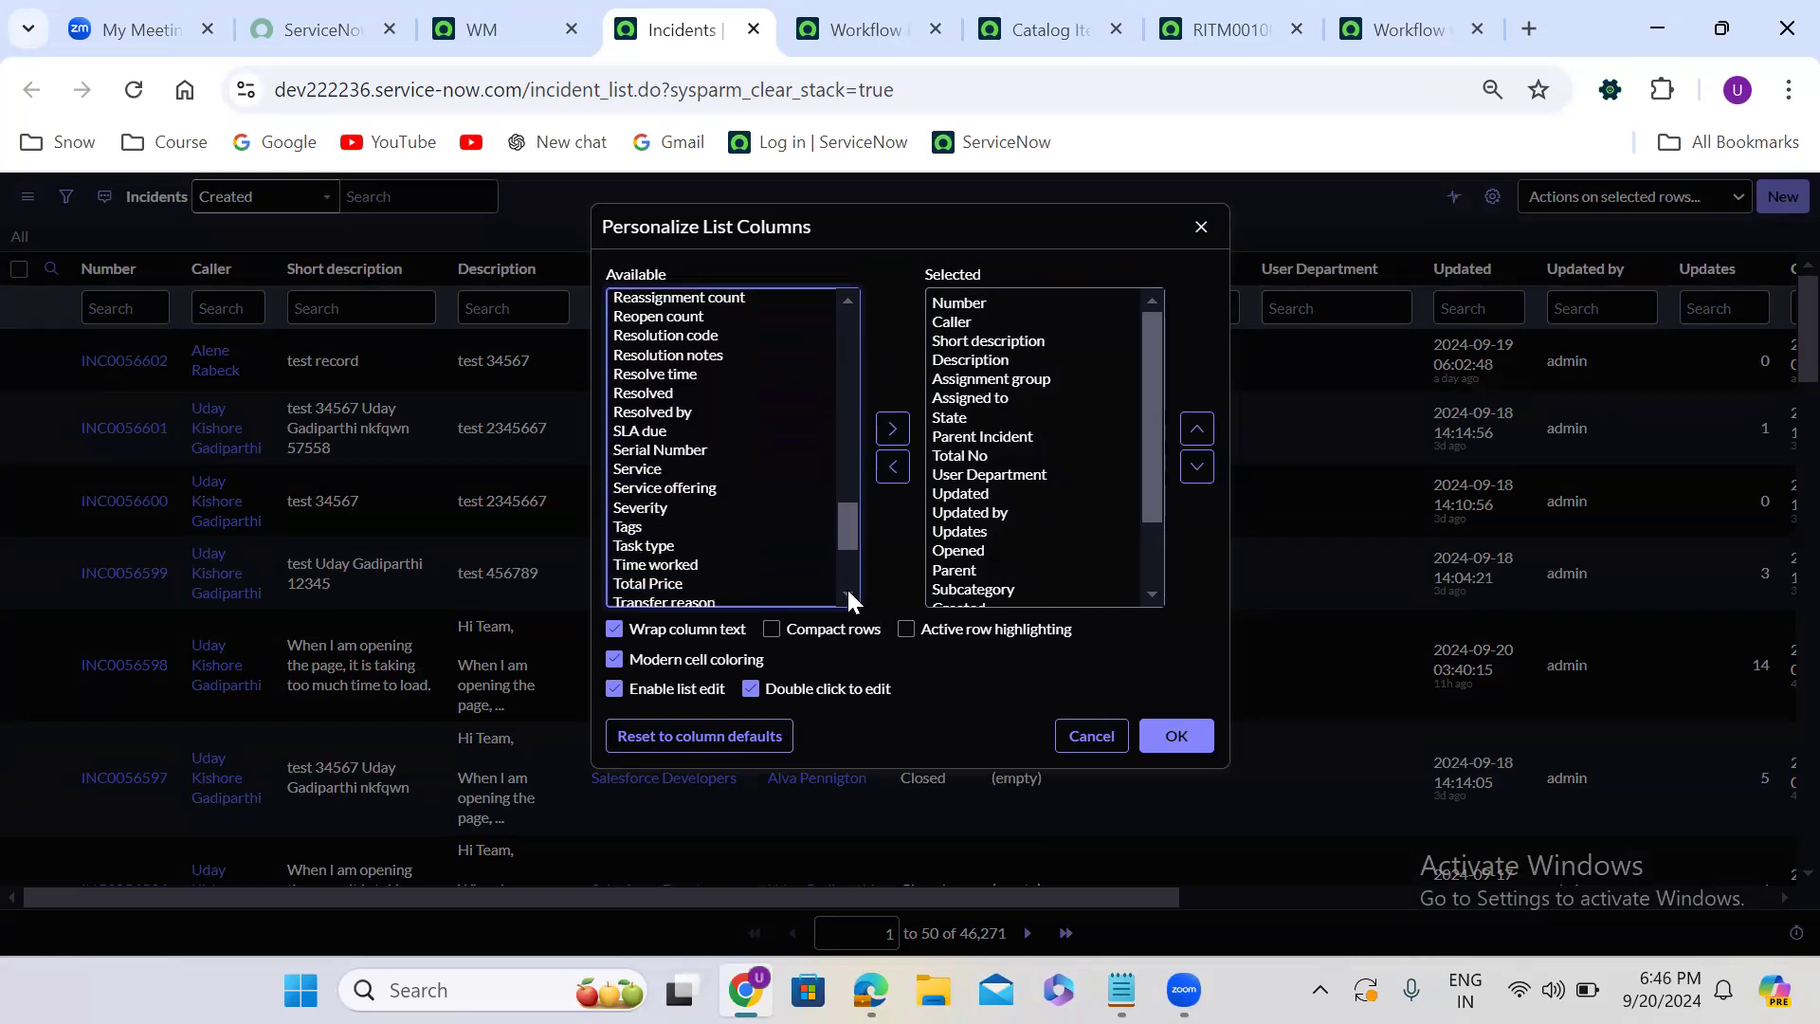
pyautogui.click(1017, 572)
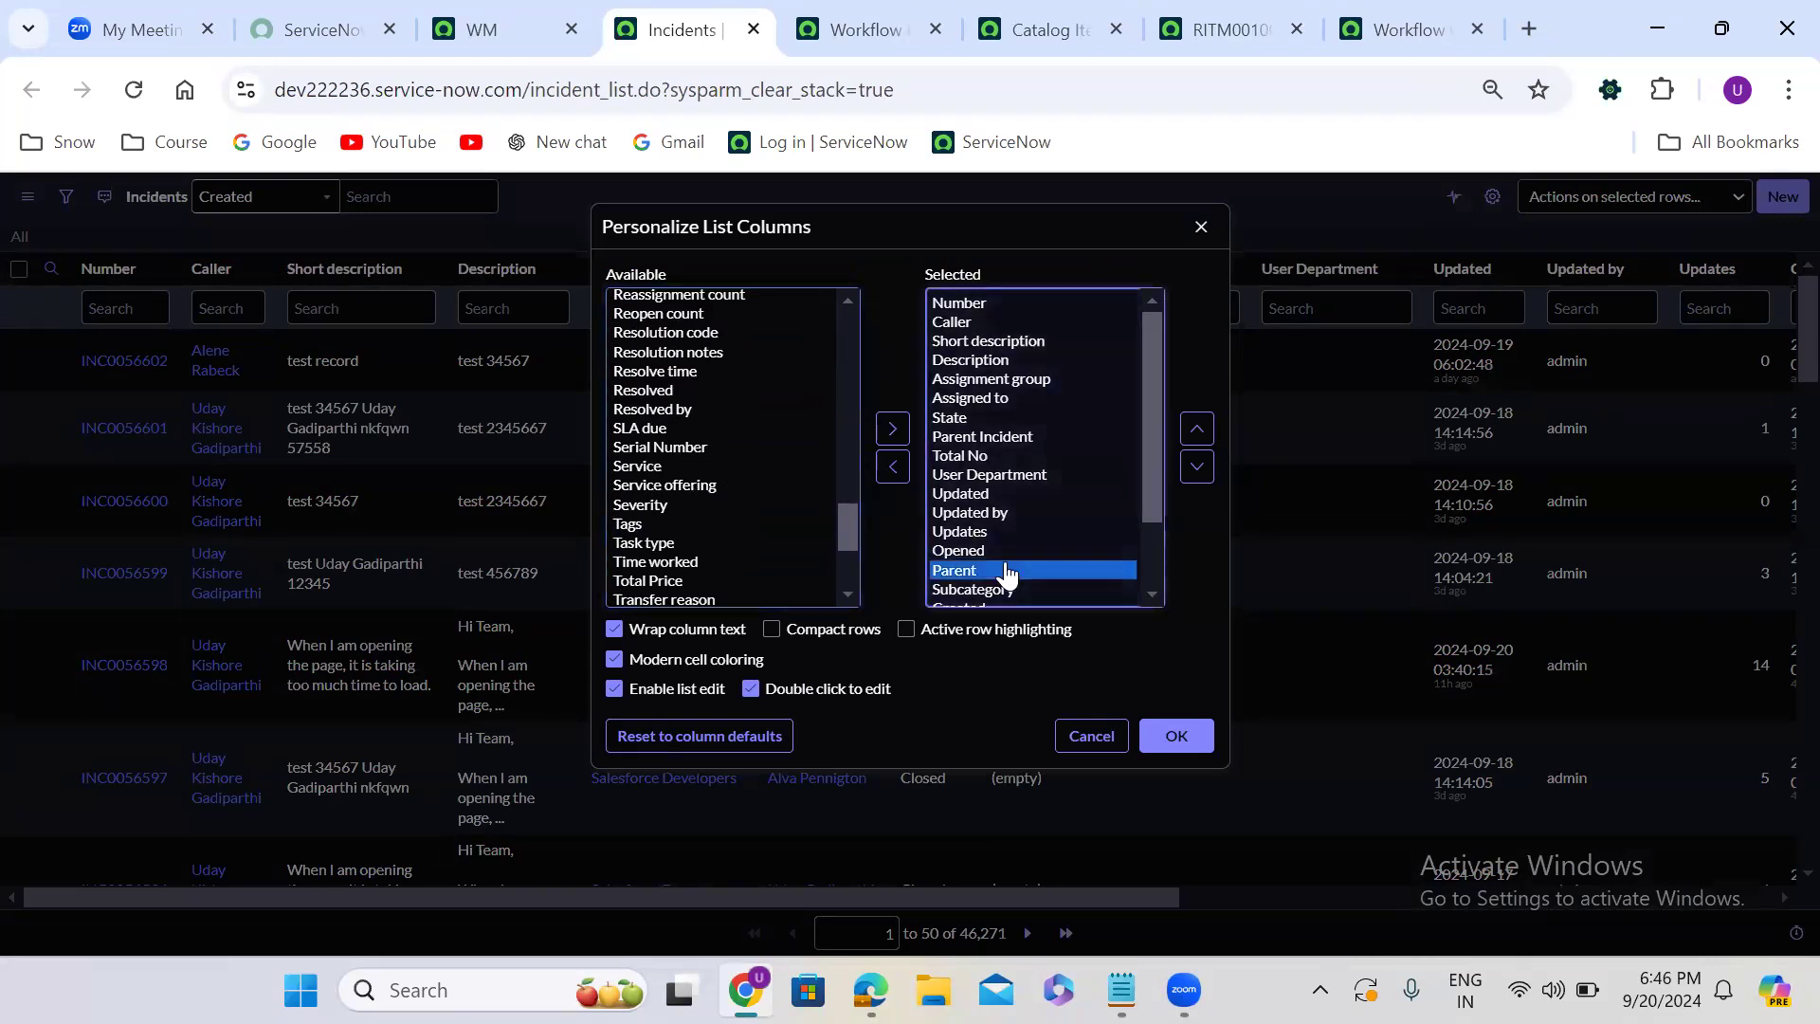
pyautogui.click(1197, 429)
pyautogui.click(1197, 429)
pyautogui.click(1197, 428)
pyautogui.click(1197, 428)
pyautogui.click(1201, 431)
pyautogui.click(1200, 432)
pyautogui.click(1201, 432)
pyautogui.click(1201, 431)
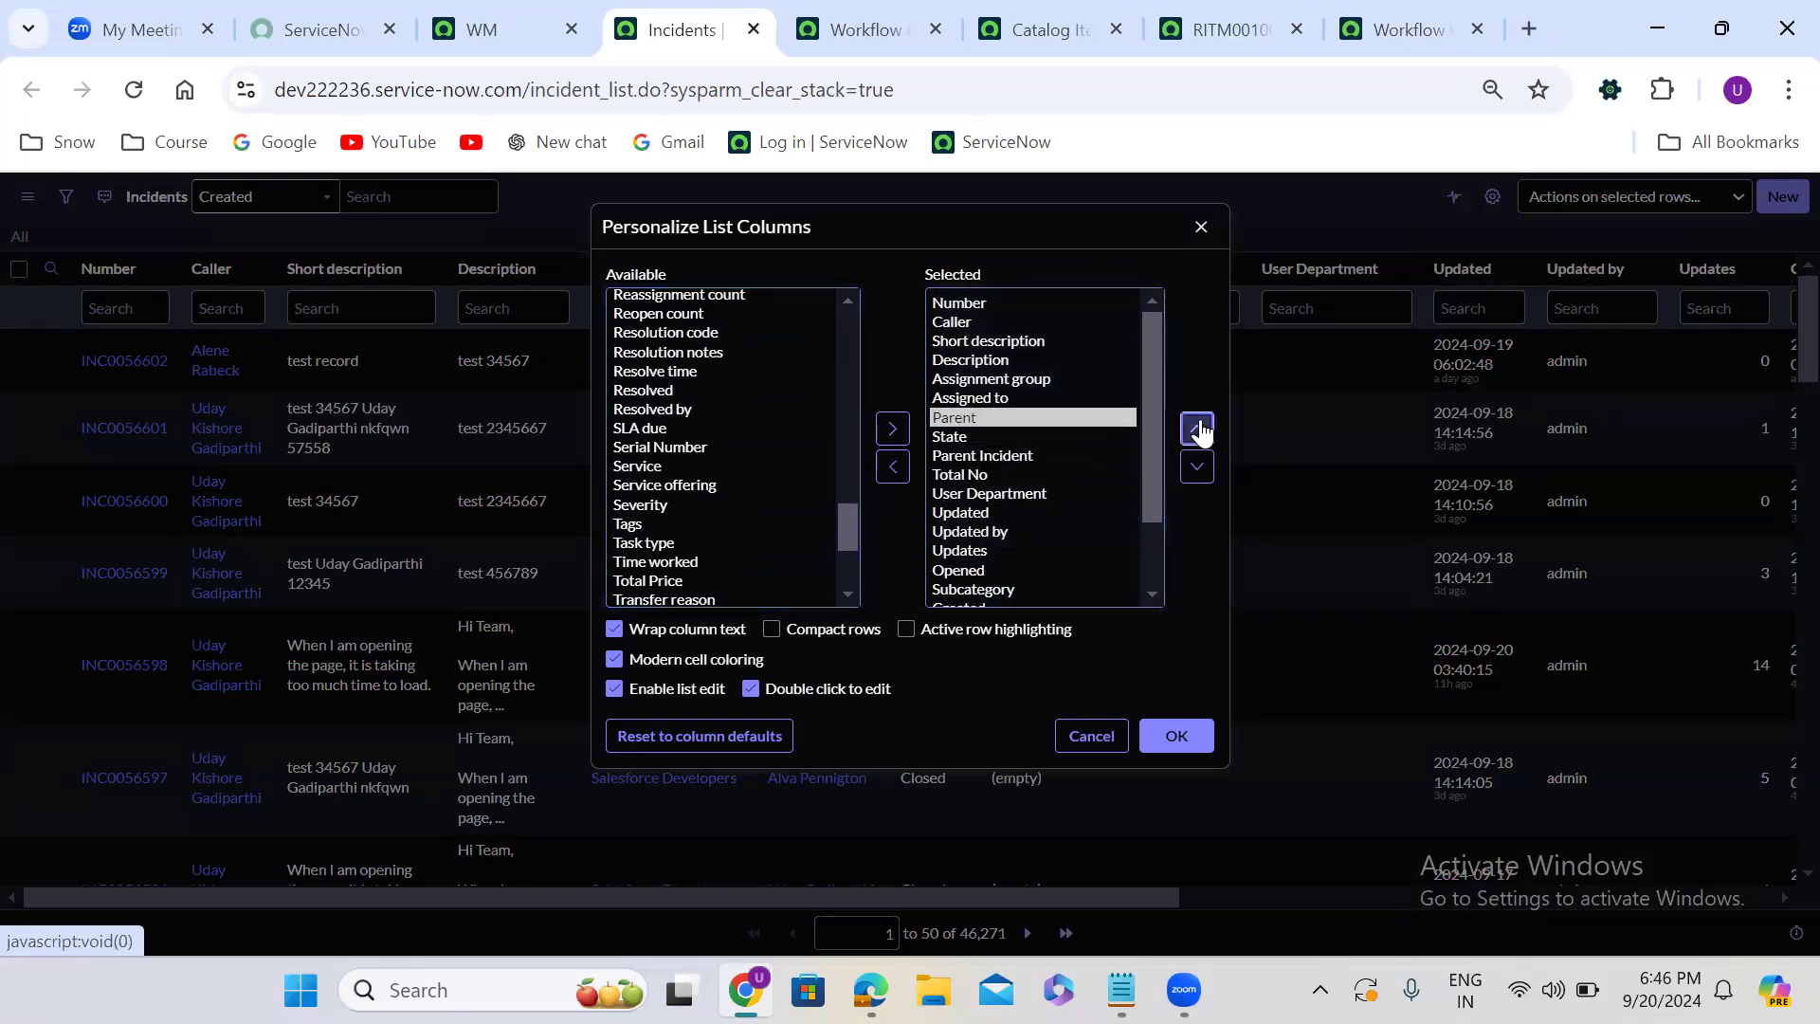
pyautogui.click(1201, 432)
pyautogui.click(1200, 431)
pyautogui.click(1169, 730)
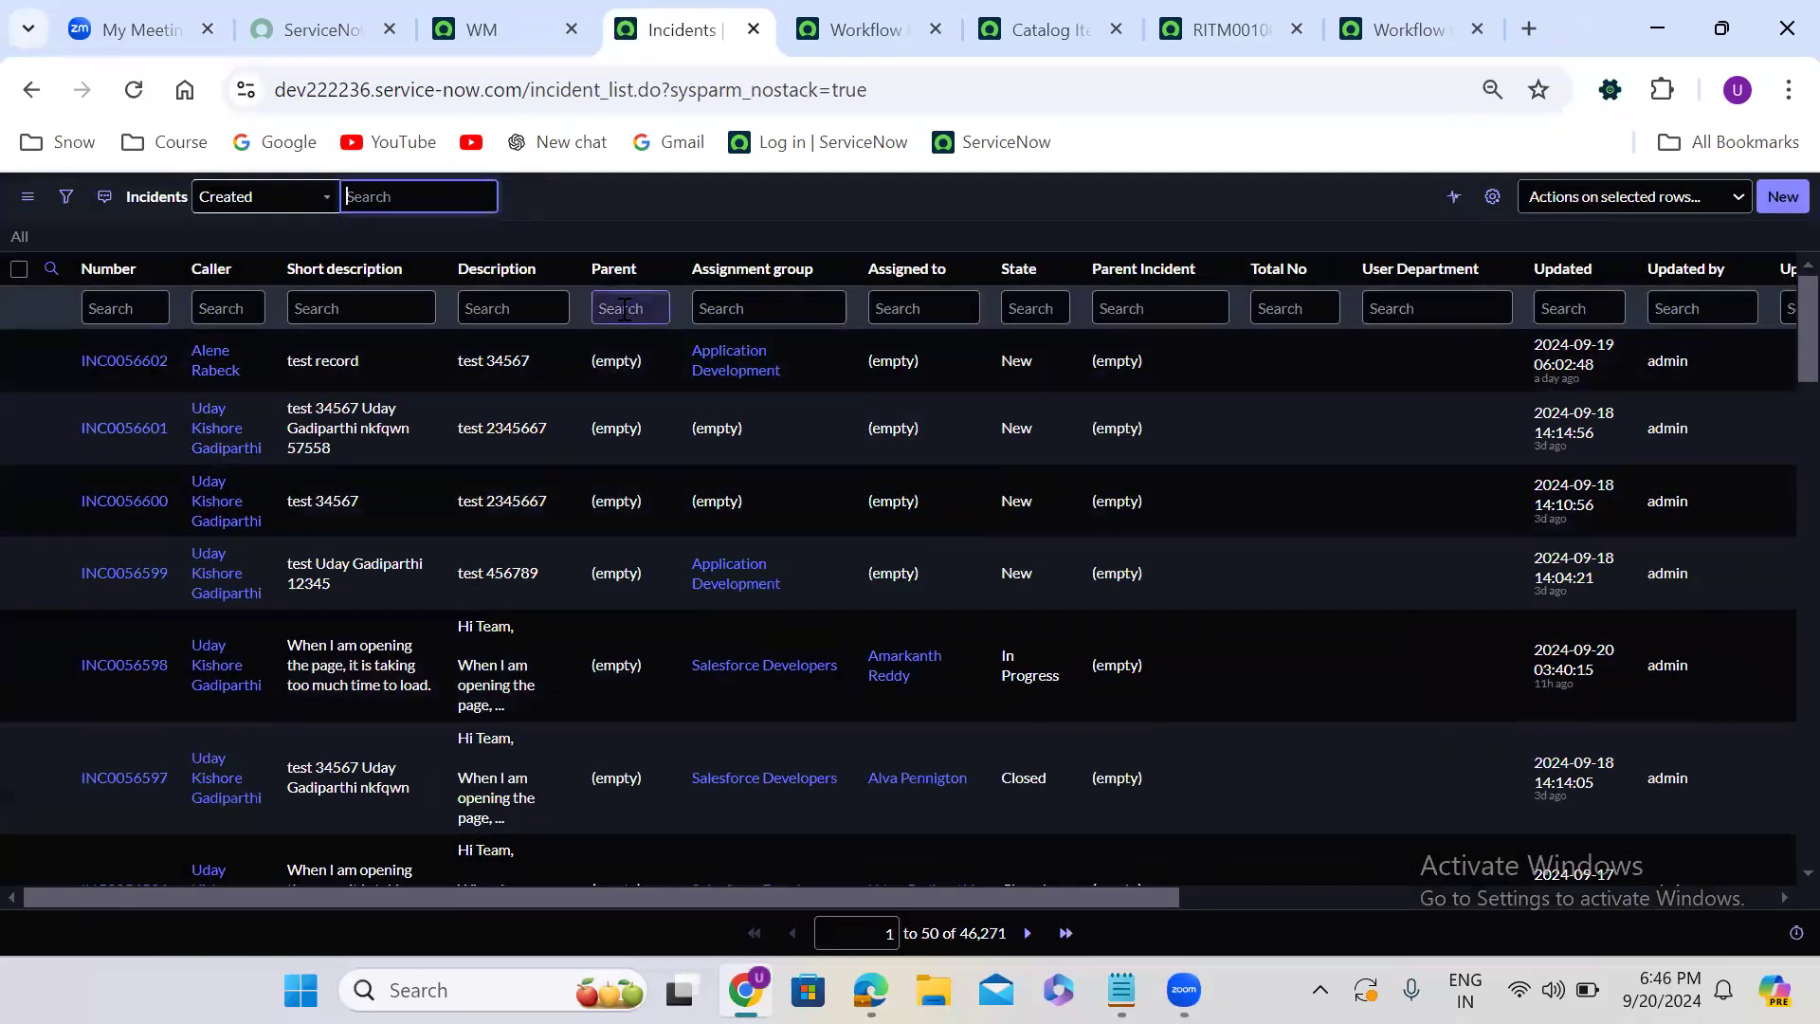
# - Filter the incident list on the Parent column with !=NULL
pyautogui.click(624, 308)
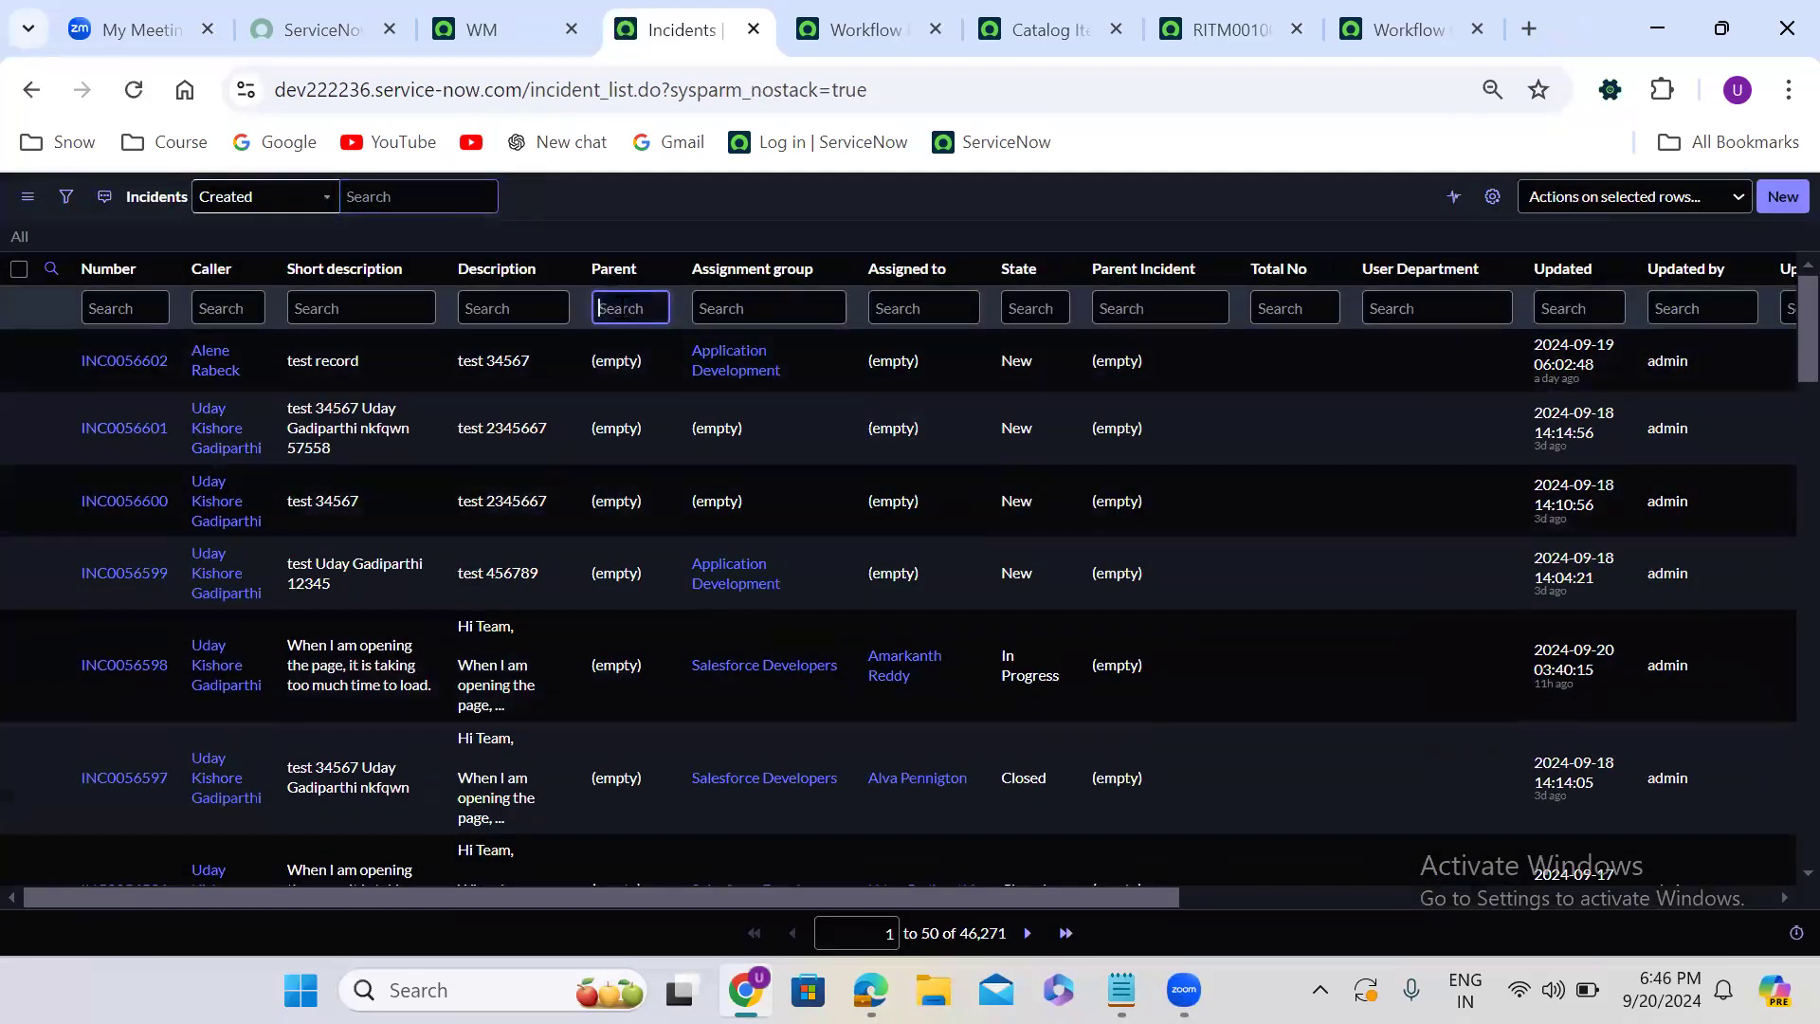
pyautogui.write('!')
pyautogui.press('Return')
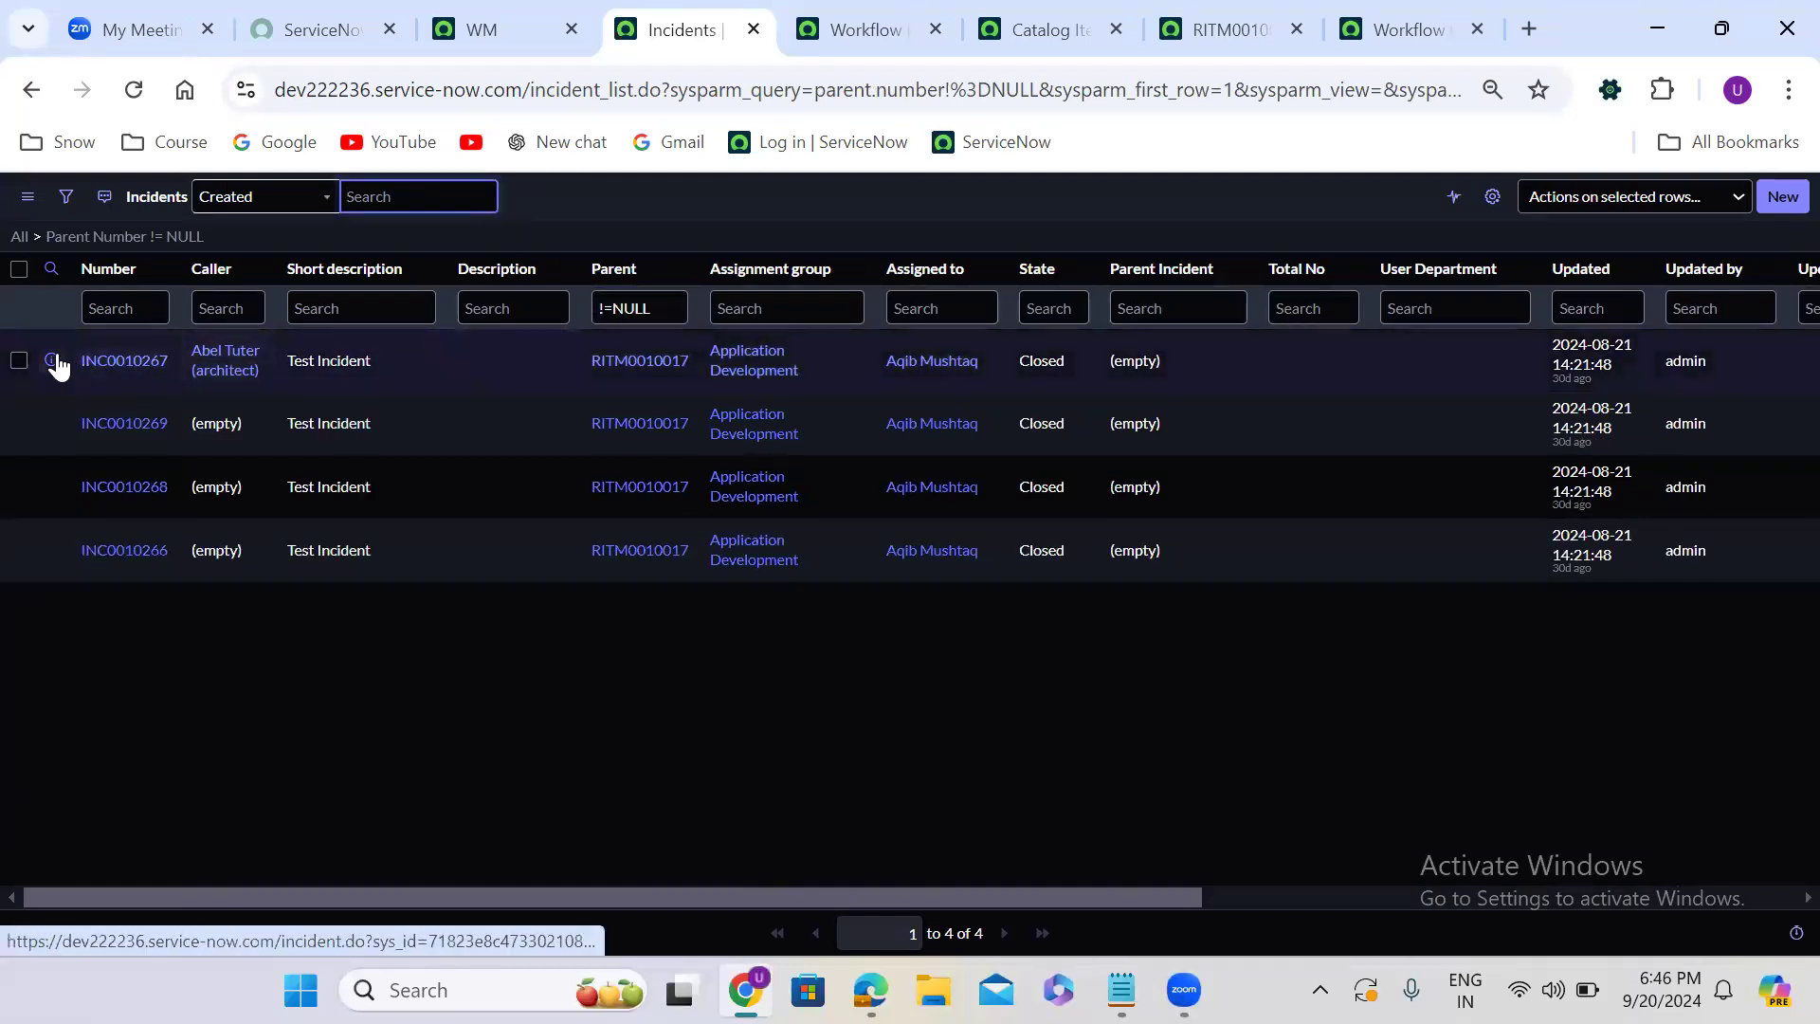
# - Open the first filtered incident in a separate browser tab and show the record's XML
pyautogui.rightClick(55, 363)
pyautogui.click(142, 388)
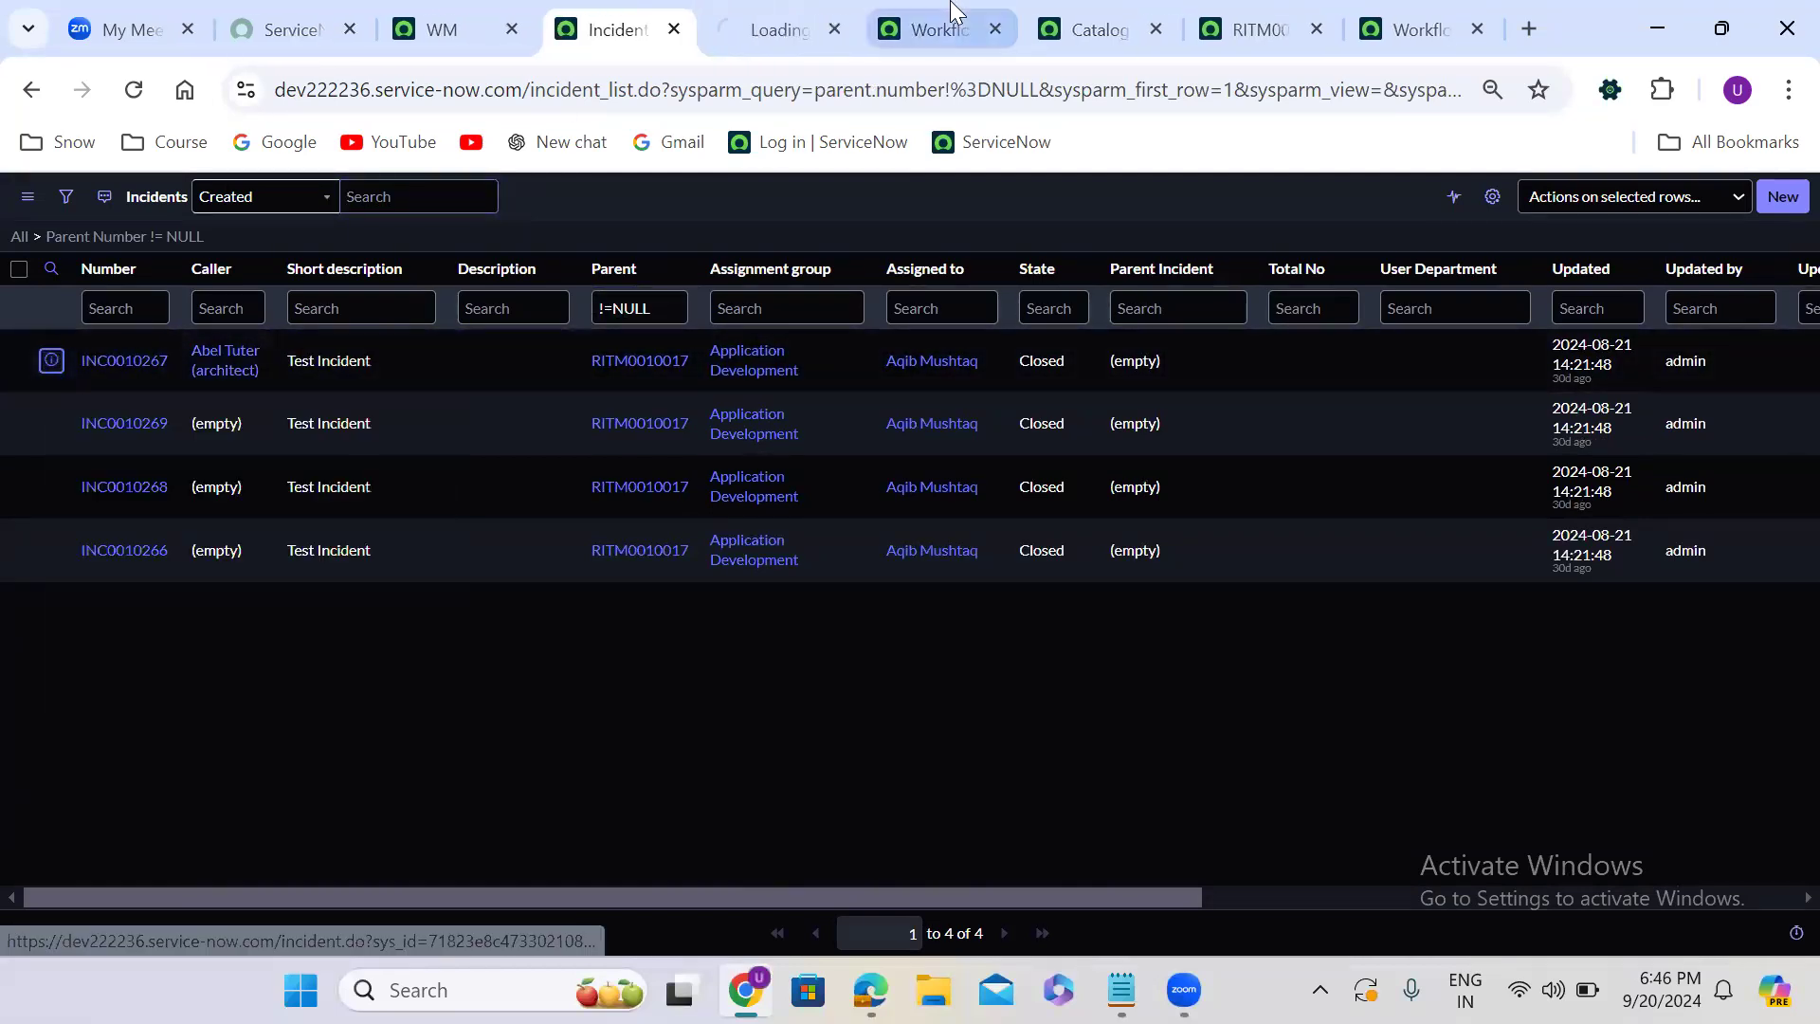
pyautogui.click(783, 7)
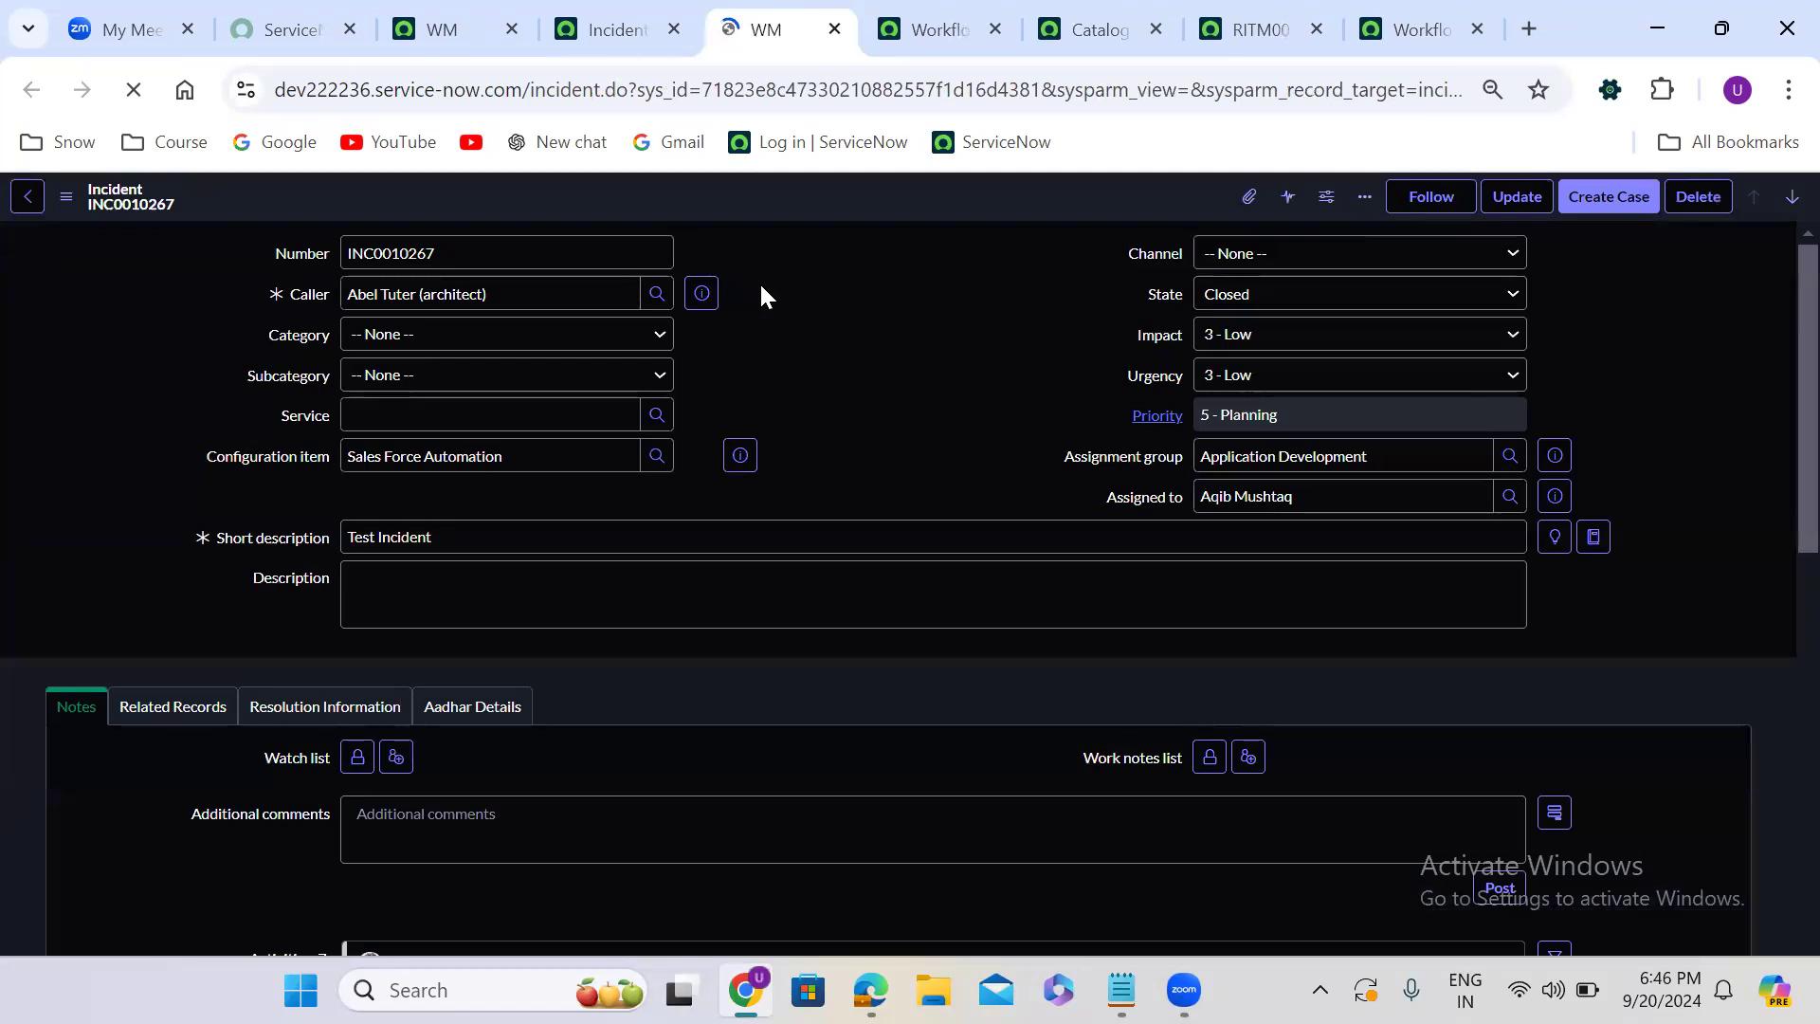
pyautogui.rightClick(812, 195)
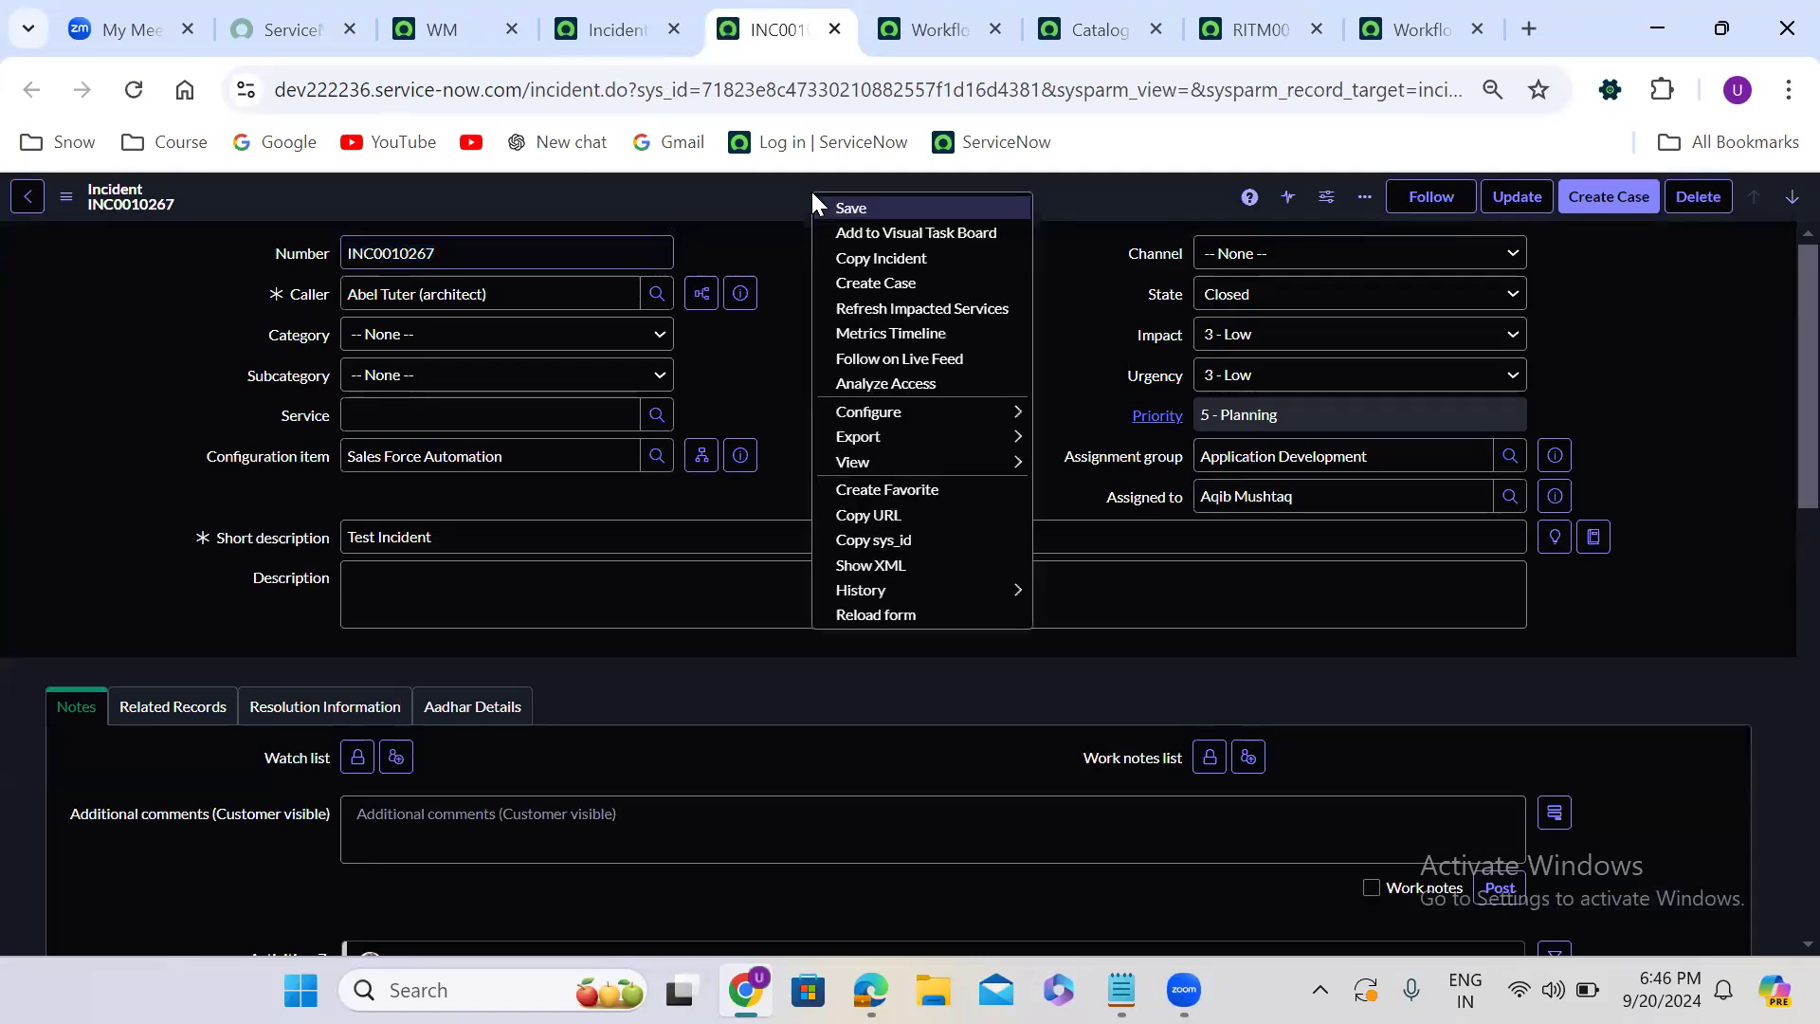
pyautogui.click(883, 564)
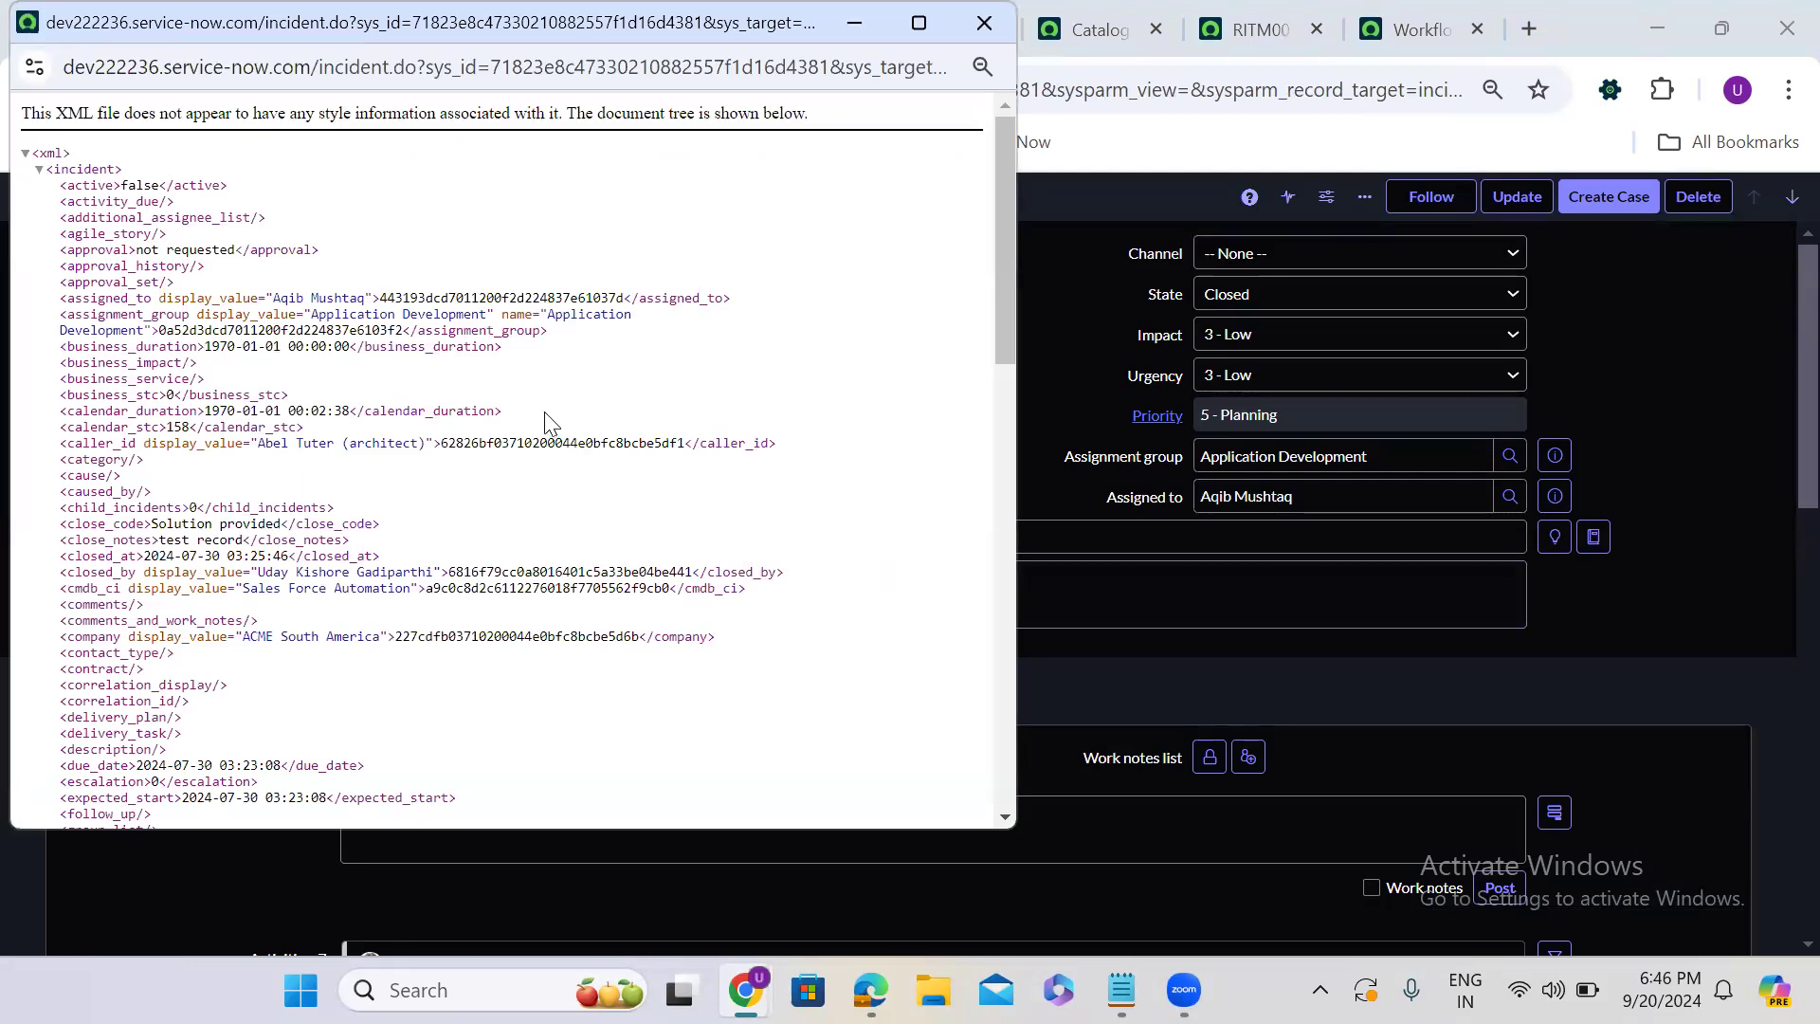
# - Find "parent" in the XML to check the field's backend name, and close the XML window
pyautogui.hotkey('ctrl', 'f')
pyautogui.write('pa')
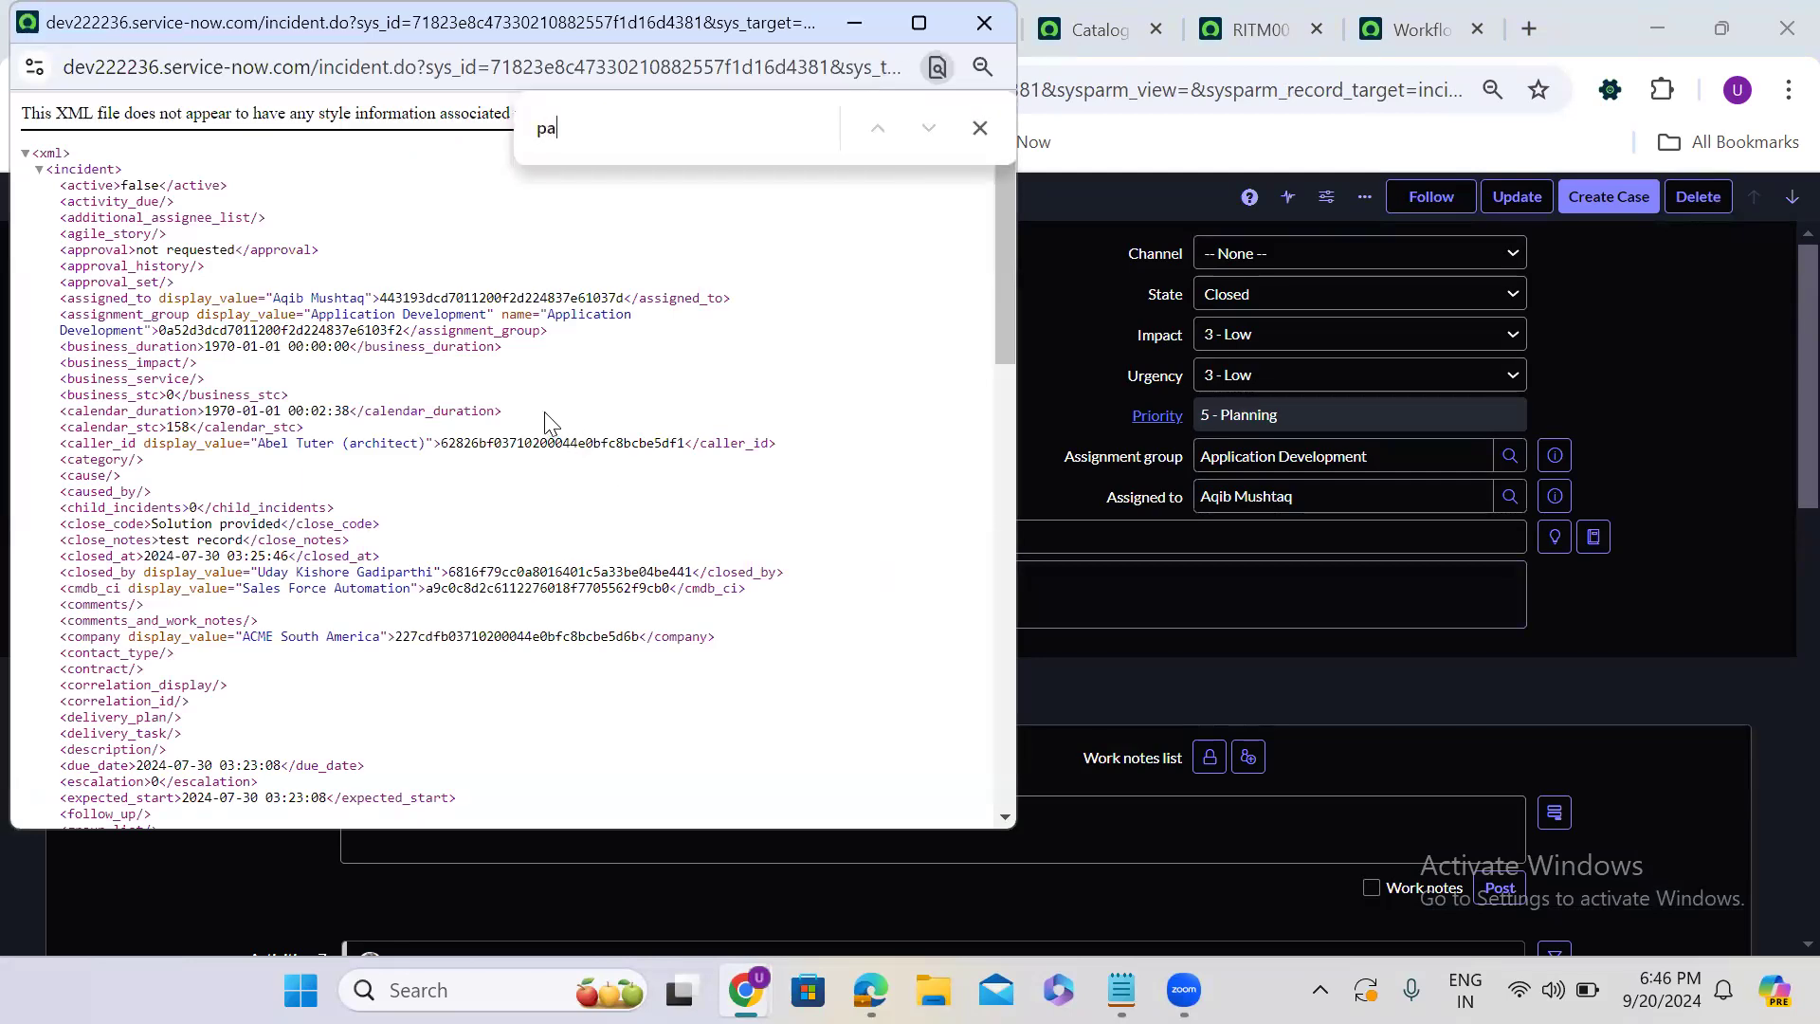
pyautogui.write('rent')
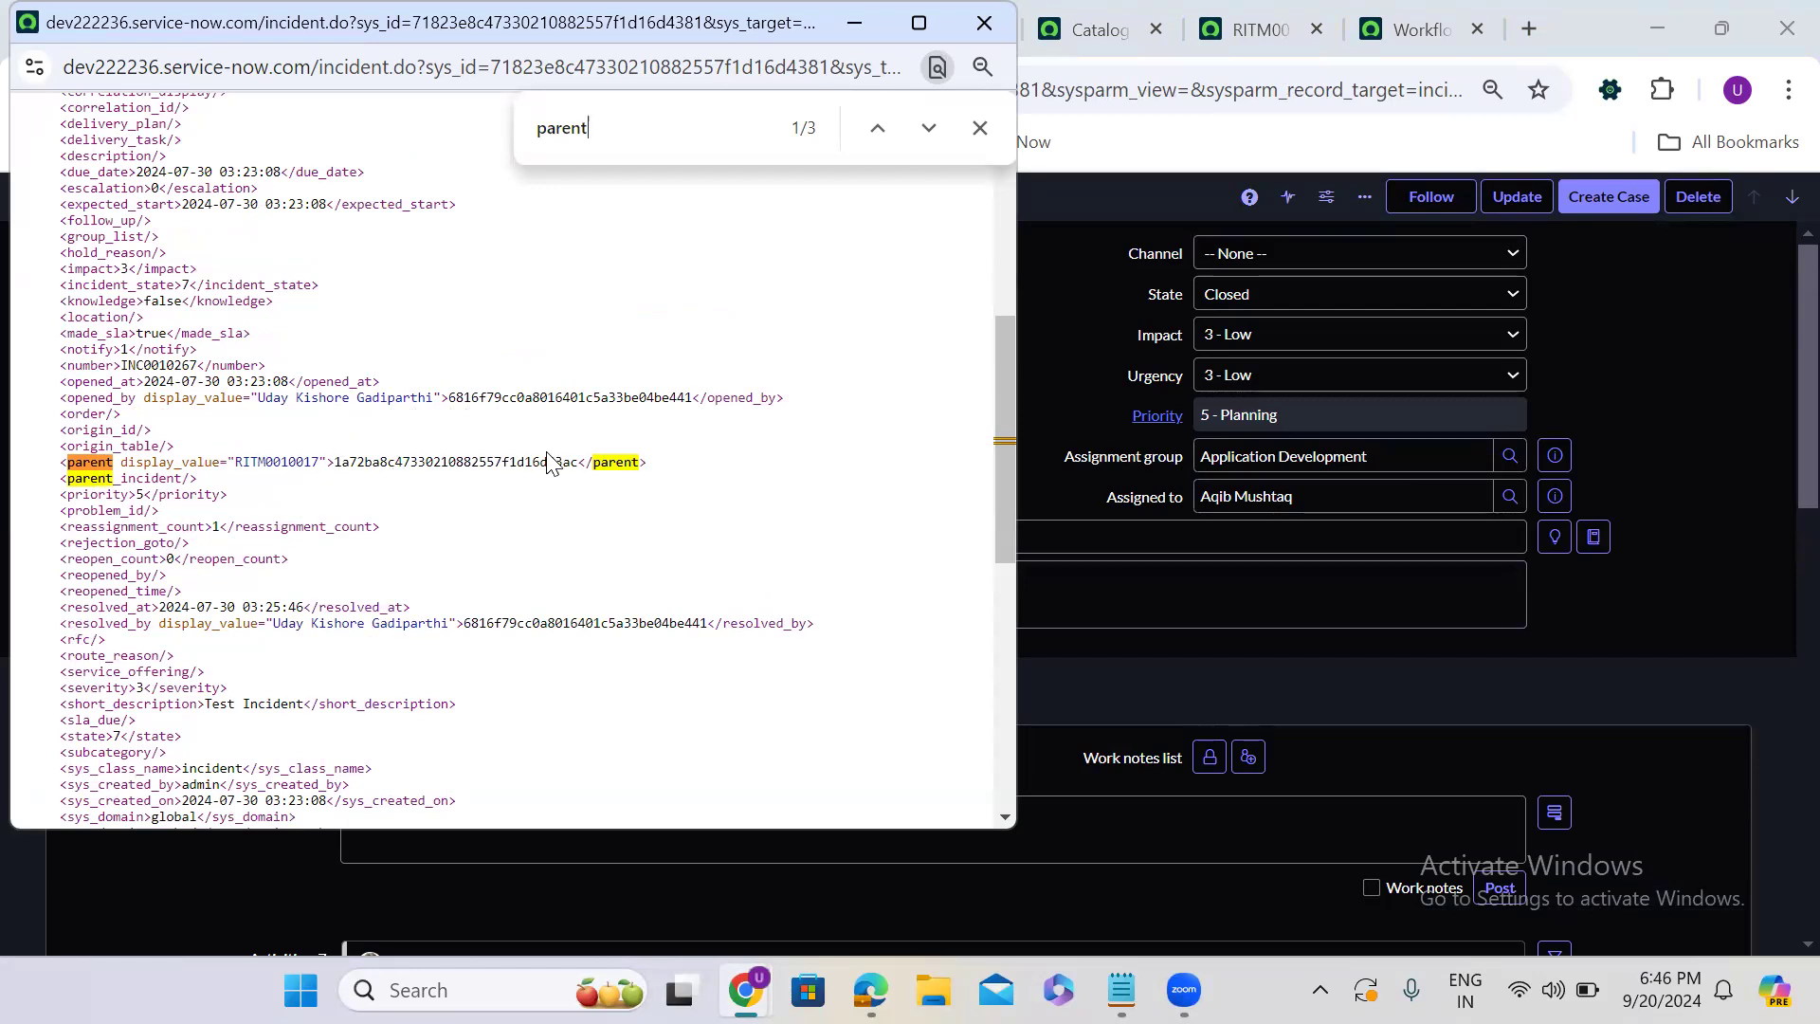
pyautogui.doubleClick(614, 463)
pyautogui.click(614, 463)
pyautogui.doubleClick(615, 462)
pyautogui.click(984, 15)
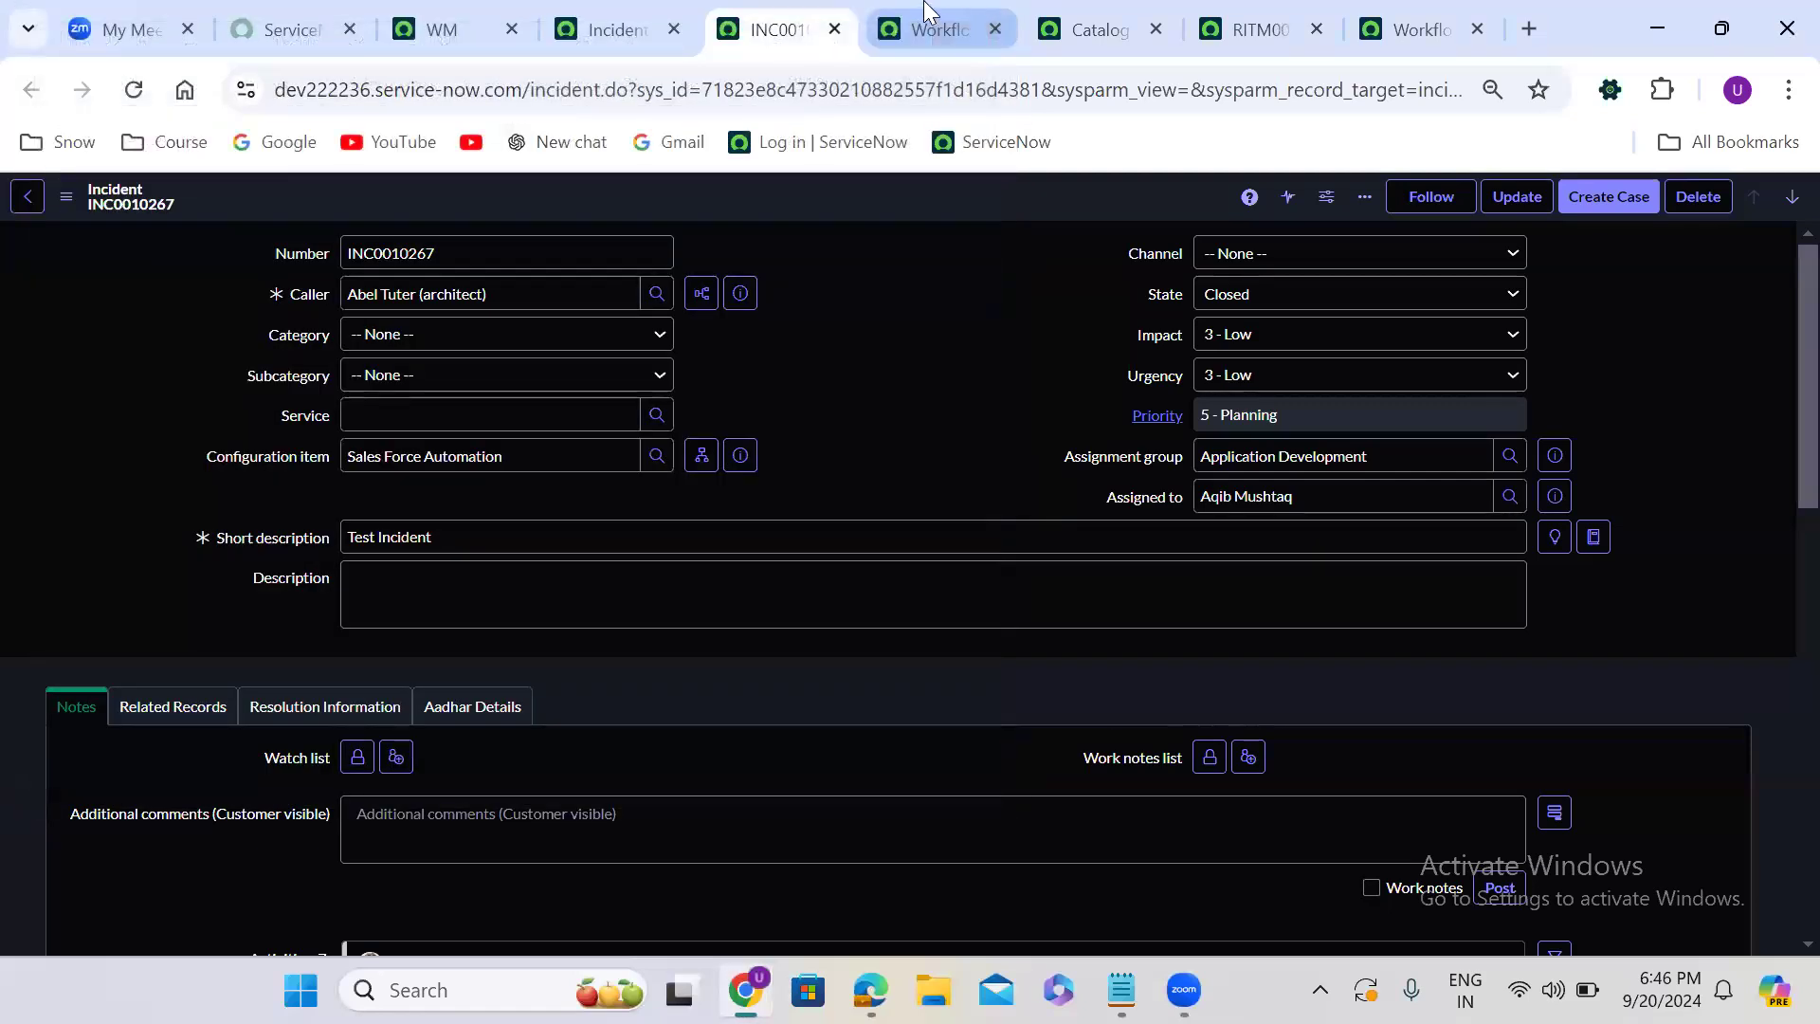
# - In the Wait for condition script, change the addQuery field to 'parent' and the GlideRecord table to "incident"
pyautogui.click(931, 21)
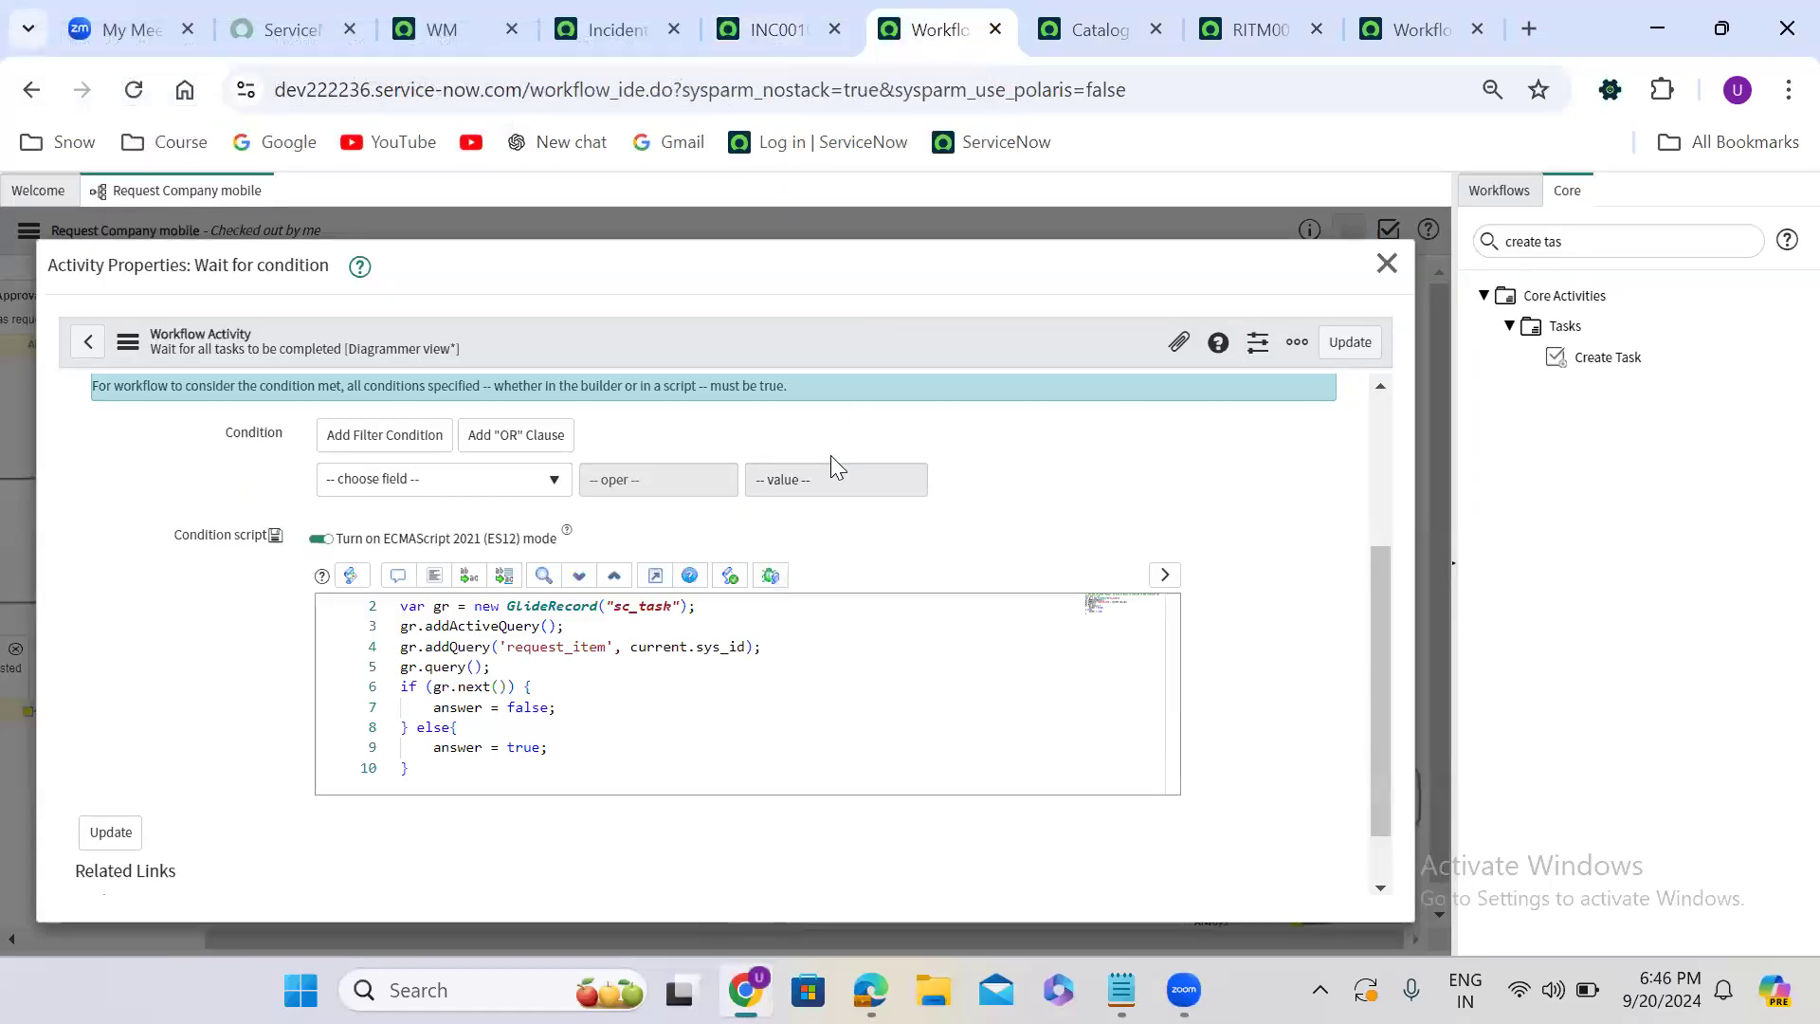
pyautogui.doubleClick(573, 648)
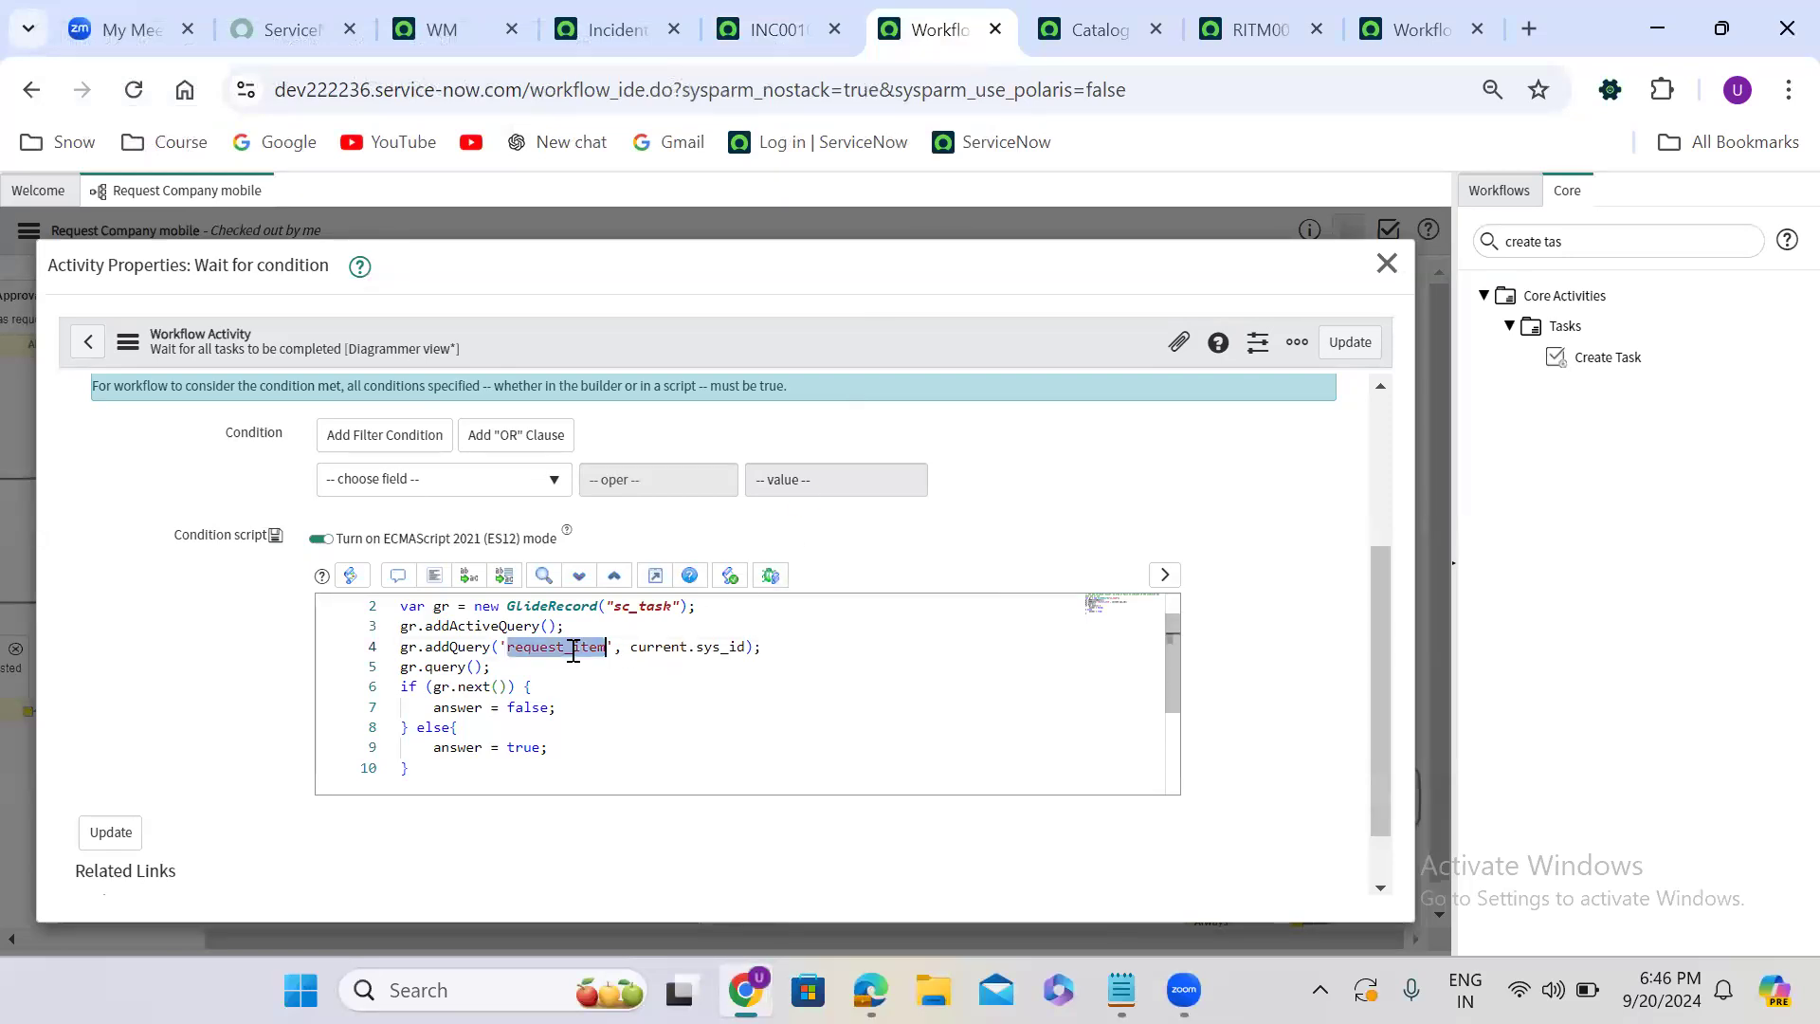
pyautogui.write('parent')
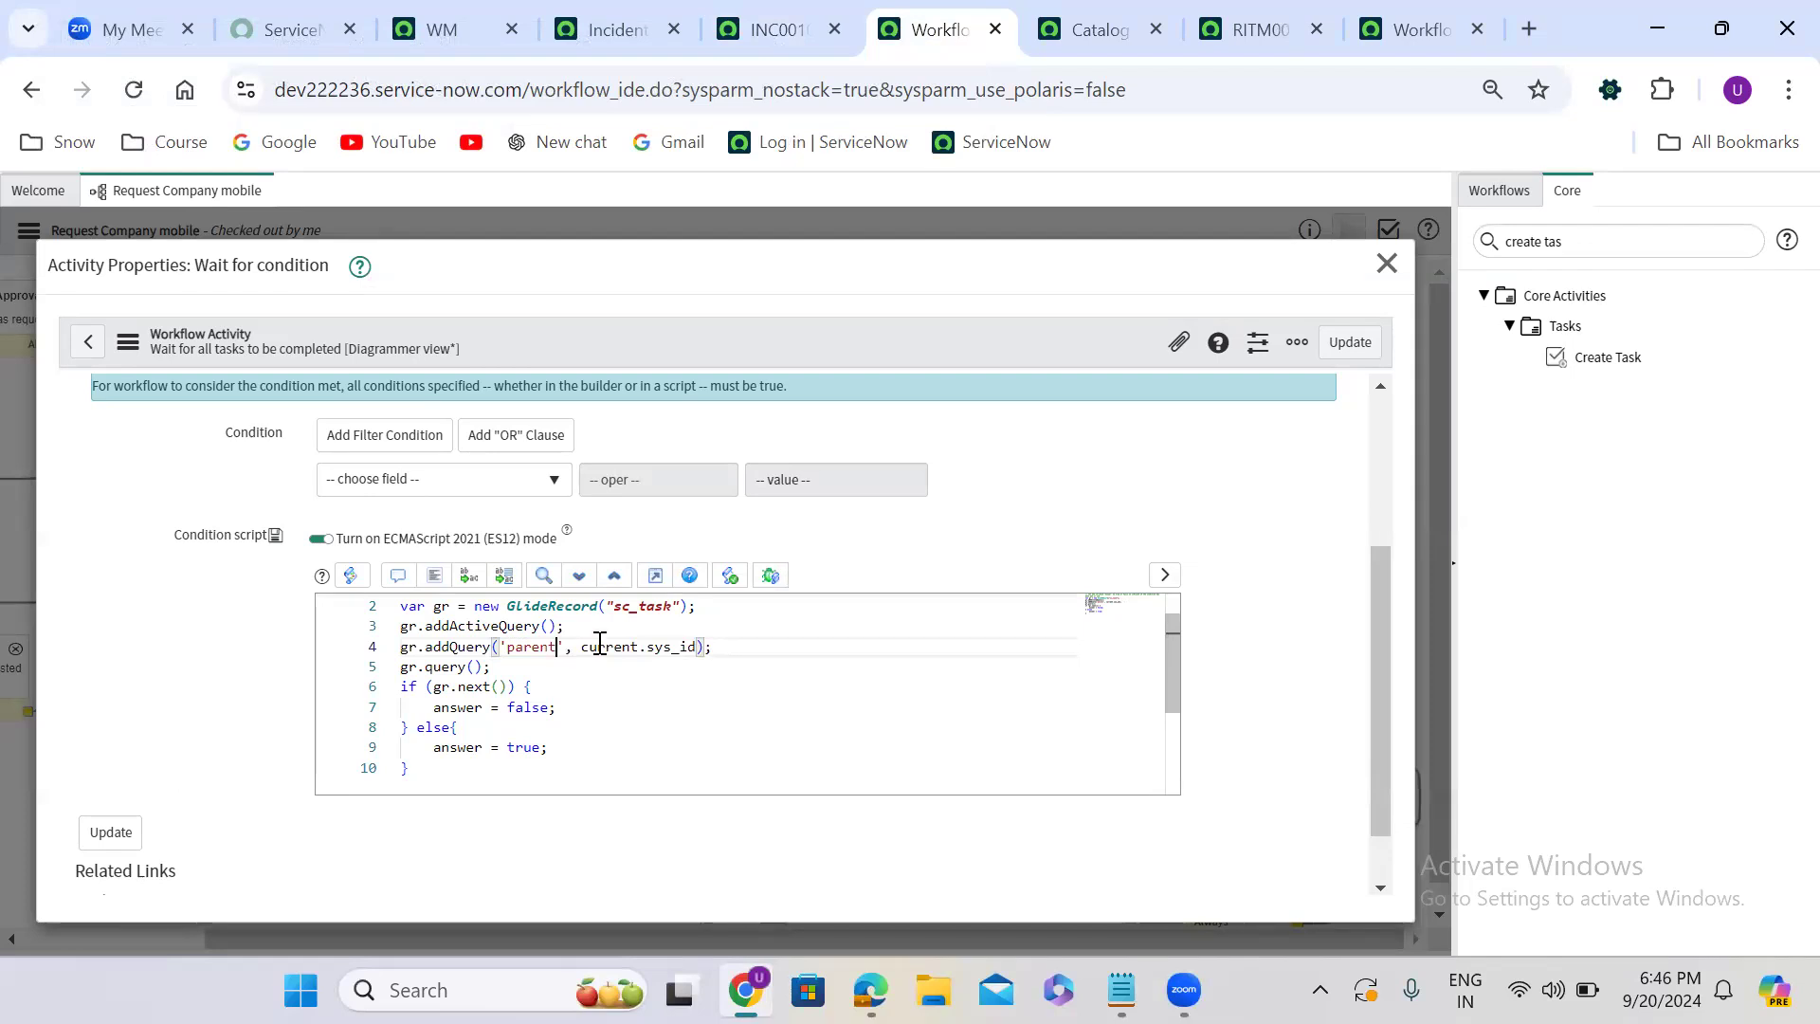
pyautogui.click(645, 607)
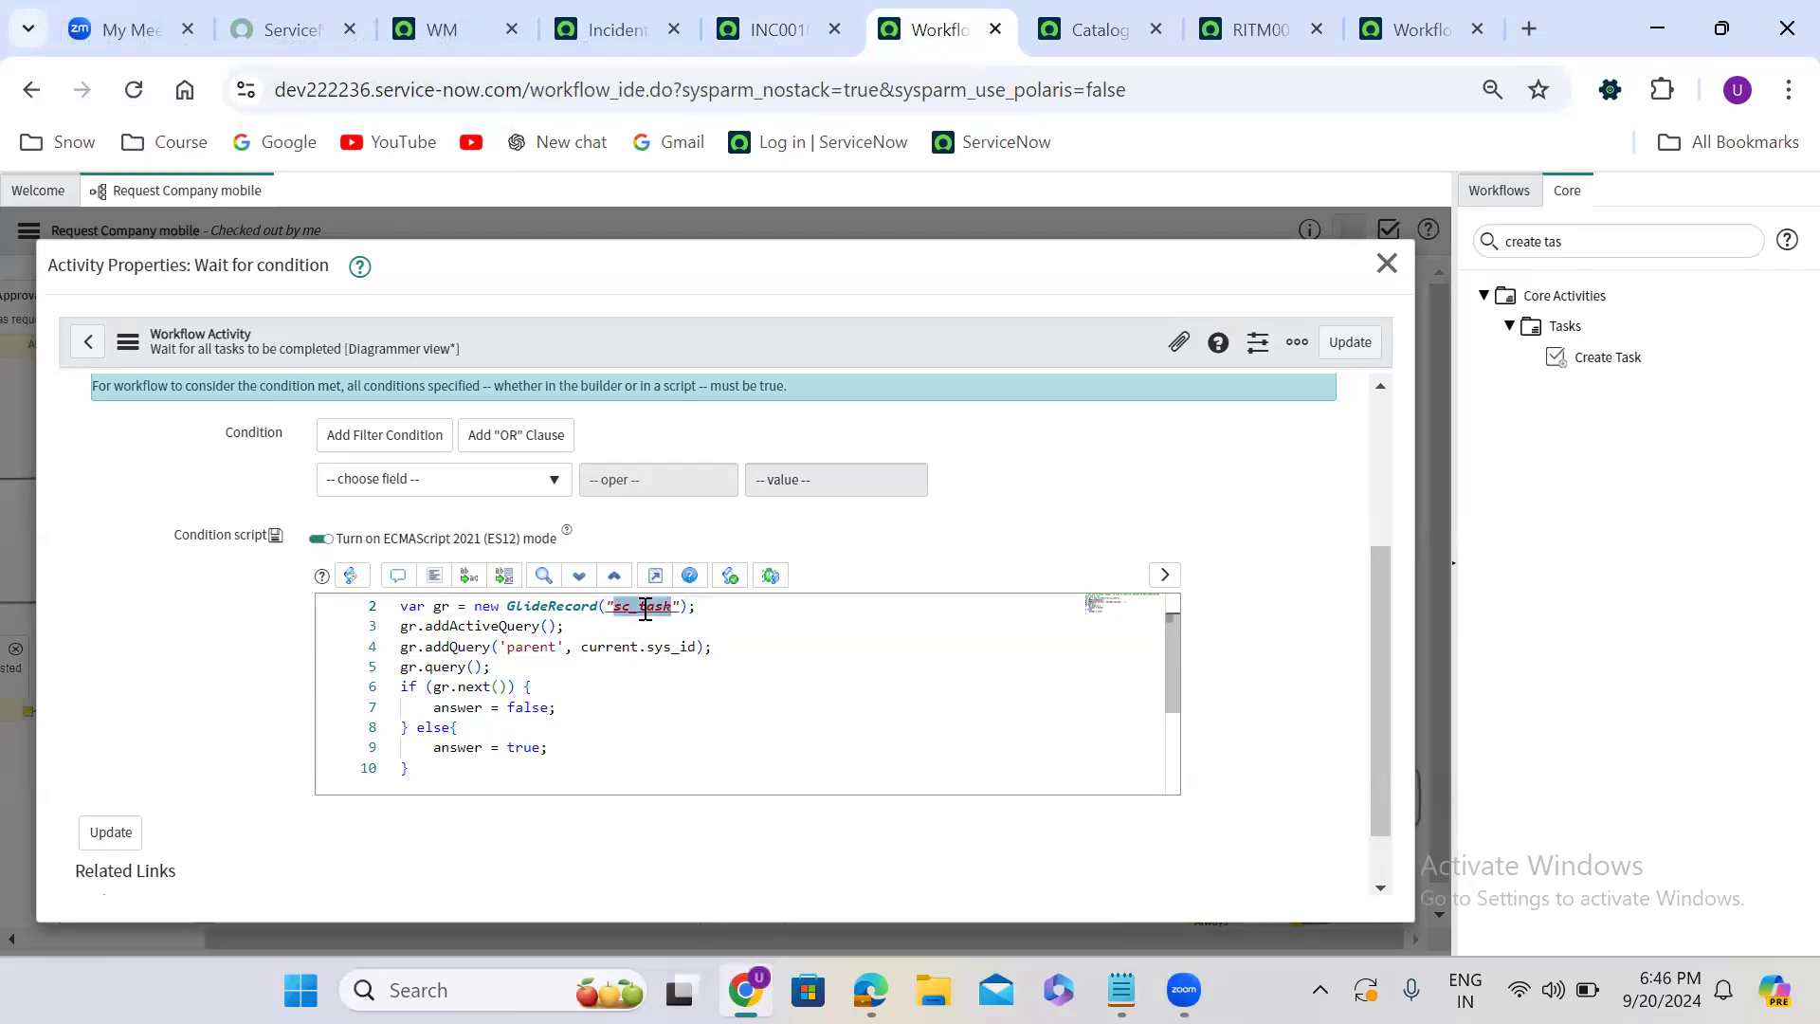
pyautogui.write('incid')
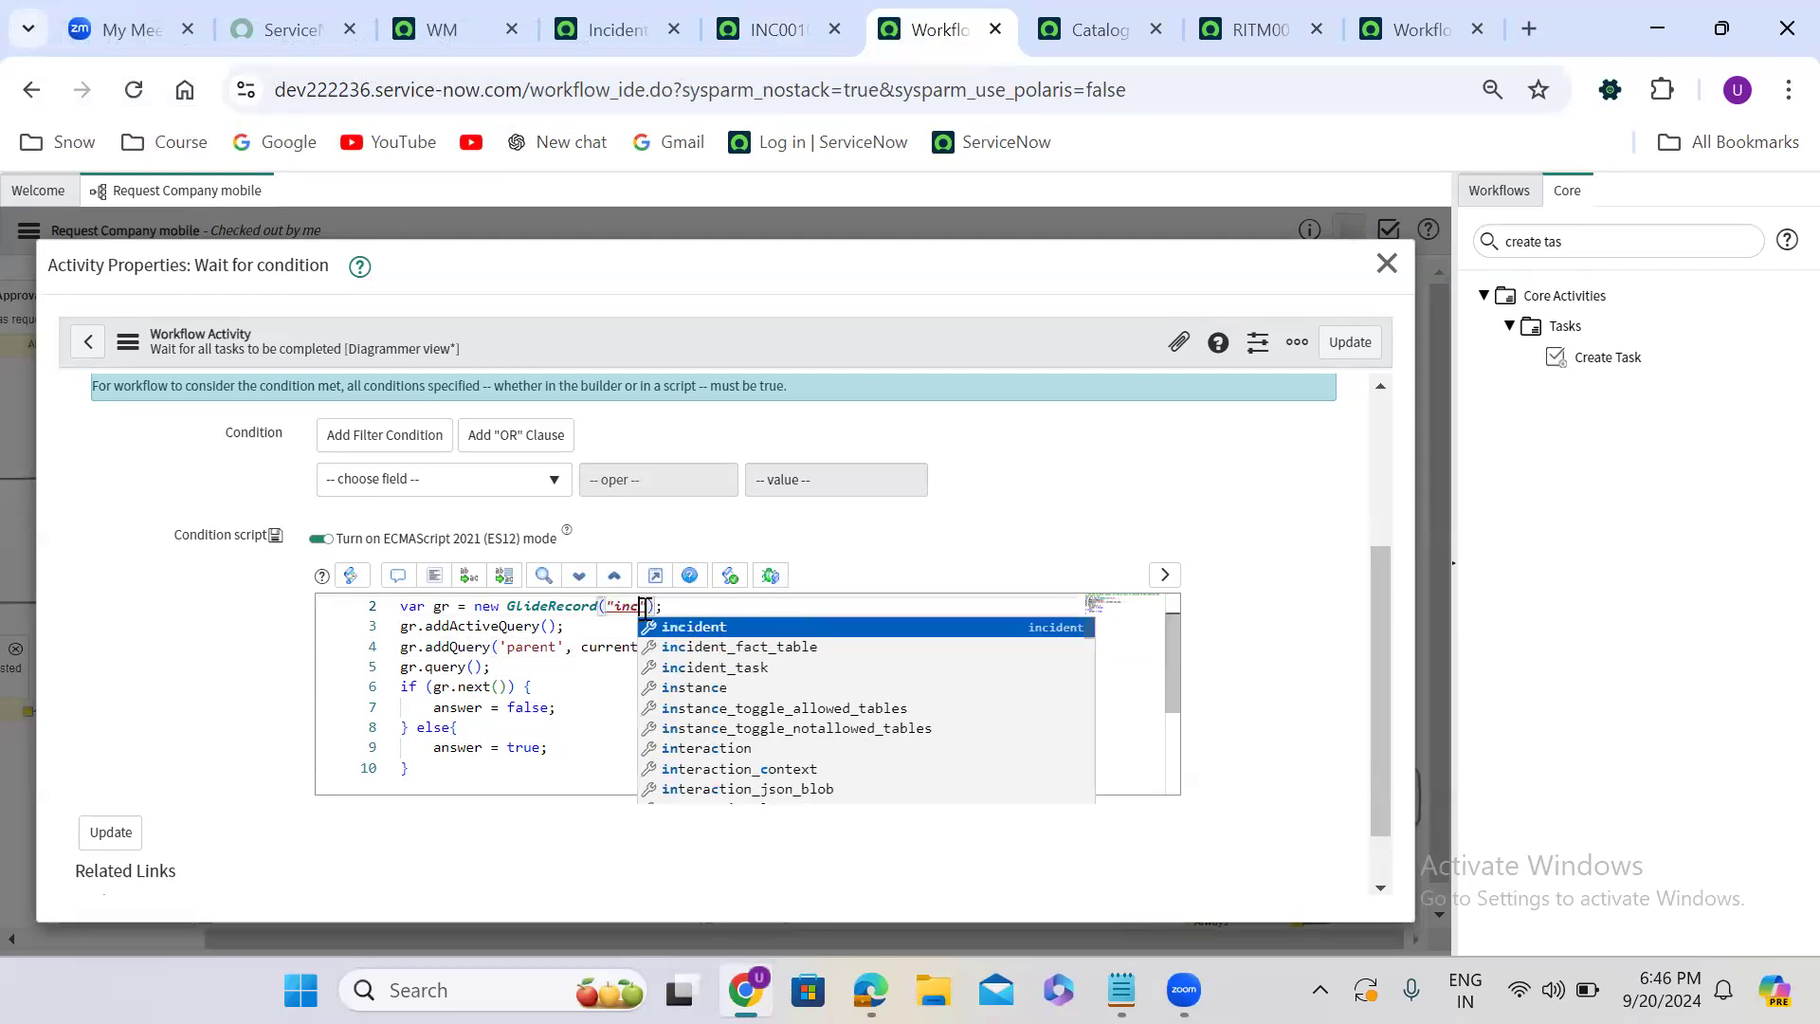
pyautogui.write('ent')
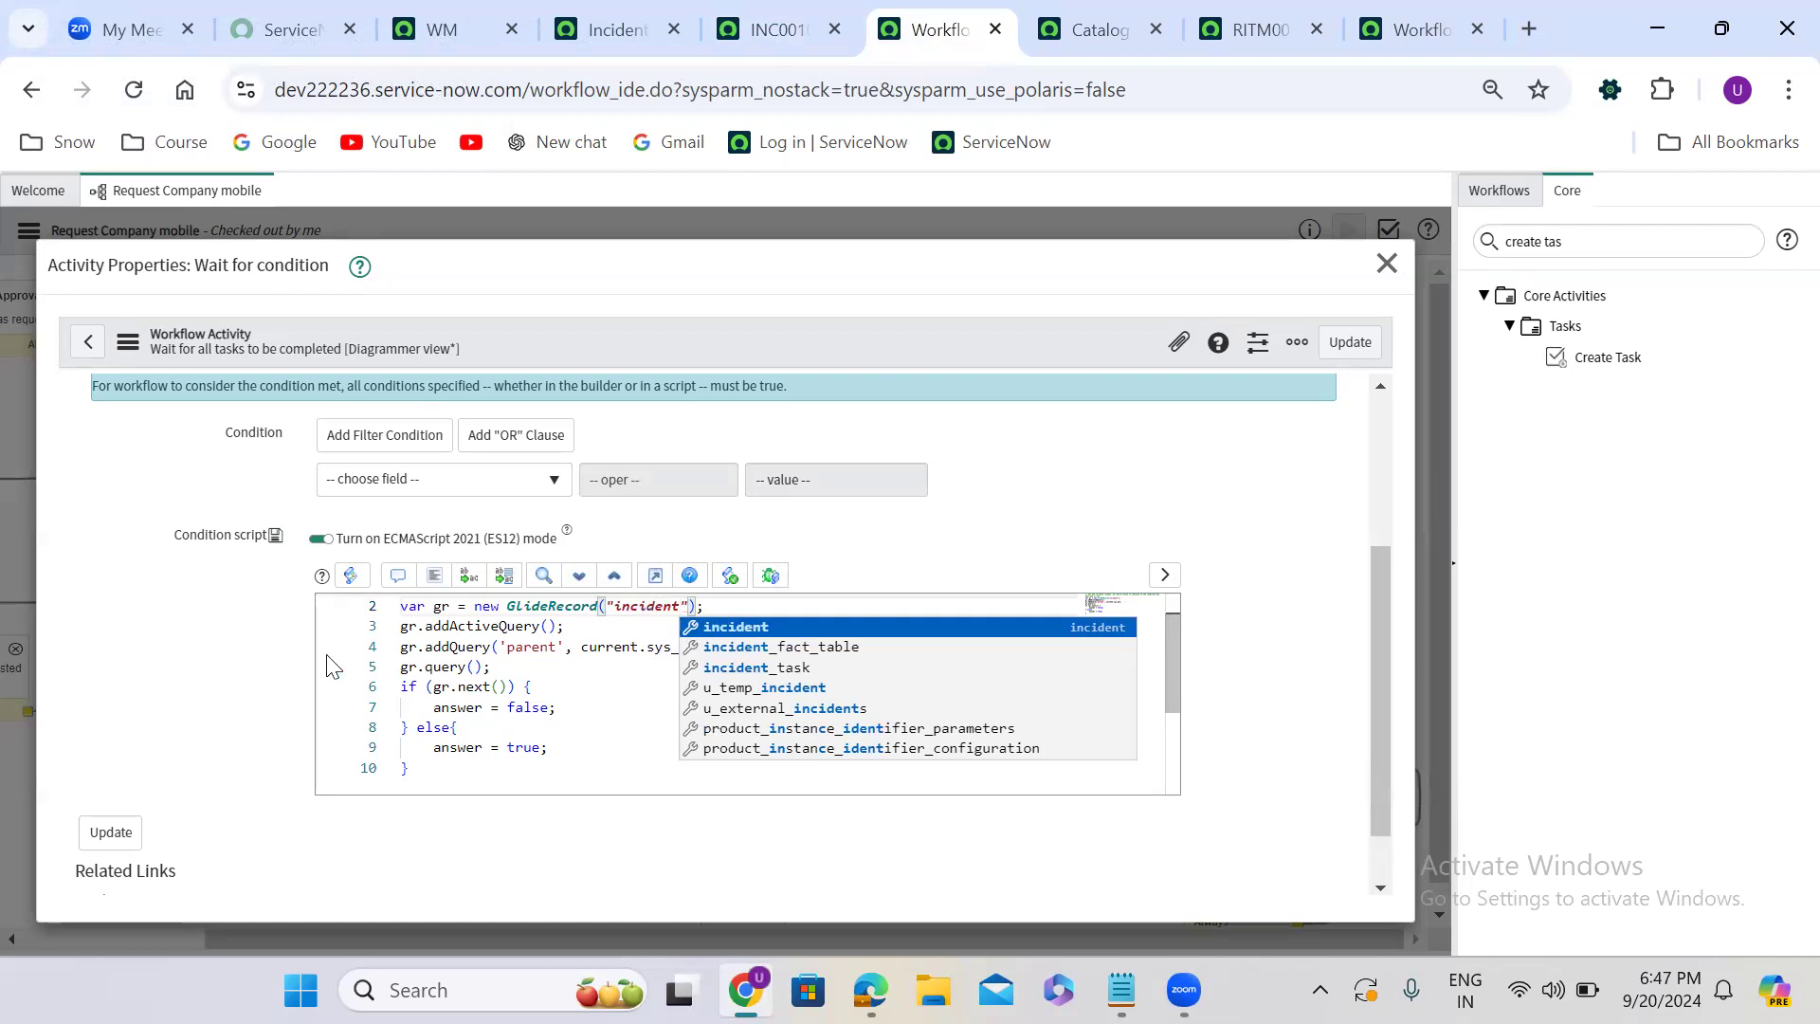
pyautogui.press('Escape')
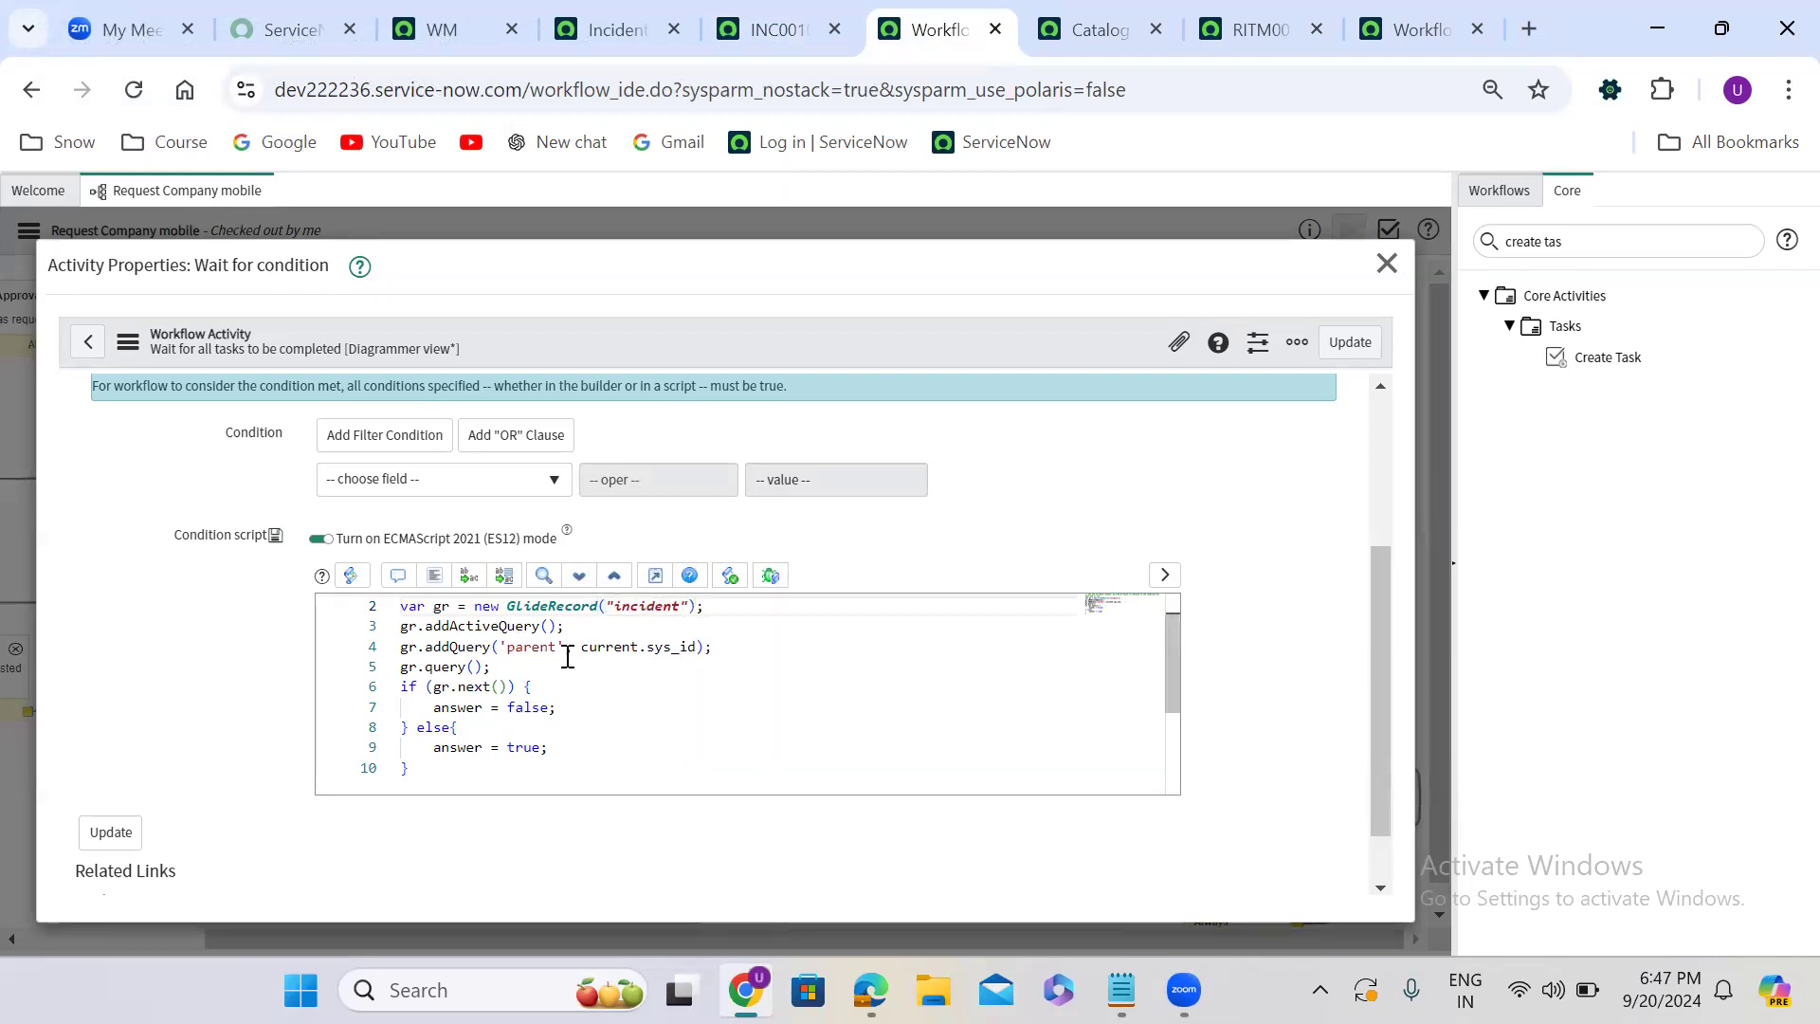
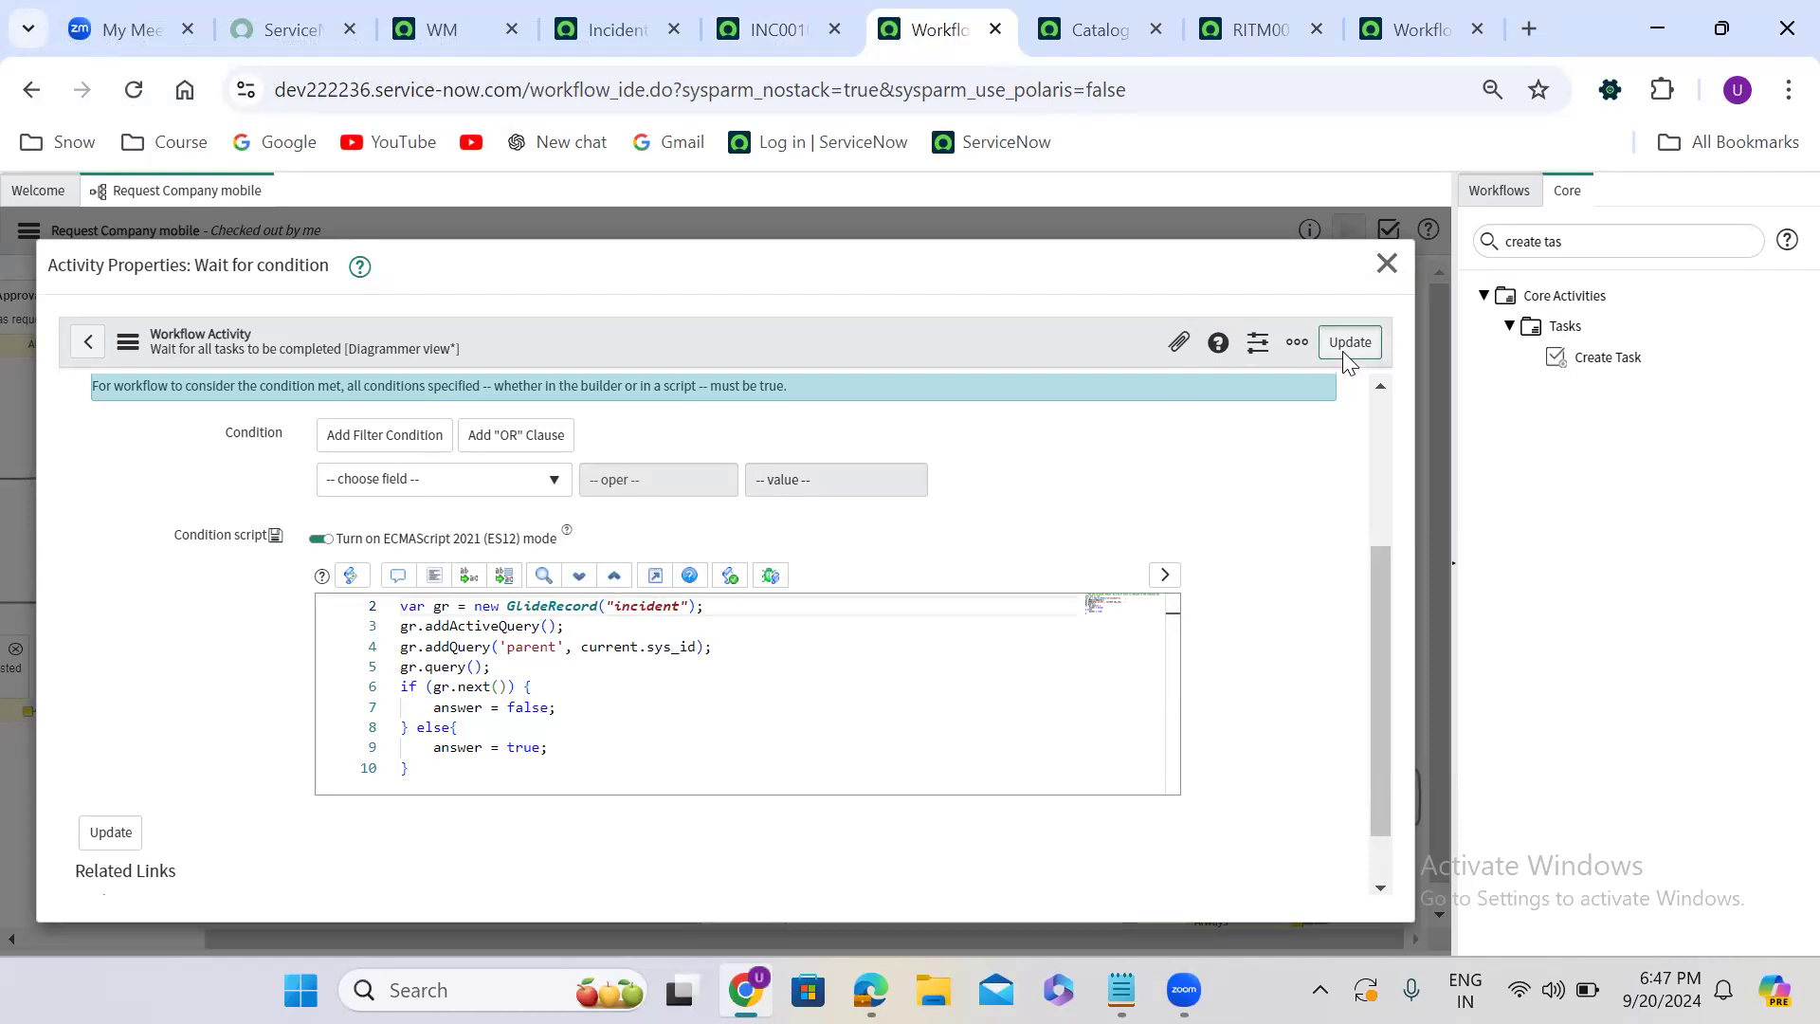
# - Save the Wait for condition activity and open the related lists configuration for the Request Company Mobile requested item form
pyautogui.click(1344, 352)
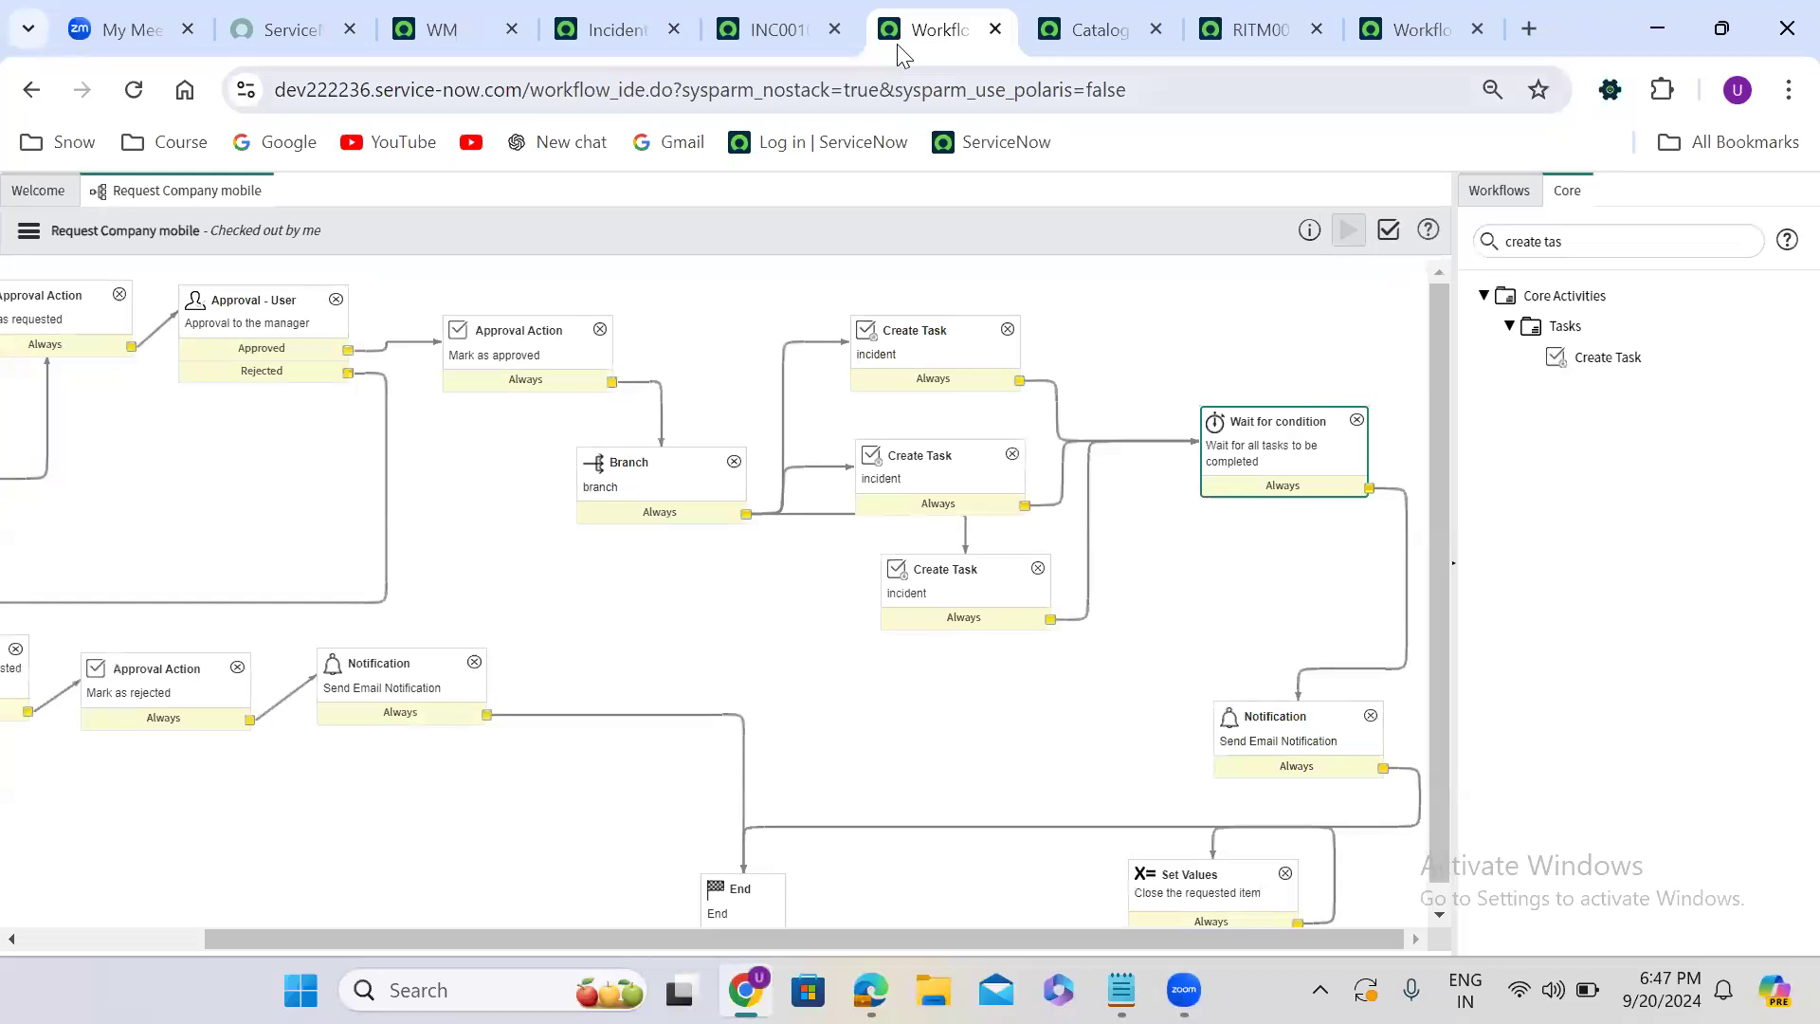
pyautogui.click(1252, 30)
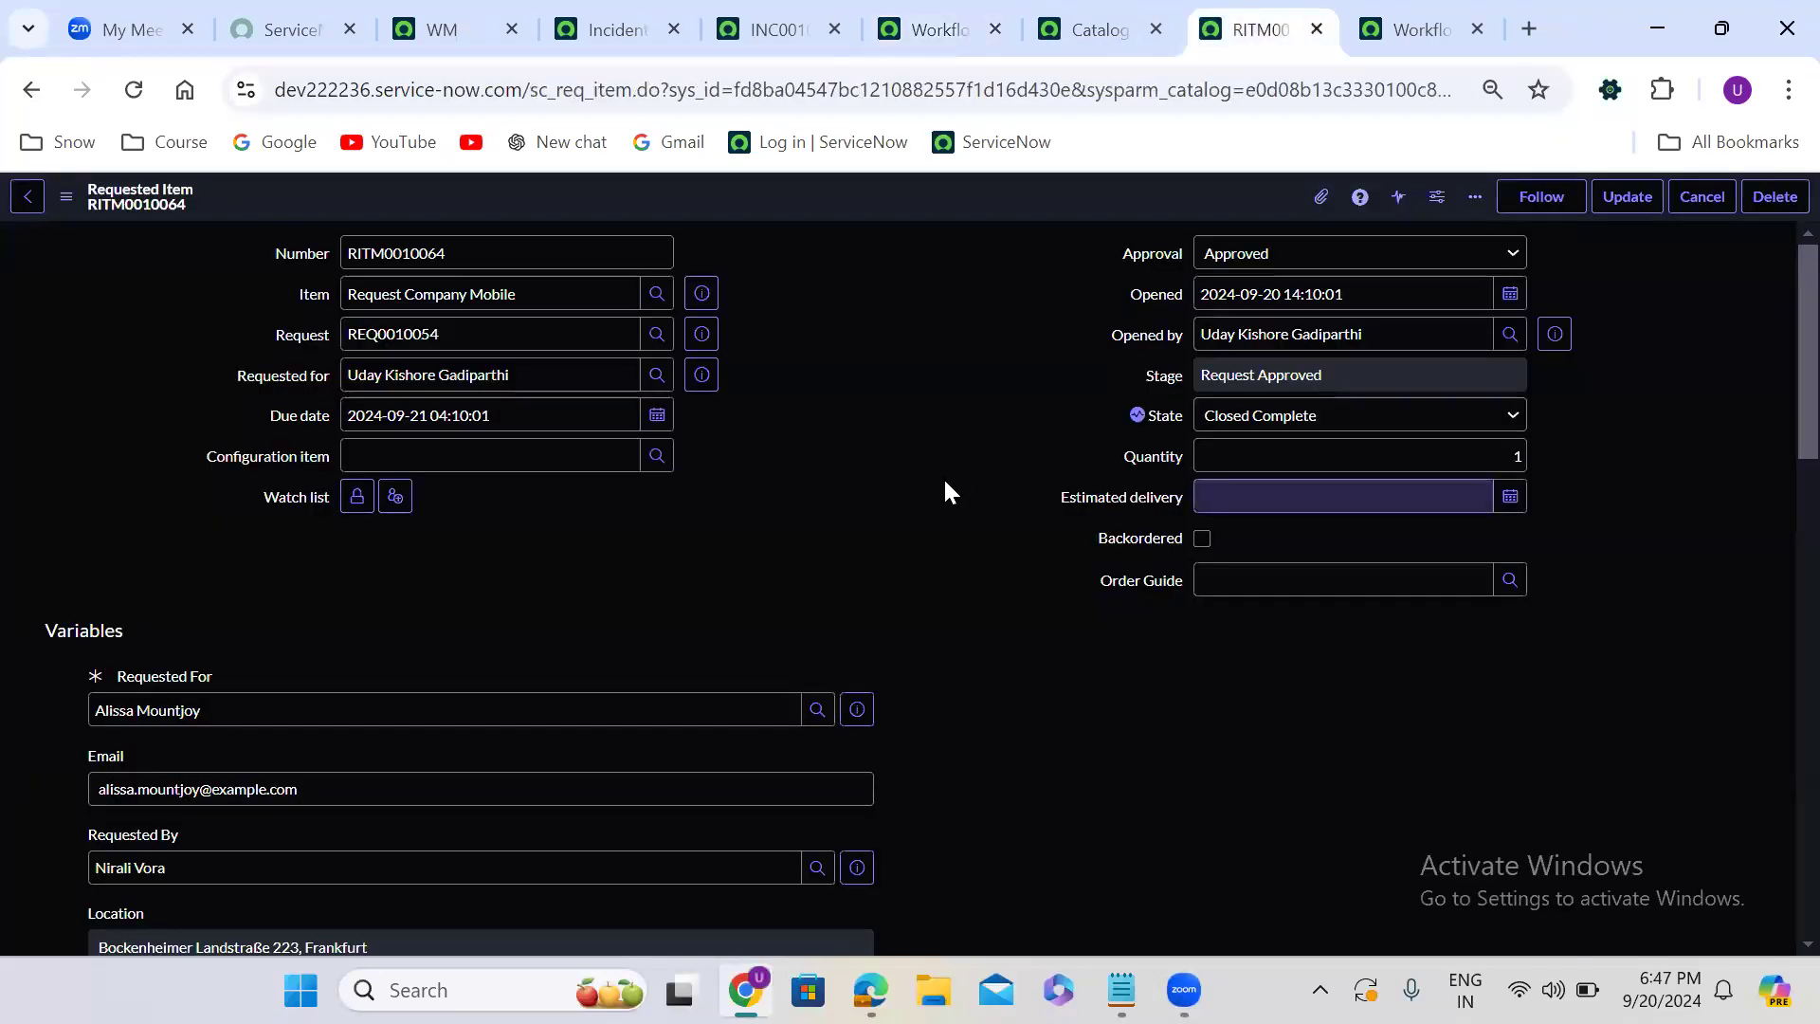
pyautogui.rightClick(781, 201)
pyautogui.moveTo(844, 347)
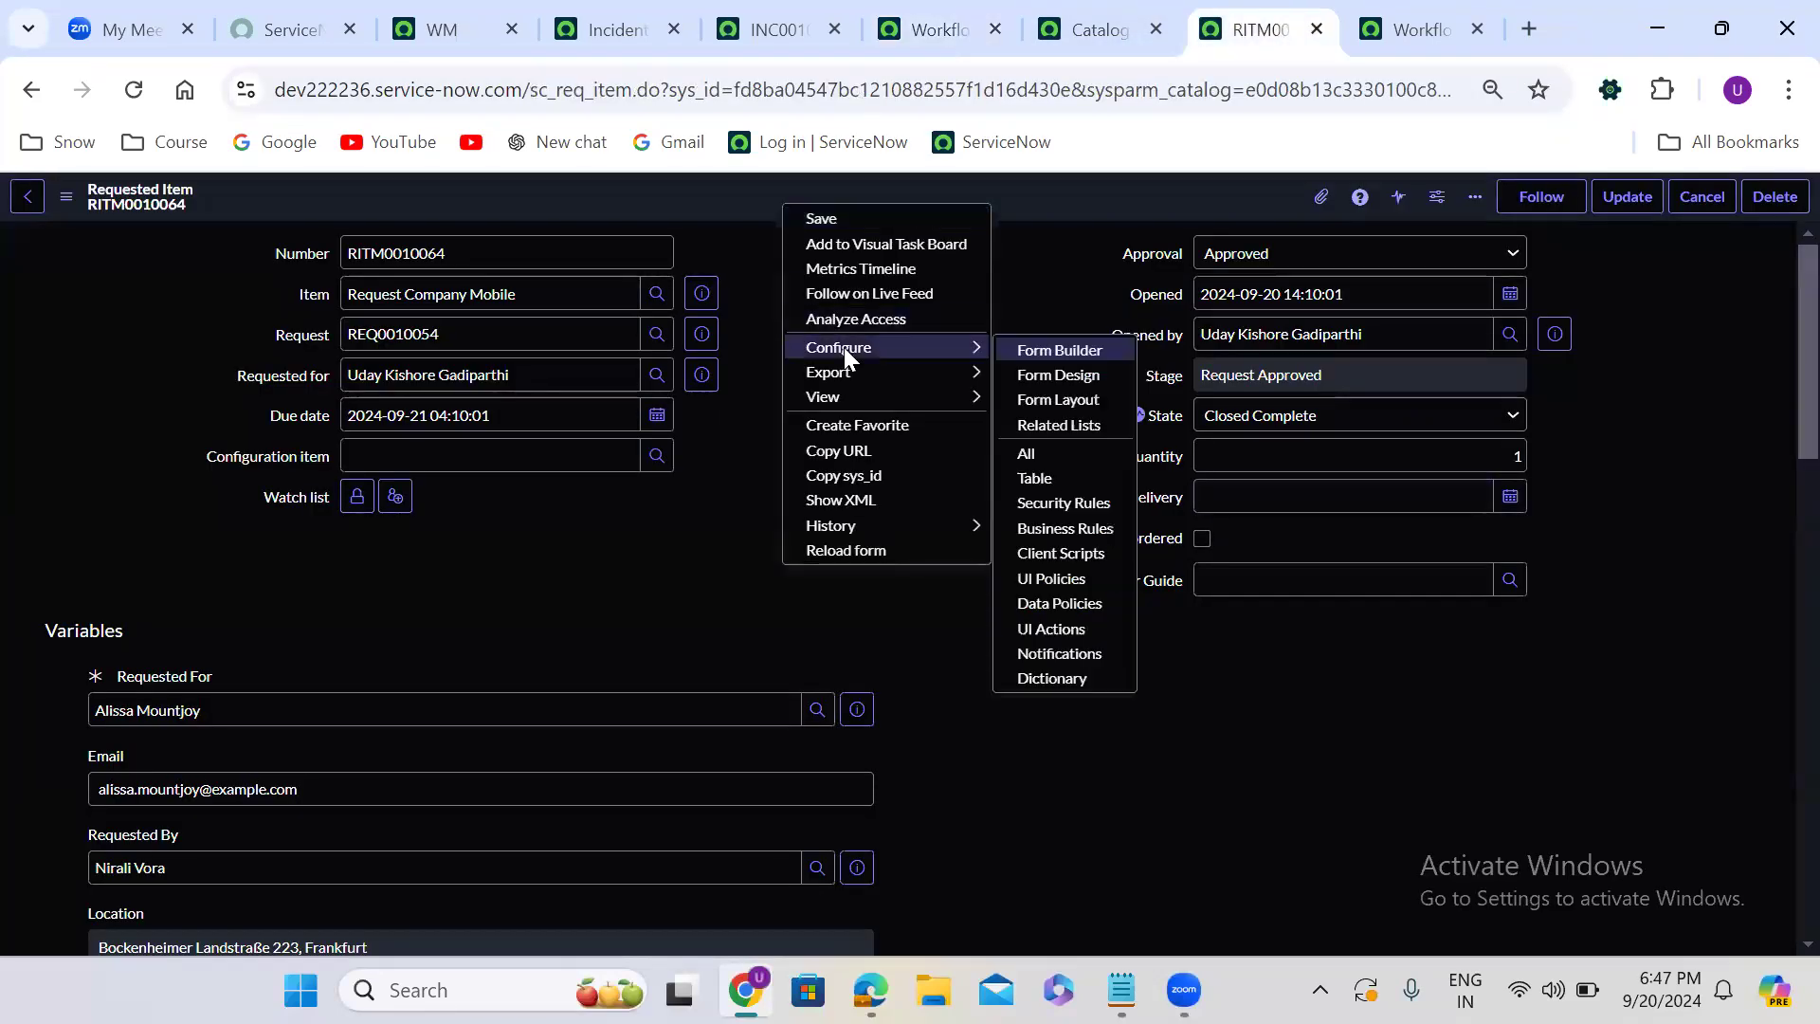
pyautogui.click(1082, 427)
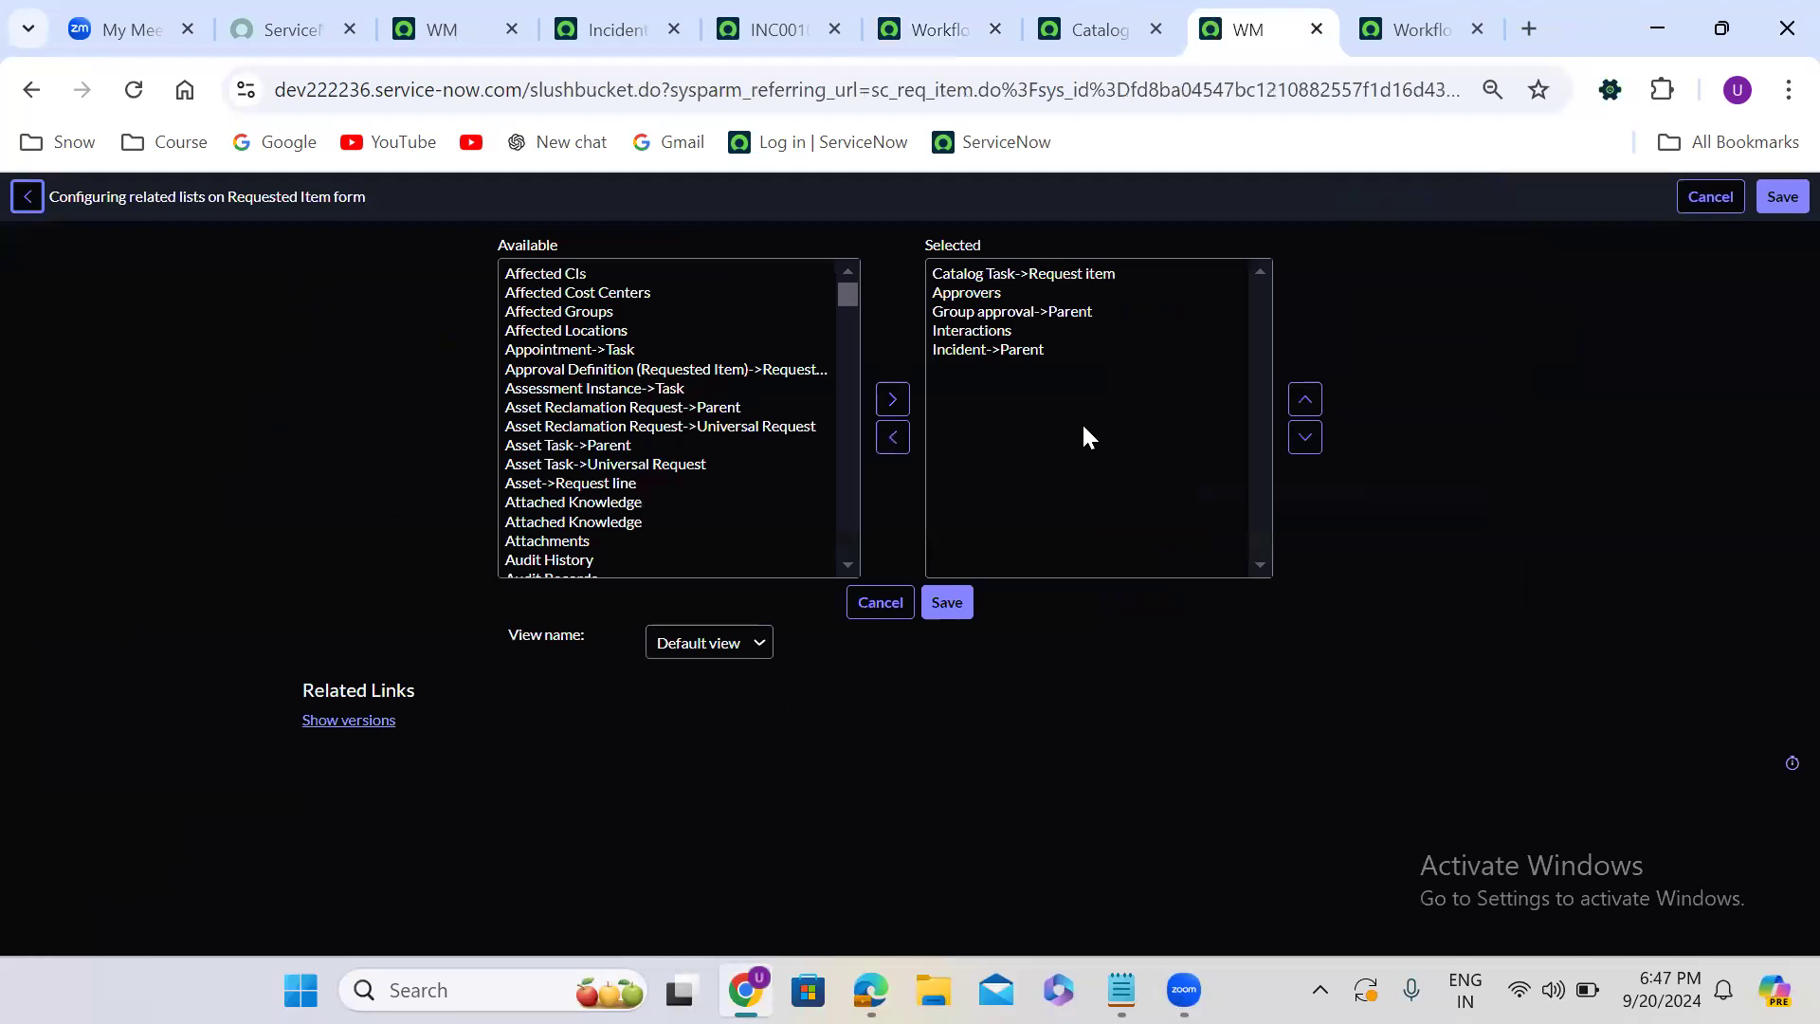
# - Move Incident->Parent directly below Approvers in the selected related lists and save the configuration
pyautogui.click(604, 338)
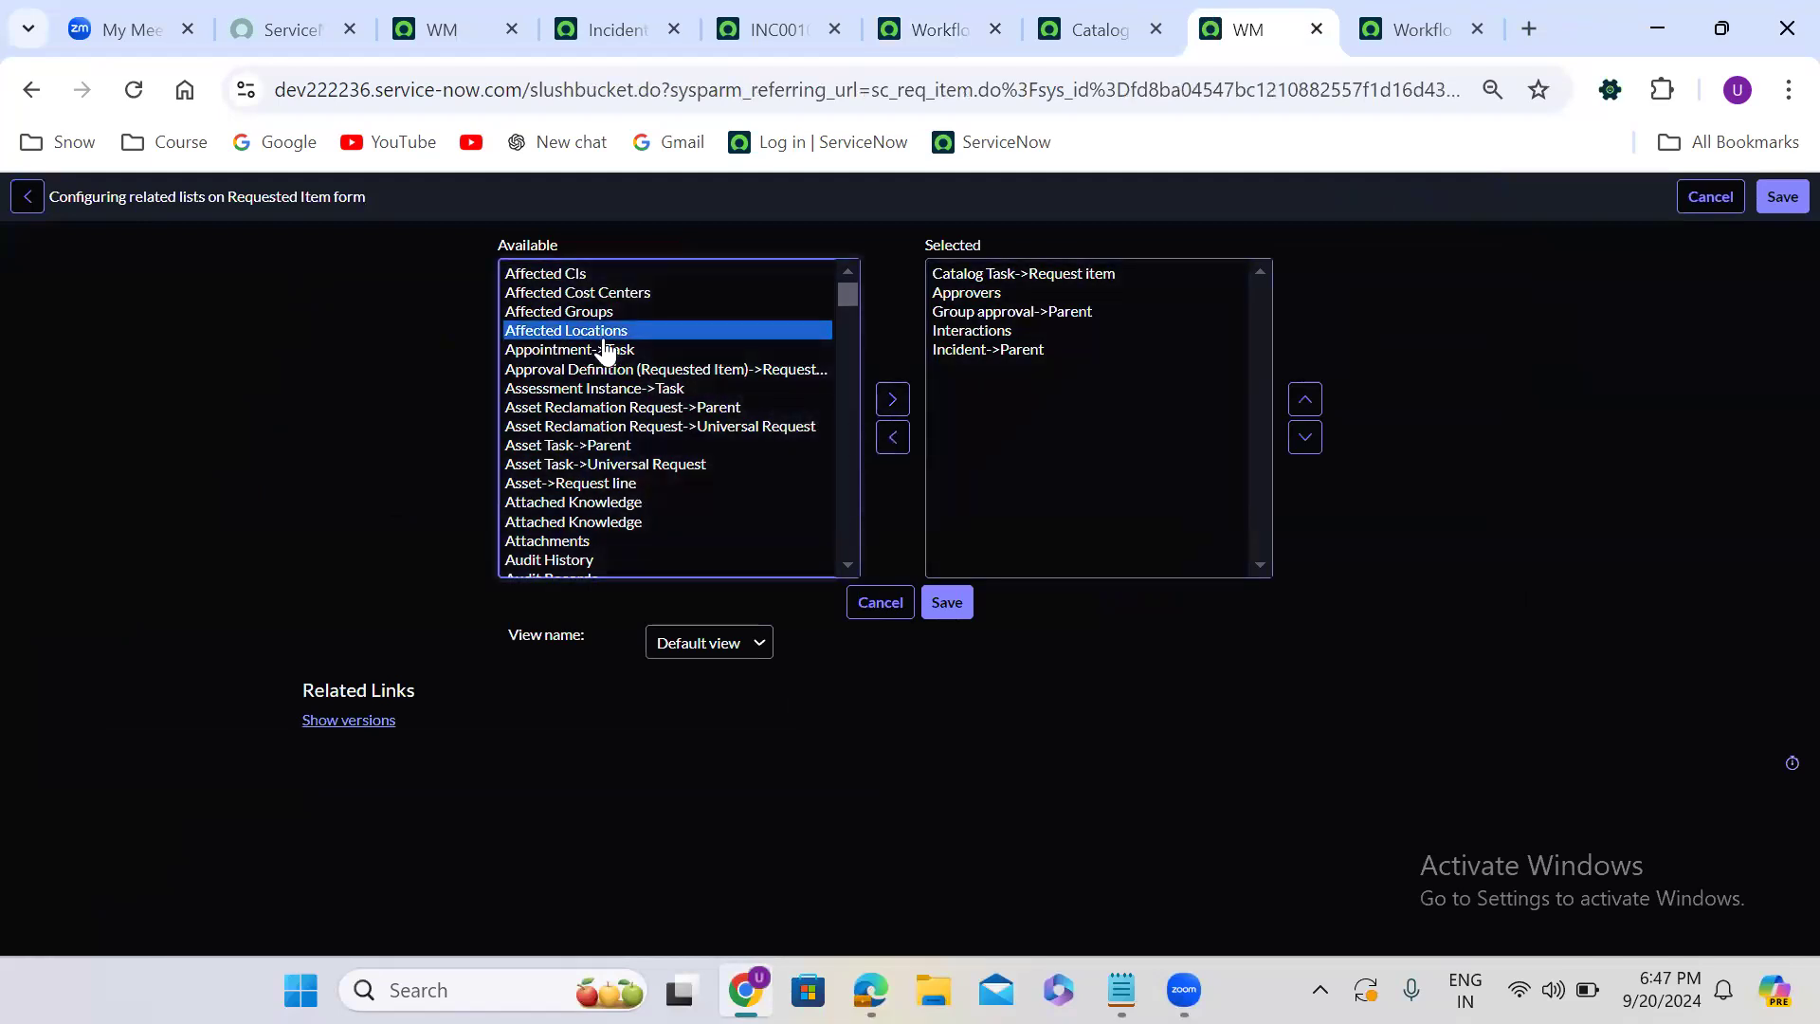
pyautogui.write('in')
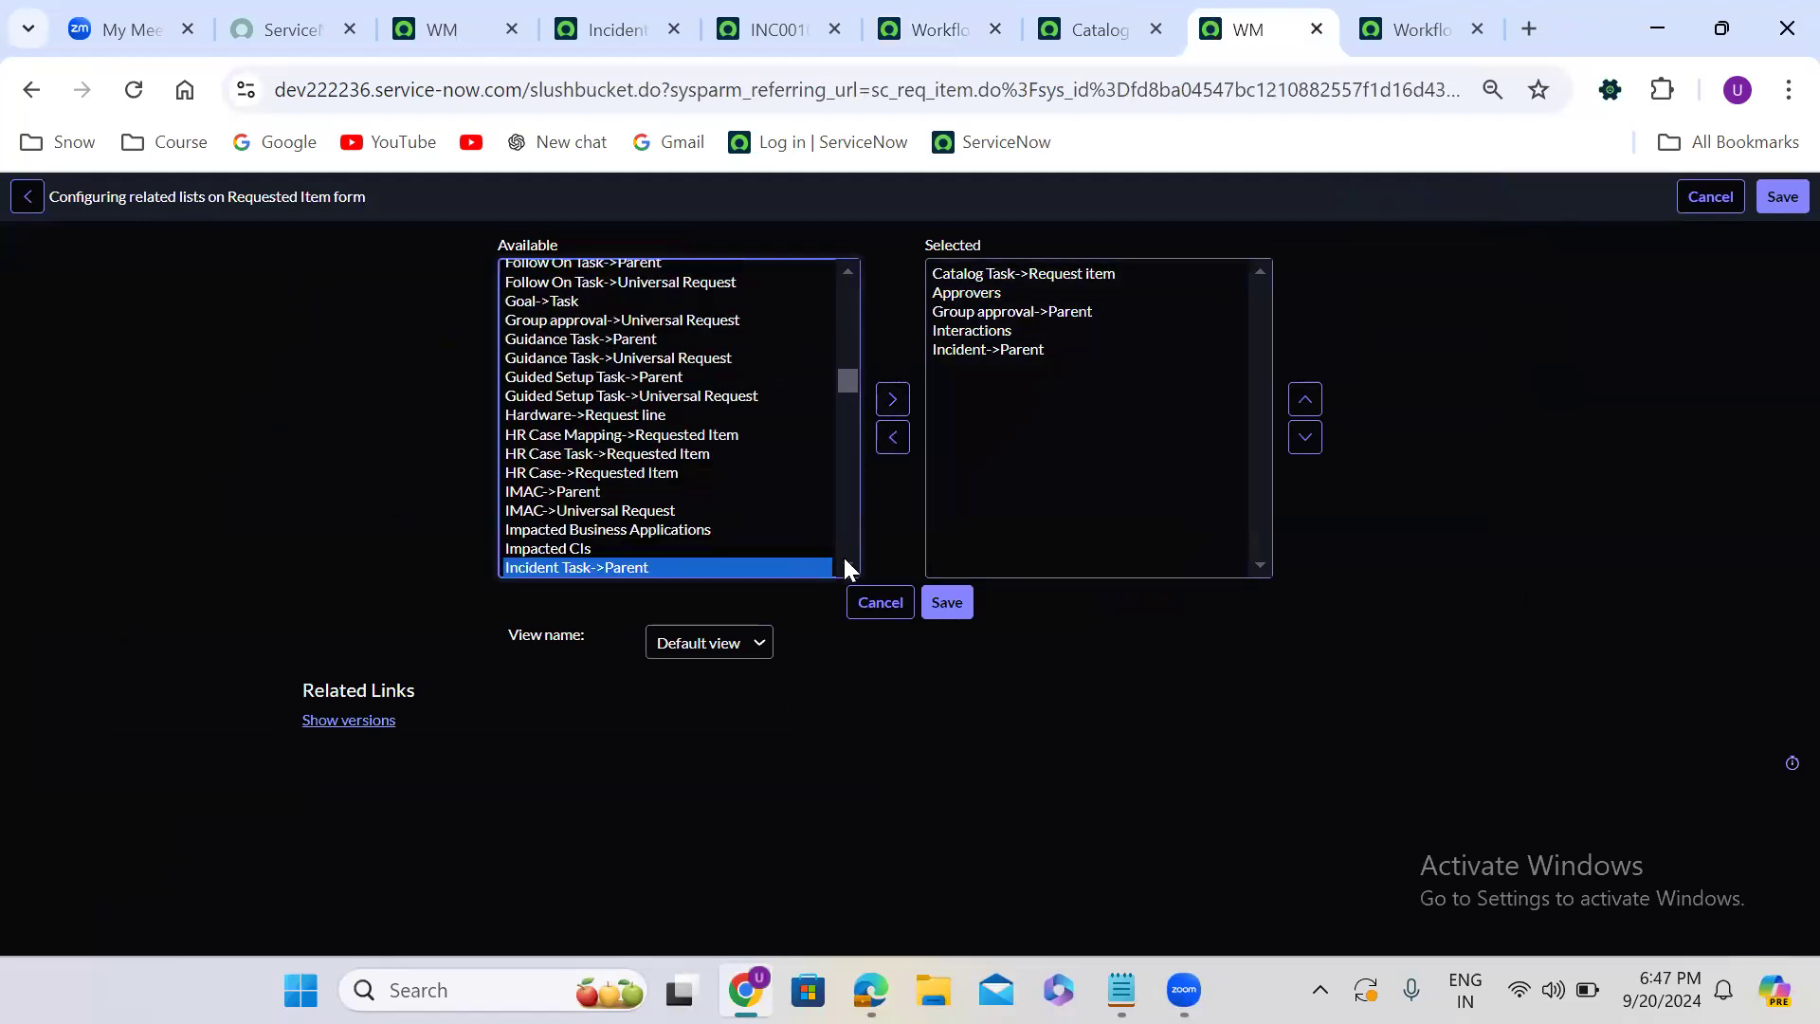
pyautogui.scroll(-2, 844, 557)
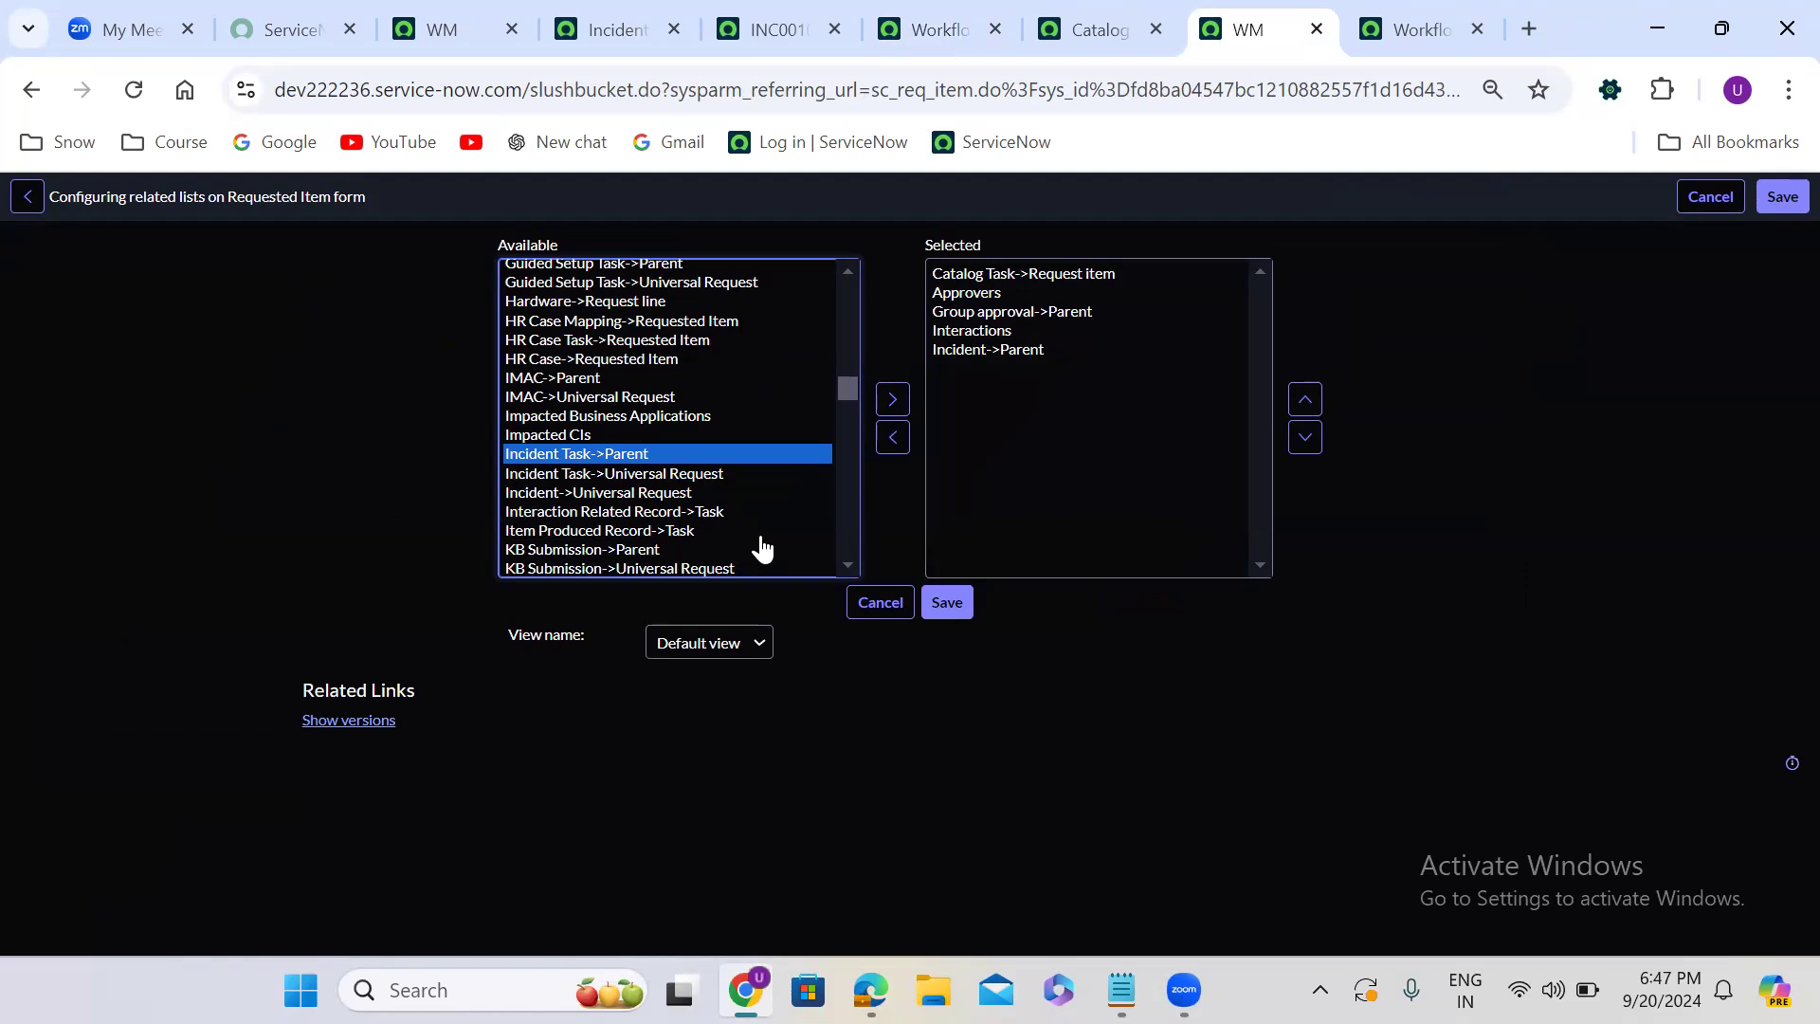
pyautogui.click(986, 351)
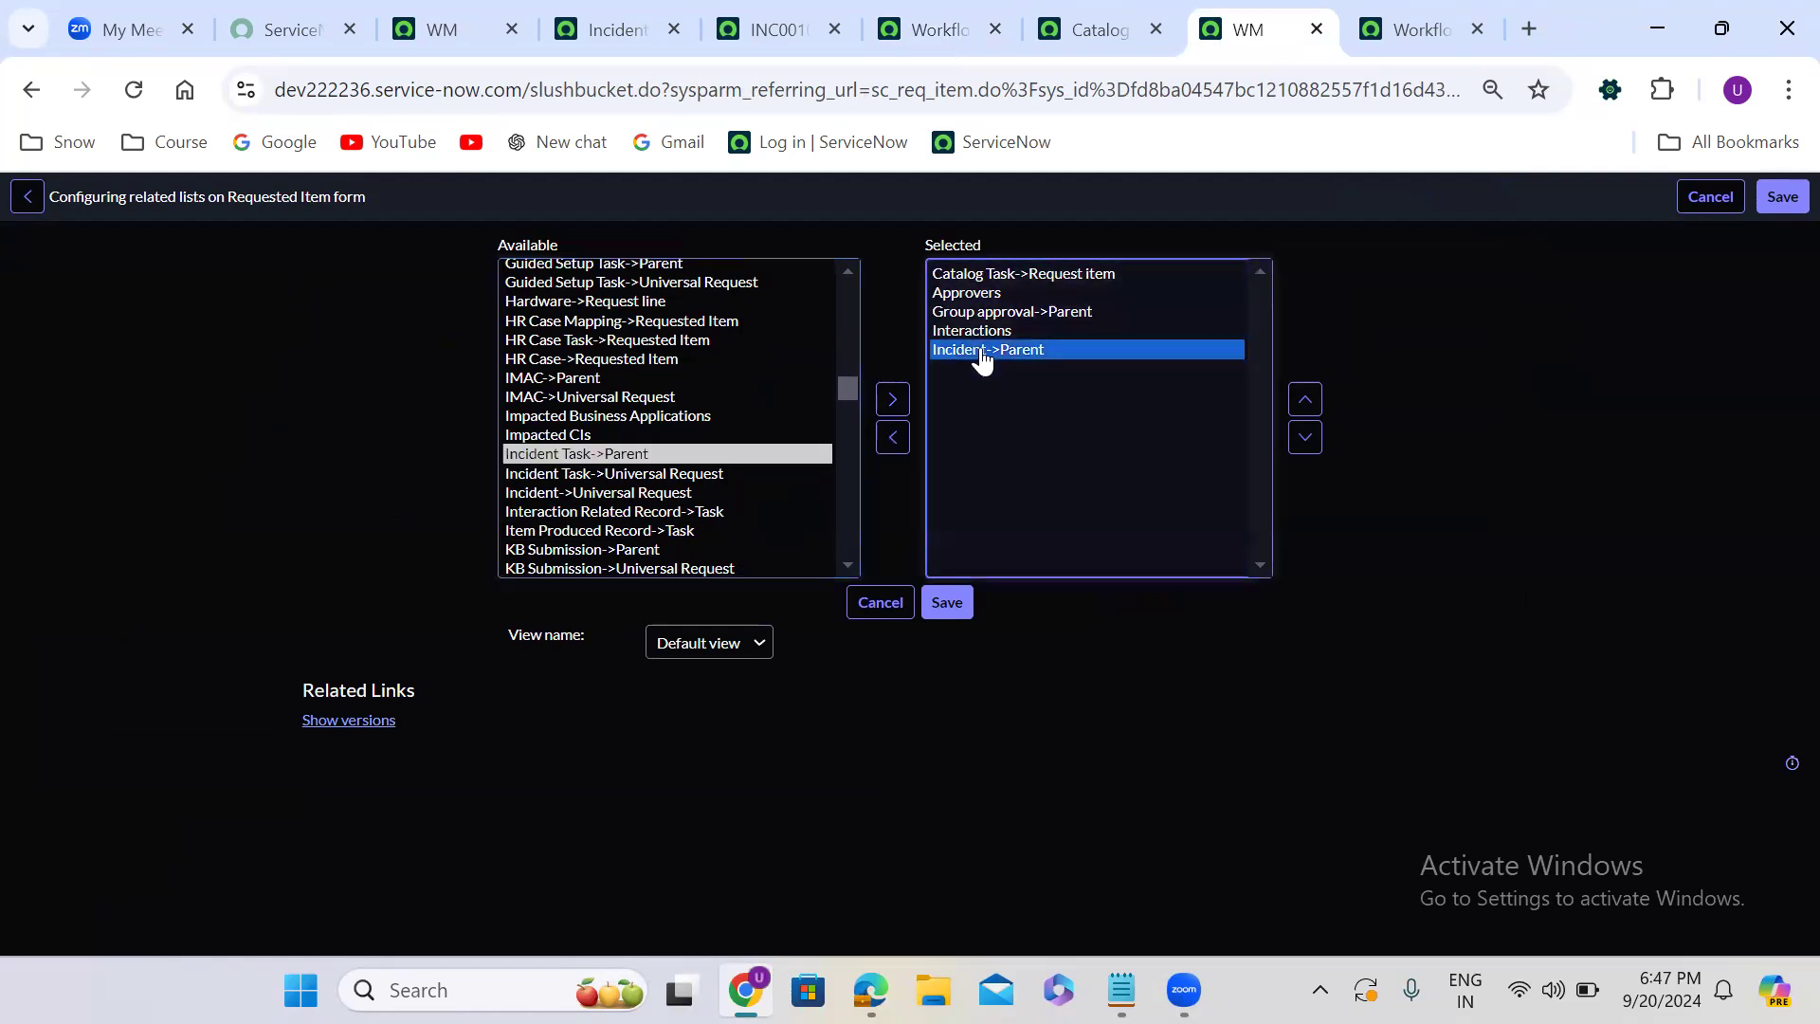
pyautogui.click(1303, 399)
pyautogui.click(1304, 399)
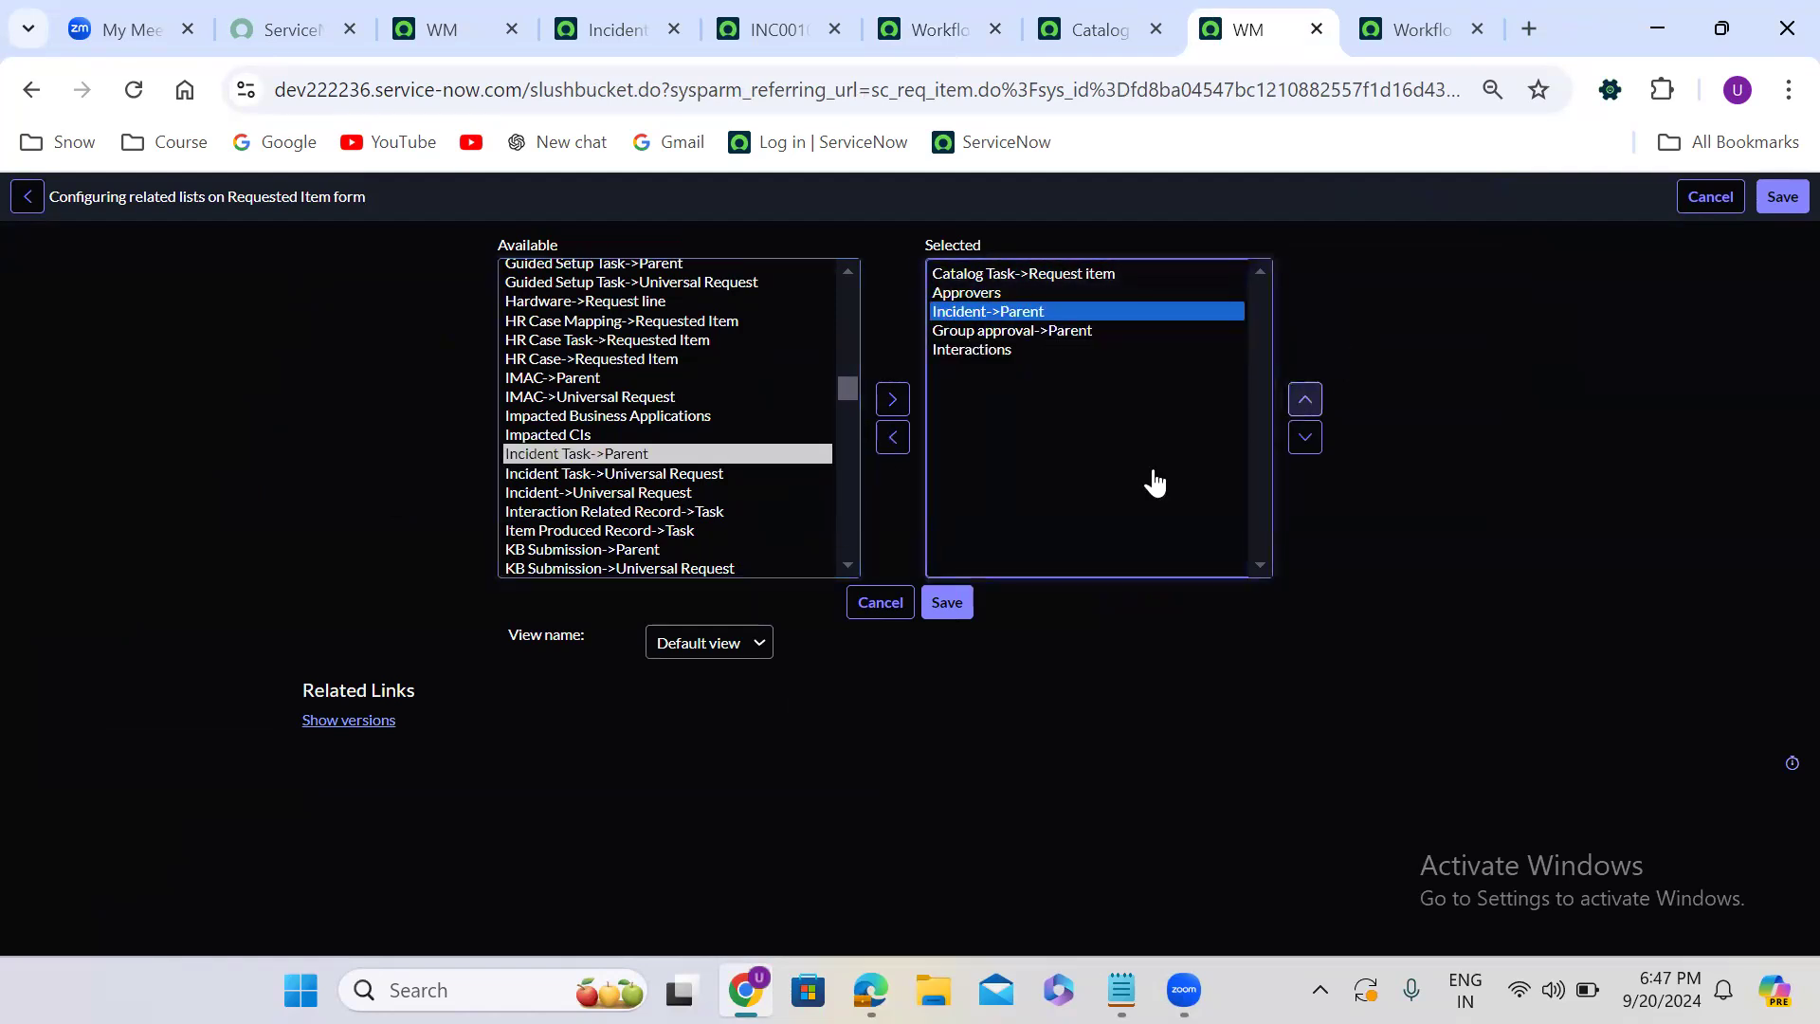
pyautogui.click(949, 604)
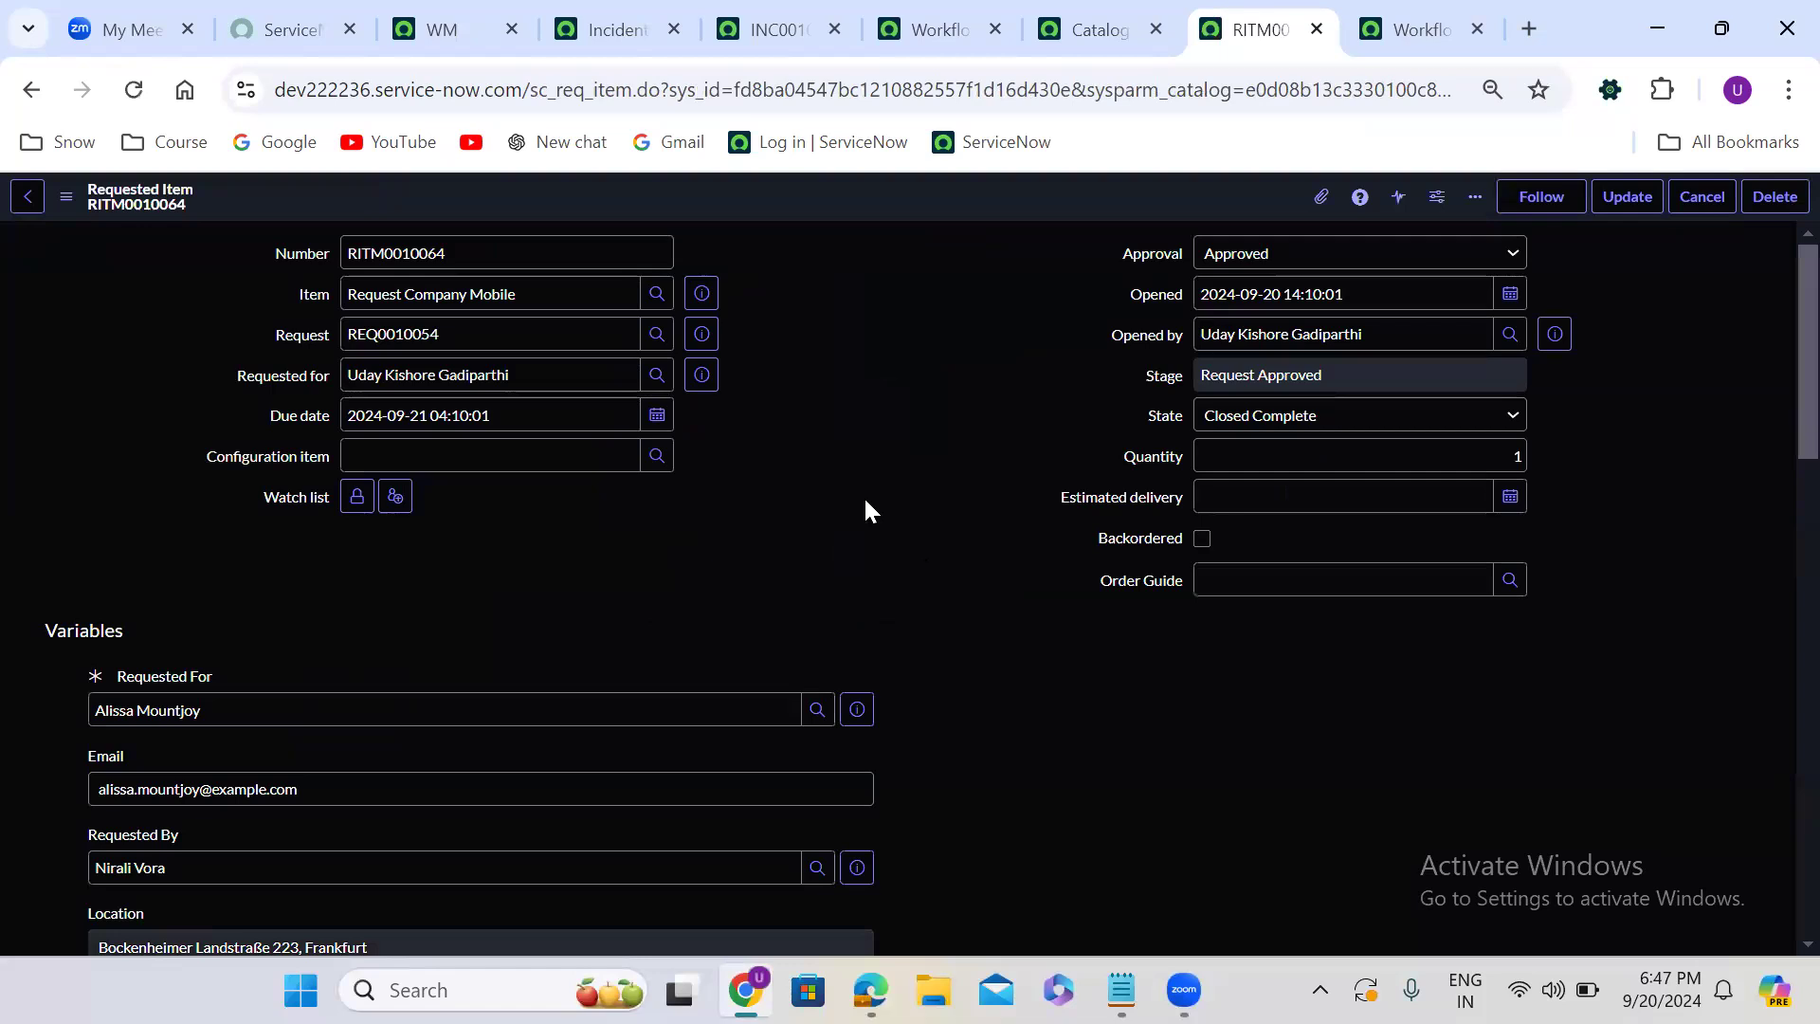
# - Check the Incidents related list on the existing requested item
pyautogui.scroll(-15, 865, 512)
pyautogui.scroll(-6, 866, 512)
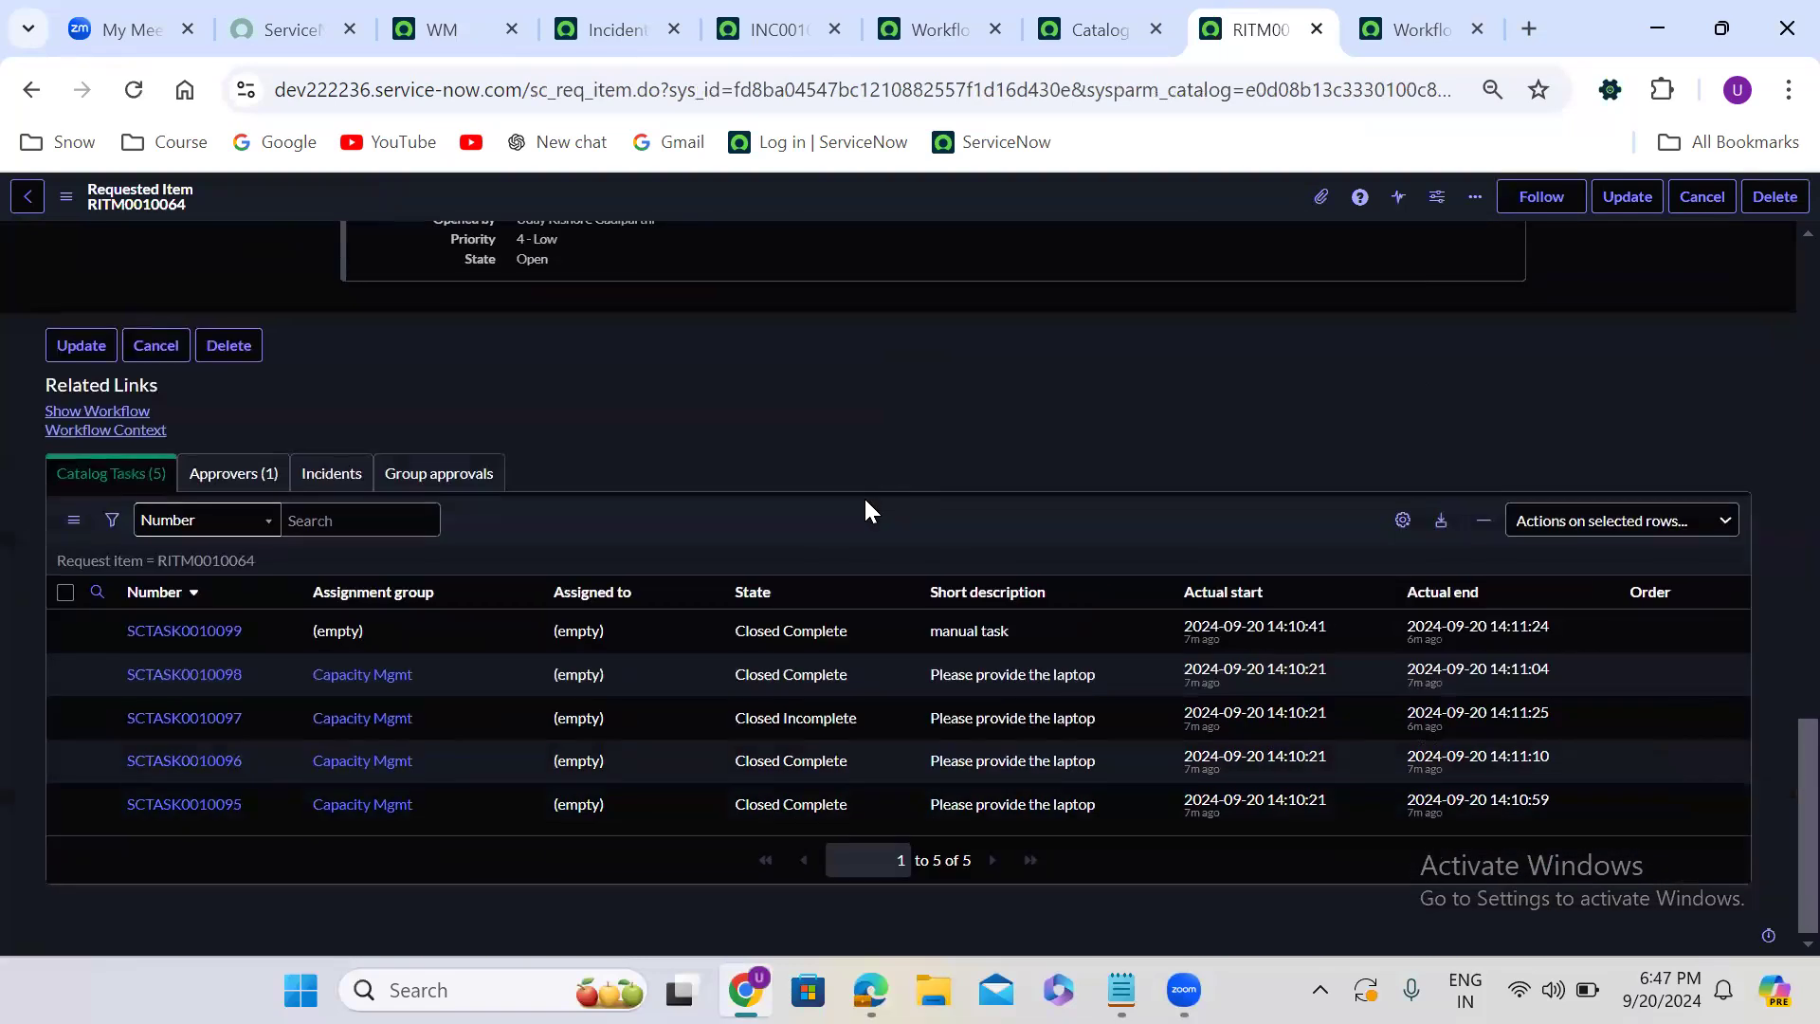
pyautogui.click(334, 476)
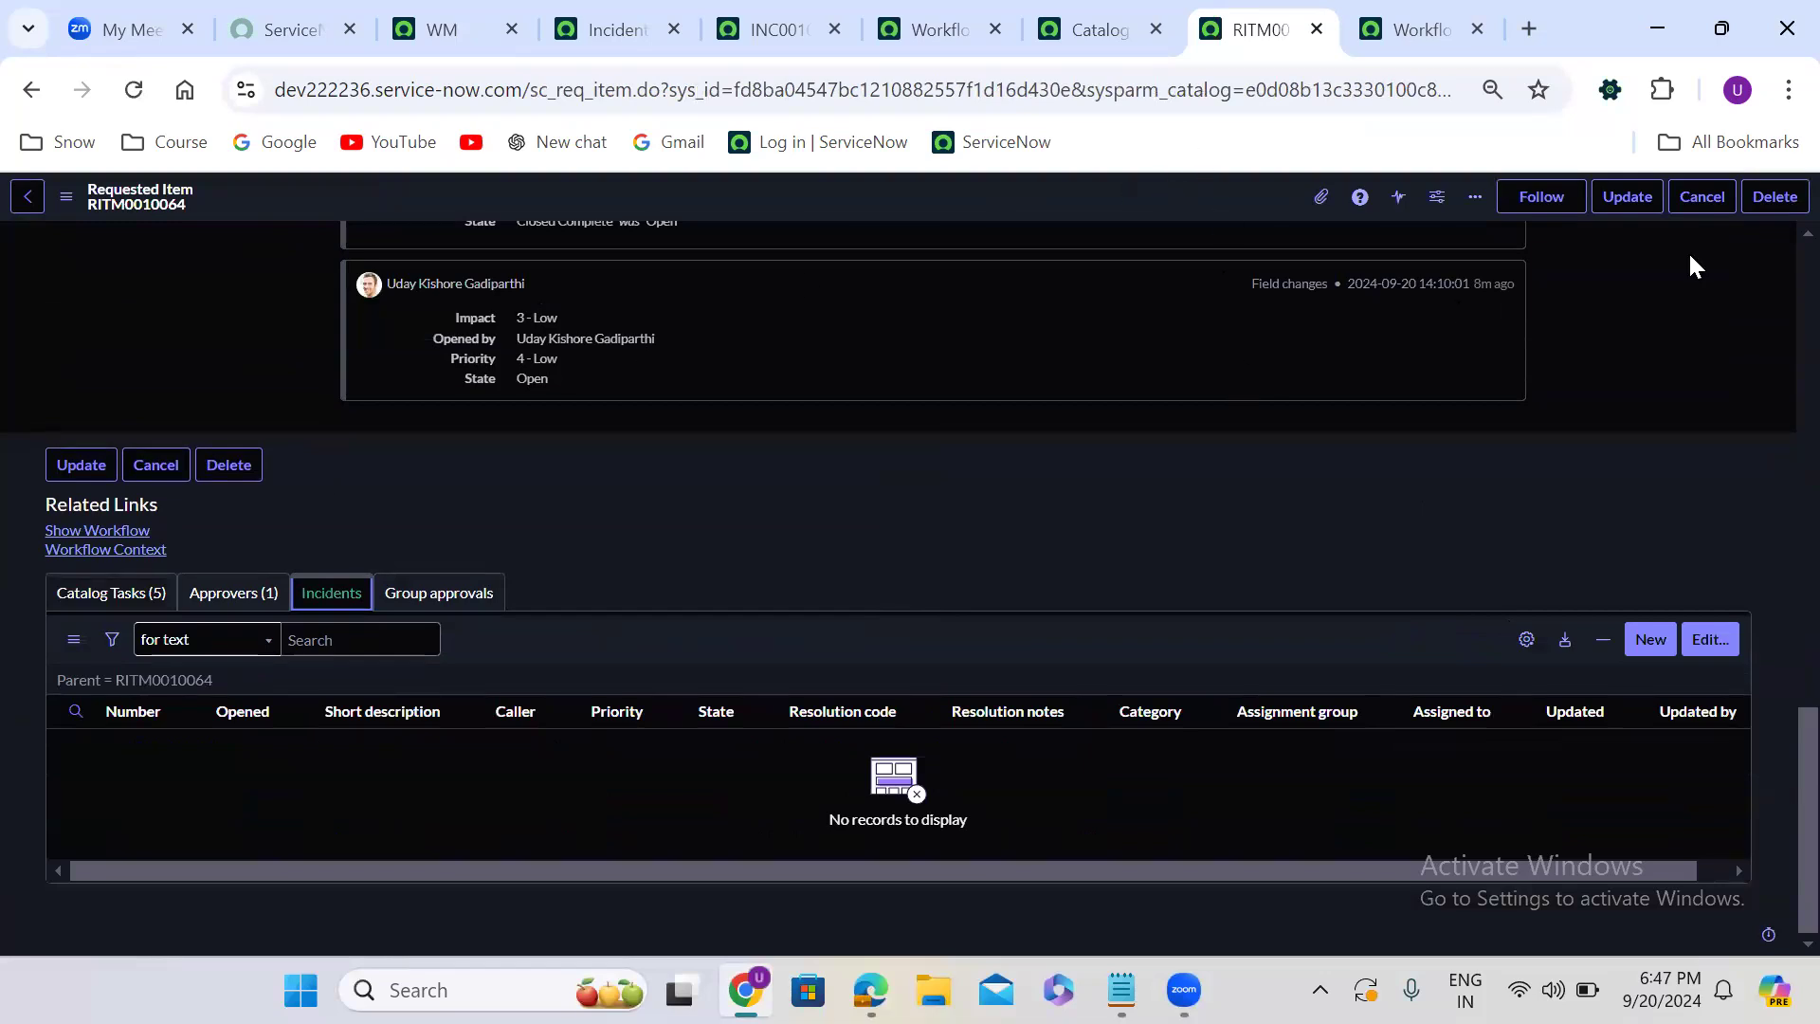
# - Open the Request Company Mobile catalog item from the requested item and fill in the Requested For and Requested By names
pyautogui.scroll(20, 1773, 269)
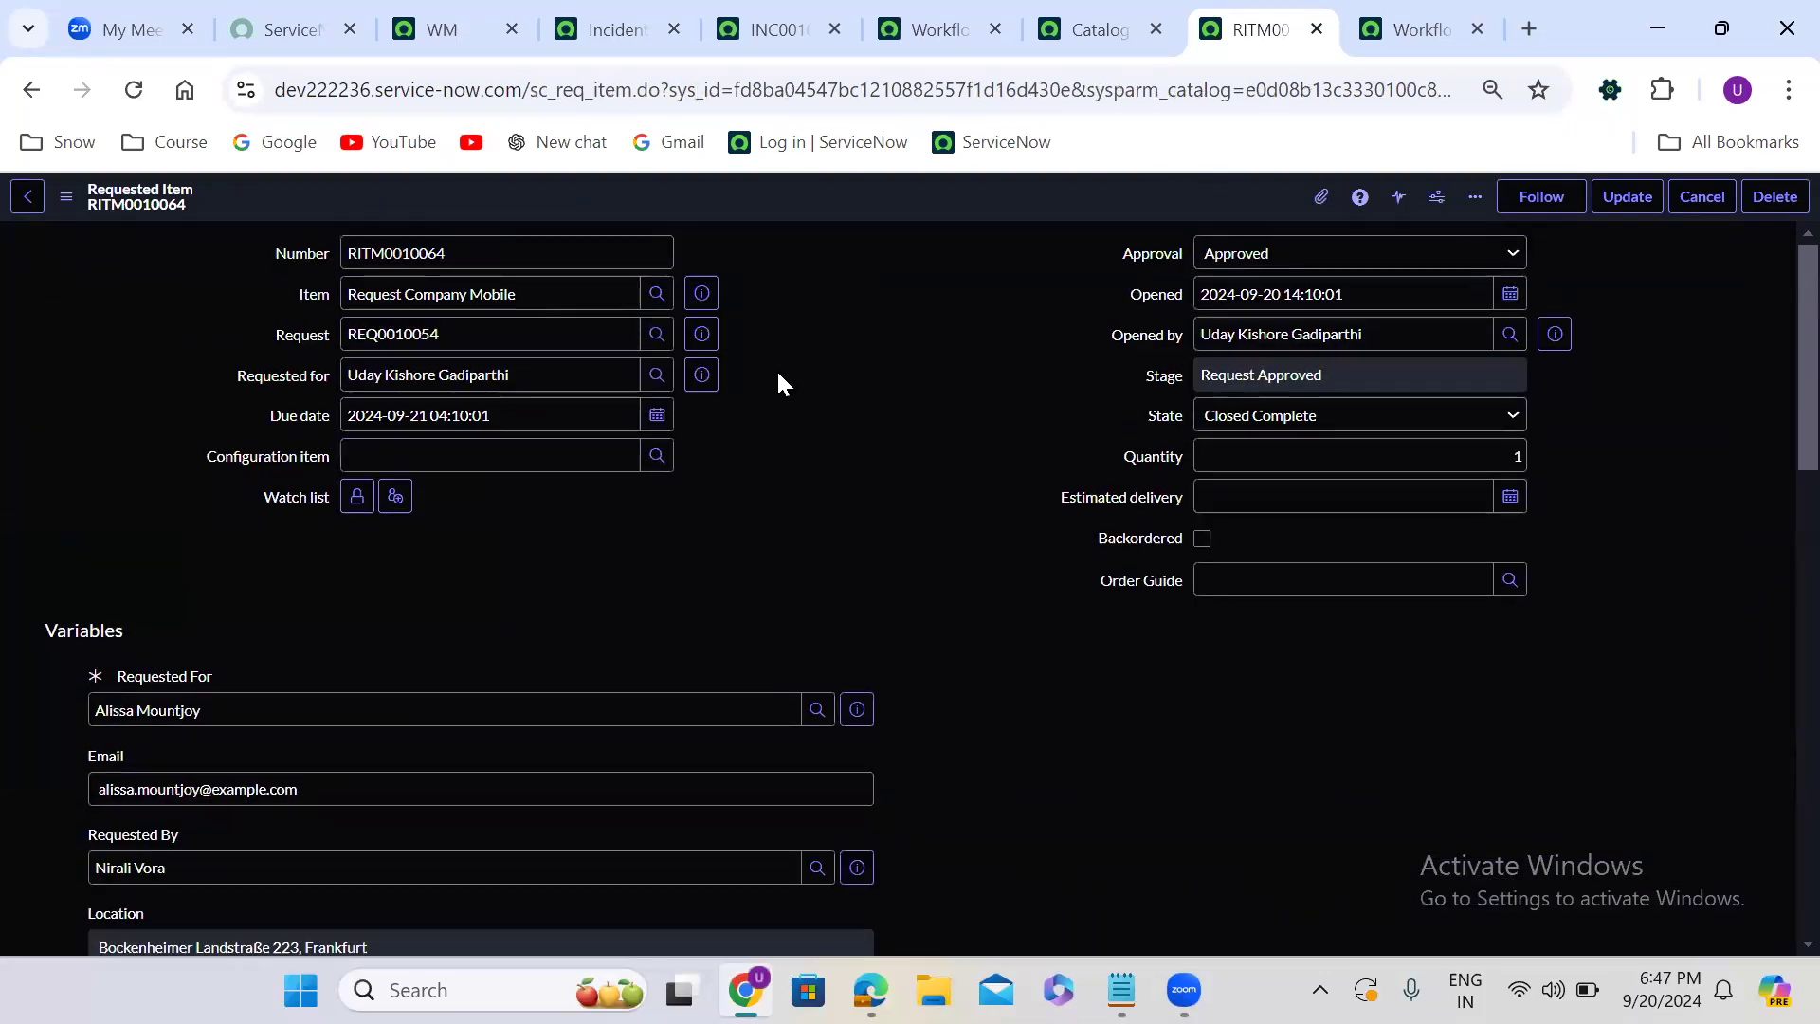
pyautogui.click(701, 295)
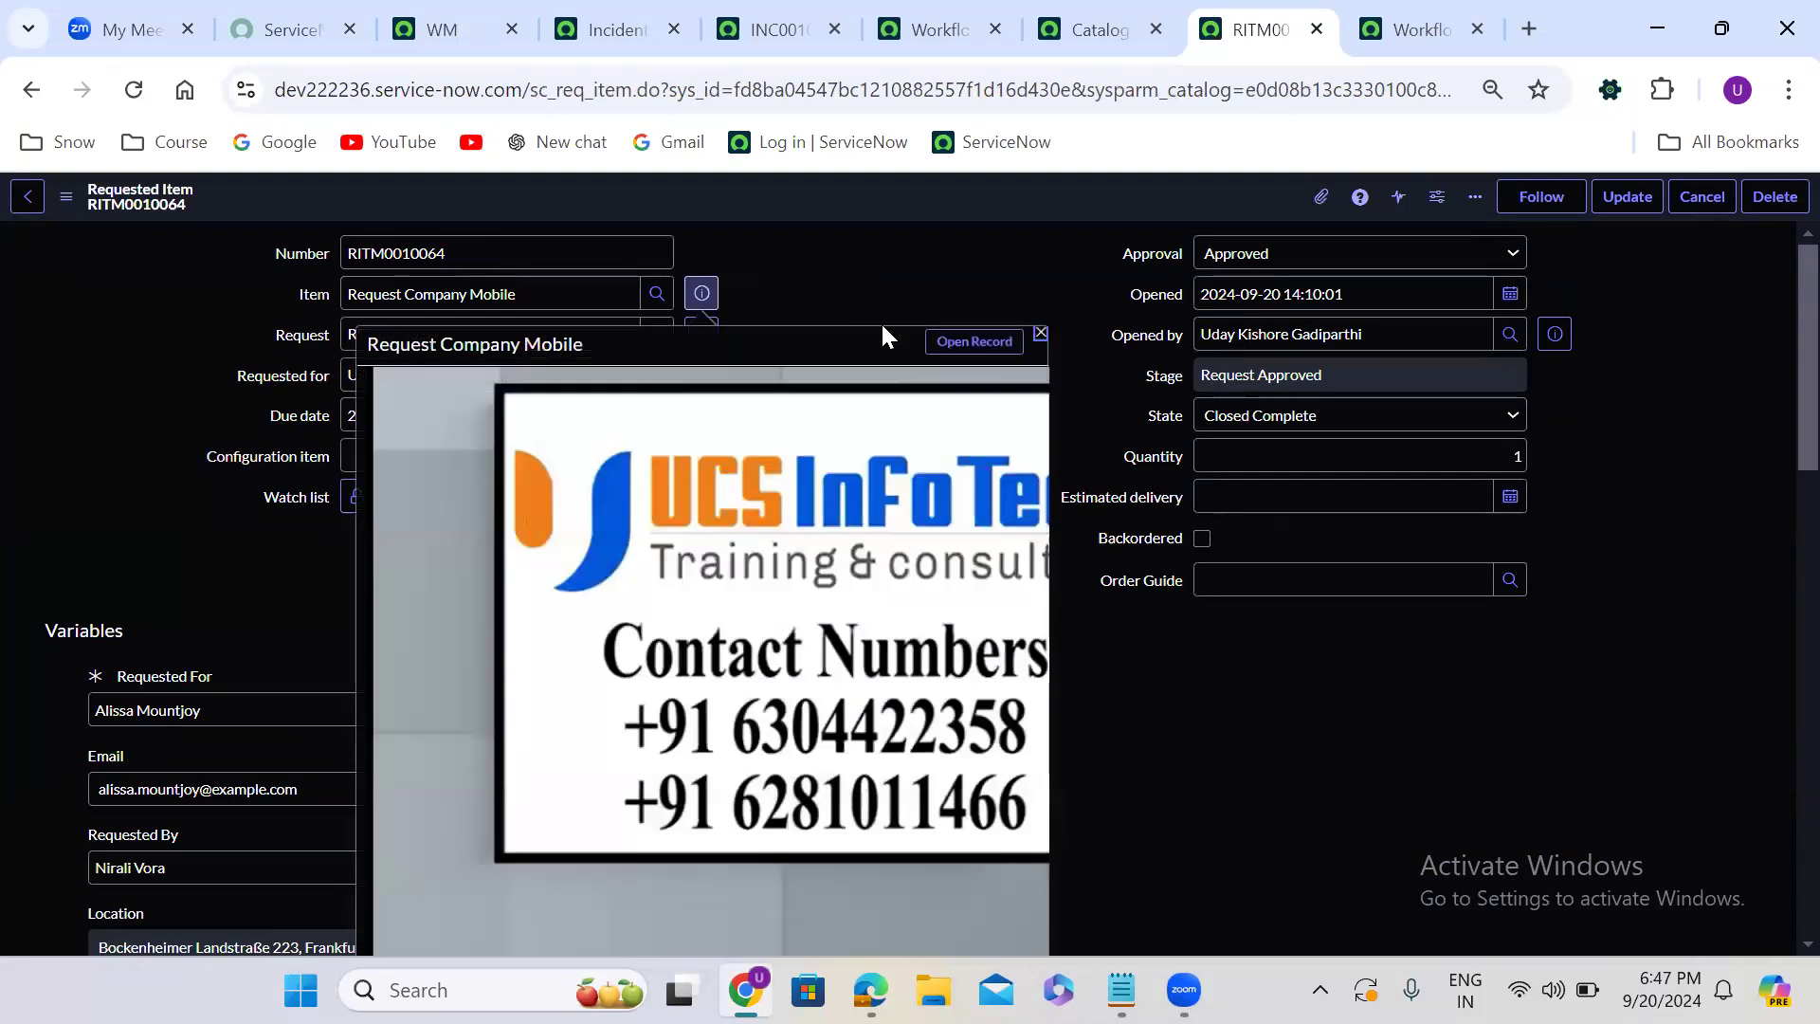
pyautogui.click(974, 342)
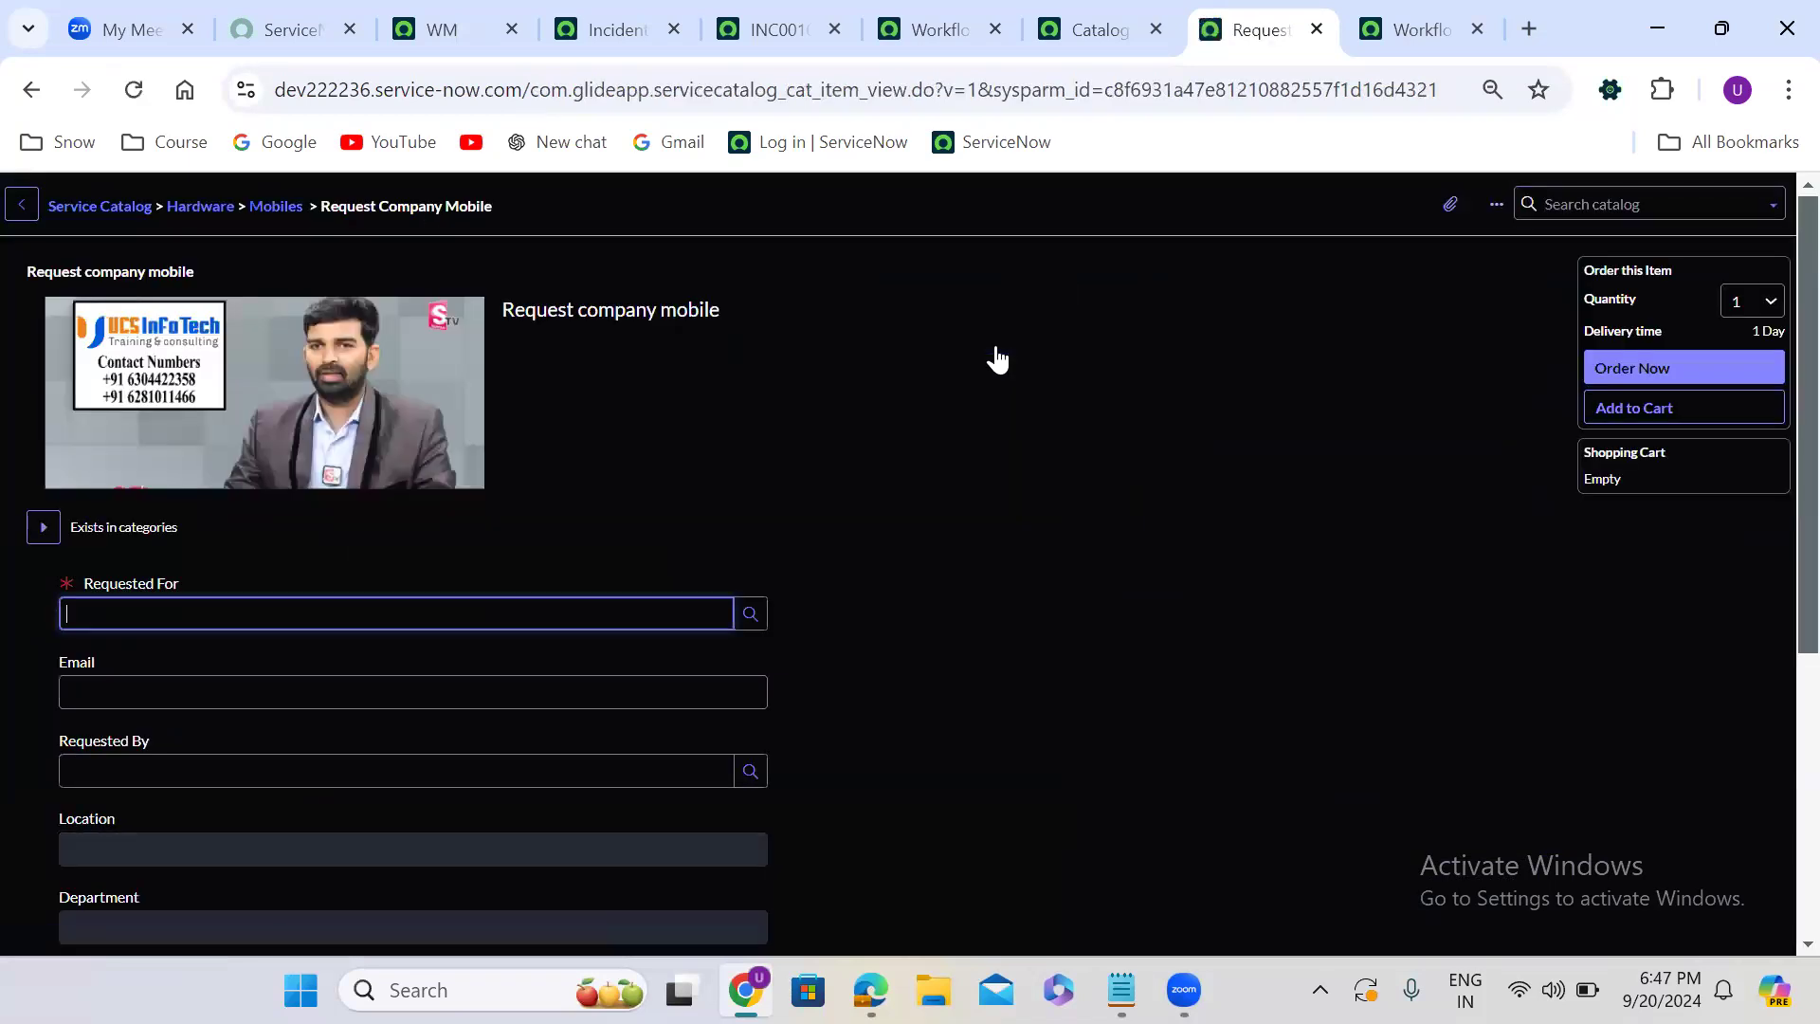
pyautogui.click(248, 620)
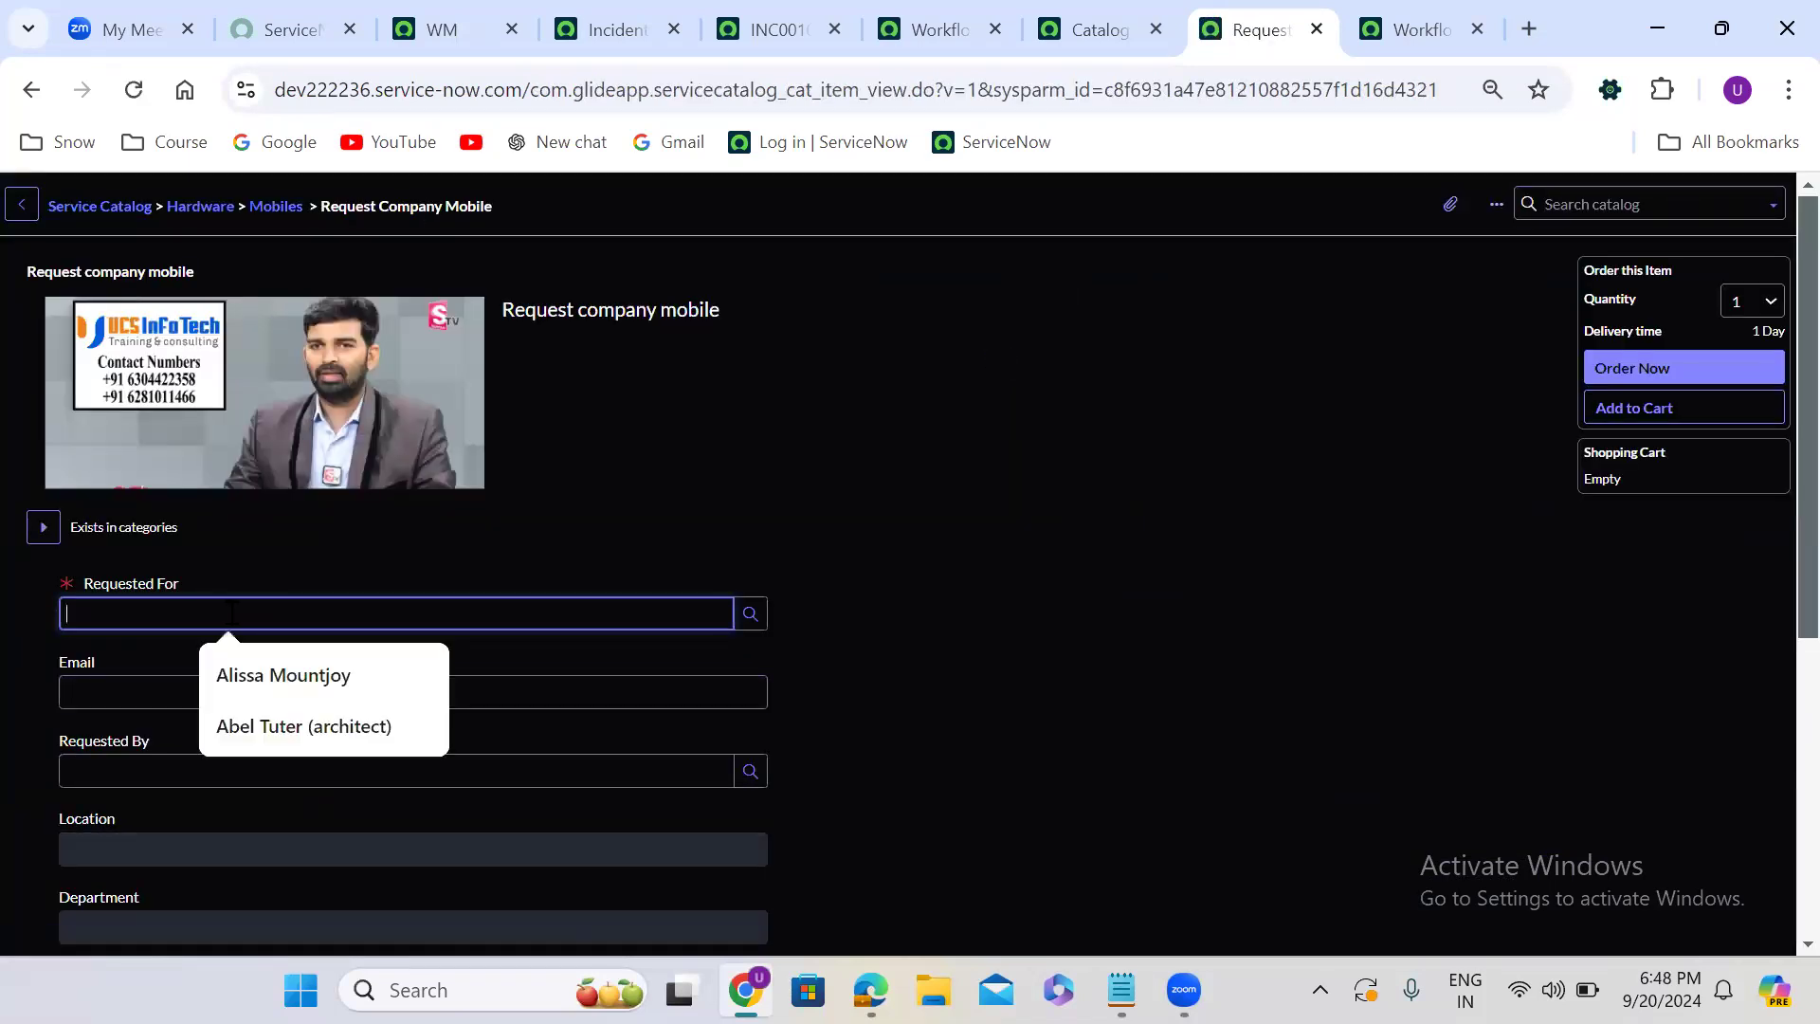
pyautogui.click(283, 674)
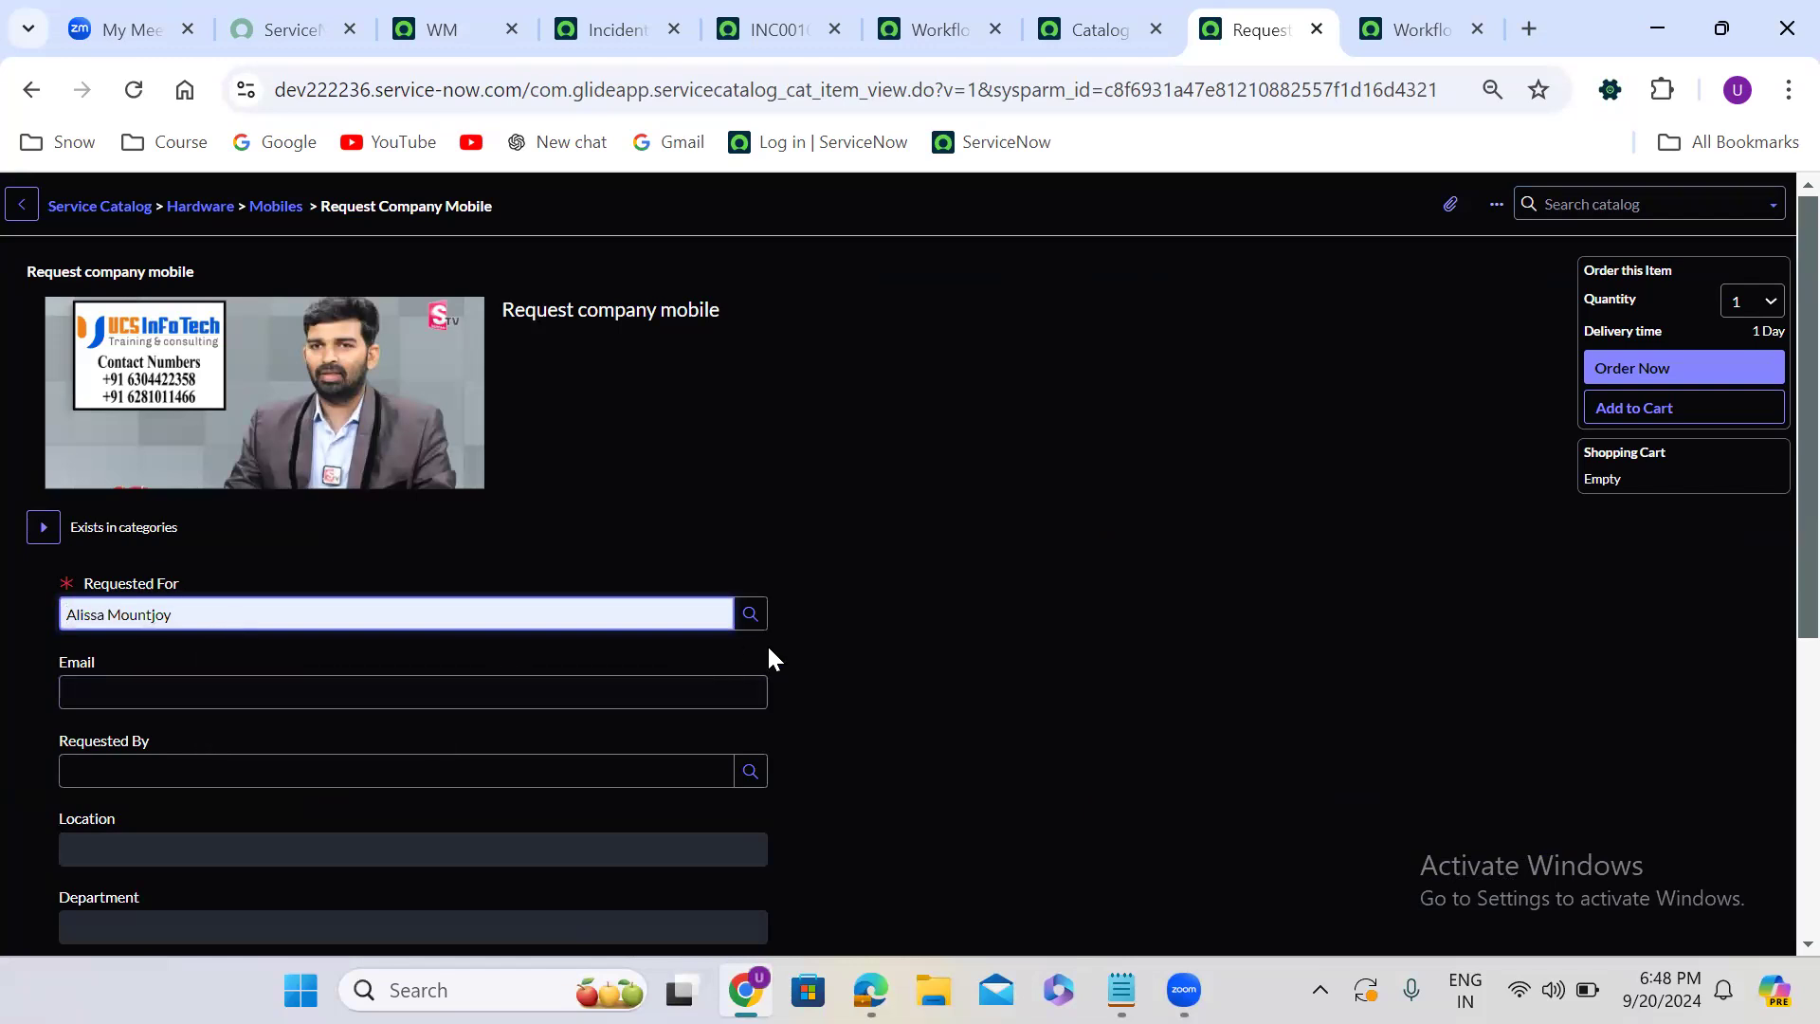
pyautogui.scroll(-4, 804, 654)
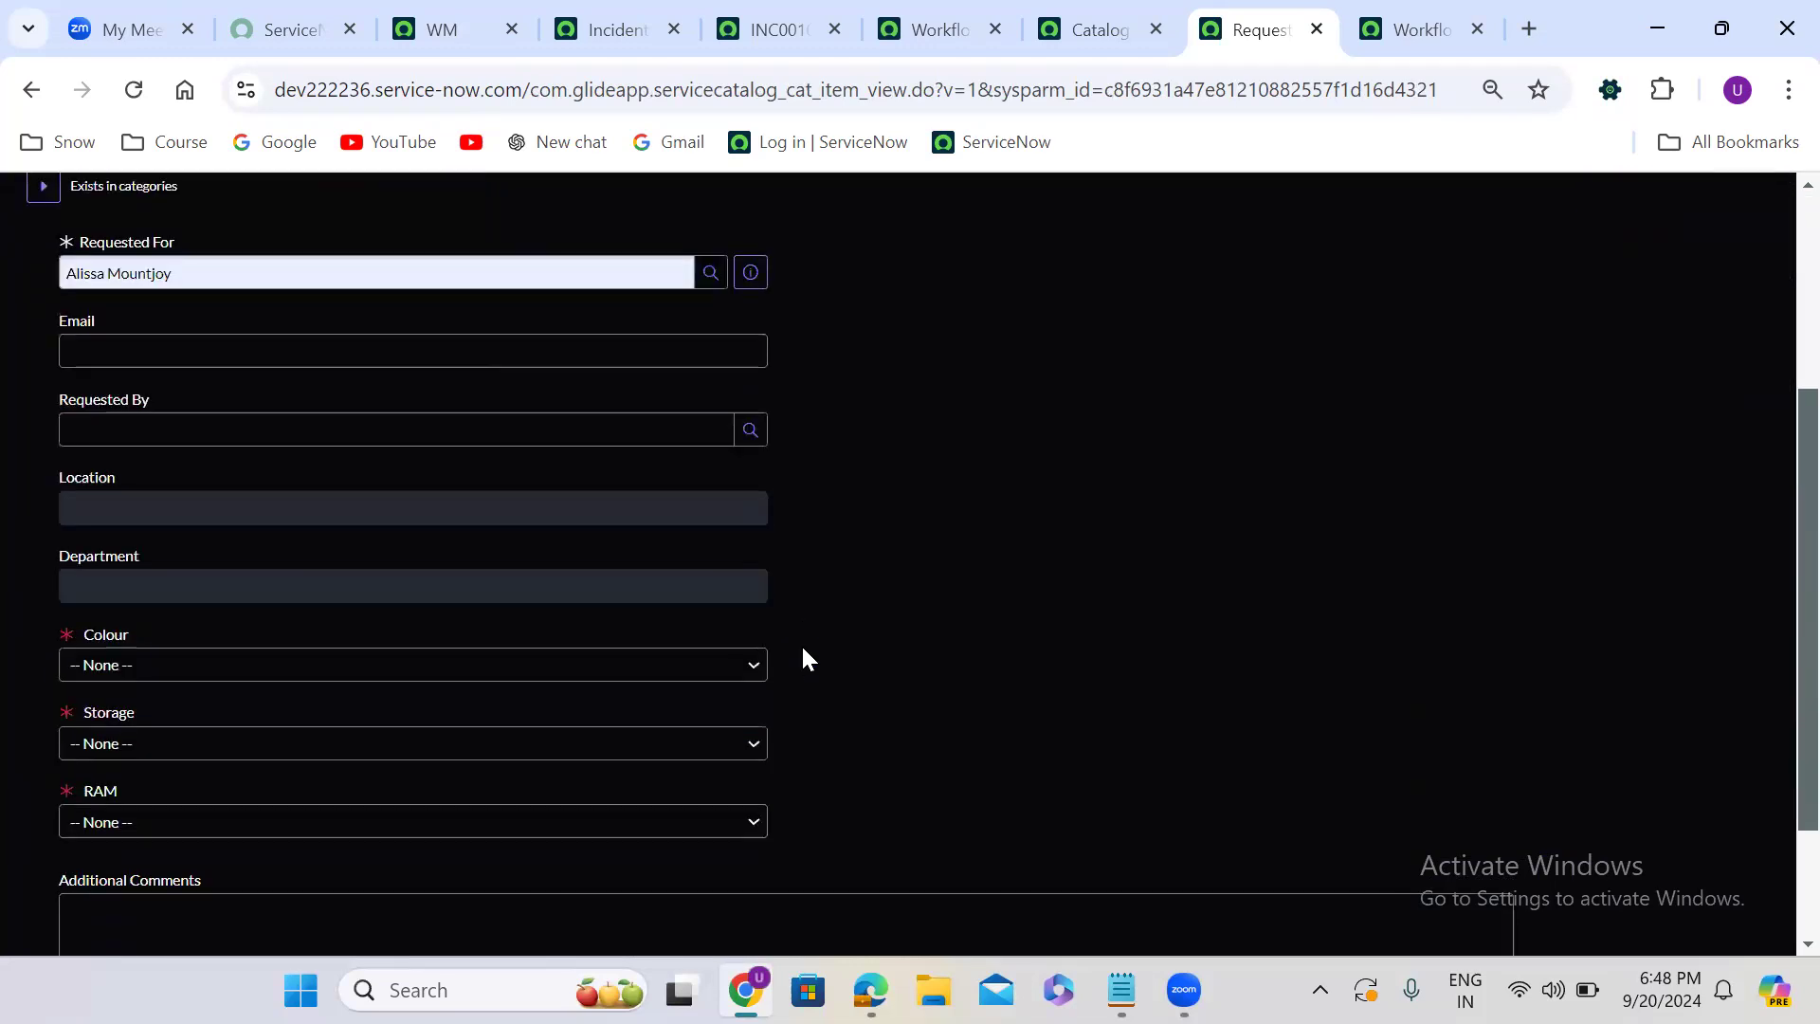
pyautogui.click(281, 431)
pyautogui.click(279, 489)
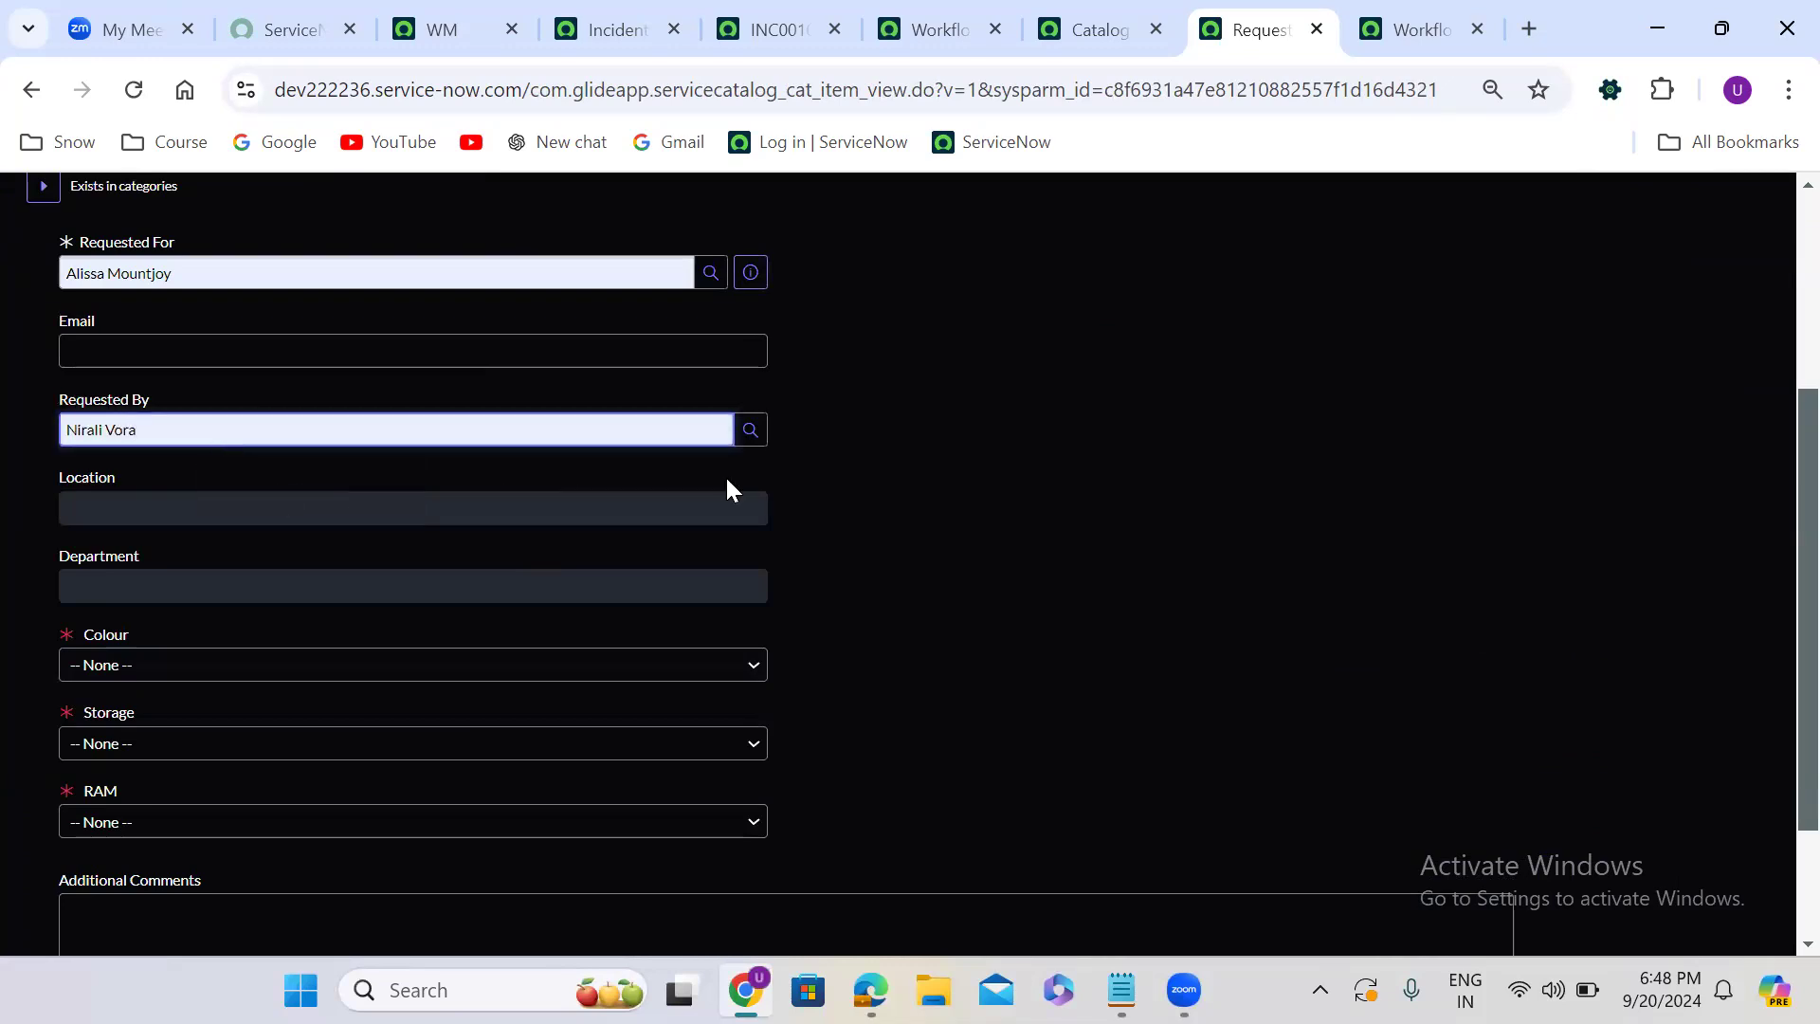
pyautogui.click(915, 485)
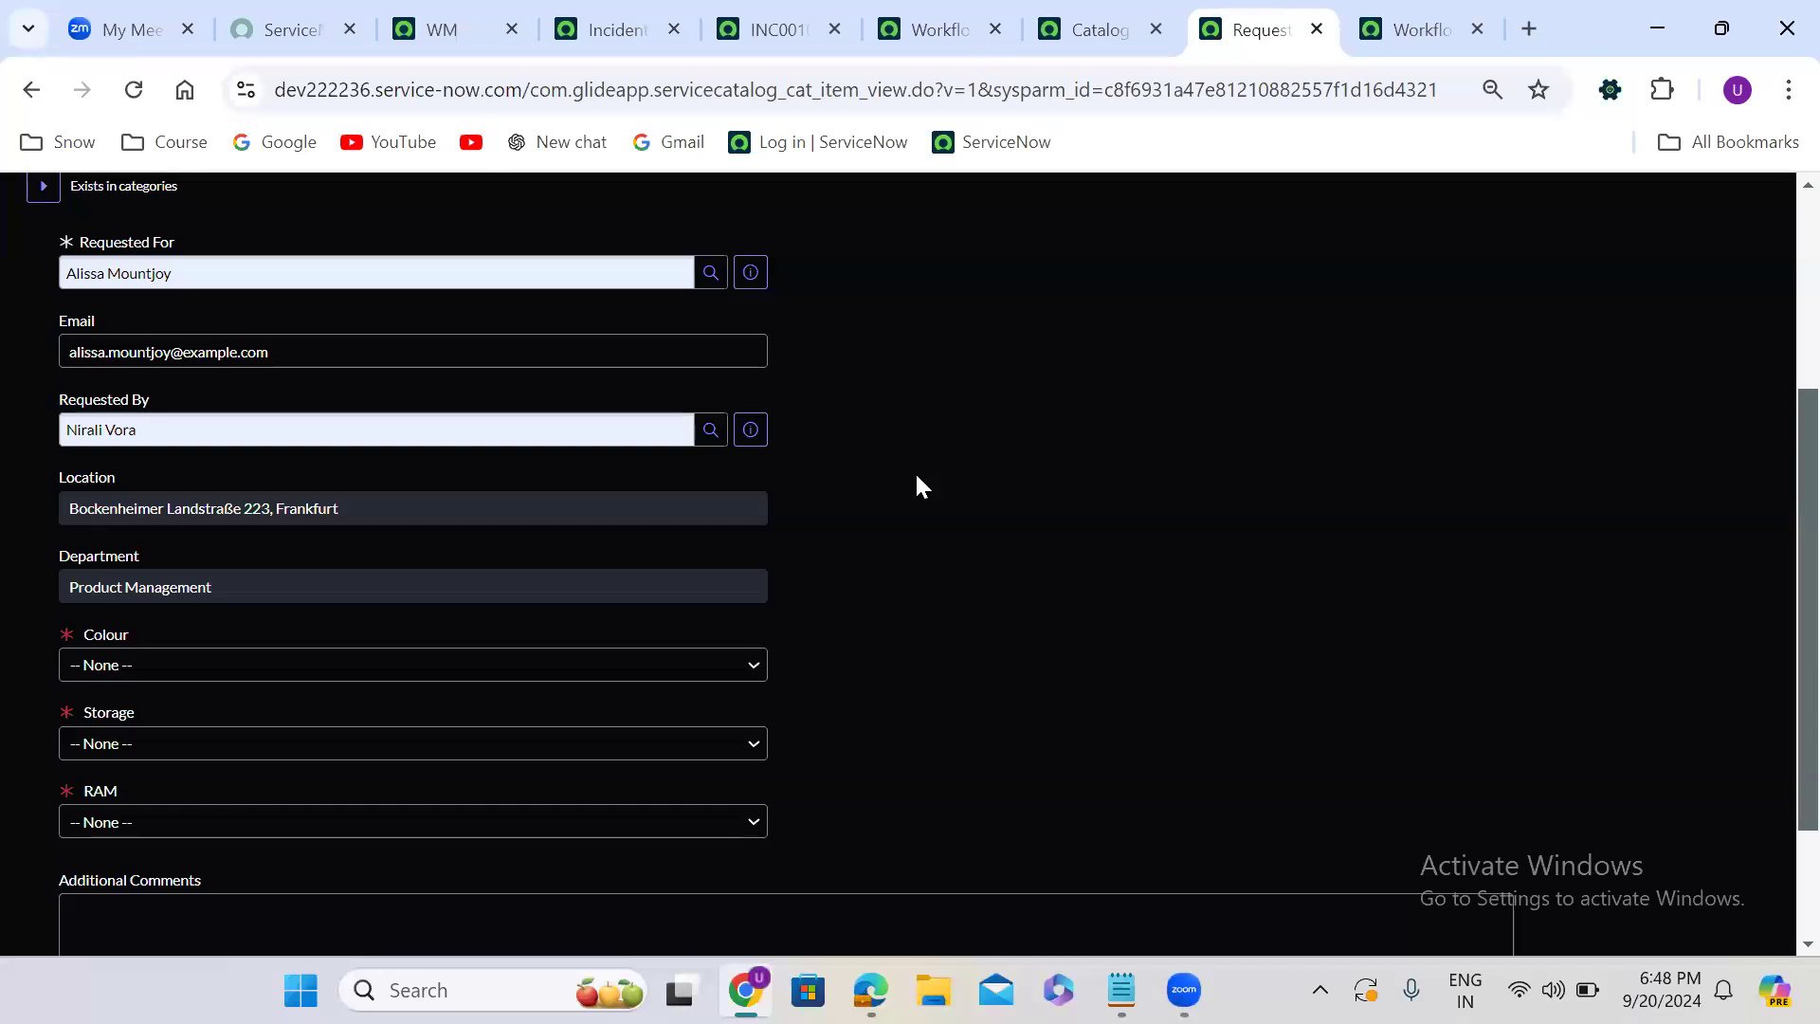
# - Set the mobile's Colour to Black, Storage to 256 GB and RAM to 8 GB
pyautogui.click(234, 663)
pyautogui.click(233, 741)
pyautogui.click(251, 744)
pyautogui.click(186, 603)
pyautogui.click(180, 822)
pyautogui.click(155, 686)
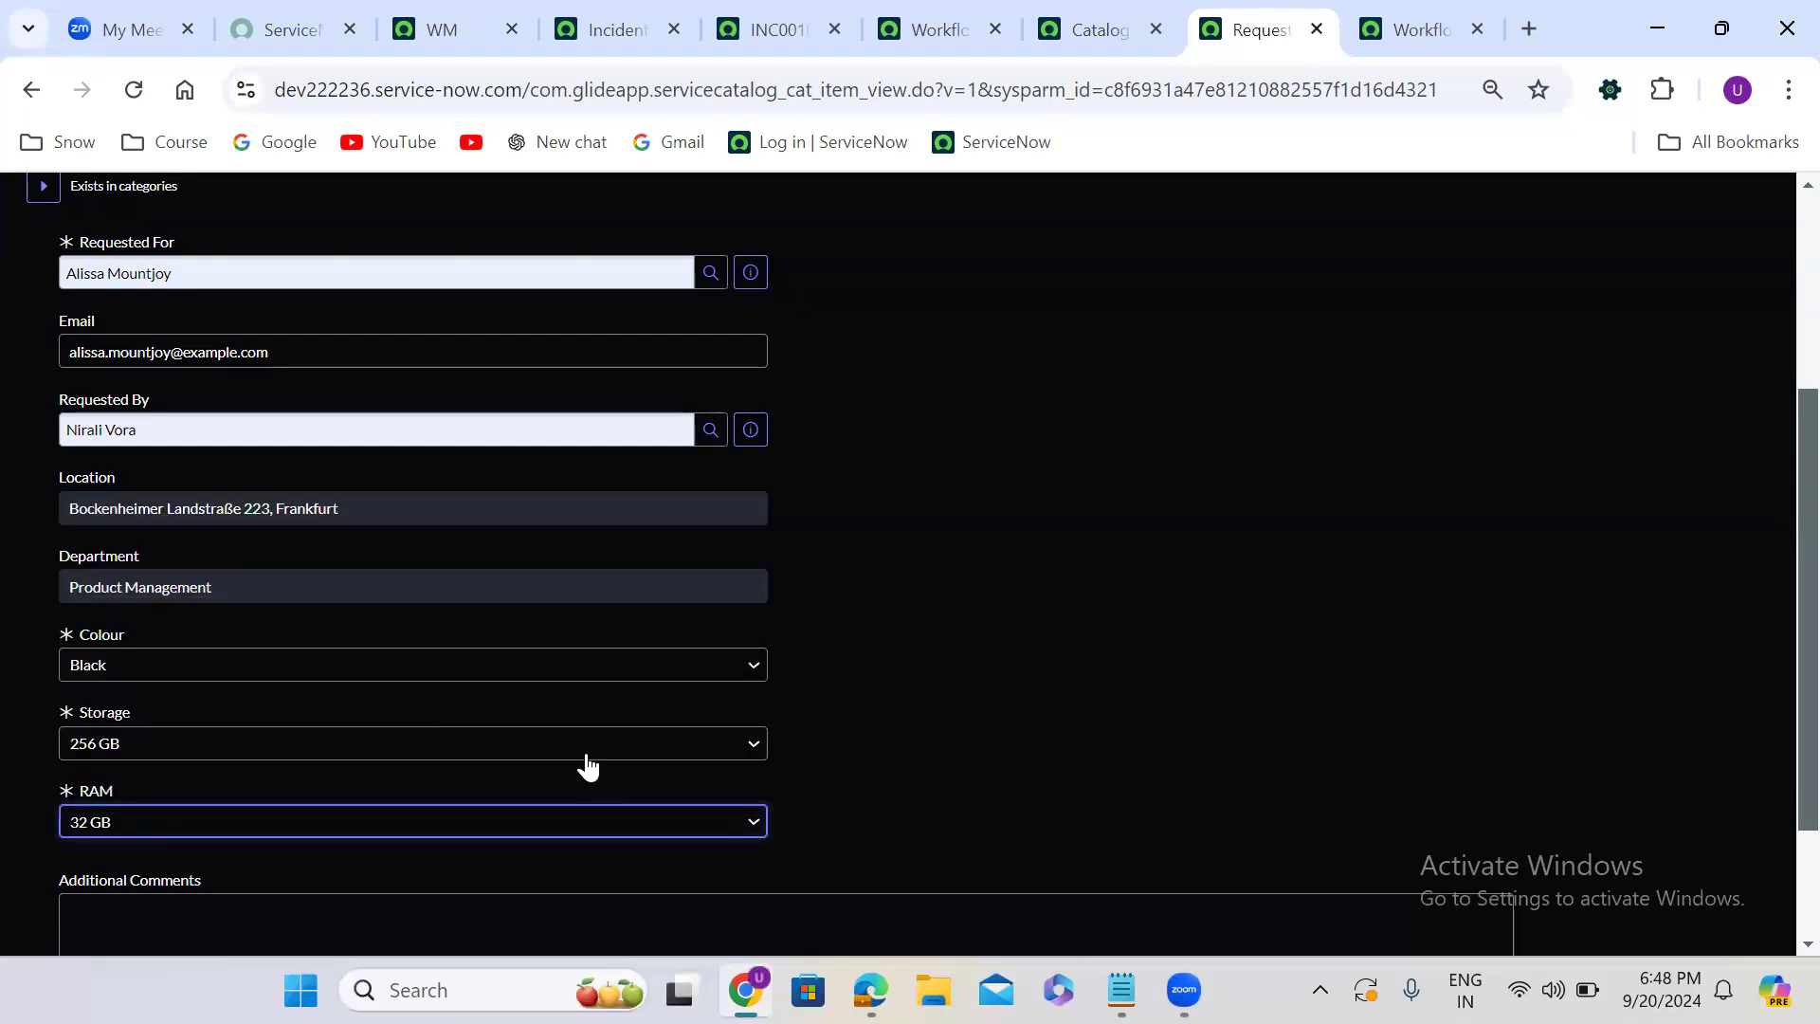
pyautogui.press('Down')
pyautogui.scroll(-2, 1772, 794)
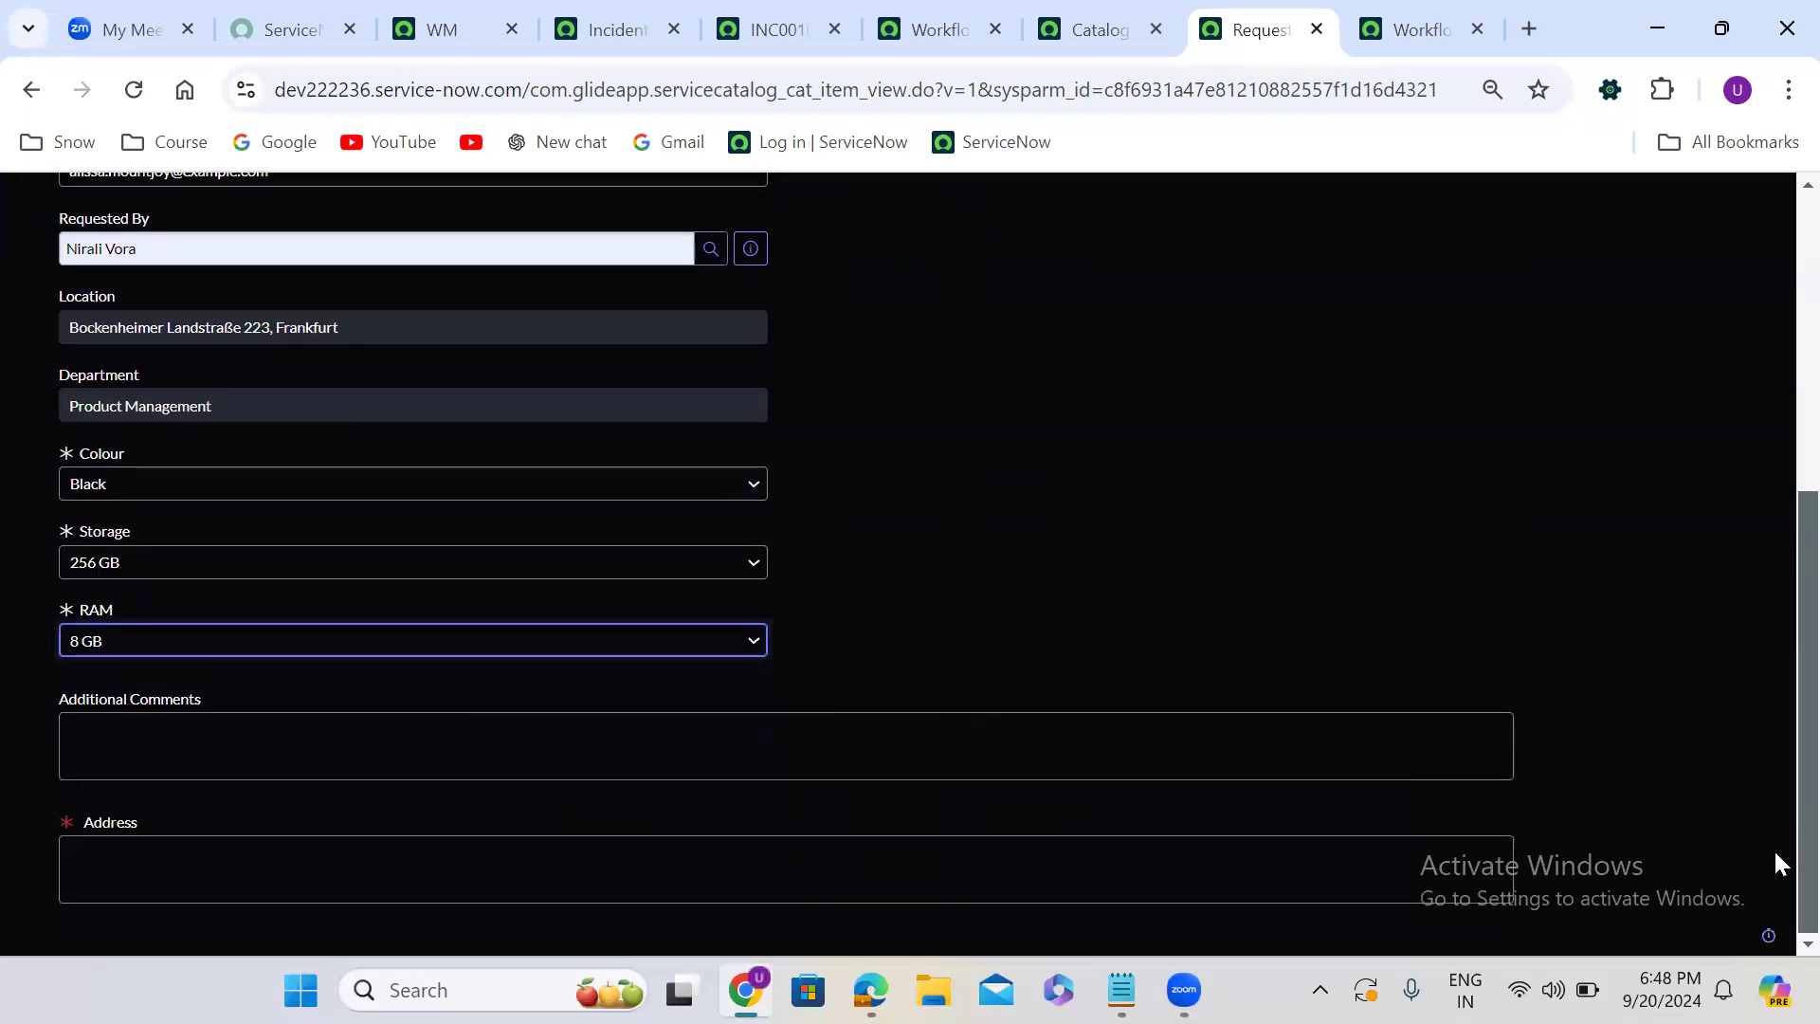
# - Enter "test 56789" as the Address and order the company mobile
pyautogui.click(310, 870)
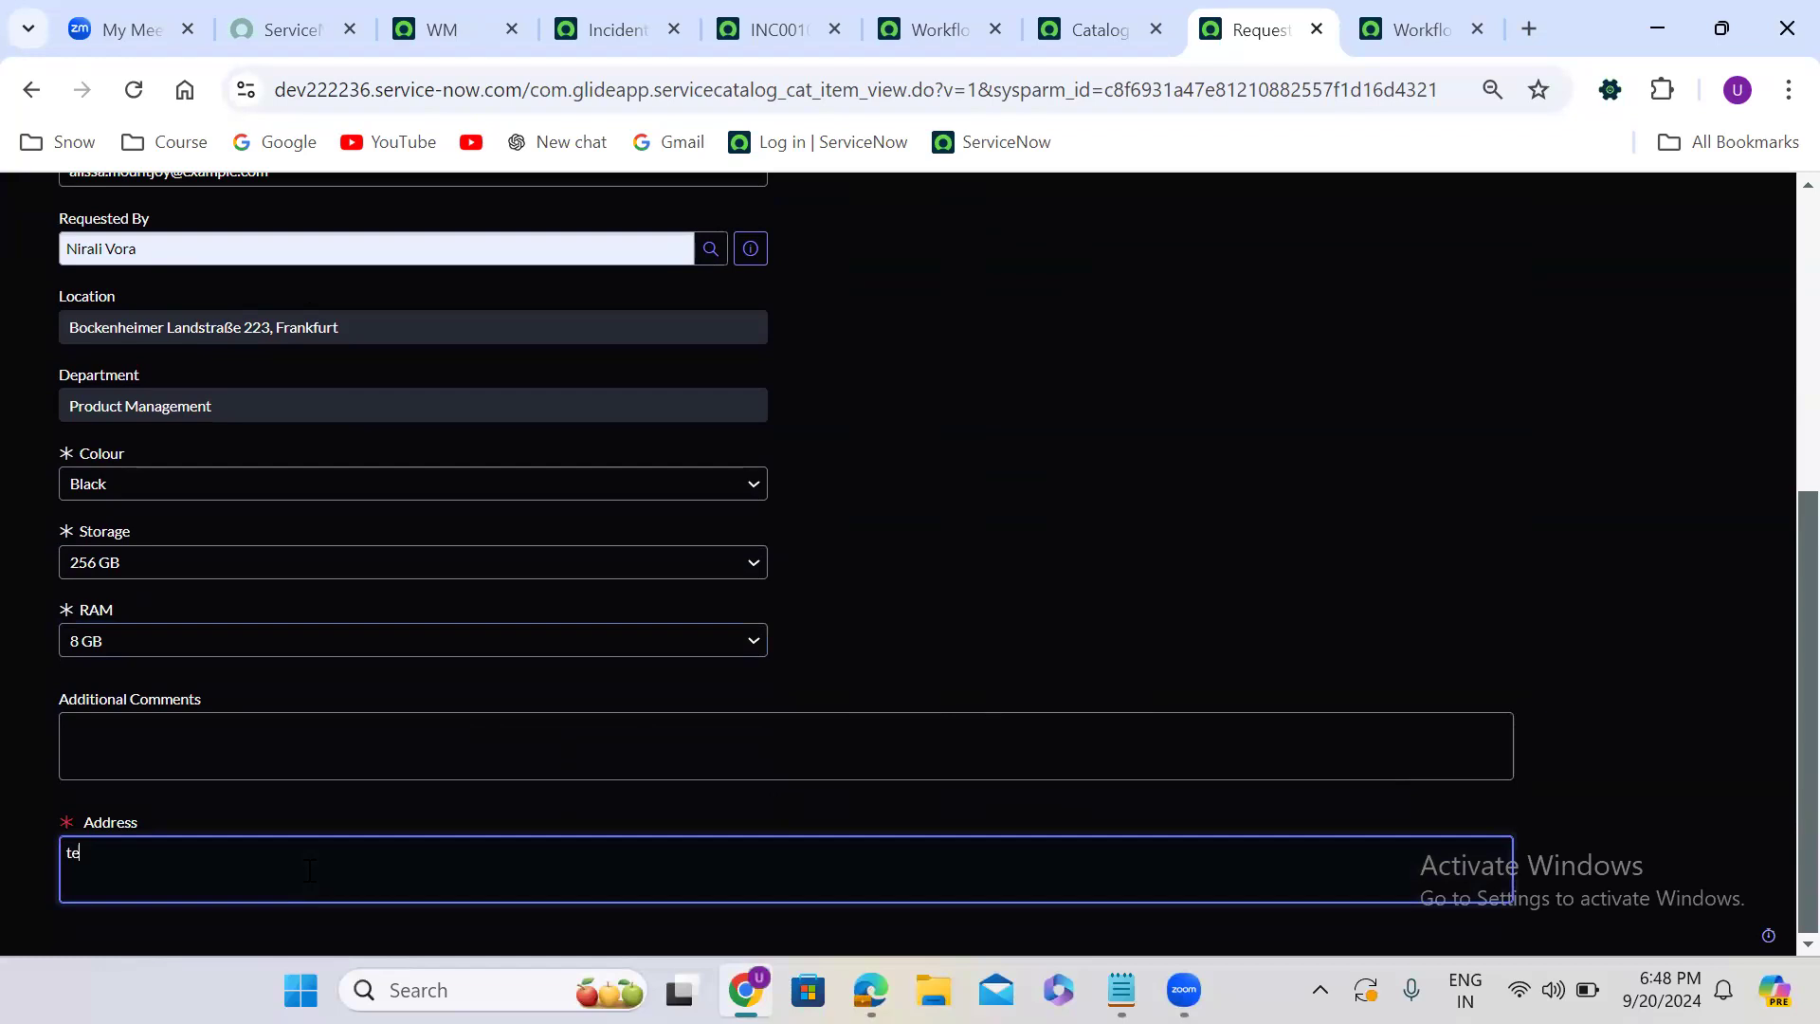
pyautogui.write('test 56789')
pyautogui.scroll(5, 1772, 214)
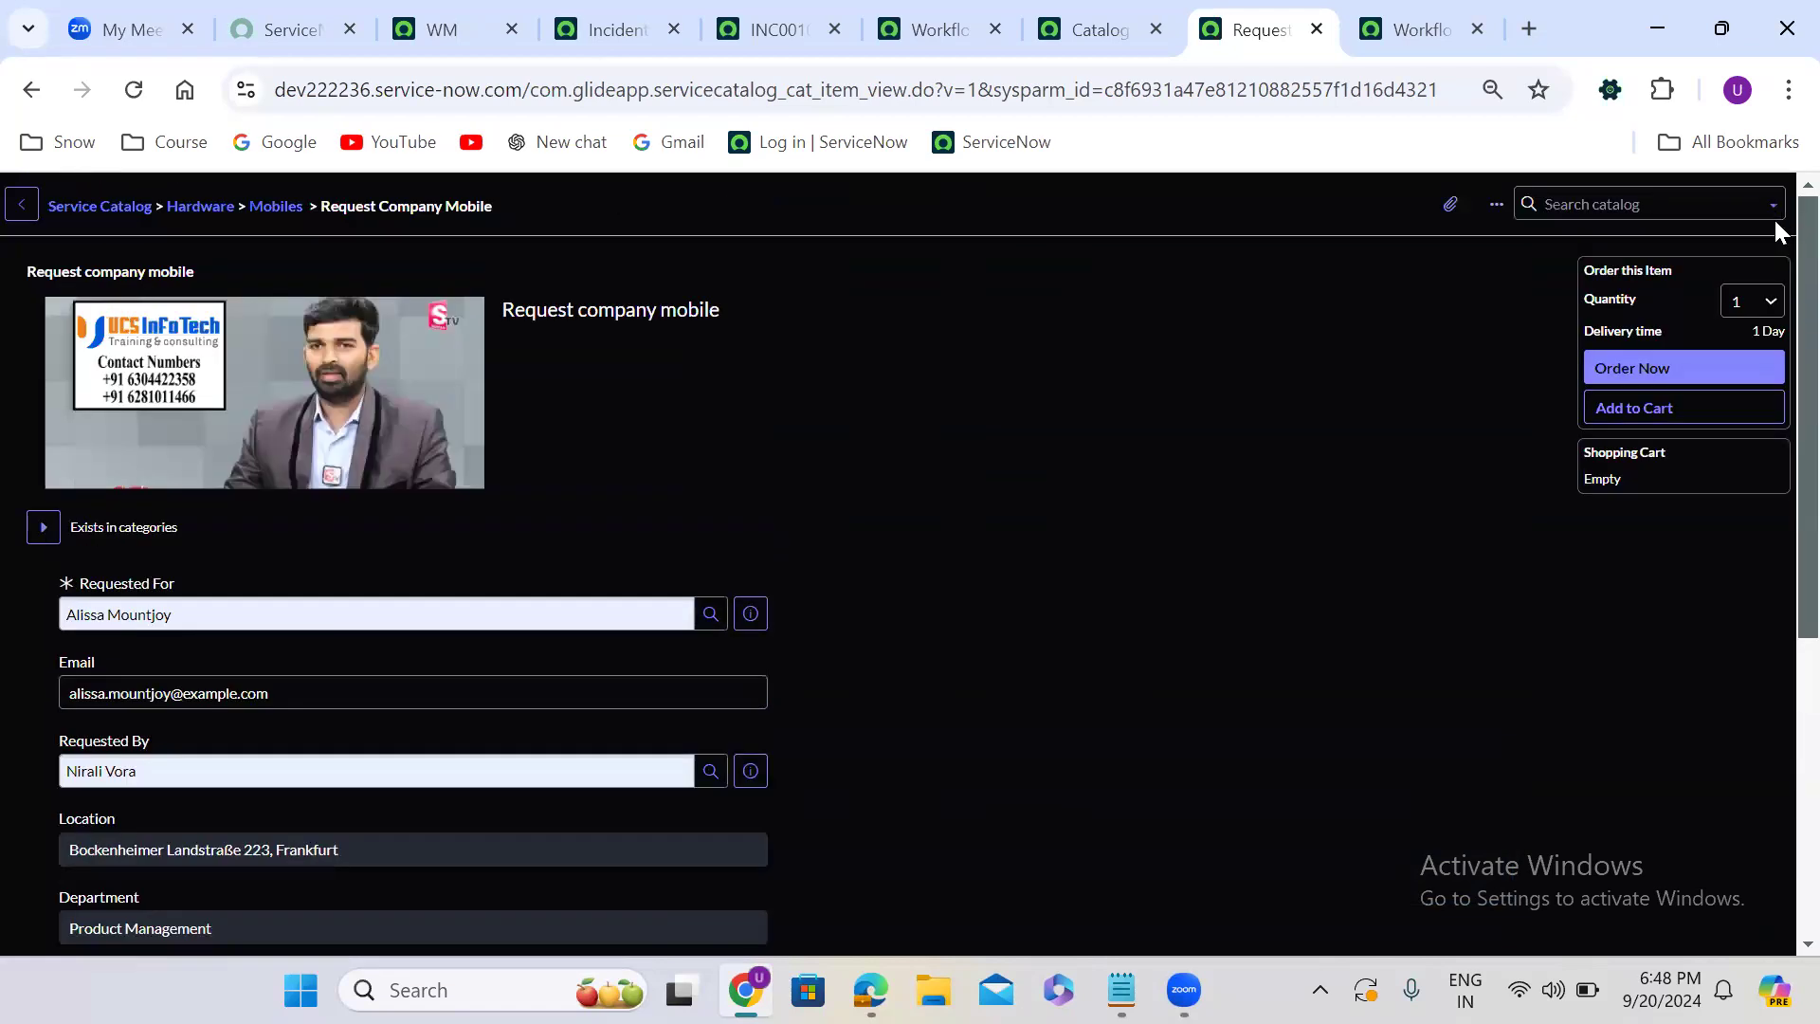
pyautogui.click(1652, 378)
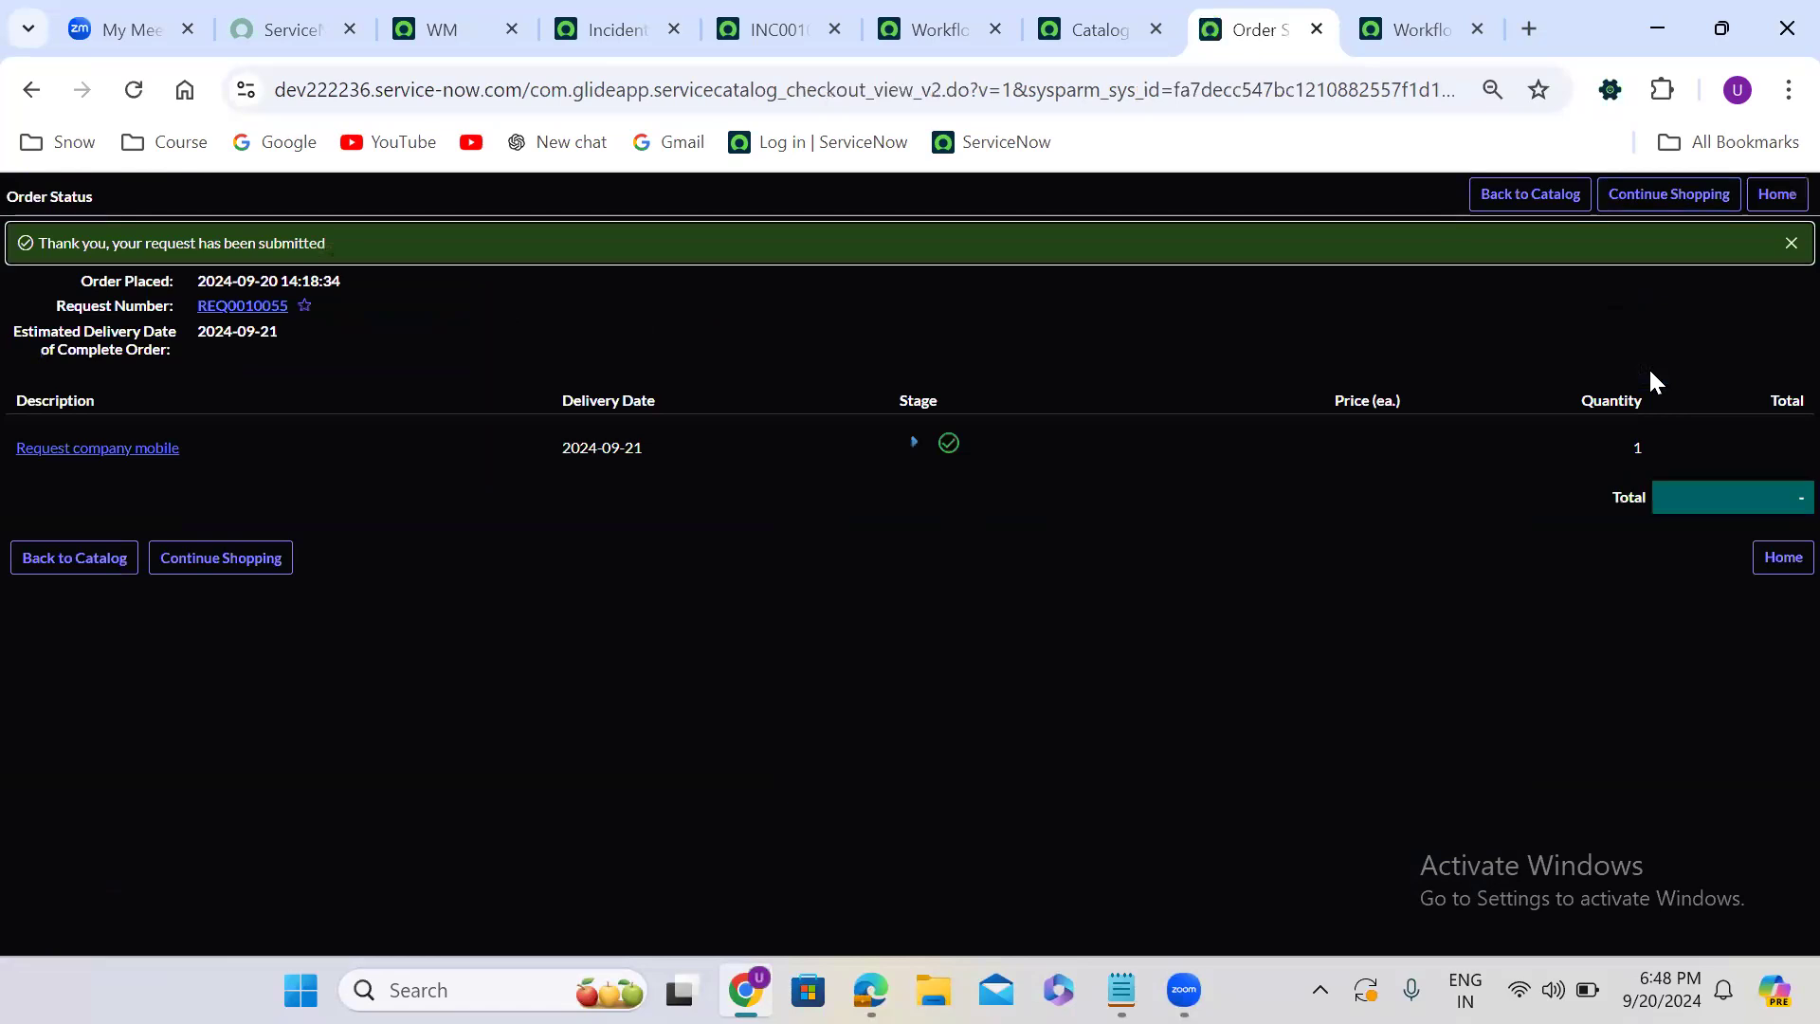
# - Open the newly ordered Request company mobile item and approve its requested approval in the Approvers list
pyautogui.click(131, 455)
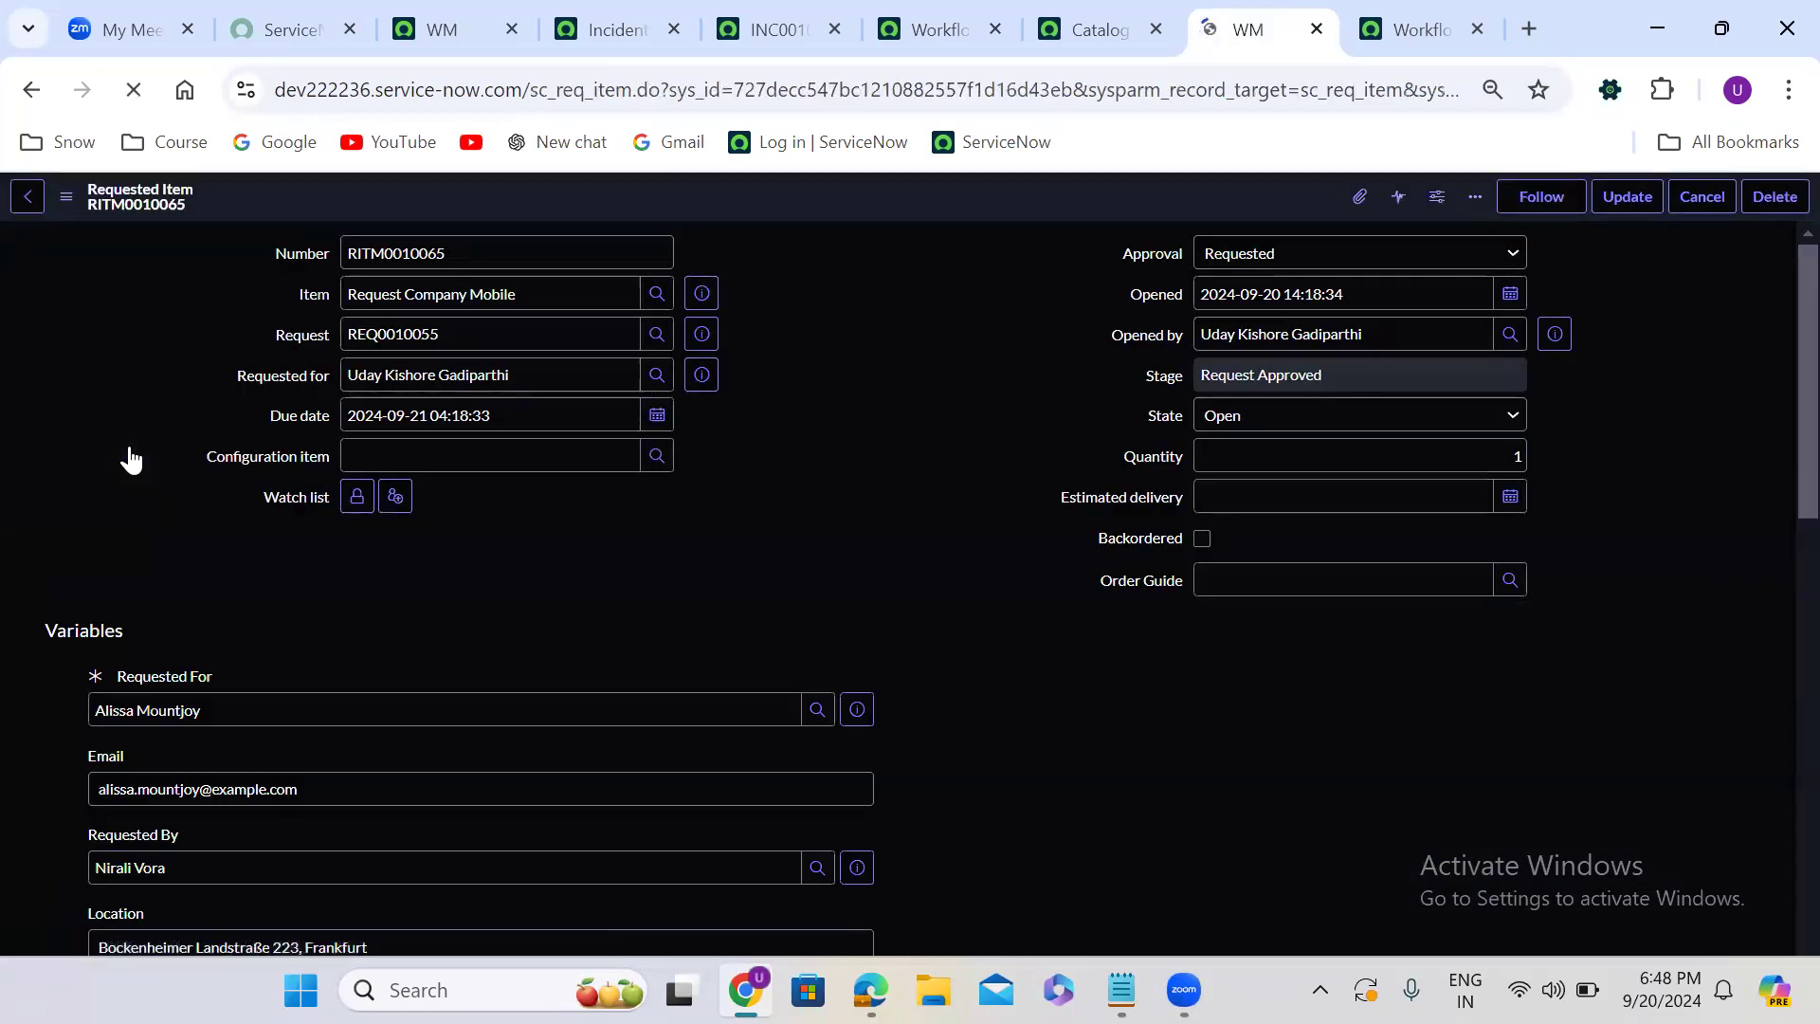
pyautogui.click(839, 545)
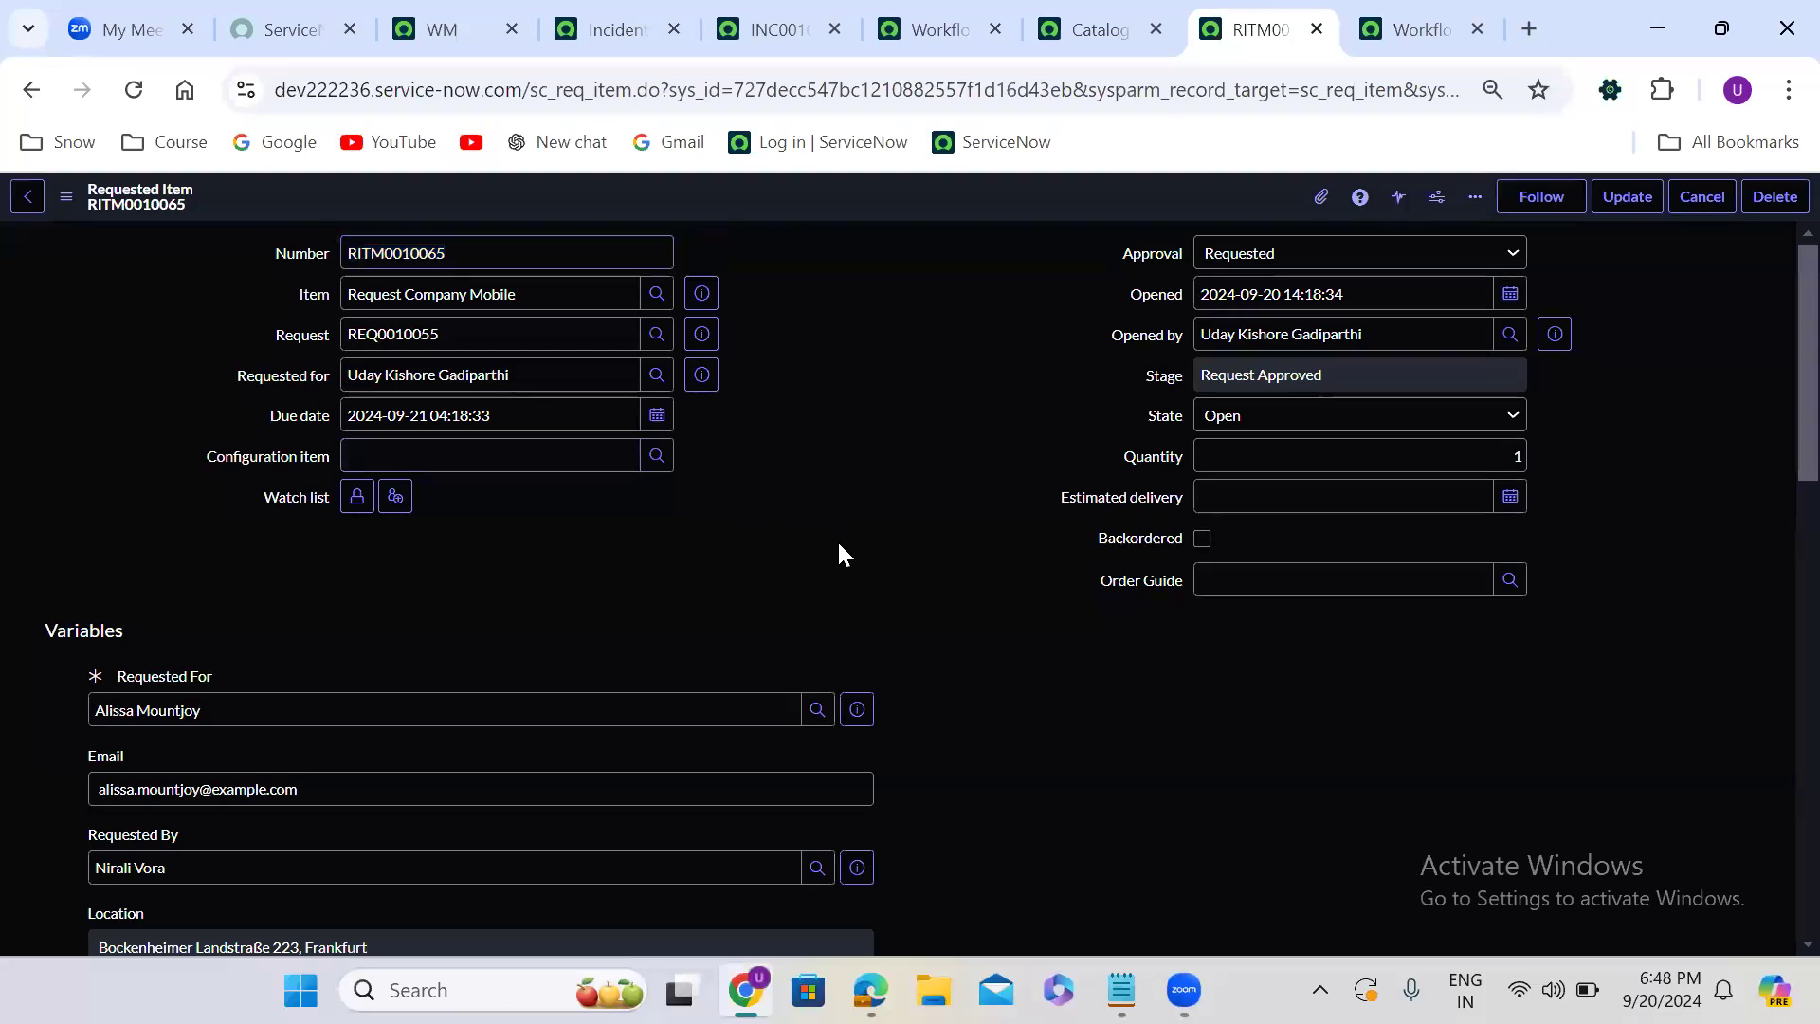
pyautogui.scroll(-20, 840, 548)
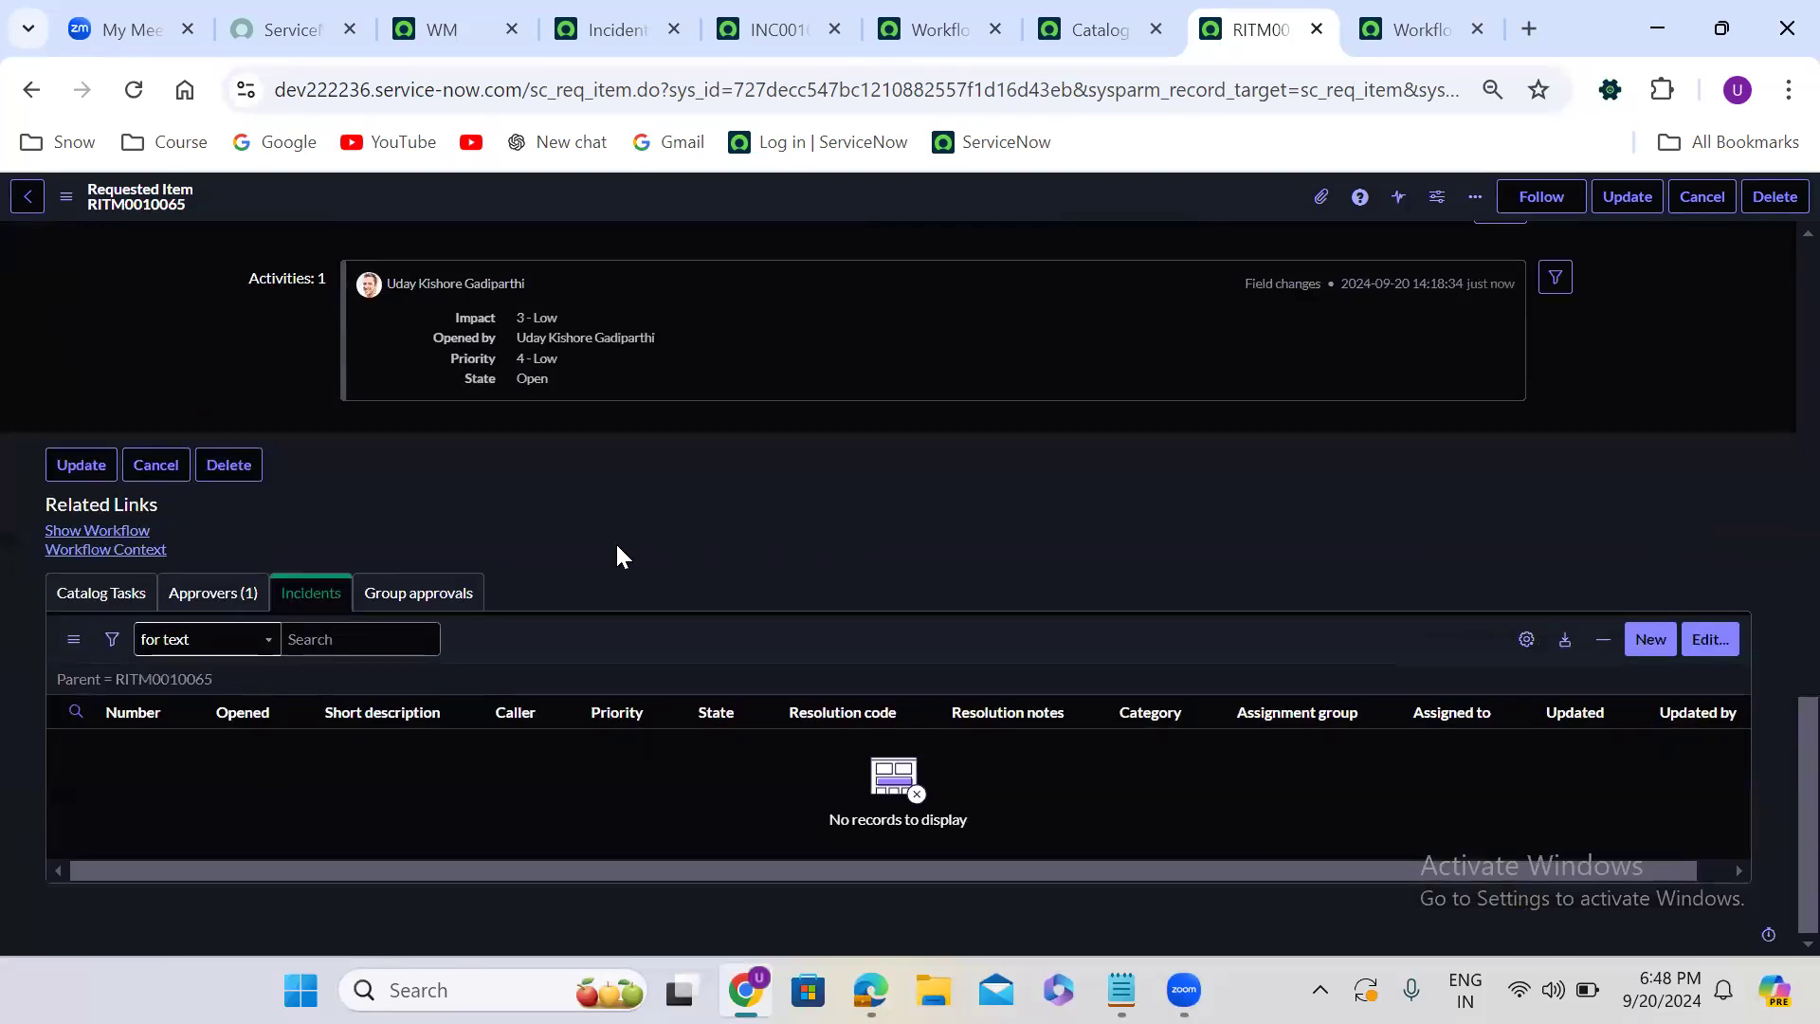
pyautogui.click(214, 592)
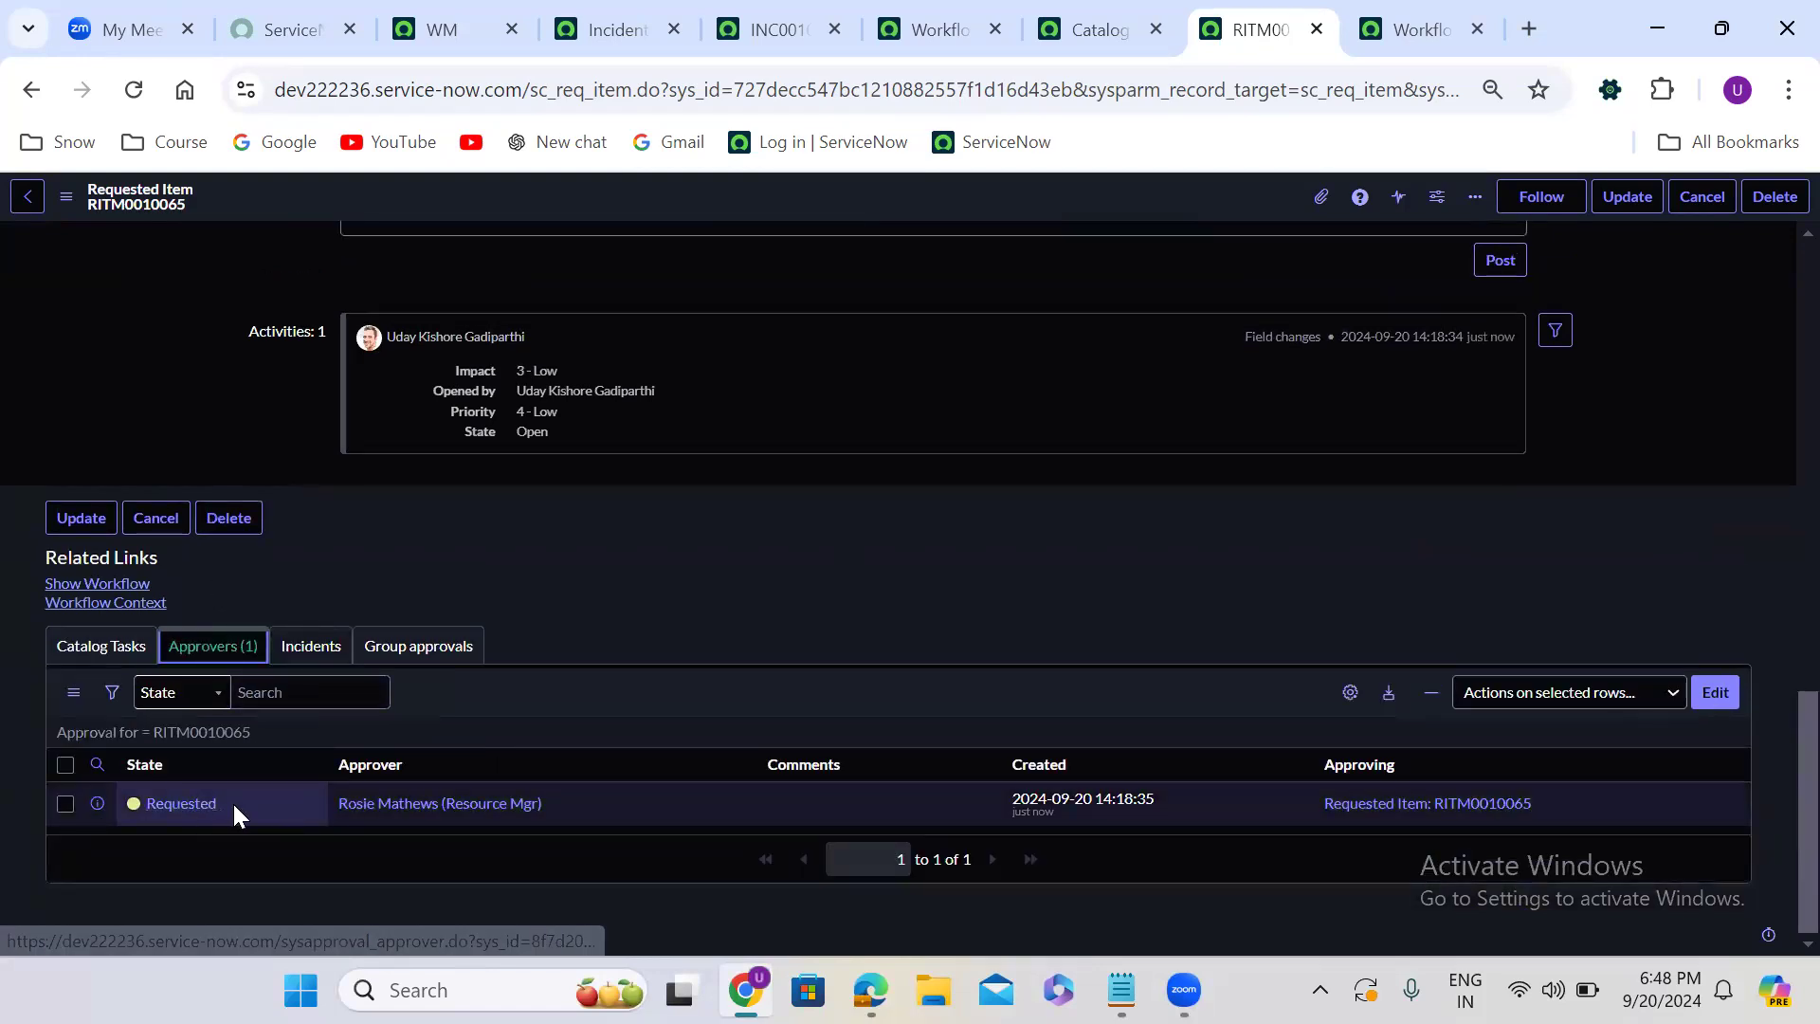
pyautogui.rightClick(232, 804)
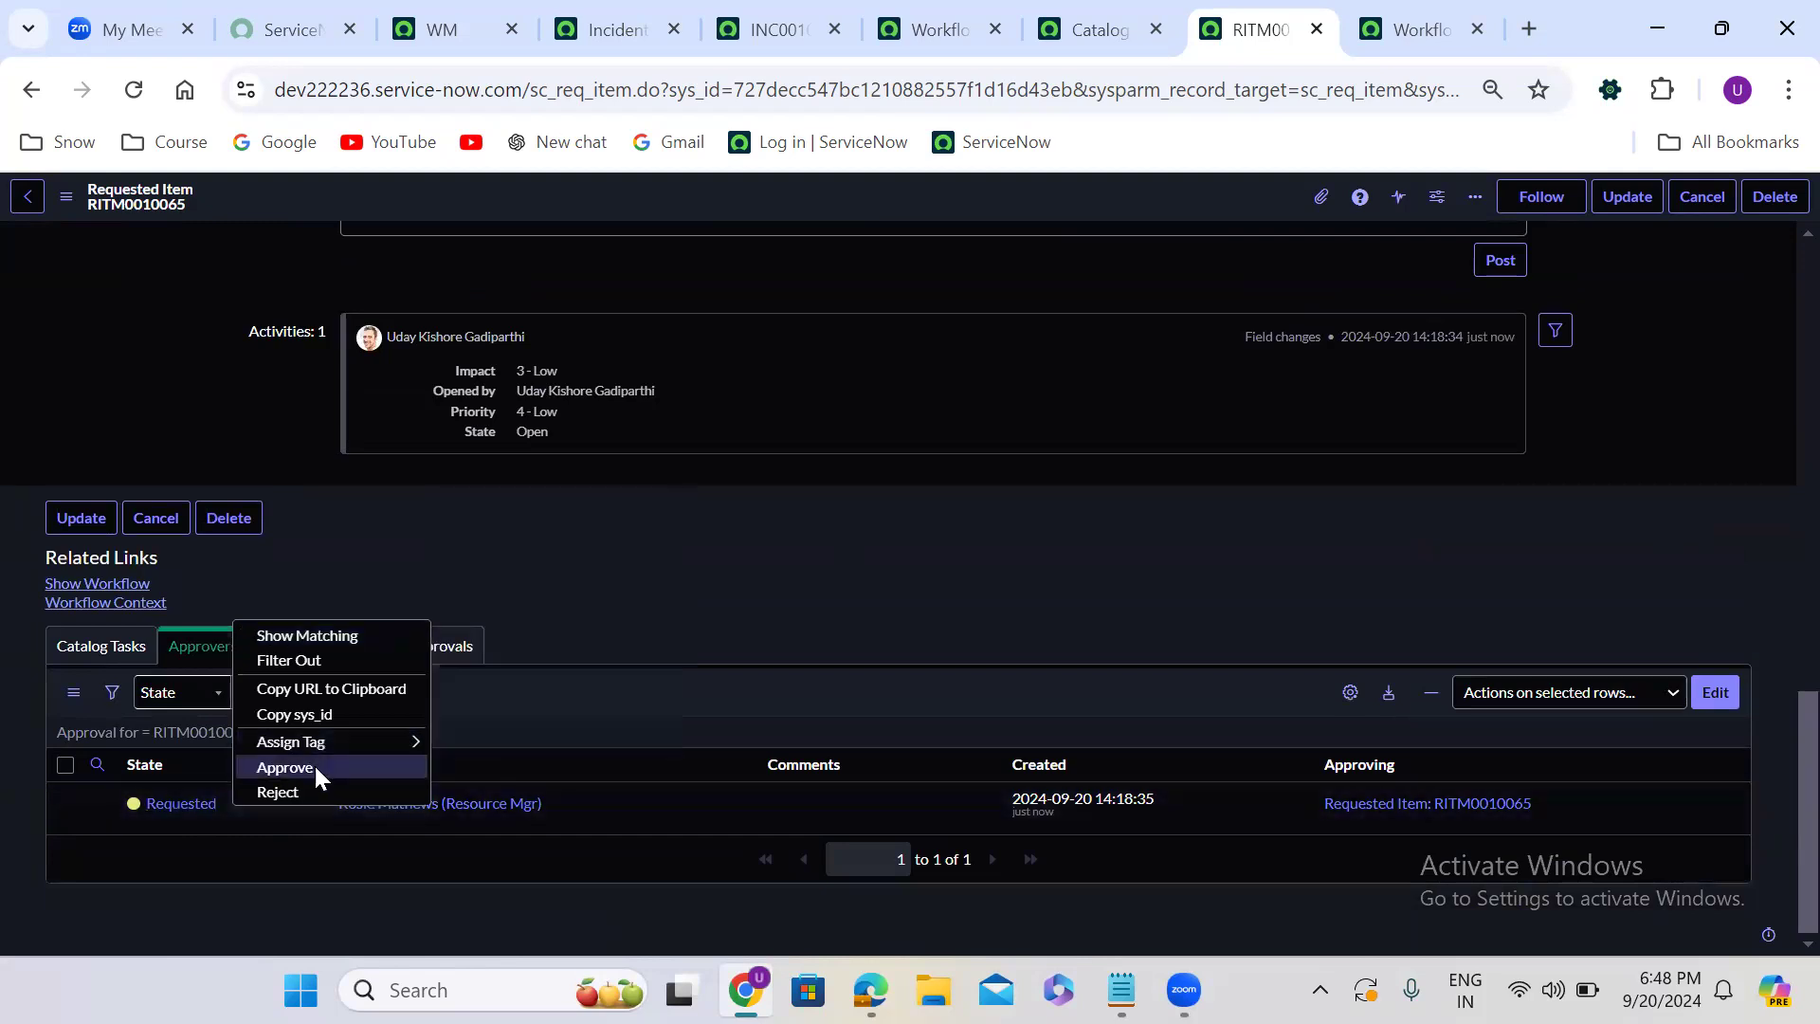
pyautogui.click(285, 767)
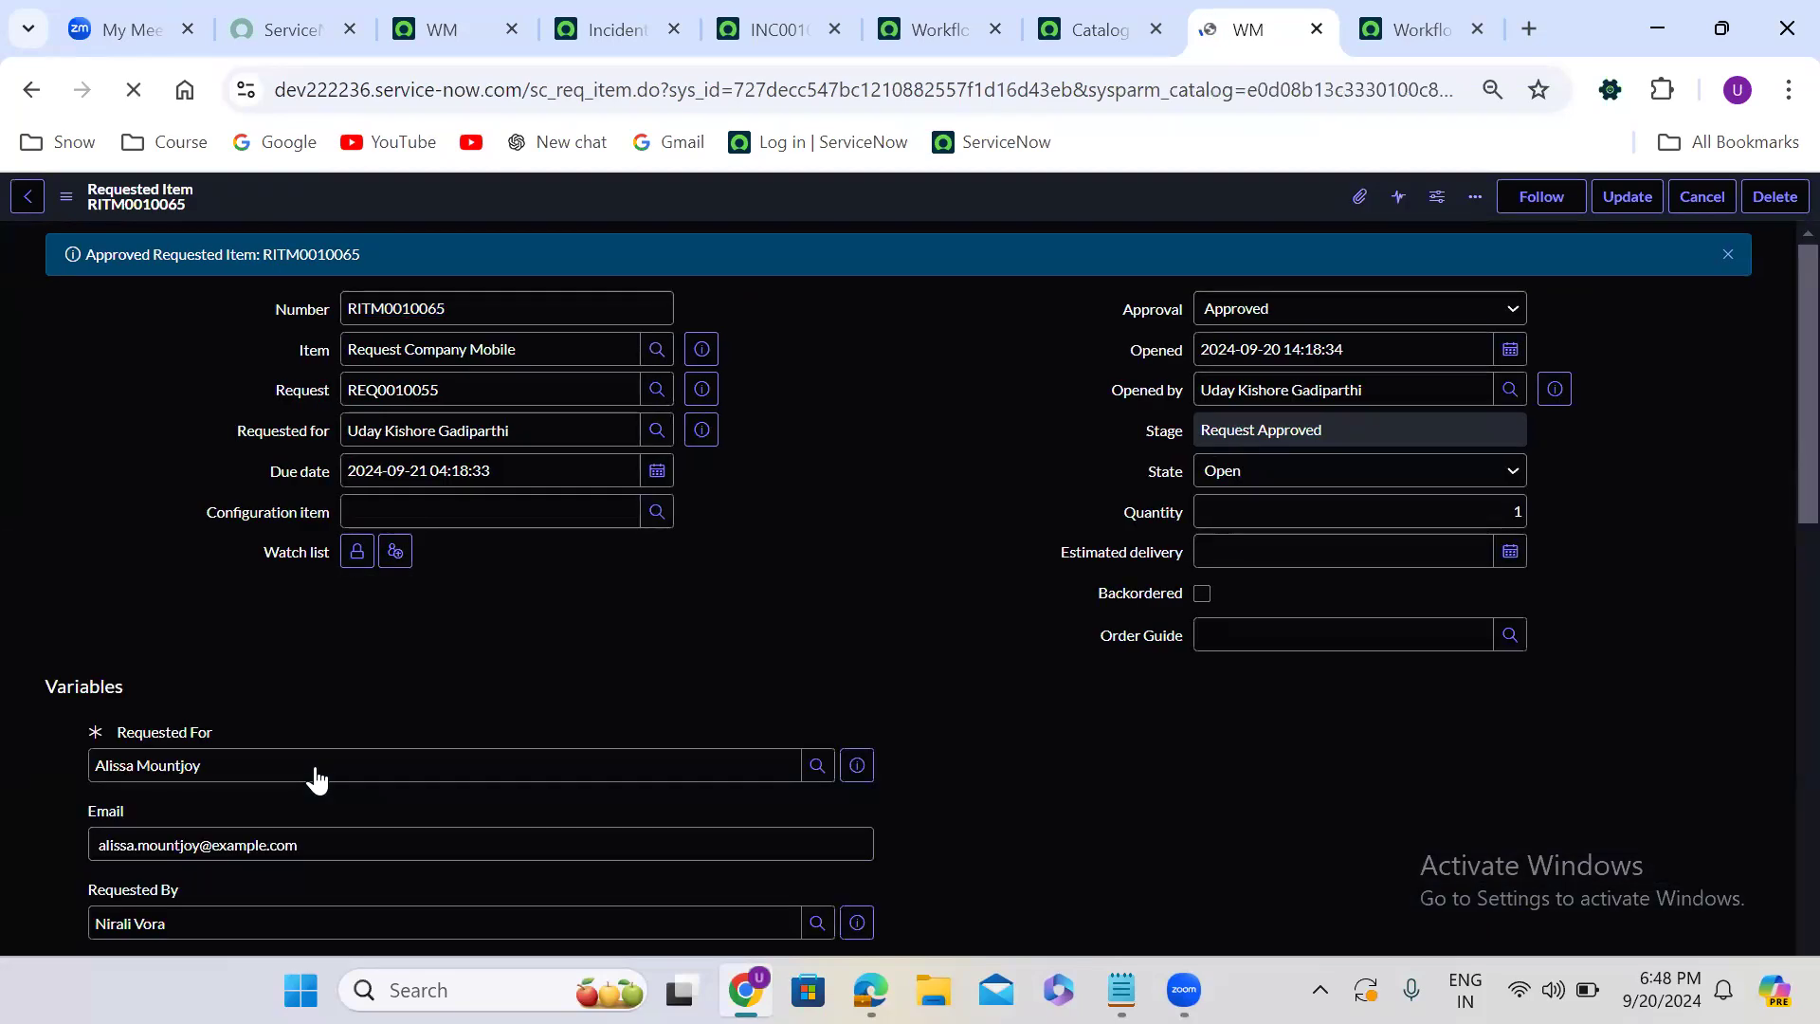
# - Check the Catalog Tasks and Incidents related lists of the approved requested item
pyautogui.click(719, 629)
pyautogui.scroll(-1, 718, 629)
pyautogui.scroll(-15, 718, 629)
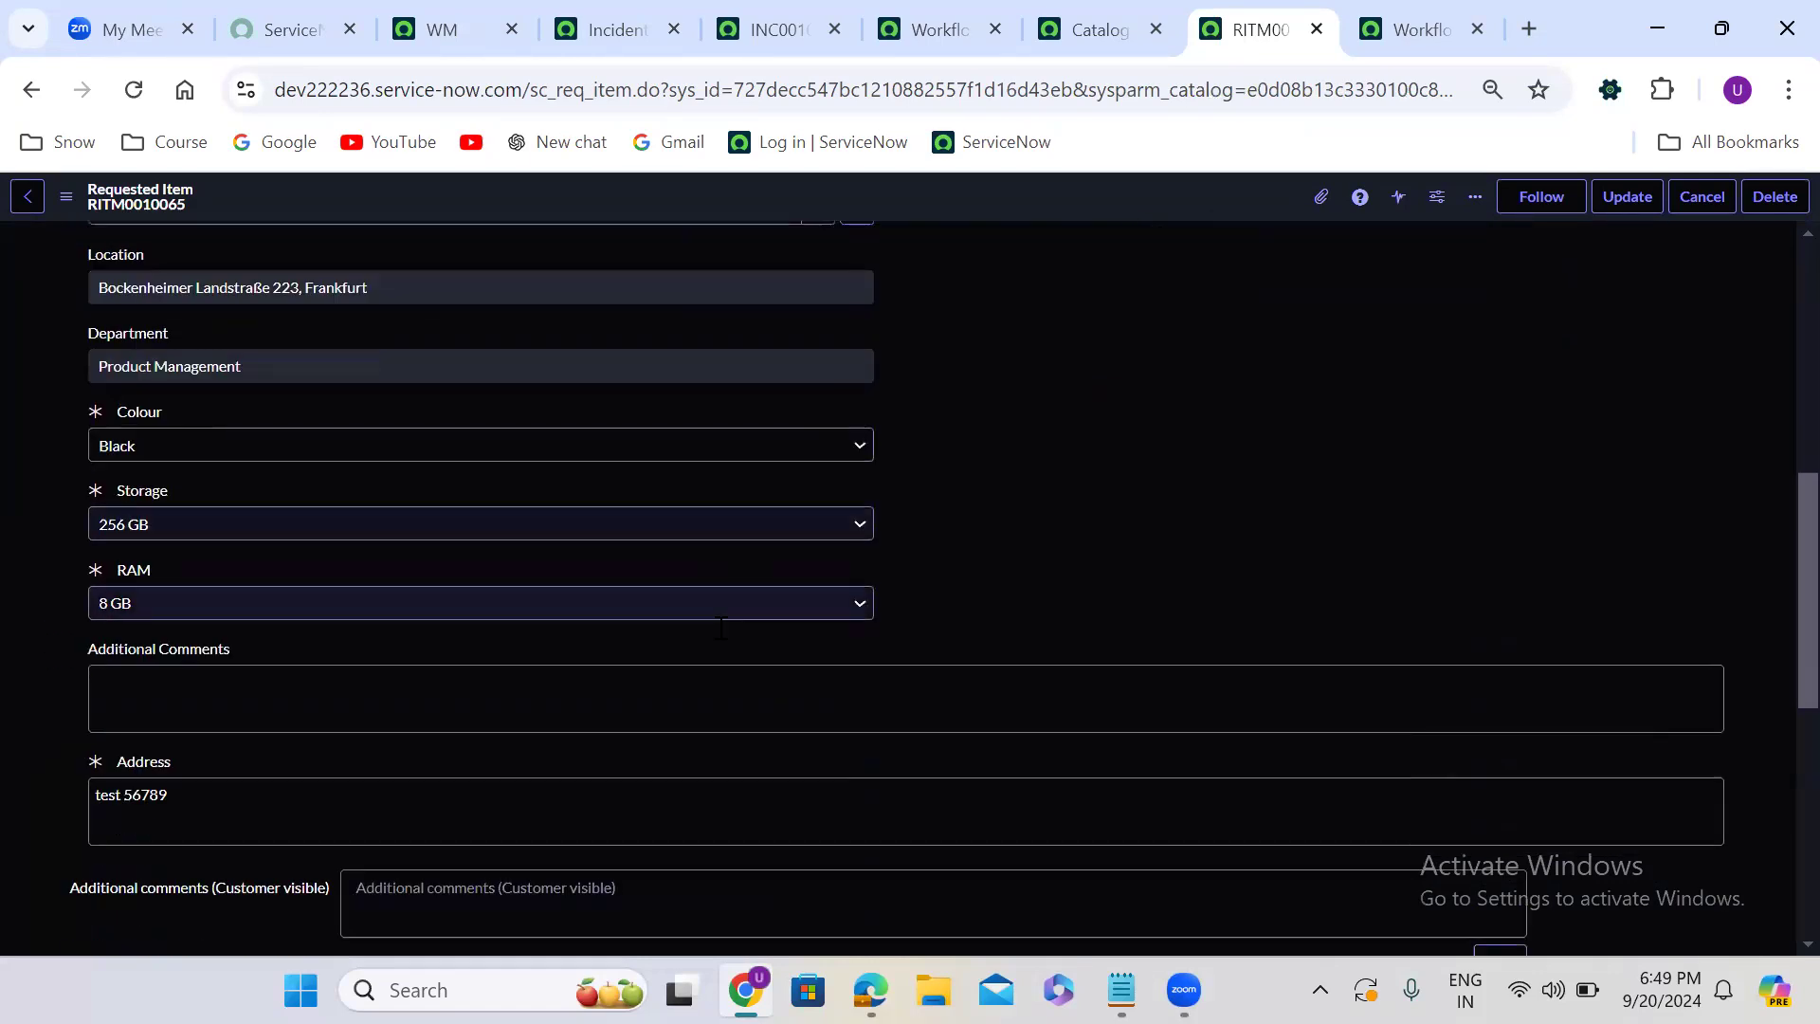
pyautogui.click(106, 649)
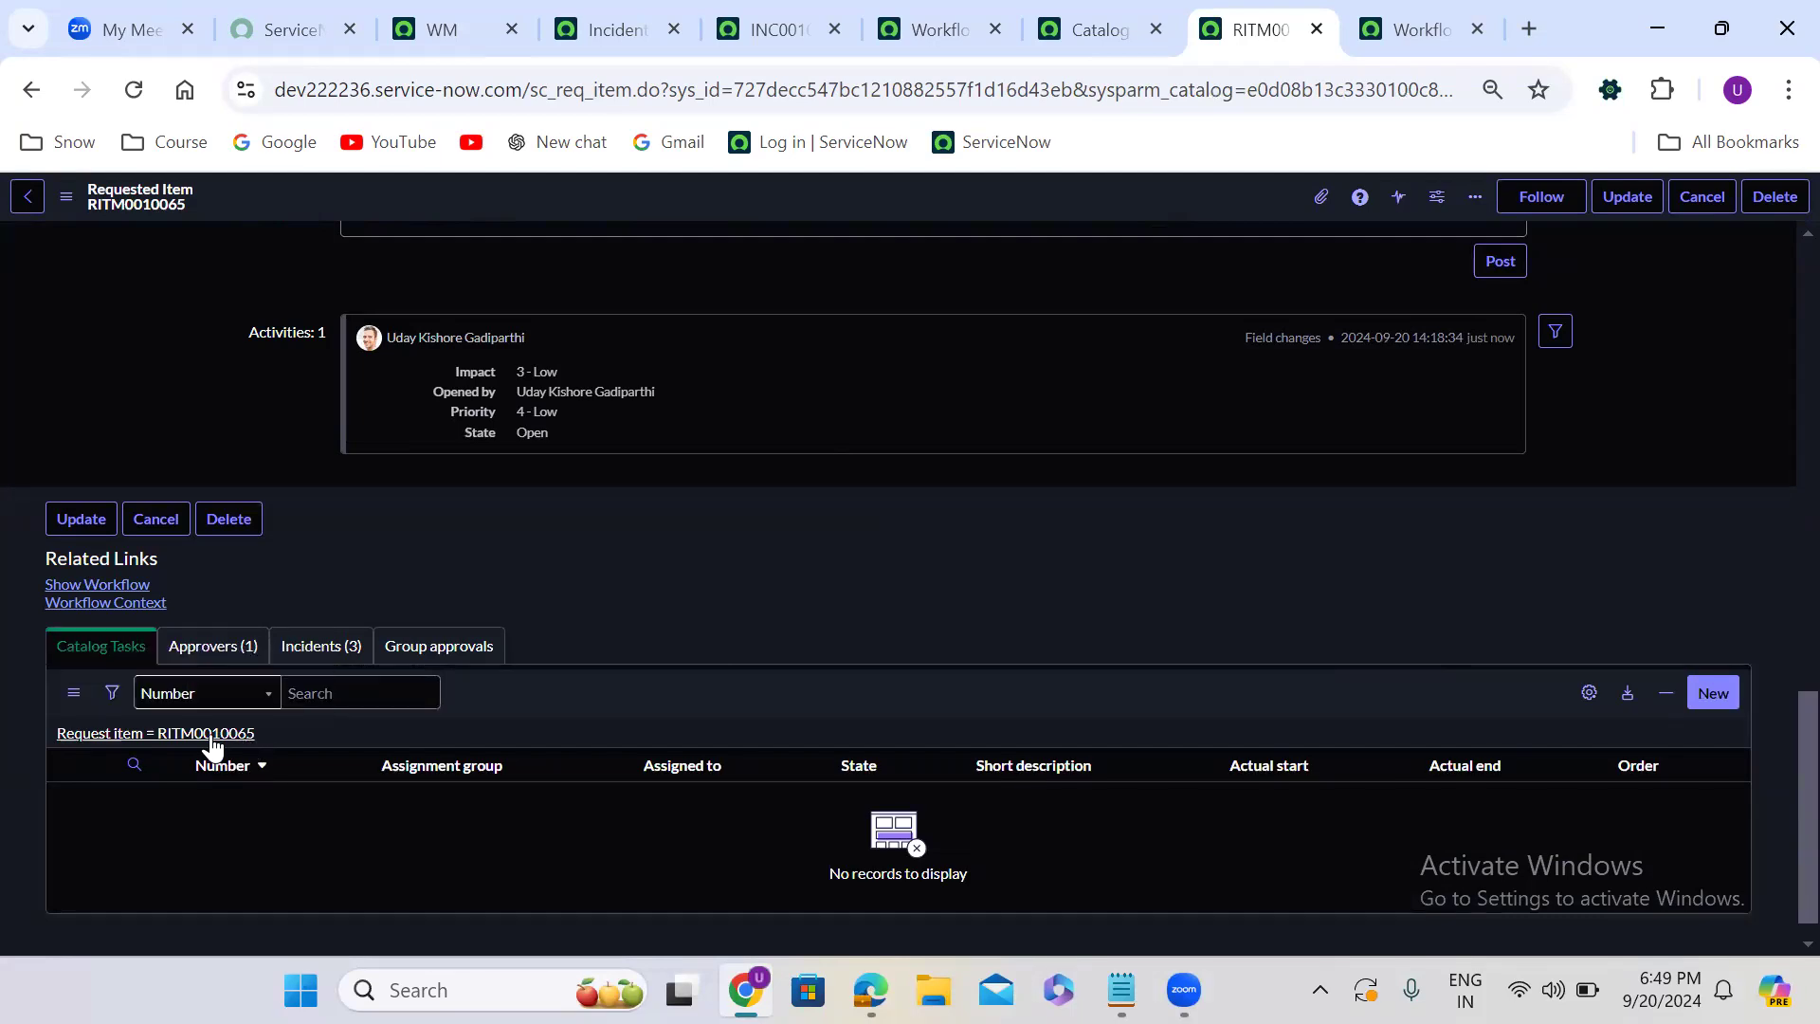
pyautogui.click(280, 654)
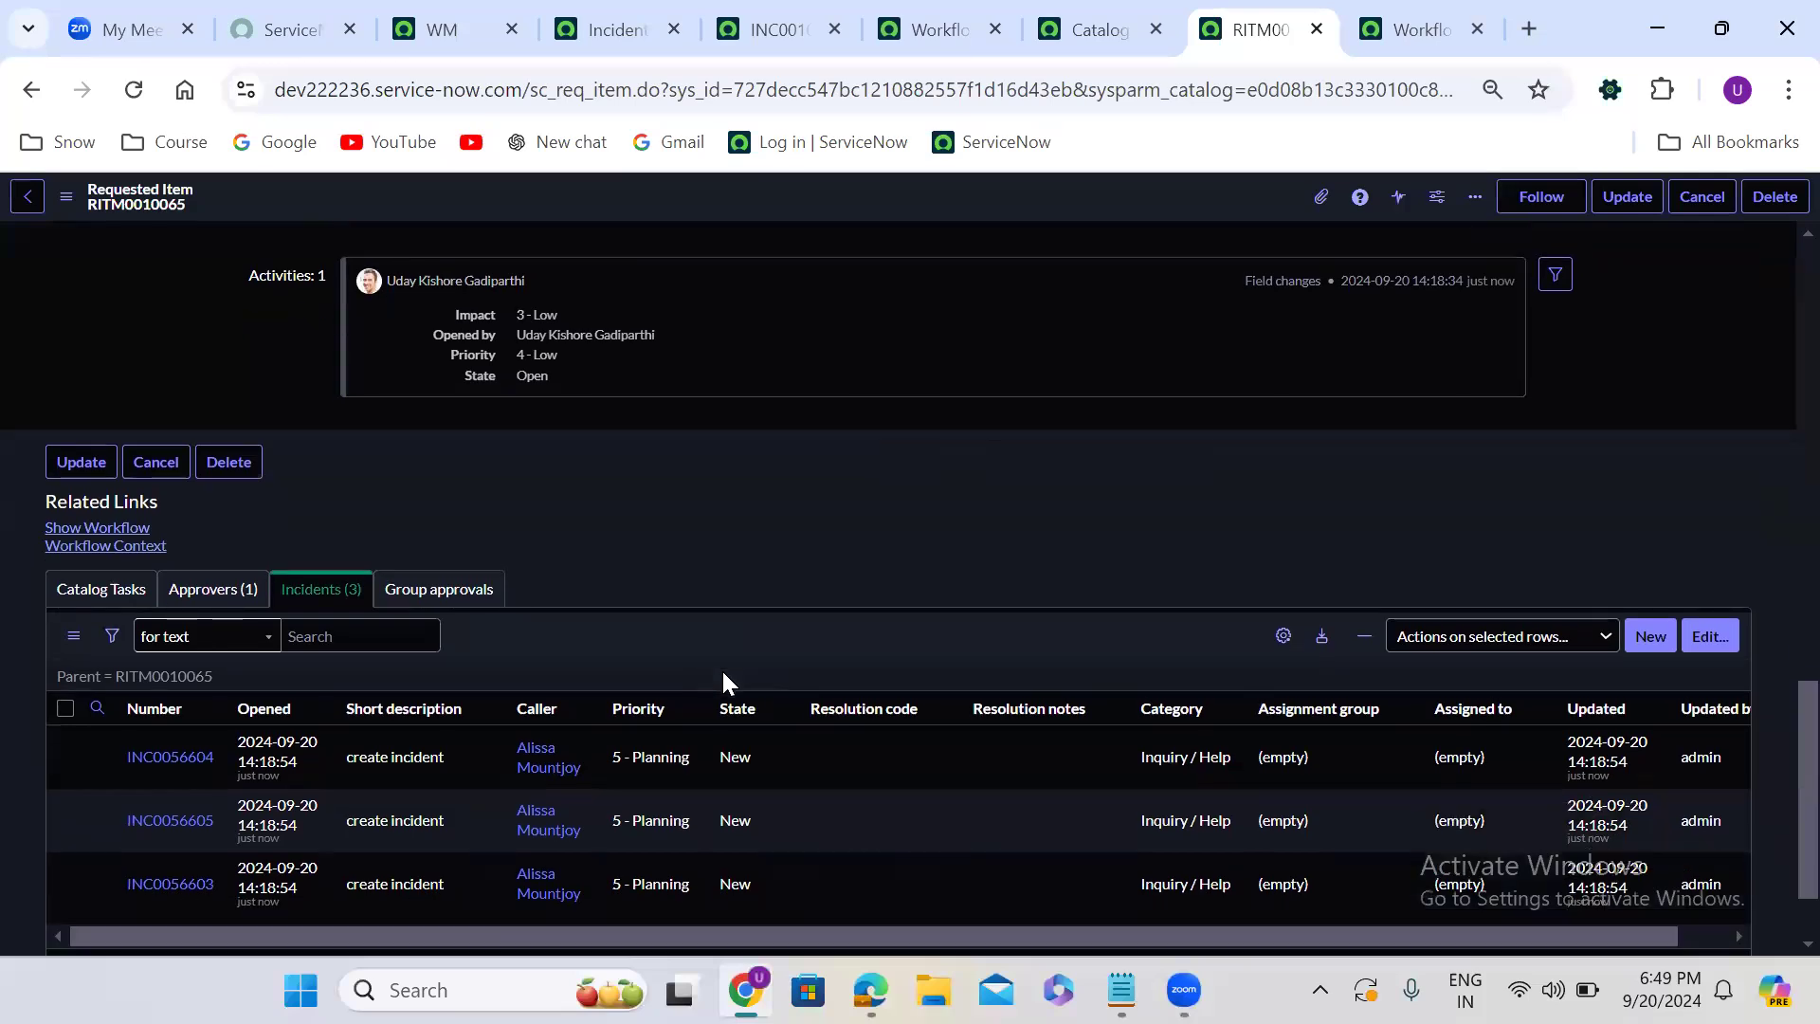
pyautogui.scroll(-2, 723, 674)
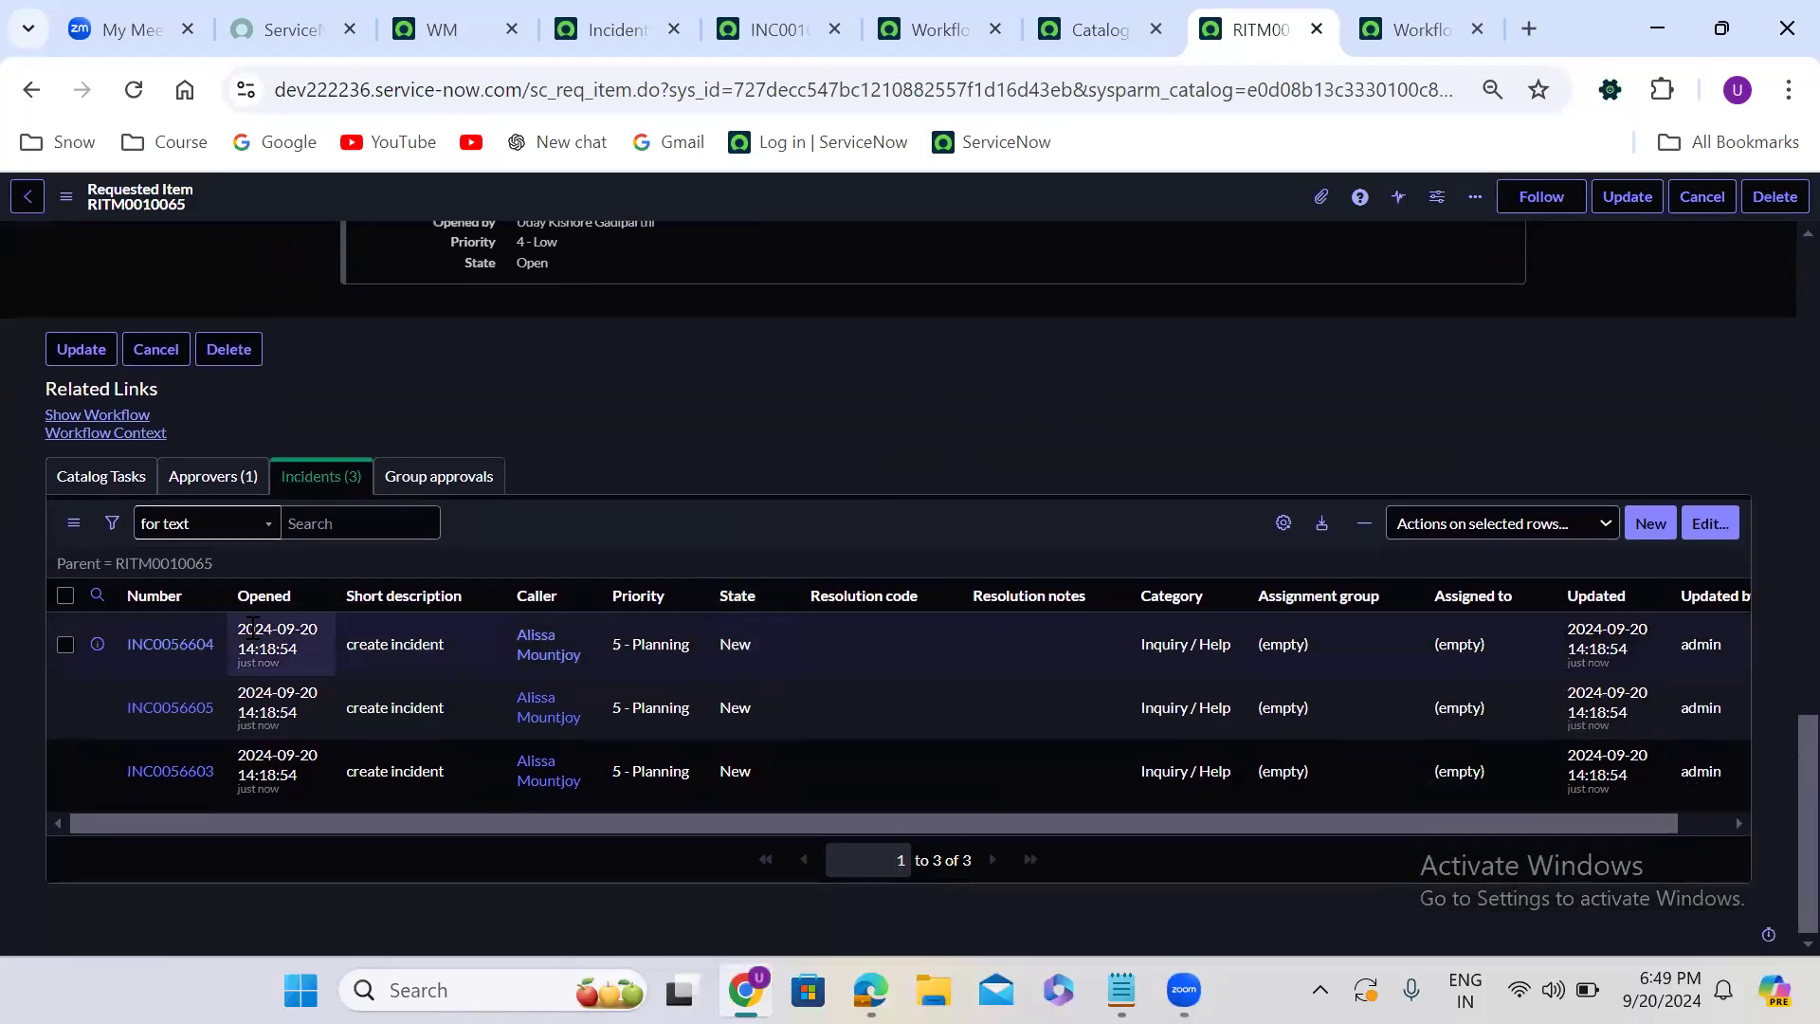
# - Show the requested item's workflow and check the status of its three Create Task activities
pyautogui.click(1282, 523)
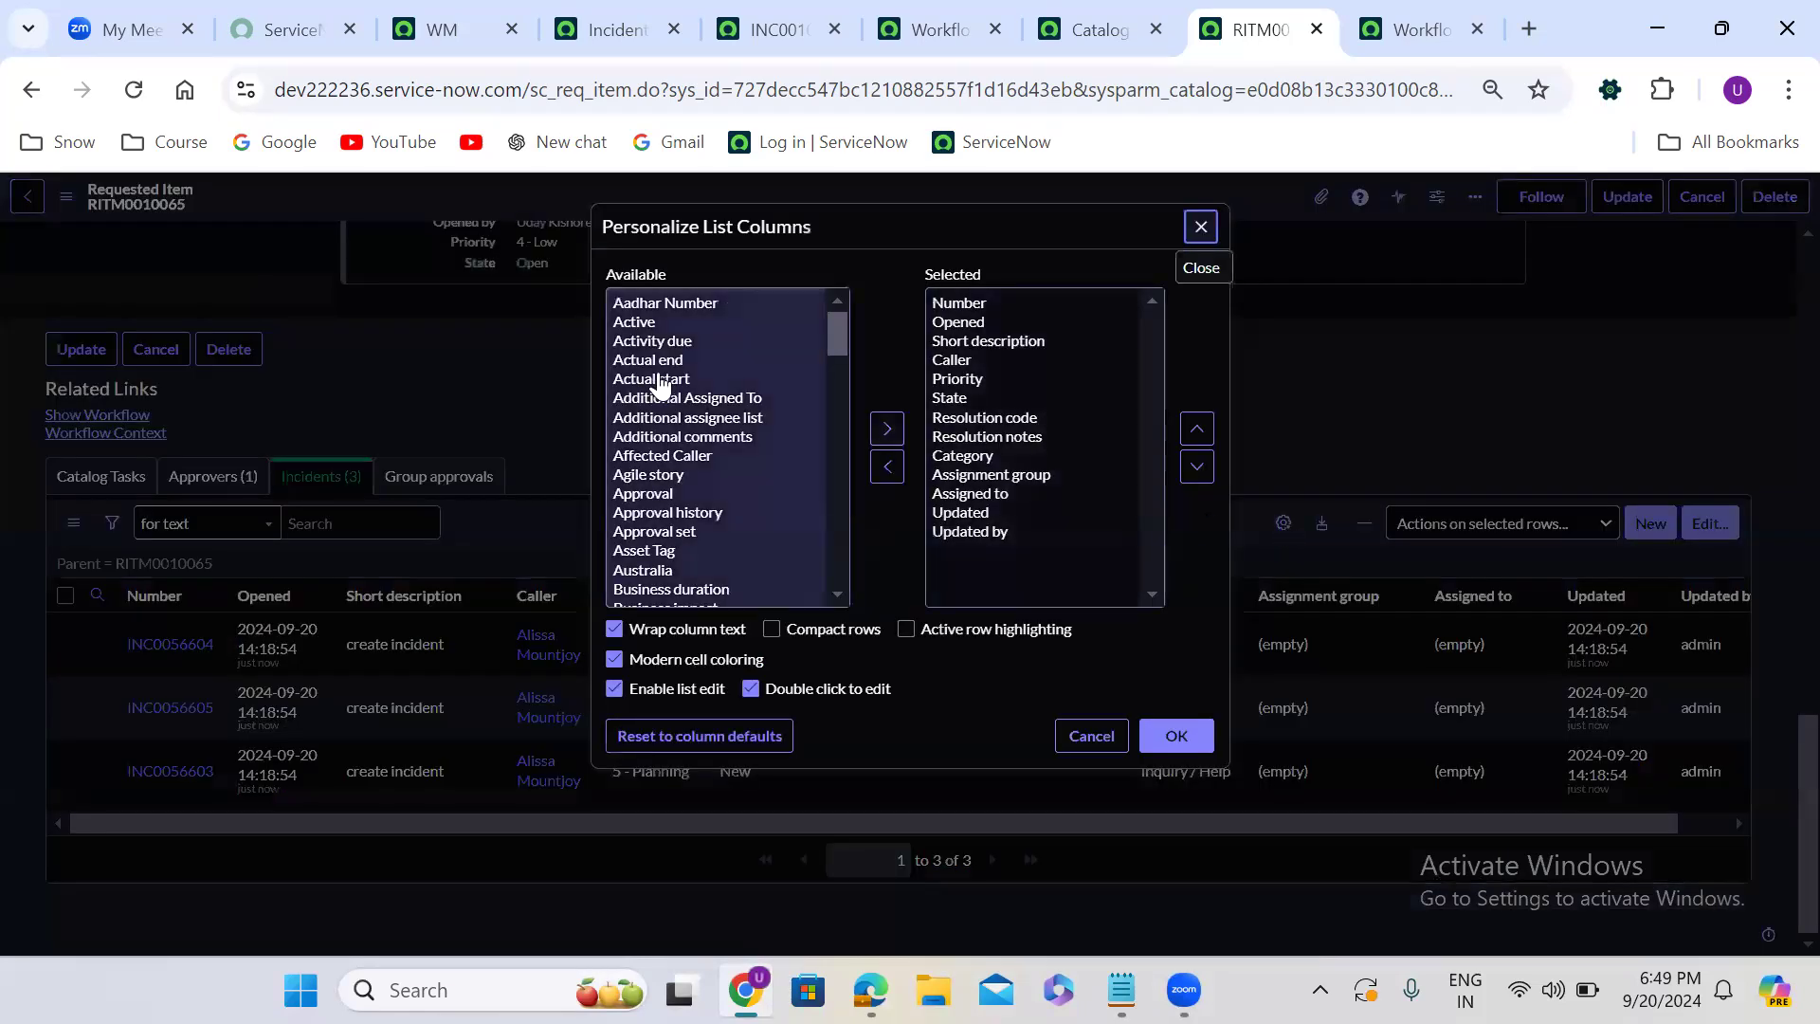
pyautogui.click(1201, 226)
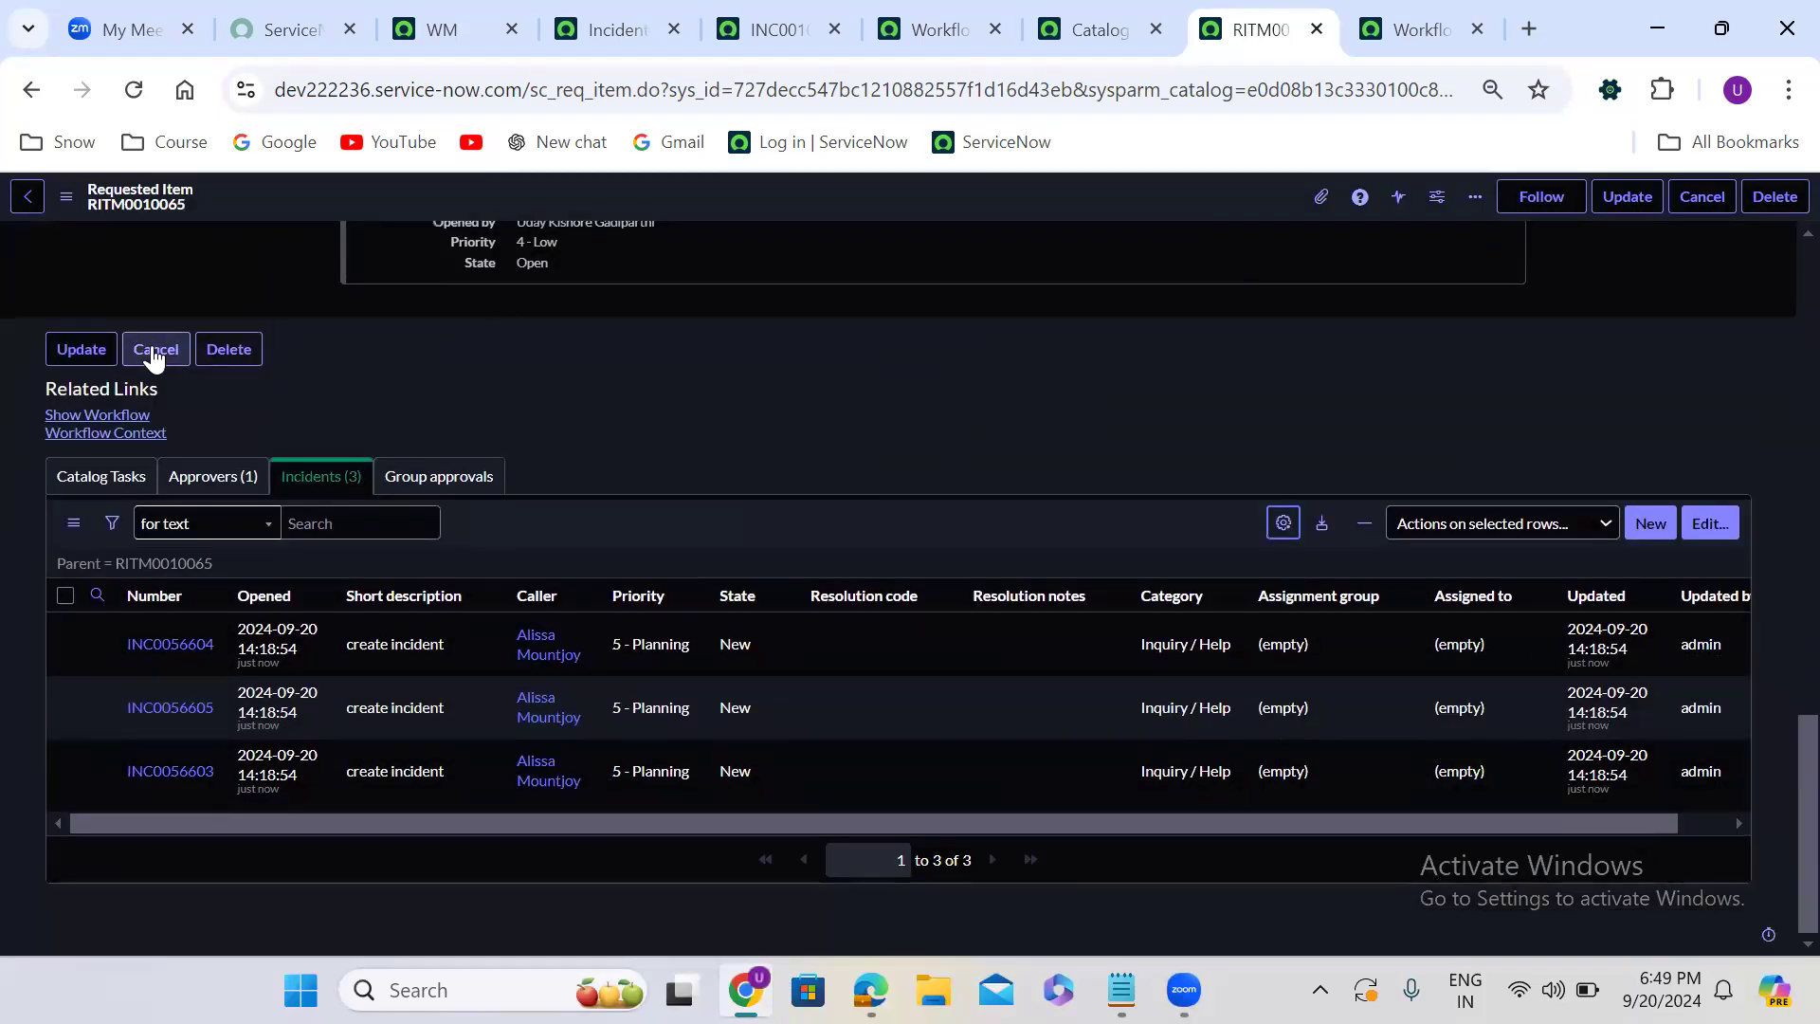
pyautogui.click(97, 414)
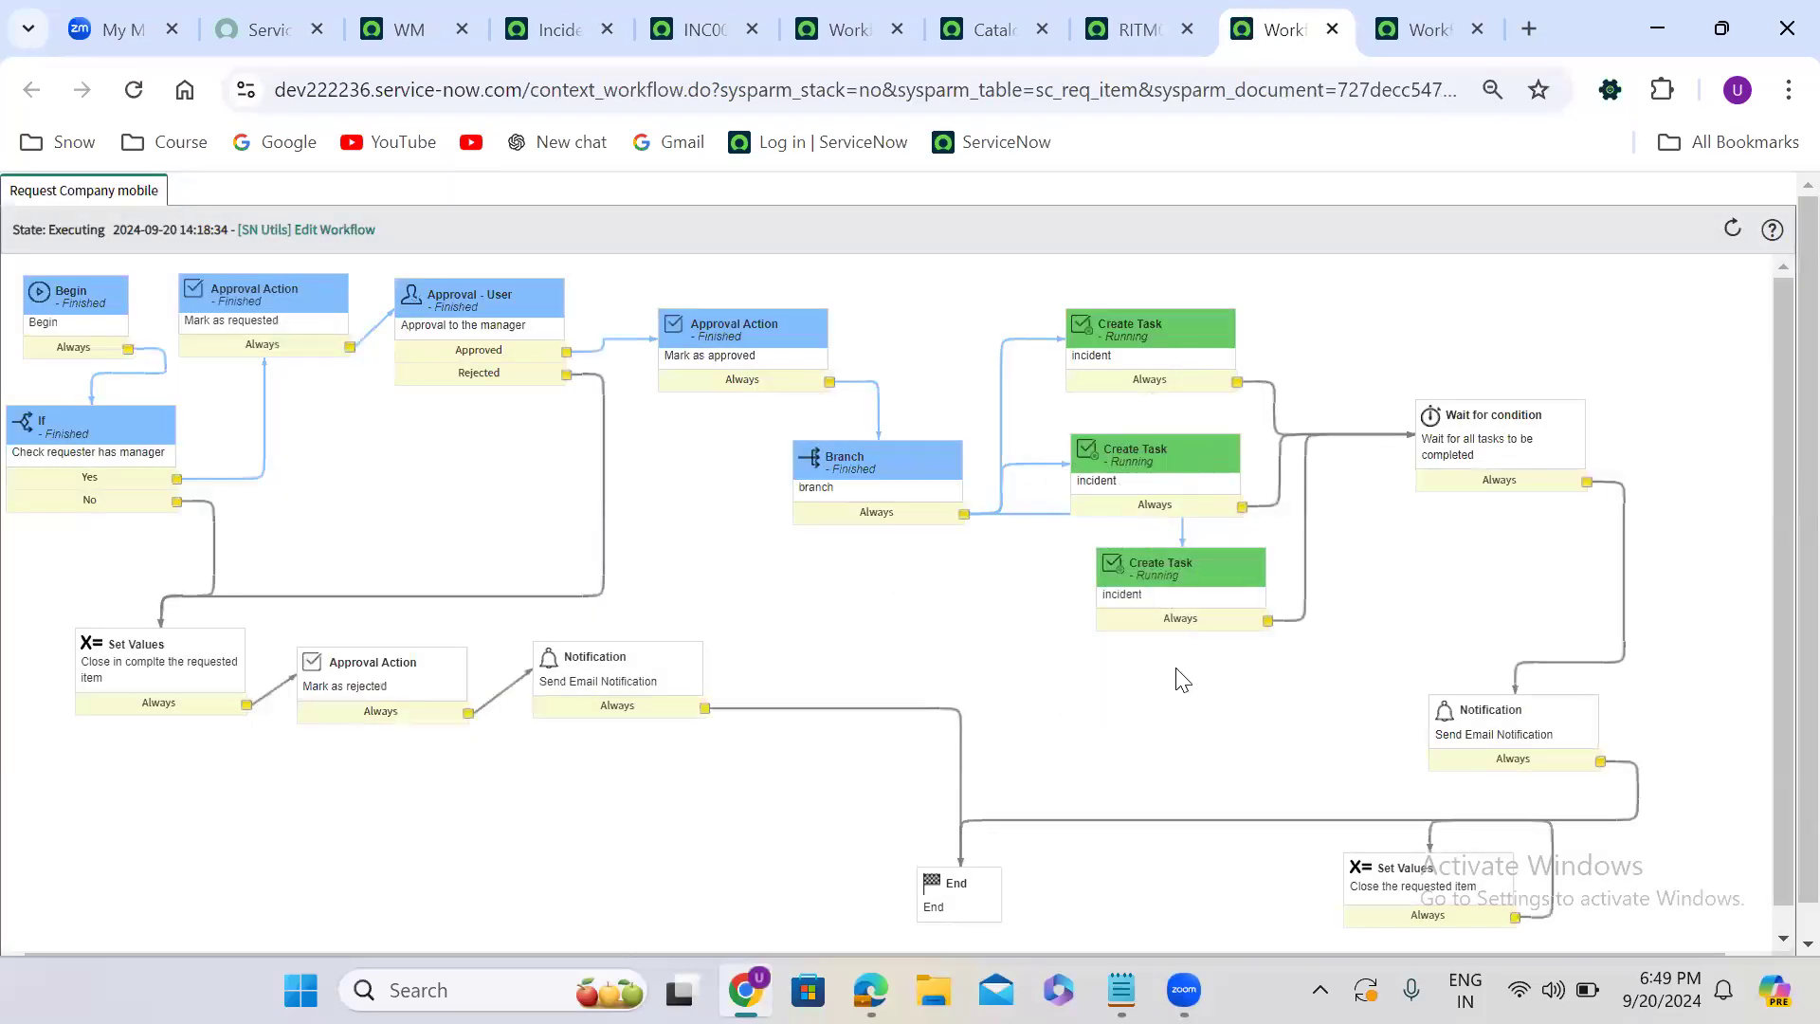
pyautogui.moveTo(1155, 589)
# - Set the Resolution notes of all three incidents on the requested item to "test 4567"
pyautogui.click(1137, 30)
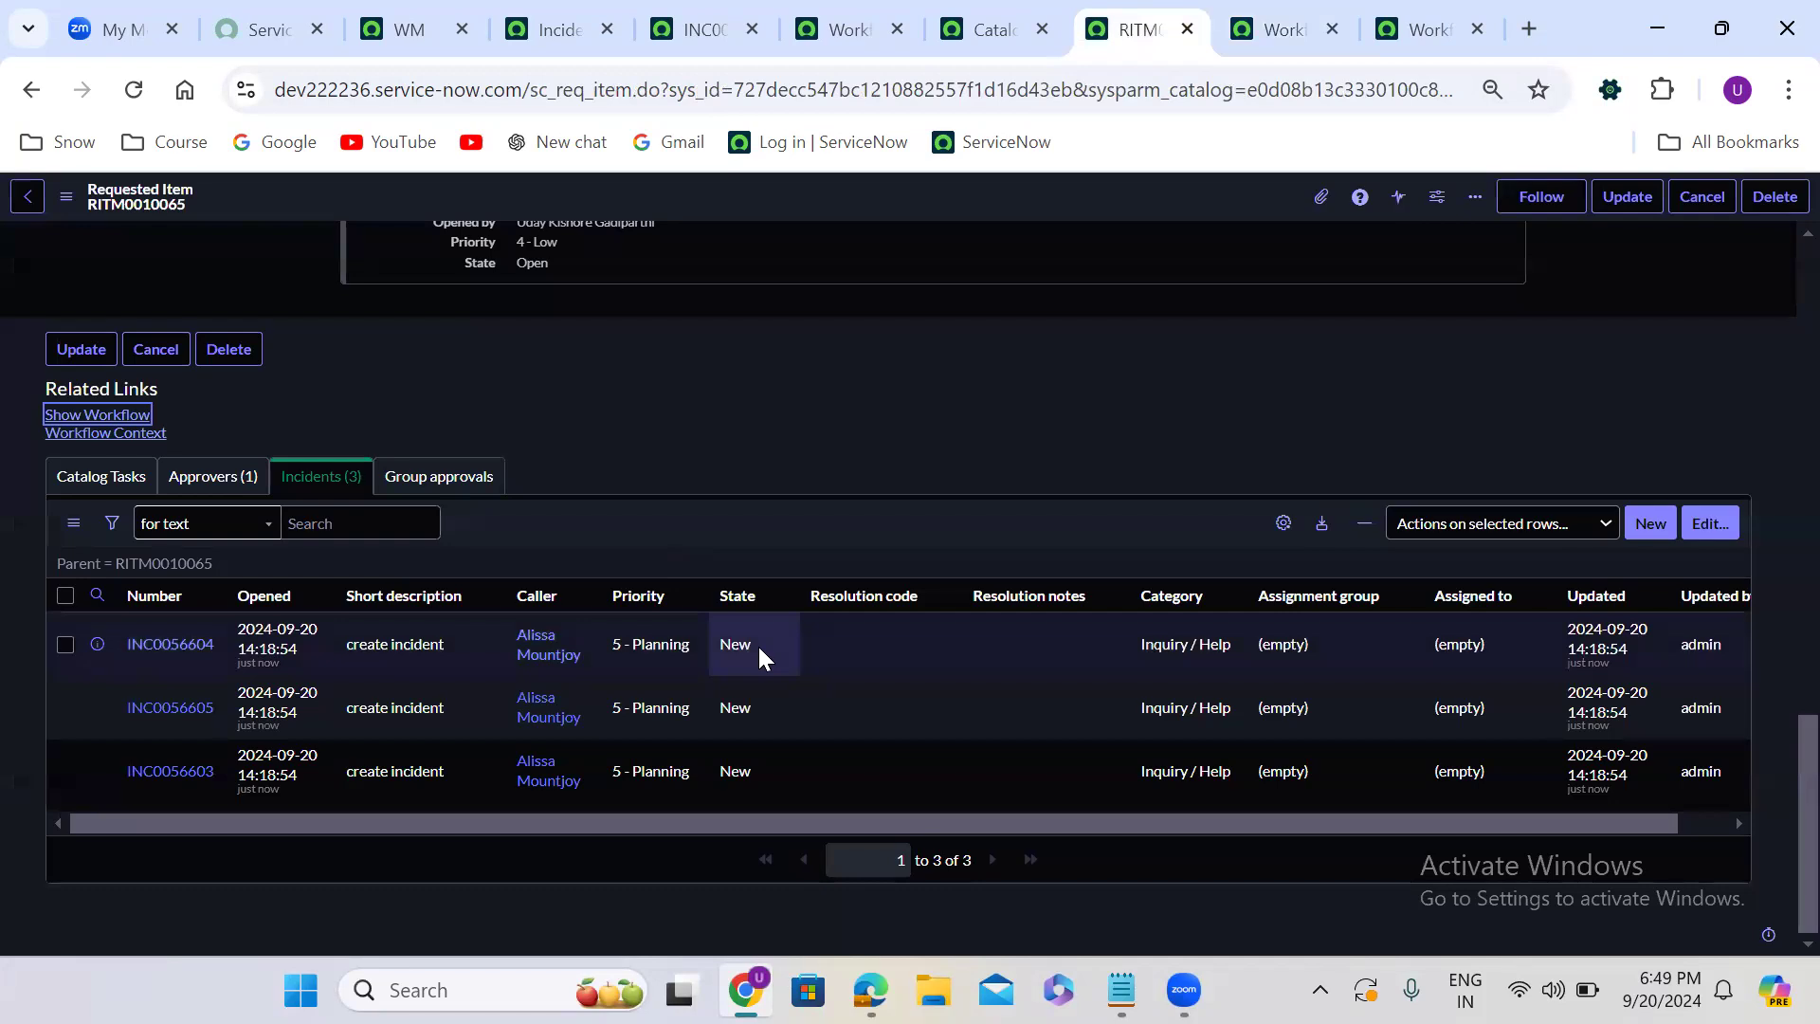
pyautogui.click(1013, 642)
pyautogui.click(1023, 713)
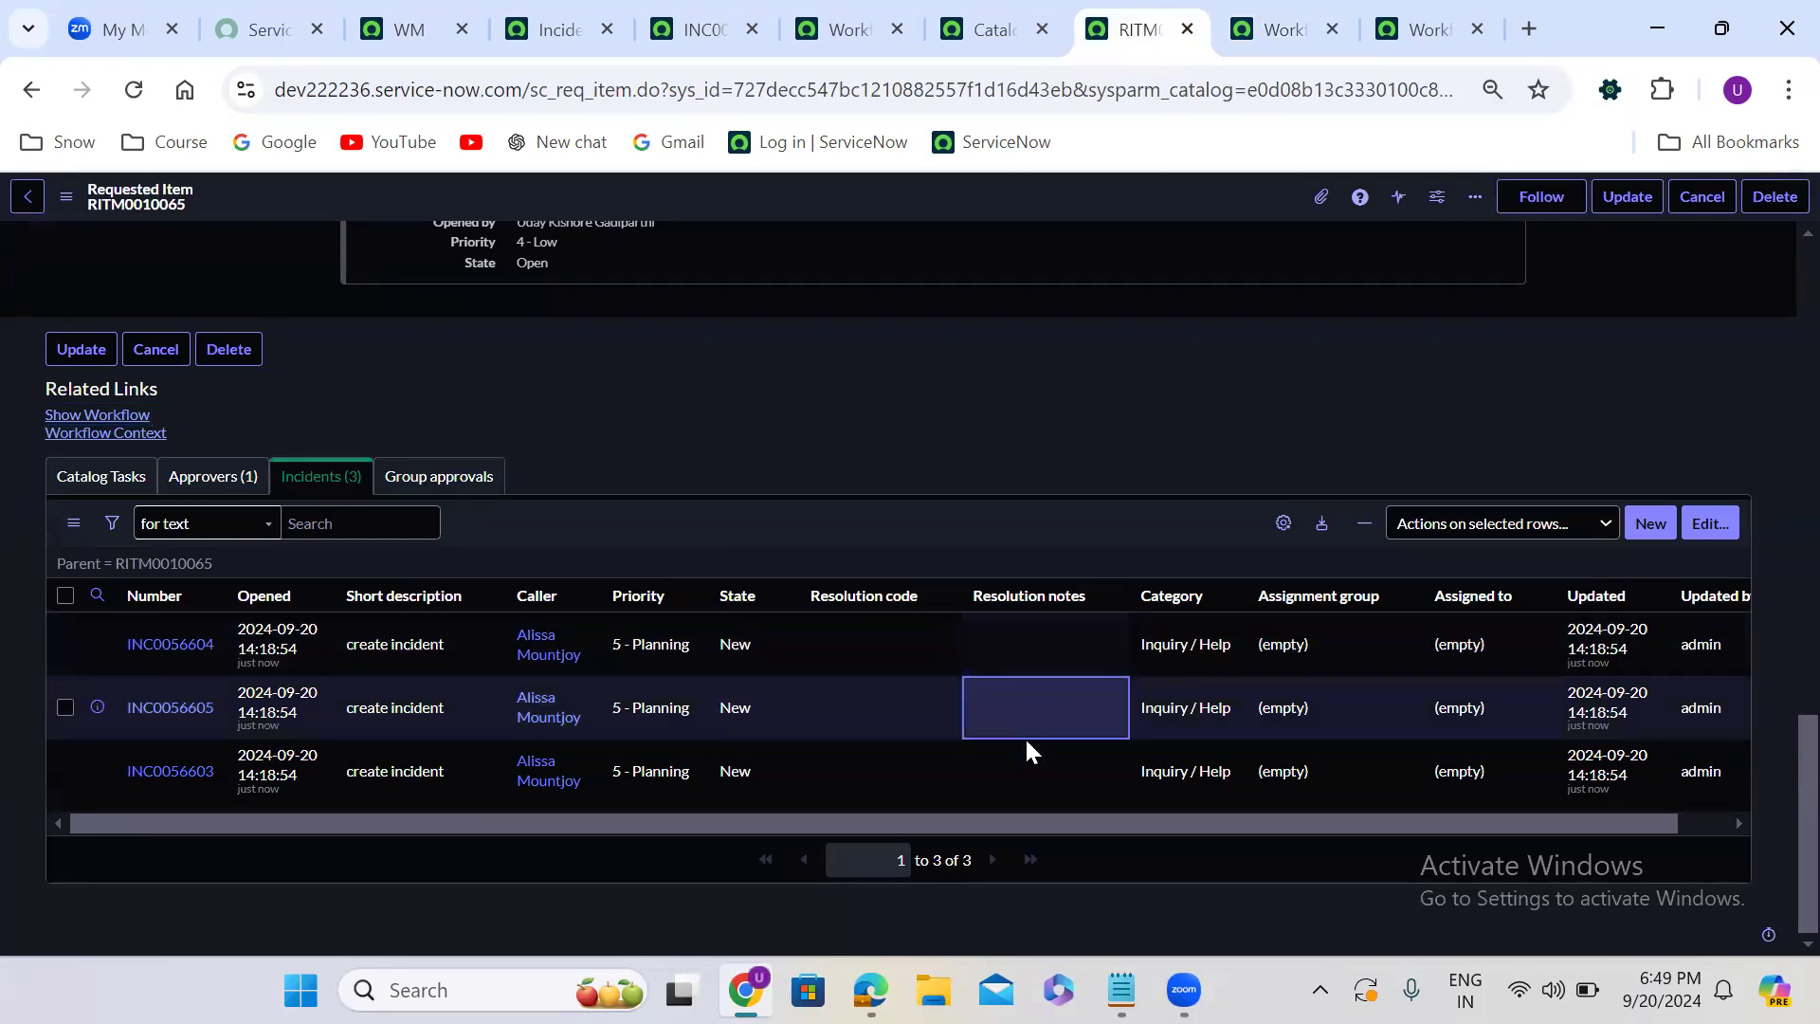
pyautogui.click(1043, 645)
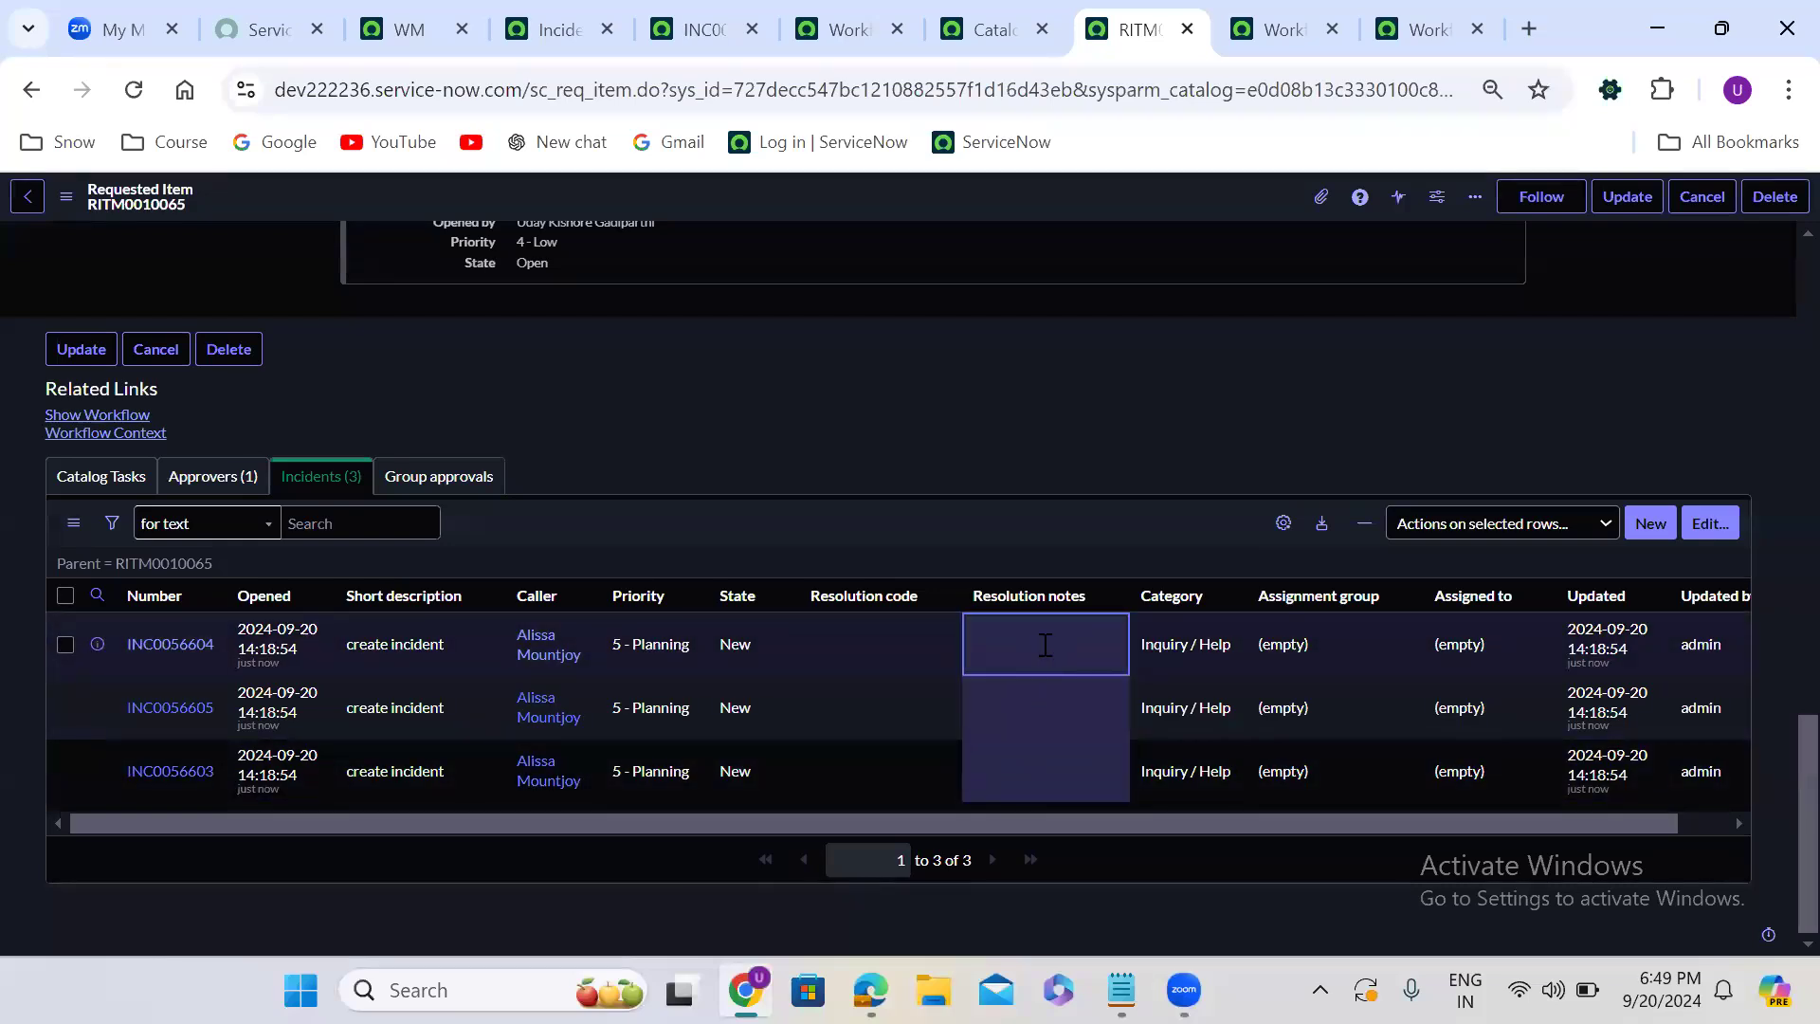
pyautogui.doubleClick(1043, 643)
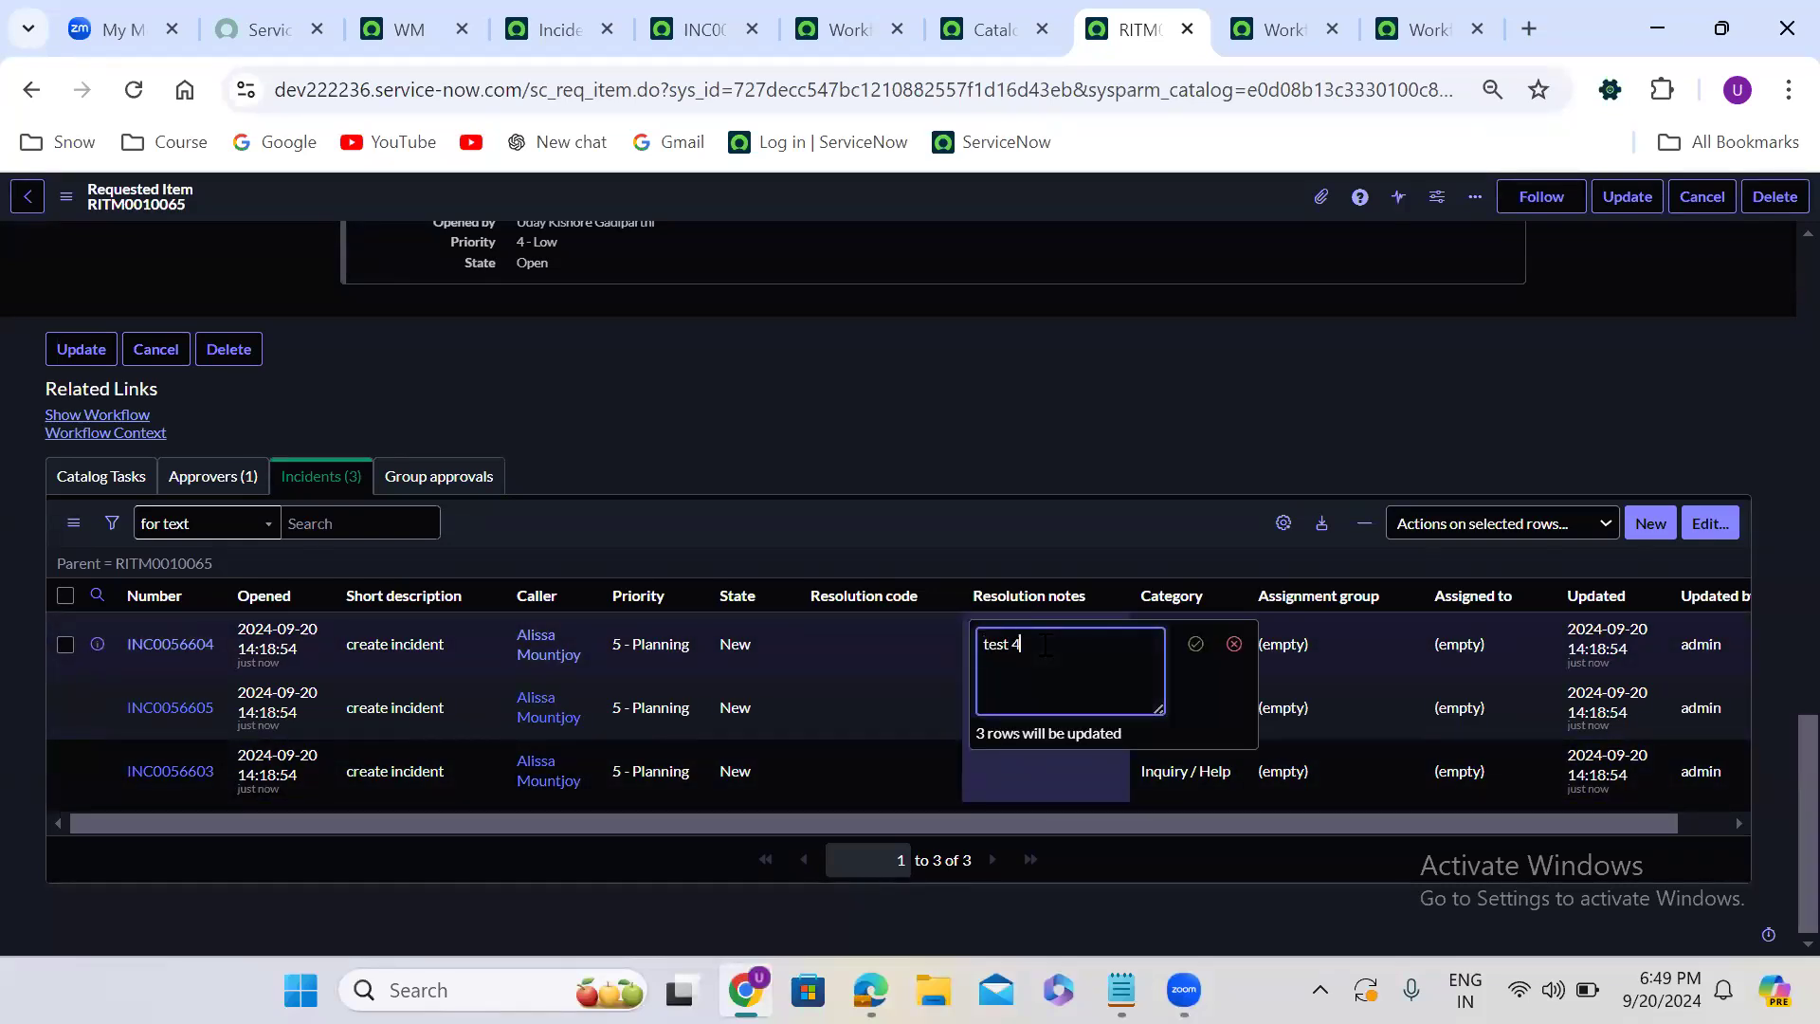
pyautogui.write('test 4567')
pyautogui.click(1194, 643)
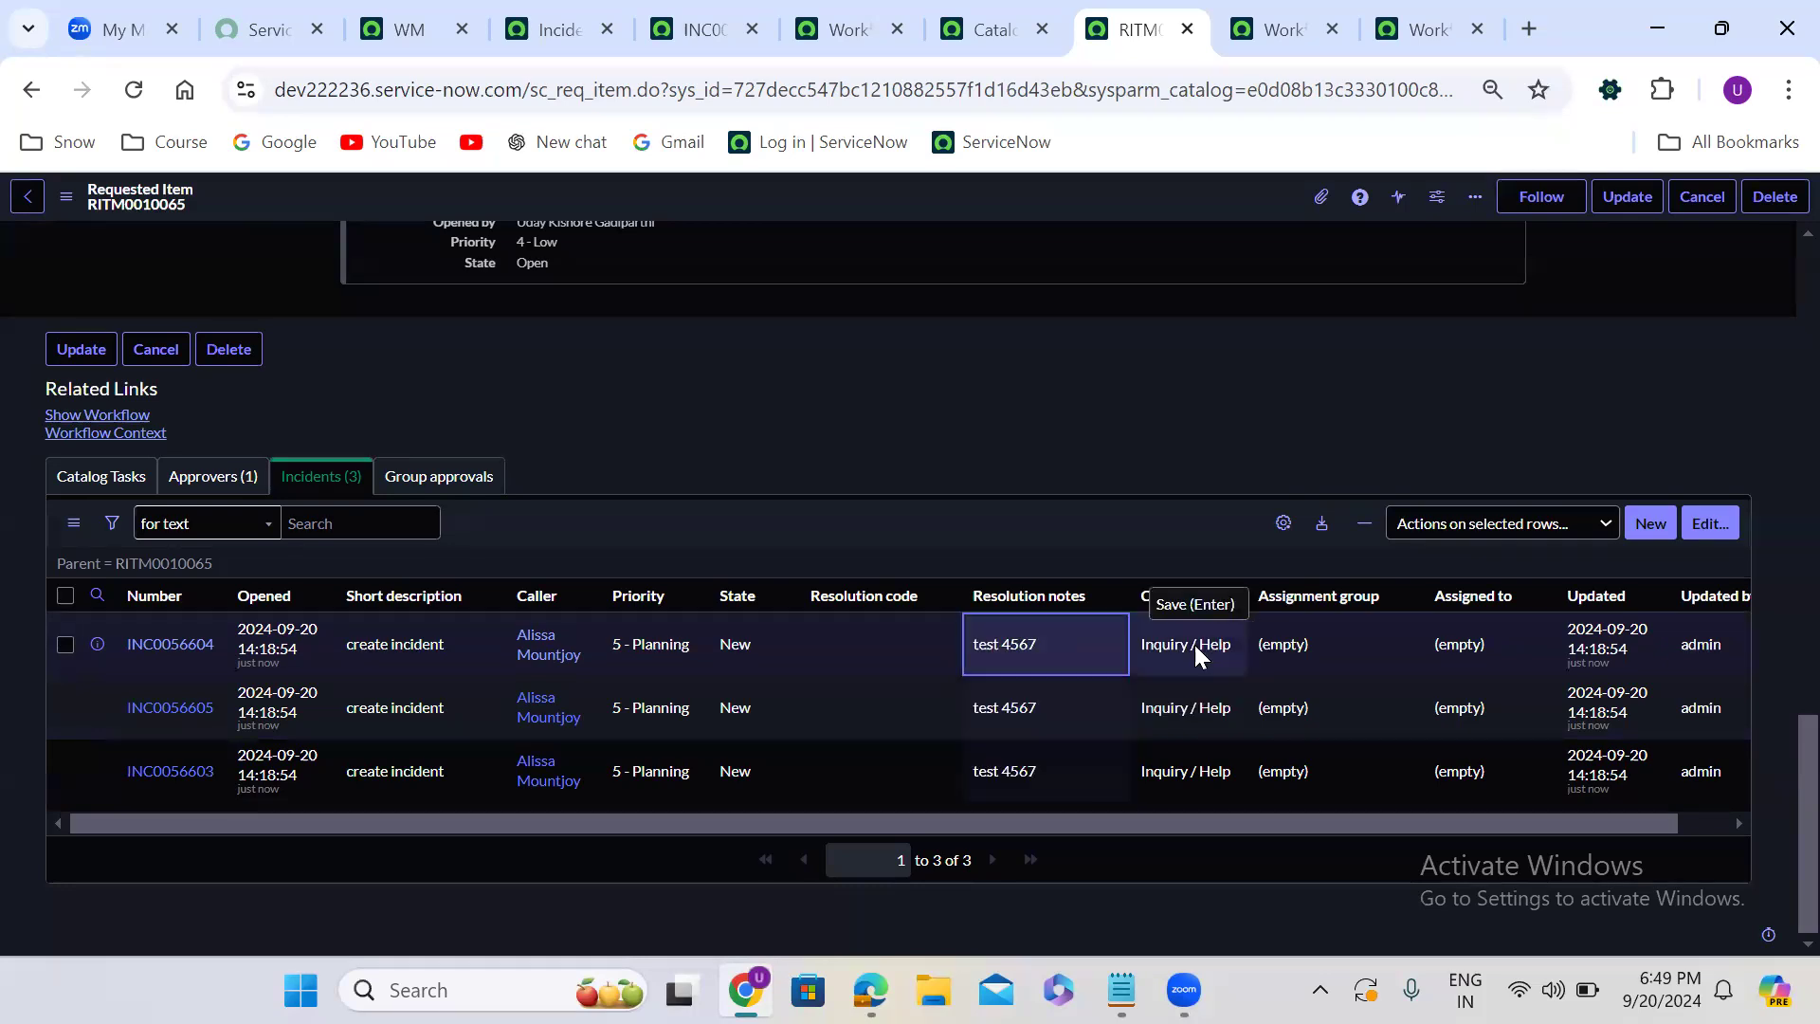
# - Set the Resolution code of all three incidents to Resolved by problem
pyautogui.click(846, 642)
pyautogui.keyDown('shift'); pyautogui.click(873, 777); pyautogui.keyUp('shift')
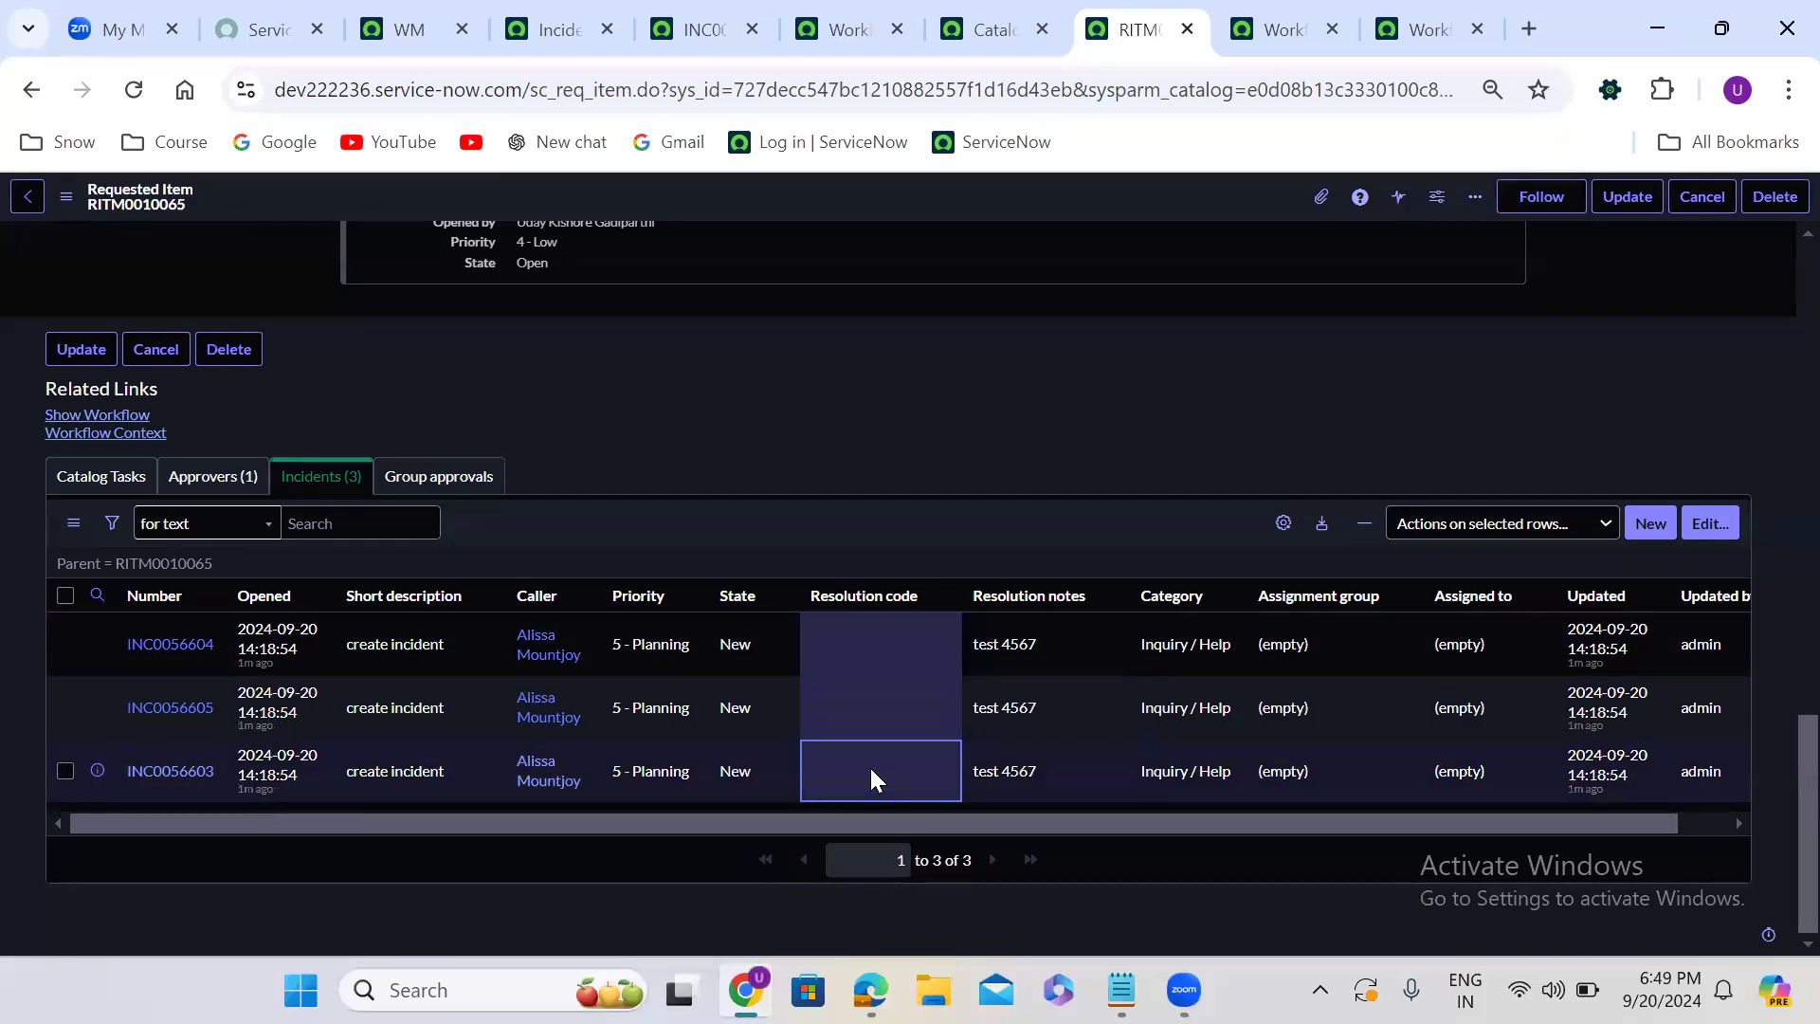
pyautogui.doubleClick(870, 770)
pyautogui.click(870, 771)
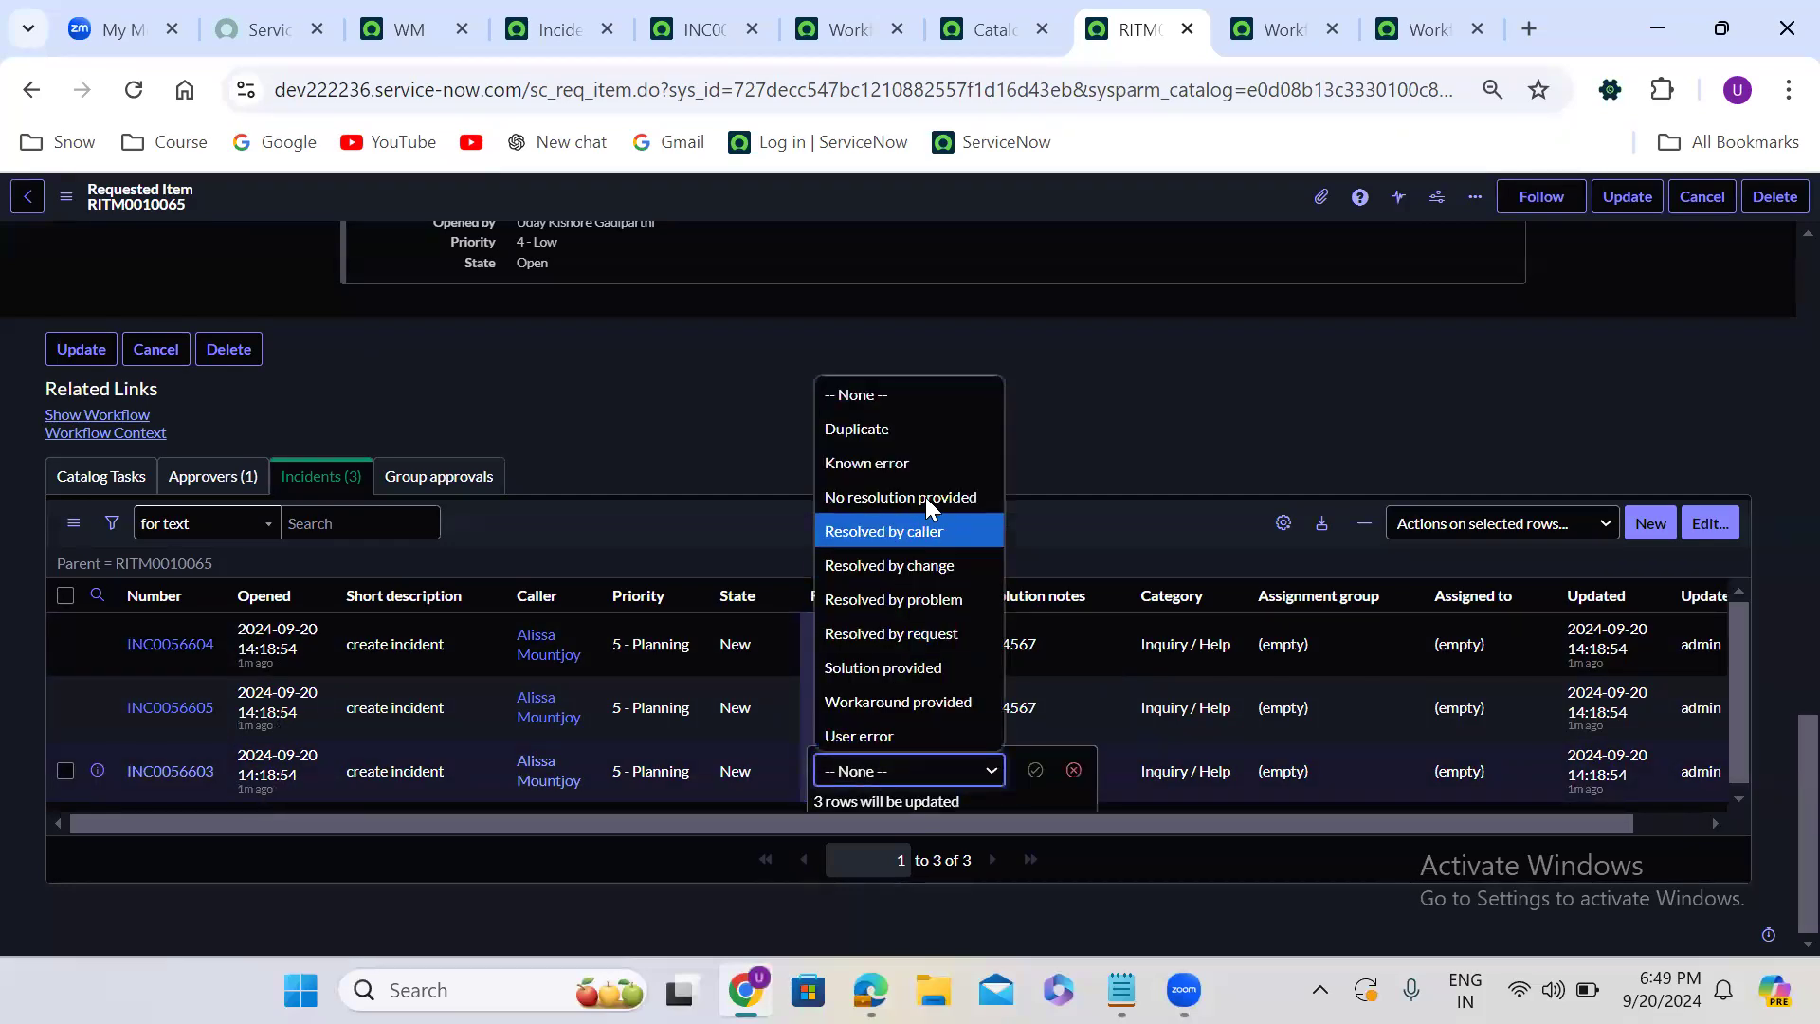
pyautogui.click(919, 593)
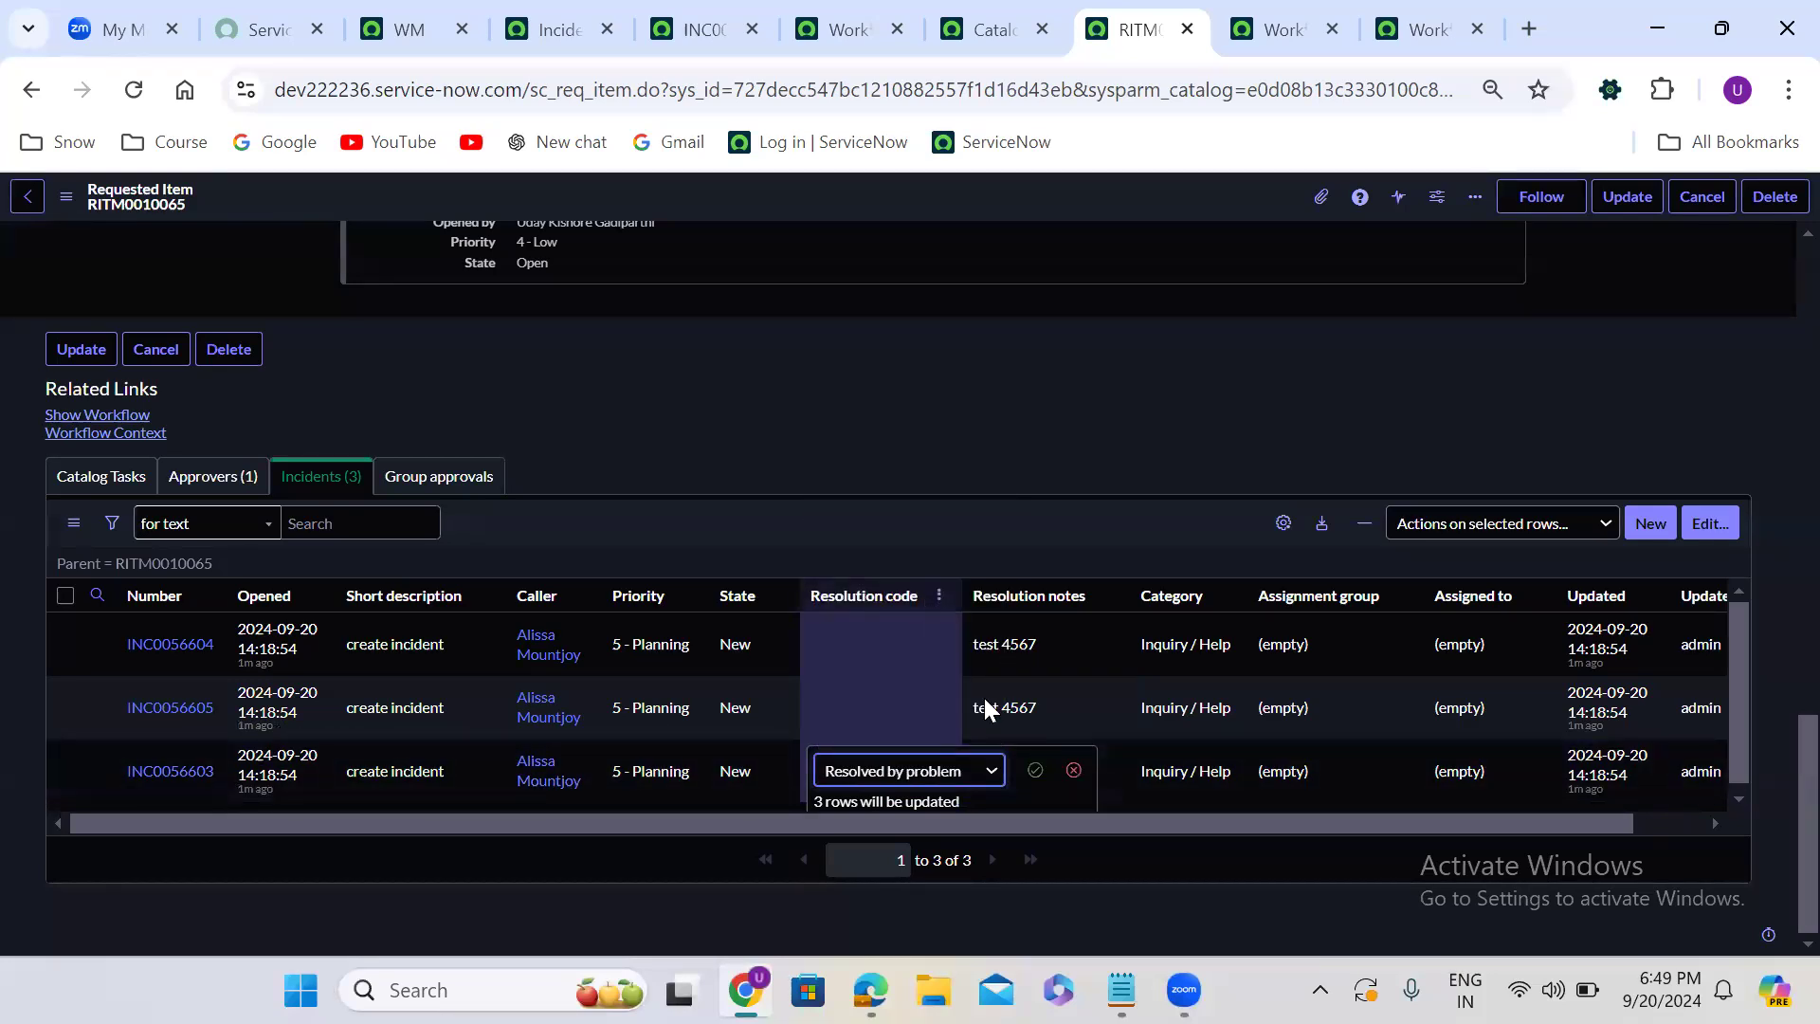
pyautogui.click(1035, 769)
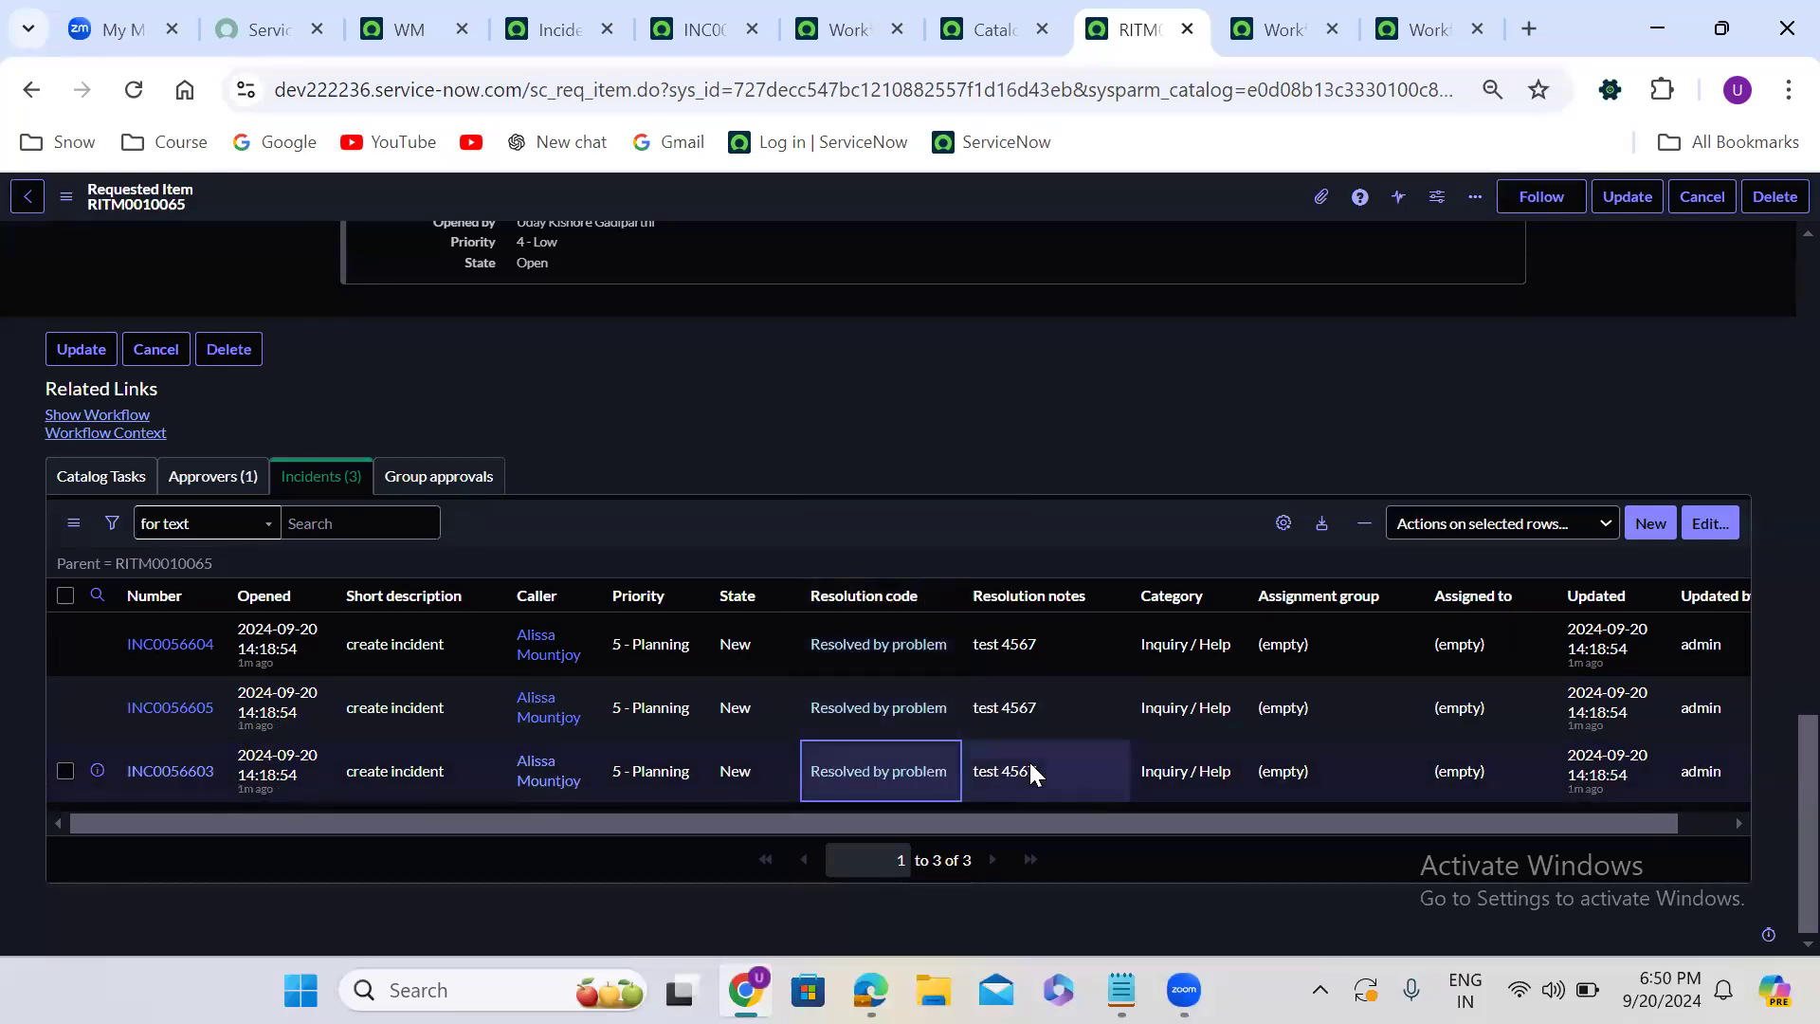
# - Change the State of all three incidents to Closed in one list edit
pyautogui.click(755, 649)
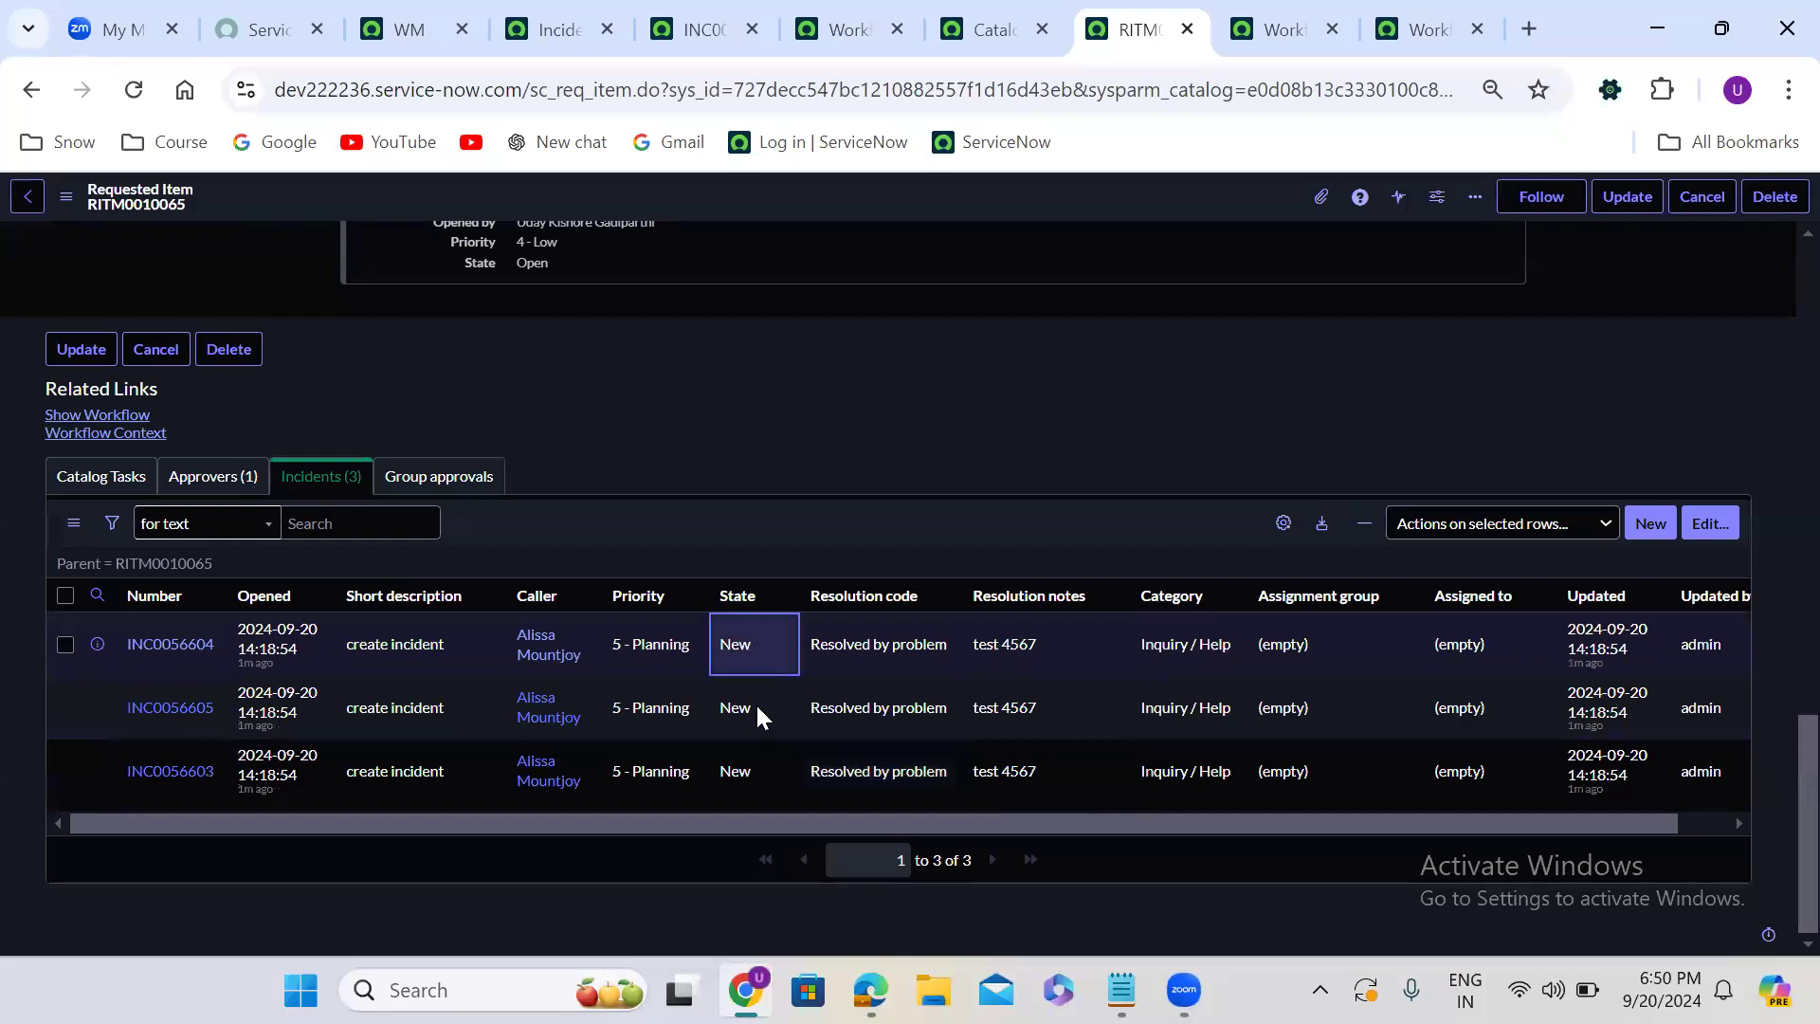
pyautogui.keyDown('shift'); pyautogui.click(759, 766); pyautogui.keyUp('shift')
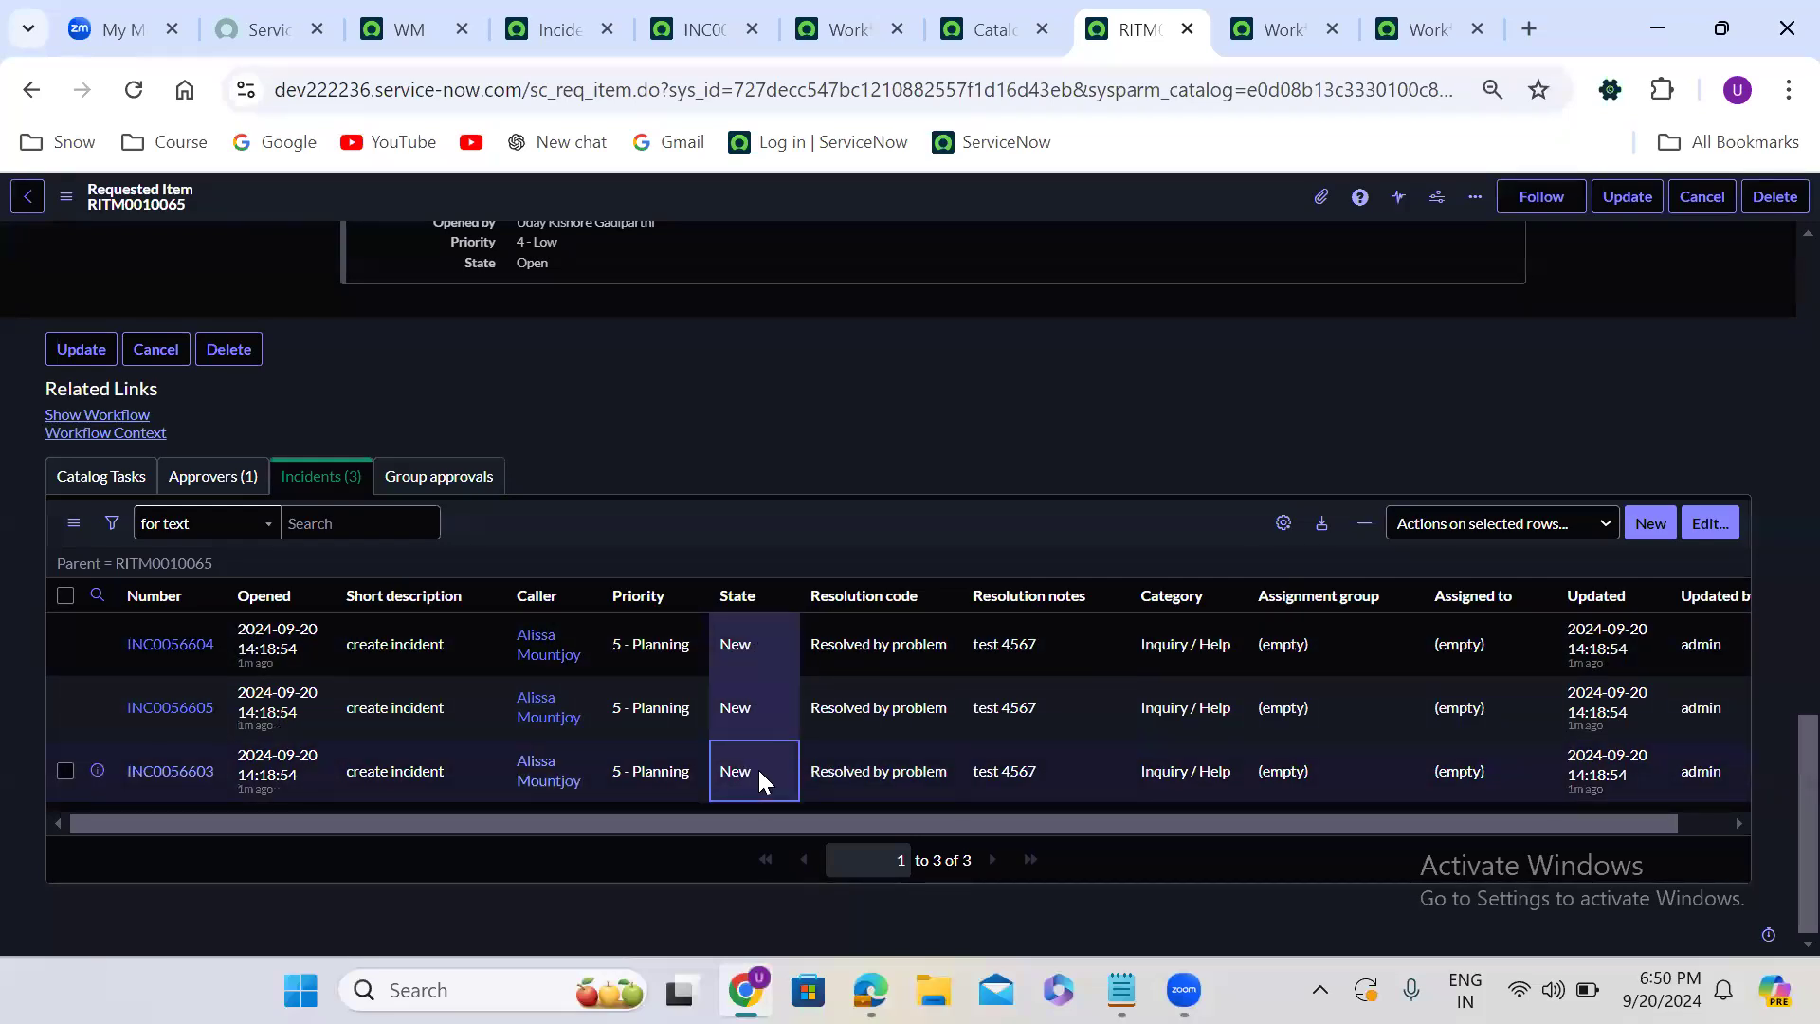
pyautogui.doubleClick(758, 766)
pyautogui.click(775, 769)
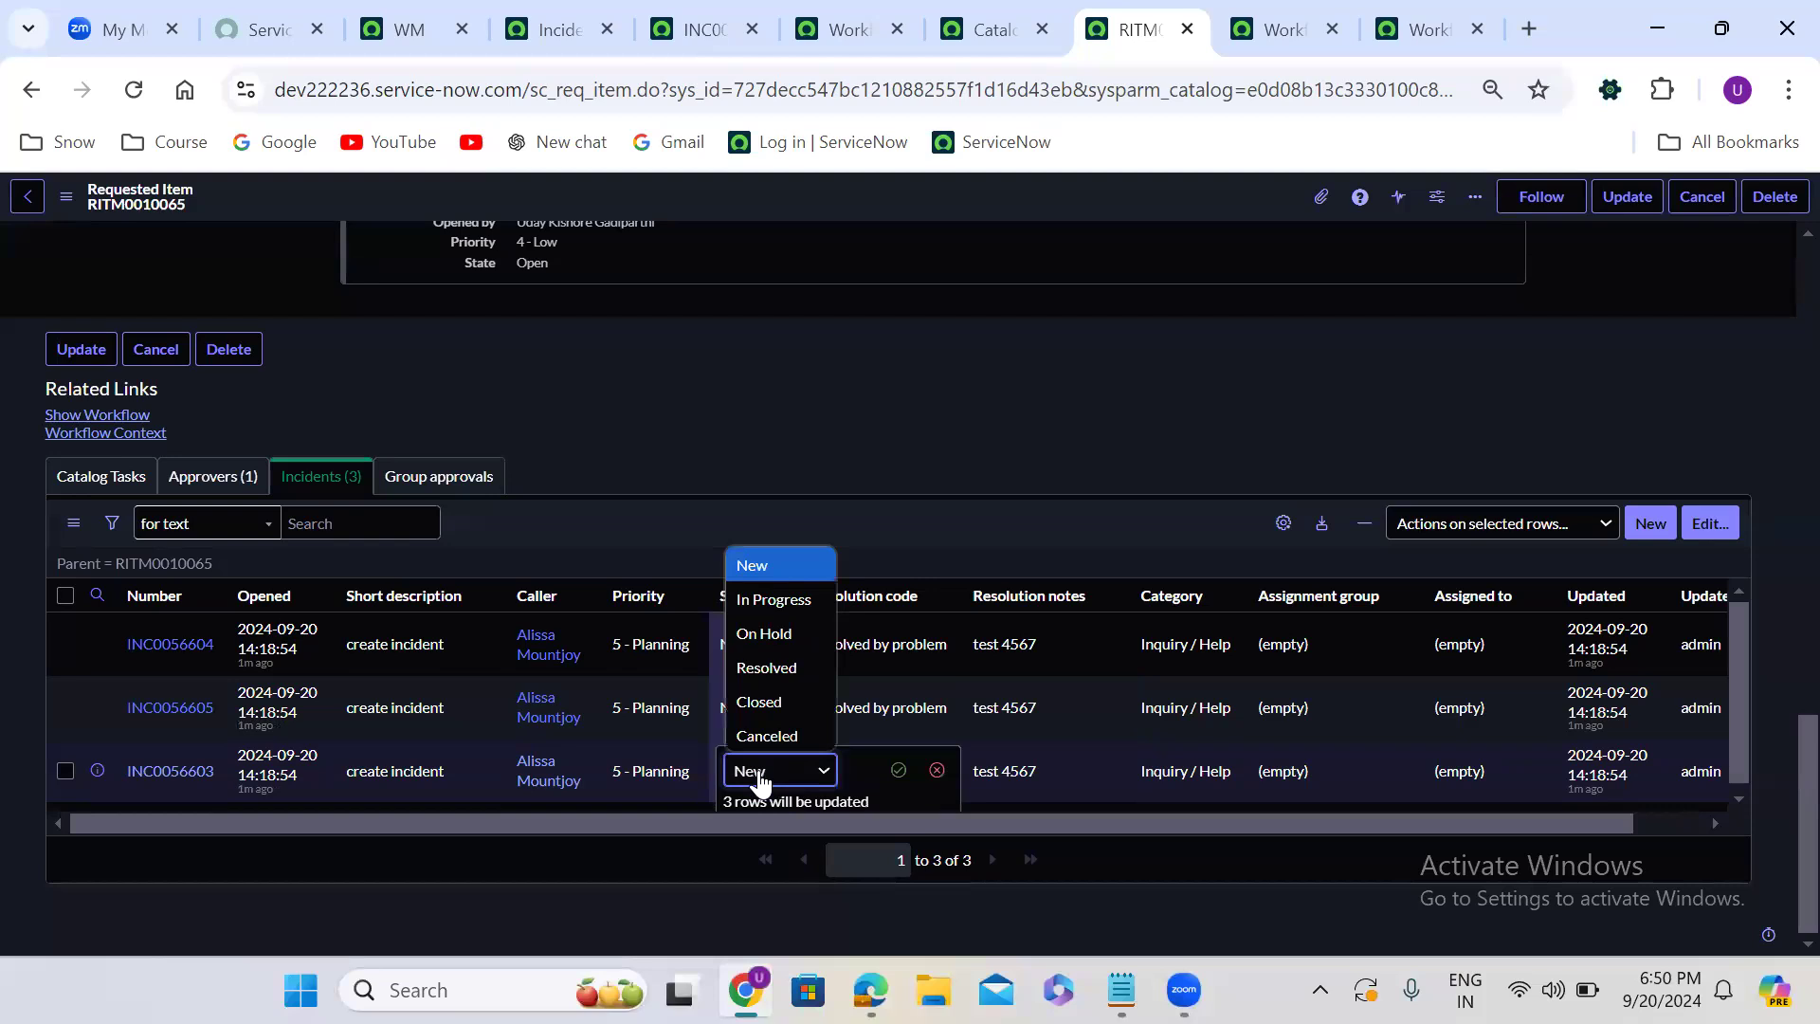
pyautogui.click(776, 702)
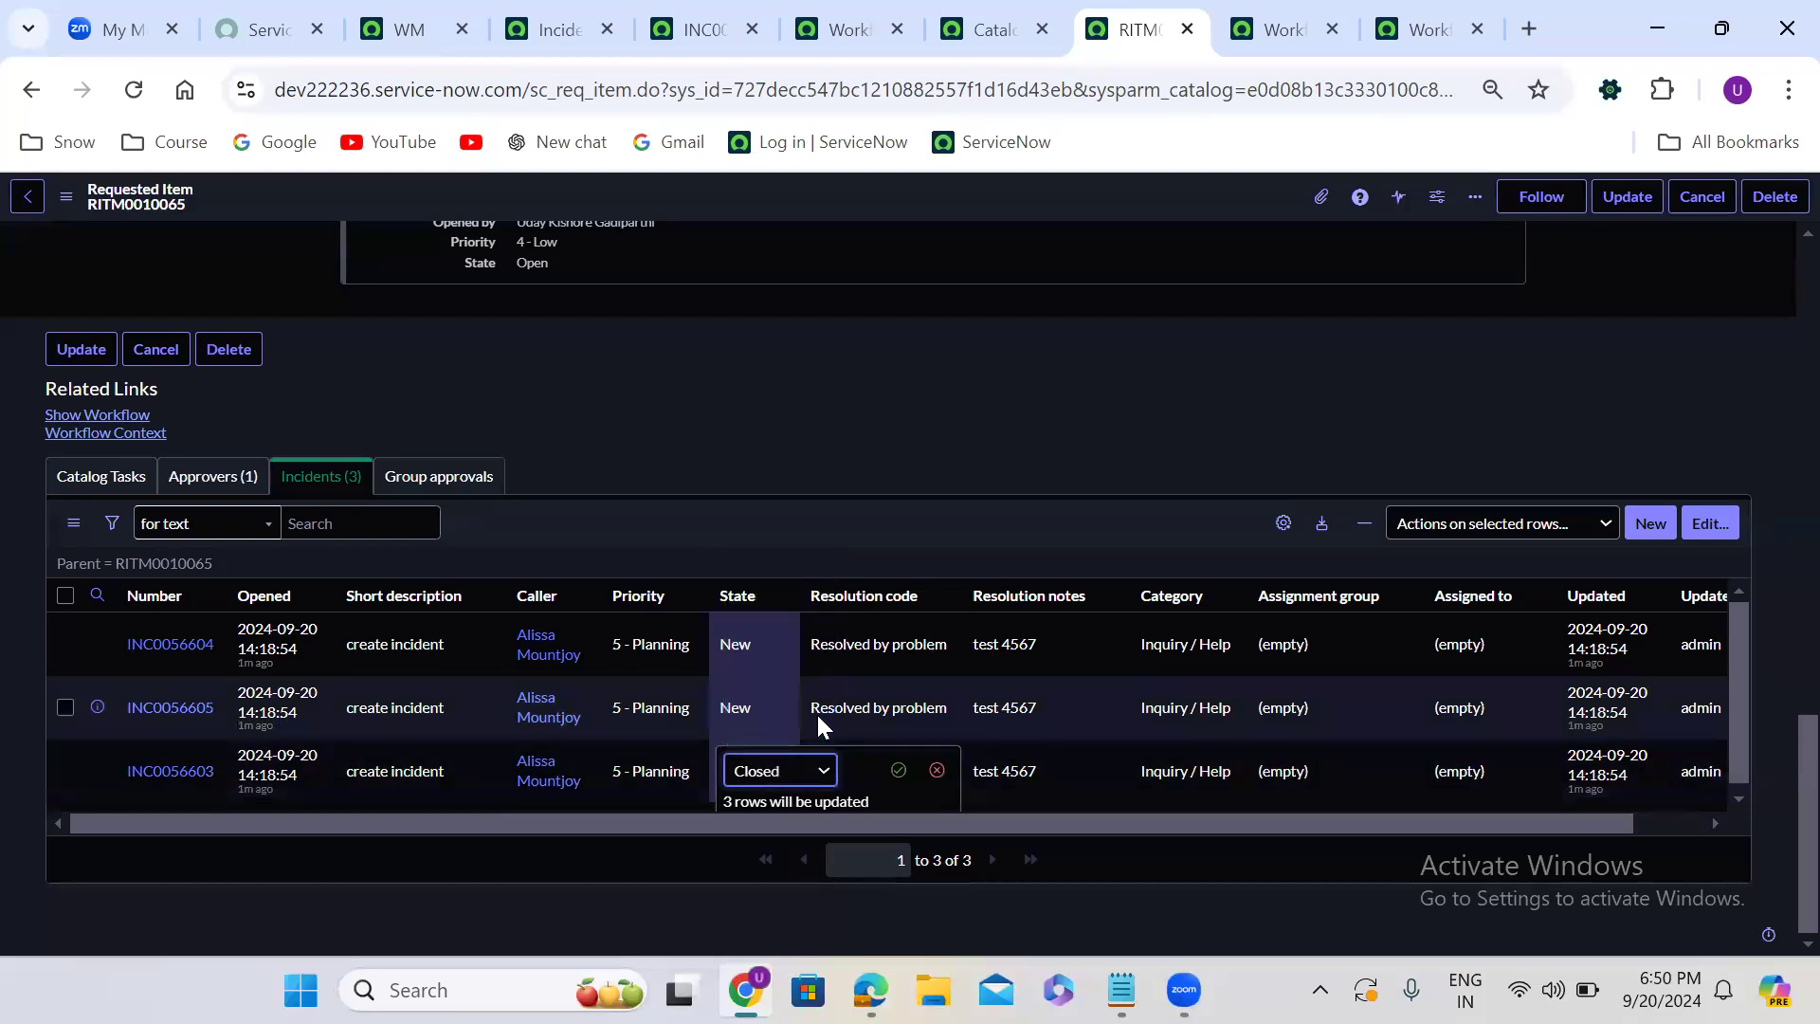
pyautogui.click(898, 770)
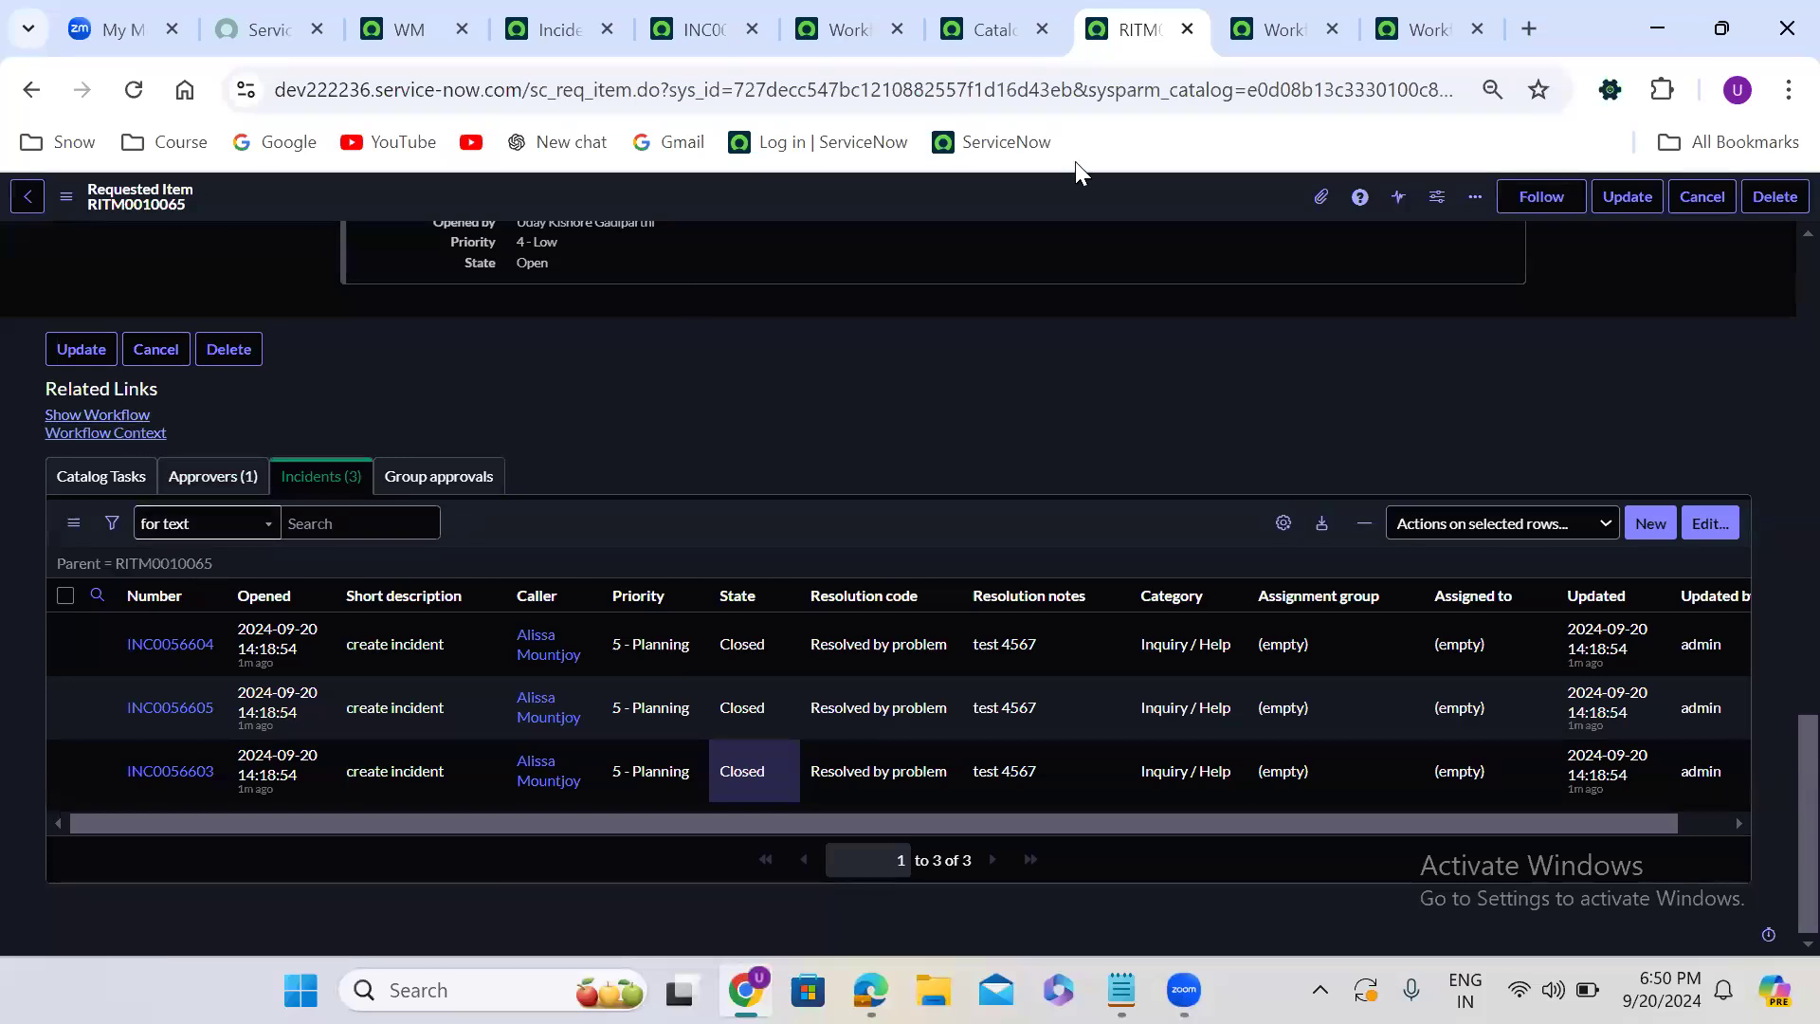
# - Reload the workflow diagram to check the Wait for condition activity, and review the requested item's State
pyautogui.click(1281, 30)
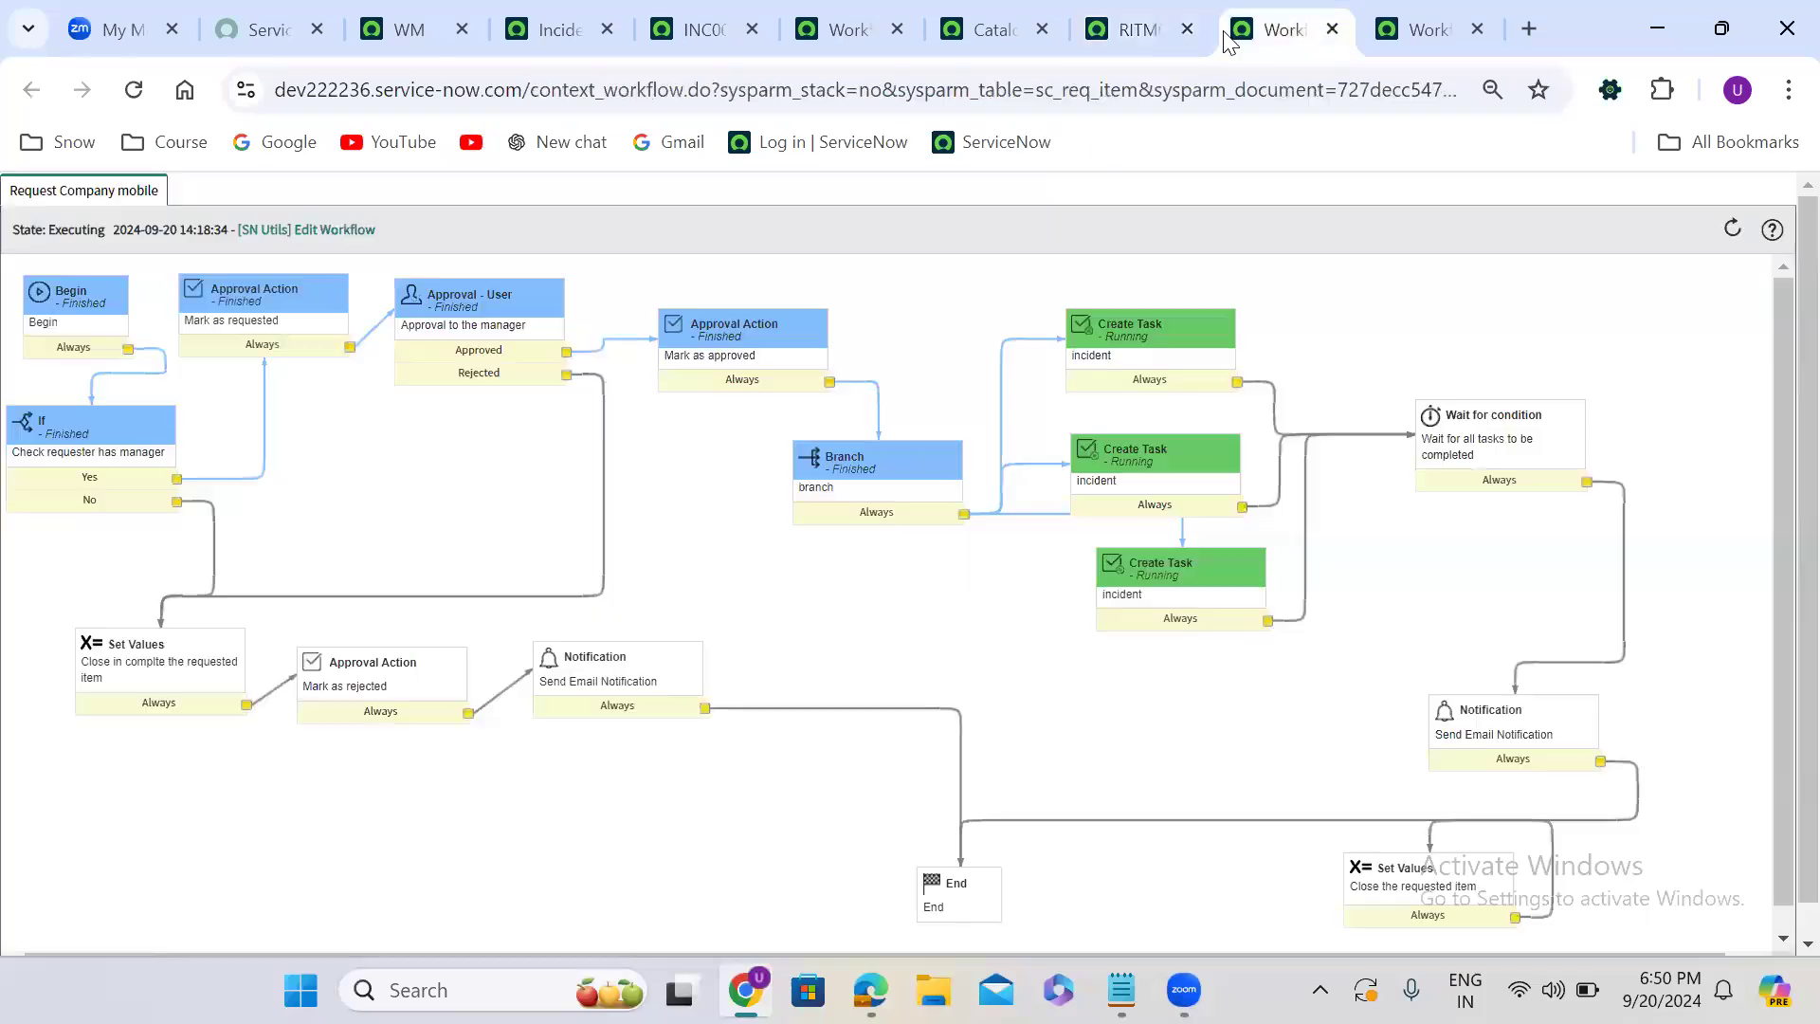
pyautogui.click(134, 89)
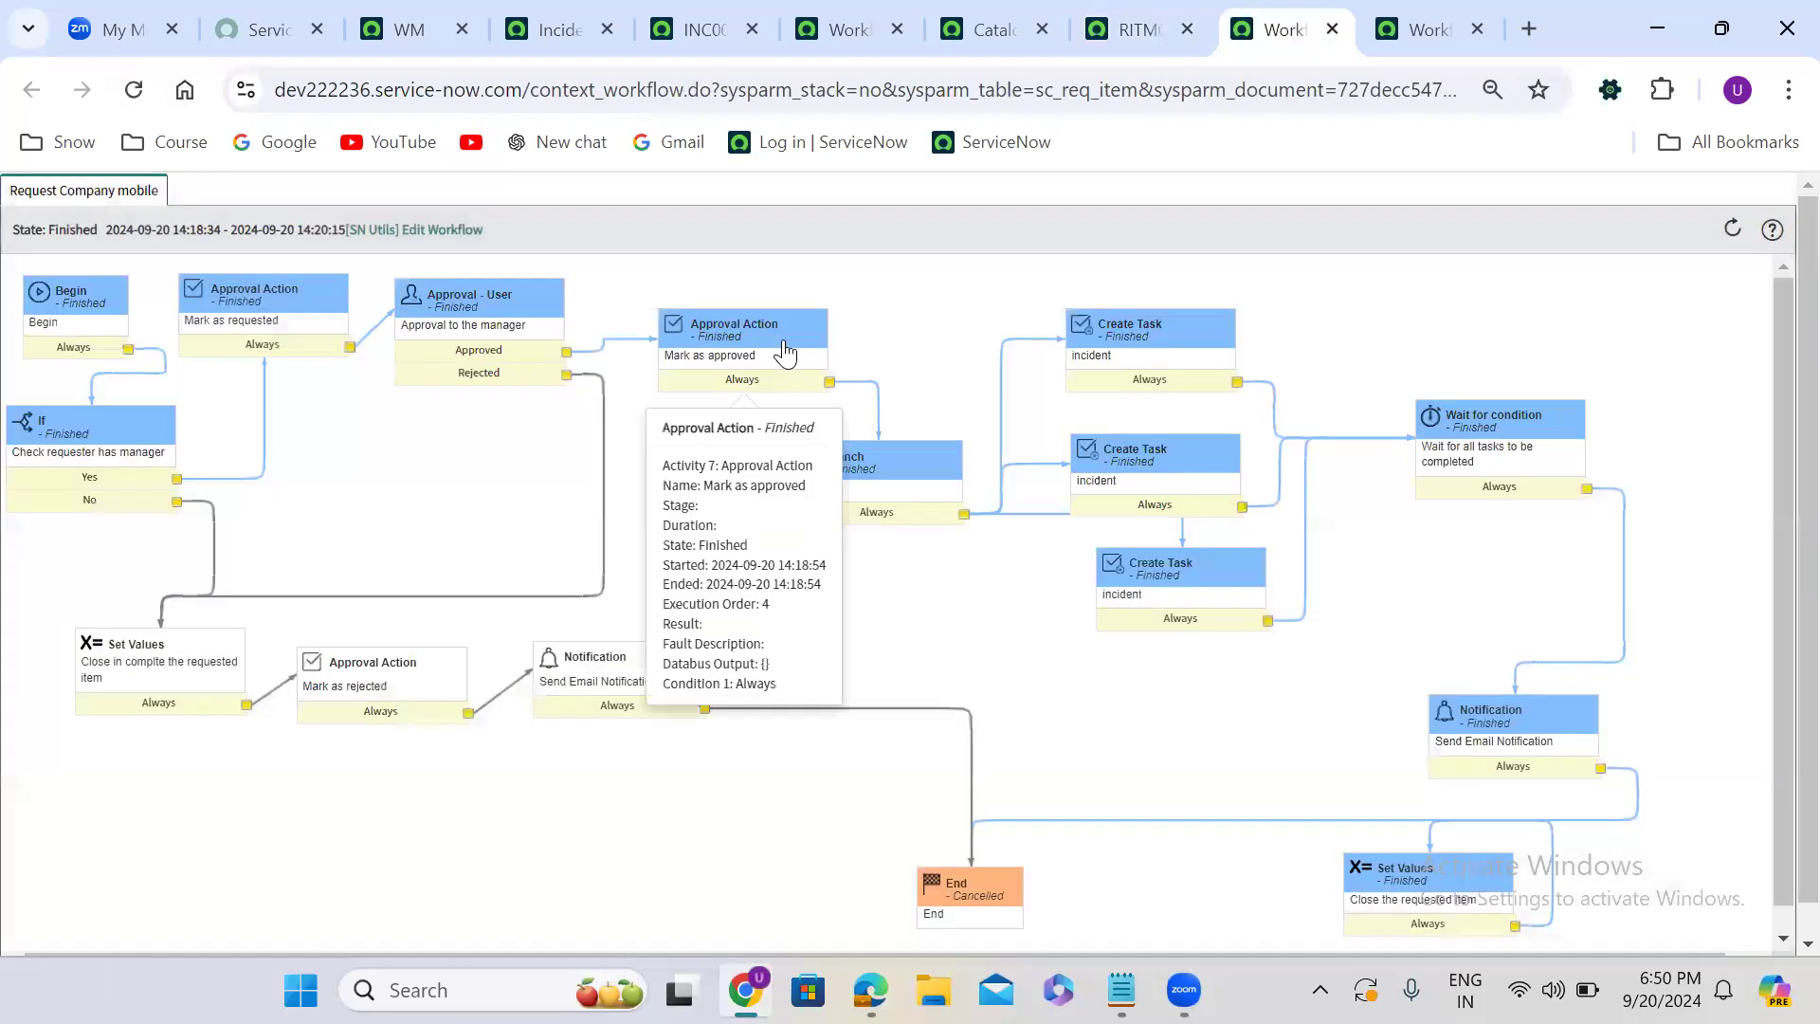
pyautogui.moveTo(1459, 422)
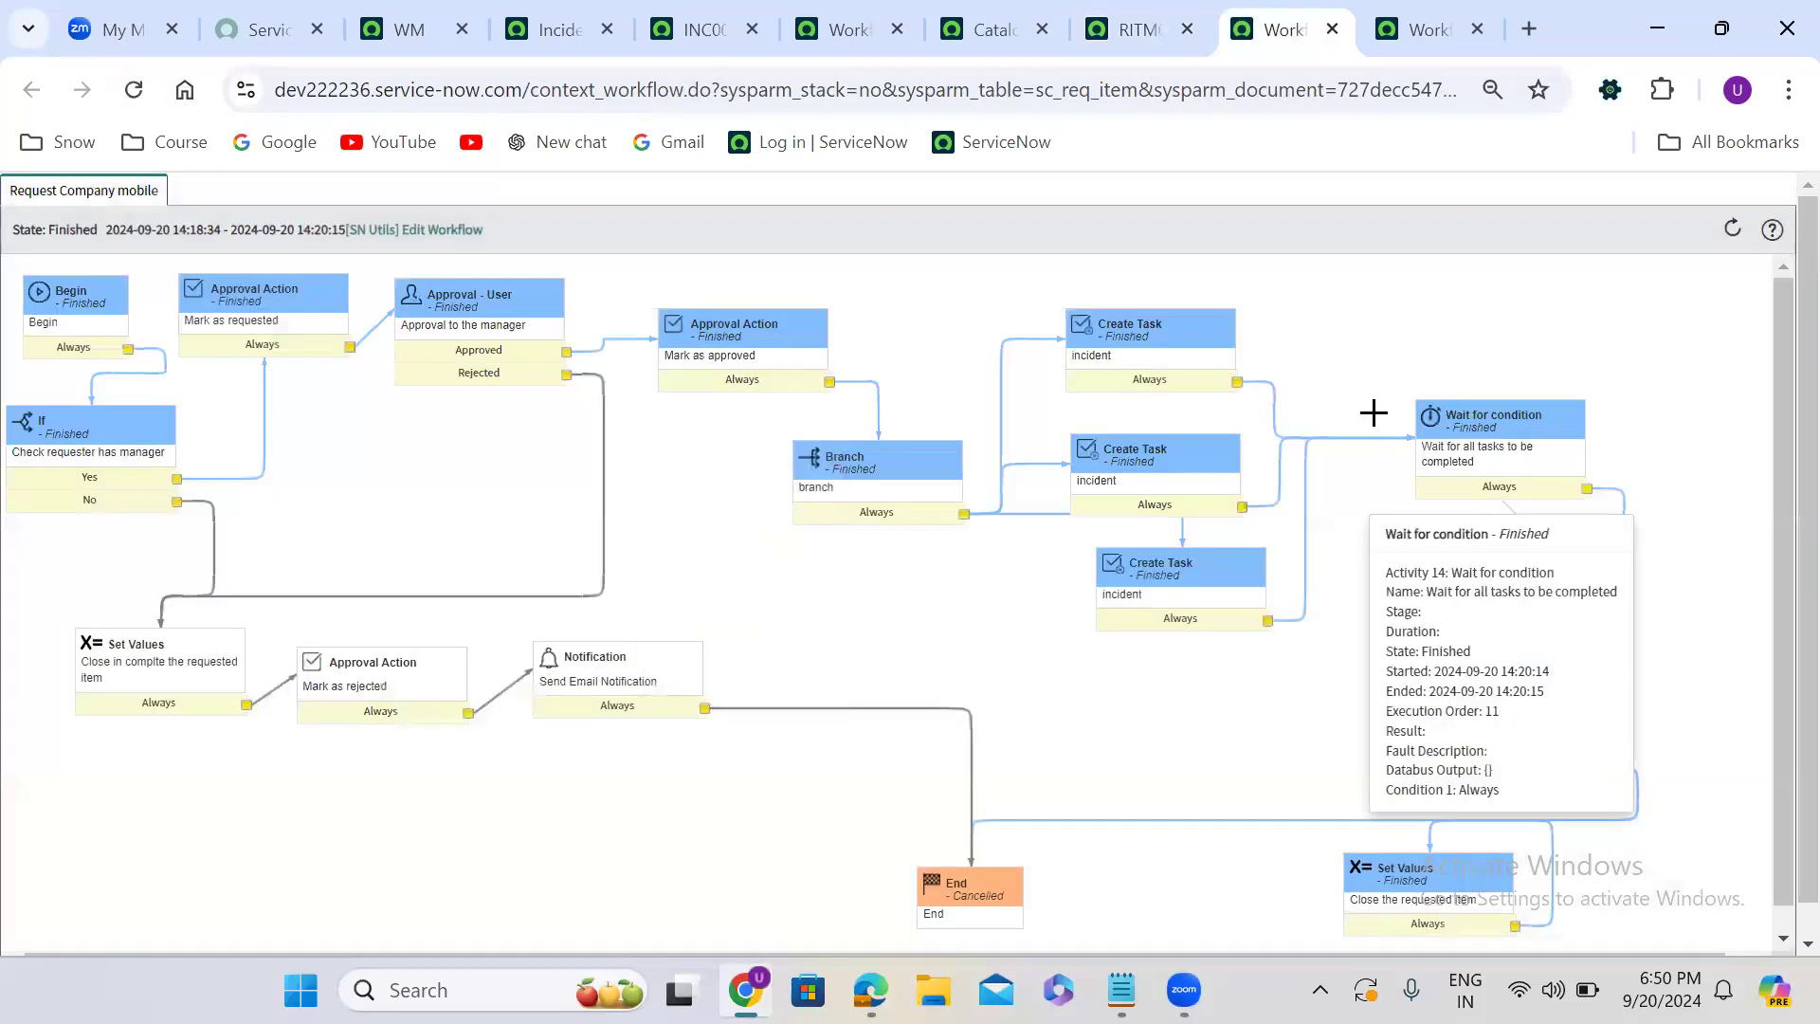
pyautogui.click(1132, 30)
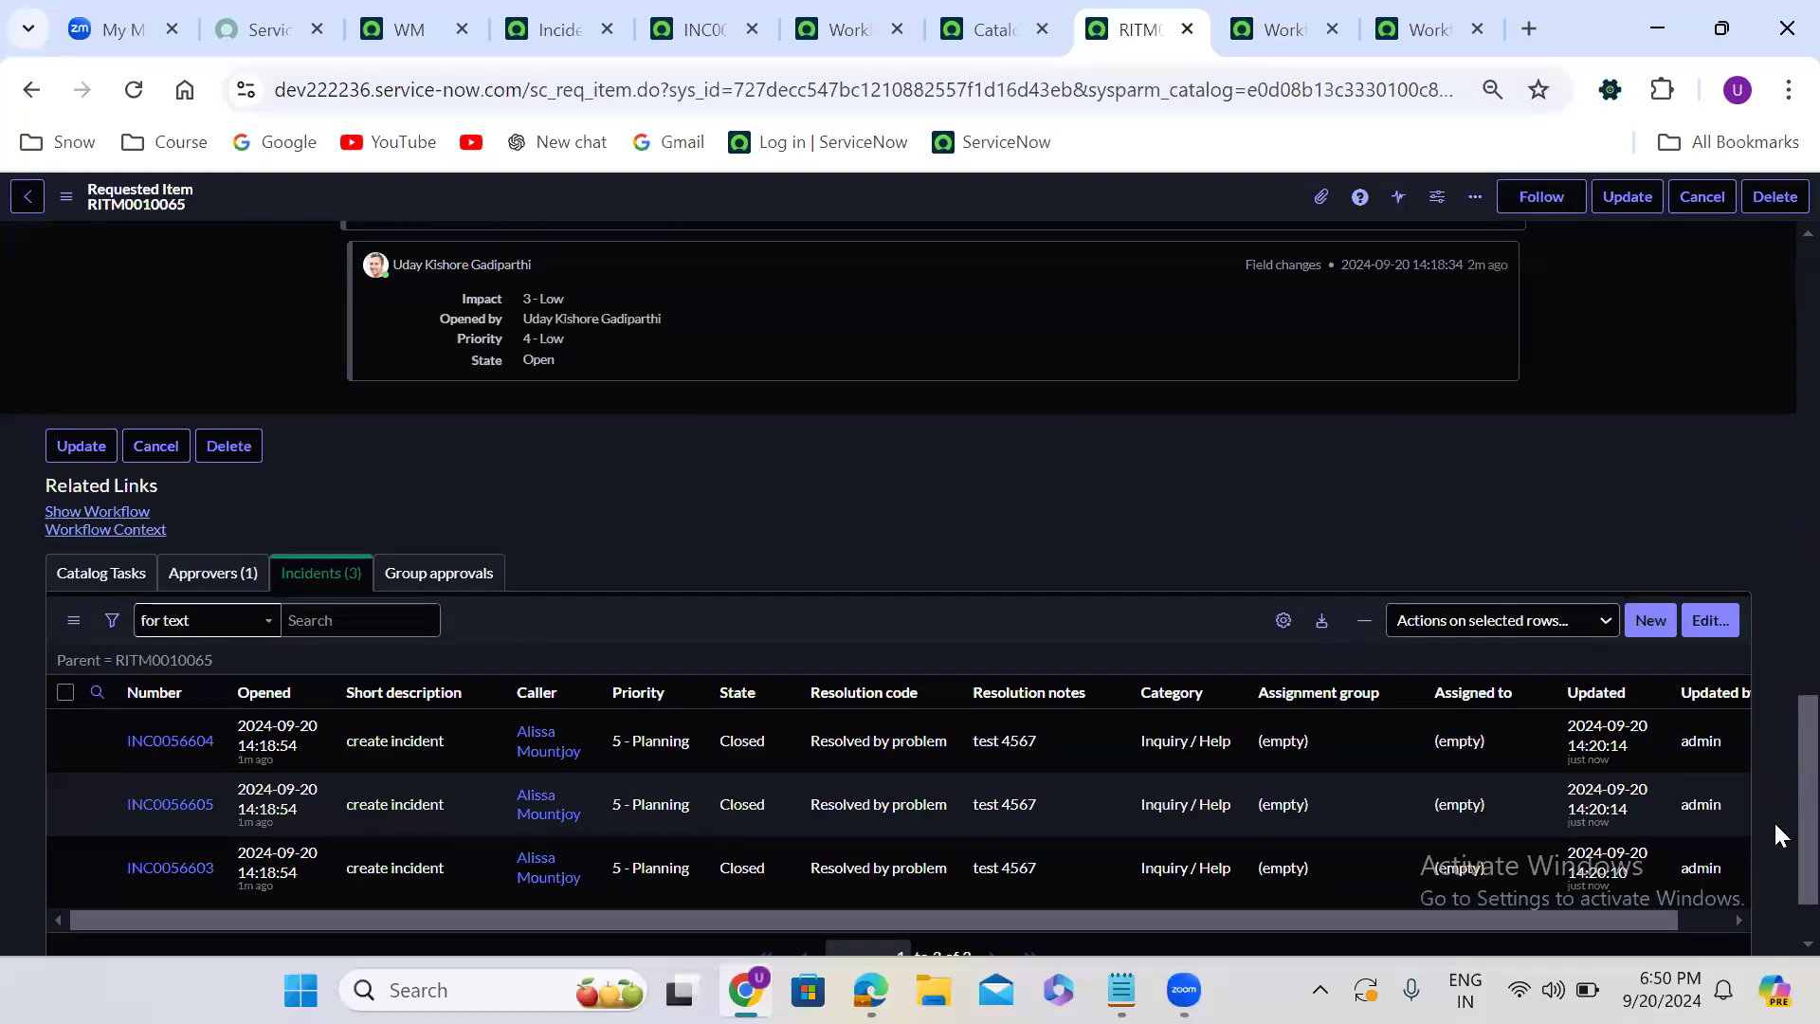
pyautogui.scroll(15, 1773, 820)
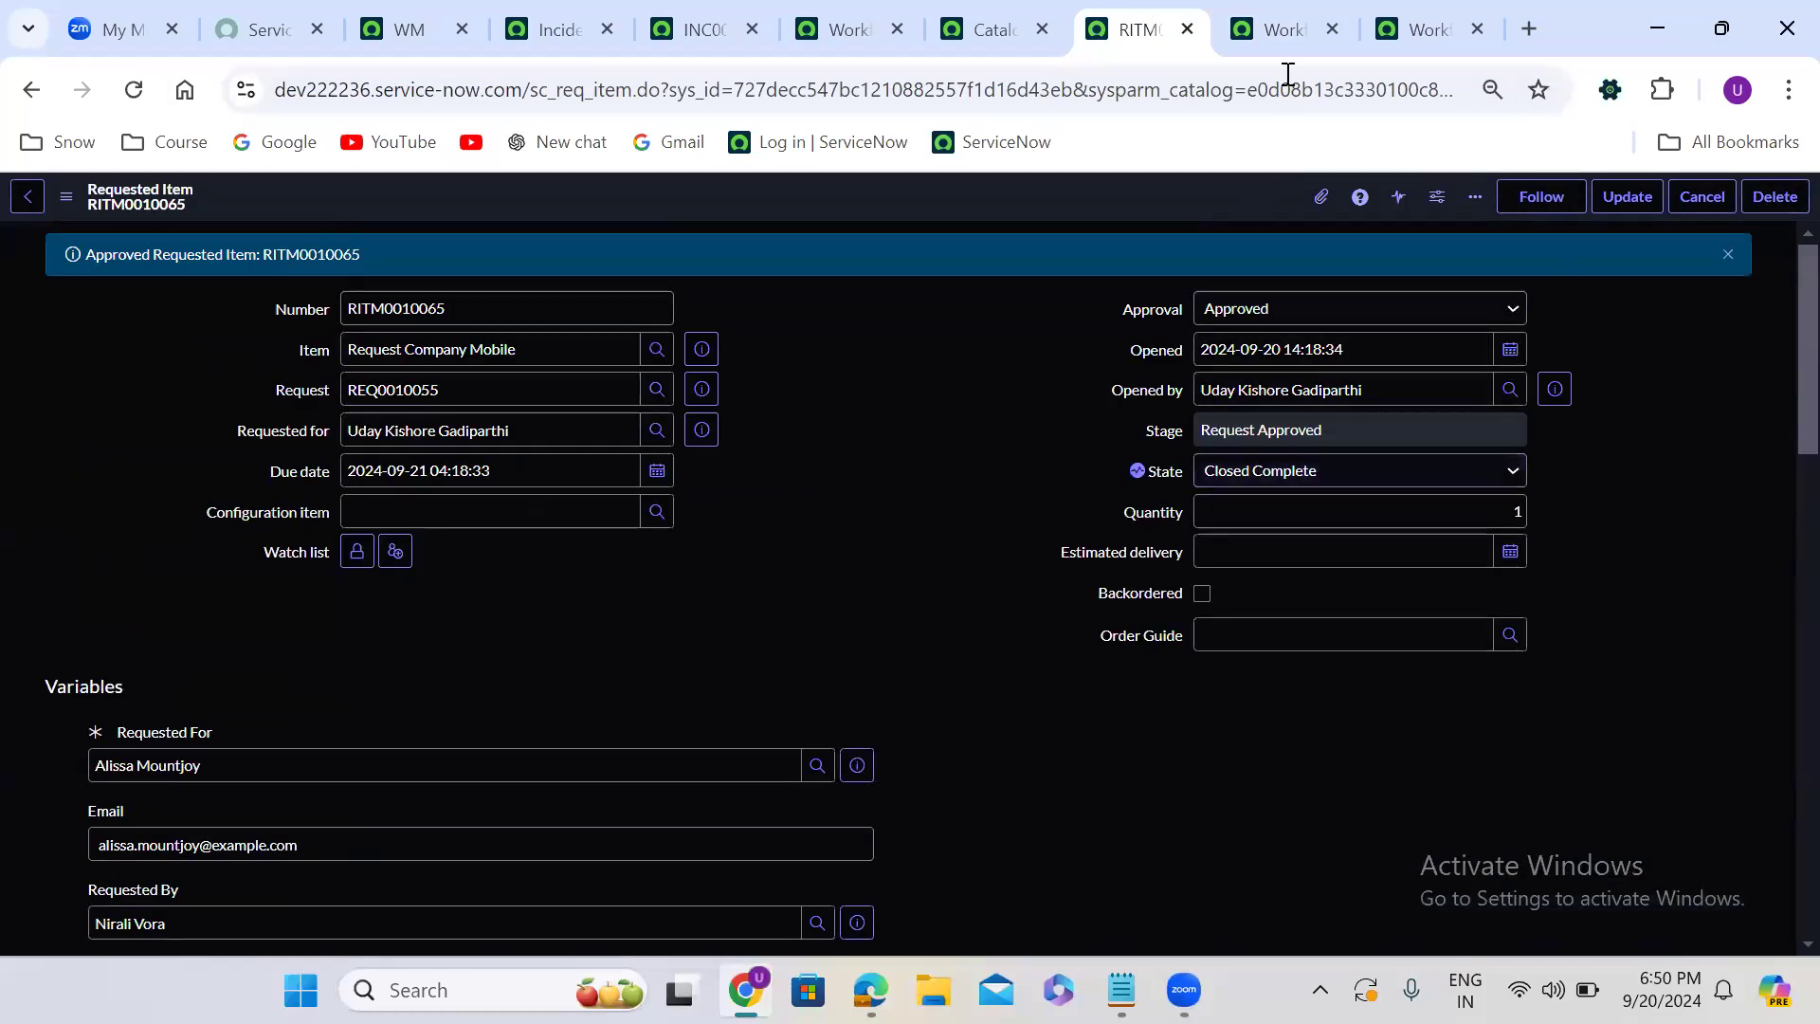
# - In the Request Company mobile workflow editor, change the uppermost Create Task activity's Task type to Problem [problem] and update it
pyautogui.click(856, 13)
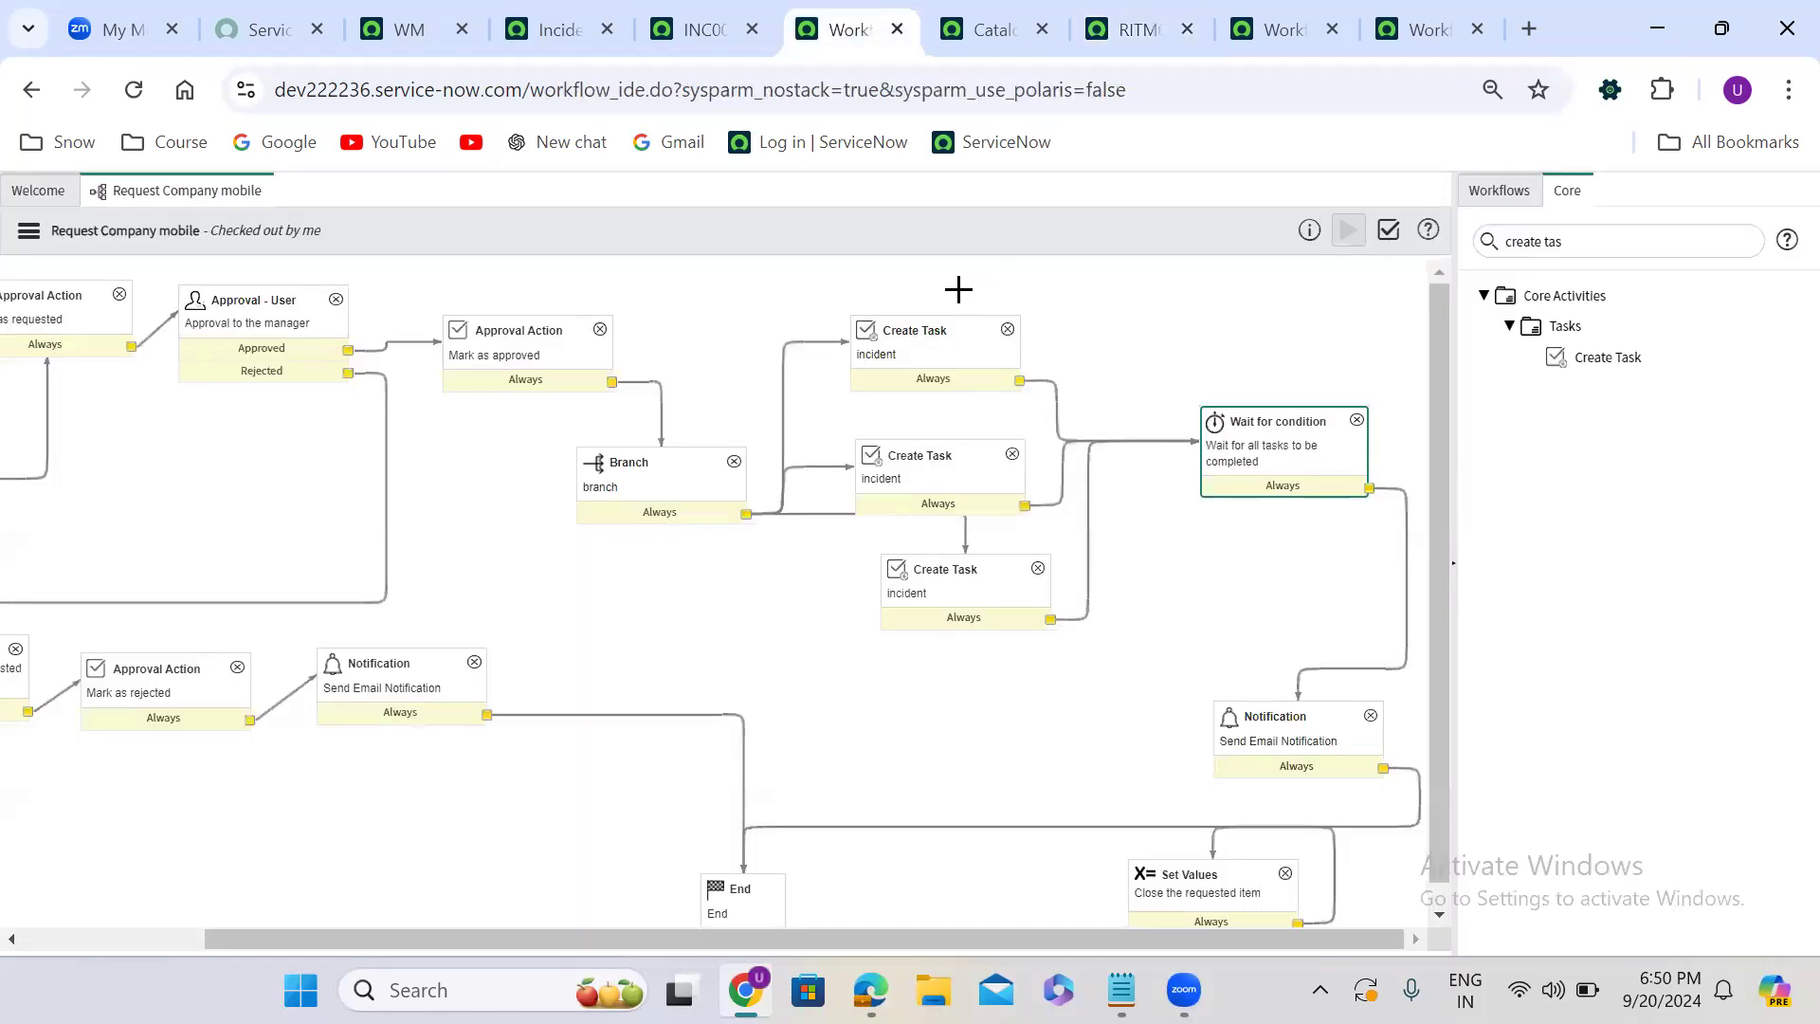
pyautogui.doubleClick(941, 364)
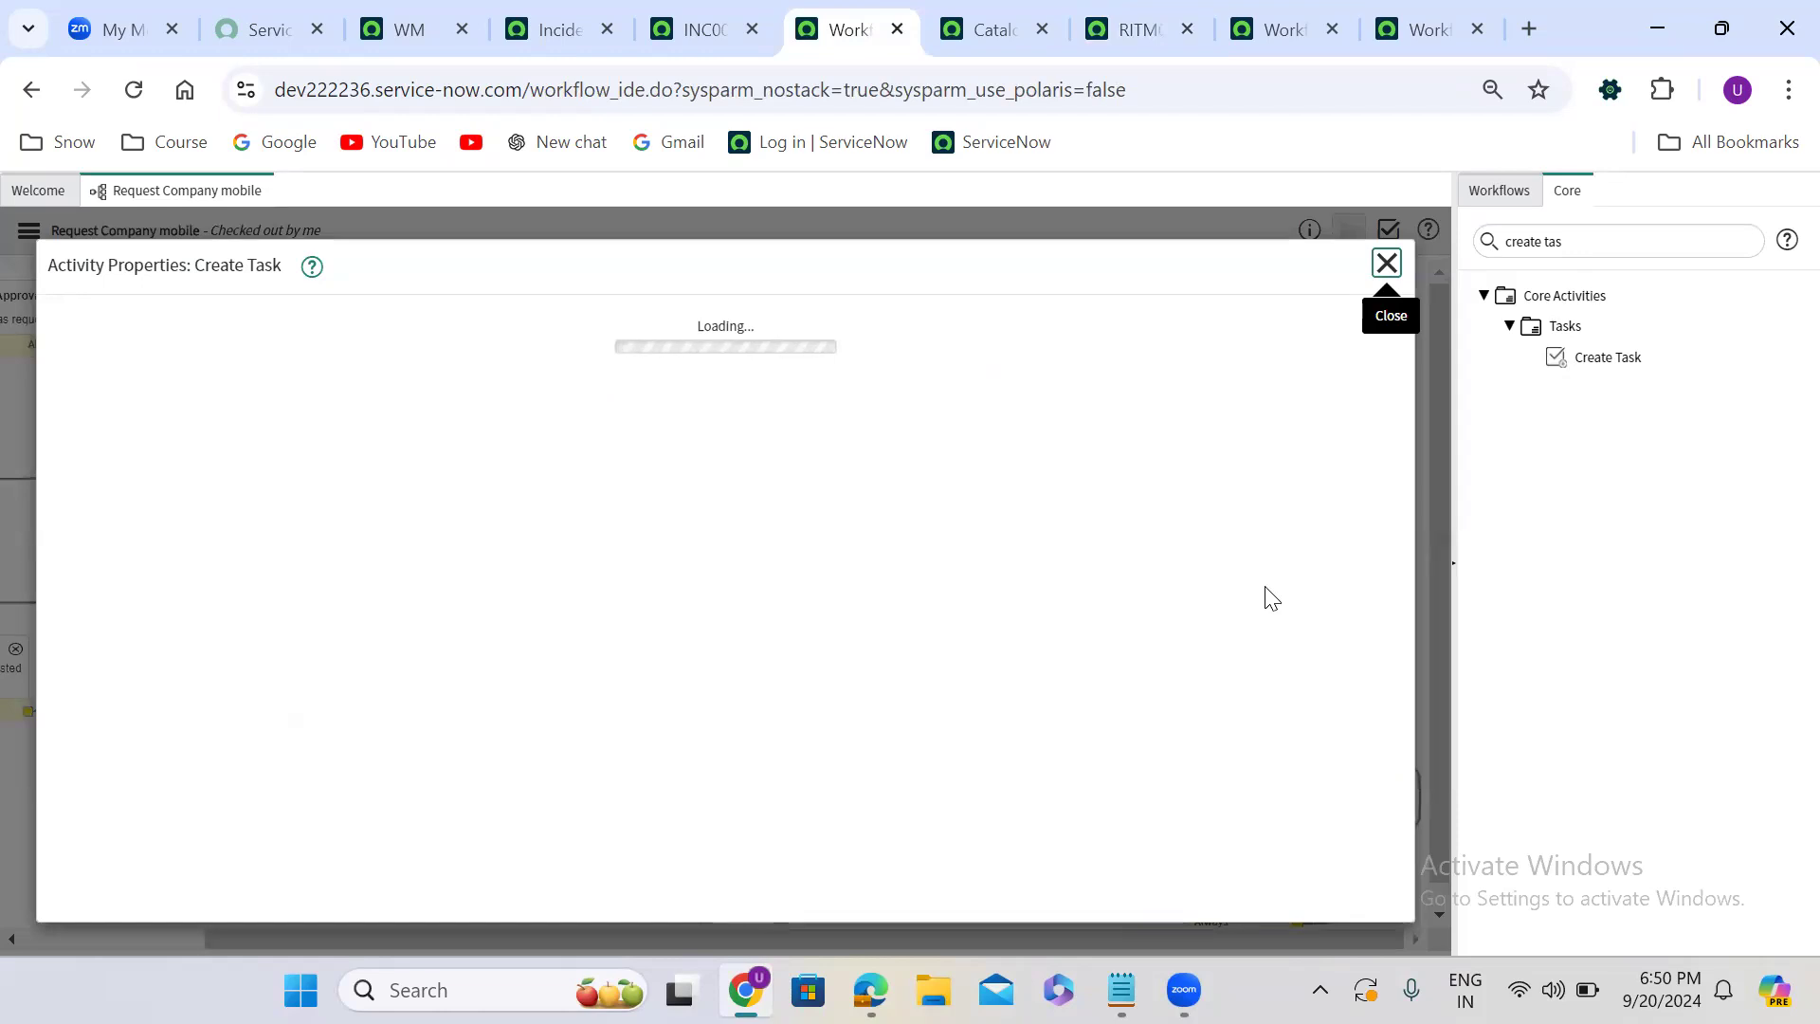
pyautogui.scroll(-10, 1268, 597)
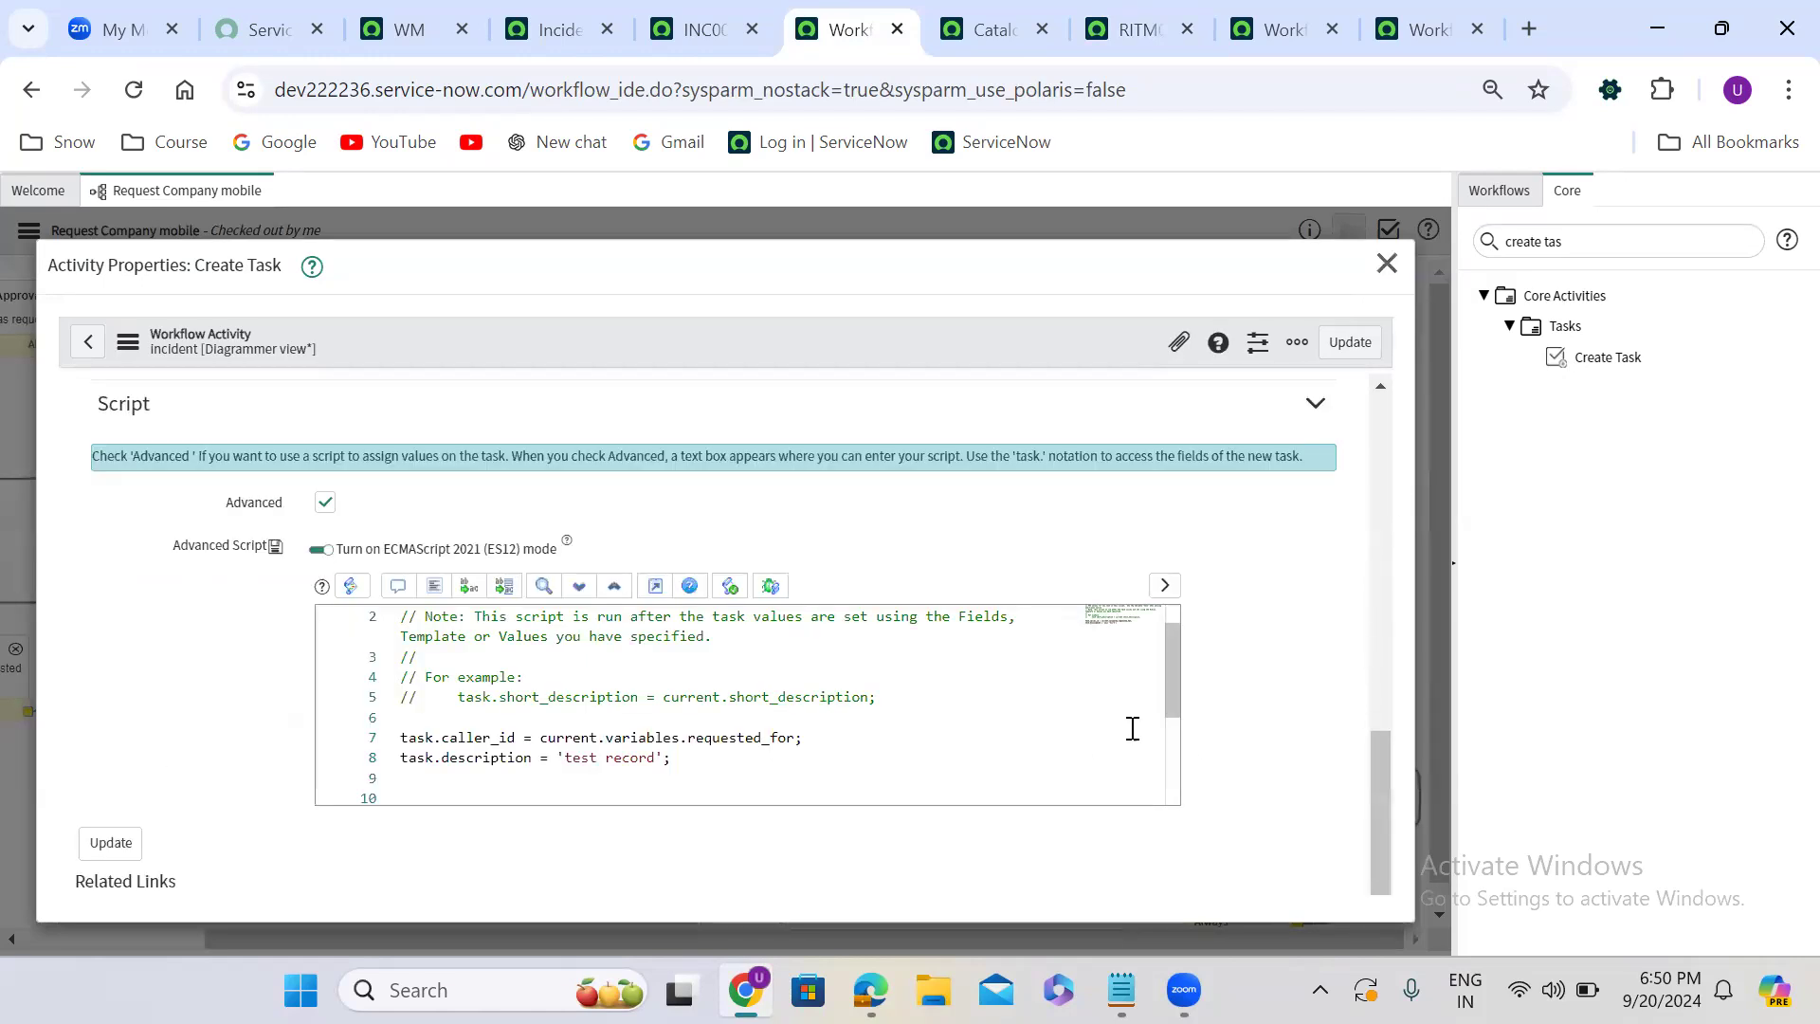
pyautogui.moveTo(1382, 848); pyautogui.dragTo(1360, 560)
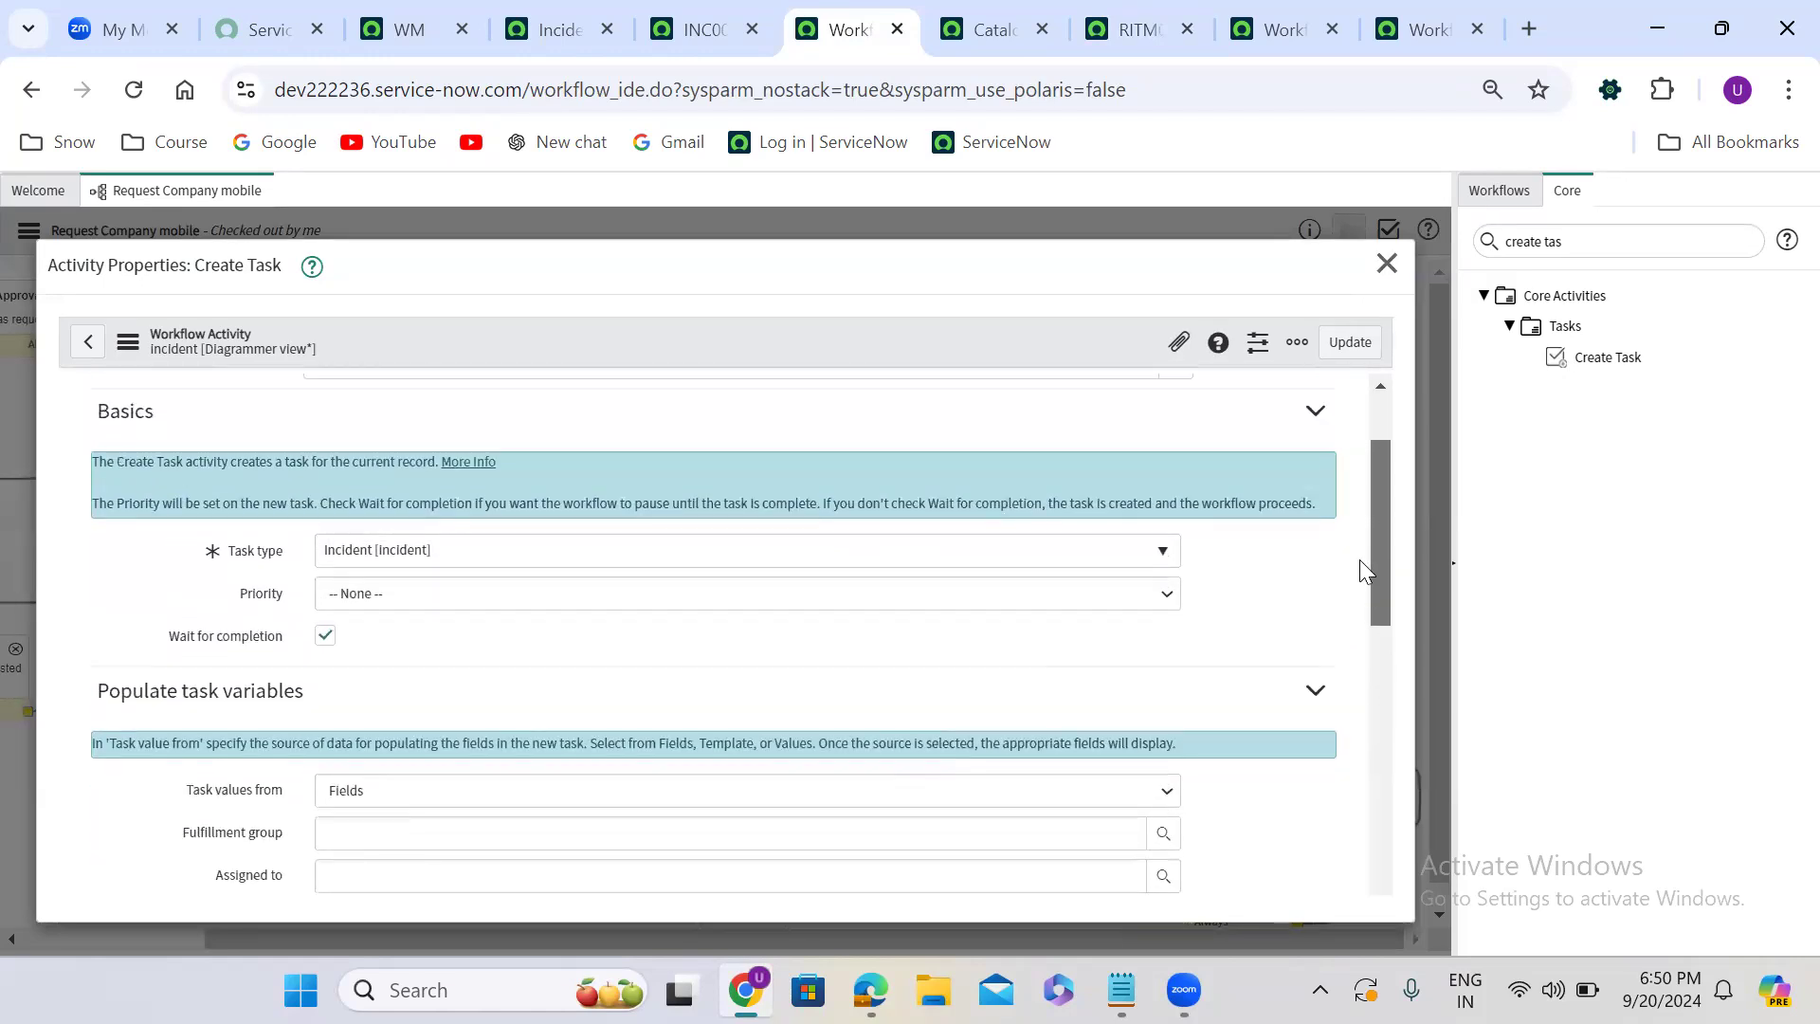
pyautogui.click(414, 566)
pyautogui.write('prob')
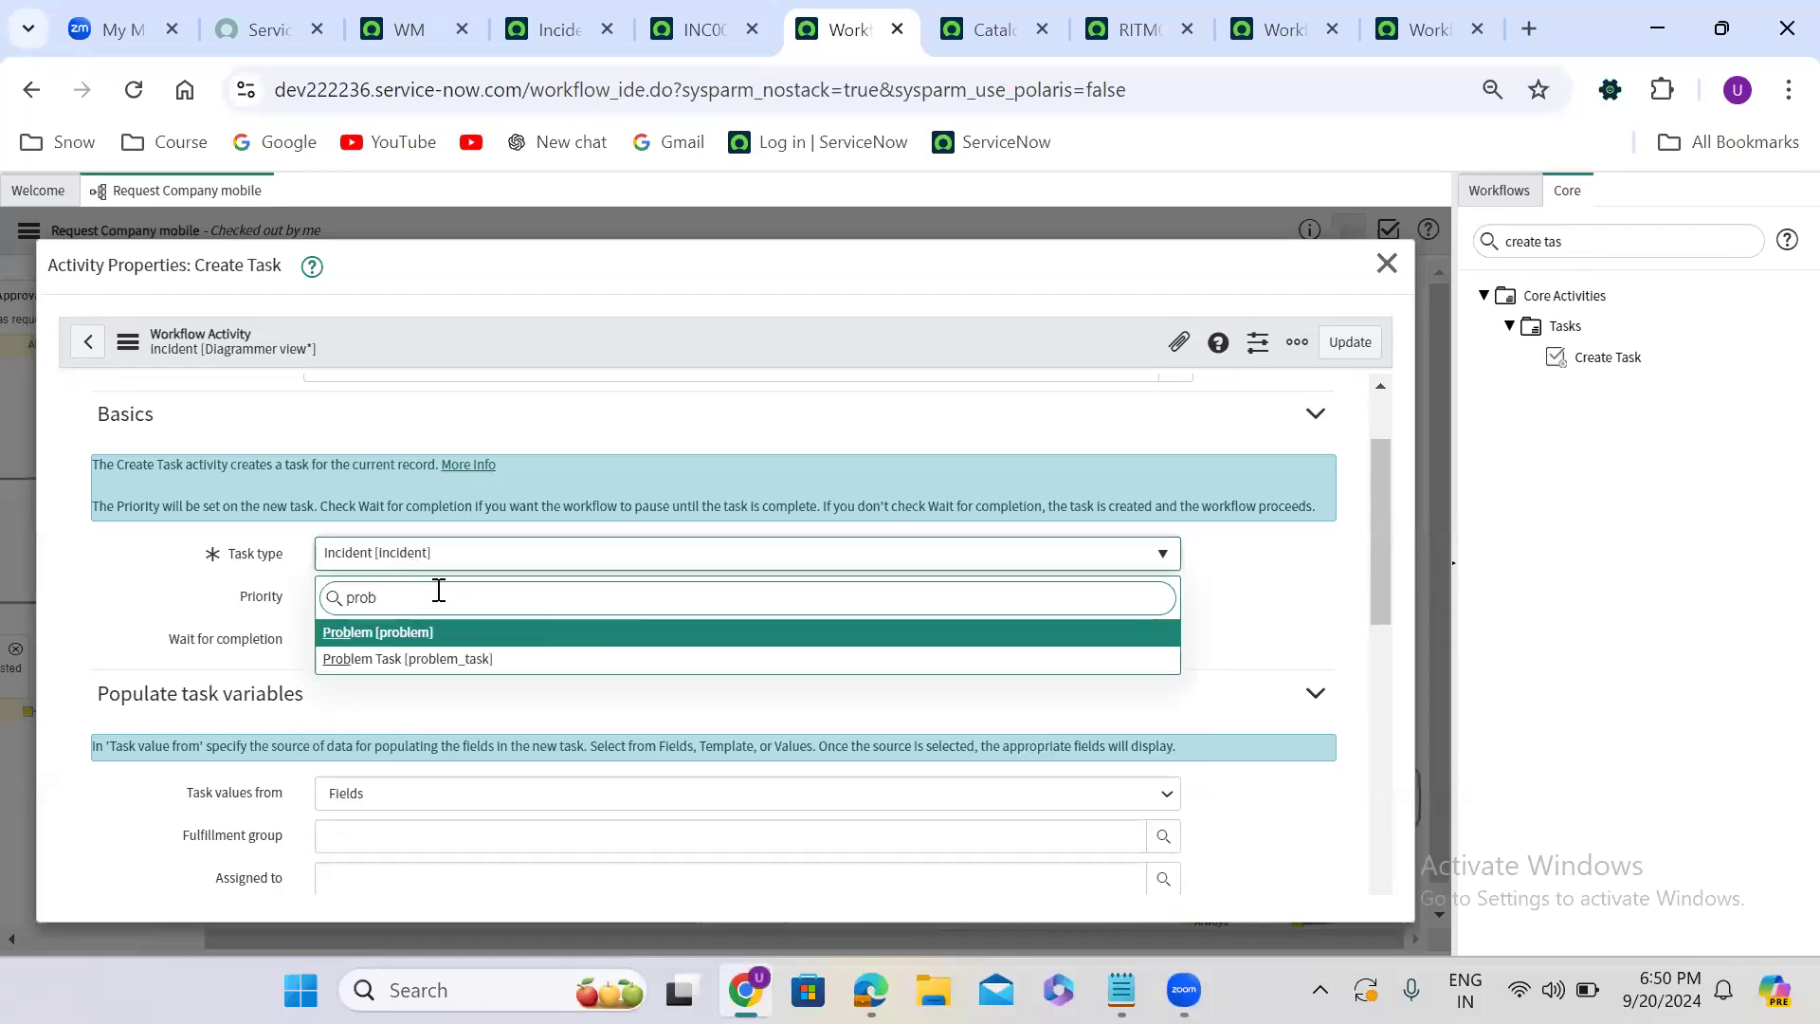
pyautogui.click(483, 632)
pyautogui.click(1322, 341)
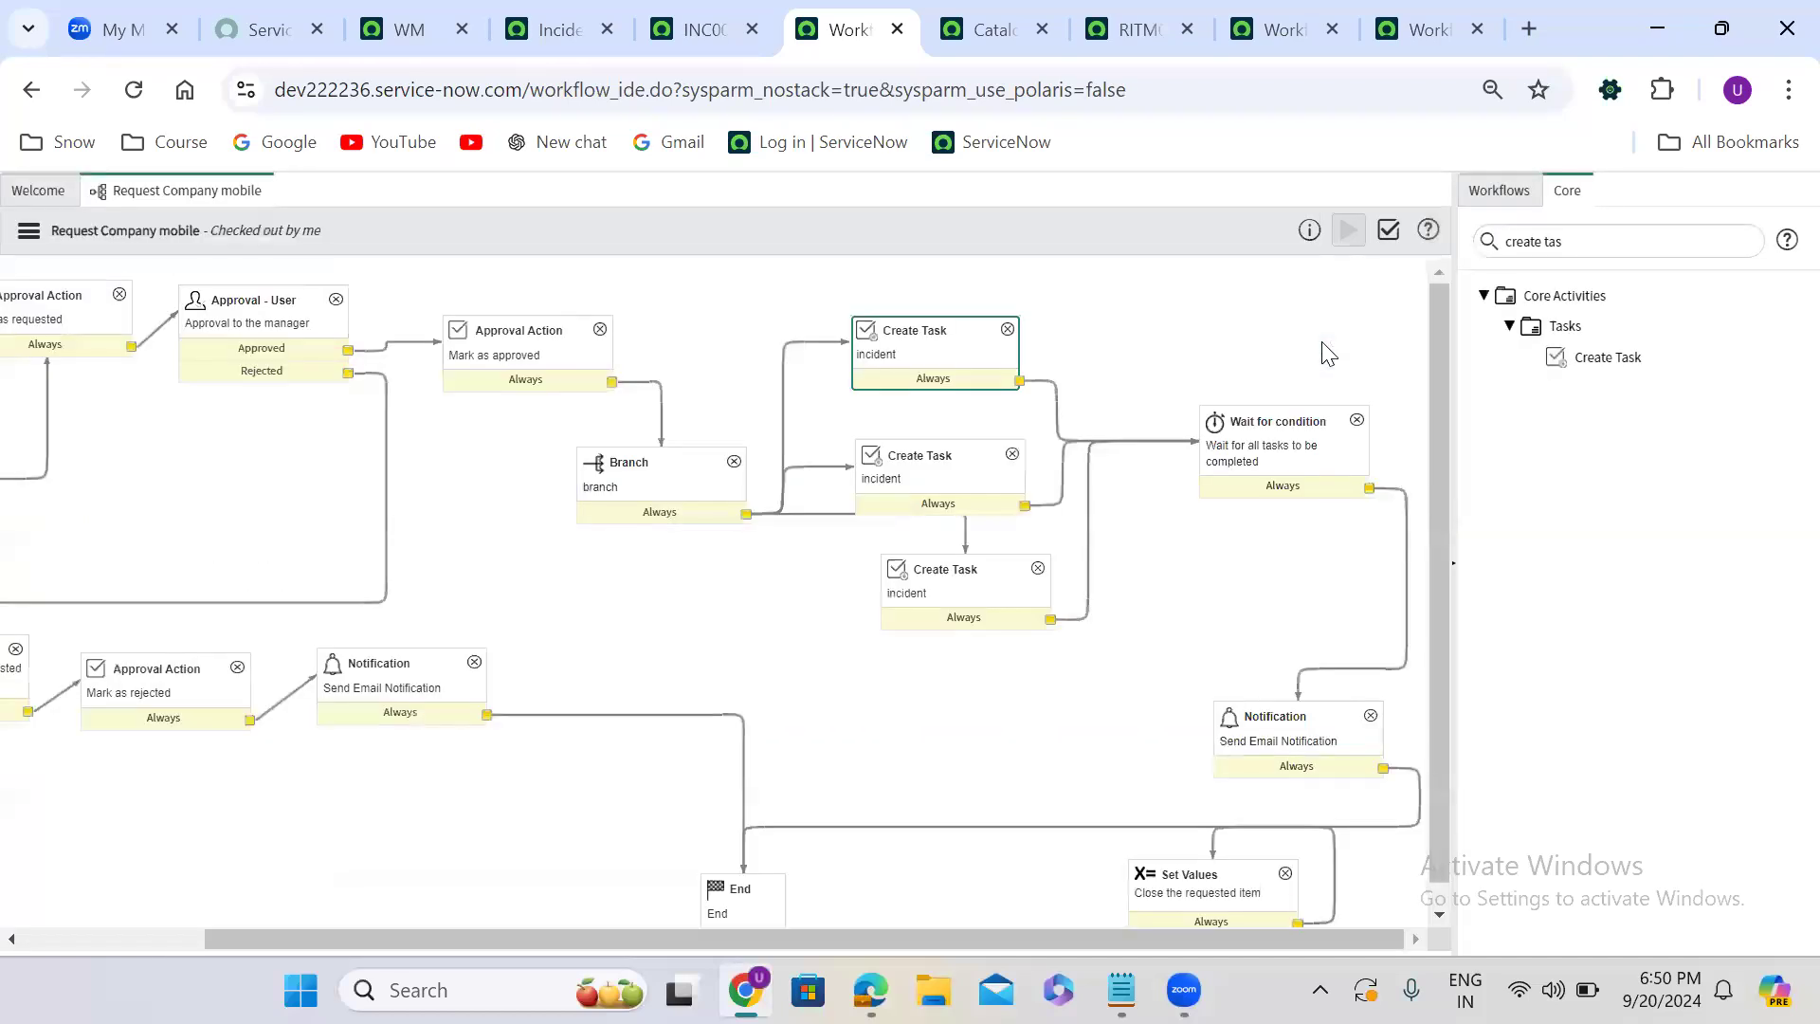
# - Change the middle Create Task activity's Task type to Problem [problem] and save the activity
pyautogui.doubleClick(951, 474)
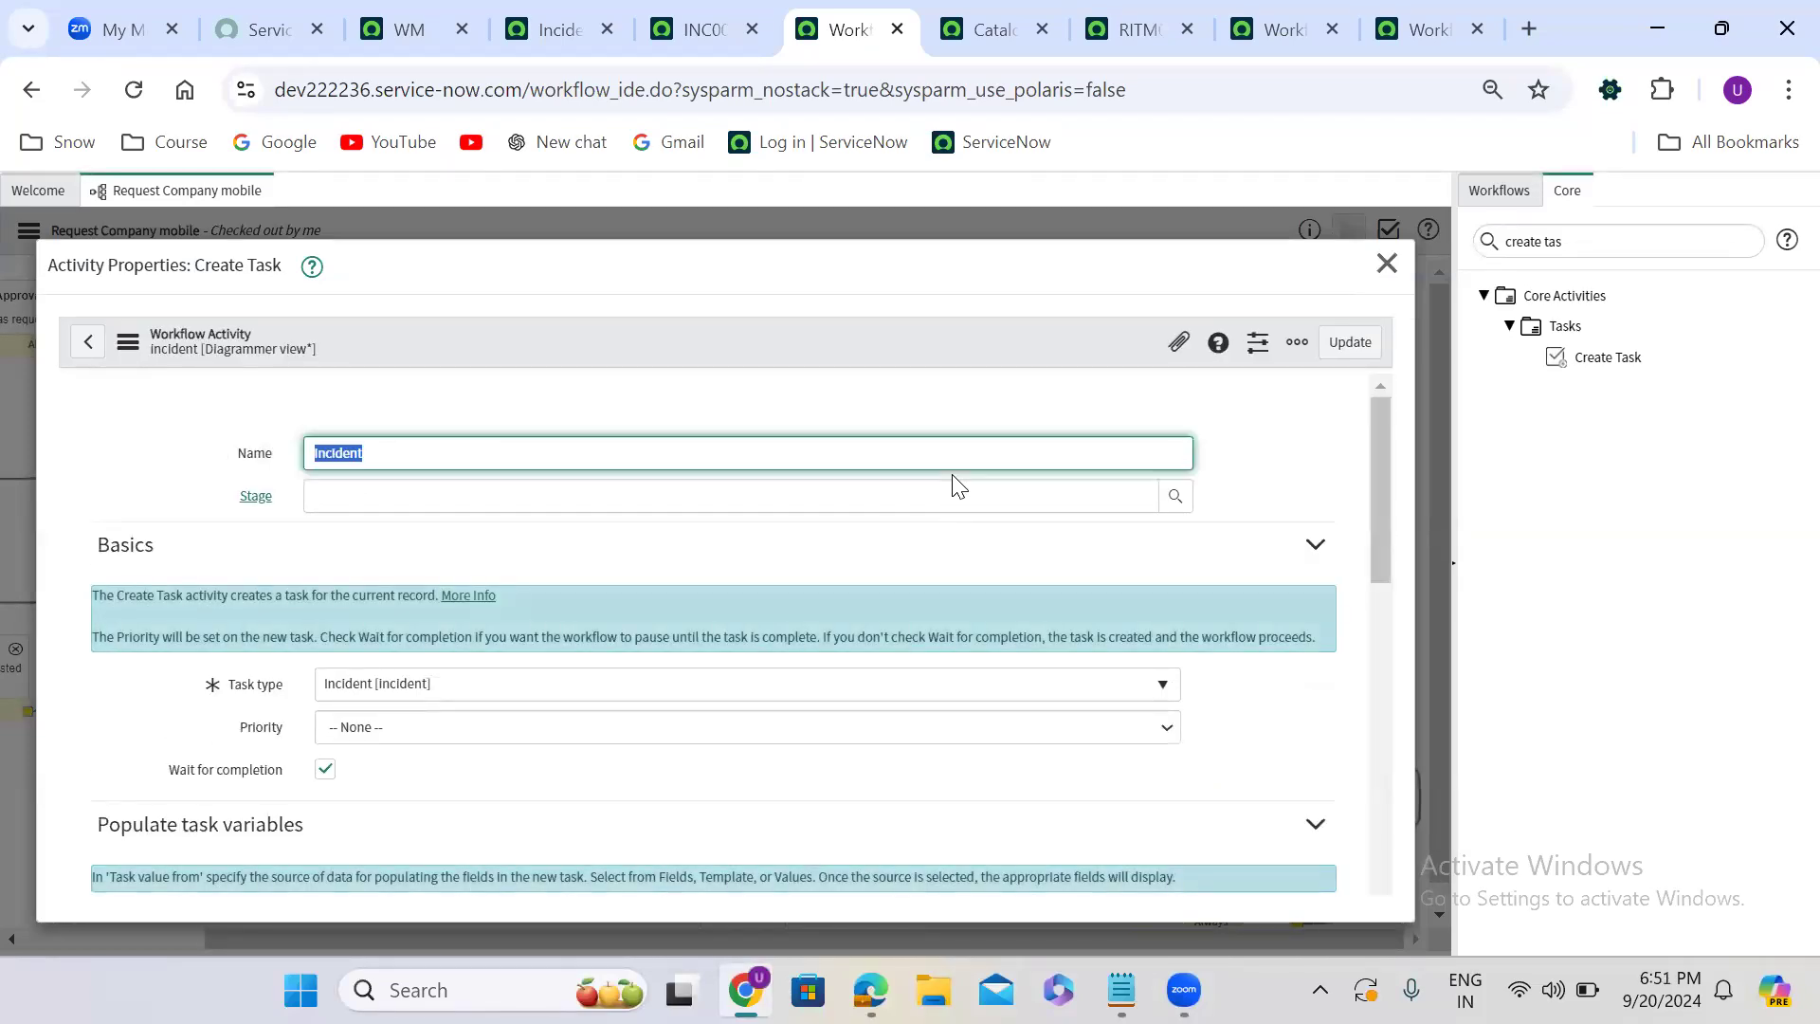
pyautogui.click(590, 695)
pyautogui.write('pro')
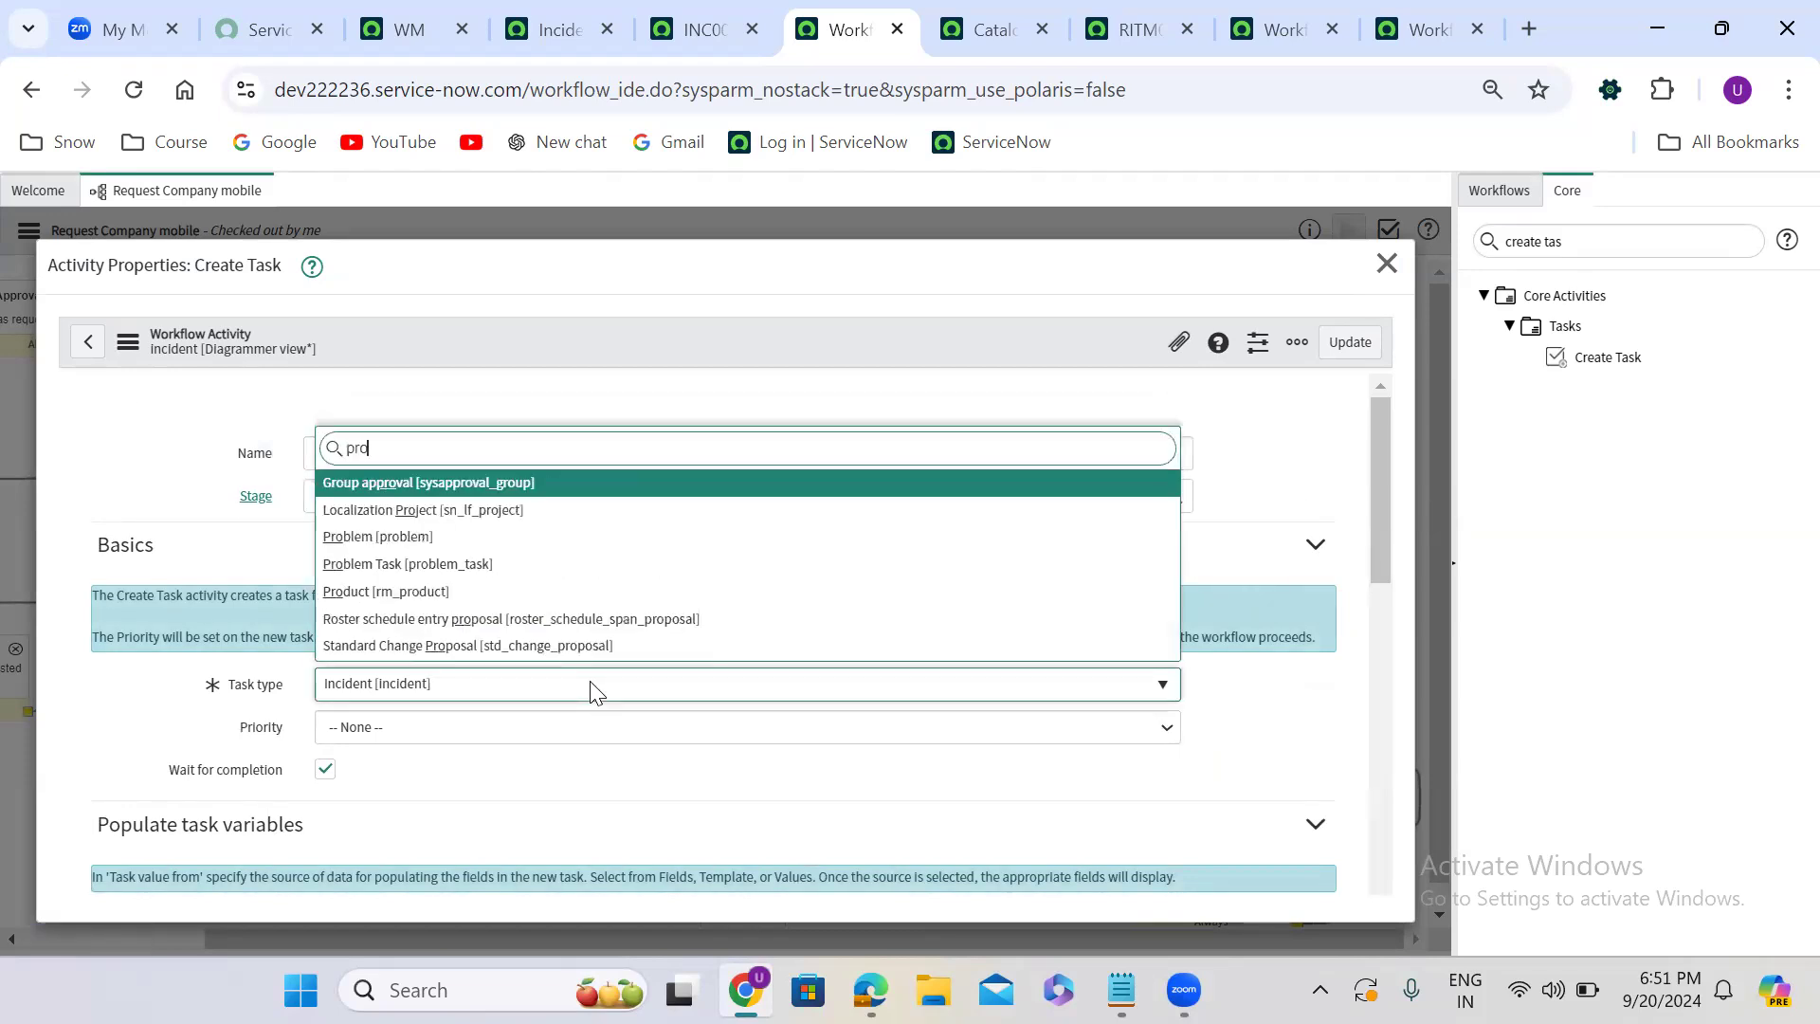
pyautogui.write('bl')
pyautogui.press('Return')
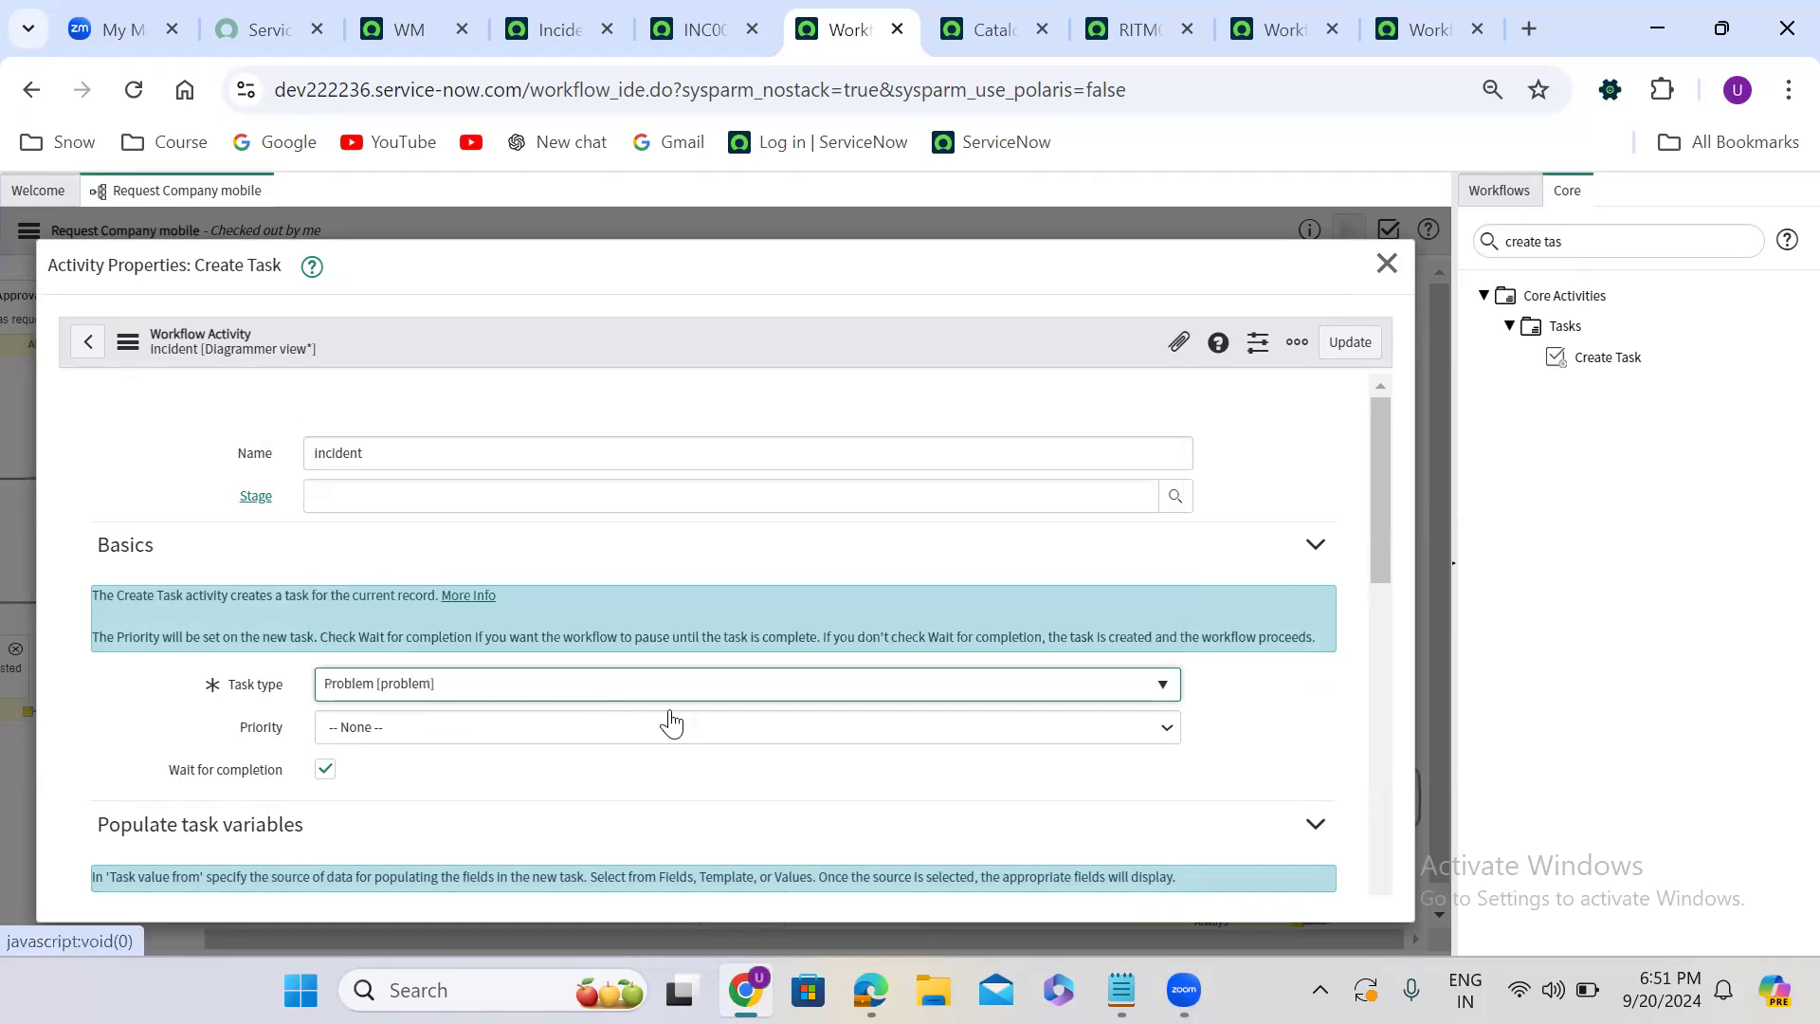
pyautogui.click(1145, 834)
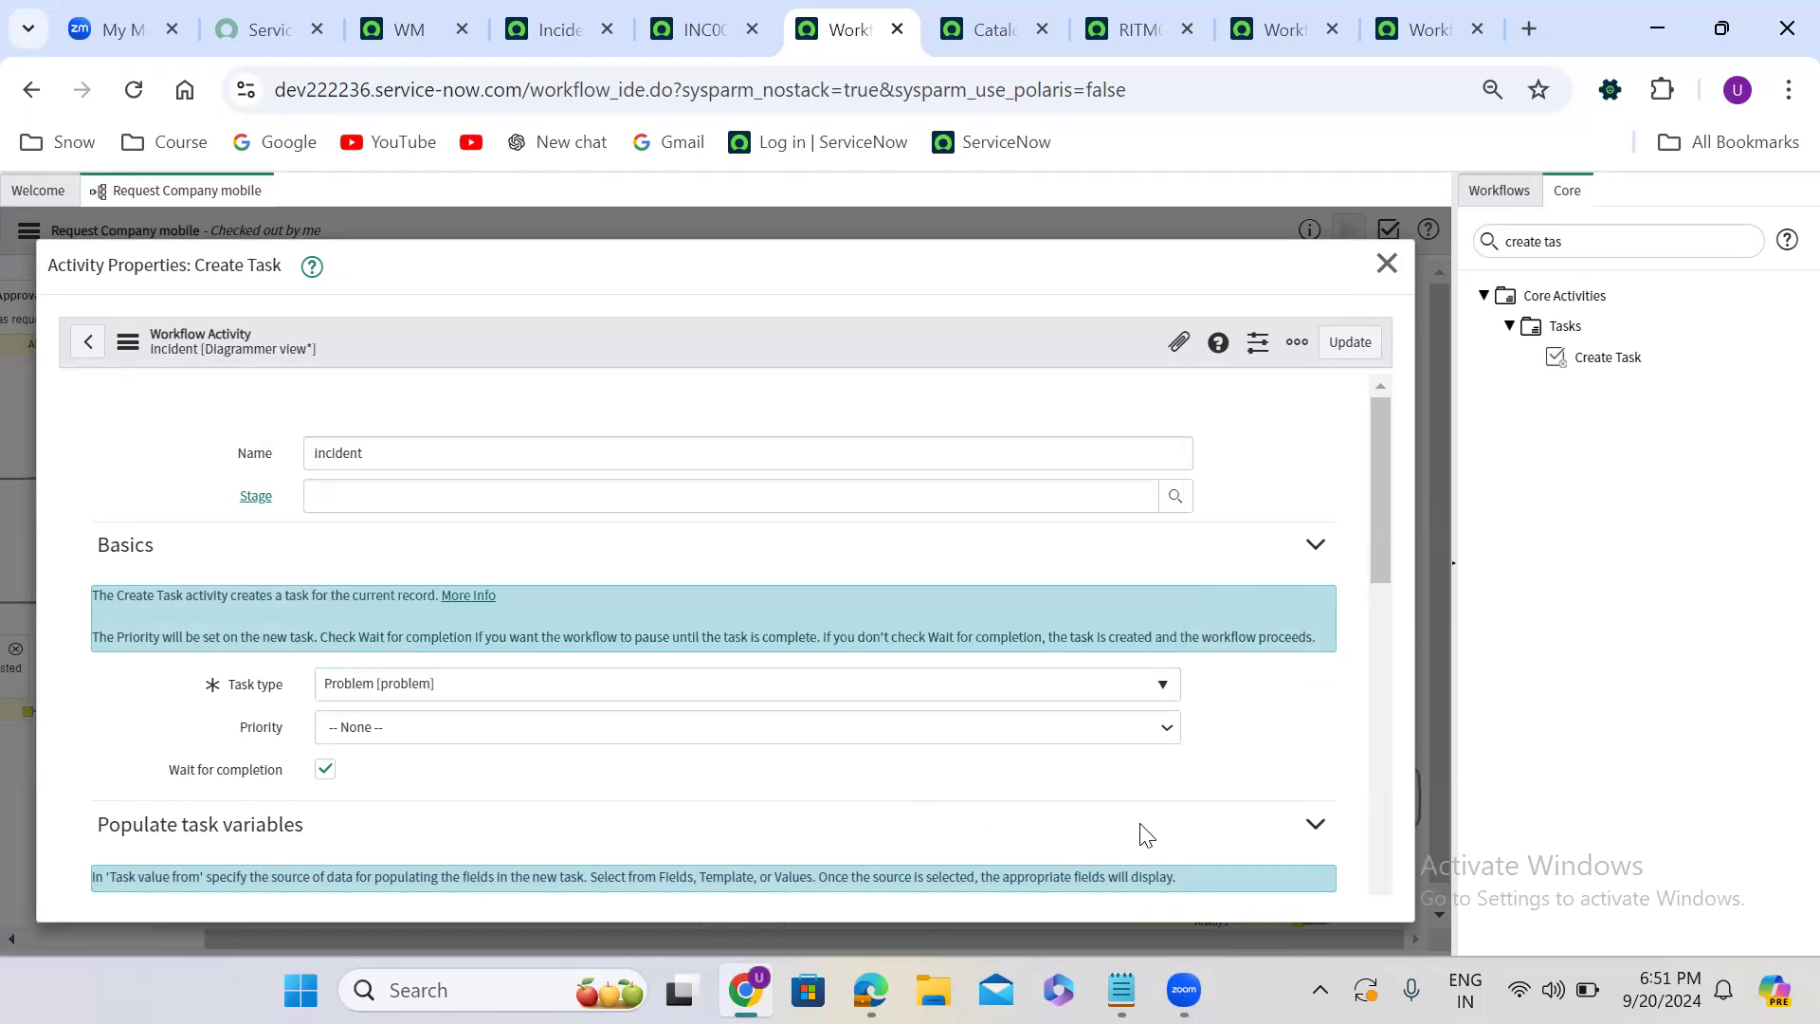
pyautogui.click(1346, 342)
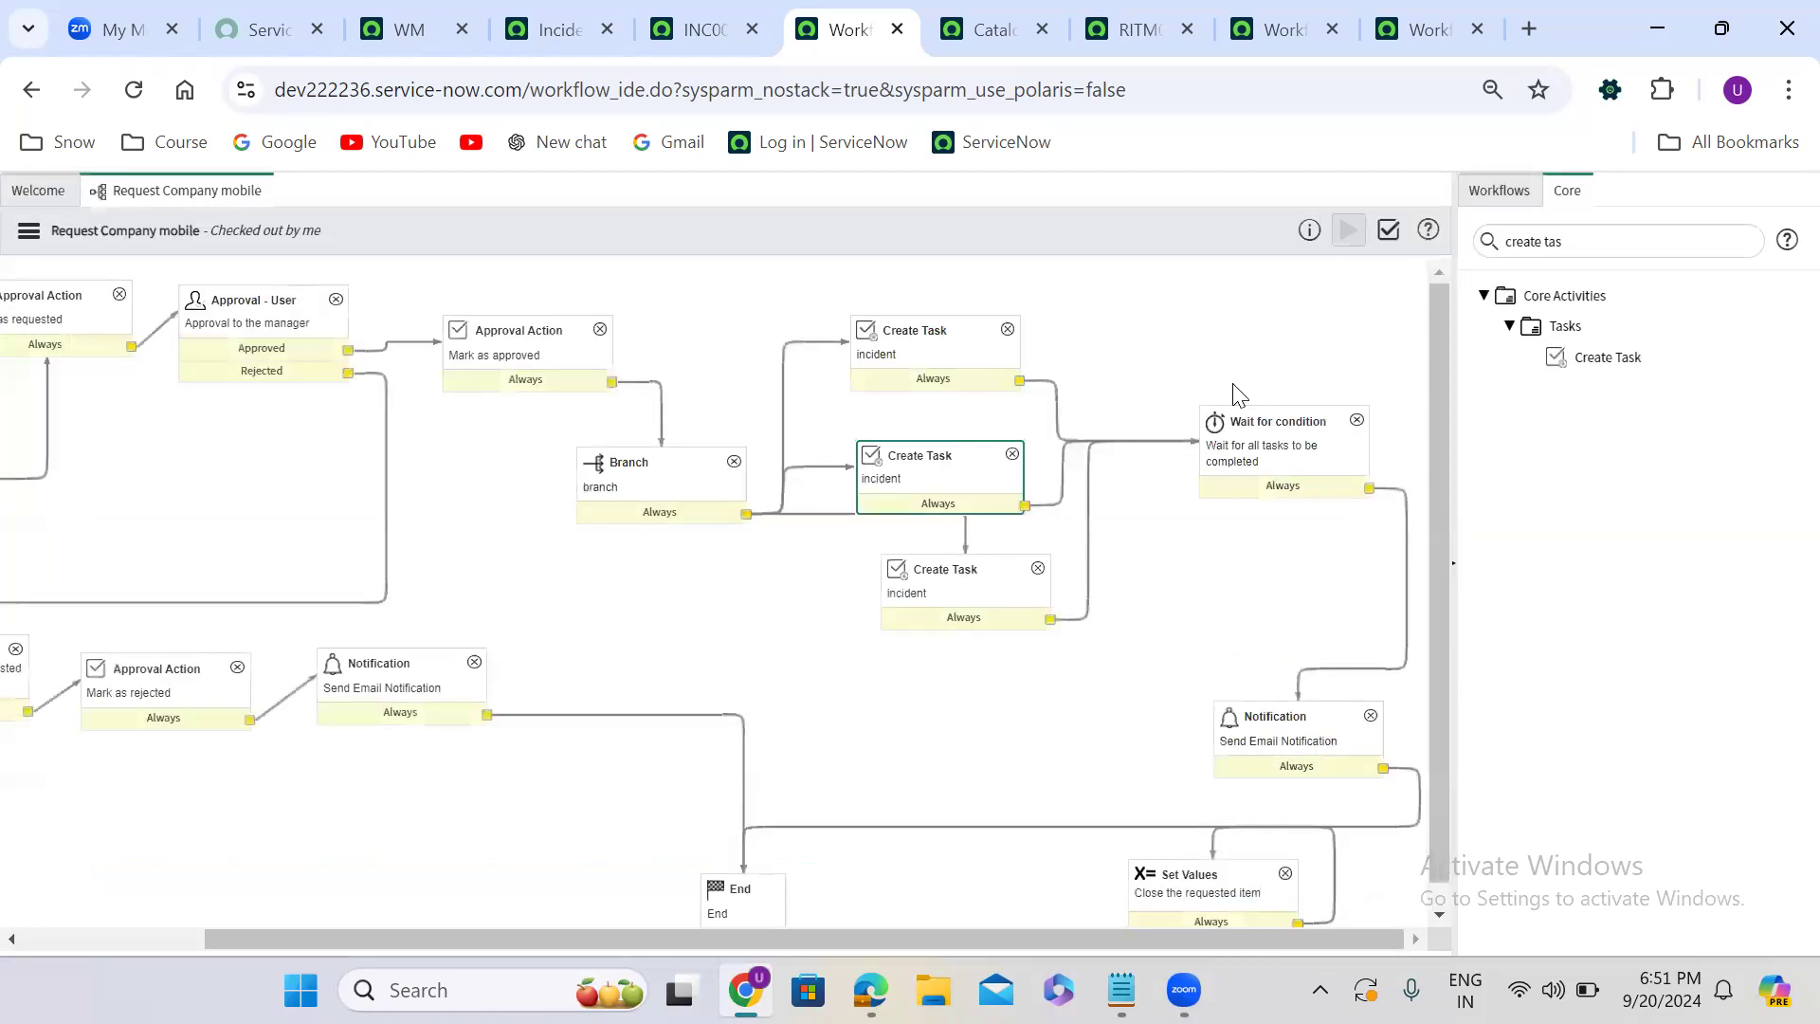
# - Change the lowermost Create Task activity's Task type to Problem [problem] and update the activity
pyautogui.doubleClick(965, 604)
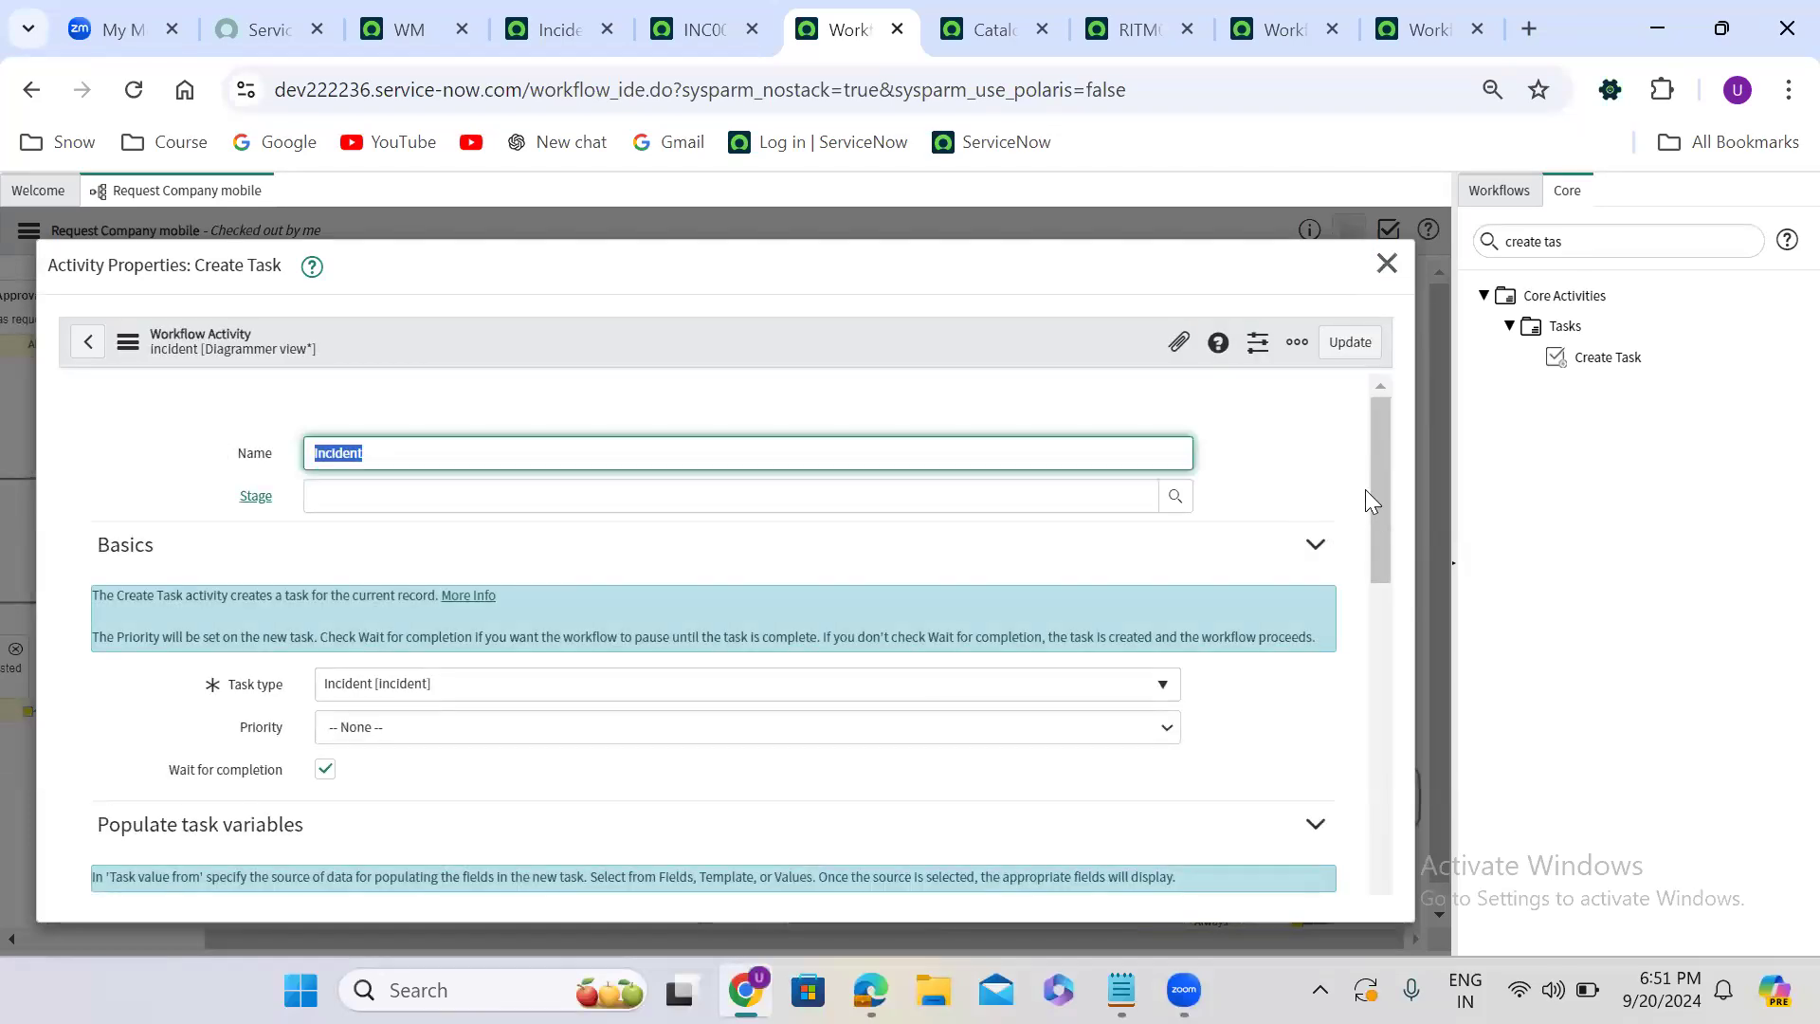
pyautogui.click(478, 684)
pyautogui.write('prob')
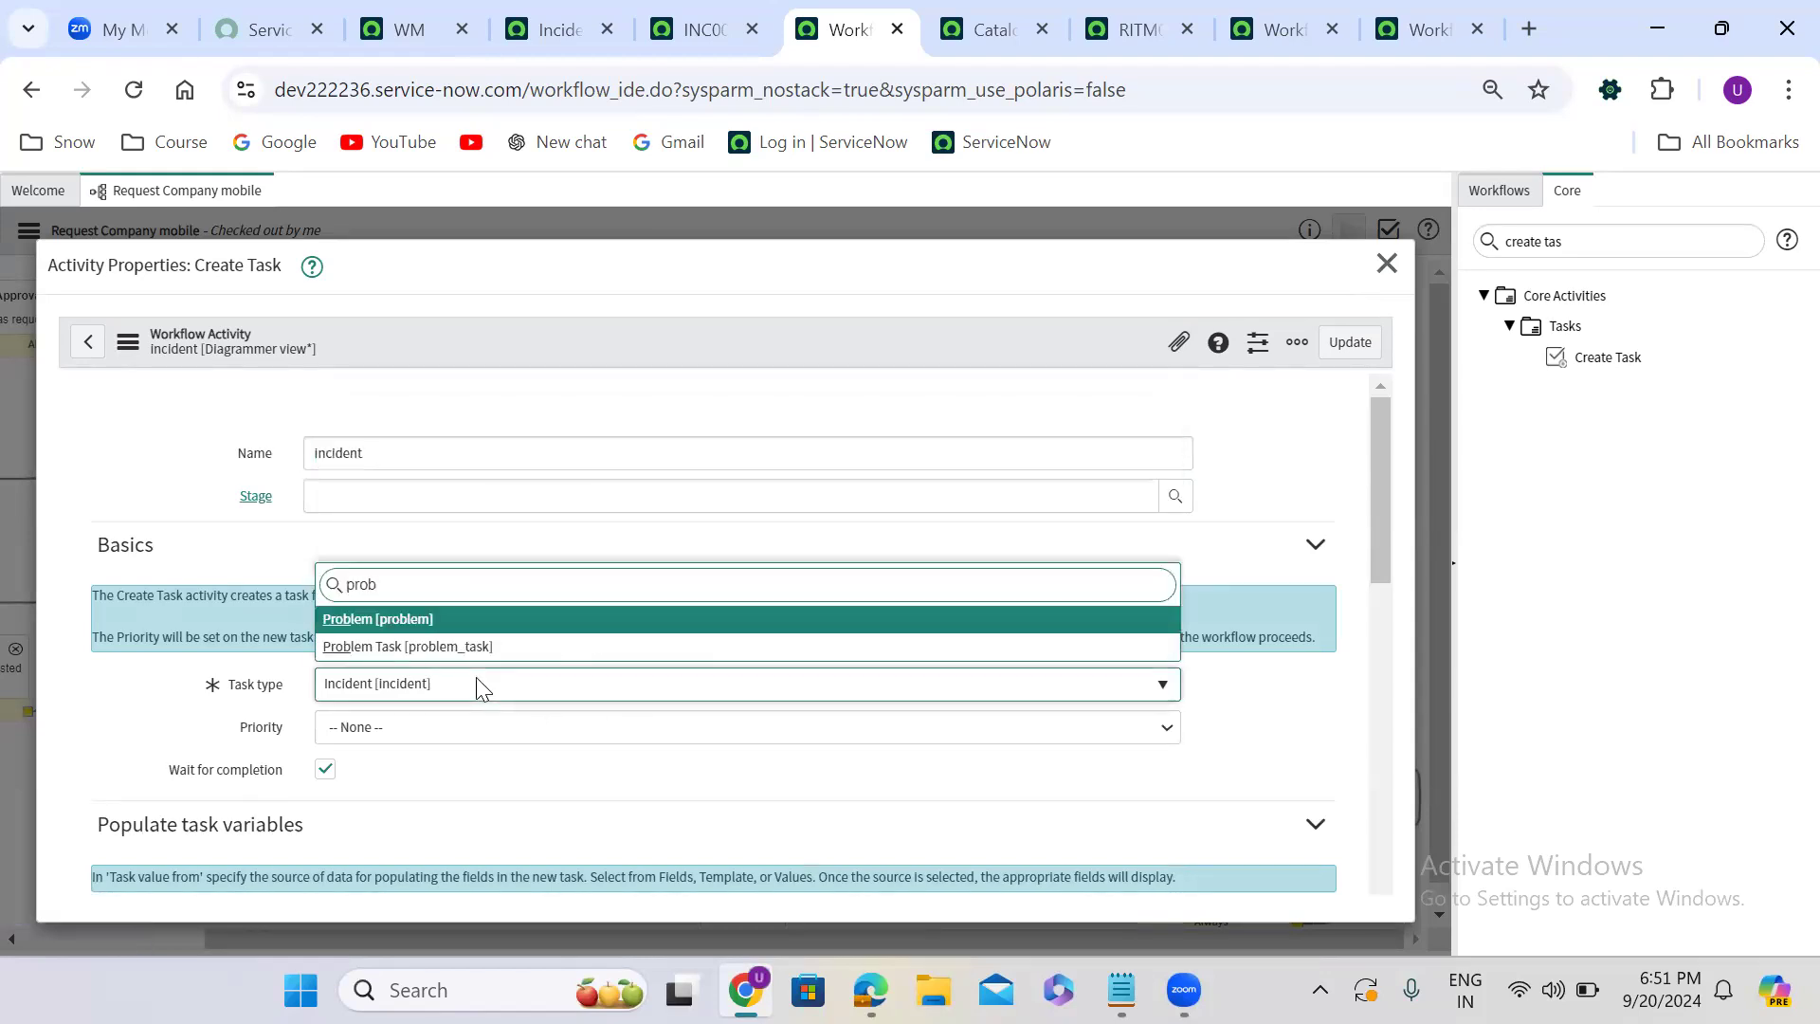
pyautogui.press('Return')
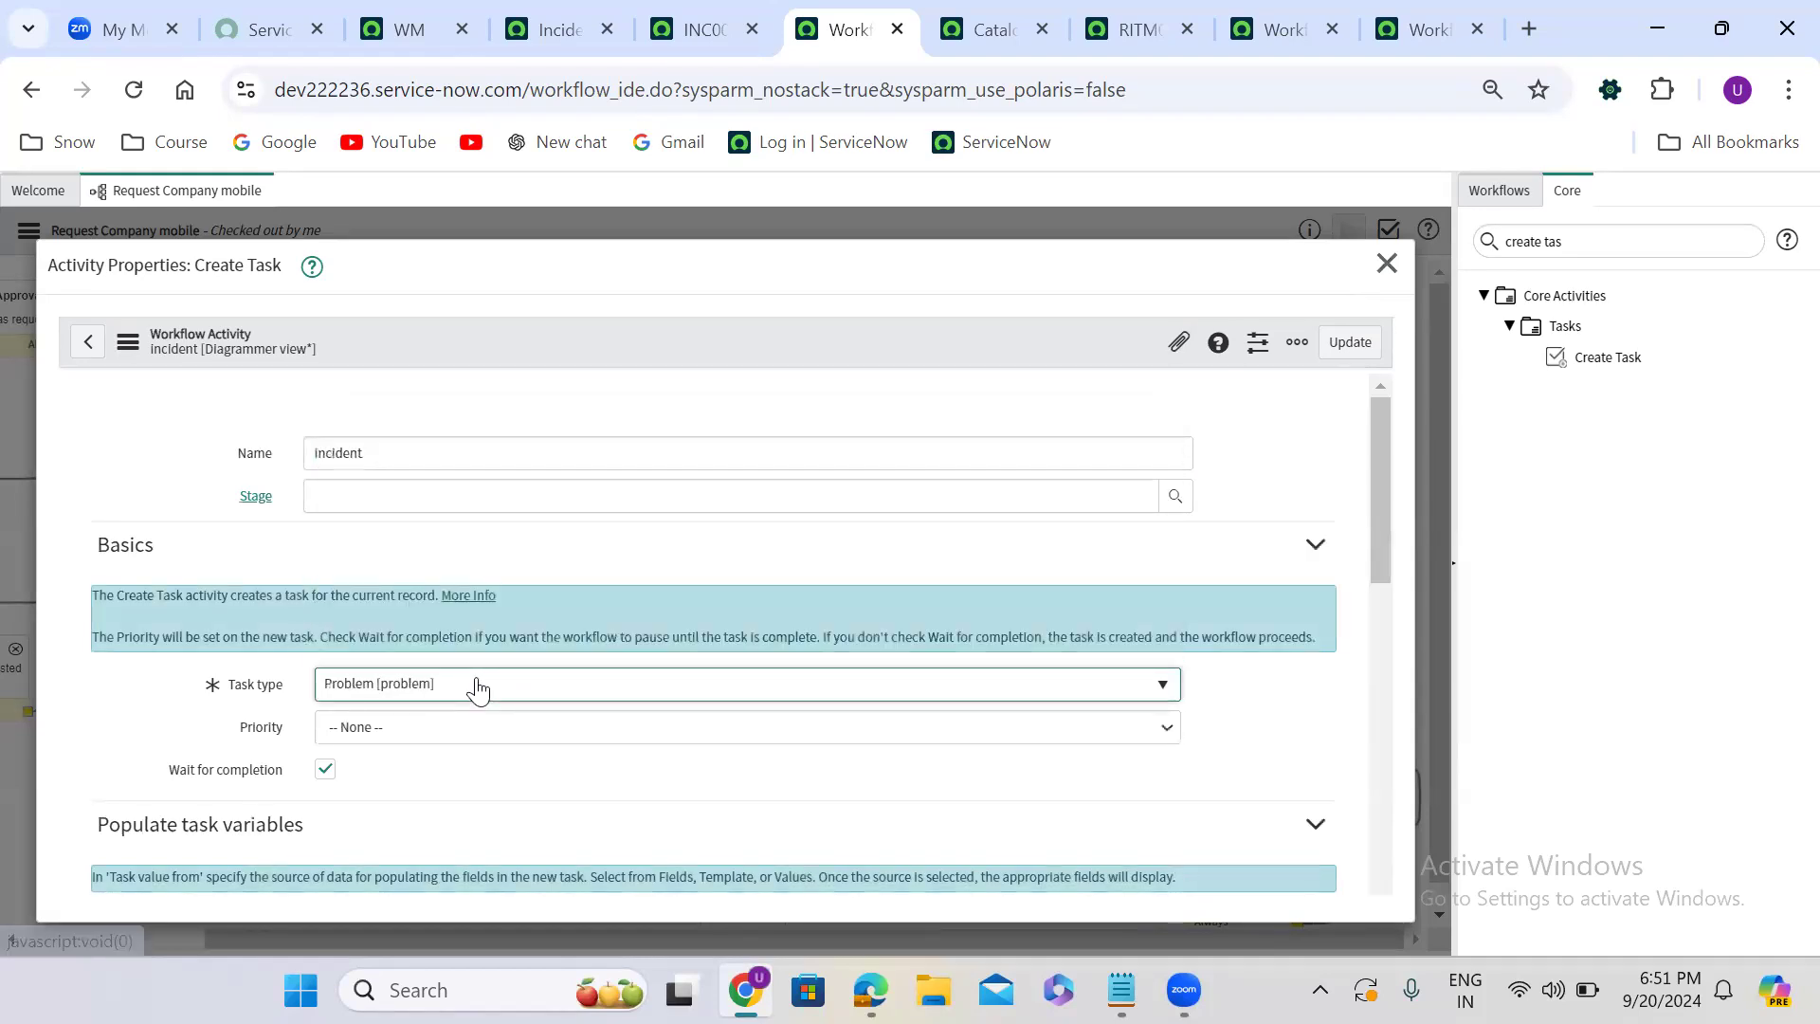
pyautogui.click(1351, 342)
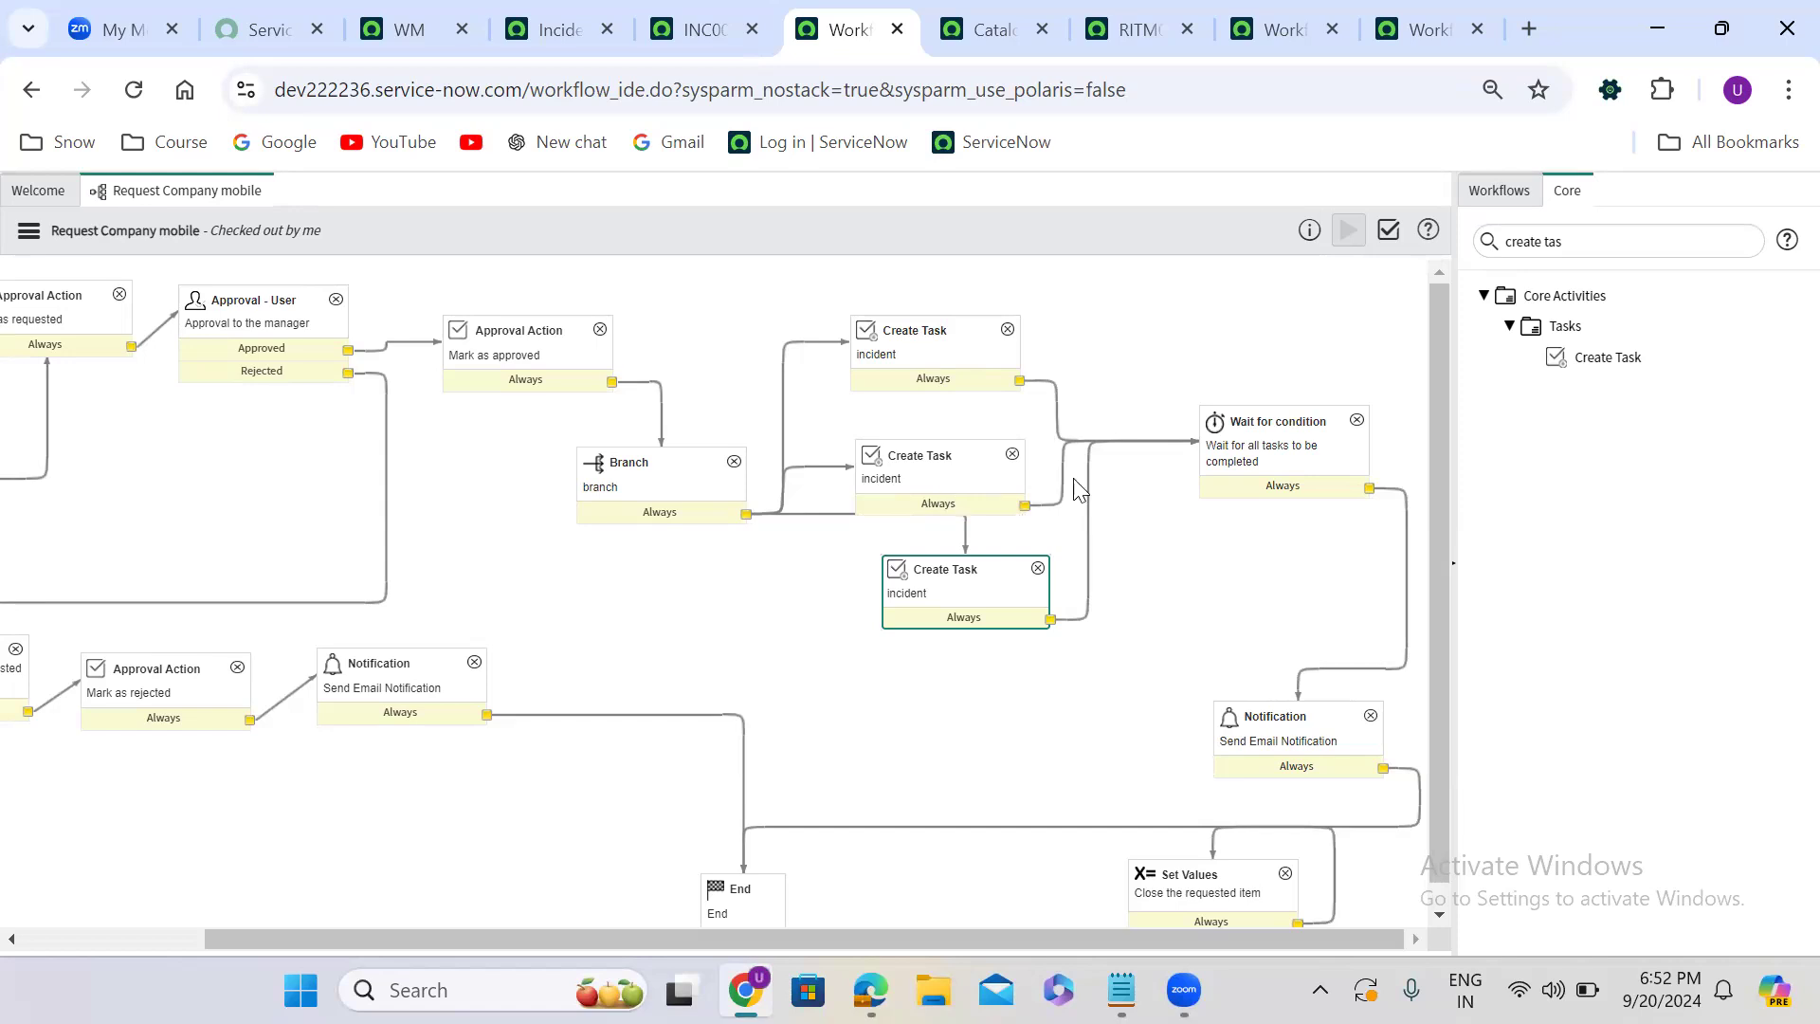
# - Delete all three Create Task activities between the Branch and Wait for condition activities
pyautogui.click(1008, 329)
pyautogui.click(863, 625)
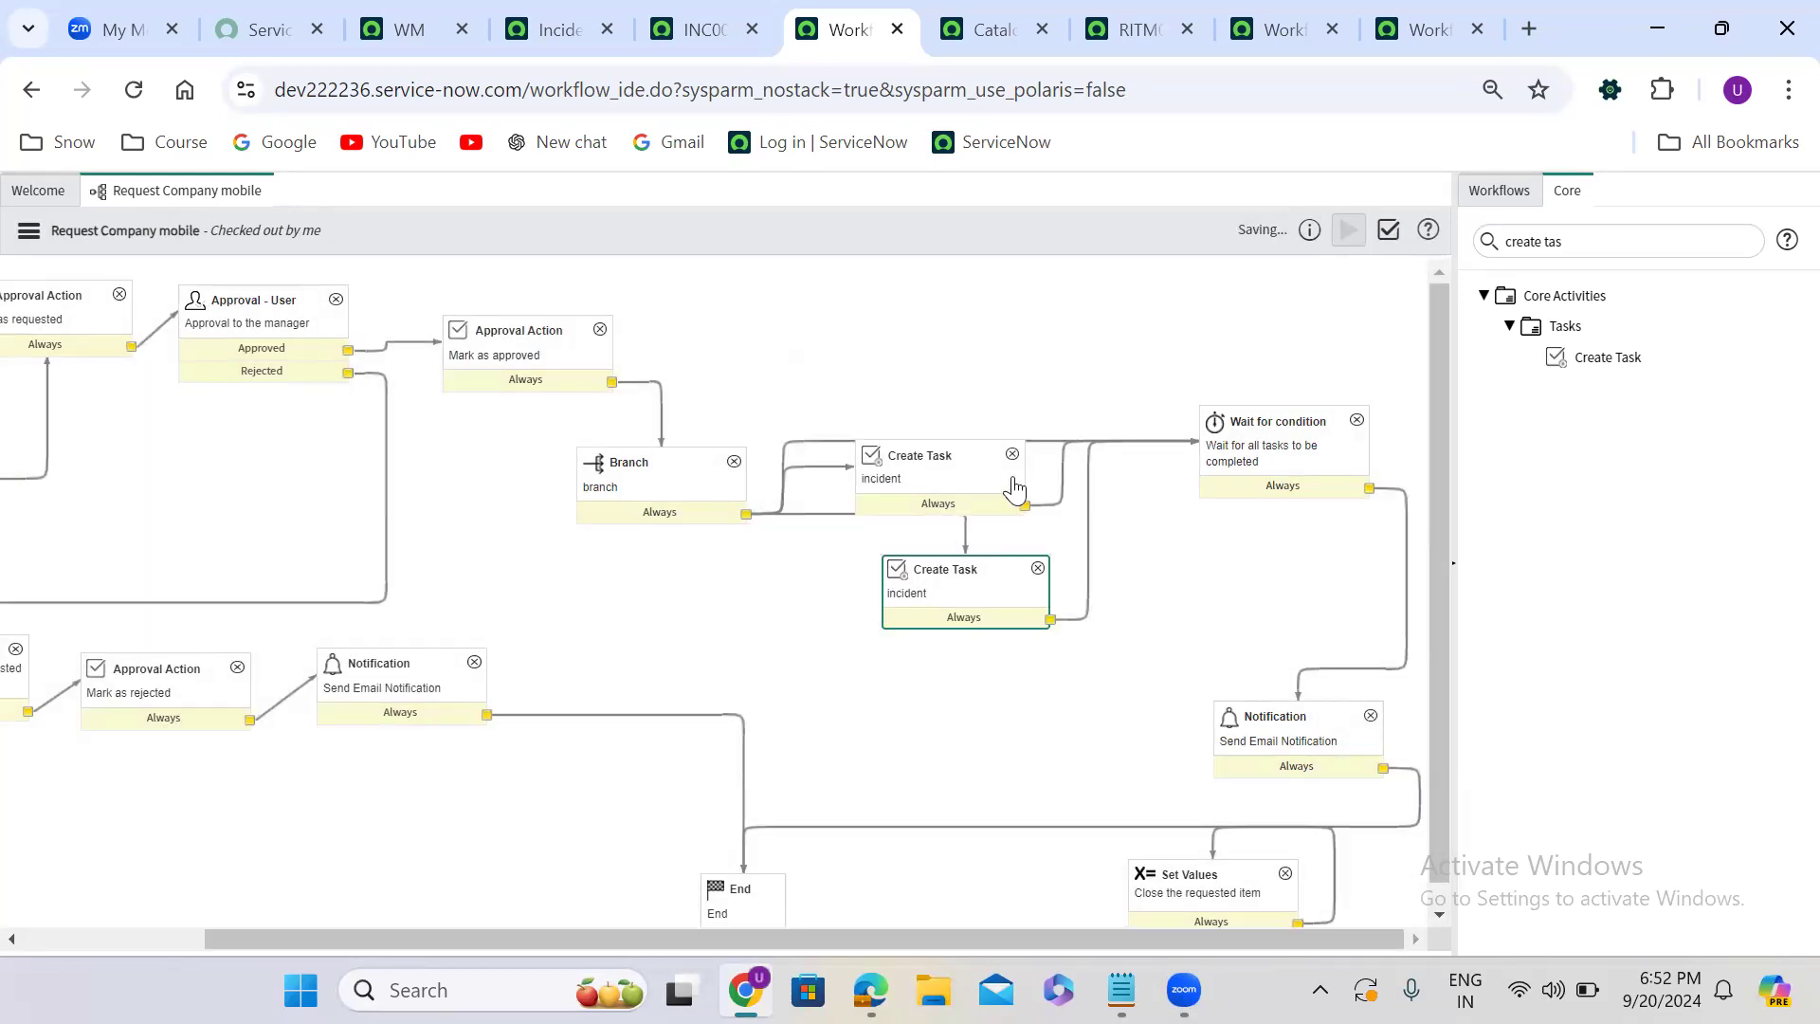
pyautogui.click(1012, 454)
pyautogui.click(887, 625)
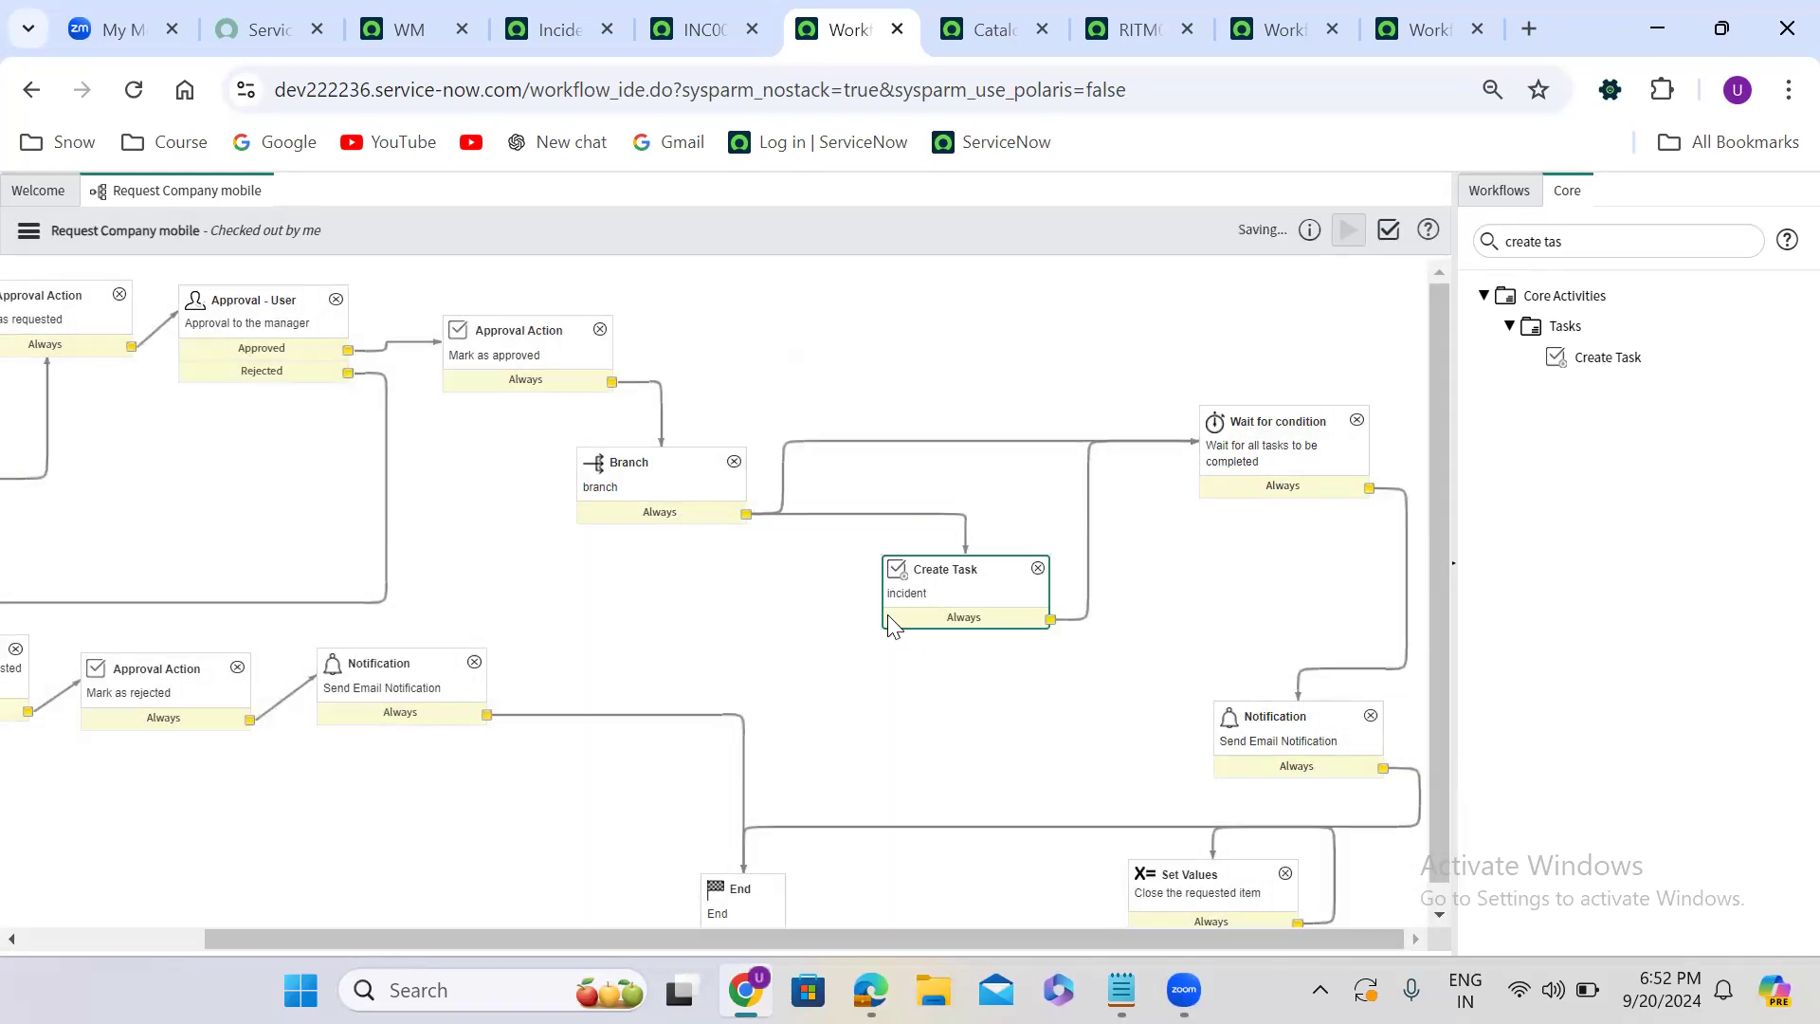
pyautogui.click(1038, 566)
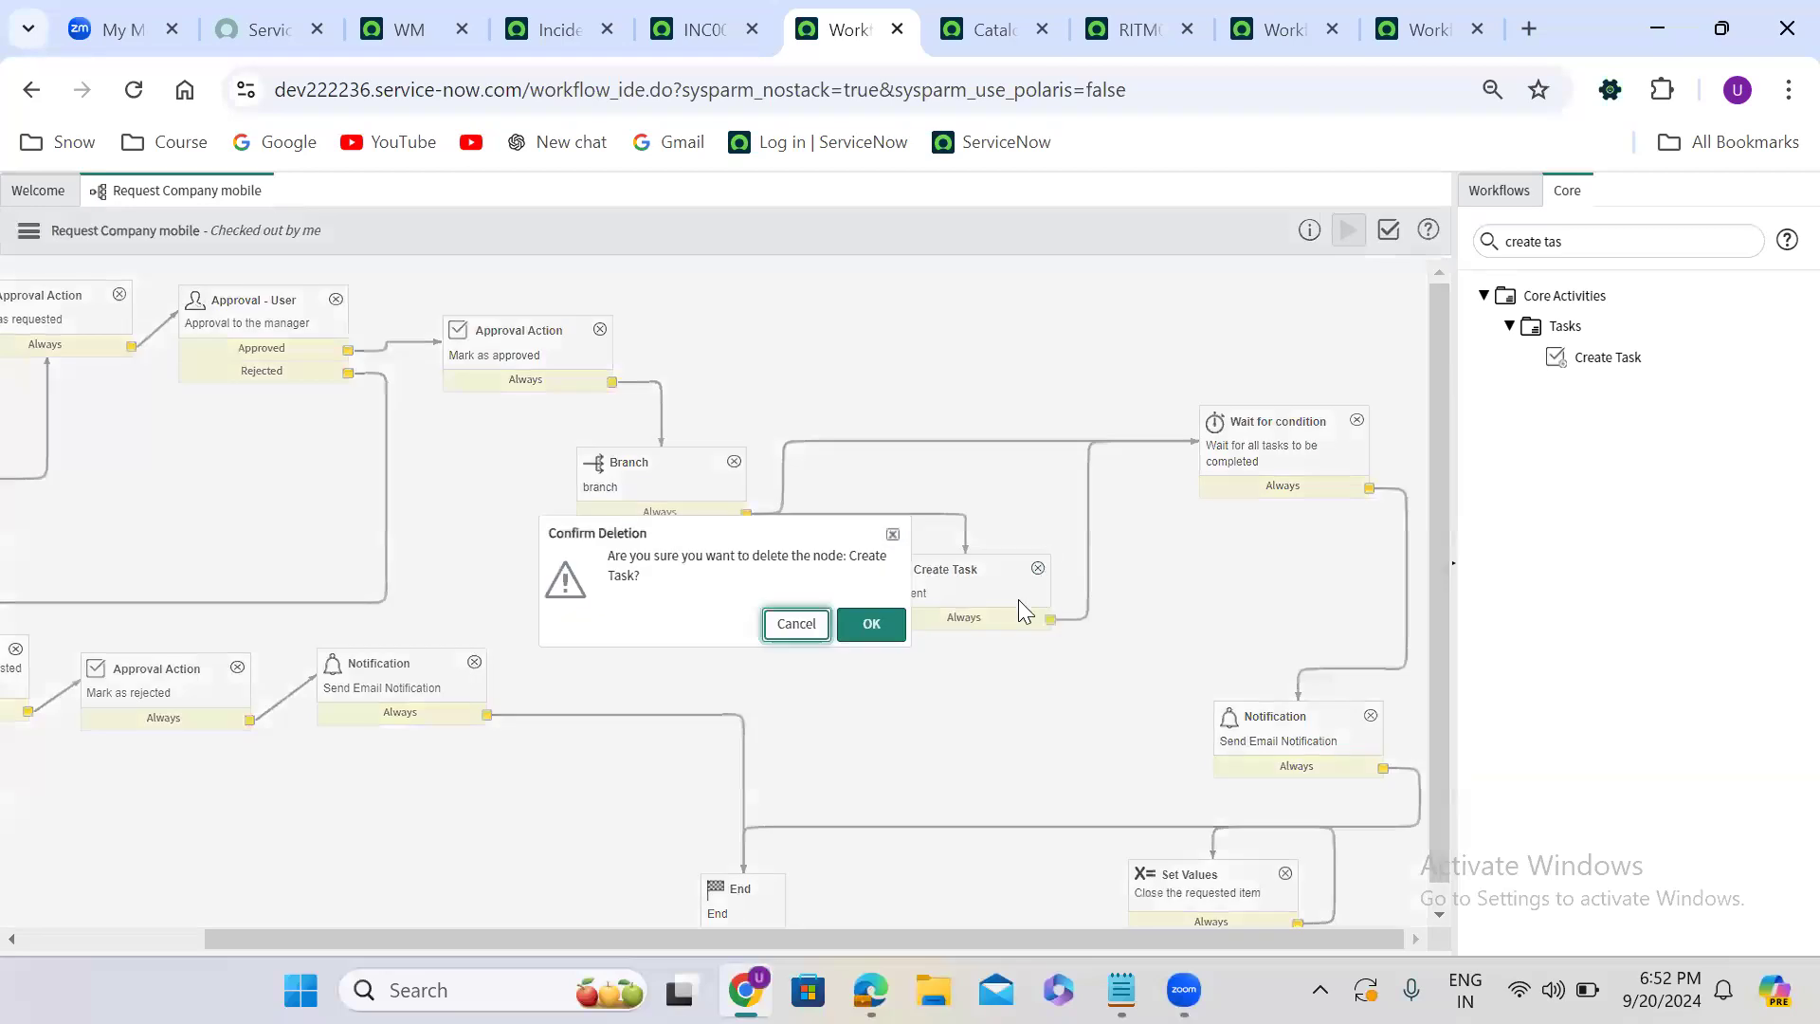
pyautogui.click(878, 623)
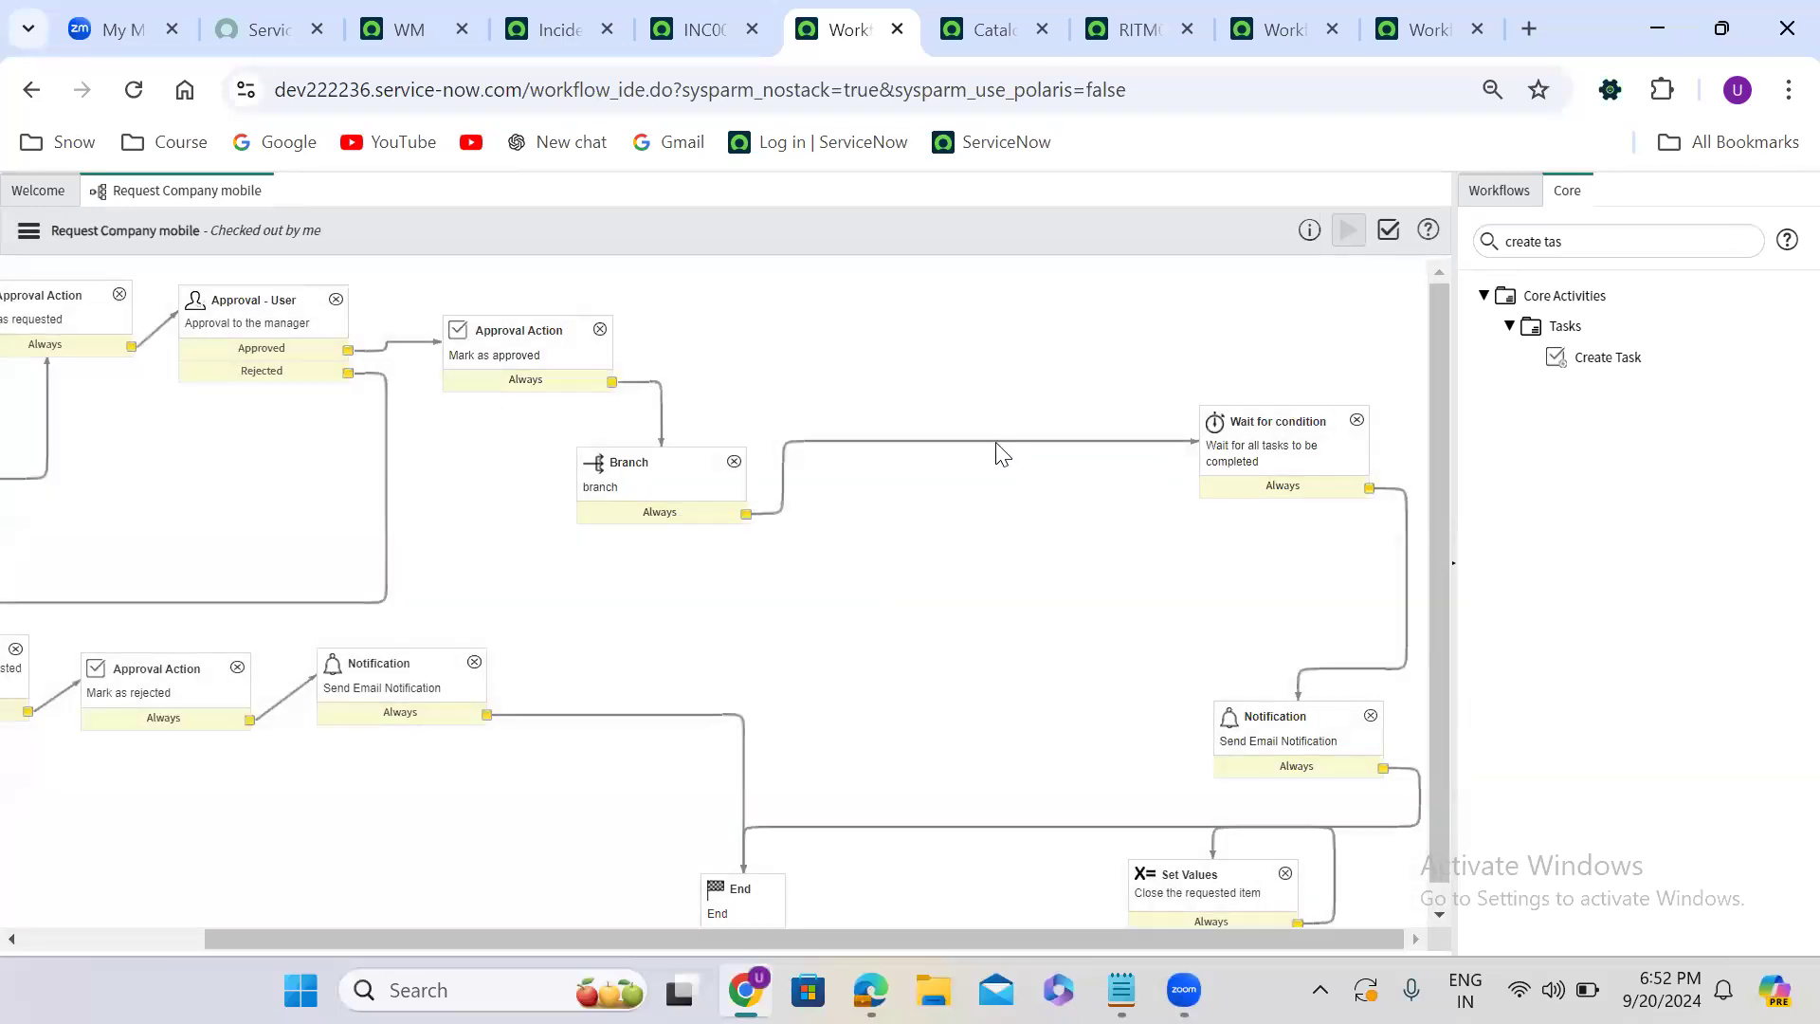
# - Add a Run Script activity named "create hr case" between Branch and Wait for condition, leaving its script empty, and submit it
pyautogui.click(1585, 232)
pyautogui.hotkey('ctrl', 'a')
pyautogui.write('ru')
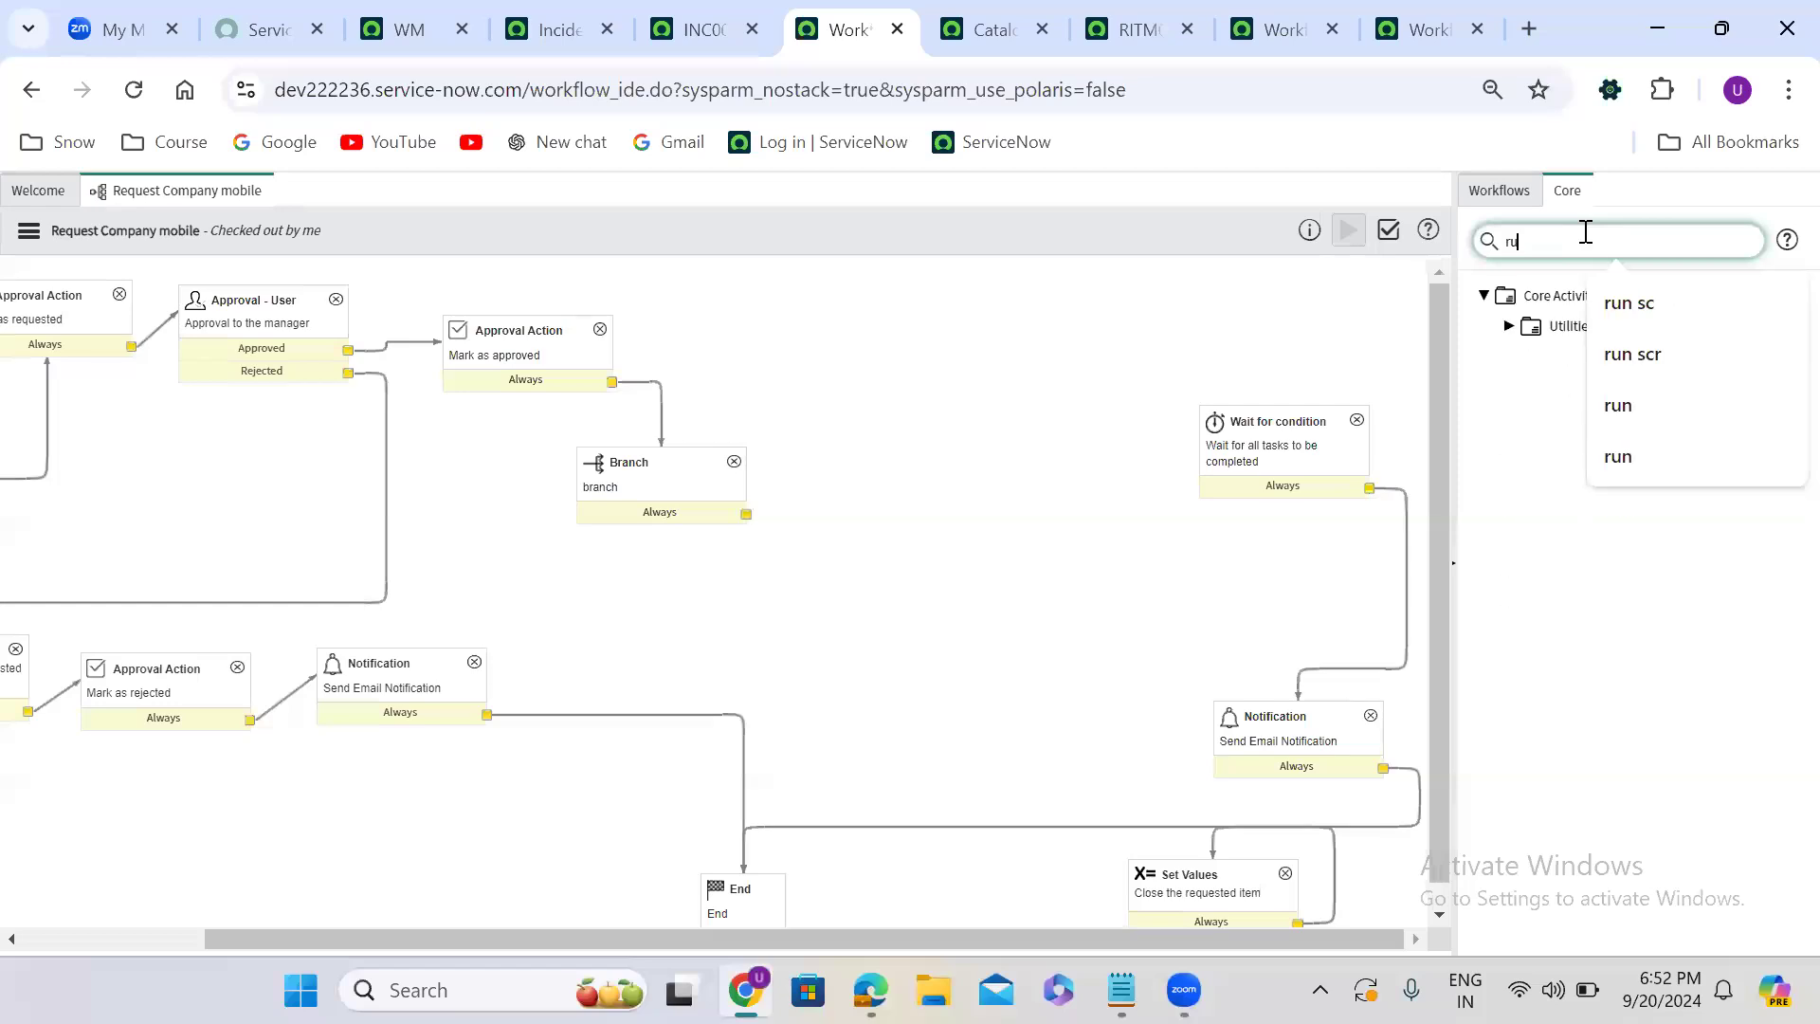
pyautogui.write('n scr')
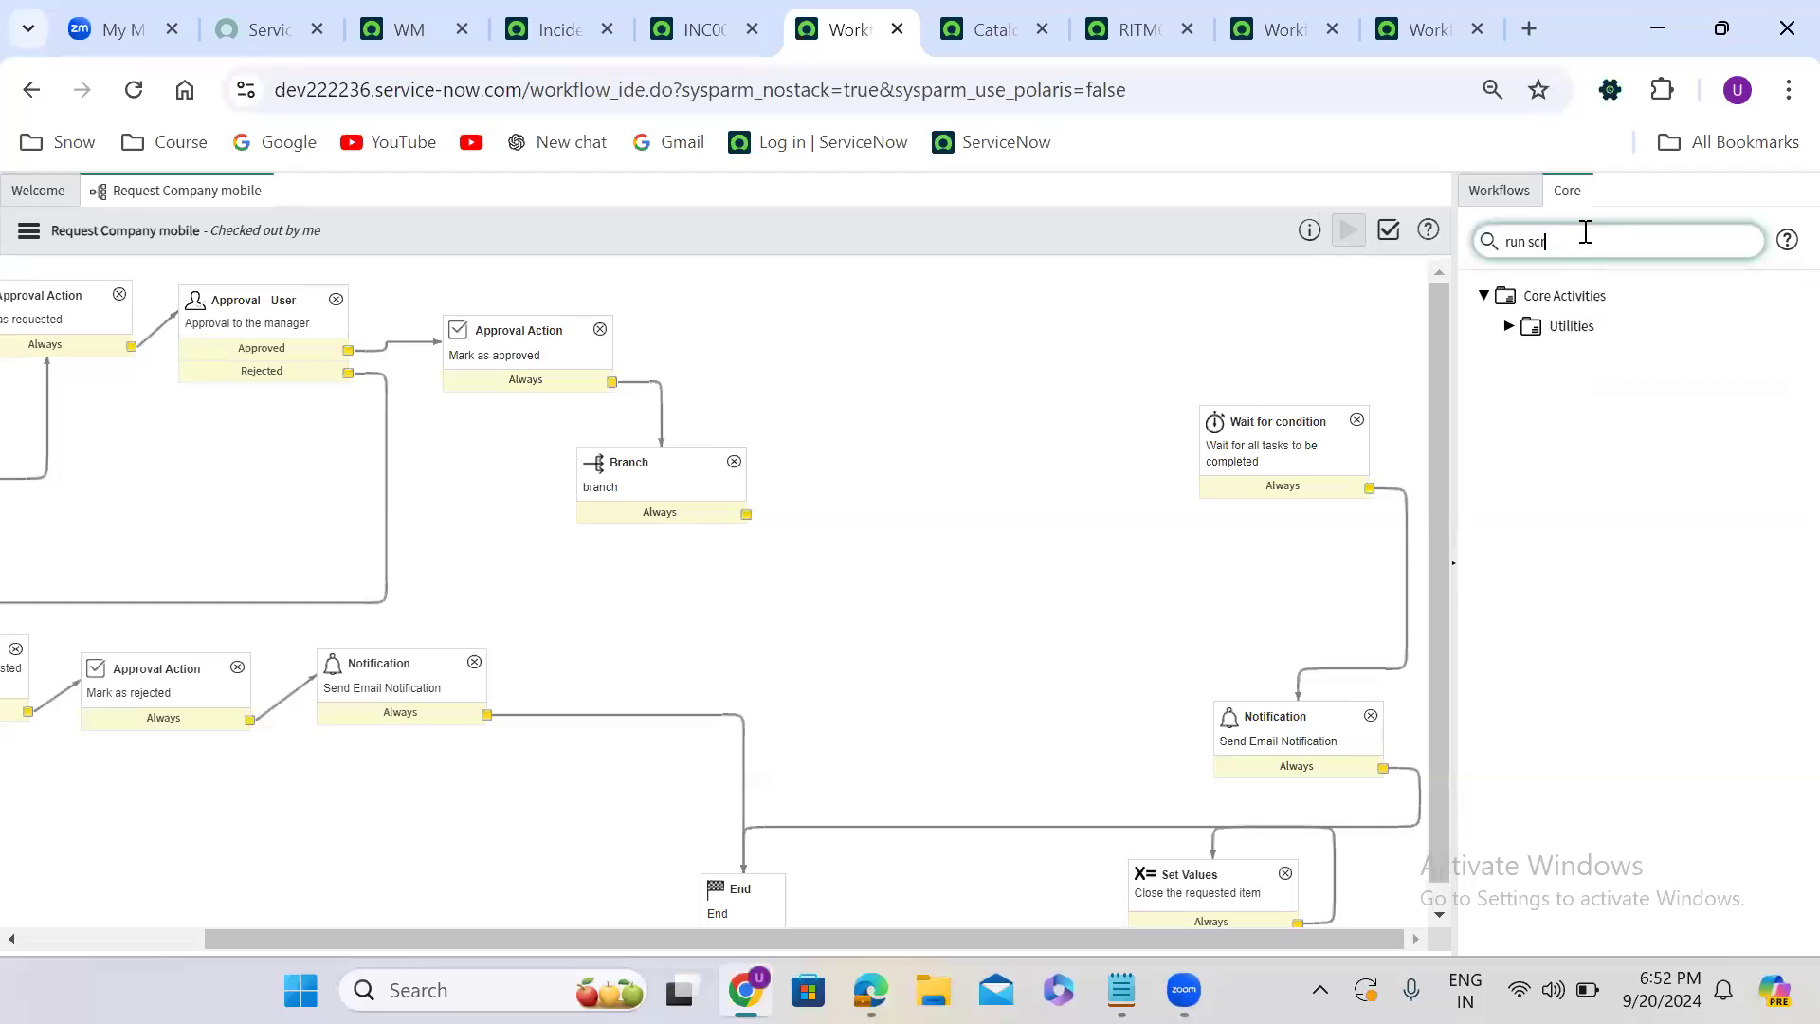
pyautogui.click(1508, 326)
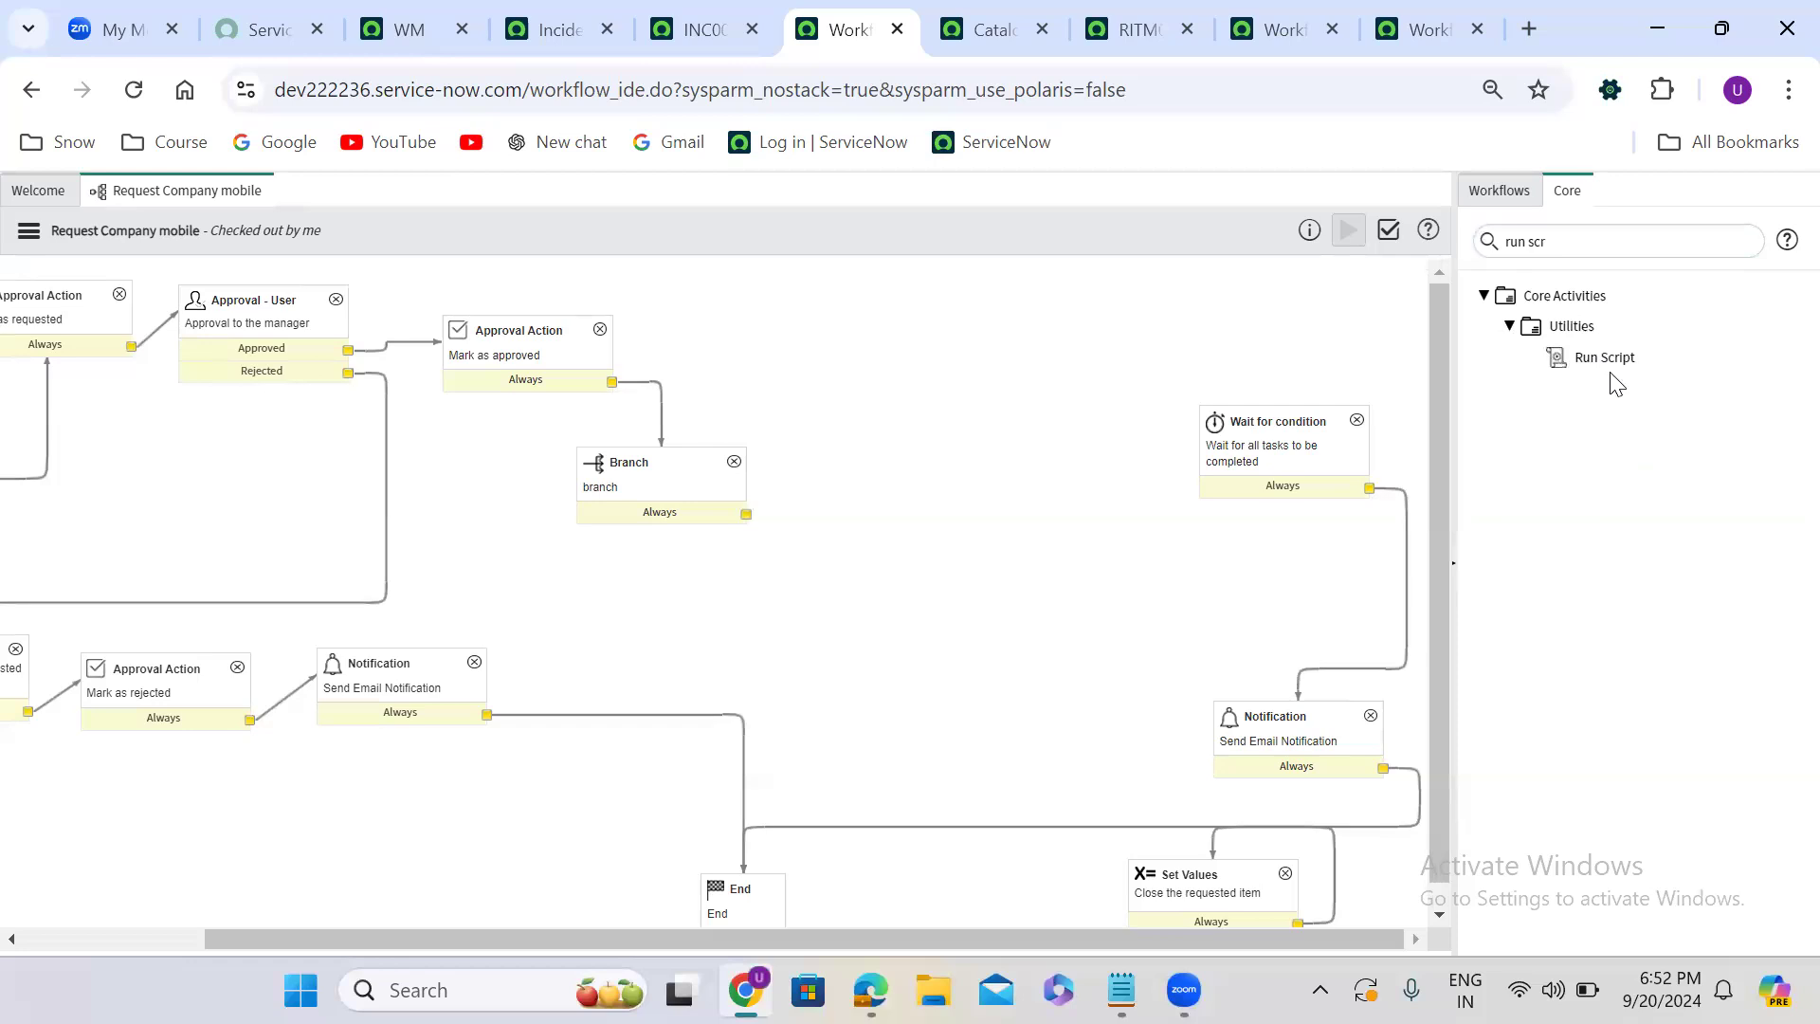
pyautogui.moveTo(1612, 354); pyautogui.dragTo(1013, 407)
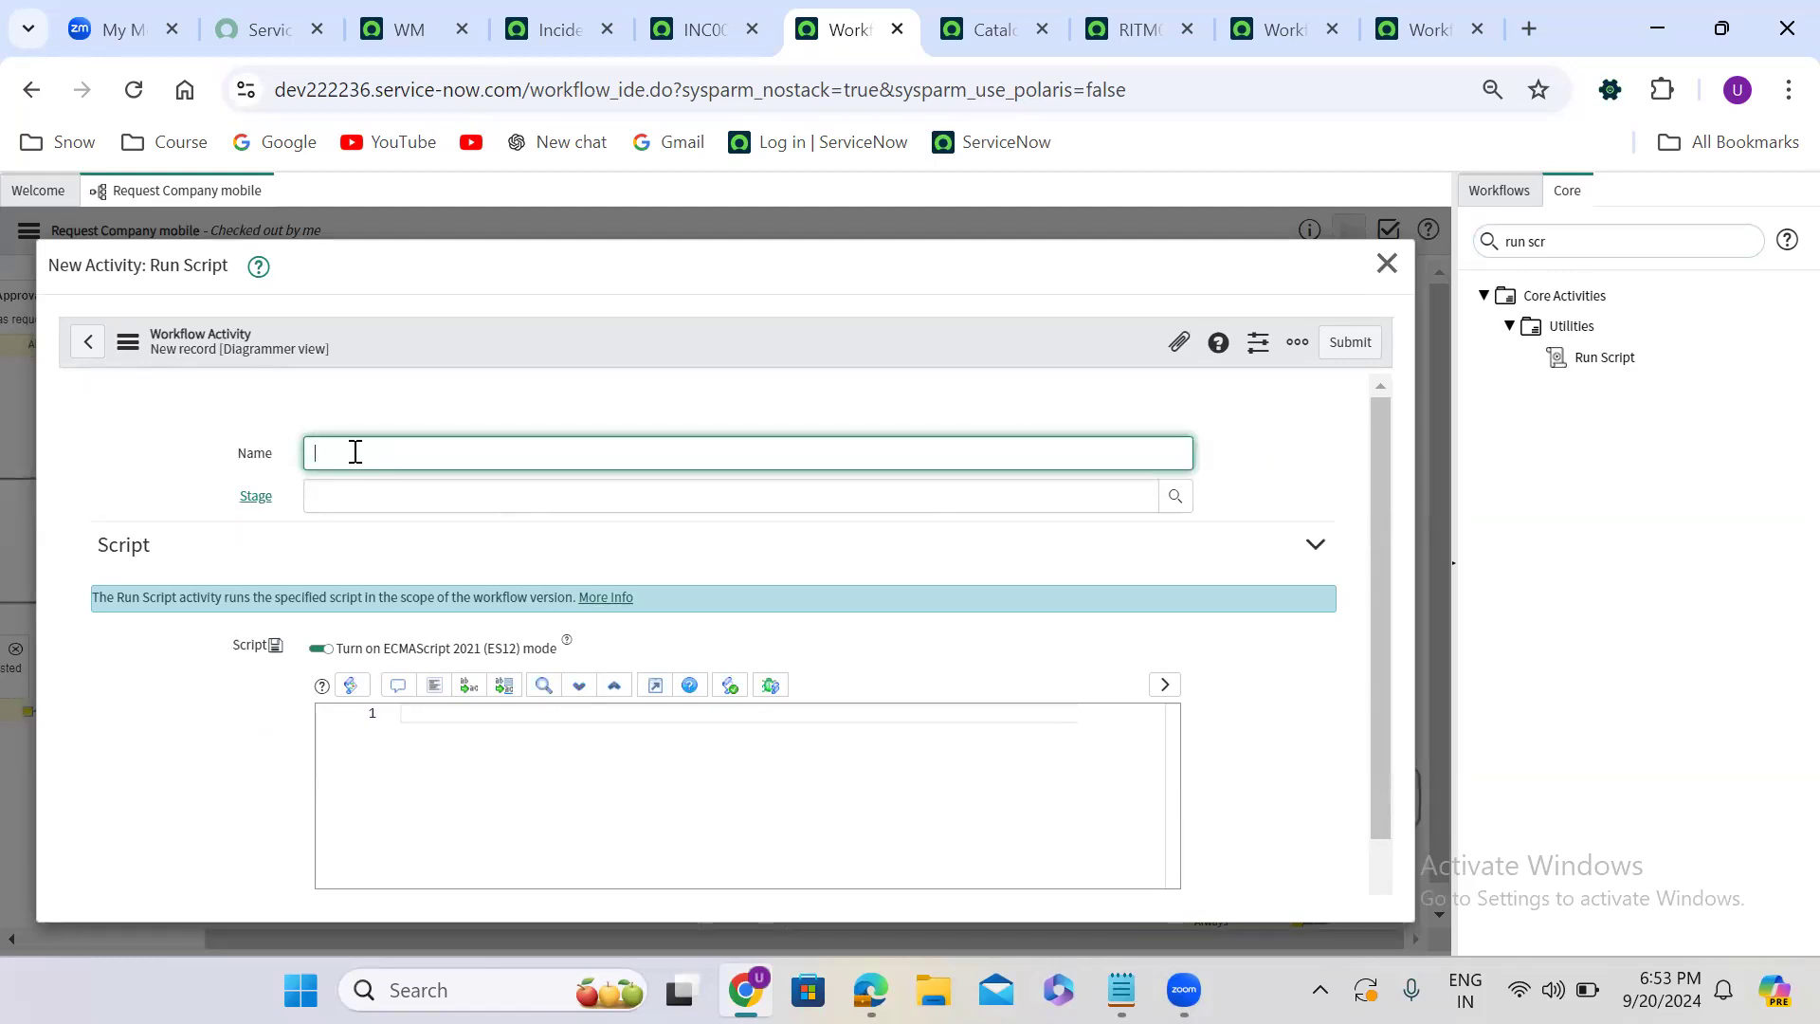
pyautogui.write('create hr case')
pyautogui.click(496, 712)
pyautogui.click(1334, 344)
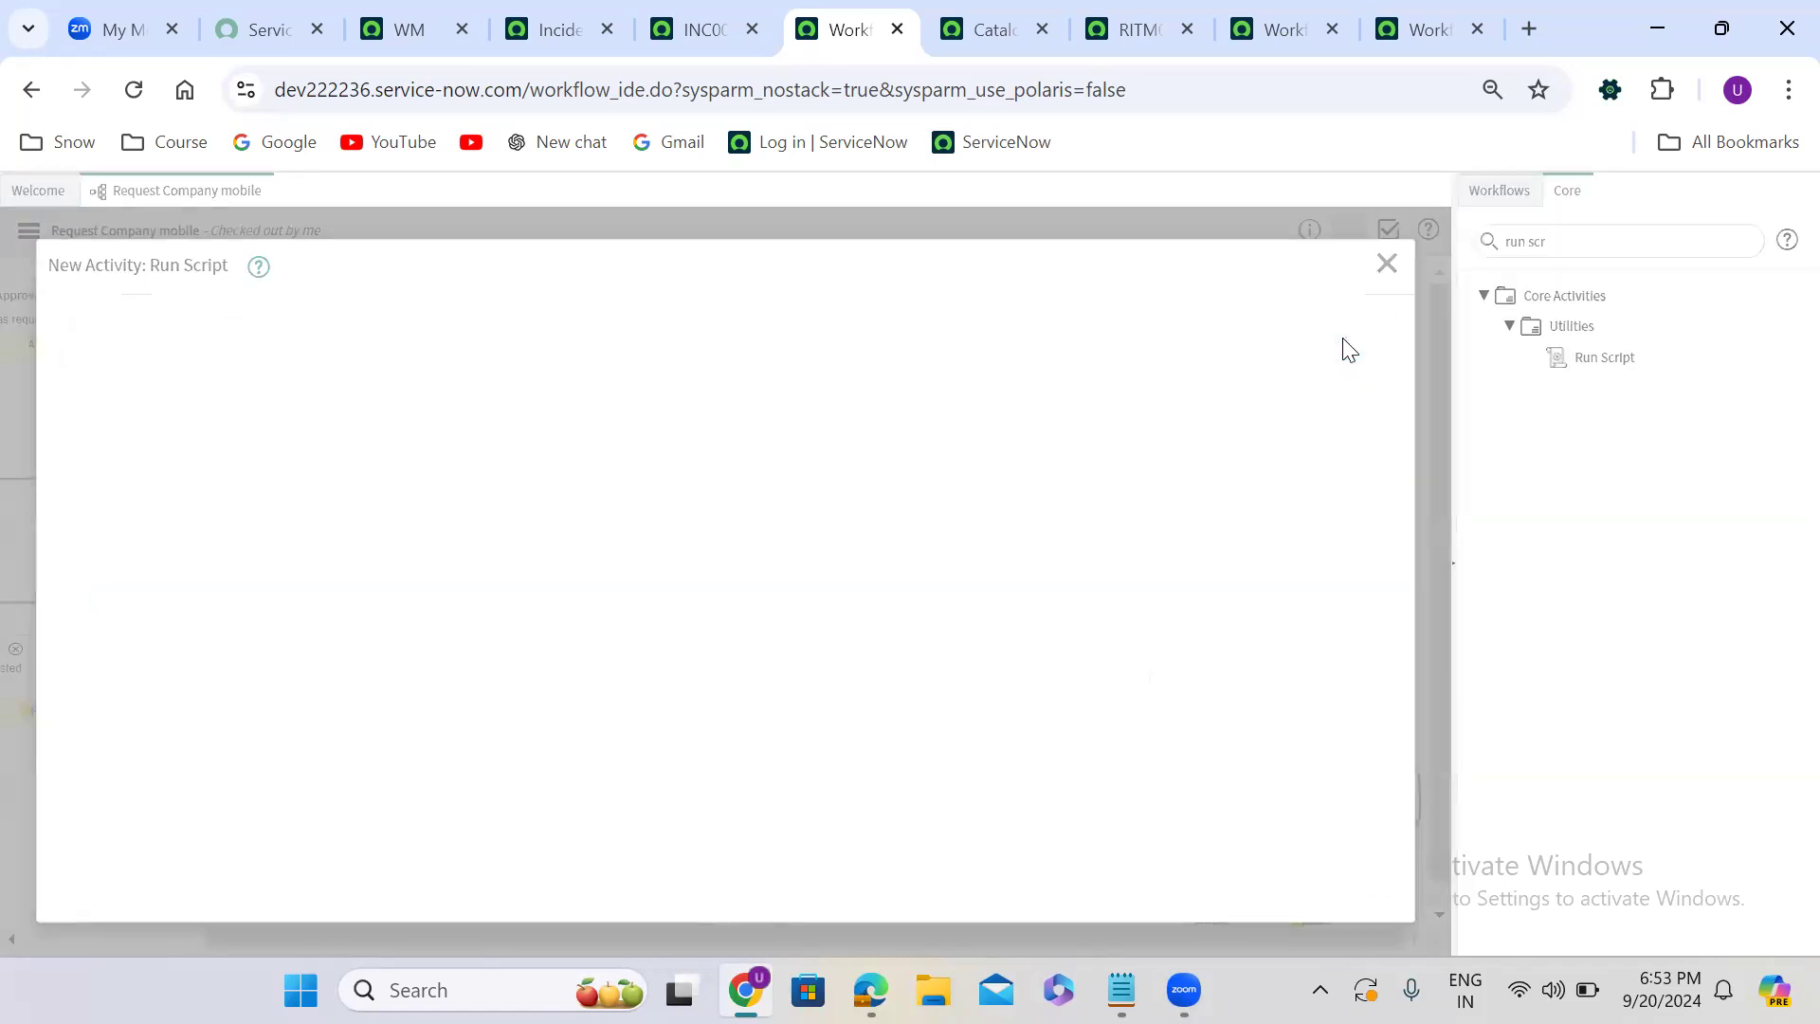
# - Position the Run Script activity, connecting Branch's Always output to it and its Always output to Wait for condition
pyautogui.moveTo(786, 430); pyautogui.dragTo(959, 409)
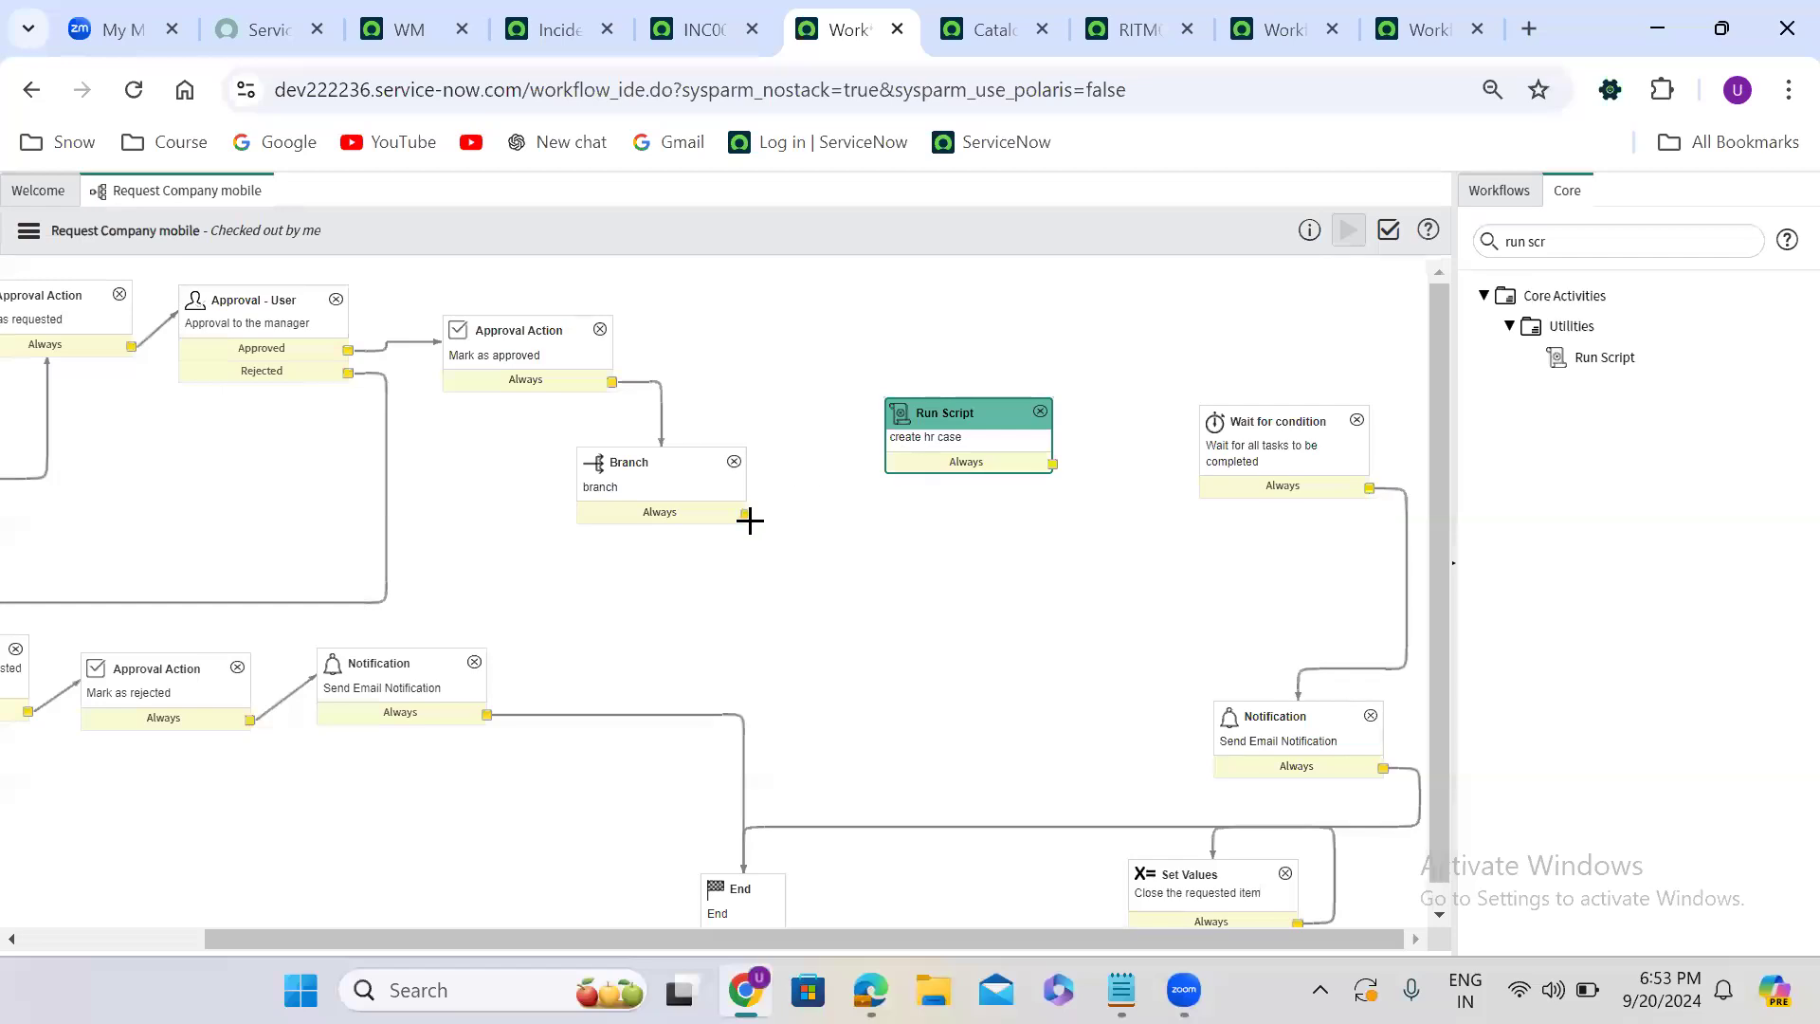
pyautogui.moveTo(746, 514)
pyautogui.mouseDown()
pyautogui.moveTo(807, 514)
pyautogui.moveTo(958, 455)
pyautogui.moveTo(938, 466)
pyautogui.mouseUp()
pyautogui.moveTo(1052, 463); pyautogui.dragTo(1225, 479)
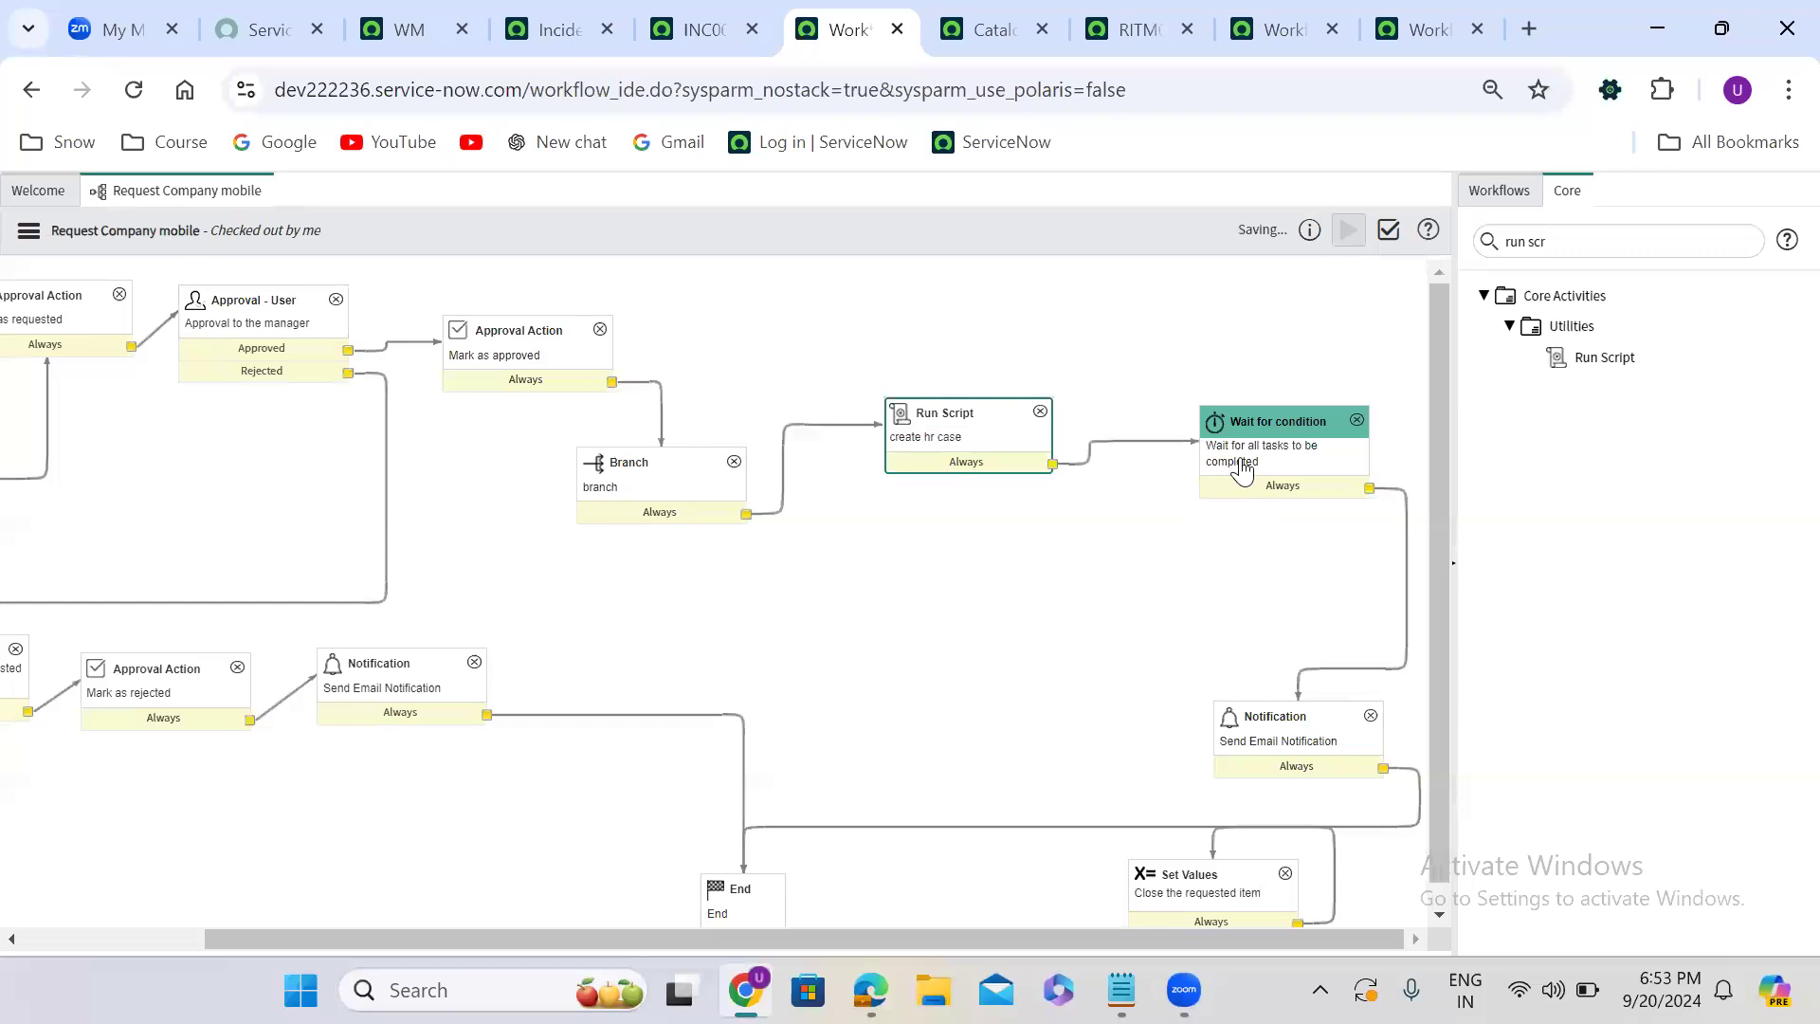
# - In the Wait for condition activity's condition script, change the GlideRecord table to u_hr_case
pyautogui.doubleClick(1275, 450)
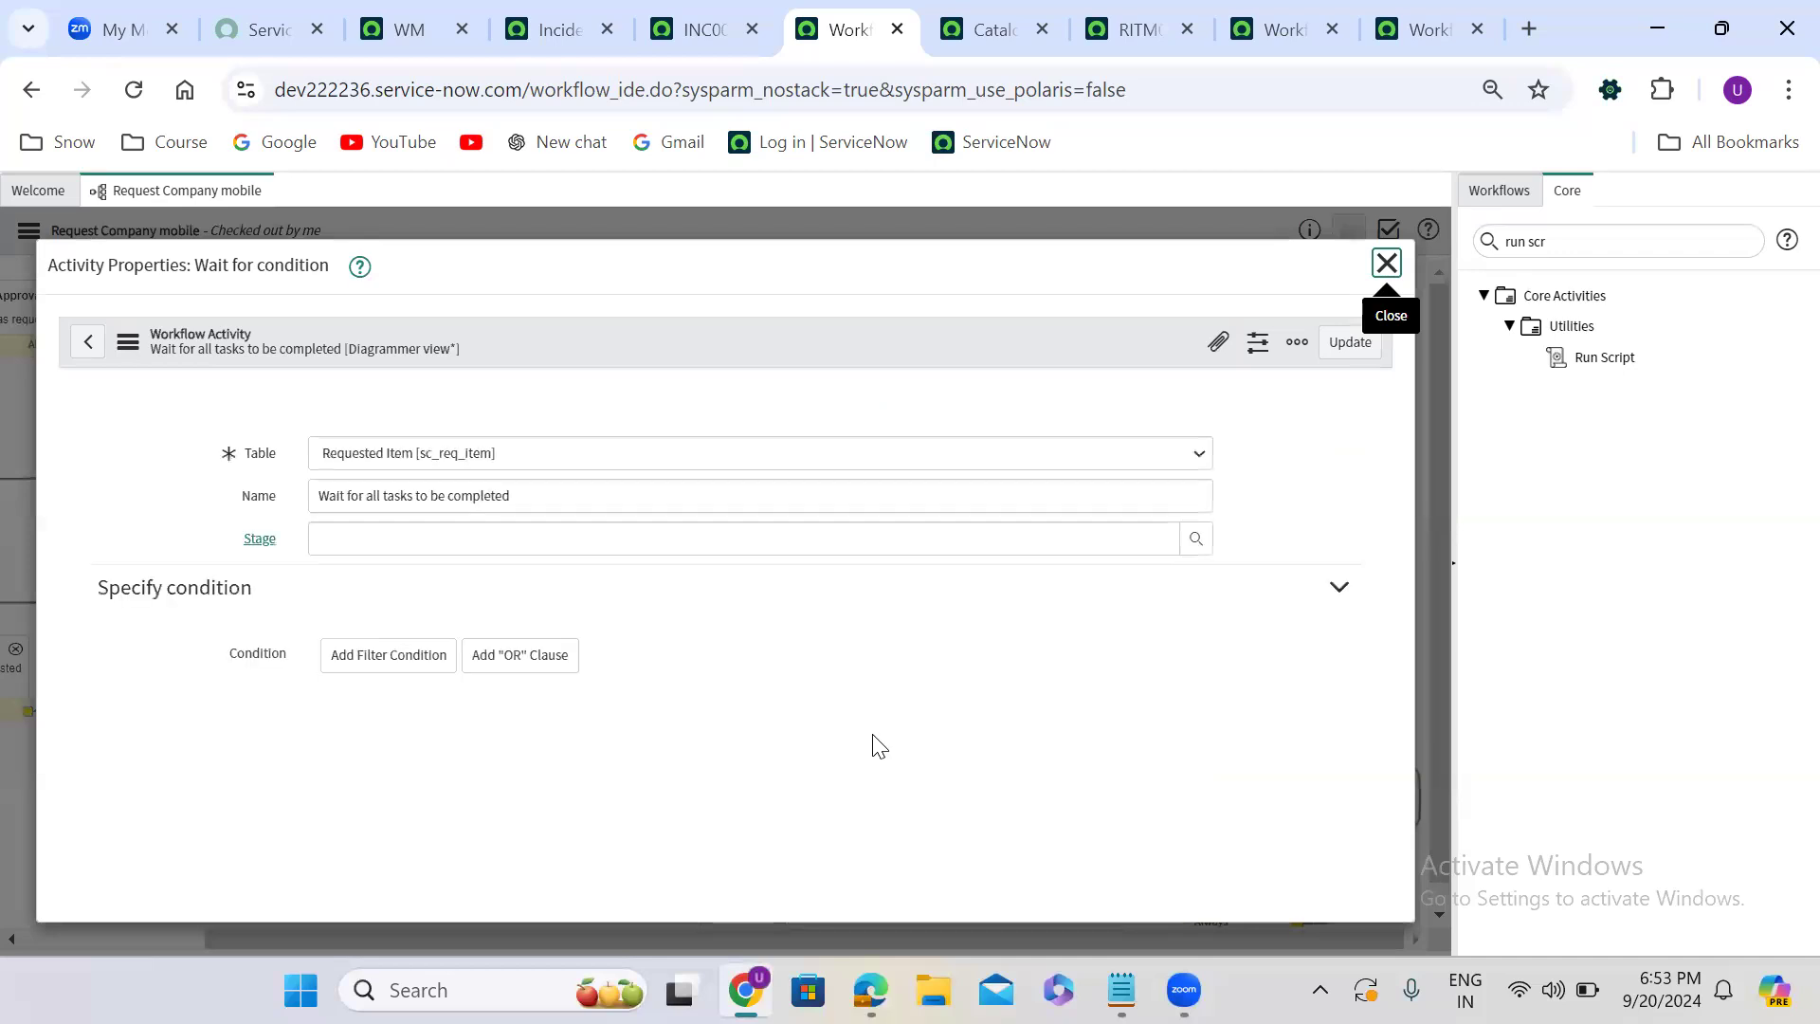
pyautogui.scroll(-3, 949, 713)
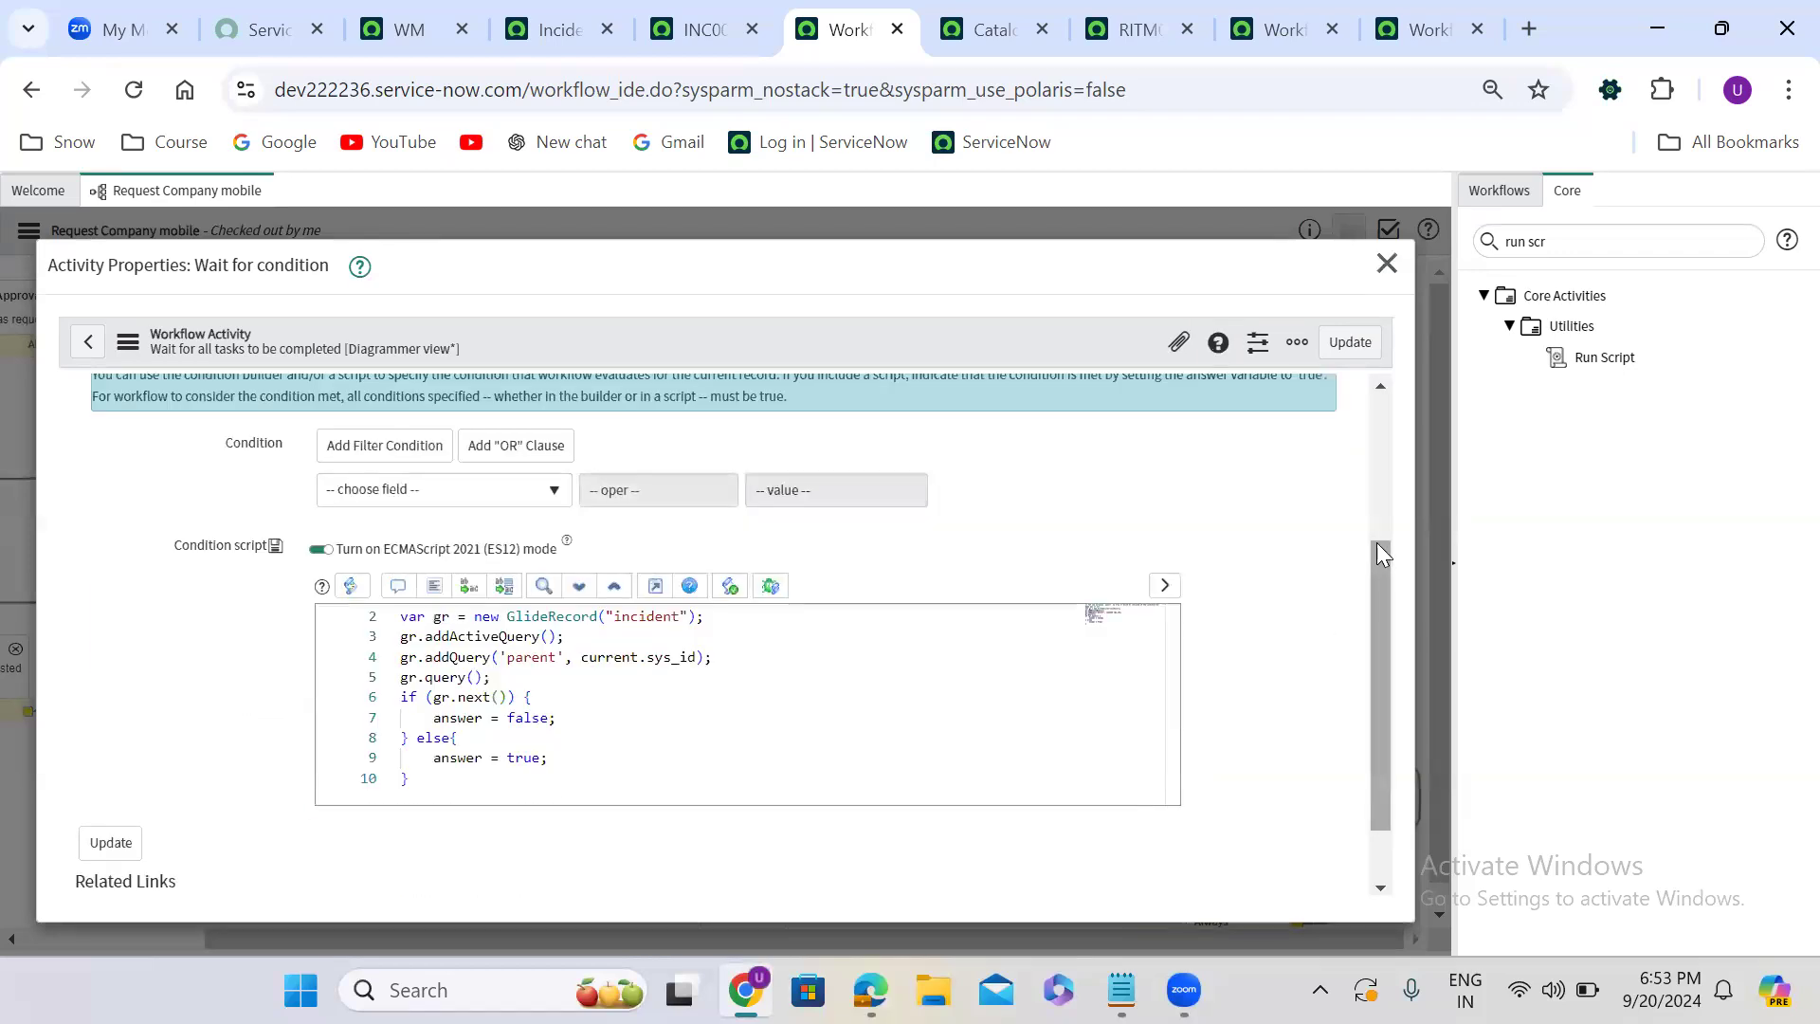
pyautogui.moveTo(1376, 542); pyautogui.dragTo(1376, 587)
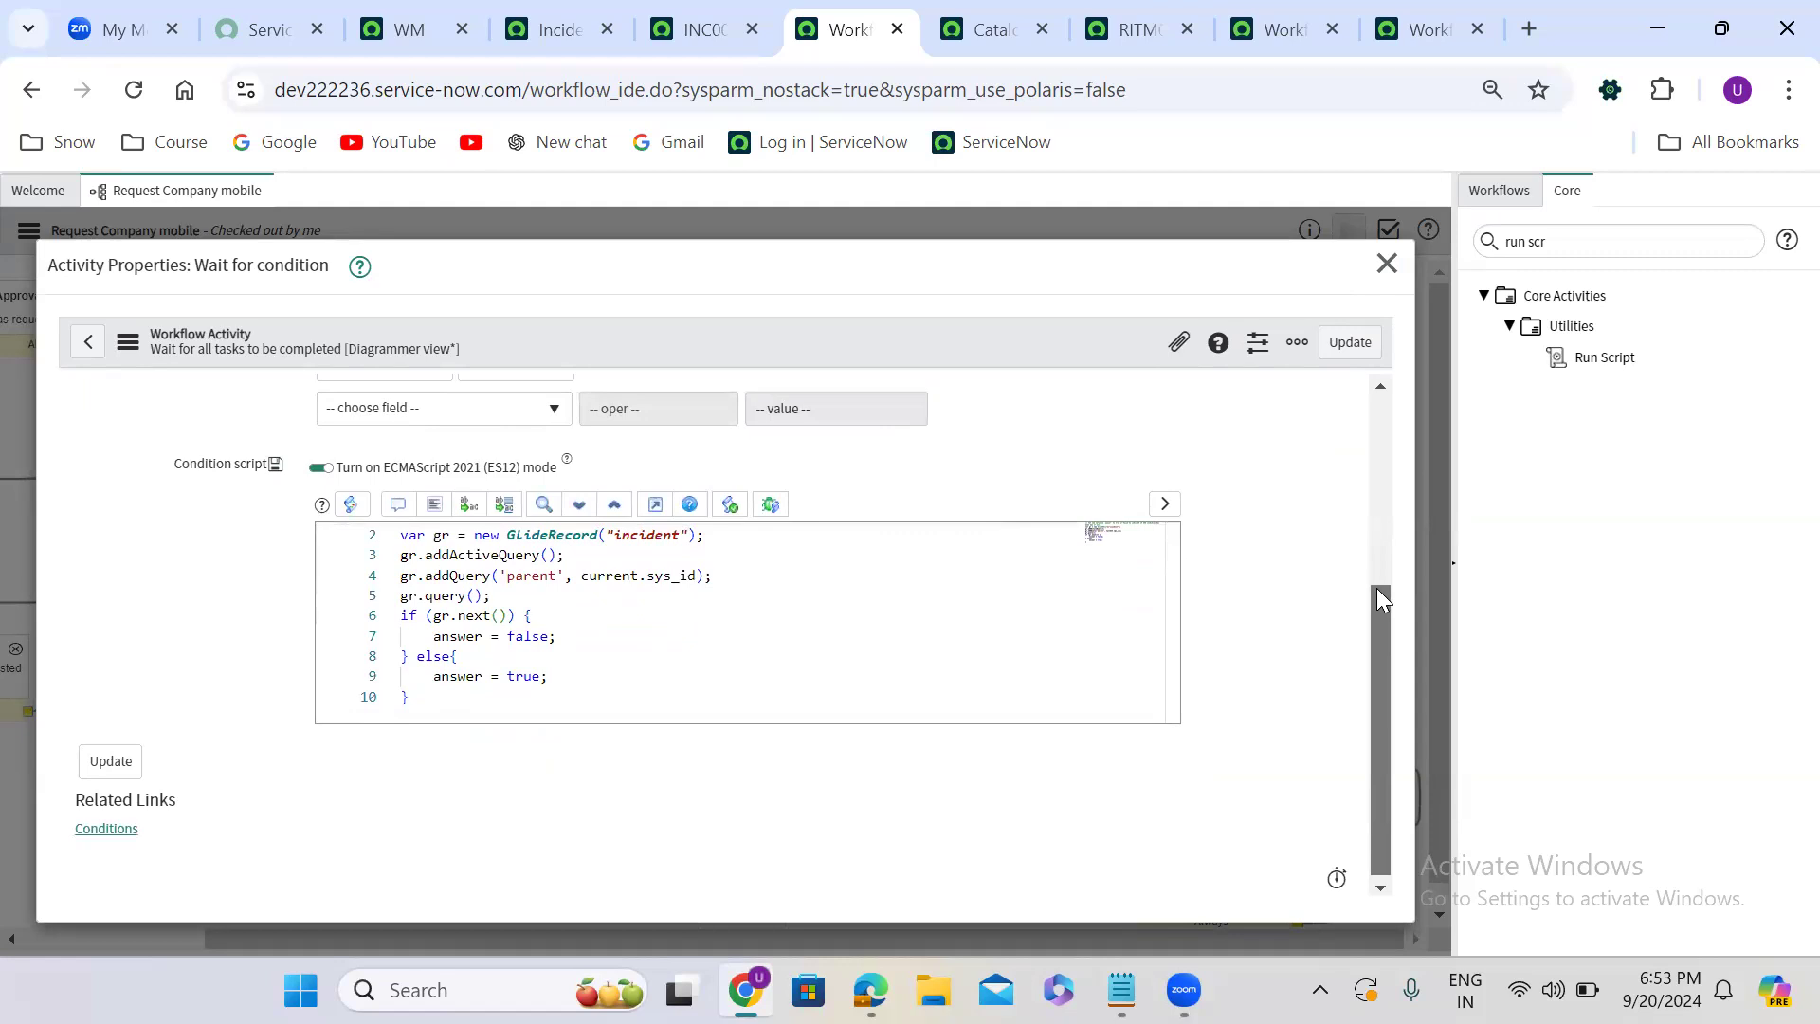
pyautogui.doubleClick(636, 535)
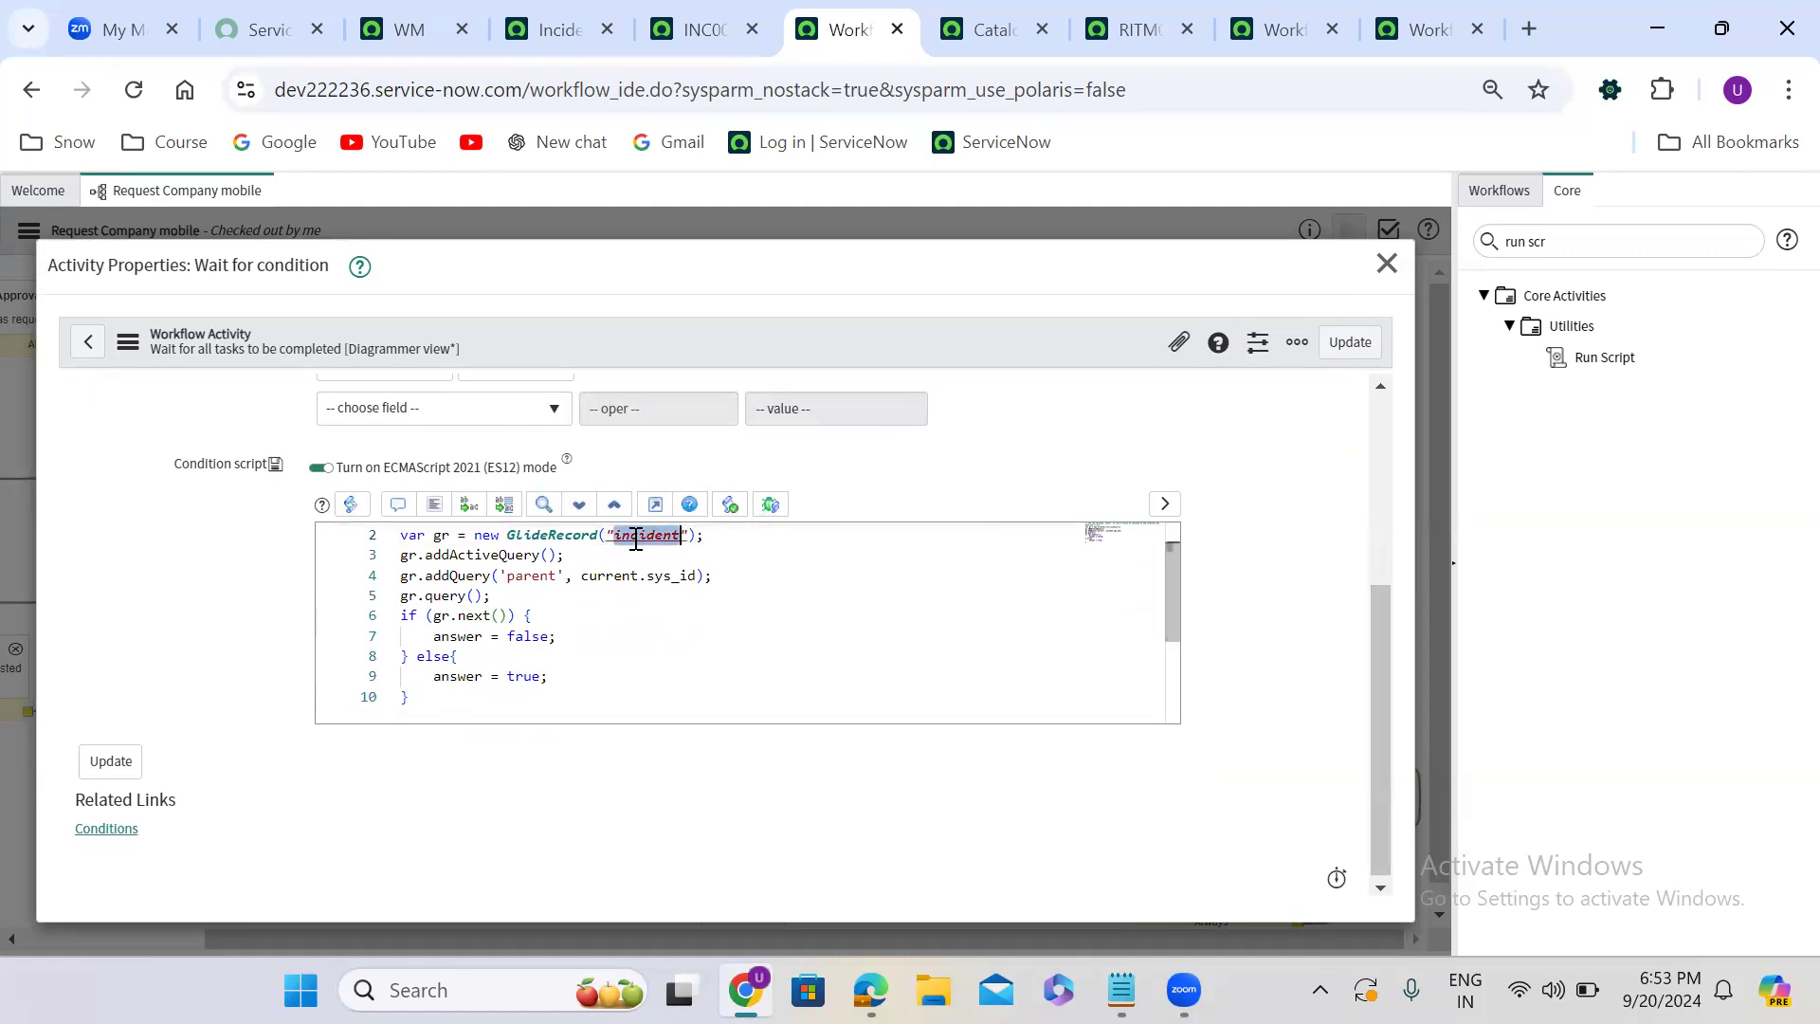
pyautogui.press('BackSpace')
pyautogui.write('u_')
pyautogui.write('fr_')
pyautogui.write('case')
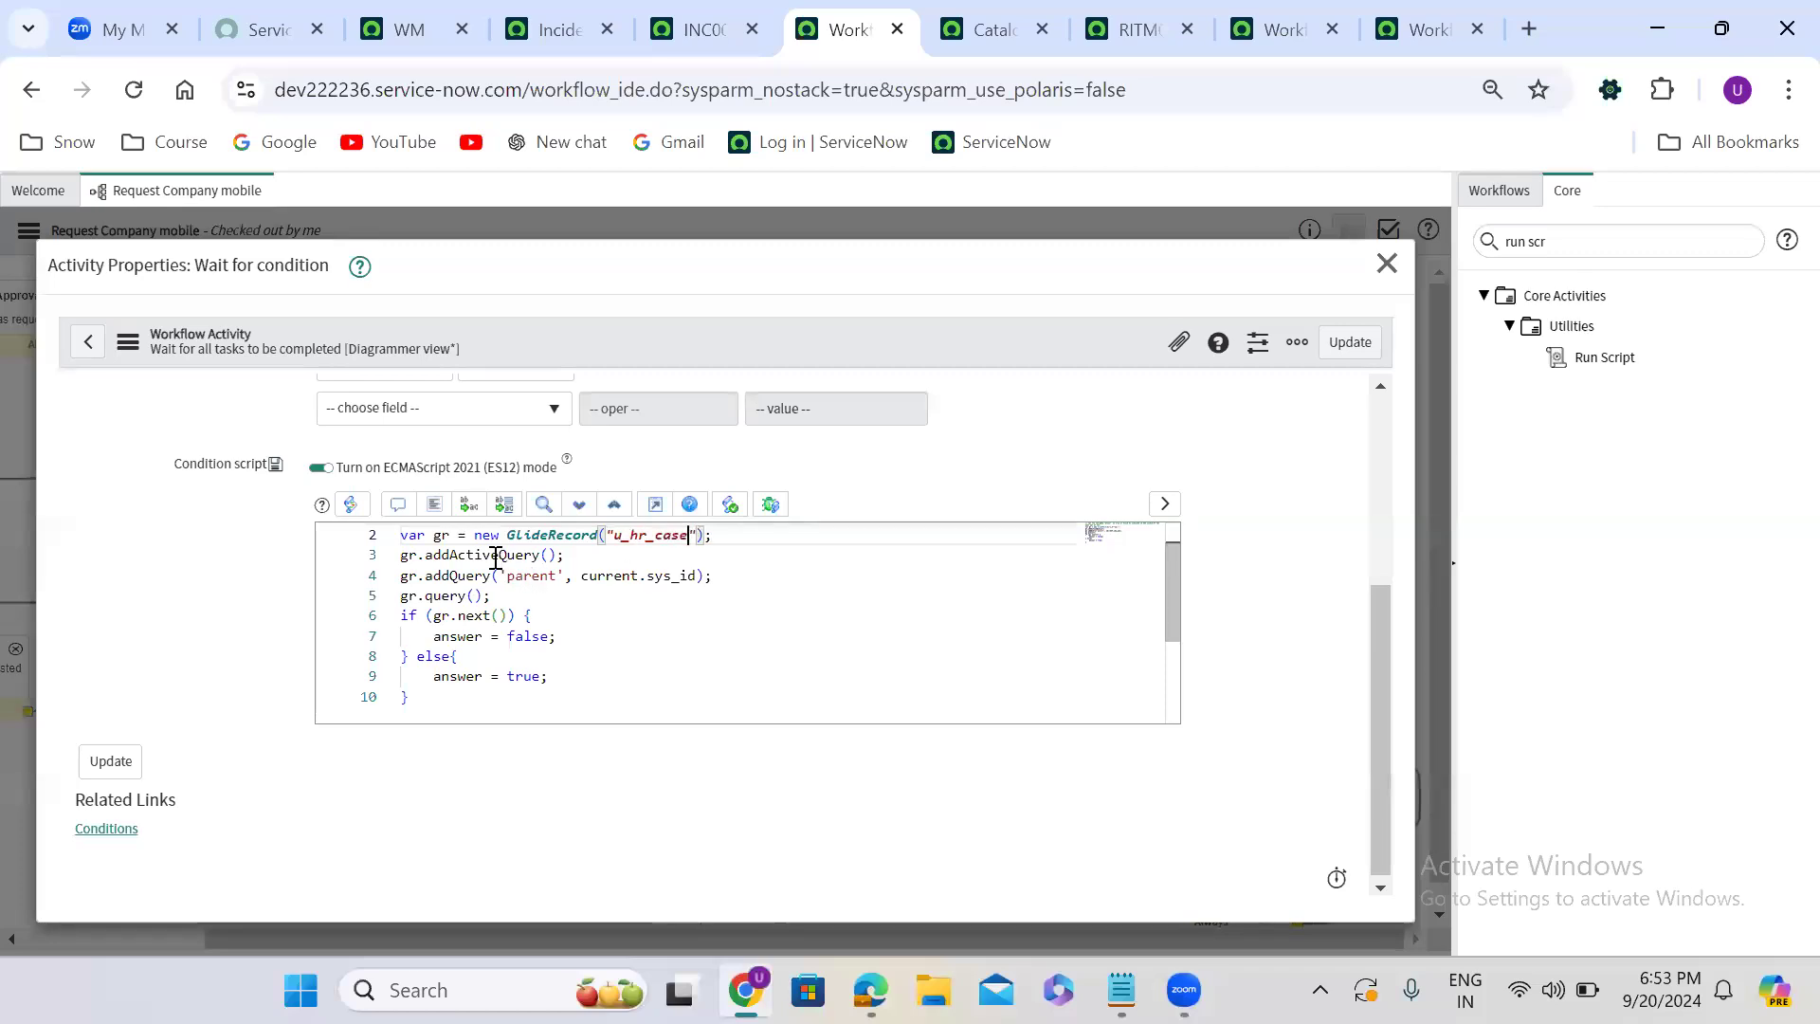
# - Replace the condition script's addActiveQuery line with gr.addQuery('u_state', '!=', 7) and update the Wait for condition activity
pyautogui.doubleClick(489, 555)
pyautogui.write('addq')
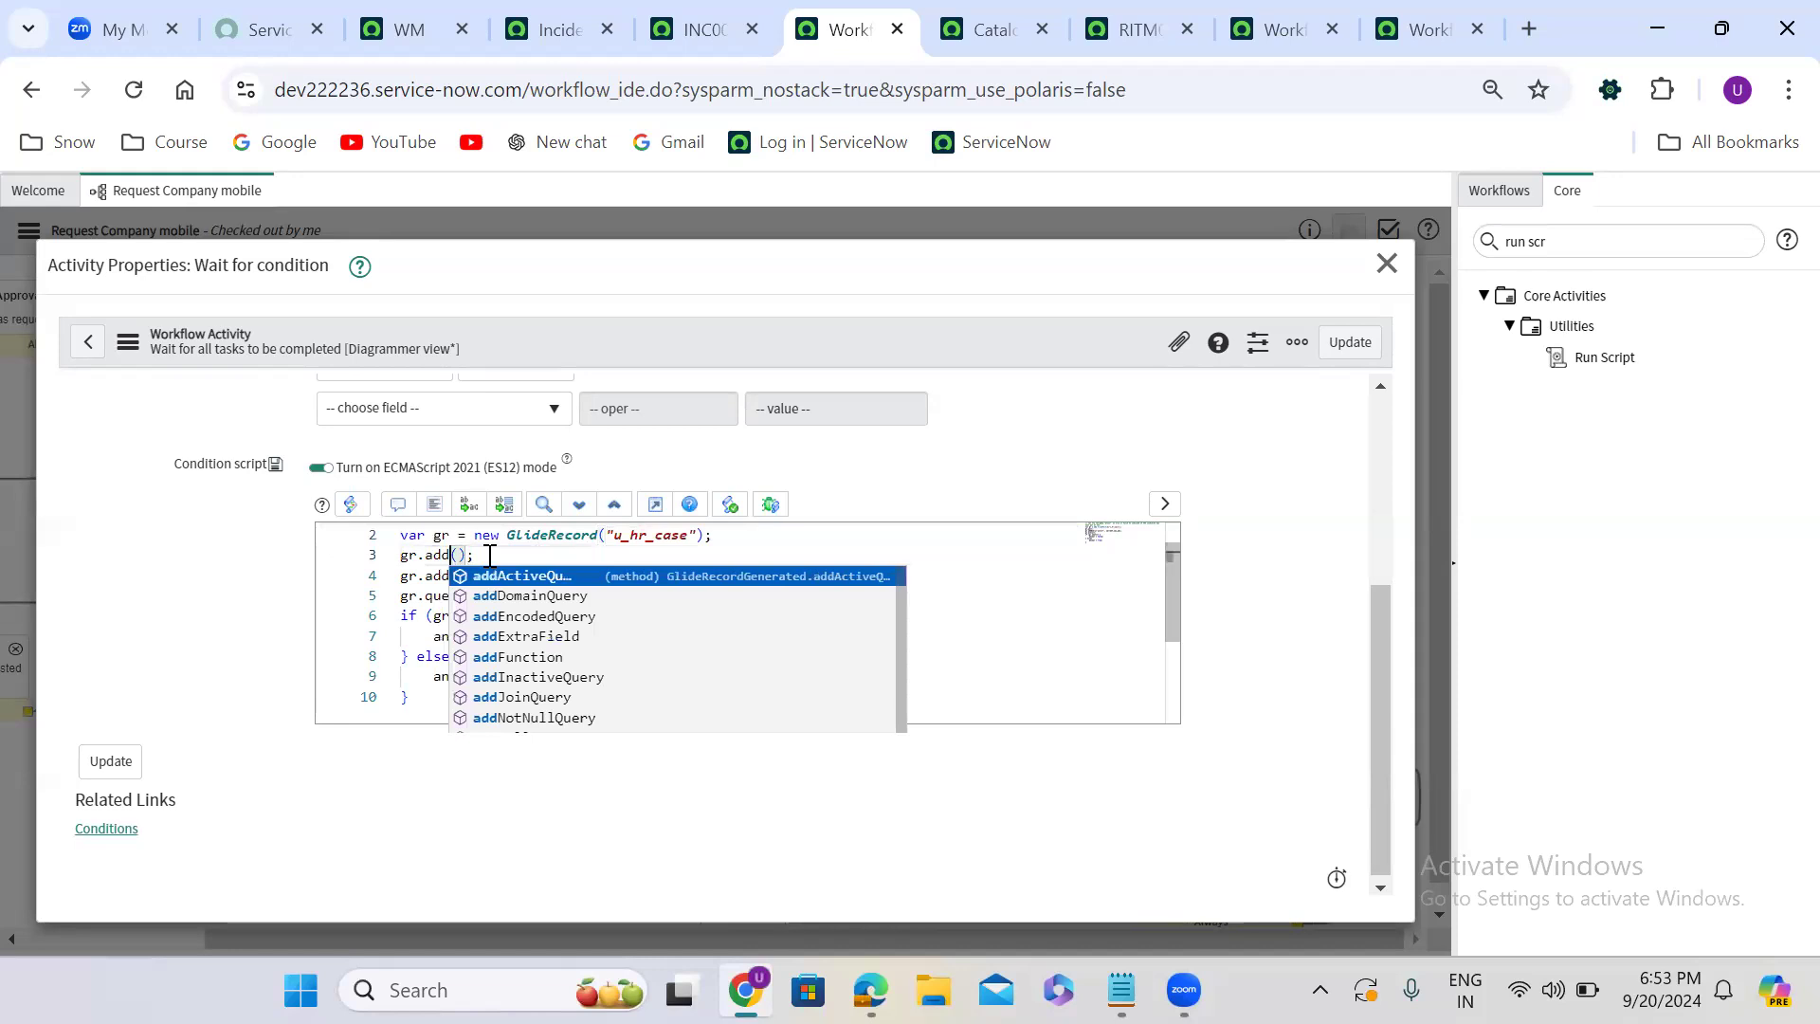
pyautogui.press('Return')
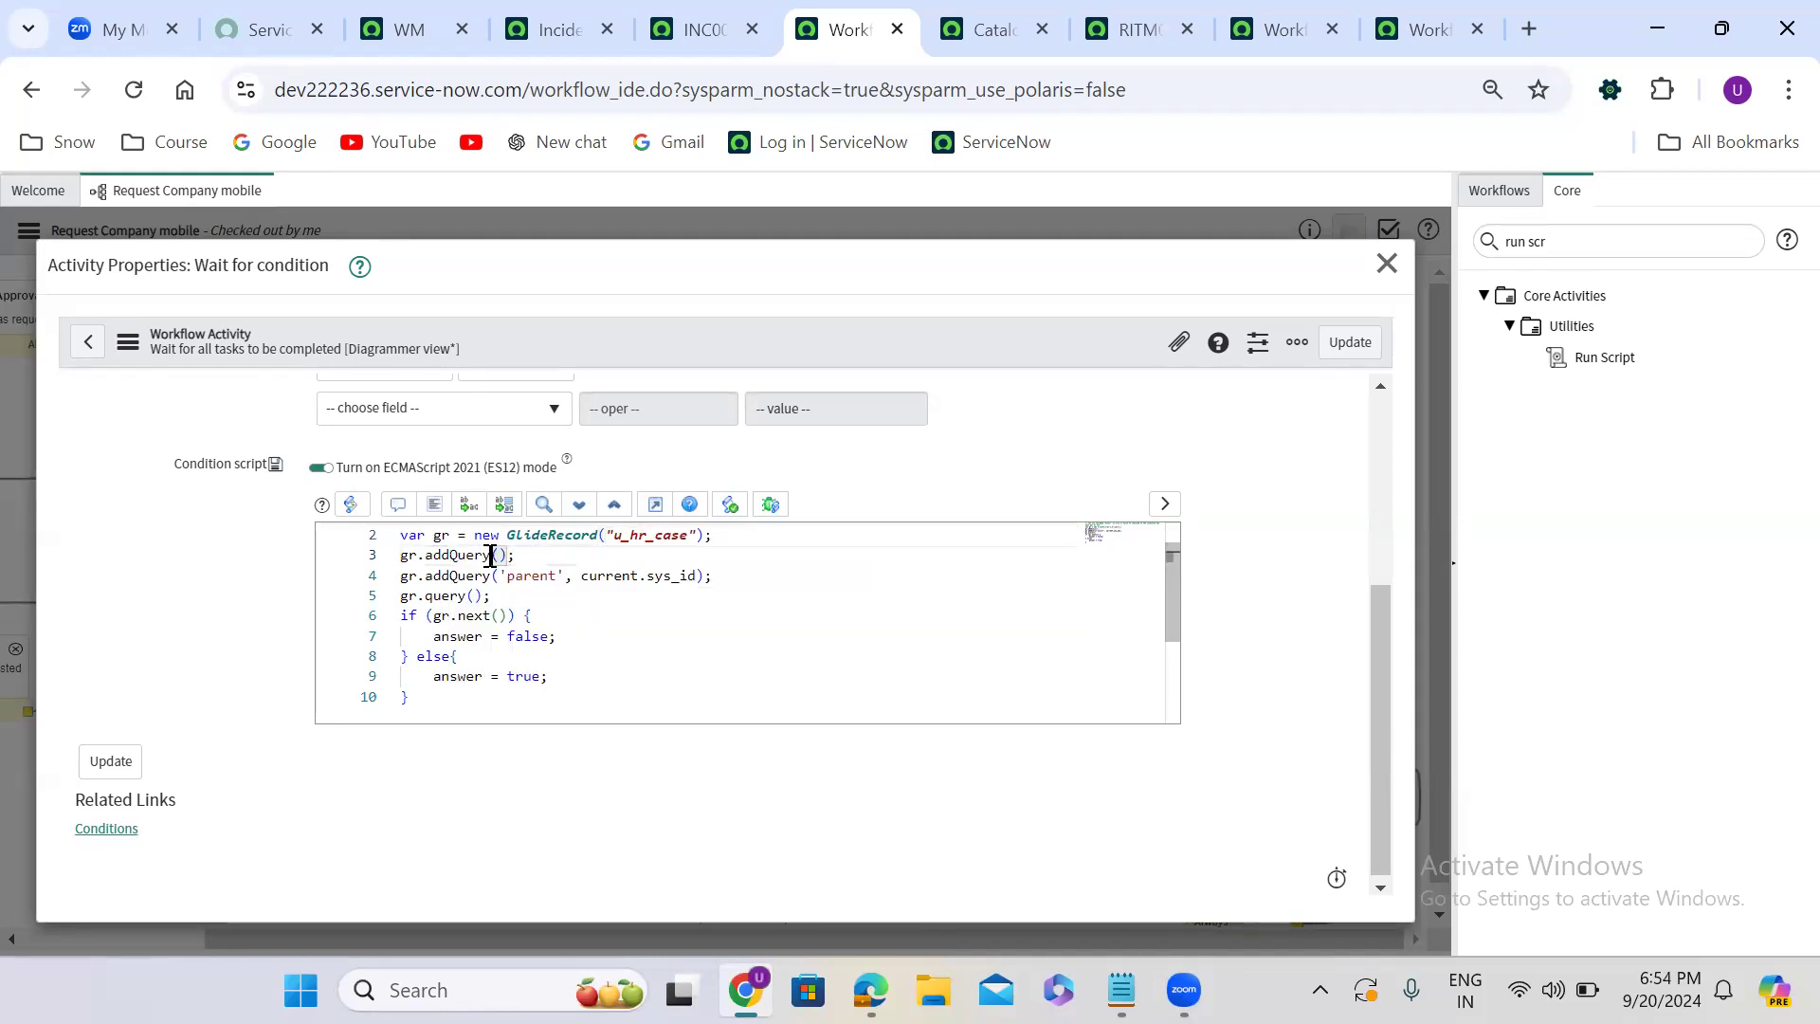
pyautogui.write("'u_state")
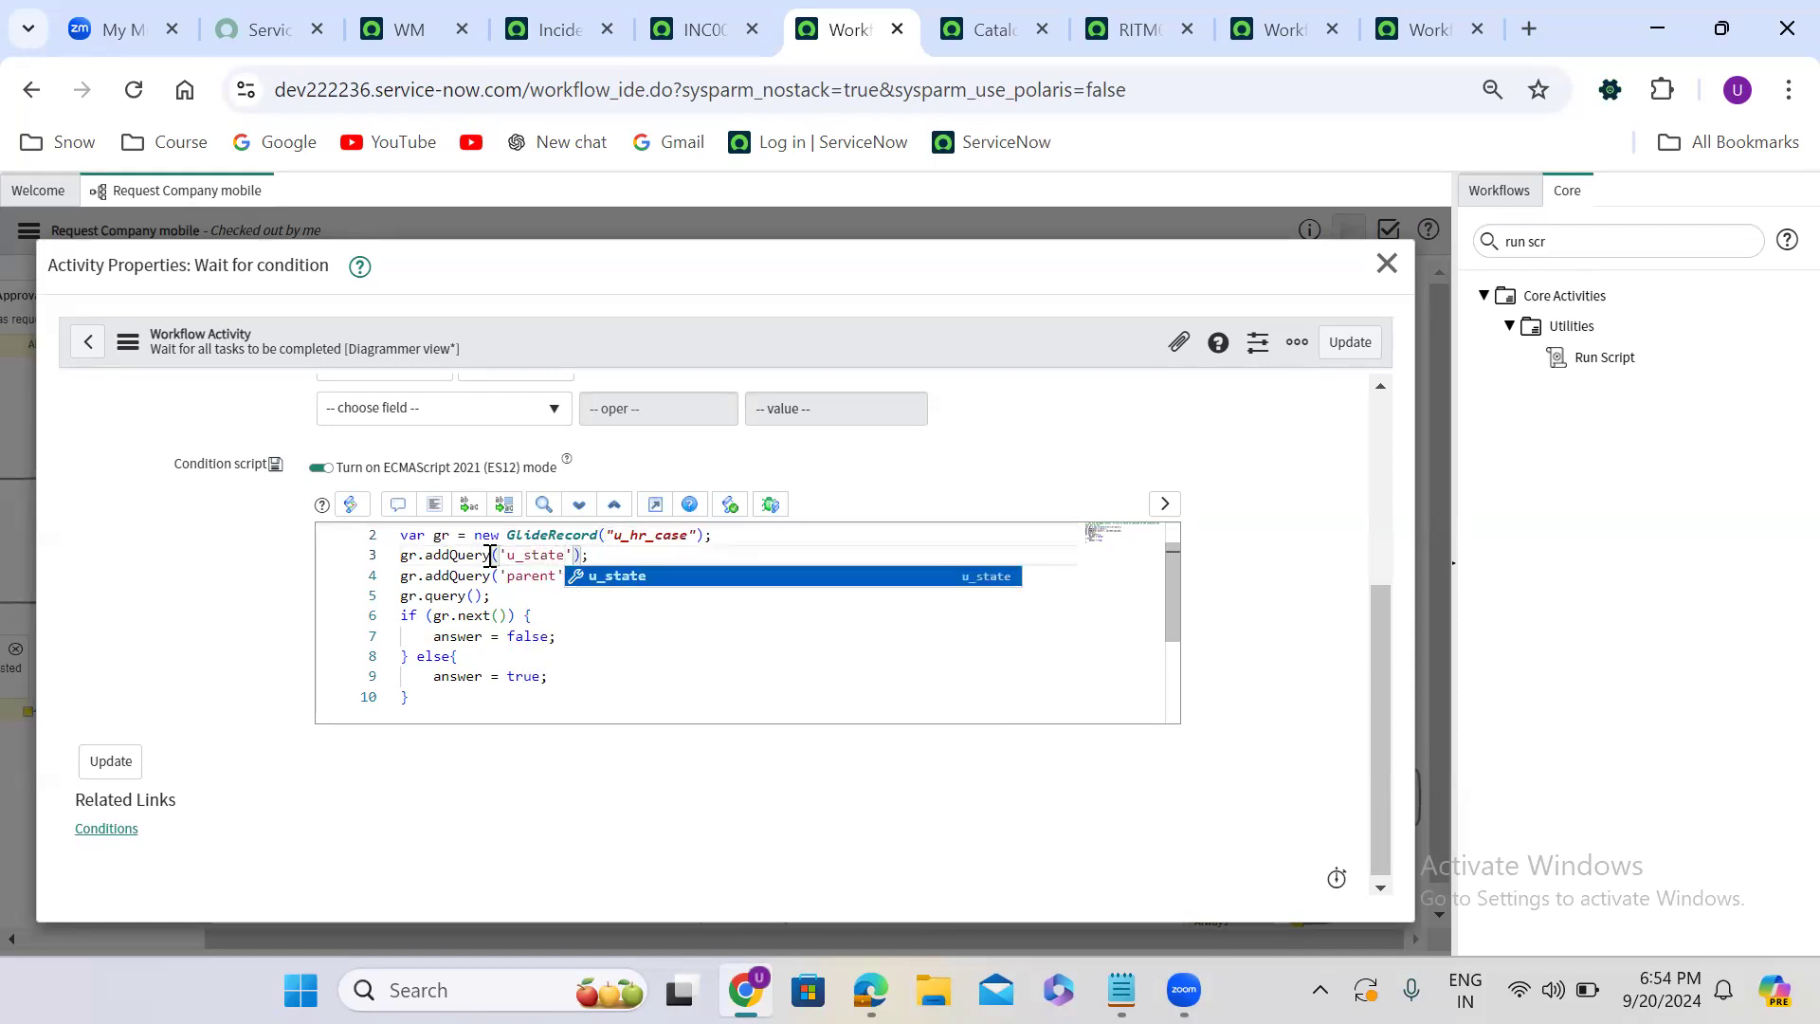
pyautogui.write("', '")
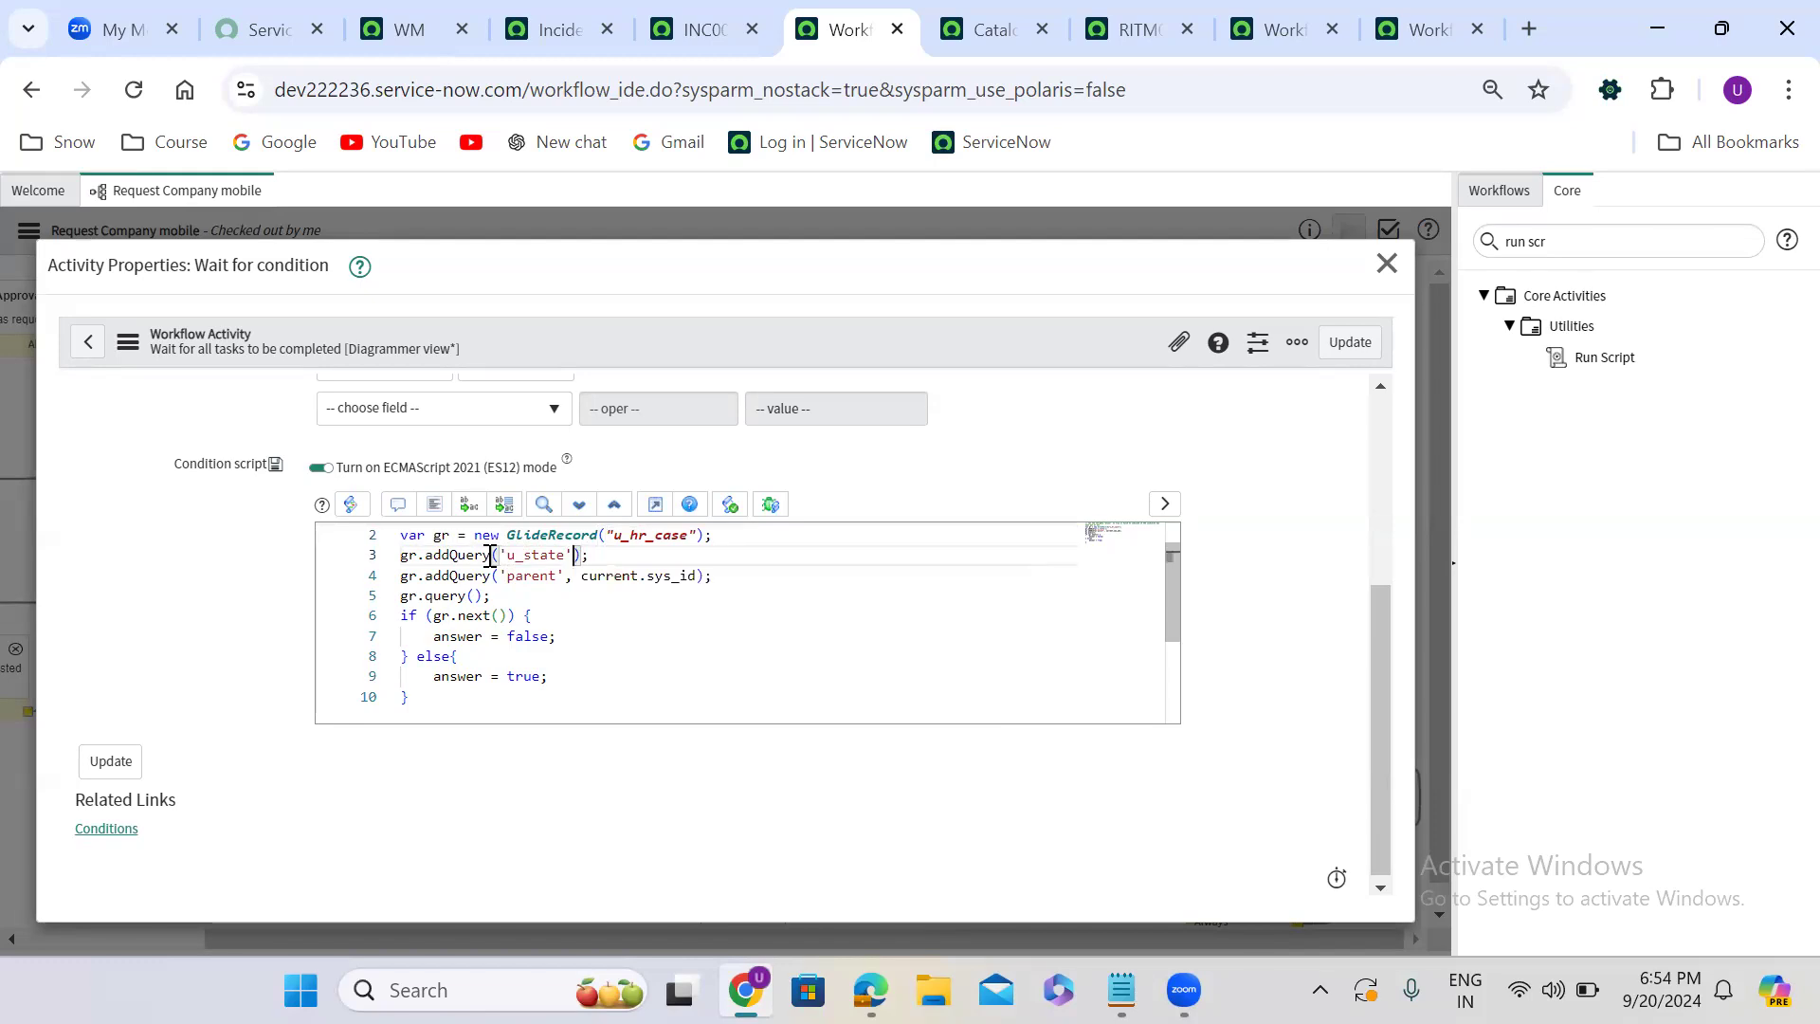
pyautogui.write('!')
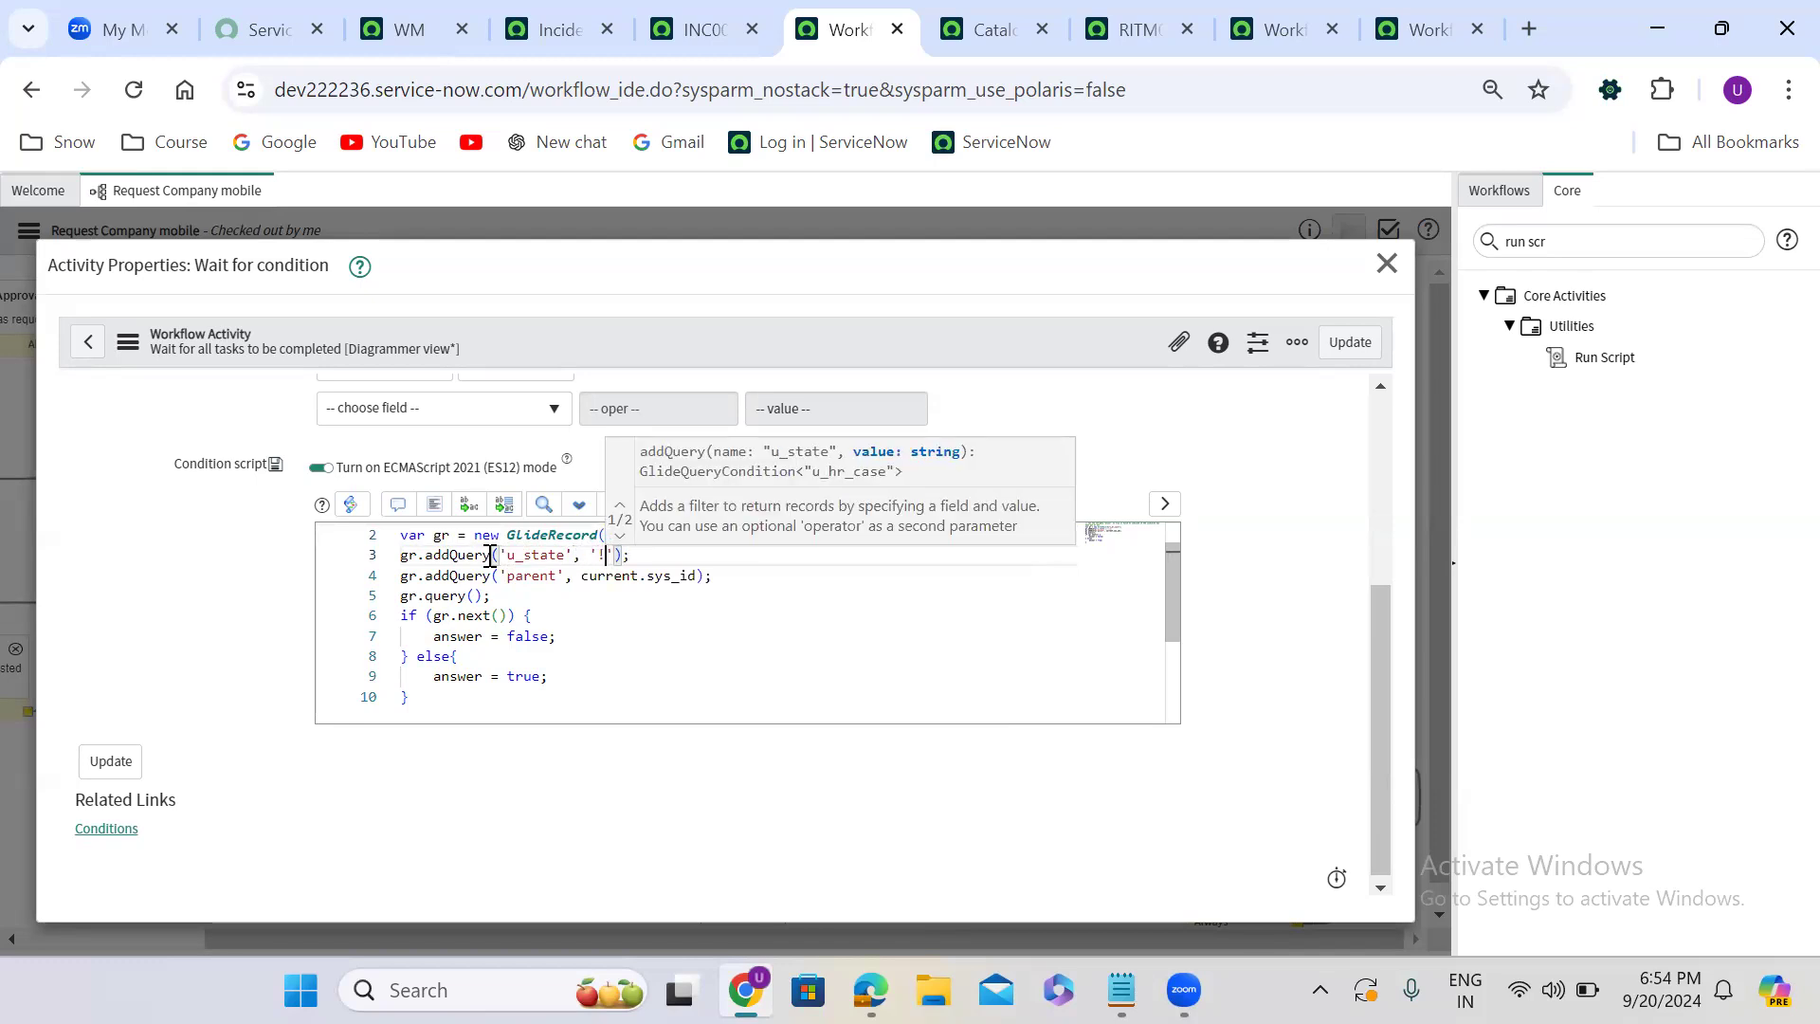
pyautogui.write("=', ")
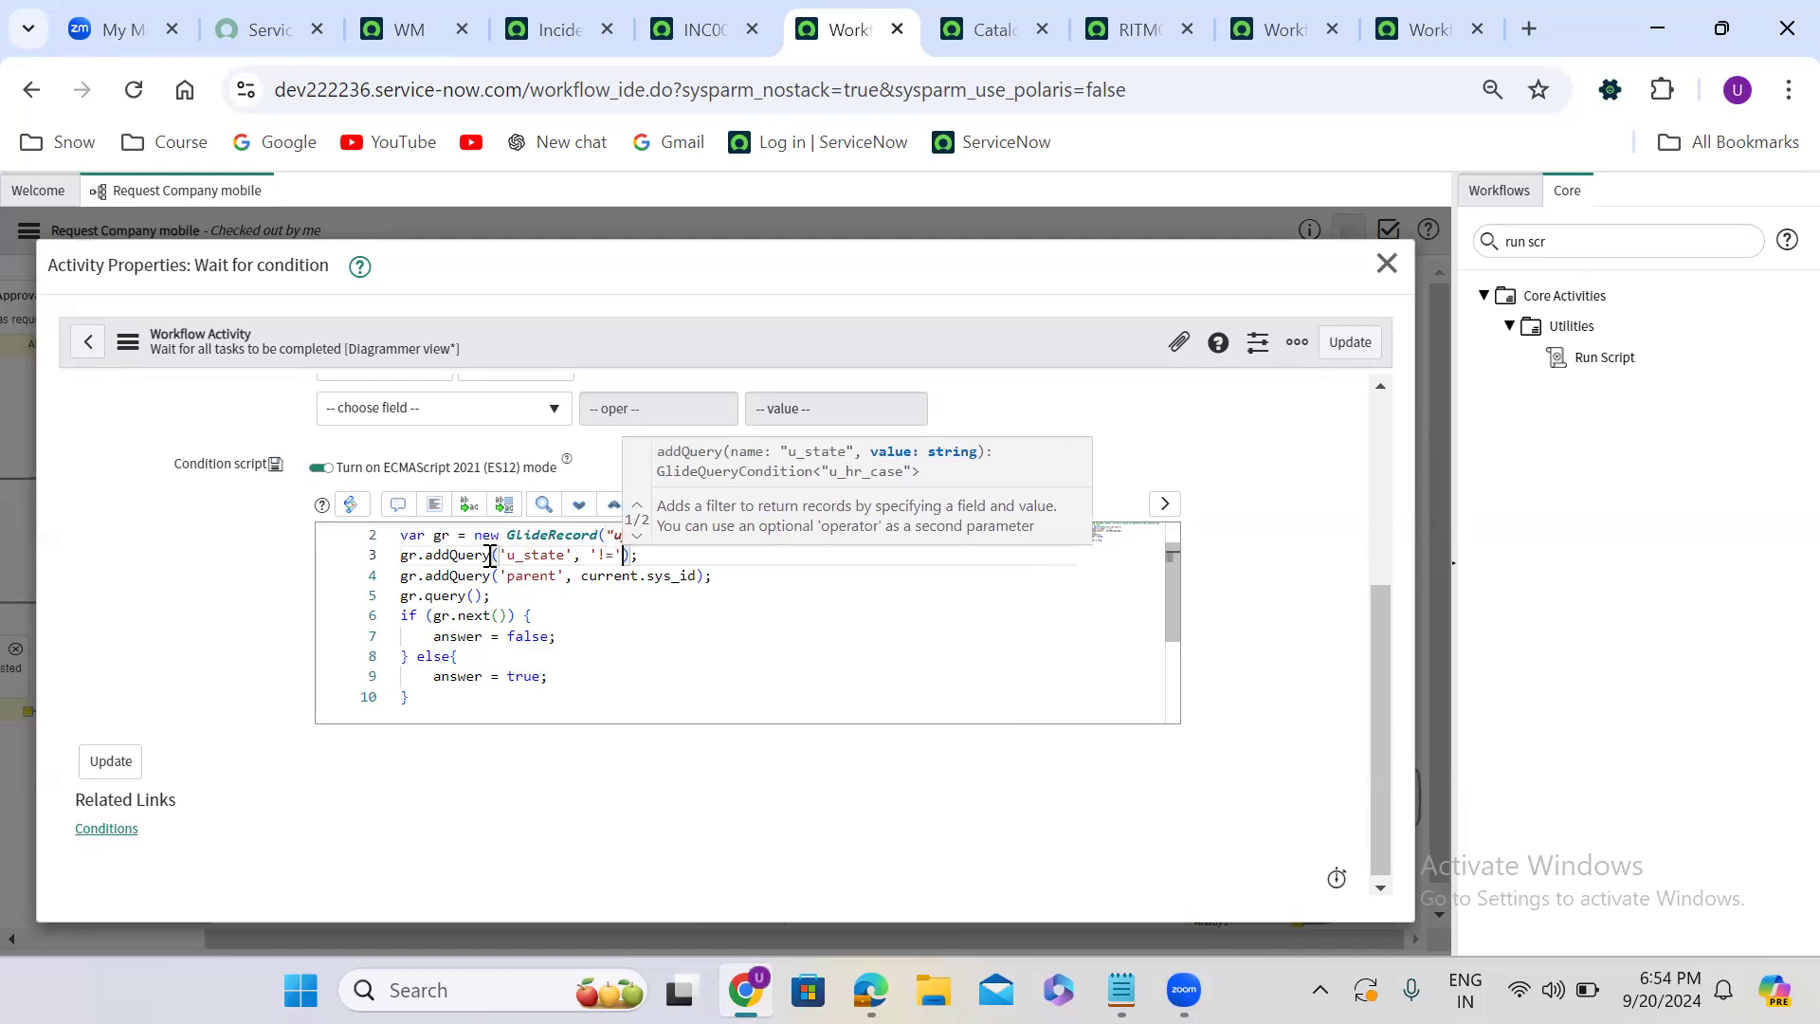
pyautogui.write('7')
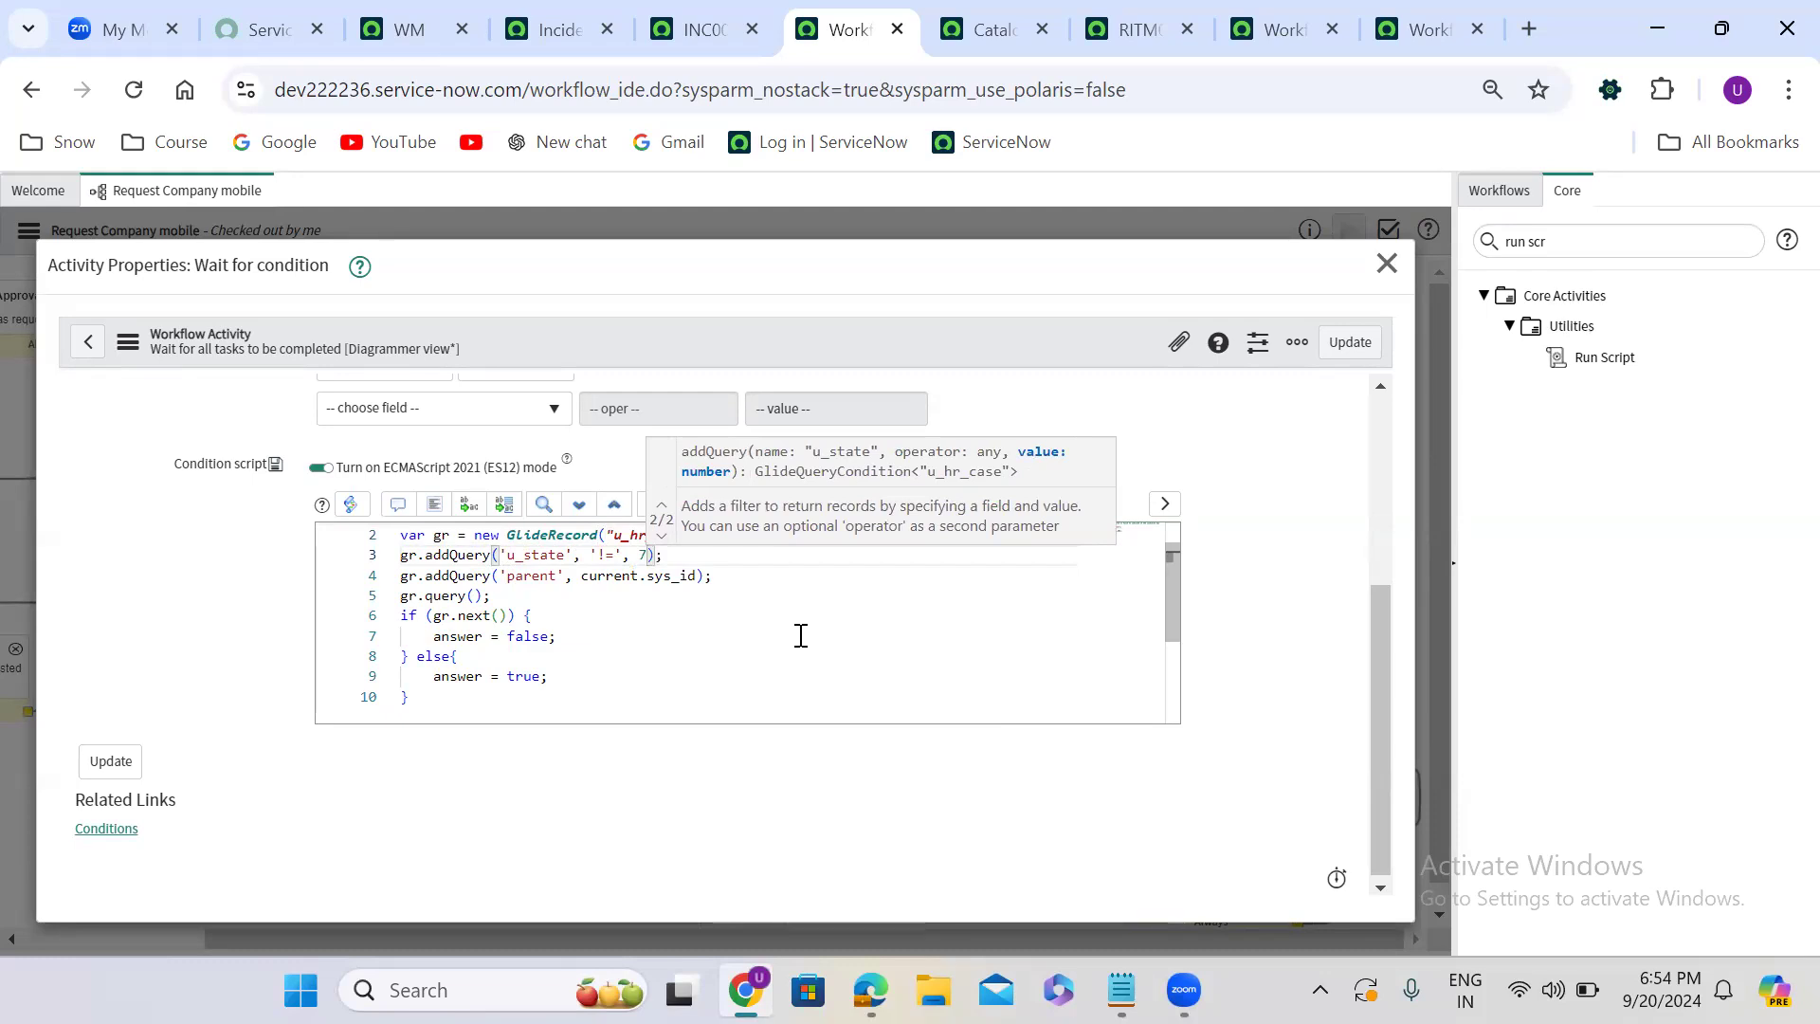
pyautogui.doubleClick(527, 637)
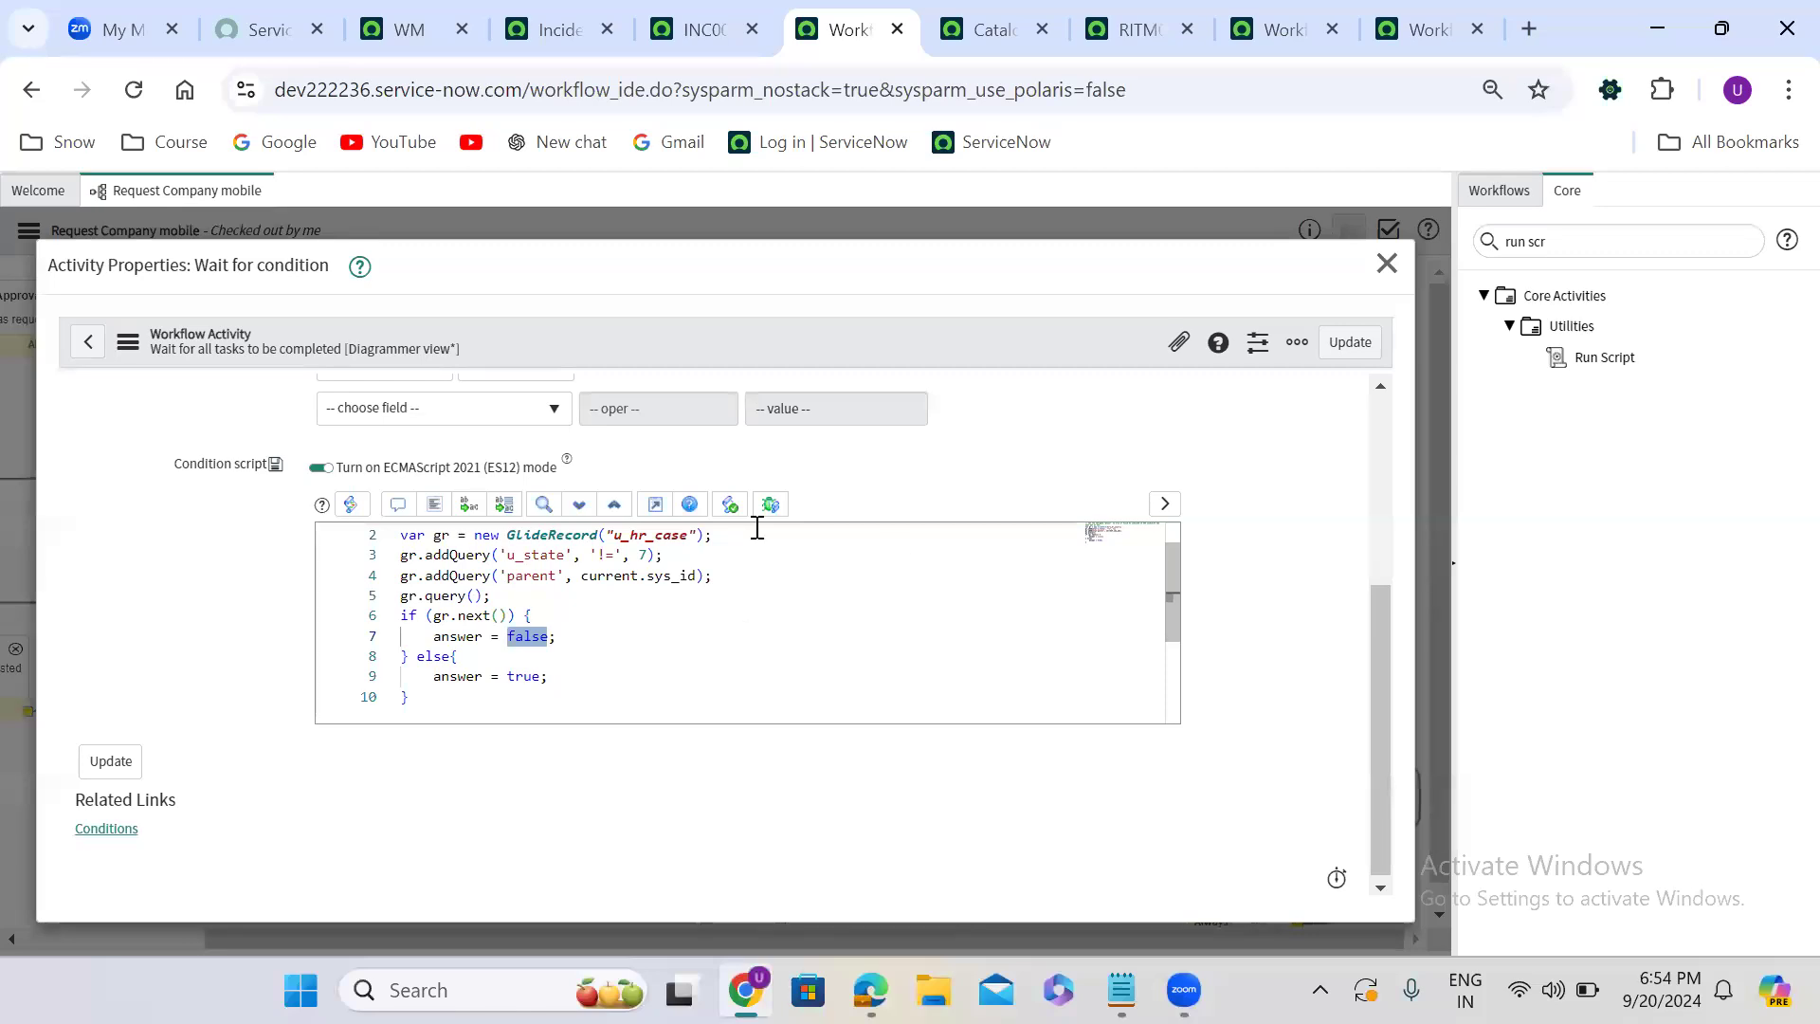
pyautogui.click(1349, 346)
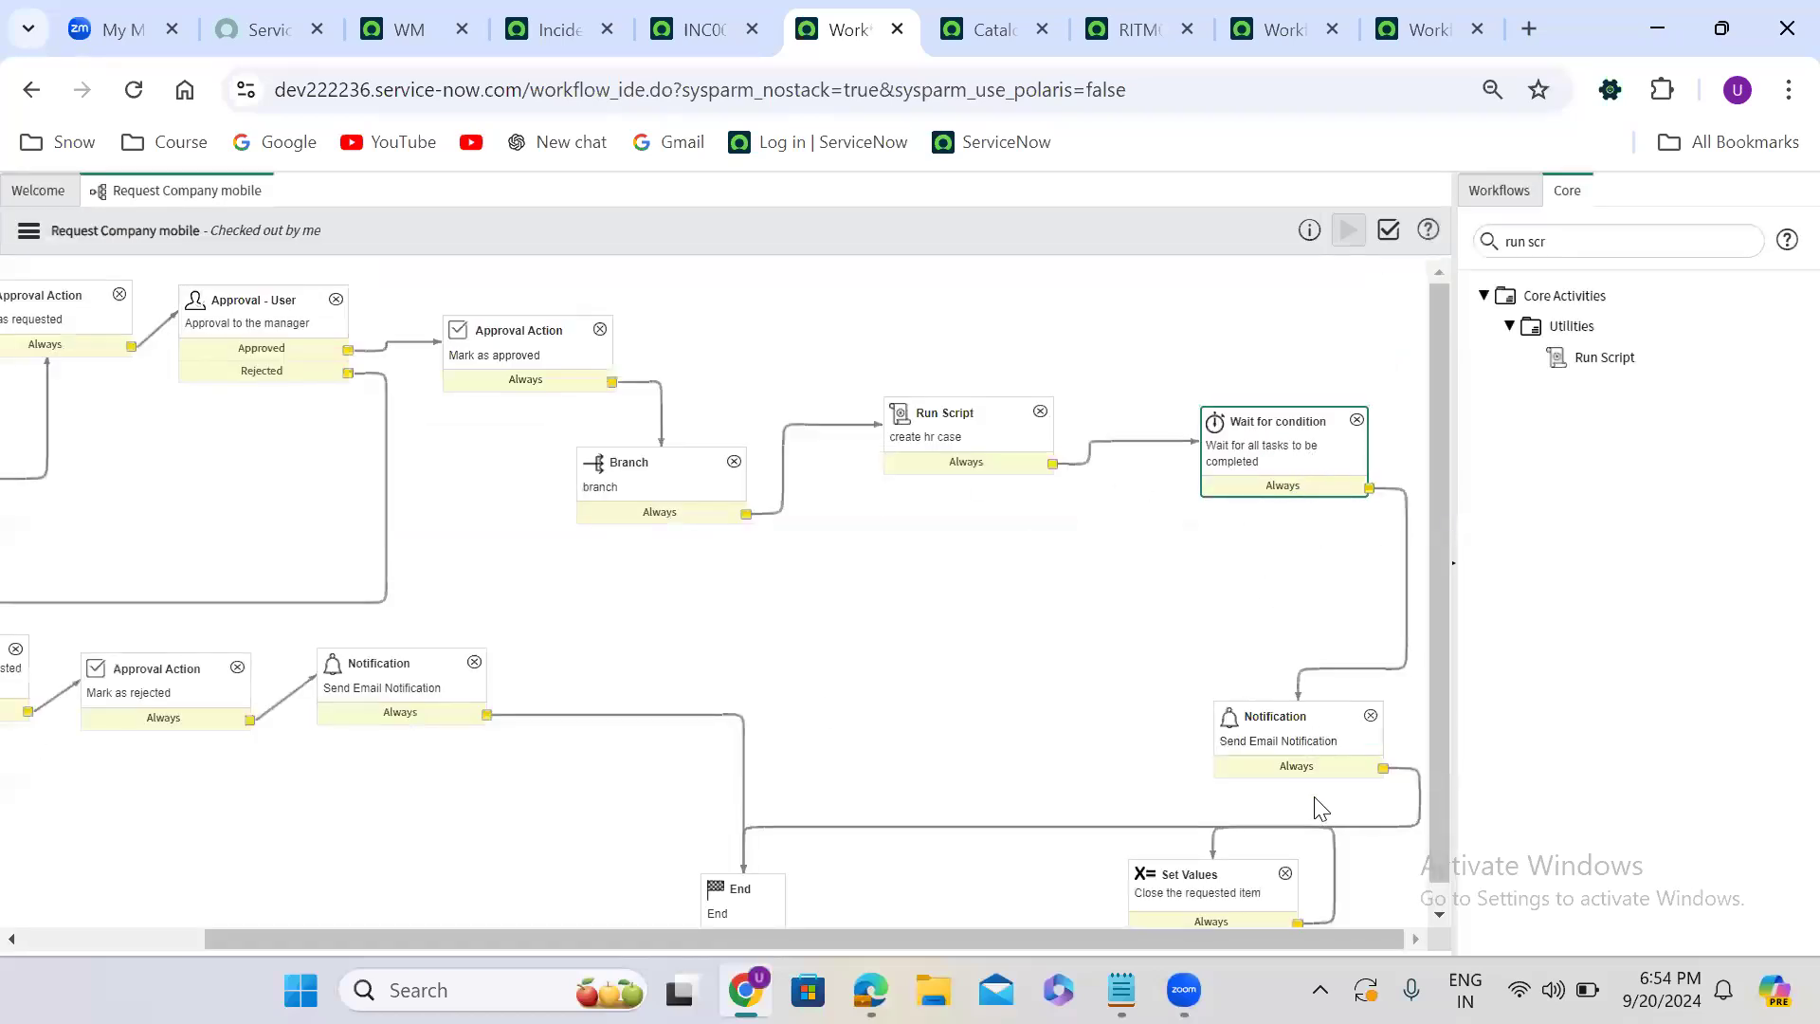
# - Delete the Send Email Notification activity after Wait for condition, along with the connection leading into it
pyautogui.click(1323, 709)
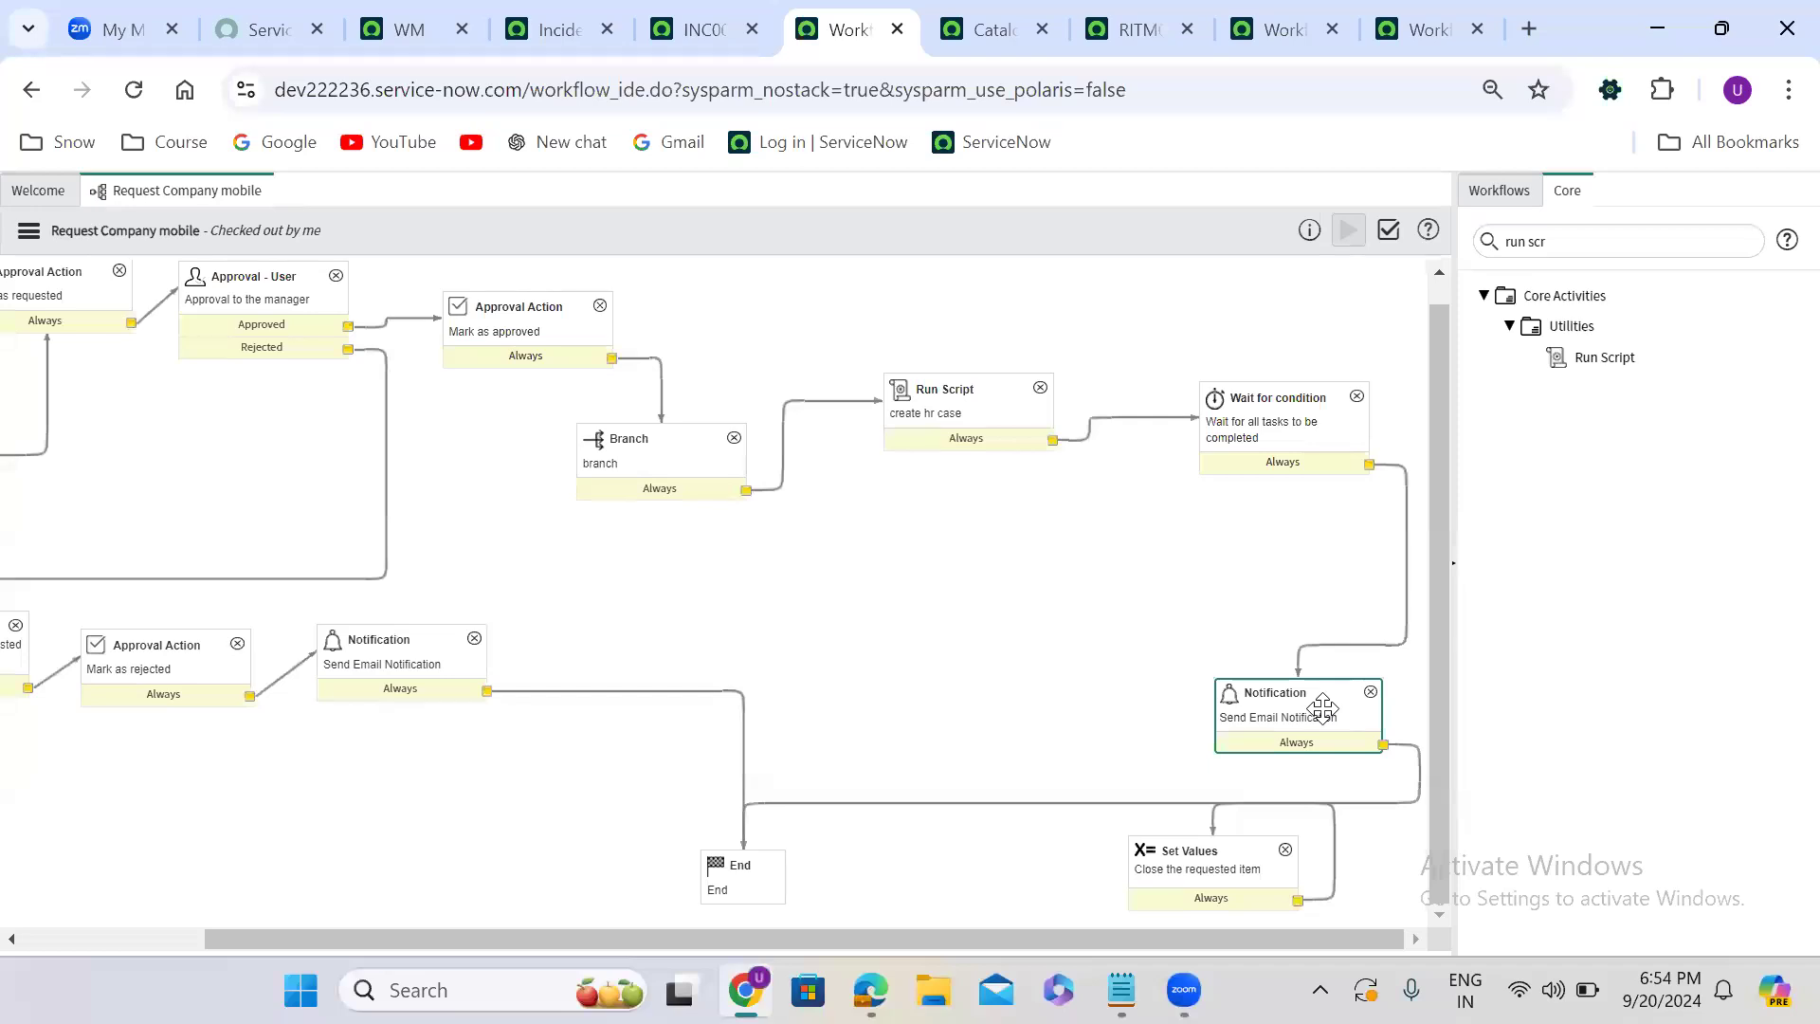
pyautogui.moveTo(1288, 687); pyautogui.dragTo(1364, 516)
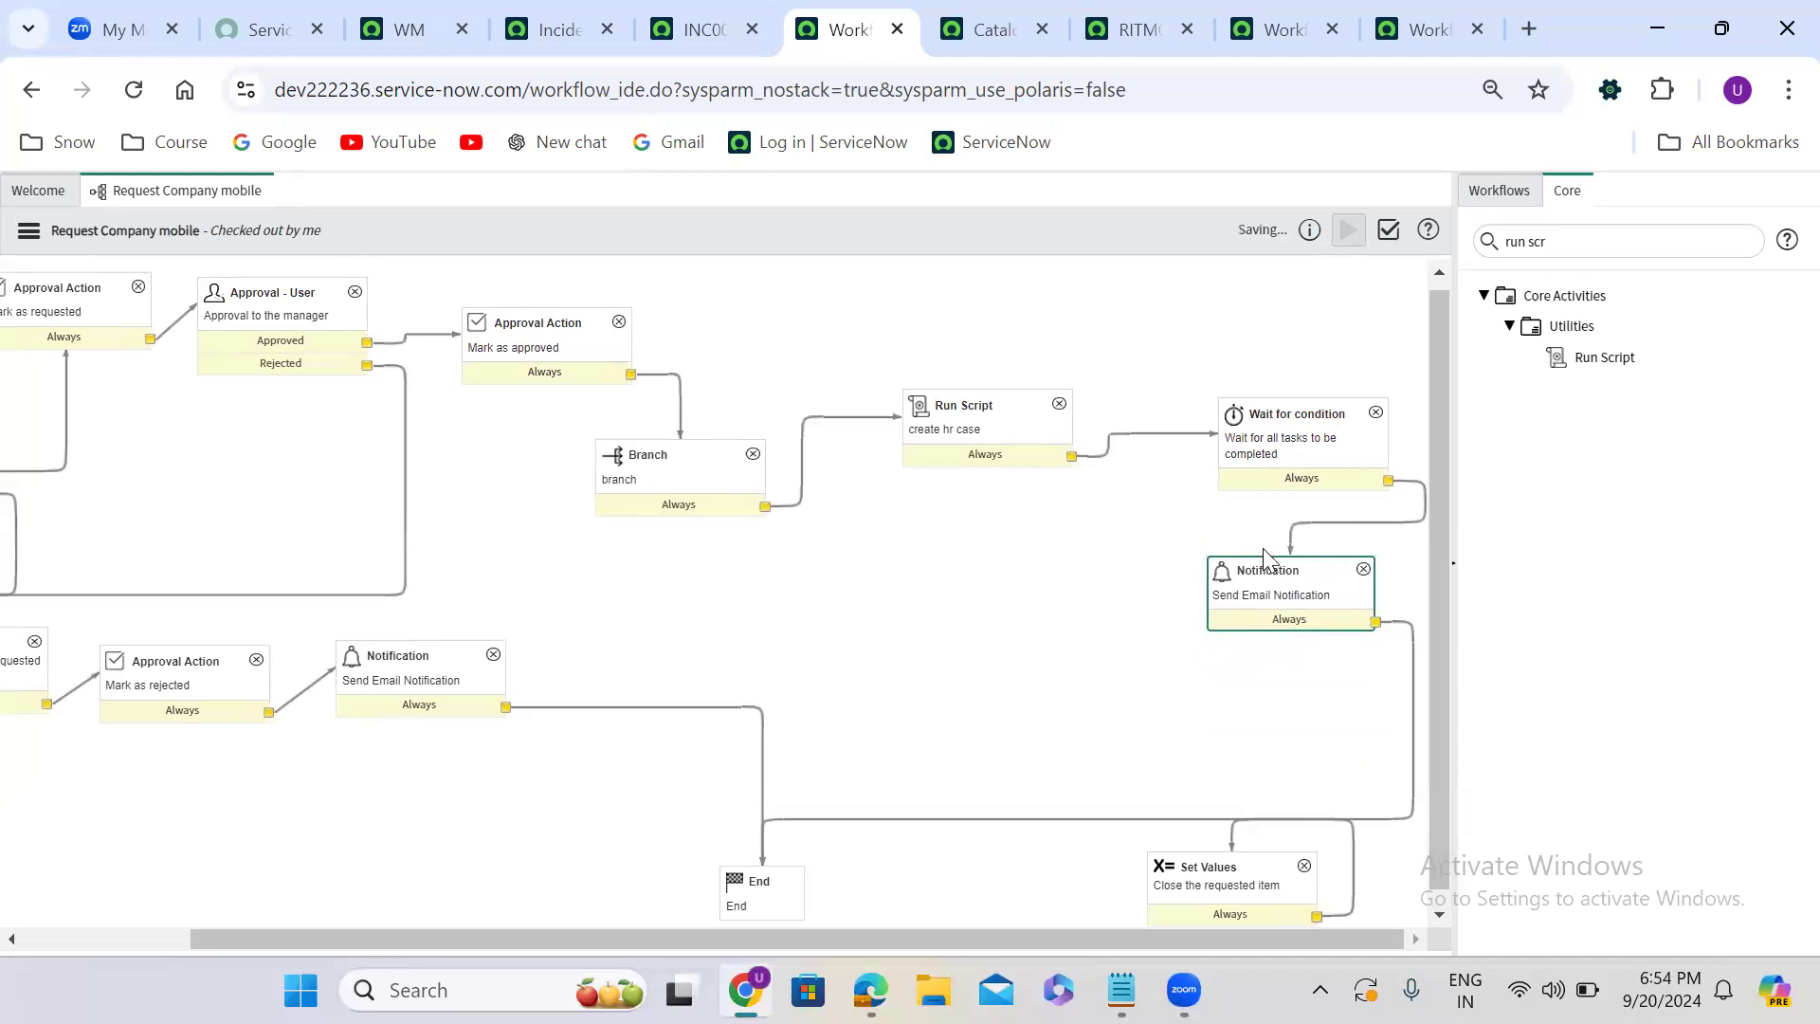
pyautogui.click(1375, 525)
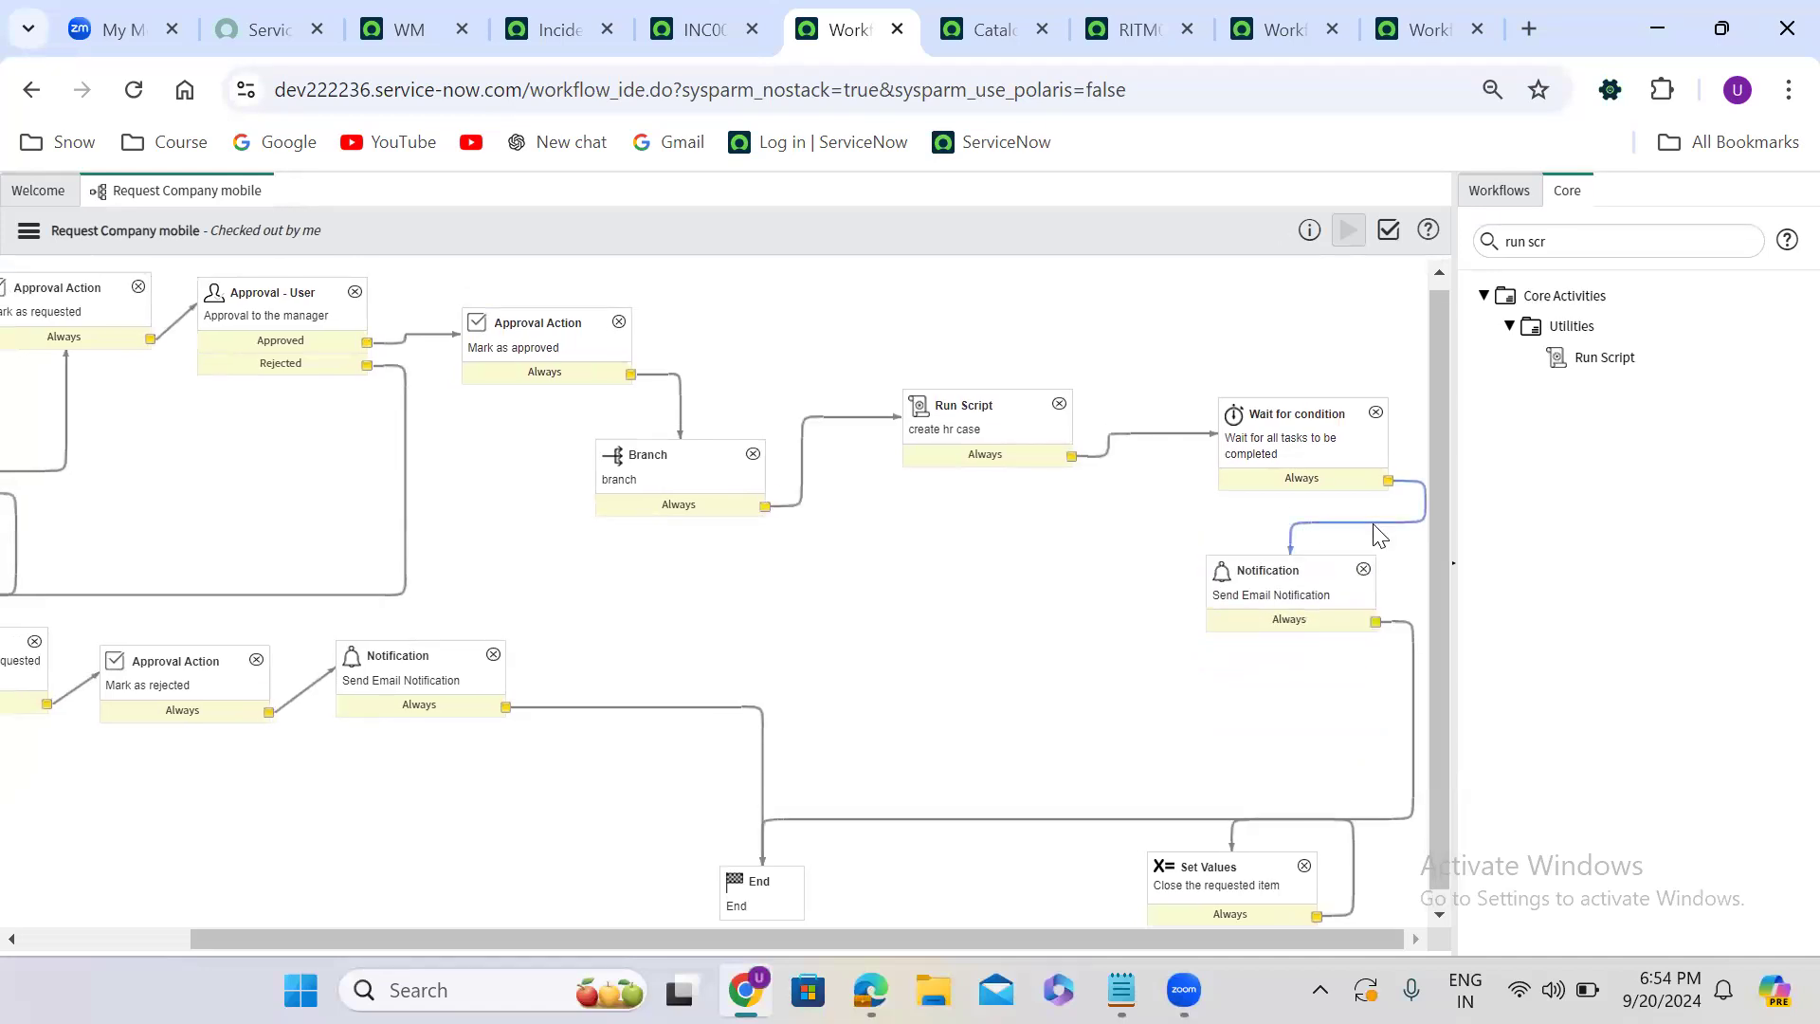
pyautogui.press('Delete')
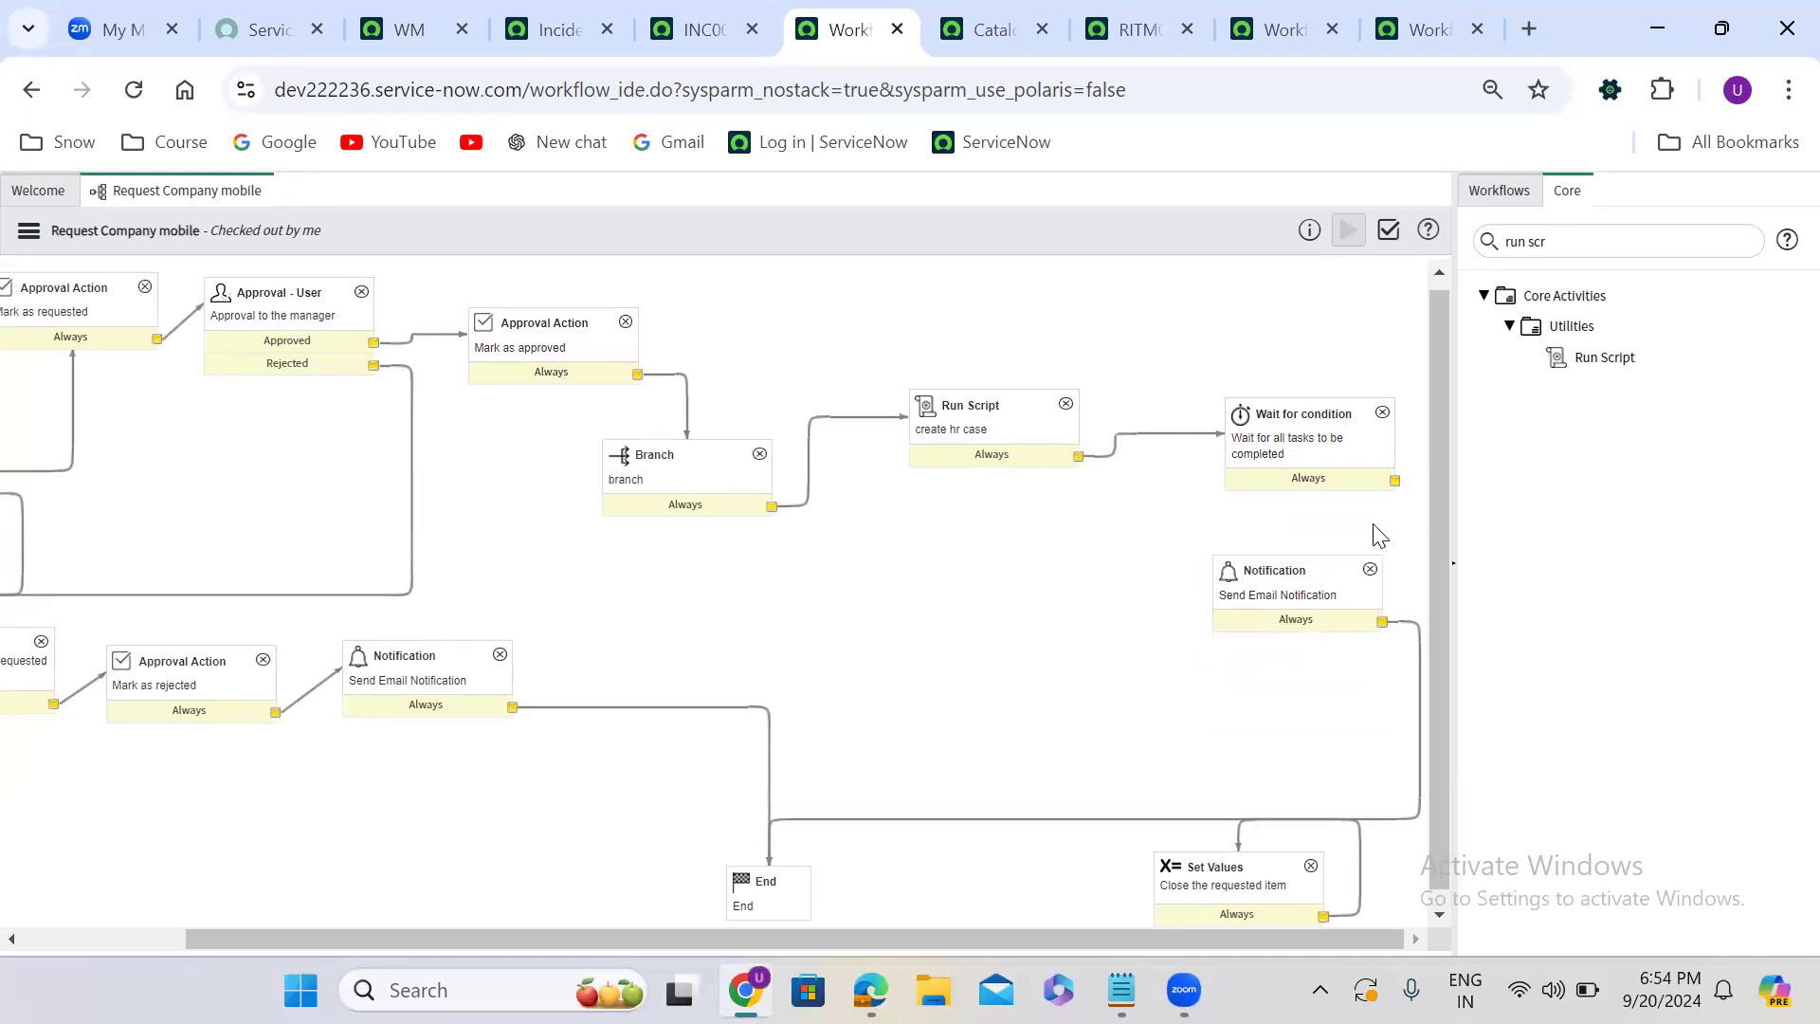
pyautogui.click(1379, 577)
pyautogui.click(1369, 570)
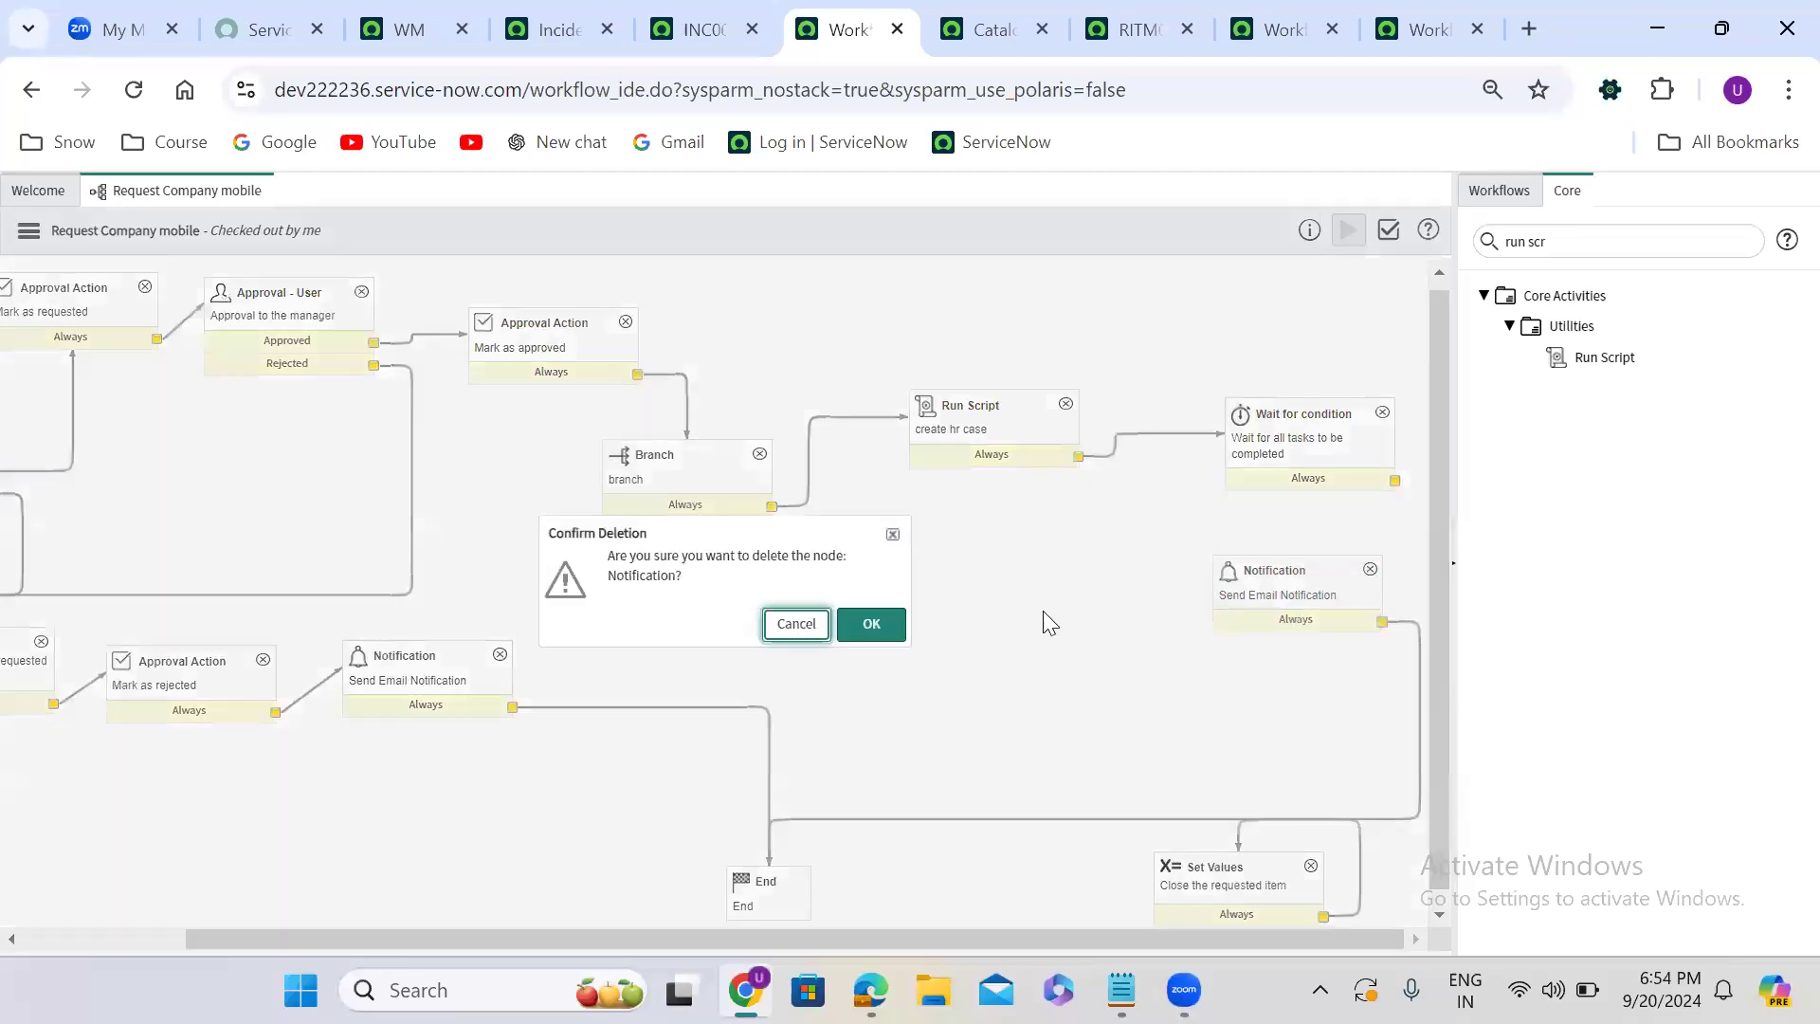
pyautogui.click(872, 624)
# - Find the Create Event activity under Notifications, add it to the workflow canvas, and name it Send Email Notifications
pyautogui.doubleClick(1544, 239)
pyautogui.write('create')
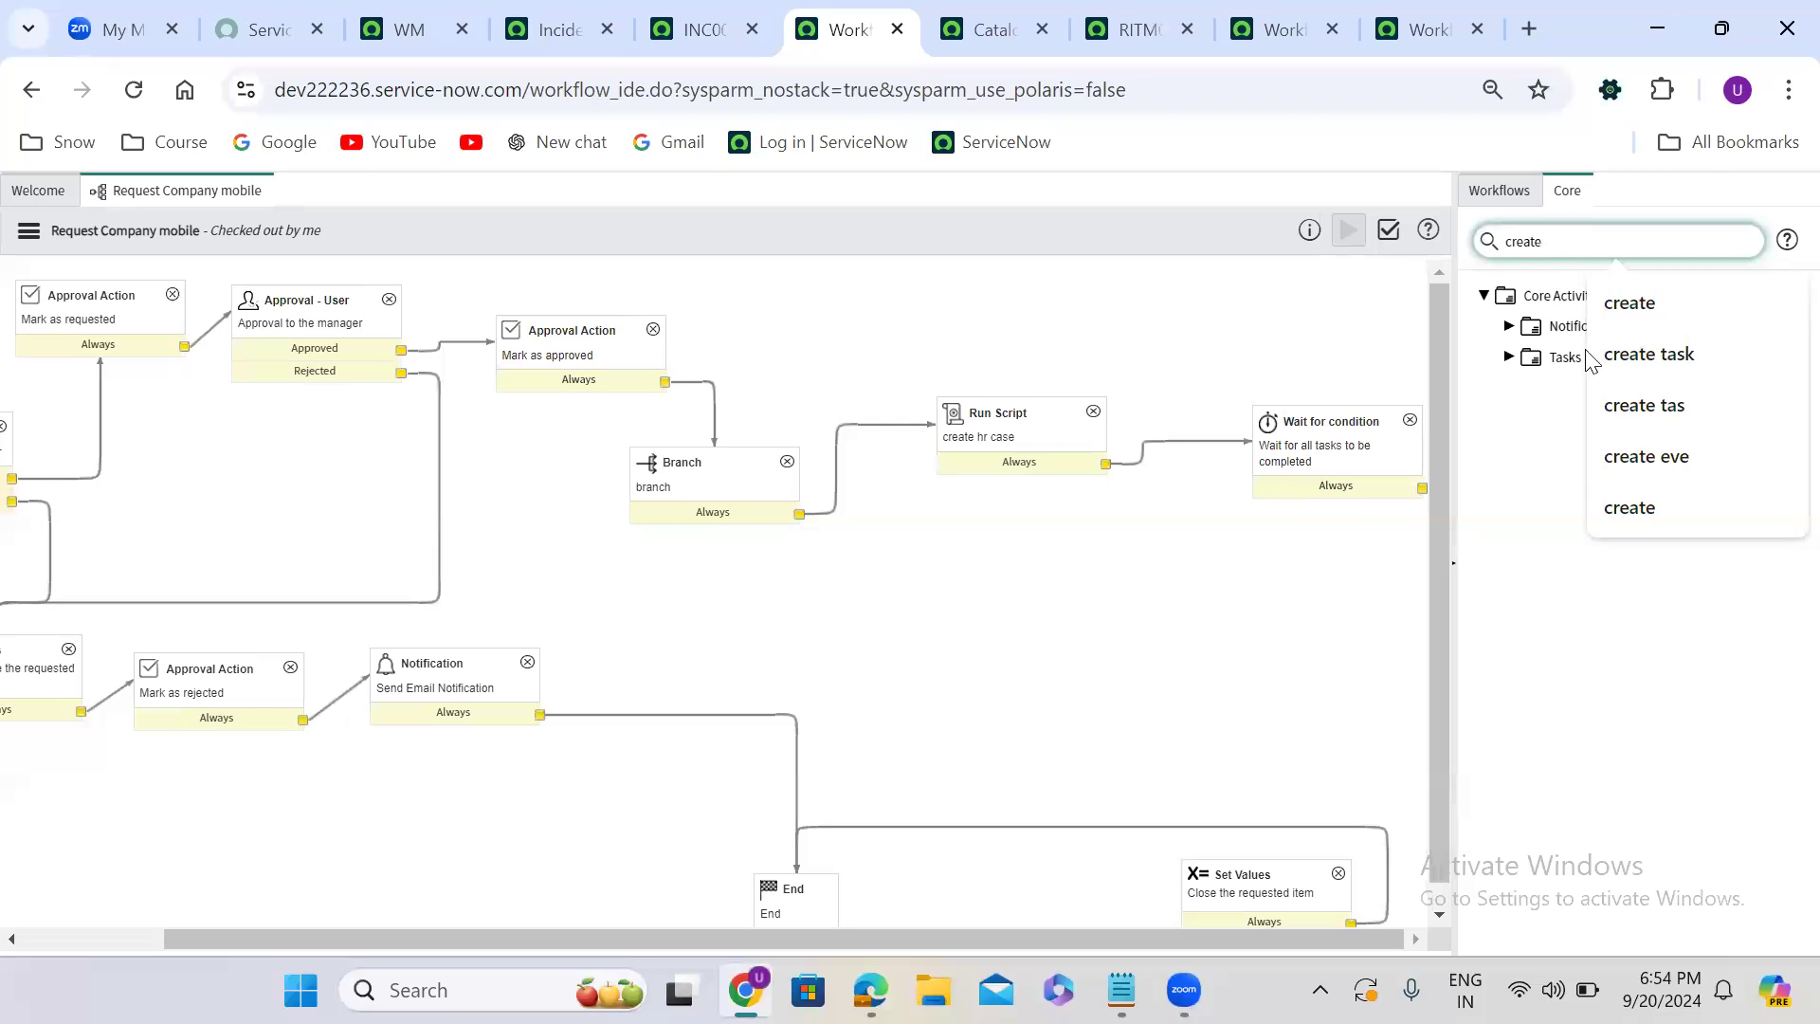
pyautogui.click(1540, 552)
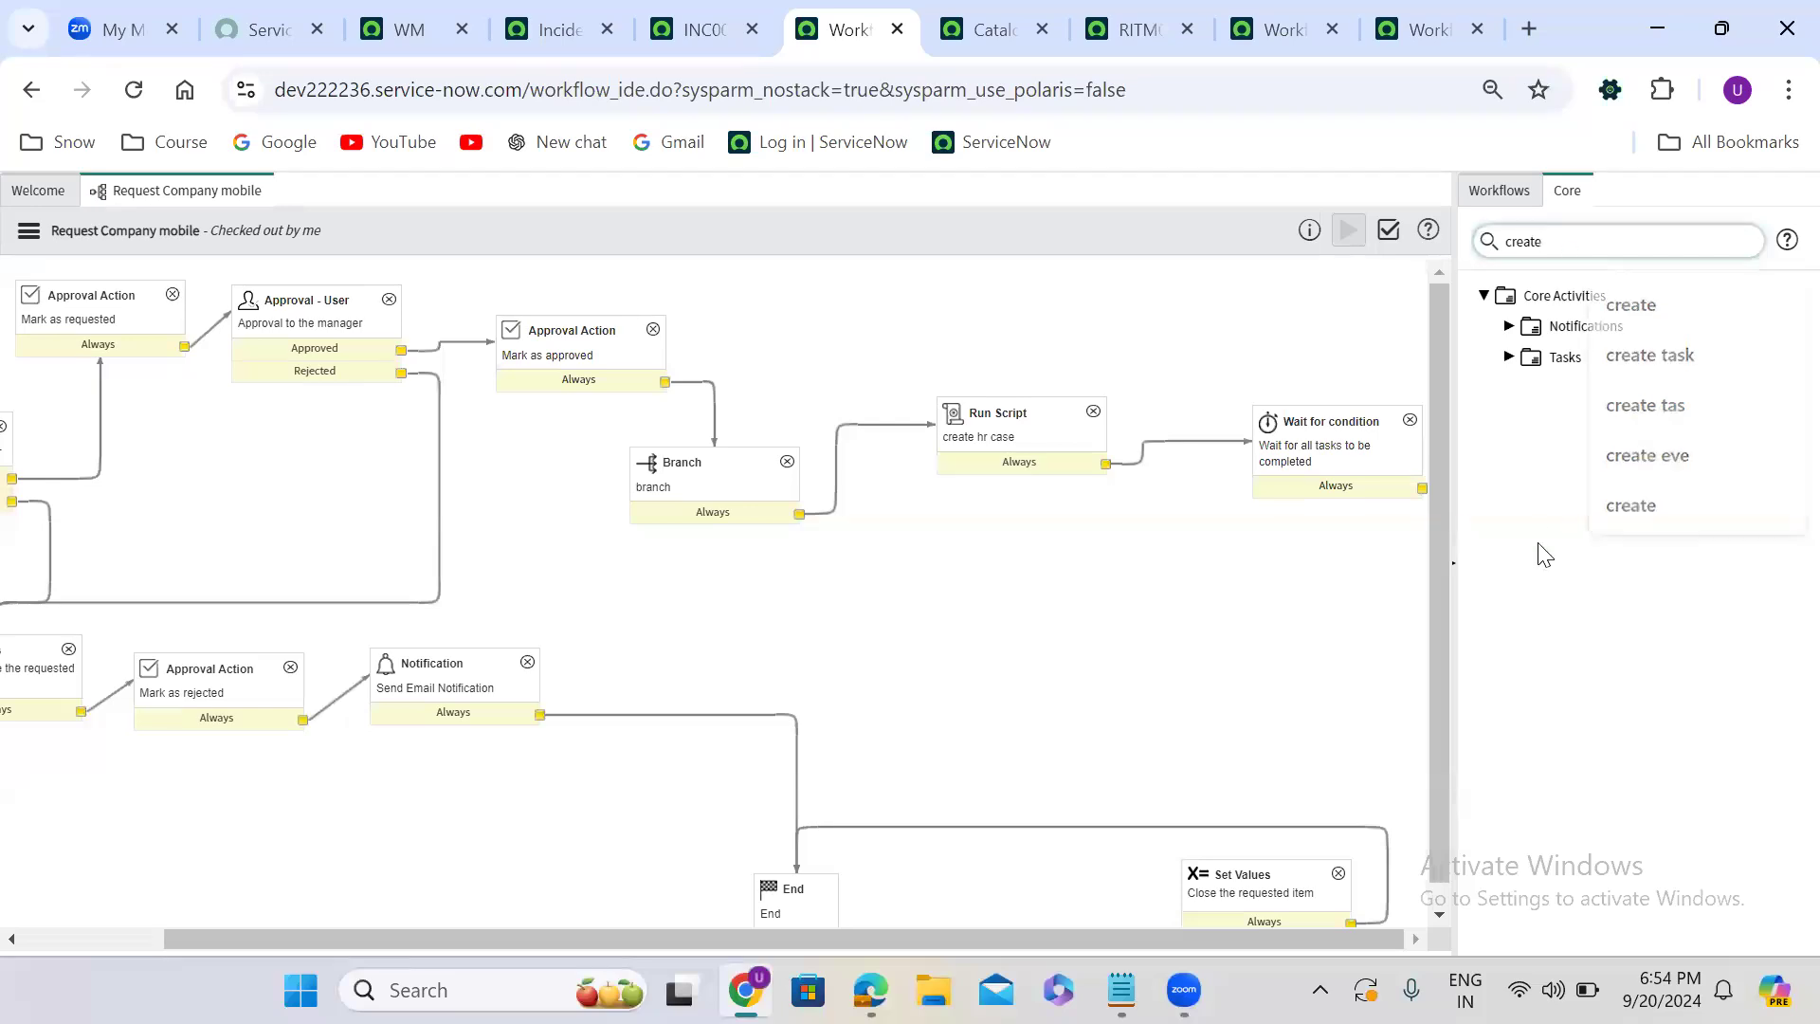
pyautogui.click(1508, 327)
pyautogui.moveTo(1605, 357); pyautogui.dragTo(1153, 599)
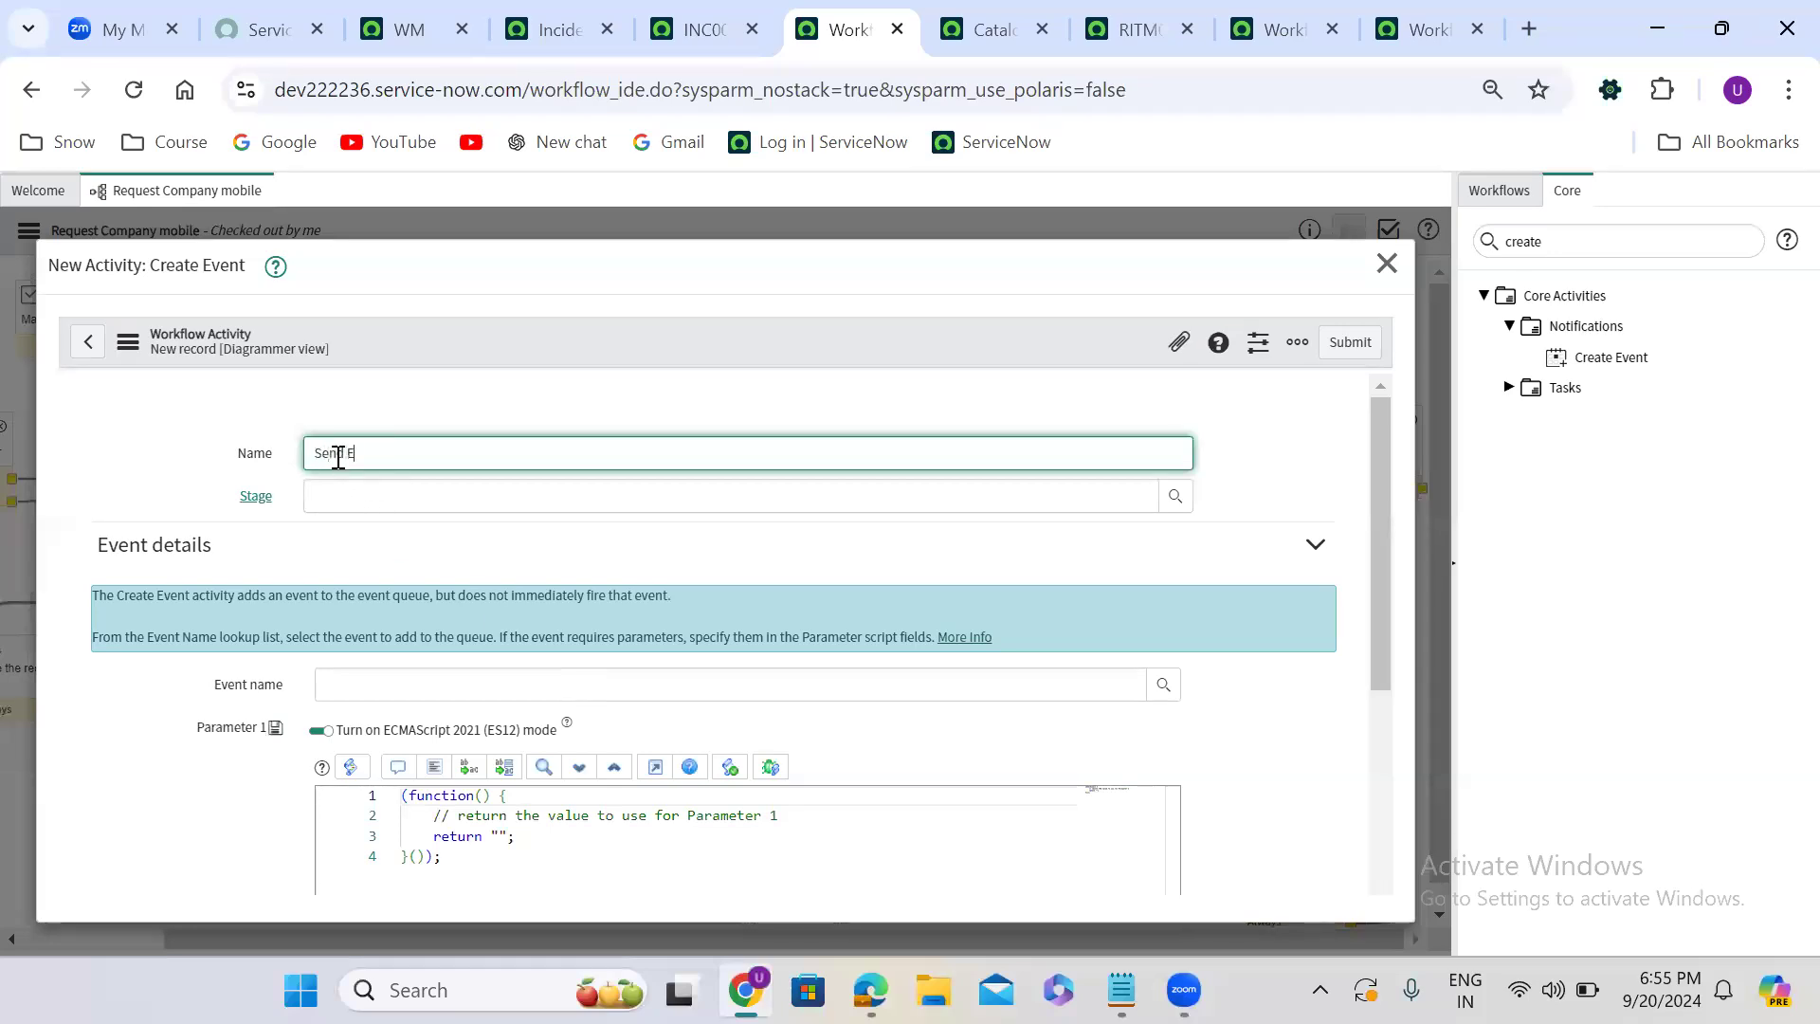
pyautogui.write('mail Notifications')
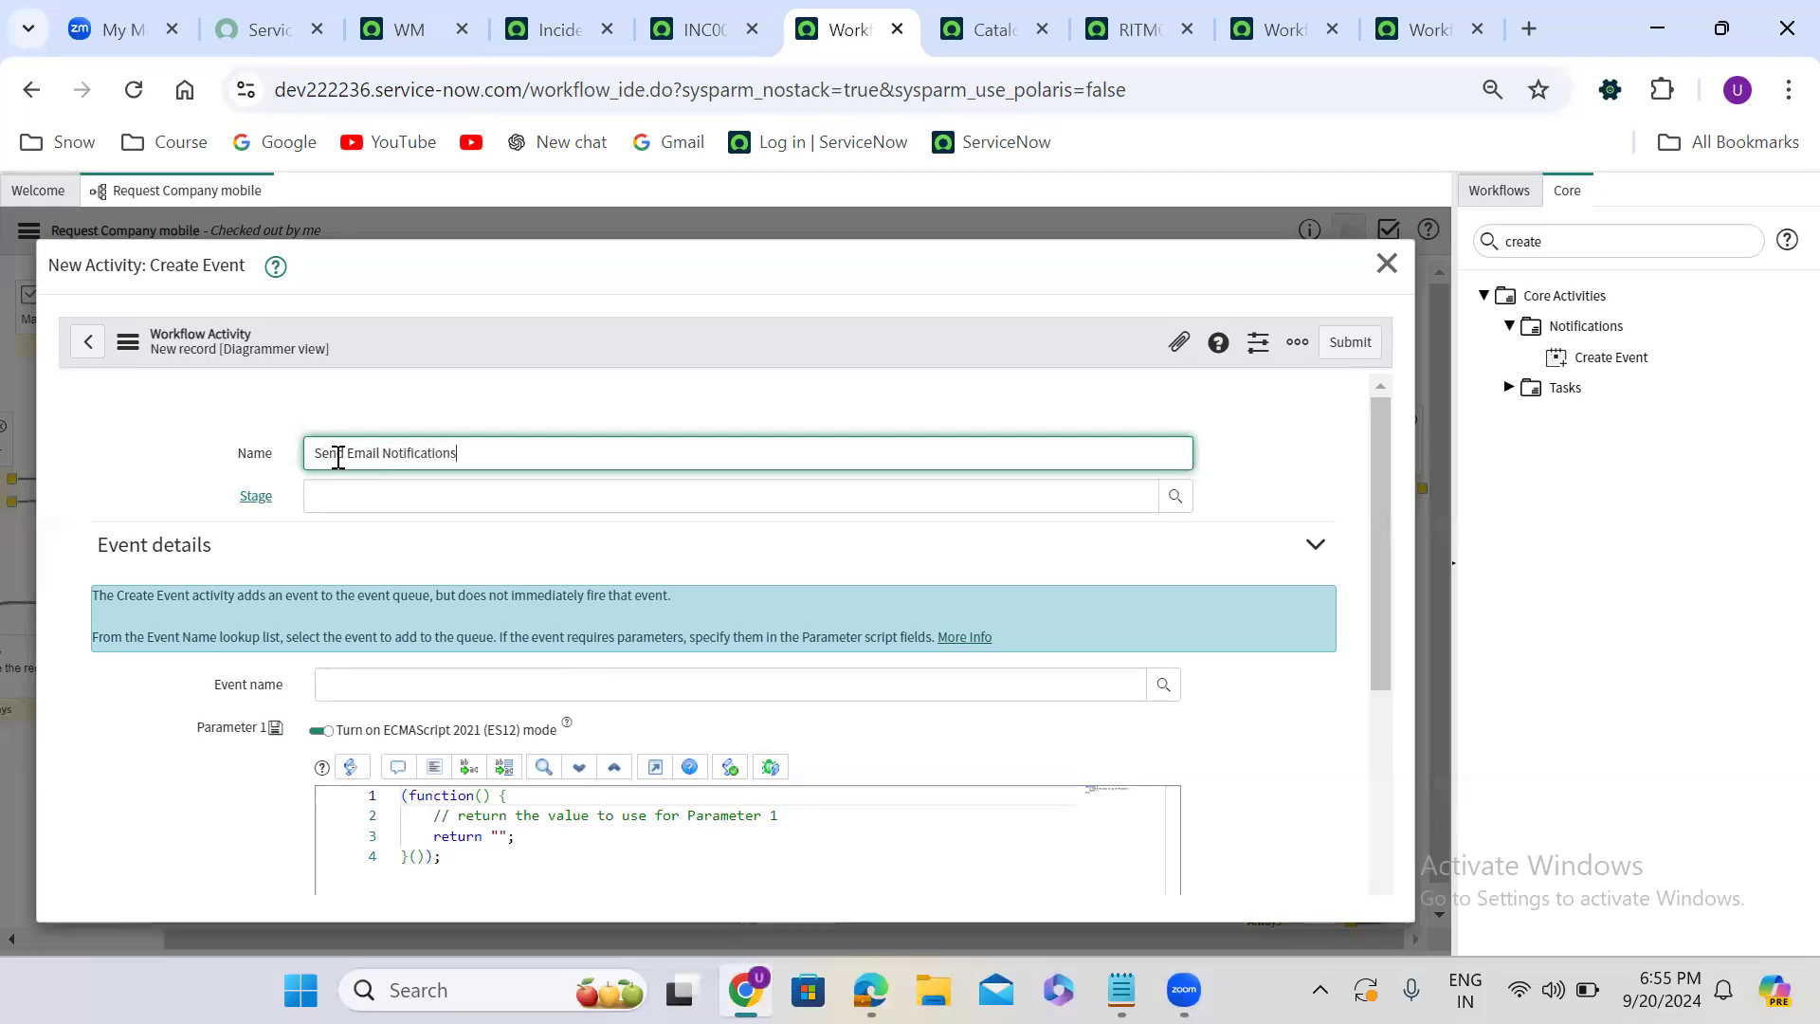
# - Set the new activity's event name to hr_case.record.created and submit it
pyautogui.click(379, 696)
pyautogui.write('hr')
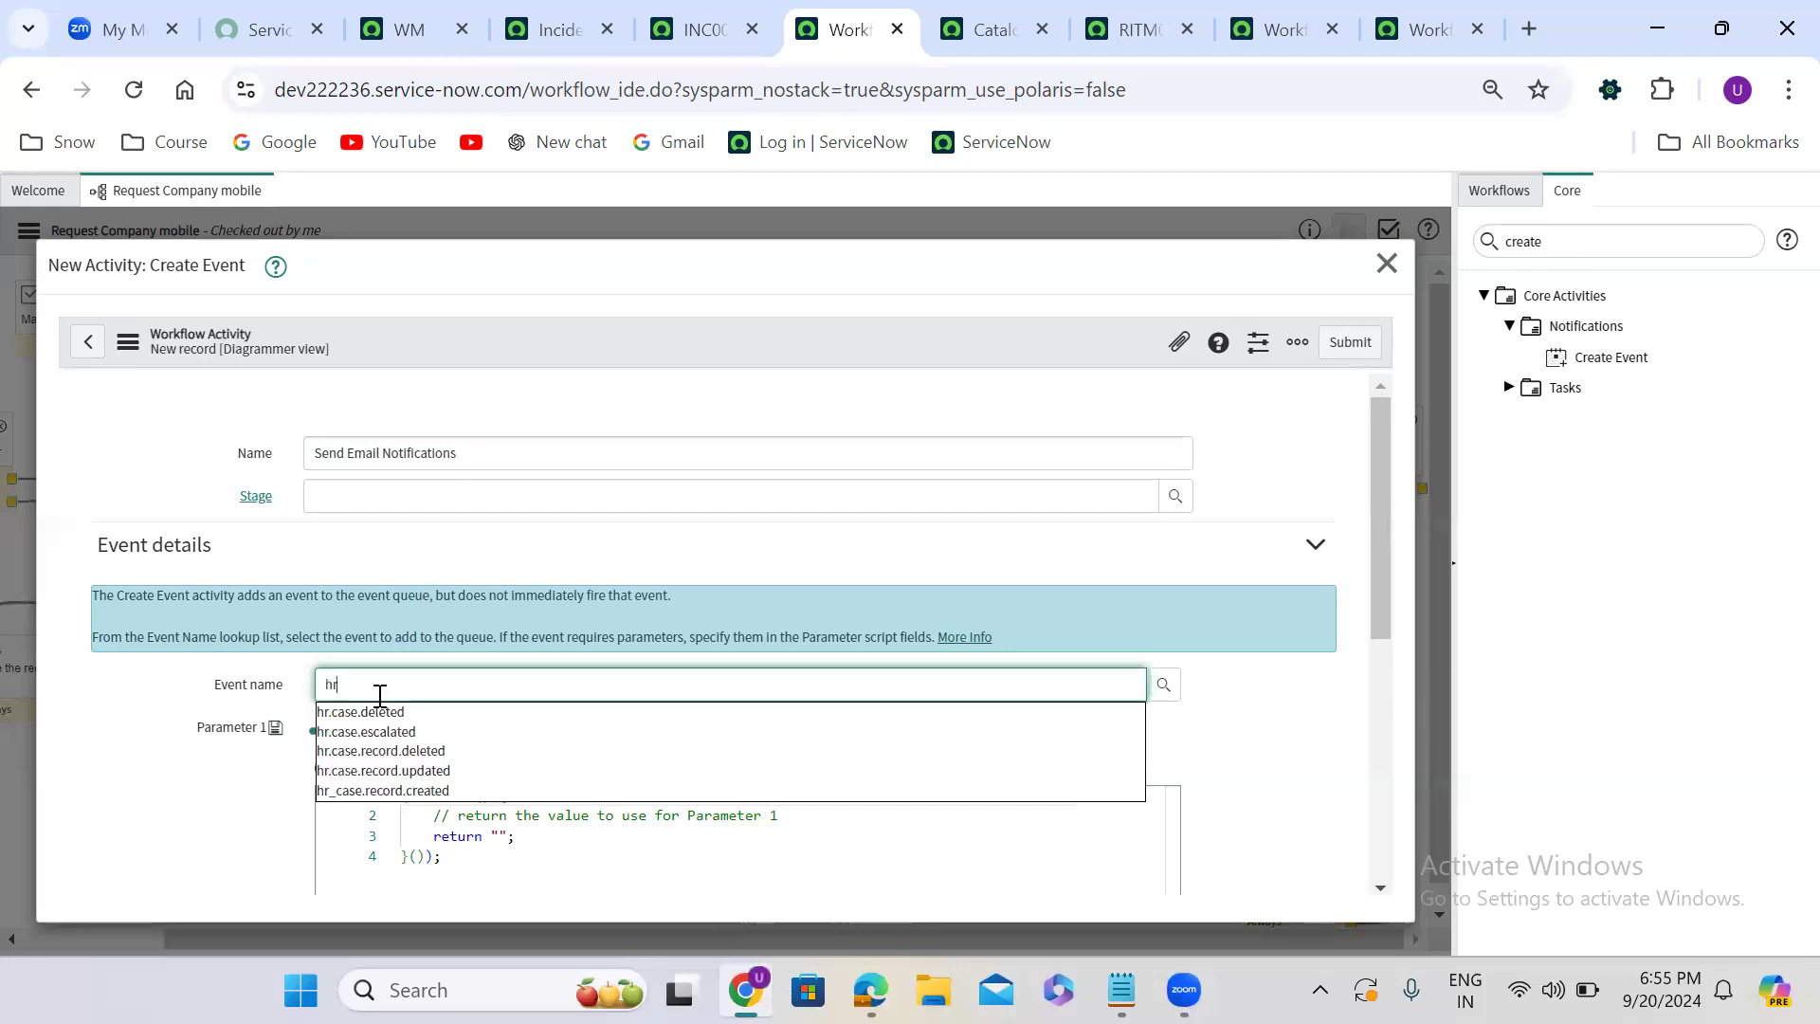
pyautogui.click(446, 790)
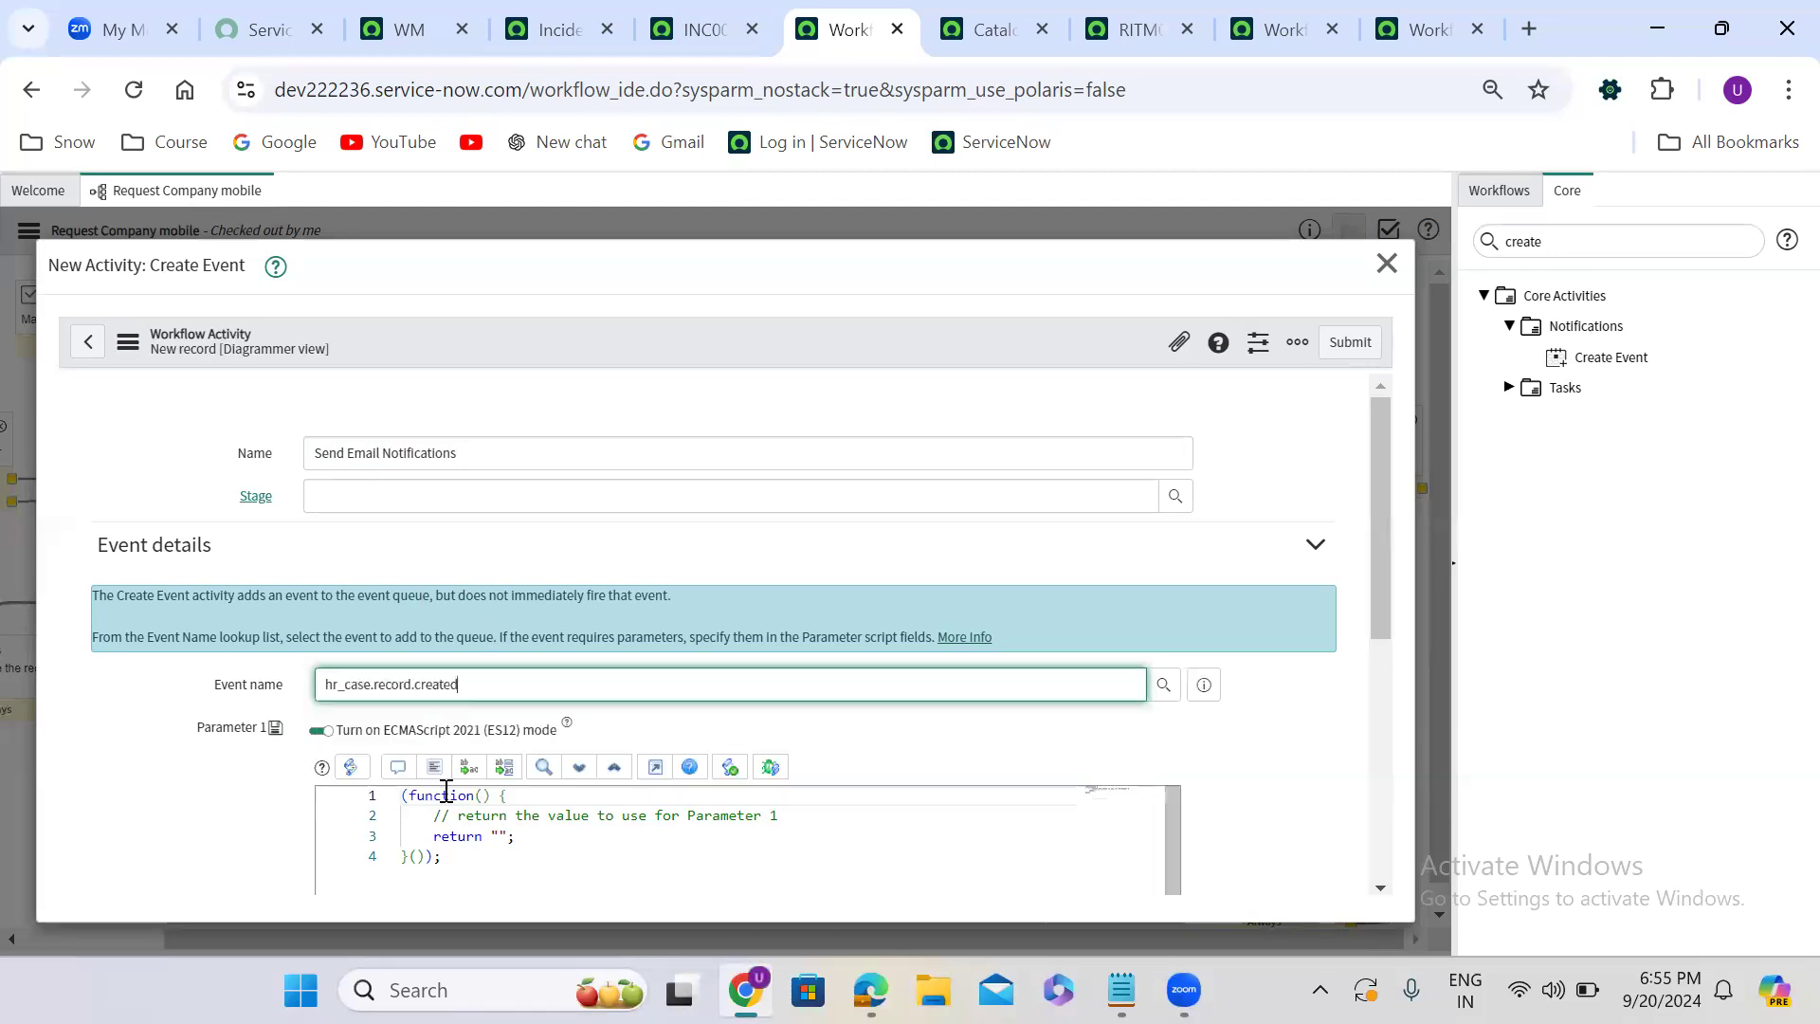
pyautogui.moveTo(1382, 587); pyautogui.dragTo(1402, 421)
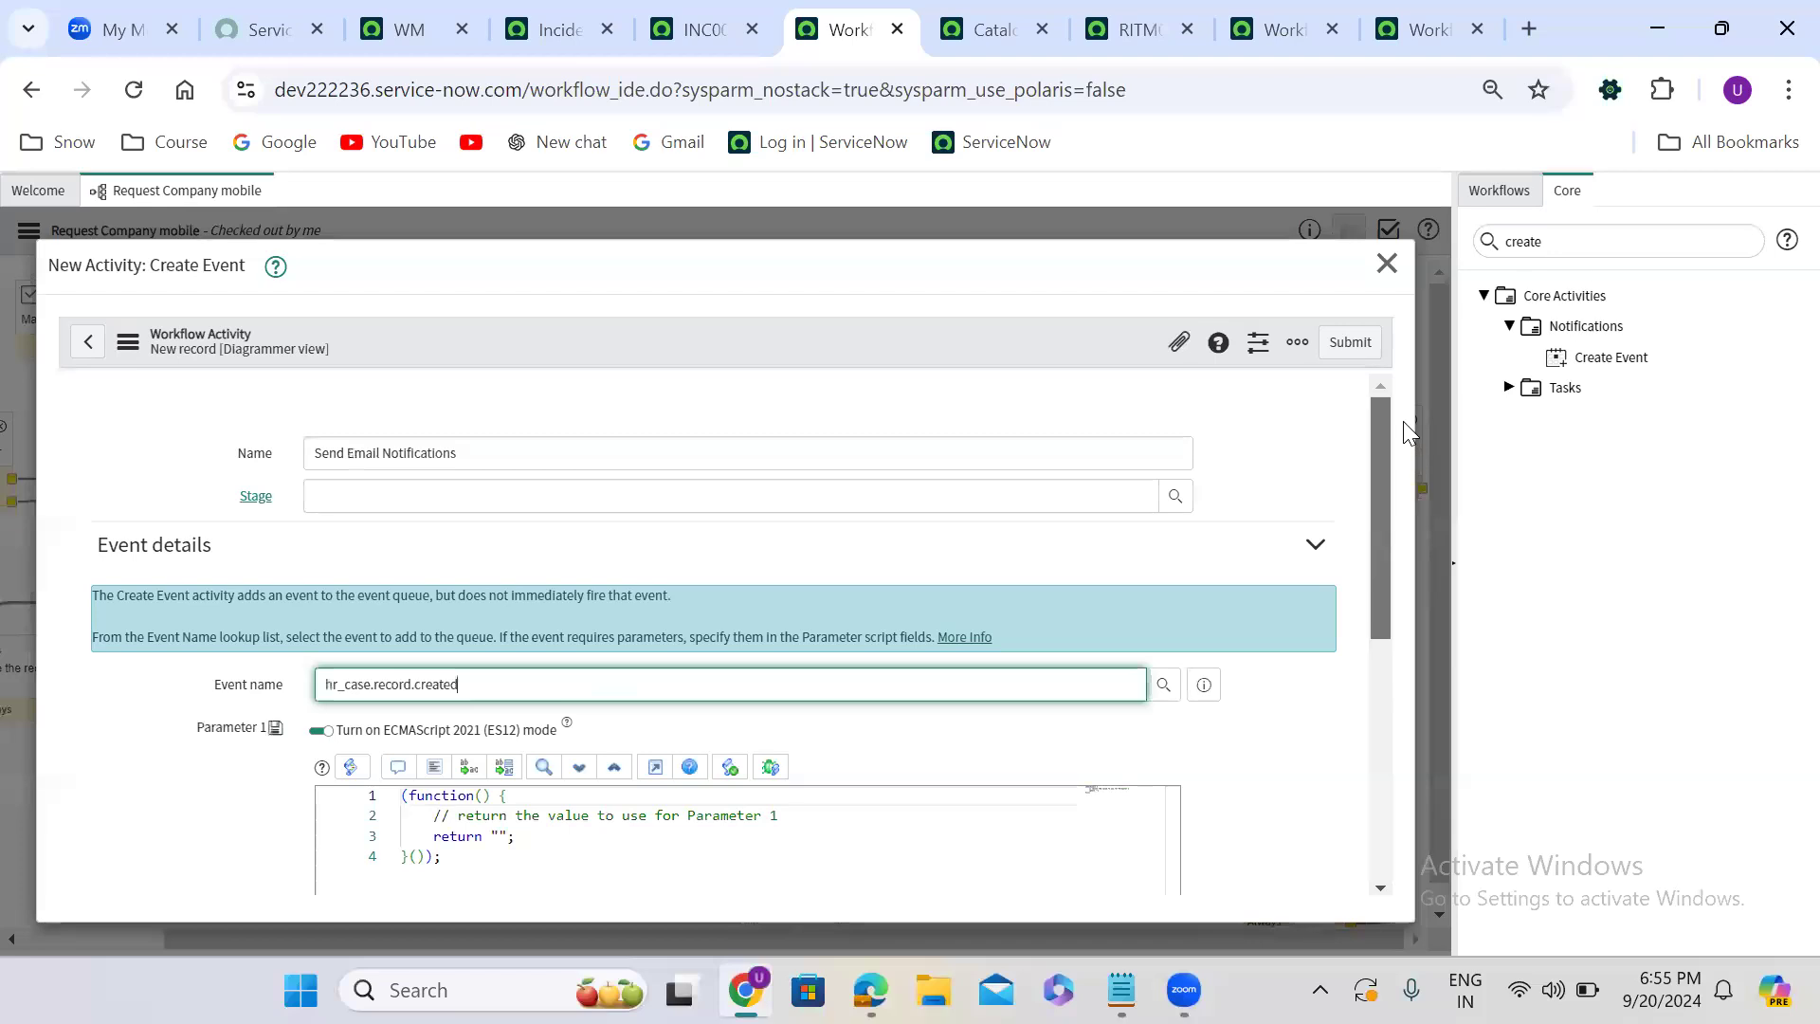
pyautogui.click(1353, 339)
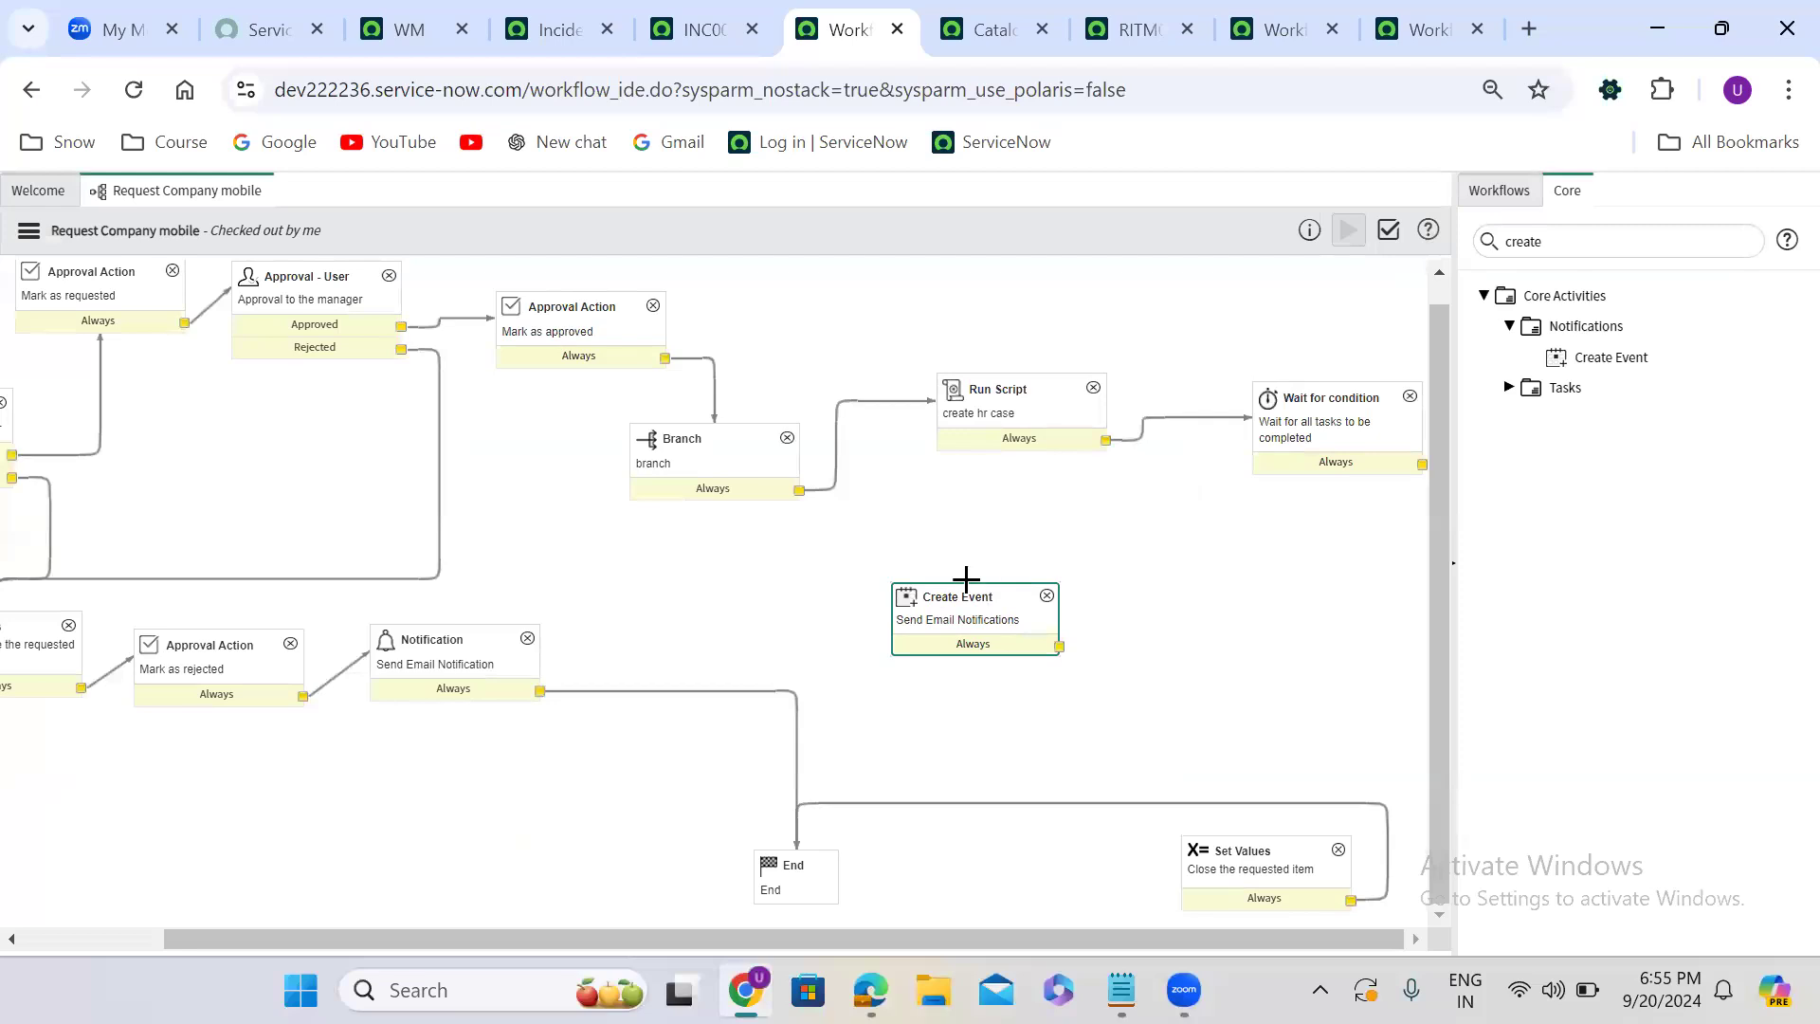
# - Position the Create Event activity below Wait for condition and connect Wait for condition's Always output to it
pyautogui.moveTo(948, 588); pyautogui.dragTo(1273, 576)
pyautogui.moveTo(1422, 464); pyautogui.dragTo(1308, 617)
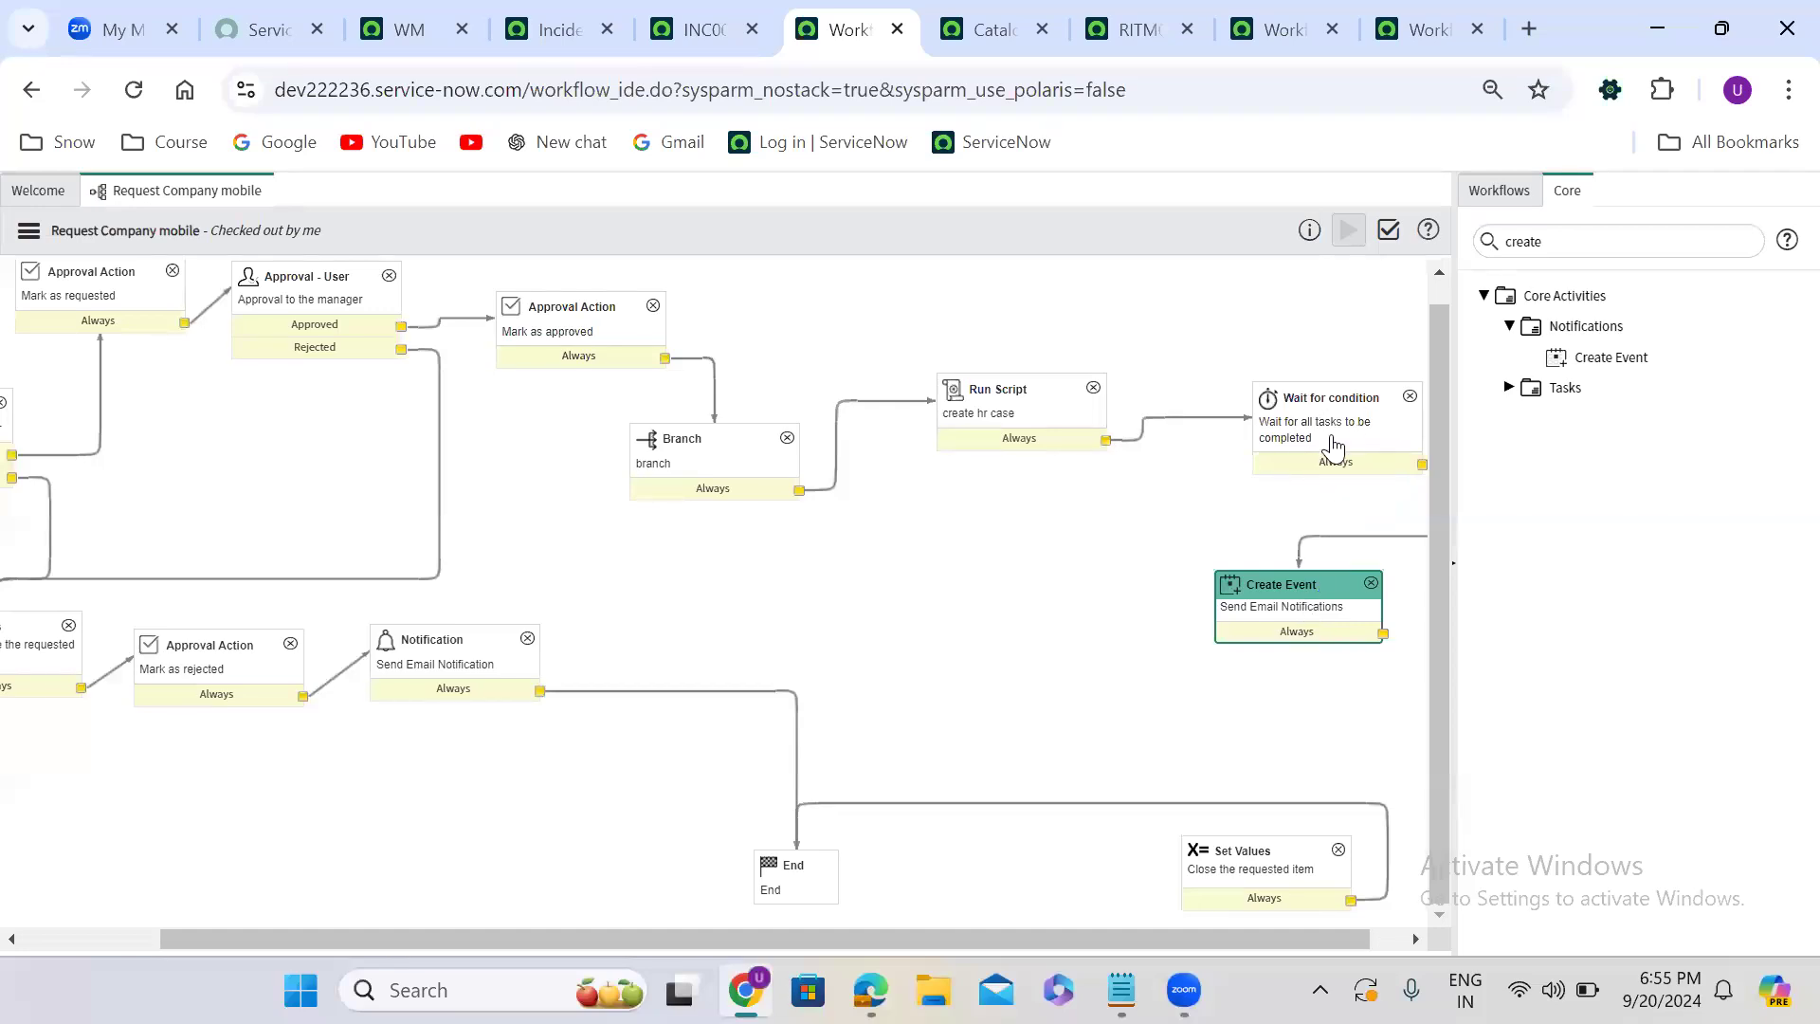
pyautogui.hscroll(1, 1299, 622)
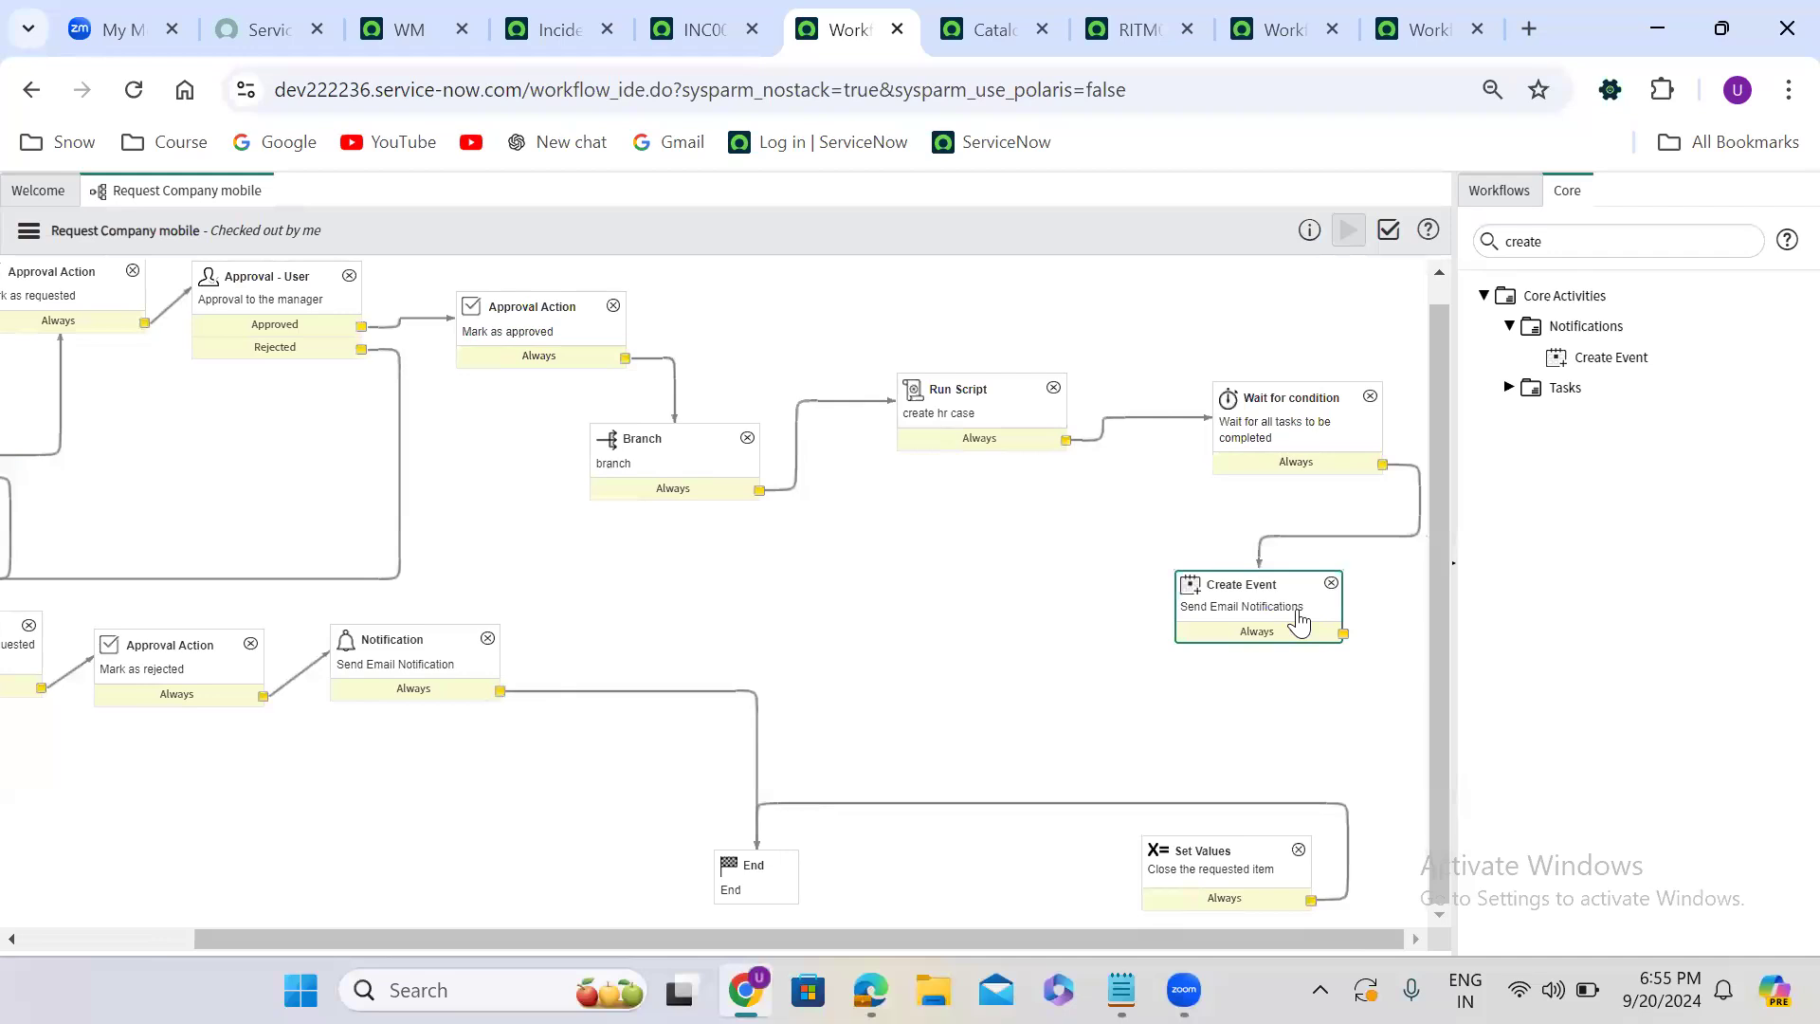
# - Examine the event name and the Parameter 1 and Parameter 2 scripts in the Create Event activity's properties
pyautogui.doubleClick(1260, 614)
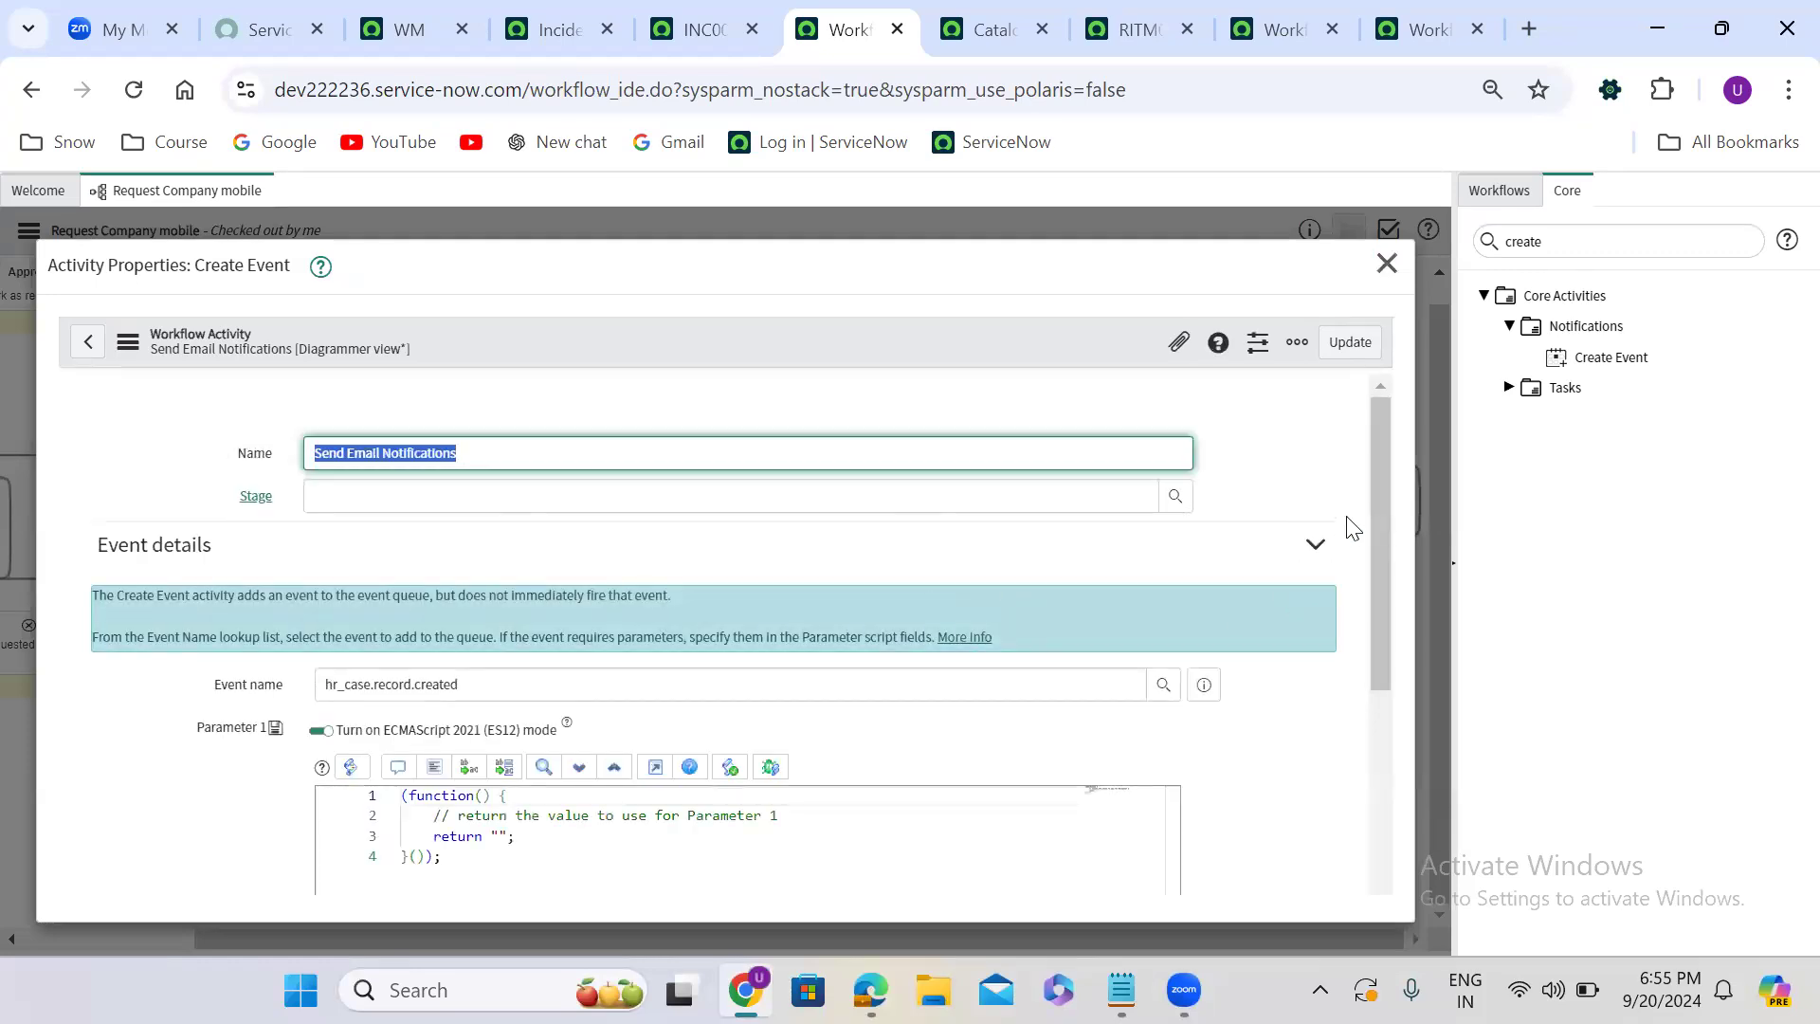
pyautogui.moveTo(1374, 491); pyautogui.dragTo(1365, 644)
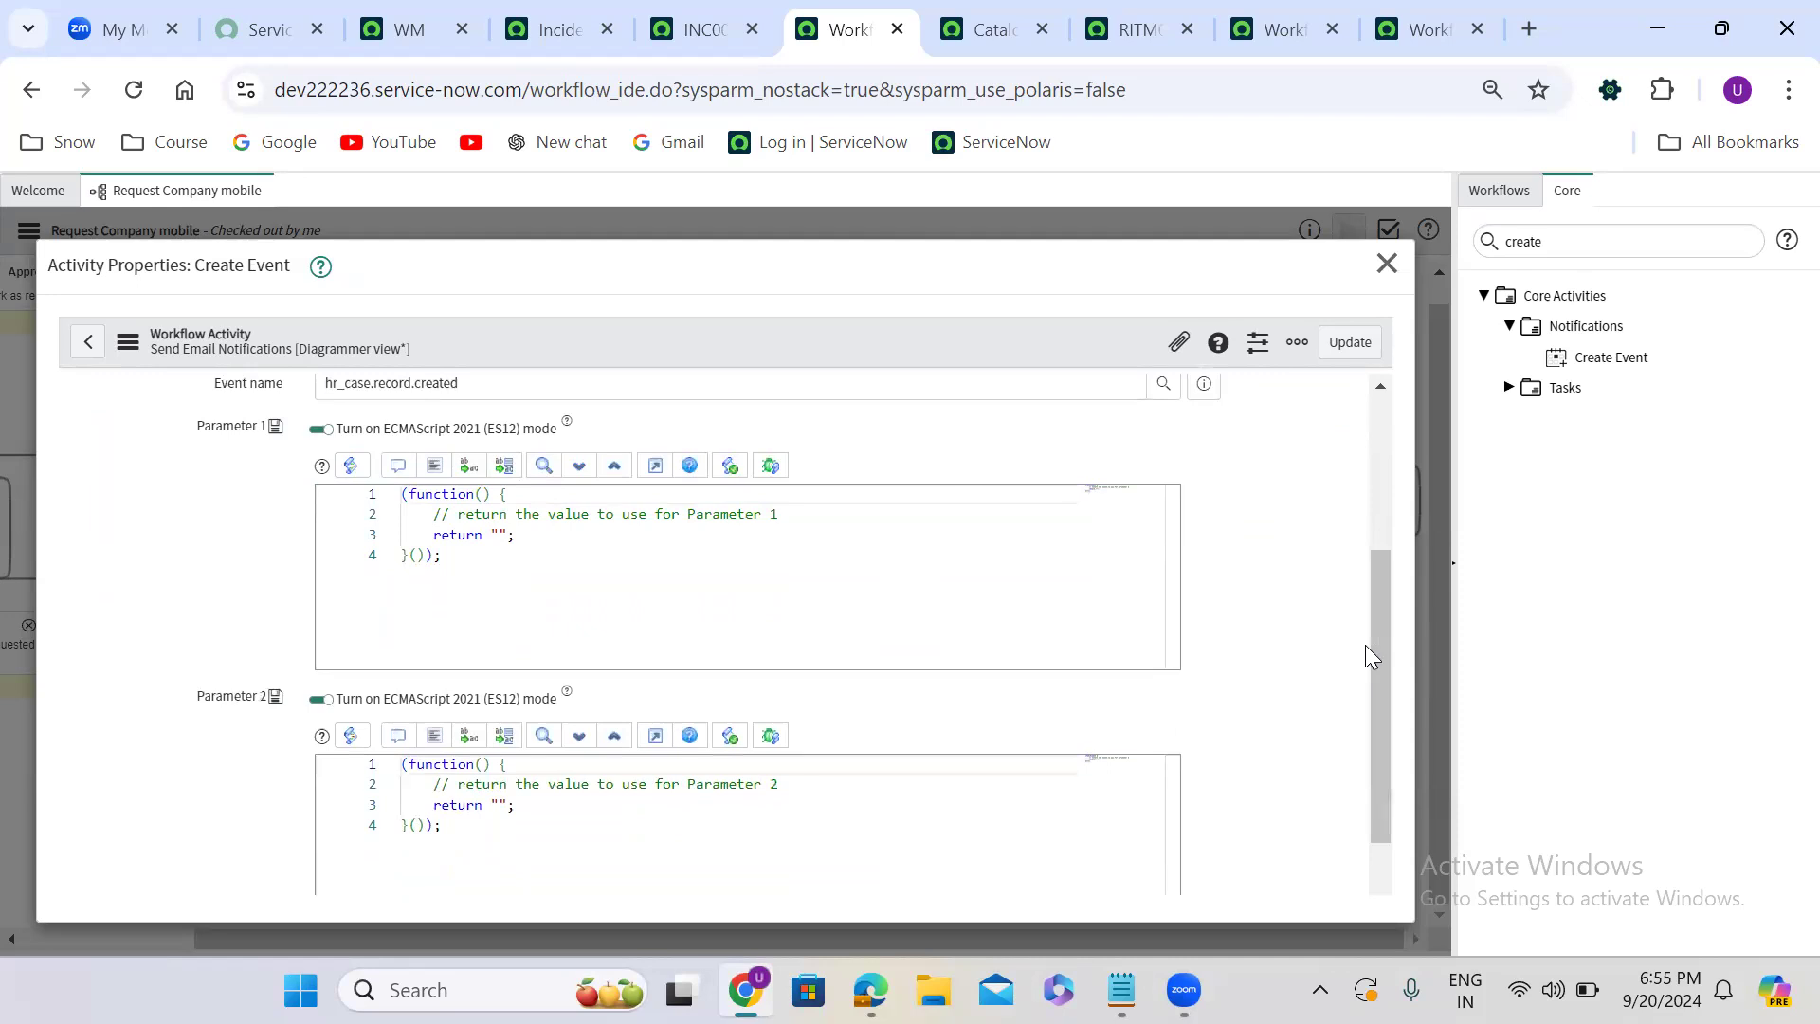
pyautogui.moveTo(199, 426); pyautogui.dragTo(267, 428)
pyautogui.moveTo(199, 698); pyautogui.dragTo(275, 709)
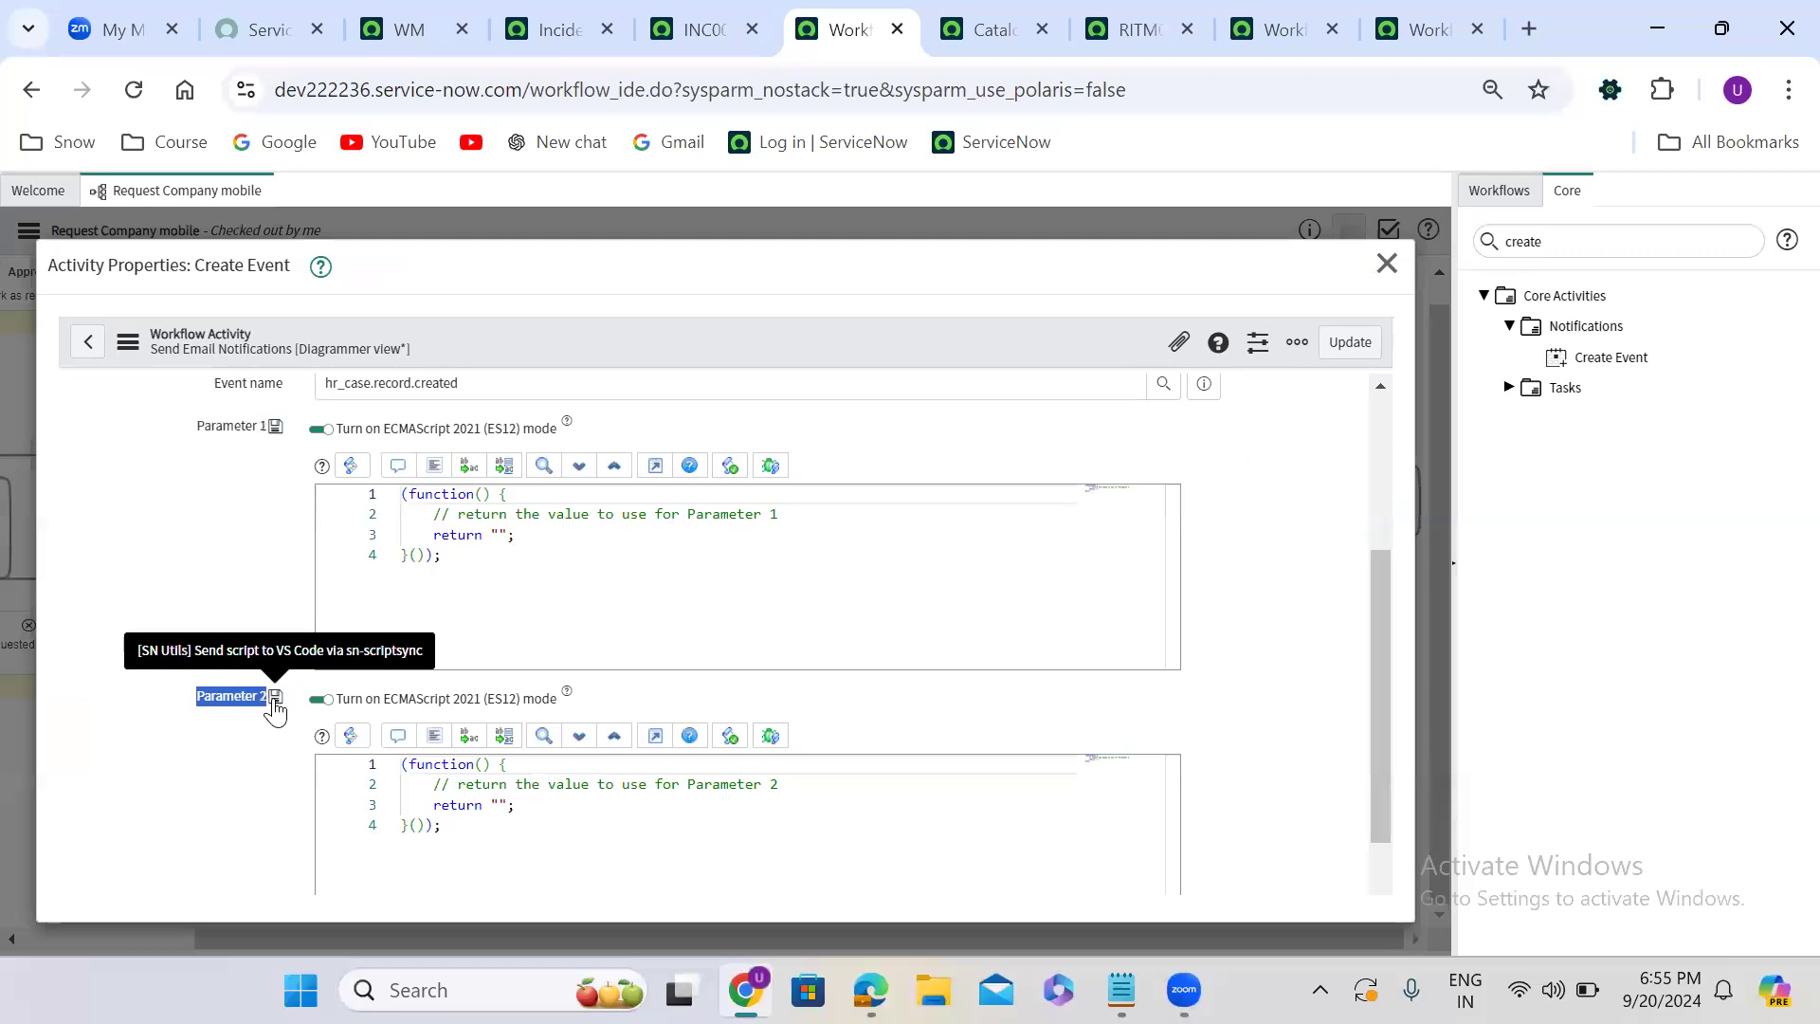
pyautogui.click(625, 532)
pyautogui.click(557, 804)
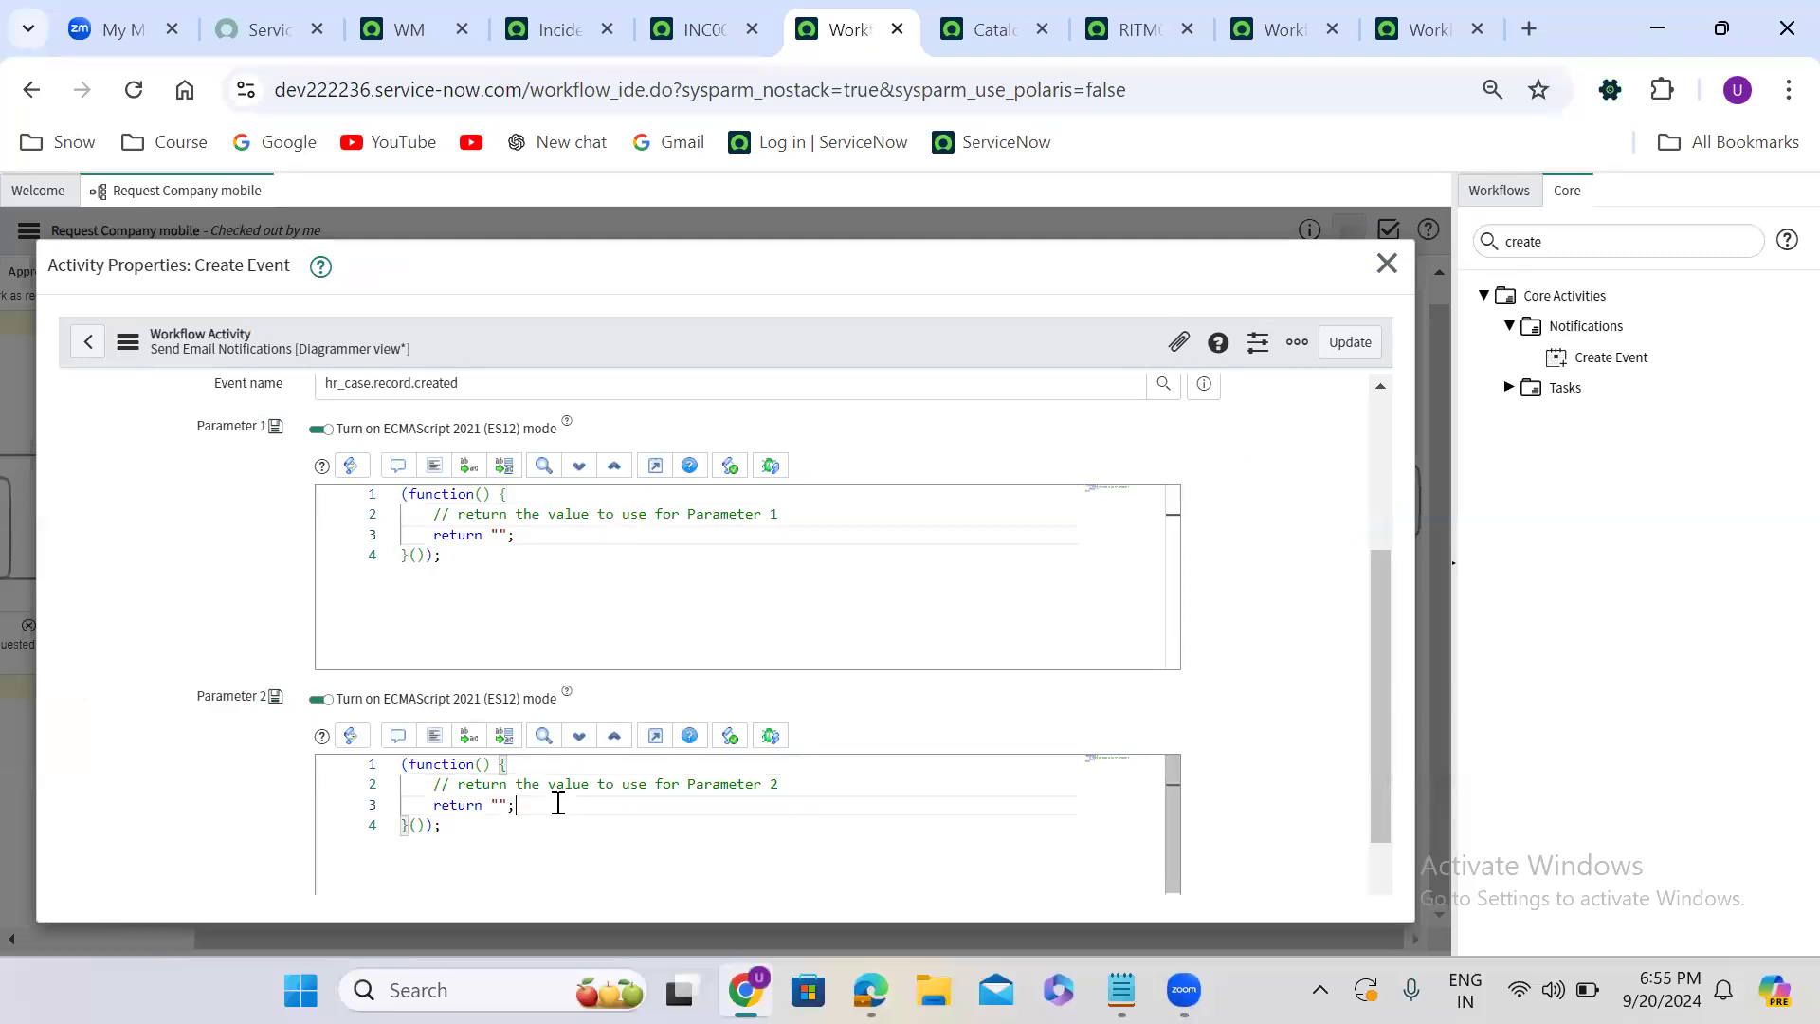
pyautogui.doubleClick(388, 383)
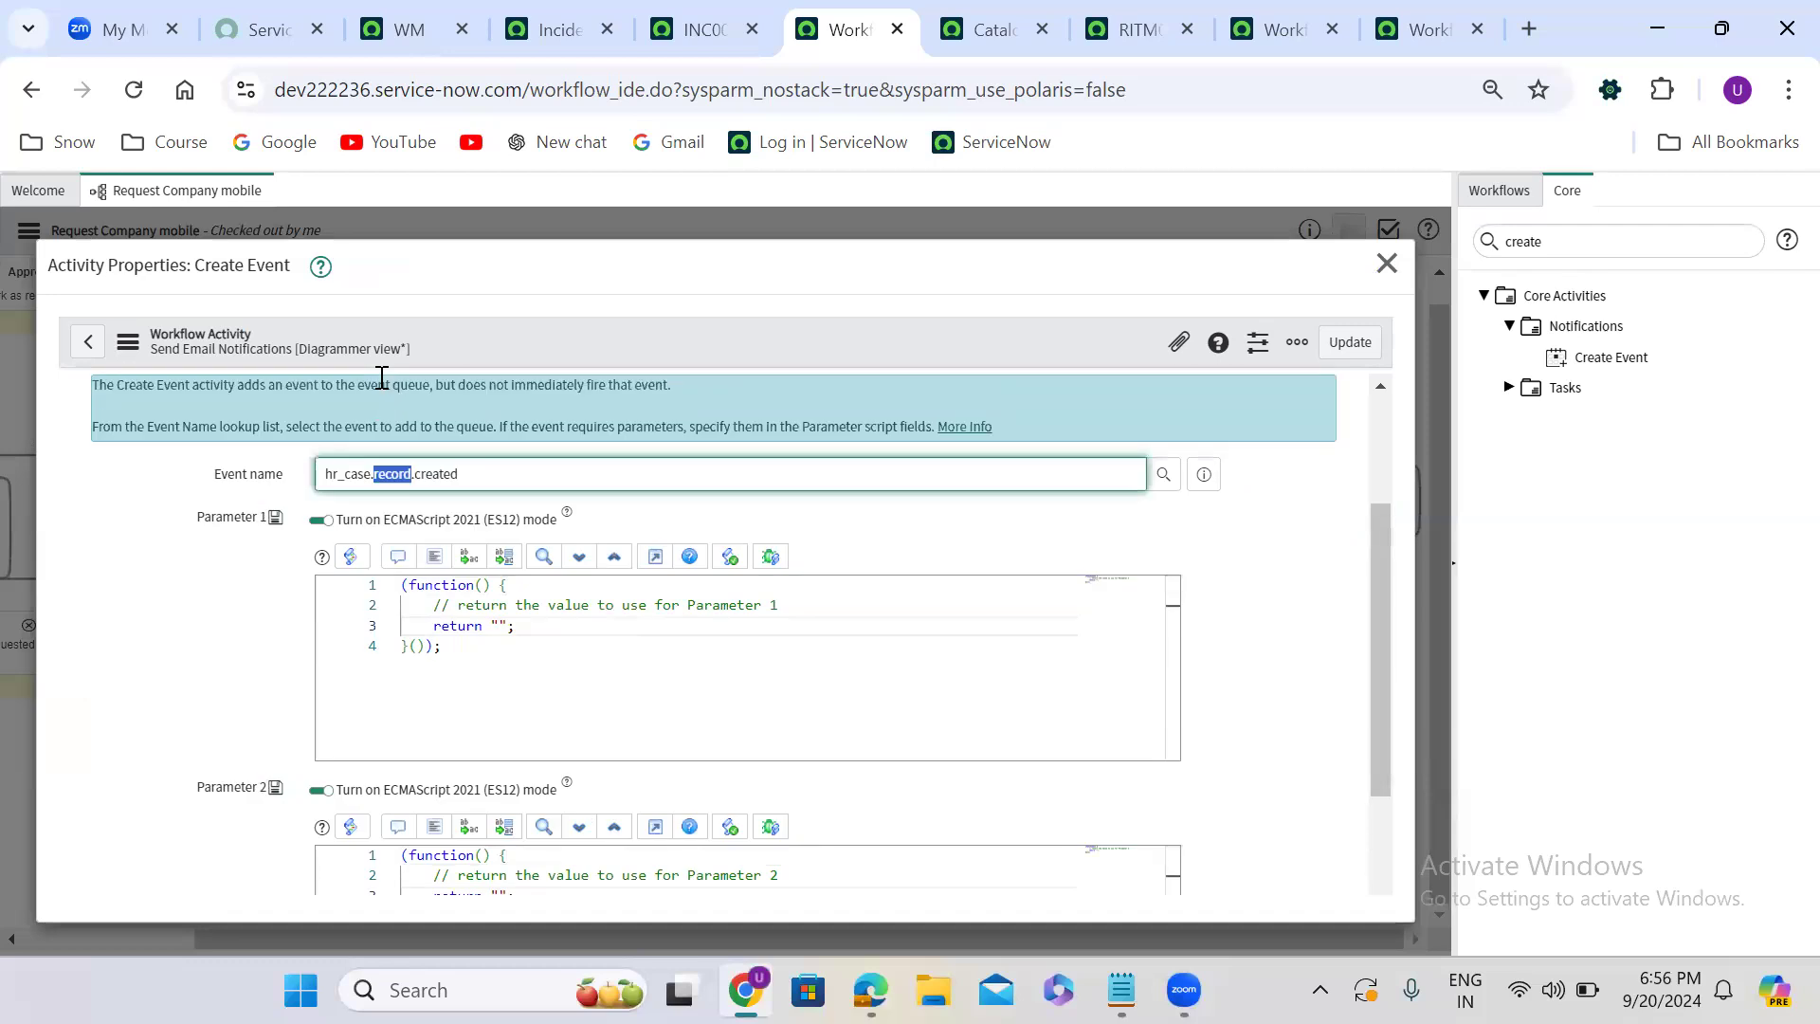
pyautogui.doubleClick(1008, 527)
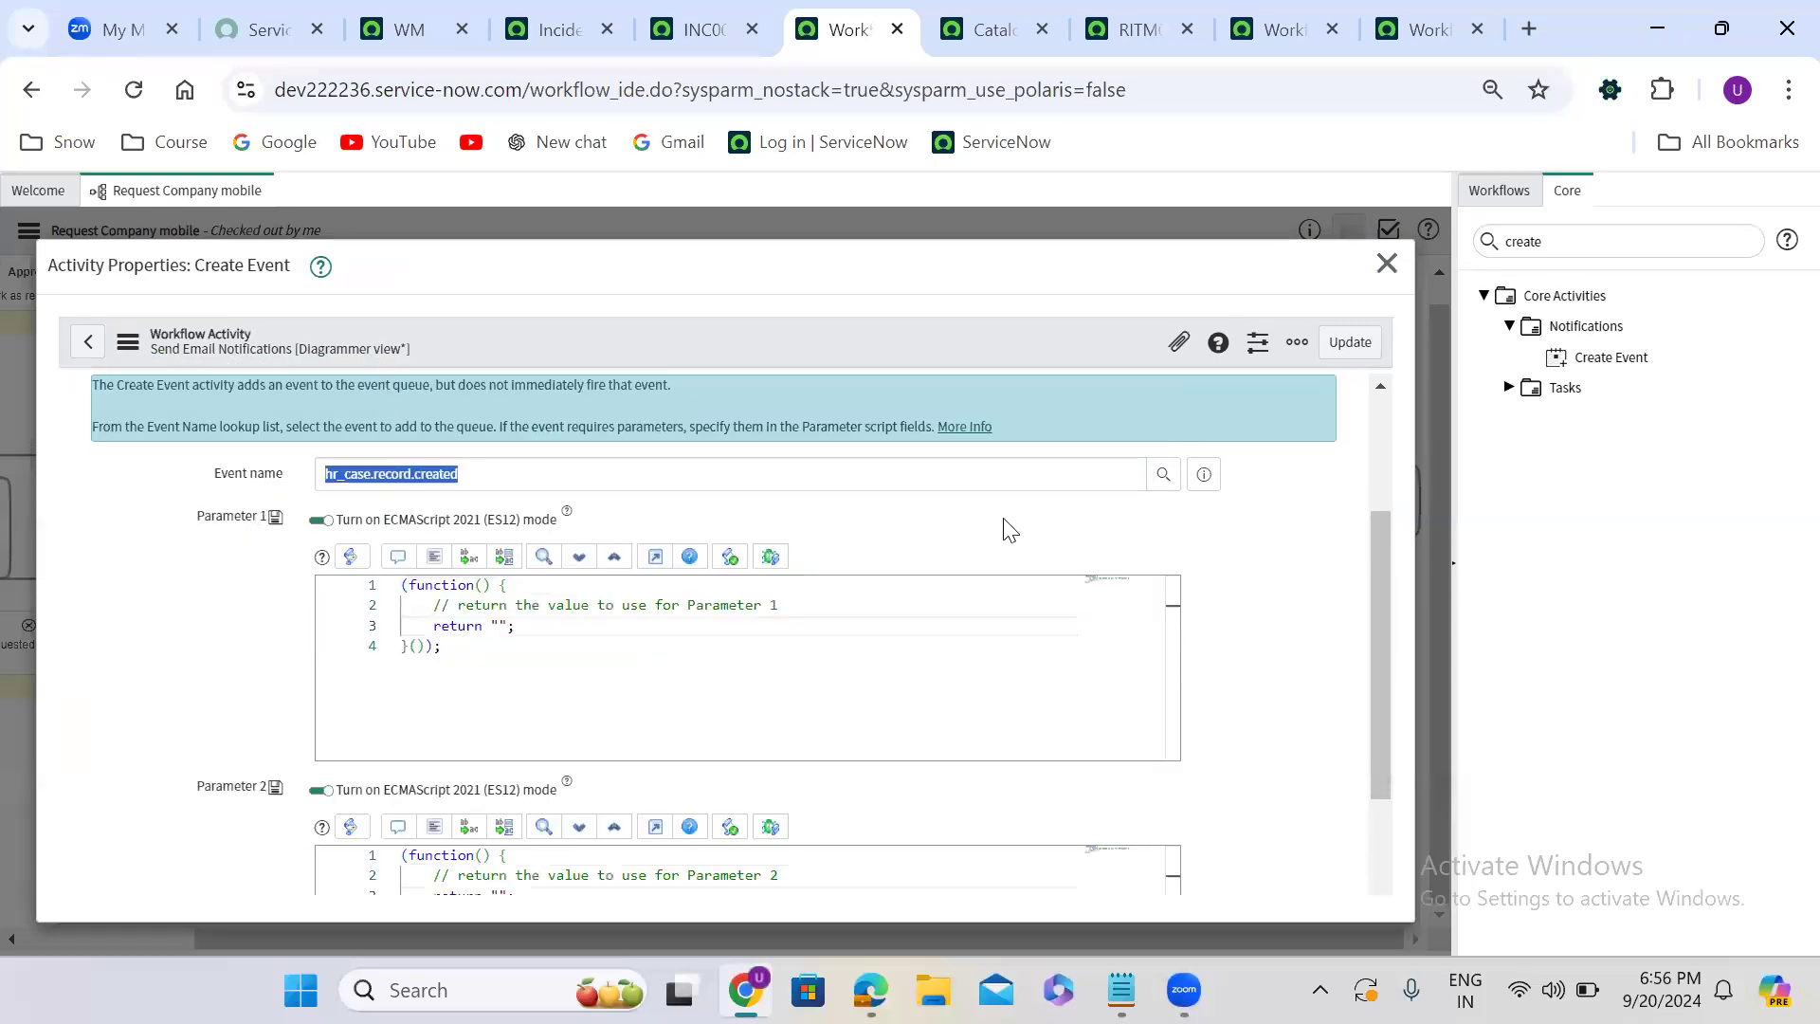
pyautogui.click(1346, 346)
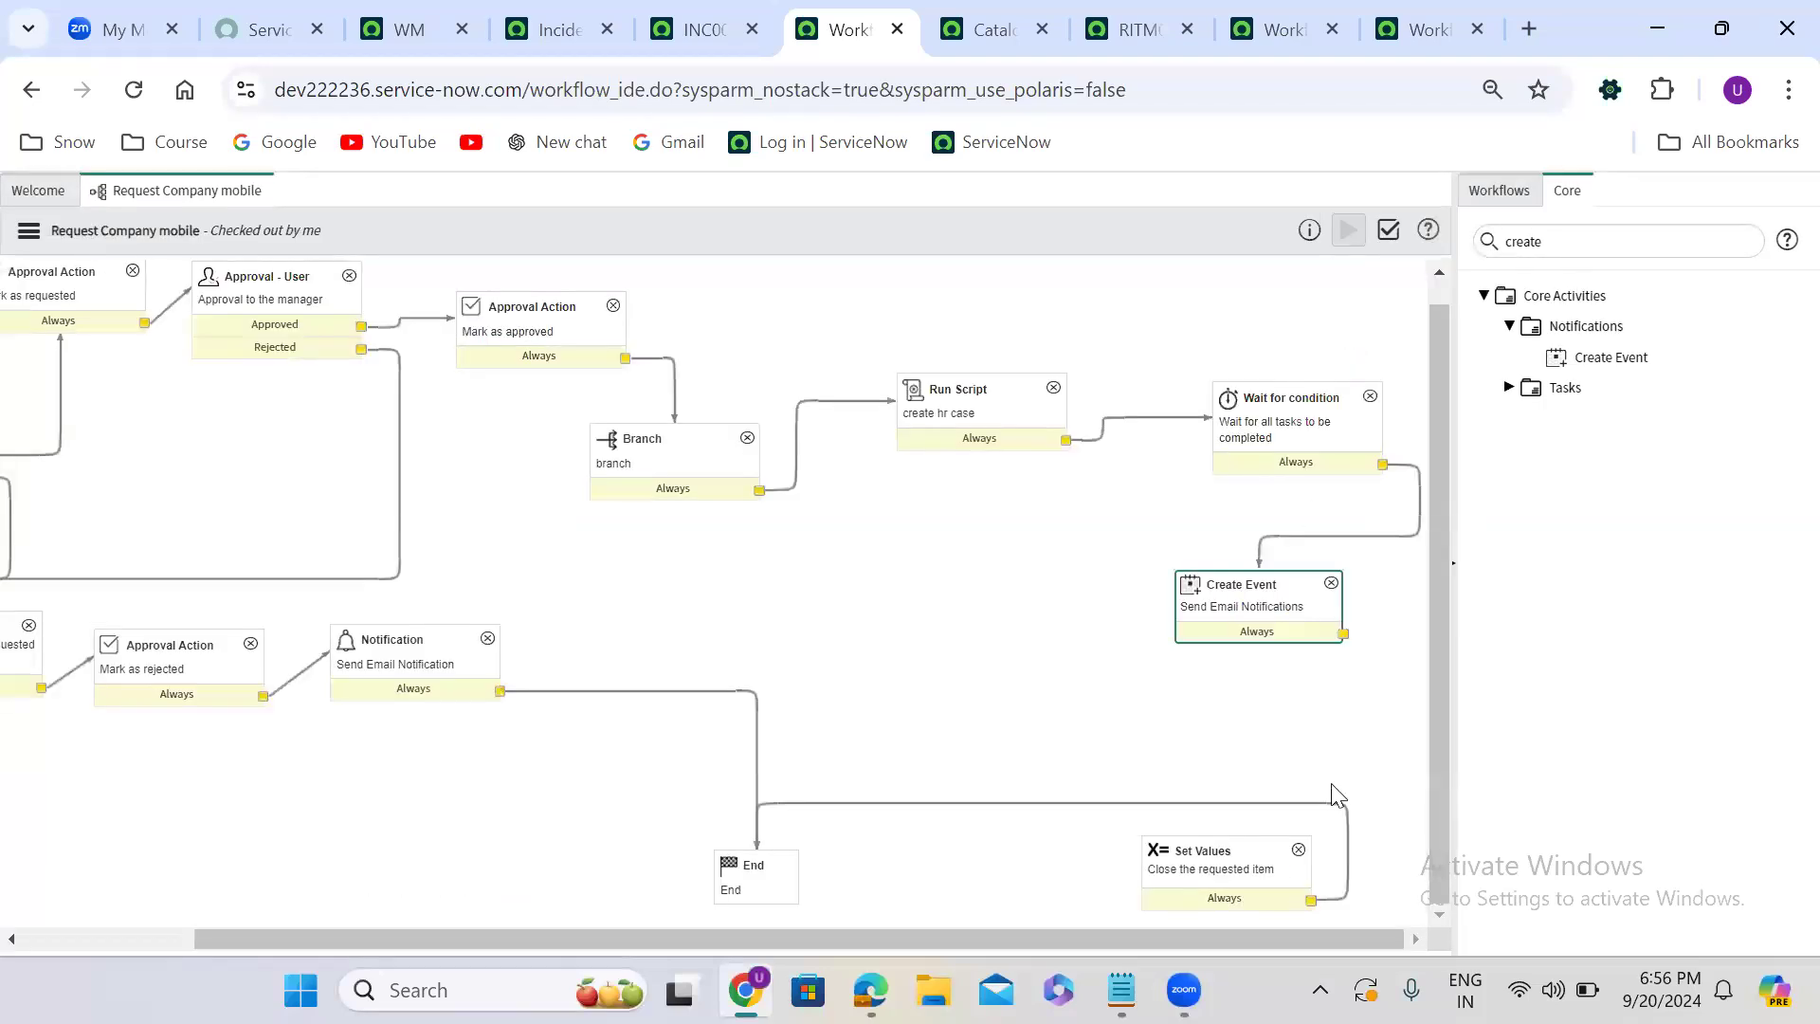
# - Delete the Create Event activity that follows Wait for condition
pyautogui.click(1331, 583)
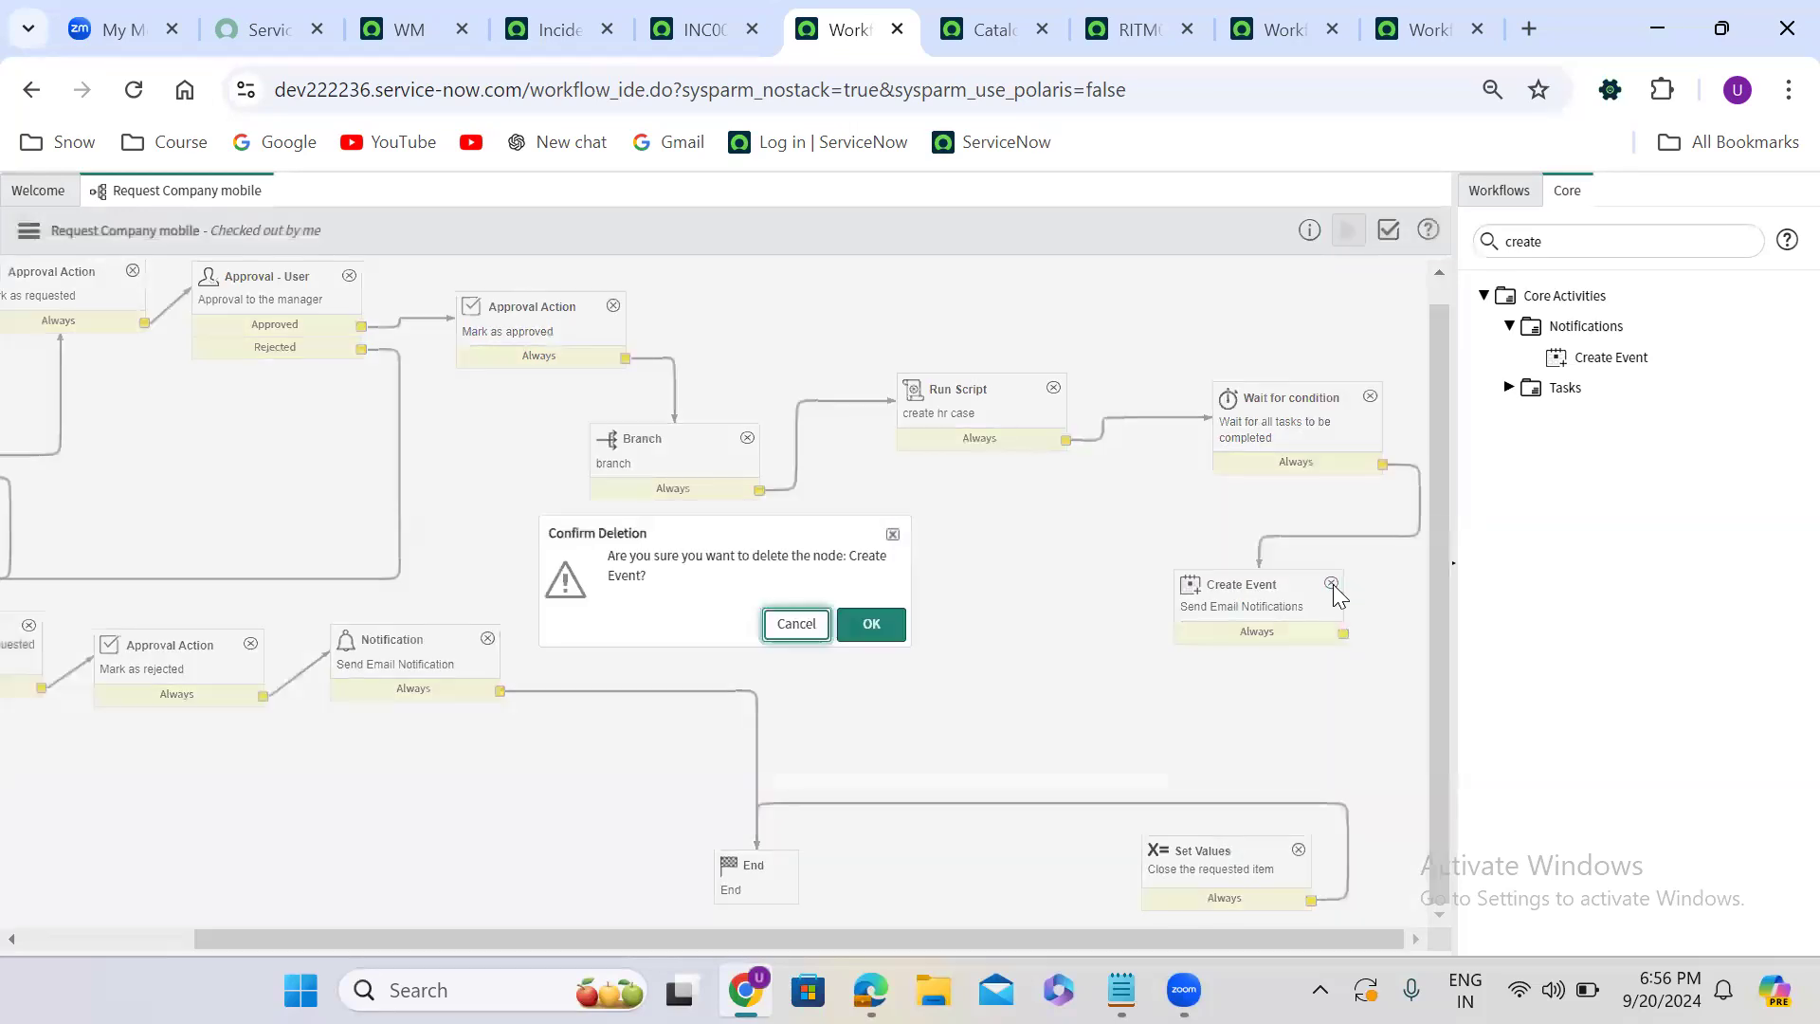
pyautogui.click(870, 624)
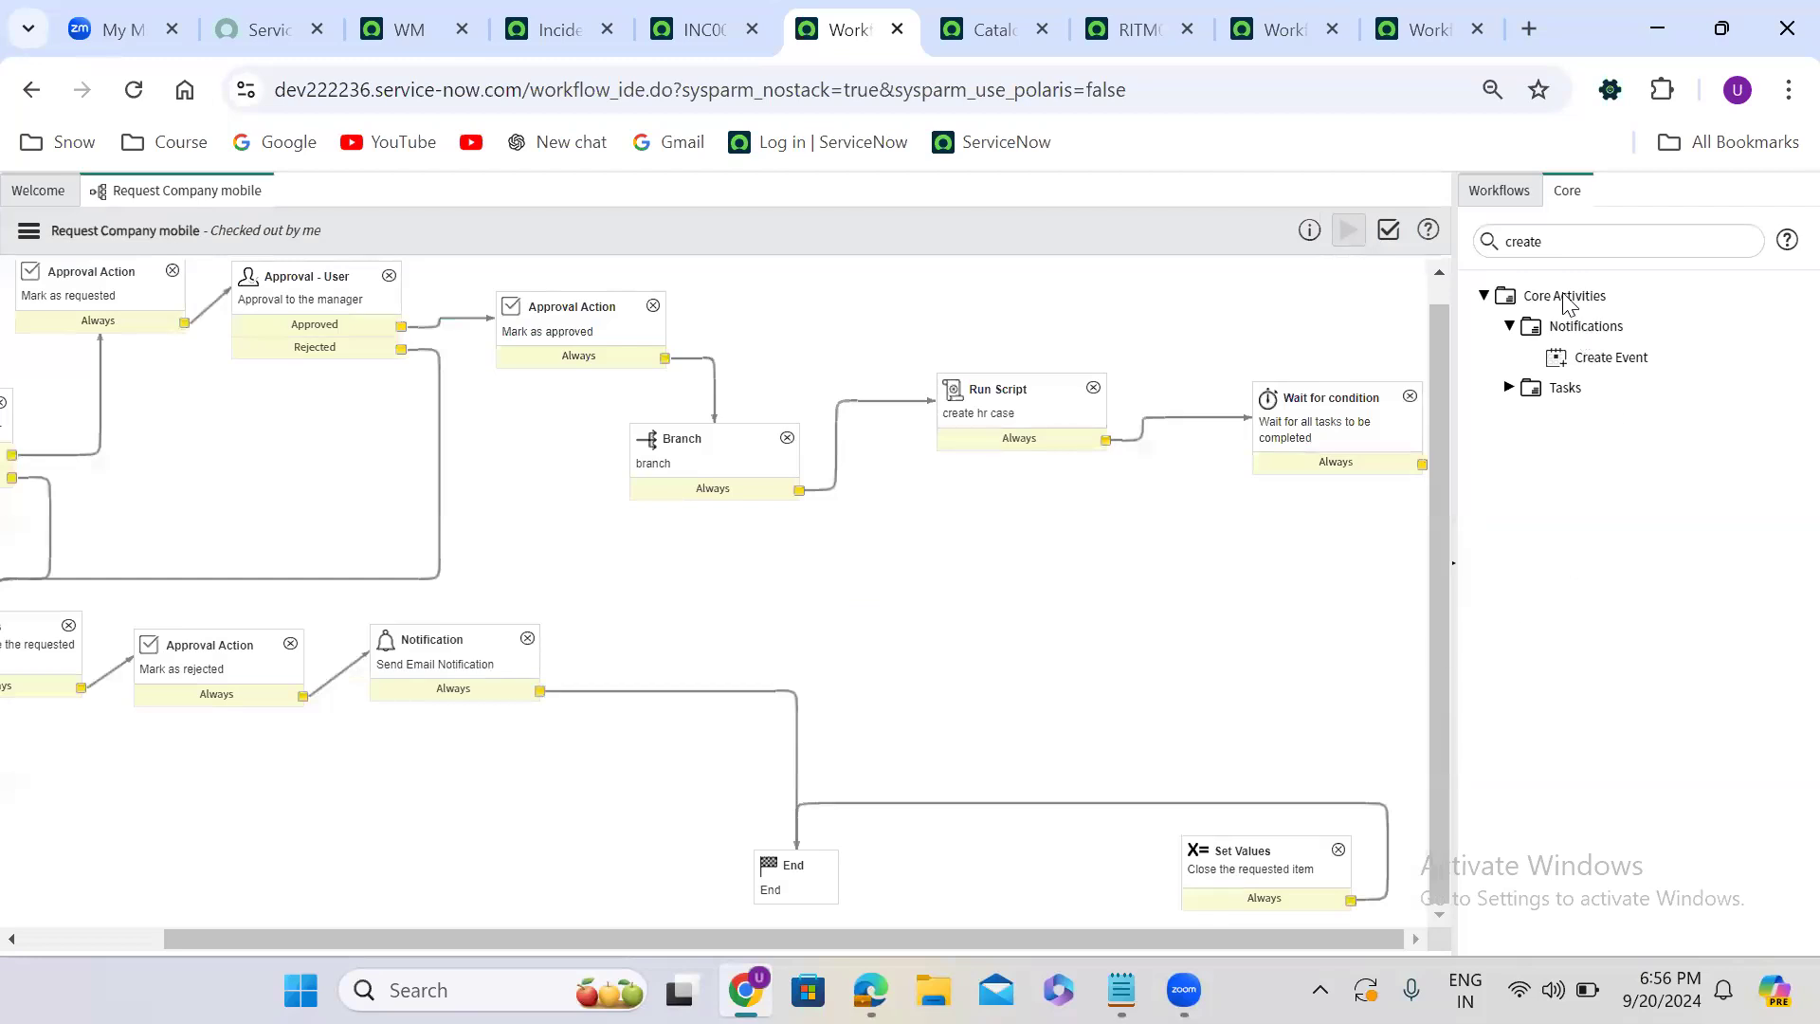
# - Find the Run Script activity under Utilities, add it to the workflow canvas, and name it send email notification
pyautogui.doubleClick(1535, 241)
pyautogui.write('run scr')
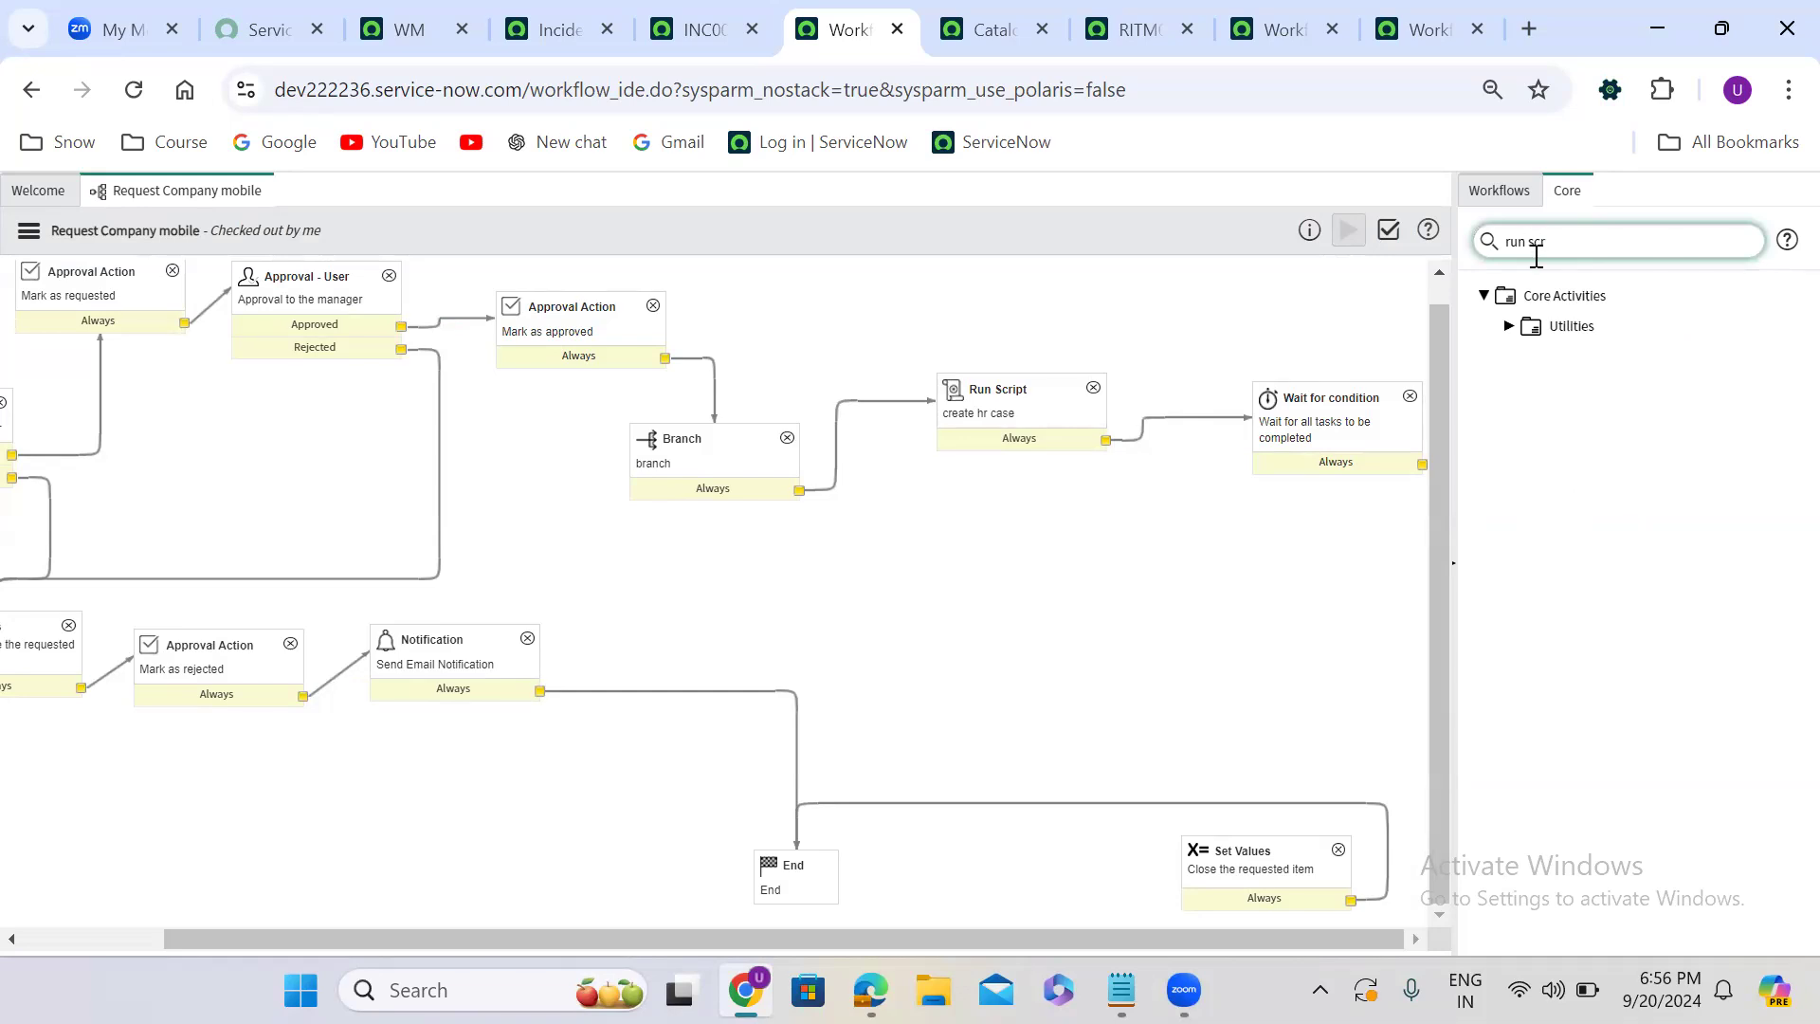
pyautogui.click(1508, 327)
pyautogui.moveTo(1603, 356); pyautogui.dragTo(1253, 602)
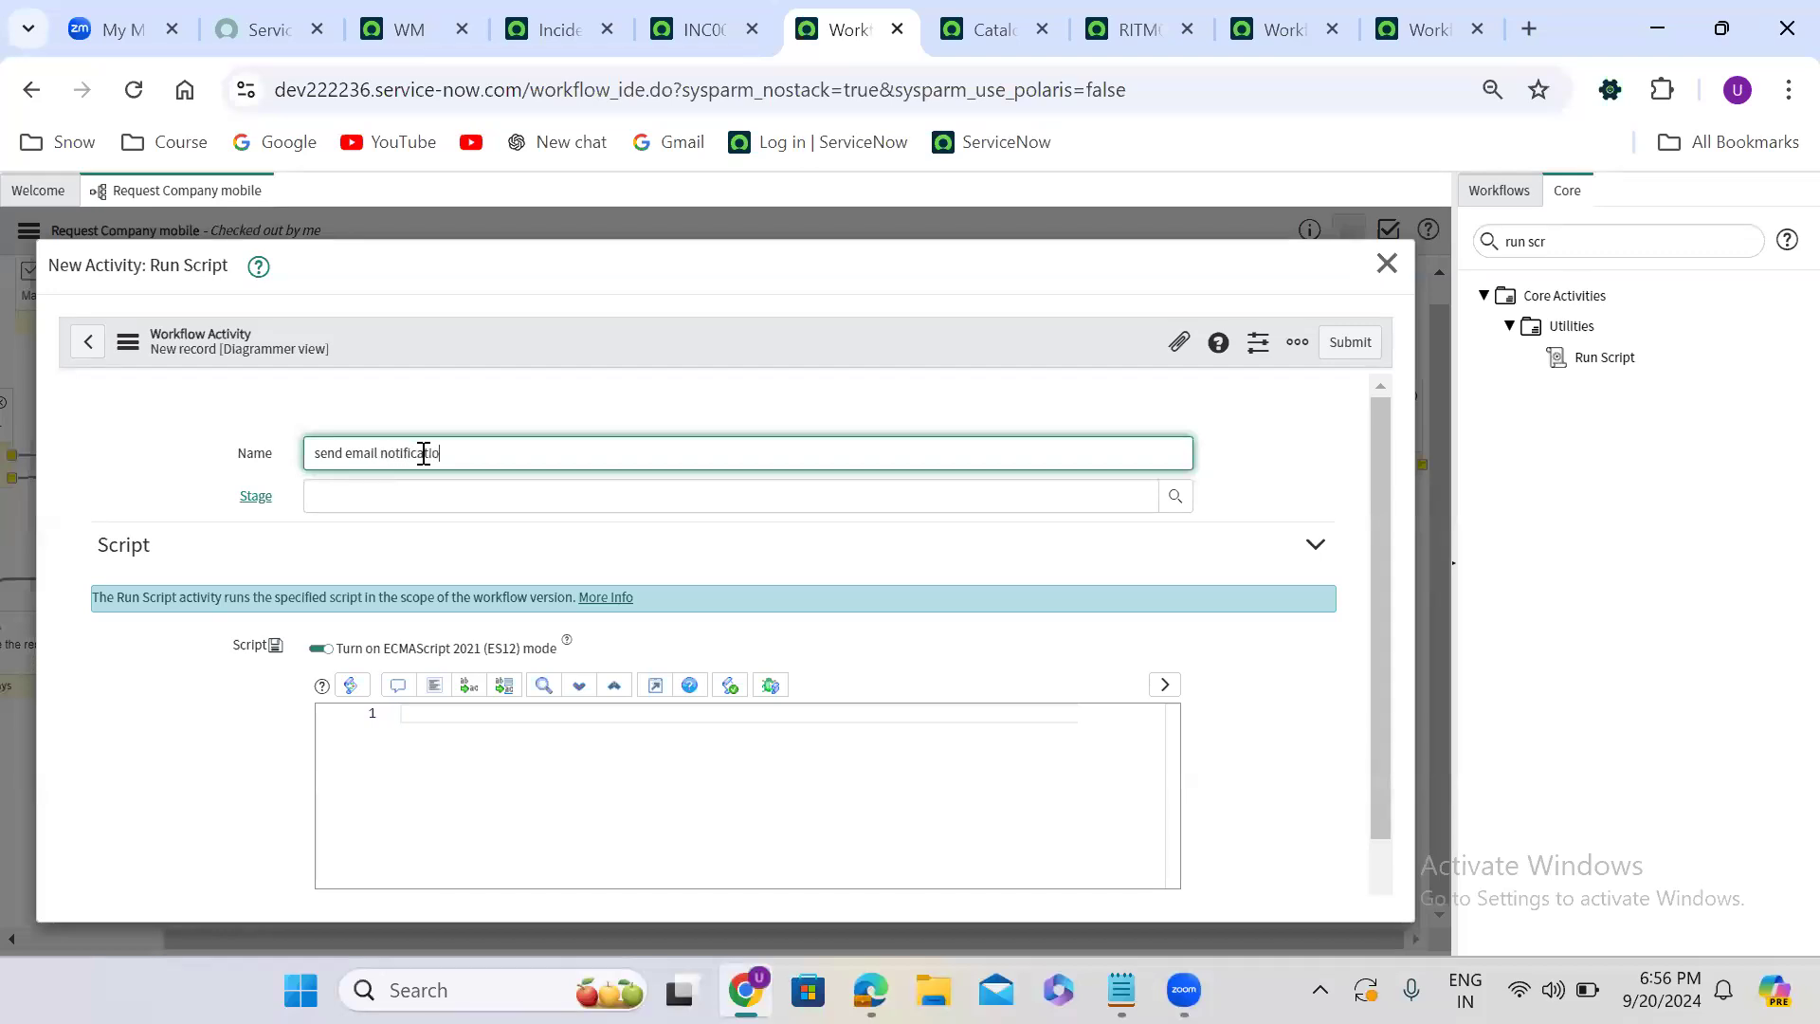
# - Write a gs.eventQueue() call in the activity's script with 'hr_case.record.created' as its event name
pyautogui.click(439, 713)
pyautogui.write('gs.eventqu')
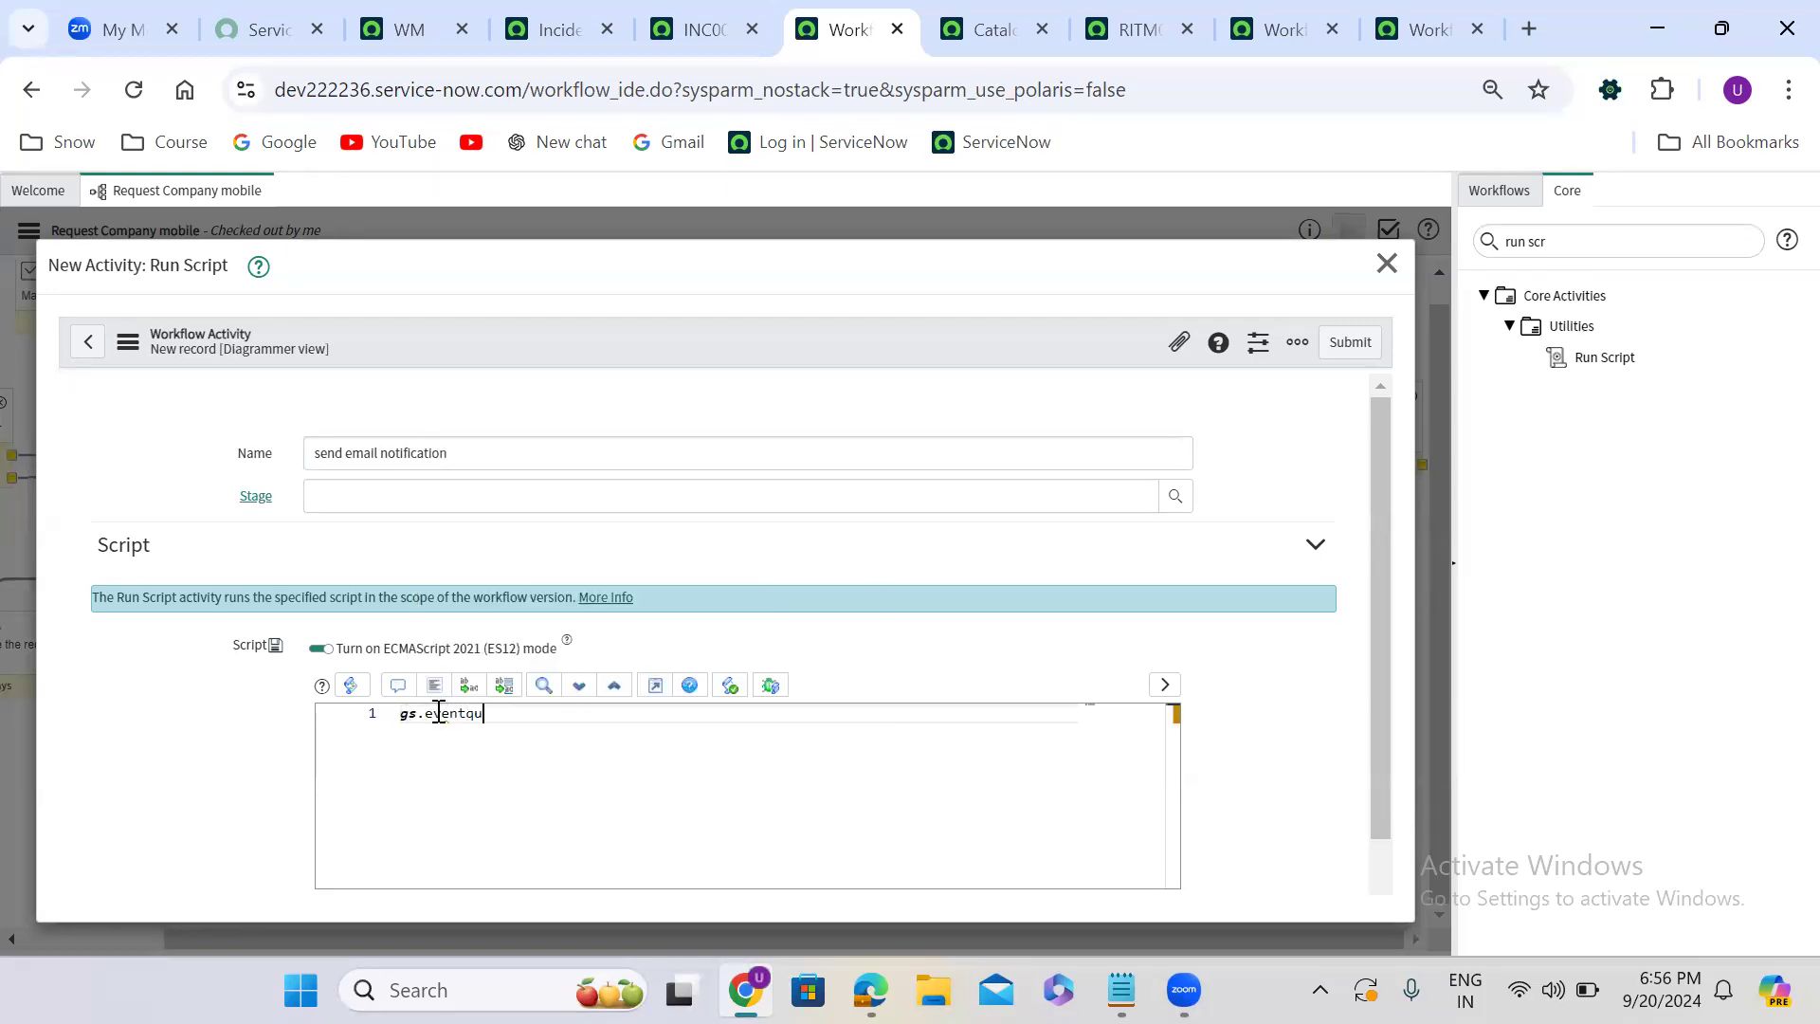
pyautogui.write('eue()')
pyautogui.click(478, 722)
pyautogui.press('BackSpace')
pyautogui.write('Q')
pyautogui.press('Right')
pyautogui.write("'hr_c")
pyautogui.write('.recop')
pyautogui.press('BackSpace')
pyautogui.write("rd.created'")
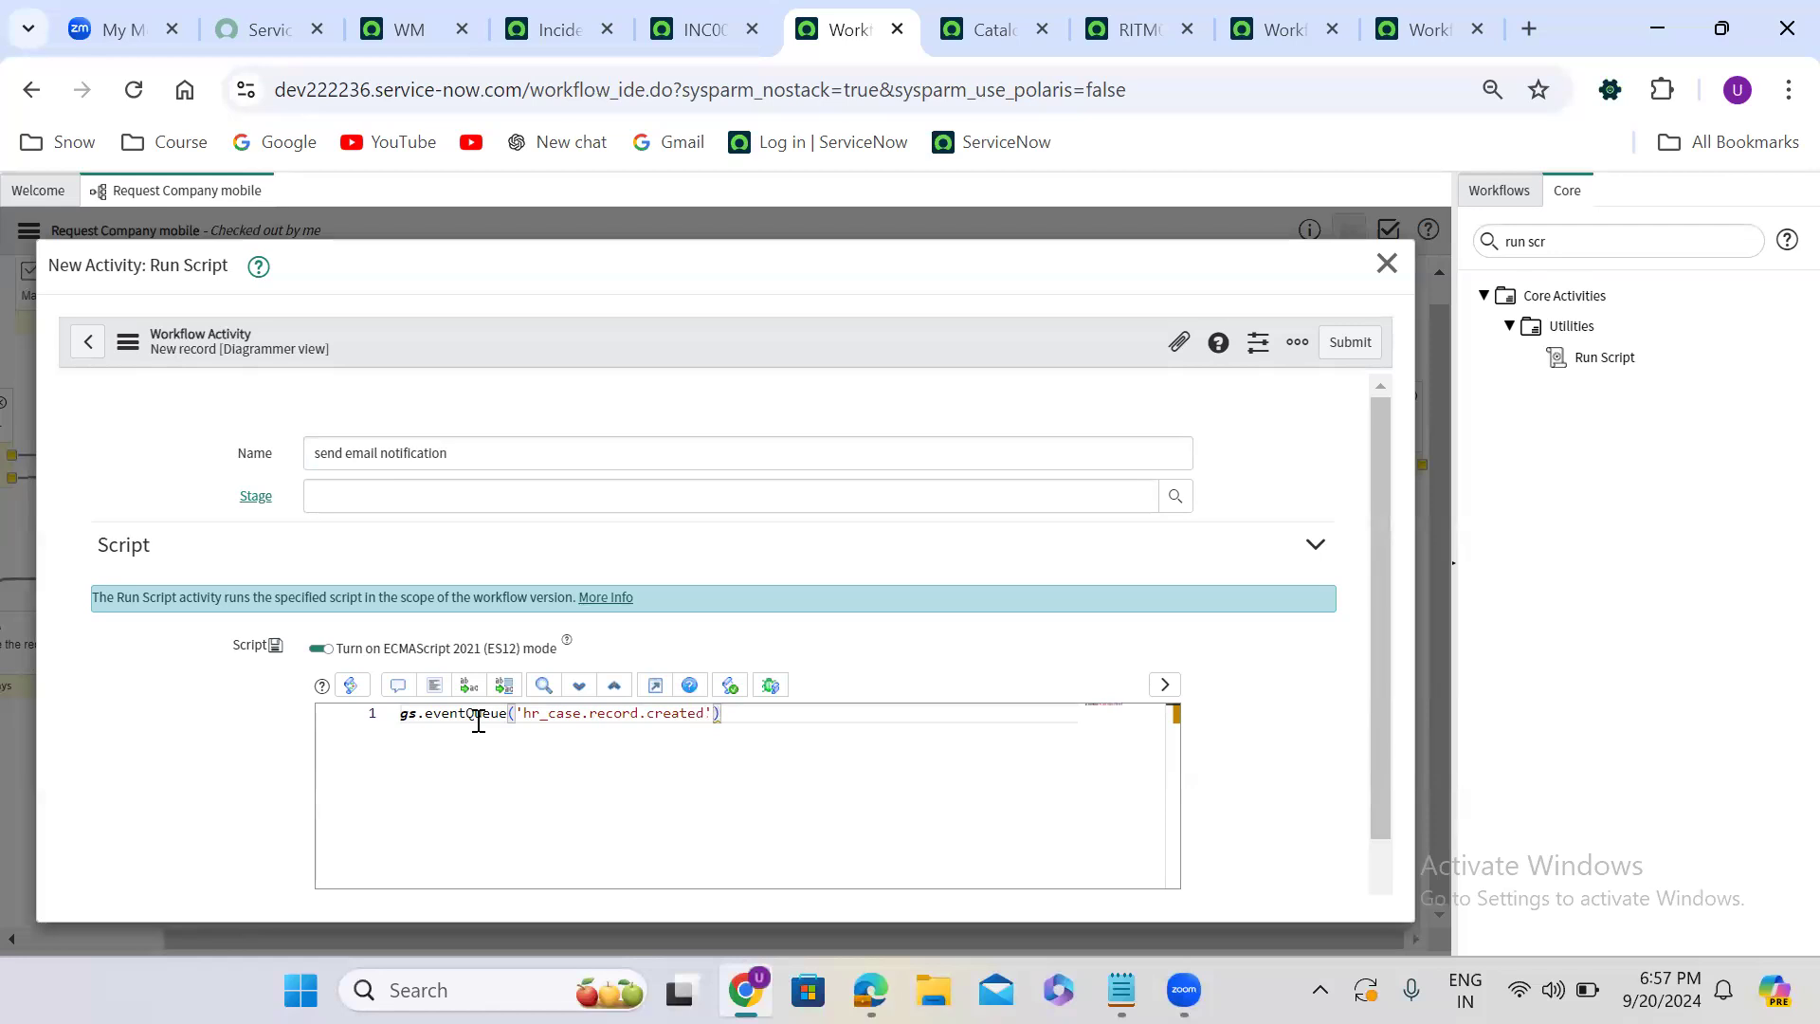
pyautogui.write(", current, ''")
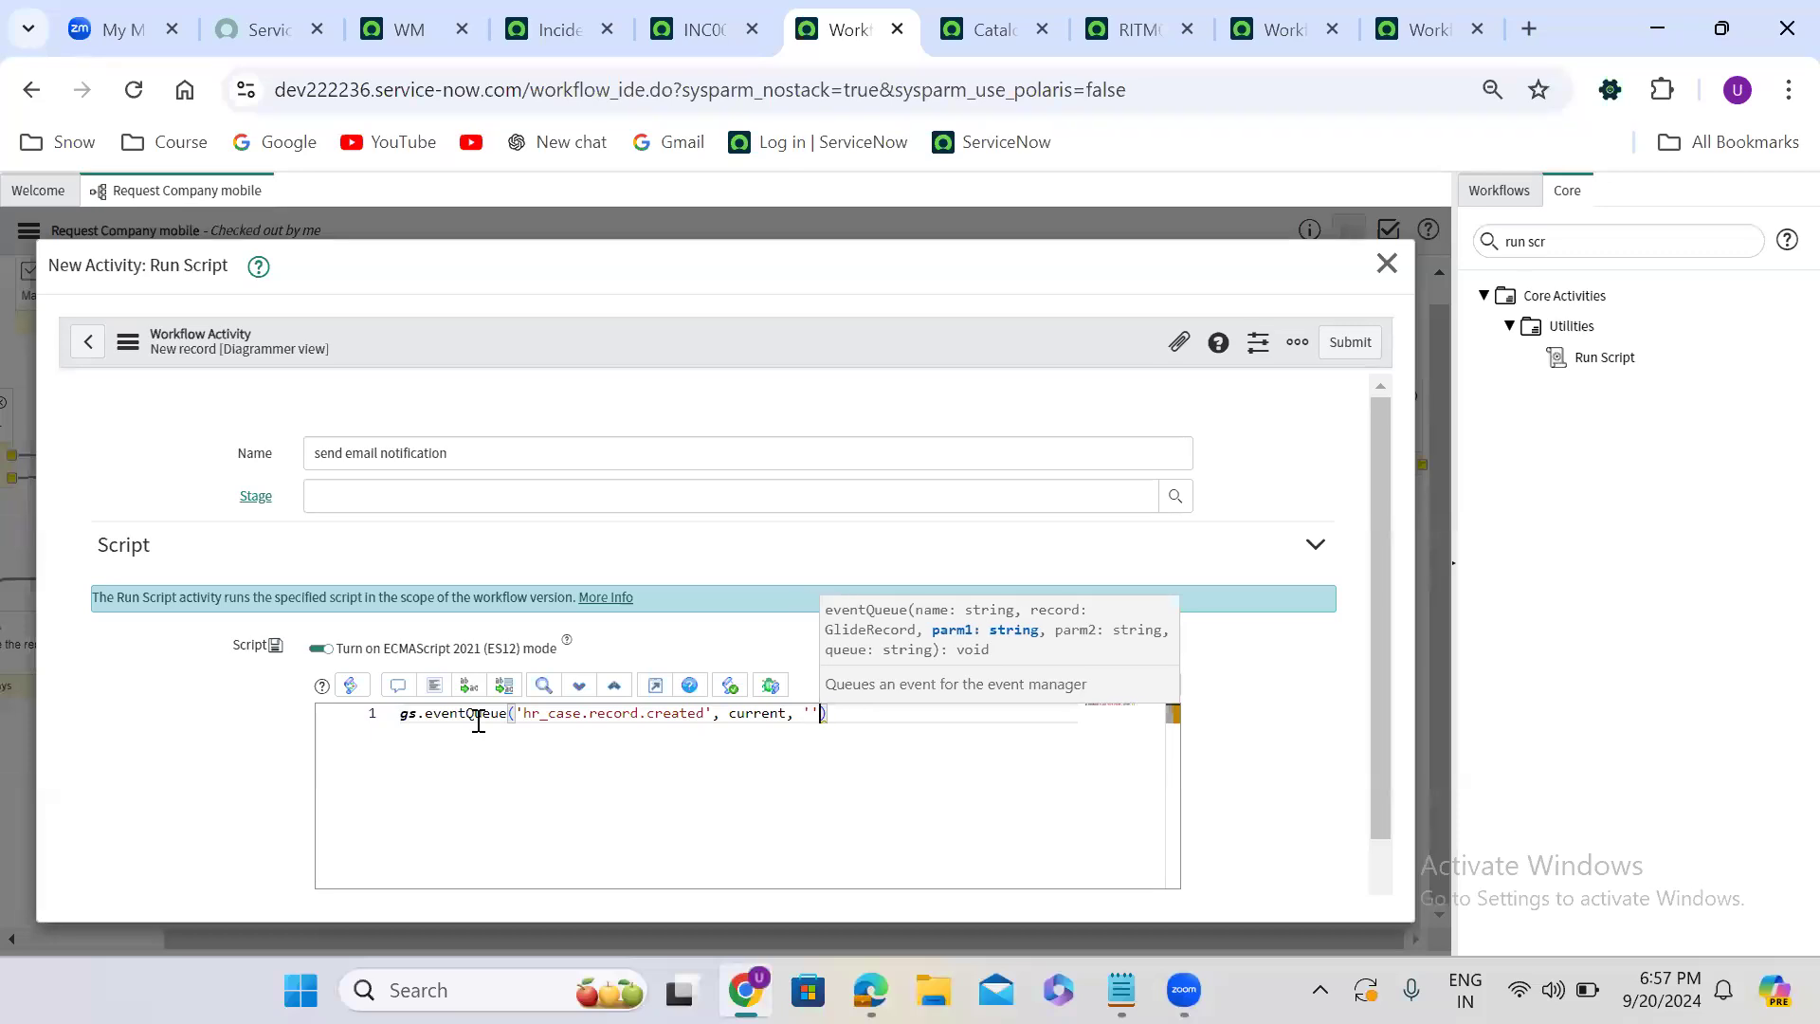
pyautogui.write(", '');")
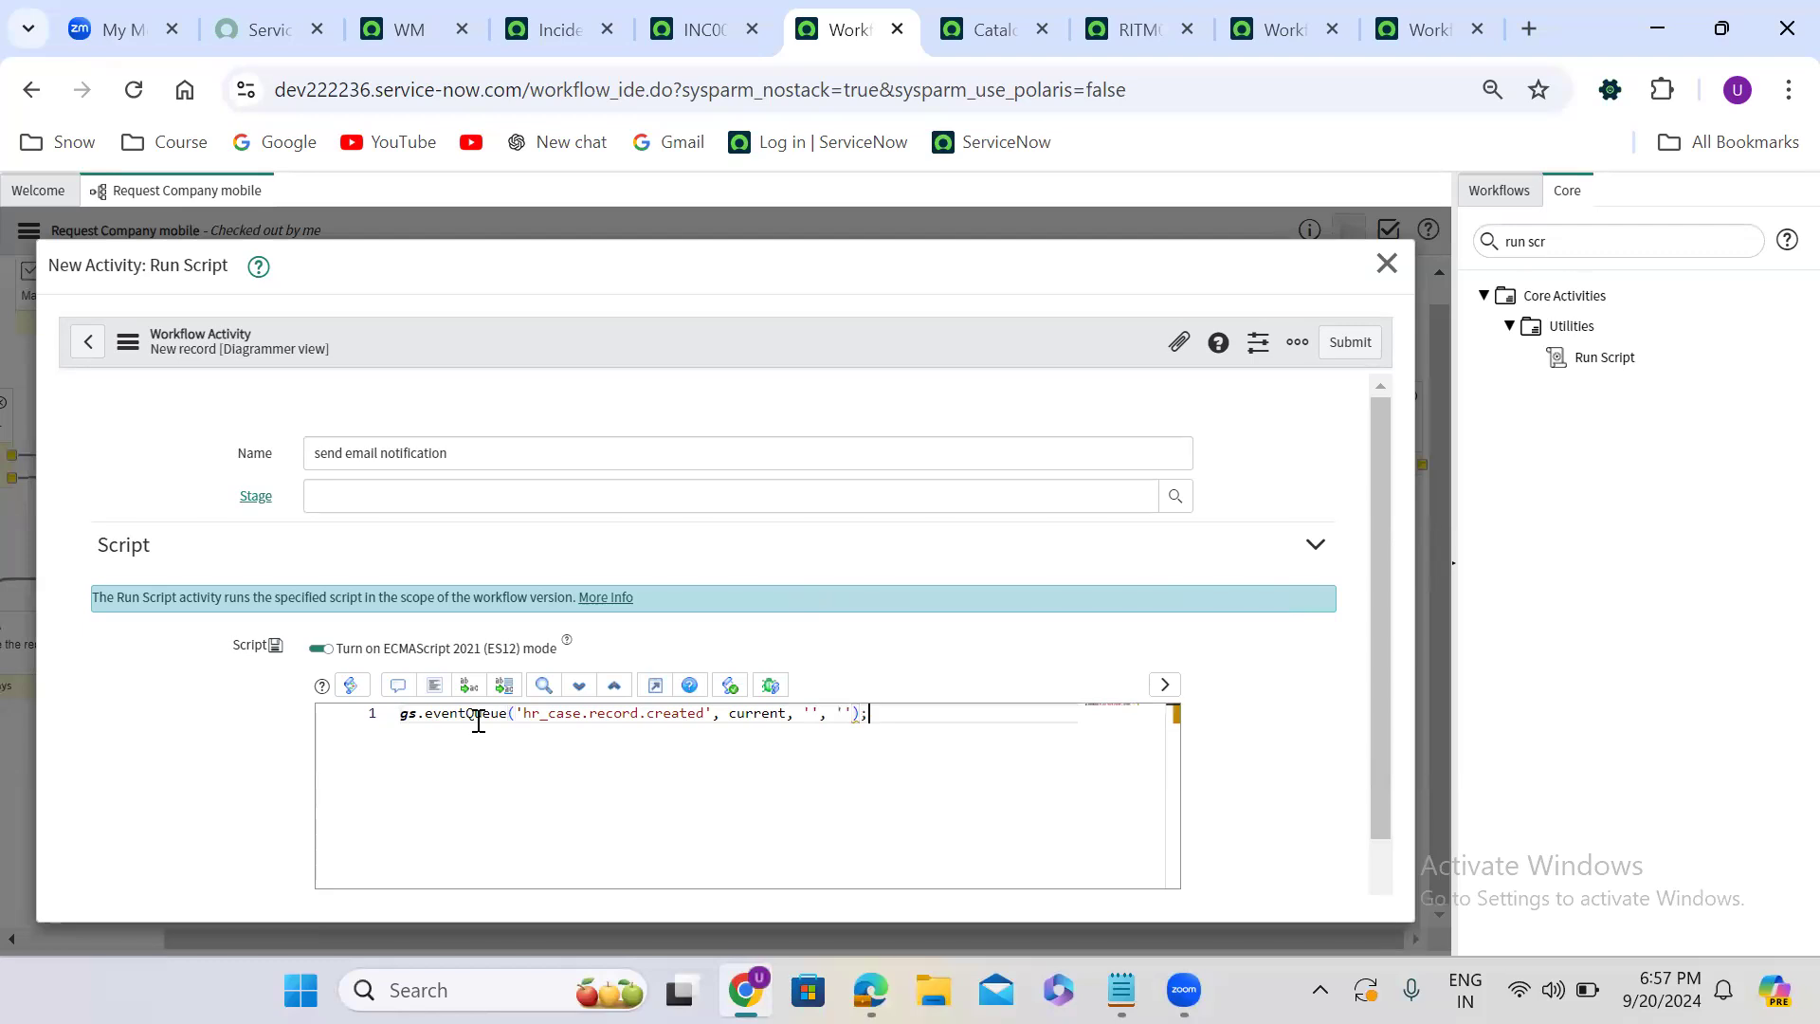
# - Complete the eventQueue call with current and two empty string parameters, end it with a semicolon, and submit the activity
pyautogui.click(1344, 342)
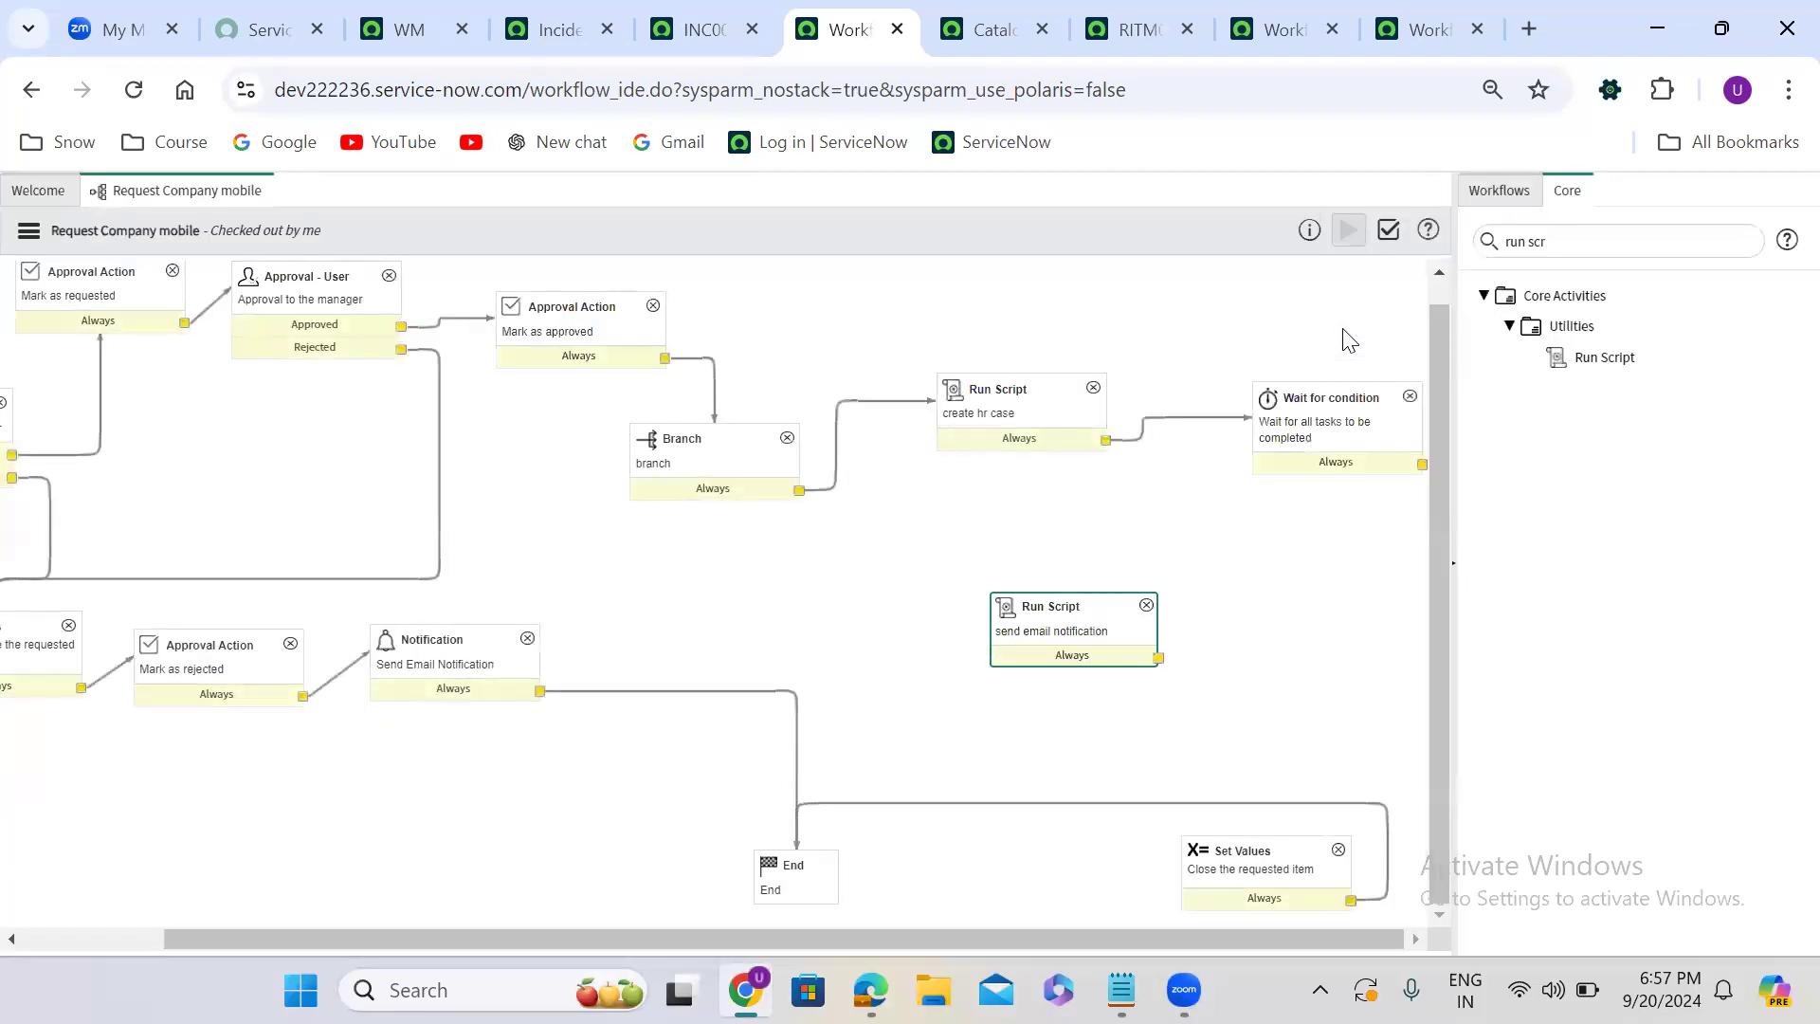
# - Place the send email notification script below Wait for condition, connecting Wait for condition's Always output to it and its Always output to Set Values
pyautogui.moveTo(1052, 614); pyautogui.dragTo(1289, 615)
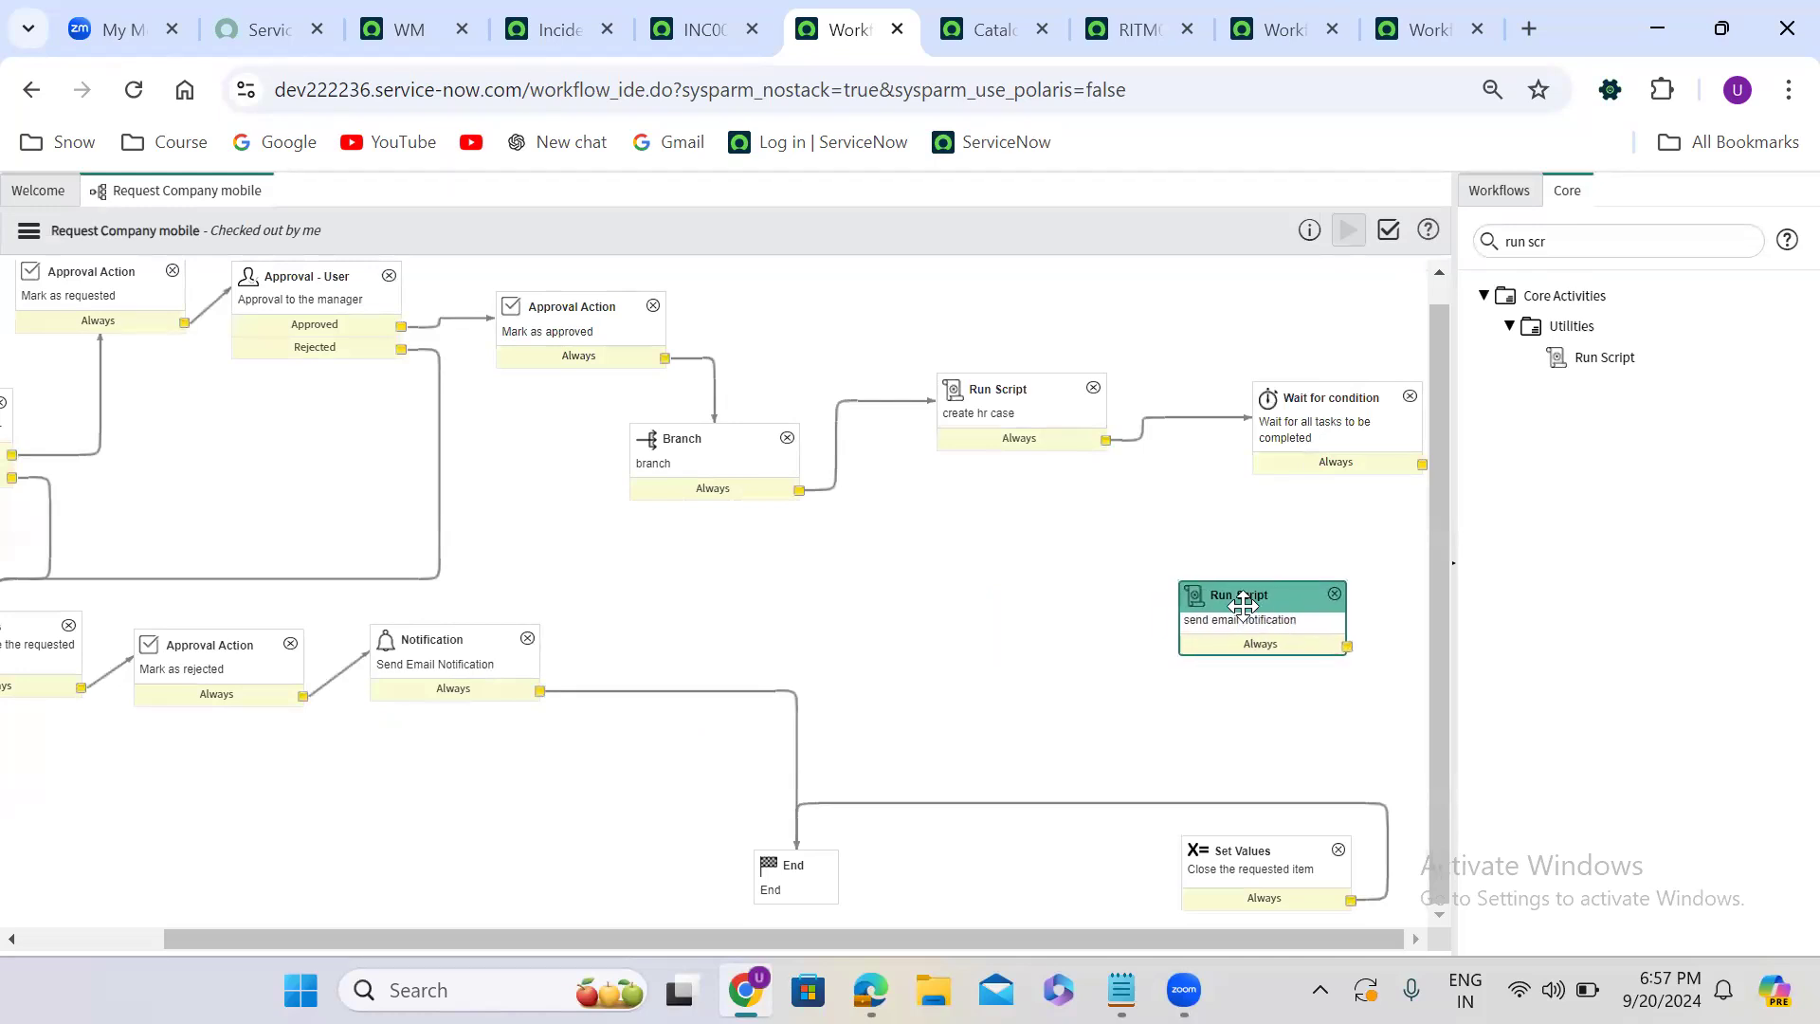
pyautogui.moveTo(1424, 463); pyautogui.dragTo(1287, 870)
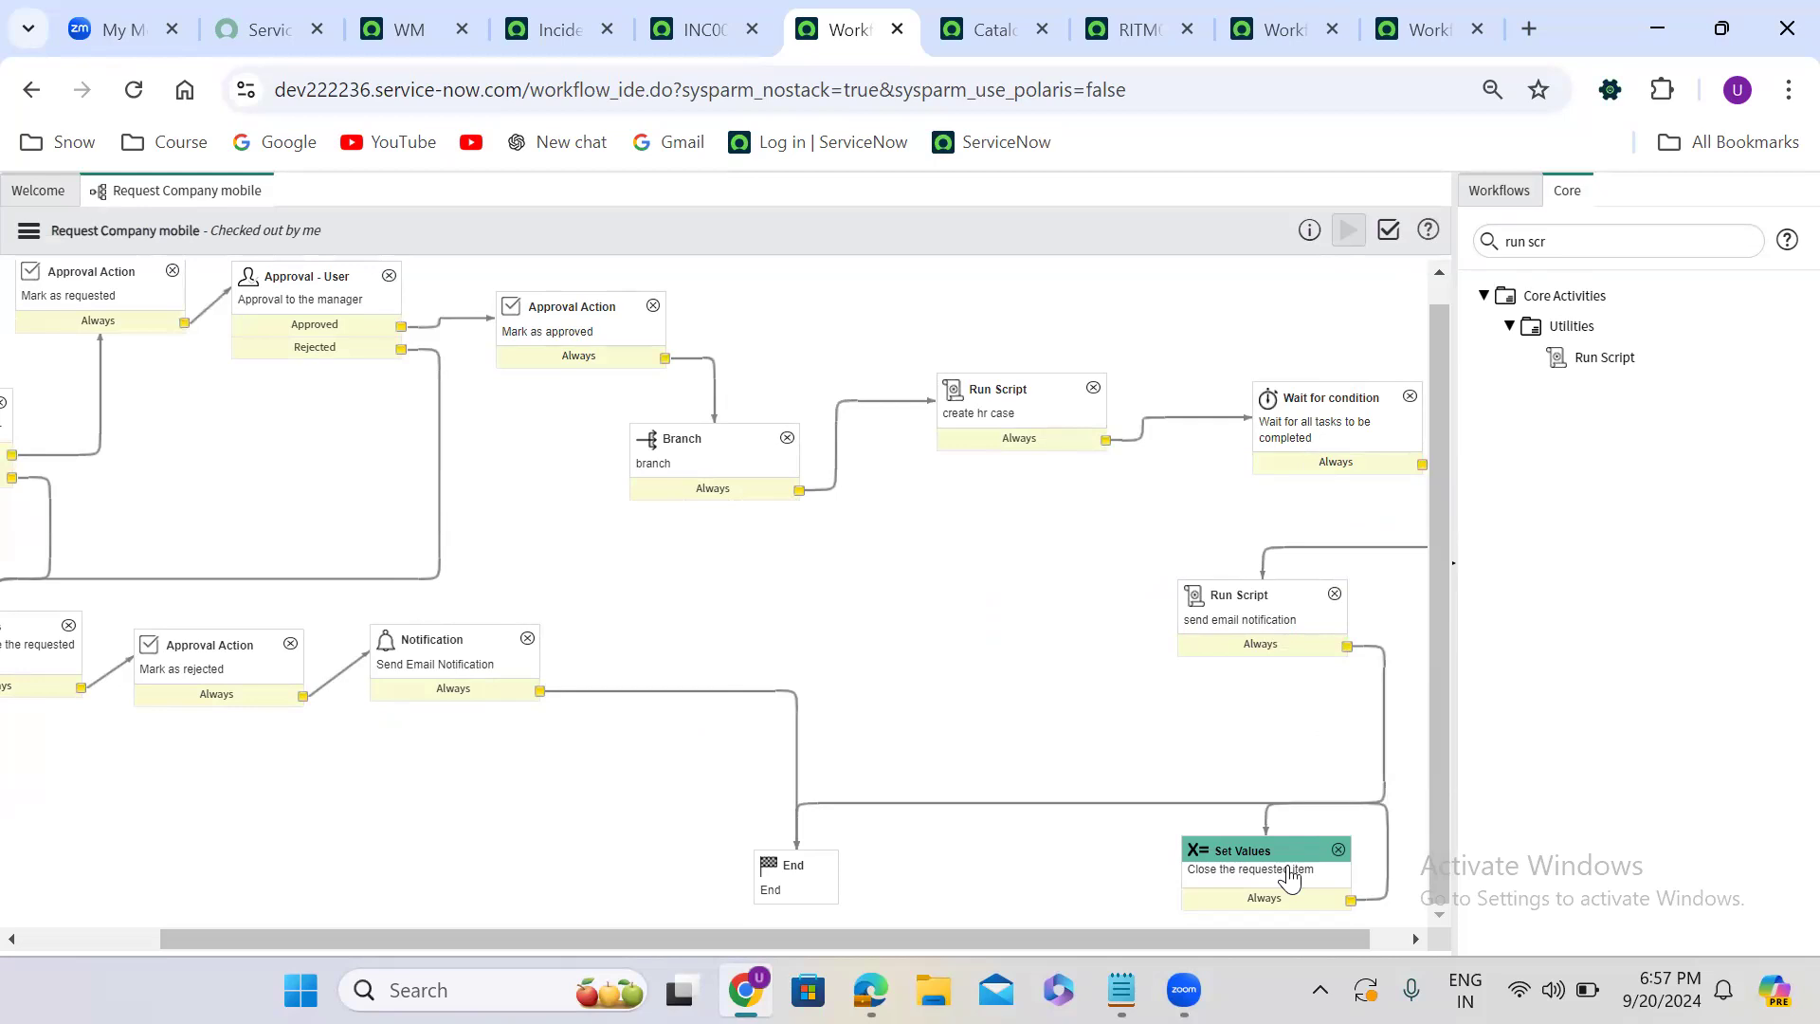
# - Move the Mark as approved activity farther from Approval - User and the create hr case script above Wait for condition
pyautogui.moveTo(208, 938); pyautogui.dragTo(48, 938)
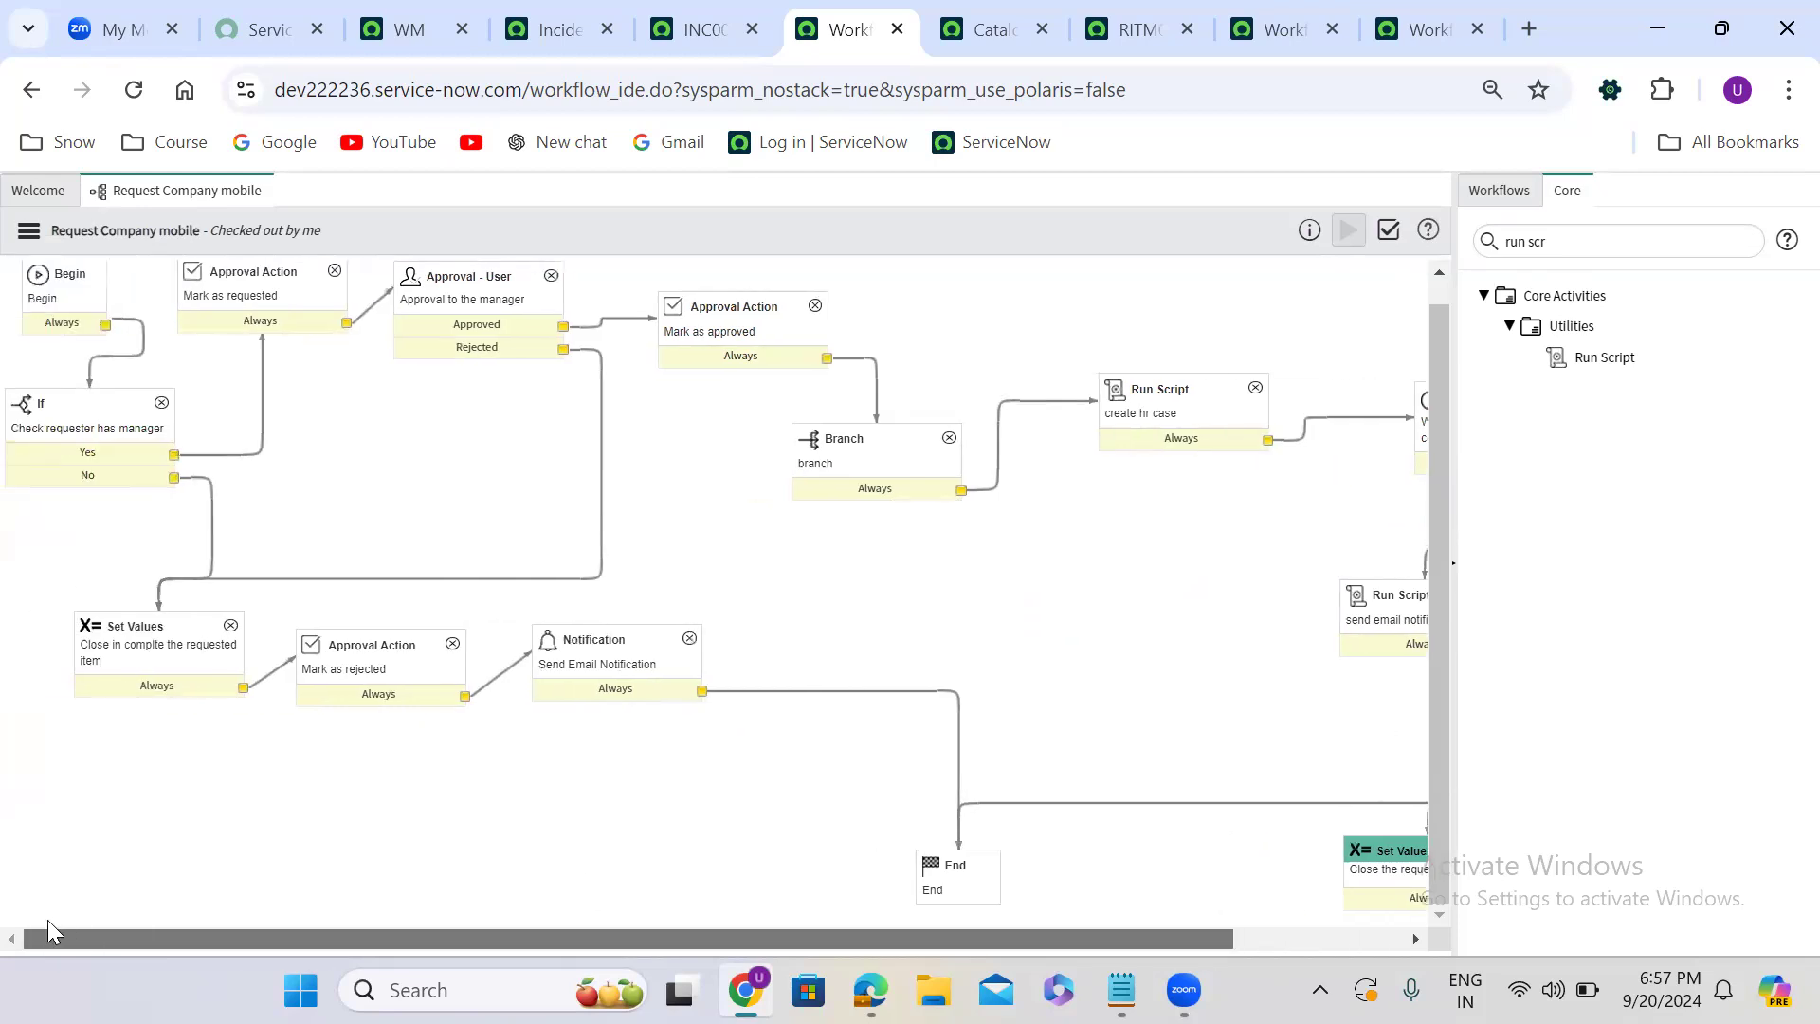
pyautogui.click(78, 403)
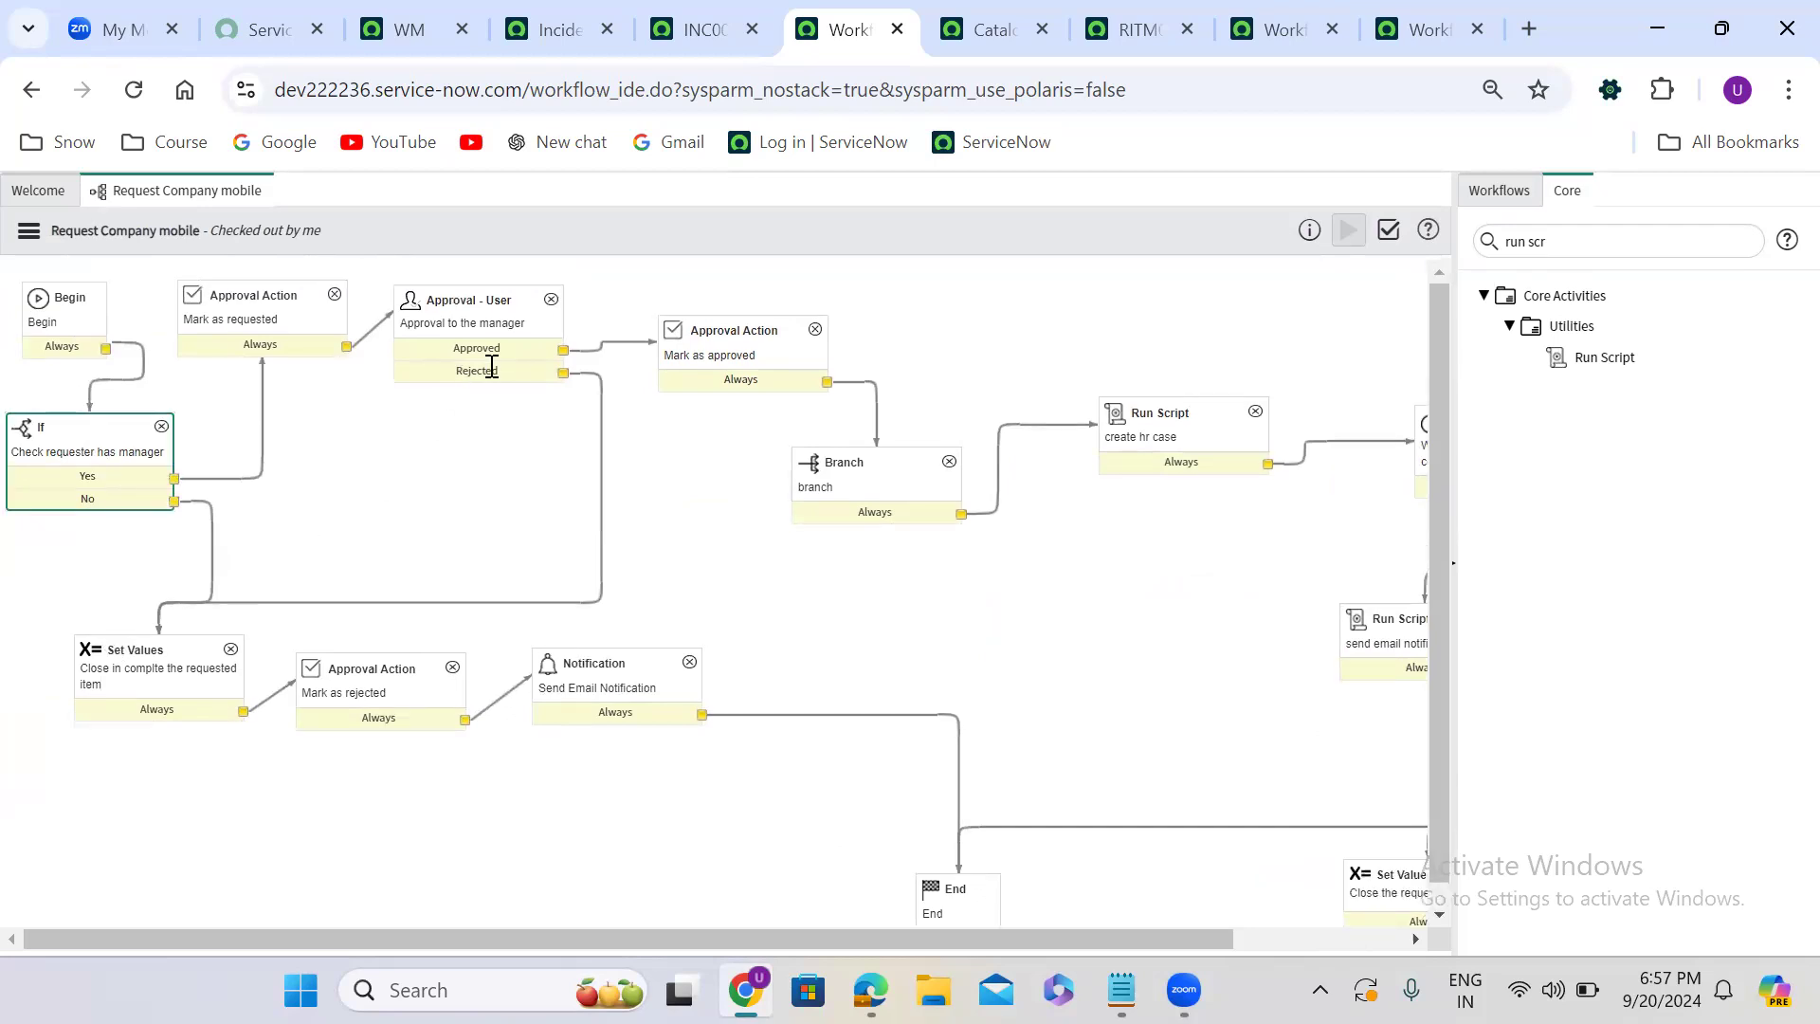
pyautogui.moveTo(770, 332); pyautogui.dragTo(1099, 313)
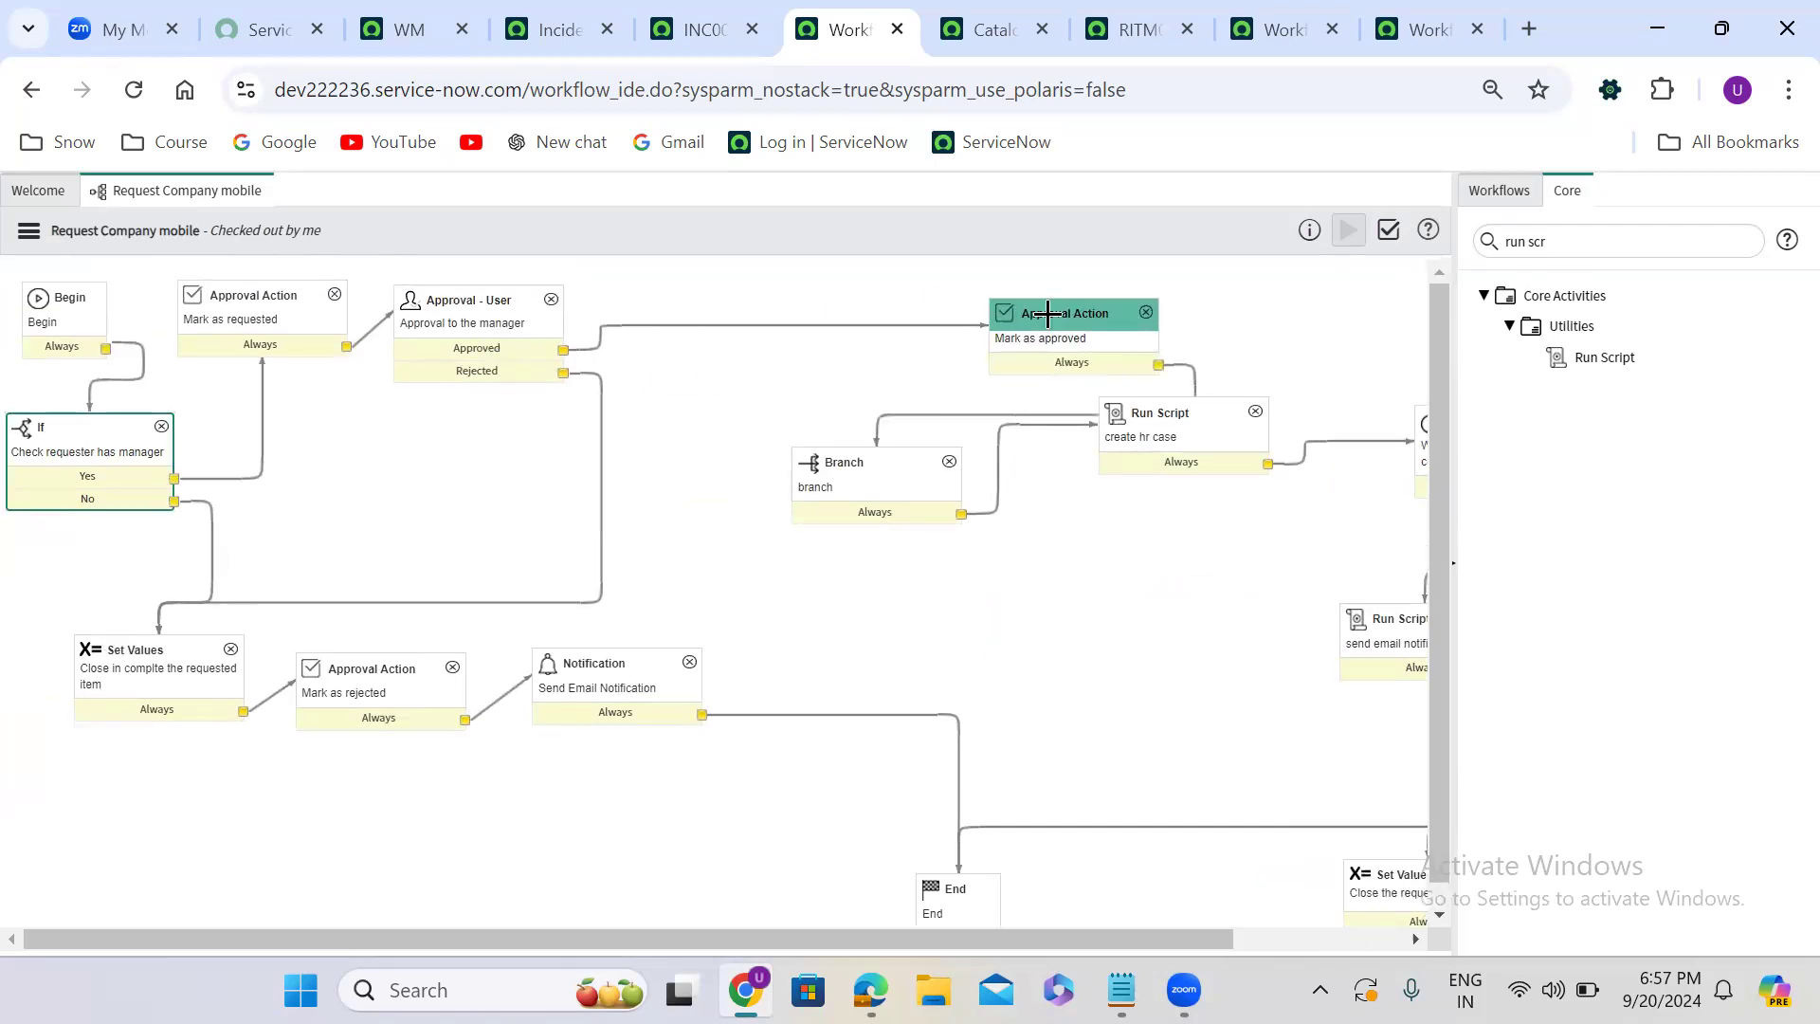
pyautogui.hscroll(2, 1099, 314)
pyautogui.moveTo(961, 407); pyautogui.dragTo(1183, 328)
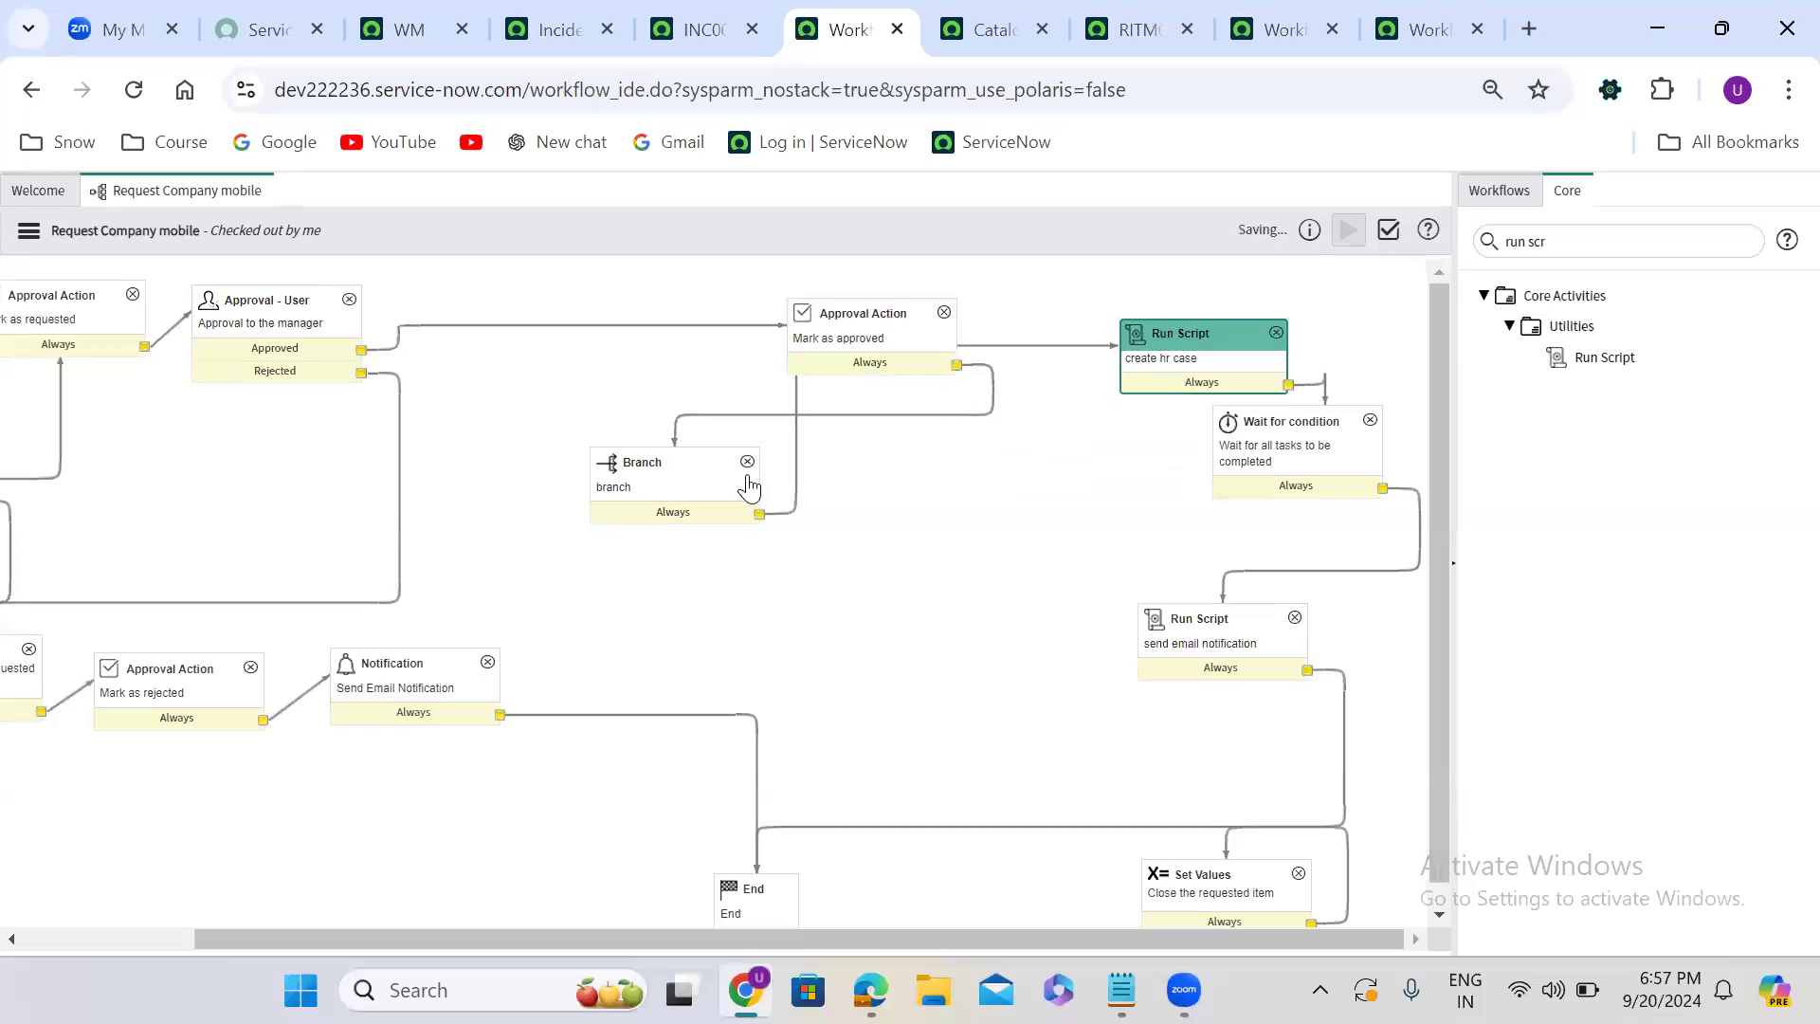
# - Move the Branch activity below Mark as approved and delete it from the path to the create hr case script
pyautogui.moveTo(687, 468); pyautogui.dragTo(967, 484)
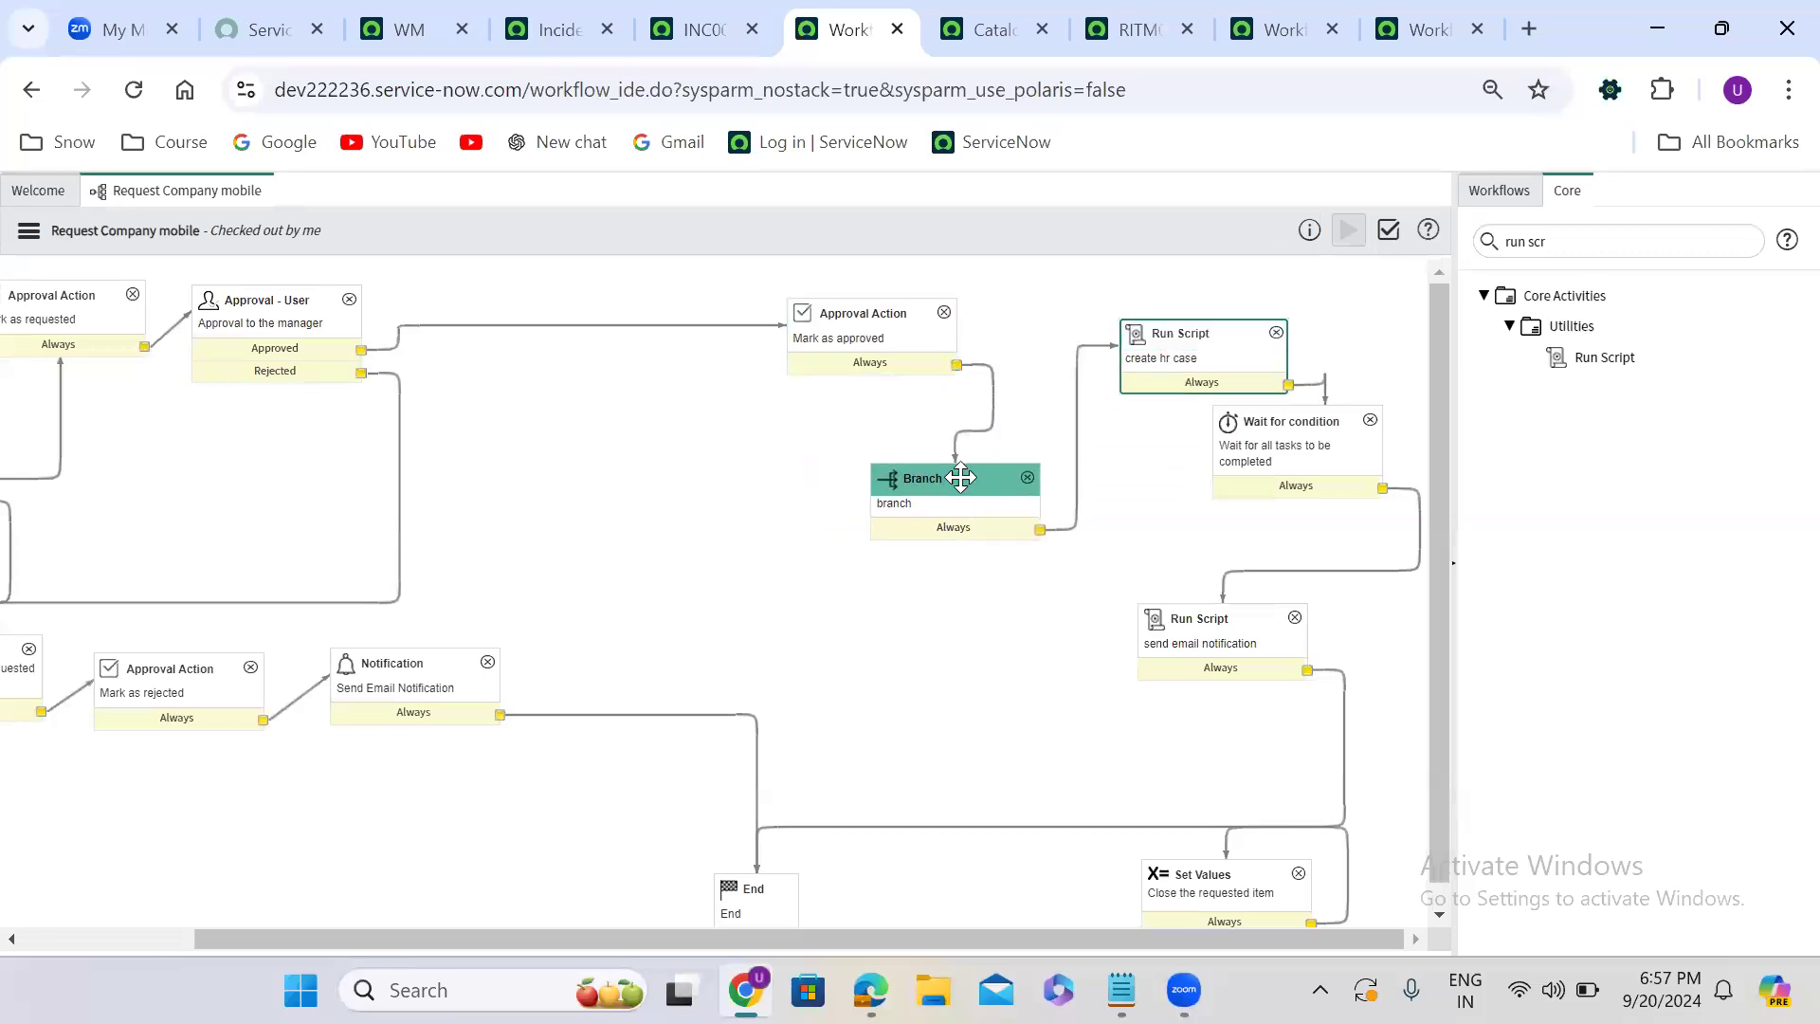
pyautogui.click(1030, 477)
pyautogui.click(865, 613)
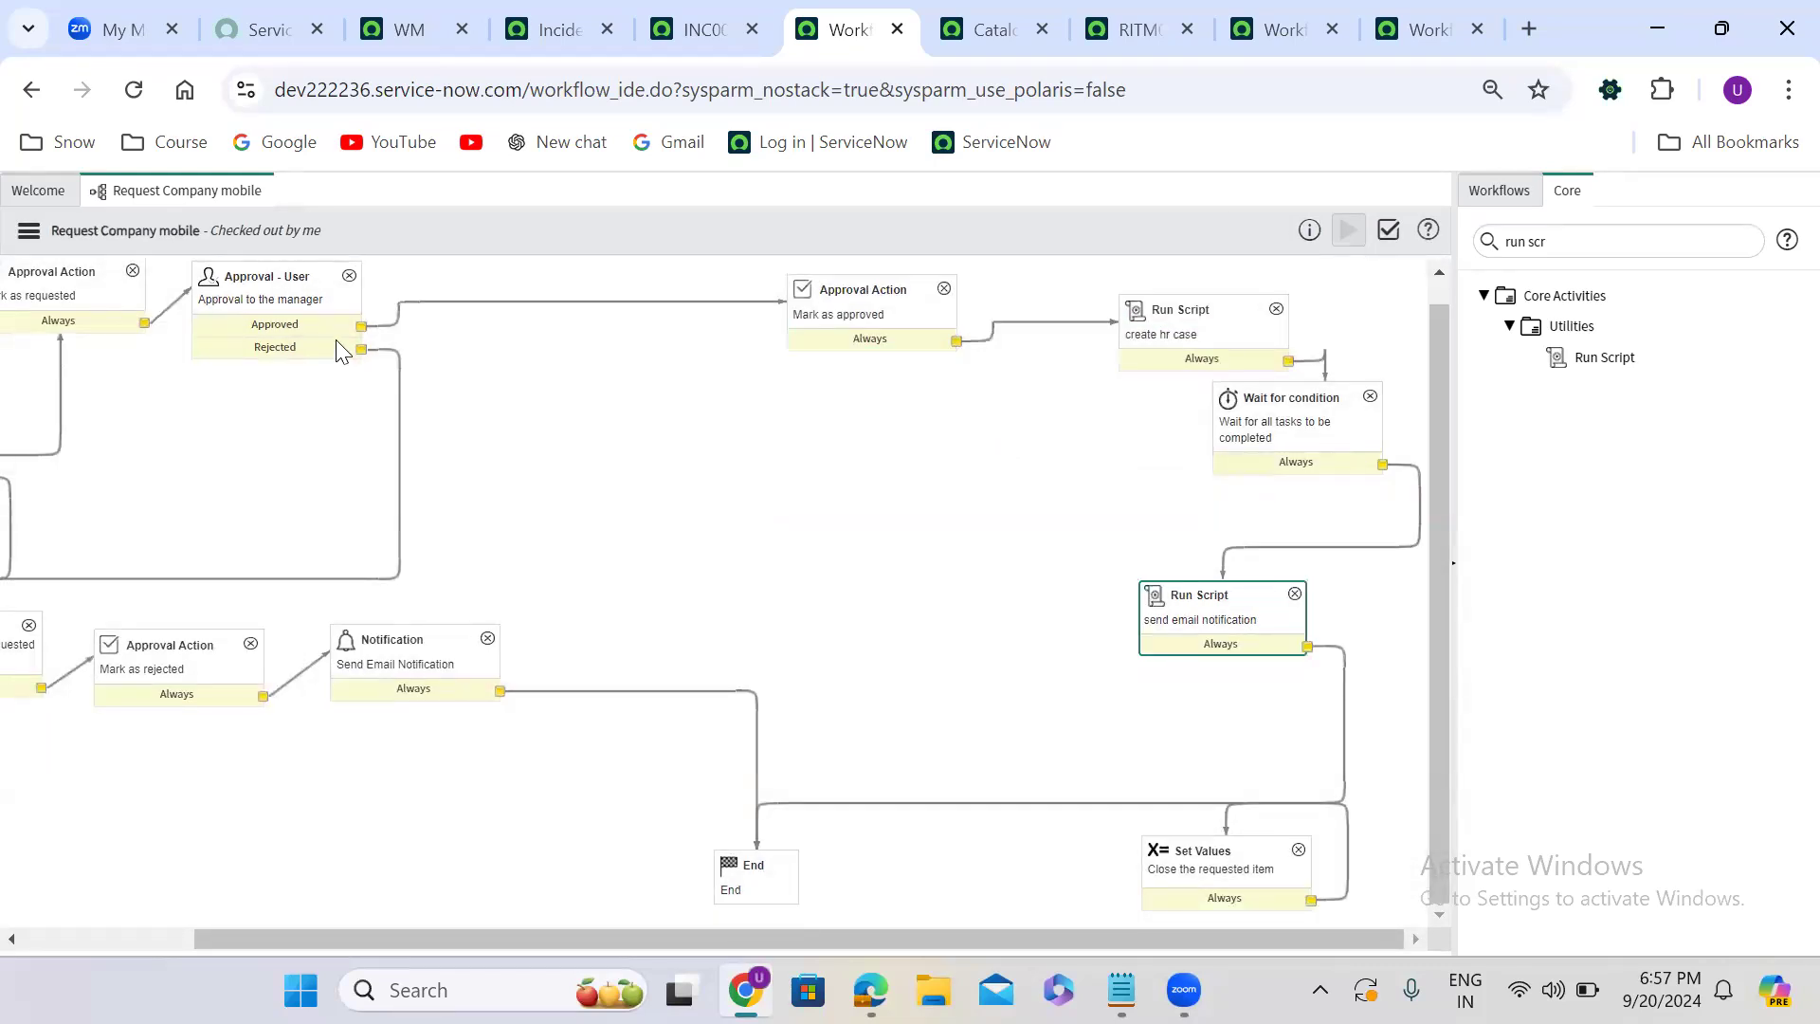
# - Move the Approval - User activity closer to the Mark as approved activity
pyautogui.moveTo(282, 281); pyautogui.dragTo(622, 292)
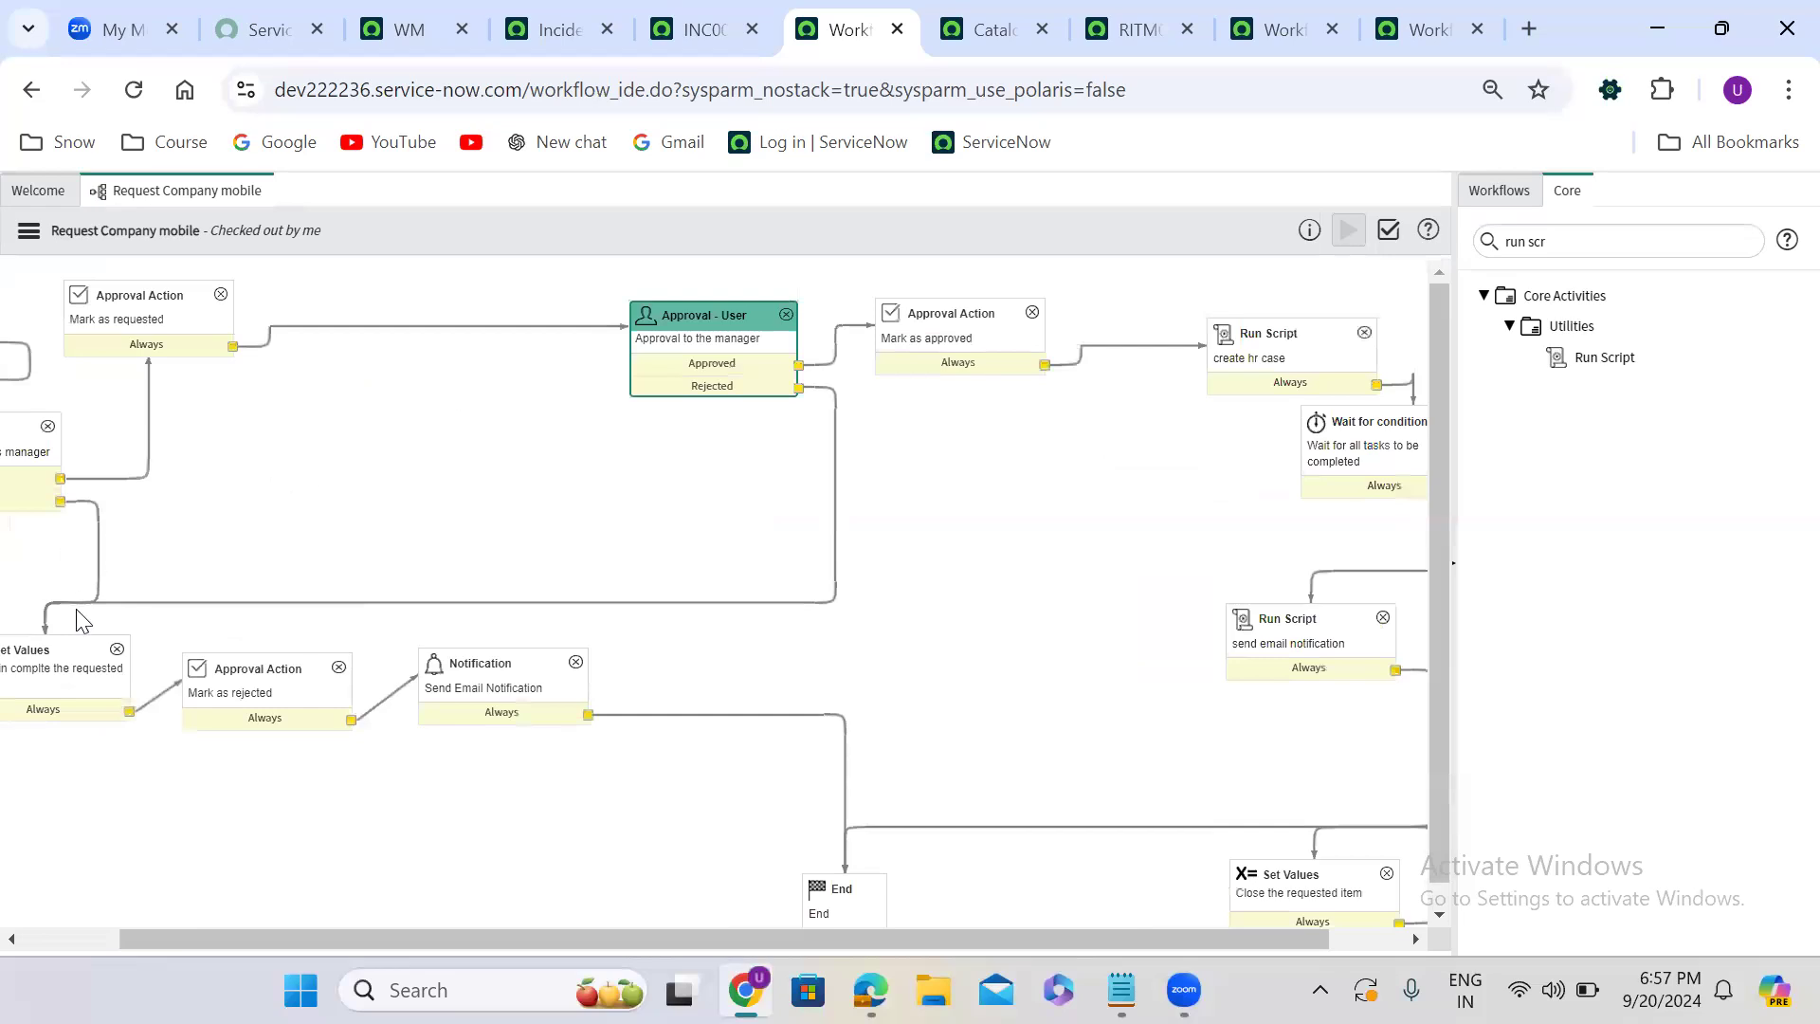
# - Move Mark as requested and the If activity closer to Approval - User, redrawing the If activity's Yes connection to Mark as requested
pyautogui.moveTo(157, 296); pyautogui.dragTo(512, 318)
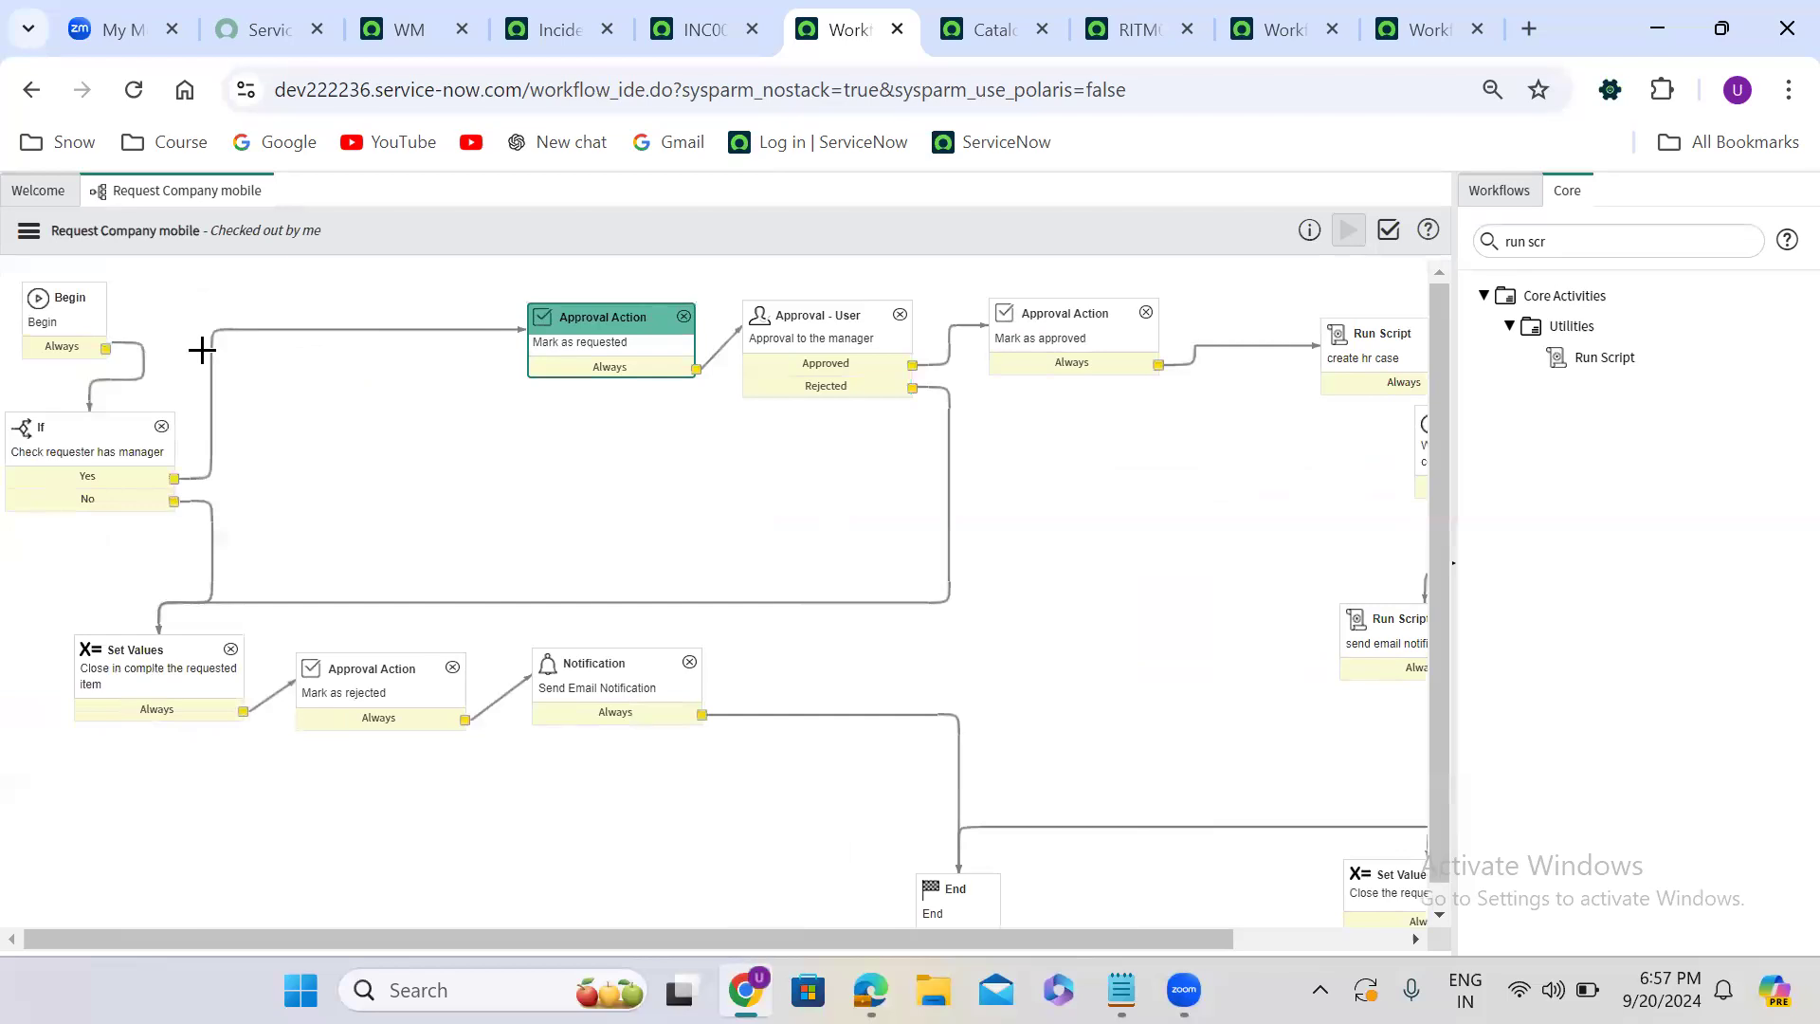
pyautogui.click(257, 331)
pyautogui.press('Delete')
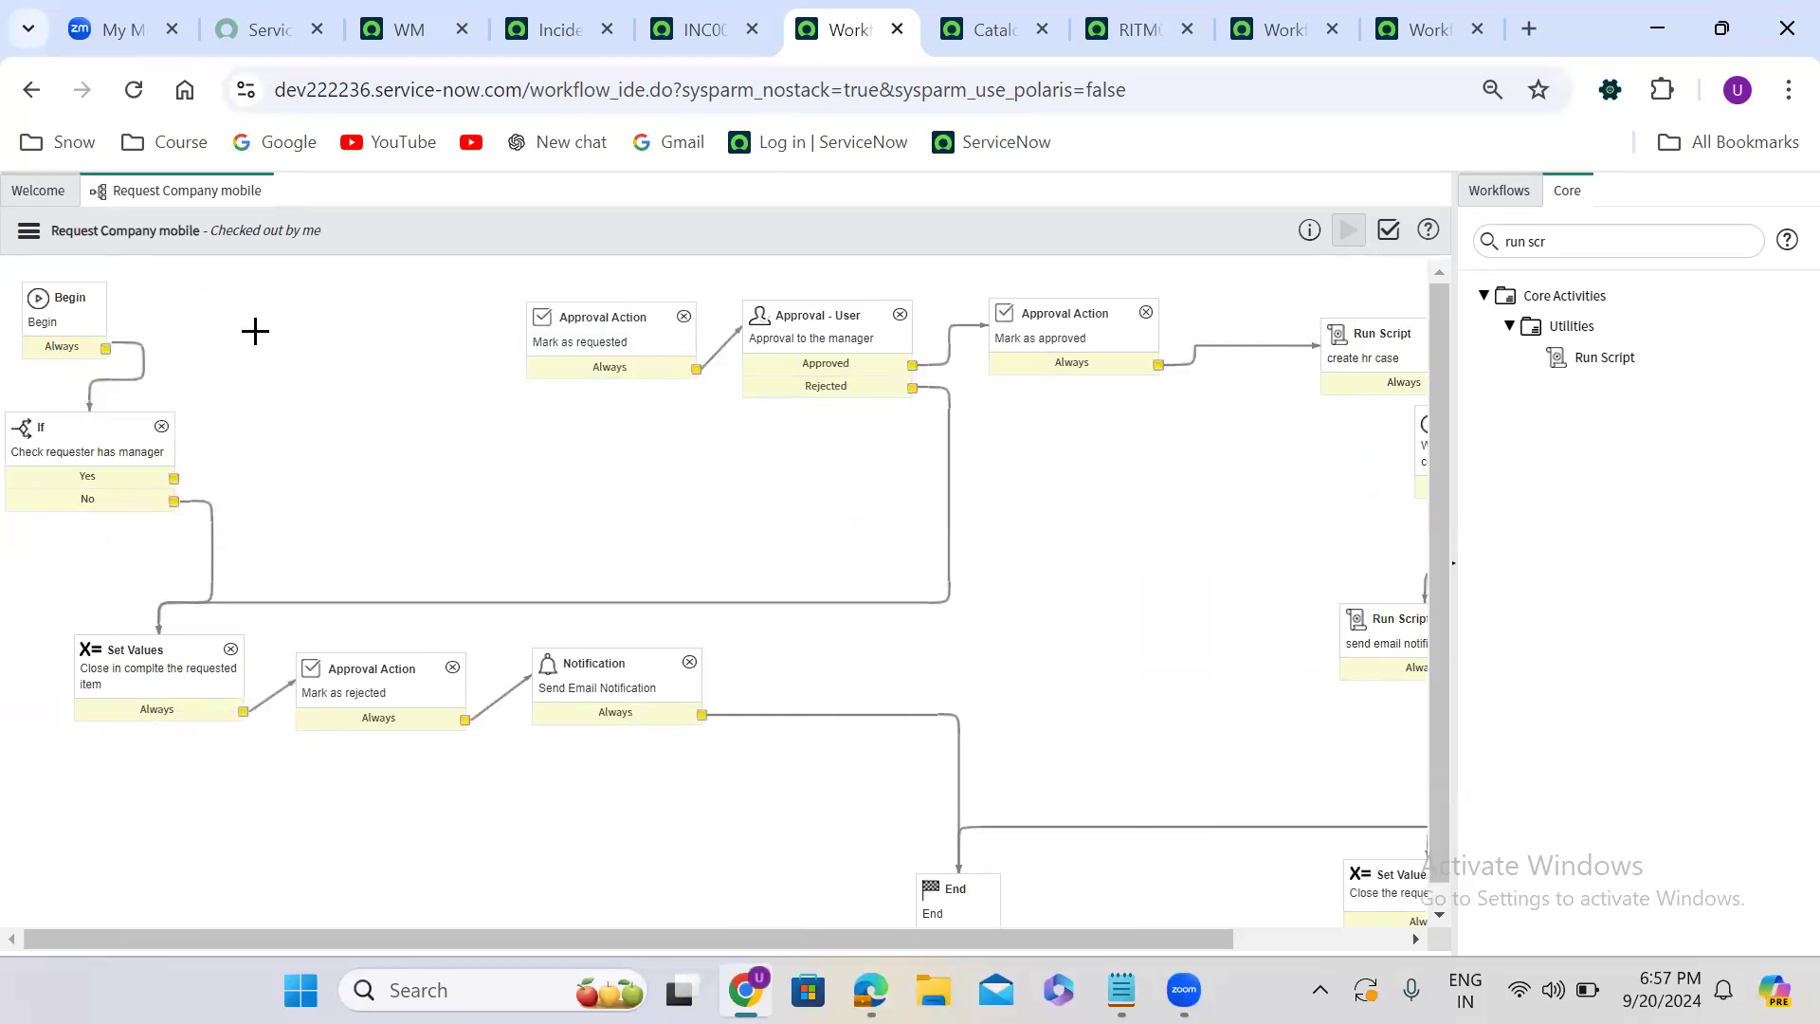
pyautogui.moveTo(61, 428); pyautogui.dragTo(338, 309)
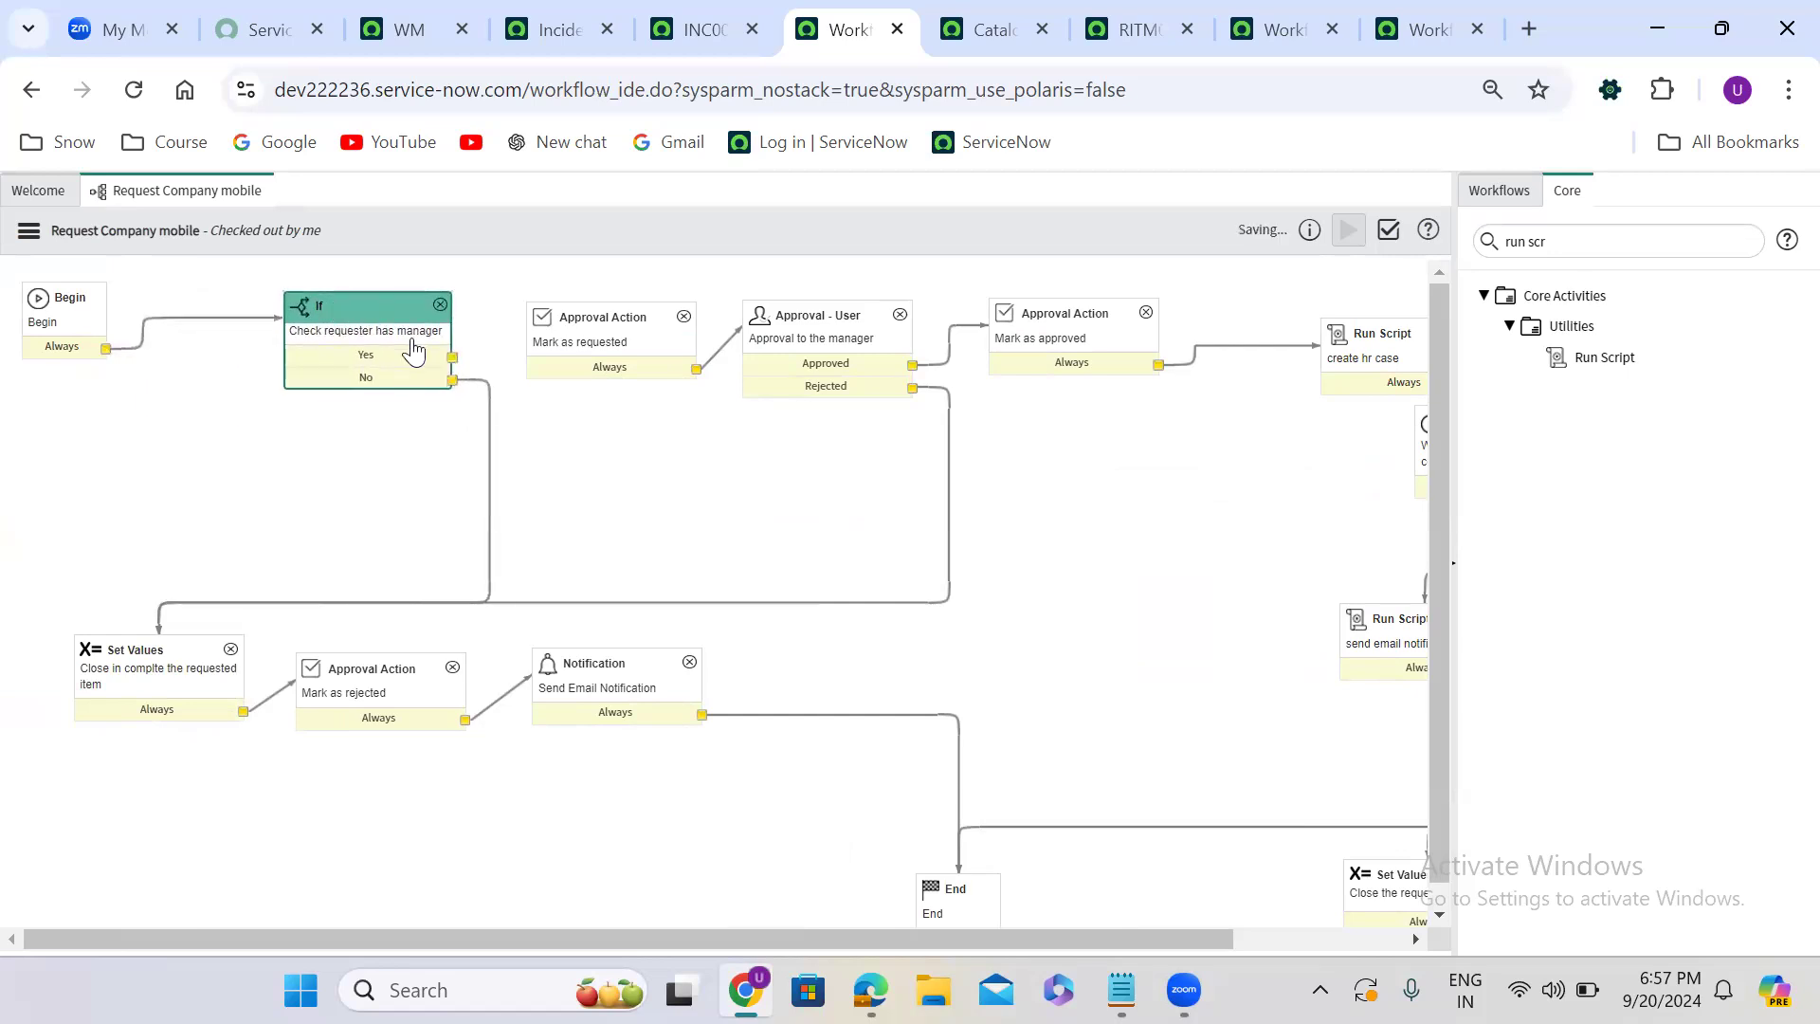
pyautogui.moveTo(451, 356); pyautogui.dragTo(552, 366)
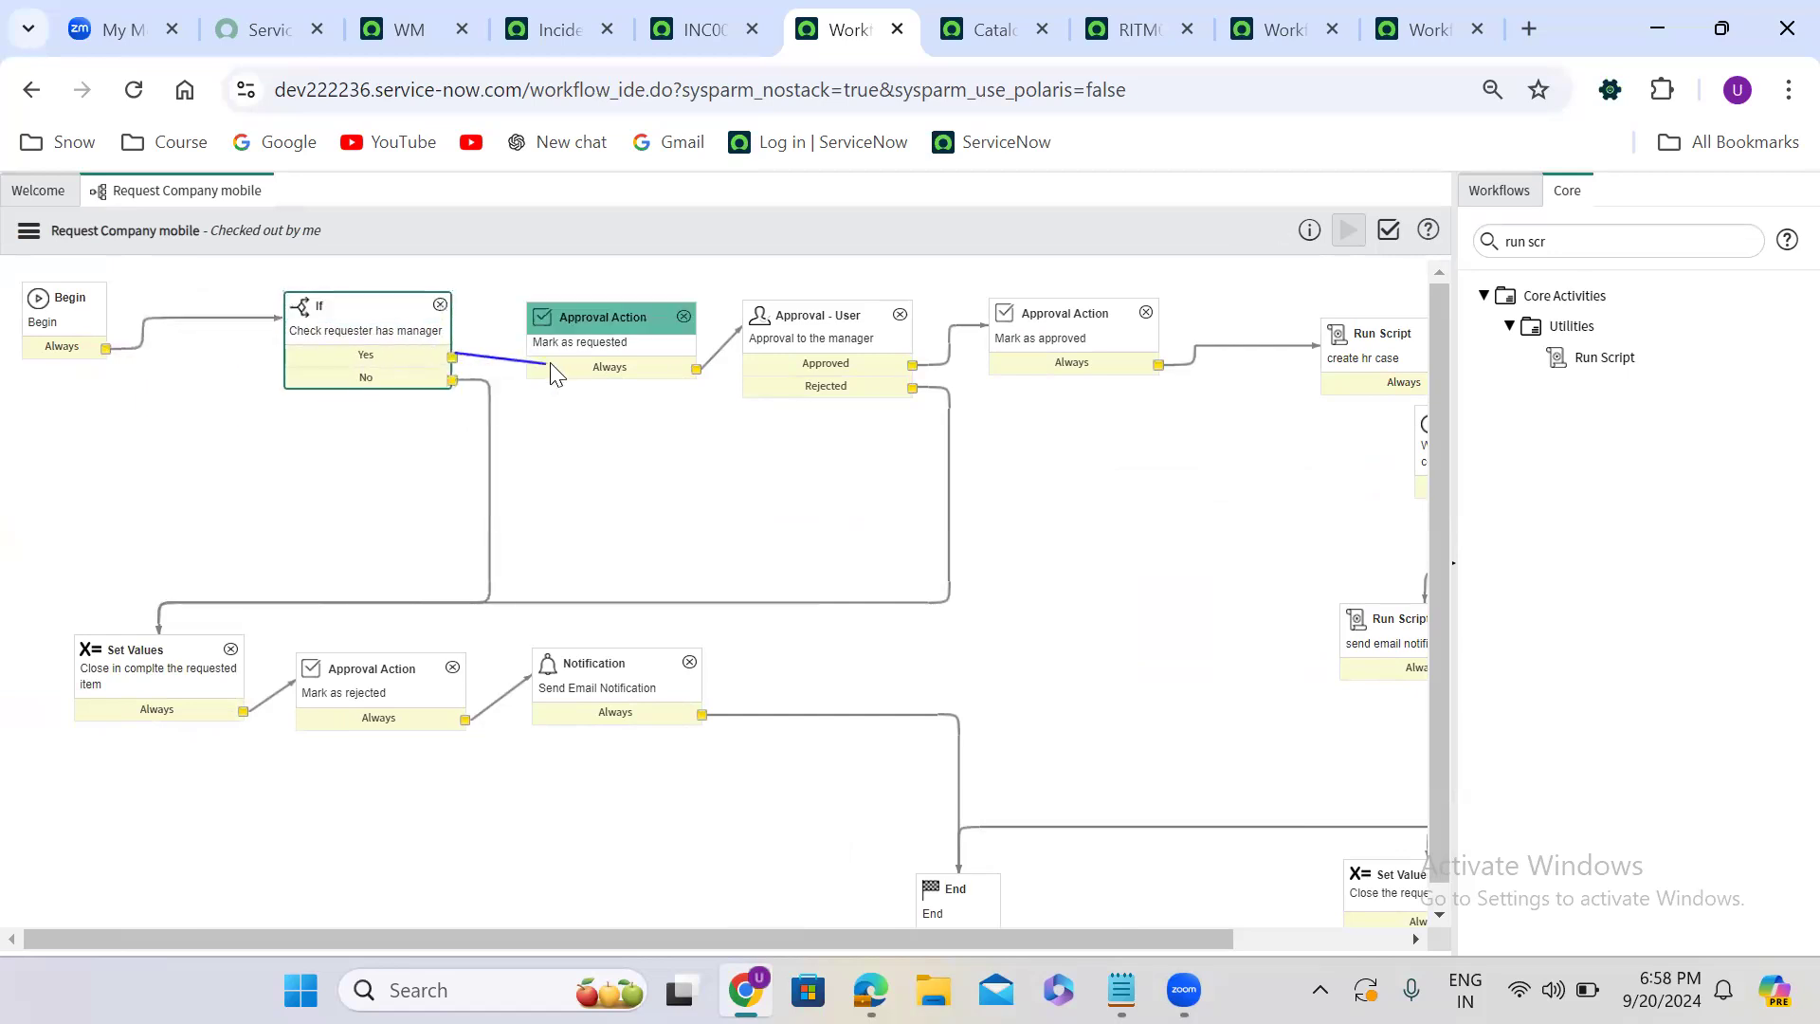
# - Delete the transition from Begin to the If activity and add a new Switch activity below Begin
pyautogui.click(197, 319)
pyautogui.press('Delete')
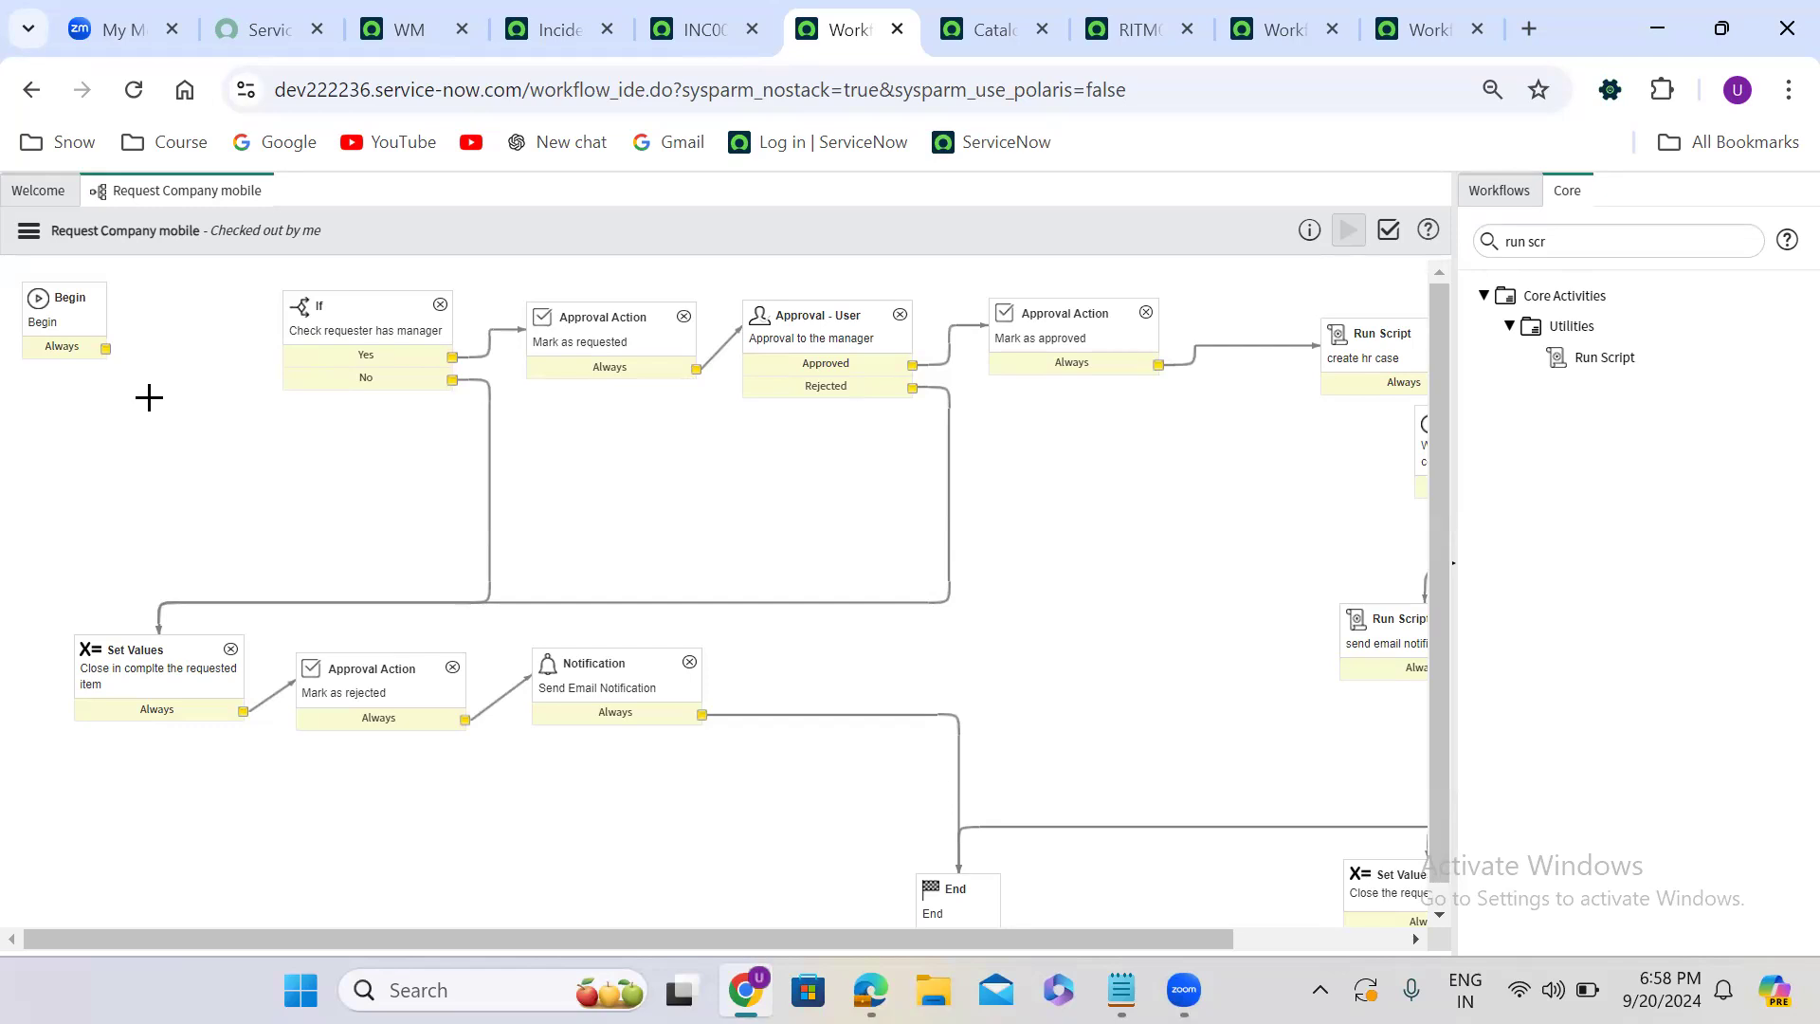
pyautogui.tripleClick(1520, 243)
pyautogui.write('swu')
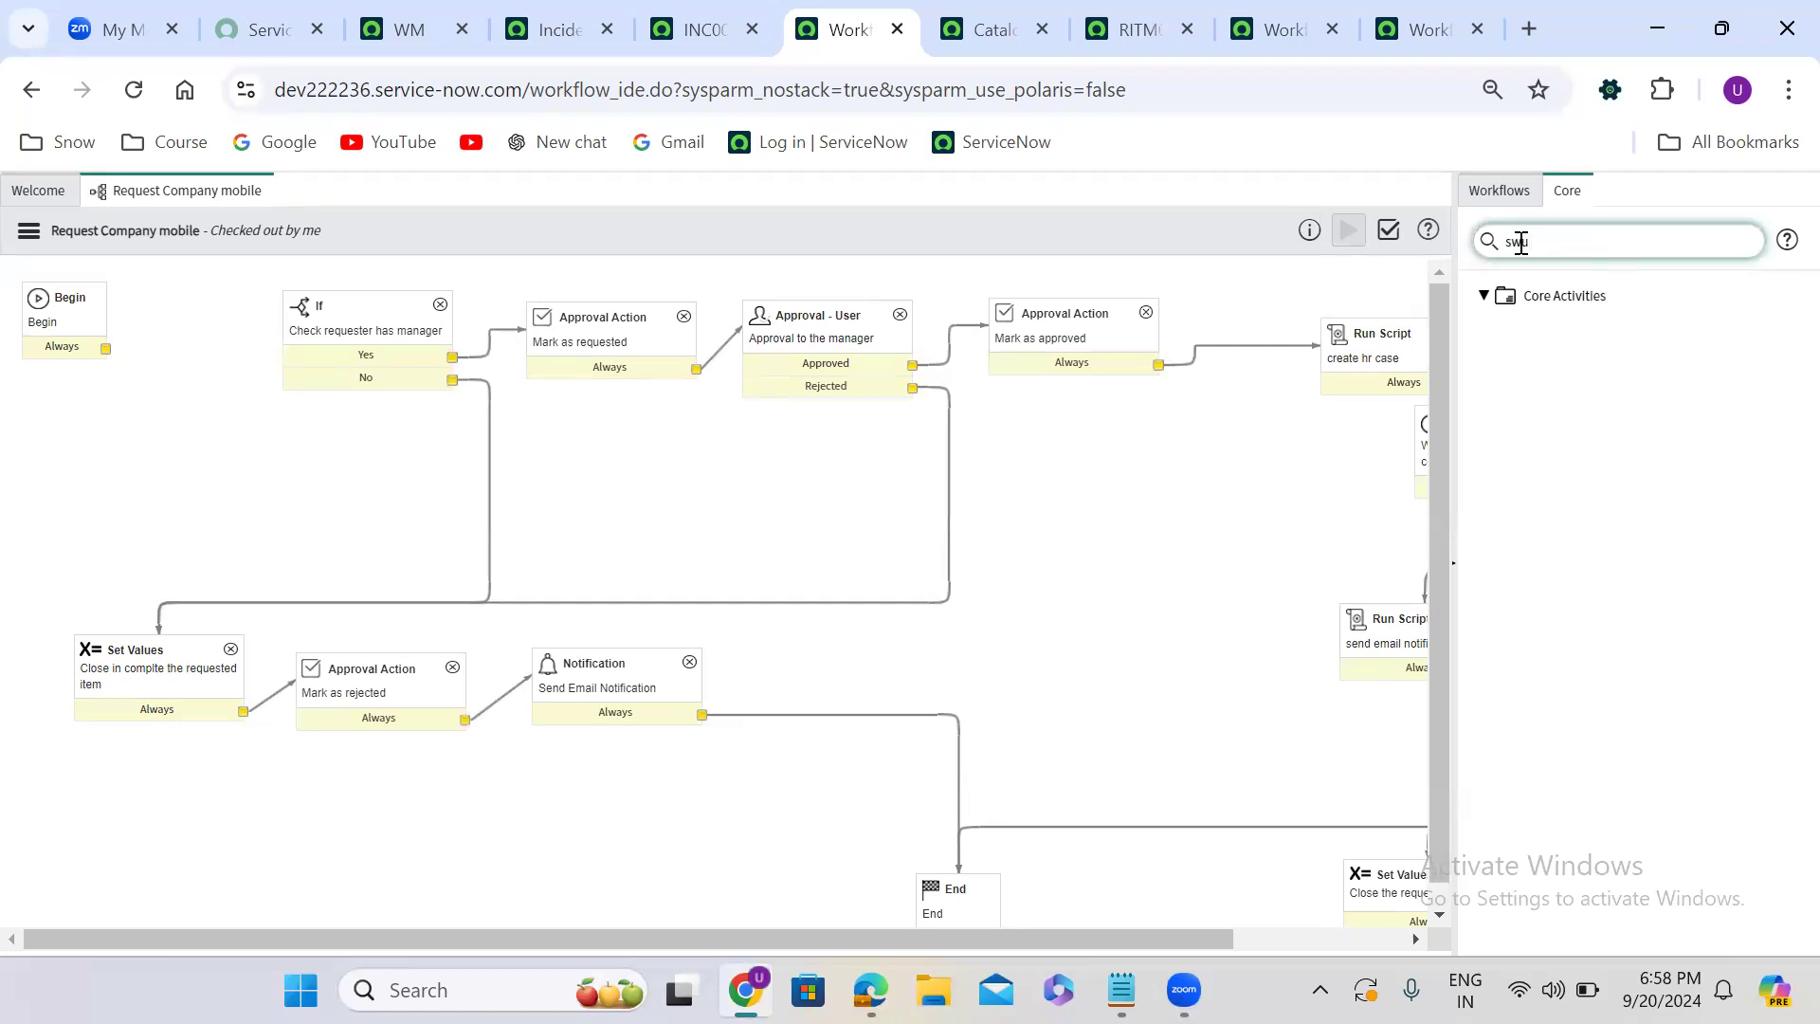
pyautogui.press('BackSpace')
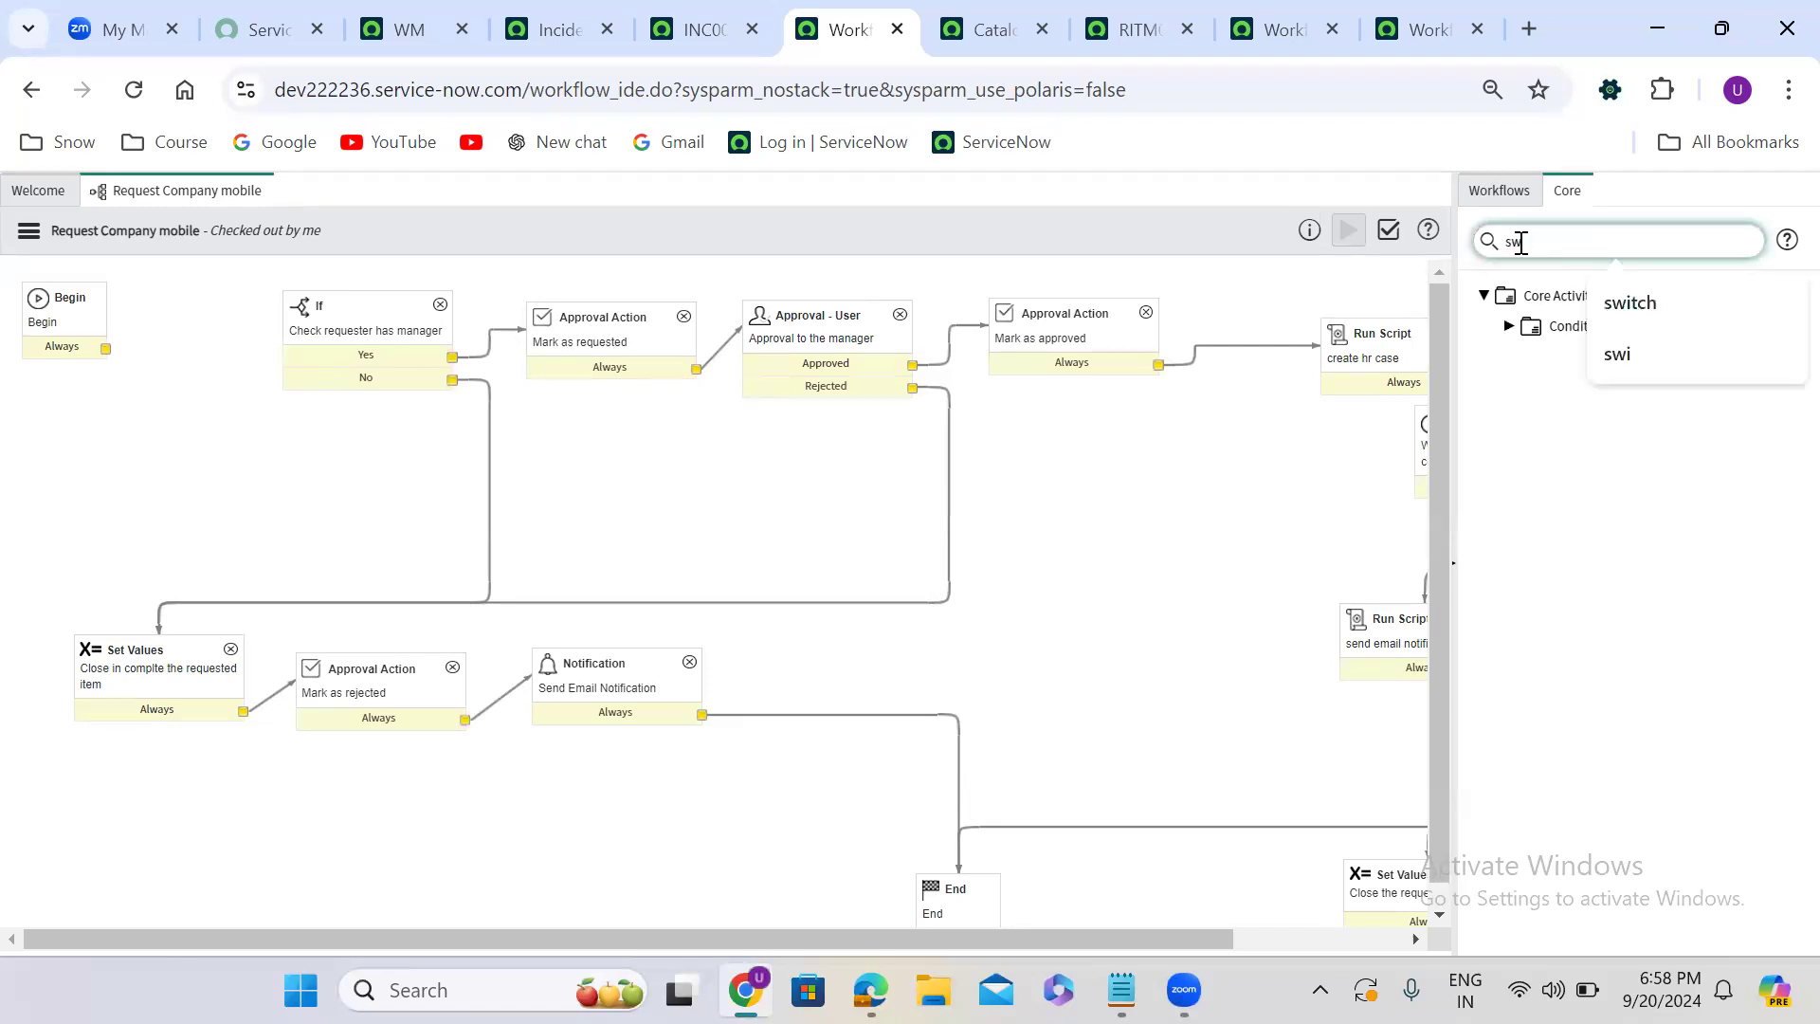
pyautogui.click(1509, 327)
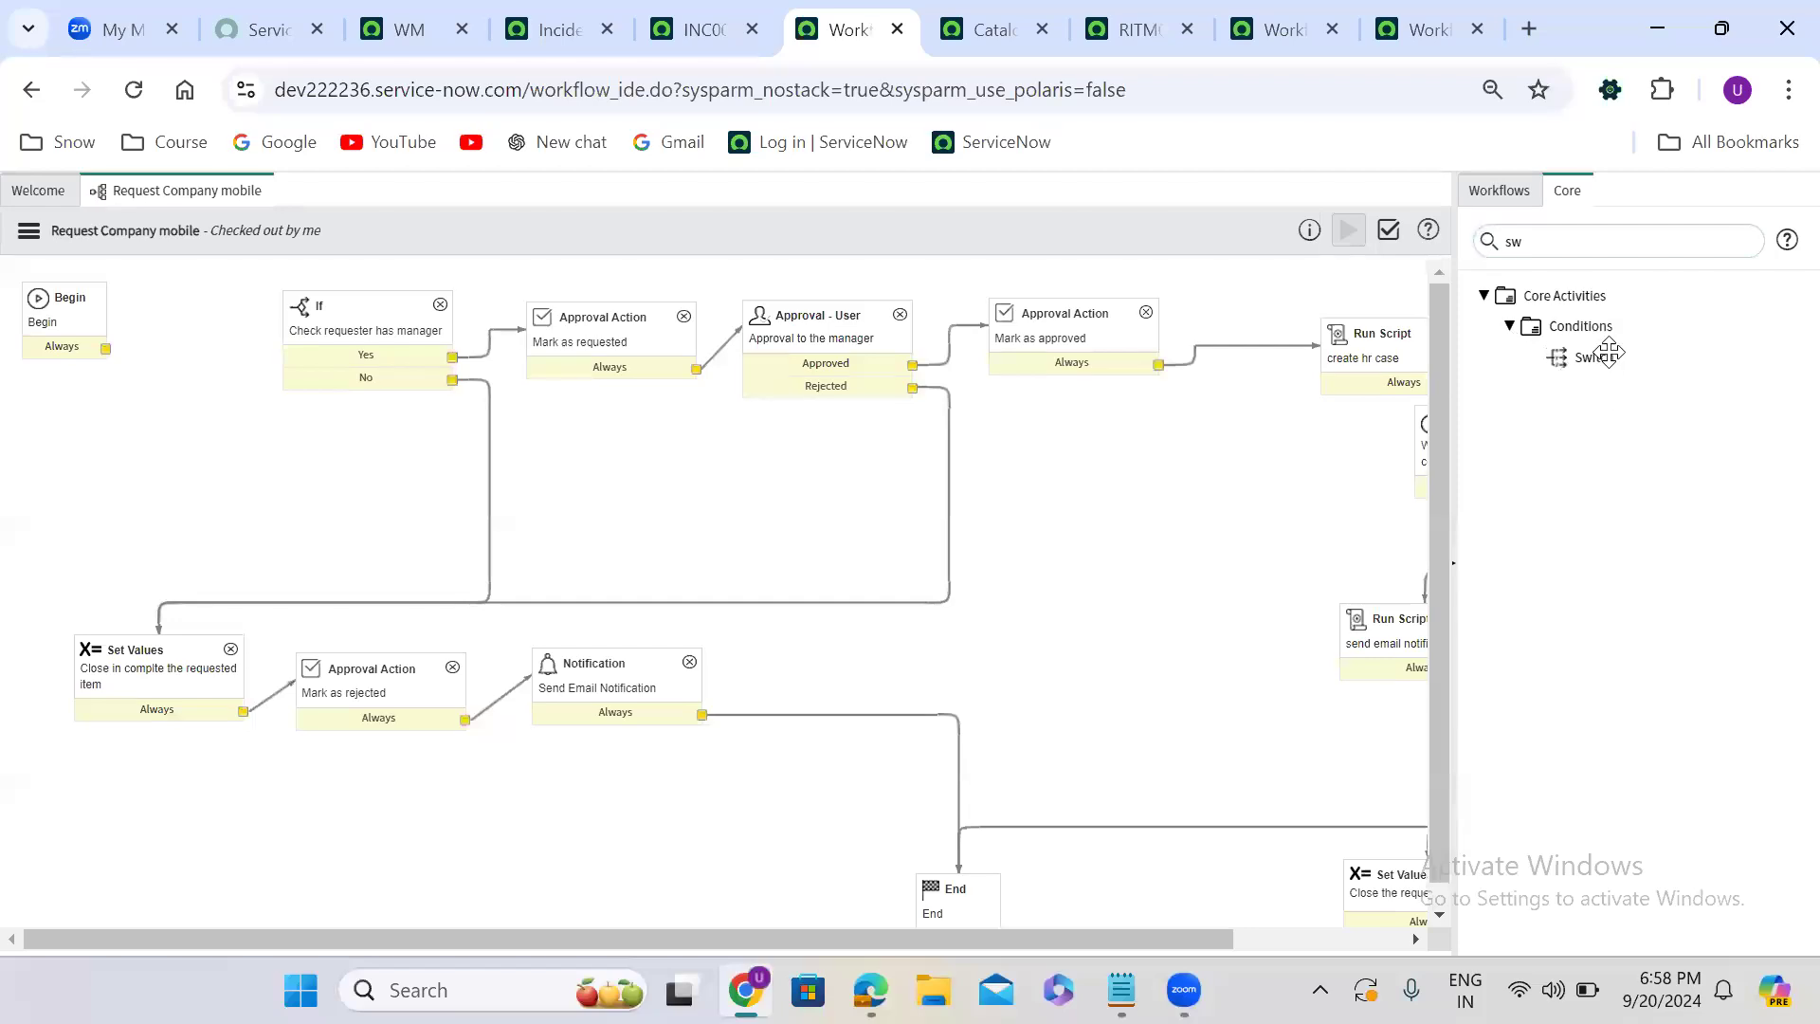
pyautogui.moveTo(986, 398); pyautogui.dragTo(147, 446)
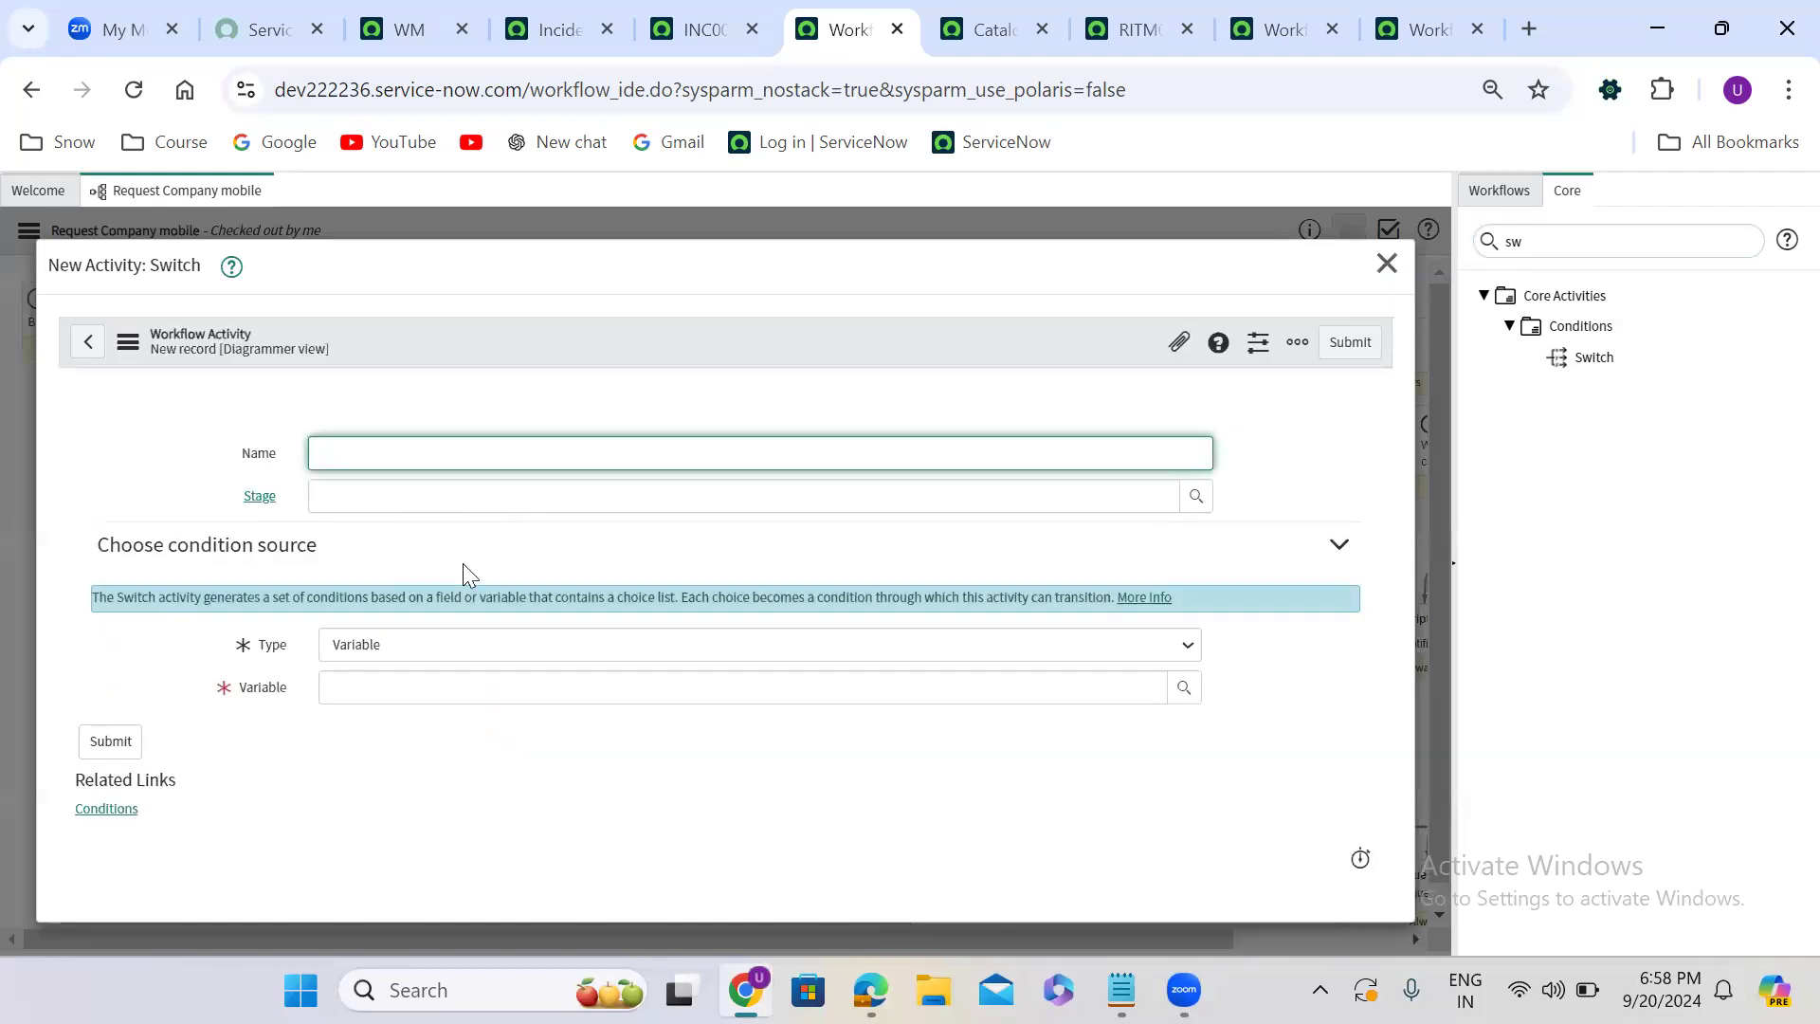
# - Base the Switch on the Colour variable of Request Company Mobile, name it Select colour, and submit it
pyautogui.click(398, 644)
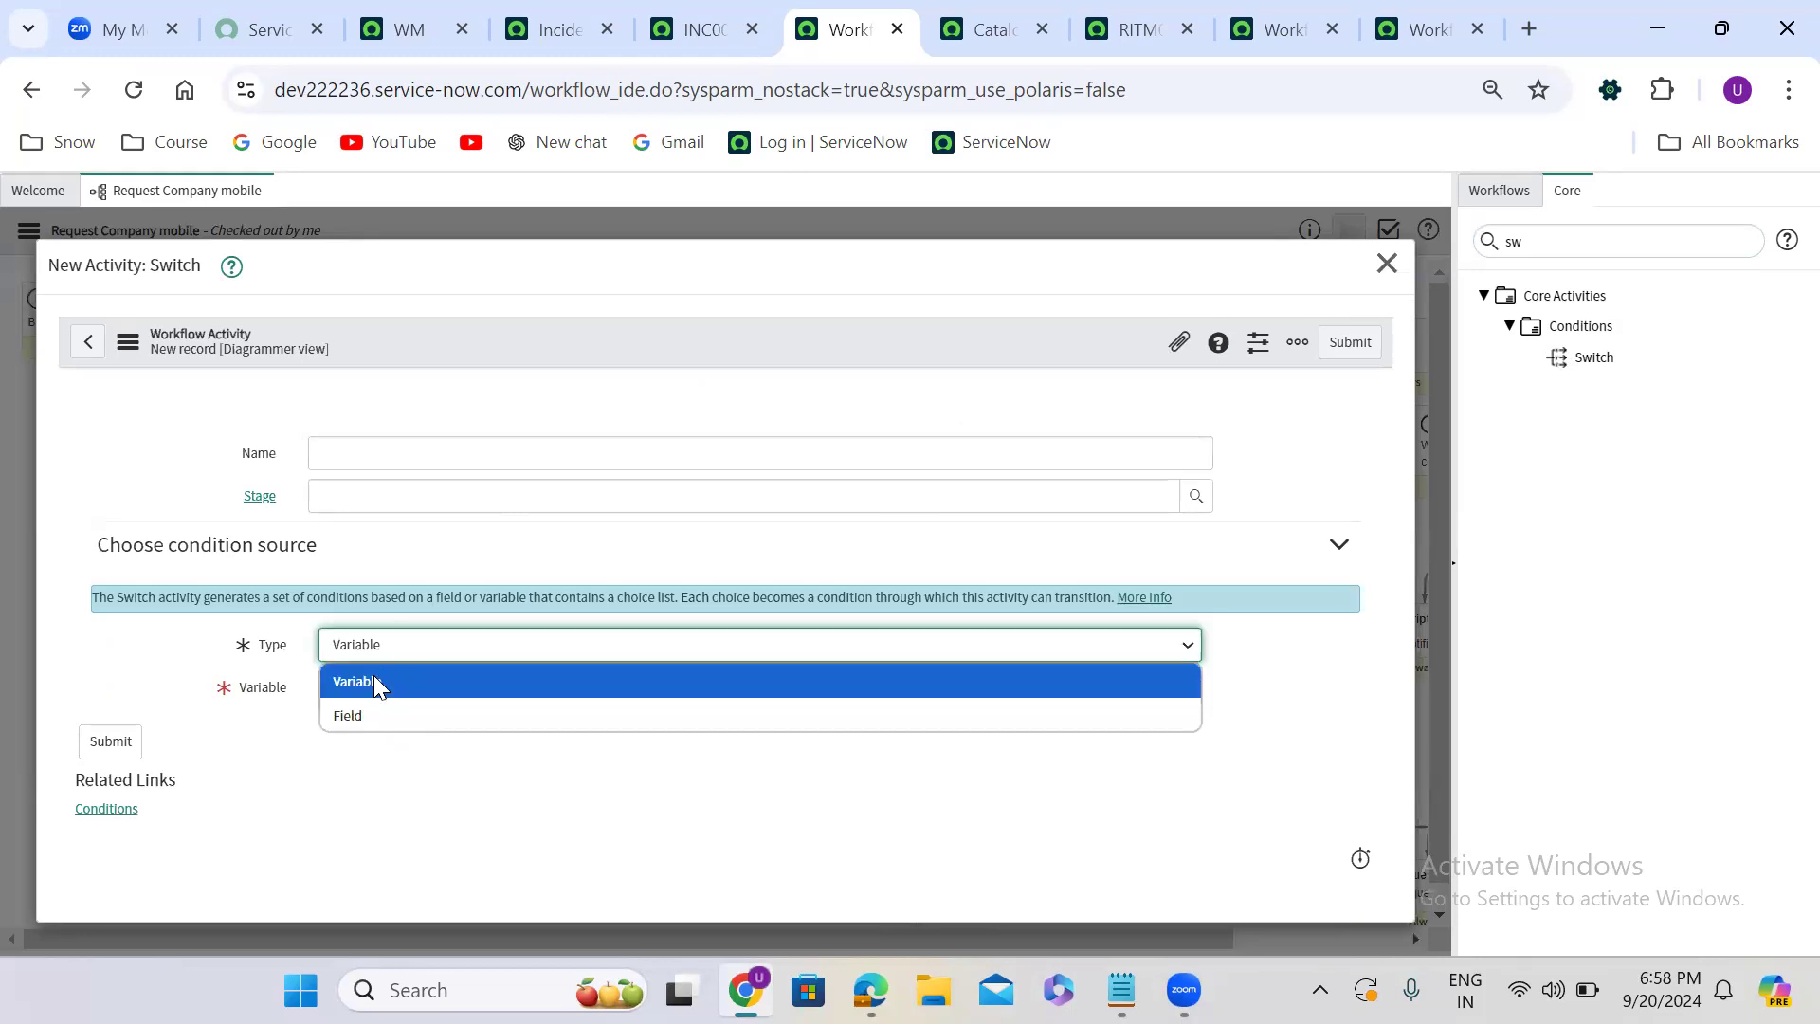
pyautogui.click(374, 675)
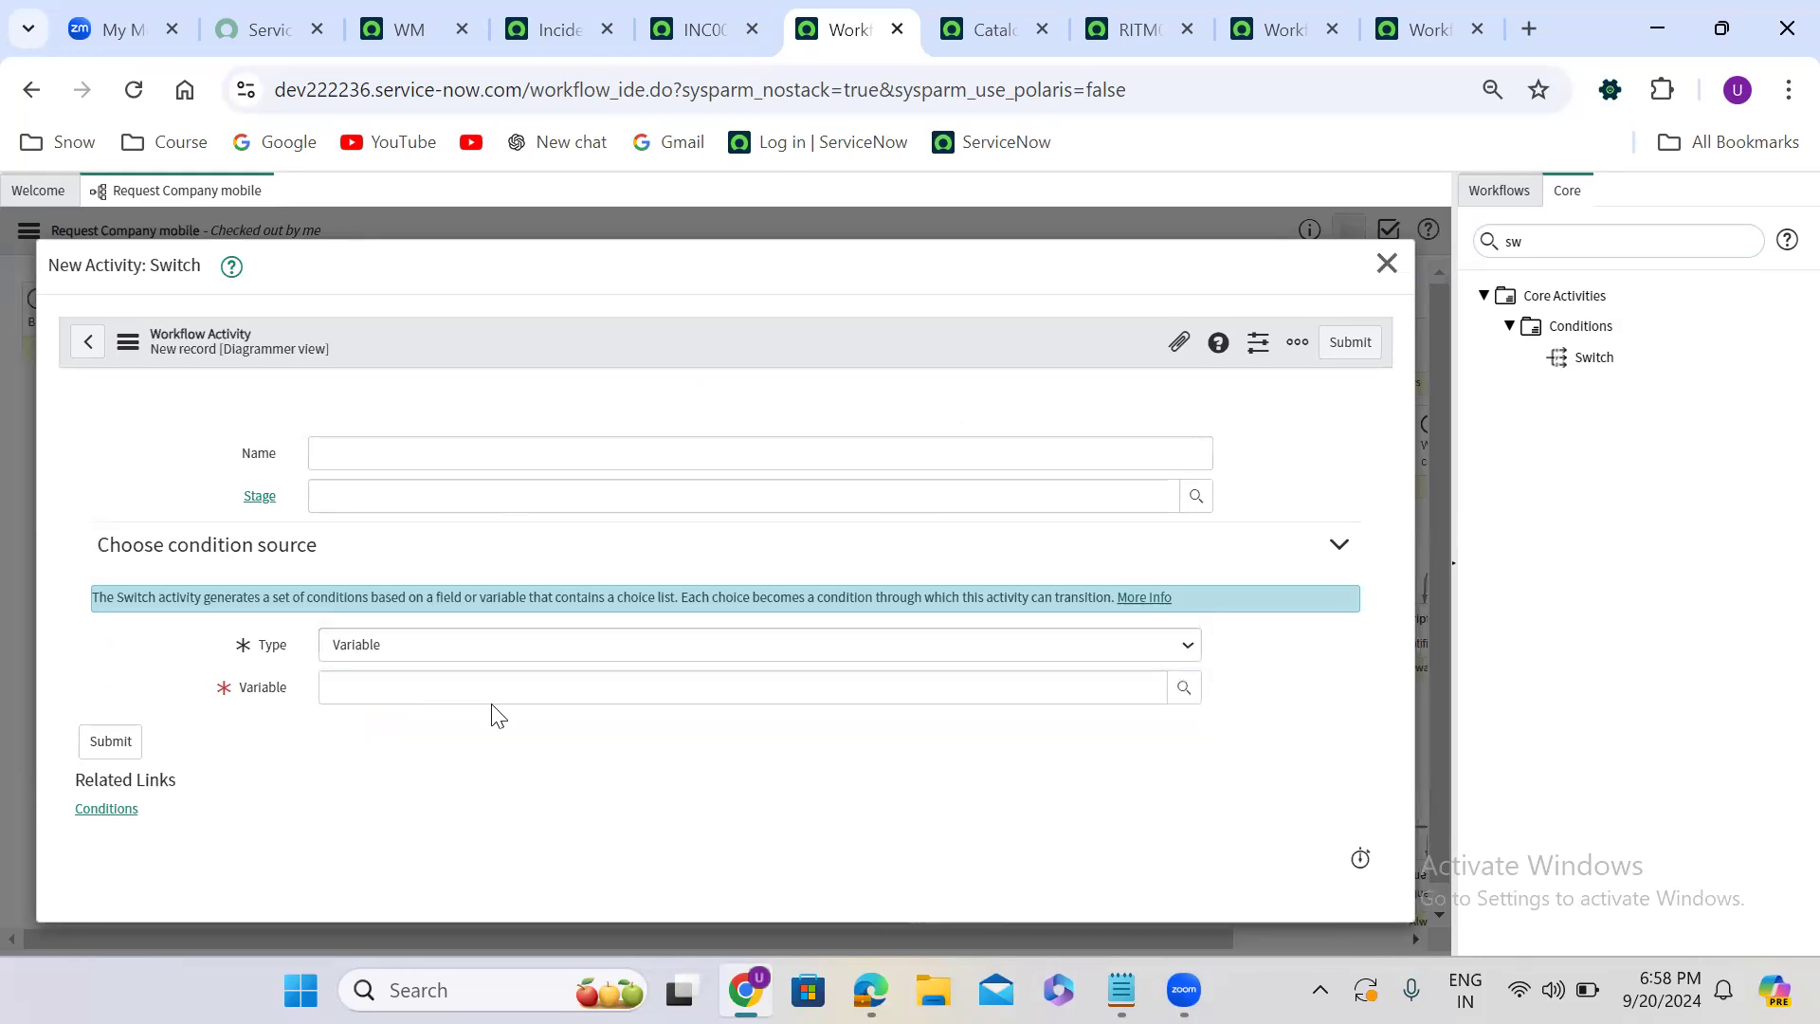
pyautogui.click(440, 685)
pyautogui.write('colo')
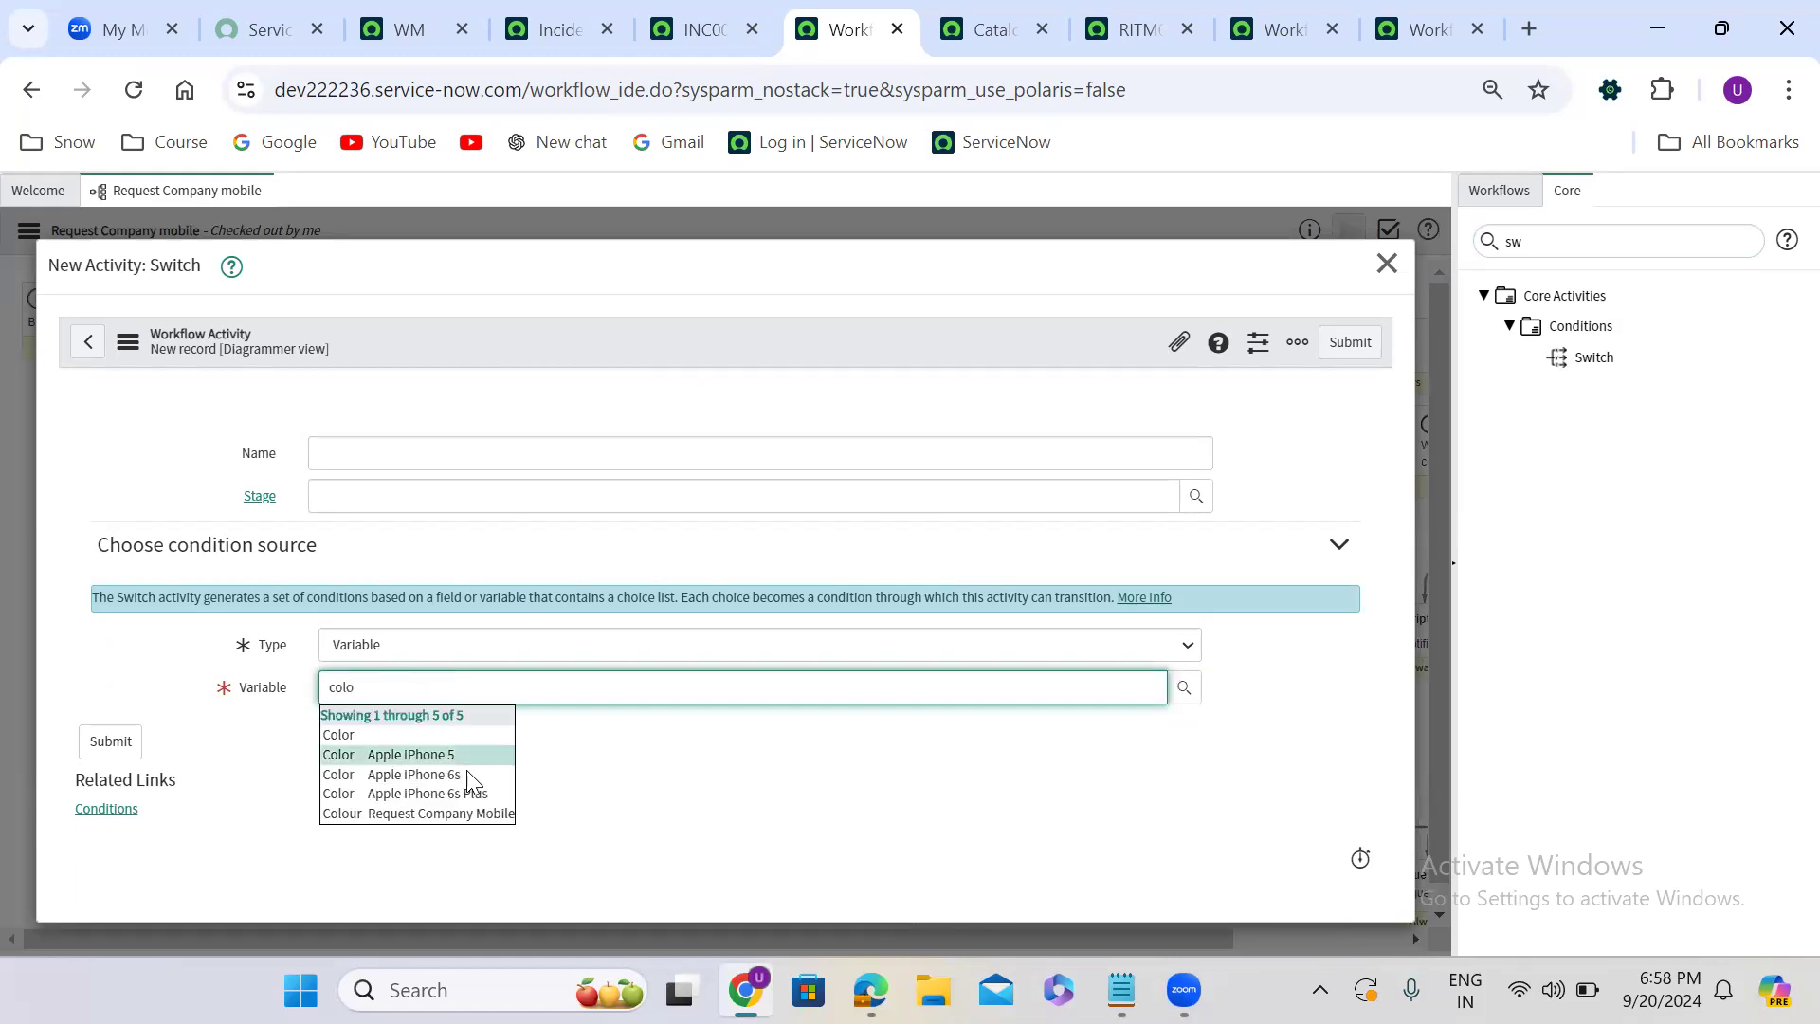
pyautogui.click(419, 812)
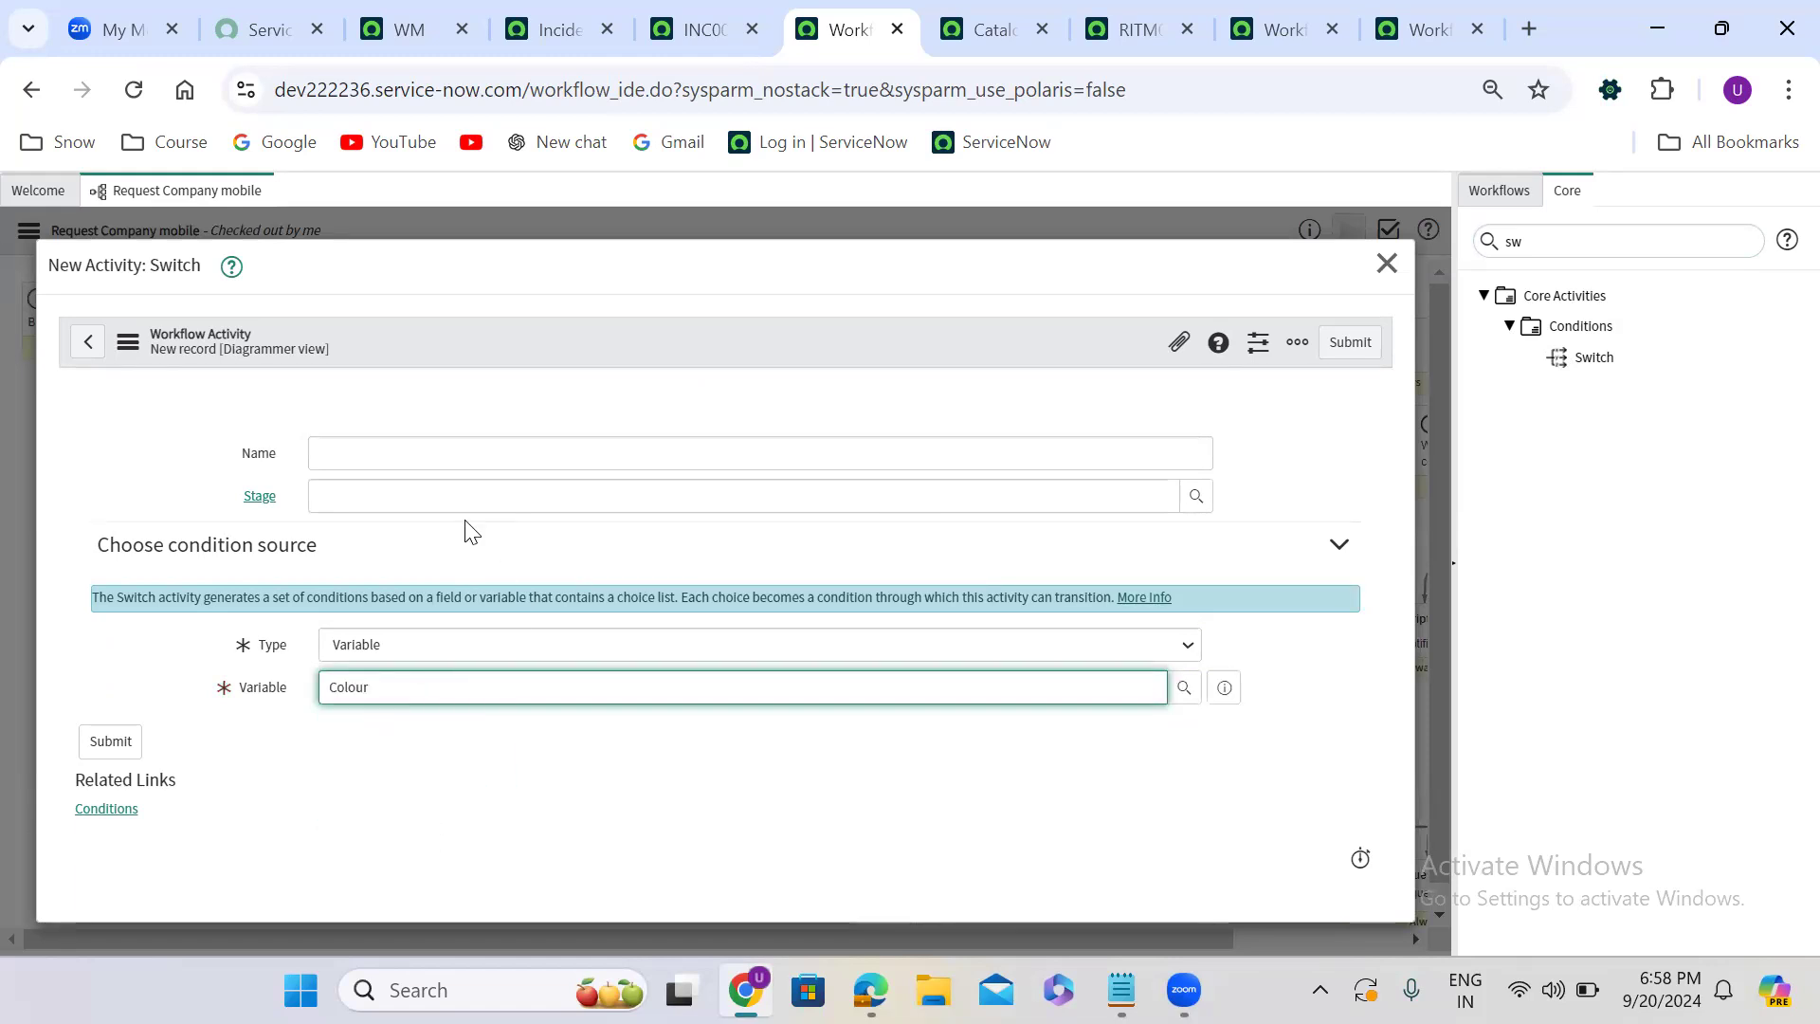
pyautogui.click(346, 459)
pyautogui.write('Sw')
pyautogui.press('BackSpace')
pyautogui.write('Se')
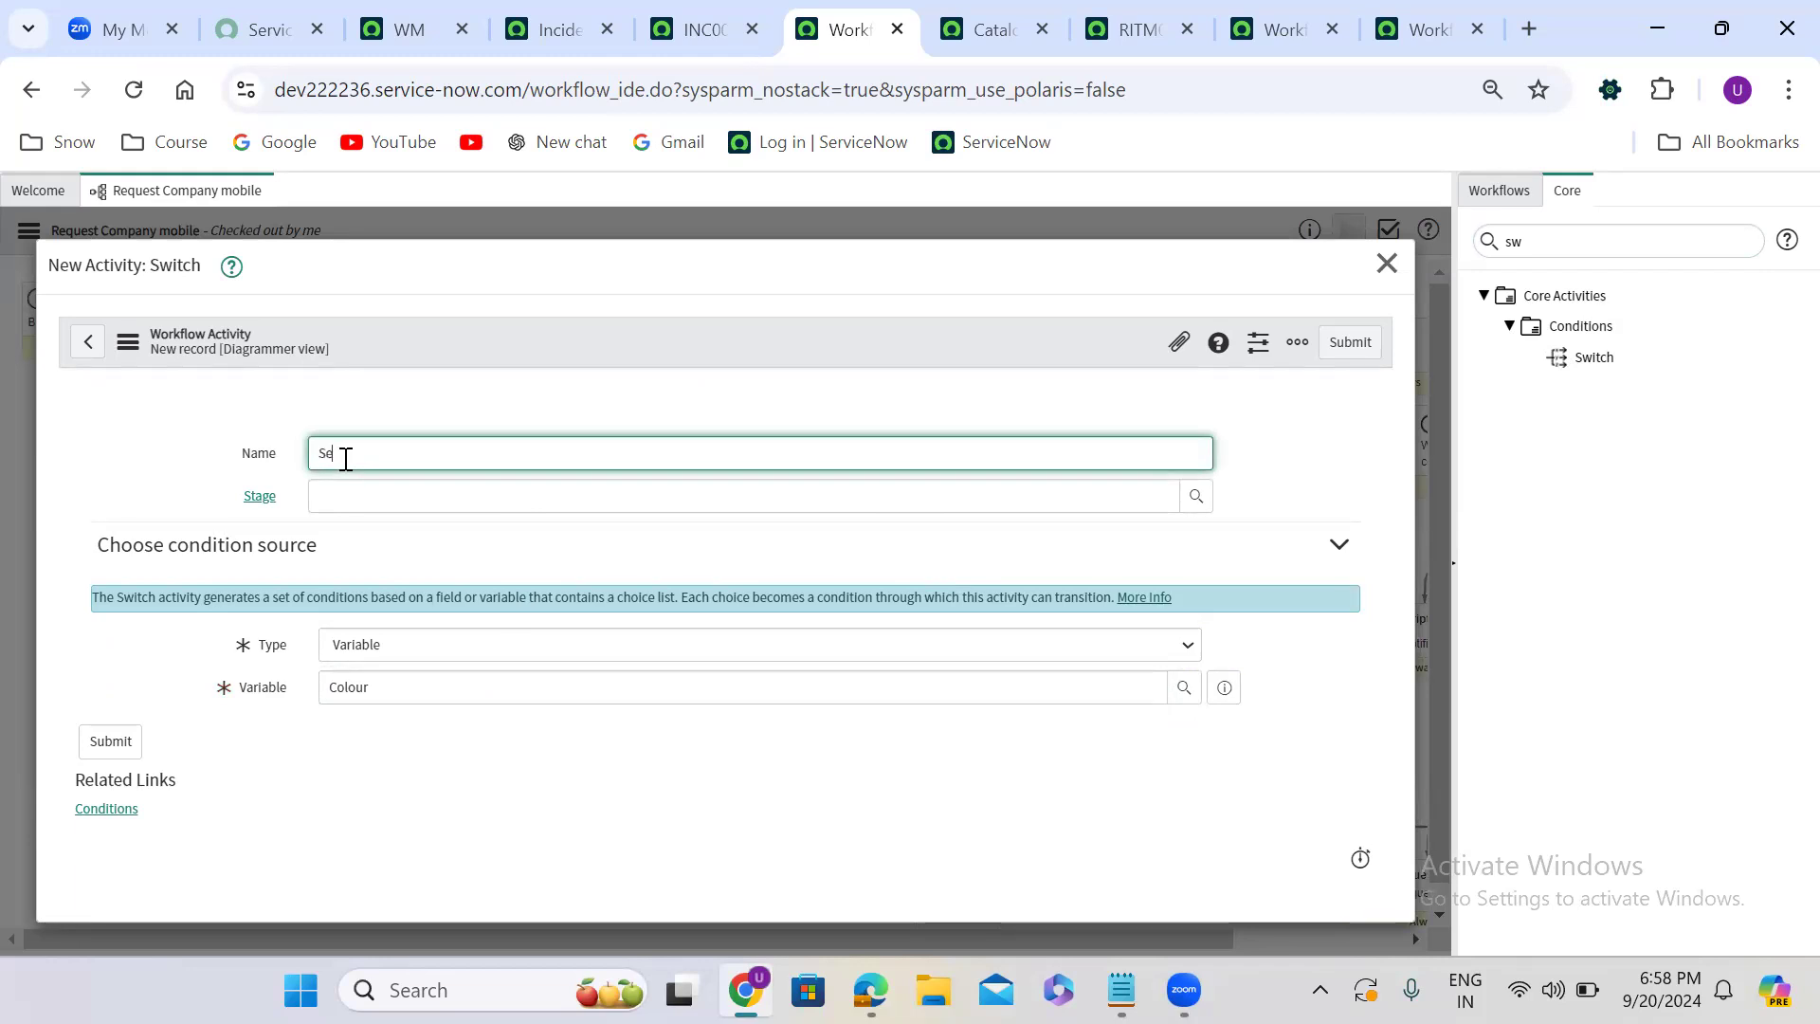
pyautogui.write('lect colour')
pyautogui.click(1330, 343)
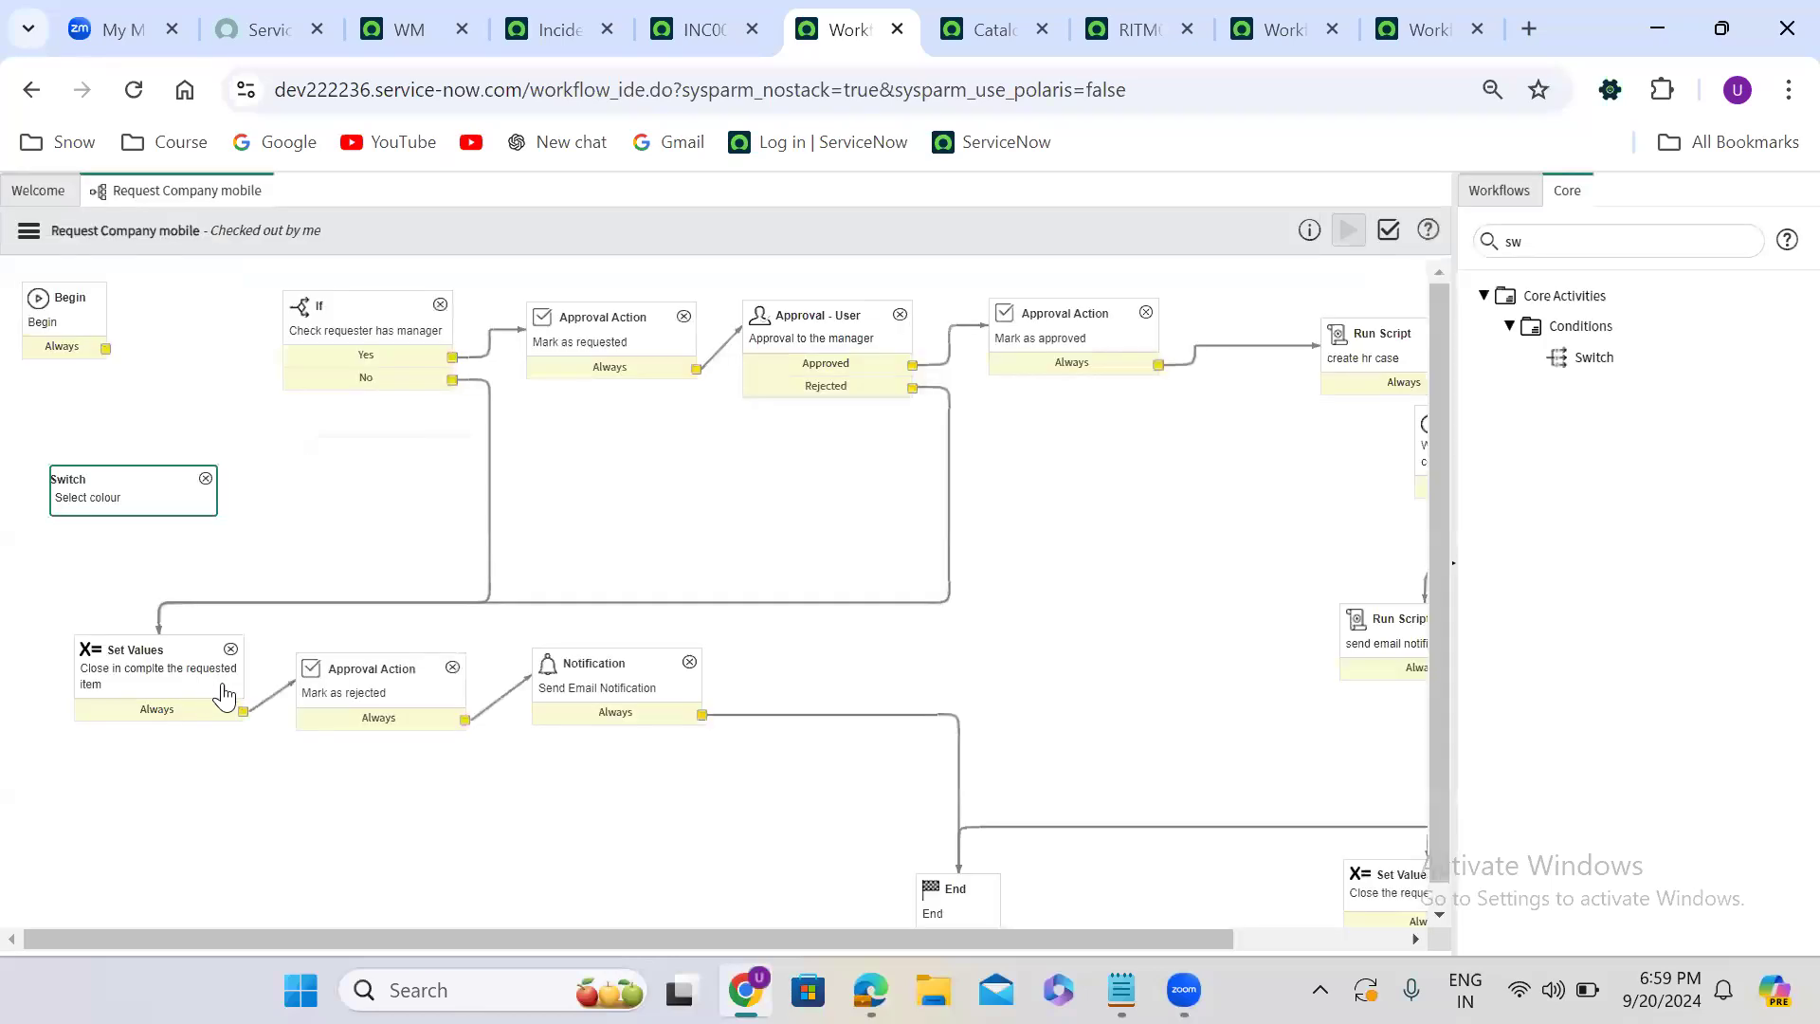
# - Place the Switch below Begin, connecting its Black output to the If activity and Begin's Always output to the Switch
pyautogui.moveTo(130, 490); pyautogui.dragTo(119, 447)
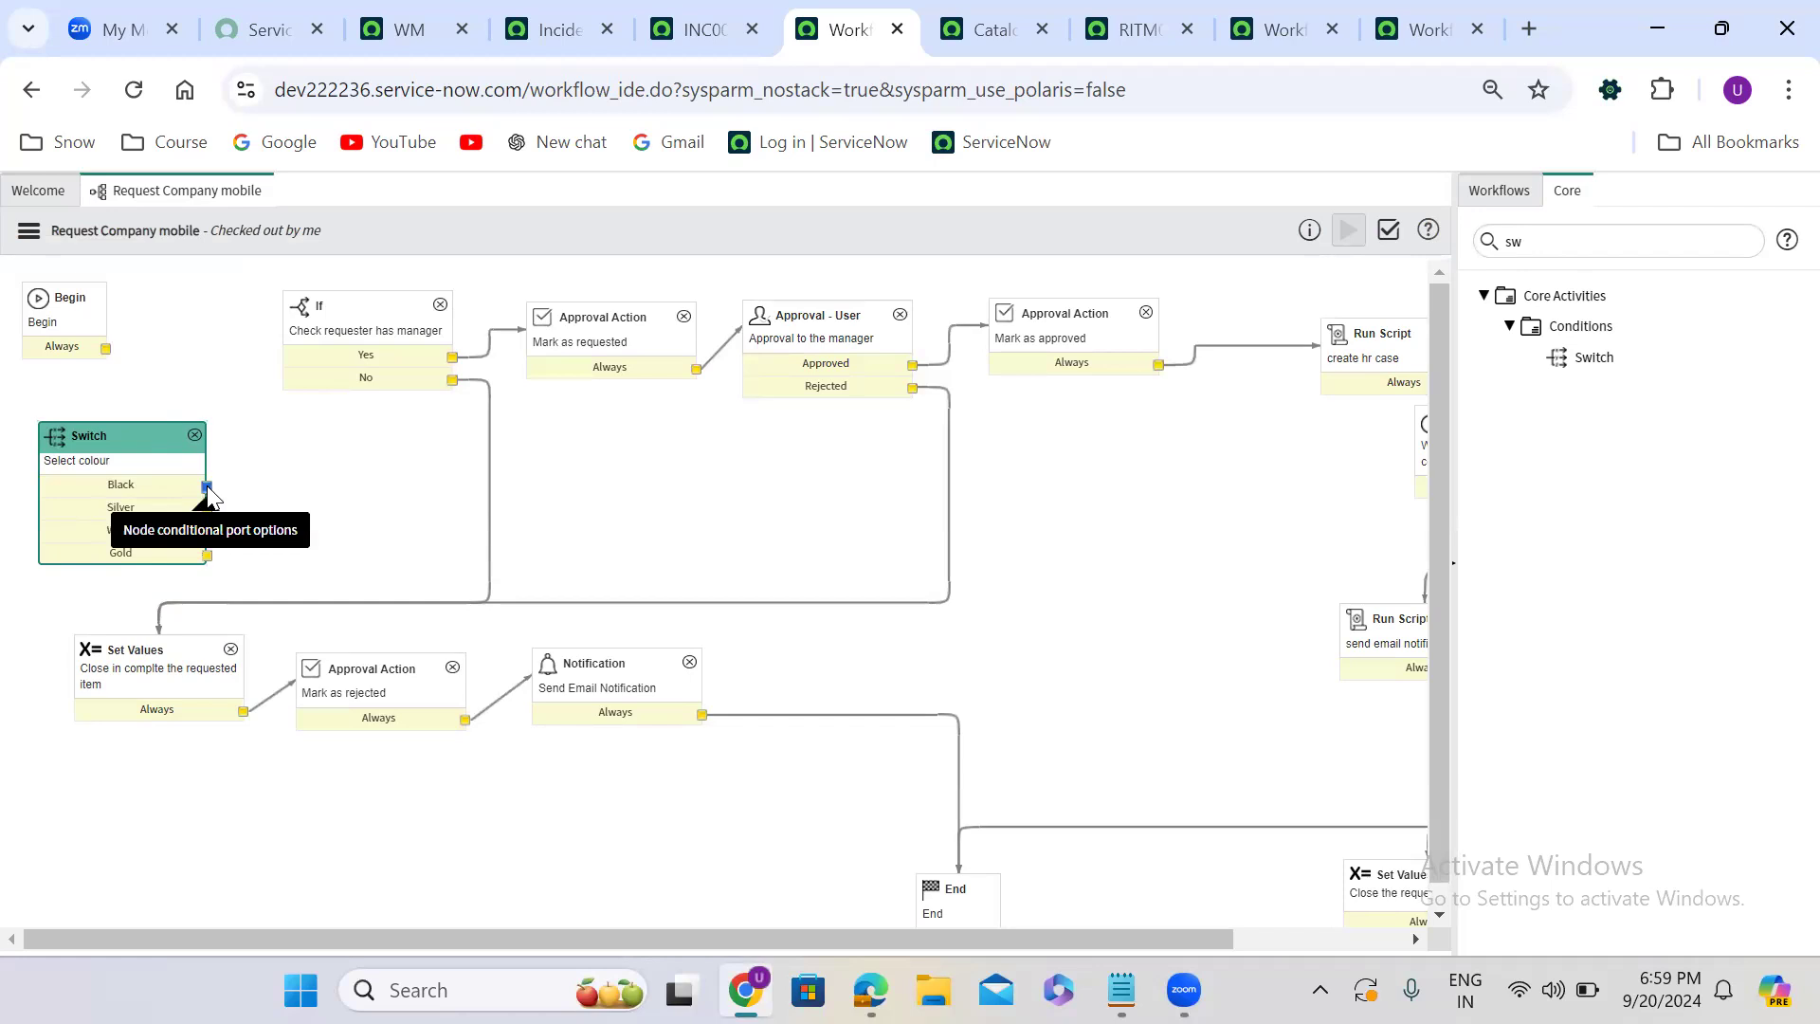
pyautogui.moveTo(206, 487); pyautogui.dragTo(304, 362)
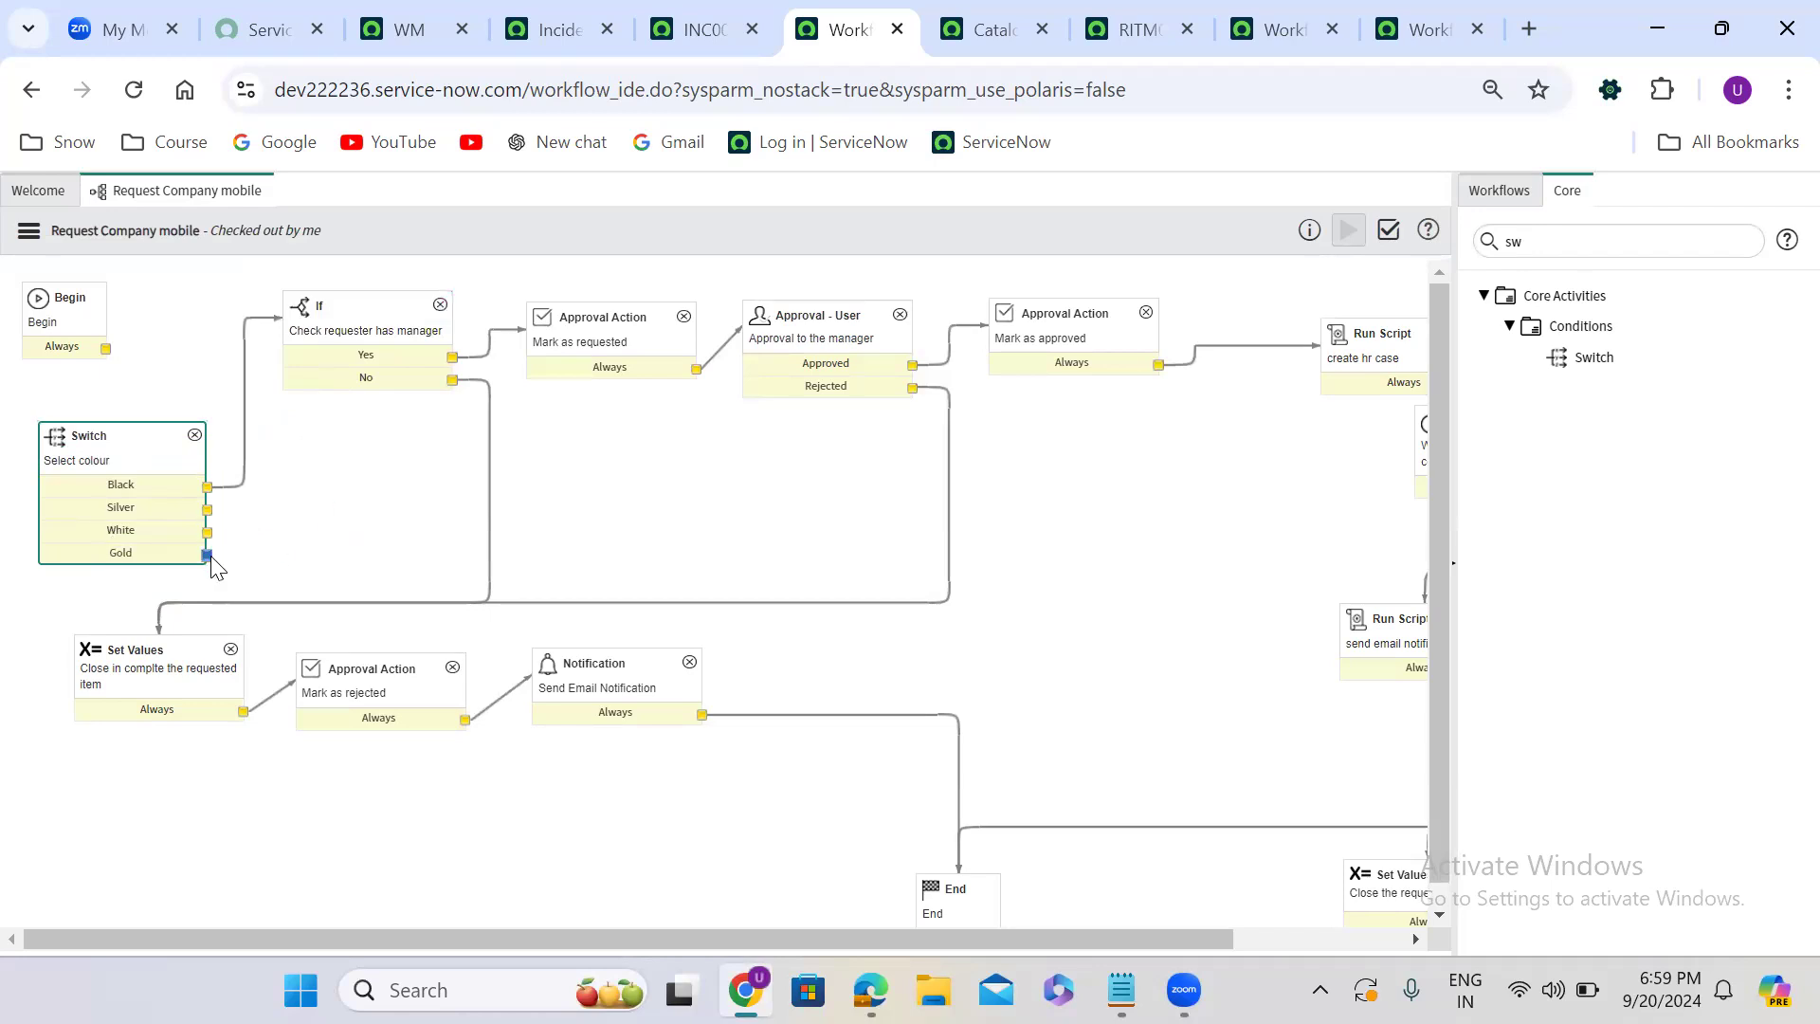
pyautogui.moveTo(105, 348); pyautogui.dragTo(159, 446)
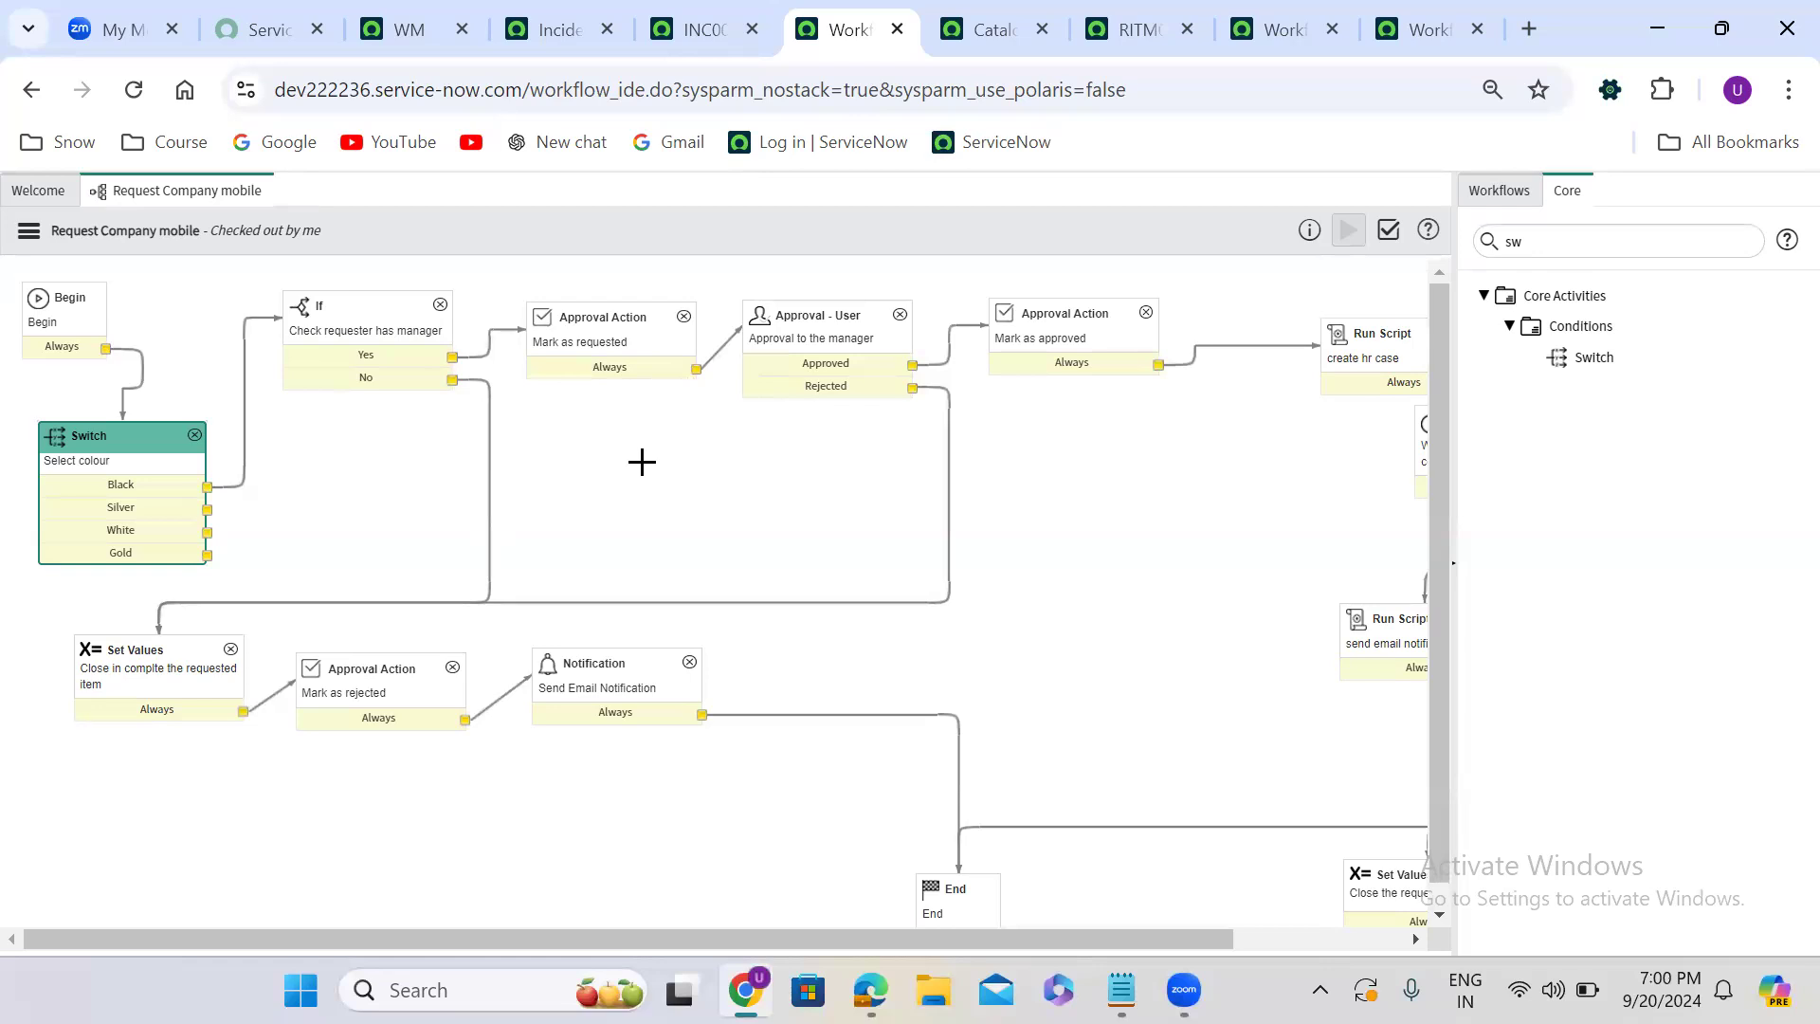
# - Switch to Notepad and add the line workflow below the existing note about workflows
pyautogui.click(1120, 989)
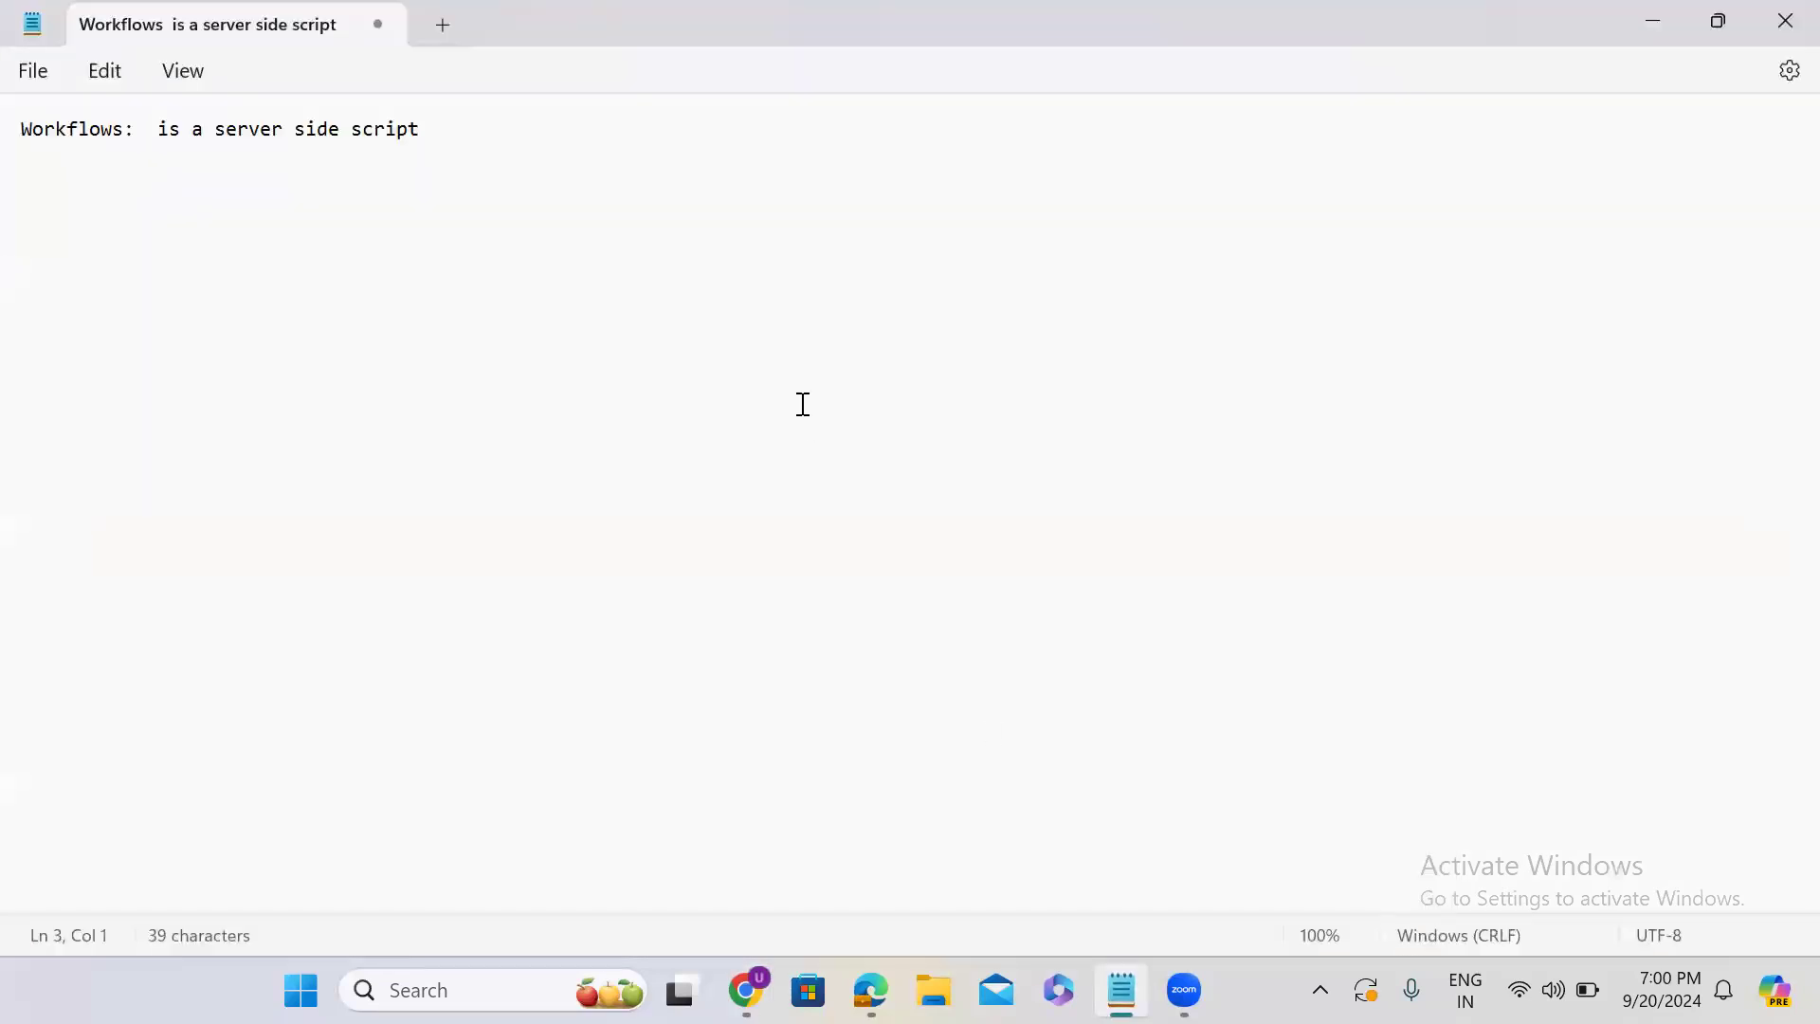
pyautogui.press('Return')
pyautogui.write('workflow')
pyautogui.press('Return')
pyautogui.press('Return')
pyautogui.press('Return')
# - Write the script line new workflow().startFlow('', 'insert'); below the workflow line
pyautogui.write('new w')
pyautogui.write('kfl')
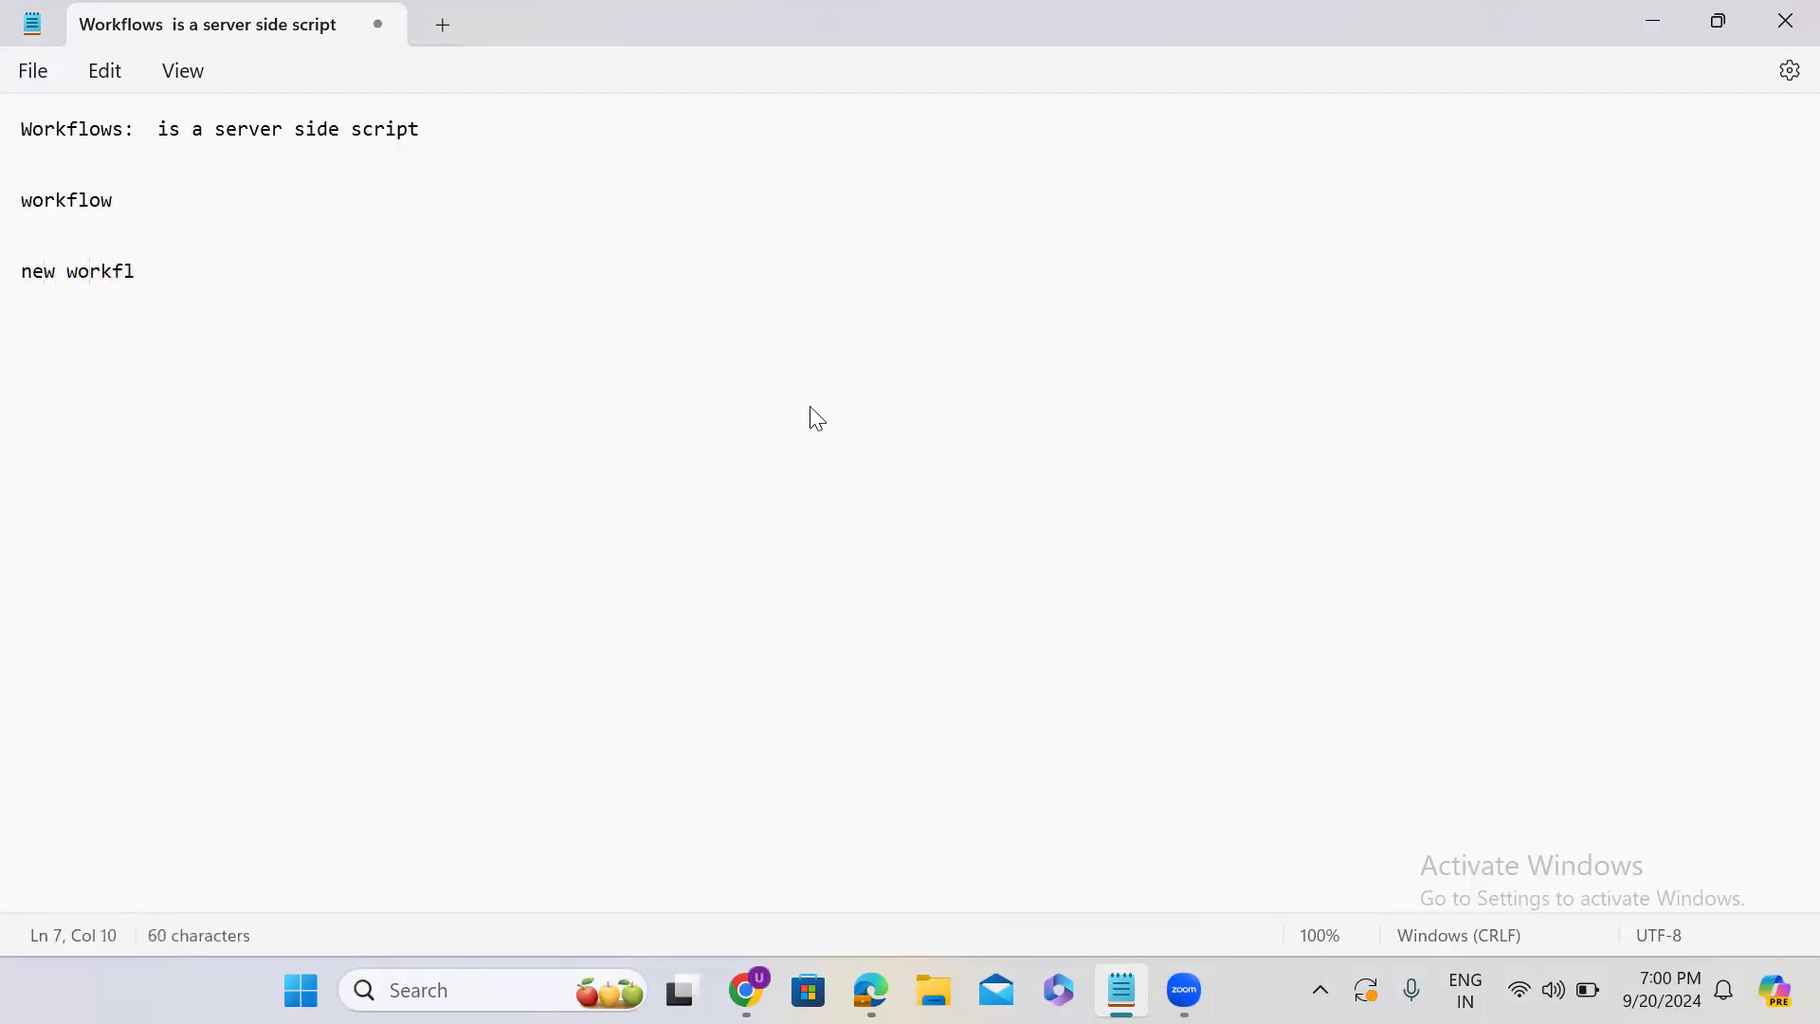
pyautogui.write('ow).startFlow()')
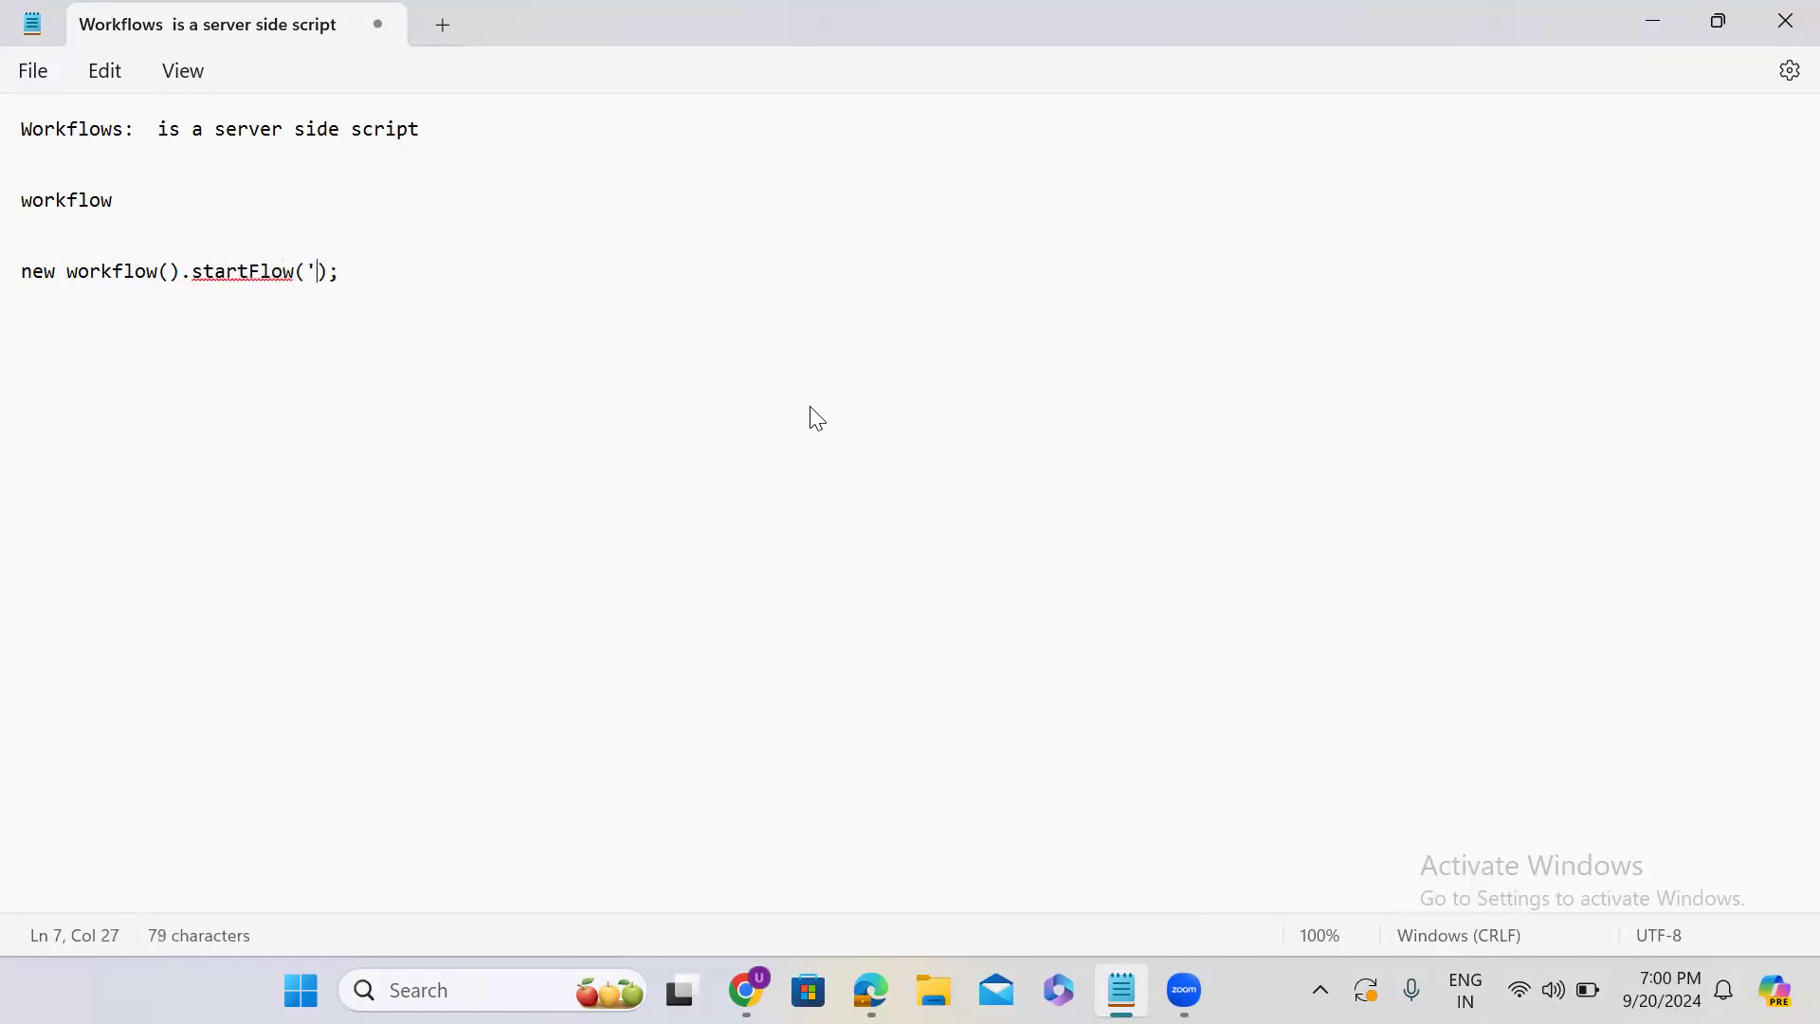
pyautogui.write("'")
pyautogui.write(', ')
pyautogui.write("''")
pyautogui.write('insert')
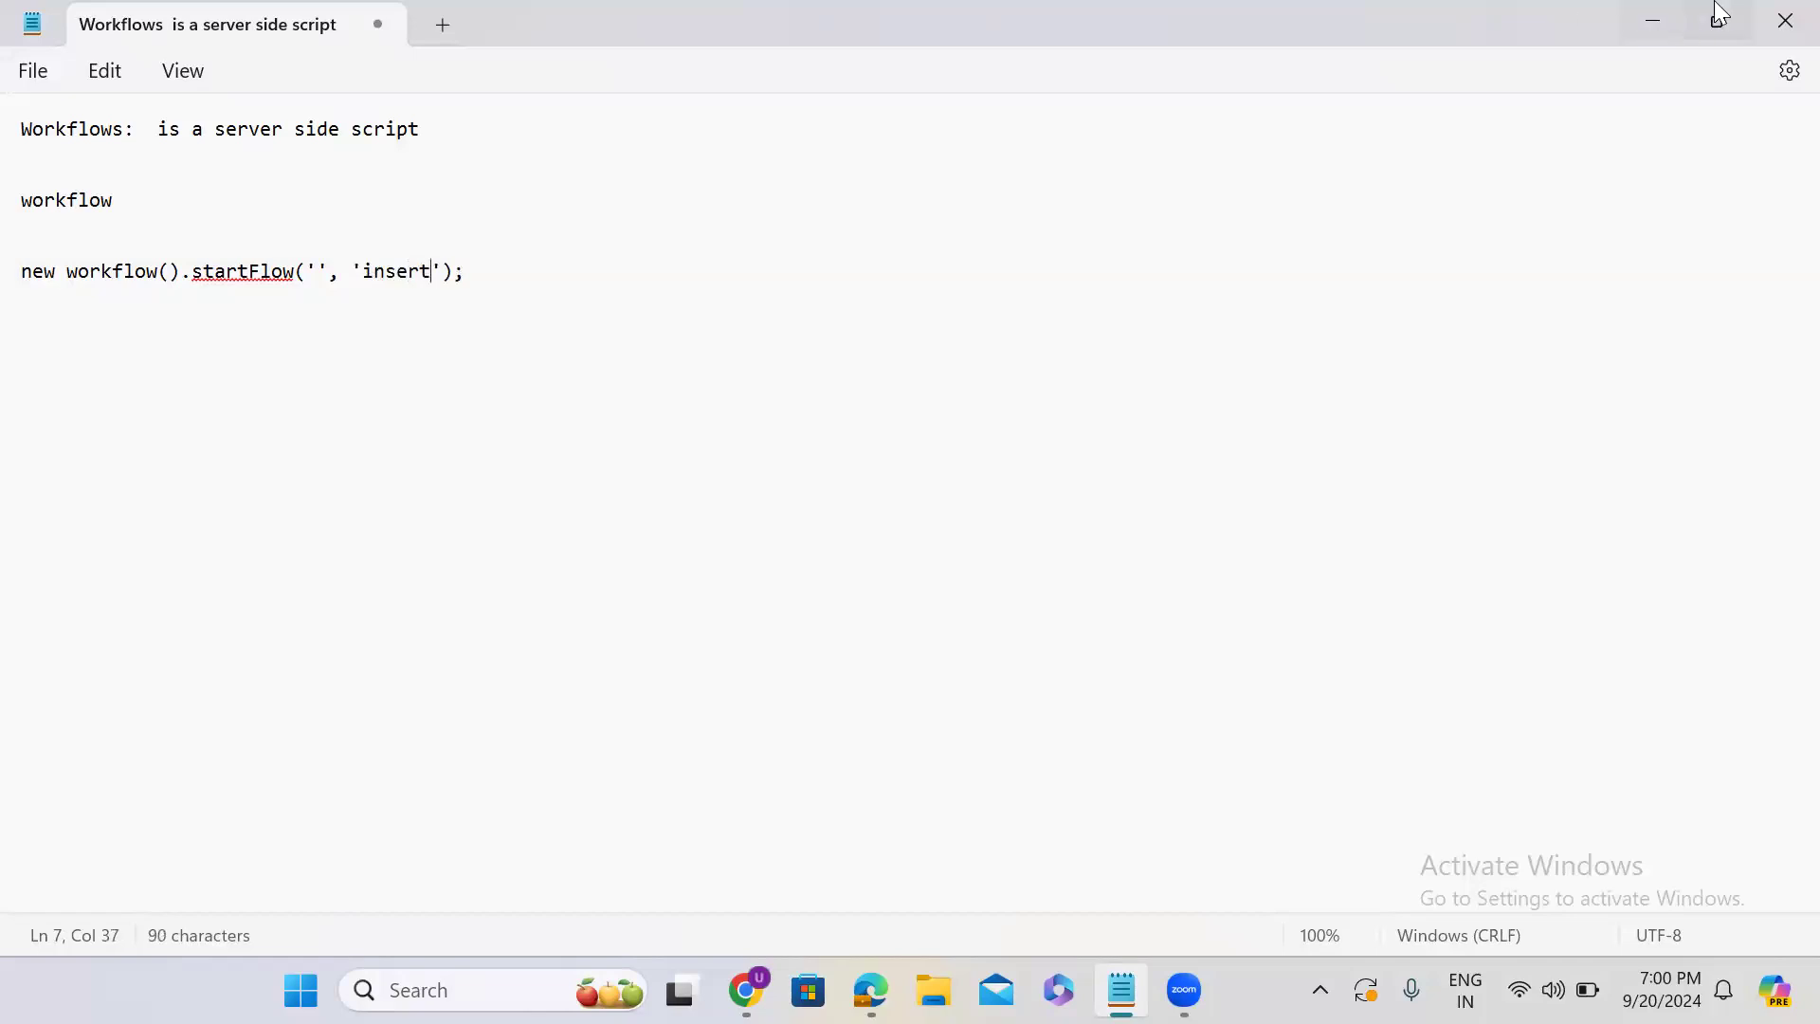
# - Return to Chrome, search the web for workflow api servicenow in a new tab, and open ServiceNow's Workflow - Global documentation
pyautogui.click(1647, 23)
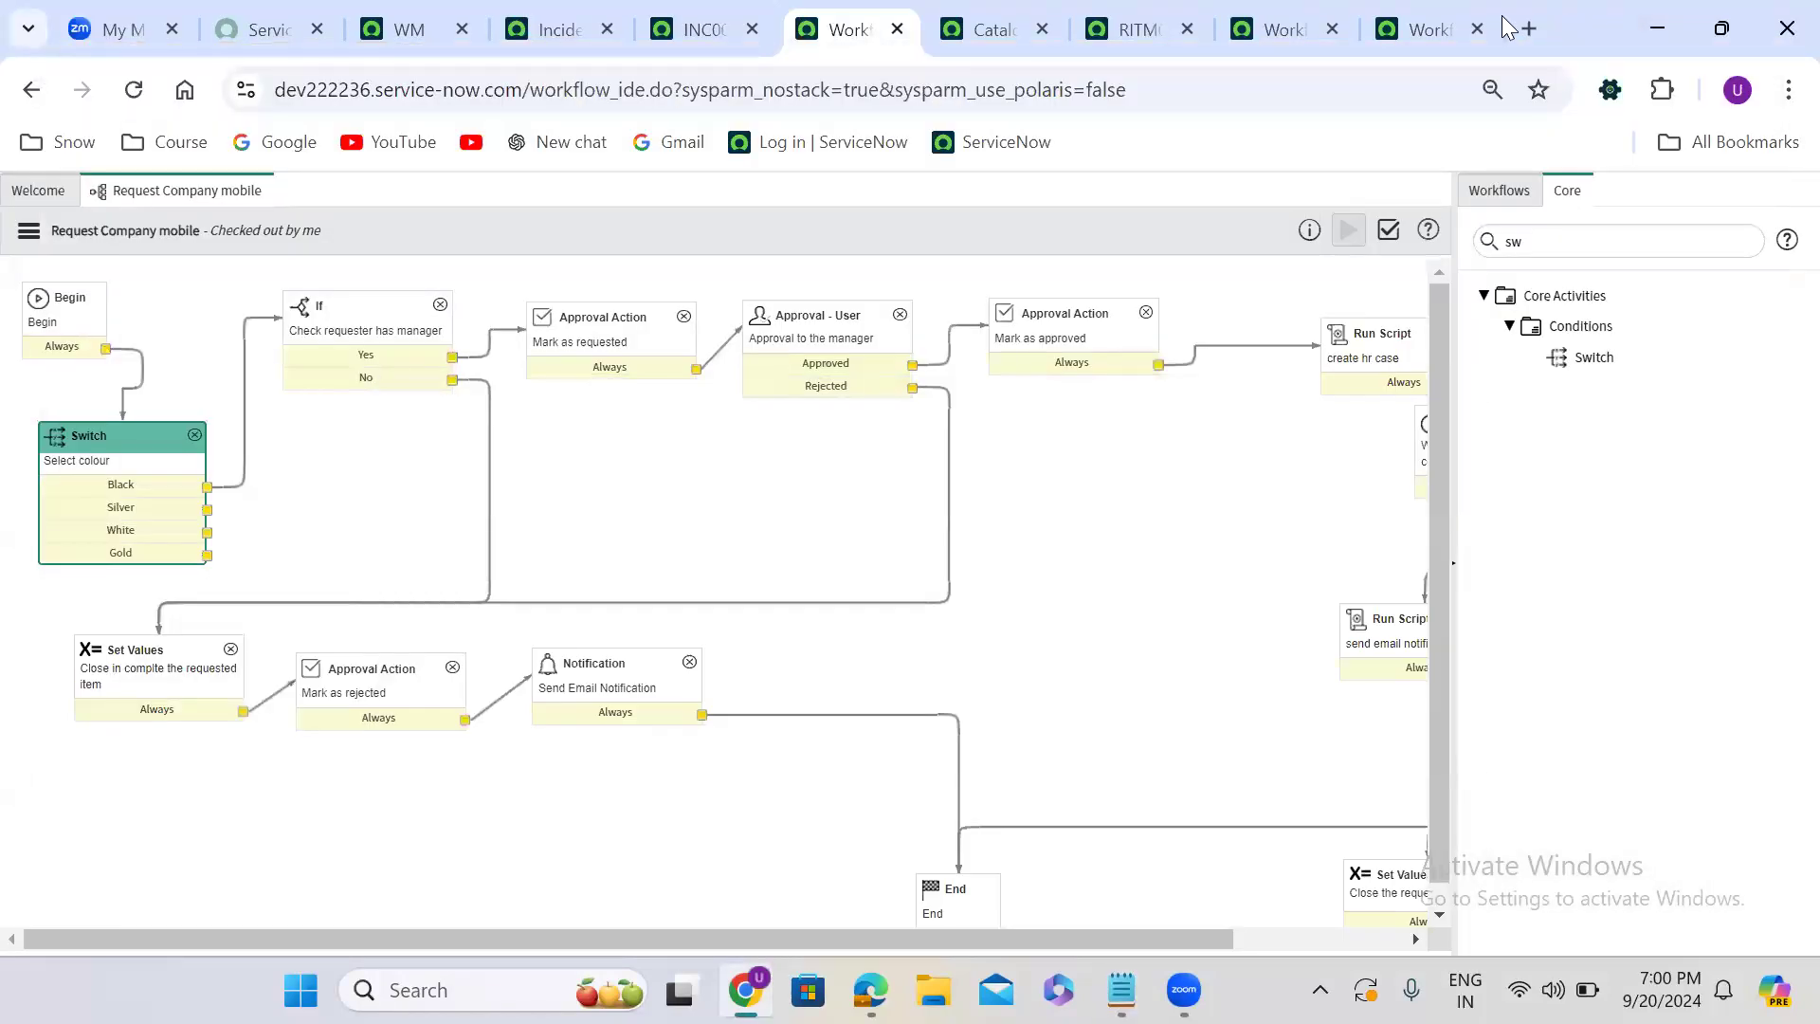
pyautogui.click(1528, 27)
pyautogui.write('workd')
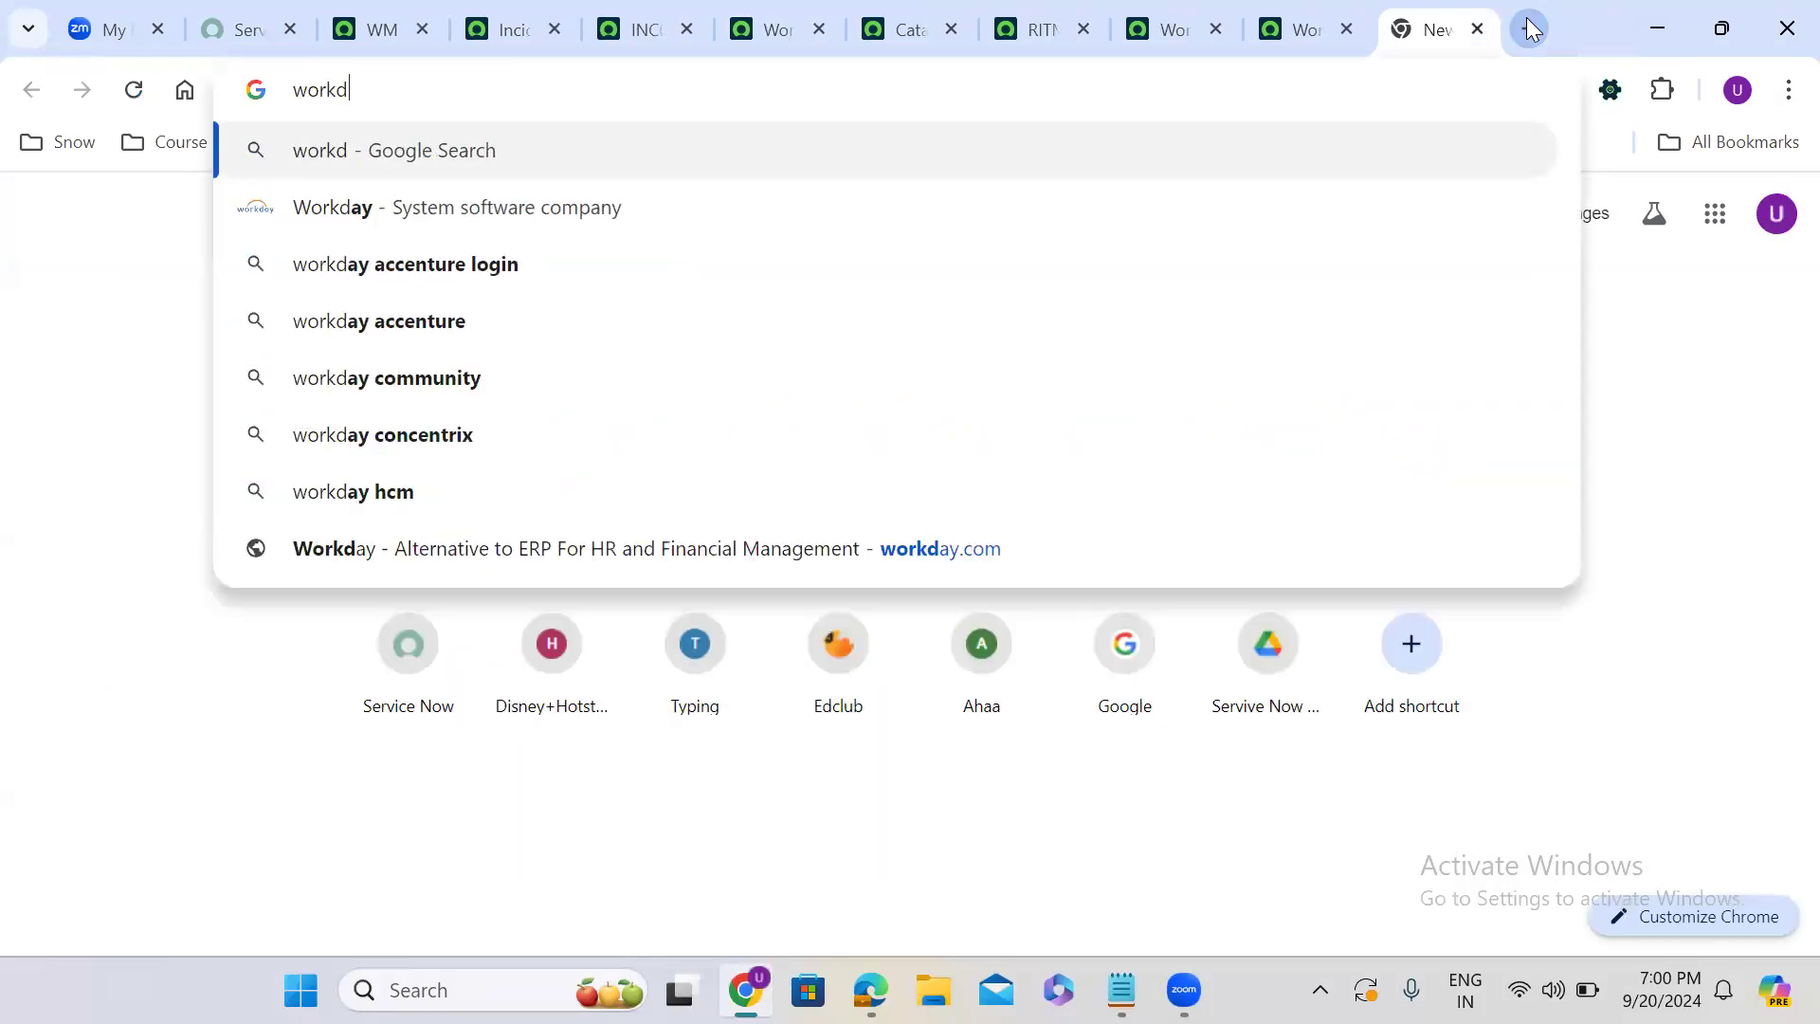
pyautogui.press('BackSpace')
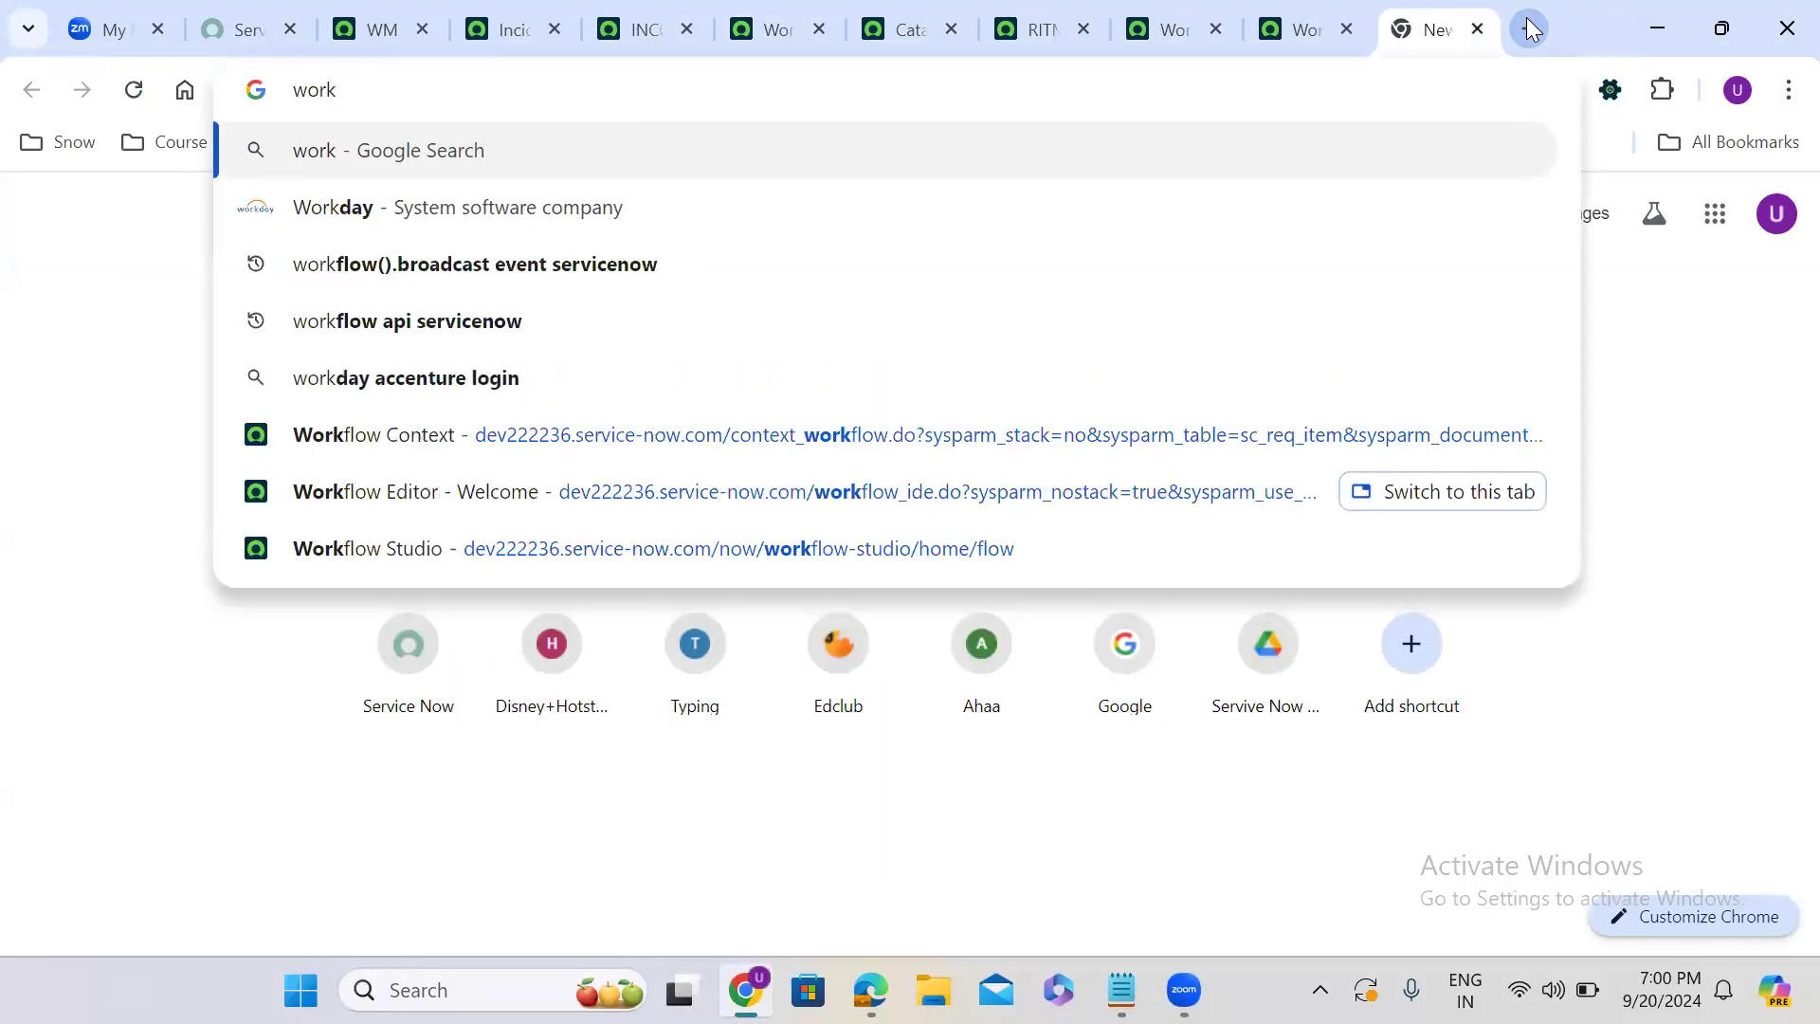
pyautogui.write('flow api')
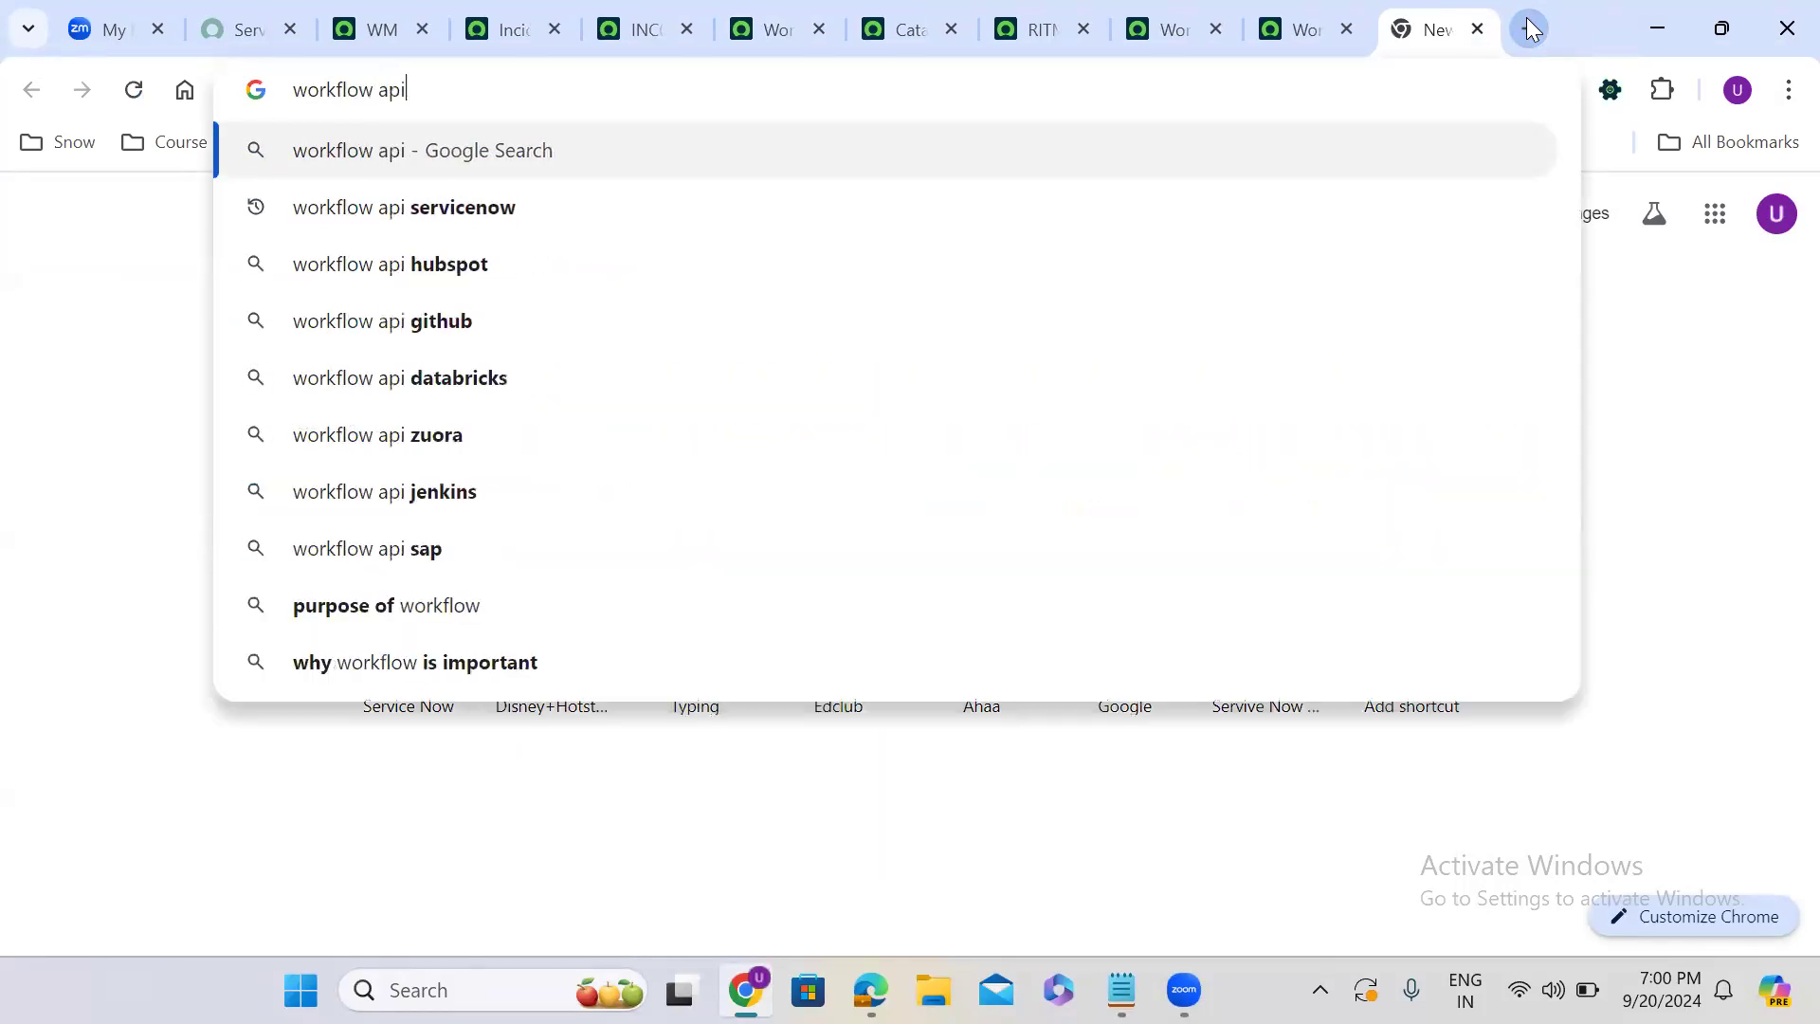
pyautogui.click(502, 207)
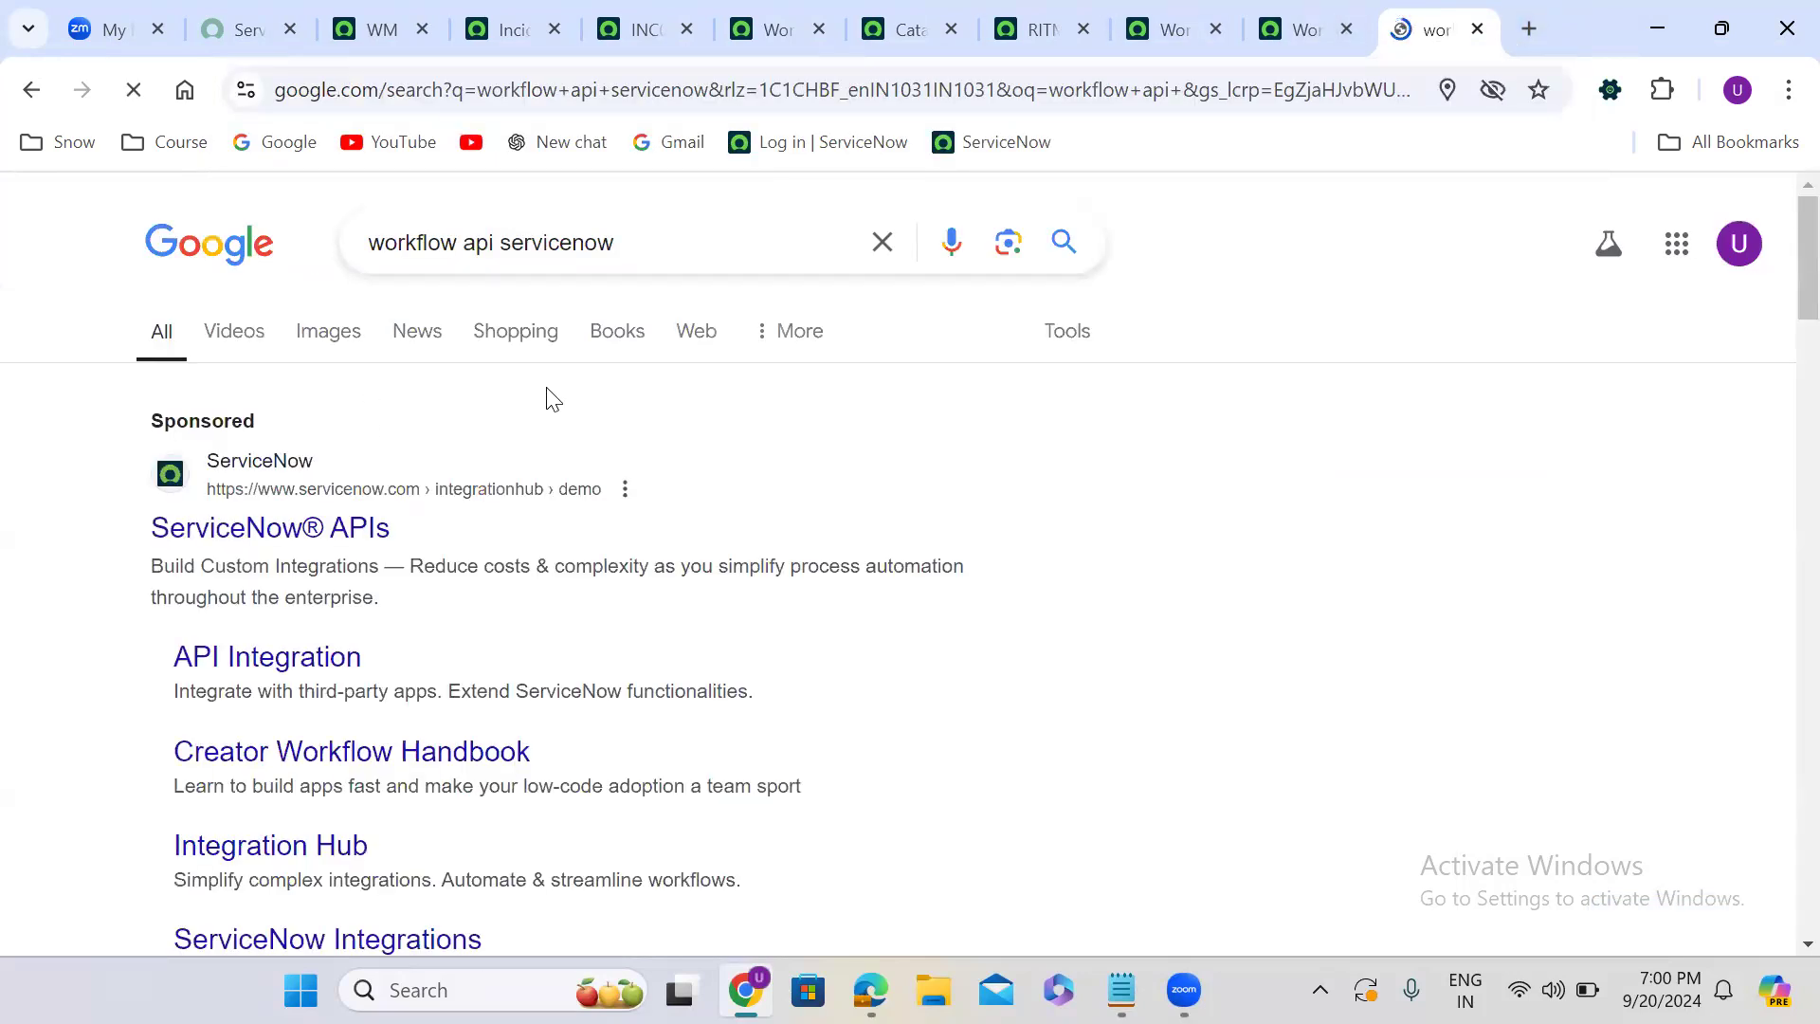
pyautogui.scroll(-5, 553, 398)
pyautogui.scroll(-2, 553, 398)
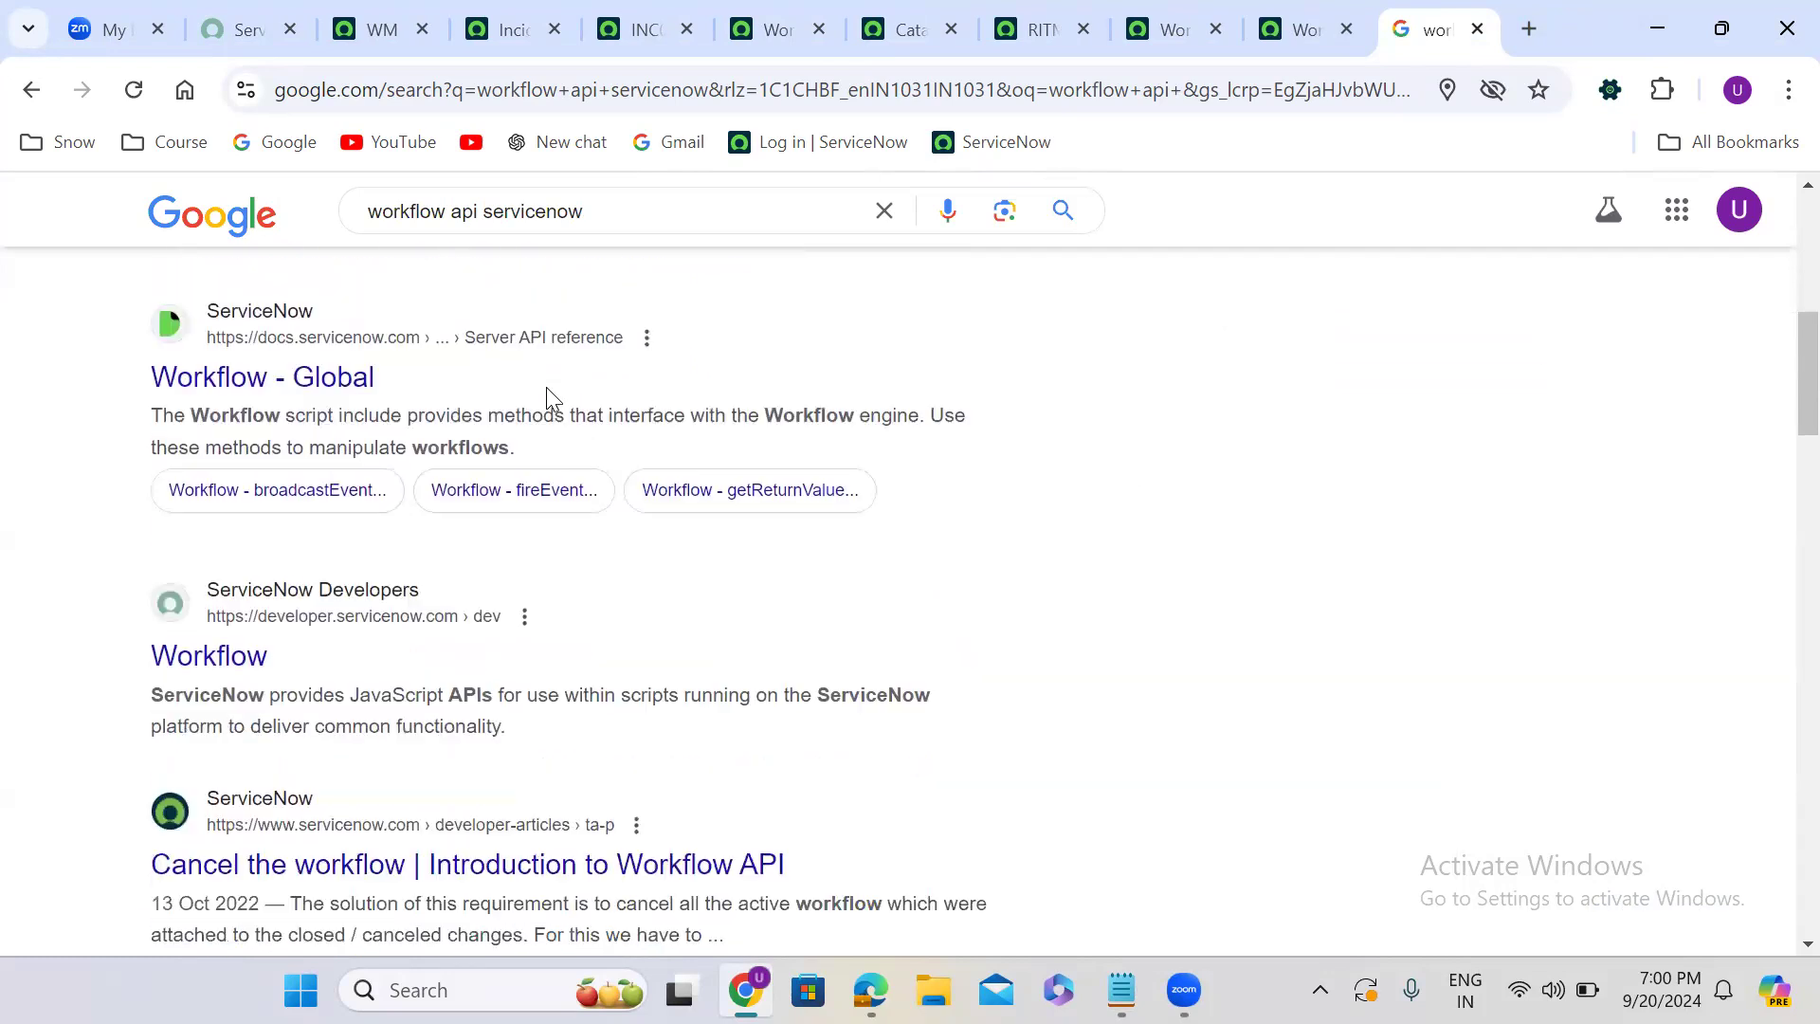
pyautogui.click(305, 379)
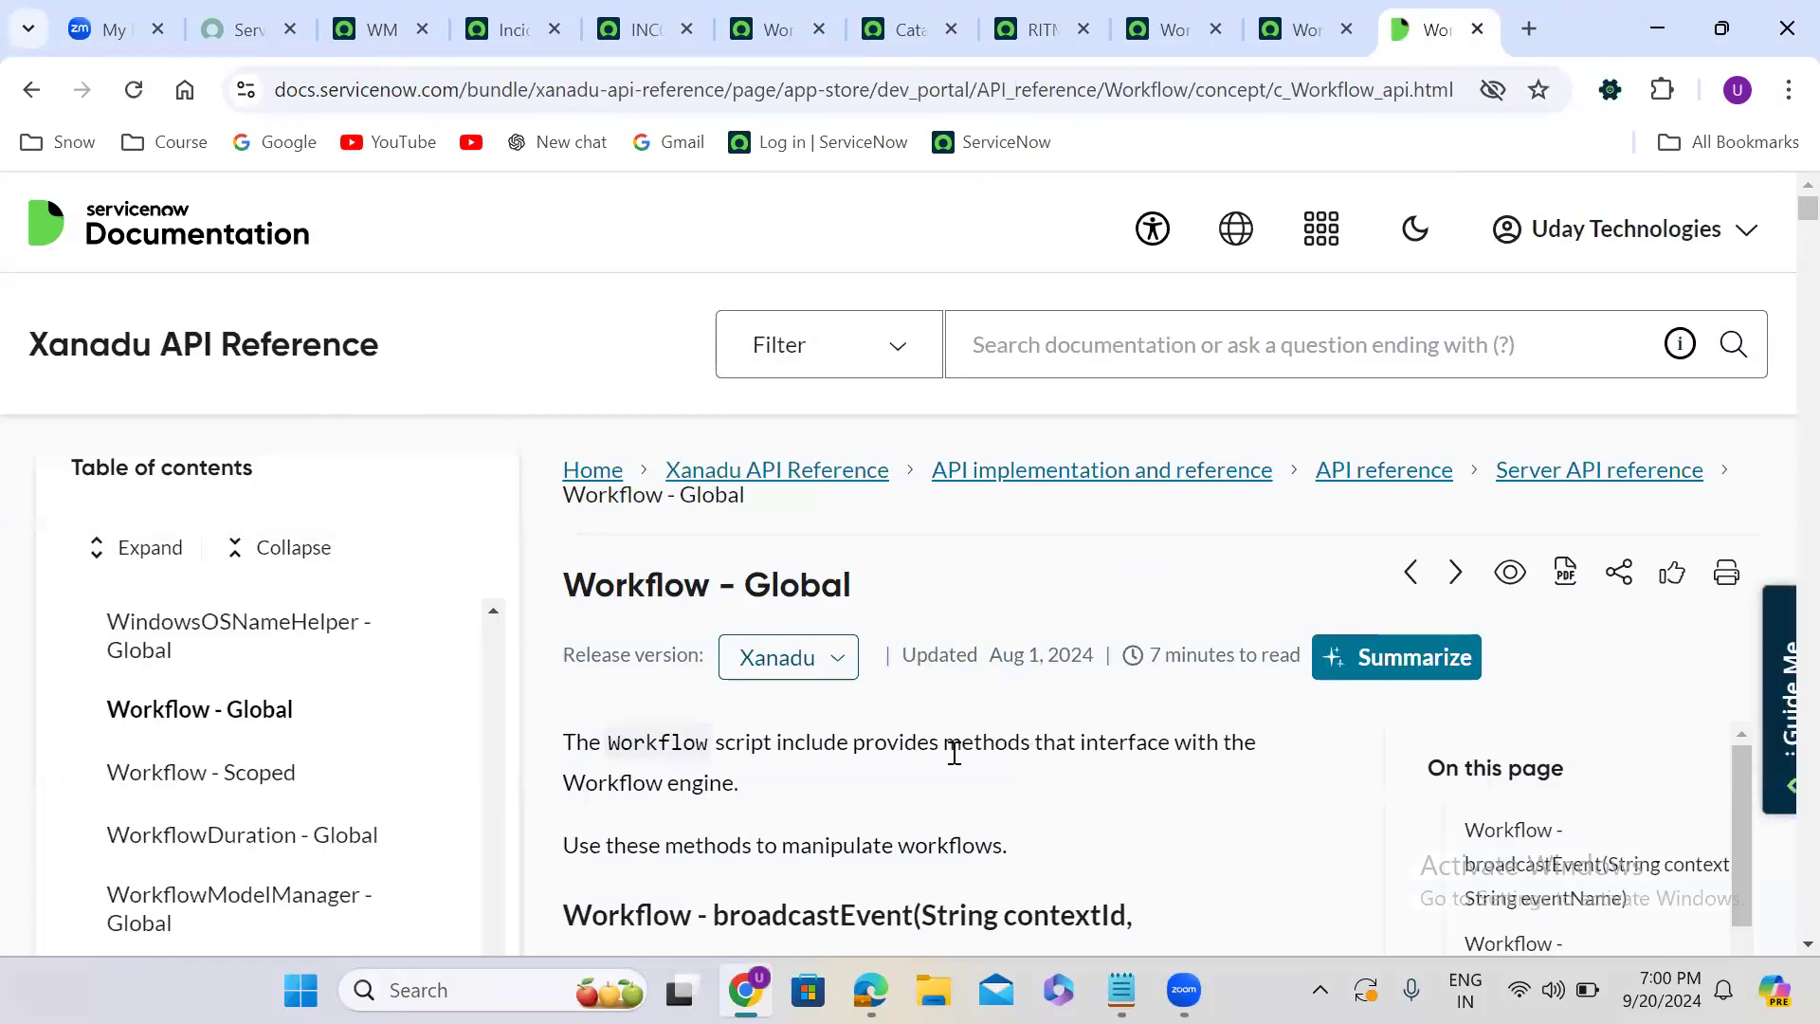
# - Examine the broadcastEvent method description and its example script on the Workflow - Global page, highlighting the Workflow class call
pyautogui.scroll(-1, 958, 753)
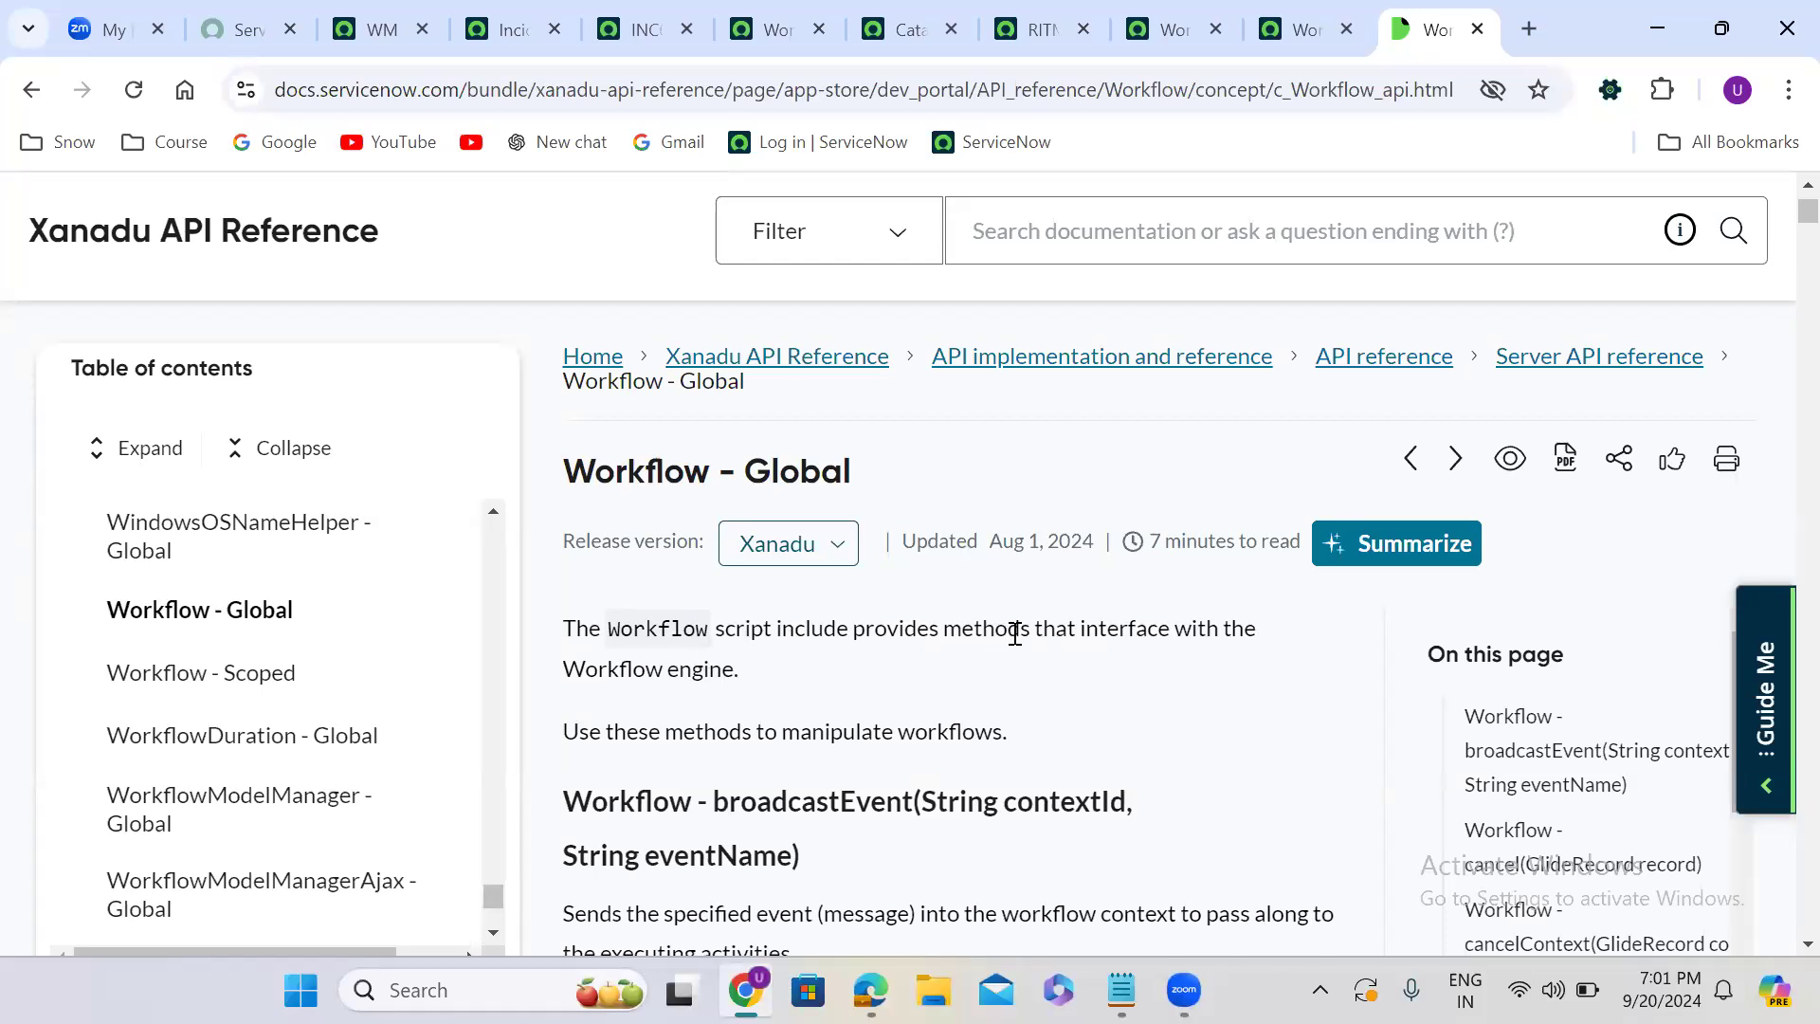
pyautogui.scroll(-4, 1009, 683)
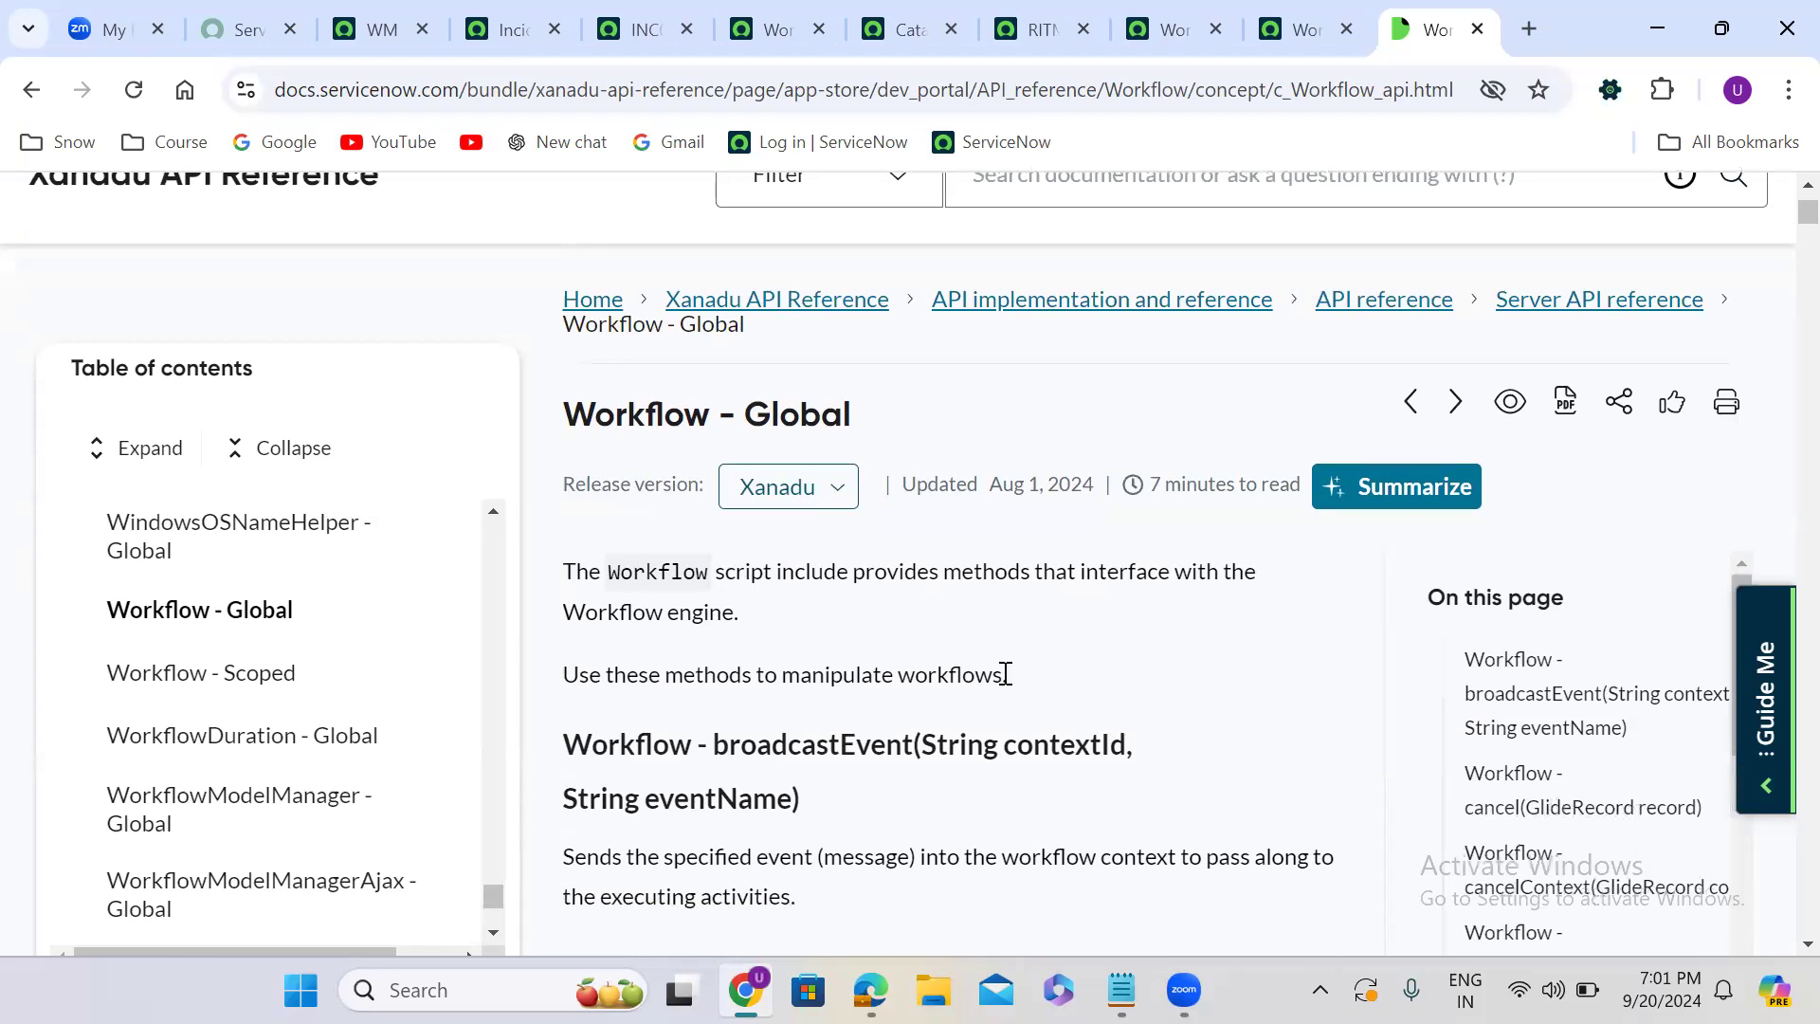
pyautogui.scroll(1, 1006, 673)
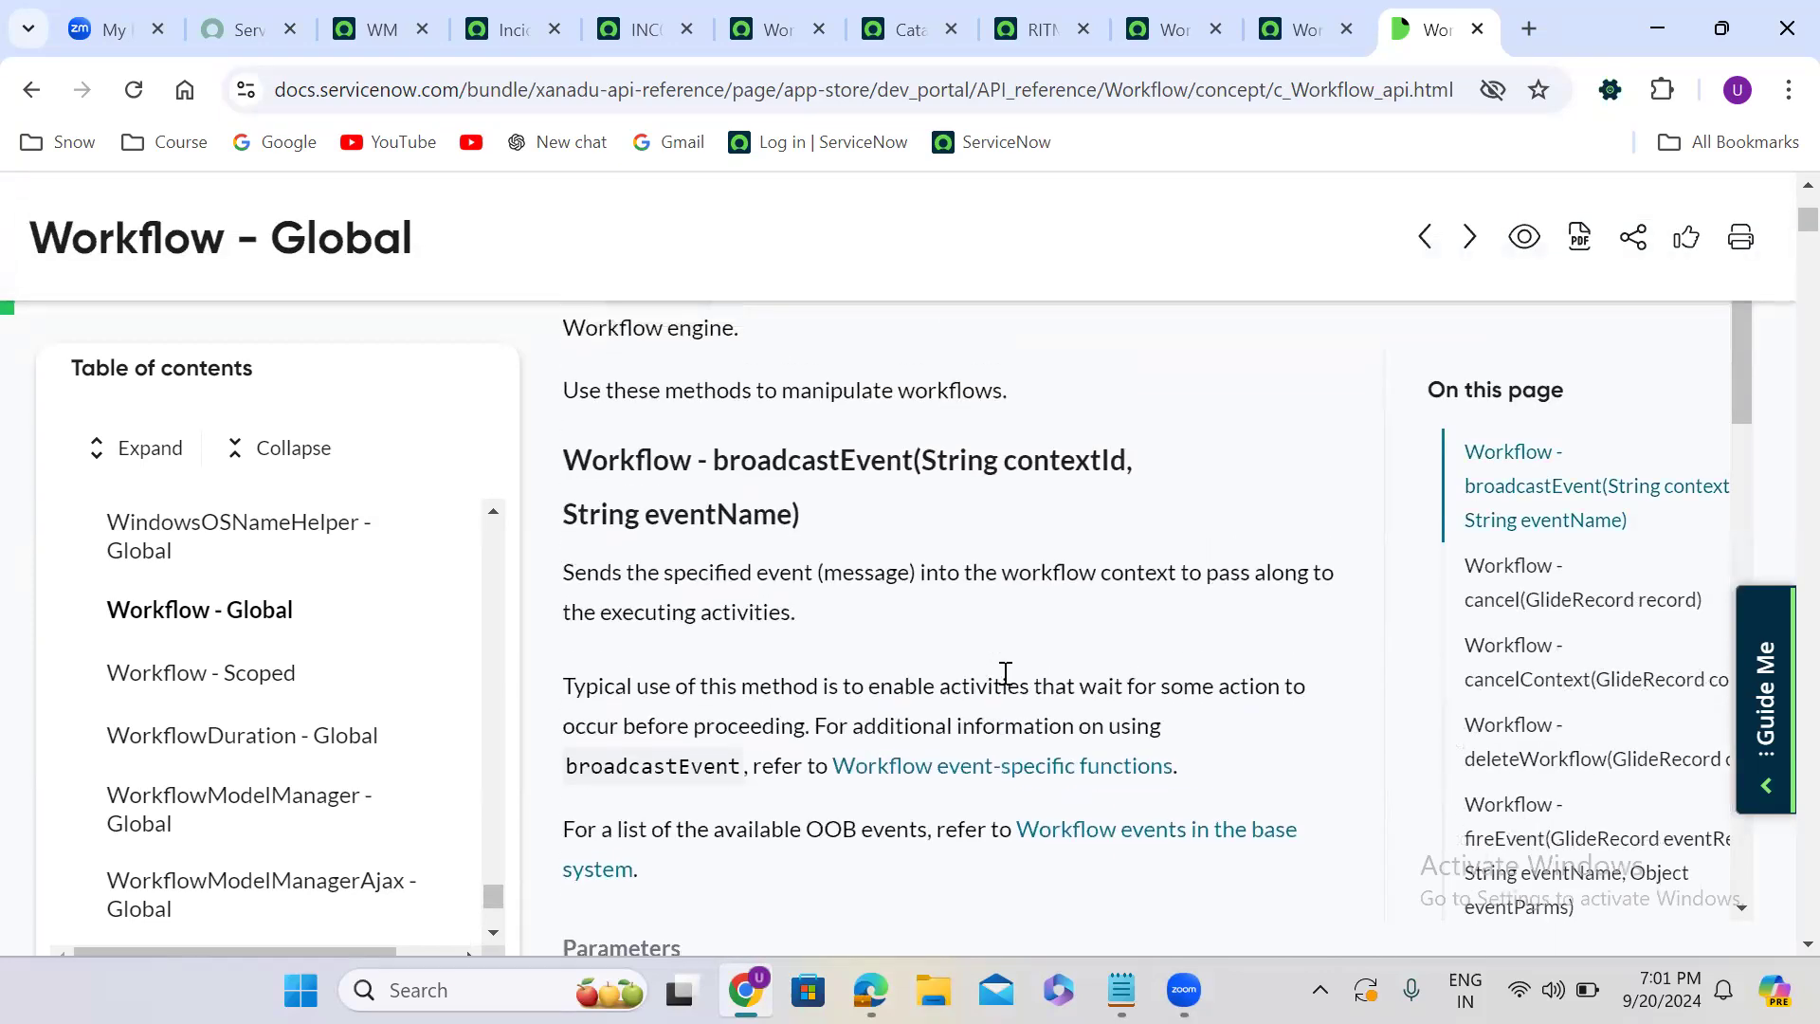
pyautogui.scroll(-7, 1005, 673)
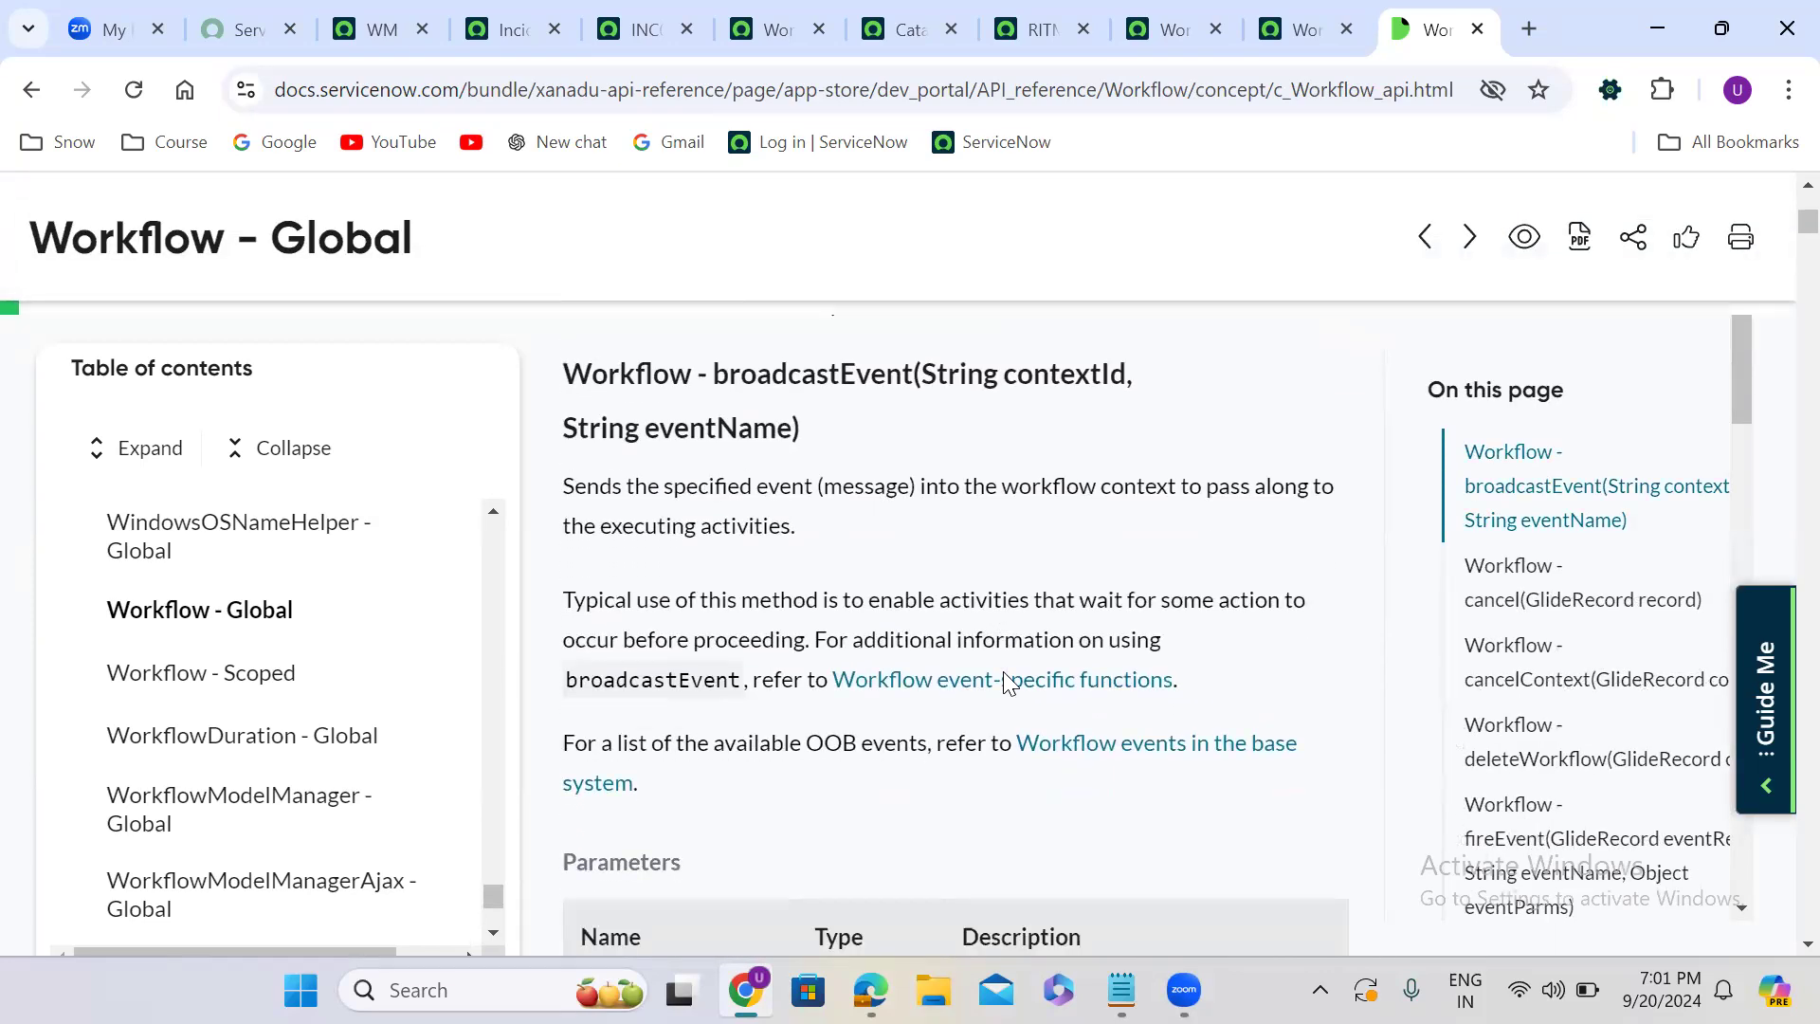
pyautogui.scroll(-5, 1009, 682)
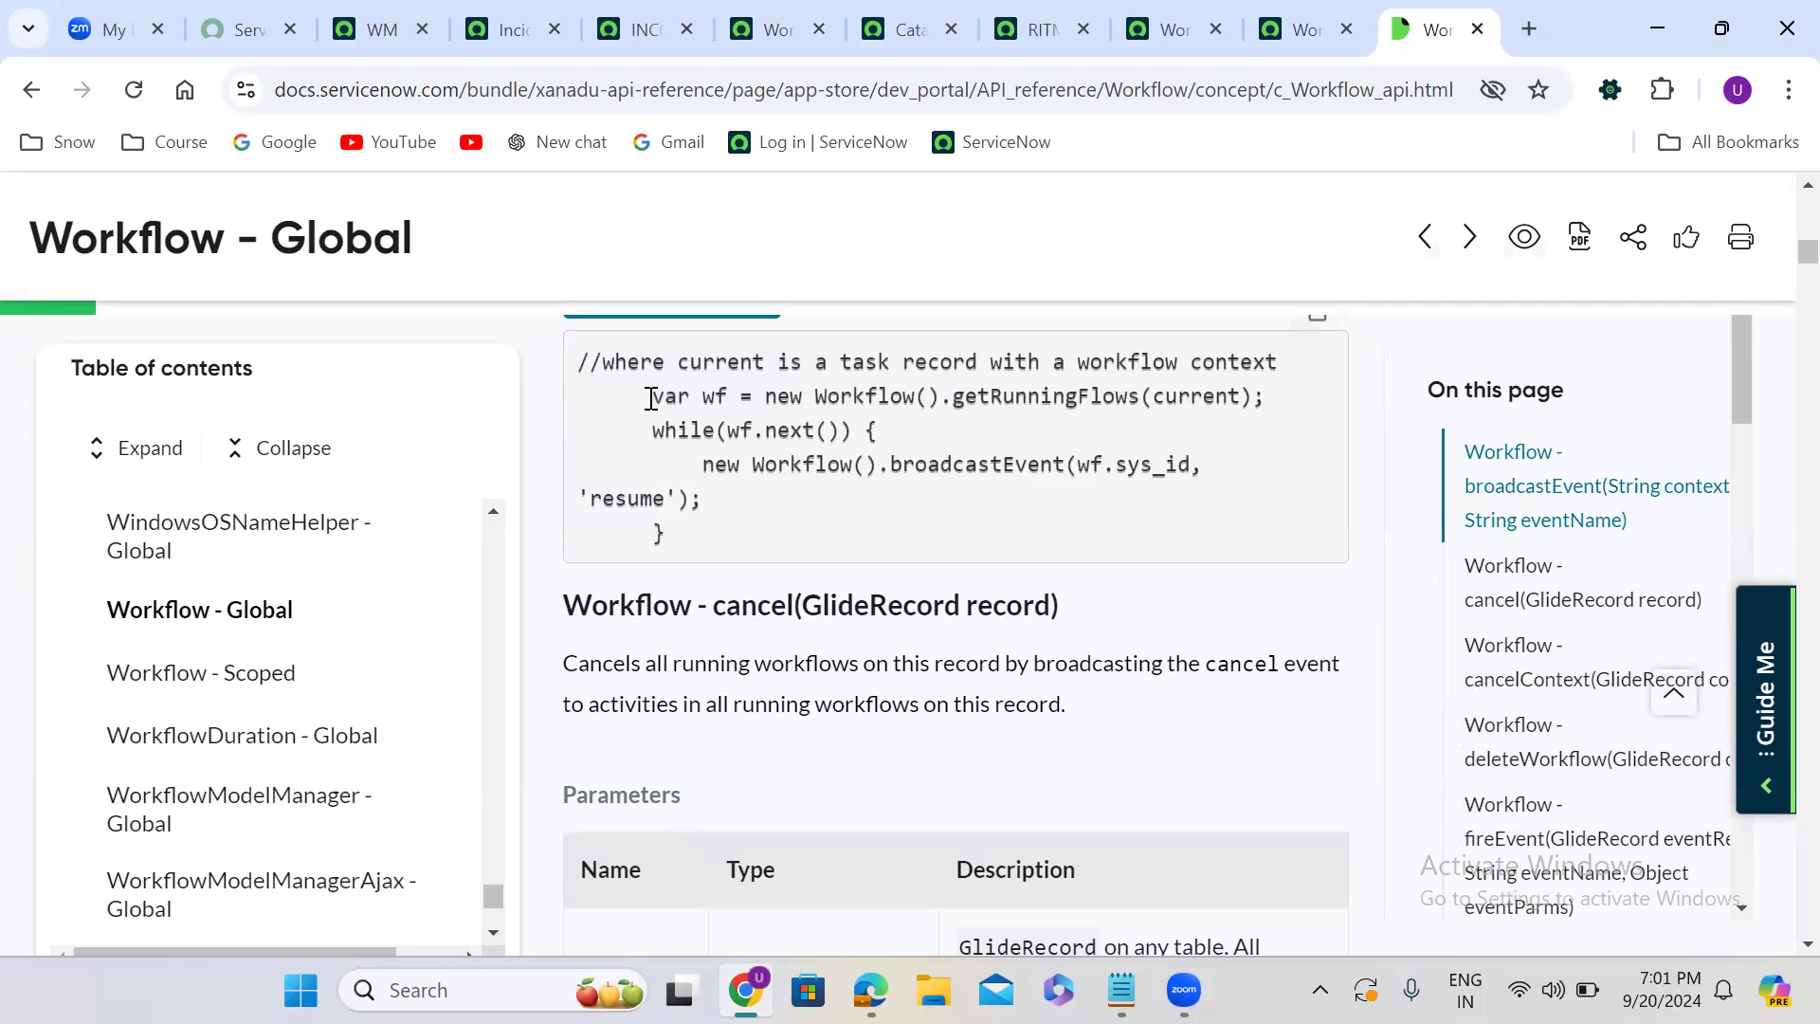
pyautogui.moveTo(650, 398); pyautogui.dragTo(1124, 393)
pyautogui.doubleClick(876, 396)
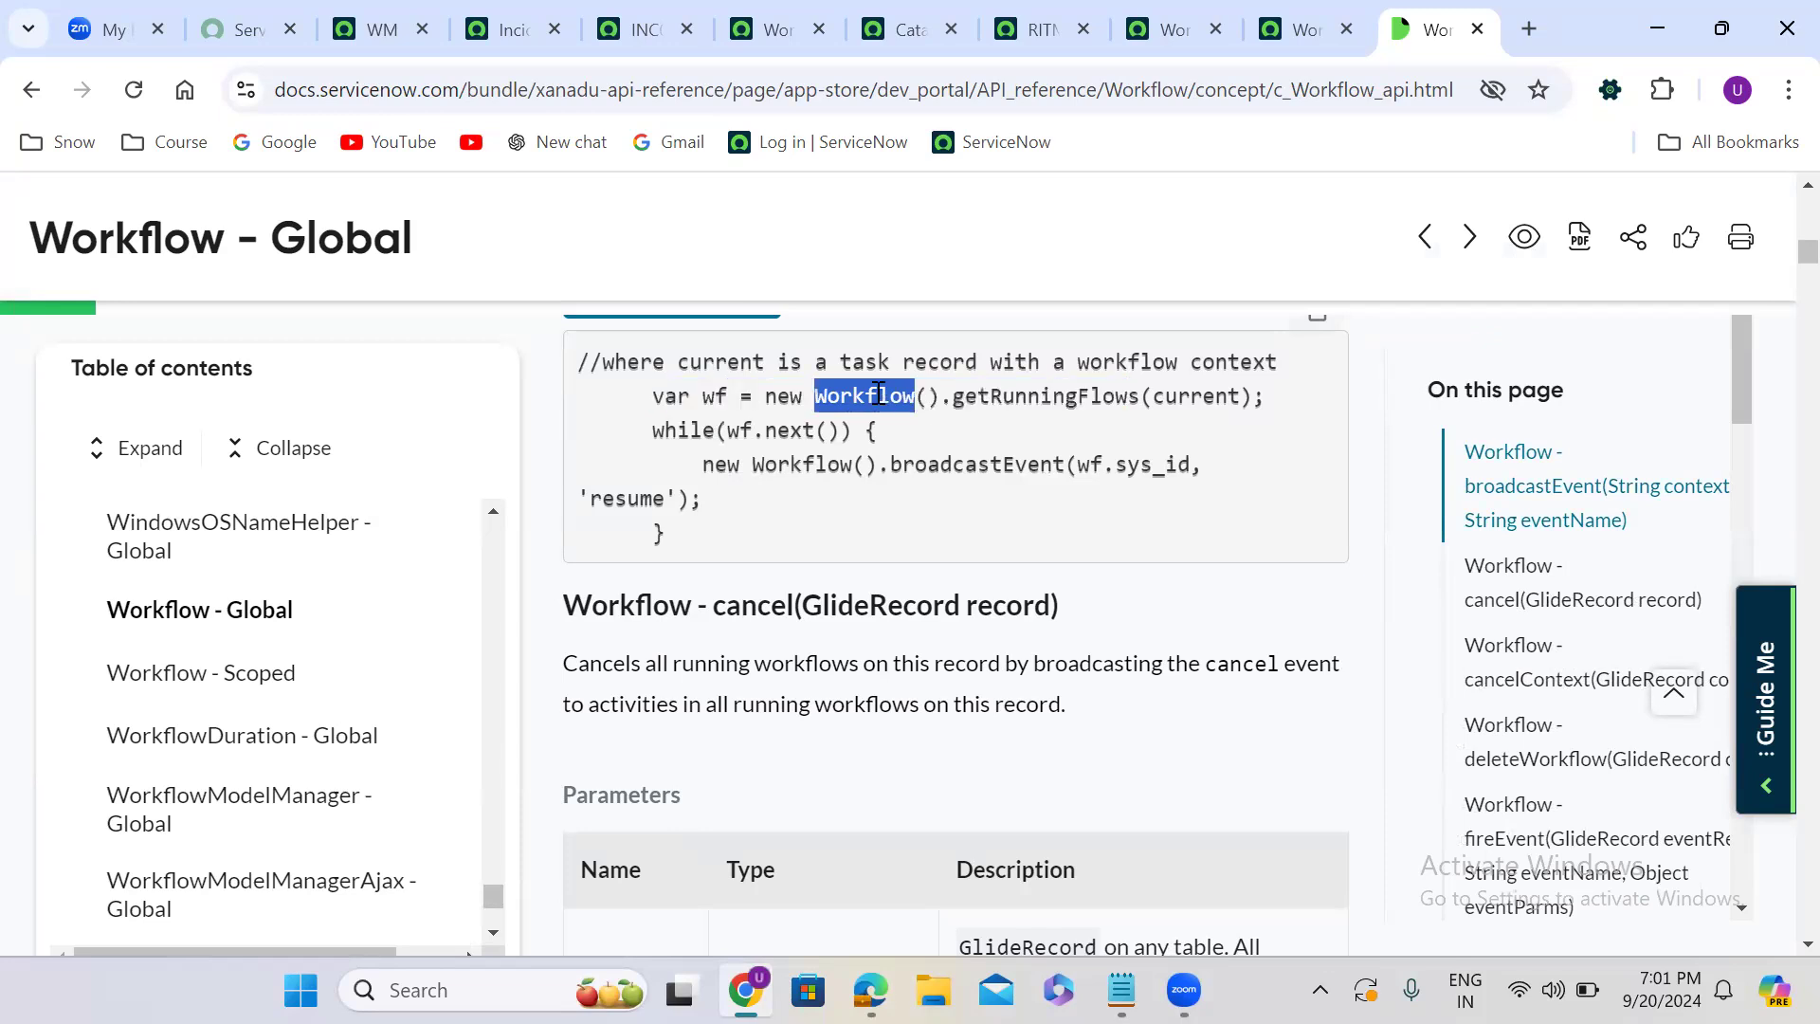
# - Examine the getRunningFlows call in the broadcastEvent example, and read the cancel and cancelContext methods with their example scripts
pyautogui.doubleClick(1036, 399)
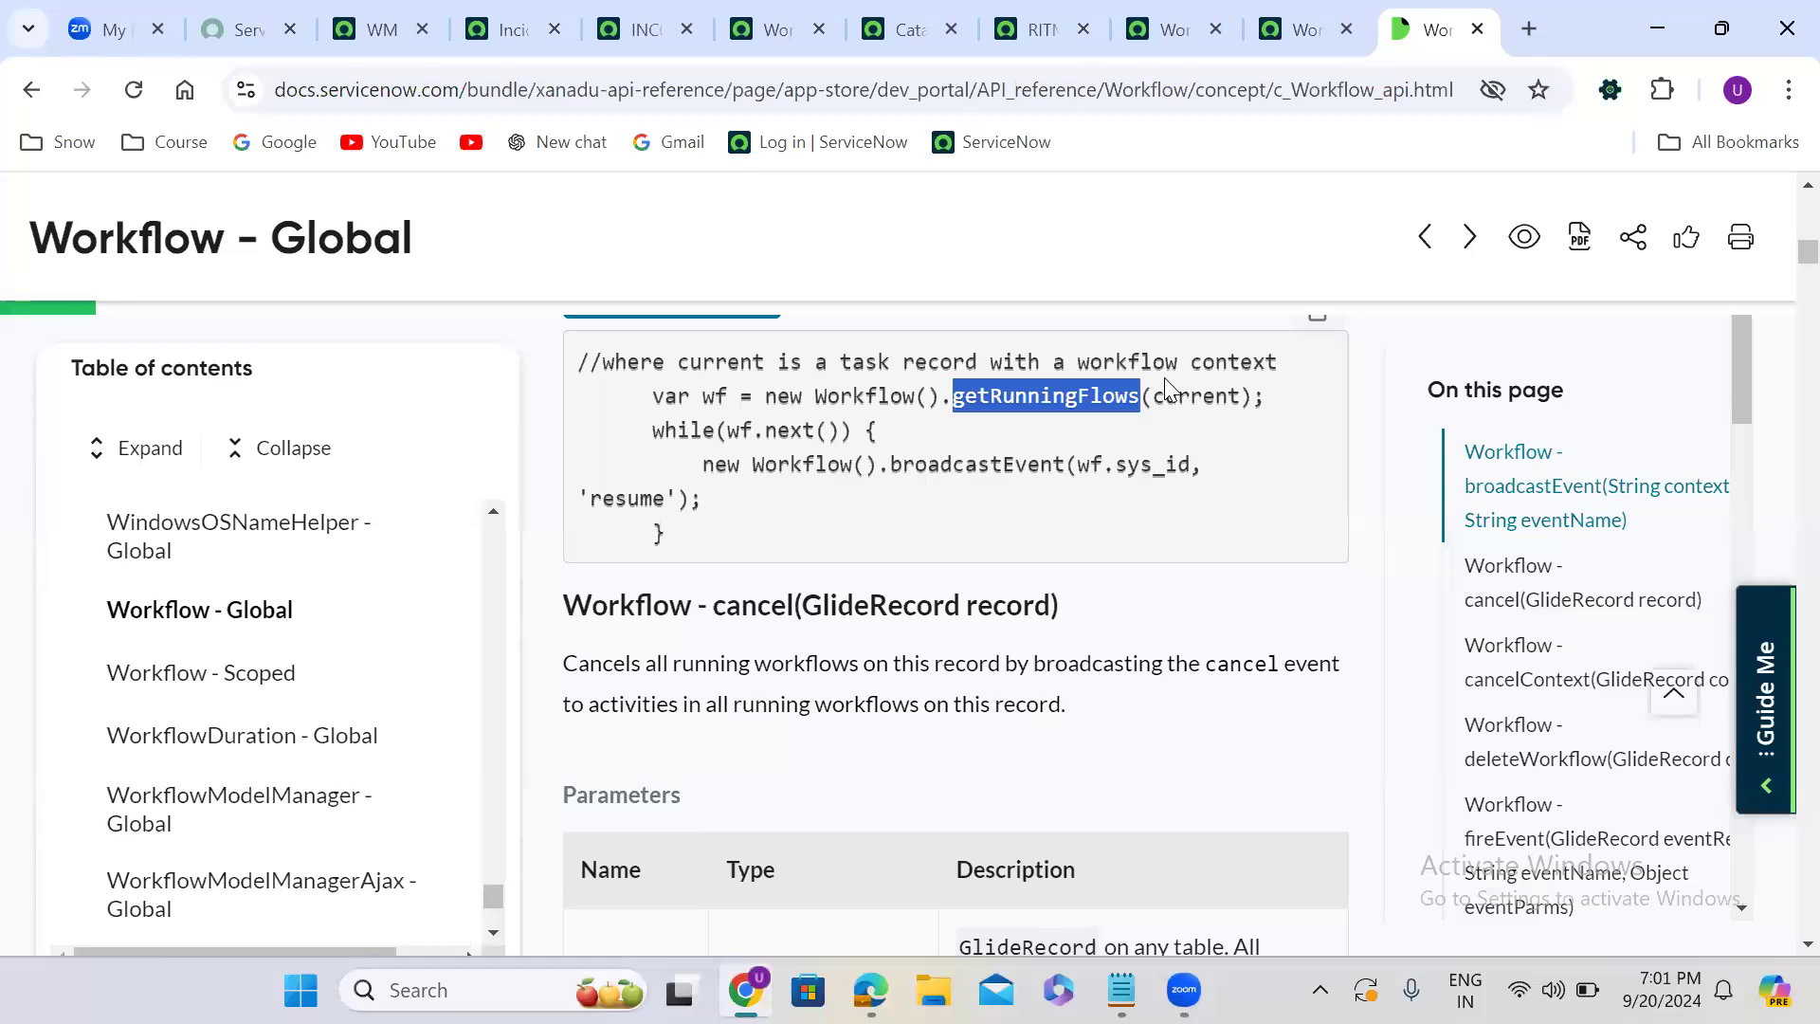
pyautogui.click(1052, 517)
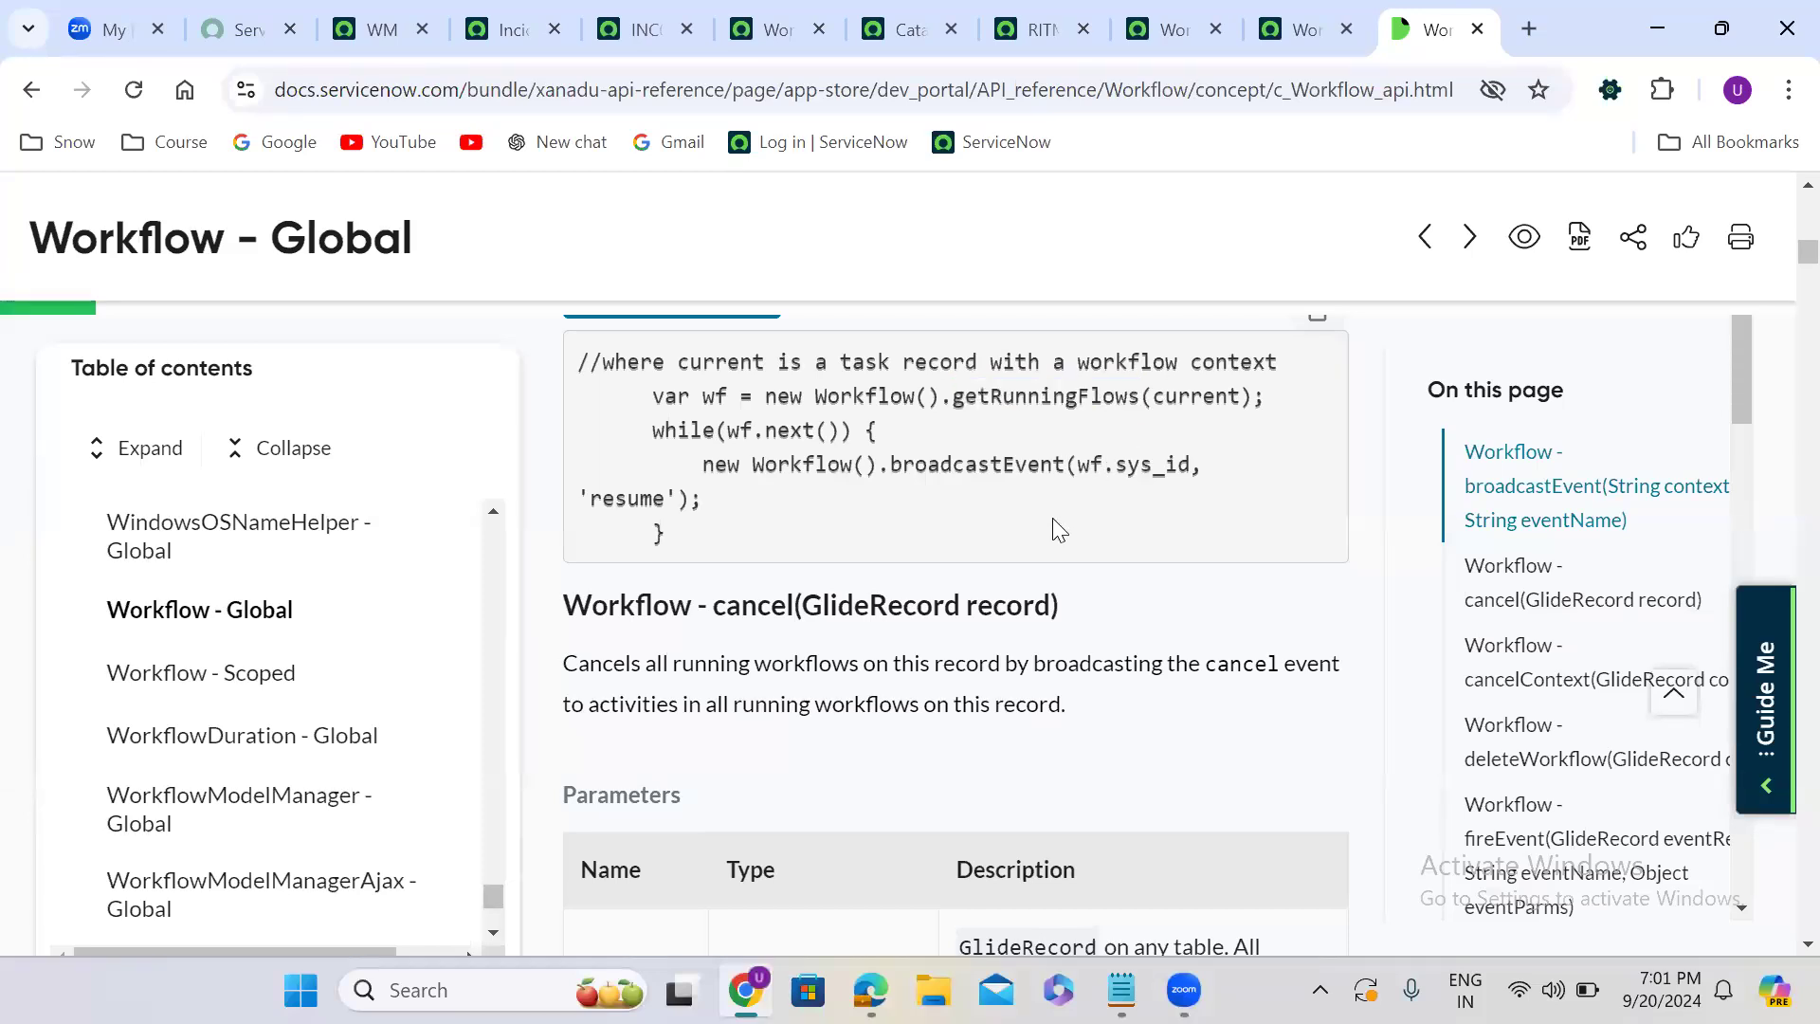
pyautogui.scroll(-1, 1054, 520)
pyautogui.scroll(-2, 1052, 521)
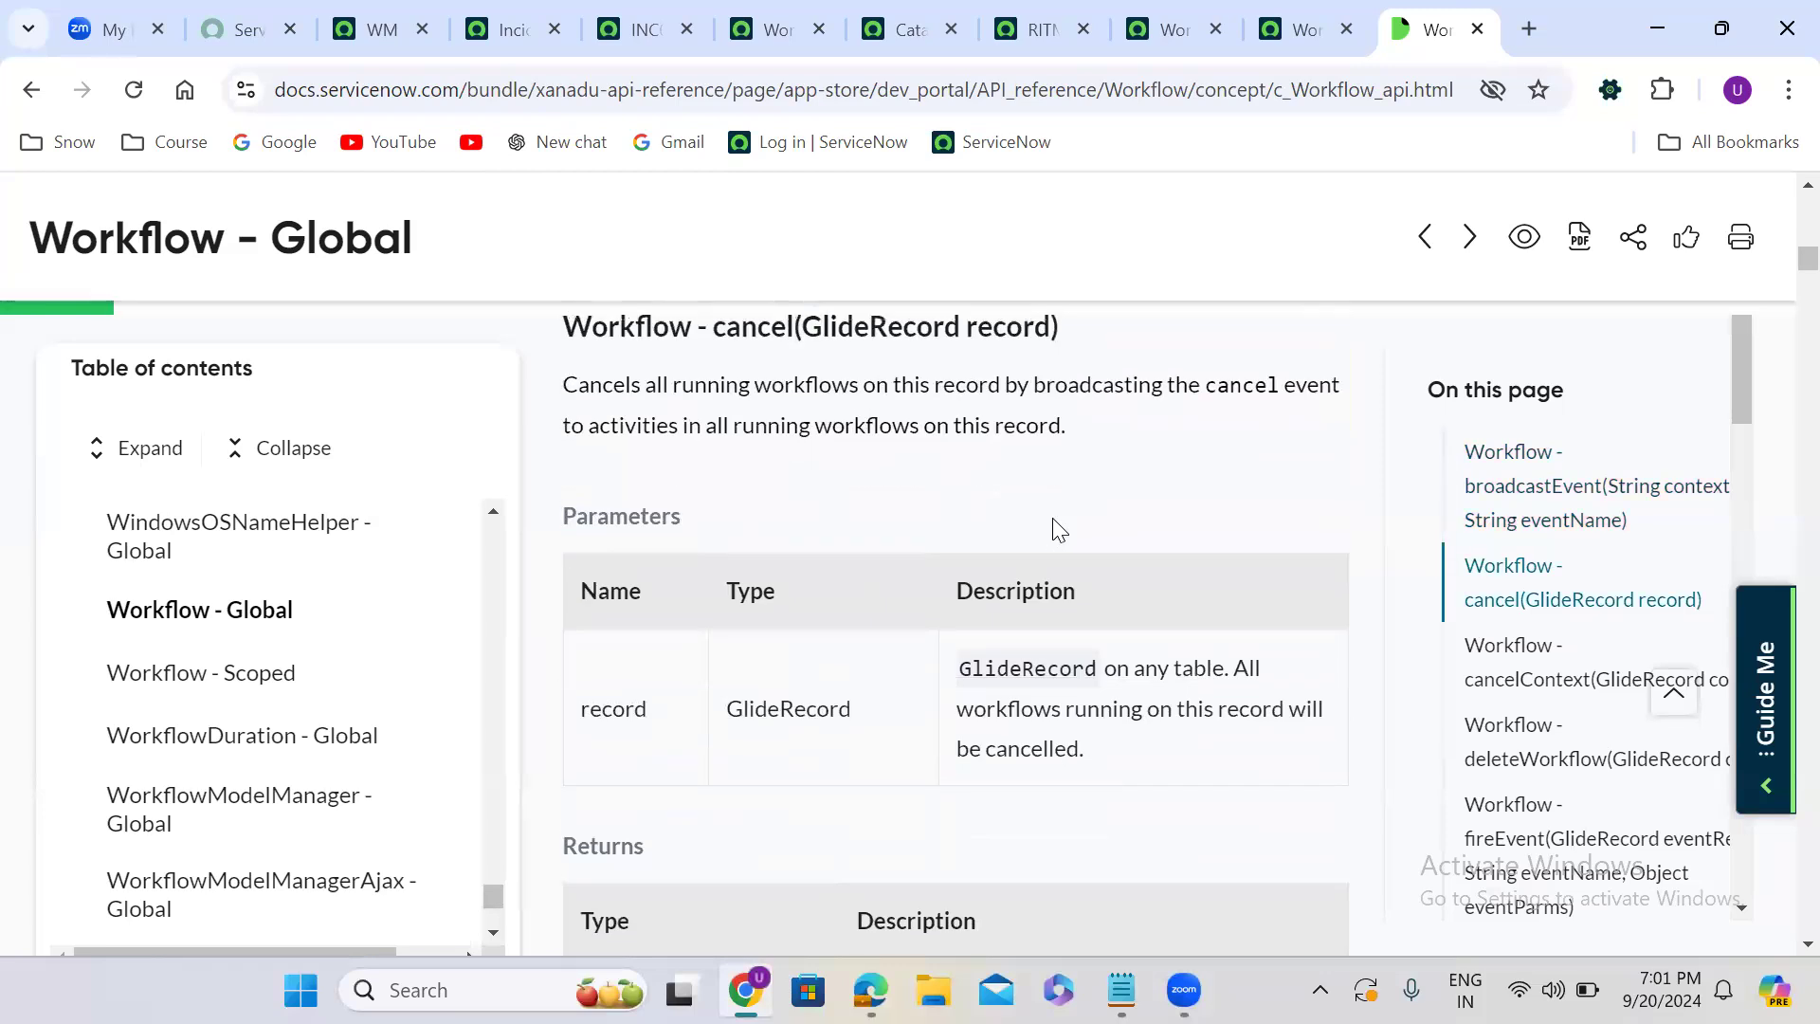
pyautogui.scroll(-2, 1054, 528)
pyautogui.scroll(-5, 1052, 518)
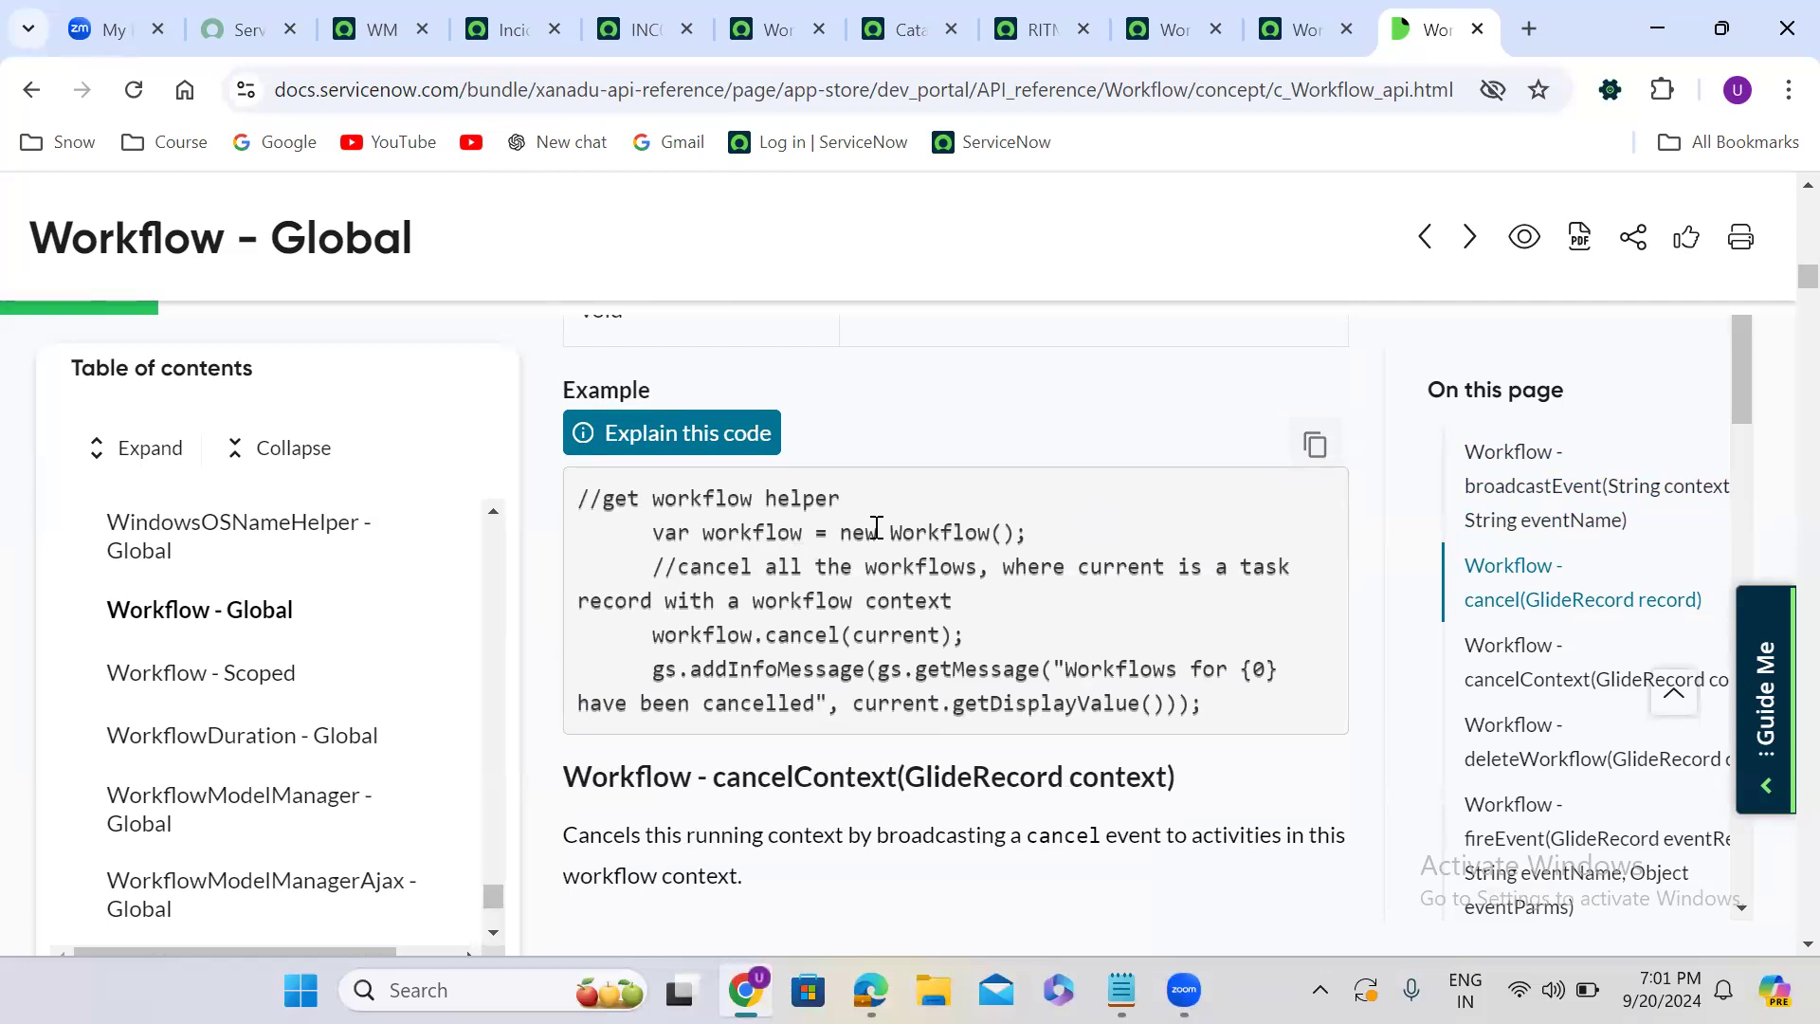
pyautogui.doubleClick(804, 637)
pyautogui.click(802, 756)
pyautogui.scroll(-2, 802, 757)
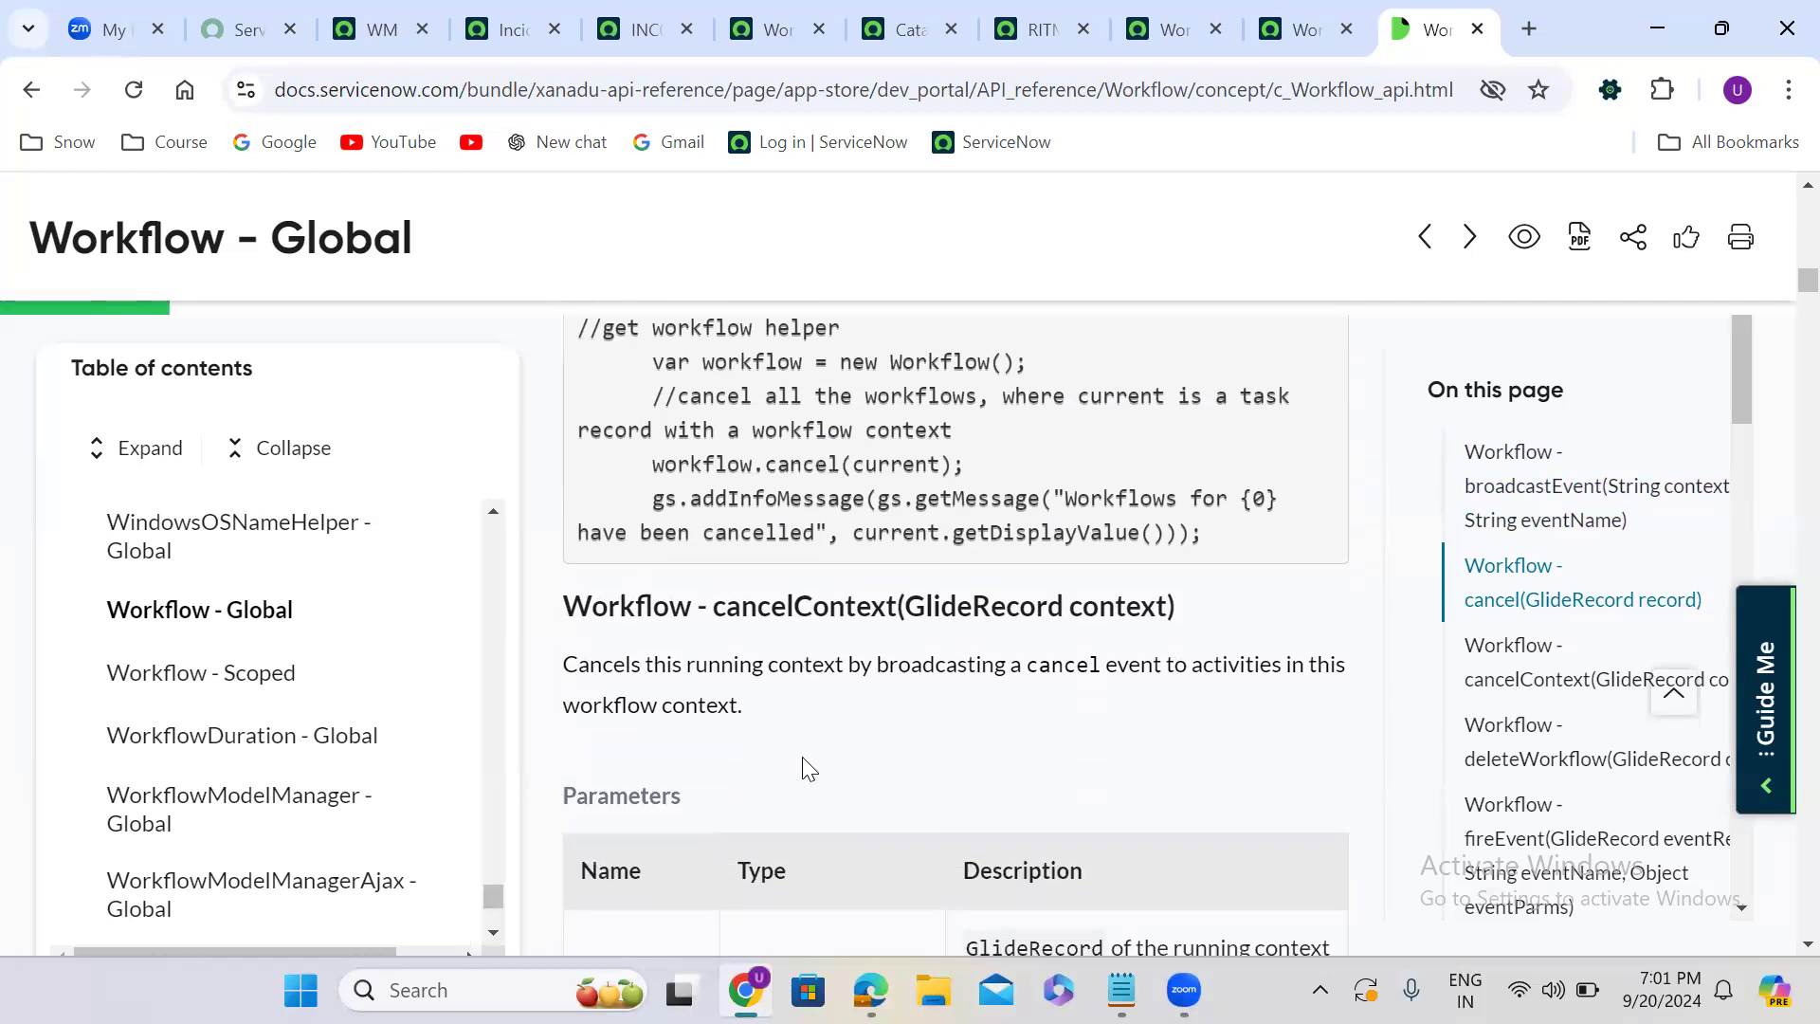
pyautogui.scroll(-1, 802, 764)
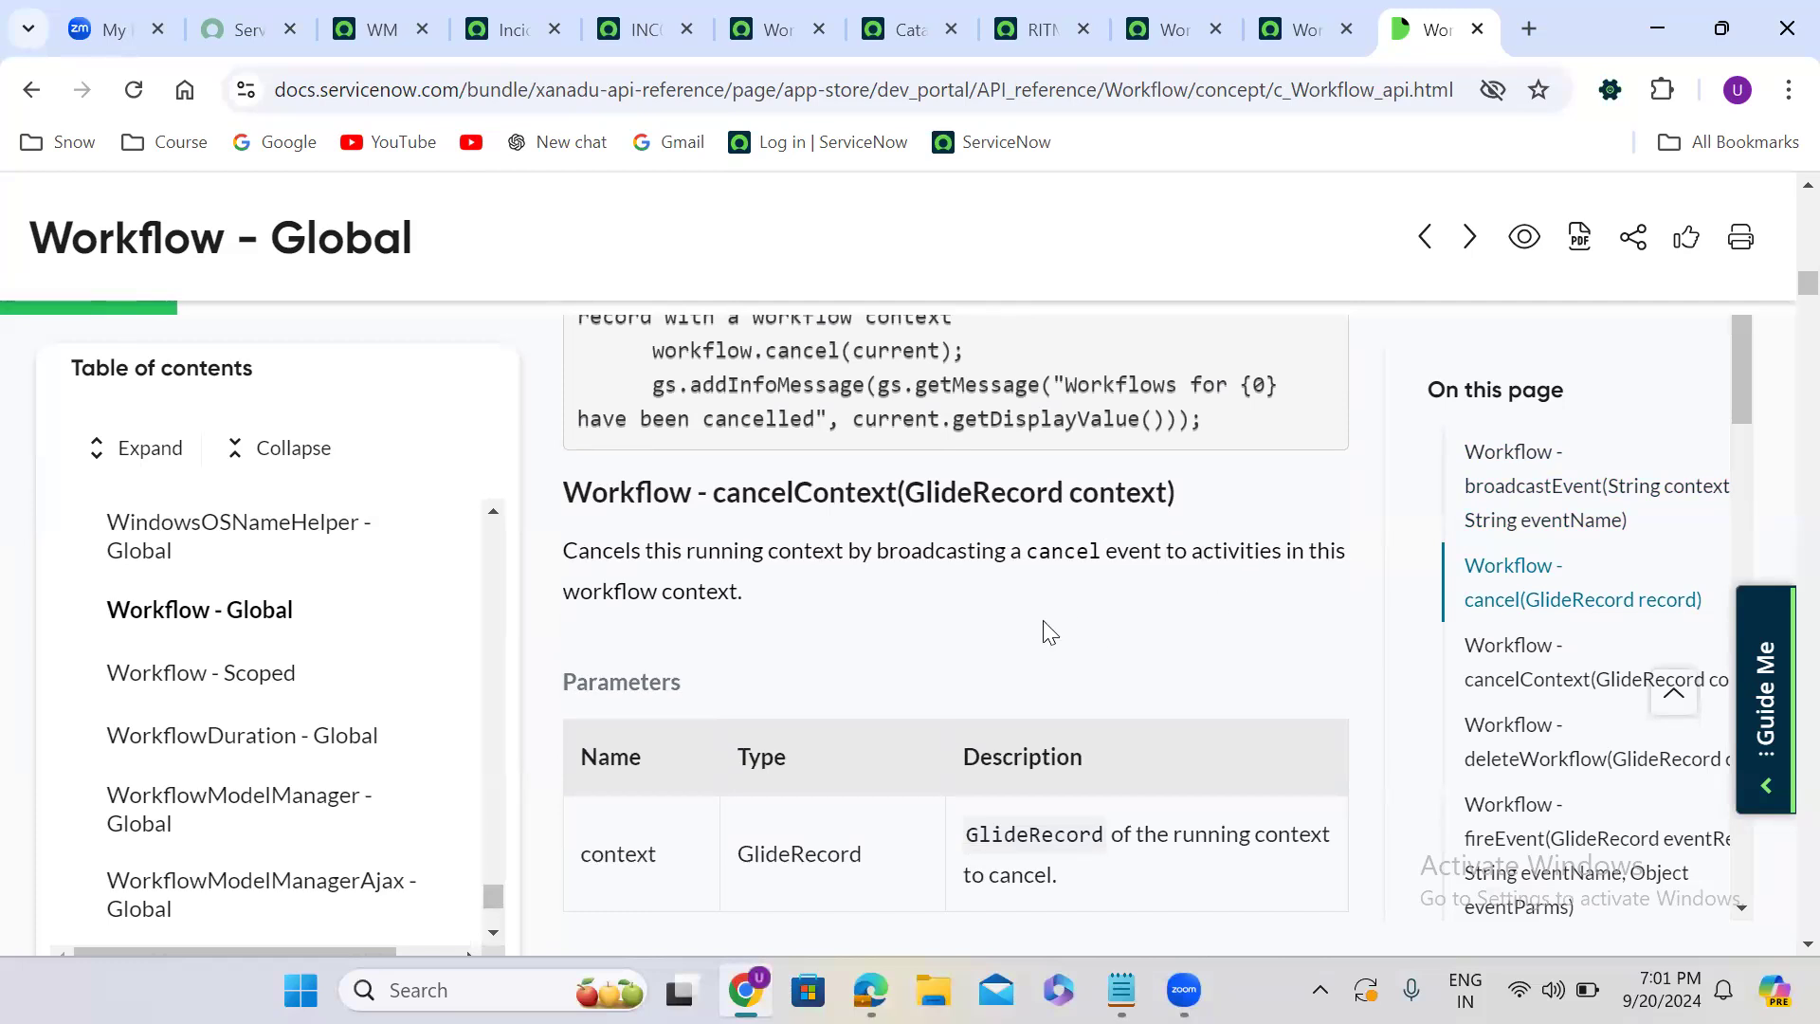
pyautogui.scroll(-5, 1044, 623)
pyautogui.scroll(-4, 1046, 625)
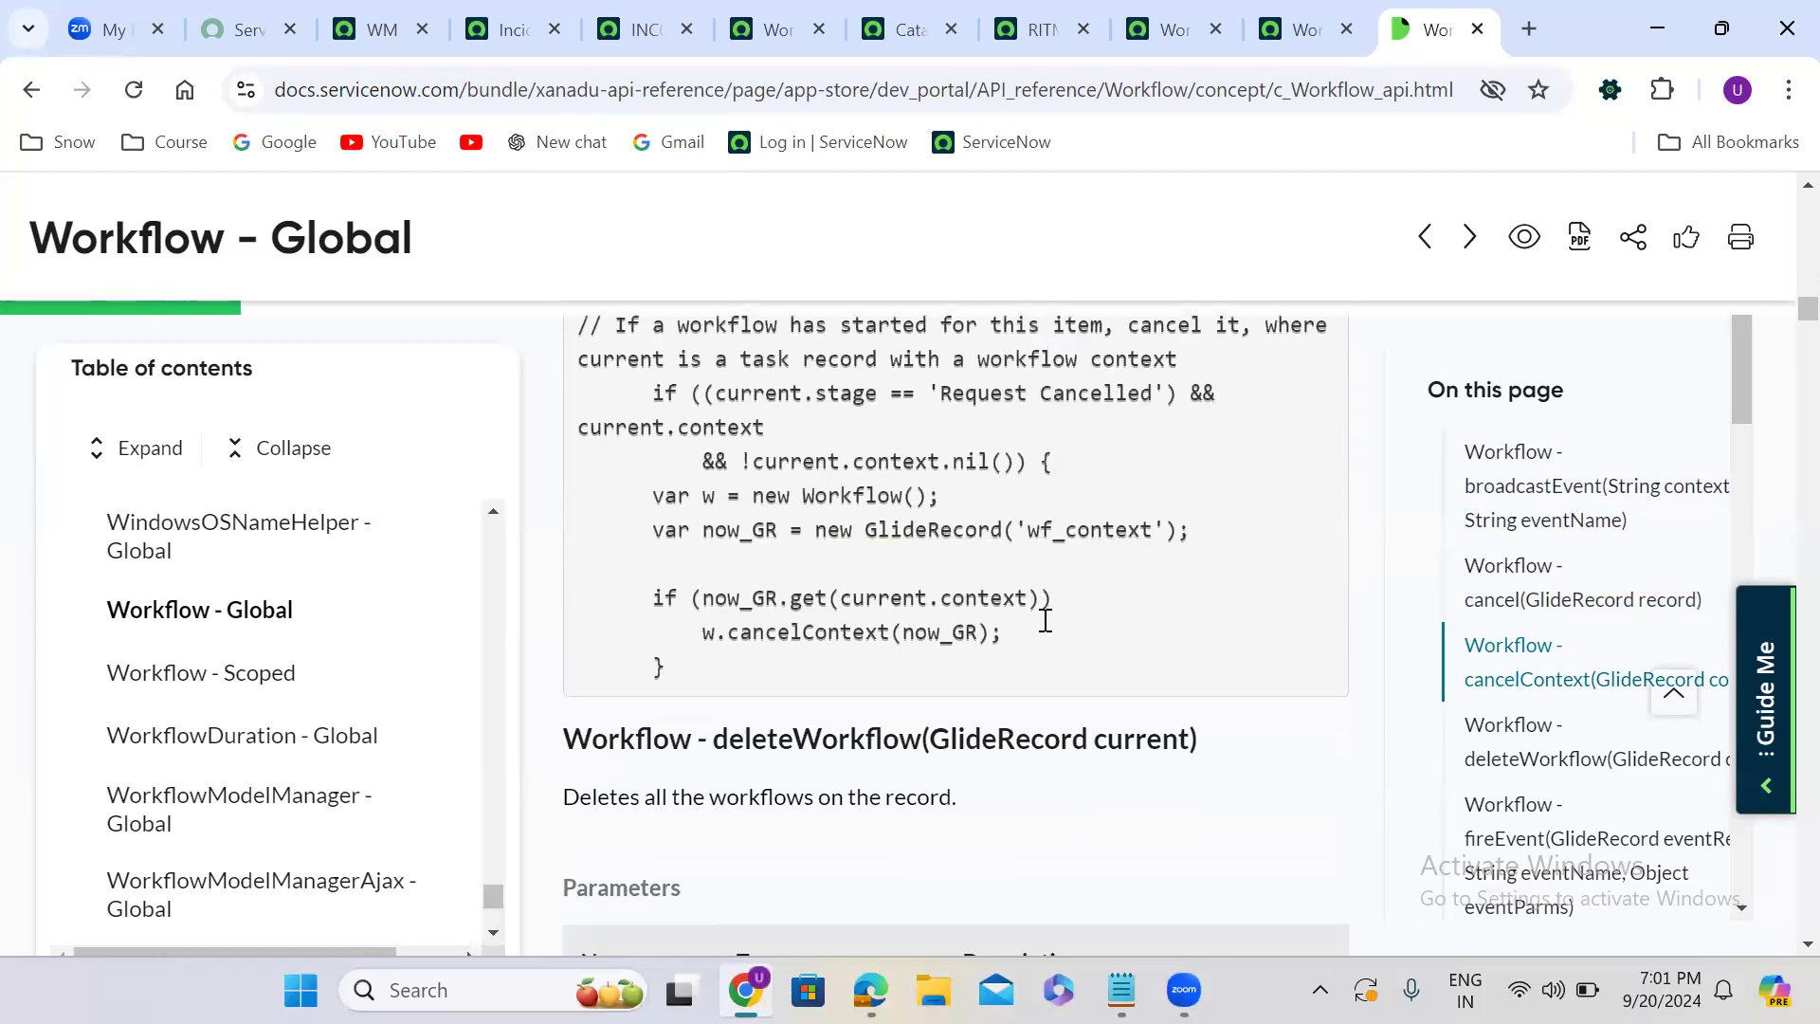
# - Review the deleteWorkflow, fireEvent and fireEventById methods, highlighting the deleteWorkflow name in its heading
pyautogui.scroll(-2, 1046, 621)
pyautogui.doubleClick(813, 469)
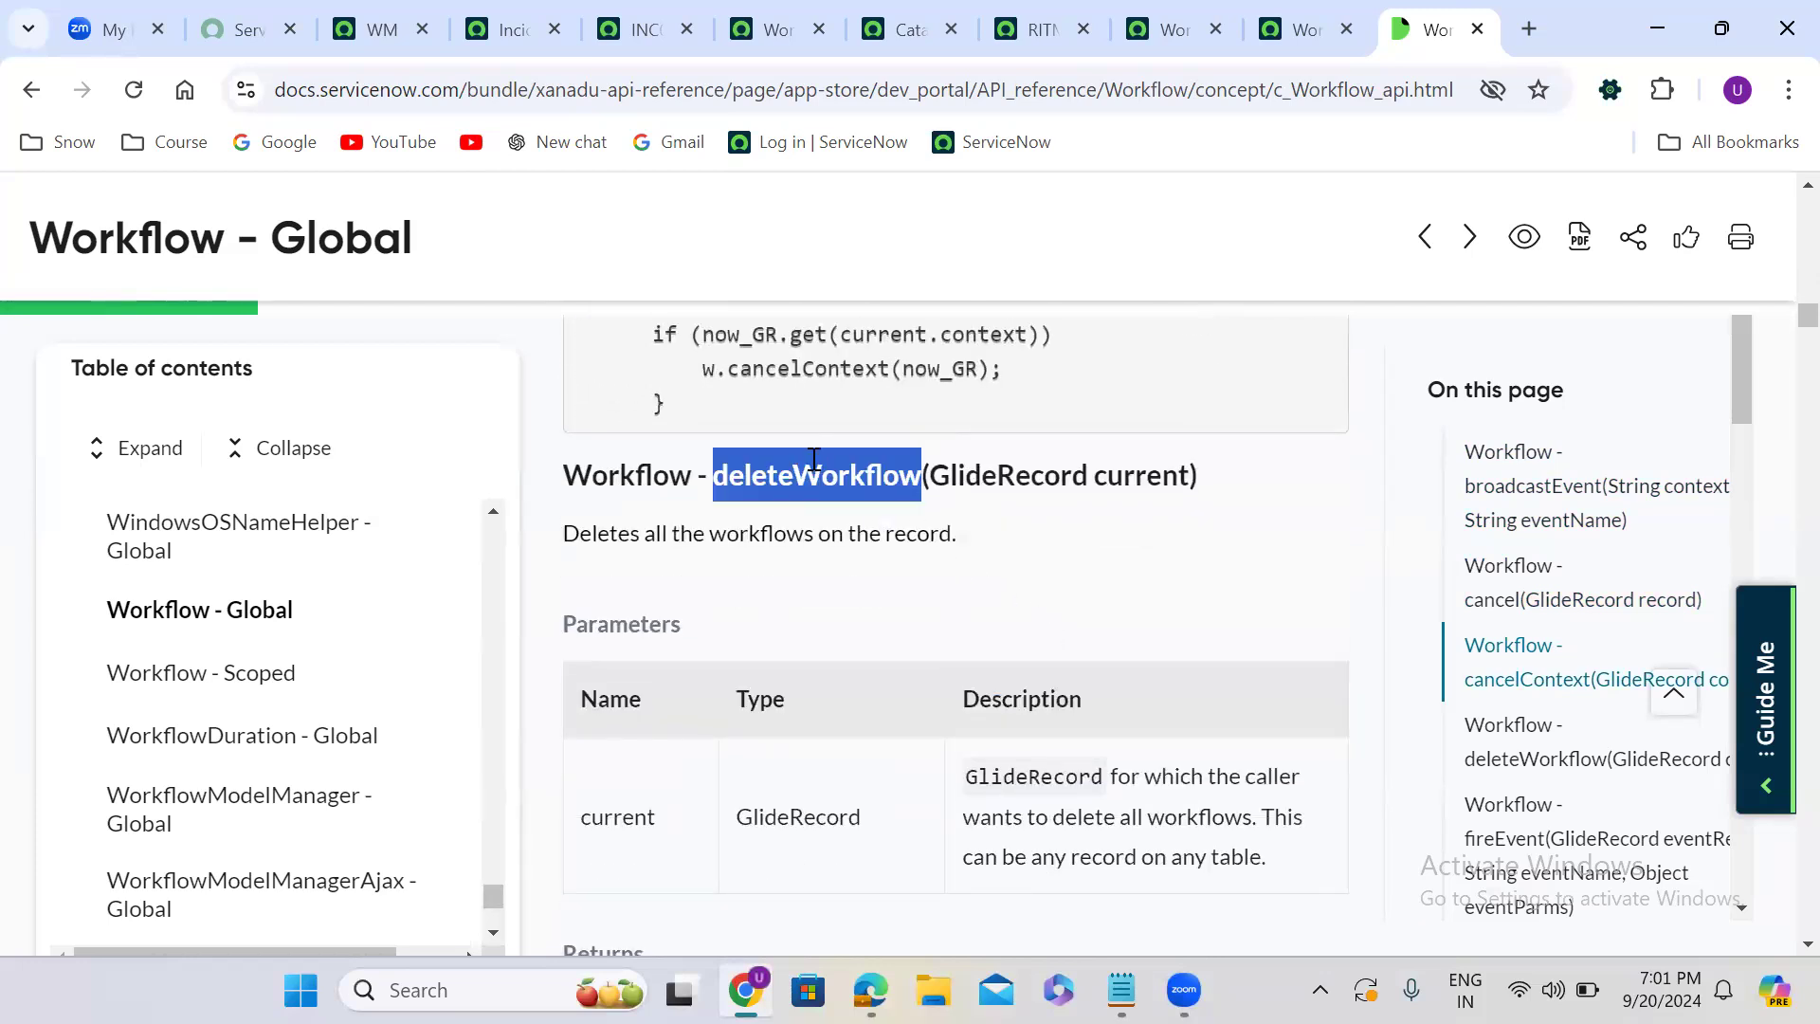
pyautogui.click(877, 540)
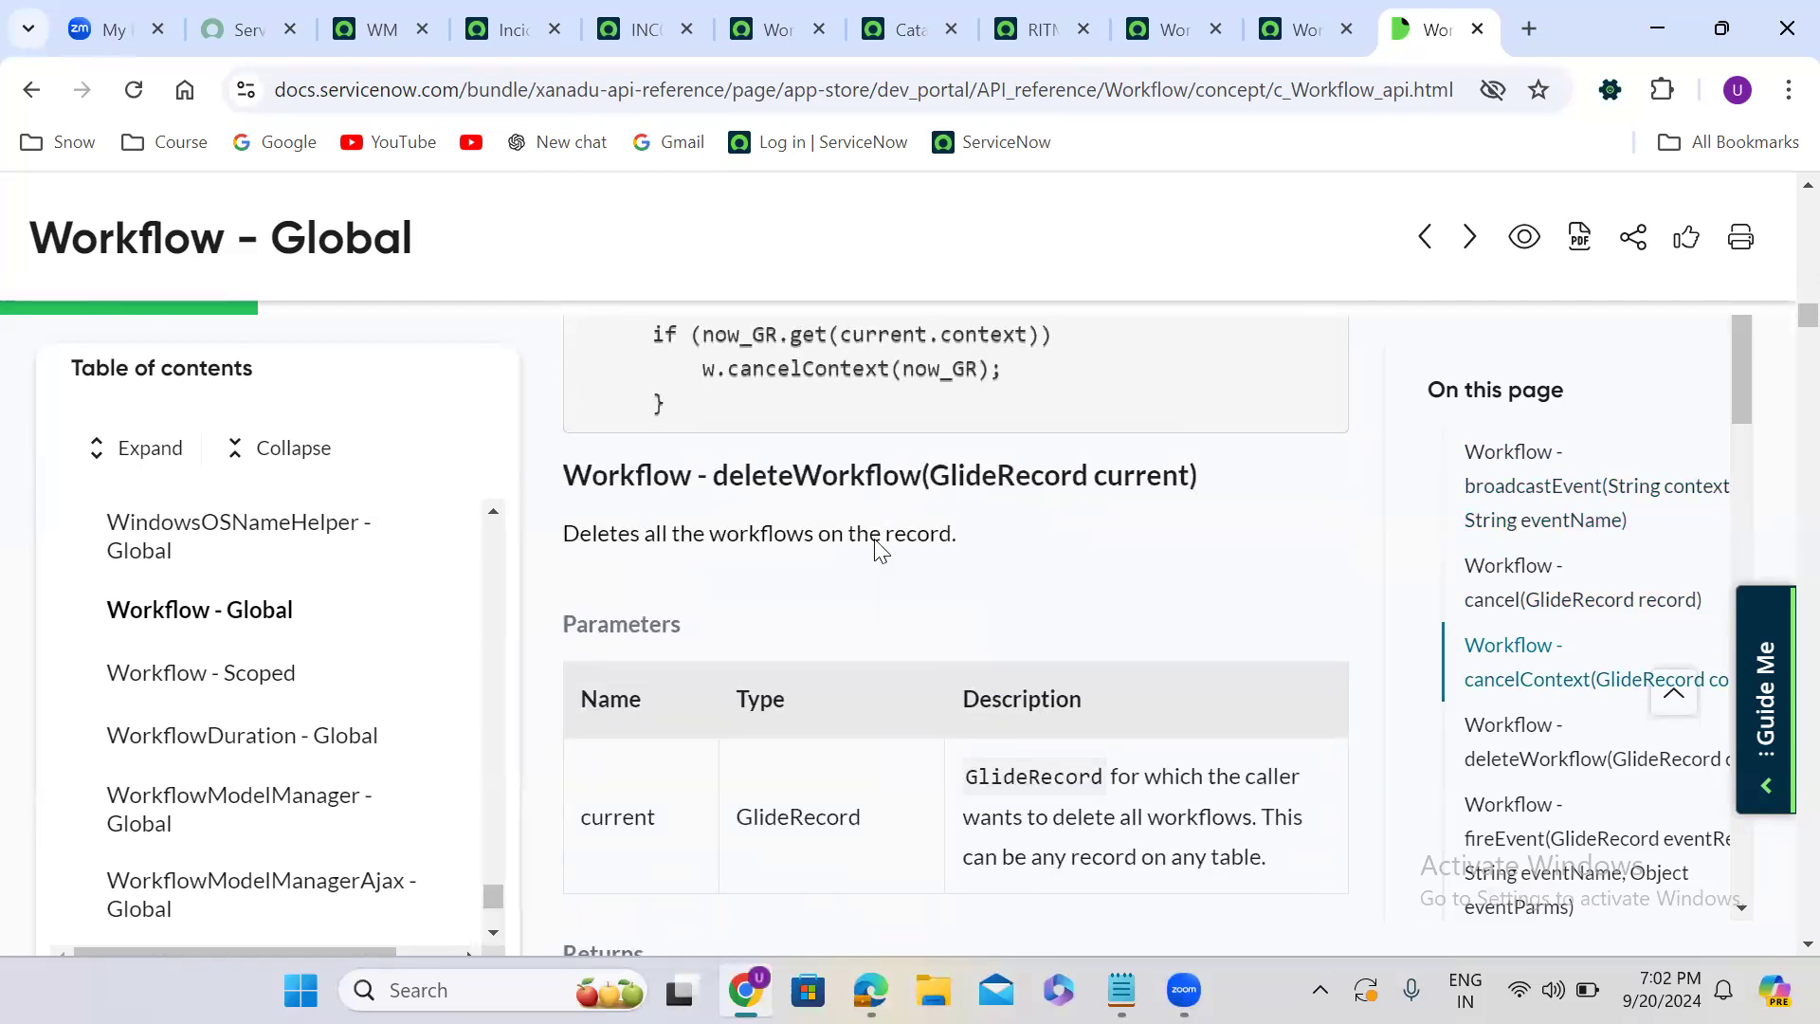
pyautogui.scroll(-6, 874, 539)
pyautogui.scroll(-2, 874, 539)
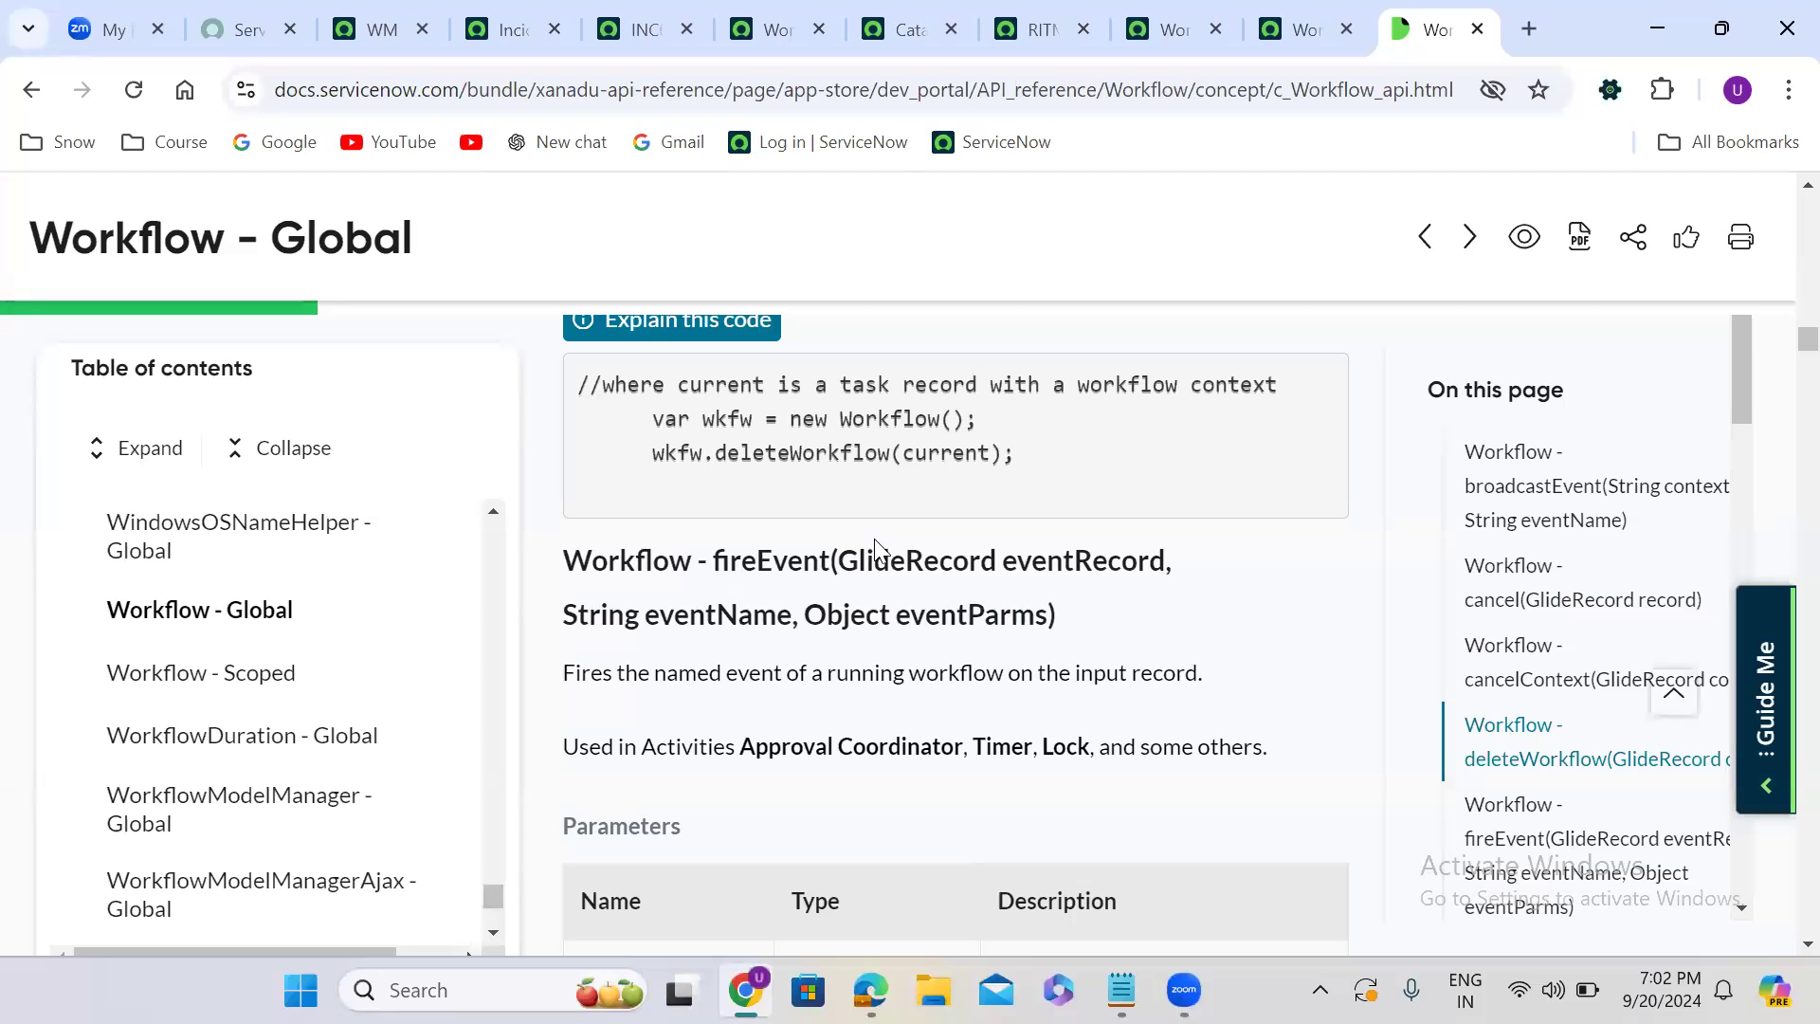
pyautogui.scroll(-2, 875, 545)
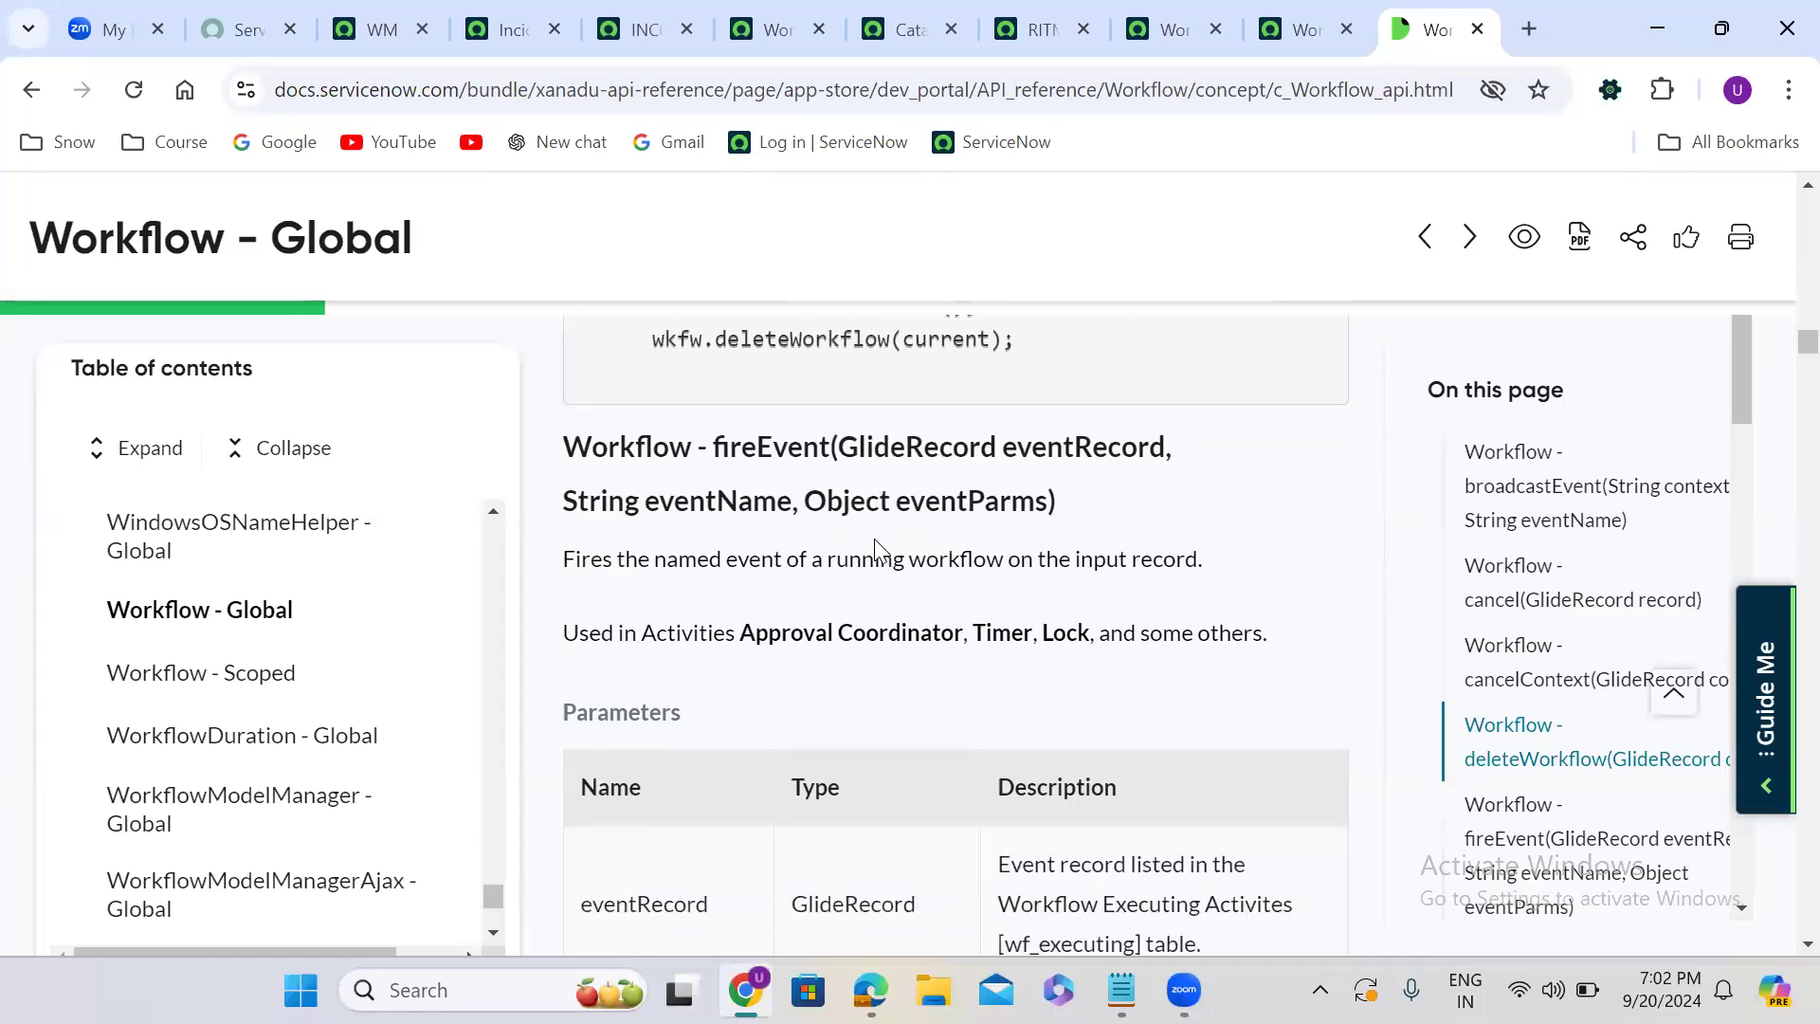
pyautogui.scroll(-6, 877, 547)
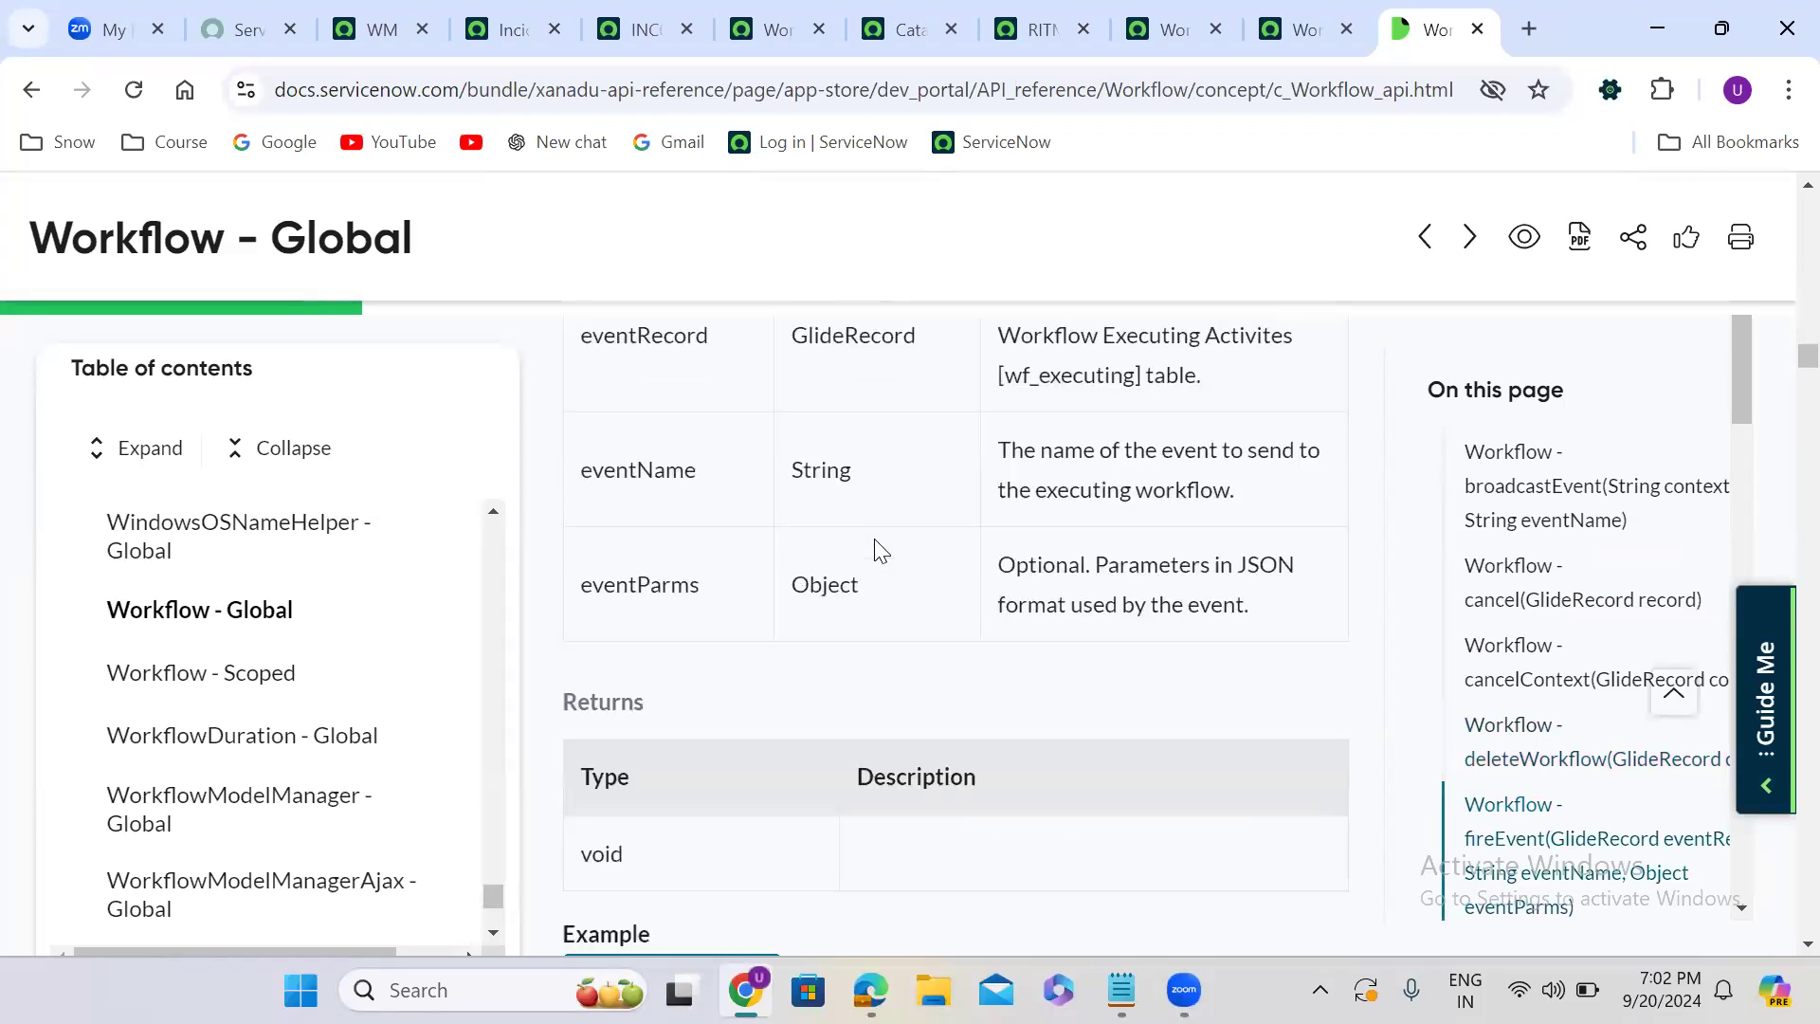
pyautogui.scroll(-5, 879, 548)
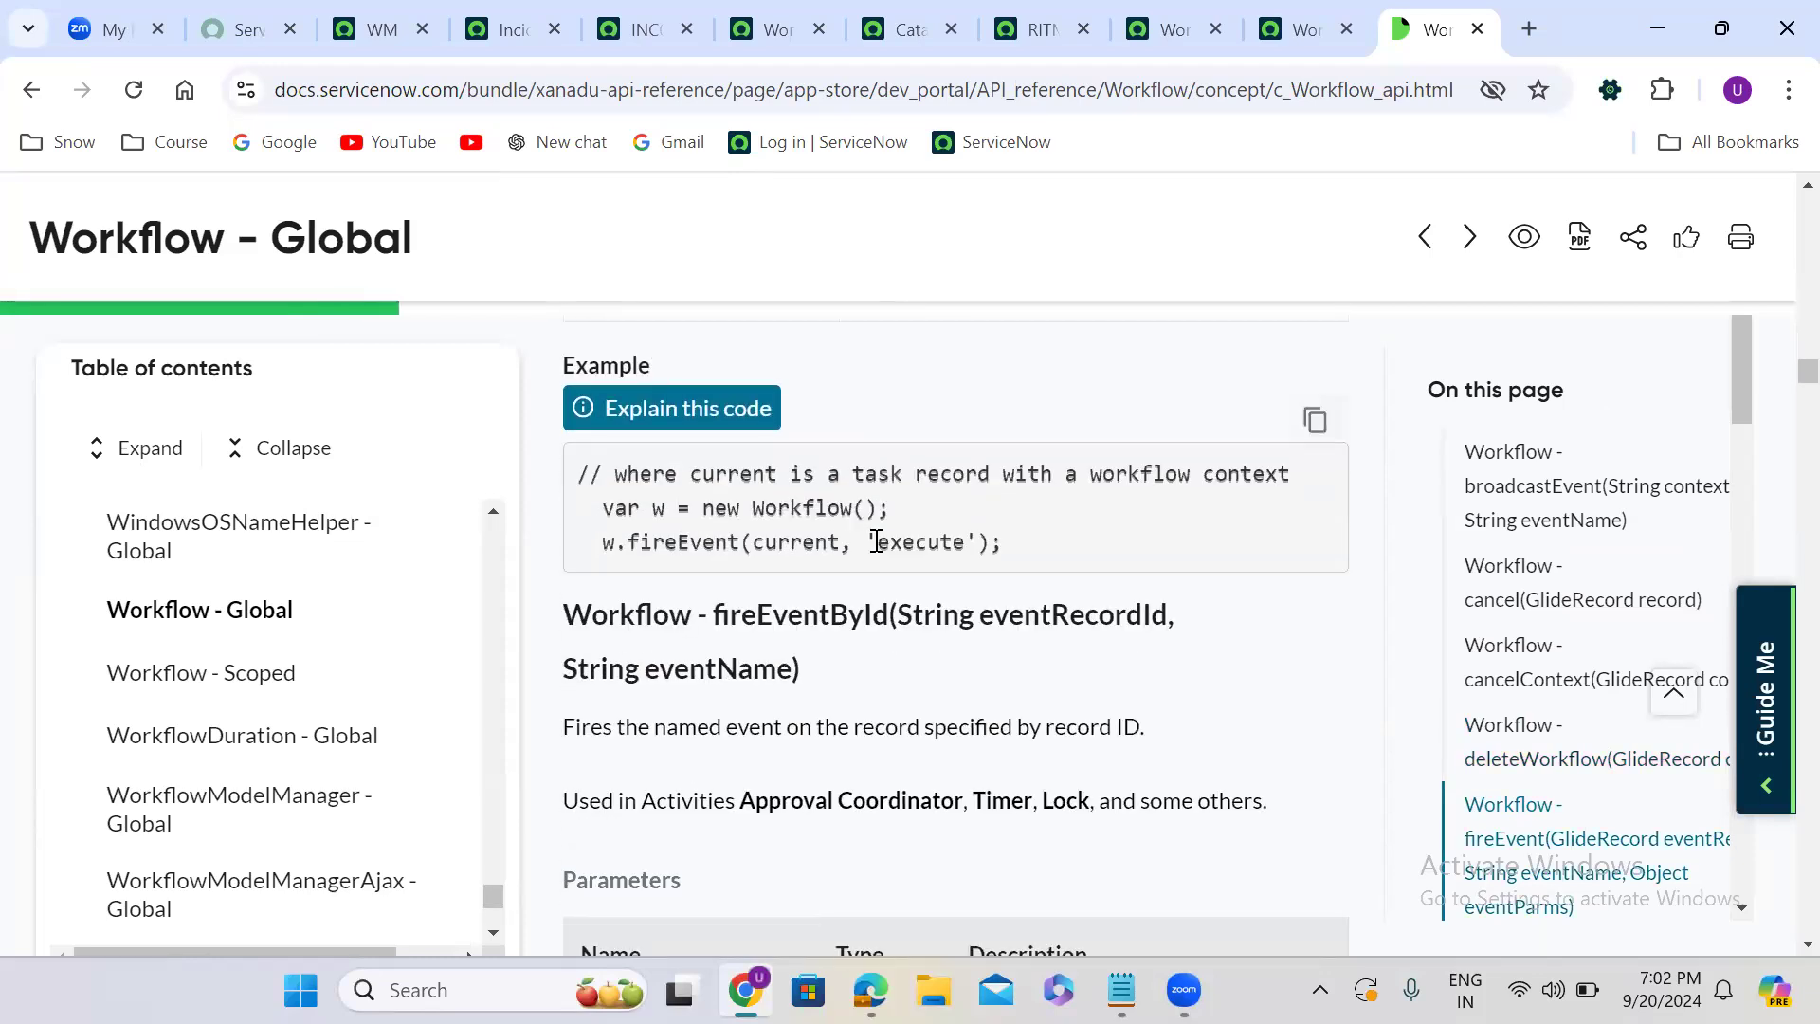
pyautogui.scroll(-8, 874, 545)
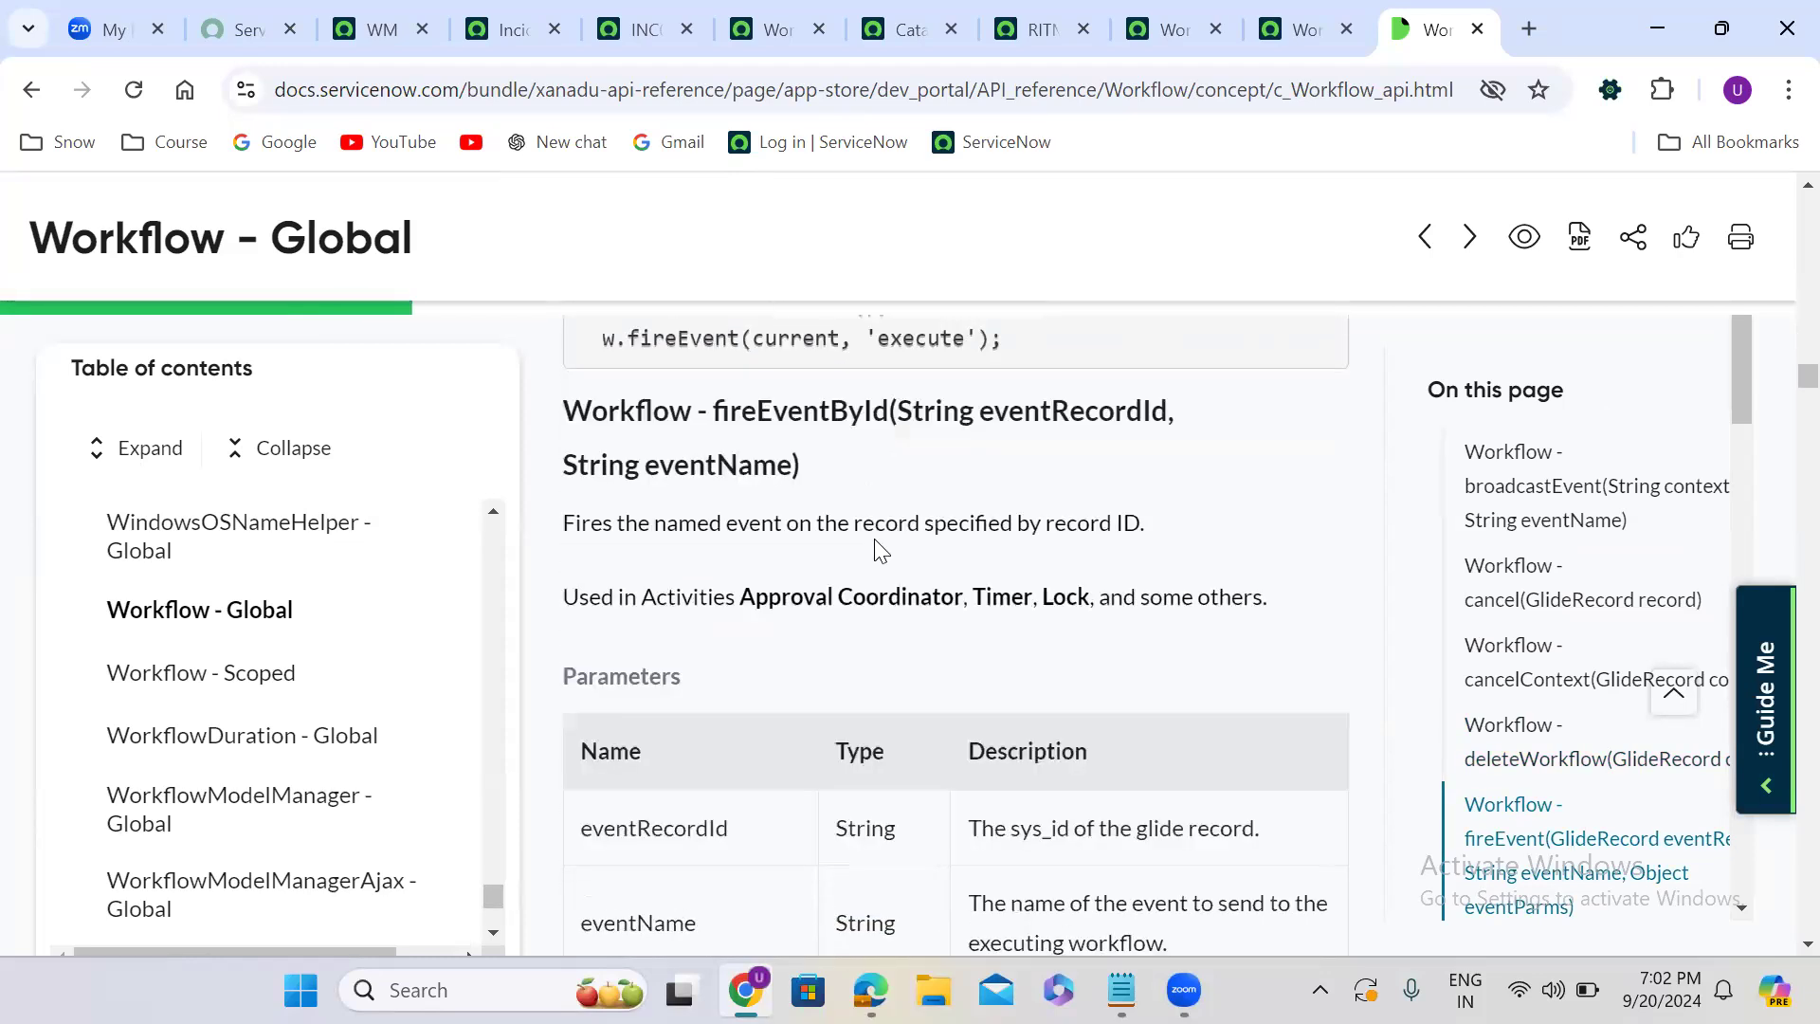
# - Review the getContexts and estimated delivery time methods, highlighting the getContexts call in the getEstimatedDeliveryTimeFromWFVersion example
pyautogui.scroll(-6, 874, 548)
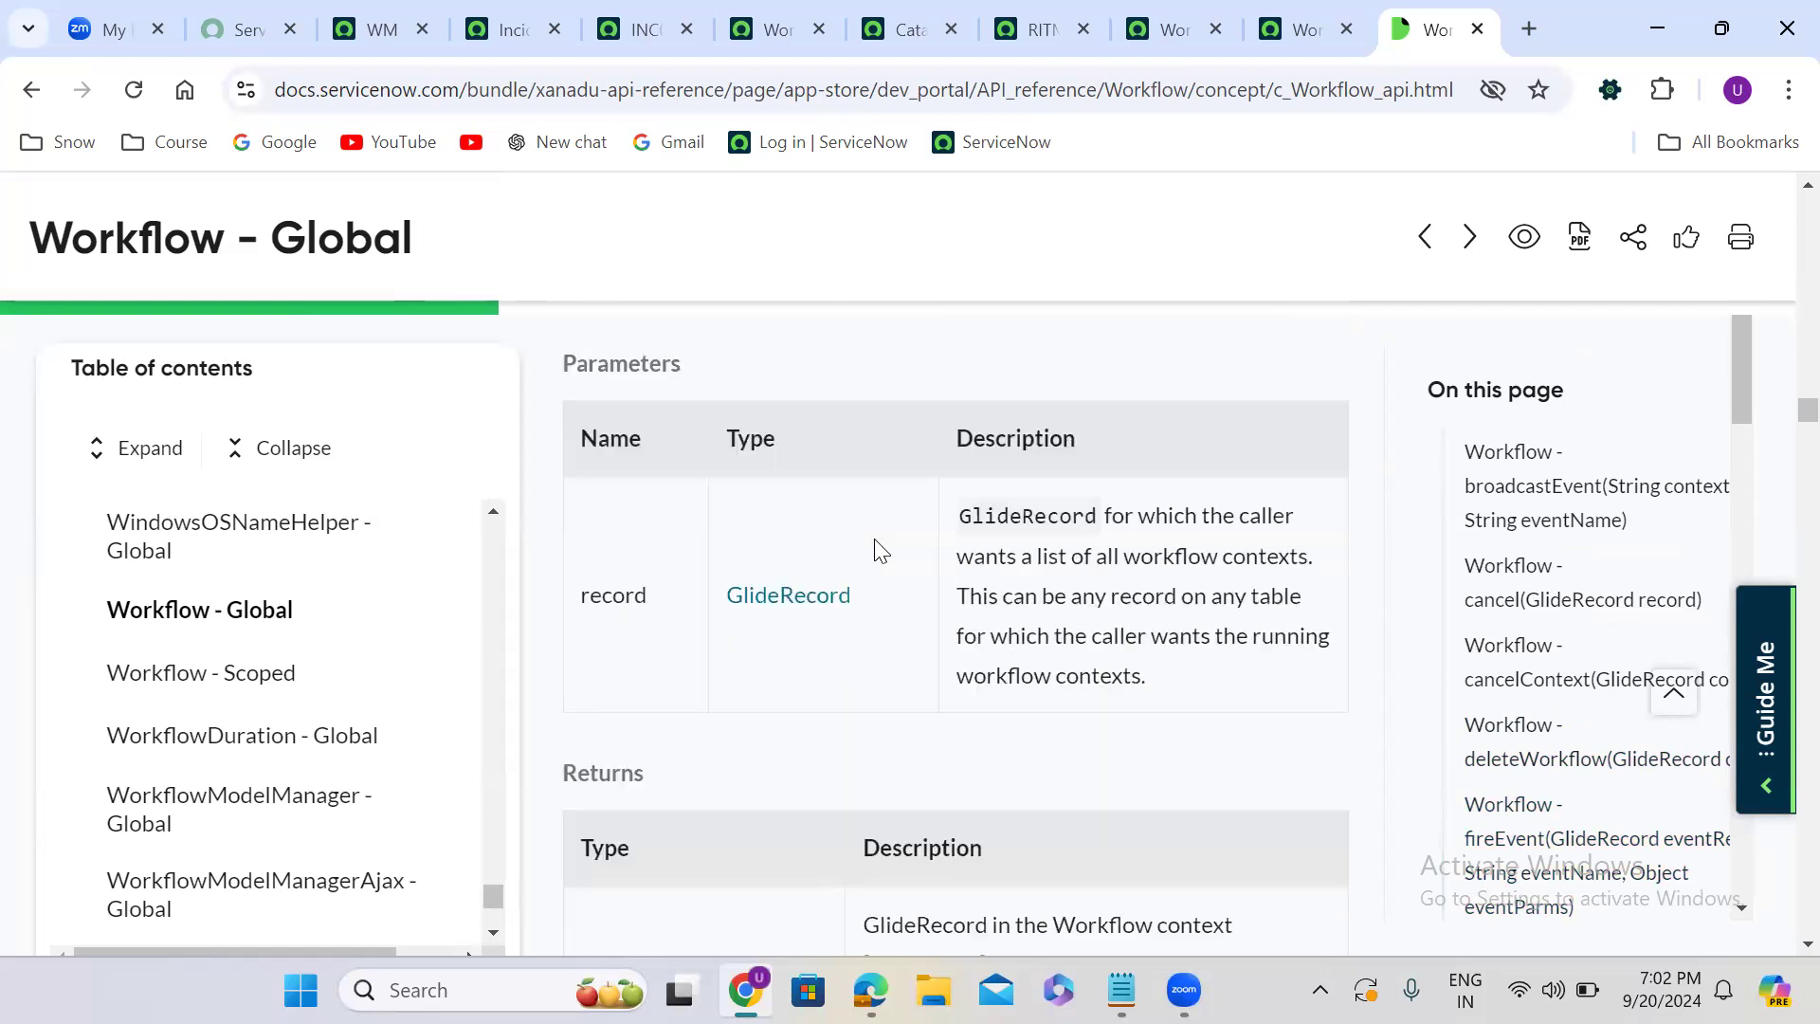
pyautogui.scroll(-7, 879, 550)
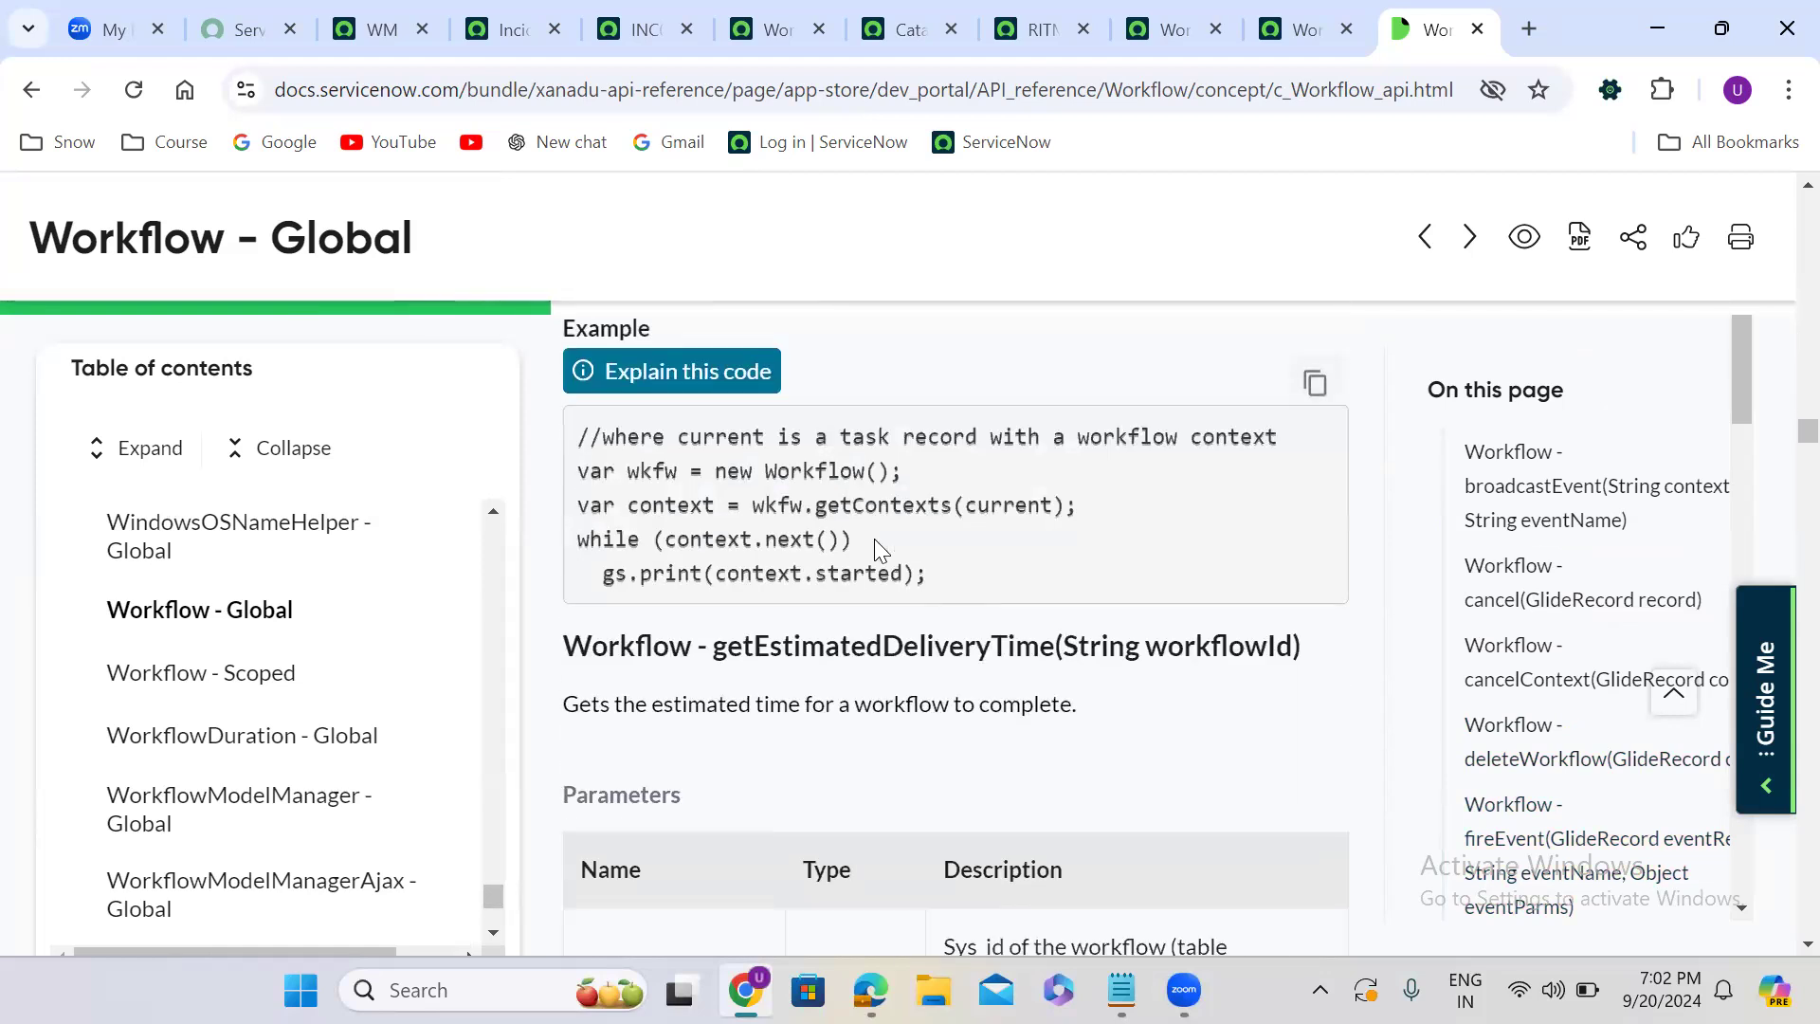
pyautogui.scroll(-9, 874, 539)
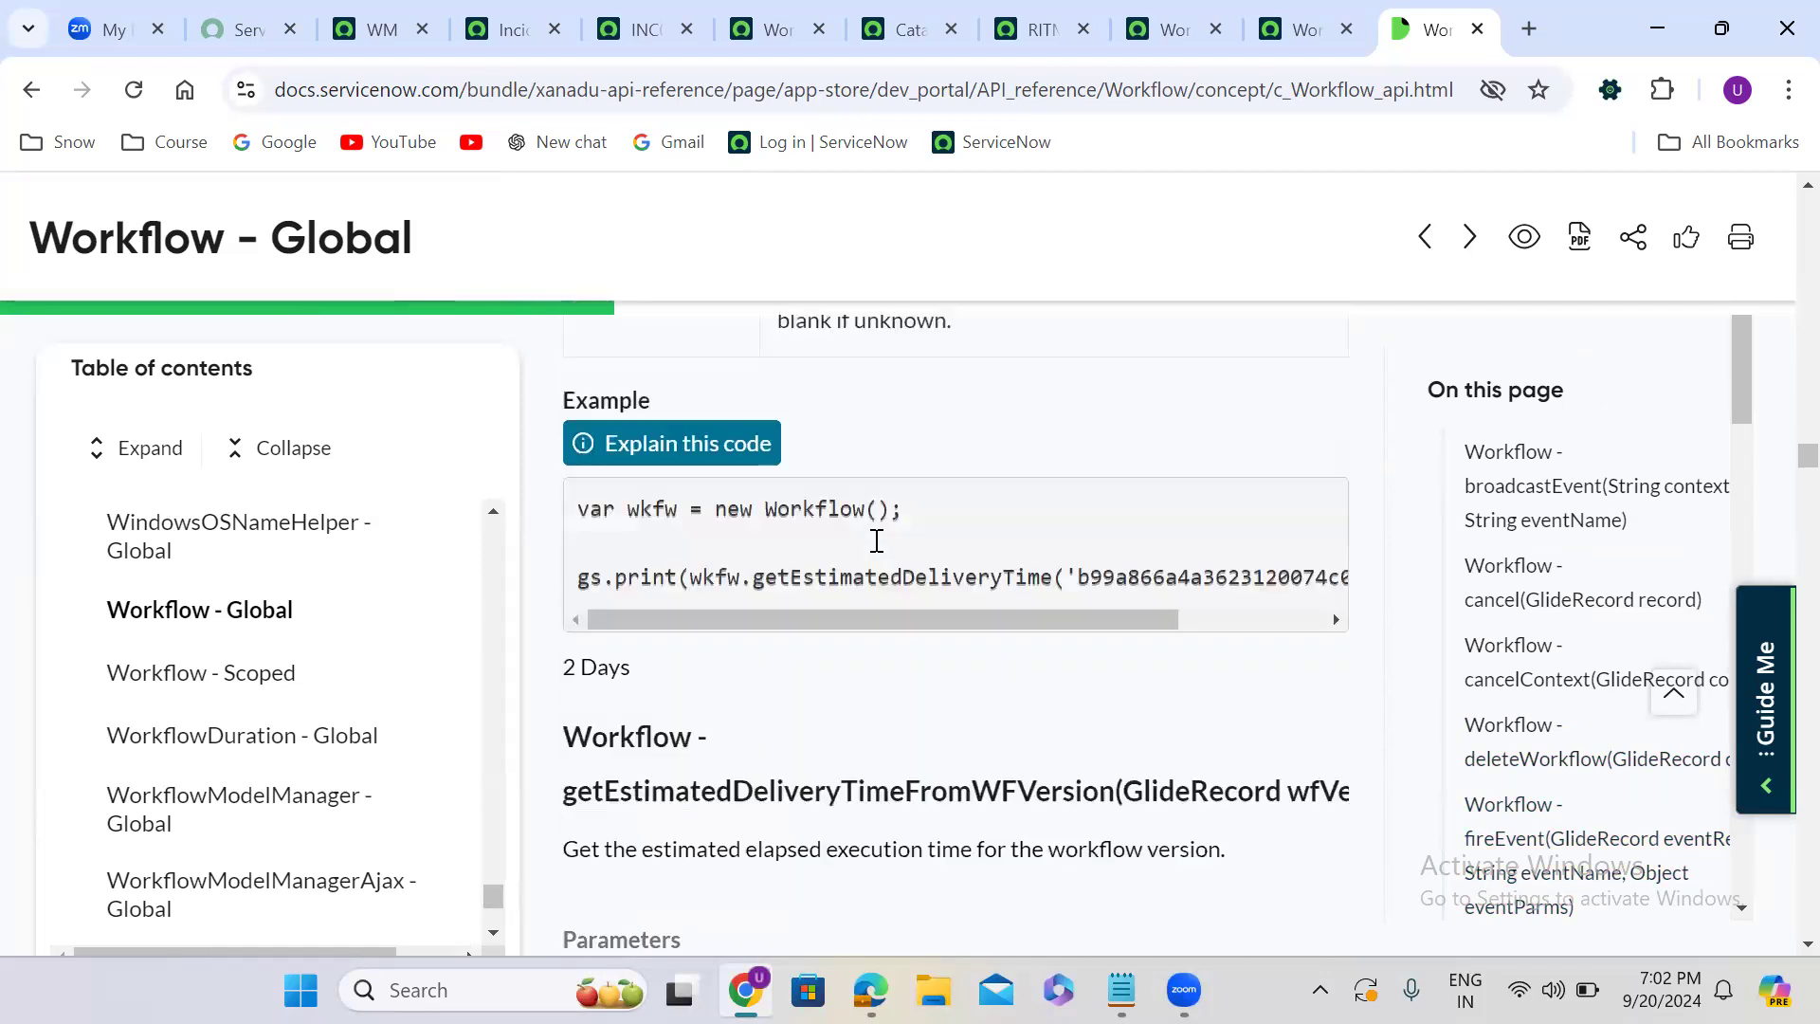
pyautogui.scroll(-1, 874, 538)
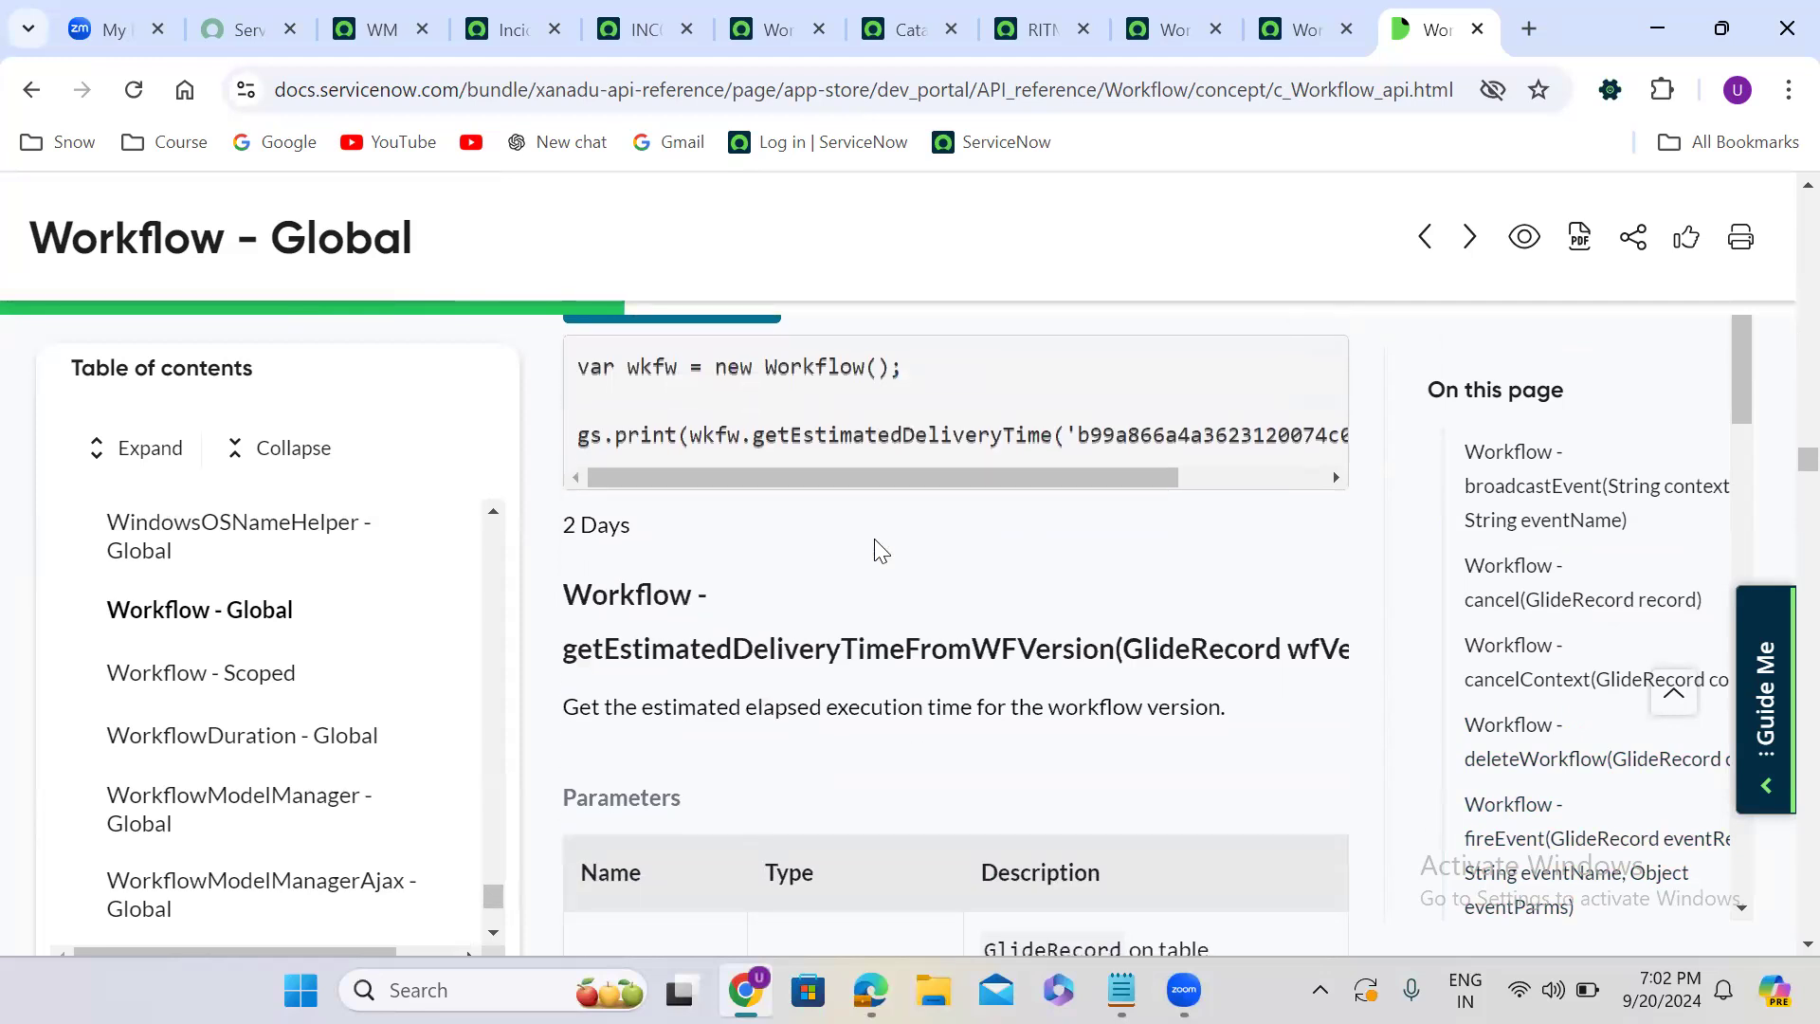
pyautogui.scroll(-8, 873, 542)
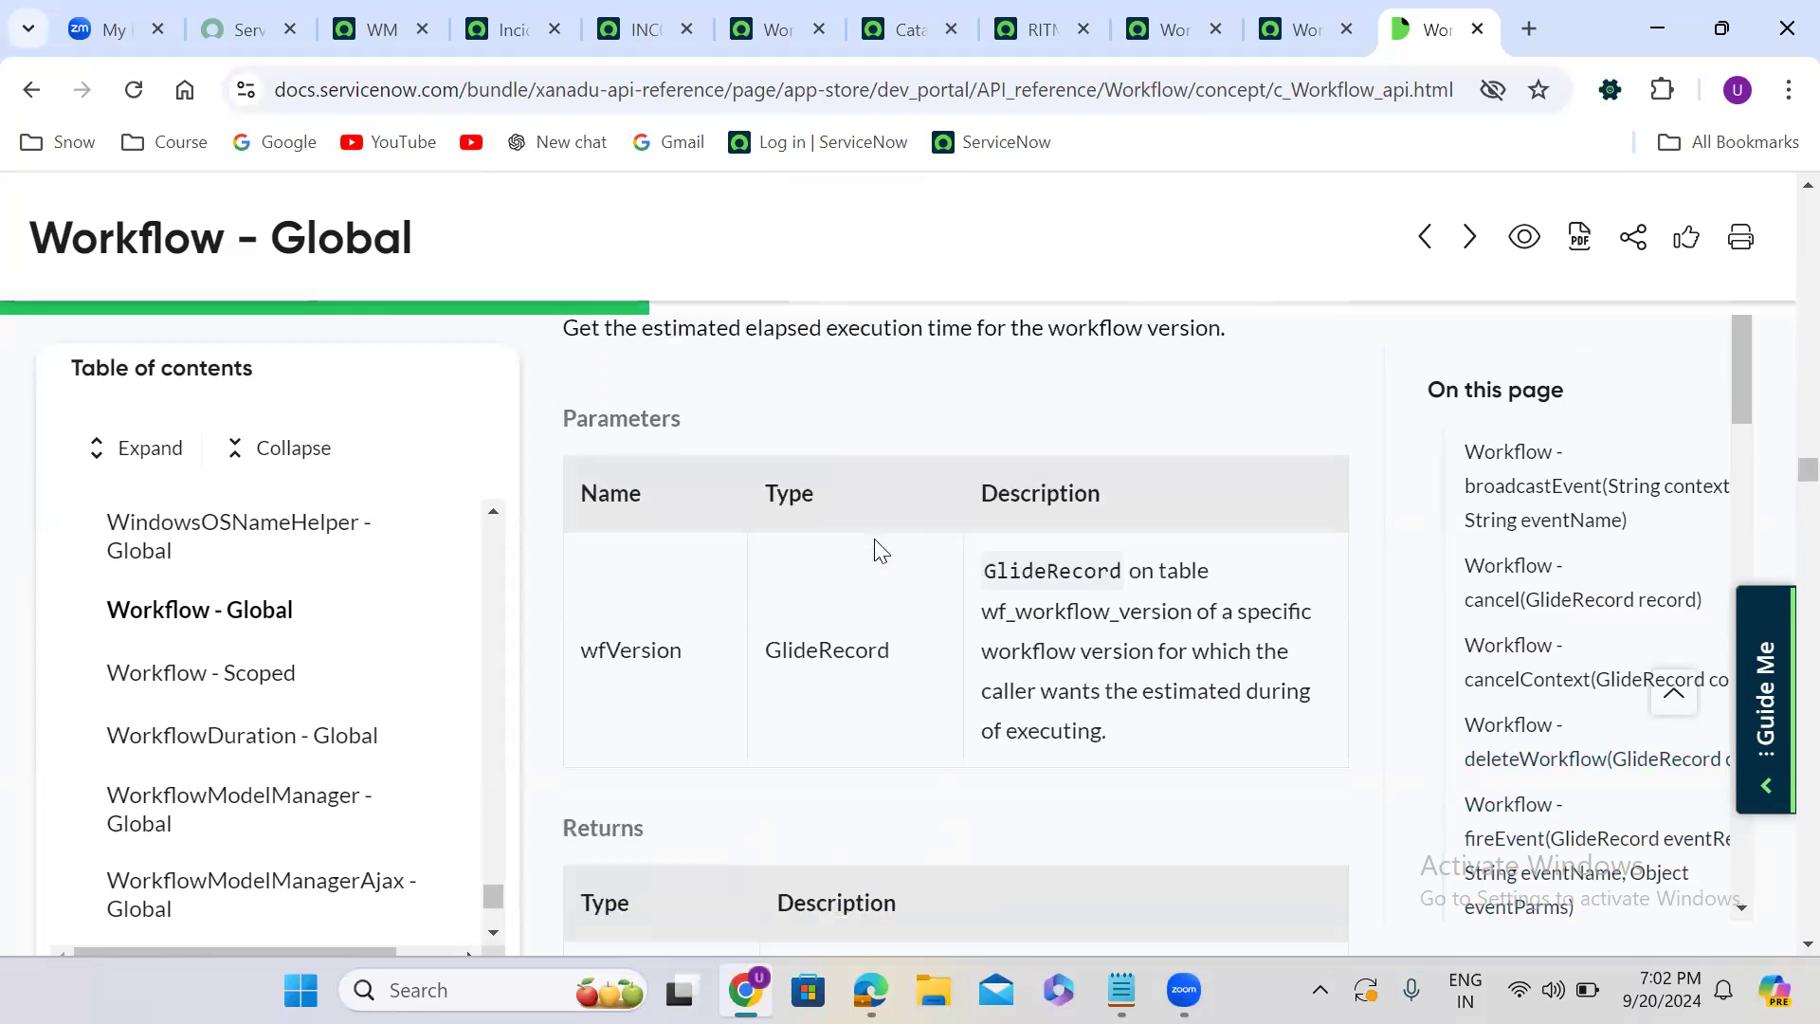
pyautogui.scroll(-2, 880, 550)
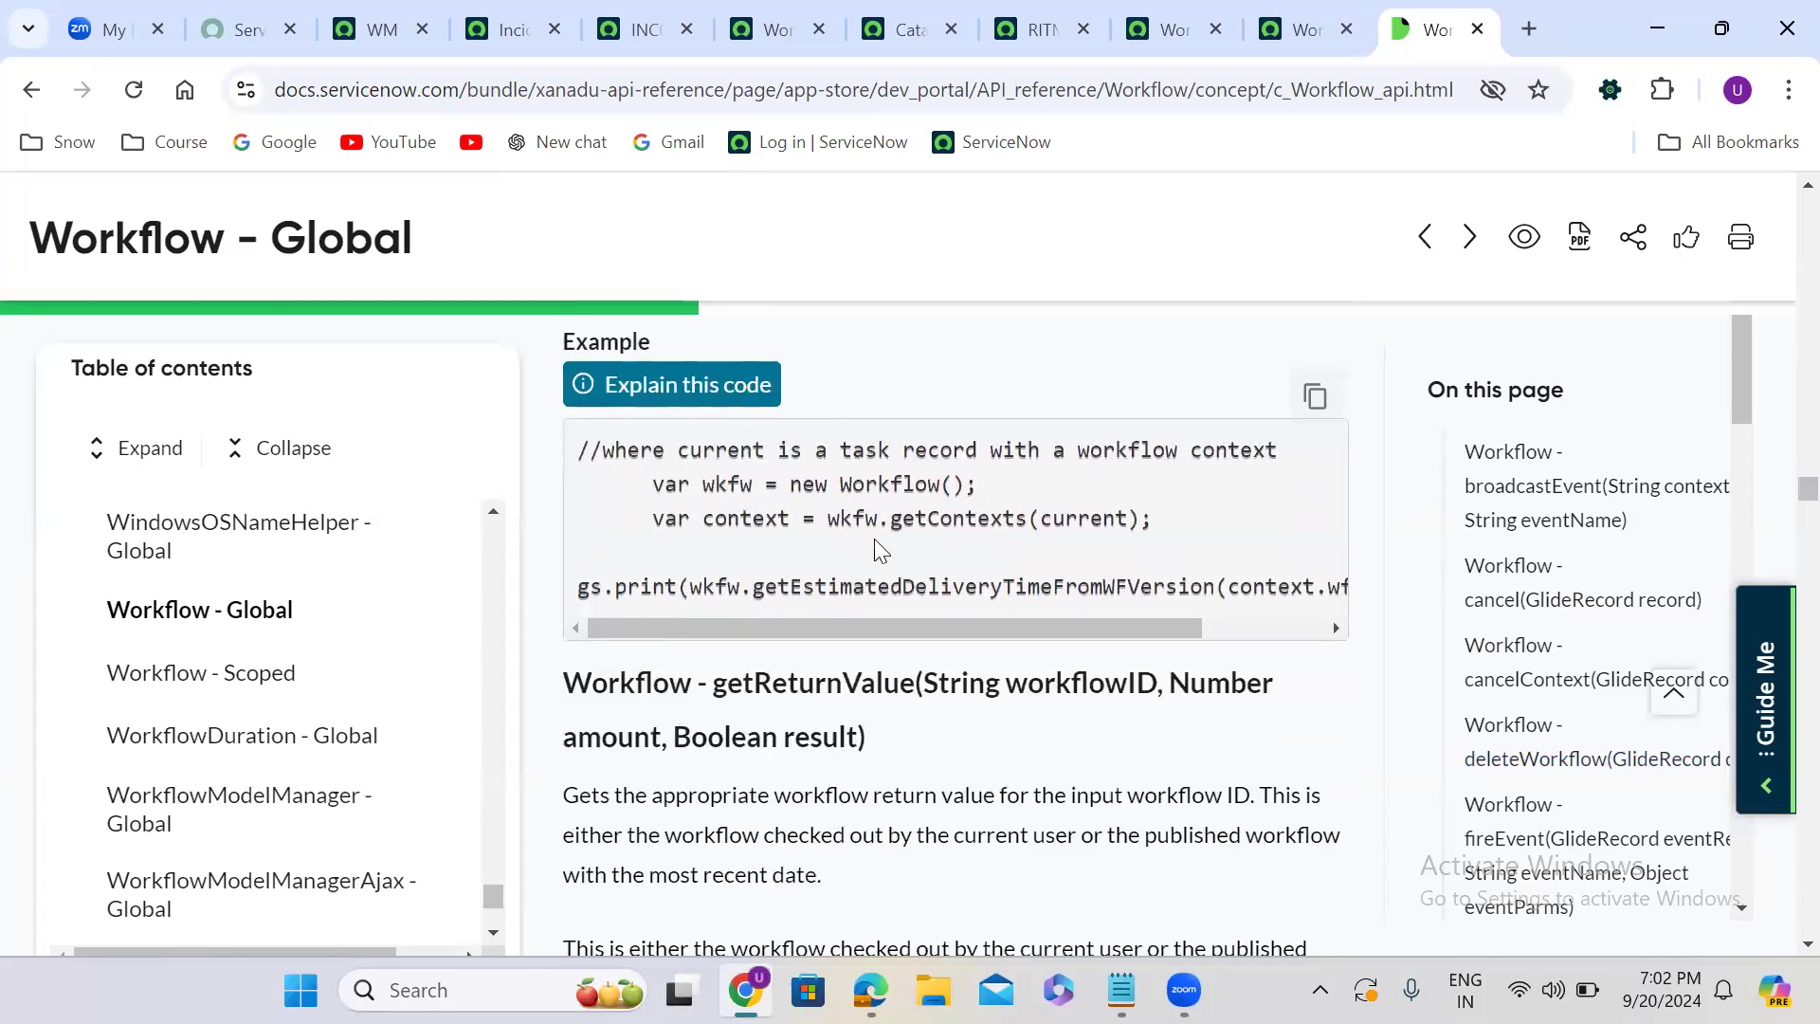
pyautogui.doubleClick(950, 531)
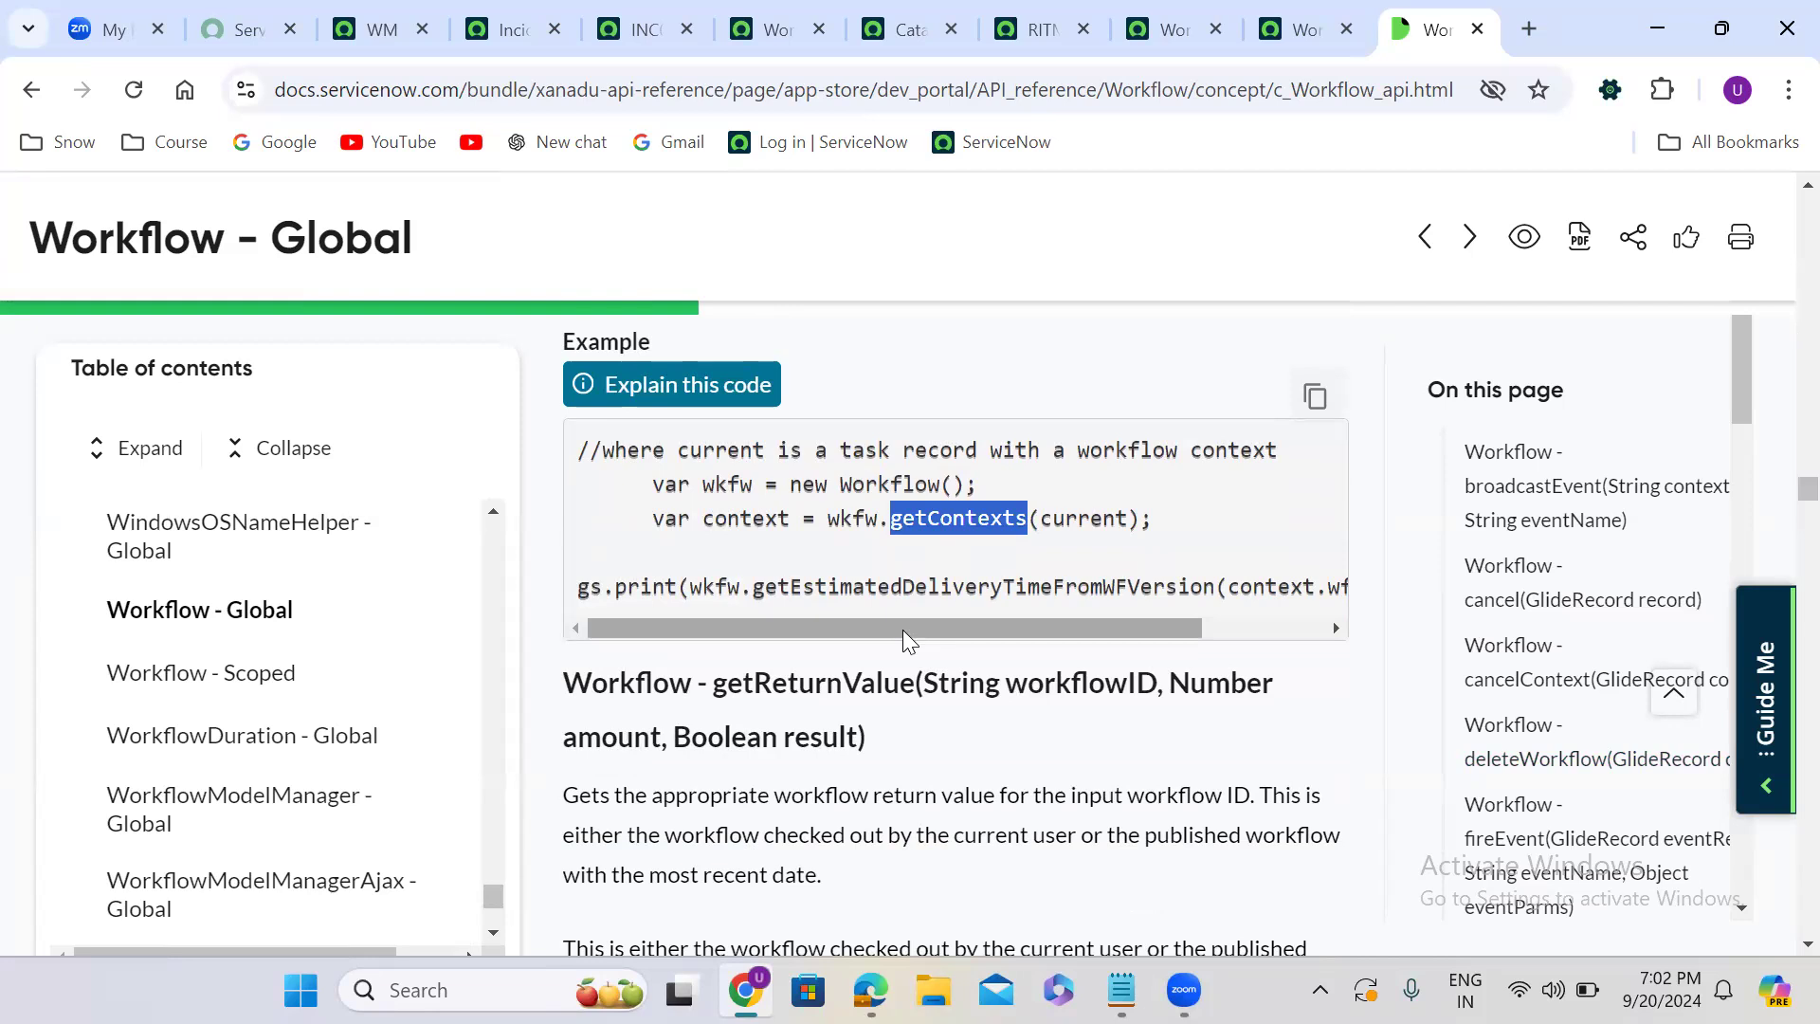
pyautogui.click(903, 711)
# - Read through the getReturnValue, getRunningFlows, getVersion, getVersionFromName, getWorkflowFromName and hasWorkflow method descriptions and examples
pyautogui.scroll(-1, 905, 713)
pyautogui.scroll(-12, 905, 713)
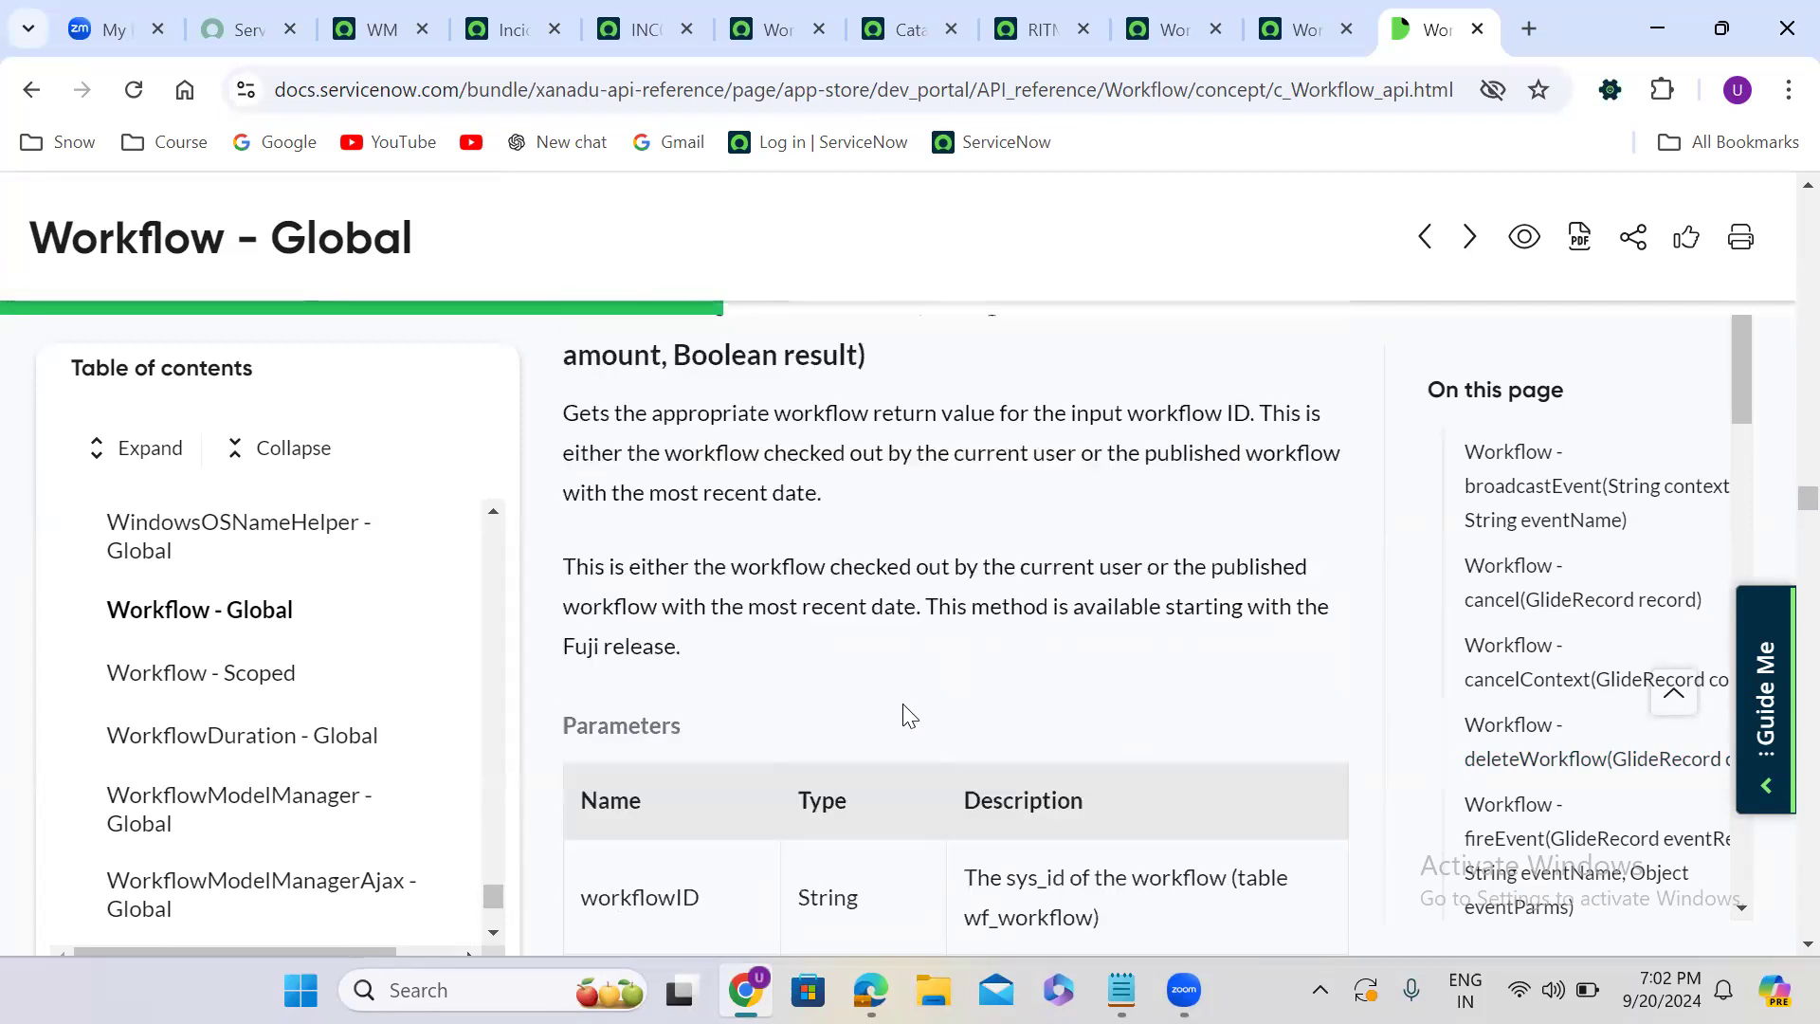
pyautogui.scroll(-8, 902, 709)
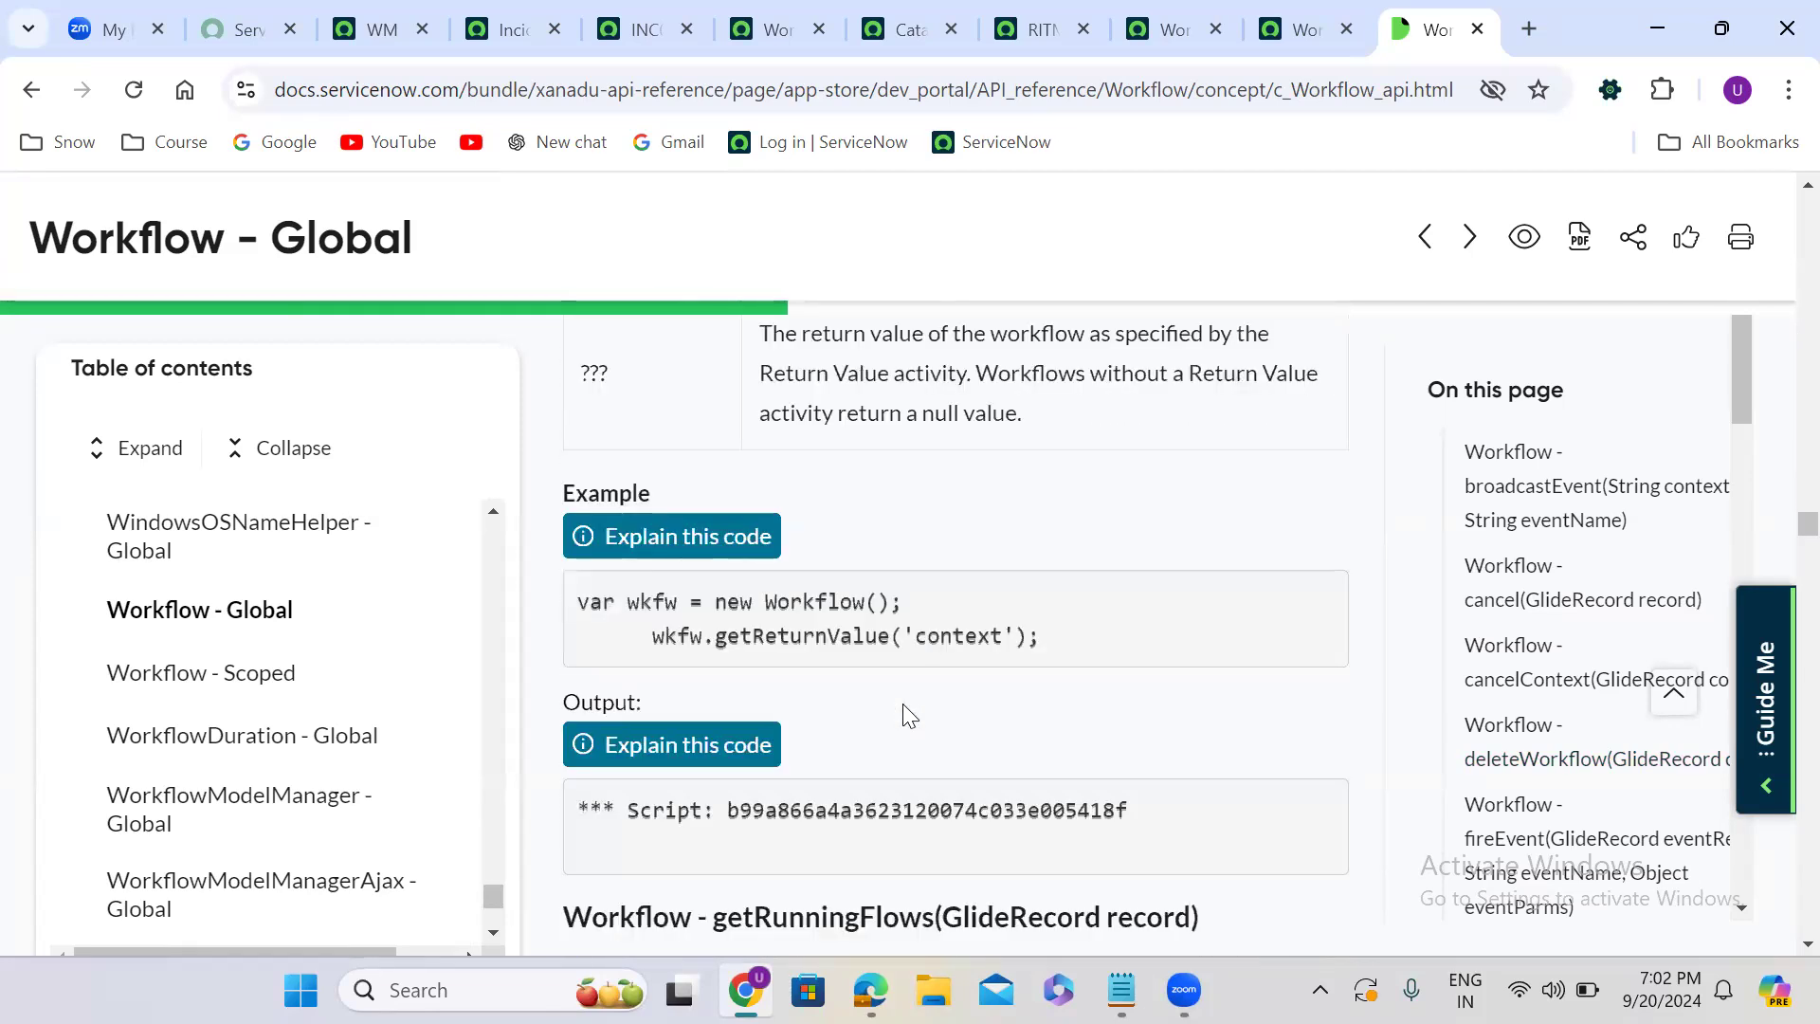
pyautogui.scroll(-7, 906, 713)
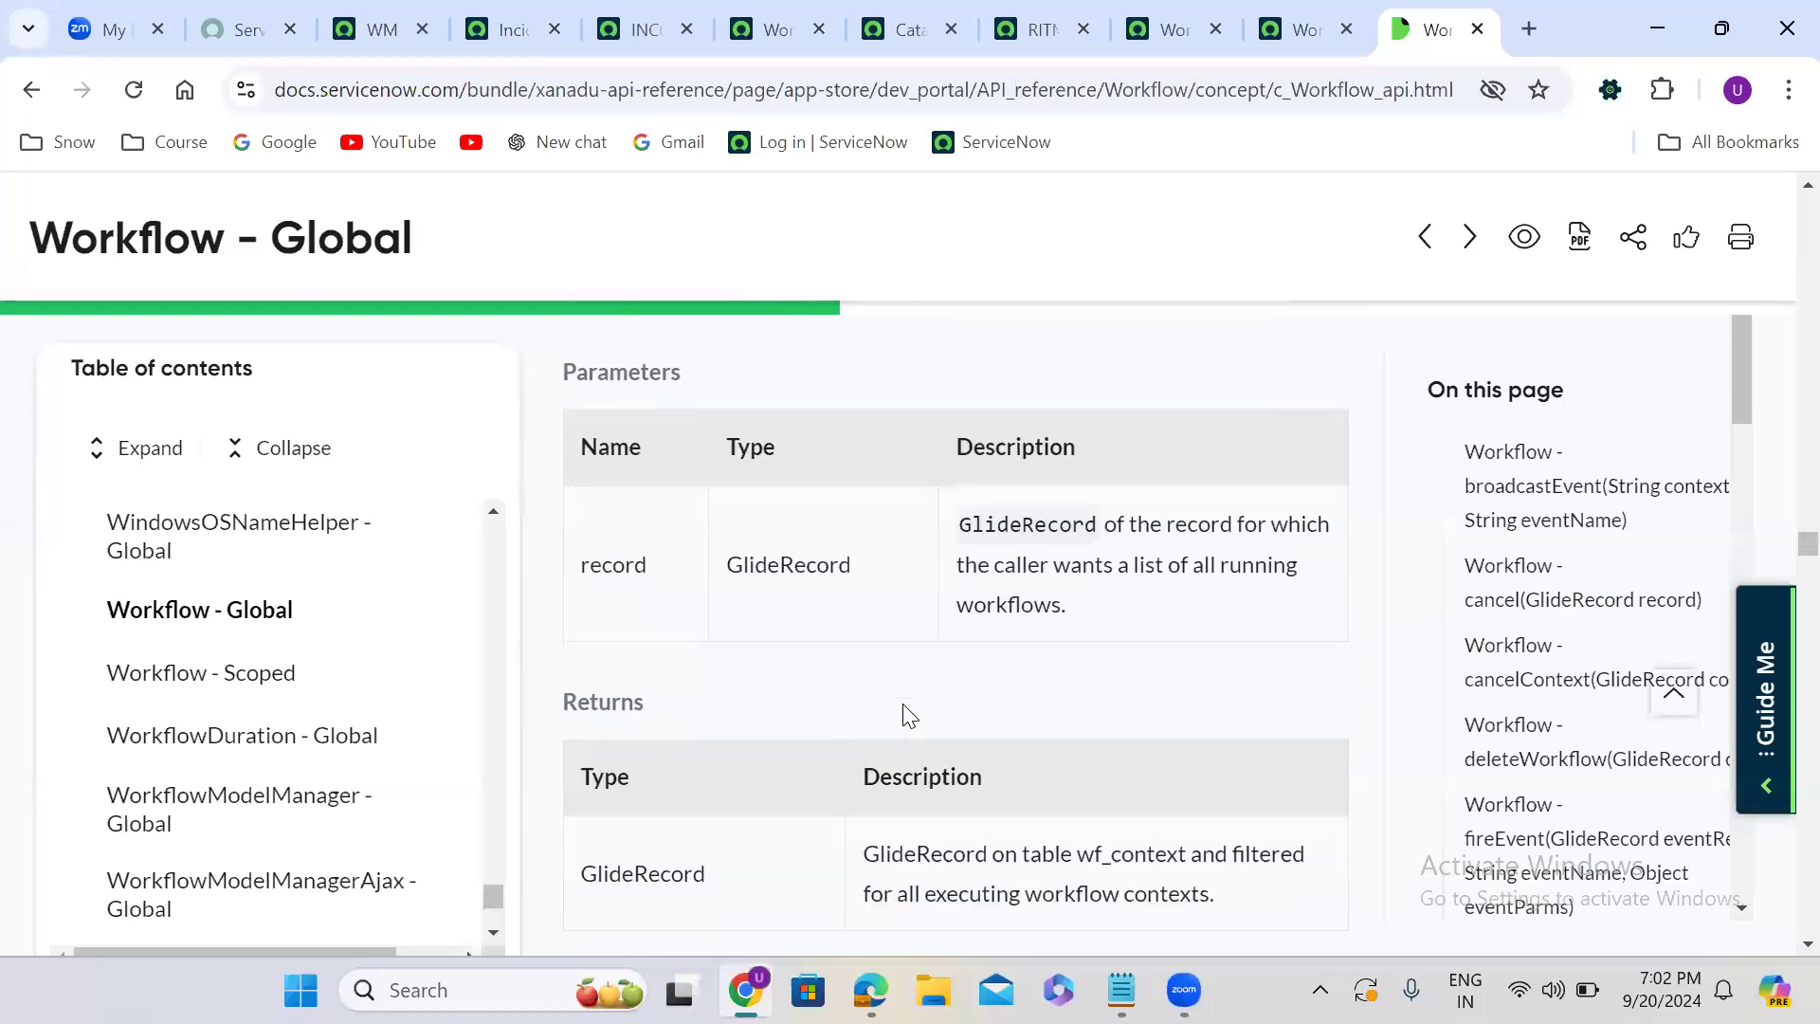
pyautogui.scroll(-4, 905, 712)
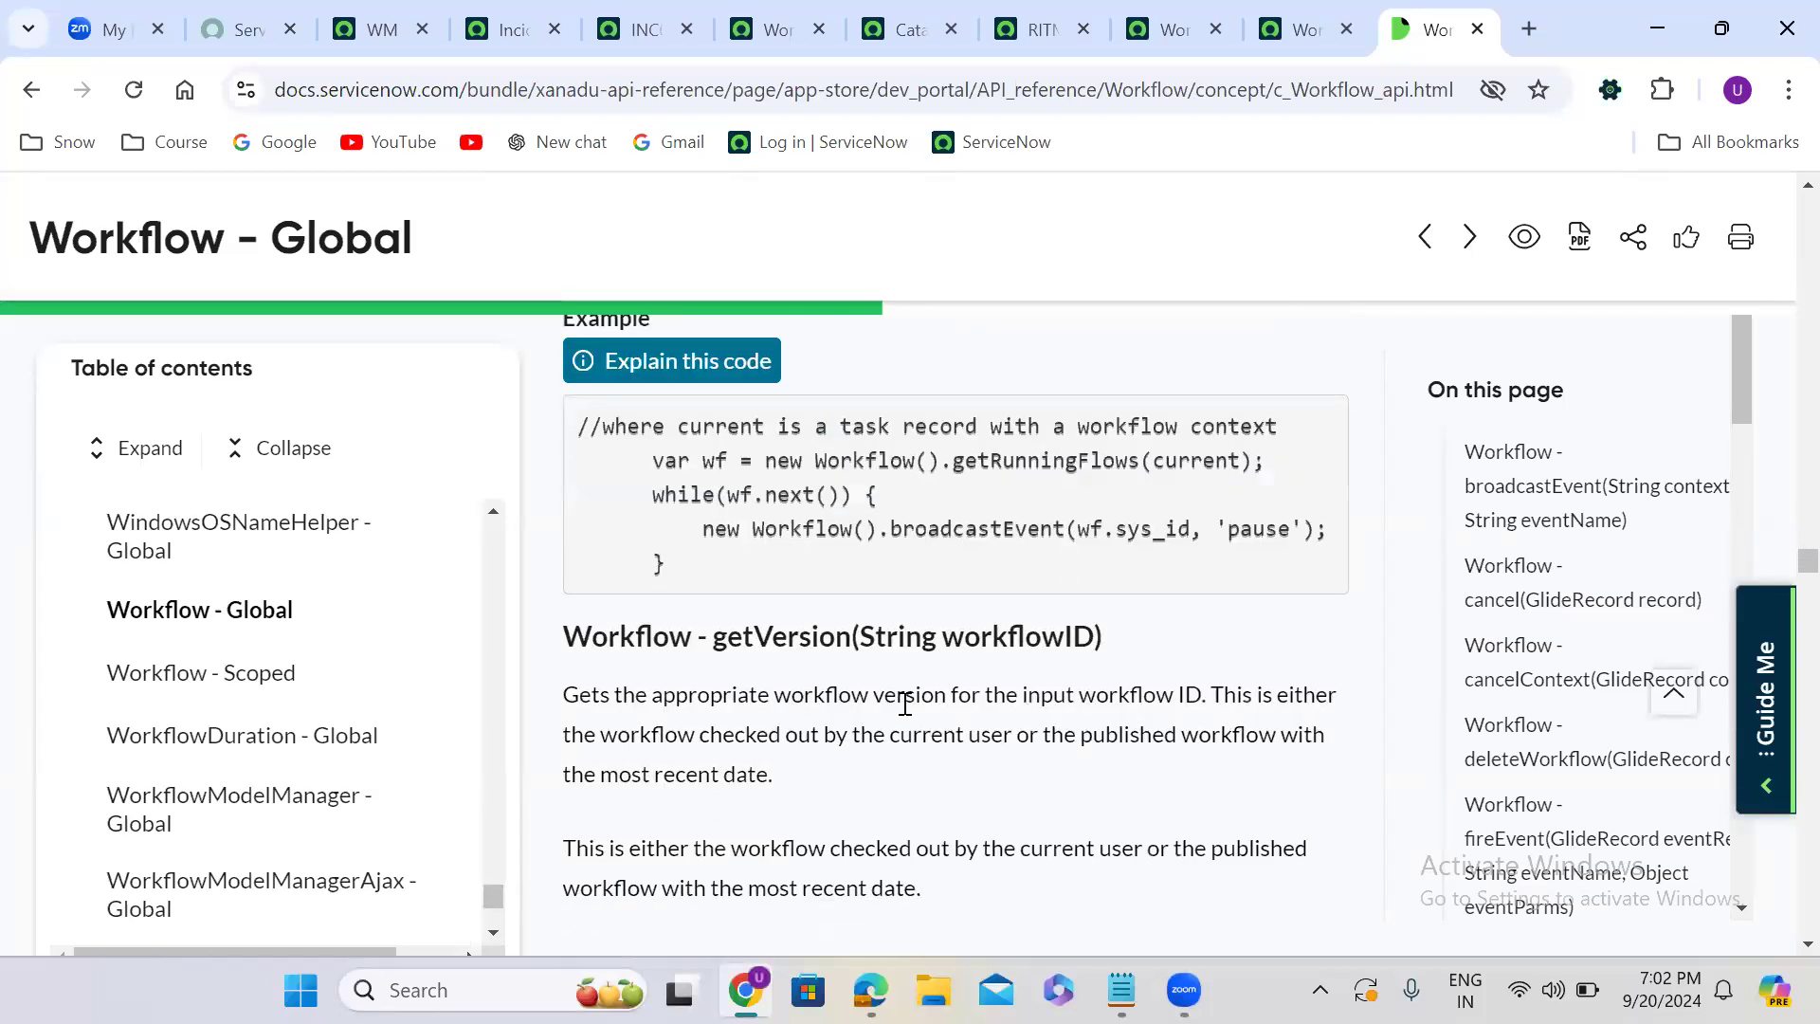
pyautogui.scroll(-8, 906, 712)
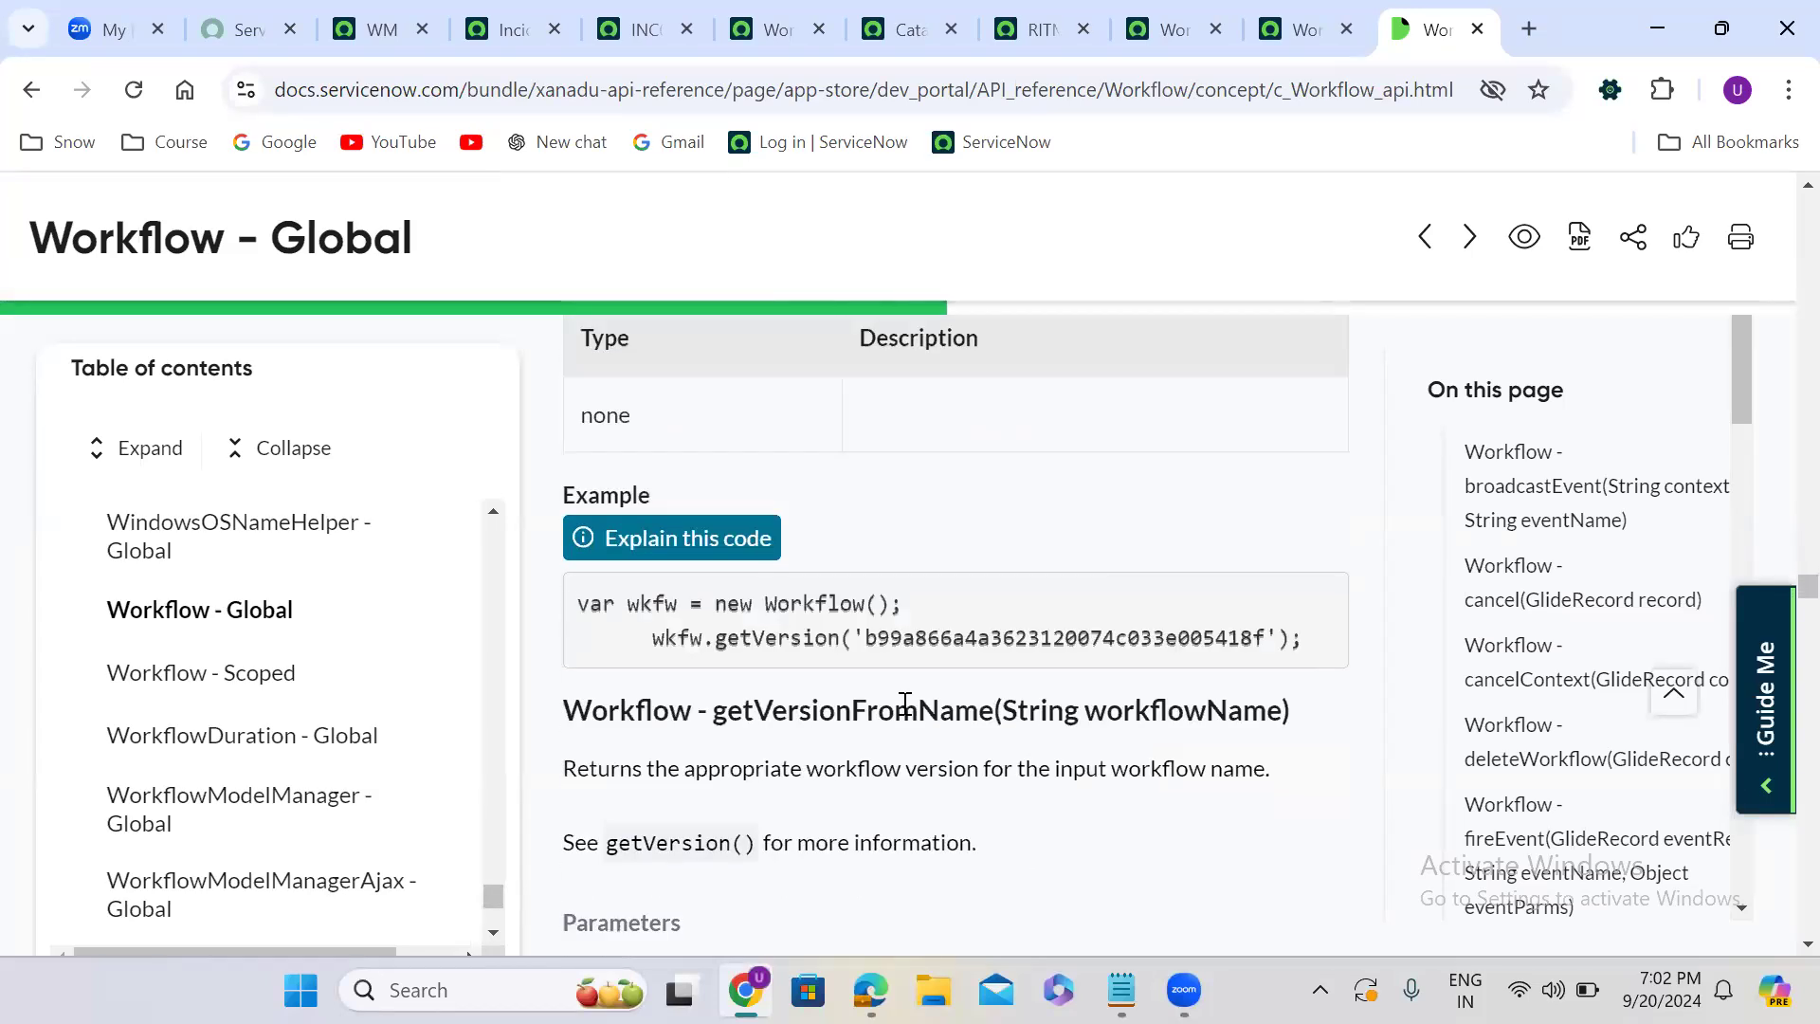
pyautogui.scroll(-11, 905, 713)
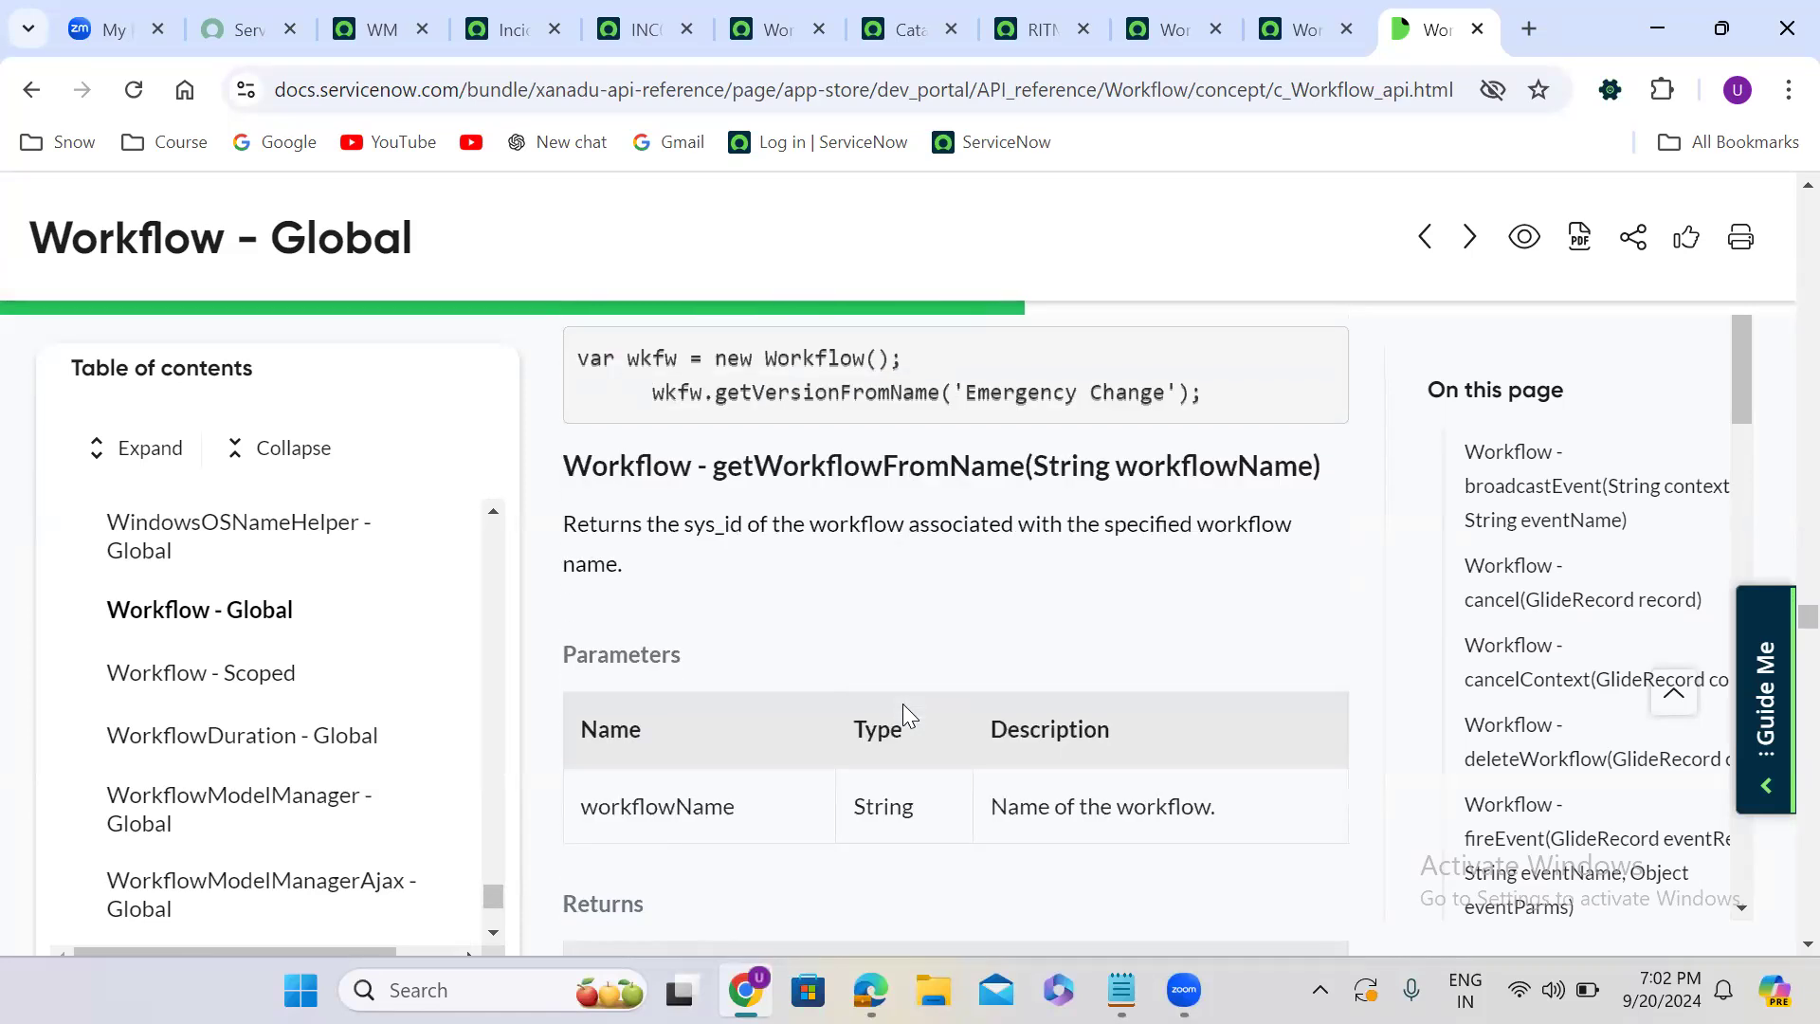
pyautogui.scroll(-5, 905, 713)
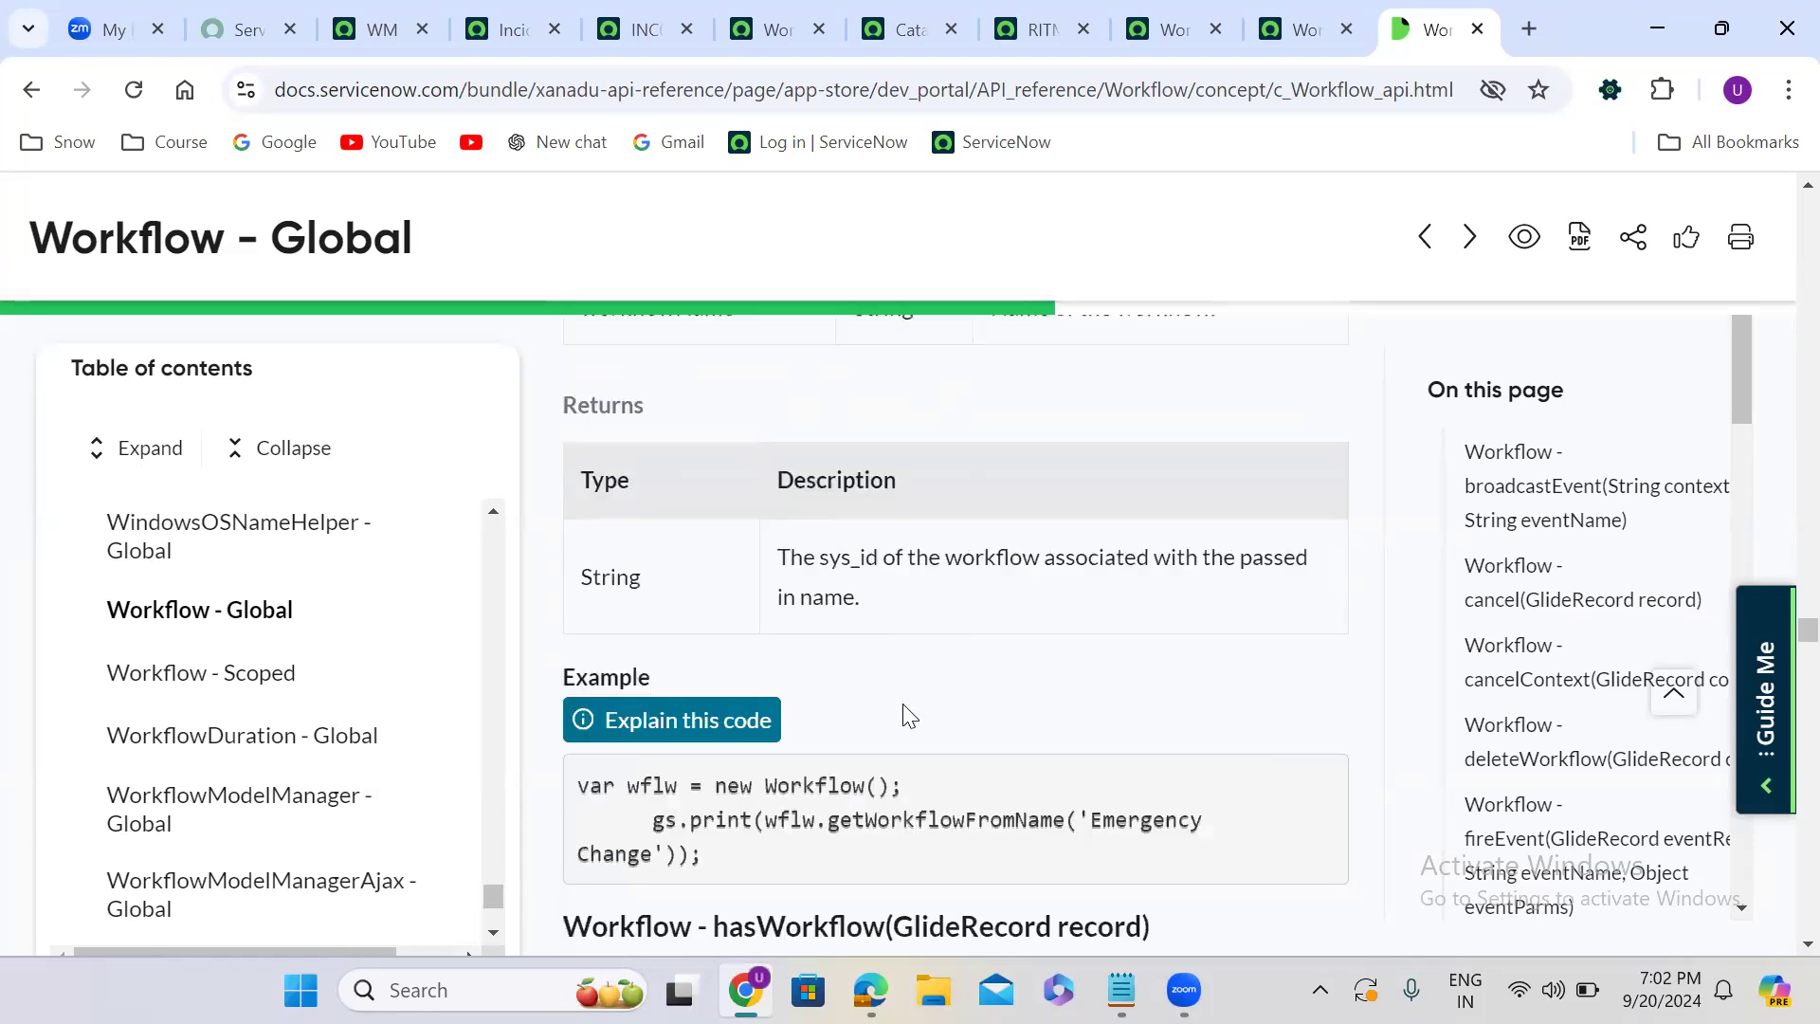
pyautogui.scroll(-4, 908, 716)
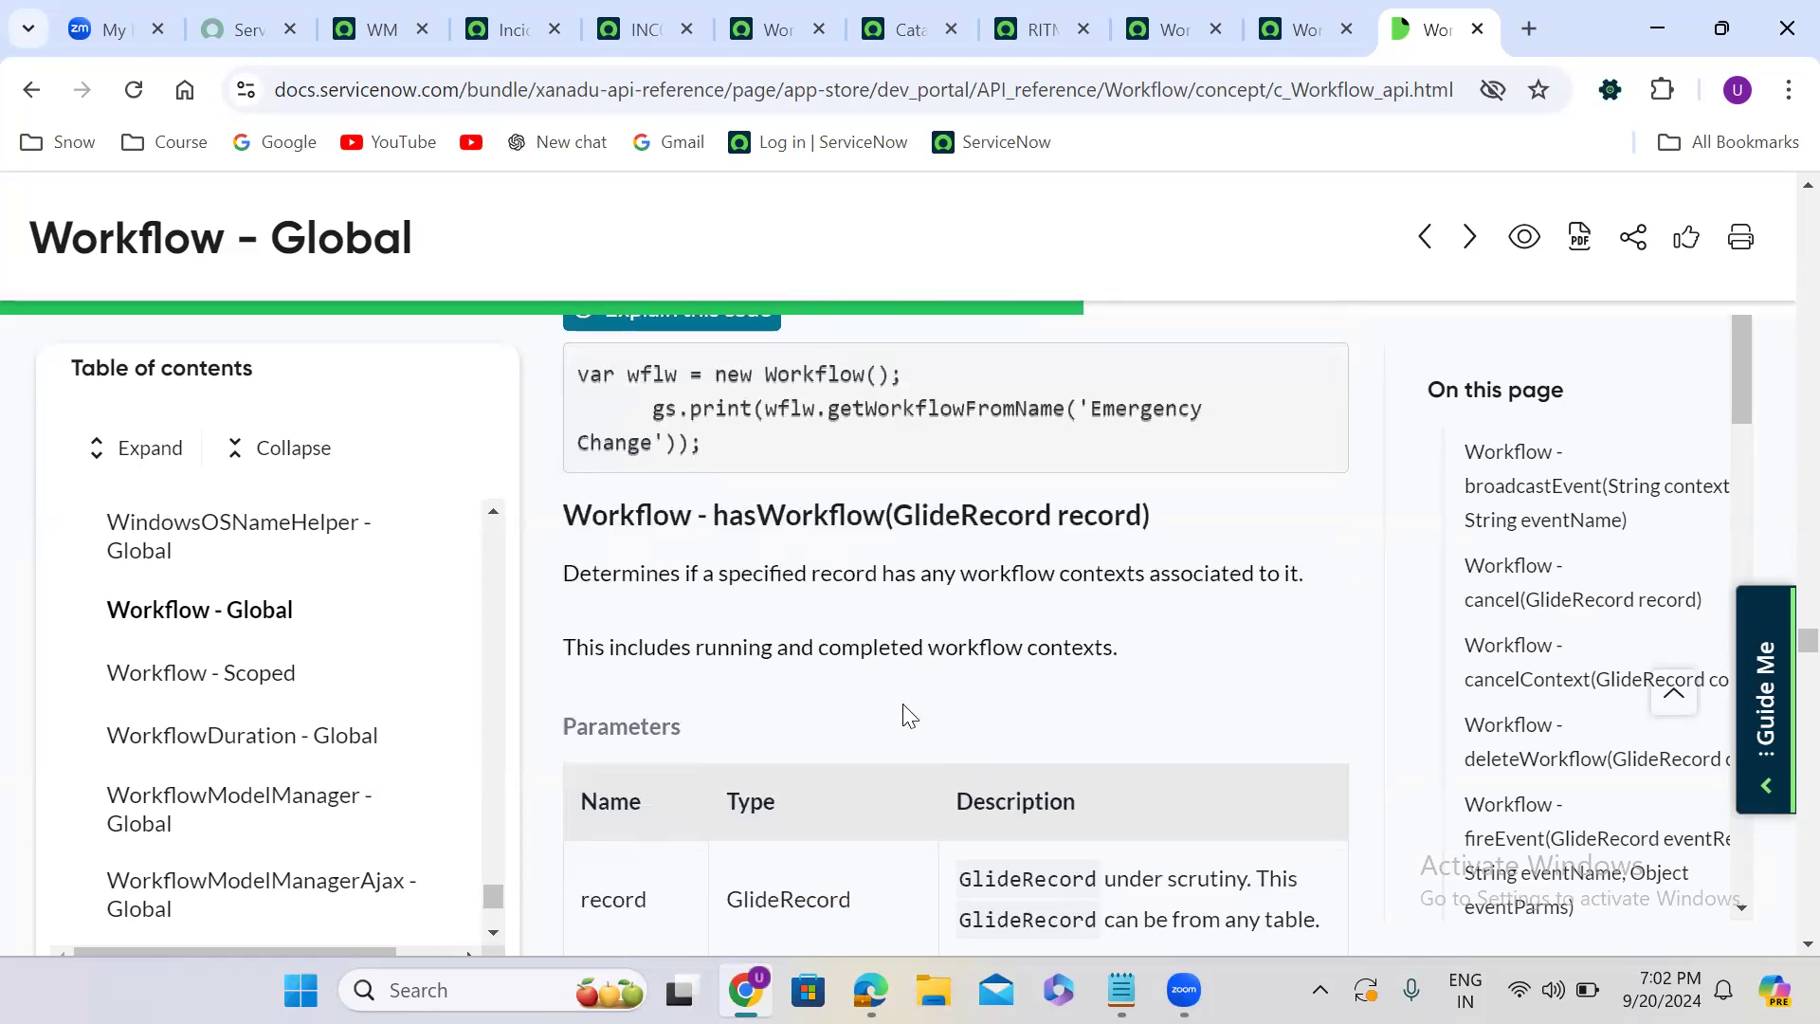
pyautogui.scroll(-7, 905, 716)
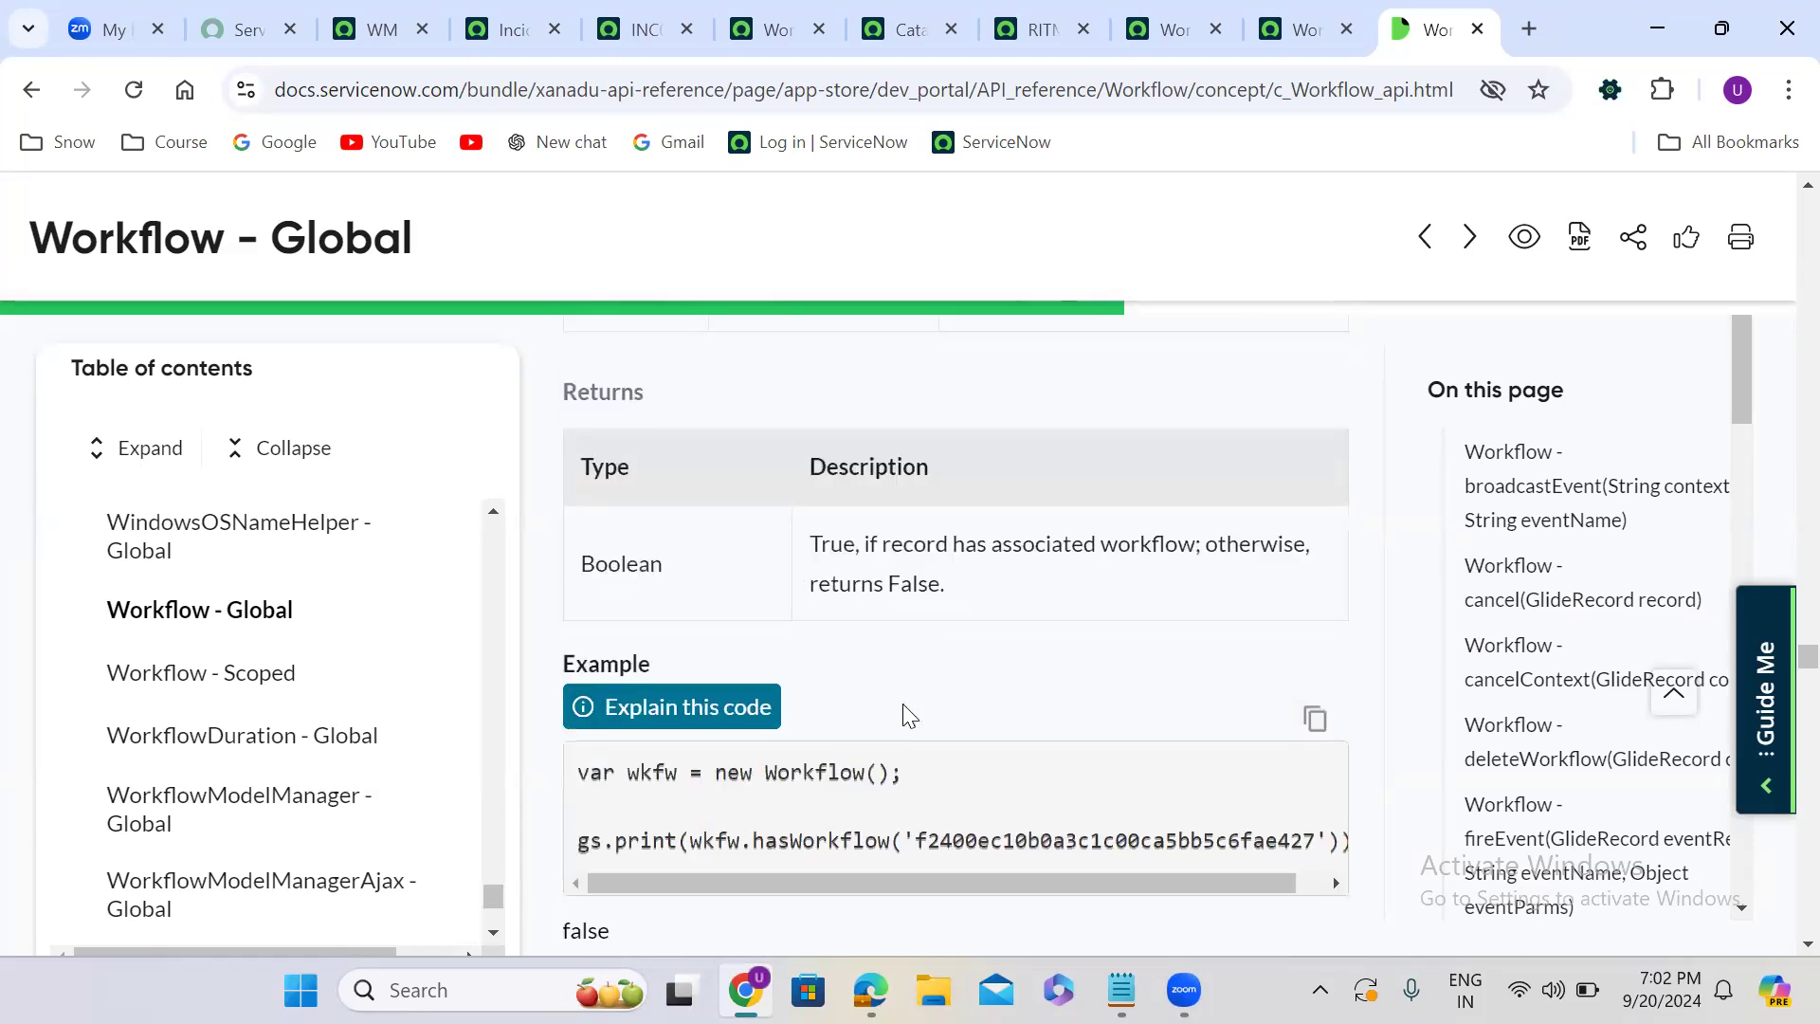
# - Examine the restartWorkflow method's description, maintainStateFlag parameter and example script, highlighting the method name in its heading
pyautogui.scroll(-4, 905, 711)
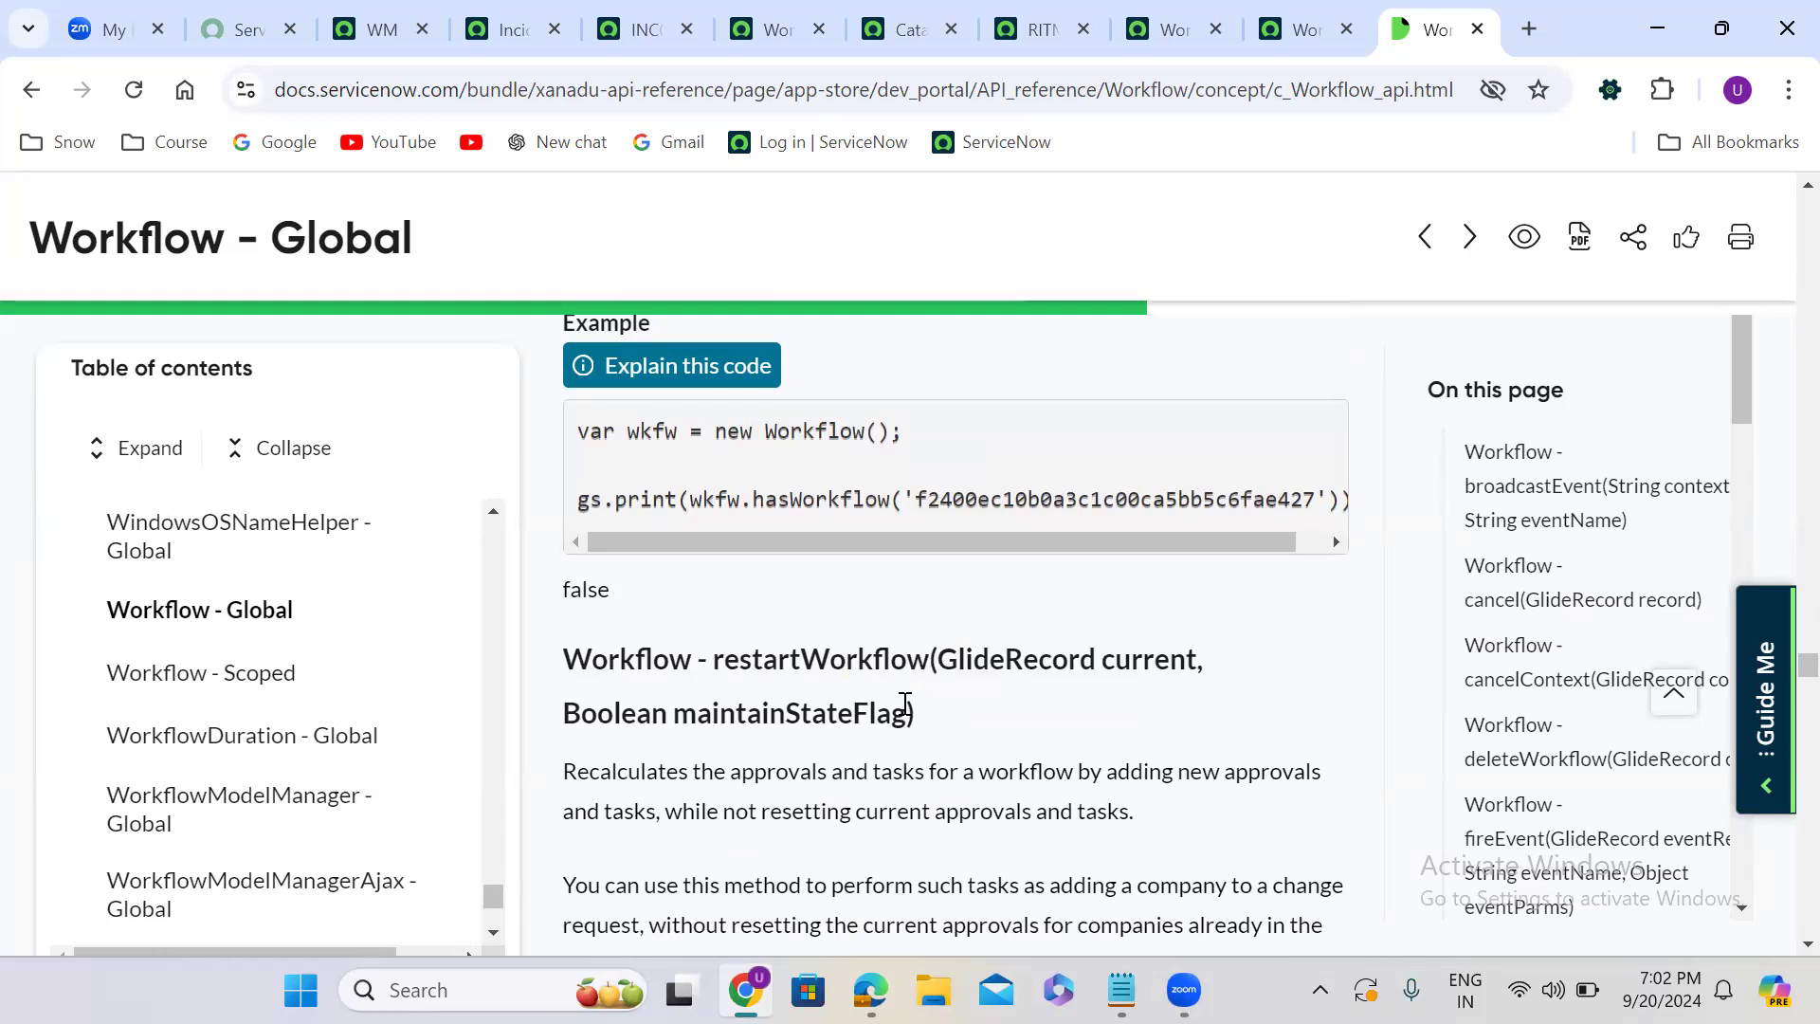
pyautogui.scroll(-6, 905, 706)
pyautogui.scroll(1, 908, 715)
pyautogui.scroll(5, 906, 711)
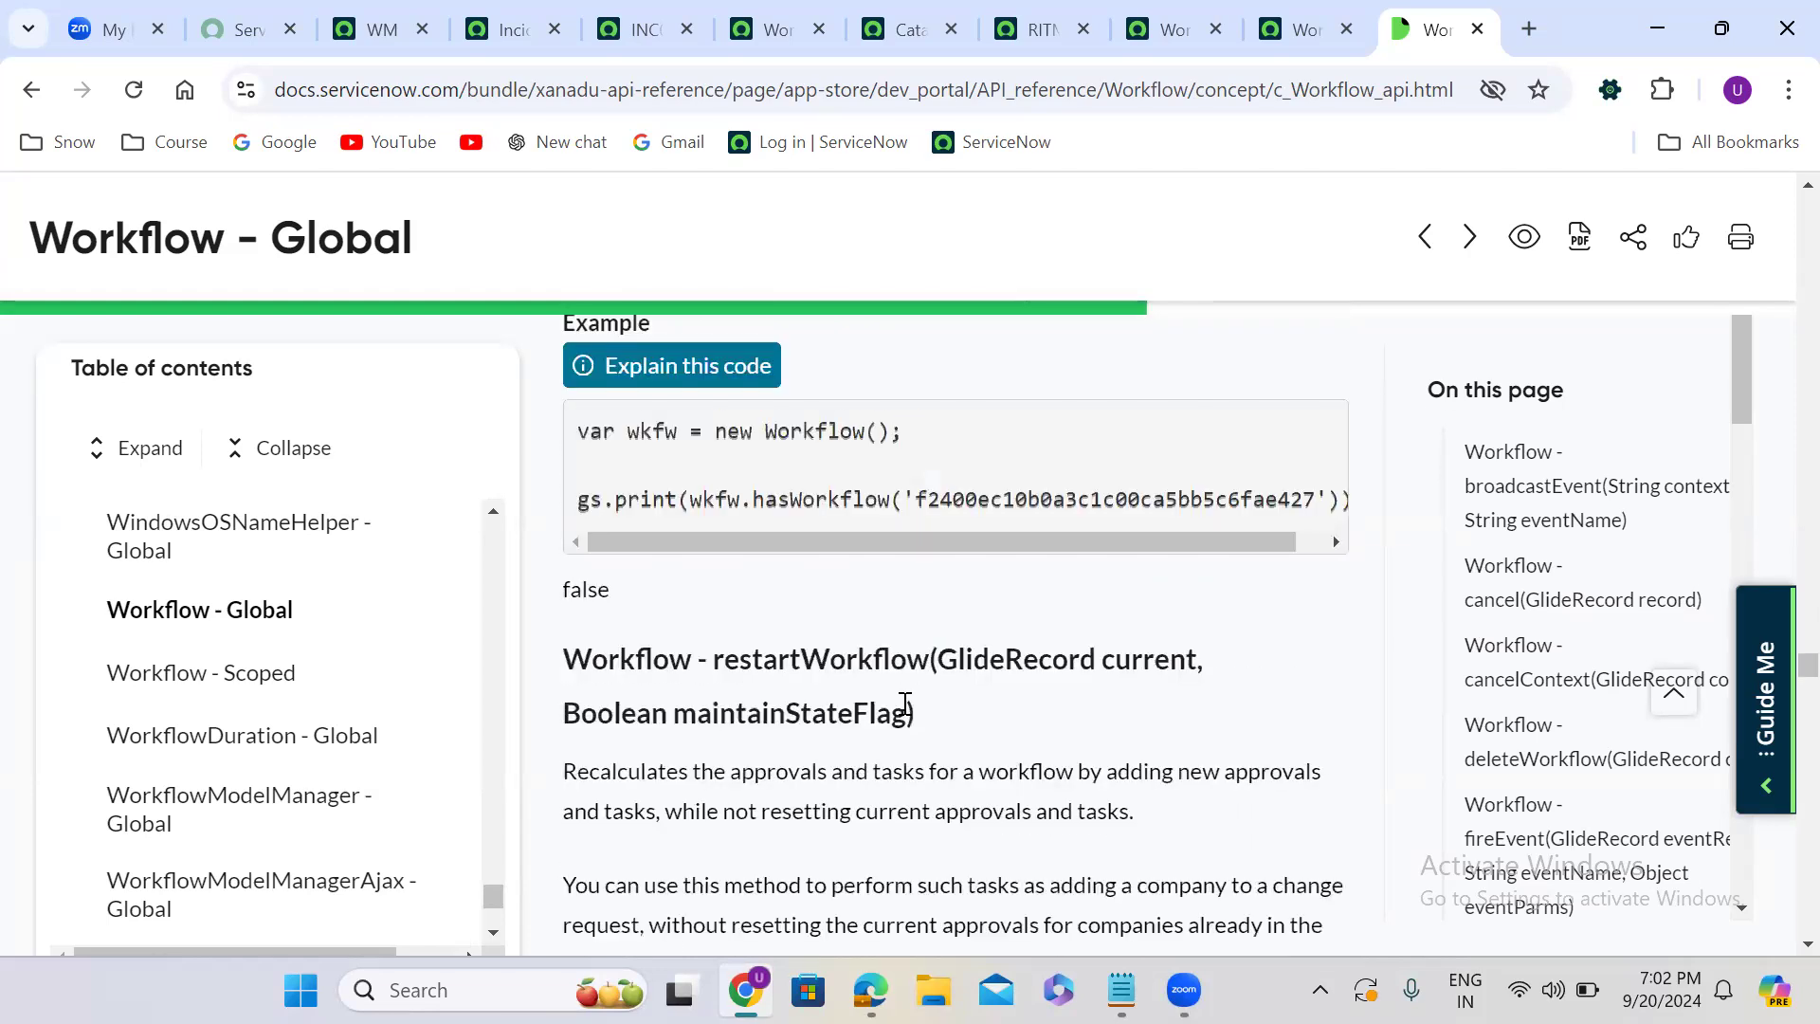
pyautogui.doubleClick(843, 669)
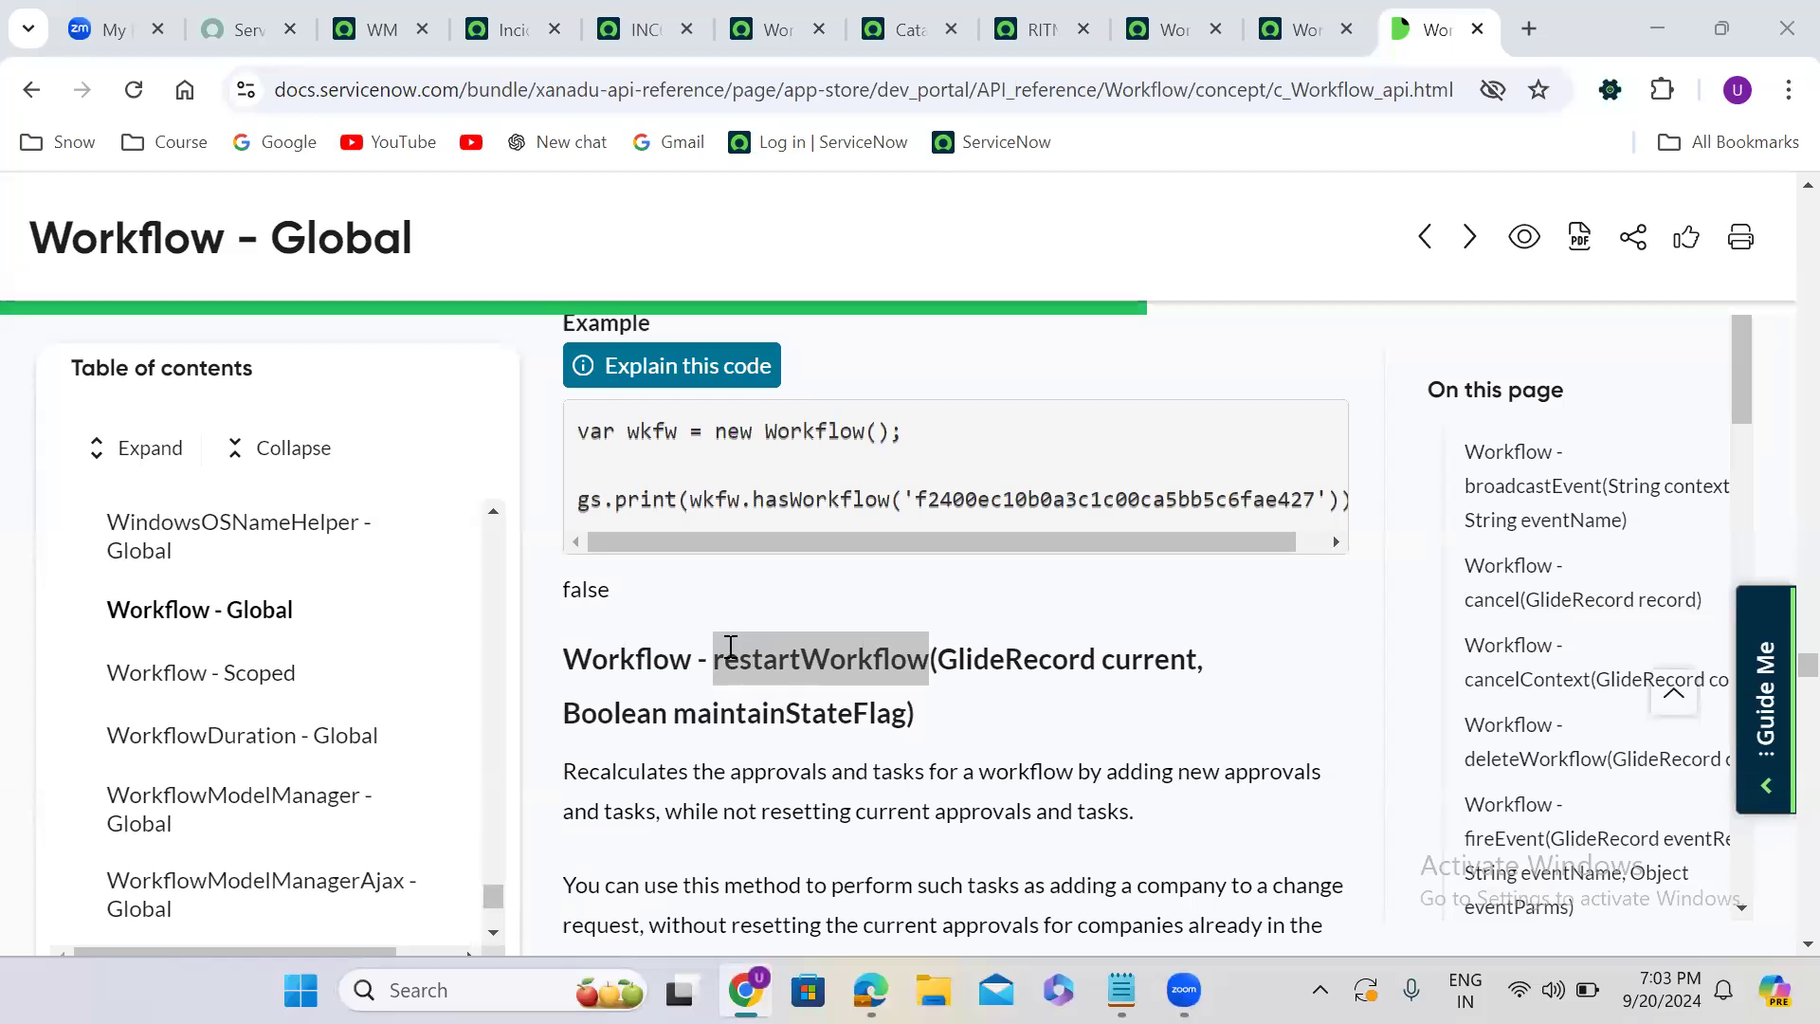
pyautogui.click(1037, 734)
pyautogui.scroll(-6, 1037, 734)
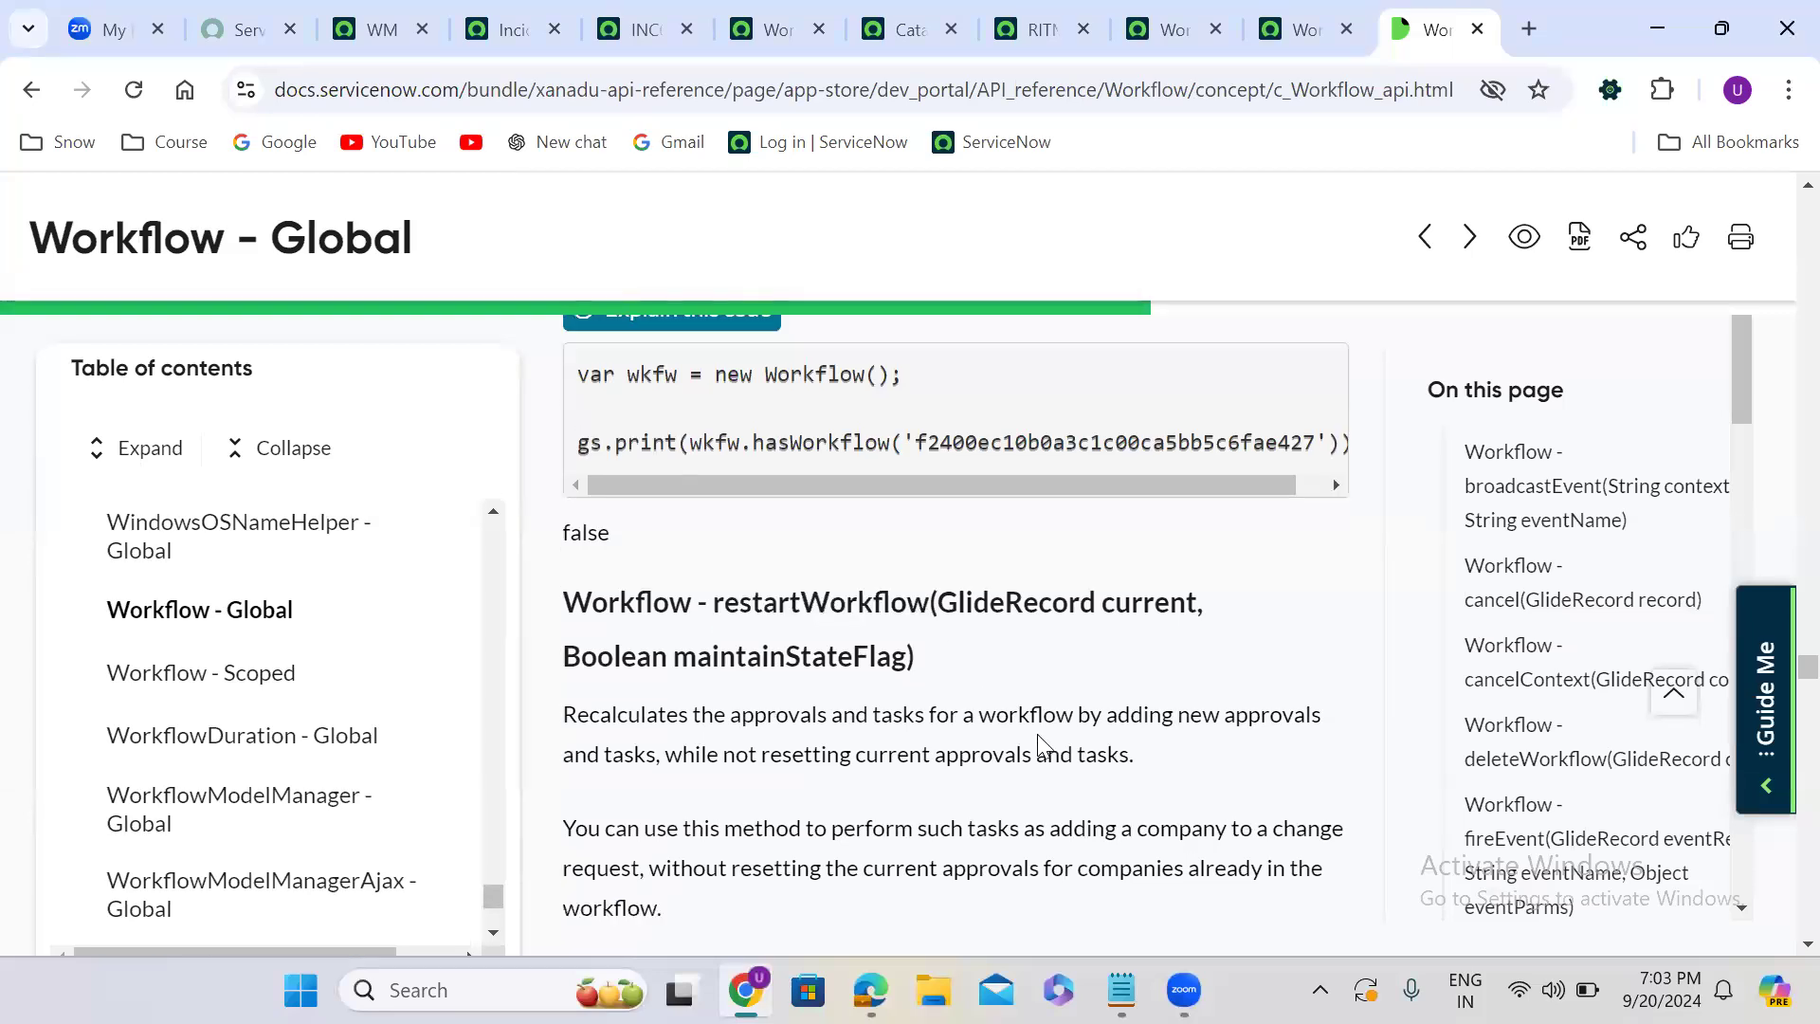
pyautogui.scroll(-10, 1038, 736)
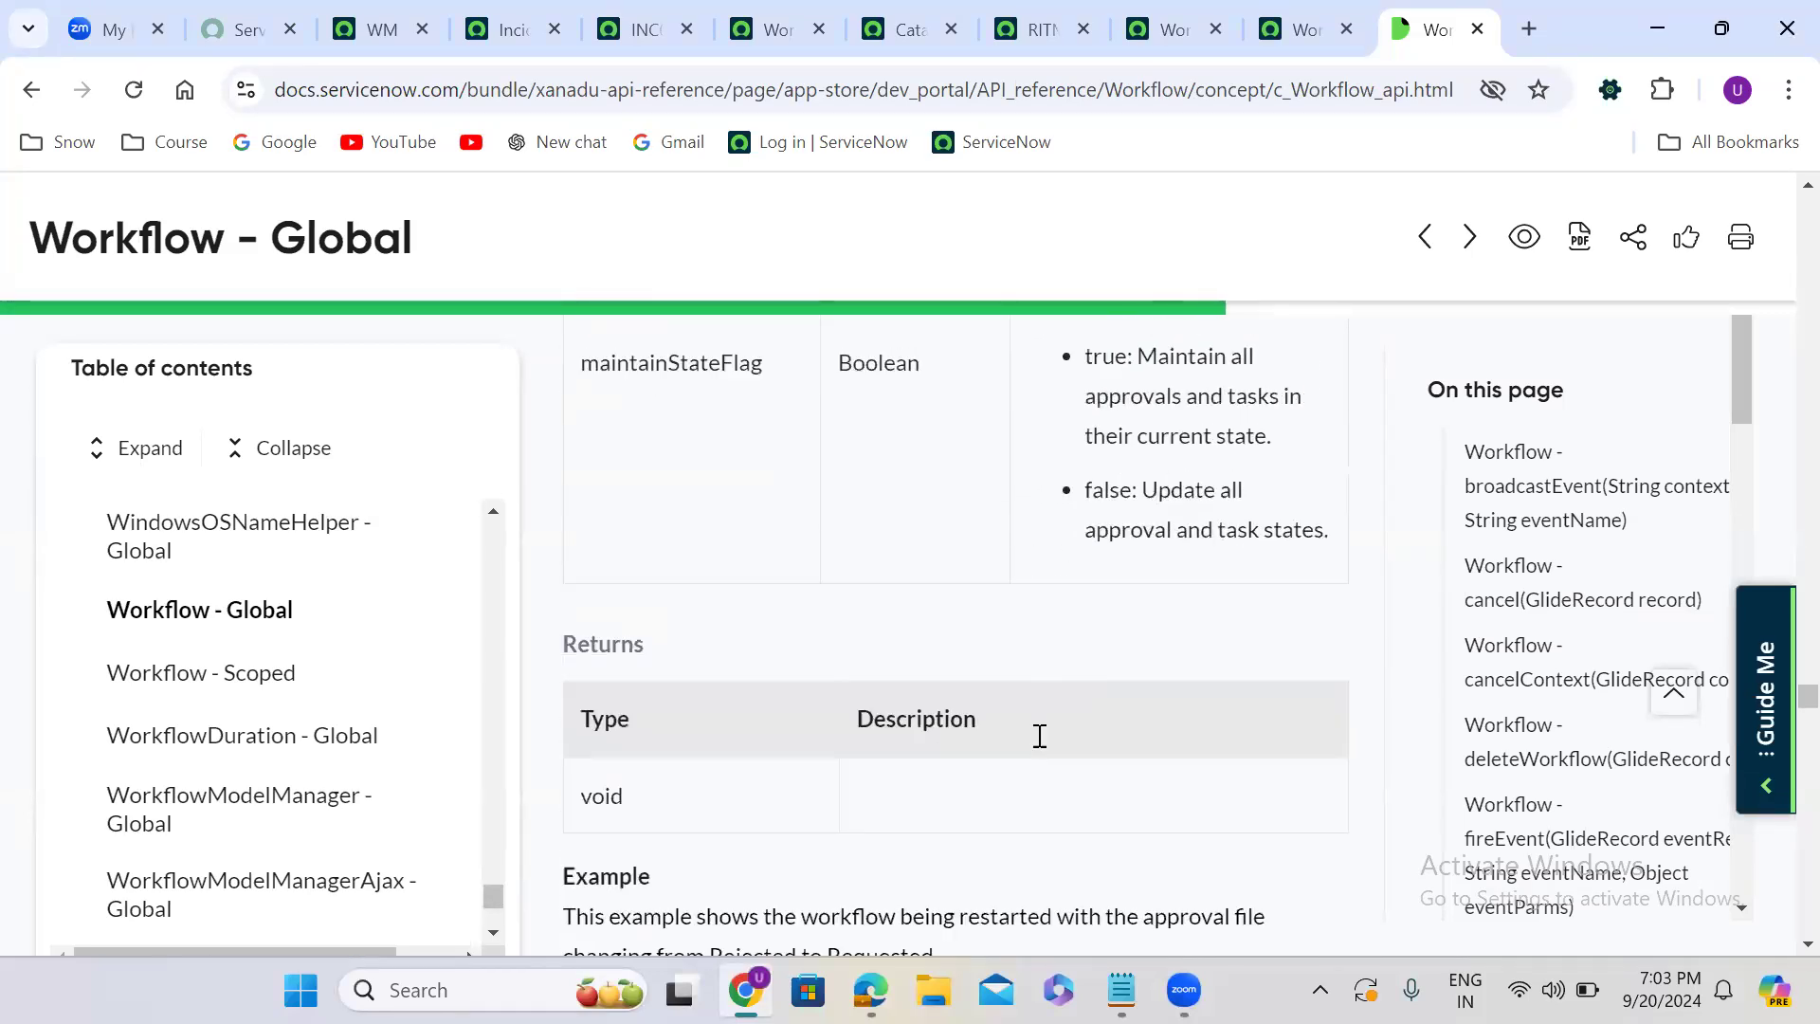
pyautogui.scroll(-3, 1039, 736)
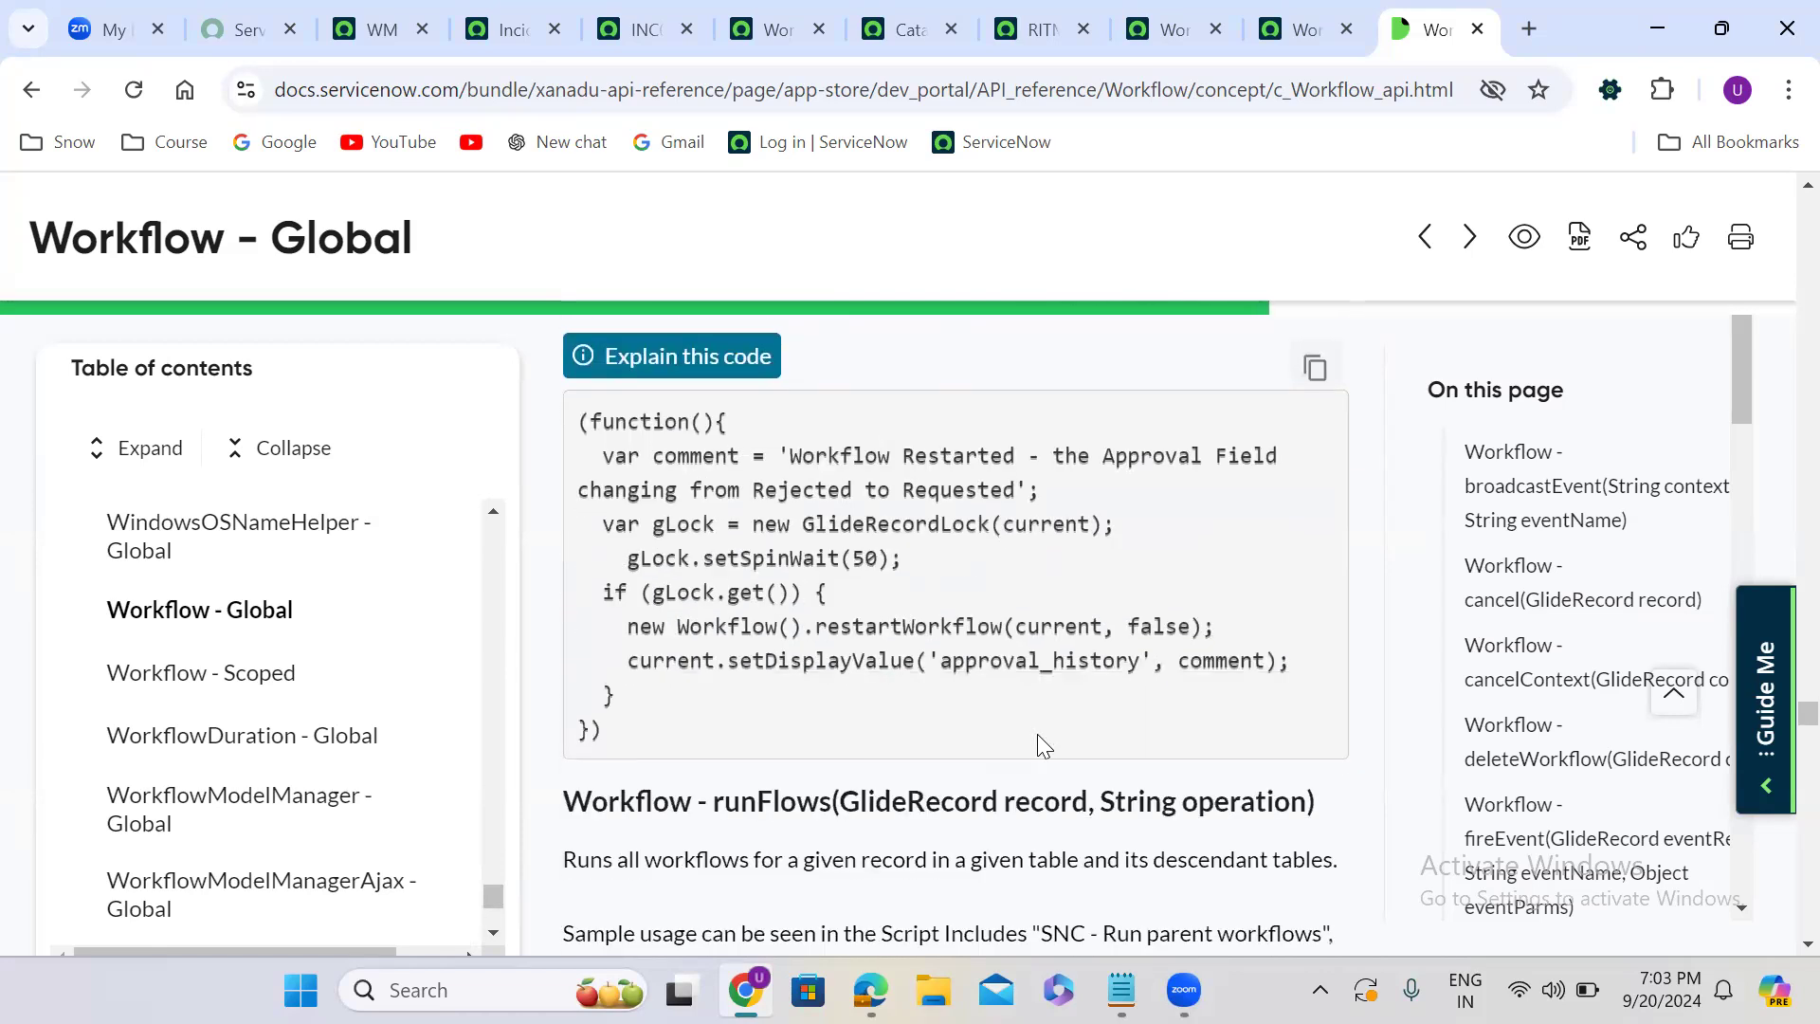
# - Review the runFlows and startFlow method descriptions, parameters and examples, highlighting the startFlow name in its heading
pyautogui.scroll(-9, 1037, 735)
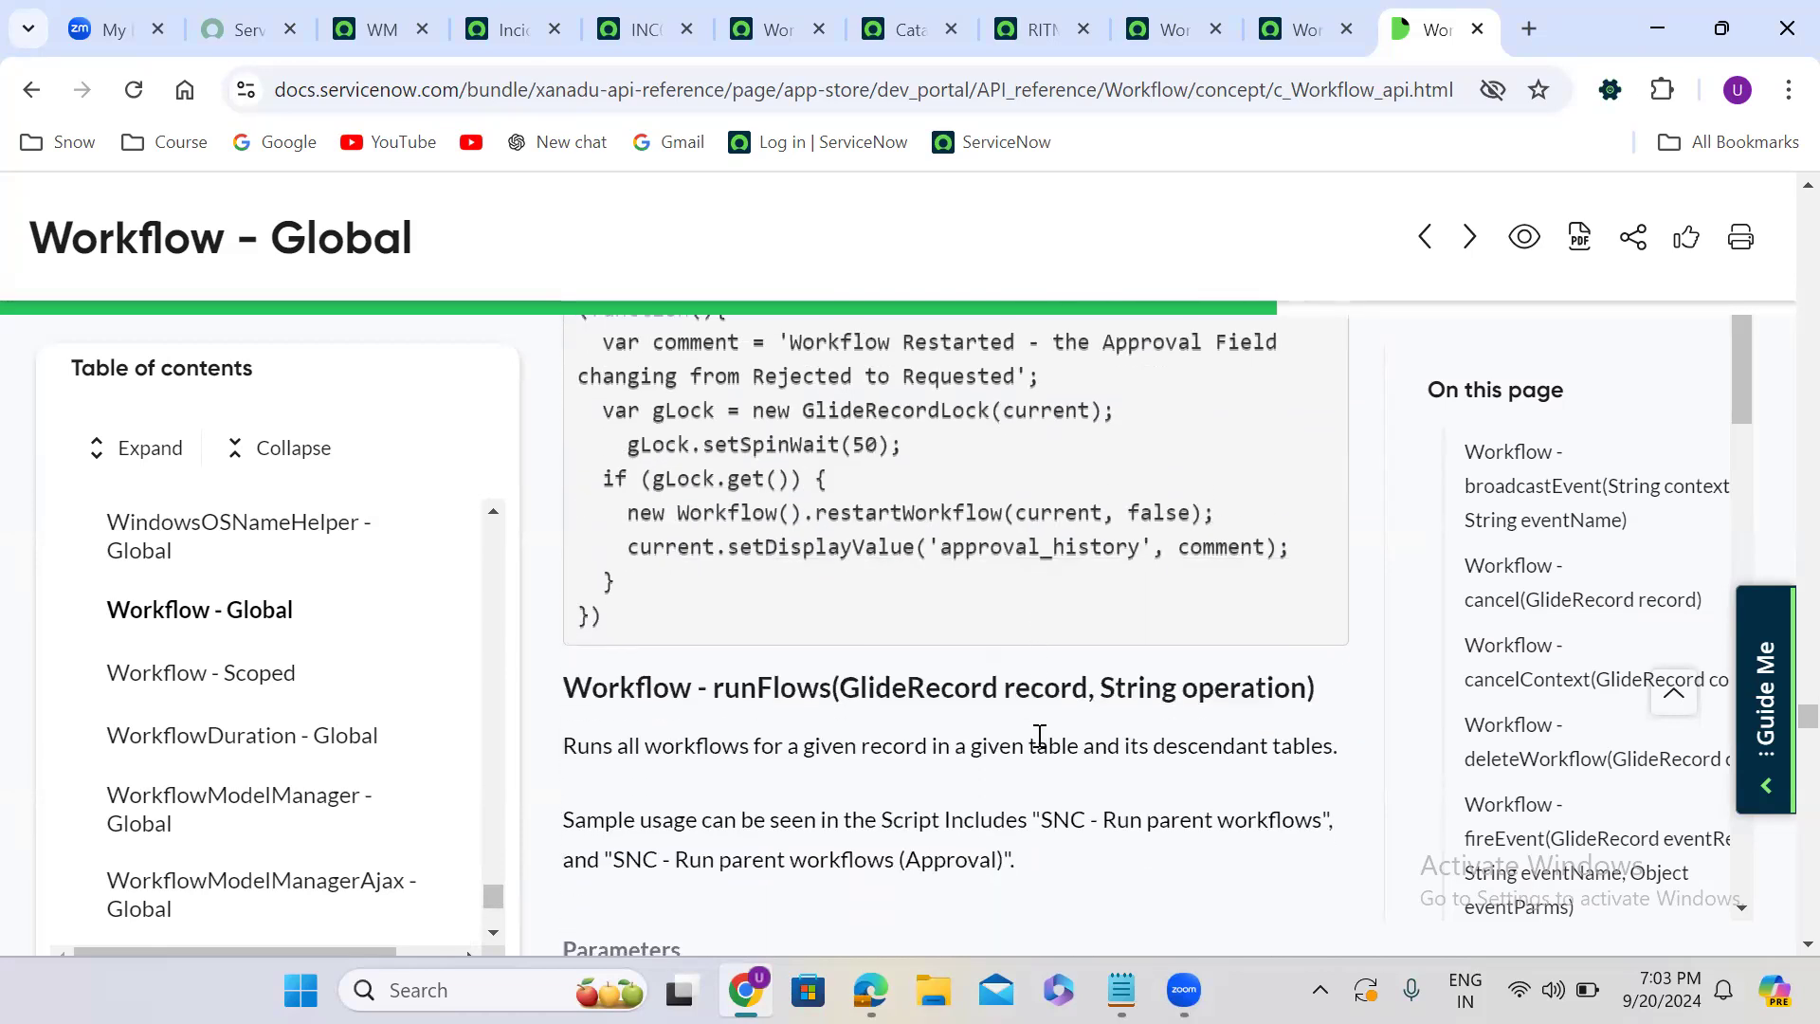
pyautogui.scroll(-6, 1037, 734)
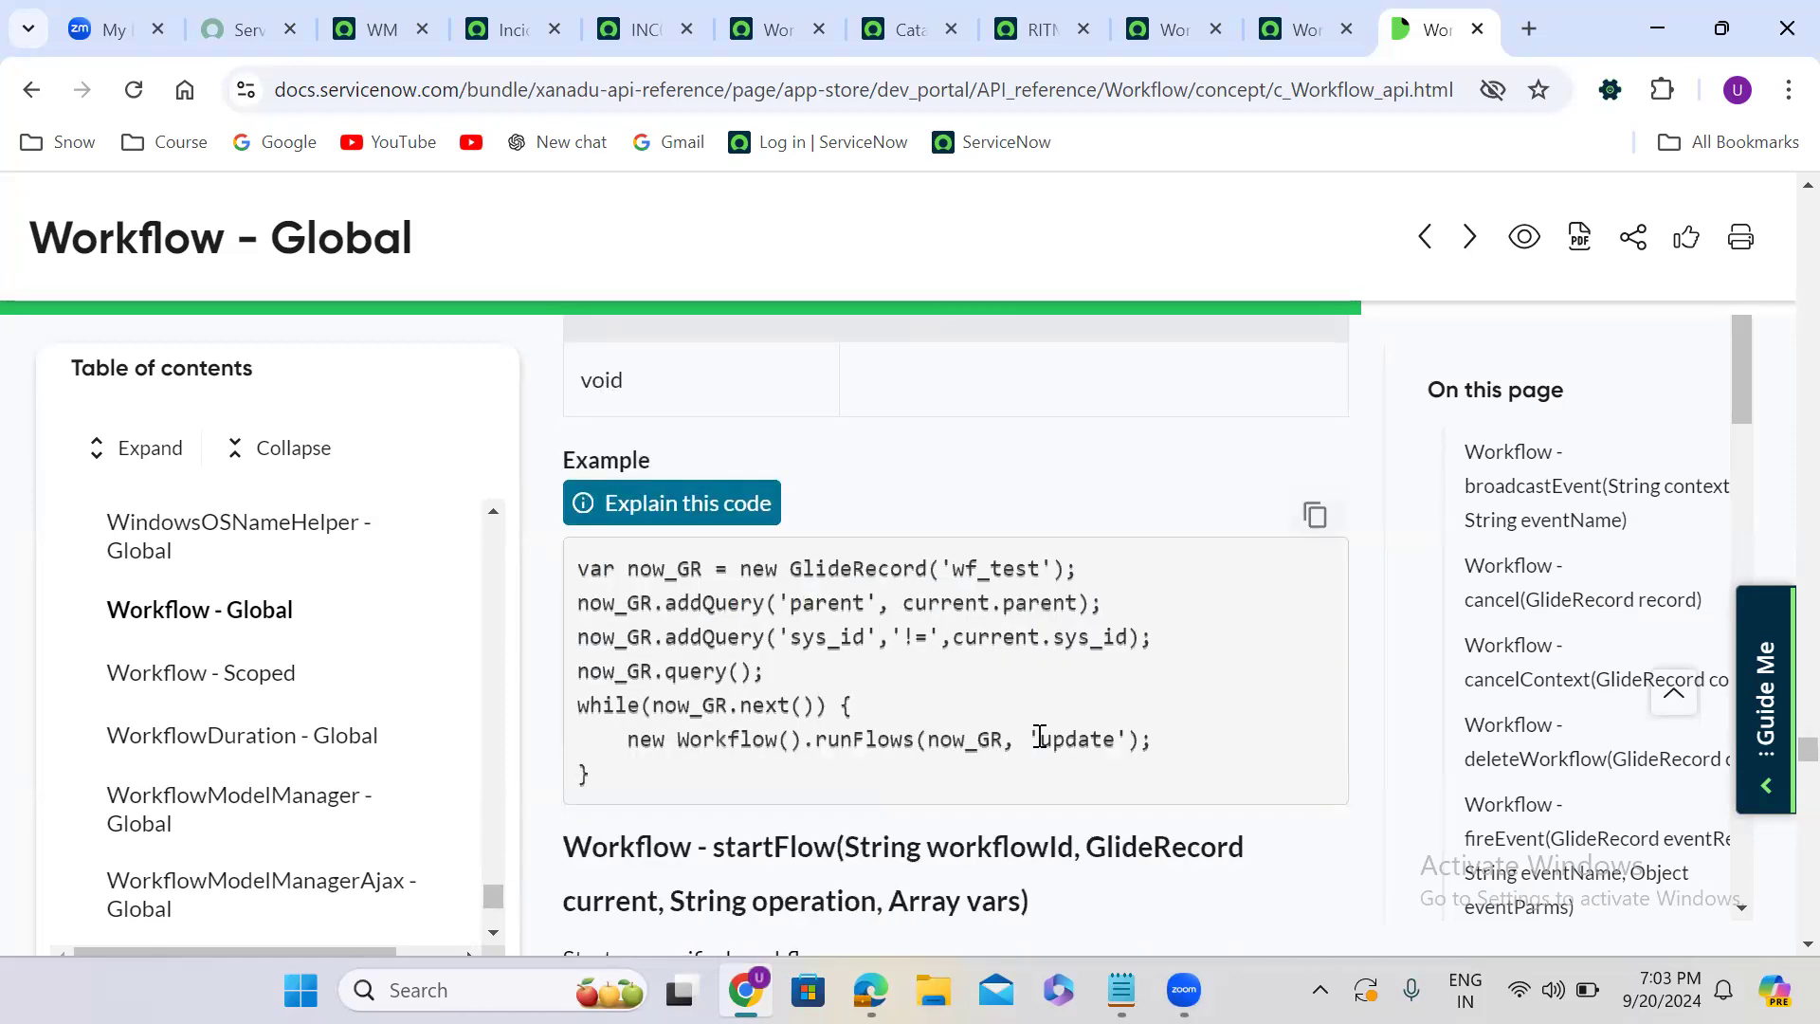
pyautogui.scroll(-5, 1037, 735)
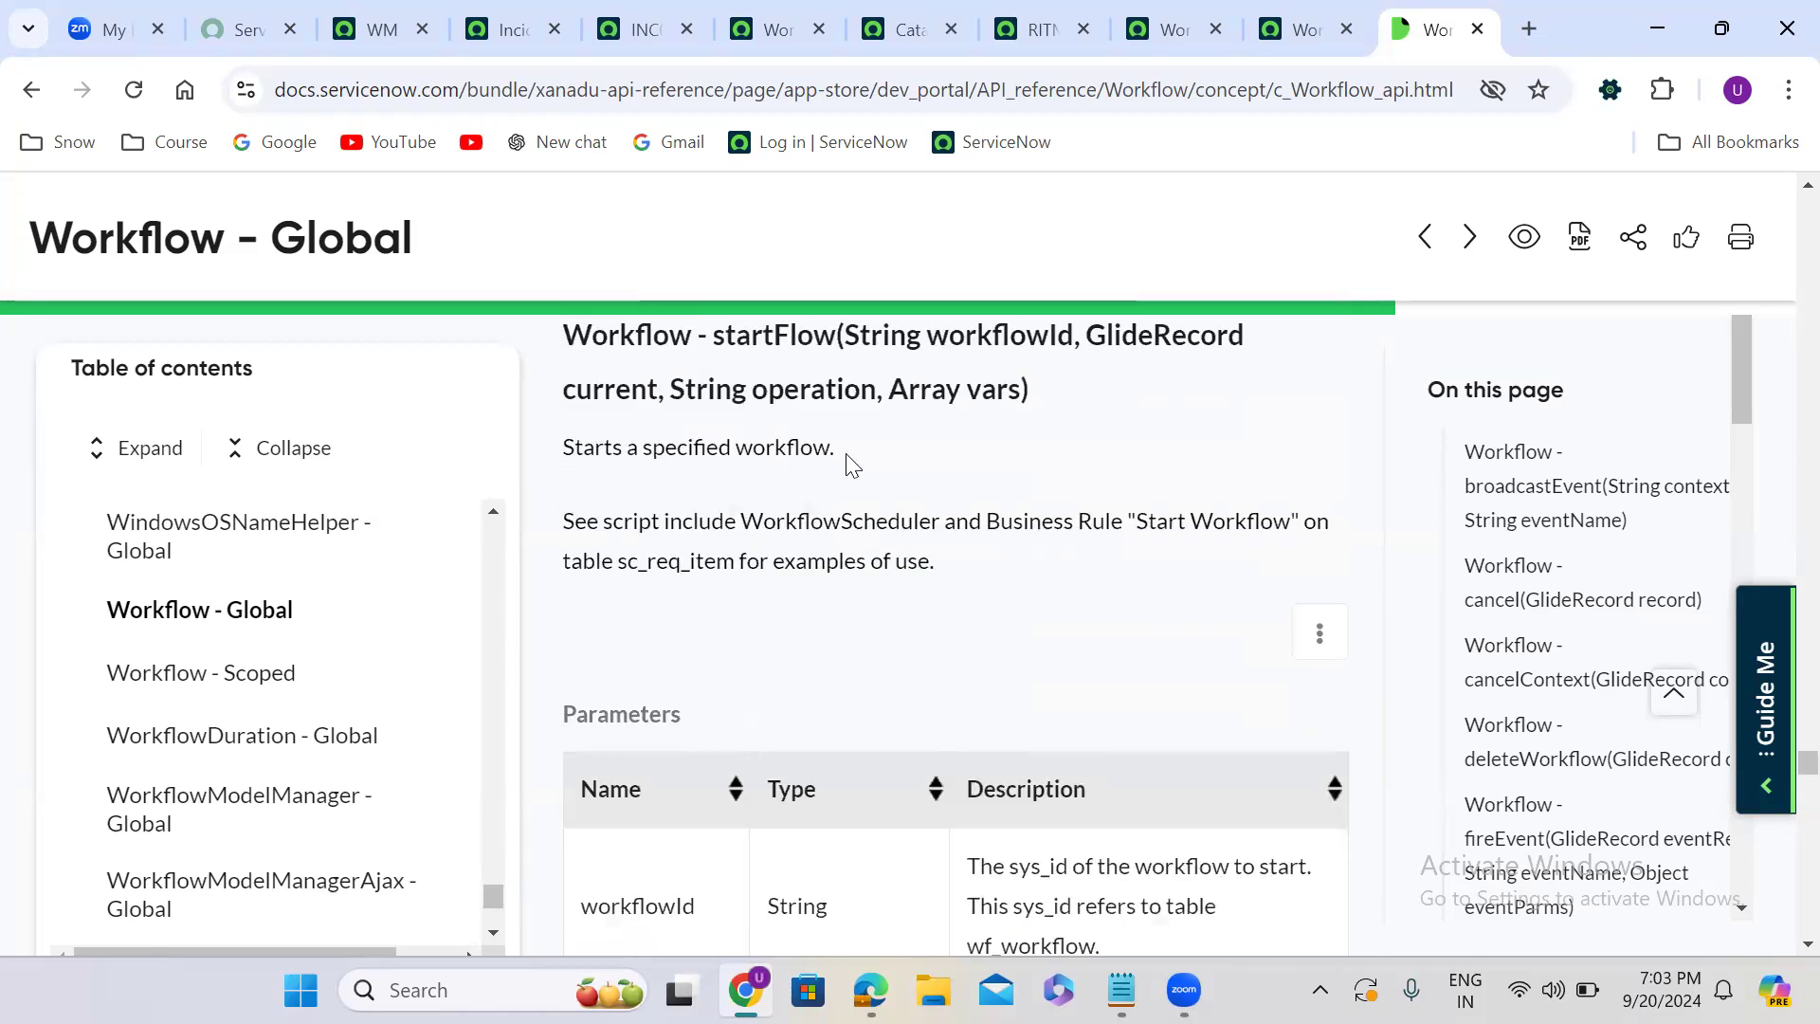
pyautogui.doubleClick(795, 335)
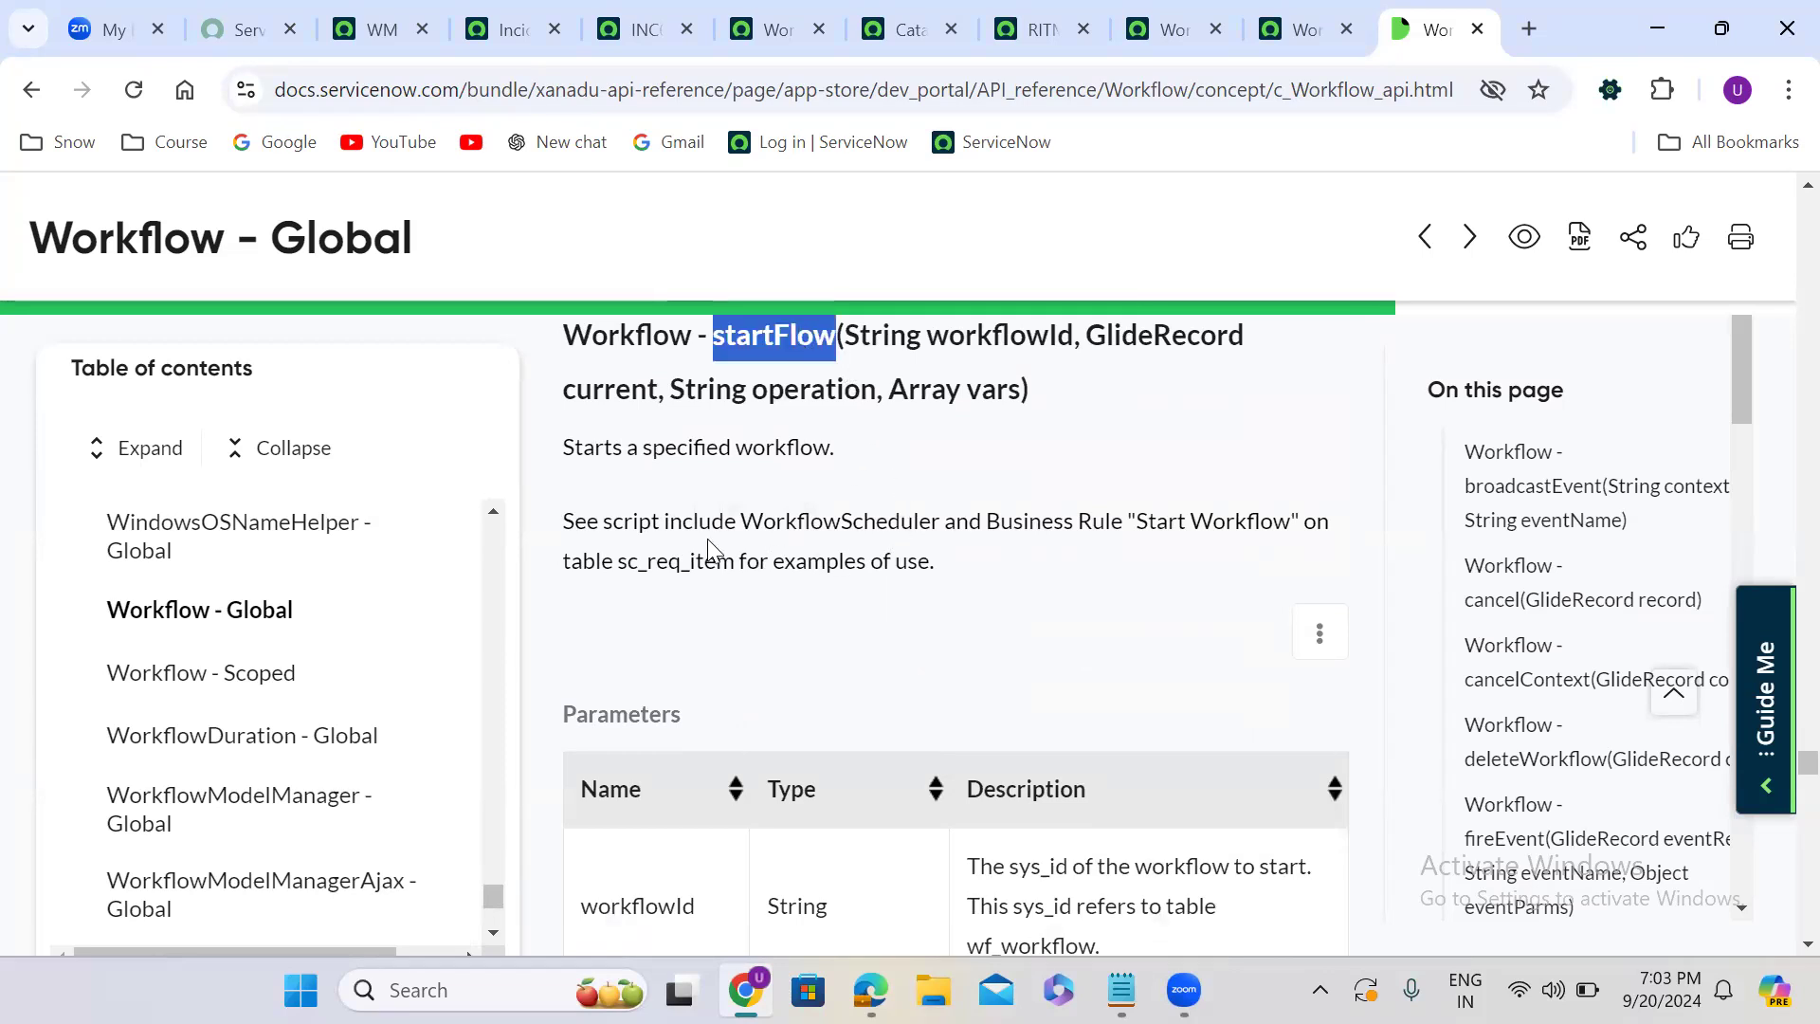
pyautogui.click(1038, 561)
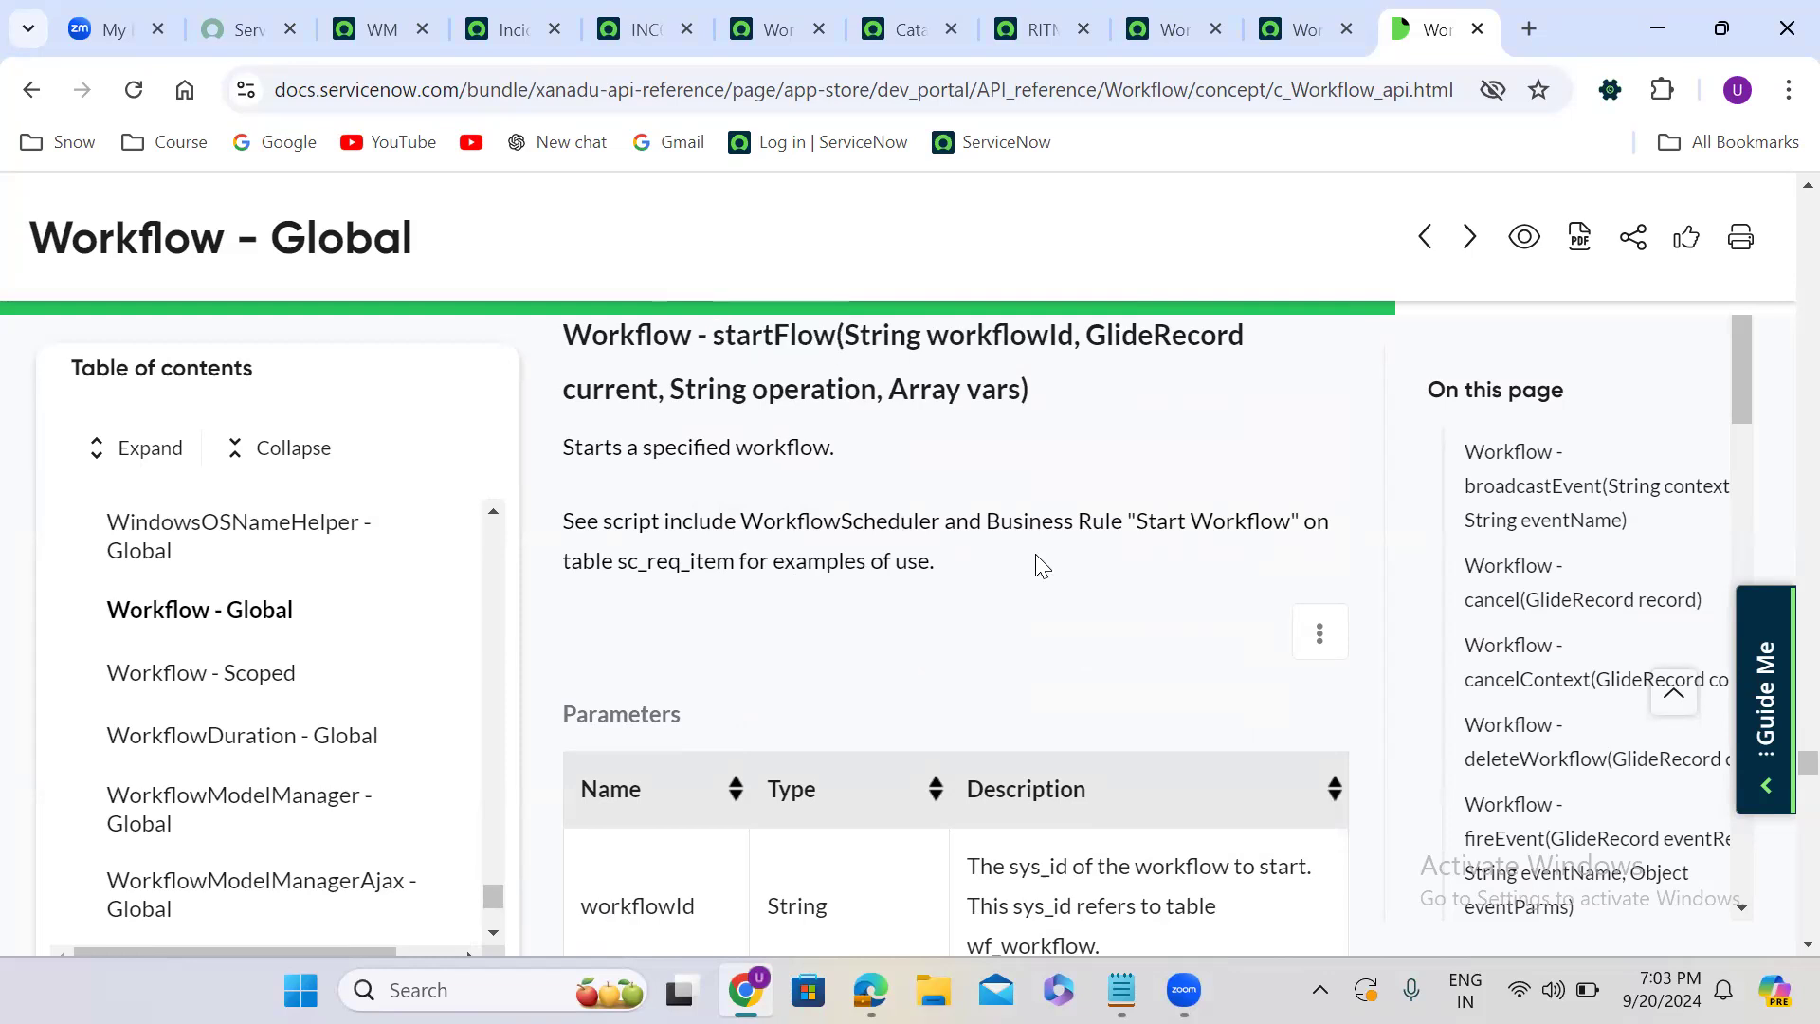
pyautogui.scroll(-6, 1042, 566)
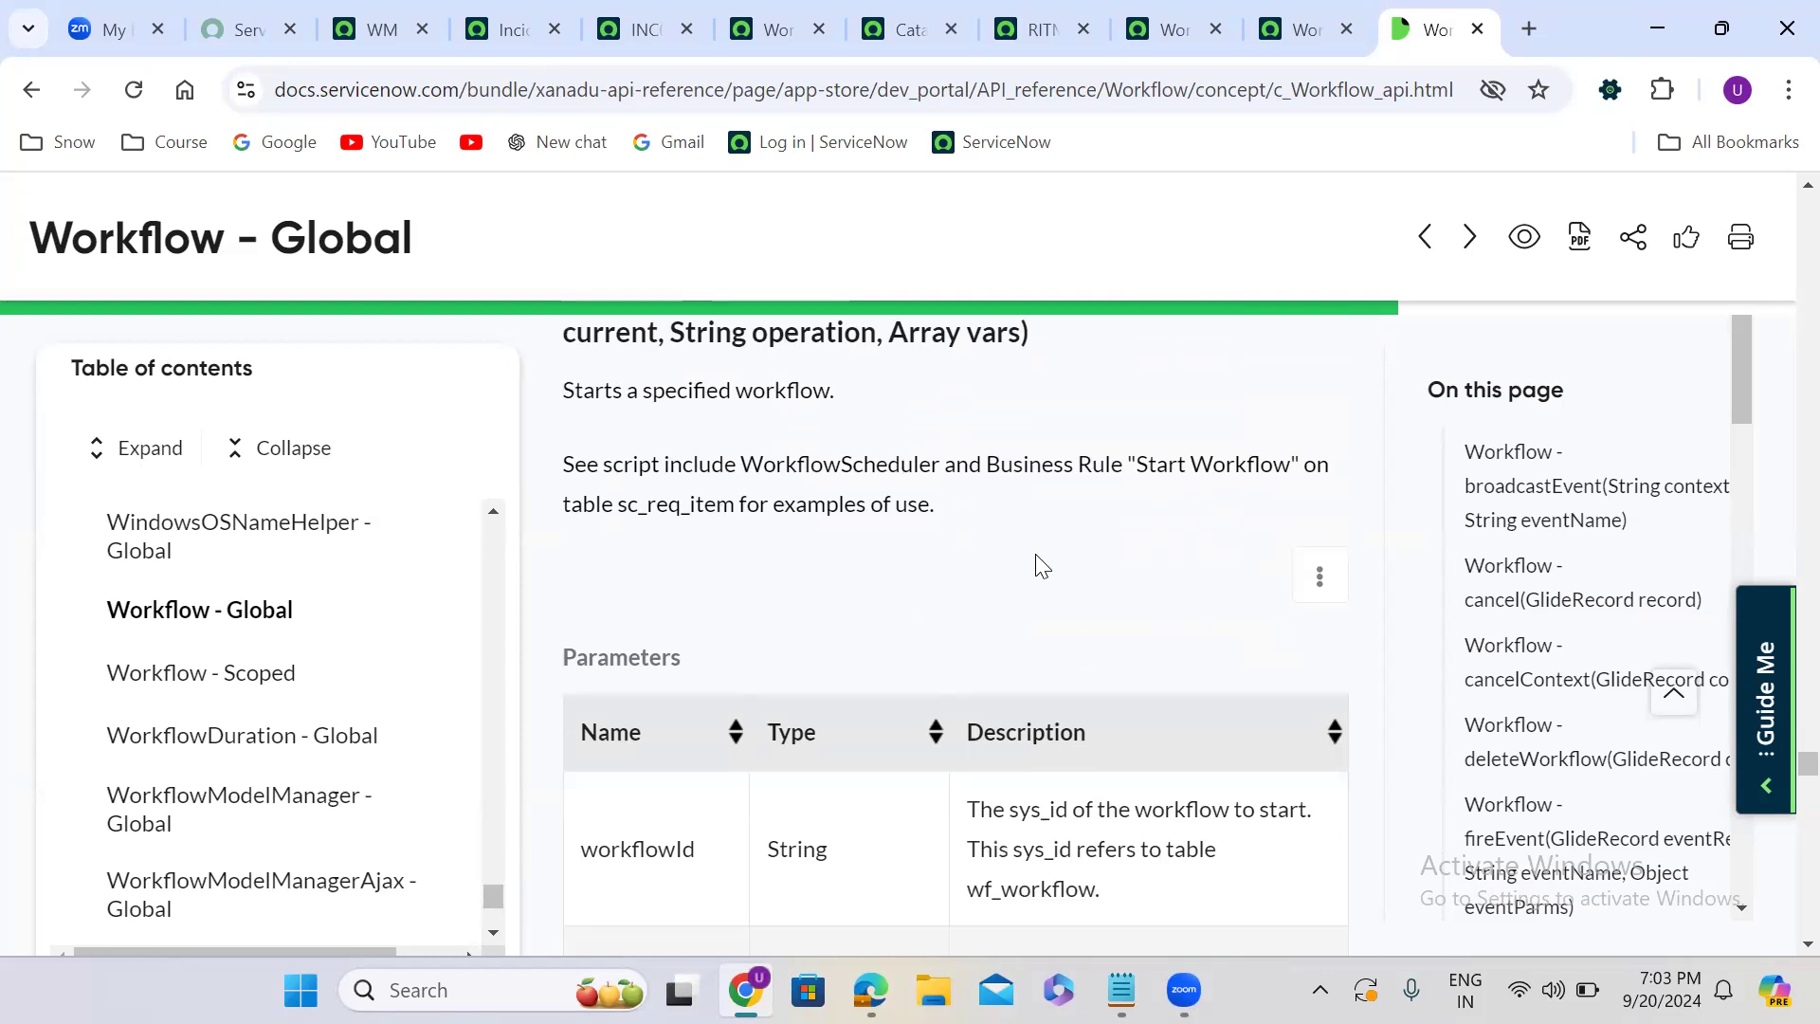
pyautogui.scroll(-6, 1040, 564)
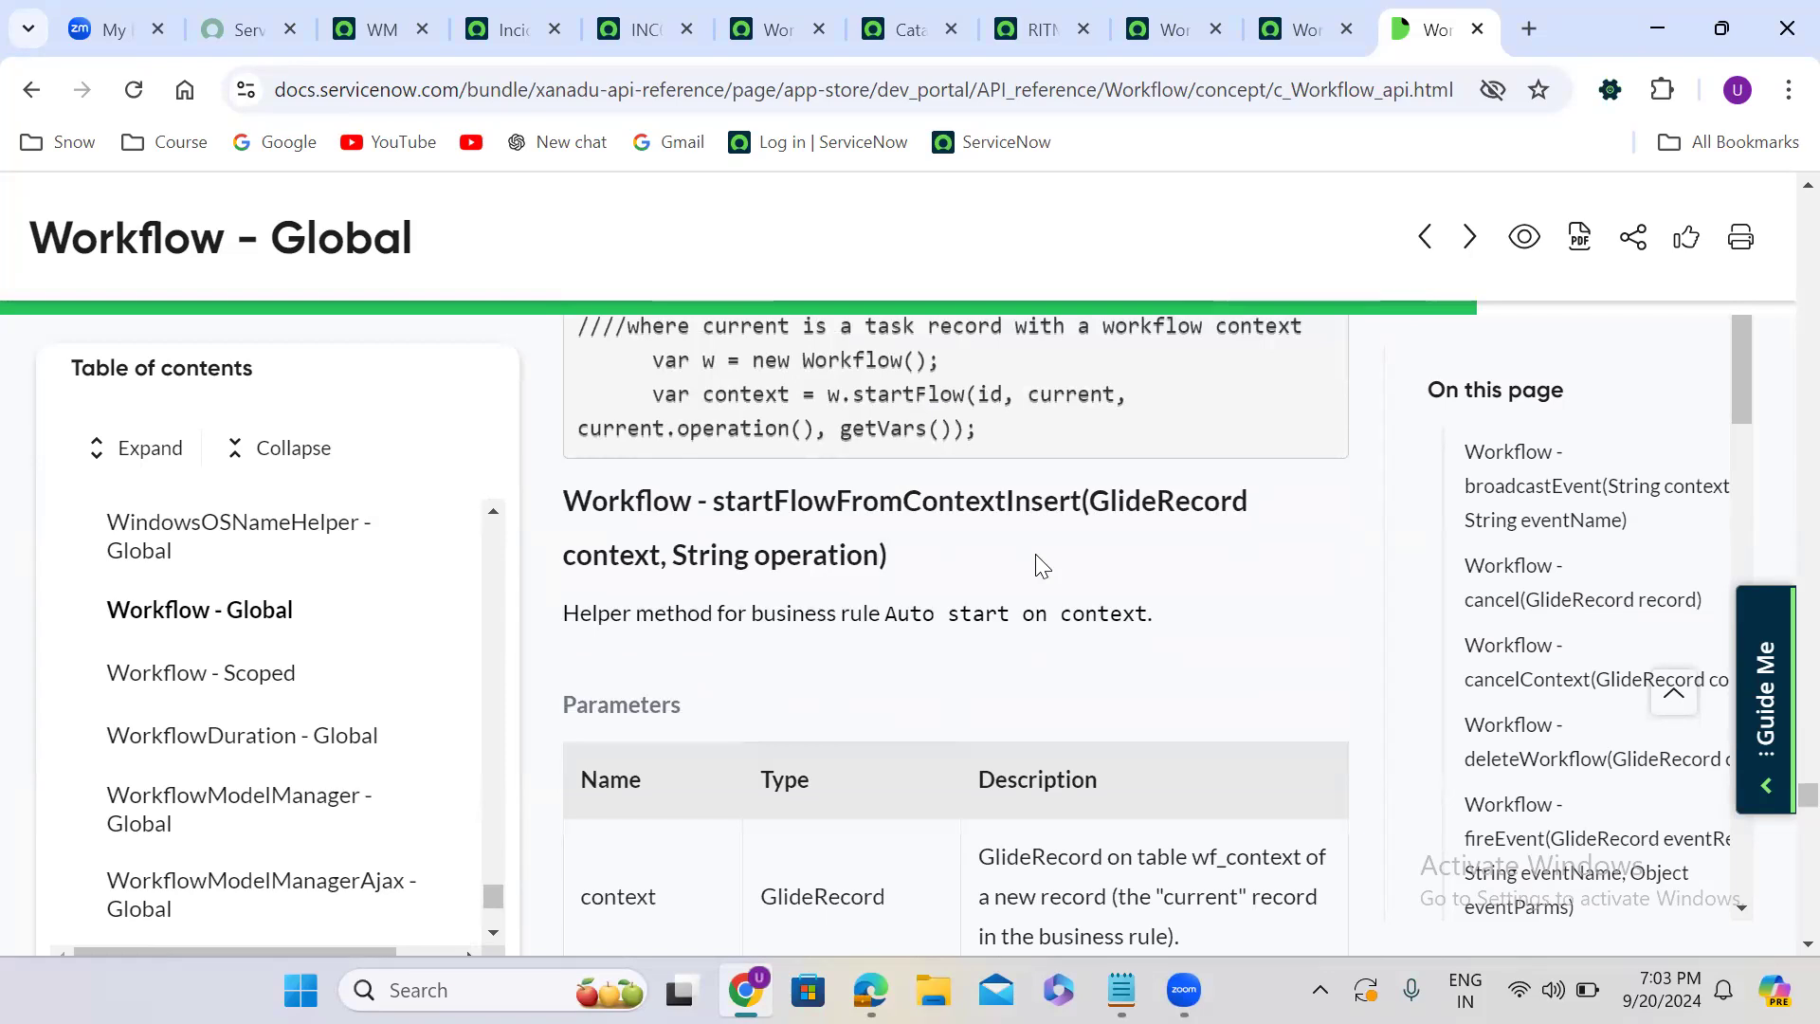
# - Read through the startFlowFromContextInsert, startFlowRetroactive and Workflow constructor entries down to the end of the API page
pyautogui.scroll(-8, 1042, 566)
pyautogui.scroll(-5, 1038, 555)
pyautogui.scroll(-2, 1038, 554)
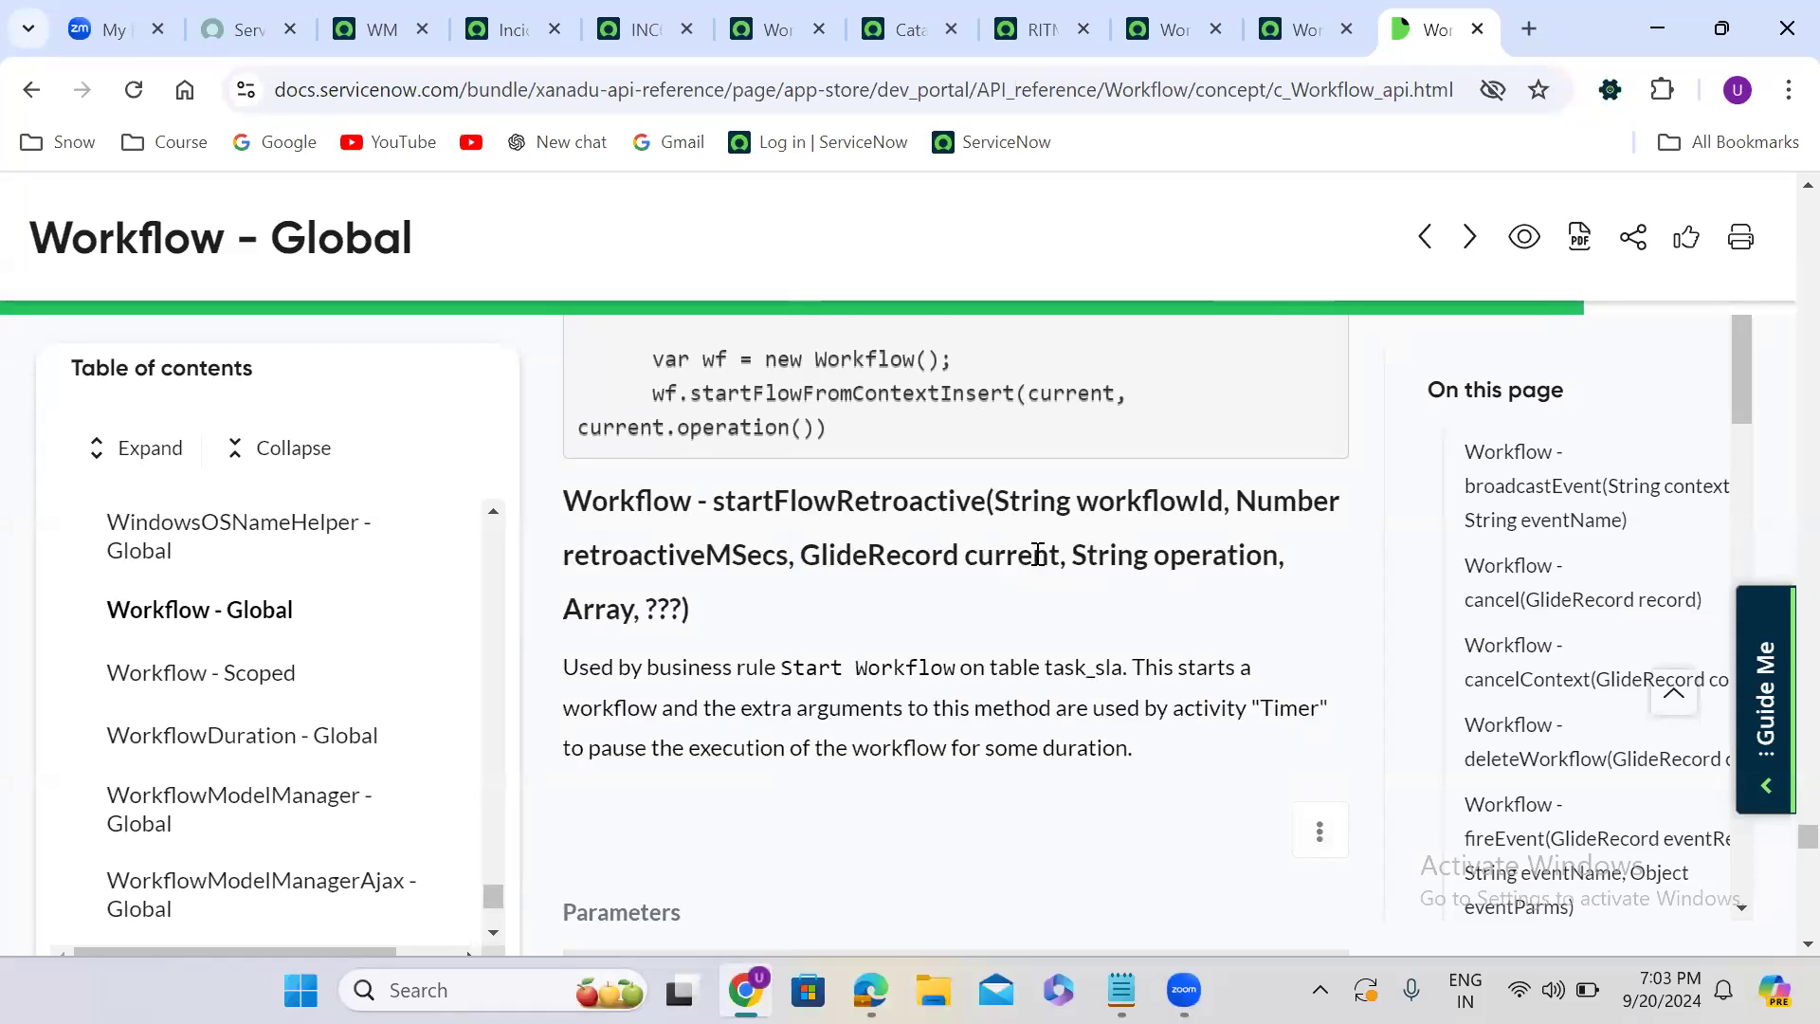
pyautogui.scroll(-6, 1038, 555)
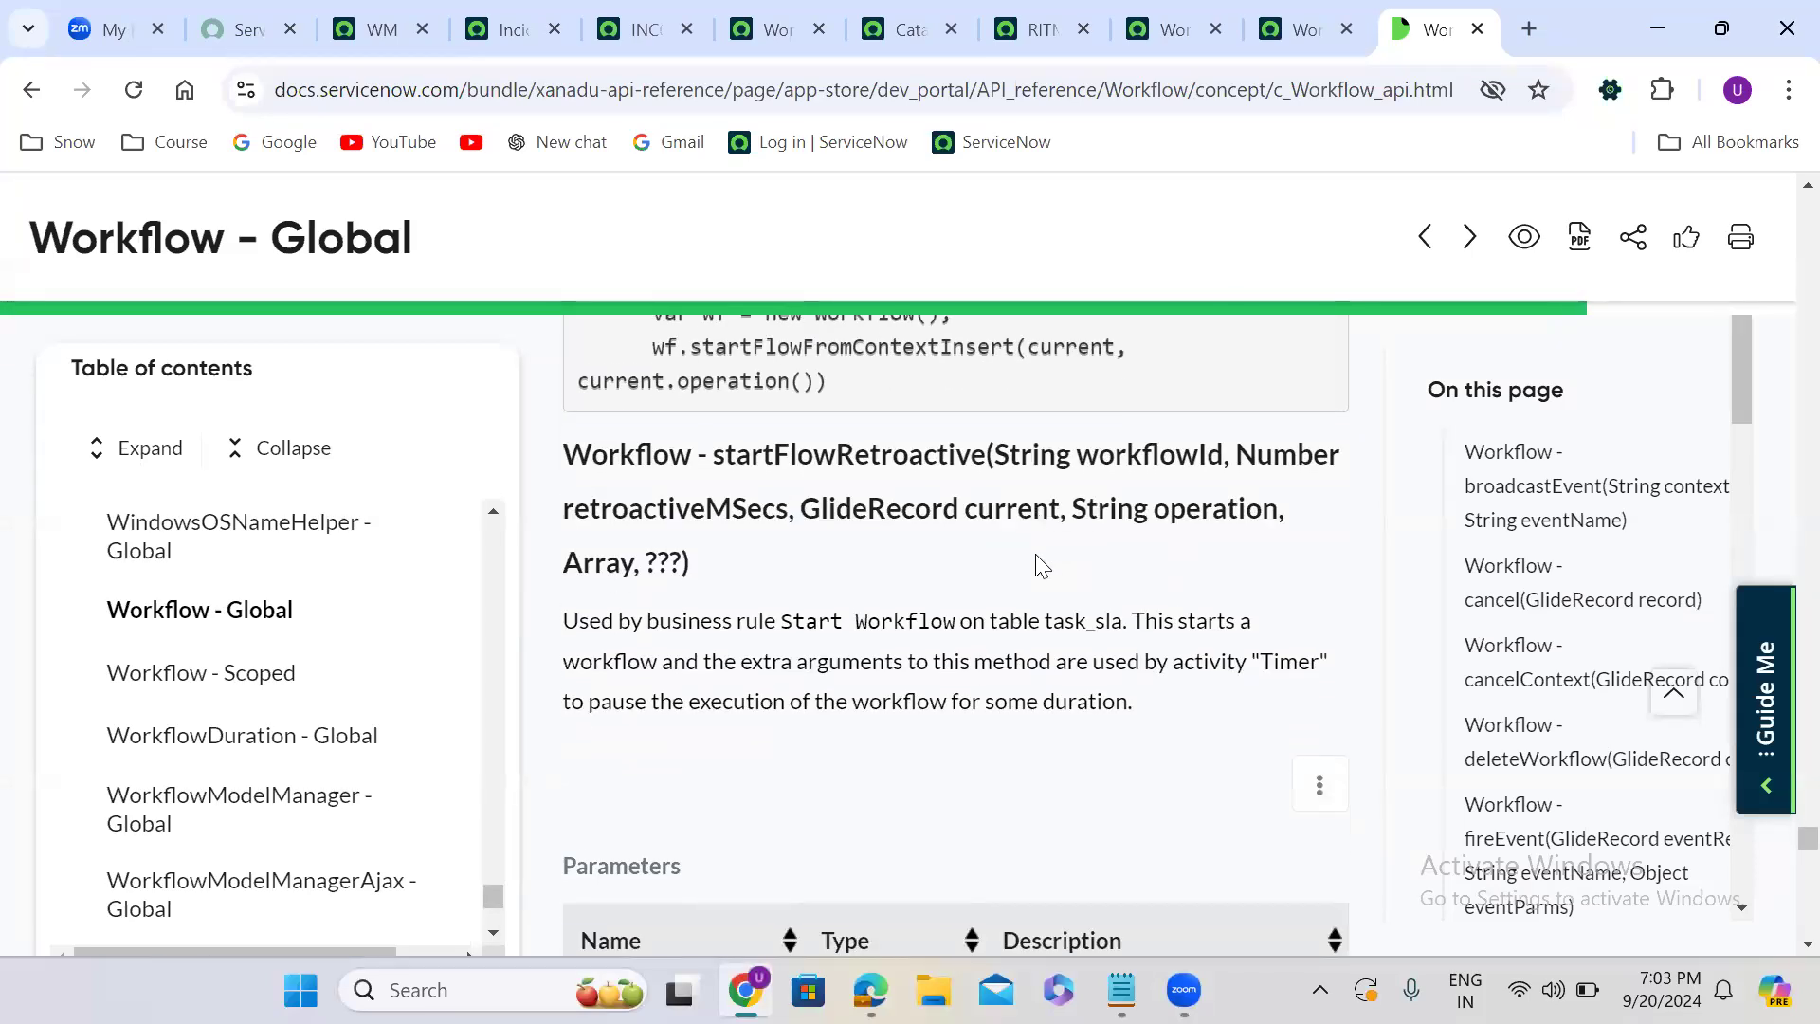
pyautogui.scroll(-6, 1036, 558)
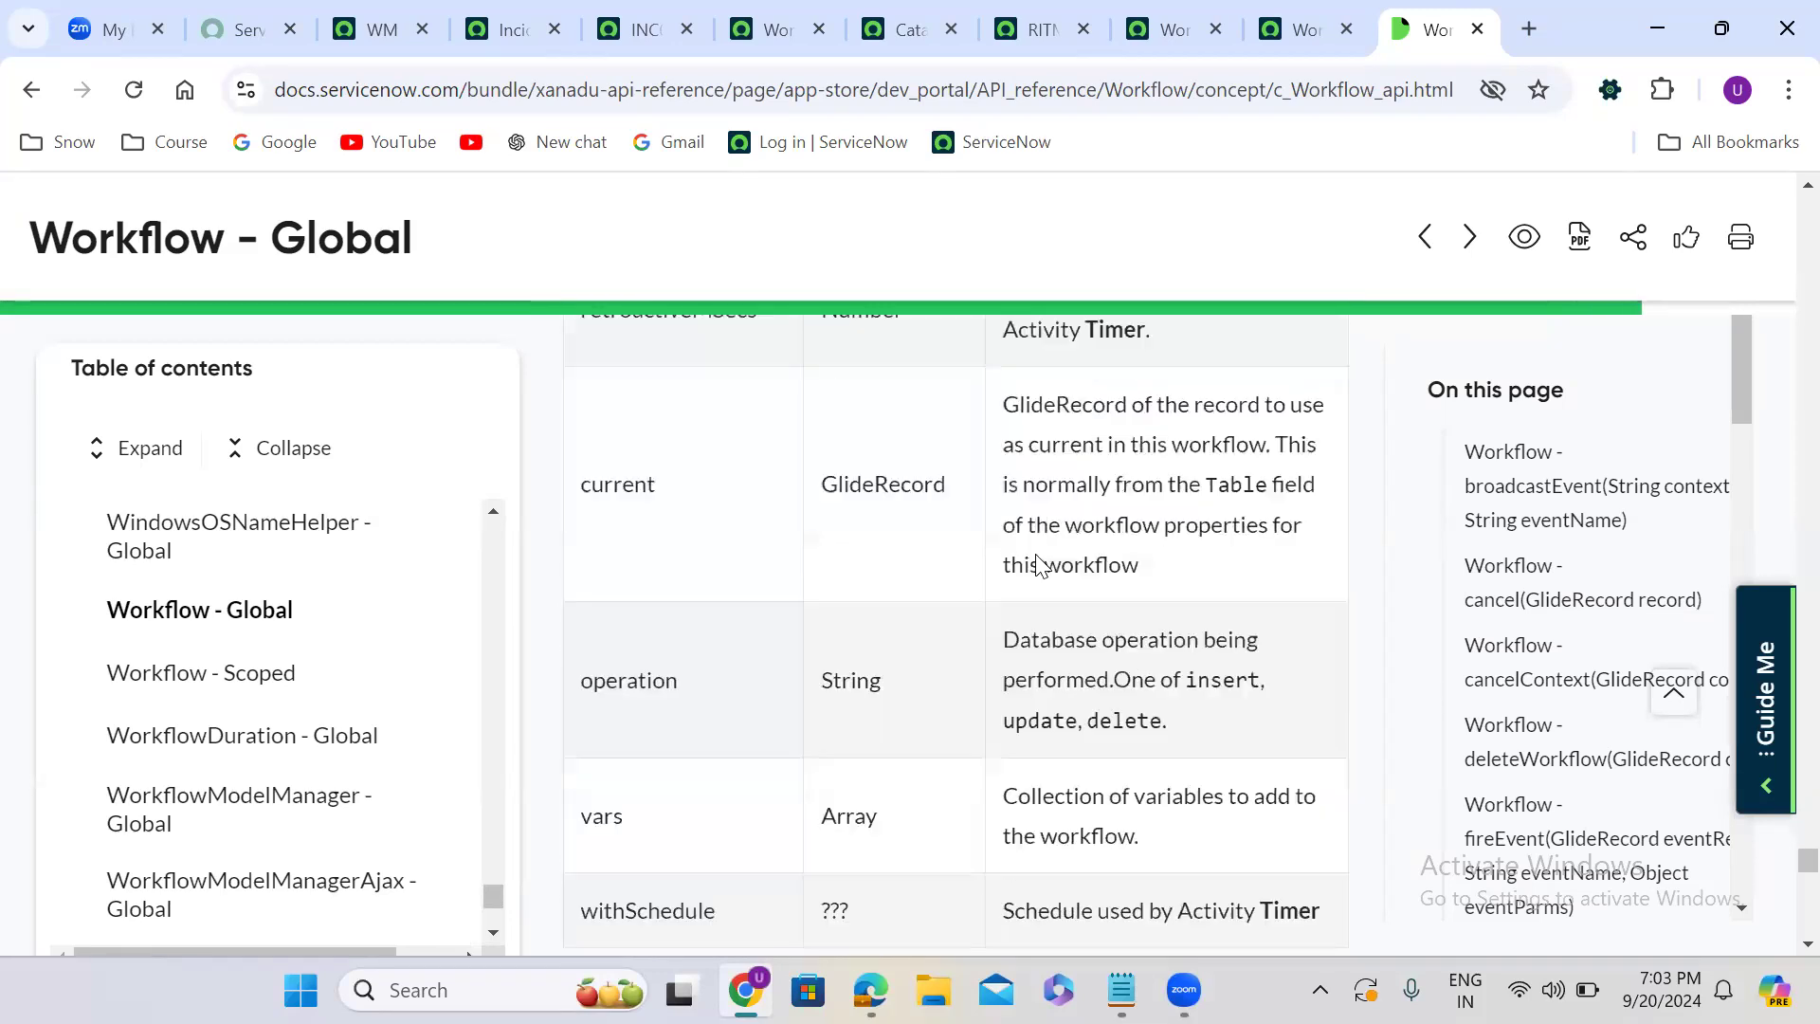
pyautogui.scroll(-10, 1035, 554)
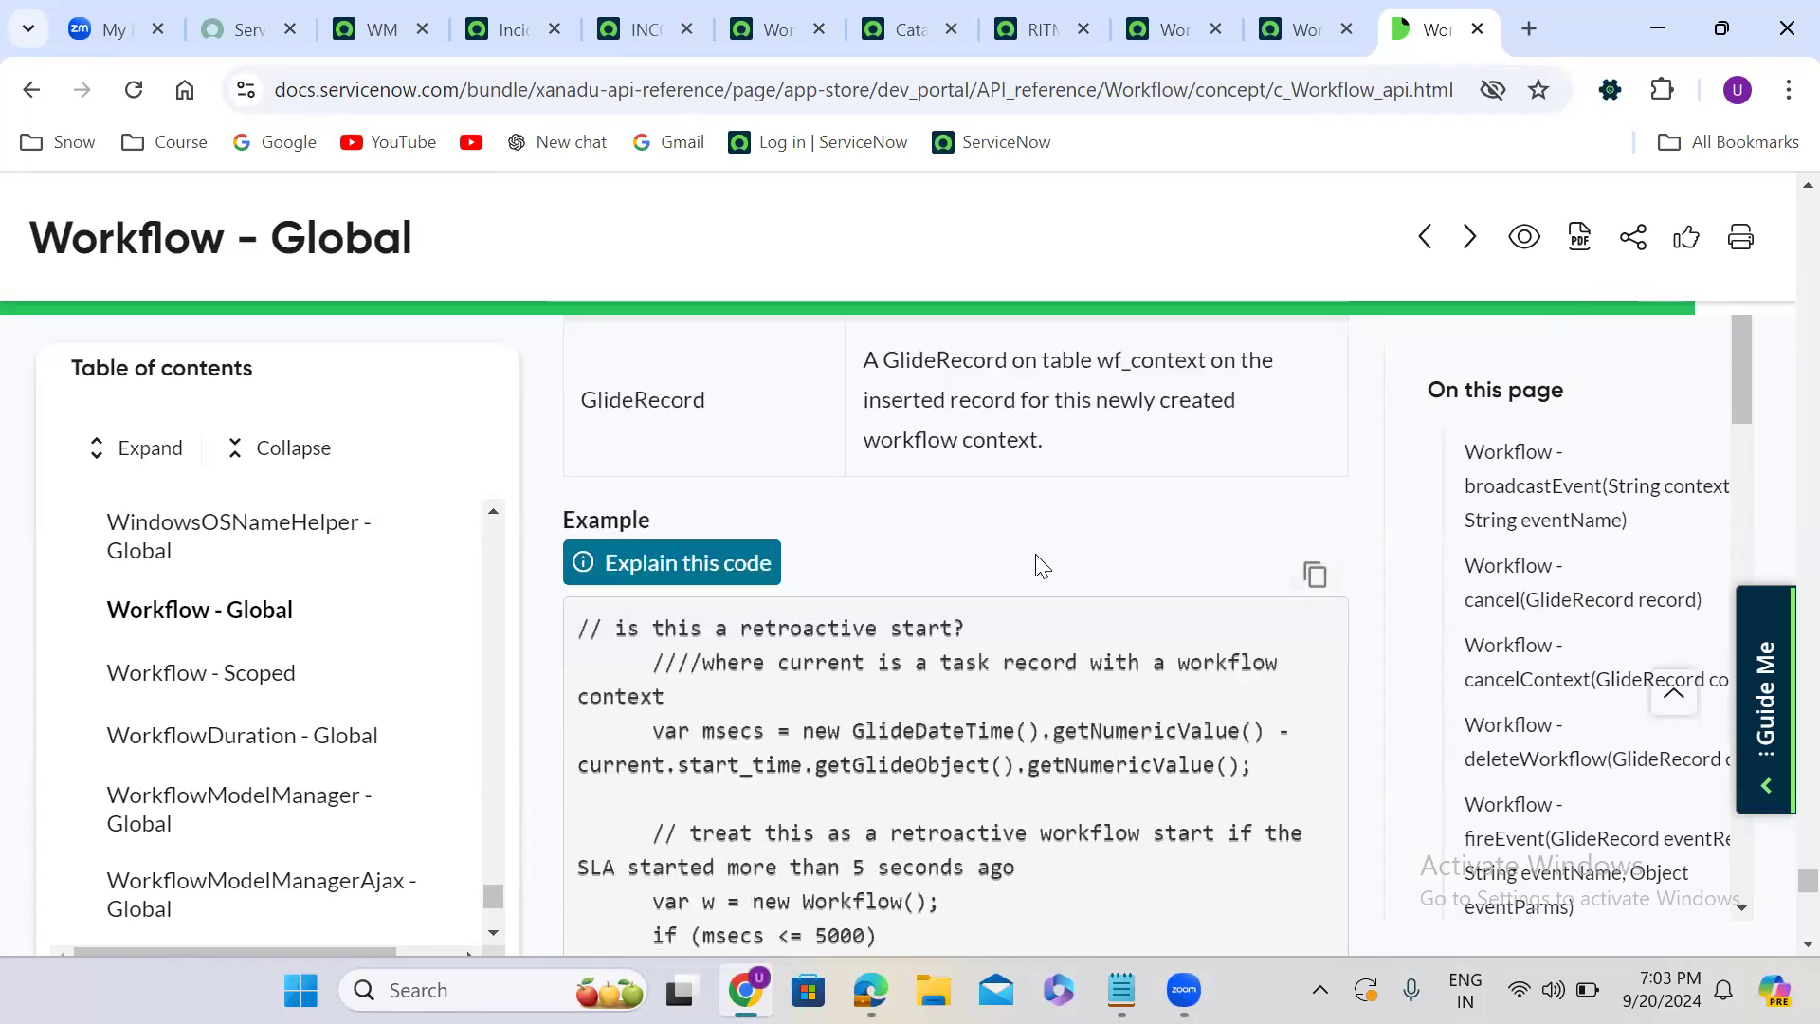
pyautogui.scroll(-6, 1035, 553)
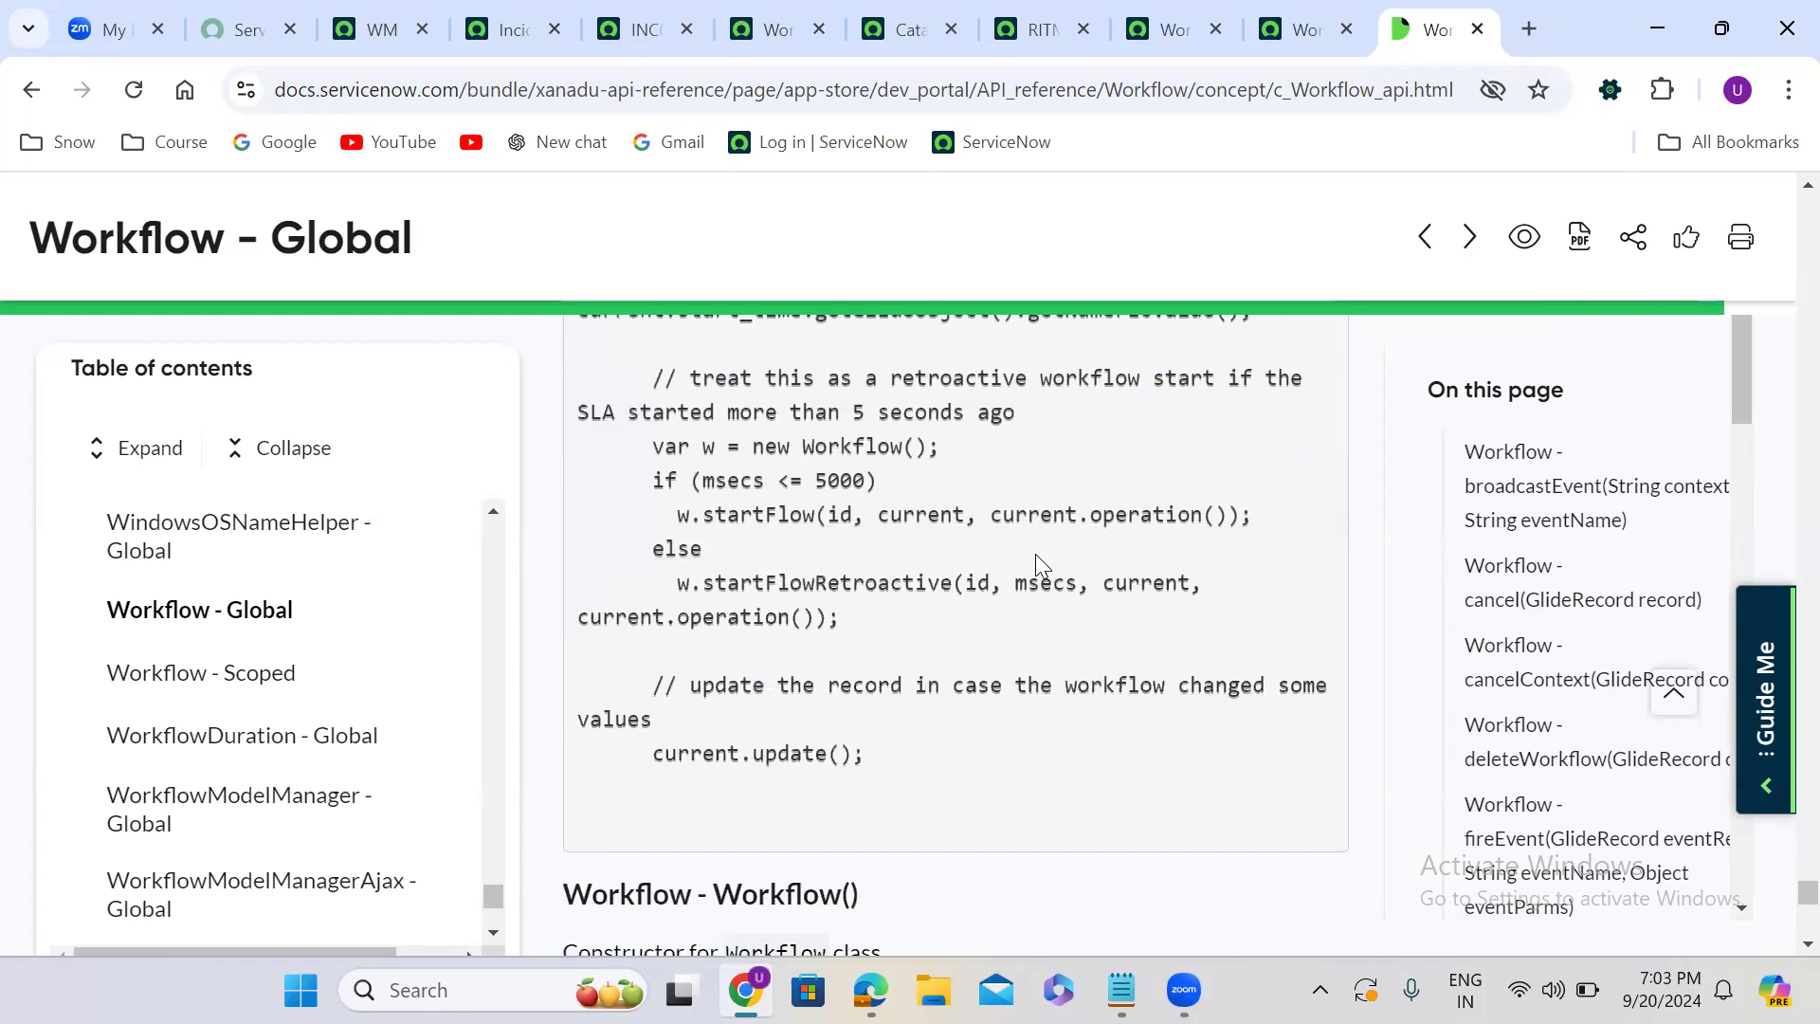
pyautogui.scroll(-4, 1035, 553)
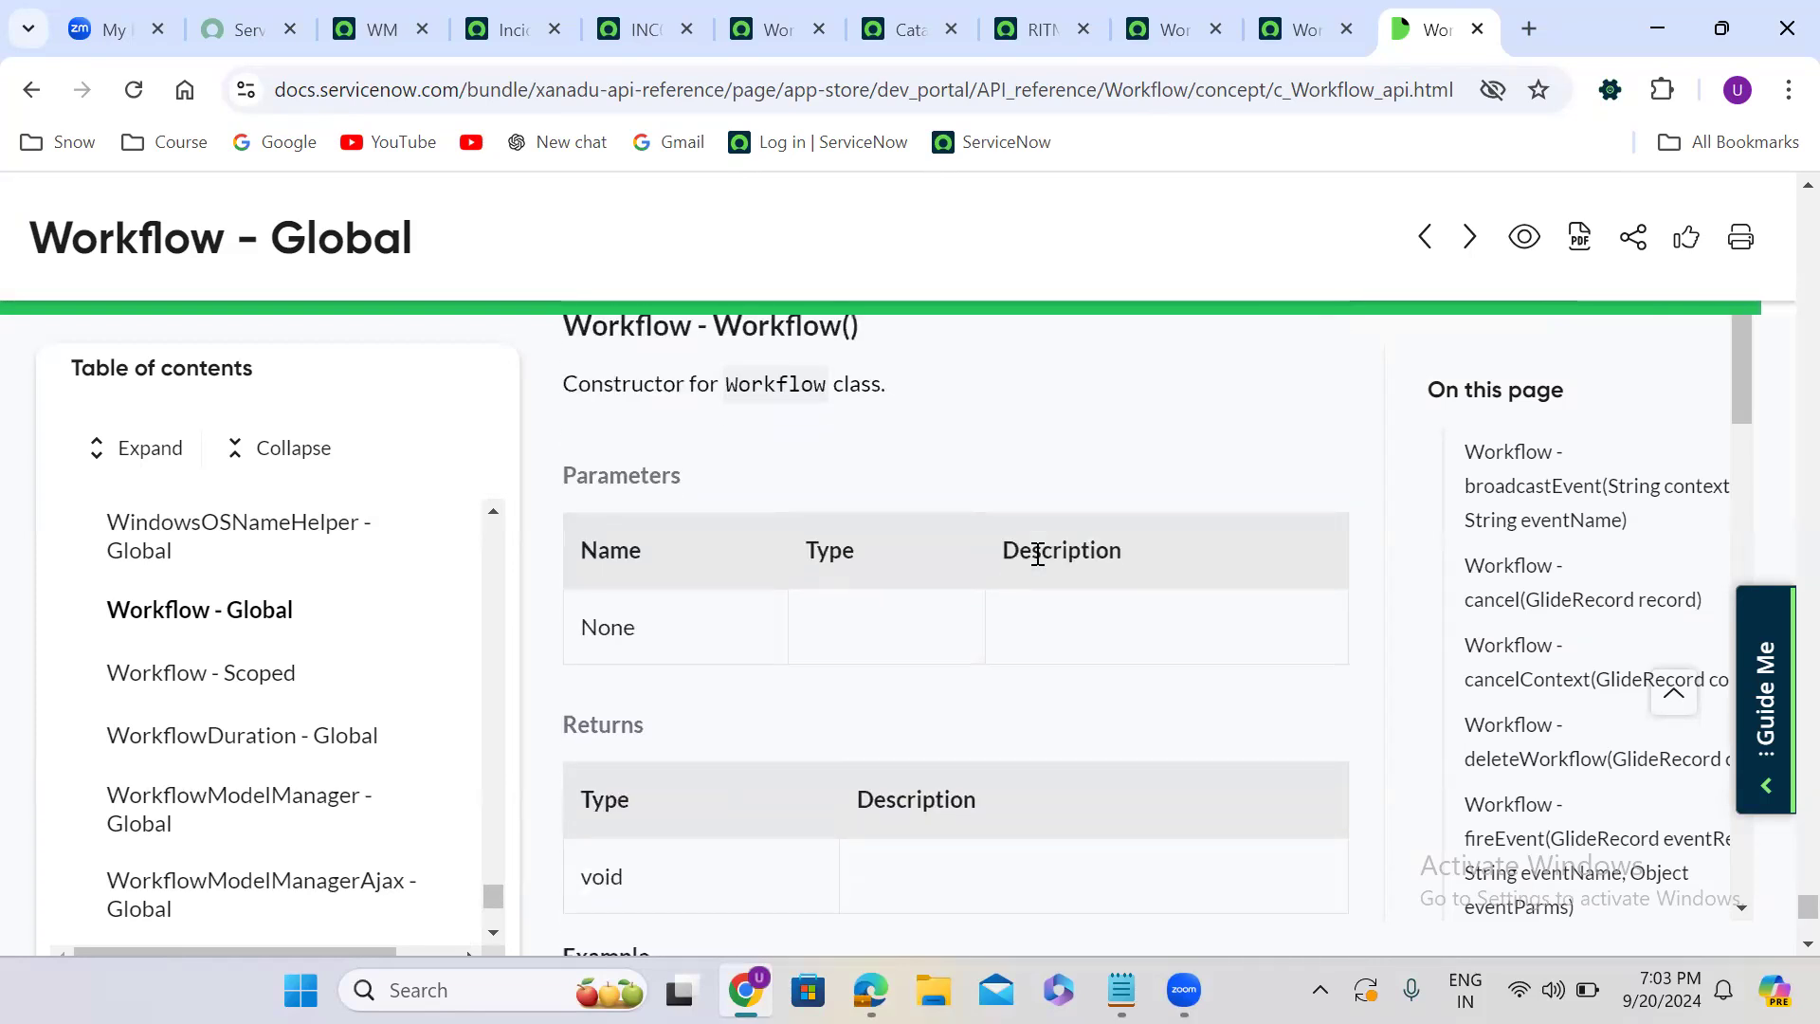
pyautogui.scroll(-2, 1035, 553)
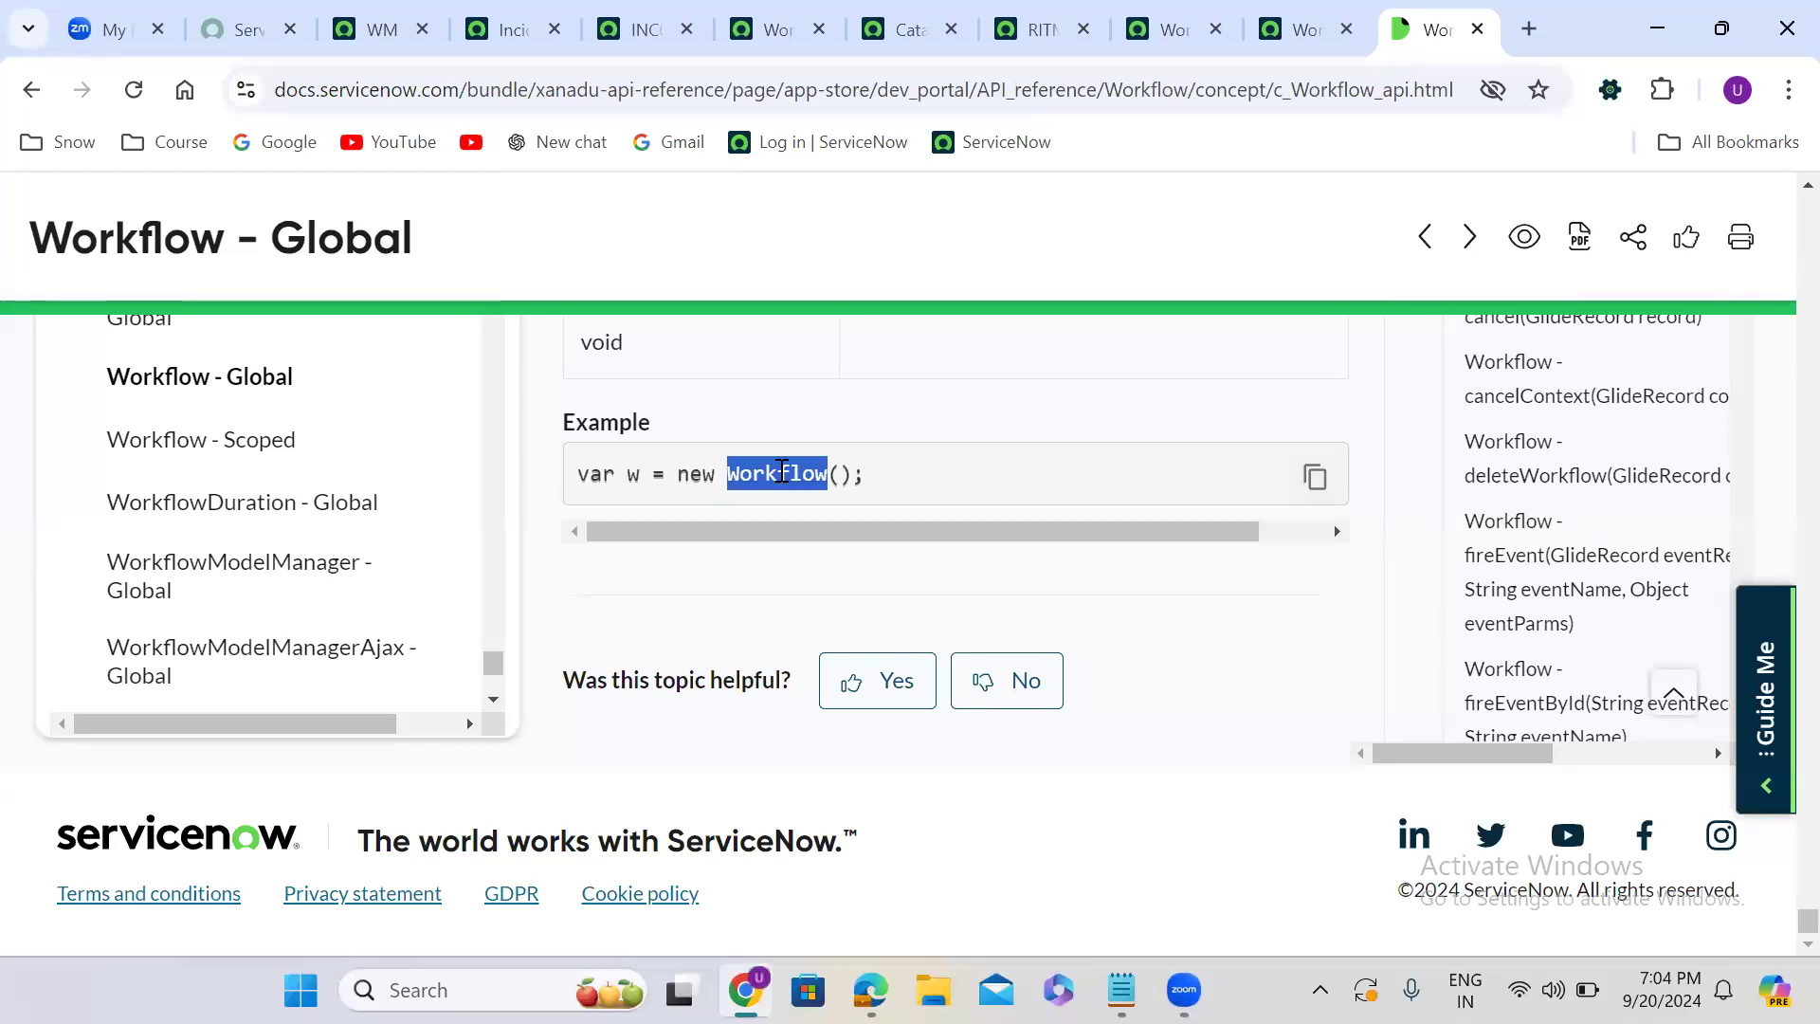
# - Copy the constructor example "var w = new Workflow();" and paste it over the startFlow line in the Notepad notes
pyautogui.click(858, 482)
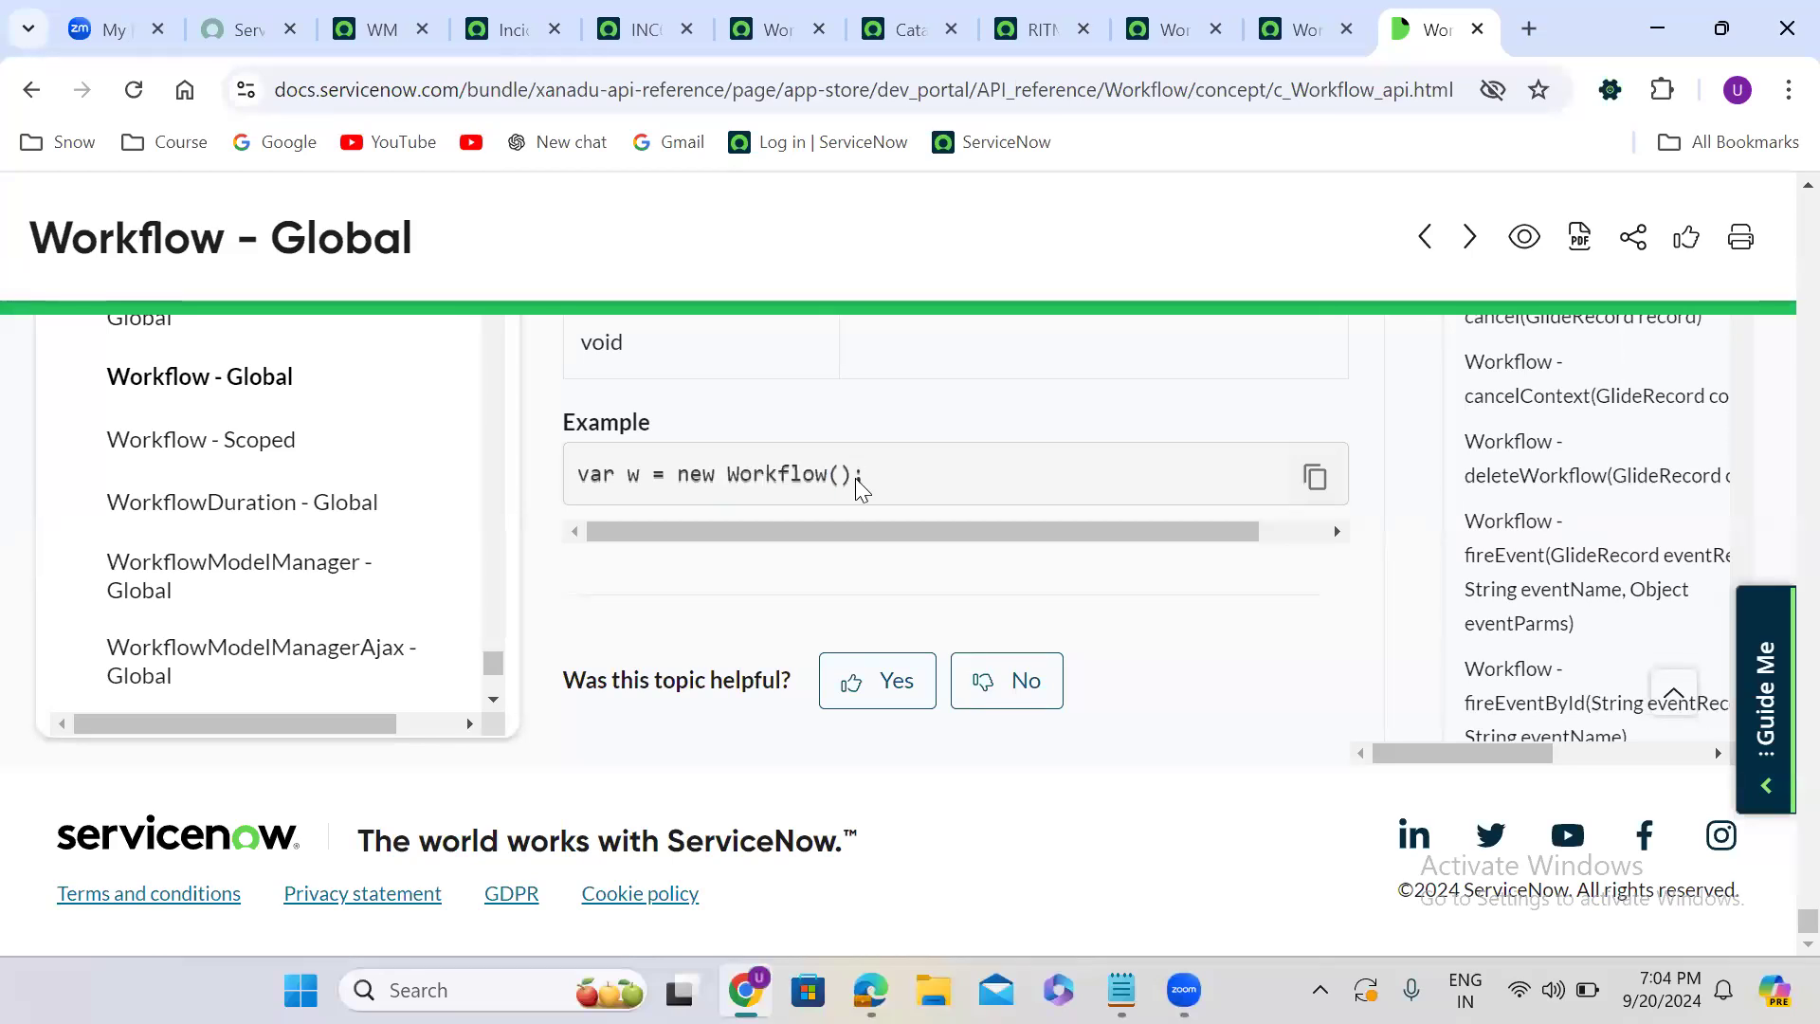
pyautogui.moveTo(868, 478); pyautogui.dragTo(536, 456)
pyautogui.hotkey('ctrl', 'c')
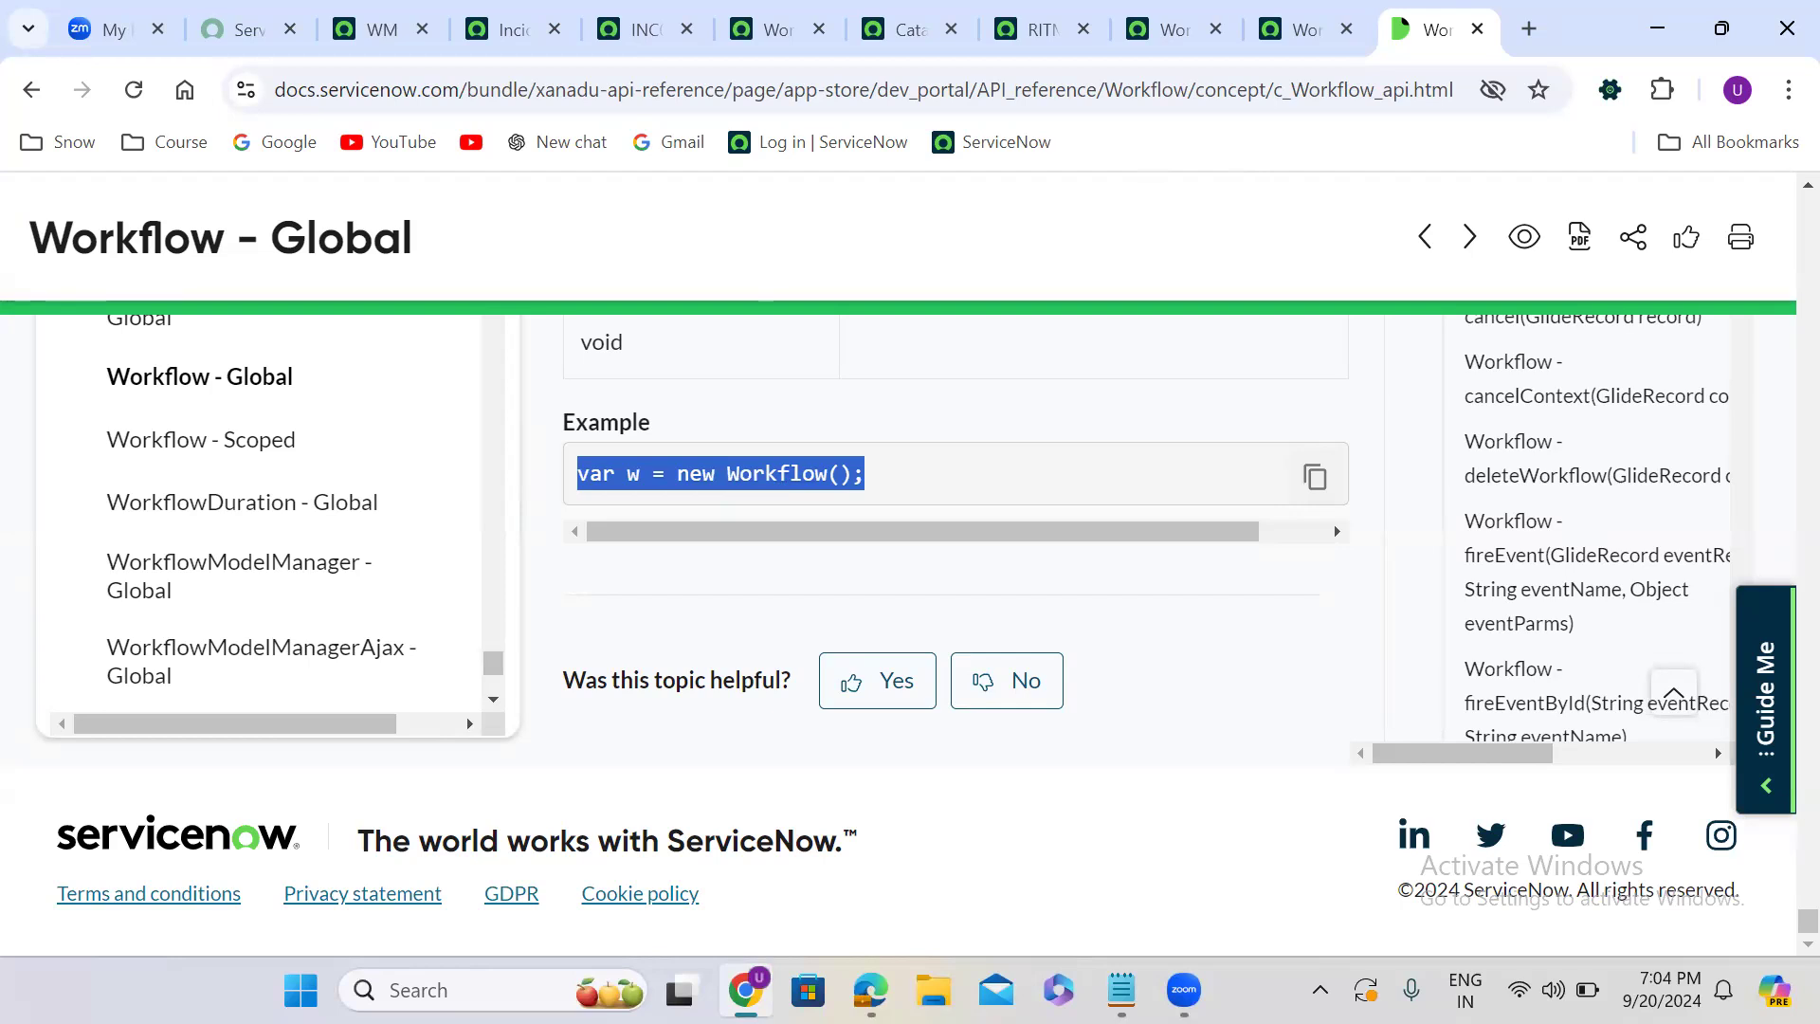
pyautogui.click(1121, 989)
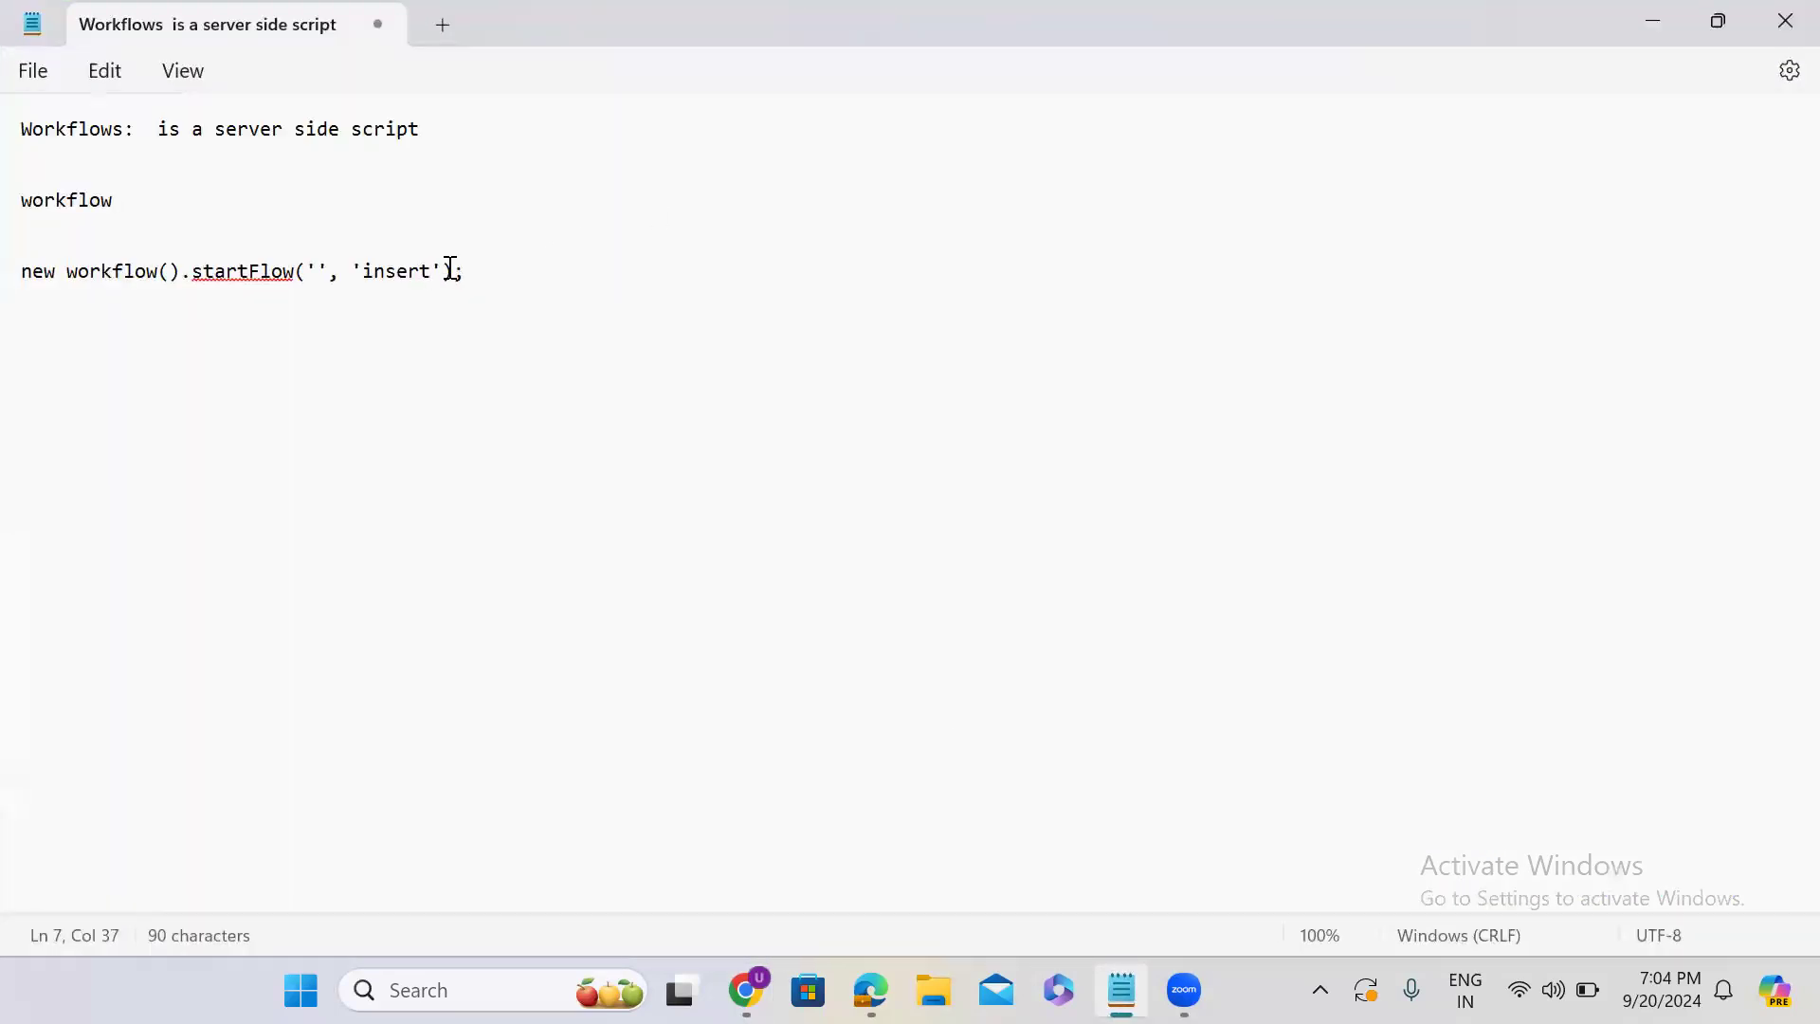
pyautogui.tripleClick(450, 270)
pyautogui.hotkey('ctrl', 'v')
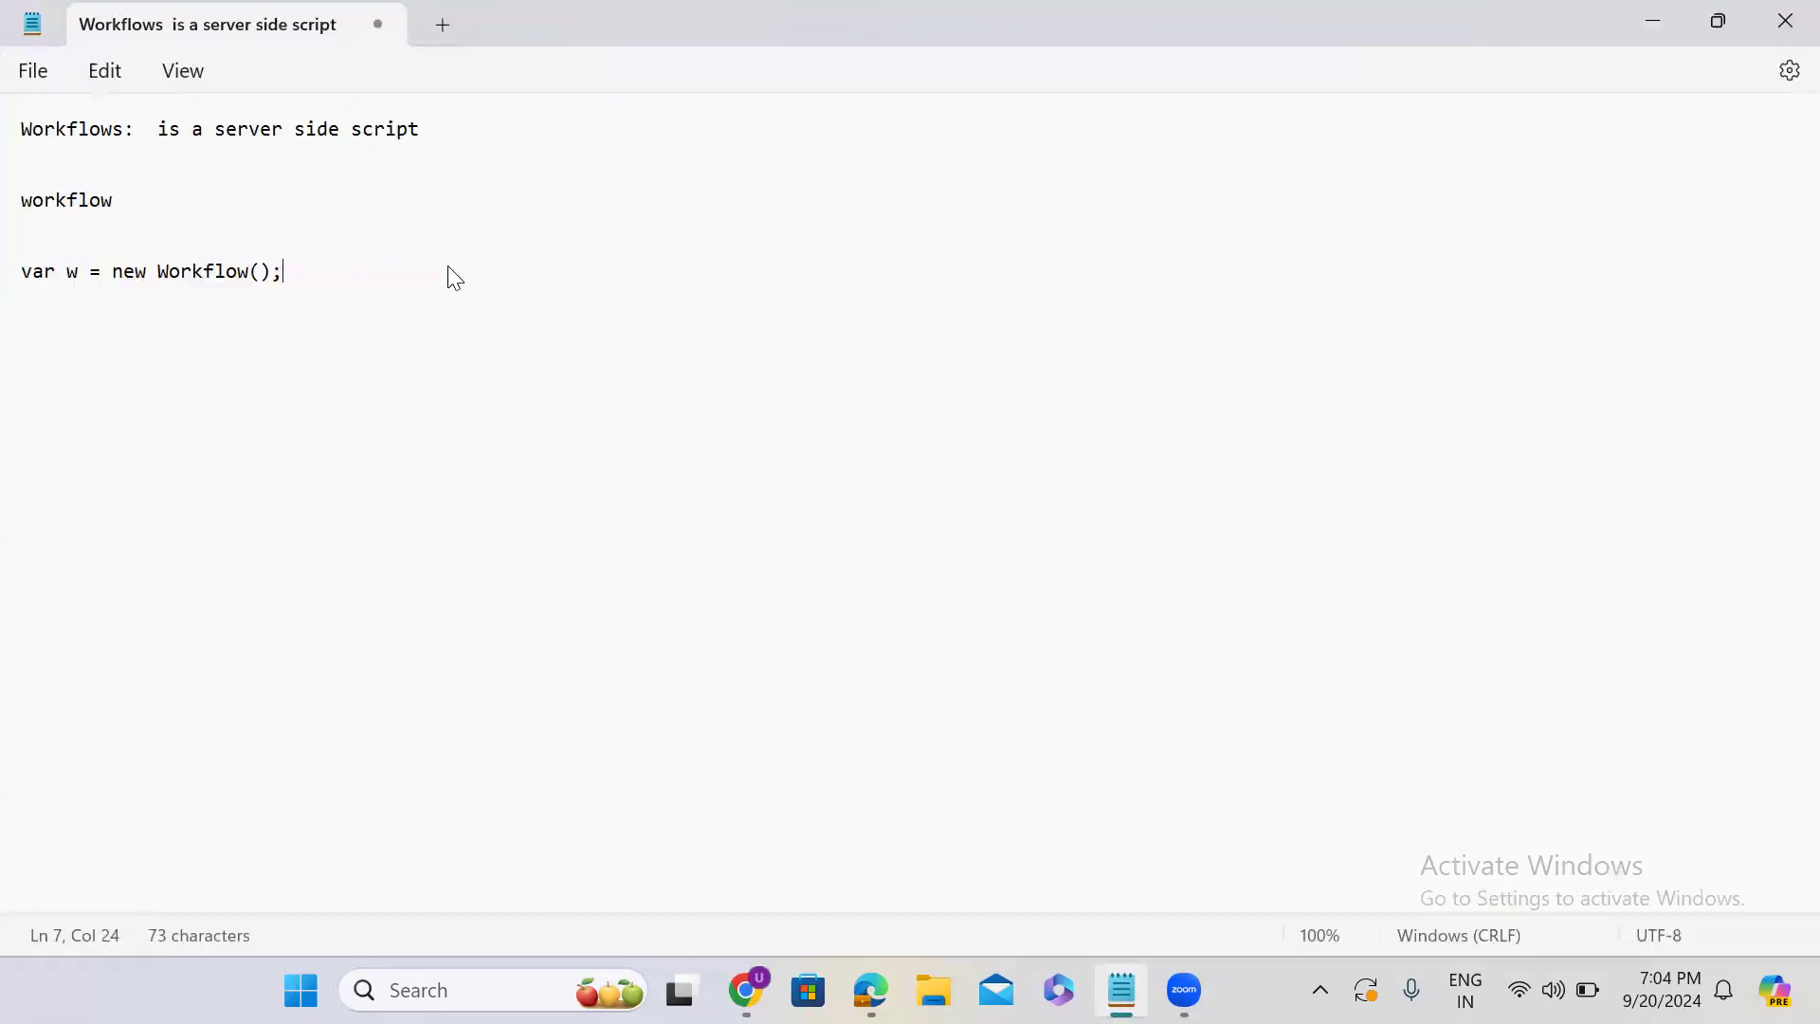
# - Extend the pasted constructor line to "var w = new Workflow().cancel(current);"
pyautogui.press('Left')
pyautogui.write('.cancek')
pyautogui.press('BackSpace')
pyautogui.write('low().')
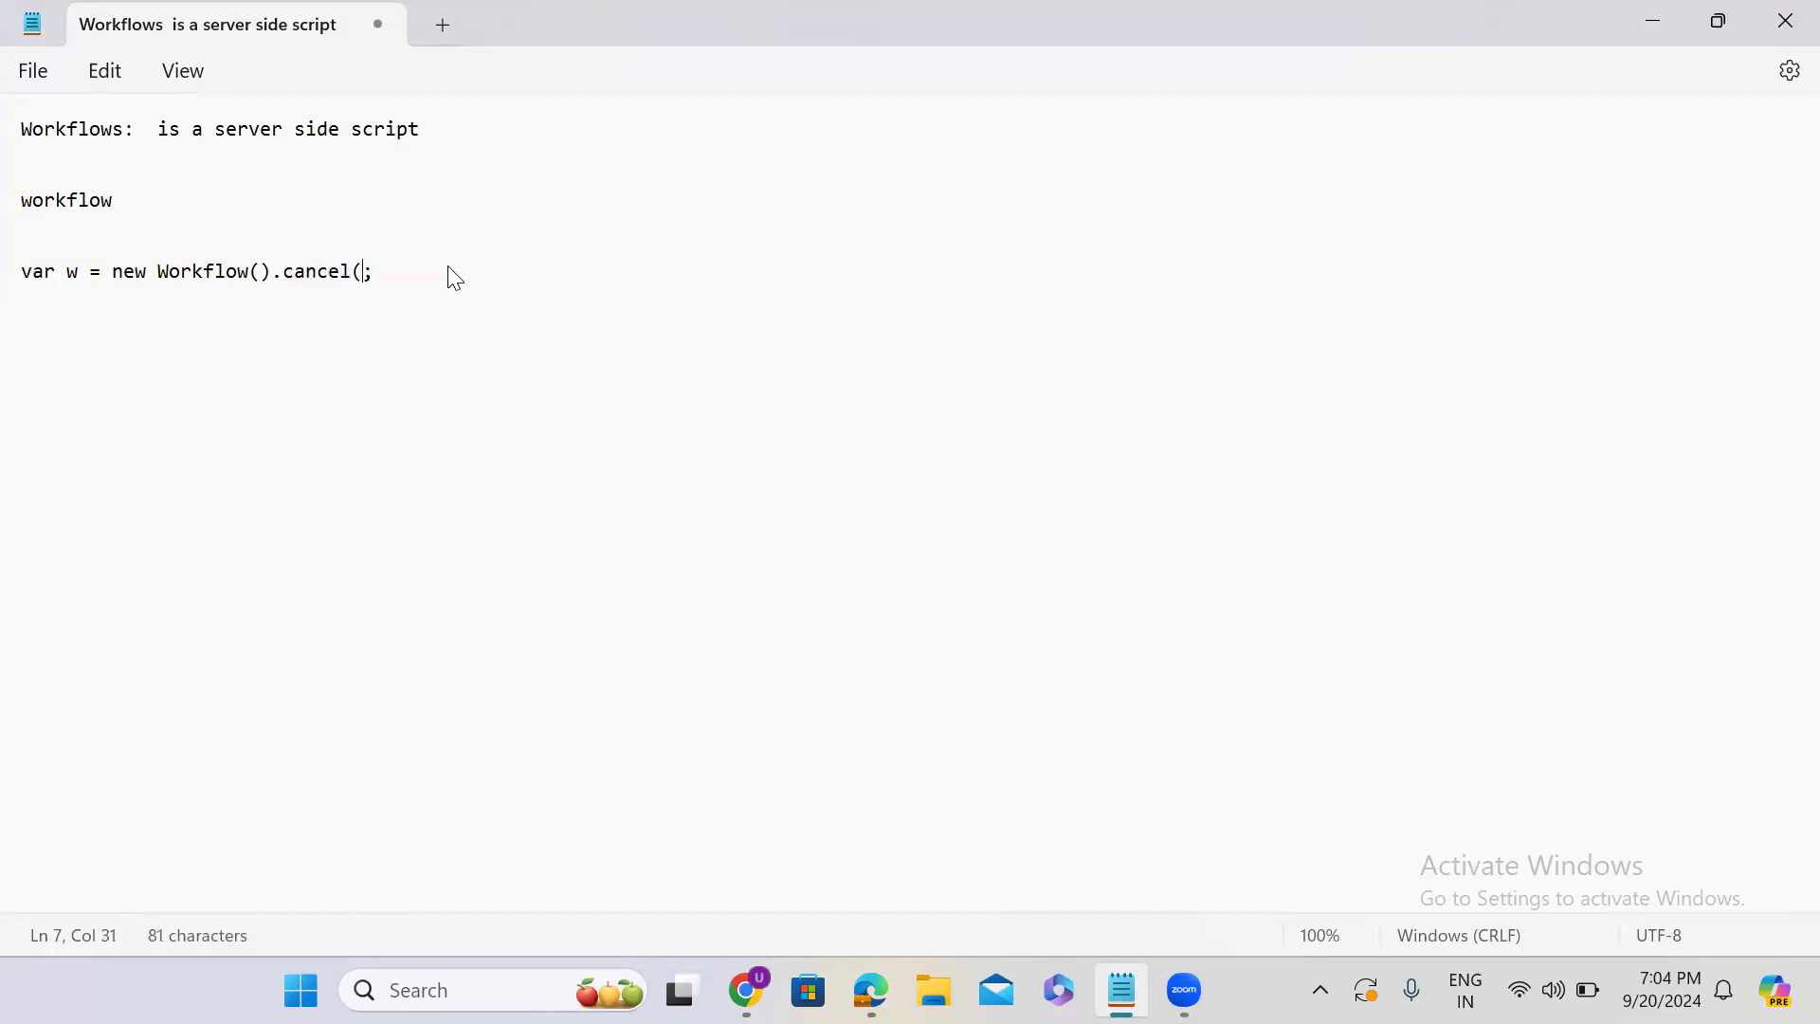
pyautogui.write('cancel(current')
# - Add a second line reading "var w = new Workflow().restartWorkflow(current);" below the cancel example
pyautogui.press('Return')
pyautogui.hotkey('ctrl', 'v')
pyautogui.click(275, 296)
pyautogui.write('.res')
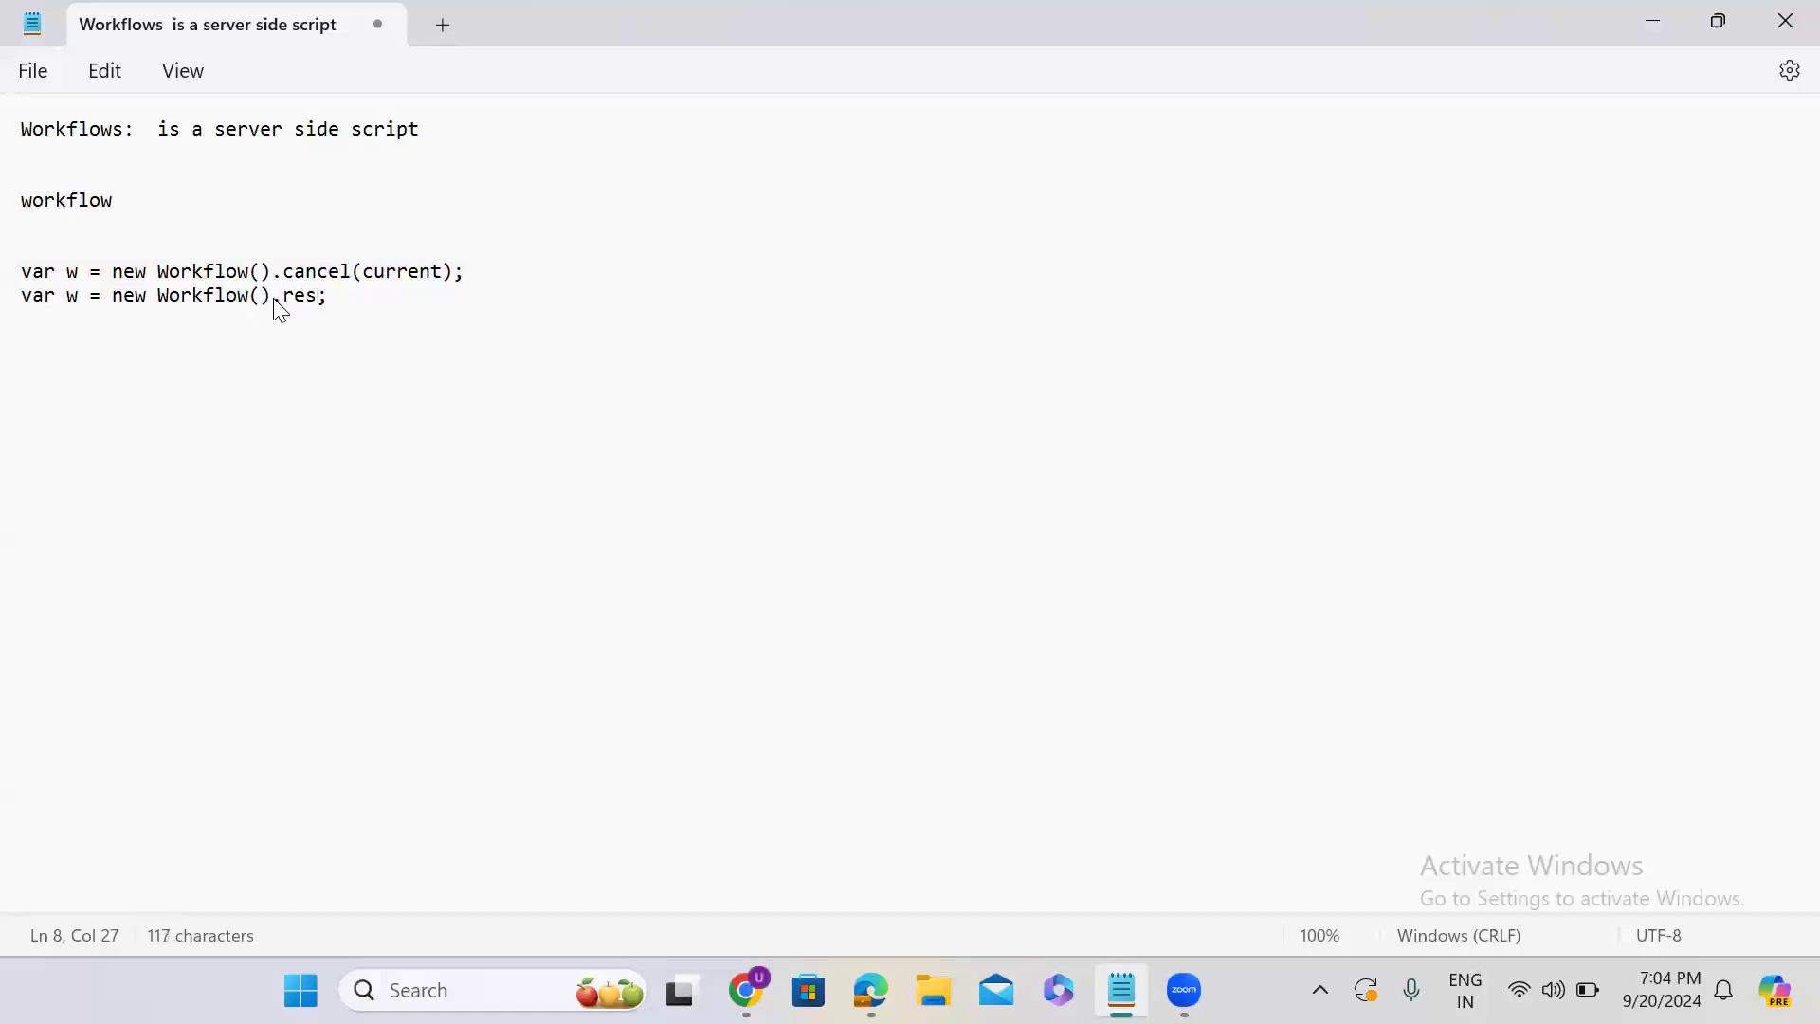
pyautogui.write('tartWorkflow(')
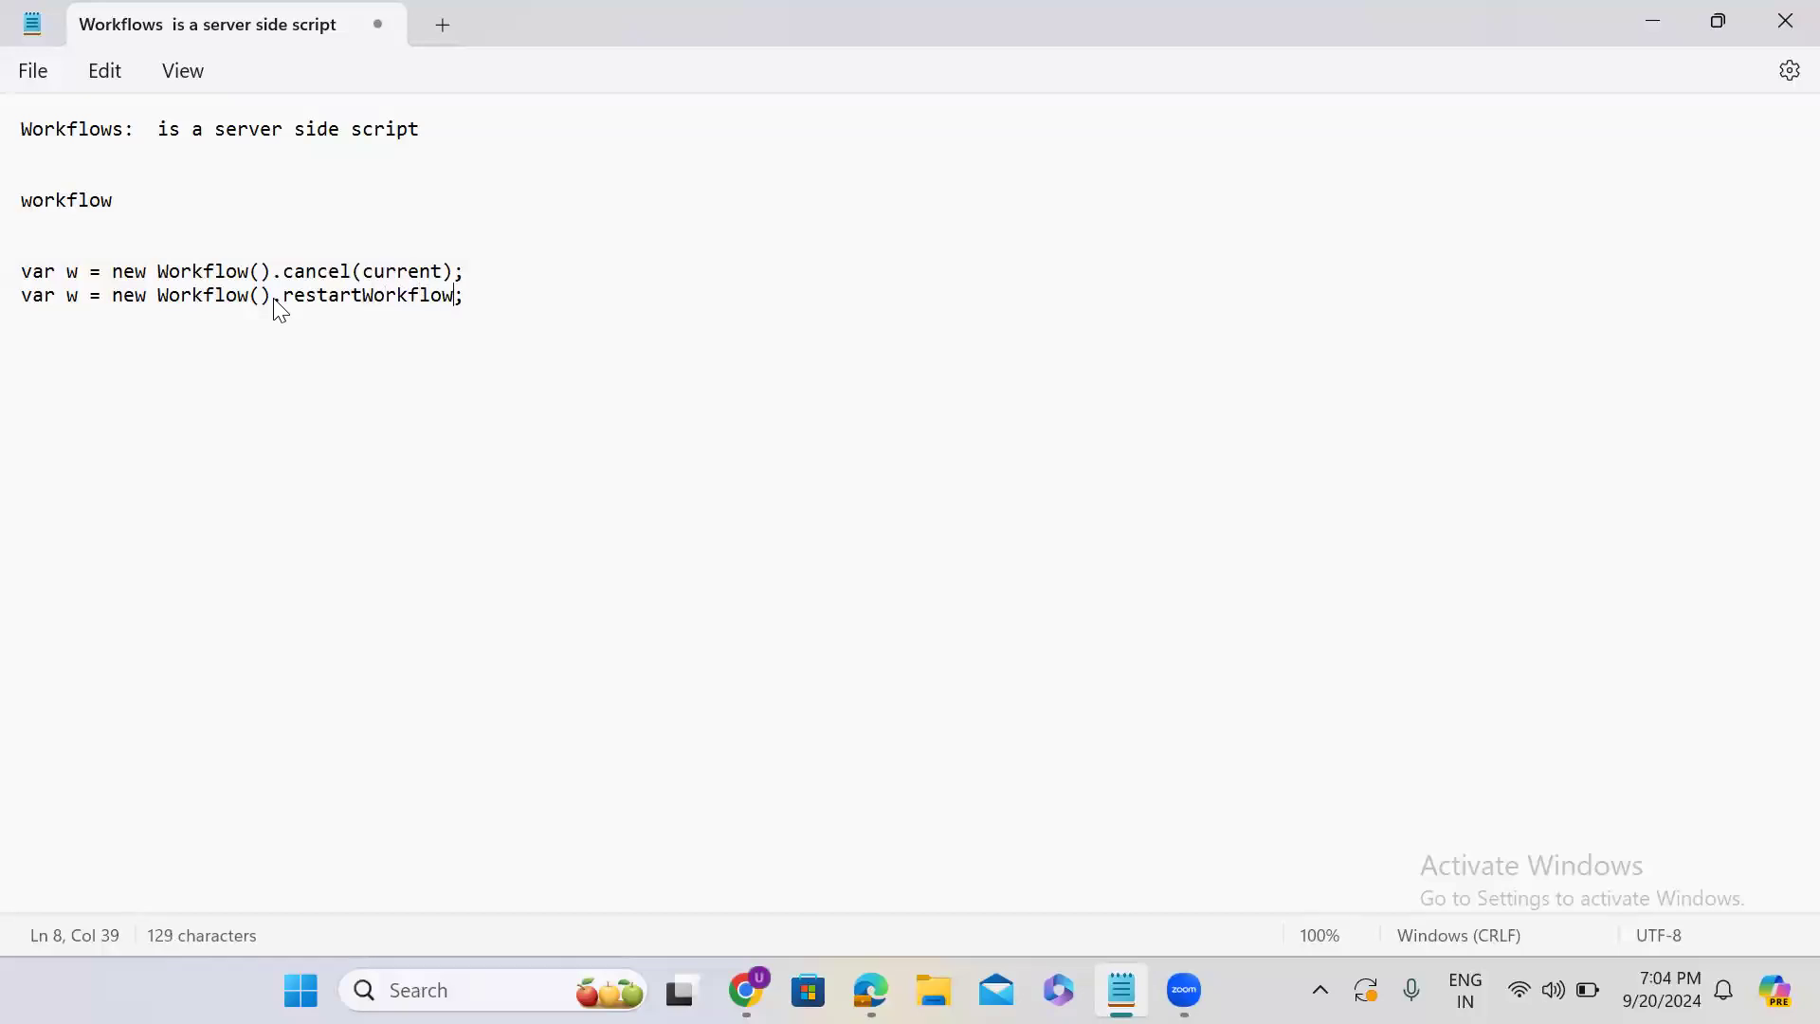
pyautogui.write(')')
pyautogui.press('Left')
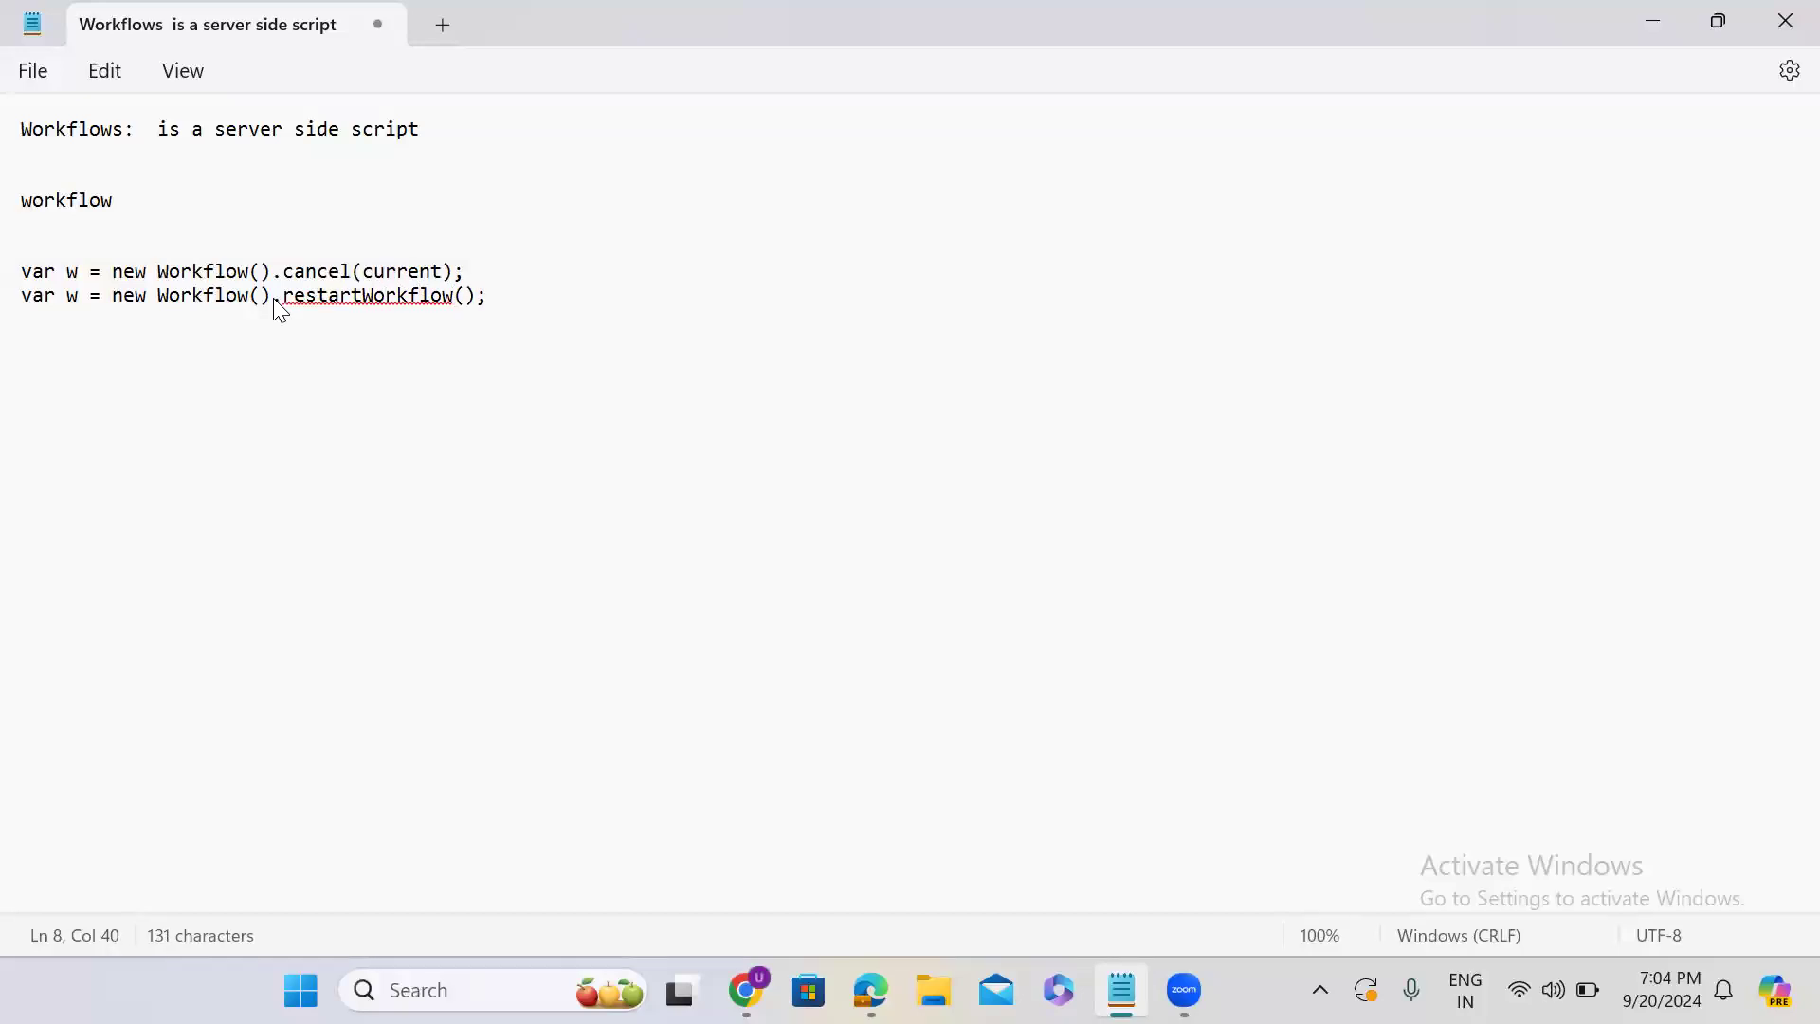
pyautogui.write('current')
# - Add a third "var w = new Workflow()" line calling startFlow with an empty quoted string as its first argument
pyautogui.press('Return')
pyautogui.hotkey('ctrl', 'v')
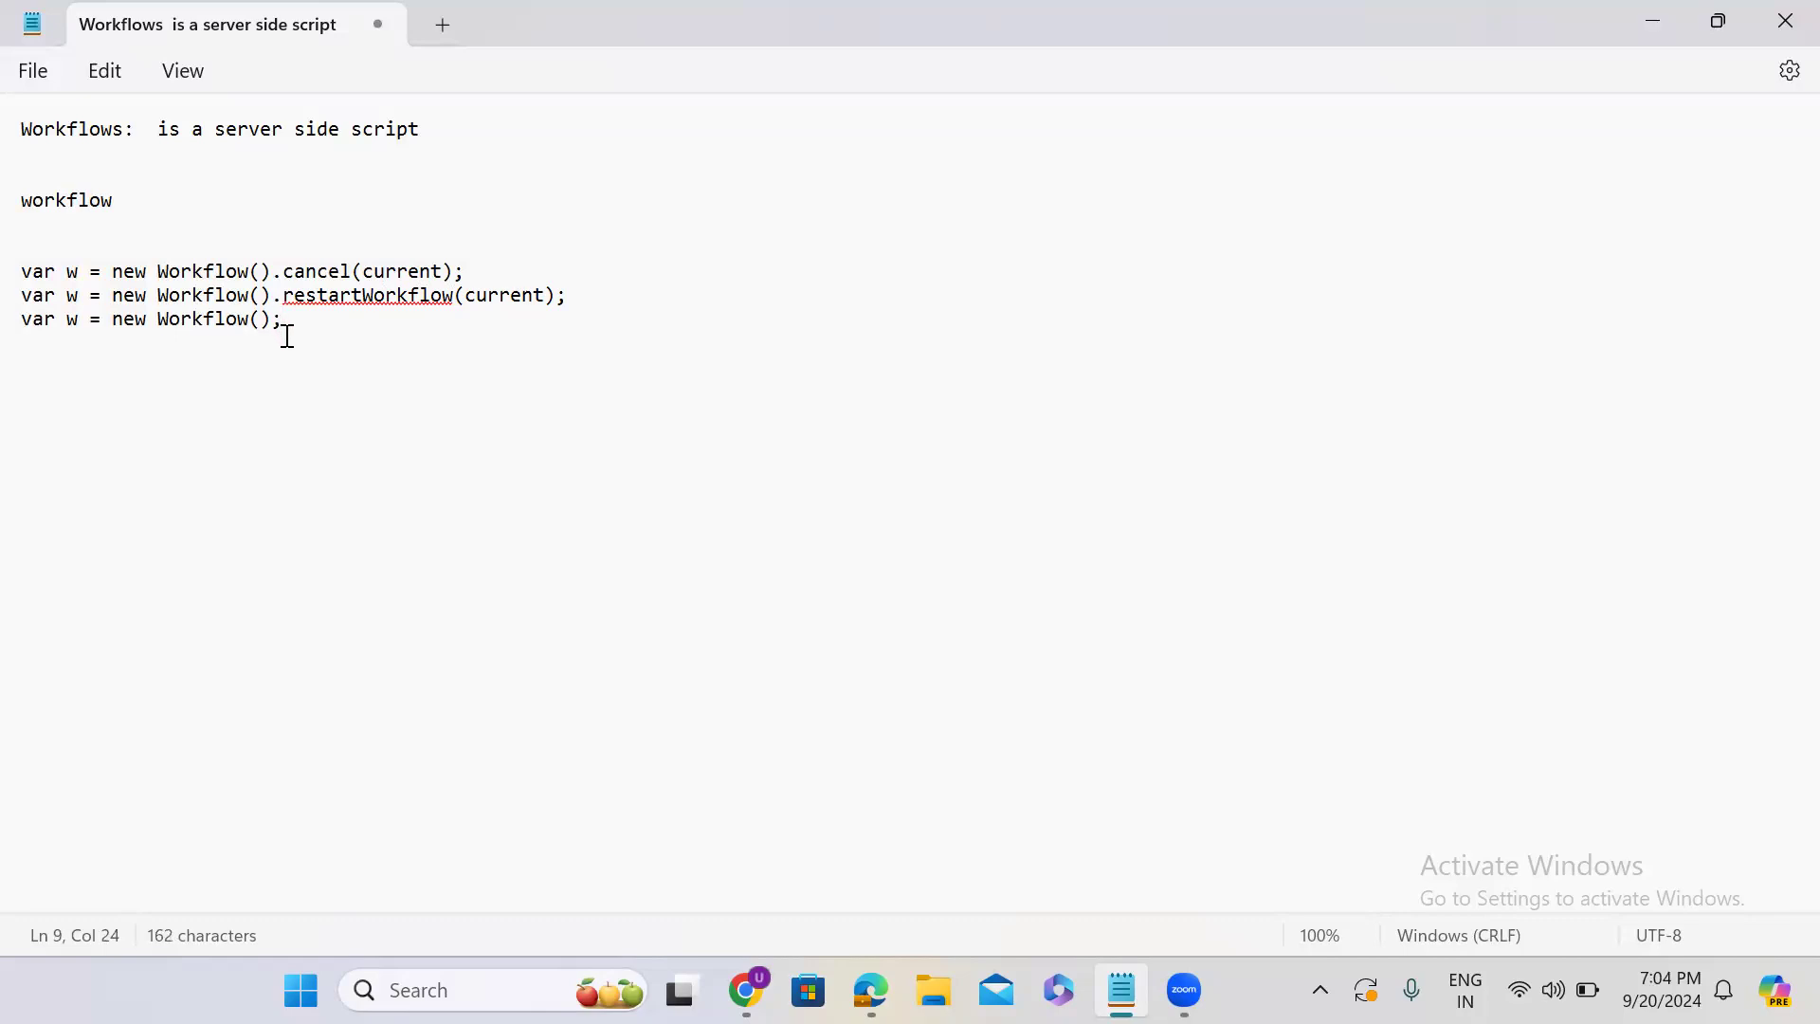
pyautogui.click(272, 327)
pyautogui.write('.startFlow()')
pyautogui.press('Left')
pyautogui.write("''")
pyautogui.press('Right')
pyautogui.press('Left')
# - Complete the startFlow call with the arguments current and 'insert', and start a new line below it
pyautogui.write(", '")
pyautogui.press('BackSpace')
pyautogui.write('current')
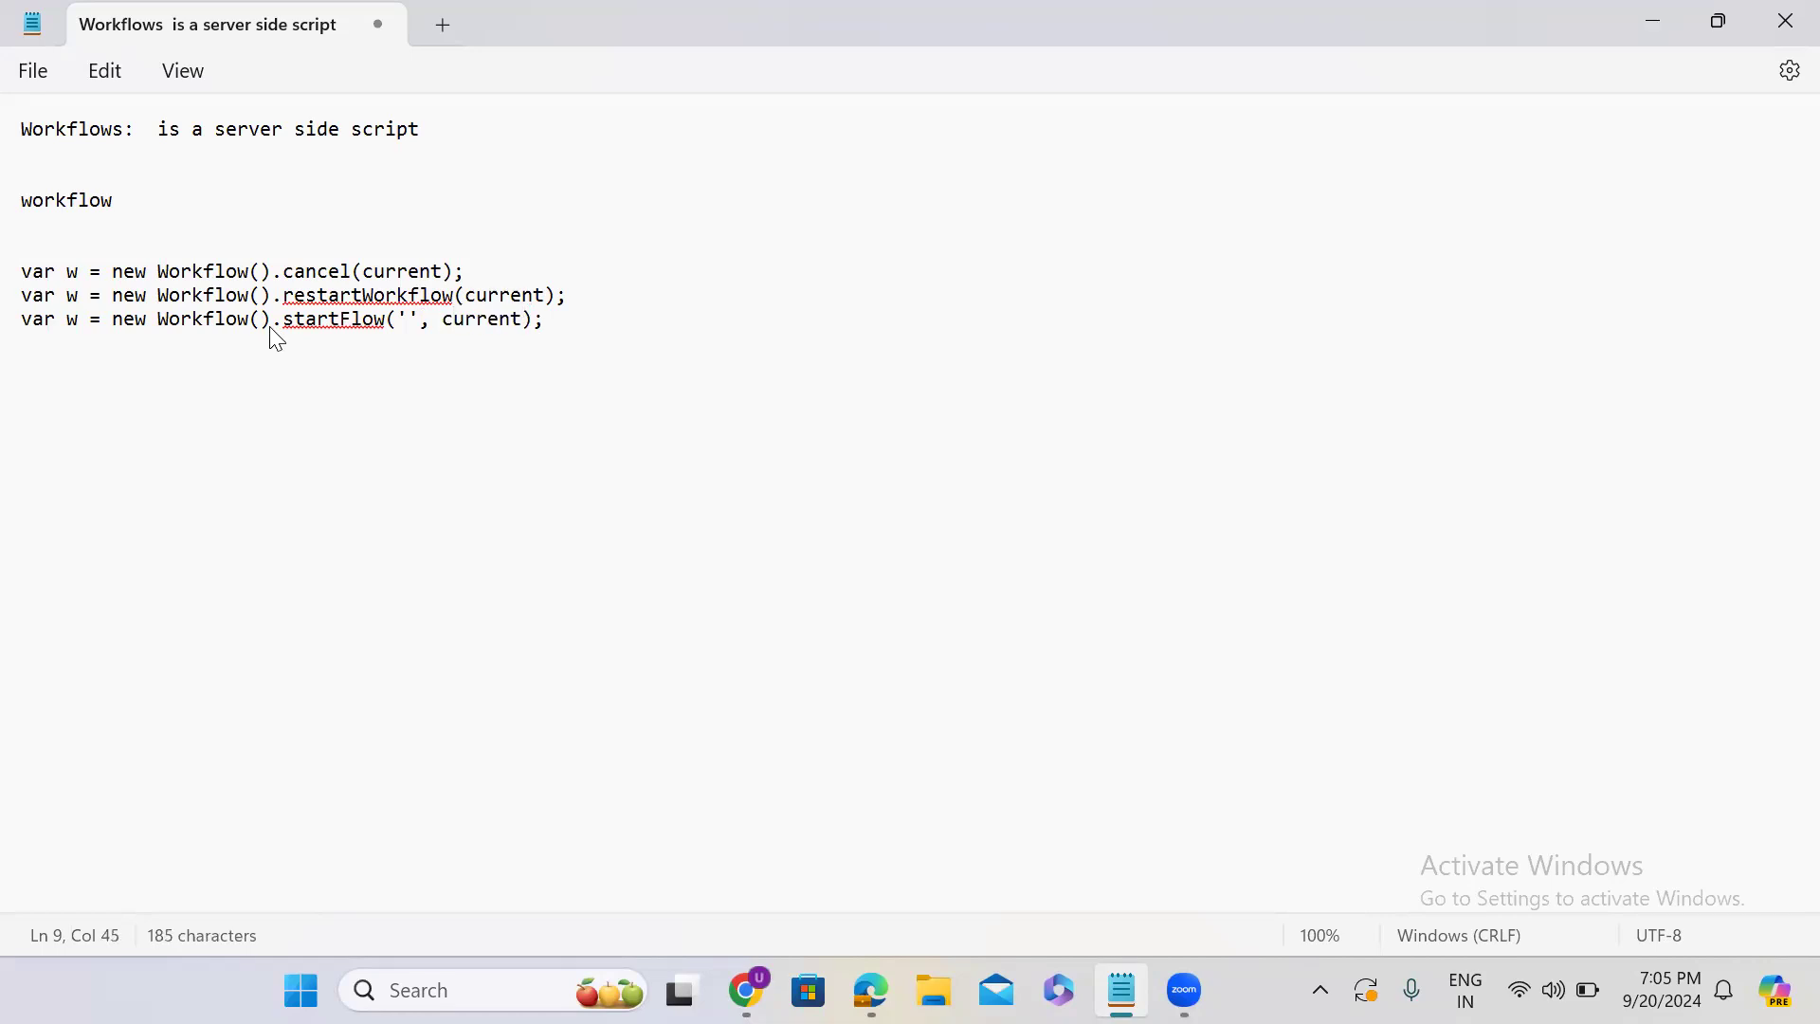
pyautogui.write(", ''insert")
pyautogui.press('Right')
pyautogui.press('Right')
pyautogui.press('Right')
pyautogui.press('Return')
# - Return to the API documentation in Chrome and highlight the Workflow class name in the constructor example
pyautogui.click(1655, 21)
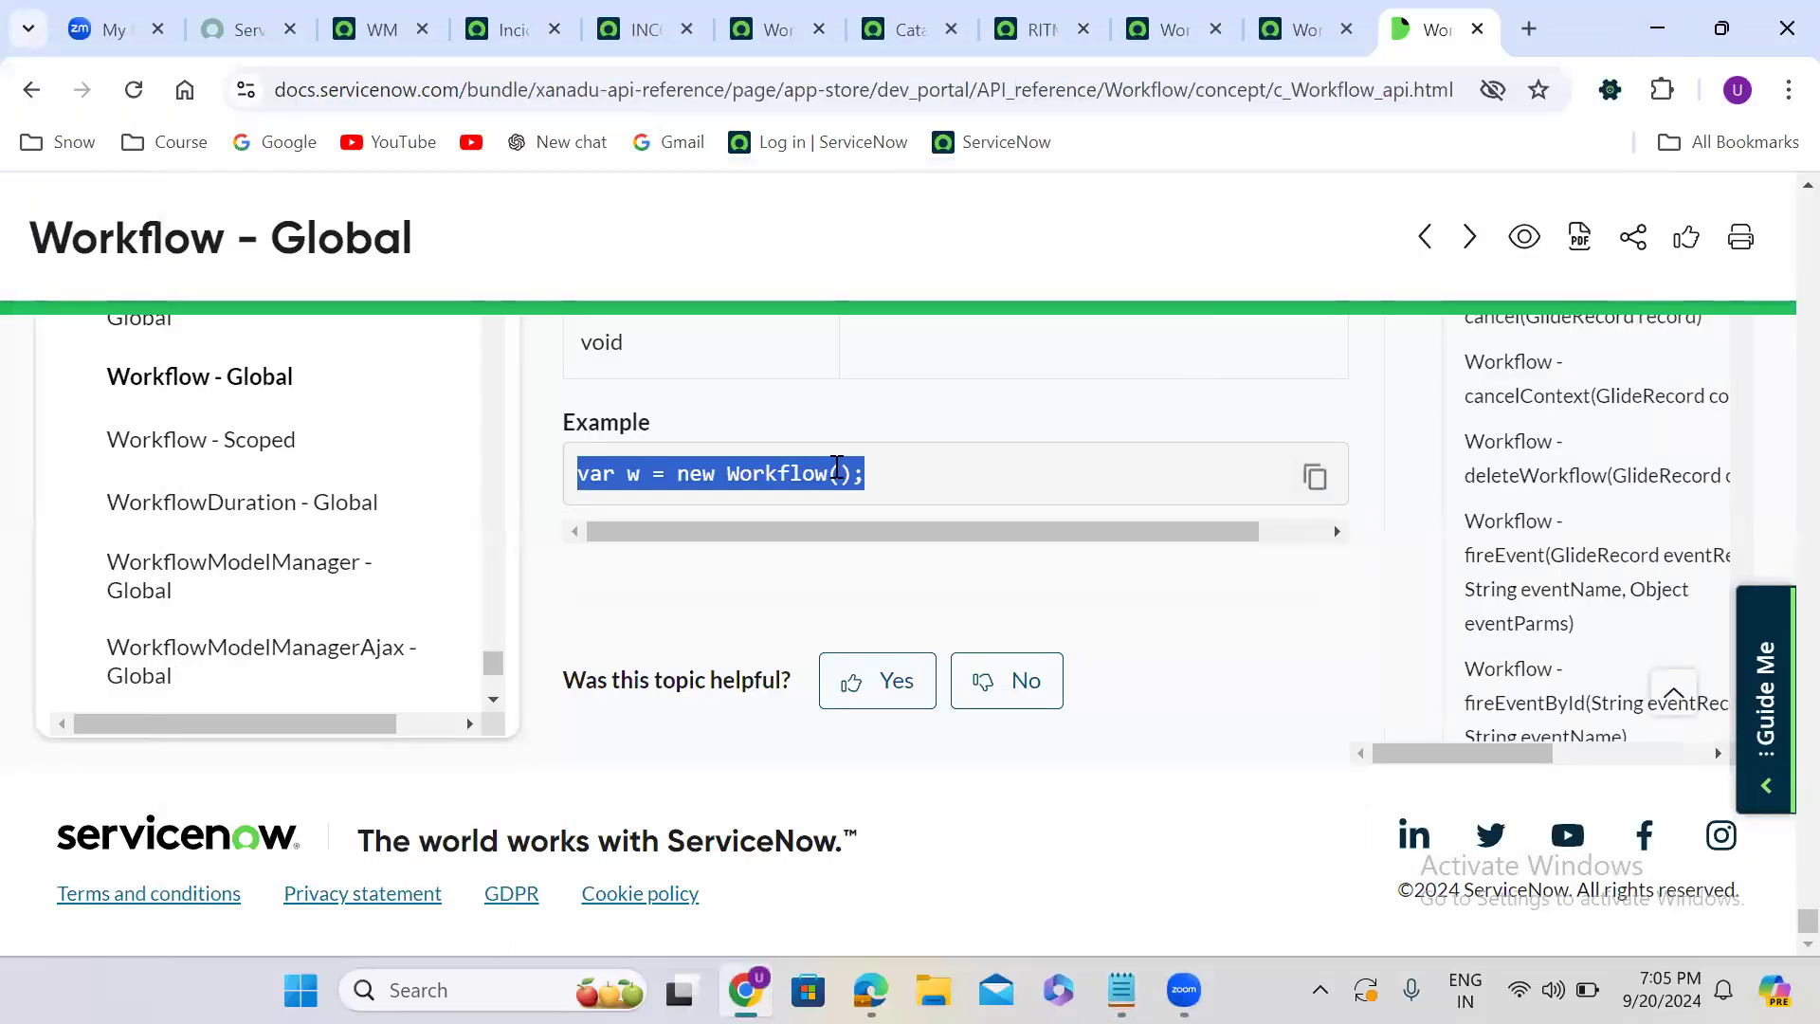
pyautogui.doubleClick(765, 474)
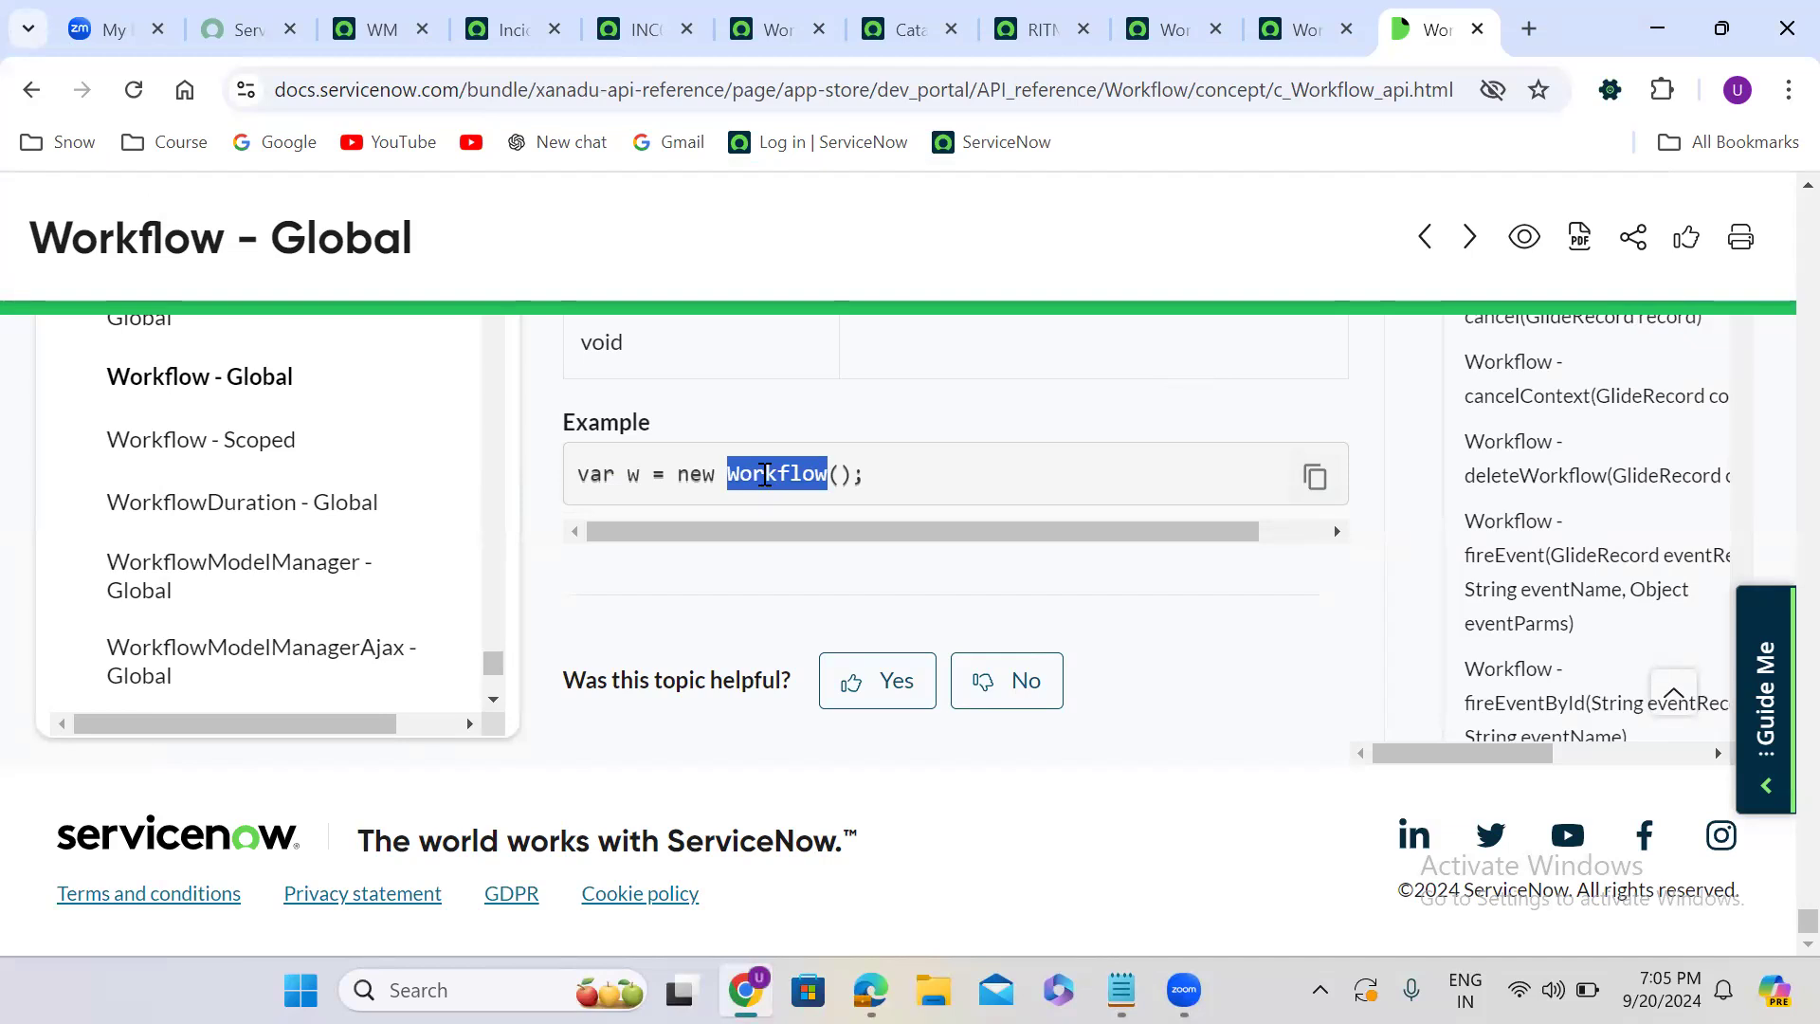
# - Cancel the Request Company Mobile requested item from its record and go back to that record
pyautogui.click(1038, 26)
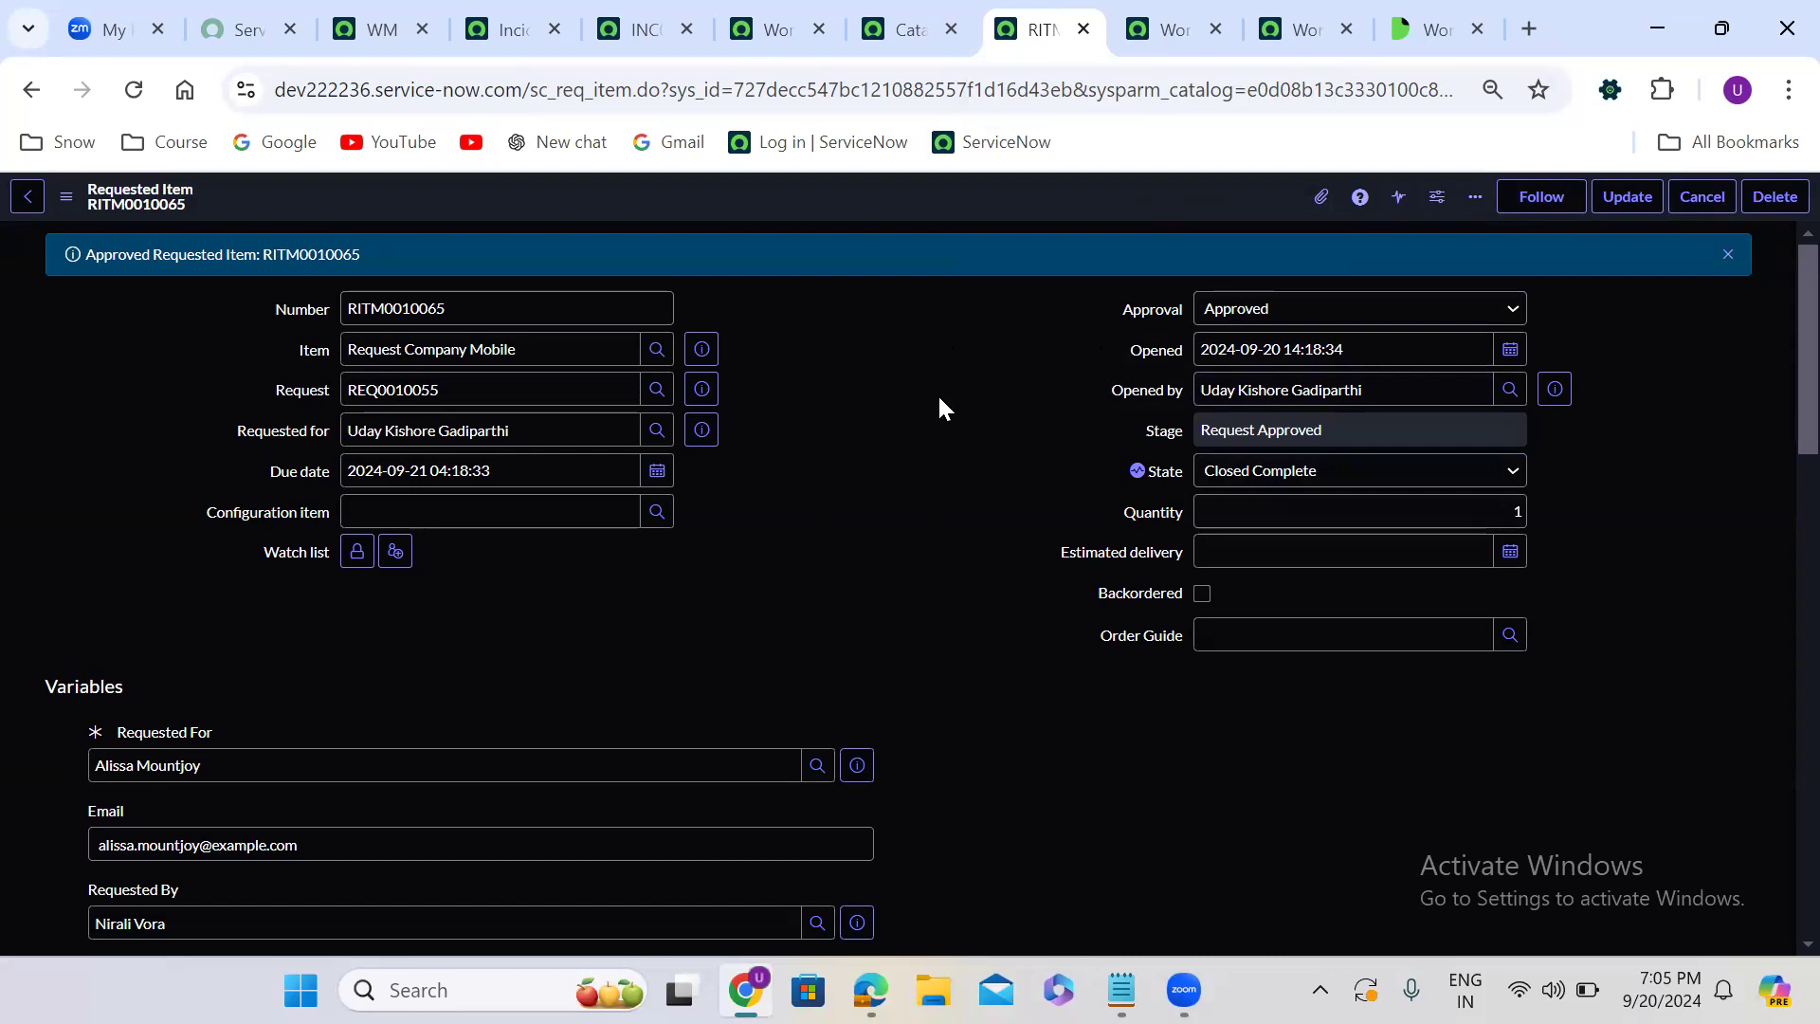
pyautogui.click(1701, 195)
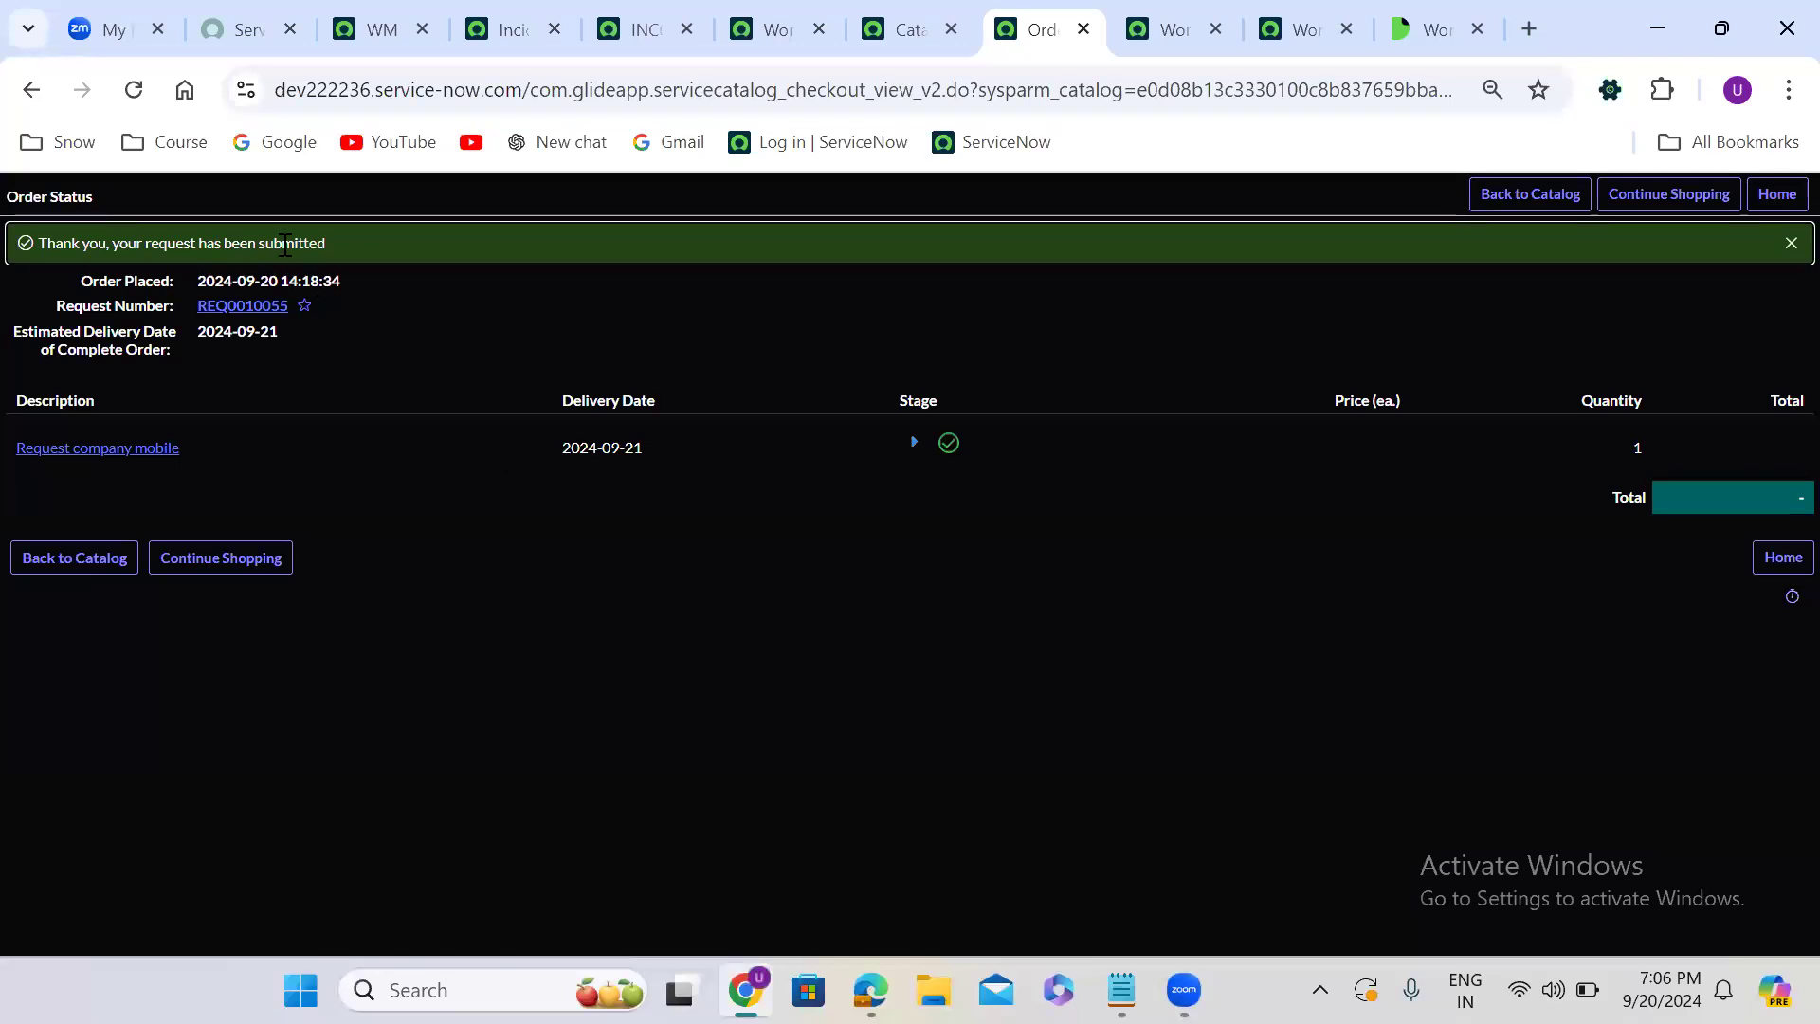
pyautogui.click(32, 89)
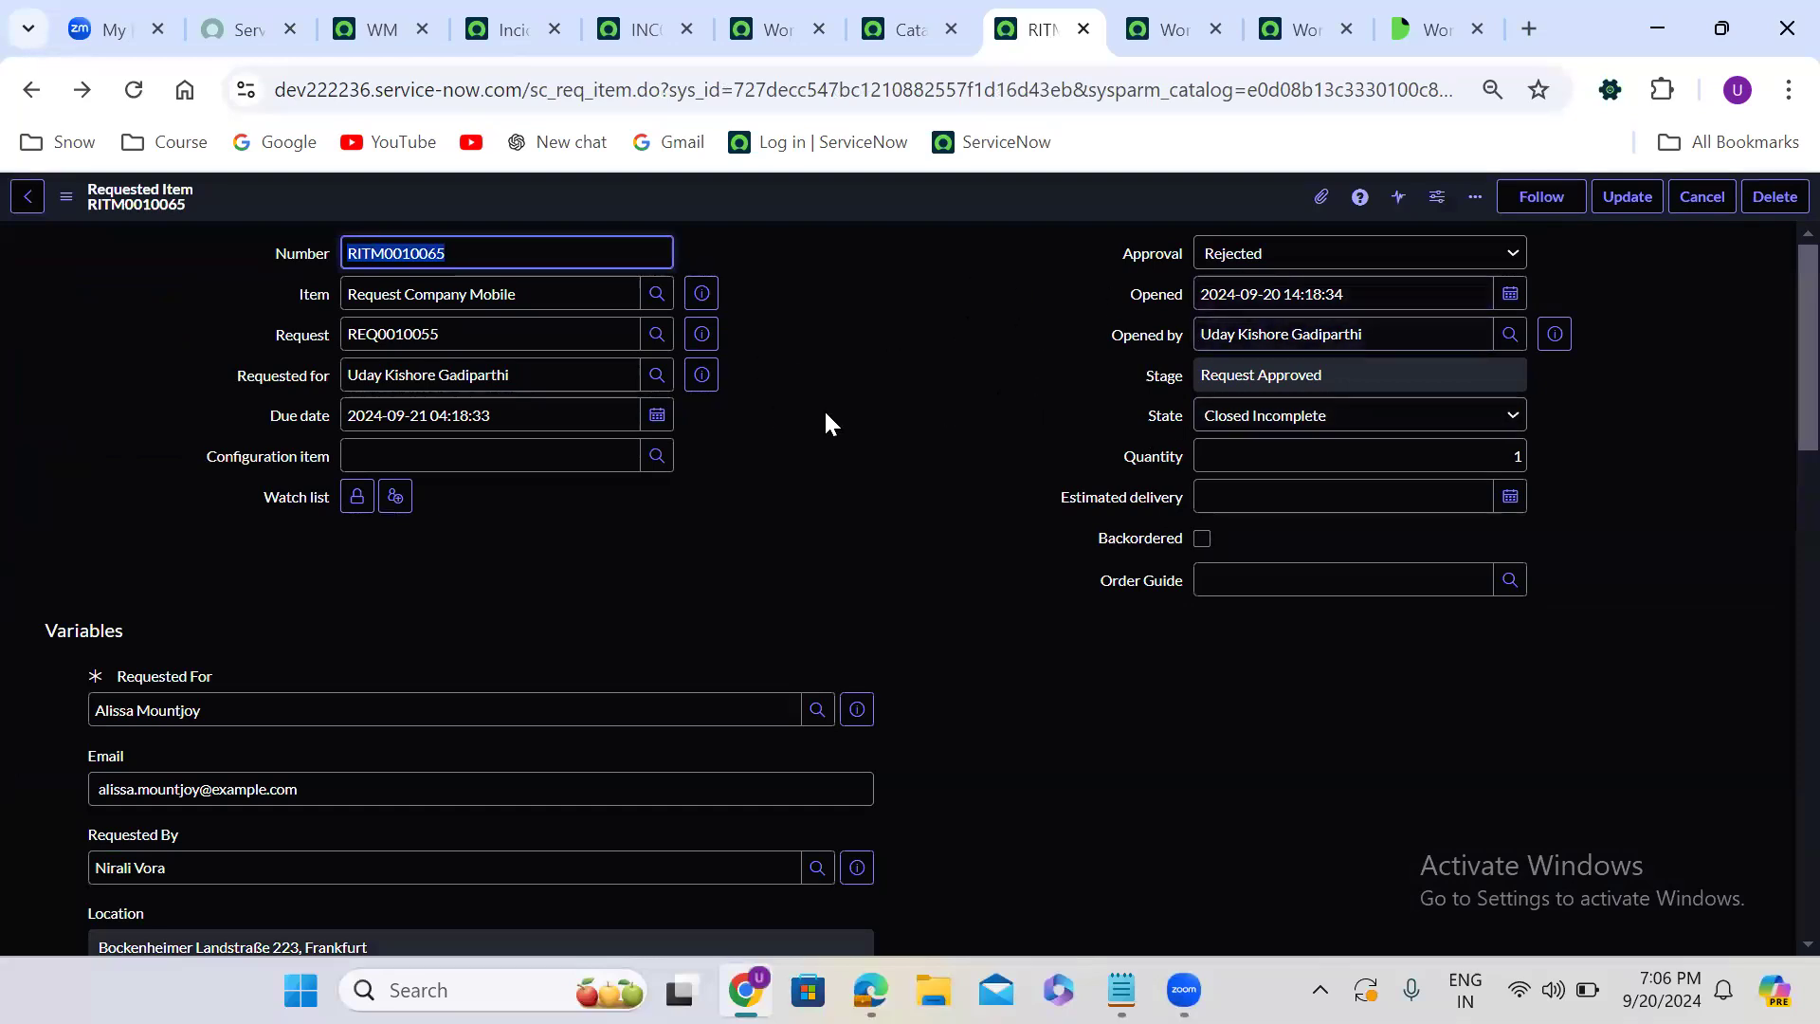
# - Check the cancelled item's activity log and related incidents, and view its workflow diagram before closing the diagram
pyautogui.click(834, 365)
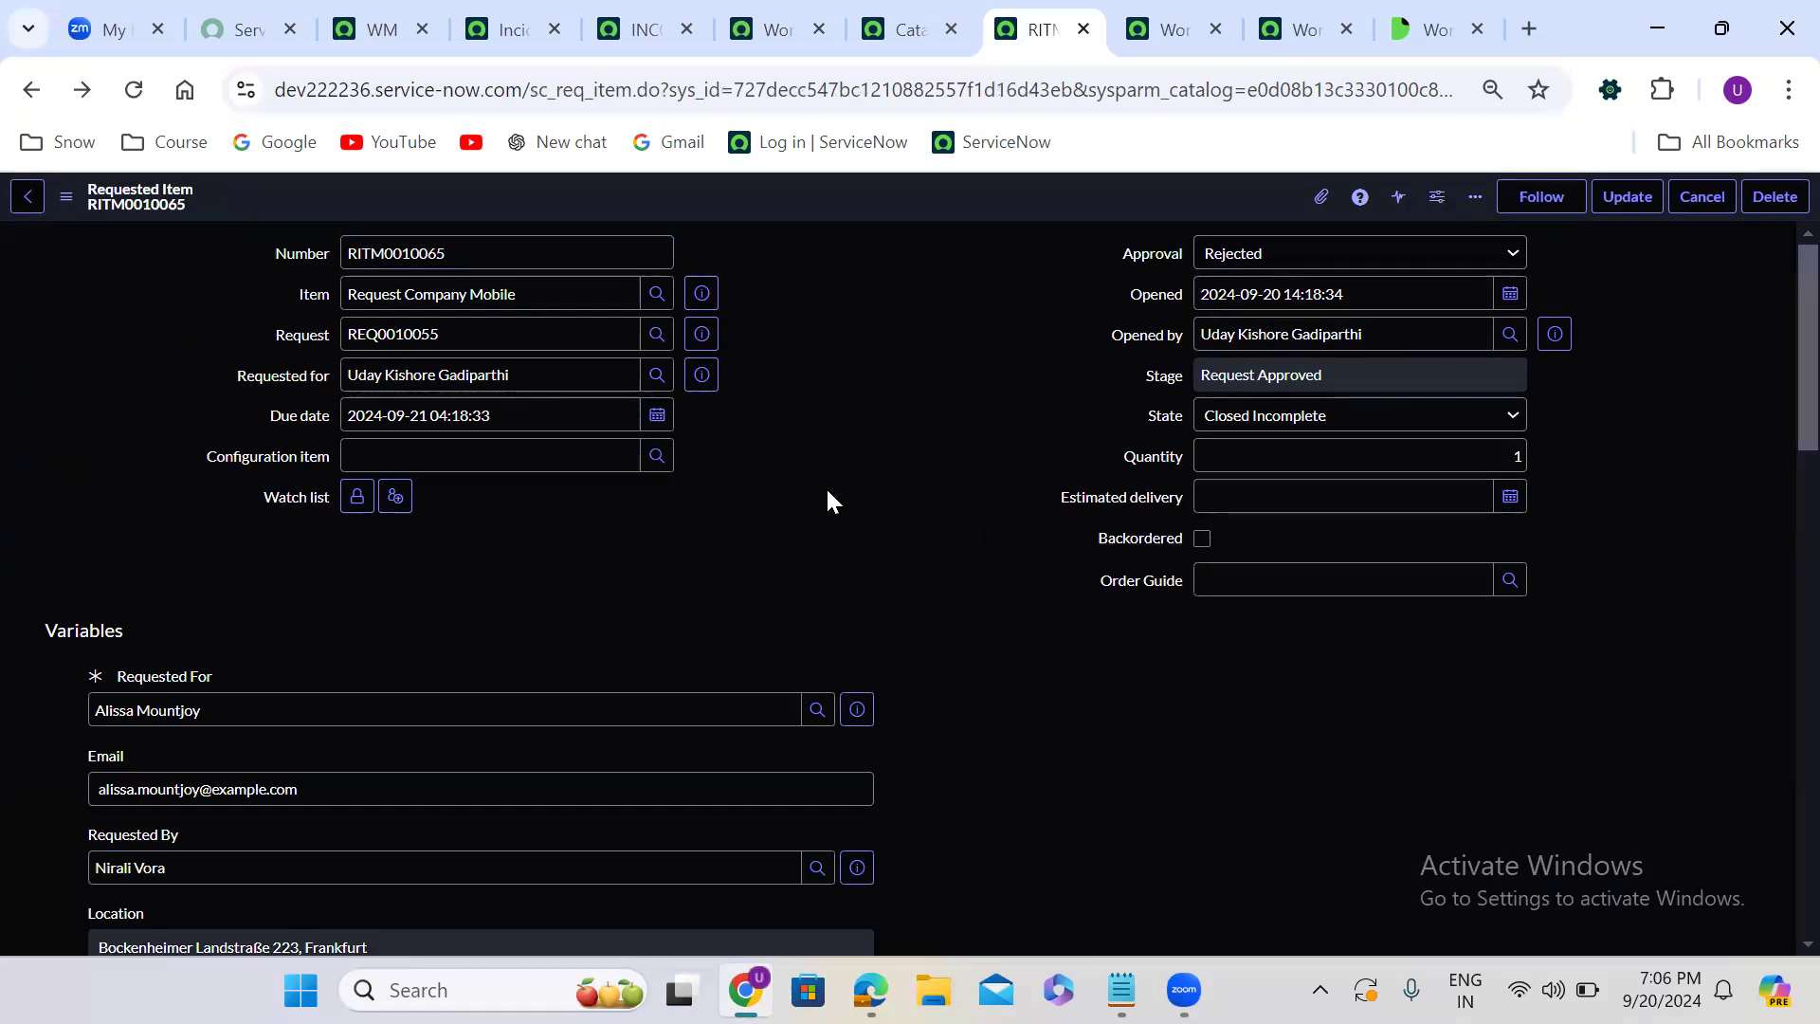
pyautogui.scroll(-15, 828, 491)
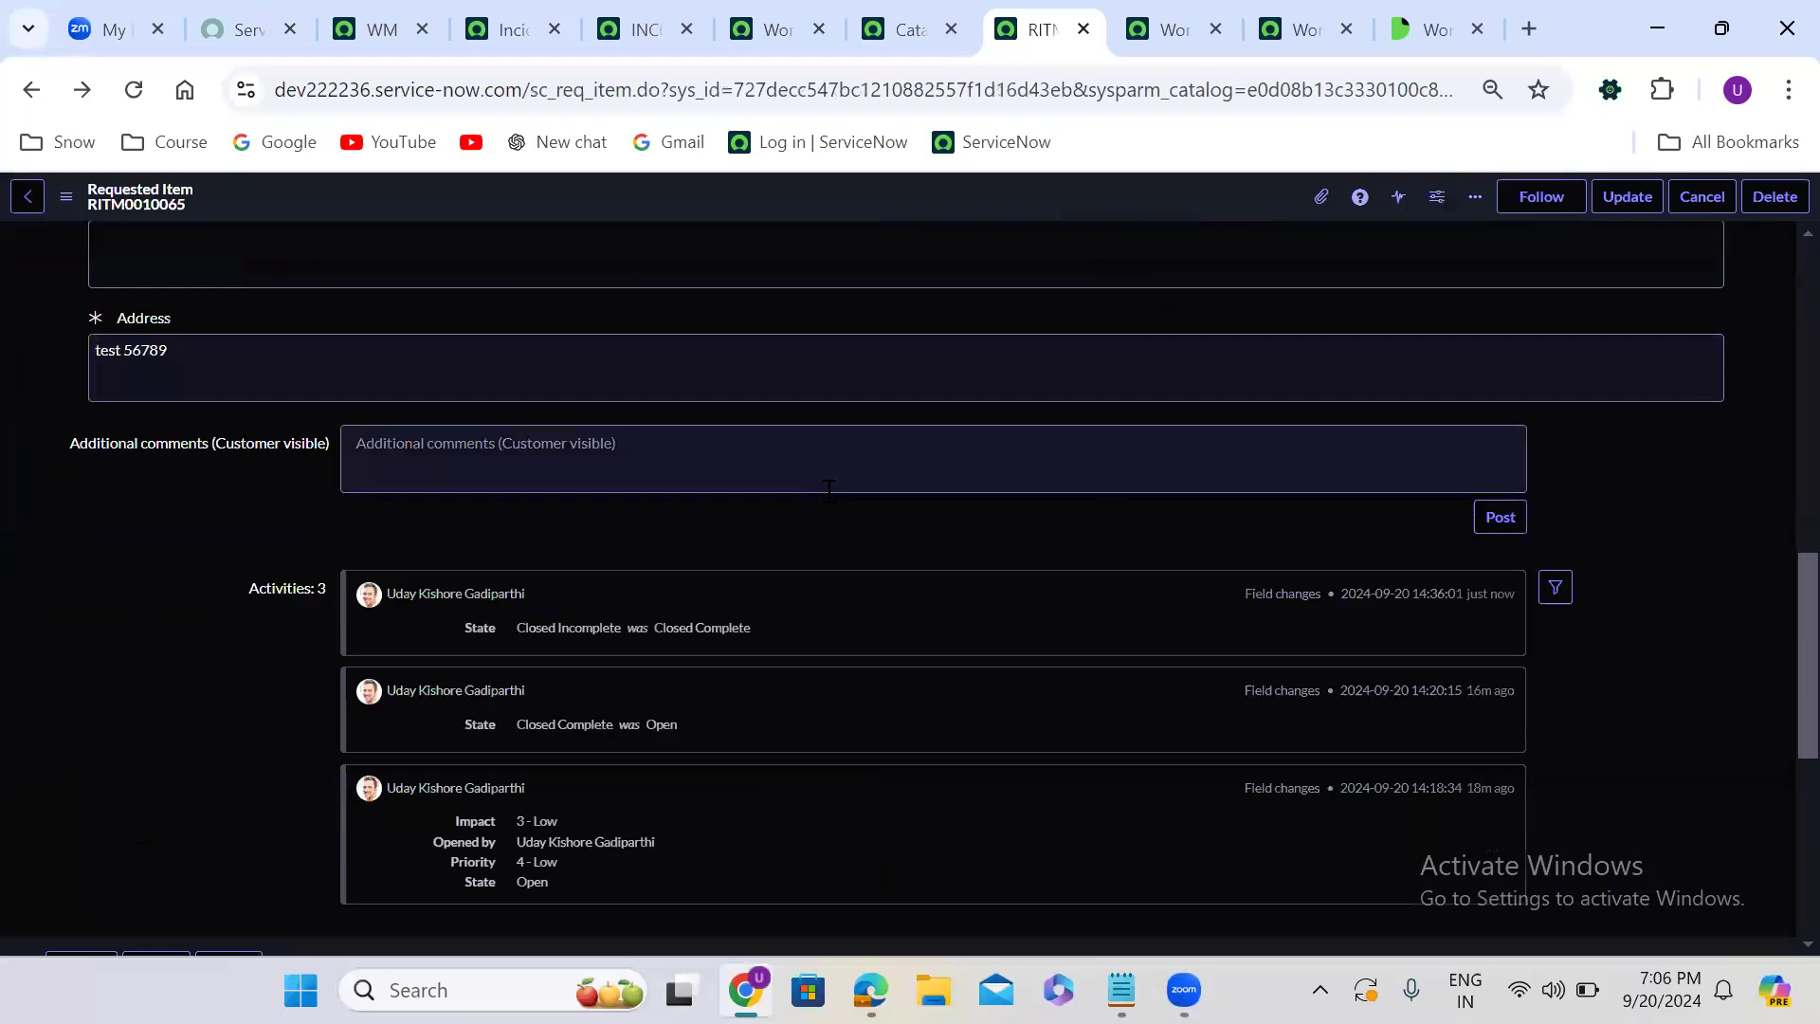
pyautogui.scroll(-4, 830, 497)
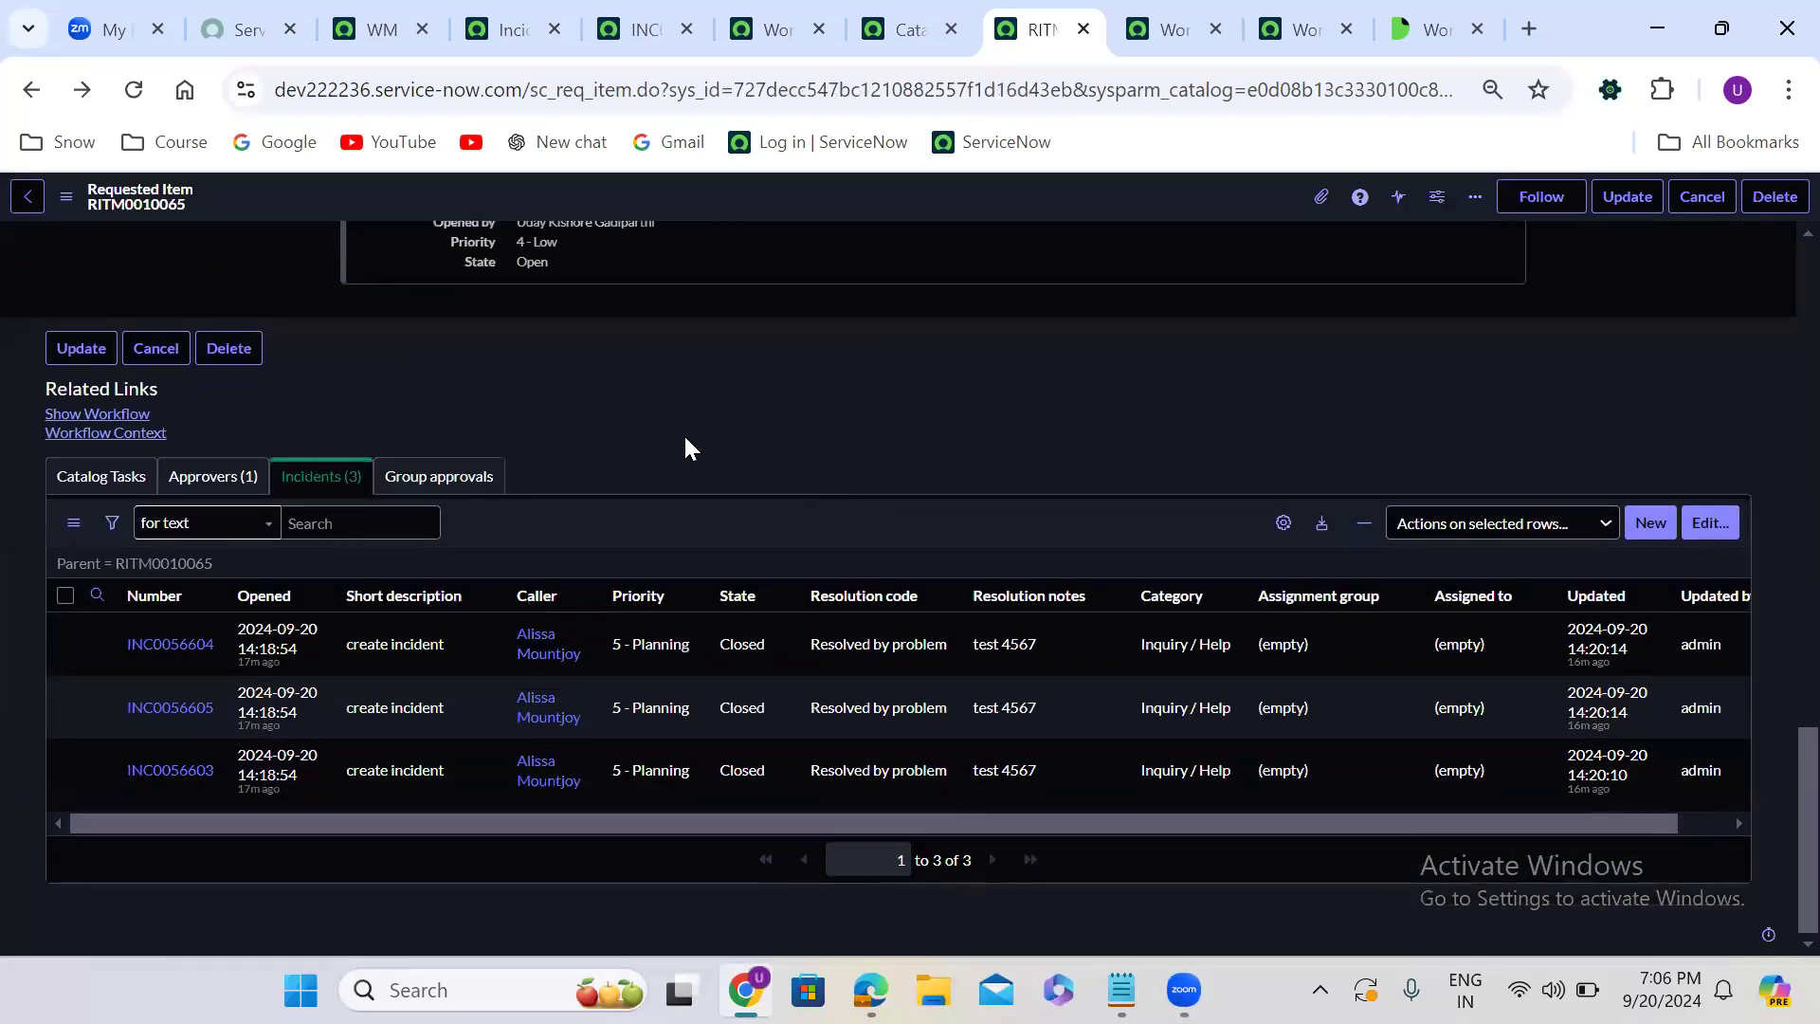
pyautogui.click(102, 414)
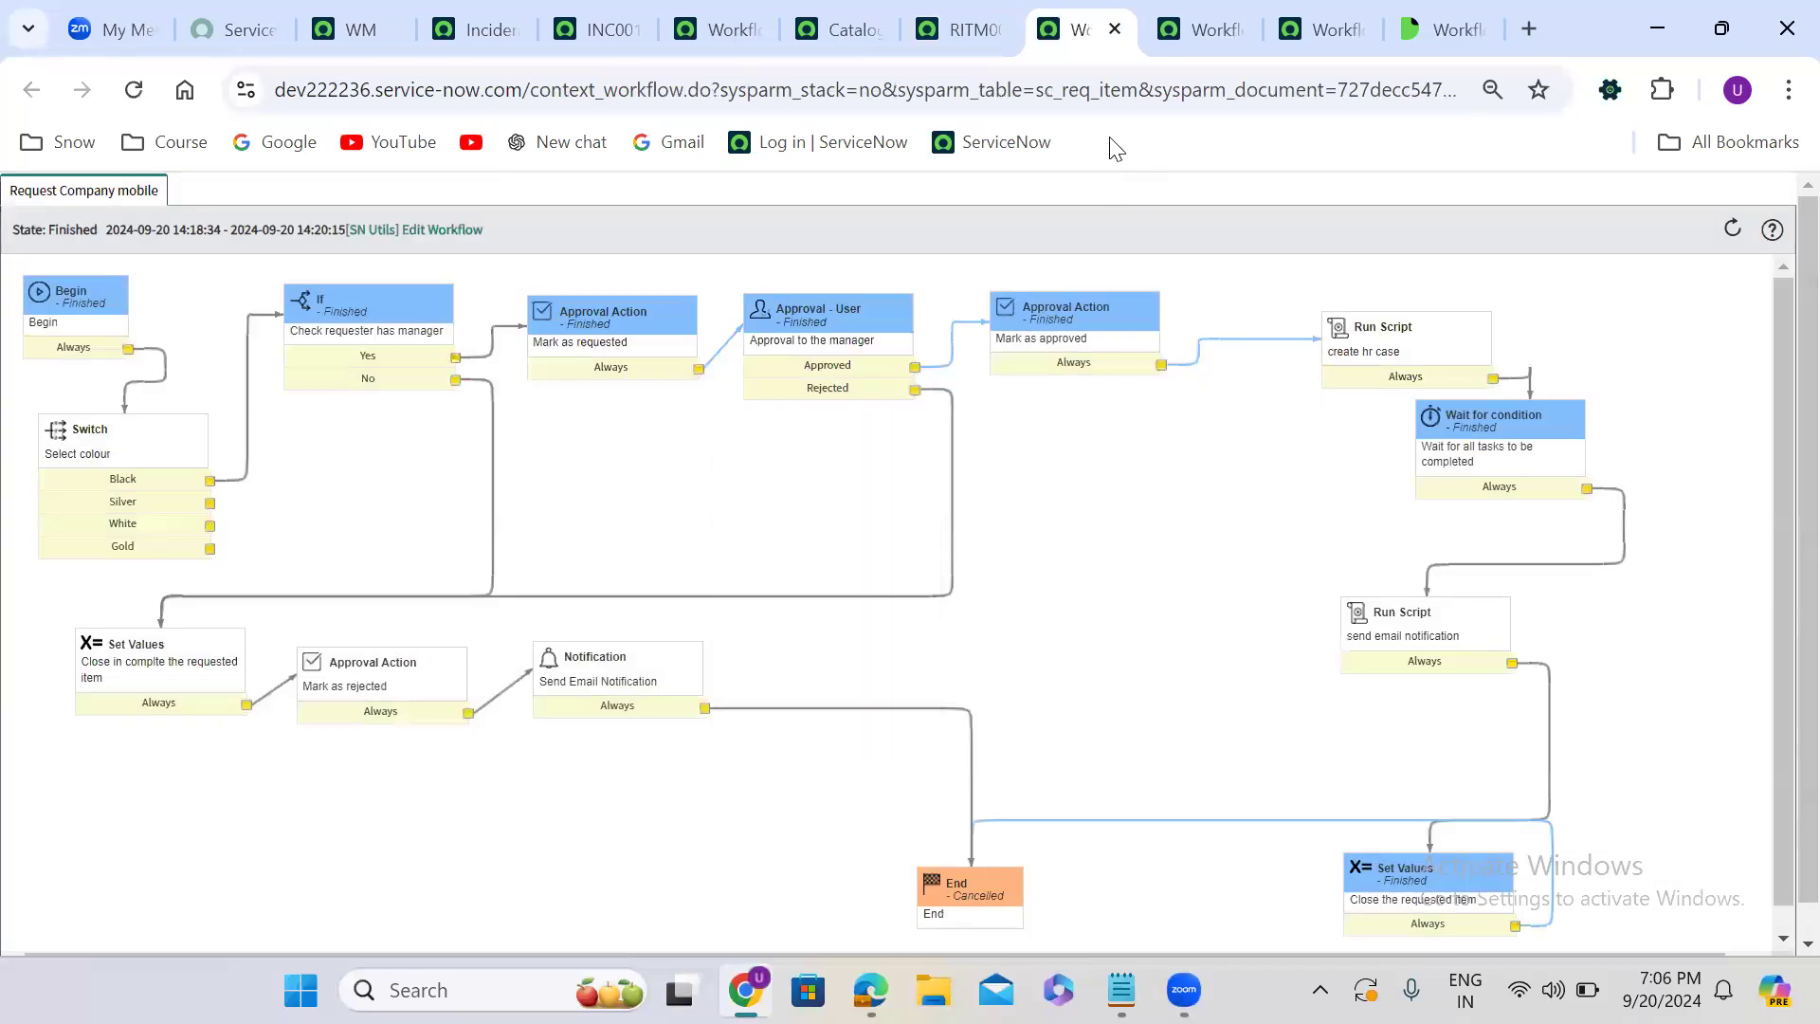
pyautogui.click(1115, 29)
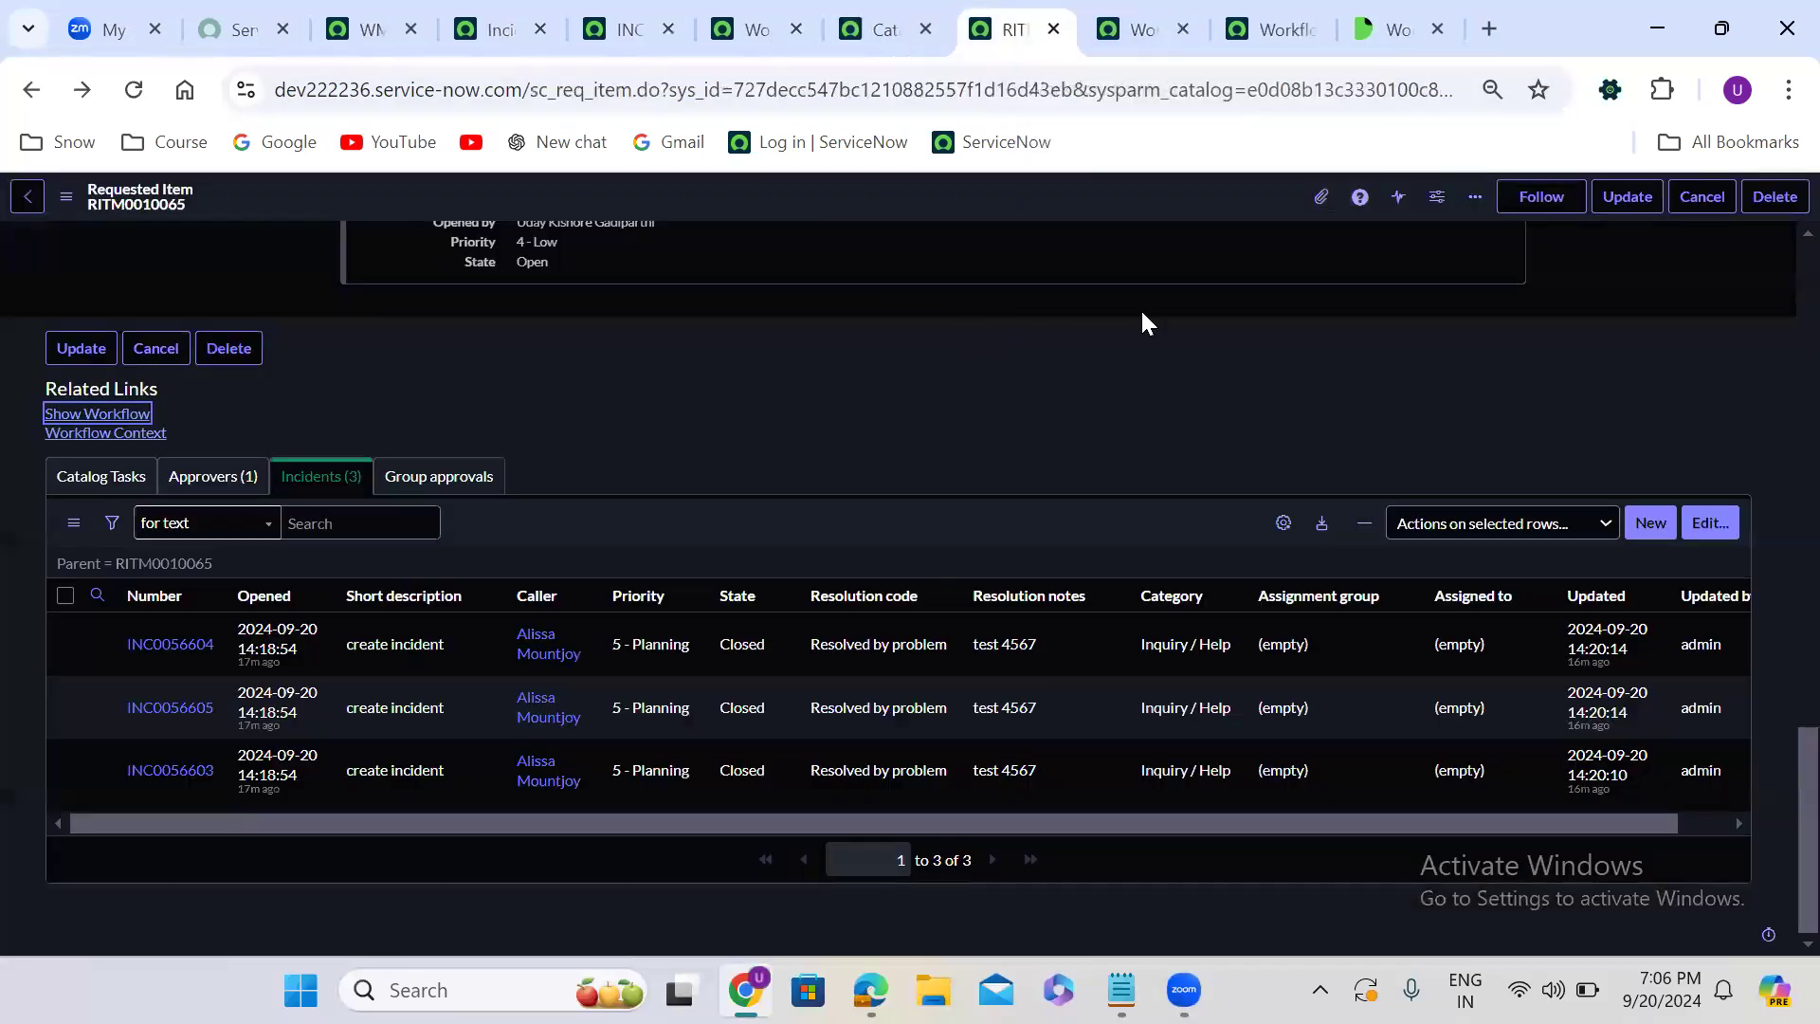
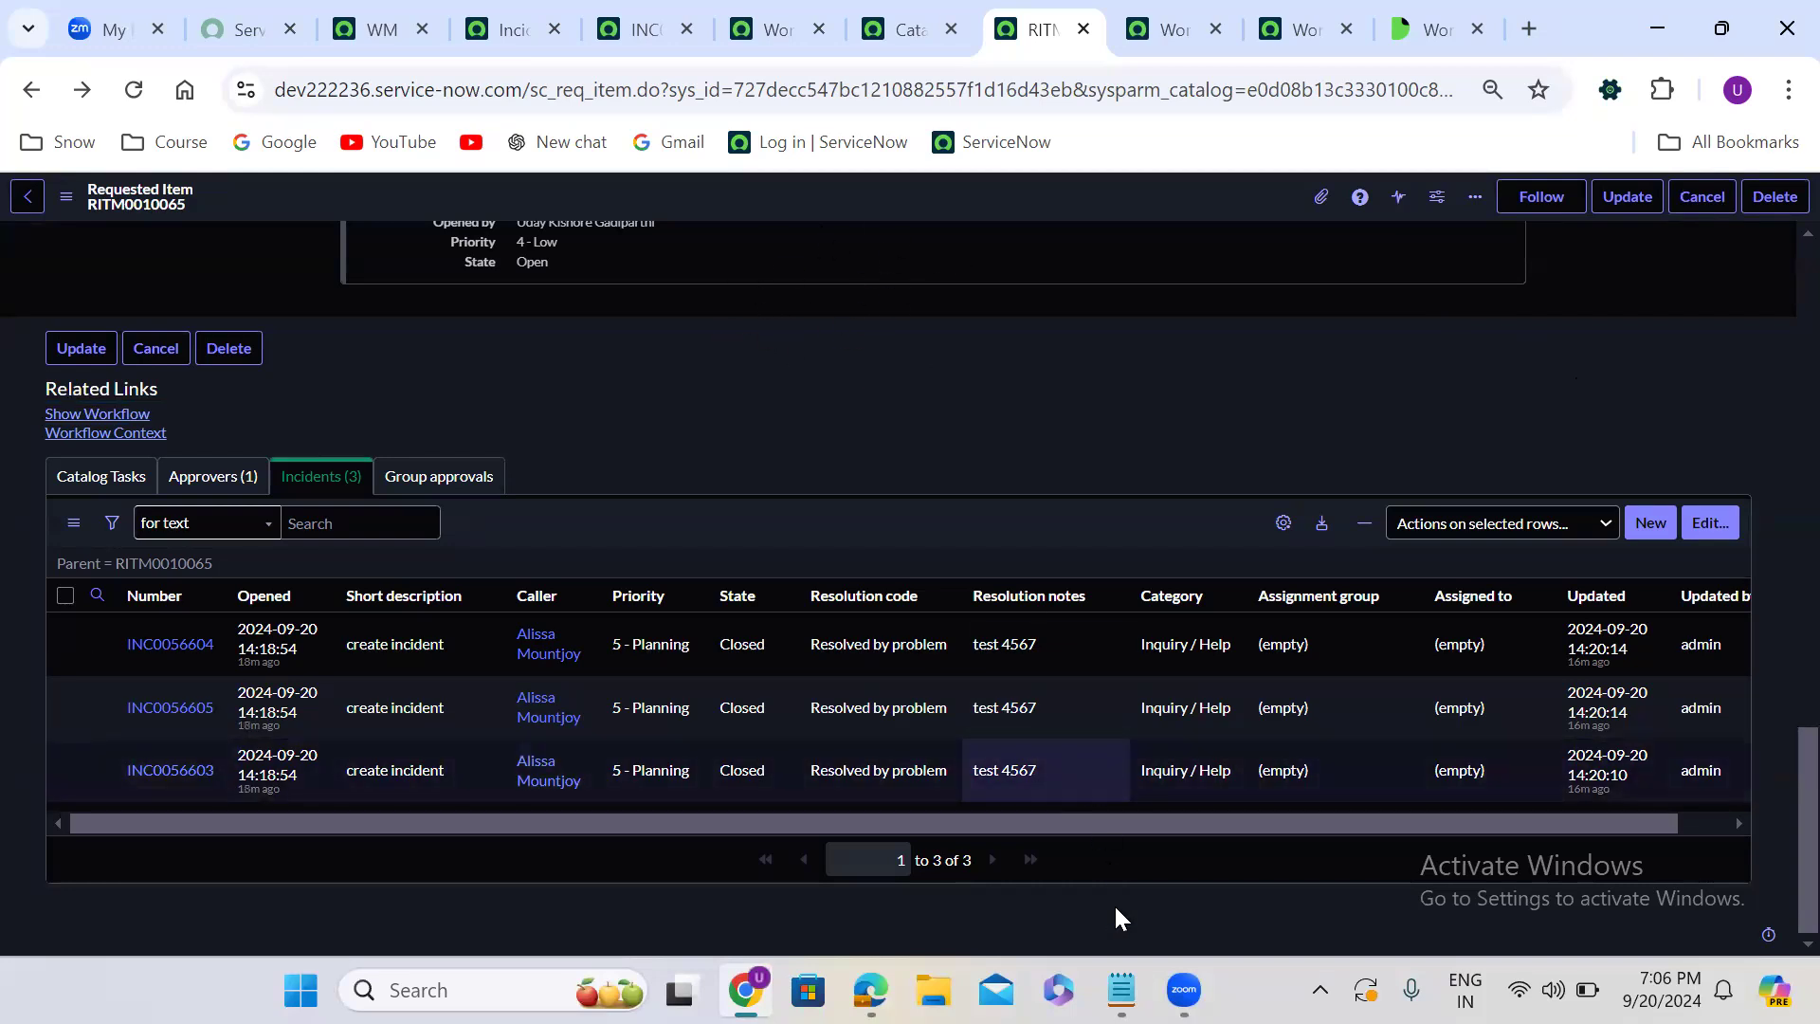
# - Review the Workflow script calls in Notepad, then return to the Request Company mobile workflow editor in Chrome
pyautogui.click(1122, 989)
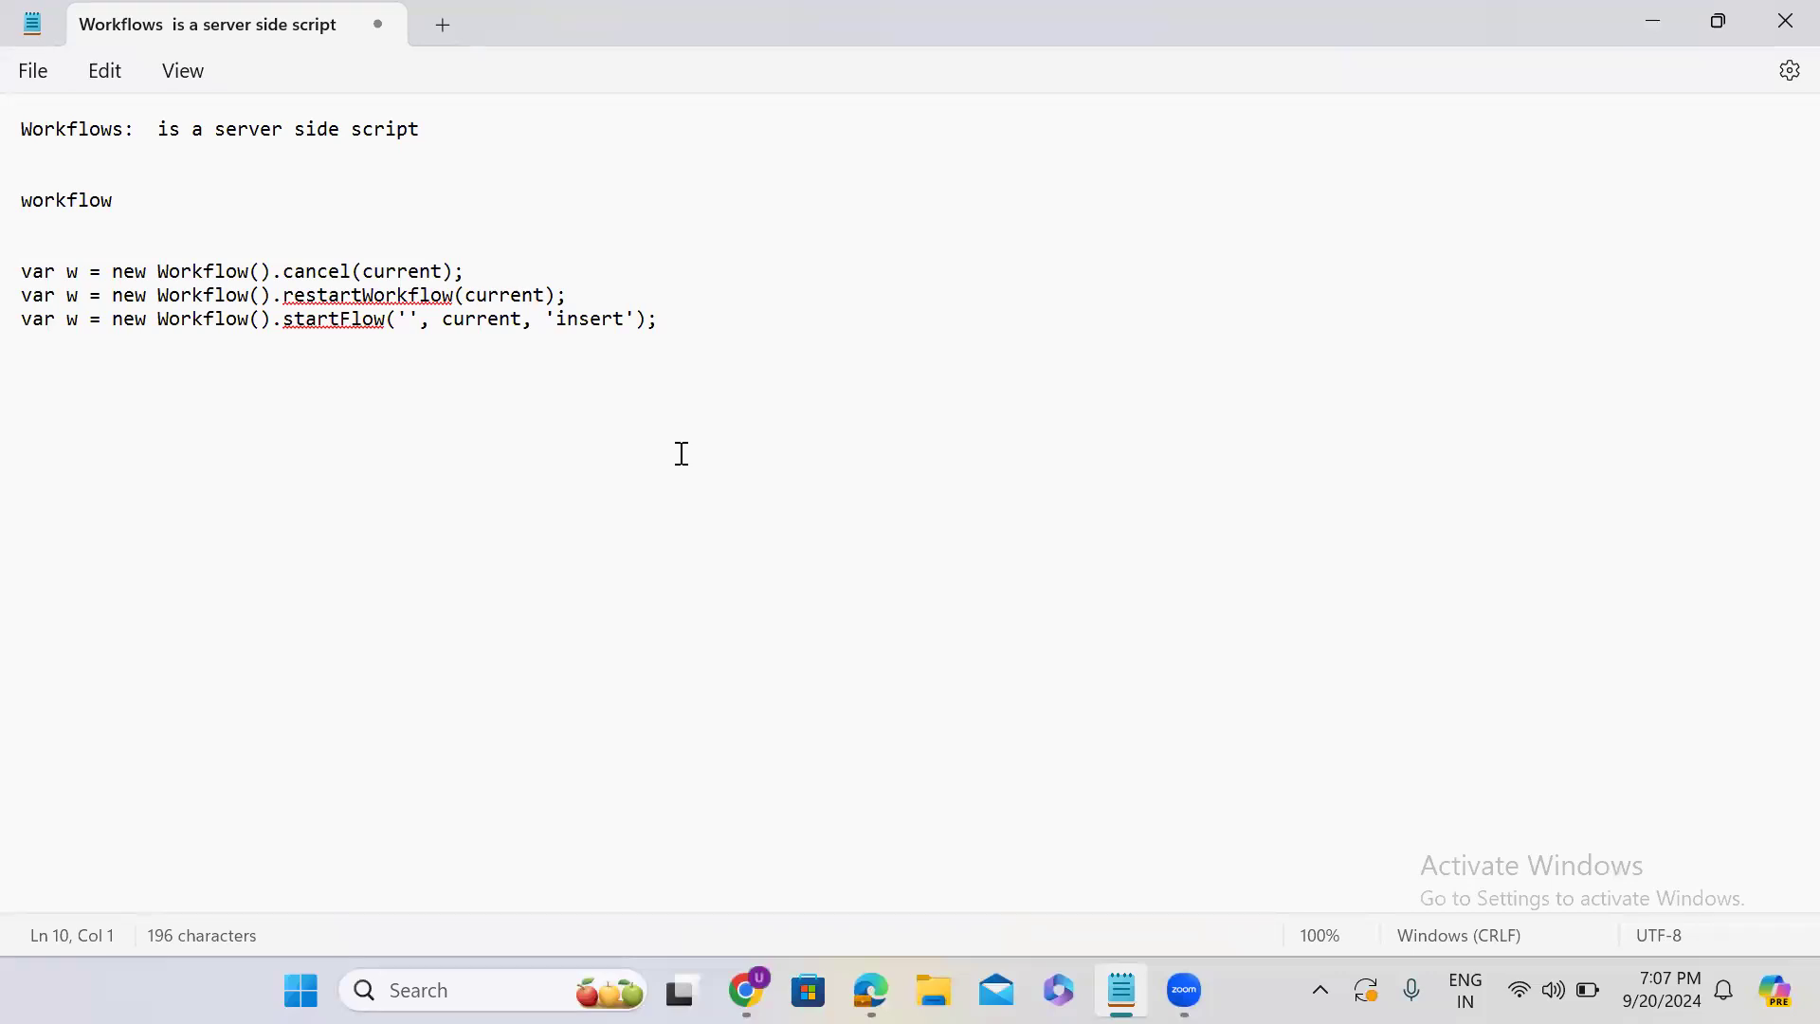
pyautogui.moveTo(1653, 11); pyautogui.dragTo(1658, 21)
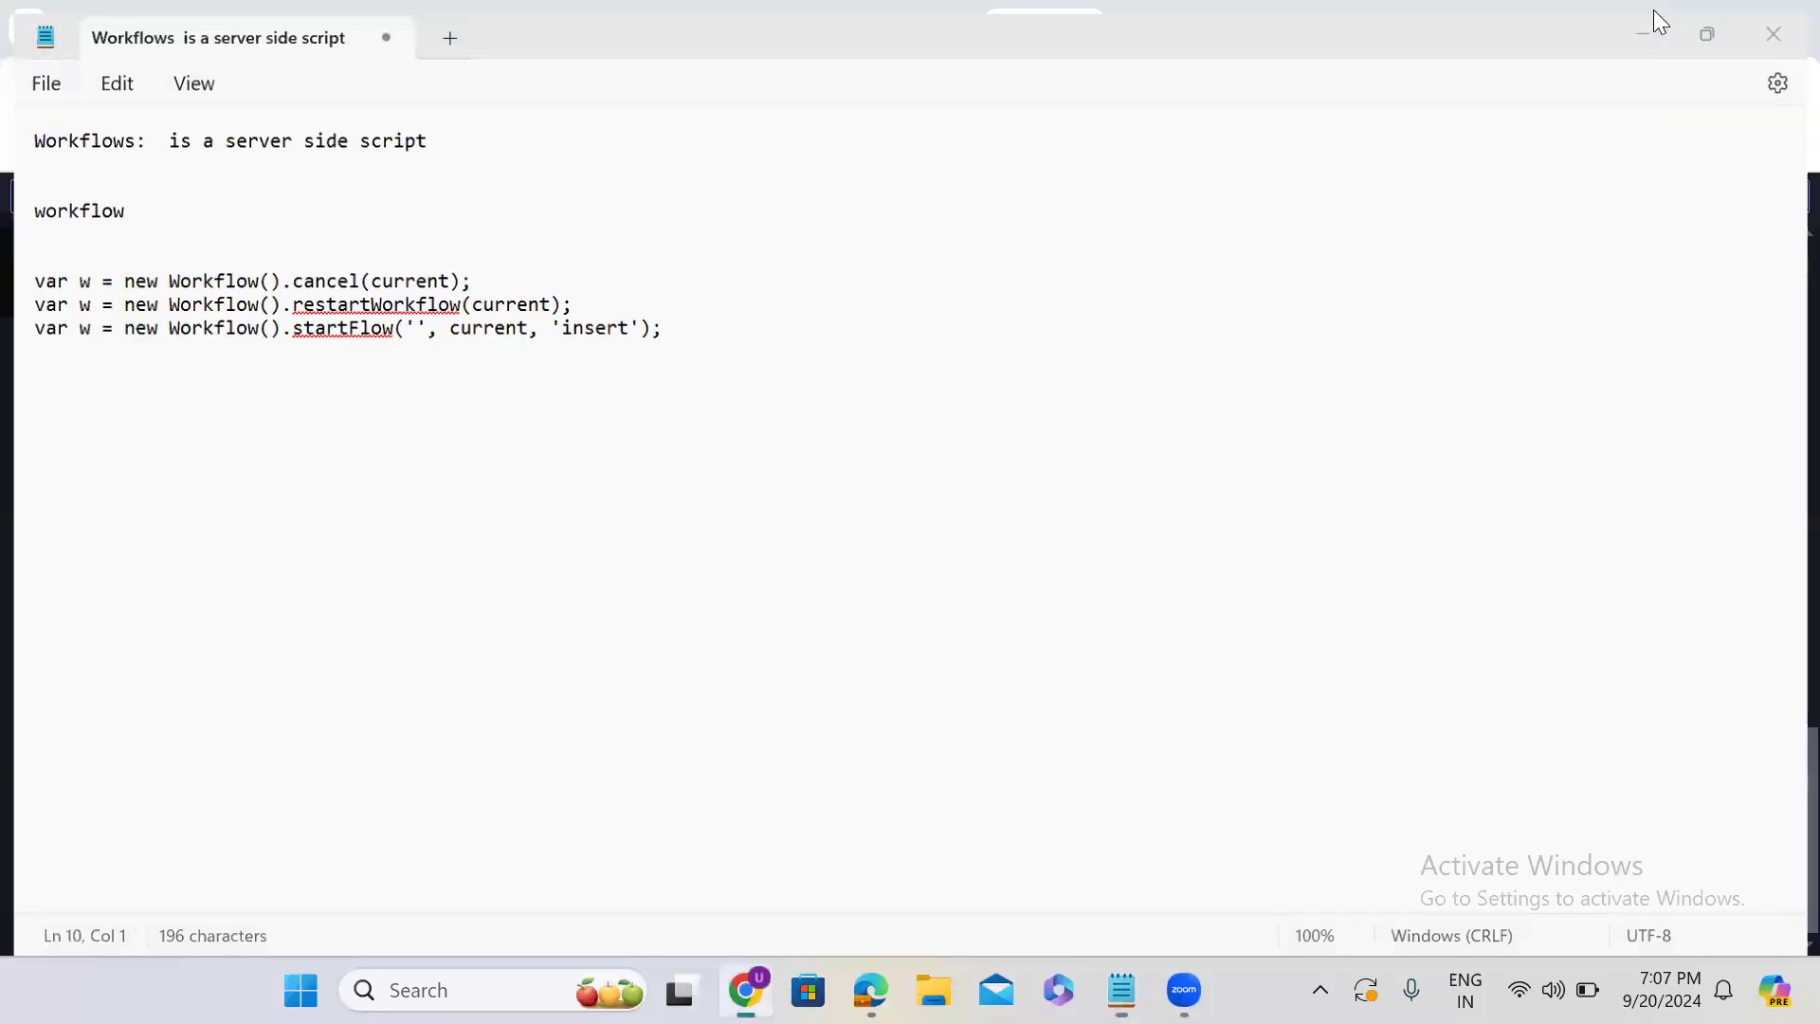
pyautogui.click(1654, 13)
pyautogui.click(1158, 13)
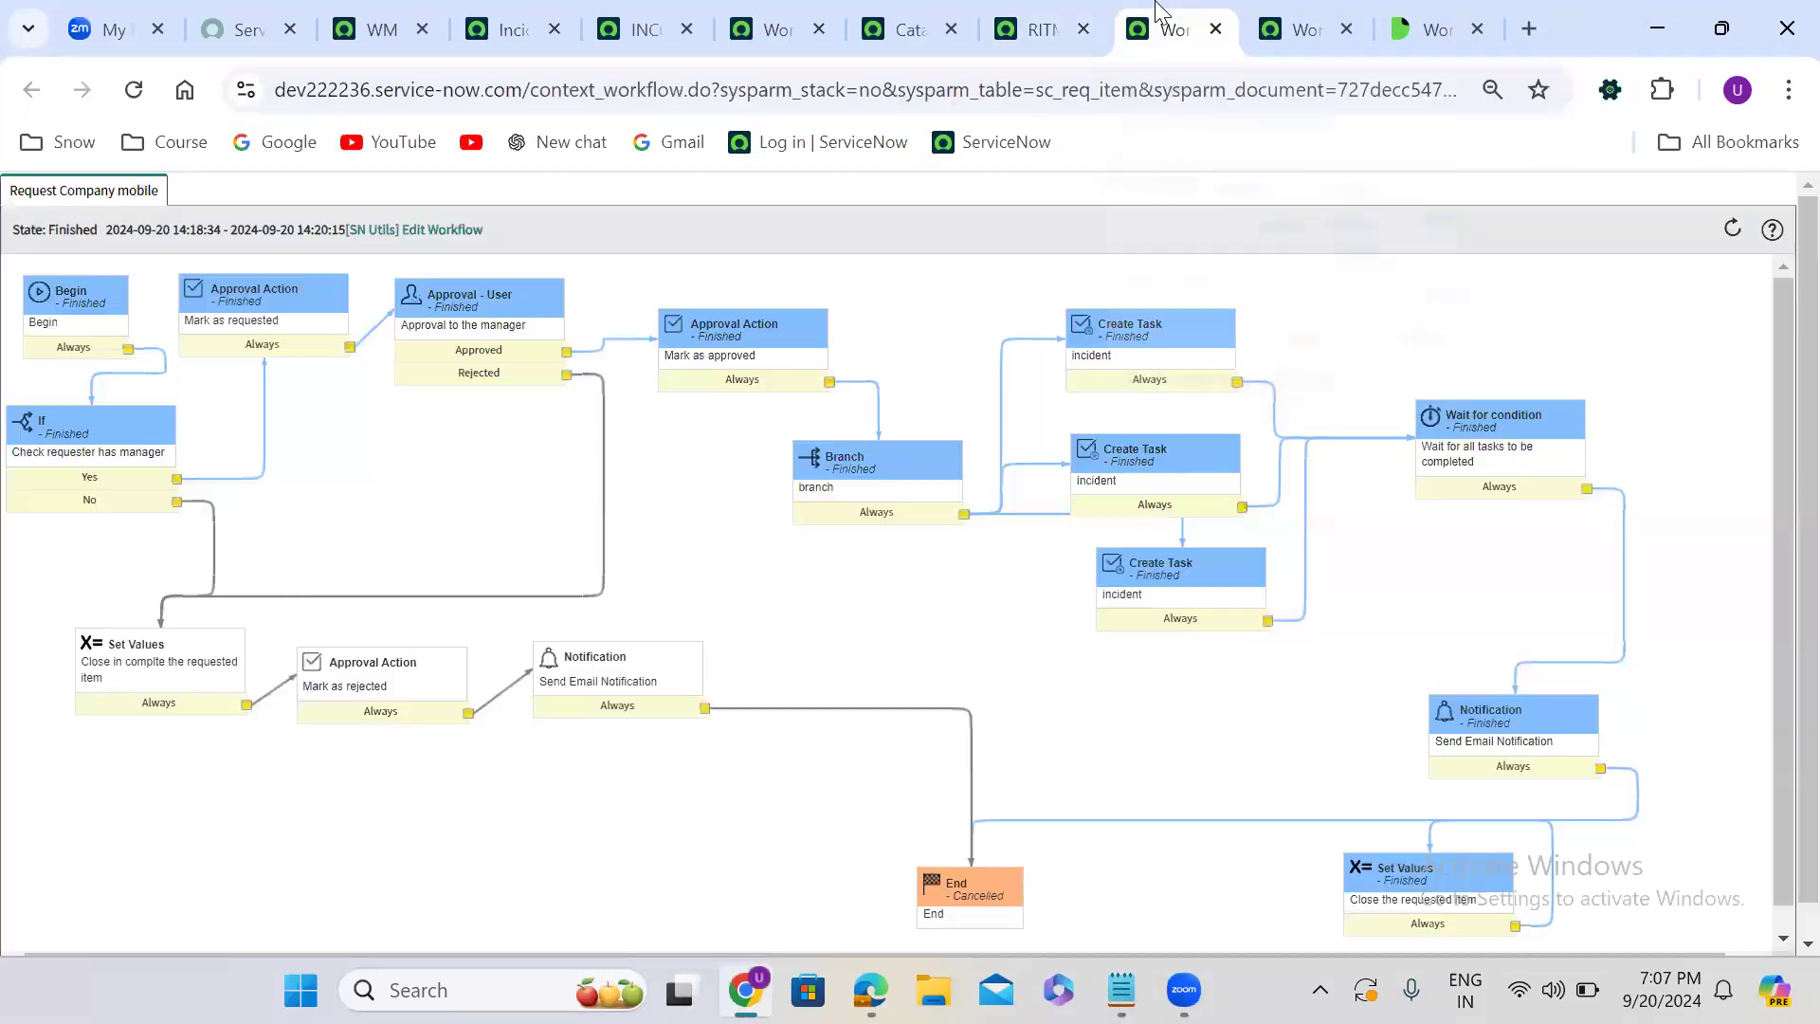
pyautogui.click(746, 13)
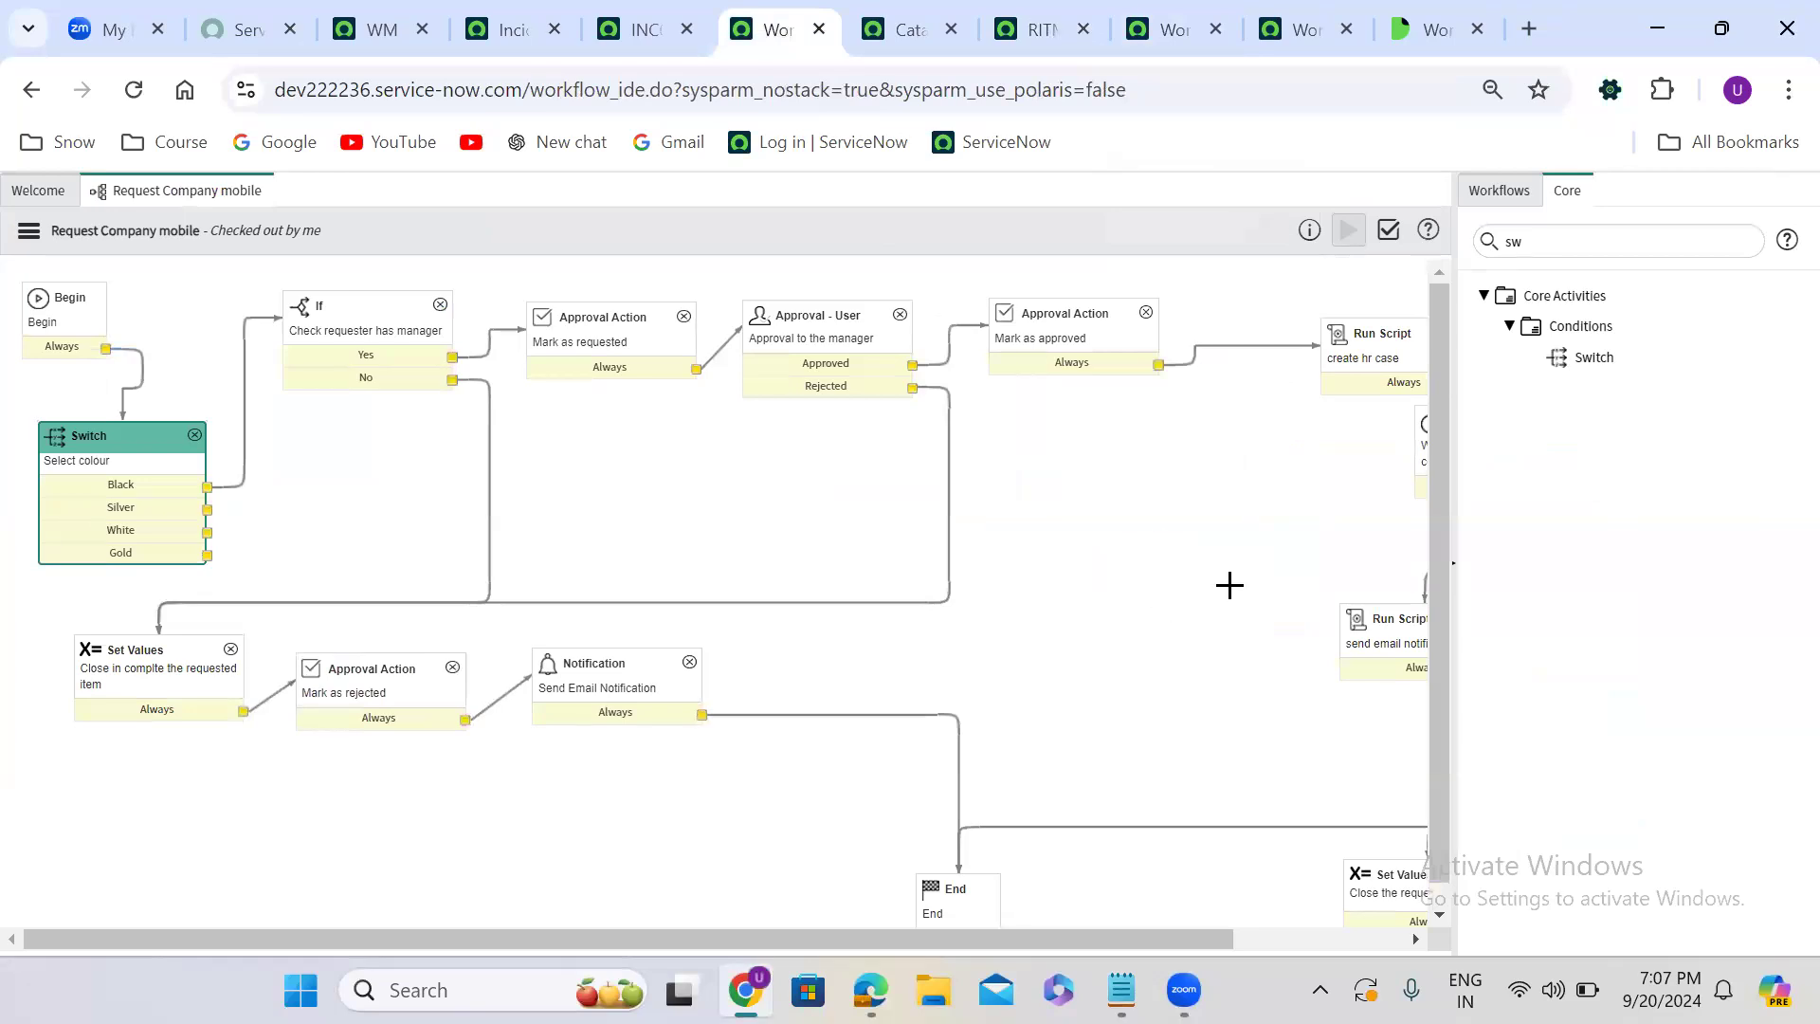
# - Add the existing Contract Approval workflow as an activity in the Request Company mobile workflow
pyautogui.click(1496, 194)
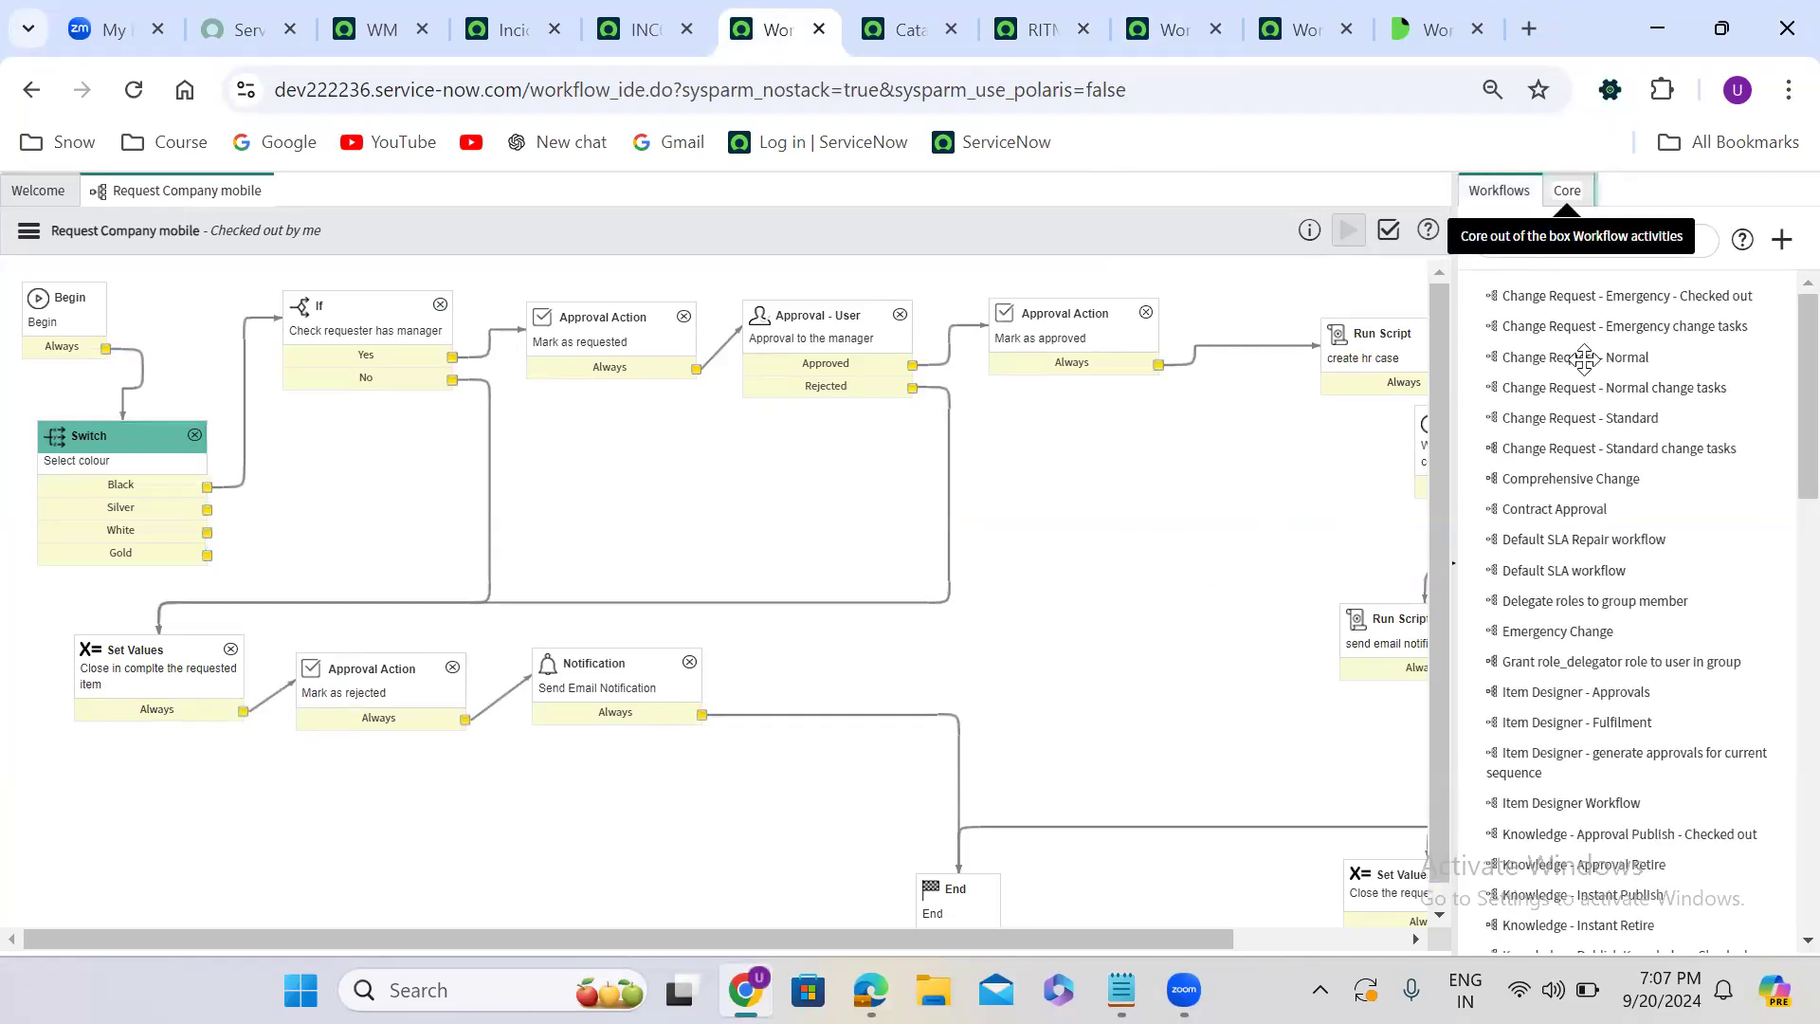
pyautogui.moveTo(1588, 508); pyautogui.dragTo(891, 439)
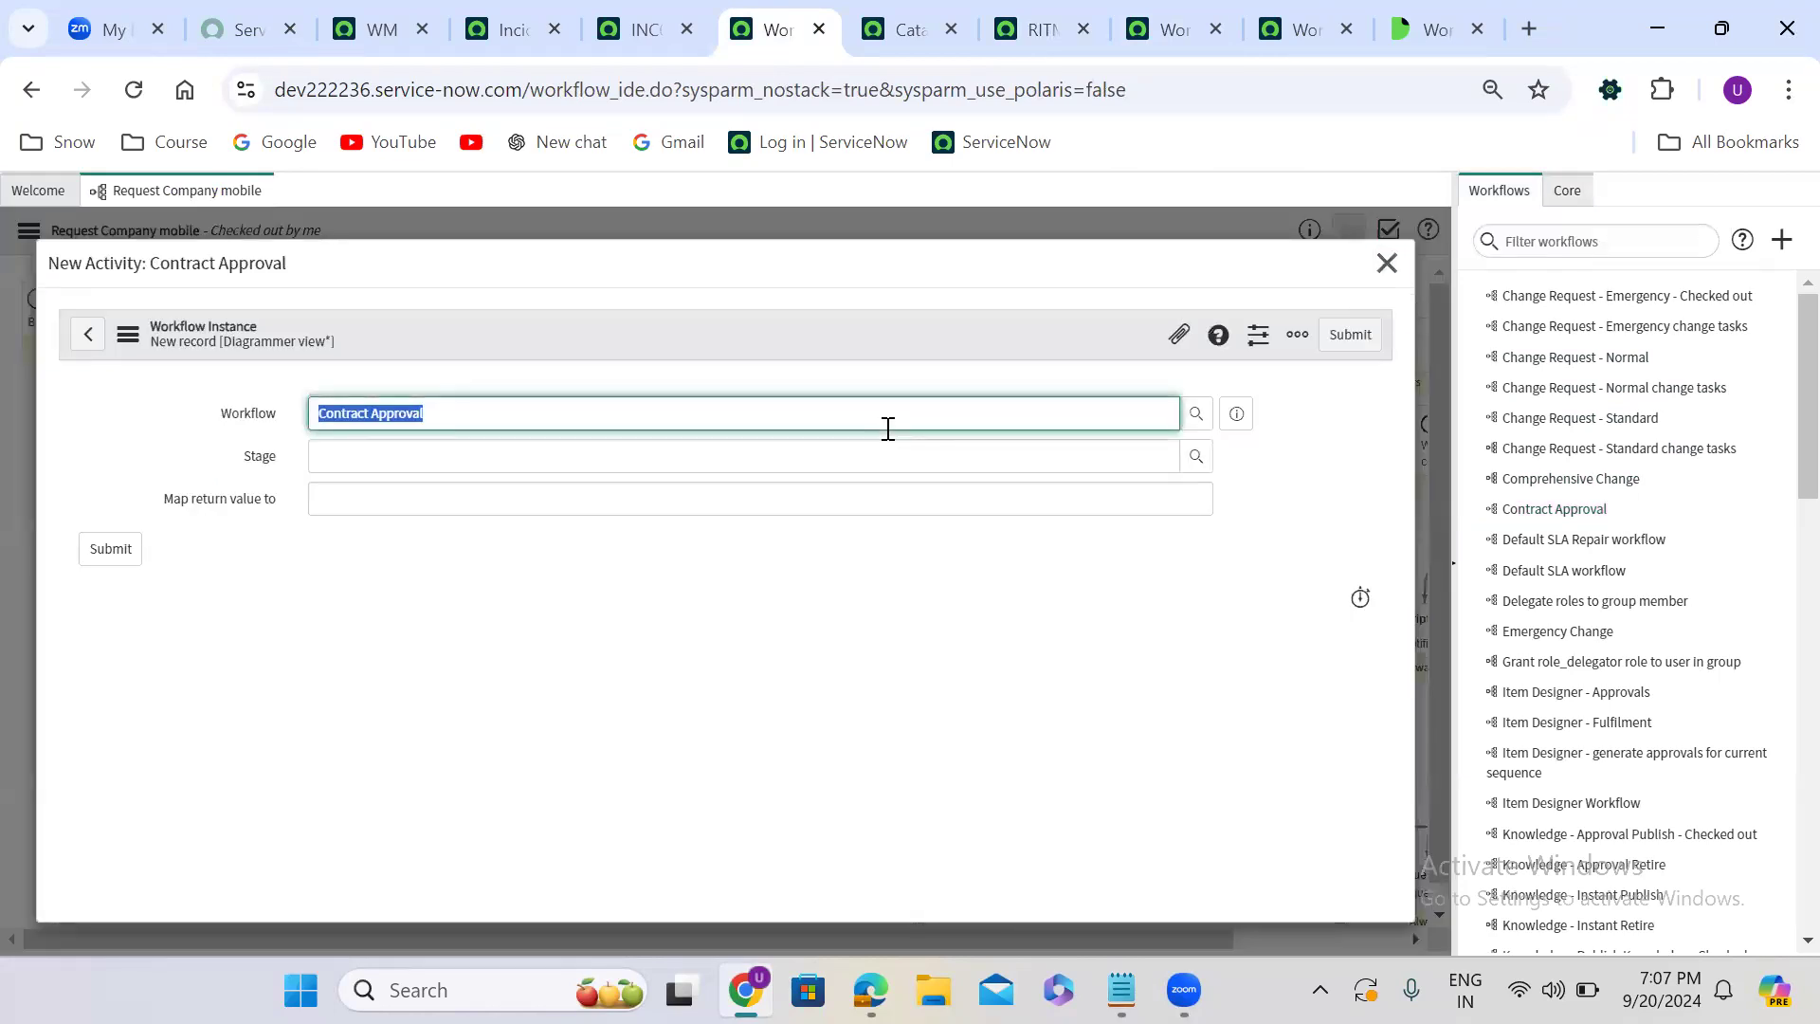
pyautogui.click(1353, 337)
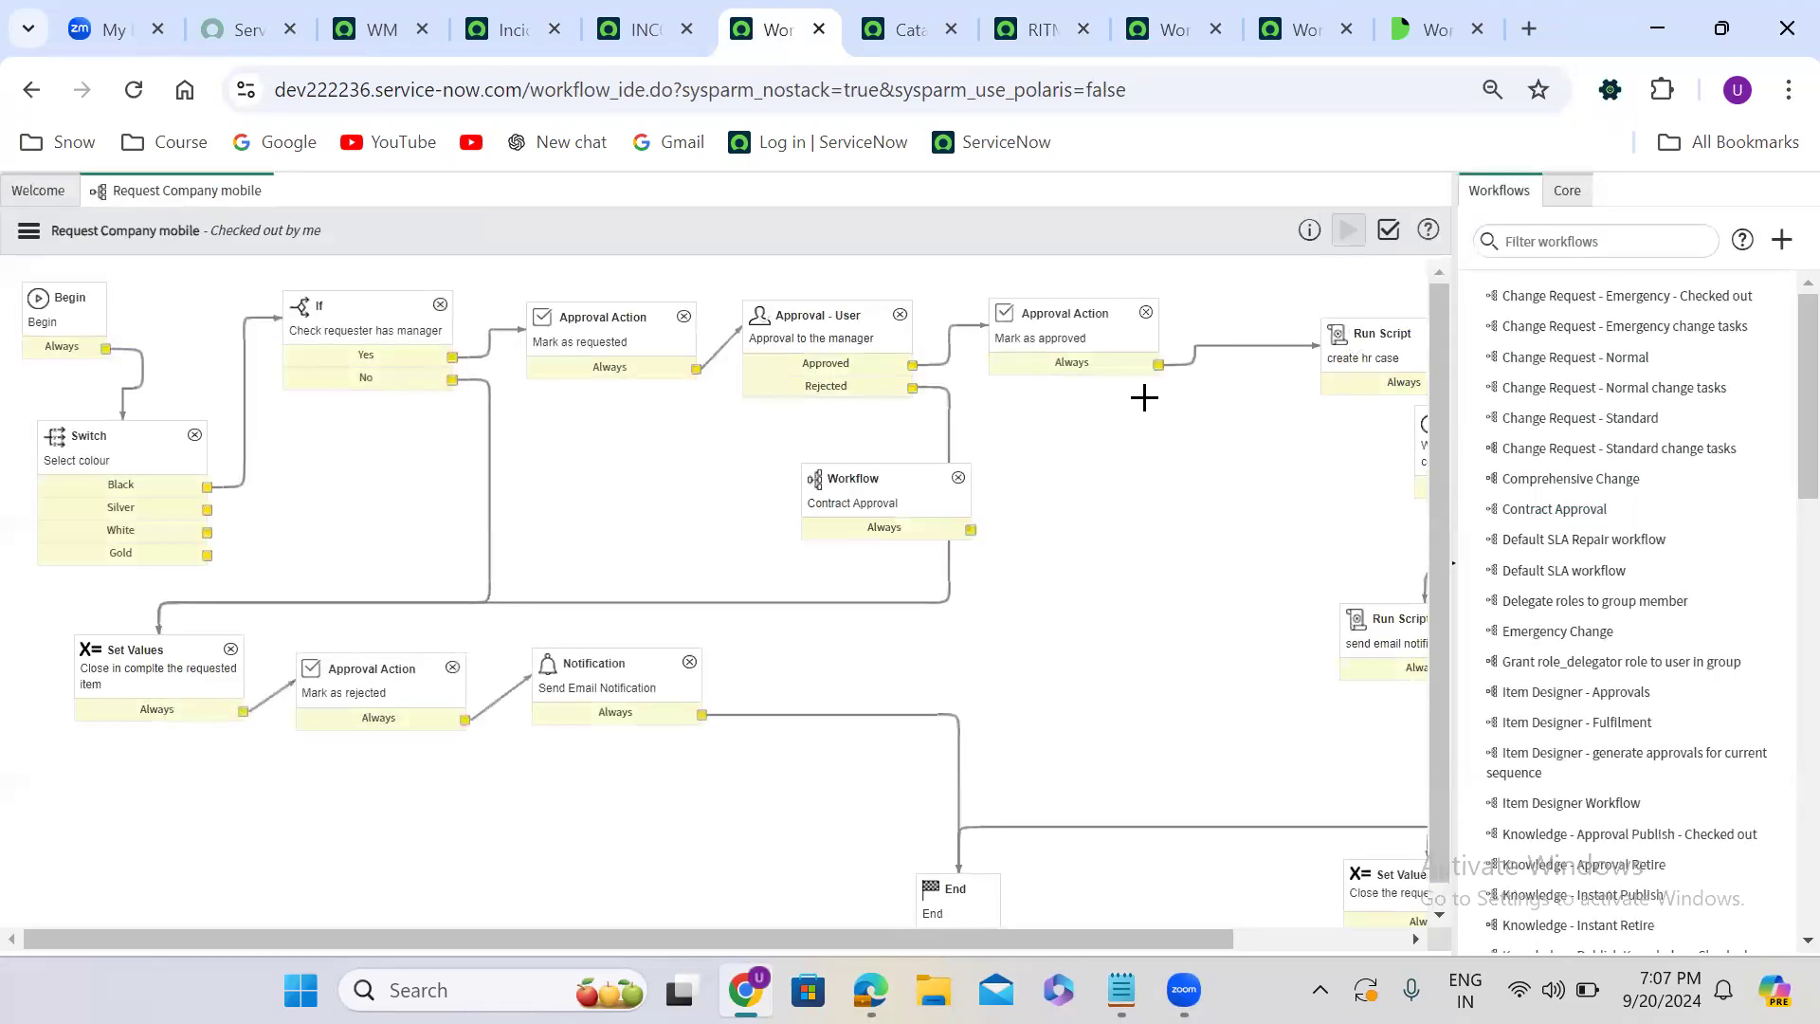
# - Position the Contract Approval activity between Wait for condition and the send email notification Run Script, shifting that script down to make room
pyautogui.moveTo(877, 485); pyautogui.dragTo(1240, 517)
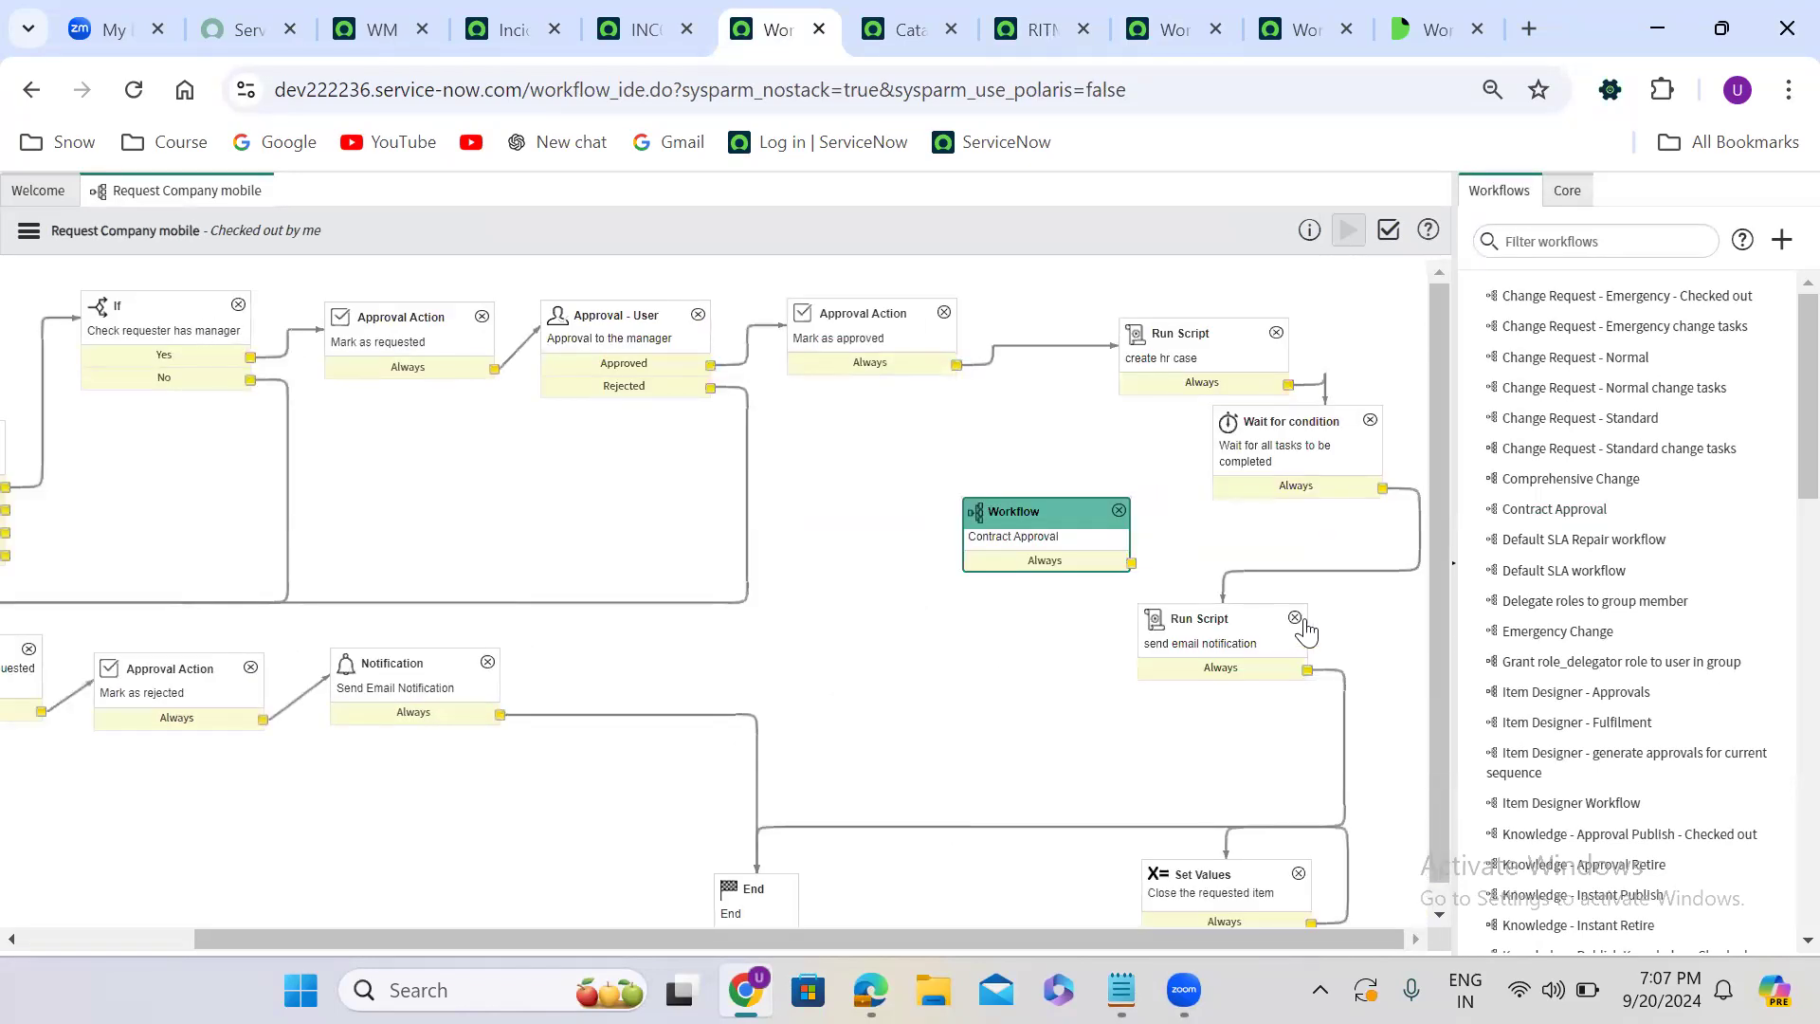
pyautogui.click(1297, 583)
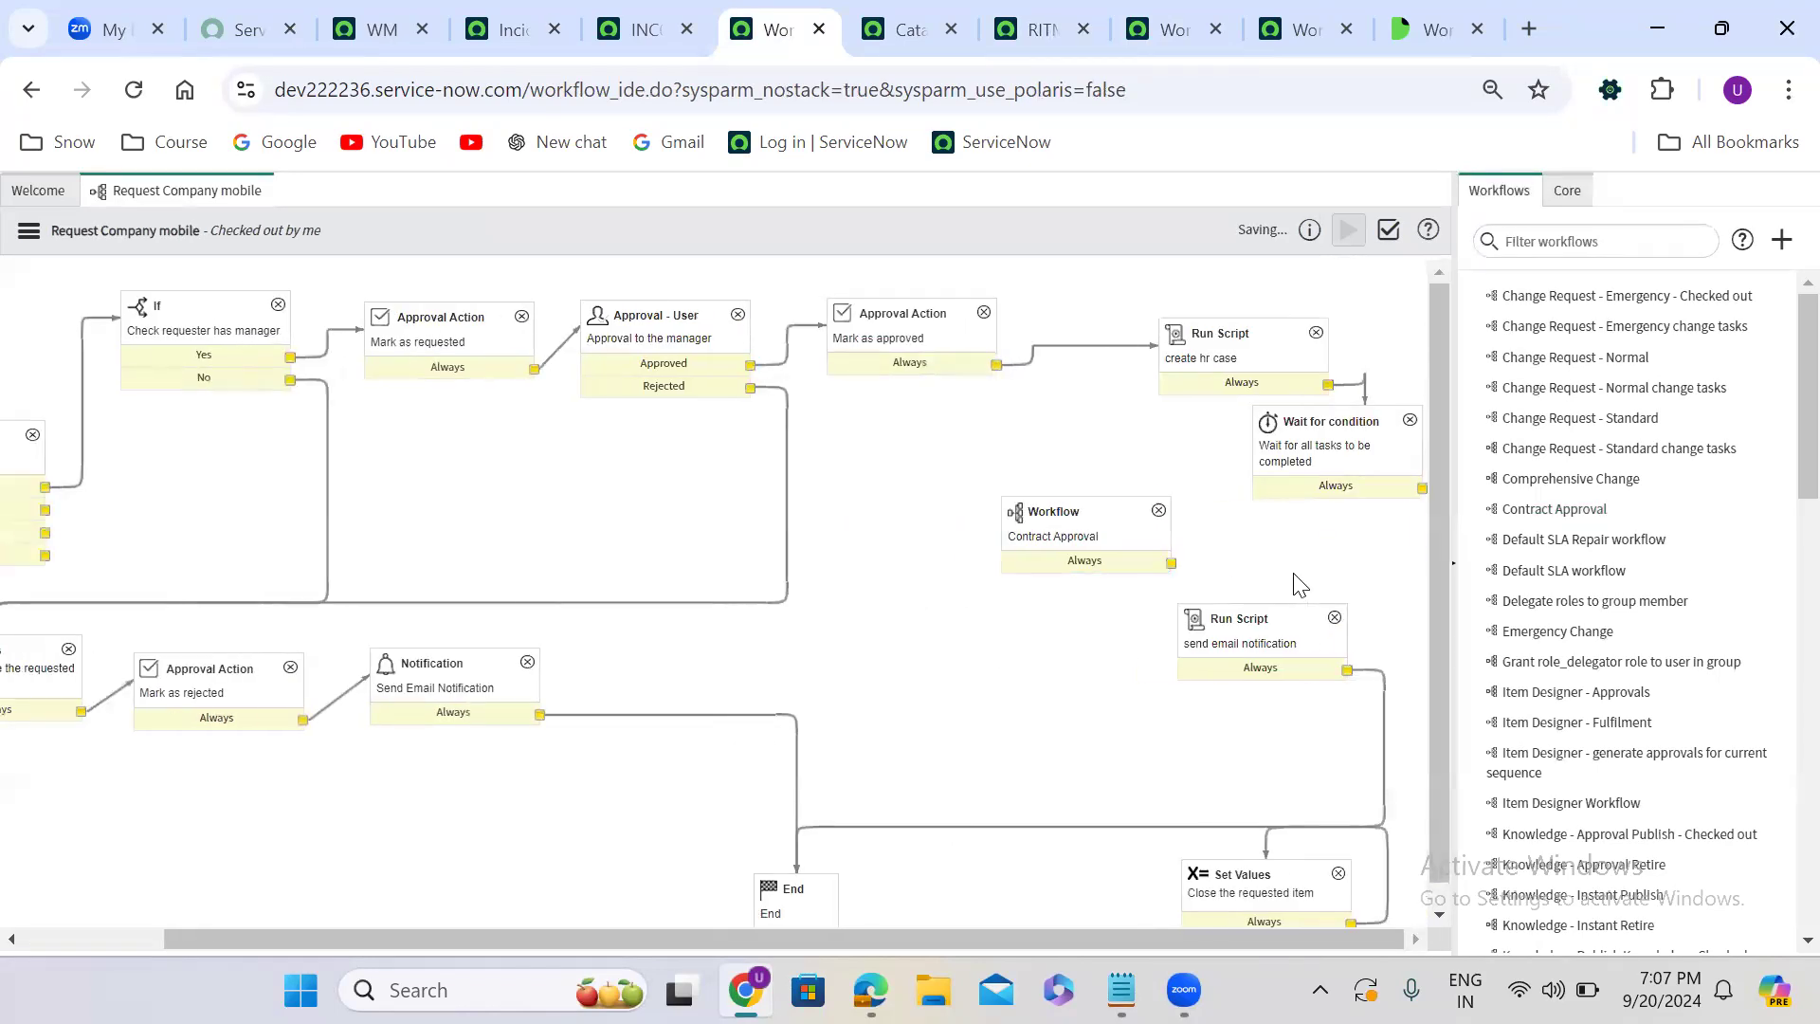
pyautogui.moveTo(1077, 506); pyautogui.dragTo(1289, 532)
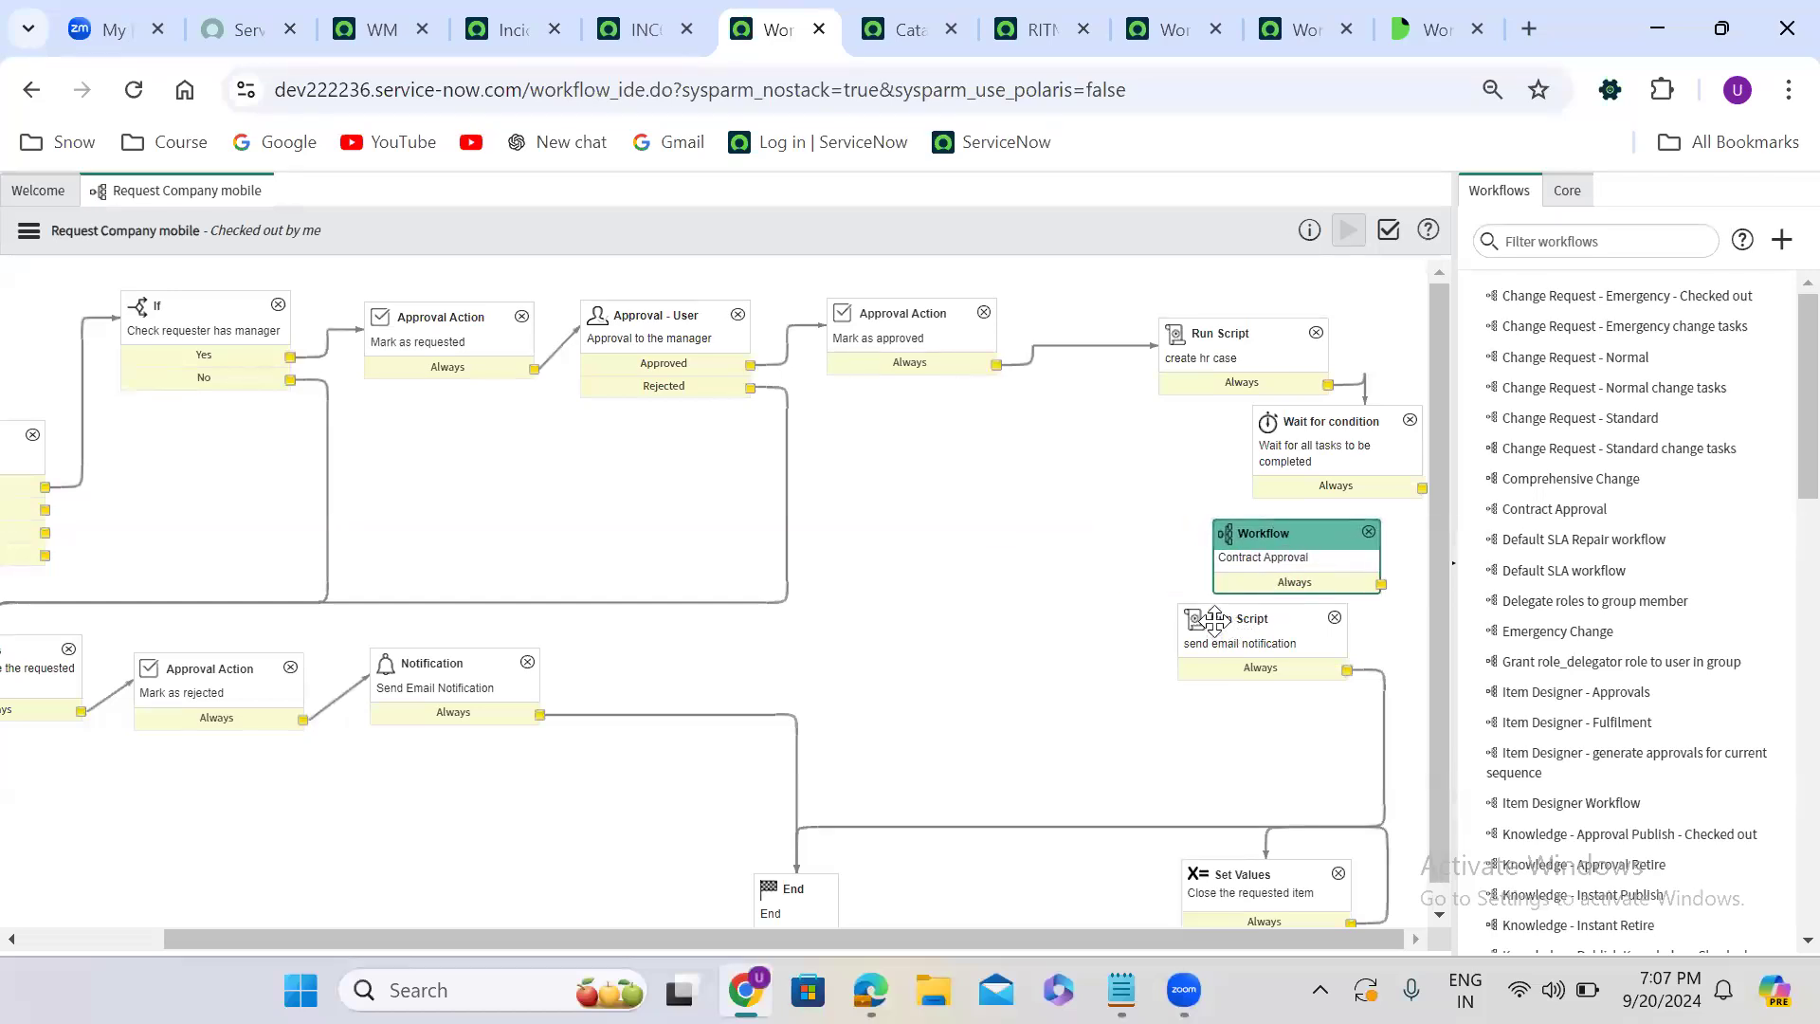
pyautogui.moveTo(1212, 631); pyautogui.dragTo(1190, 663)
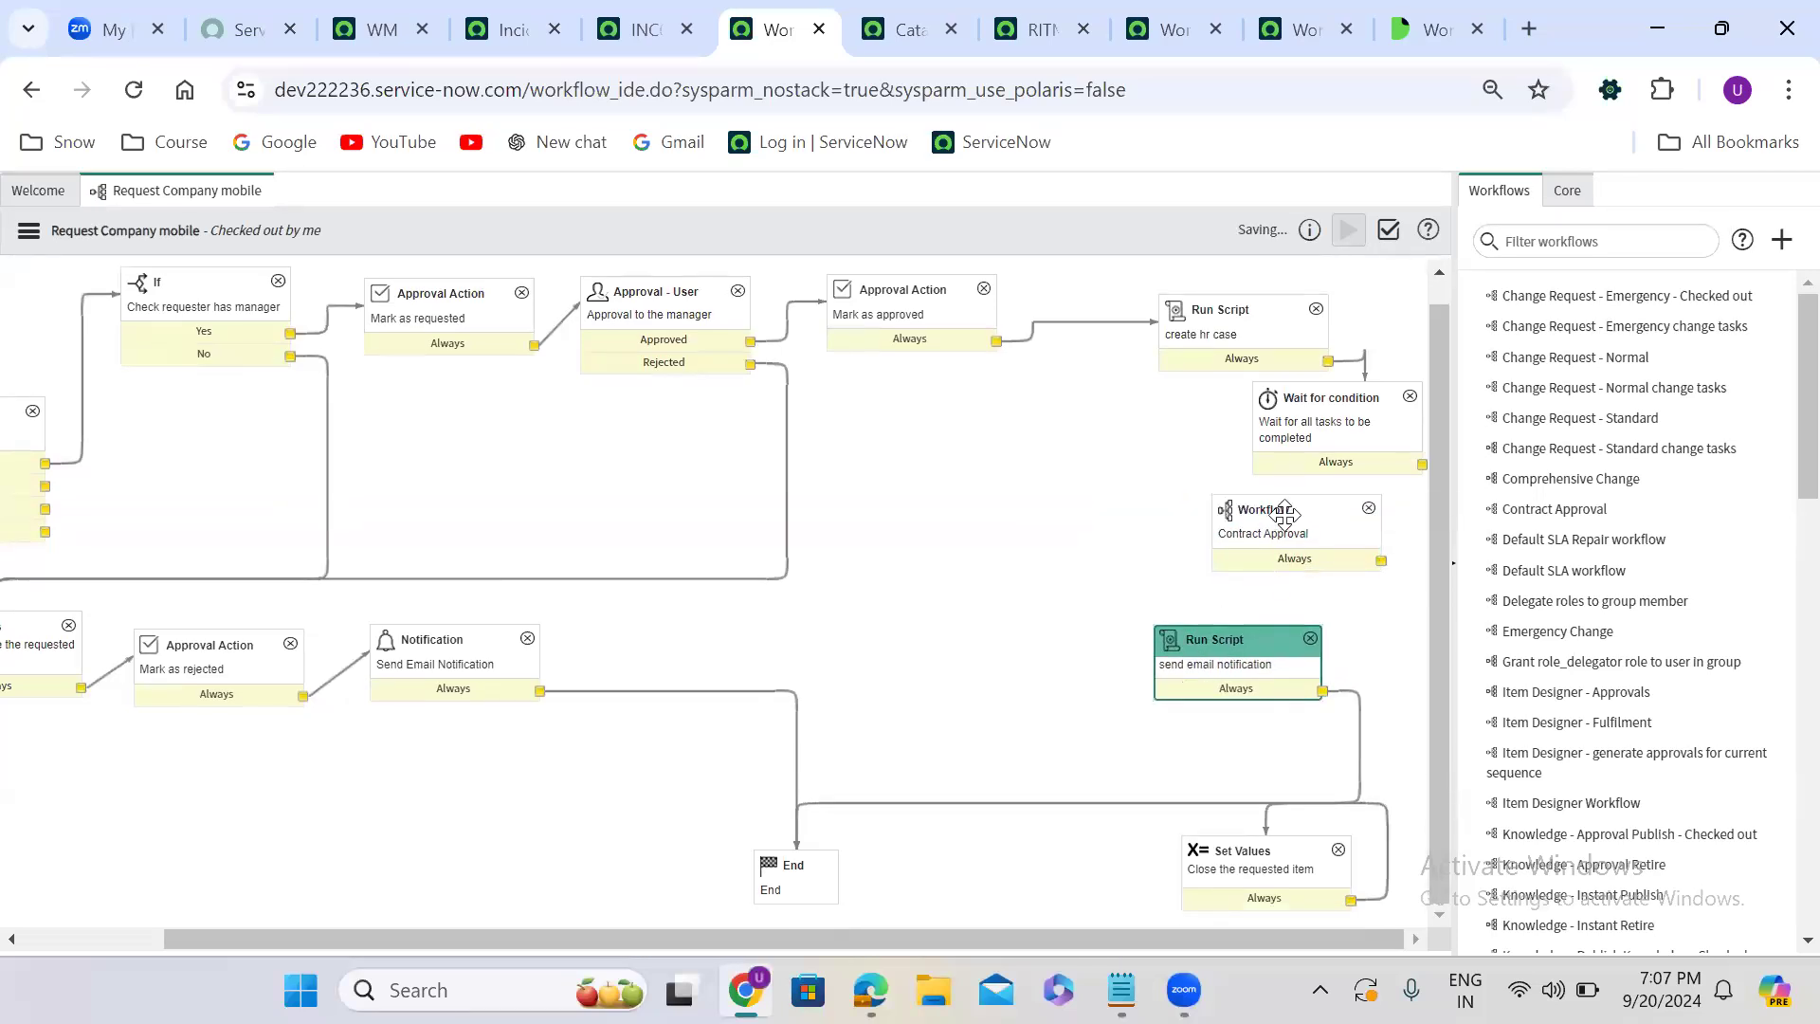
pyautogui.moveTo(1284, 517); pyautogui.dragTo(1293, 531)
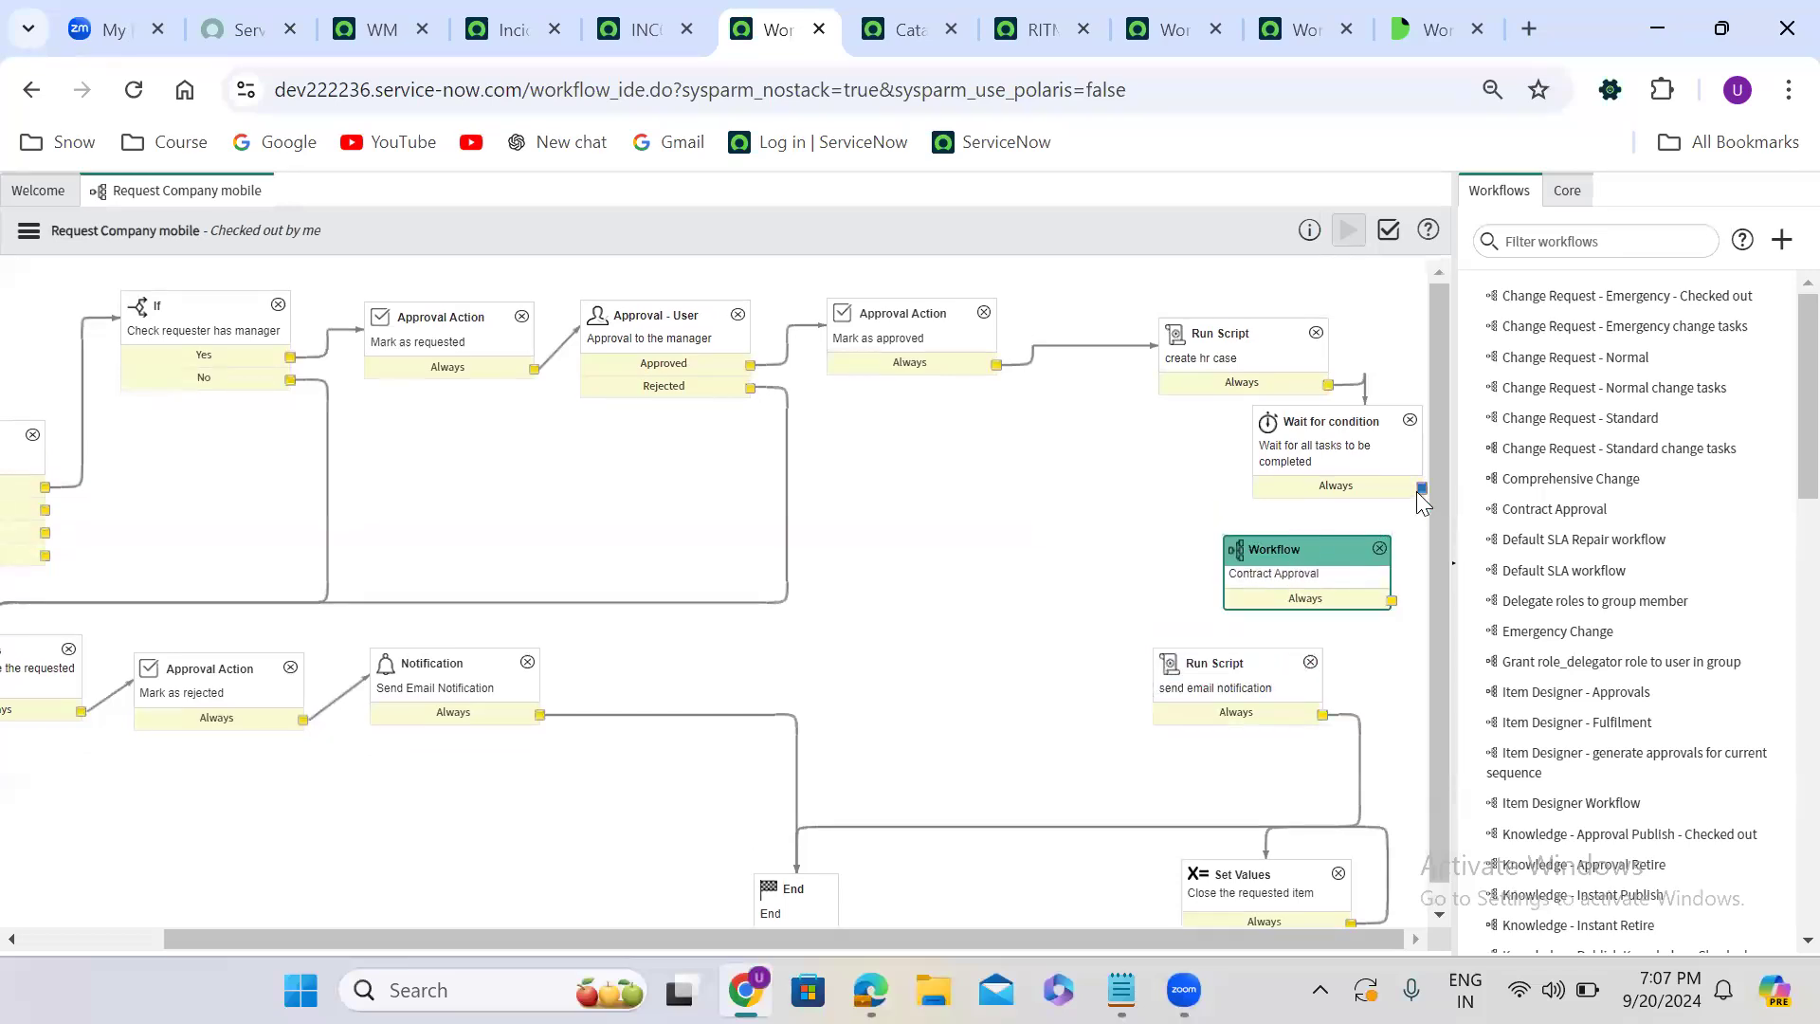
# - Route the Wait for condition activity into Contract Approval, and Contract Approval into the send email notification Run Script
pyautogui.moveTo(1419, 491); pyautogui.dragTo(1343, 550)
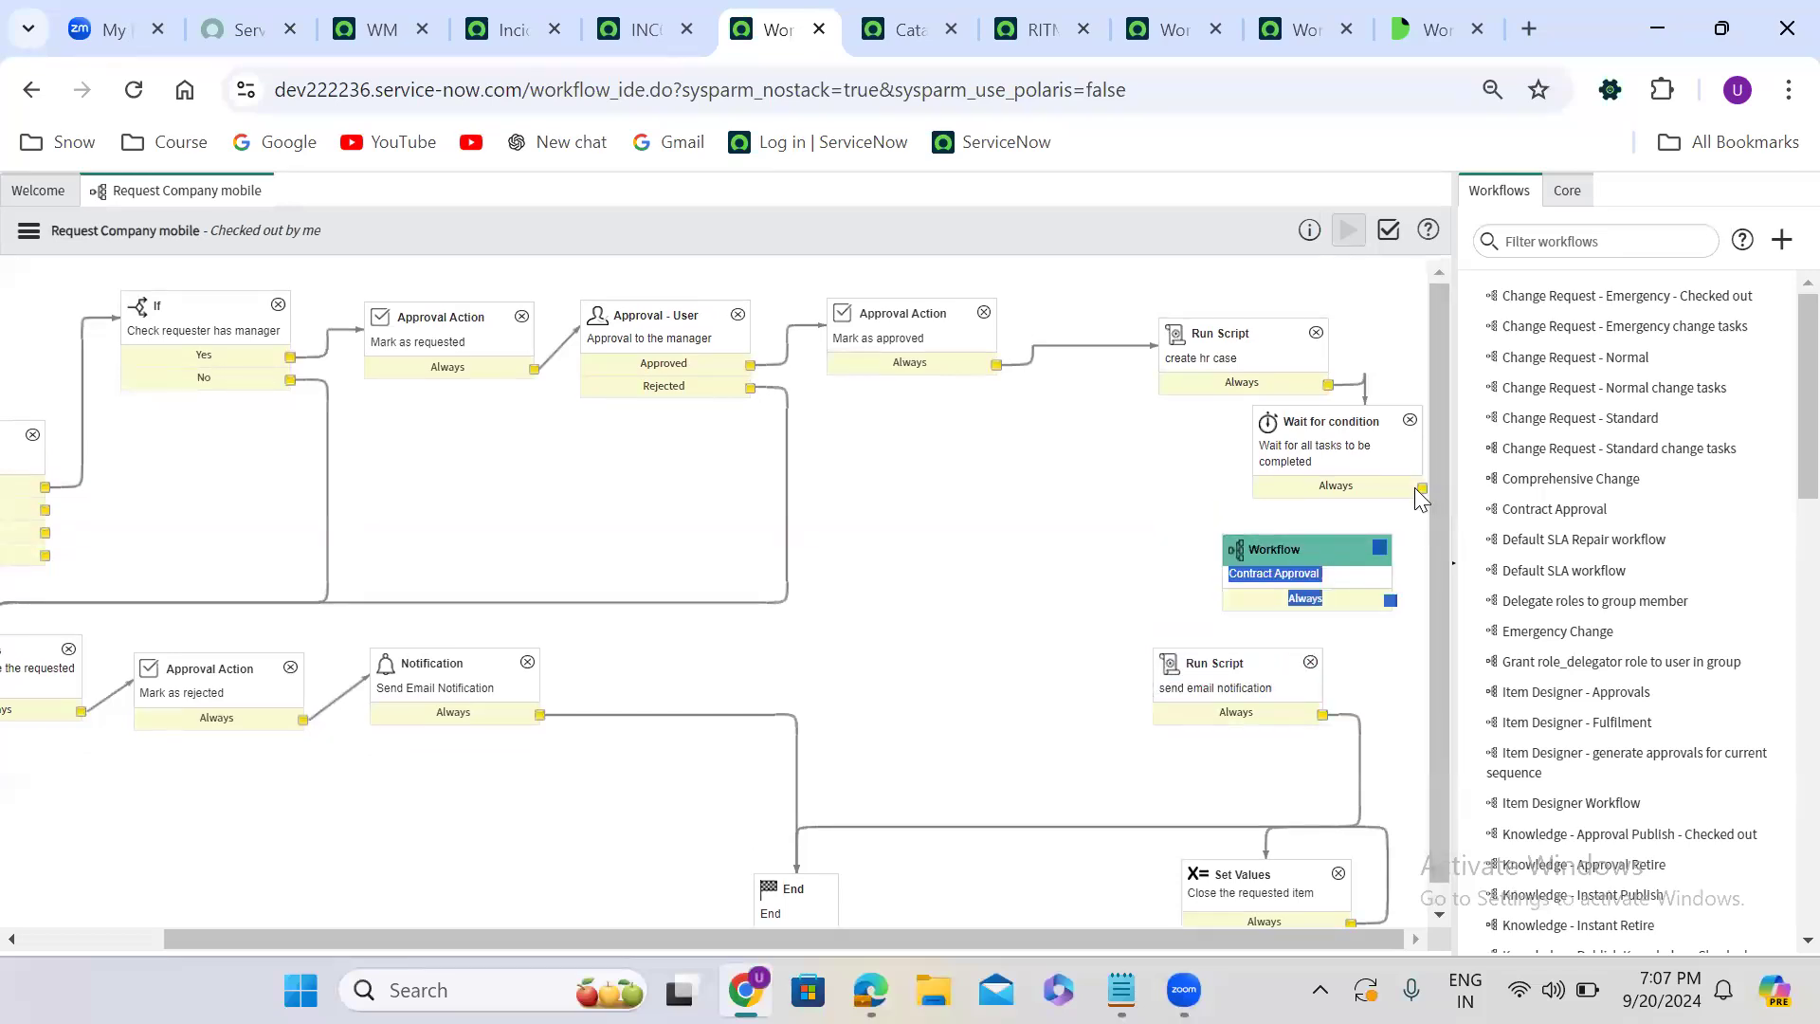
pyautogui.click(1350, 464)
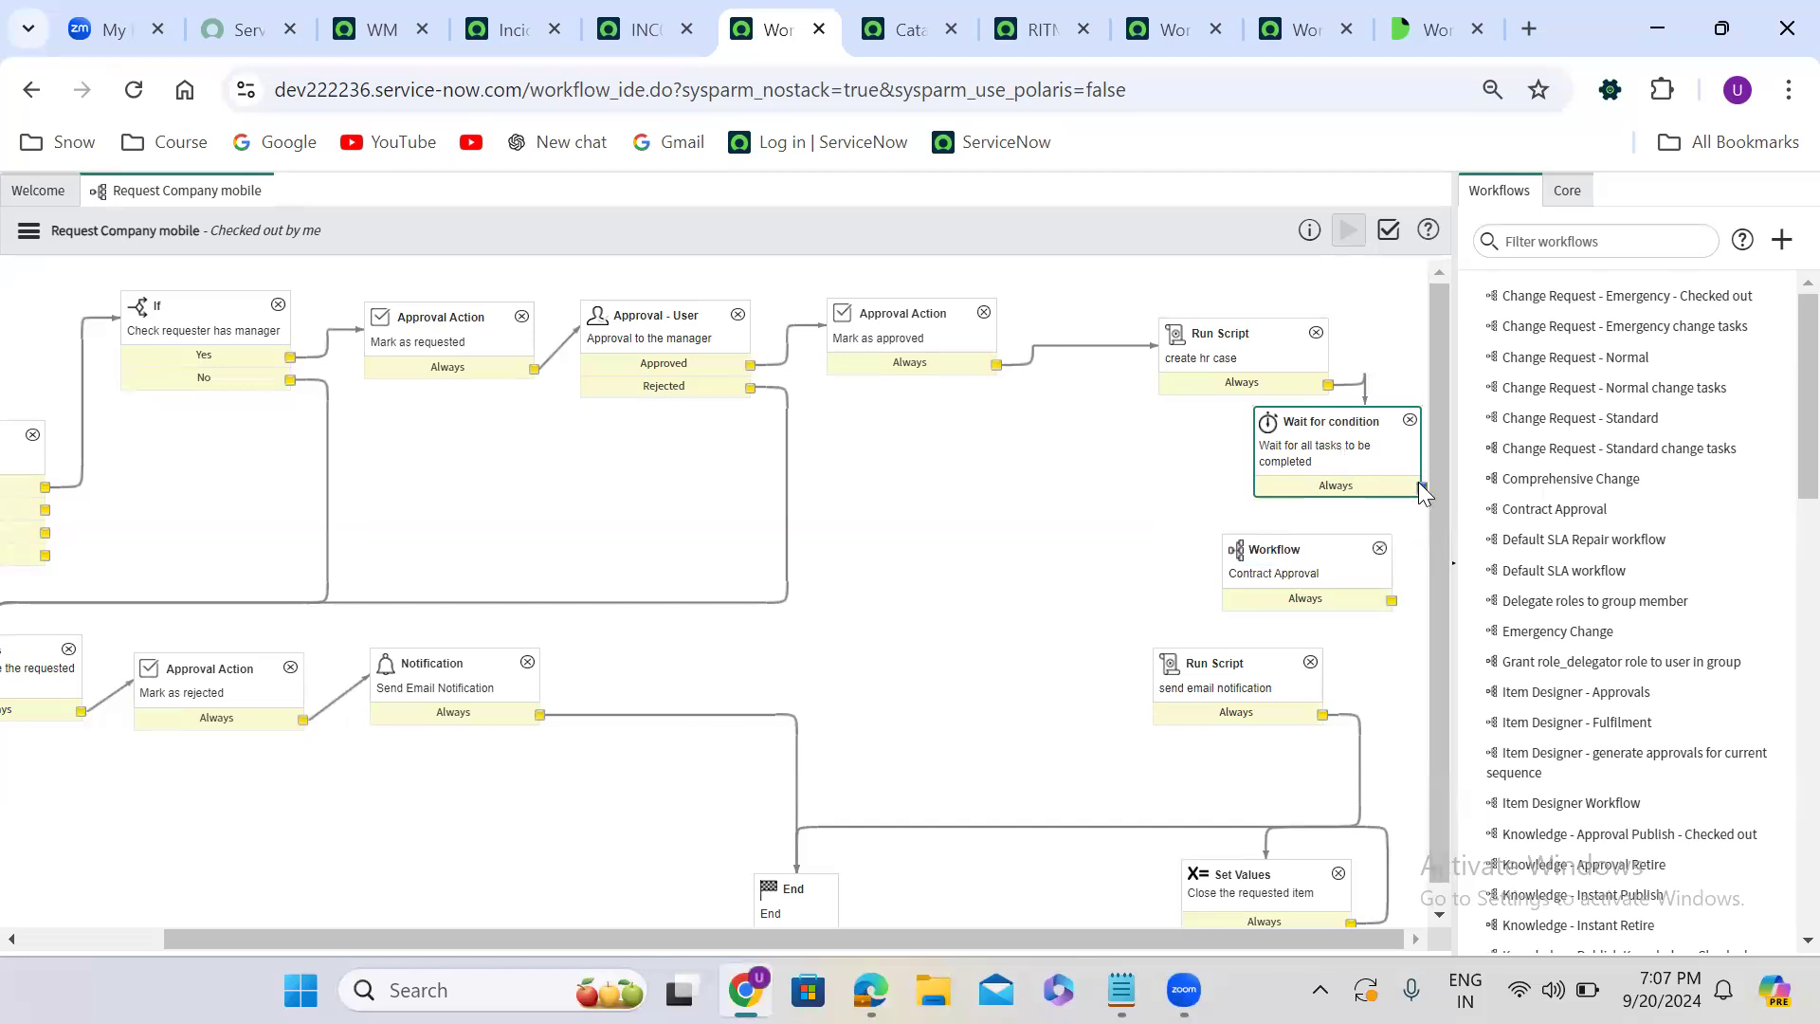
pyautogui.moveTo(1420, 489); pyautogui.dragTo(1266, 665)
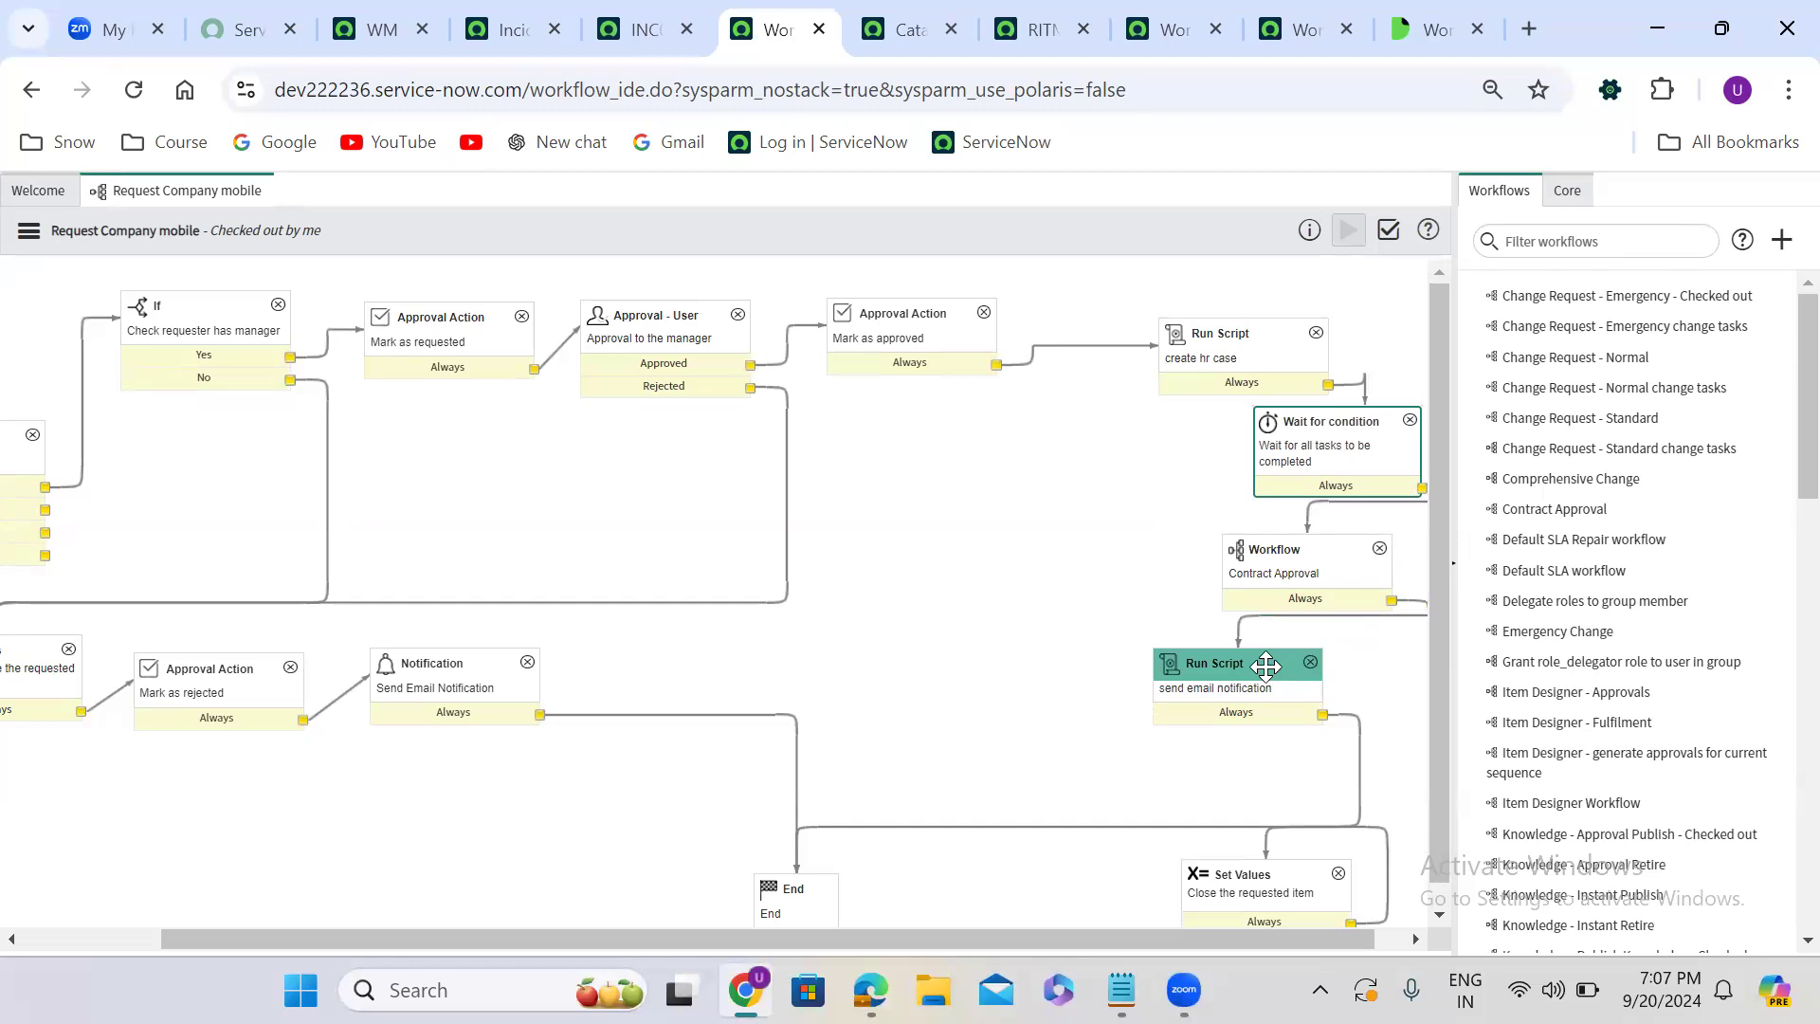
# - Walk through the workflow path from the manager check and approval activities to the create hr case script and Contract Approval
pyautogui.click(178, 317)
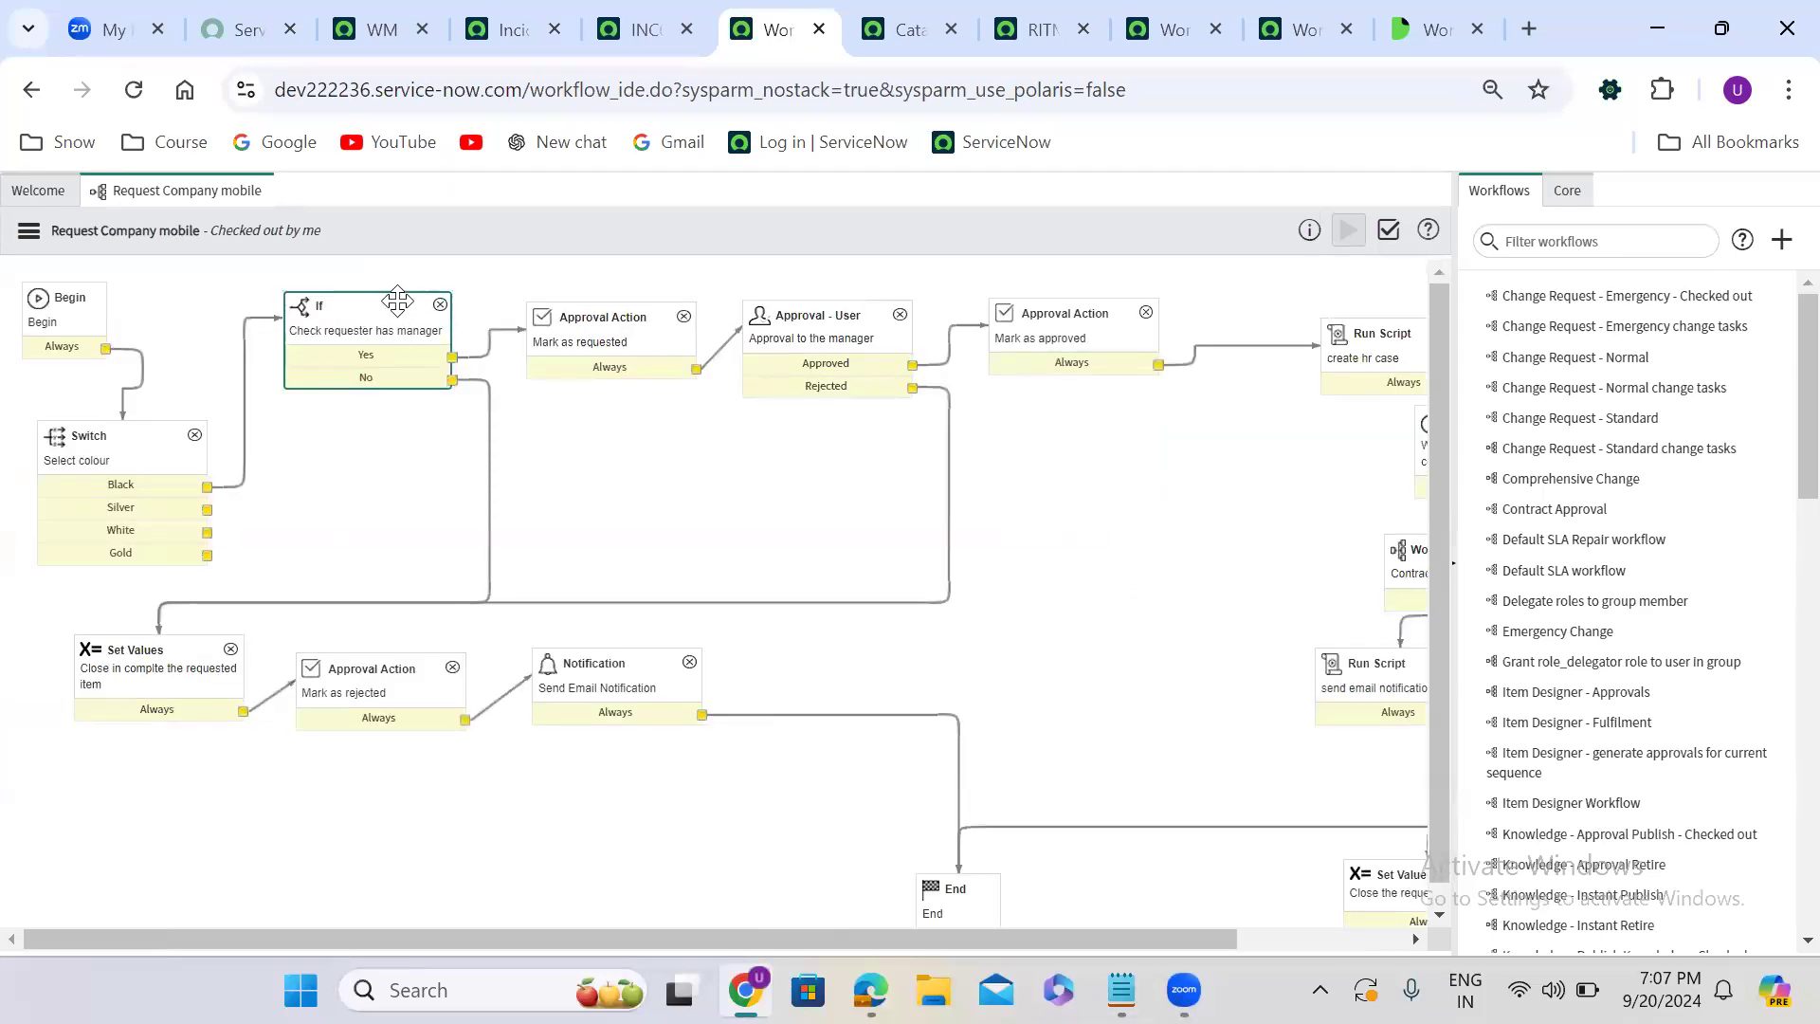
pyautogui.click(572, 315)
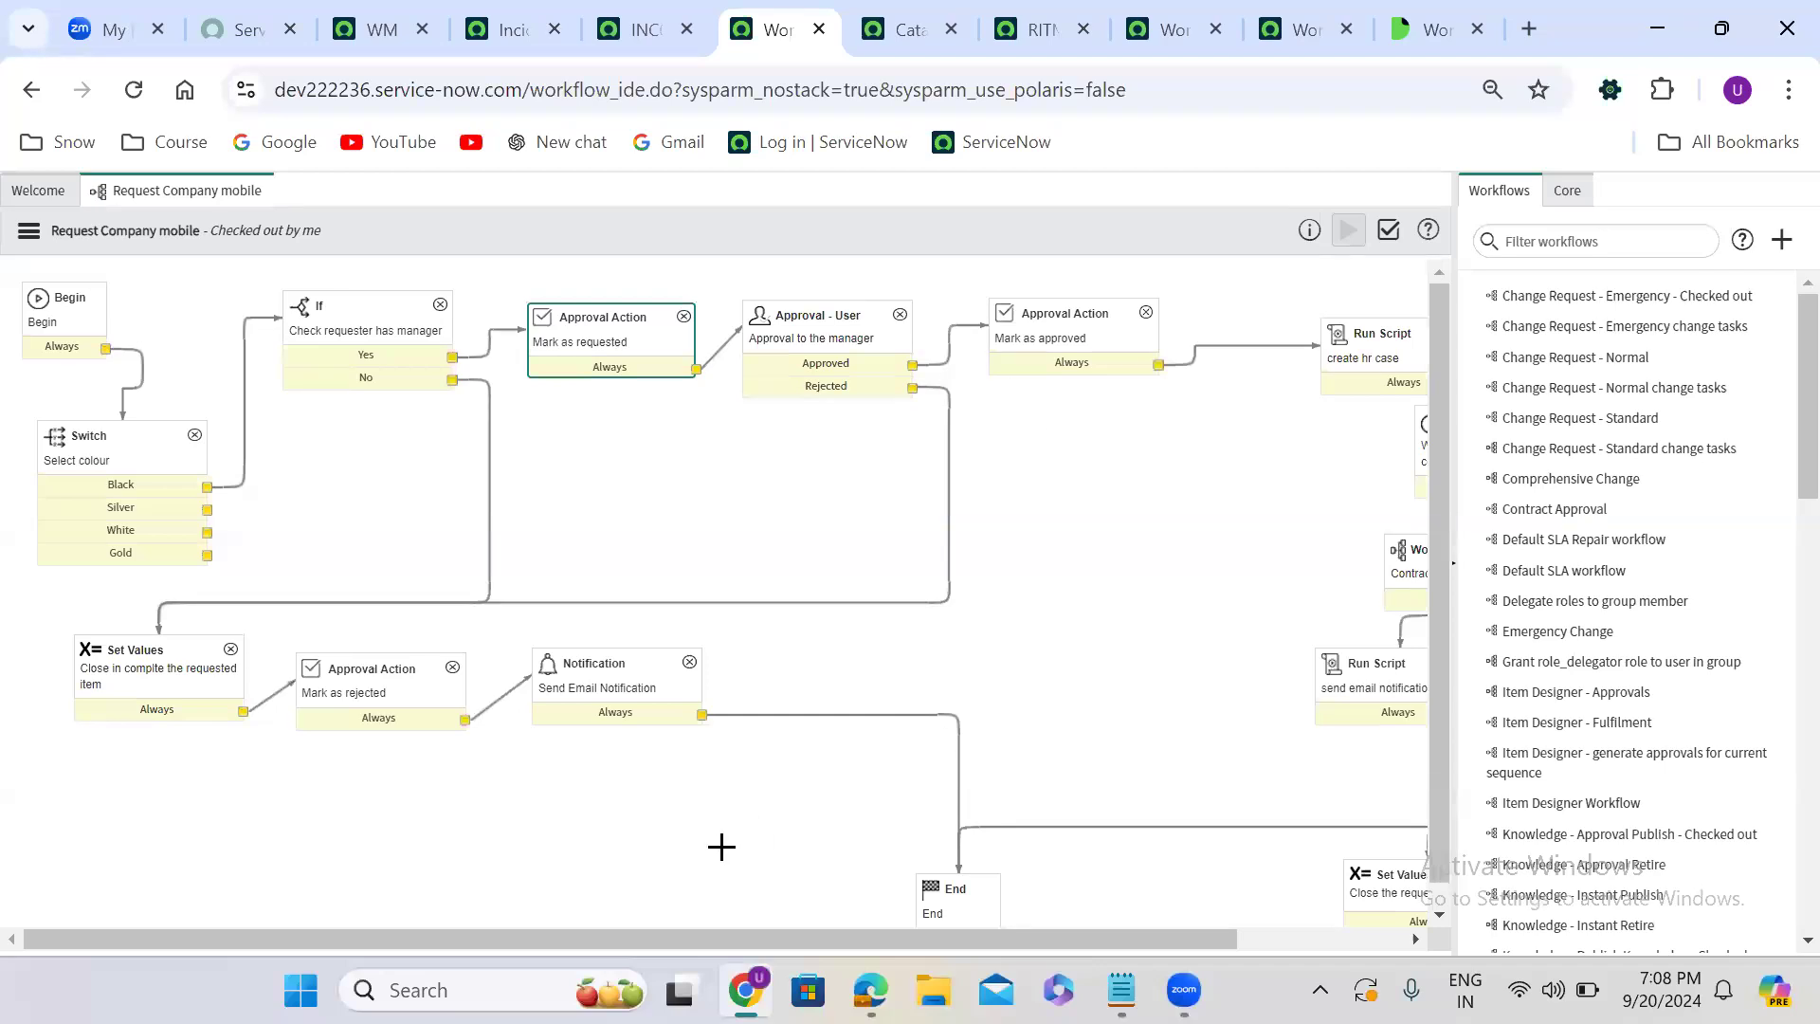
pyautogui.moveTo(593, 937); pyautogui.dragTo(748, 937)
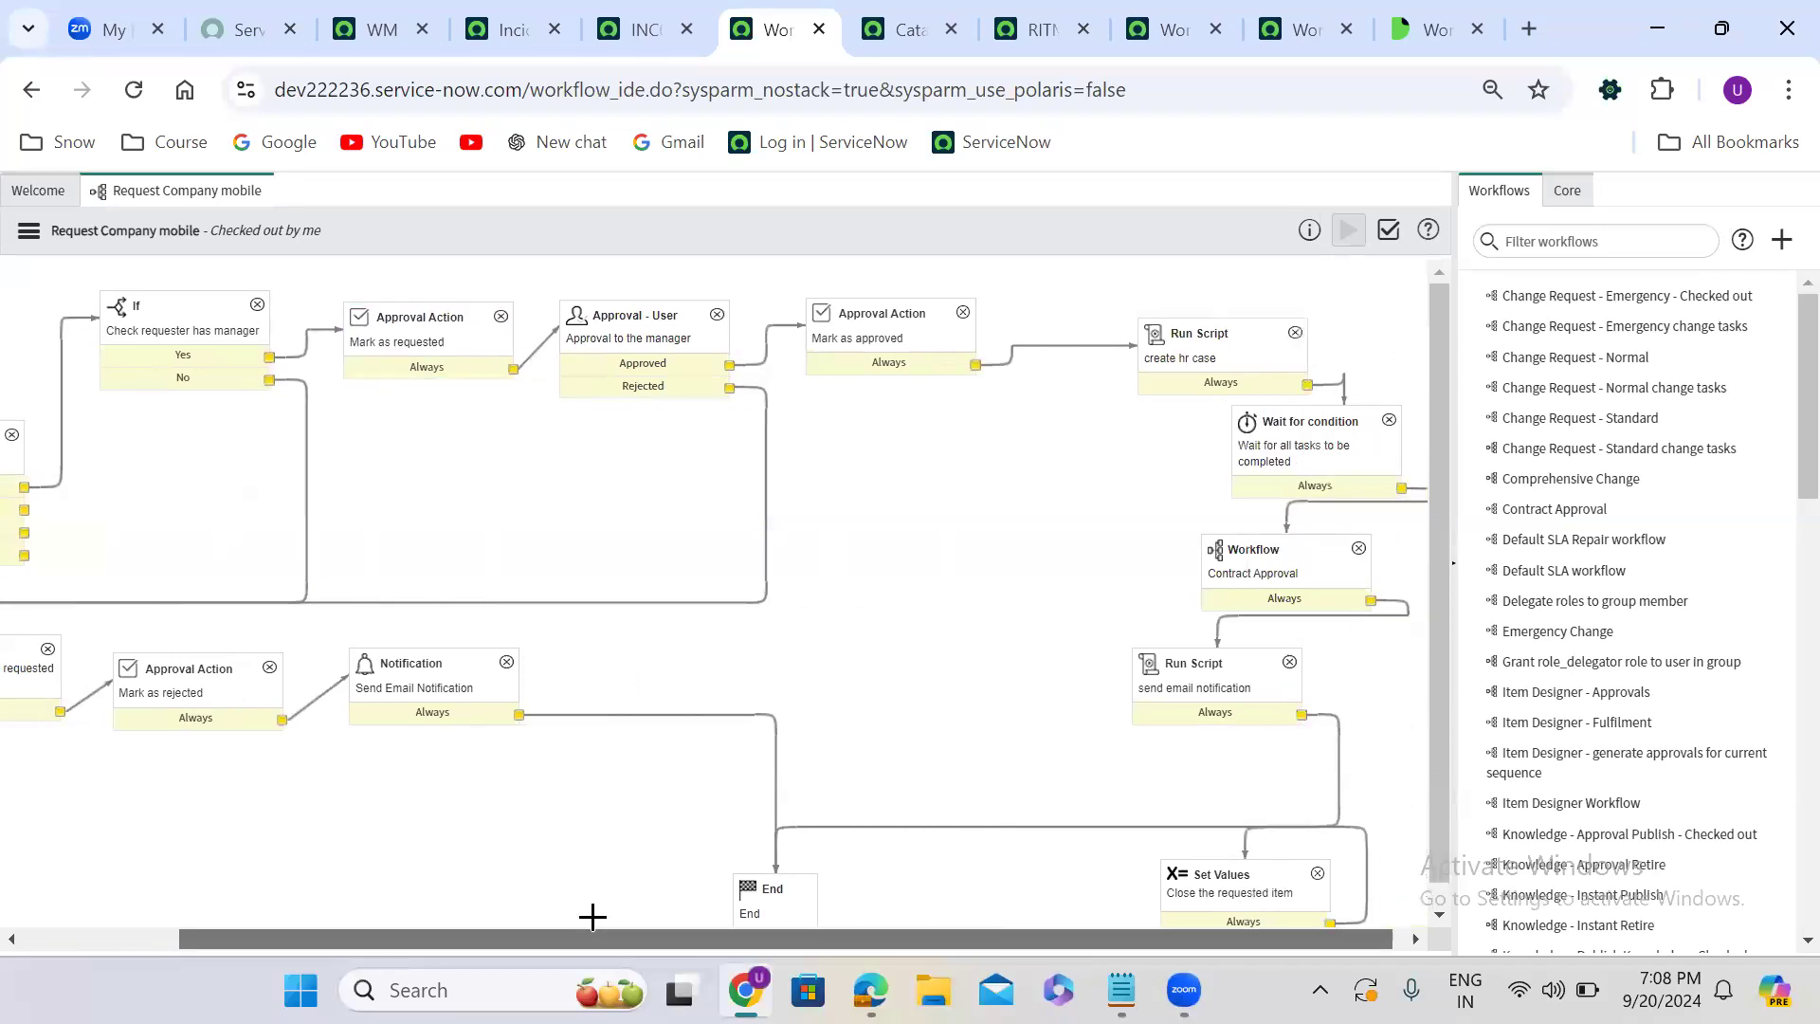
pyautogui.click(1202, 334)
pyautogui.click(1276, 548)
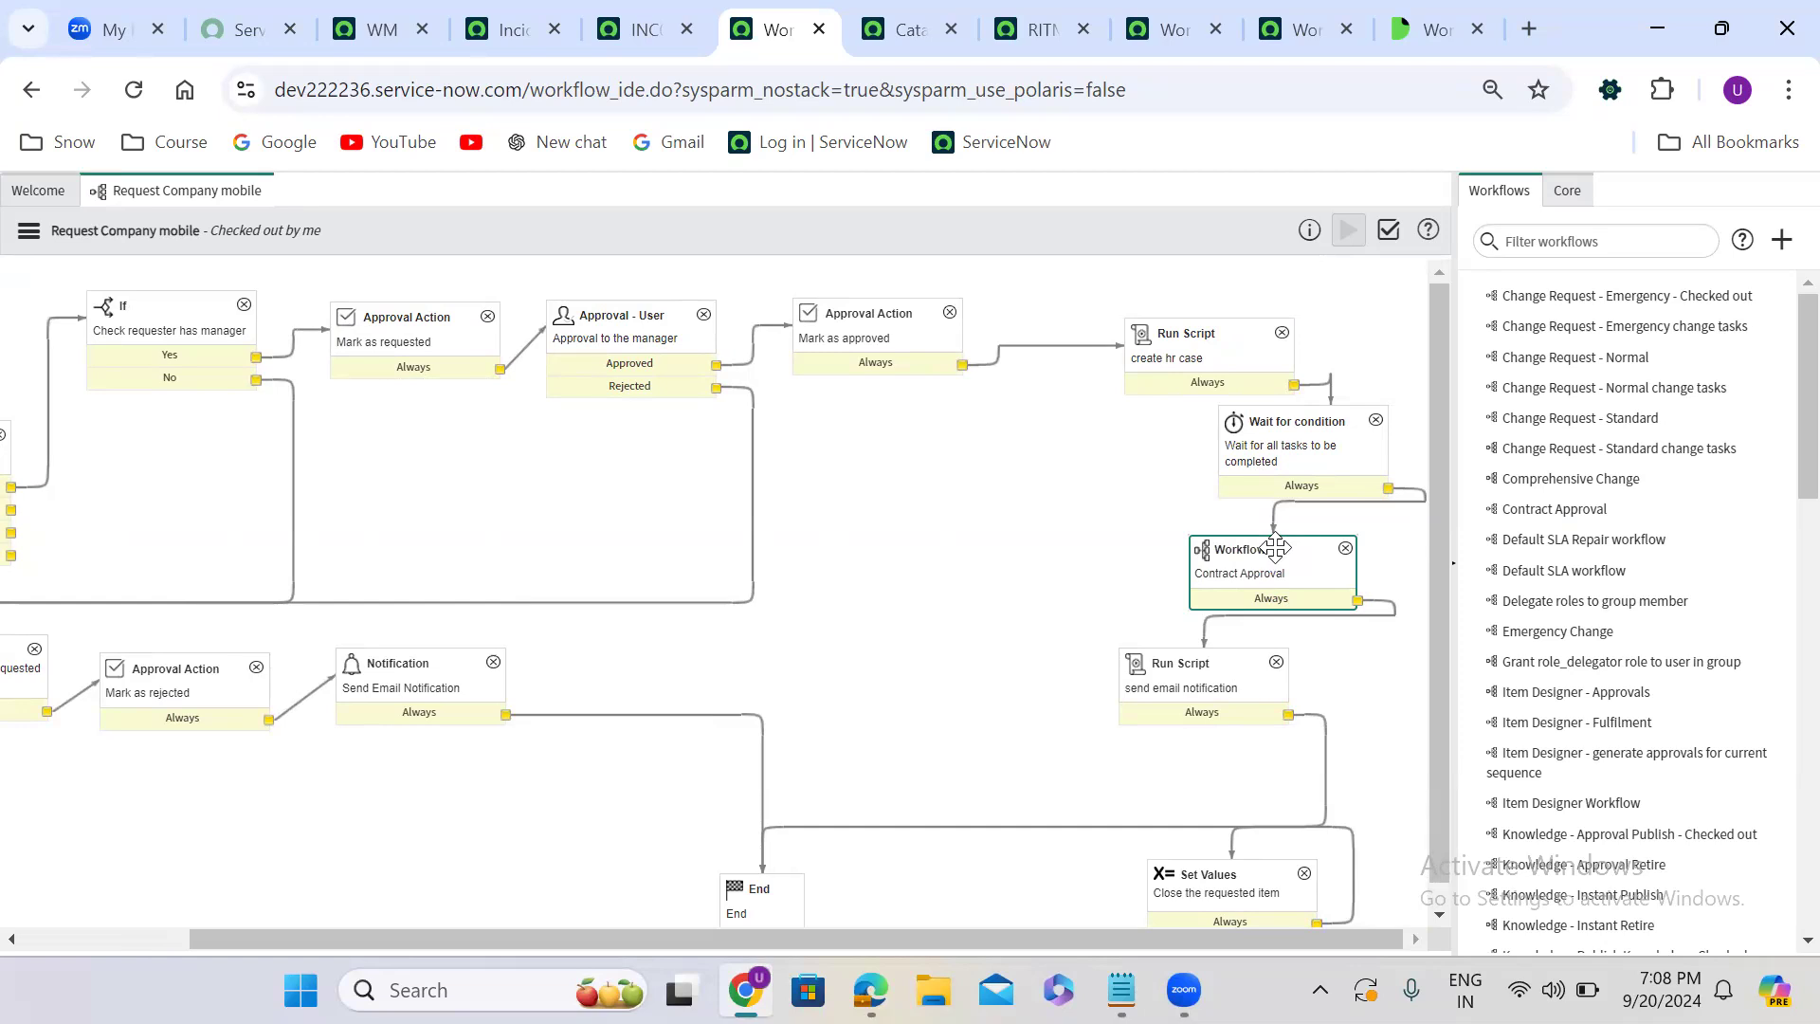
# - Open the script of the Check requester has manager activity and insert a blank line above return 'yes'
pyautogui.click(171, 327)
pyautogui.hscroll(-2, 171, 327)
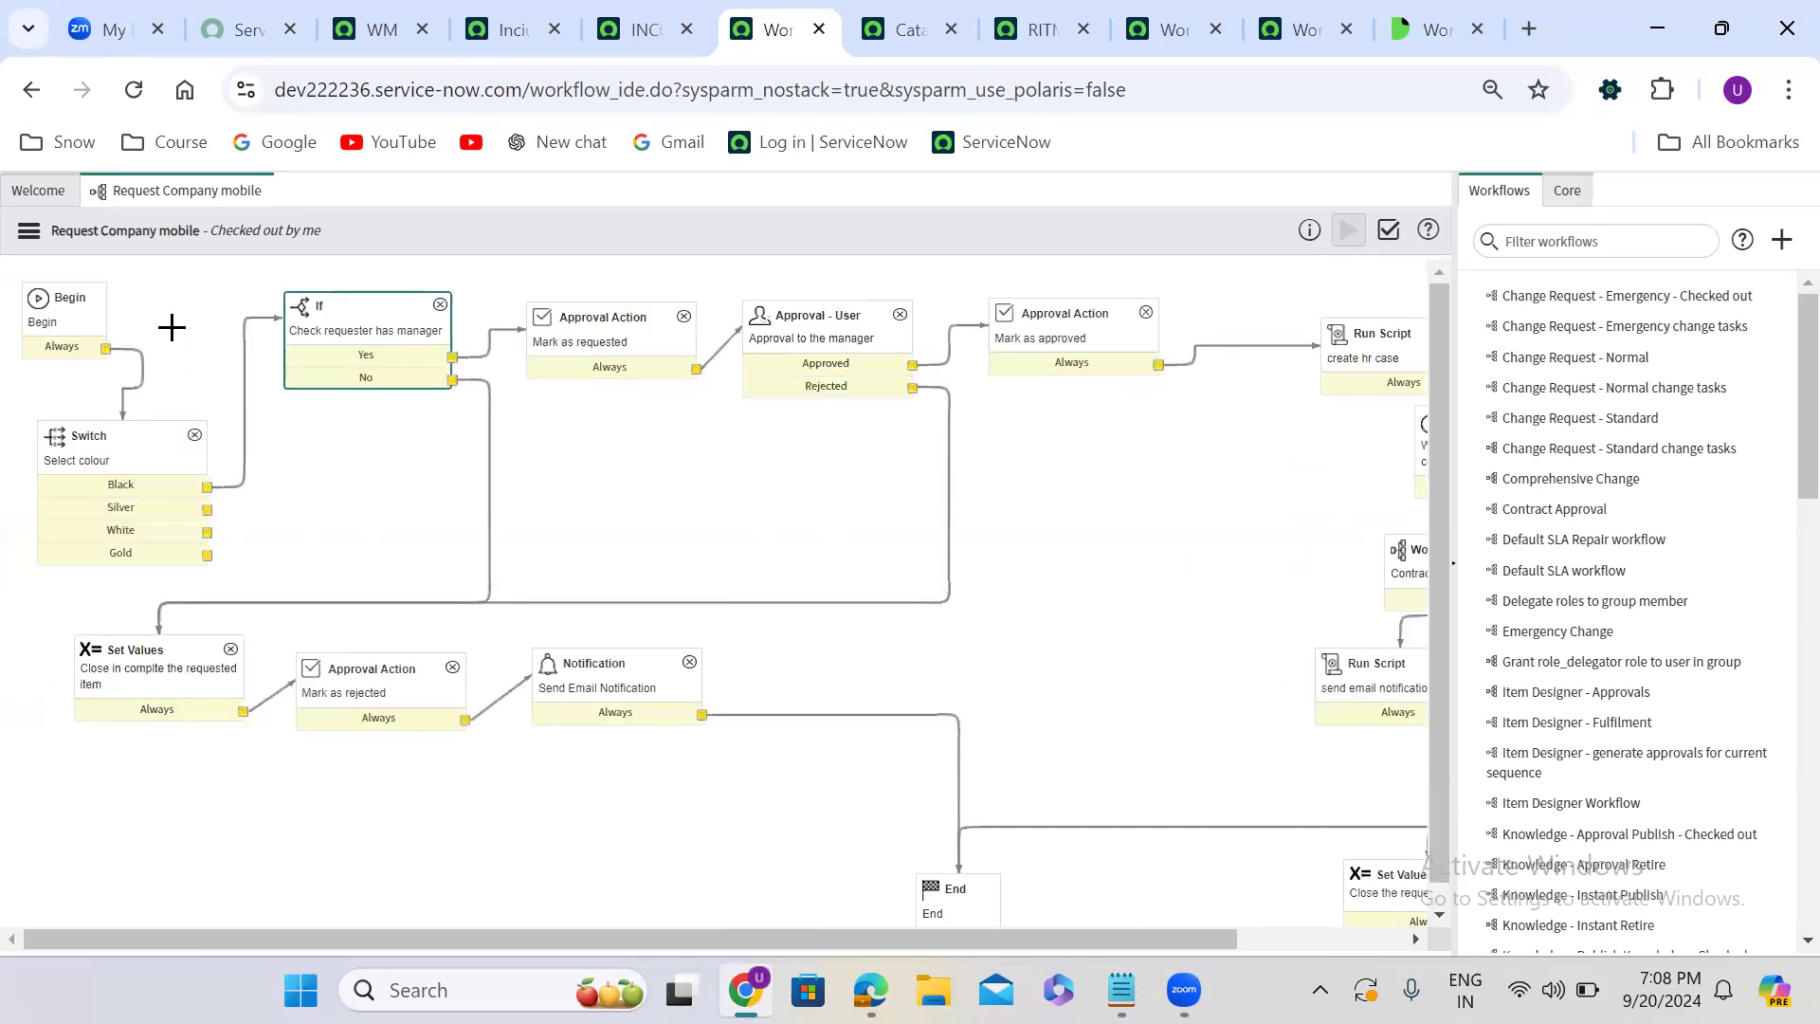
pyautogui.doubleClick(350, 333)
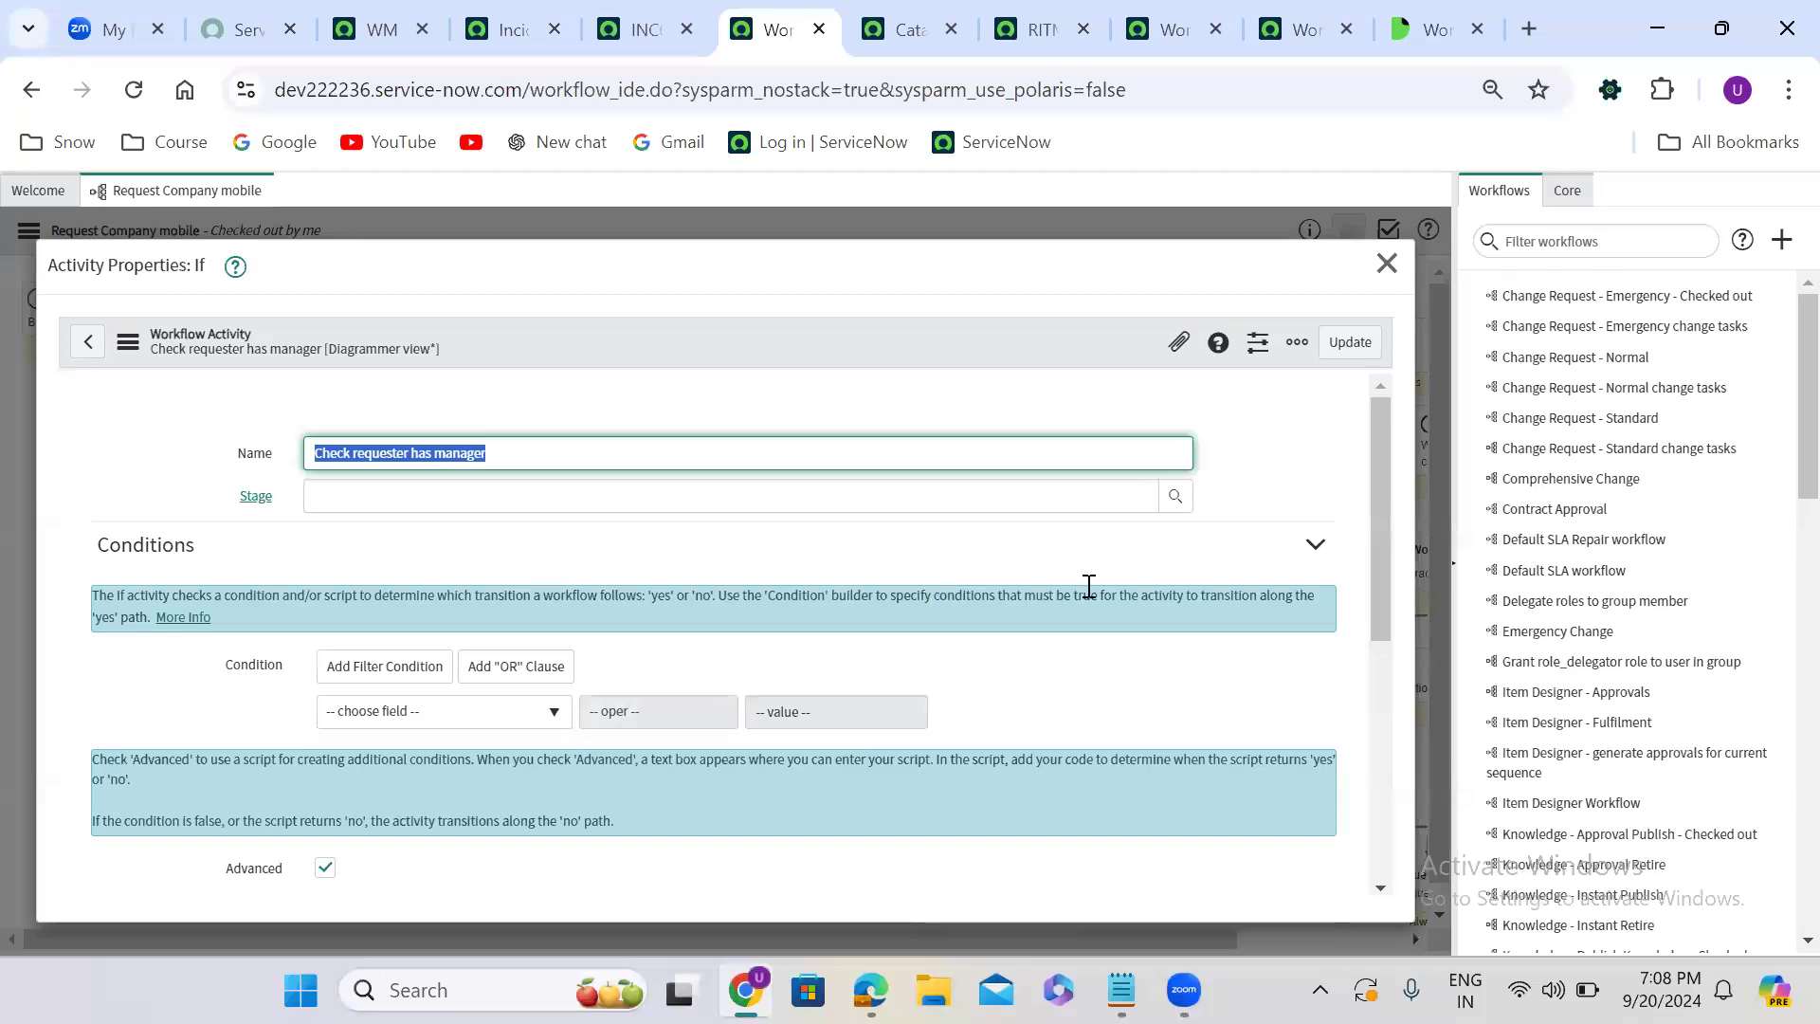
pyautogui.moveTo(1380, 459); pyautogui.dragTo(1383, 676)
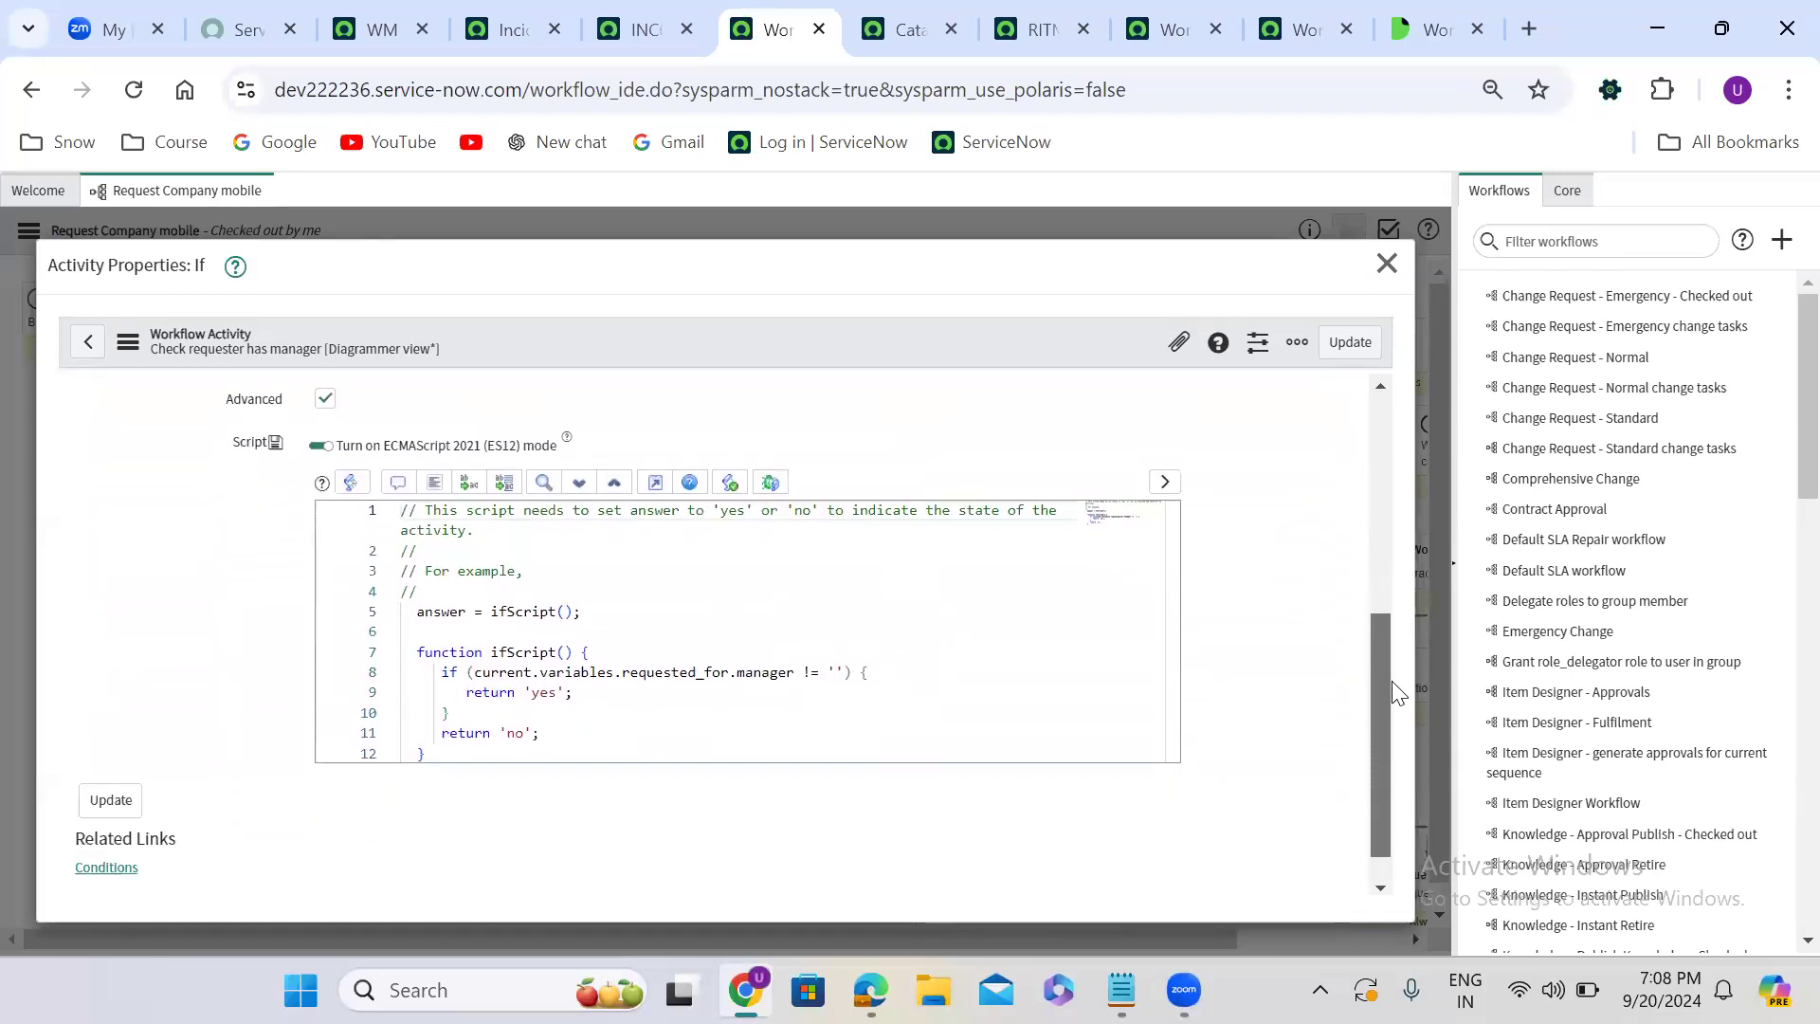
pyautogui.click(885, 679)
pyautogui.press('Return')
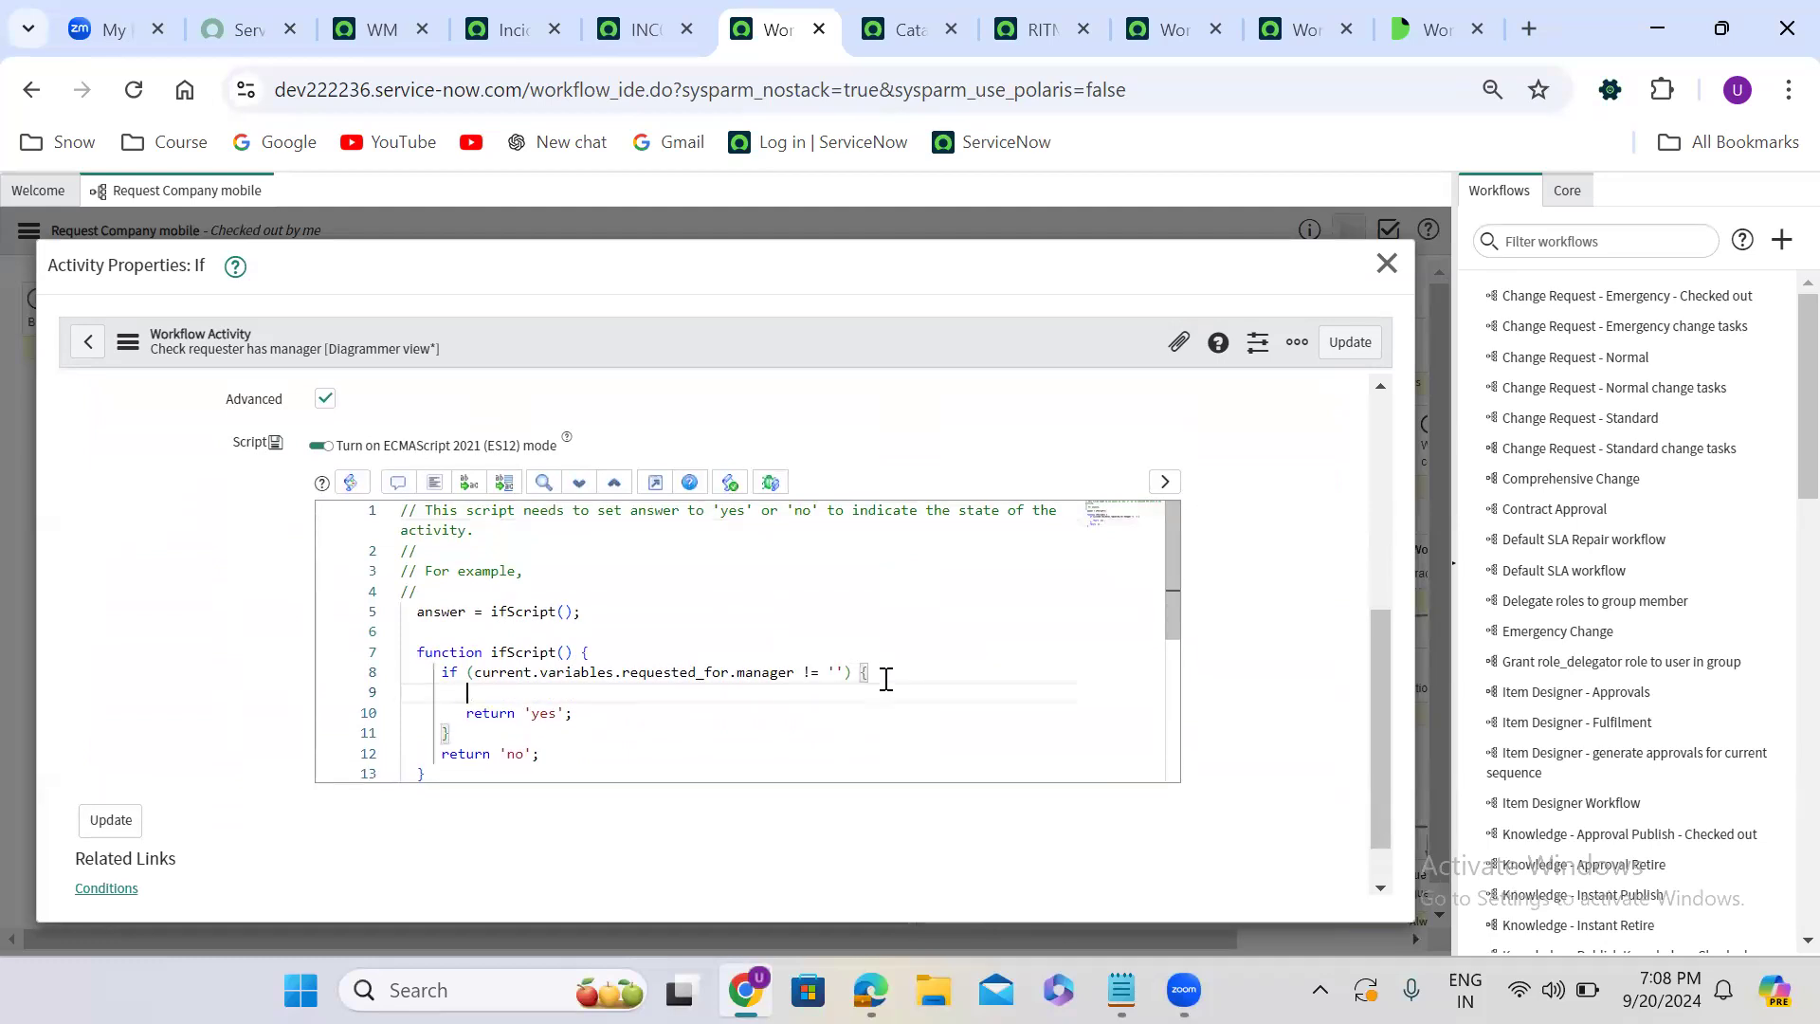
# - Write workflow.scratchpad.indianCaptain = 'MS Dhoni'; on the new line of the ifScript function
pyautogui.write('workflow.scr')
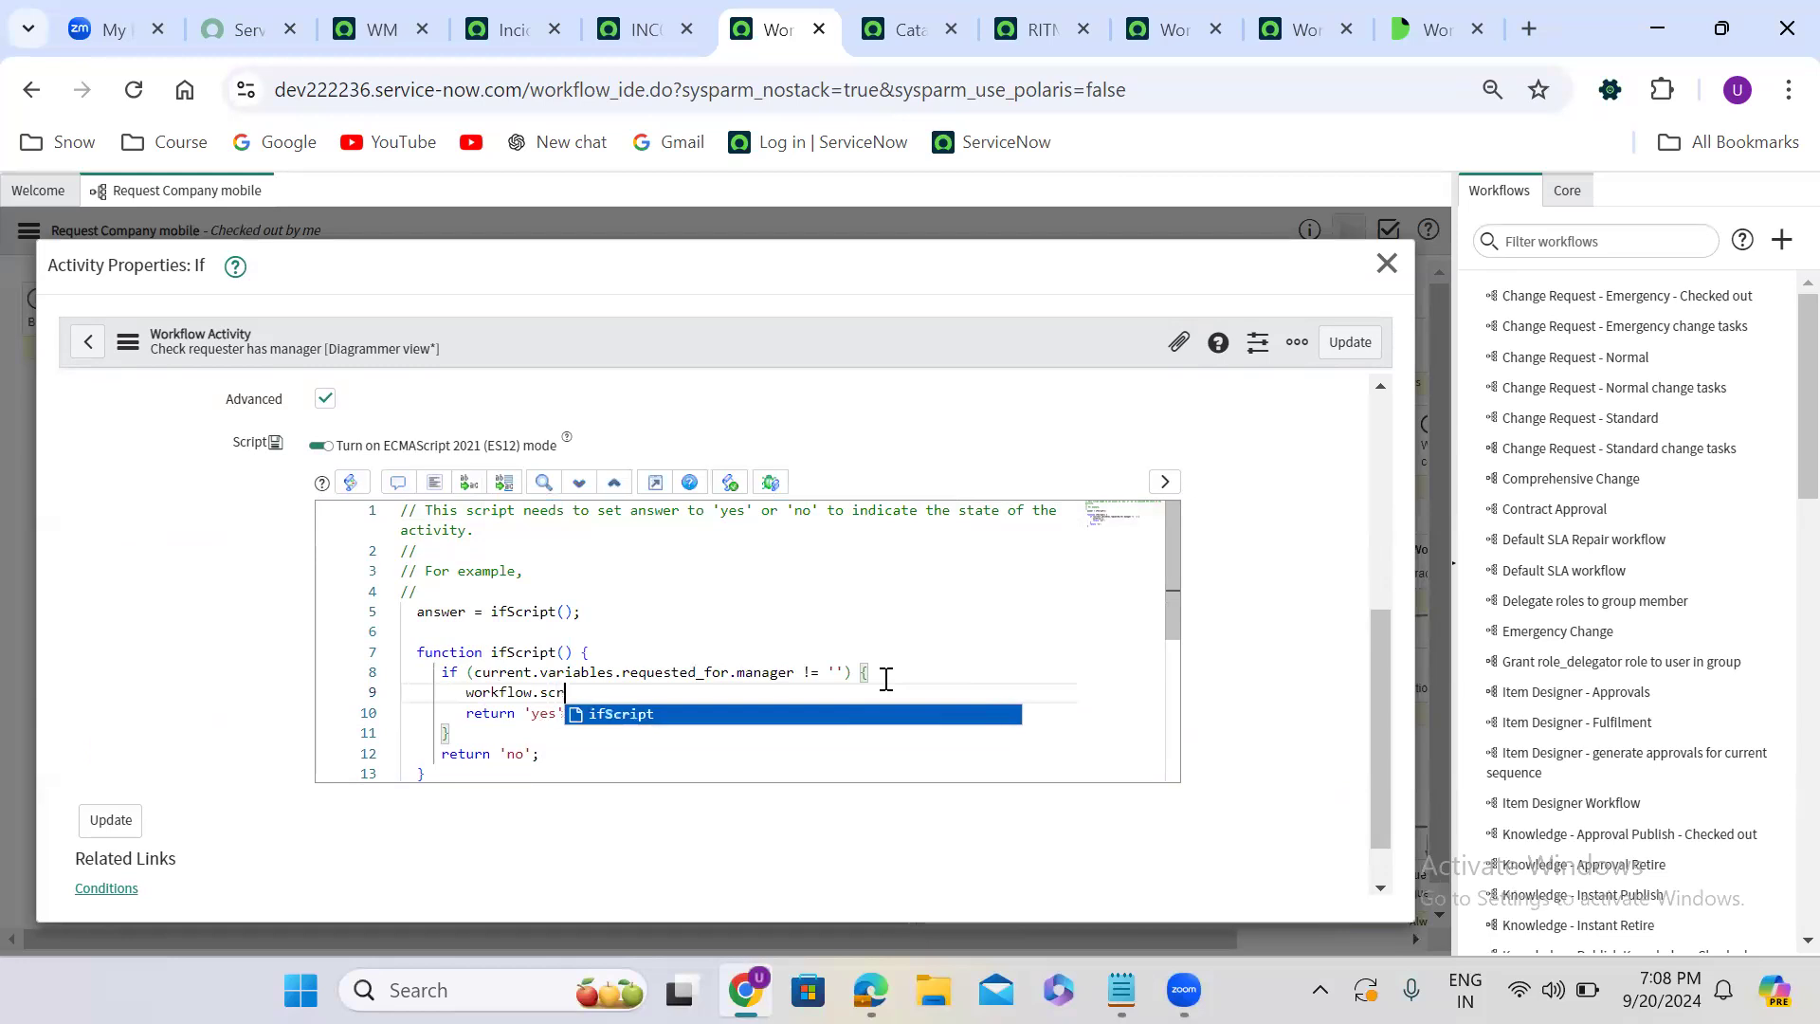
pyautogui.write('atchpad.')
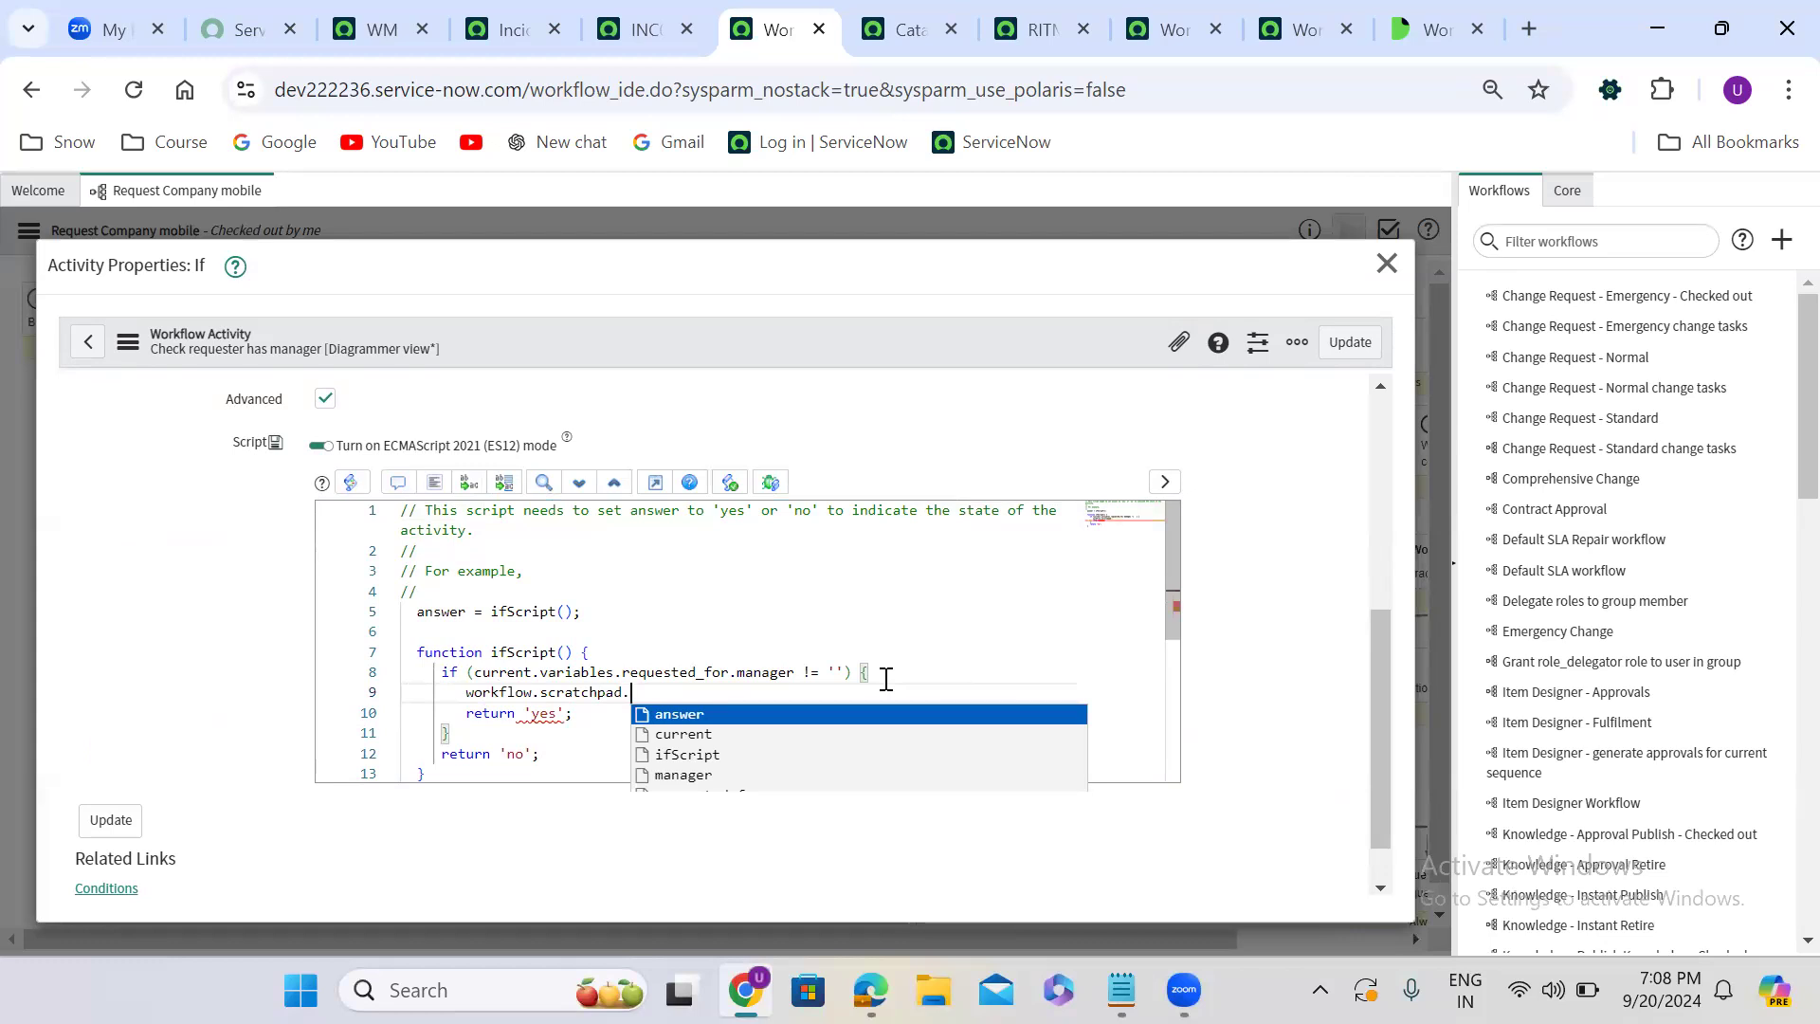
pyautogui.write('indianCaptain')
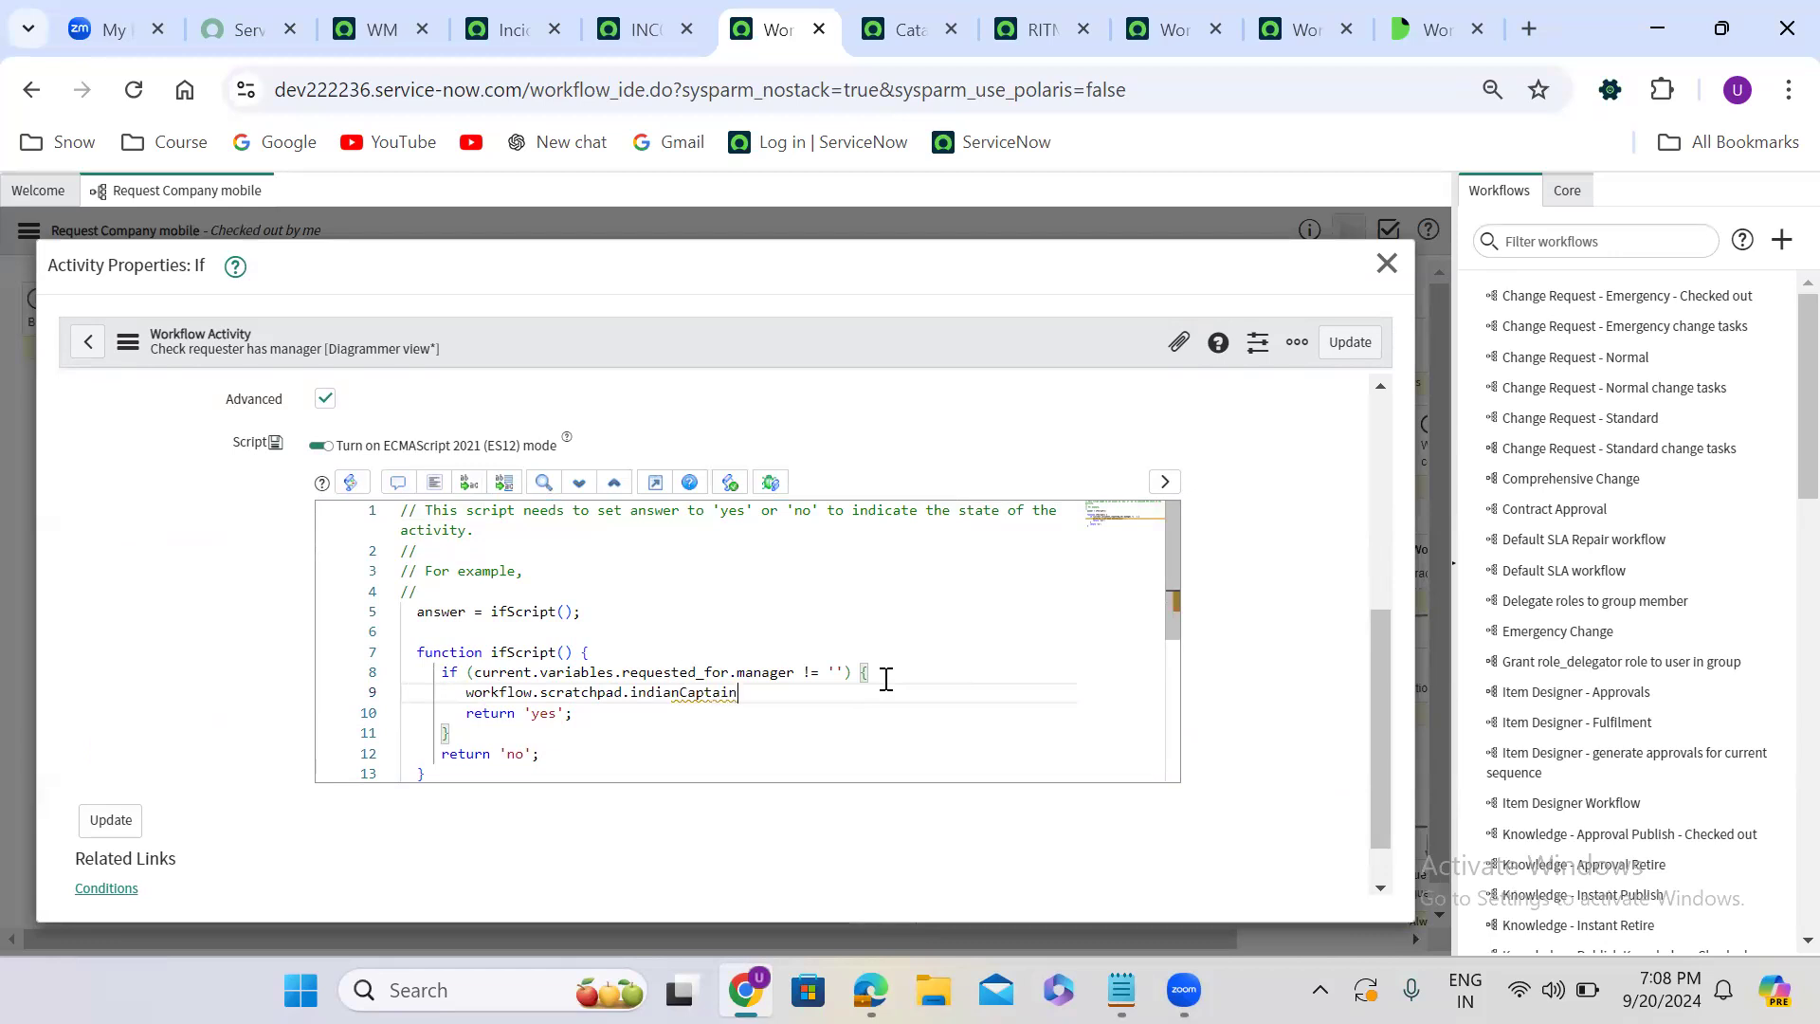
pyautogui.write(" = 'MS Dhone")
pyautogui.click(838, 692)
pyautogui.press('BackSpace')
pyautogui.write("i';")
# - Highlight the workflow.scratchpad.indianCaptain reference and save the Check requester has manager activity
pyautogui.doubleClick(668, 693)
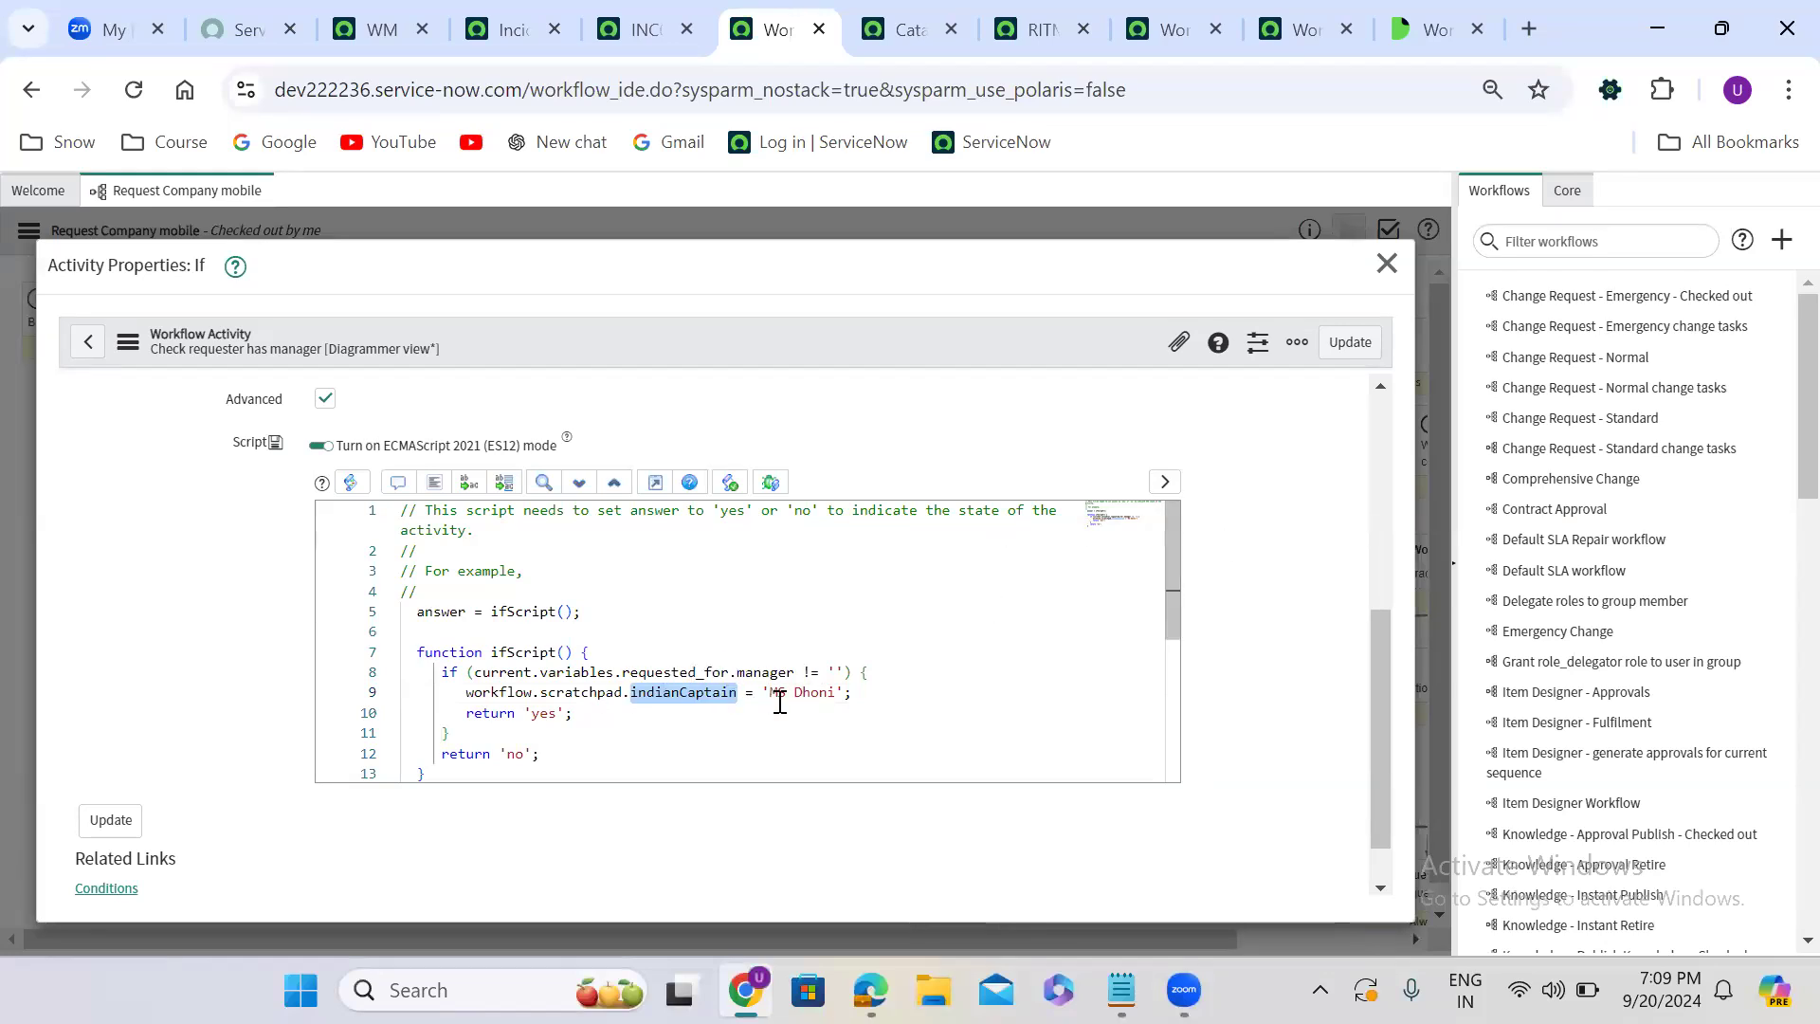
pyautogui.moveTo(466, 692); pyautogui.dragTo(737, 693)
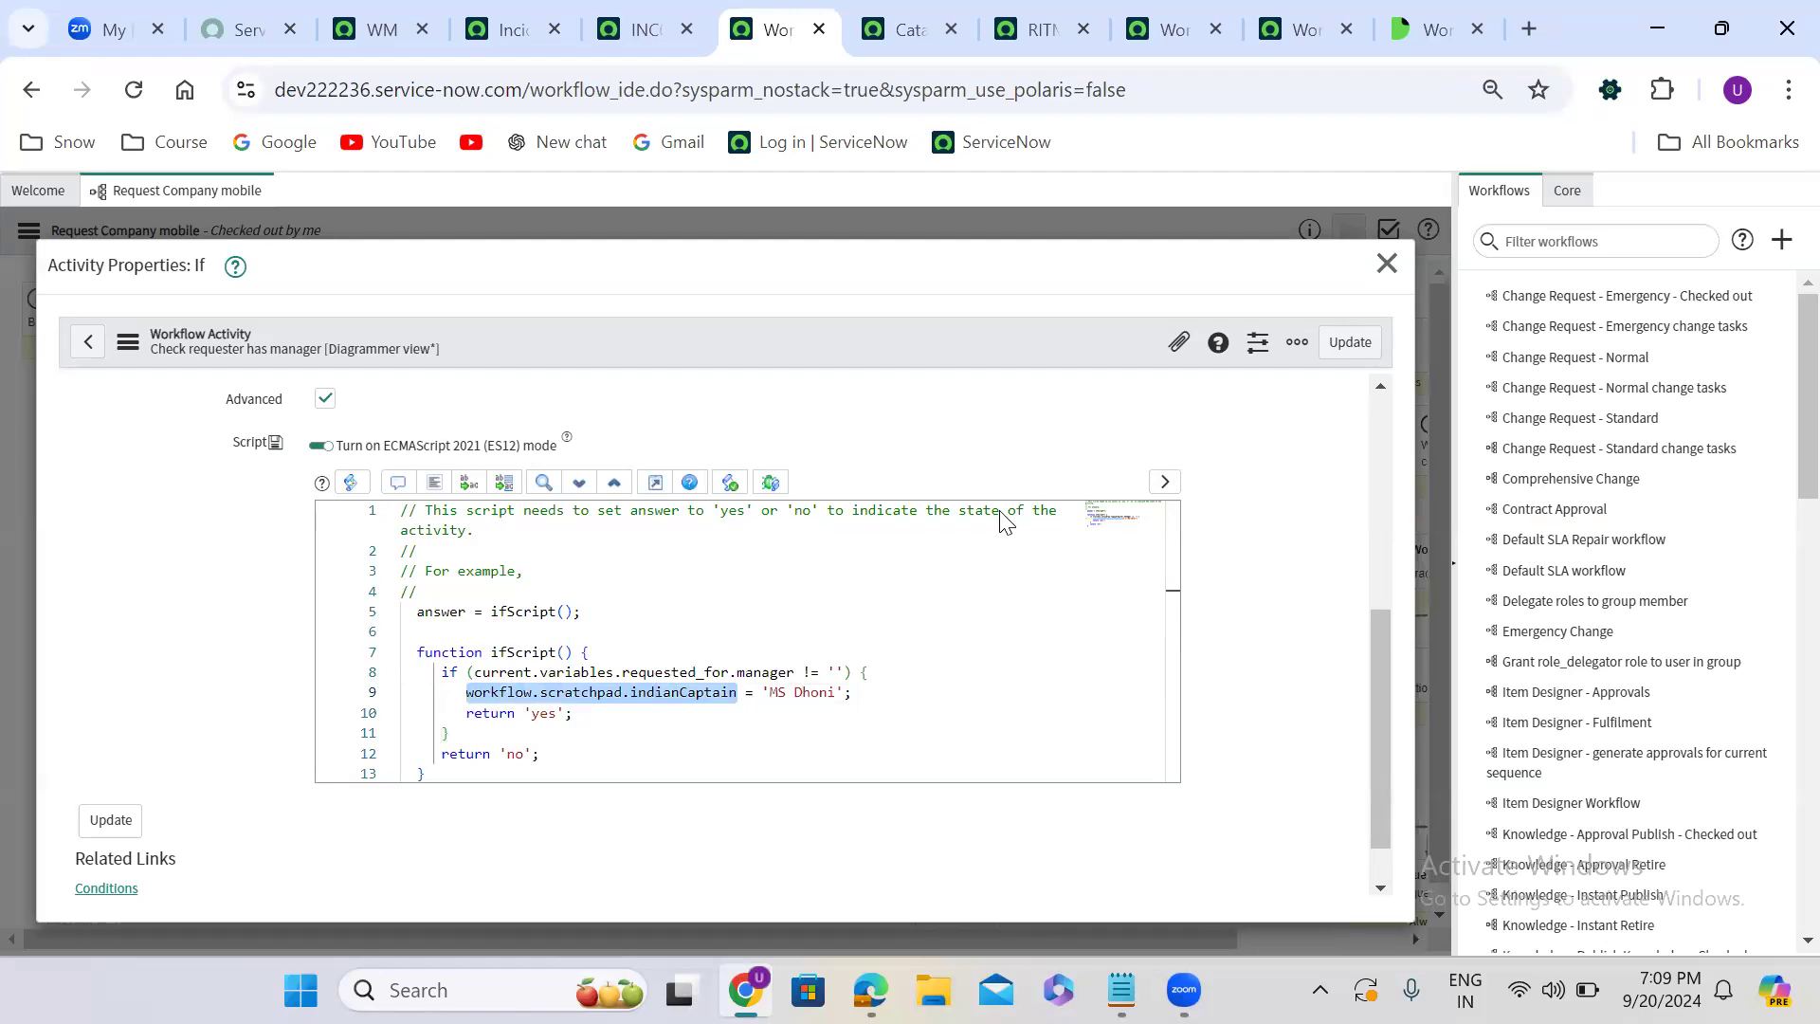
pyautogui.hotkey('alt', 'Tab')
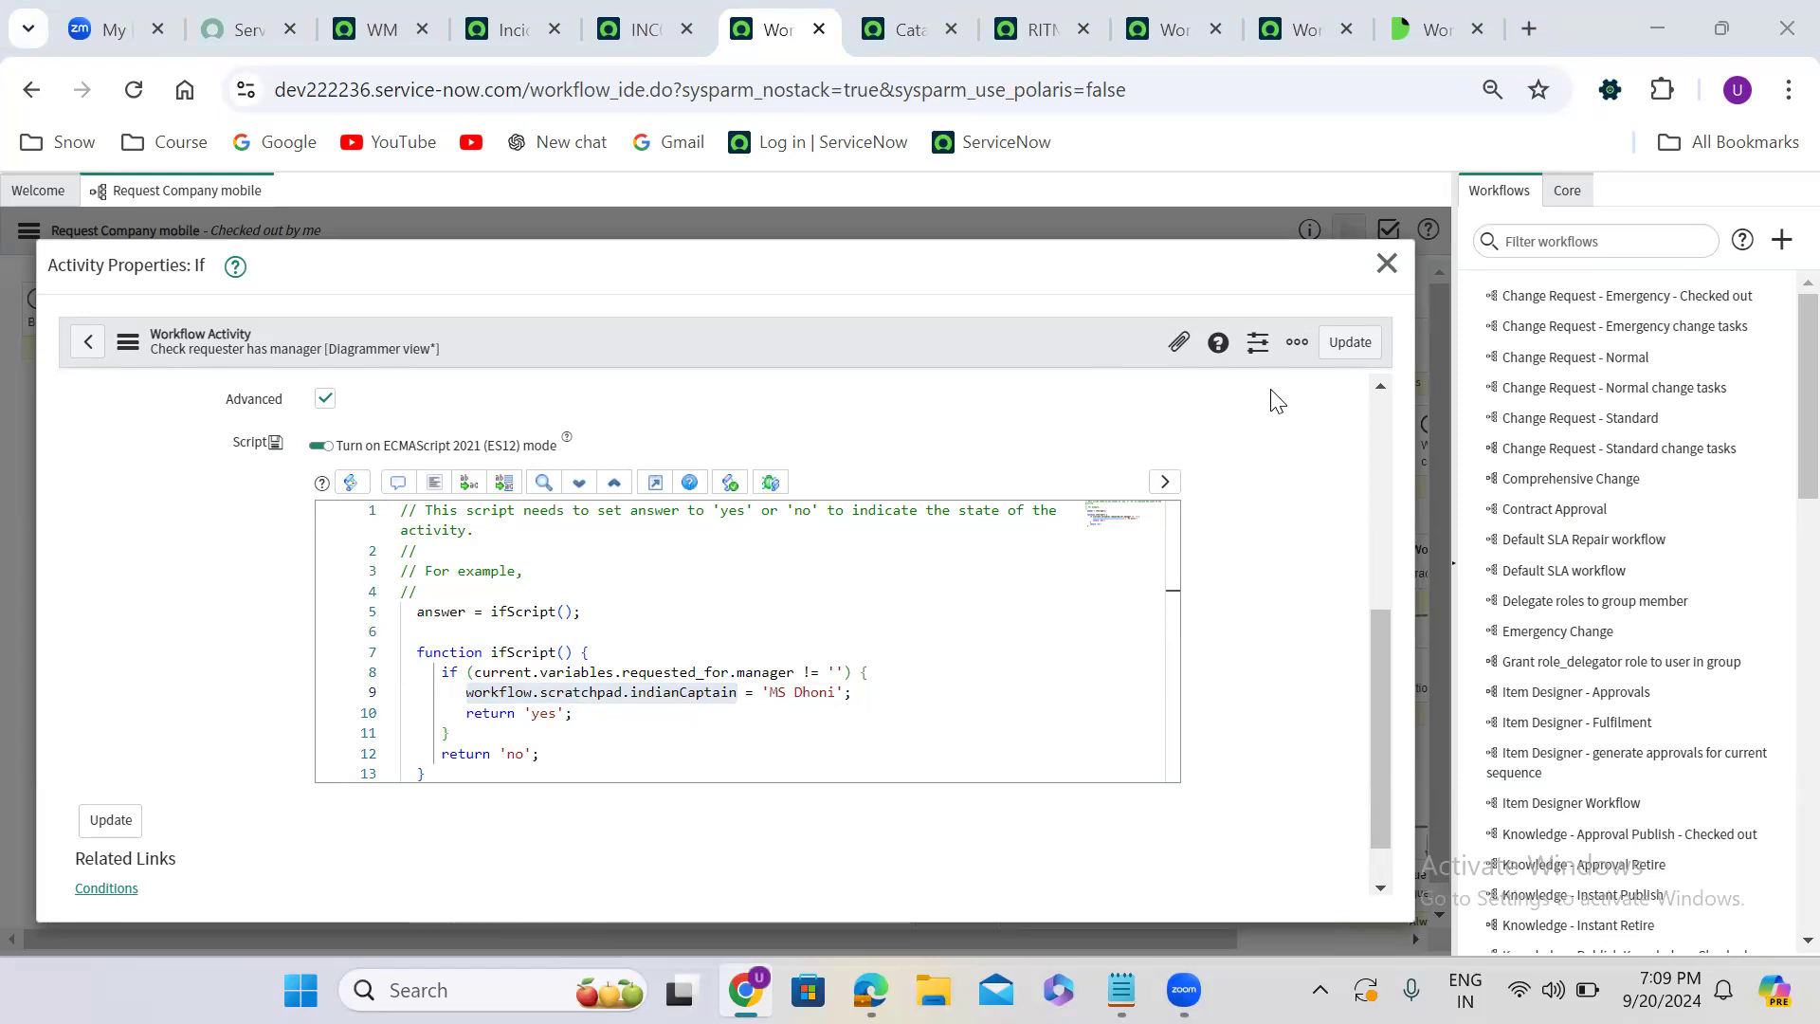
pyautogui.click(1359, 351)
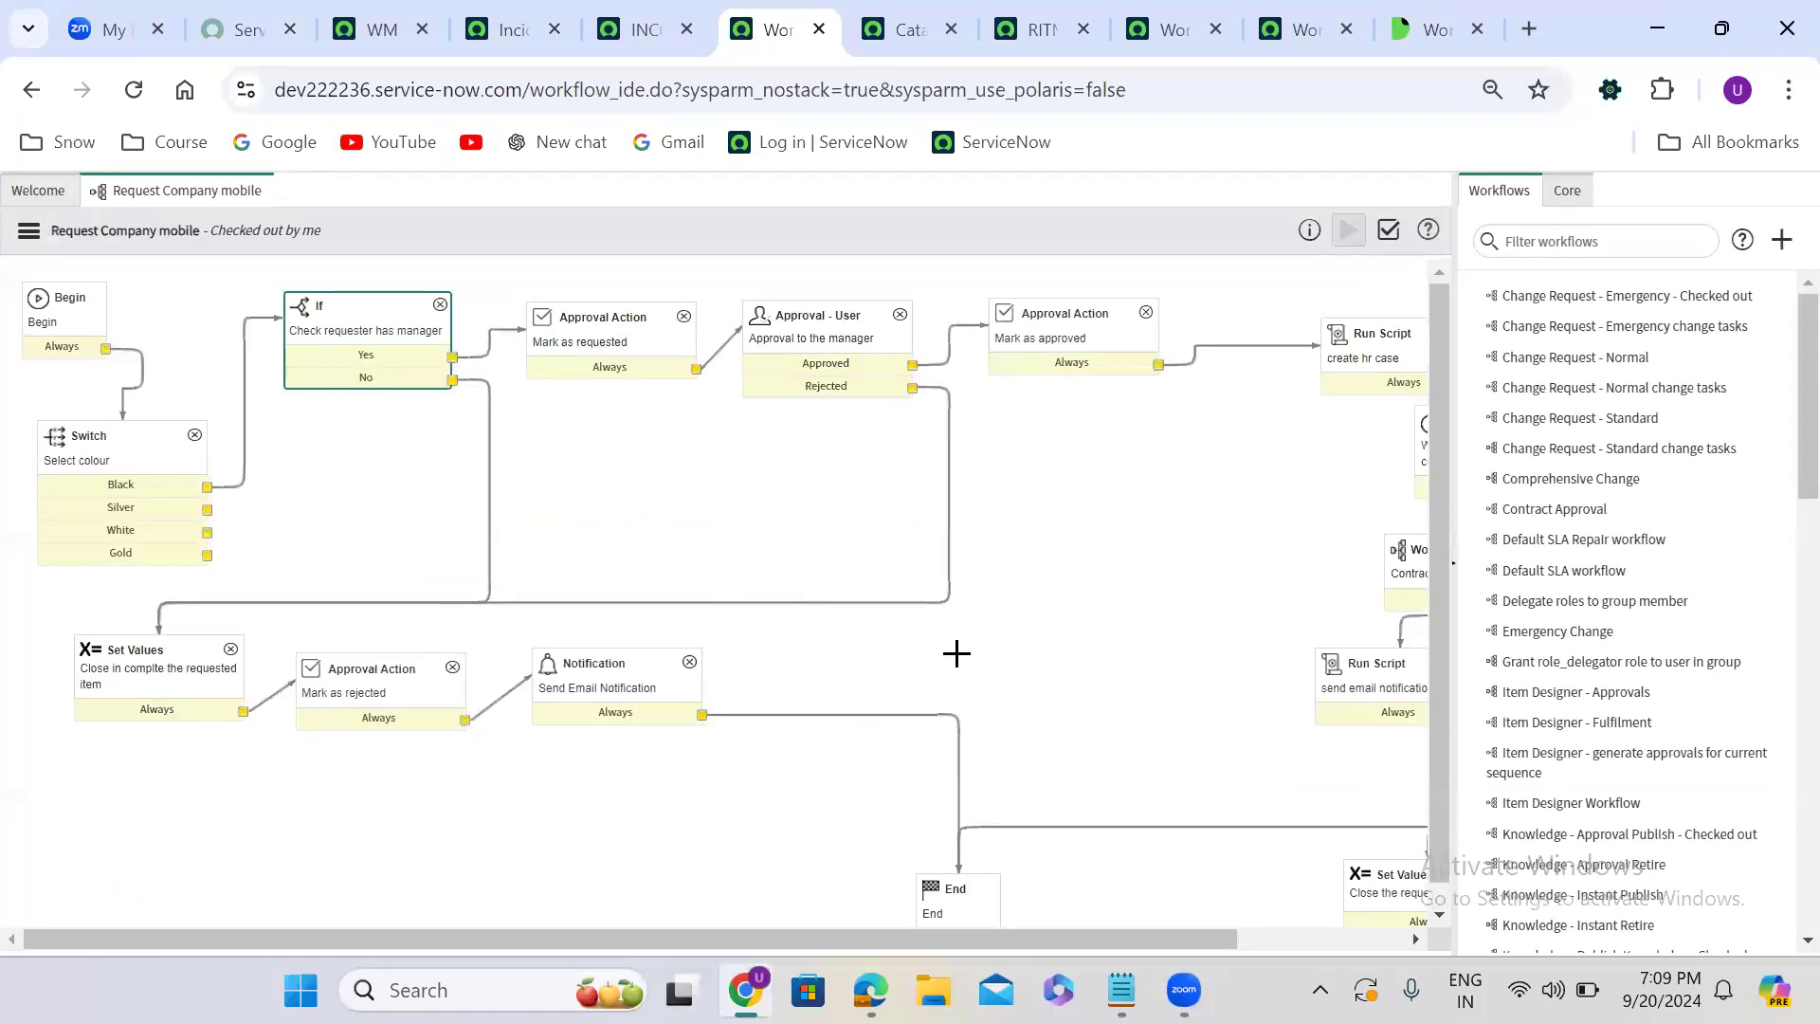
# - Try adding workflow.scratchpad.indianCaptain below the answer.push line in the Approval to the manager script, then discard it
pyautogui.click(531, 916)
pyautogui.hscroll(5, 532, 916)
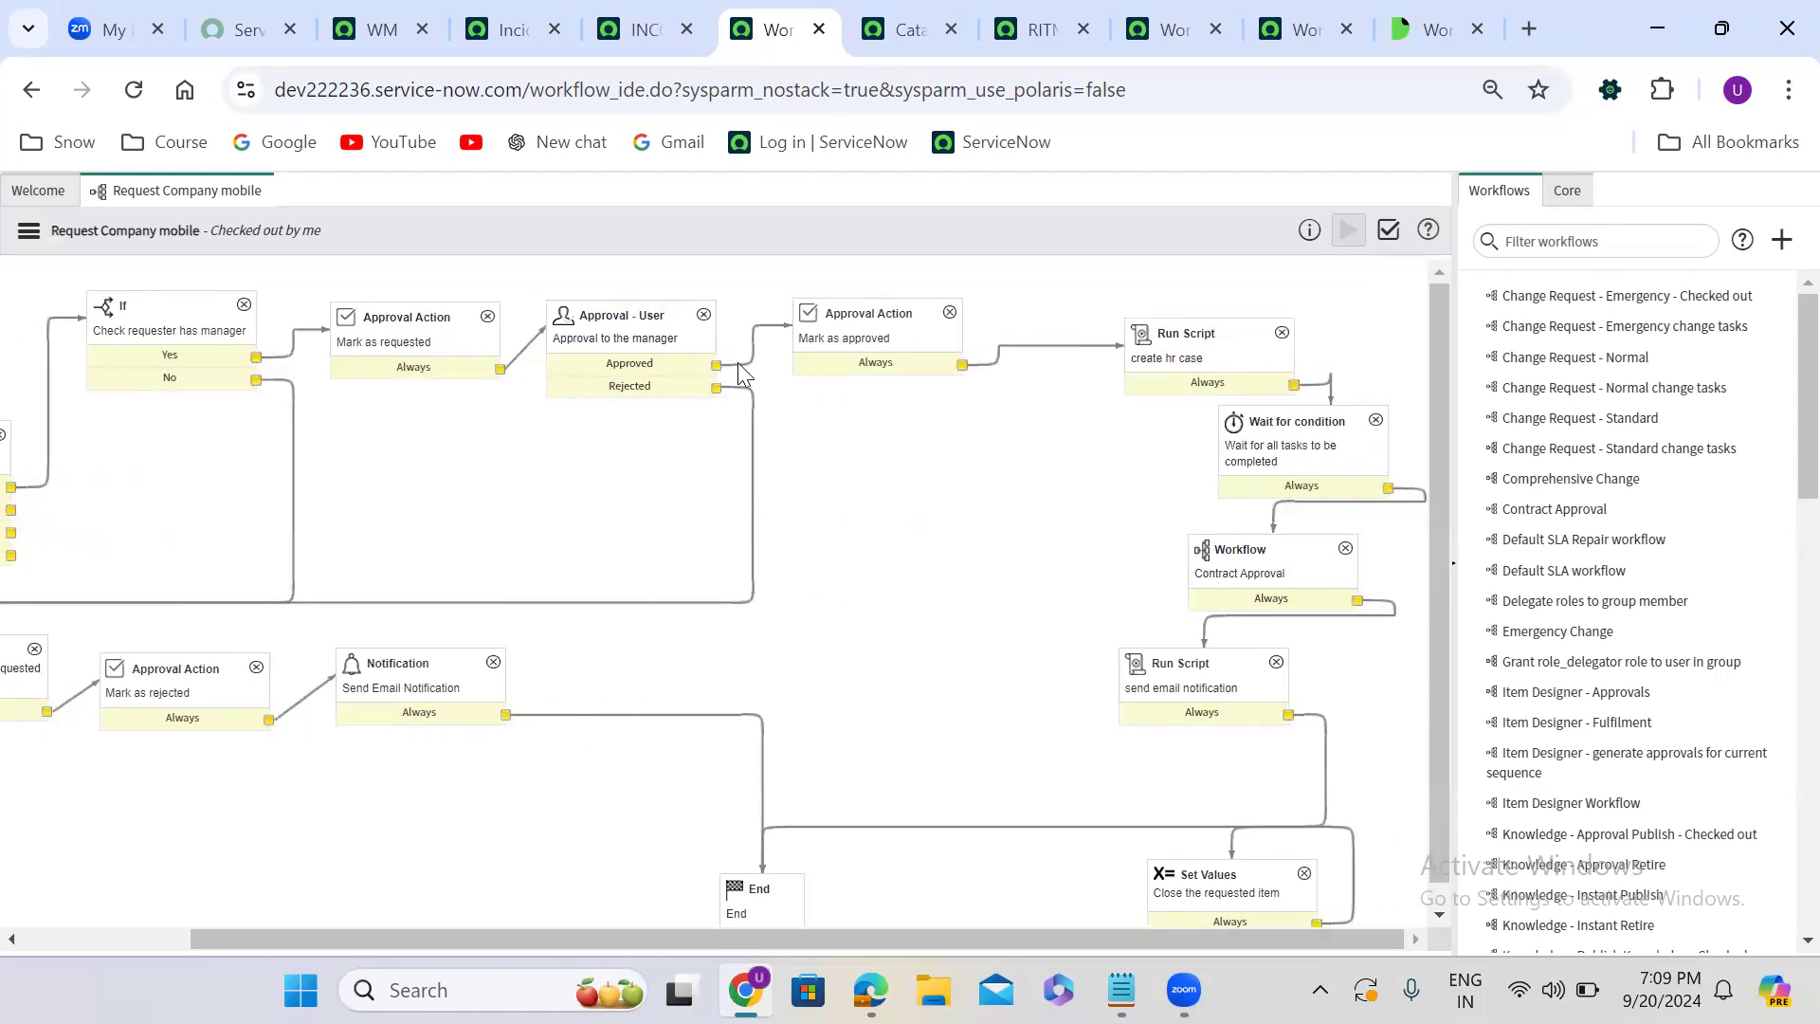
pyautogui.doubleClick(647, 343)
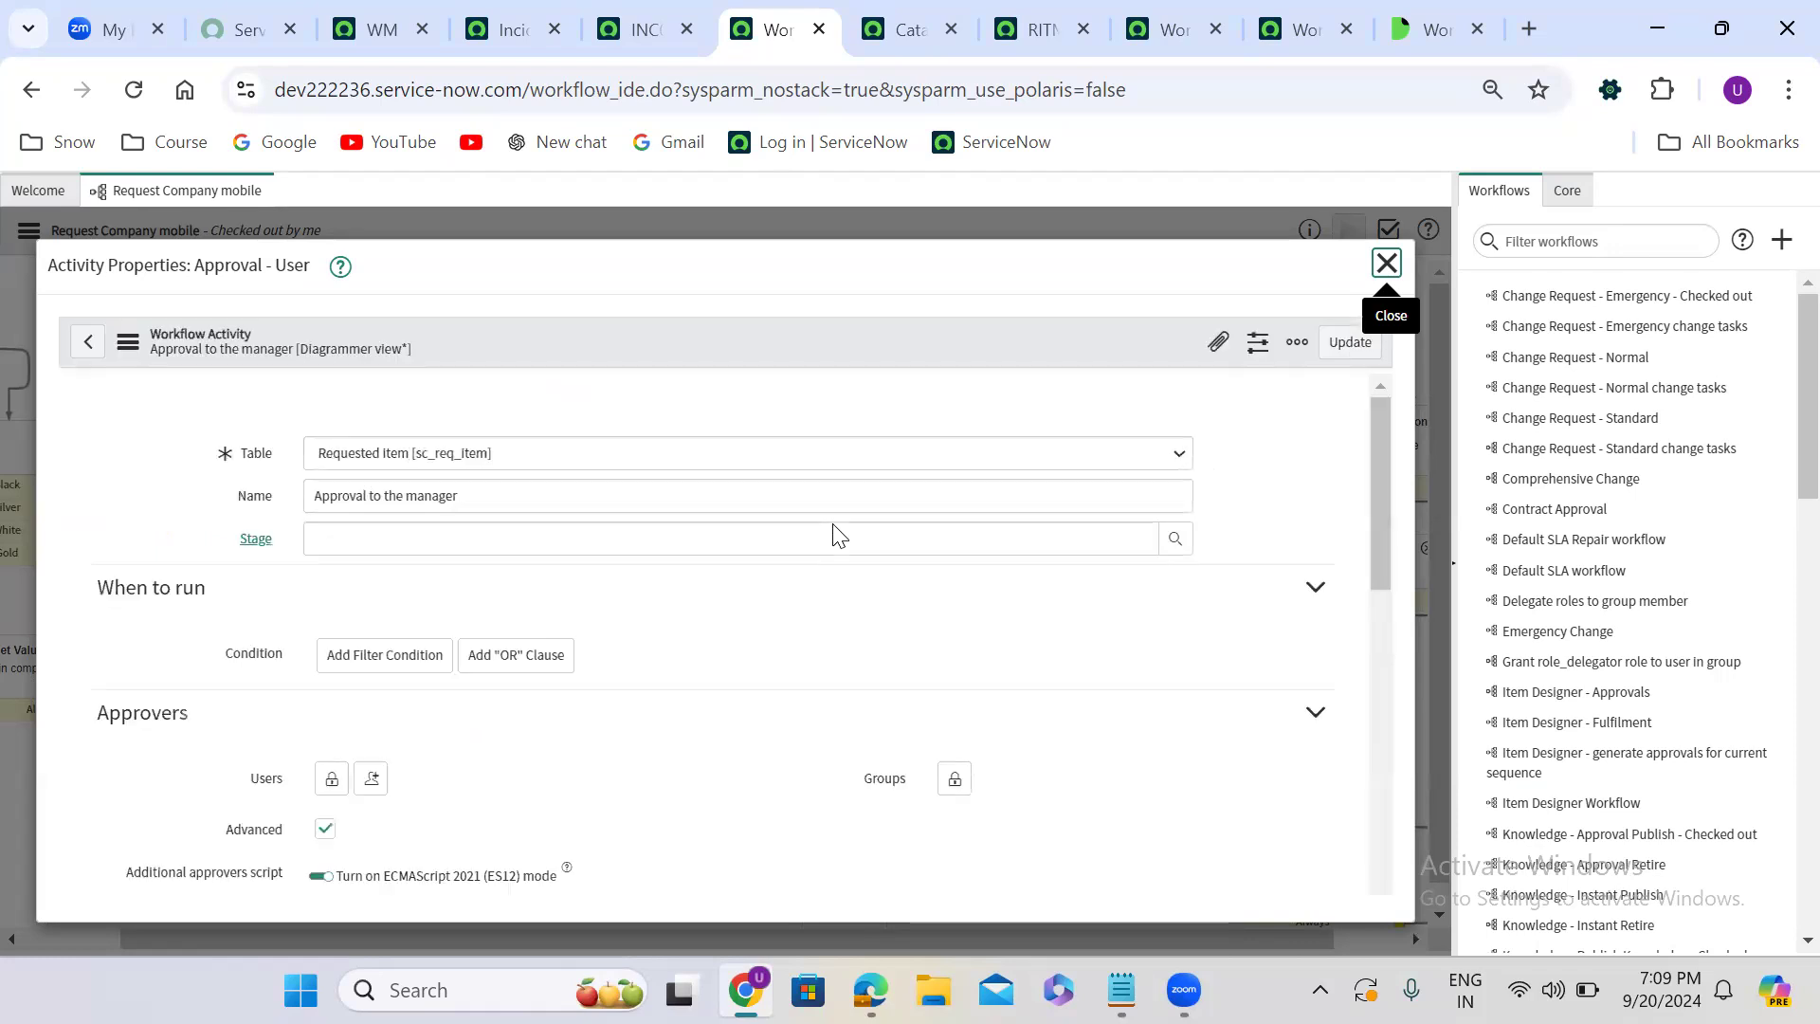
pyautogui.scroll(-5, 1308, 574)
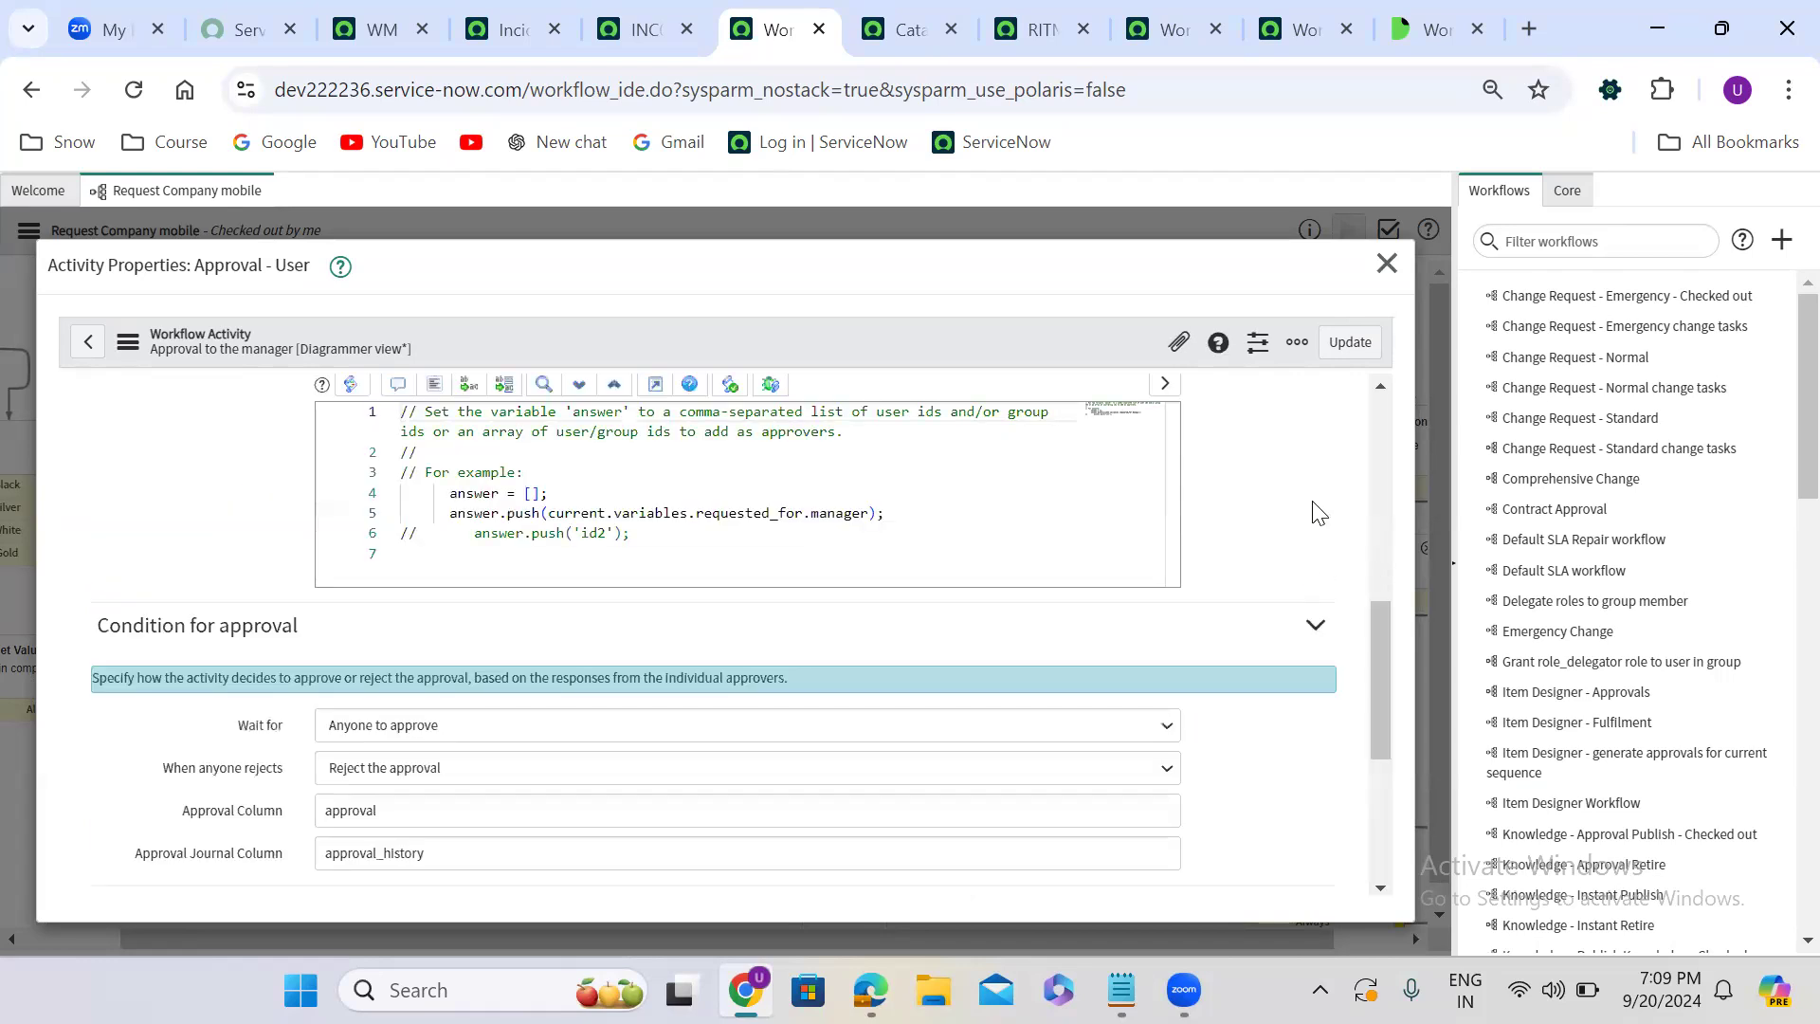
pyautogui.click(901, 511)
pyautogui.press('Return')
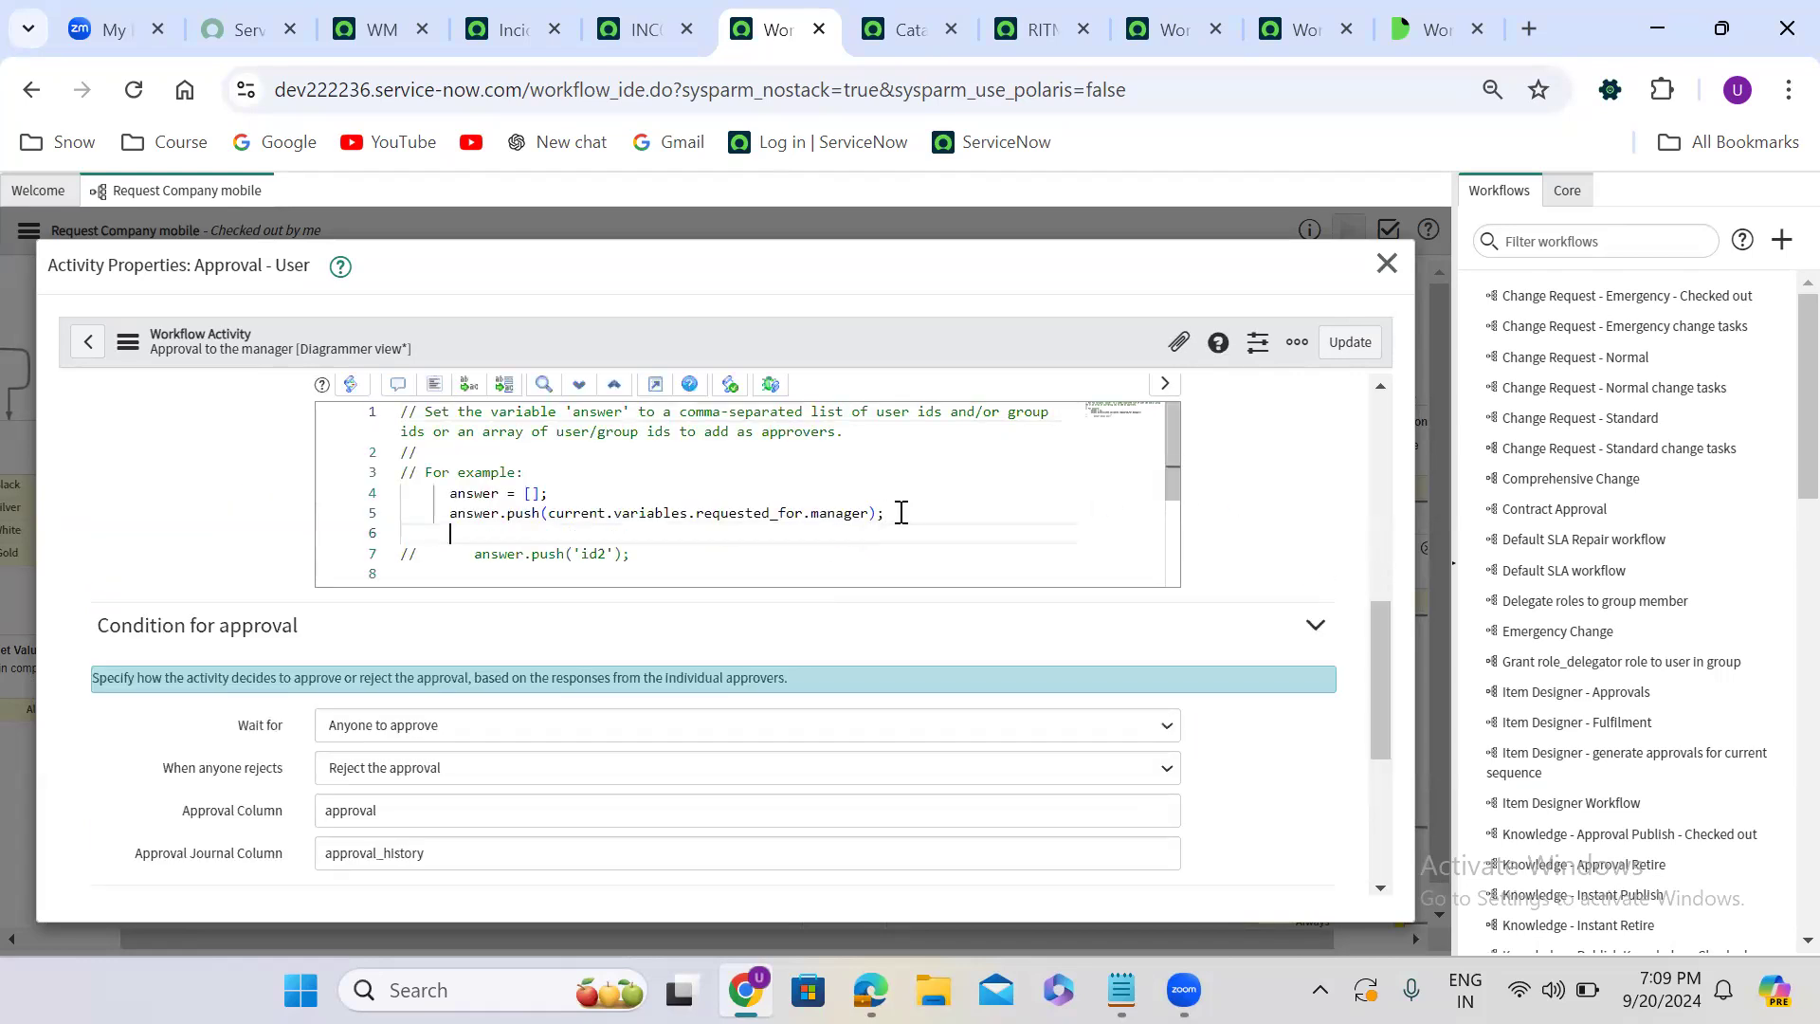
pyautogui.write('workflow.scratchpad.indianCaptain')
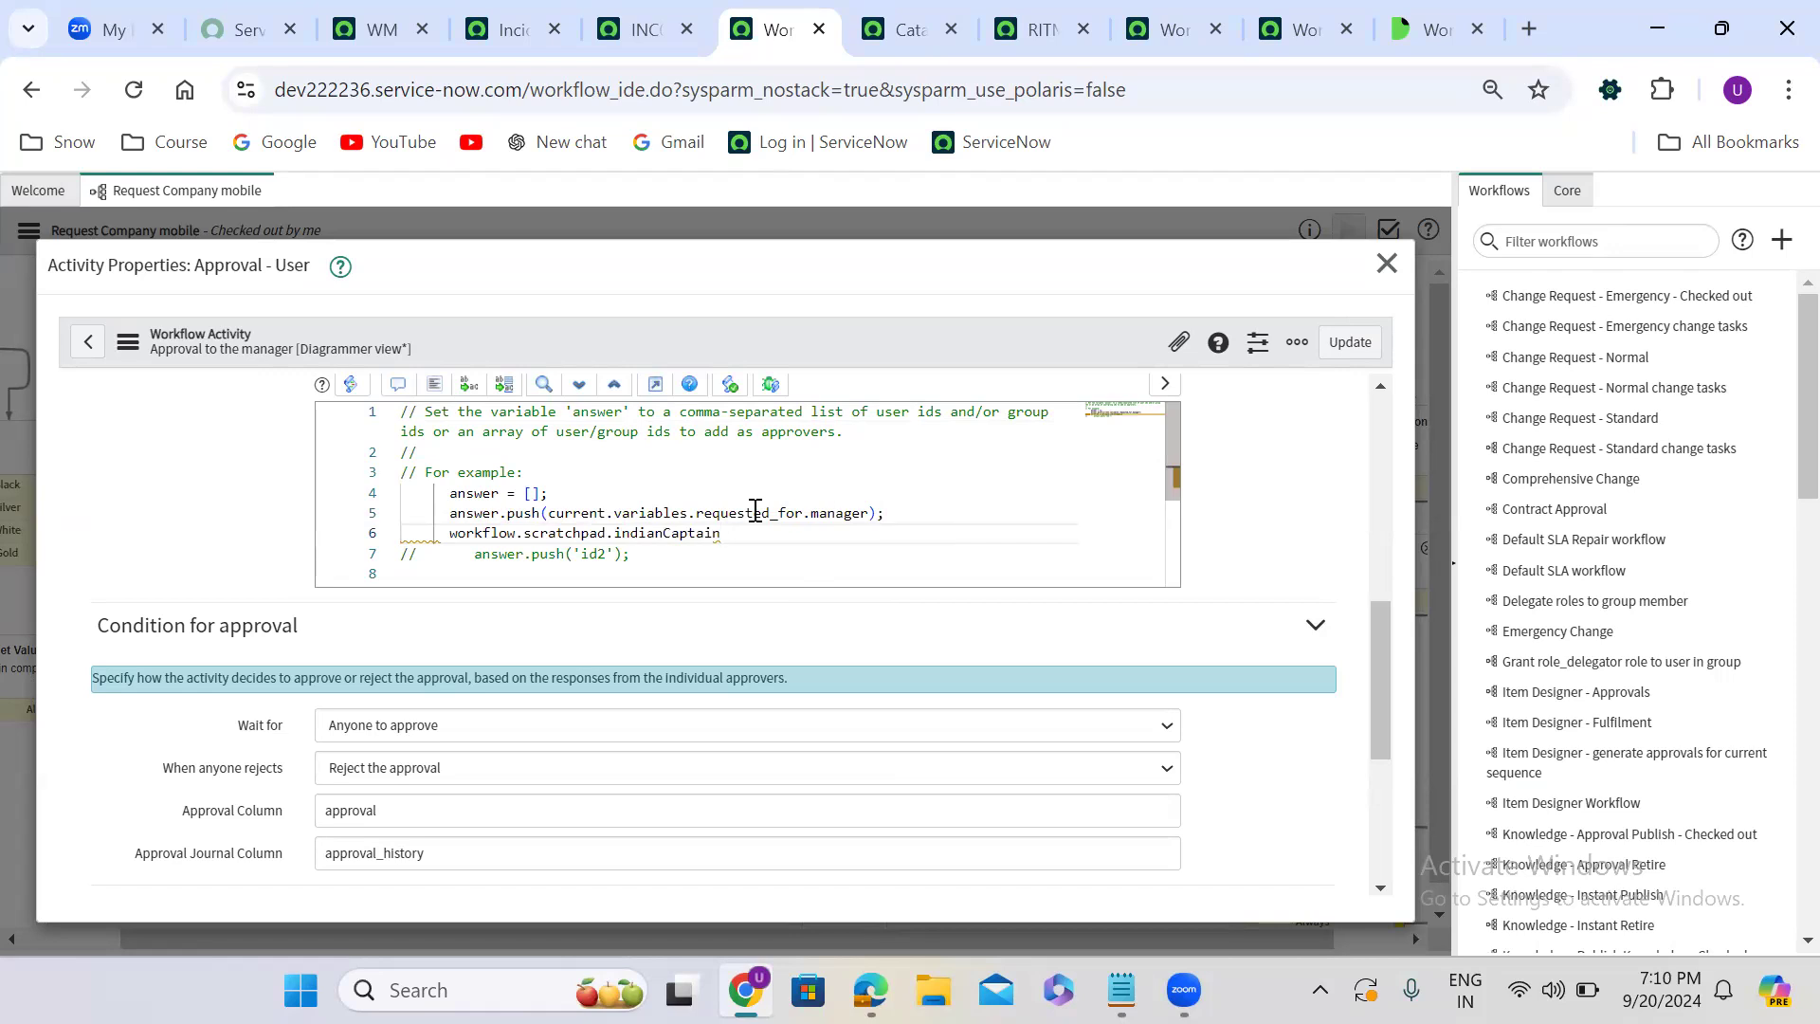
pyautogui.hotkey('ctrl', 'z')
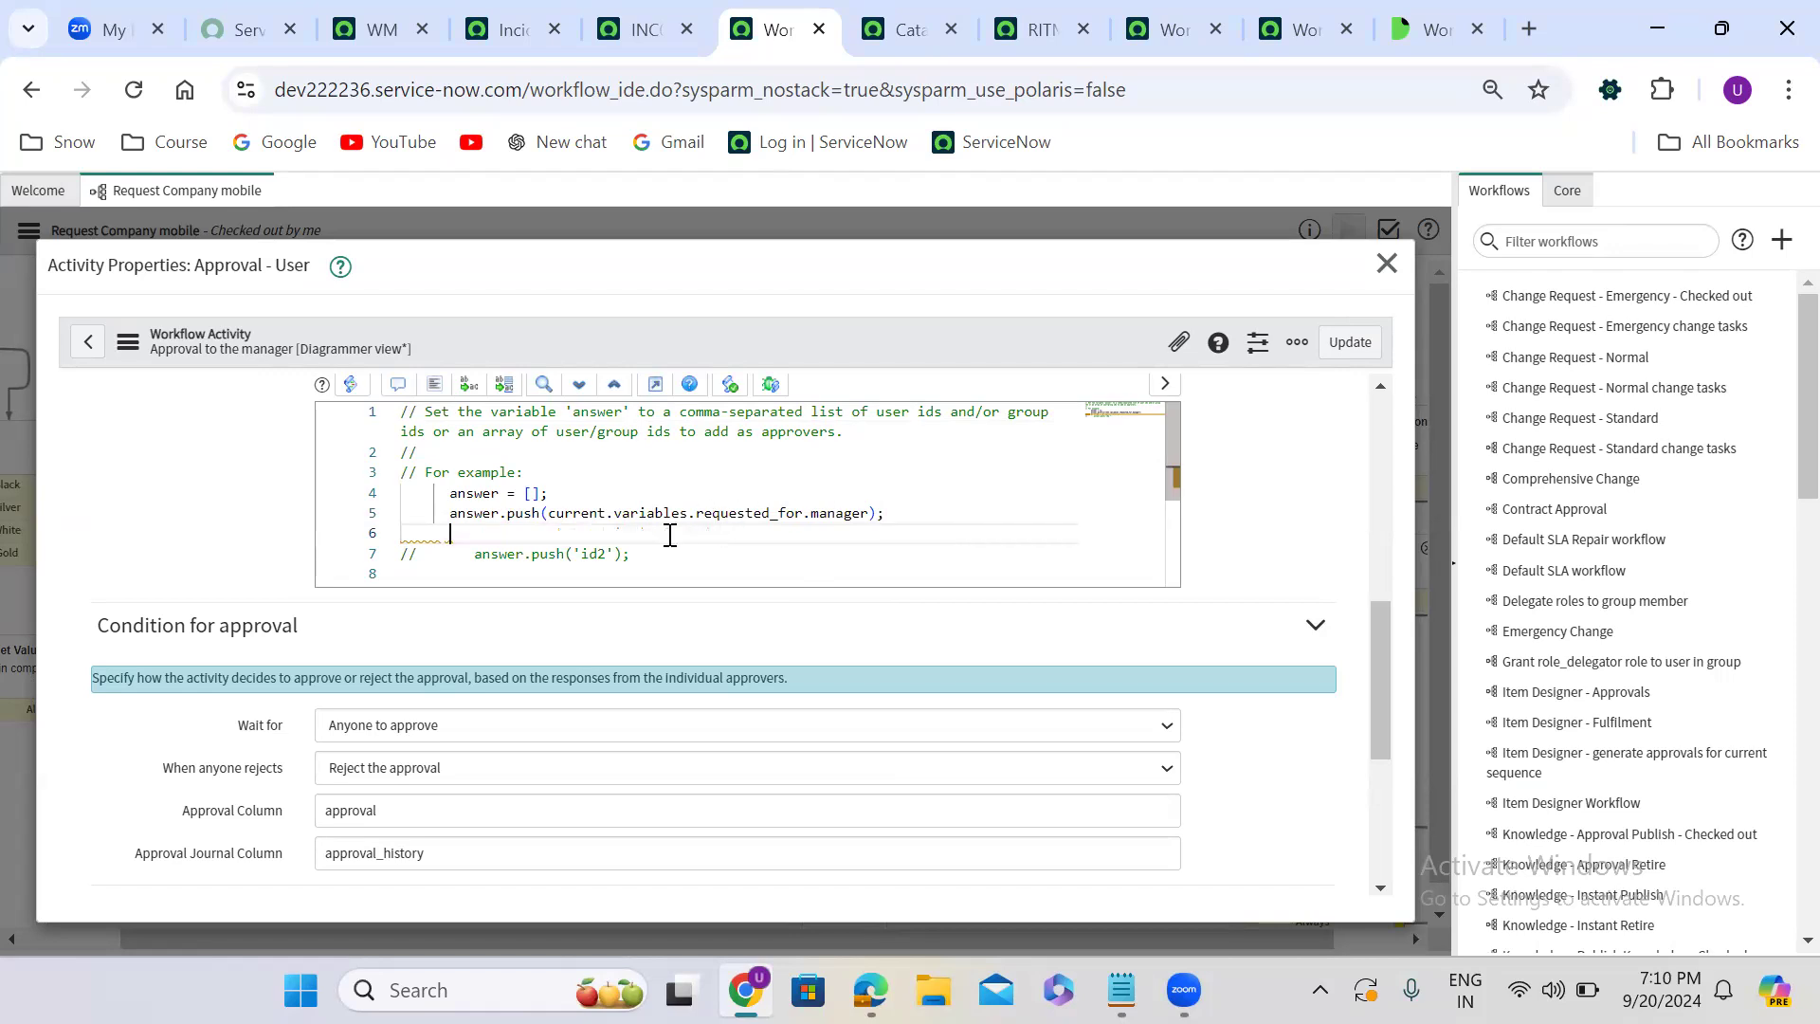
pyautogui.click(1386, 261)
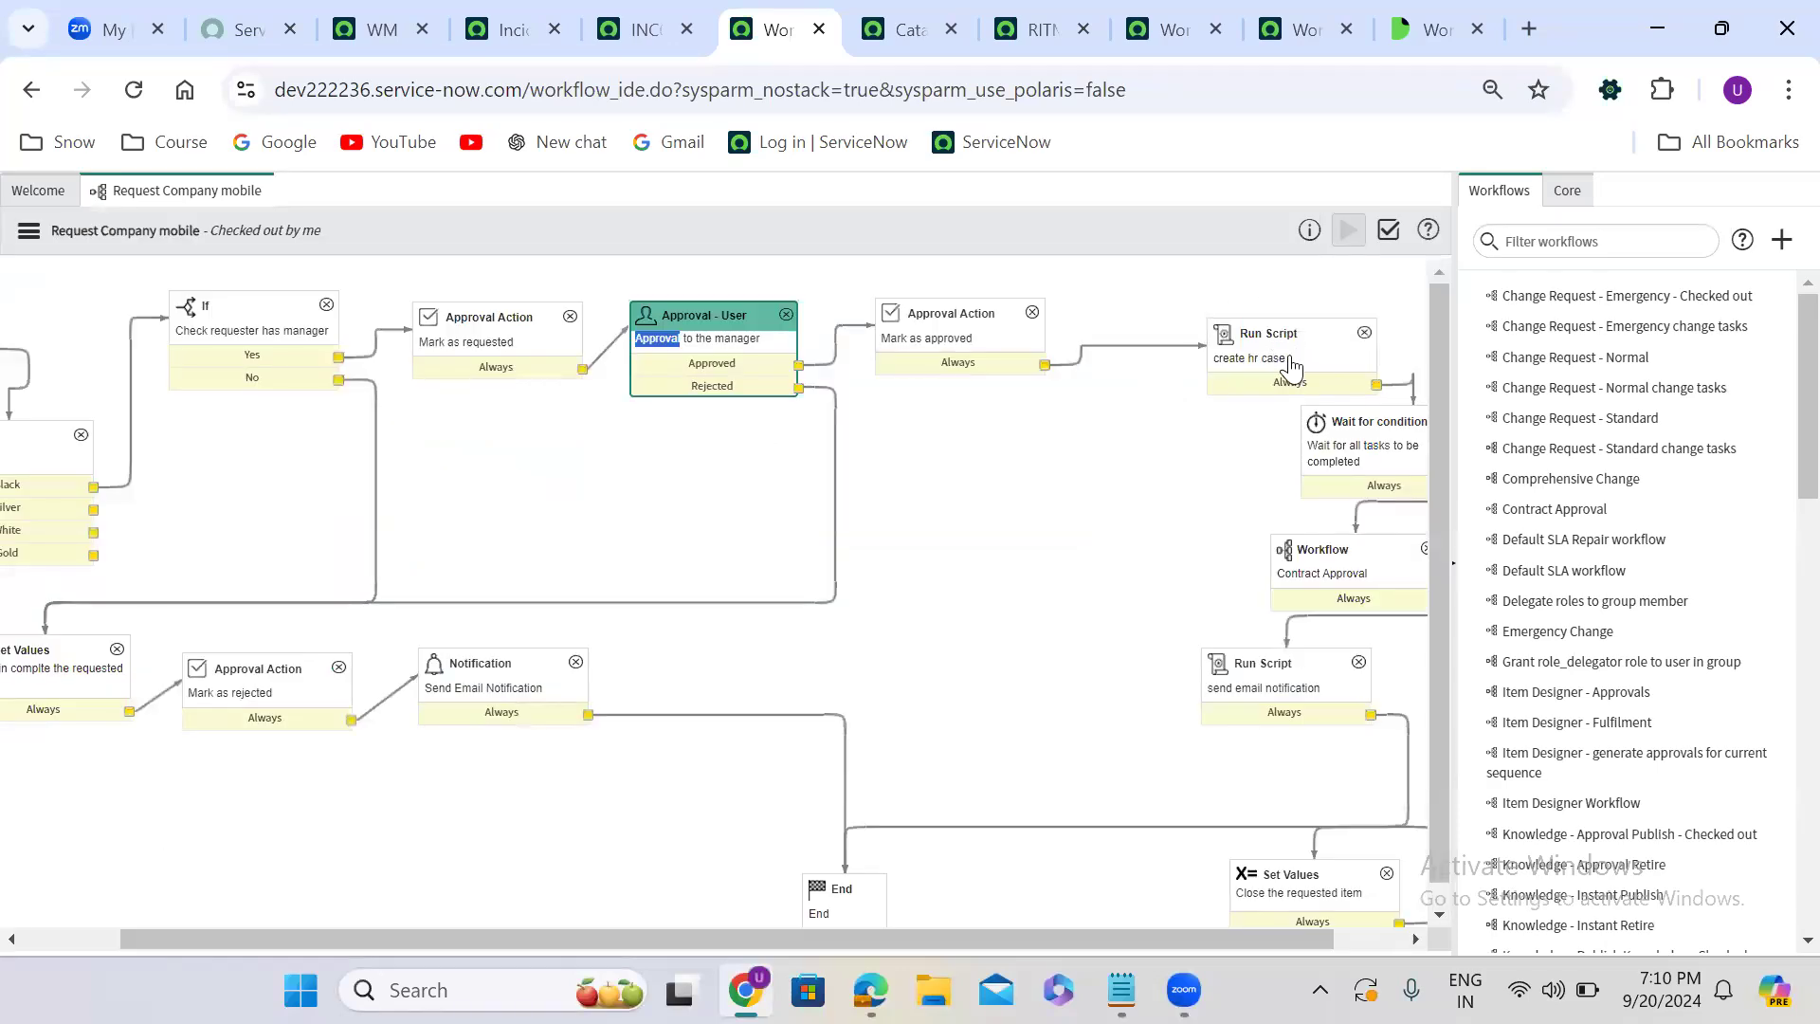
# - Write var cap = workflow.scratchpad.indianCaptain; in the script of the create hr case activity and save the activity
pyautogui.doubleClick(1281, 349)
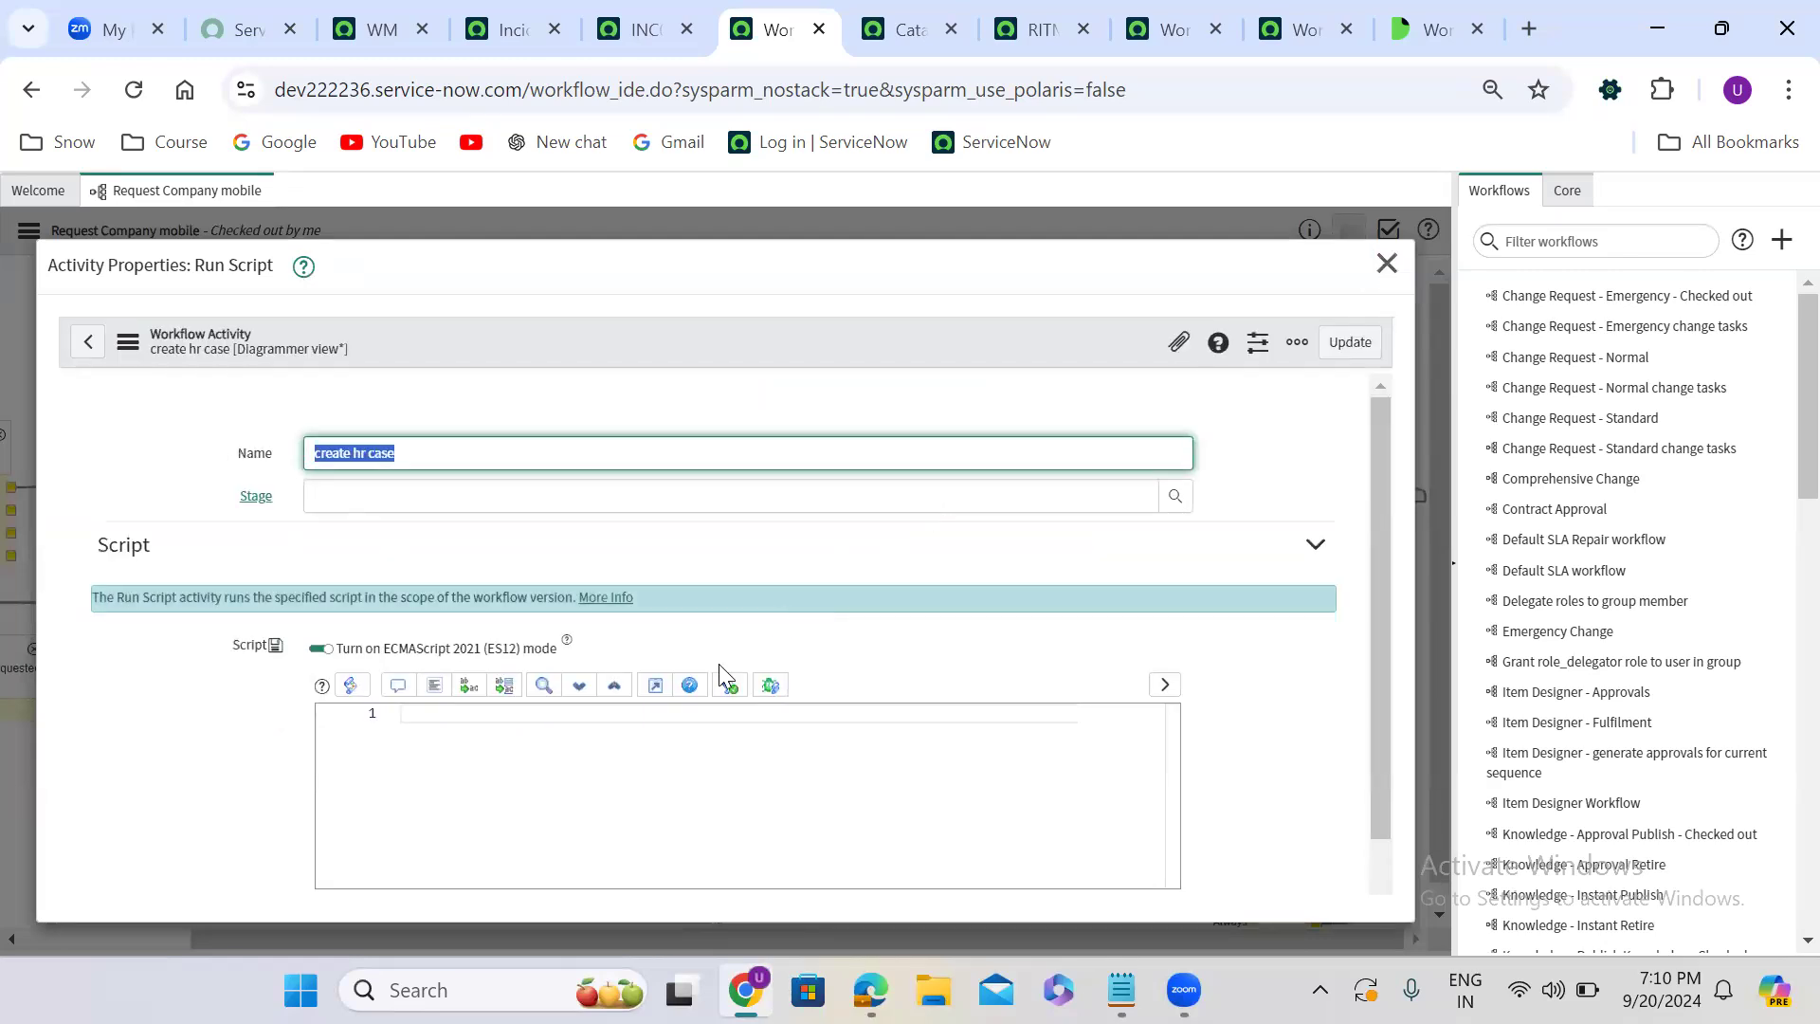
pyautogui.click(494, 722)
pyautogui.write('v')
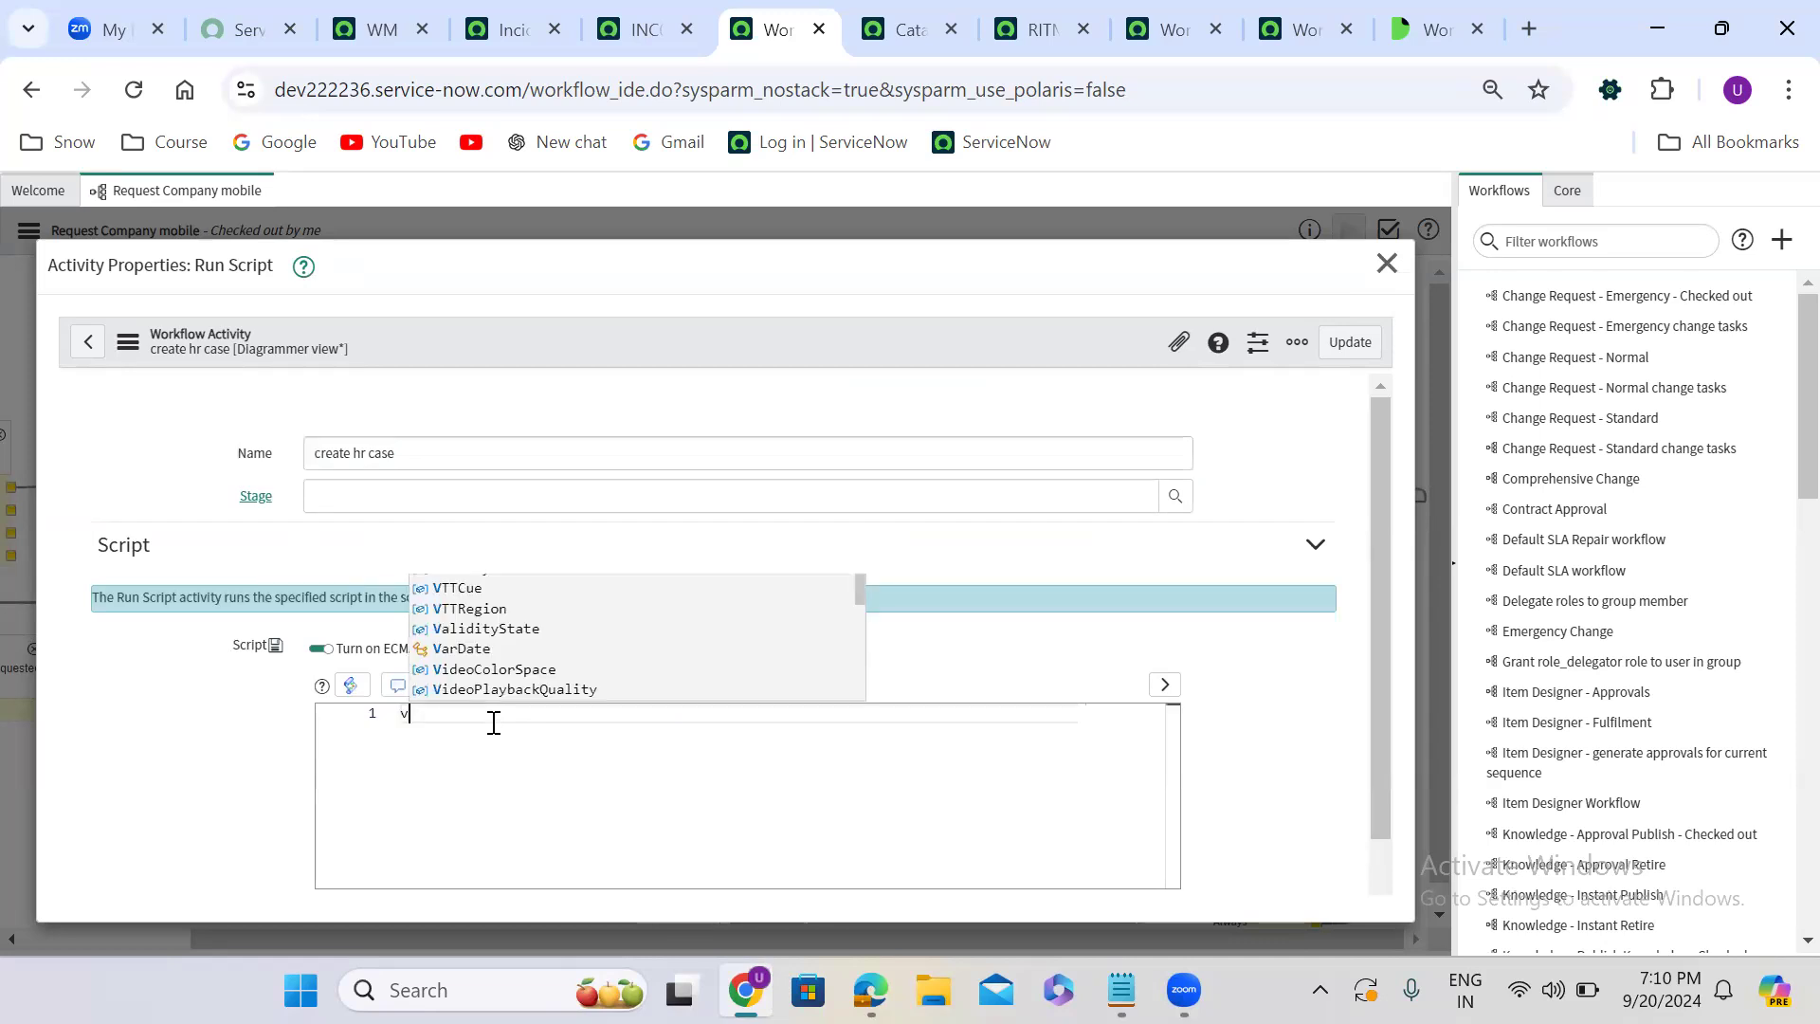
pyautogui.write('ar cap ')
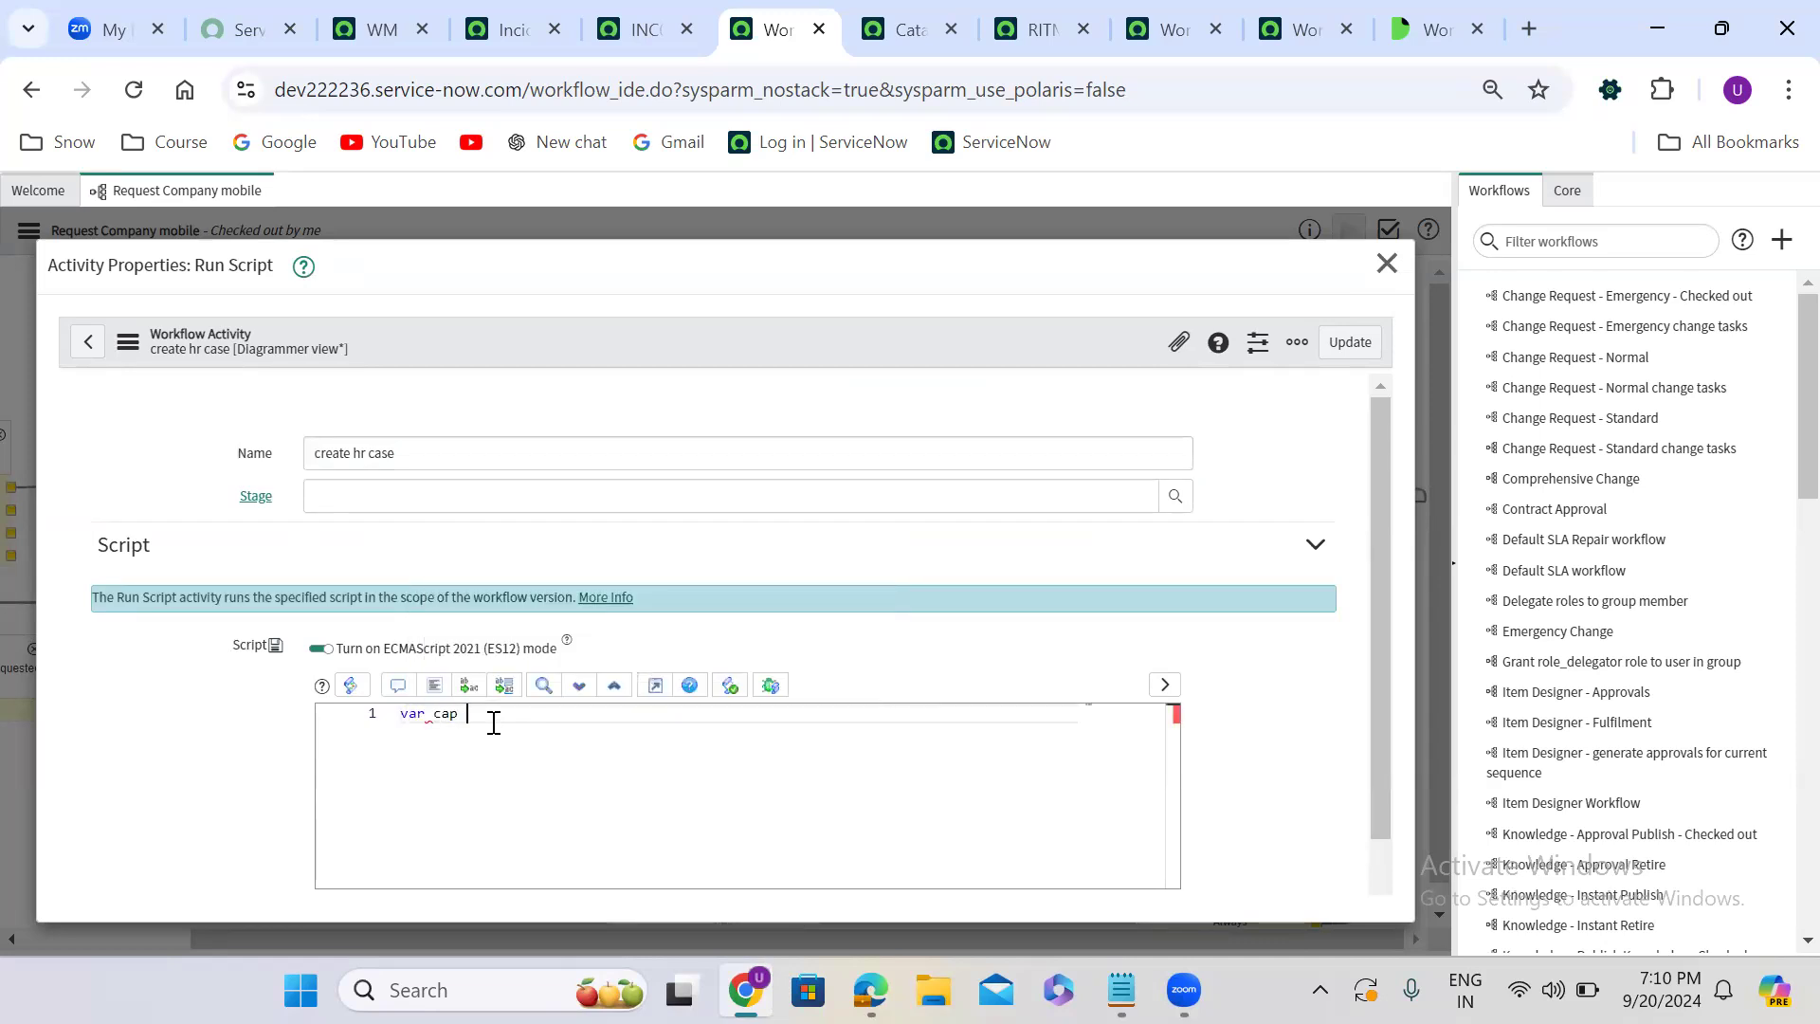
pyautogui.write('= workflow.scratchpad.indianCaptain;')
pyautogui.doubleClick(453, 716)
pyautogui.click(482, 716)
pyautogui.moveTo(482, 715); pyautogui.dragTo(785, 737)
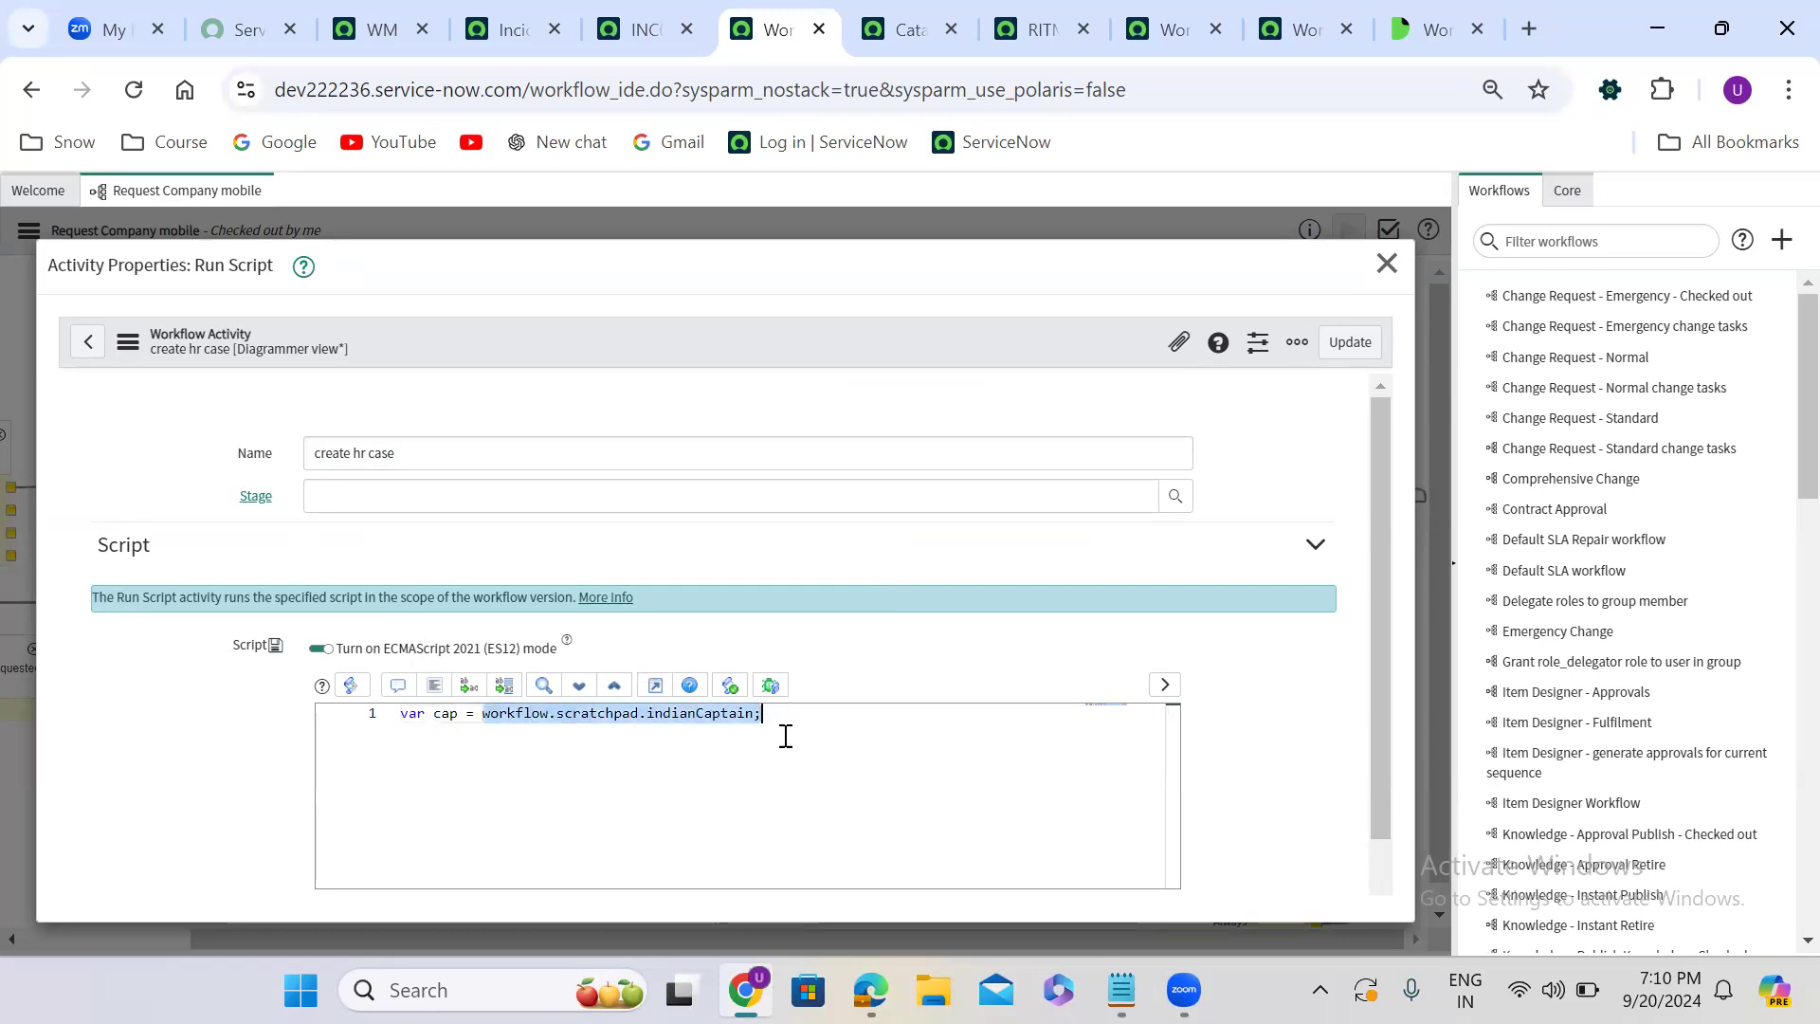
pyautogui.click(1342, 345)
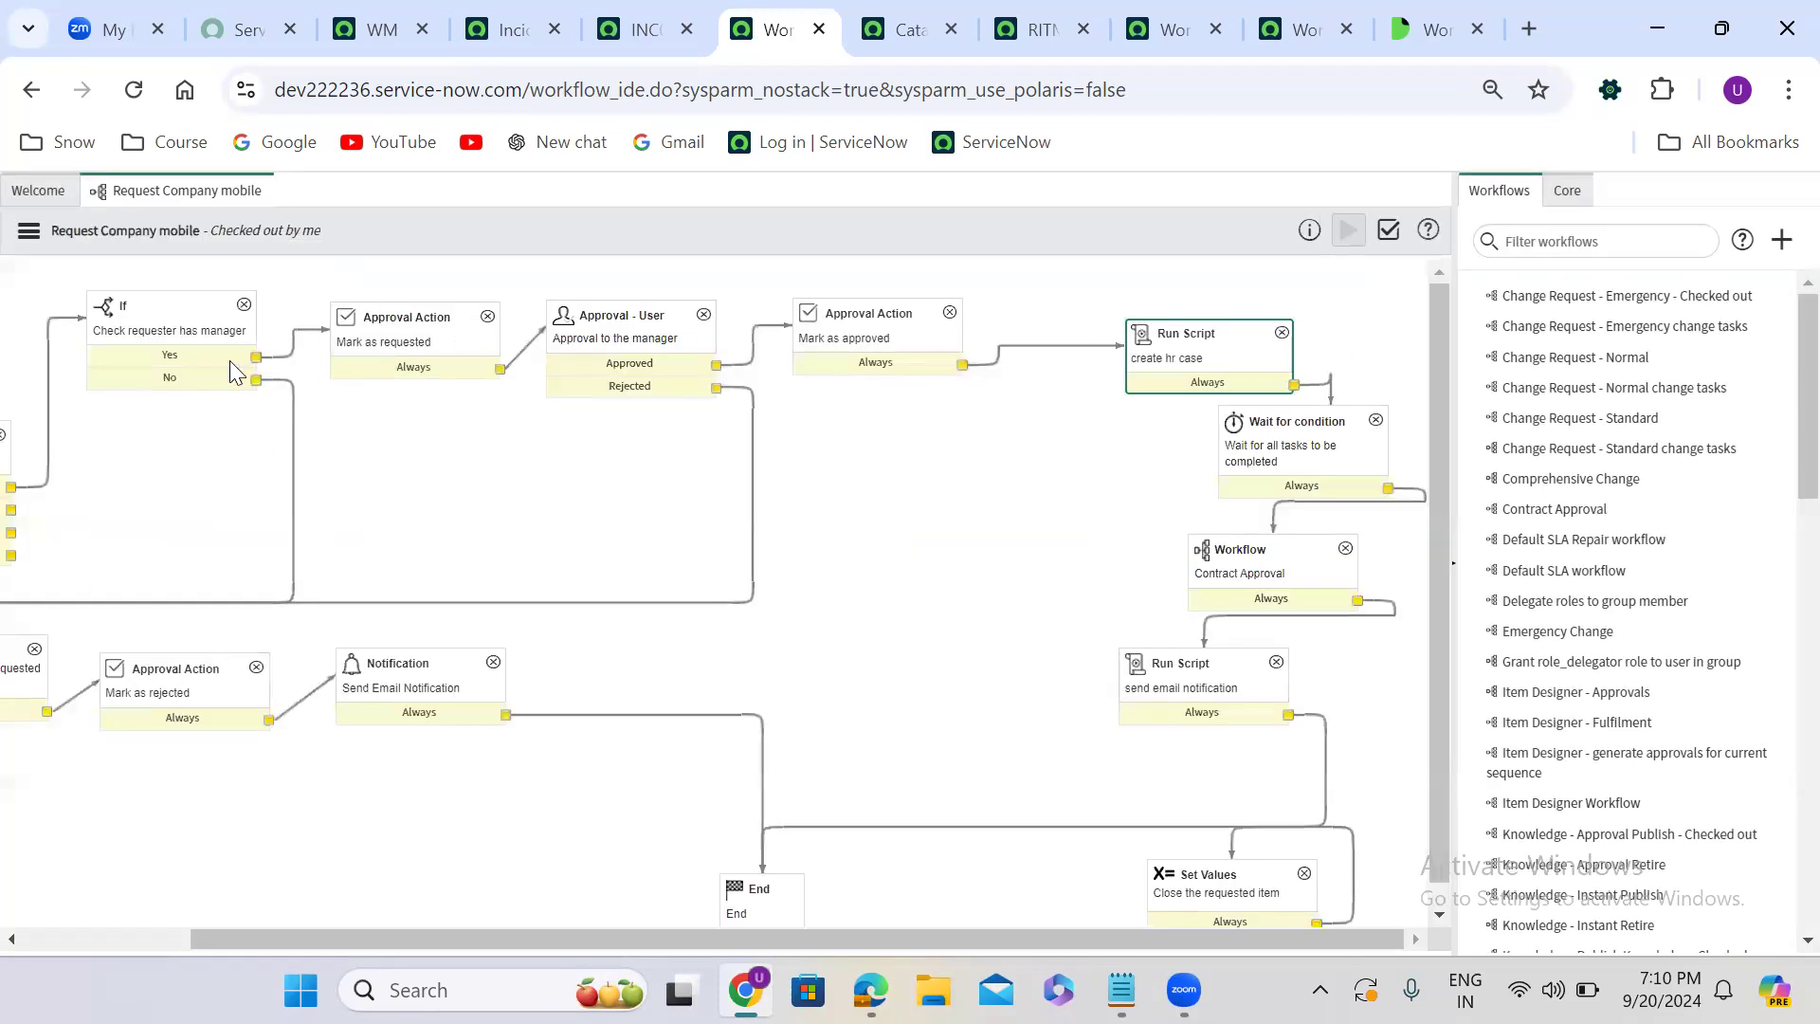
# - Trace the scratchpad value from the Check requester has manager activity to indianCaptain in the create hr case script
pyautogui.click(163, 329)
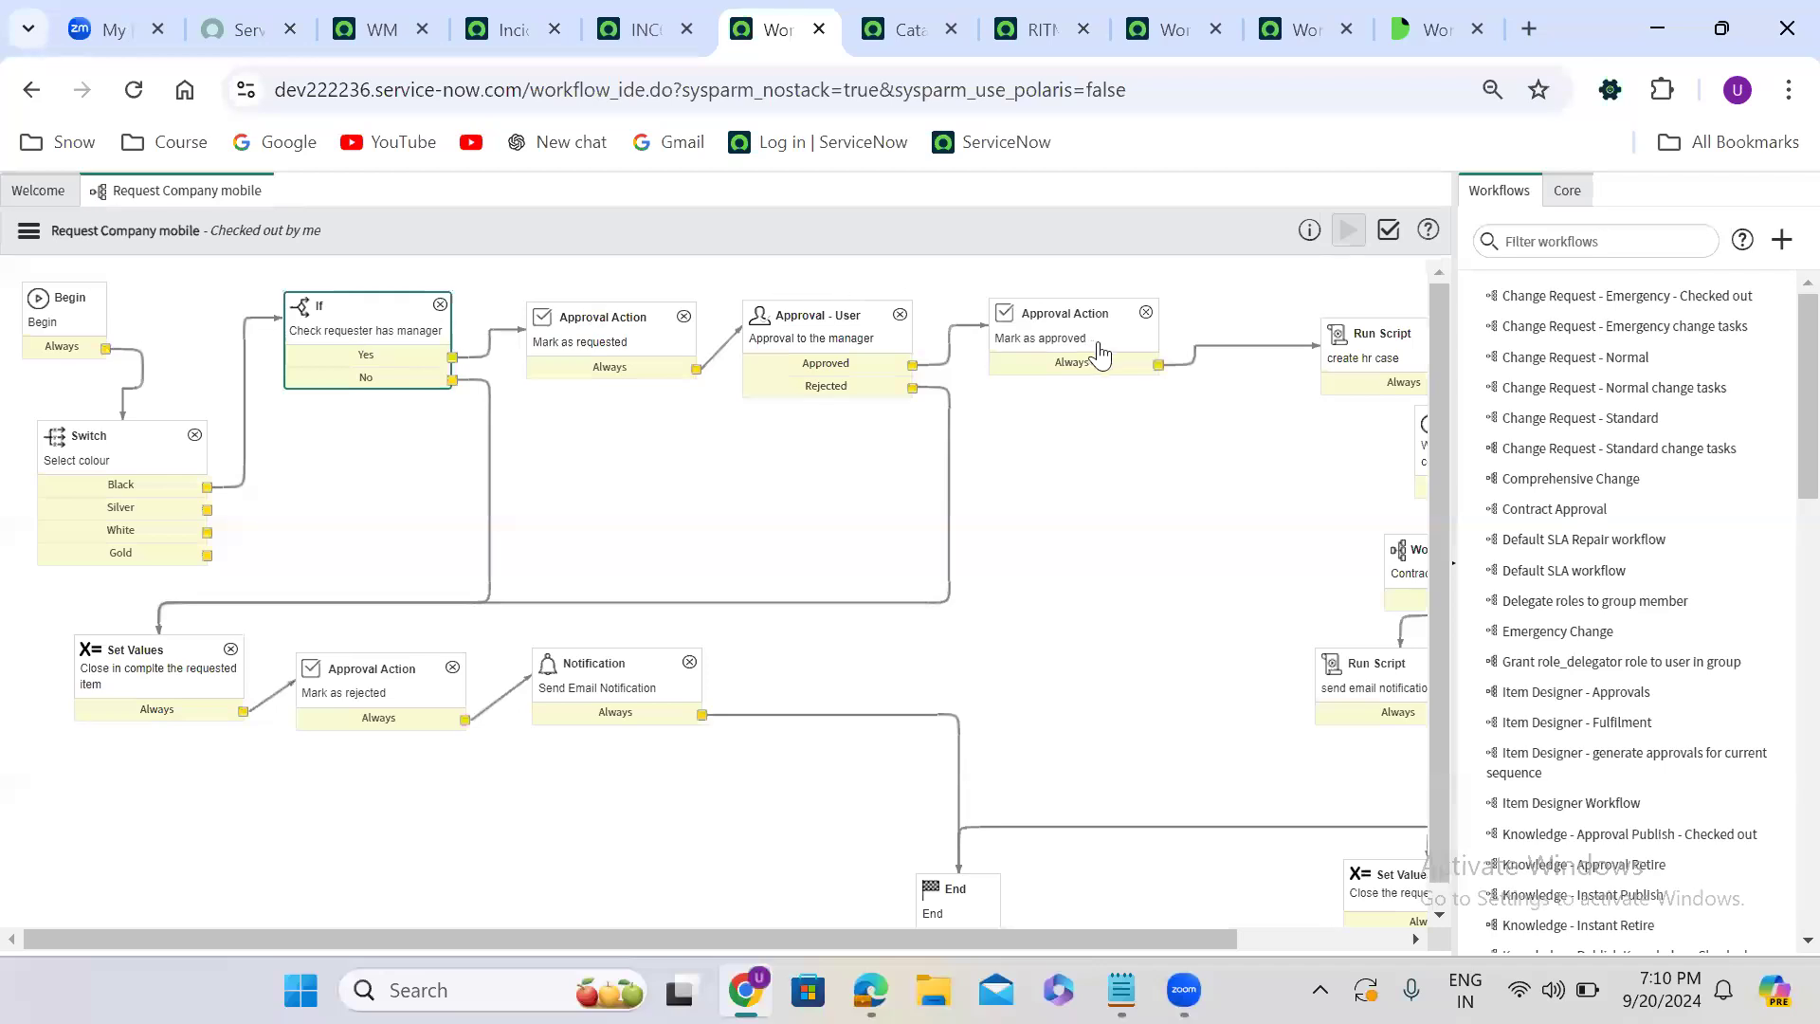
pyautogui.click(1391, 366)
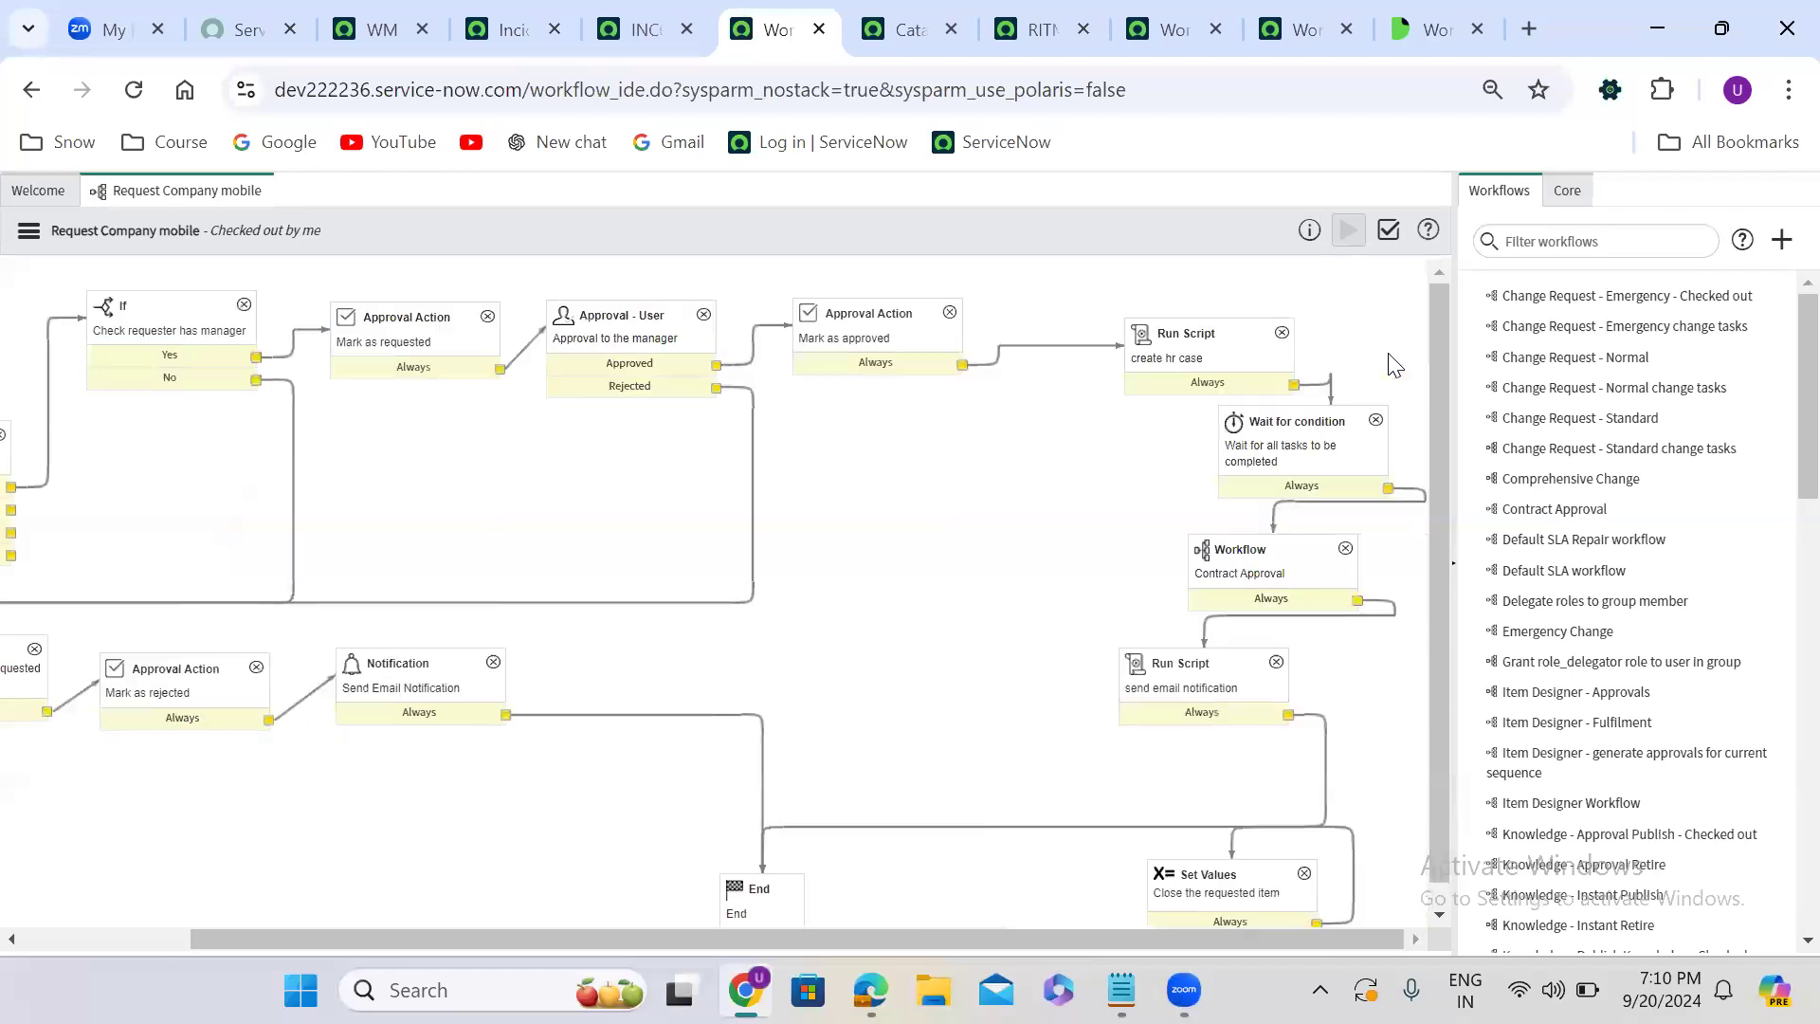
pyautogui.doubleClick(1194, 370)
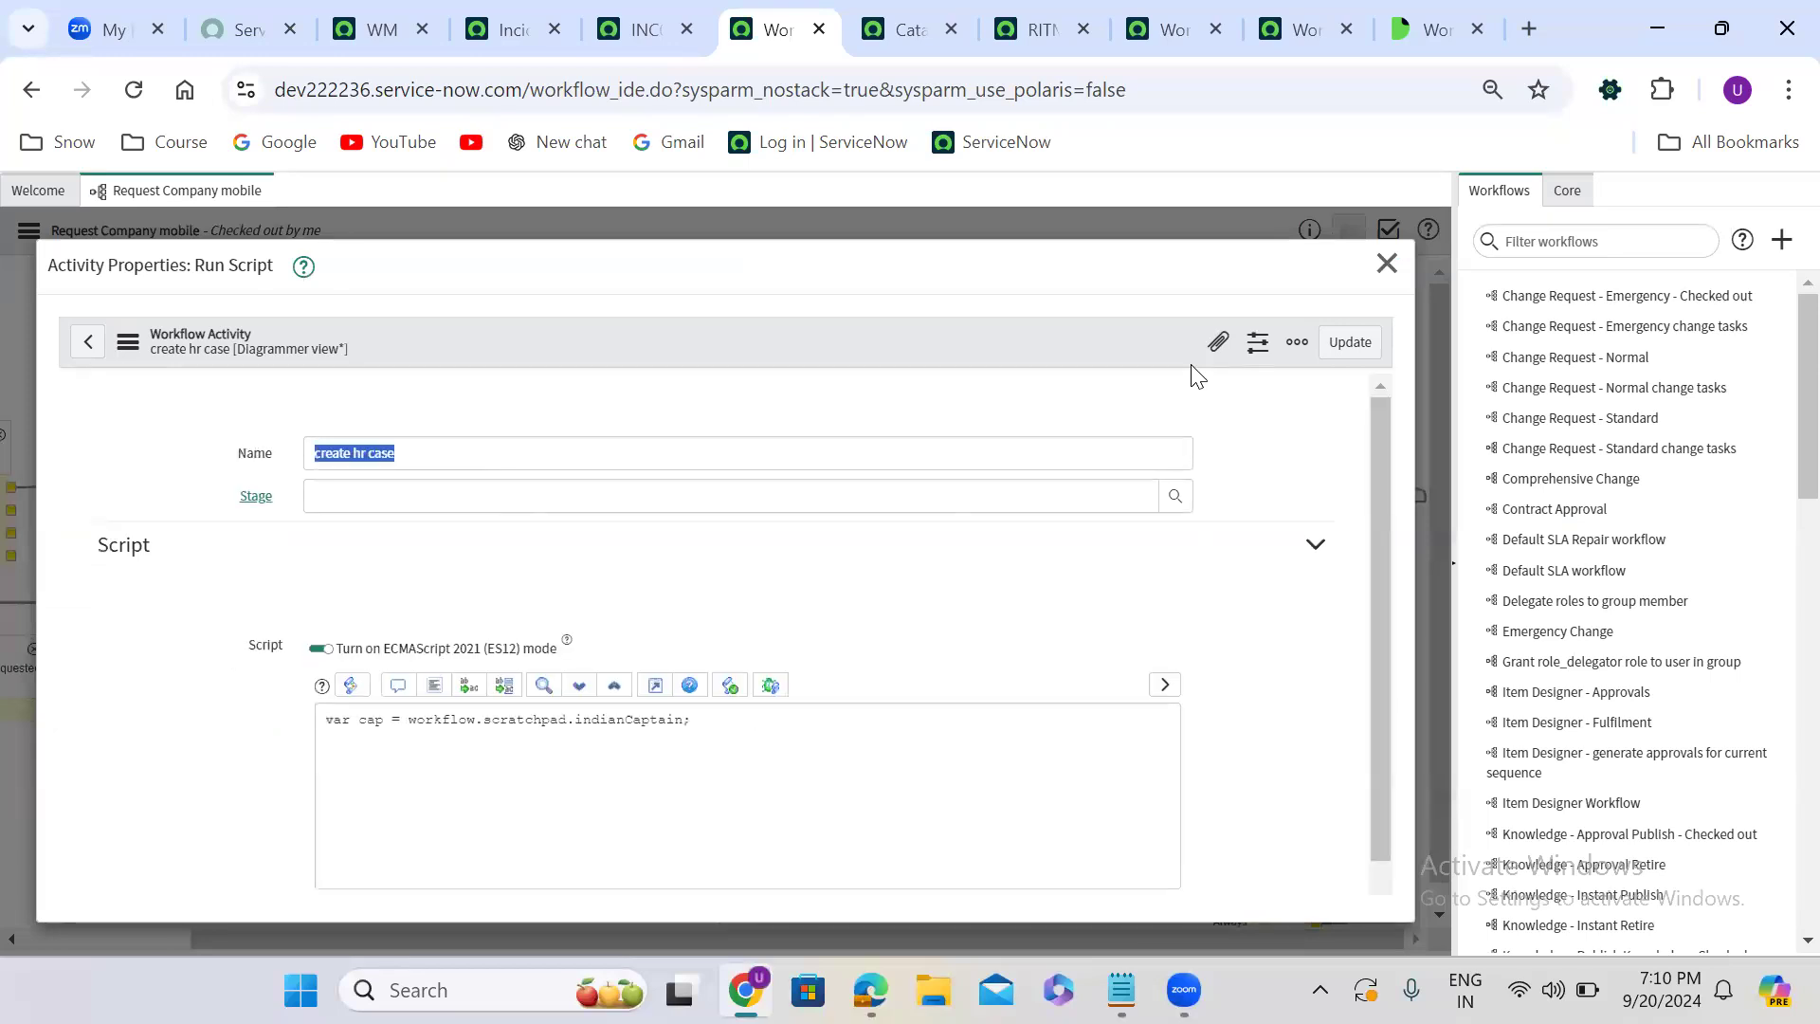
pyautogui.doubleClick(674, 713)
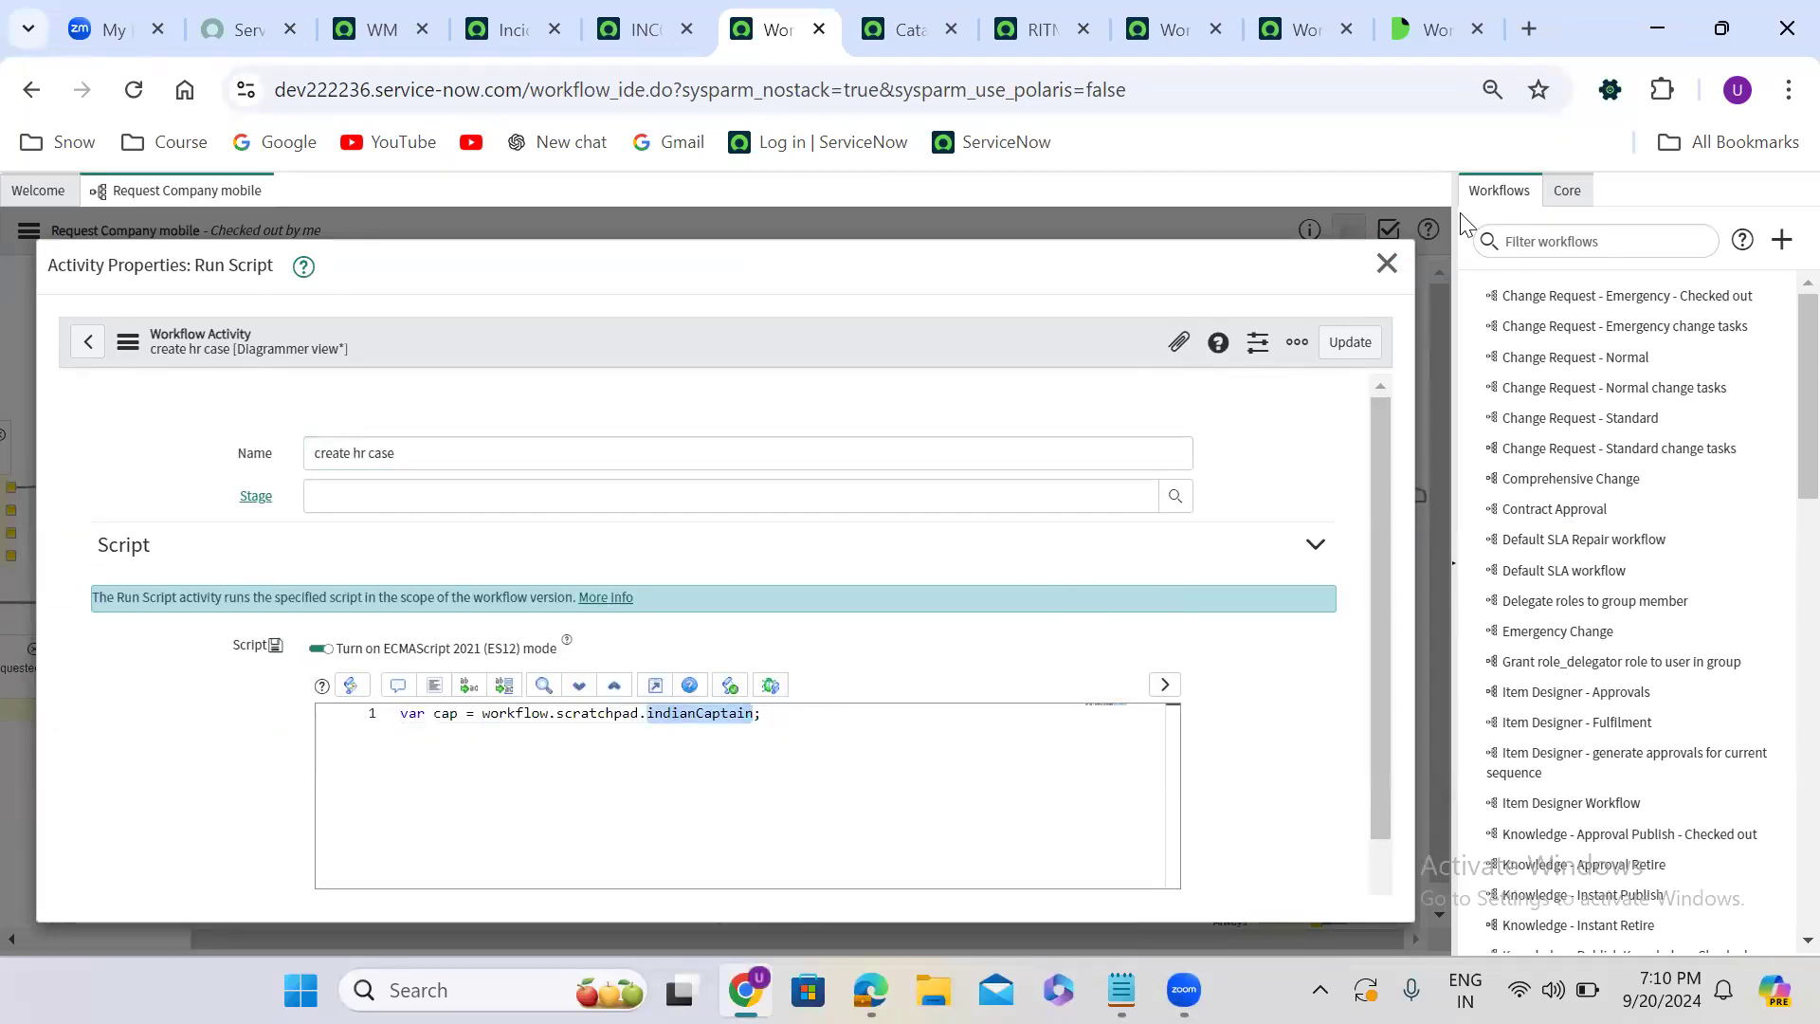
pyautogui.click(1386, 263)
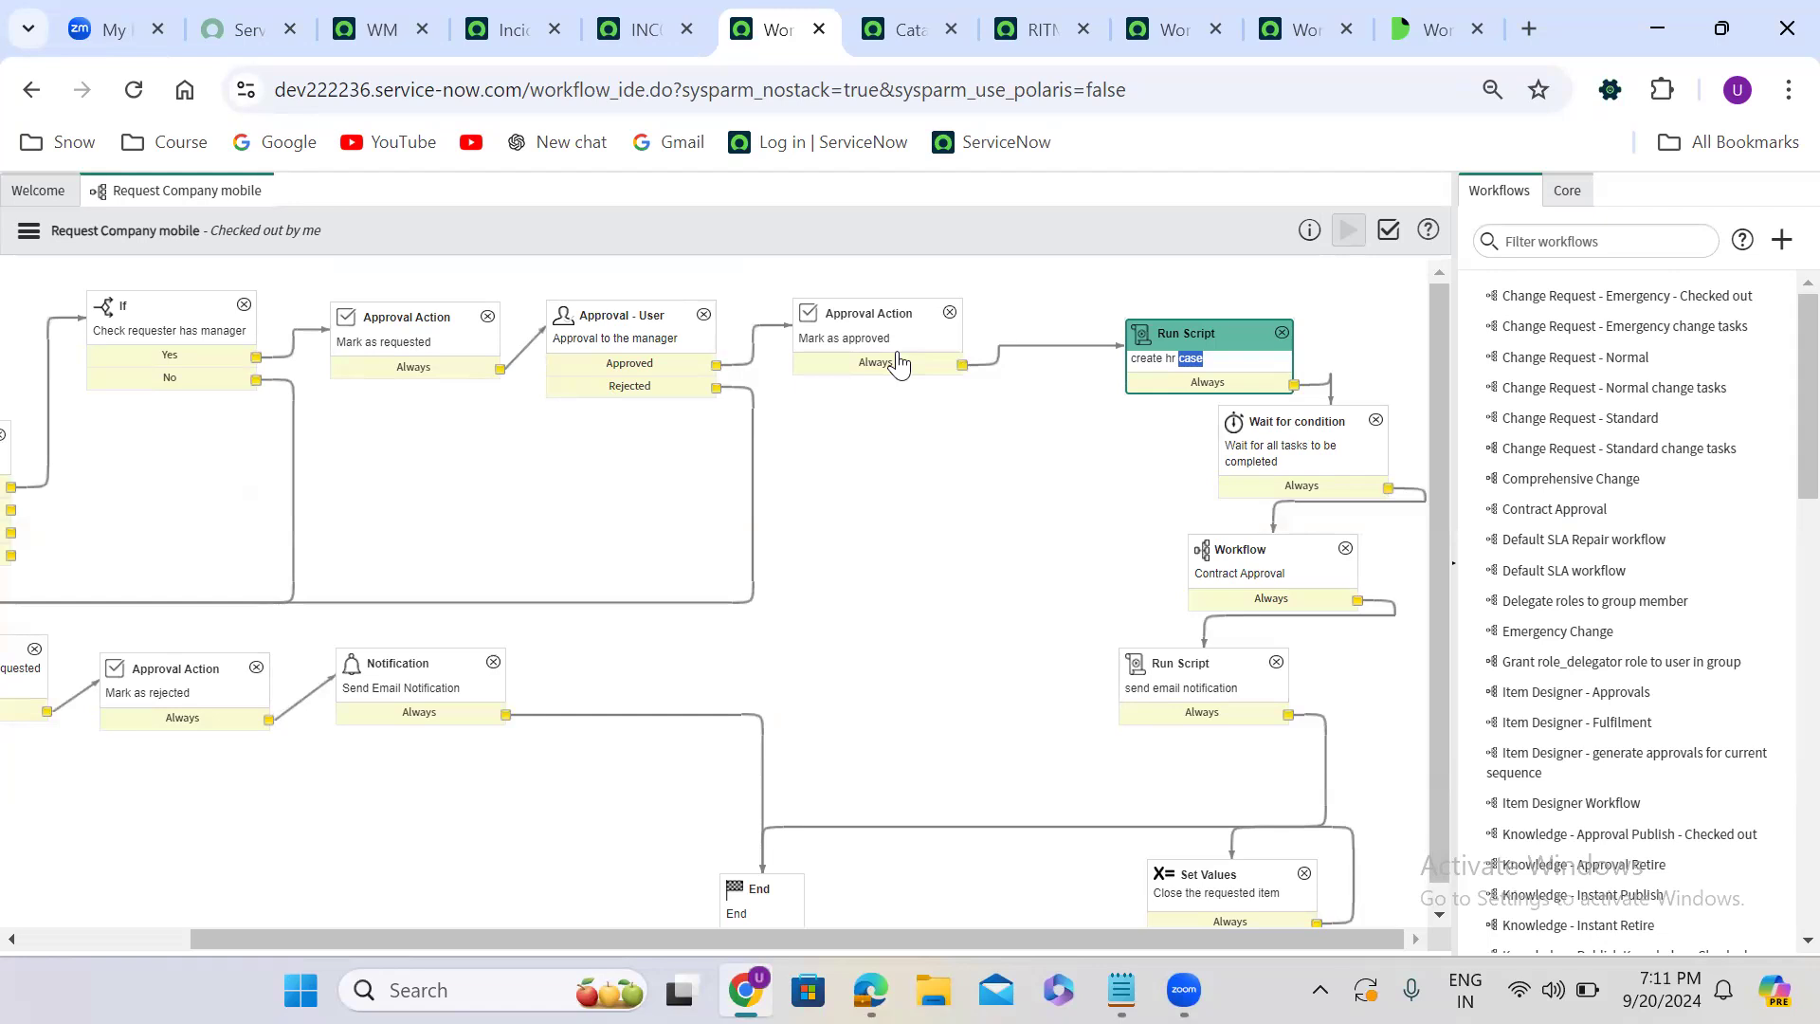
pyautogui.click(1291, 424)
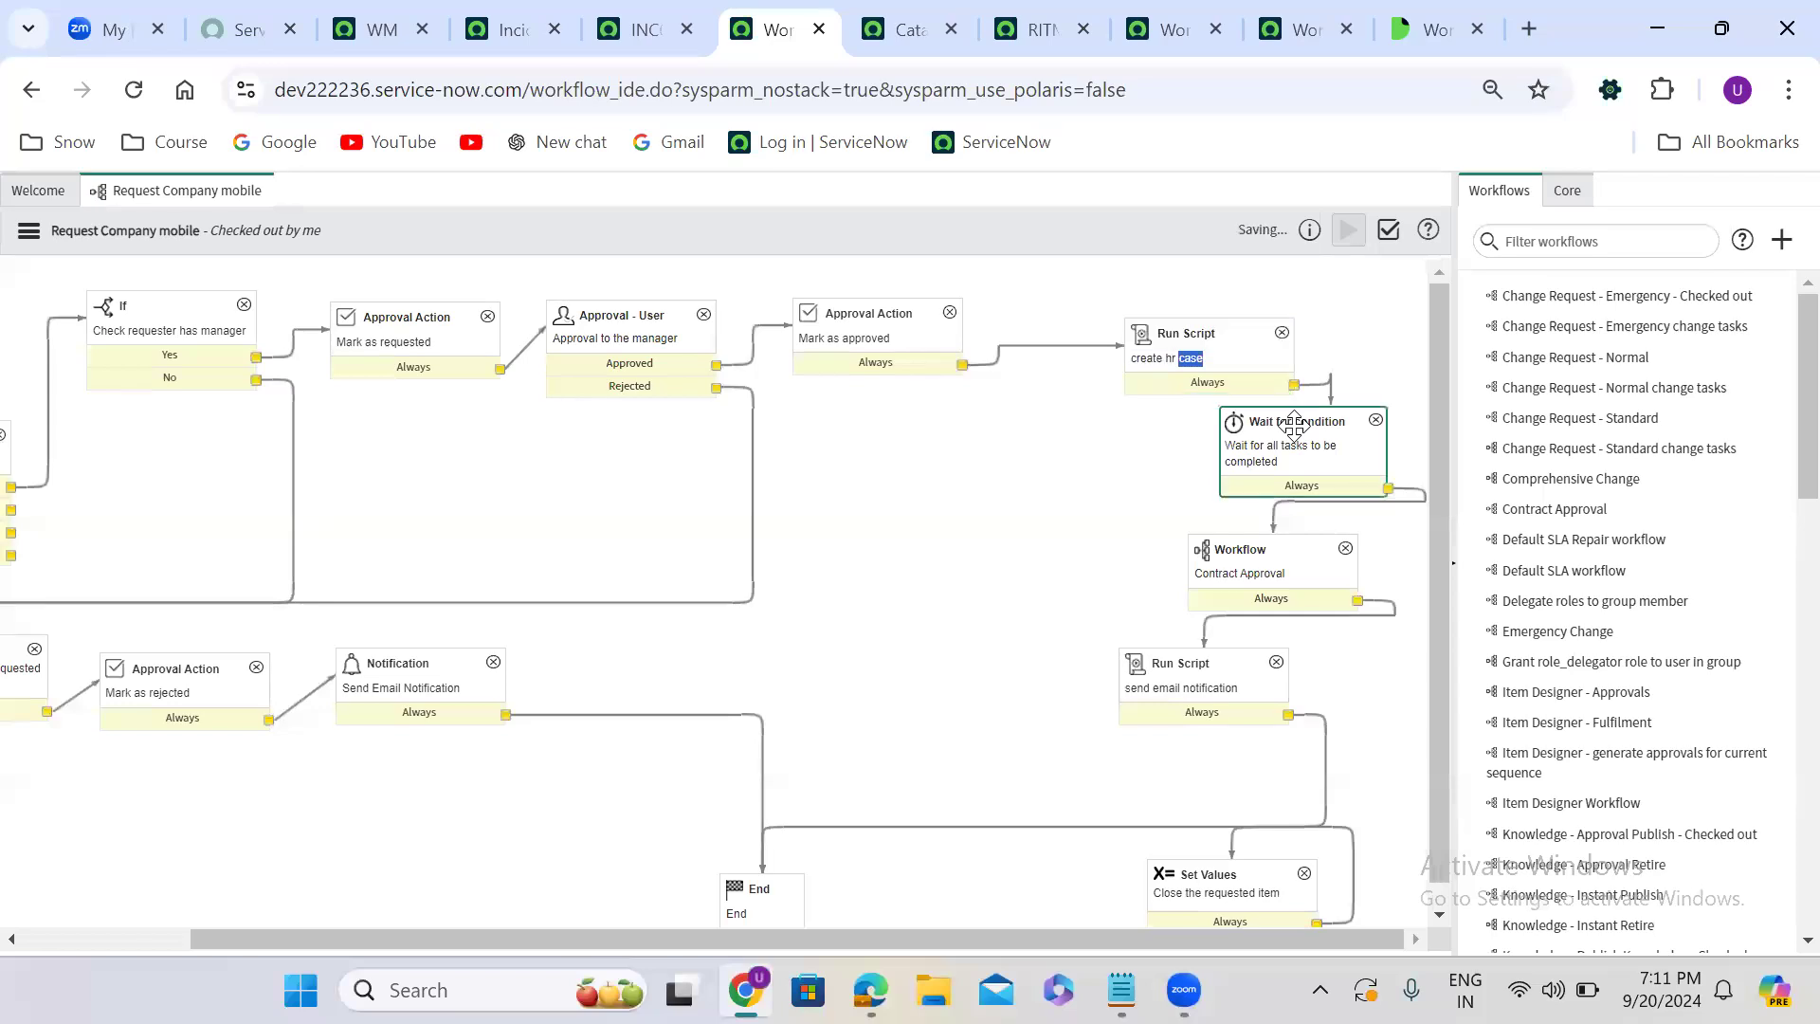
pyautogui.click(1244, 560)
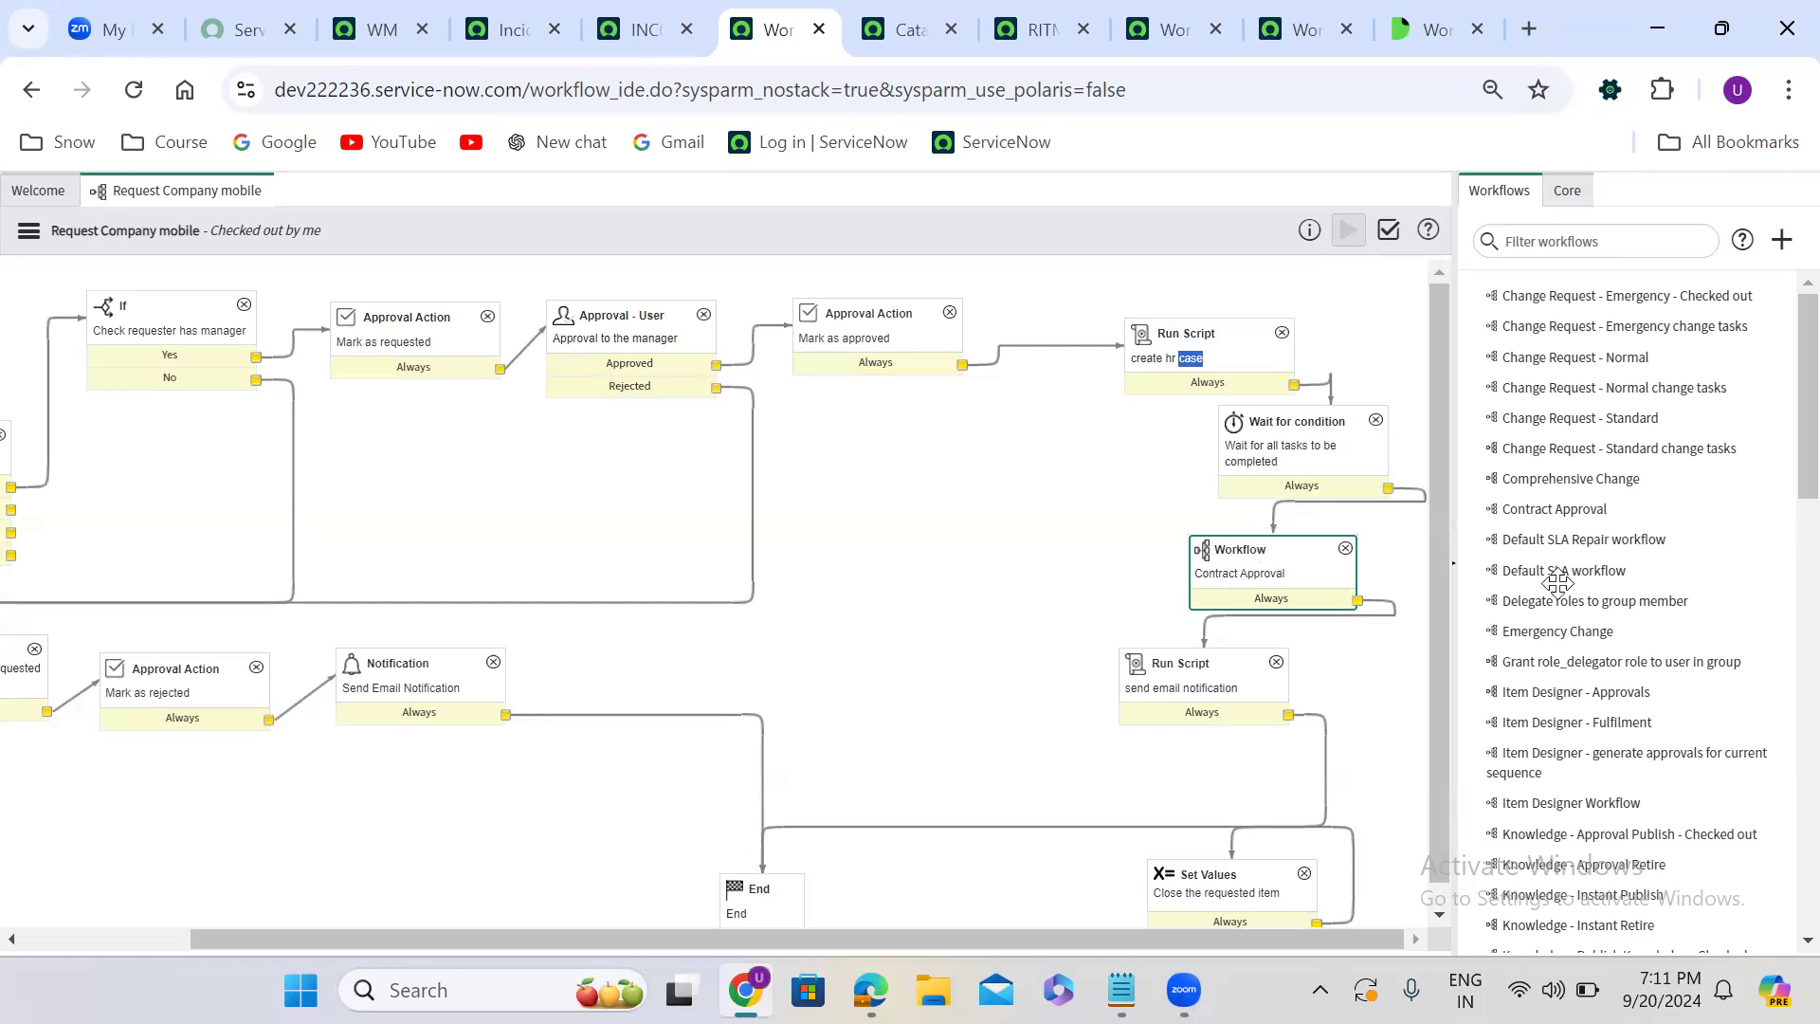
pyautogui.doubleClick(1580, 507)
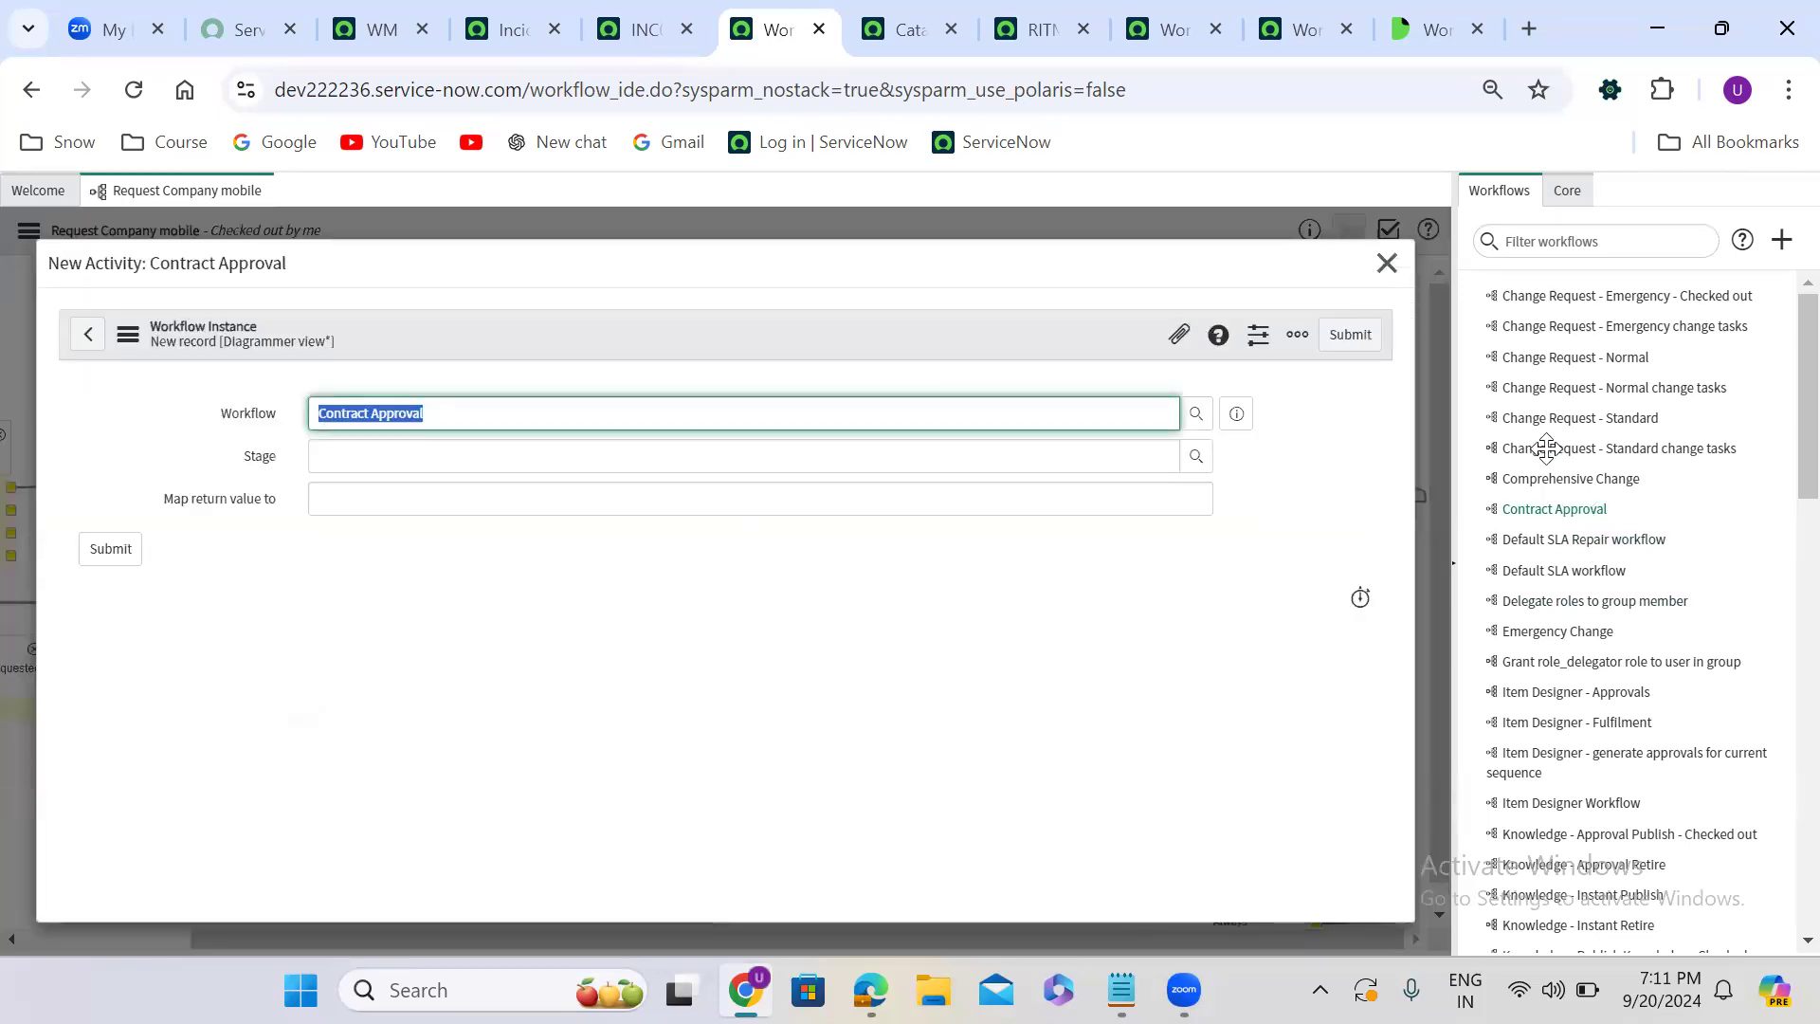
pyautogui.click(1385, 263)
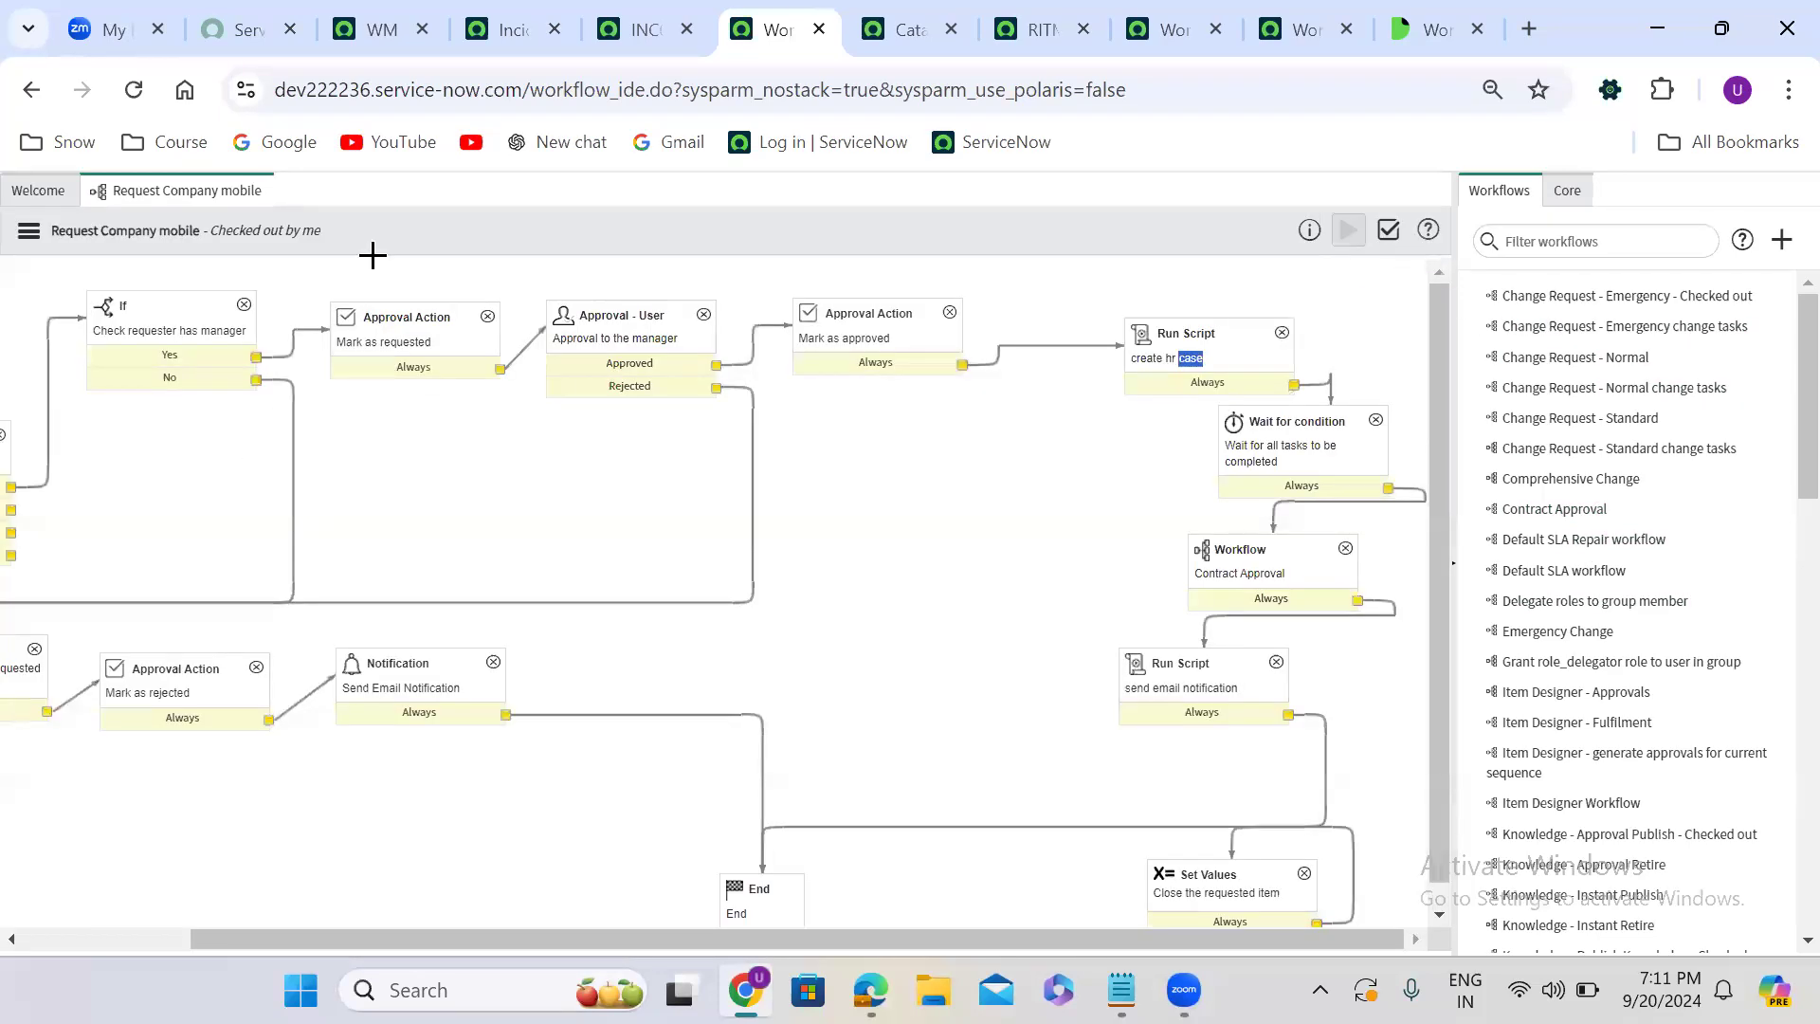
# - Find the Contract Approval workflow among the published workflows by filtering names with contract, and open it
pyautogui.click(28, 194)
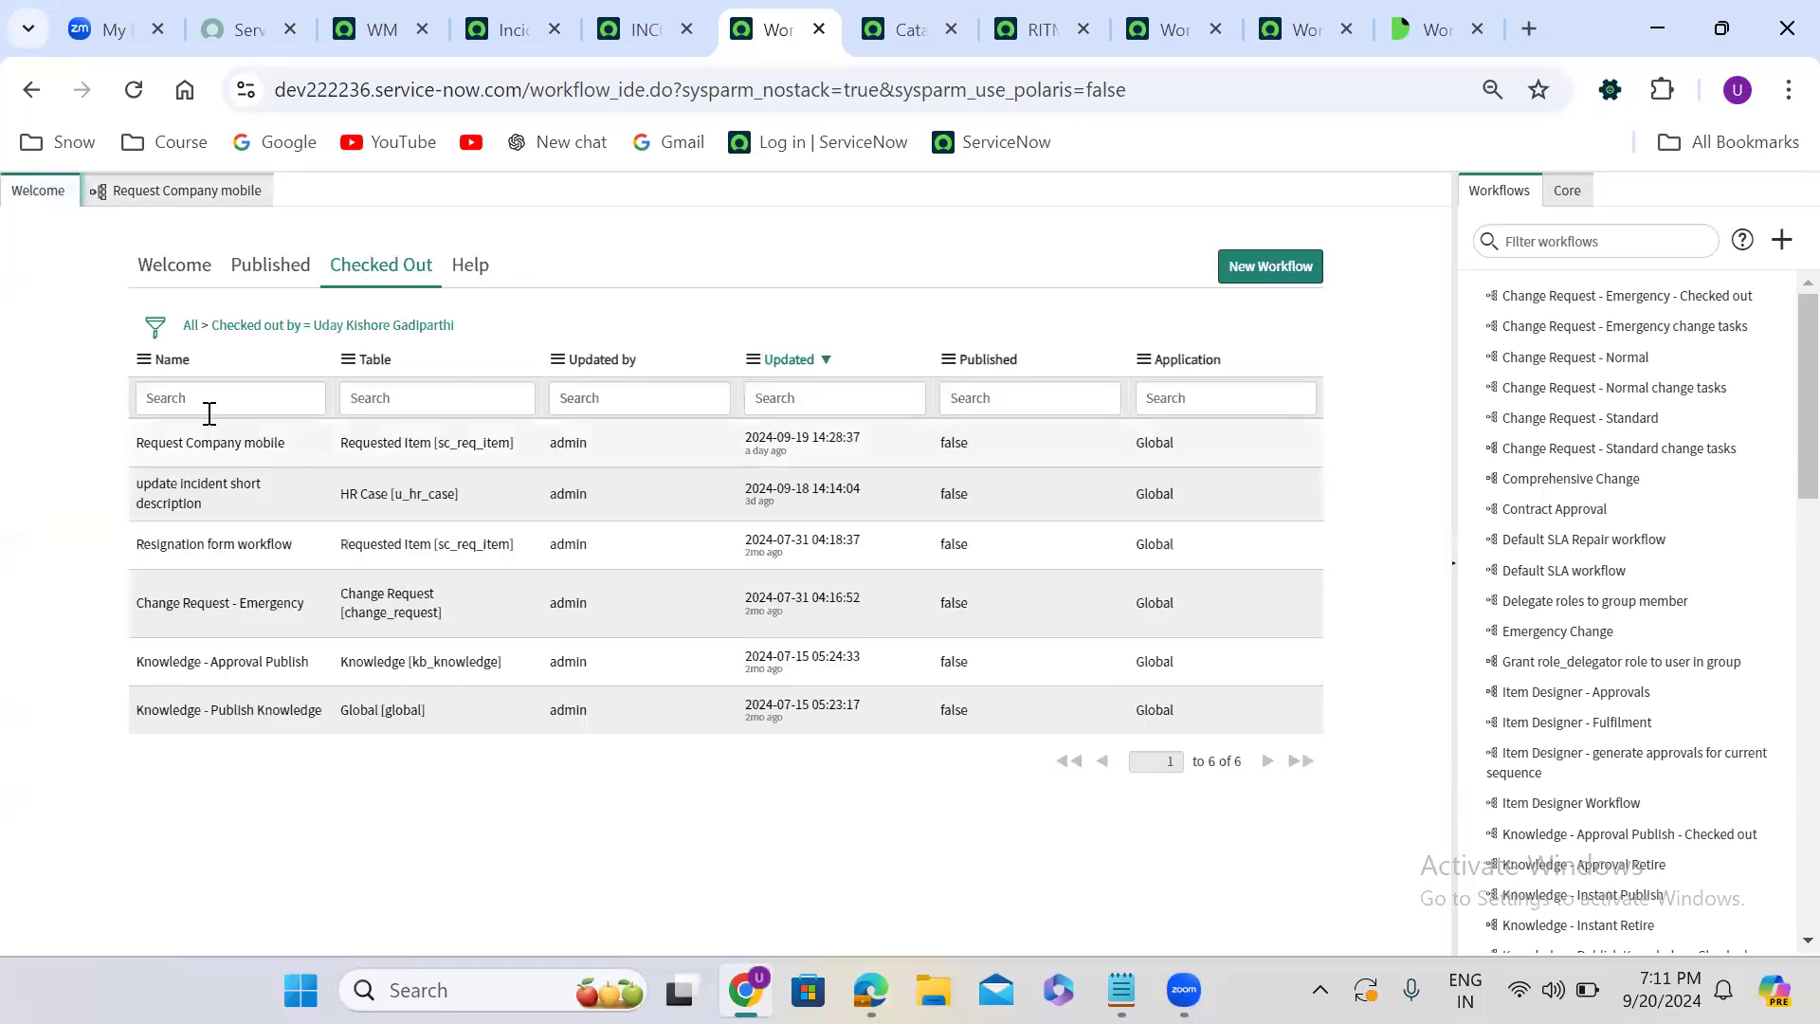
pyautogui.click(157, 277)
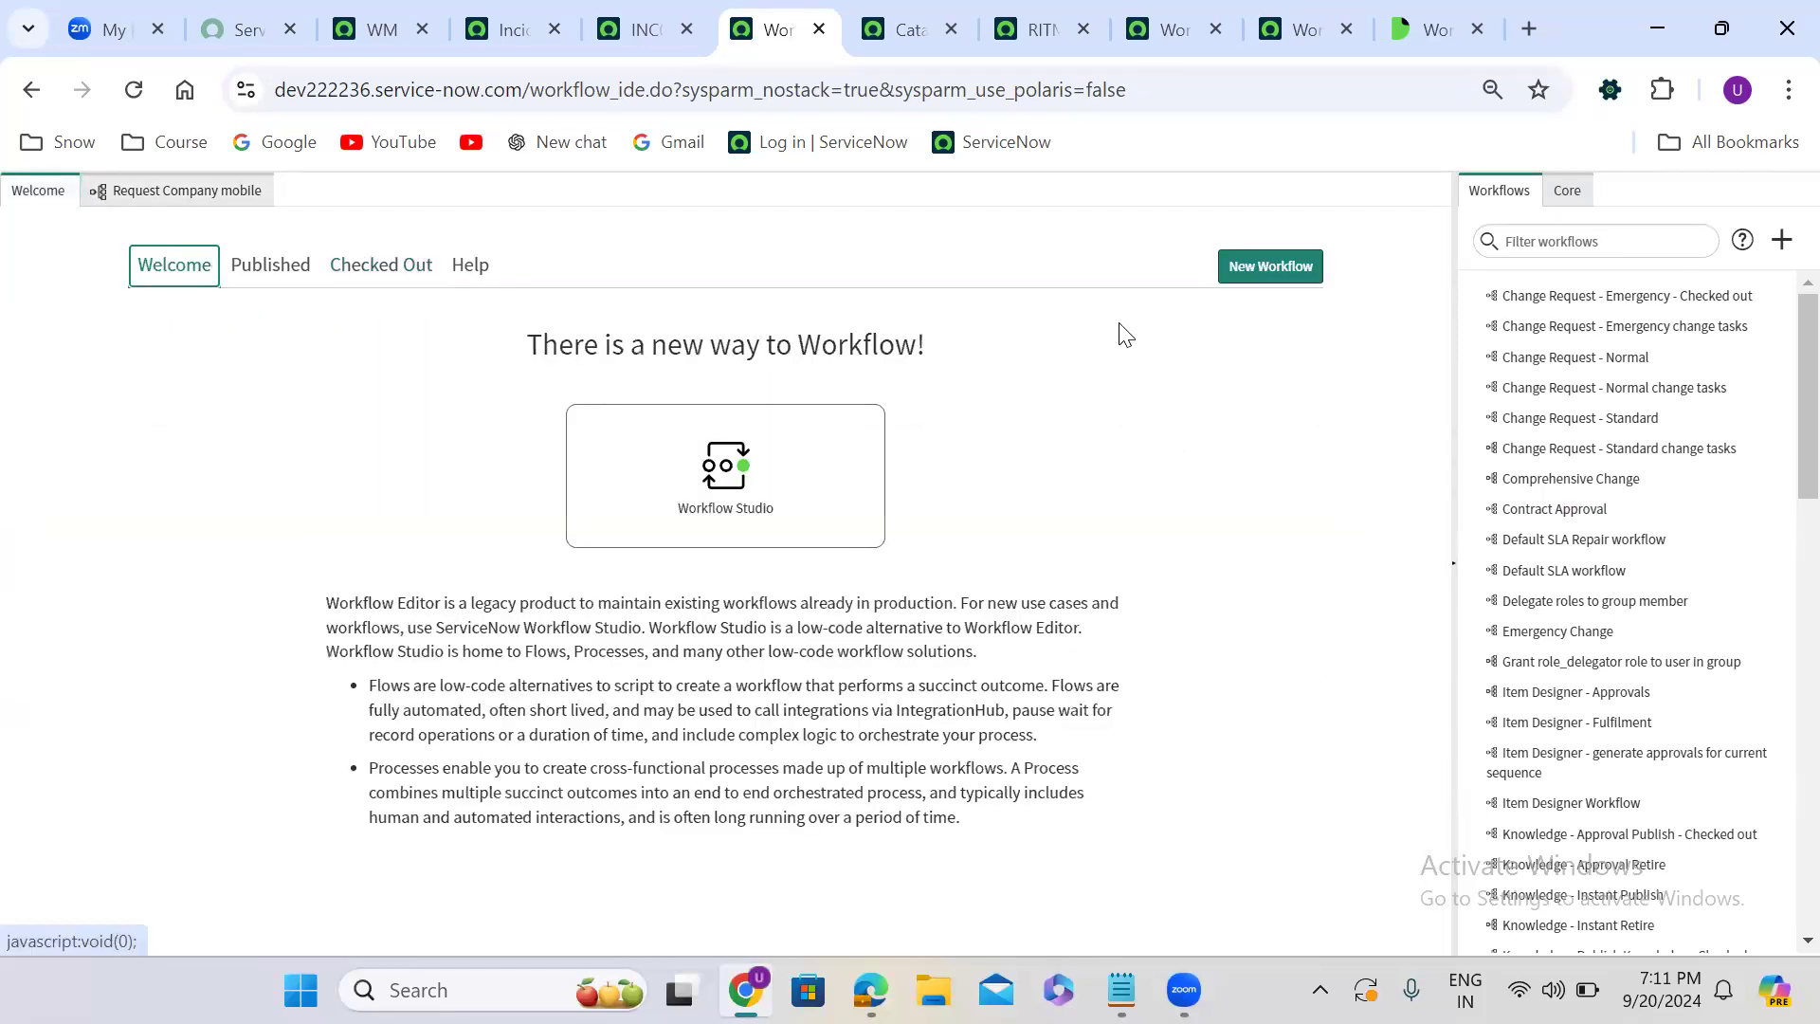
pyautogui.click(254, 266)
pyautogui.click(197, 398)
pyautogui.write('contra')
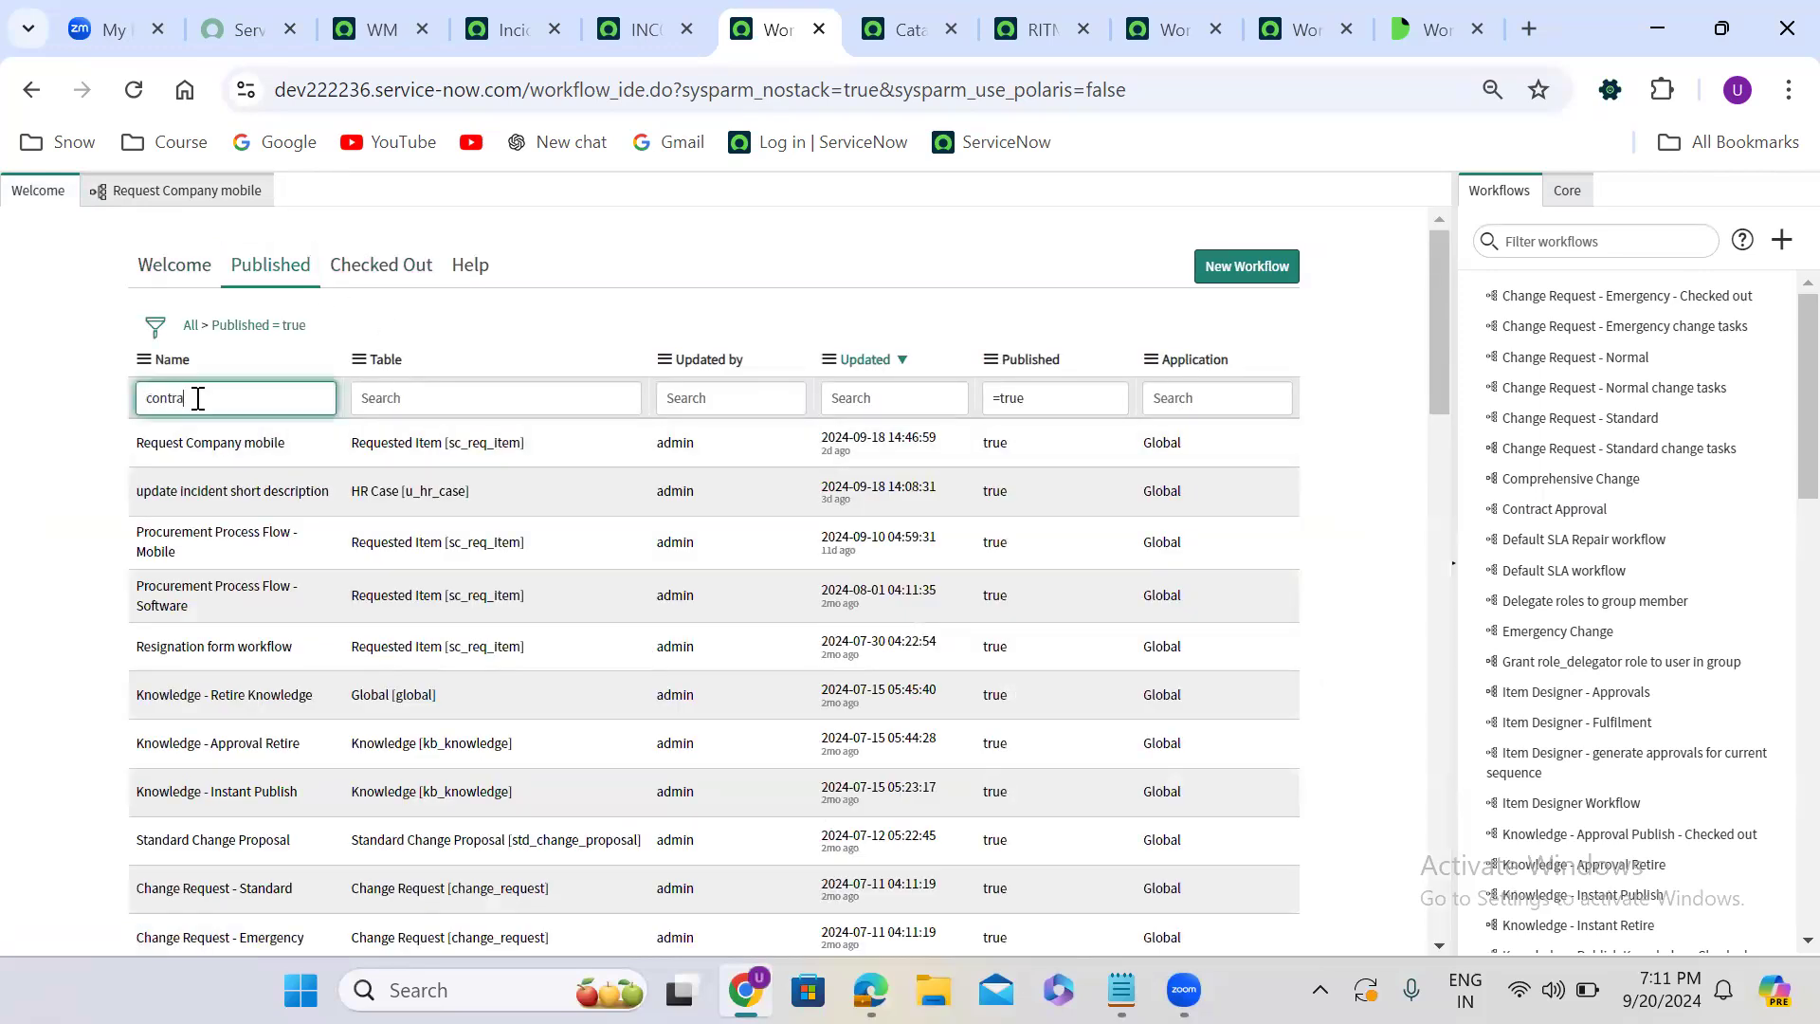
pyautogui.write('ct\\')
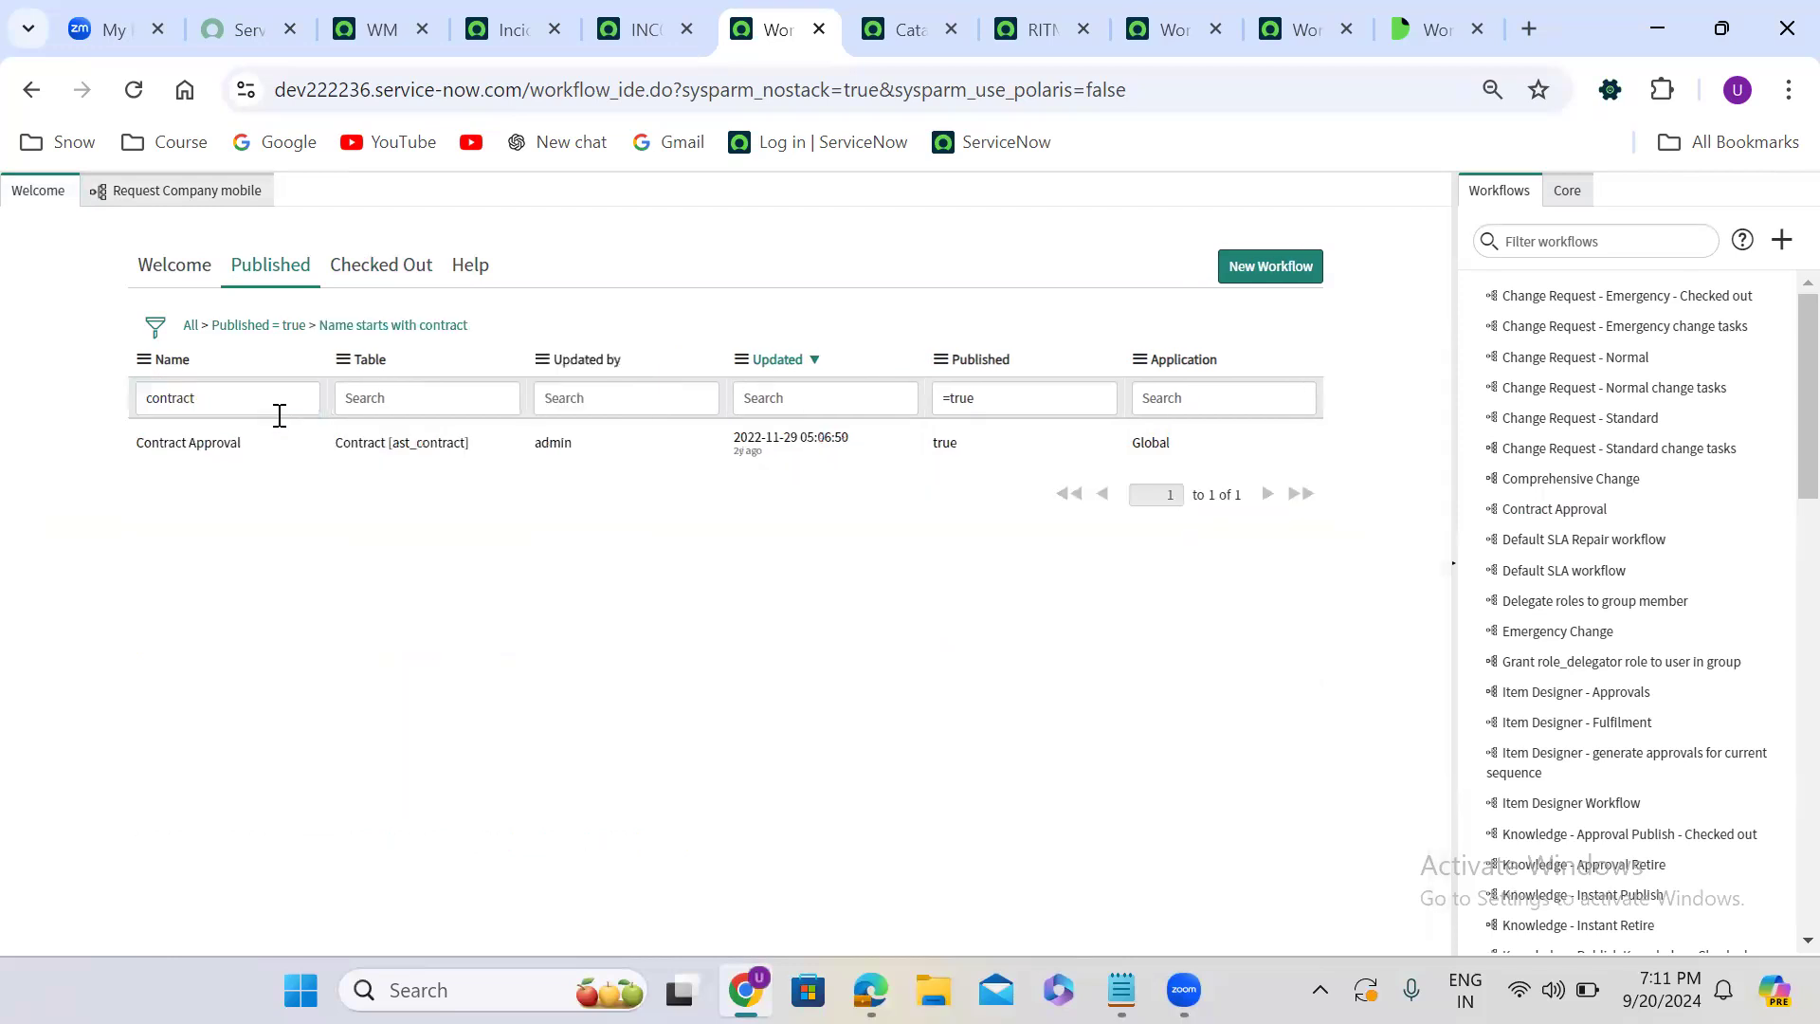
pyautogui.click(252, 451)
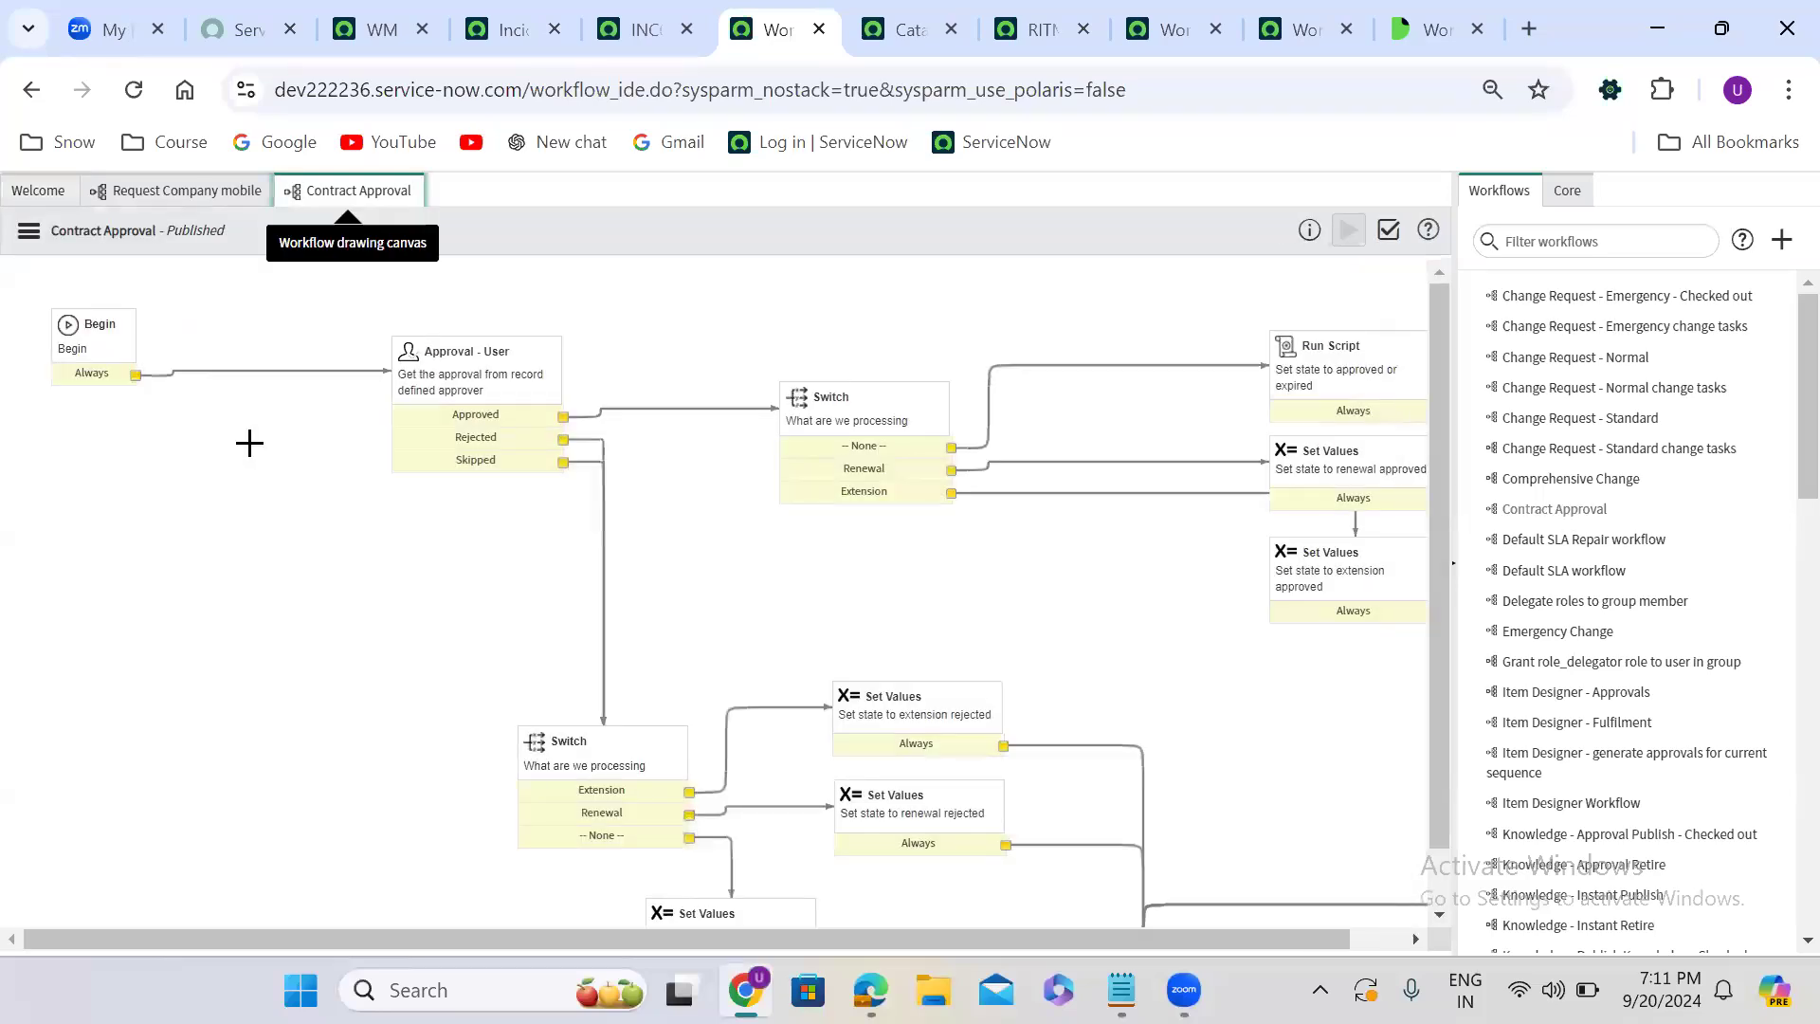
# - Check out the Contract Approval workflow and open its workflow inputs for editing
pyautogui.click(29, 234)
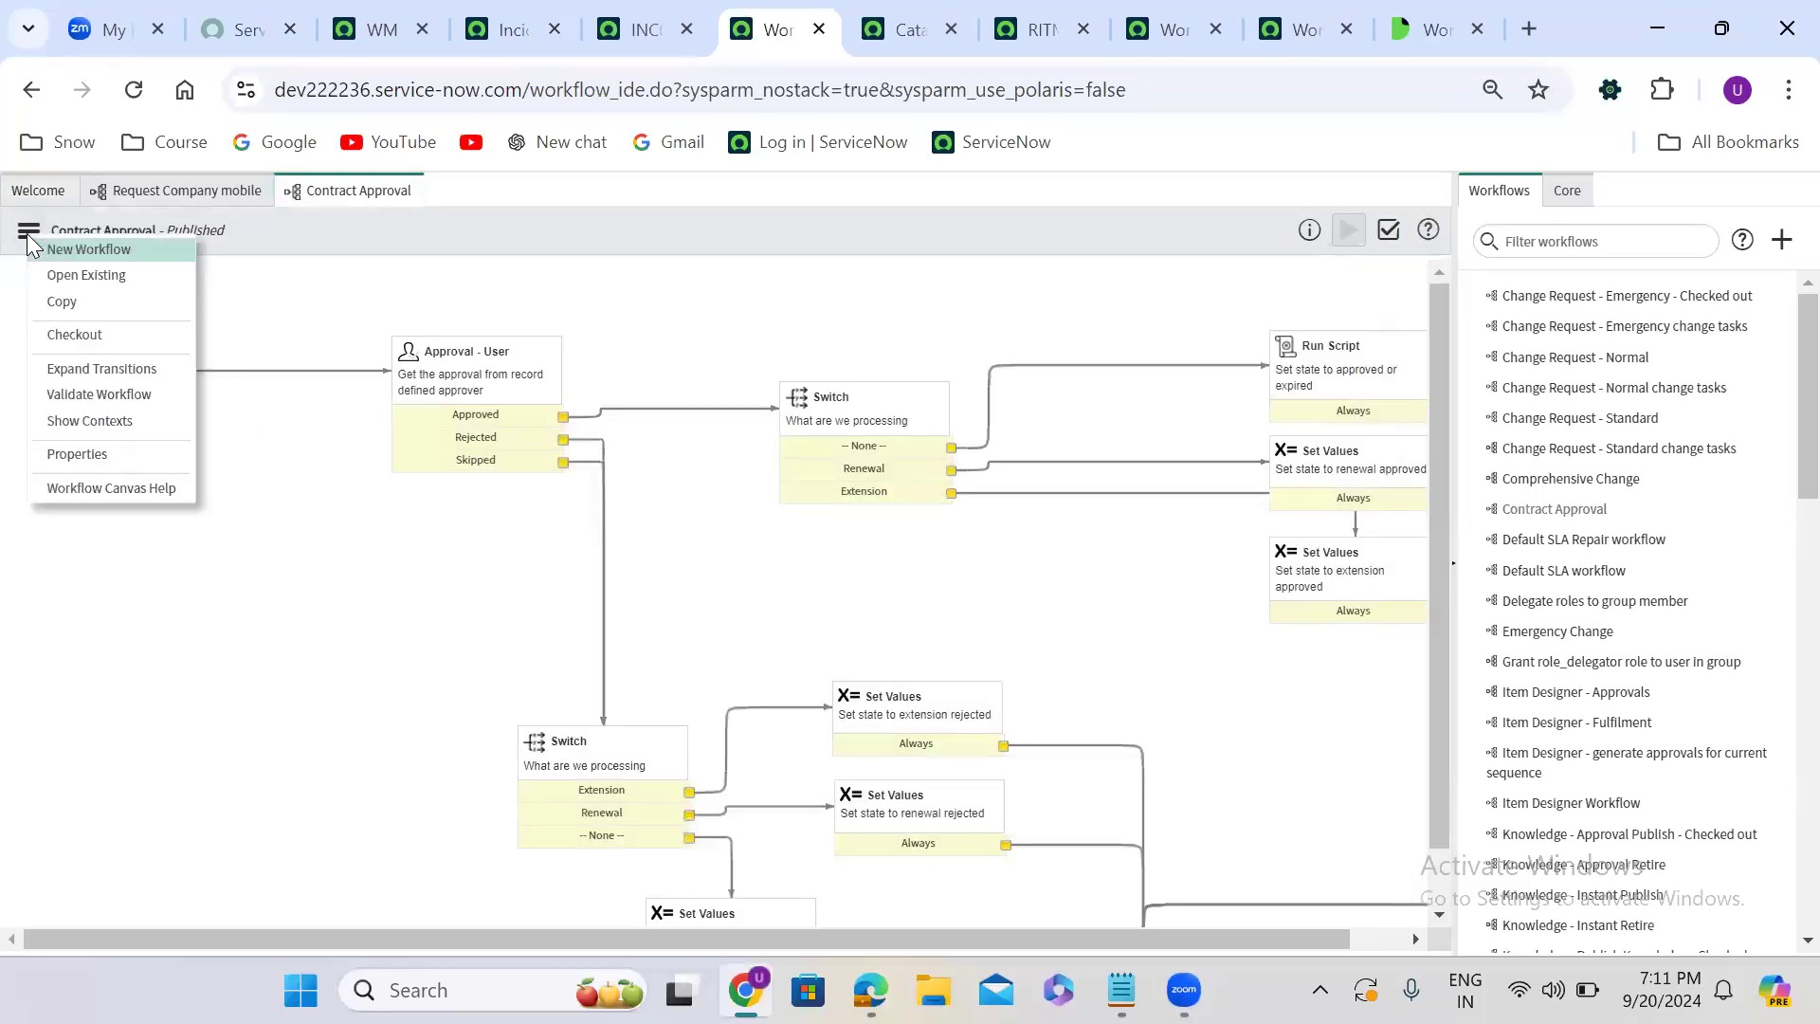
pyautogui.click(80, 332)
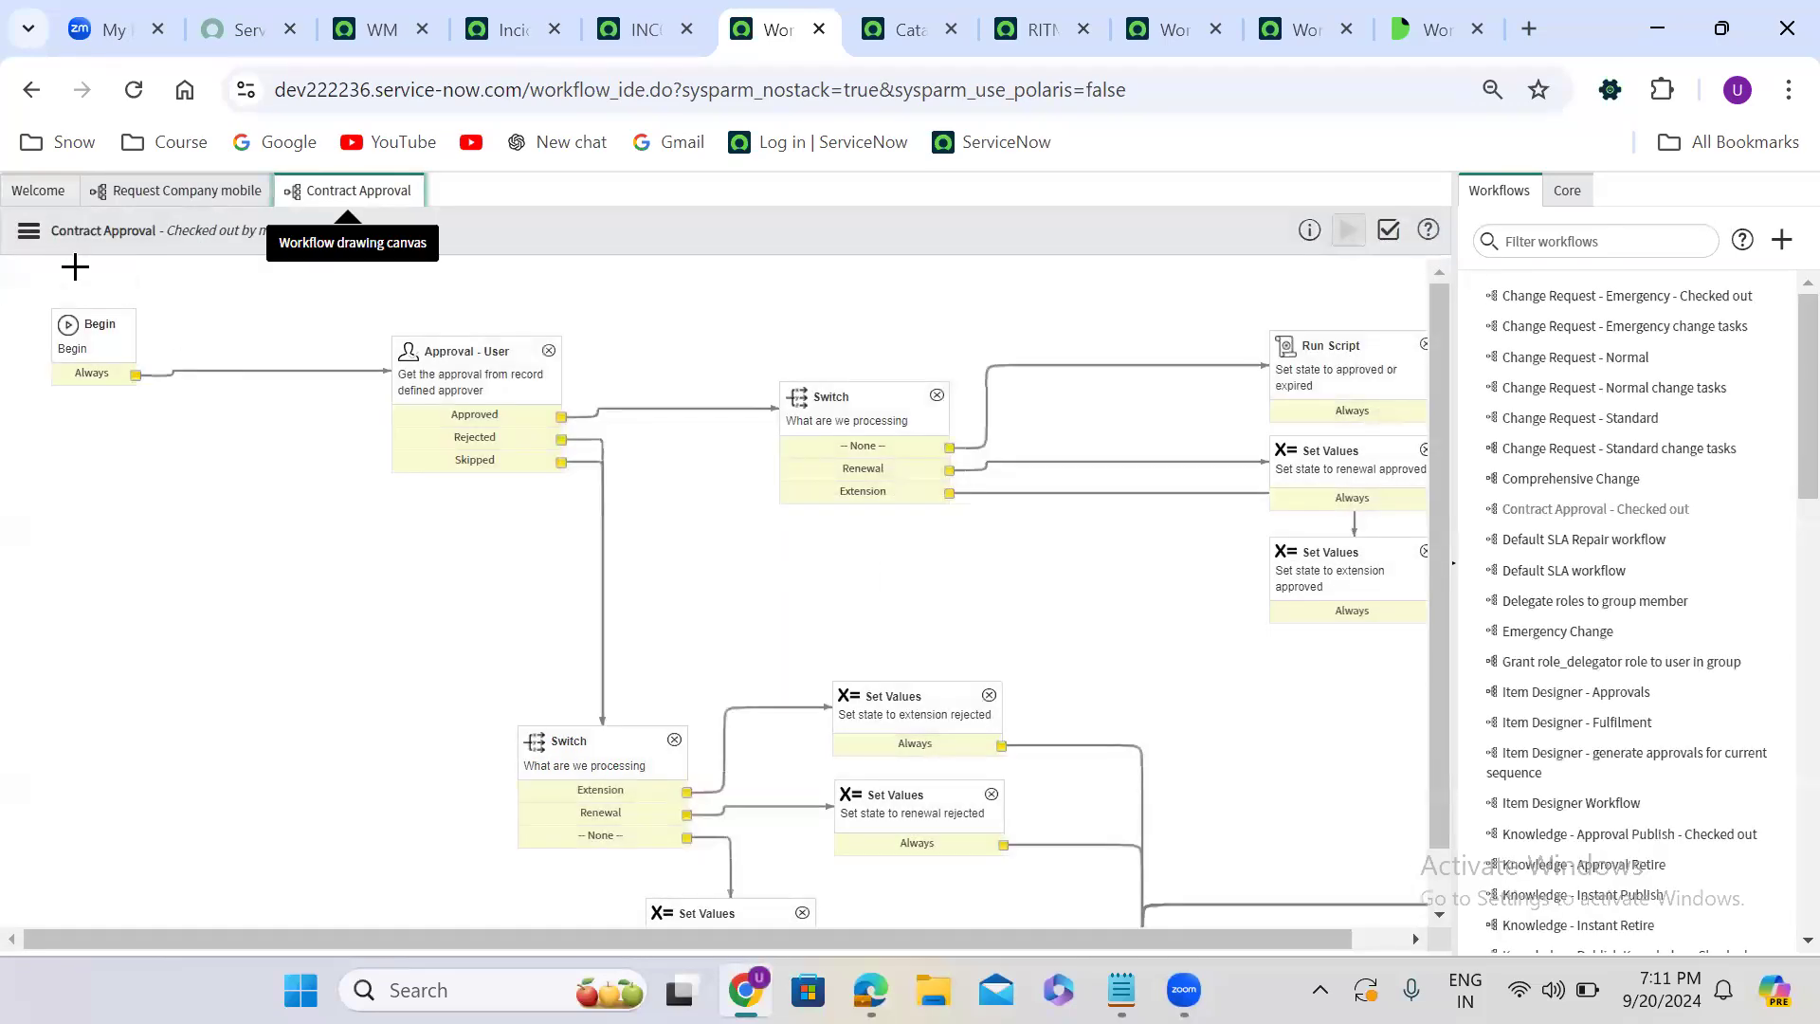
pyautogui.click(28, 235)
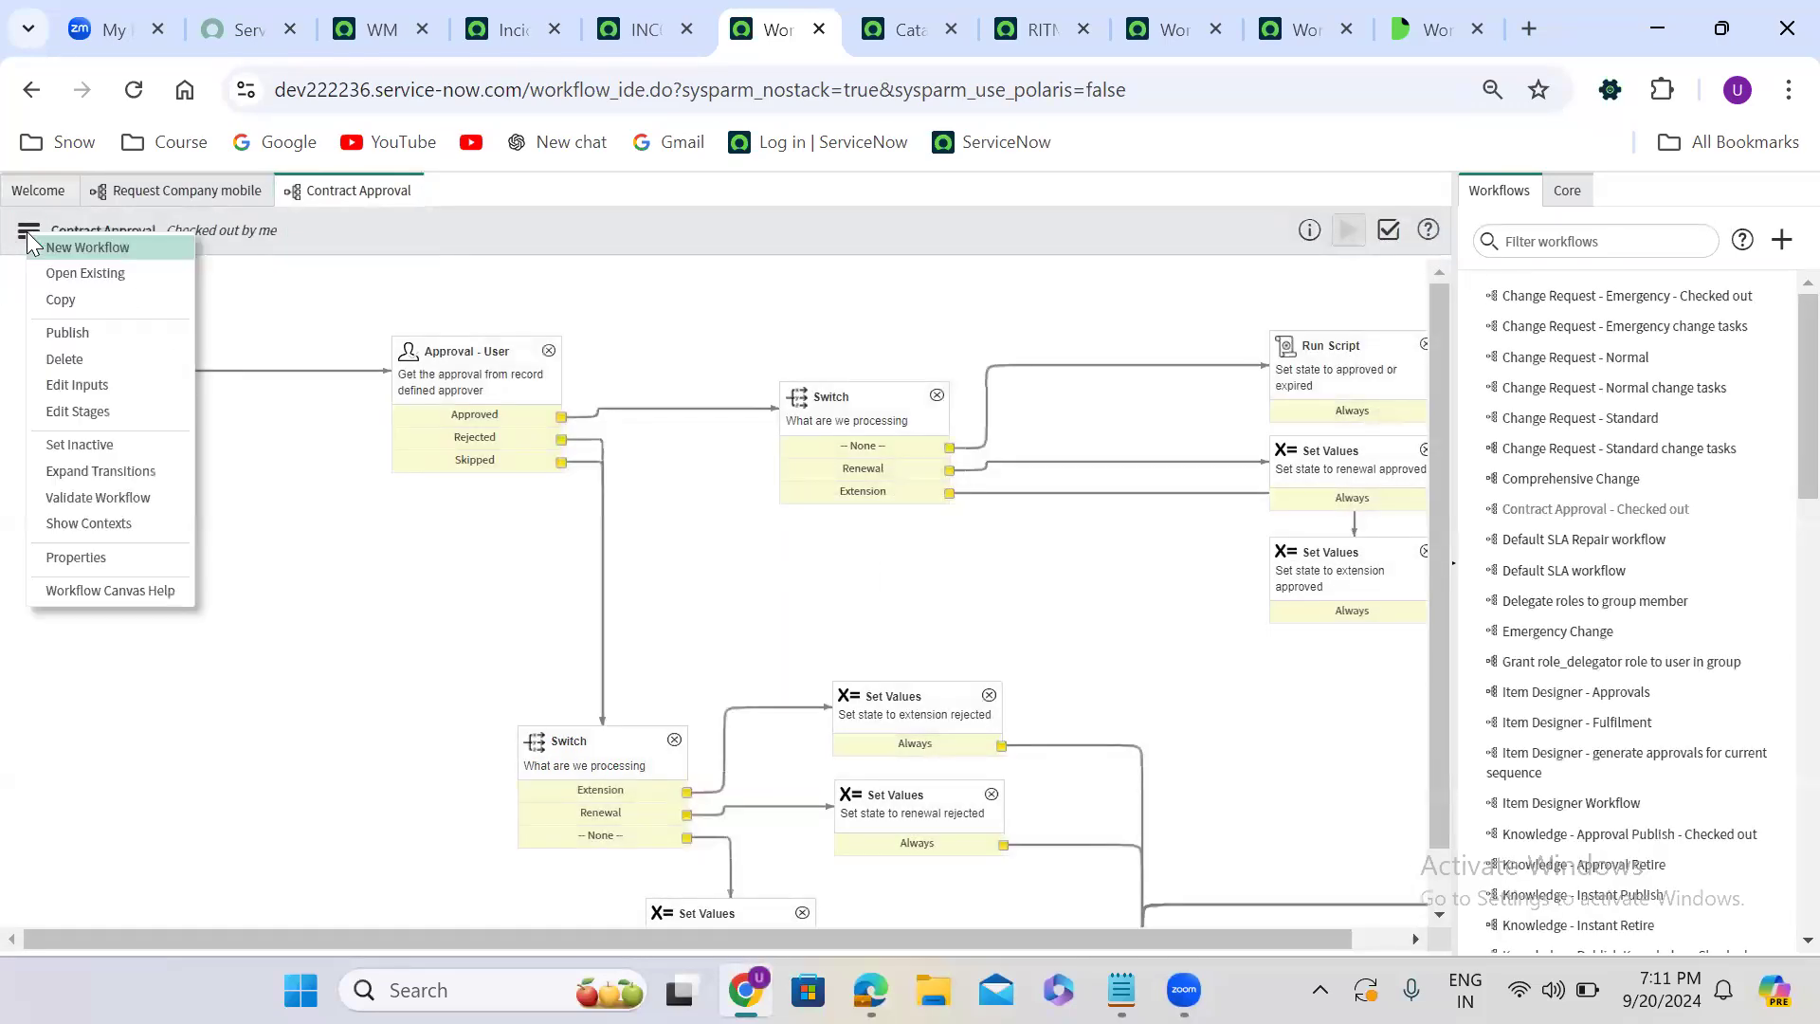
pyautogui.click(112, 385)
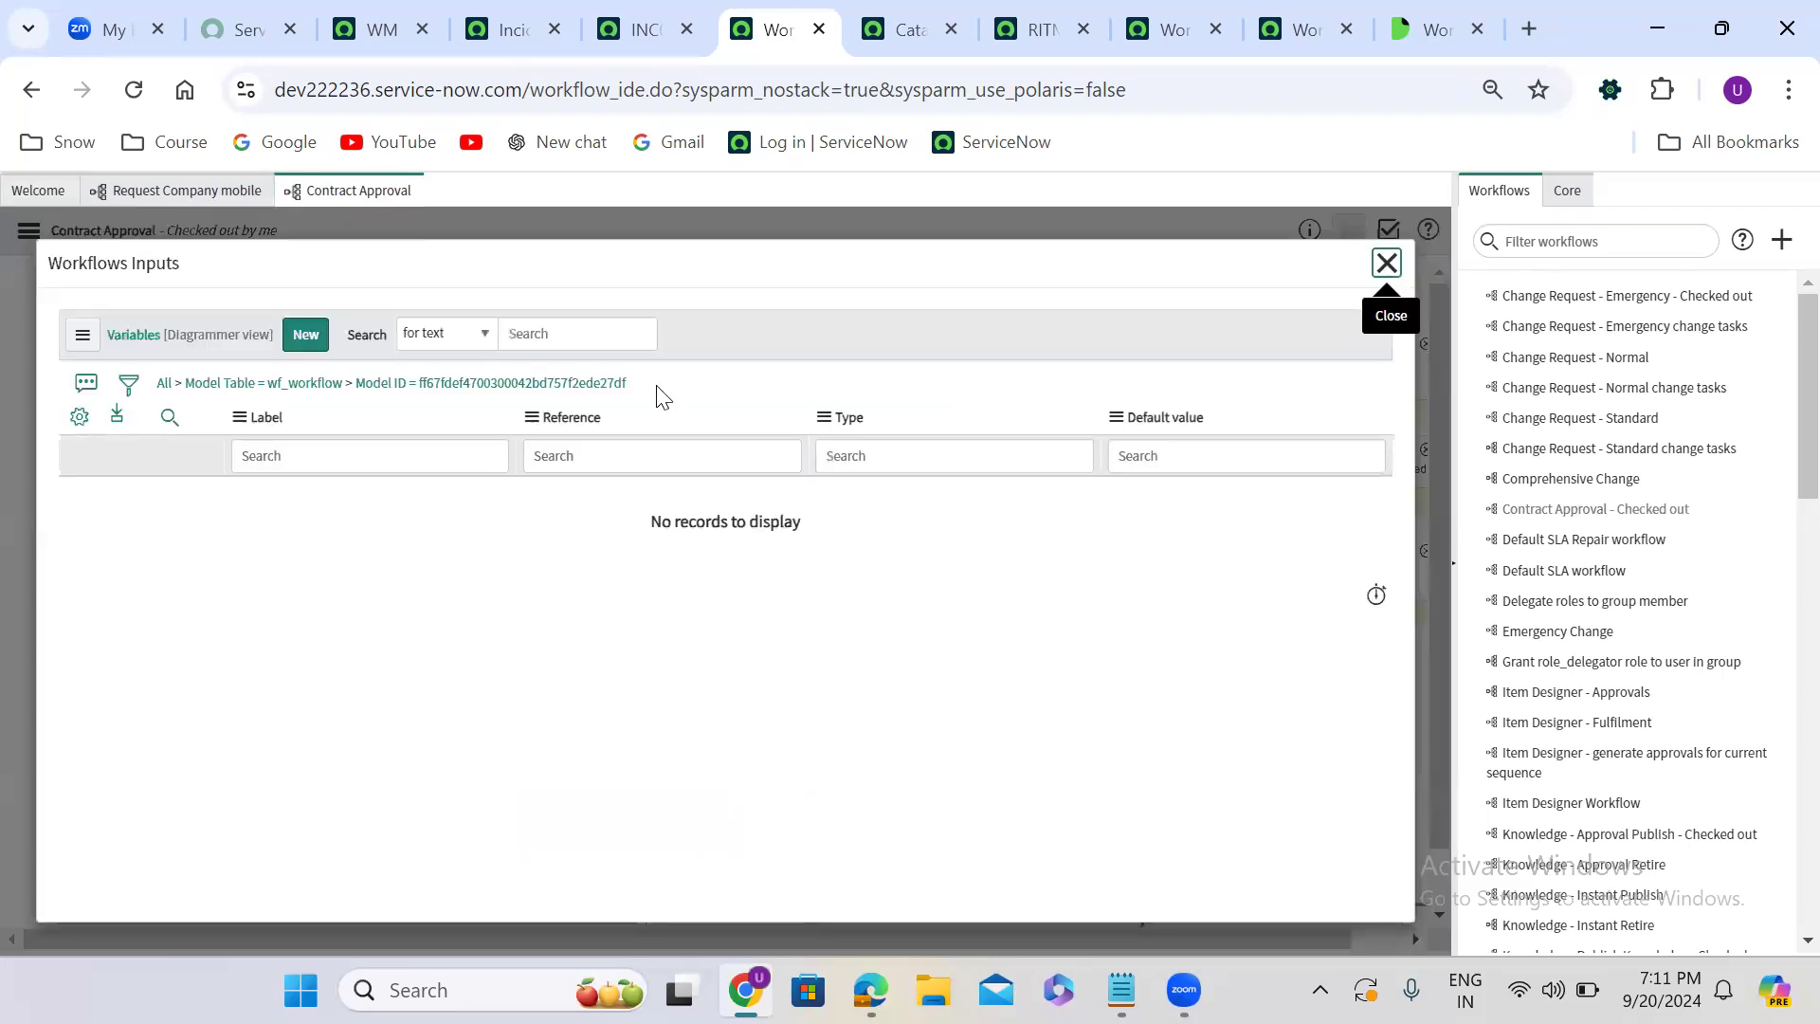
# - Add a String input labelled Captain Name with max length 100 to the Contract Approval workflow and request publishing of the workflow
pyautogui.click(305, 337)
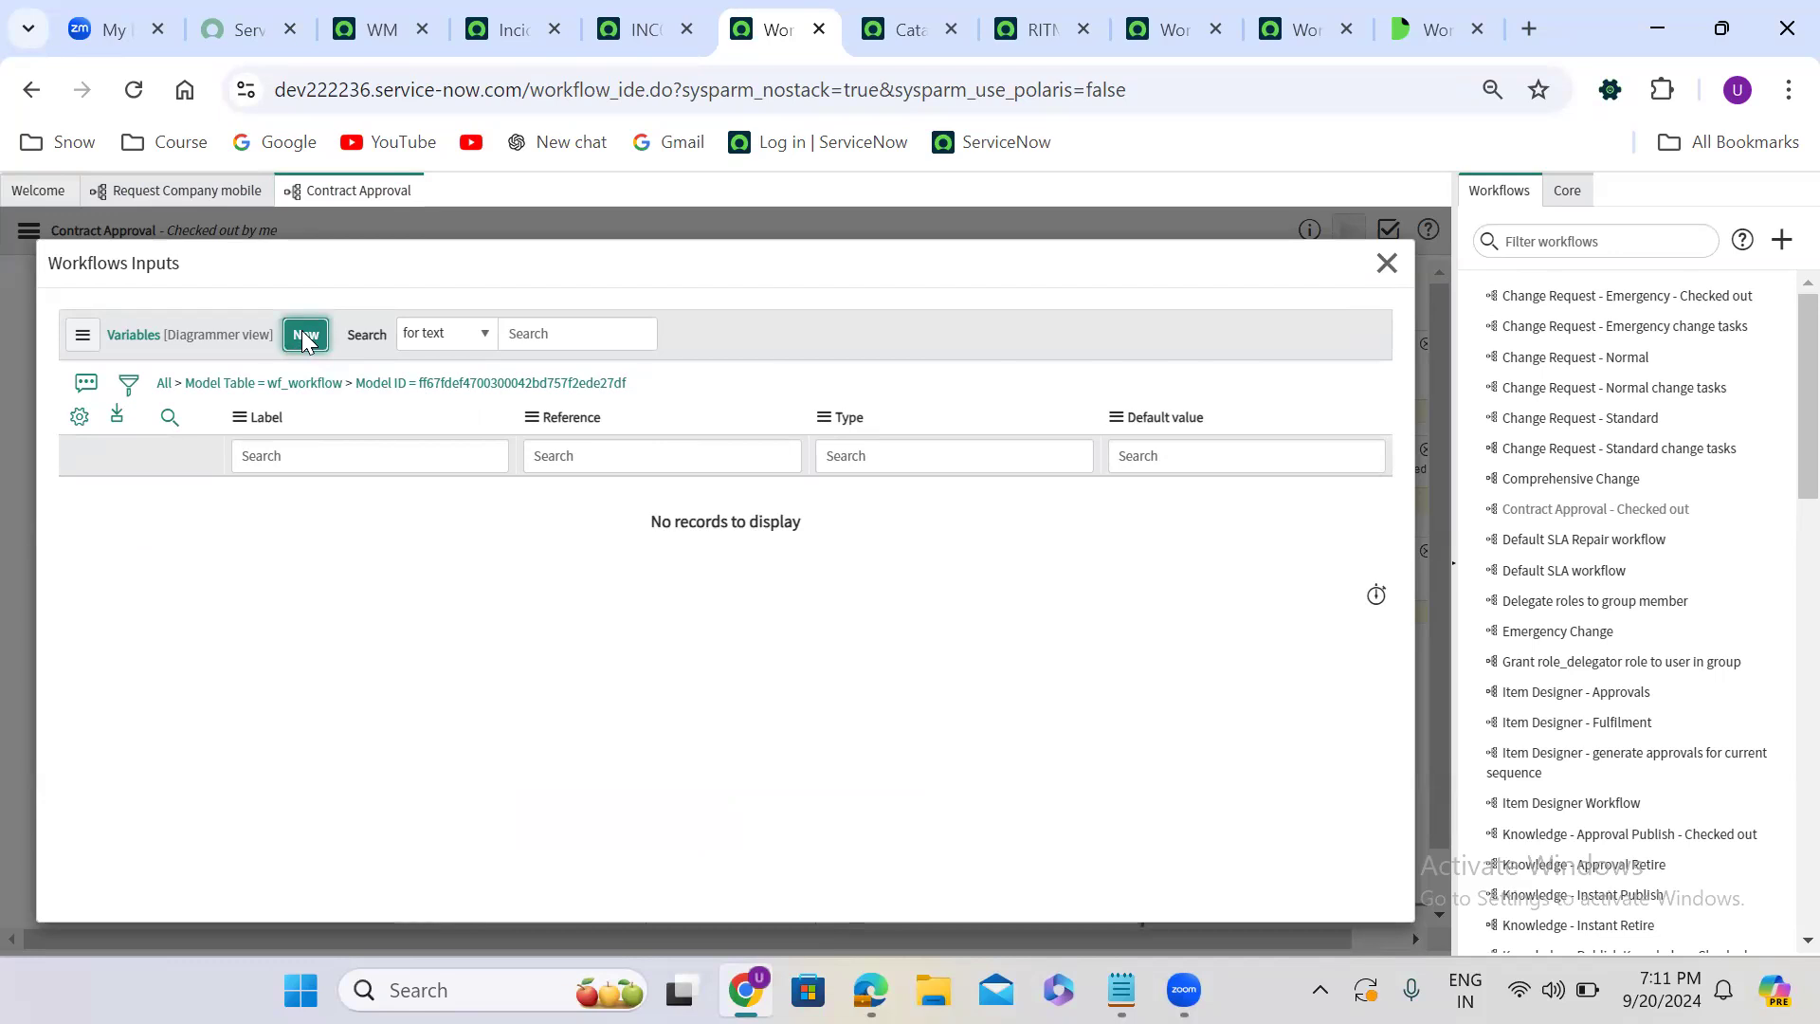
pyautogui.click(305, 336)
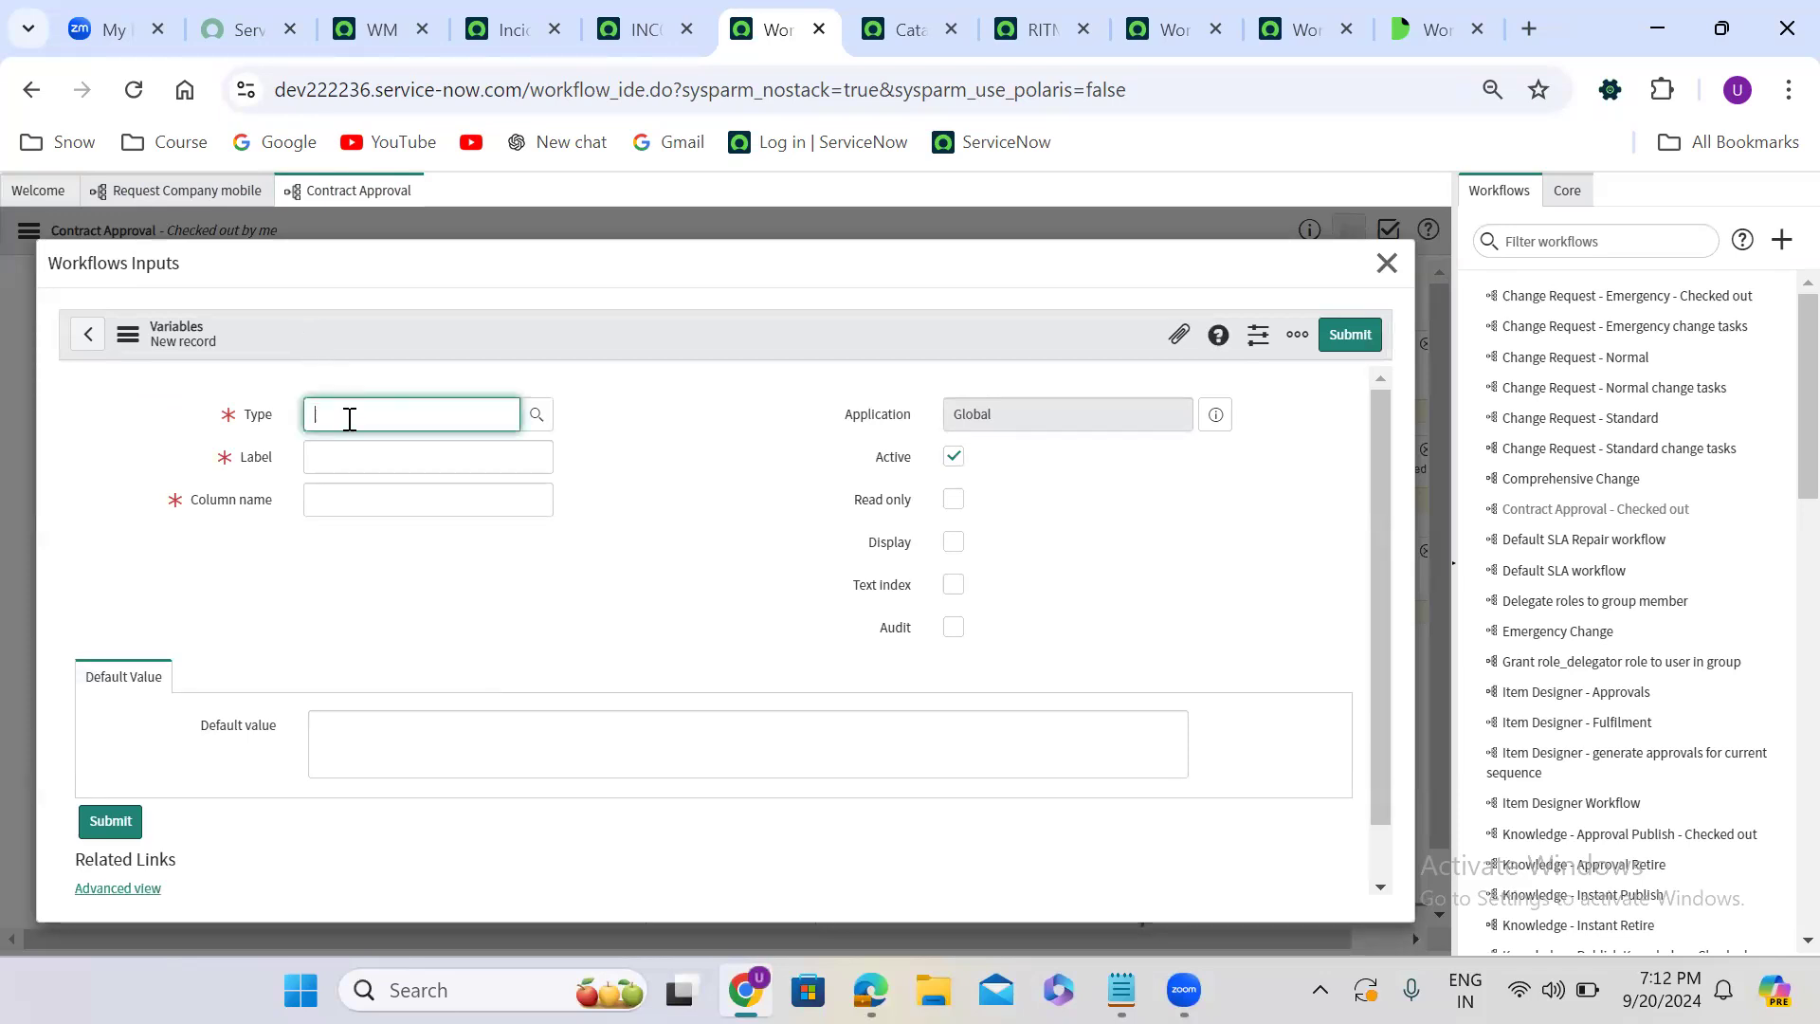
pyautogui.write('str')
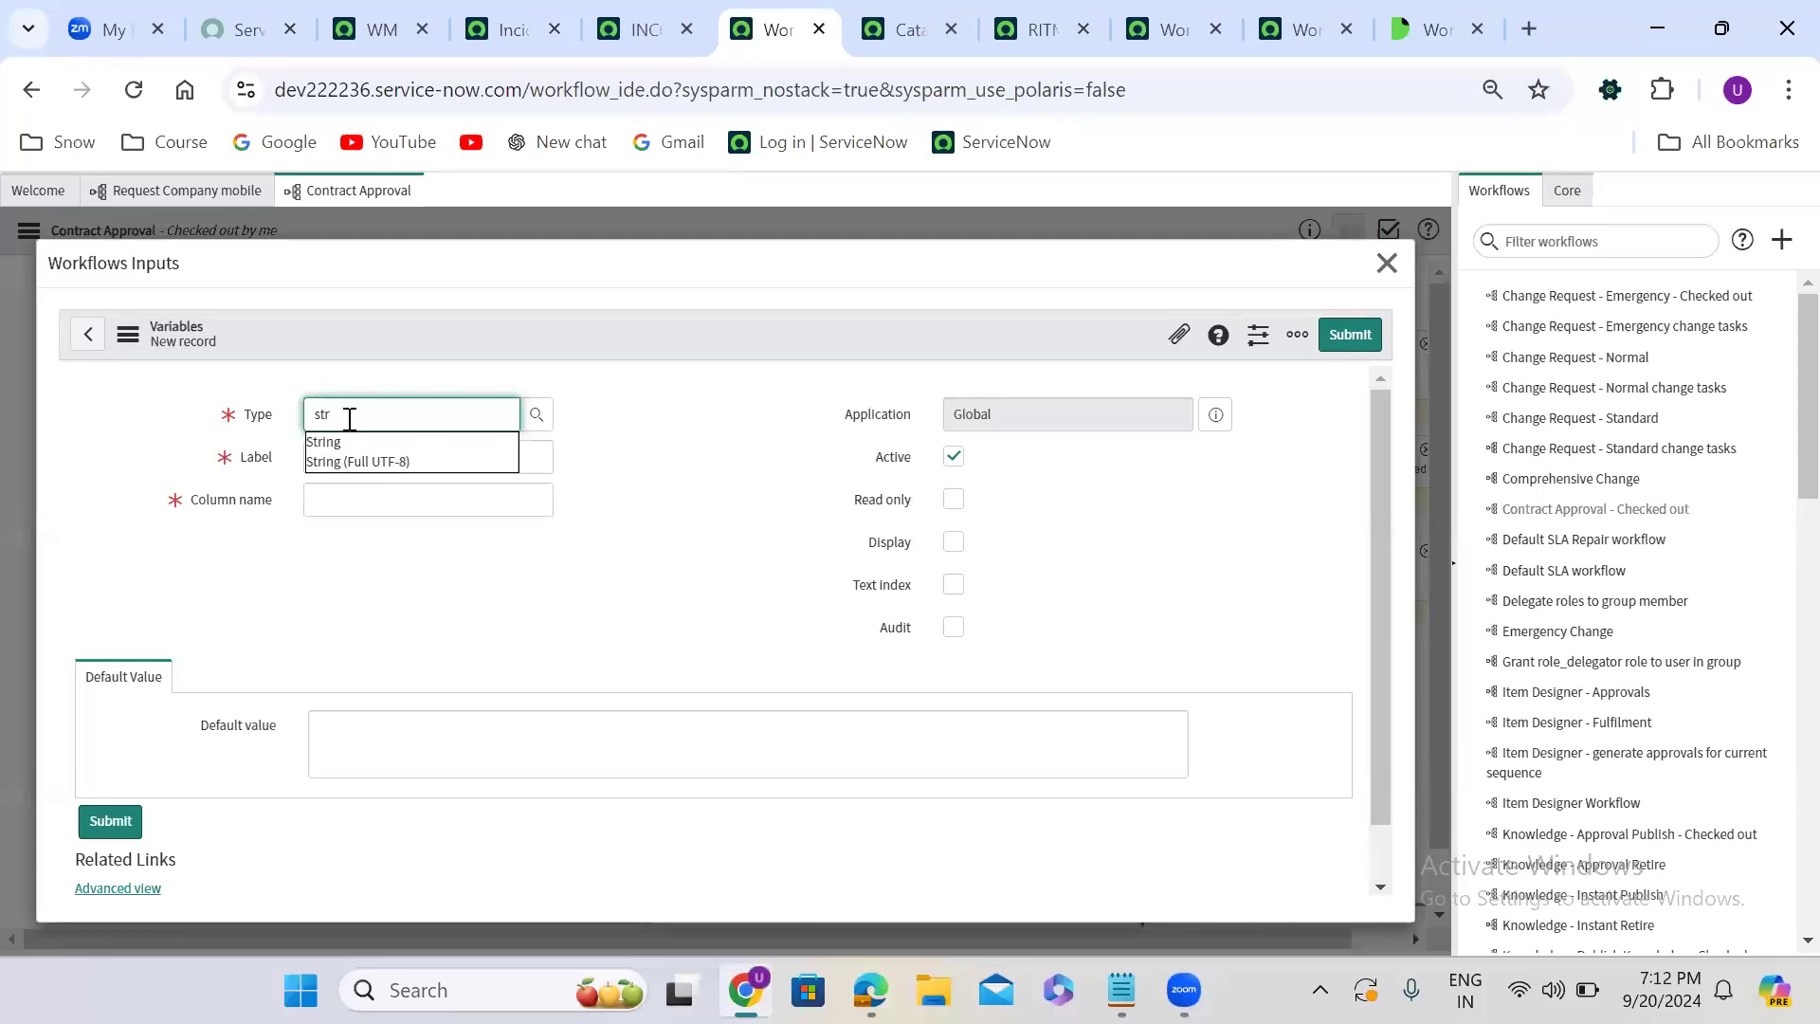
pyautogui.click(349, 442)
pyautogui.click(380, 457)
pyautogui.write('Captain Name')
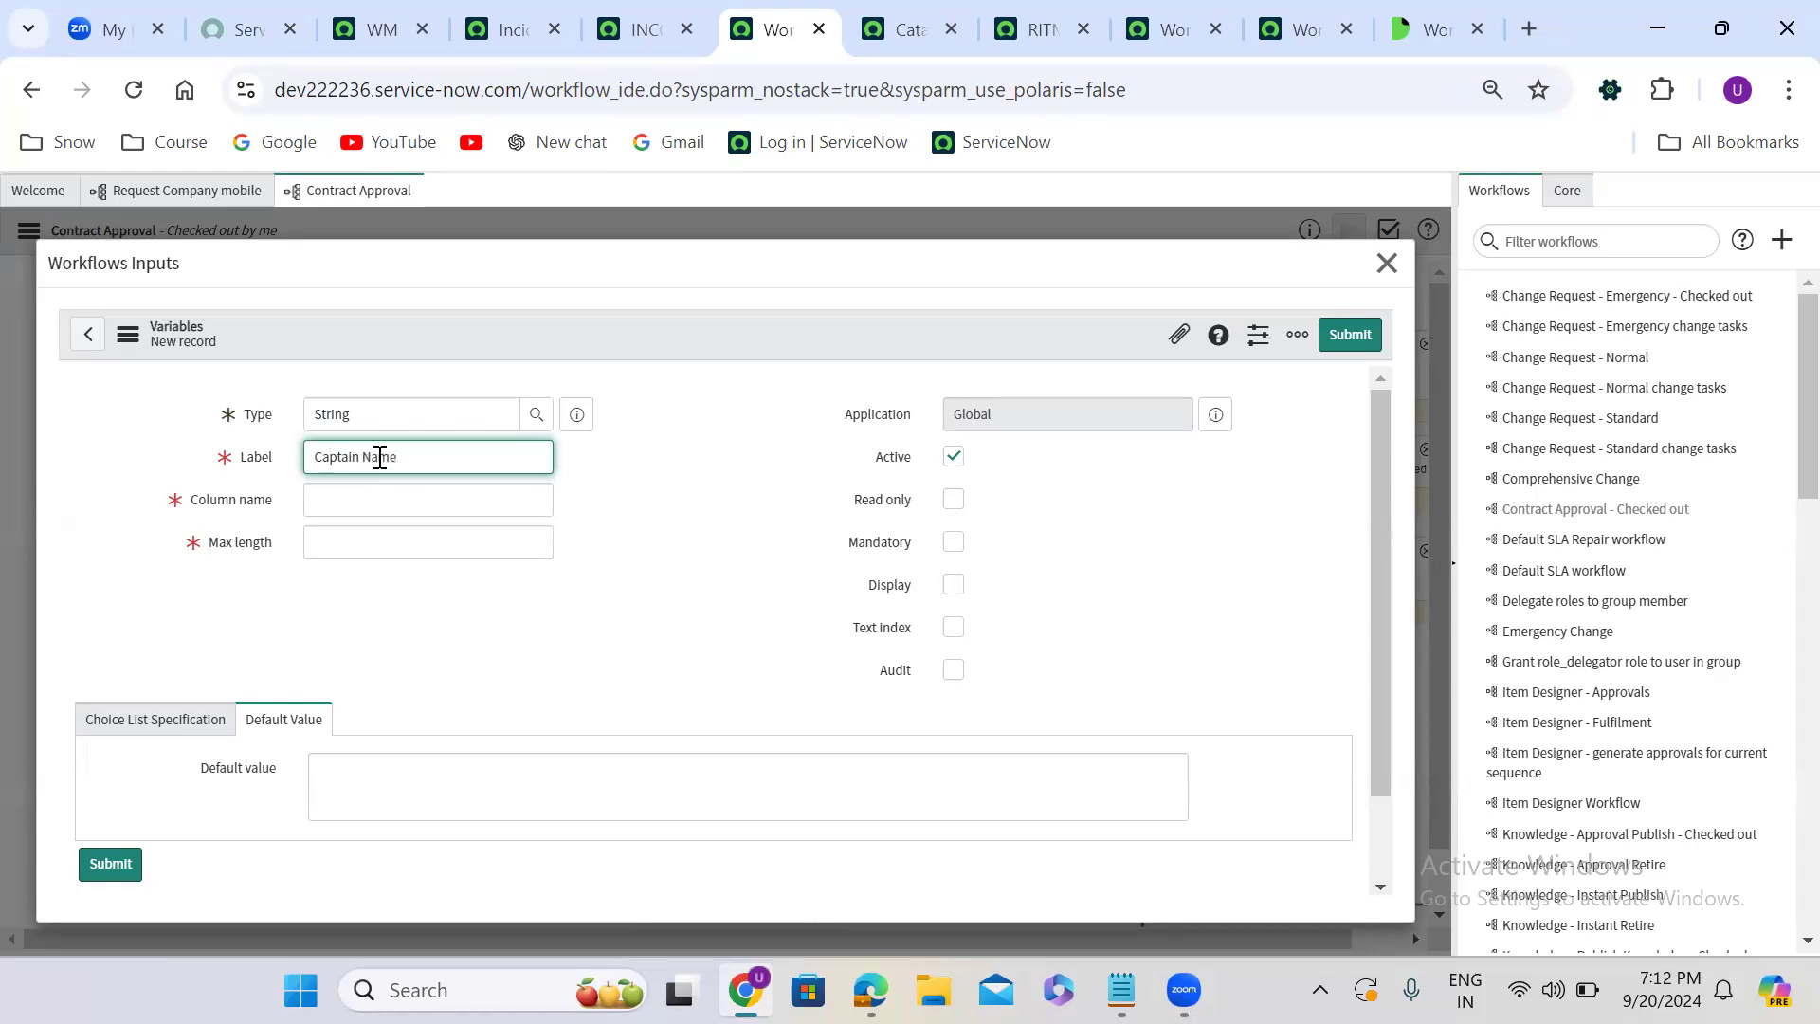
pyautogui.click(693, 528)
pyautogui.click(454, 541)
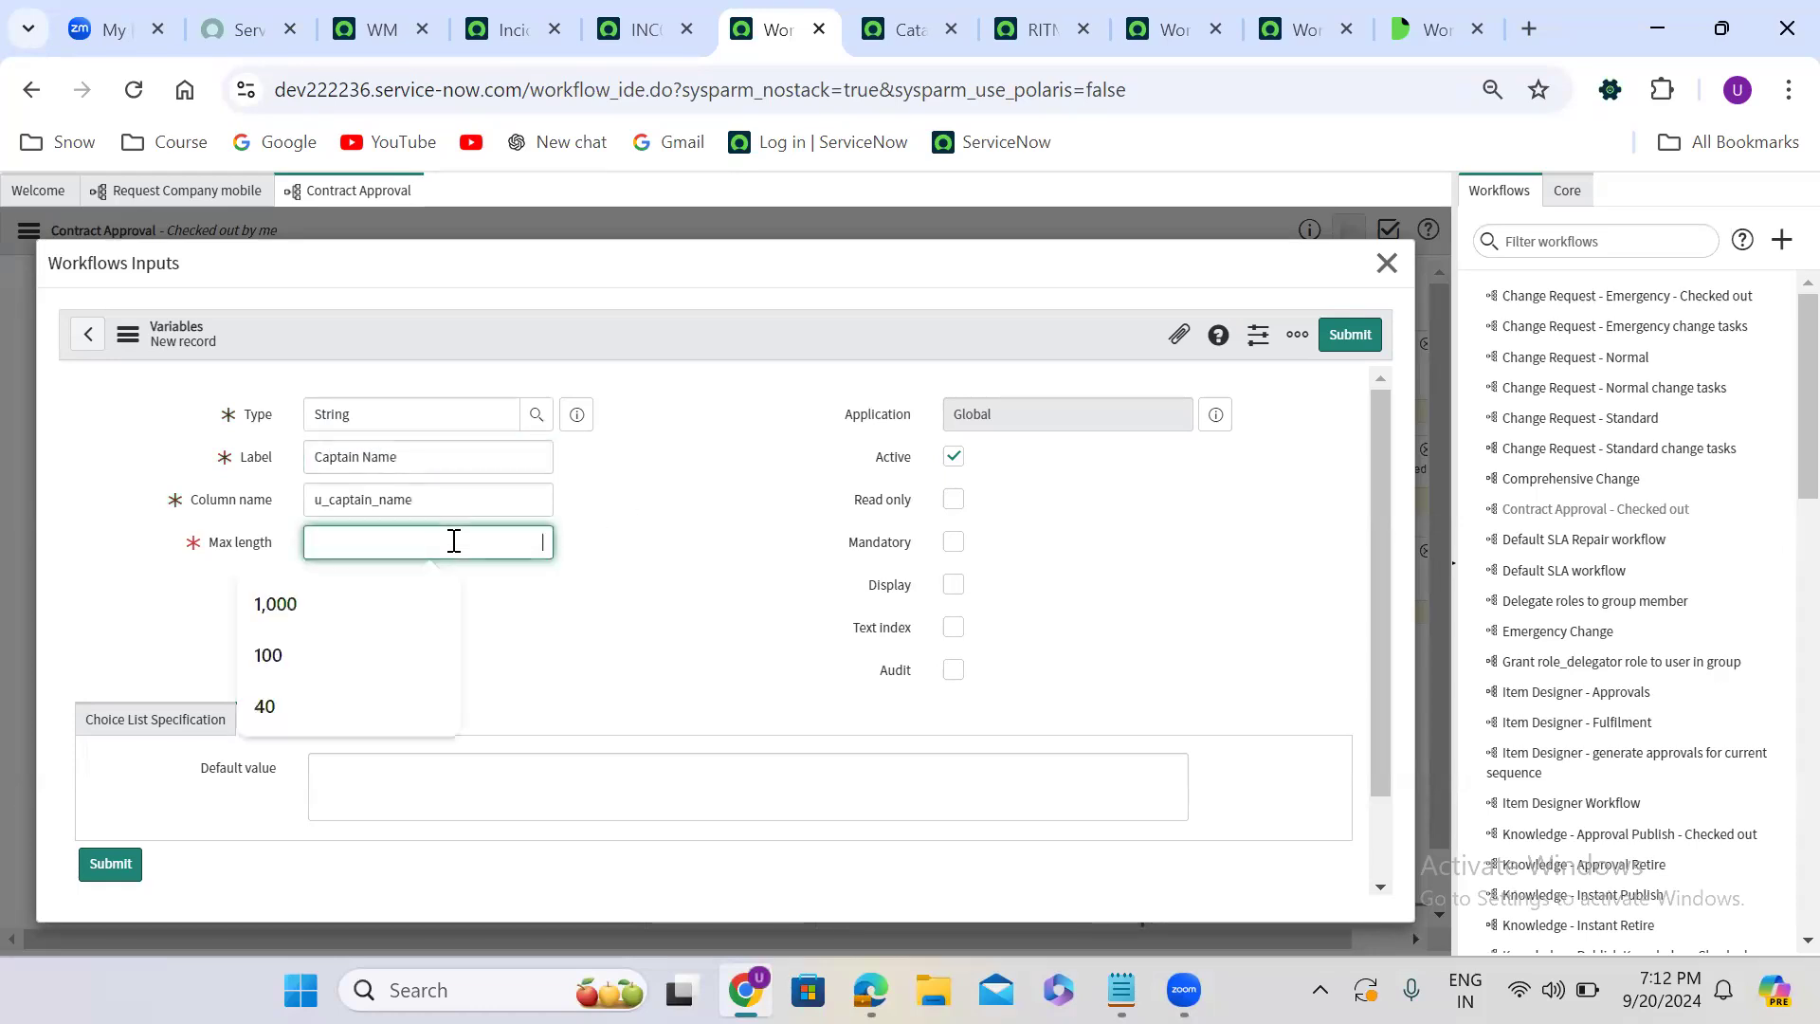
pyautogui.click(375, 650)
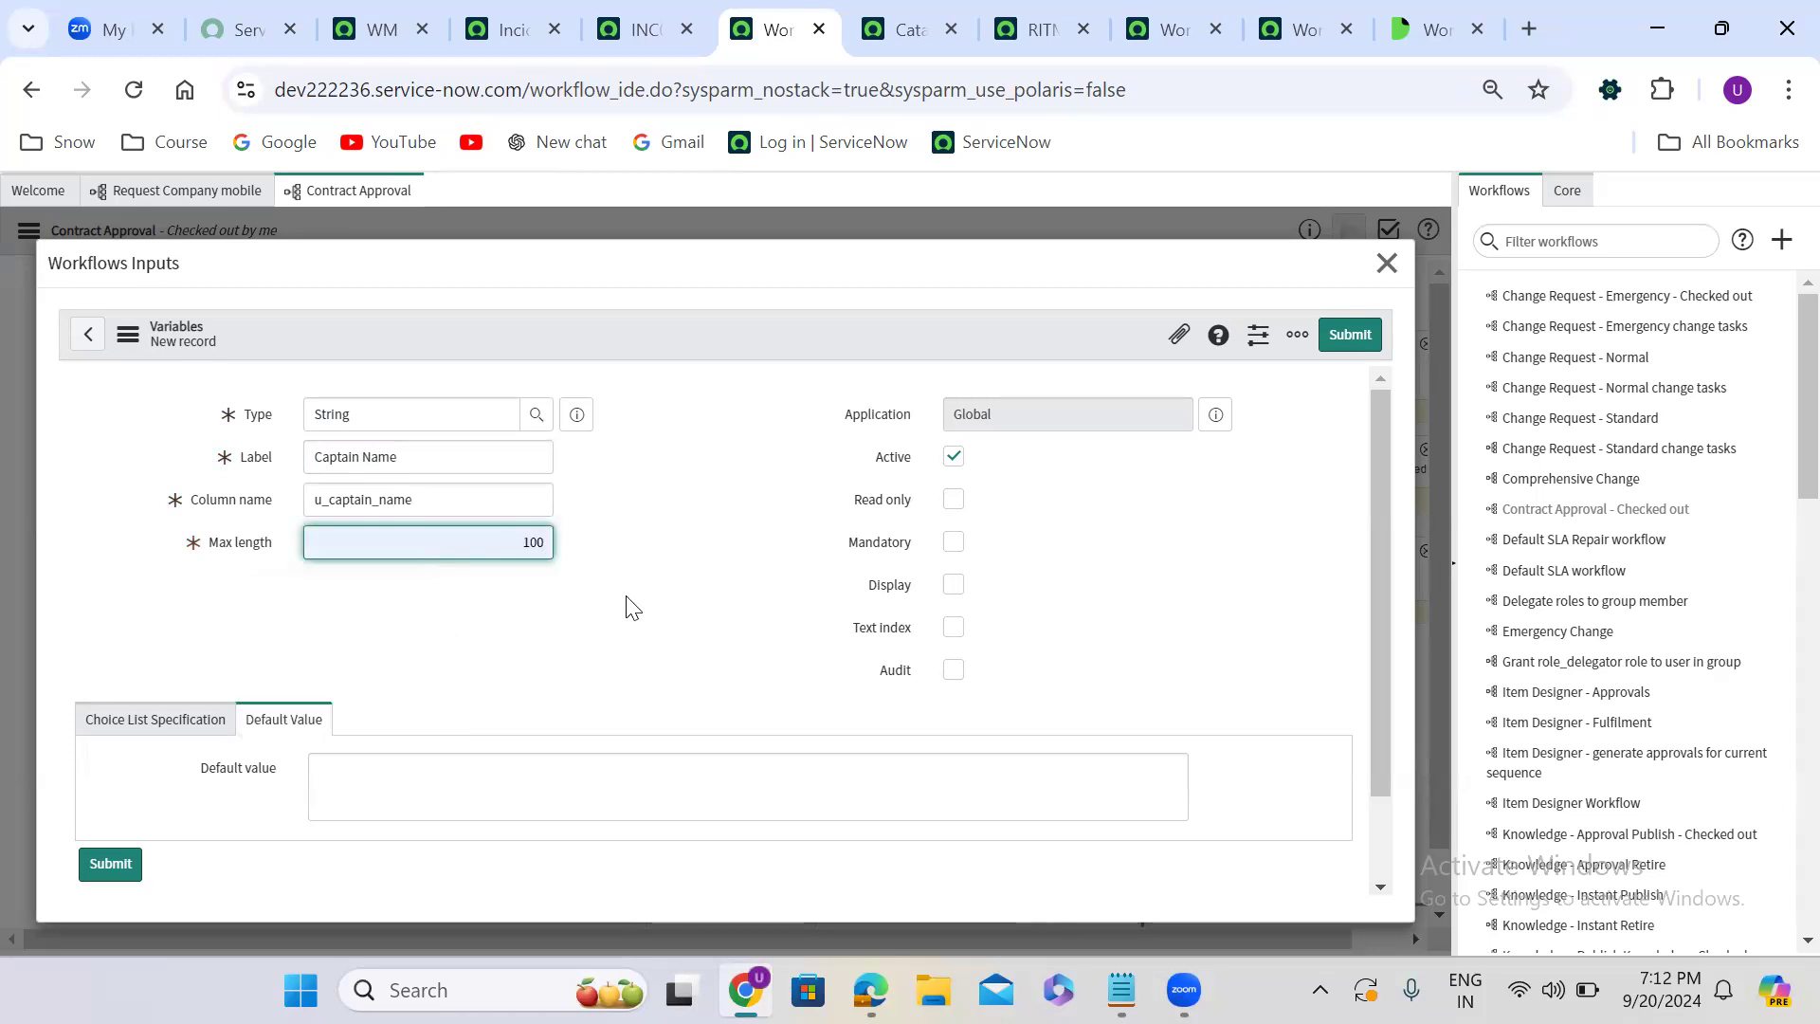
pyautogui.click(1348, 334)
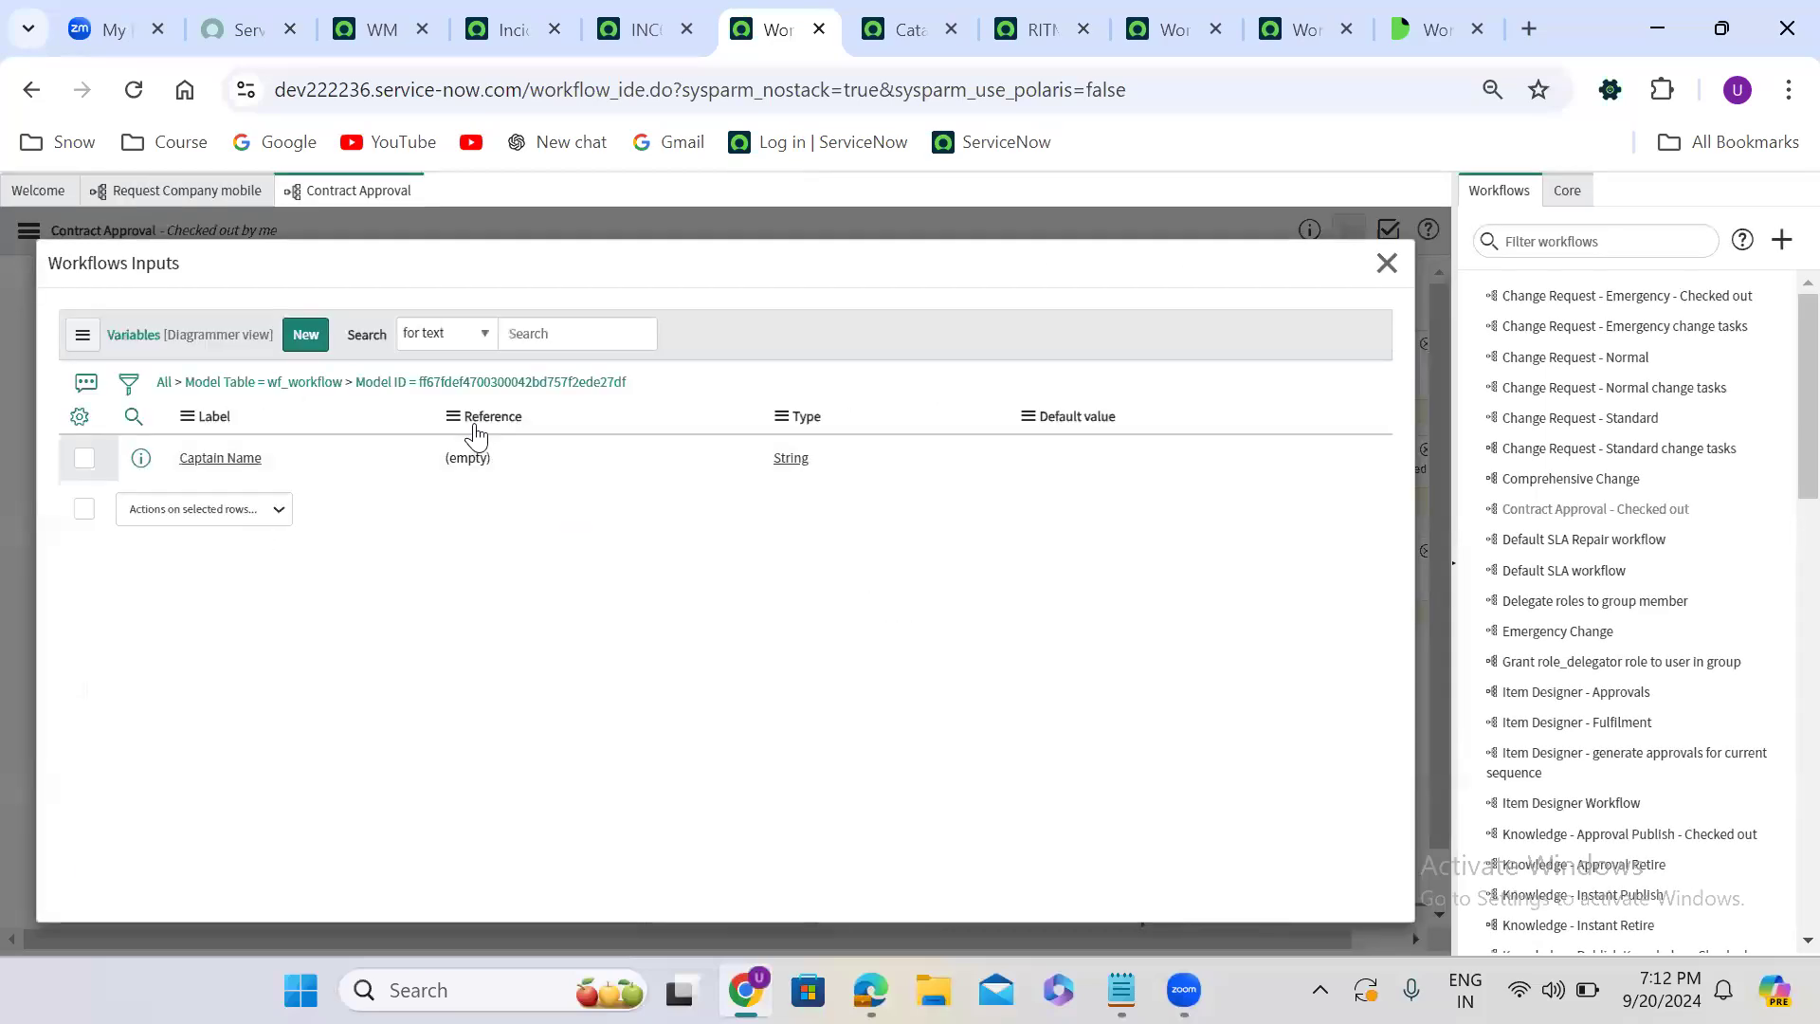
pyautogui.click(1385, 265)
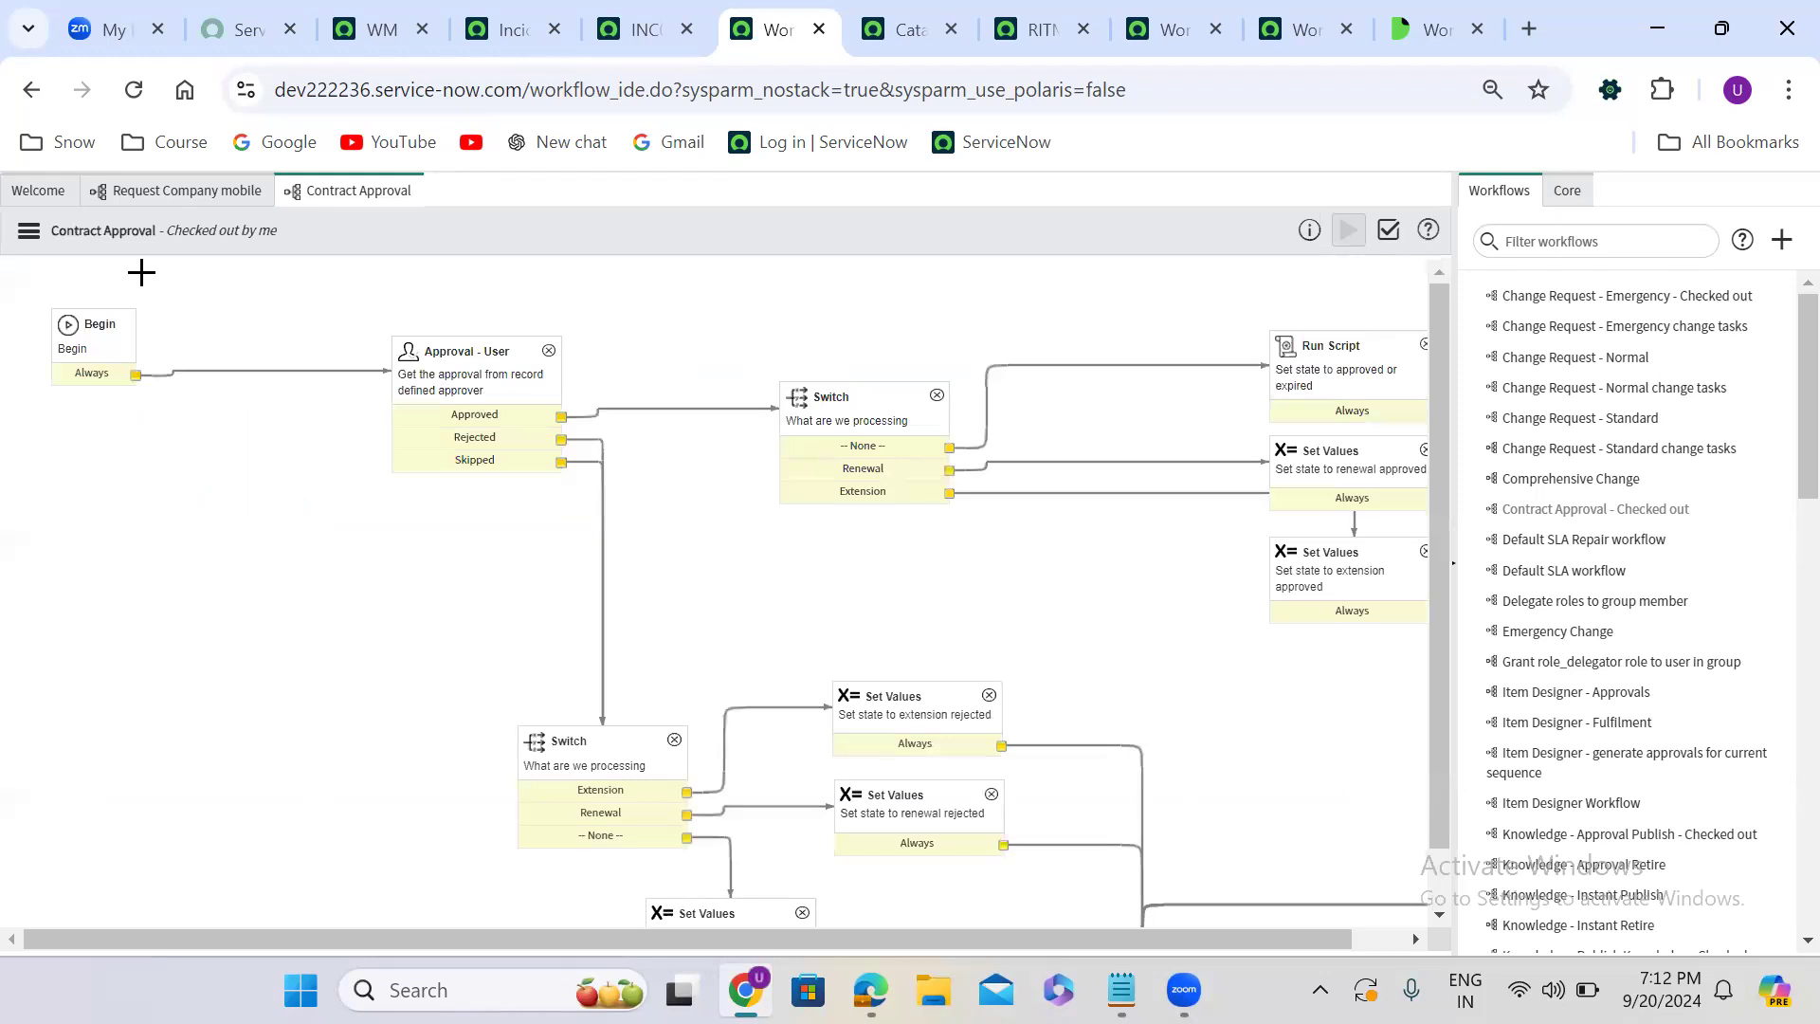
pyautogui.click(31, 237)
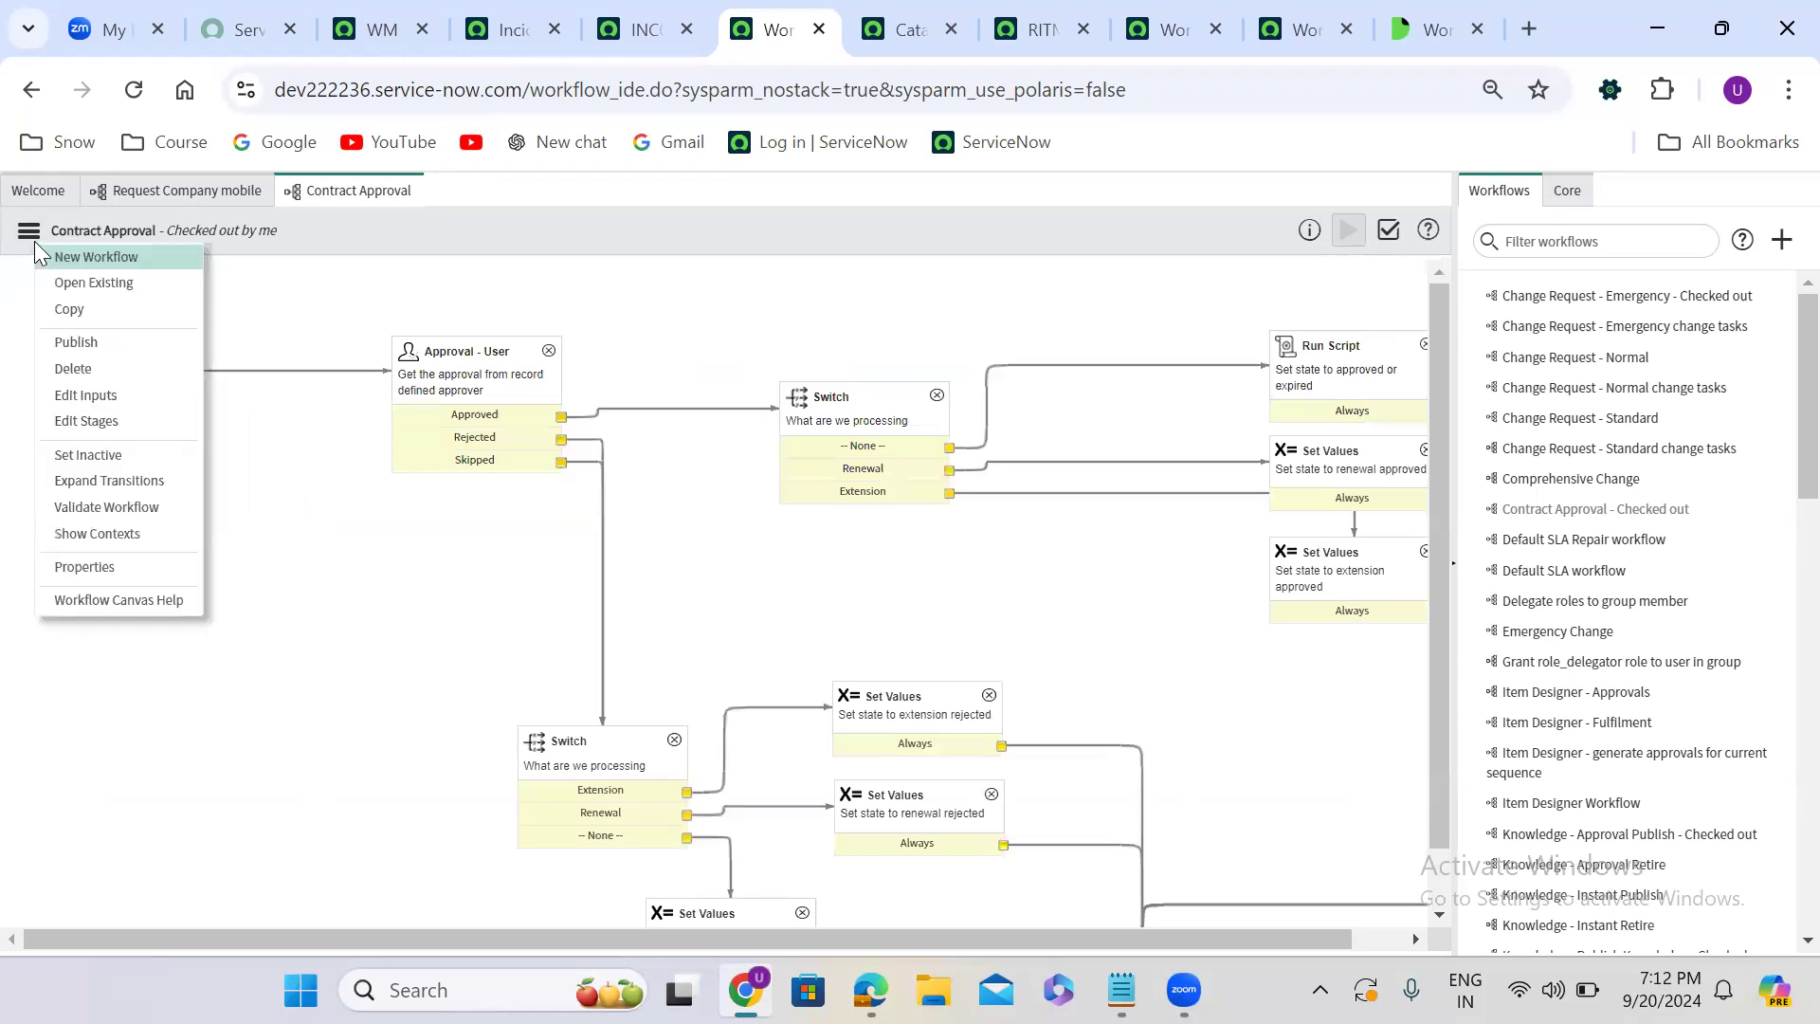
pyautogui.click(119, 341)
# - In the Request Company mobile workflow, set the Contract Approval activity's Captain Name to workflow.scratchpad.indianCaptain and save the activity
pyautogui.click(201, 189)
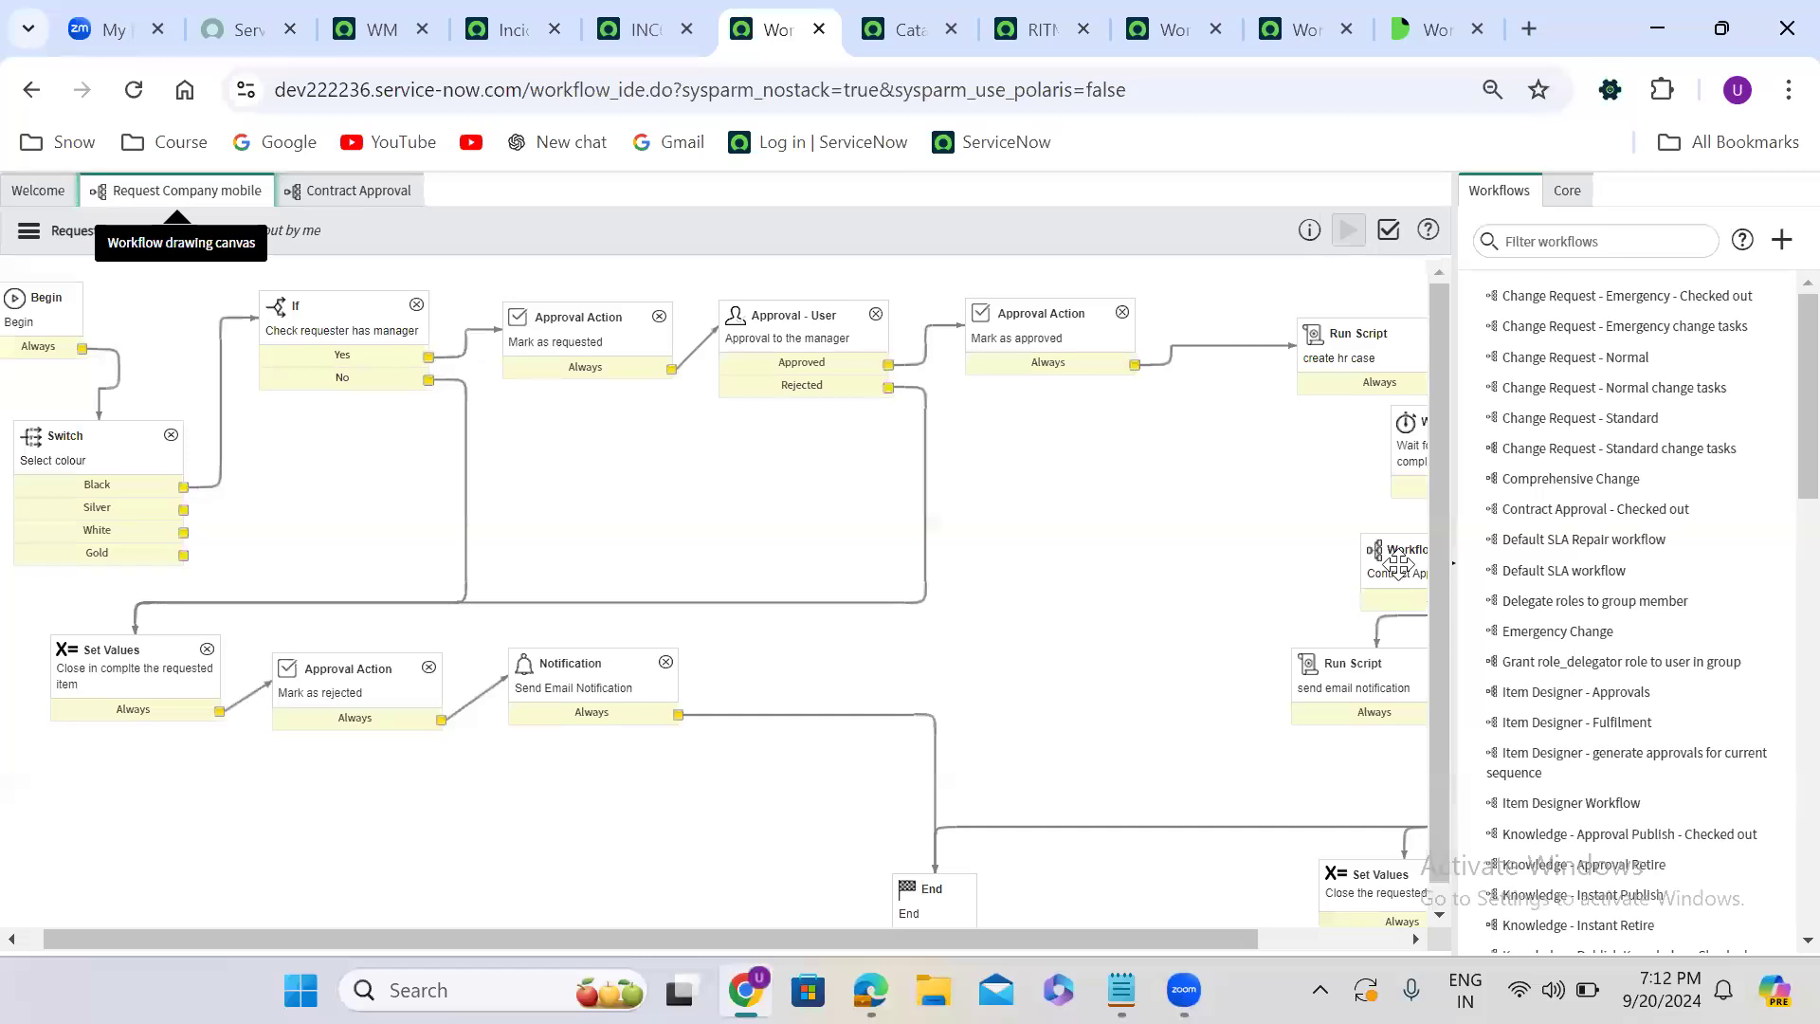
pyautogui.hscroll(3, 1399, 568)
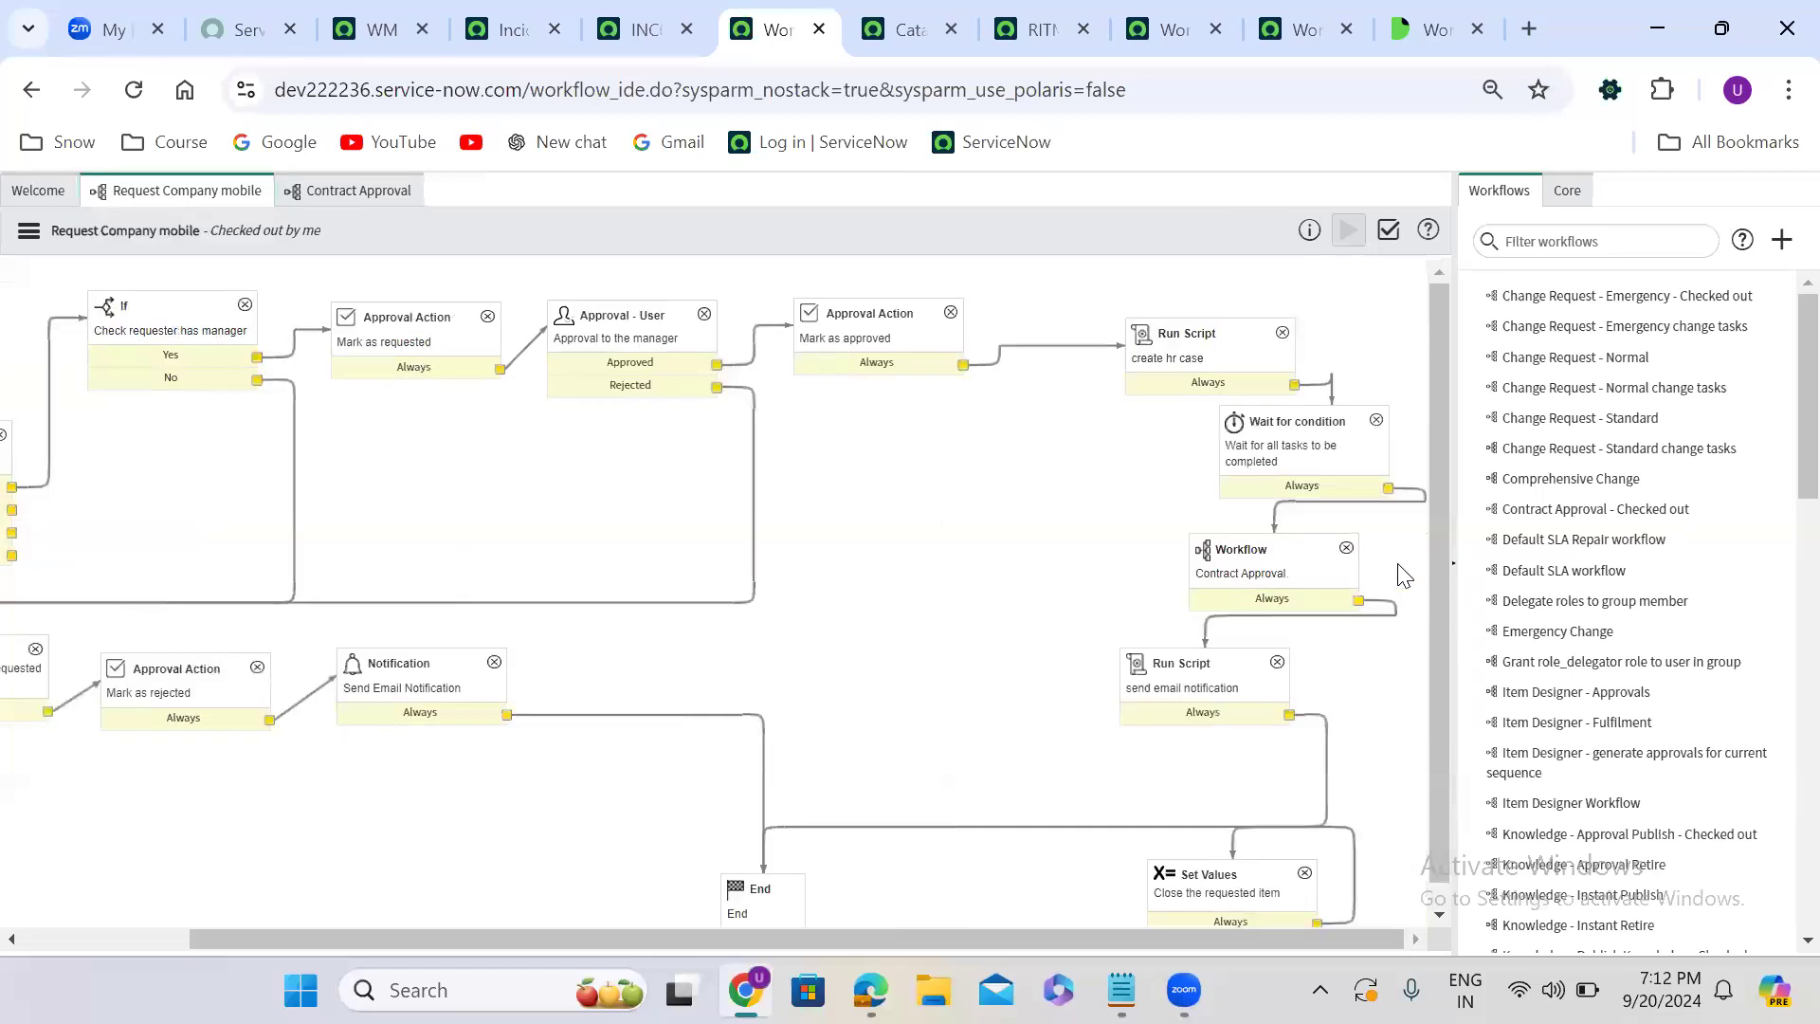
pyautogui.doubleClick(1268, 581)
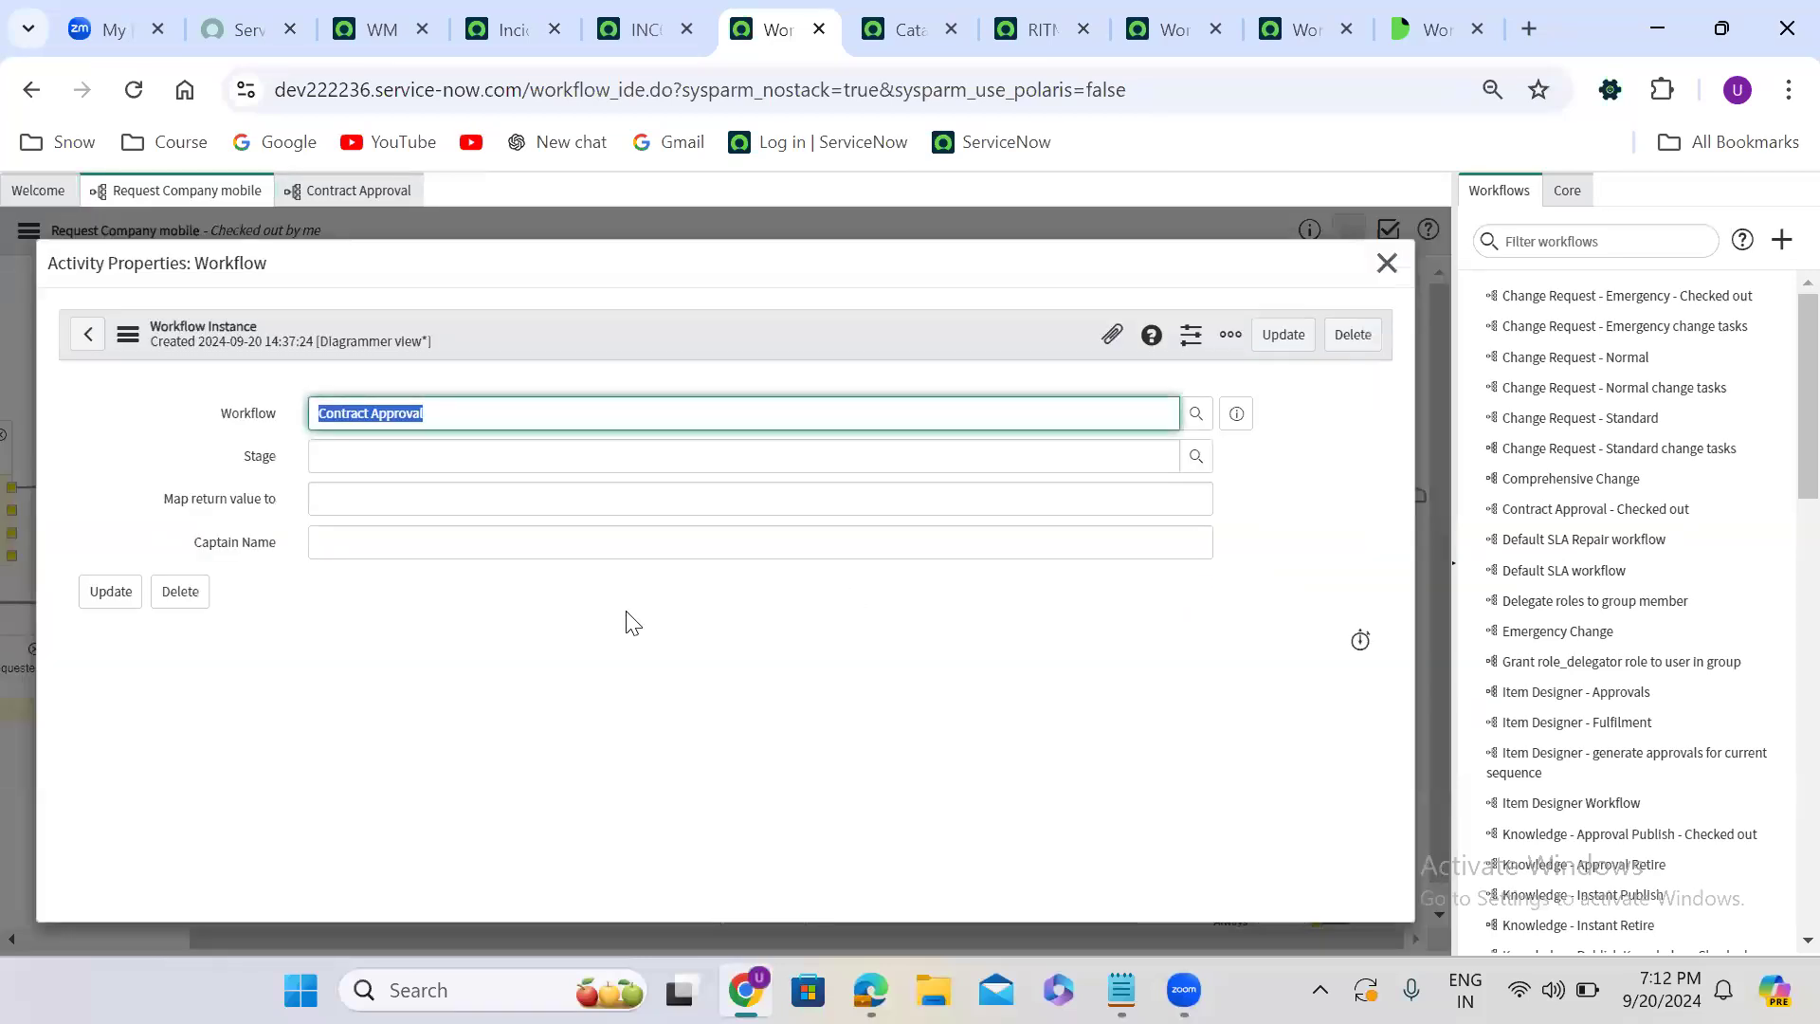
pyautogui.click(367, 542)
pyautogui.write('wo')
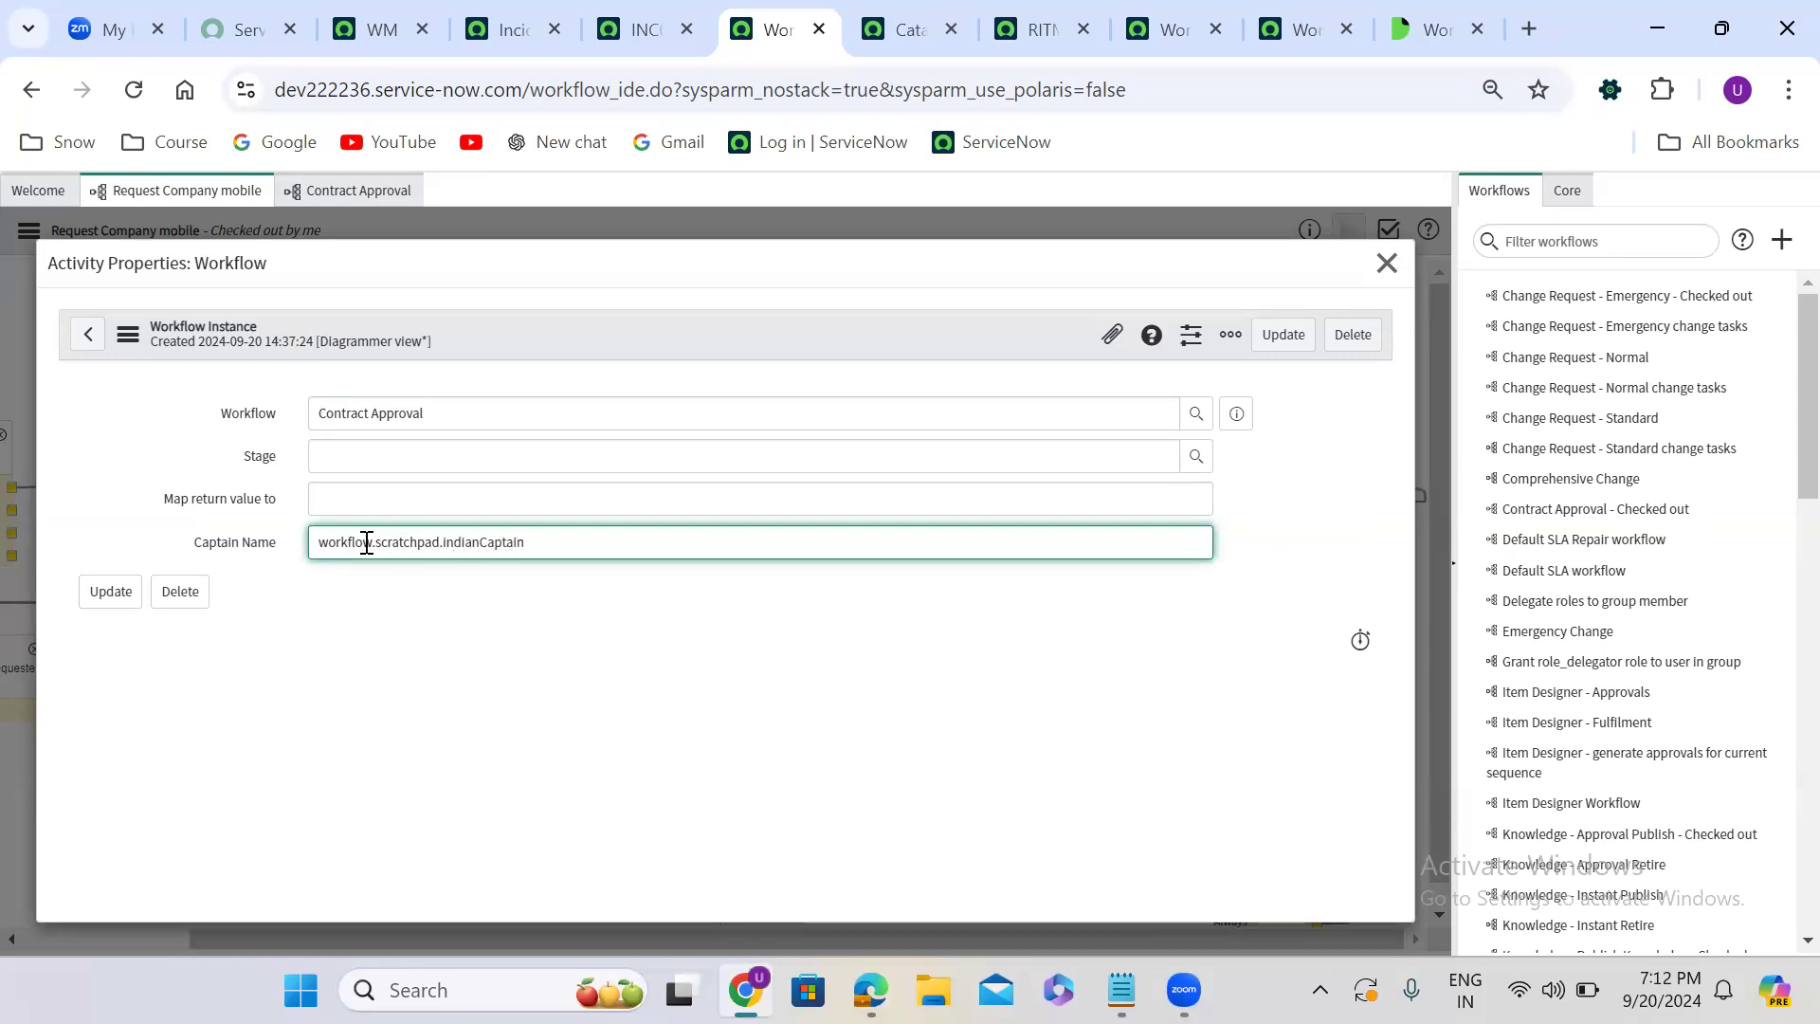
pyautogui.moveTo(512, 543); pyautogui.dragTo(293, 531)
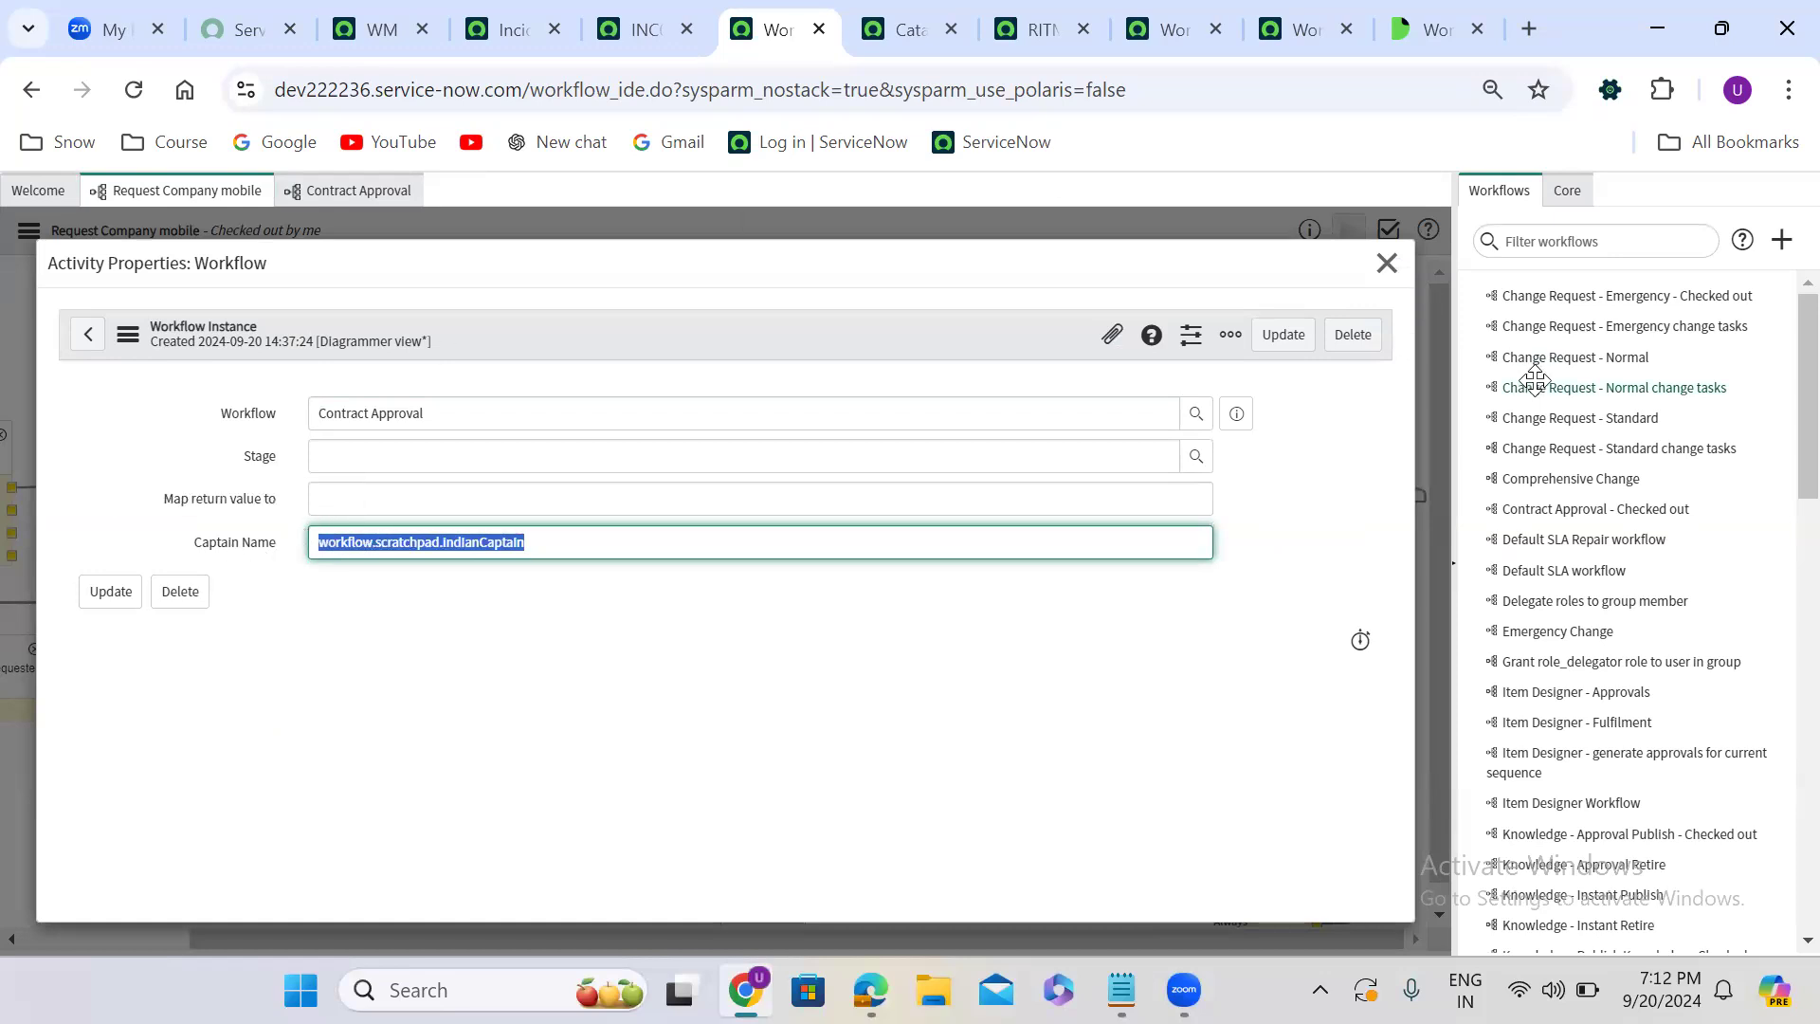
pyautogui.click(1283, 334)
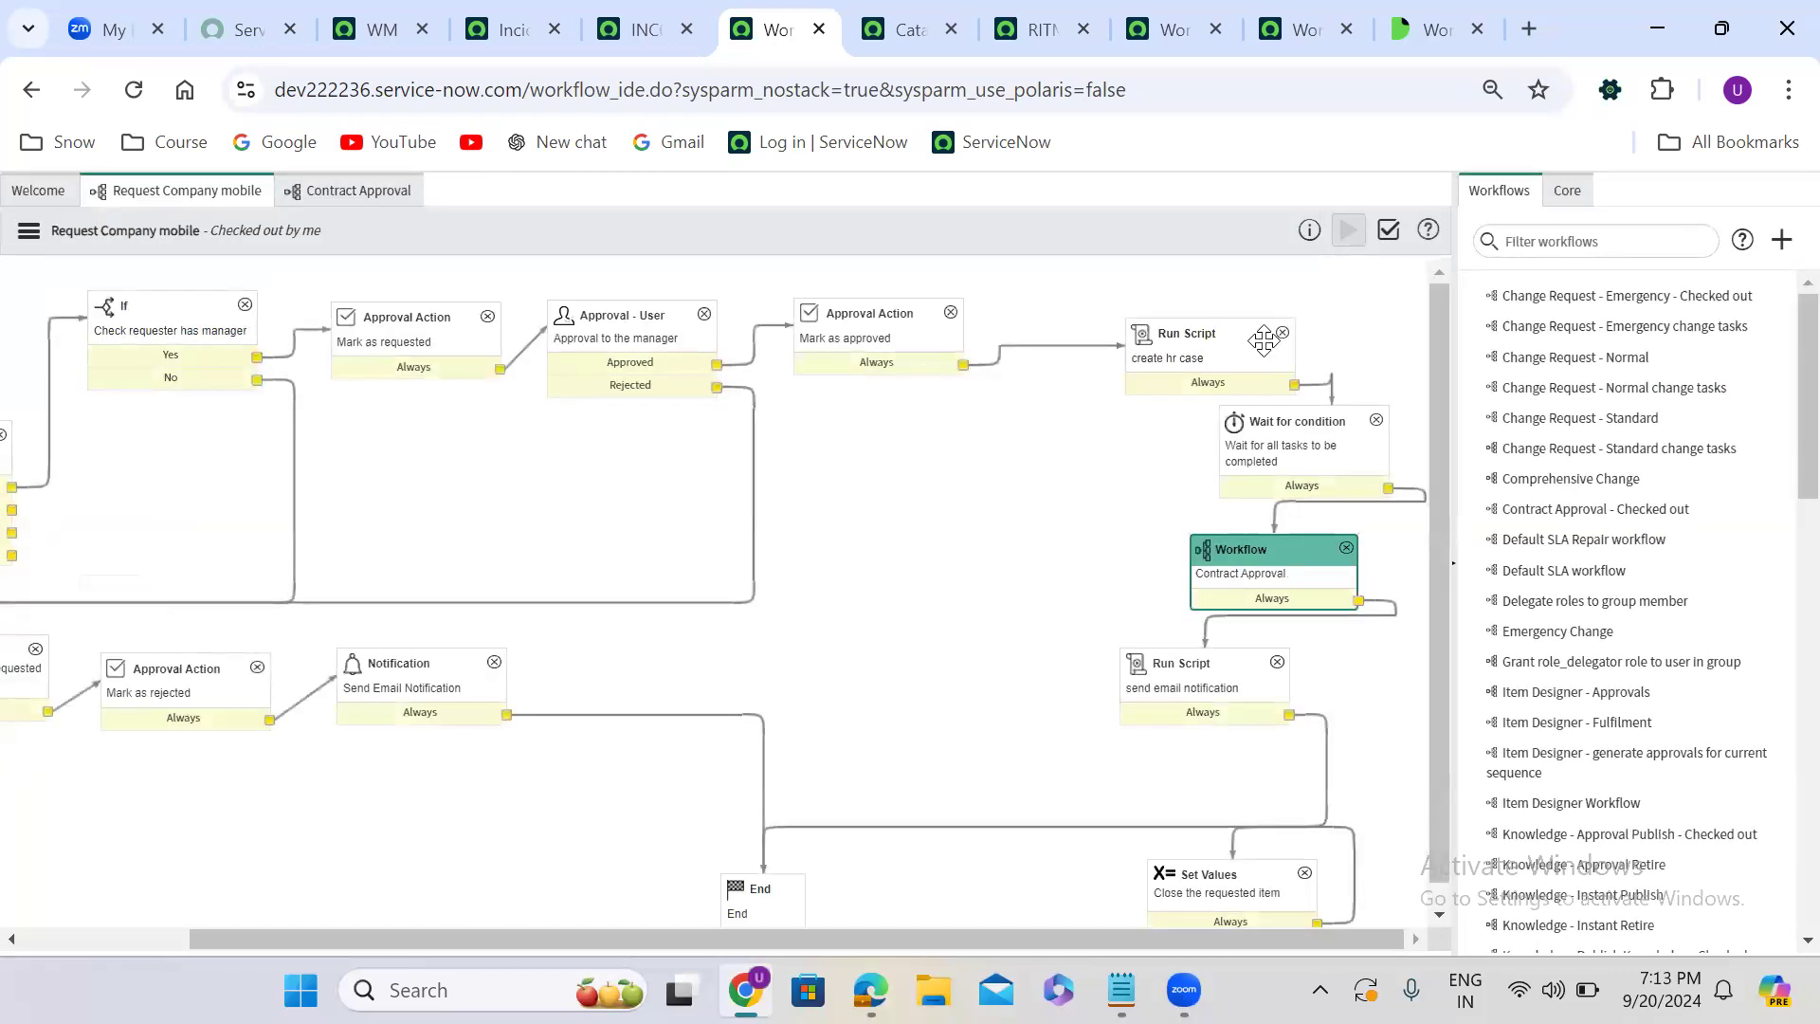
# - Return to the Contract Approval workflow and open the Set state to approved or expired script activity
pyautogui.click(354, 198)
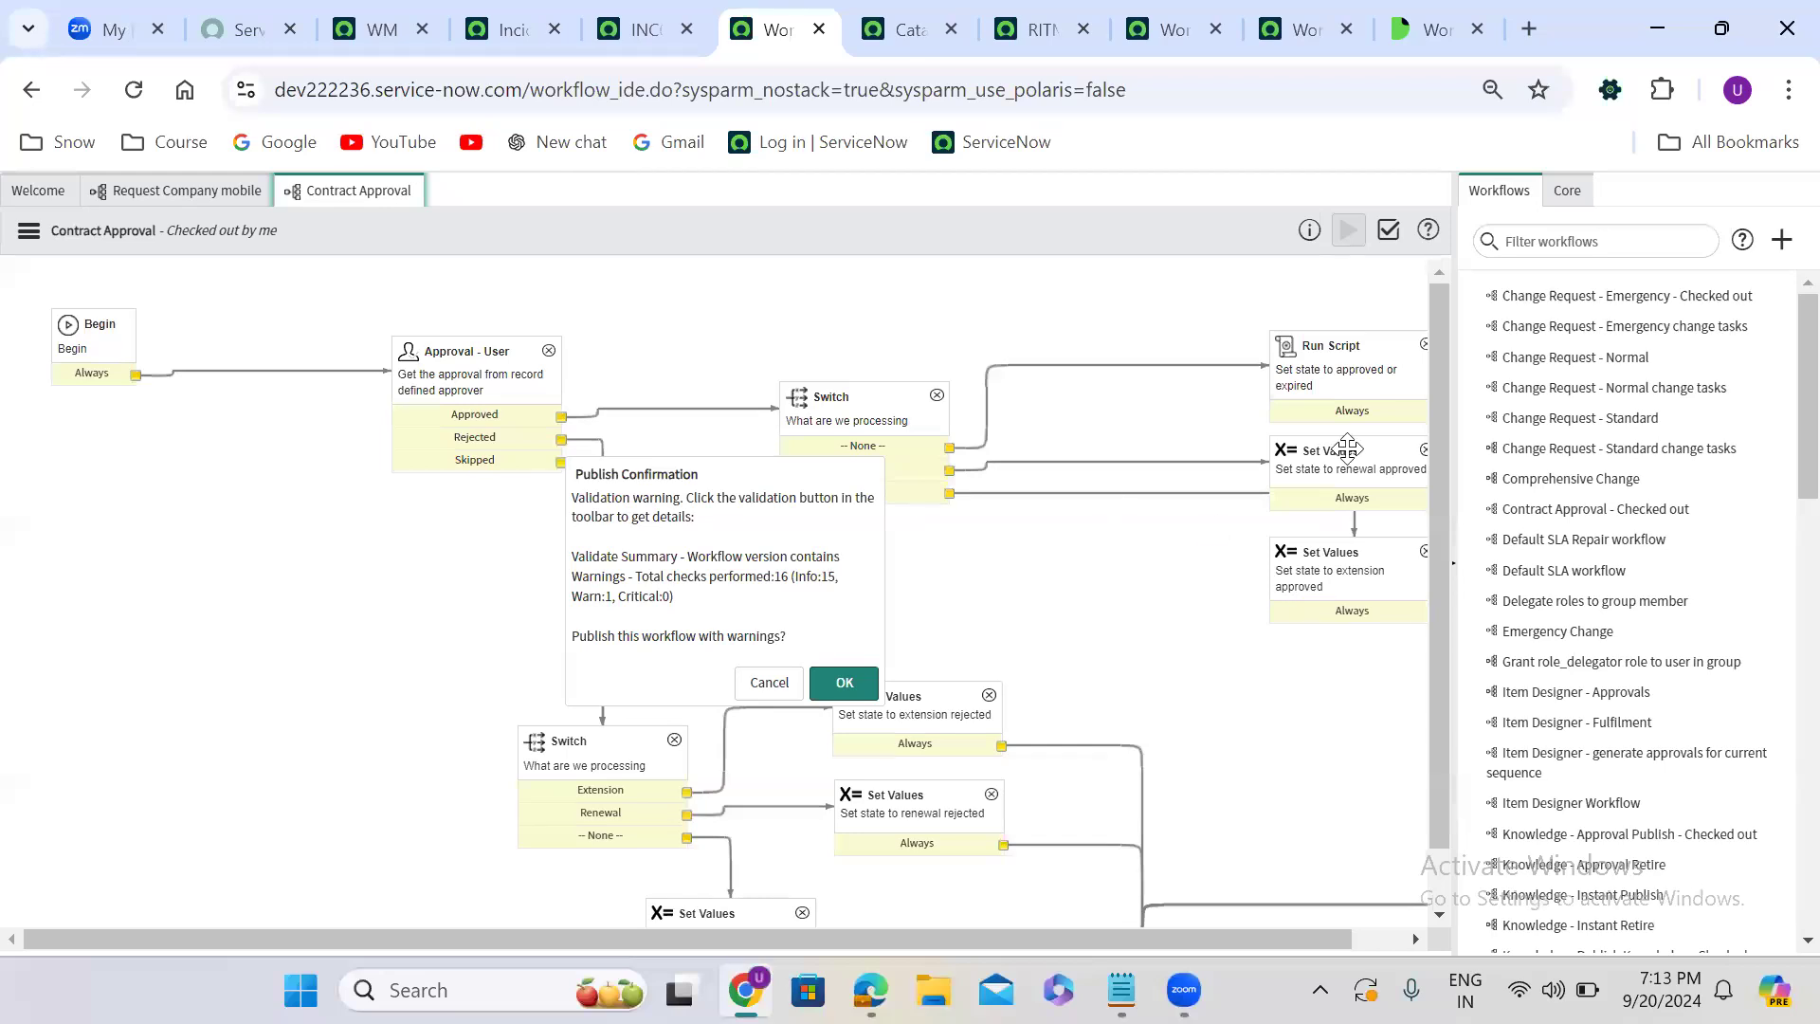
pyautogui.click(29, 230)
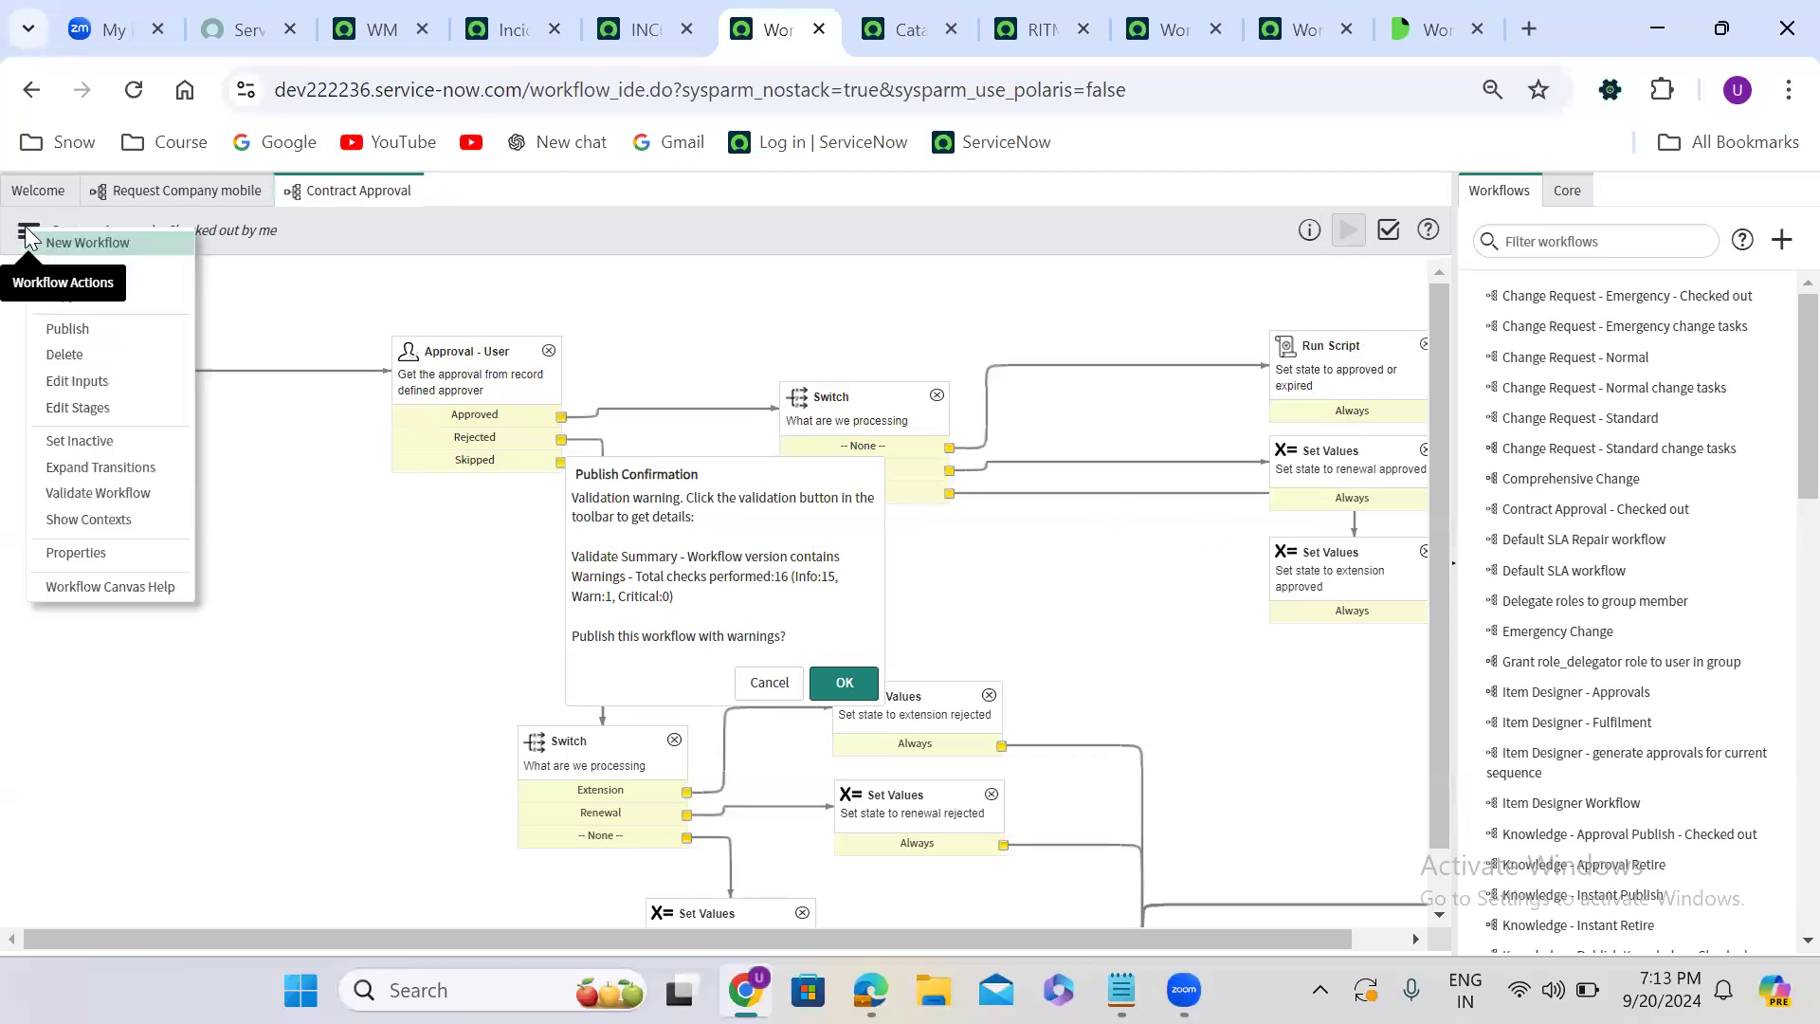
pyautogui.click(1331, 381)
pyautogui.doubleClick(1316, 380)
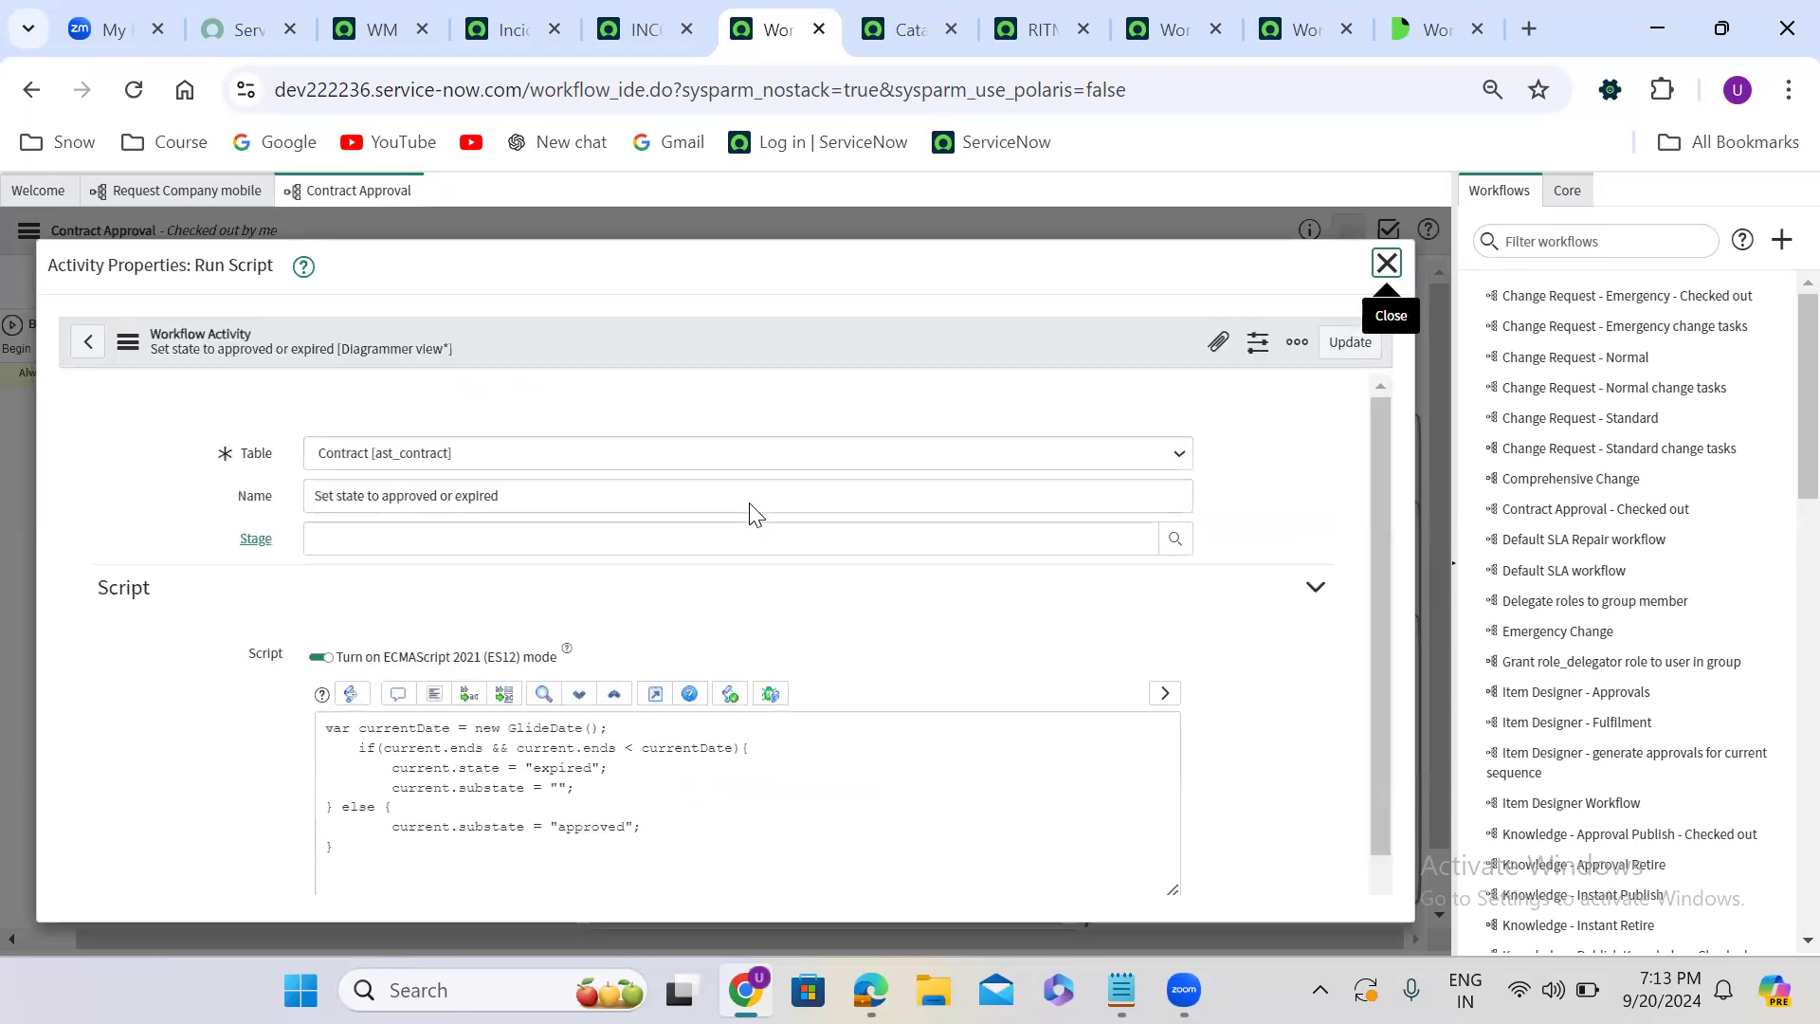
# - Add workflow.inputs.u_captain_name; at the end of the script's expired branch, save the activity, and confirm publishing Contract Approval with warnings
pyautogui.click(632, 775)
pyautogui.press('Return')
pyautogui.write('wor')
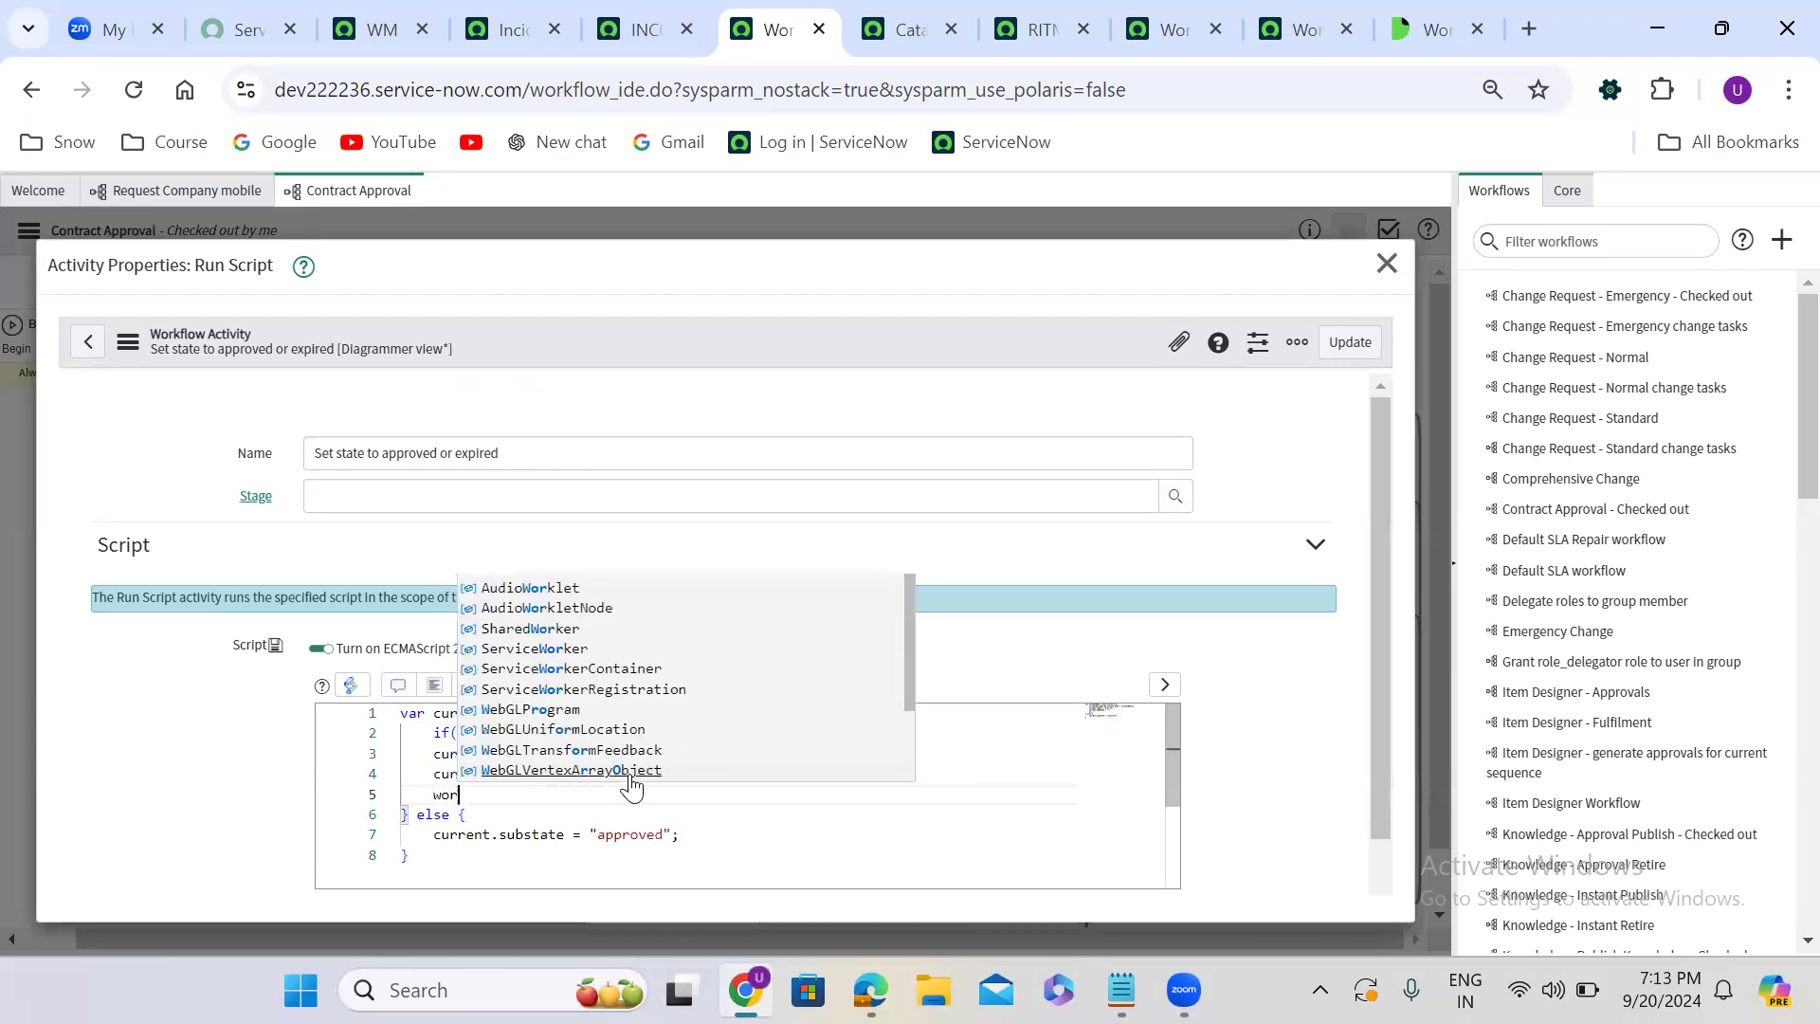
pyautogui.write('kflow.')
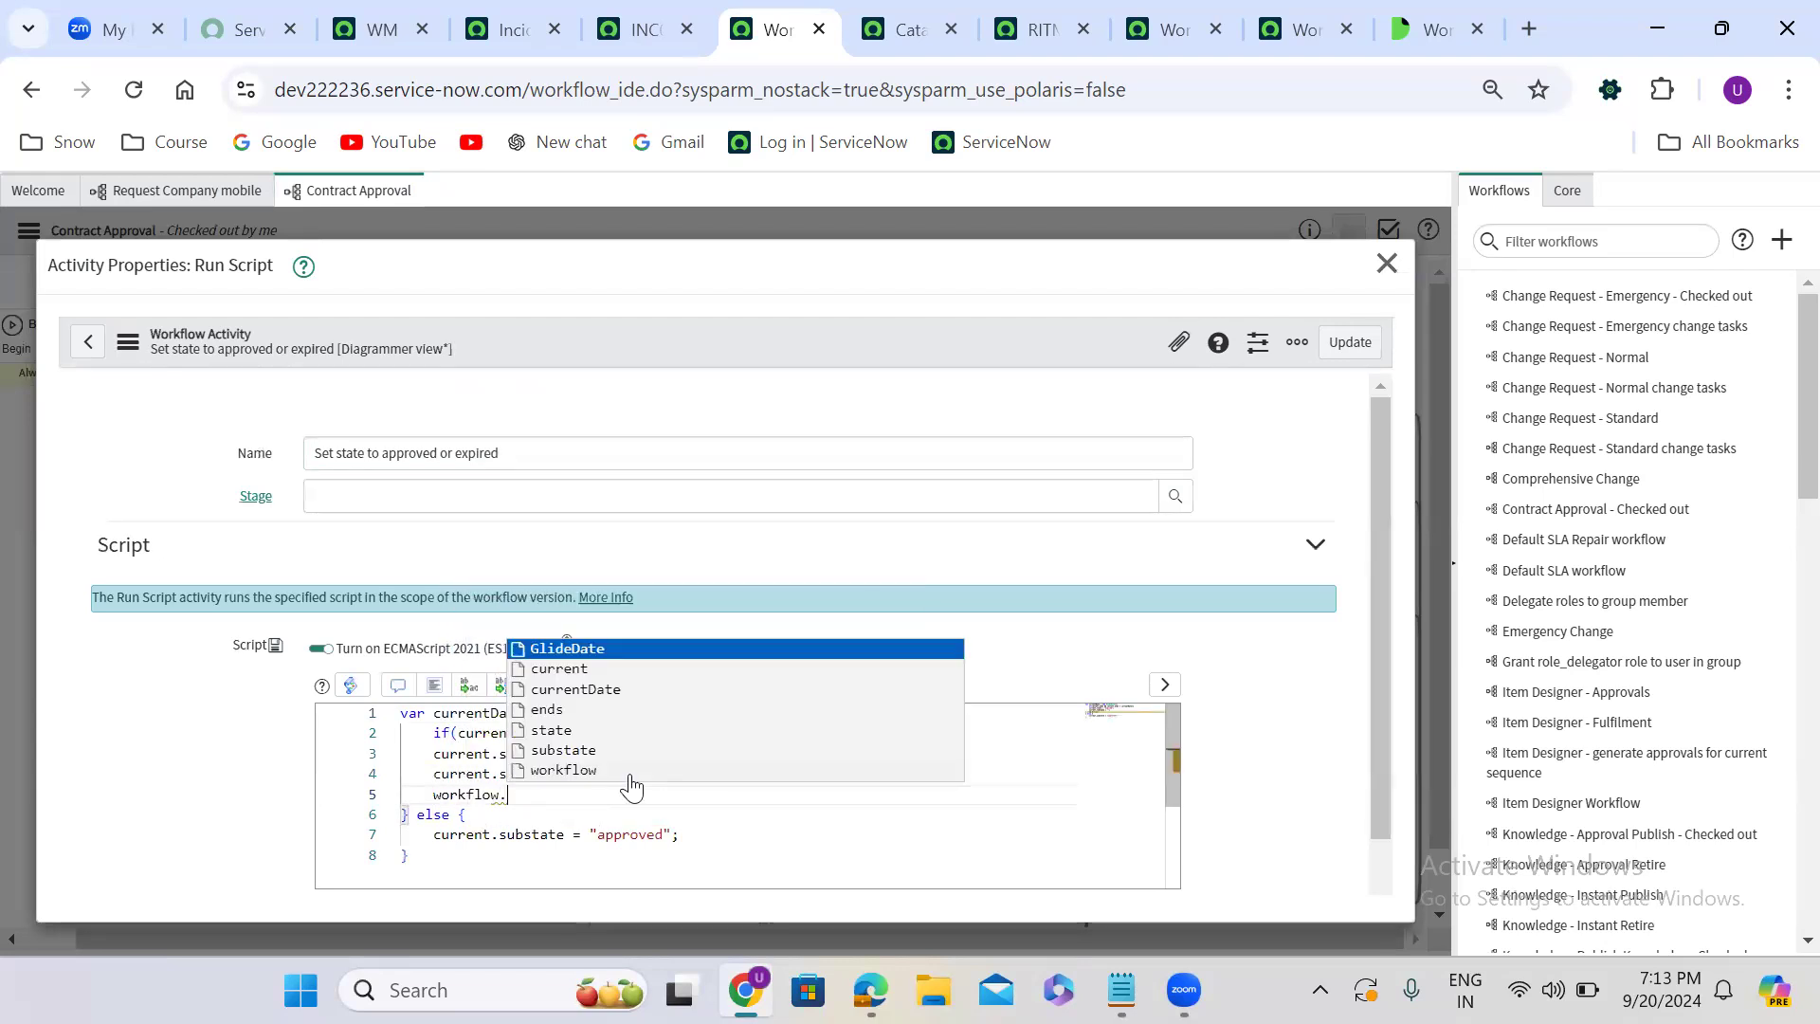
pyautogui.write('inputs.')
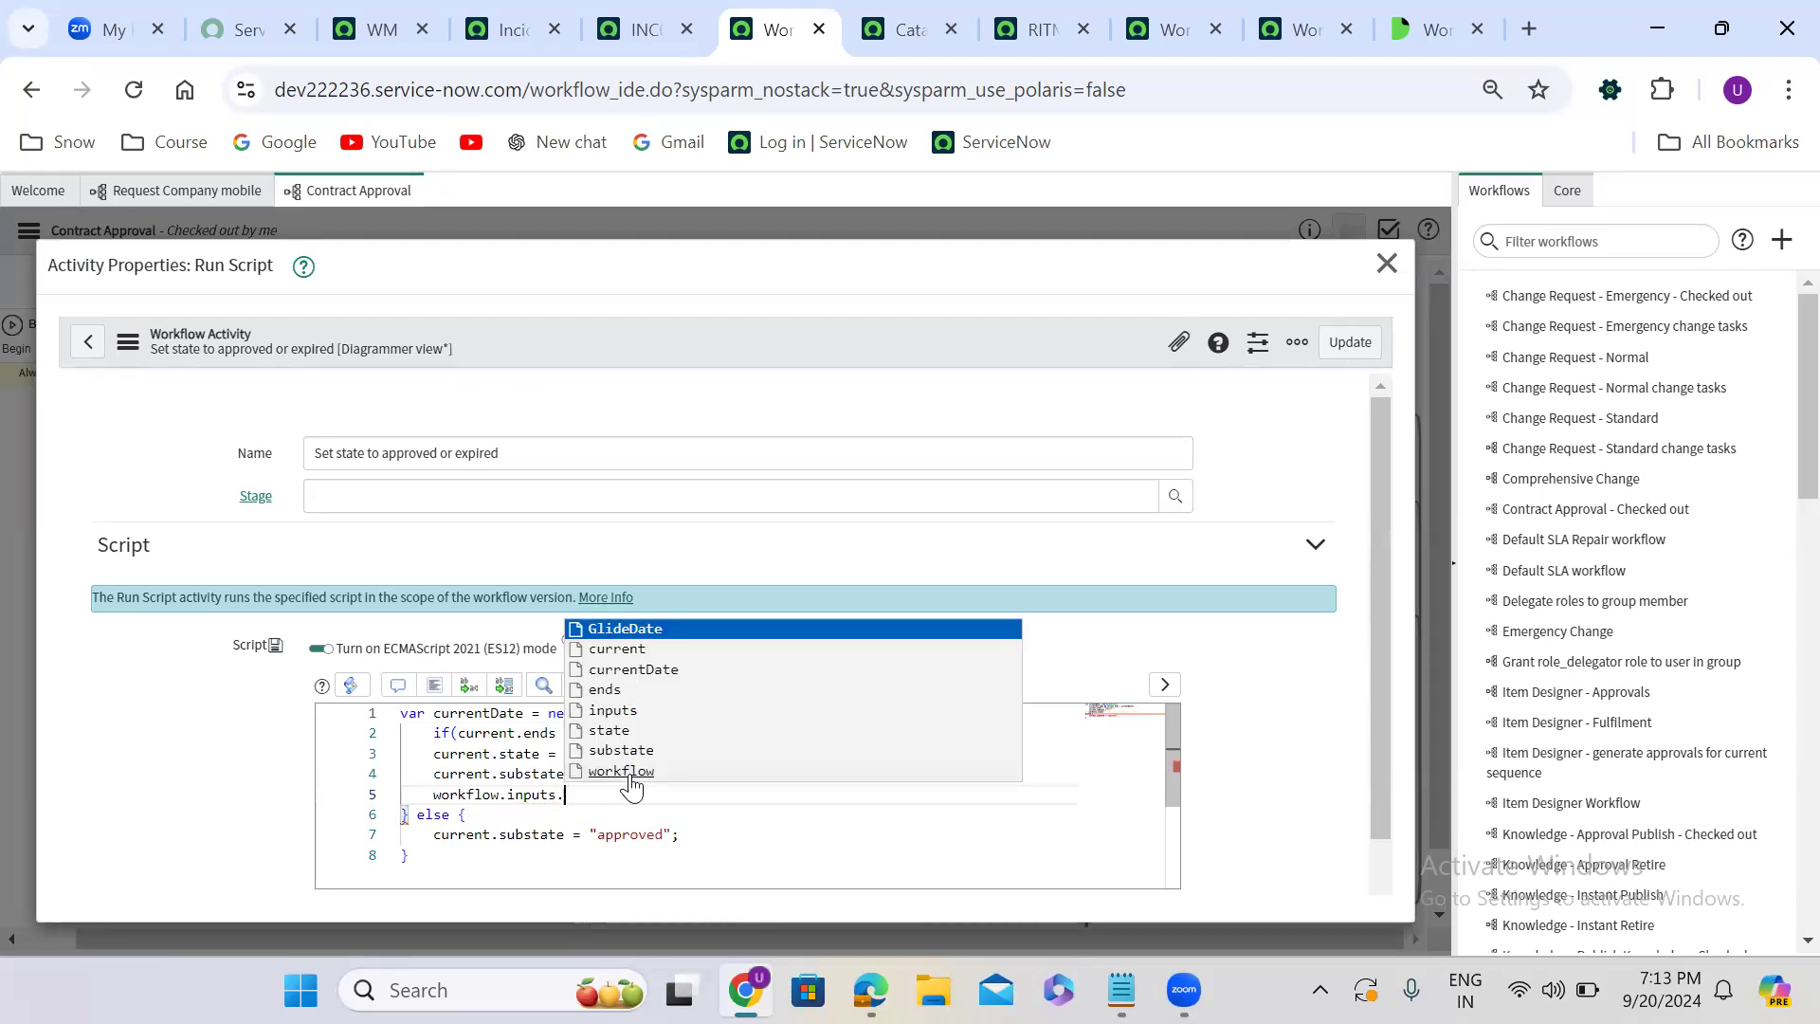
pyautogui.press('Escape')
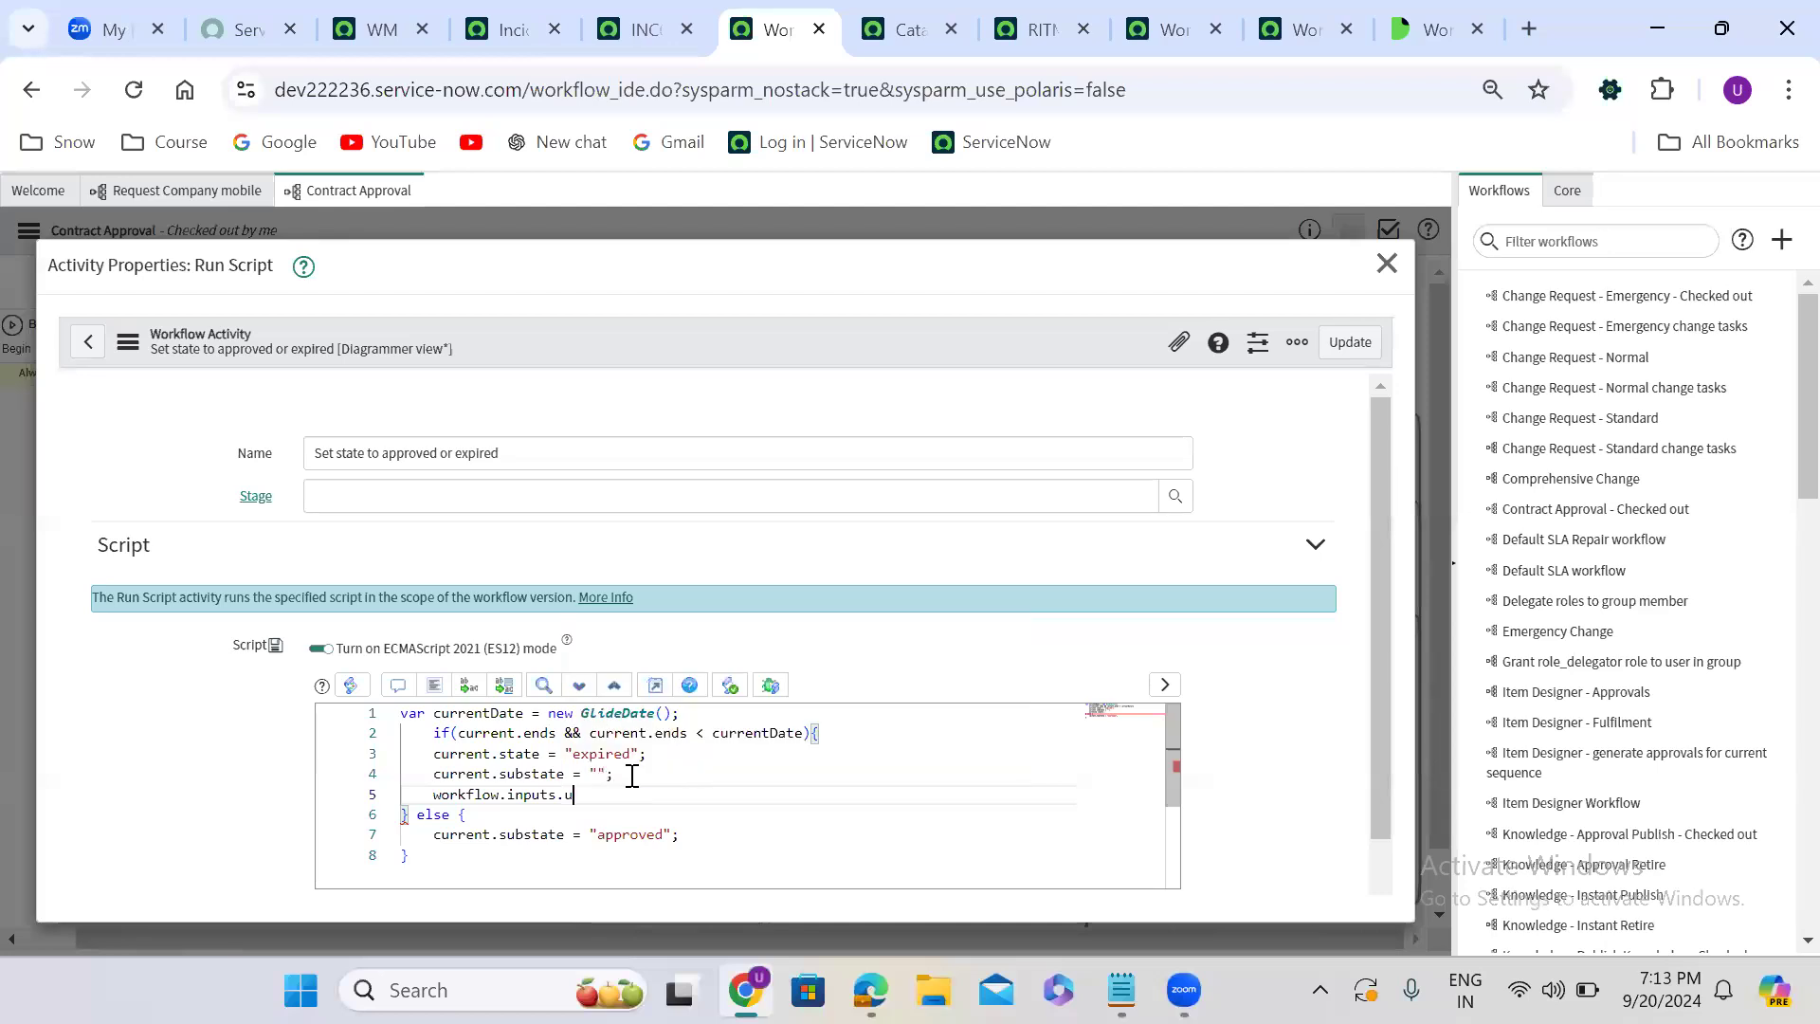
pyautogui.write('u_captain_name')
pyautogui.doubleClick(623, 796)
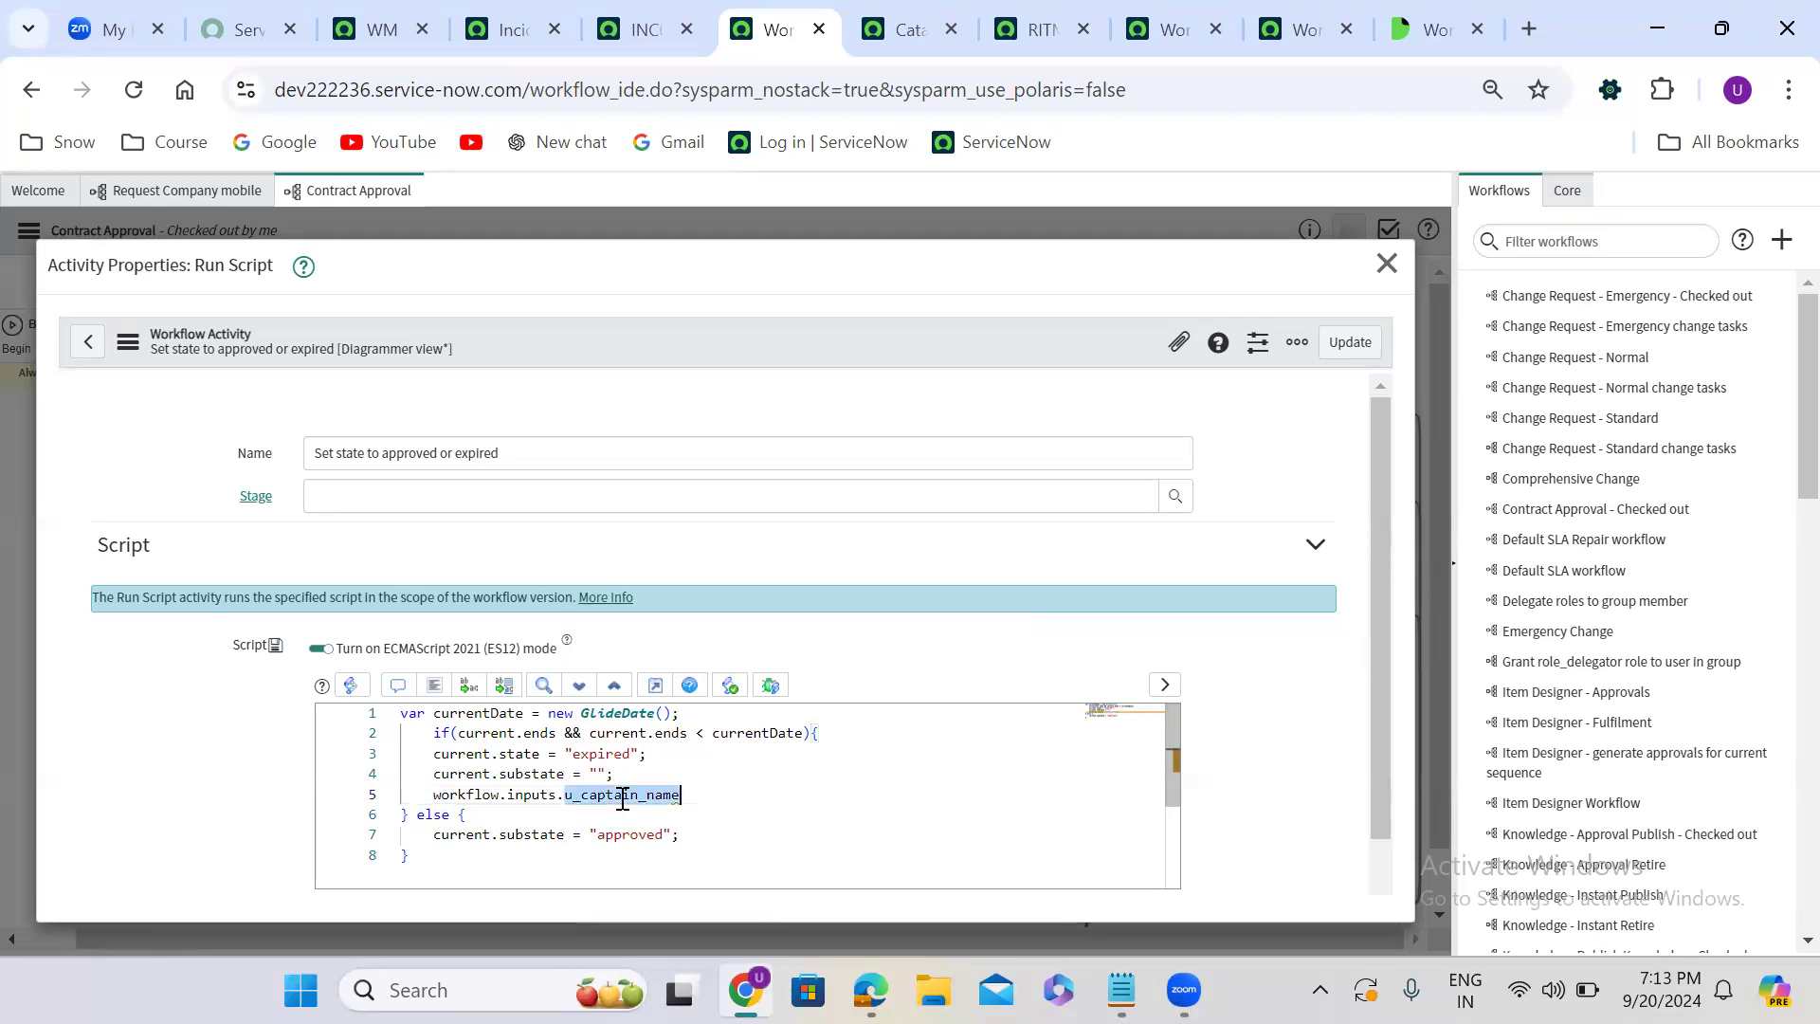
pyautogui.click(699, 794)
pyautogui.write(';')
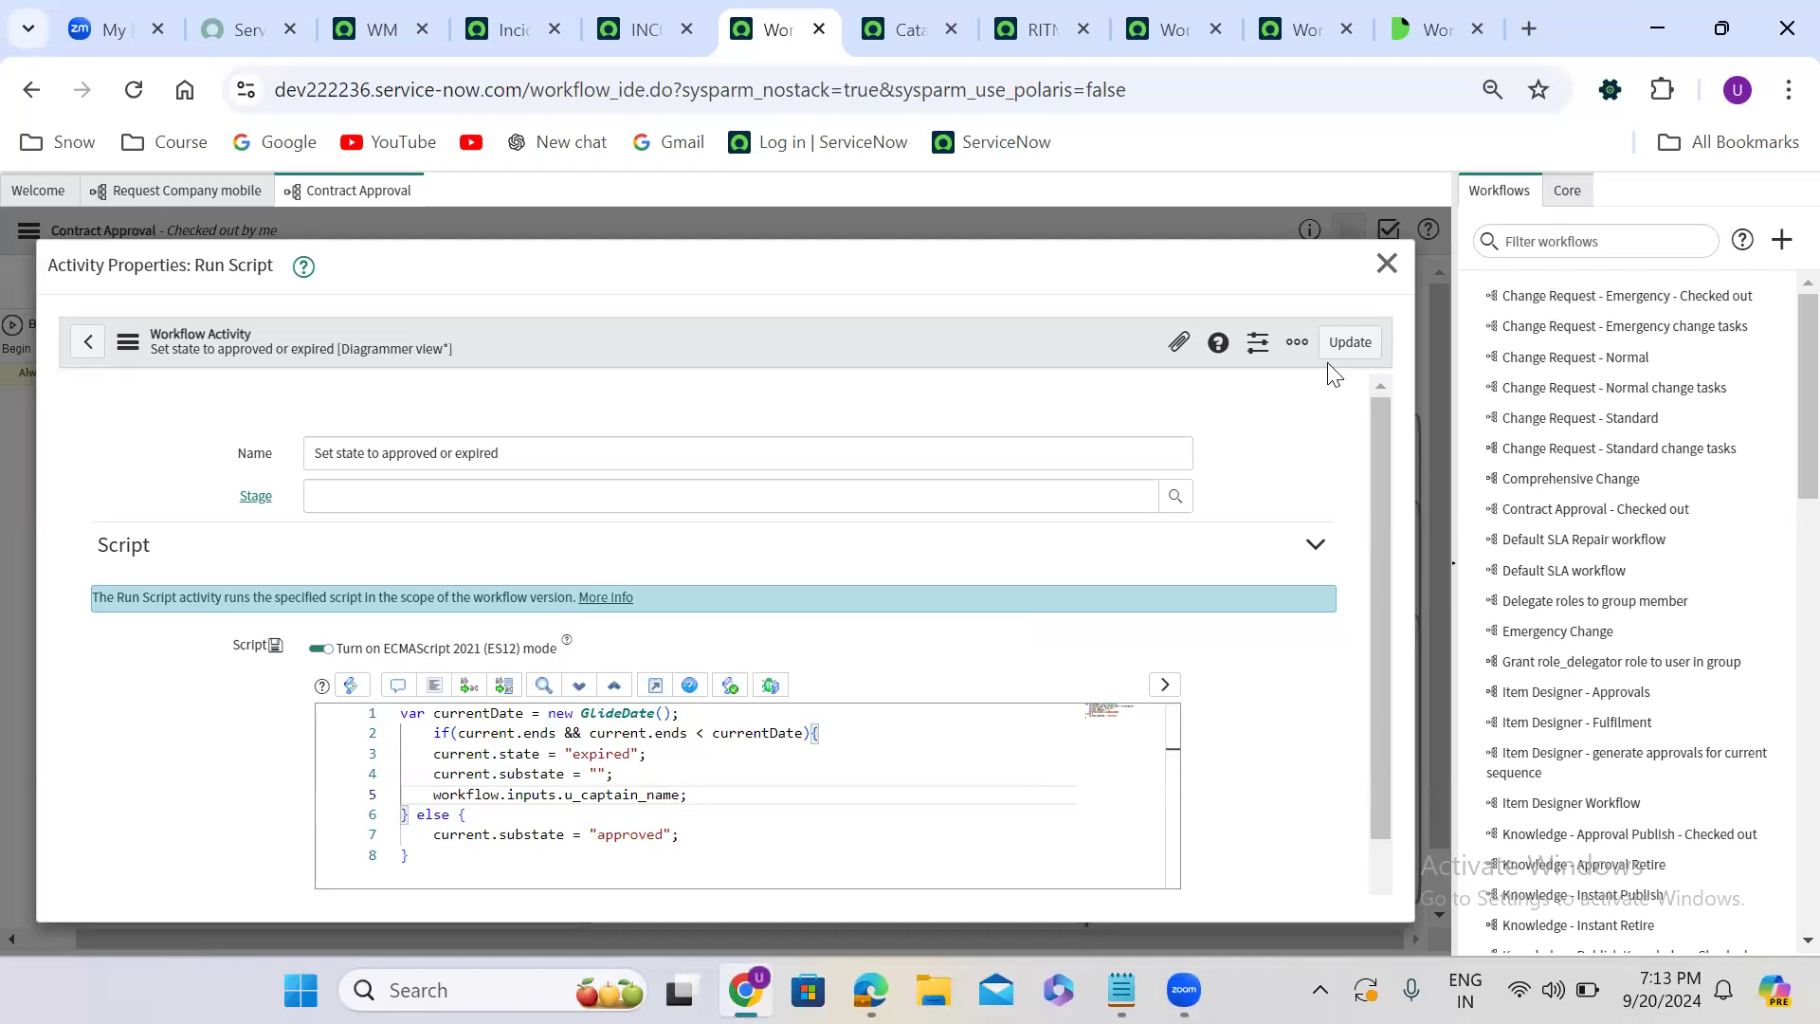
pyautogui.click(1348, 341)
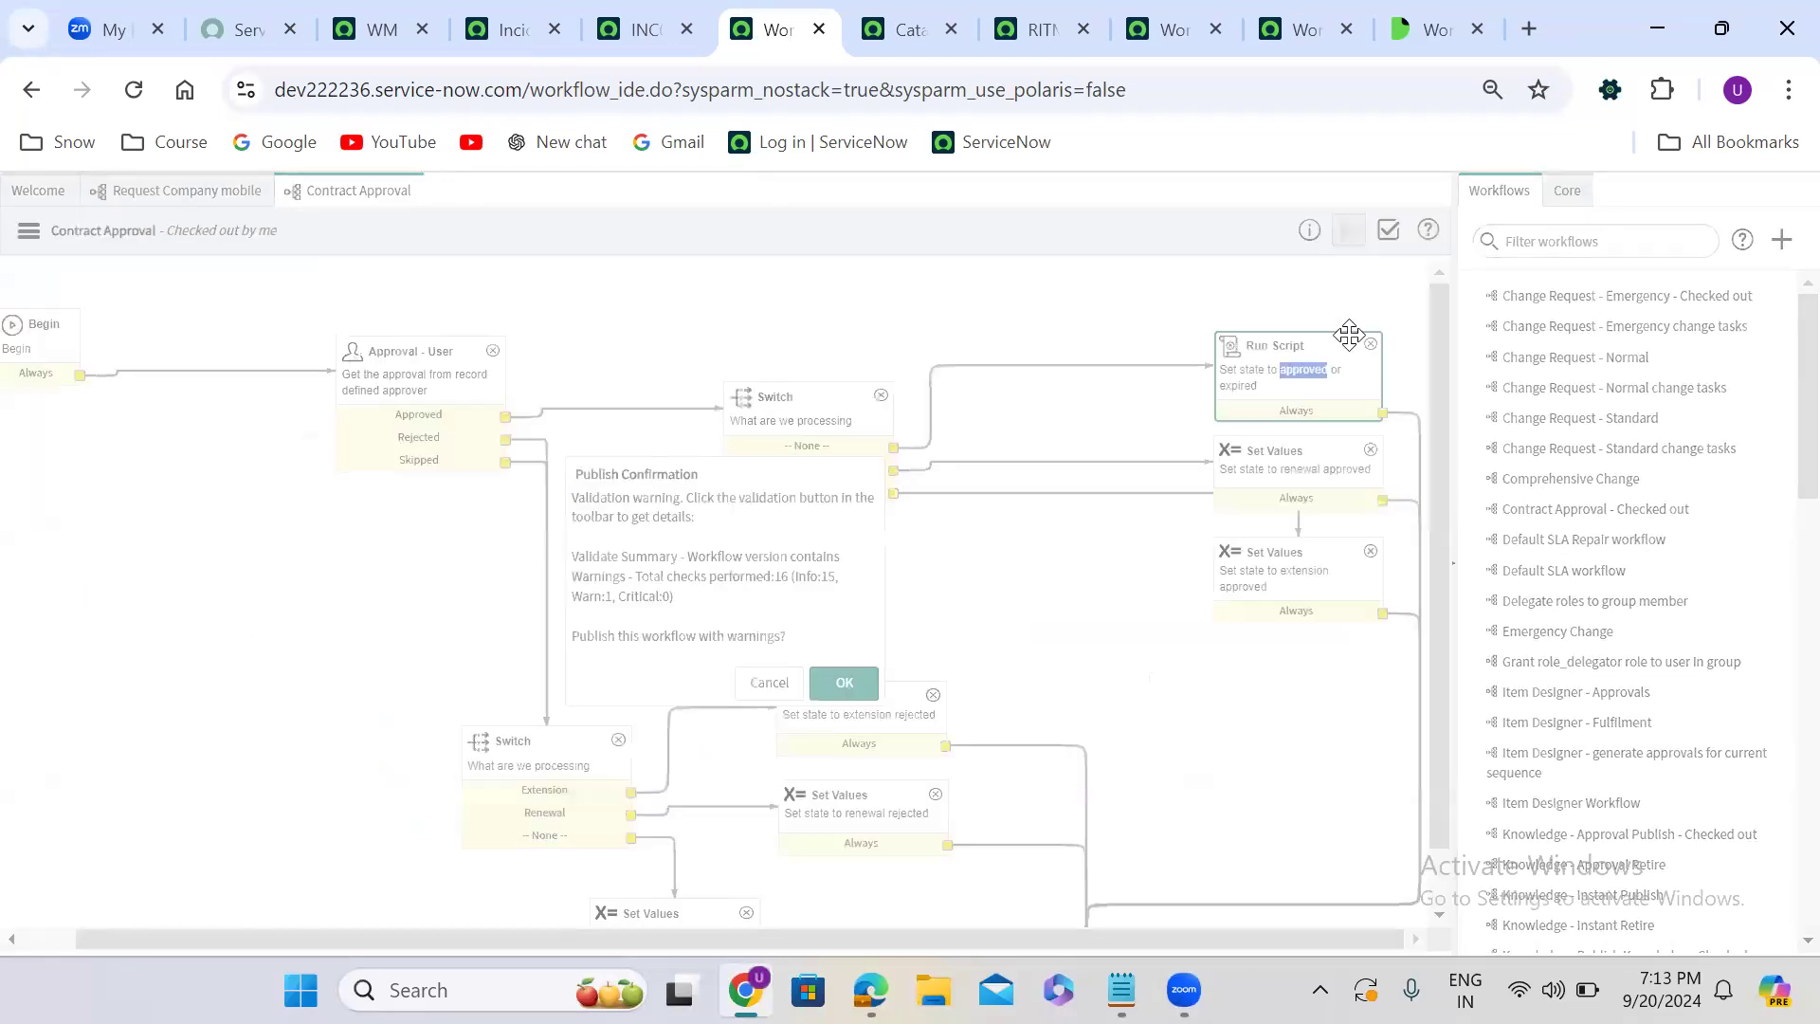
pyautogui.click(847, 674)
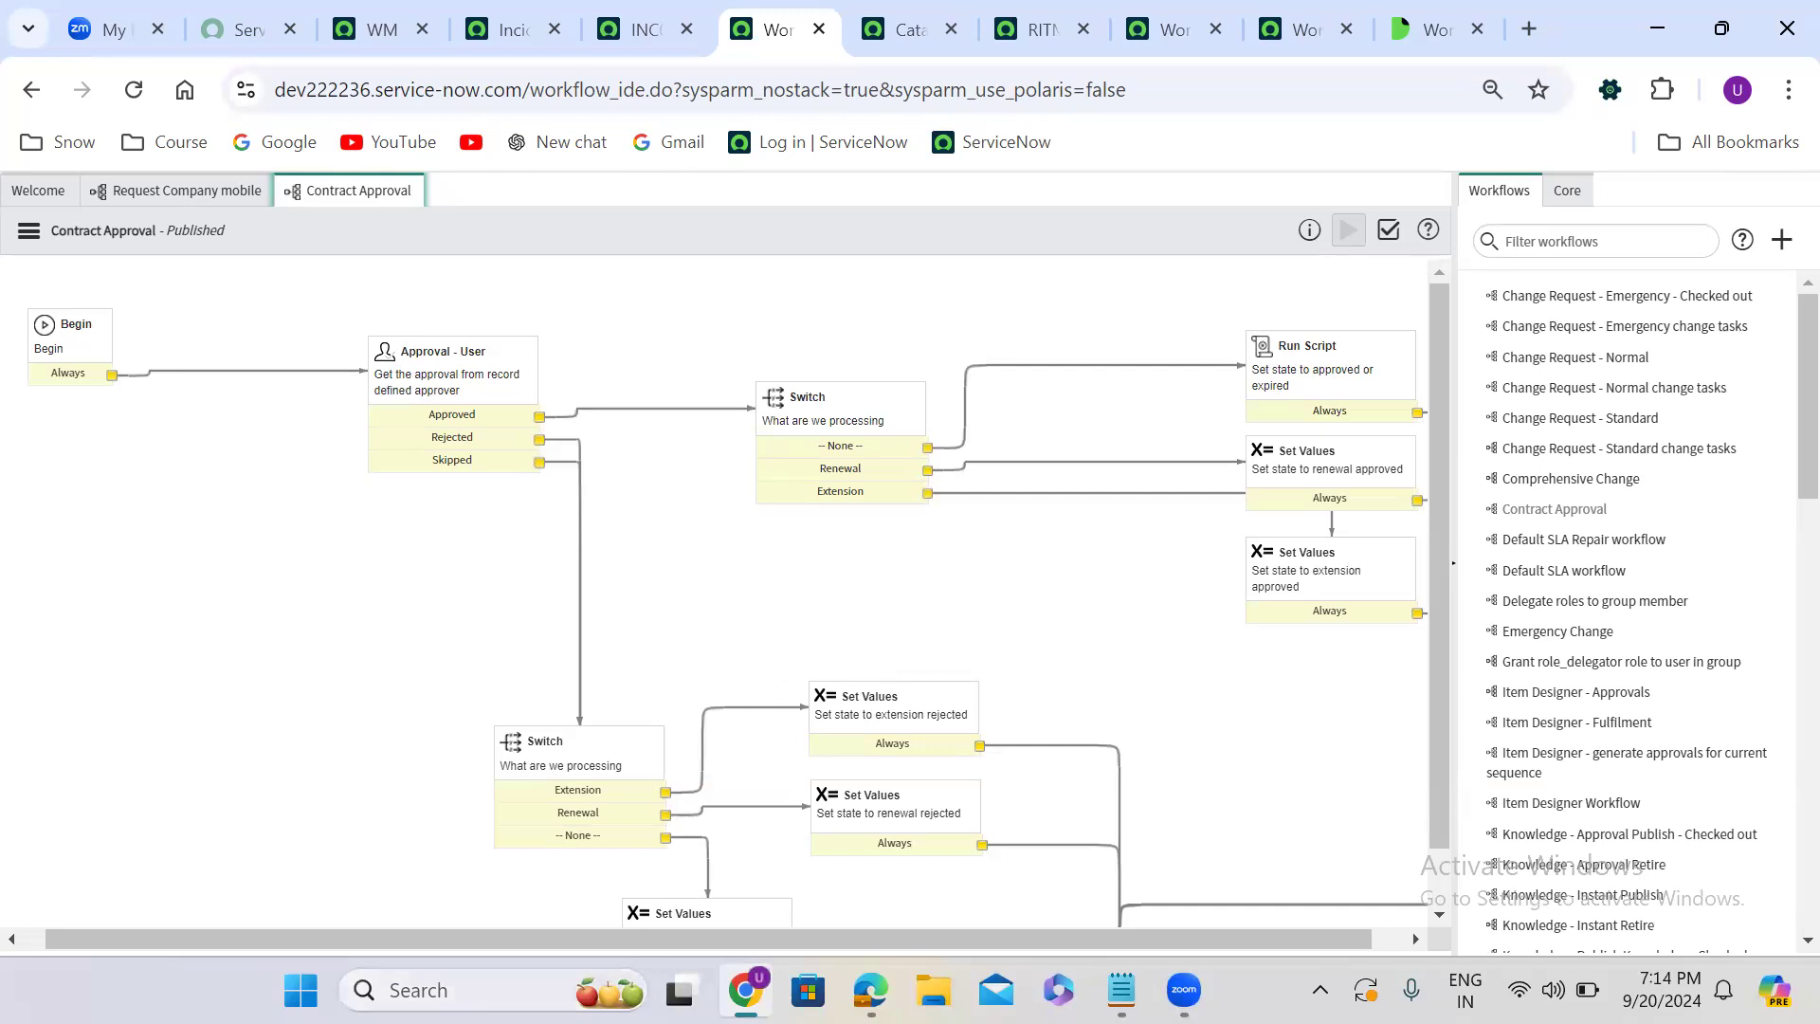
# - Find the All Contexts module by filtering the navigator with all con, and open the workflow contexts list
pyautogui.click(744, 981)
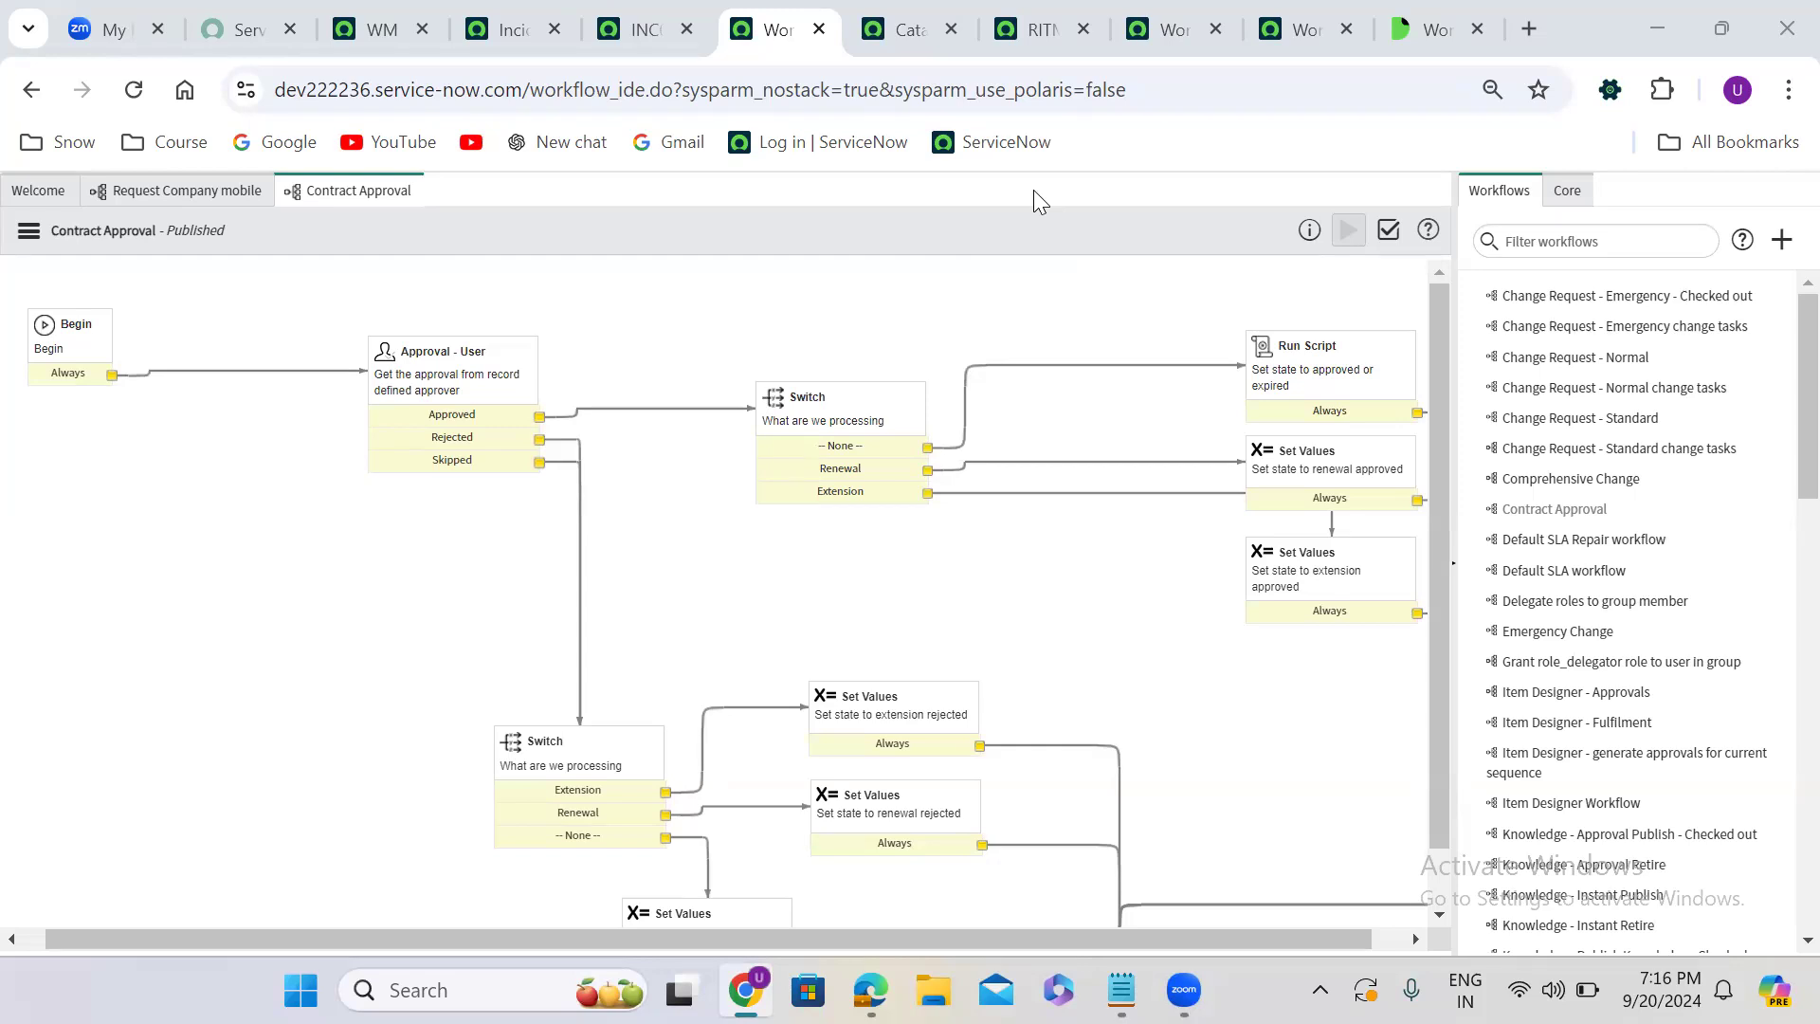
pyautogui.click(363, 28)
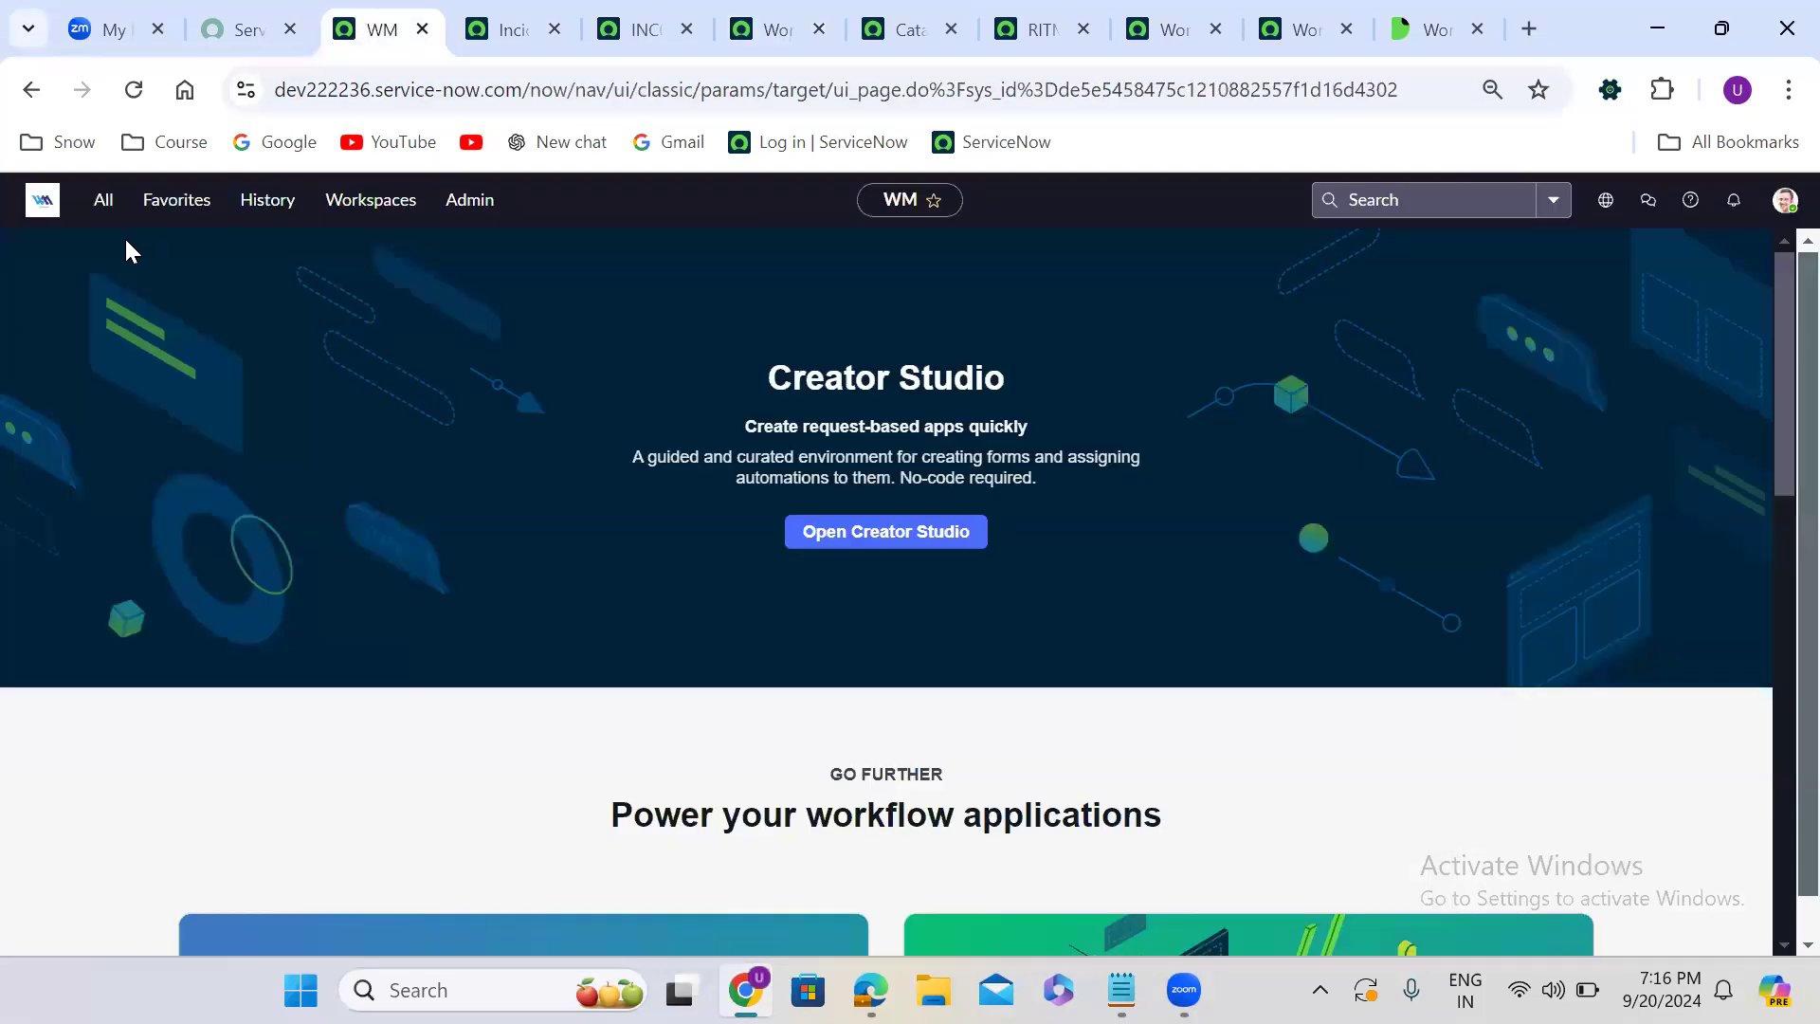
pyautogui.click(103, 203)
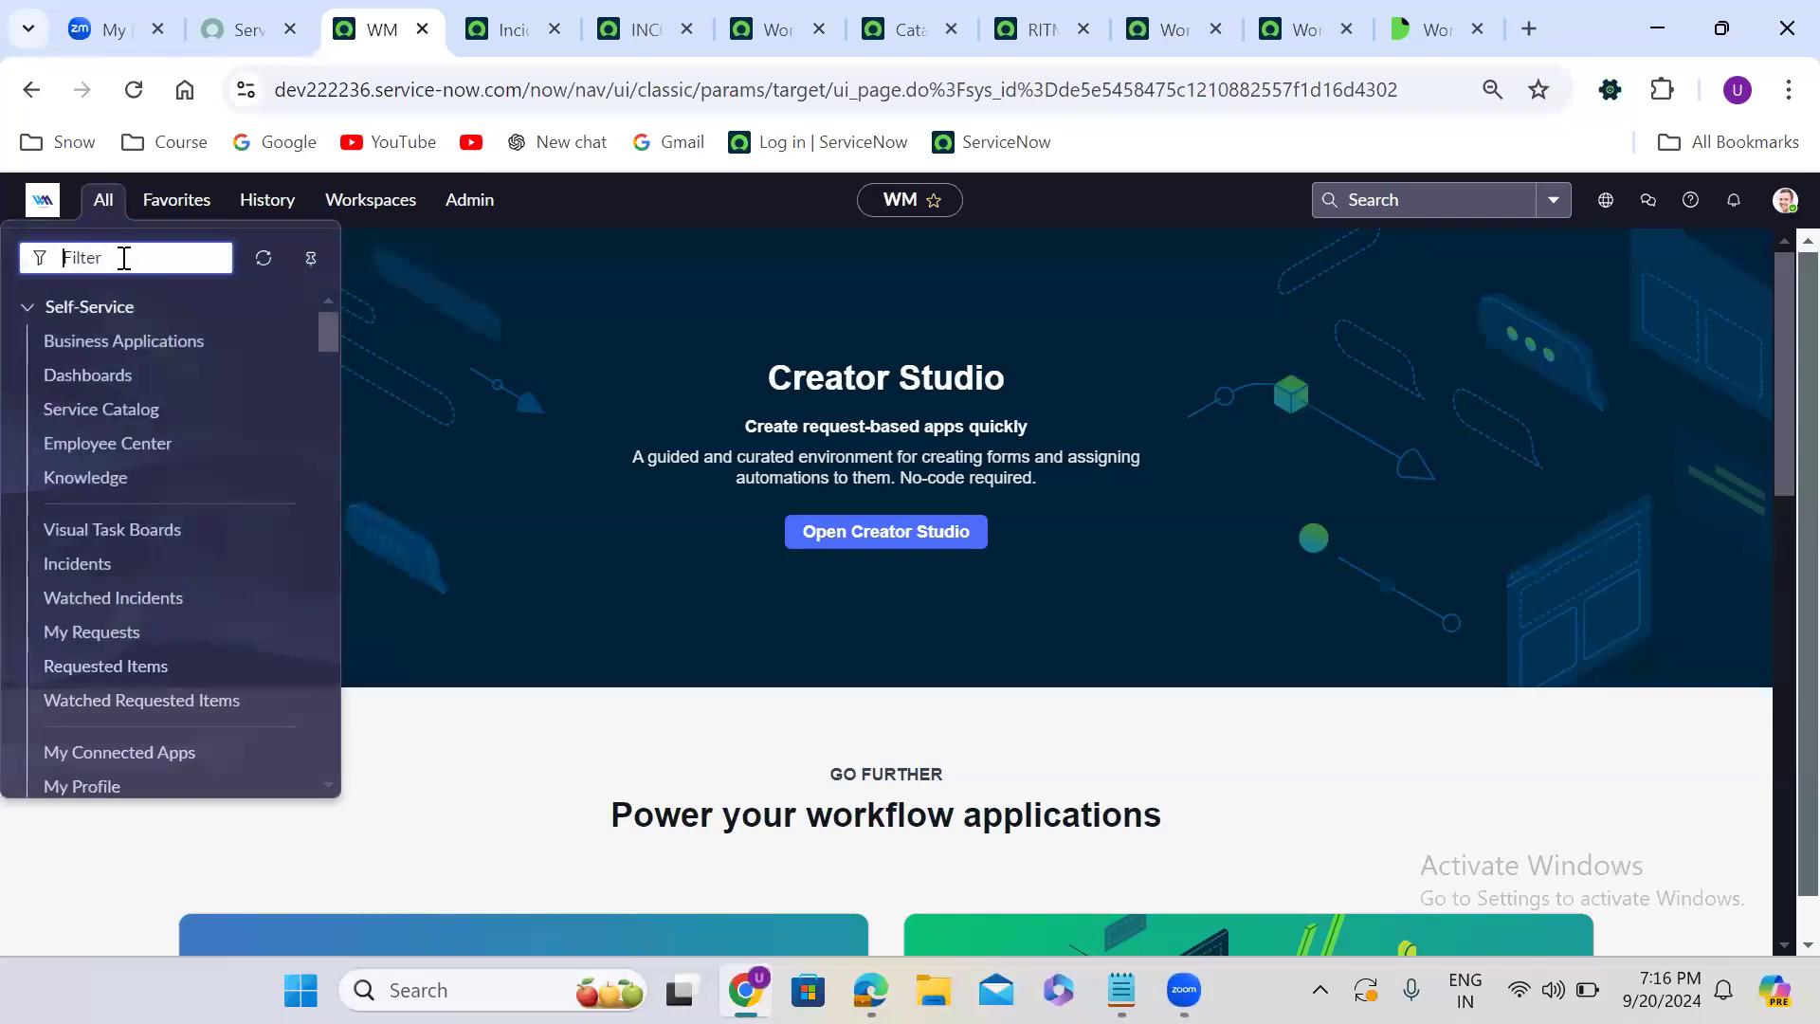
pyautogui.write('all con')
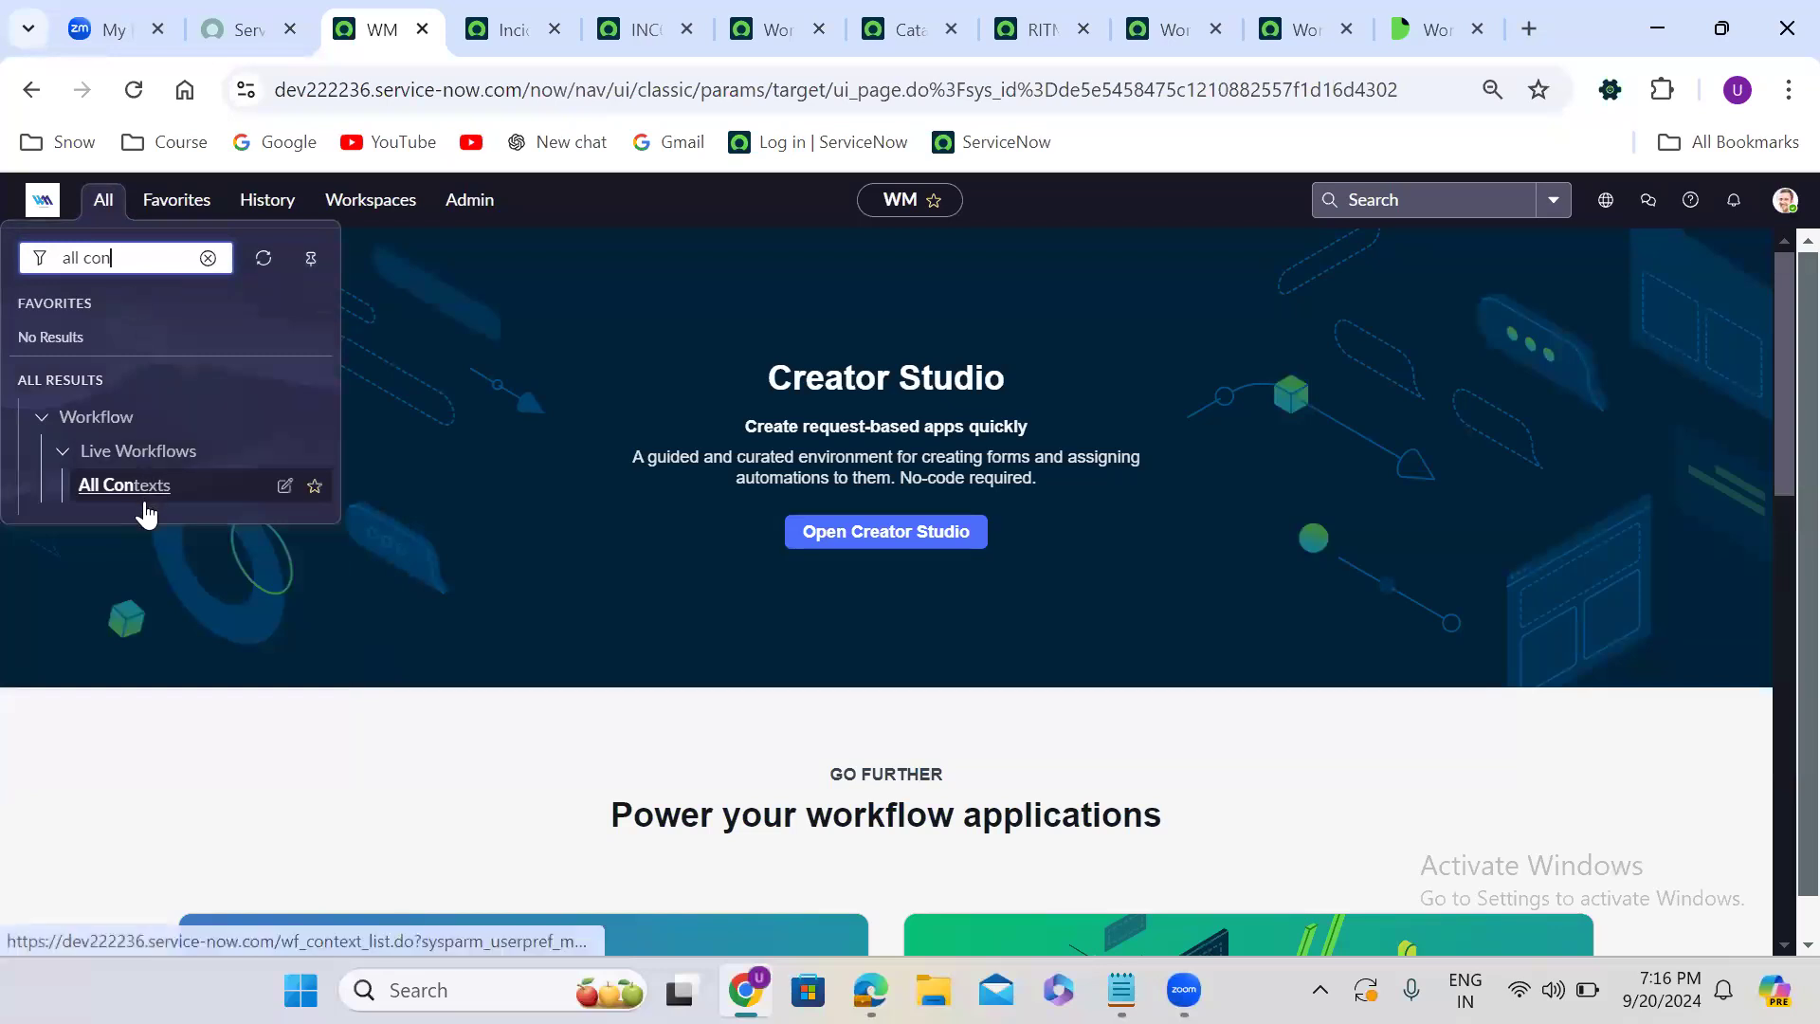
pyautogui.click(125, 486)
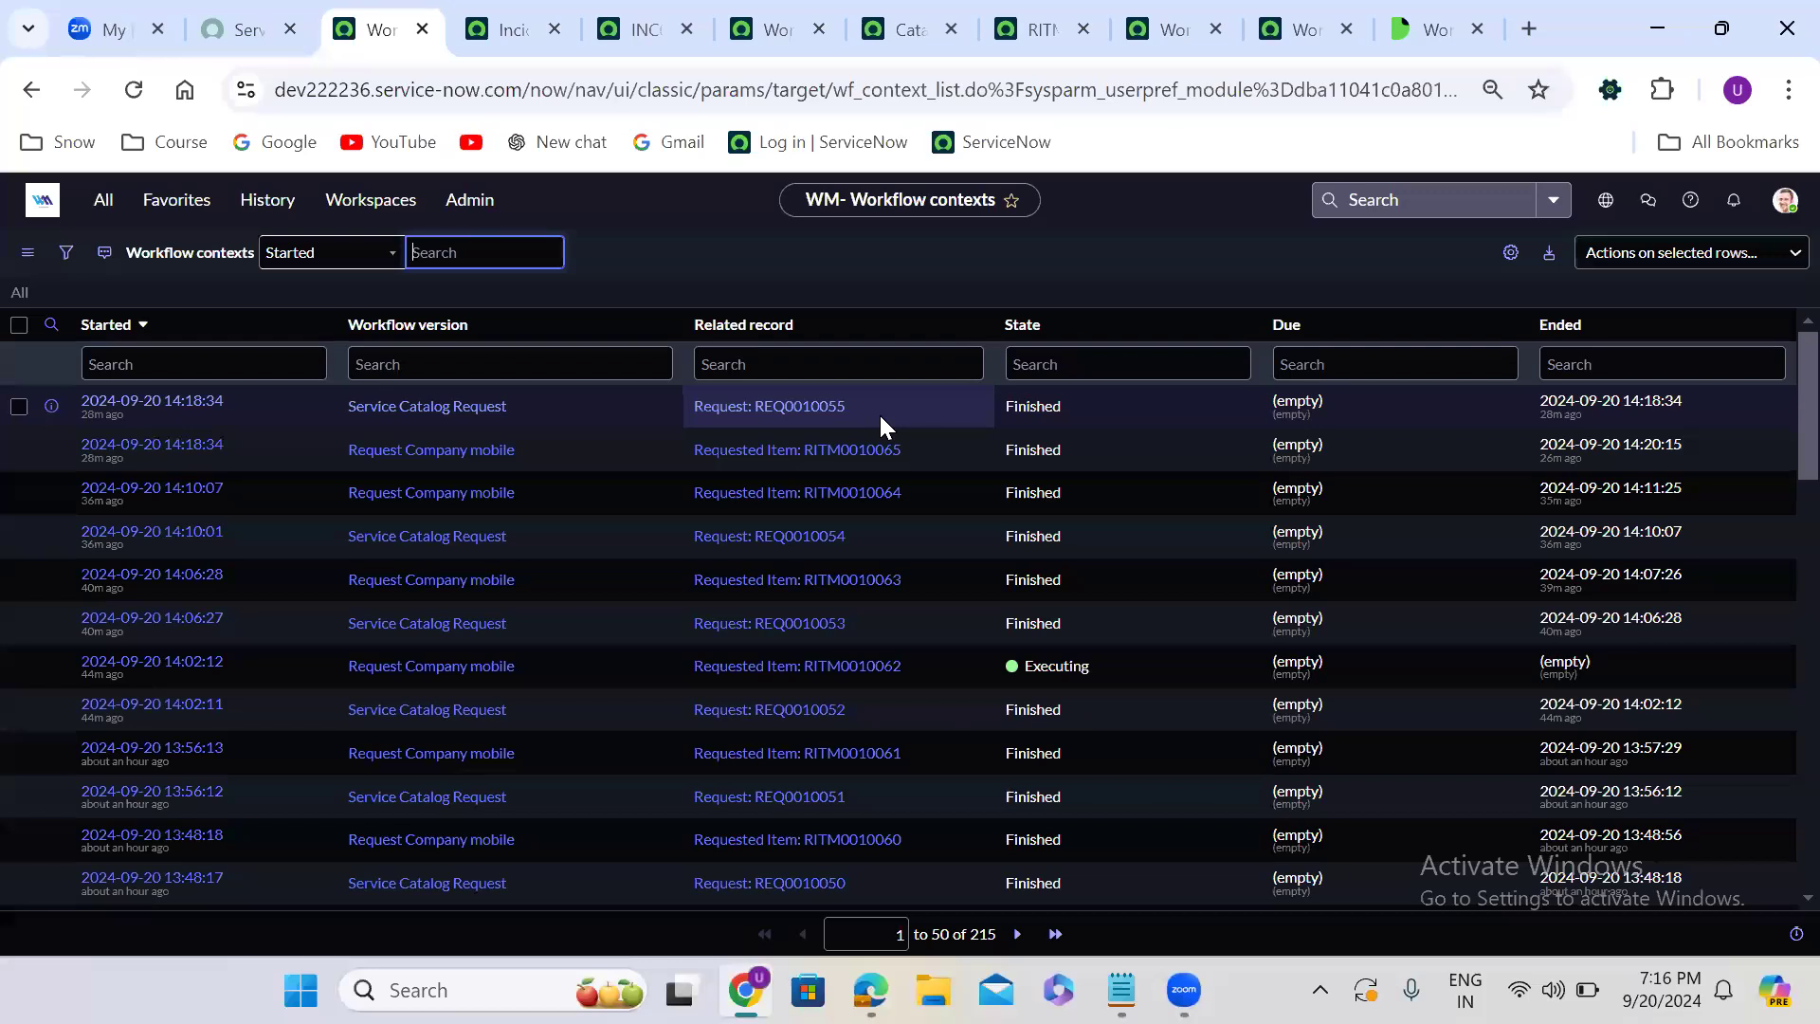
# - Open the latest Request Company mobile workflow context in a new tab, review its details and related lists, and return to the contexts list
pyautogui.rightClick(45, 449)
pyautogui.click(152, 480)
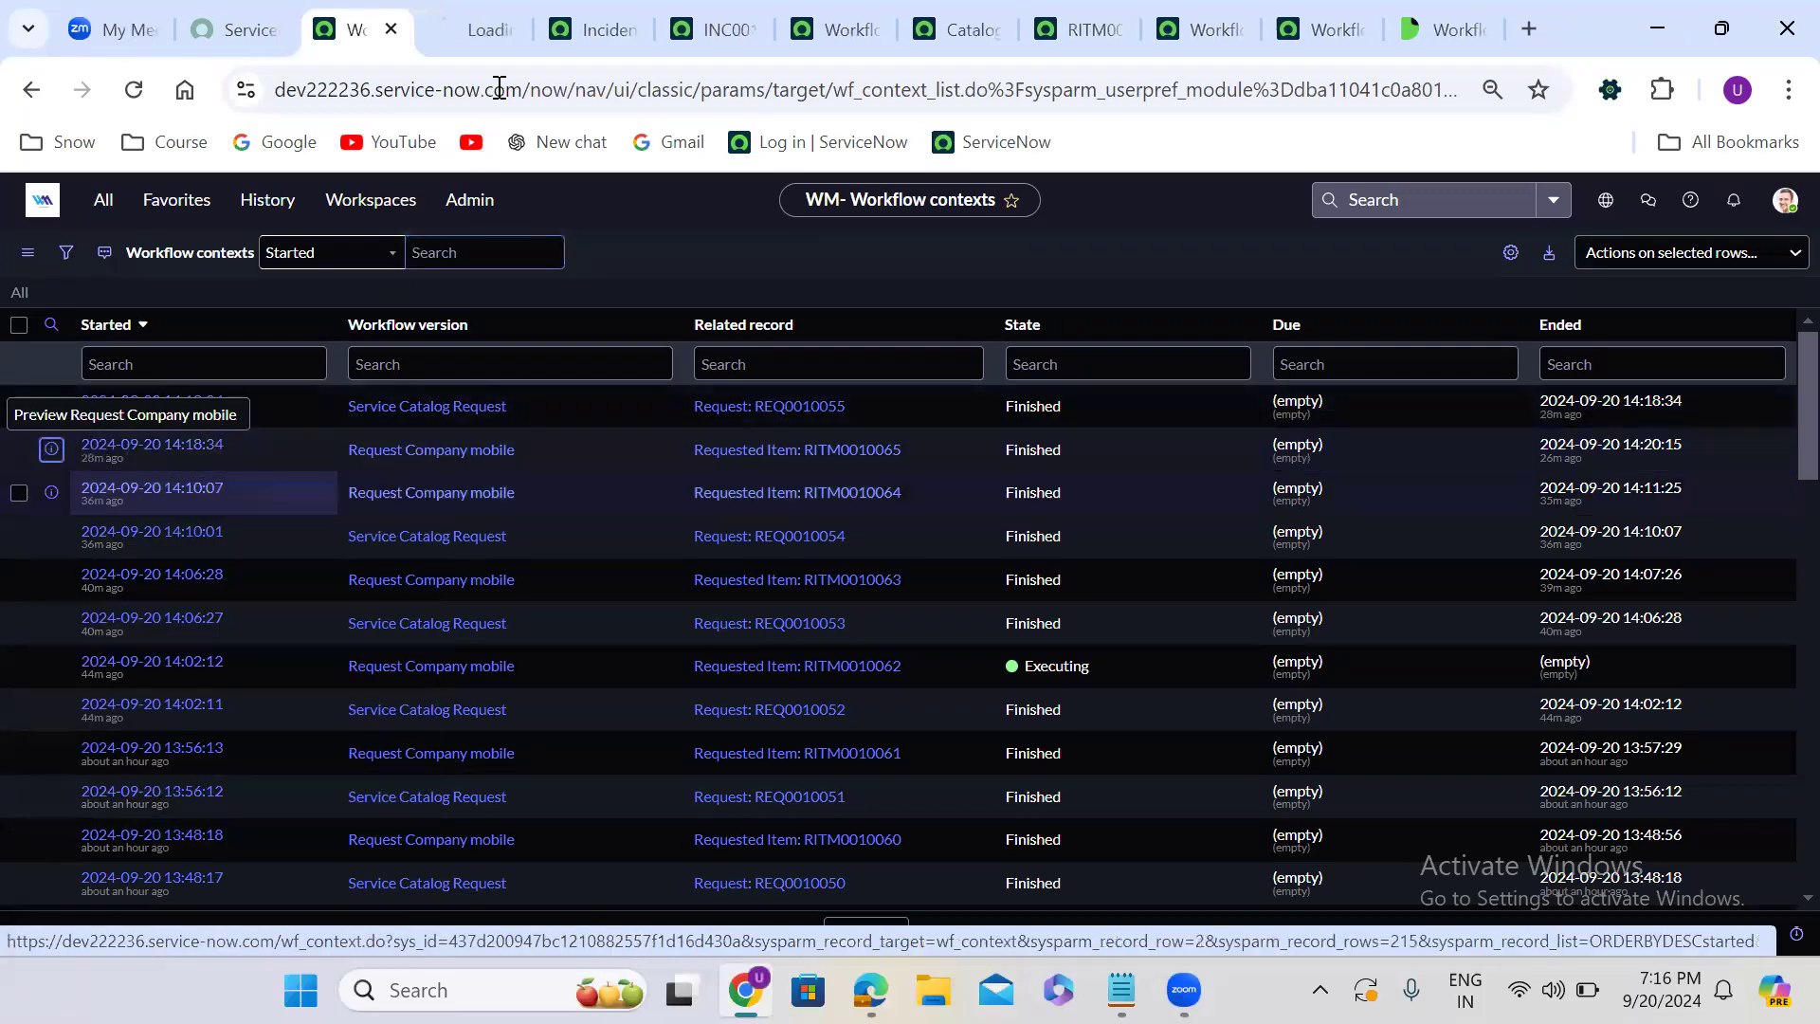
pyautogui.click(479, 30)
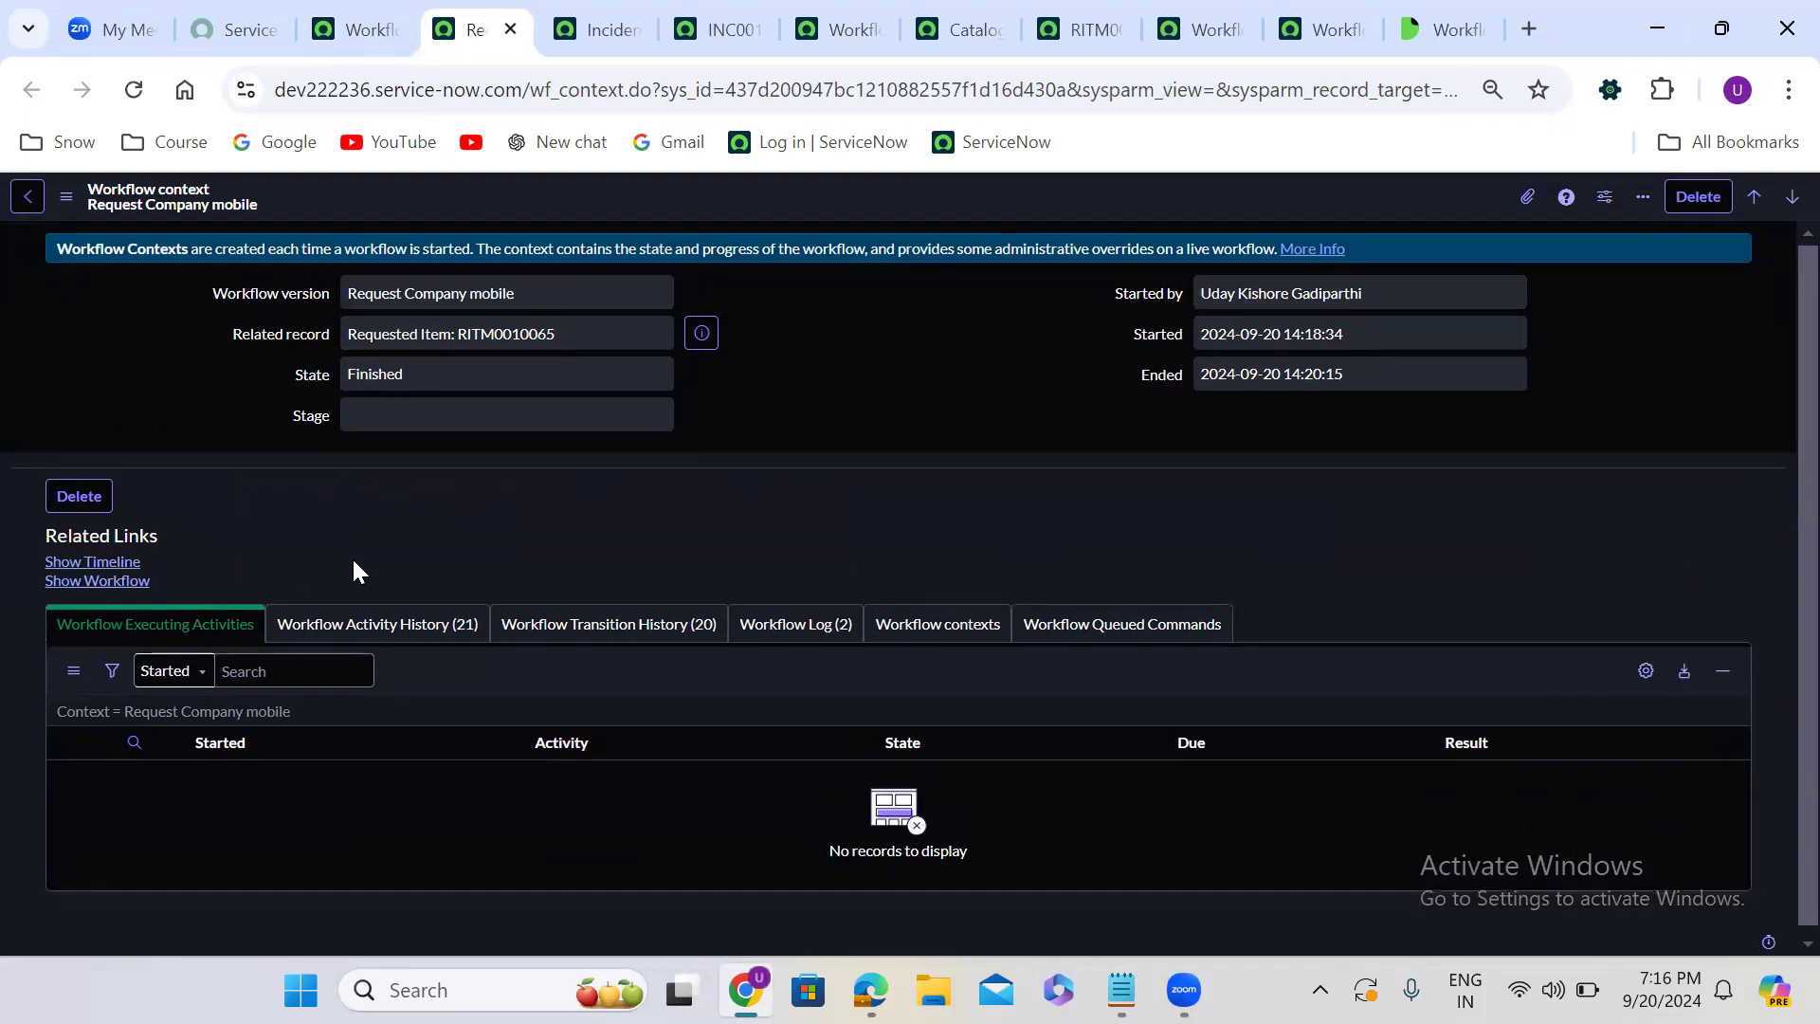
pyautogui.scroll(-1, 353, 562)
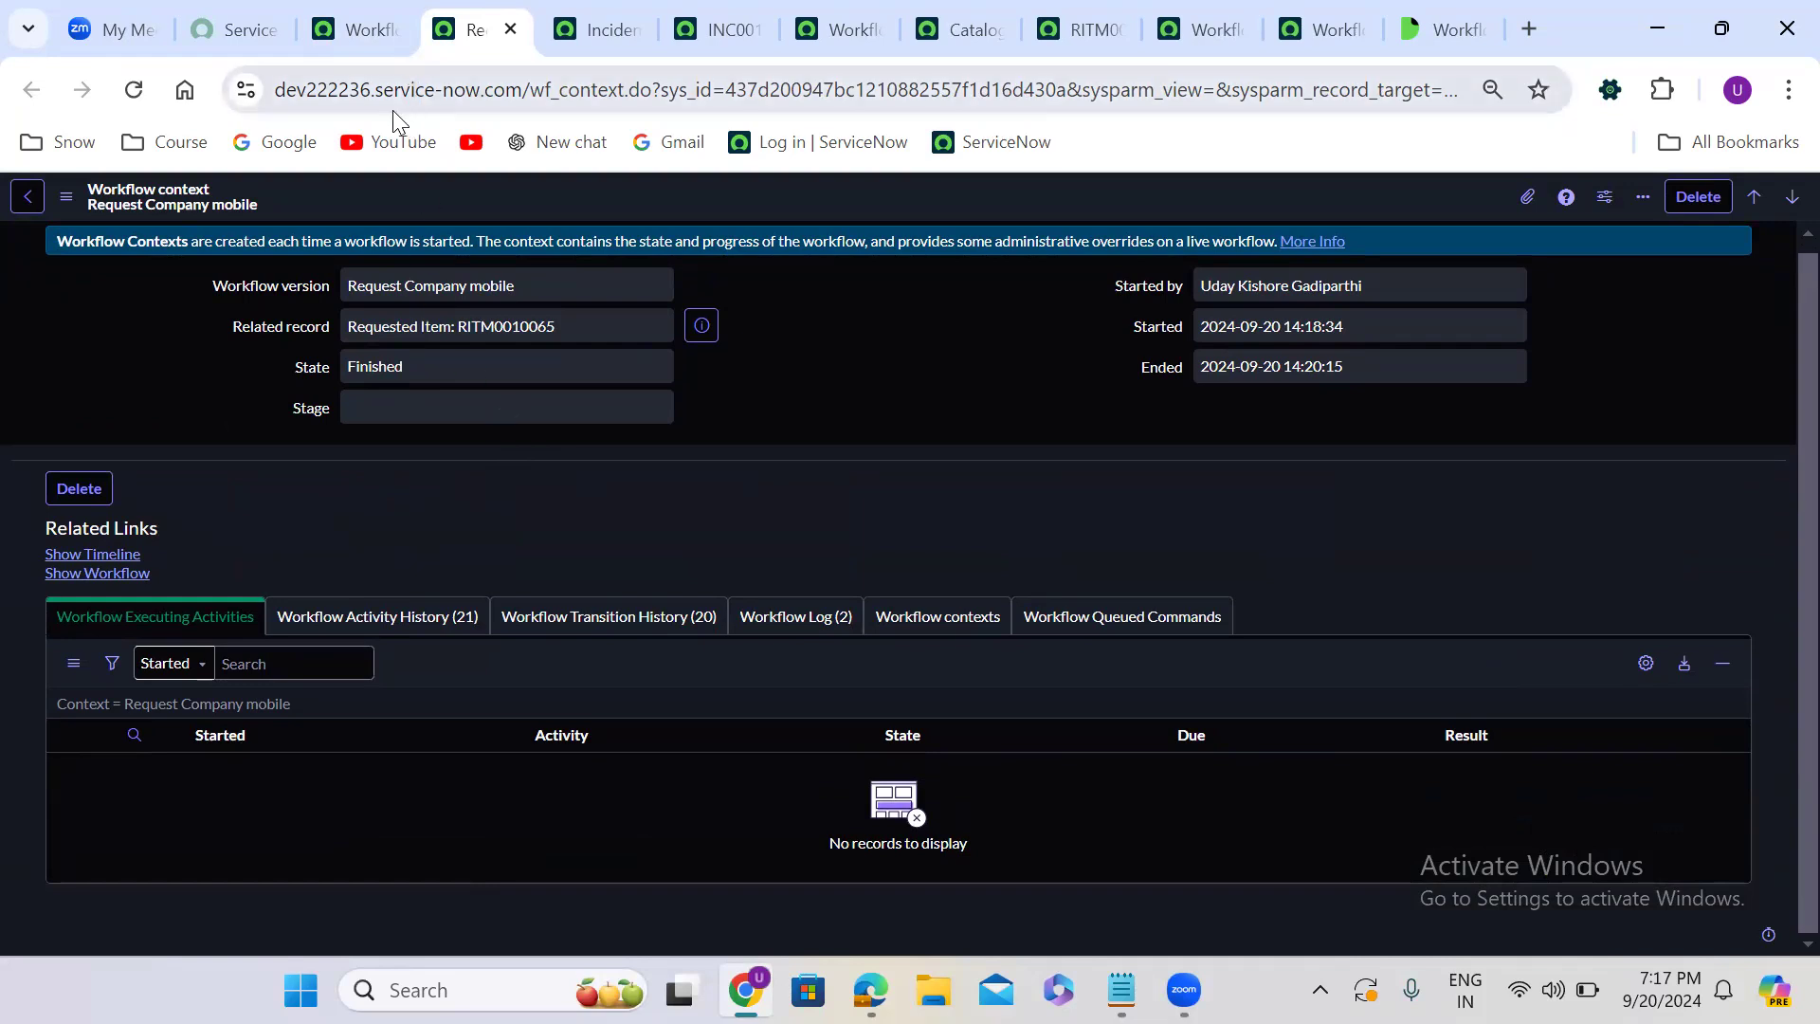
pyautogui.click(336, 10)
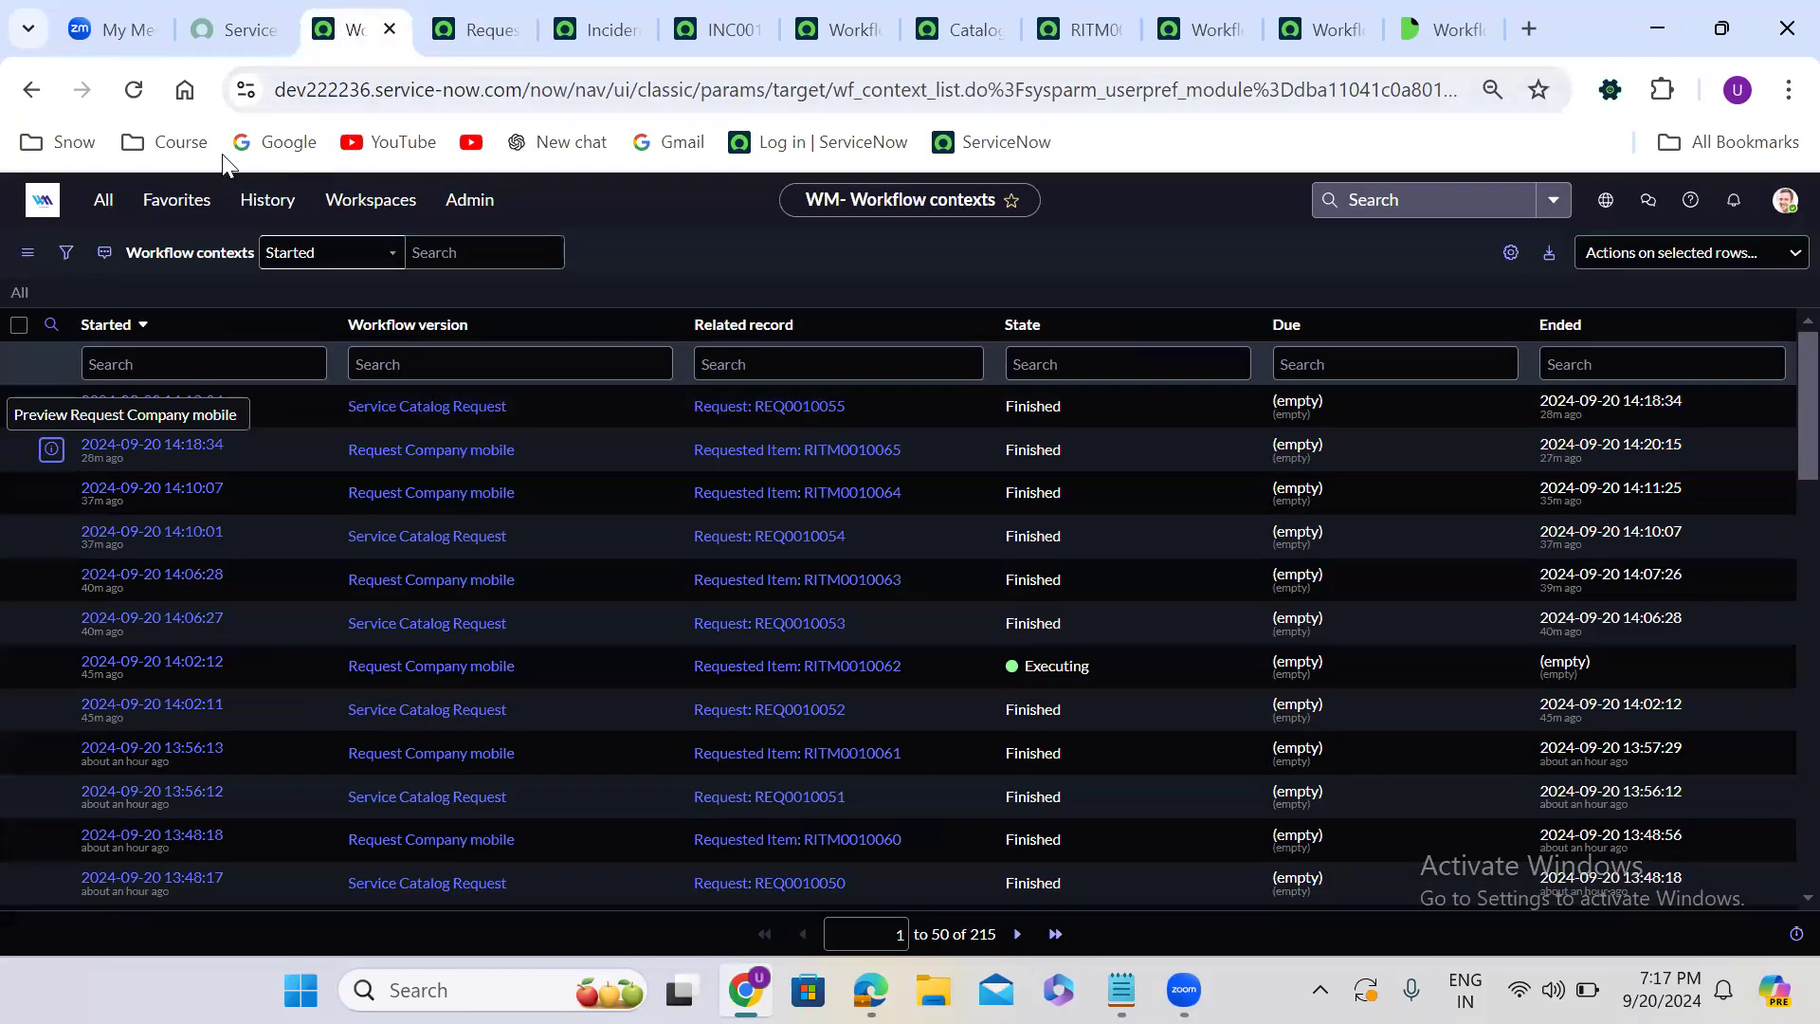
# - Open the wf_workflow table's list in a new tab by entering wf_workflow.LIST in the navigator filter
pyautogui.click(105, 205)
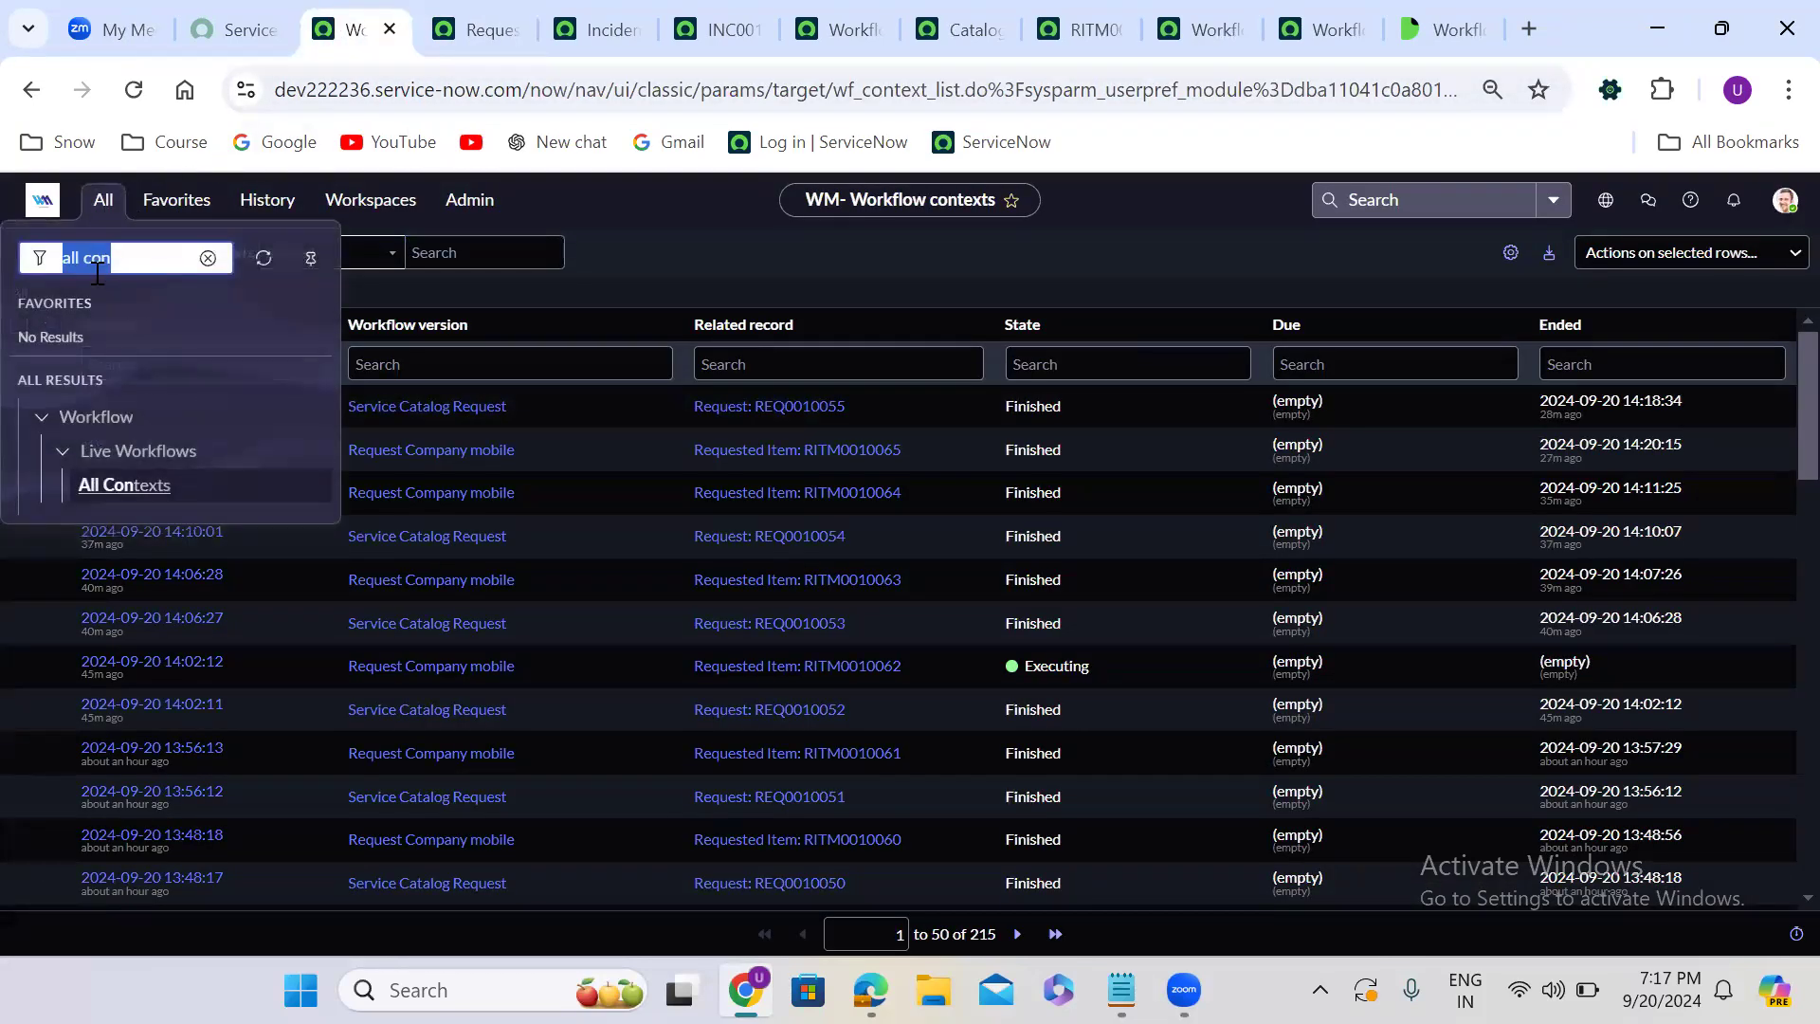
pyautogui.write('w')
pyautogui.write('f_')
pyautogui.write('workflow')
pyautogui.write('.LIST')
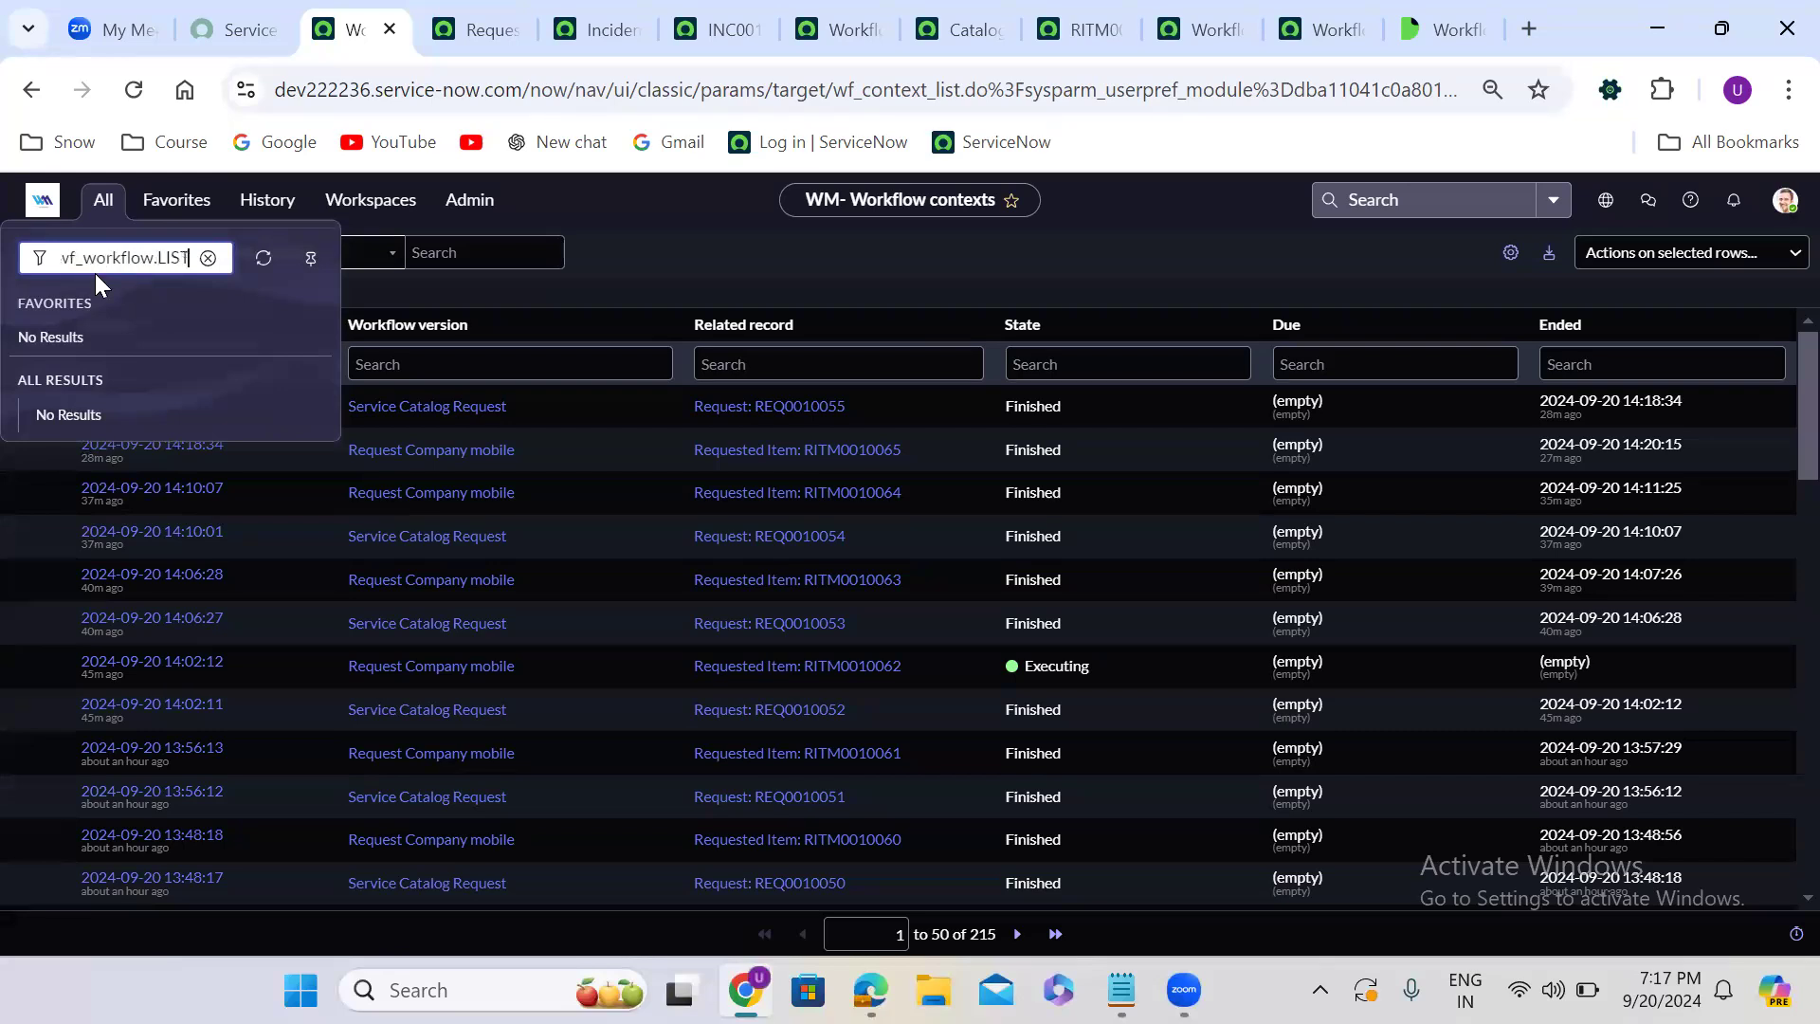
pyautogui.press('Return')
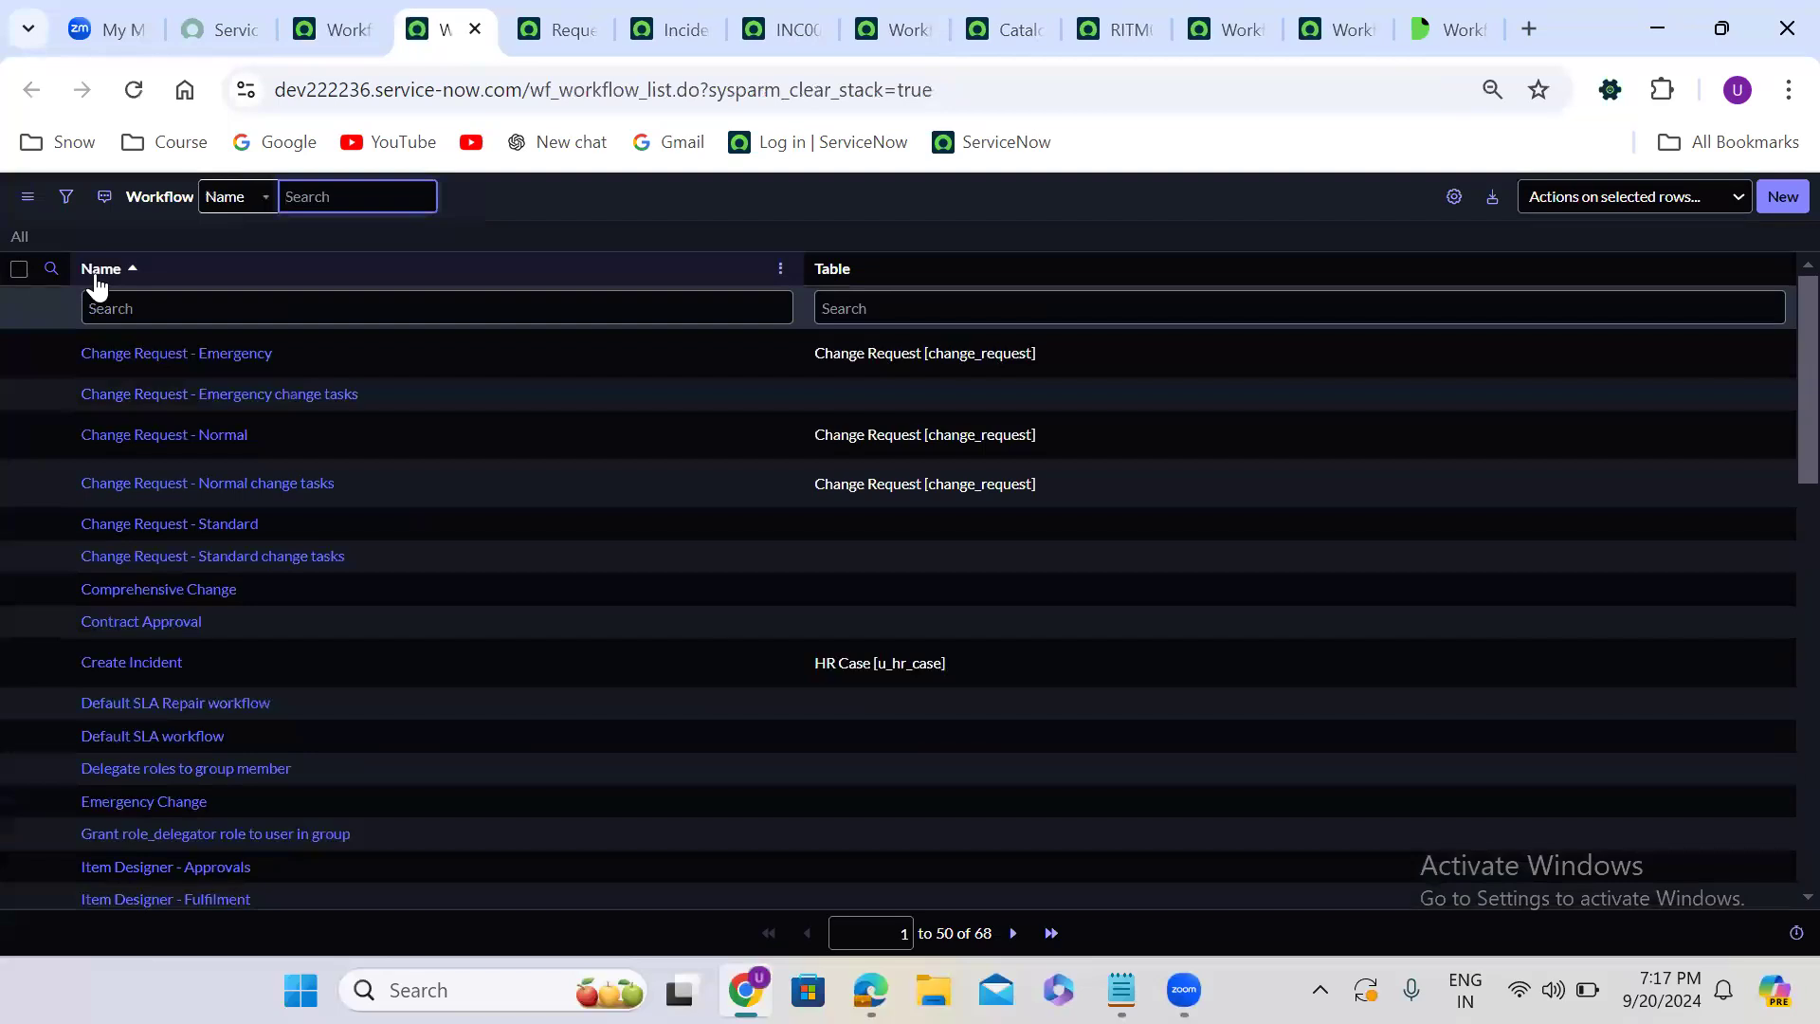
# - Filter the workflow list to table sc_req_item and open the Request Company mobile workflow record
pyautogui.click(858, 309)
pyautogui.write('sc_')
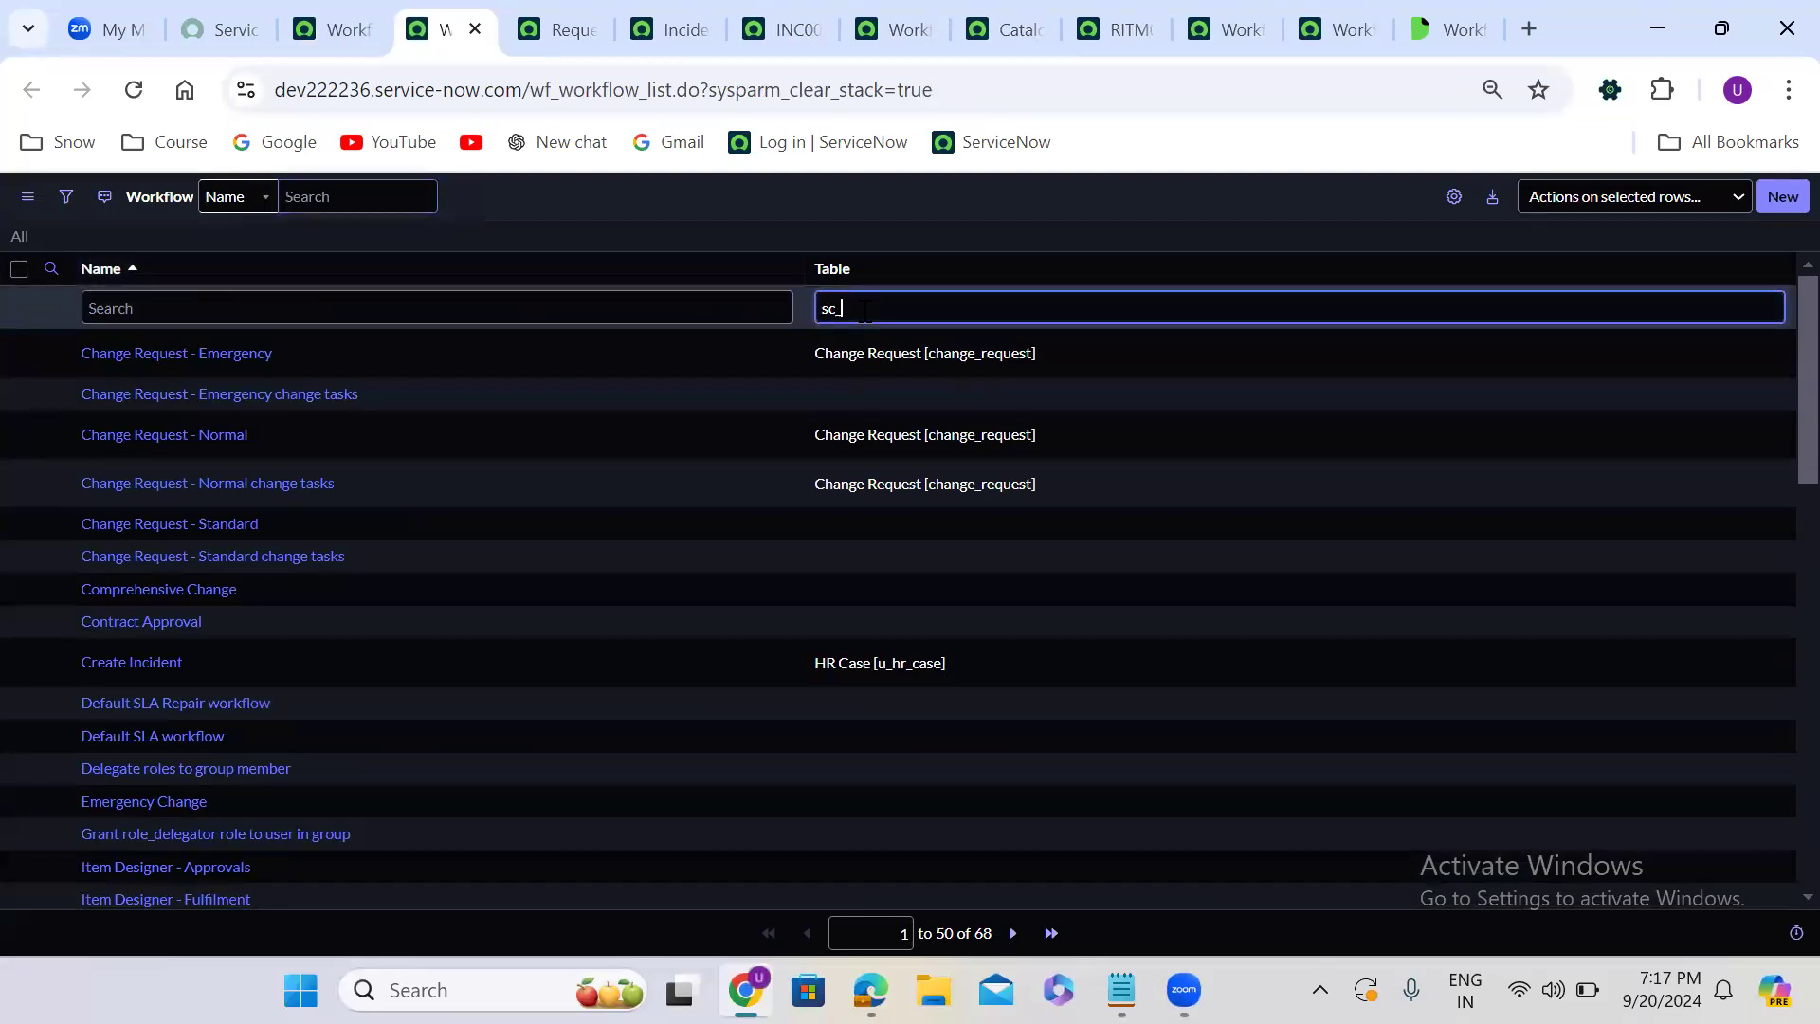
pyautogui.write('req_item')
pyautogui.press('Return')
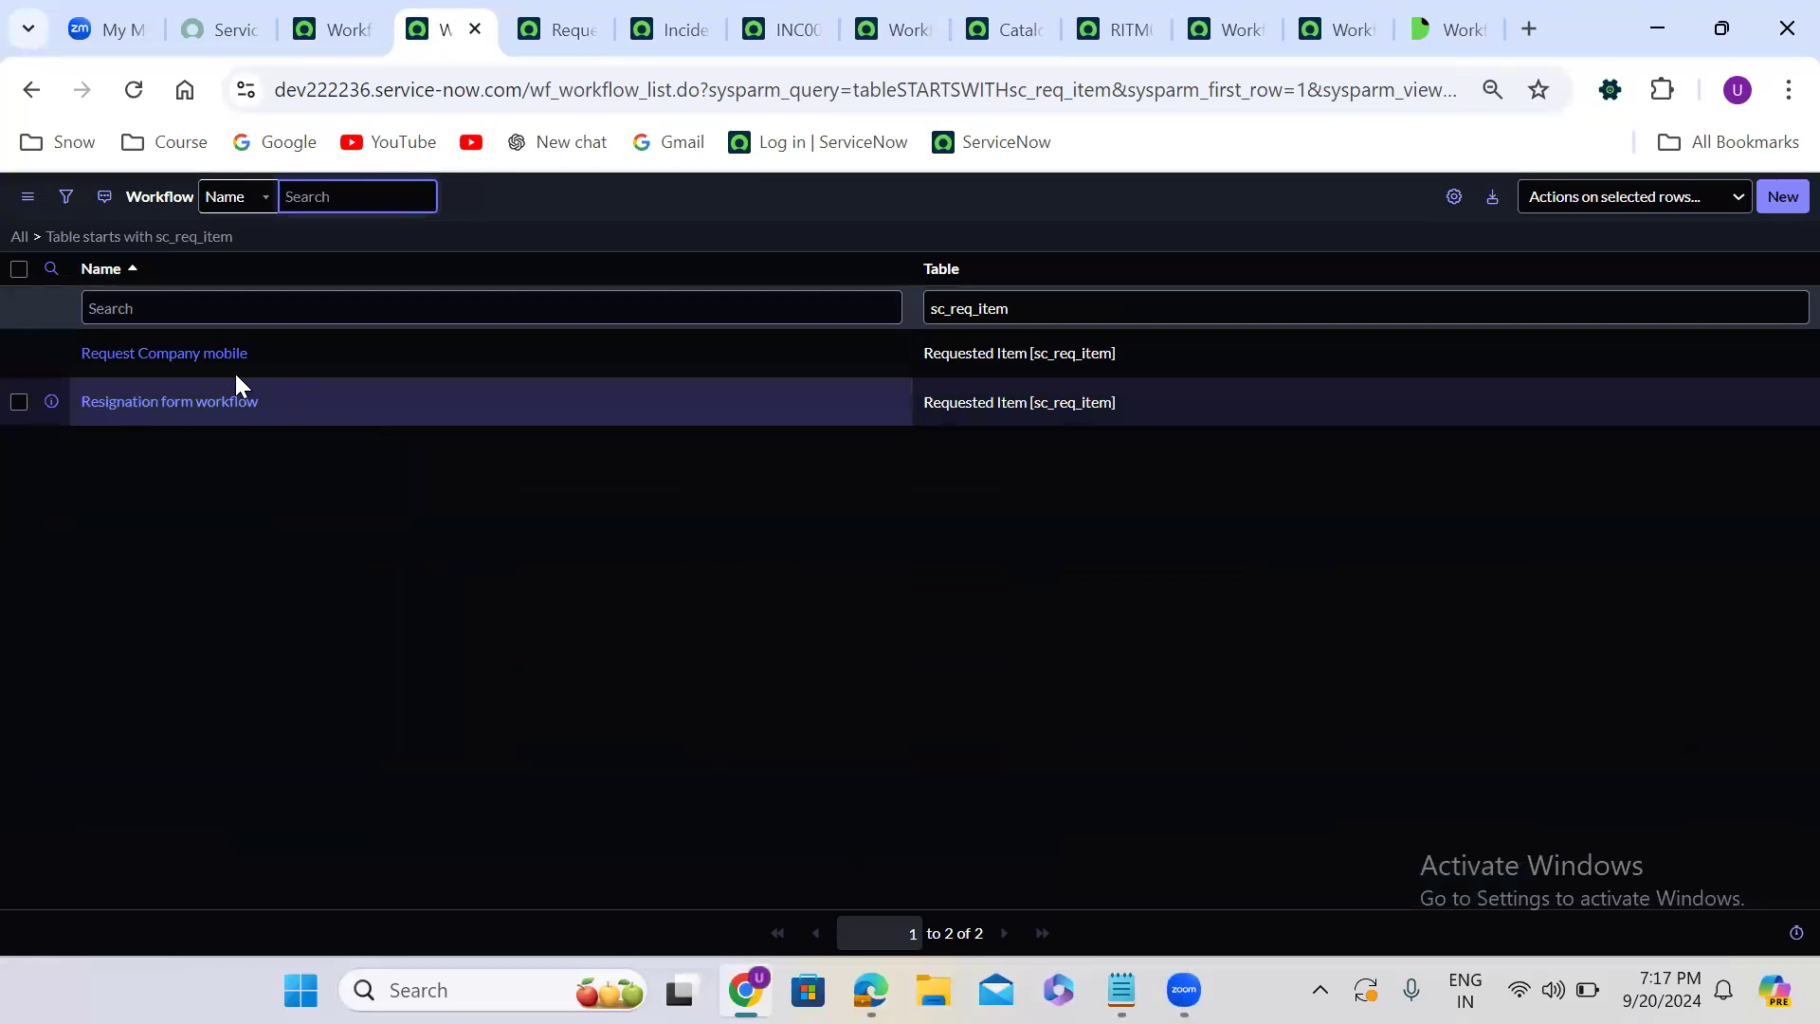
pyautogui.click(198, 360)
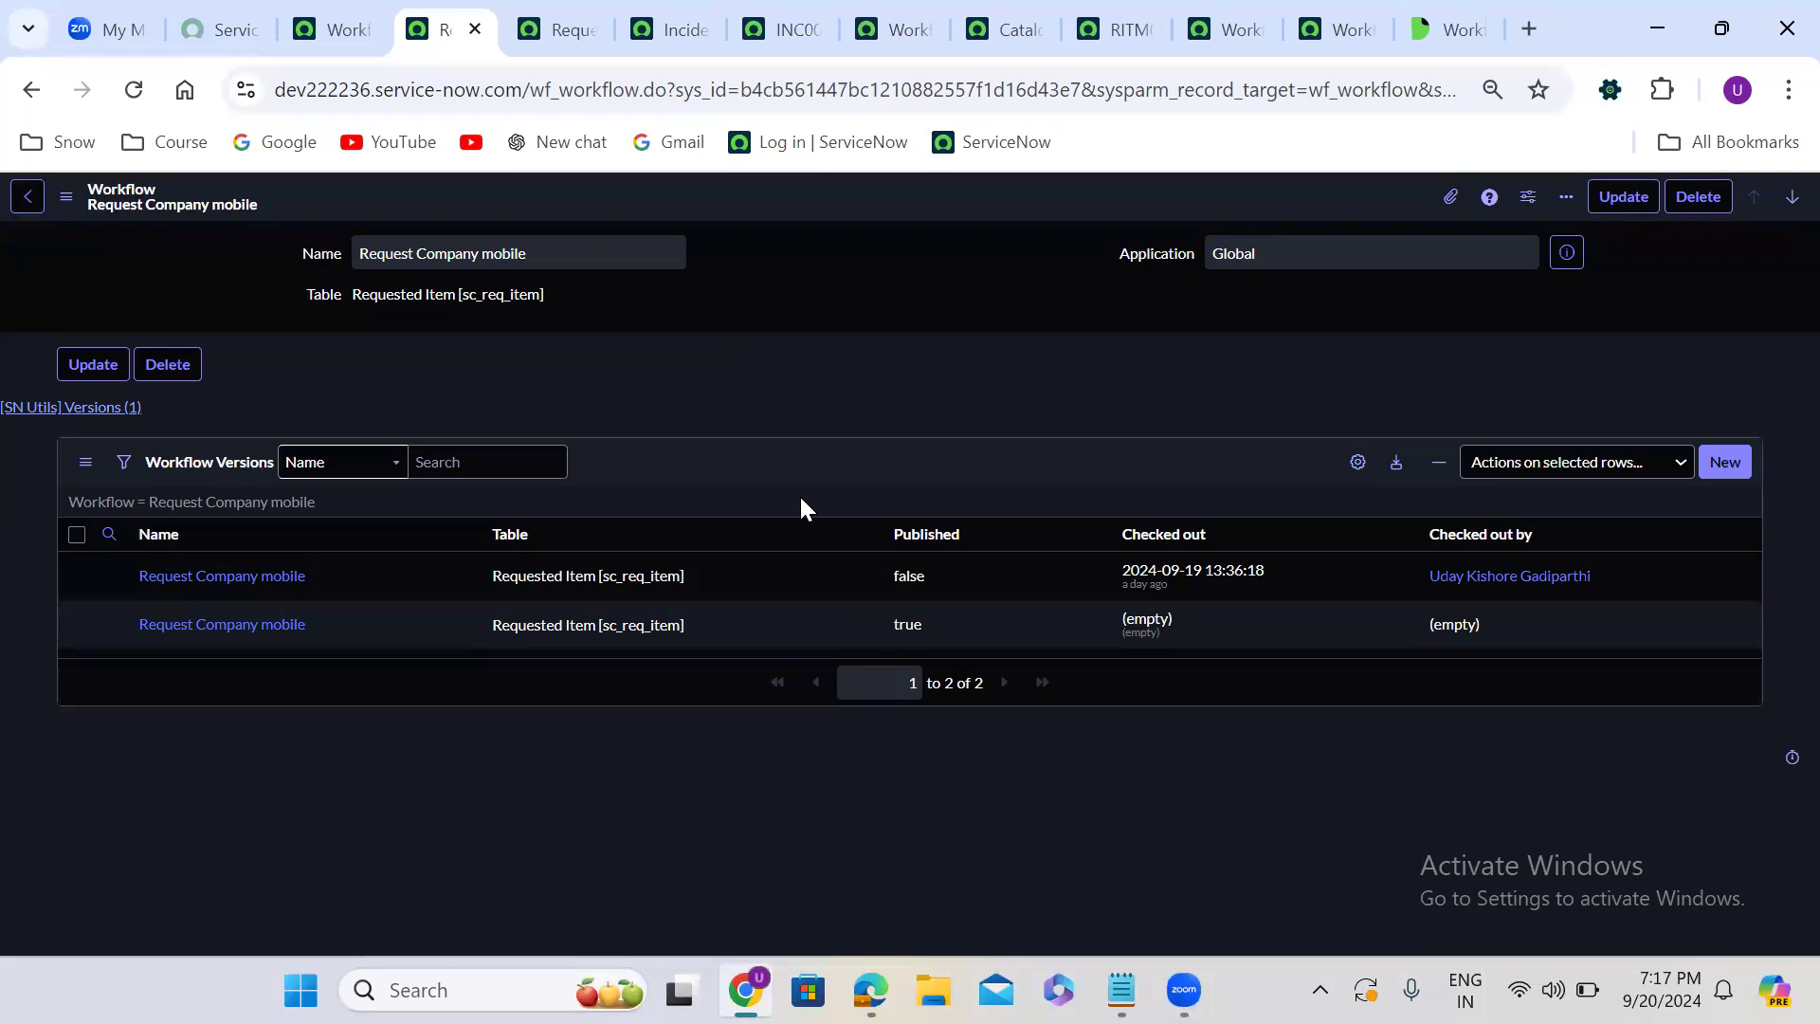
pyautogui.rightClick(779, 635)
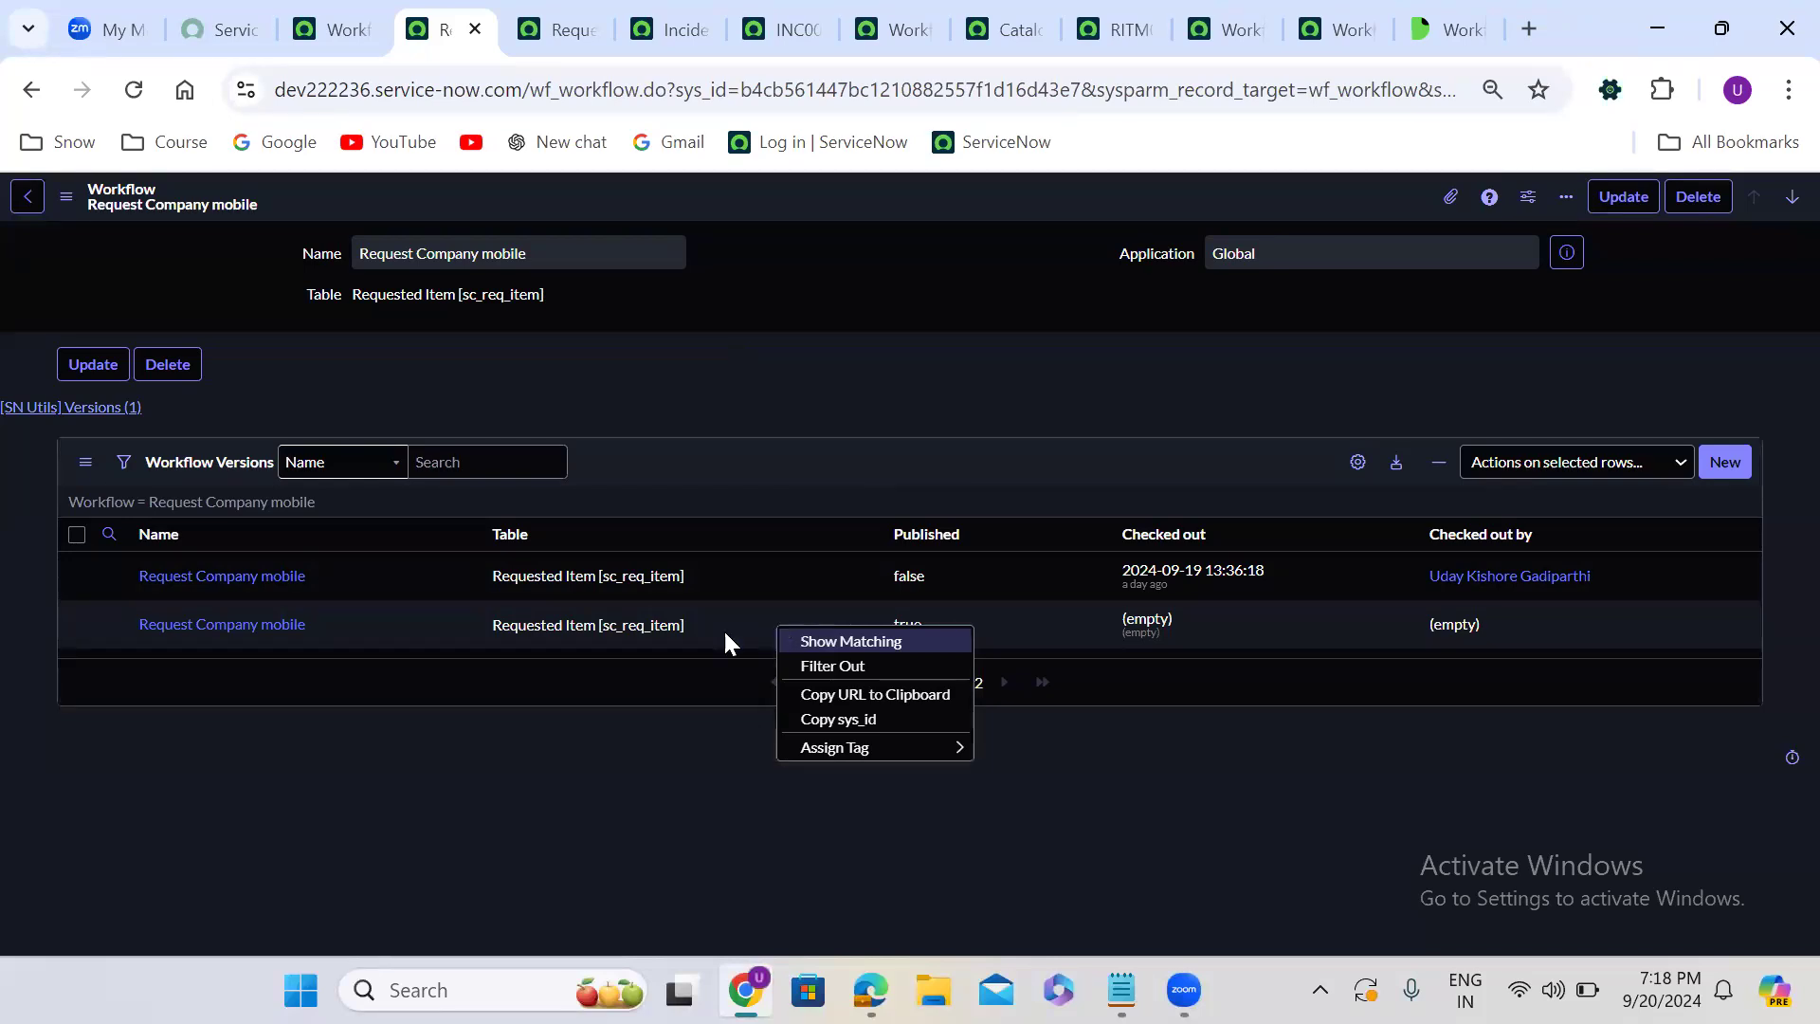
pyautogui.click(288, 744)
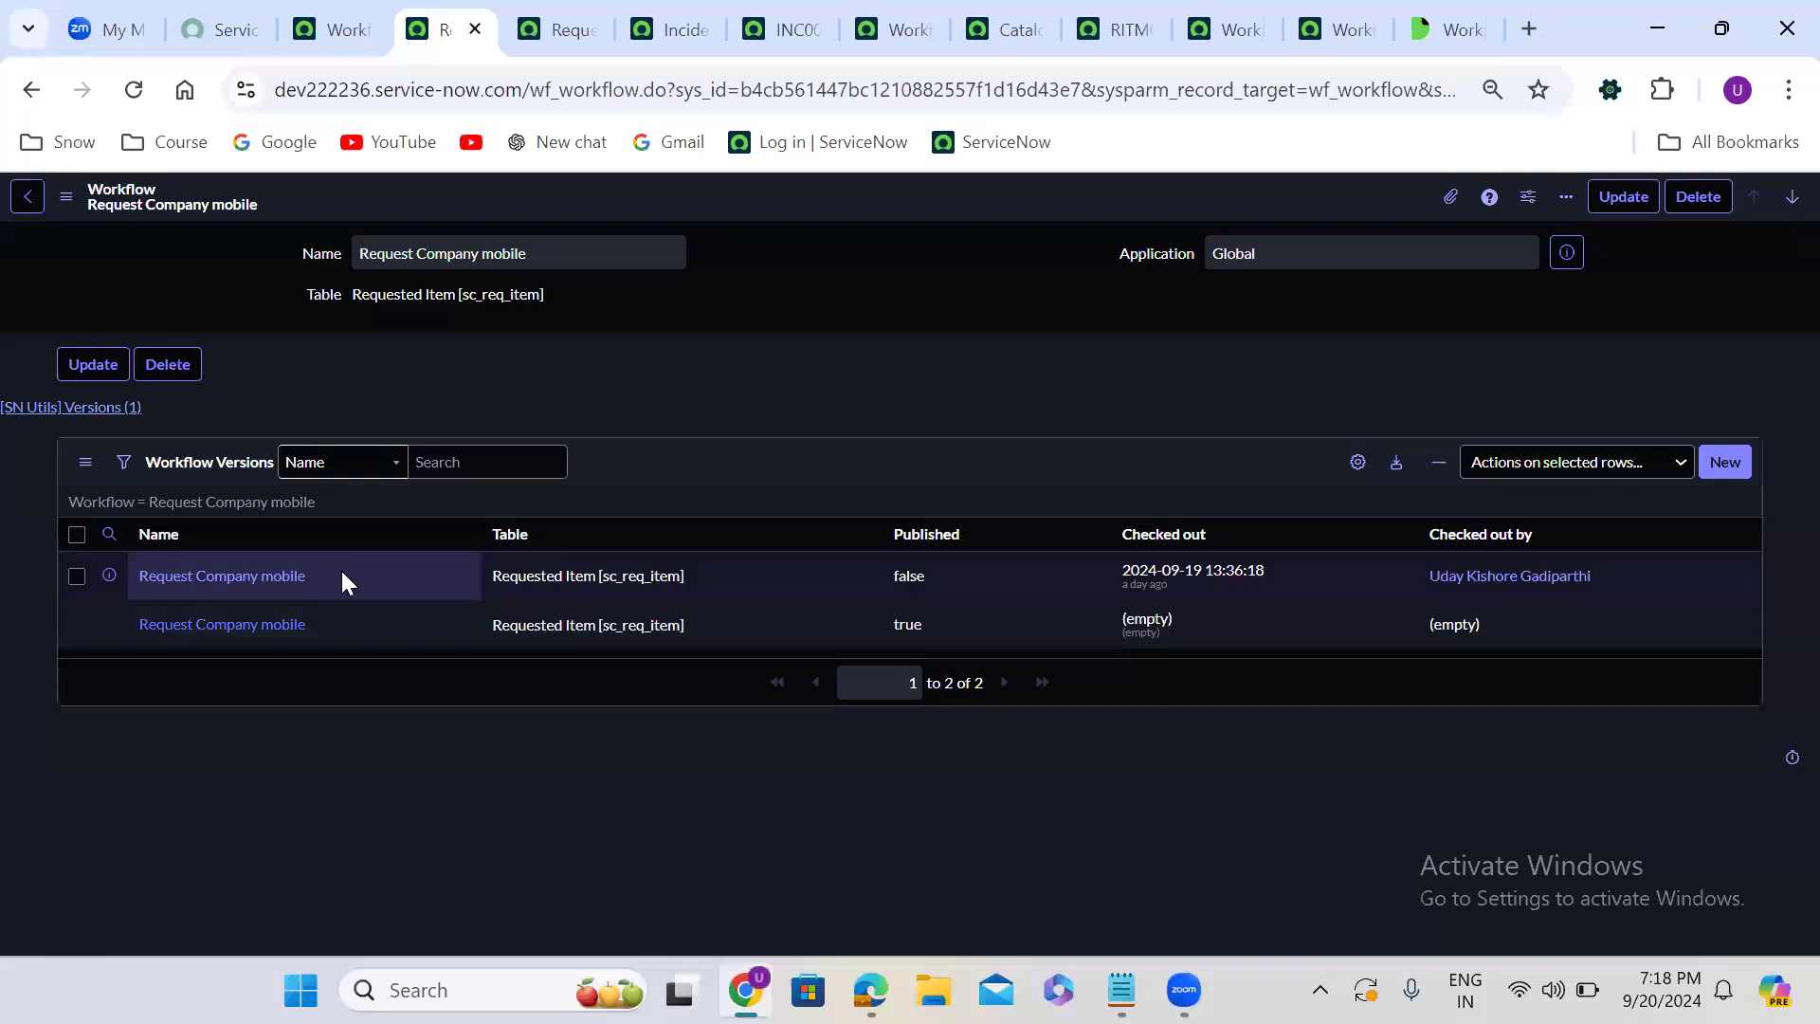
pyautogui.rightClick(366, 574)
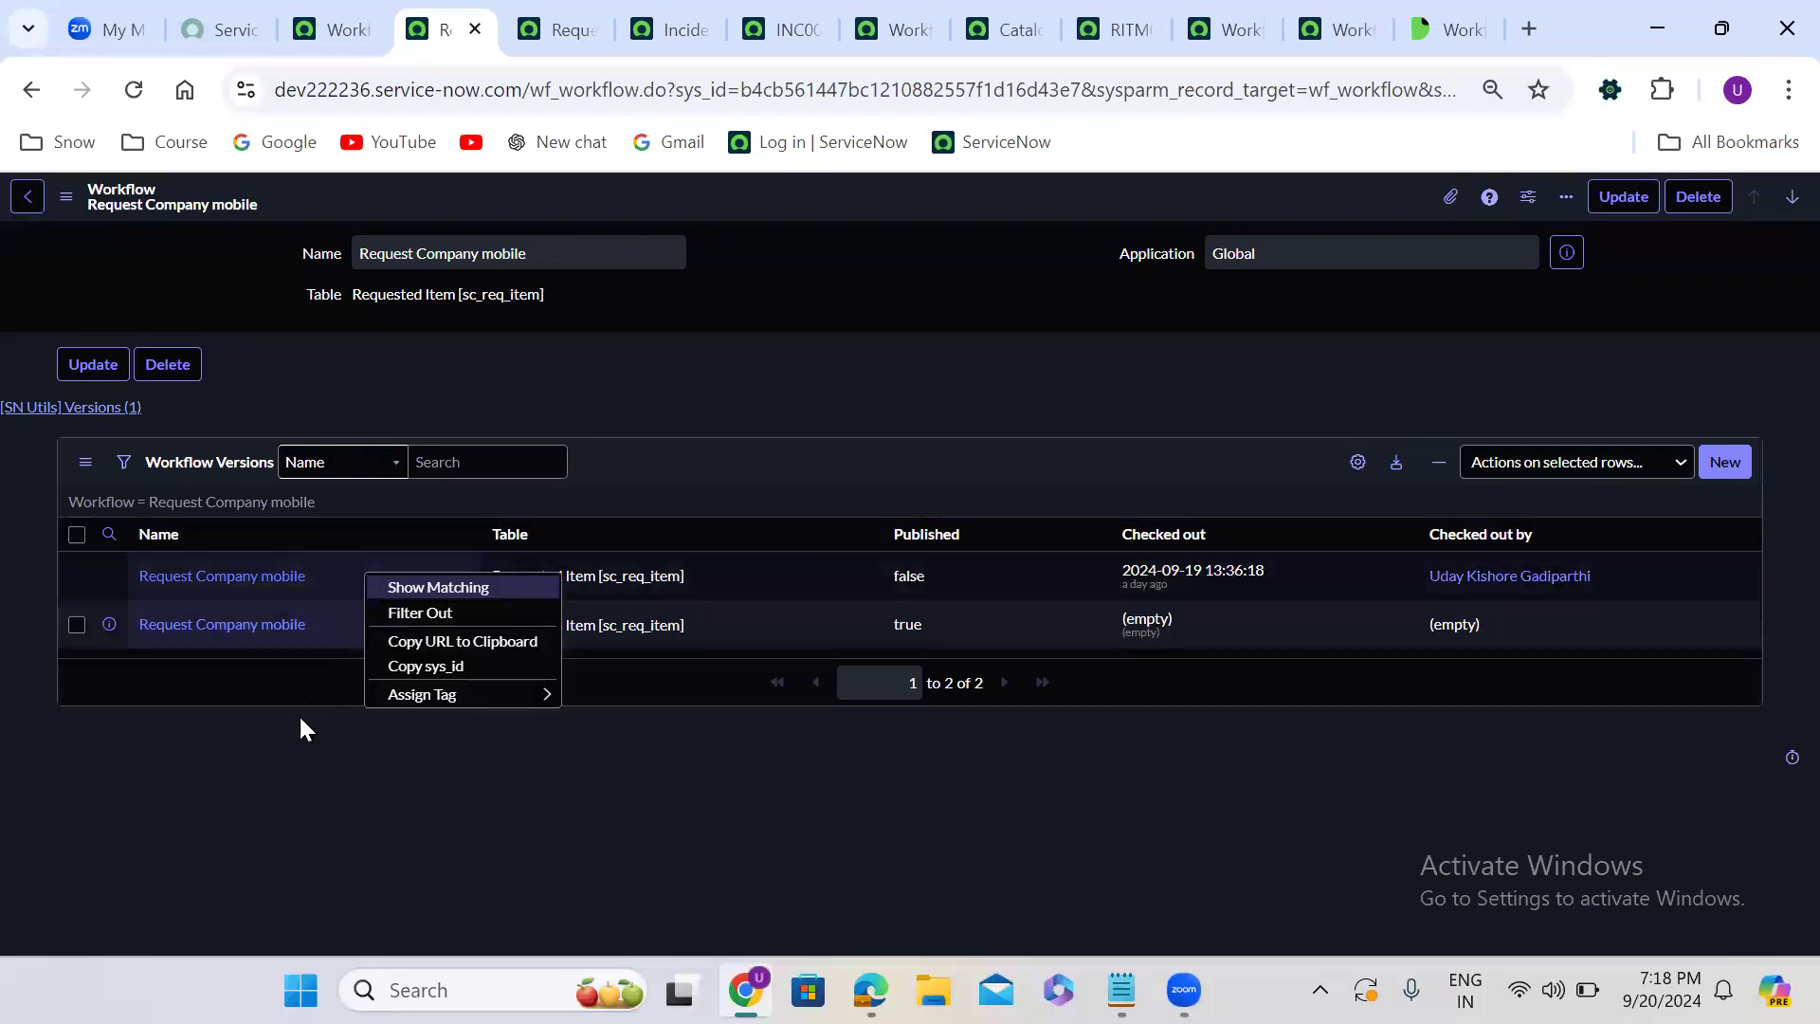
pyautogui.click(293, 743)
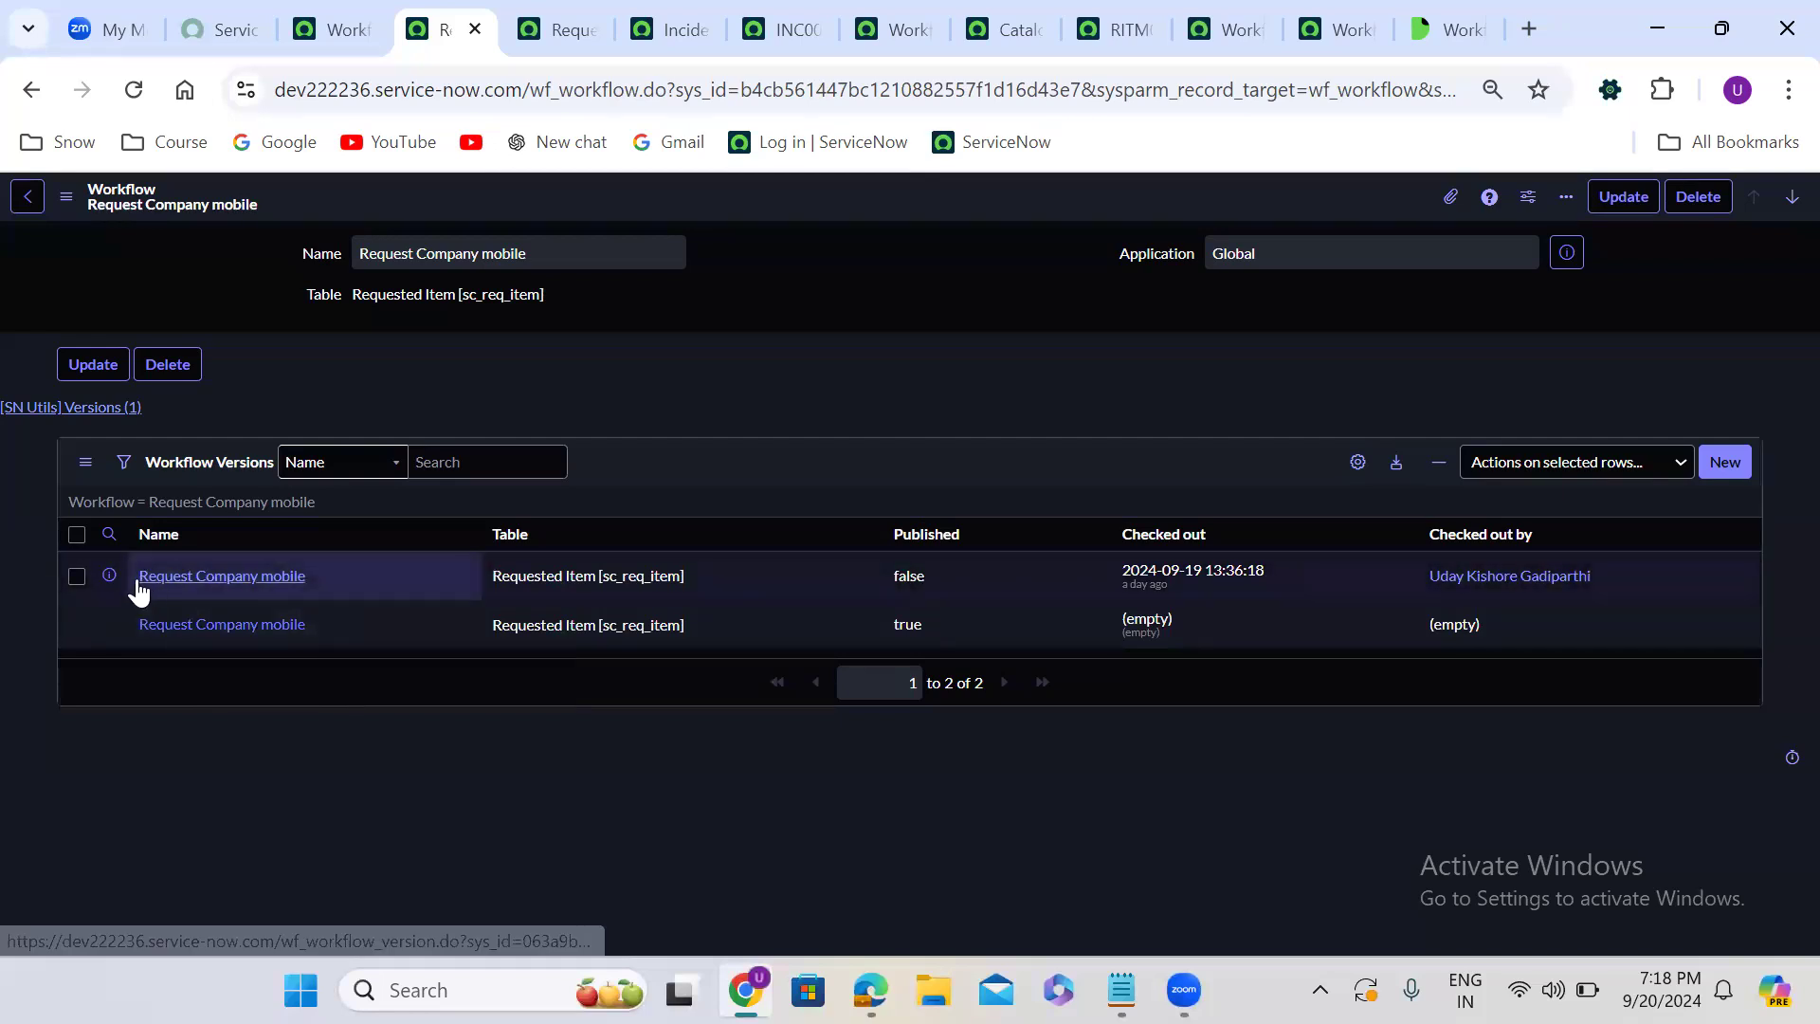
# - Open the unpublished, checked-out Request Company mobile version in a new tab and review its Stages and General settings
pyautogui.rightClick(109, 574)
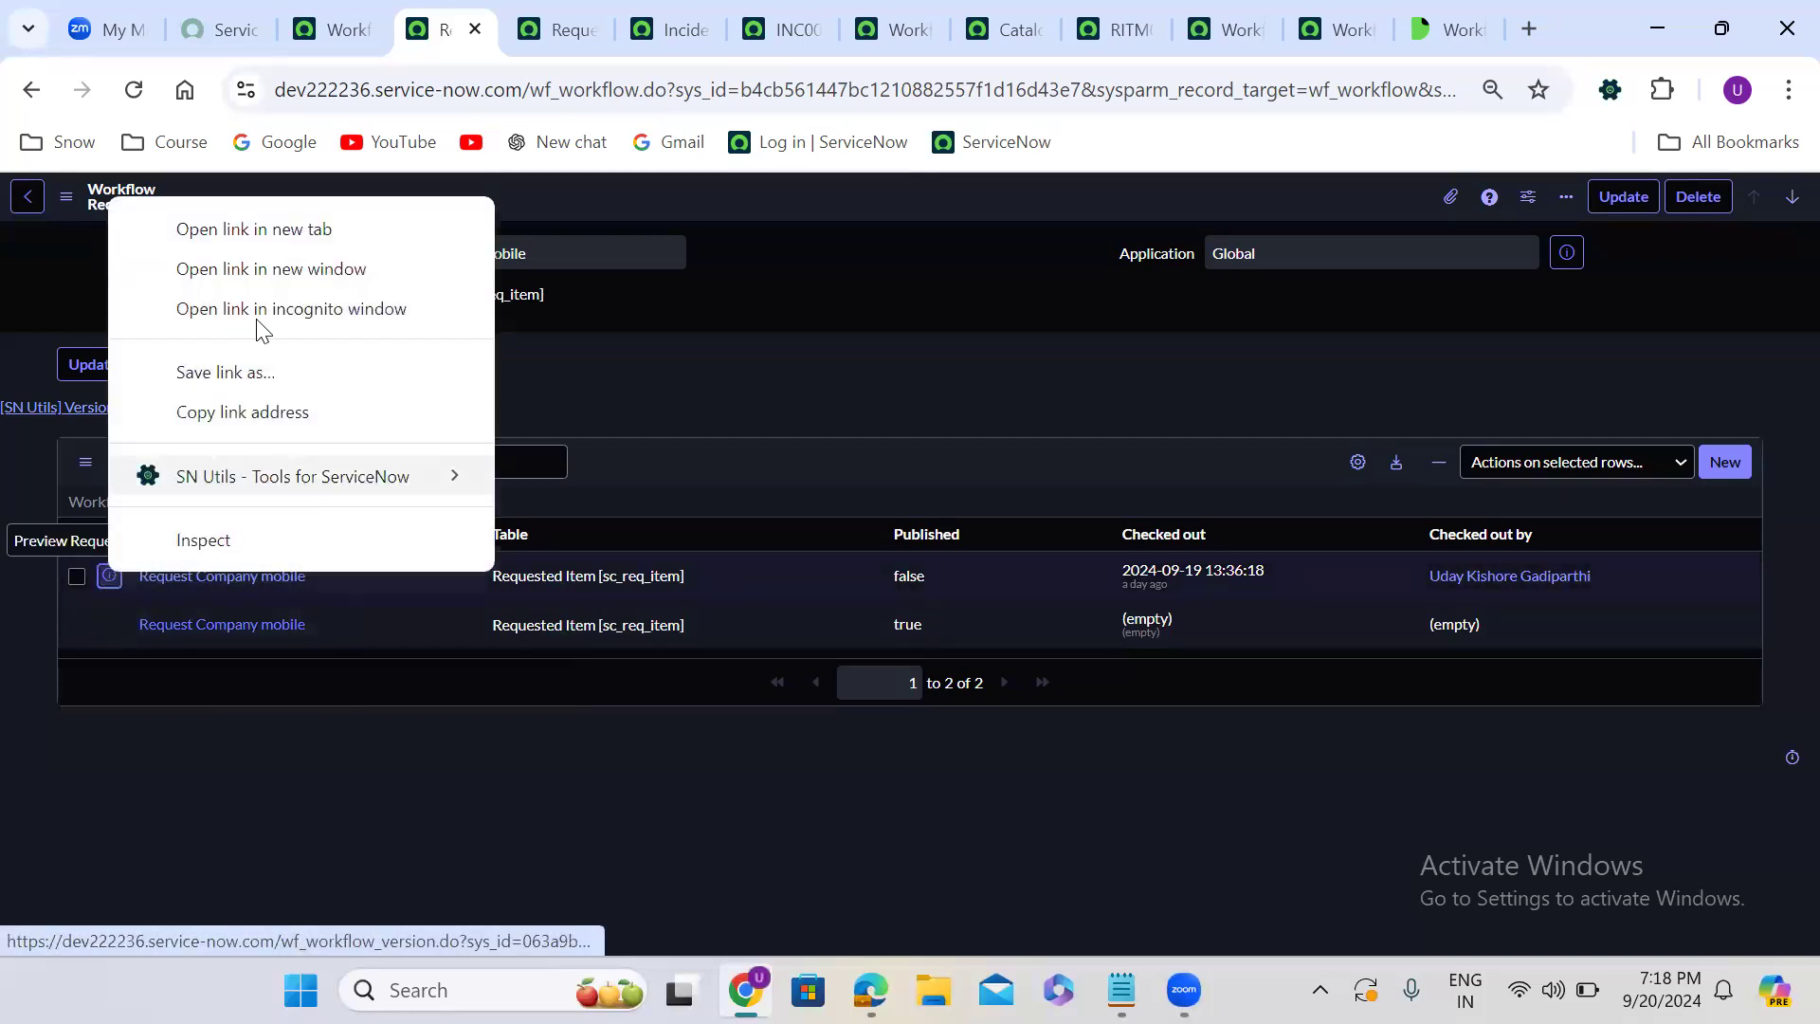
pyautogui.click(274, 228)
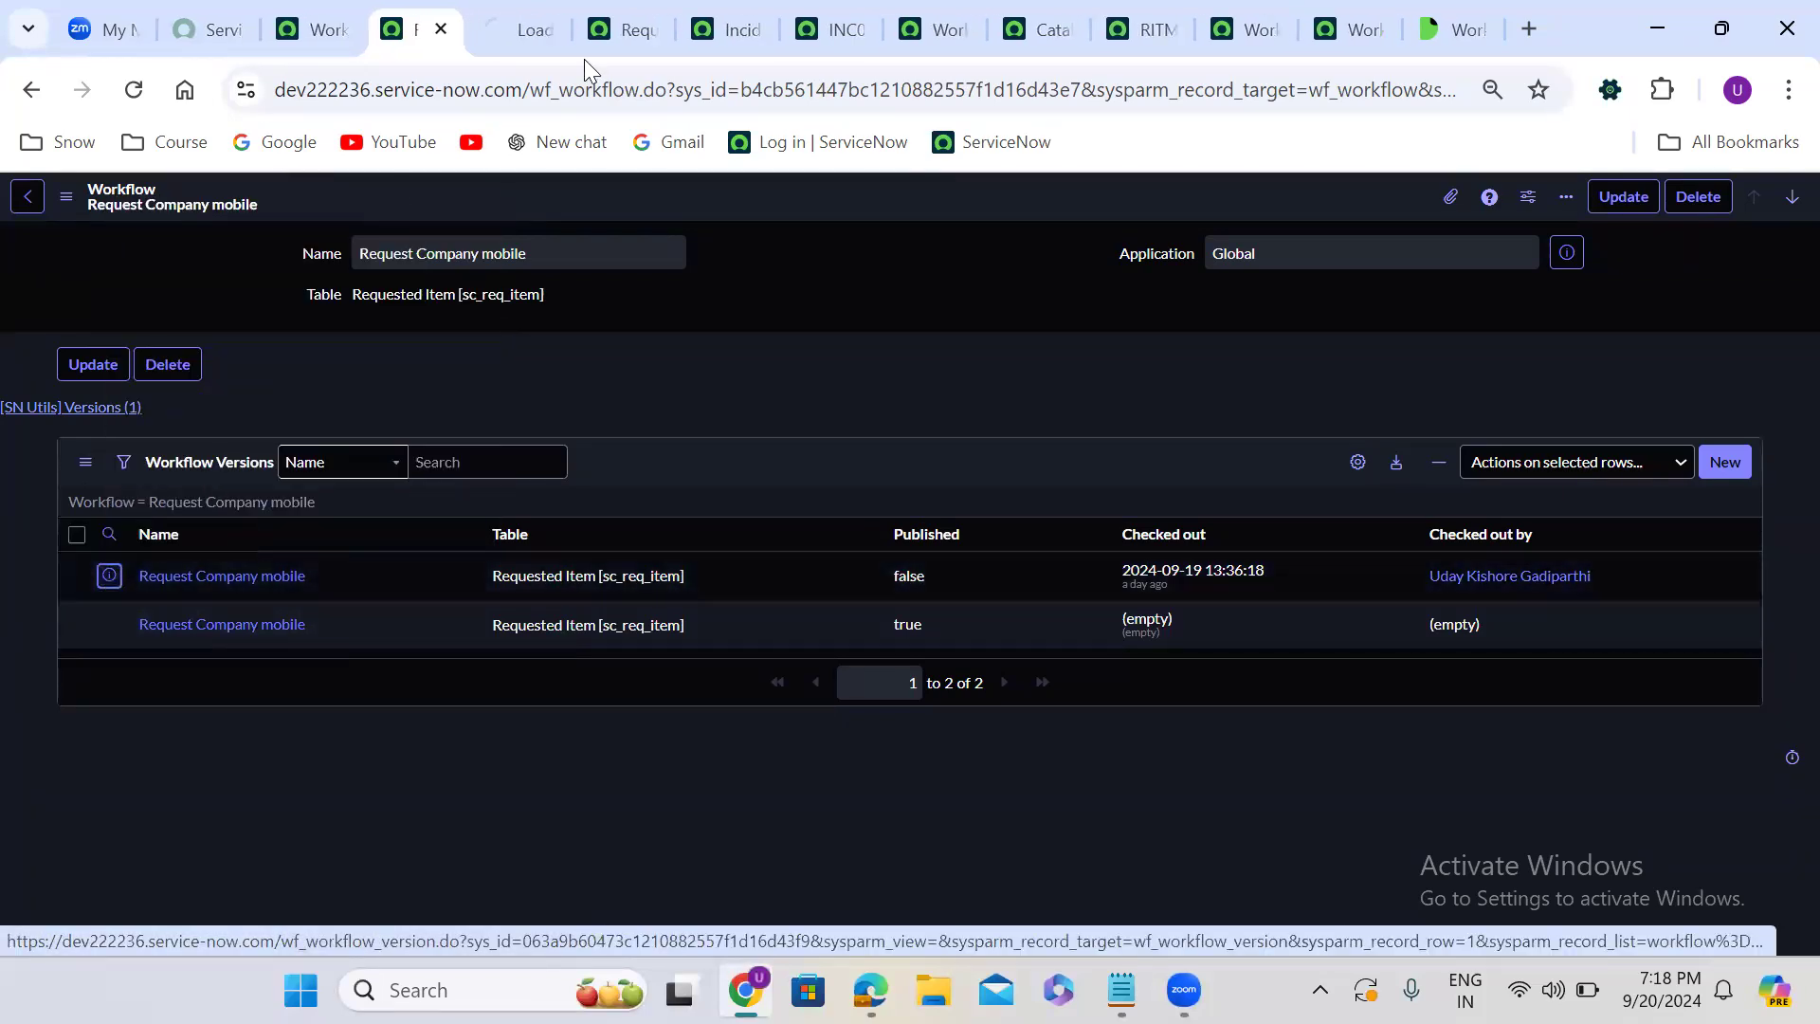
pyautogui.click(520, 13)
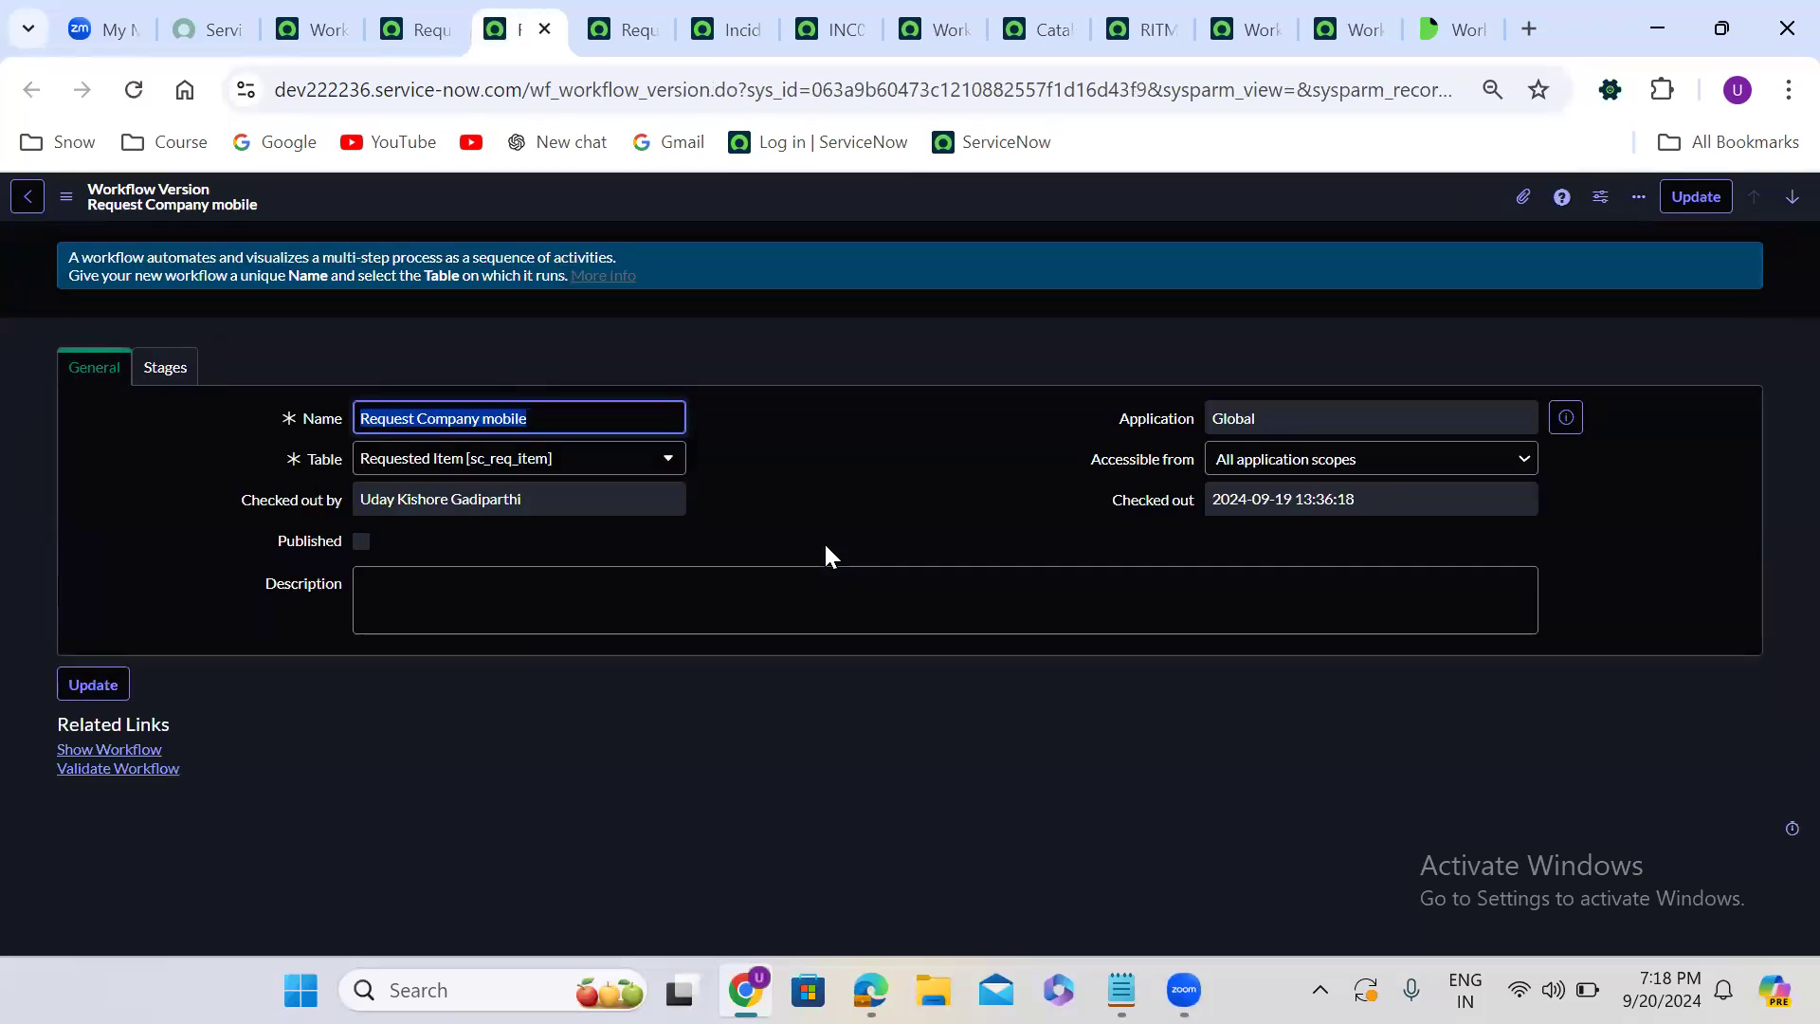
pyautogui.click(139, 374)
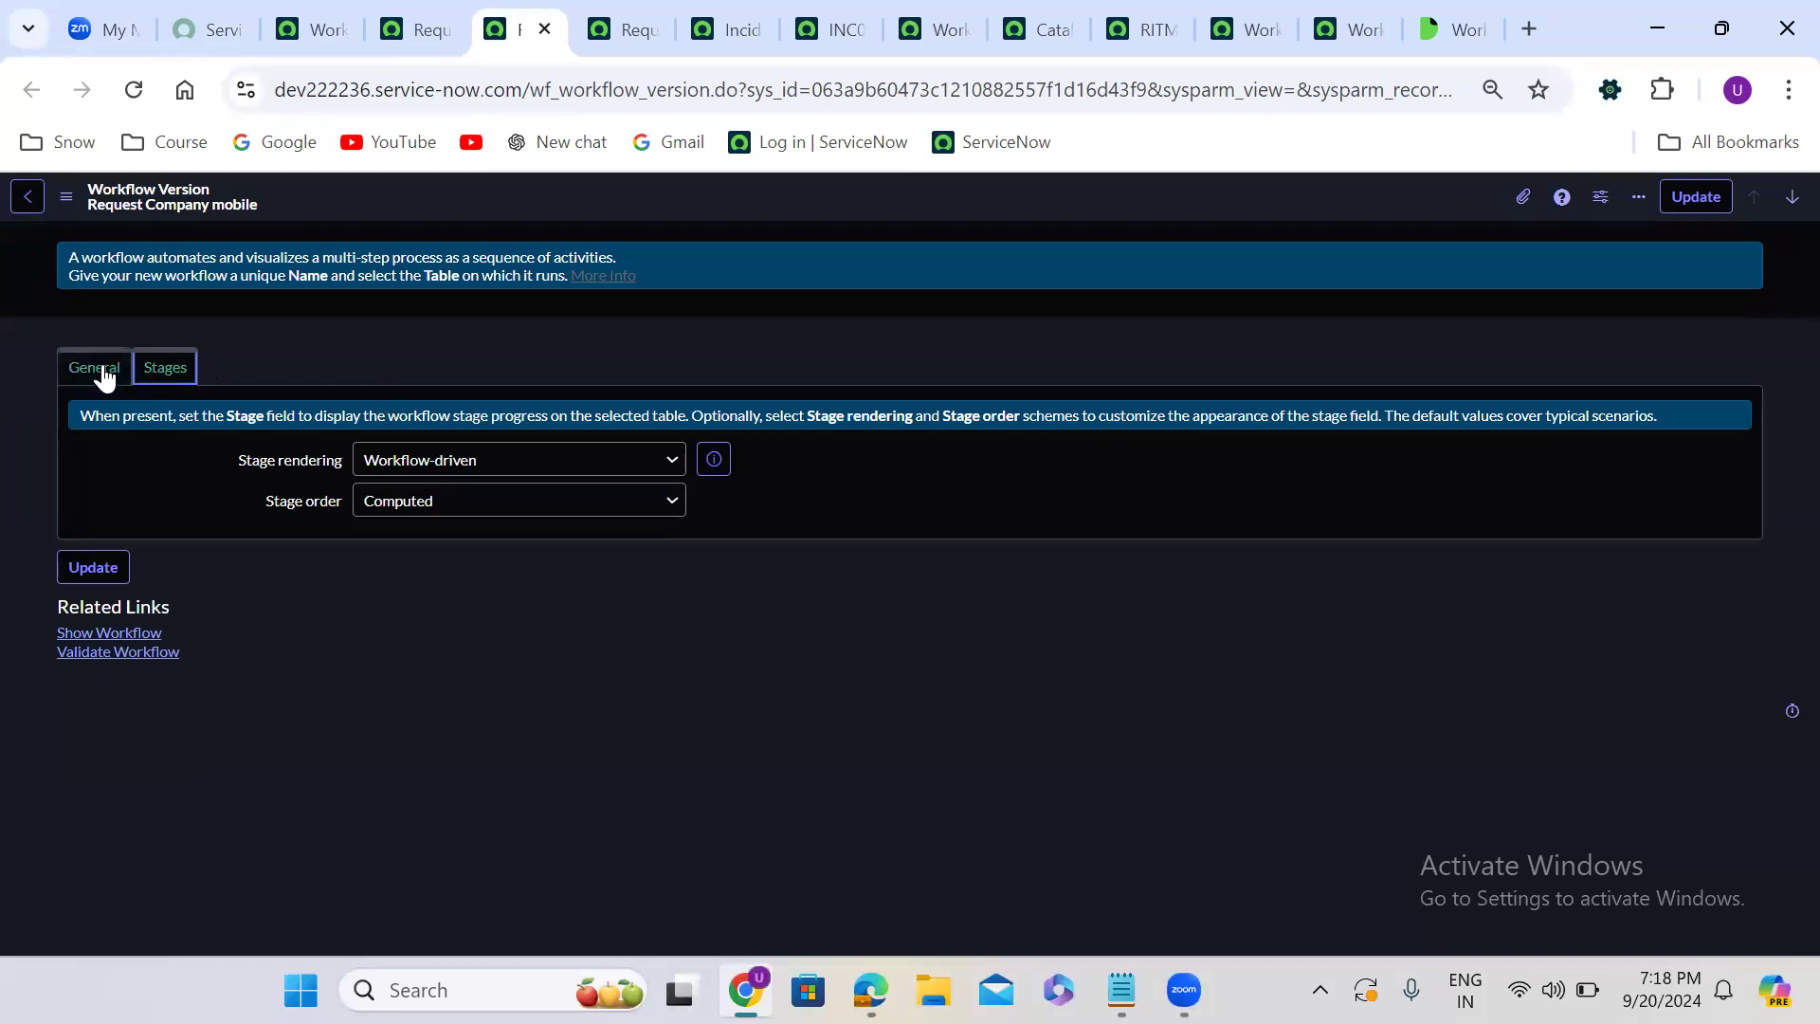
pyautogui.click(106, 377)
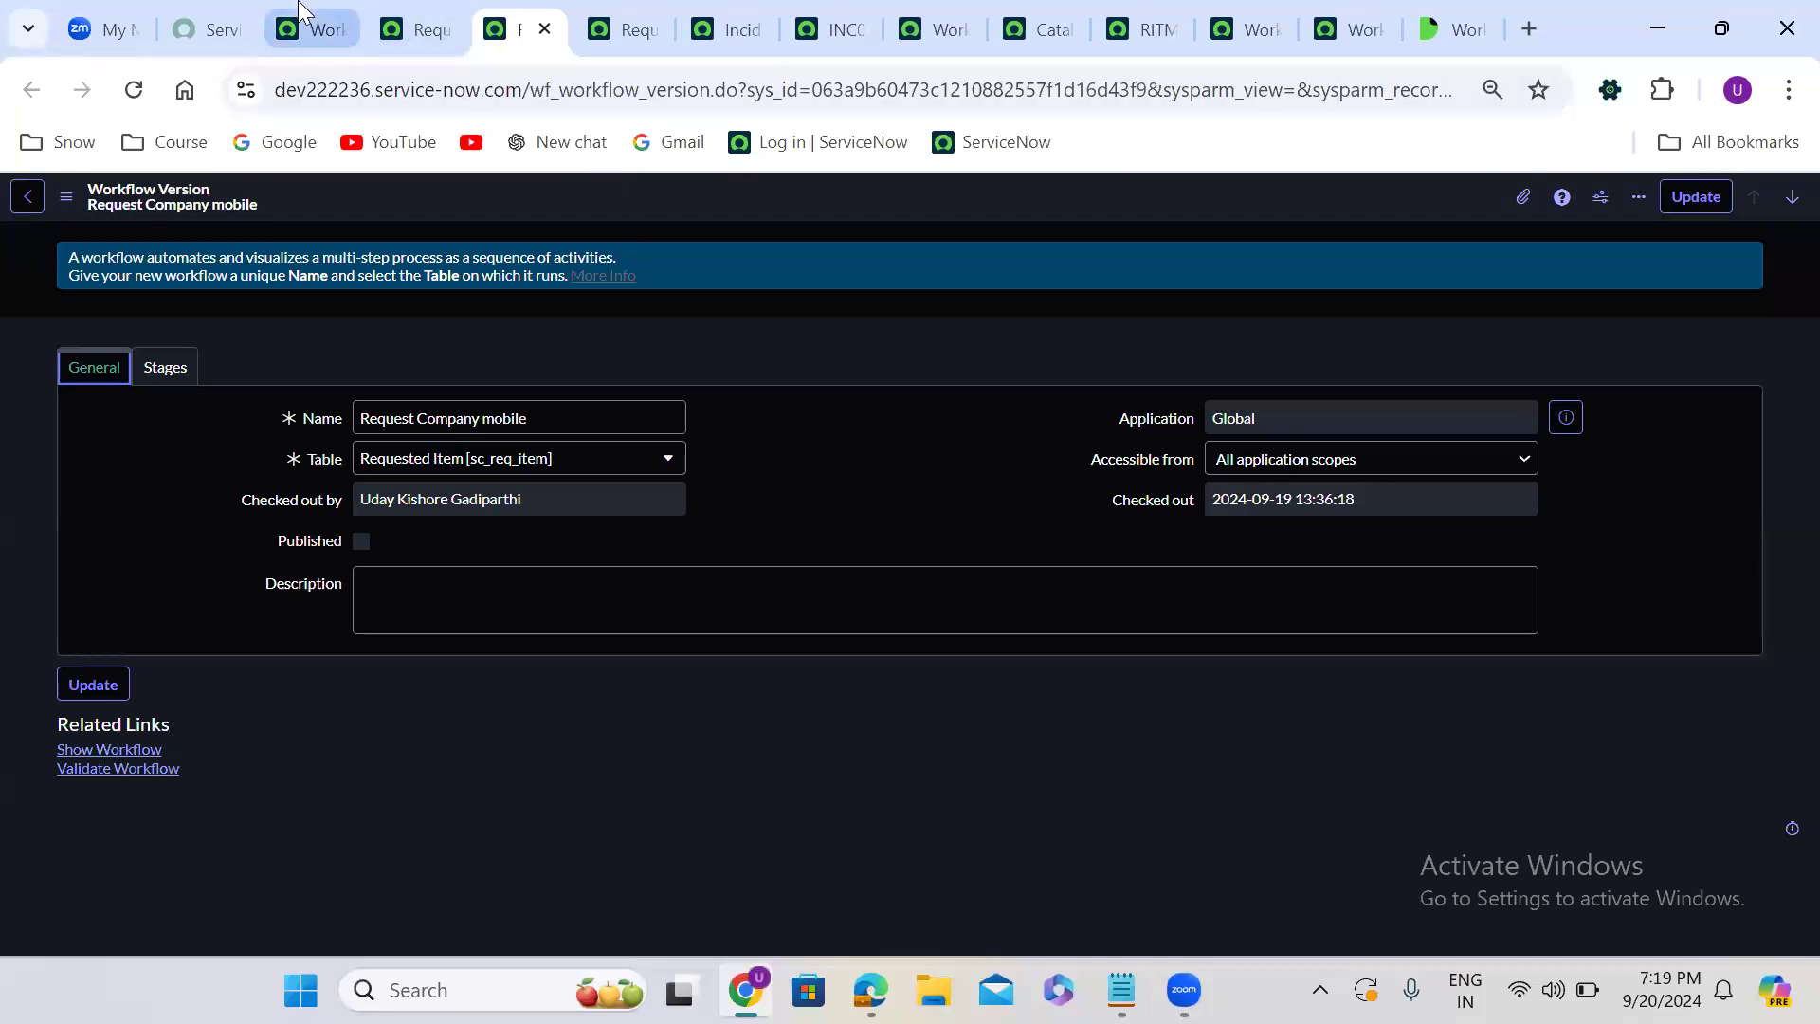
# - Compare the workflow contexts list, the version record and the finished workflow diagram, ending on the Request Company mobile context record
pyautogui.click(301, 11)
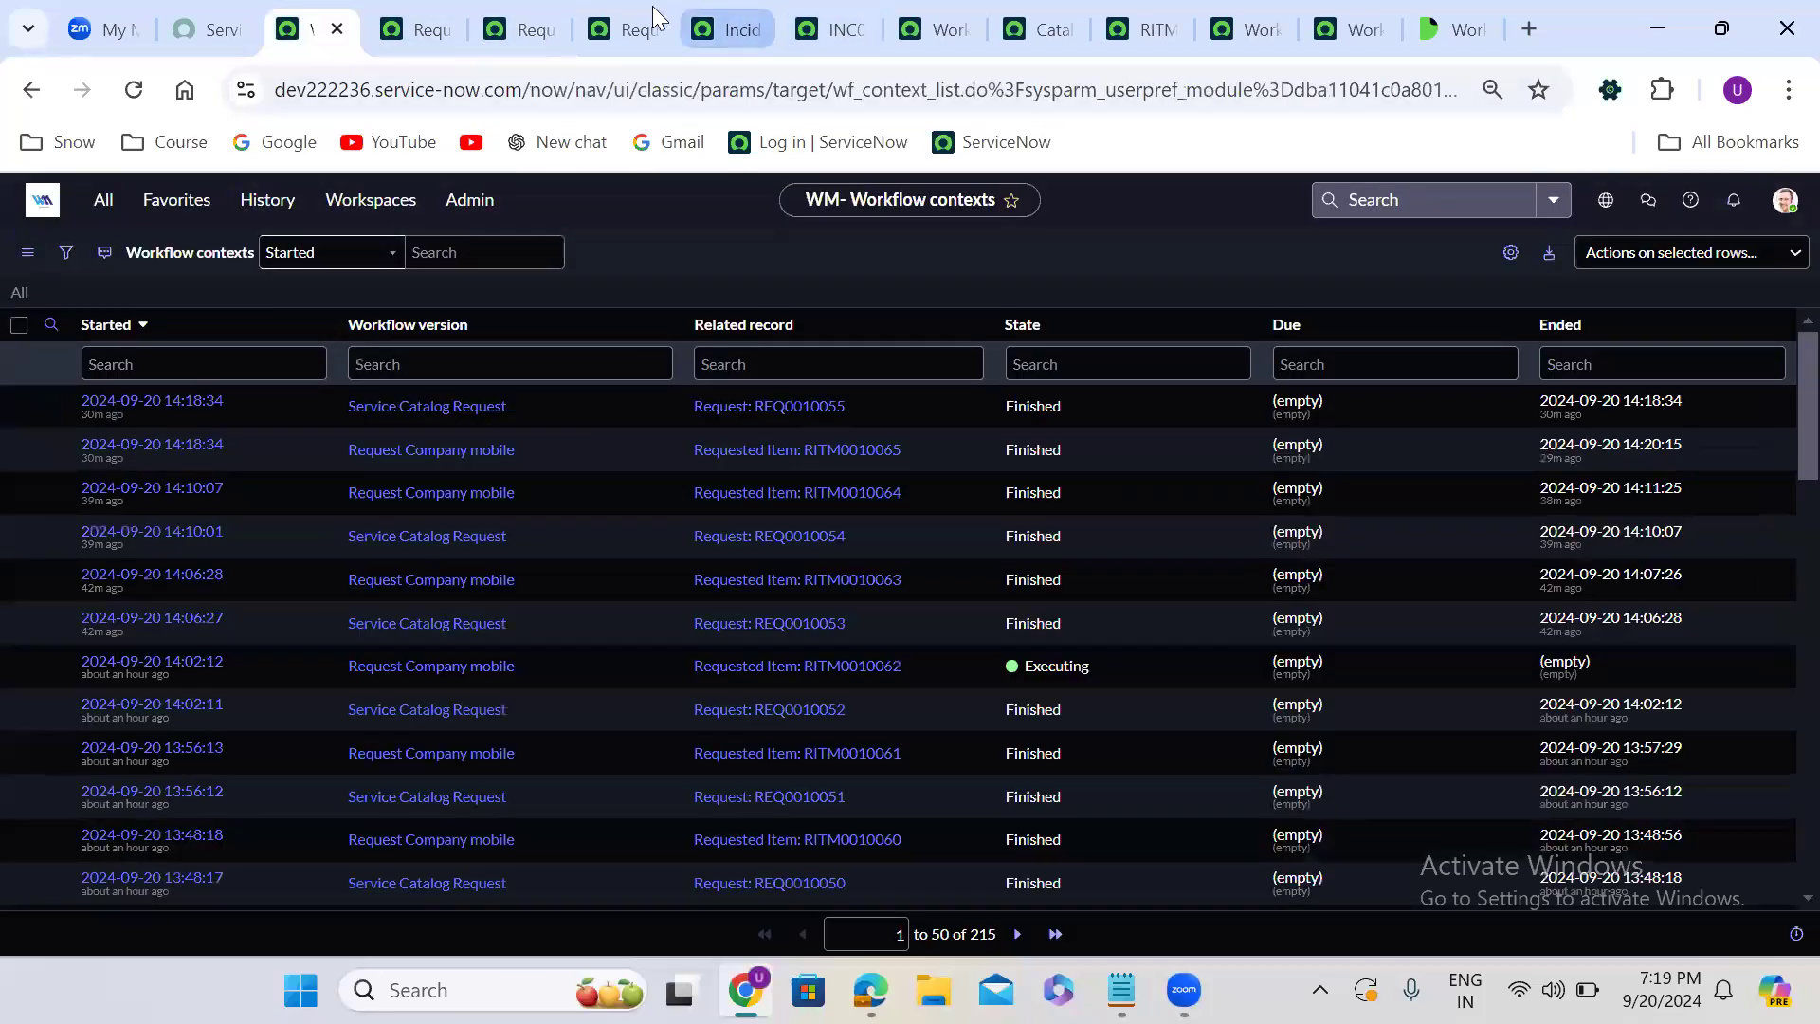
pyautogui.click(535, 15)
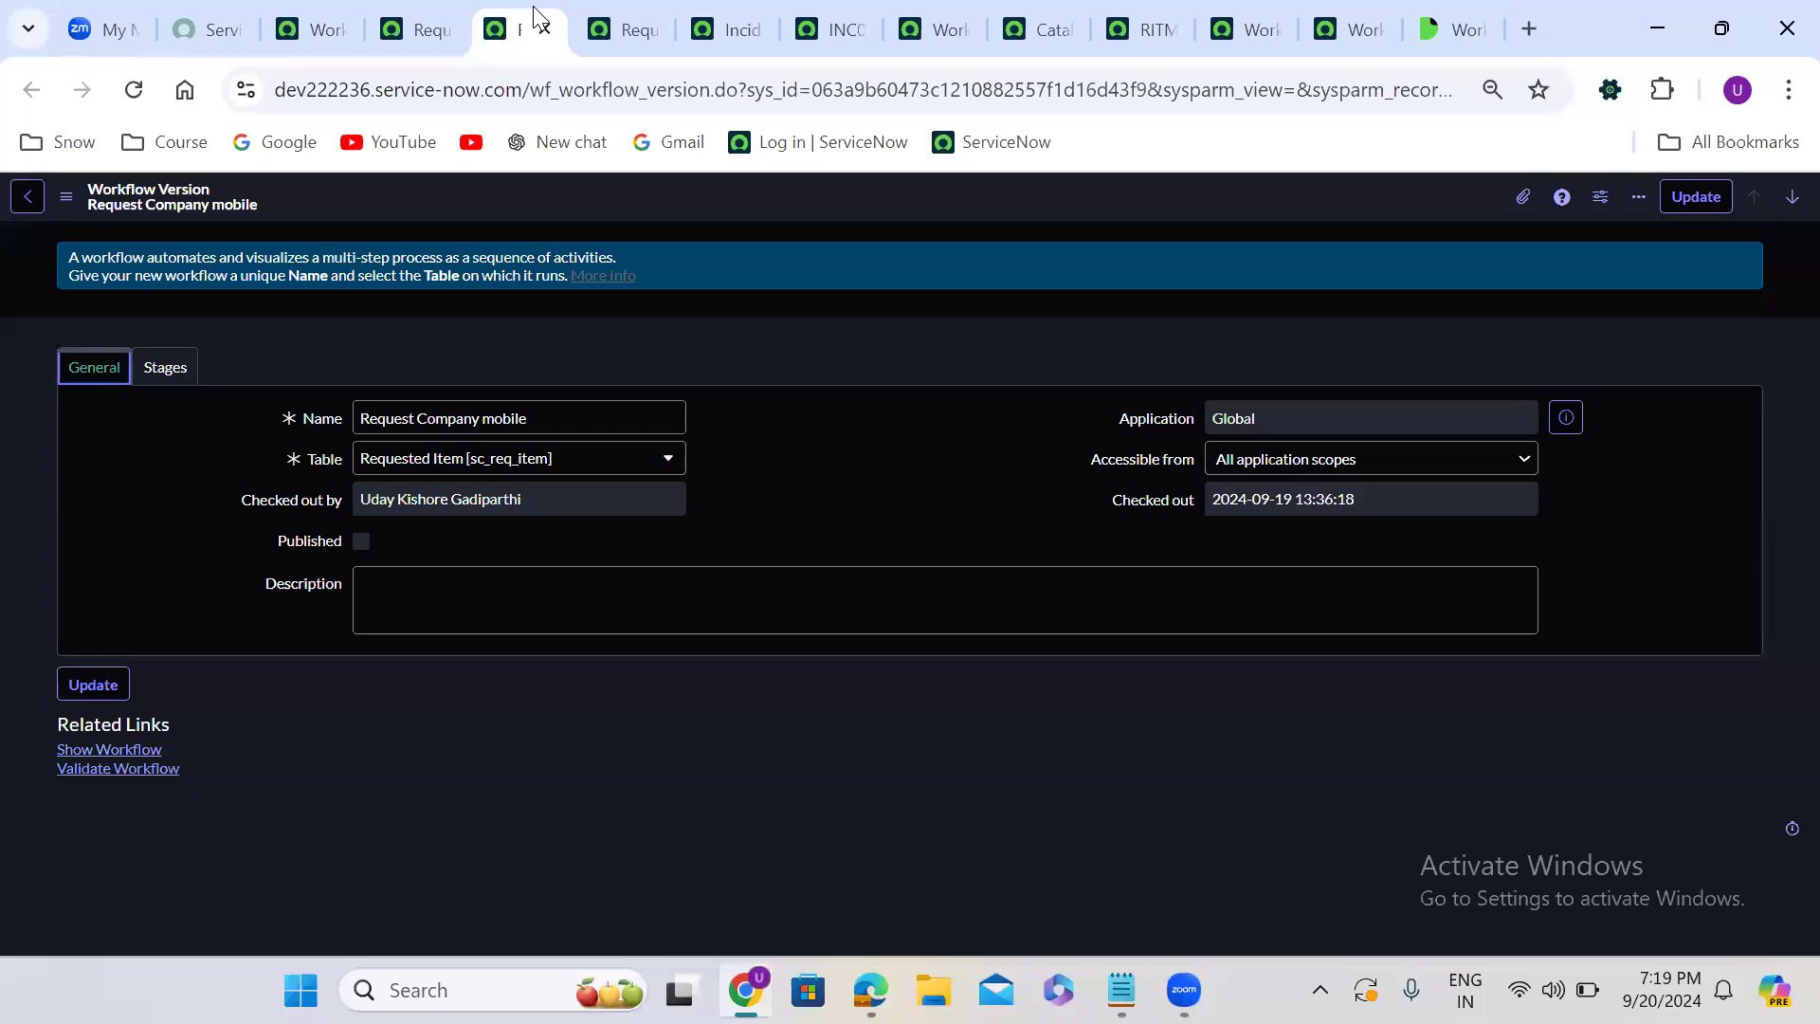
pyautogui.click(1256, 12)
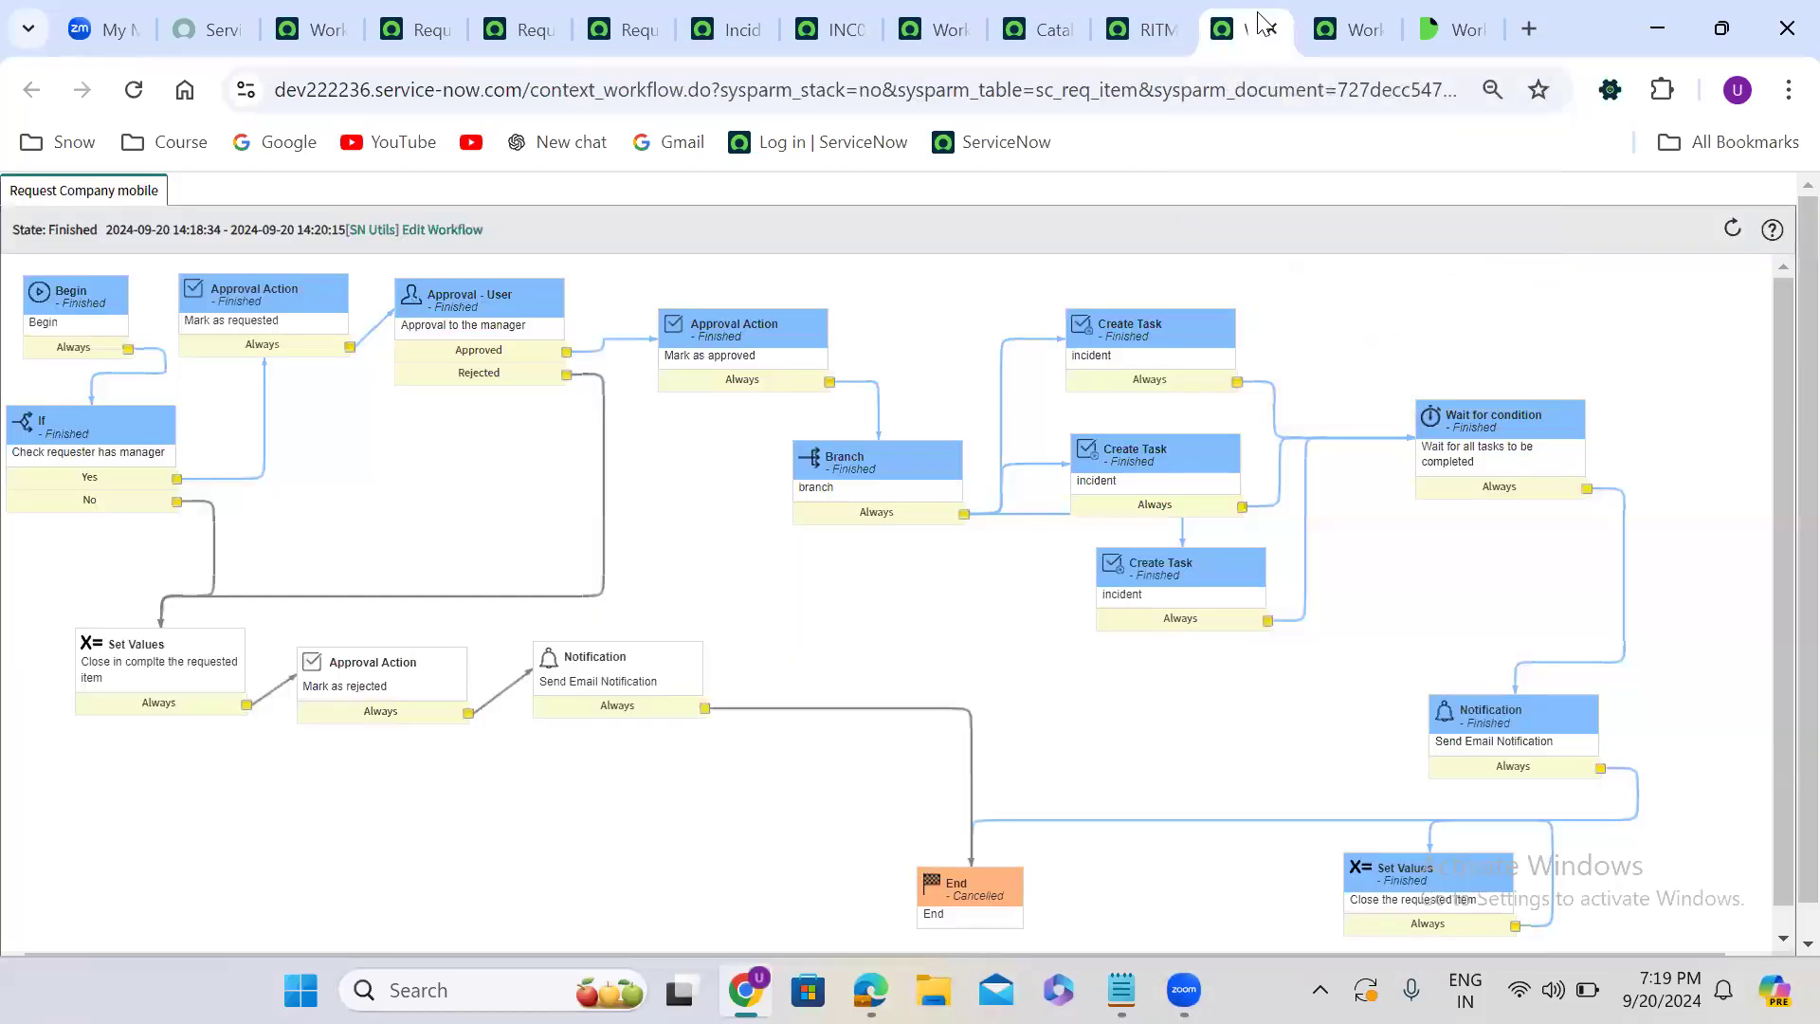
pyautogui.click(622, 17)
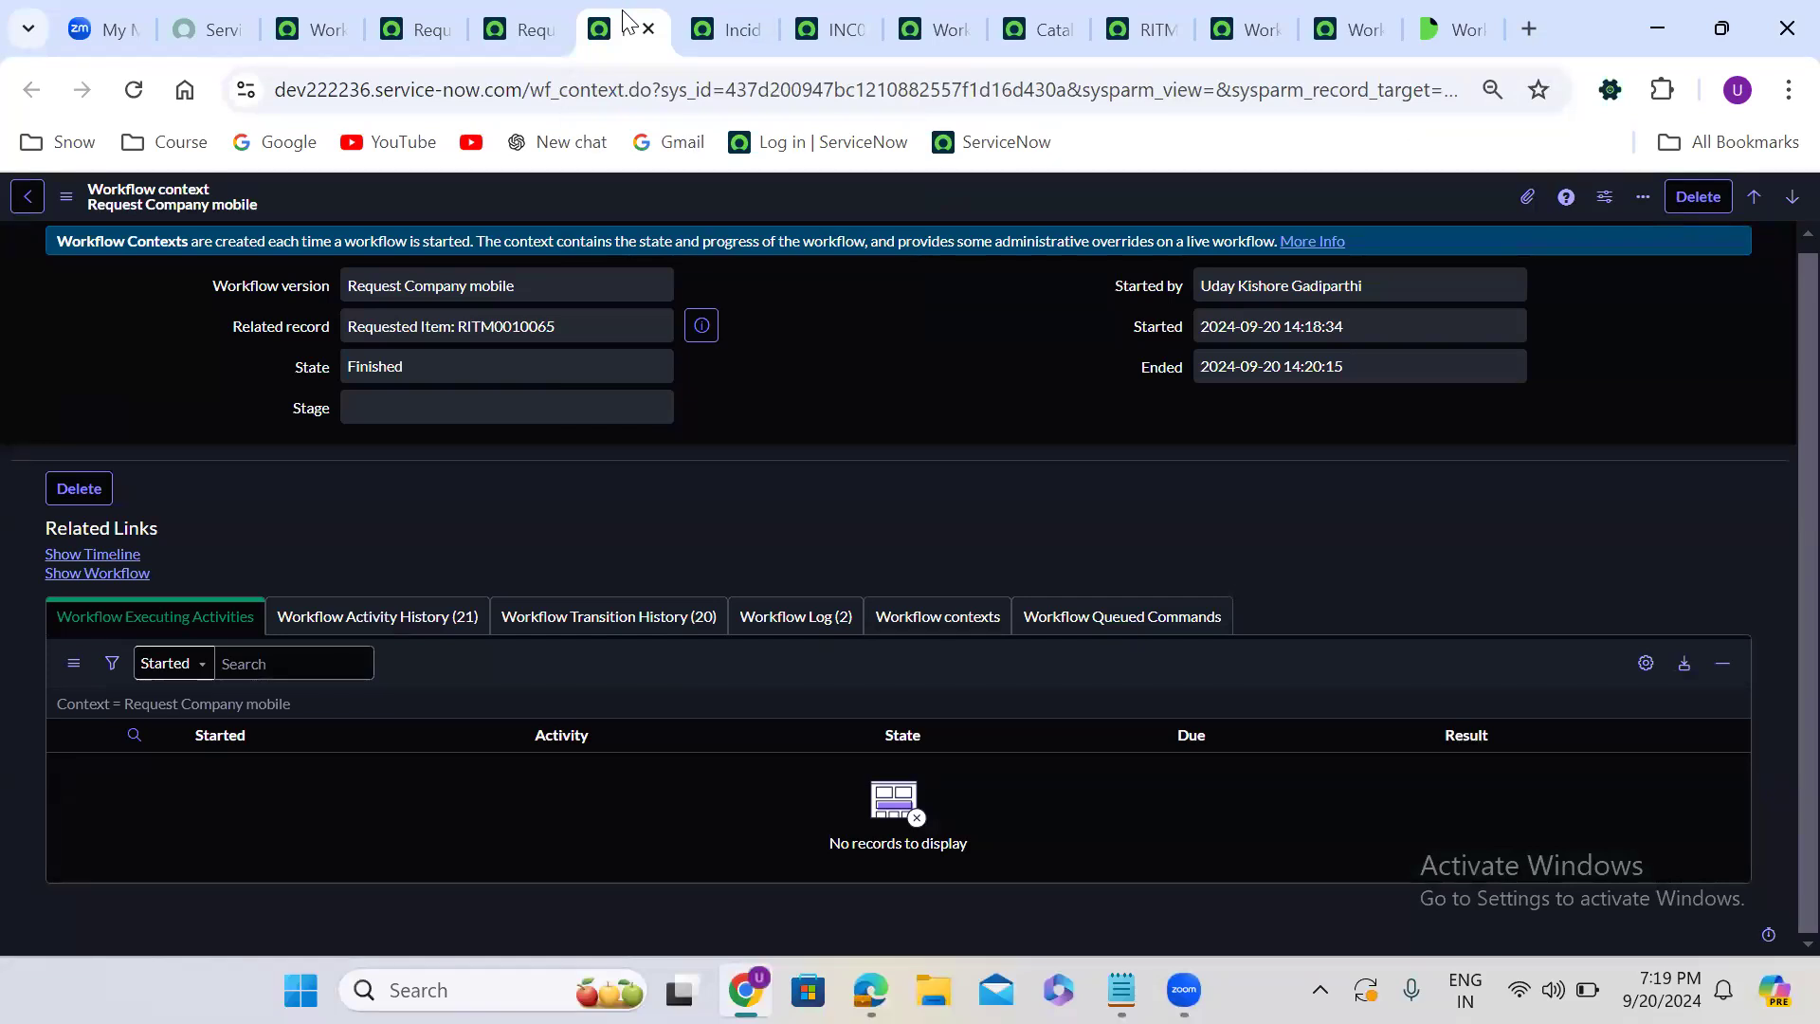